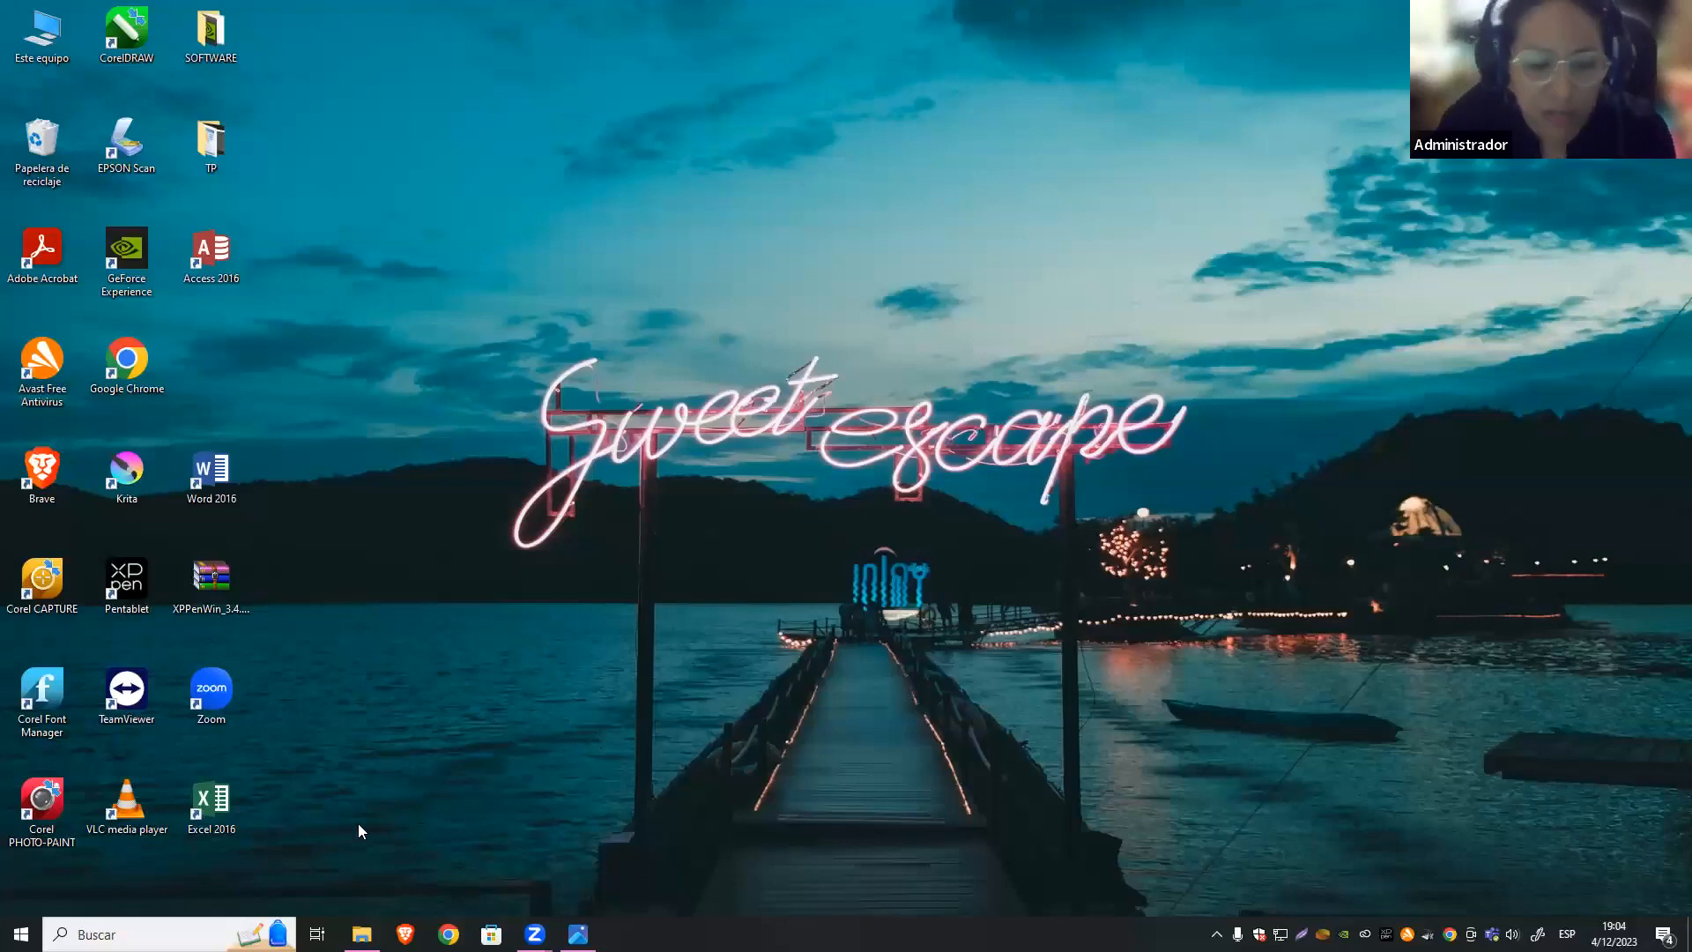
Launch Adobe Photoshop 2024
click(21, 933)
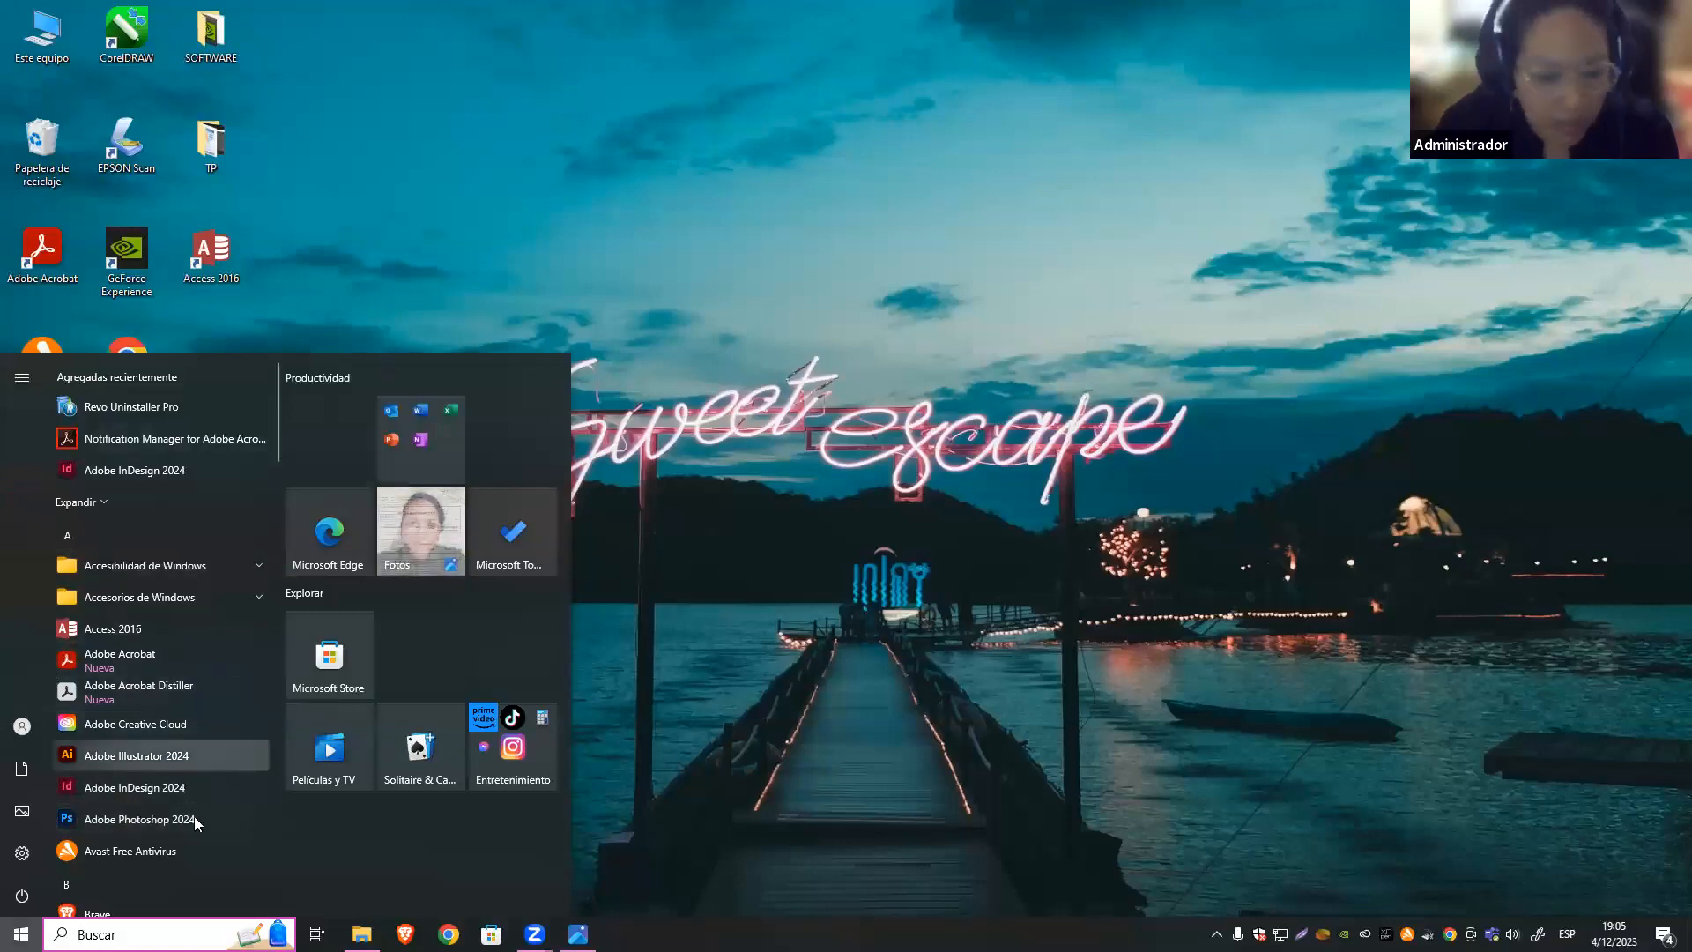
click(164, 816)
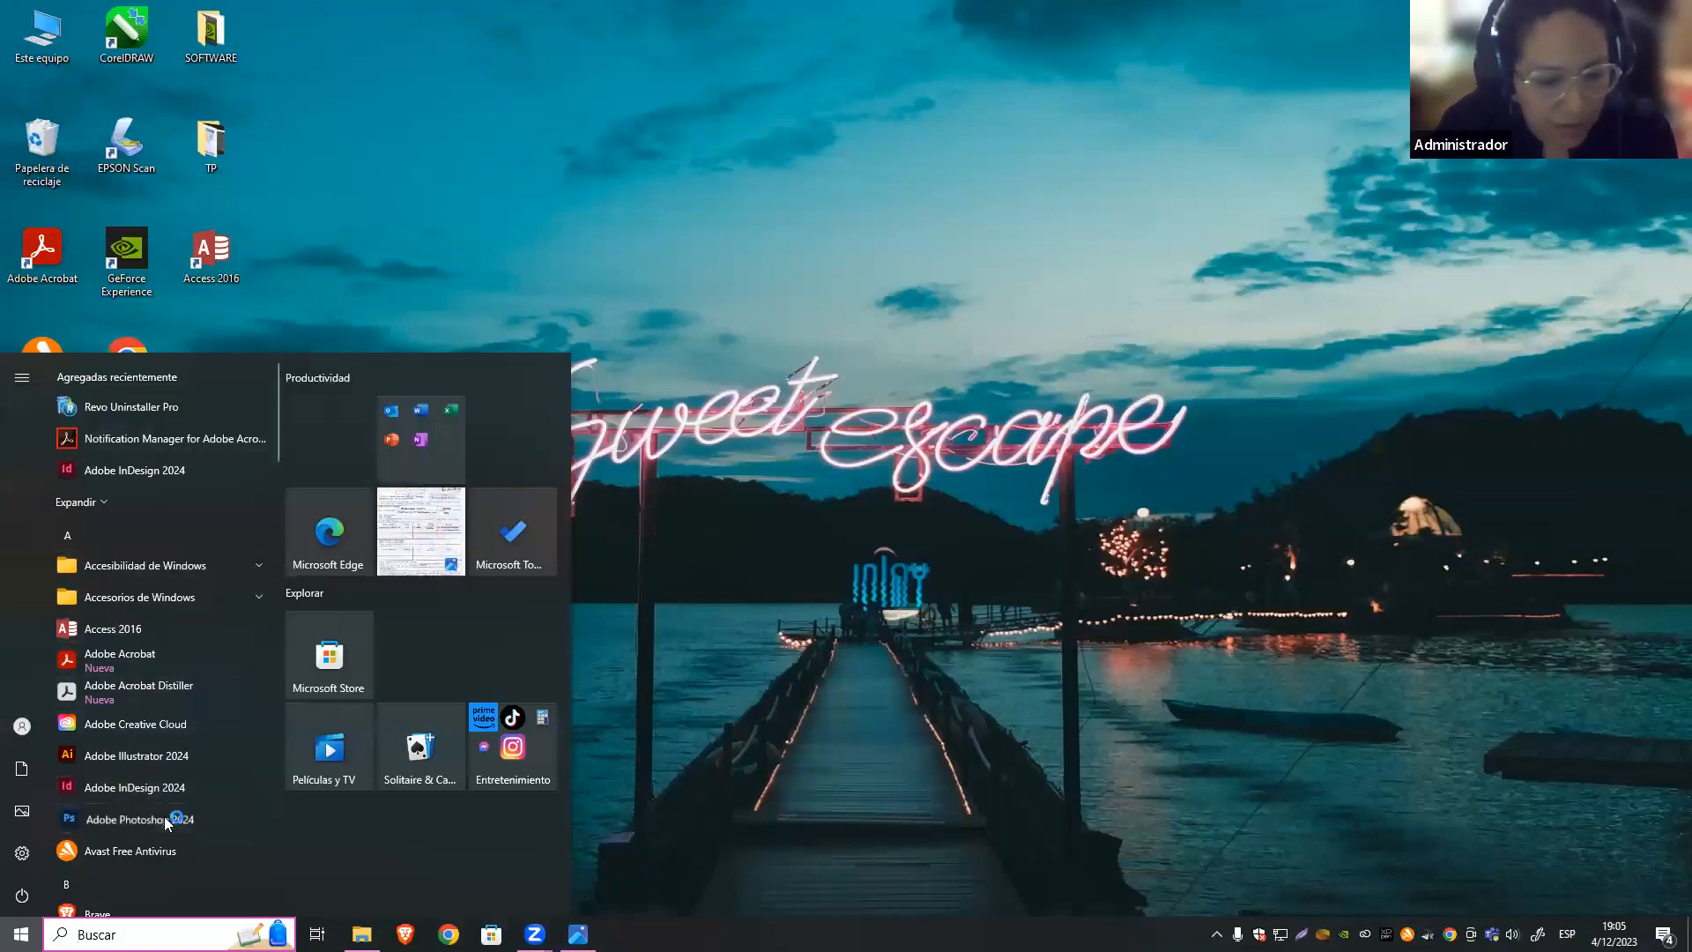
click(21, 934)
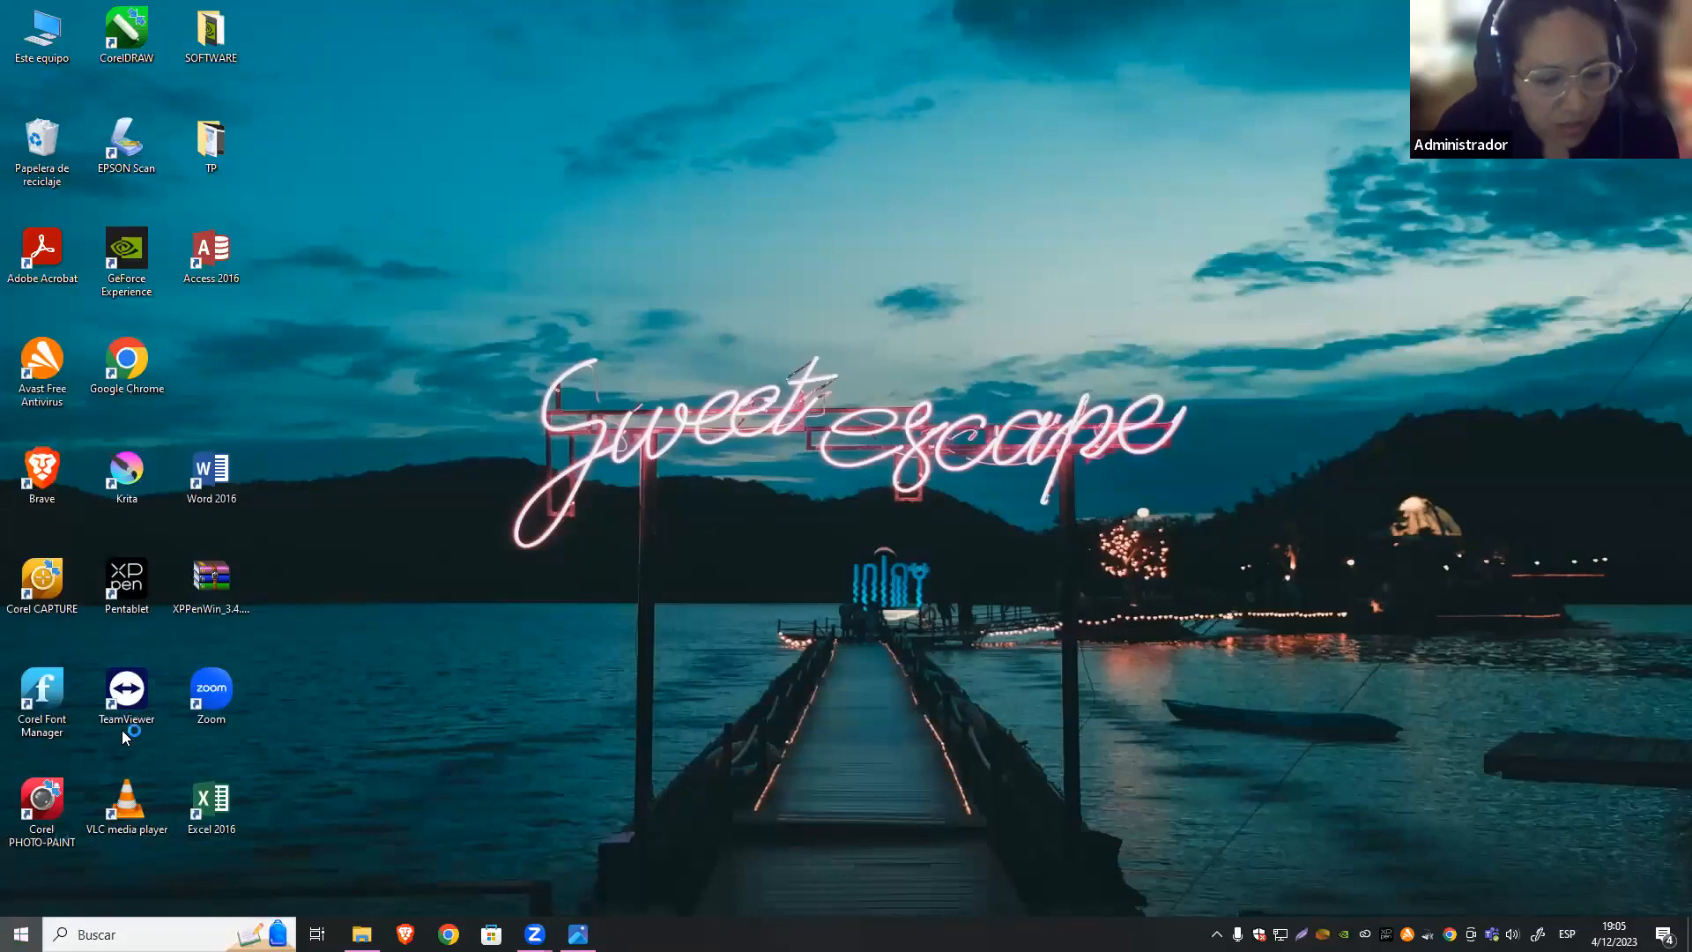
click(173, 720)
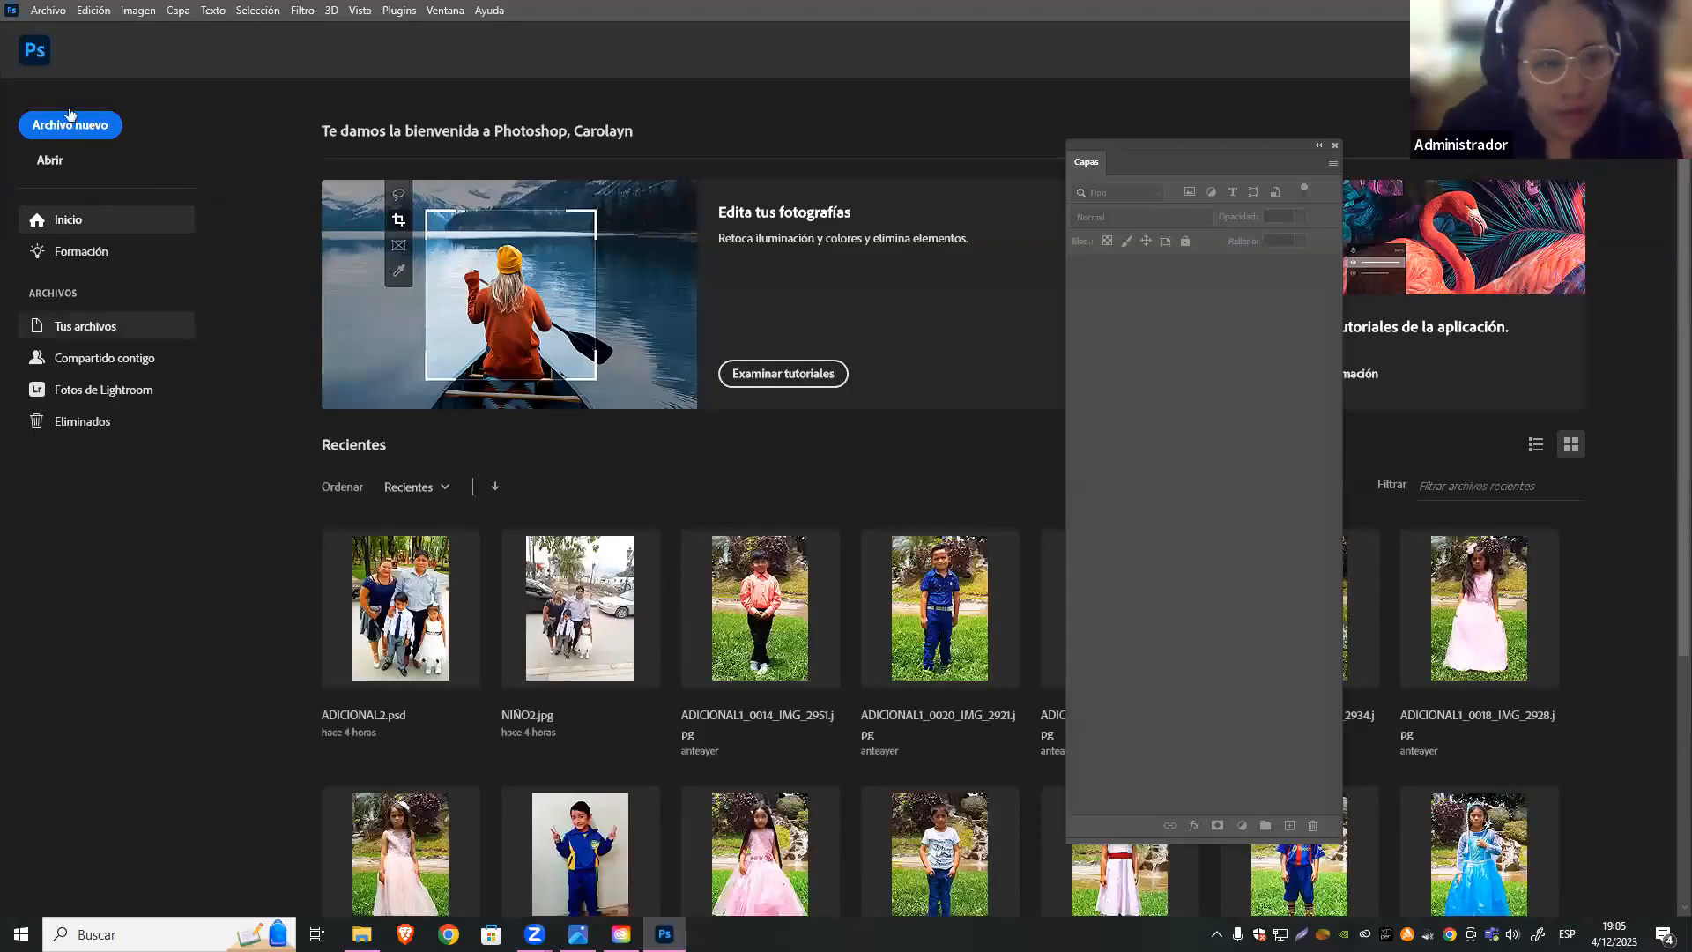
Move the floating Layers panel away from the middle of the home screen to uncover the recent files
drag(1176, 144, 1520, 94)
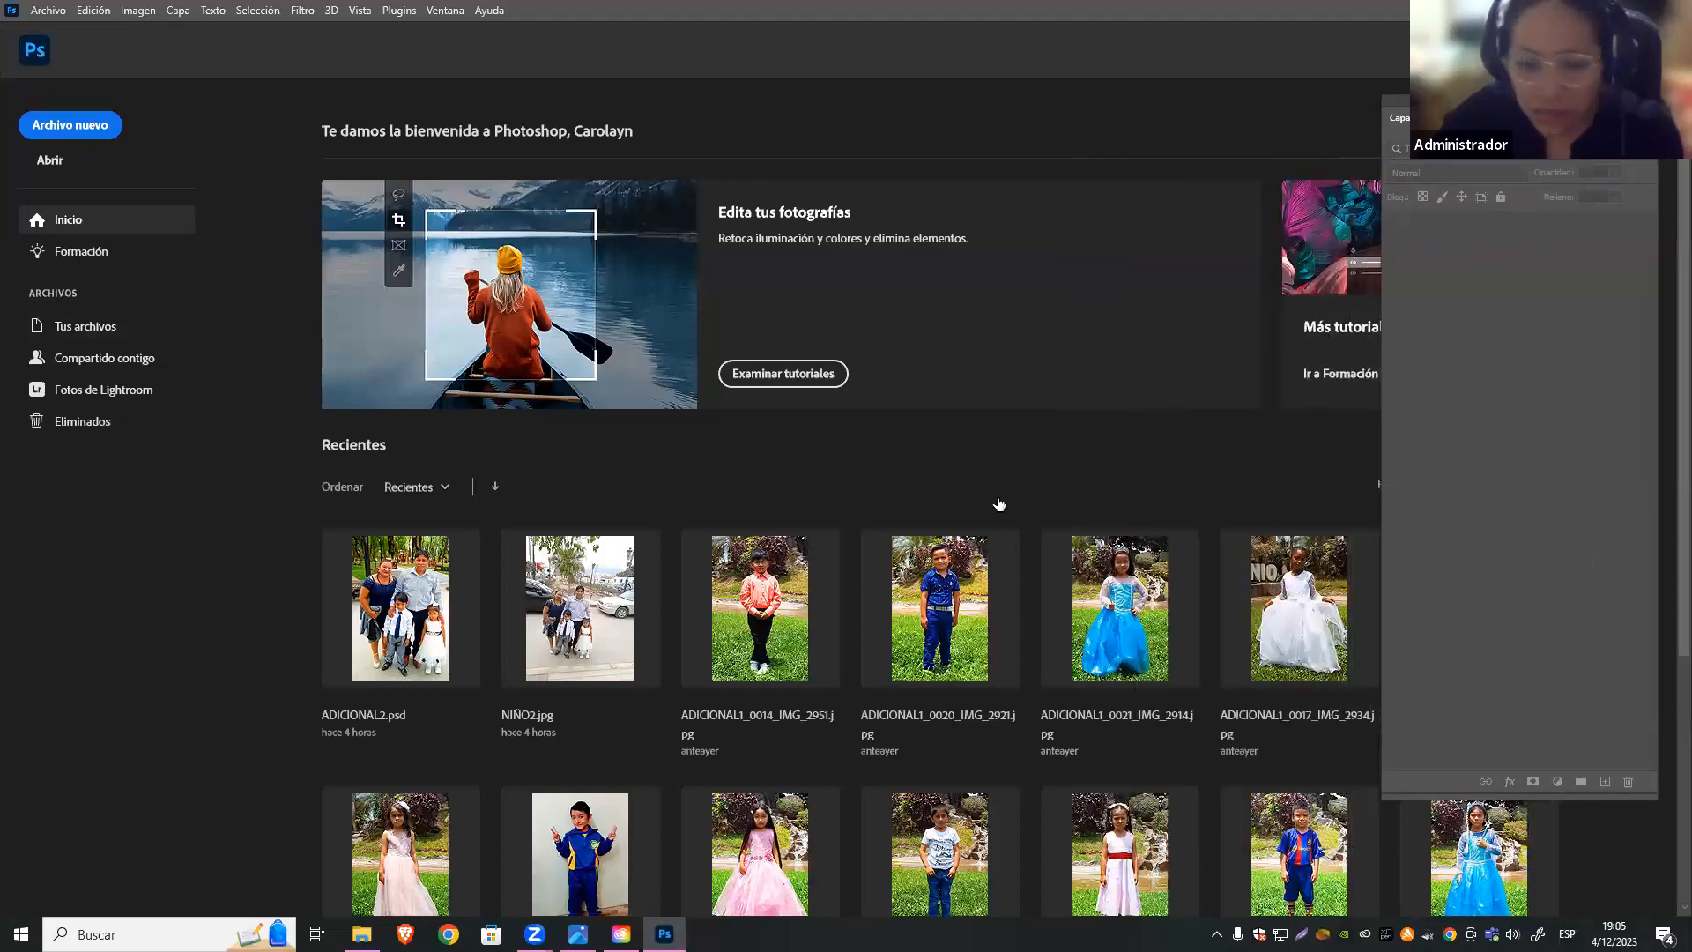
scroll(998, 504, down, 4)
scroll(486, 408, up, 4)
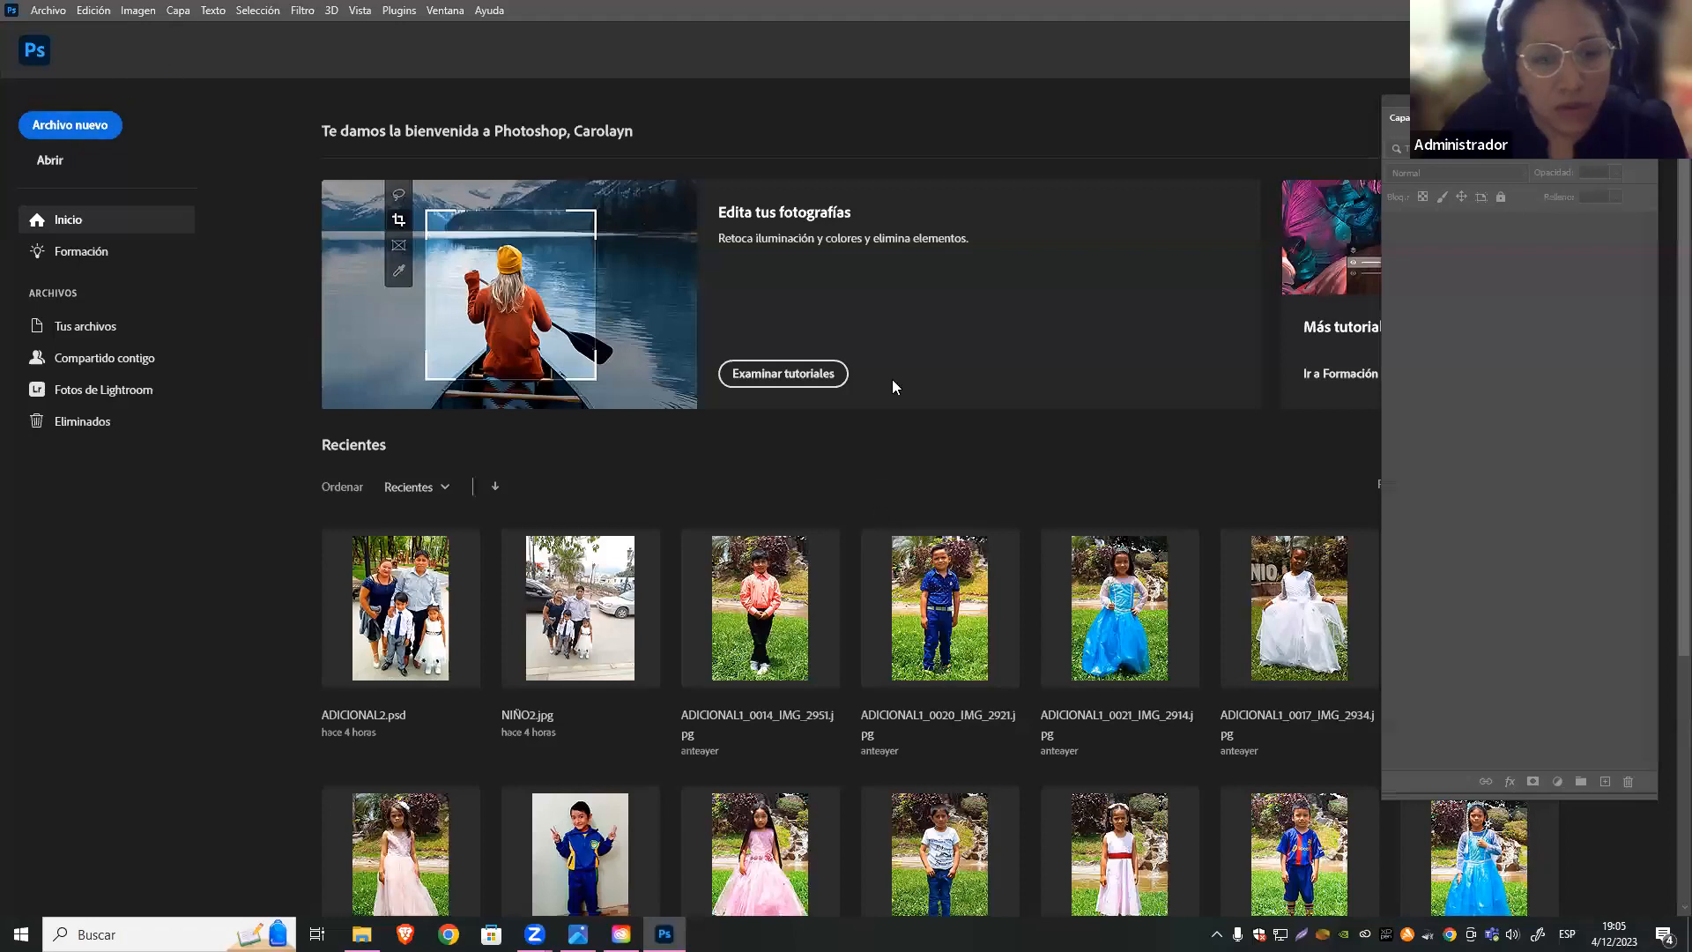
click(64, 12)
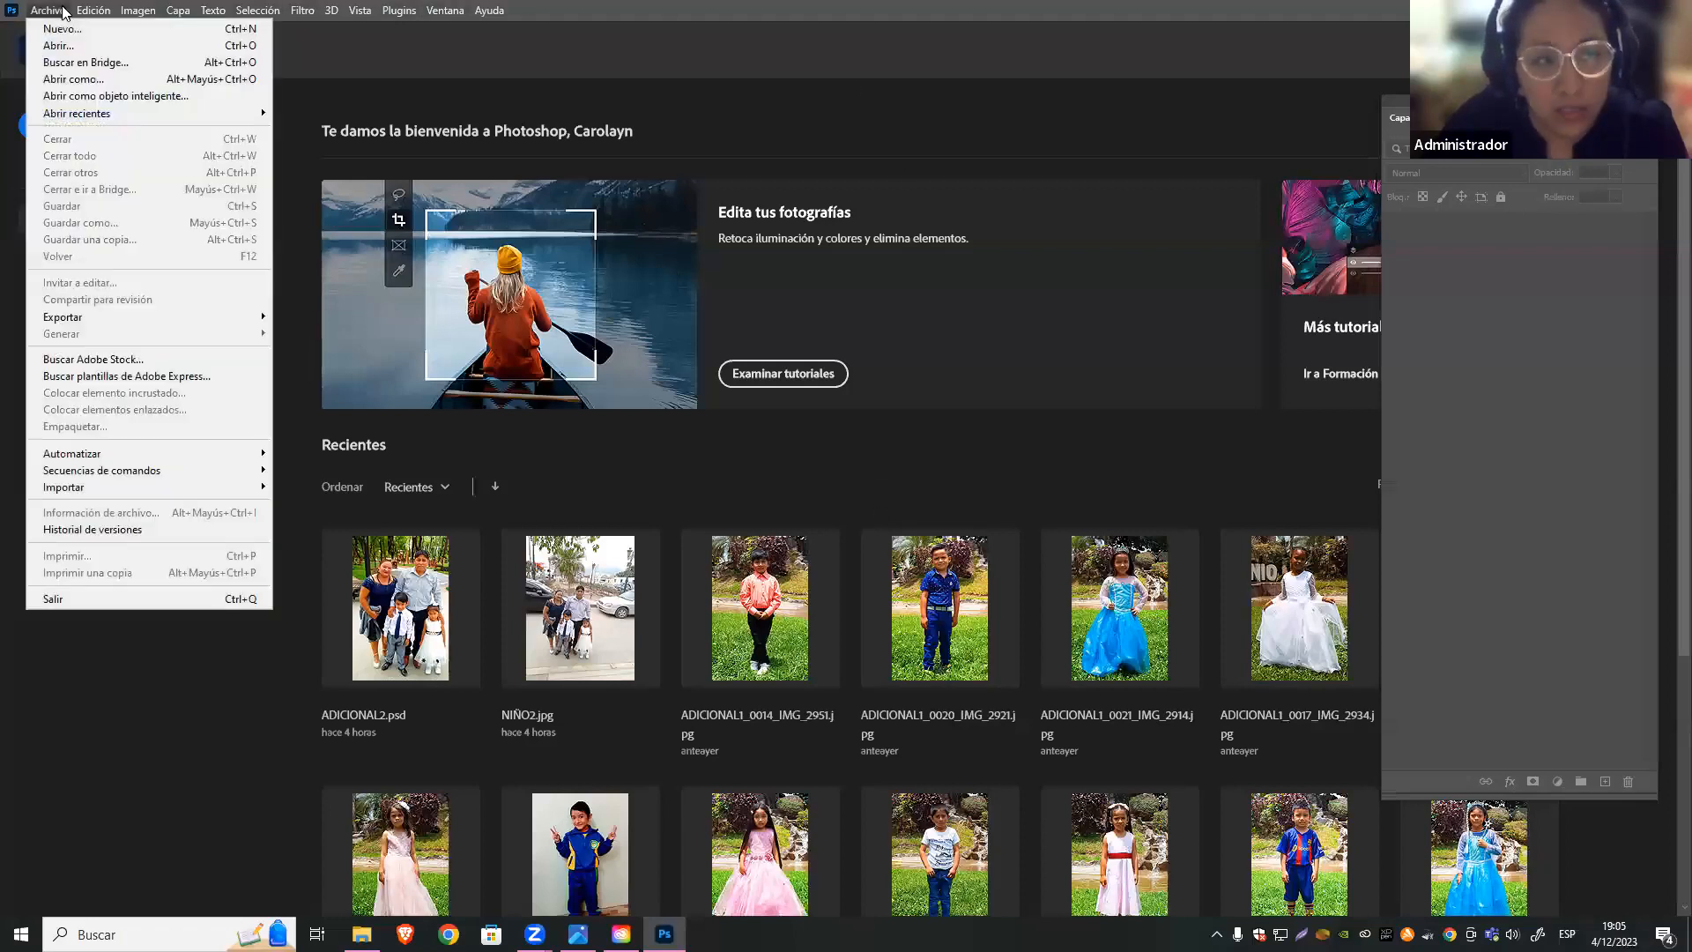
click(473, 86)
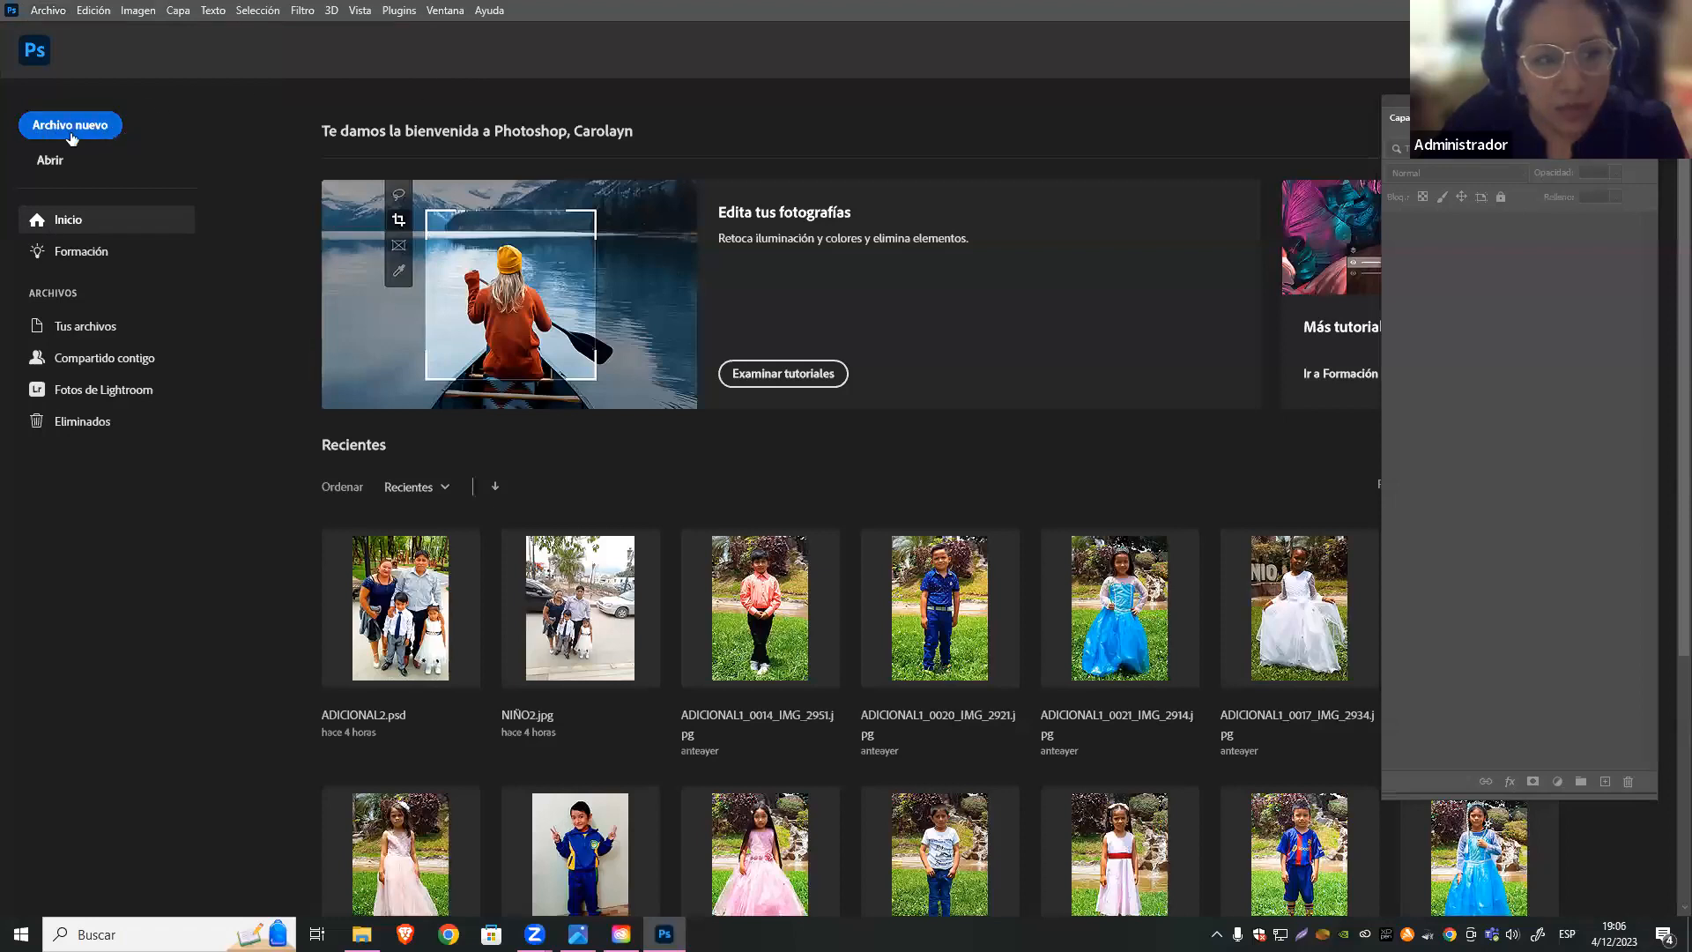
click(49, 12)
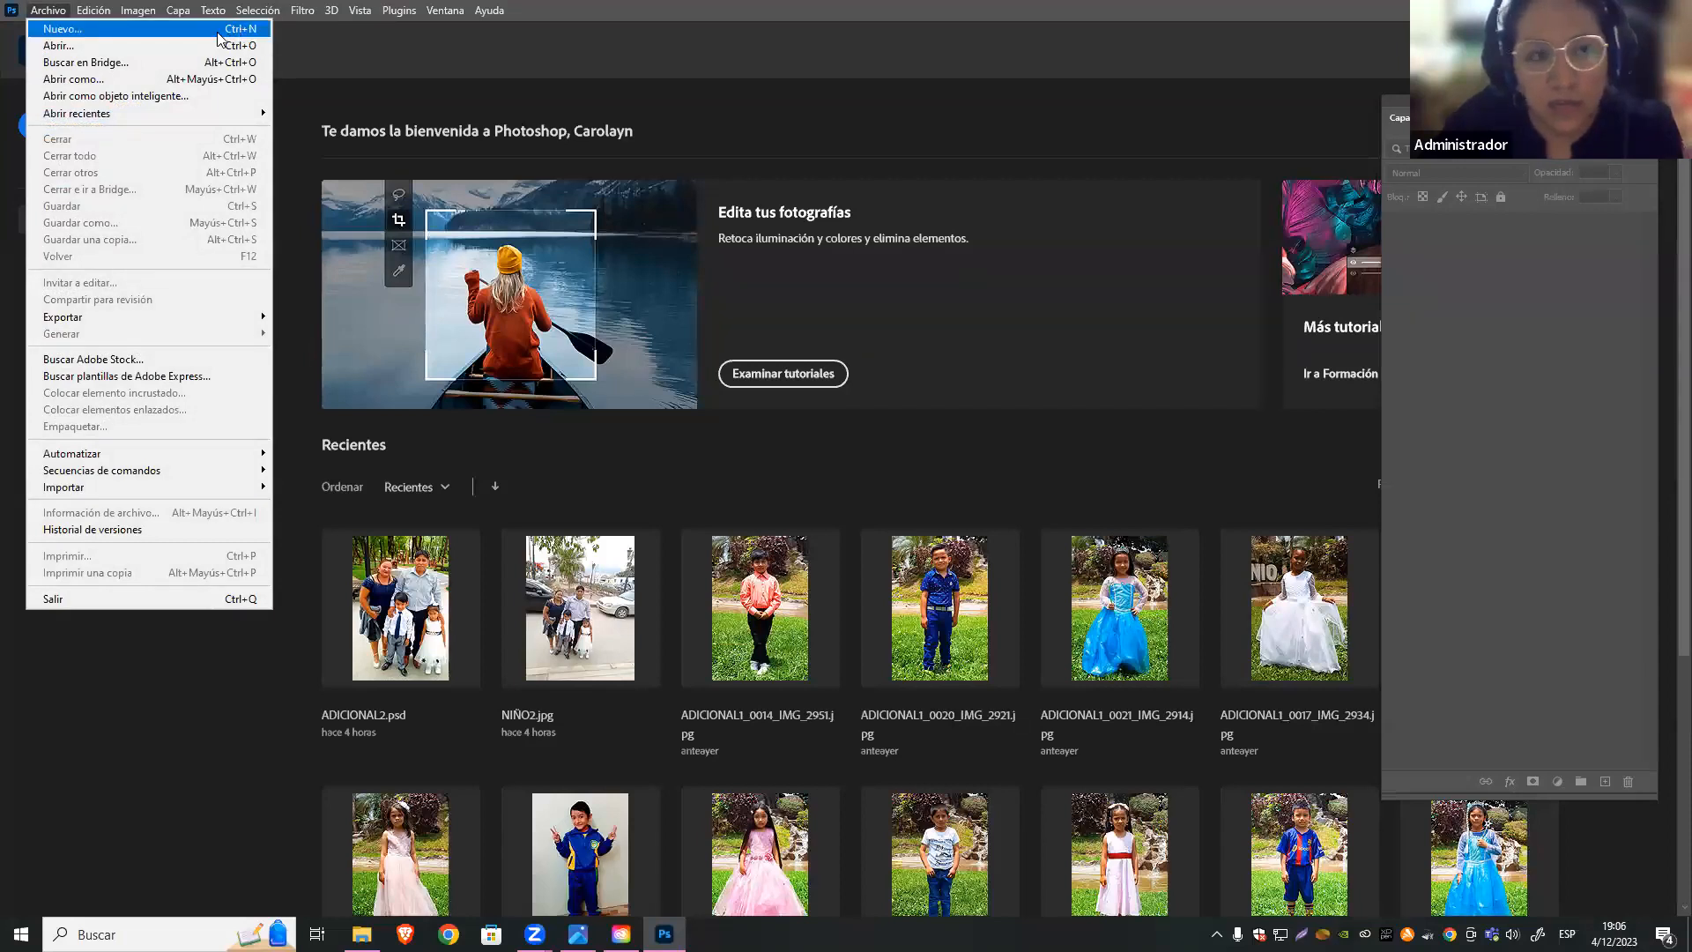
click(884, 66)
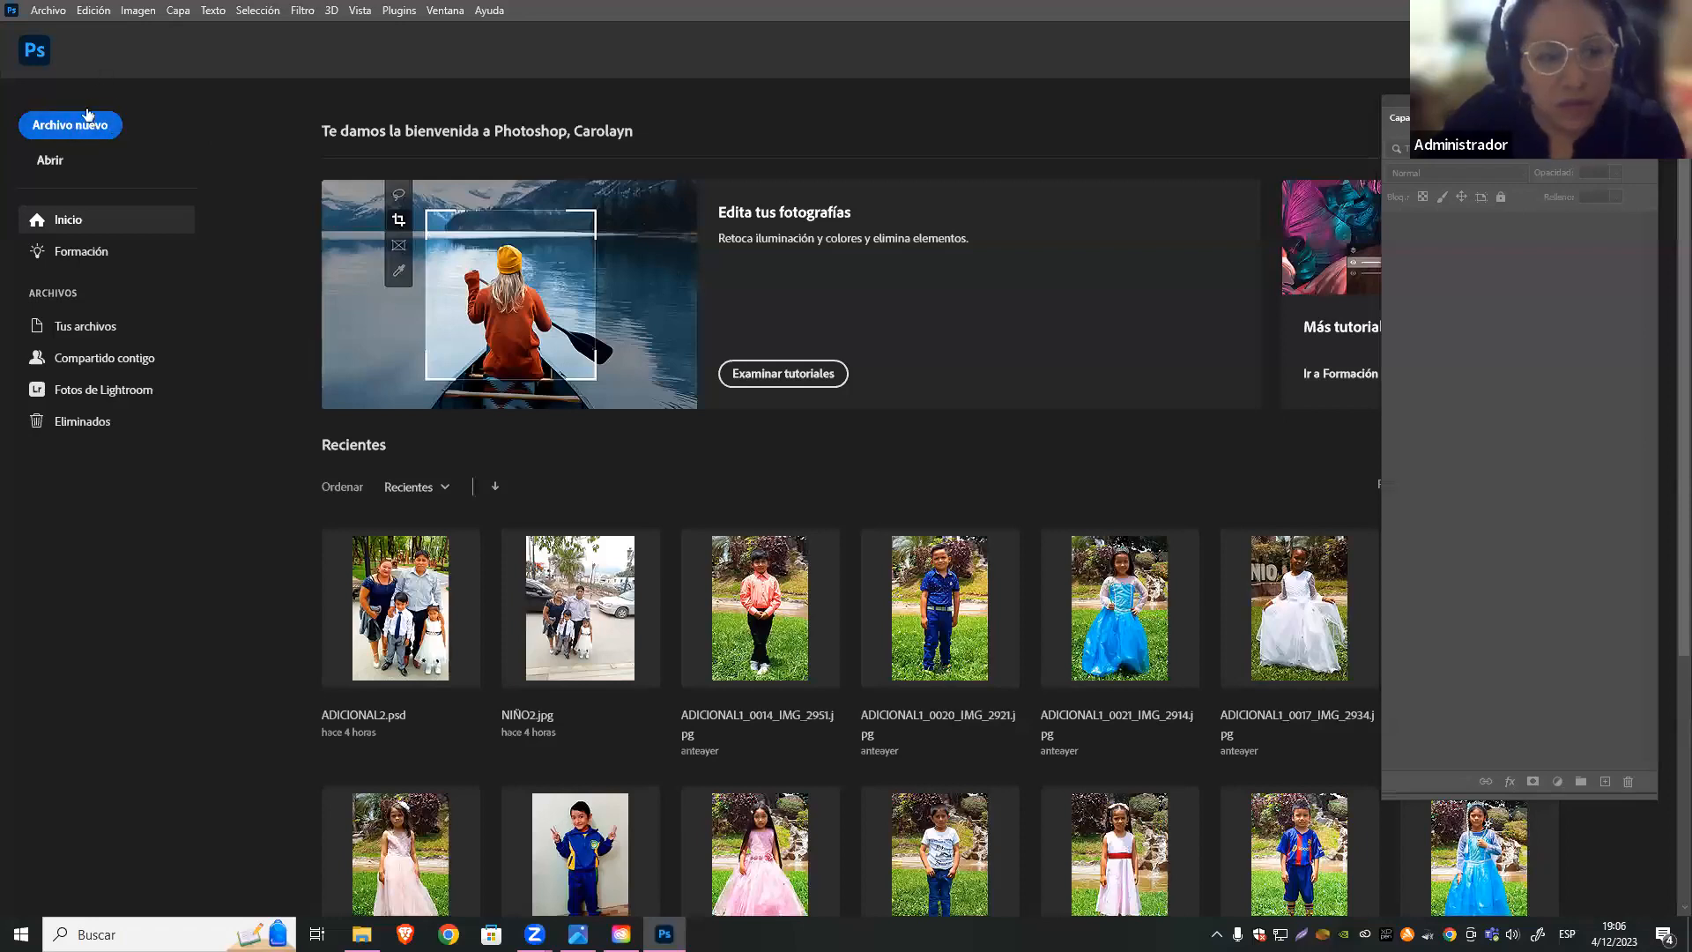
Start a new document and look through the Saved and Print presets, ending on the Web presets
click(69, 130)
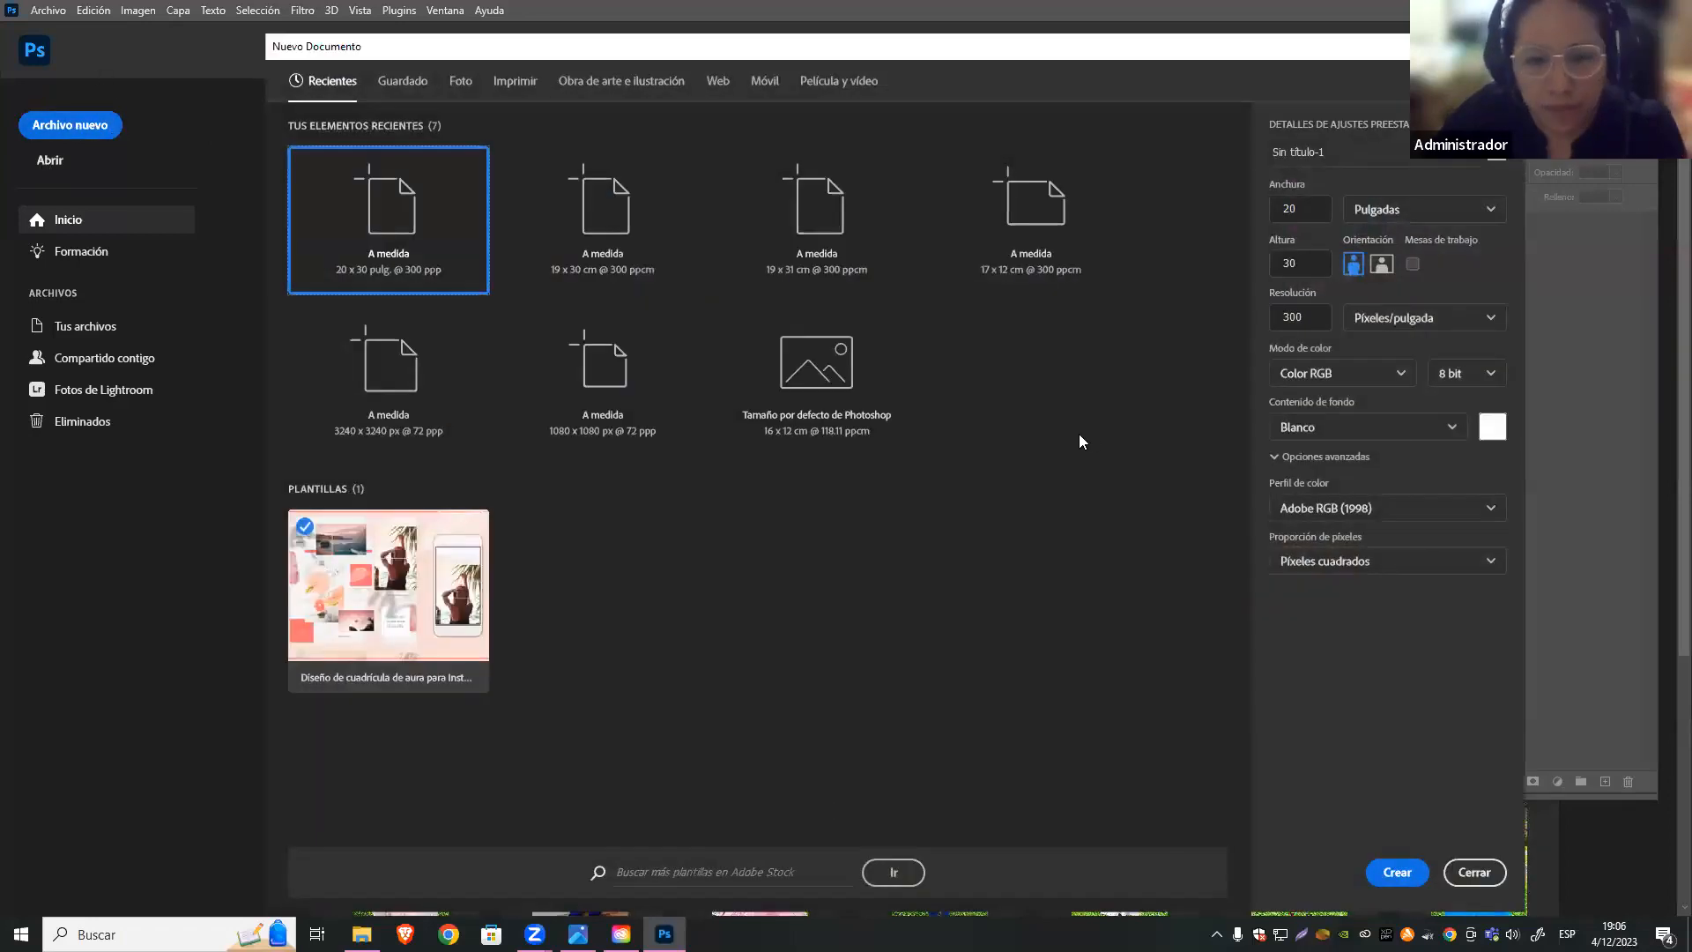
click(410, 85)
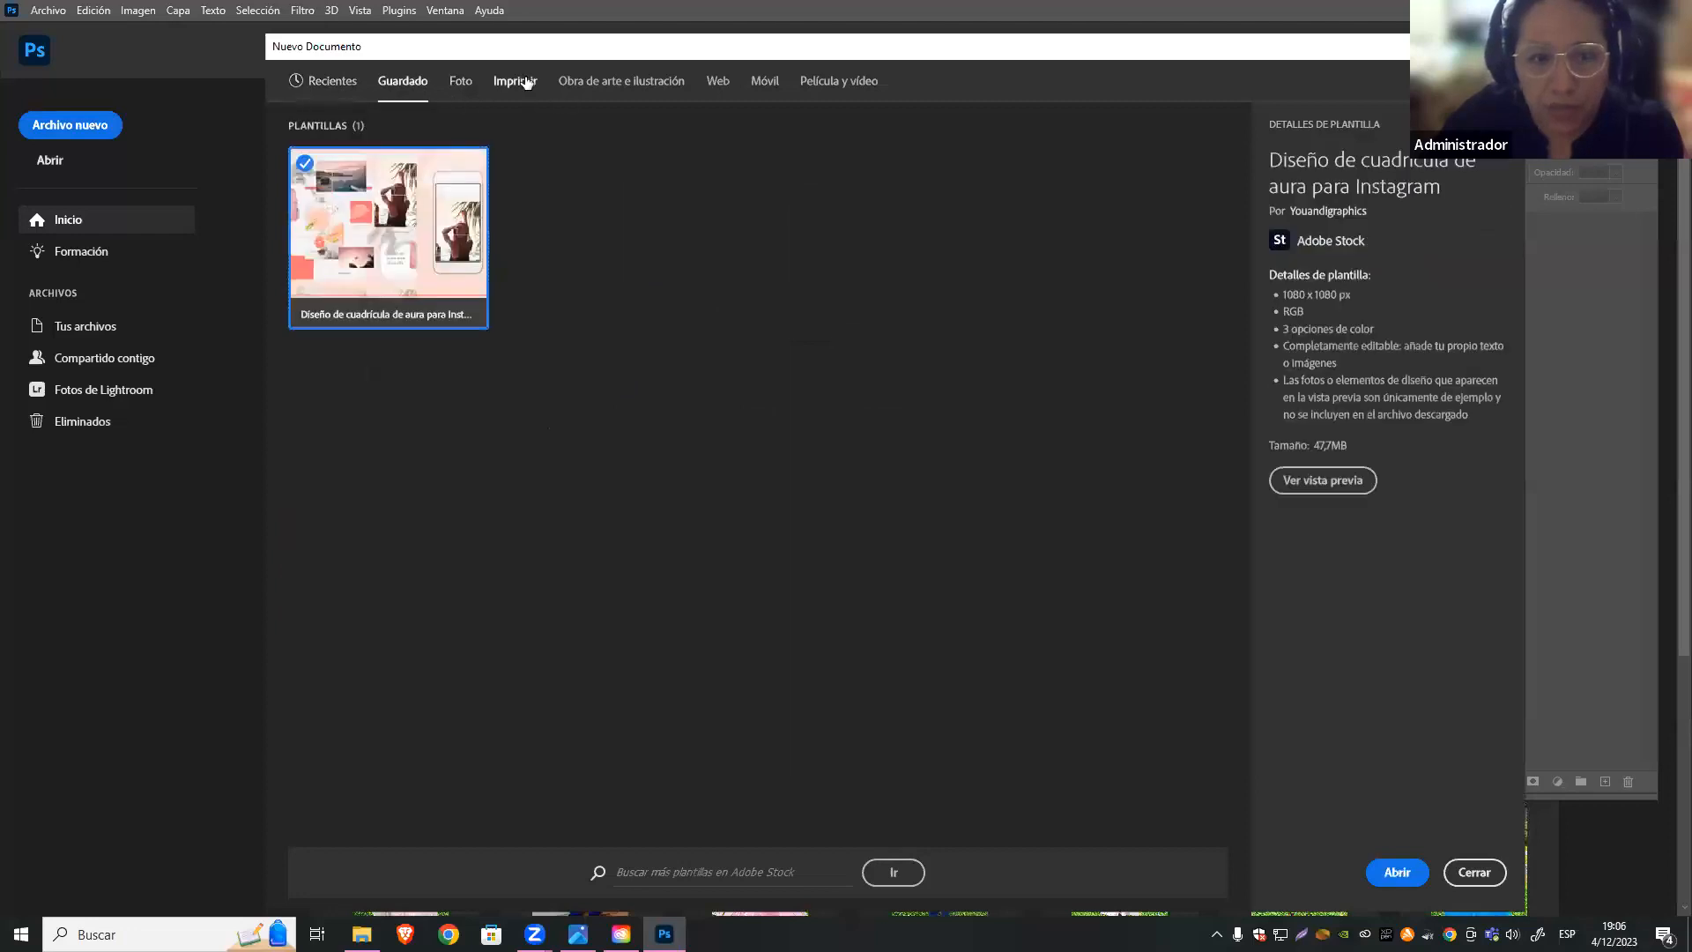
click(527, 85)
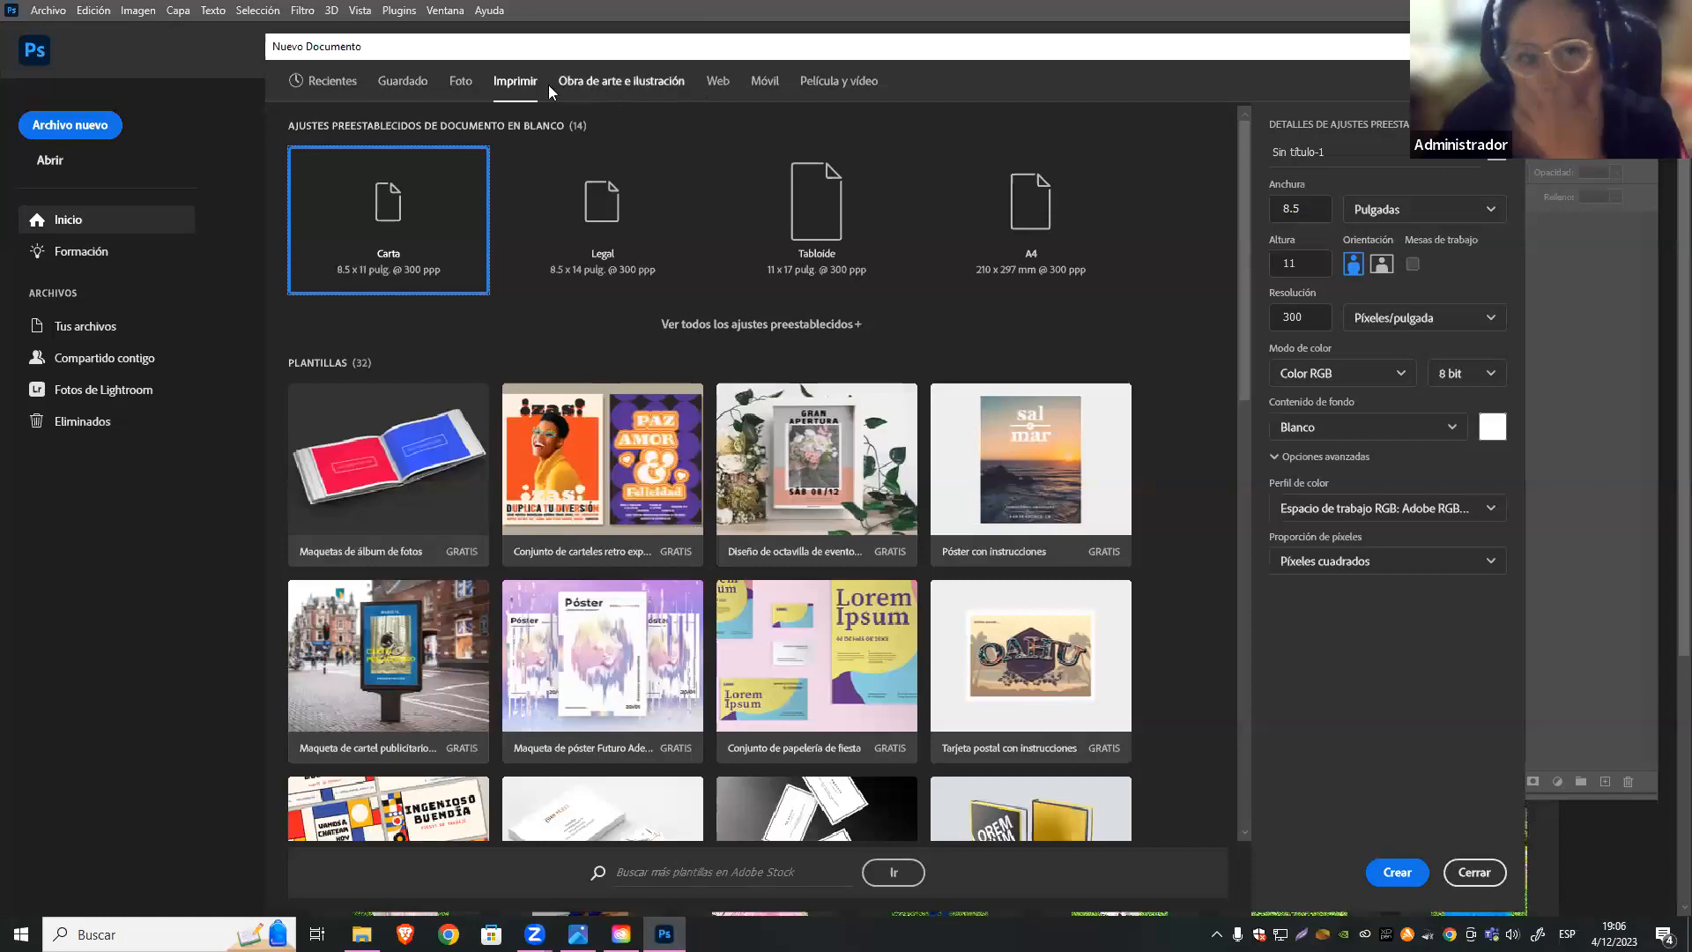
click(718, 82)
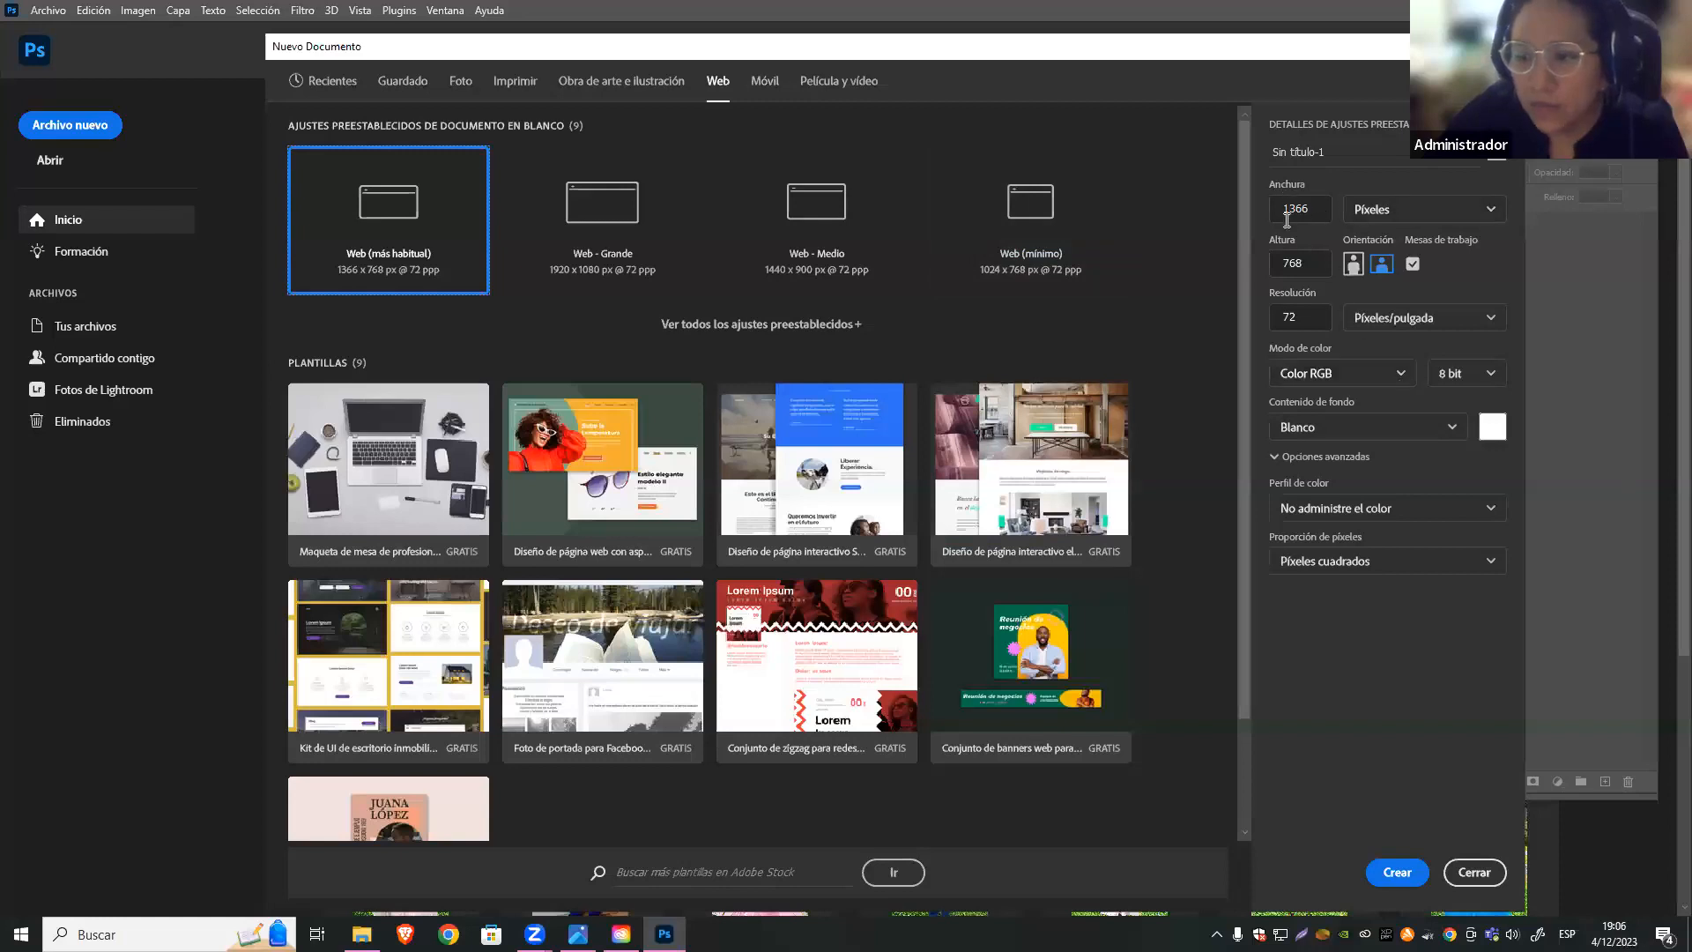
Change the measurement unit of the 1366 x 768 px web preset to centimetres
click(1419, 208)
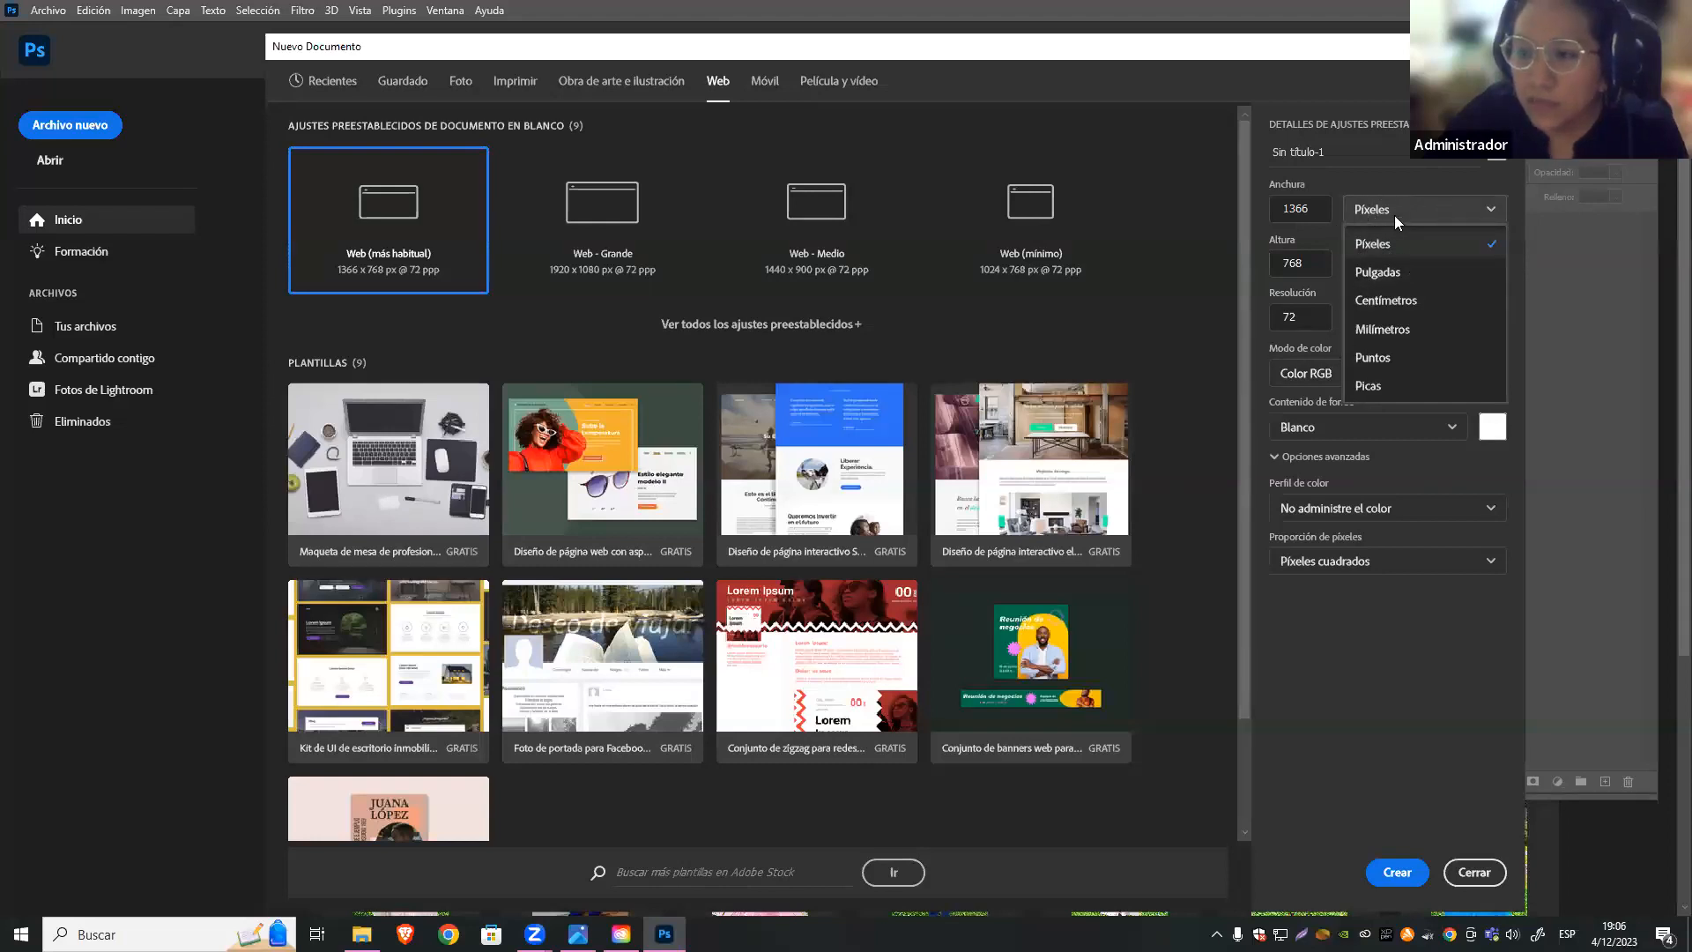
click(1449, 297)
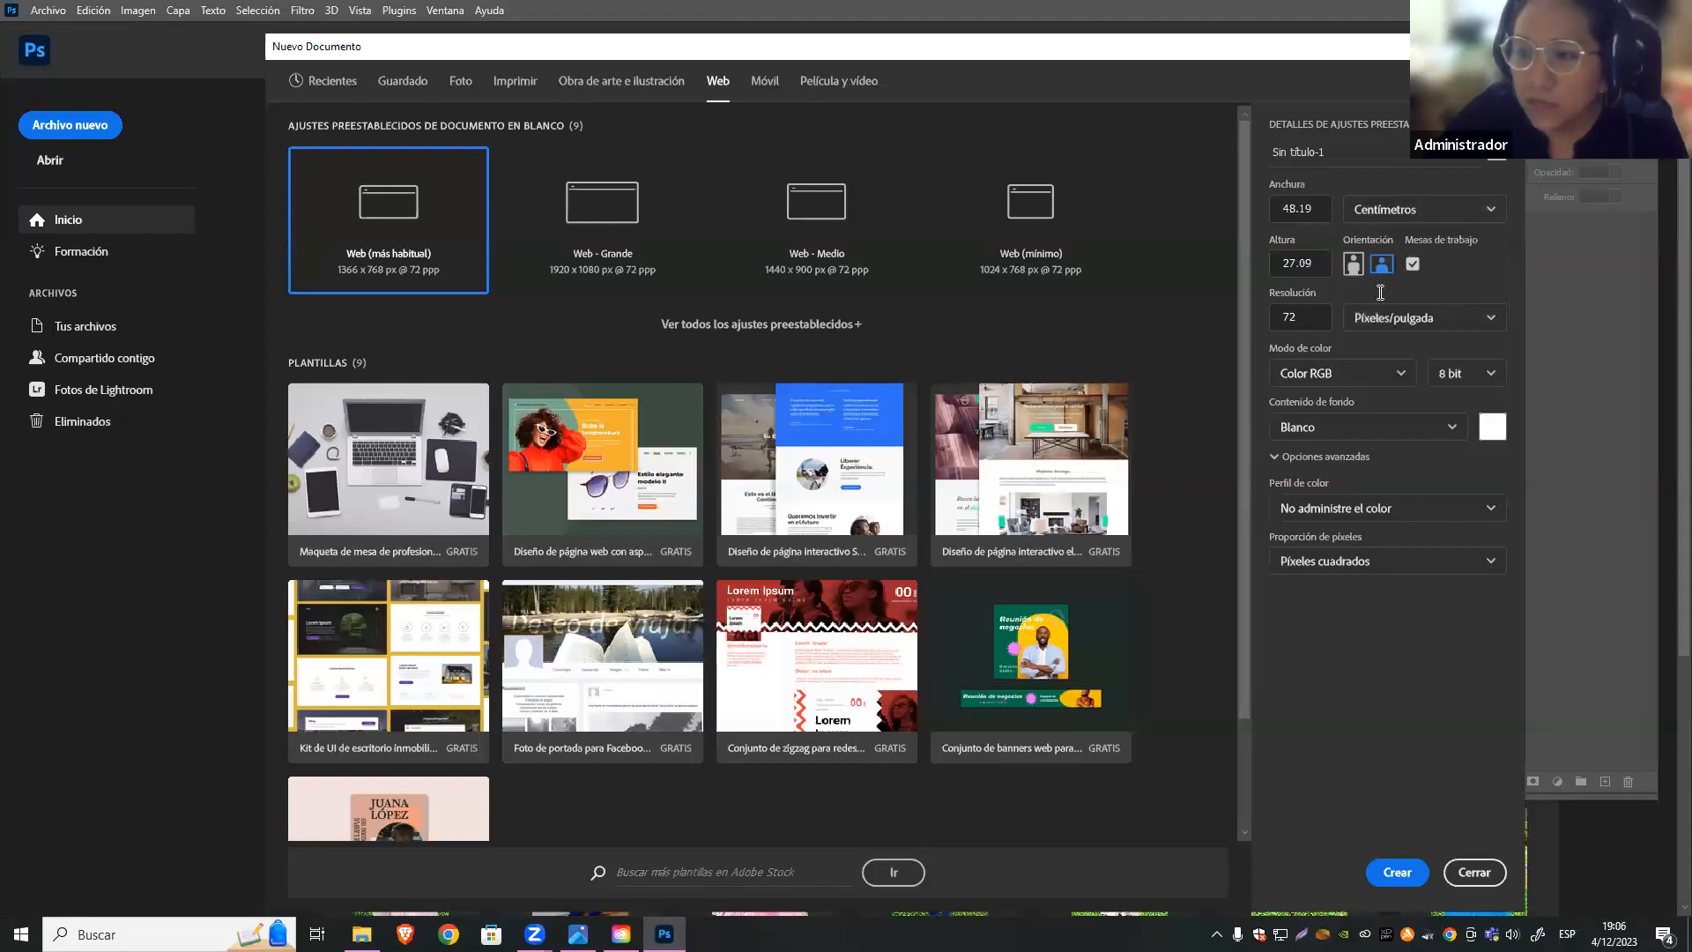
click(1318, 208)
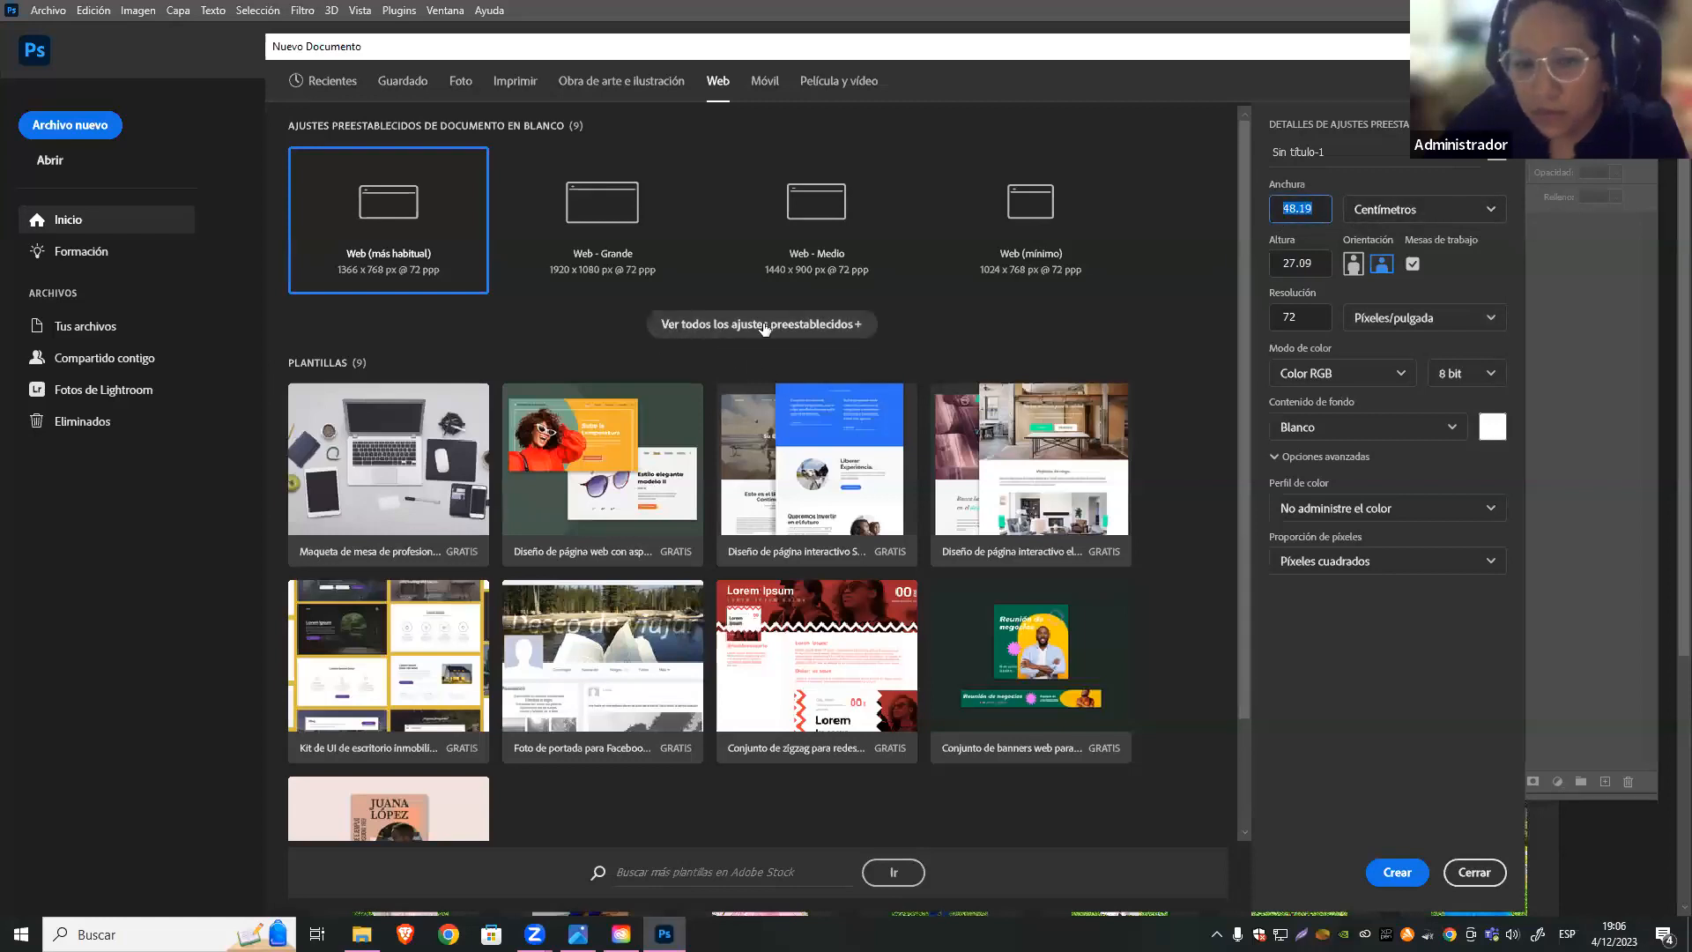
Expand the web presets, choose Web - Grande (1920 x 1080 px), and change its measurement unit to centimetres
click(815, 326)
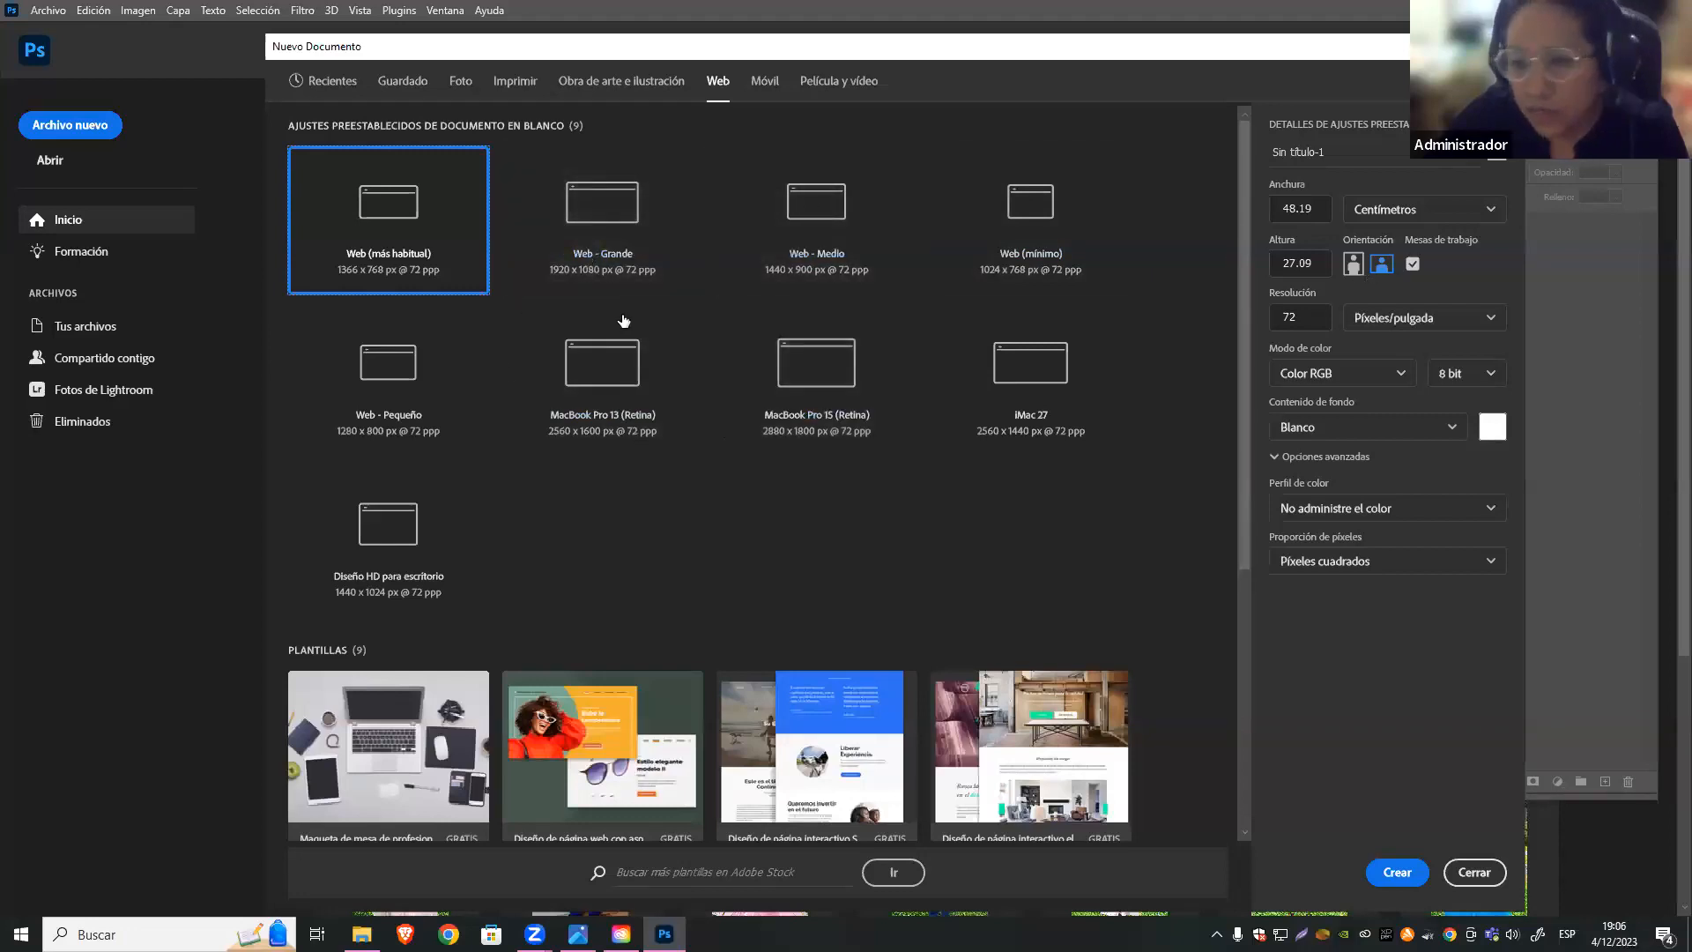
click(603, 229)
click(1313, 209)
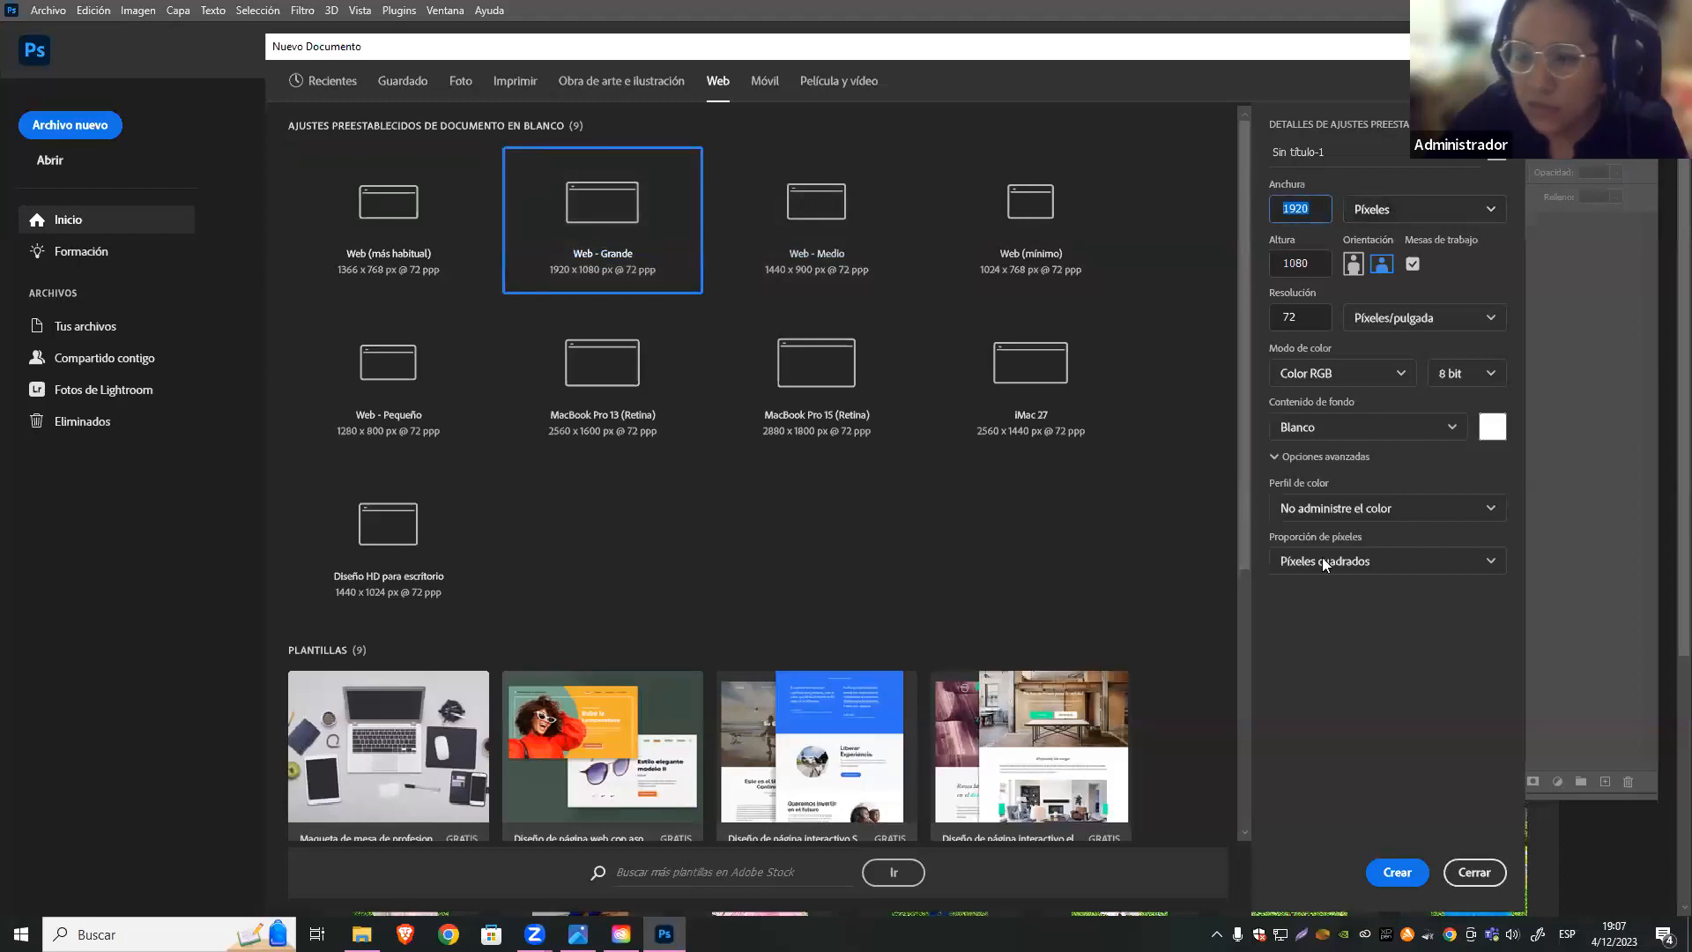
click(1464, 213)
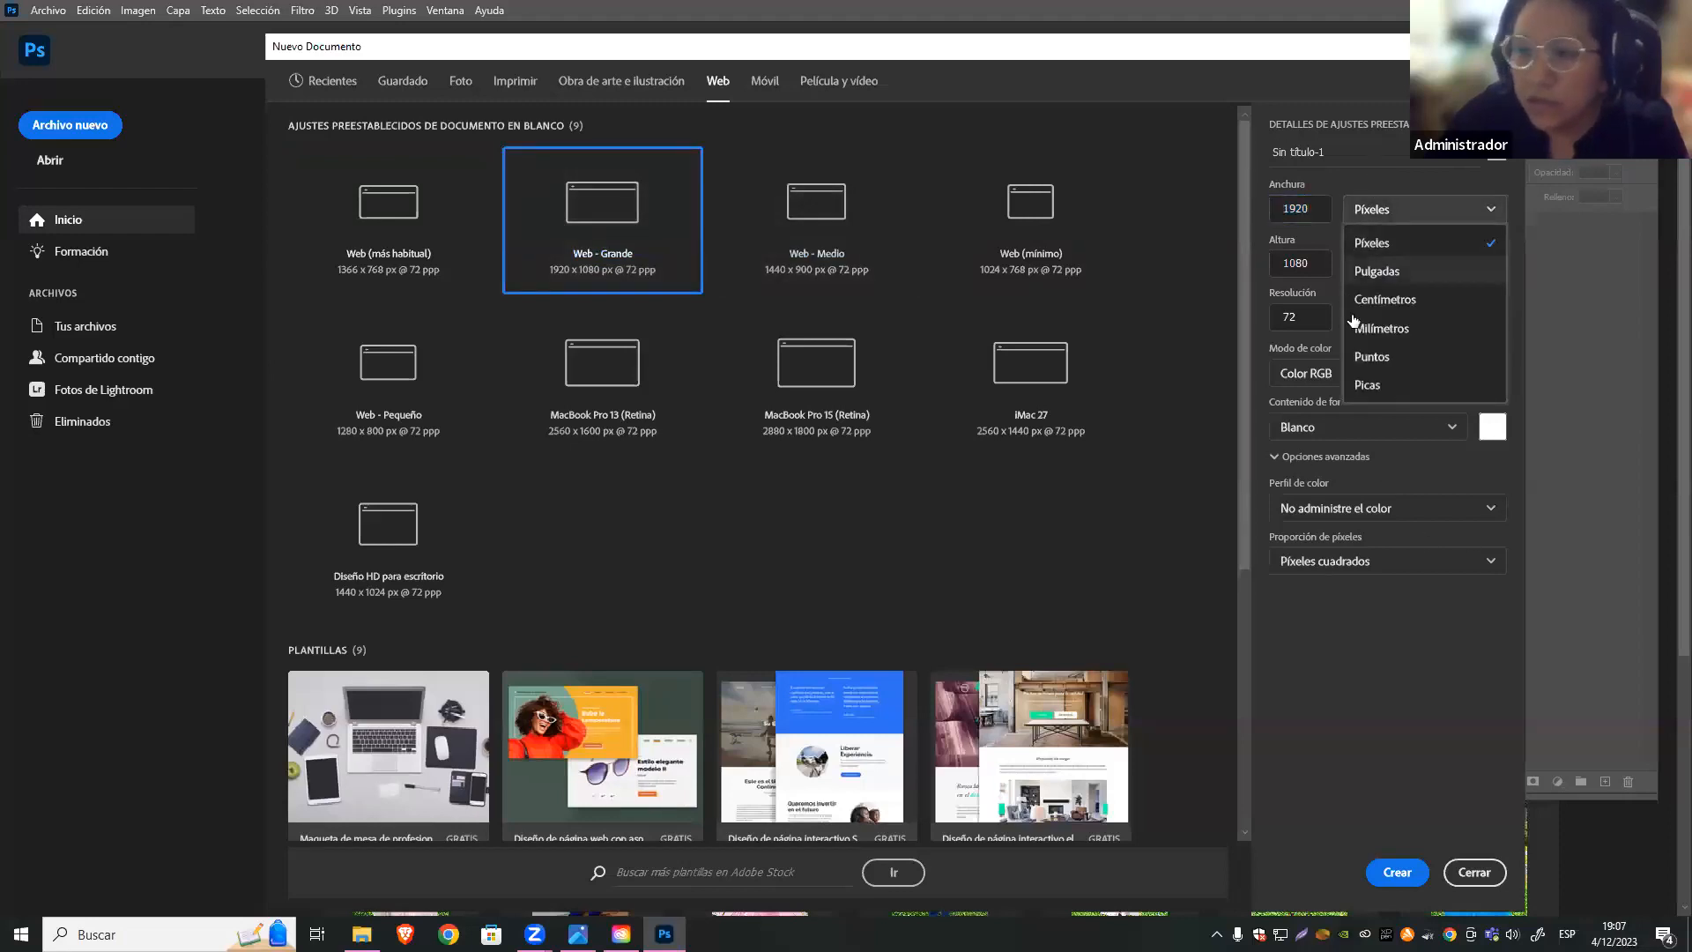
click(1436, 297)
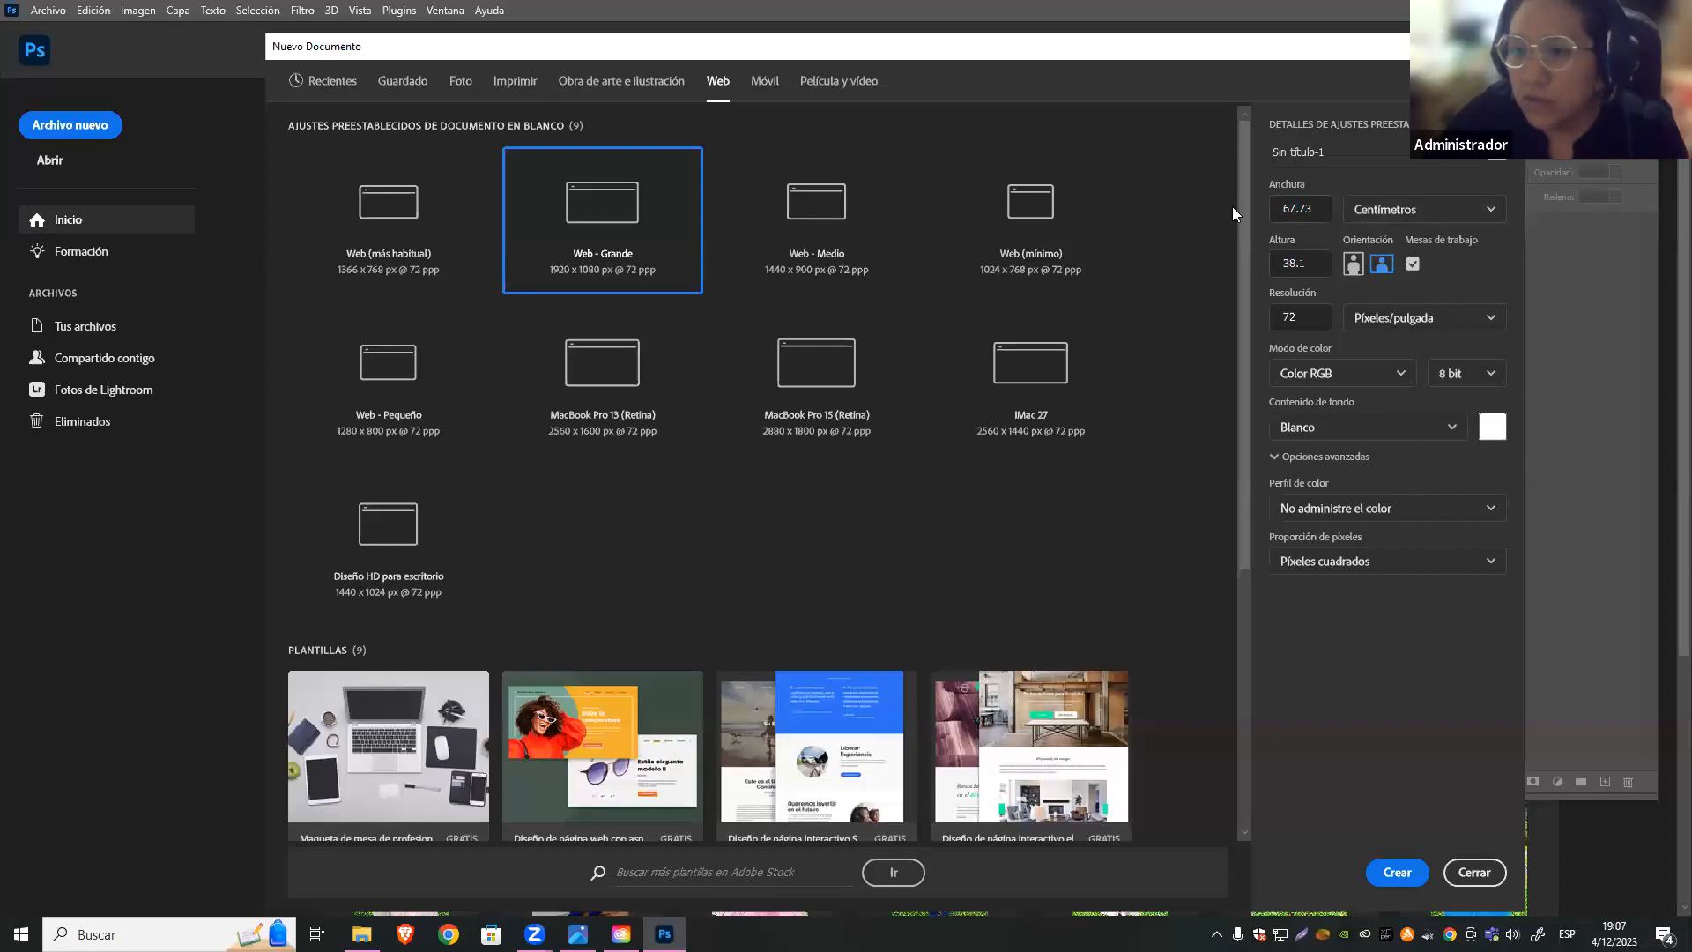
Set the new document to 29.7 cm wide and 21 cm high, and turn off artboards
click(1275, 209)
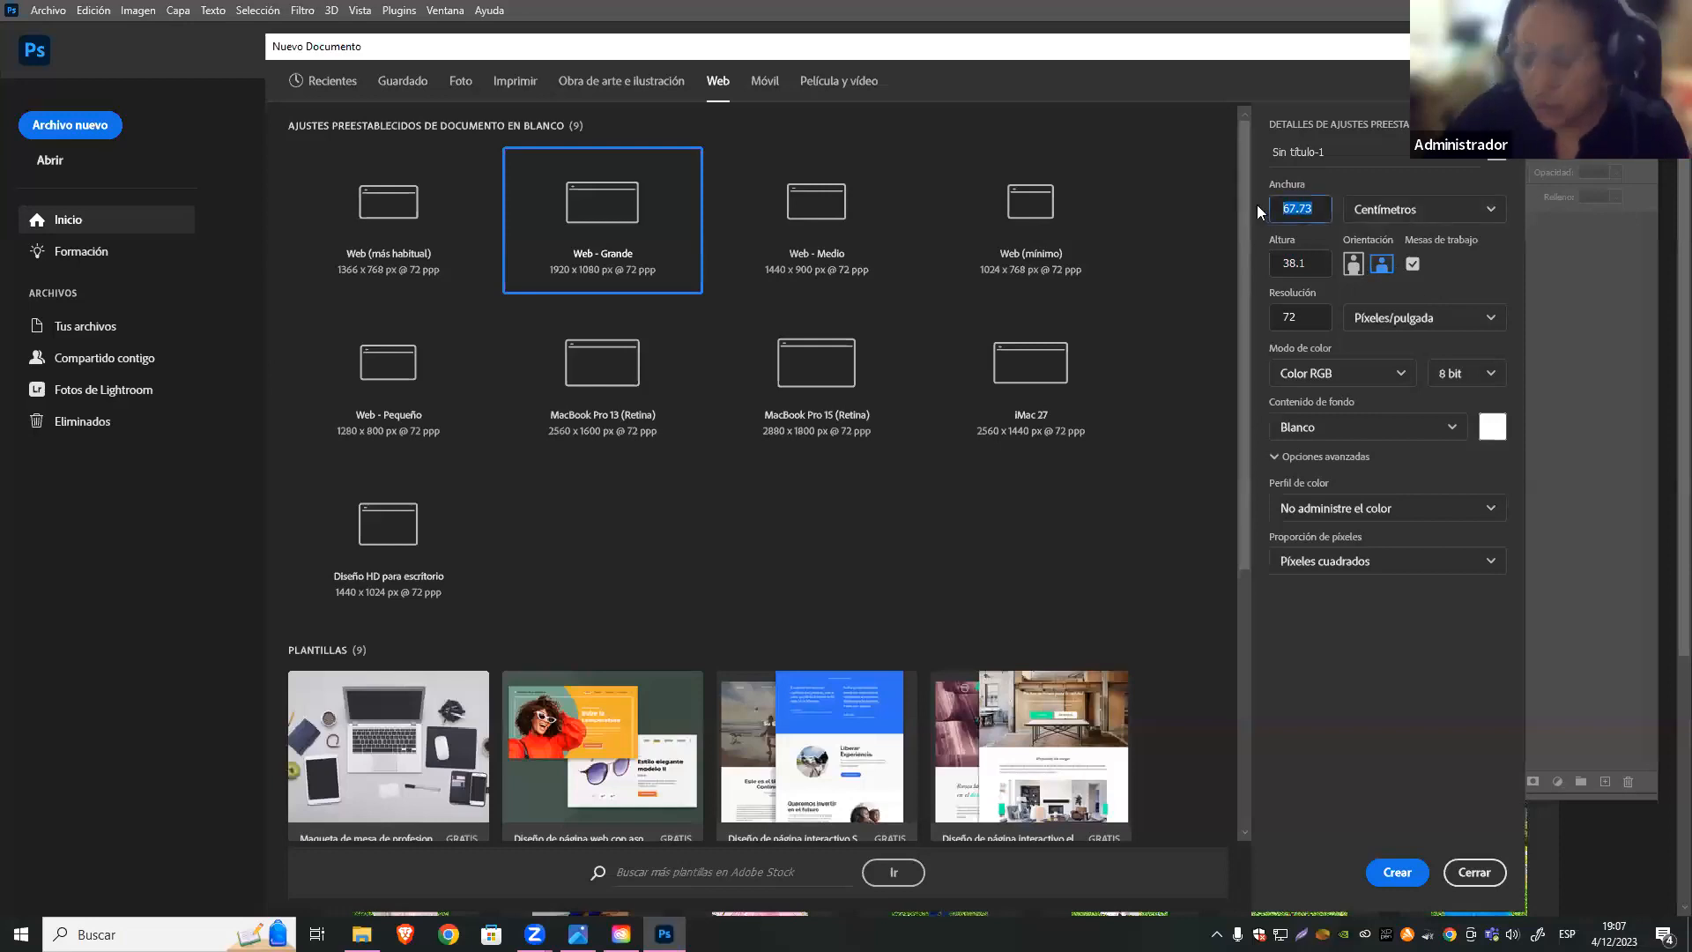
text(29.7)
key(Tab)
text(21)
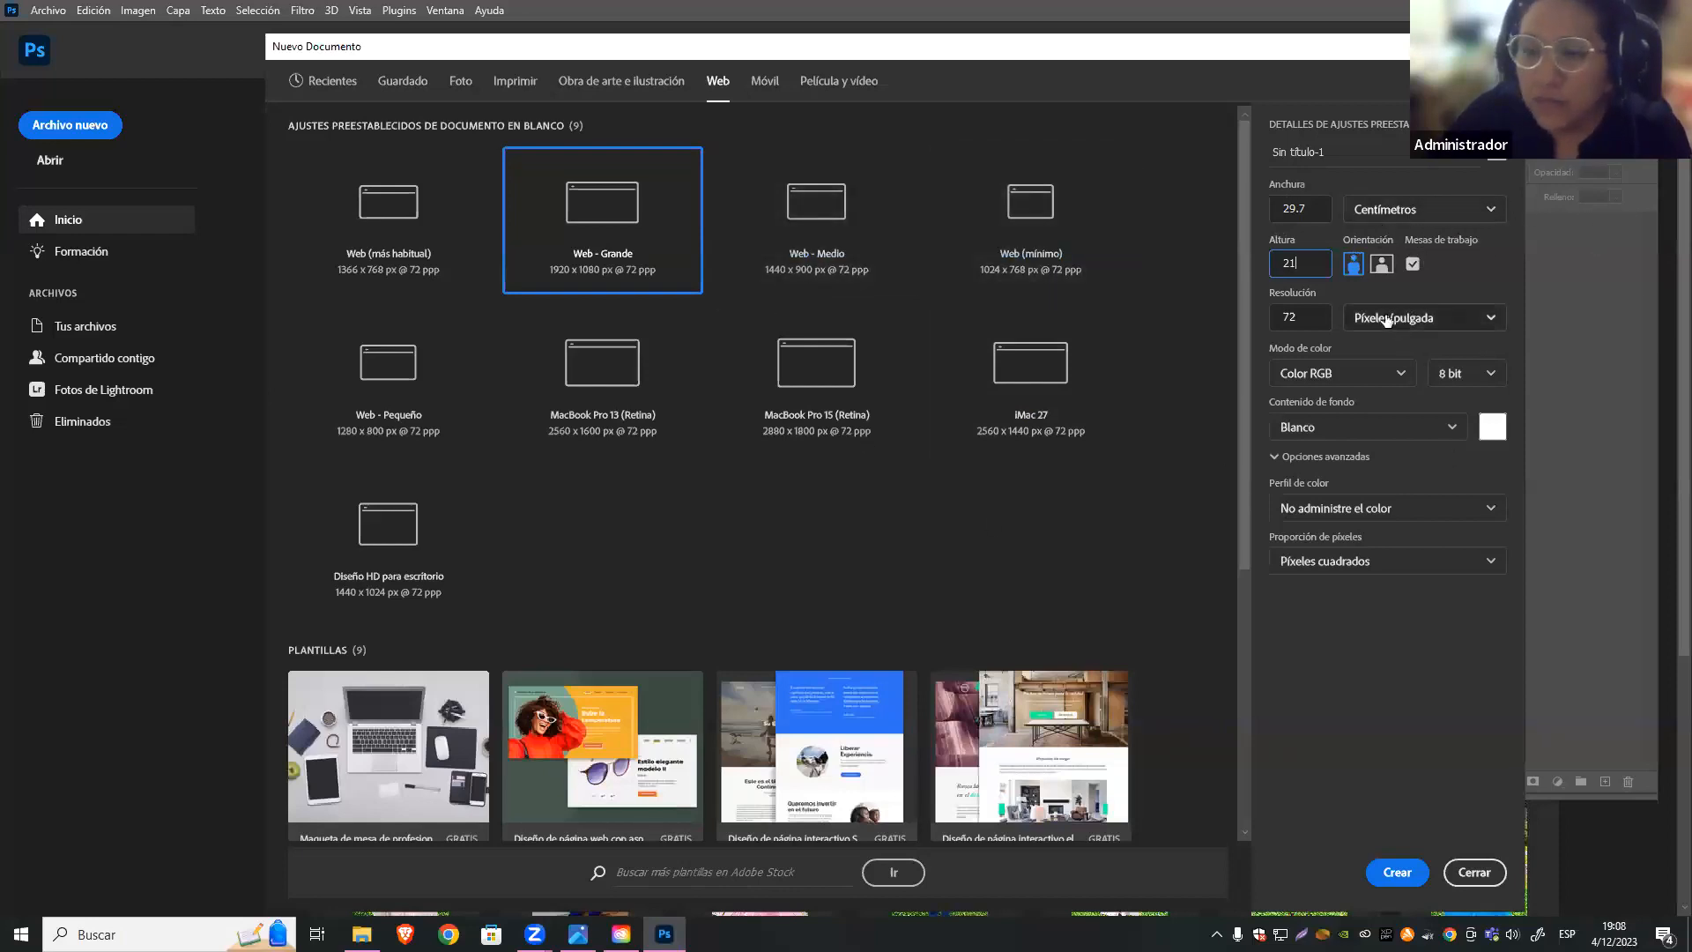
click(1413, 263)
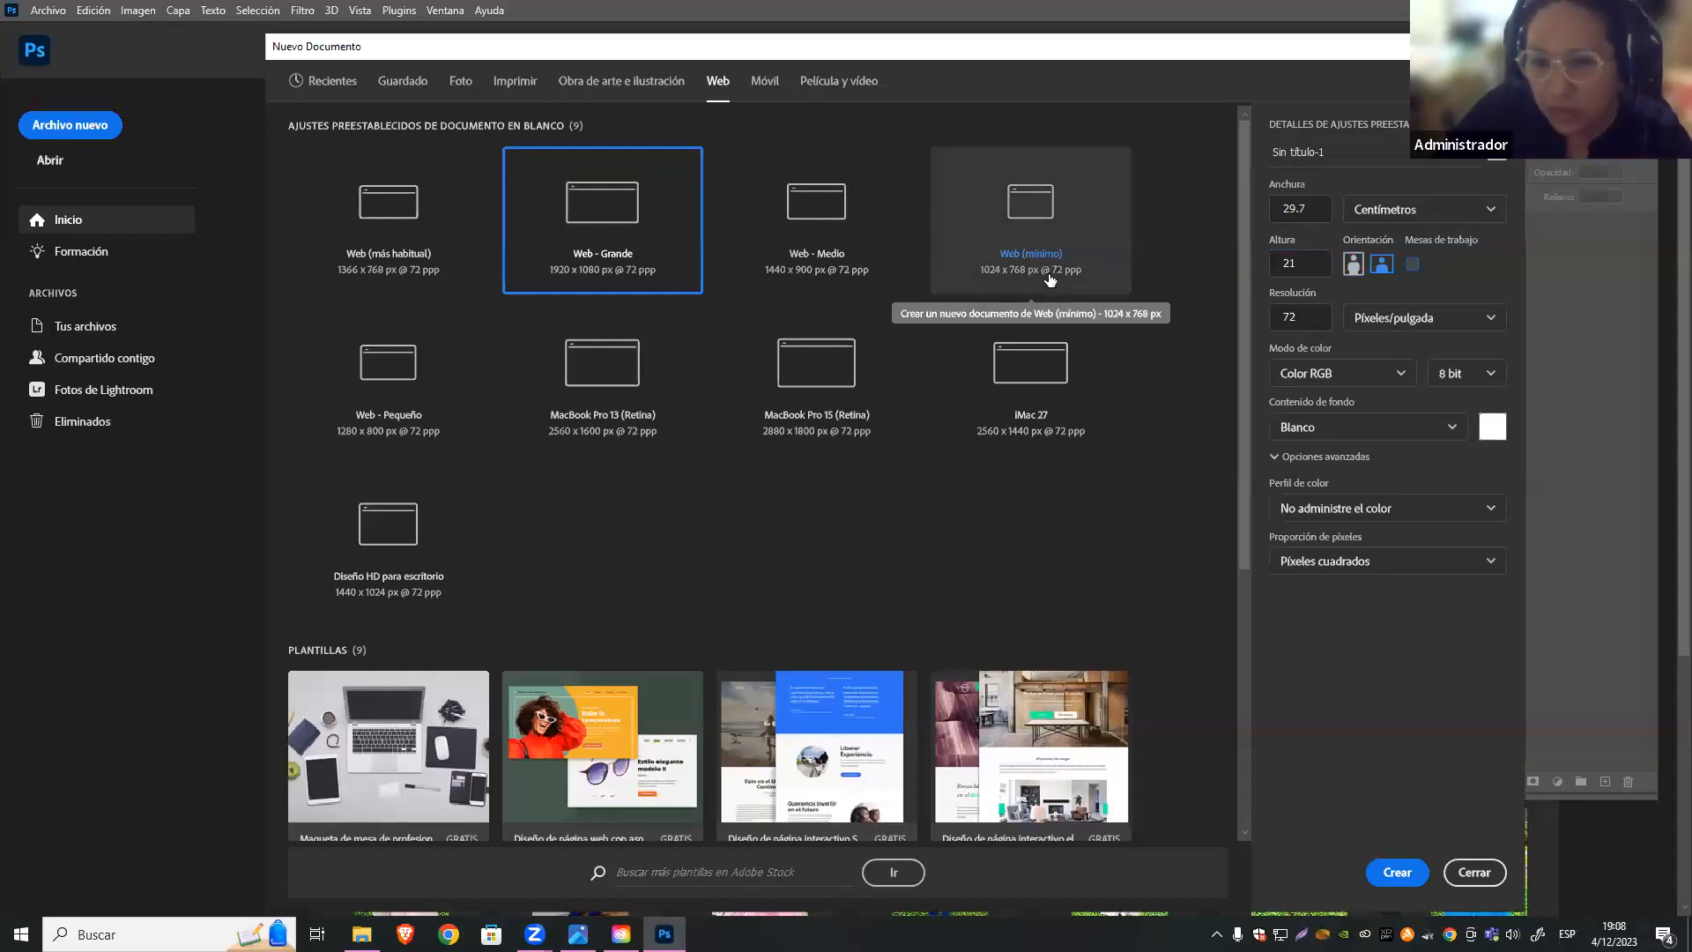
Set the resolution to 150 pixels per inch and create the document
double_click(1293, 317)
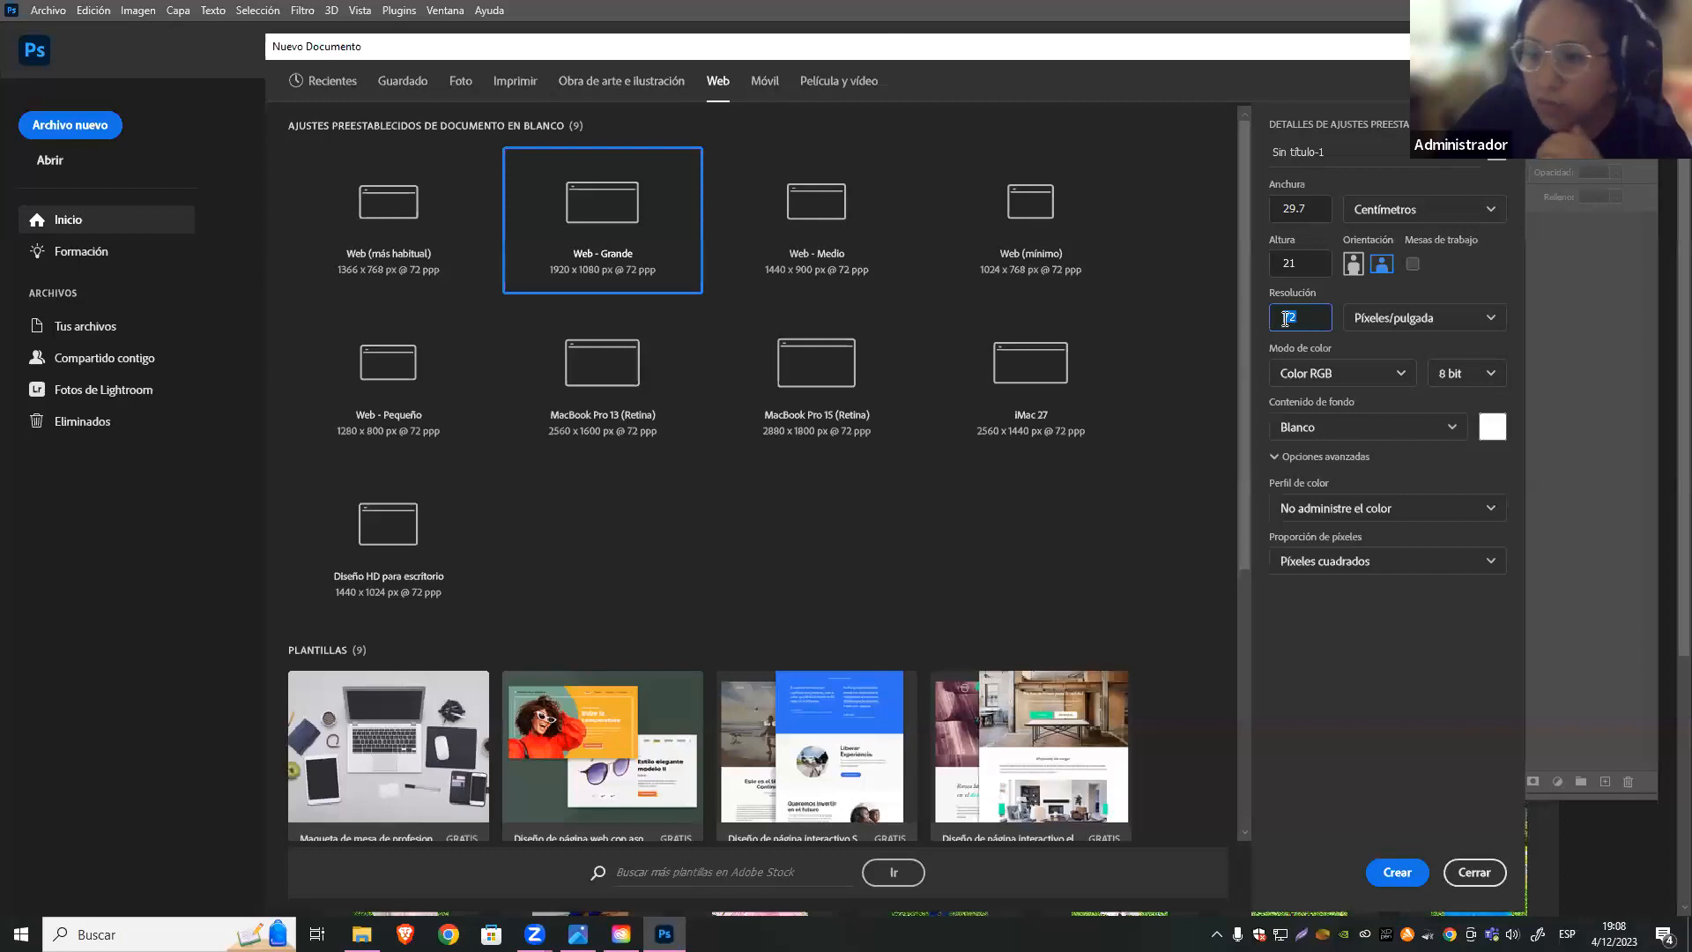
click(1320, 318)
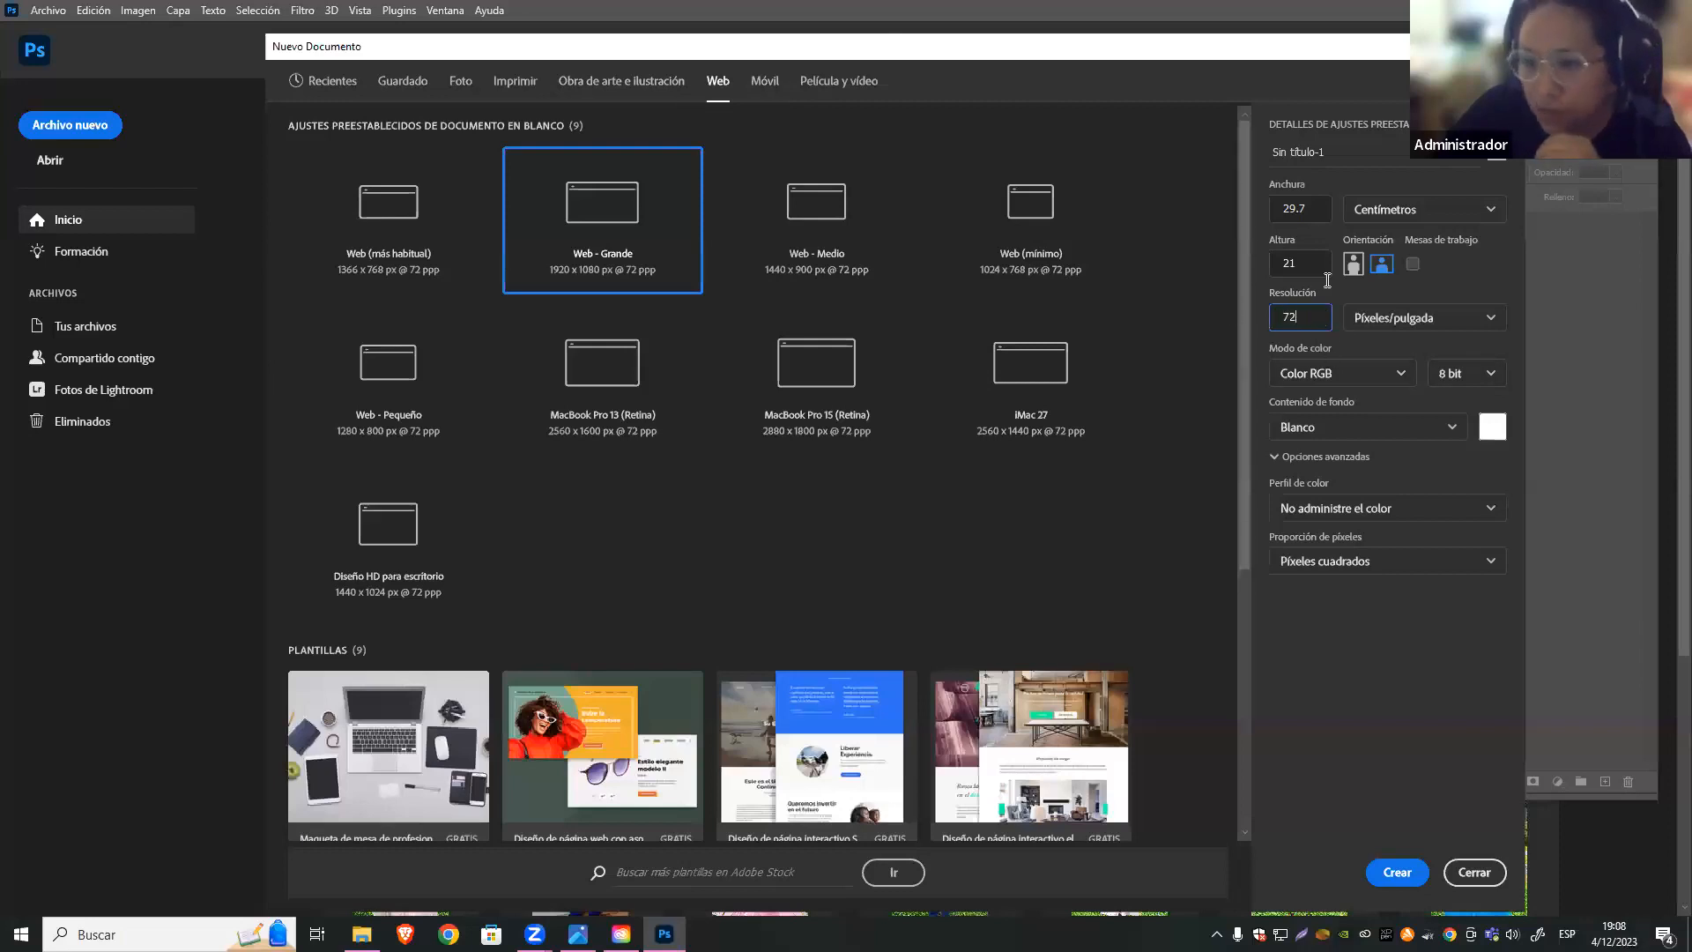
double_click(1292, 319)
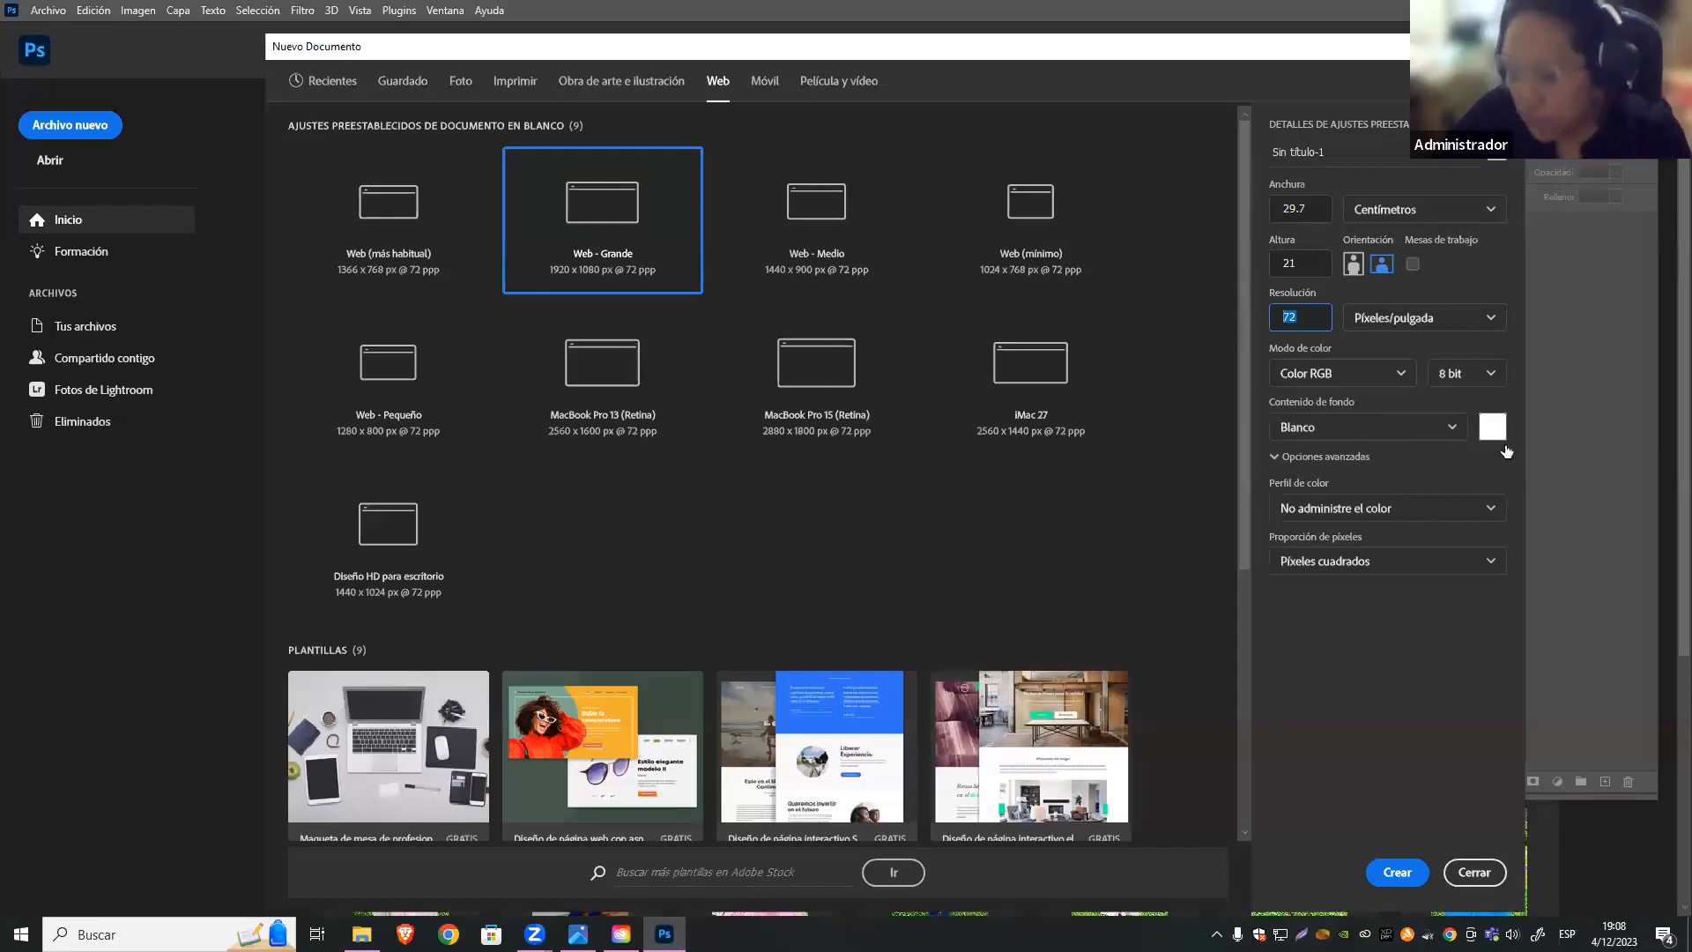
key(BackSpace)
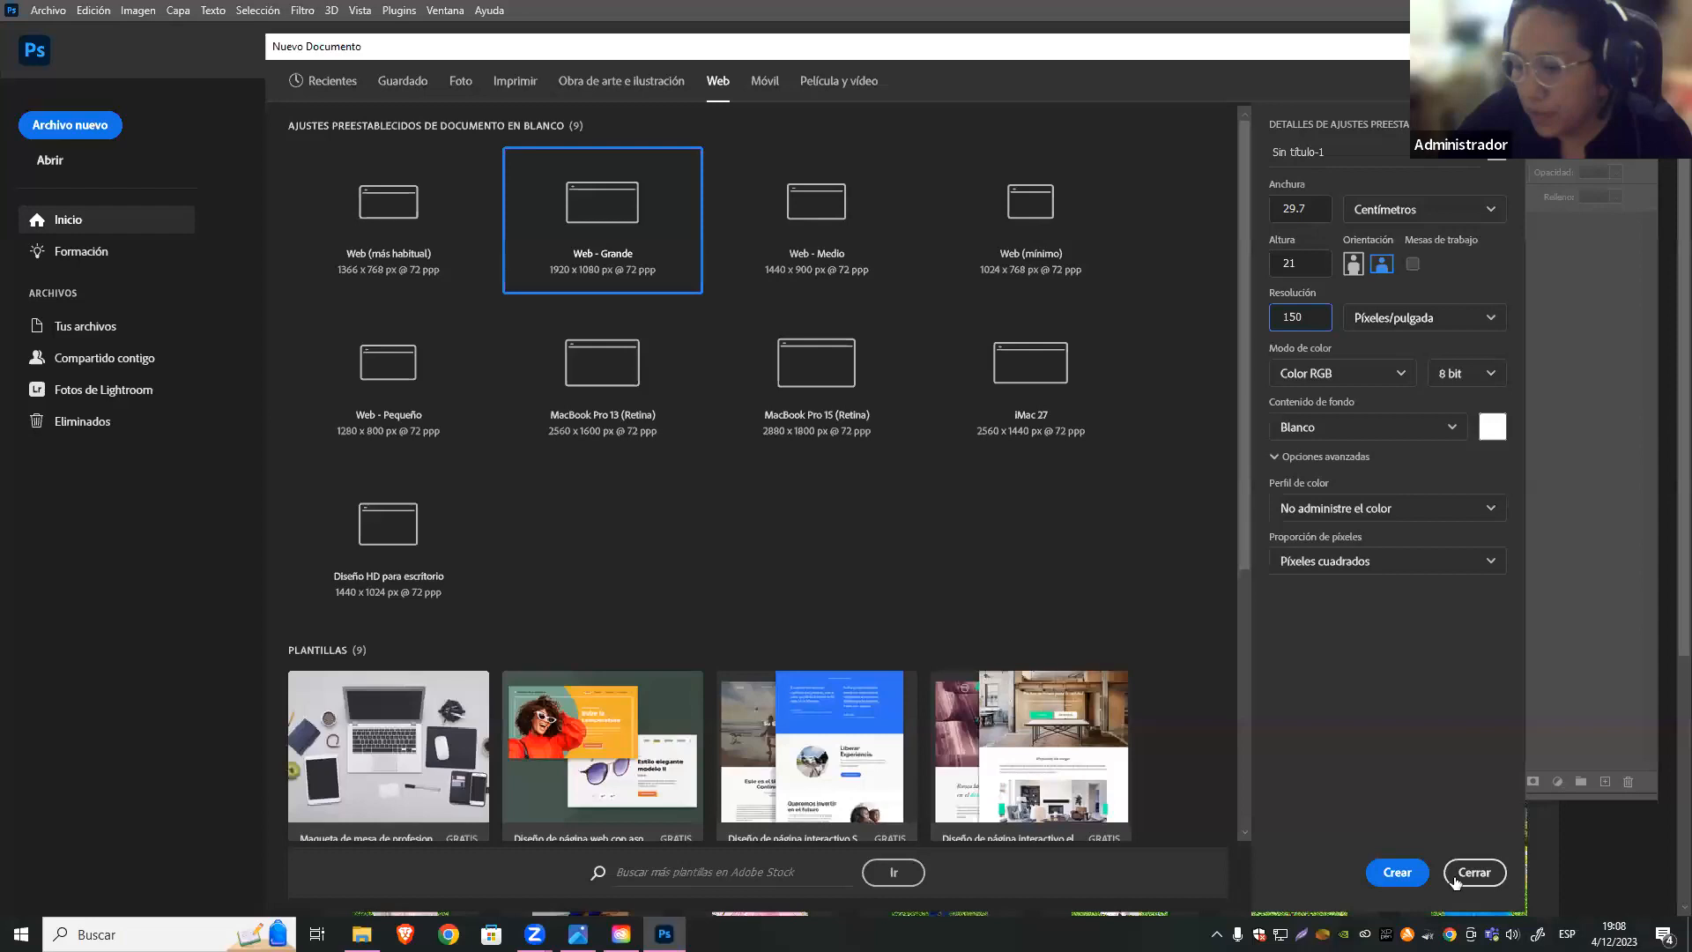
click(1398, 872)
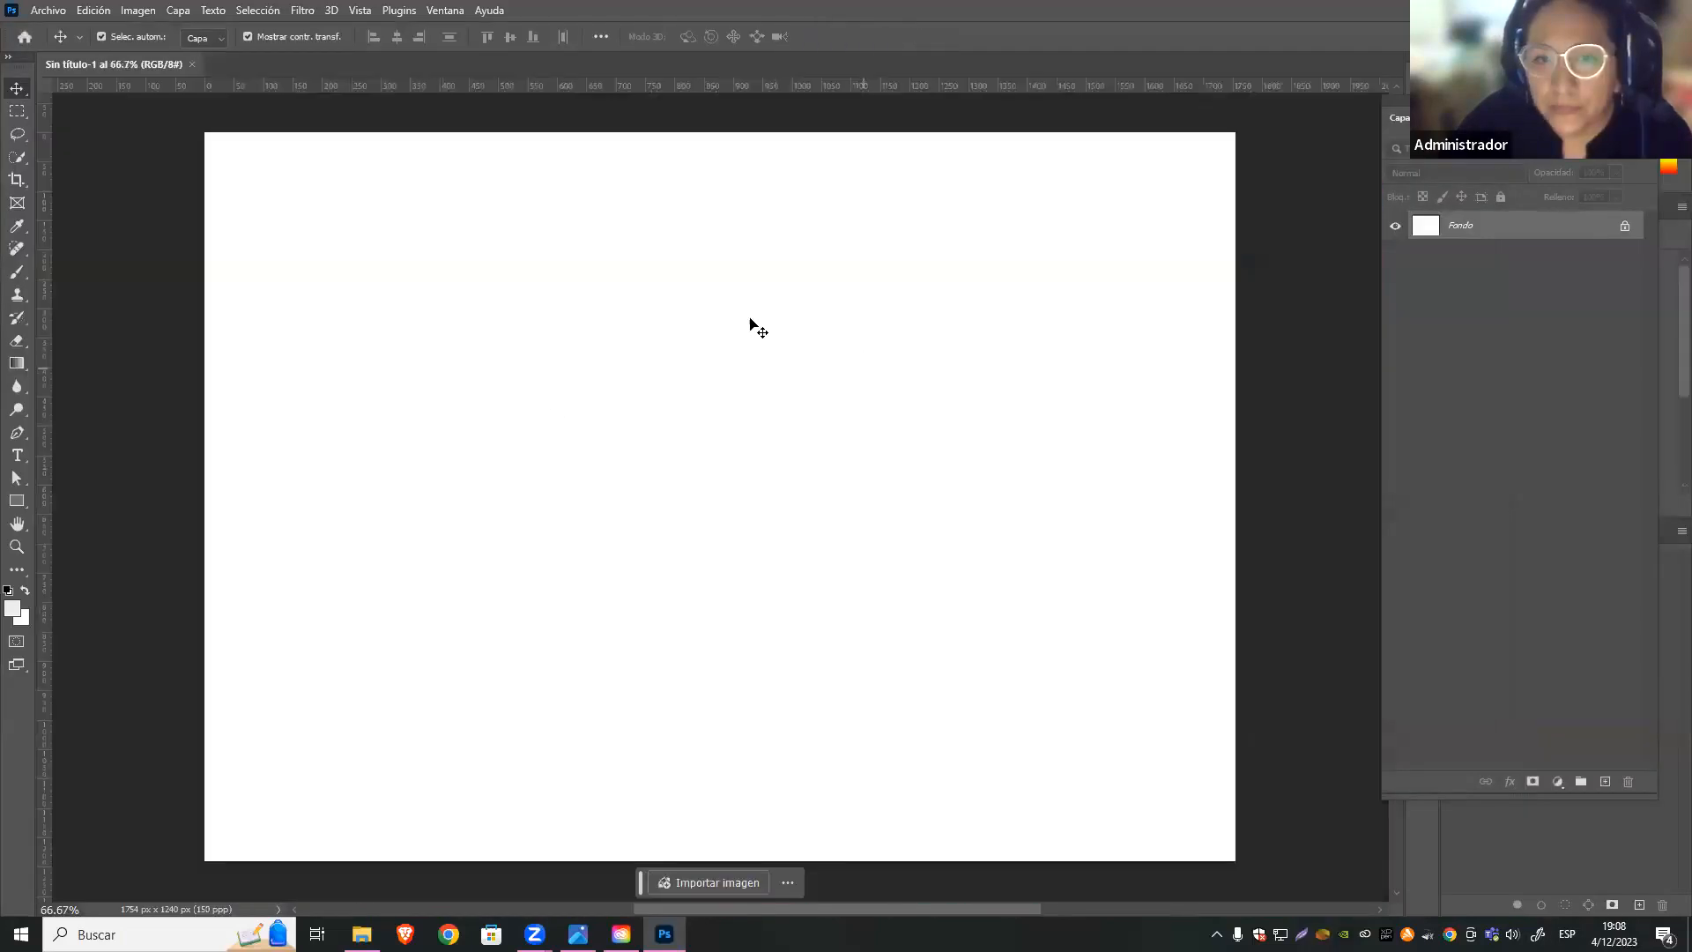
scroll(824, 507, down, 5)
scroll(673, 464, up, 4)
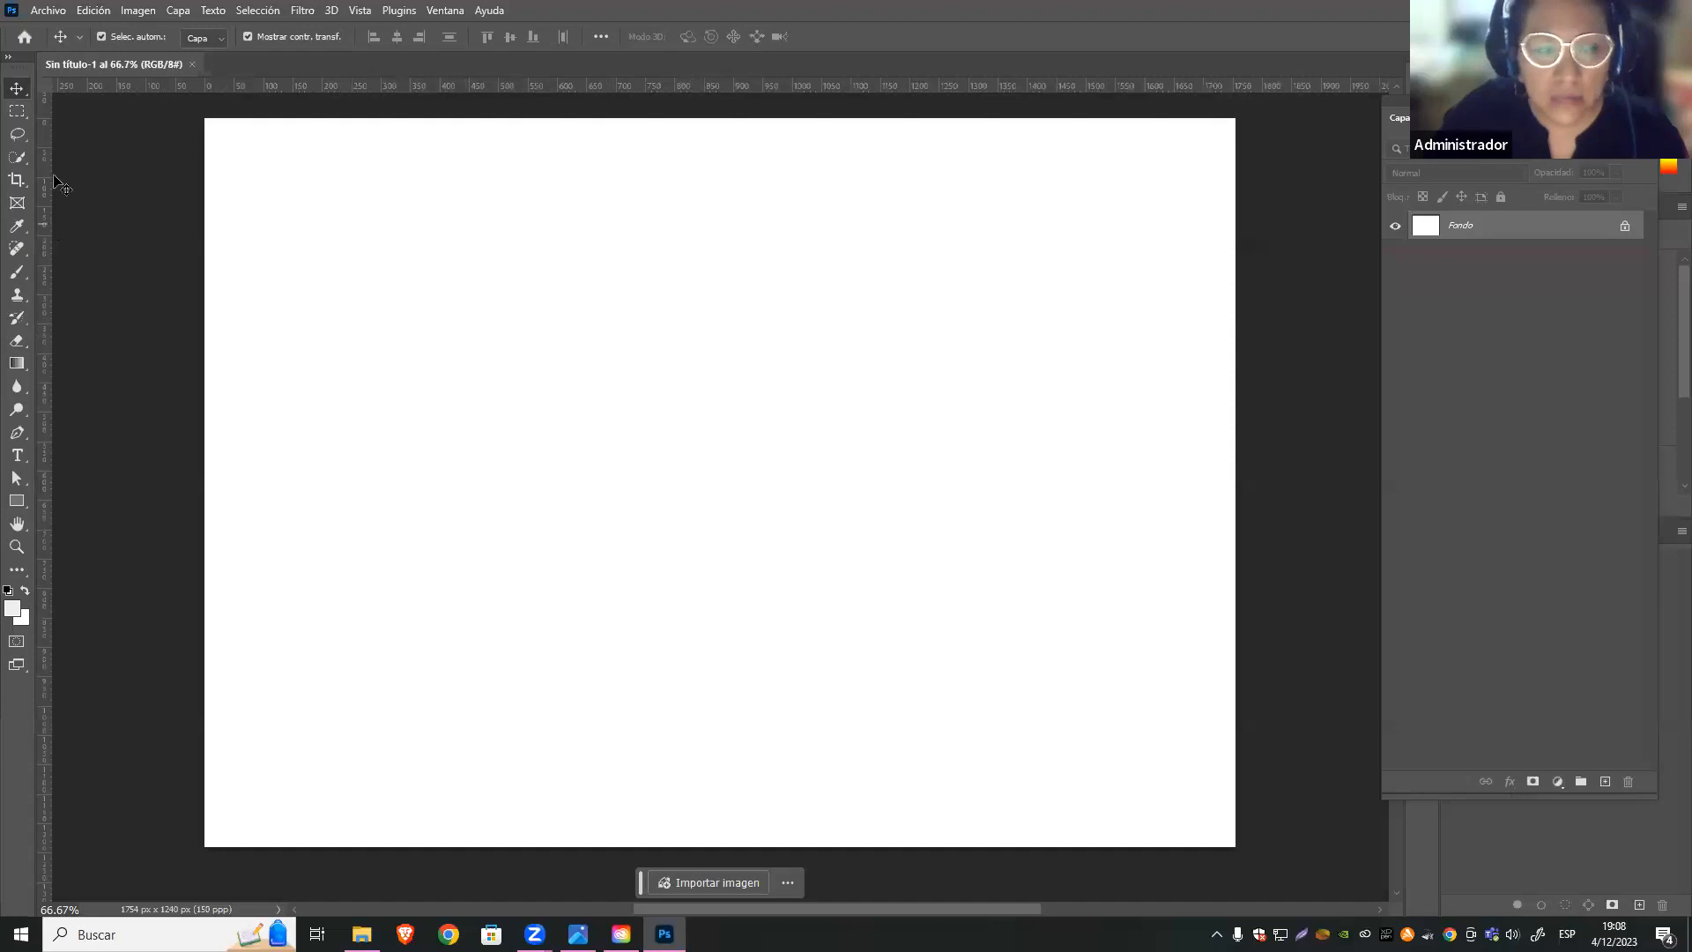
click(40, 10)
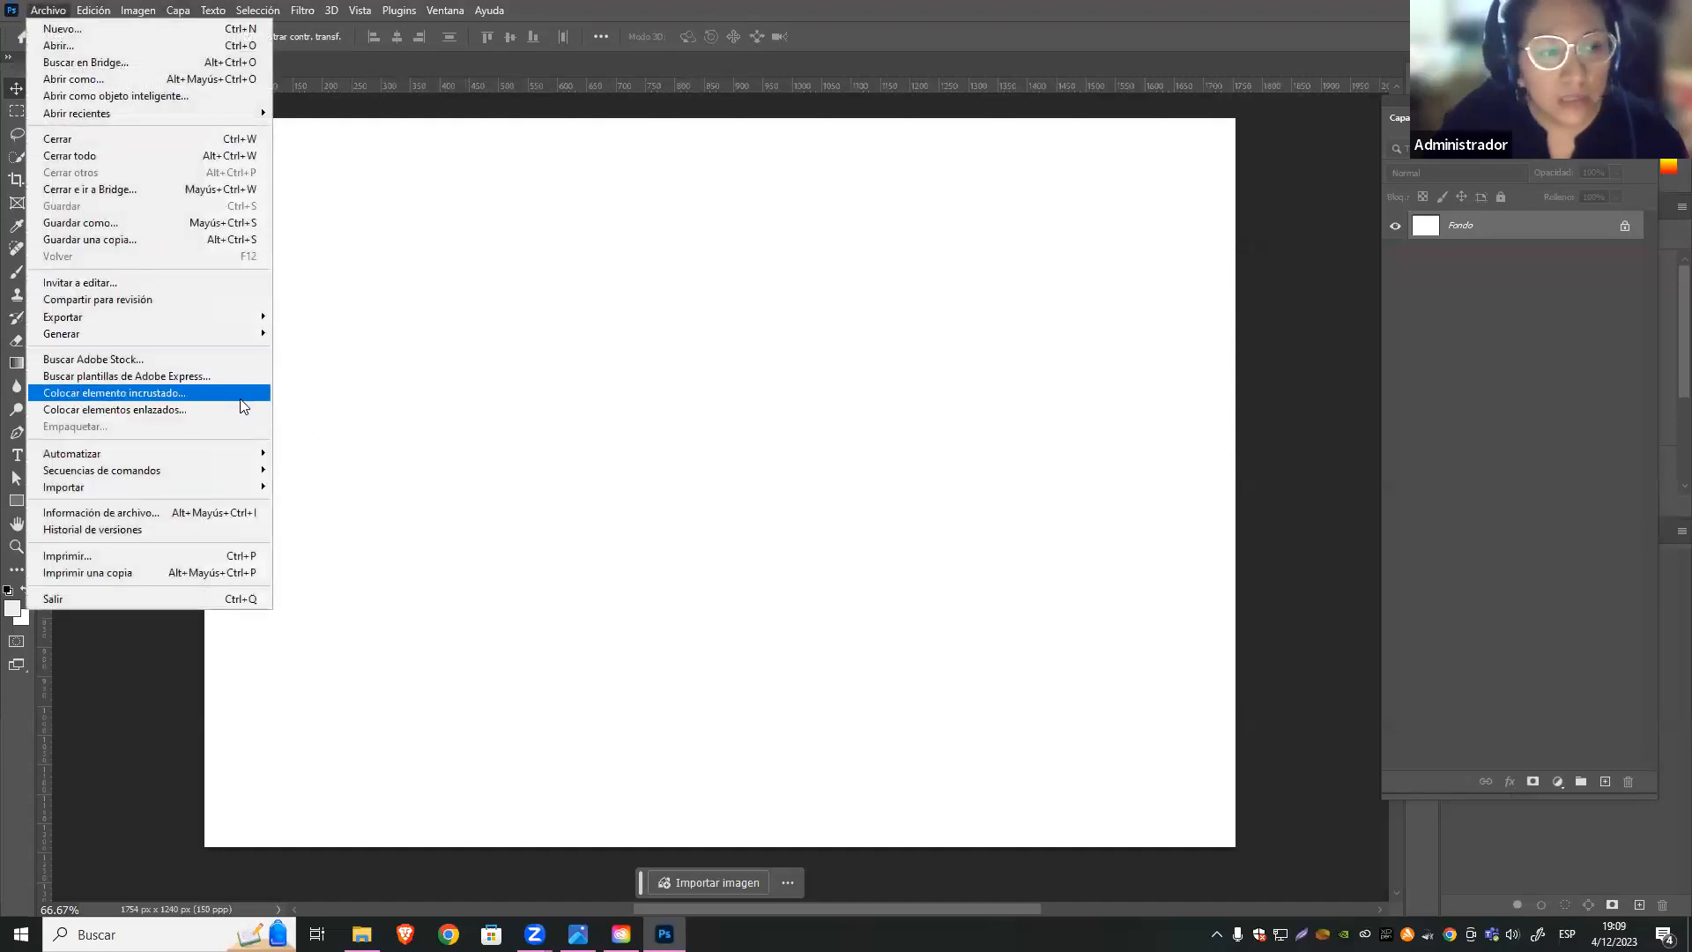
click(721, 185)
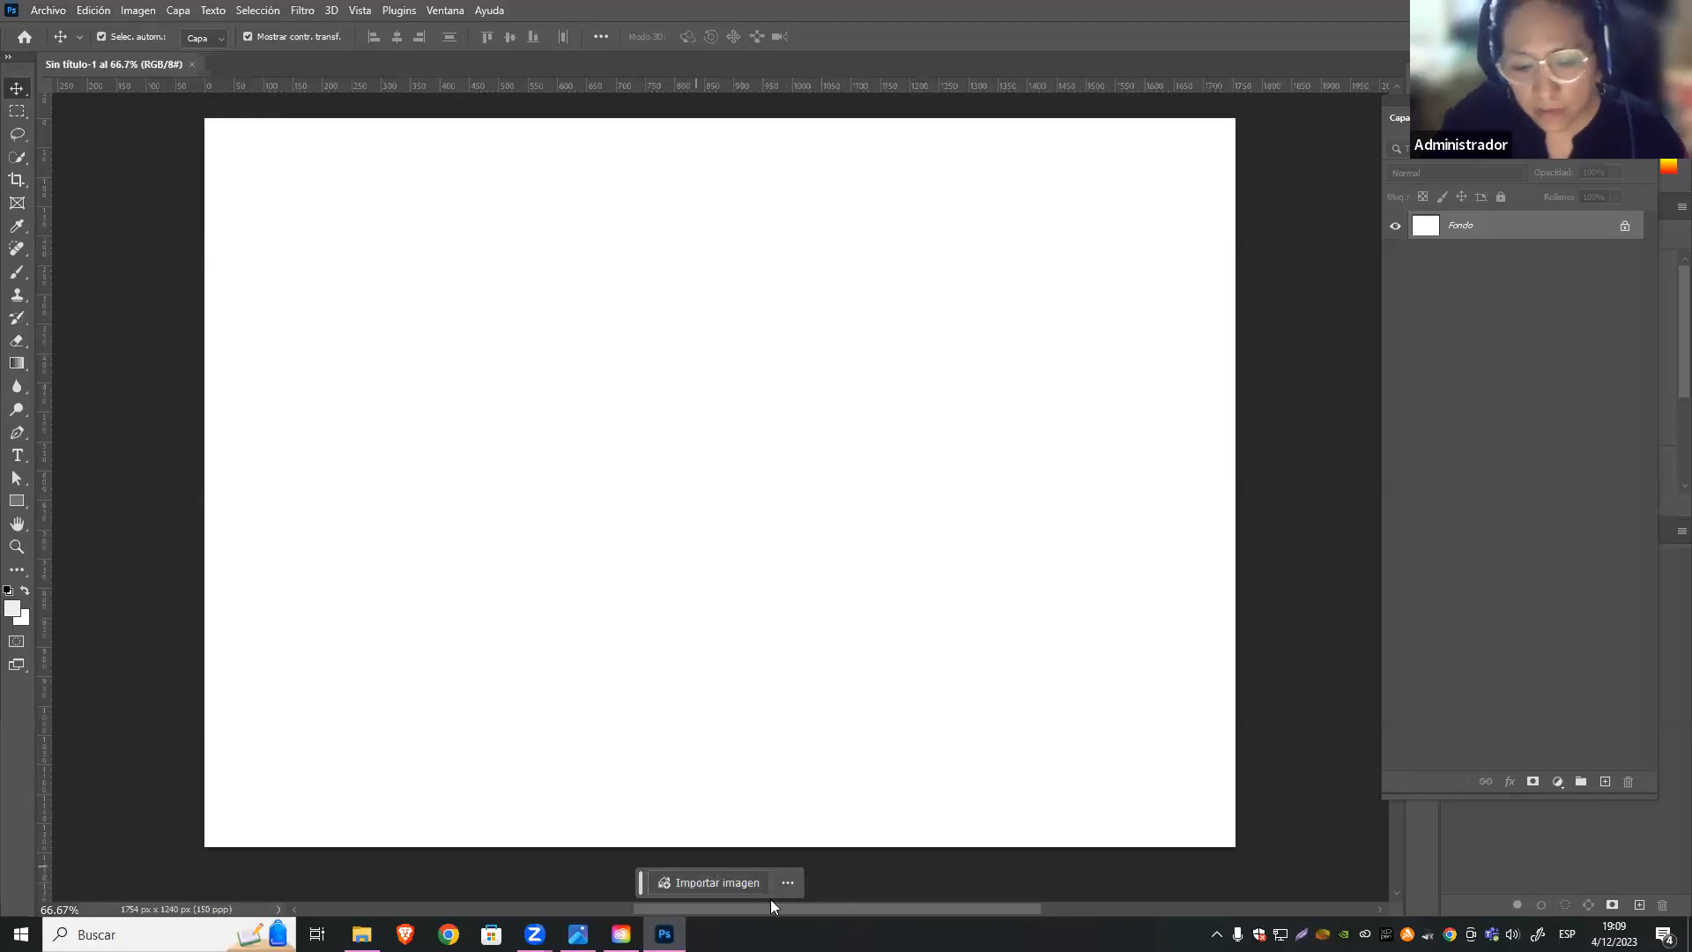
Place the image 01 RECORTAR ENDEREZAR from the SESIÓN2 folder of ADOBE PHOTOSHOP in CAPACITACIONES SKILL, keeping its default size and position
click(699, 883)
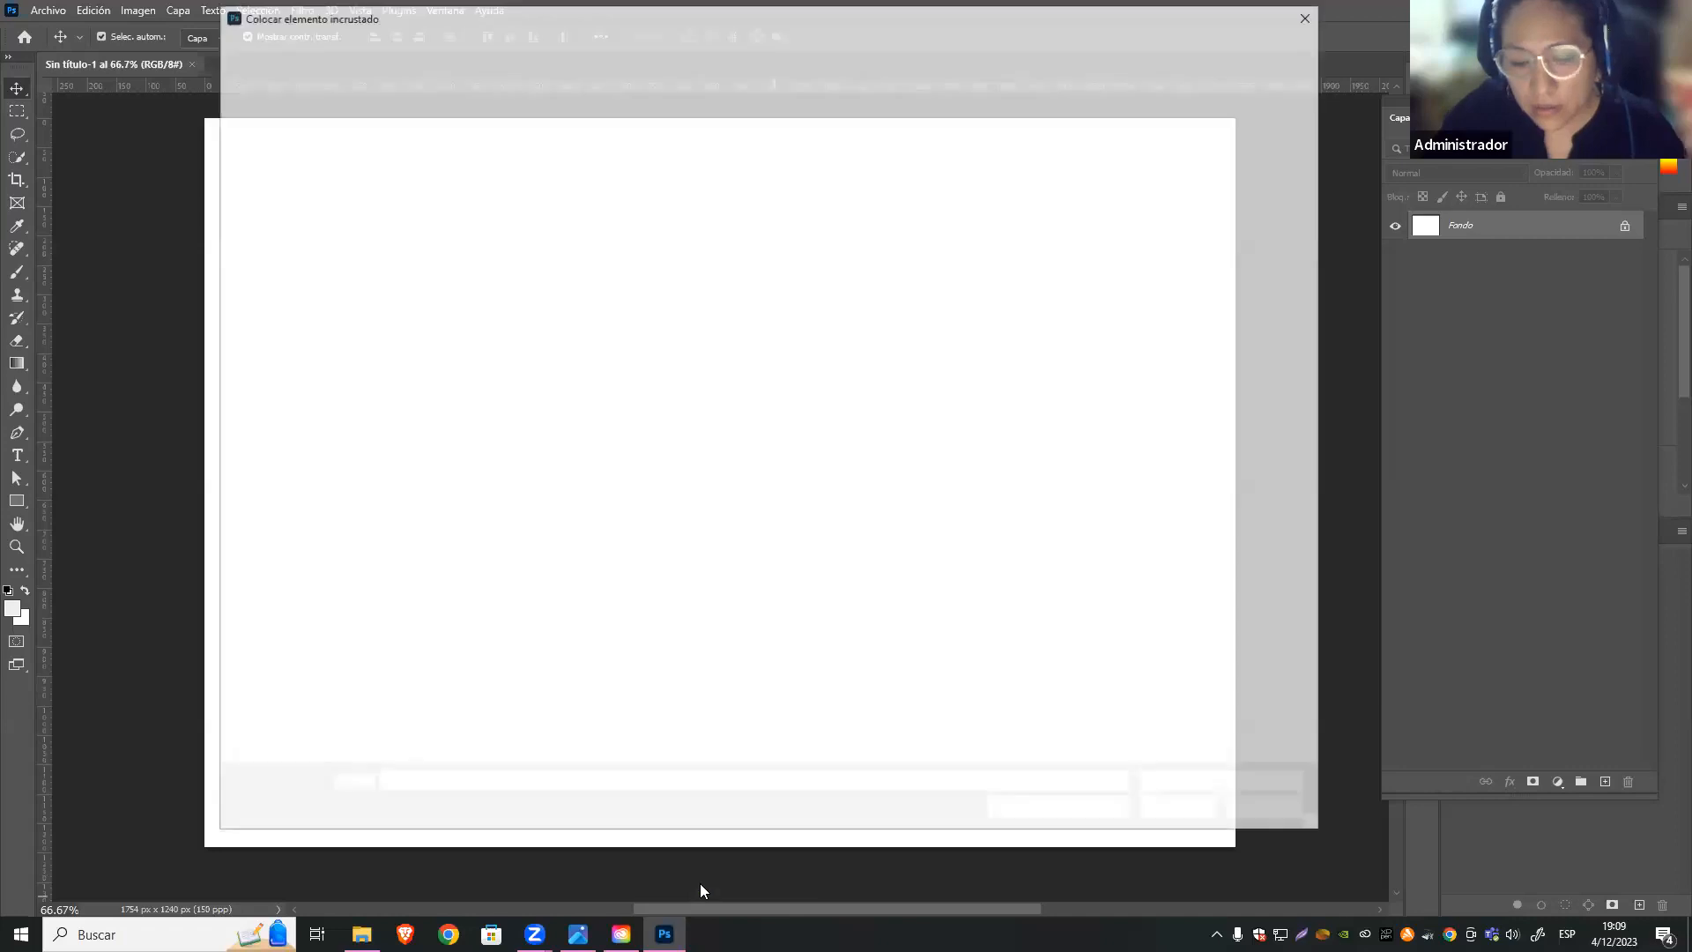
click(516, 45)
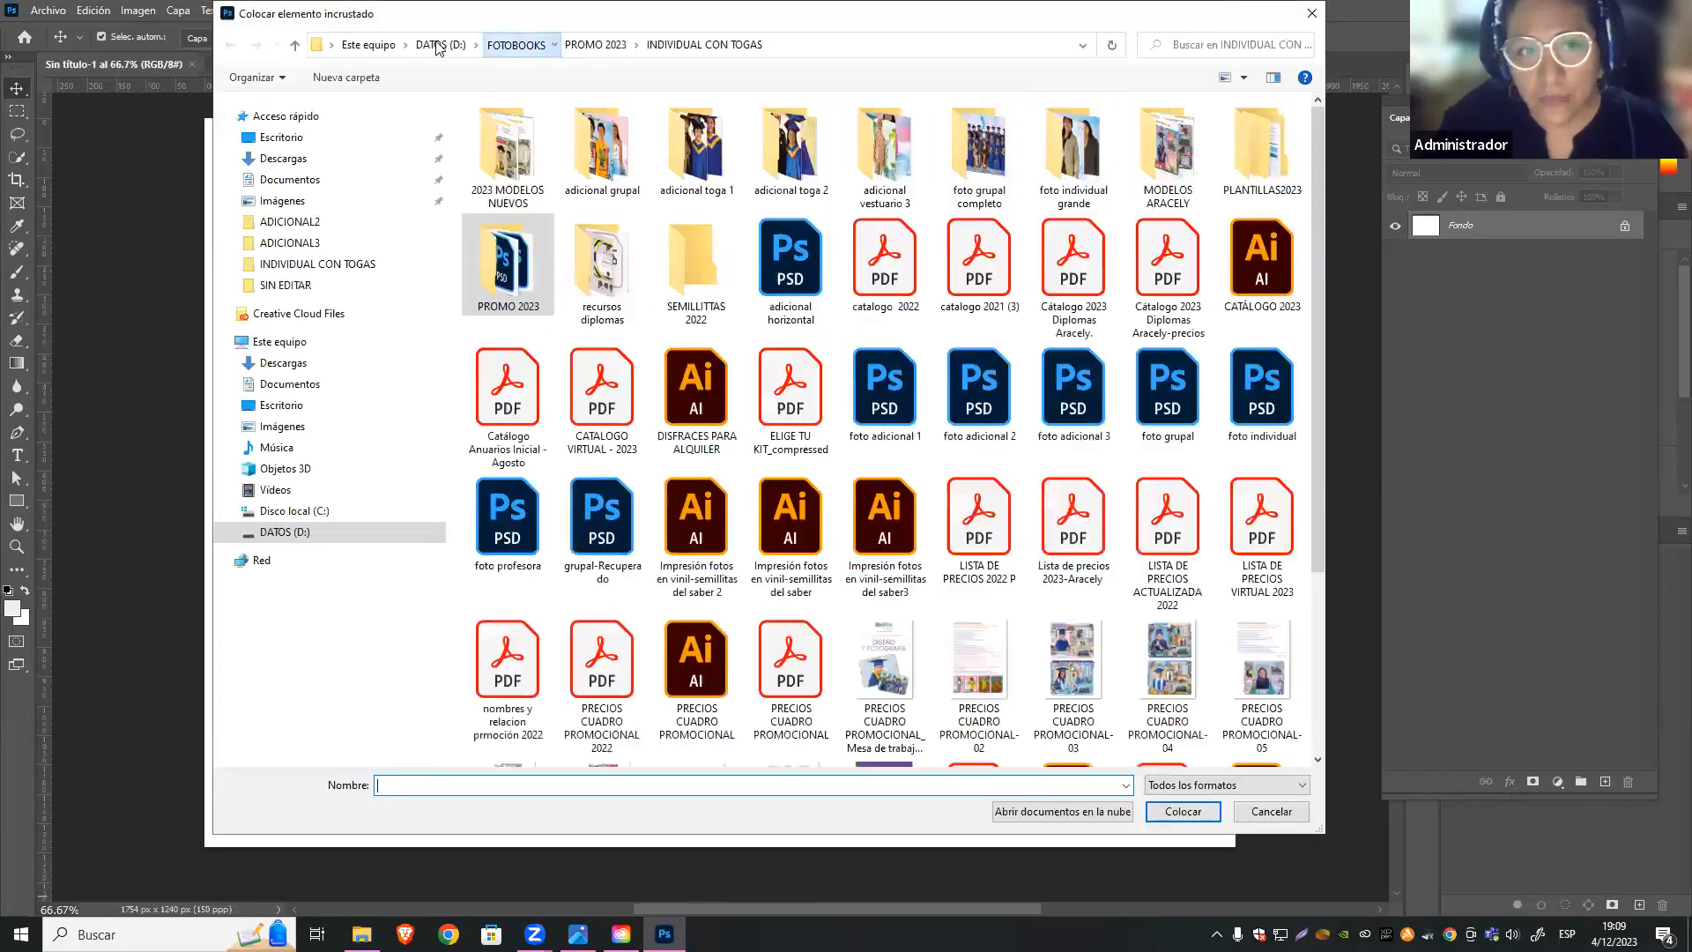
click(436, 45)
double_click(559, 129)
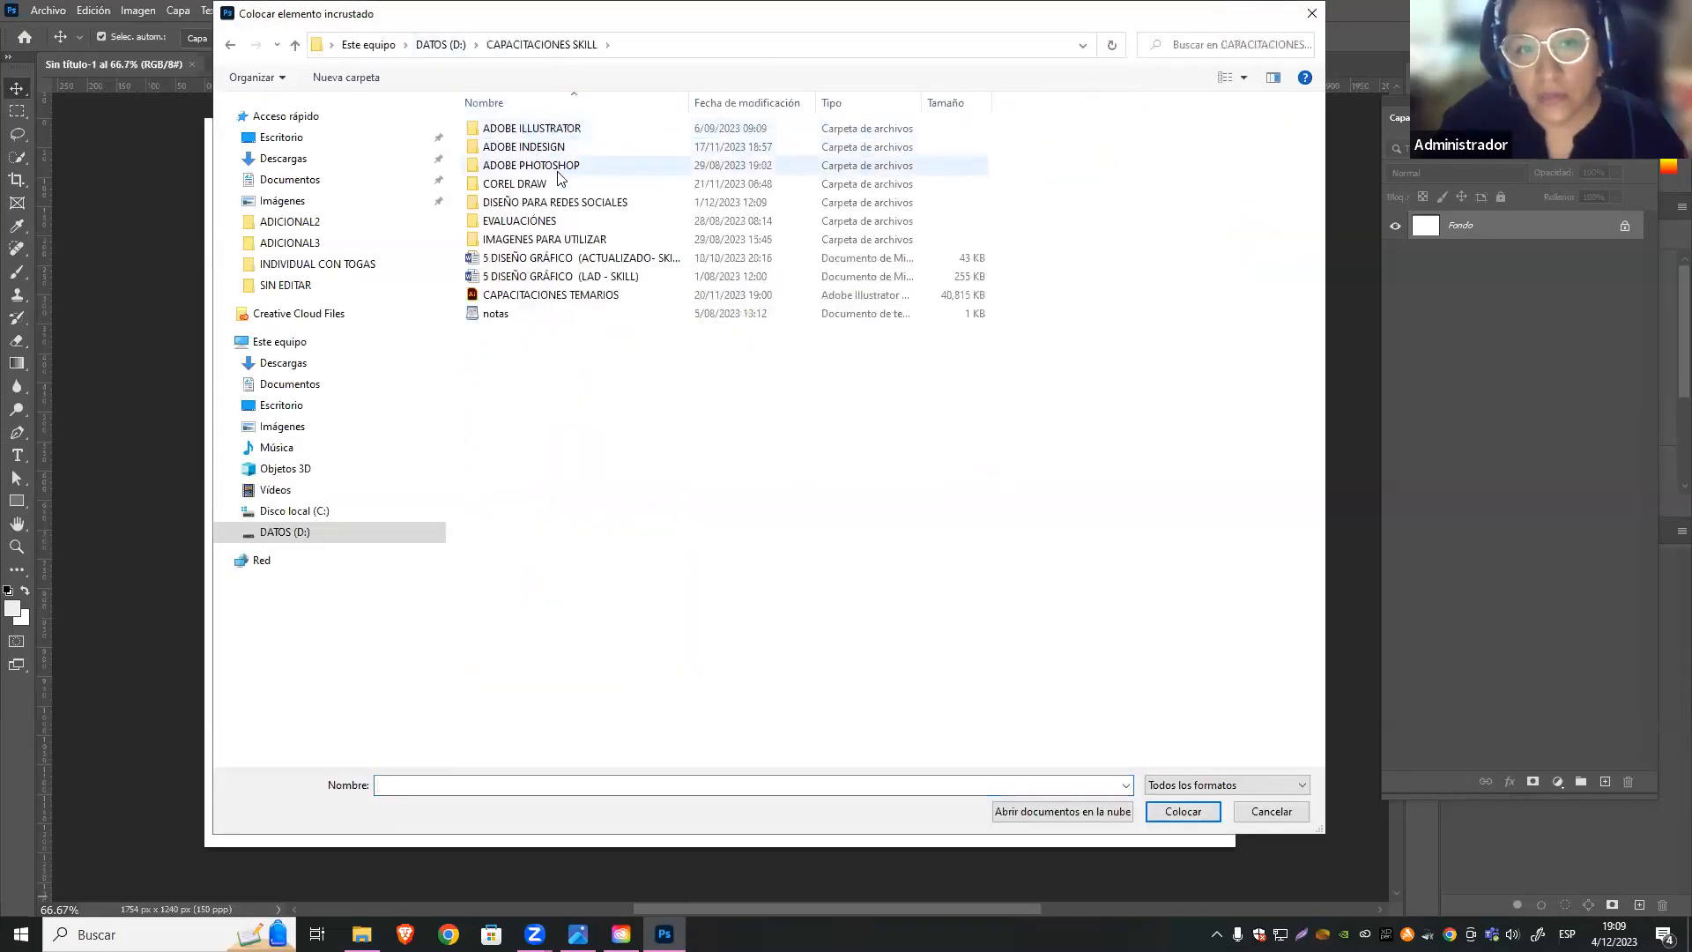
double_click(558, 167)
double_click(542, 147)
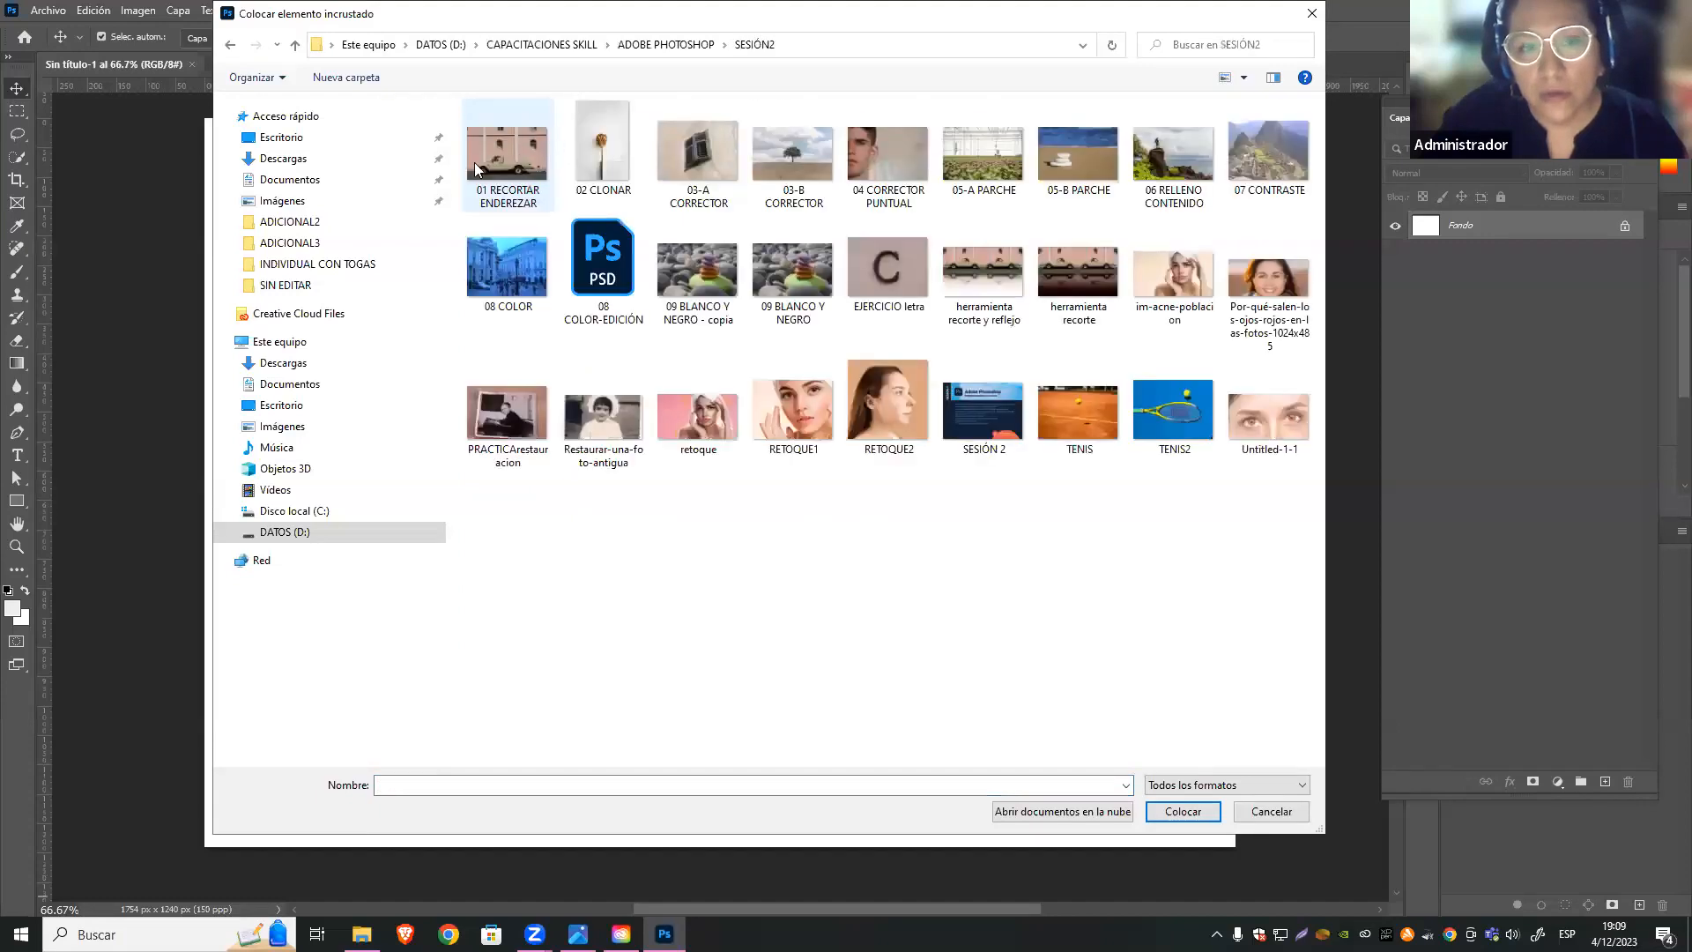
click(494, 158)
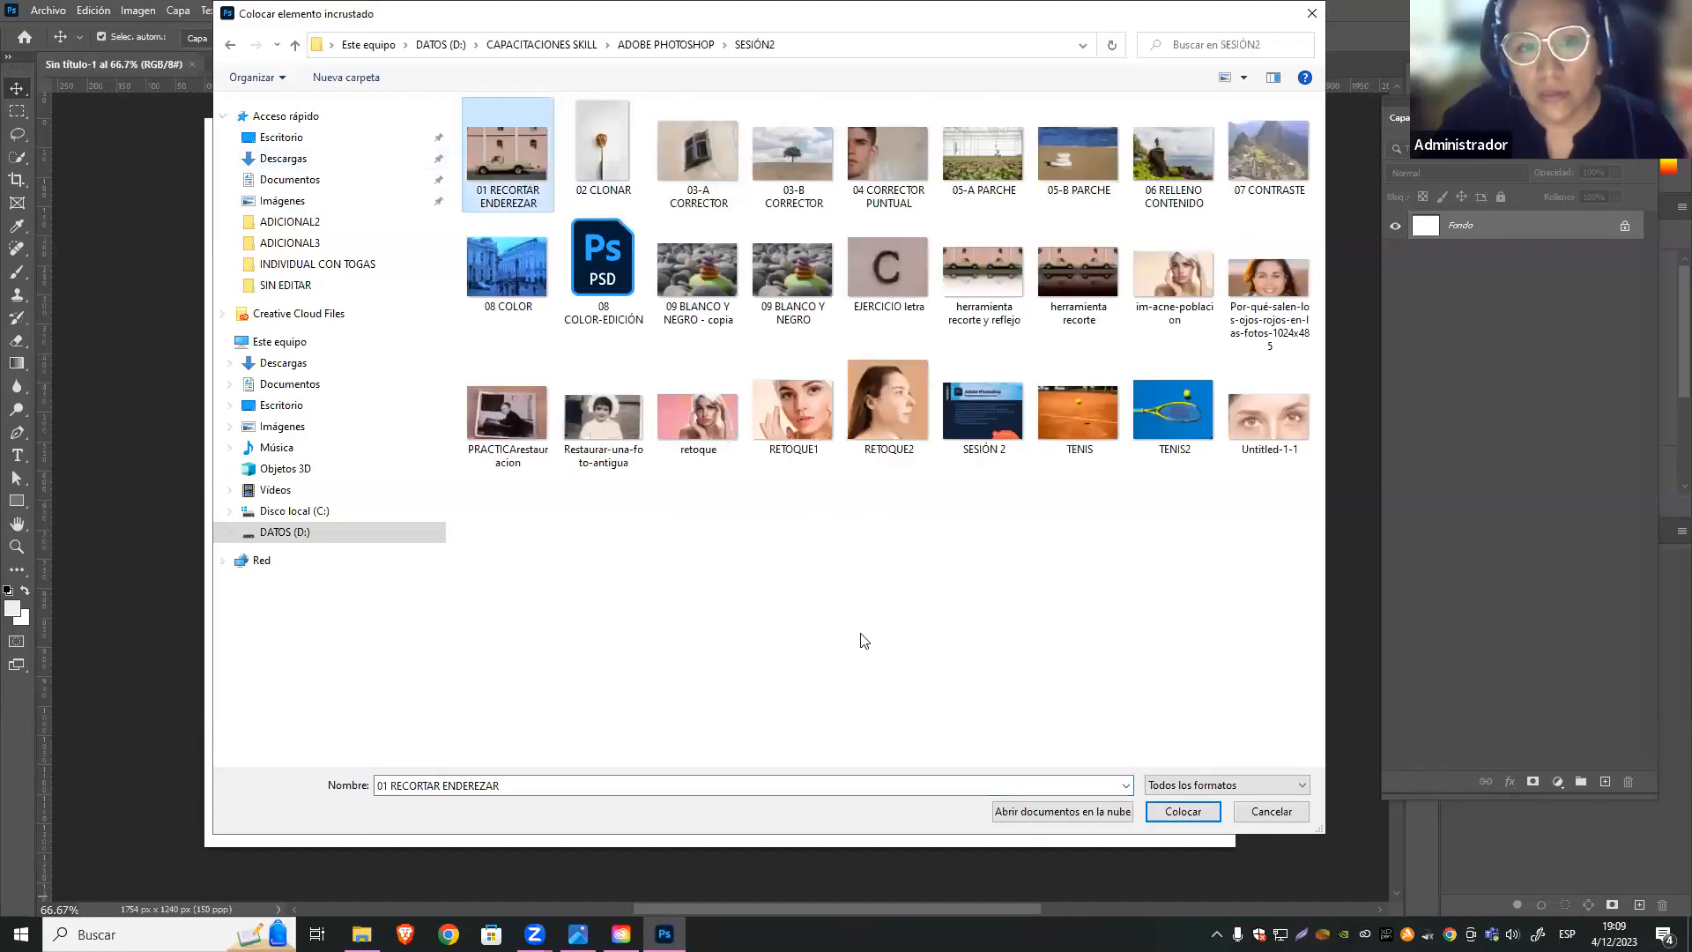
click(1200, 805)
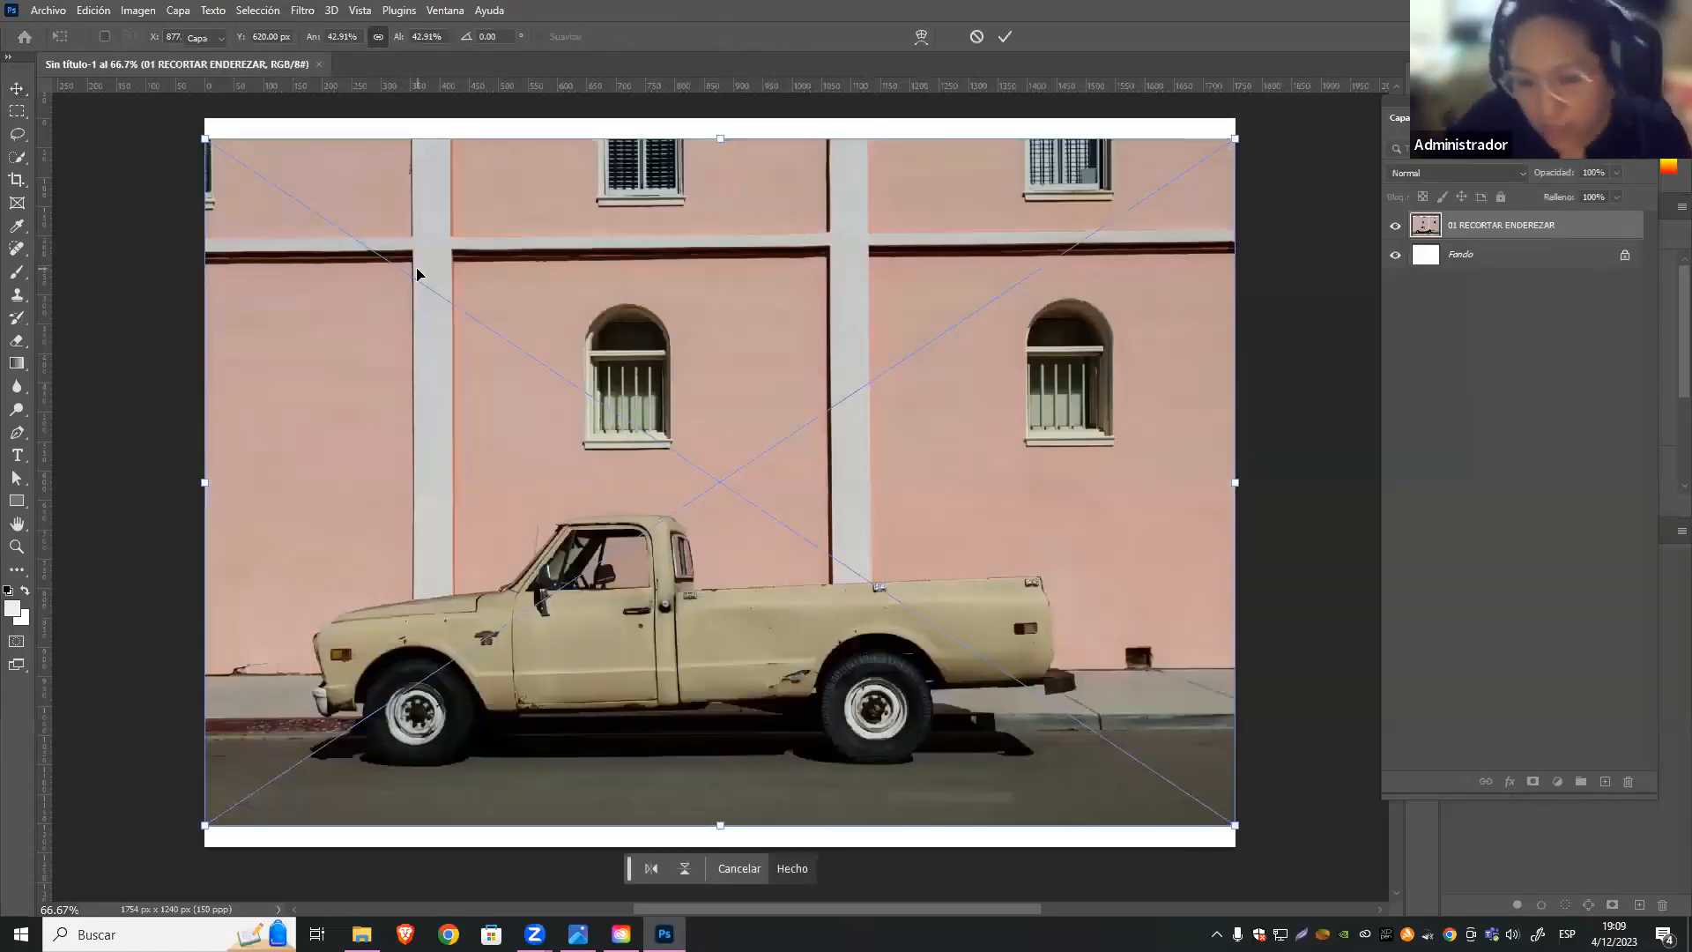
key(Return)
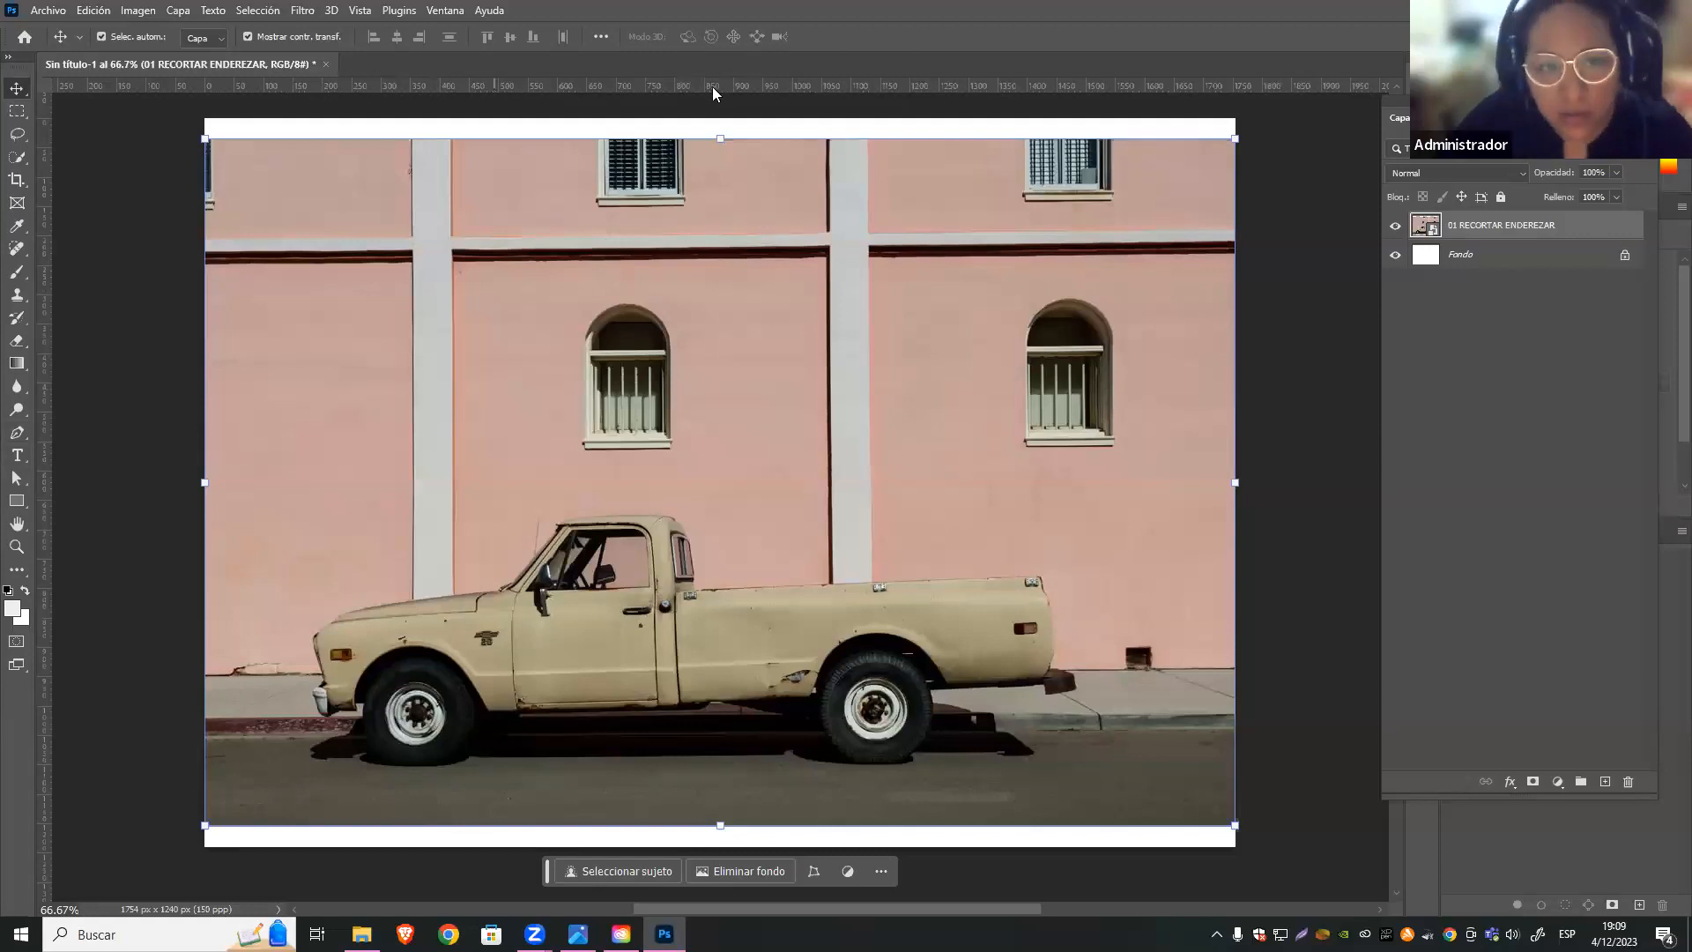
Try out guides by pulling one horizontal and one vertical guide across the image, and clear them from the canvas
drag(744, 91, 783, 440)
drag(272, 483, 642, 467)
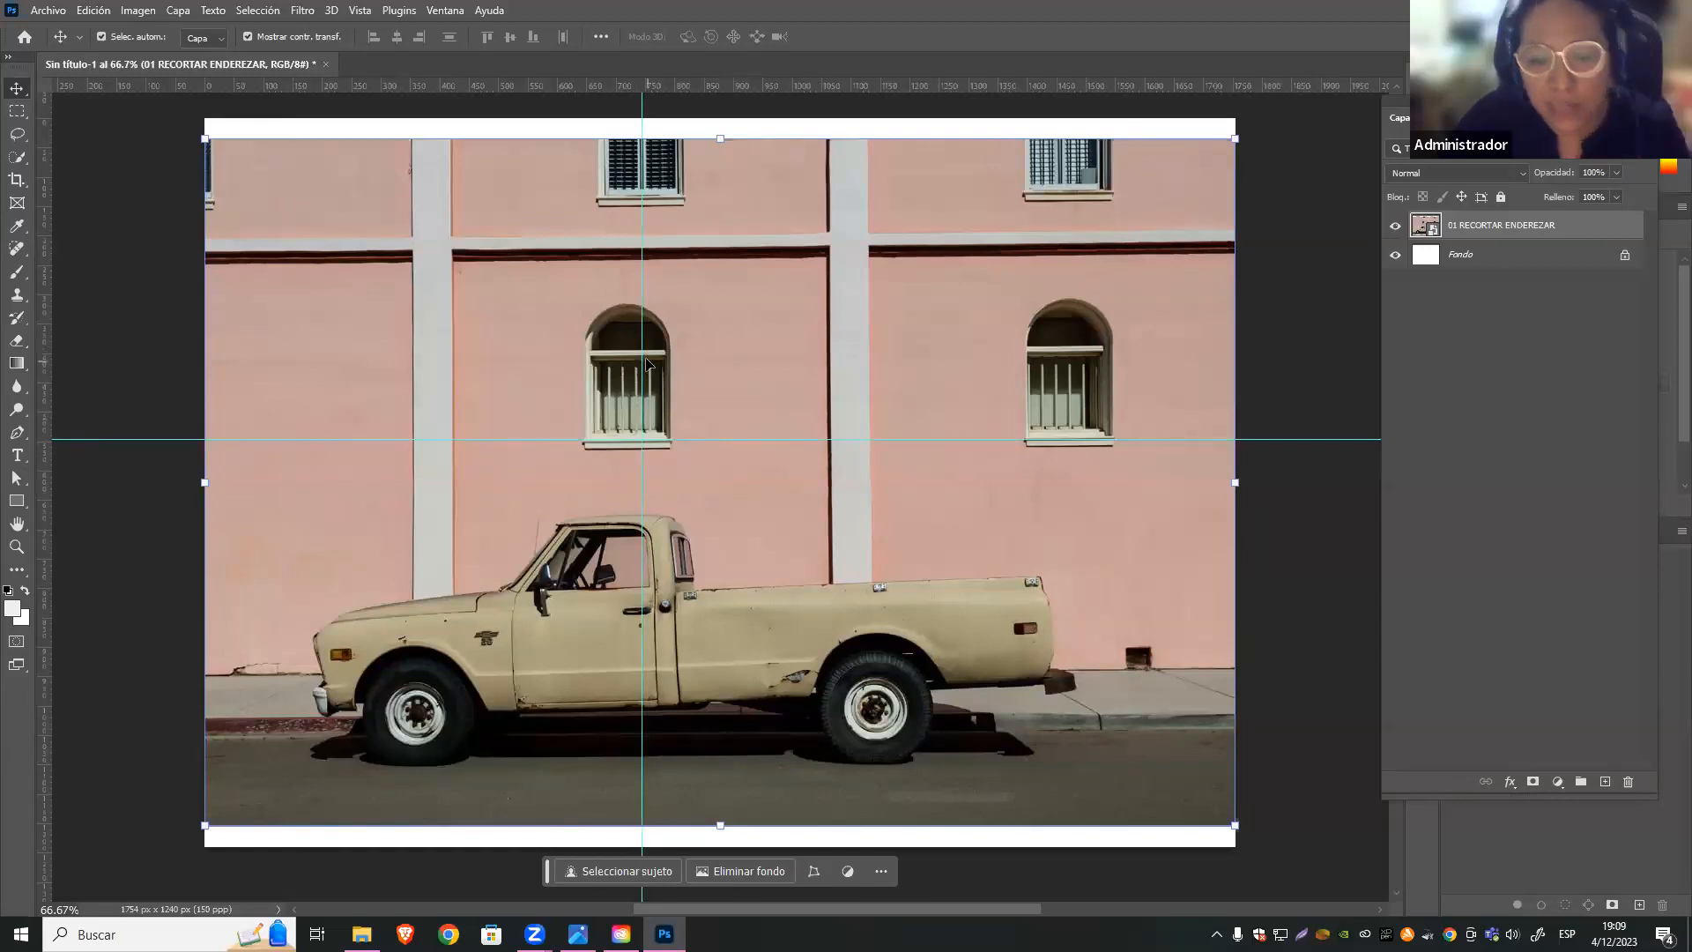
key(ctrl+semicolon)
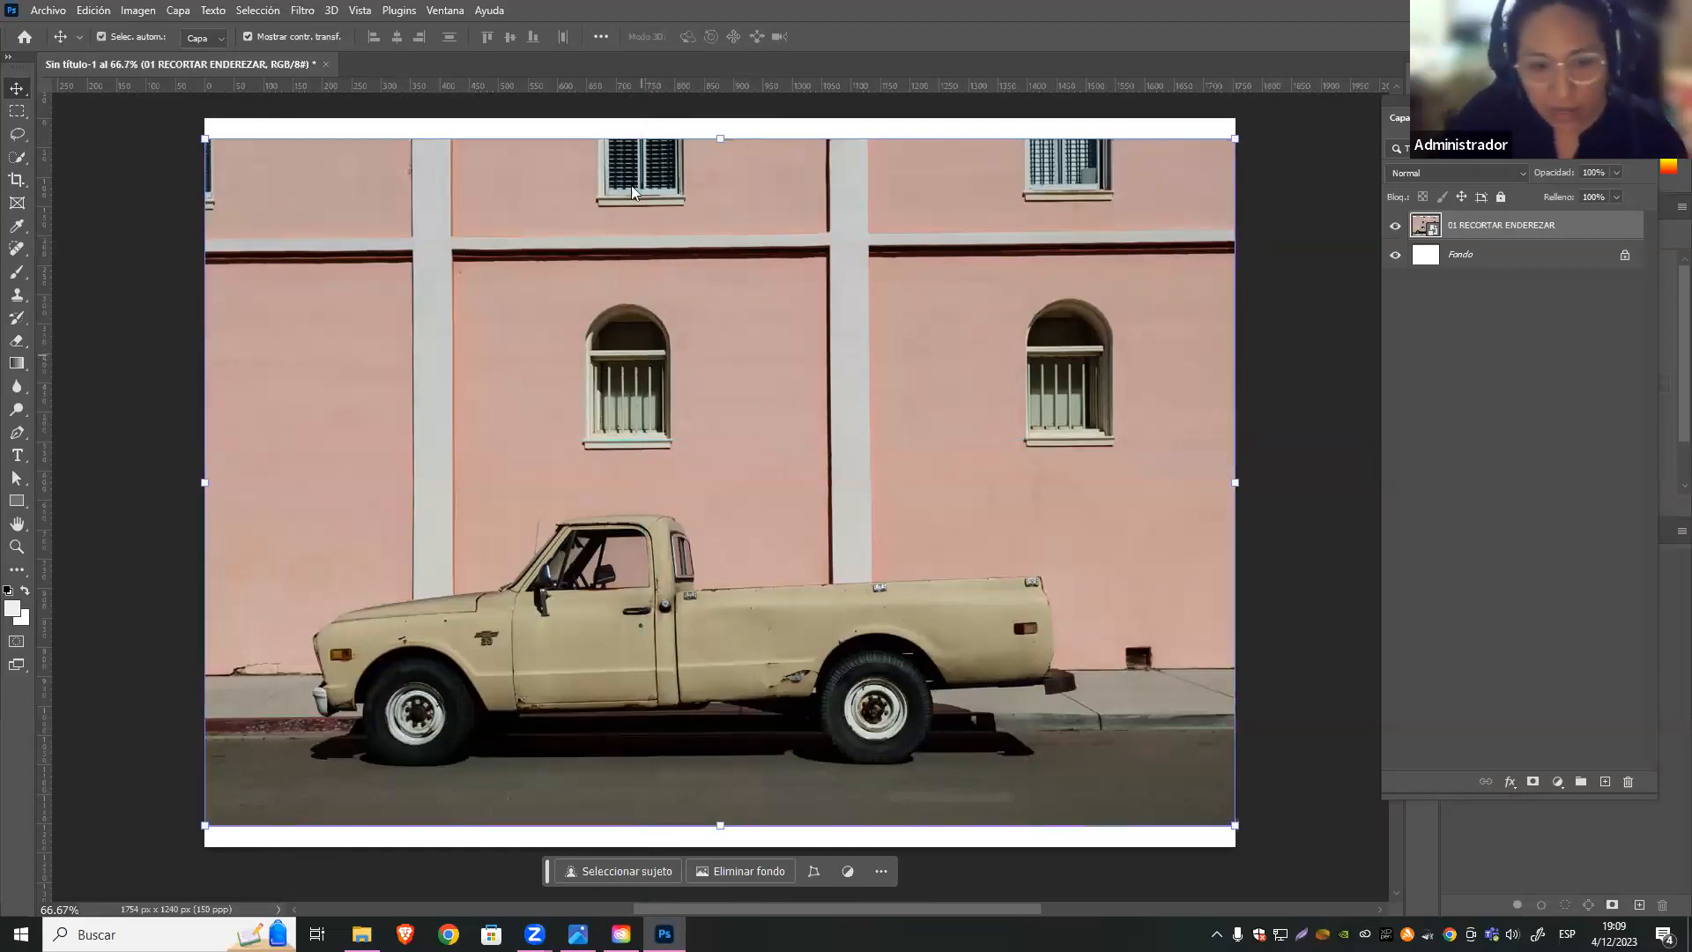
click(153, 126)
drag(1170, 86, 765, 245)
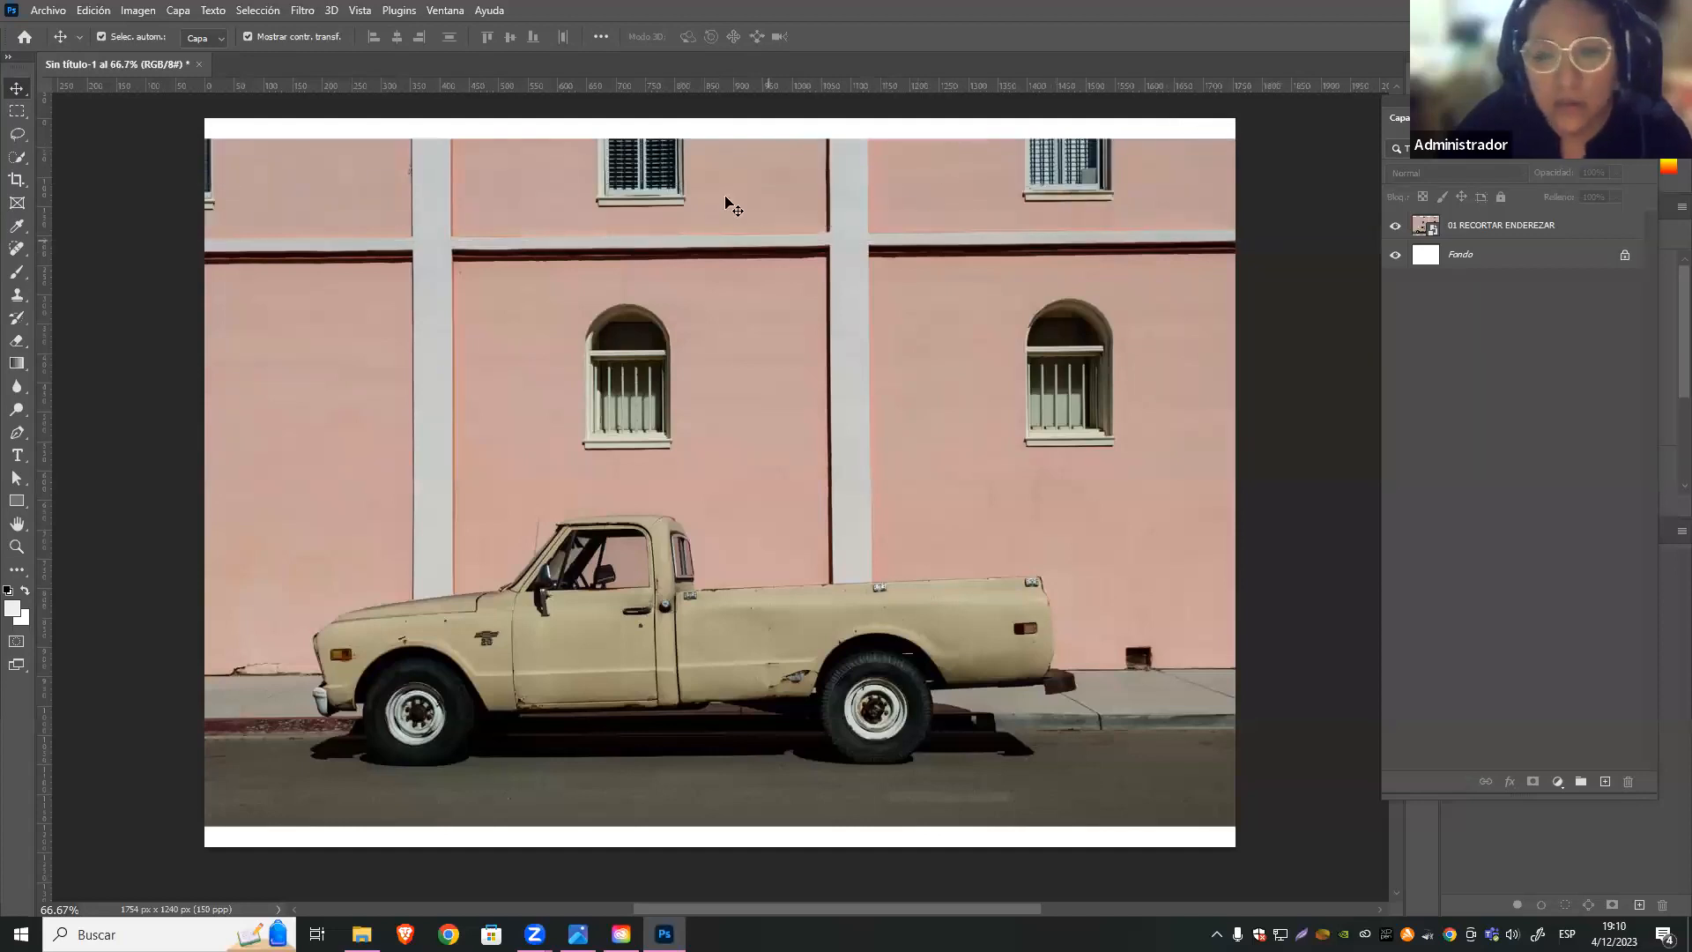
key(ctrl+z)
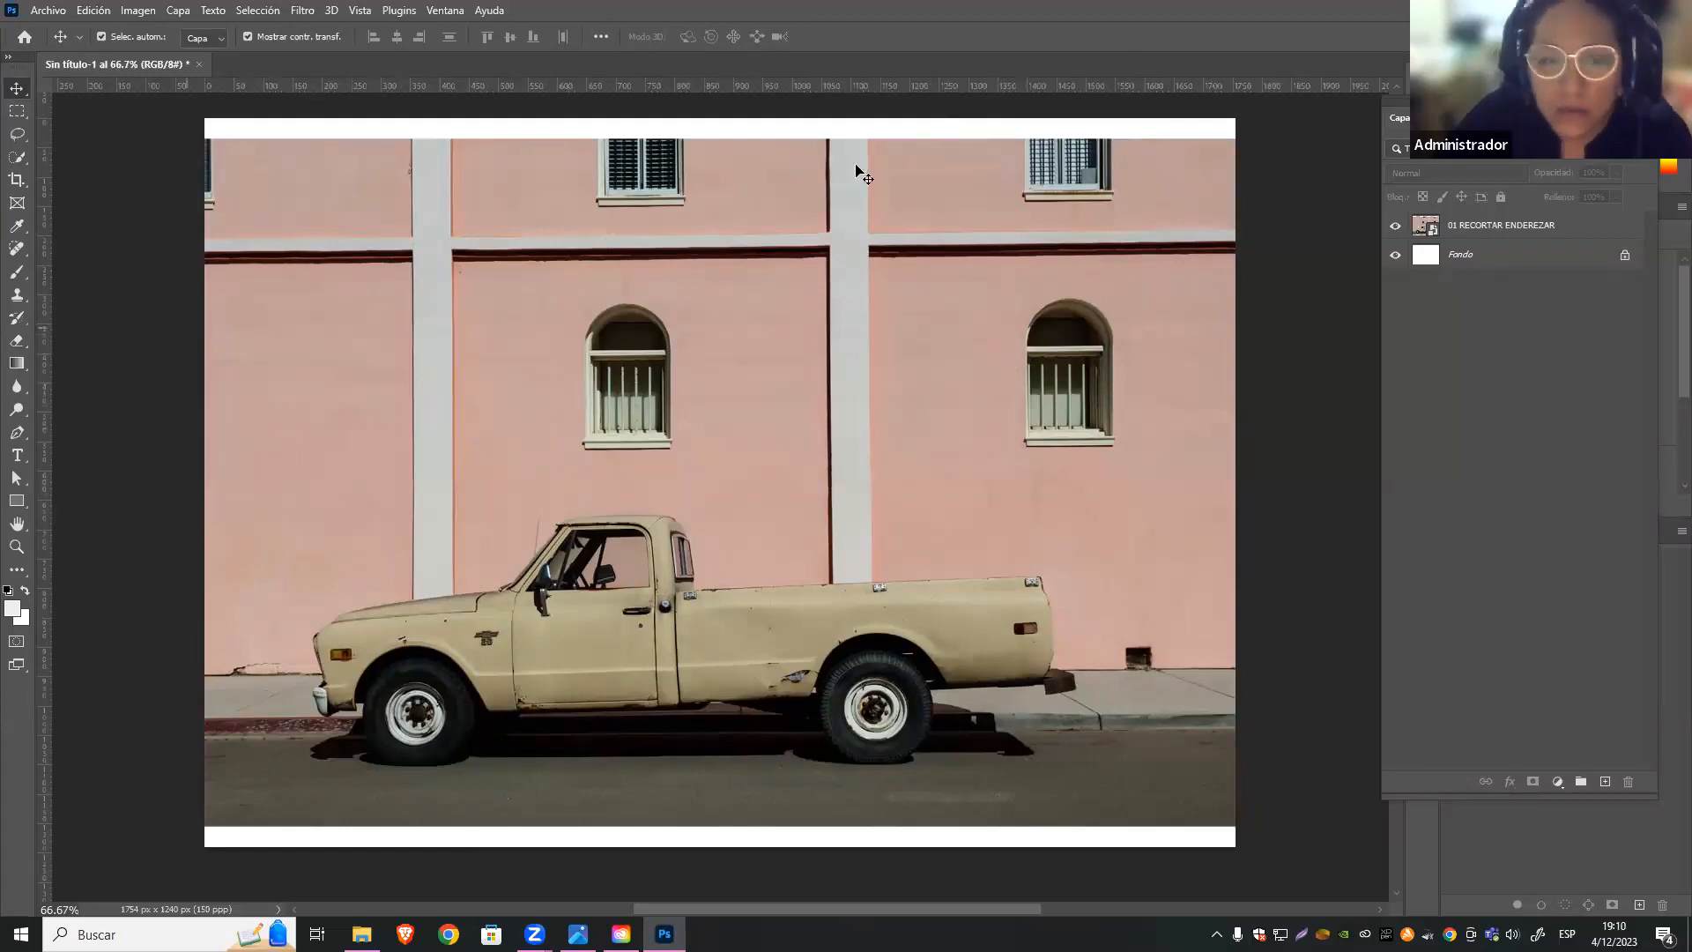
Start a new guide layout for the canvas and turn off its columns and rows, leaving only the margin guides
click(359, 10)
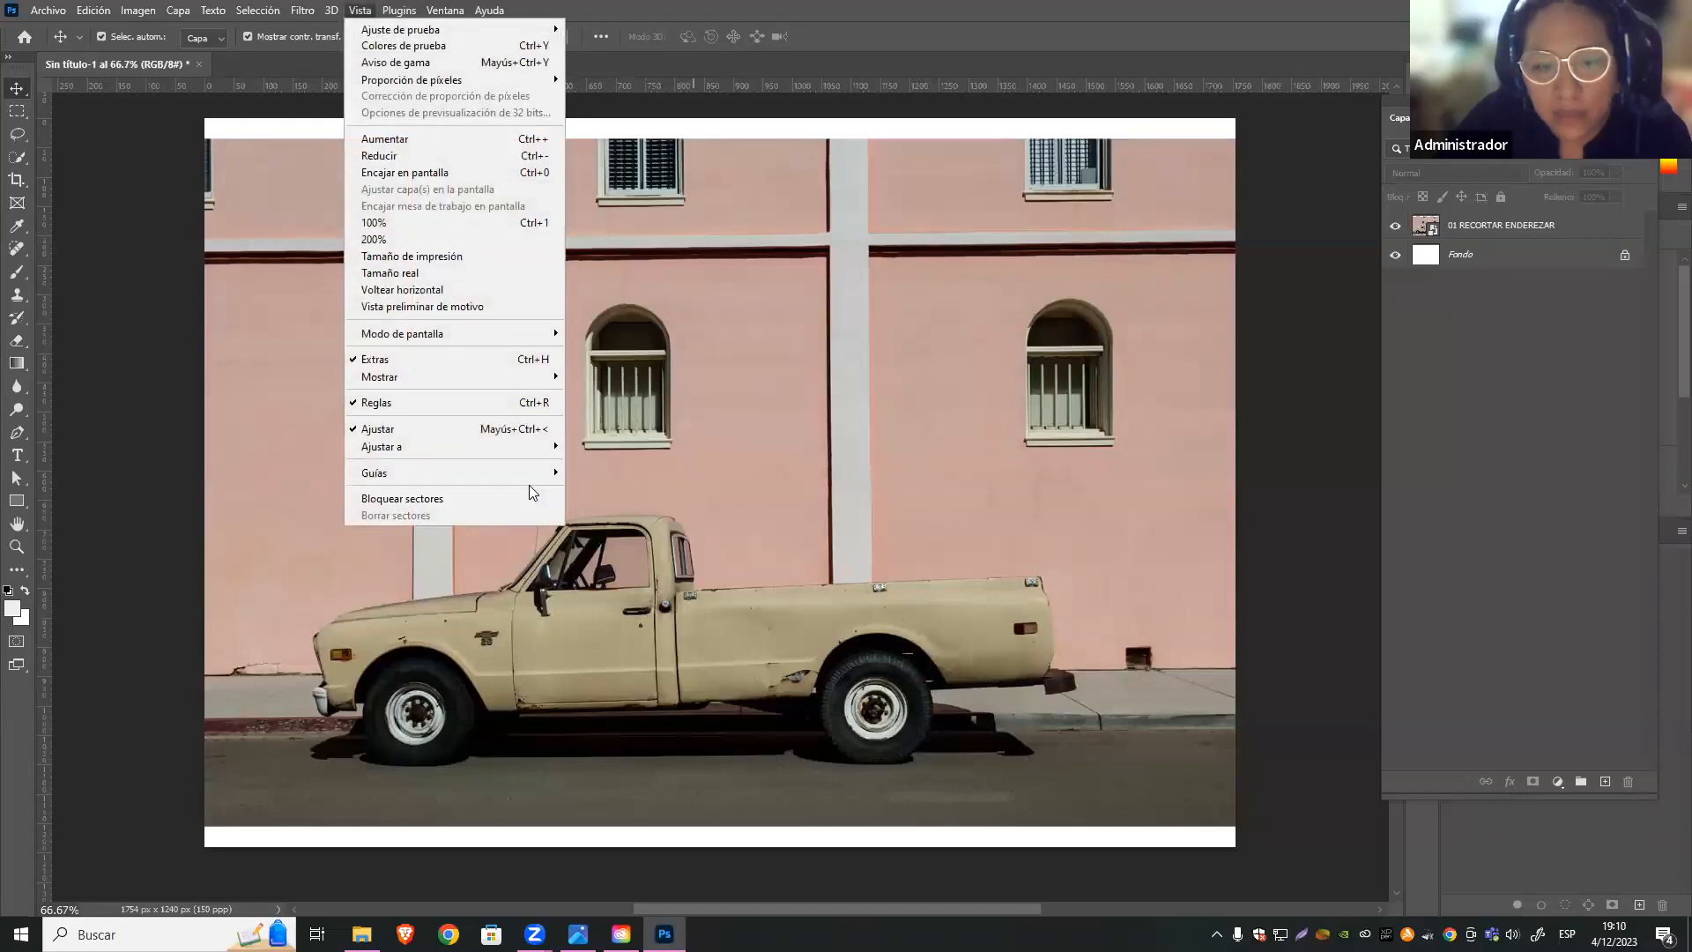
mouse_move(536, 474)
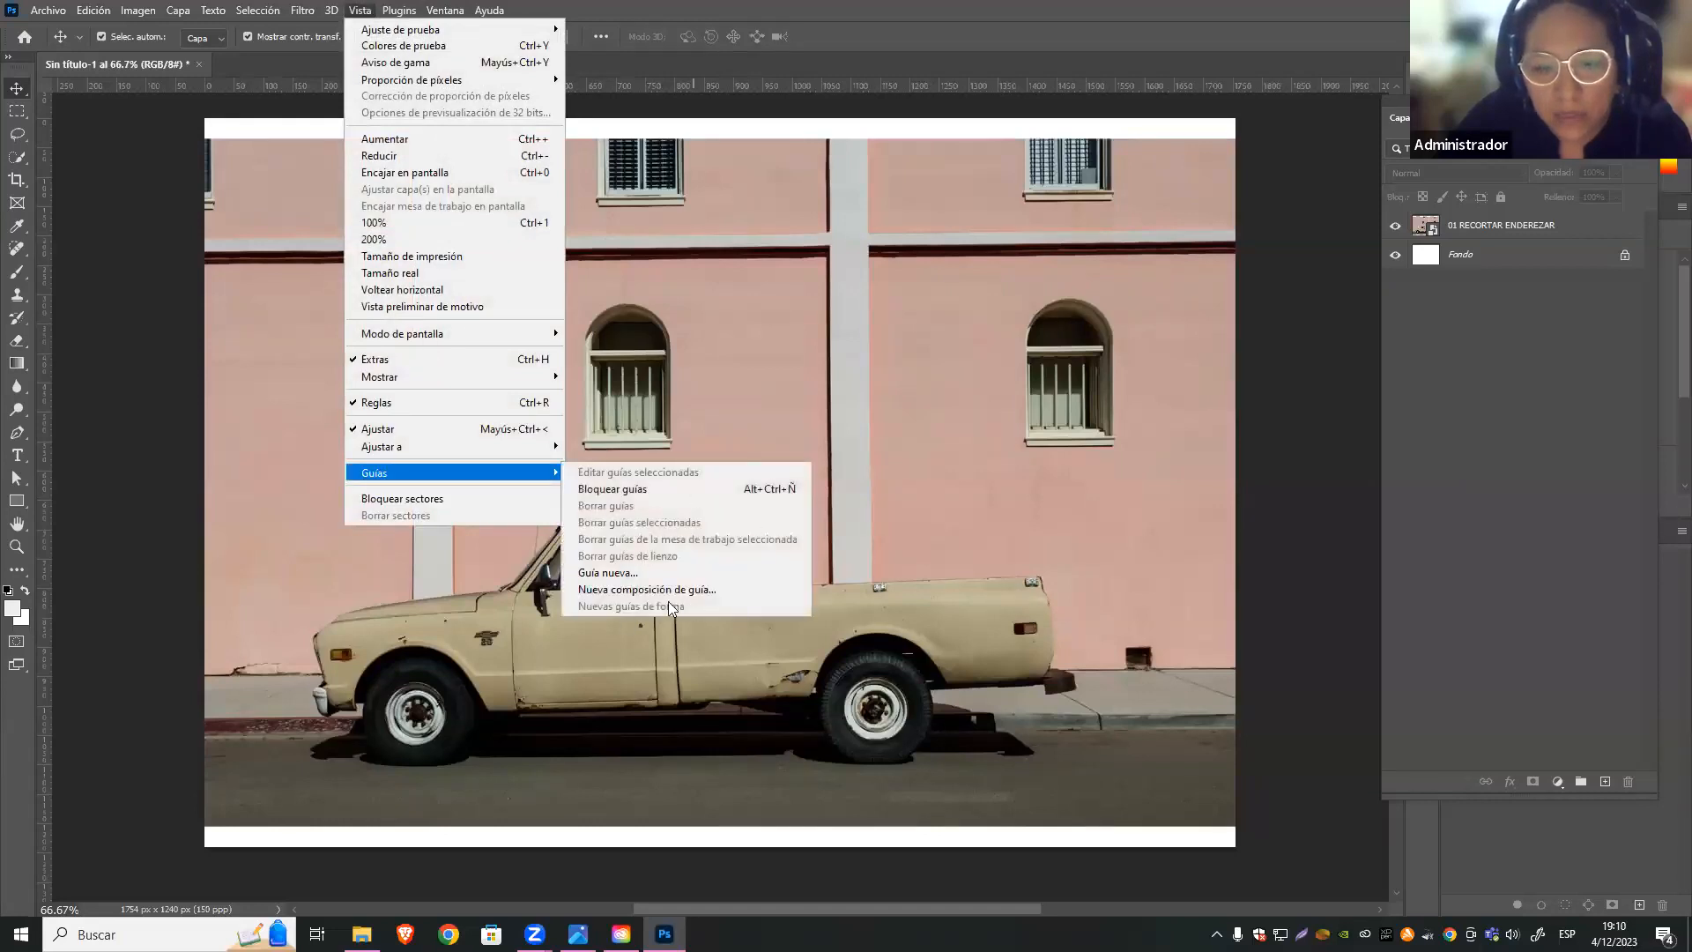
click(741, 589)
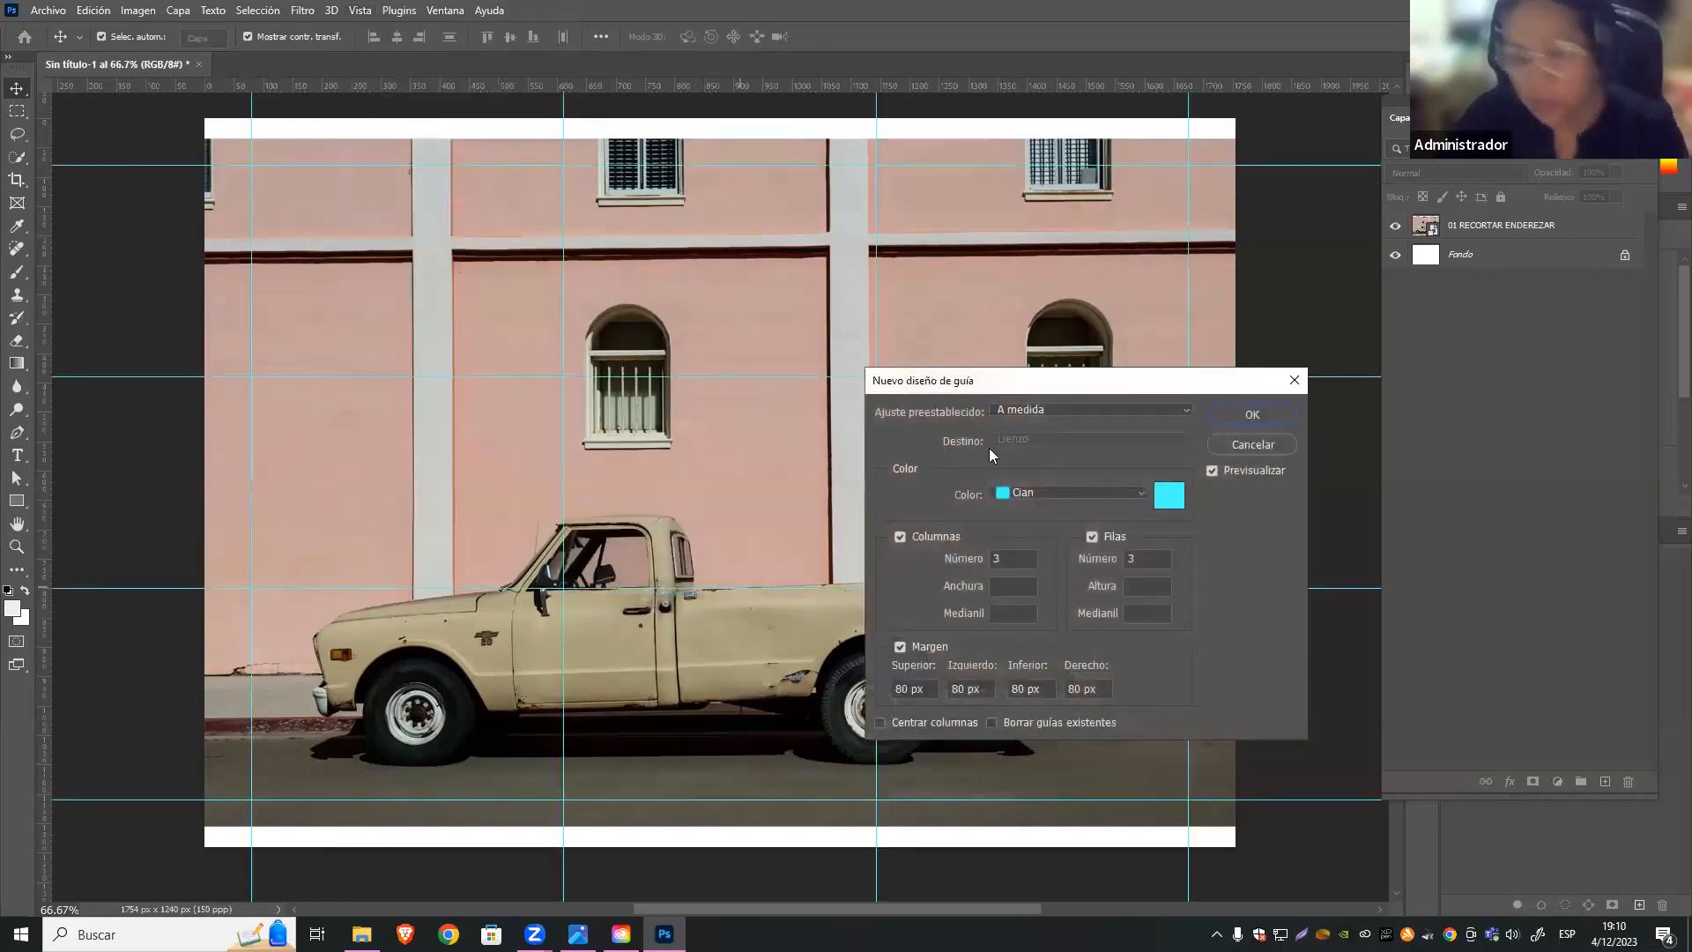
drag(1061, 382, 675, 423)
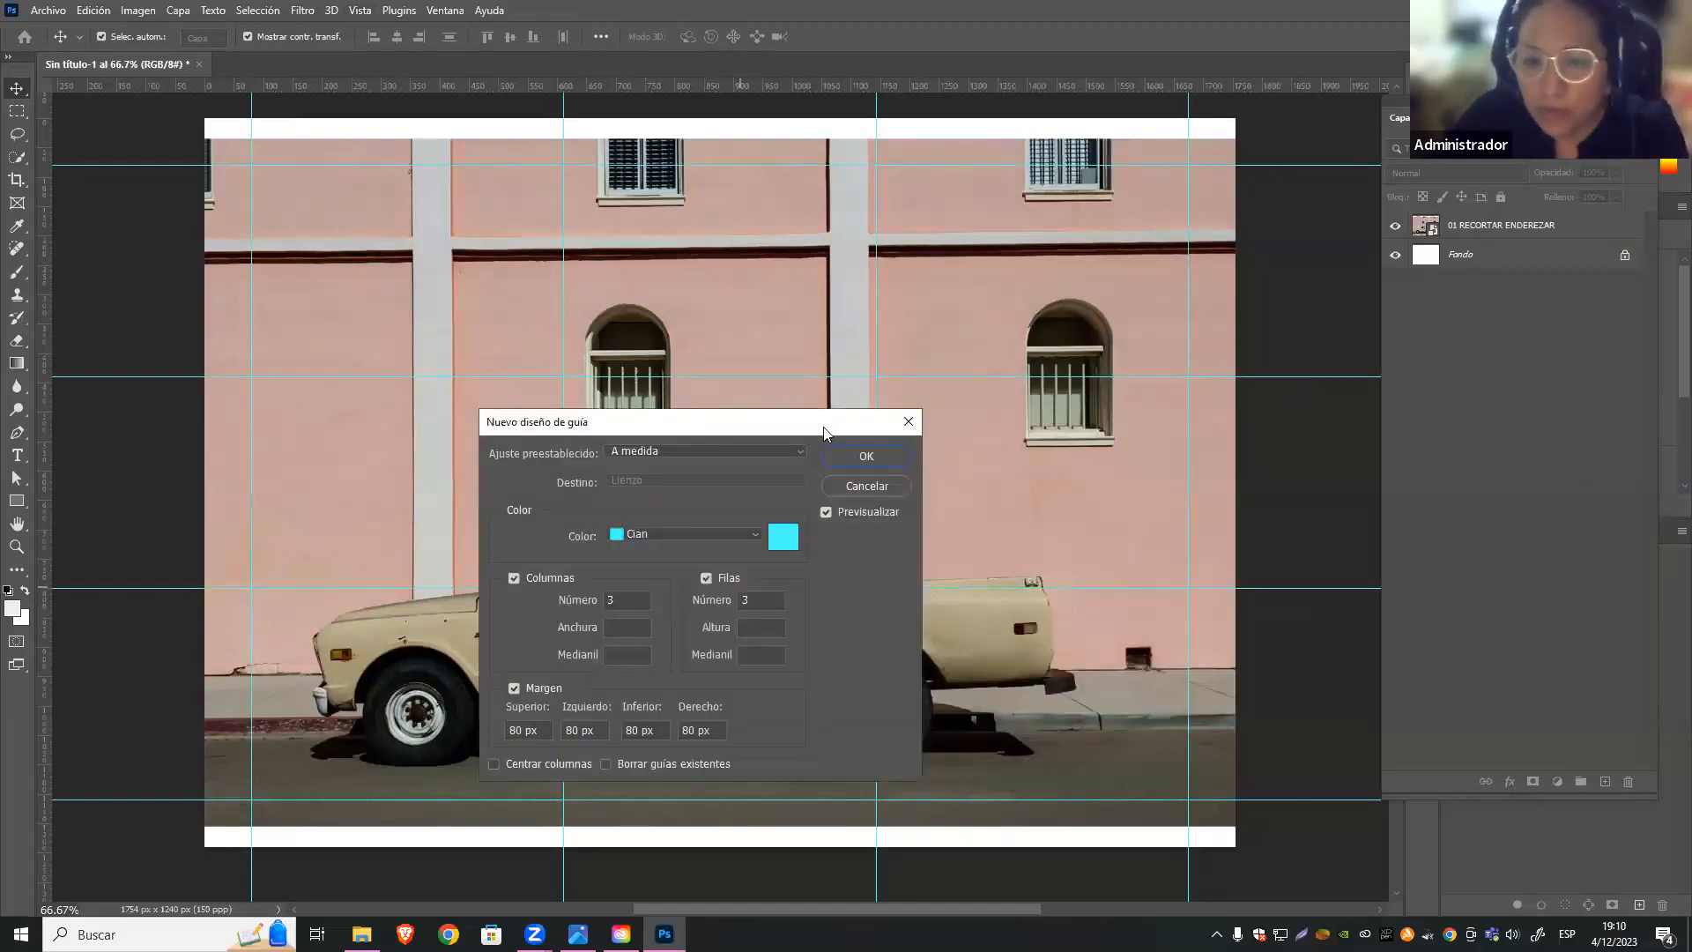
drag(824, 427, 1255, 400)
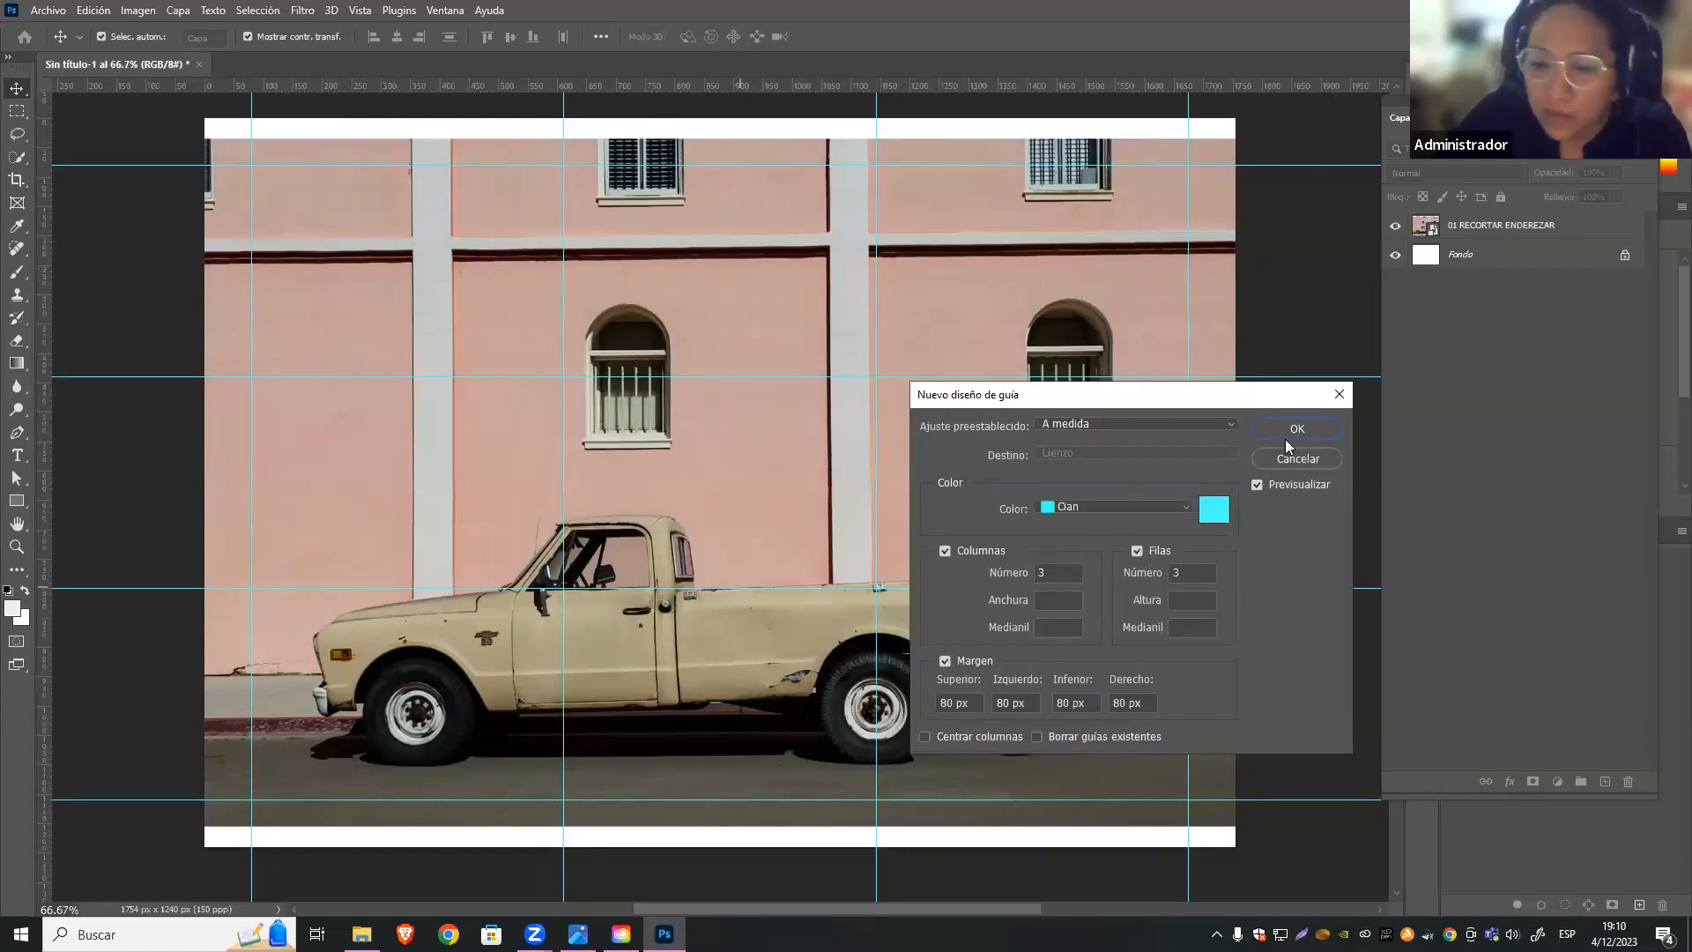
double_click(1049, 573)
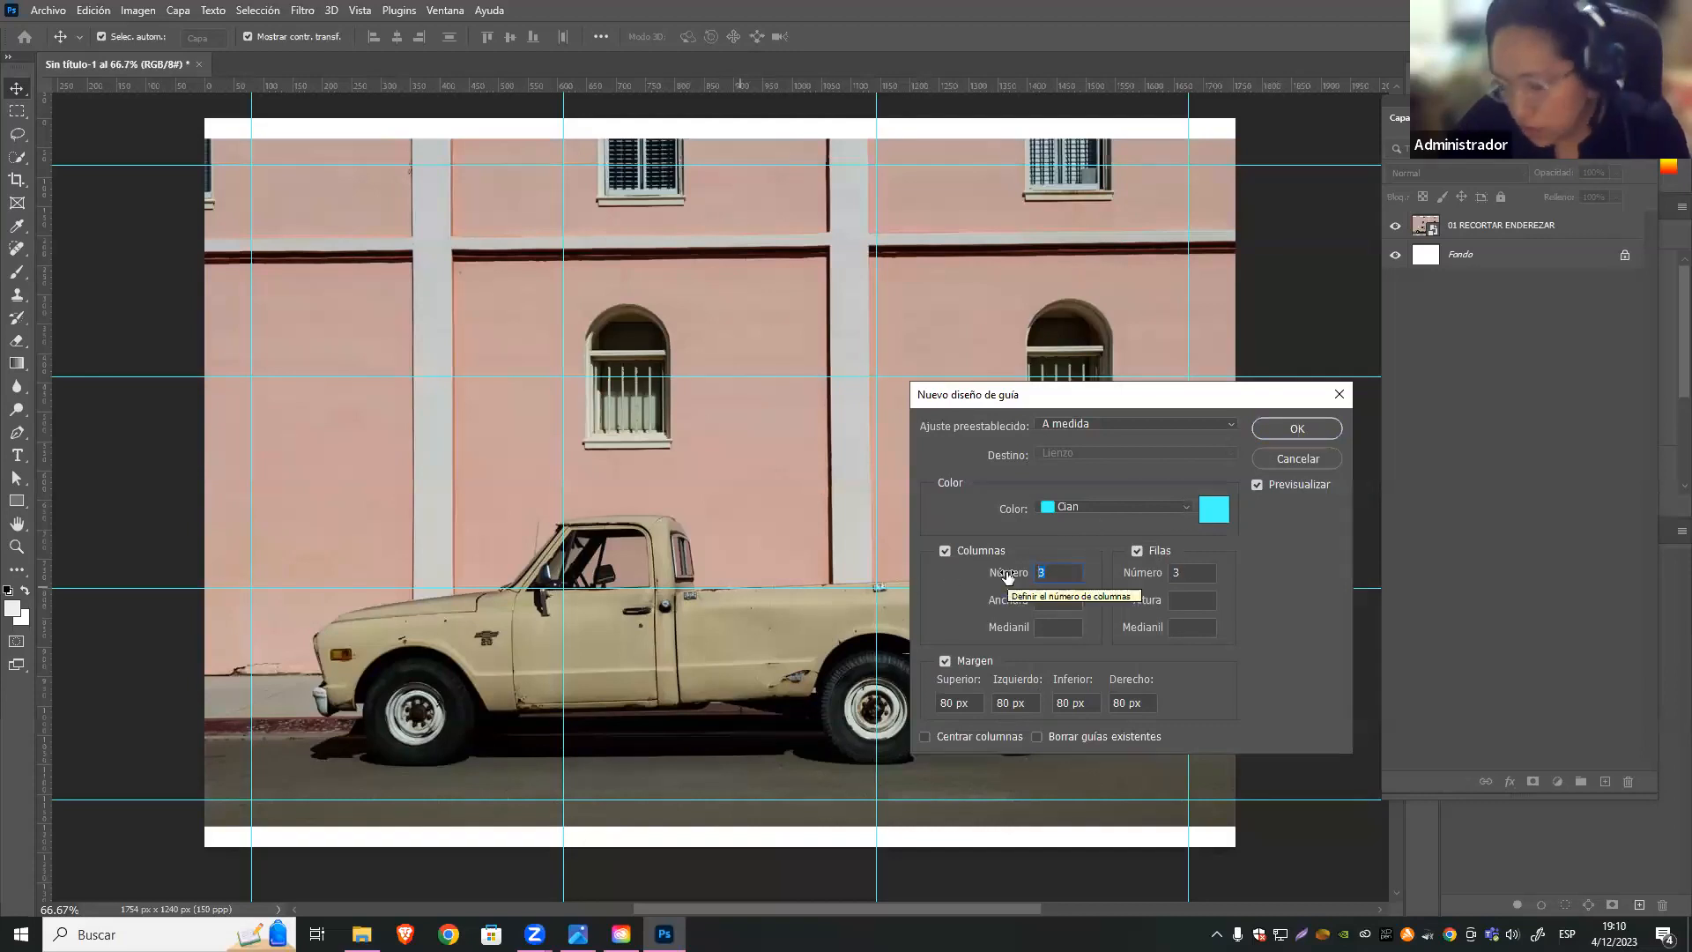
click(944, 548)
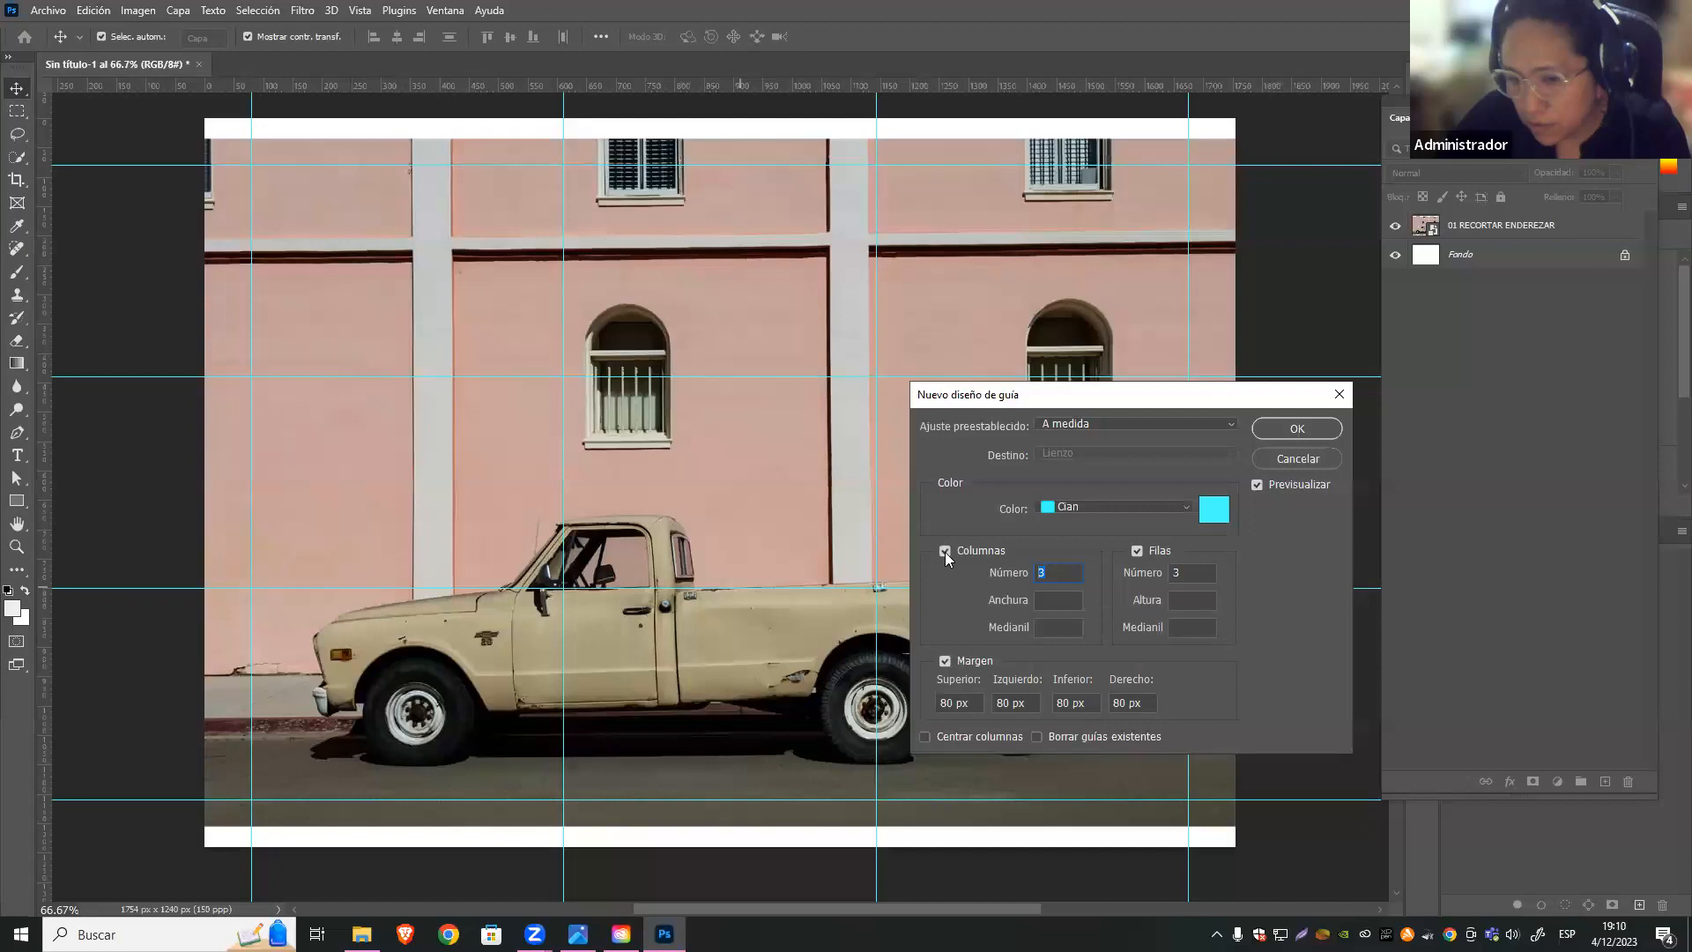
click(1137, 551)
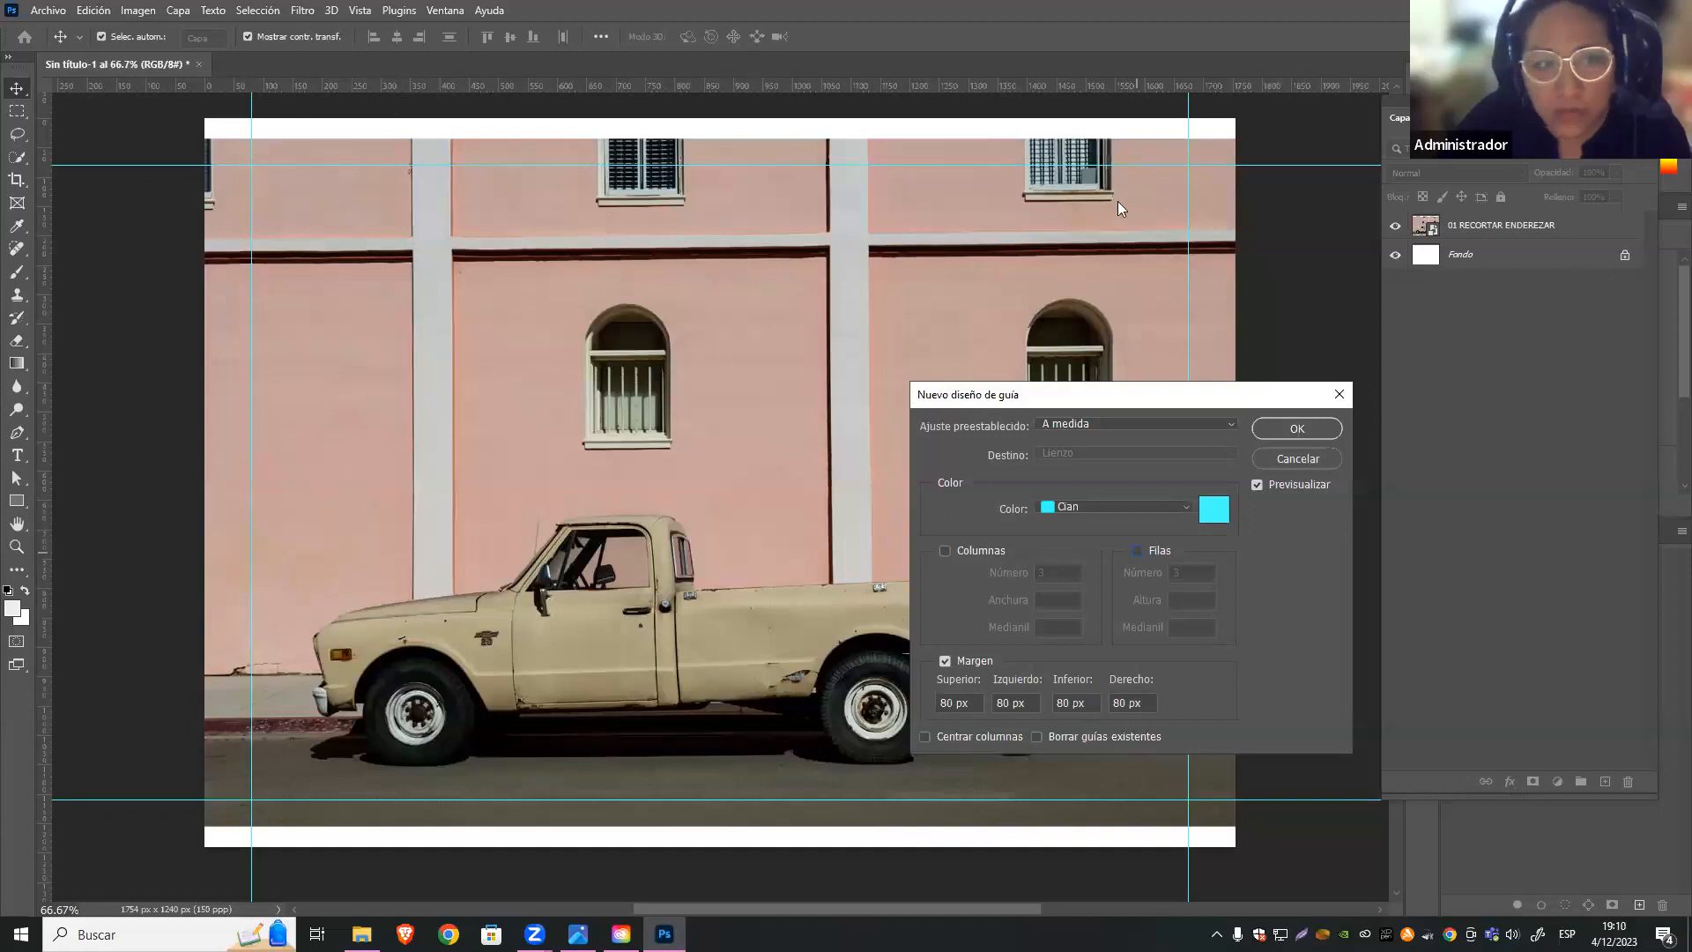
Set the top, left, bottom and right margins of the guide layout to 50 px and create the guides
drag(1069, 407, 840, 542)
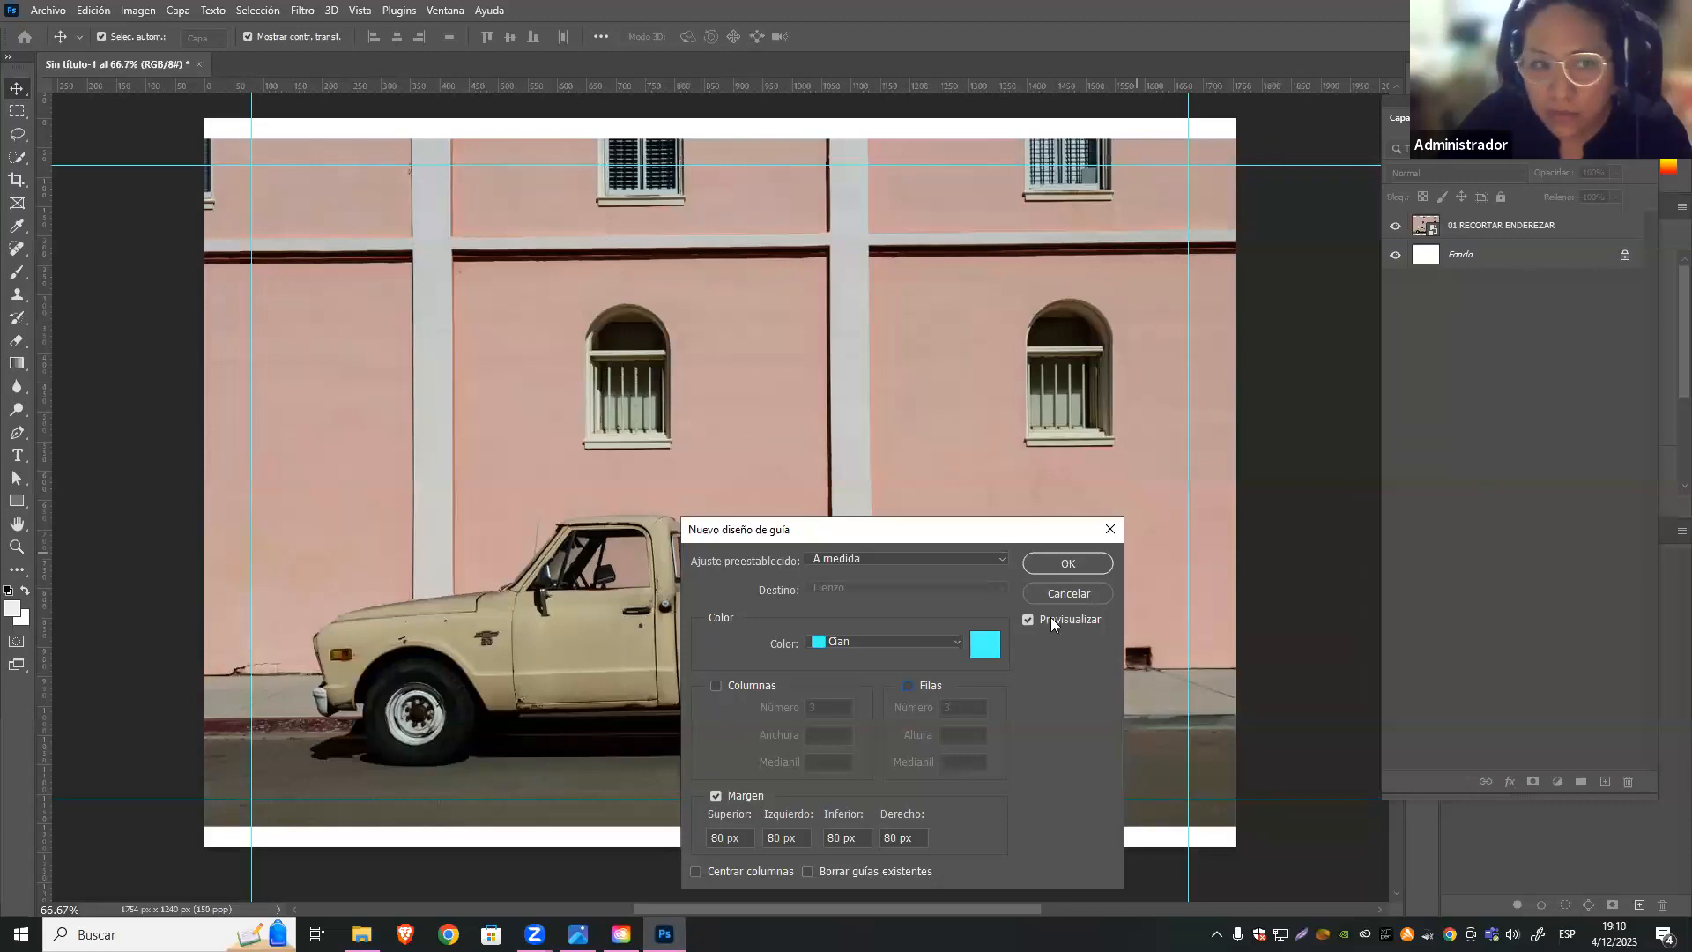
drag(970, 528, 1137, 253)
mouse_move(911, 561)
mouse_down()
mouse_move(875, 573)
mouse_move(921, 566)
mouse_up()
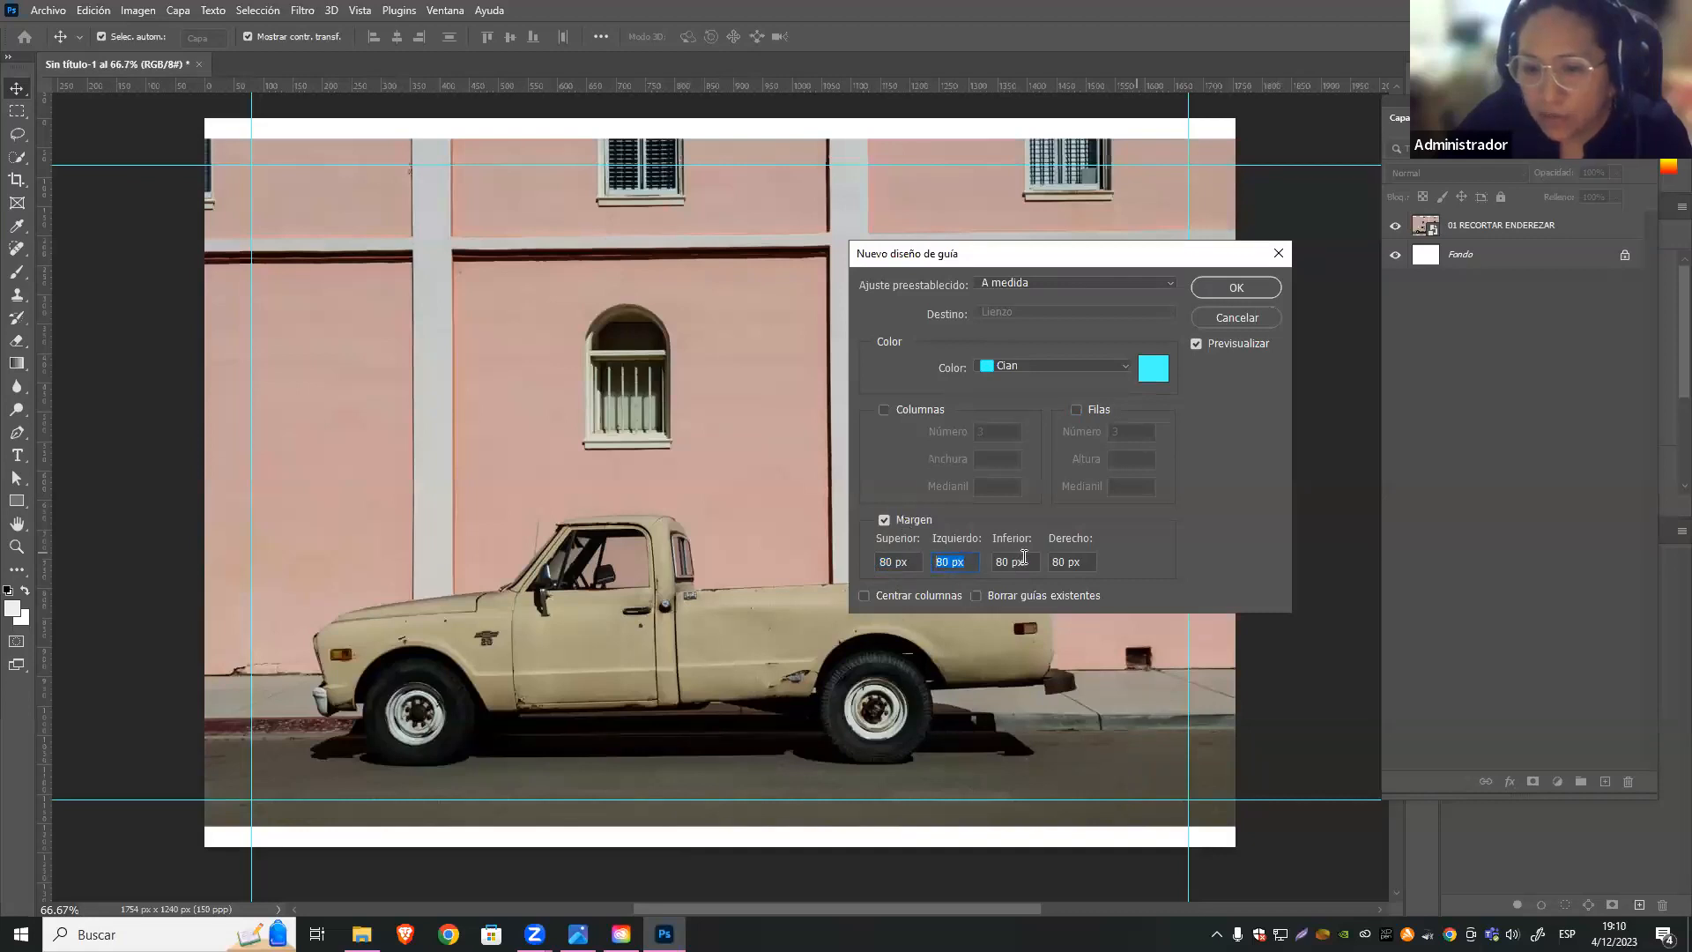
drag(909, 555, 844, 558)
text(50)
key(Tab)
text(50)
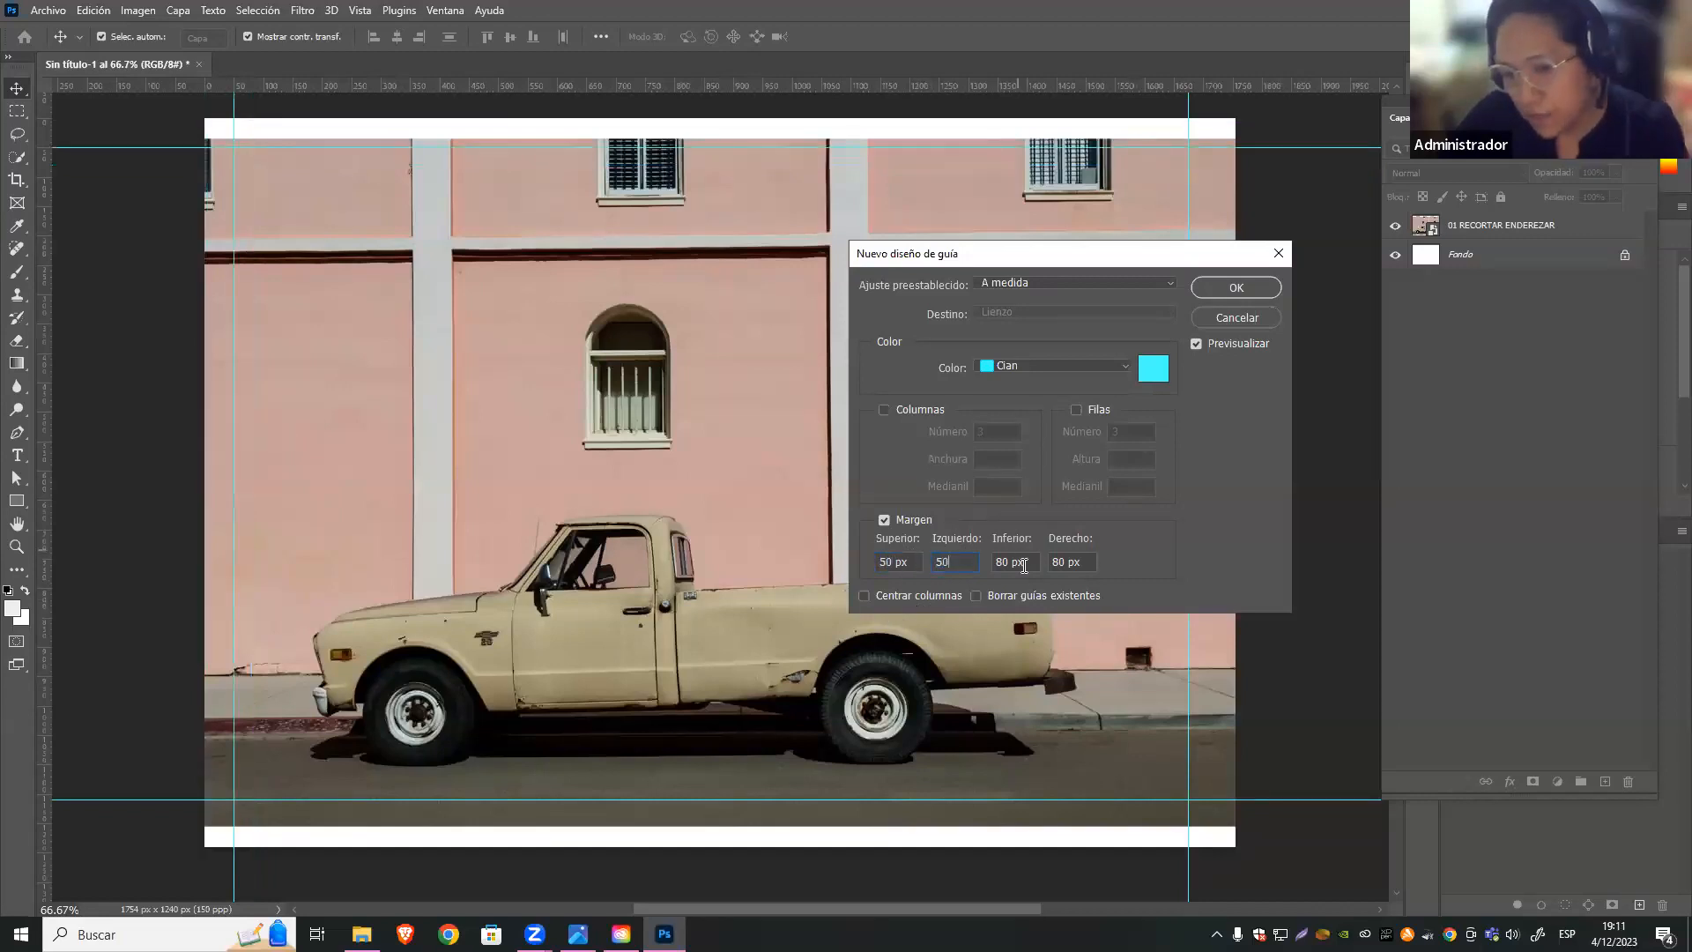
key(Tab)
text(50)
key(Tab)
text(50)
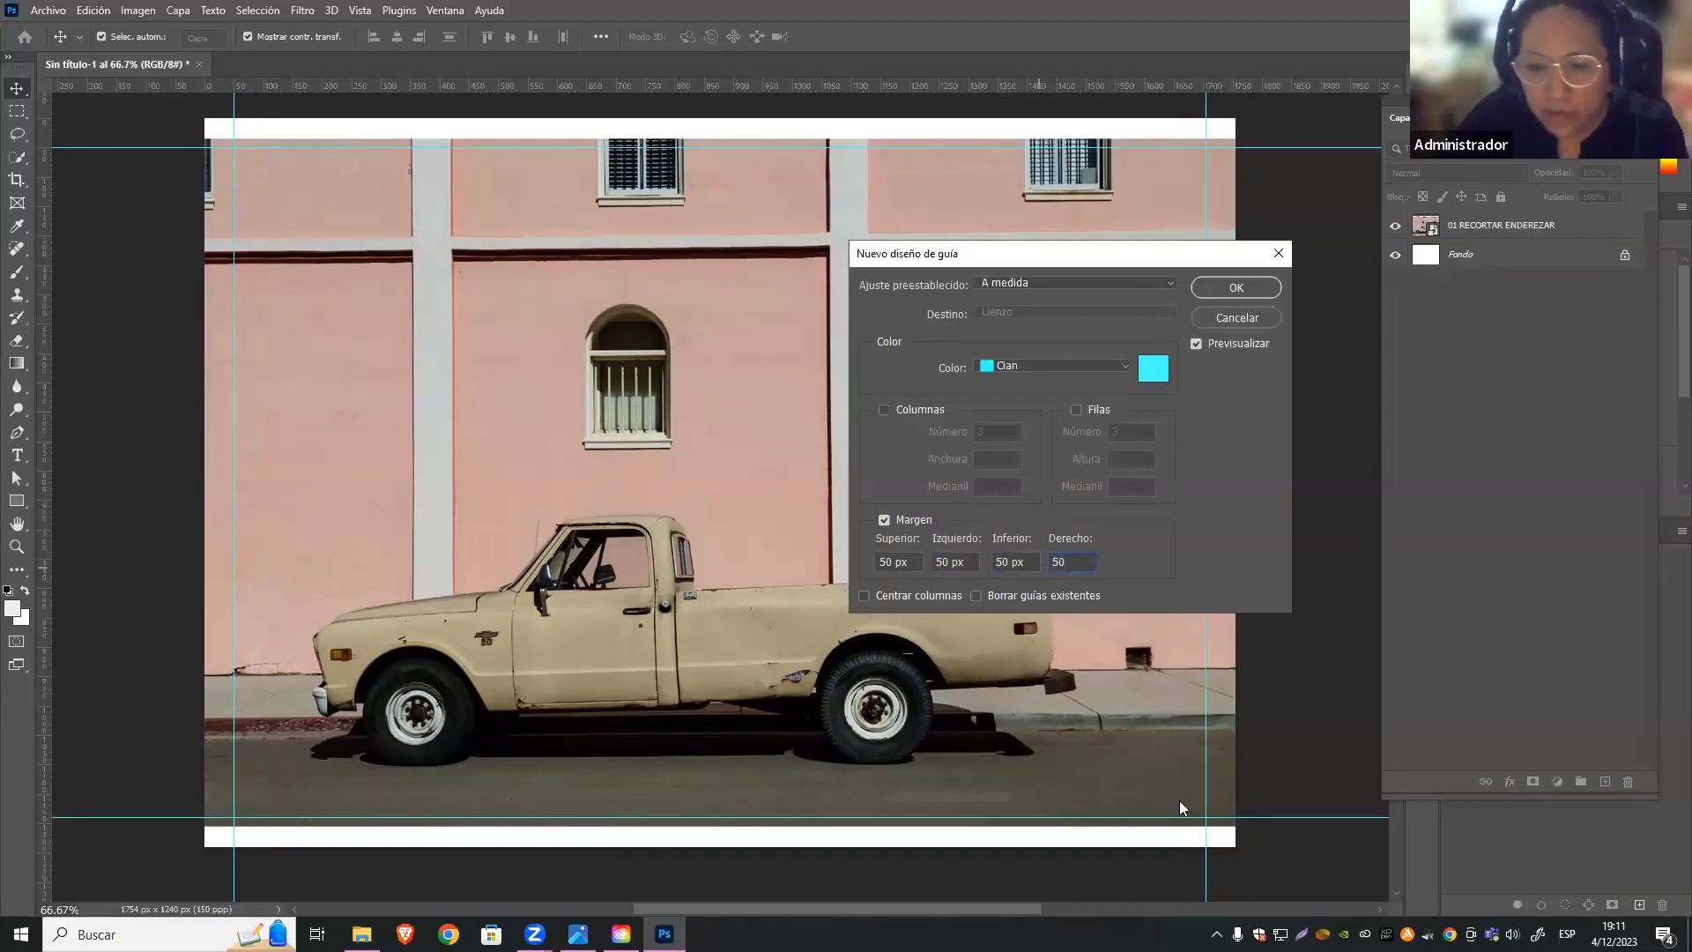
click(1267, 289)
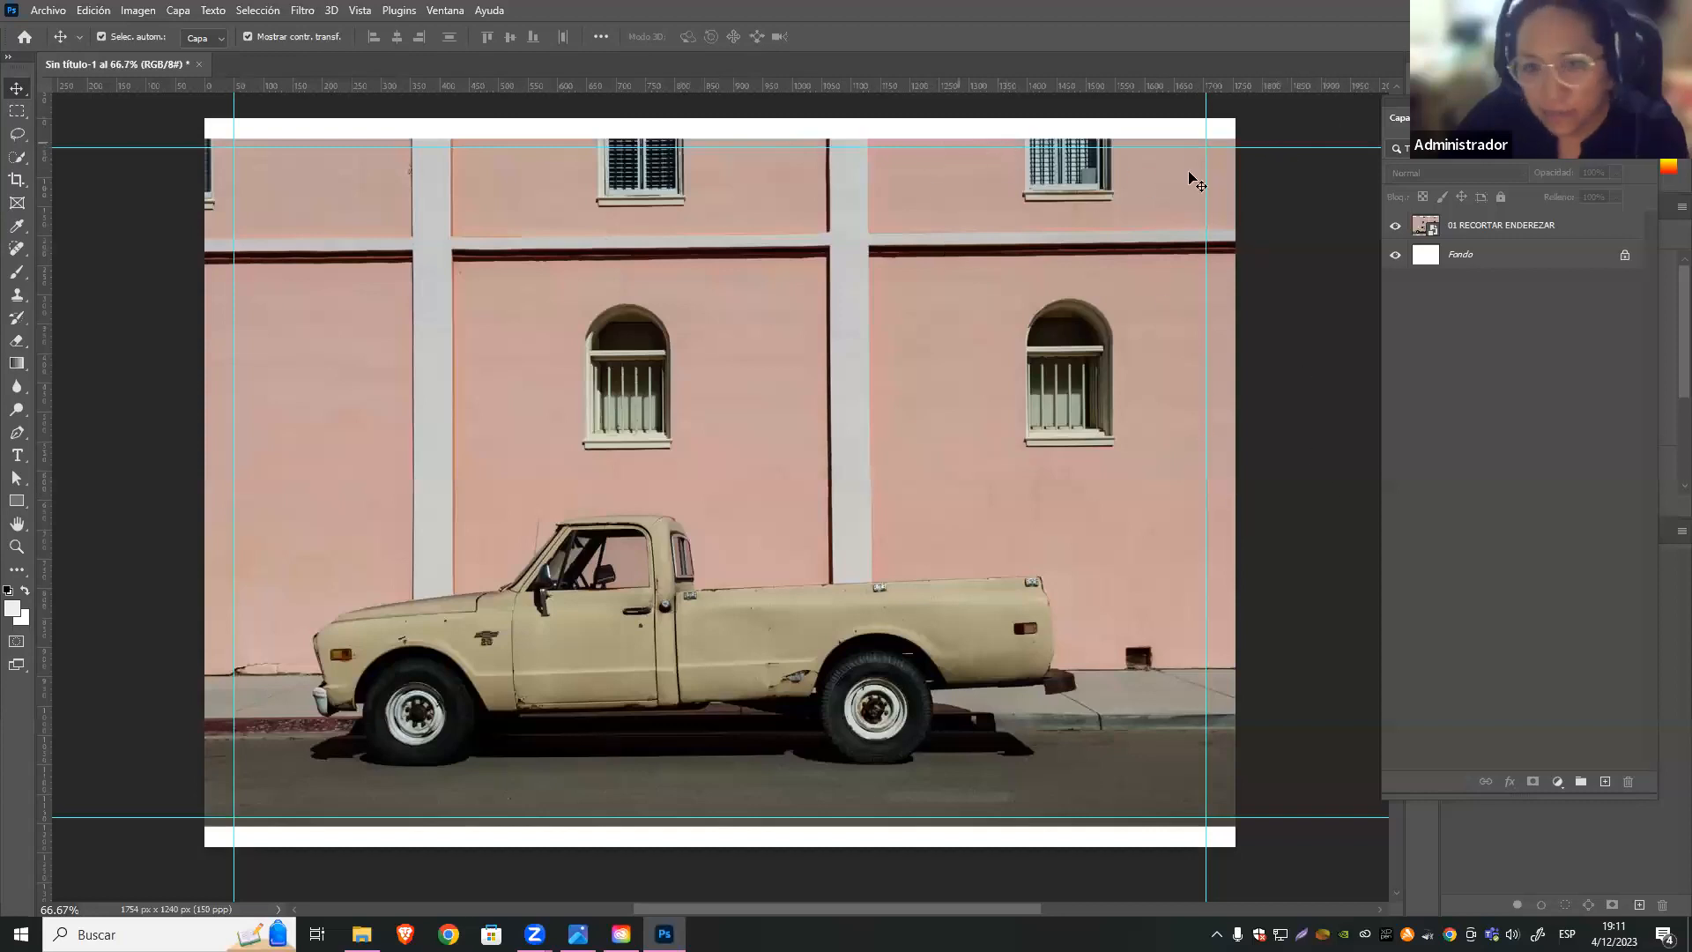
Deselect the truck image layer and lock the margin guides in place
click(780, 266)
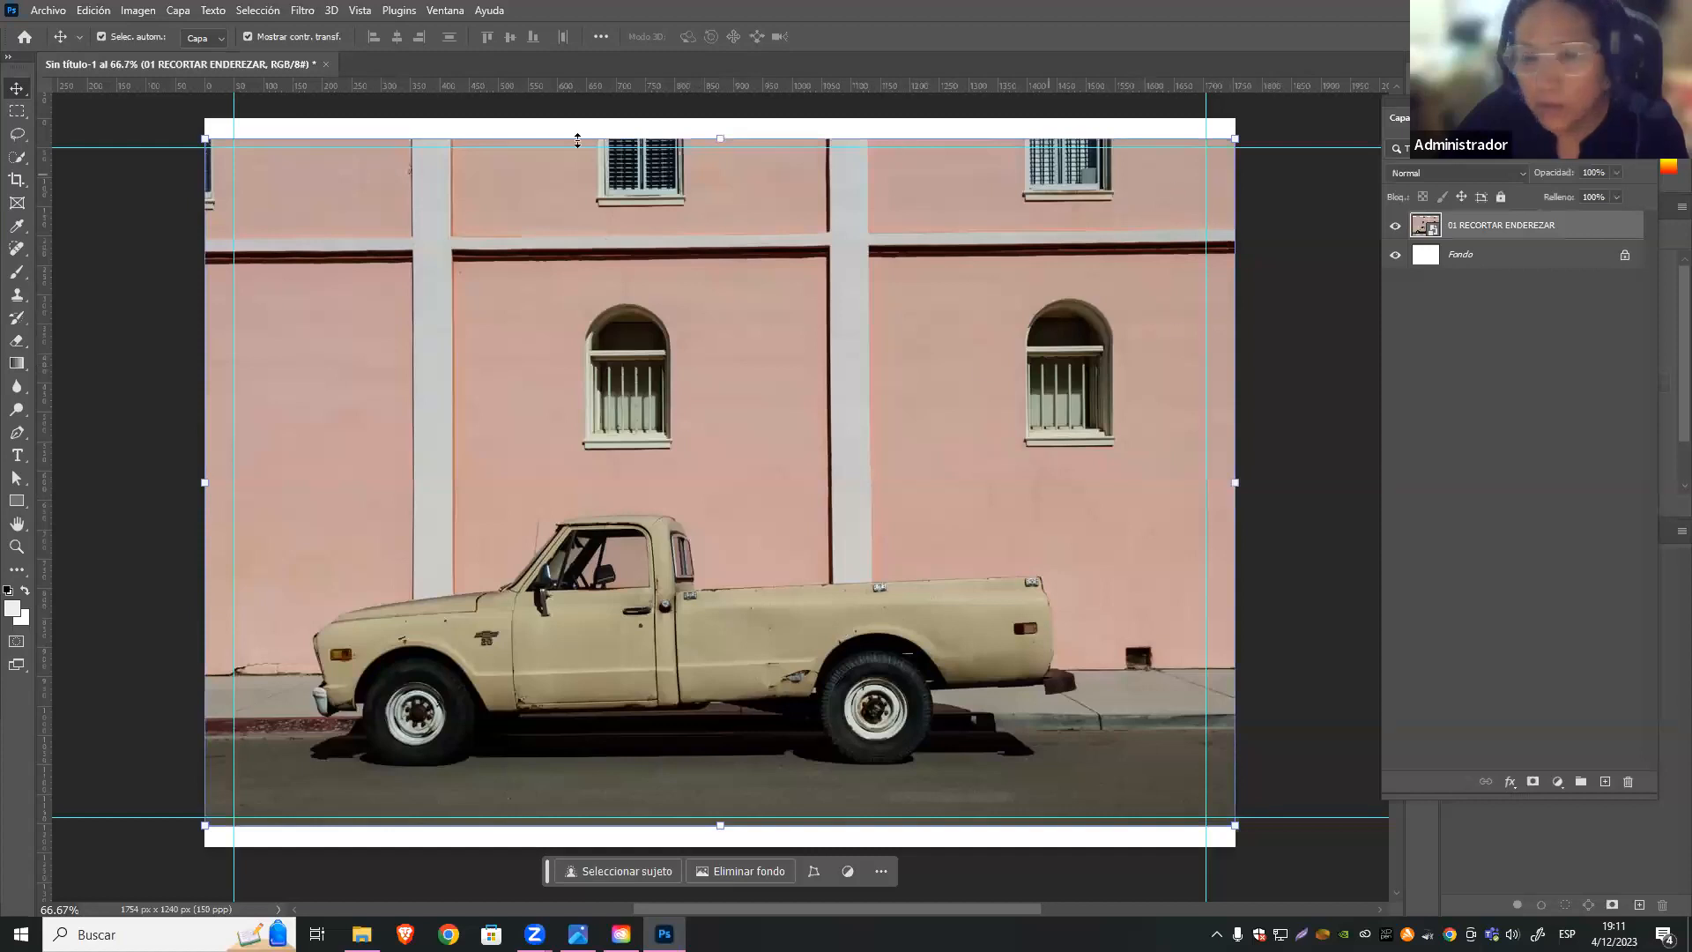
click(1308, 260)
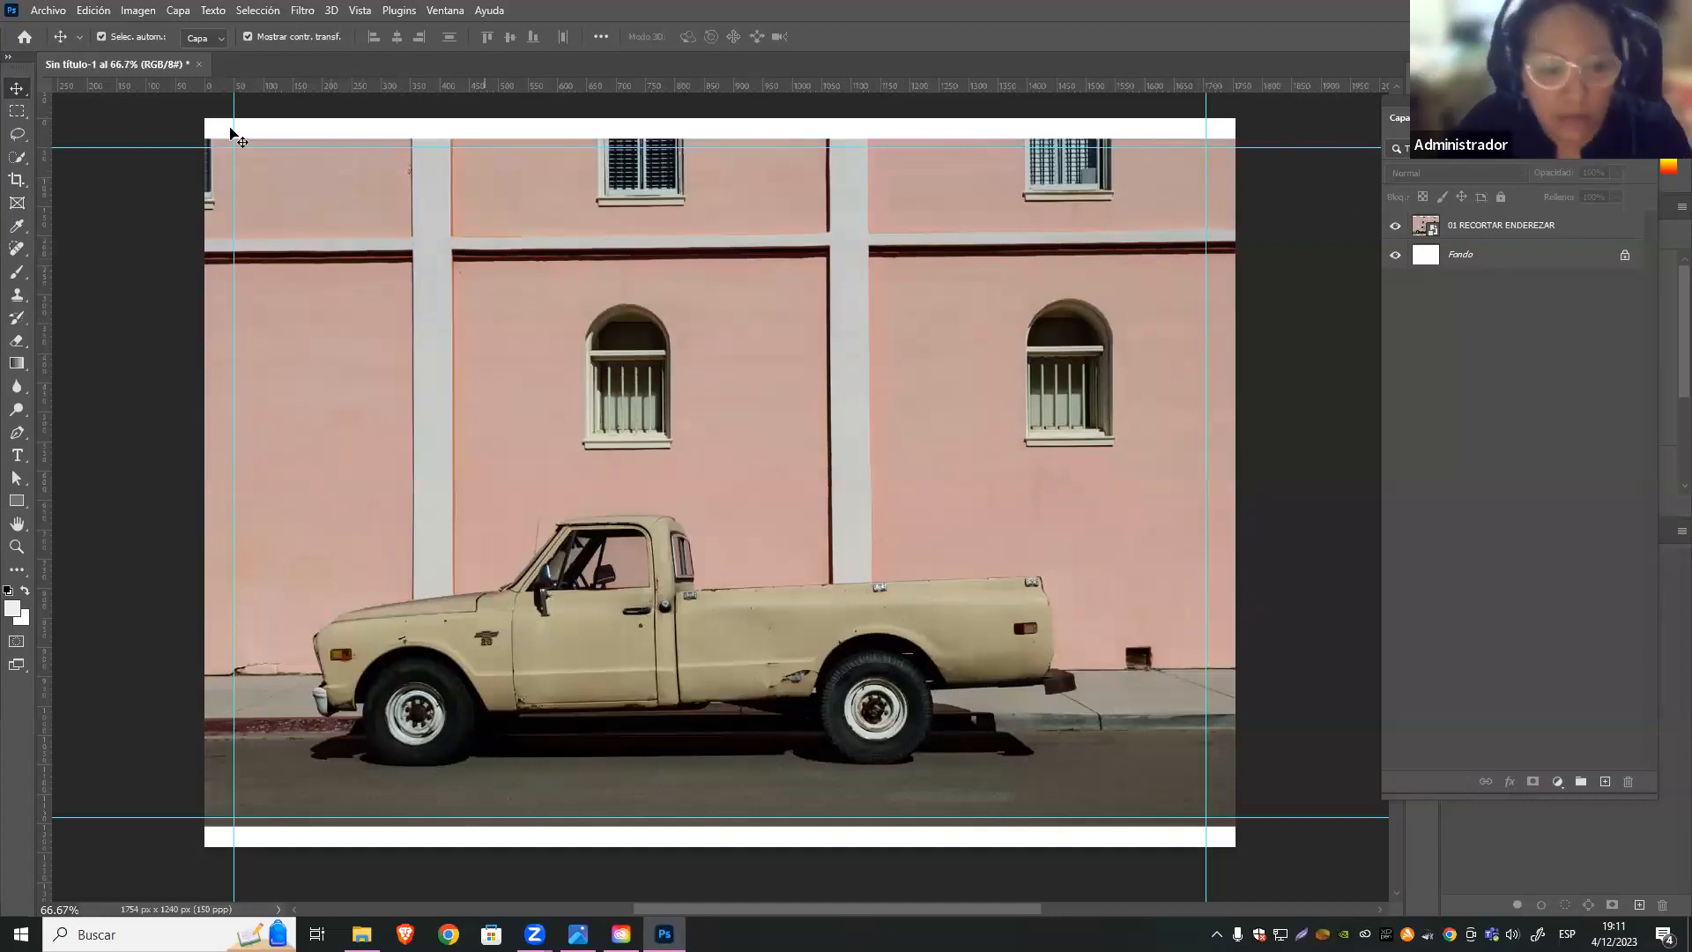
click(360, 11)
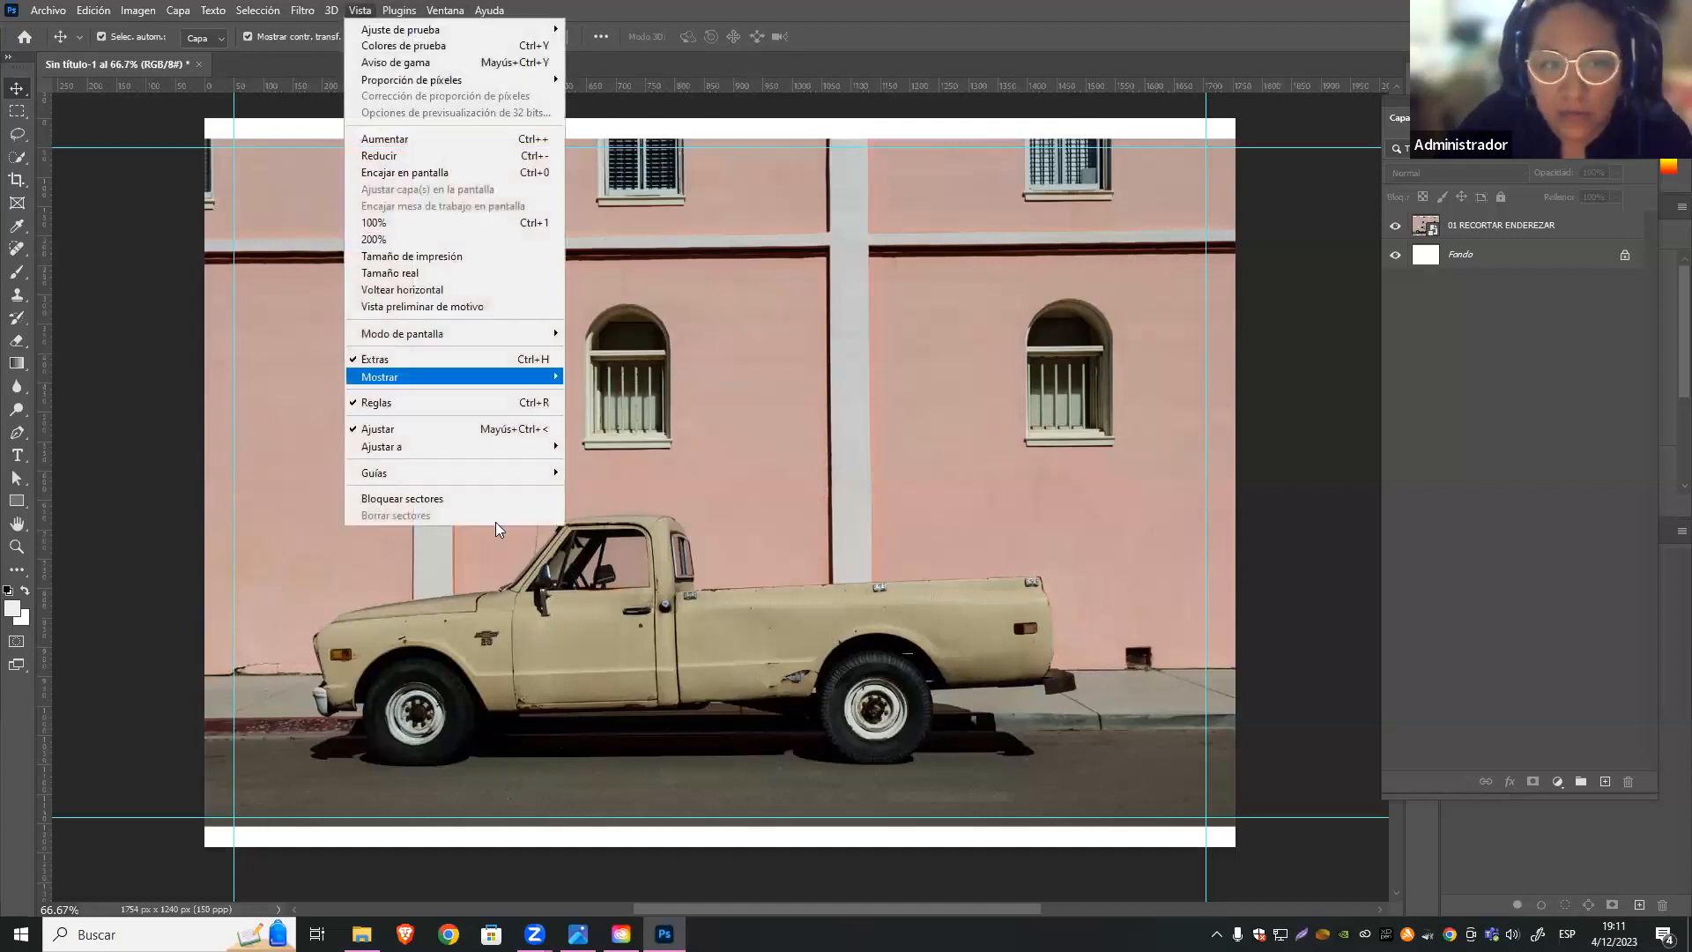
mouse_move(546, 470)
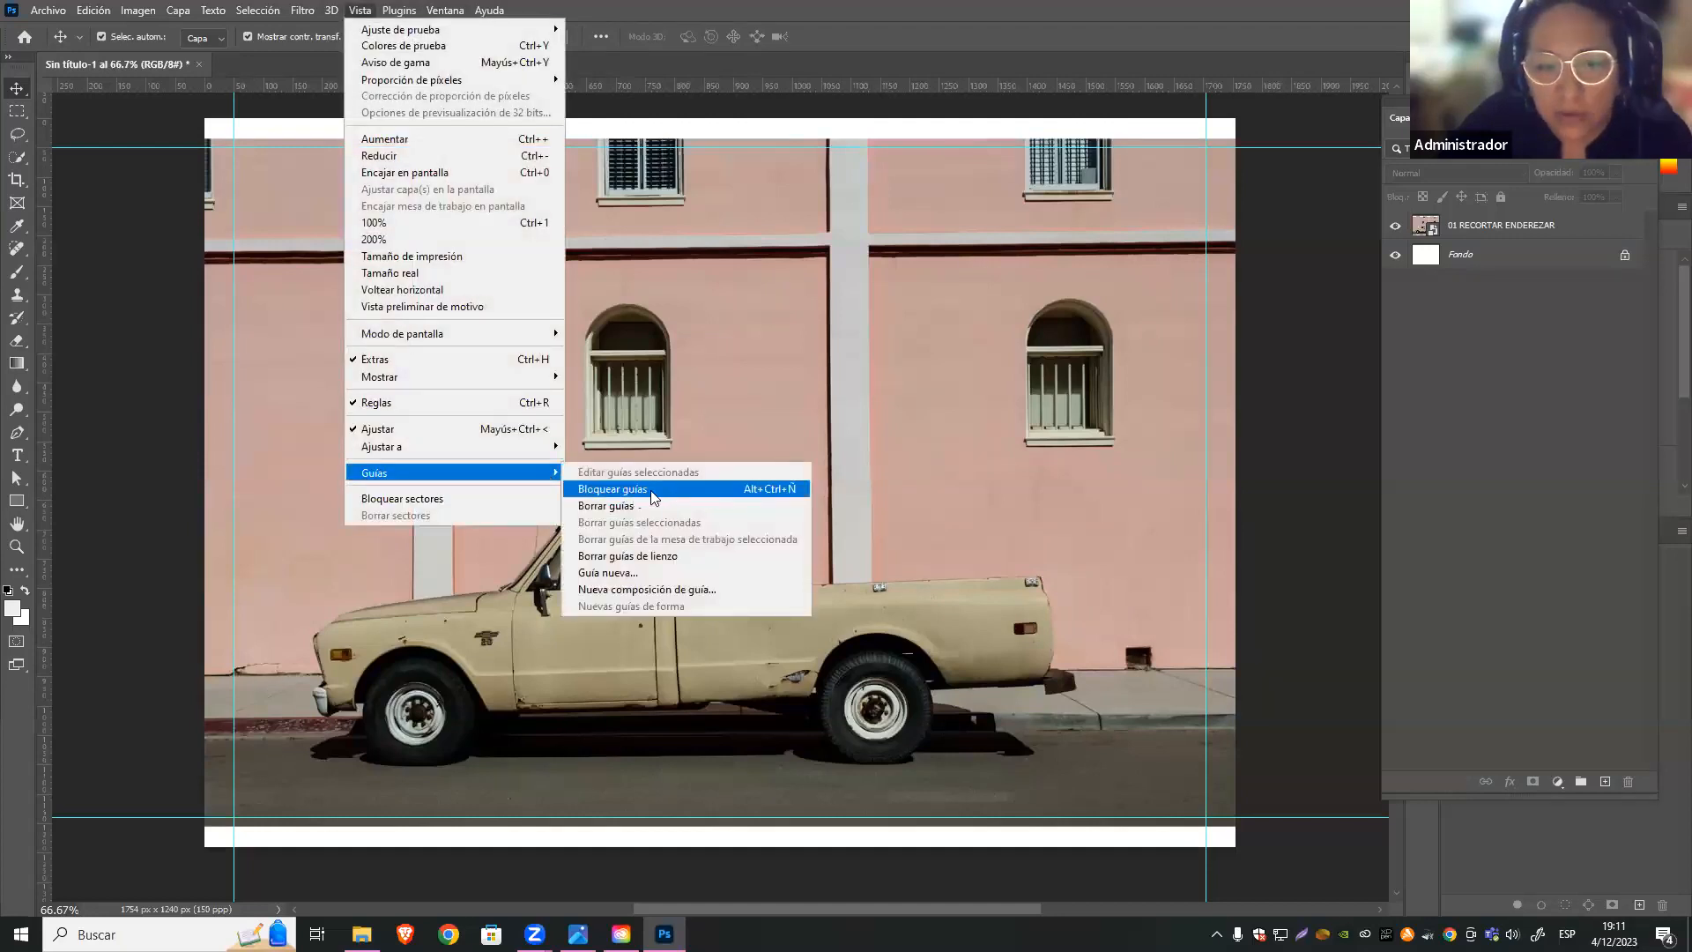
click(772, 486)
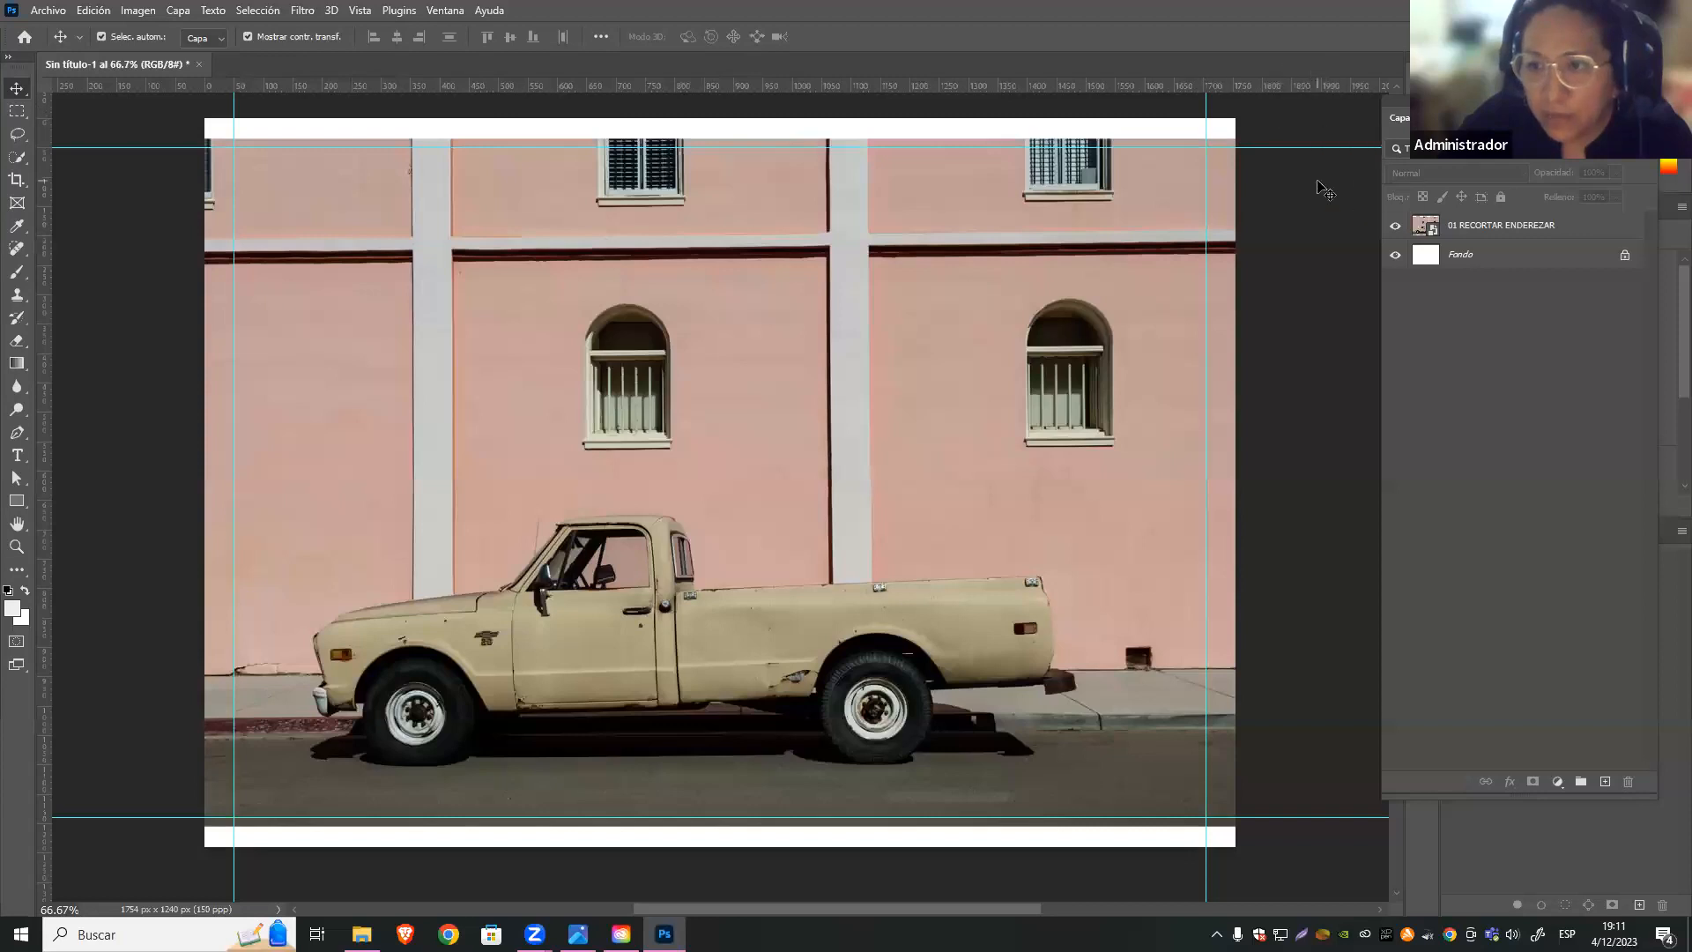
Select the truck image, move the floating Layers panel over the right part of the canvas, and shorten it
click(1018, 452)
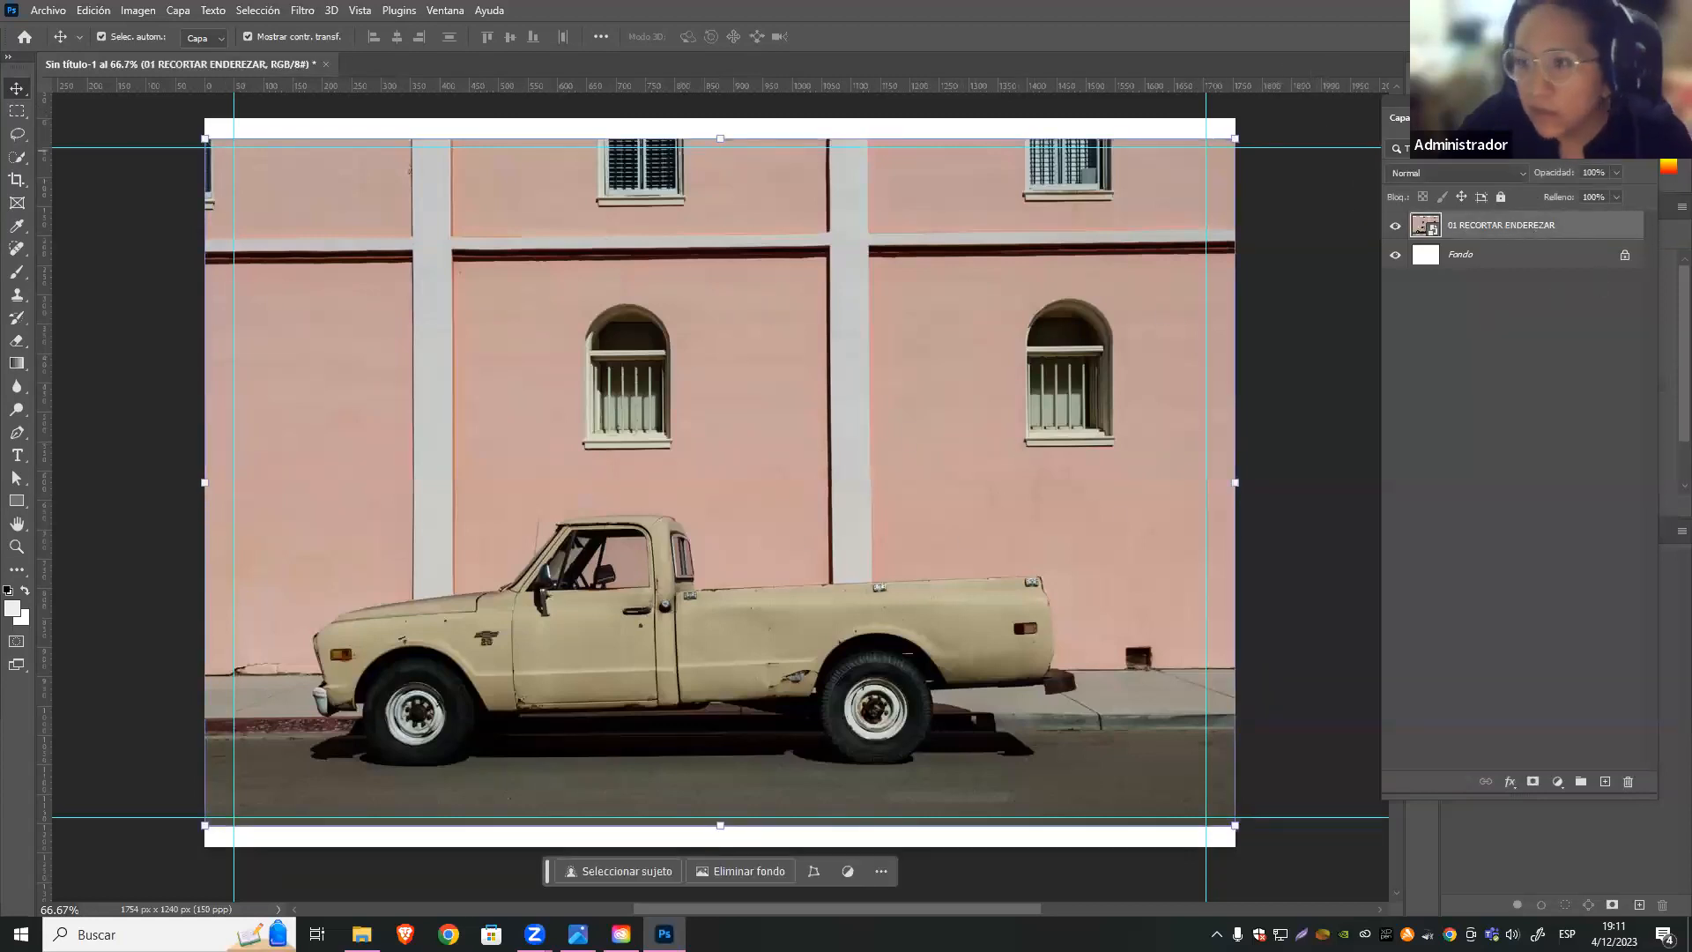
drag(1603, 101, 1320, 178)
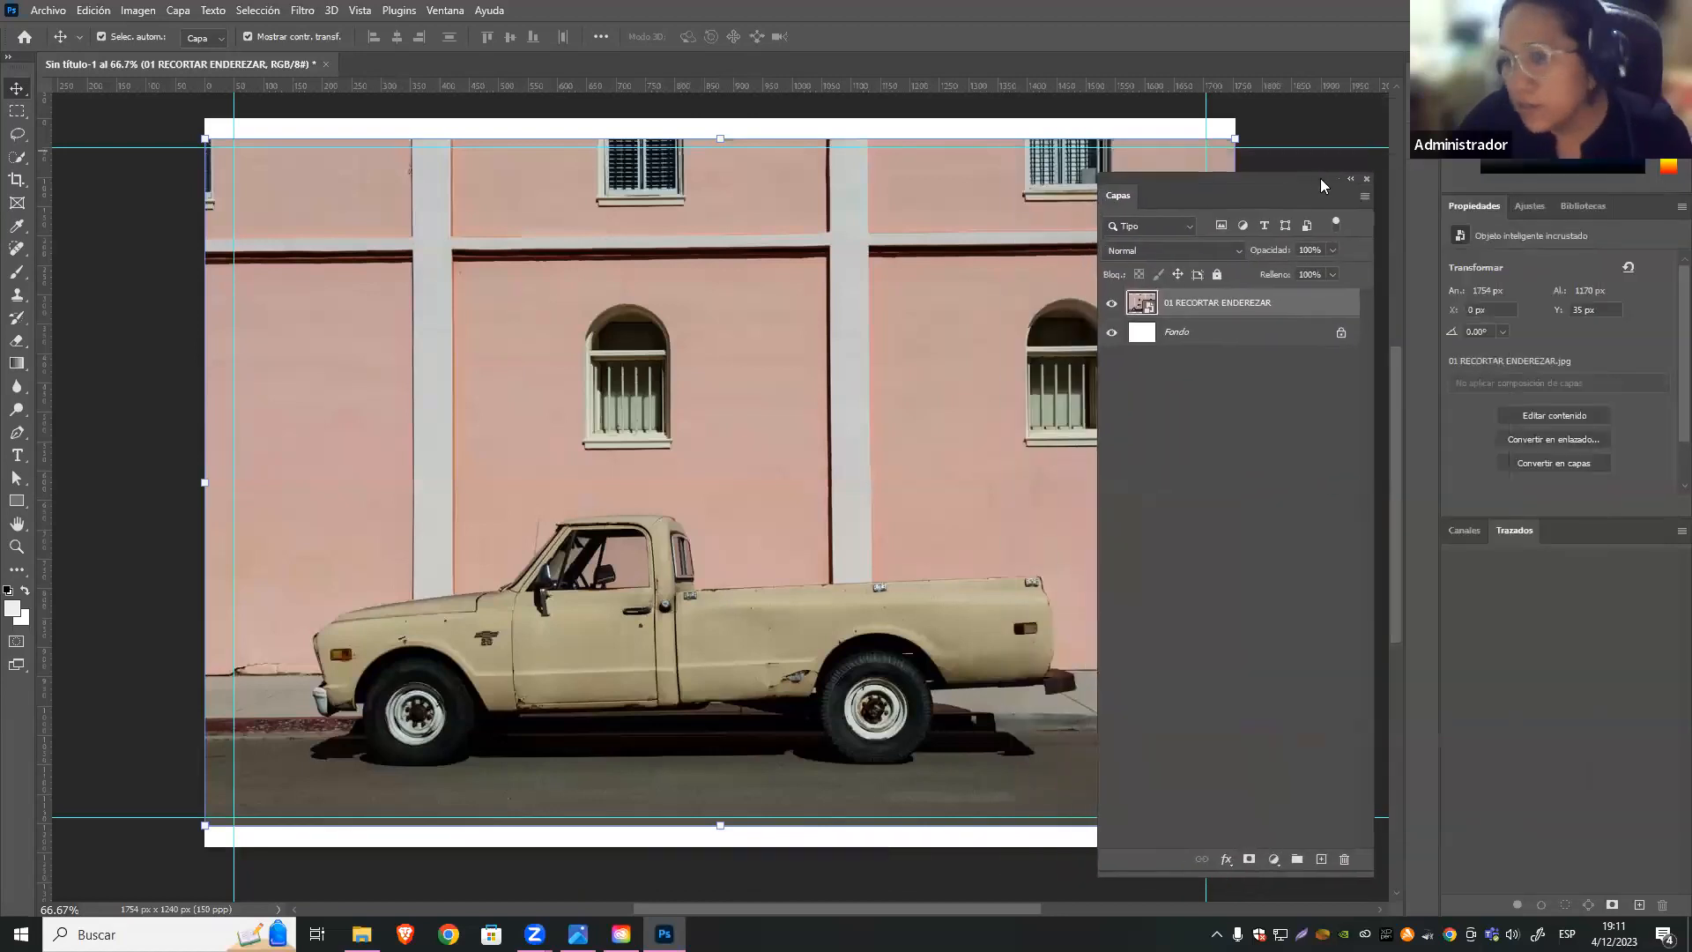
drag(1330, 876, 1332, 700)
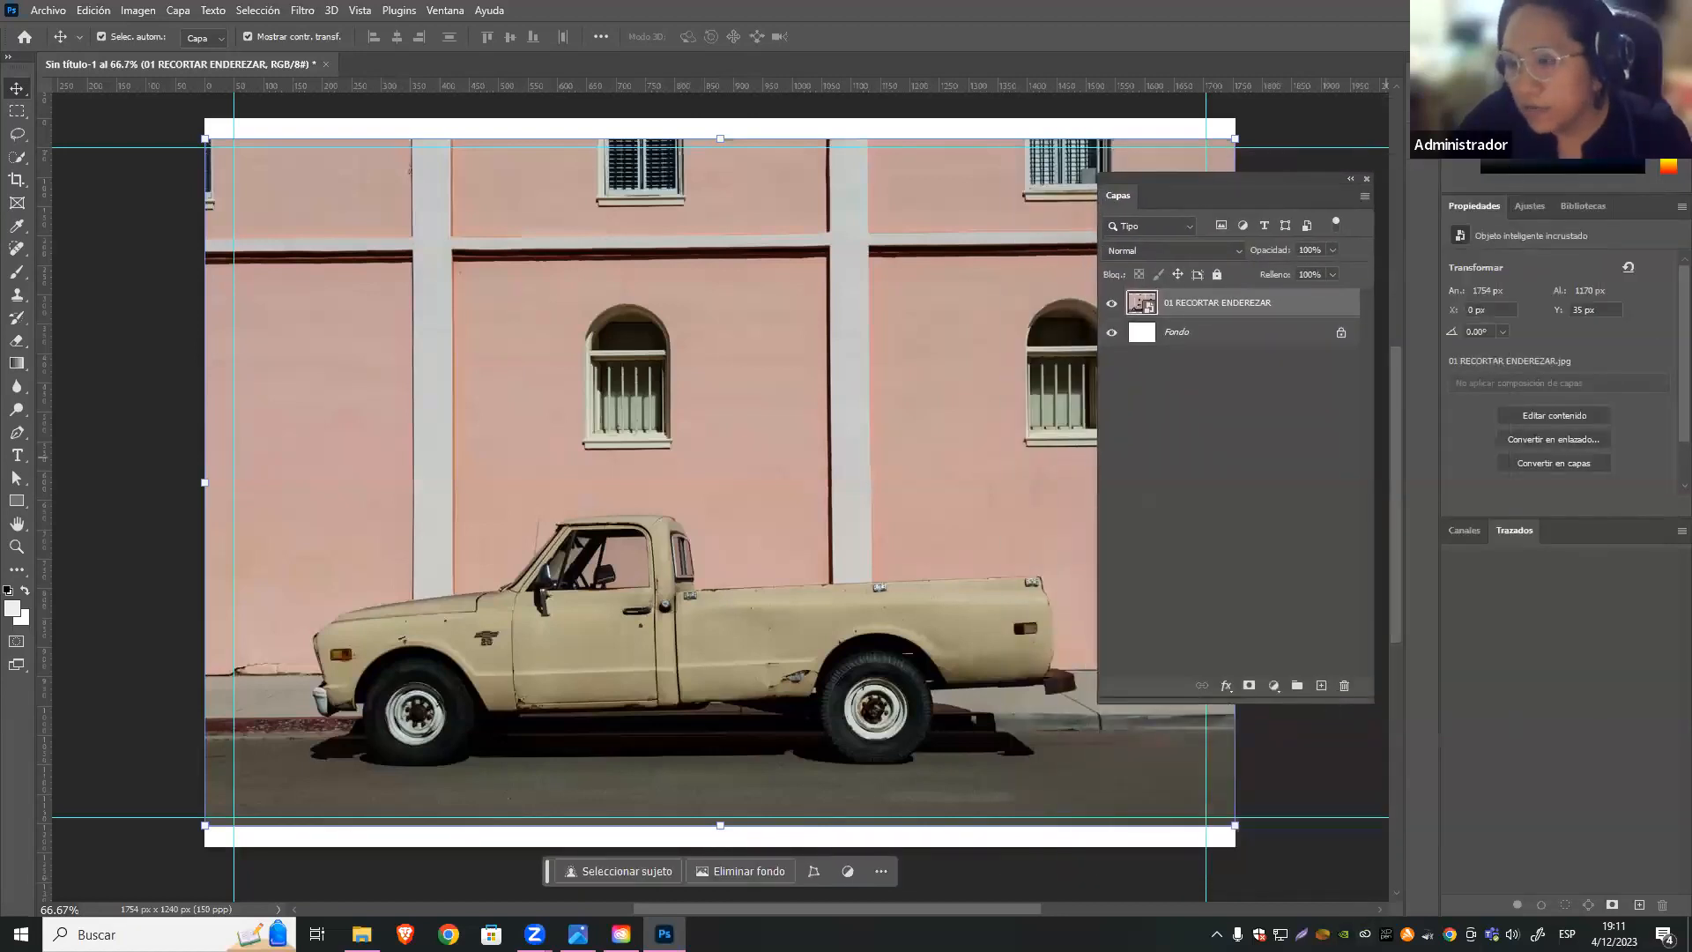
drag(1299, 180, 1304, 254)
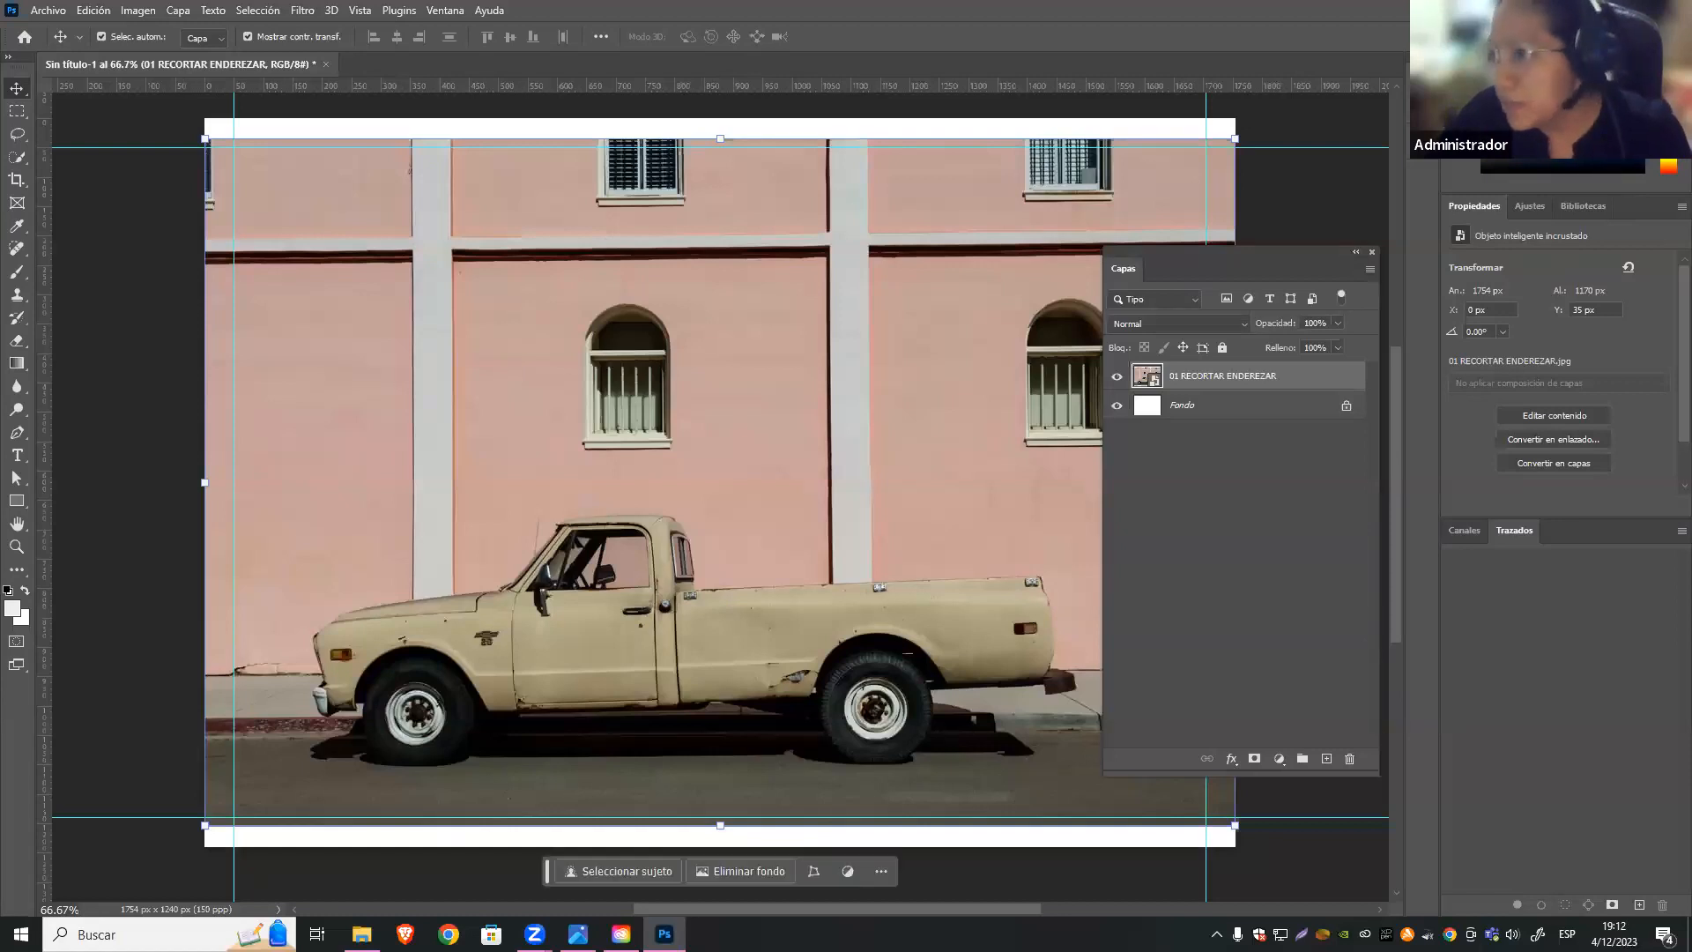
click(1662, 37)
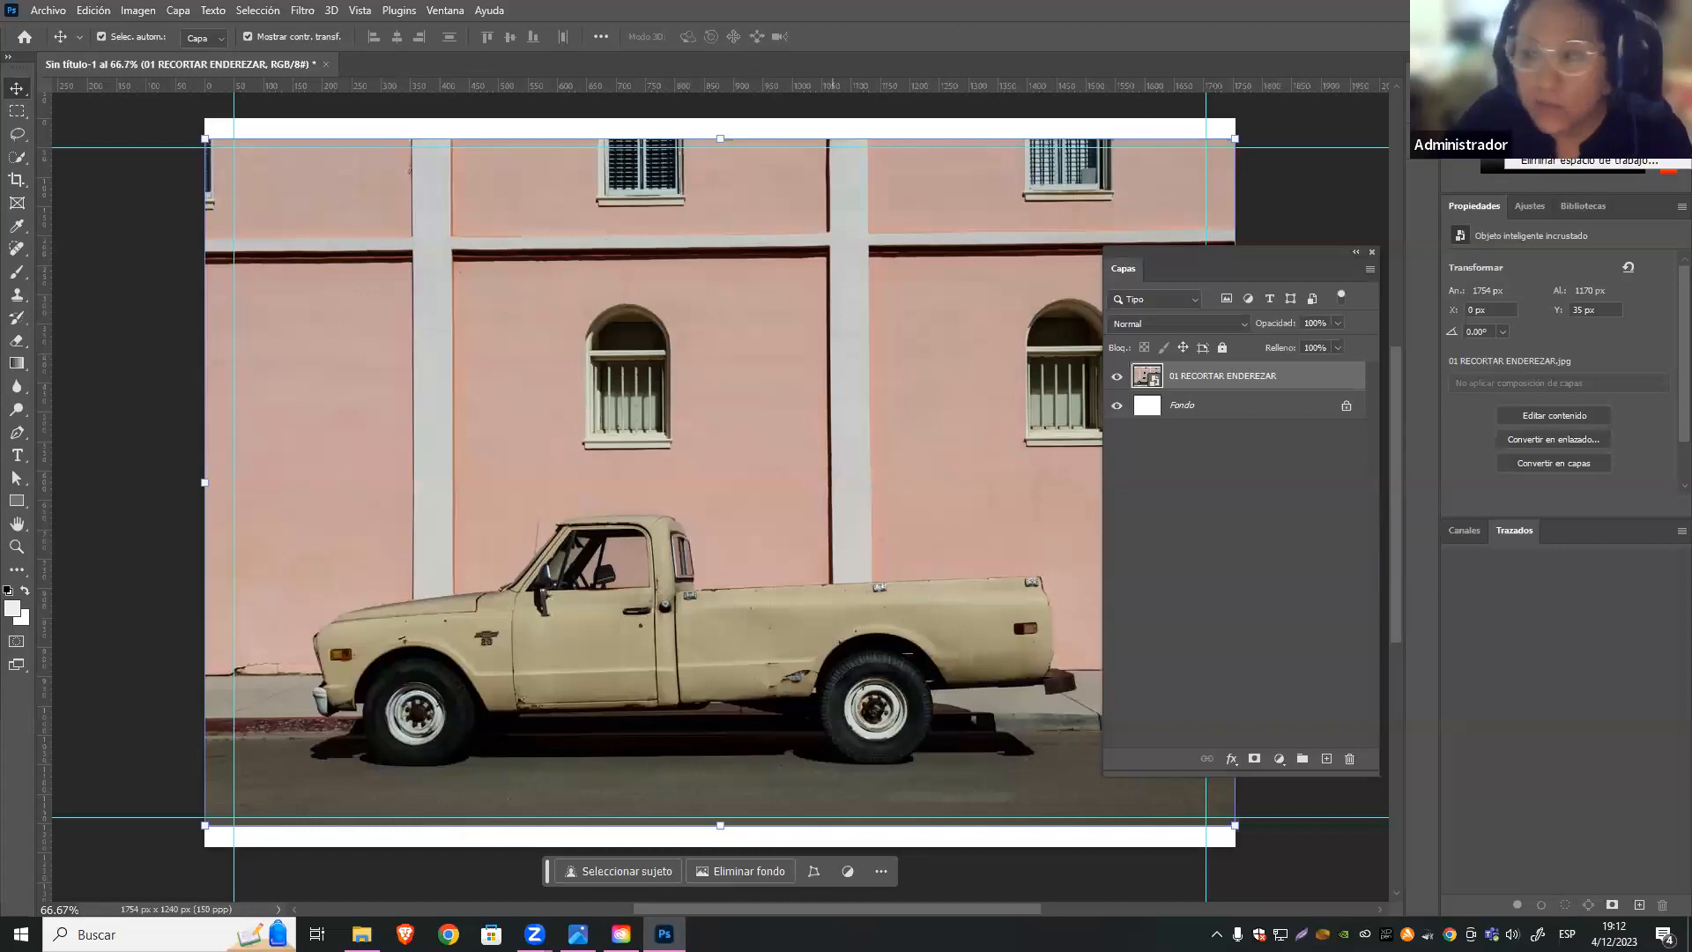
click(448, 10)
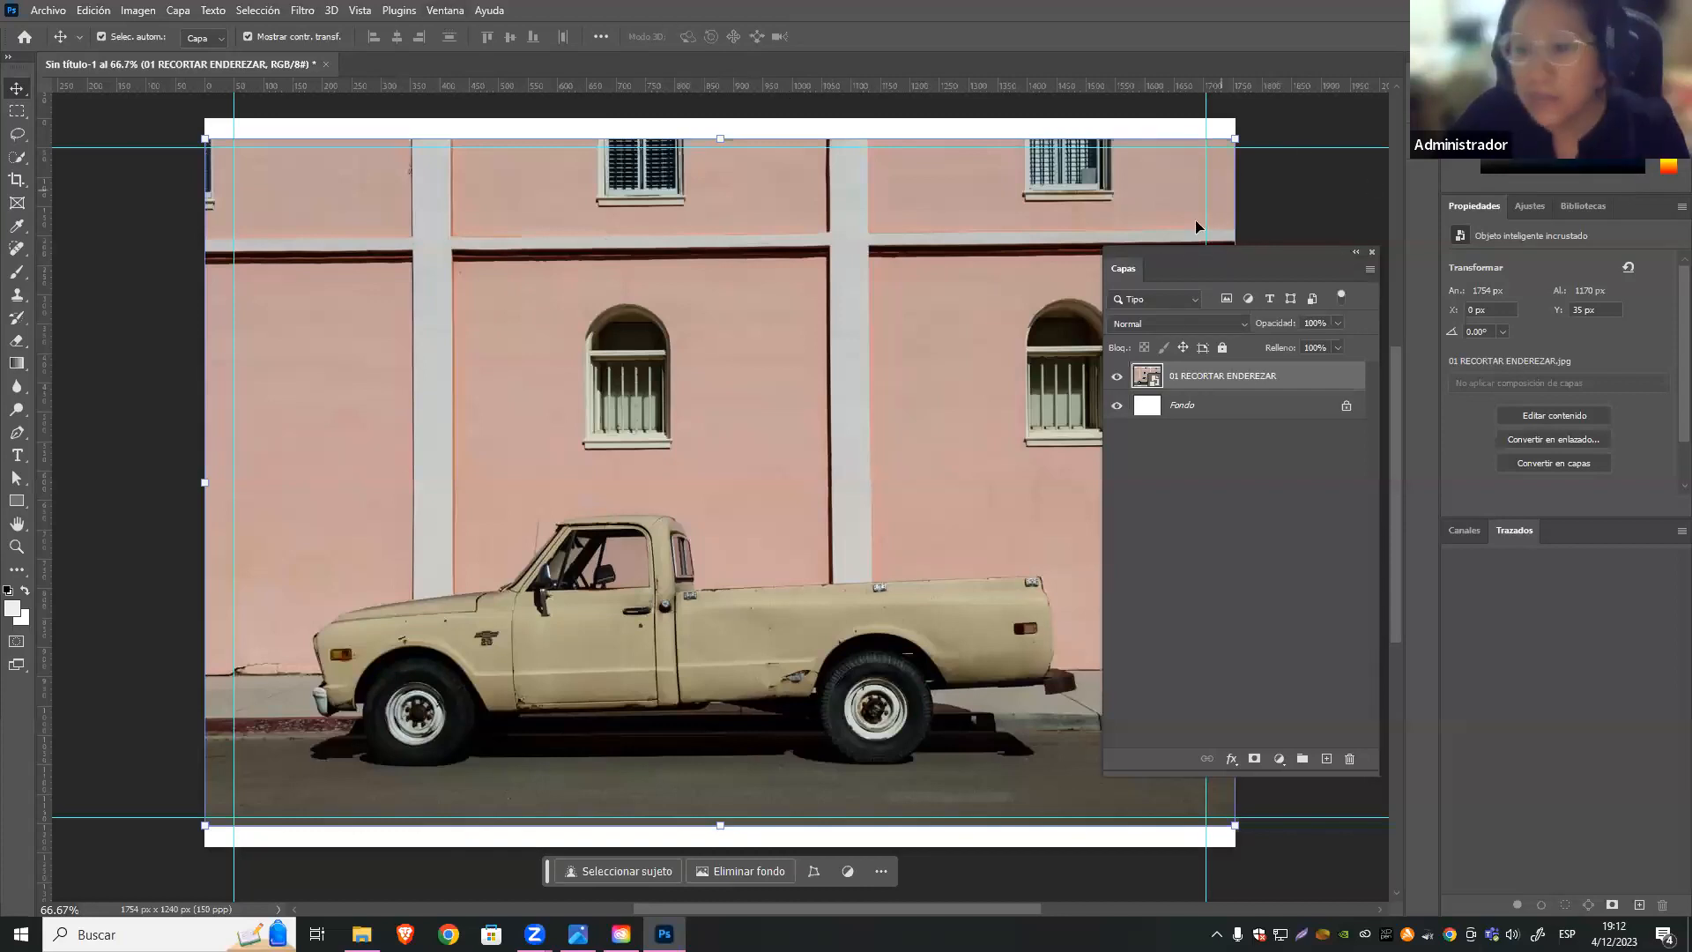
click(488, 11)
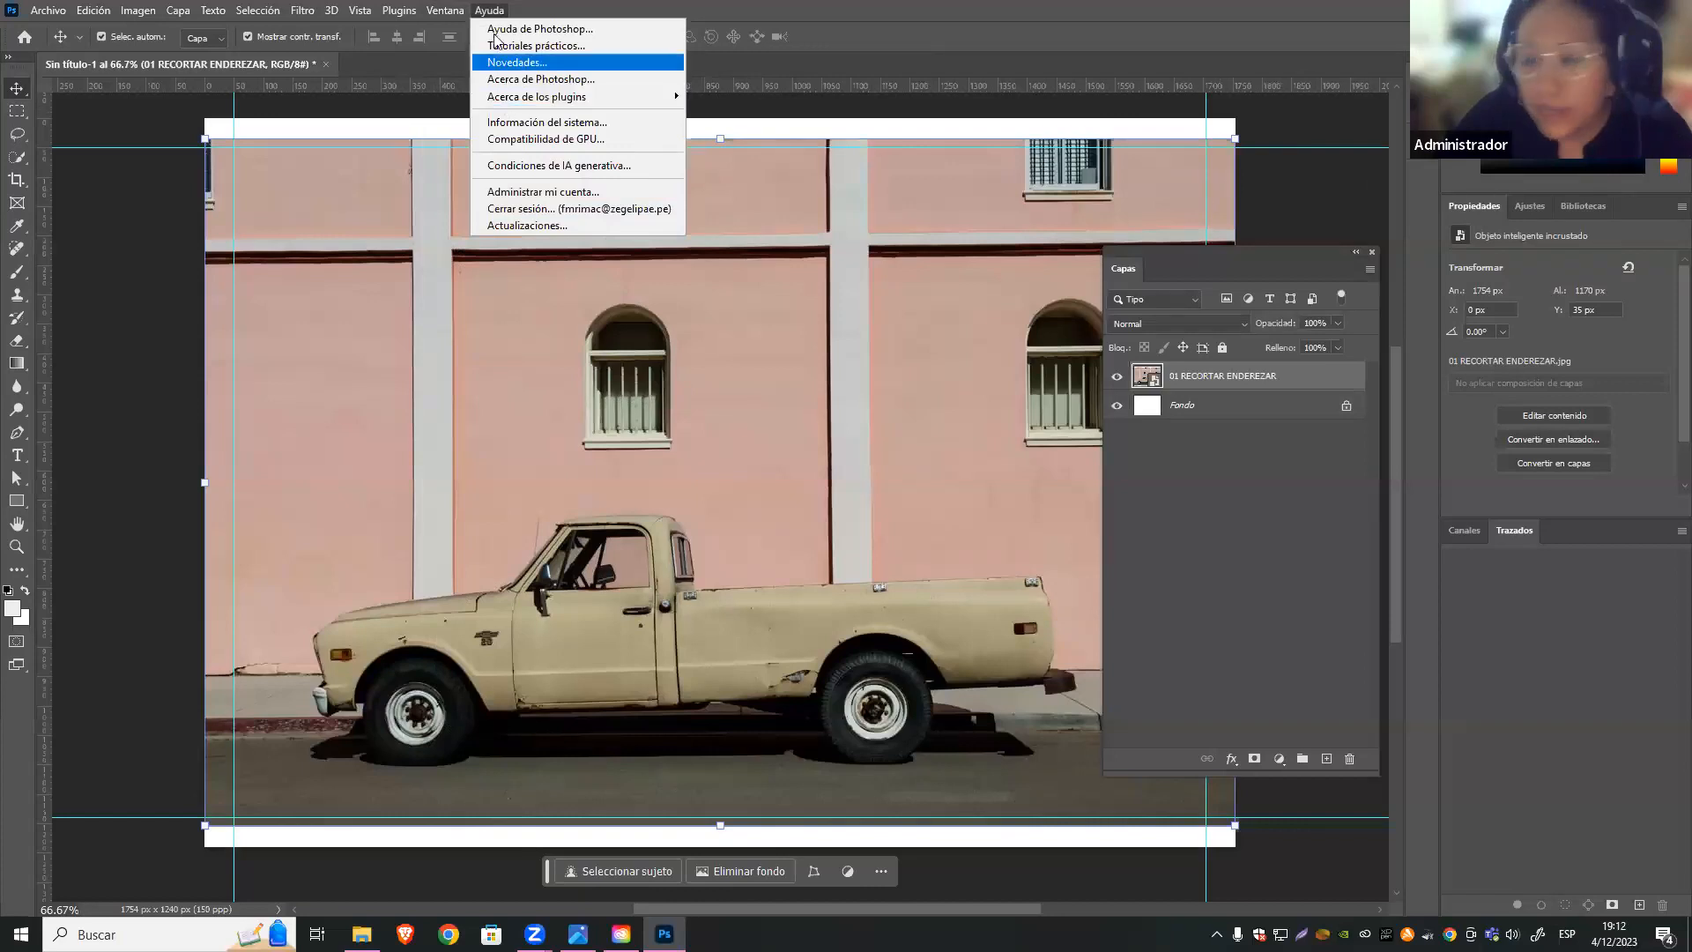
click(440, 12)
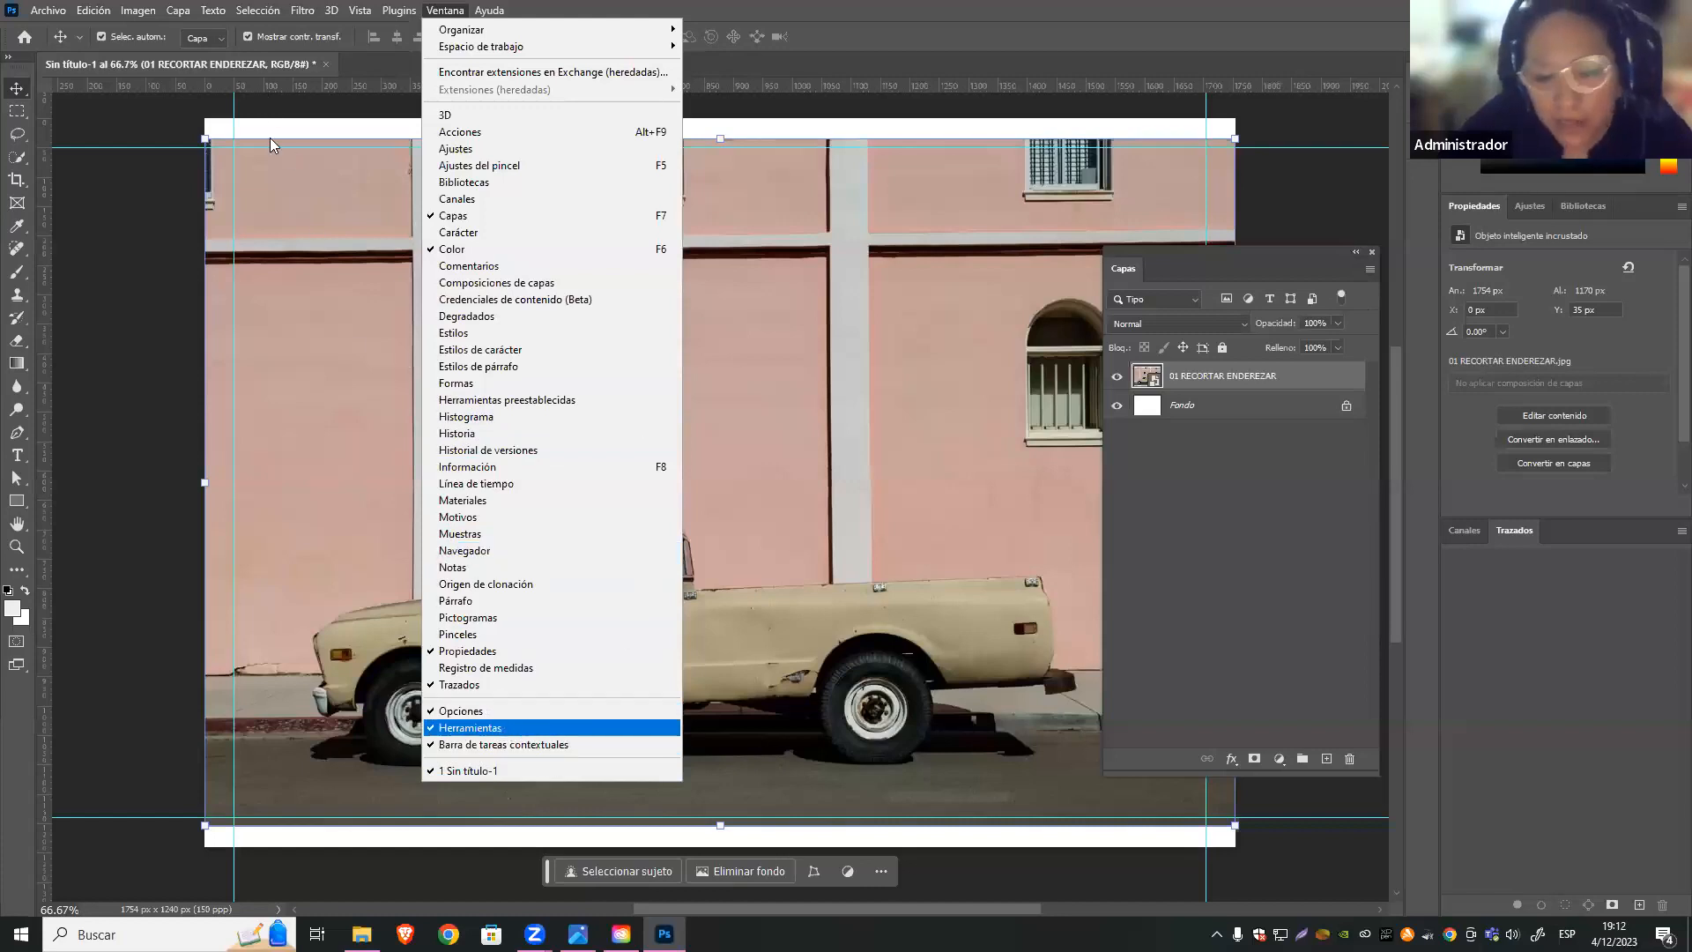
mouse_move(47, 10)
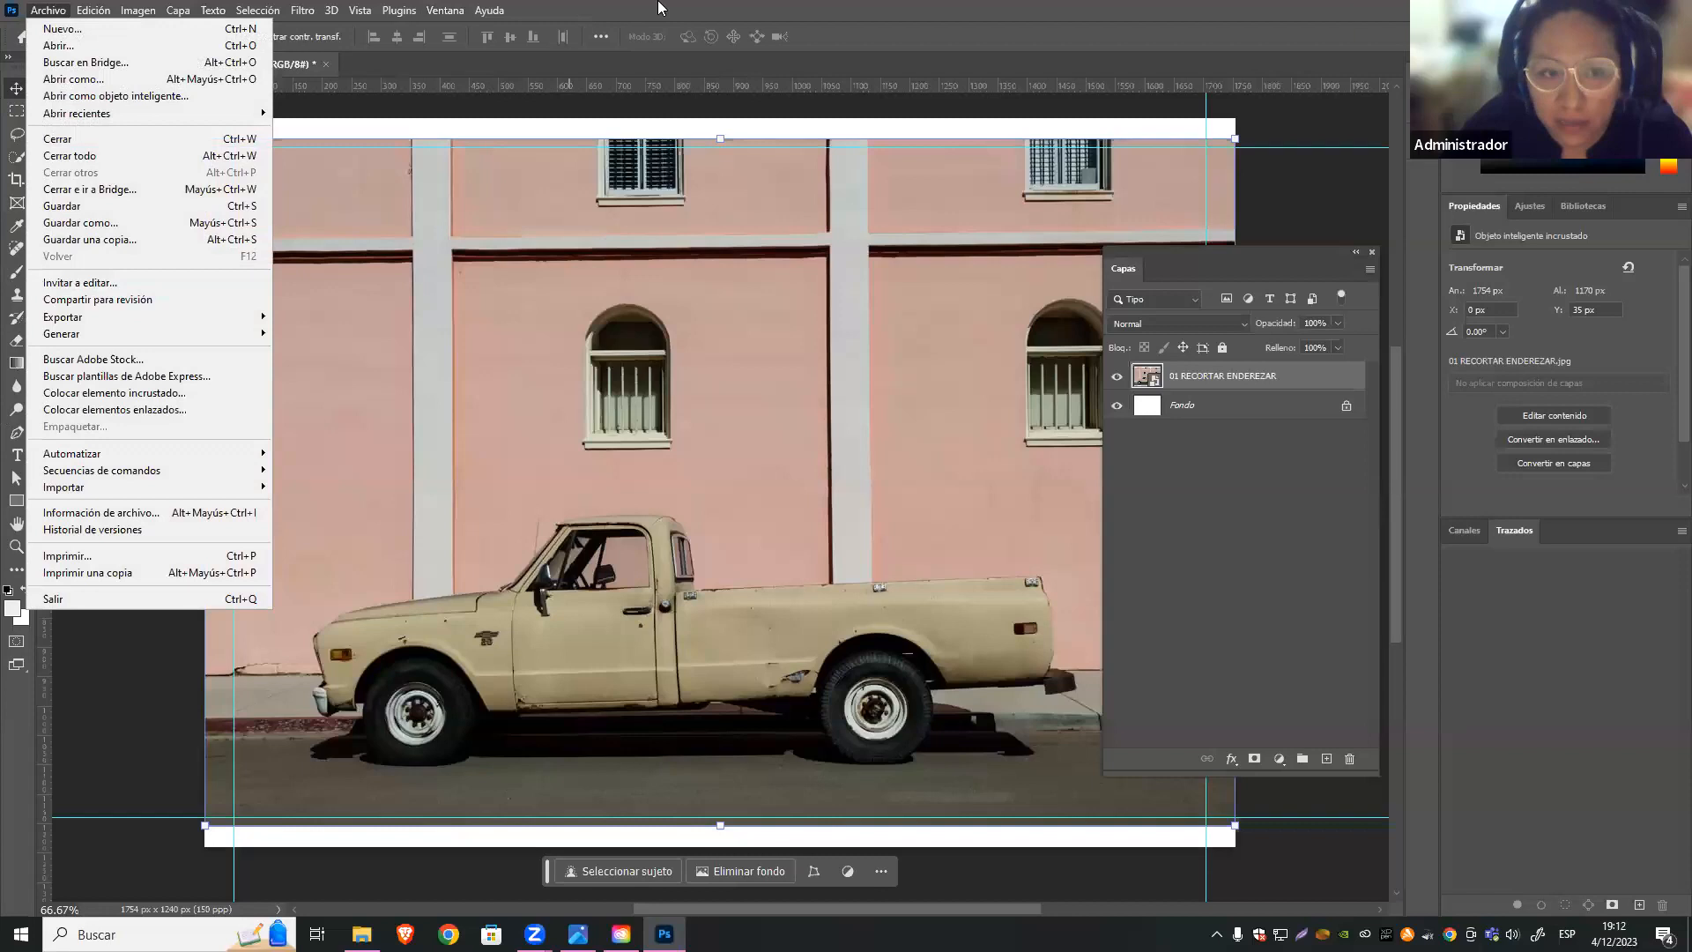
mouse_move(445, 10)
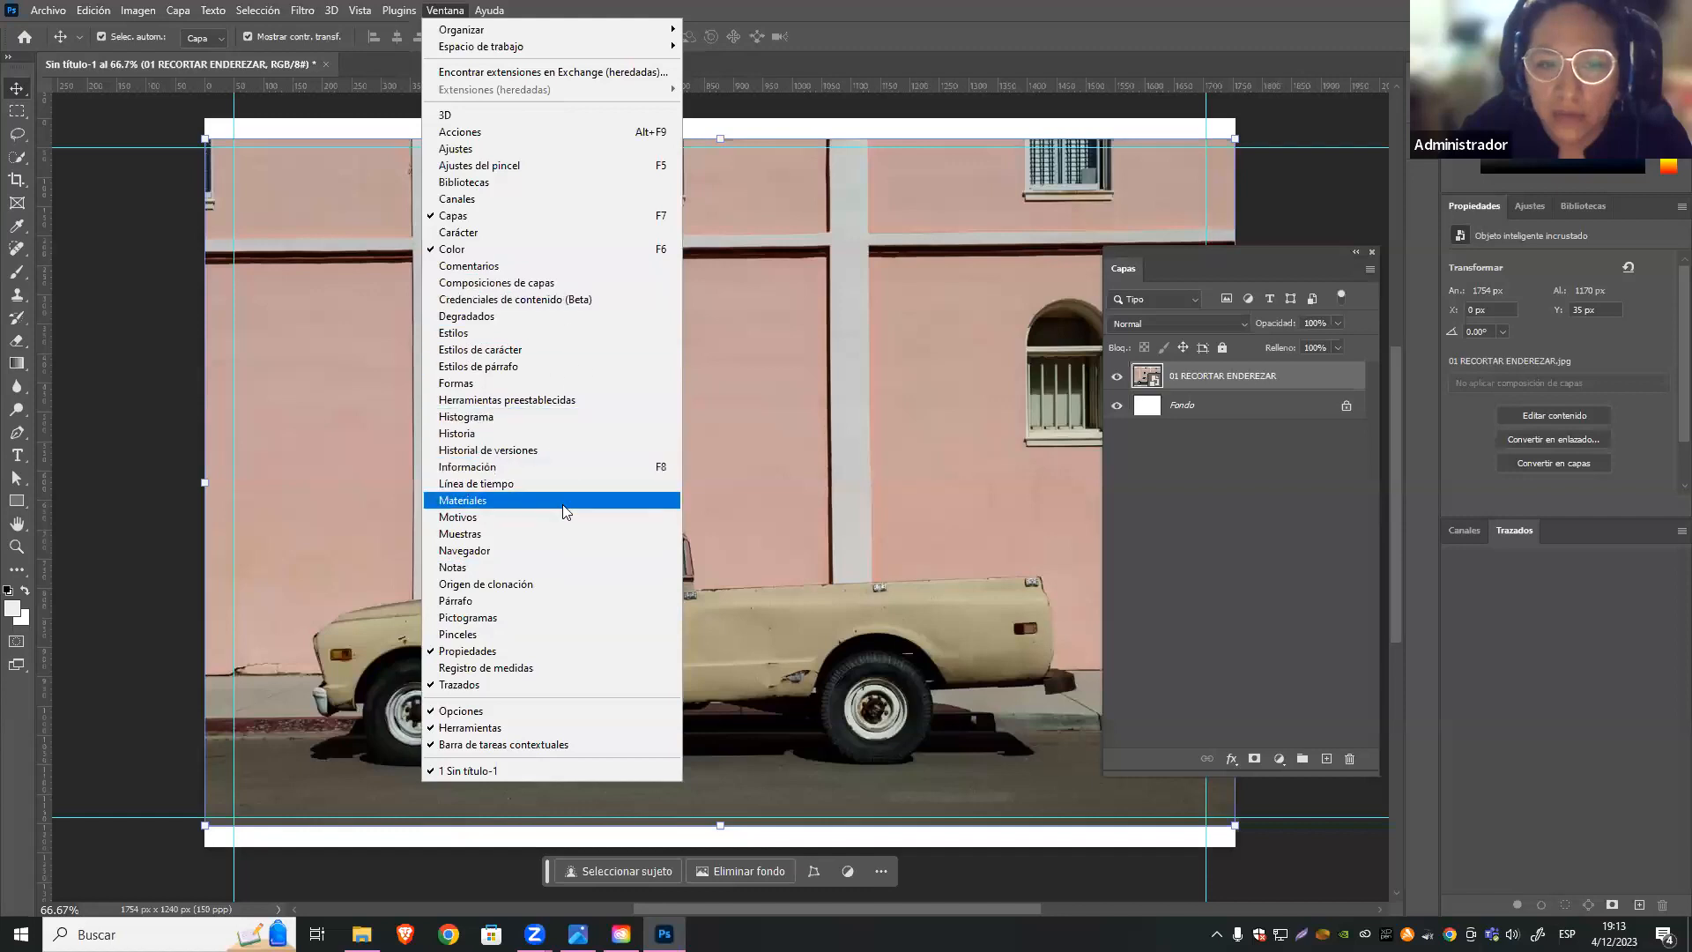
Switch to the workspace that has the adjustment presets above docked layers, and look through the list of single adjustments
click(1314, 255)
drag(1314, 255, 1330, 251)
click(1658, 37)
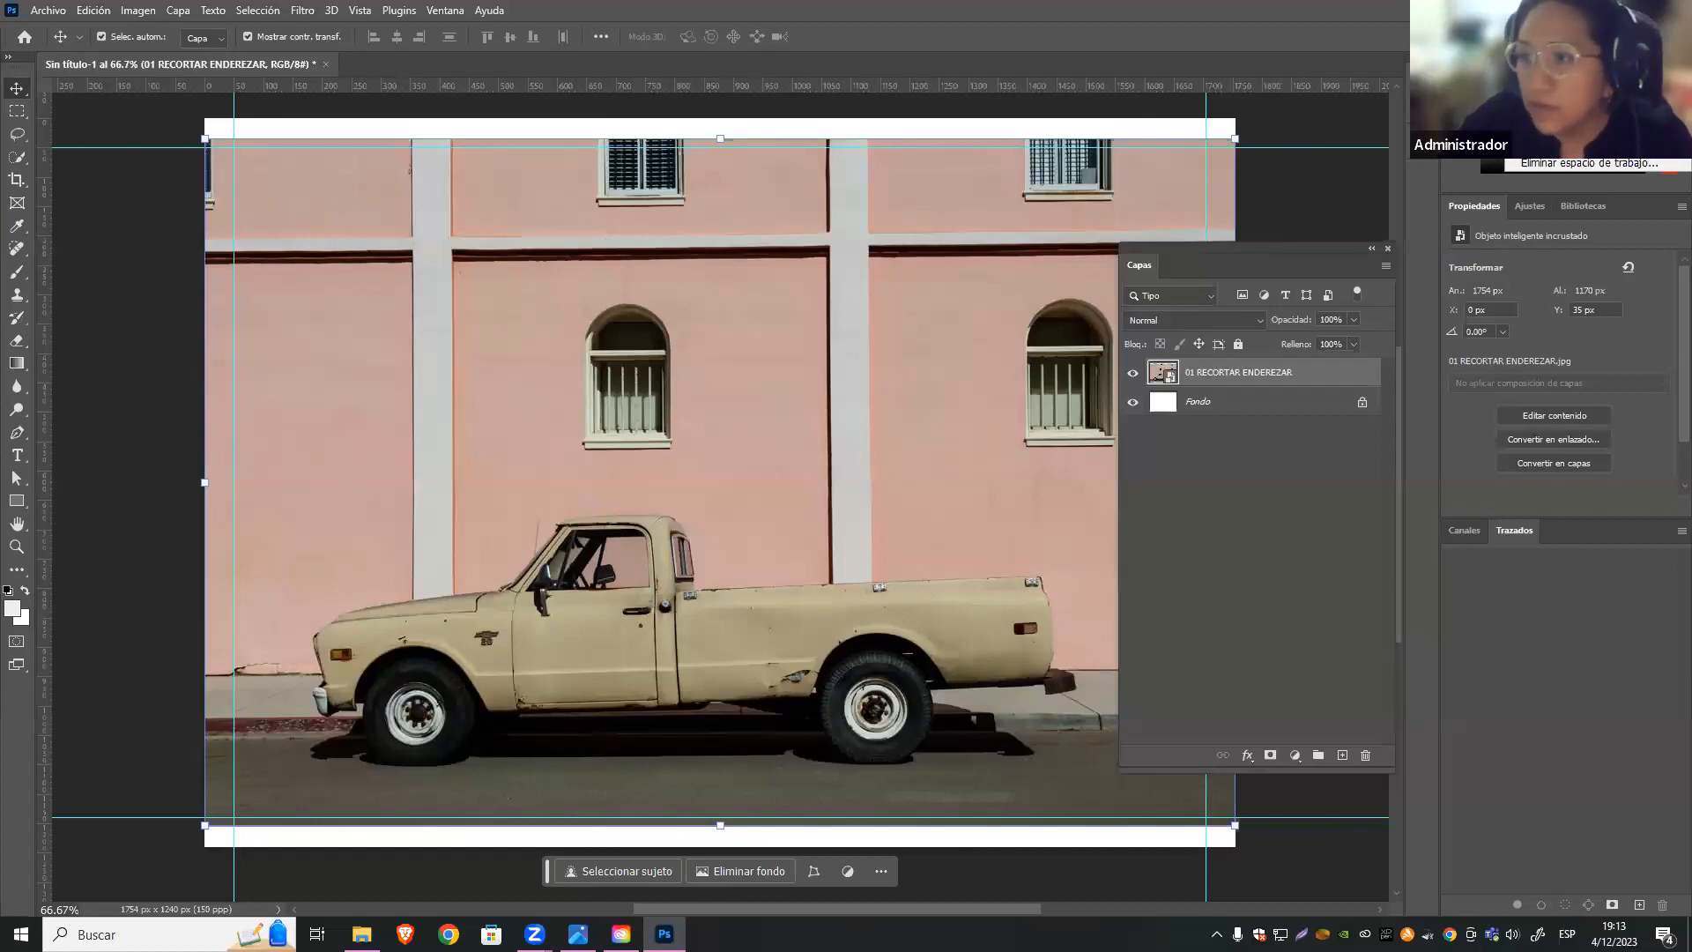
click(1552, 109)
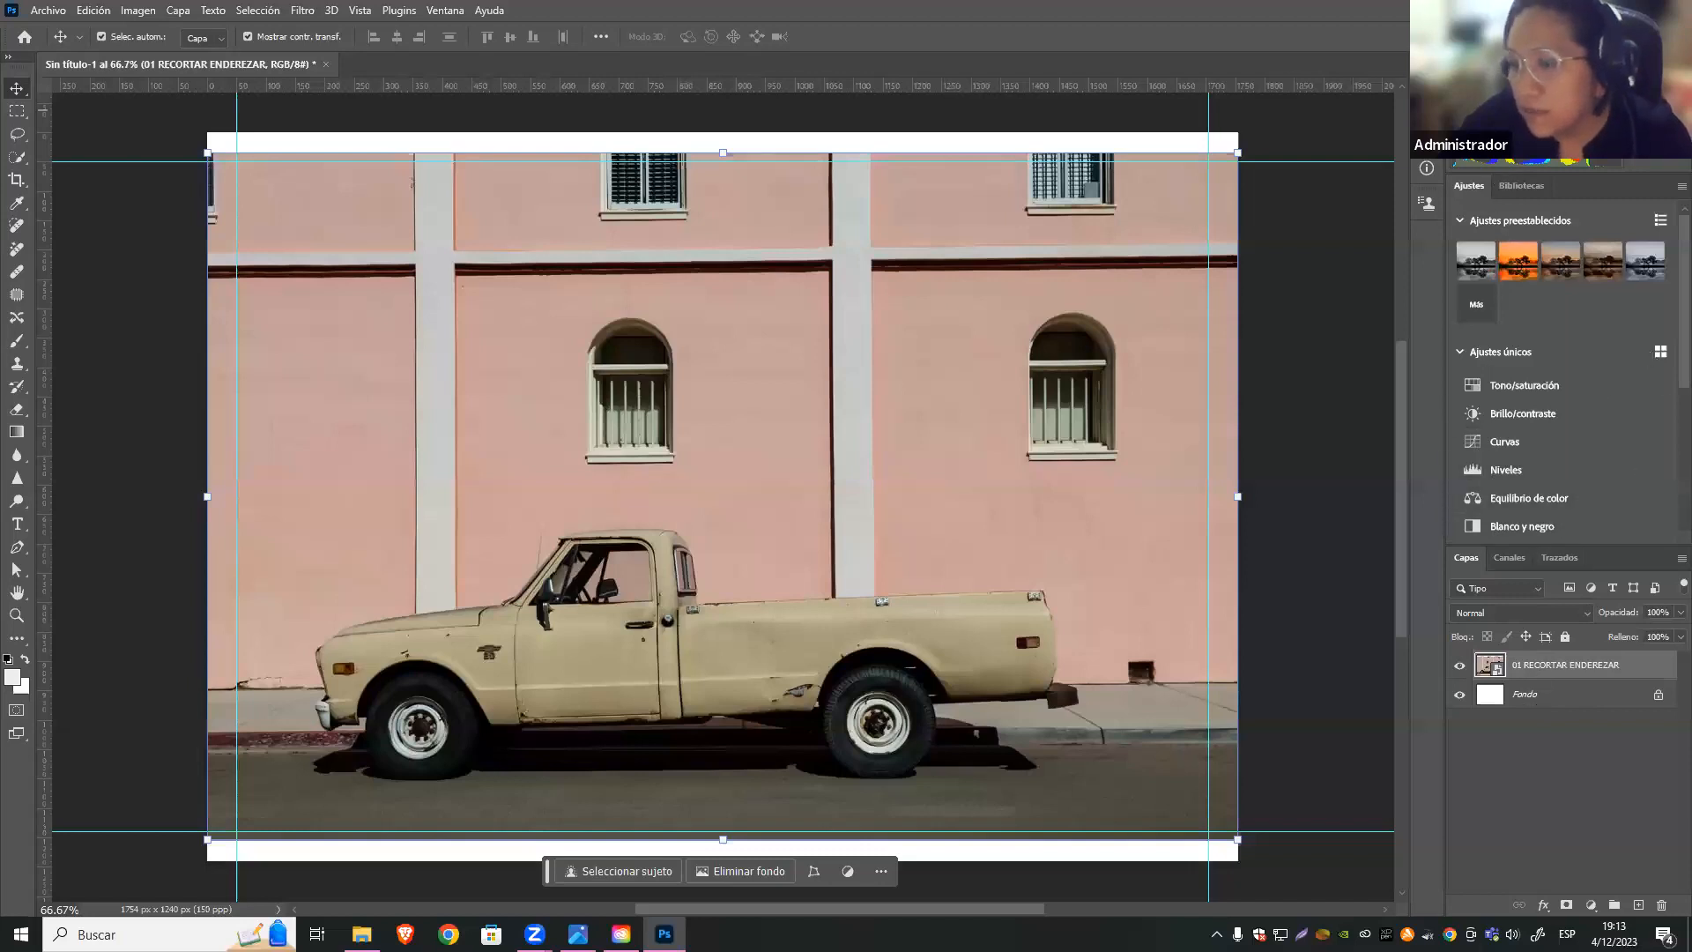
scroll(1564, 370, down, 5)
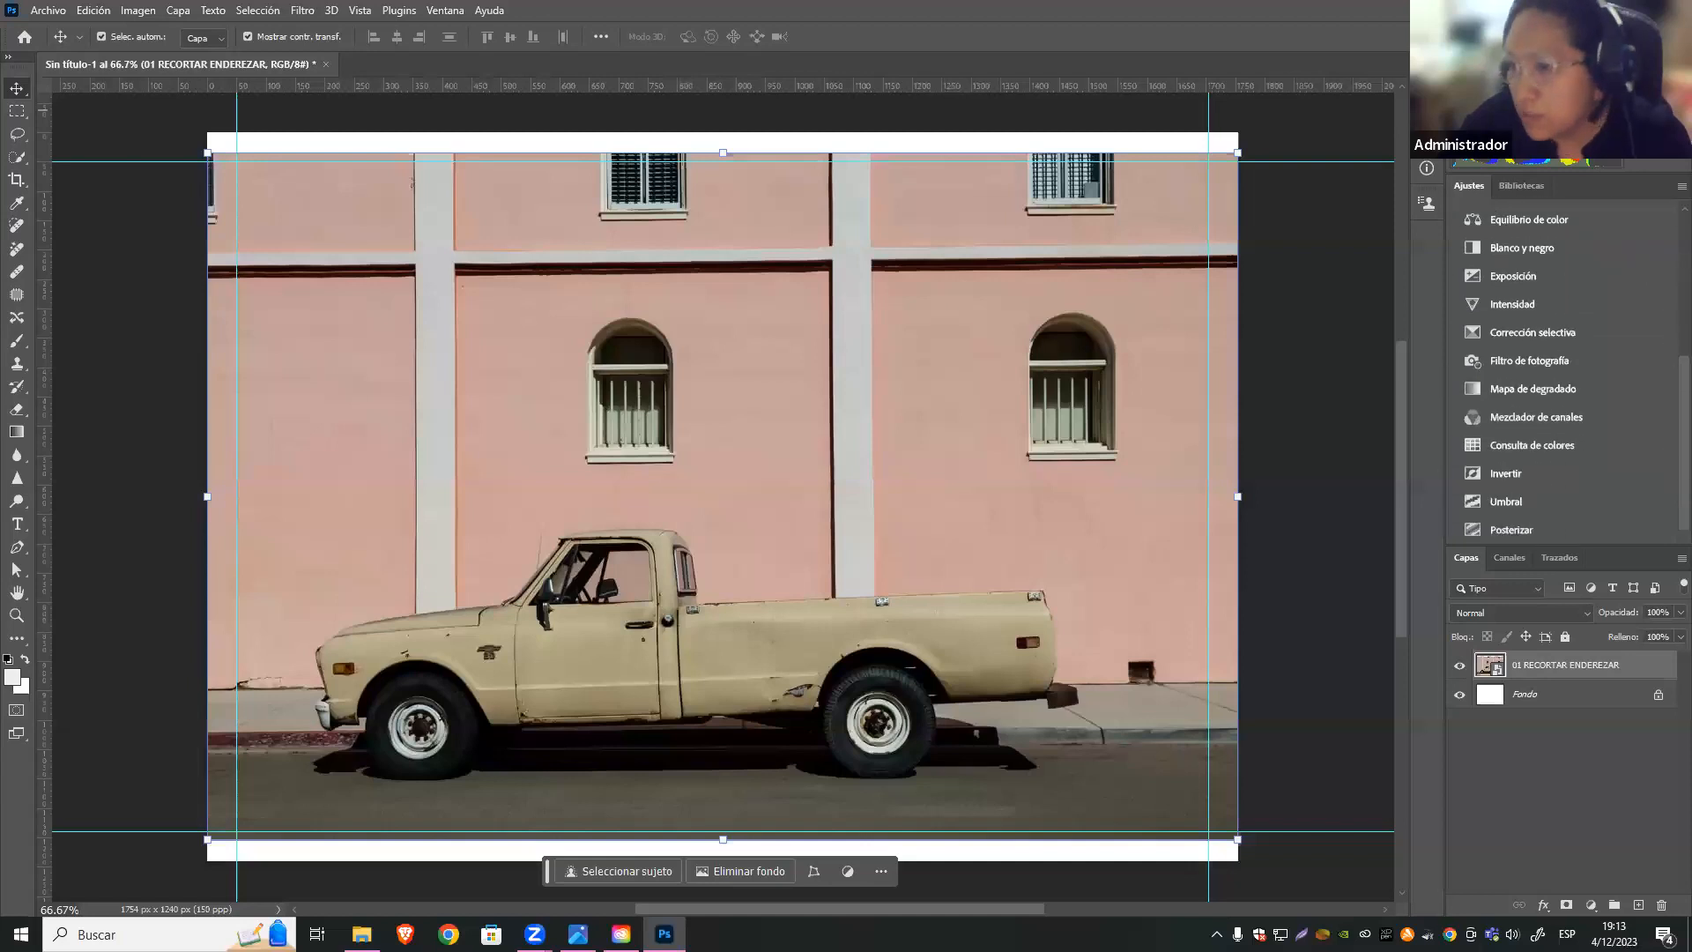
scroll(1564, 370, up, 5)
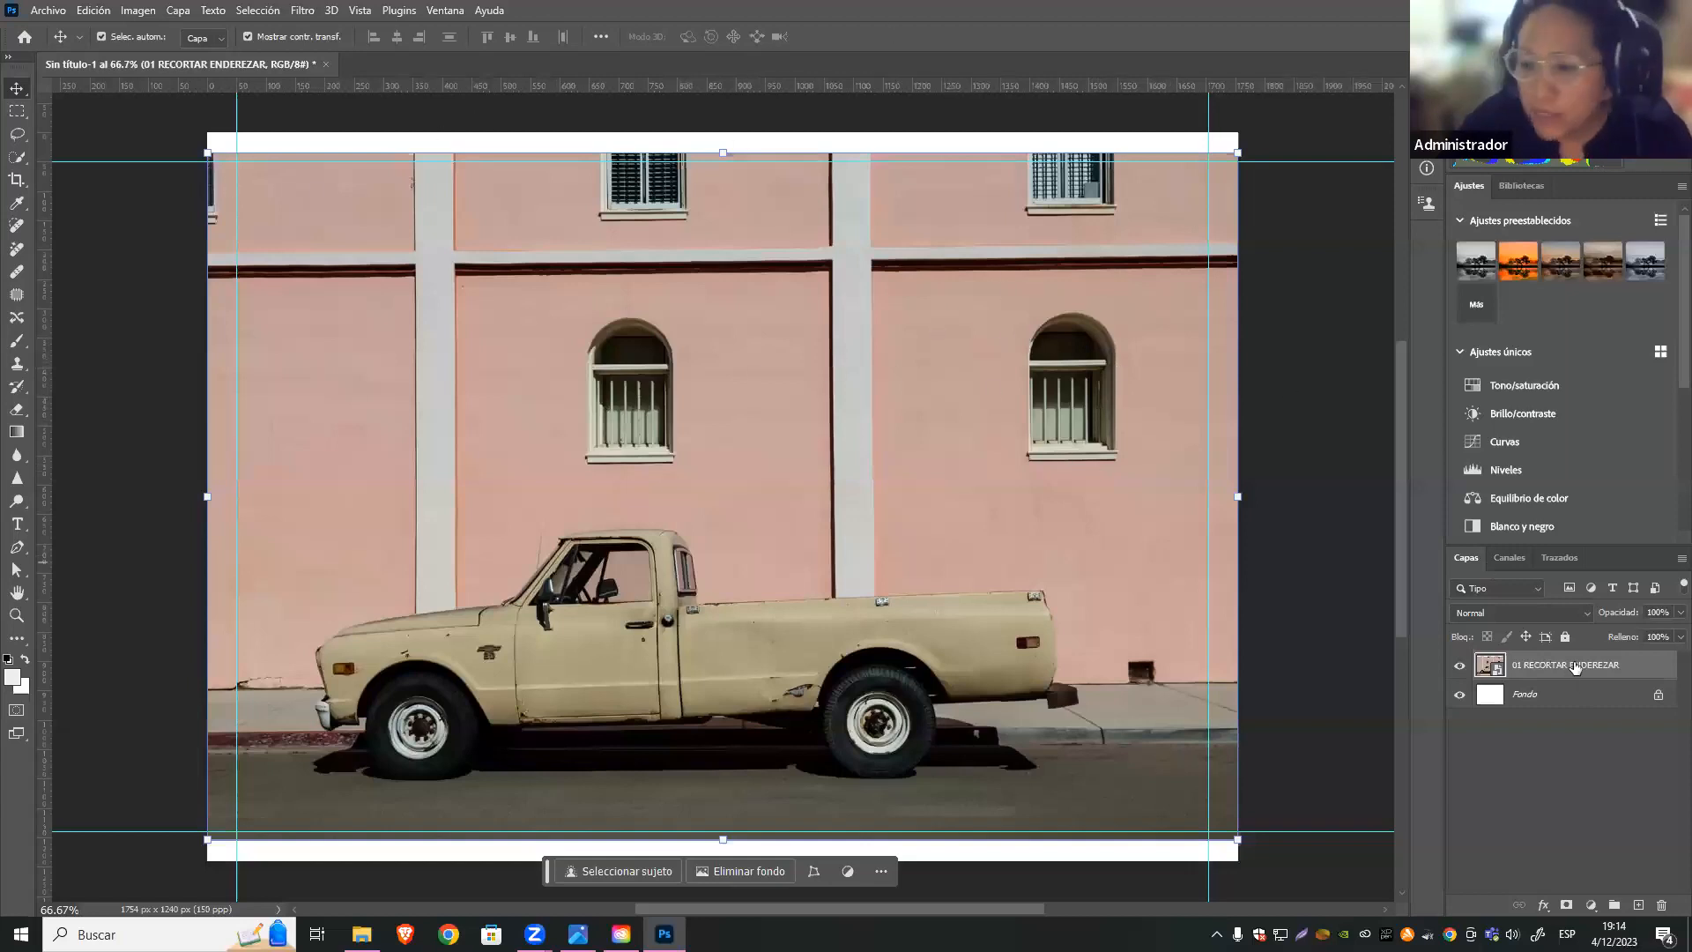
Float the Layers panel over the right part of the canvas, shorten it, and reselect the truck image layer
drag(1466, 557, 1133, 230)
drag(1218, 604, 1171, 646)
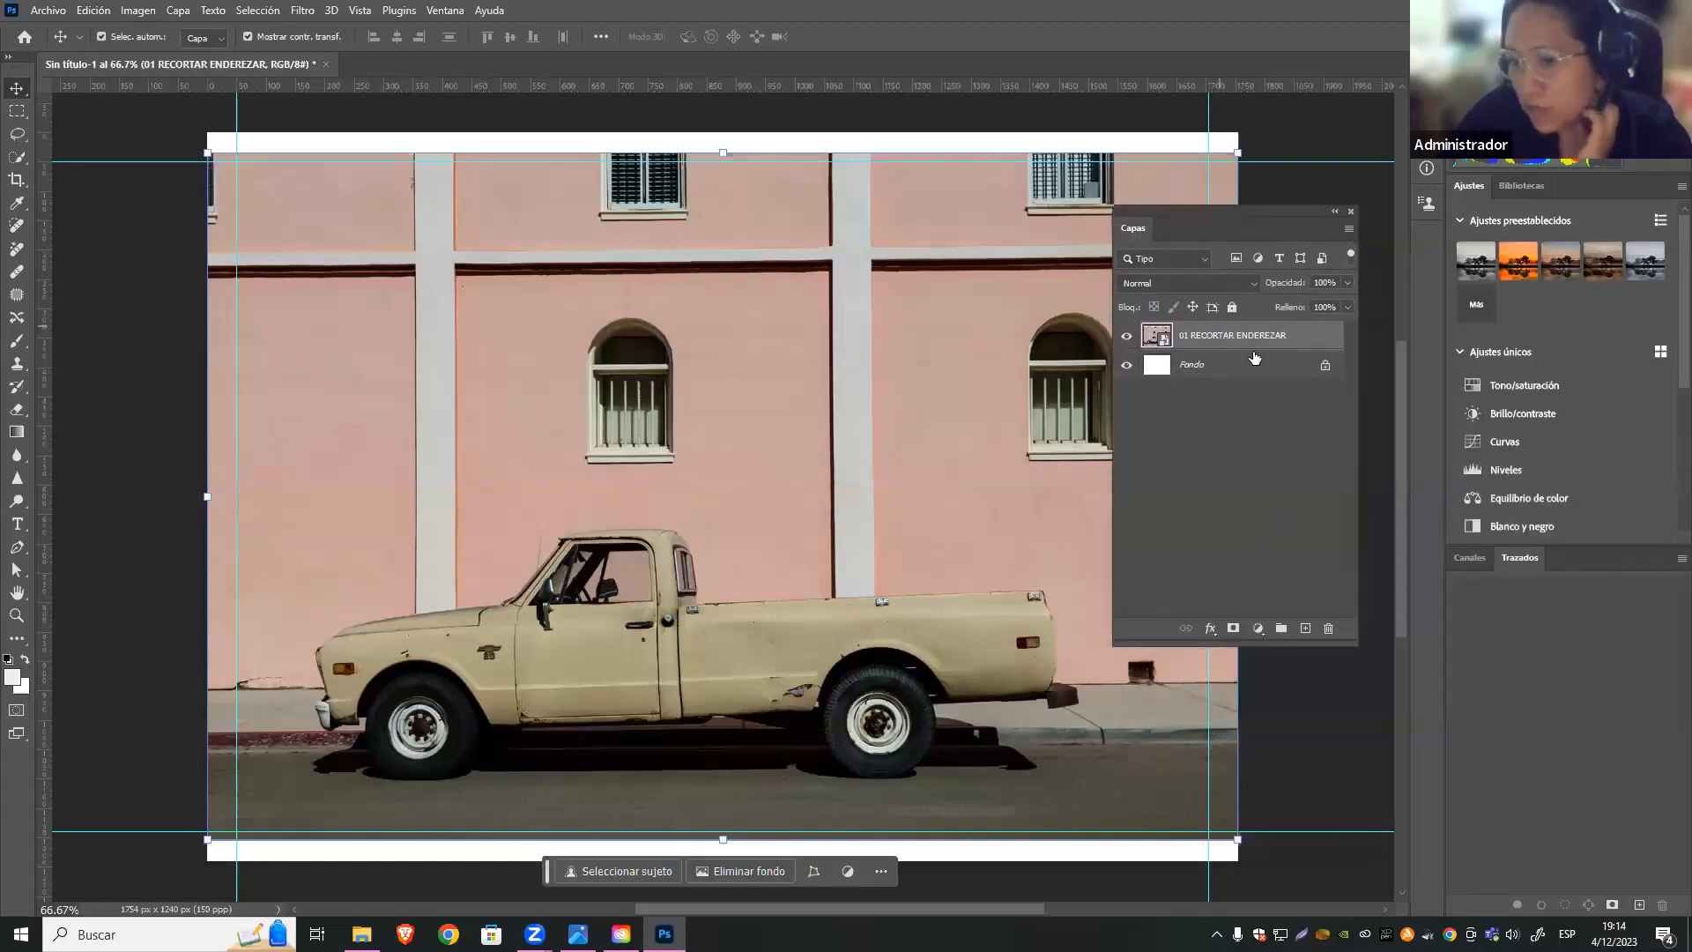
click(1116, 455)
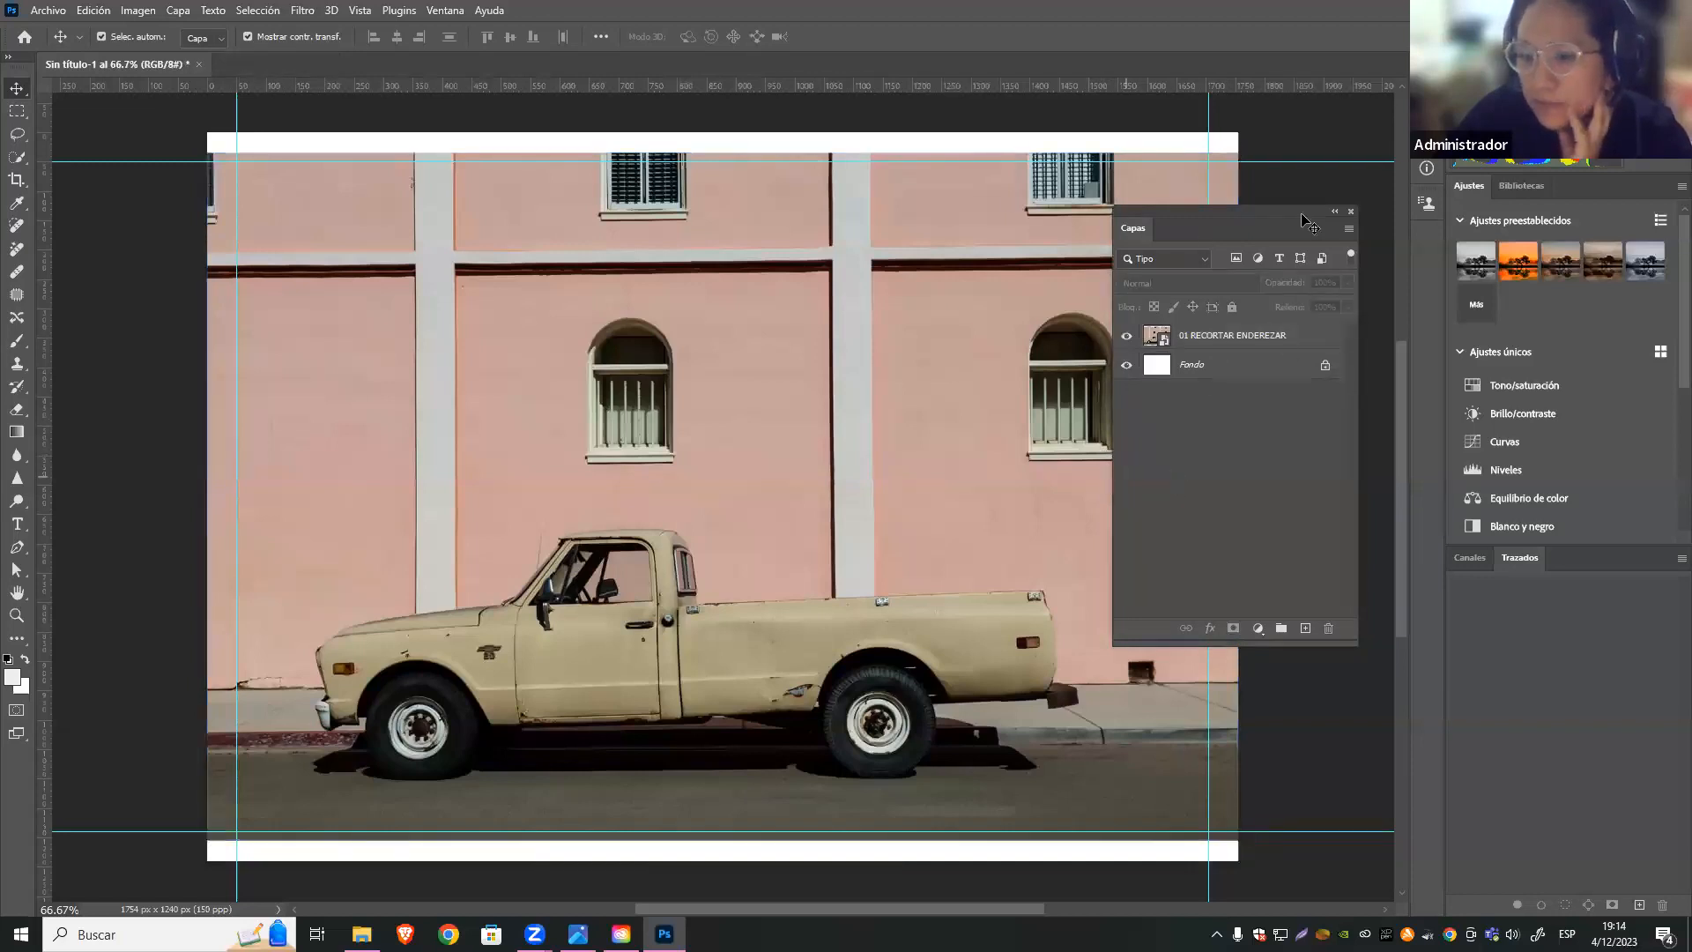
click(1286, 339)
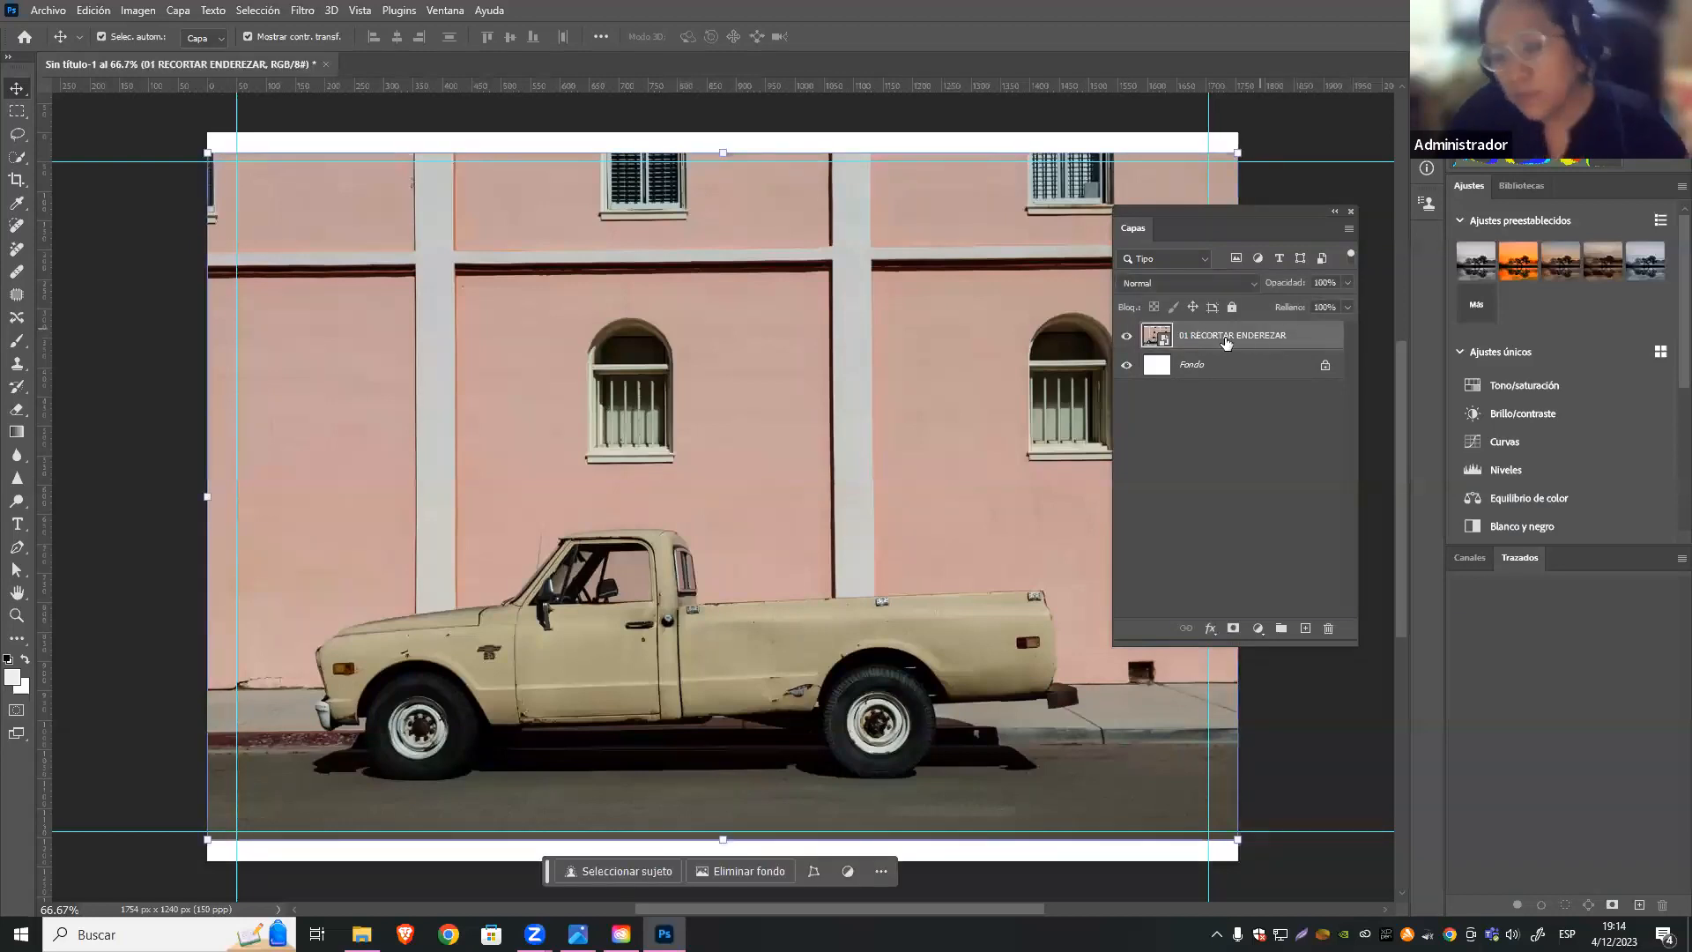
Duplicate the truck image layer
right_click(1223, 339)
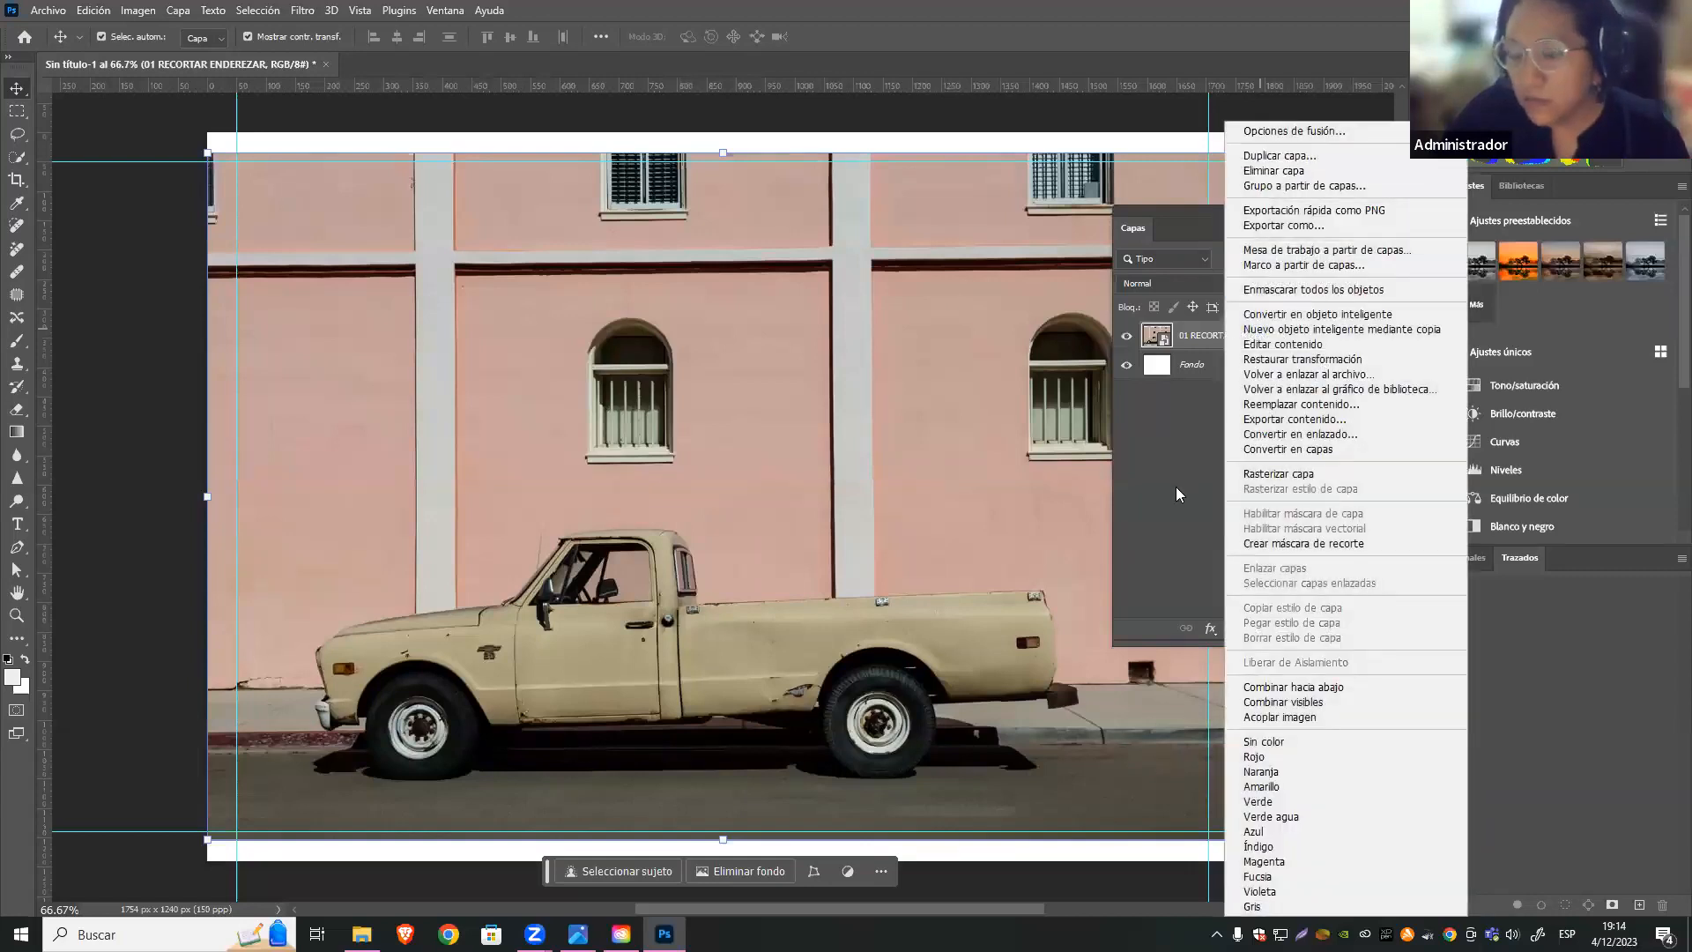
click(1183, 451)
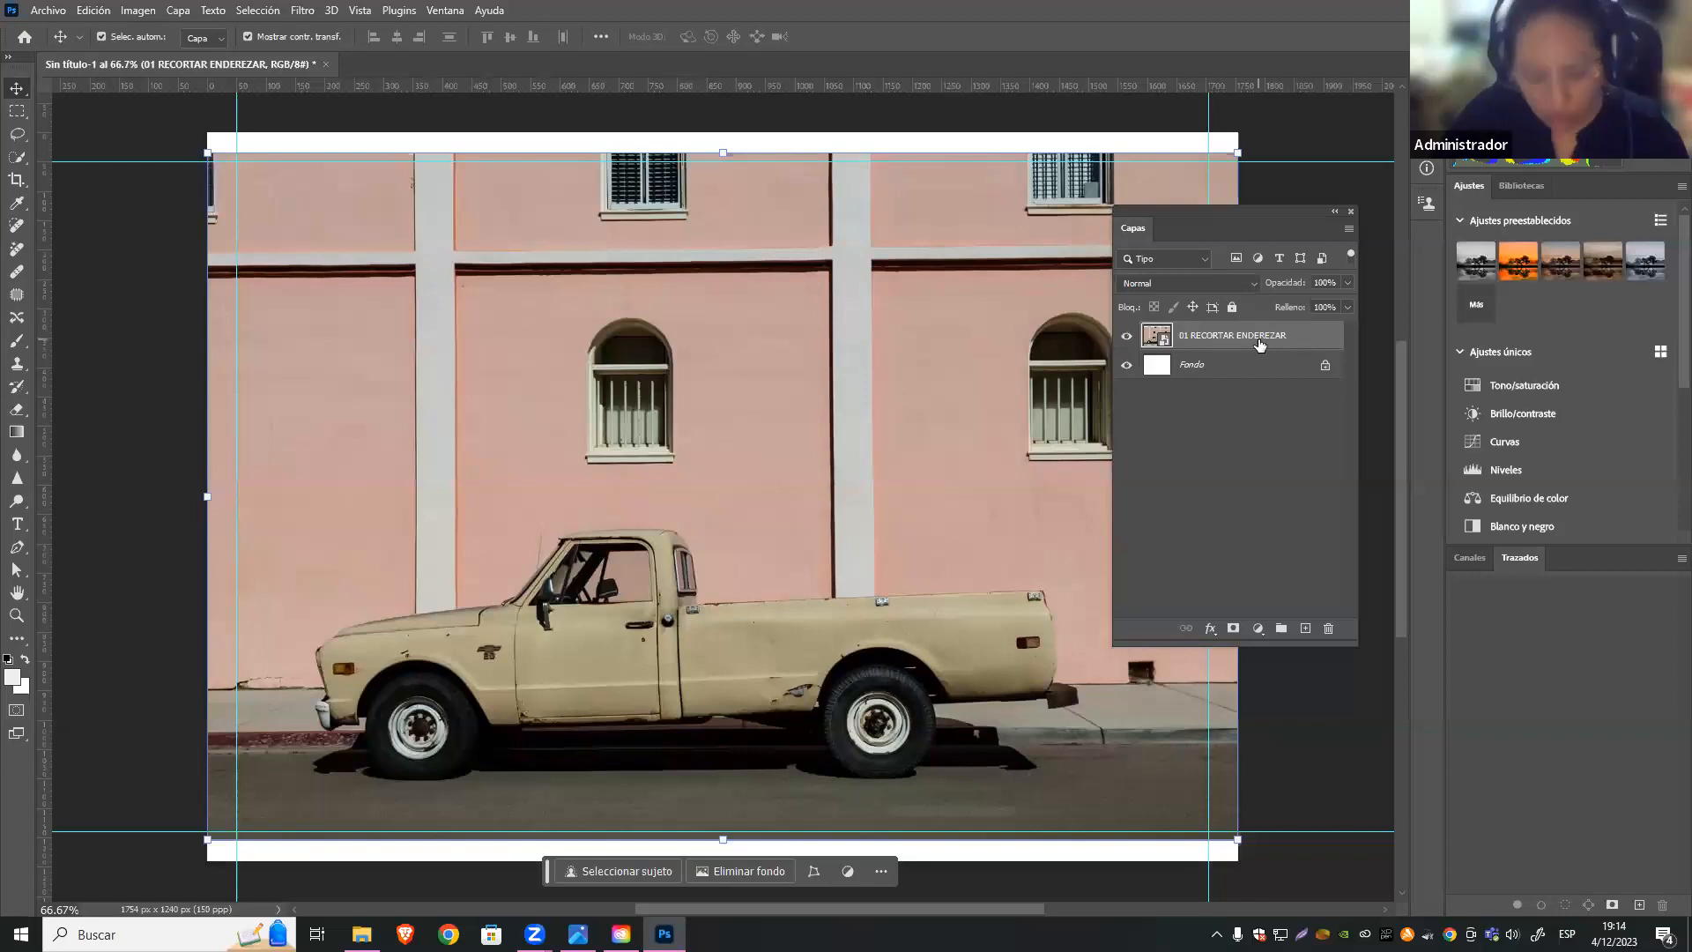
key(ctrl+j)
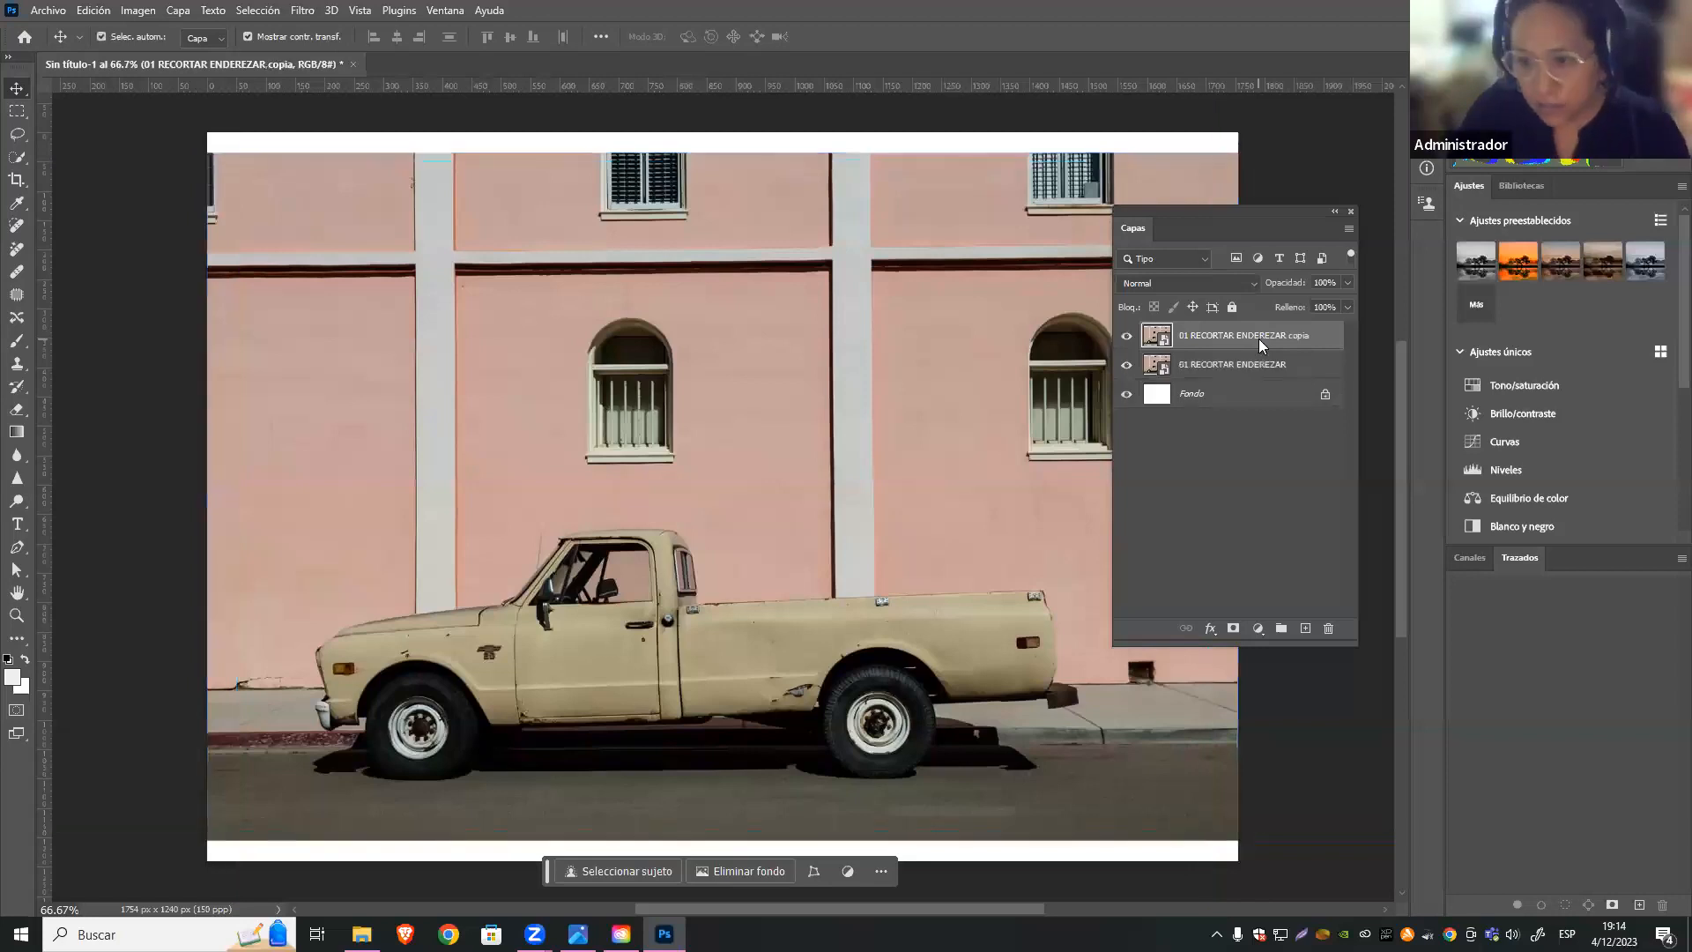
Duplicate the truck layer copy five more times and undo those extra duplicates
key(ctrl+j)
key(ctrl+j)
key(ctrl+j)
key(ctrl+j)
key(ctrl+j)
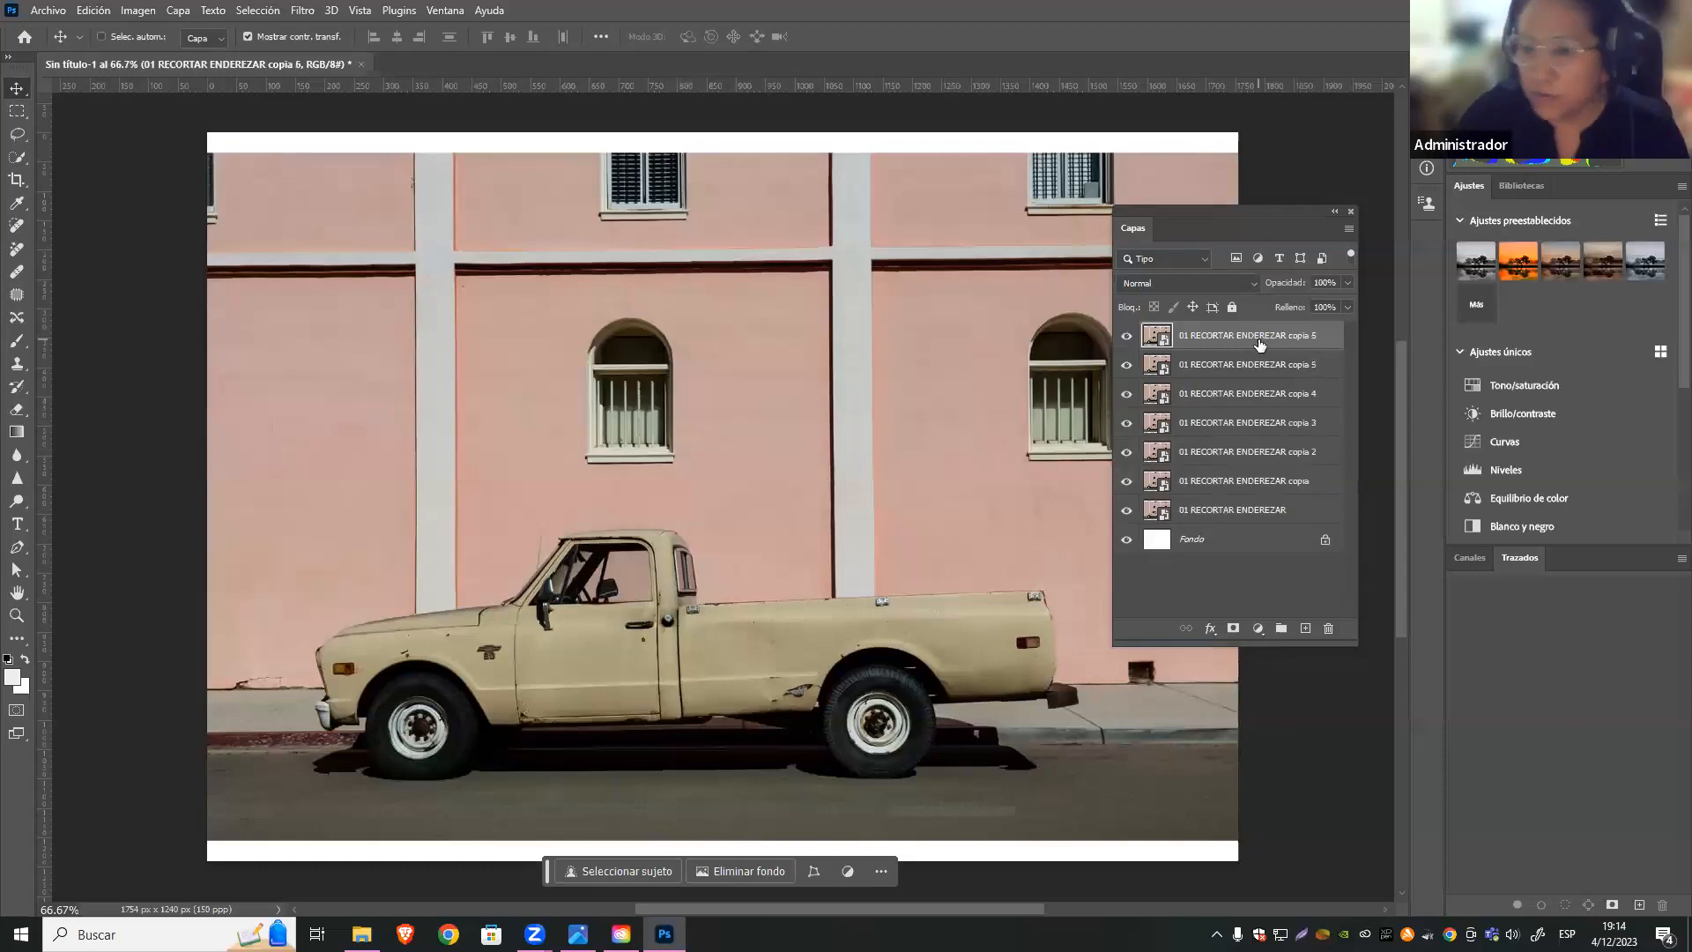
key(ctrl+z)
key(ctrl+z)
key(ctrl+z)
key(ctrl+z)
key(ctrl+z)
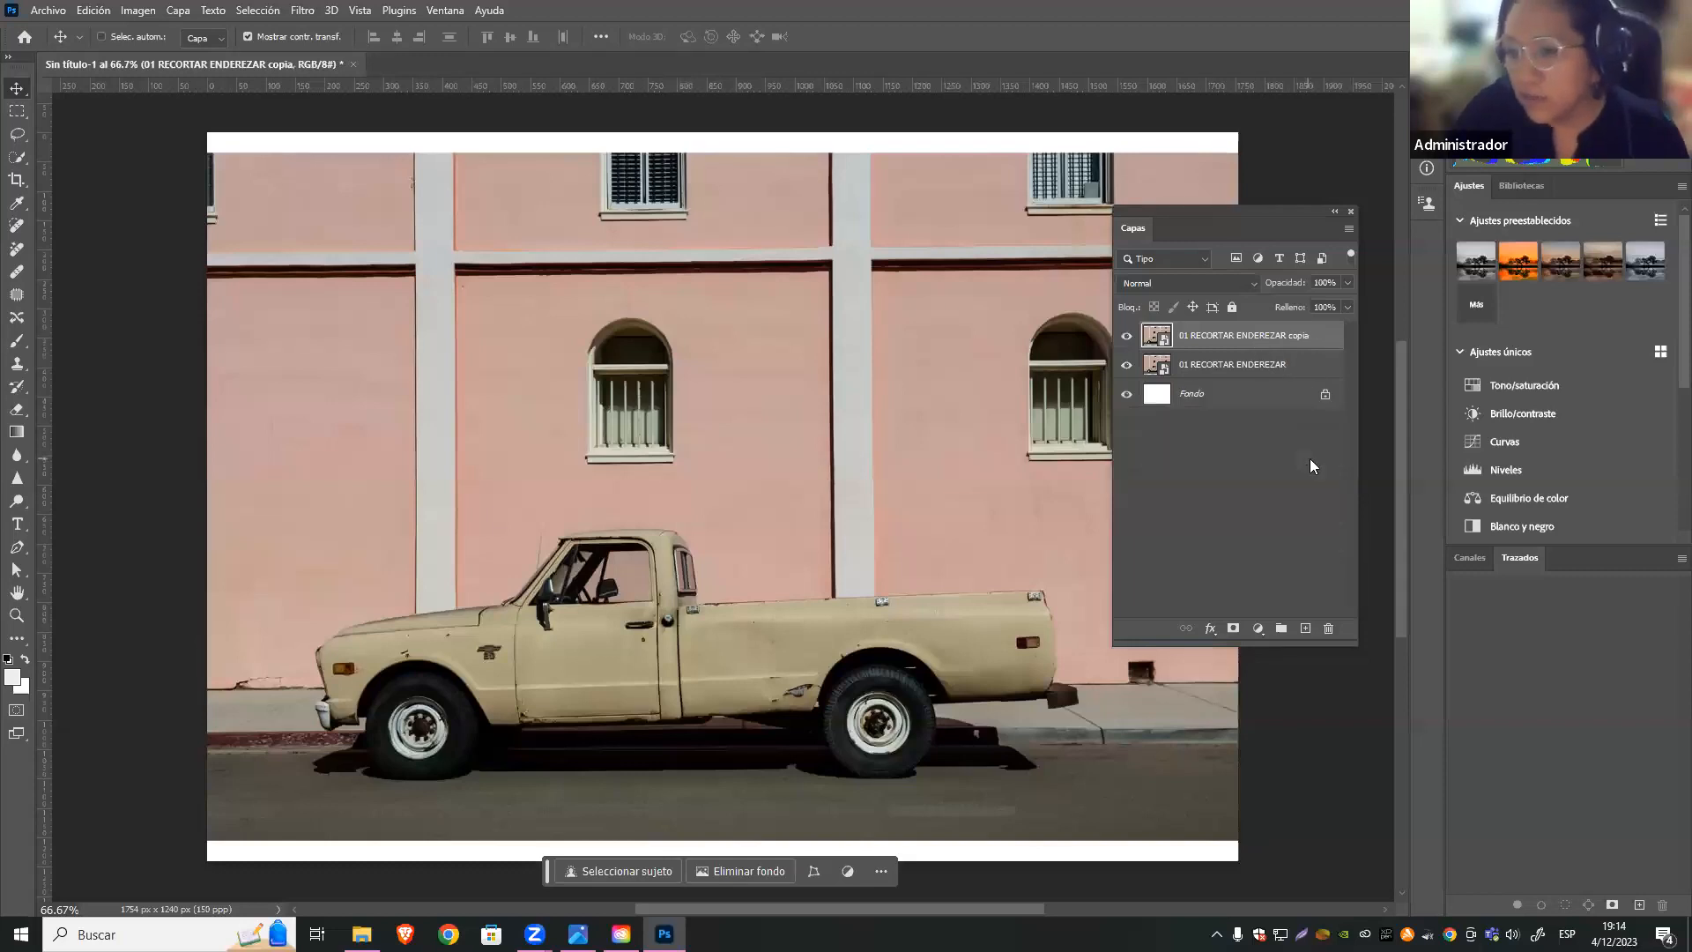
Hide the original truck image layer, keep its copy active, and move the floating Layers panel clear of the photo
click(1229, 368)
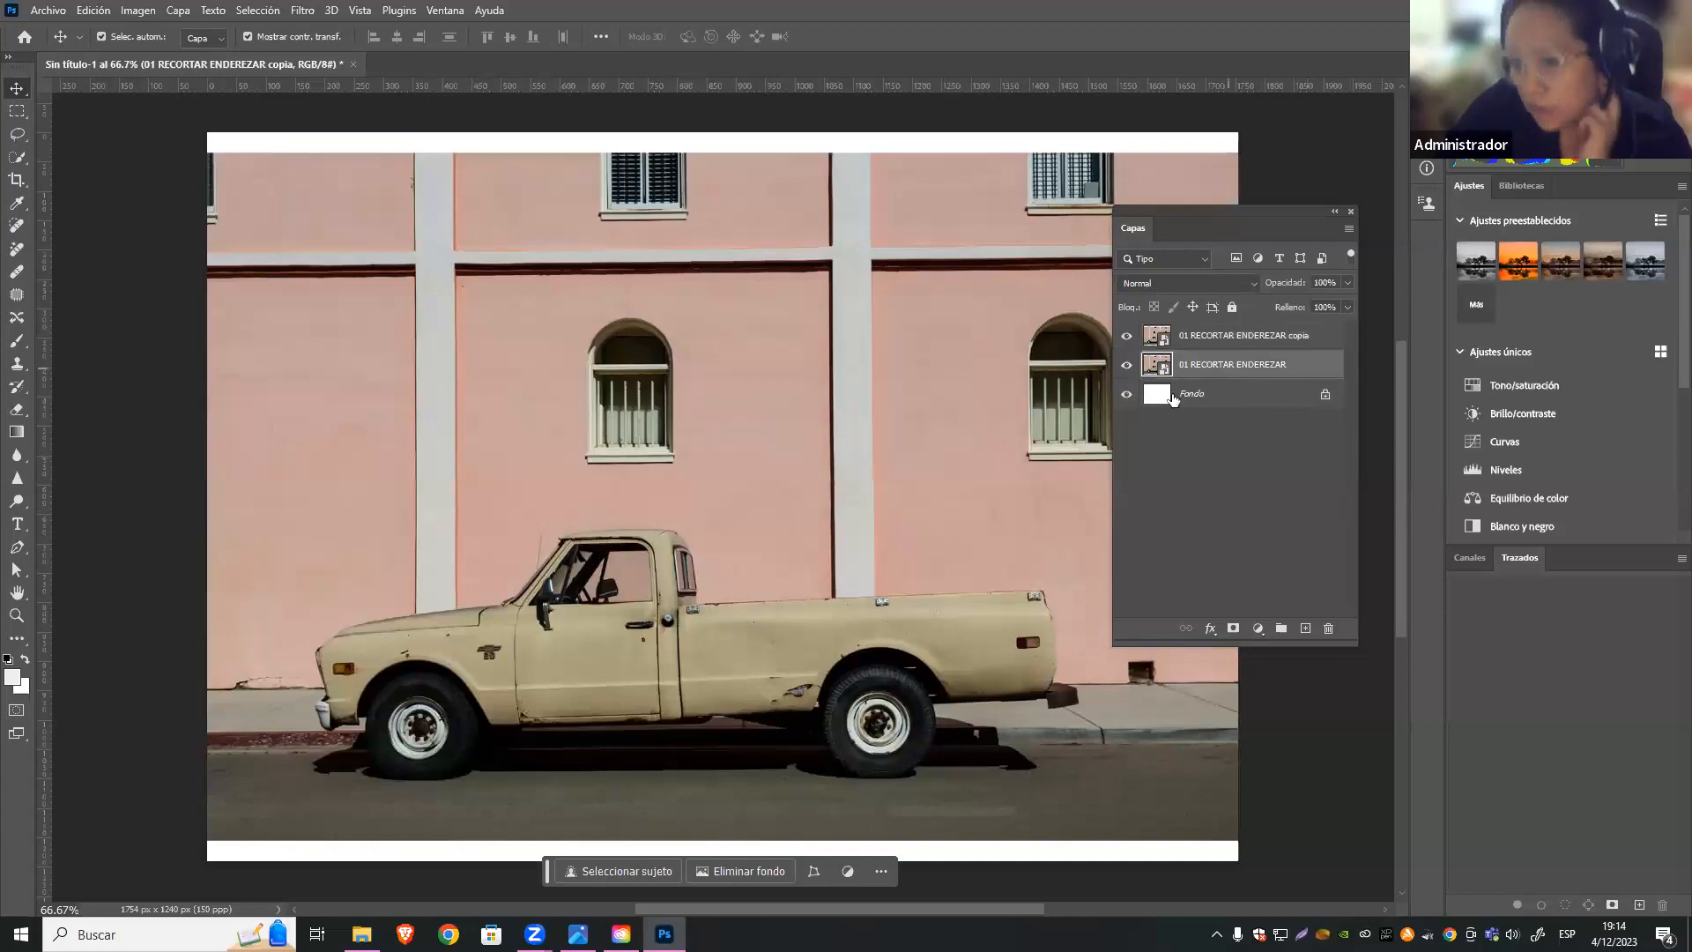
click(1126, 368)
click(1287, 333)
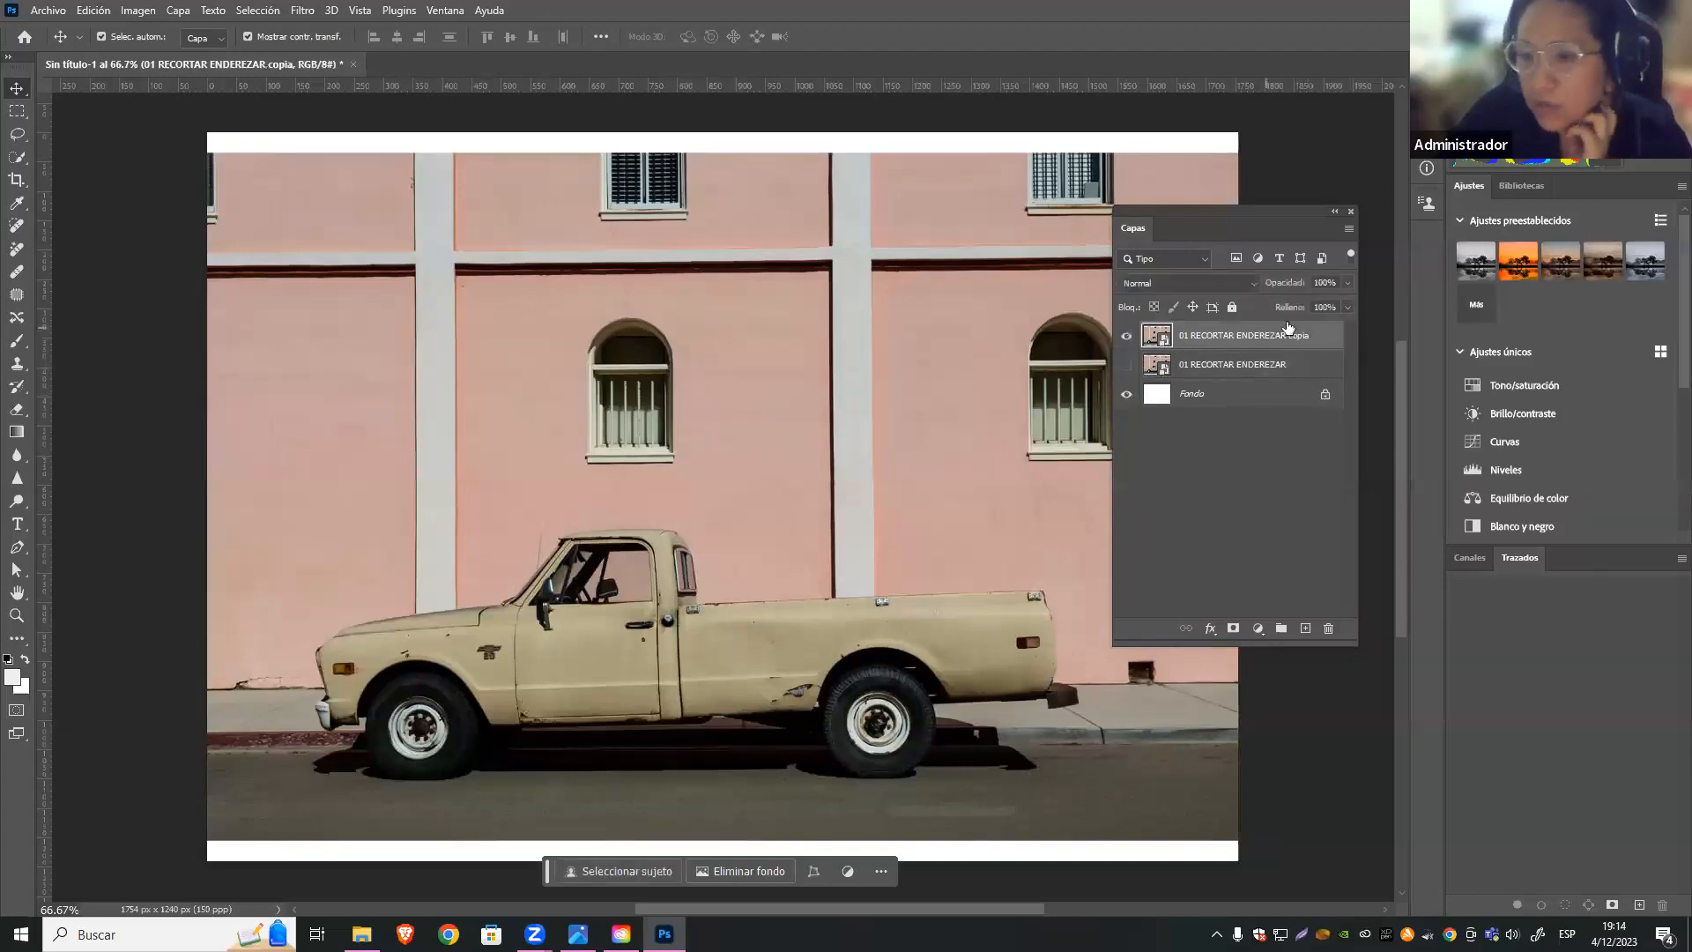
click(943, 328)
drag(1265, 227, 1401, 258)
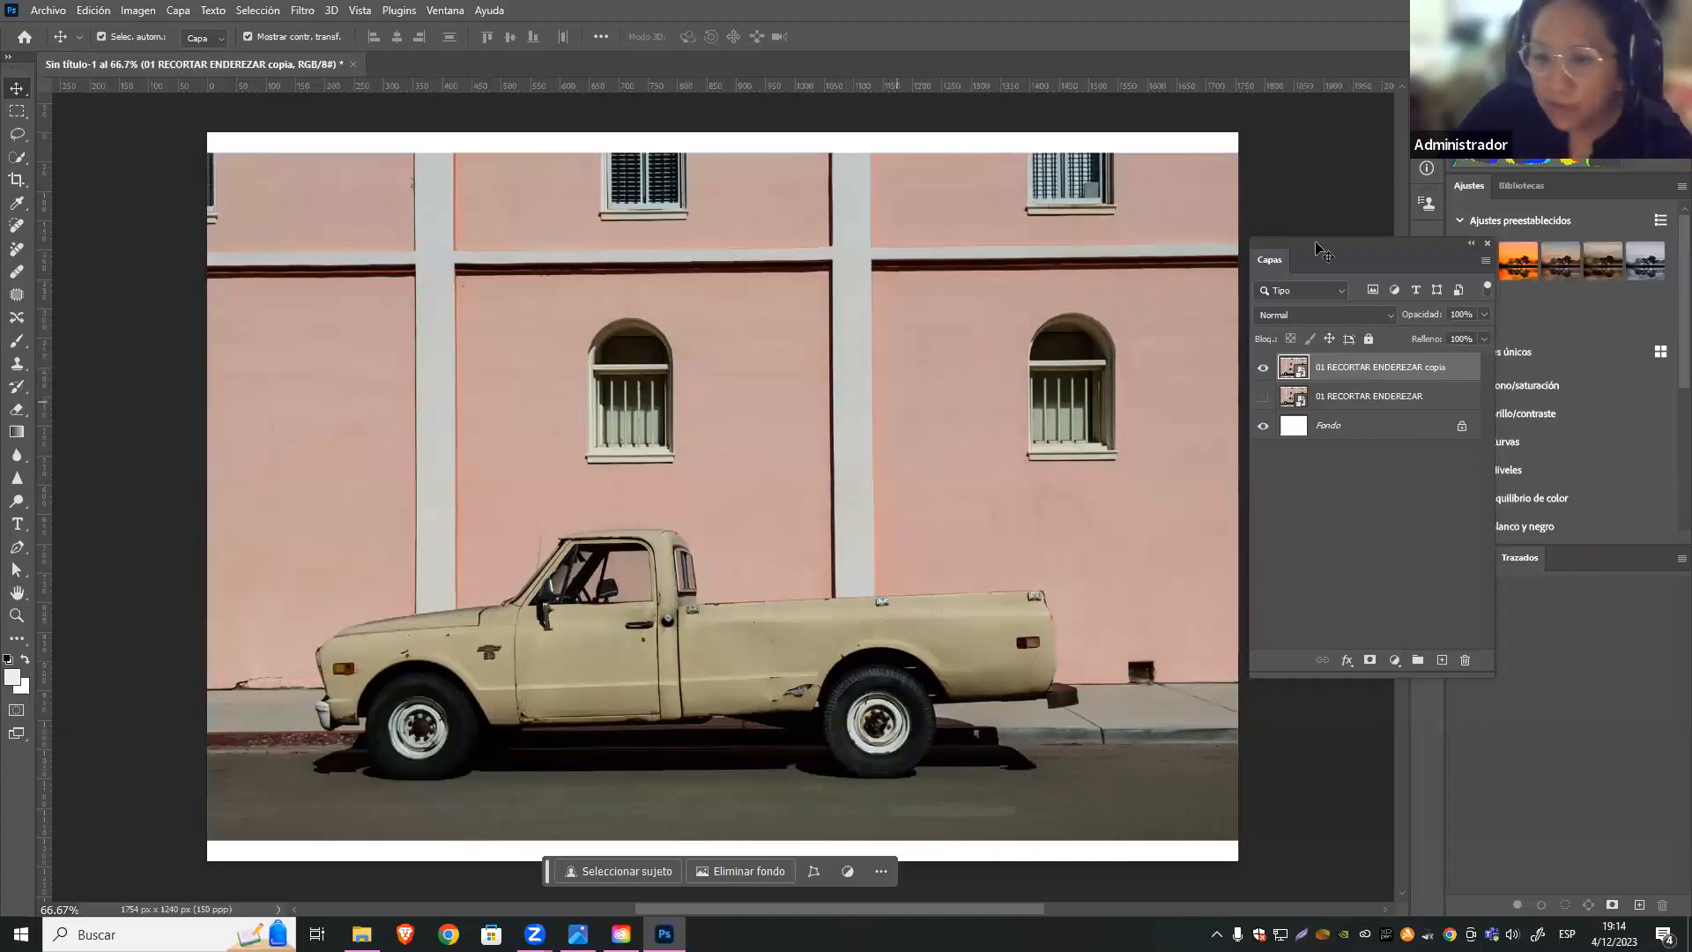
click(1412, 401)
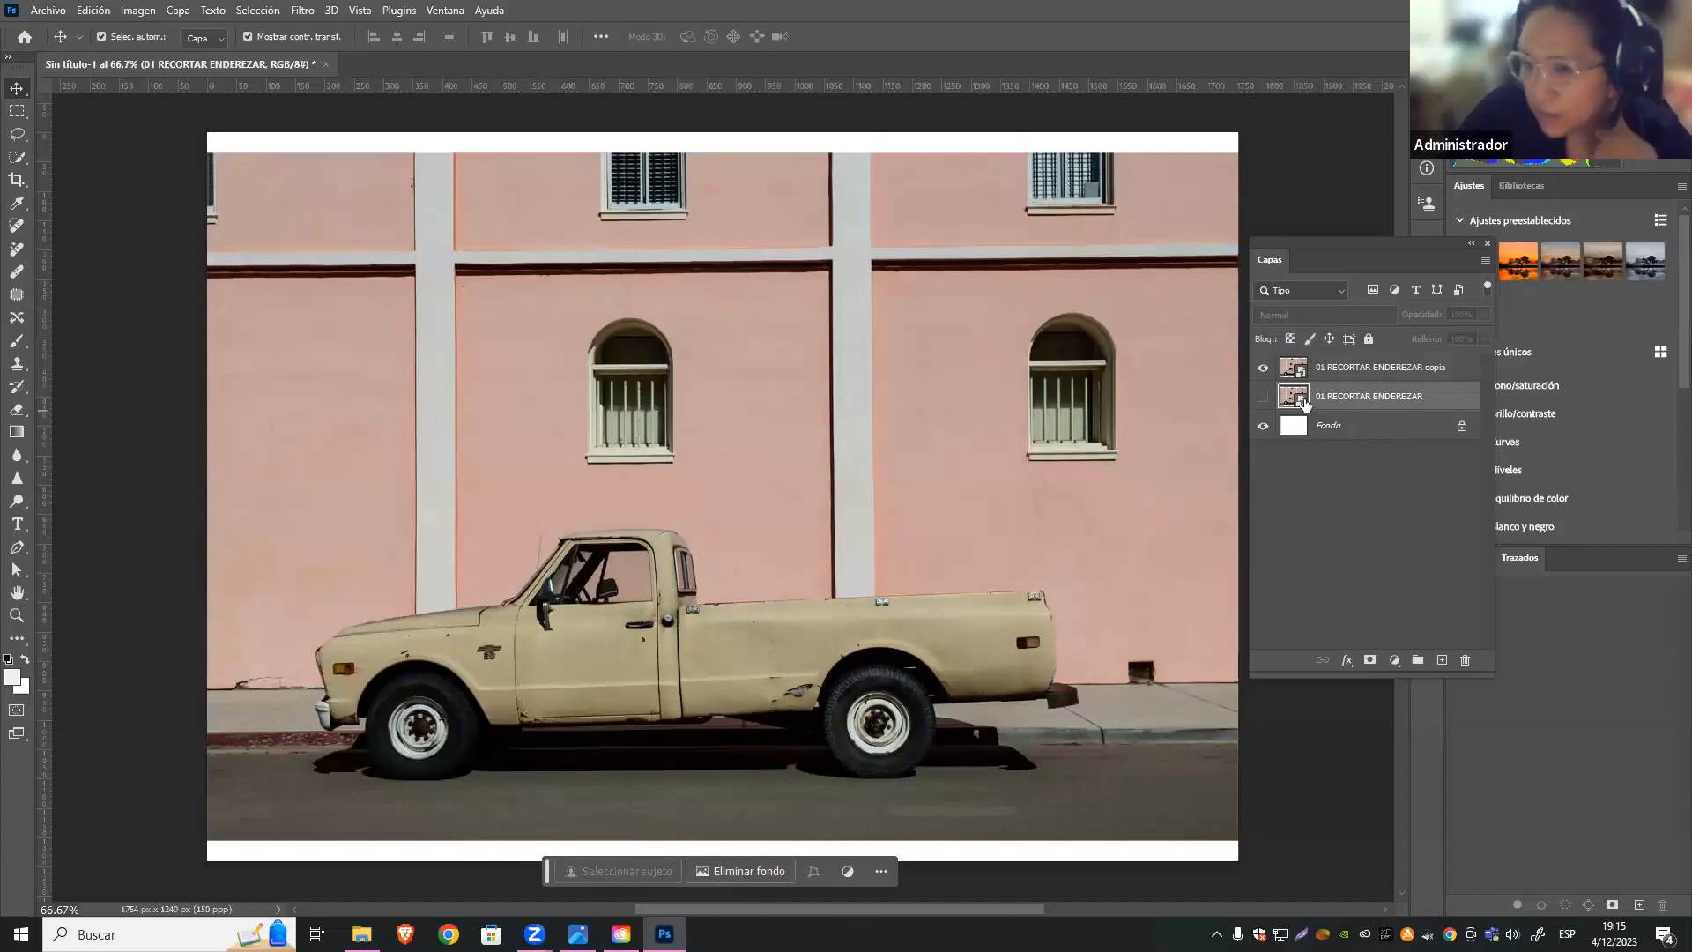
click(918, 476)
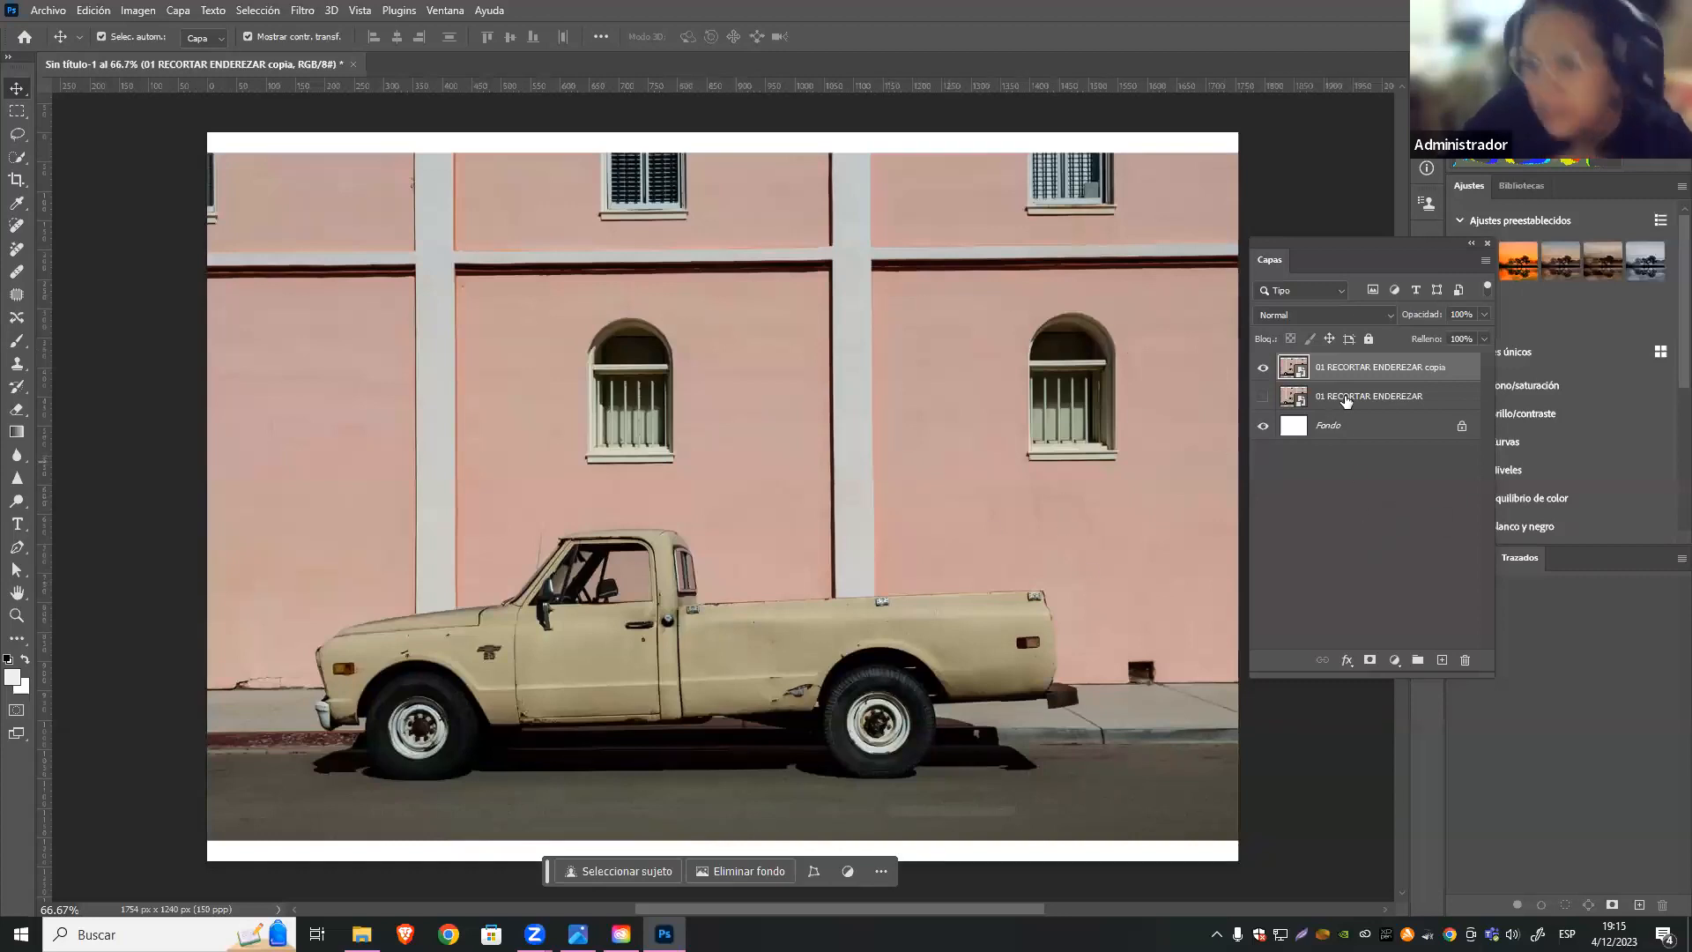
Open the truck copy's smart object contents using the embedded color profile, and move the Layers panel off the image
drag(1317, 240, 974, 290)
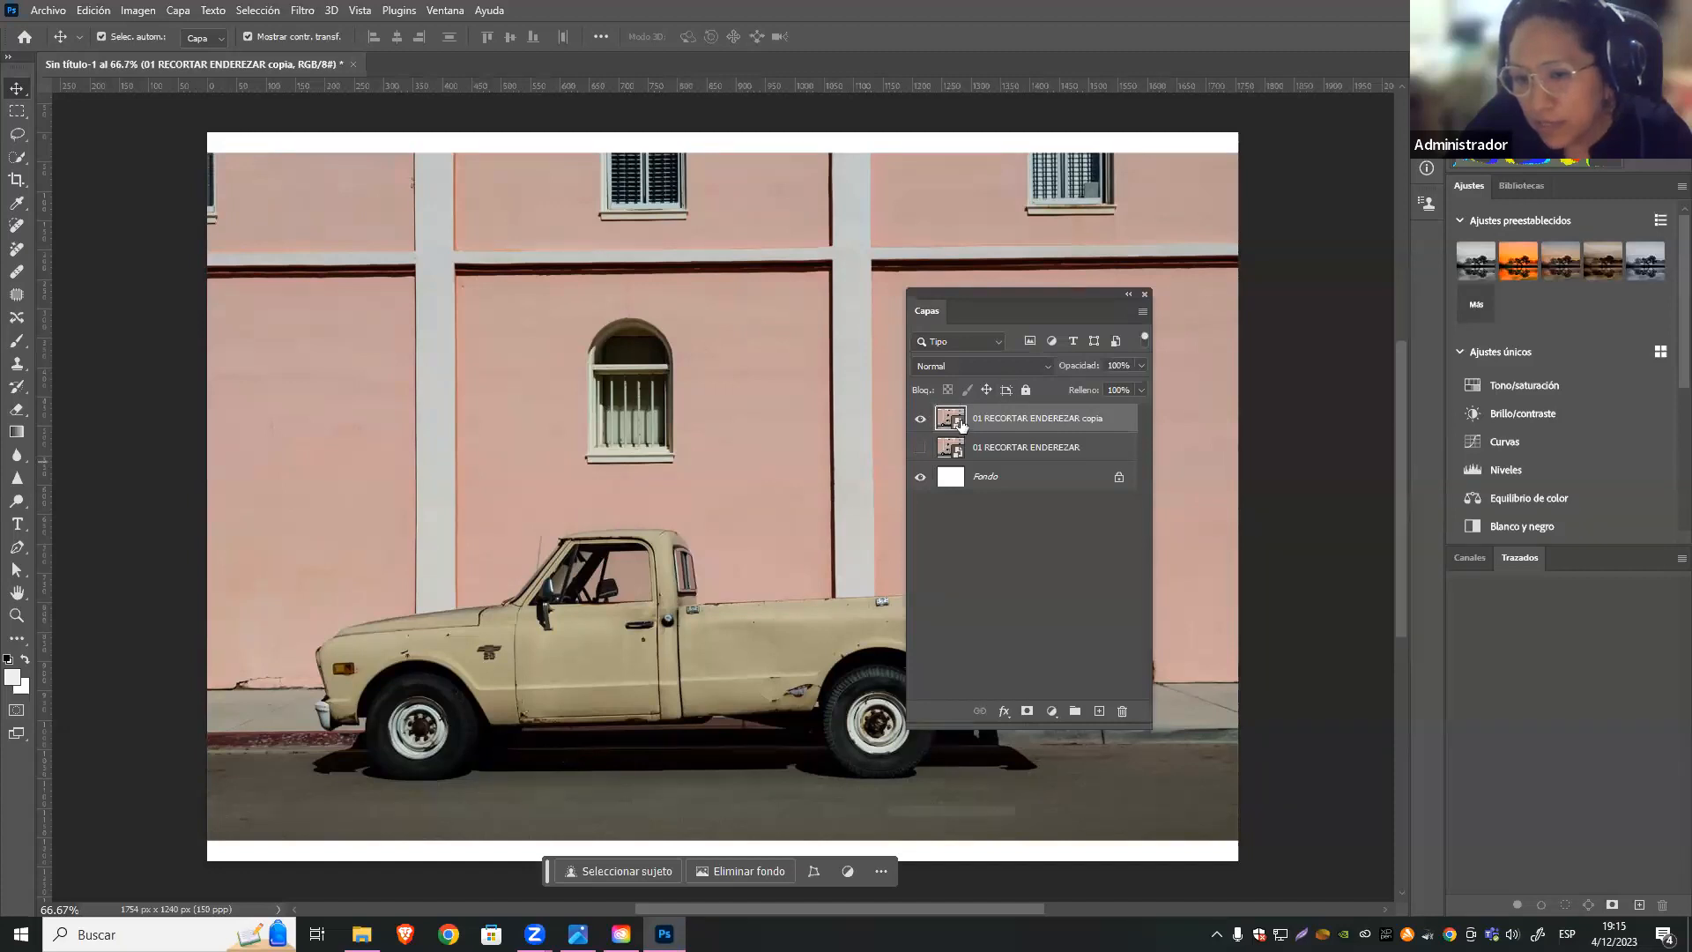
double_click(960, 423)
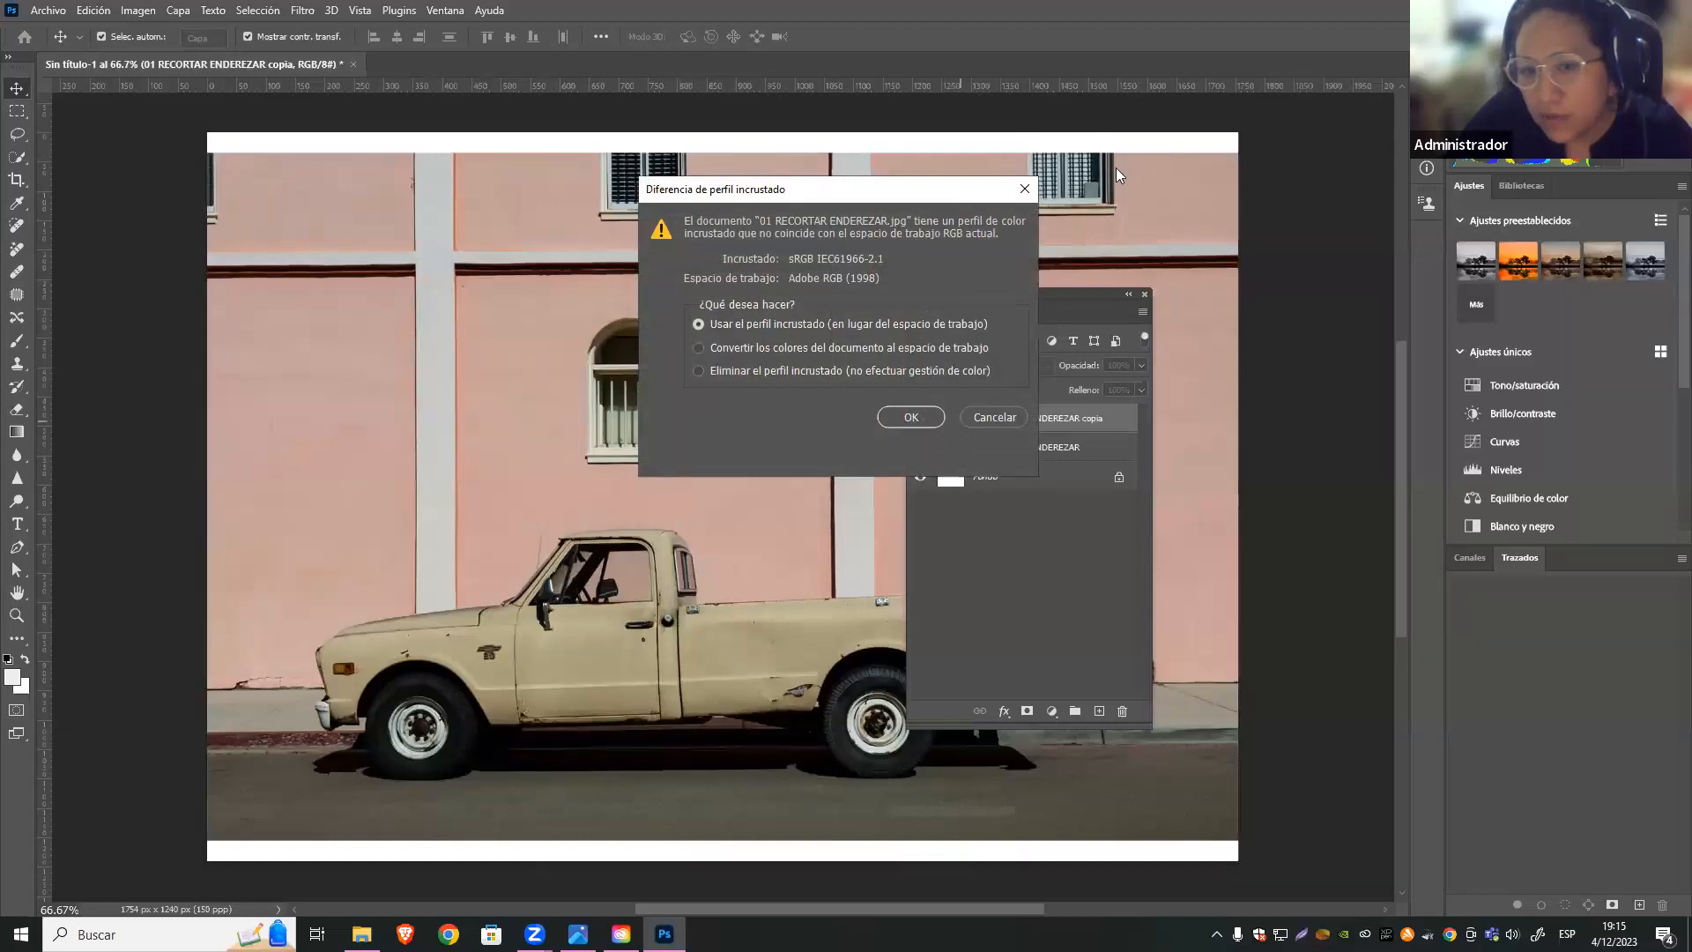
click(917, 419)
drag(1082, 300, 1515, 398)
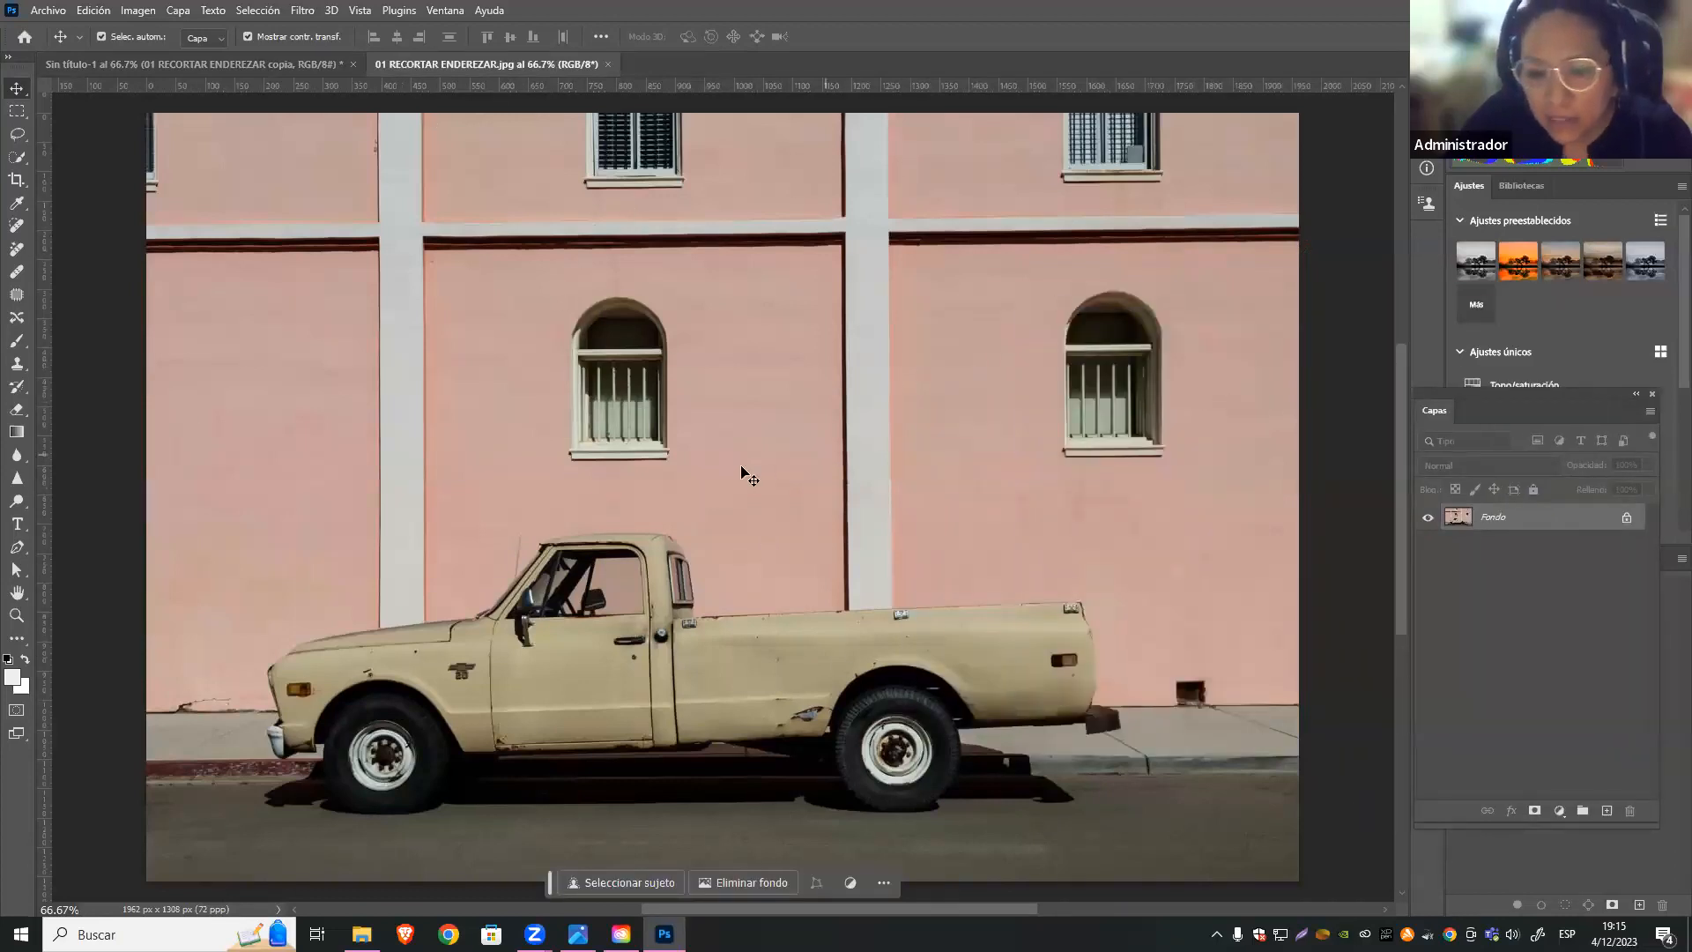
key(ctrl+minus)
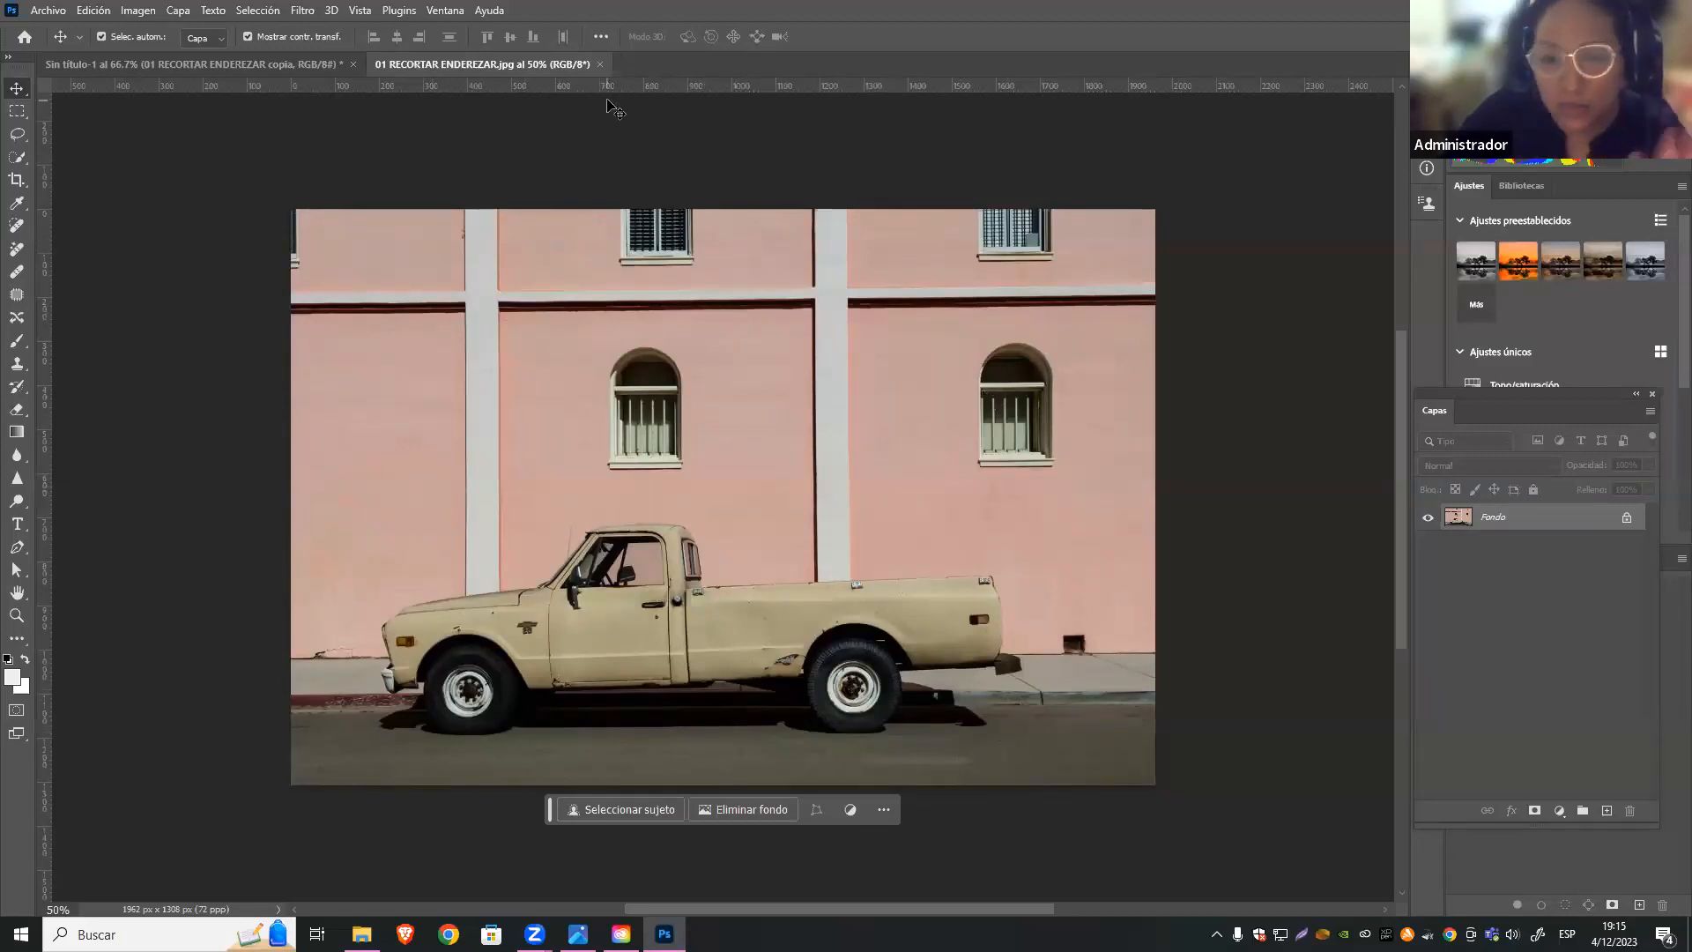
click(217, 65)
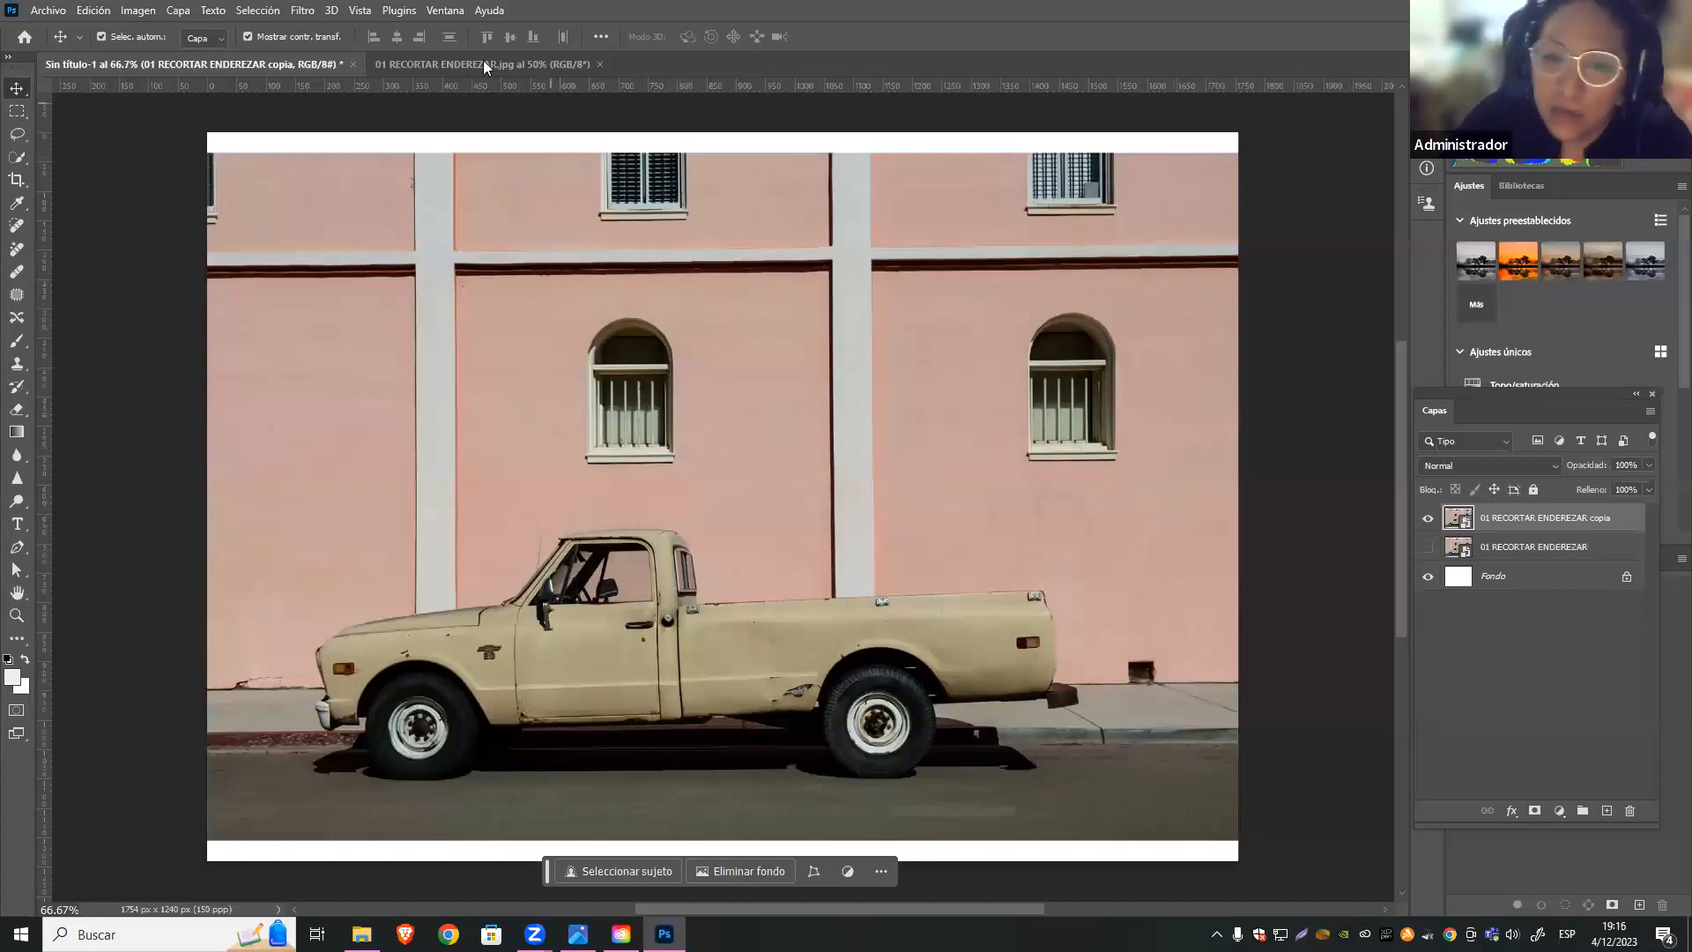
click(451, 63)
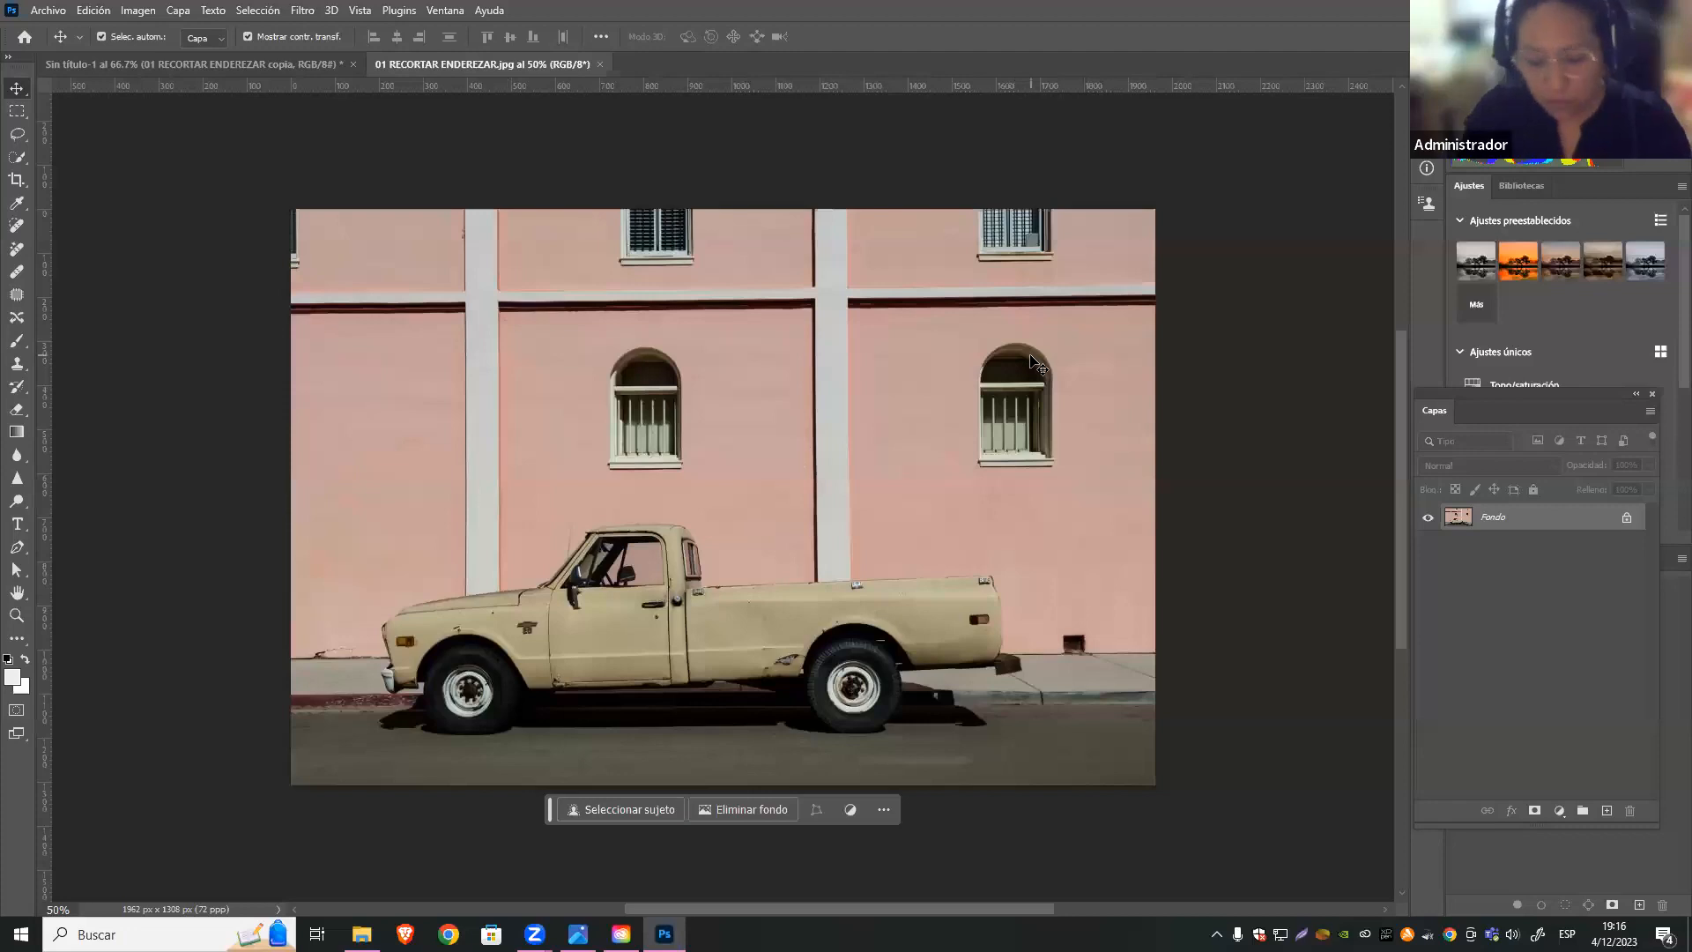
Shift the hue of the smart object's image with Hue/Saturation until the pink wall turns light green, and save it
key(ctrl+u)
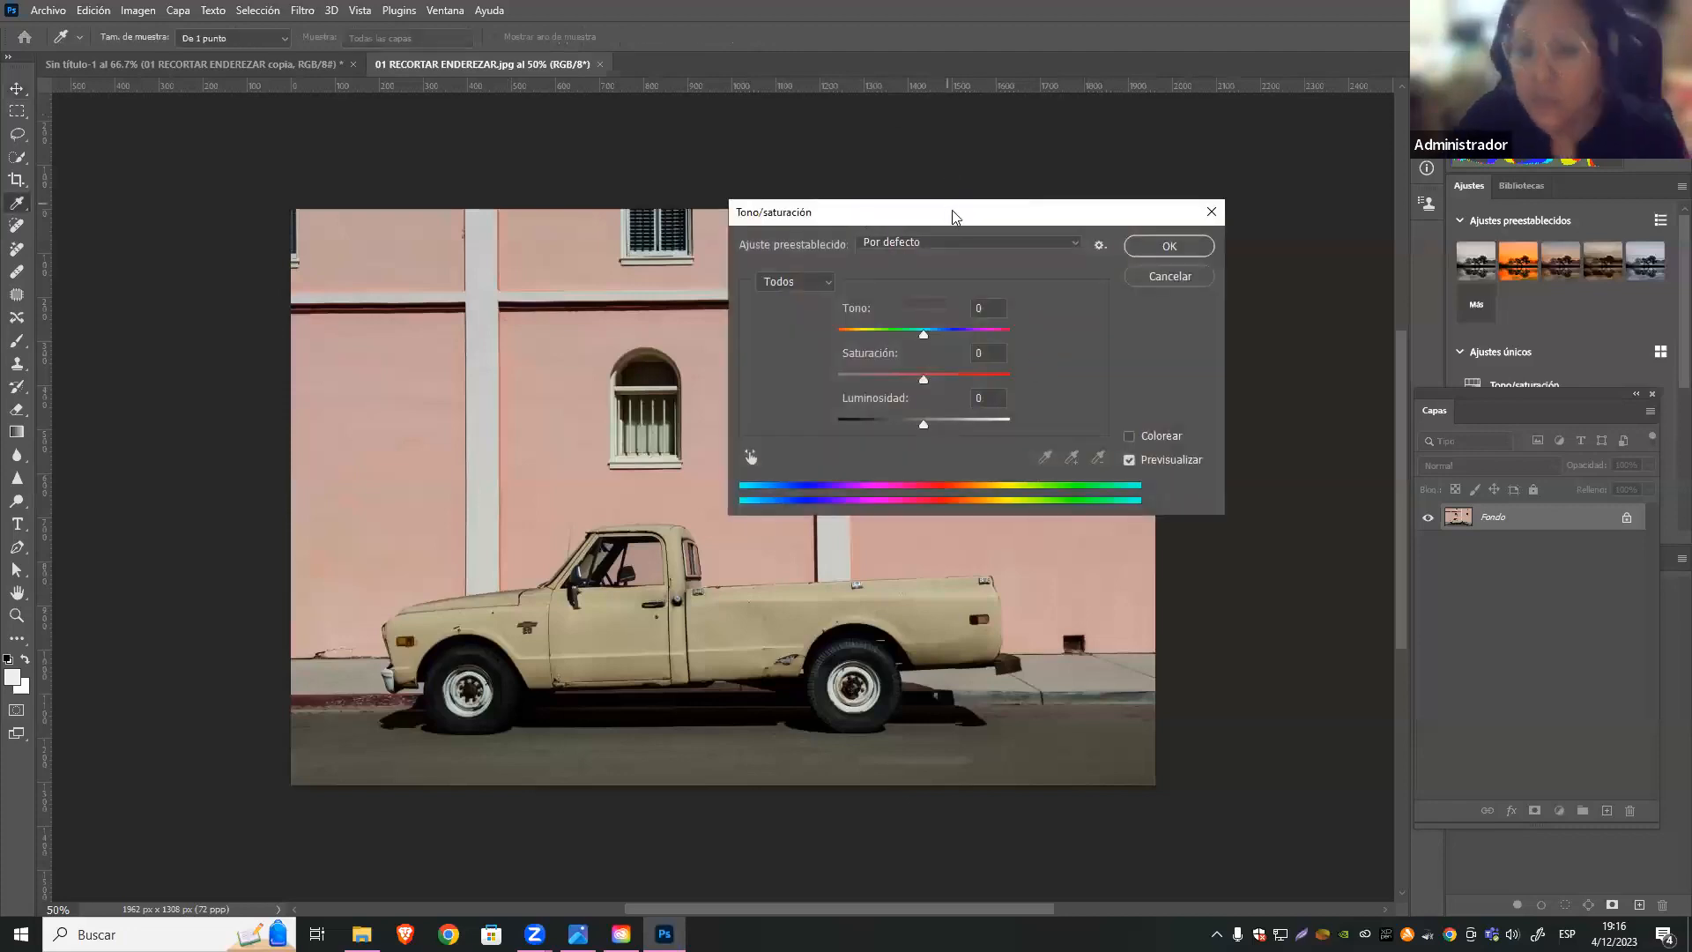
drag(952, 209, 1069, 323)
drag(1045, 444, 1092, 450)
click(1308, 359)
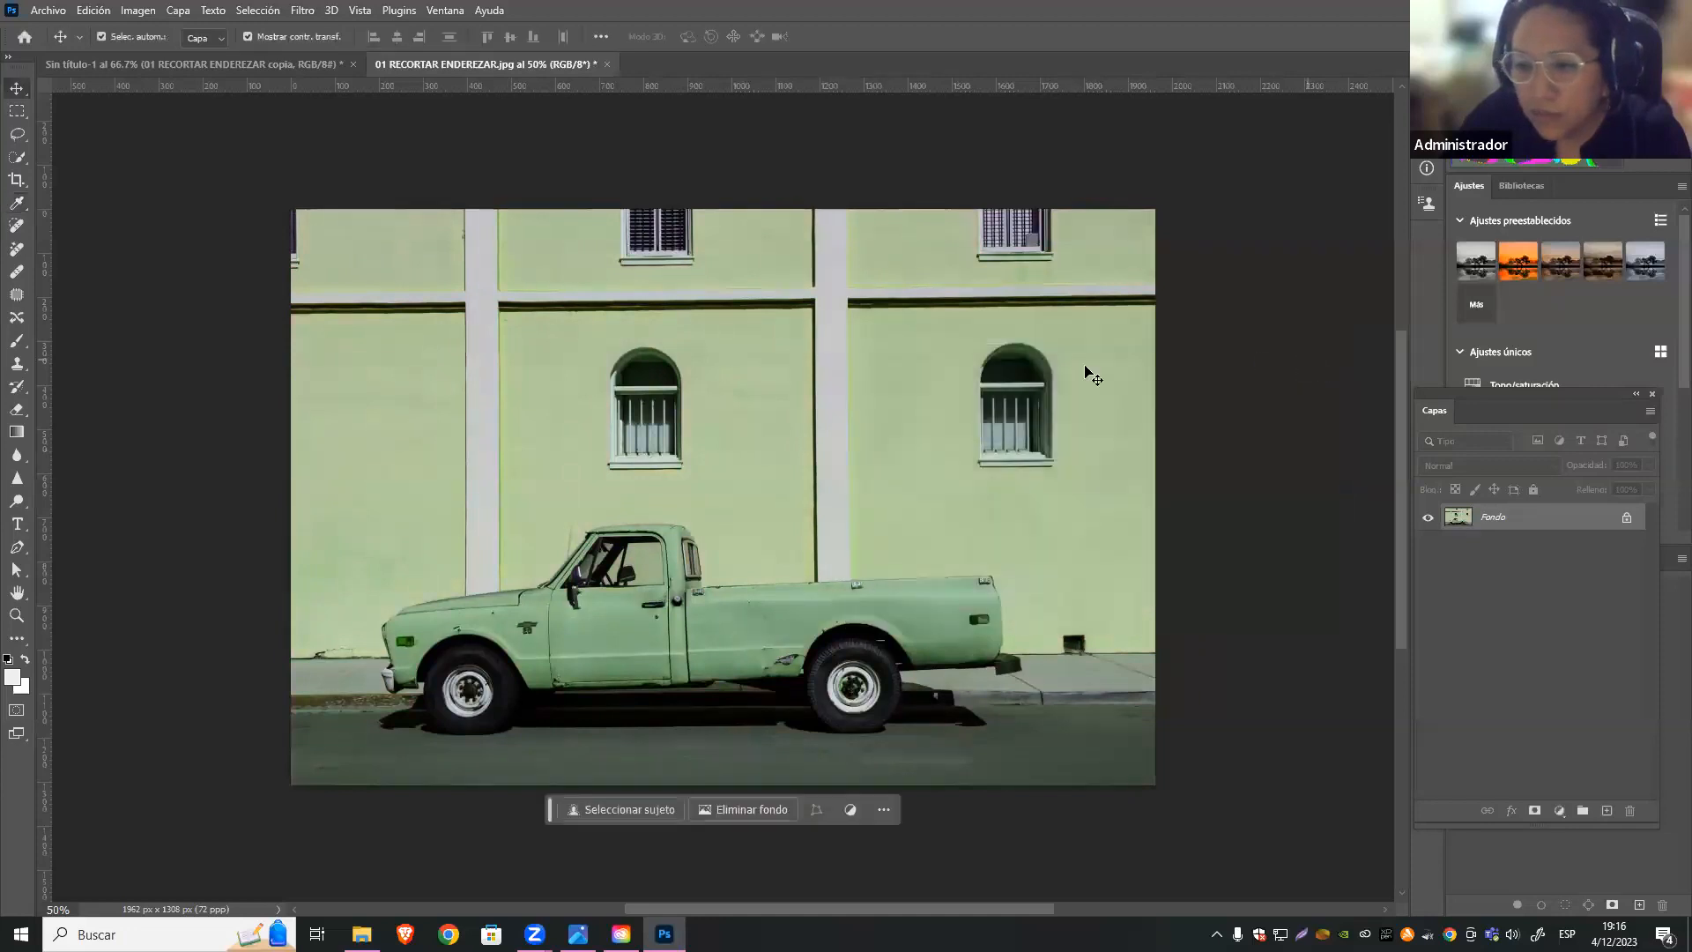
key(ctrl+s)
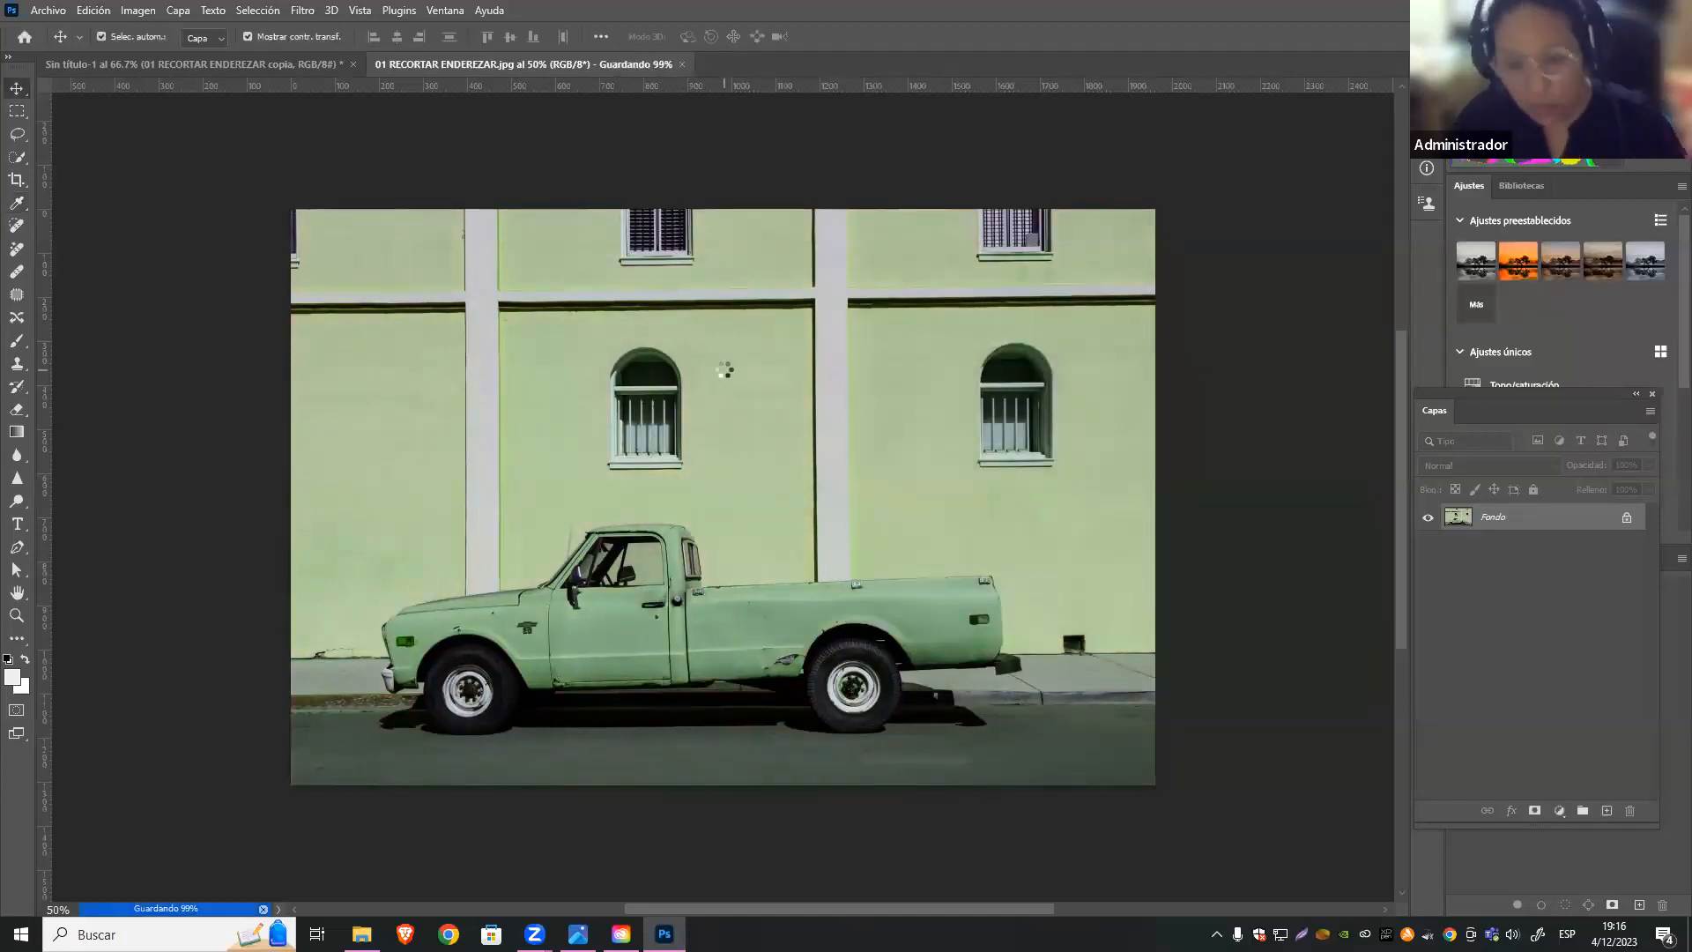
Compare the recolored truck in the main document and the smart object's contents, and undo the hue shift in the contents
click(183, 56)
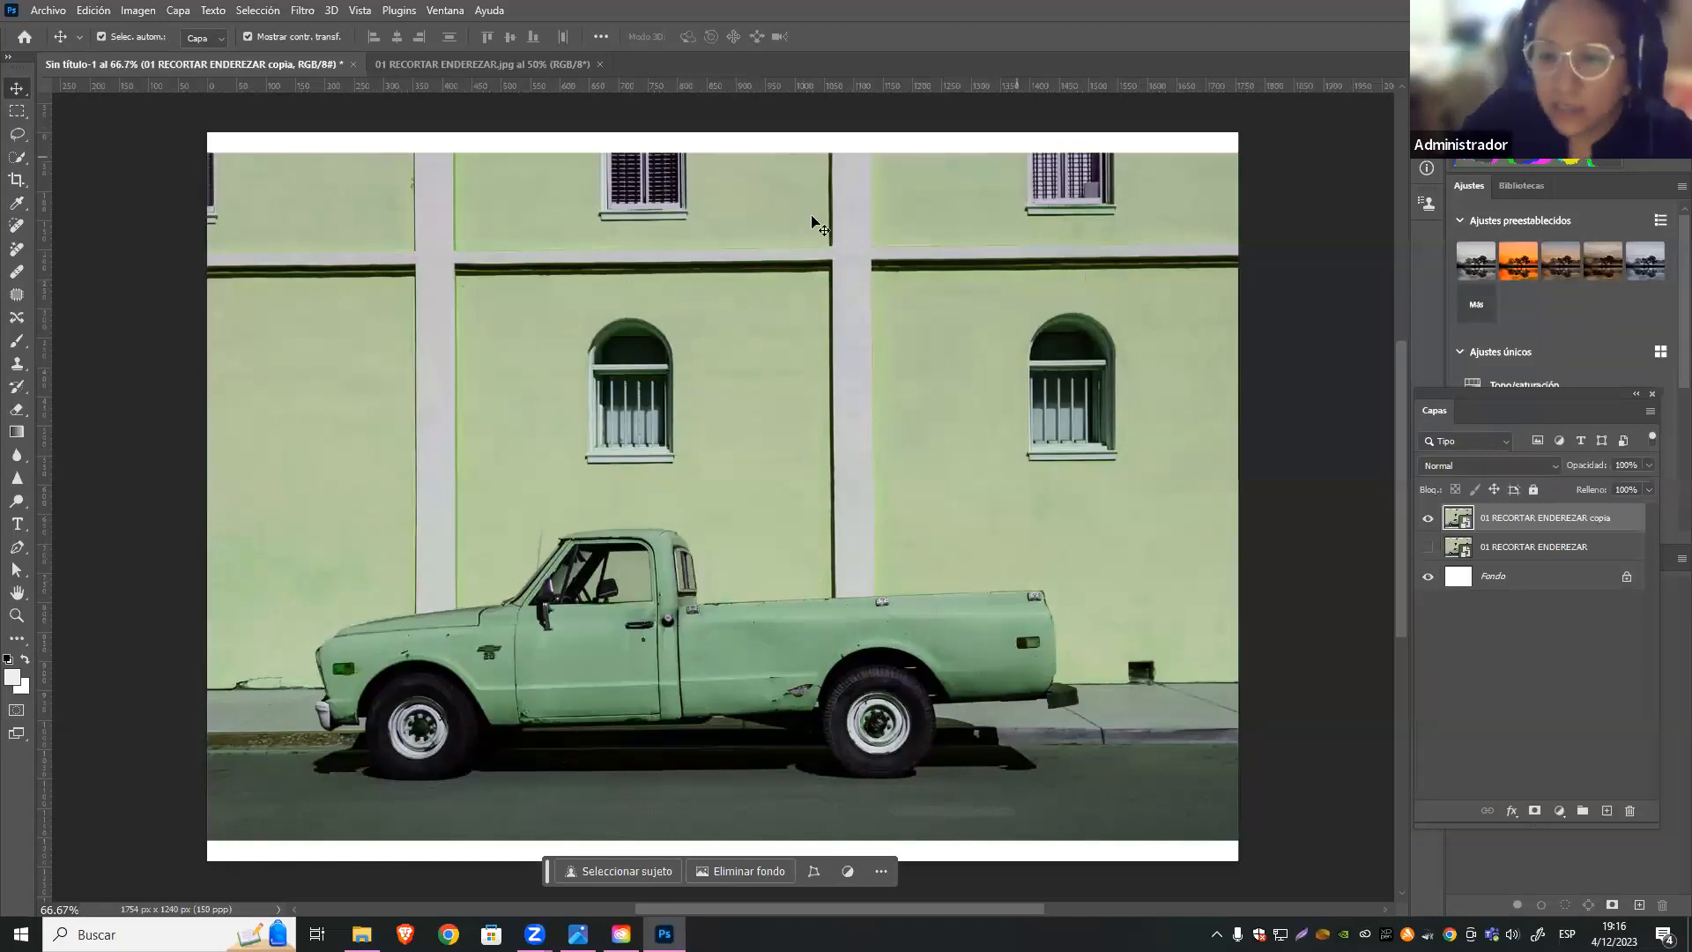
click(516, 58)
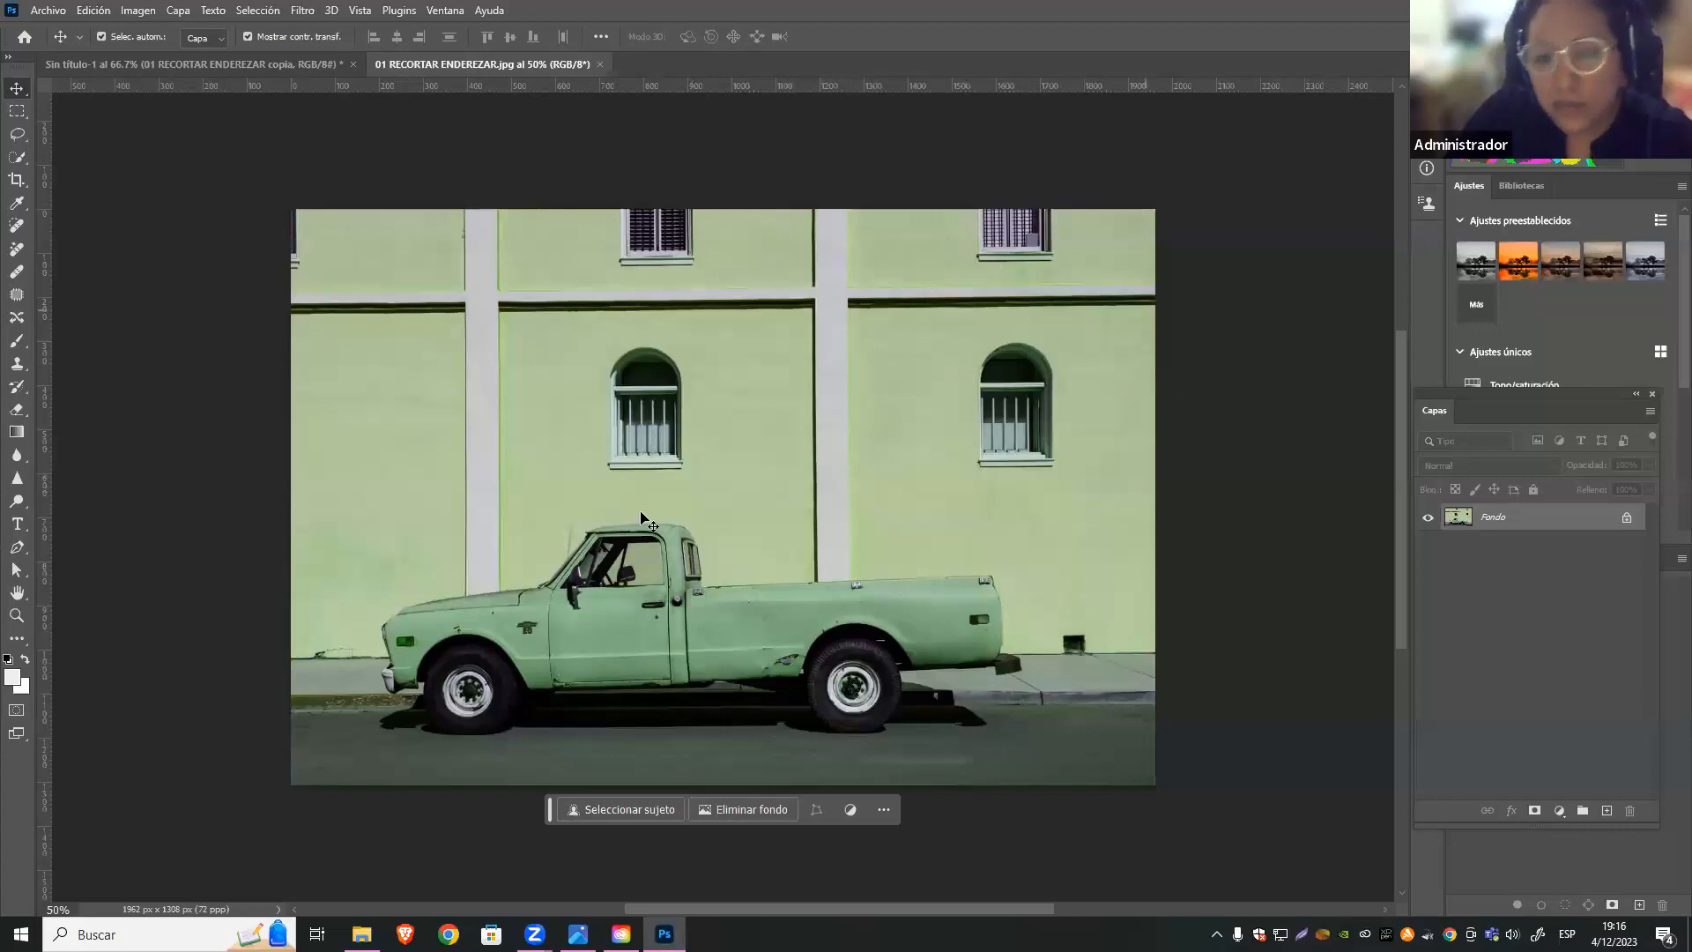
click(305, 62)
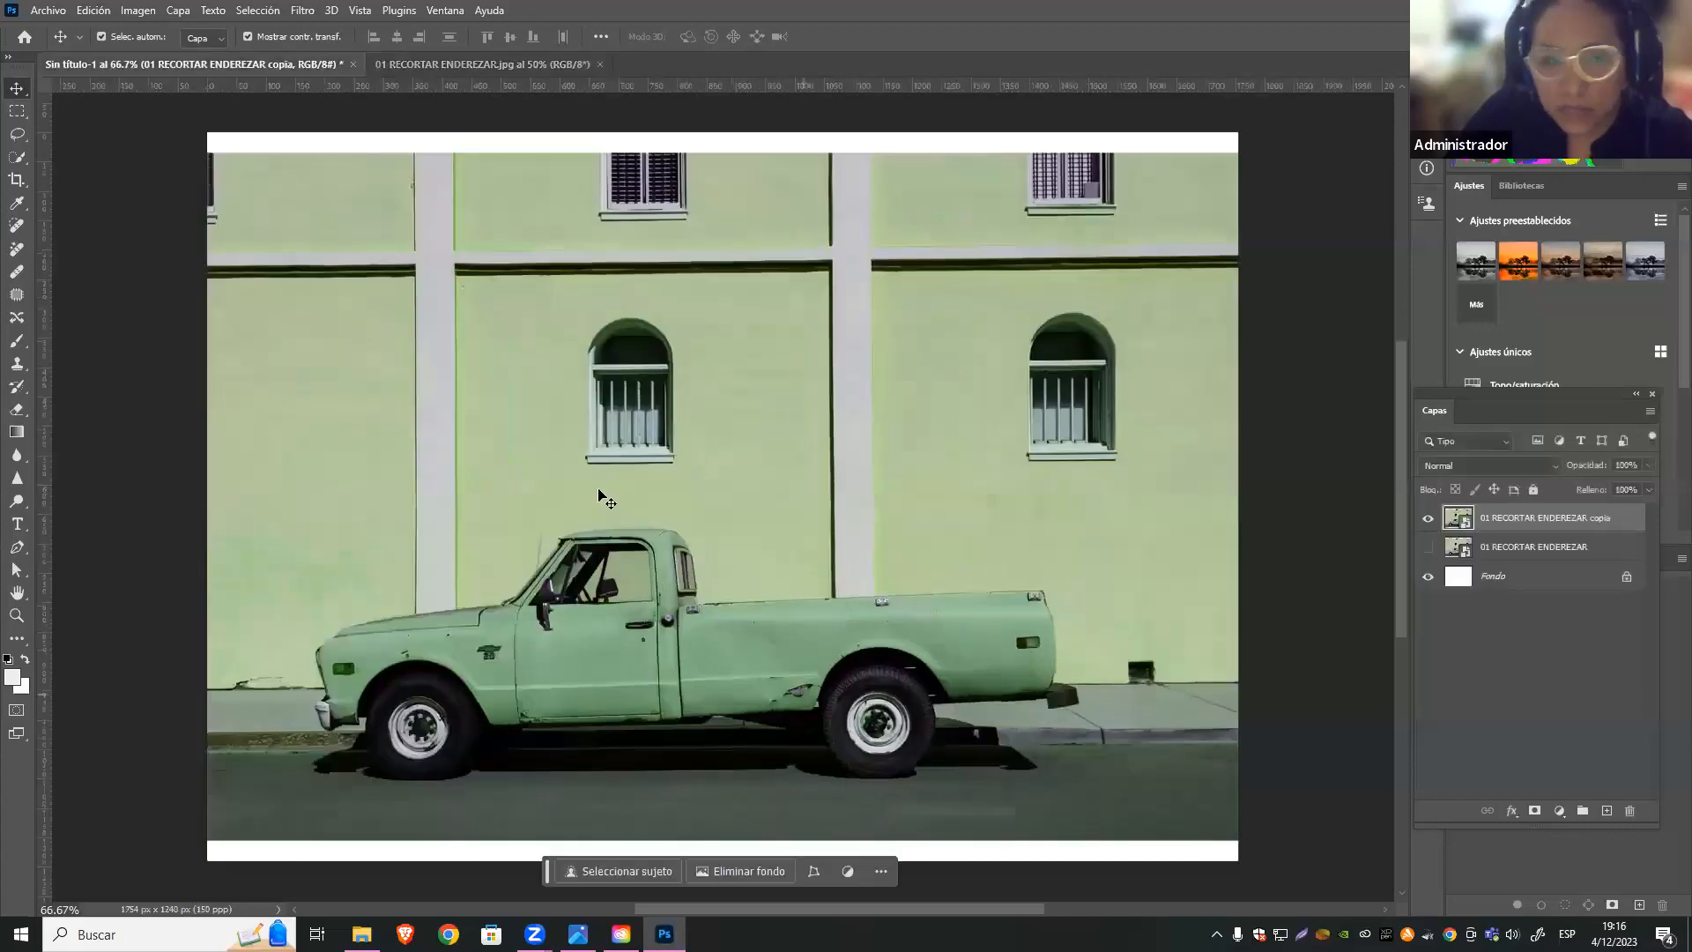
click(545, 64)
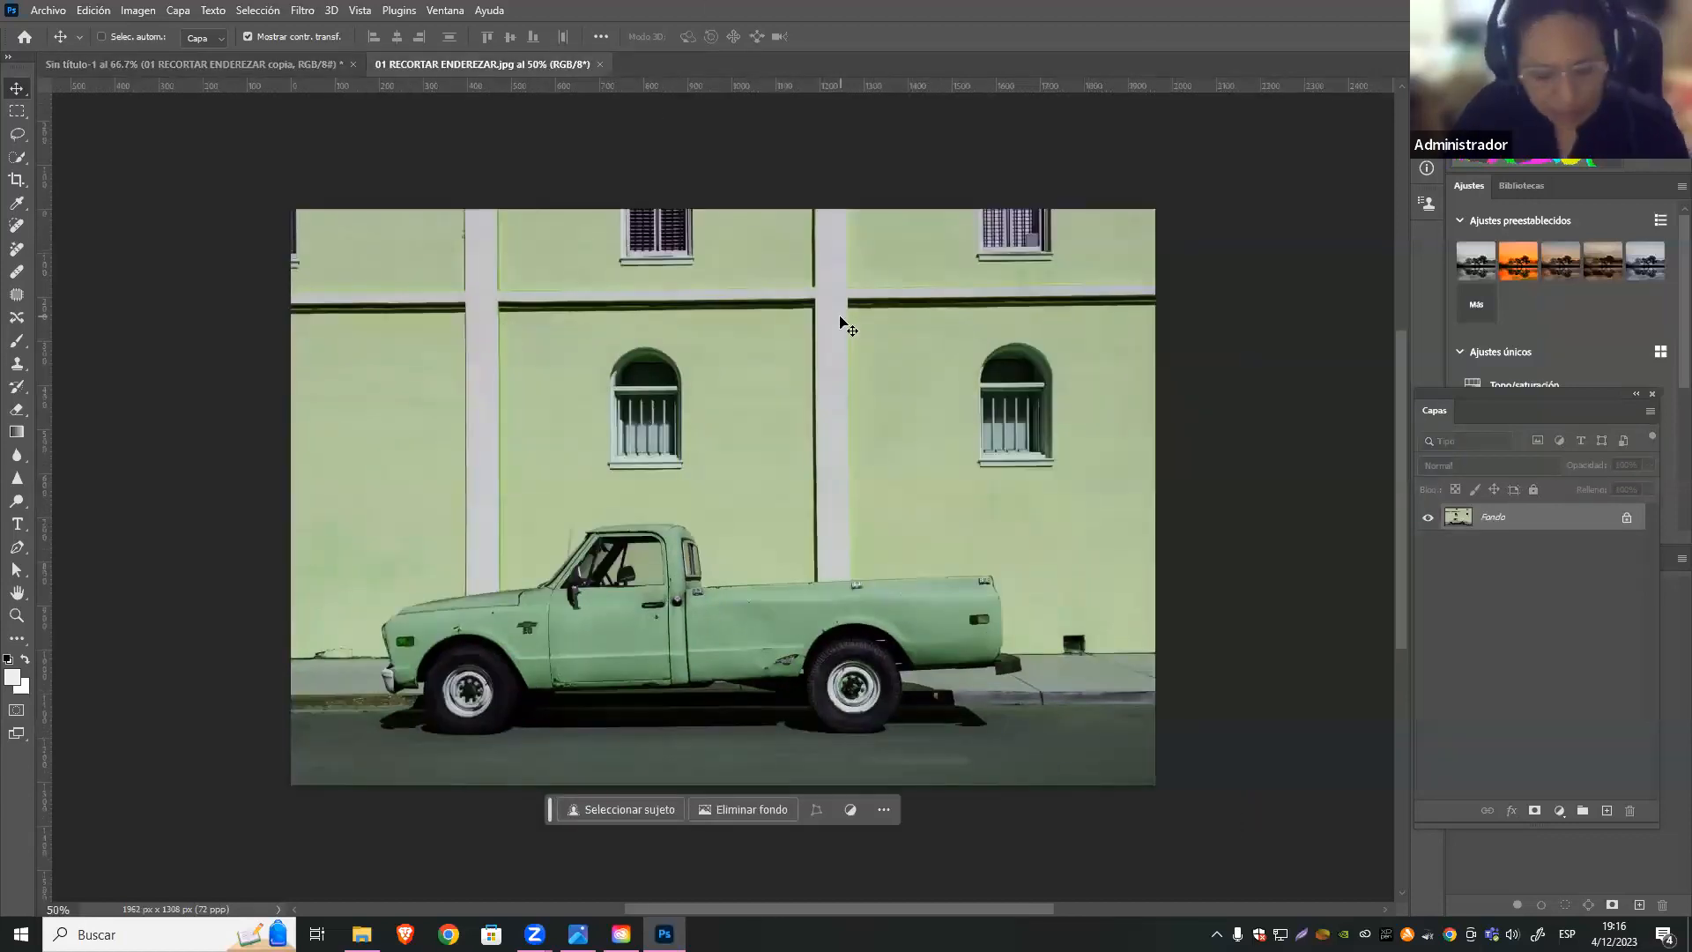
key(ctrl+z)
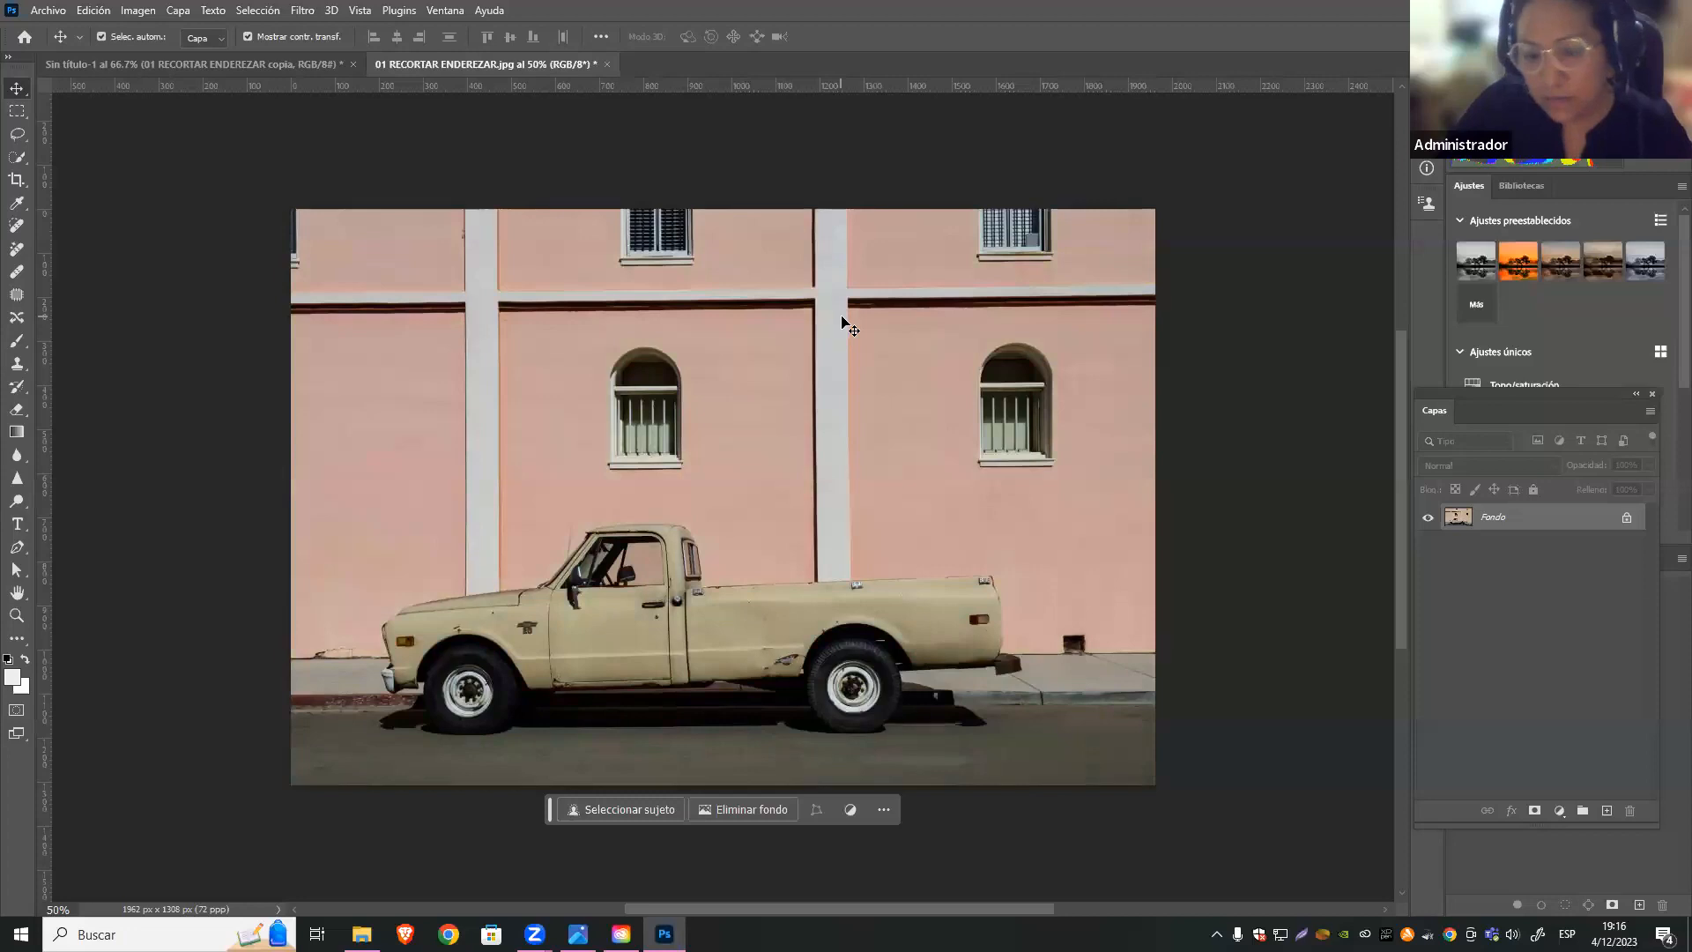
Save the reverted smart object contents, return to the main document and make the truck copy layer active
key(ctrl+s)
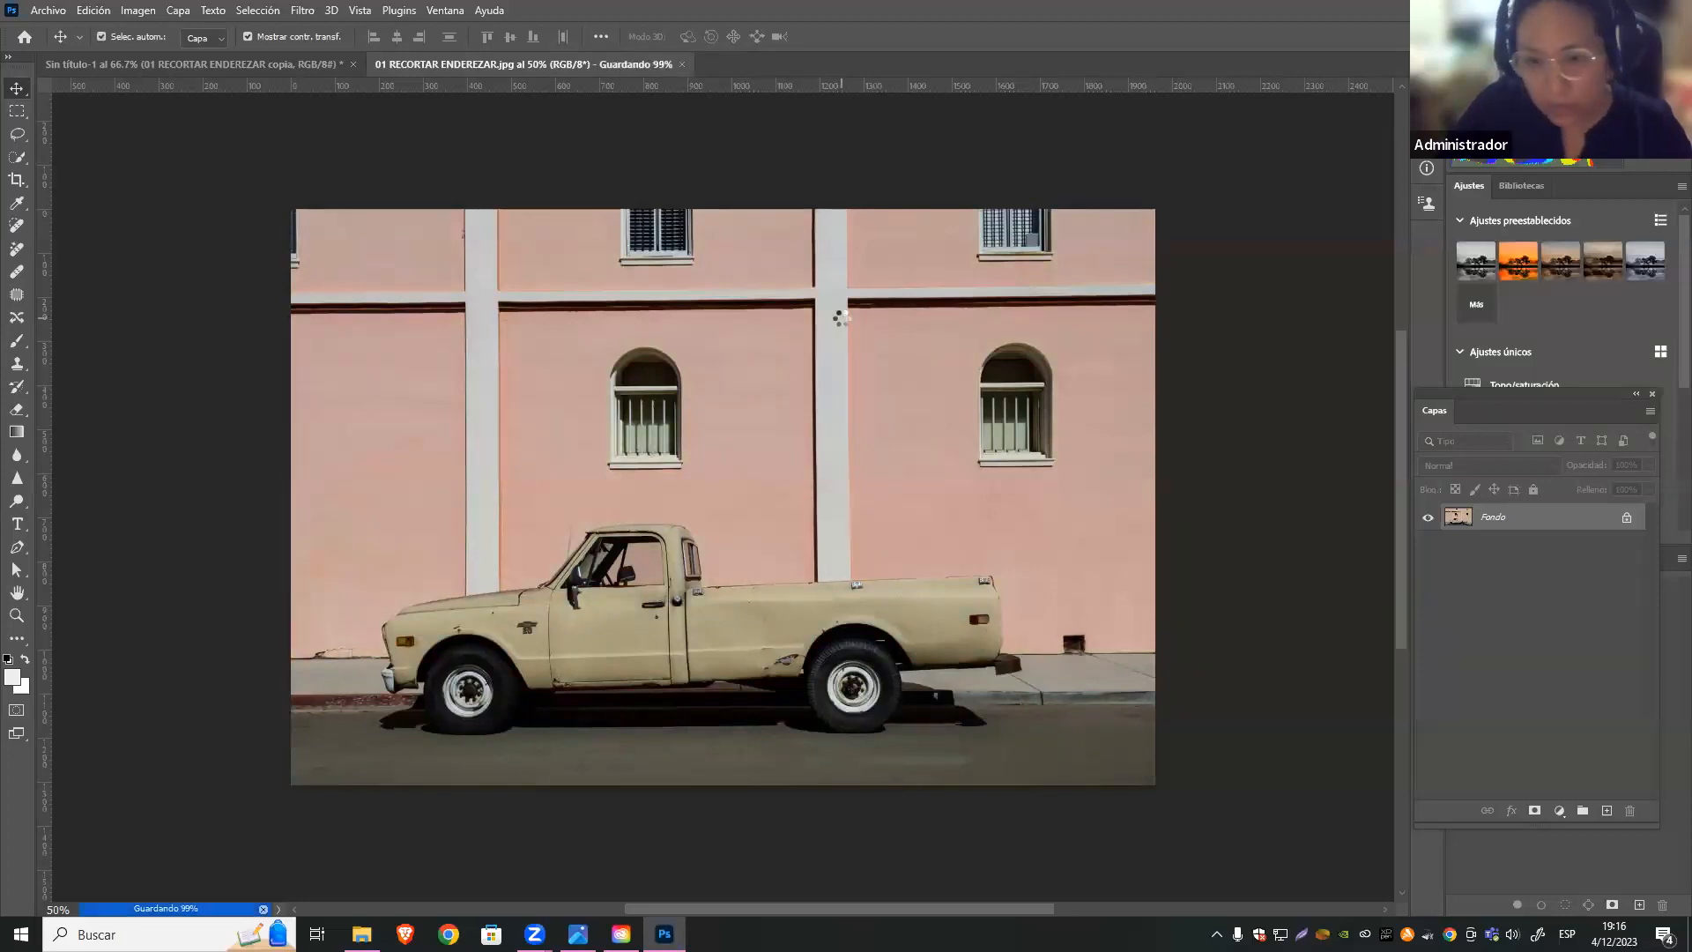
click(194, 65)
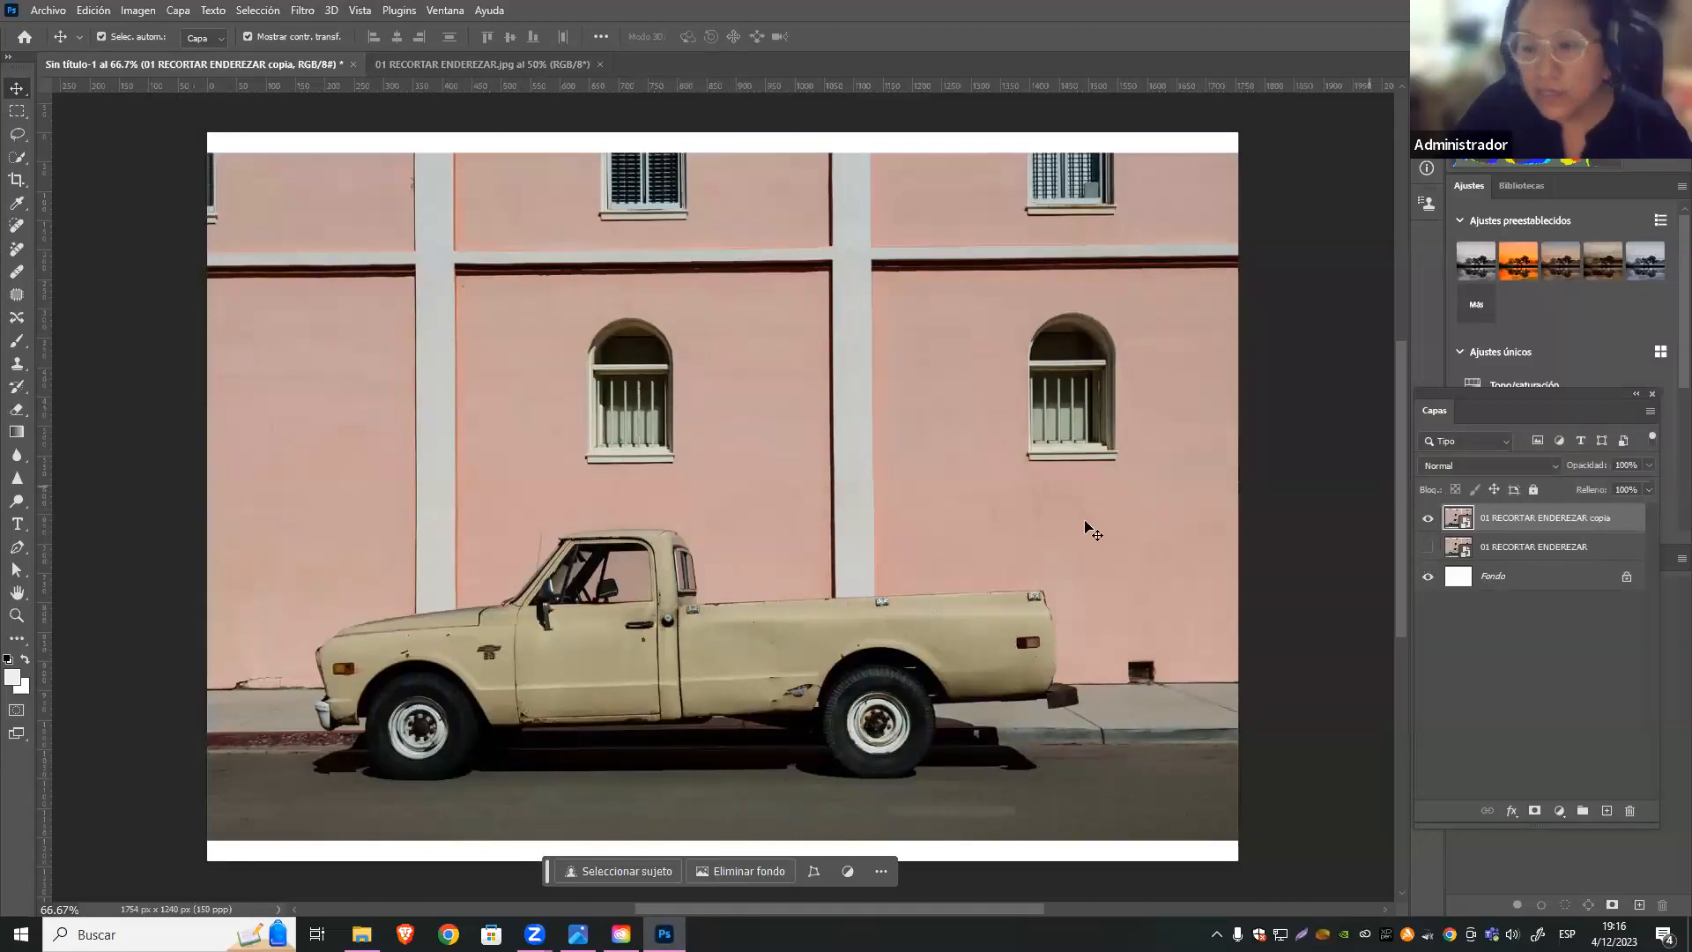
click(1543, 548)
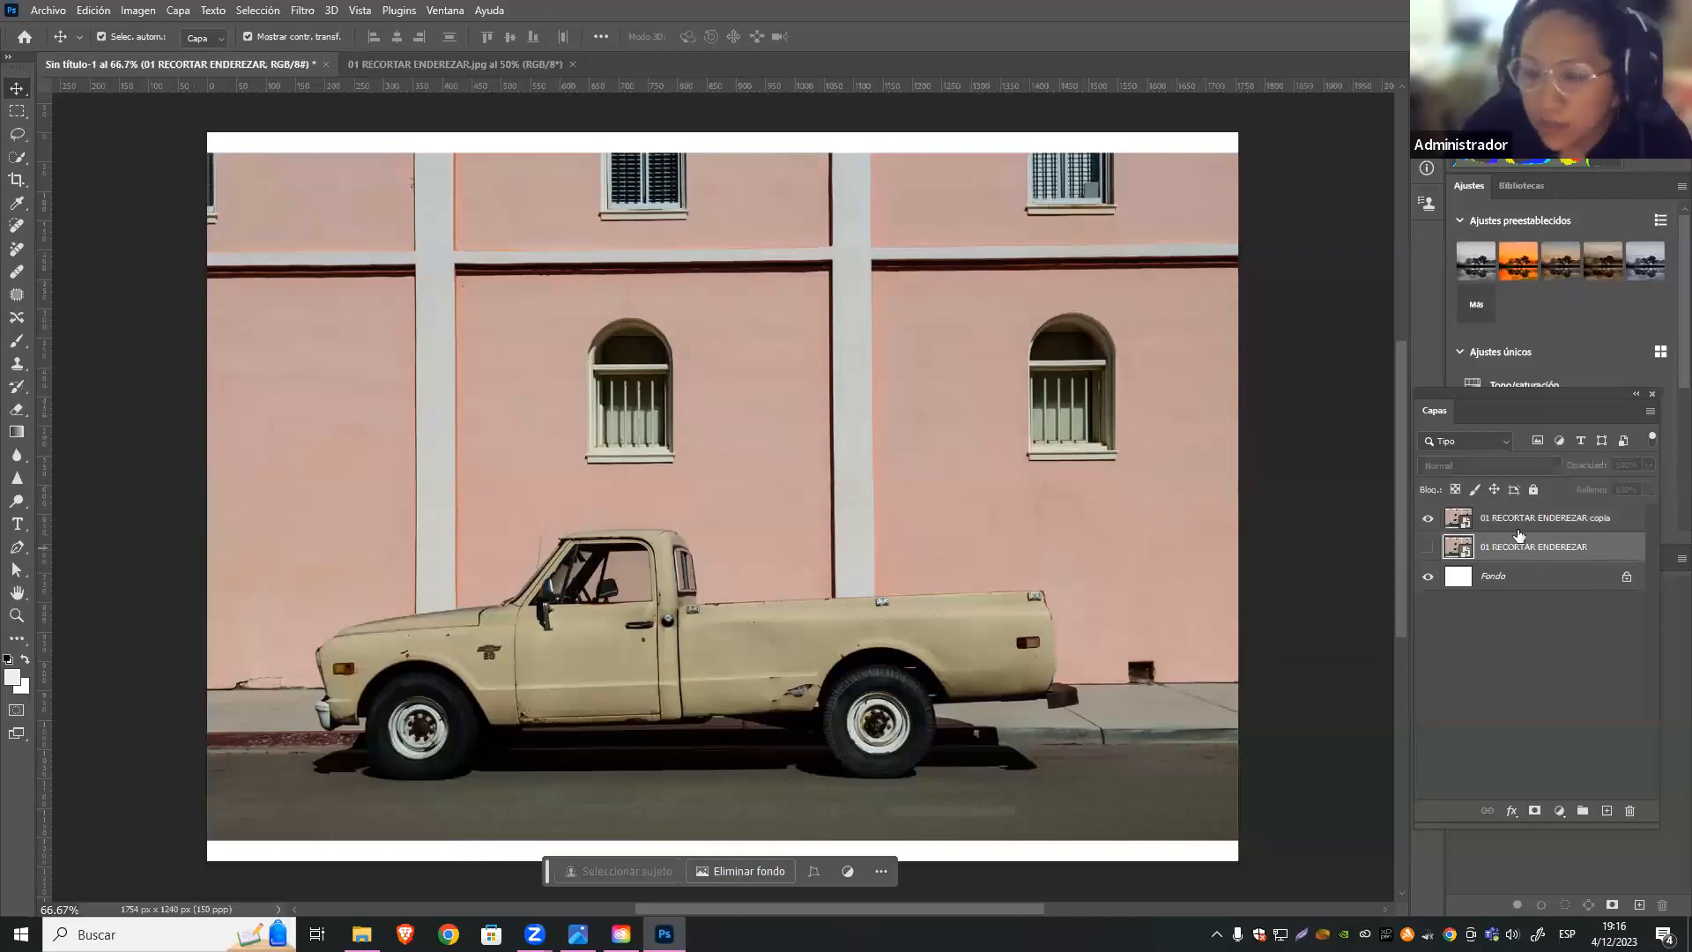
click(1485, 516)
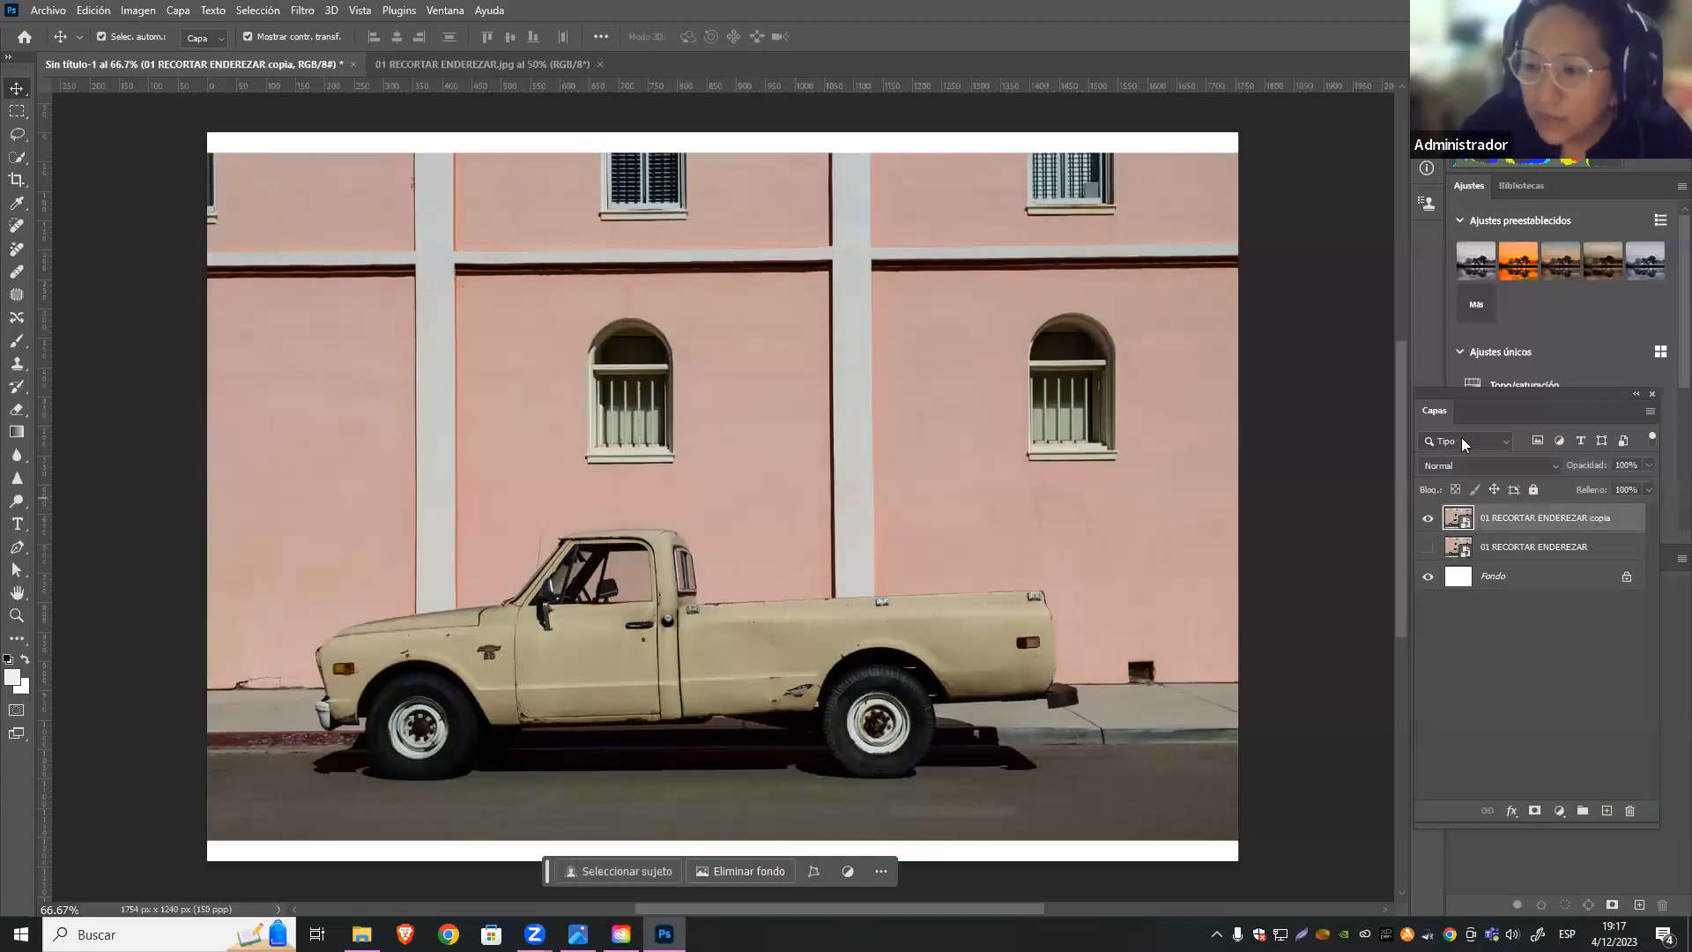
Move the floating Layers panel over the photo's edge and rasterize the 01 RECORTAR ENDEREZAR copia layer
drag(1440, 390, 1101, 360)
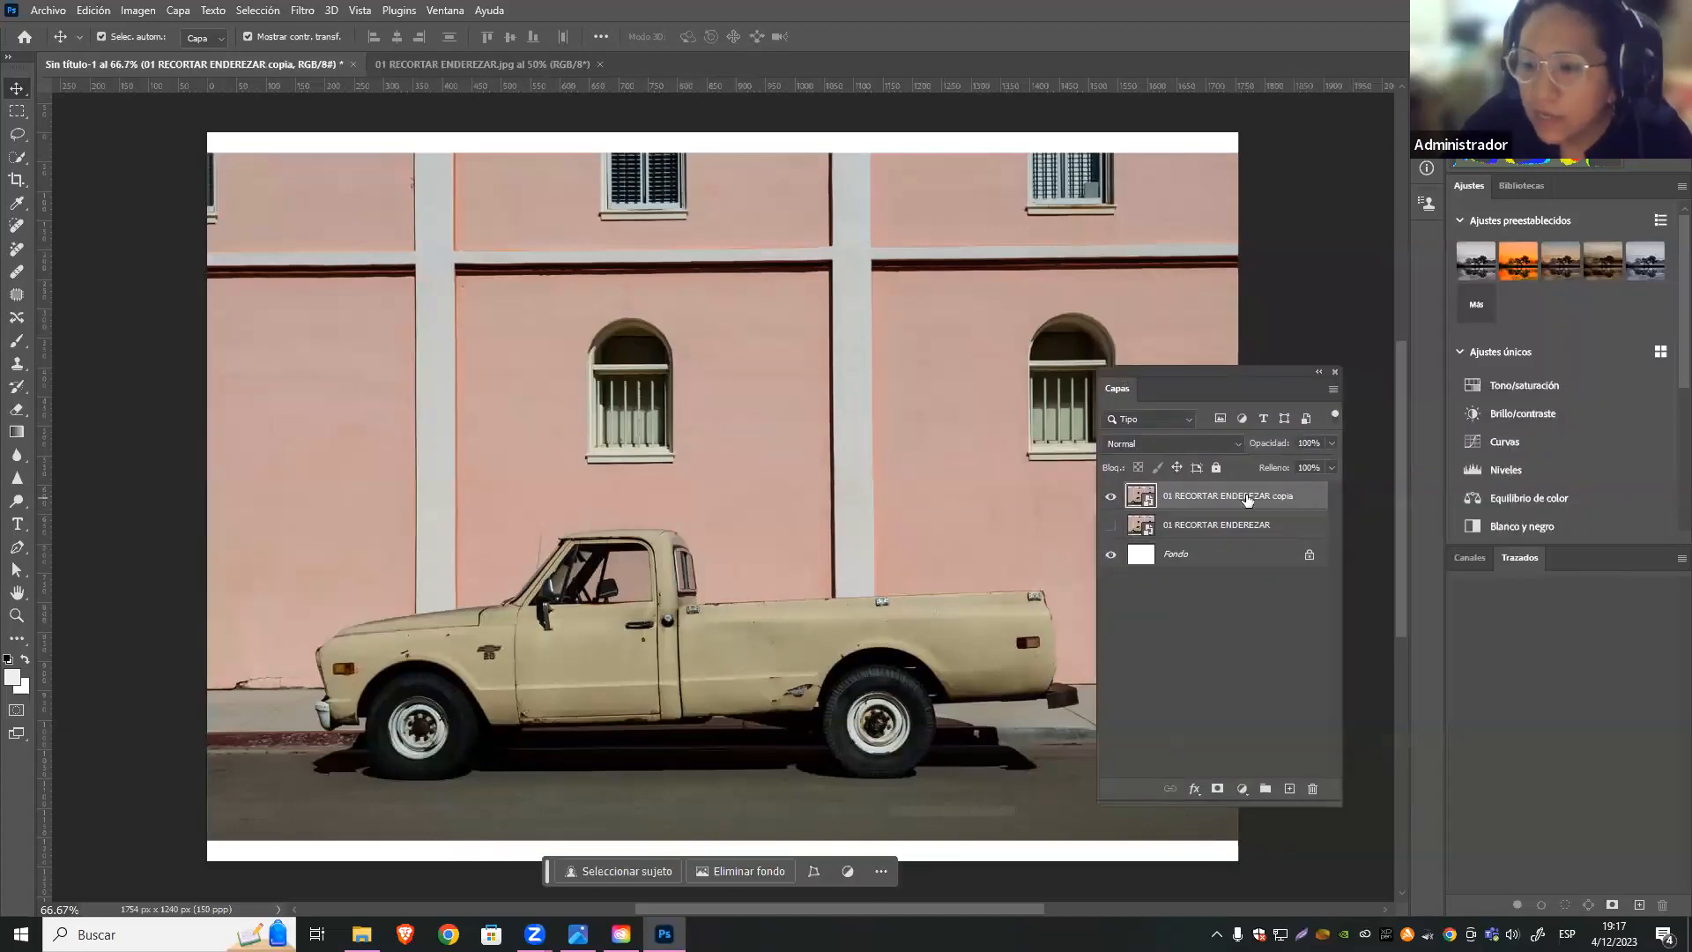
right_click(1246, 498)
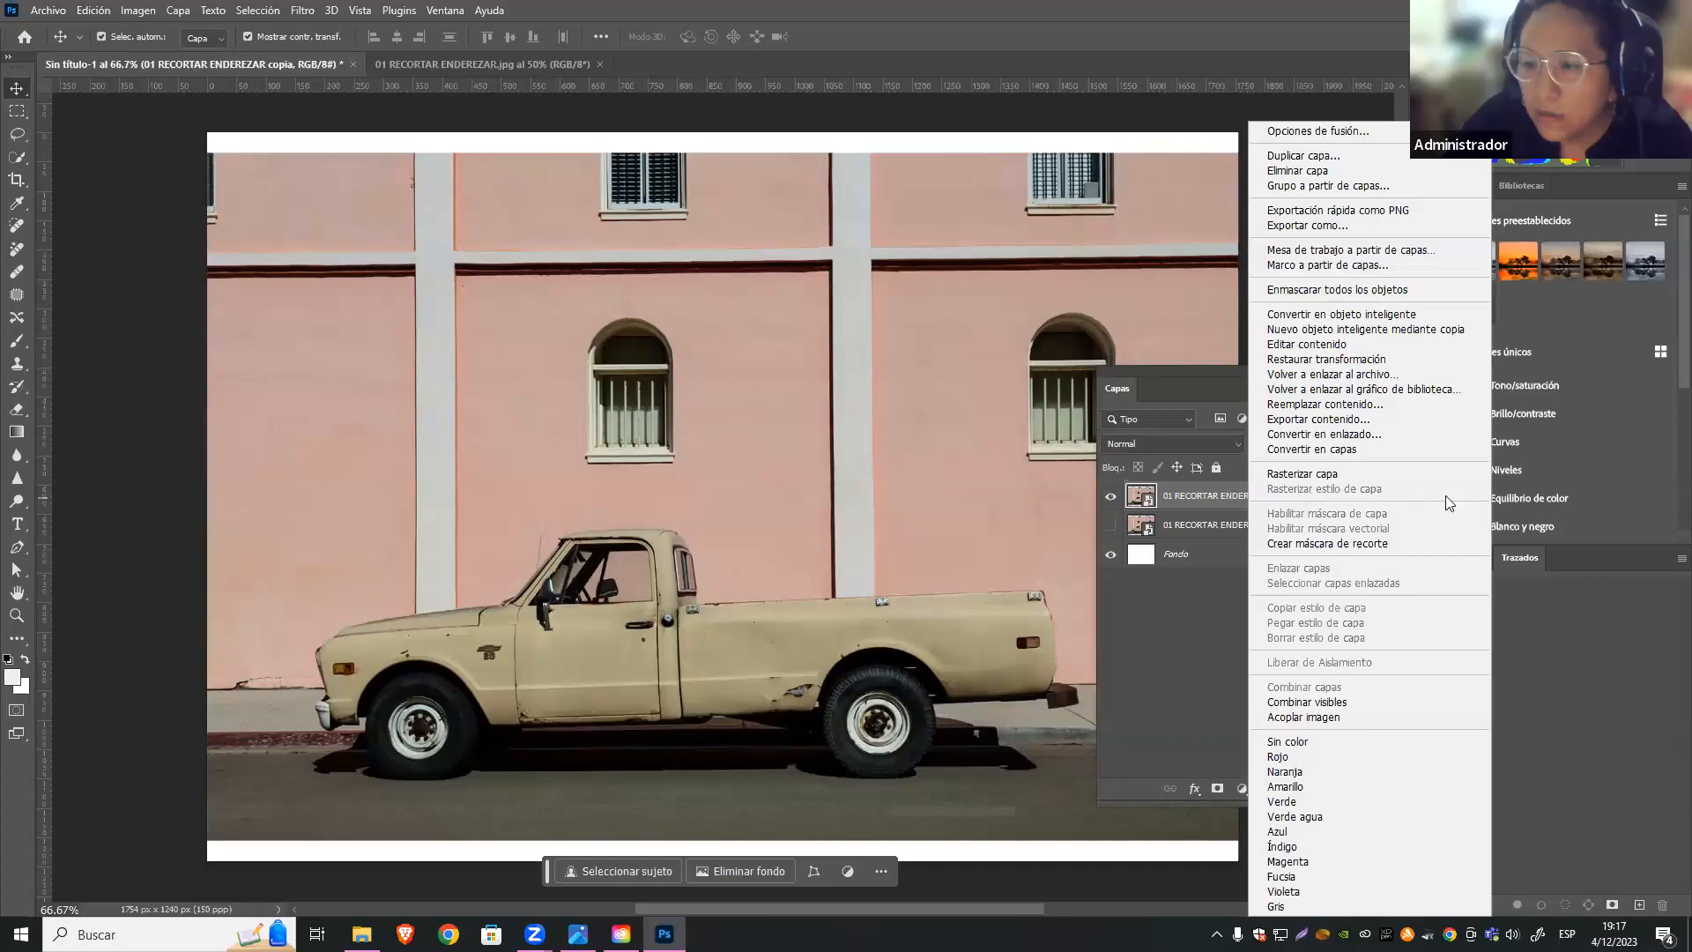
click(1351, 476)
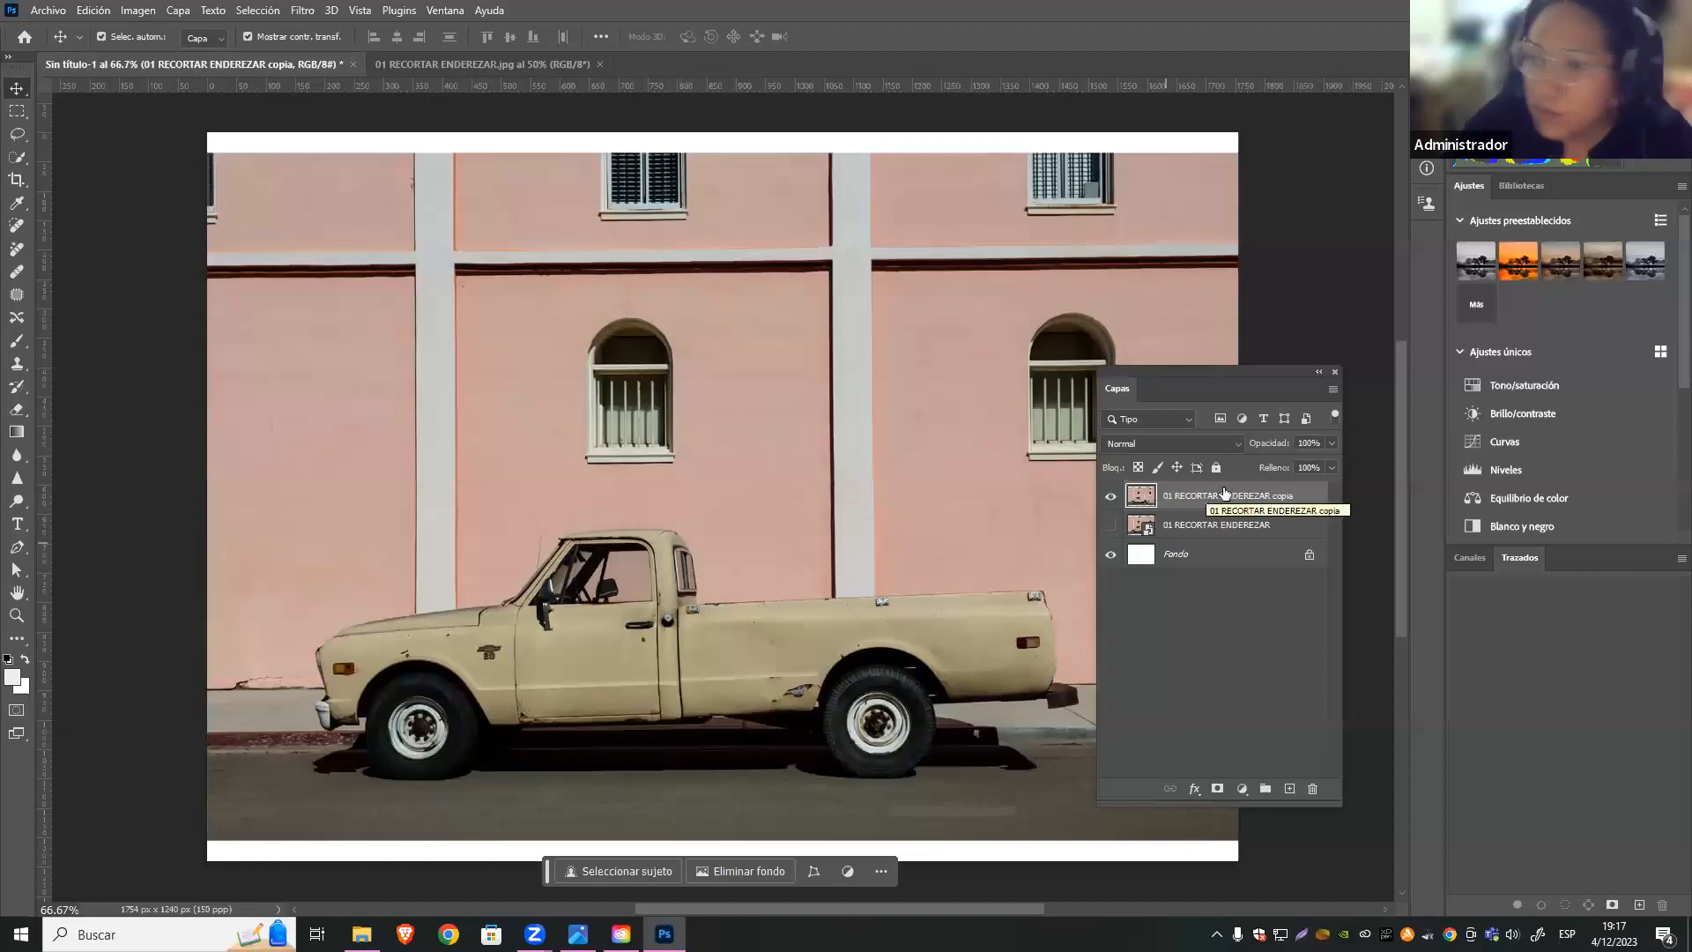
Close the smart object contents document, and keep the rasterized truck copy active while repositioning the Layers panel
click(551, 63)
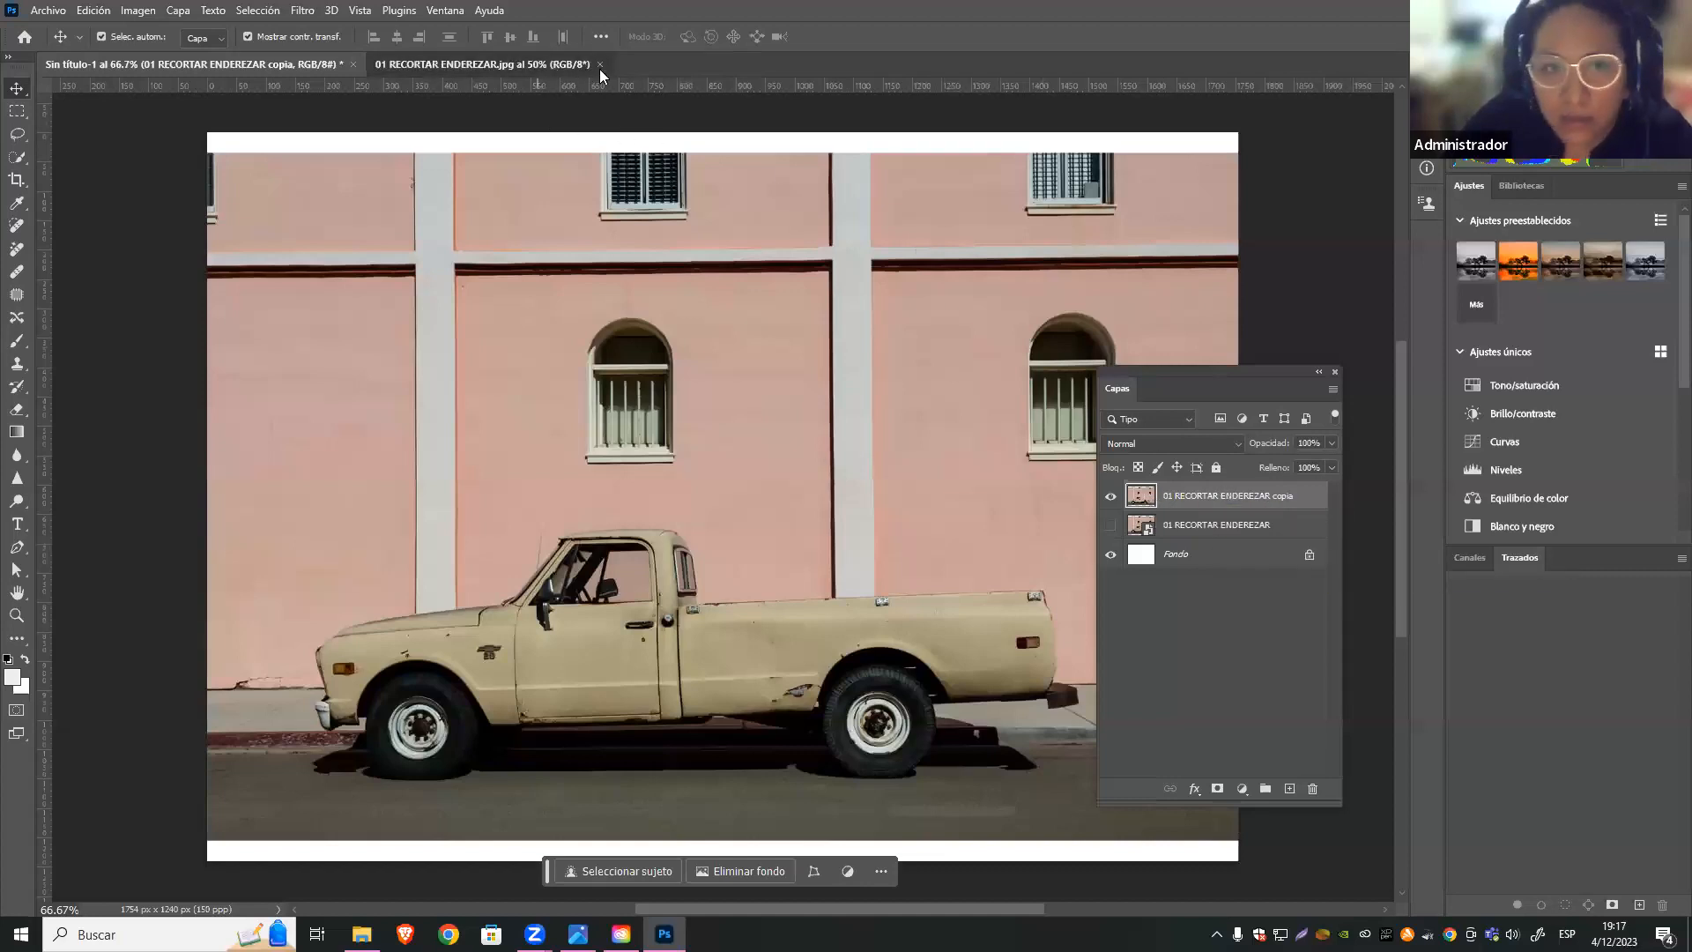
click(599, 64)
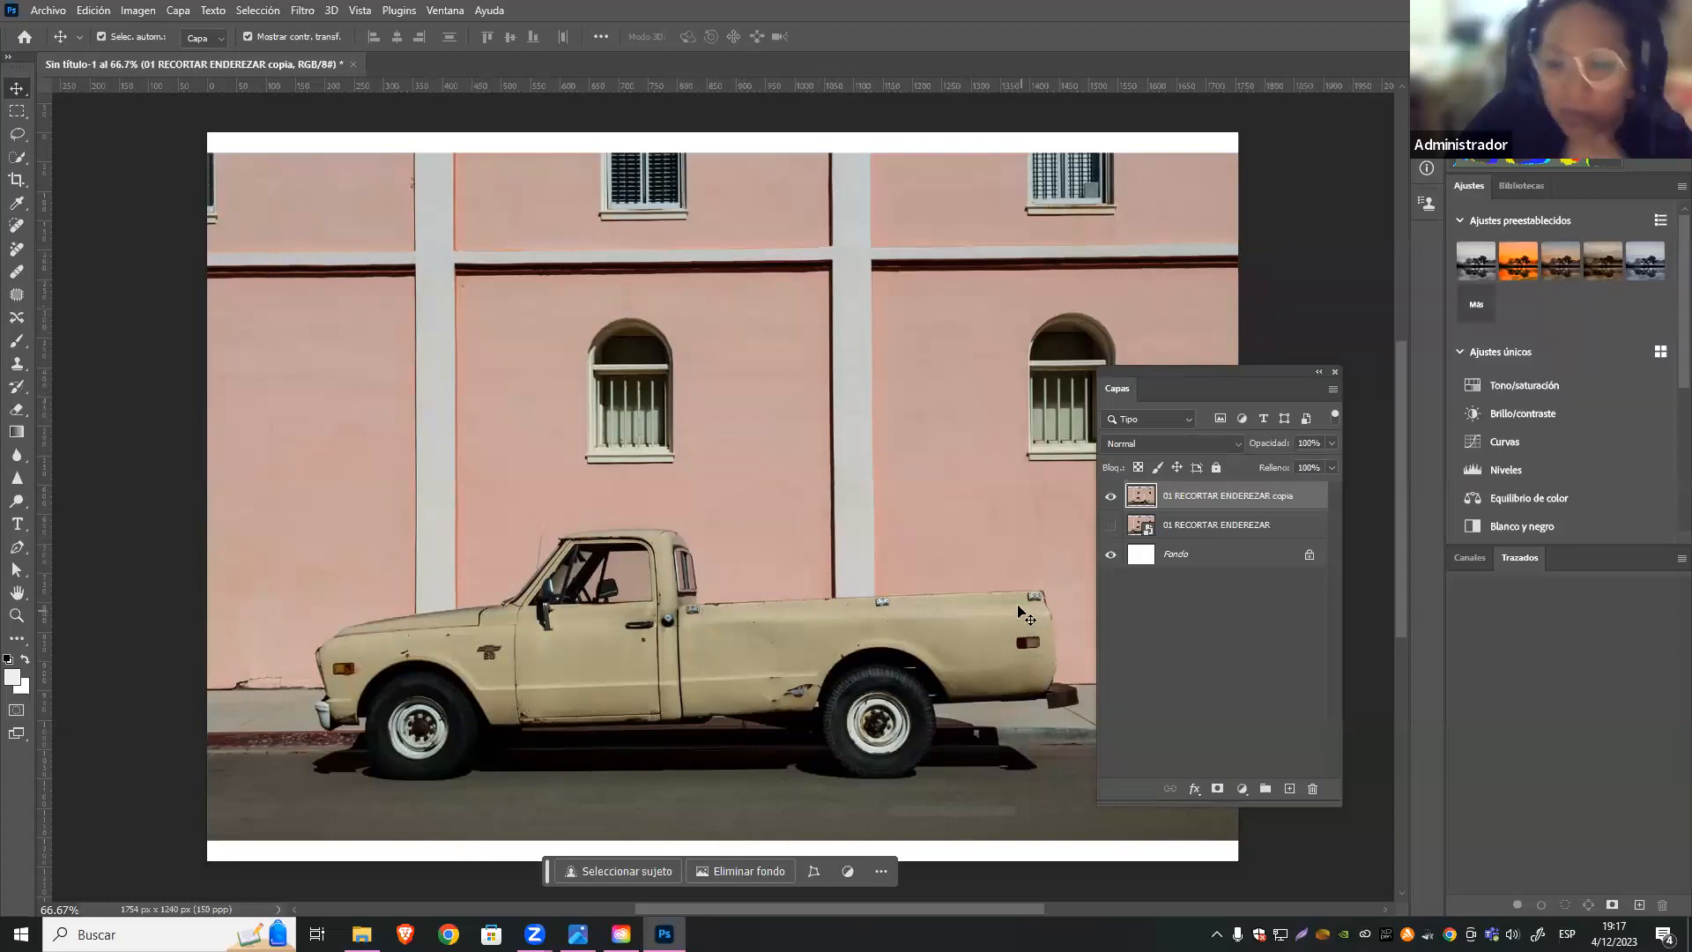
drag(1203, 384, 1252, 284)
click(1274, 428)
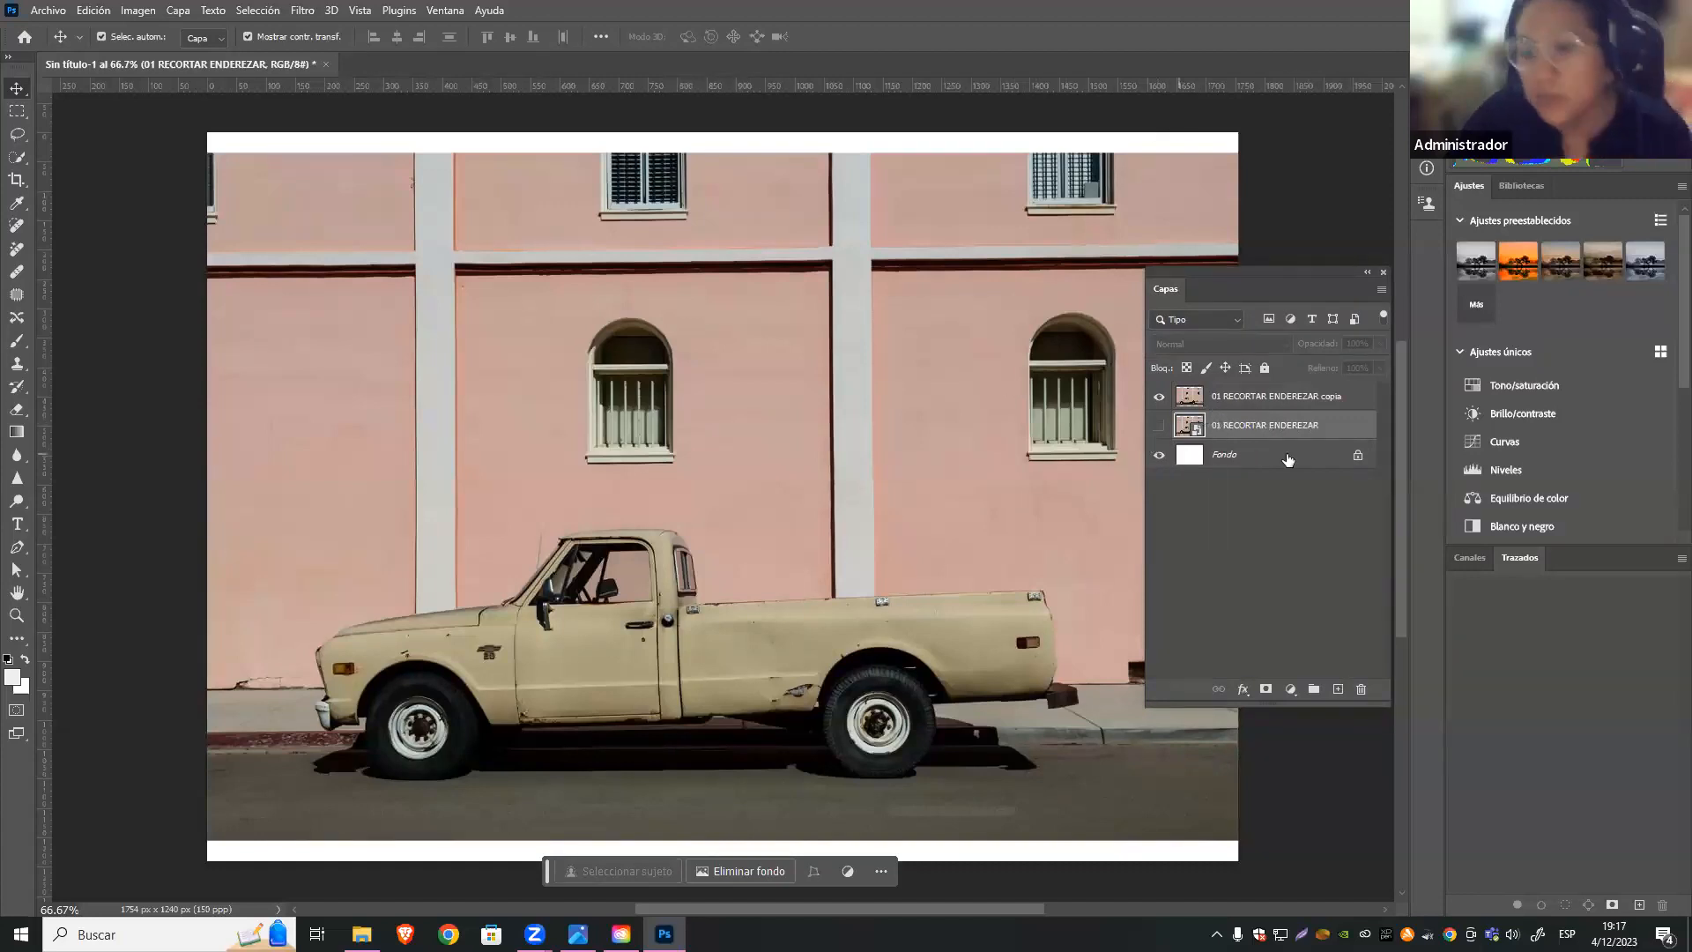
click(1238, 397)
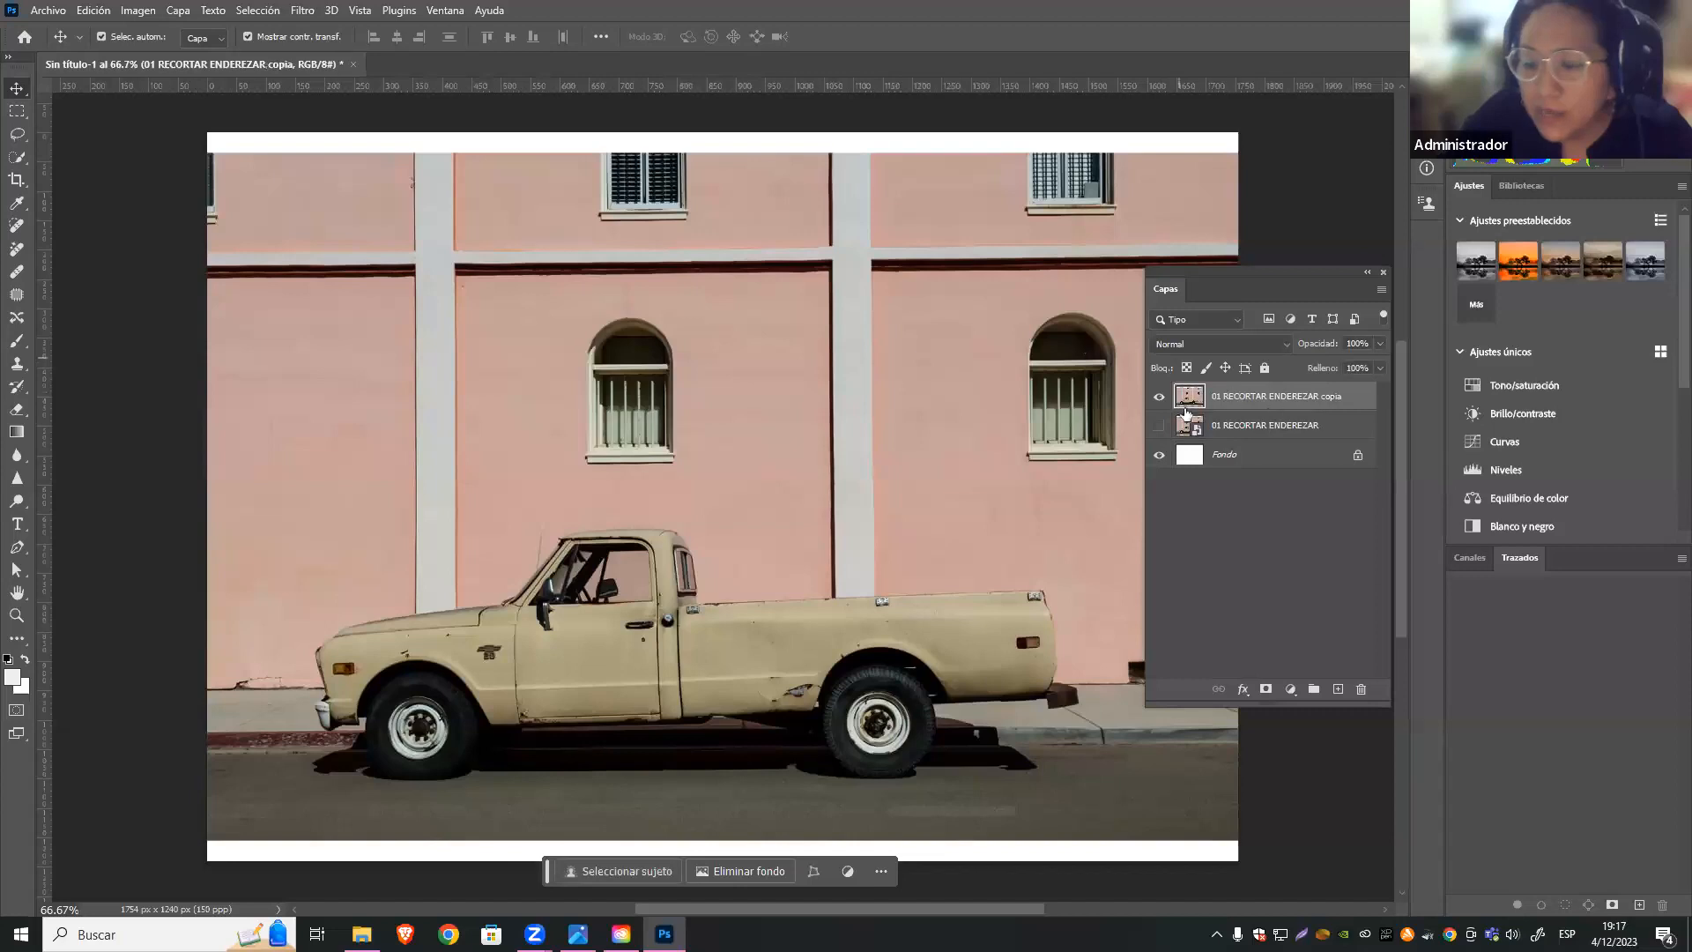
drag(1331, 286, 1309, 391)
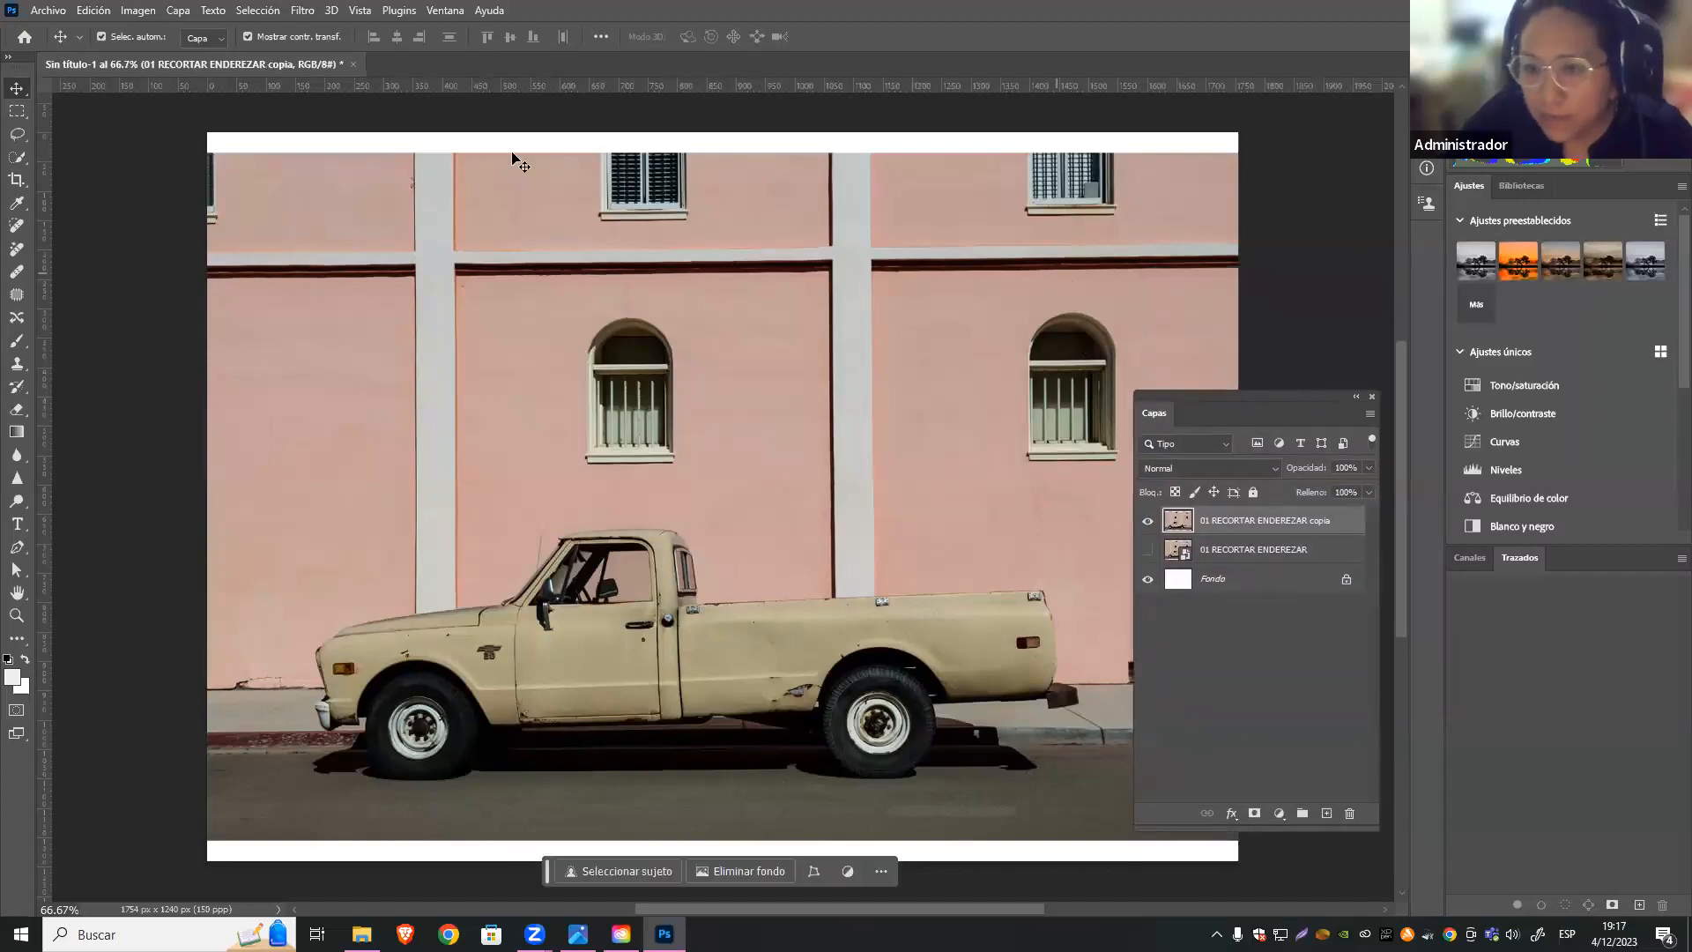
click(280, 168)
drag(748, 192, 765, 304)
drag(1044, 368, 1000, 247)
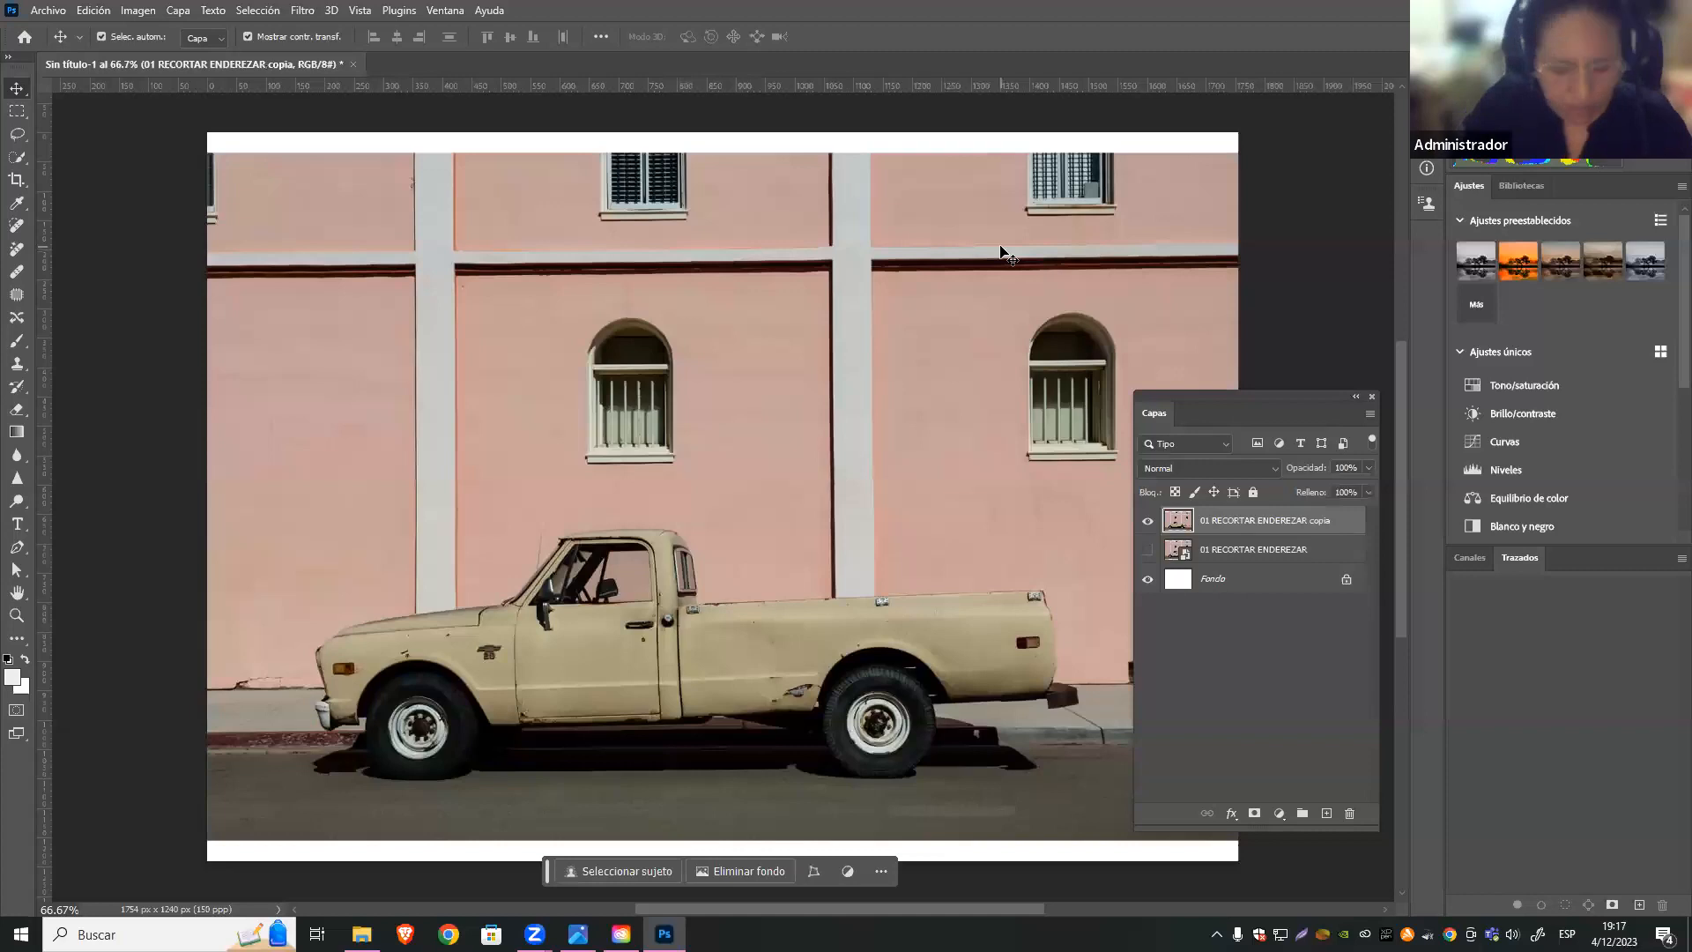
Scale the truck copy down proportionally to about 94% from its upper-right corner and apply it, and enlarge it back to the canvas width
key(ctrl+t)
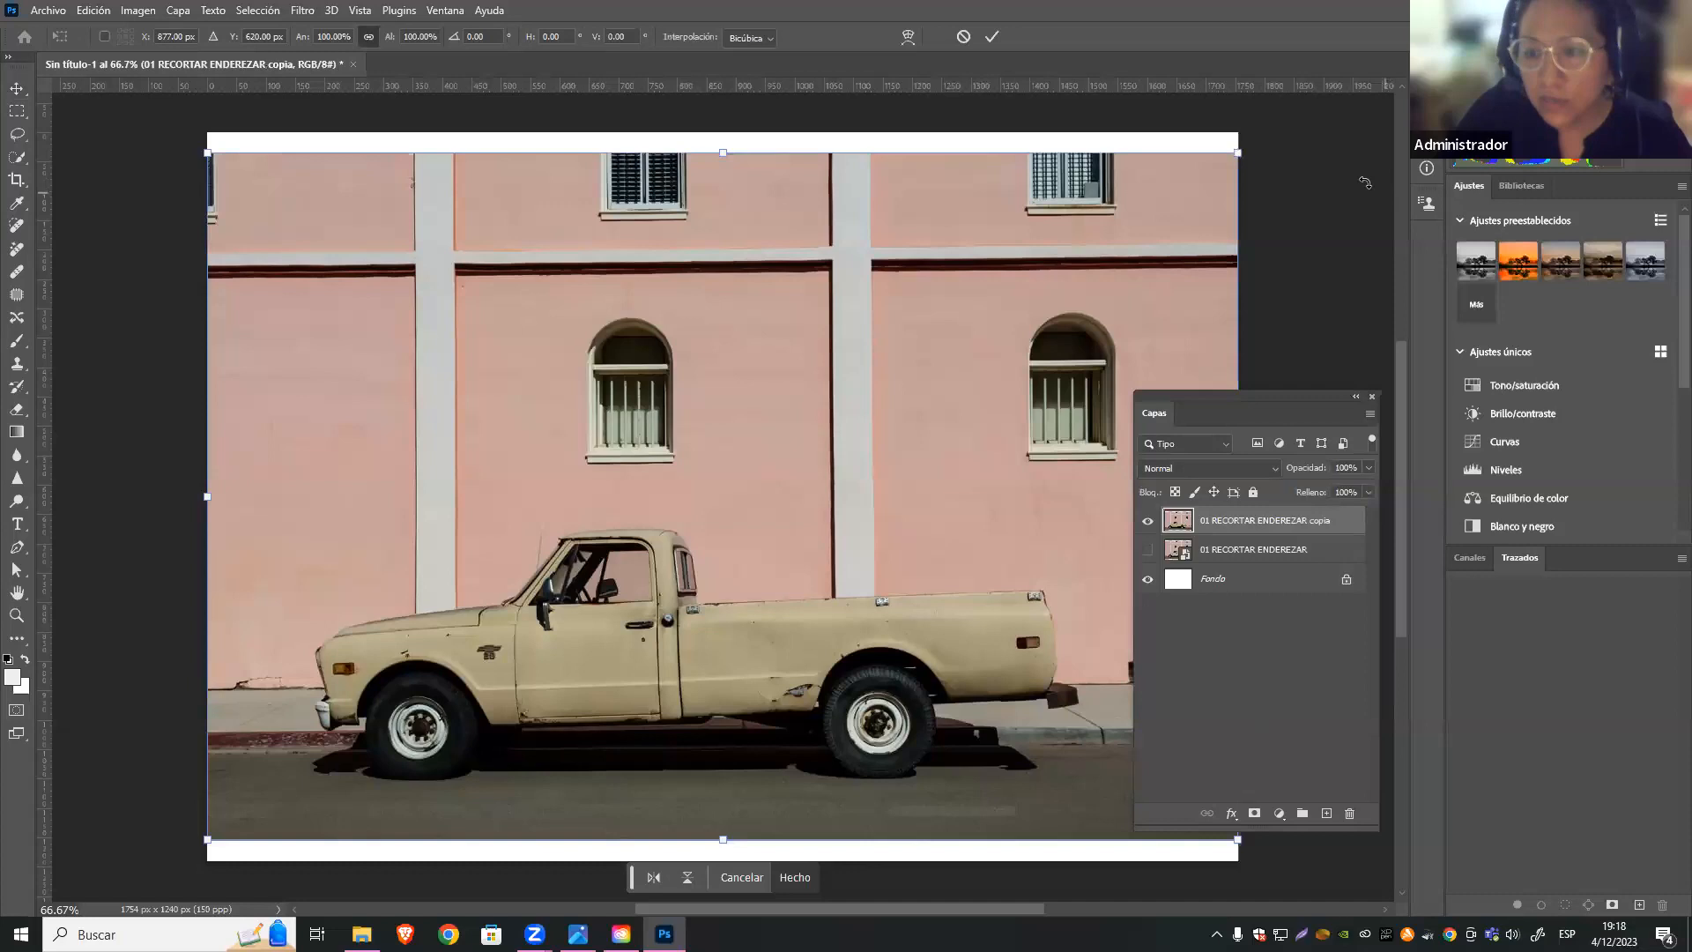
drag(1239, 152, 1089, 249)
drag(1019, 346, 1164, 167)
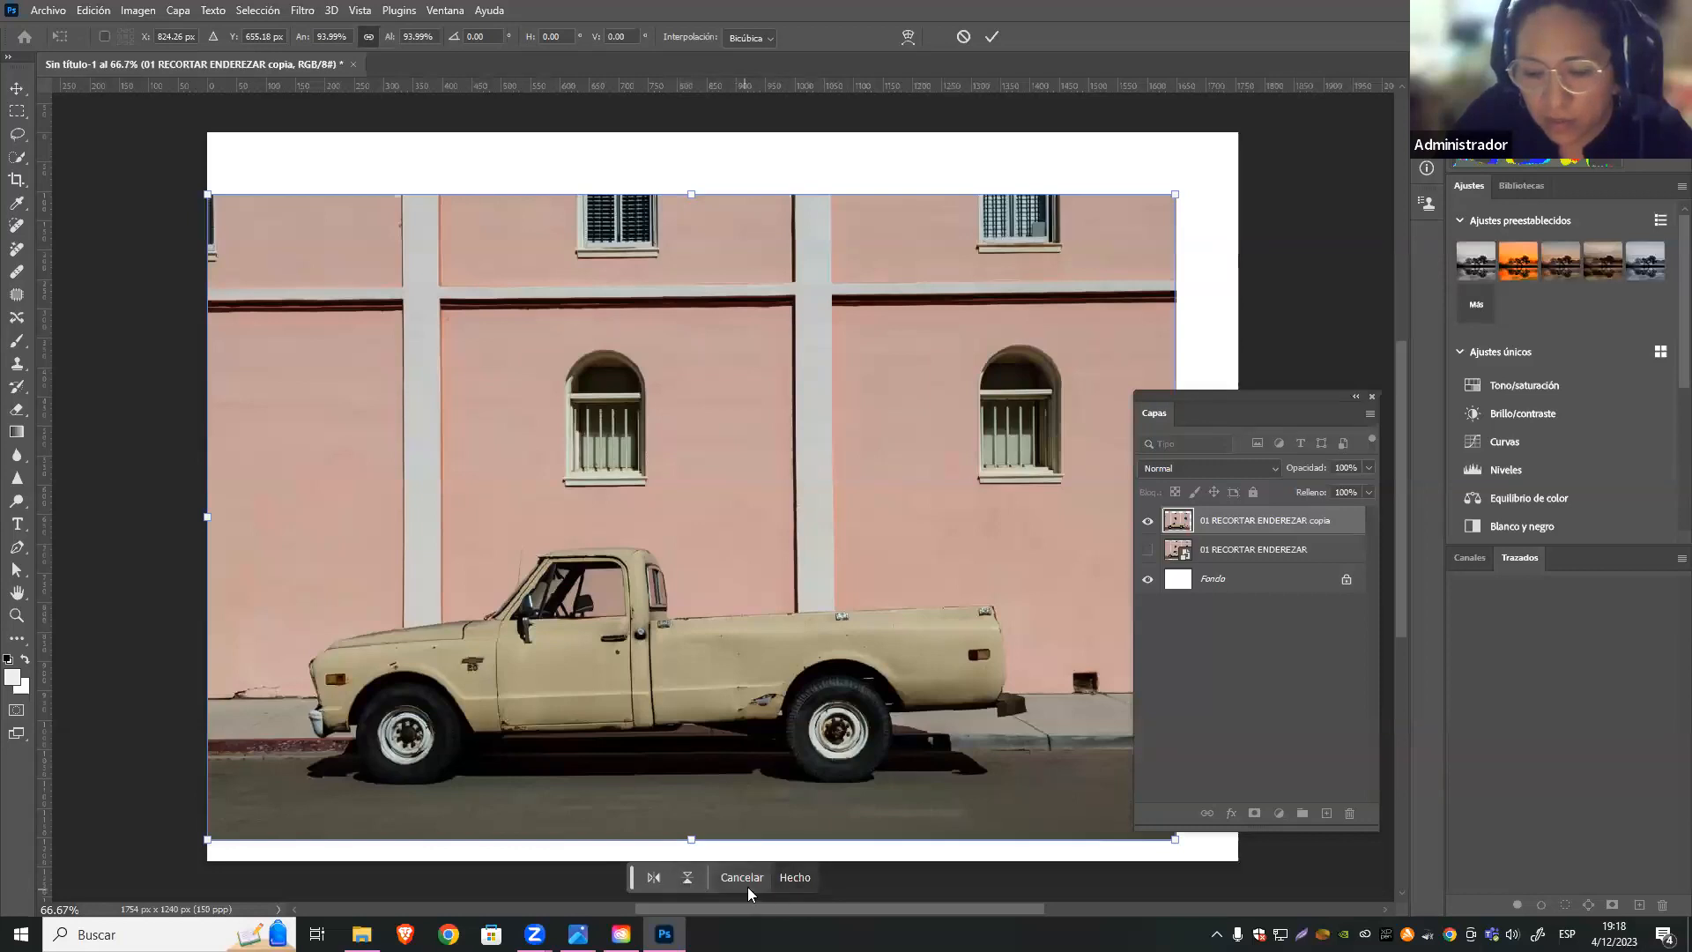
click(795, 879)
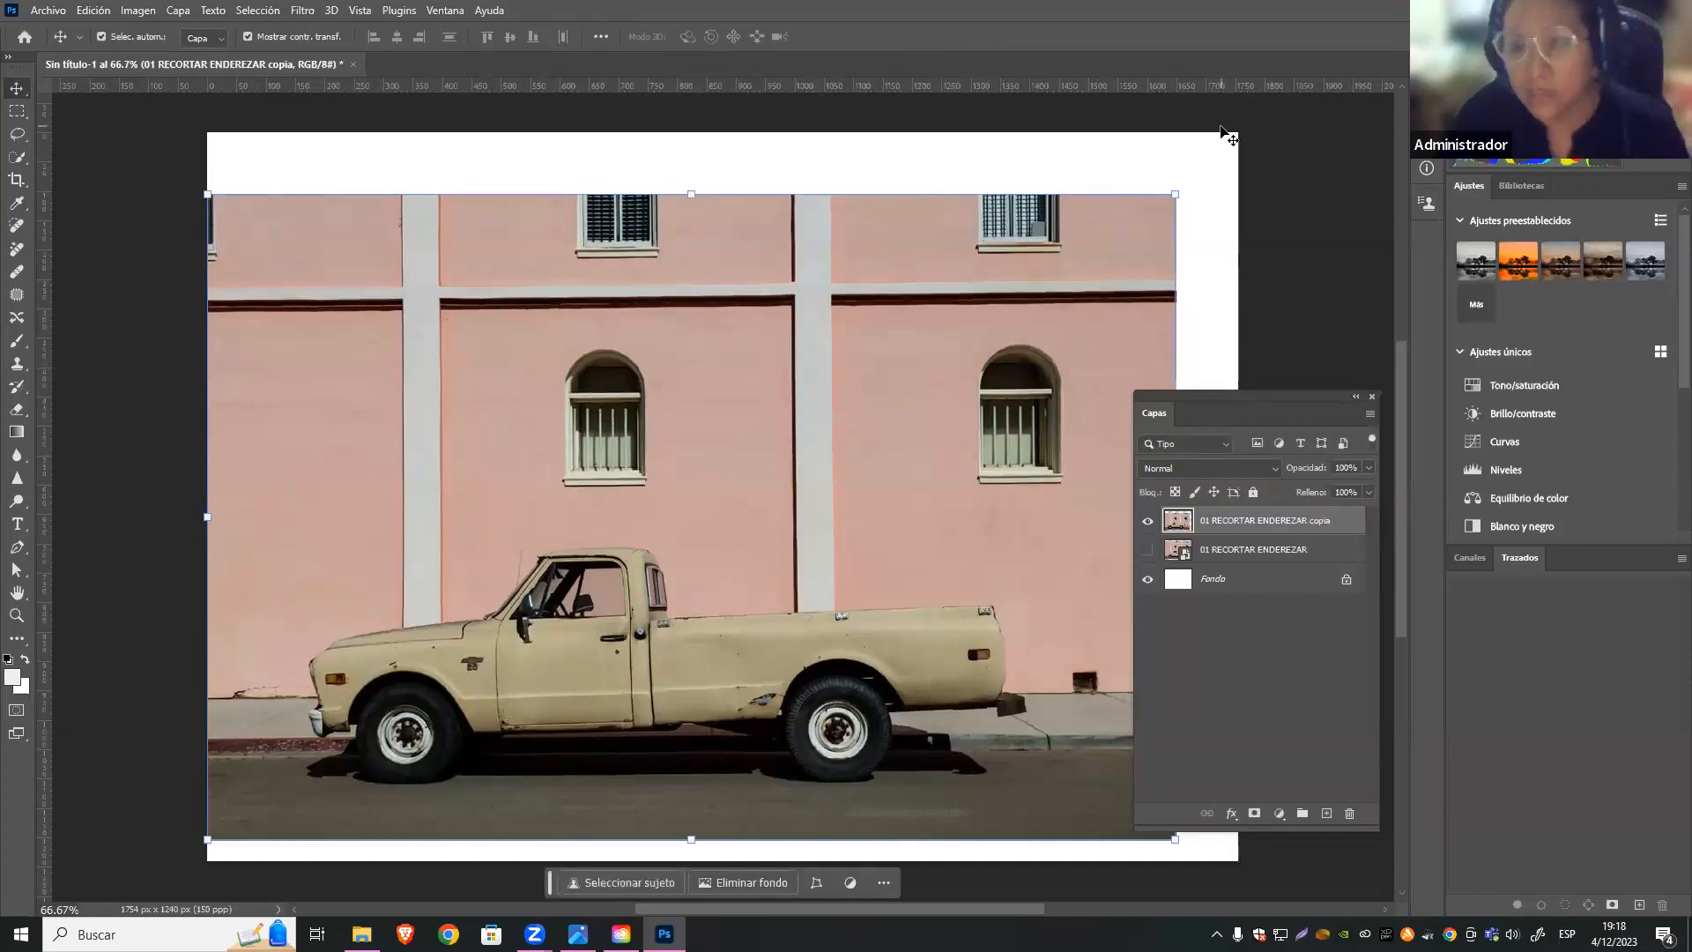
drag(1174, 194, 1237, 153)
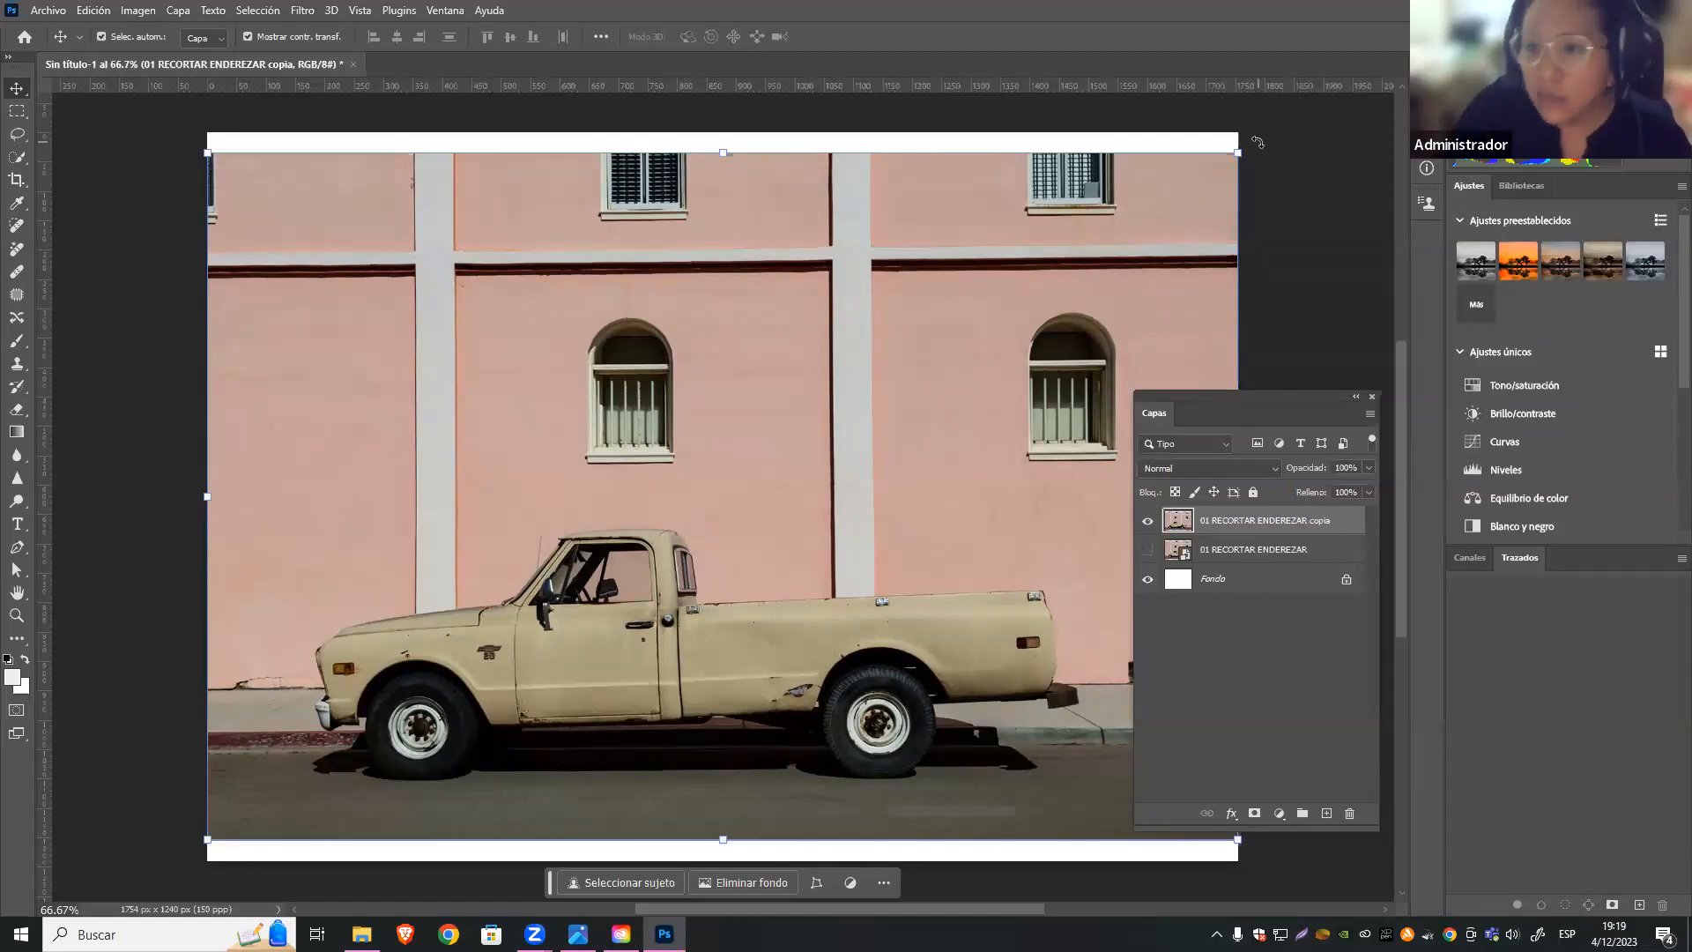
Rotate the truck copy freehand, set its rotation to exactly 90° and apply it, and turn it back by -90°
drag(1257, 140, 1268, 458)
drag(1244, 618, 1157, 349)
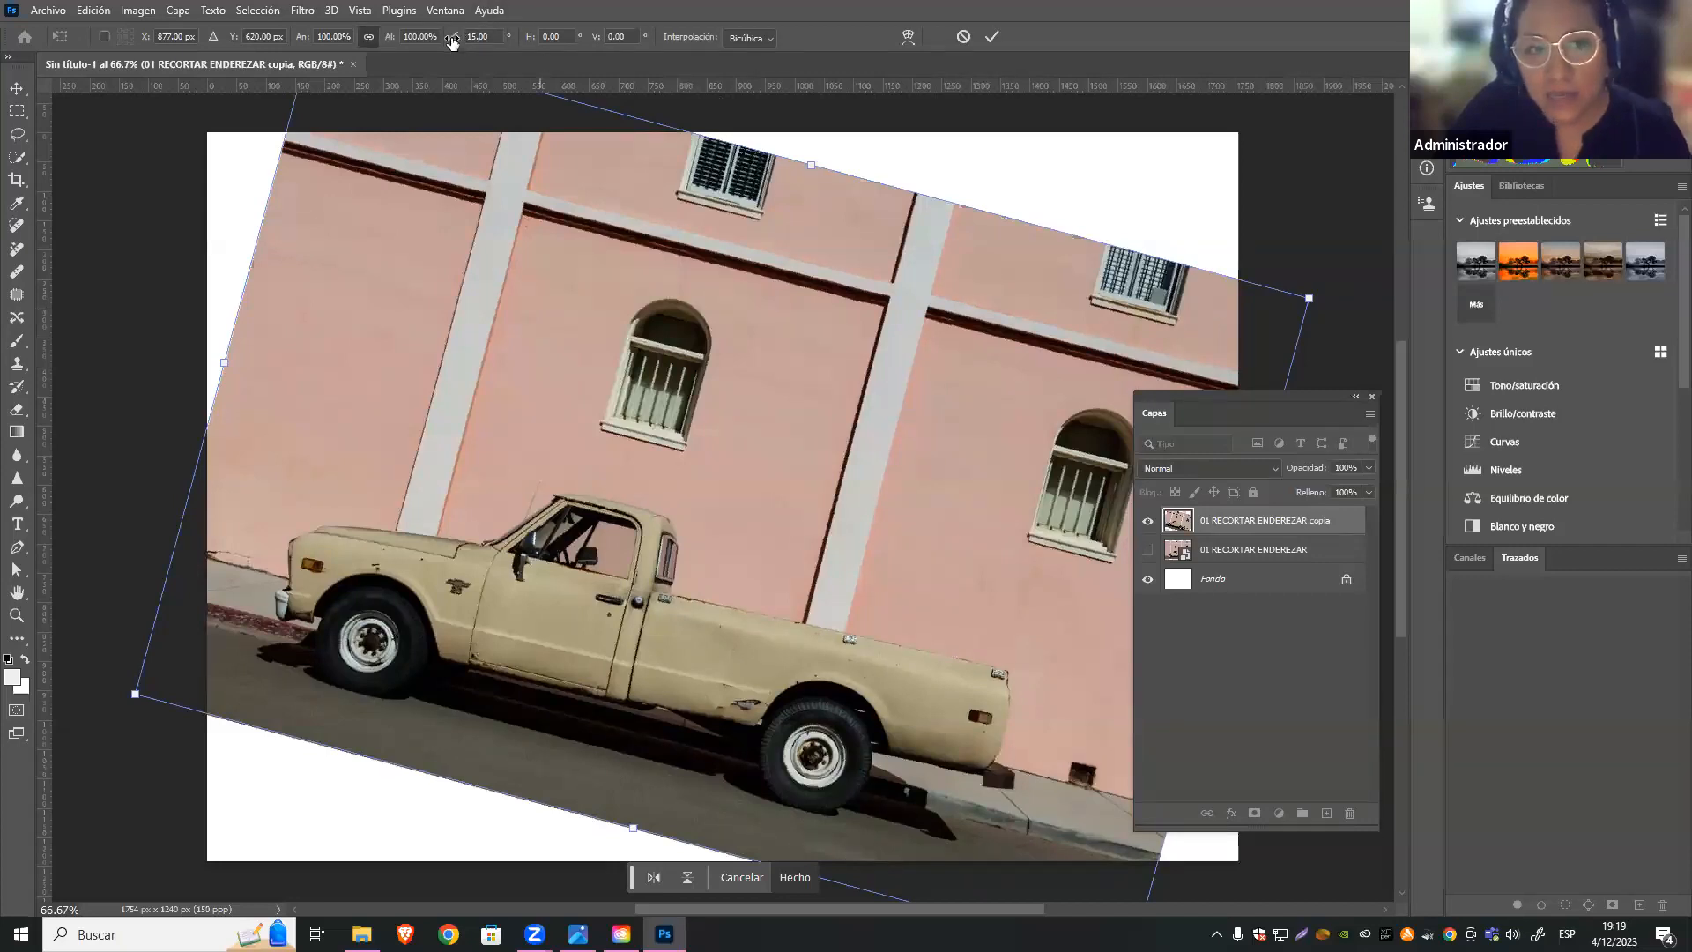
click(490, 36)
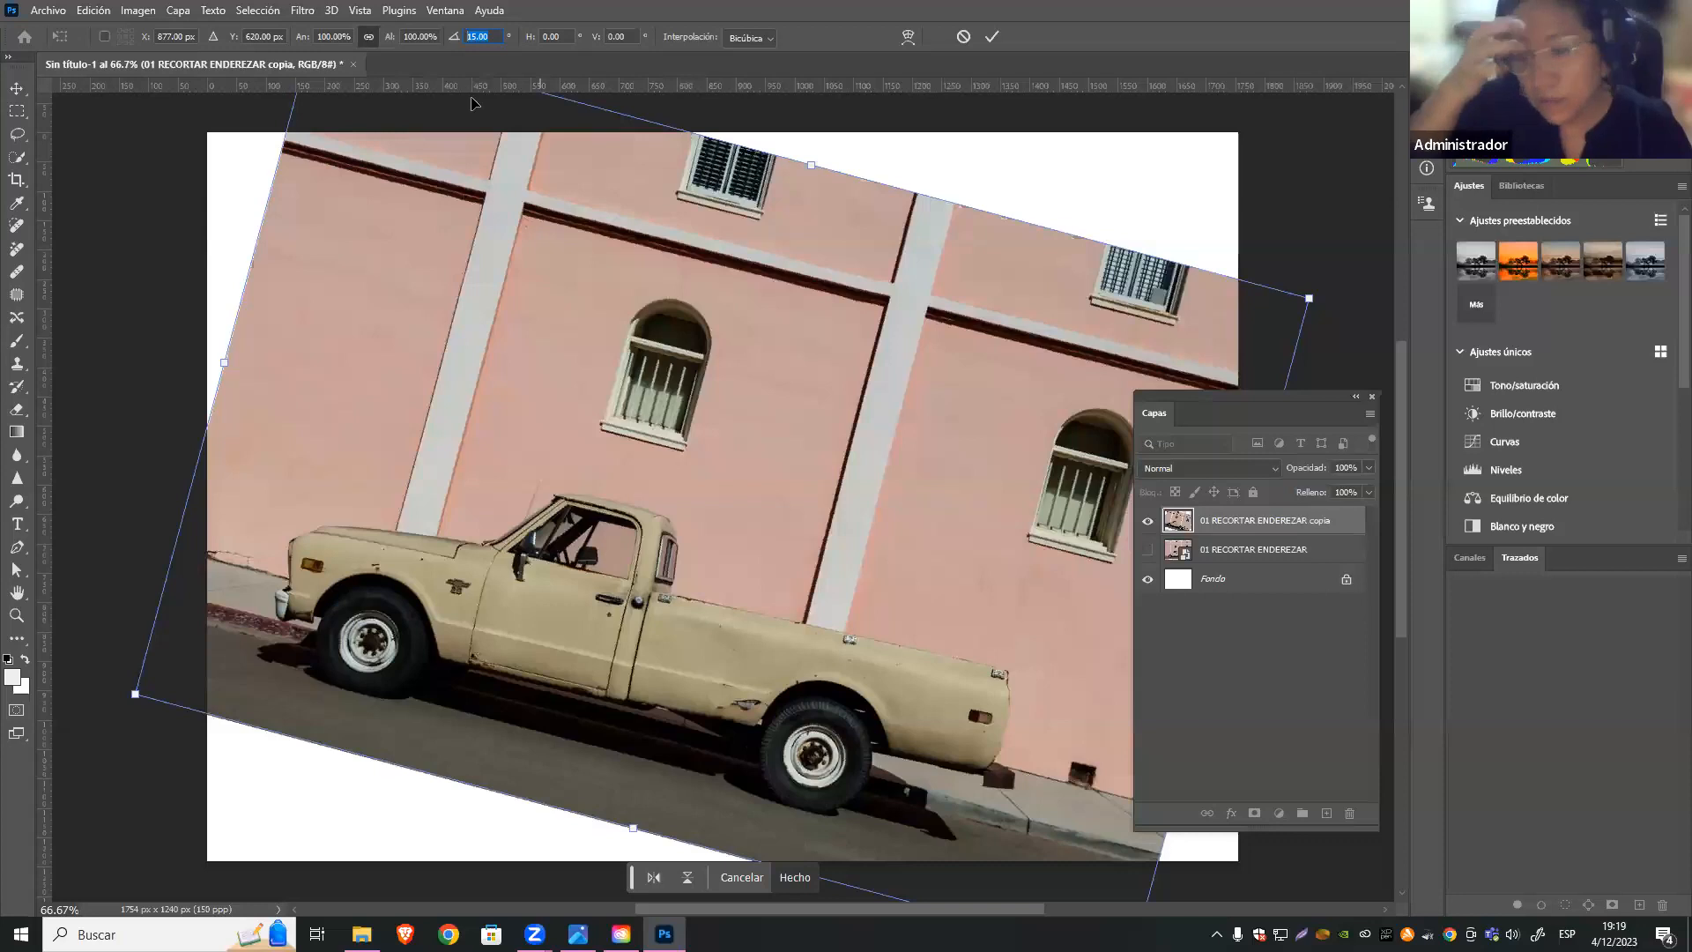
text(9)
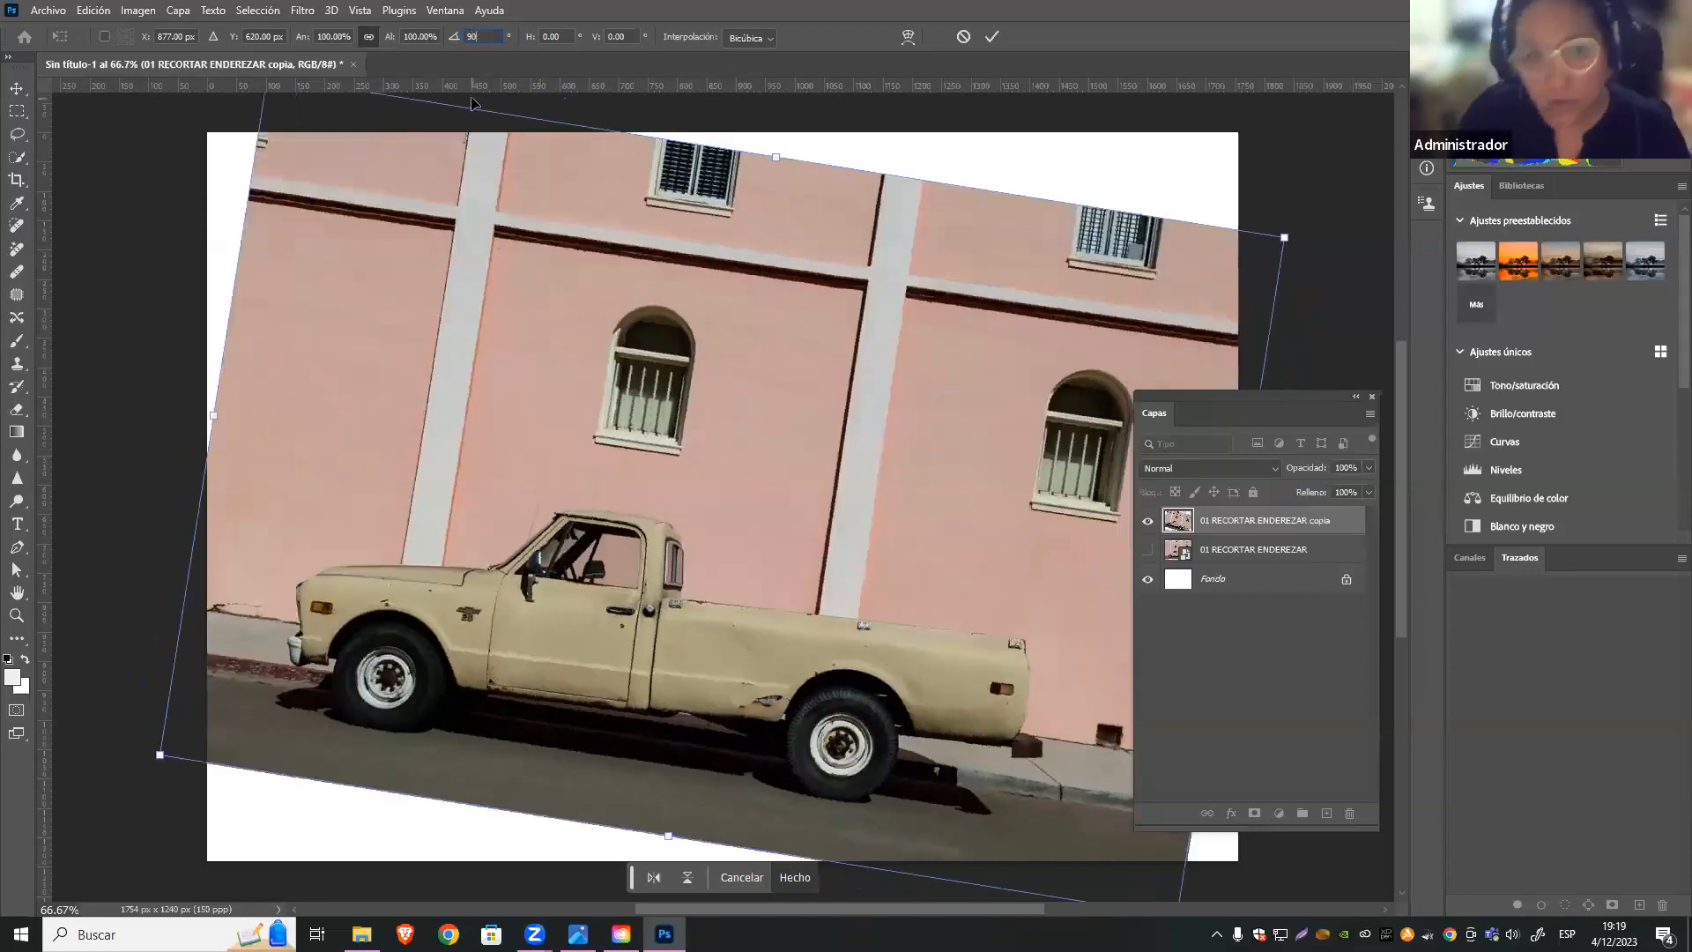
text(00)
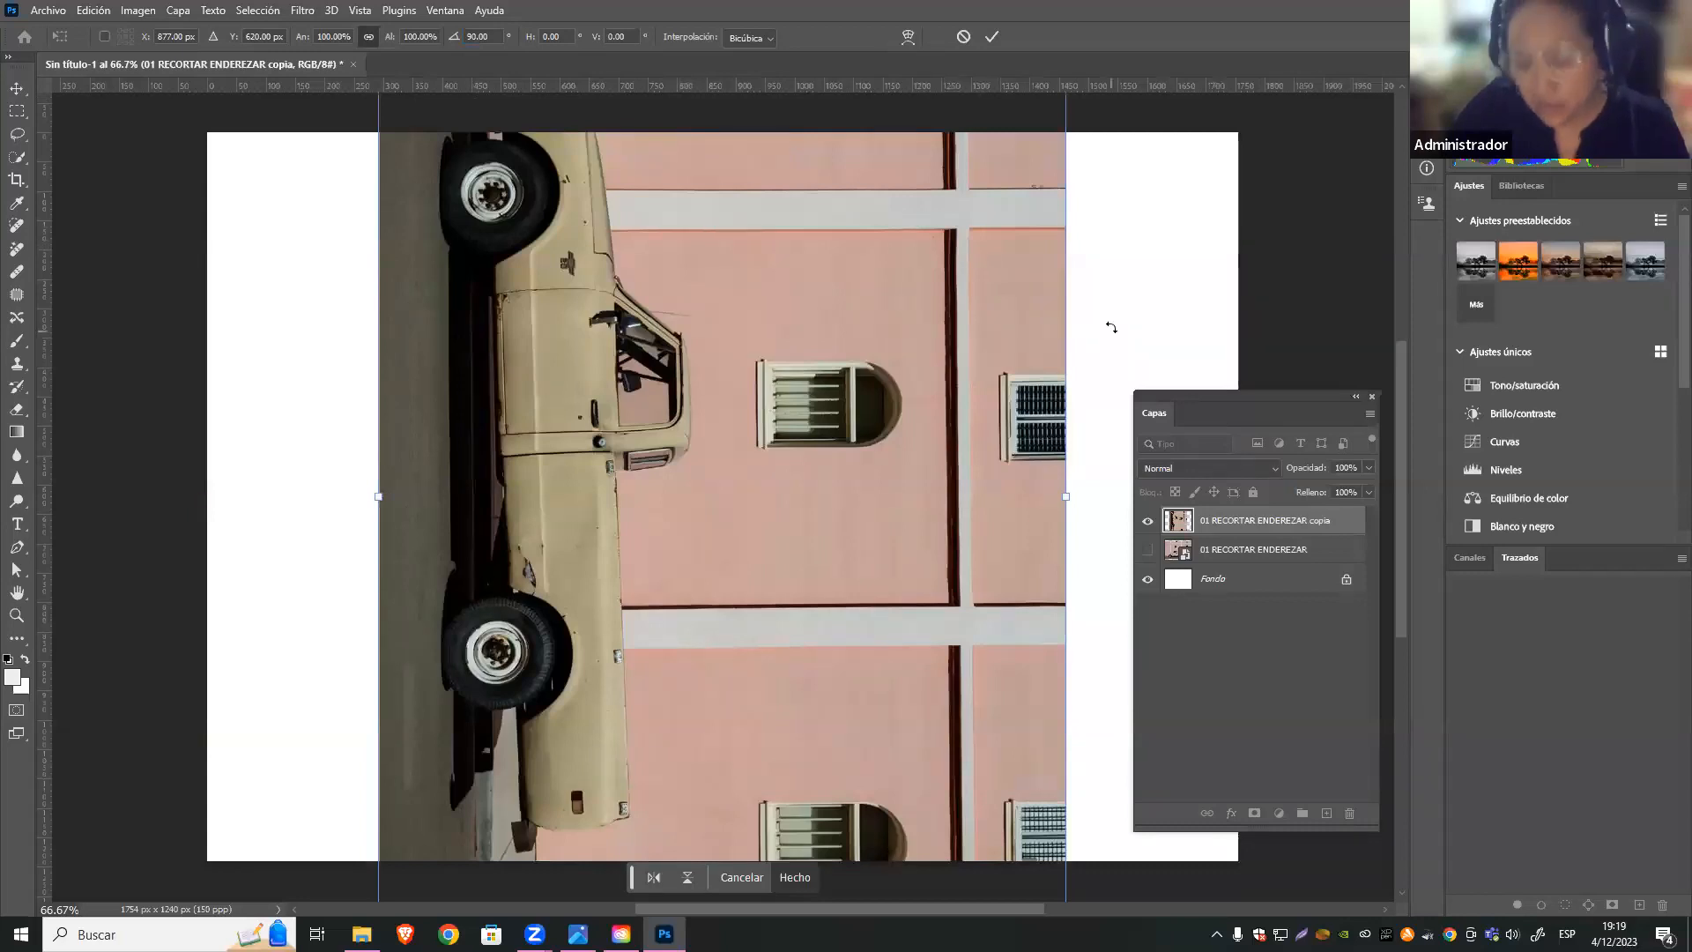
key(Return)
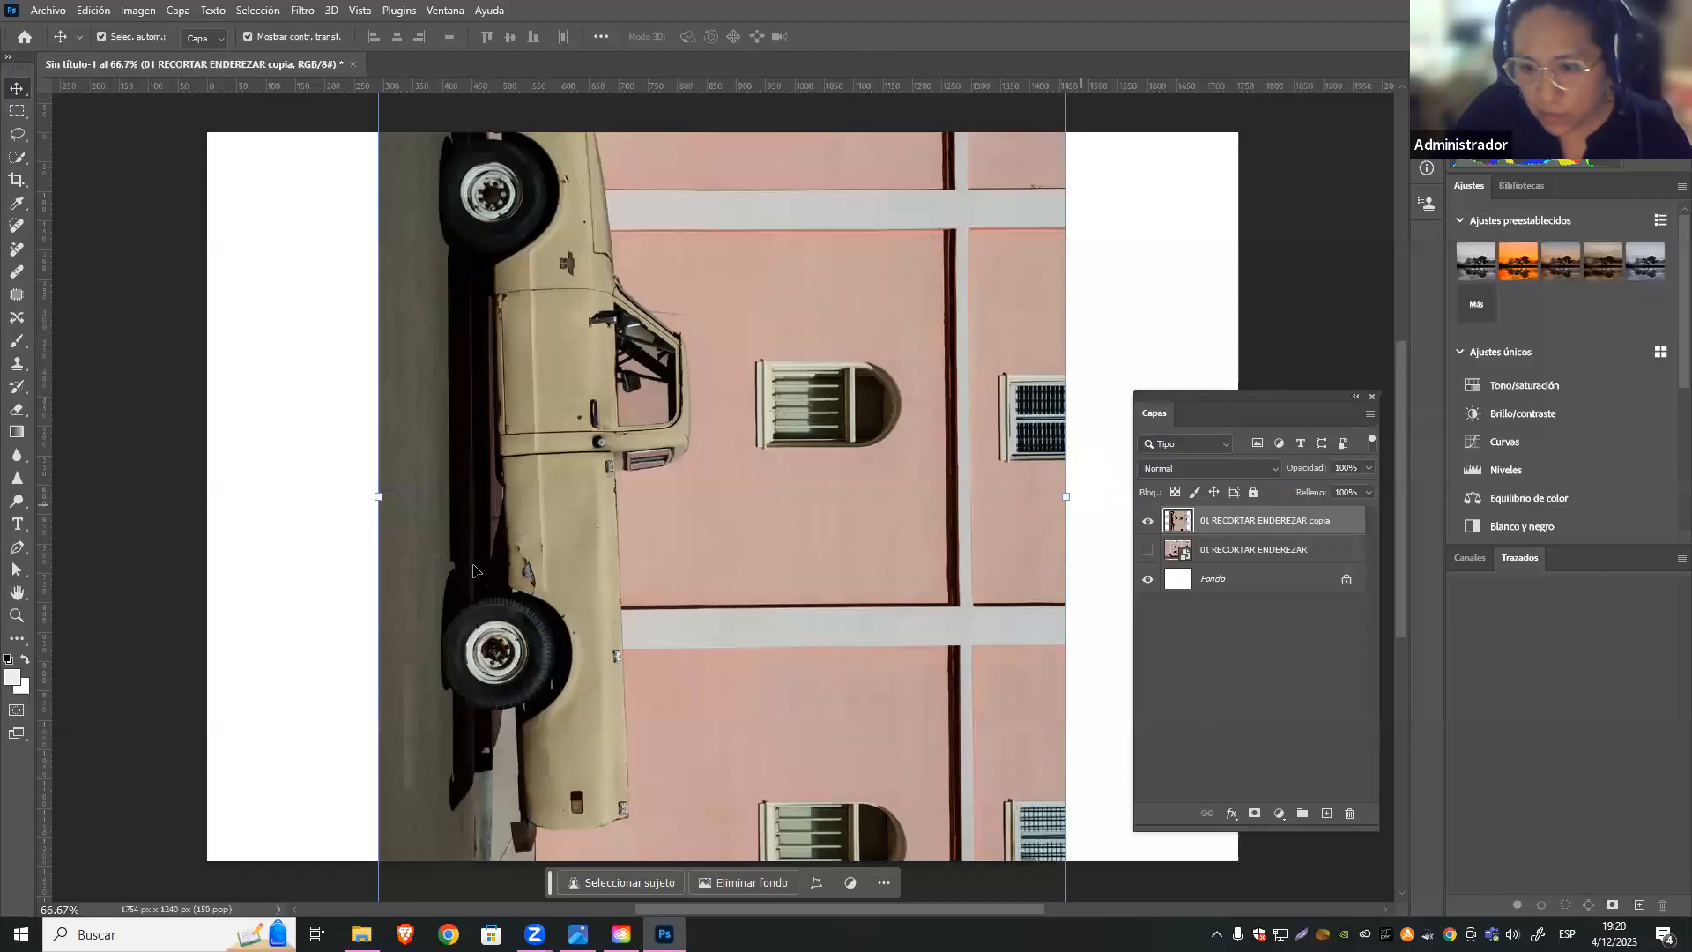
click(1082, 496)
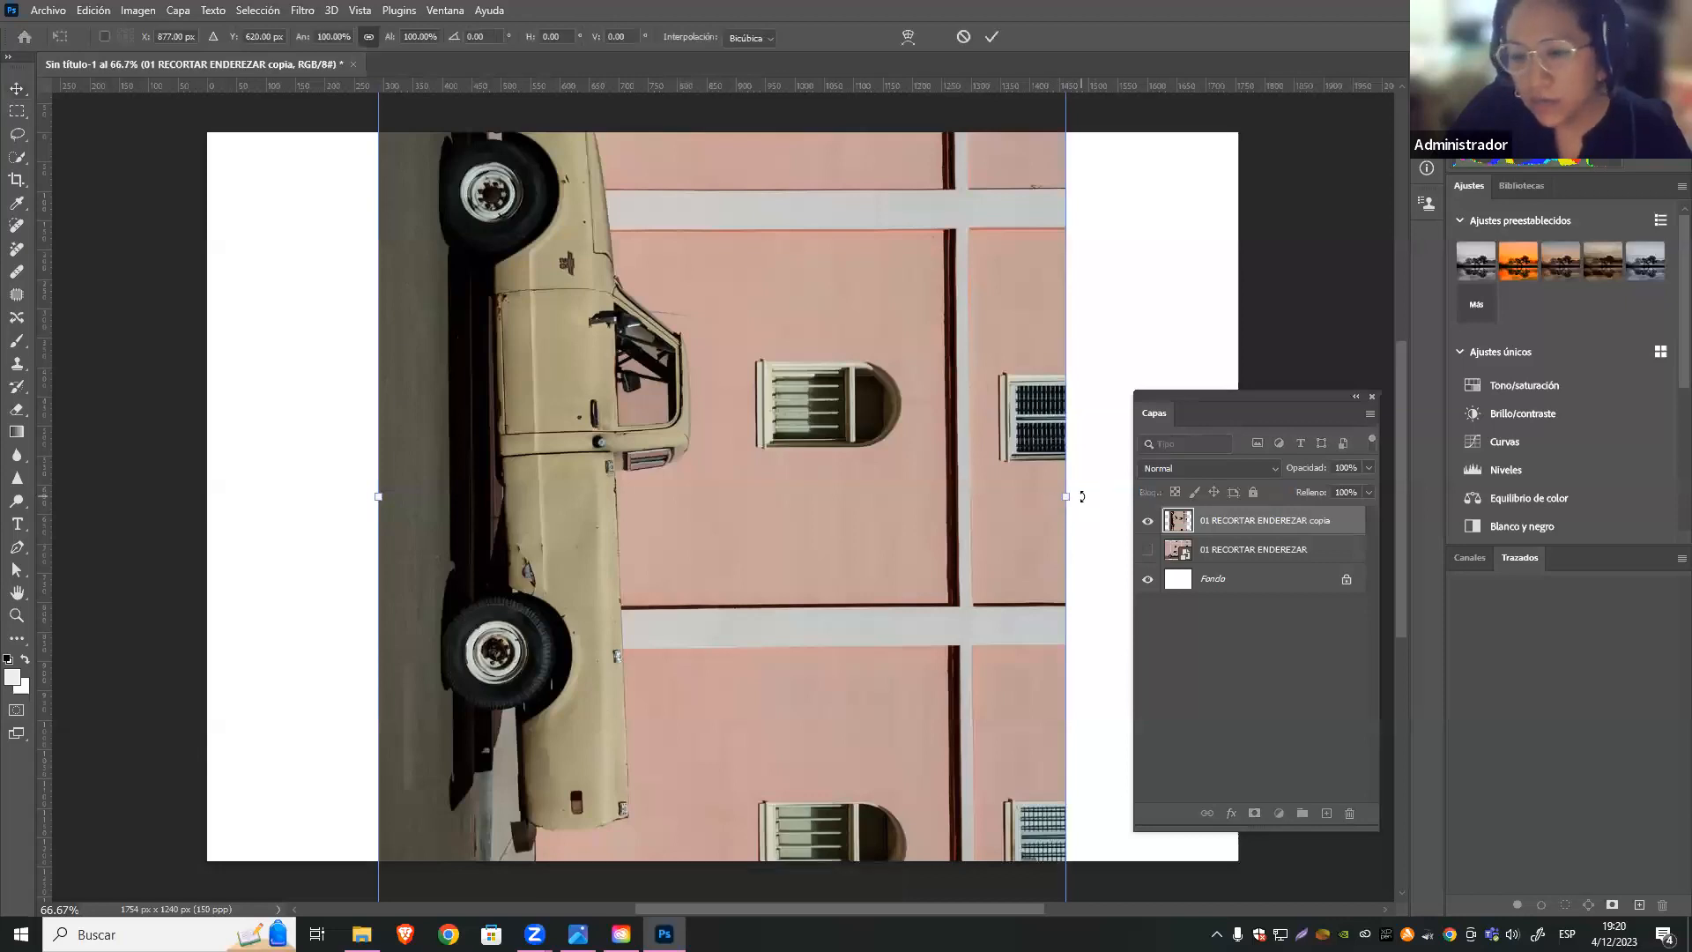
drag(1082, 494, 716, 247)
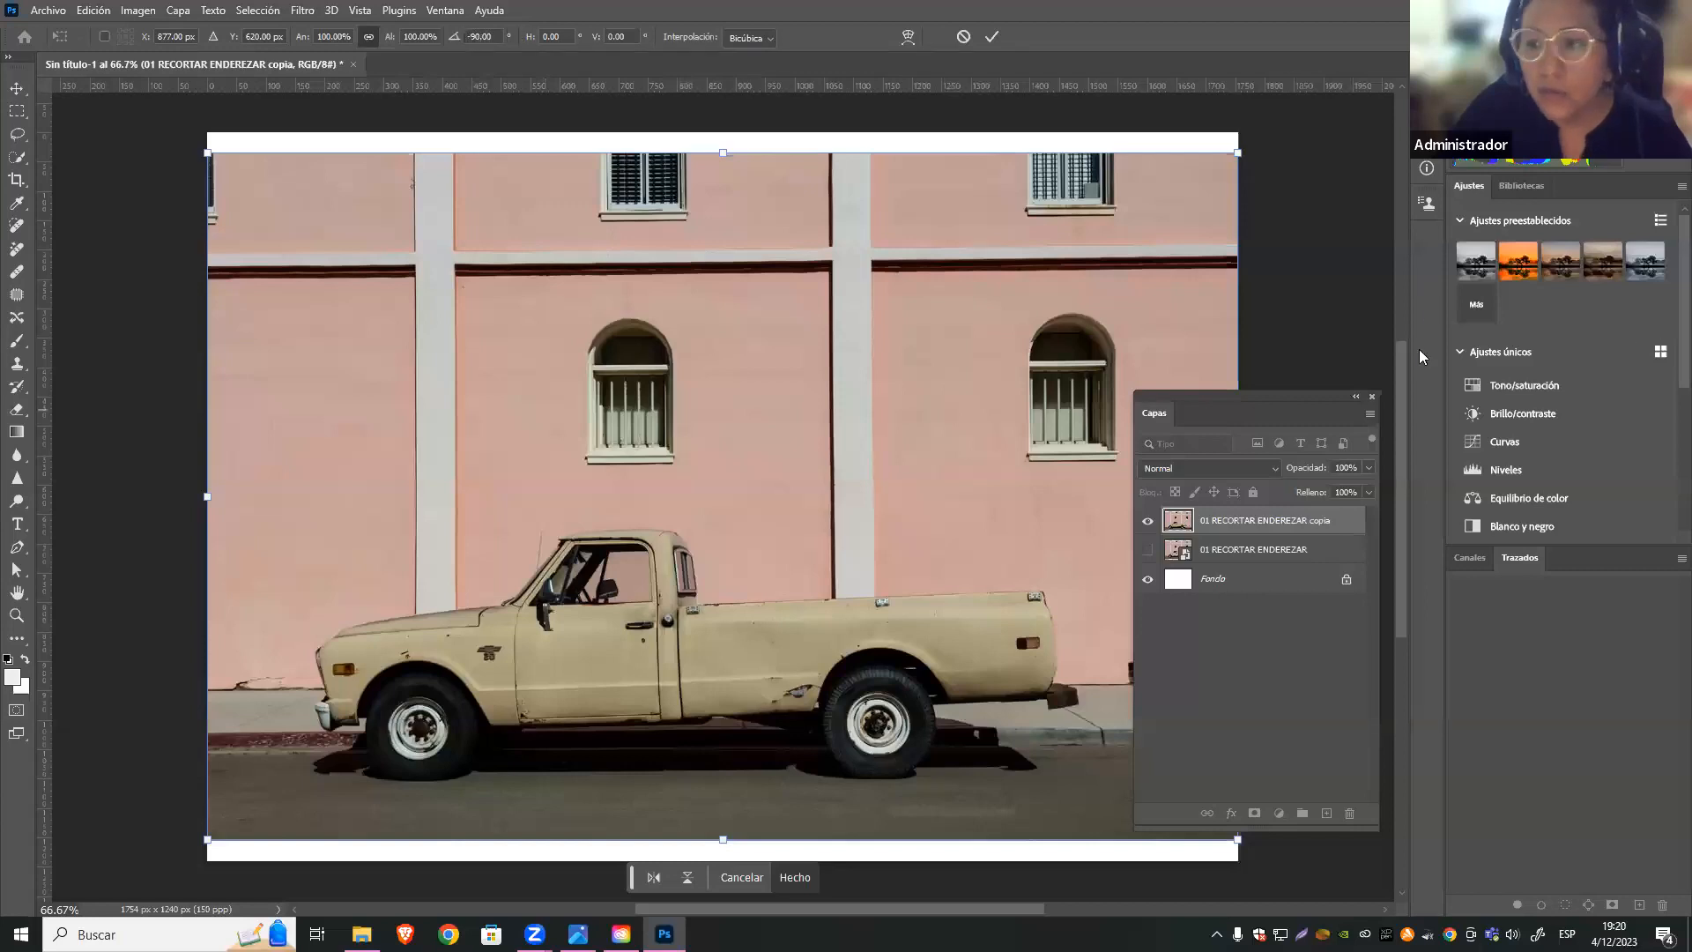
Examine the truck copy's transform, alignment and quick-action options in Properties, collapse the panel and apply the pending rotation
click(1522, 184)
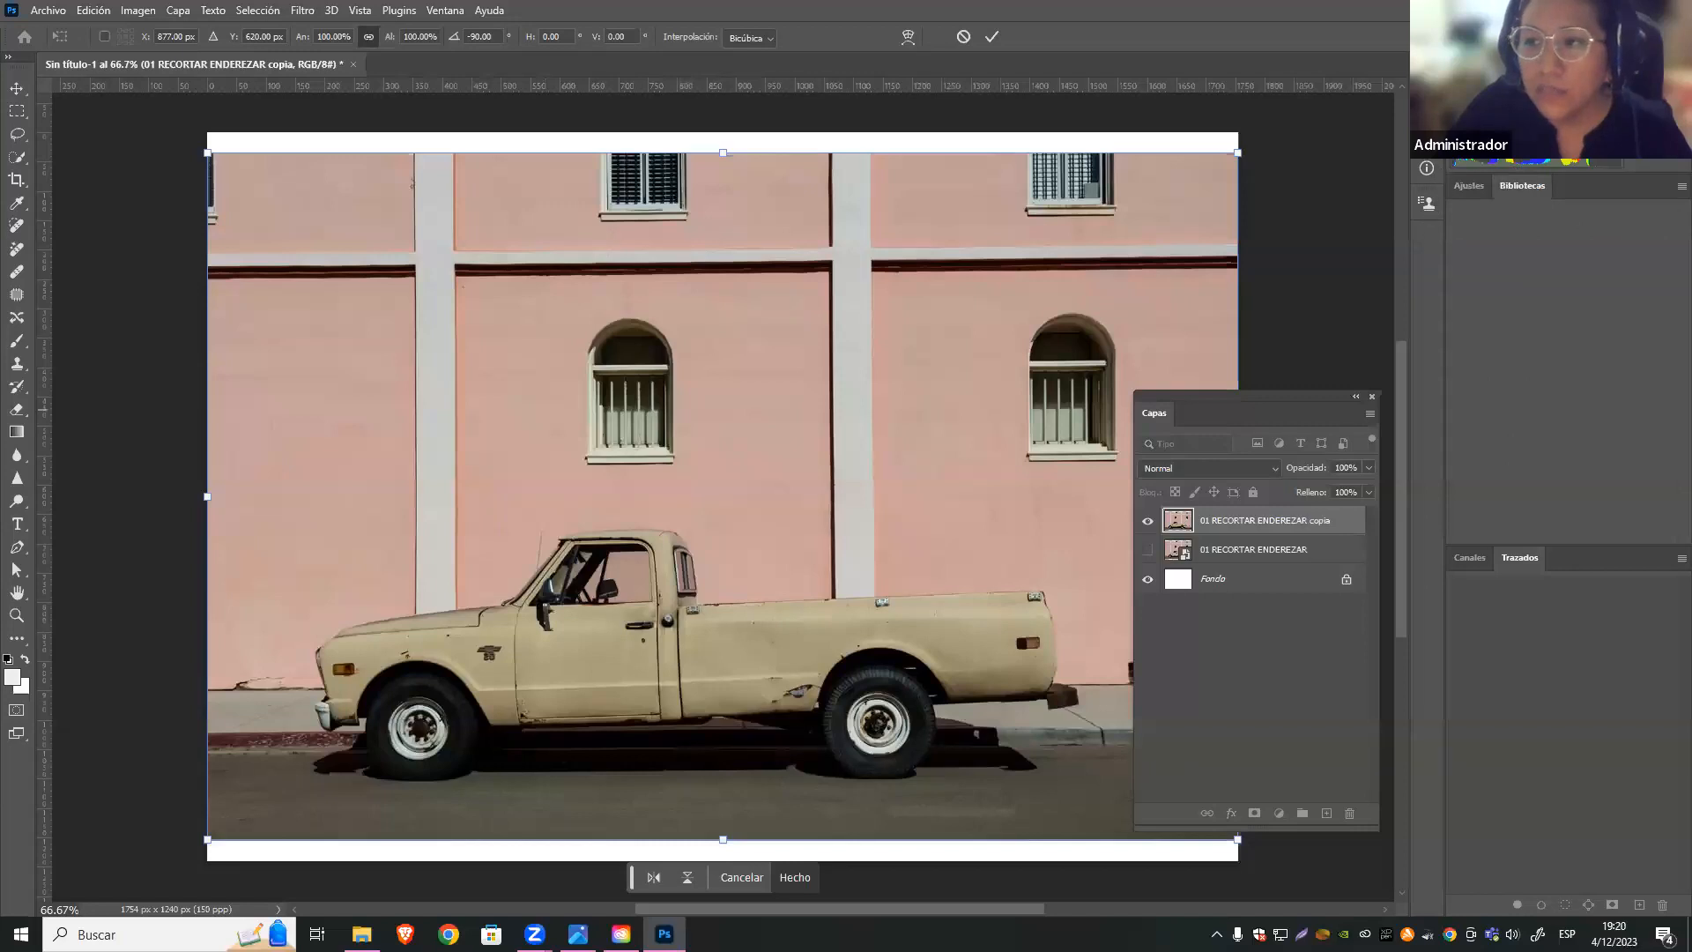
click(445, 11)
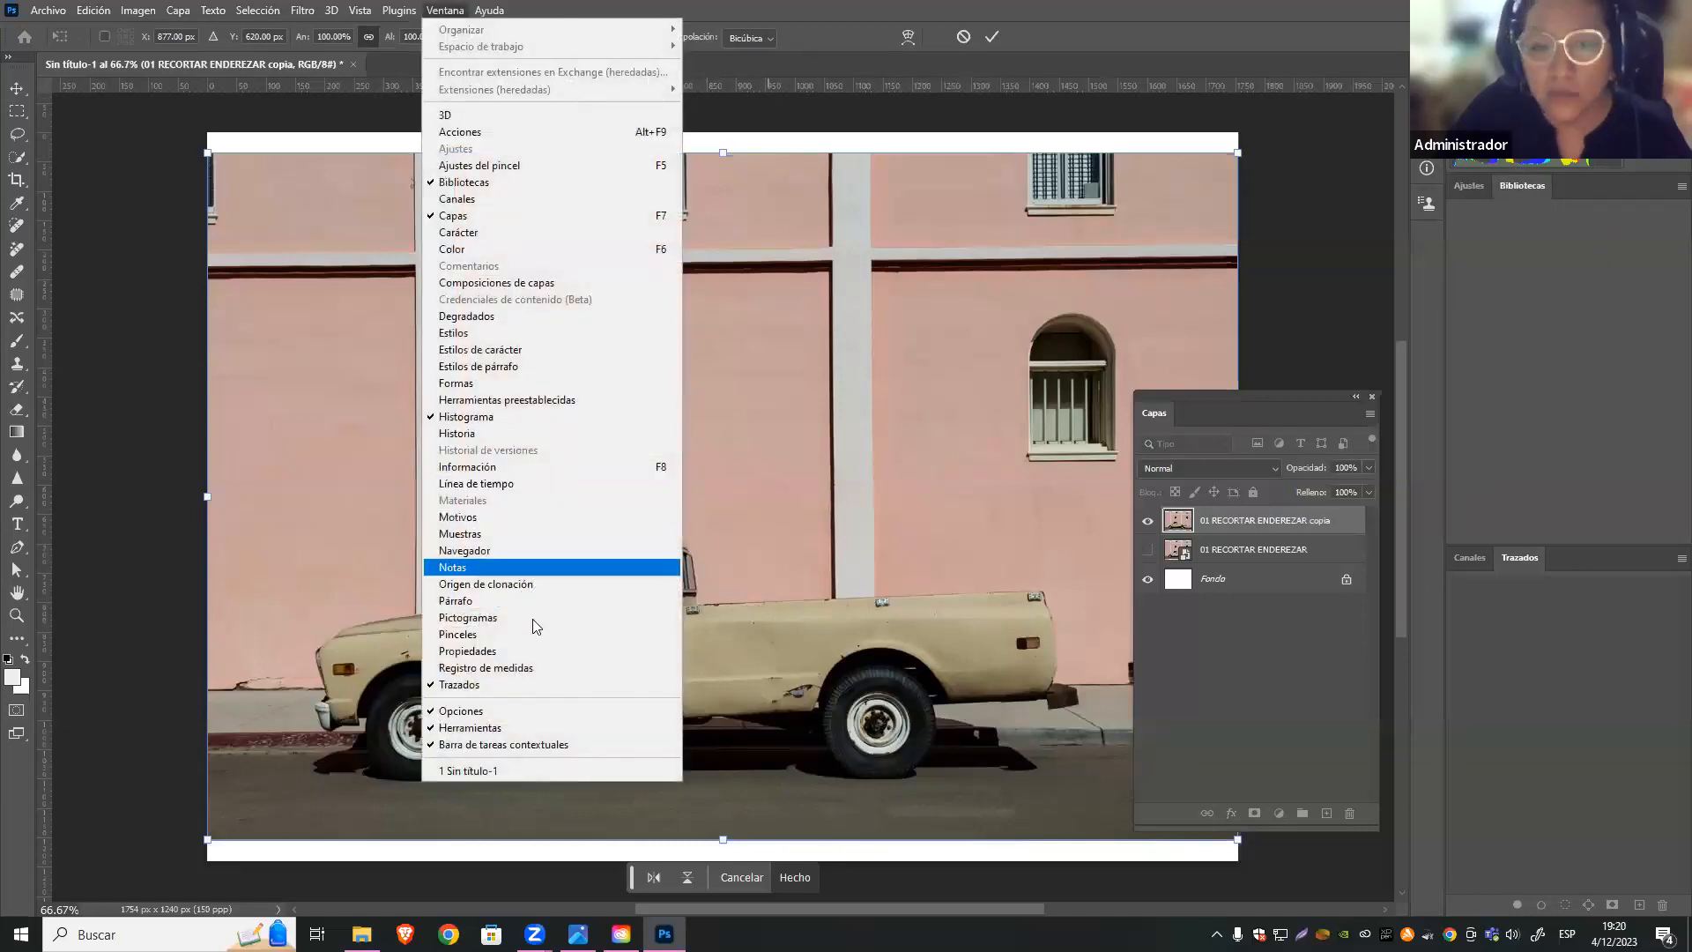
click(559, 652)
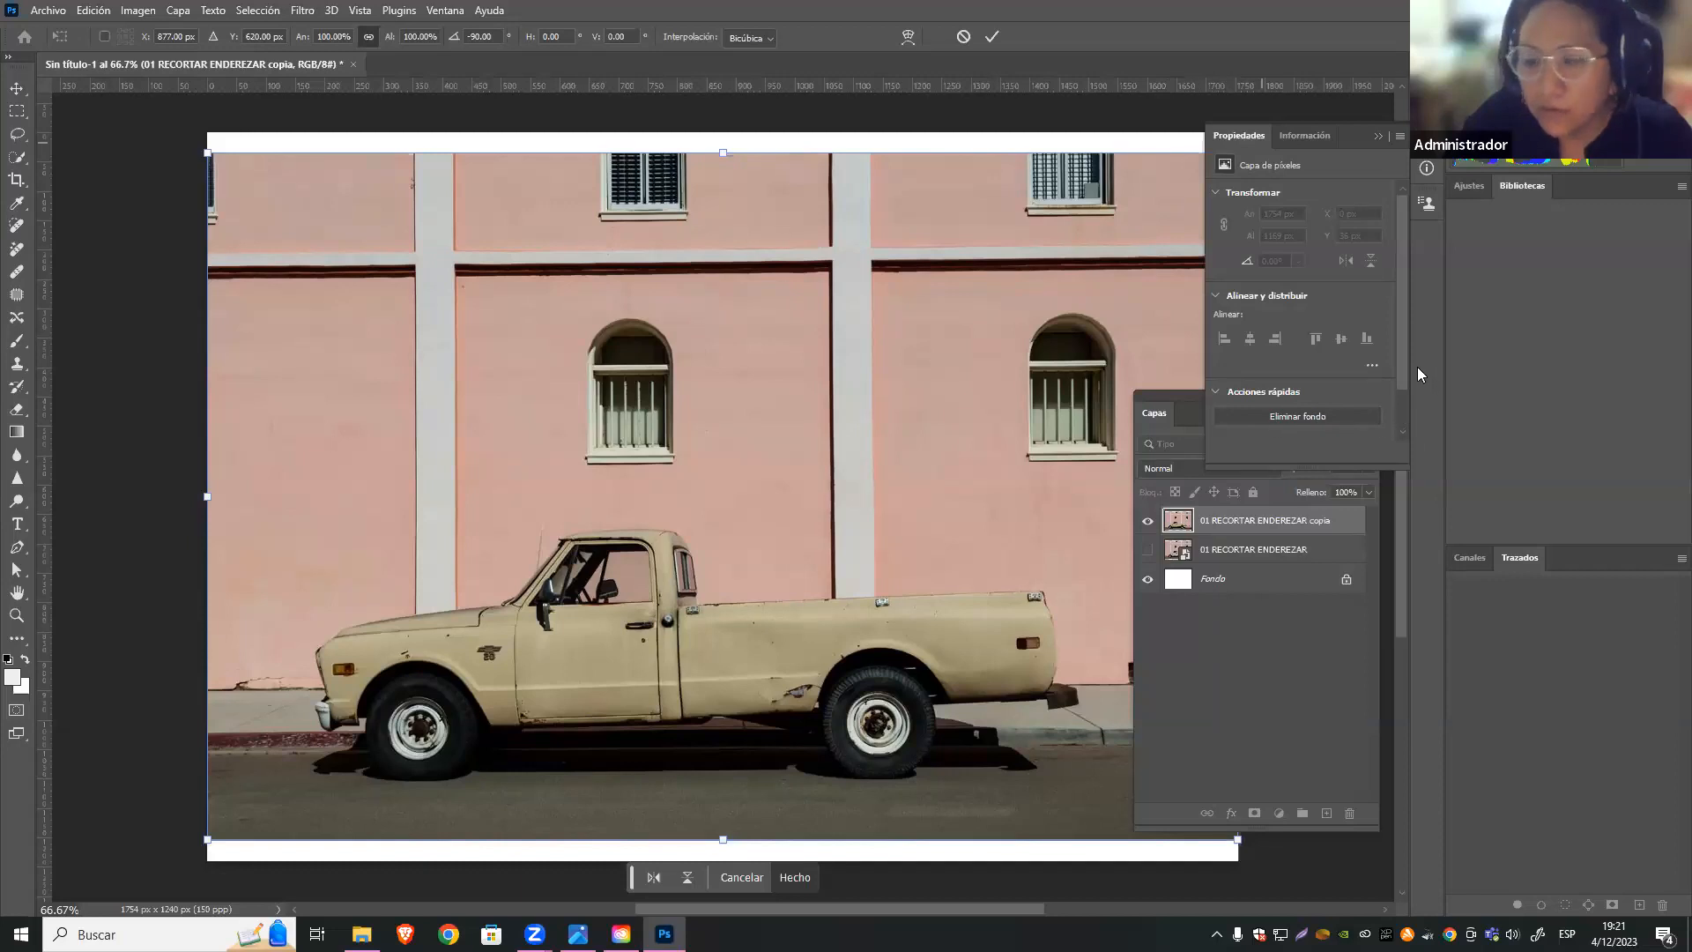
drag(1400, 351, 1401, 421)
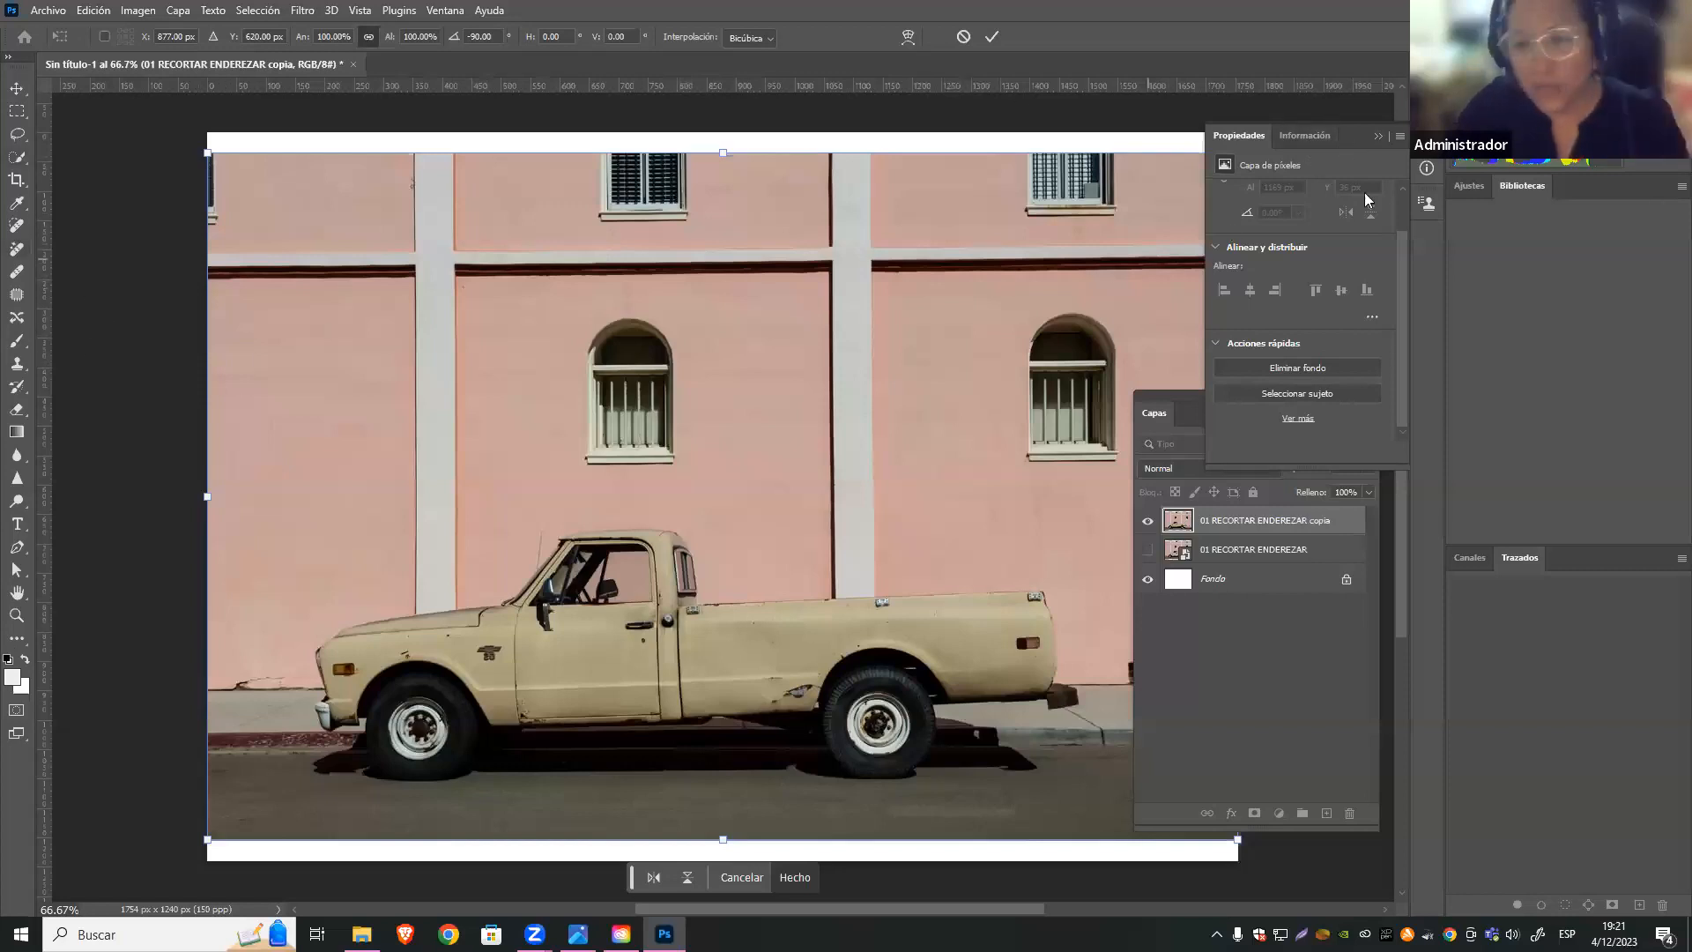
click(1379, 137)
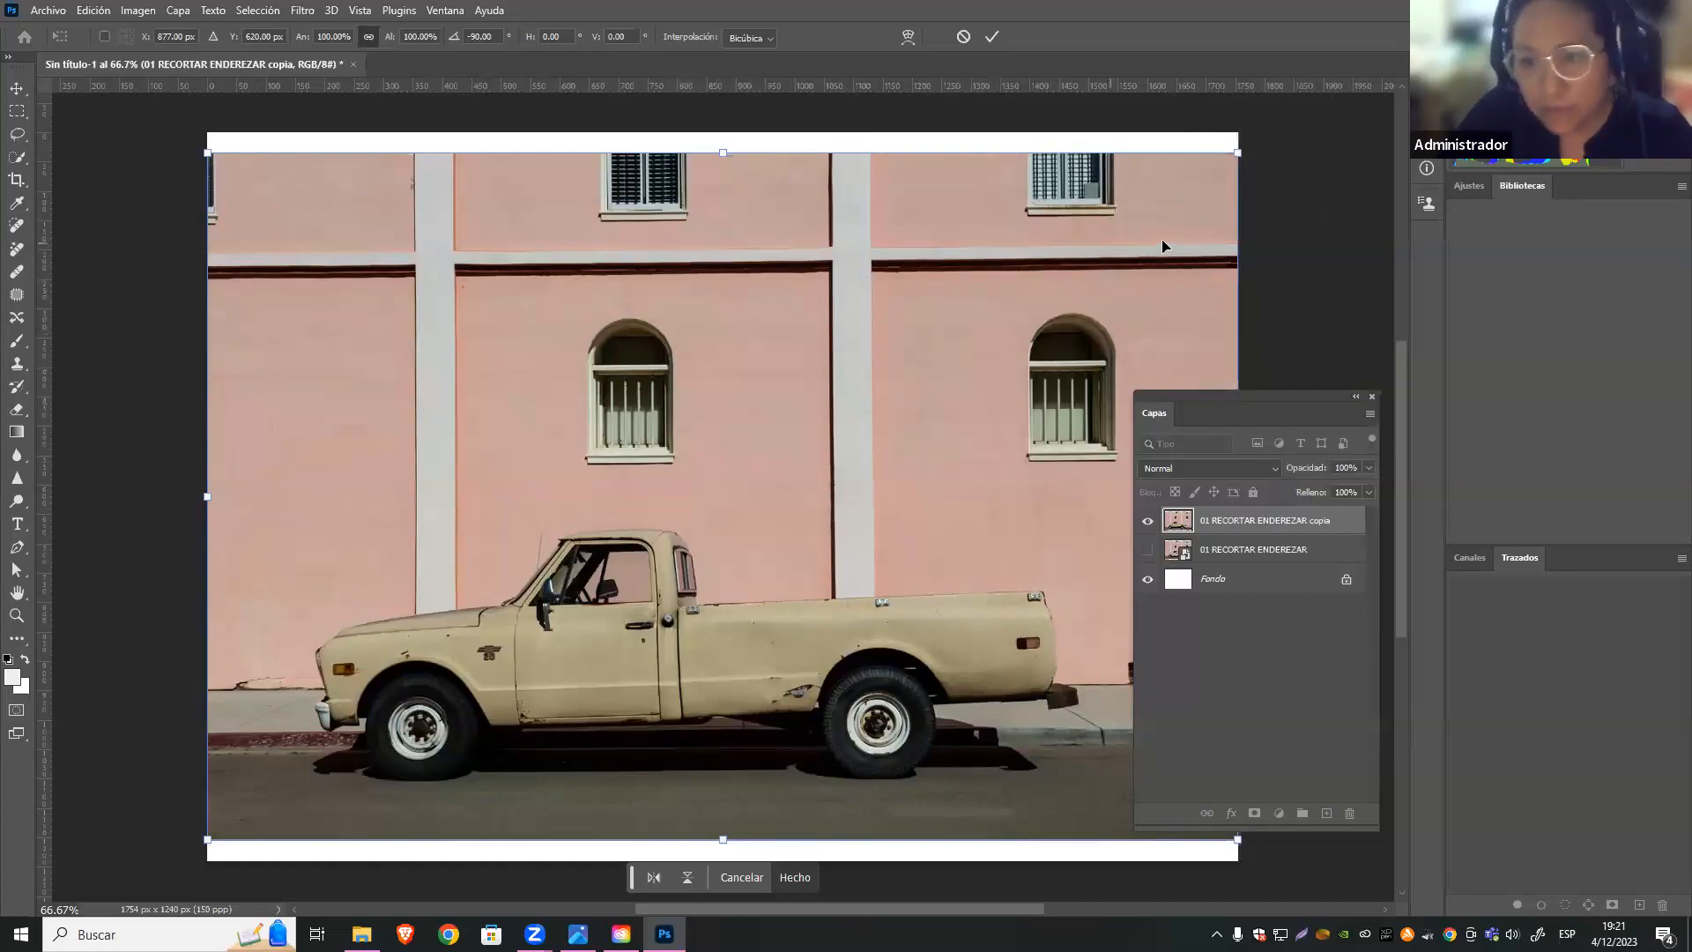
key(Return)
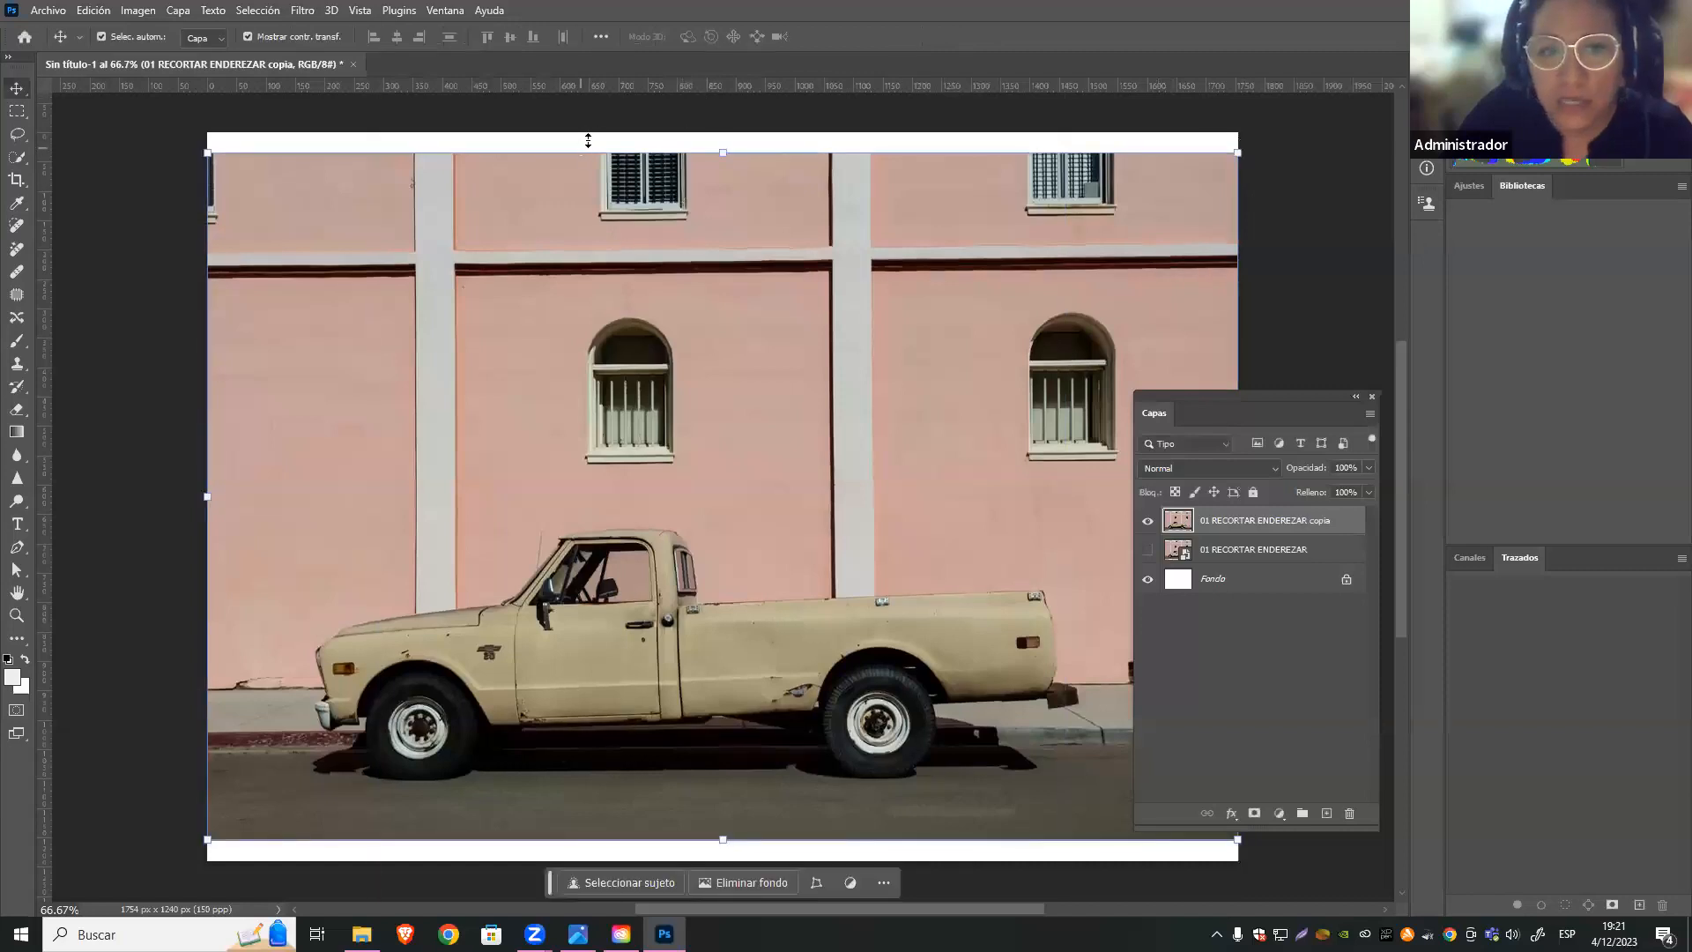
Try a freehand rotation of the truck copy and undo it
drag(702, 113, 1286, 181)
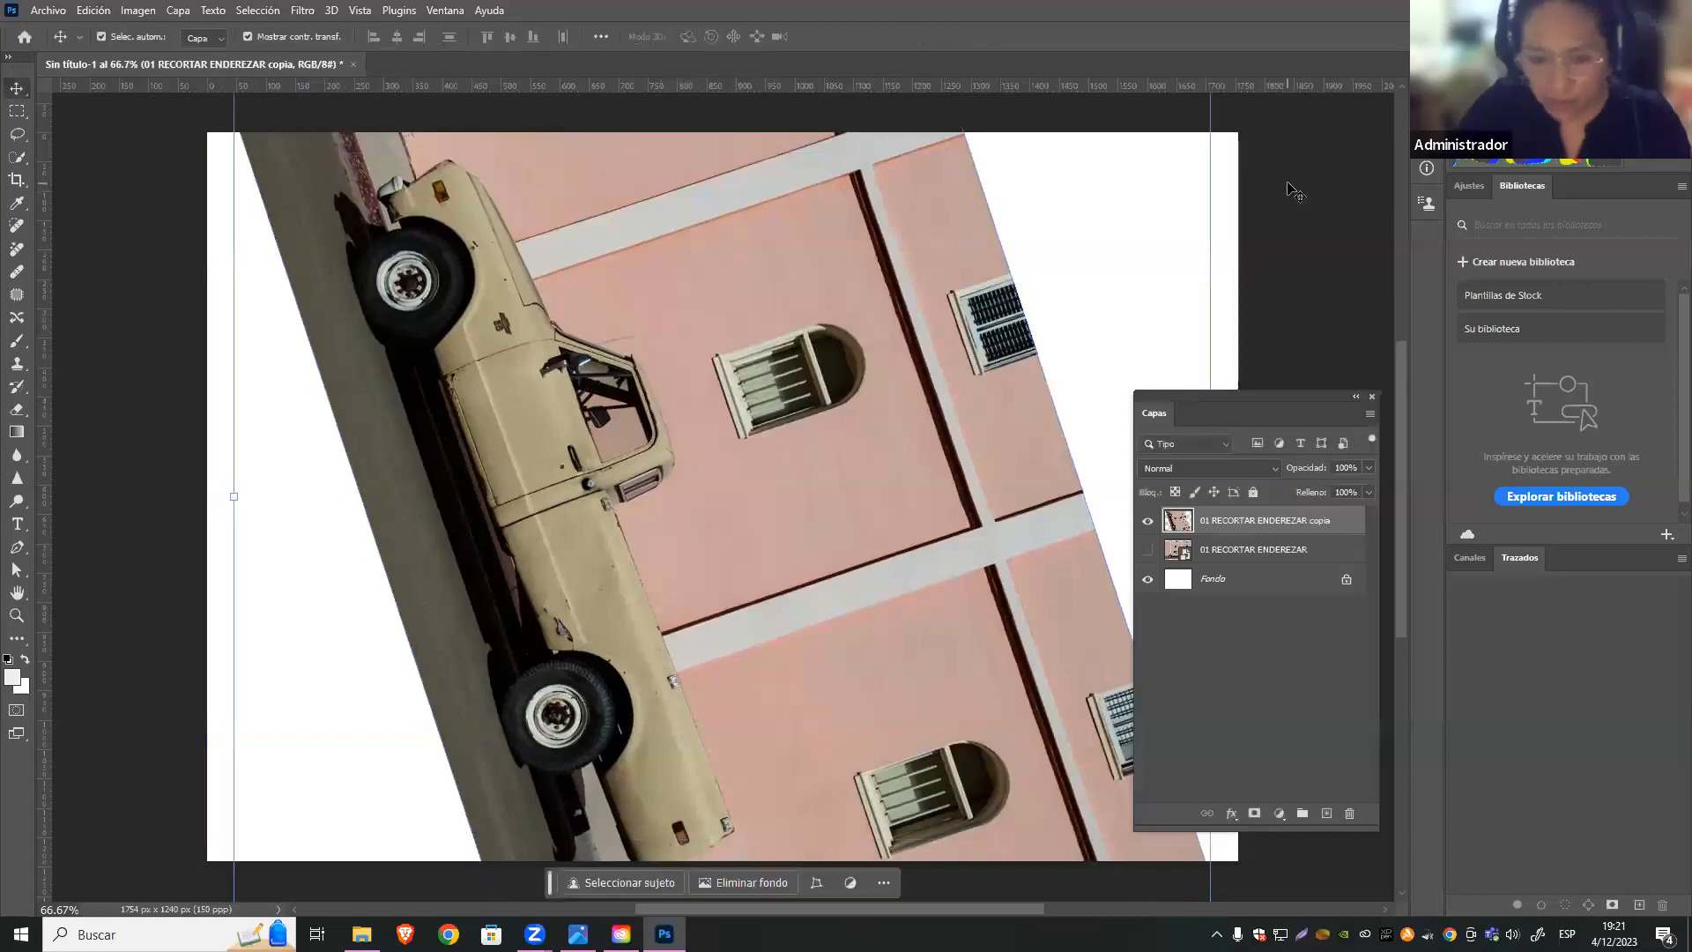
key(Escape)
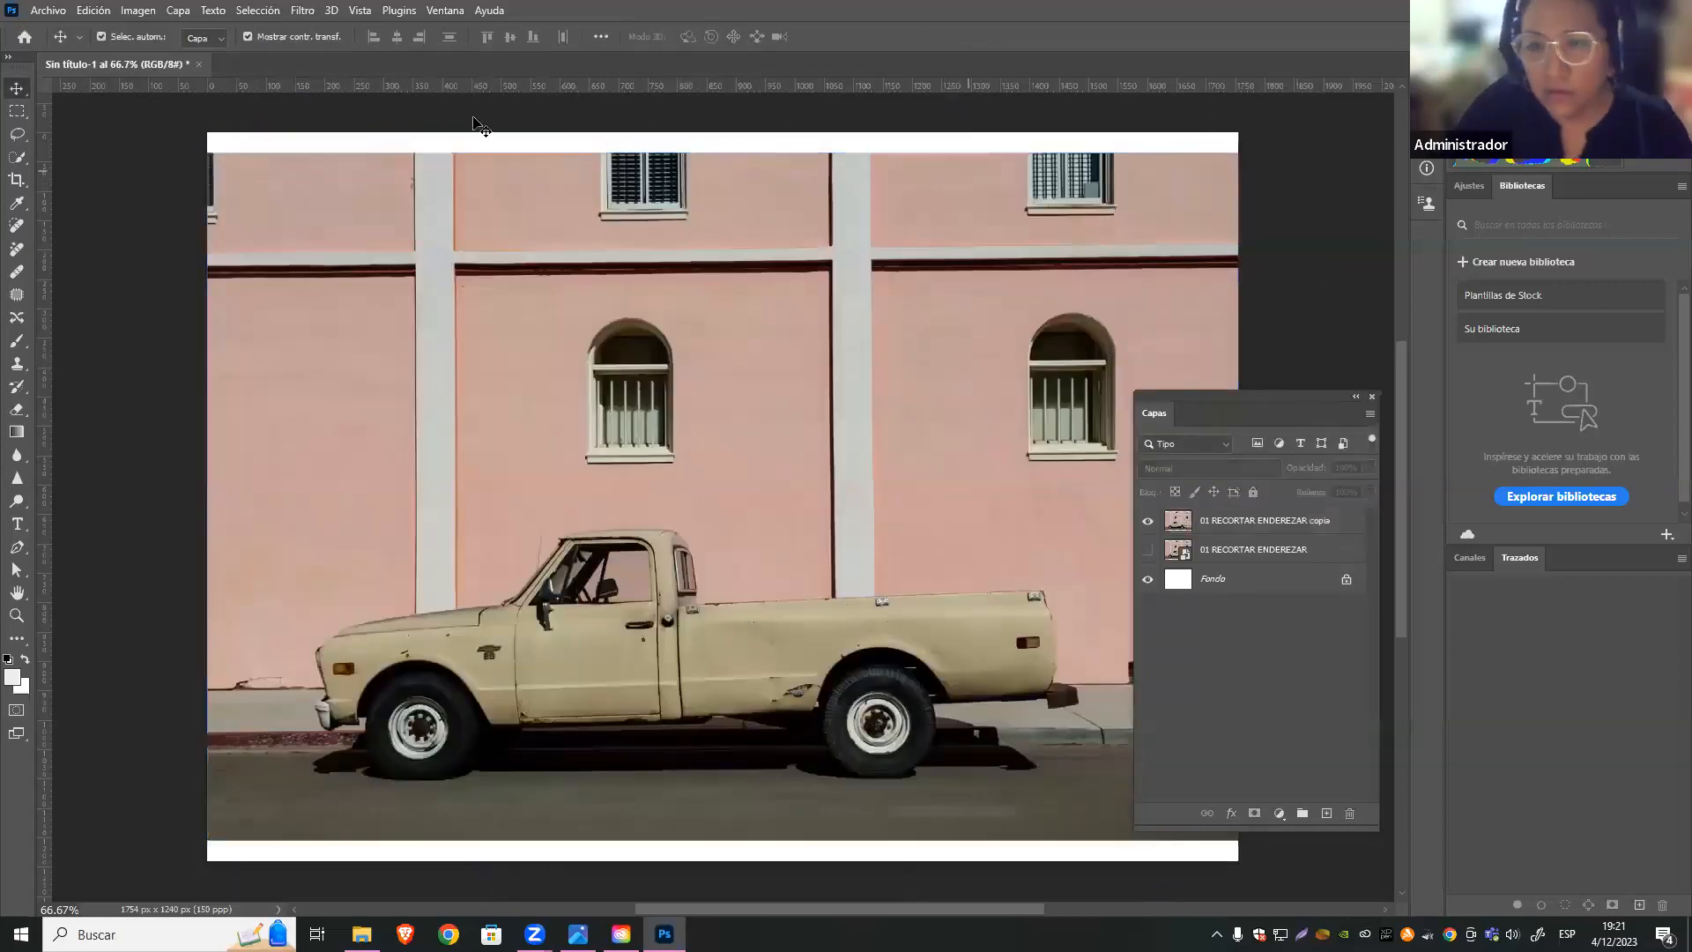
Deselect the truck copy layer and place a horizontal guide along the upper edge of the wall's white ledge
click(430, 199)
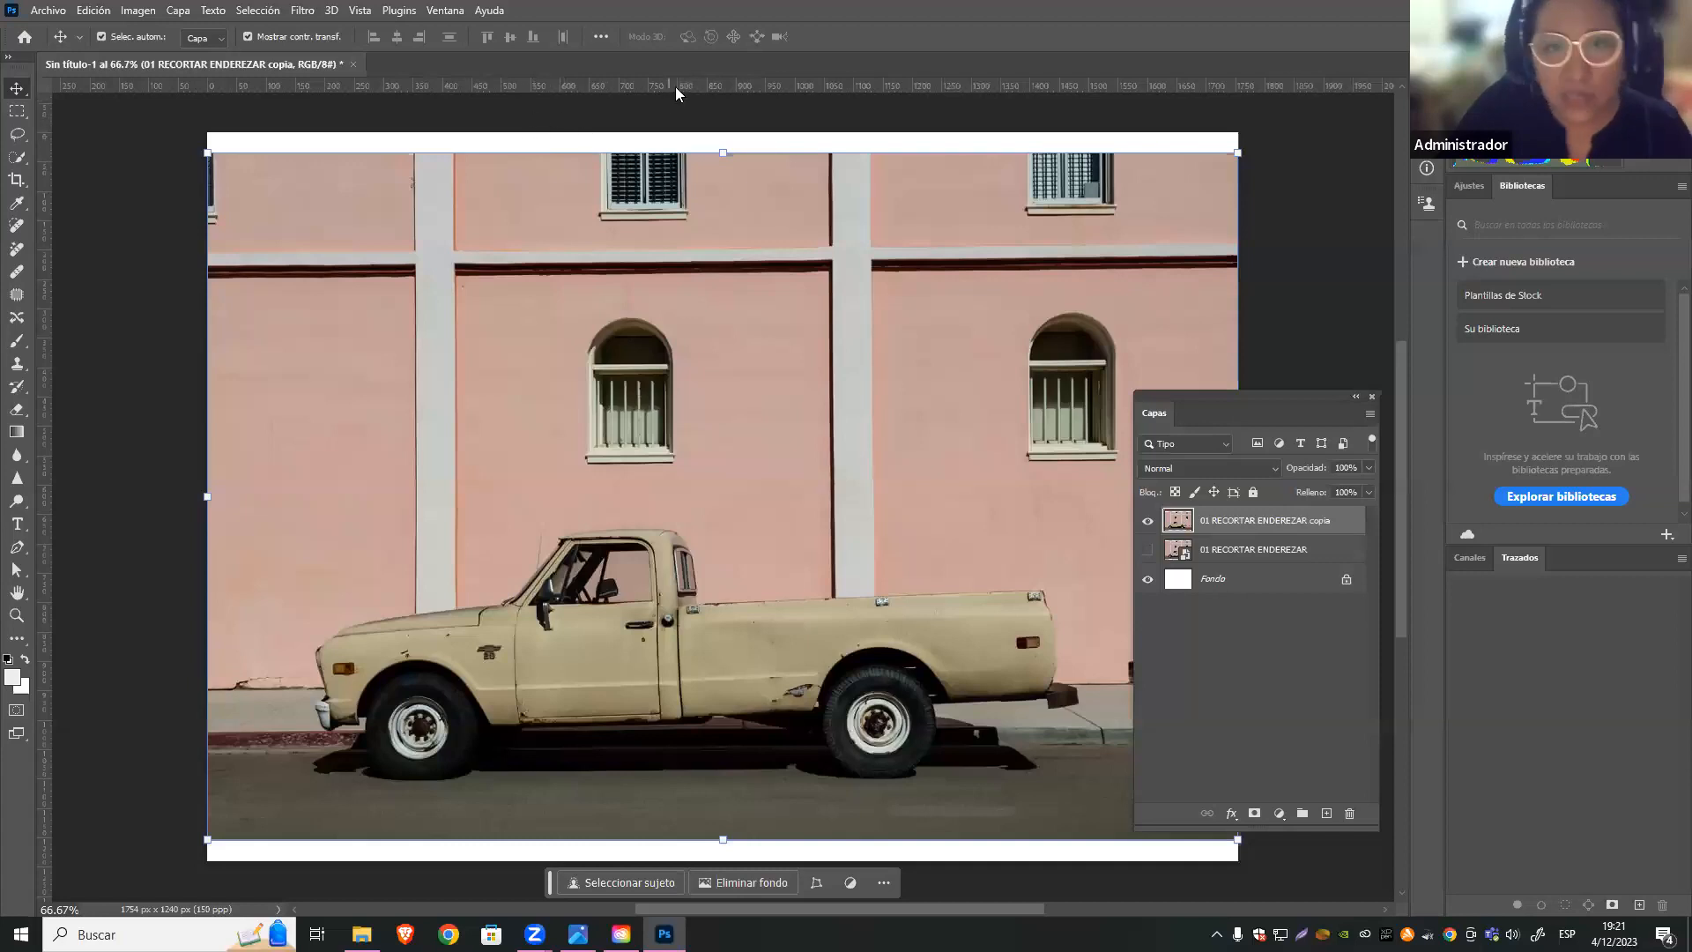
click(1310, 264)
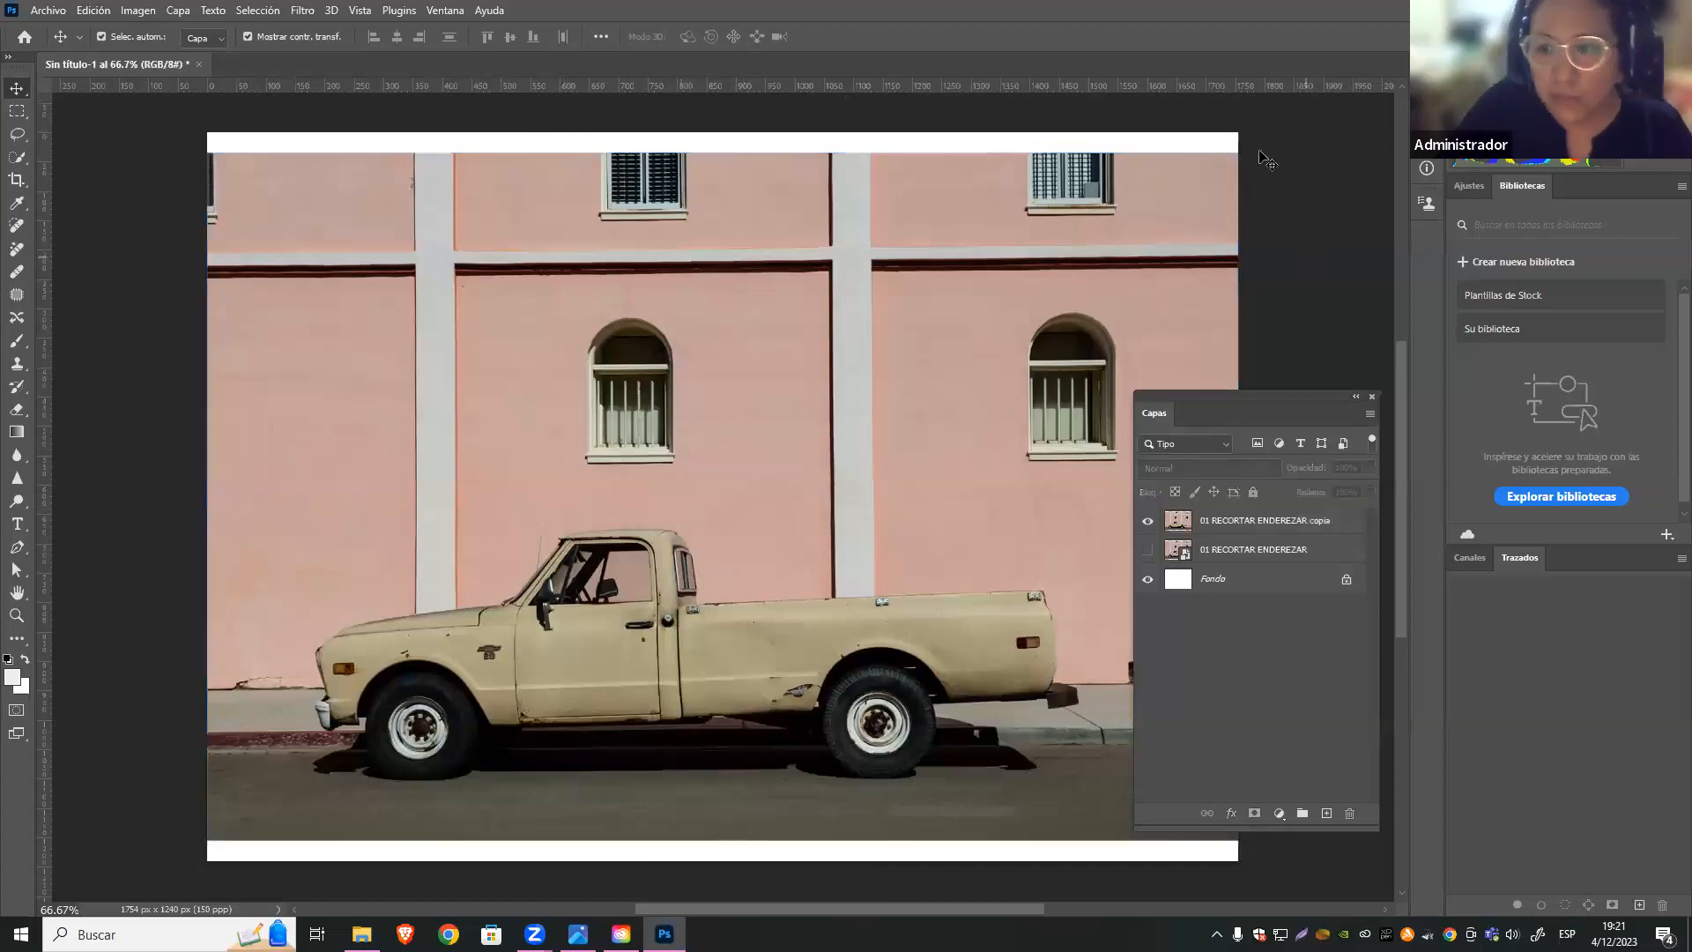
drag(1272, 86, 947, 244)
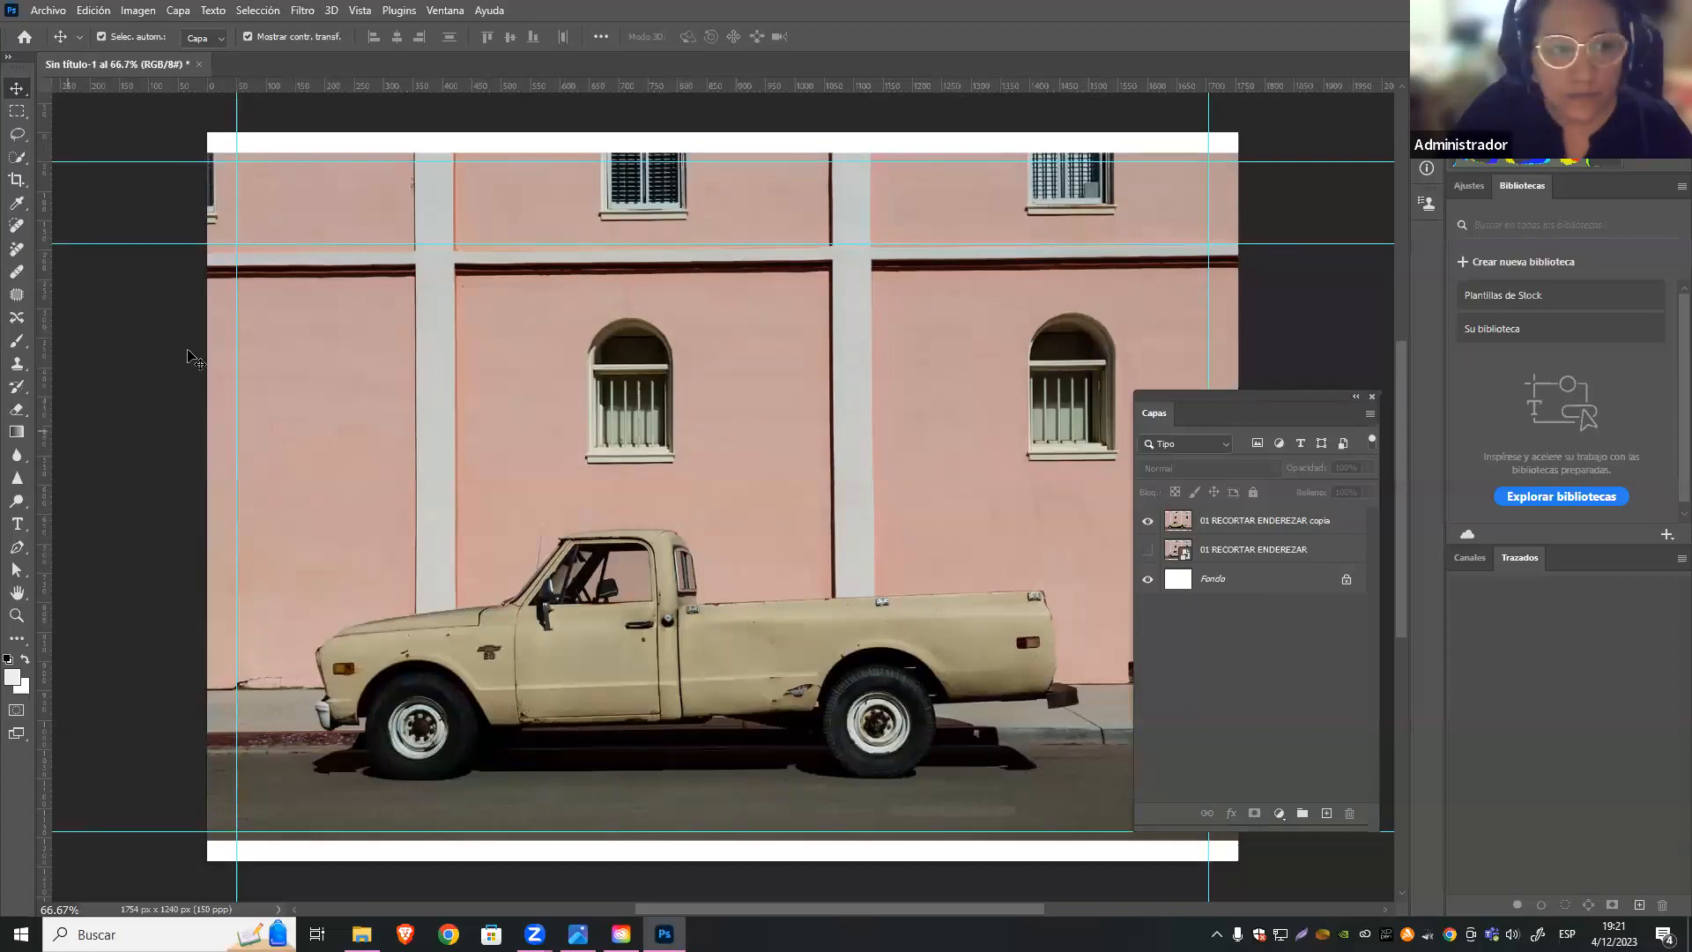
Place a horizontal guide across the truck's hood and try a slight rotation of the truck copy
drag(160, 91, 241, 684)
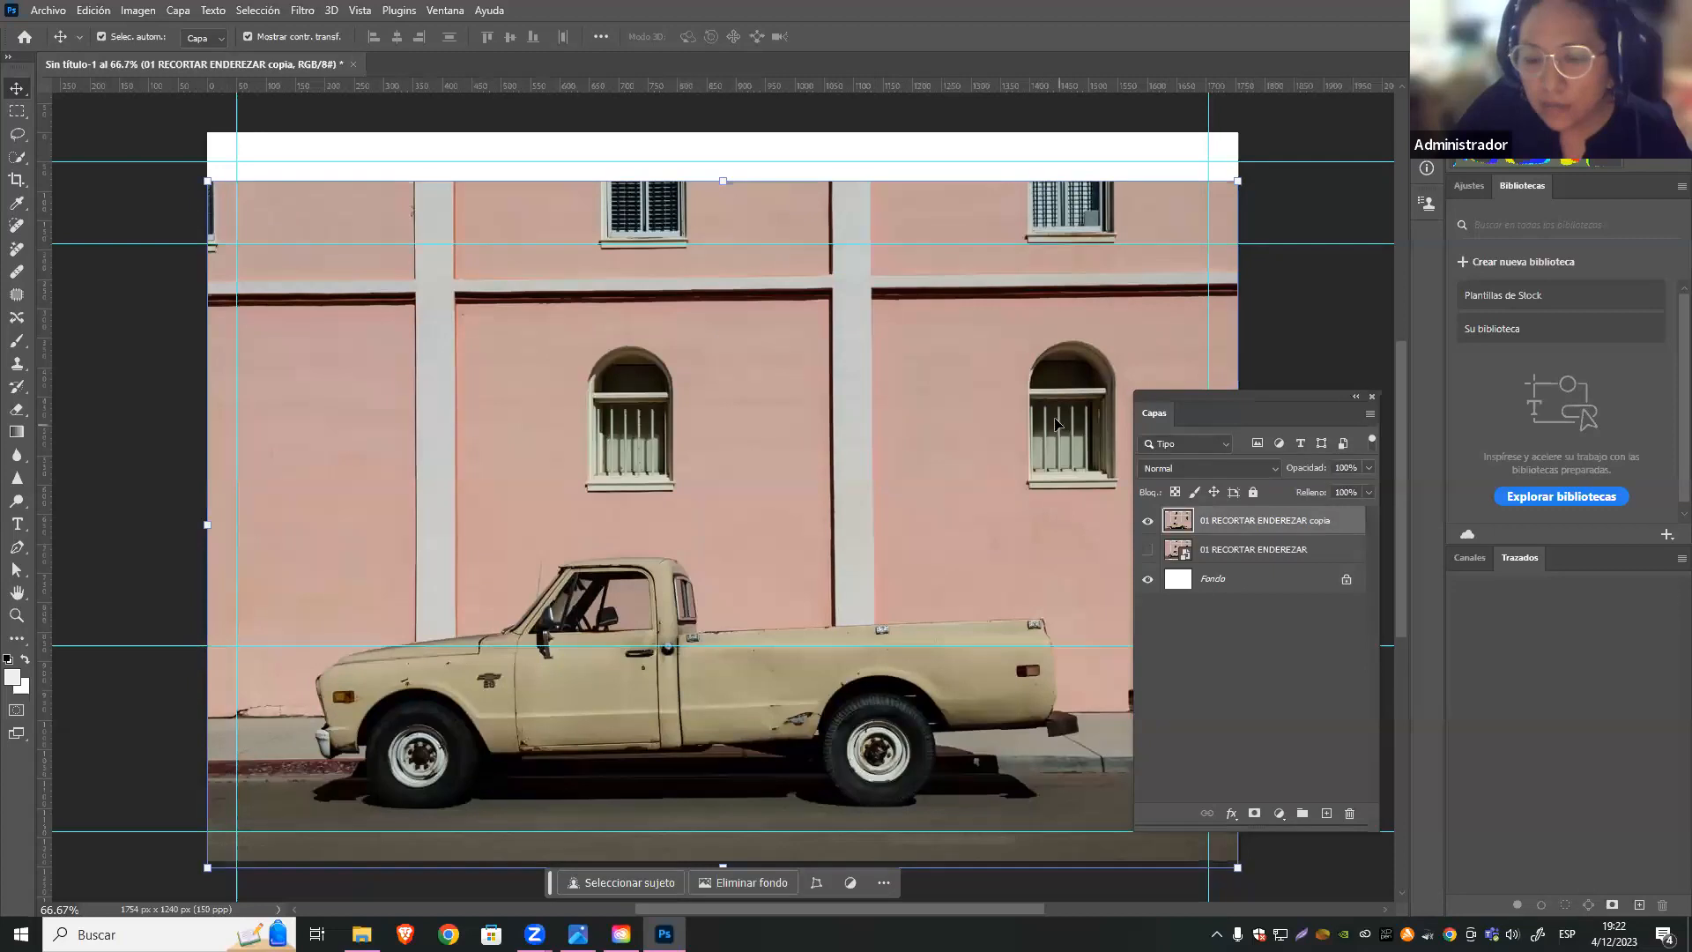
mouse_move(1252, 170)
mouse_down()
mouse_move(1282, 180)
mouse_move(1261, 174)
mouse_up()
key(Escape)
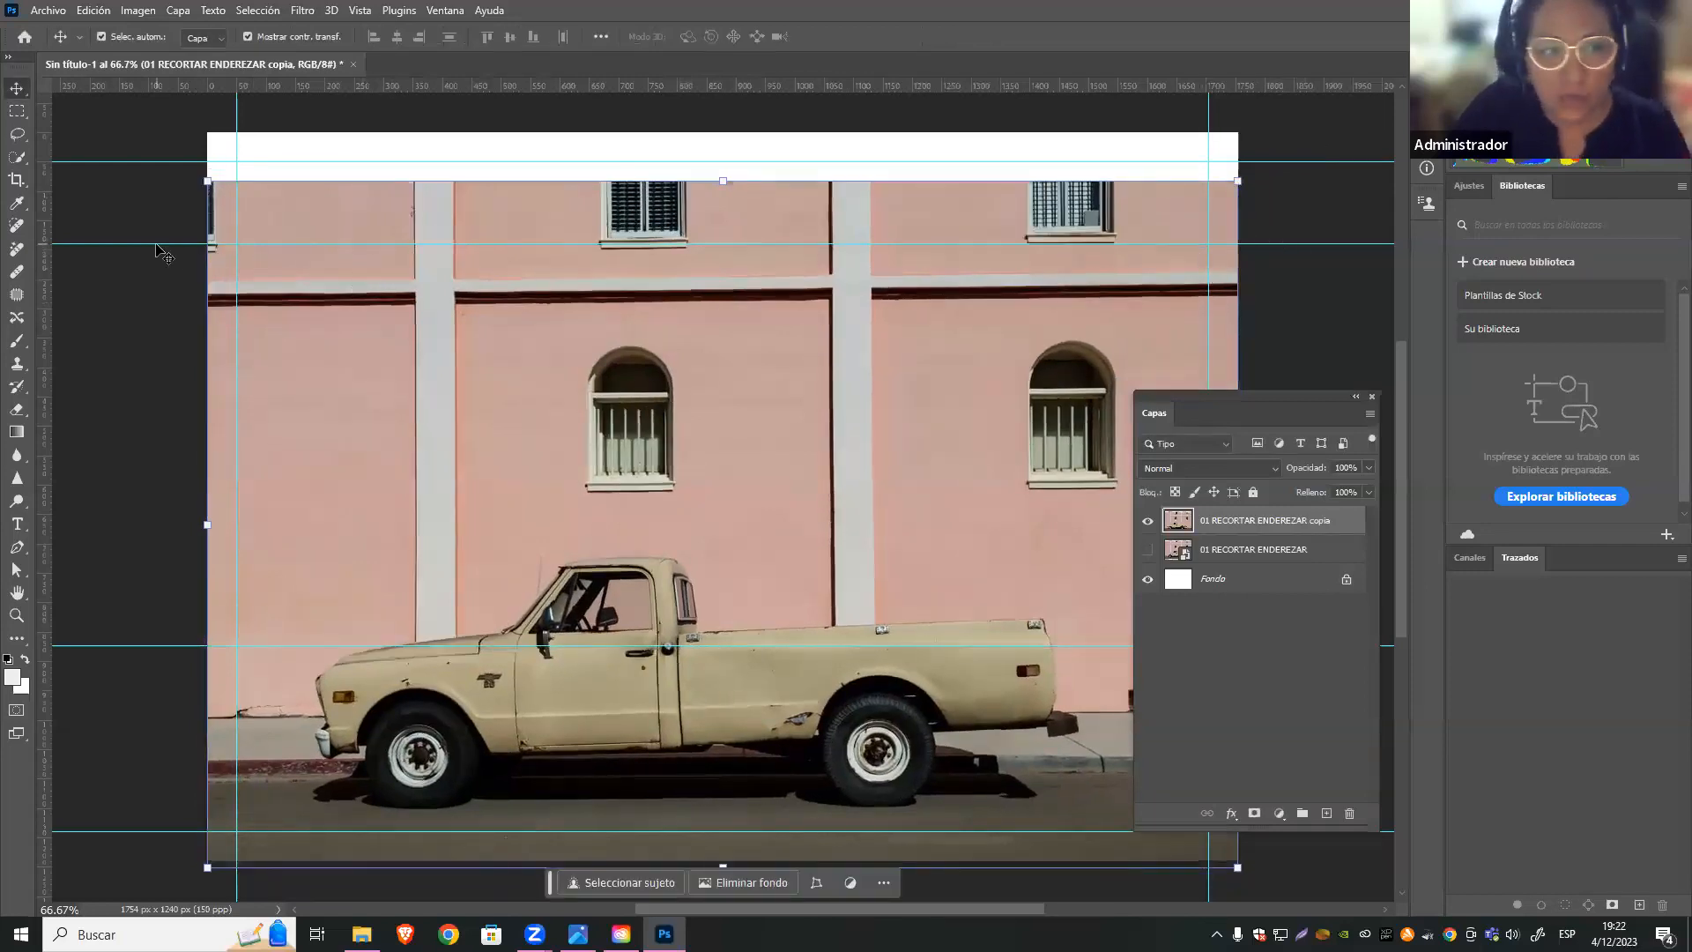
Unlock the guides, move the upper guide down to the dark line under the wall's ledge, and lock the guides again
click(158, 282)
click(387, 9)
mouse_move(361, 9)
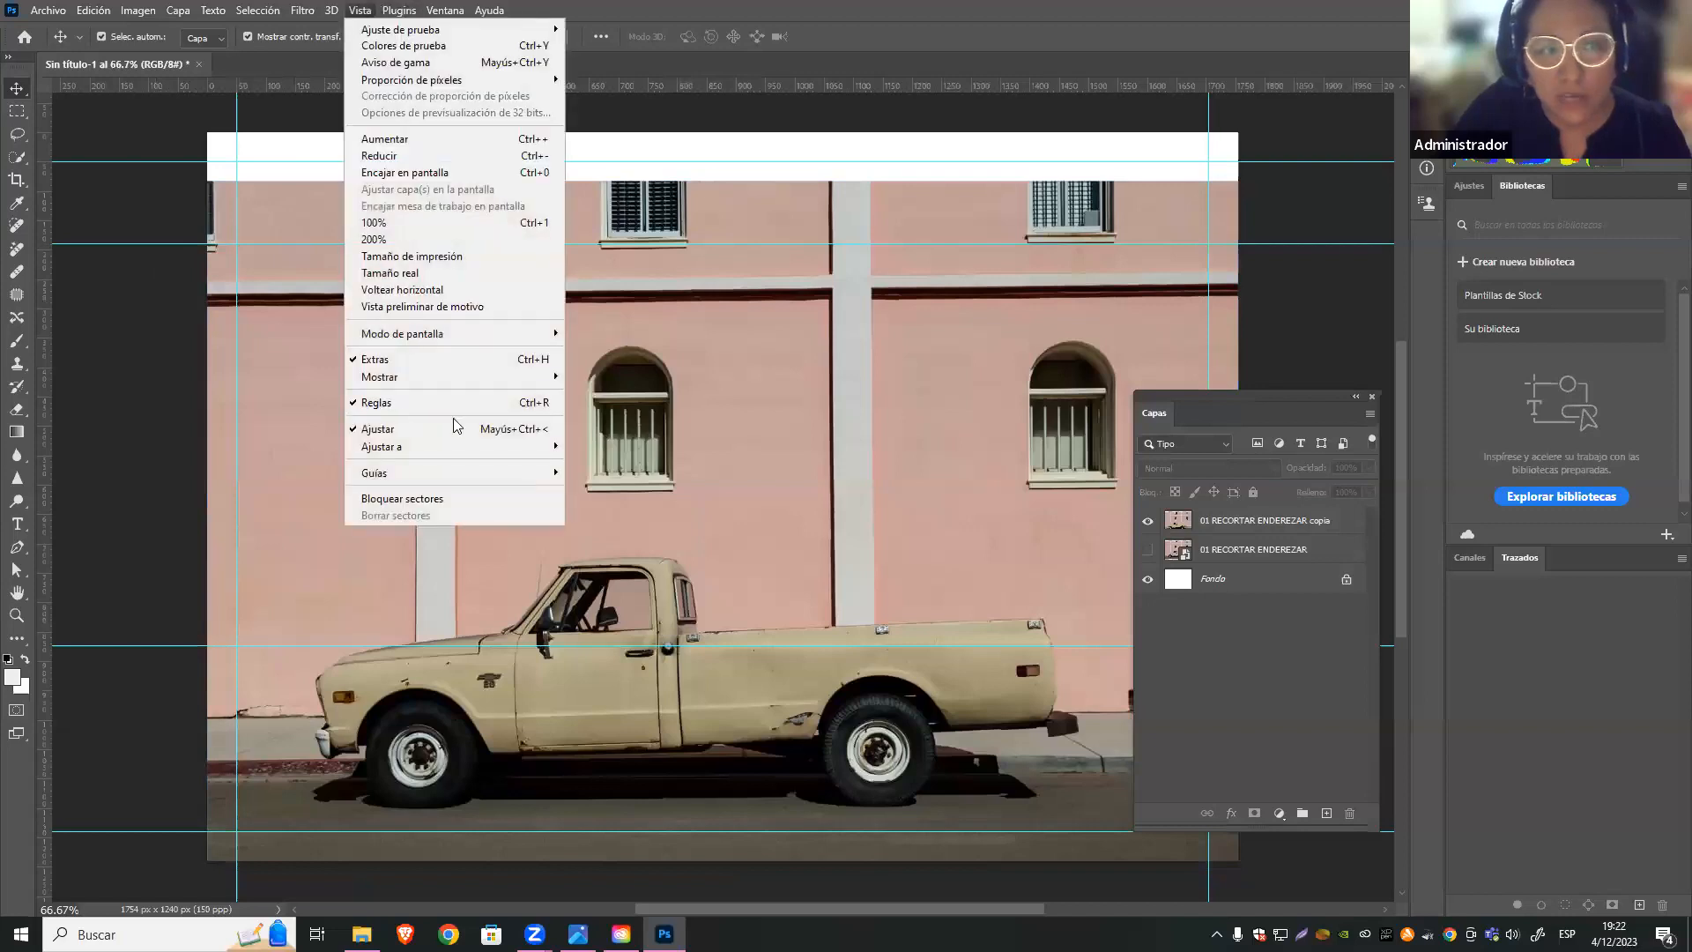
mouse_move(493, 473)
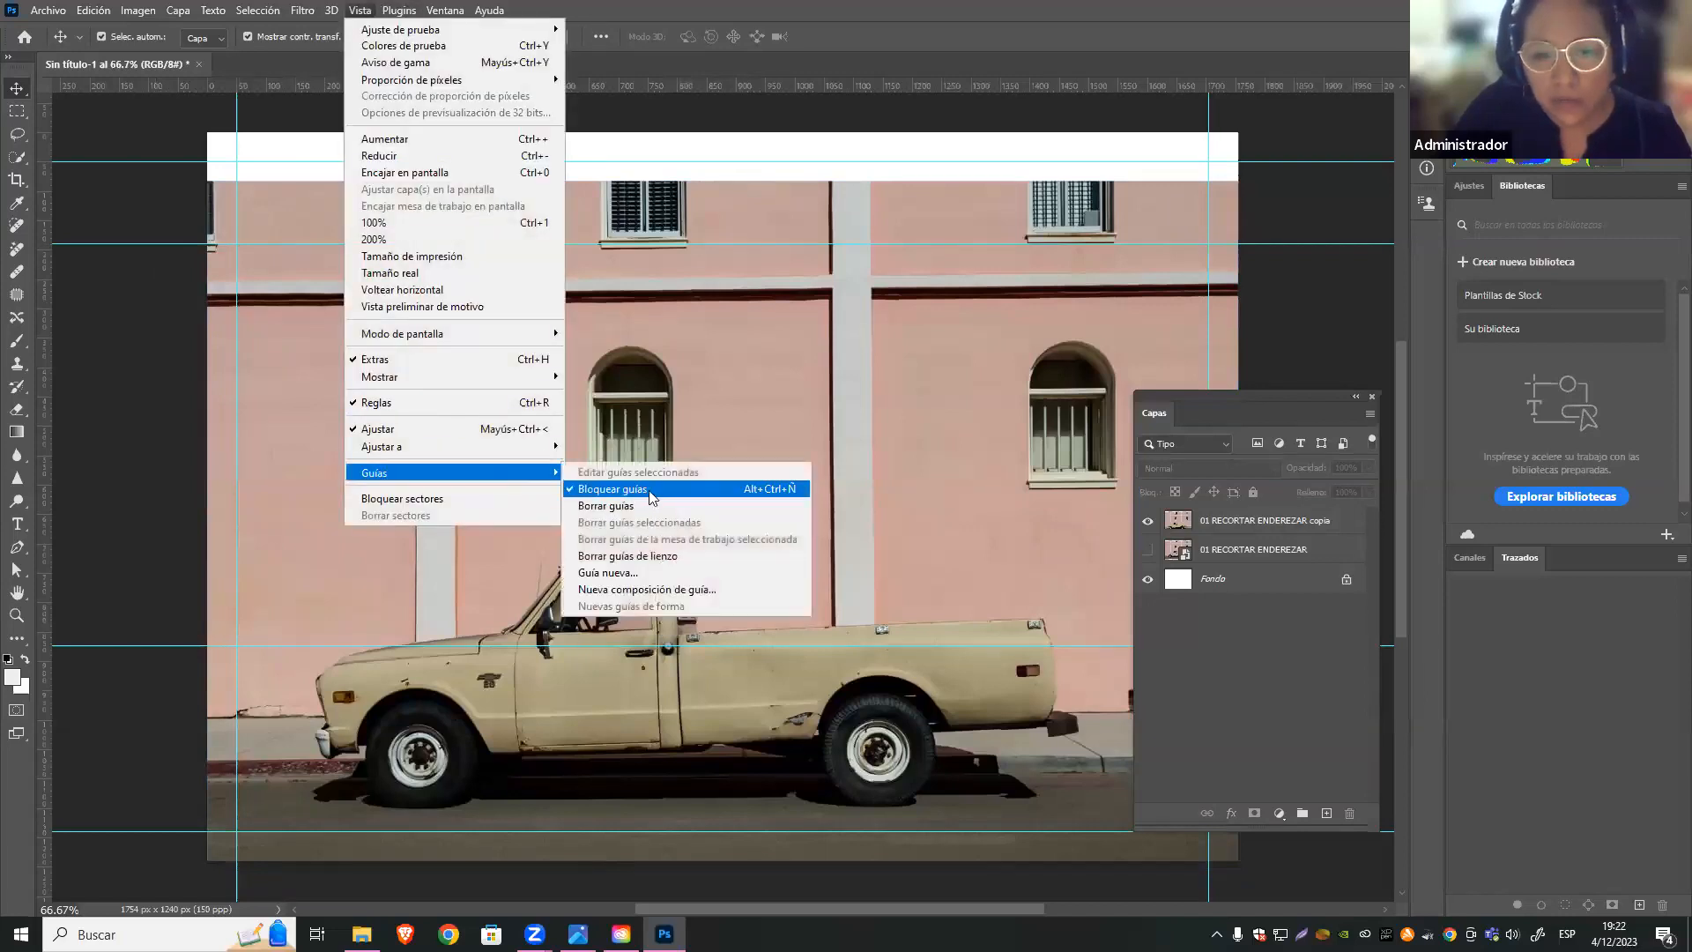
click(650, 491)
drag(140, 245, 142, 296)
click(353, 10)
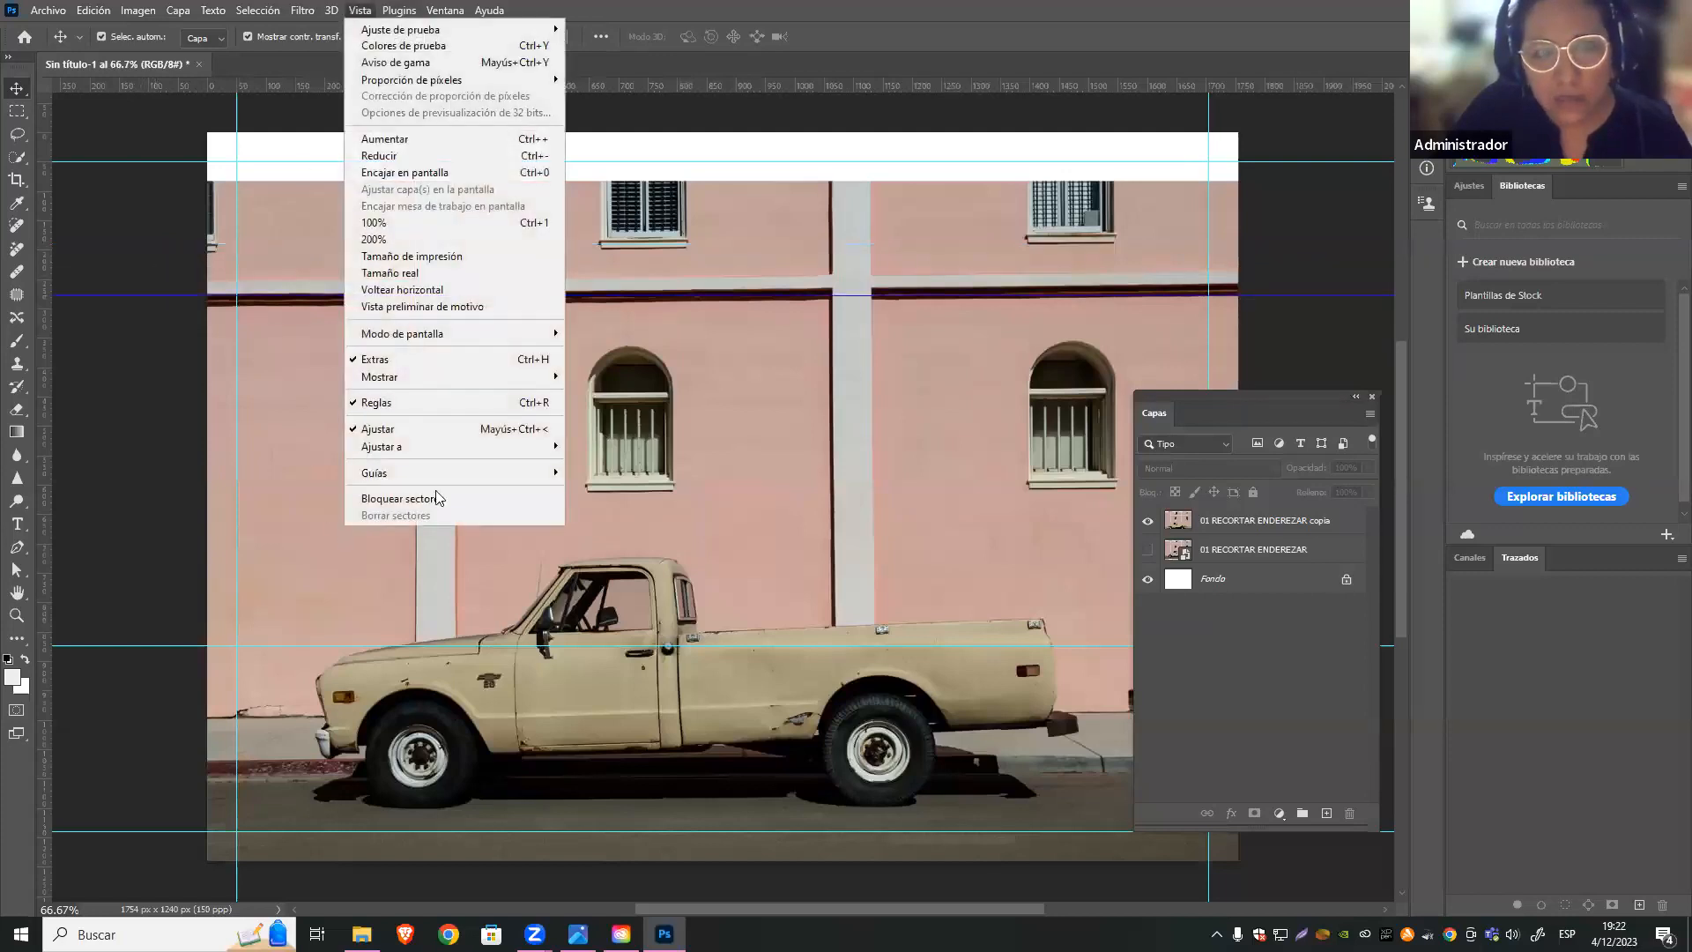
mouse_move(552, 476)
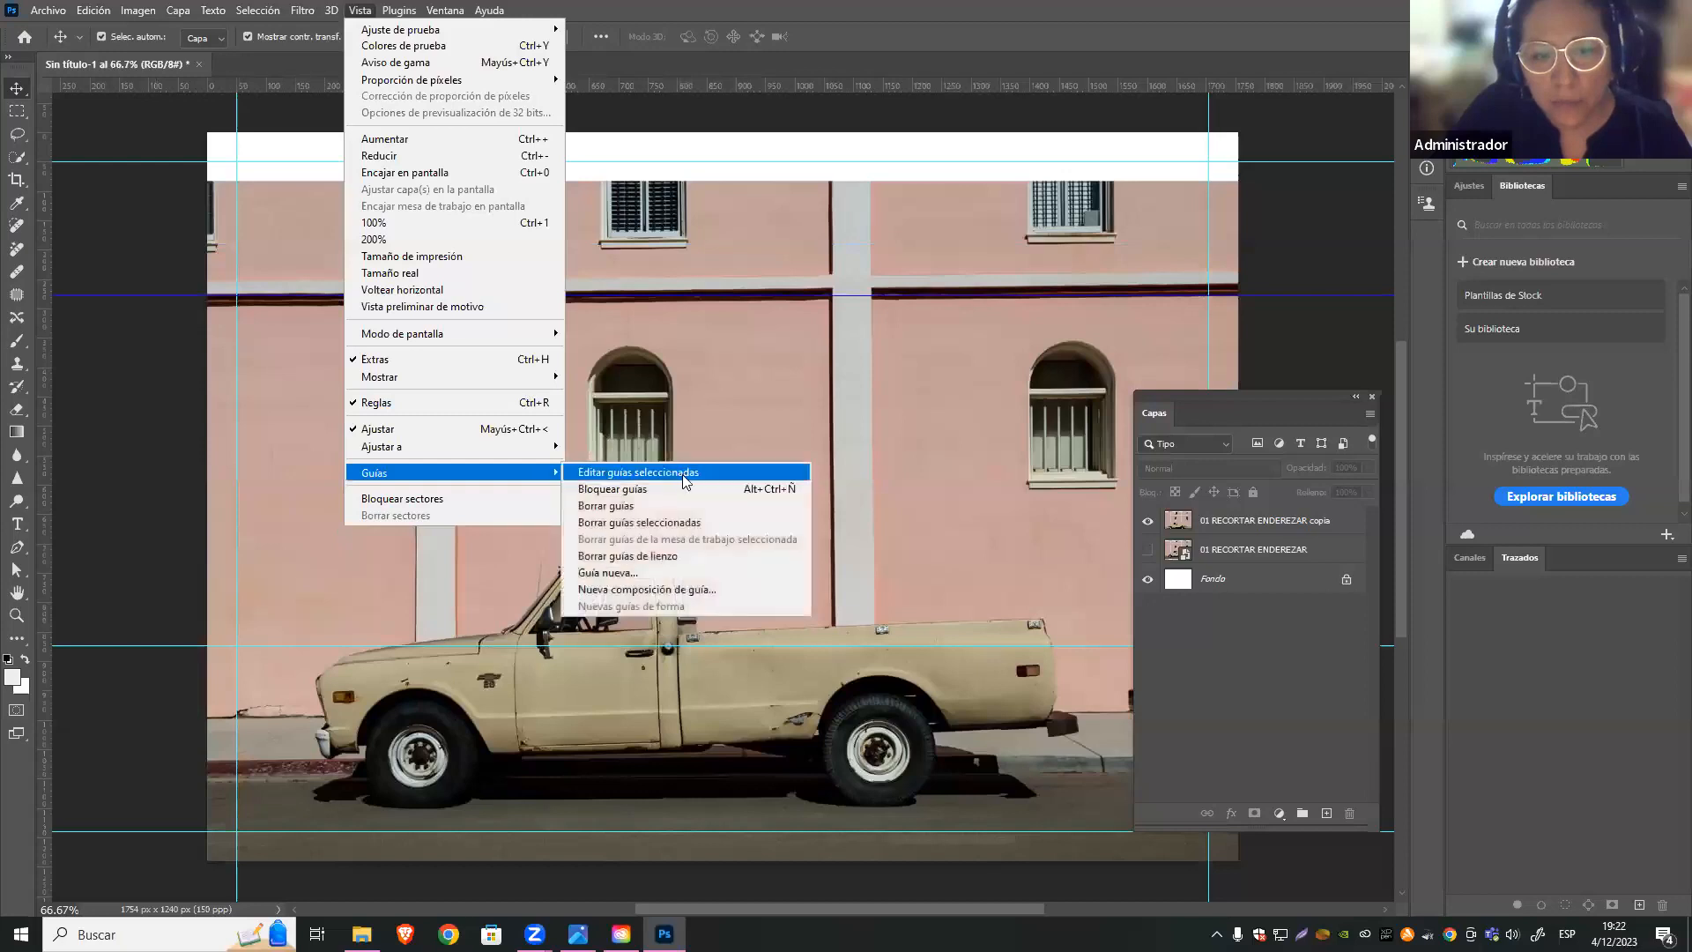
click(769, 490)
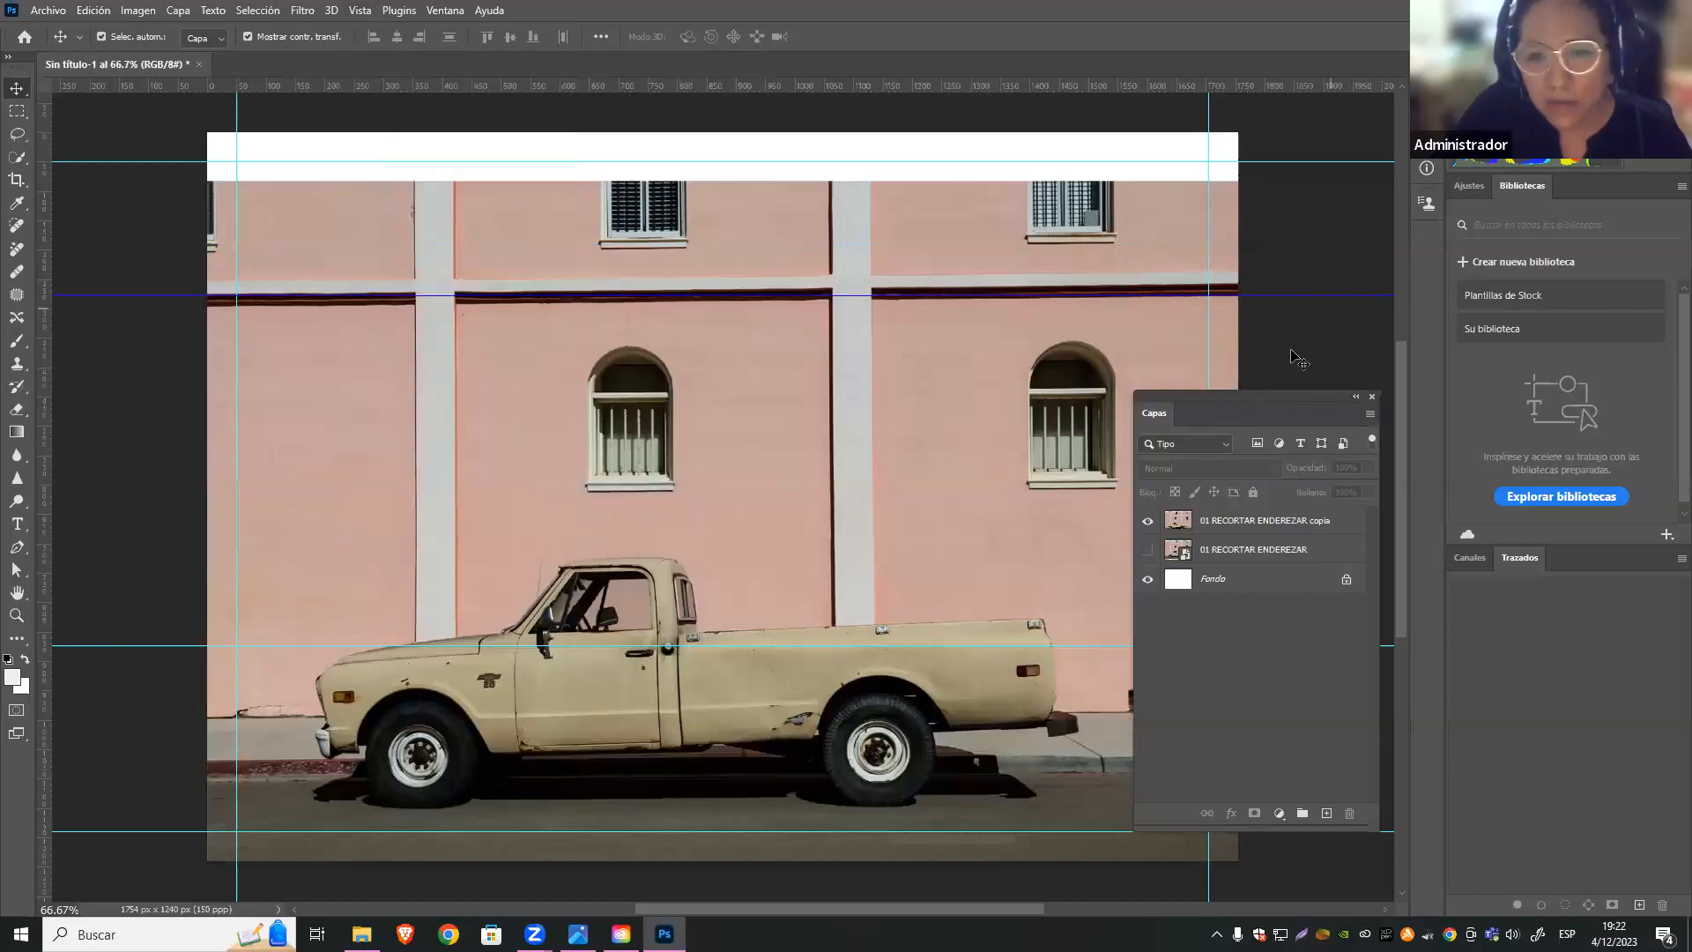
Rotate the truck copy about 0.63° so the wall's ledge runs parallel to the guide, and apply the rotation
click(1068, 359)
drag(1249, 177, 1260, 180)
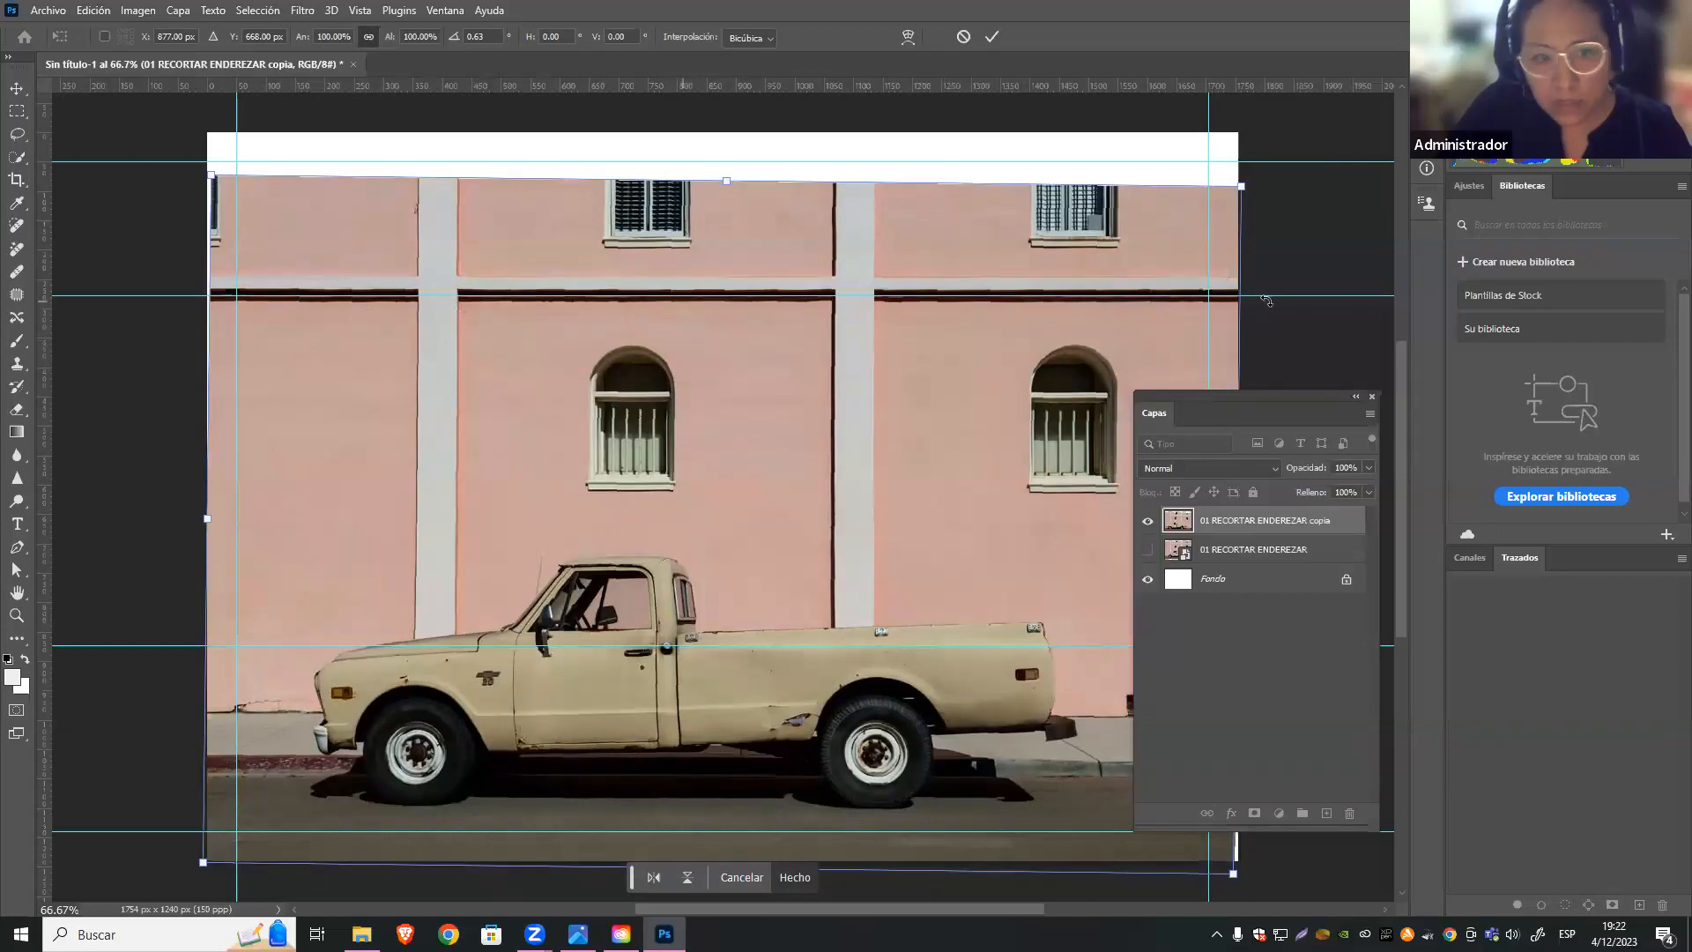
key(Return)
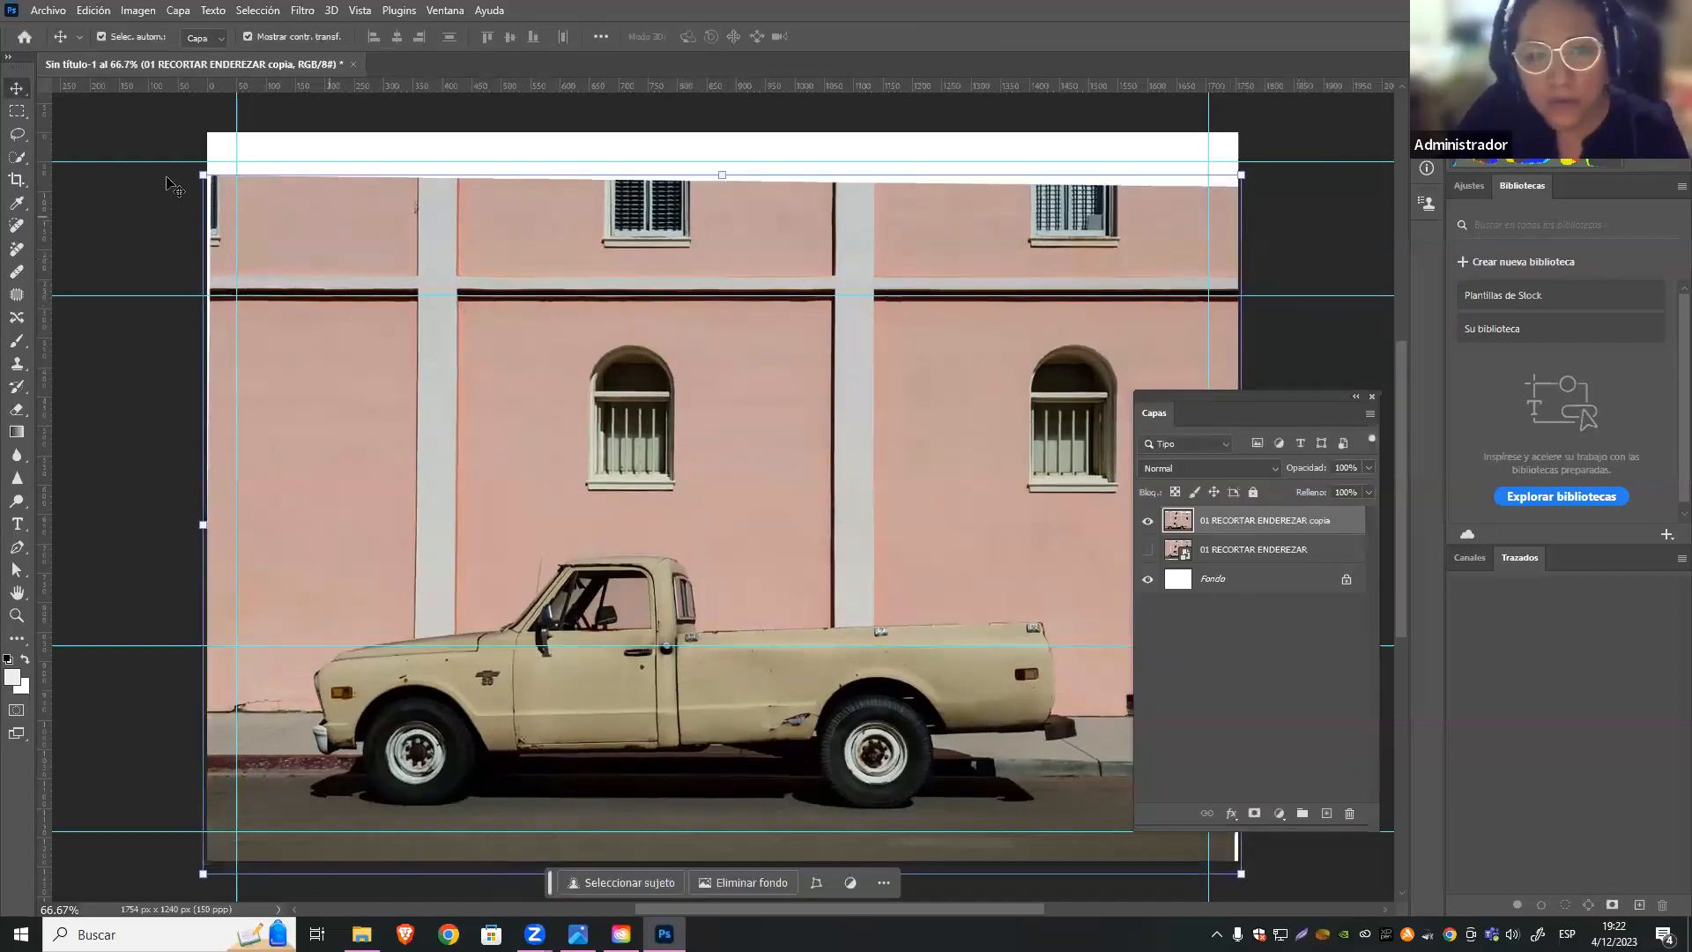
Scale the truck copy proportionally to about 108.49% so it covers the canvas, and move the Layers panel off the image
drag(202, 171, 119, 126)
drag(1242, 126, 1258, 115)
drag(1320, 397, 1569, 407)
Shift the truck copy horizontally to an X position of about 927 px, fine-tuning it in small nudges
drag(1141, 719, 1171, 718)
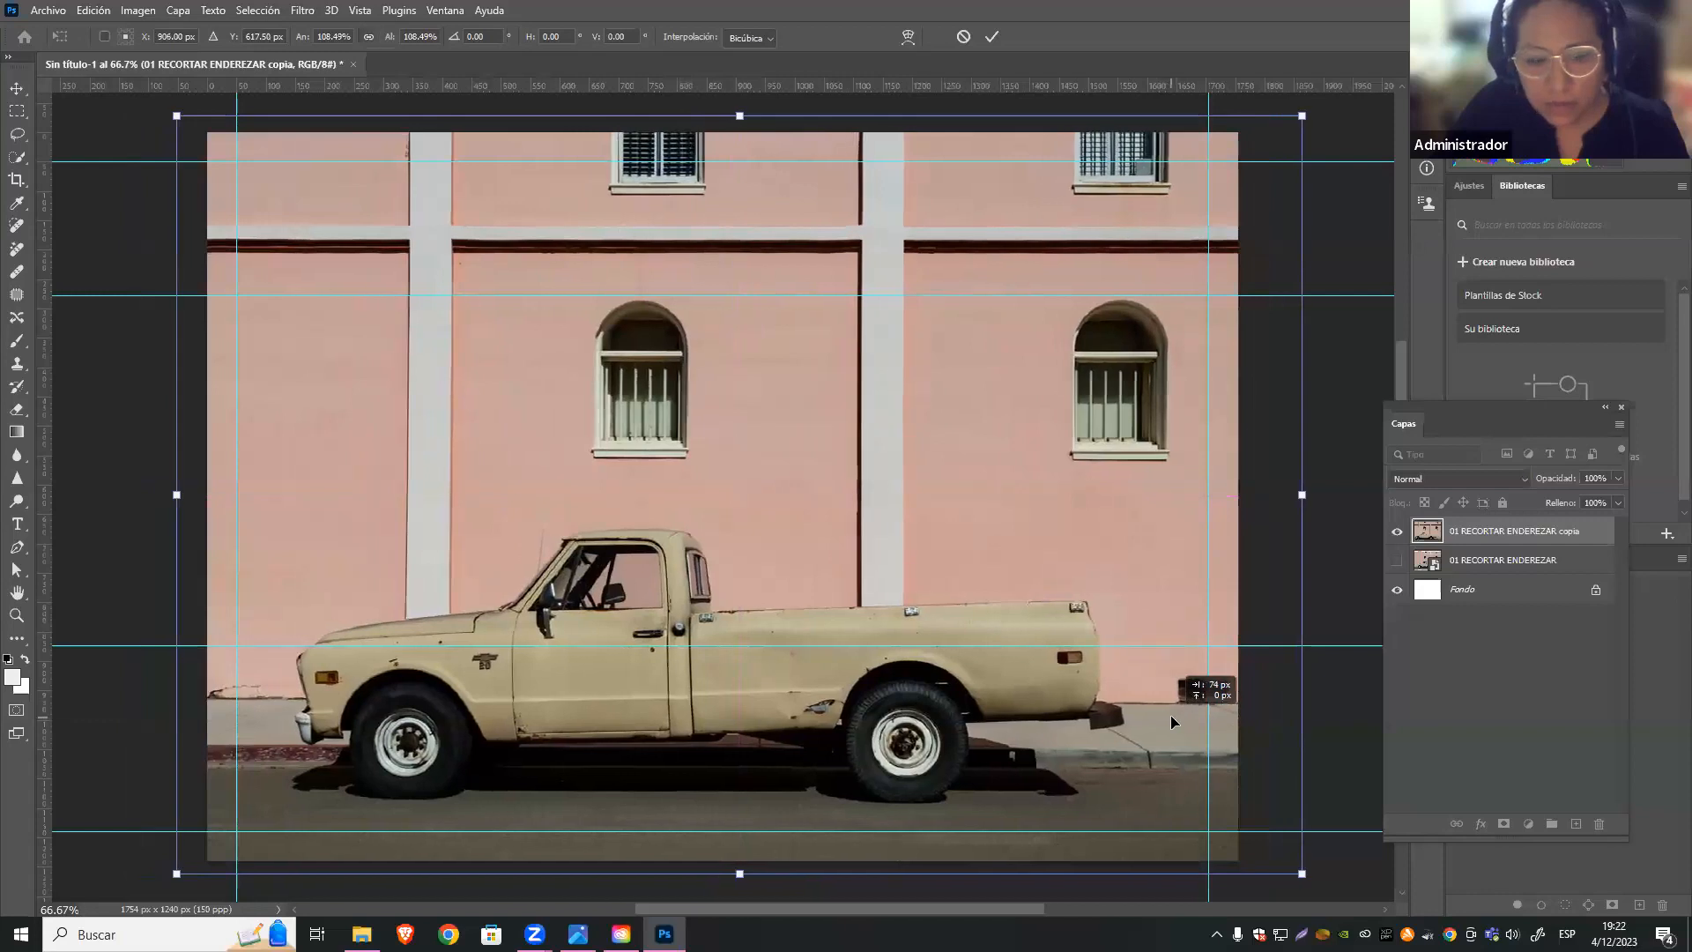
drag(1064, 728, 1084, 728)
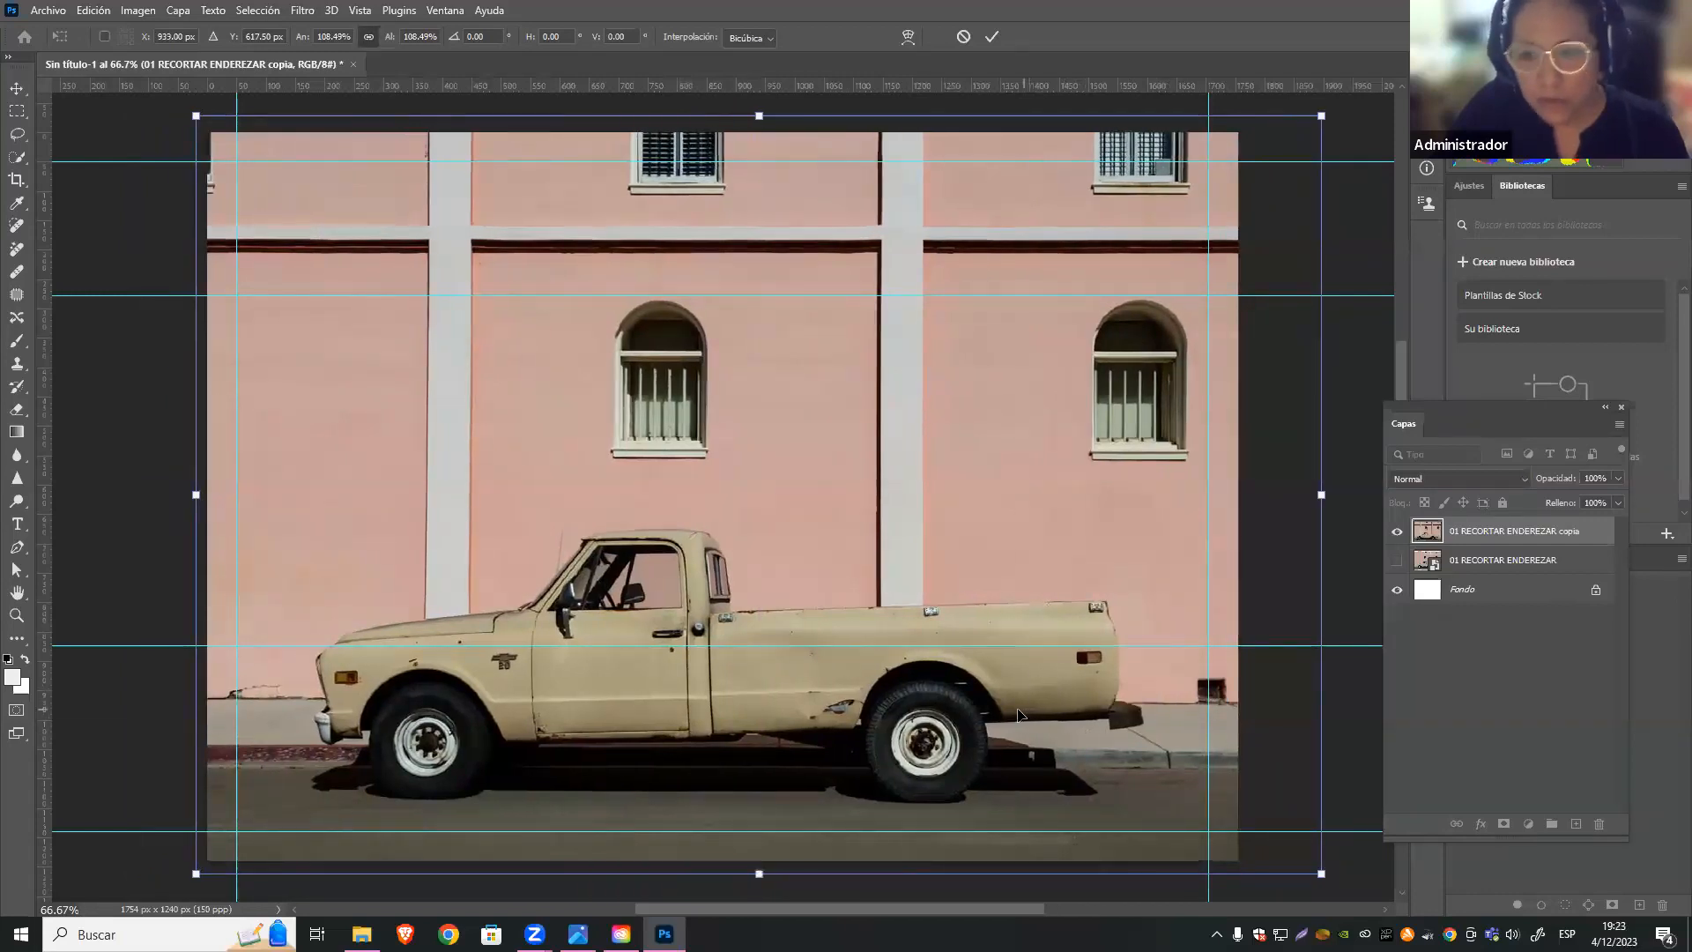
key(Left)
key(Left)
key(Left)
key(Left)
key(Left)
key(Left)
key(Left)
key(Left)
key(Left)
key(Left)
key(Left)
key(Left)
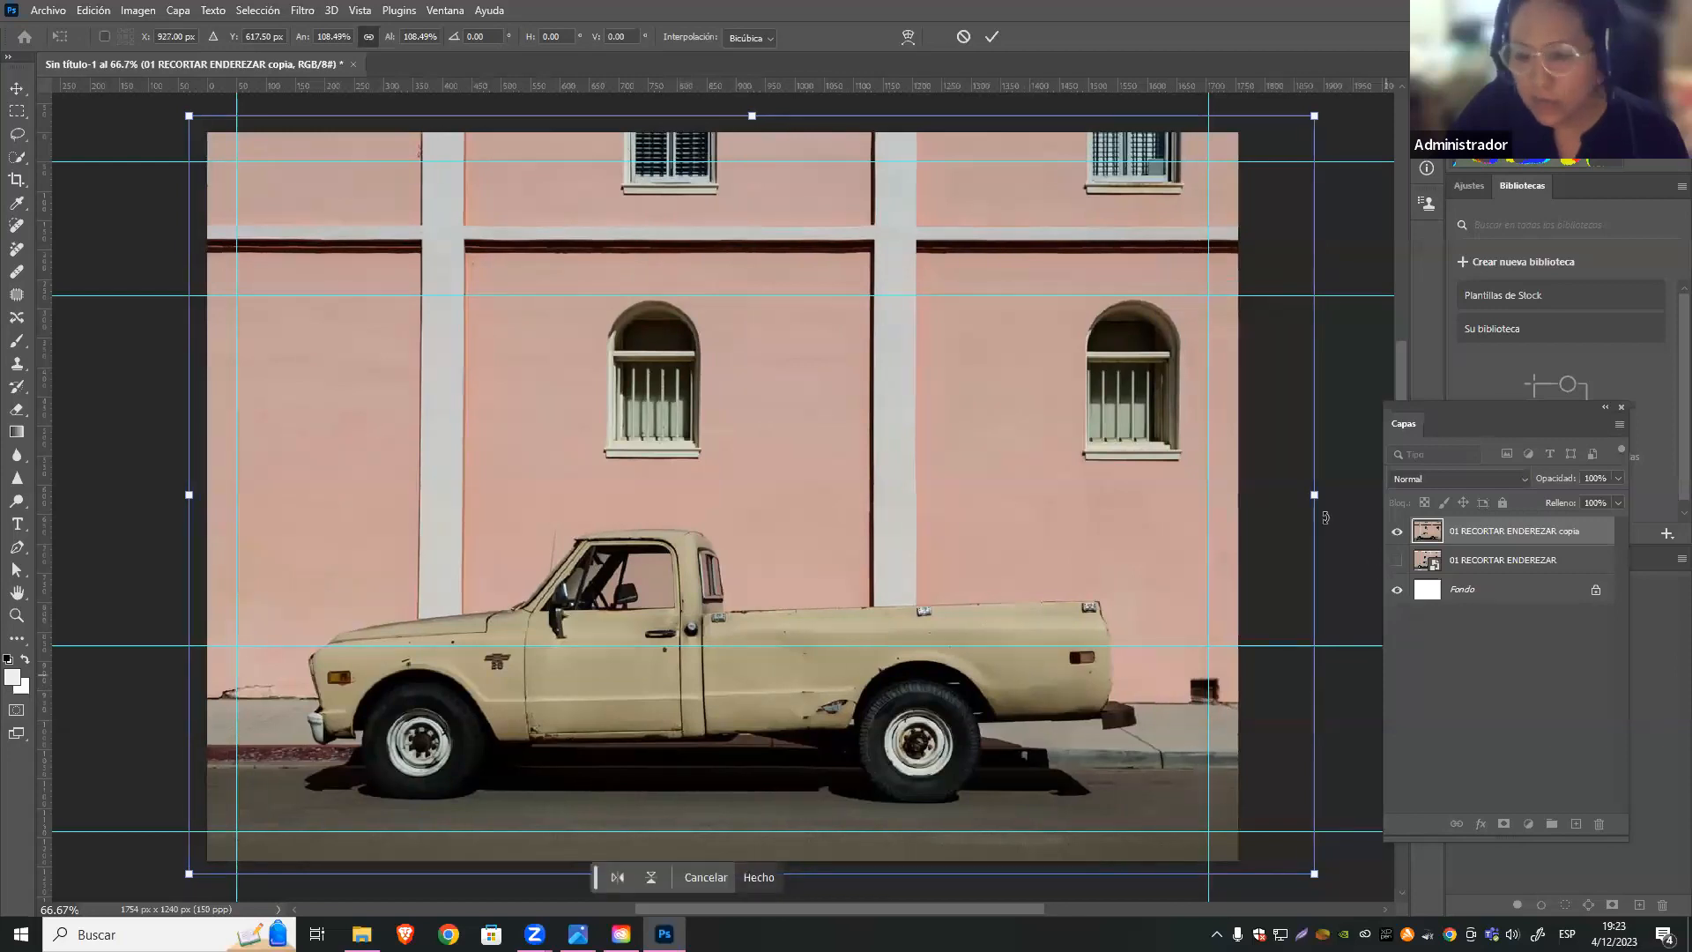
Scale the truck copy further to about 110.19% and apply the transformation
drag(1317, 496, 1334, 499)
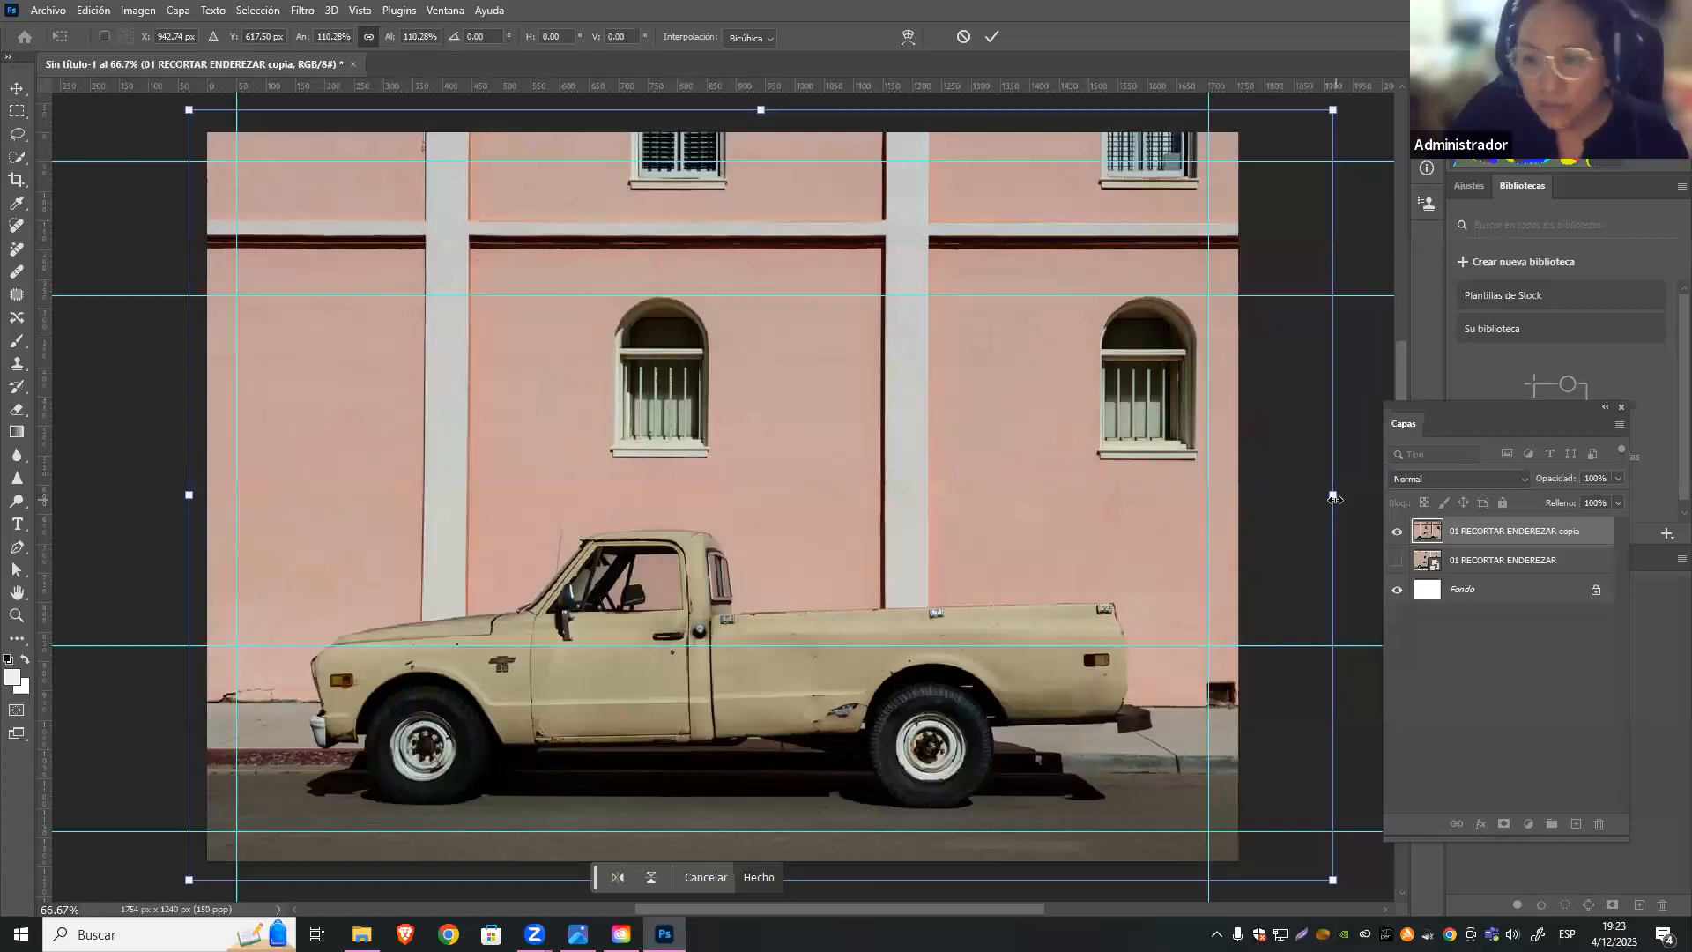
mouse_move(1334, 499)
mouse_down()
mouse_move(976, 517)
mouse_move(1336, 526)
mouse_up()
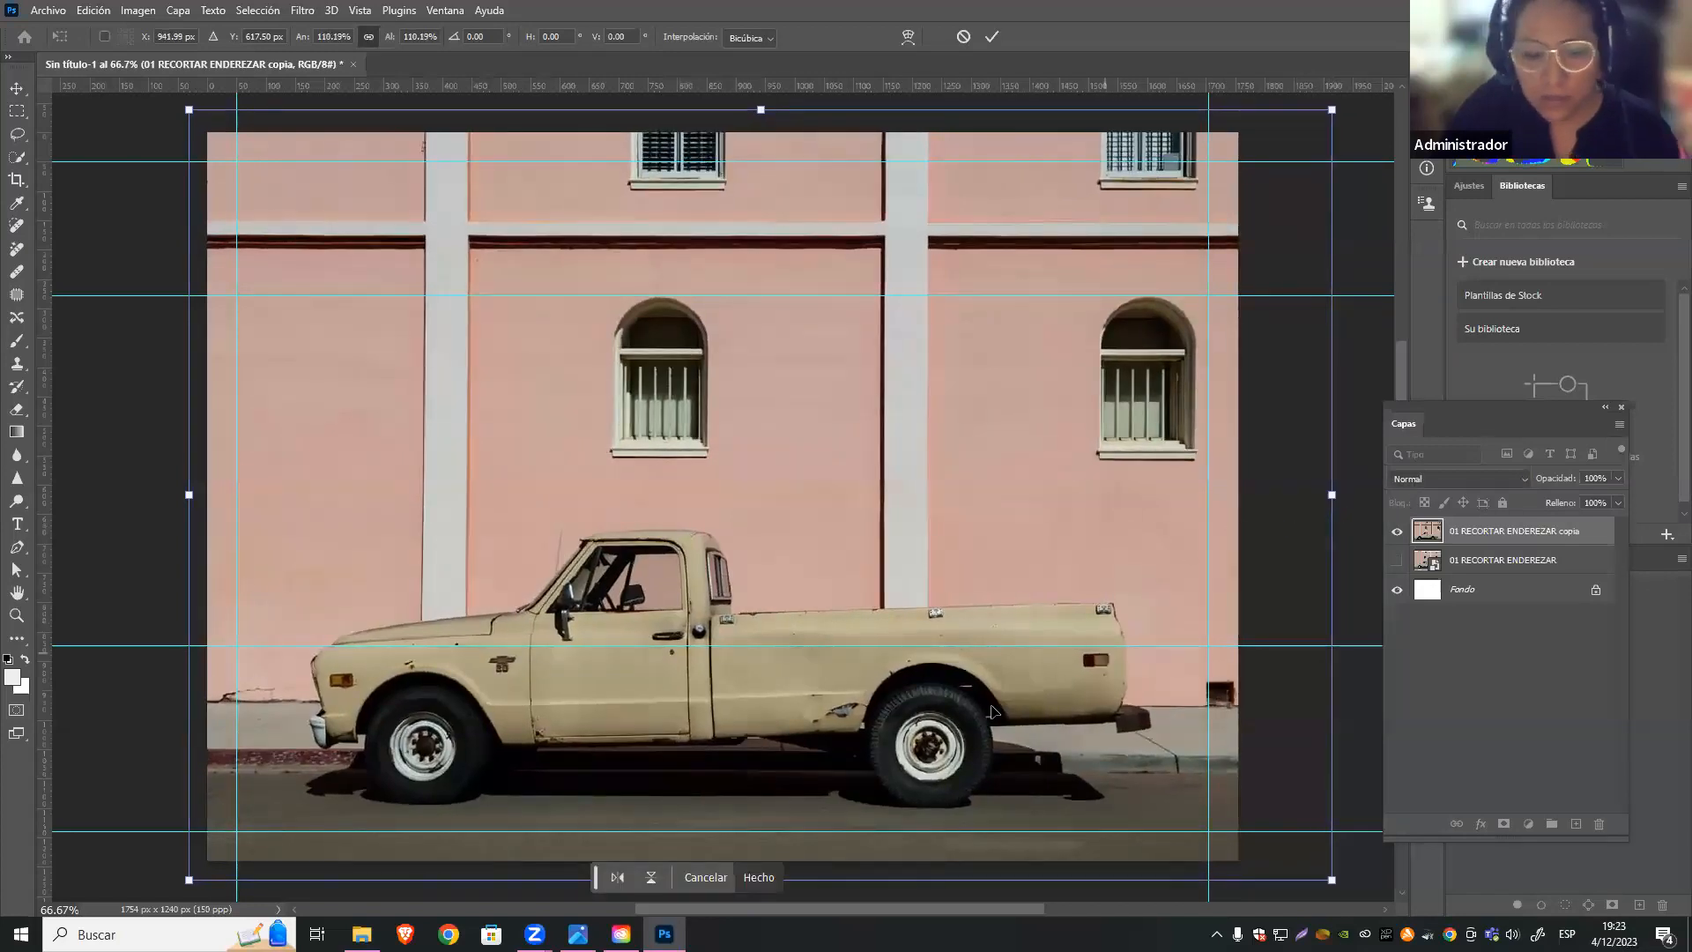
key(Return)
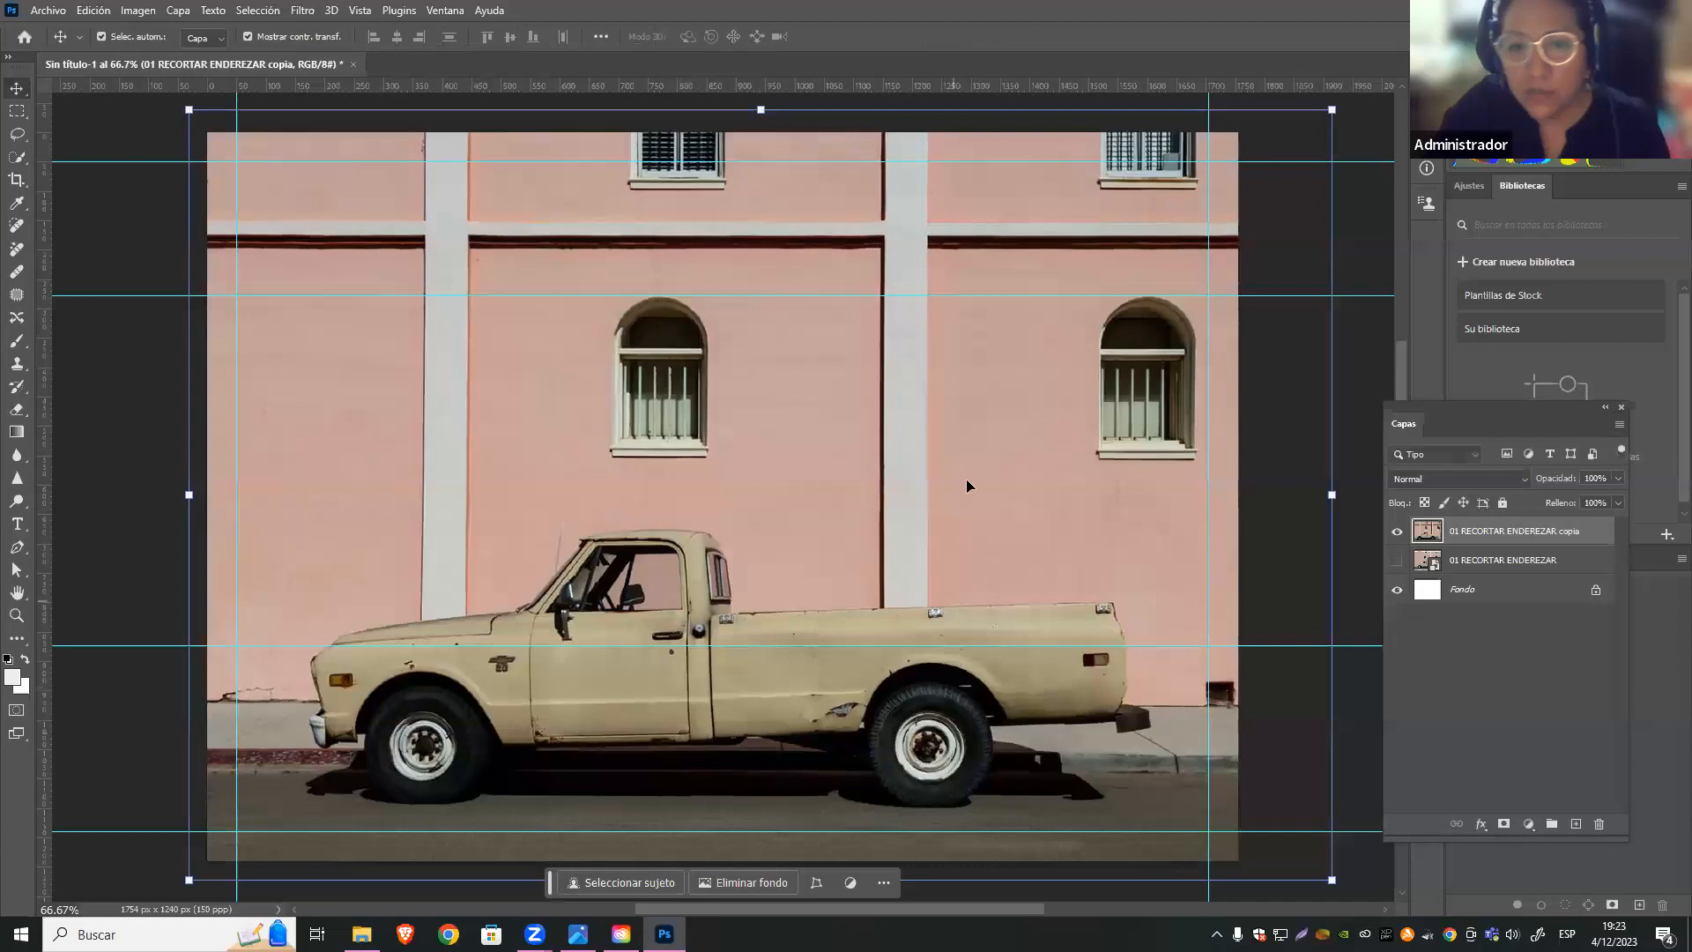
Adjust the truck copy's position slightly, enlarge it to about 100.89%, apply the change and deselect the layer
drag(1154, 278, 1150, 226)
drag(1056, 585, 1038, 619)
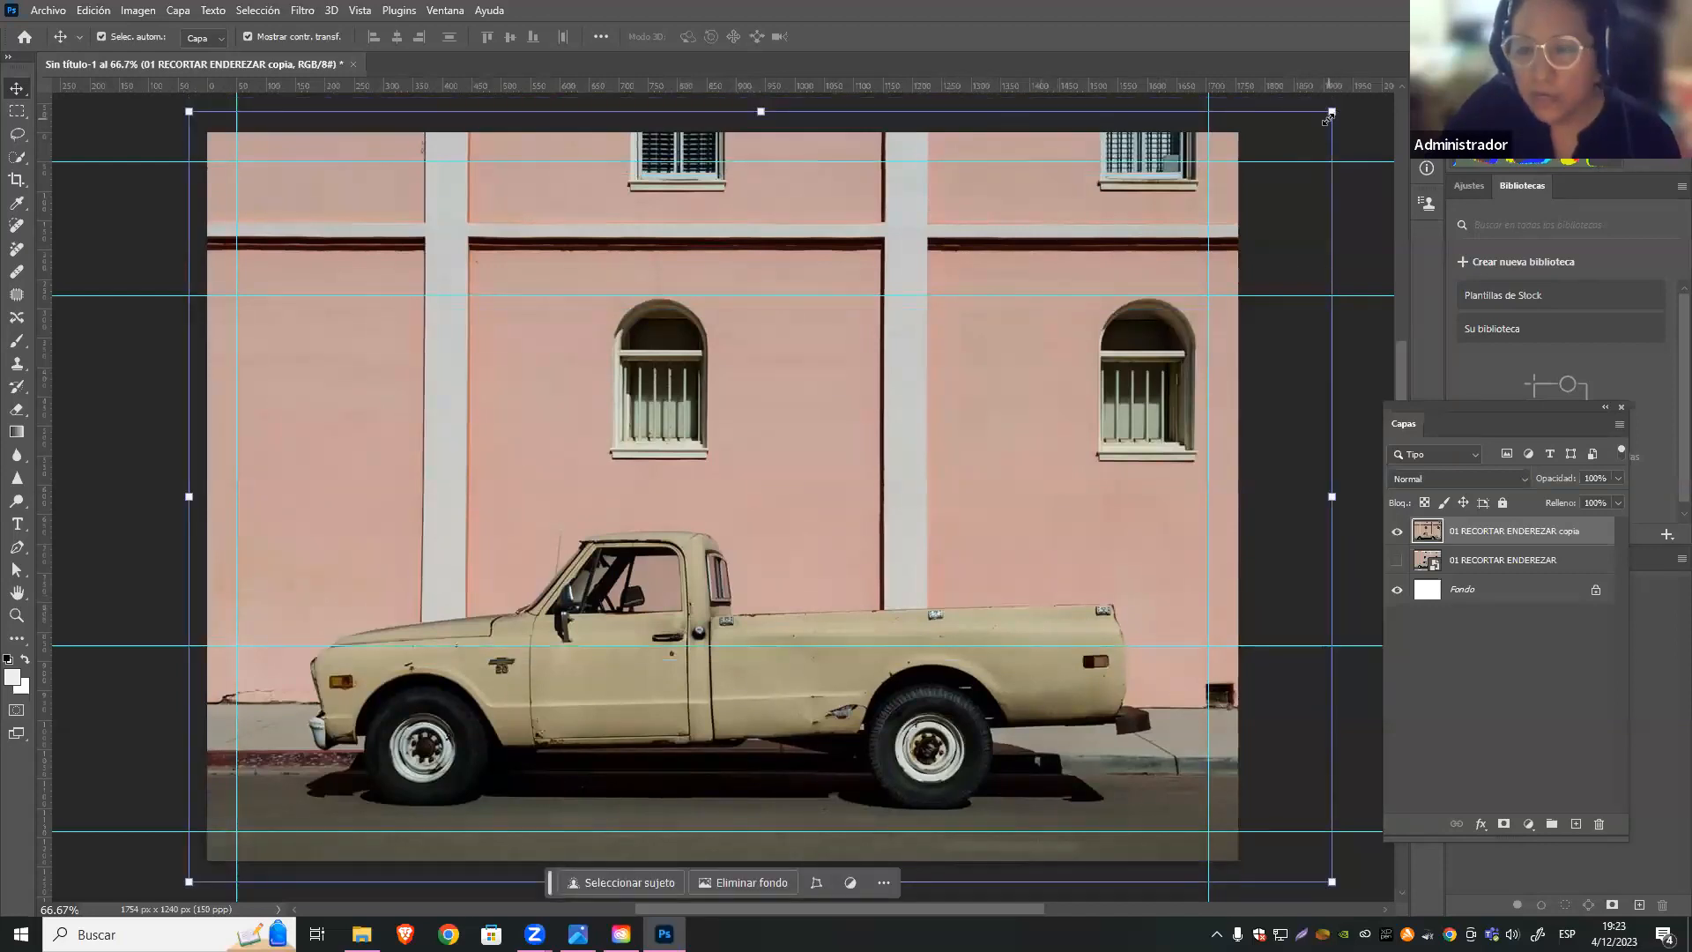
drag(1331, 113, 1345, 112)
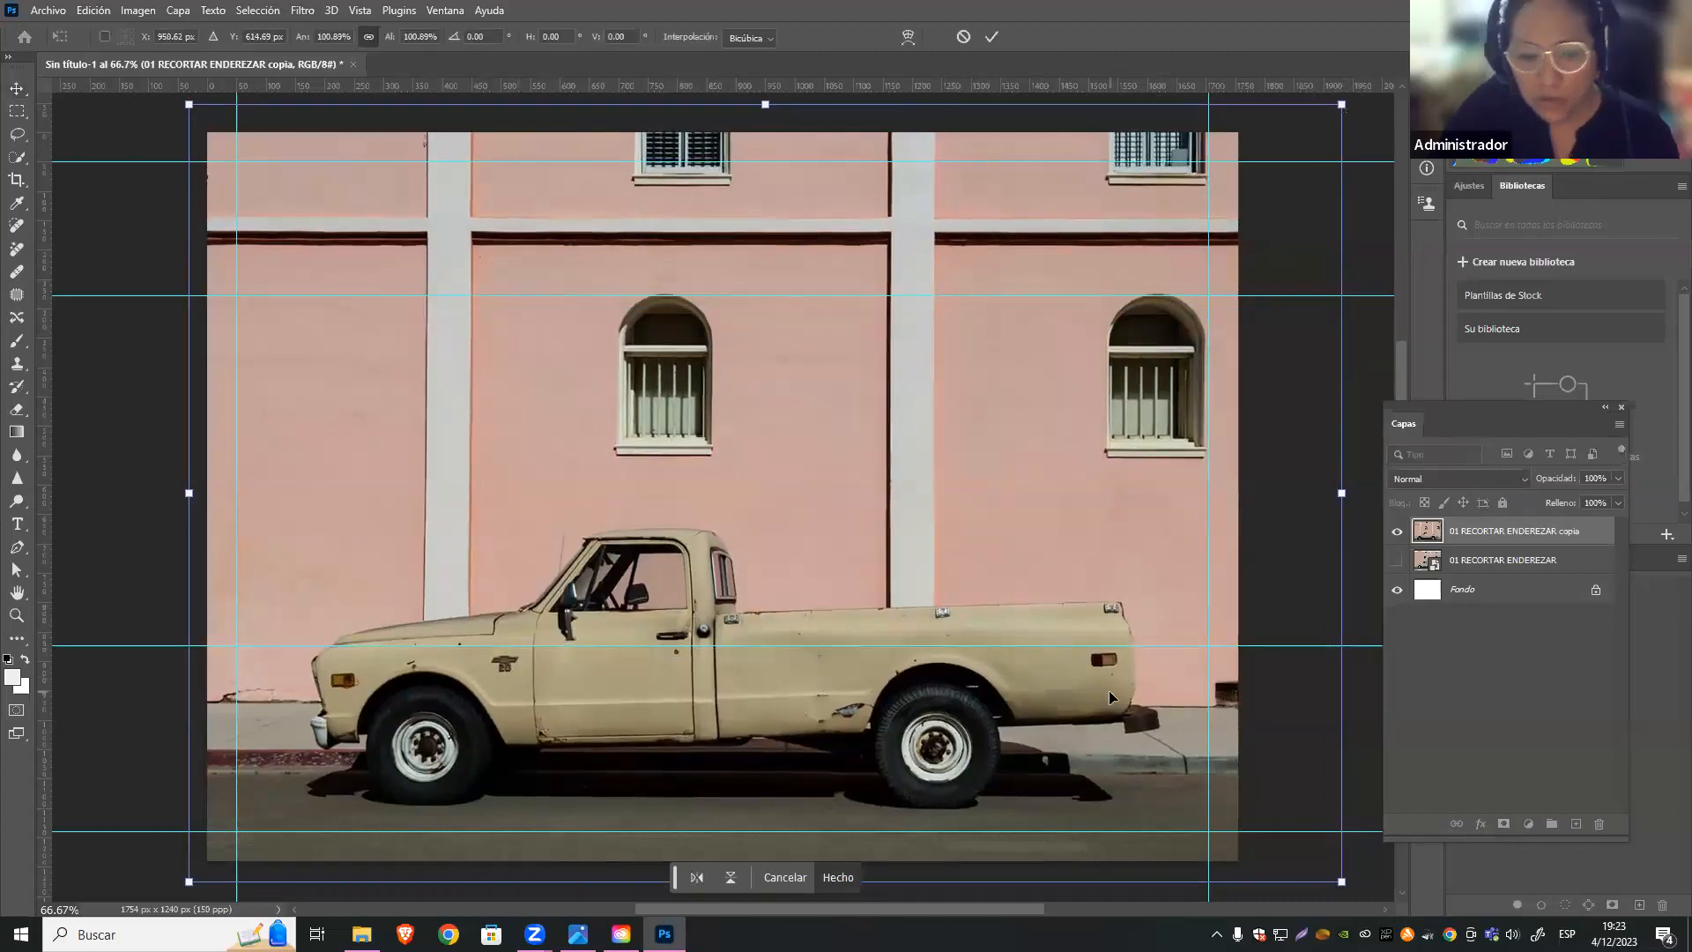
key(Return)
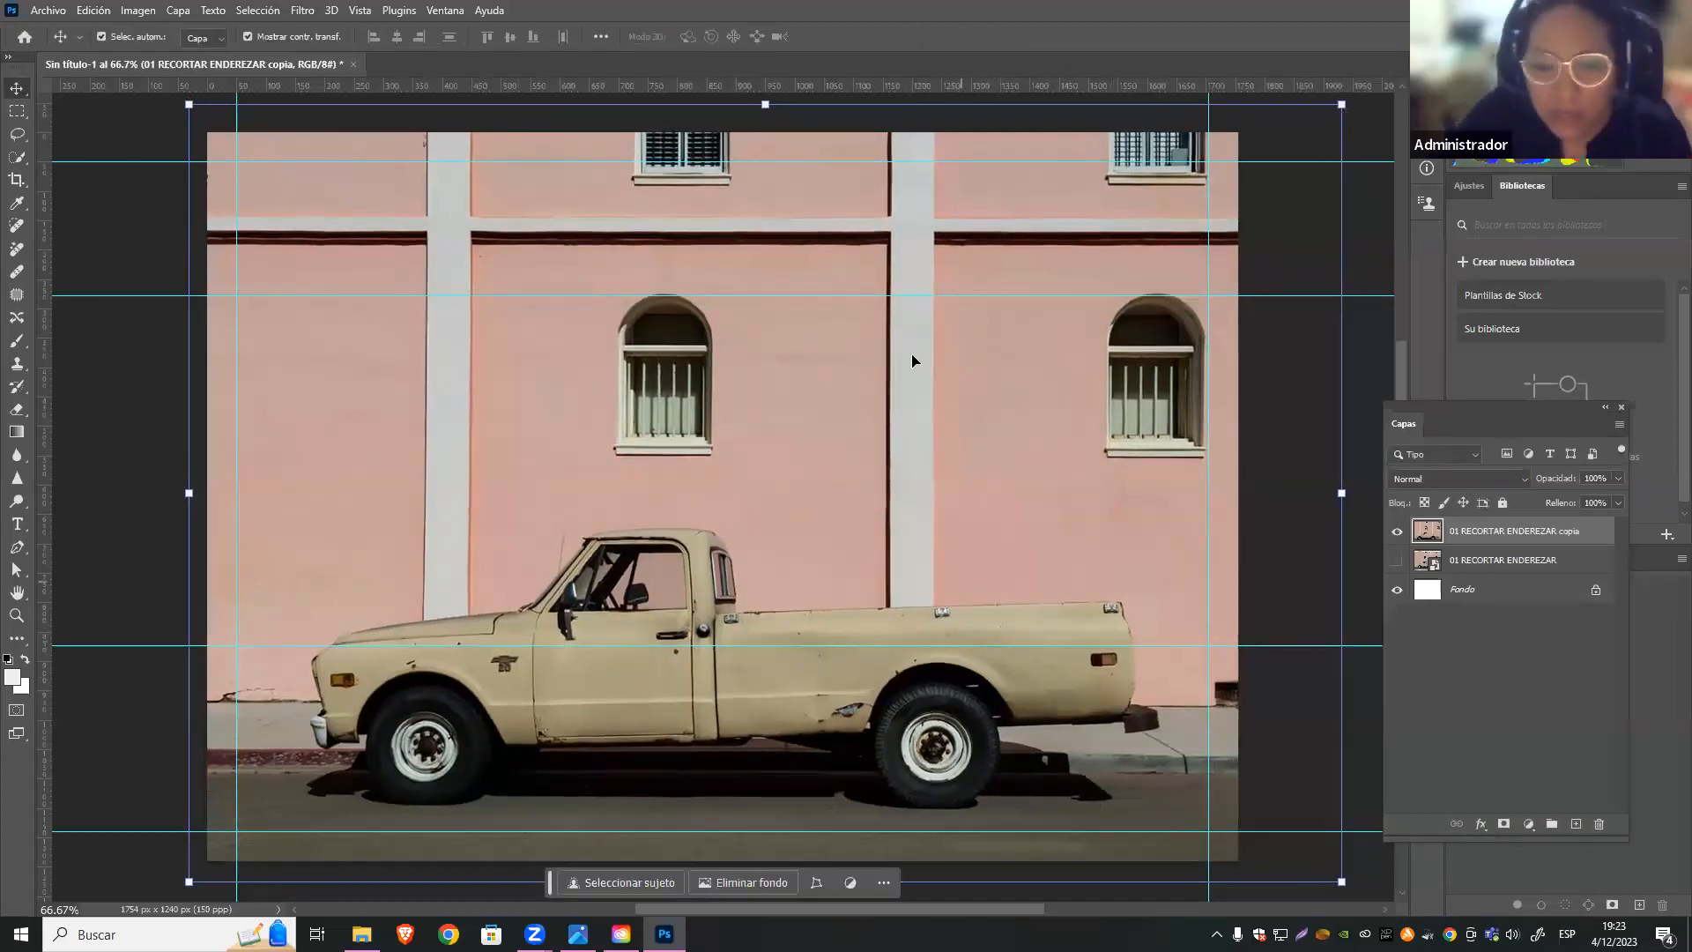
click(163, 429)
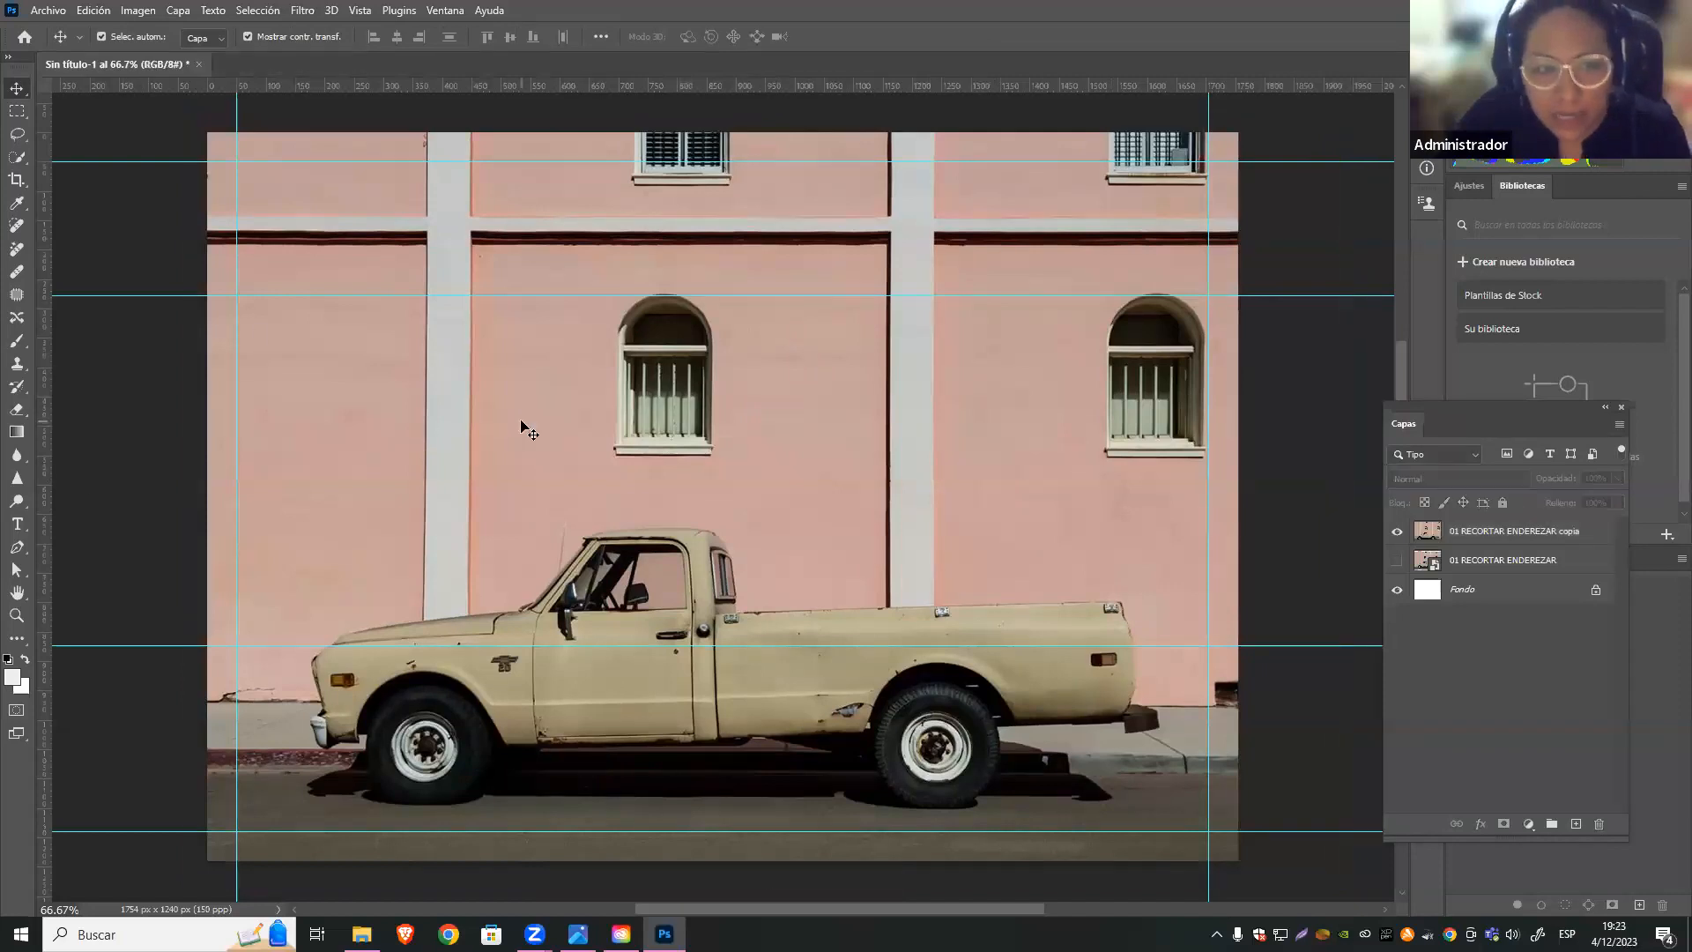
Try rotating the image inside the crop frame, undo the rotation and cancel the crop
click(521, 422)
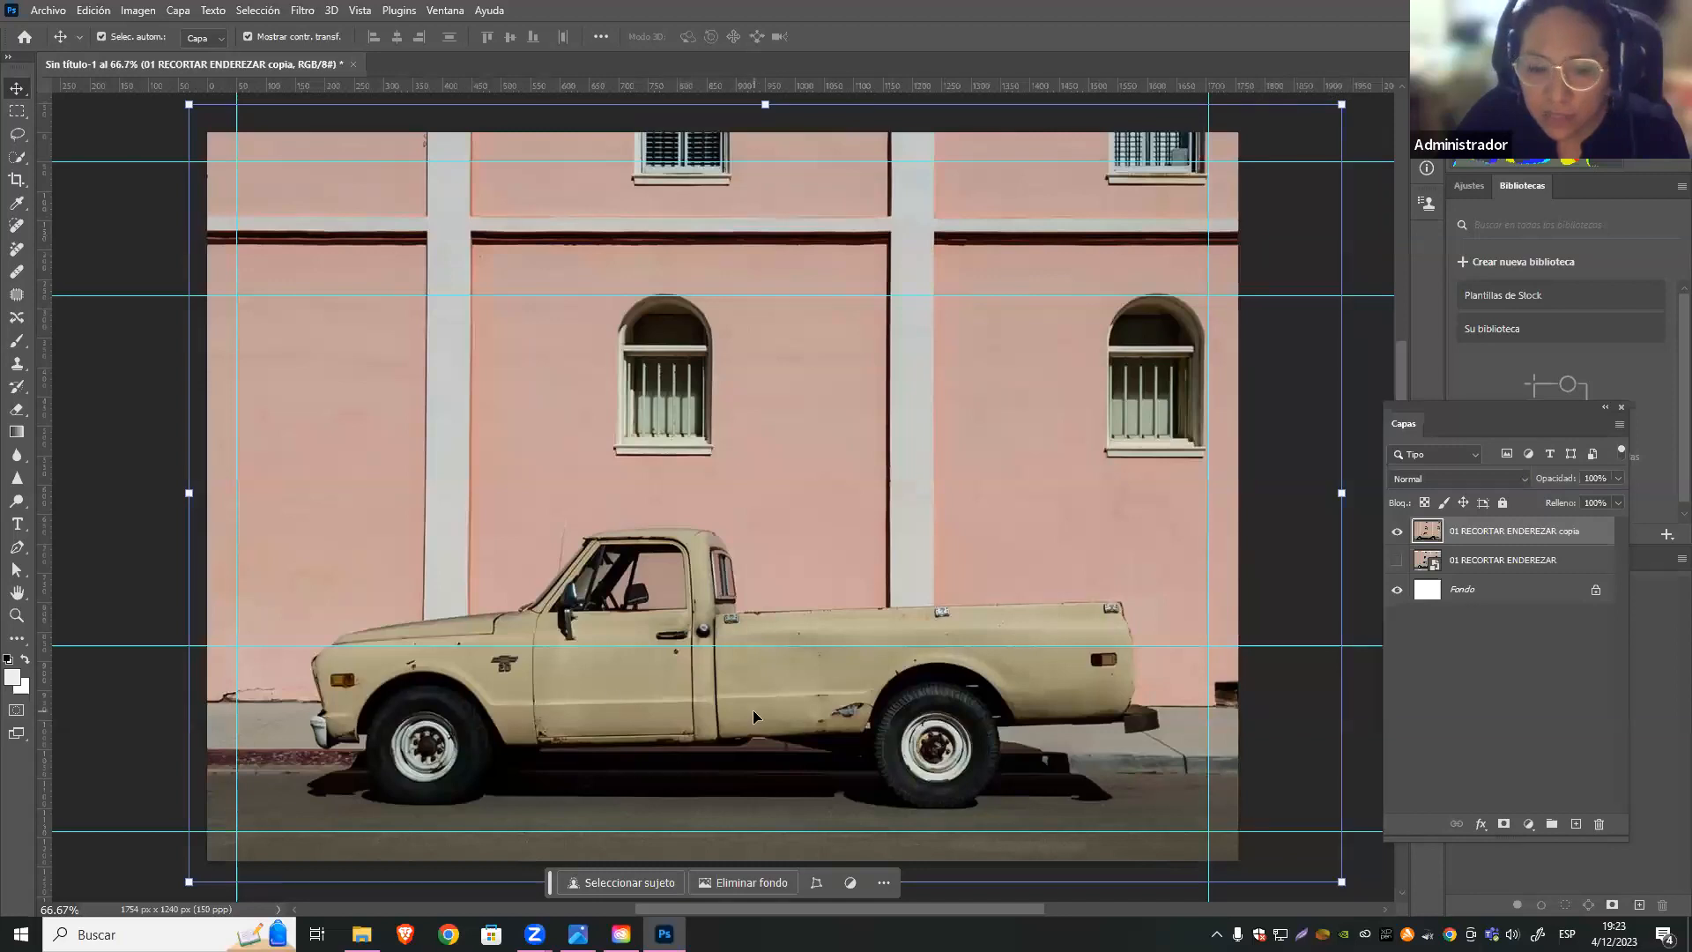
key(ctrl+minus)
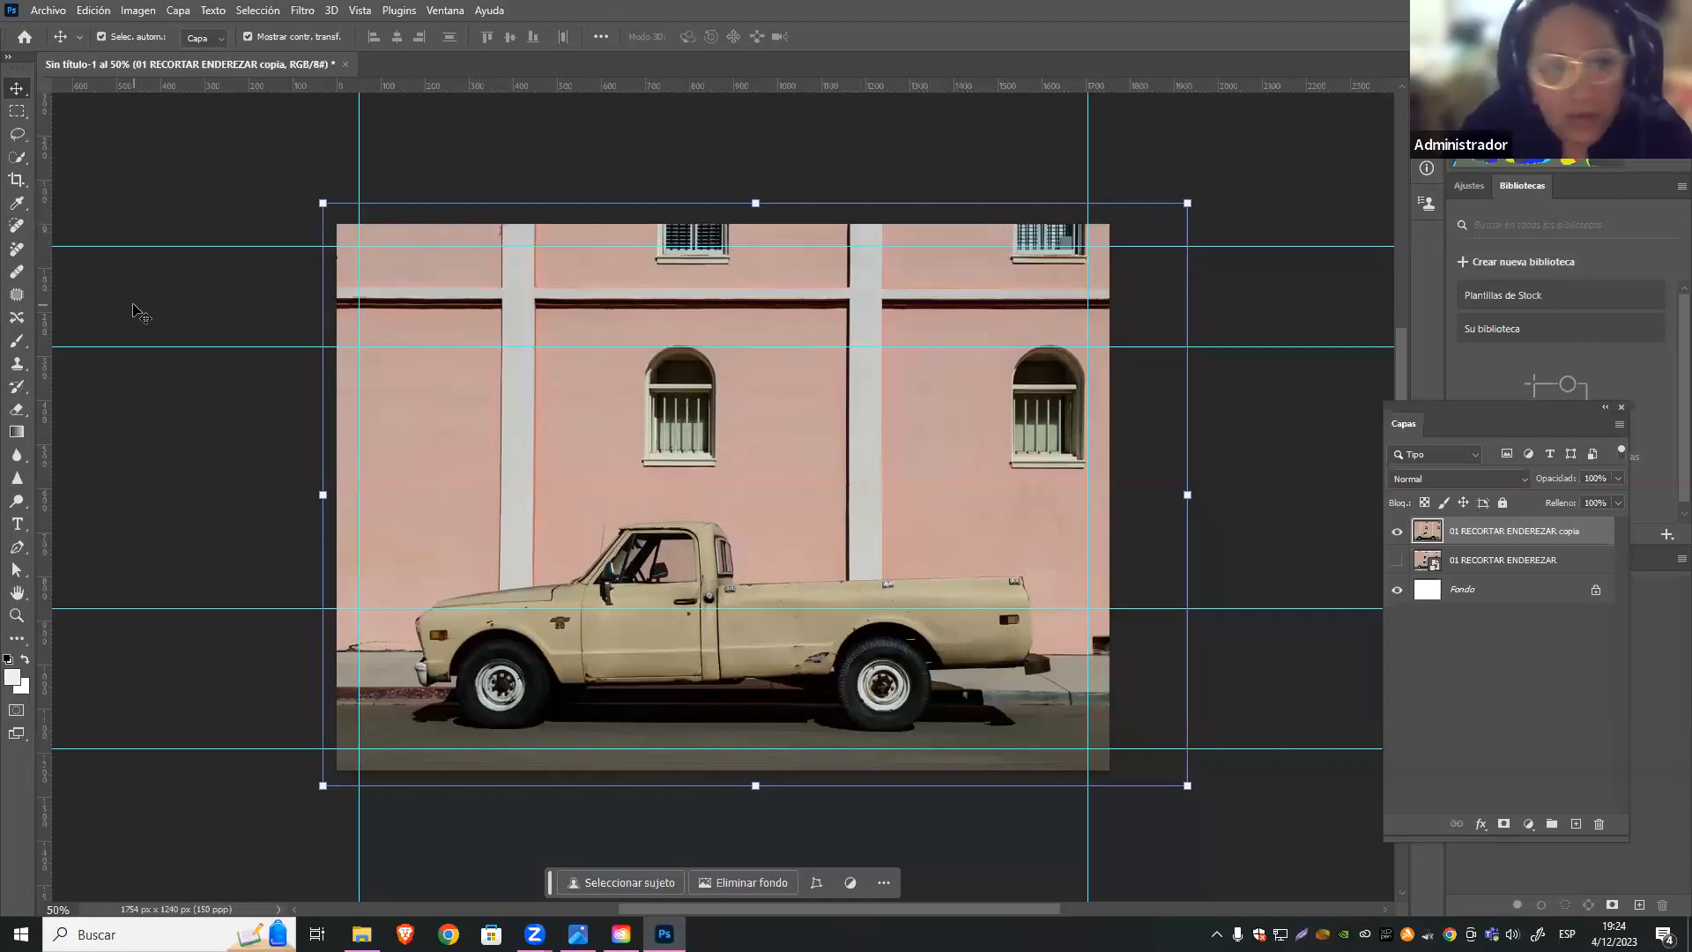
click(21, 182)
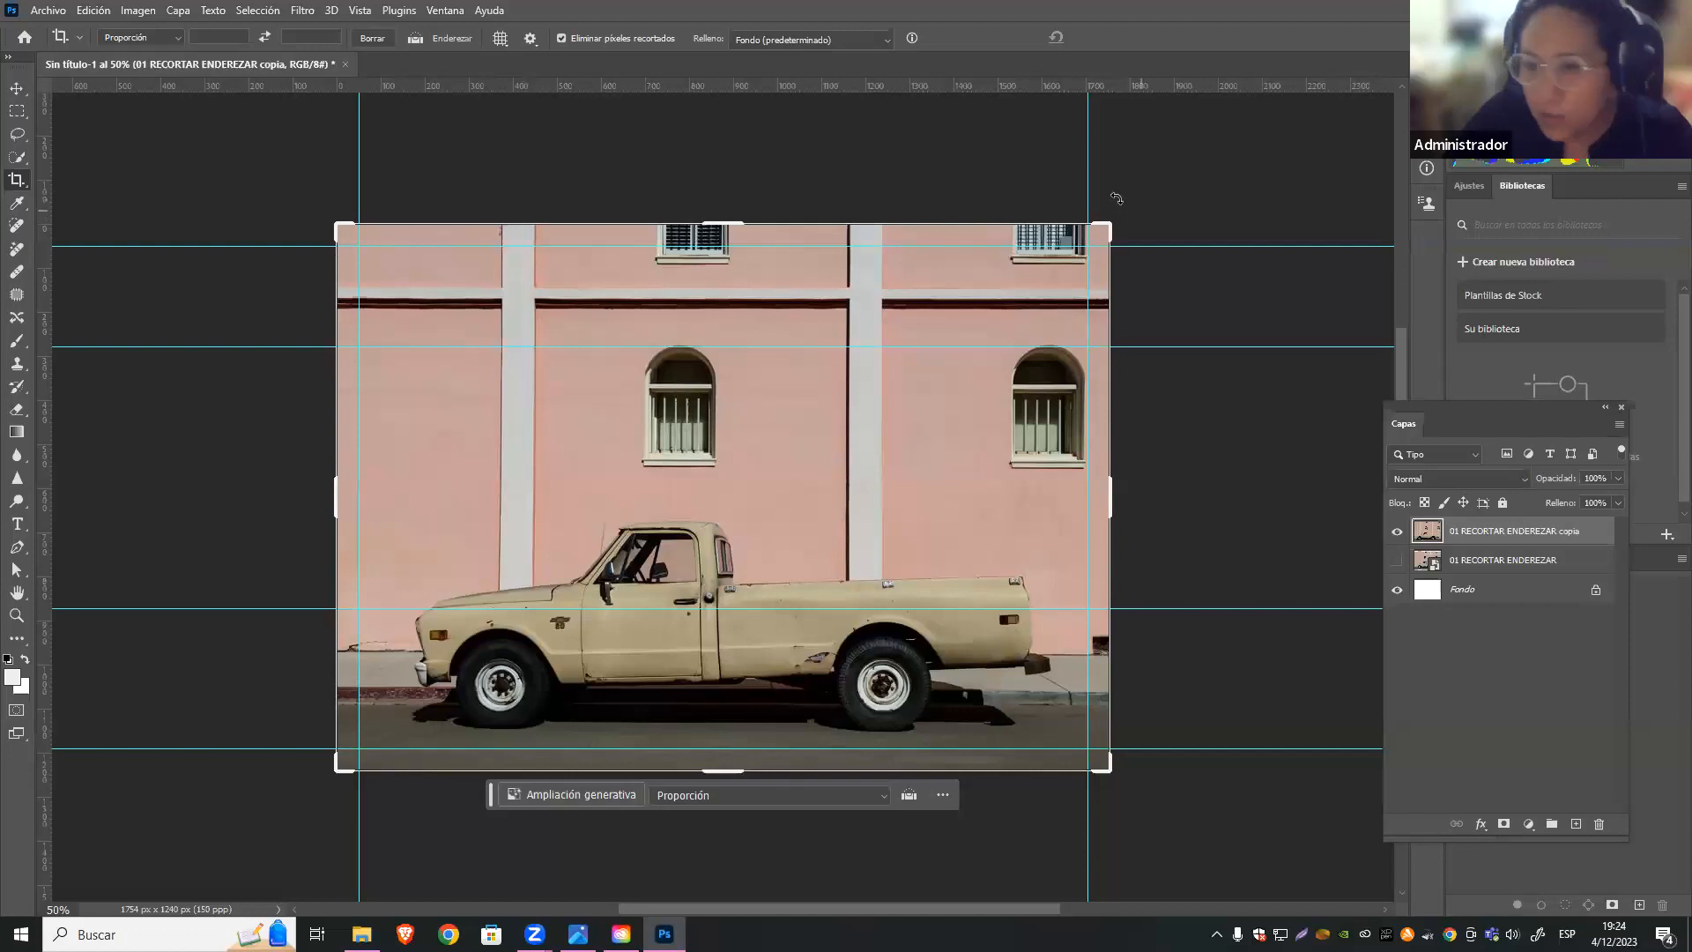
drag(1125, 194, 1185, 414)
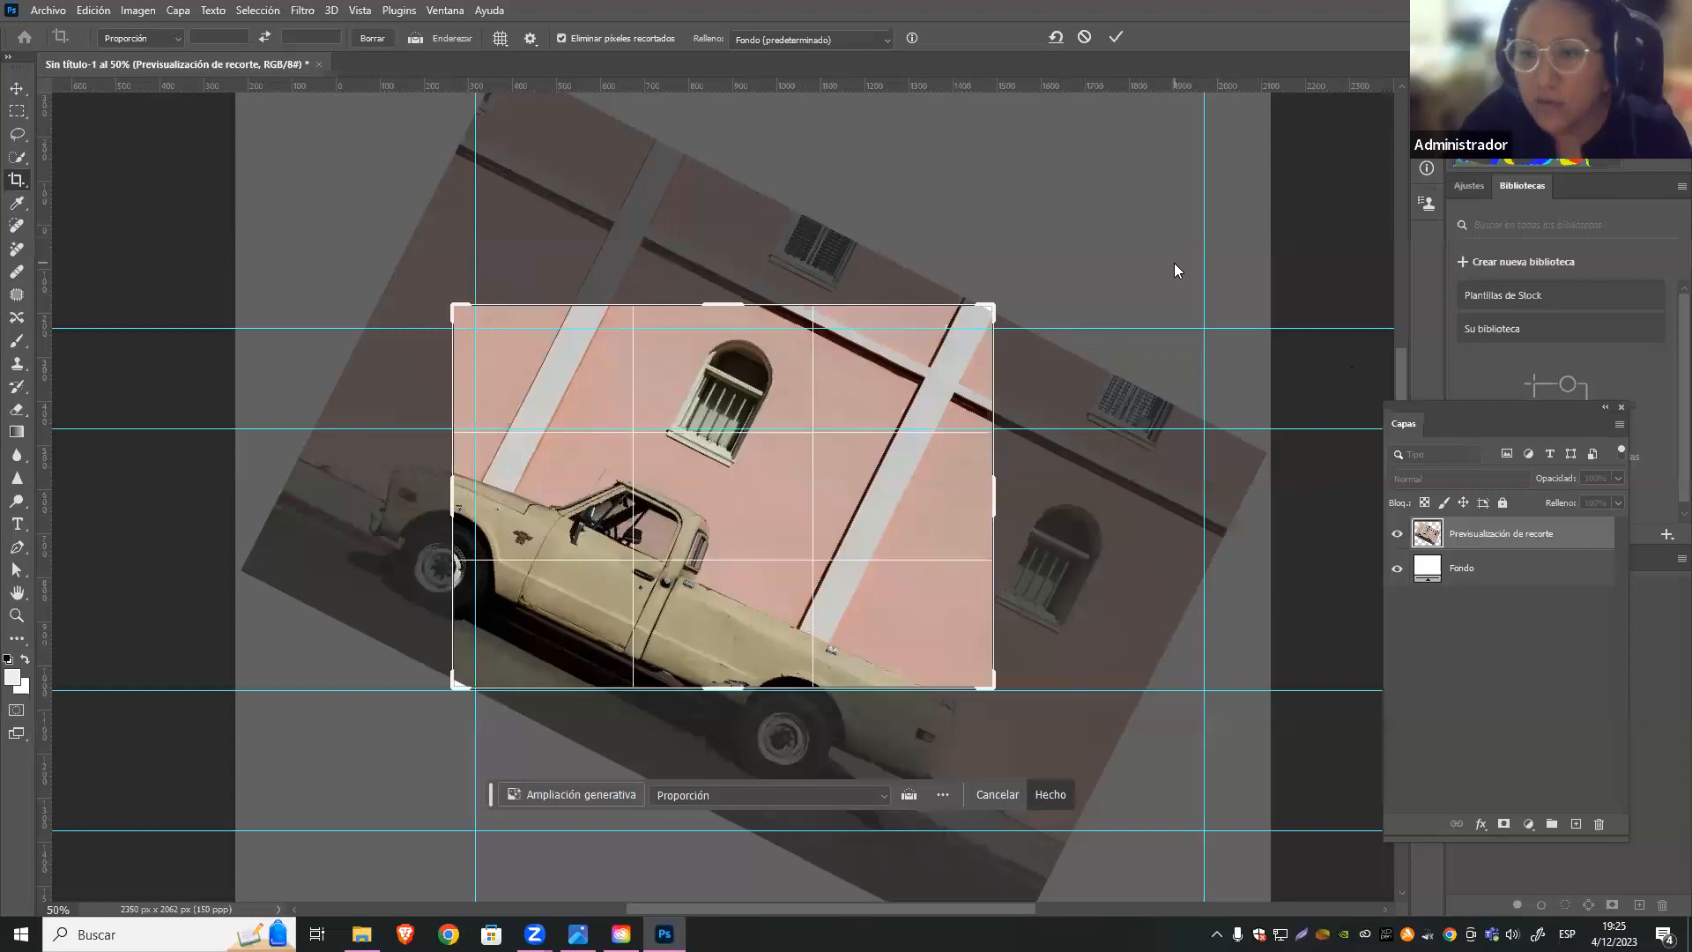
key(ctrl+z)
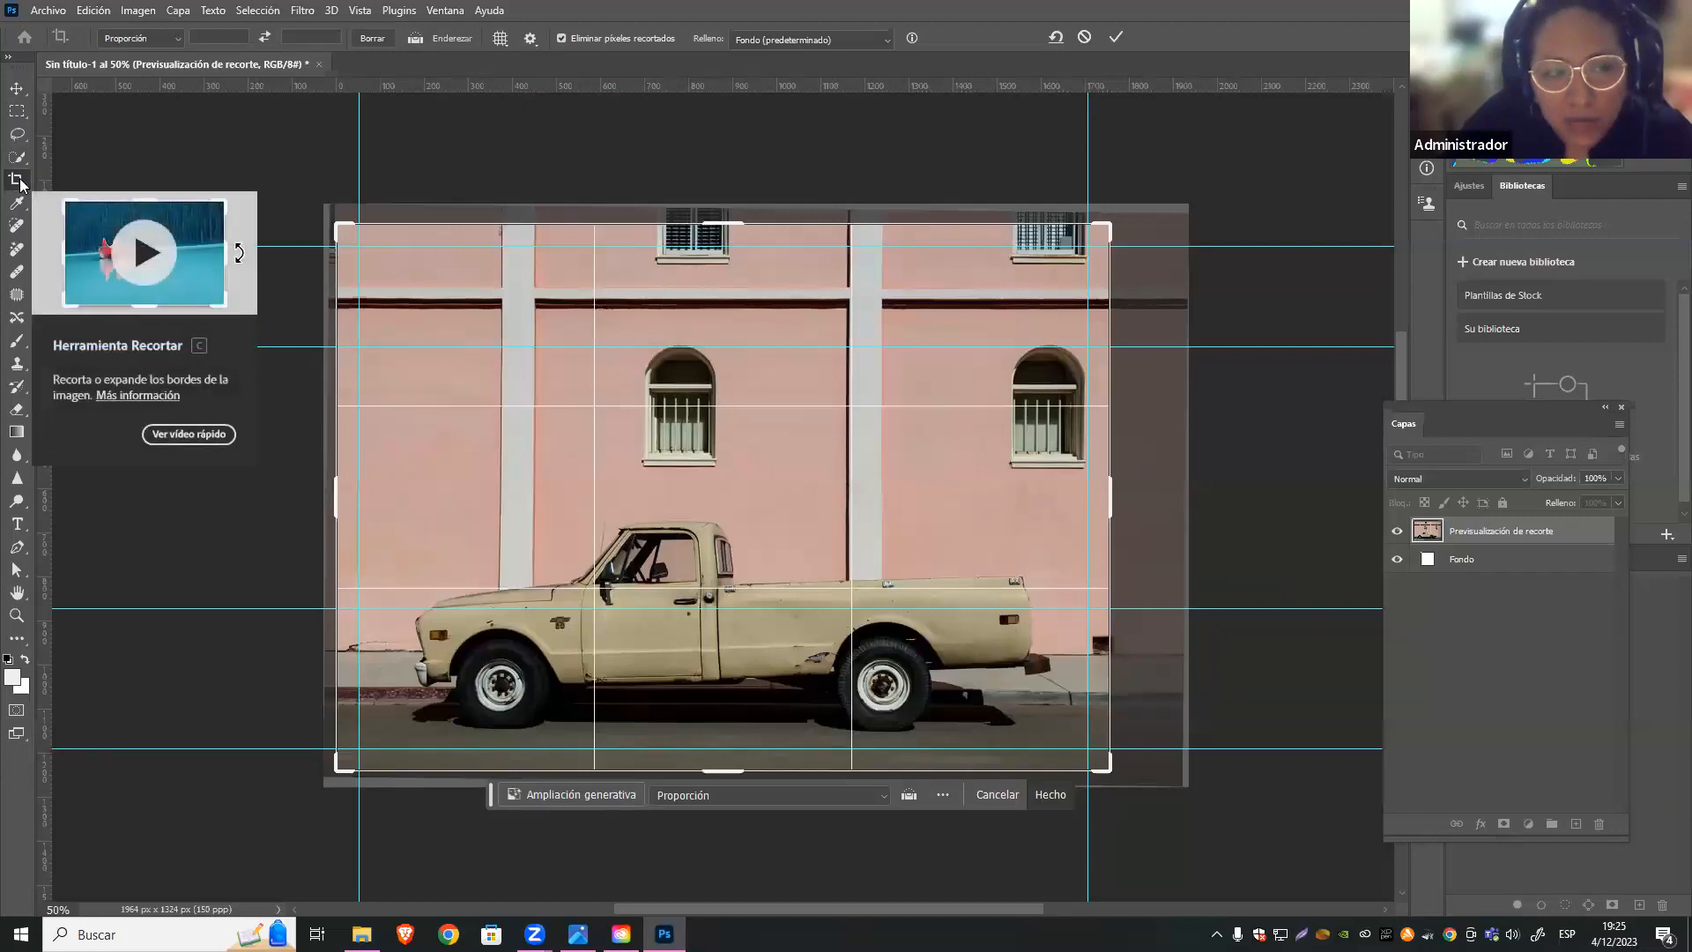
key(Escape)
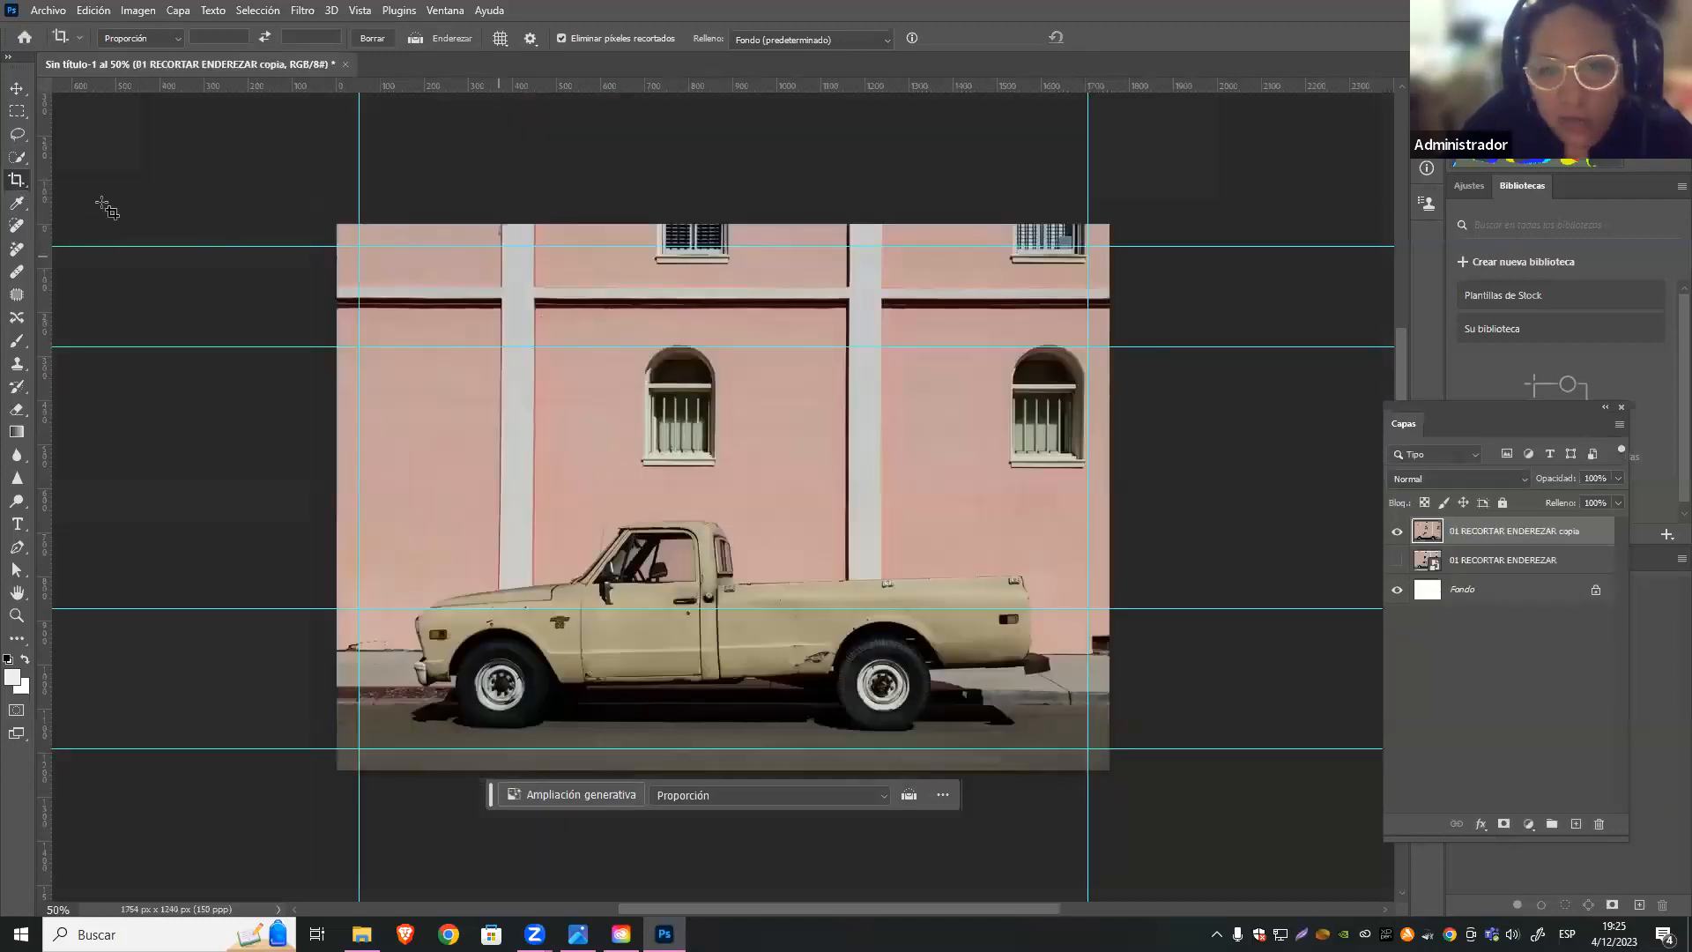
click(526, 286)
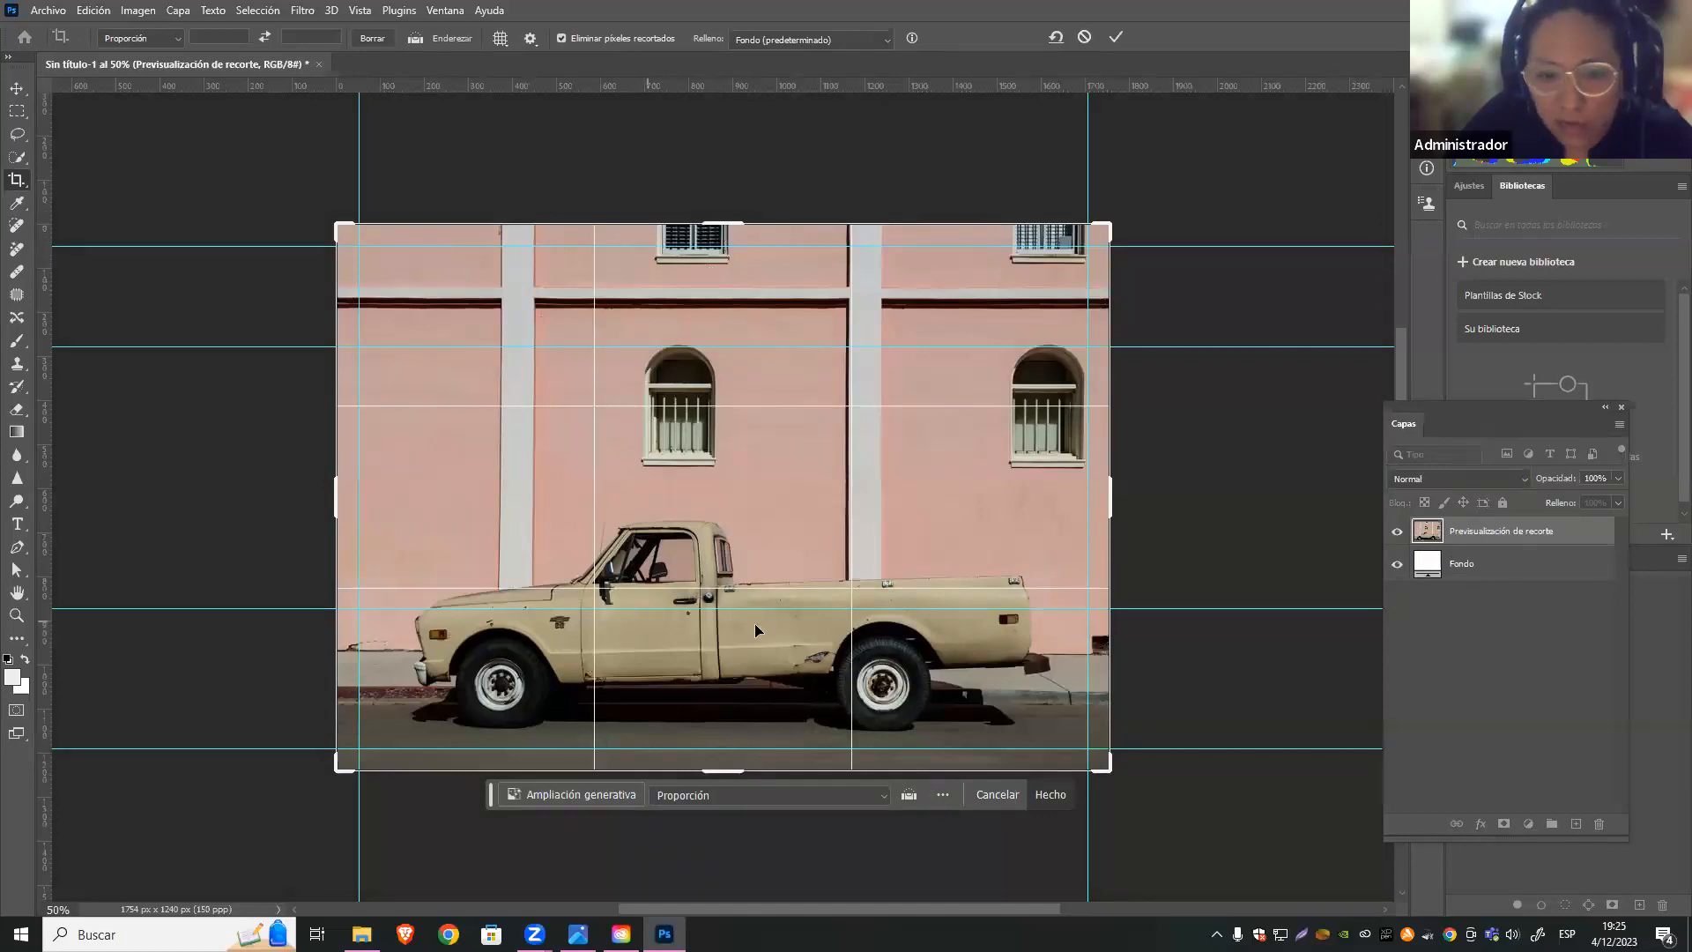
click(360, 10)
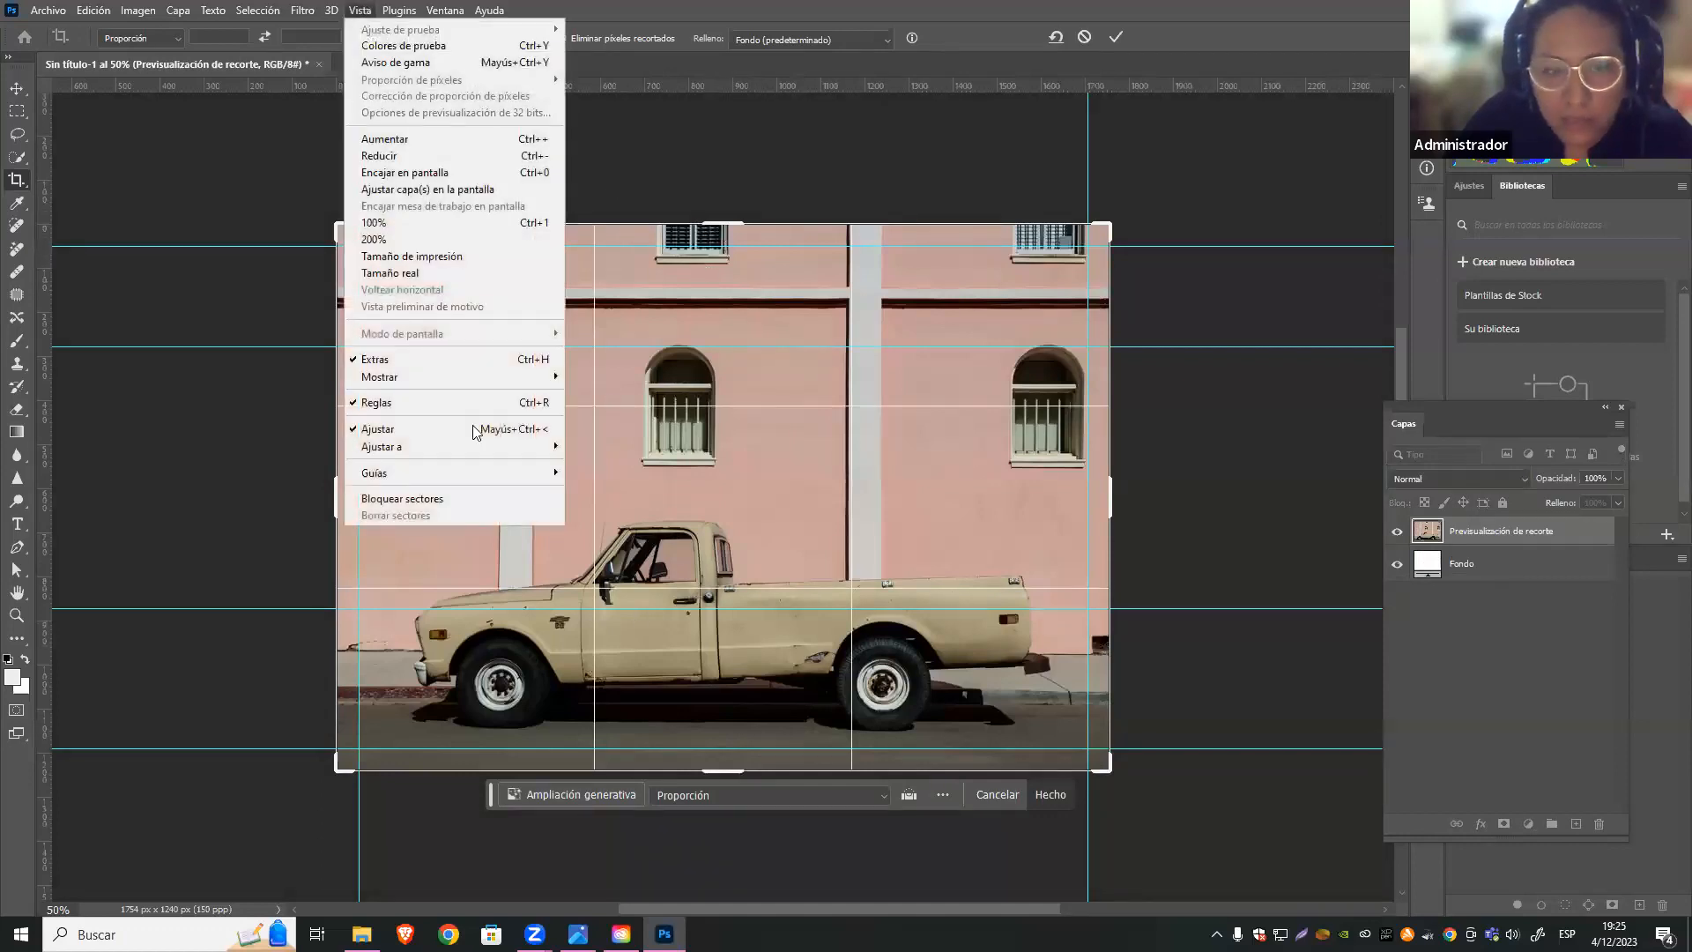
mouse_move(512, 477)
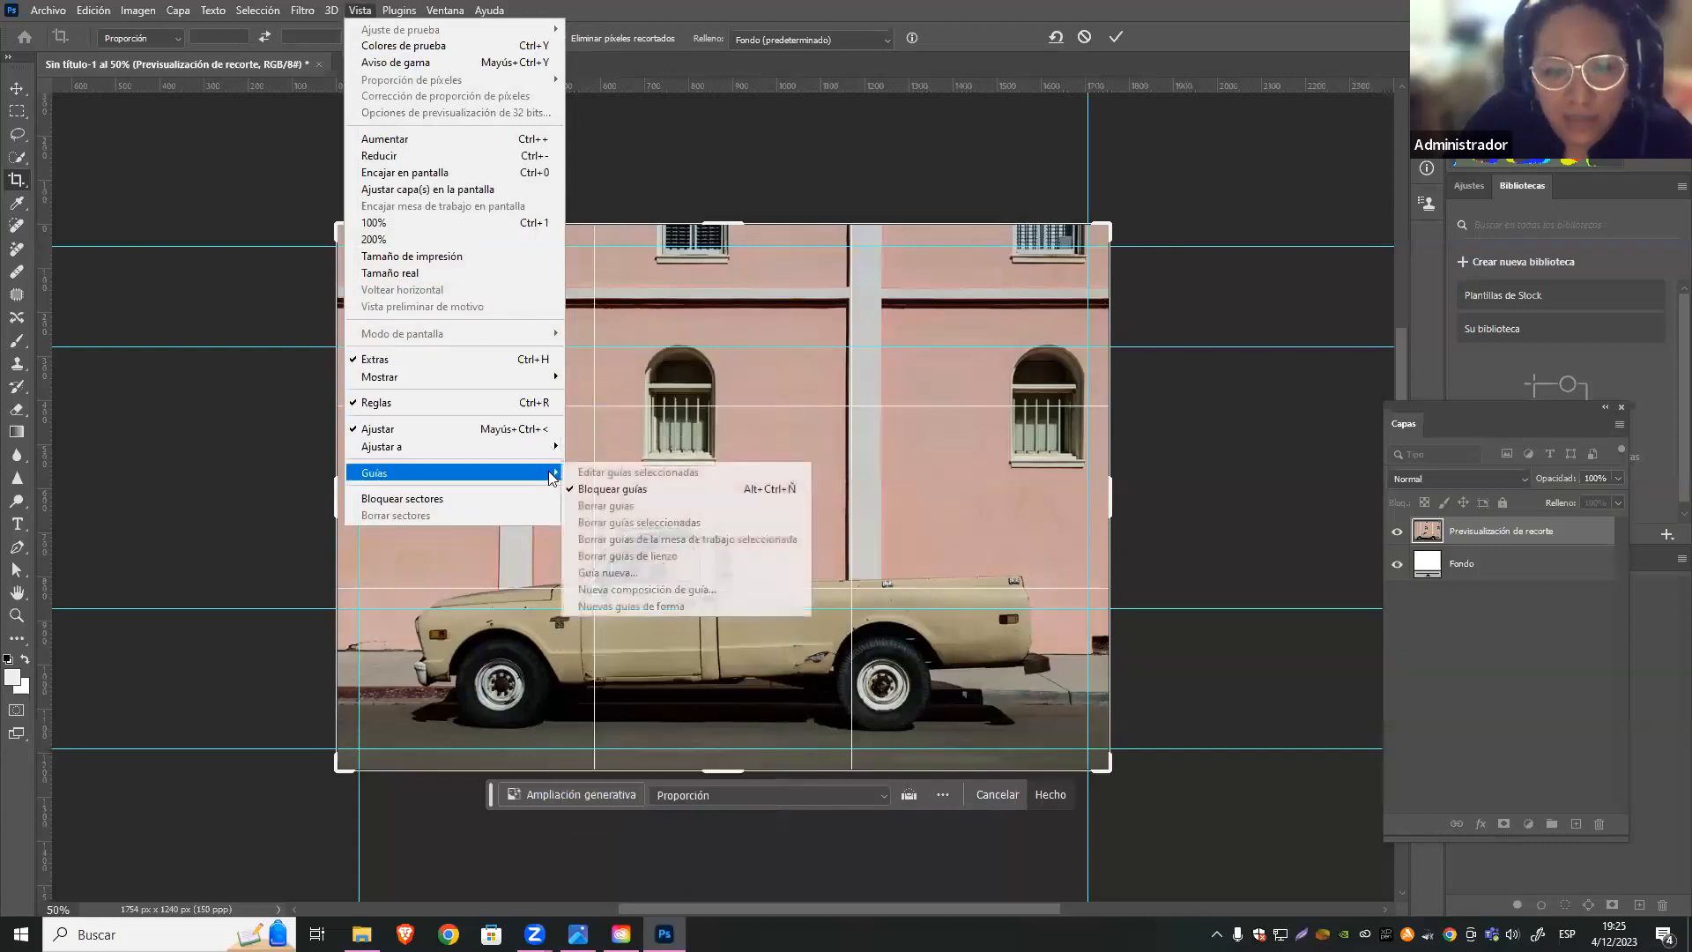
click(14, 91)
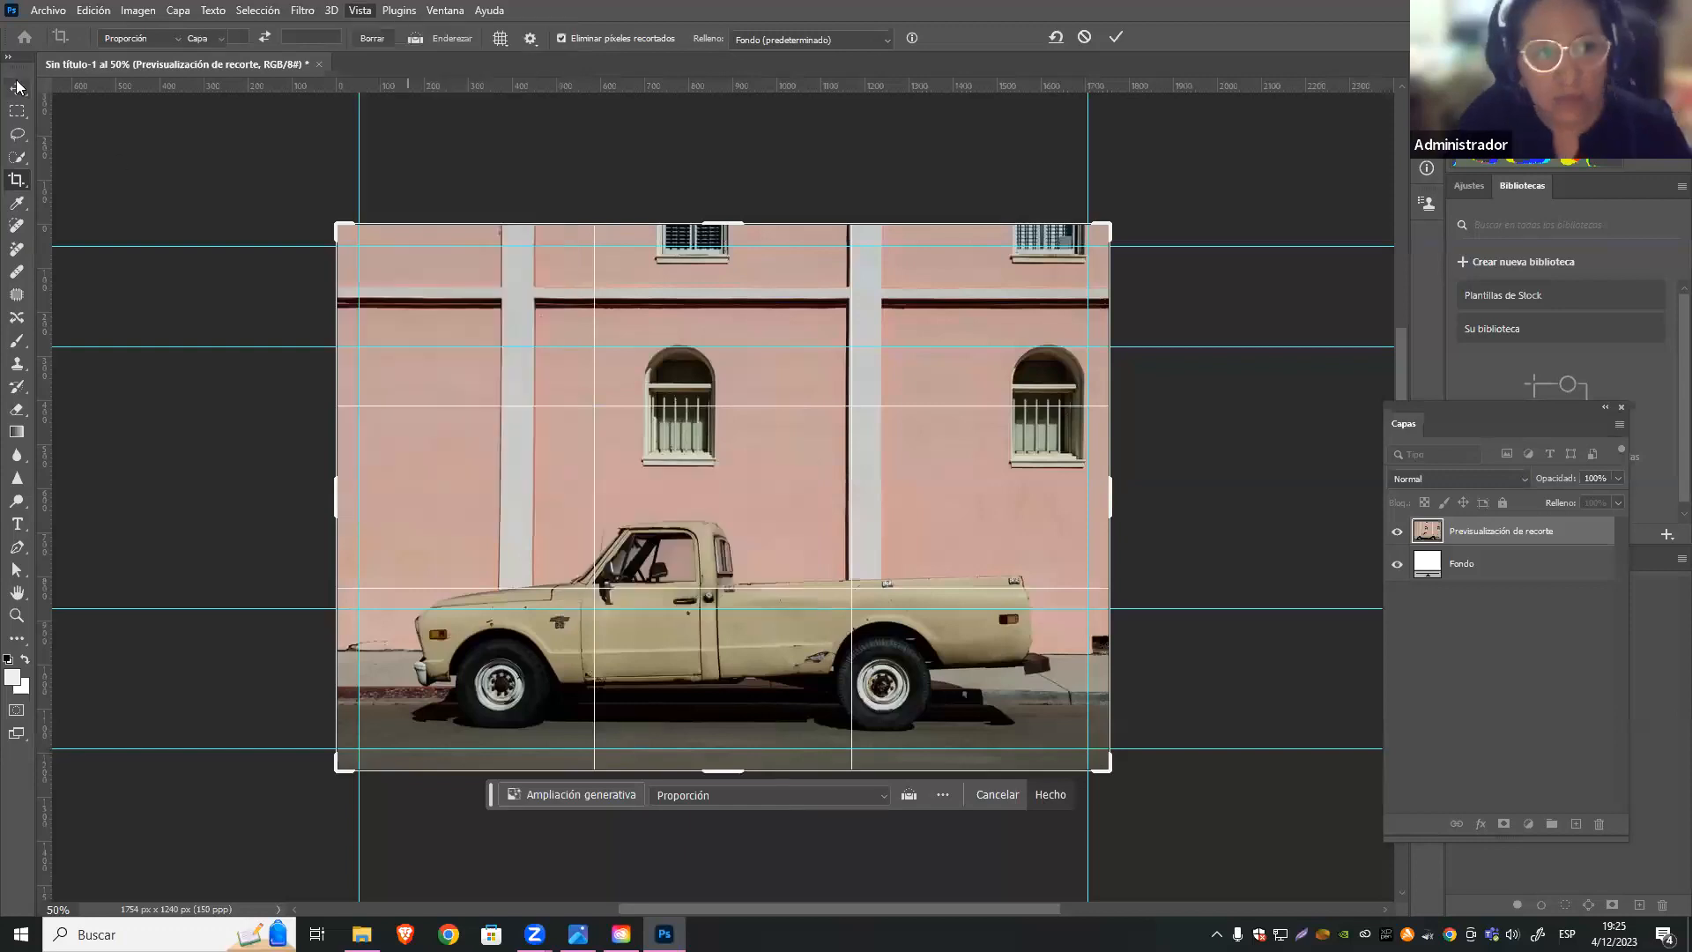
click(14, 92)
Deselect the truck copy layer and clear all guides from the document
click(268, 181)
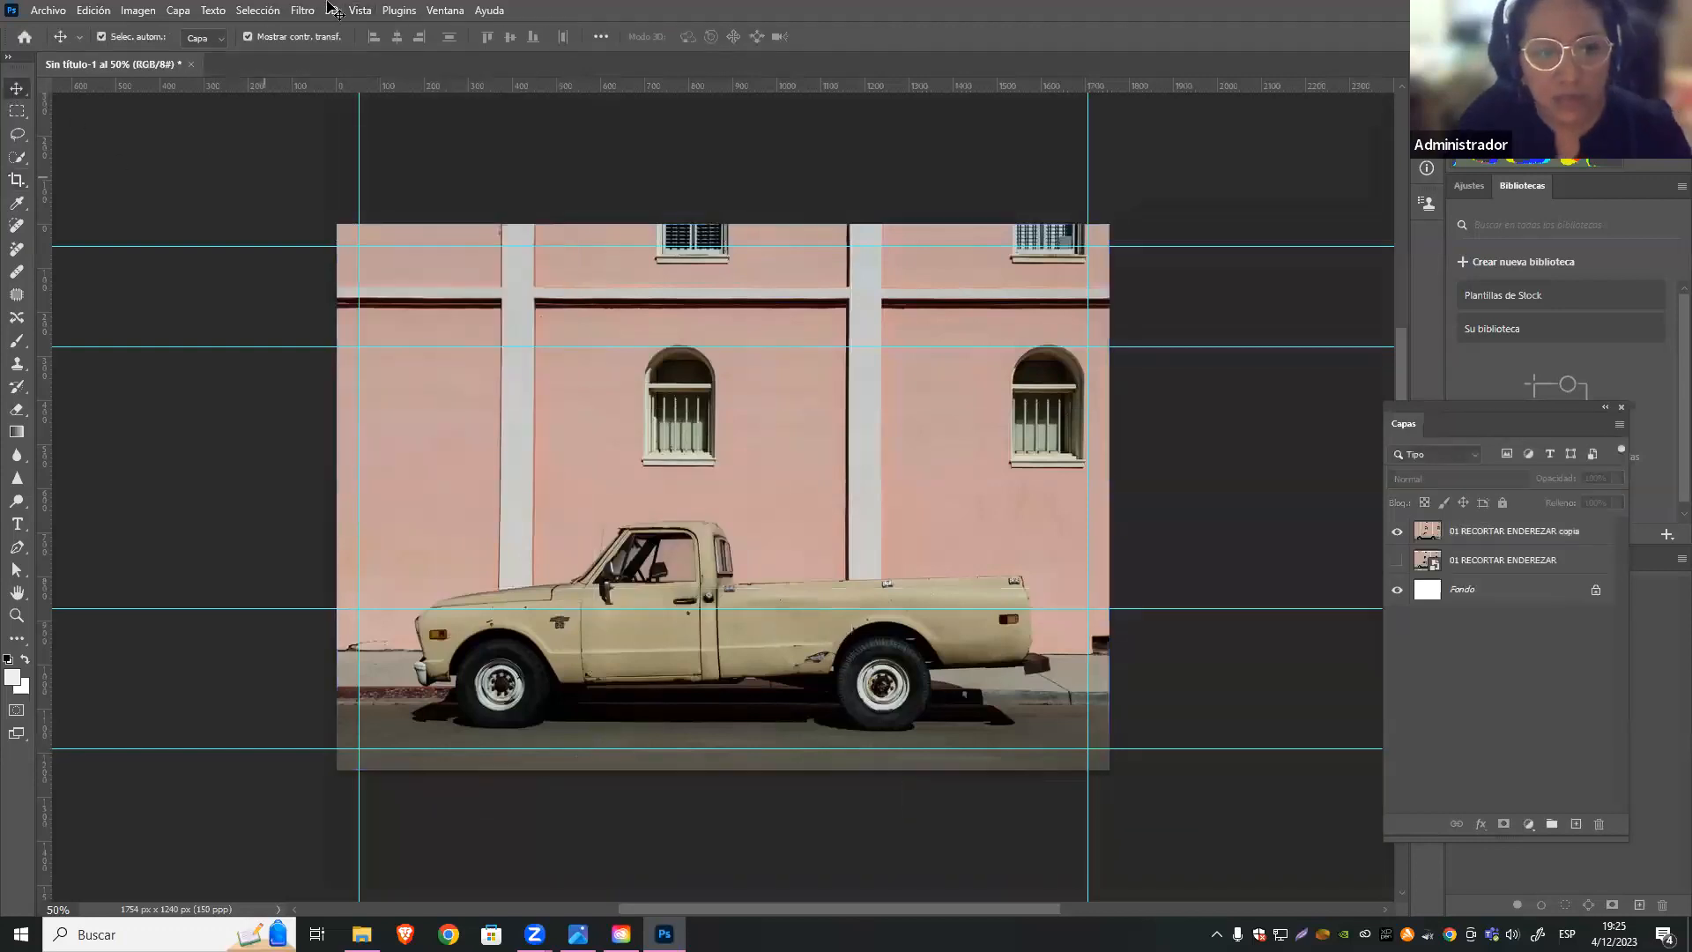
click(298, 11)
mouse_move(359, 10)
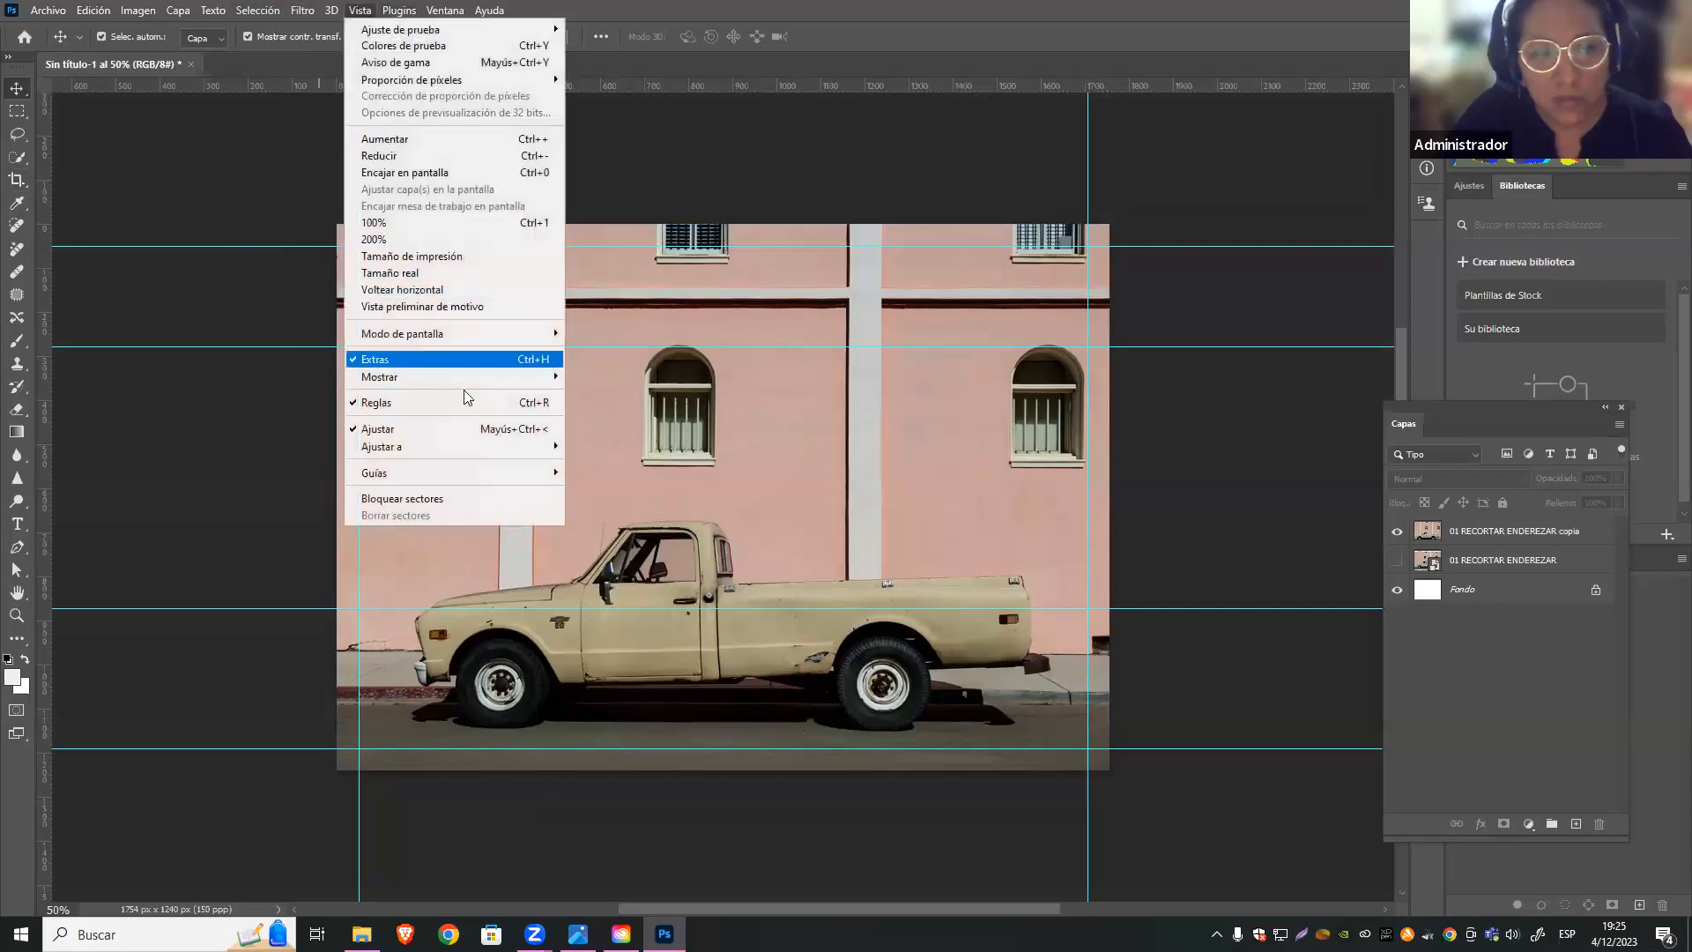
mouse_move(542, 473)
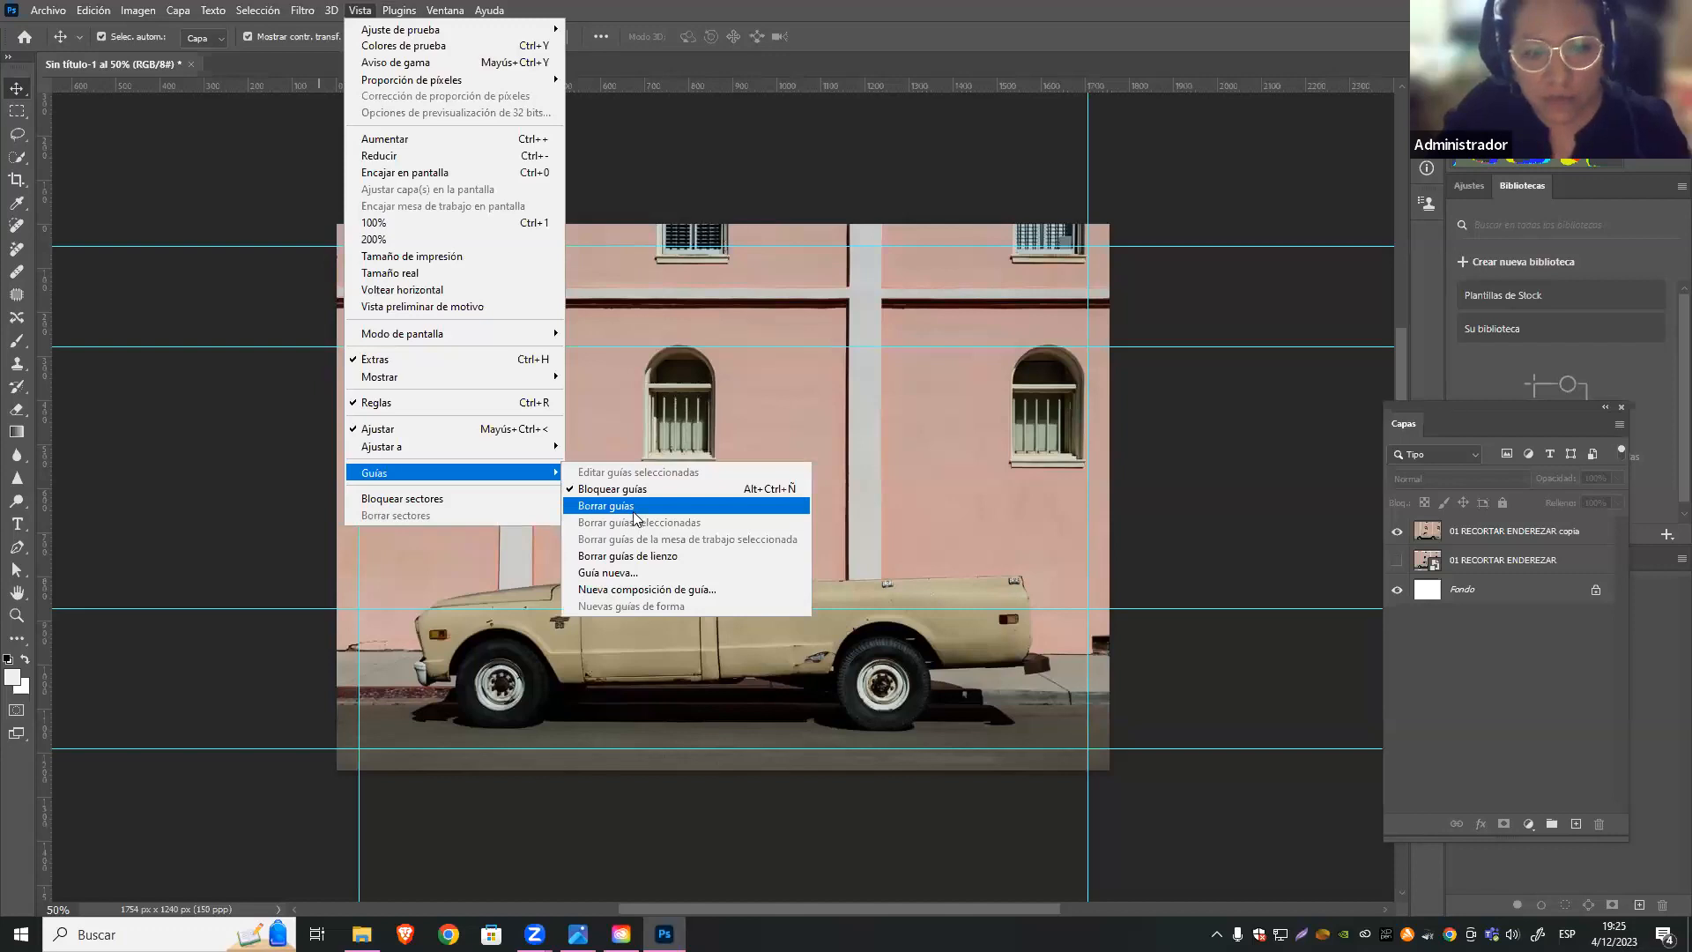
click(606, 506)
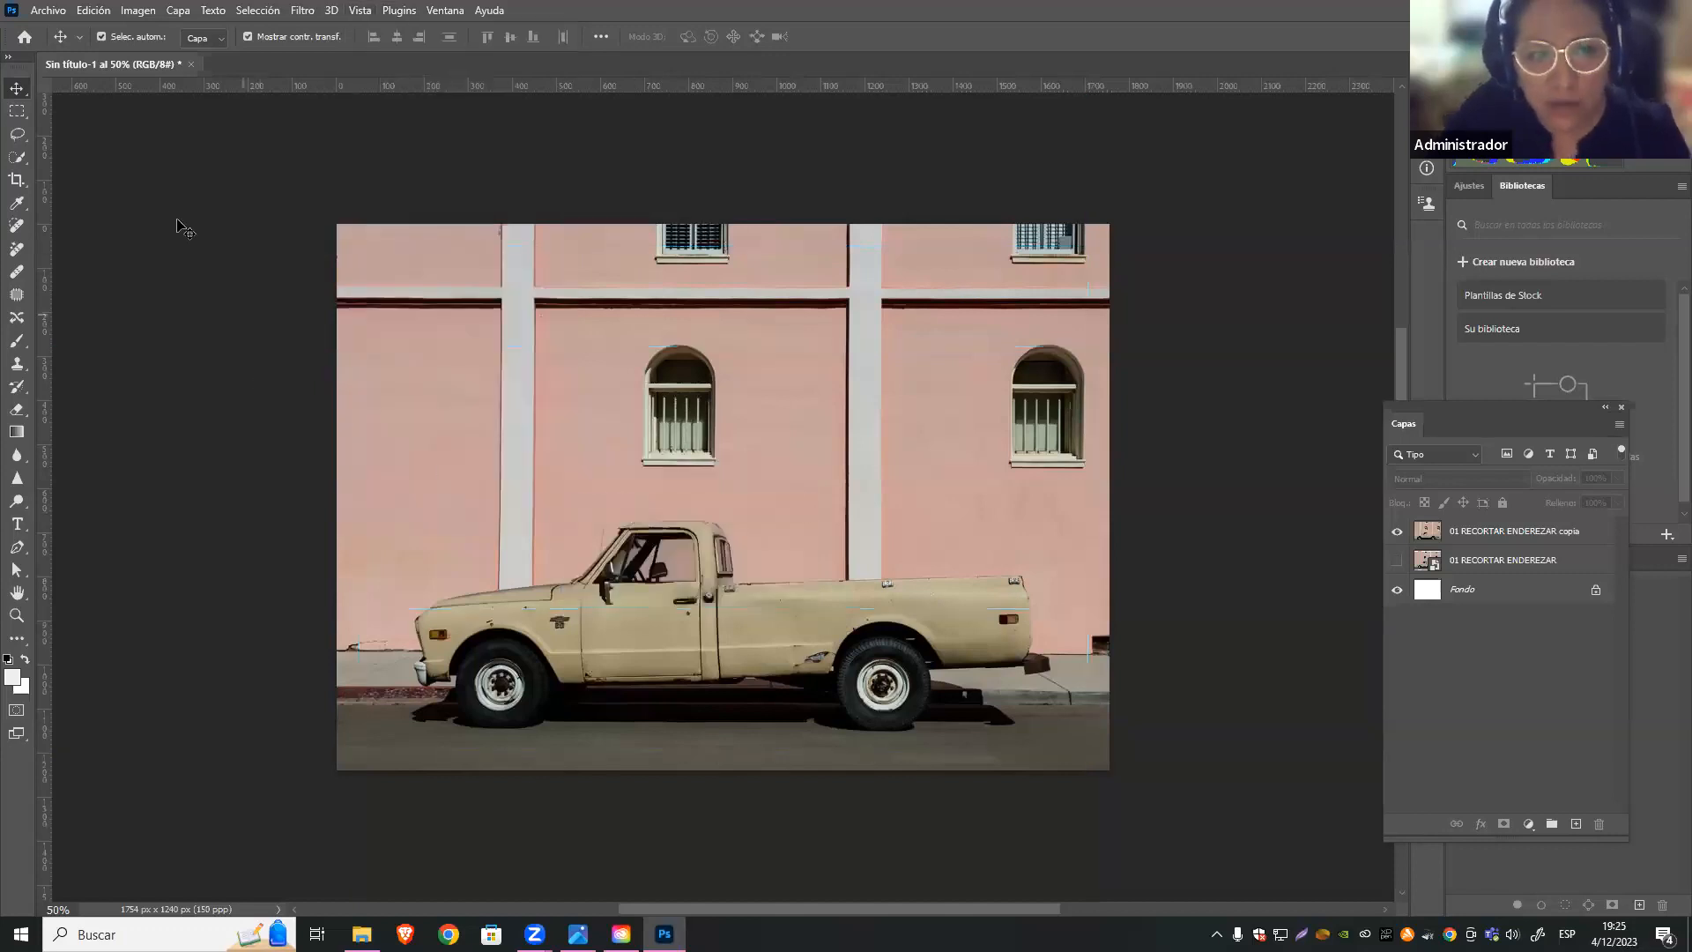
Start a crop of the whole canvas, try the golden spiral and grid overlays, and restore the rule of thirds overlay
click(15, 181)
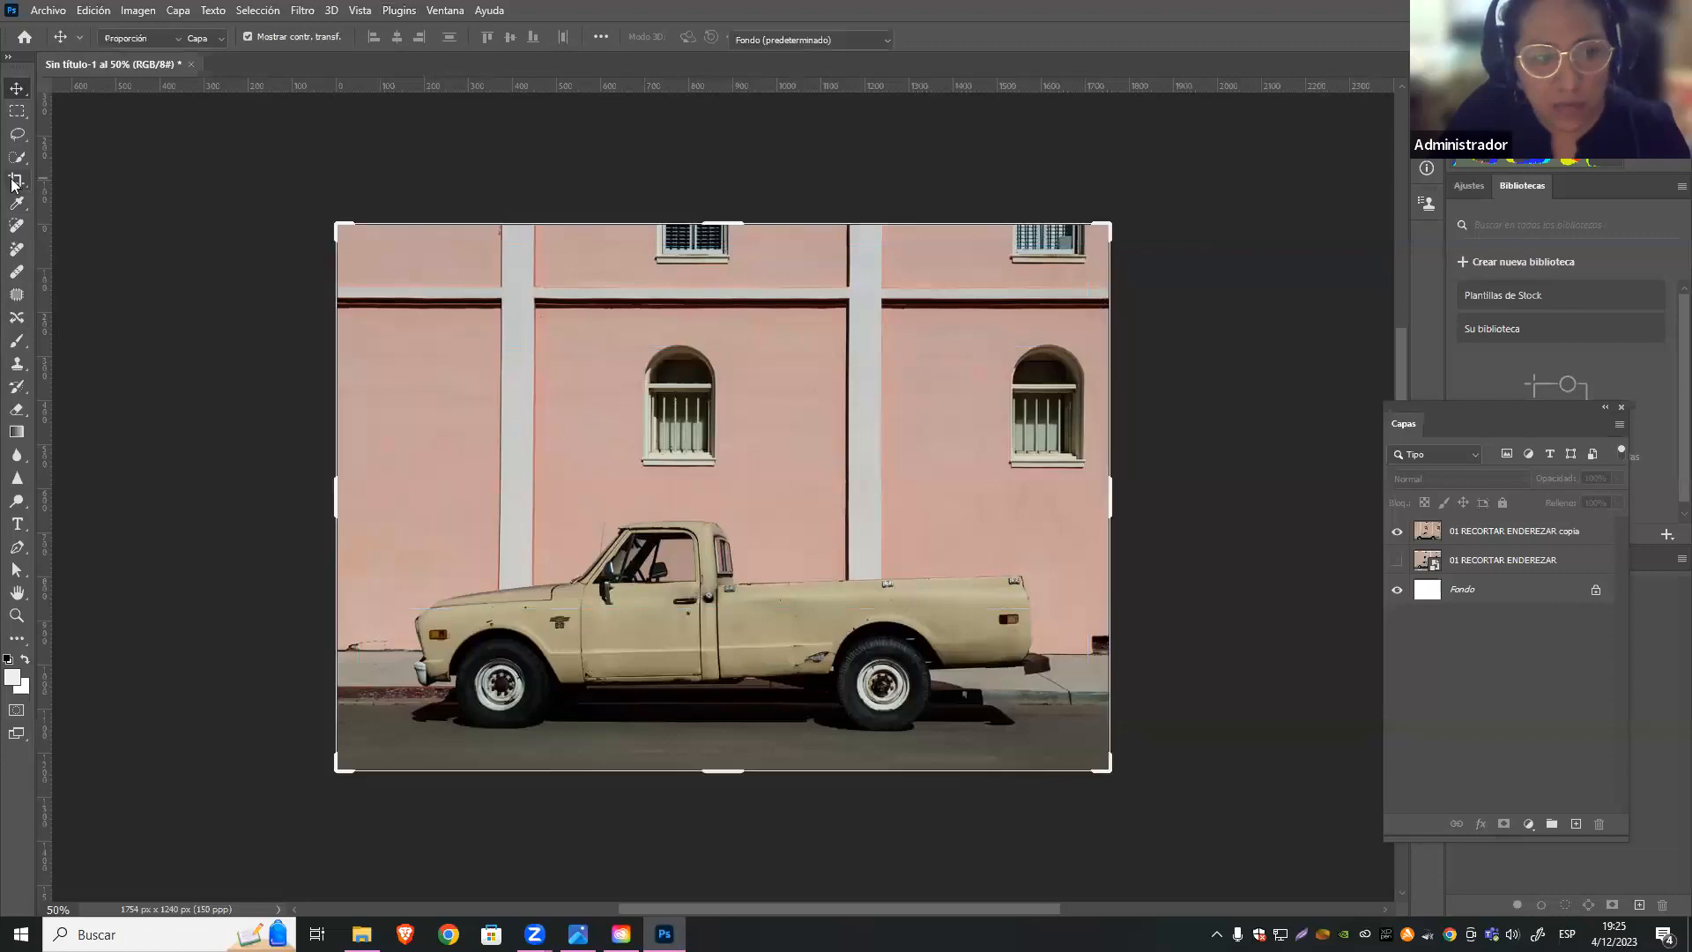
click(817, 300)
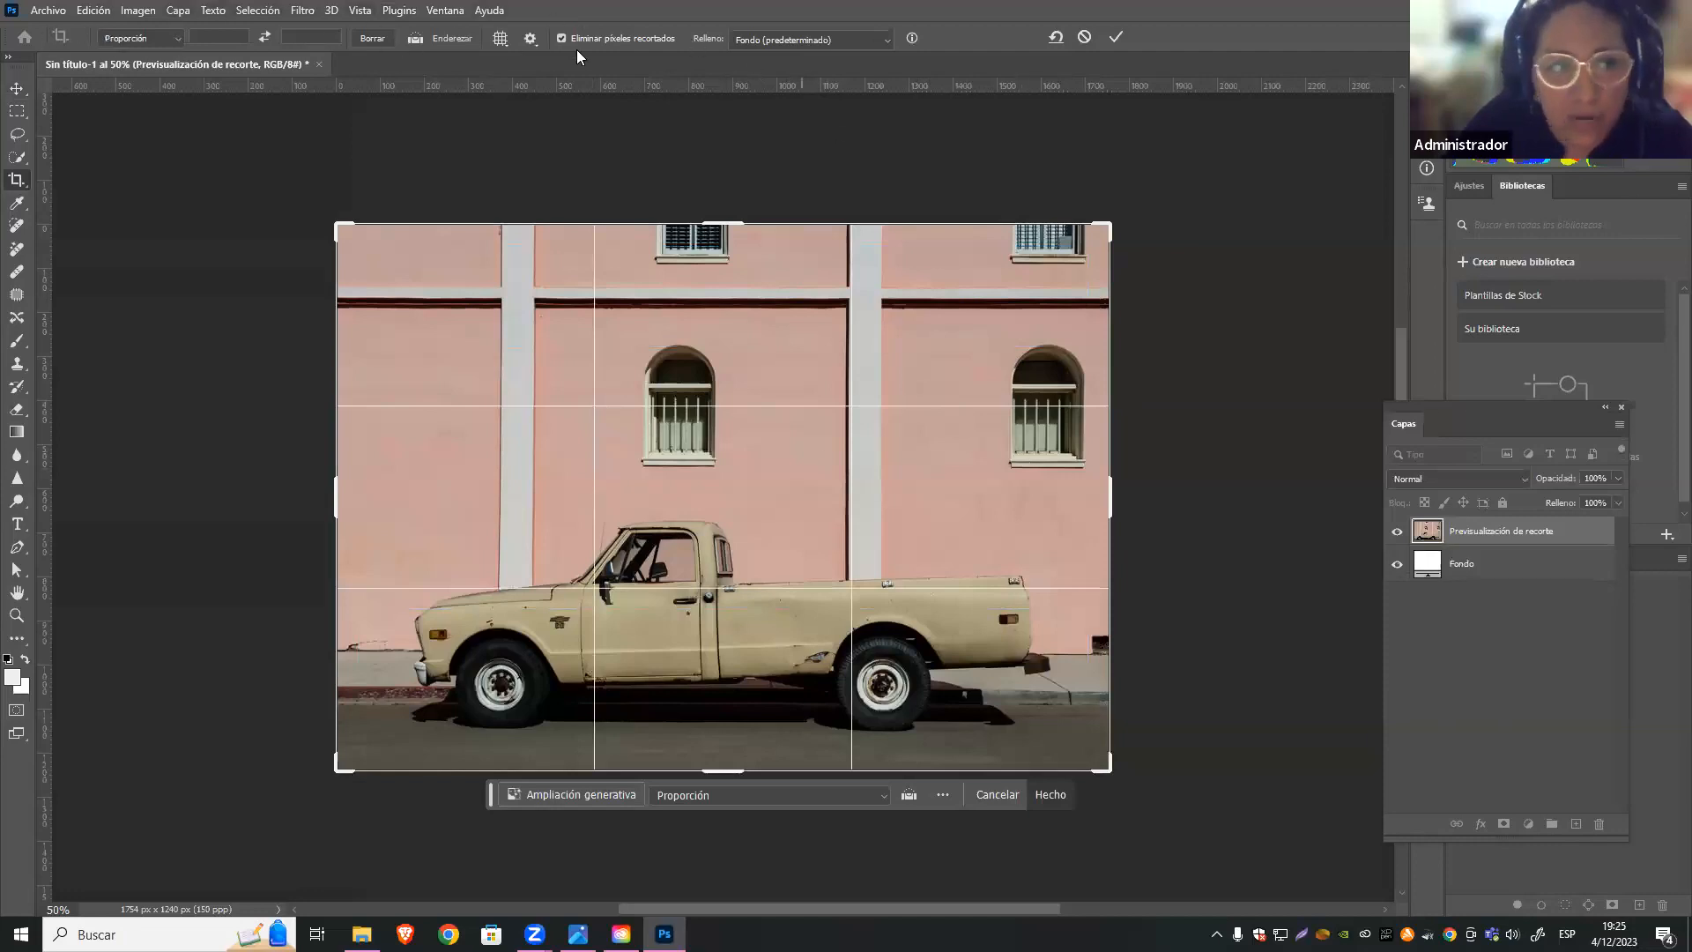
click(504, 40)
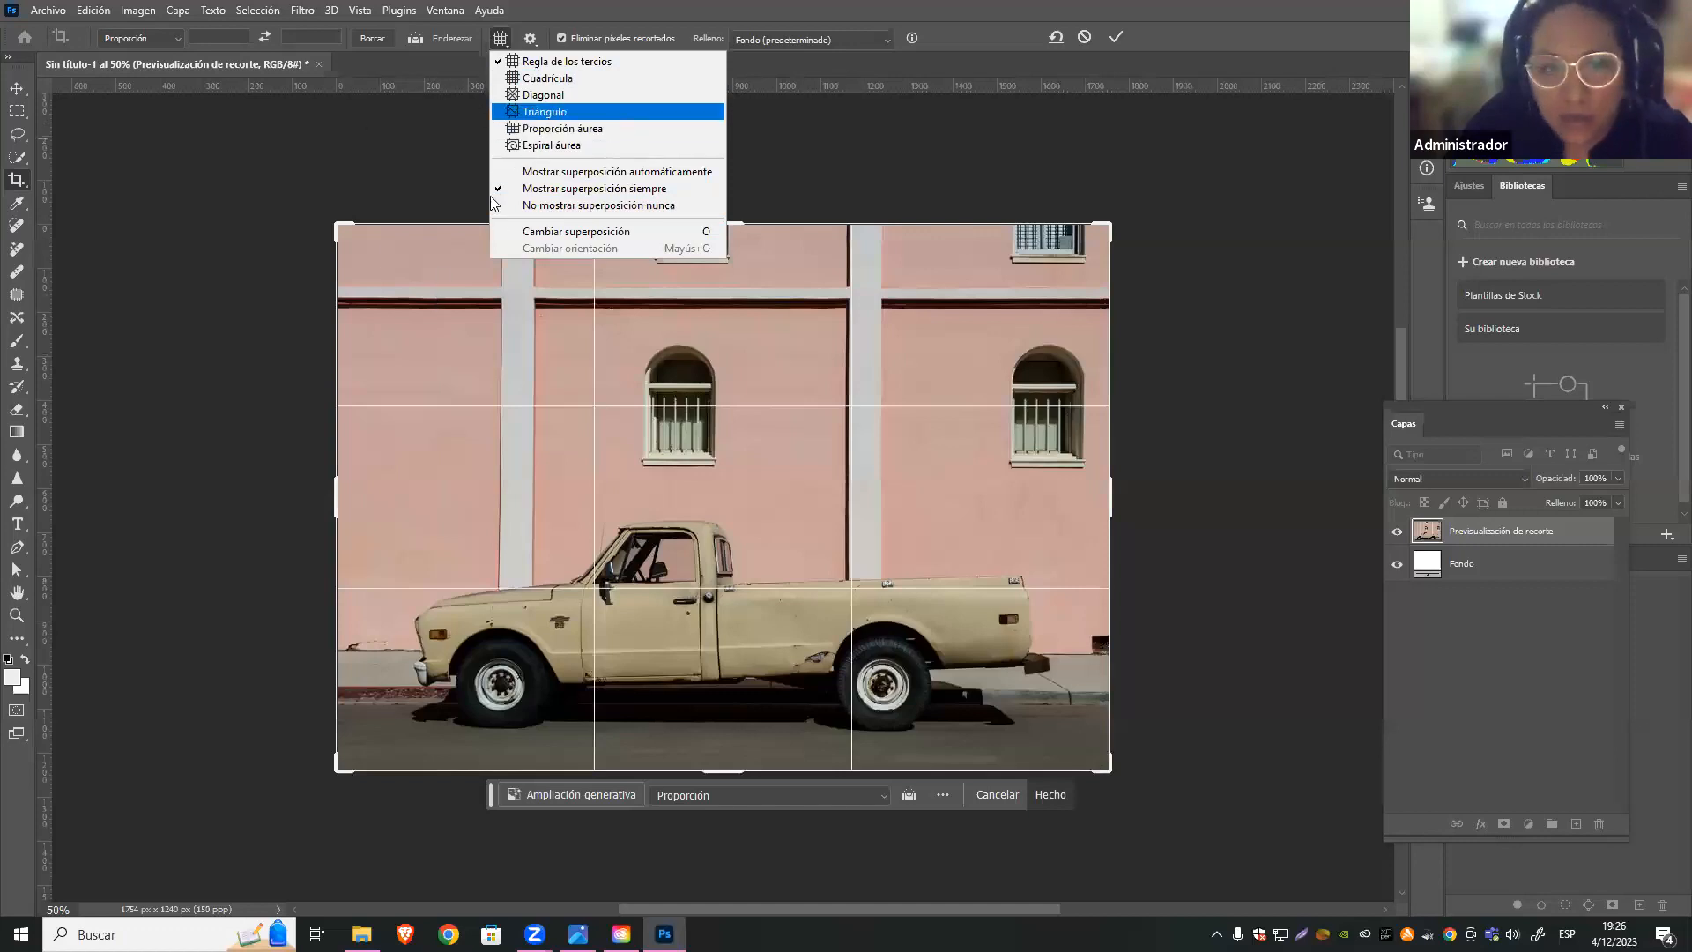
click(579, 146)
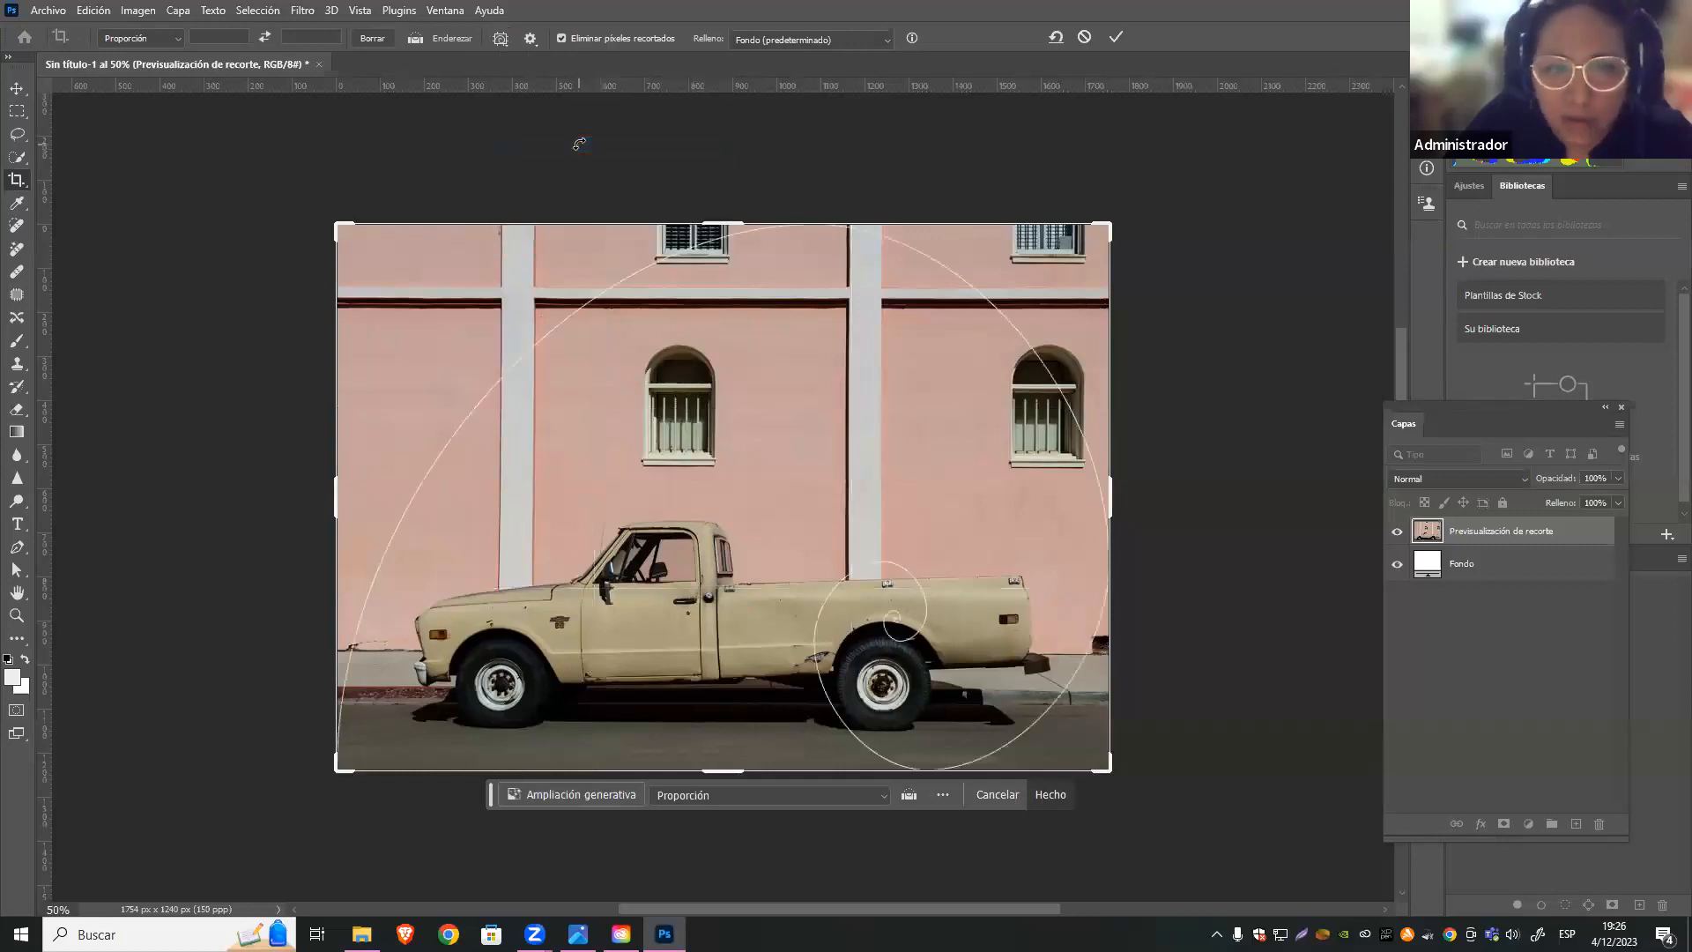
click(508, 38)
click(534, 80)
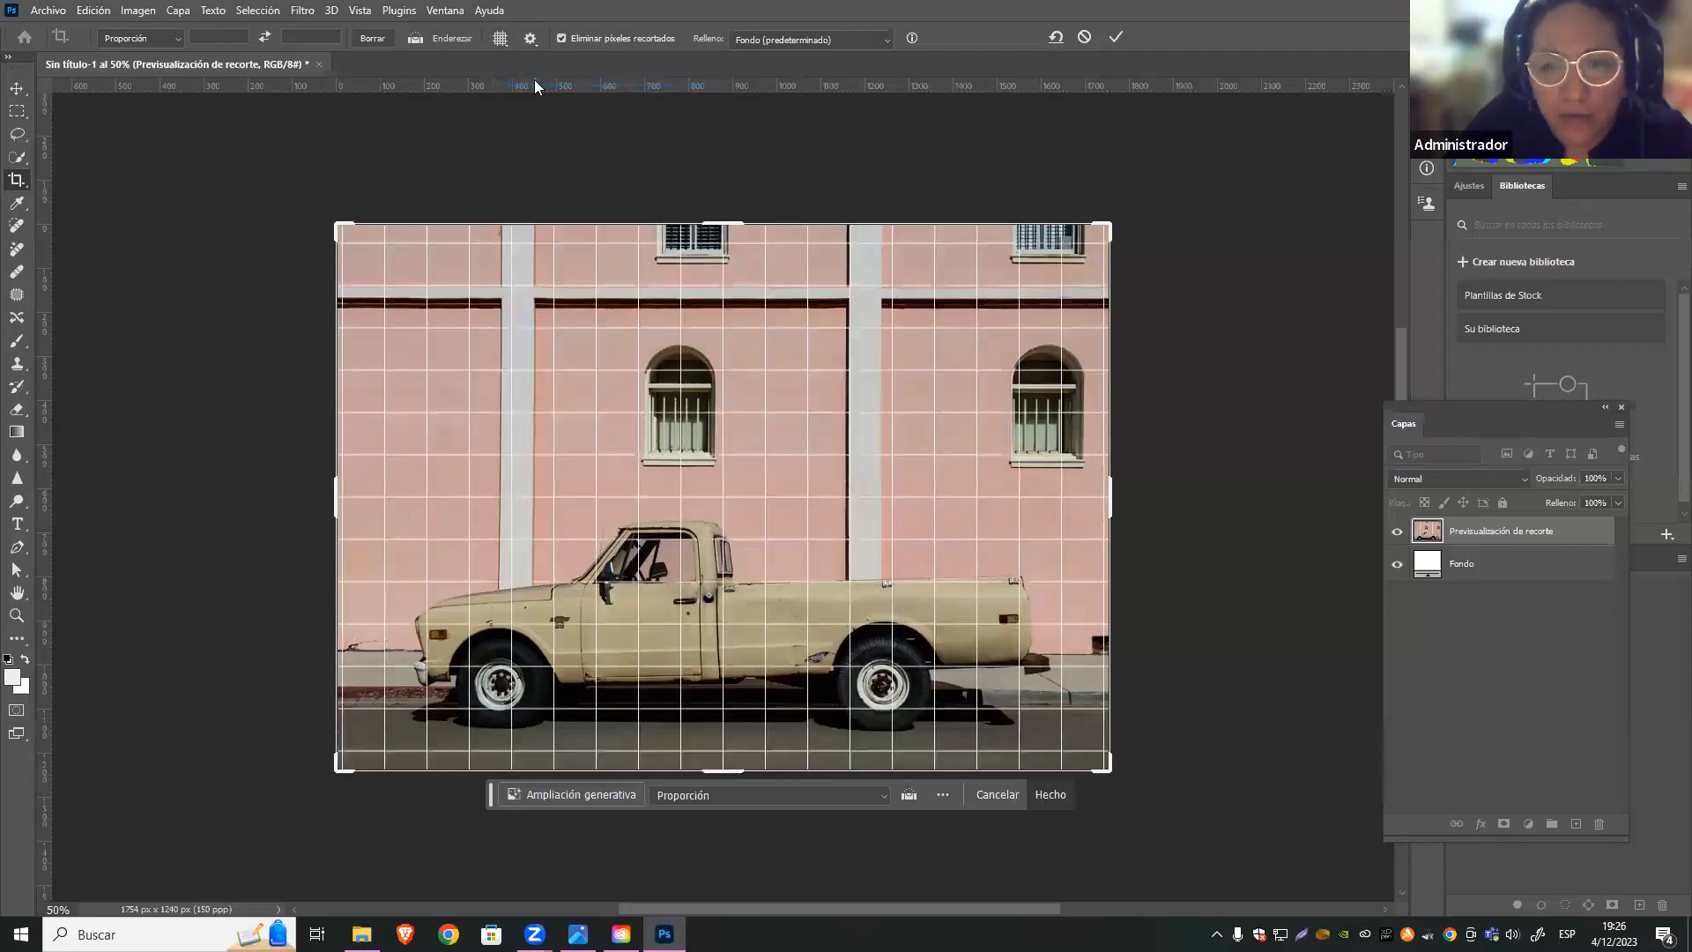
click(507, 39)
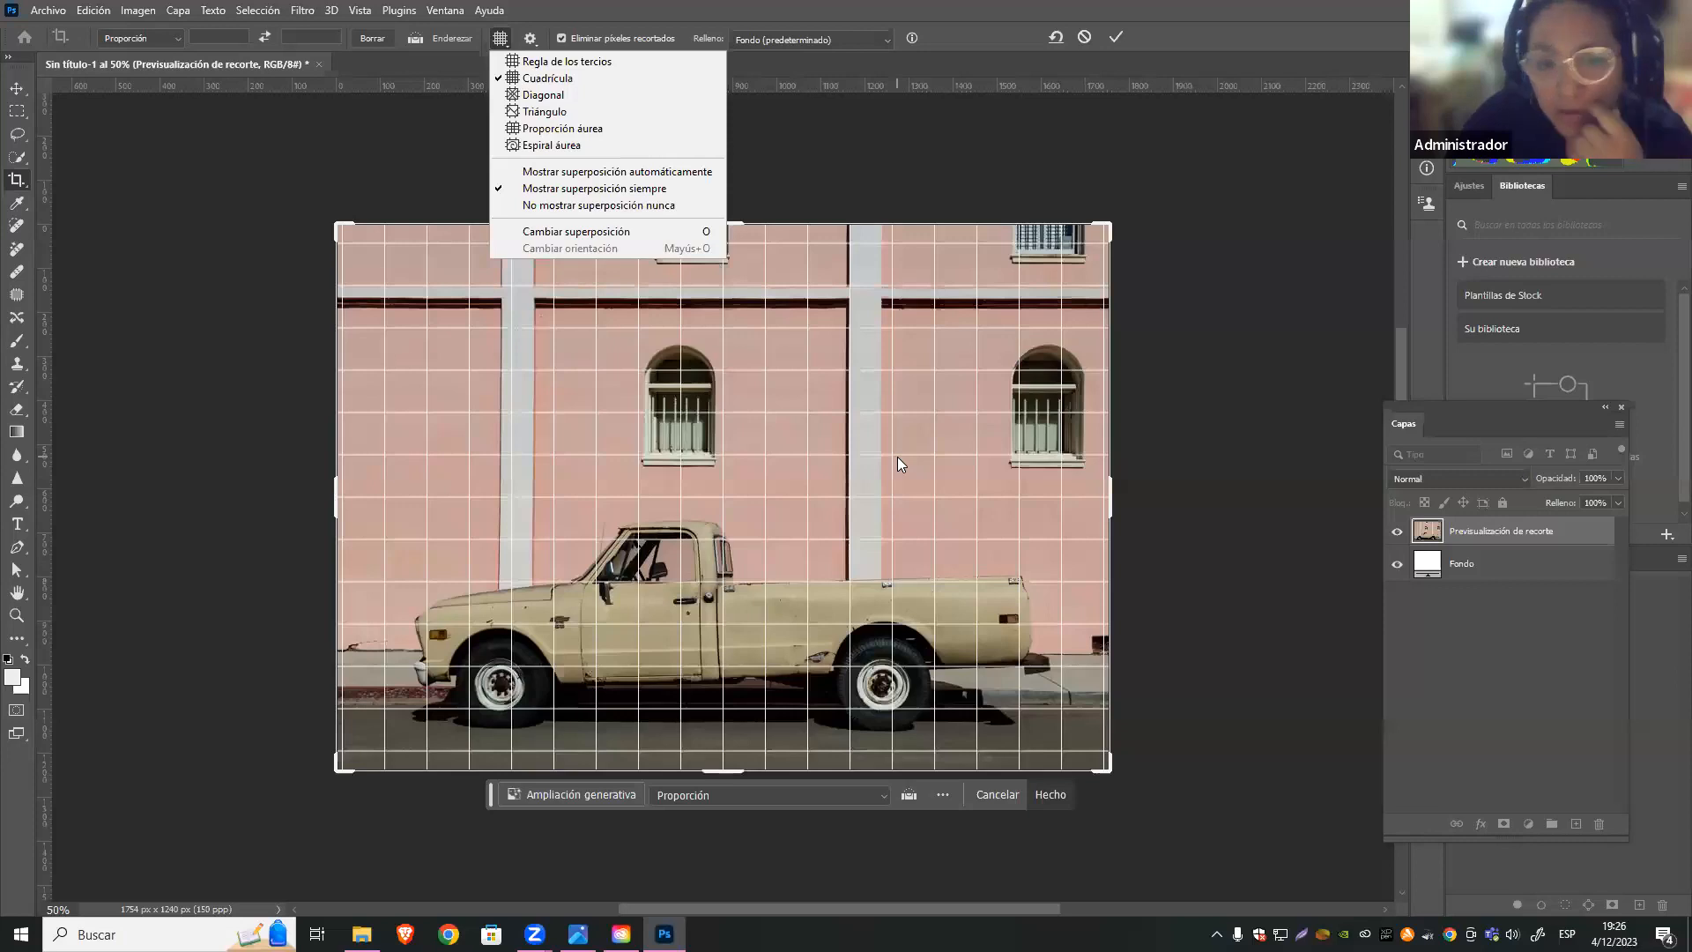
click(563, 62)
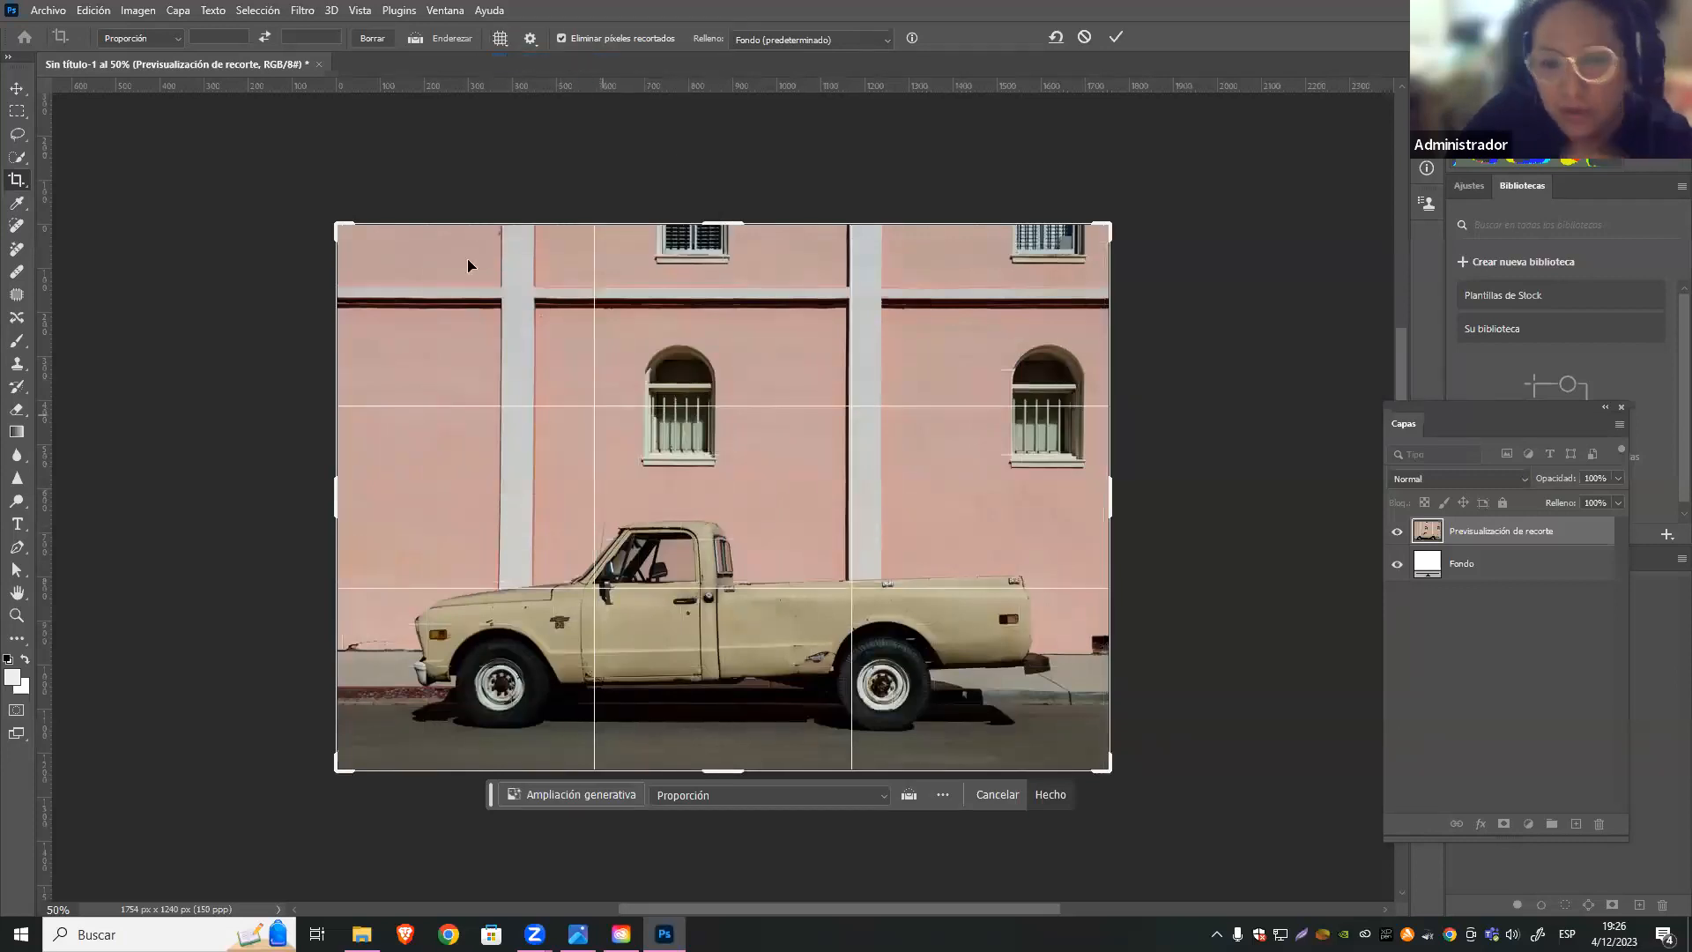
Examine the crop's overlay choices, additional crop settings and aspect ratio presets, and finish the crop with the frame at full canvas size
click(501, 43)
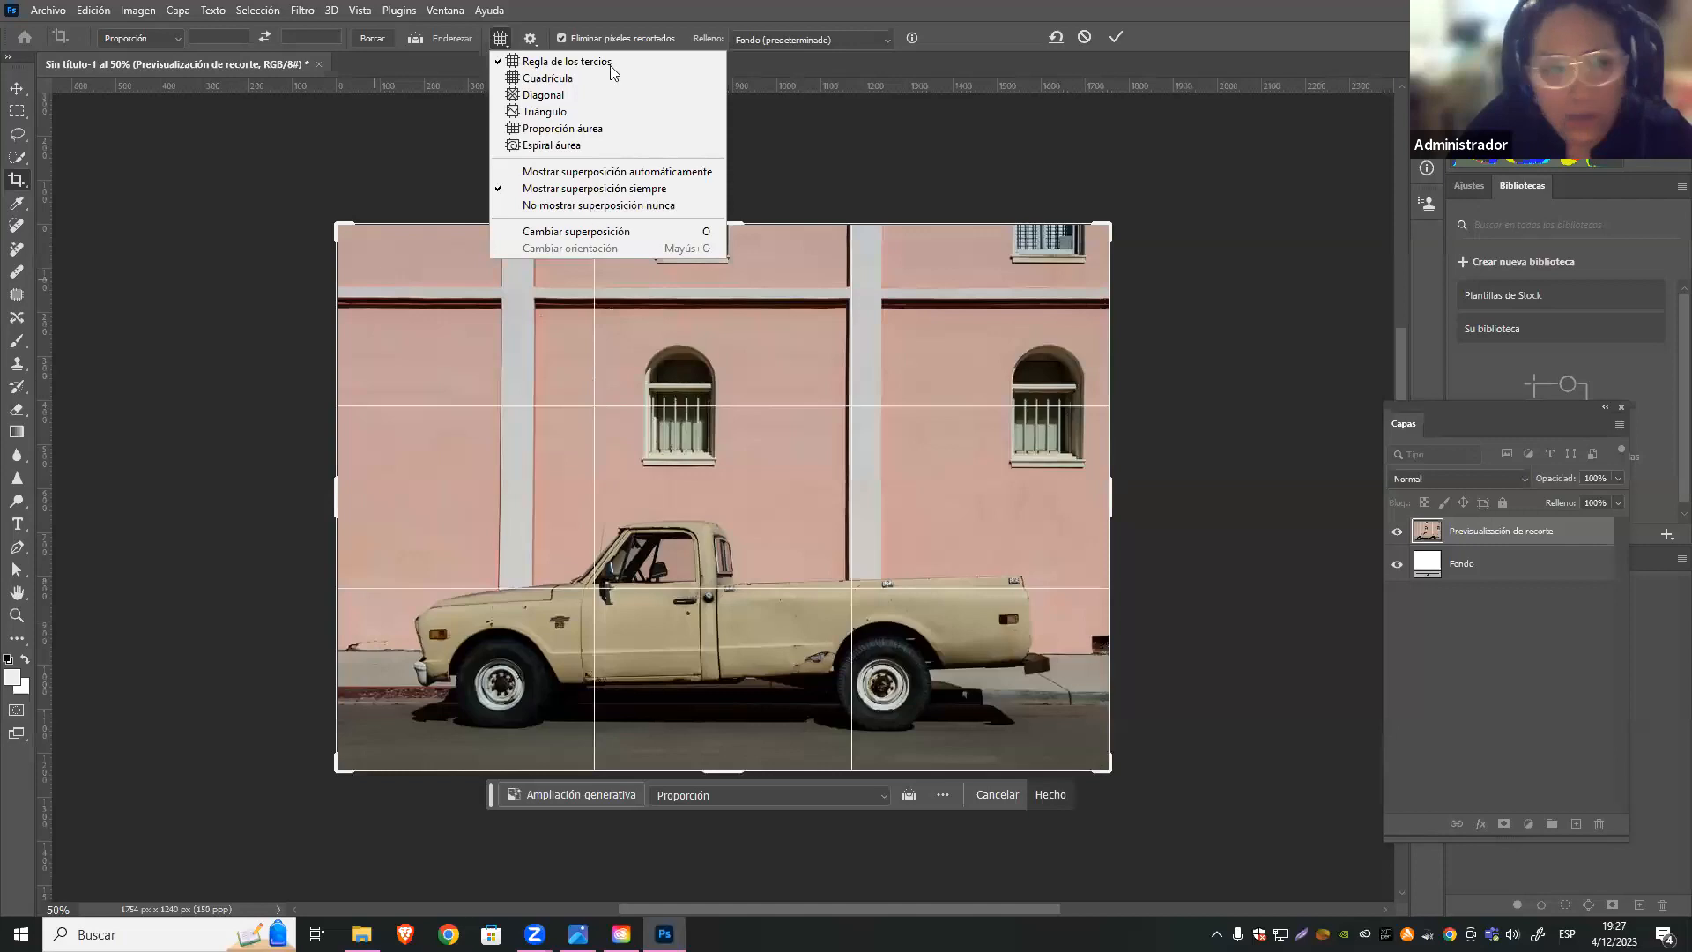
click(500, 39)
click(530, 39)
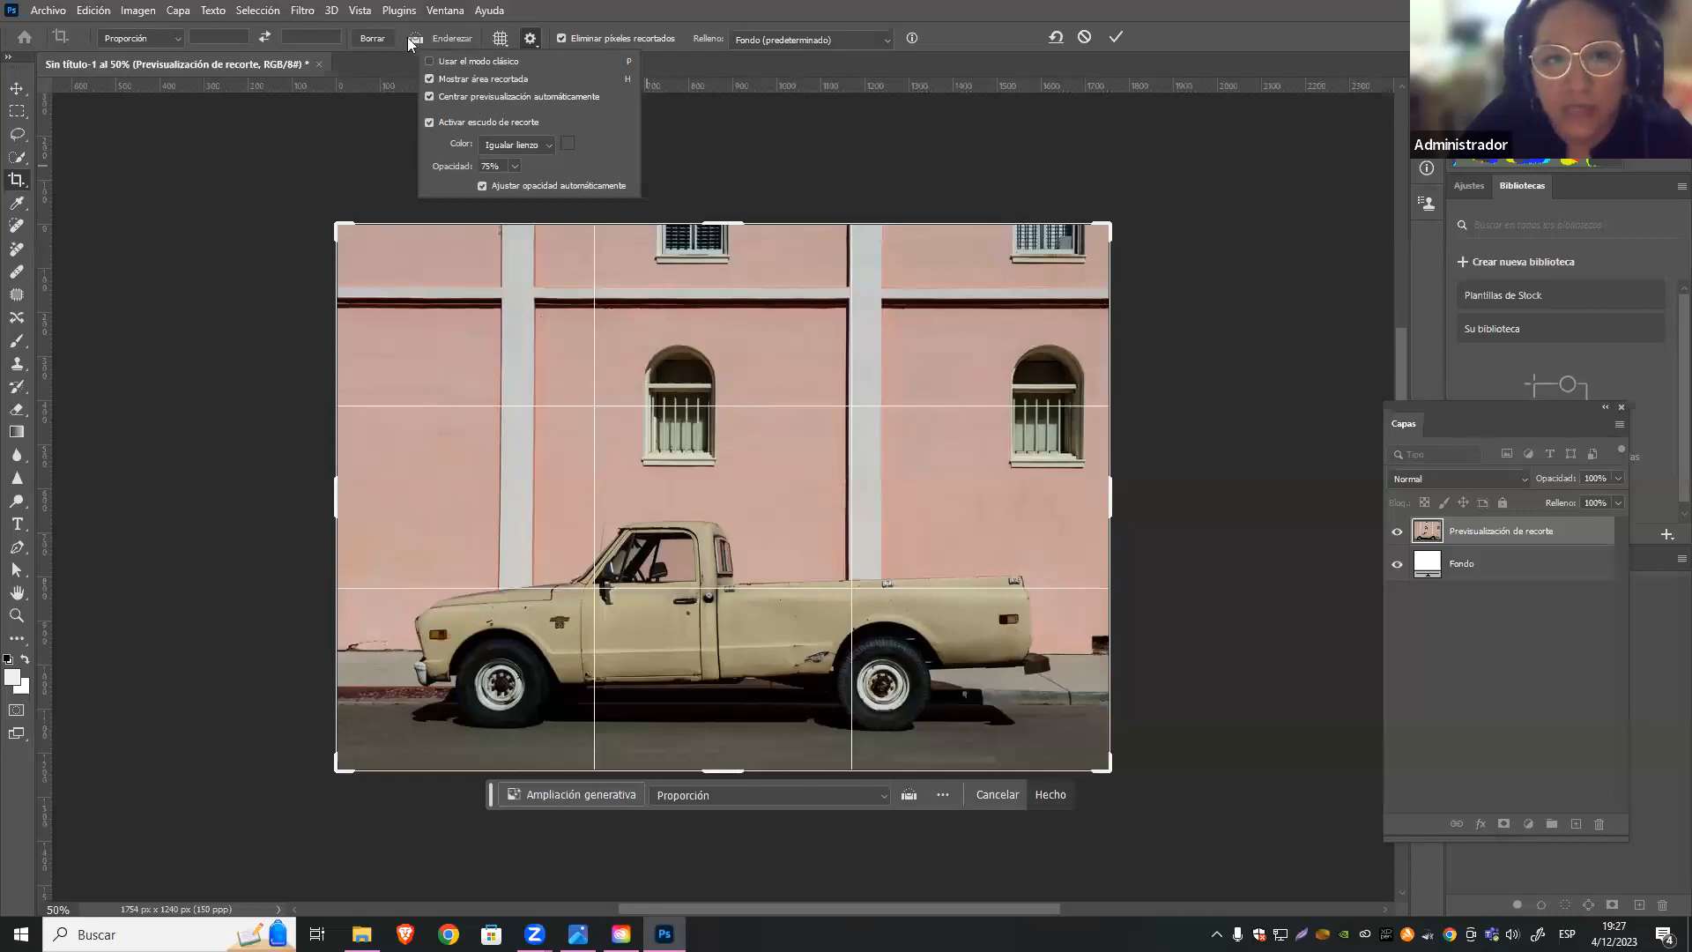
click(666, 29)
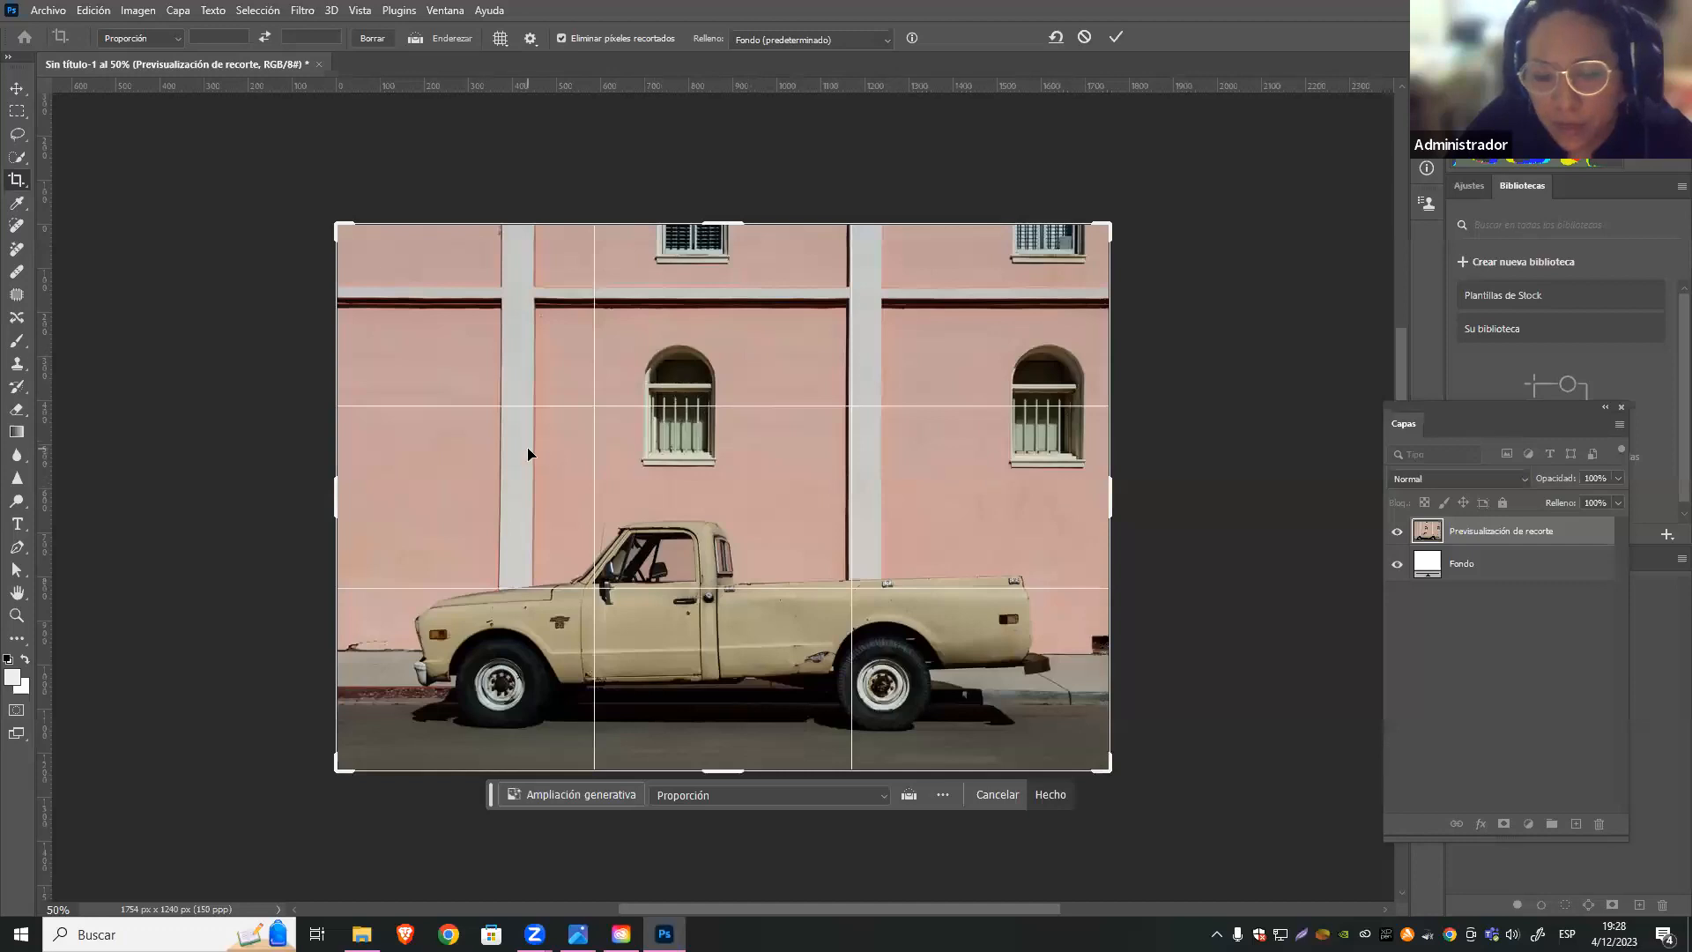
click(176, 38)
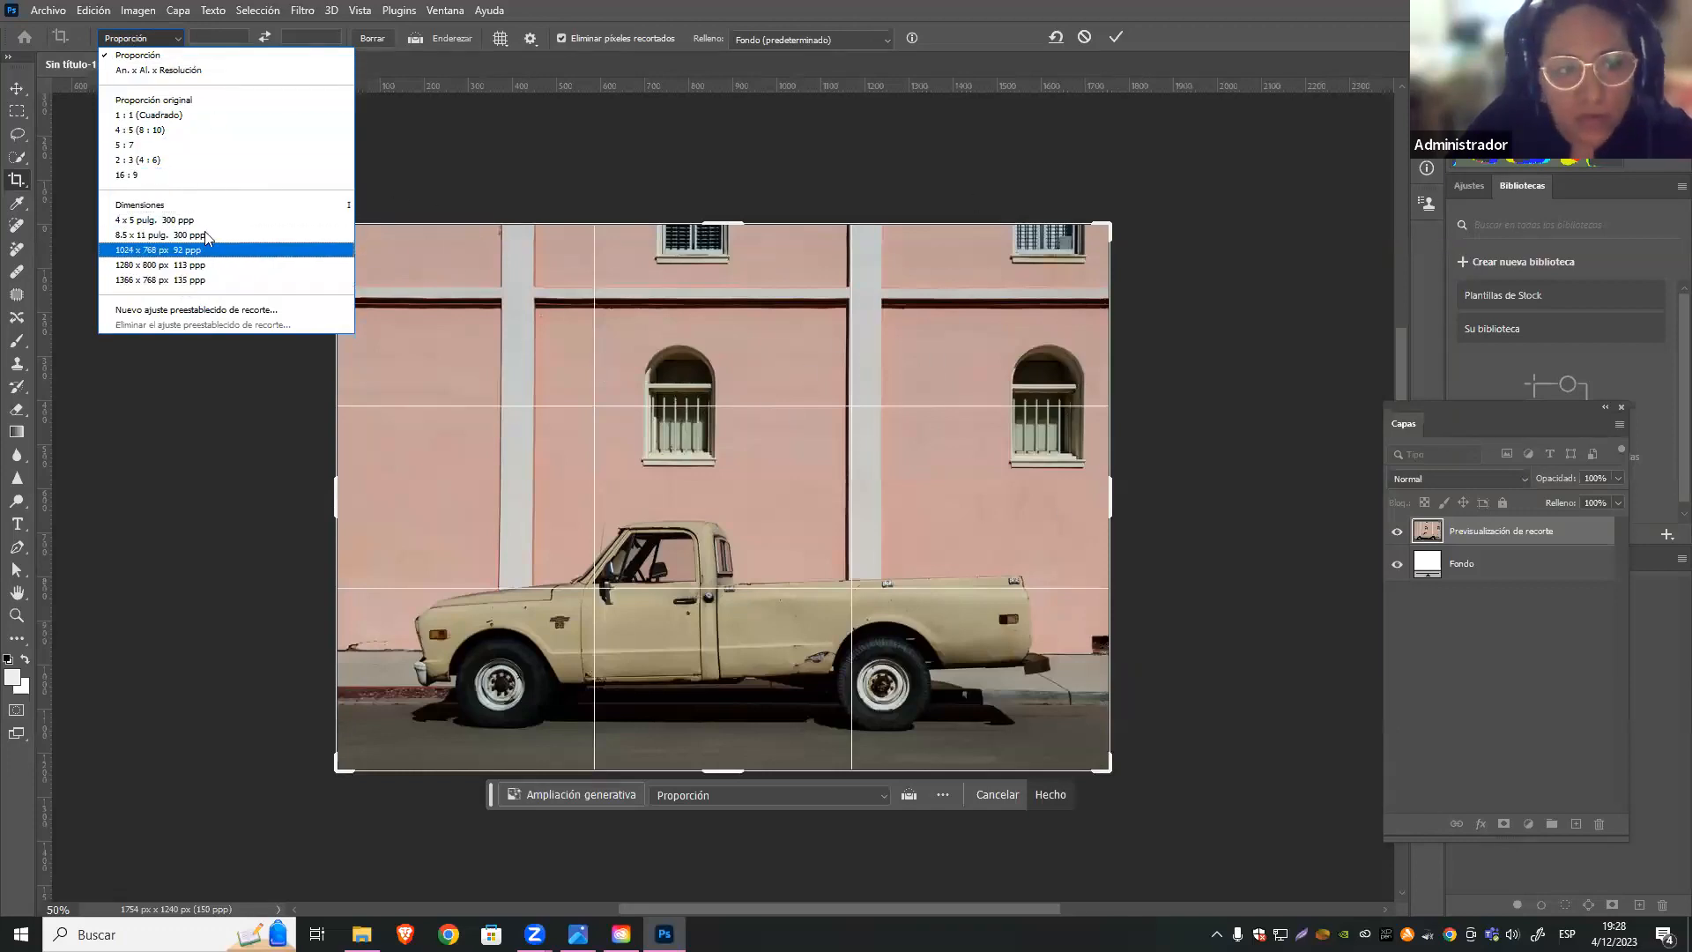
click(11, 181)
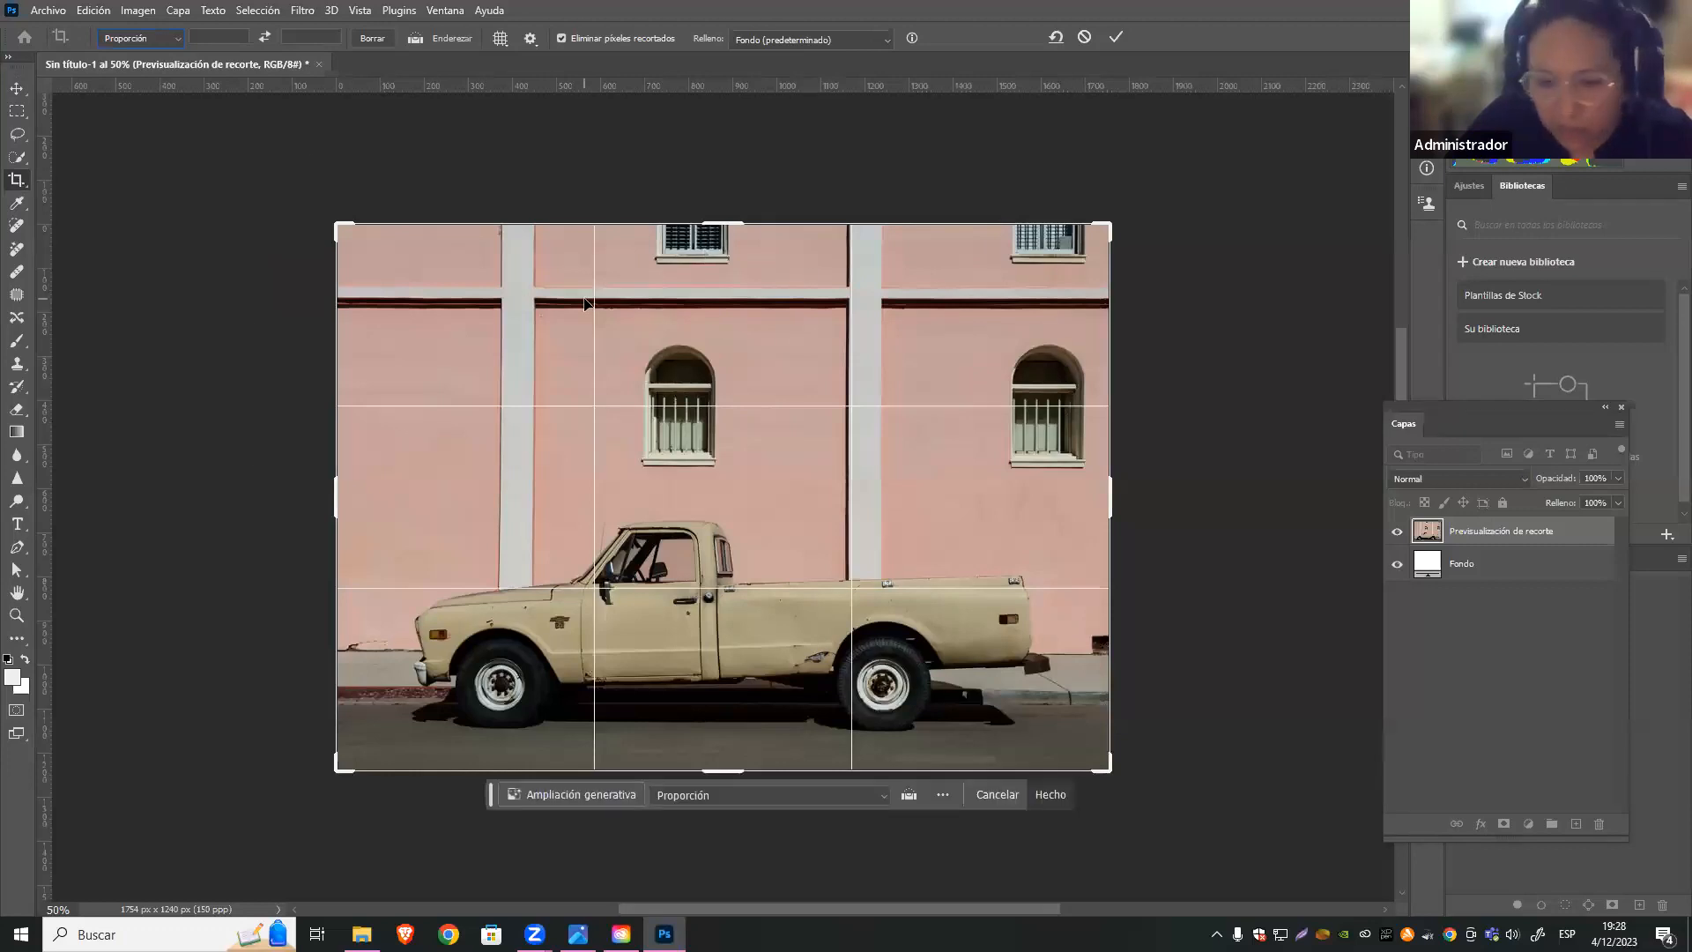
click(1056, 797)
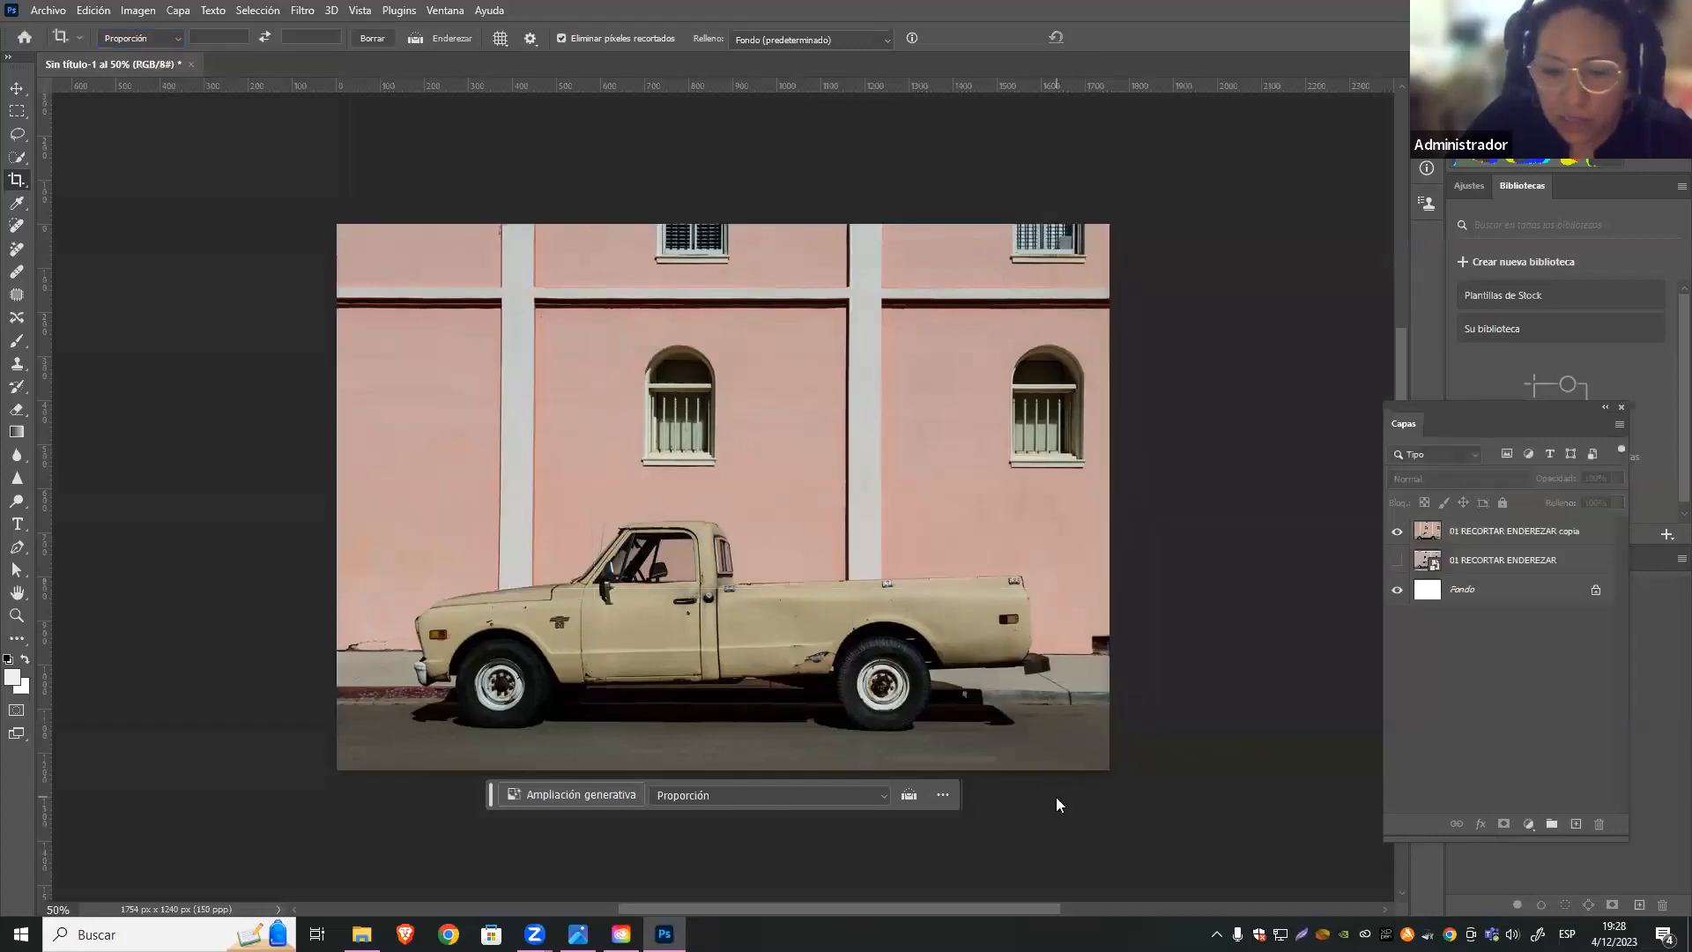
click(16, 88)
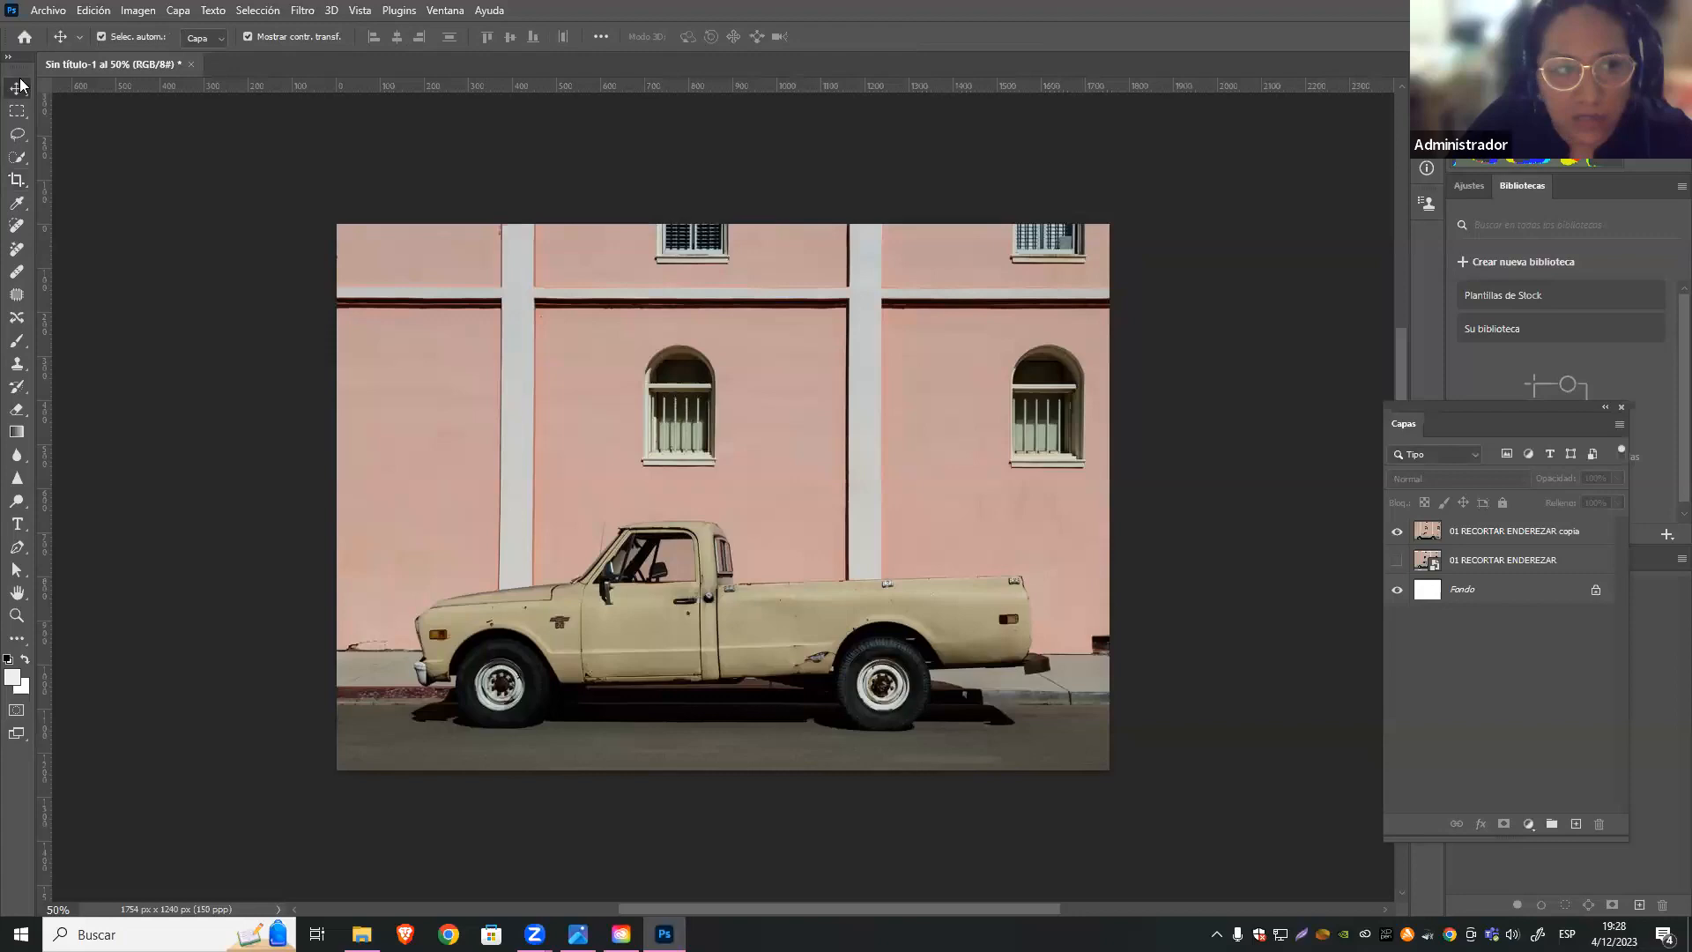
click(740, 329)
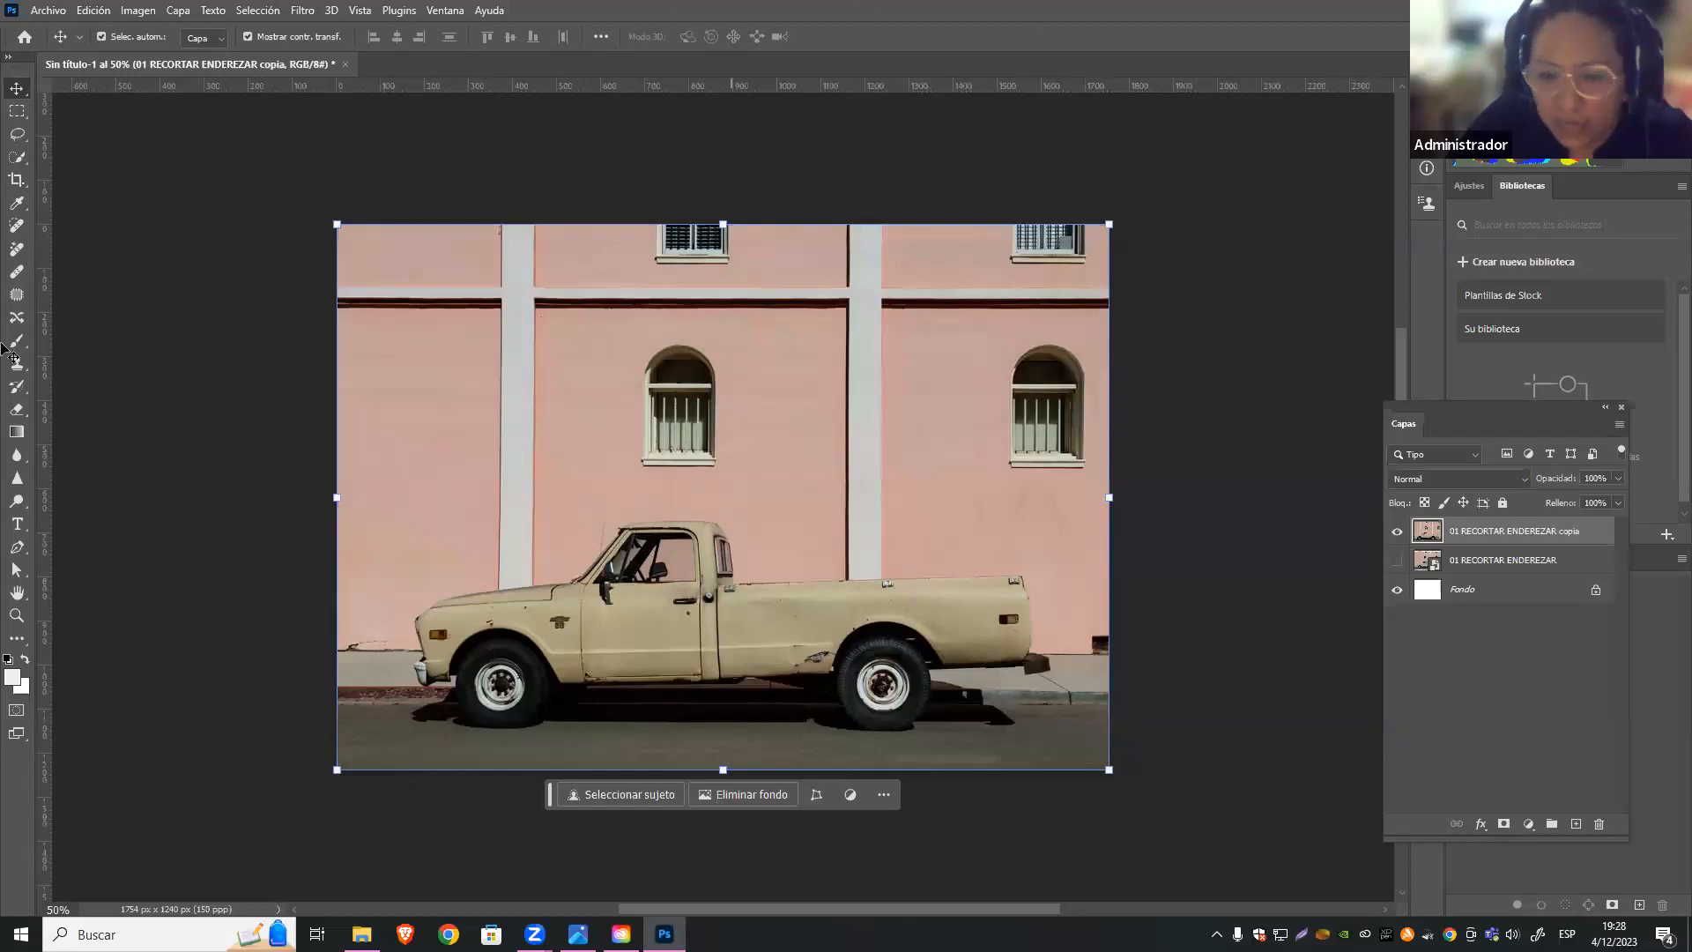
drag(967, 303, 891, 370)
drag(602, 418, 650, 361)
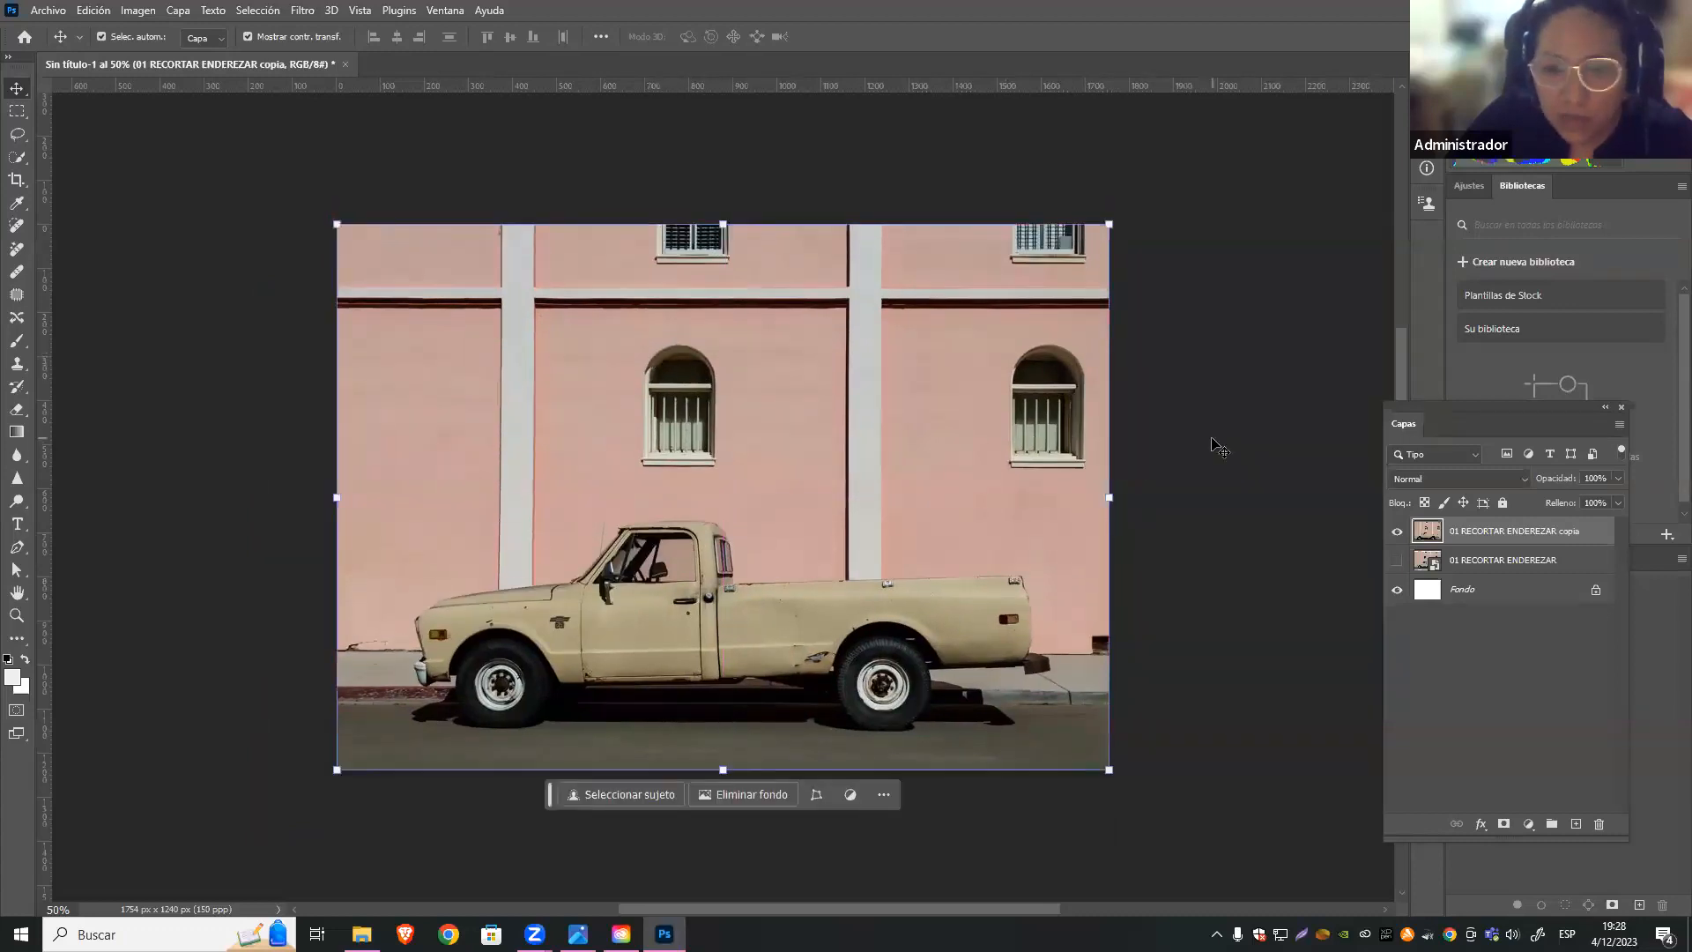
click(1133, 468)
click(819, 264)
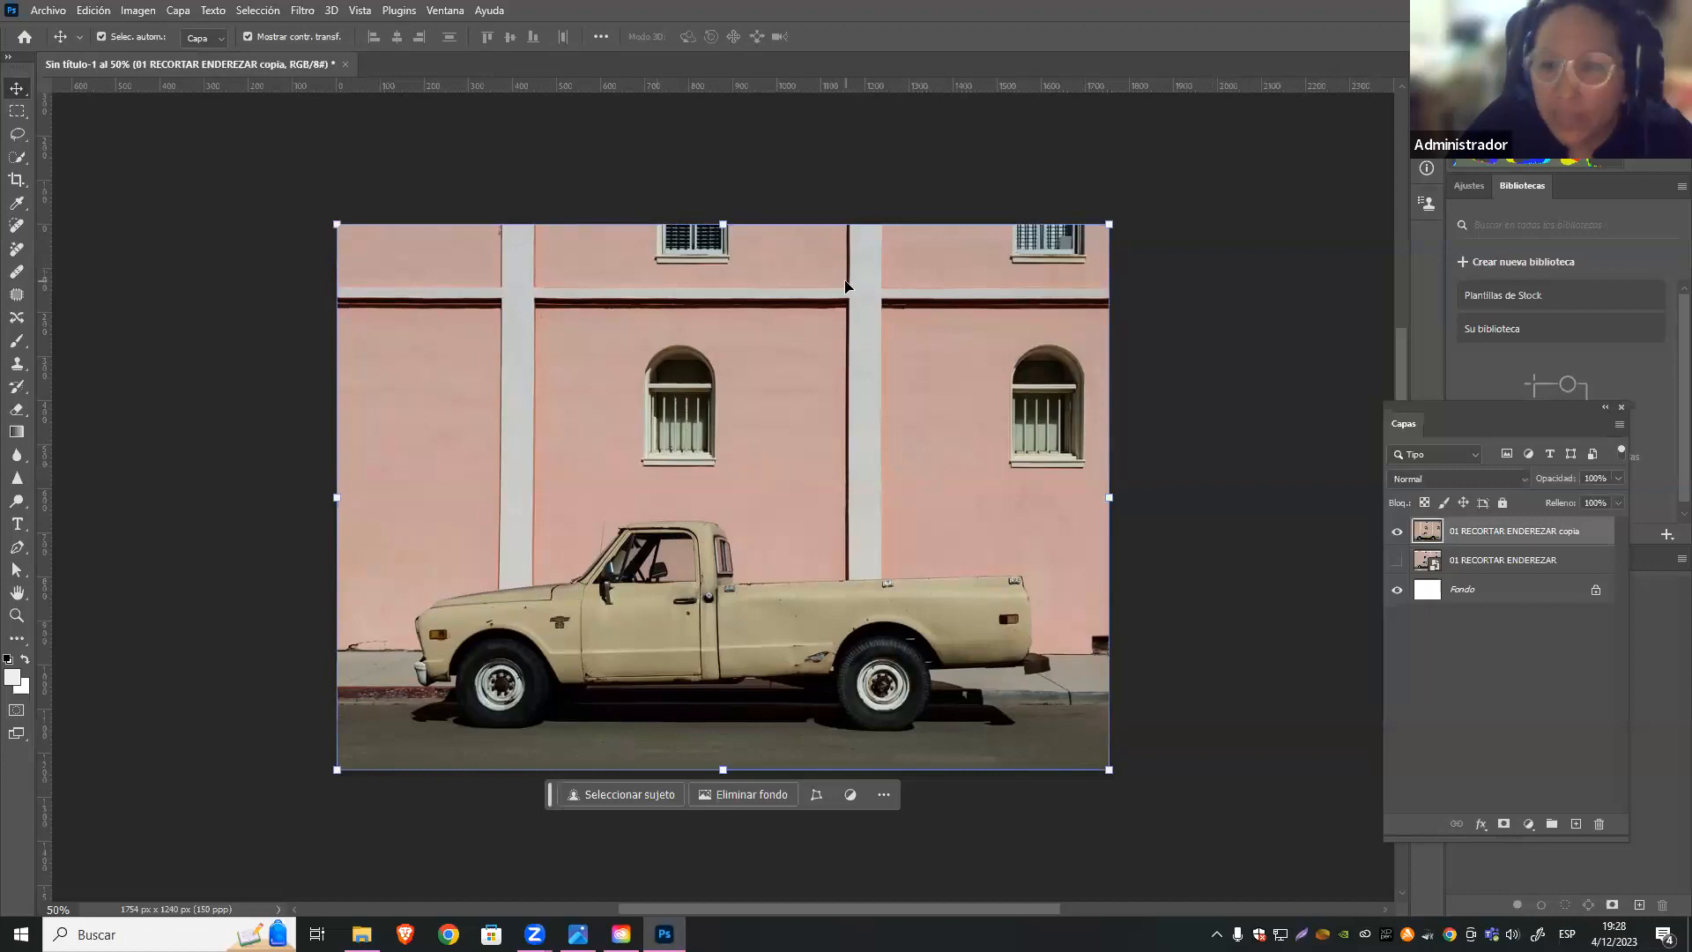
click(956, 176)
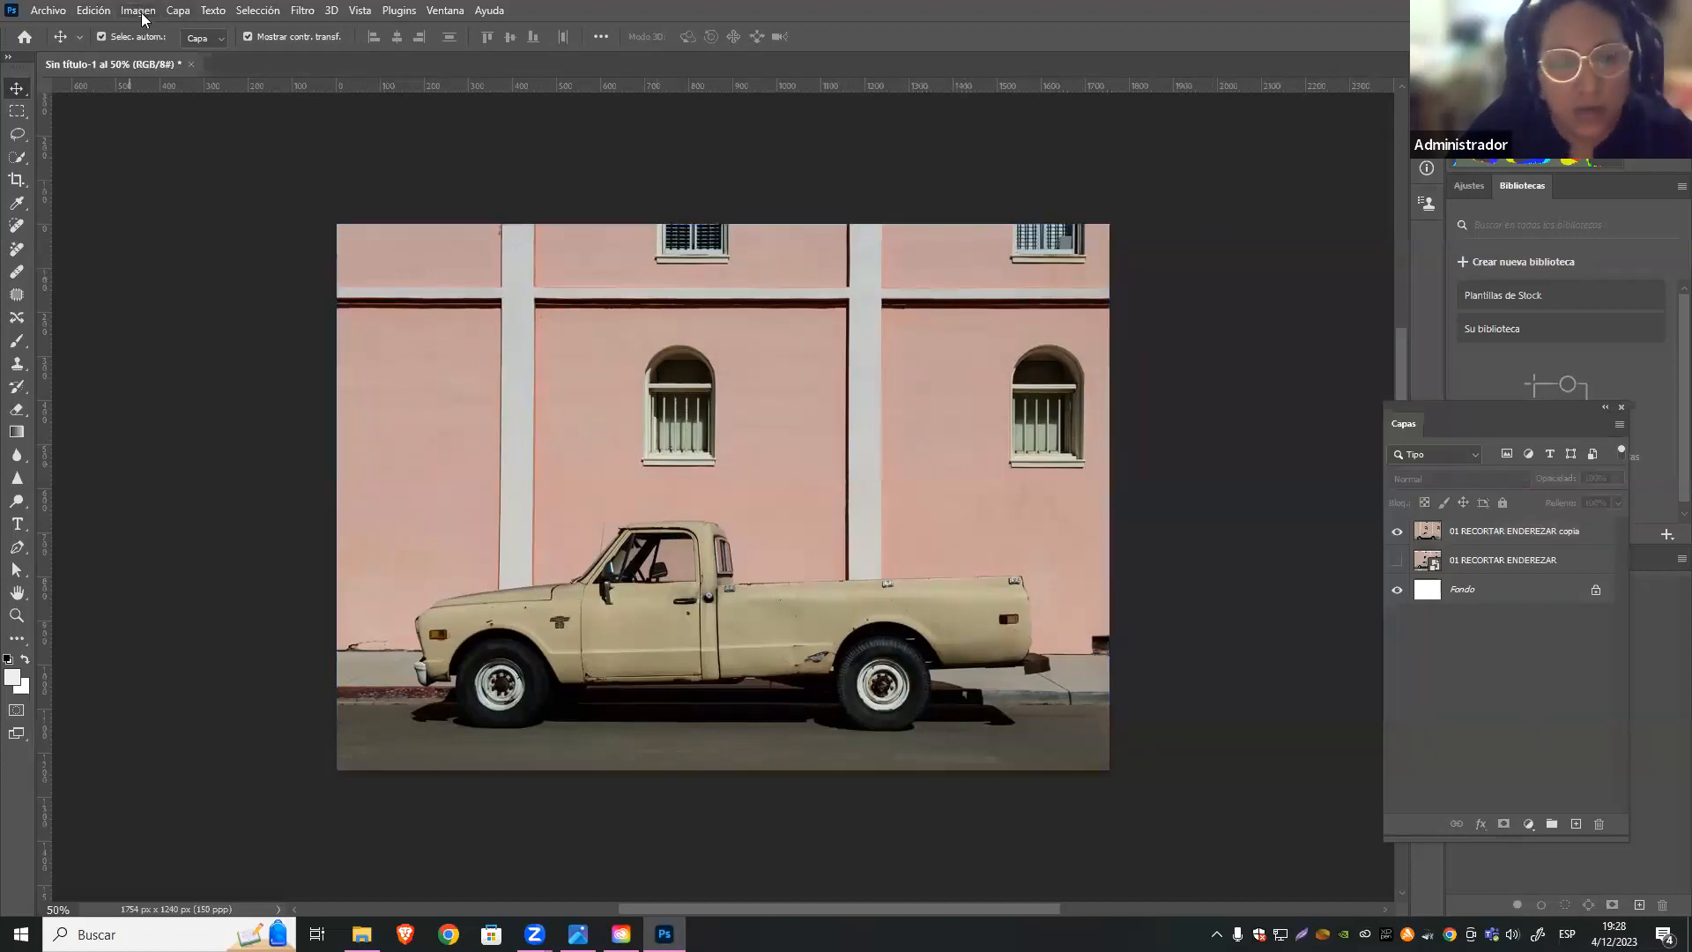
Review the document's width, height and resolution in the image size settings and close them without changes
click(131, 12)
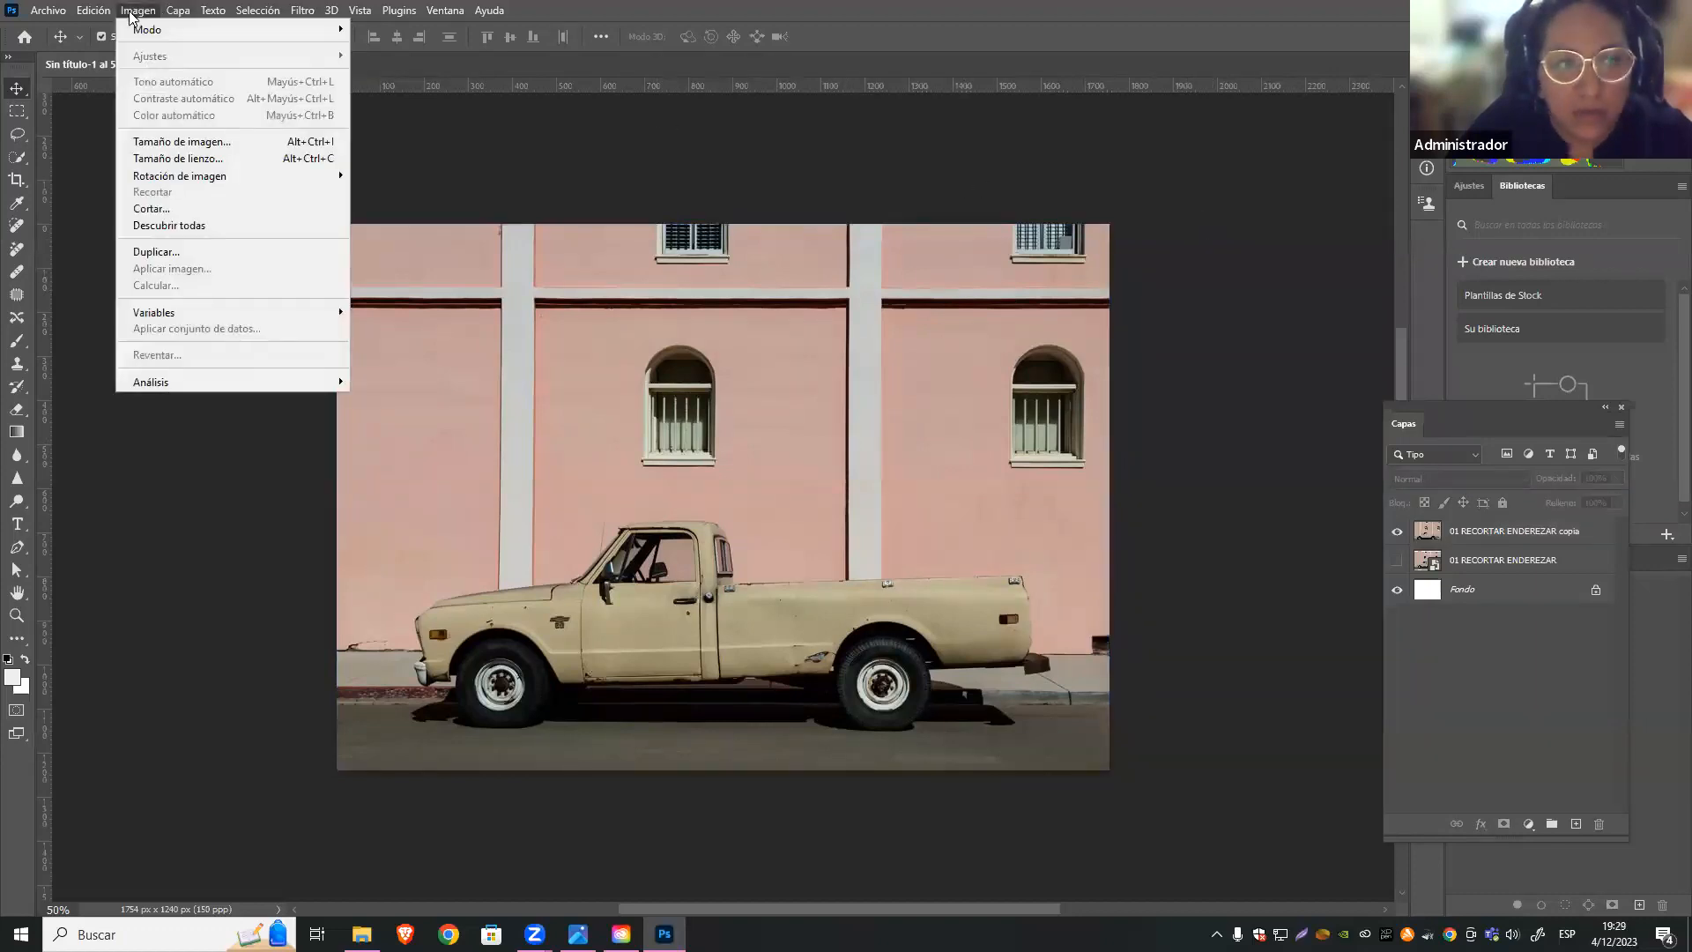
click(236, 143)
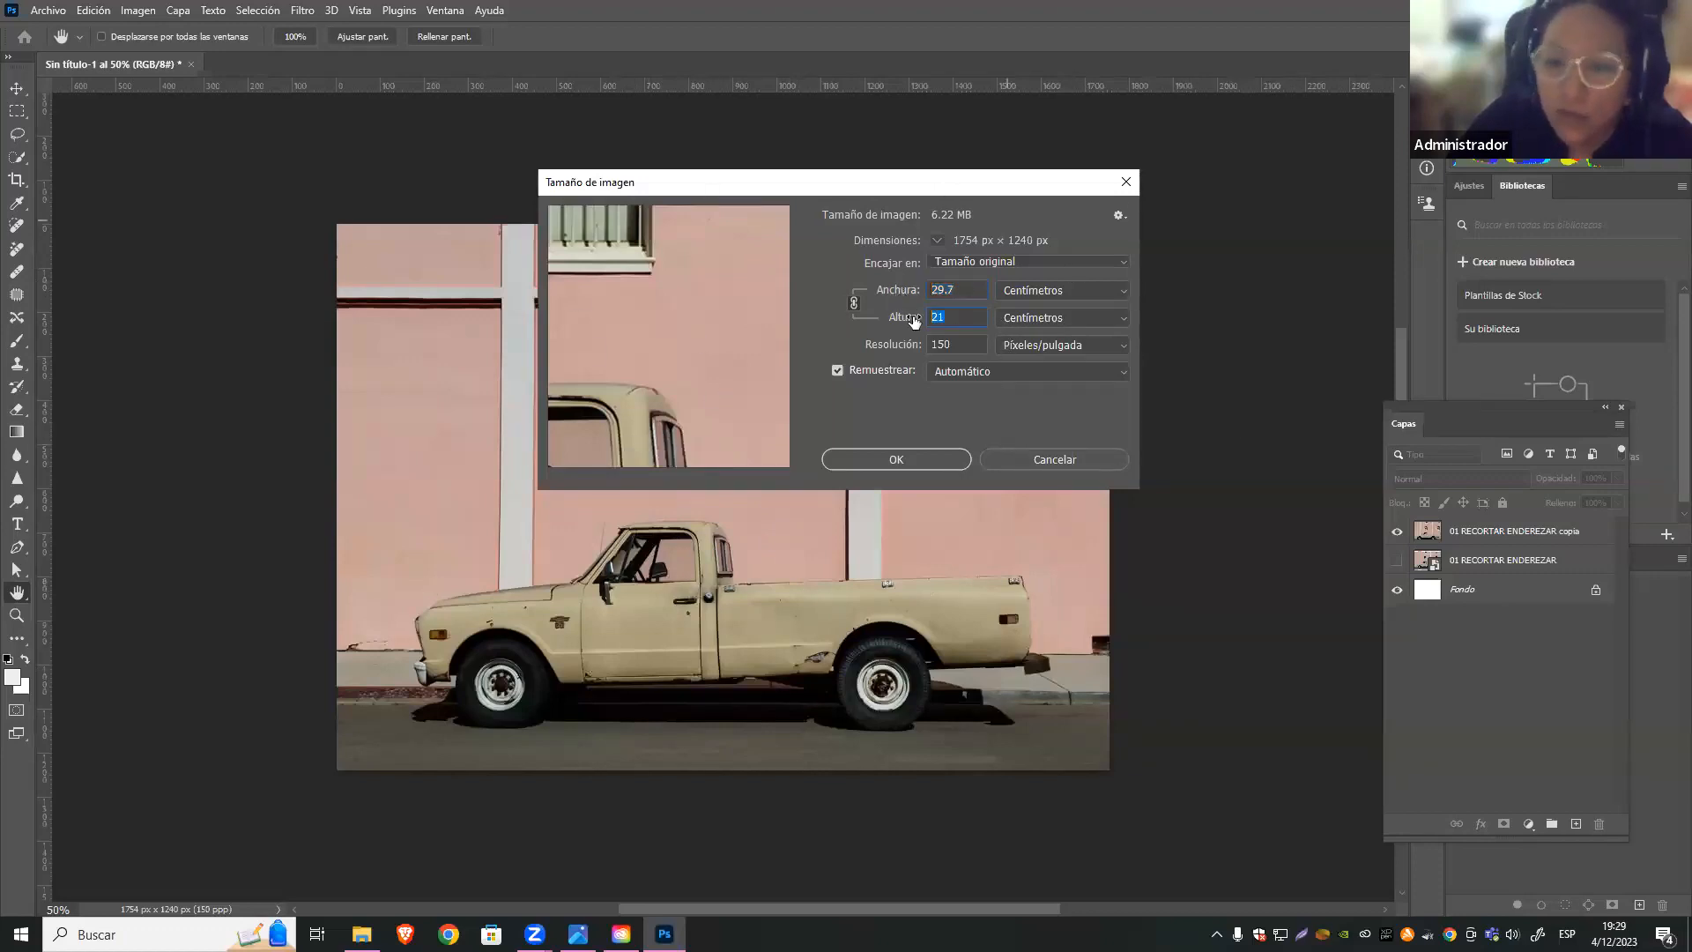
drag(948, 318, 925, 347)
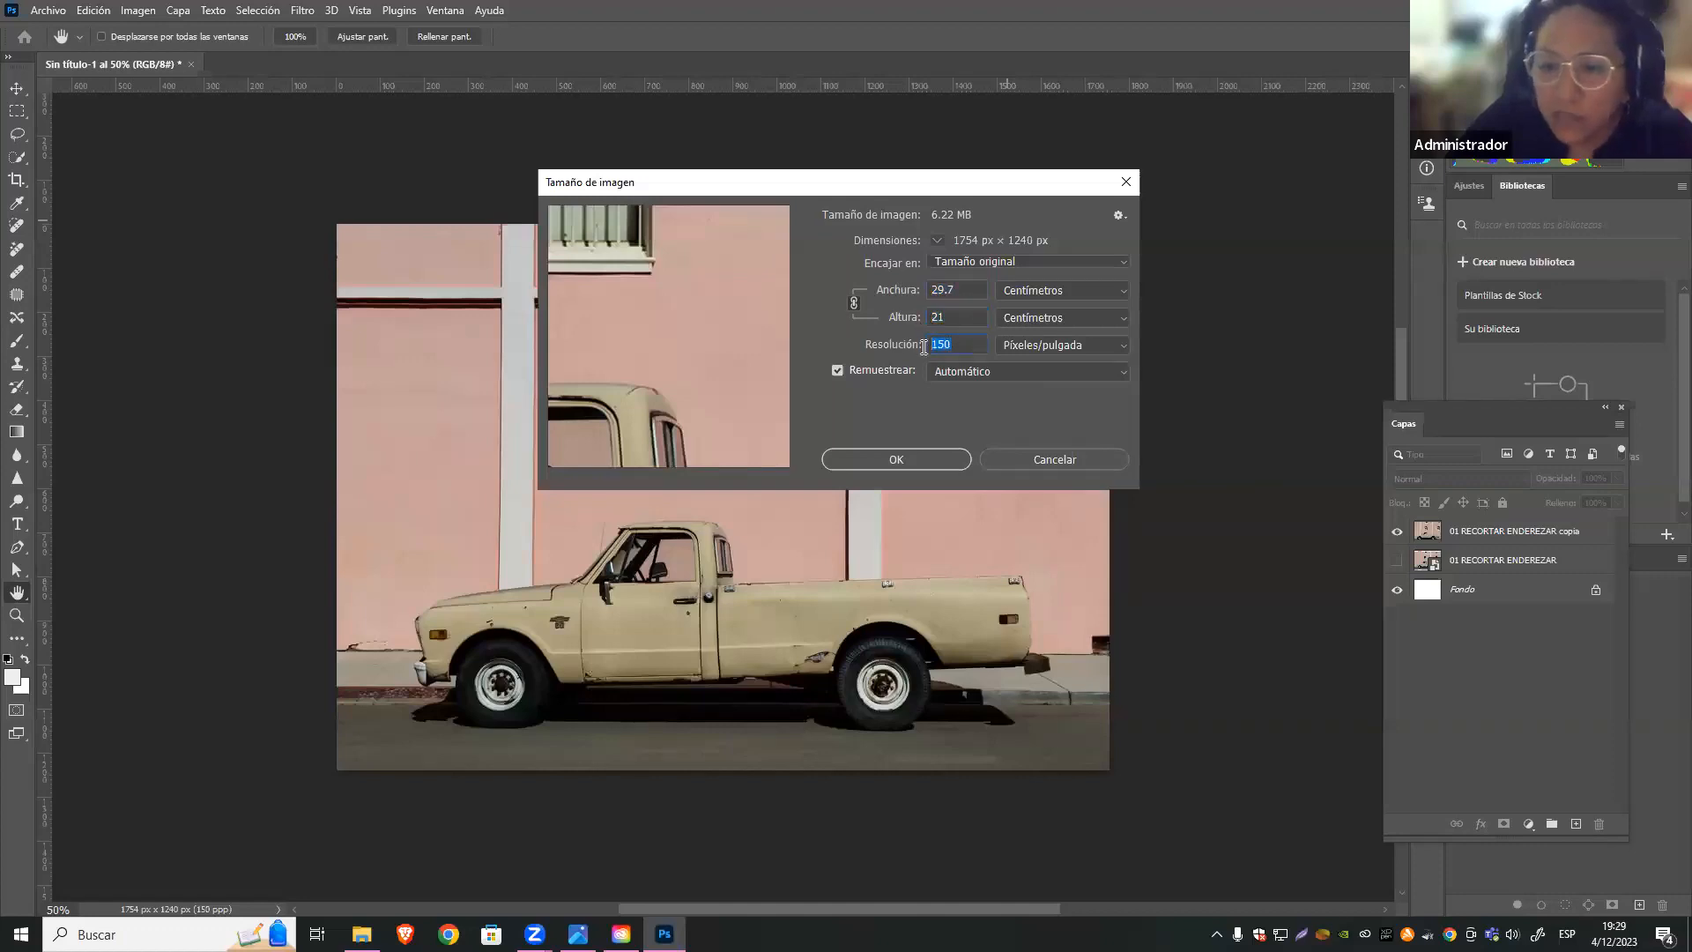
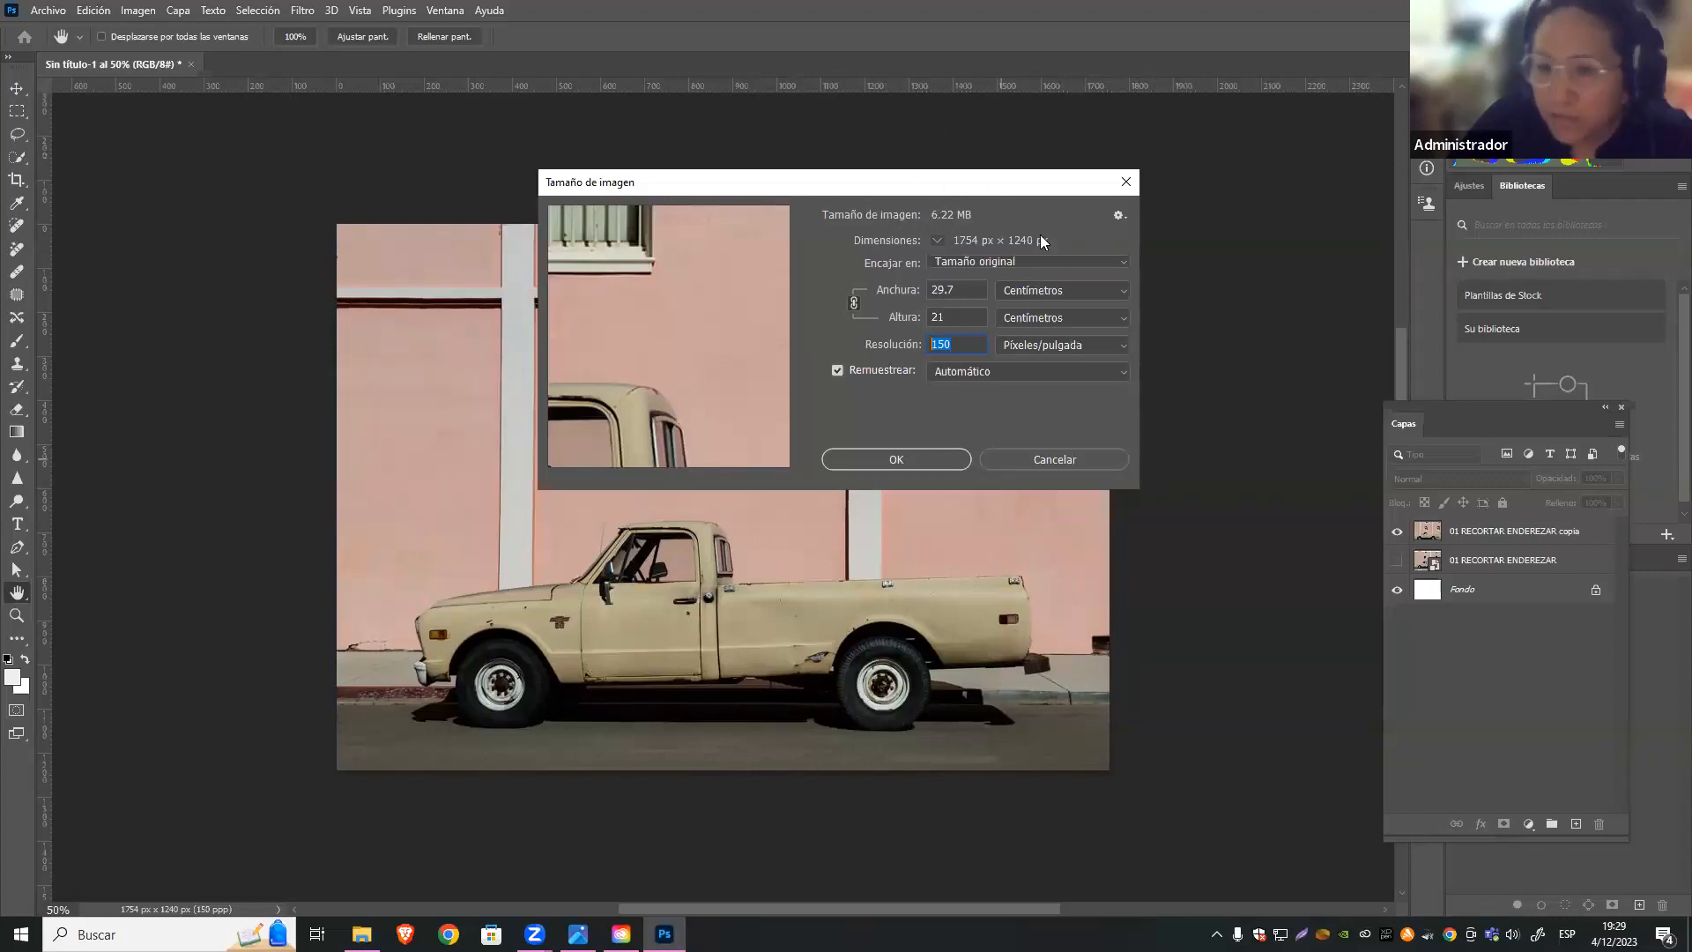
click(1126, 182)
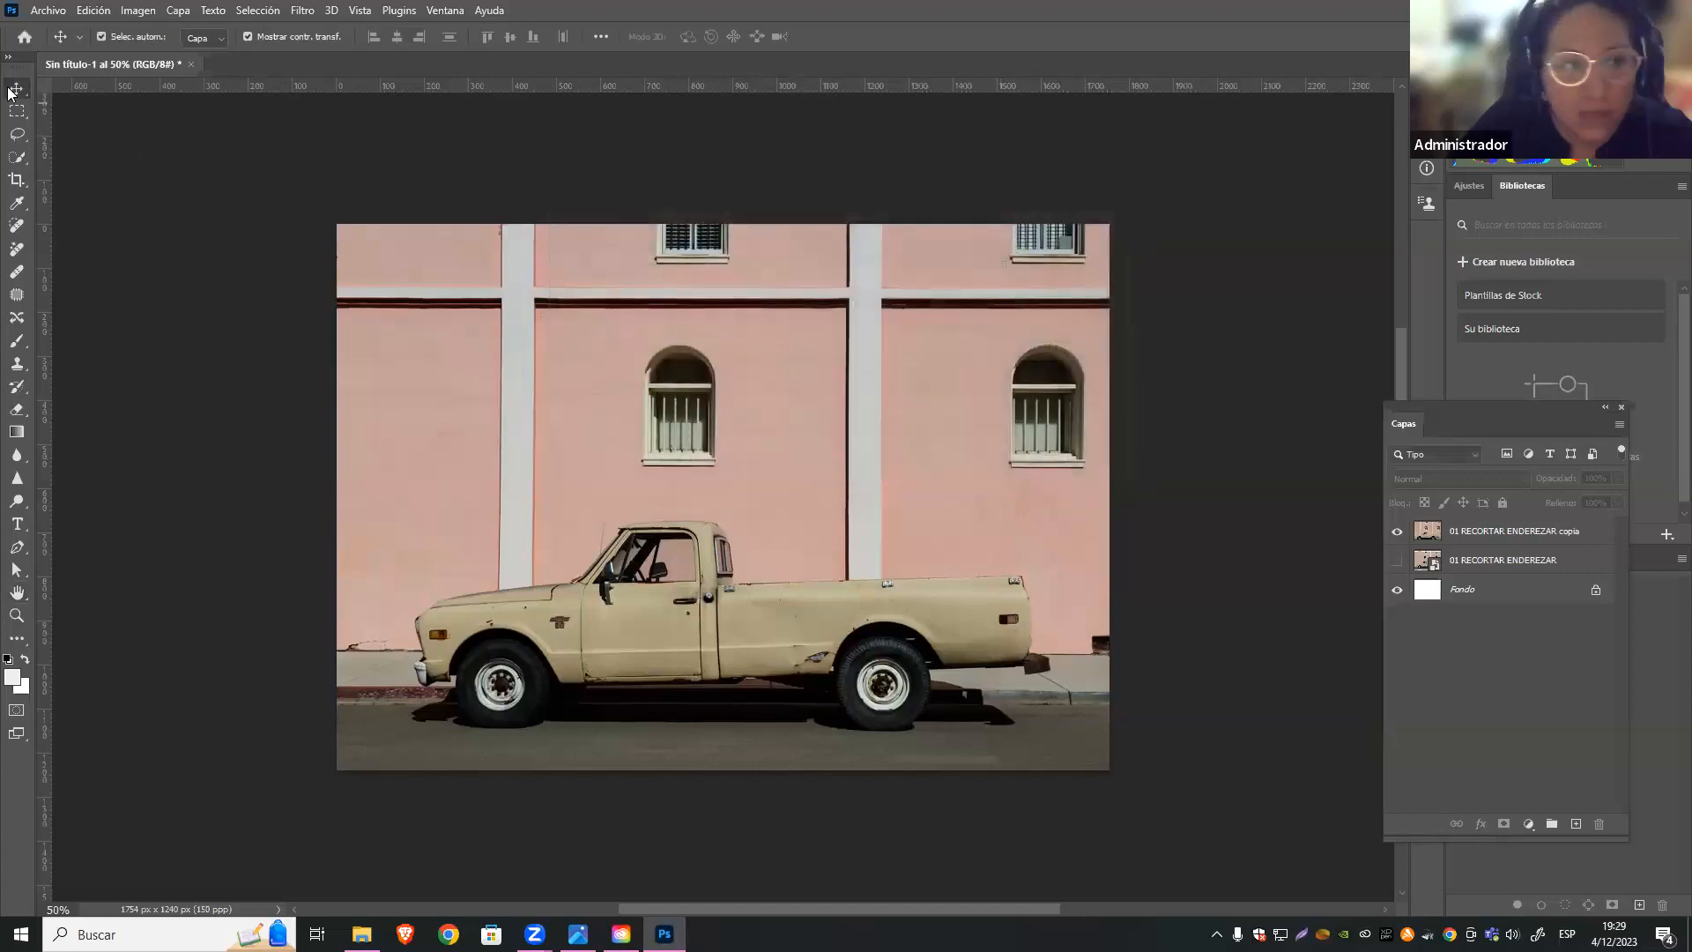
Duplicate the 01 RECORTAR ENDEREZAR copia layer and hide the layer it was copied from
click(805, 438)
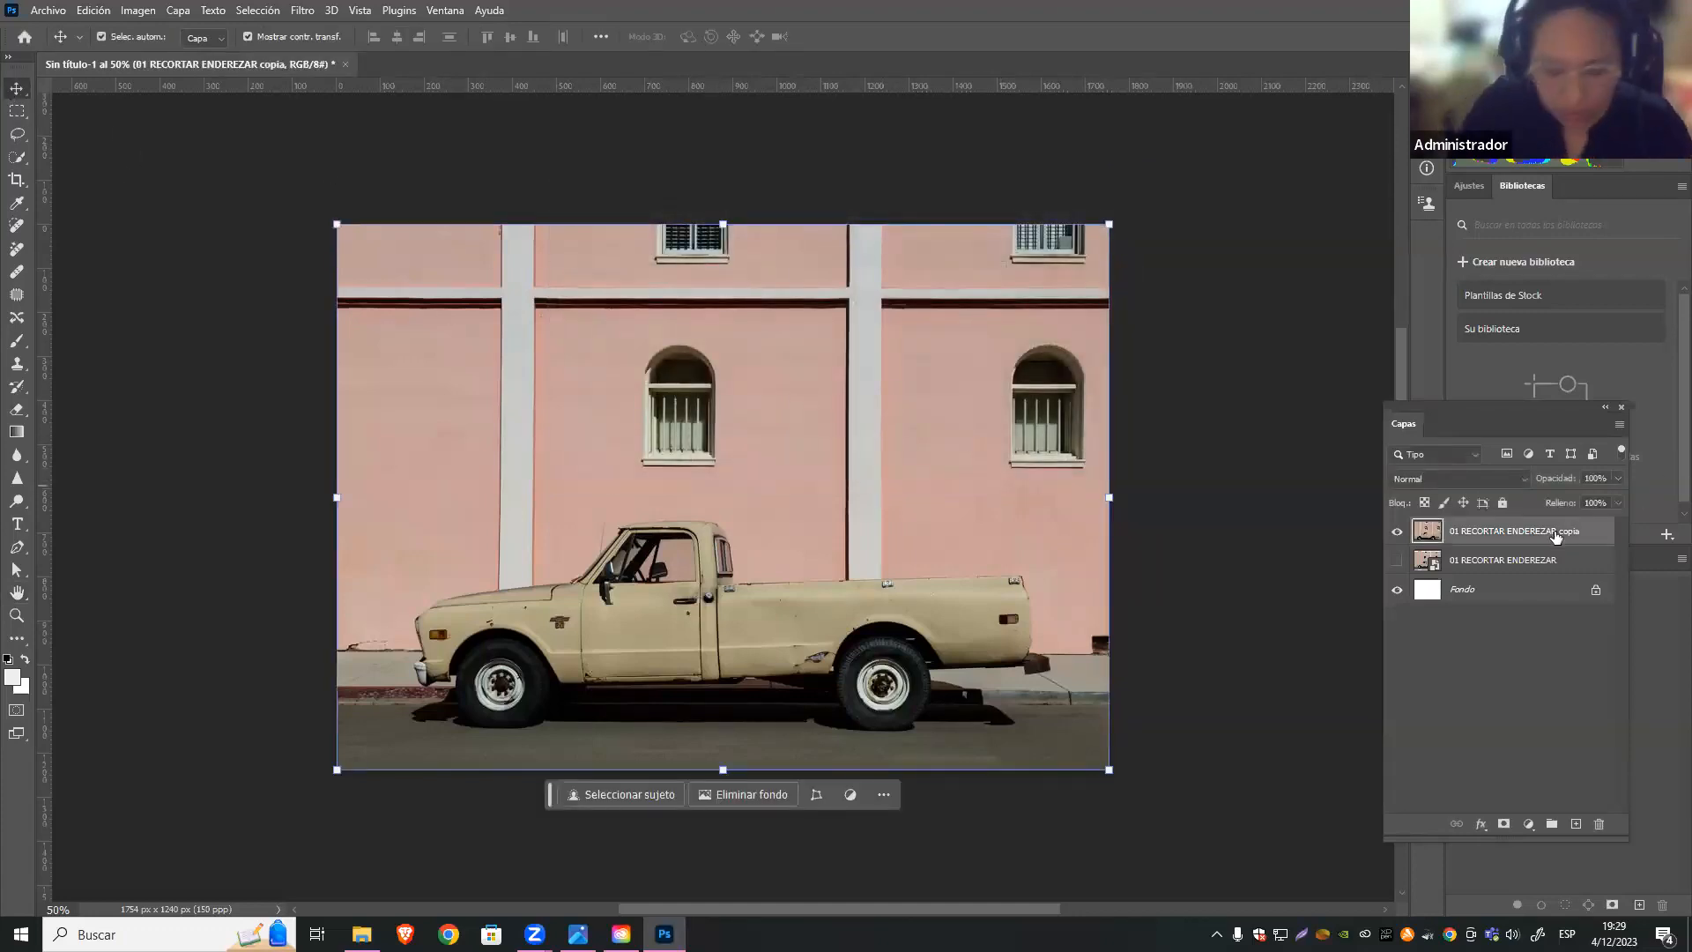
key(ctrl+j)
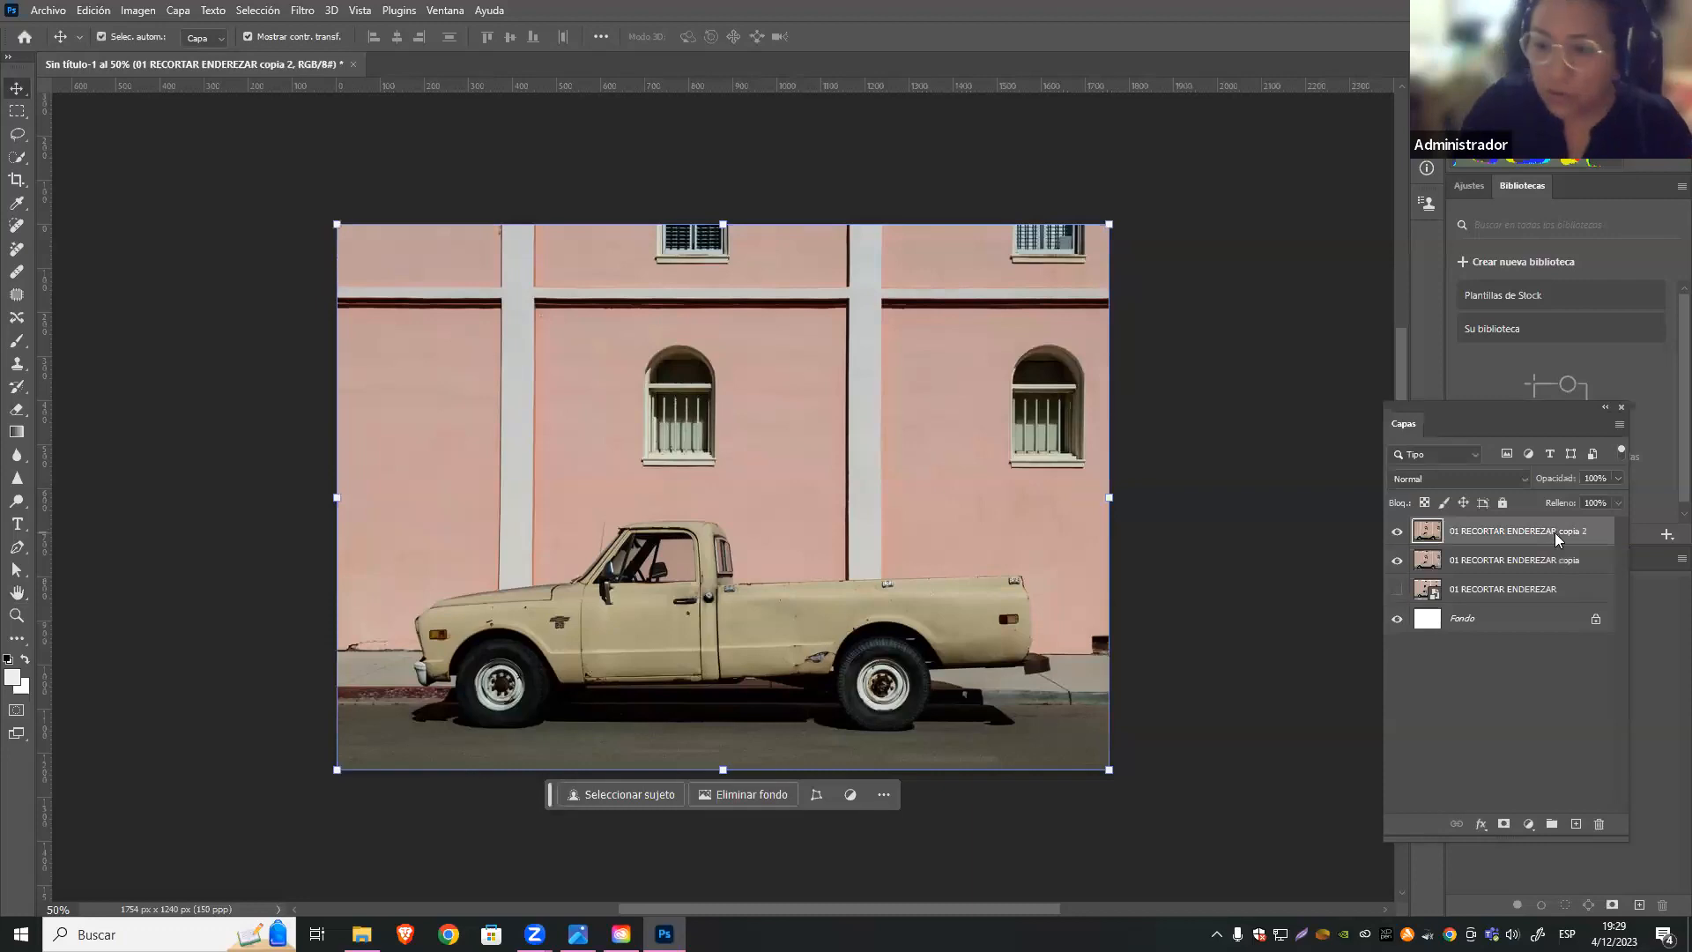
click(1392, 561)
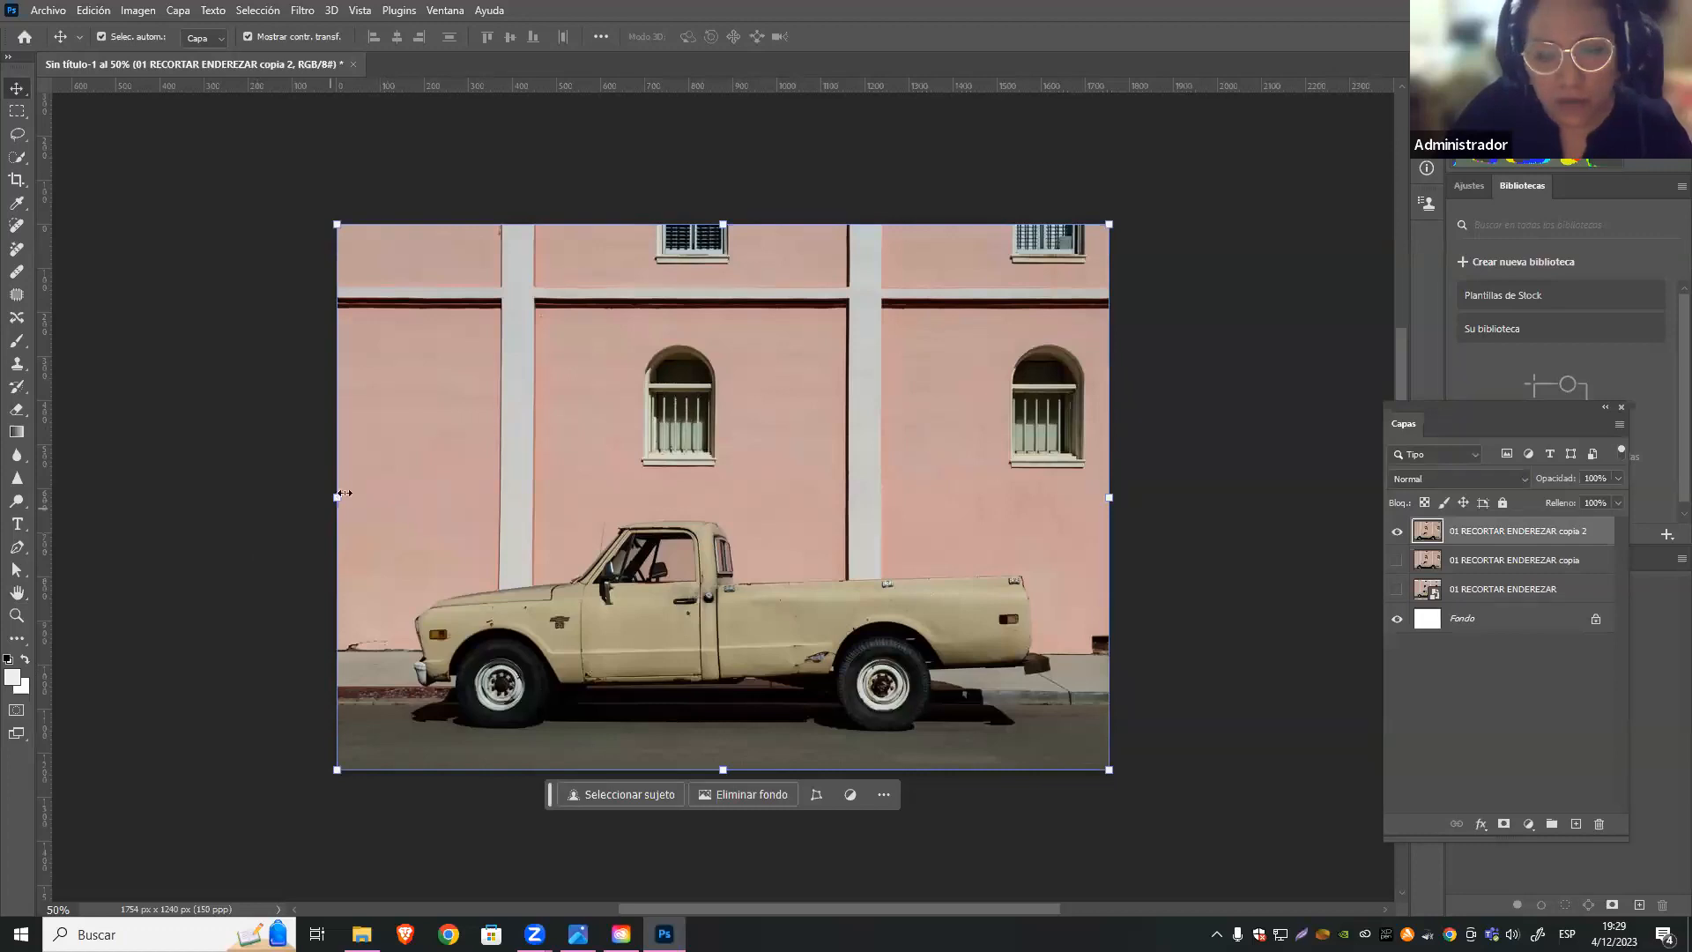
Scale the new truck copy to 50% against the canvas's right edge, apply it, and place a duplicate beside it in the left half
drag(333, 498, 728, 477)
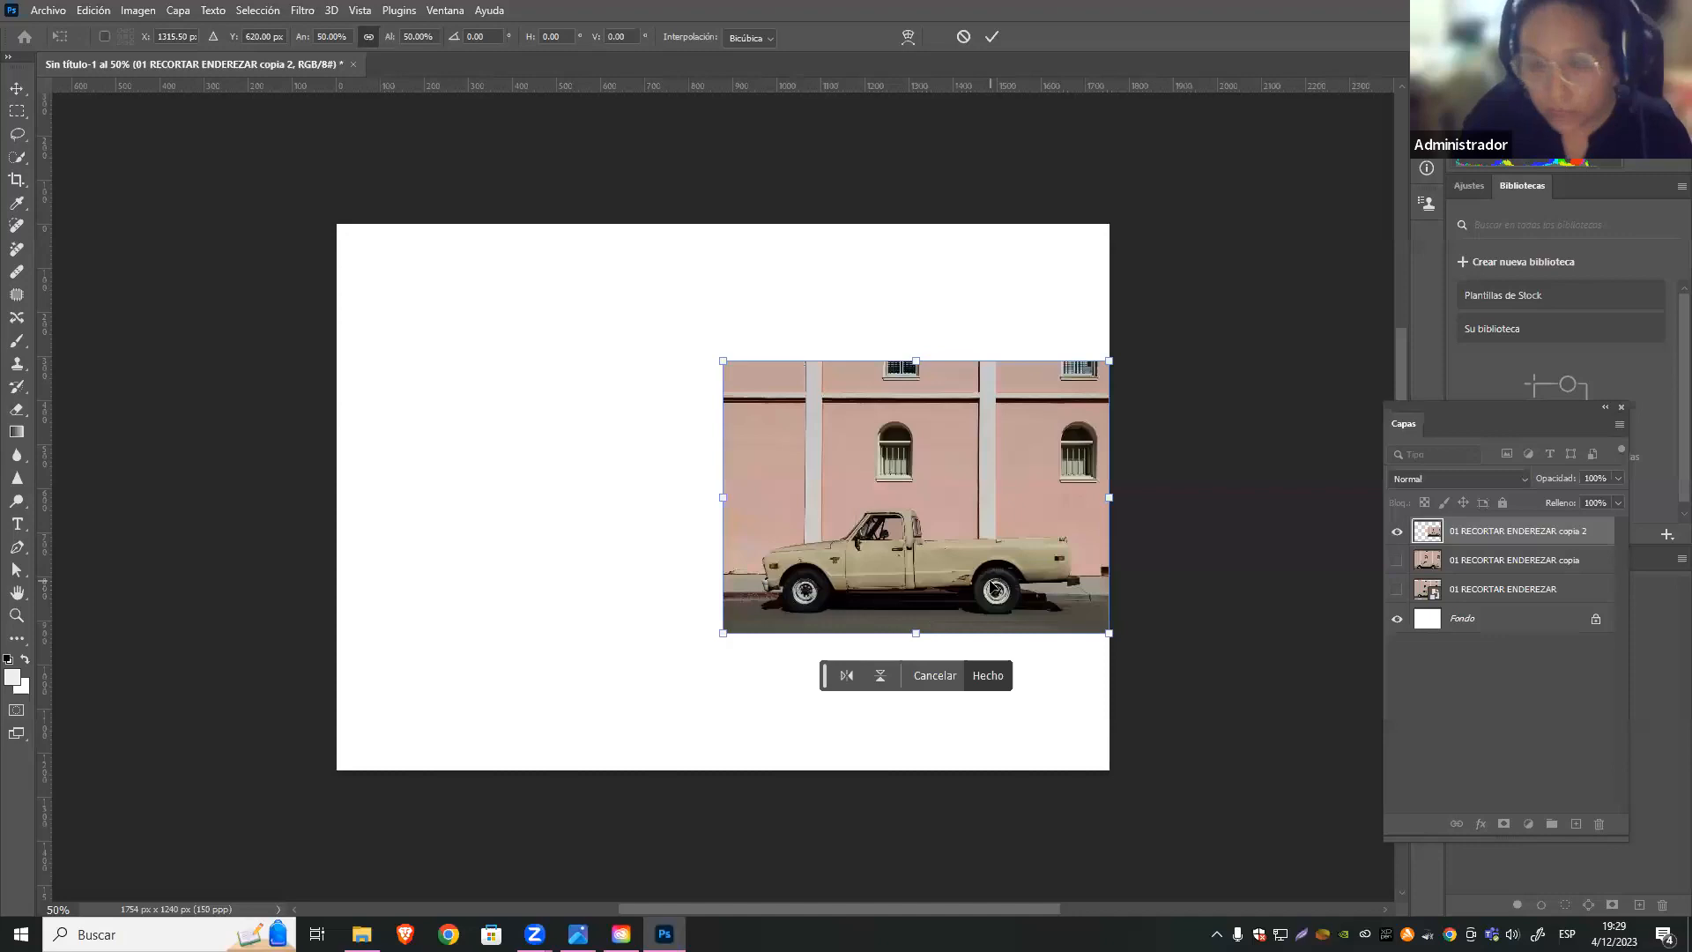
key(ctrl+z)
drag(339, 500, 720, 526)
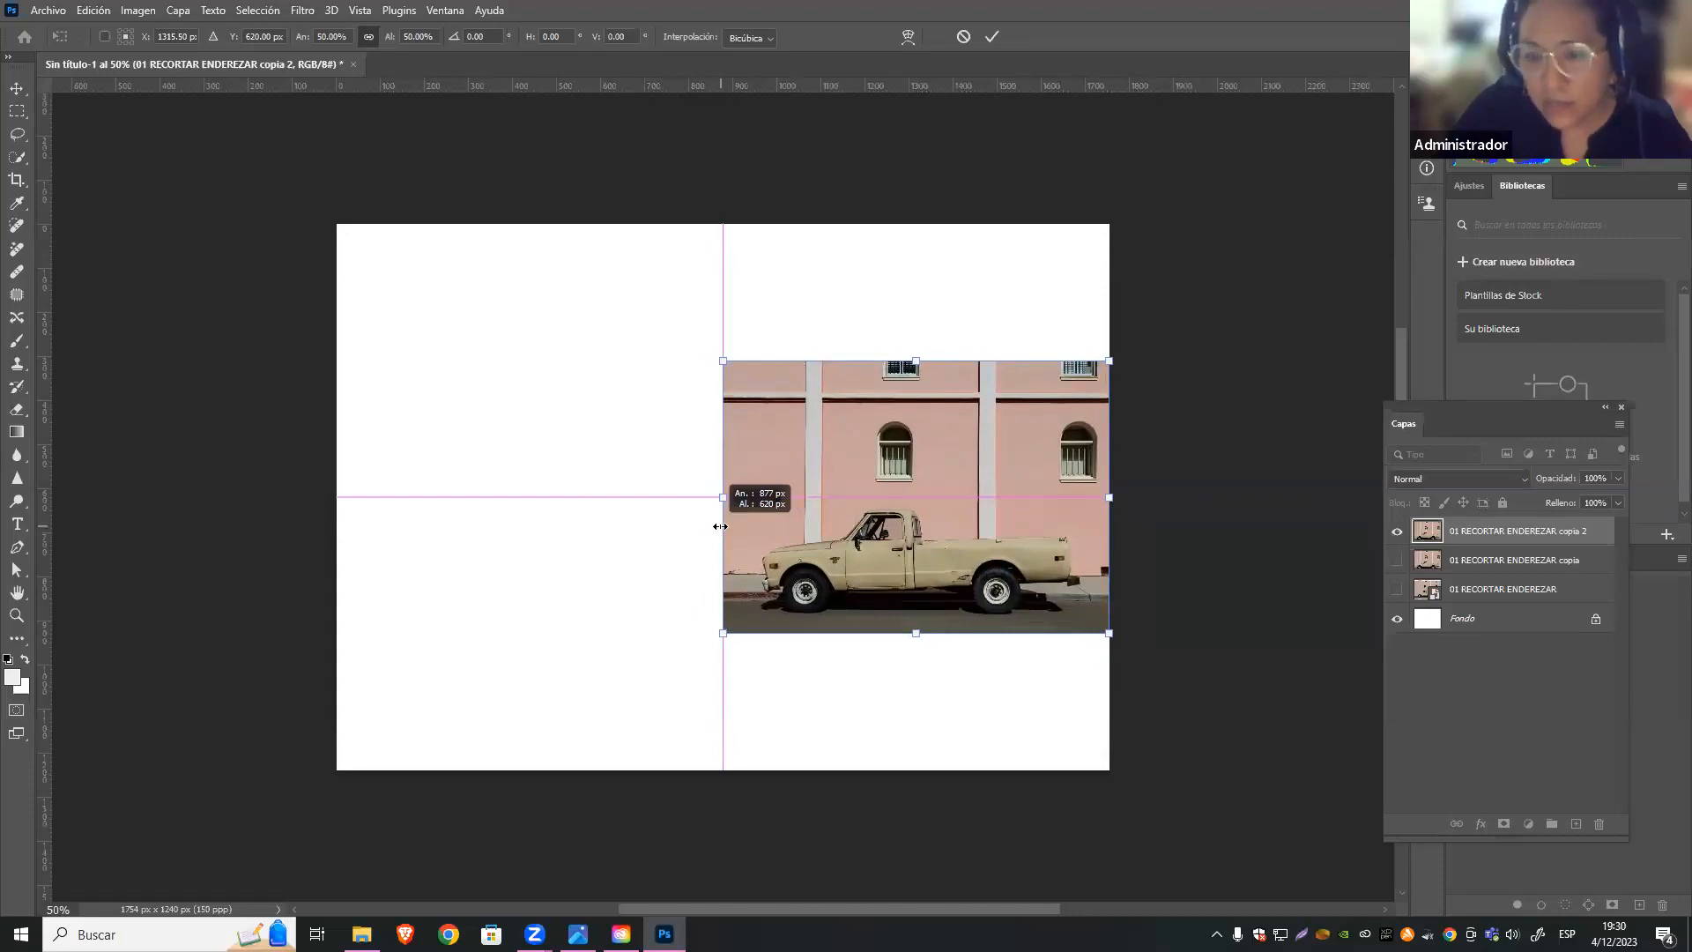
drag(720, 526, 720, 526)
key(Return)
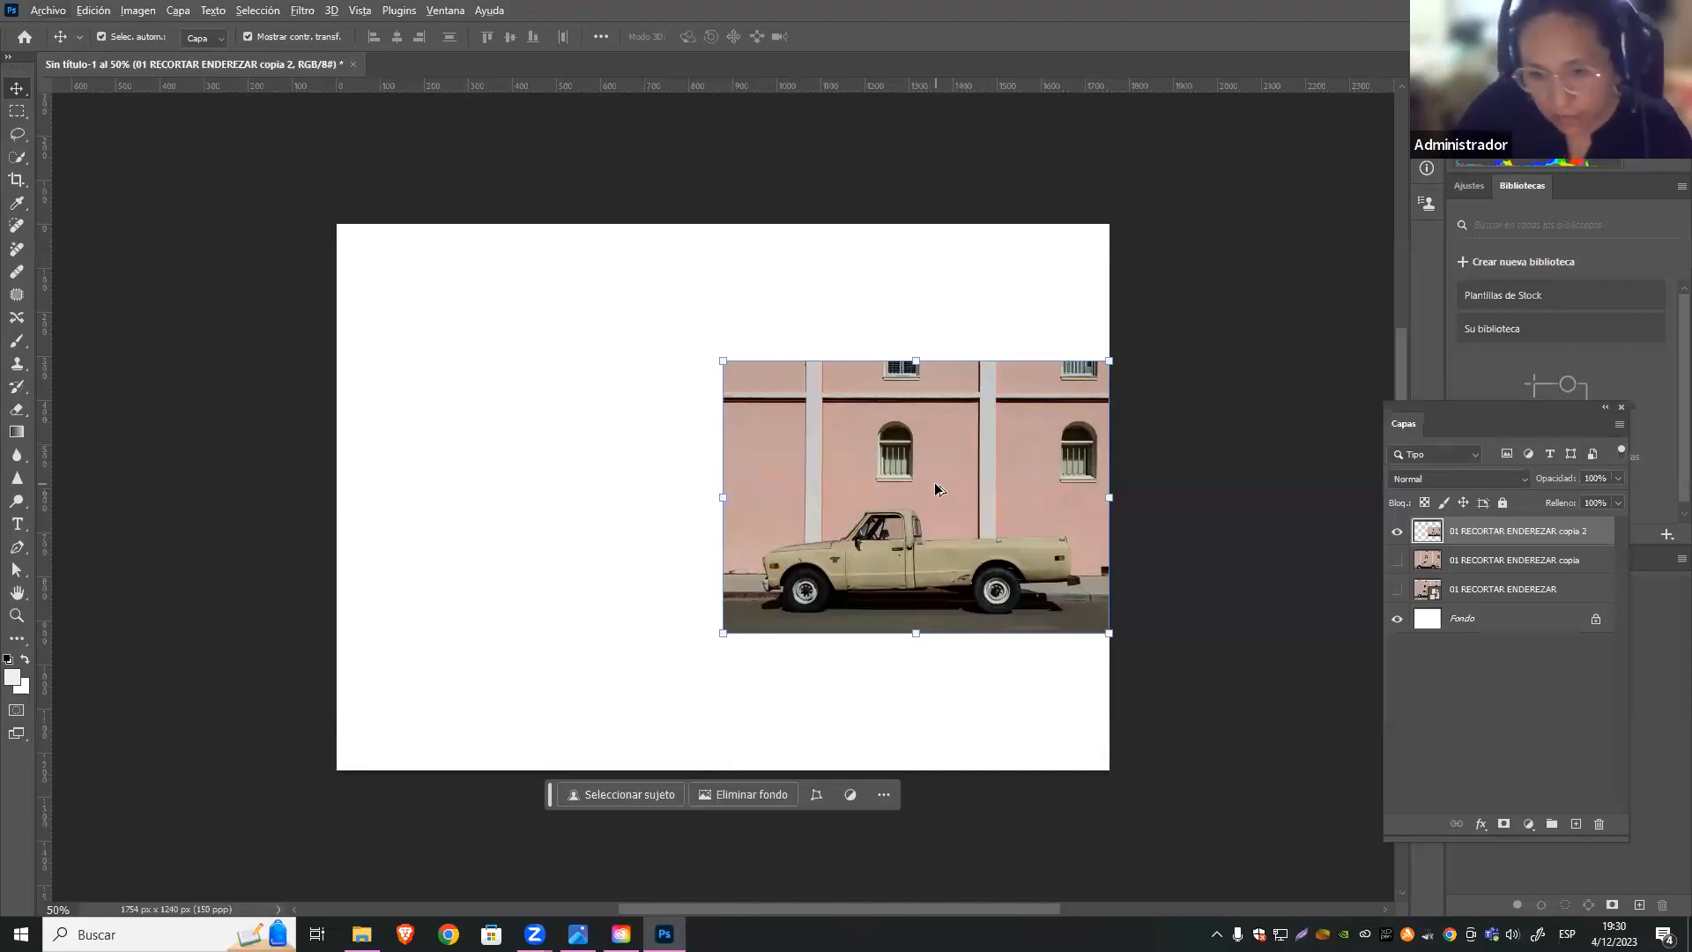
drag(930, 483, 546, 486)
key(alt+shift)
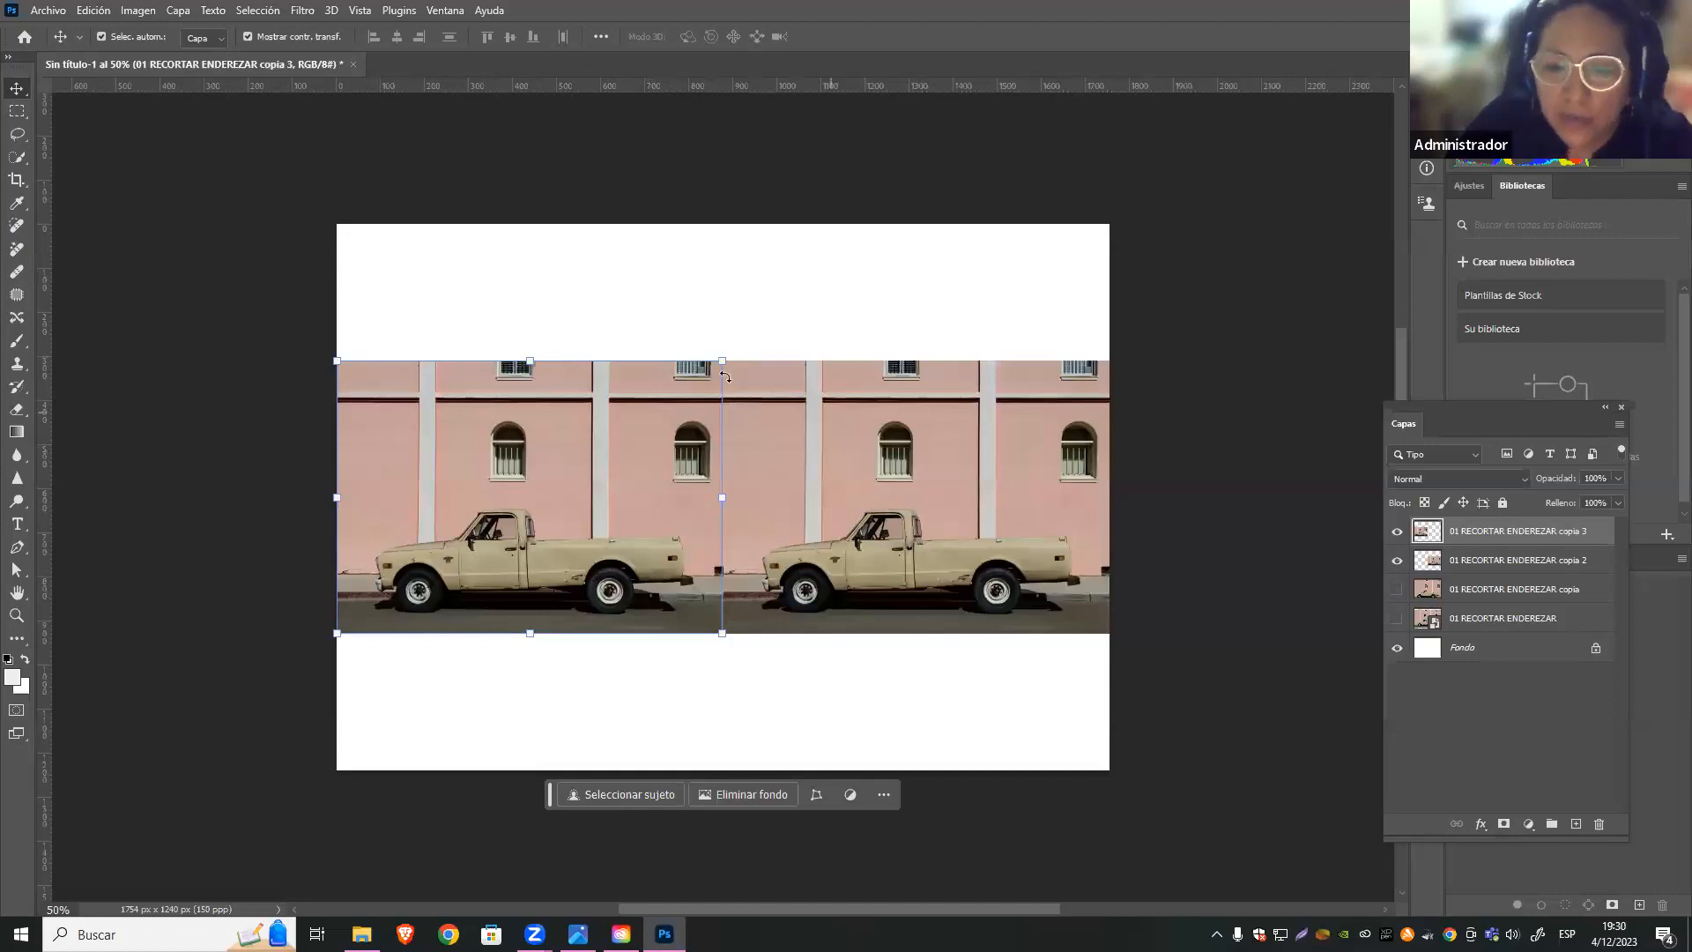
Try rotating the left truck copy about its centre and about its top-left corner, undoing each rotation
drag(734, 353, 756, 571)
key(ctrl+z)
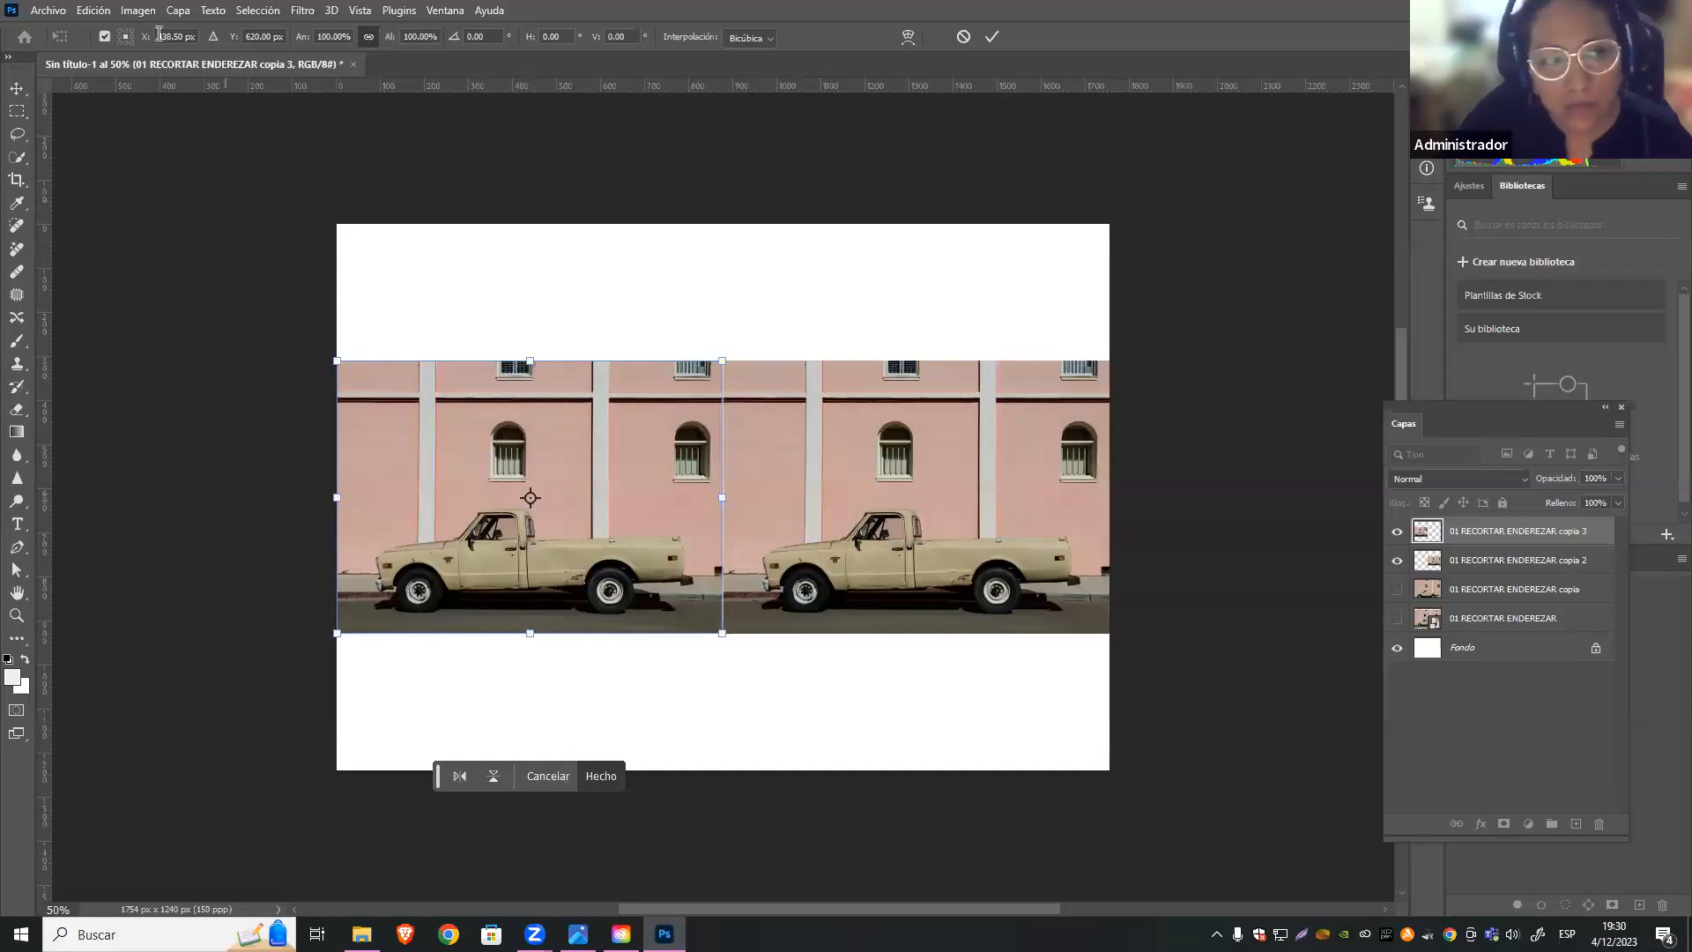
click(120, 33)
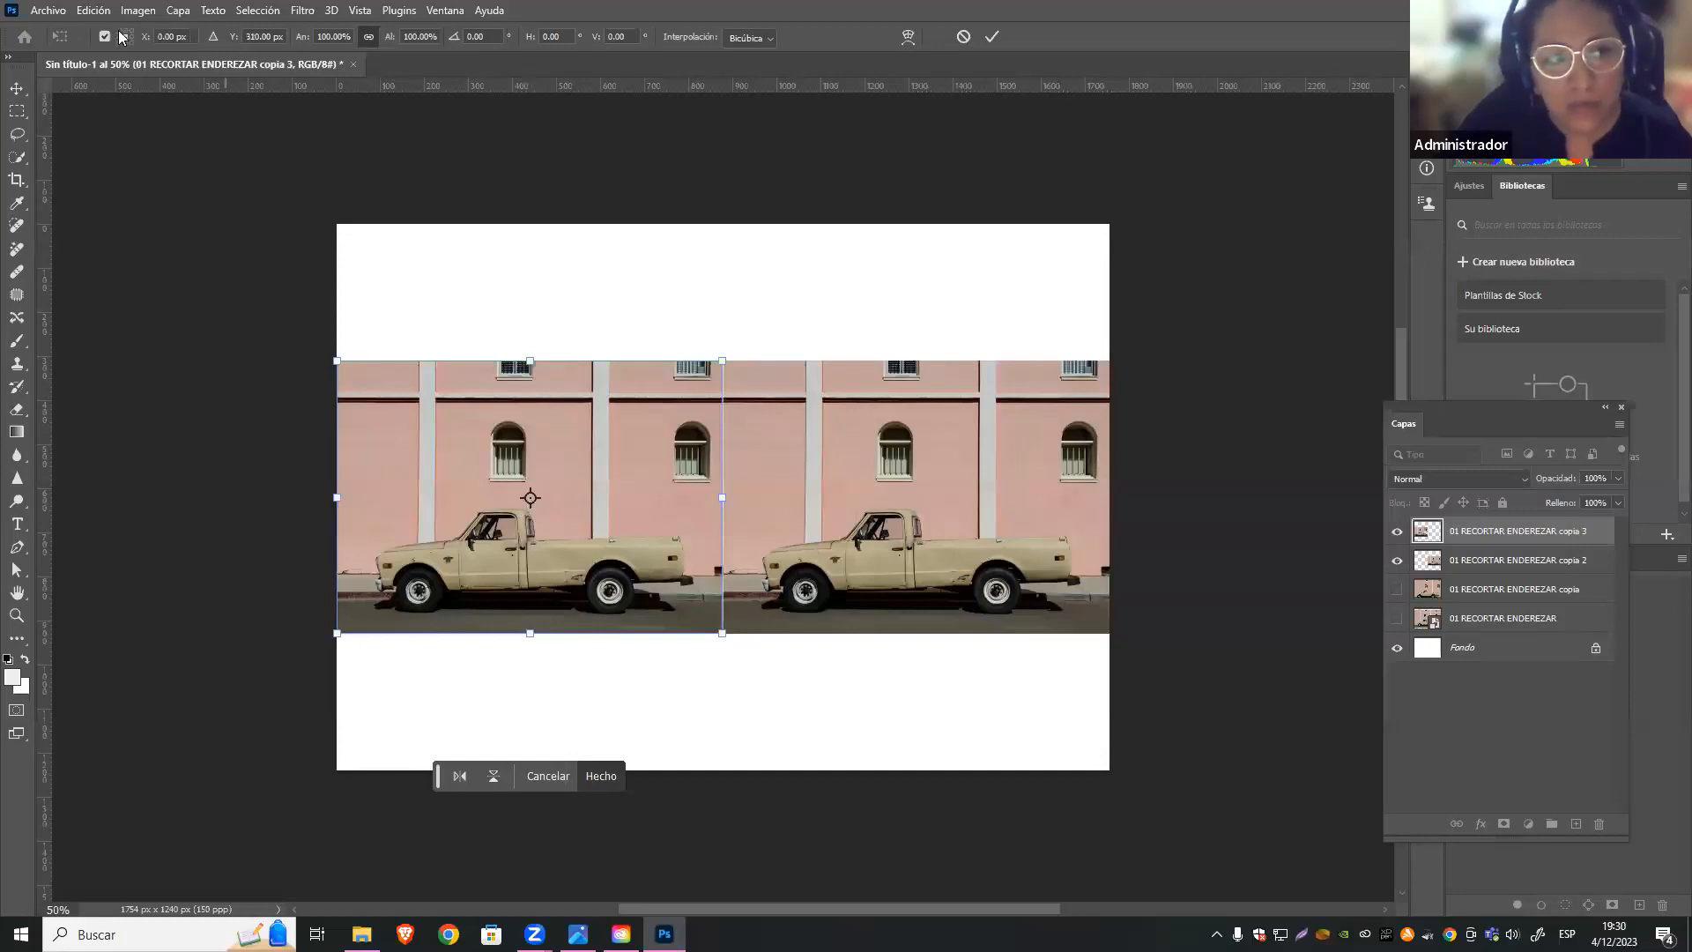
drag(737, 350, 640, 377)
key(ctrl+z)
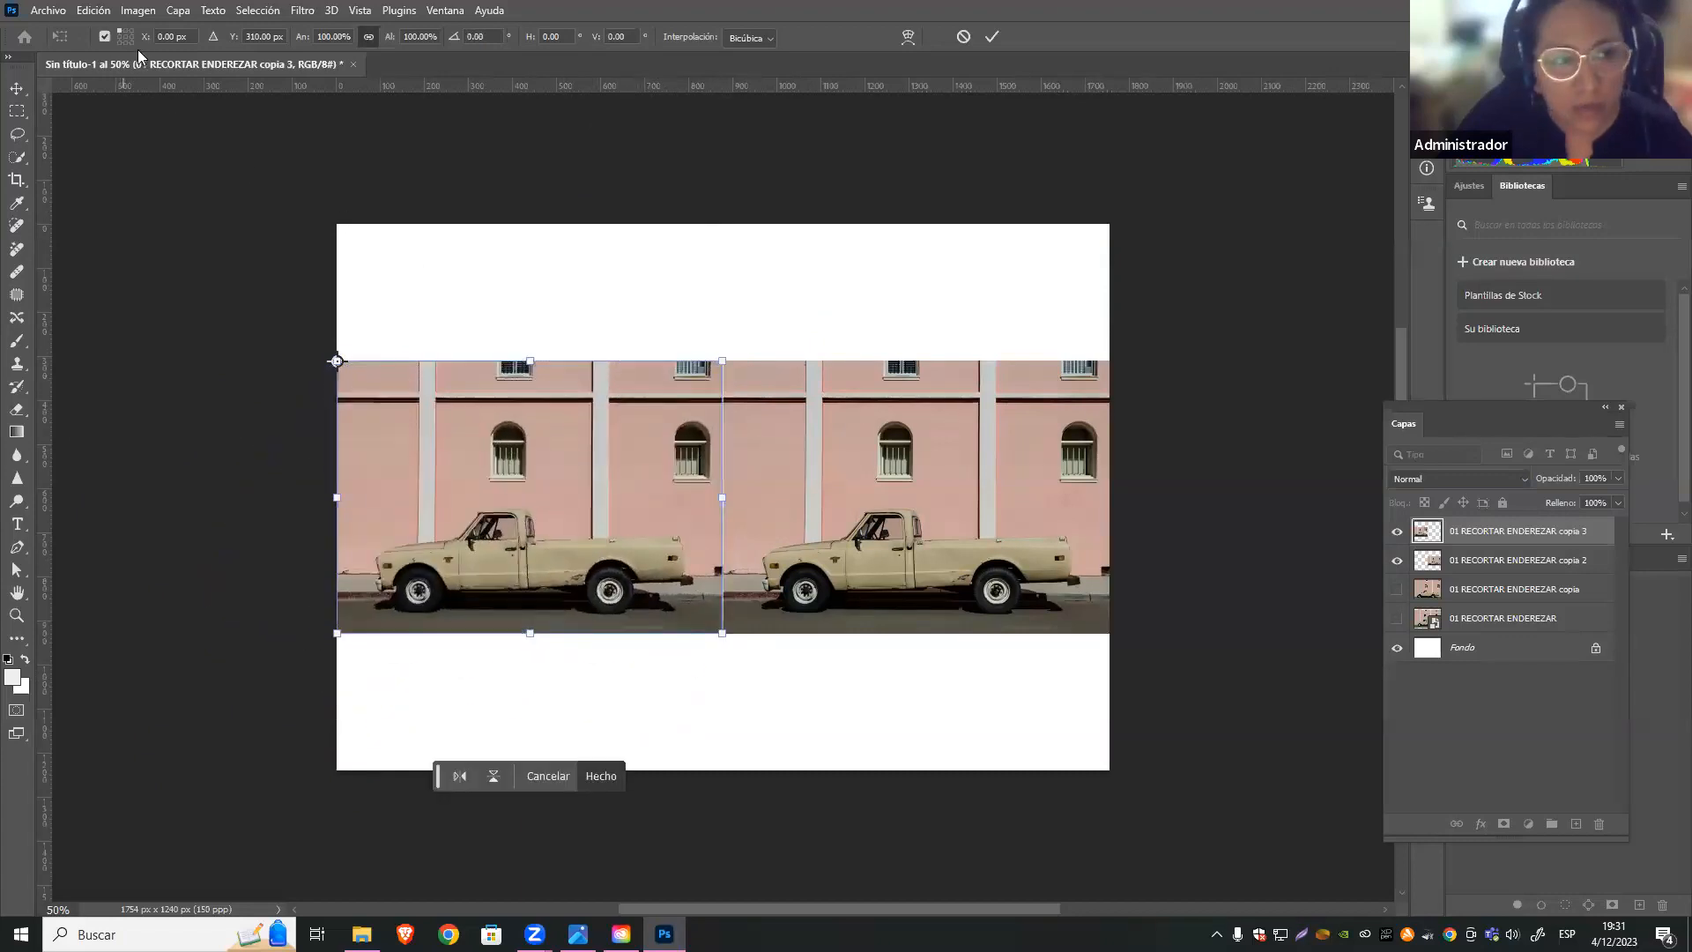
Try rotating the left truck copy about its bottom-right corner, undo it, and return the reference point to the centre
click(130, 42)
drag(756, 348, 675, 421)
key(ctrl+z)
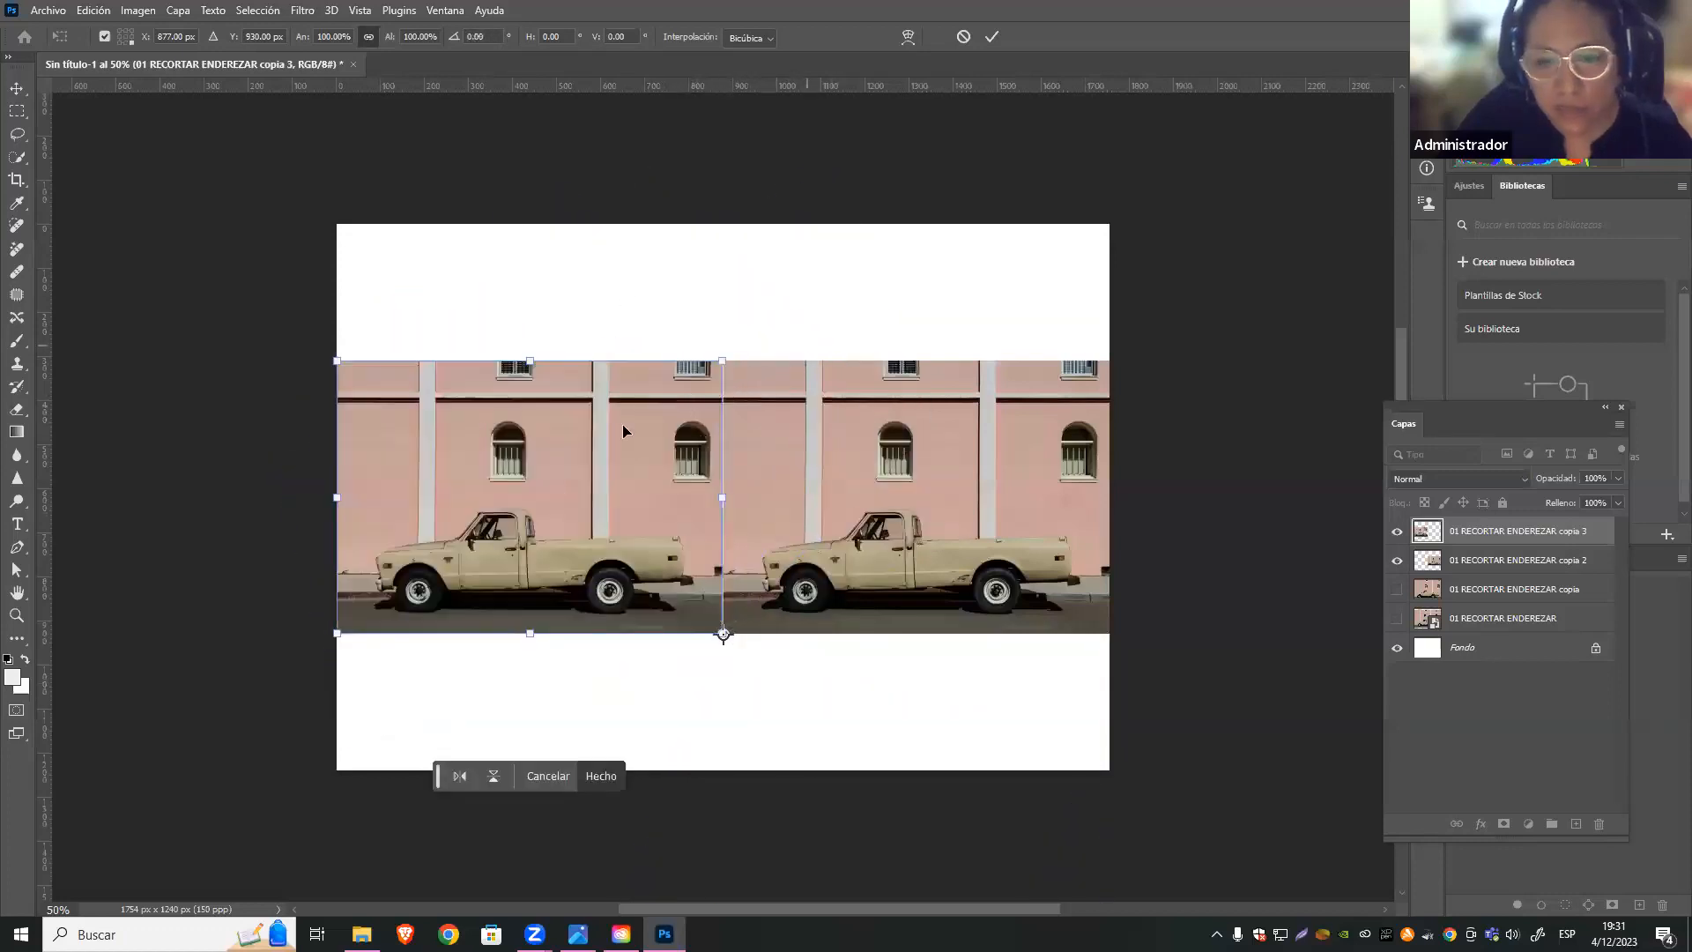
click(126, 37)
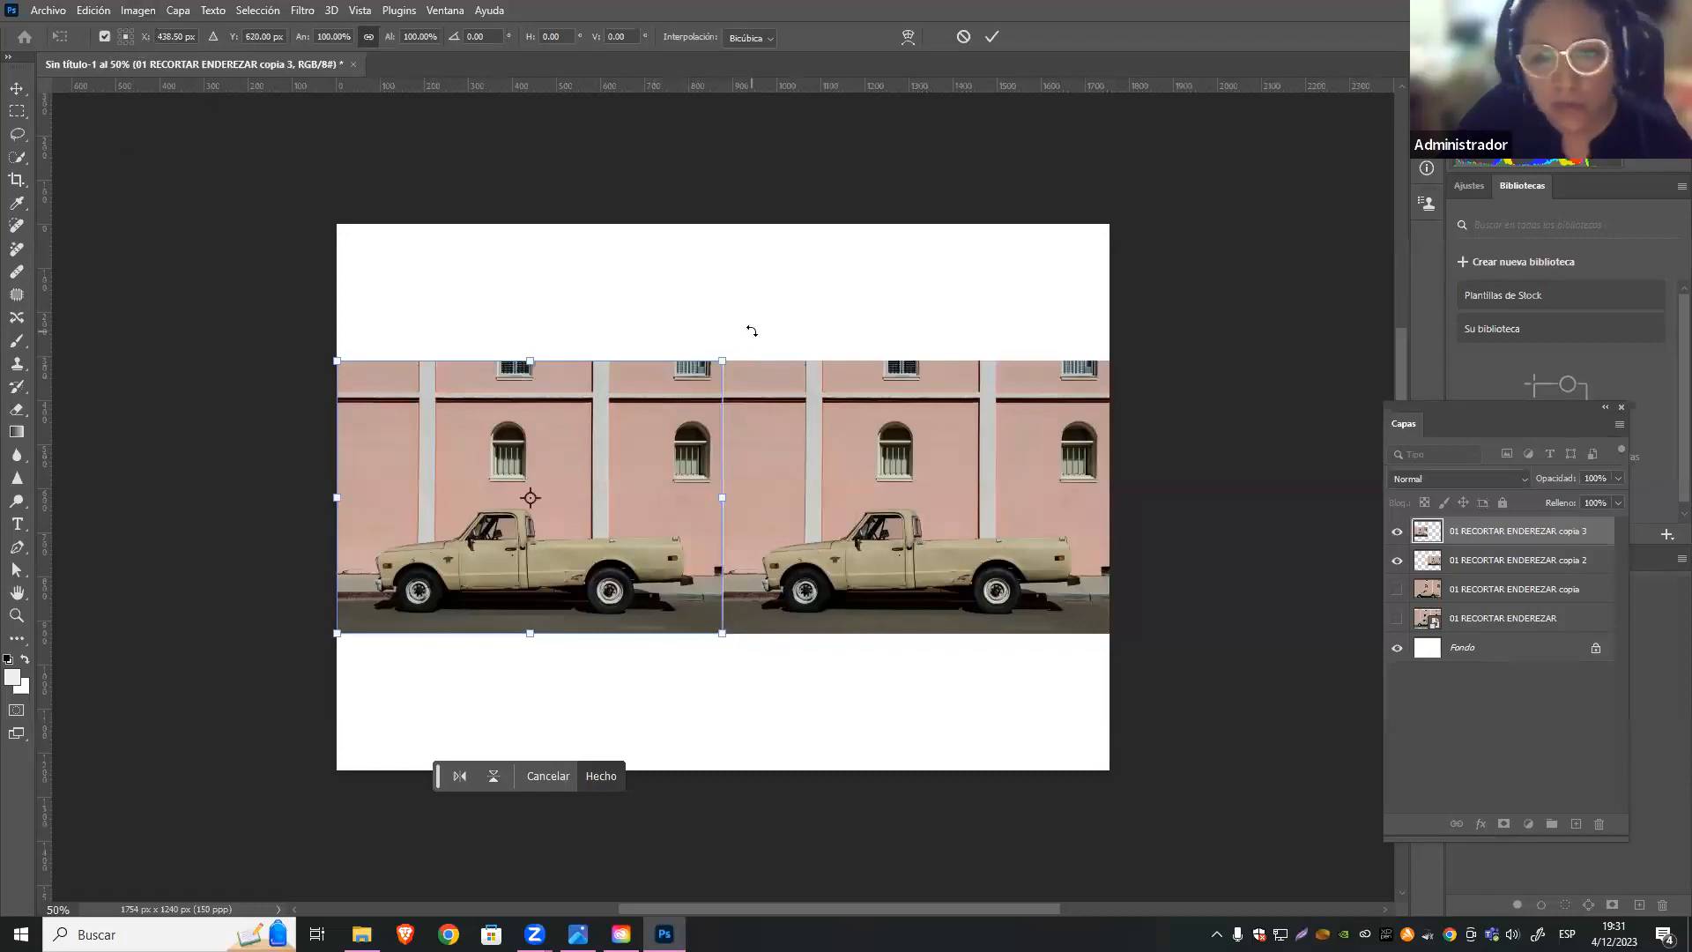
Flip the left truck copy horizontally so the two trucks face each other, and apply the transformation
key(Return)
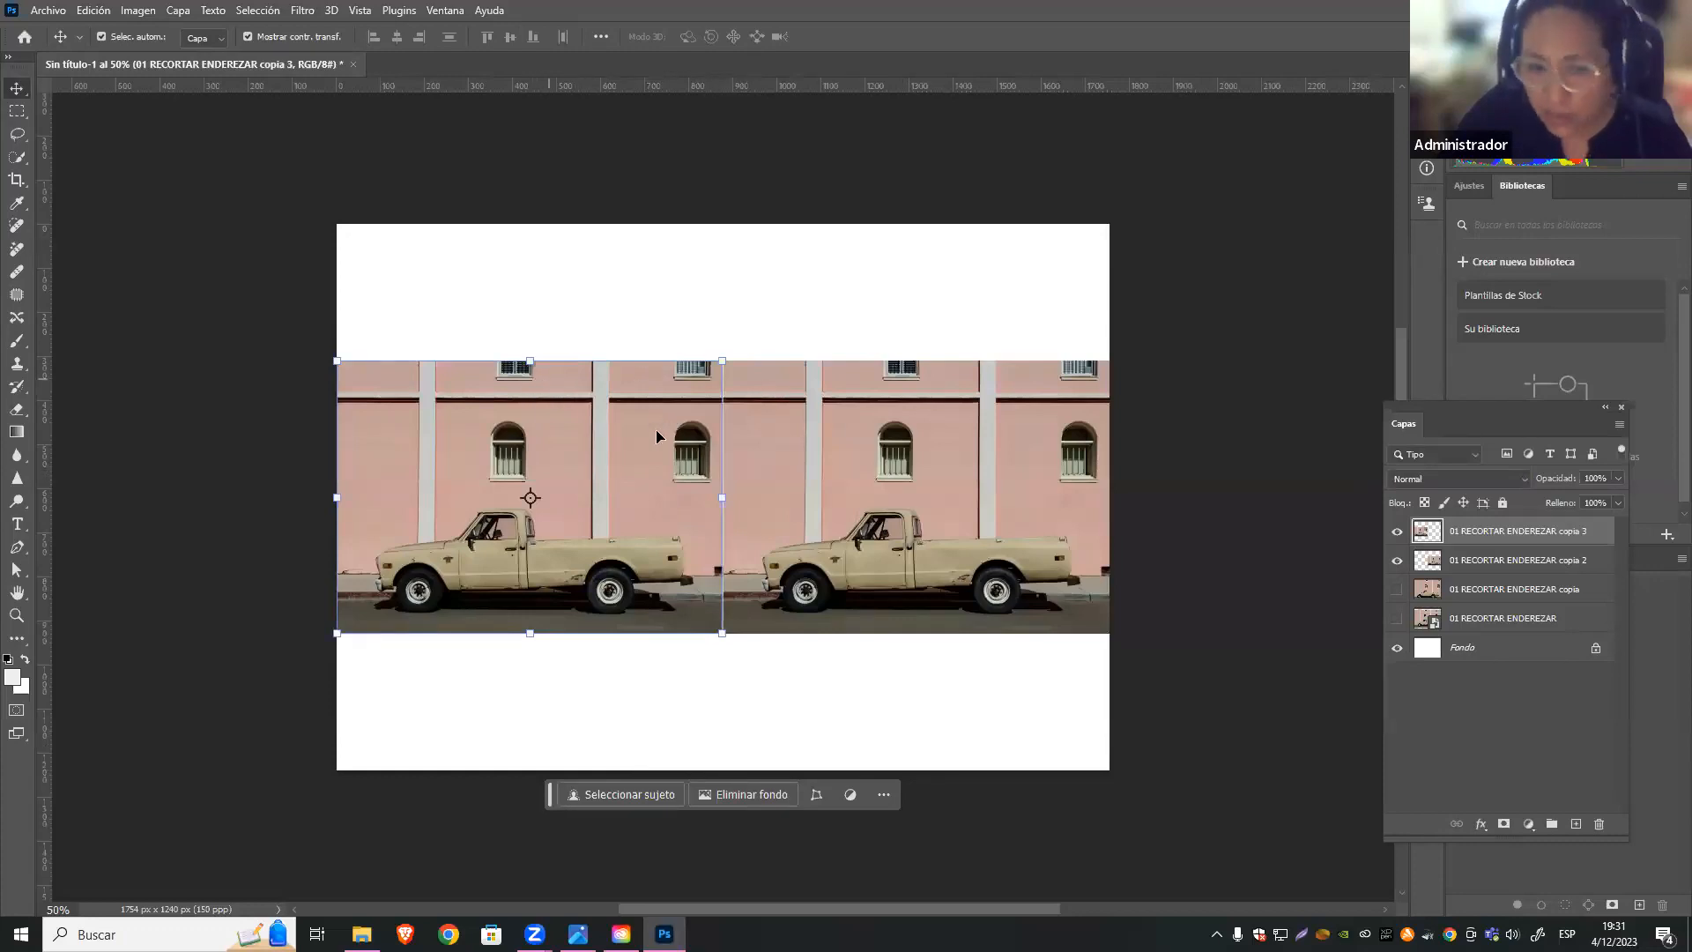
right_click(657, 405)
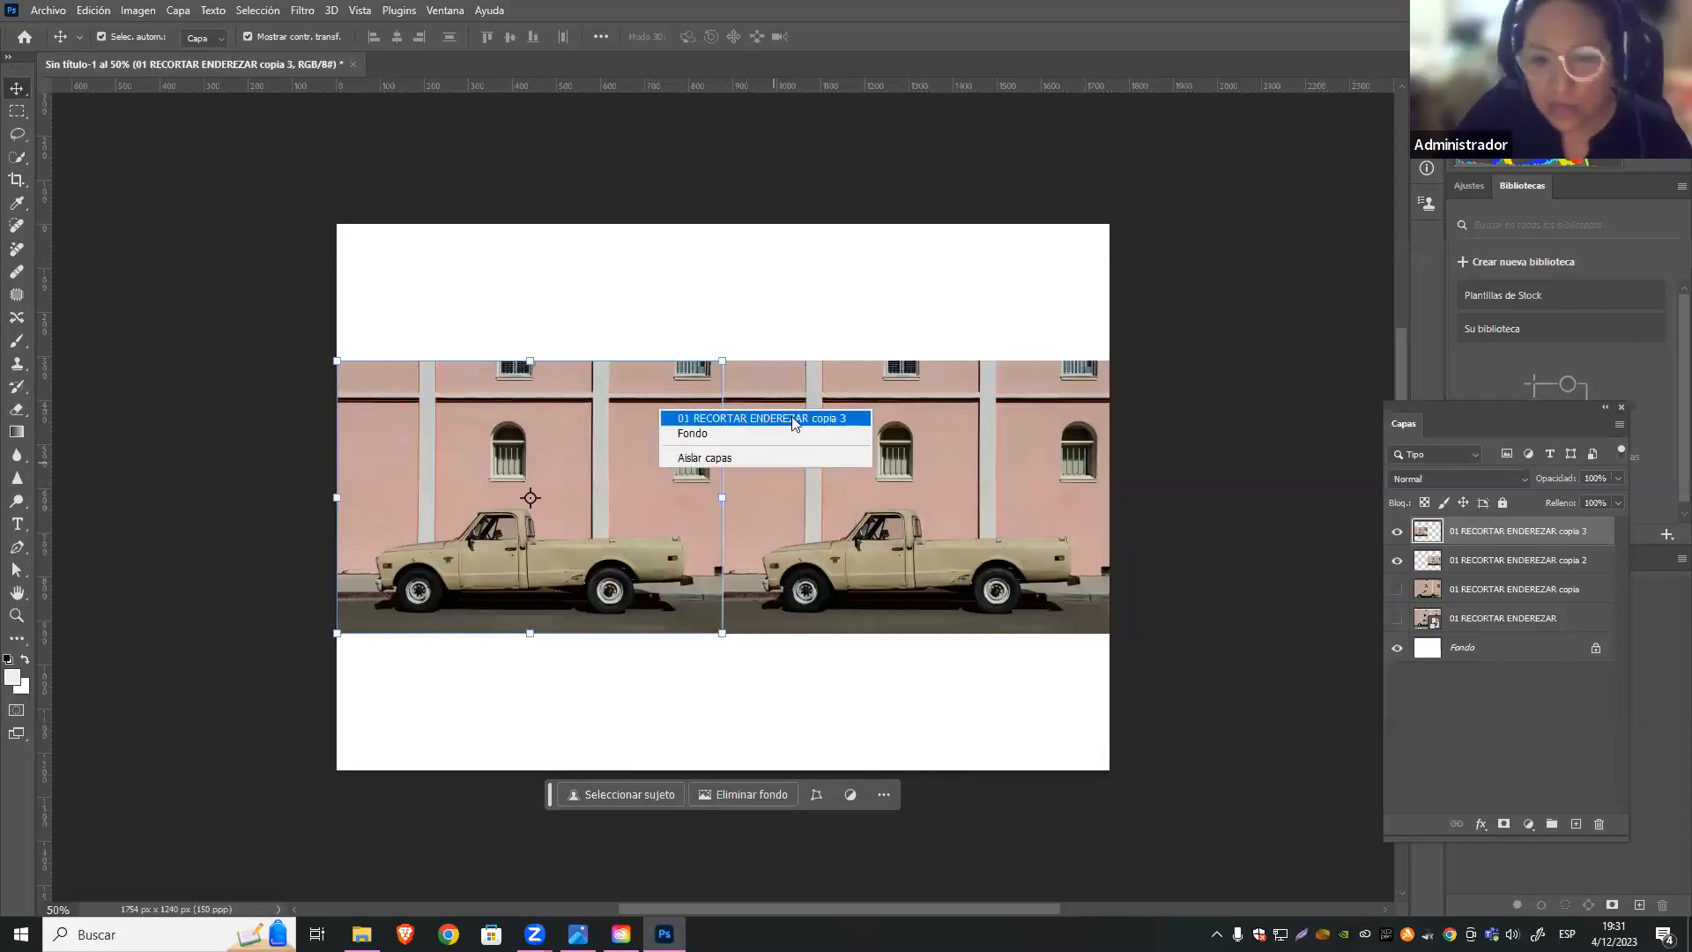
click(603, 553)
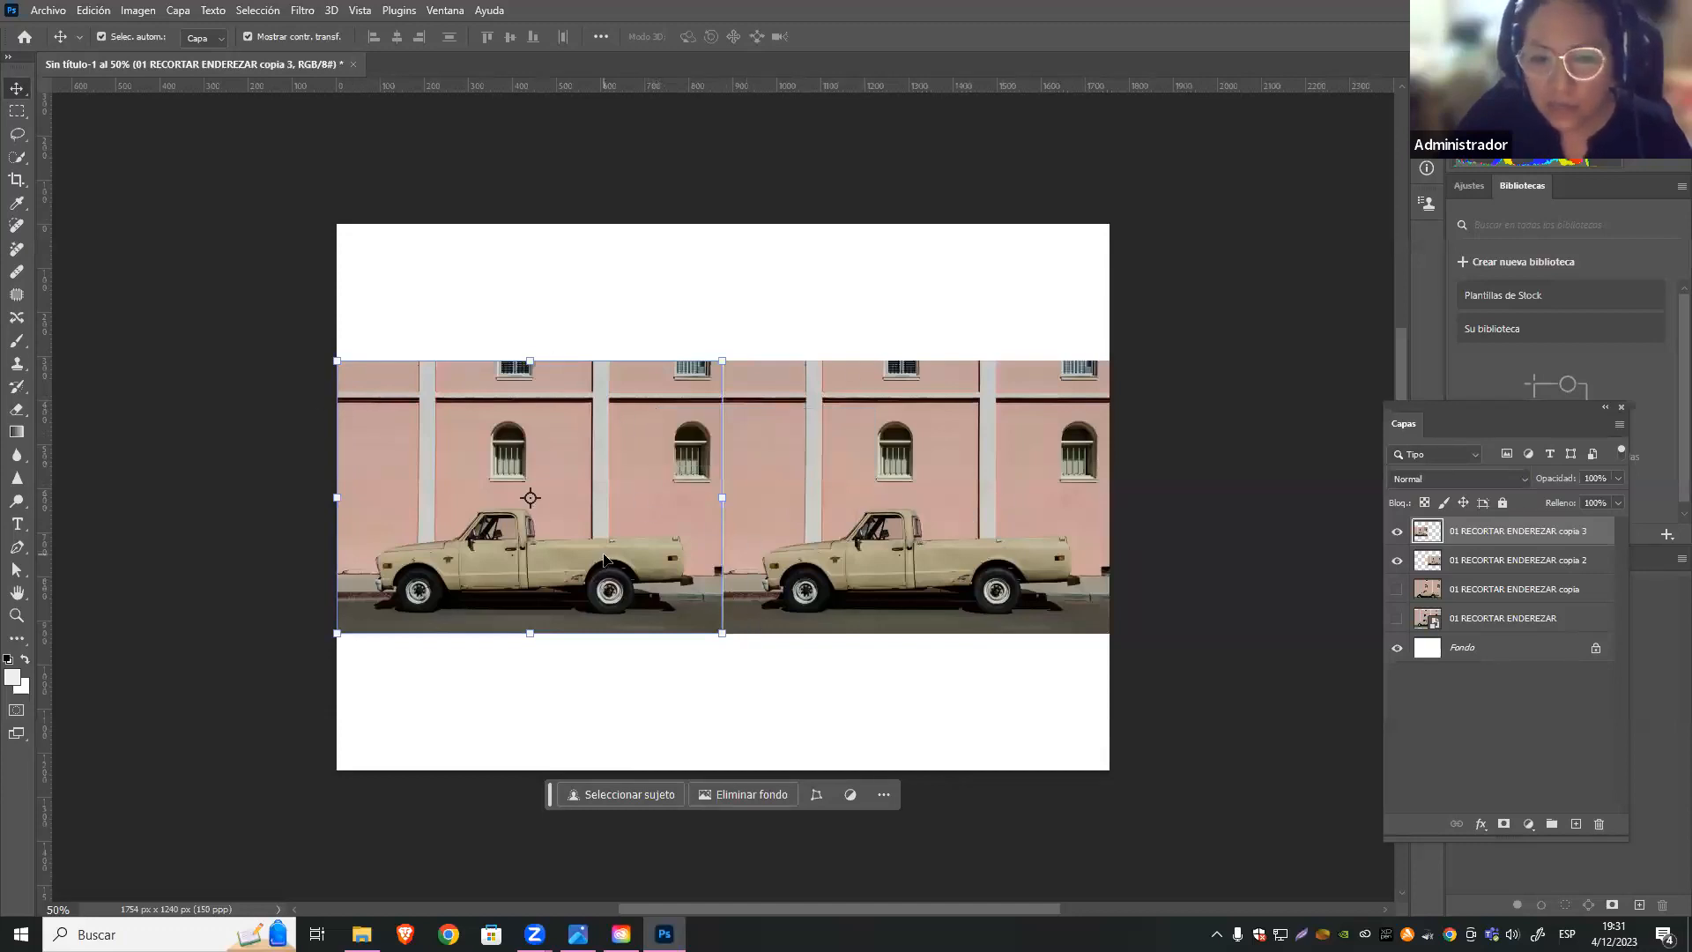
click(94, 10)
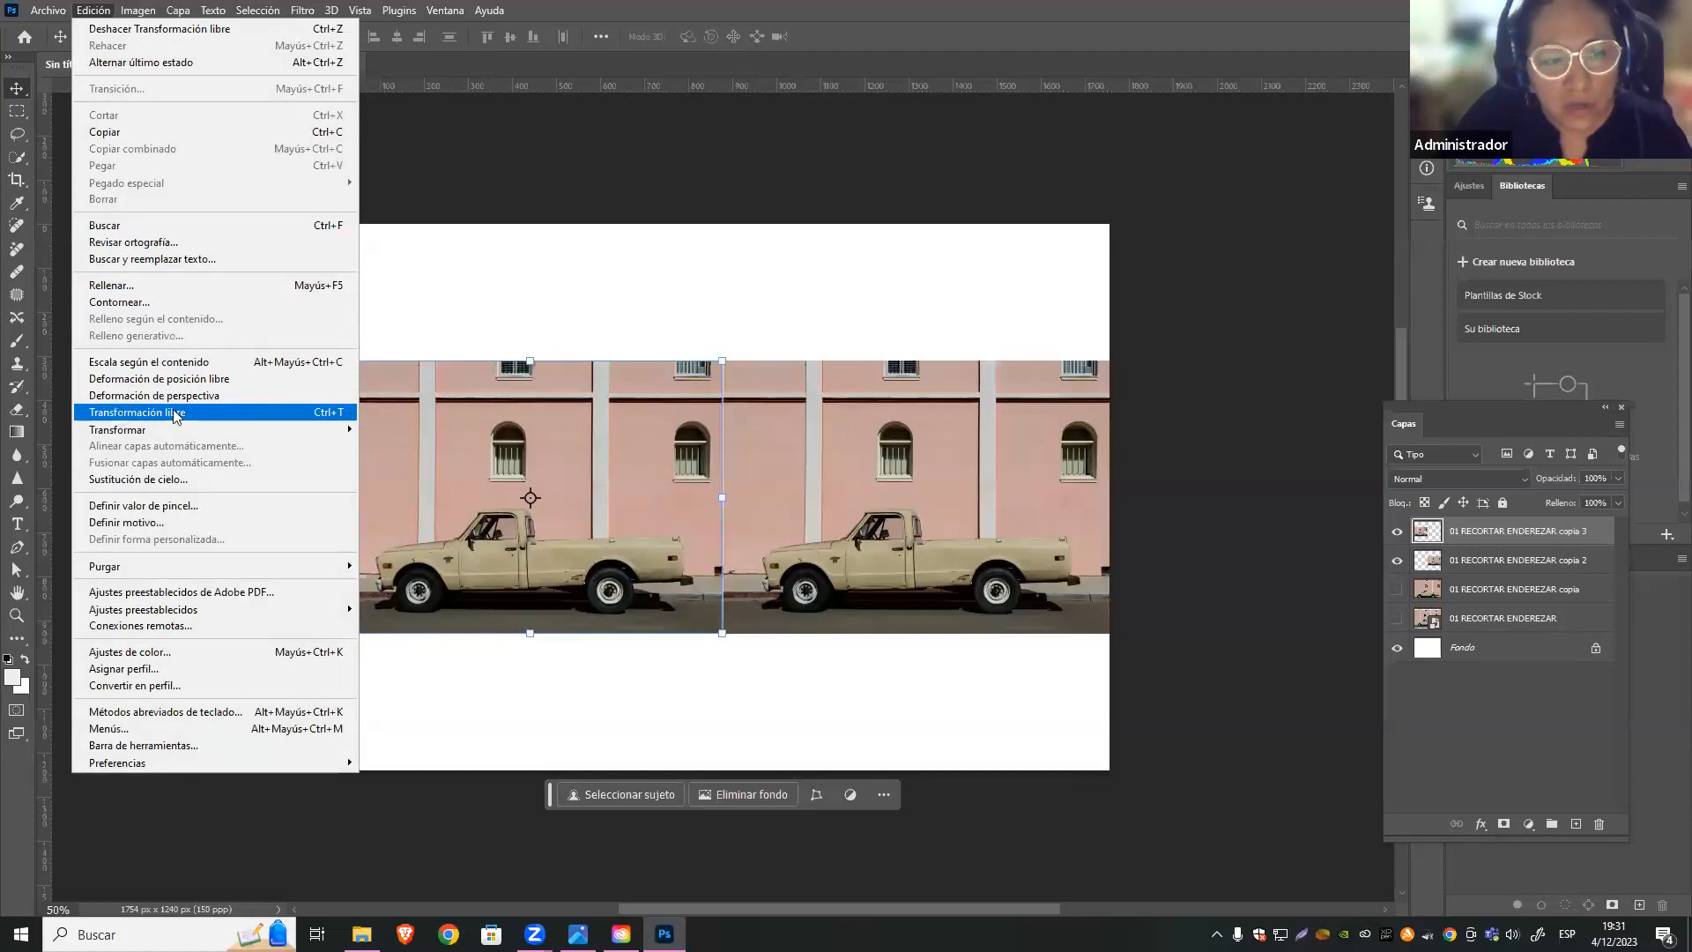
click(343, 412)
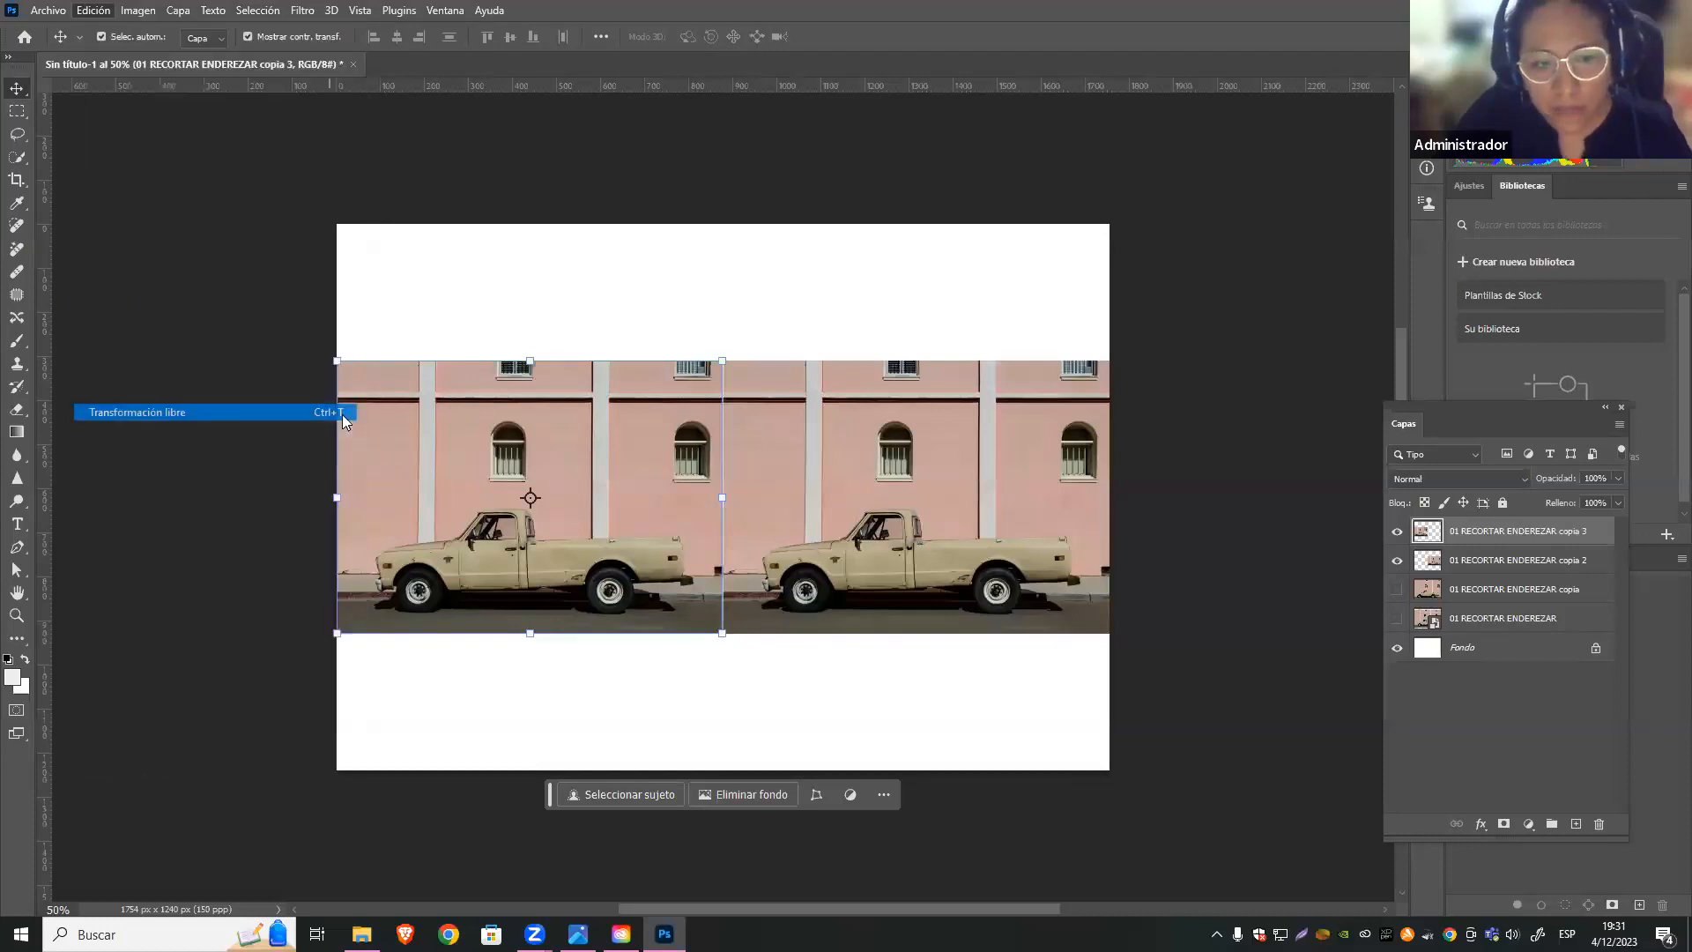
right_click(623, 429)
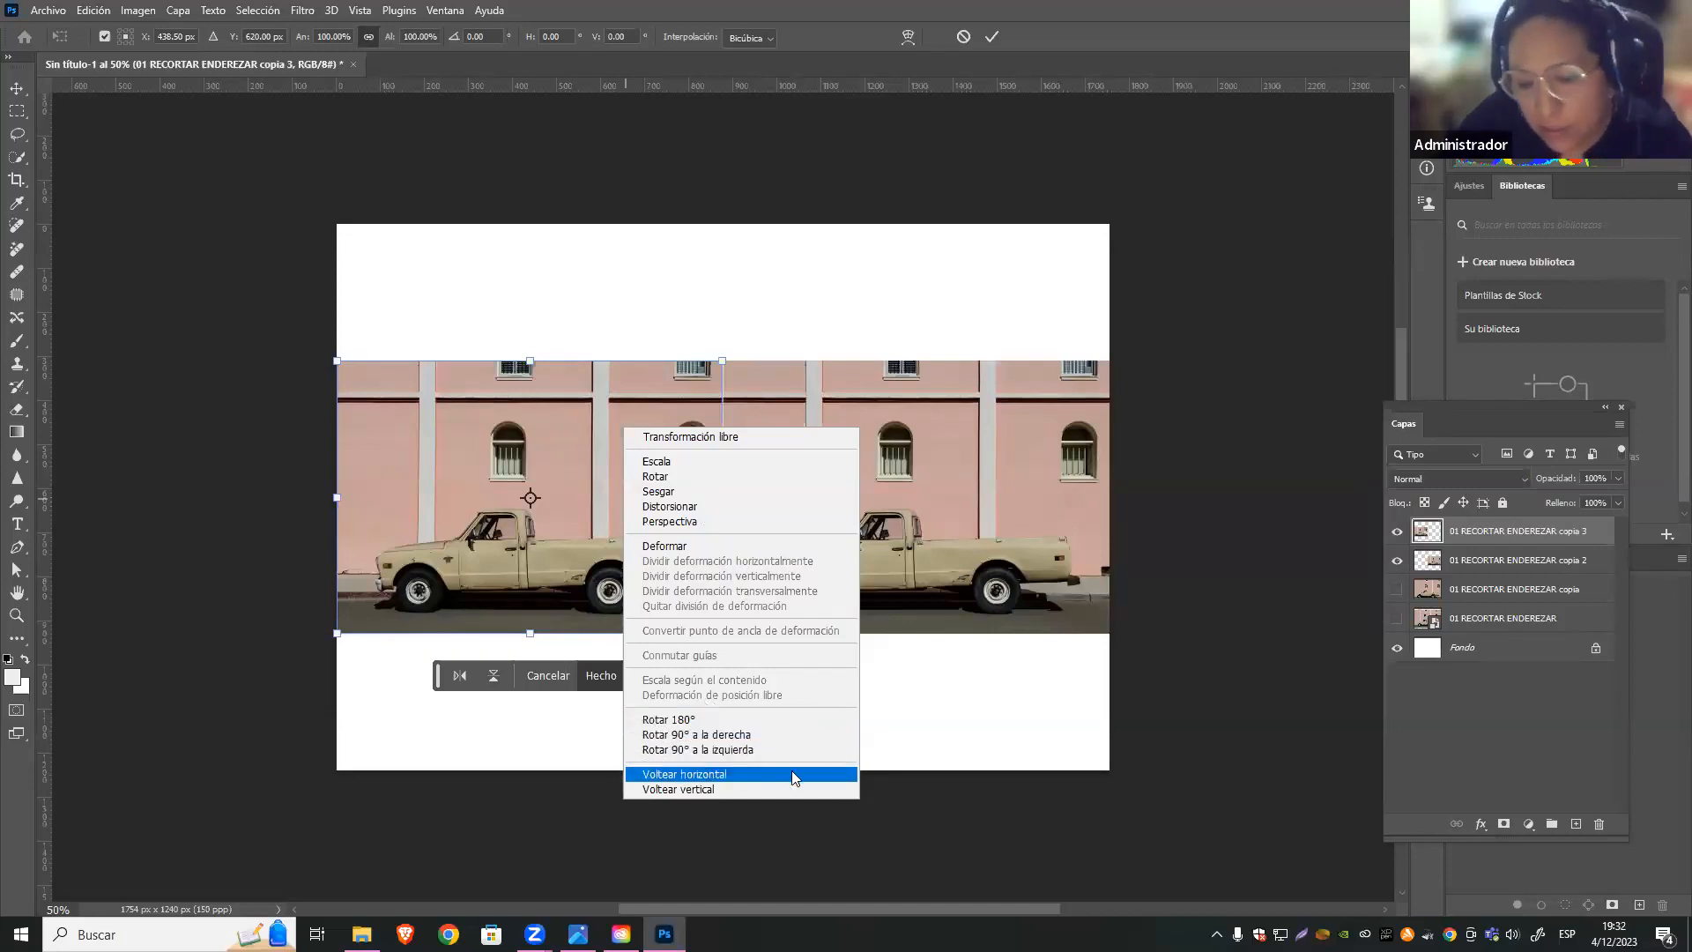
click(533, 495)
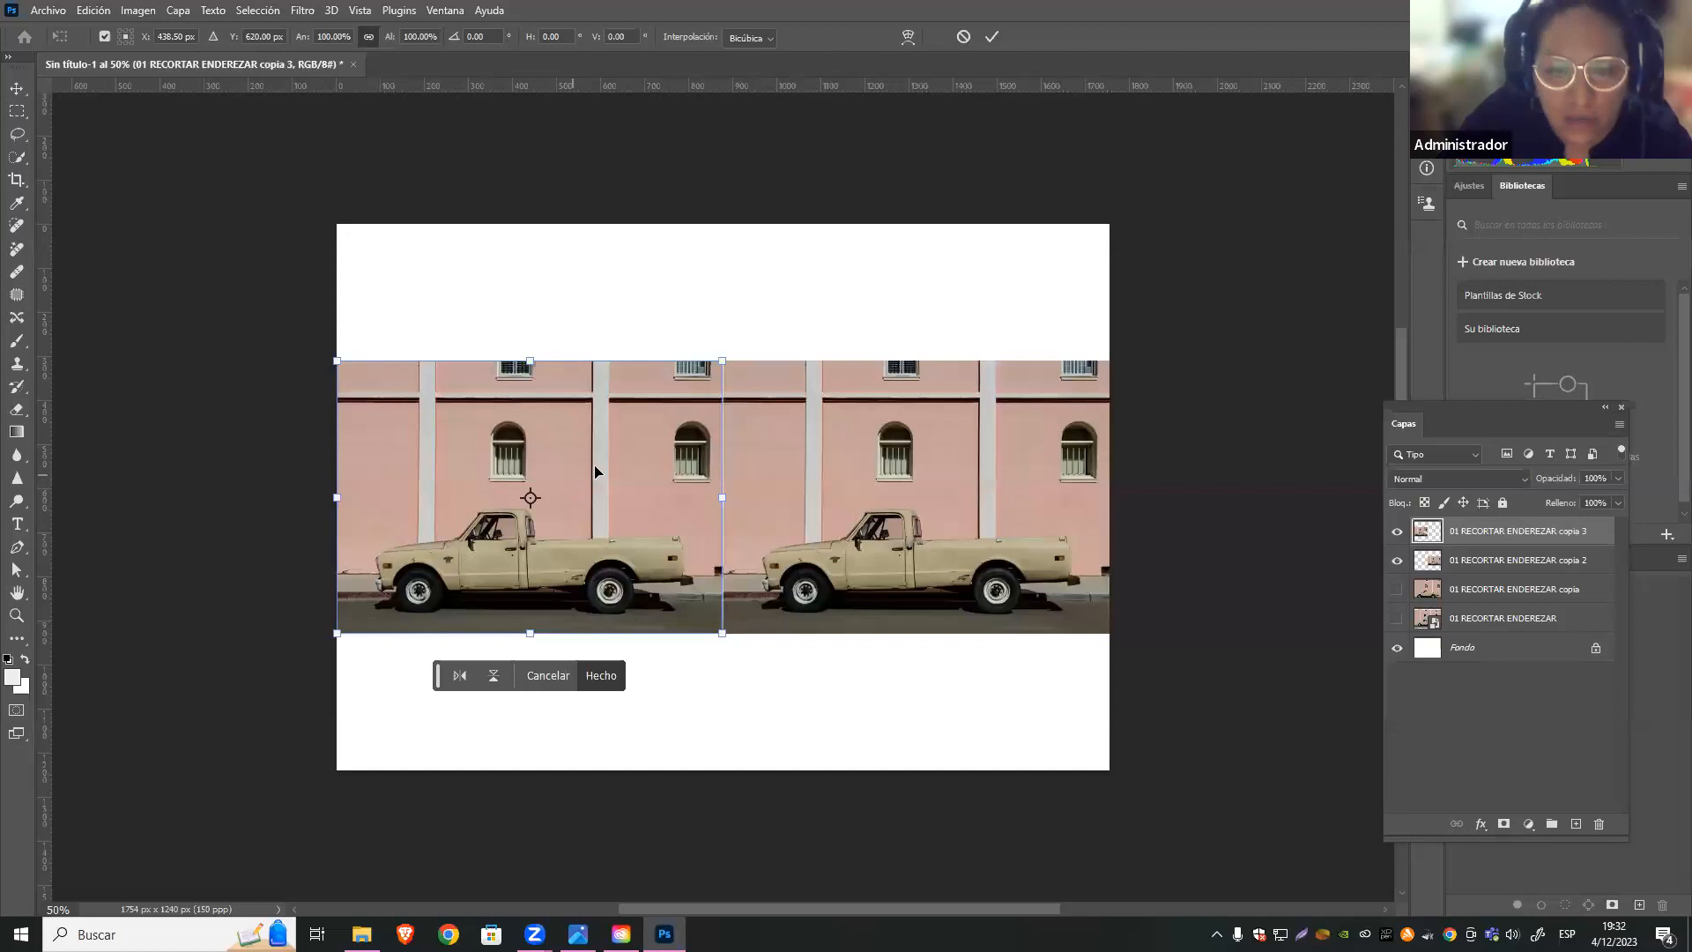
right_click(571, 413)
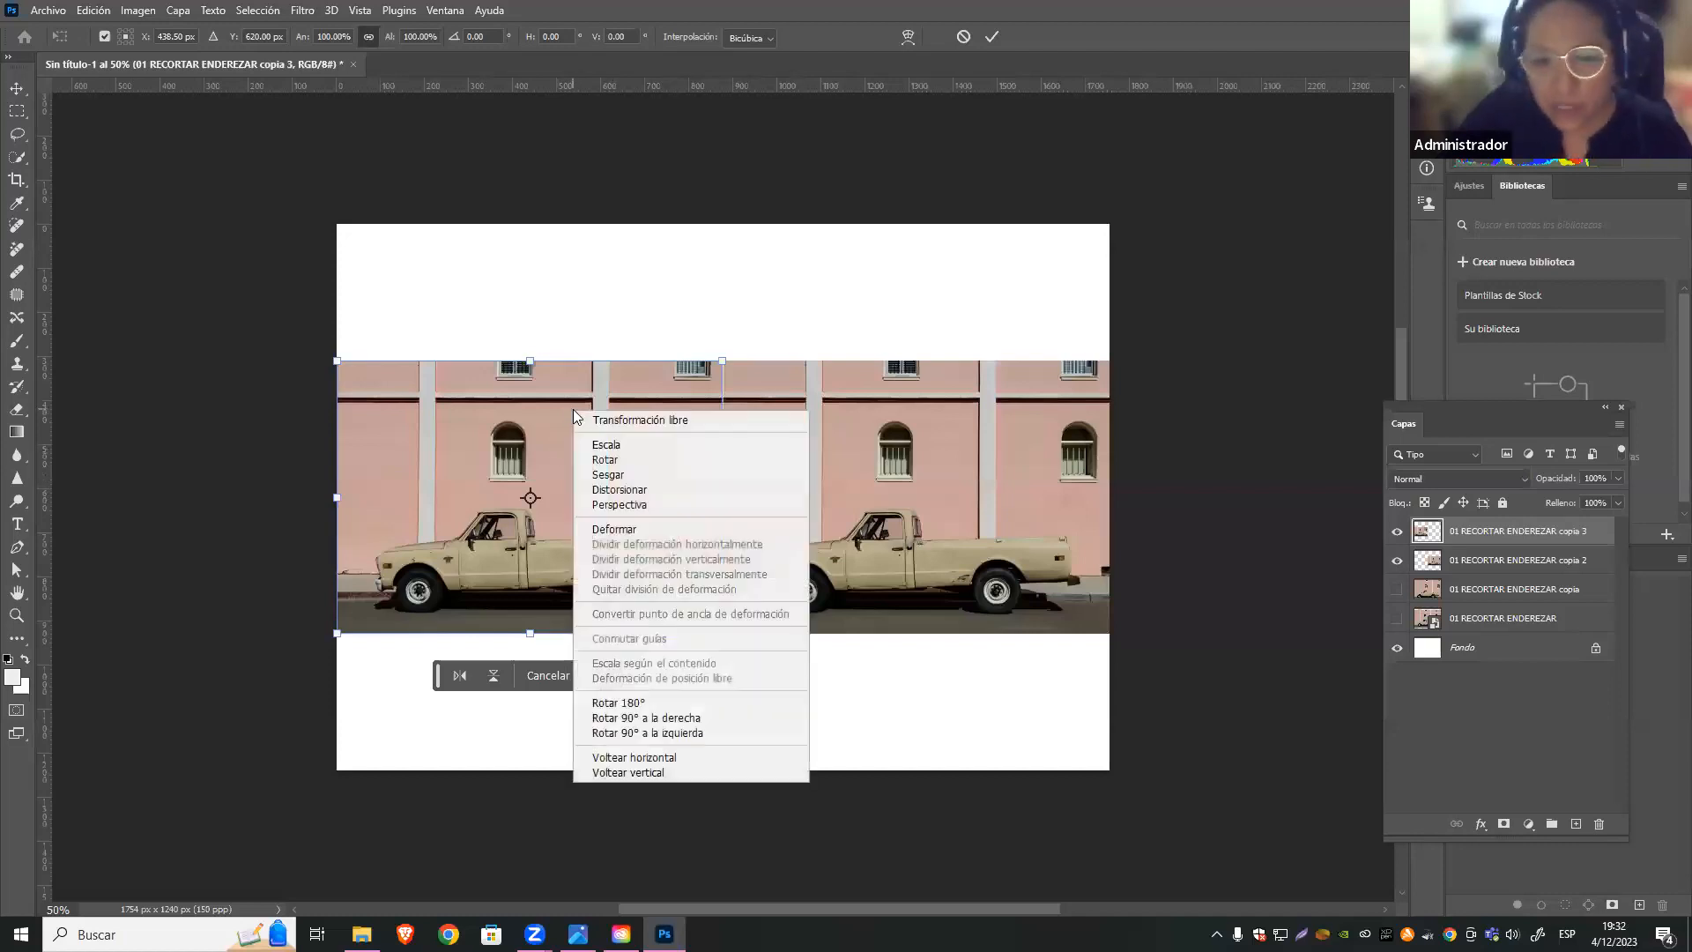
click(710, 757)
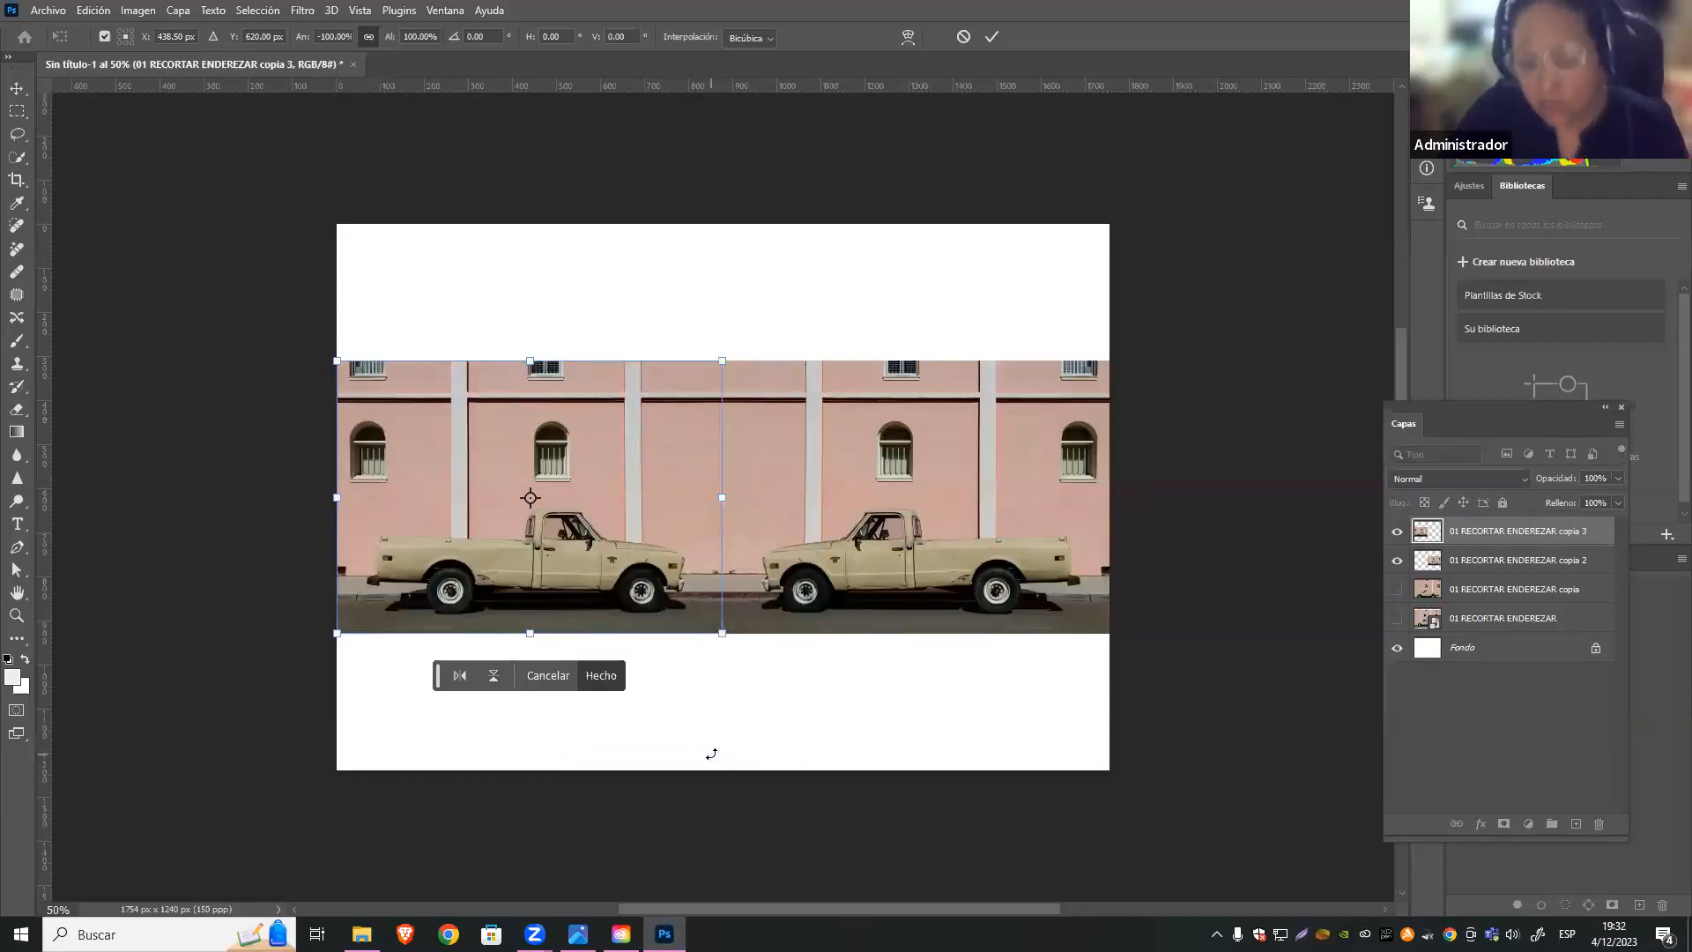
key(Return)
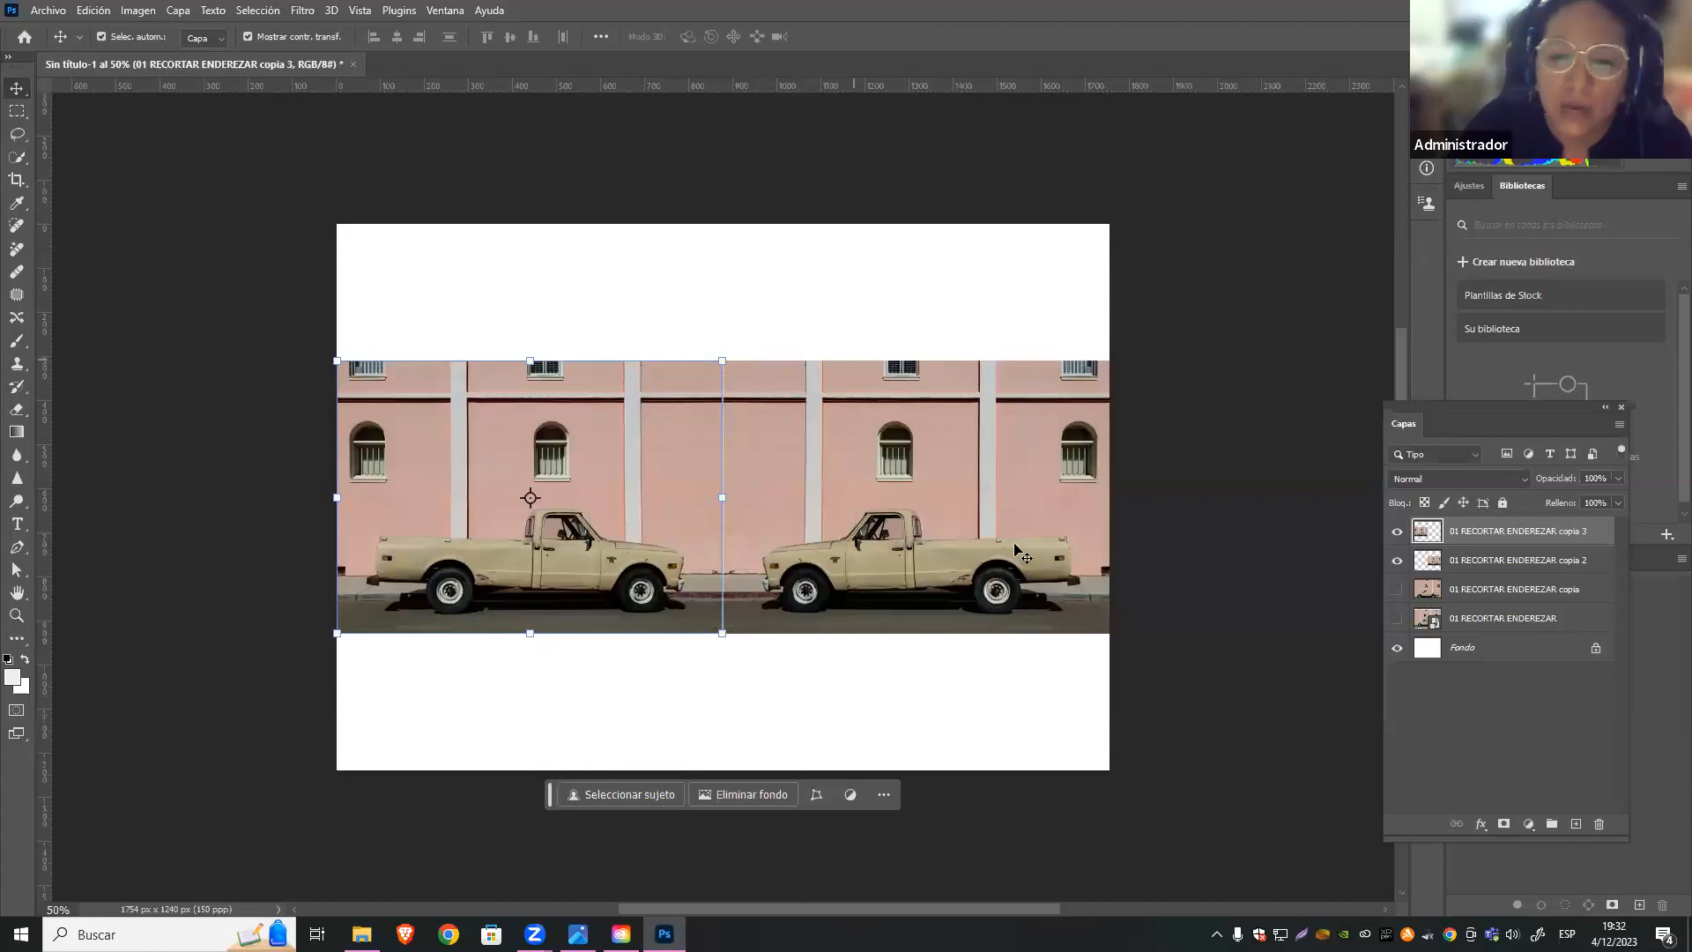
Select both truck copies together and move them up against the canvas's top edge
click(808, 684)
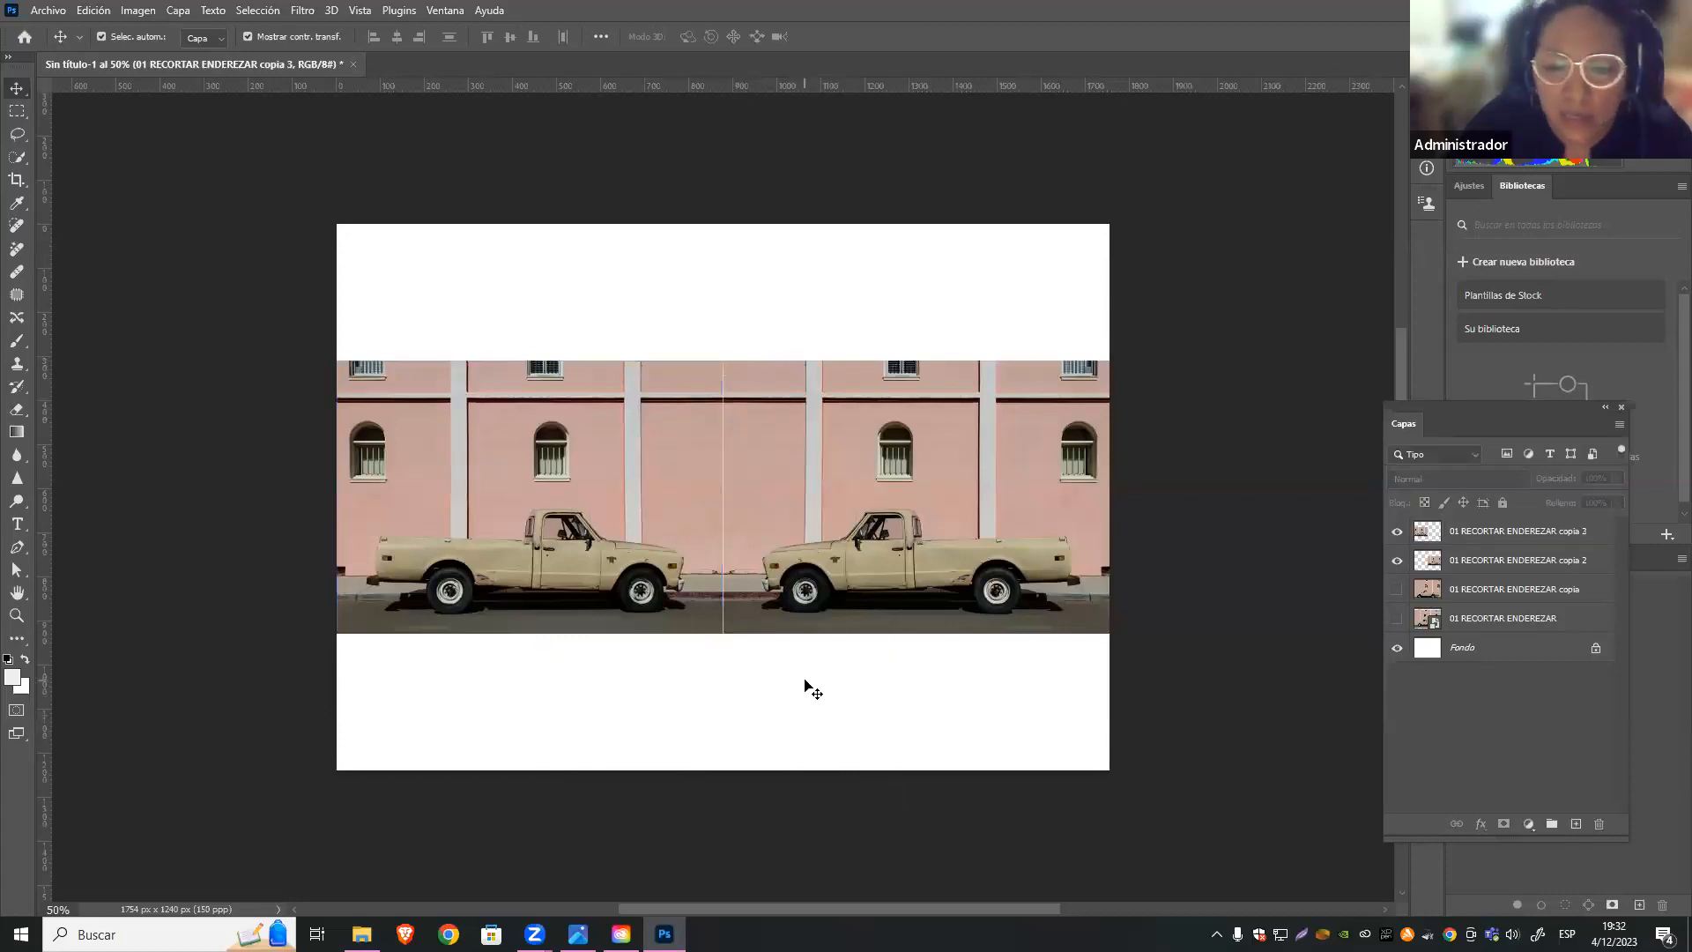
click(679, 588)
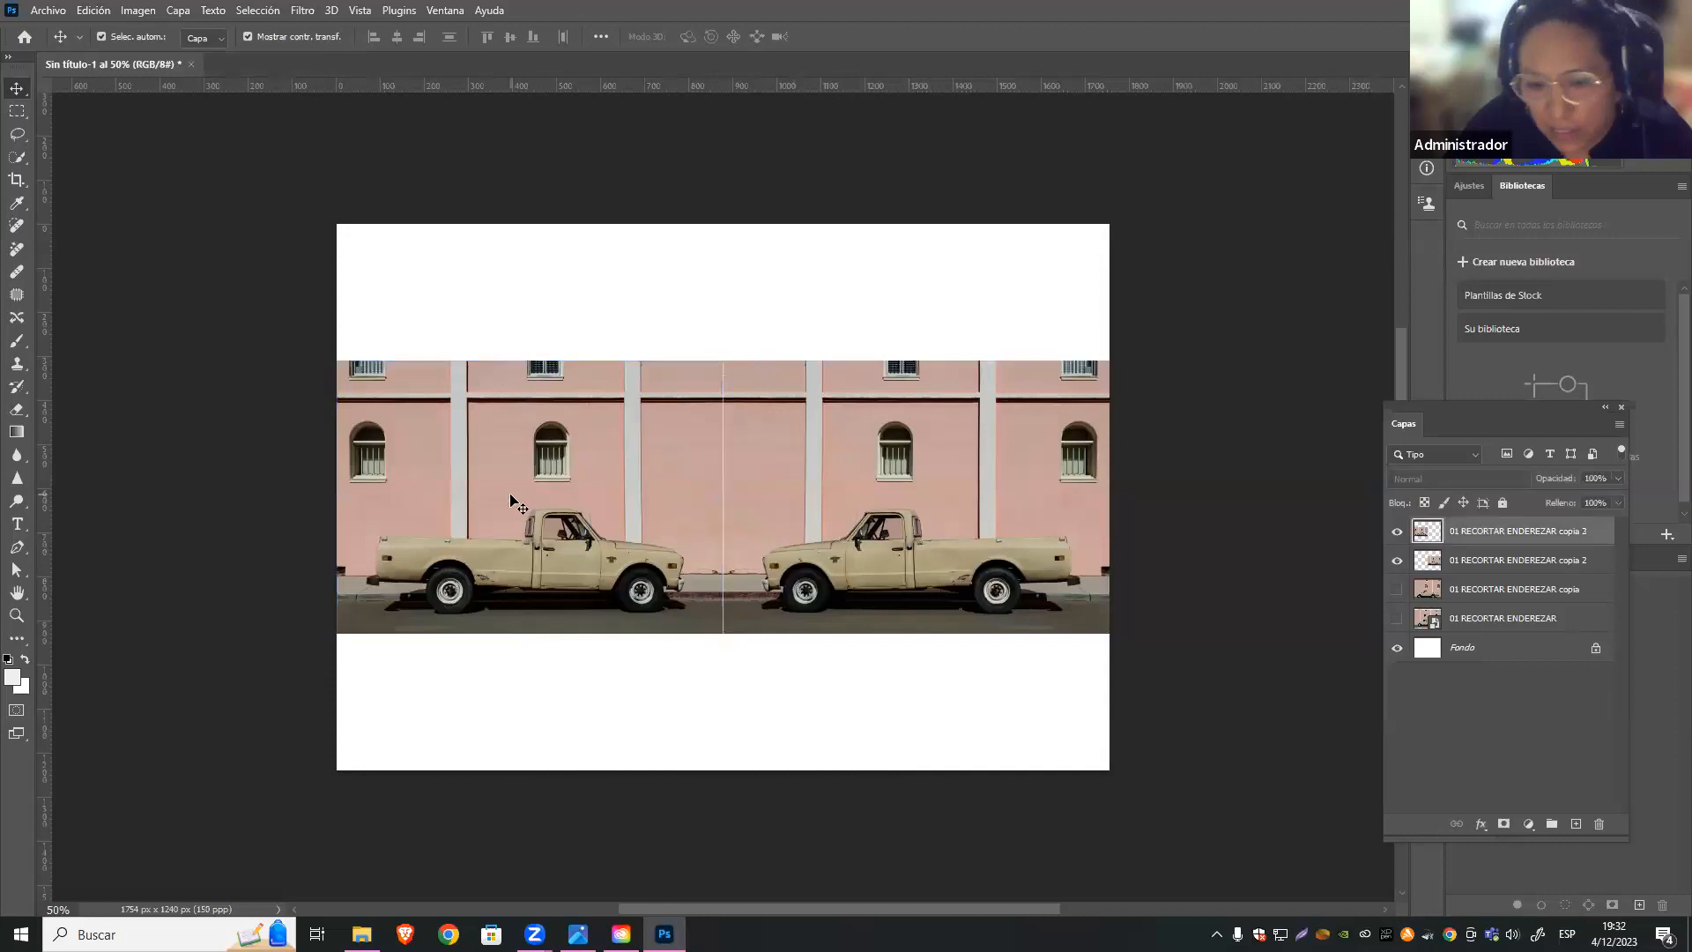
click(838, 696)
click(626, 585)
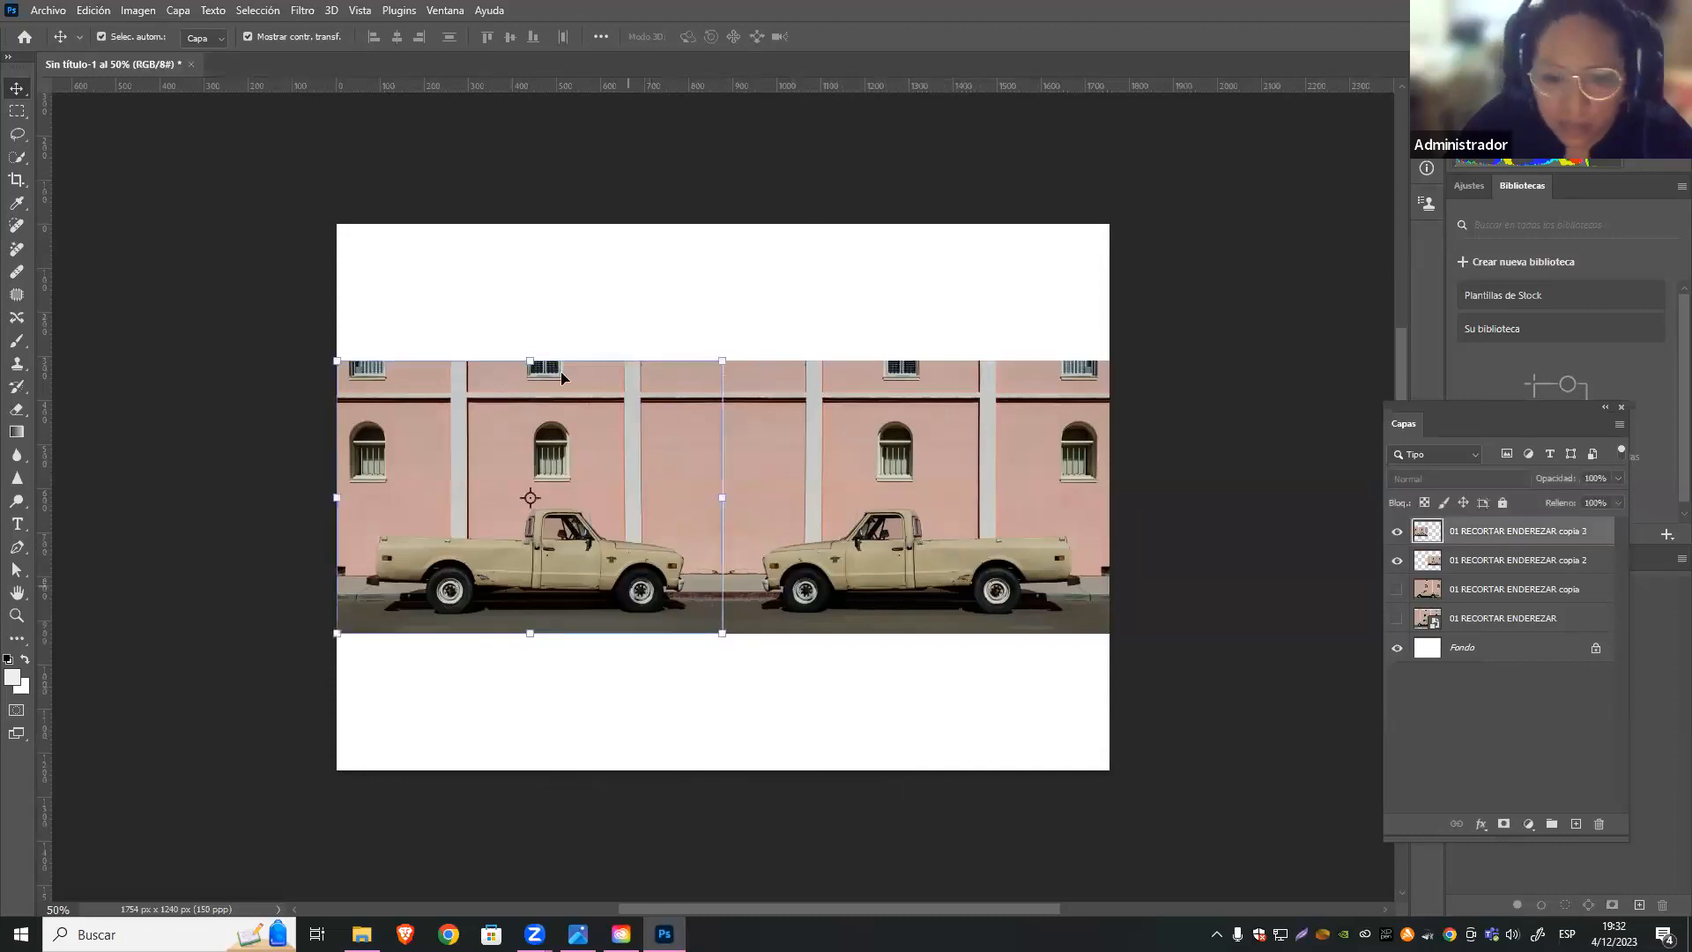
drag(539, 264, 968, 549)
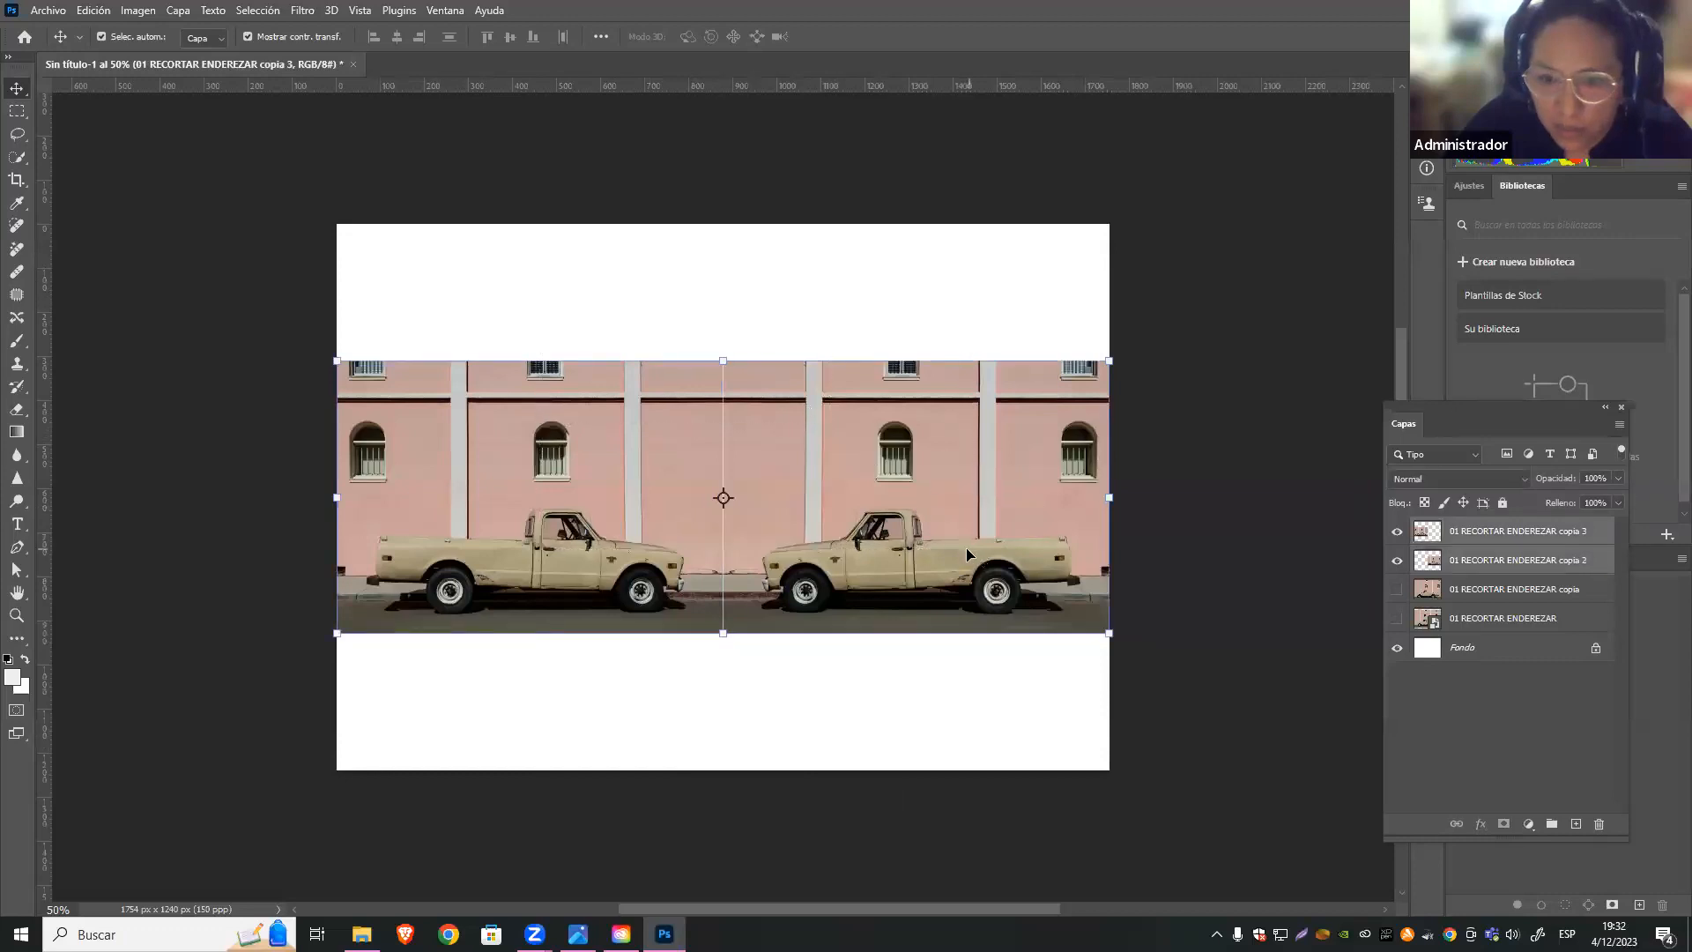
drag(202, 281, 1291, 668)
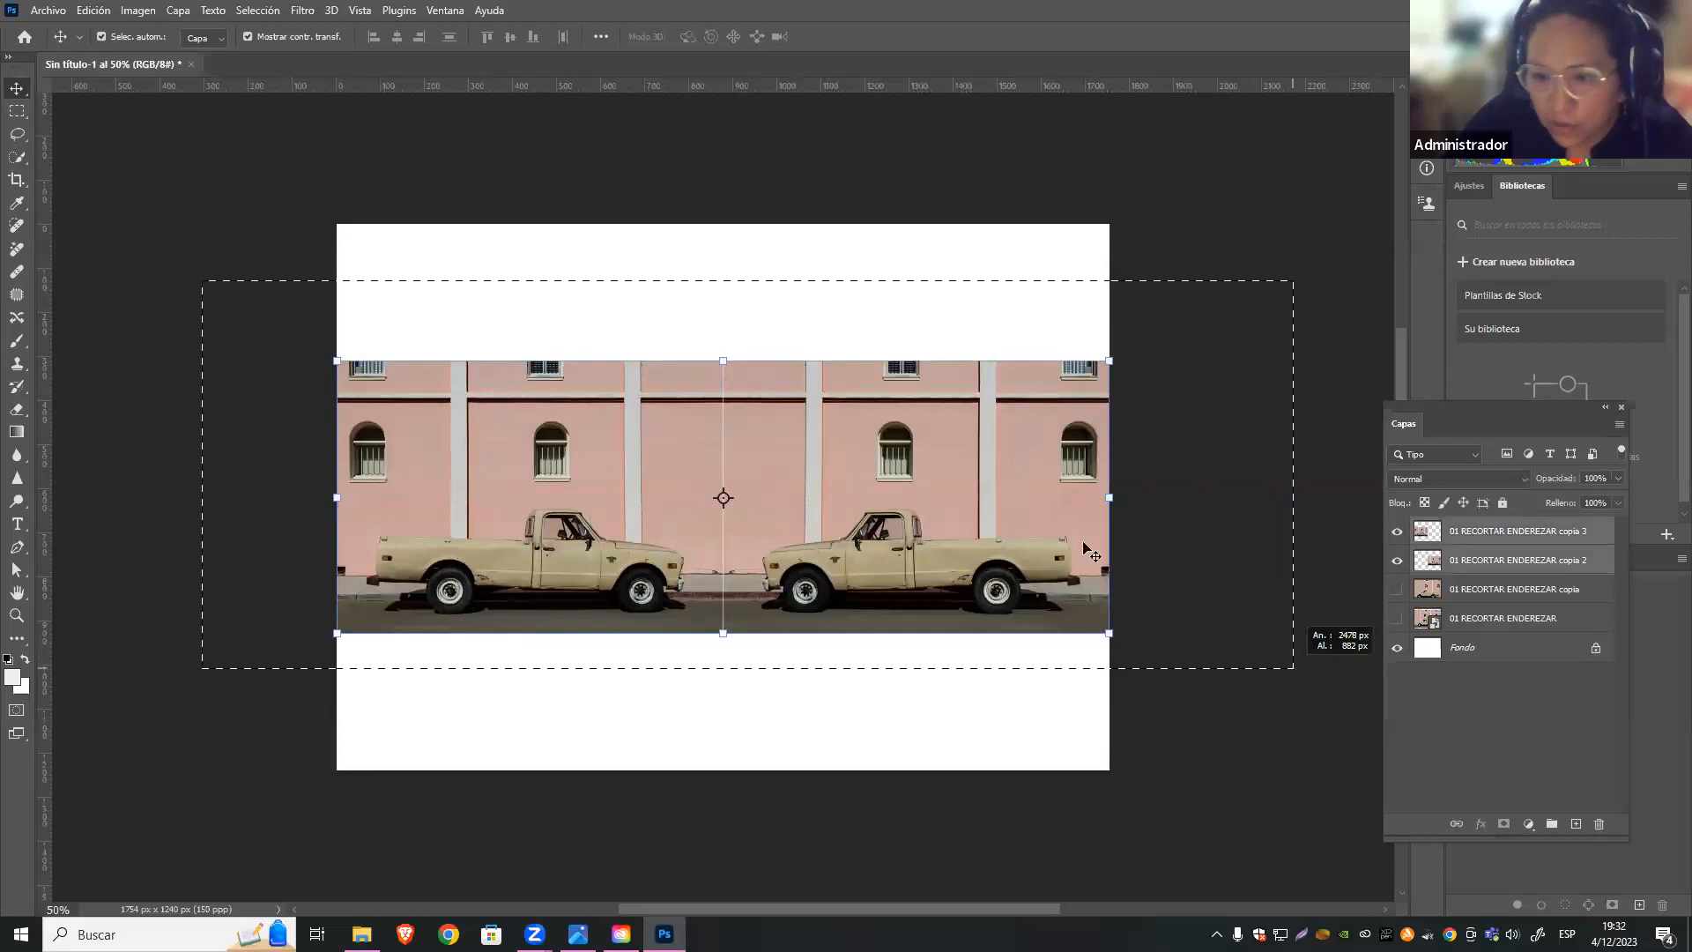
click(766, 322)
drag(707, 336, 738, 362)
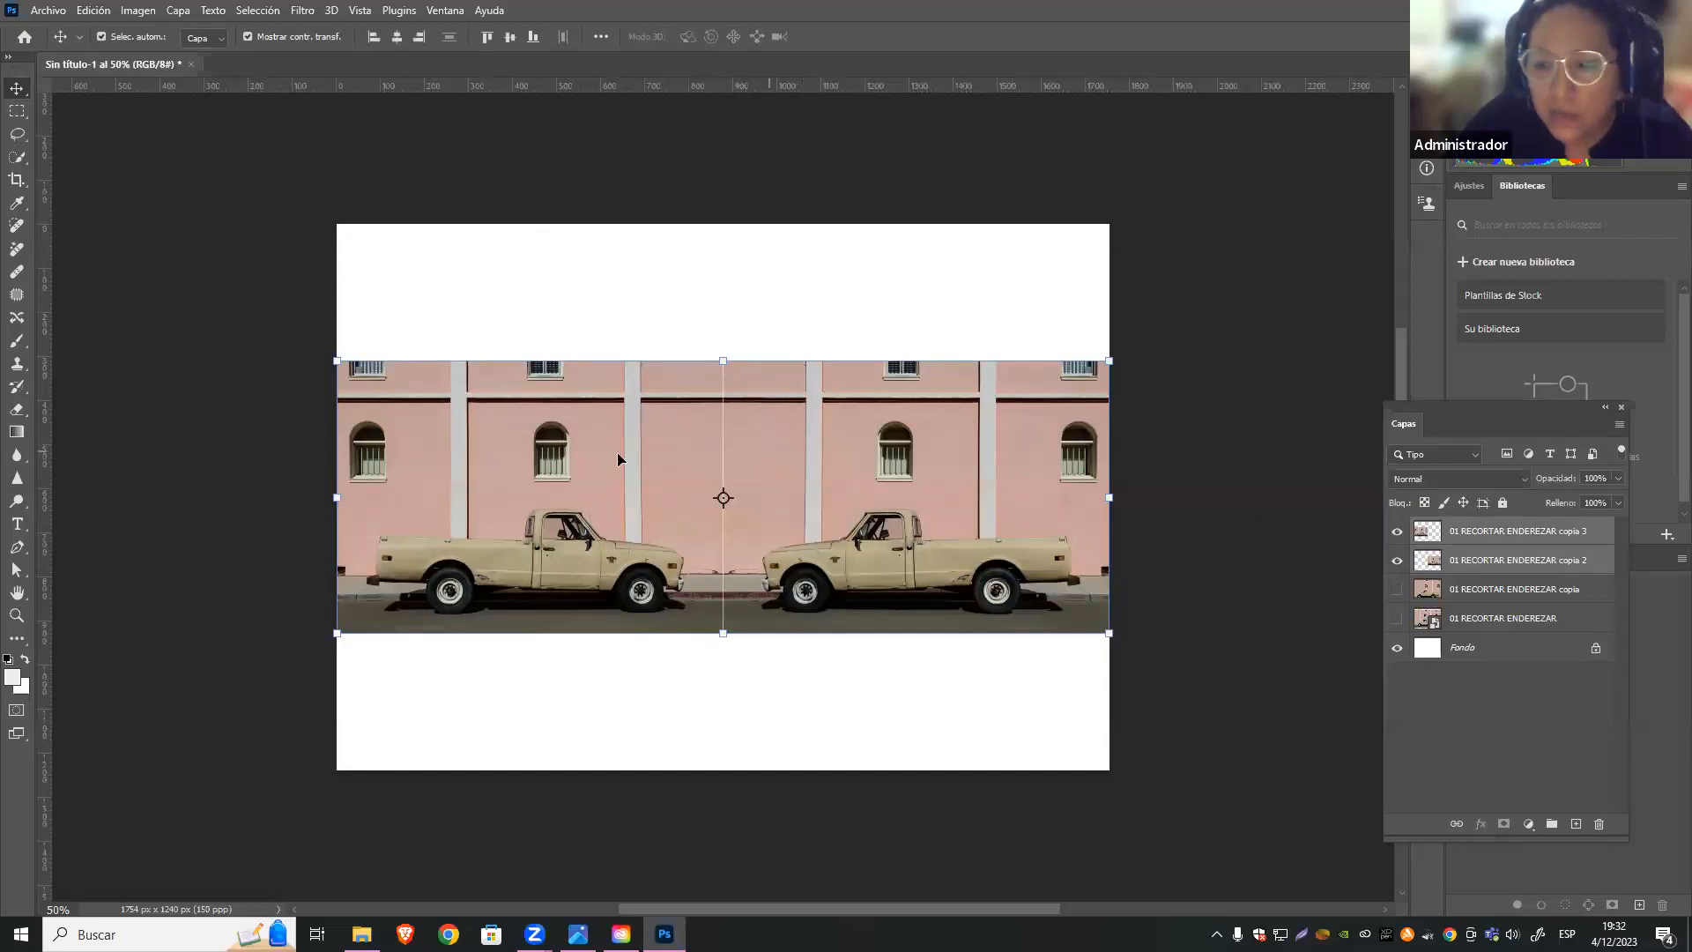
drag(855, 427, 878, 296)
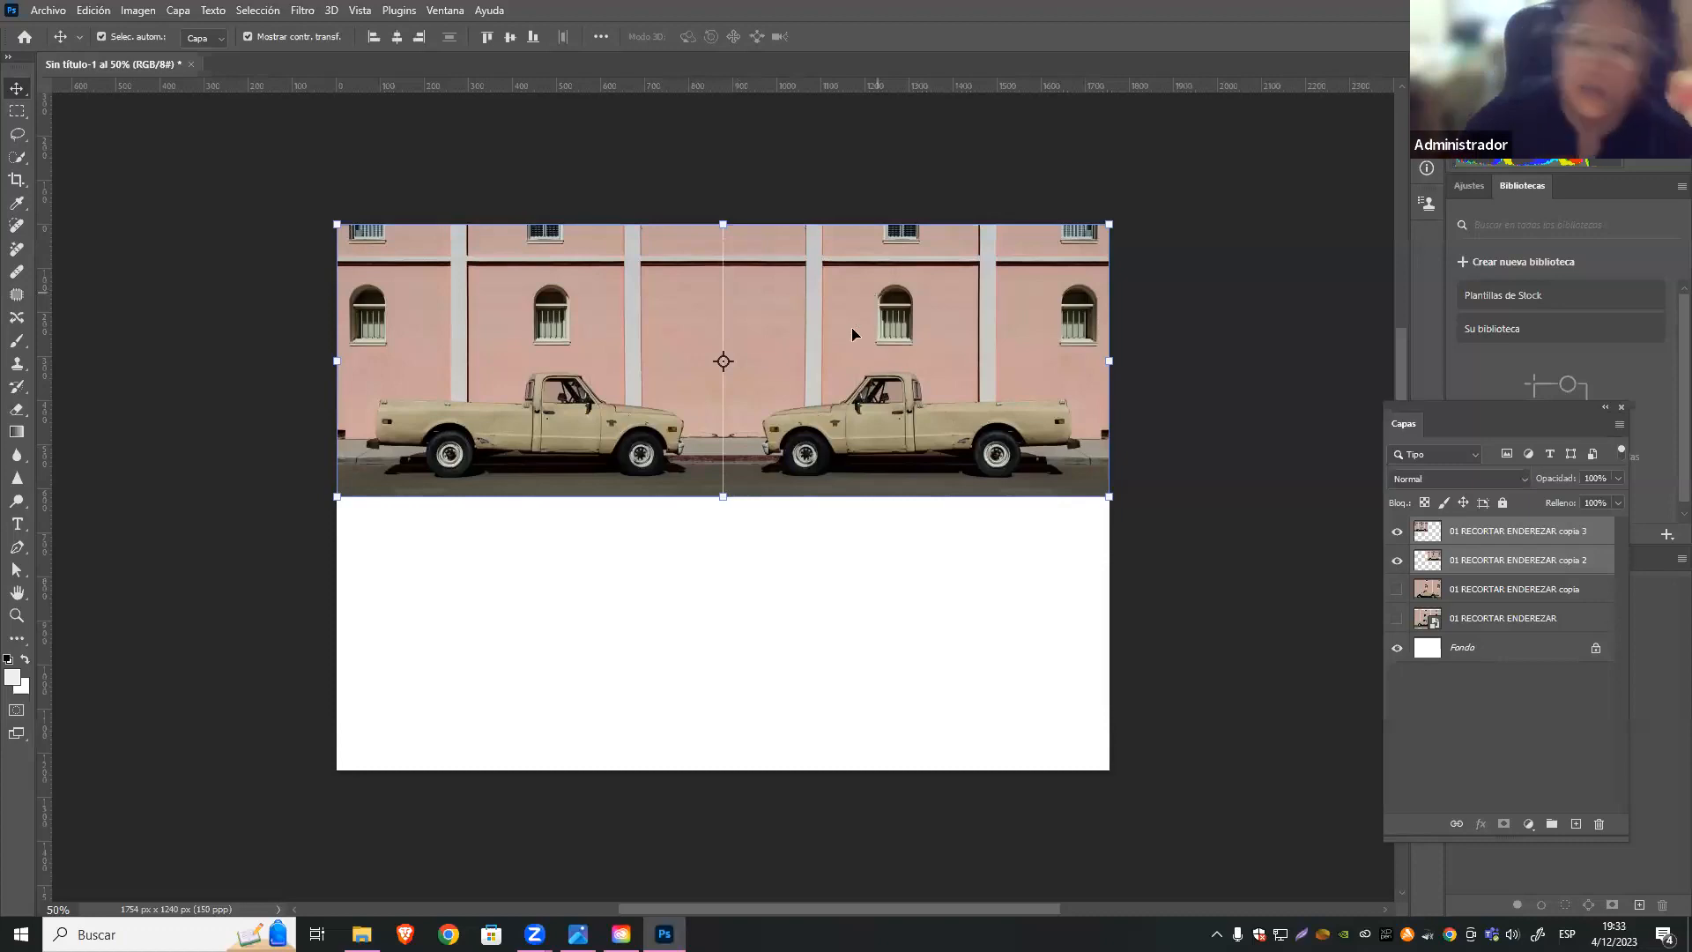
Start Free Transform on the left truck copy alone and examine the transform commands available for it
click(827, 643)
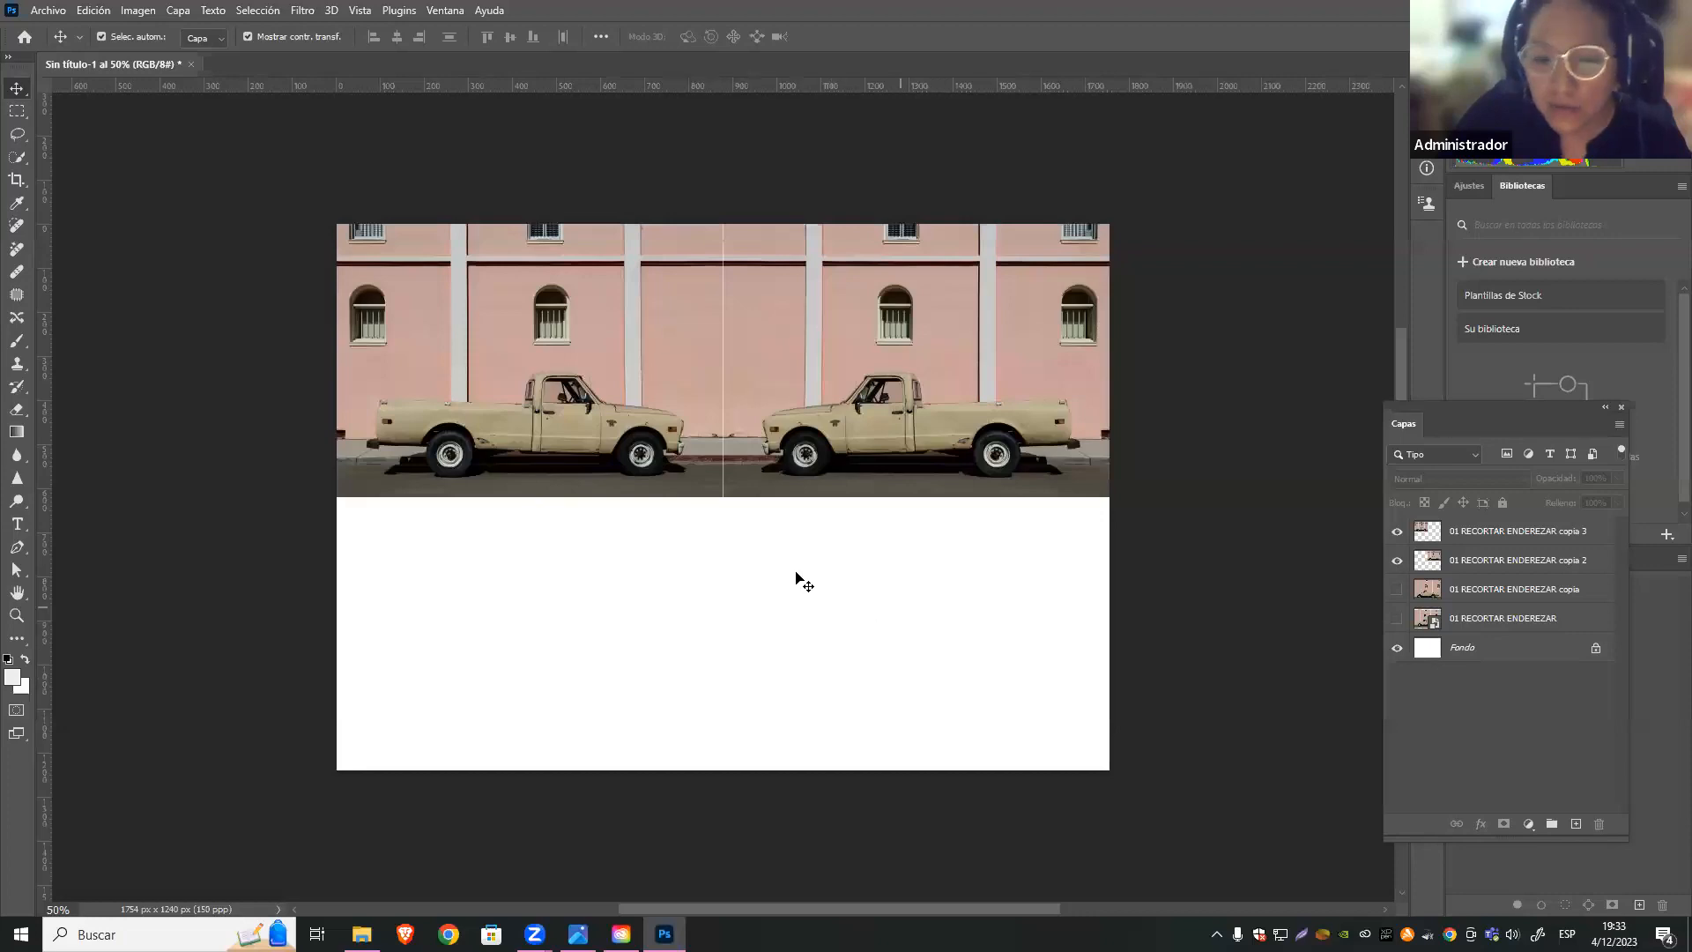
drag(664, 534, 832, 487)
click(972, 609)
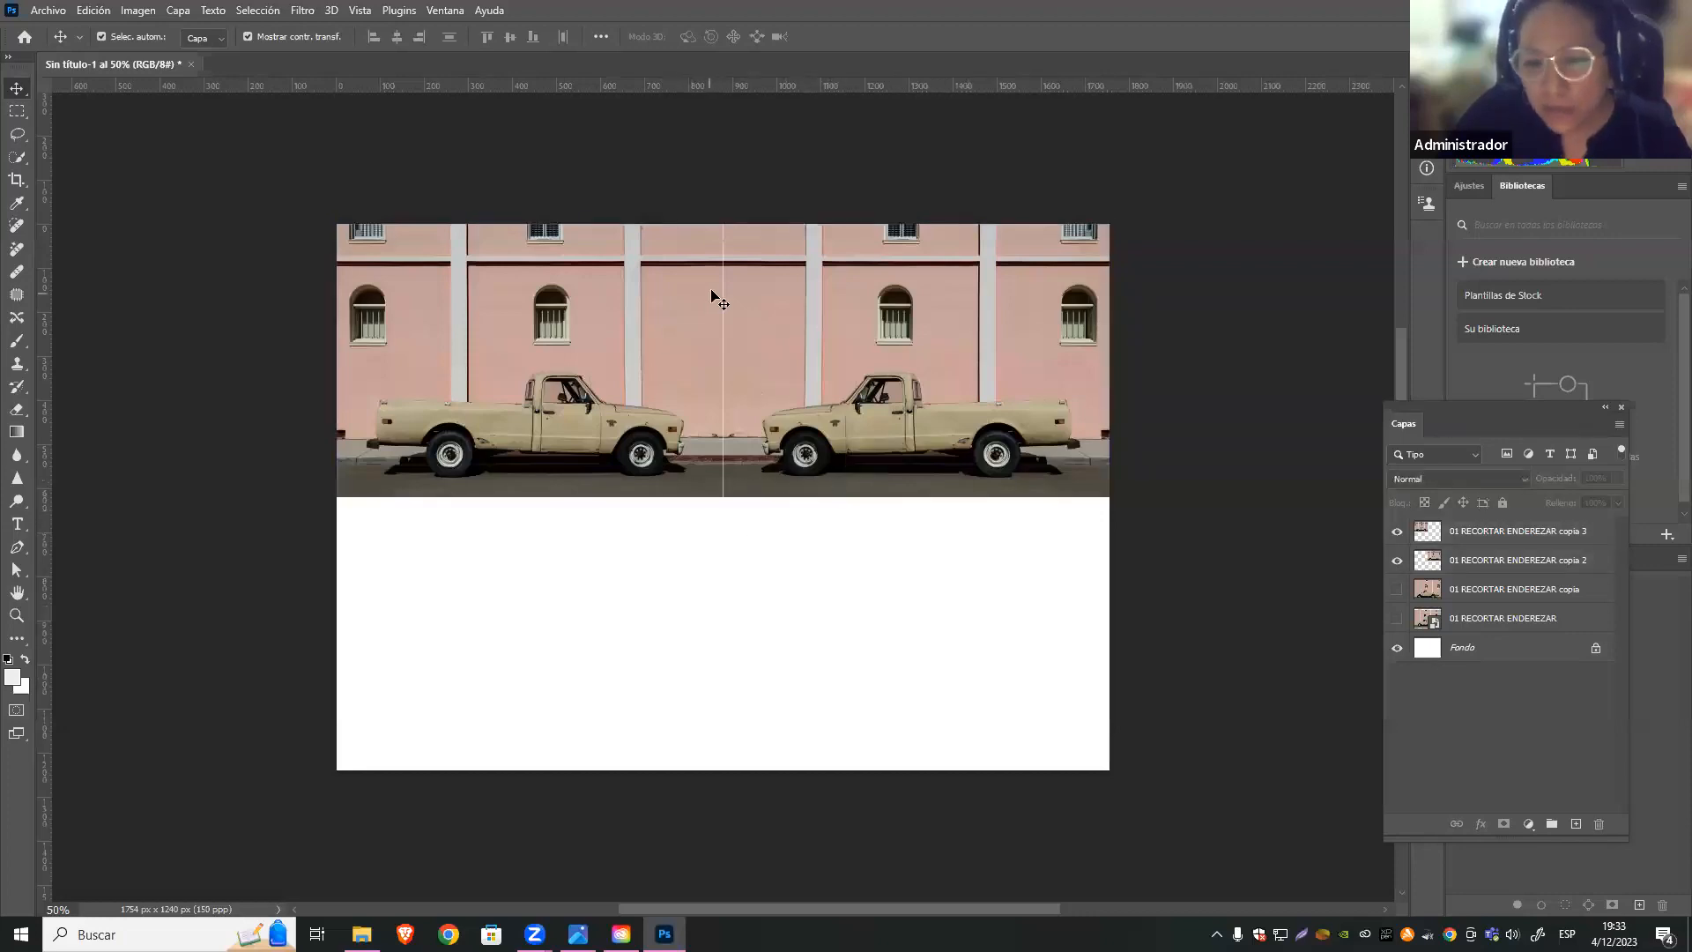
click(708, 467)
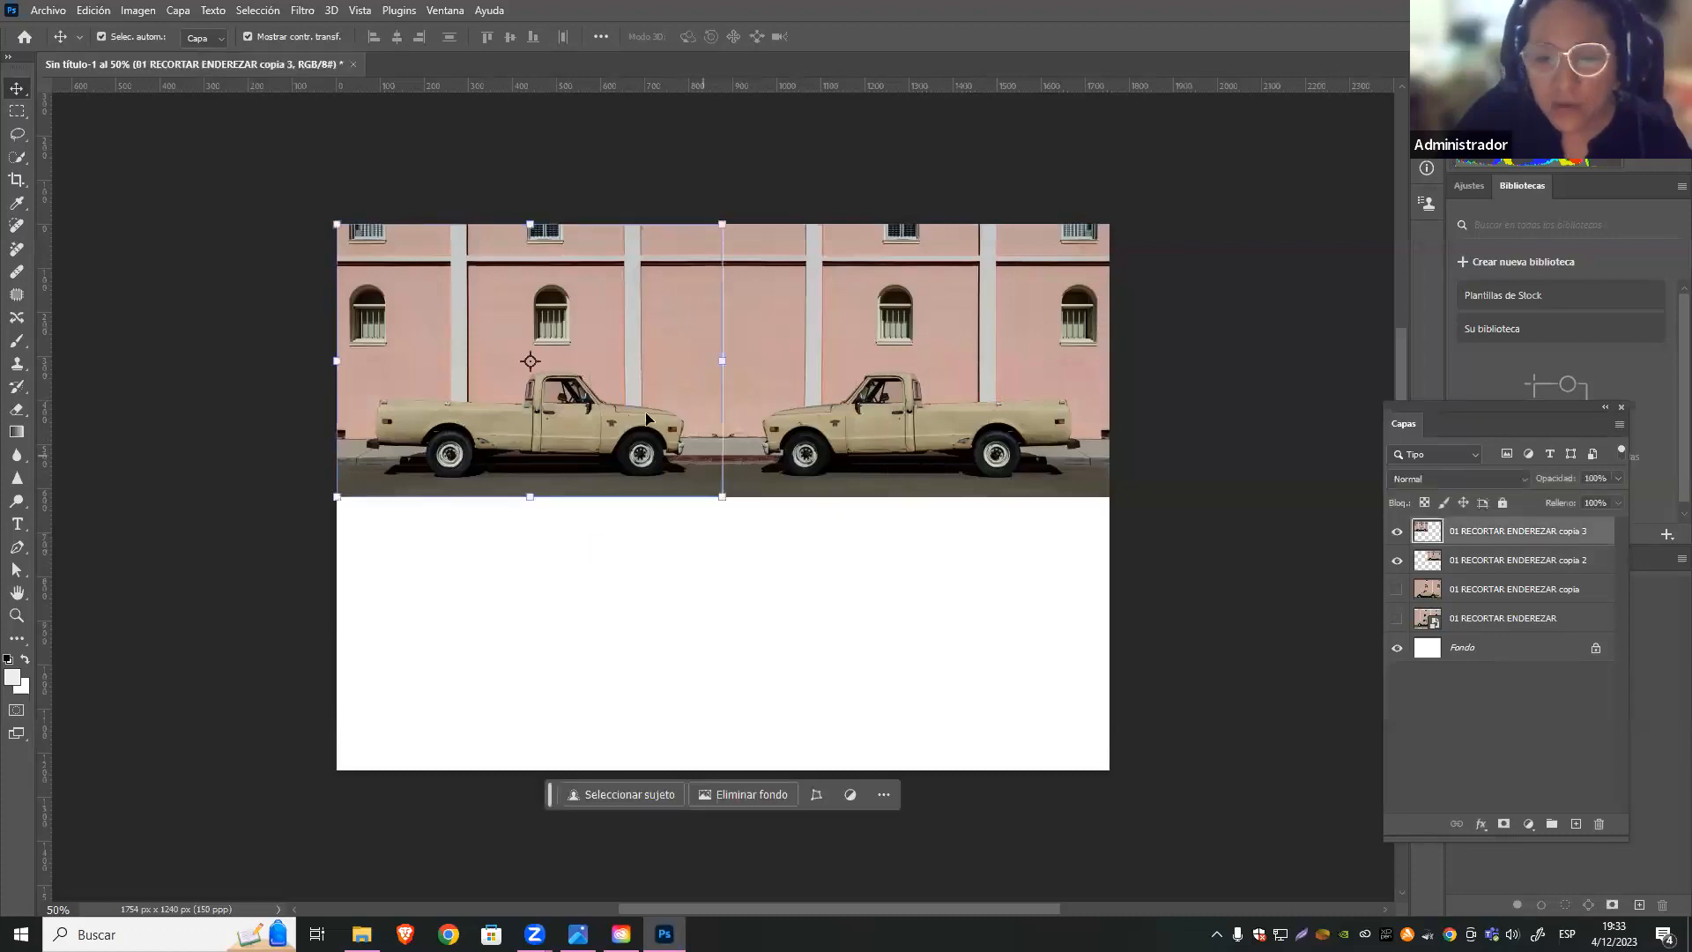
right_click(623, 307)
click(582, 394)
key(ctrl+t)
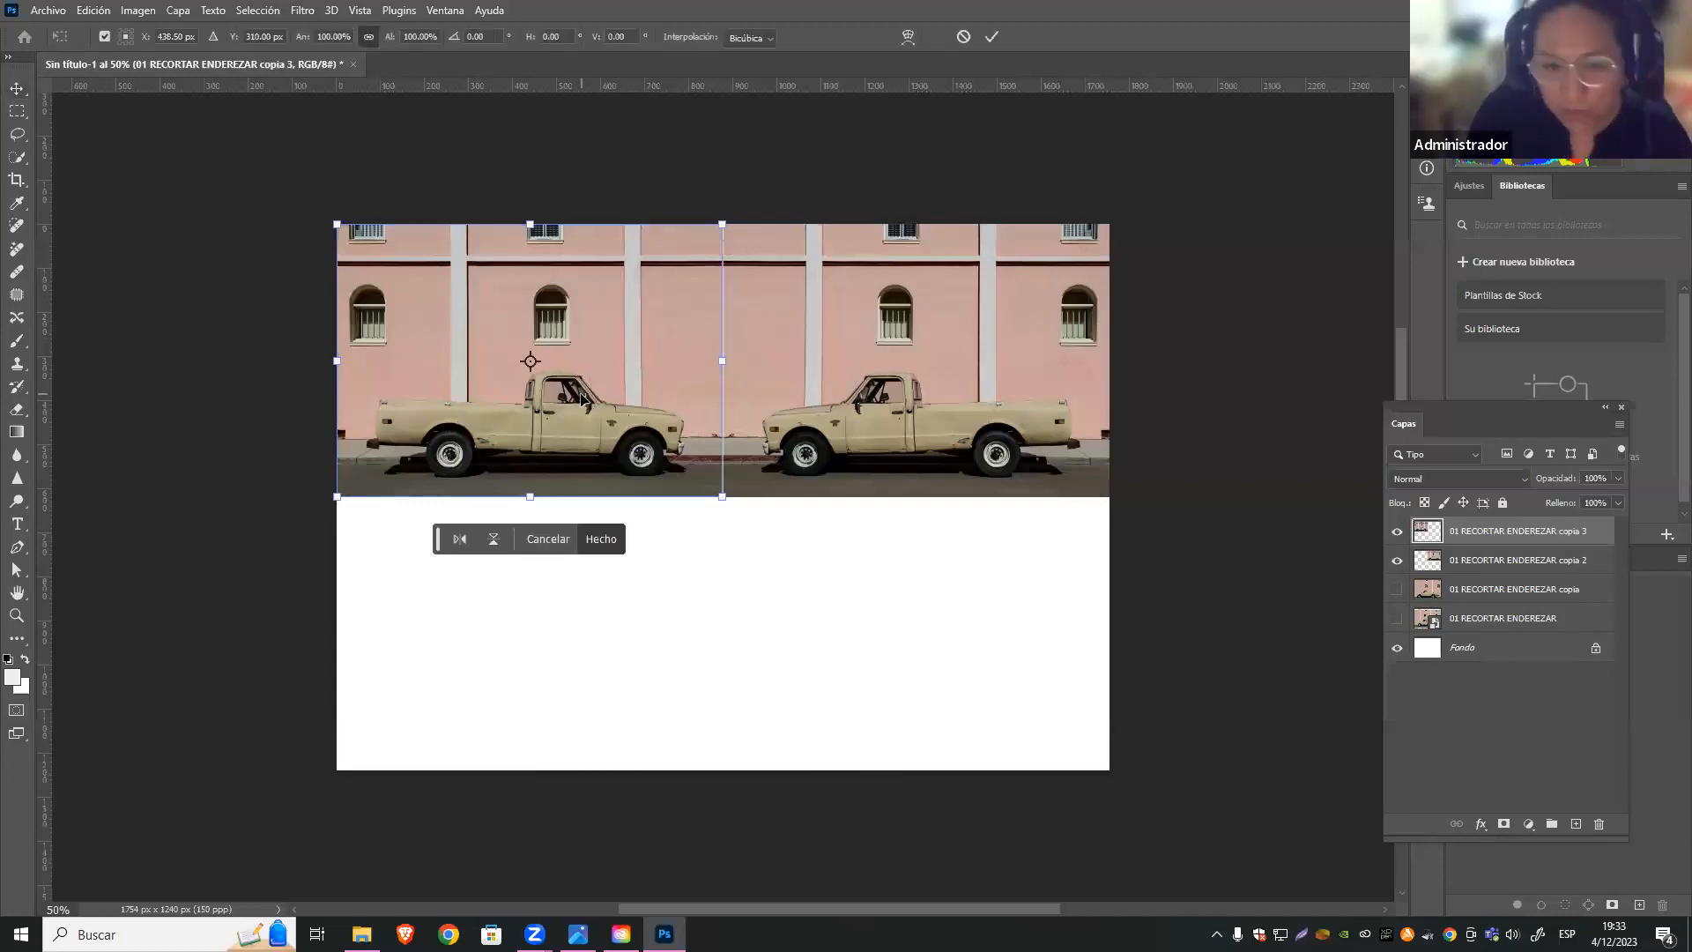
click(94, 11)
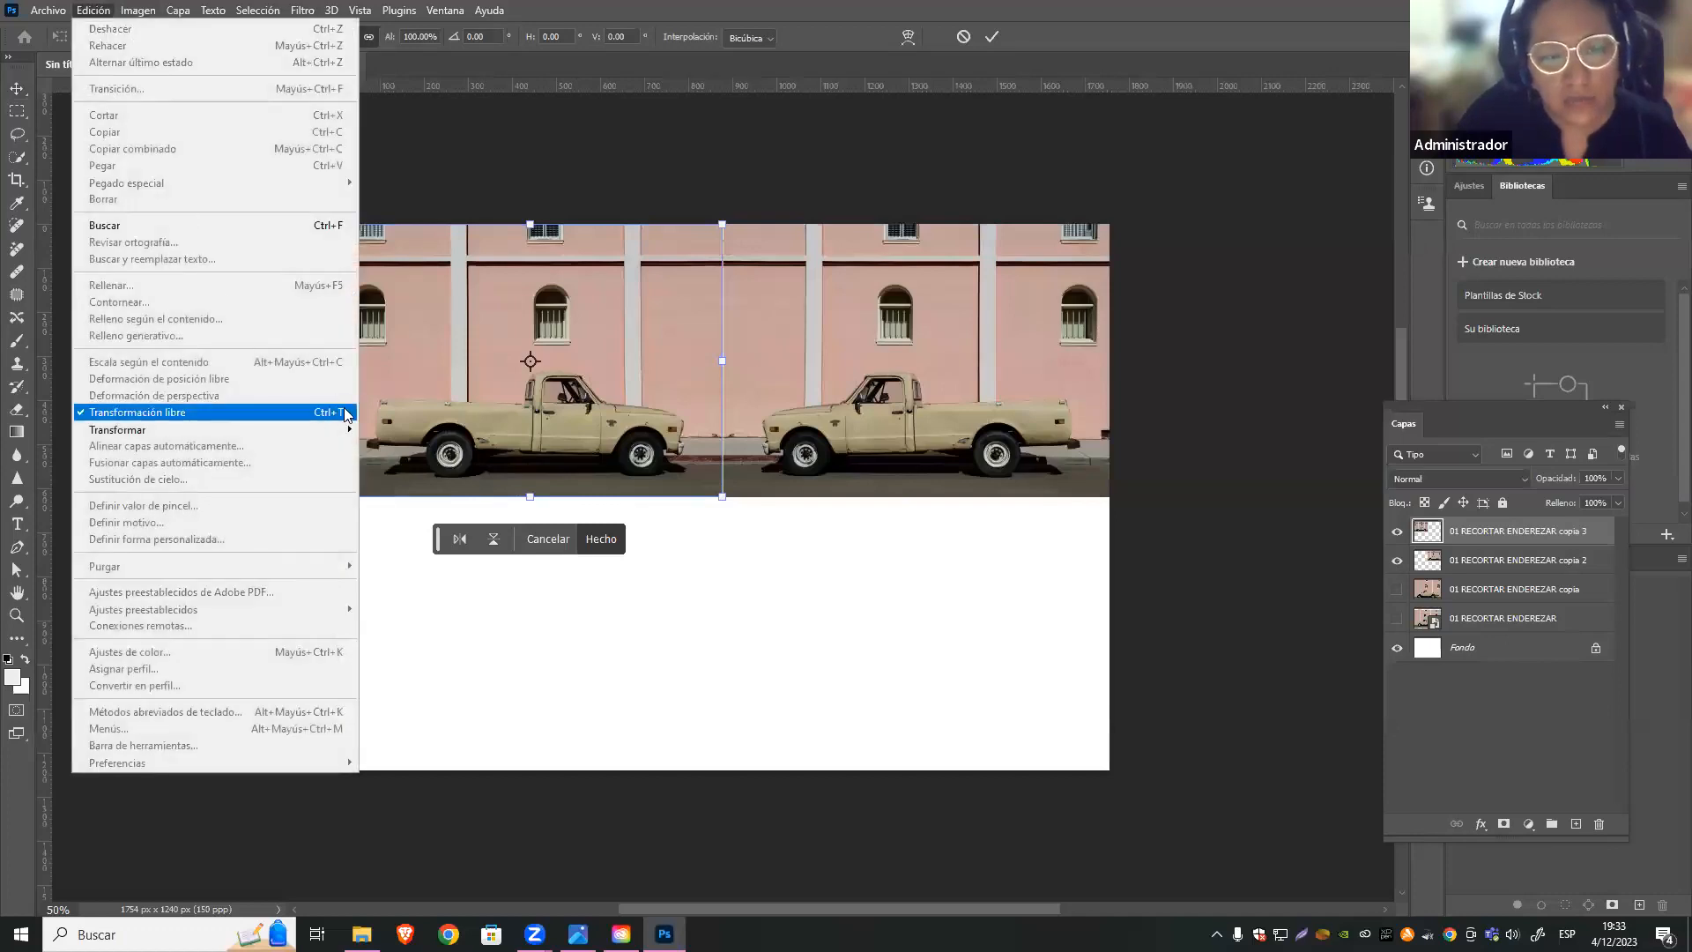
mouse_move(344, 430)
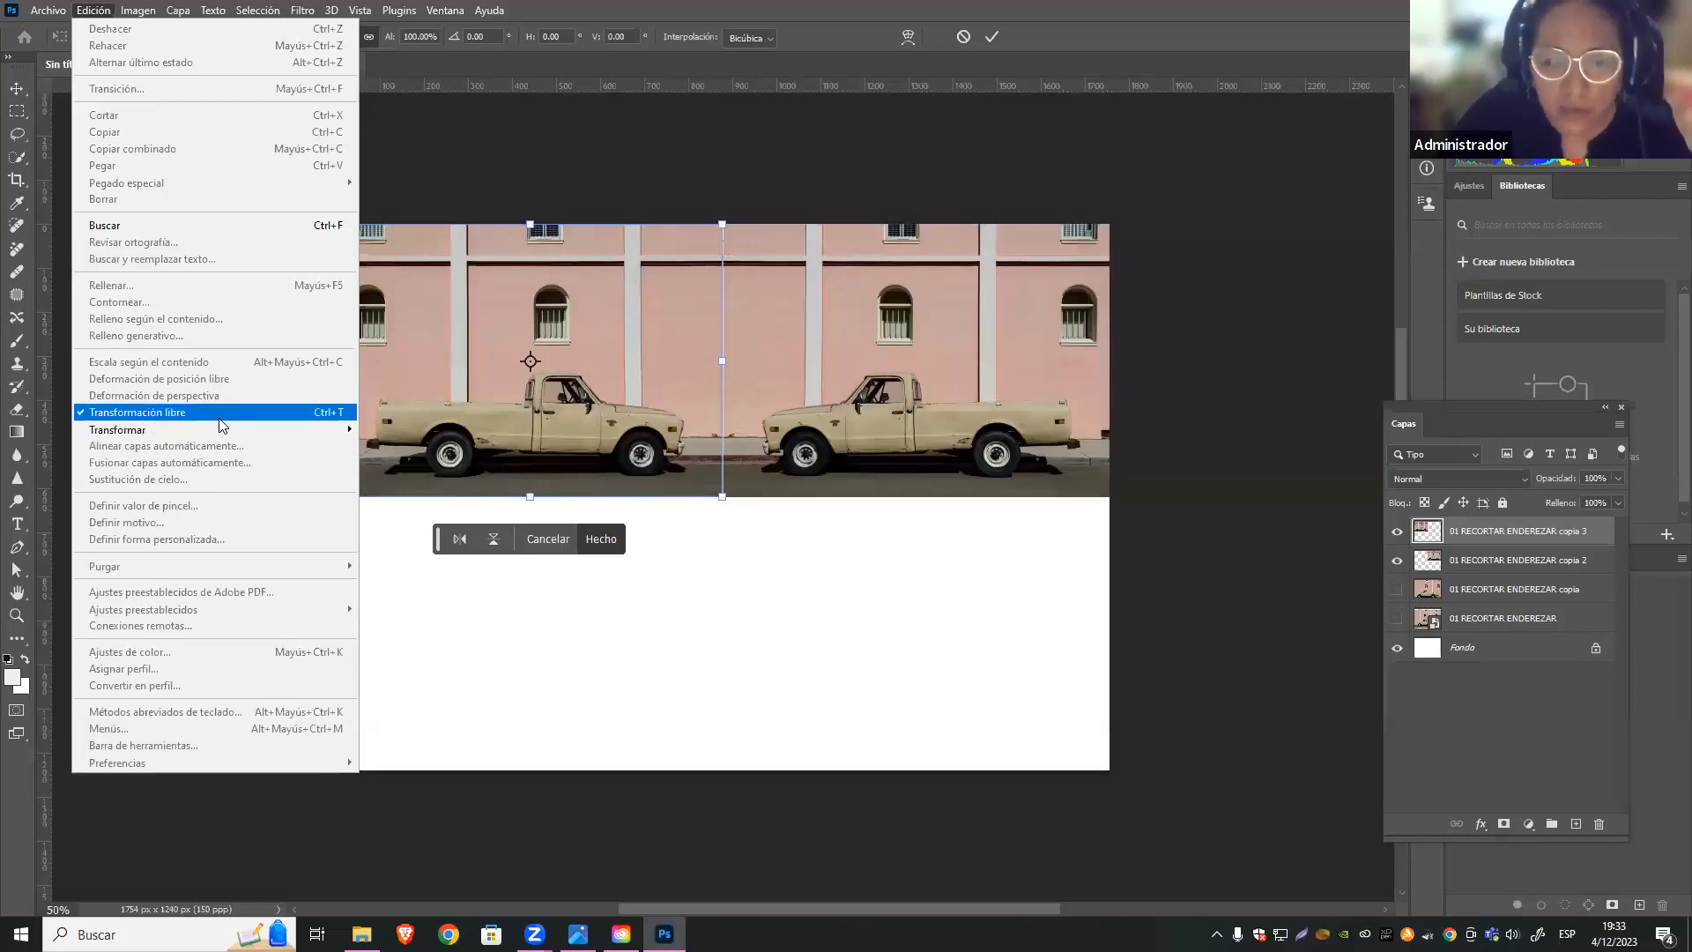
mouse_move(180, 429)
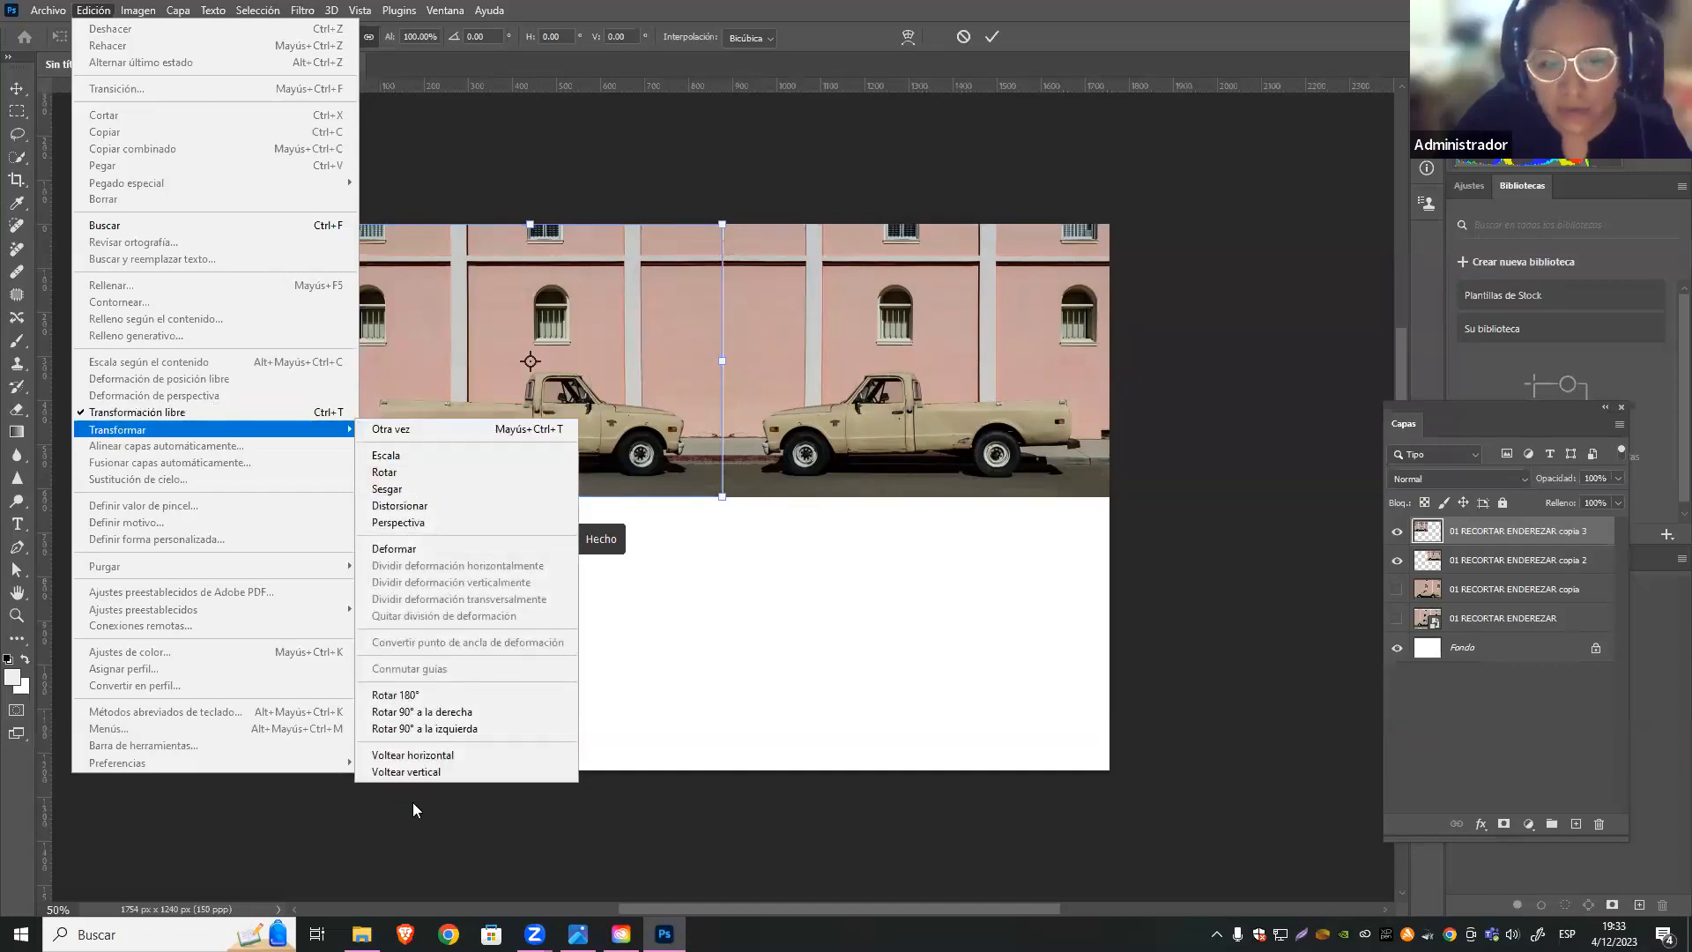
click(822, 593)
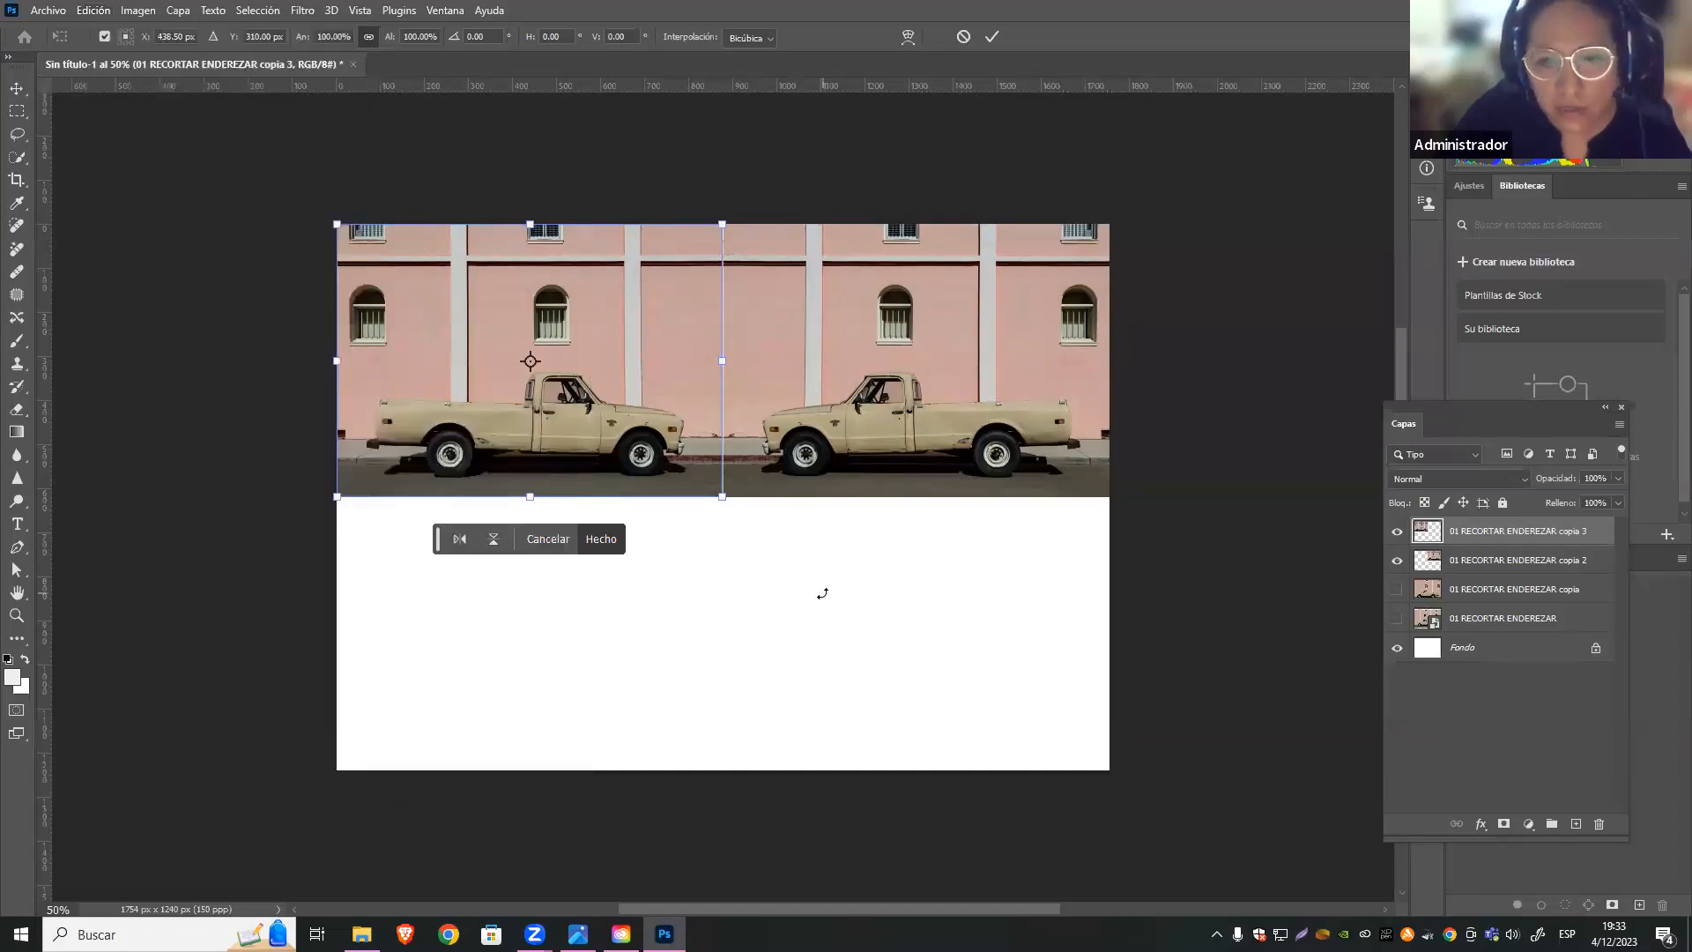
Try flipping the left truck copy vertically, undo the flip, and leave the transformation
right_click(622, 397)
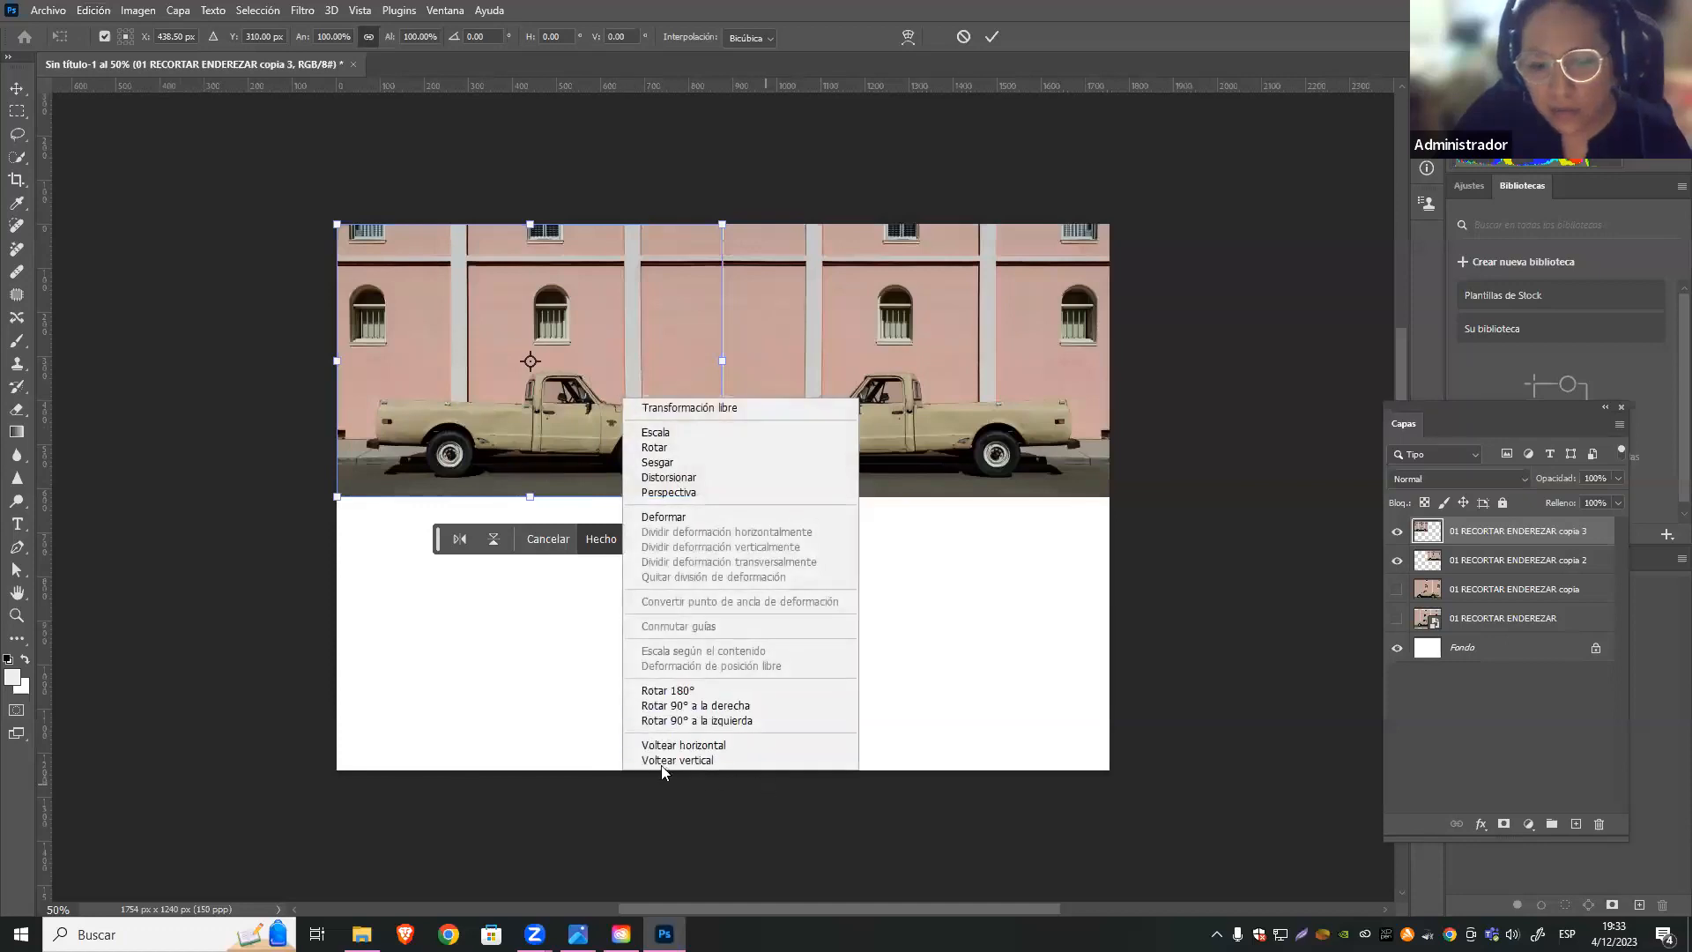
click(712, 762)
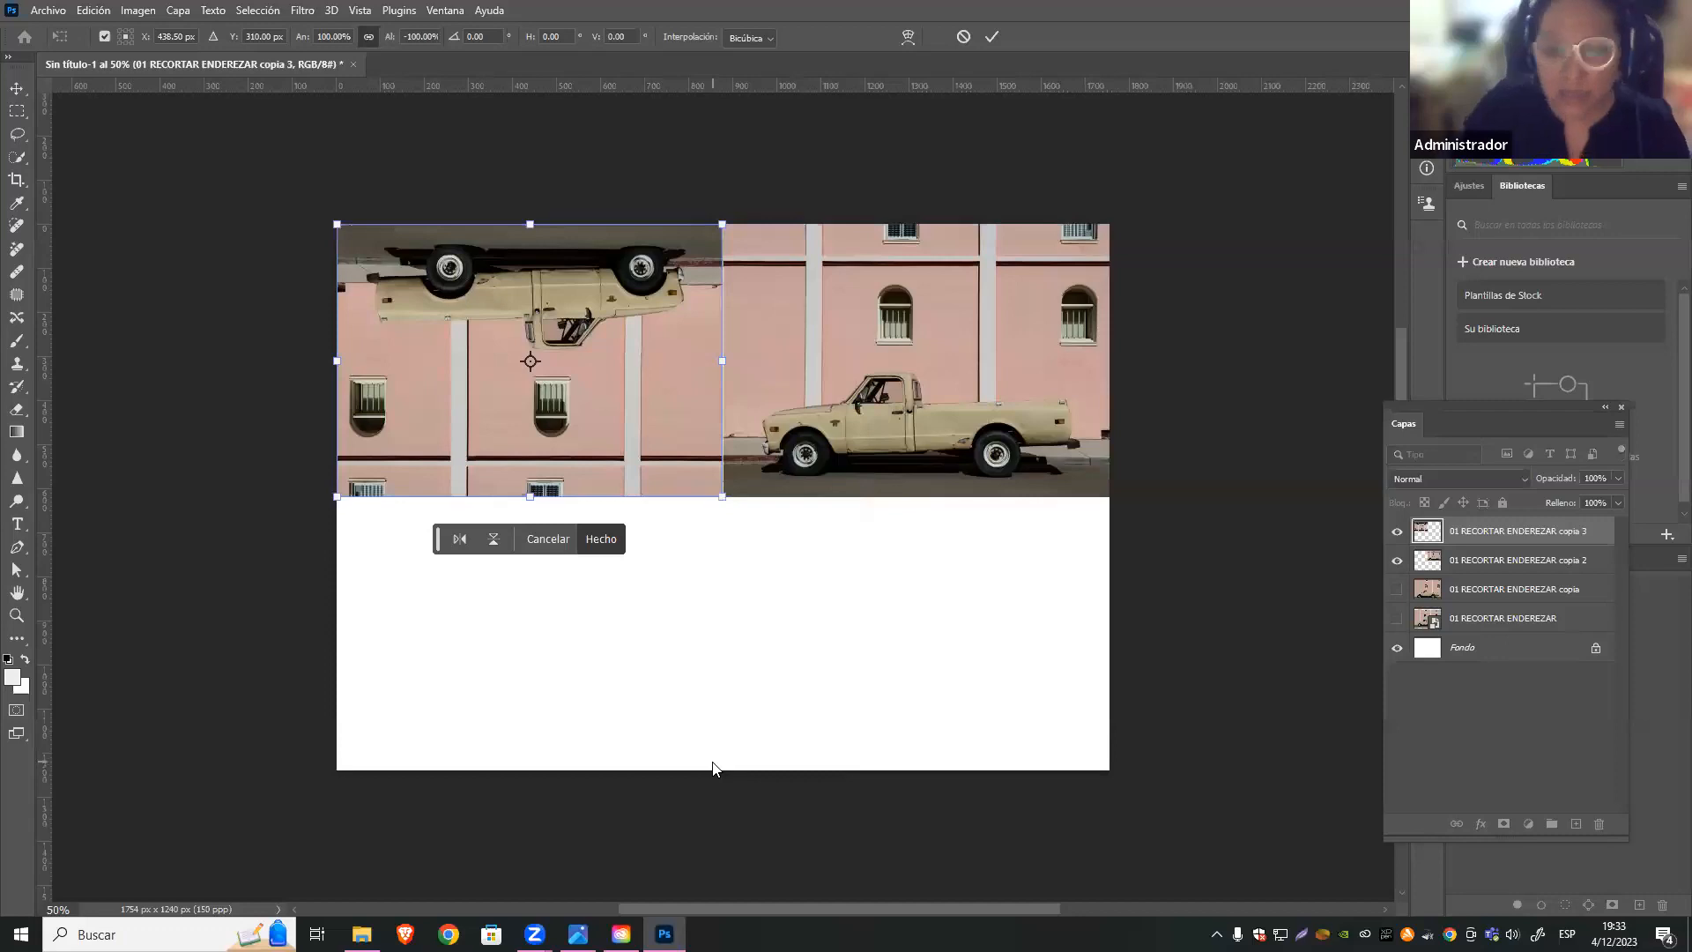
key(ctrl+z)
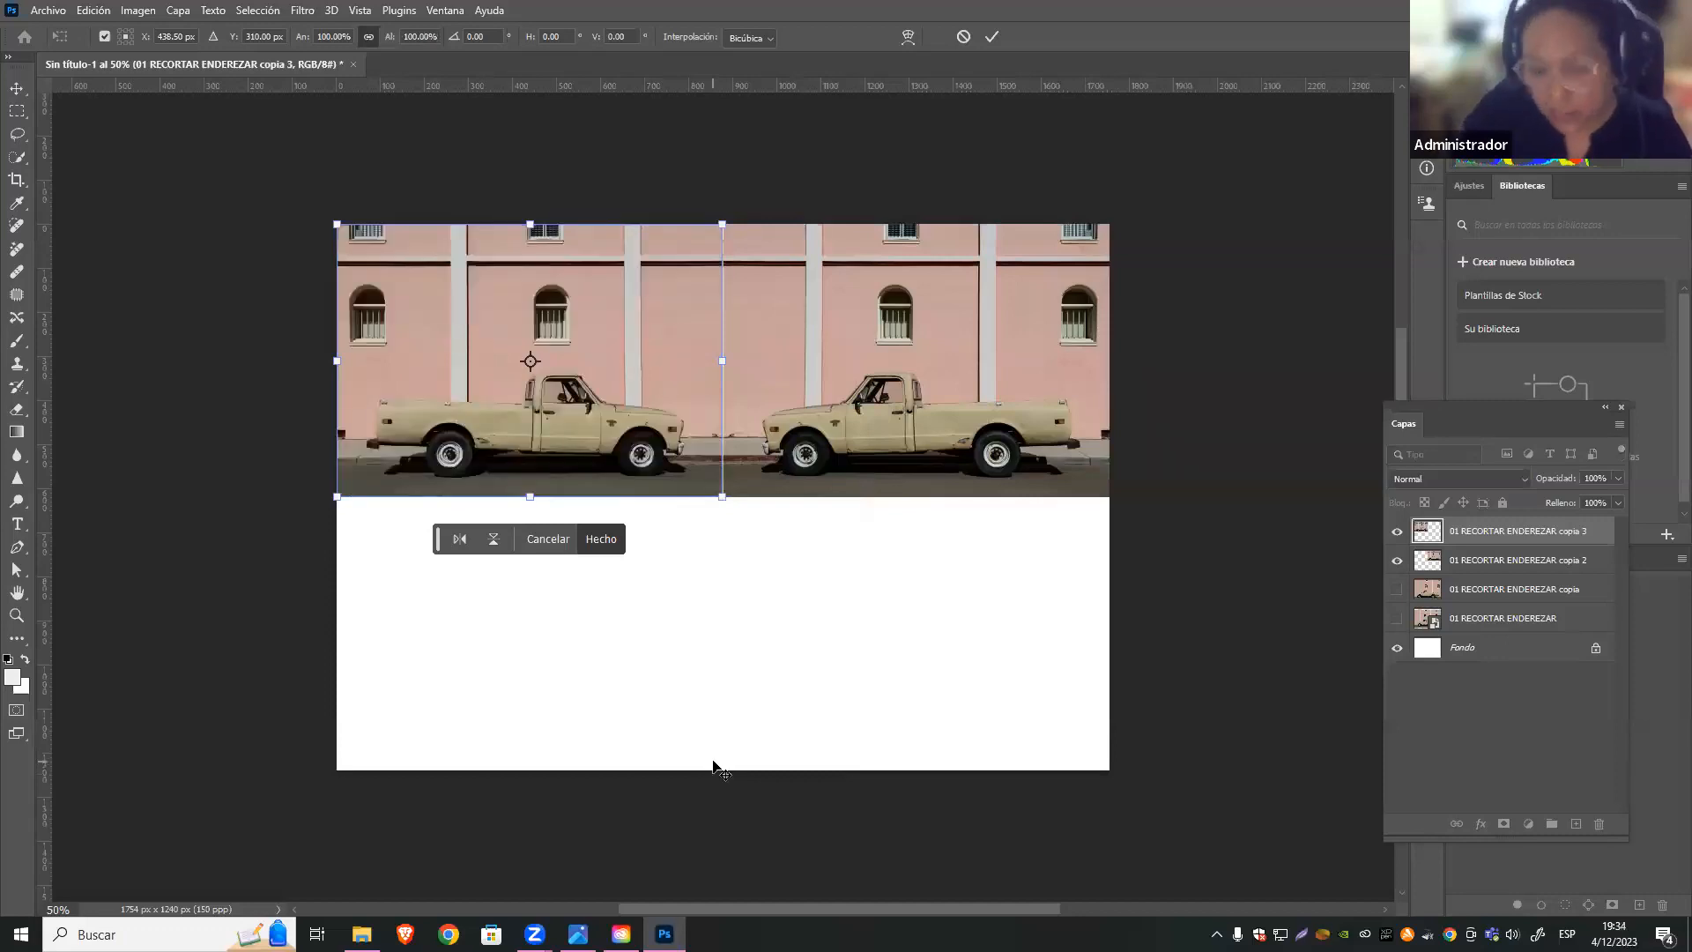
key(Return)
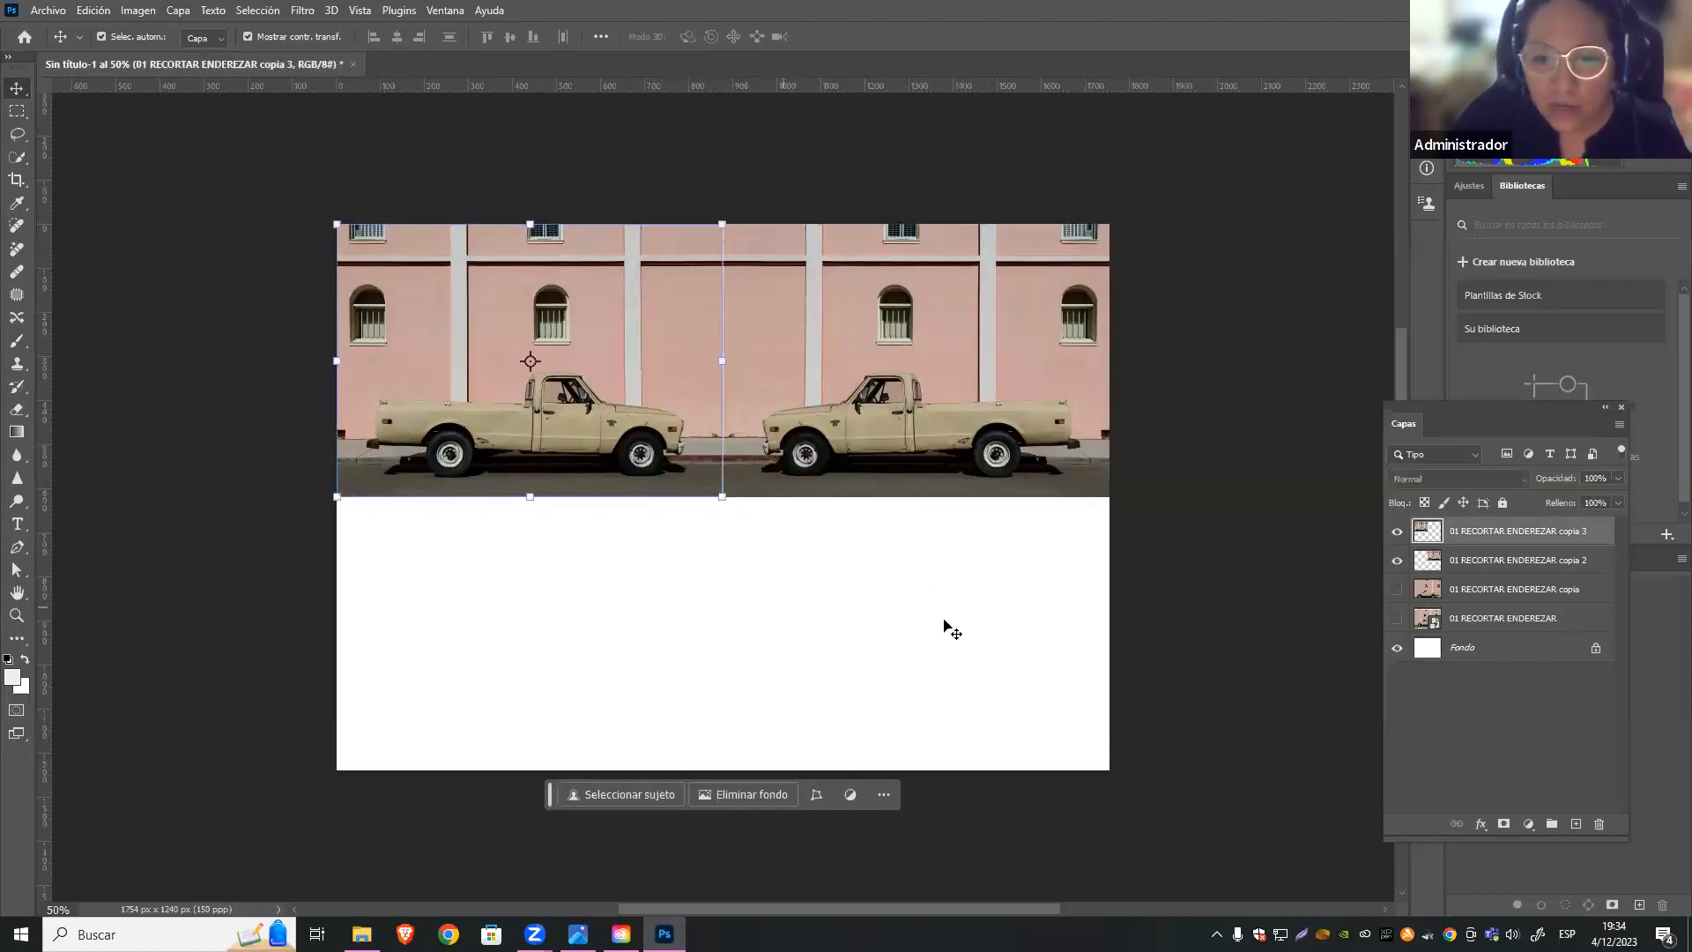
Select both truck copies and place a duplicate of the pair directly below, filling the canvas's lower half
click(850, 586)
drag(885, 548, 617, 370)
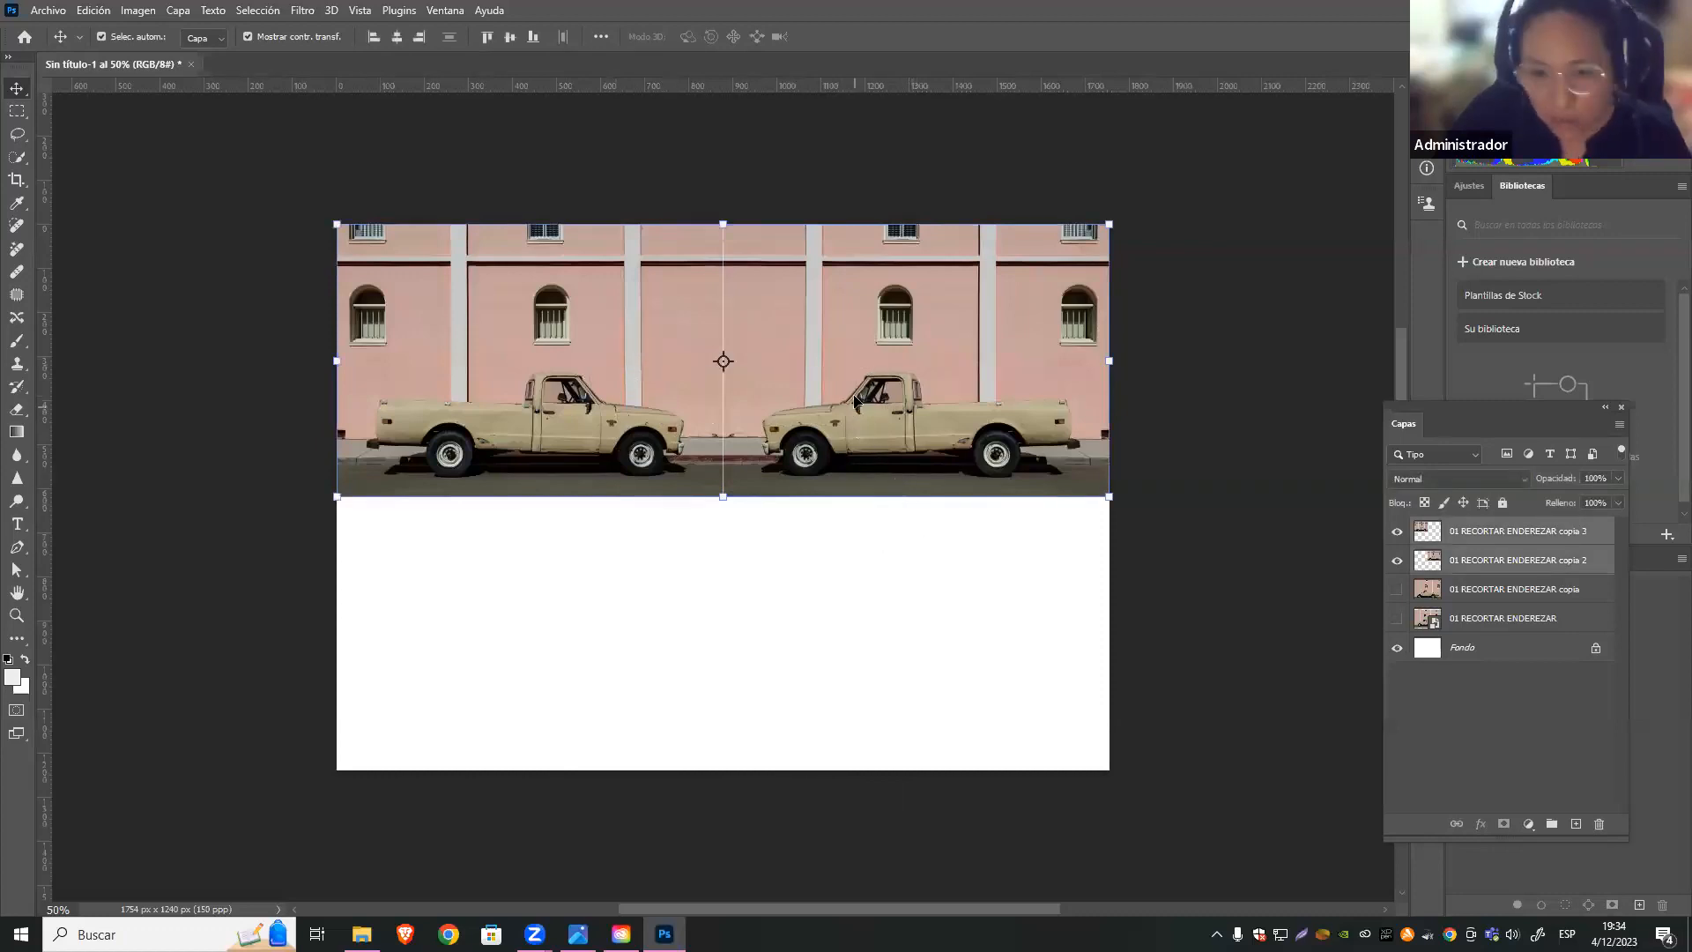
drag(851, 336, 849, 578)
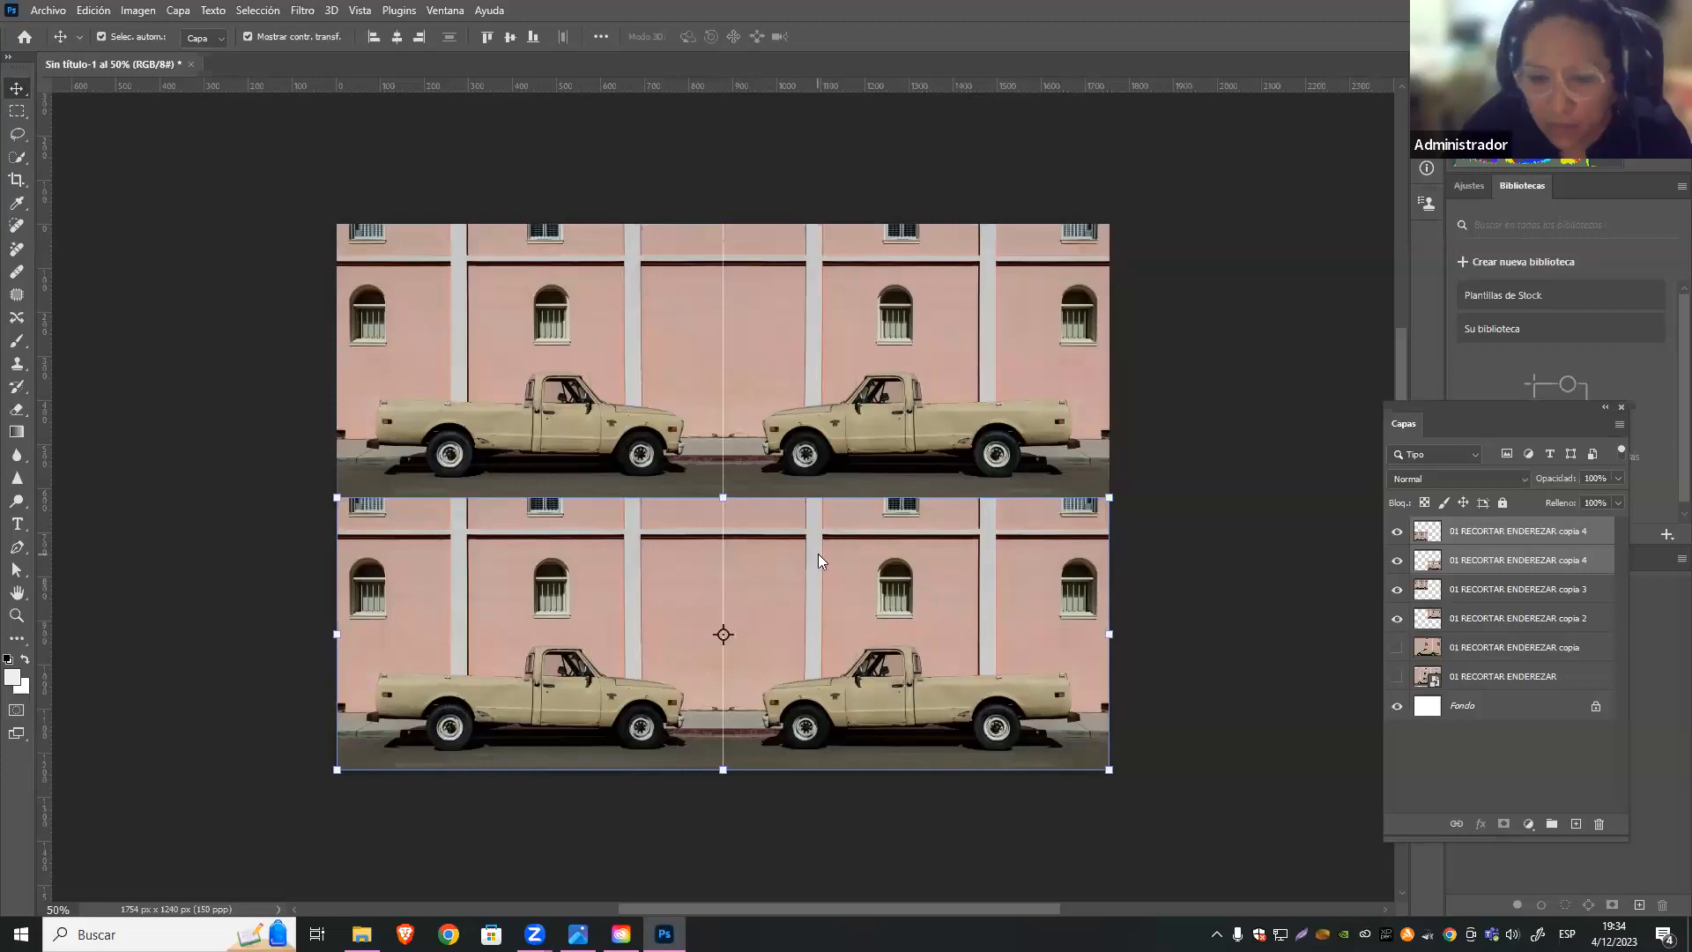
Flip the lower truck pair vertically, apply the transformation, and move the floating layer list up beside the canvas
key(ctrl+t)
right_click(776, 572)
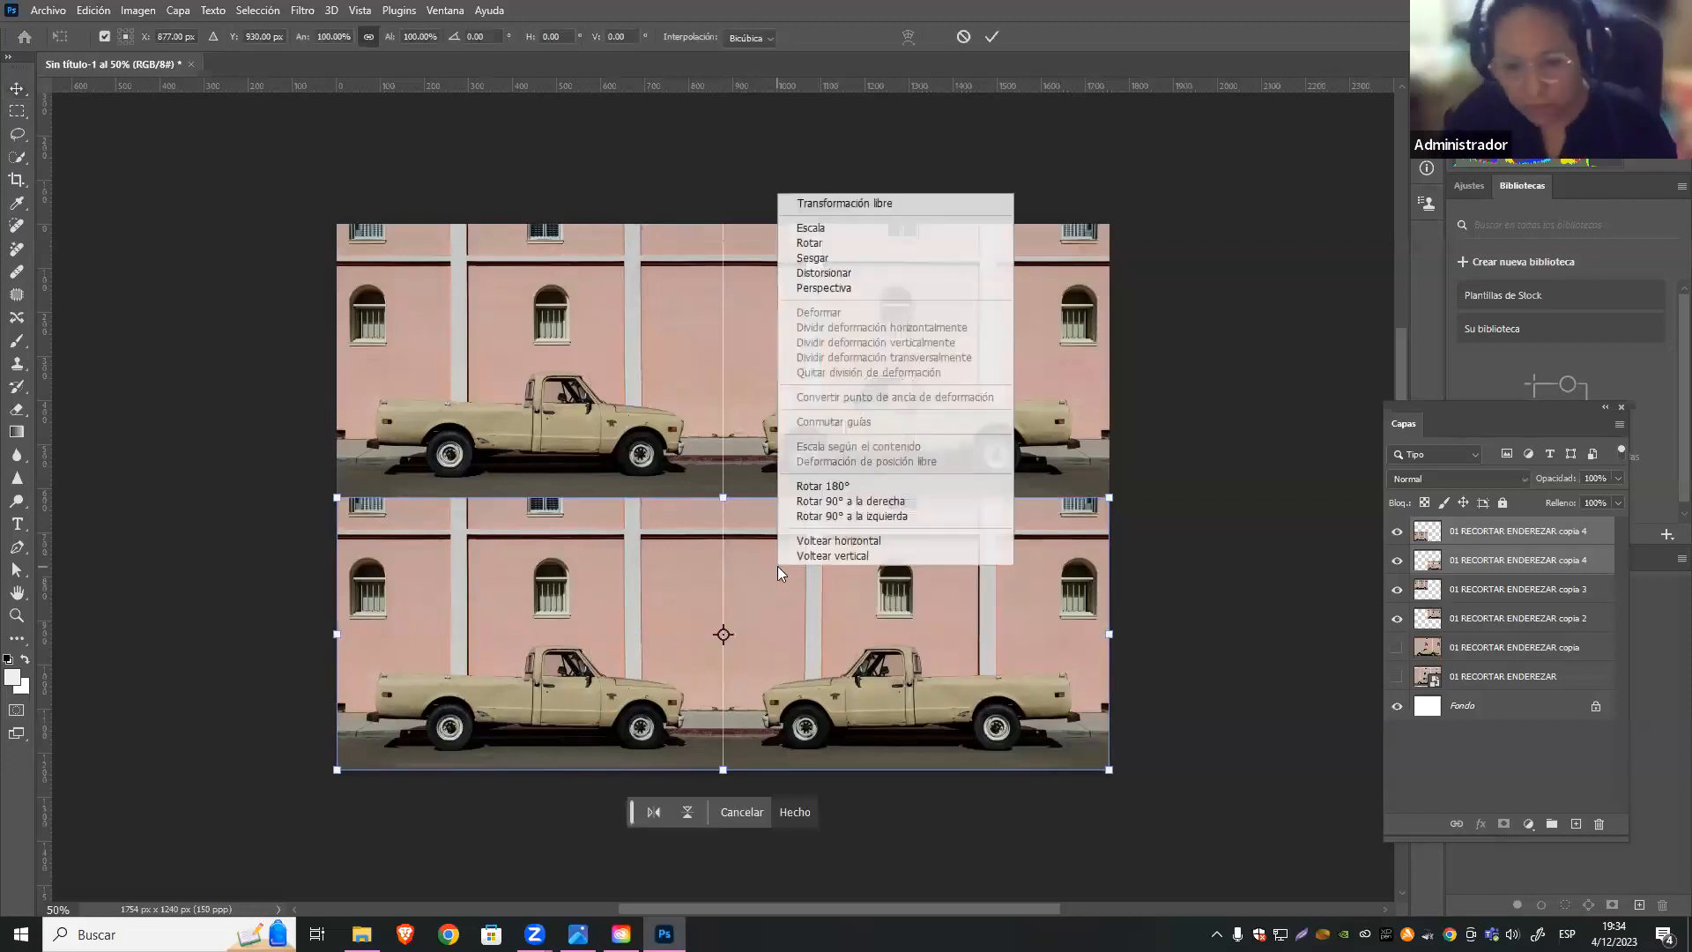
click(905, 555)
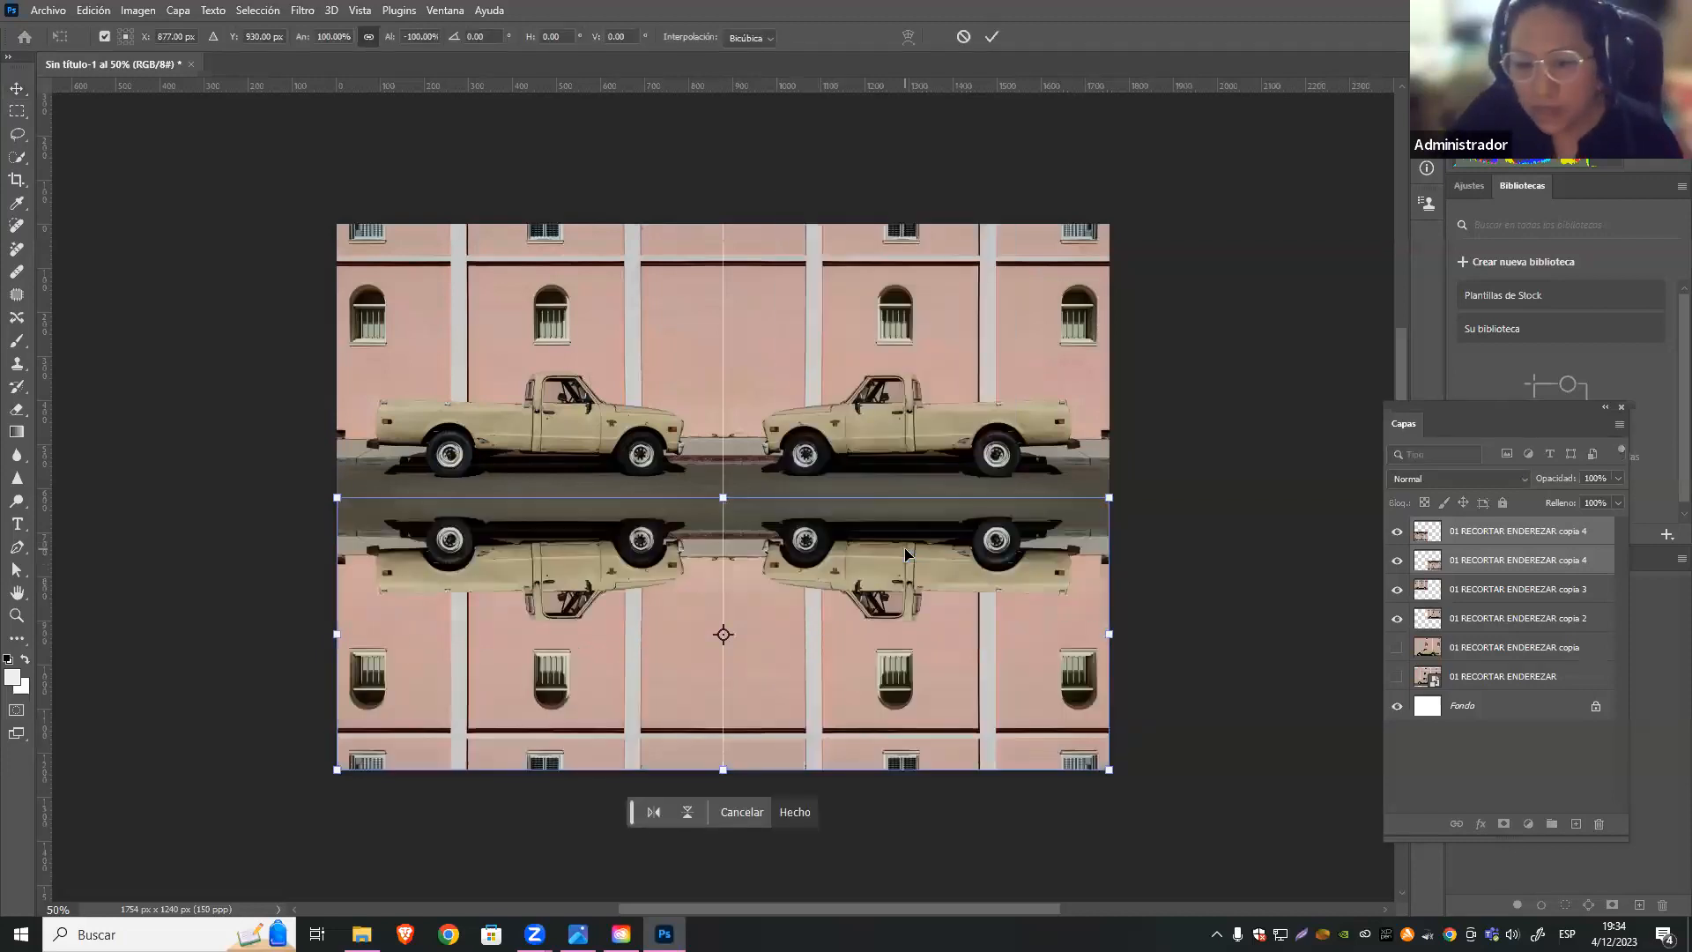
key(Return)
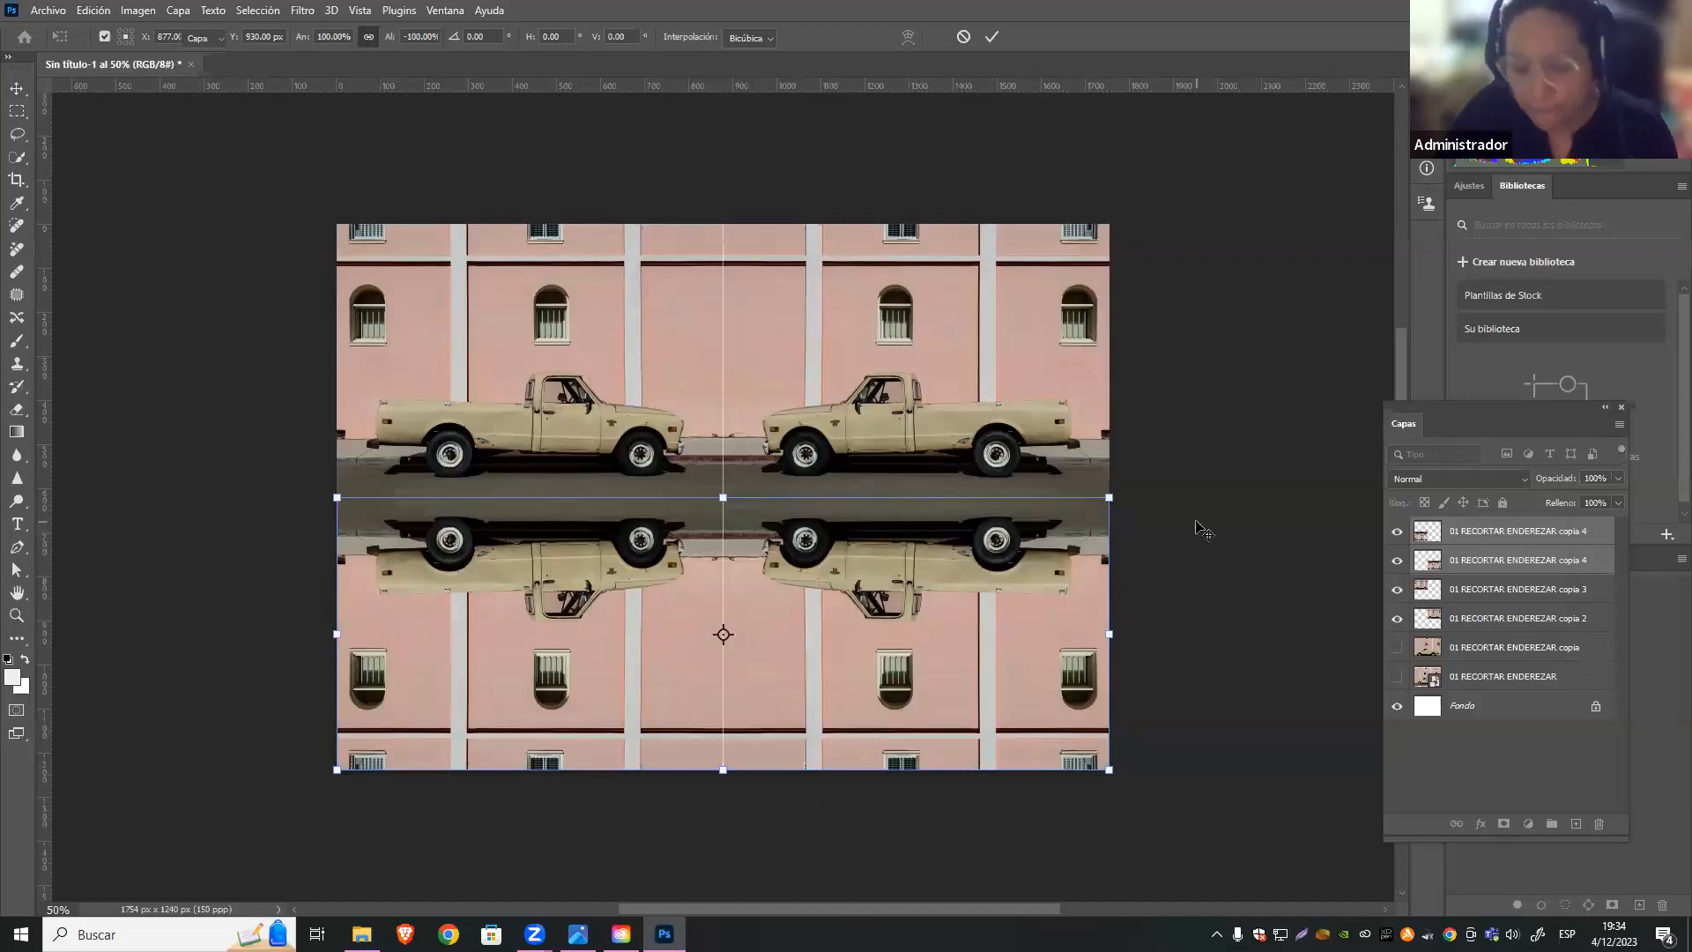
drag(1473, 411, 1237, 165)
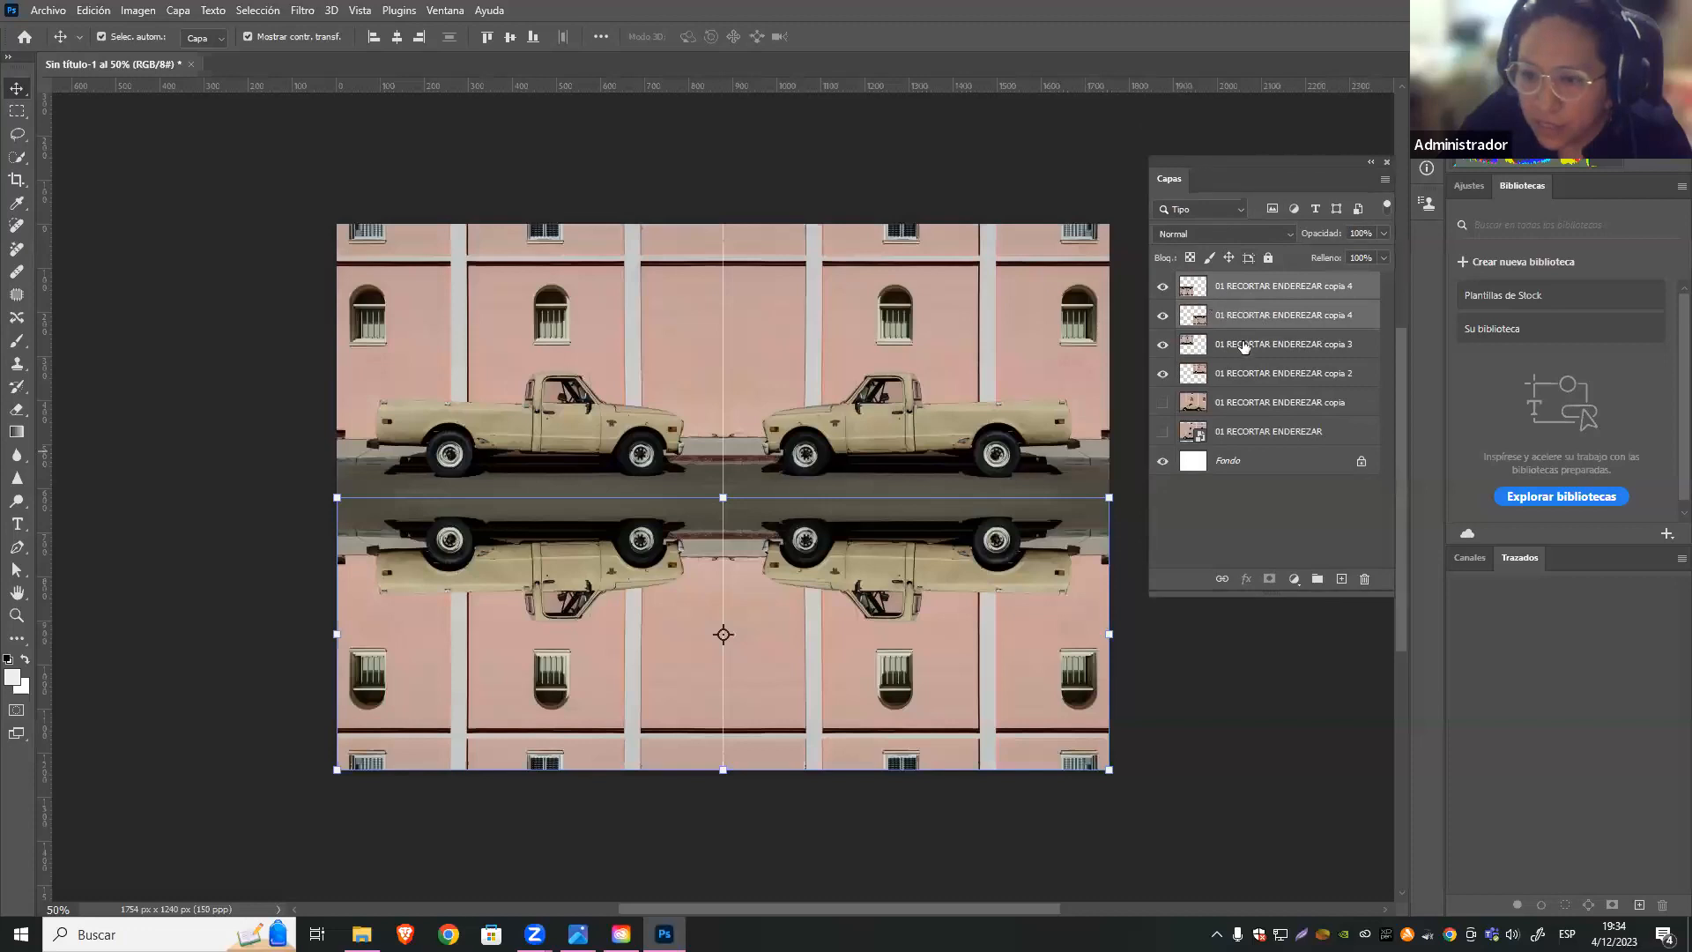
click(1135, 763)
drag(1145, 872, 911, 438)
click(1156, 843)
drag(1088, 861, 520, 749)
click(1251, 749)
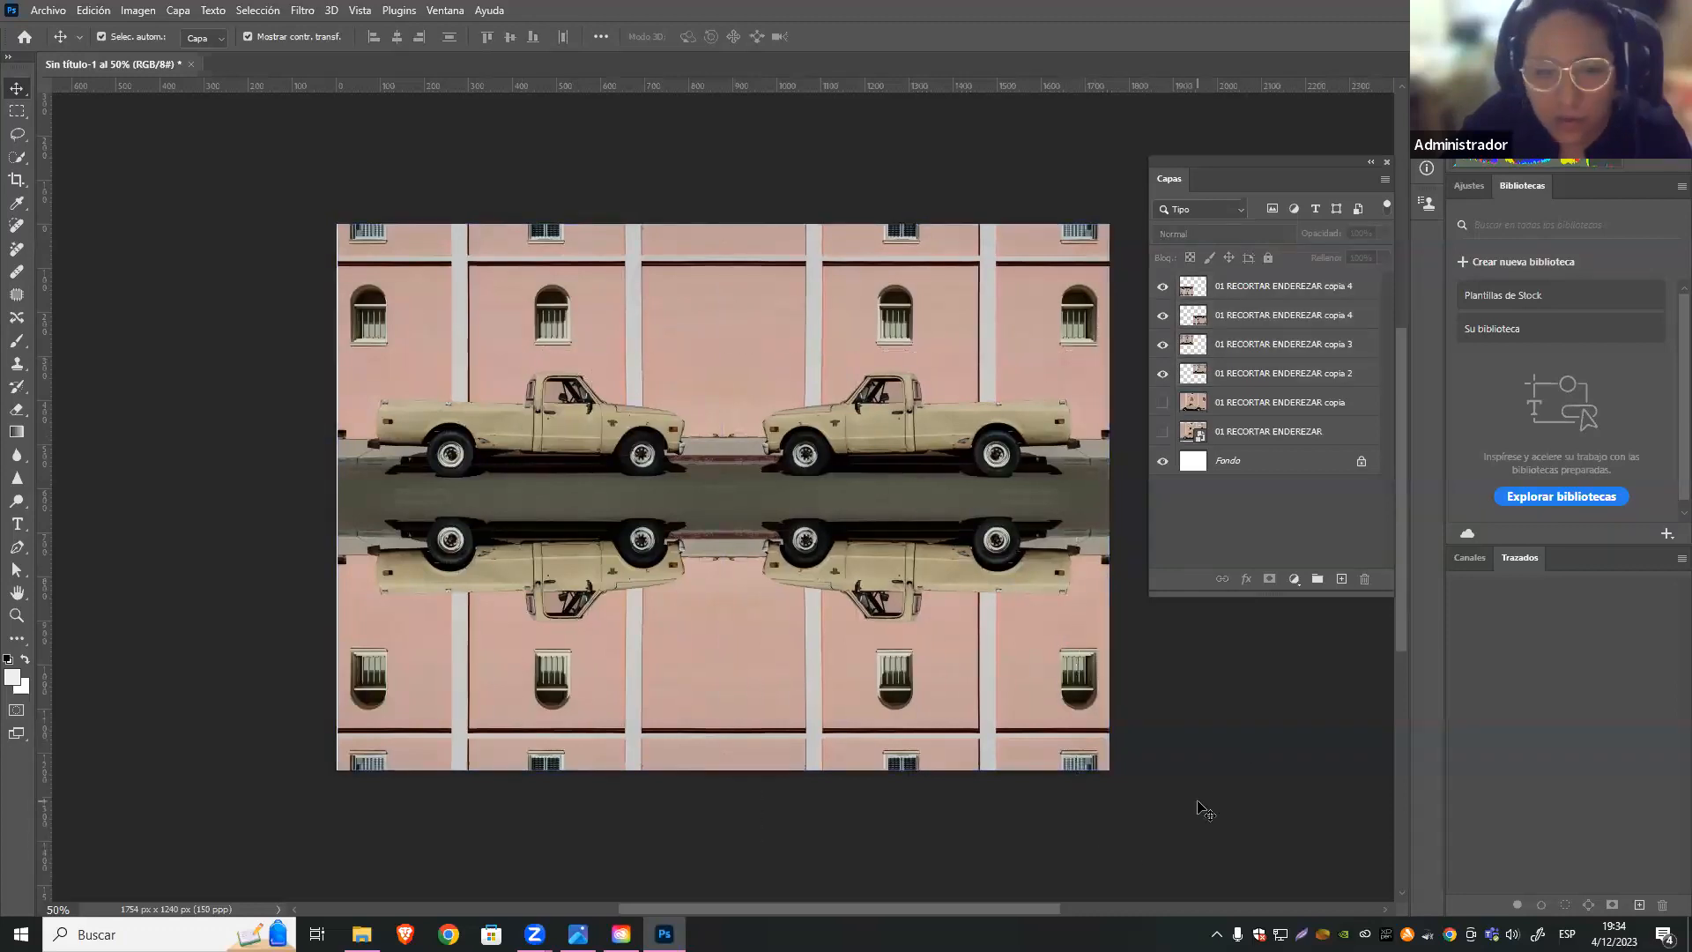
Select both lower truck layers, lengthen the floating layer list, and place it beside the canvas
drag(1046, 855, 593, 622)
drag(1212, 598, 1219, 741)
drag(1249, 173, 1225, 176)
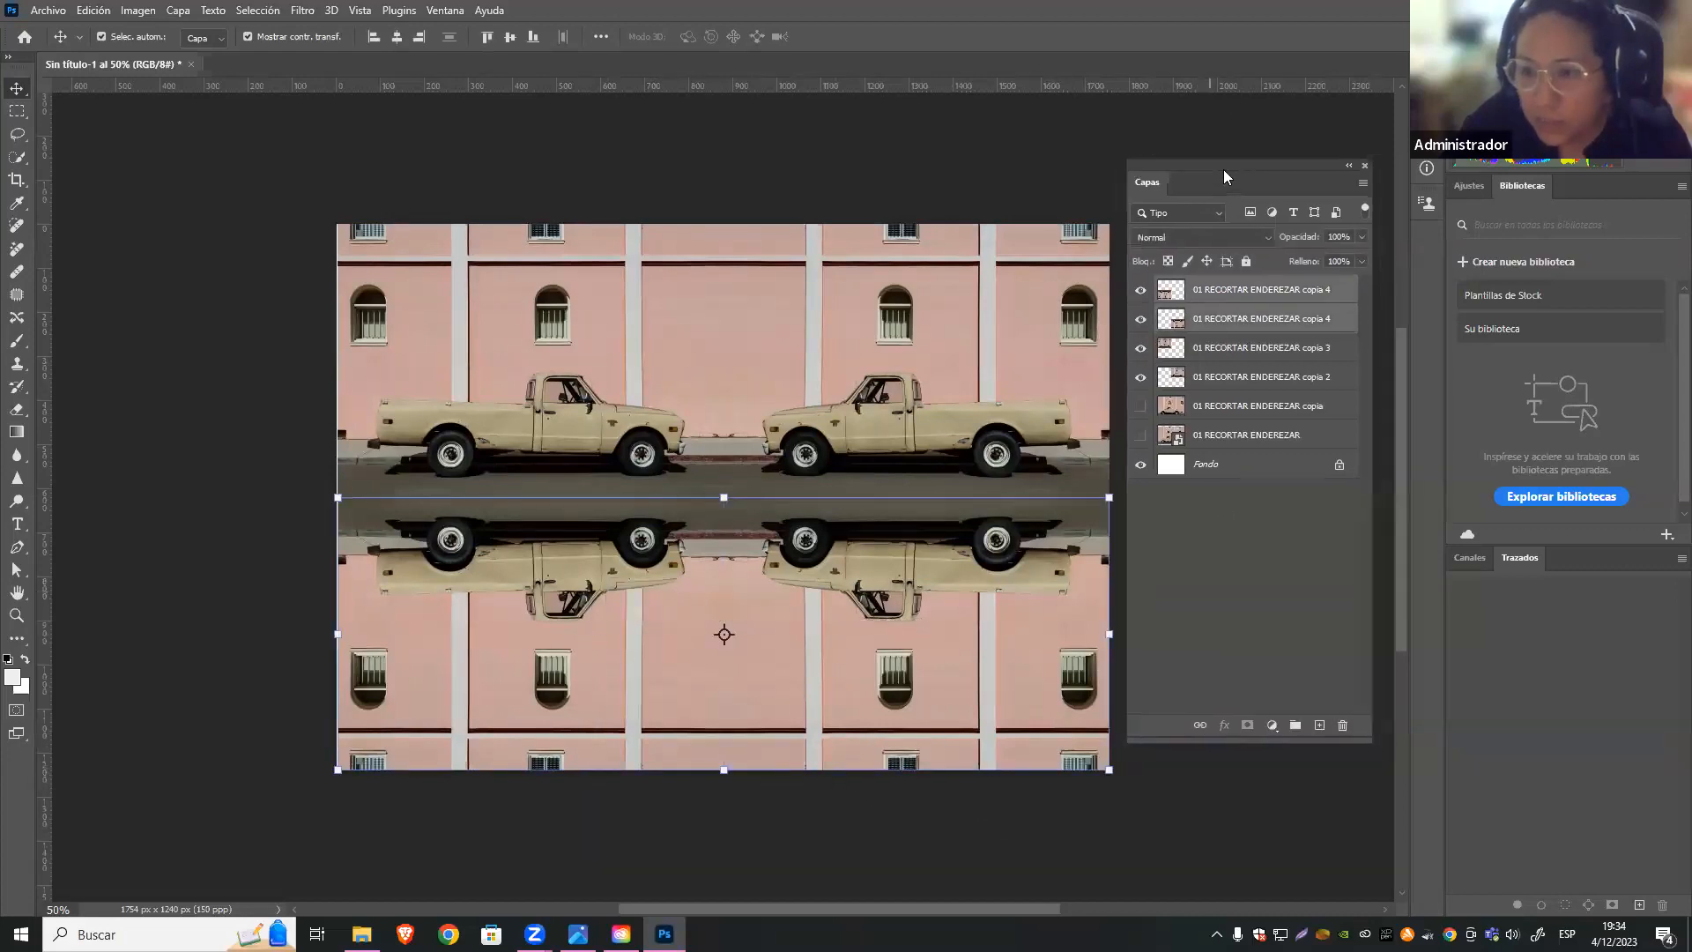
Try merging the two lower truck layers, and undo the merge
right_click(1225, 294)
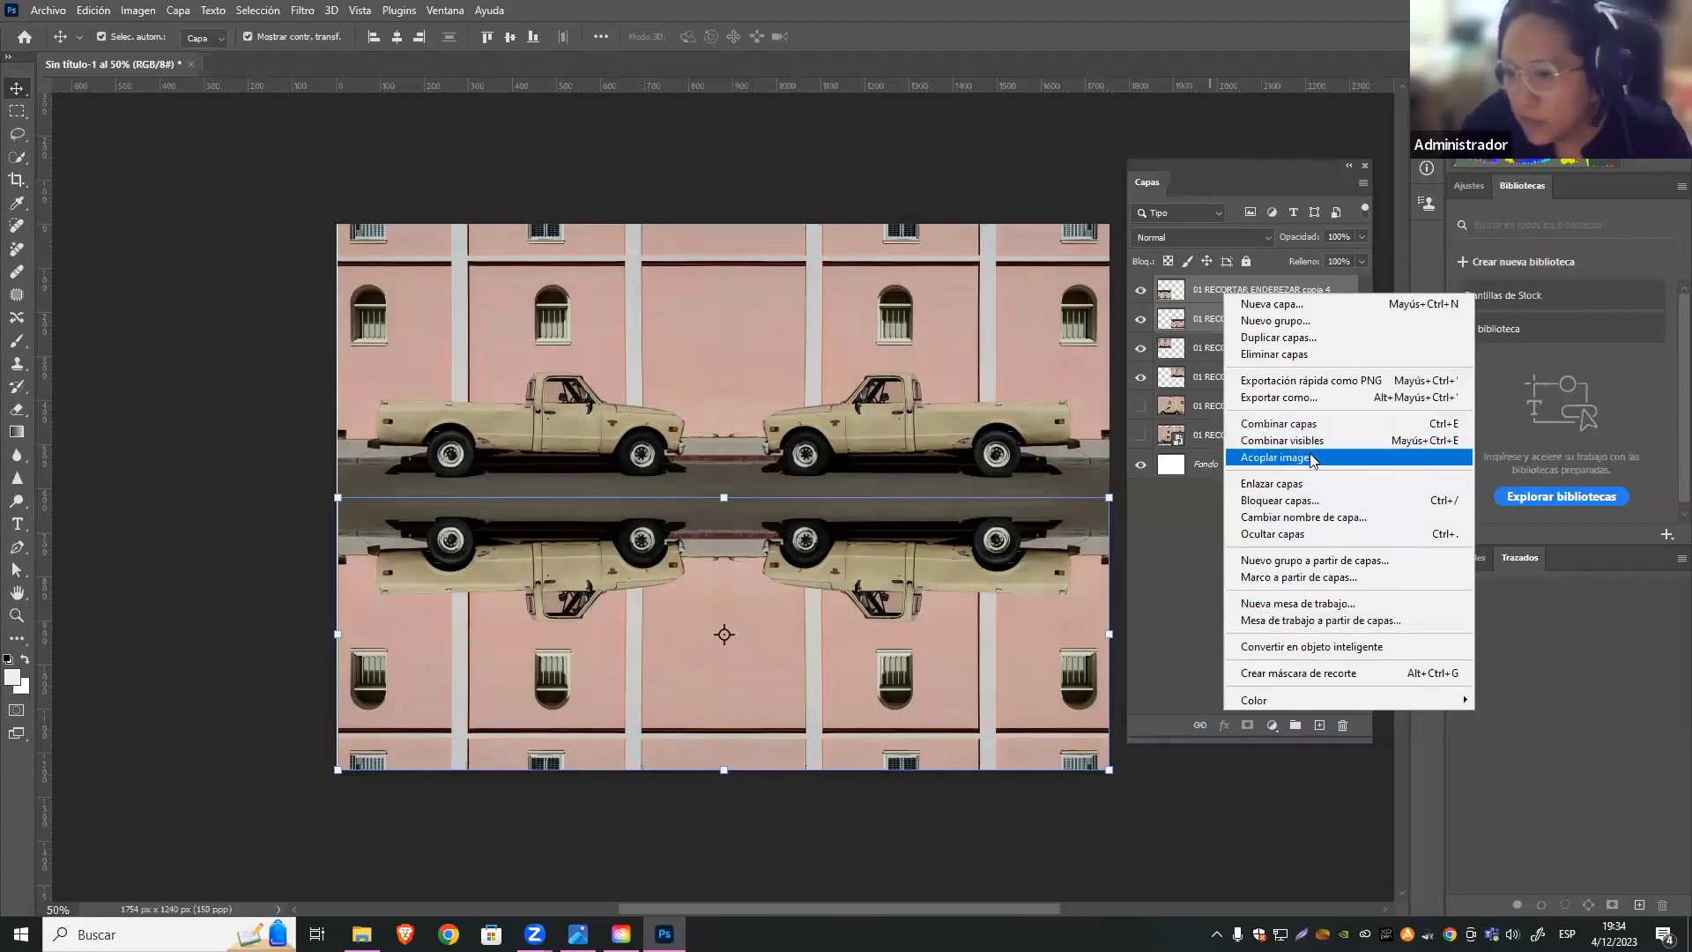
click(1331, 423)
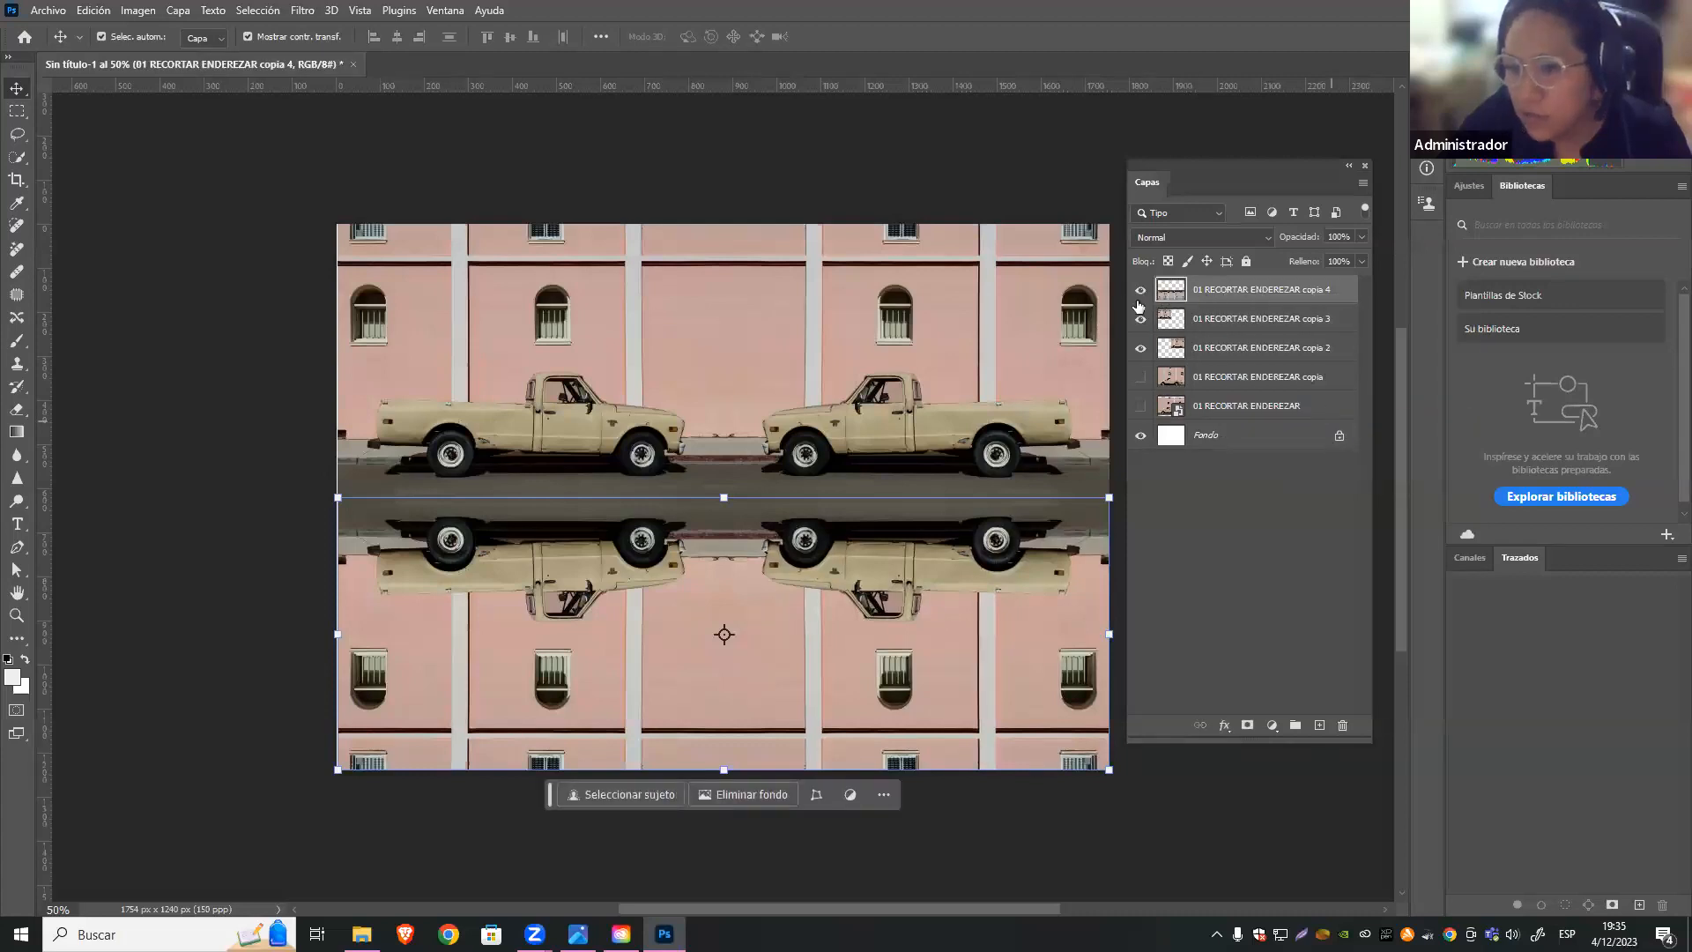
key(ctrl+z)
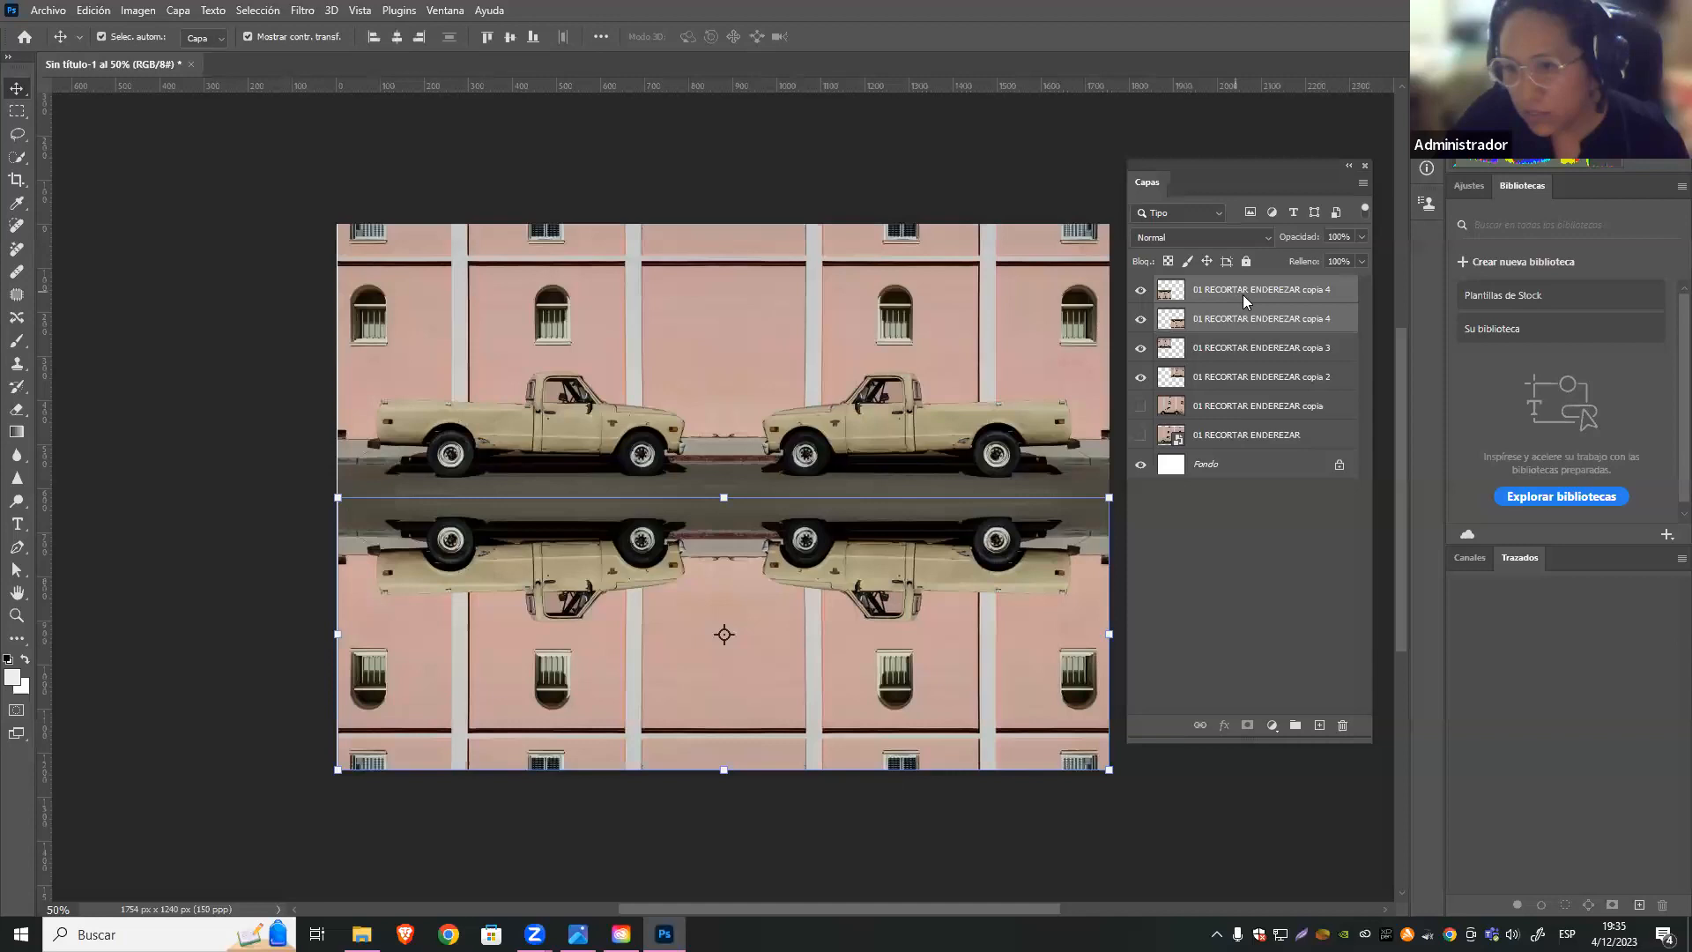
Try flattening the whole image, and cancel instead of discarding the hidden layers
right_click(1243, 295)
click(1326, 462)
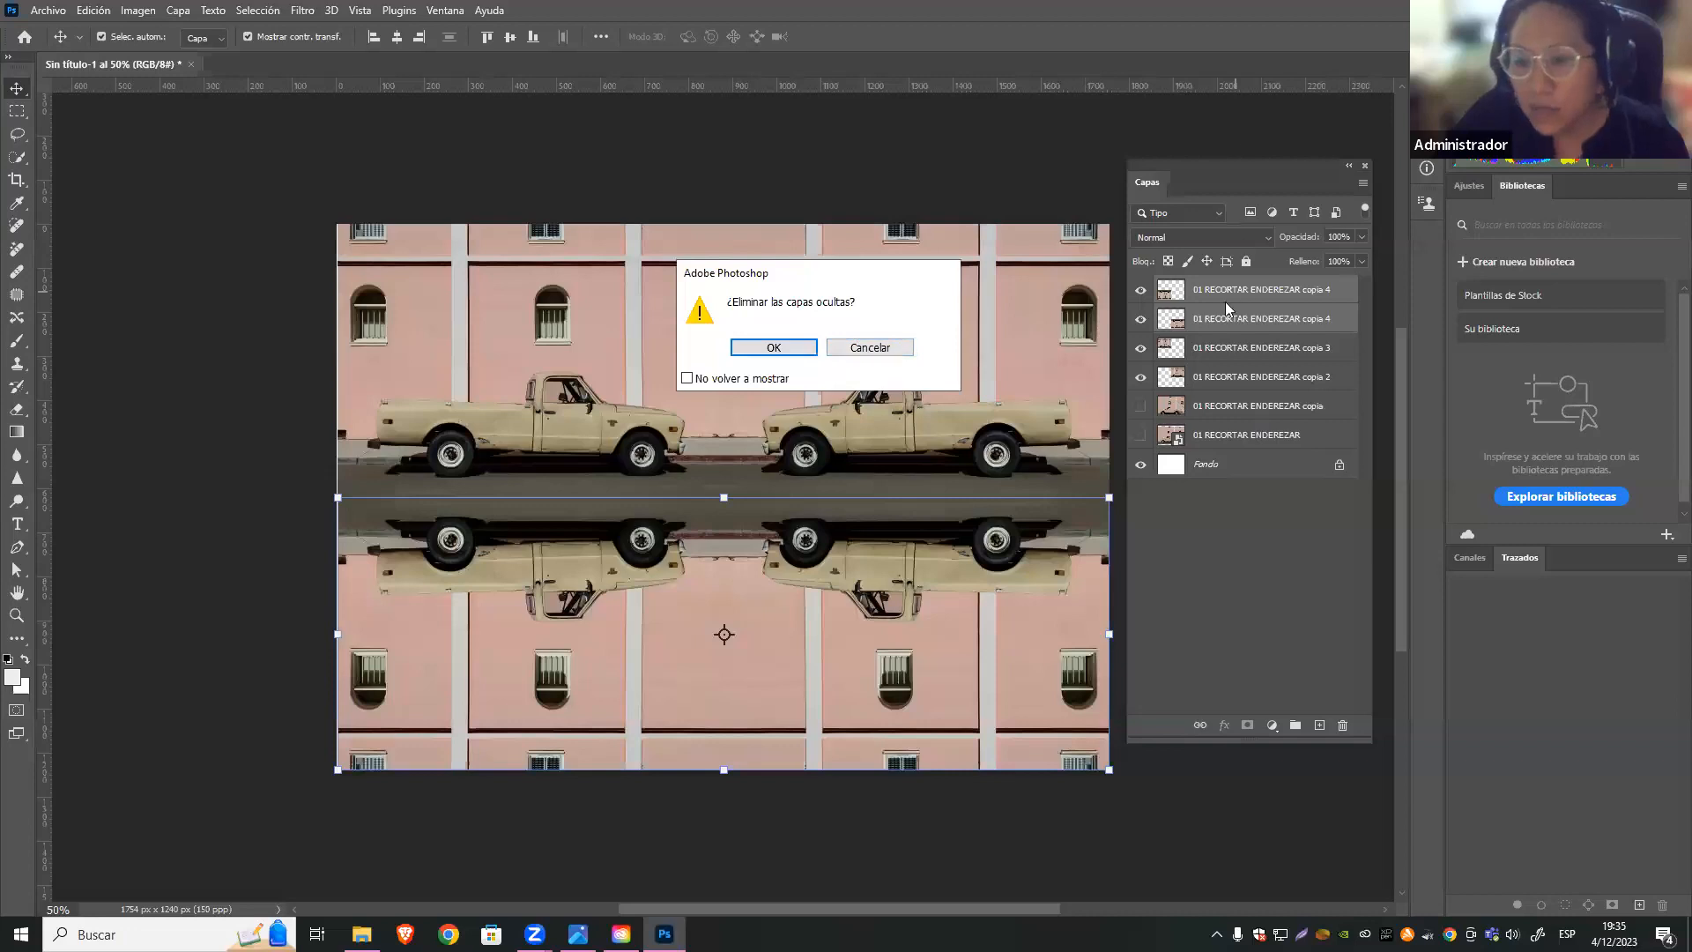
click(897, 353)
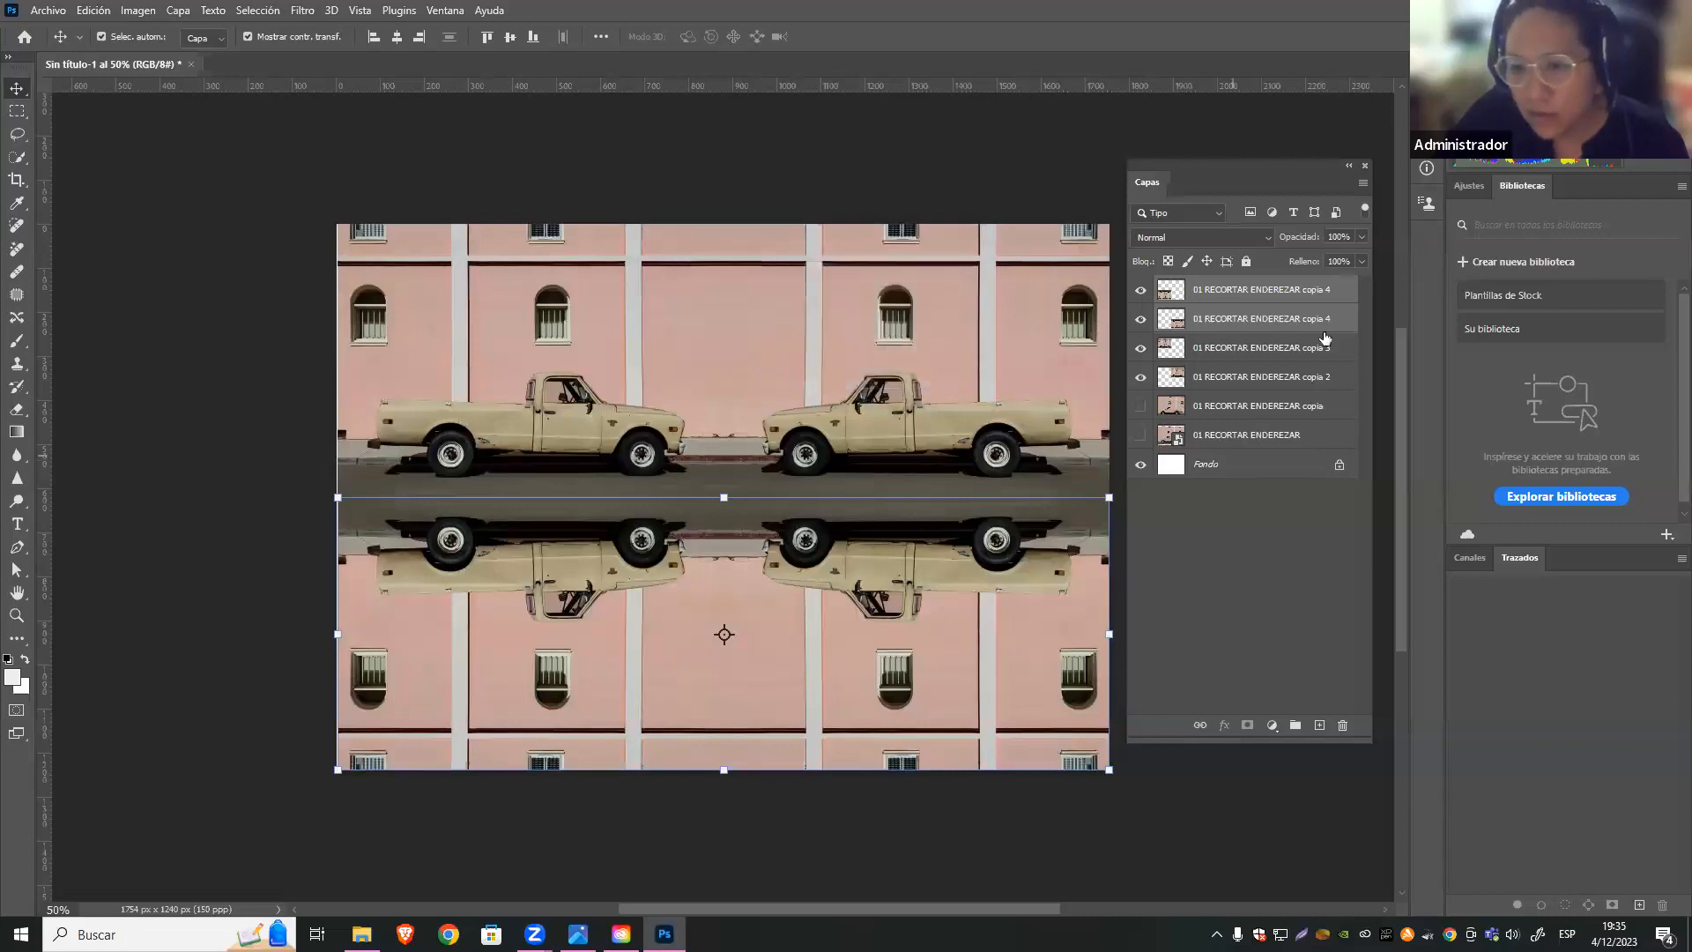
Merge the two lower truck layers into one and switch the merged layer's visibility off and on to check it
right_click(1260, 290)
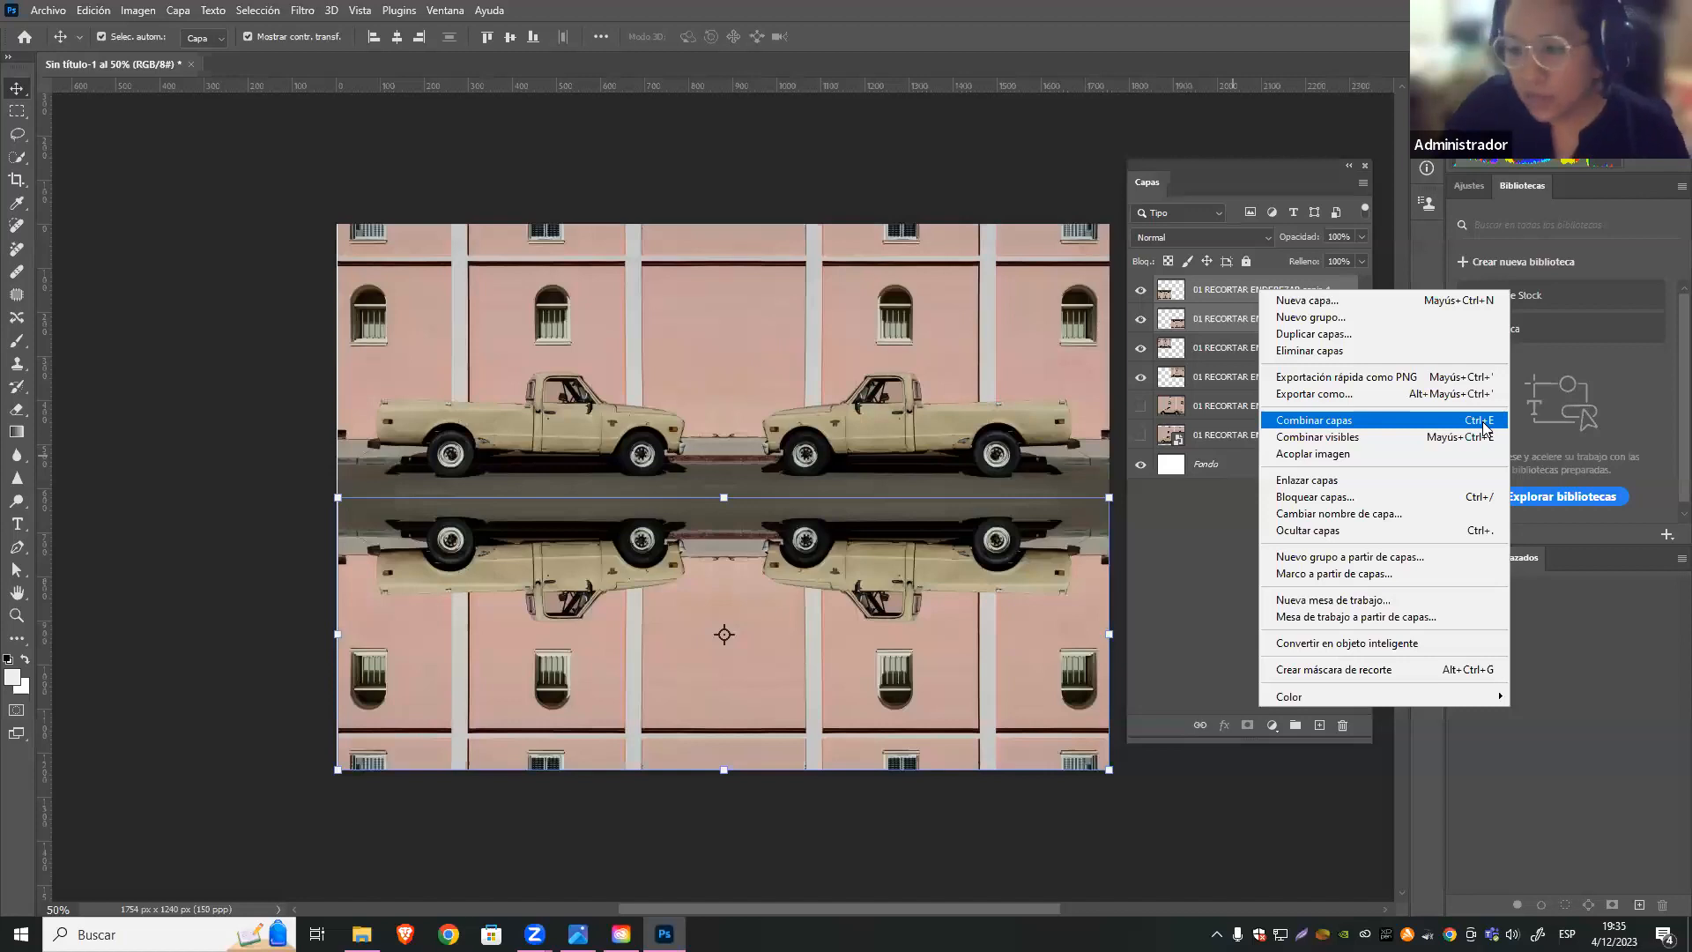
click(1386, 421)
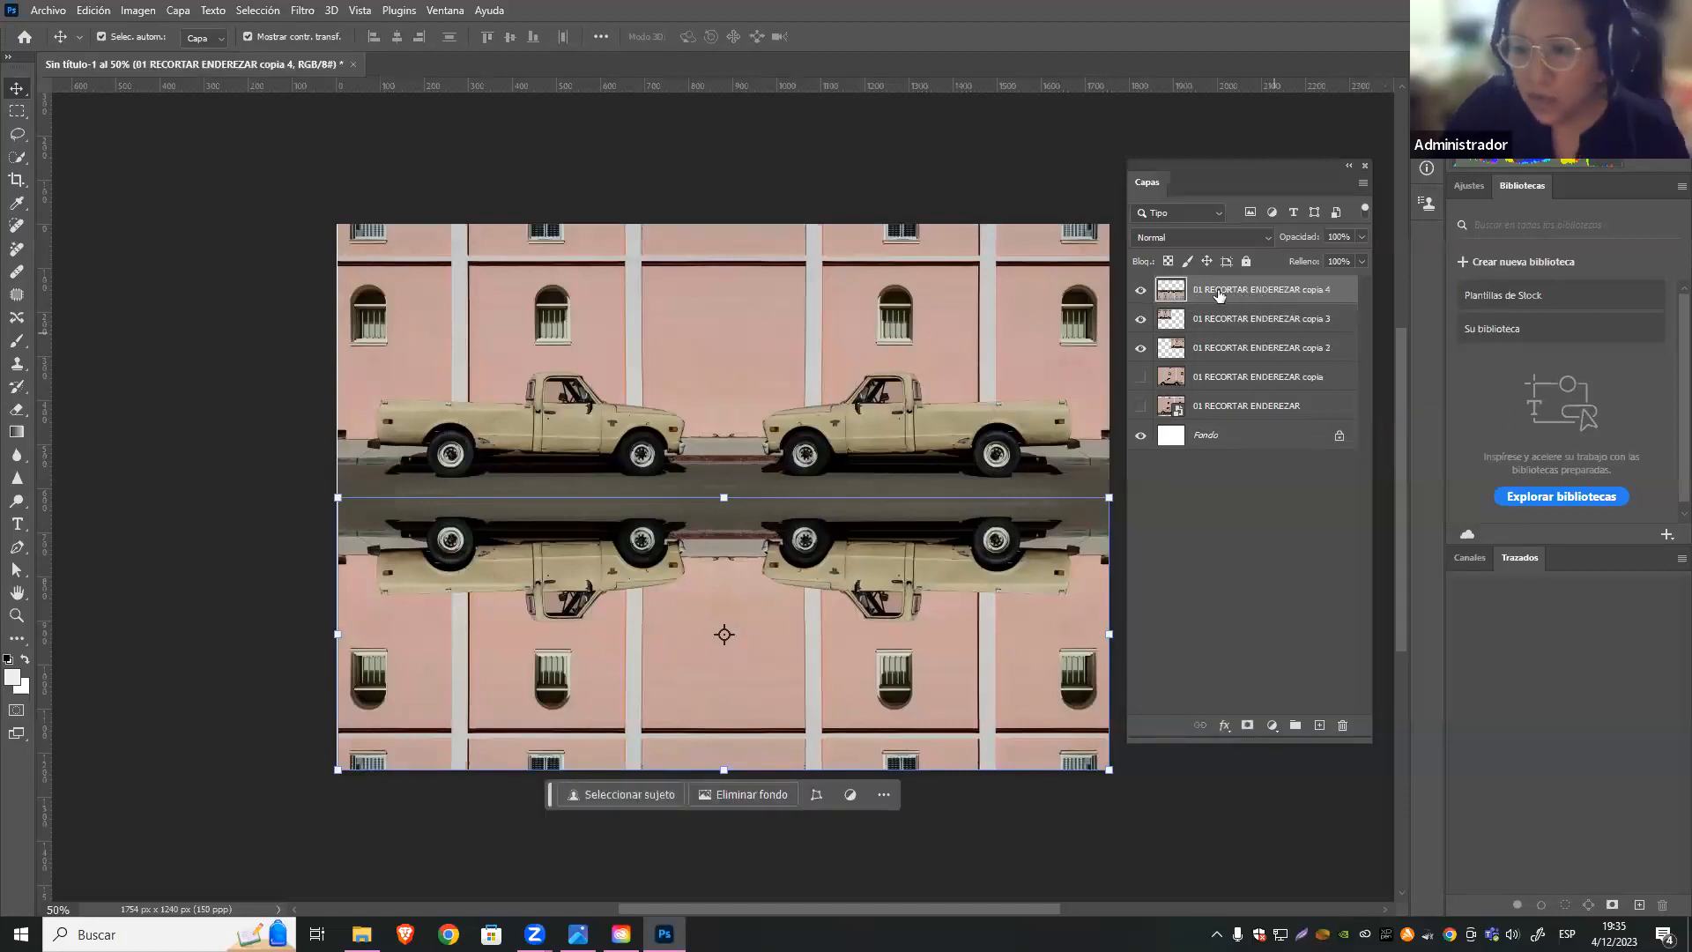
click(1138, 293)
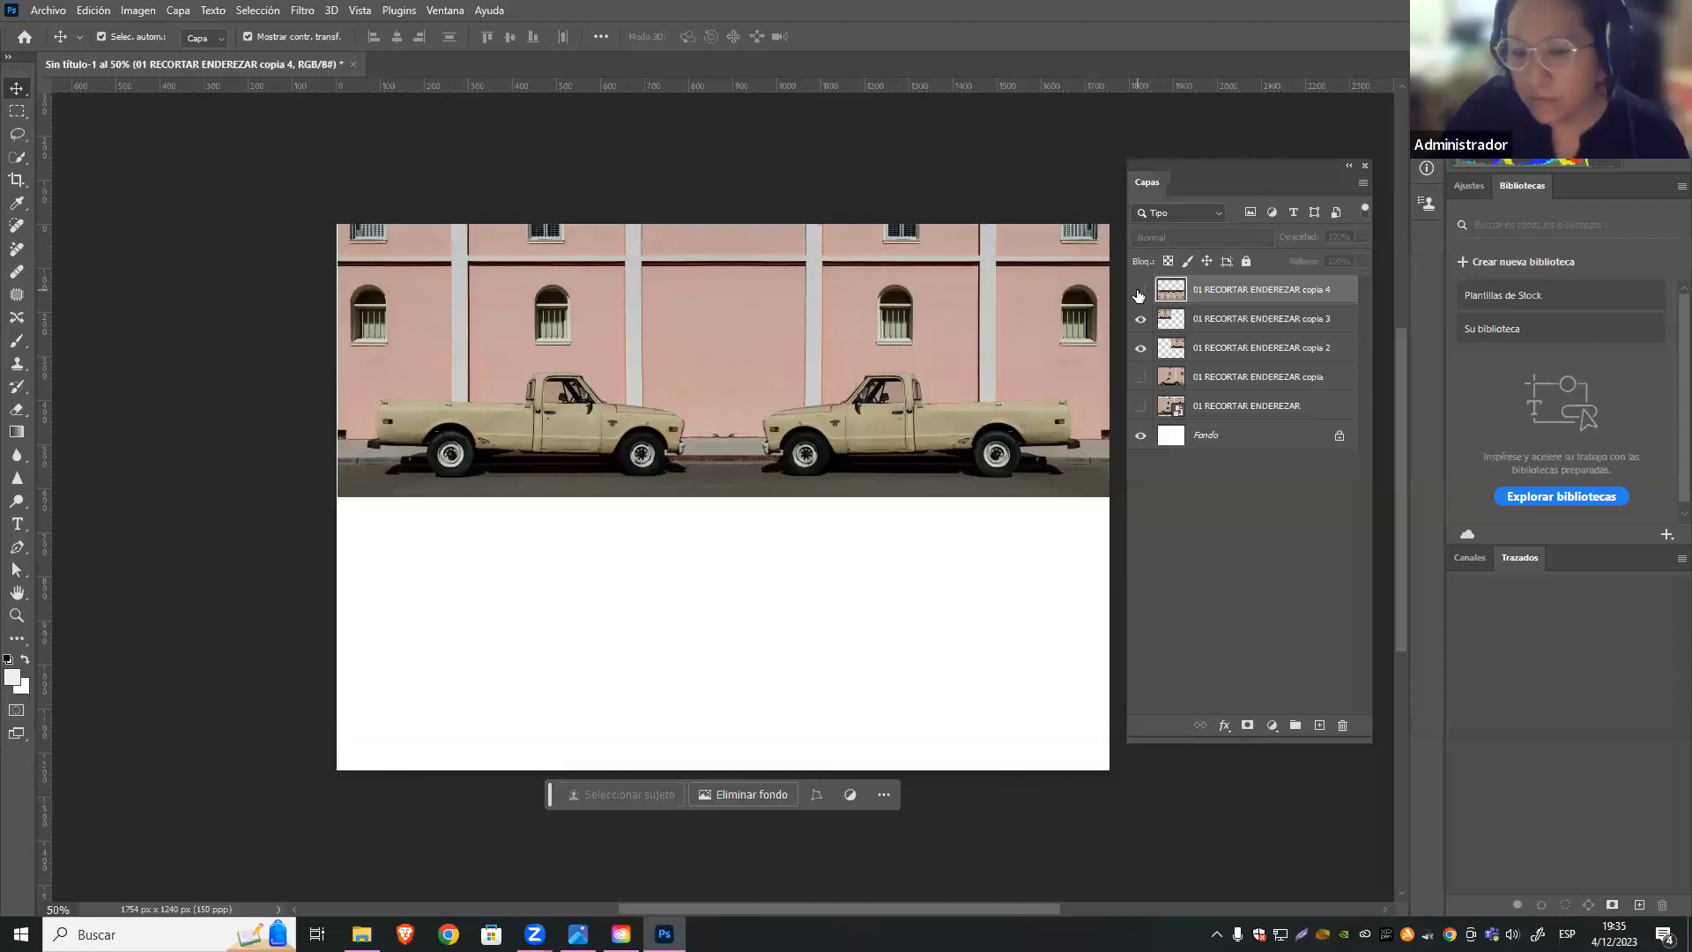
click(1138, 292)
click(1138, 293)
click(1138, 293)
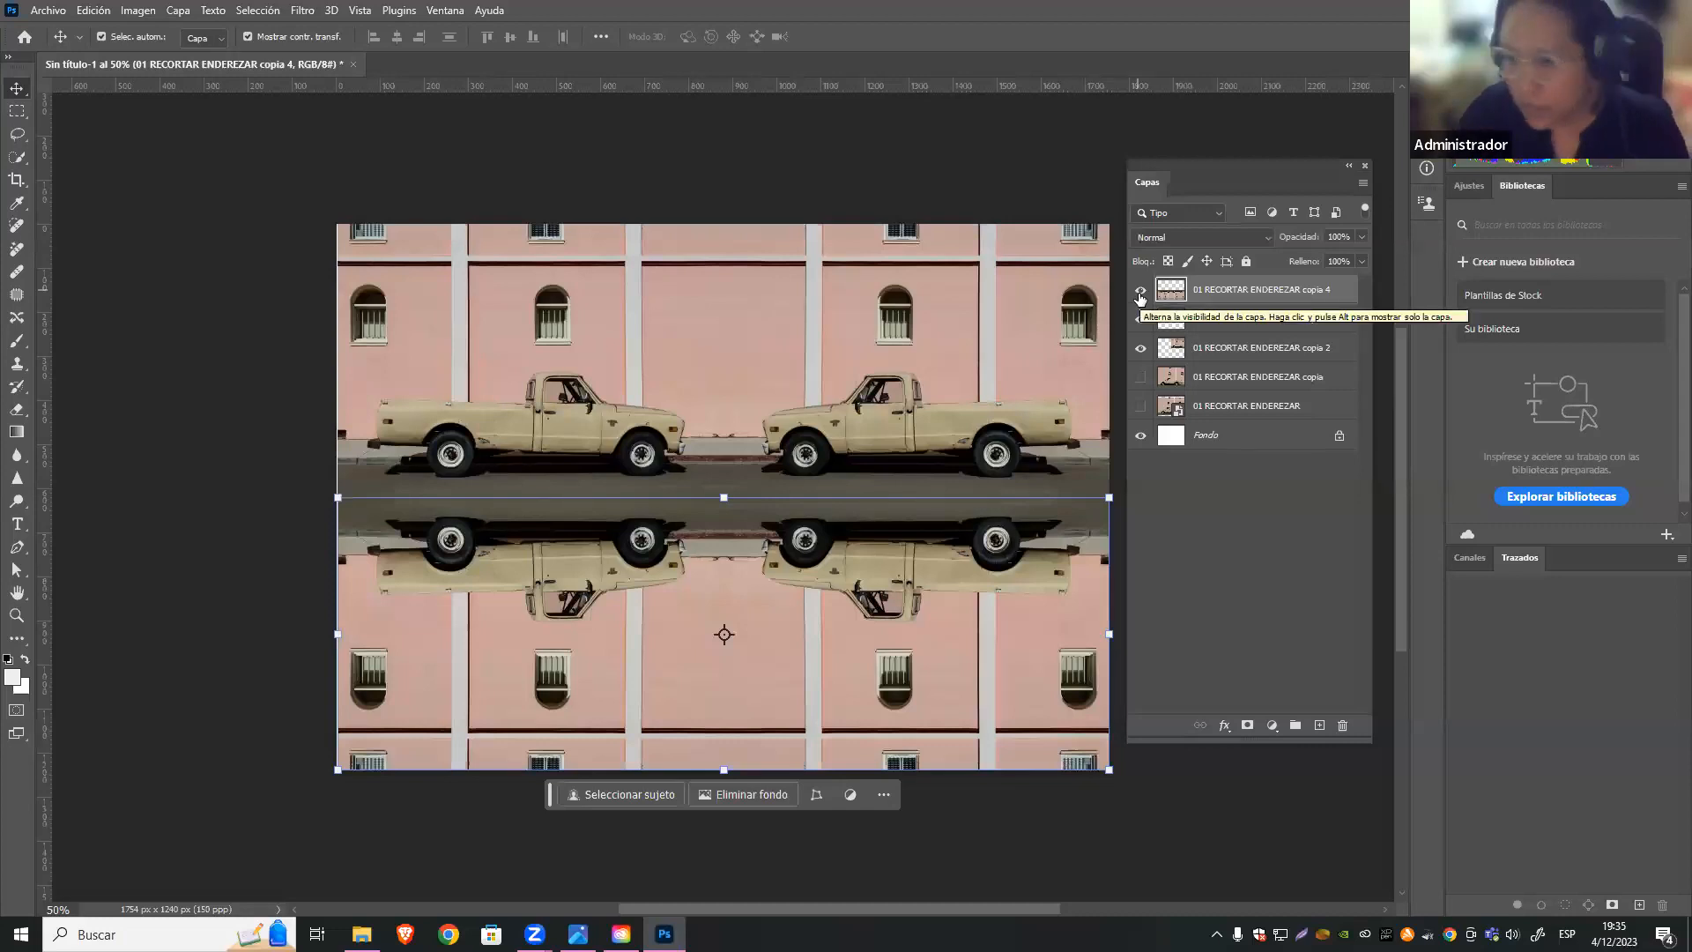
Select the two upper truck layers, group them, and expand the group to show its contents
drag(666, 170, 908, 339)
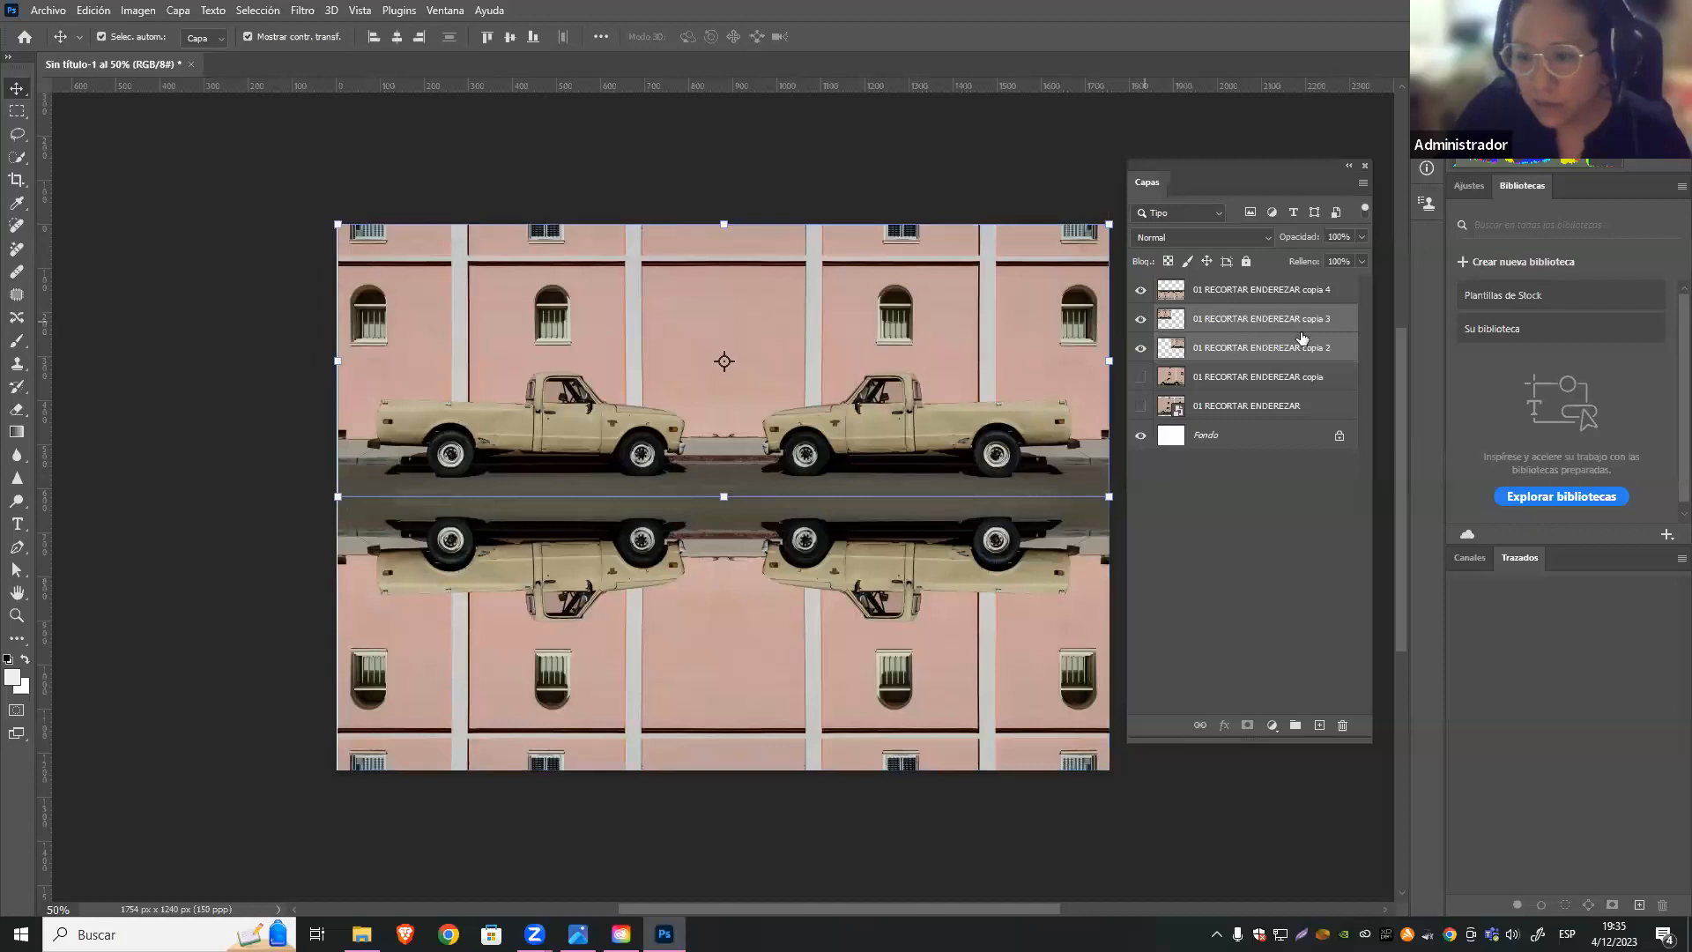
key(ctrl+g)
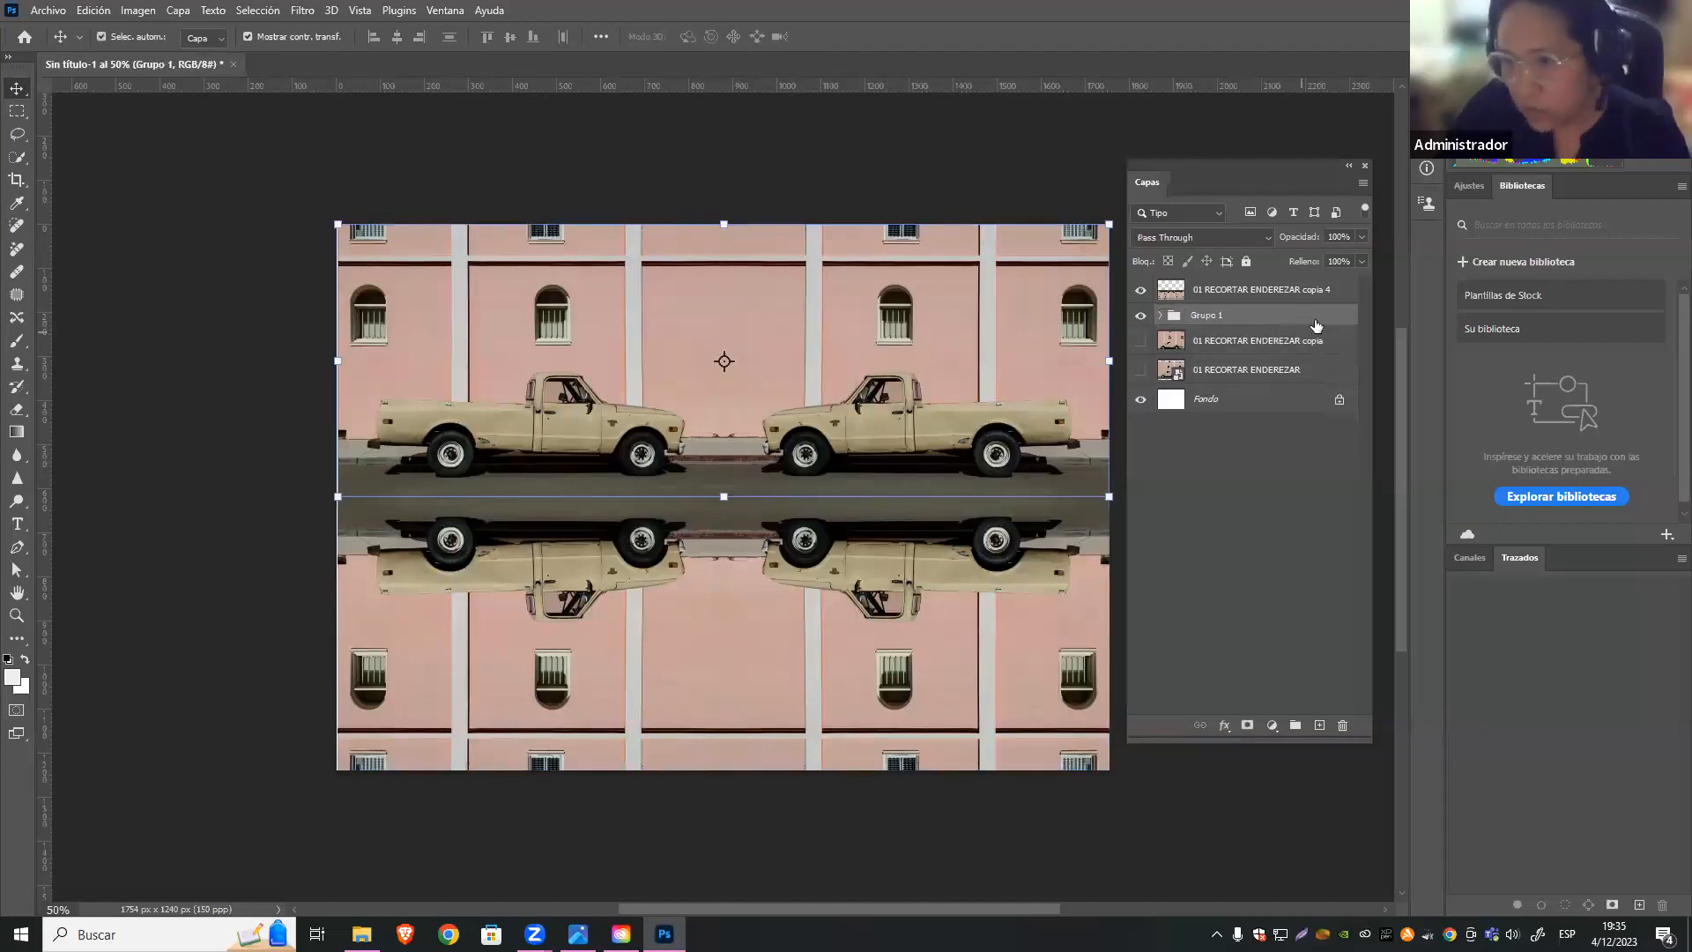
click(1160, 315)
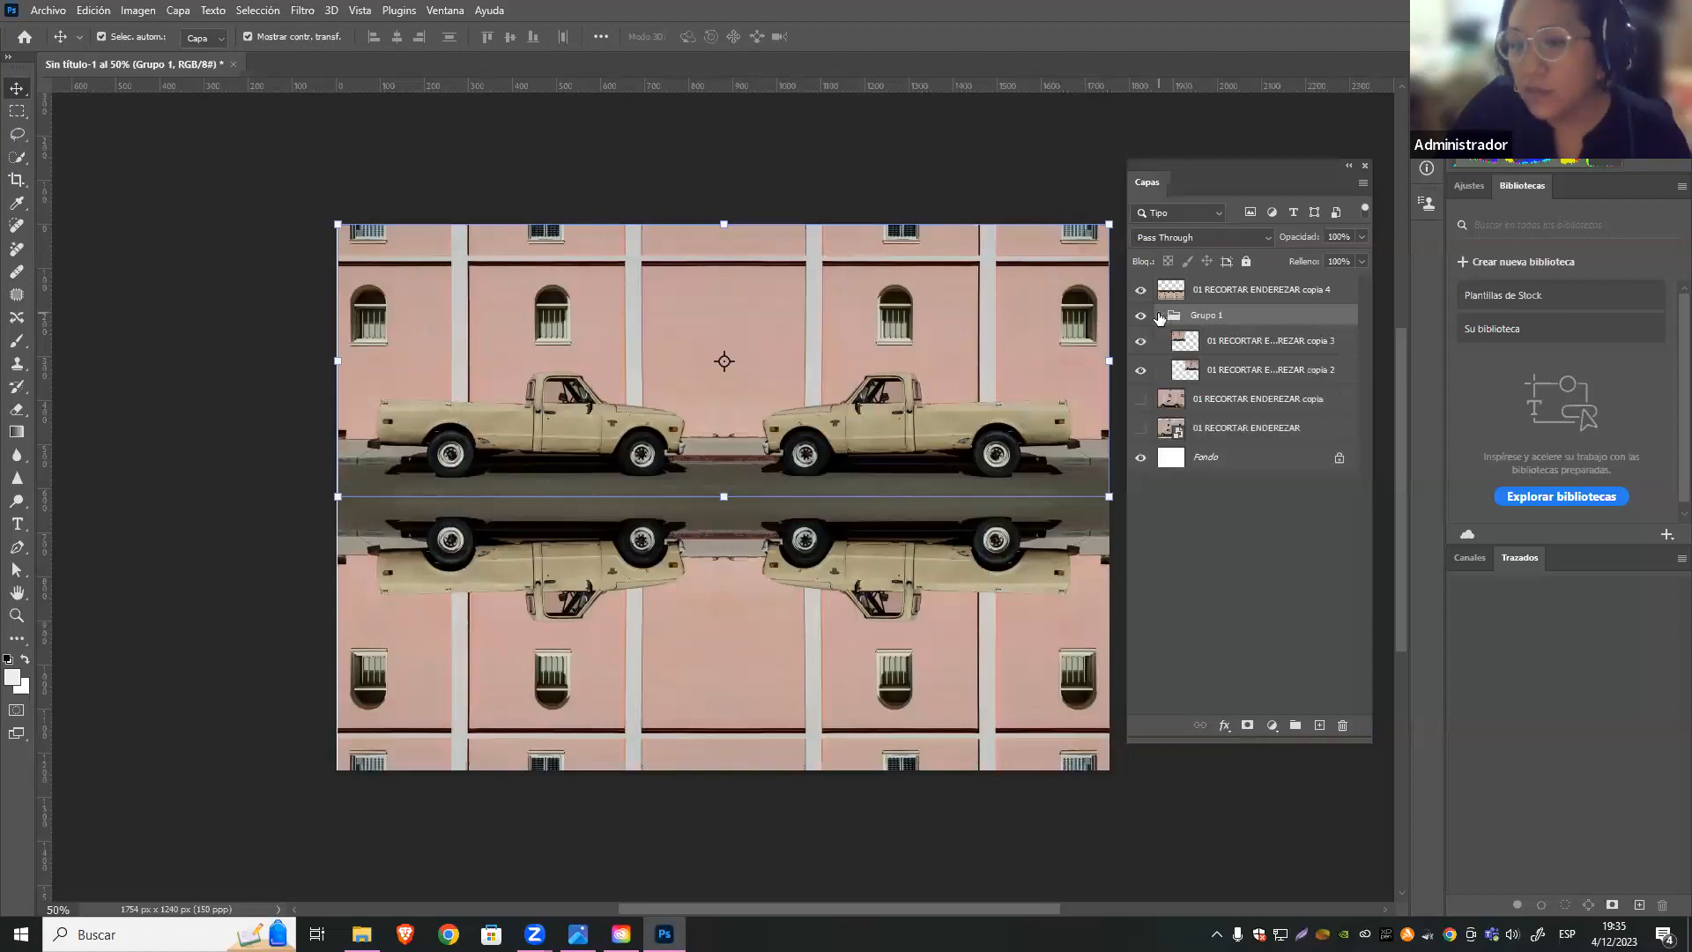
Check each truck layer in the group by switching its visibility off and on, and collapse the group
click(1296, 344)
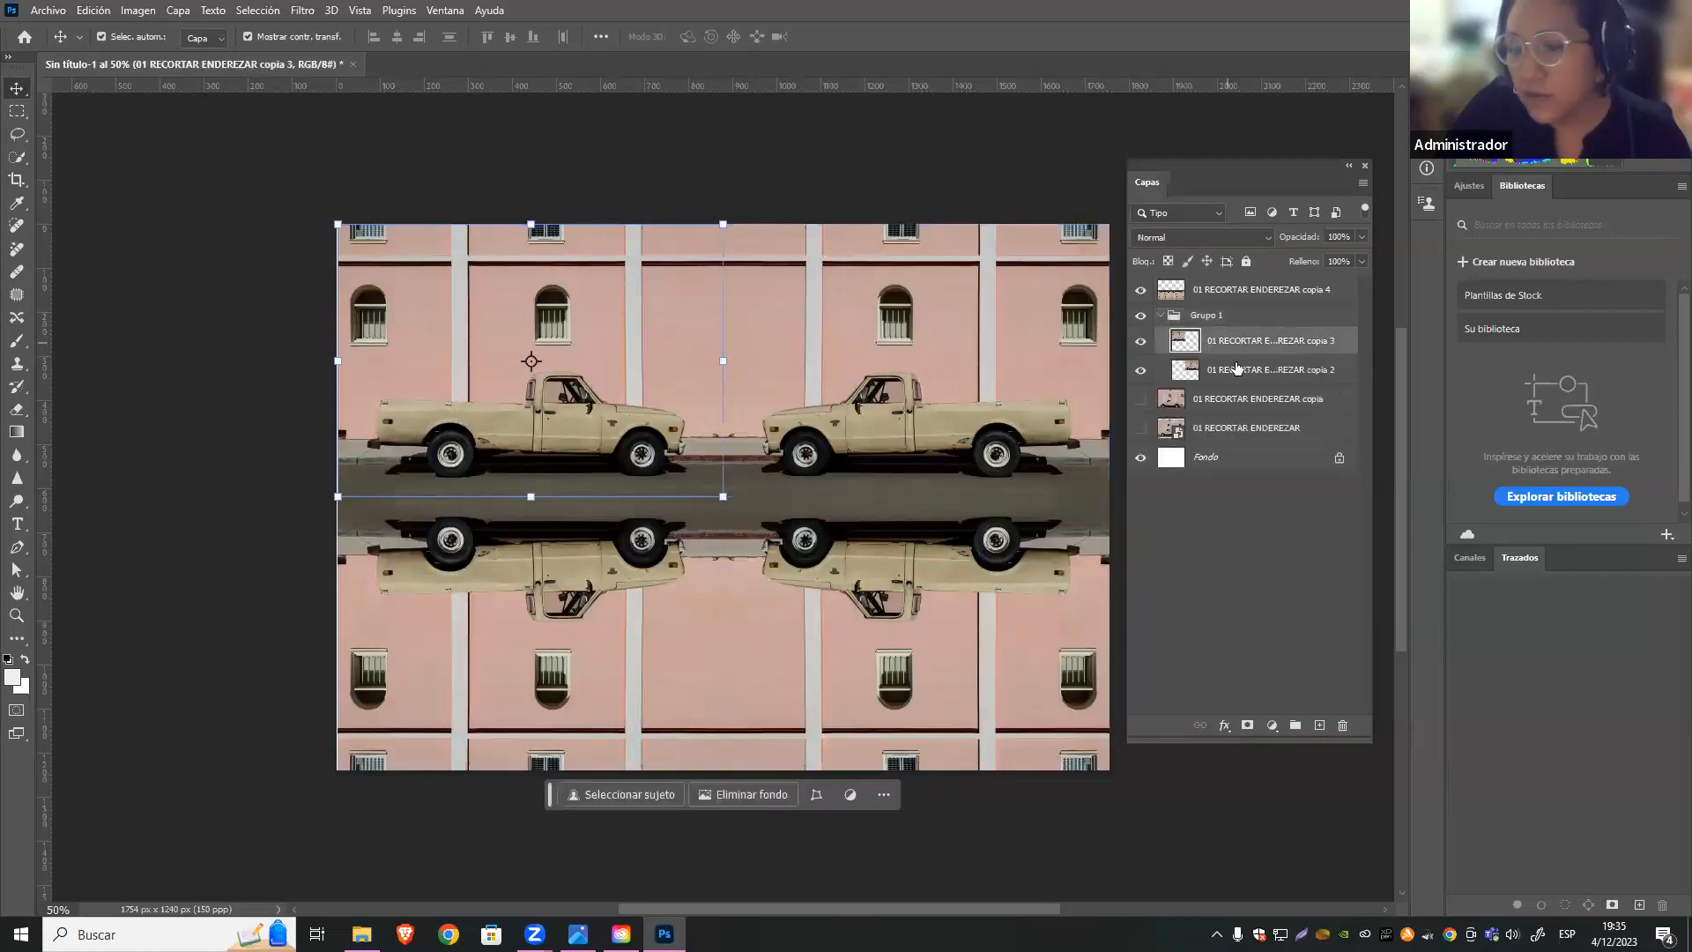
click(1141, 343)
click(1143, 347)
click(1144, 346)
click(1143, 344)
click(1141, 371)
click(1141, 370)
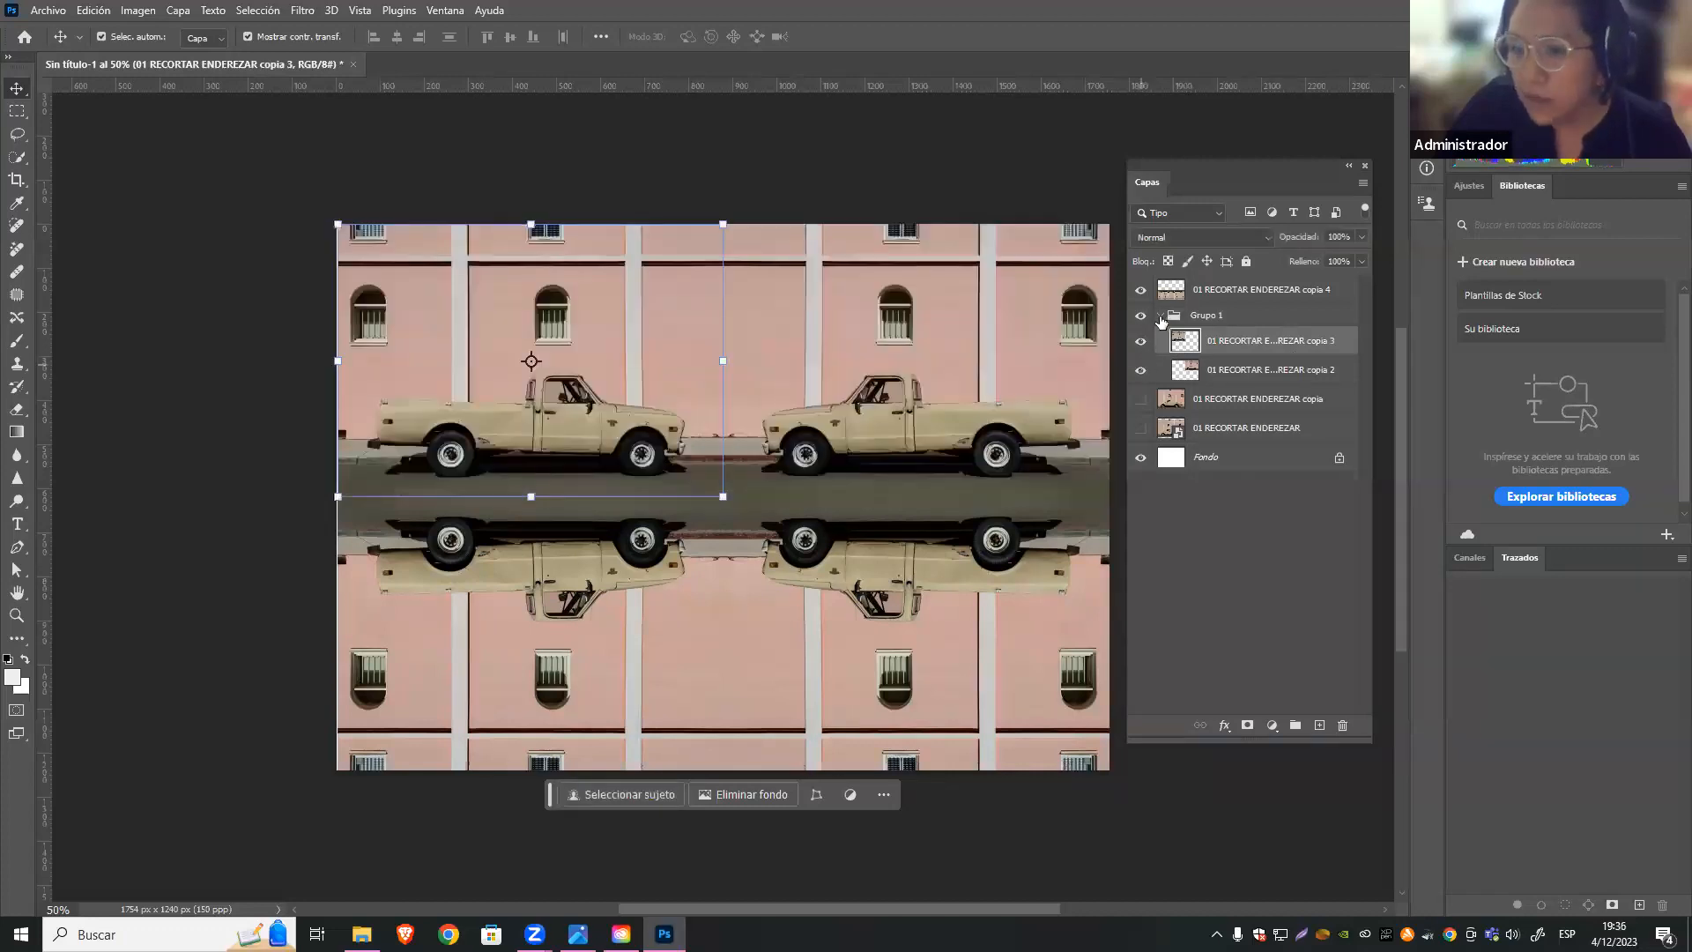
click(1161, 317)
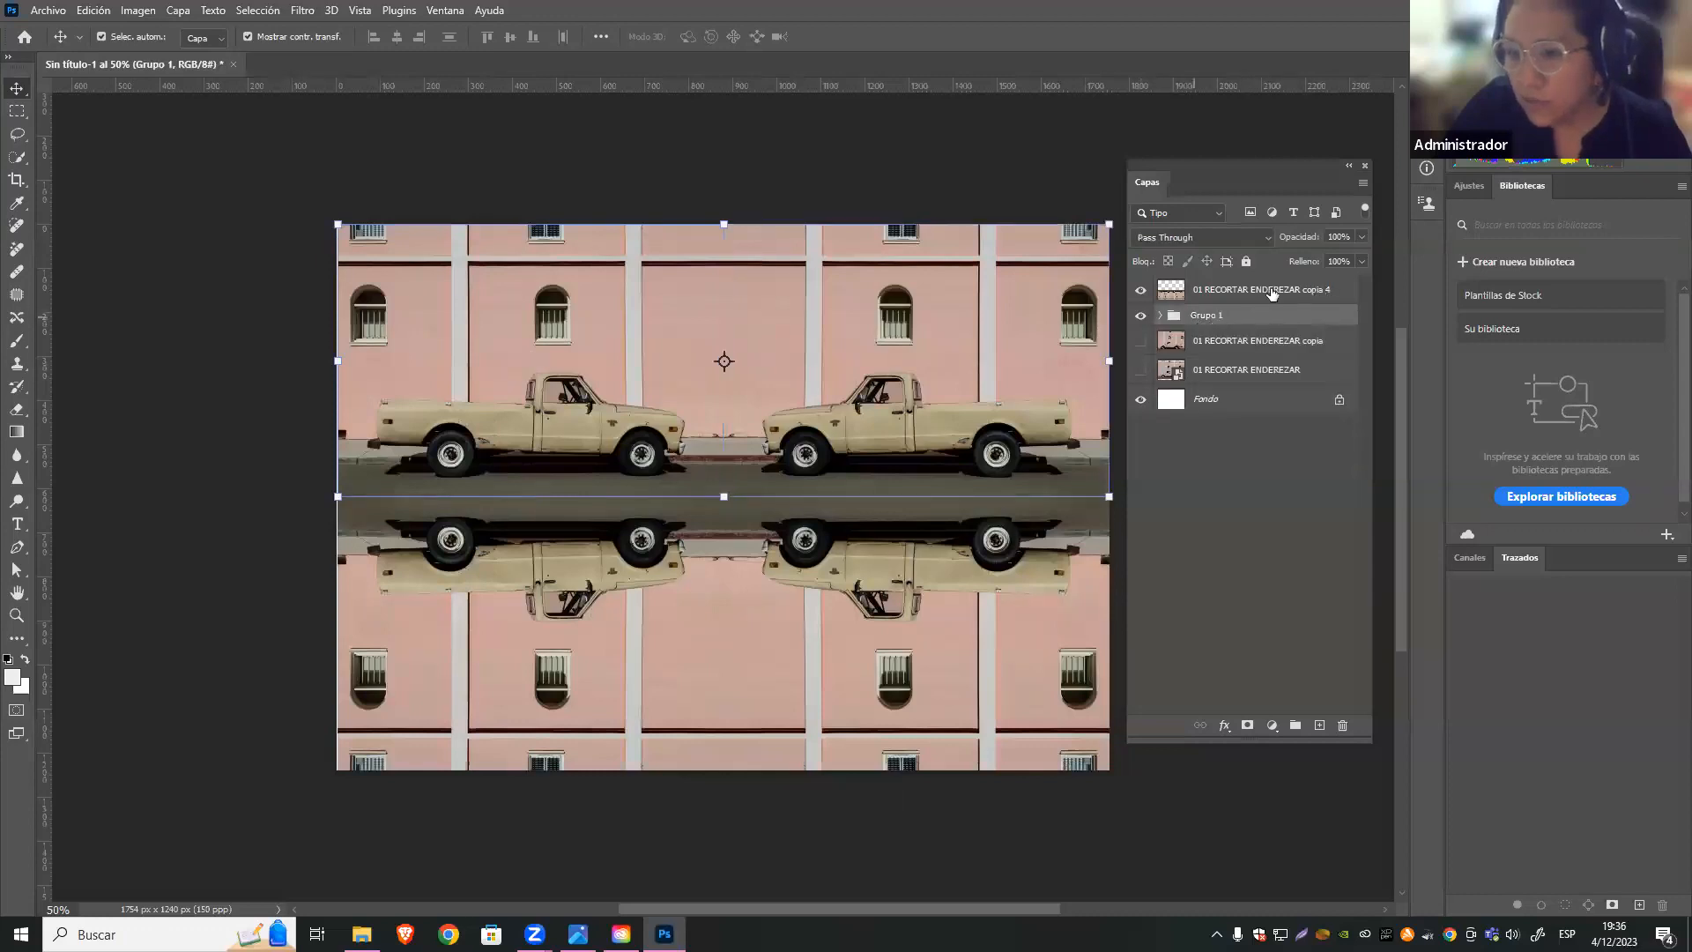
Load the merged lower truck layer's outline as a selection and add a layer mask from it
click(1271, 292)
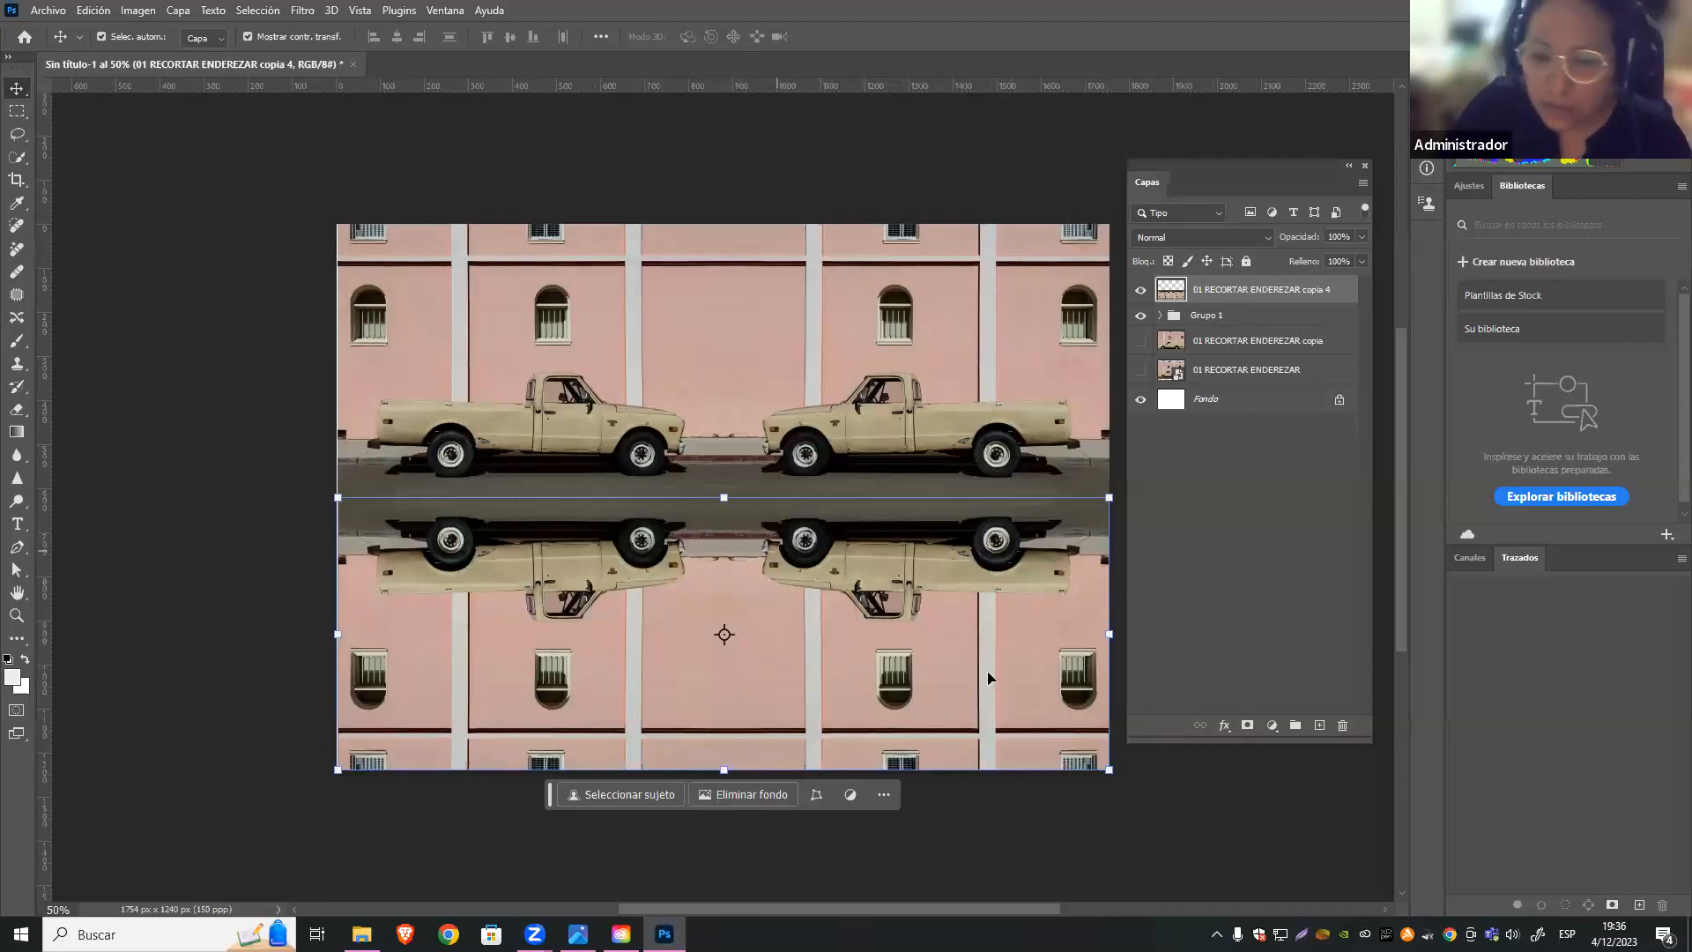
click(1238, 516)
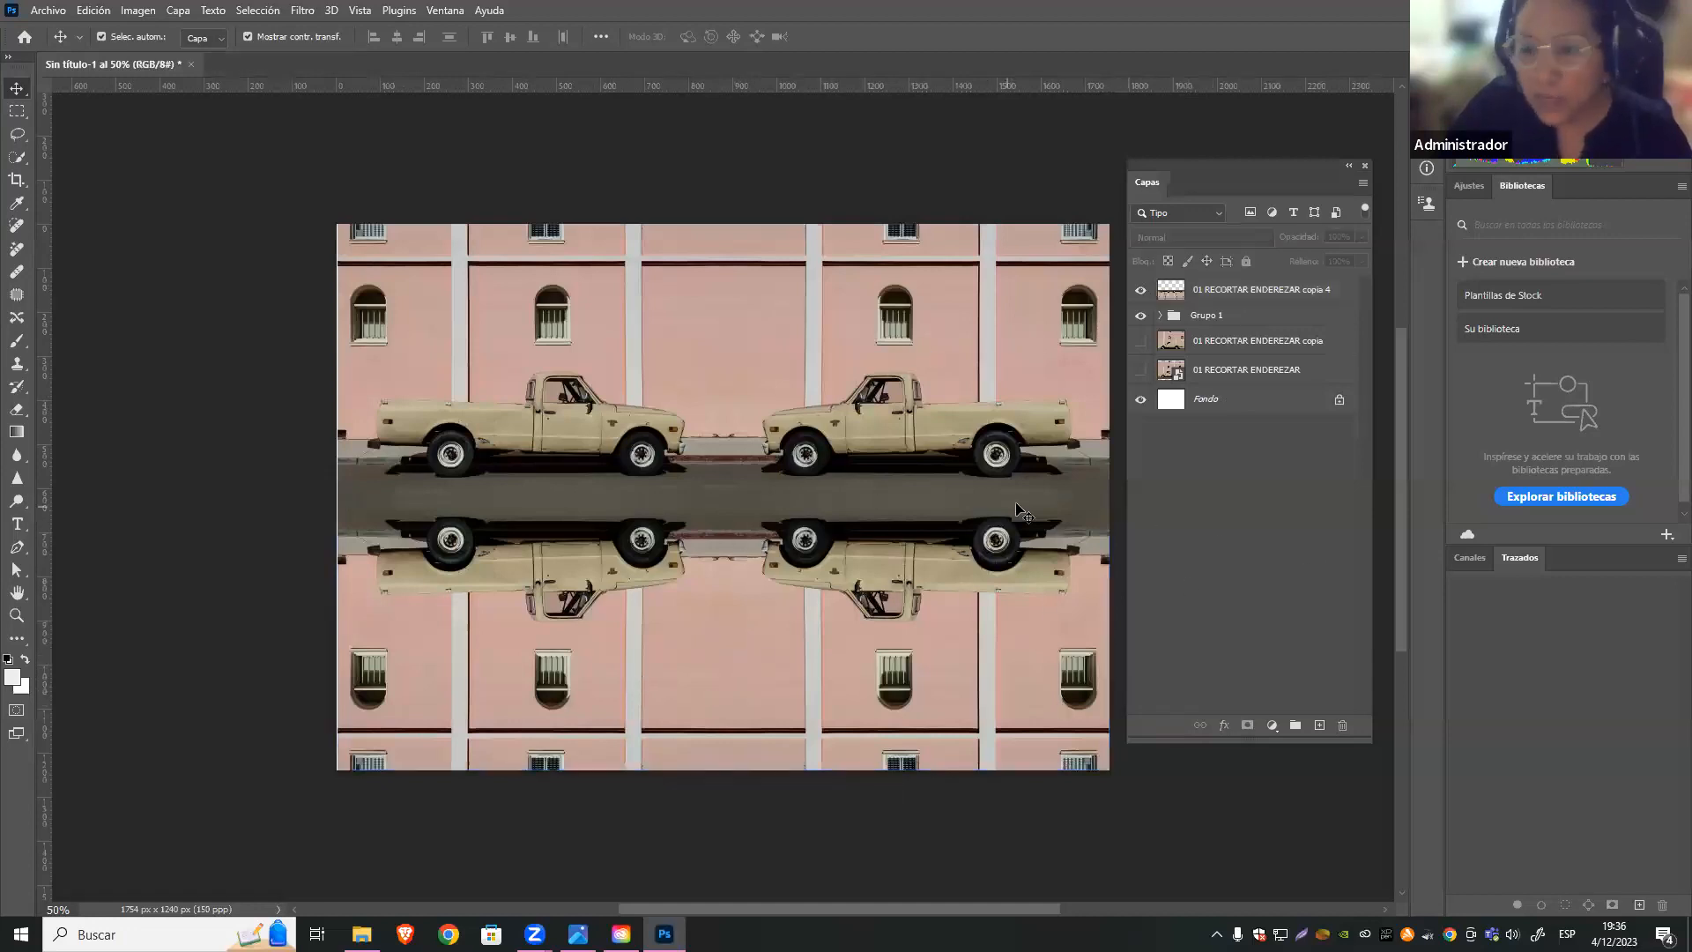
click(726, 655)
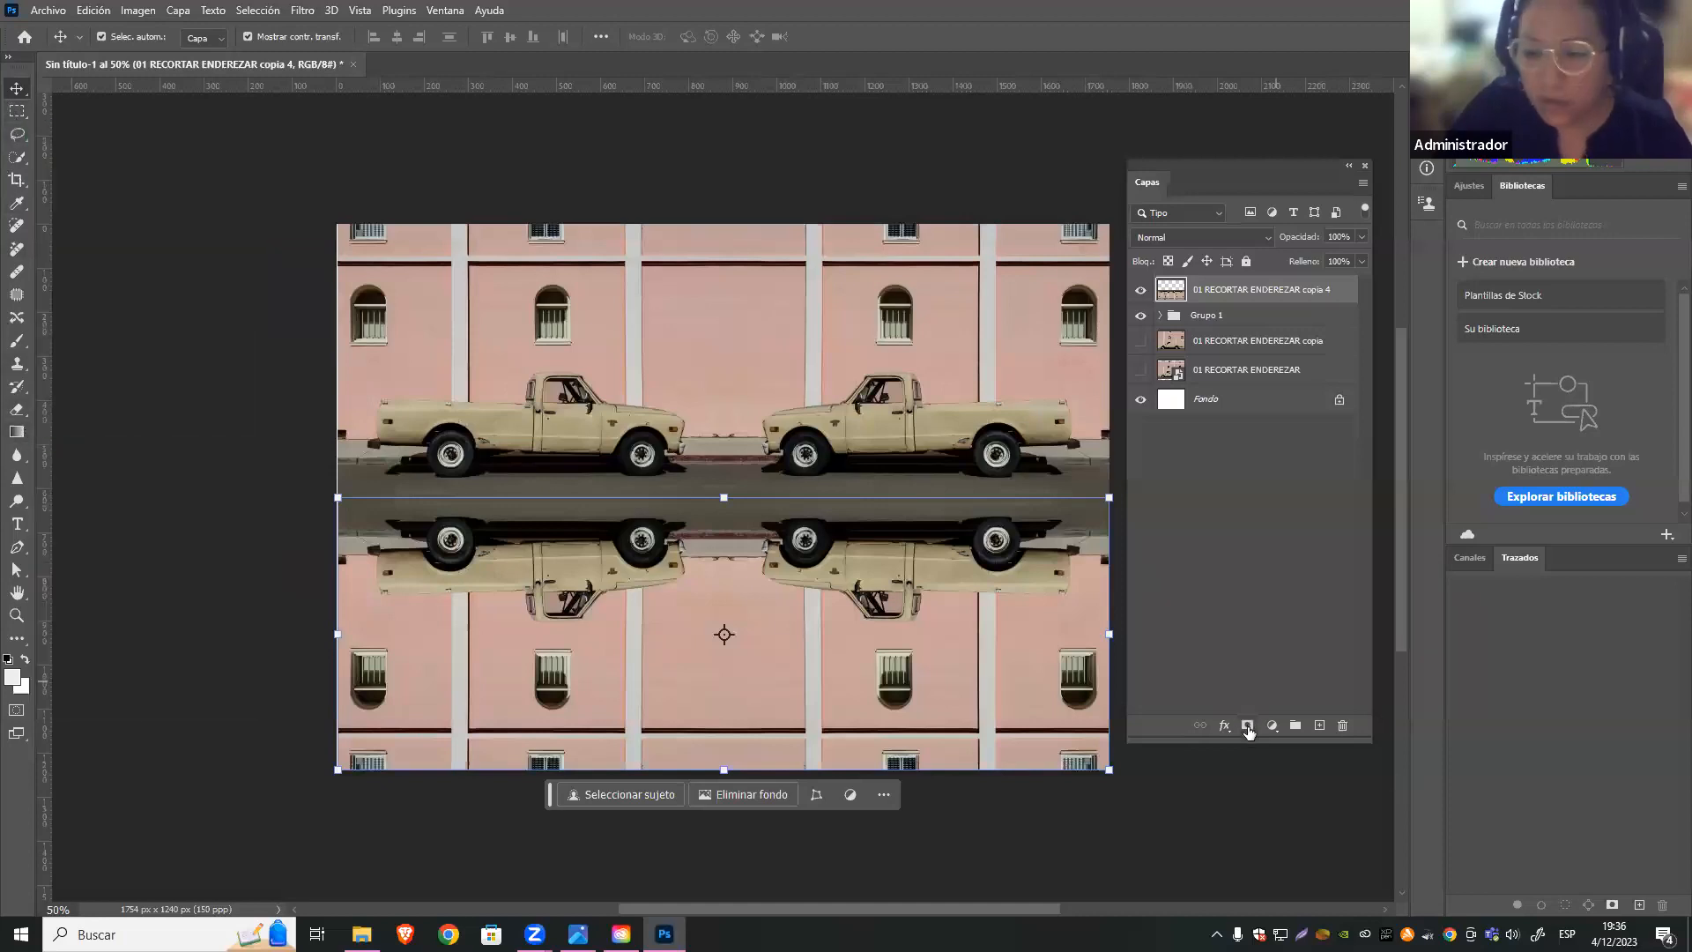
click(17, 111)
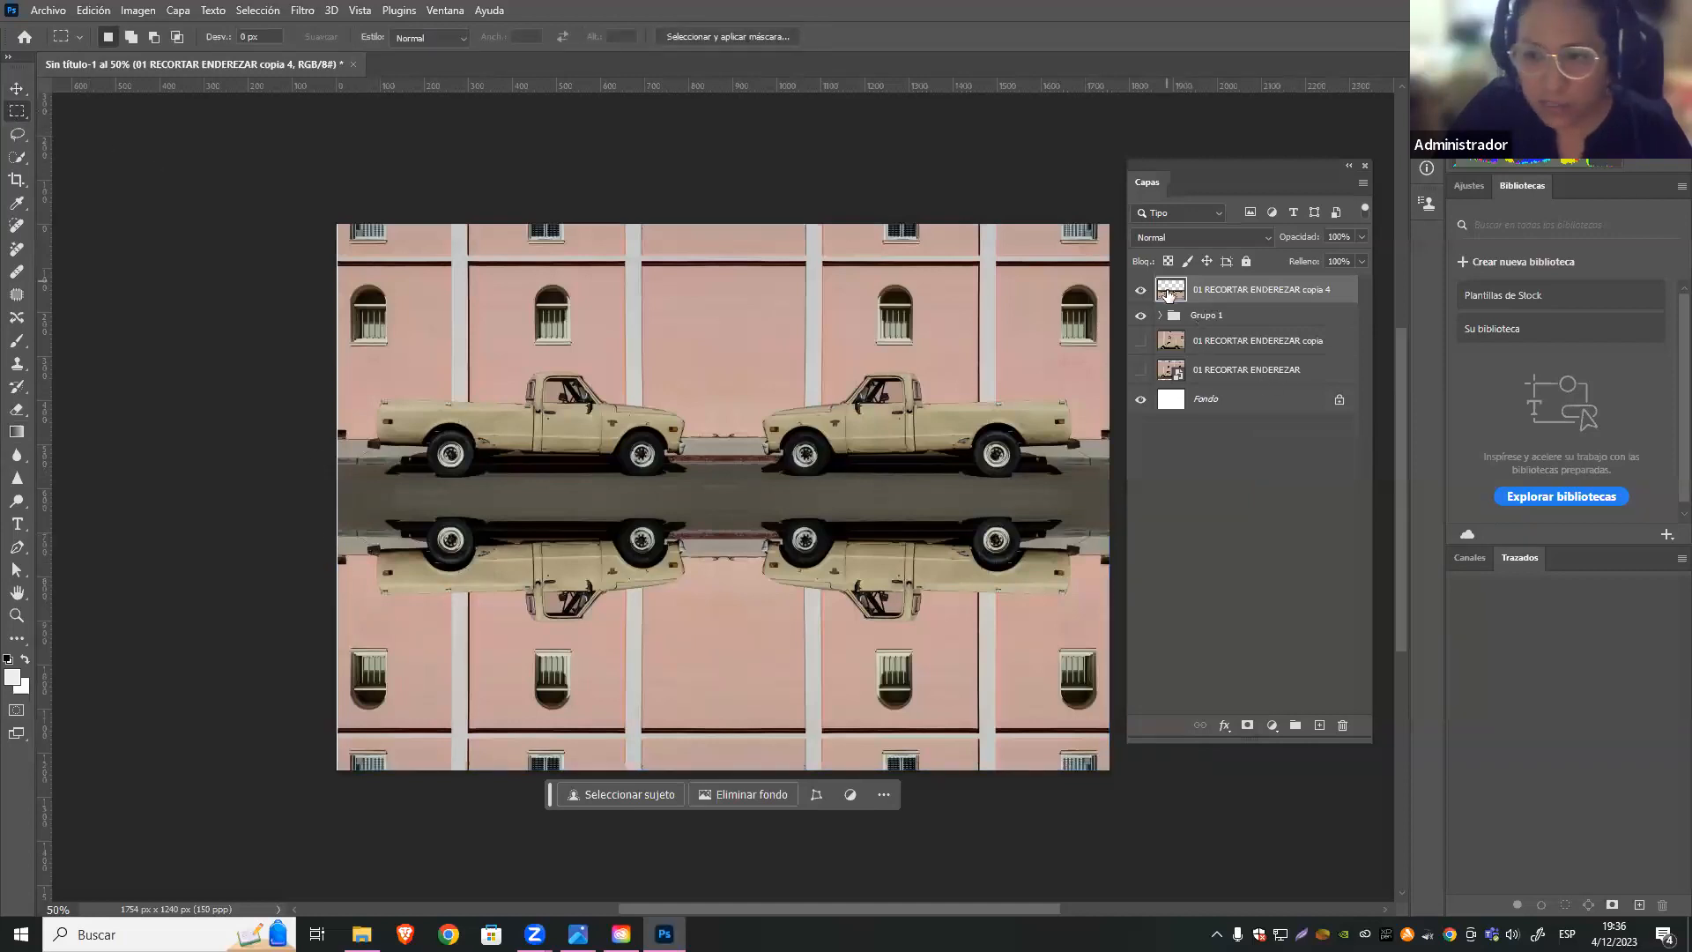
ctrl+click(1161, 291)
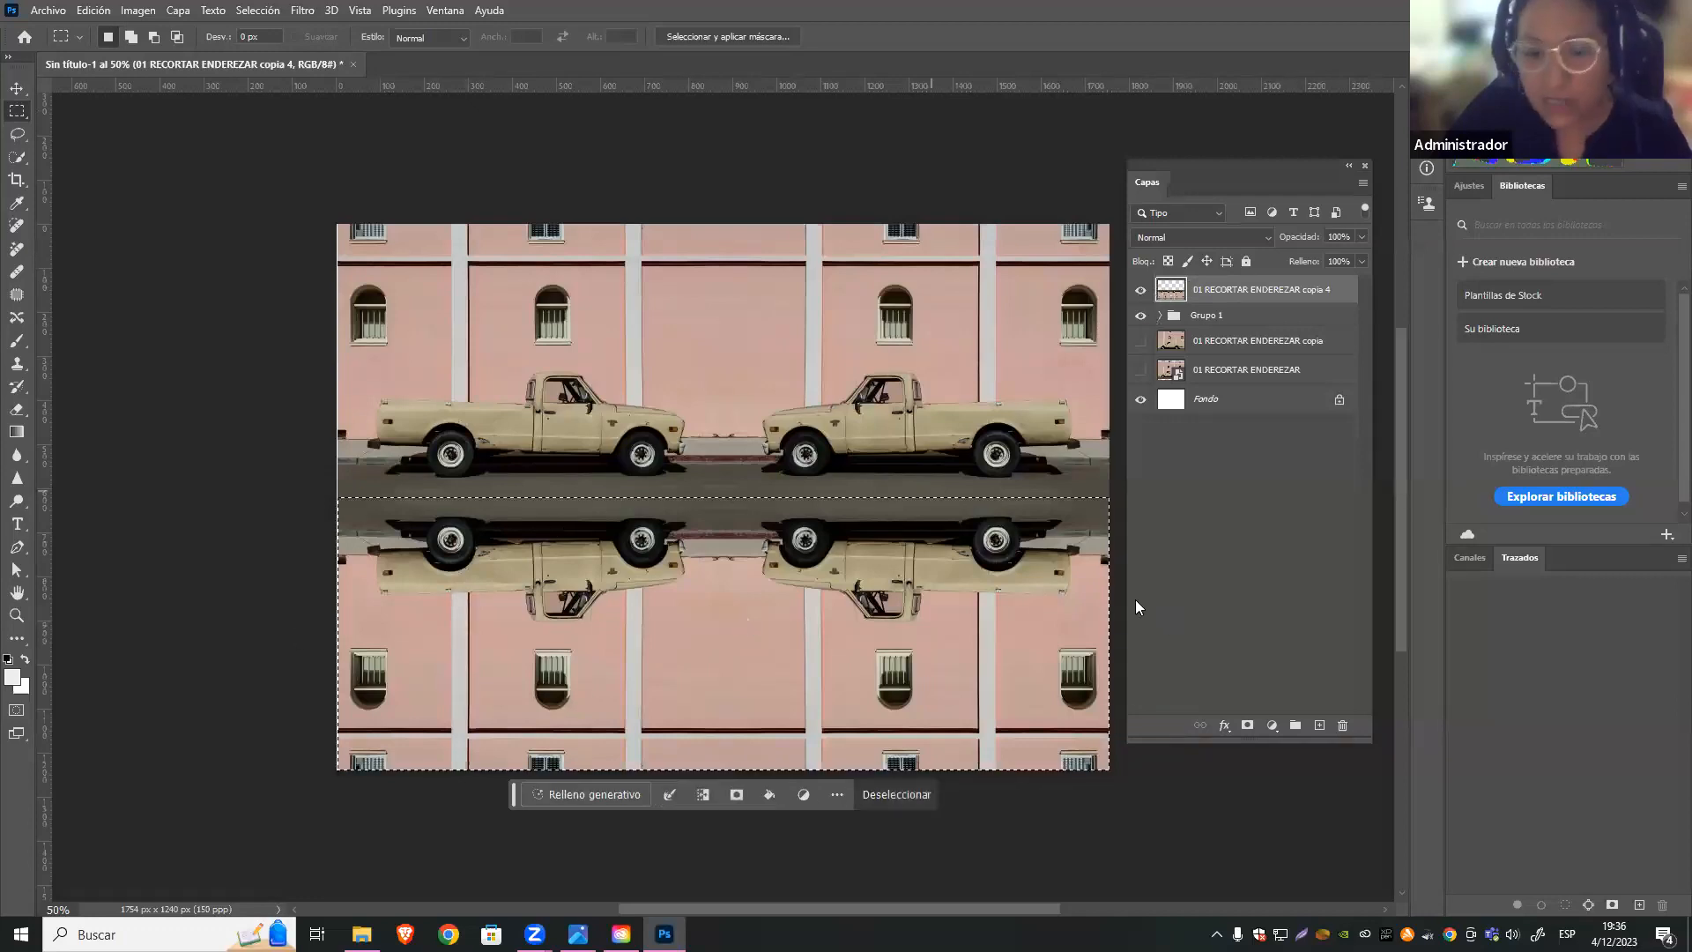
click(1247, 726)
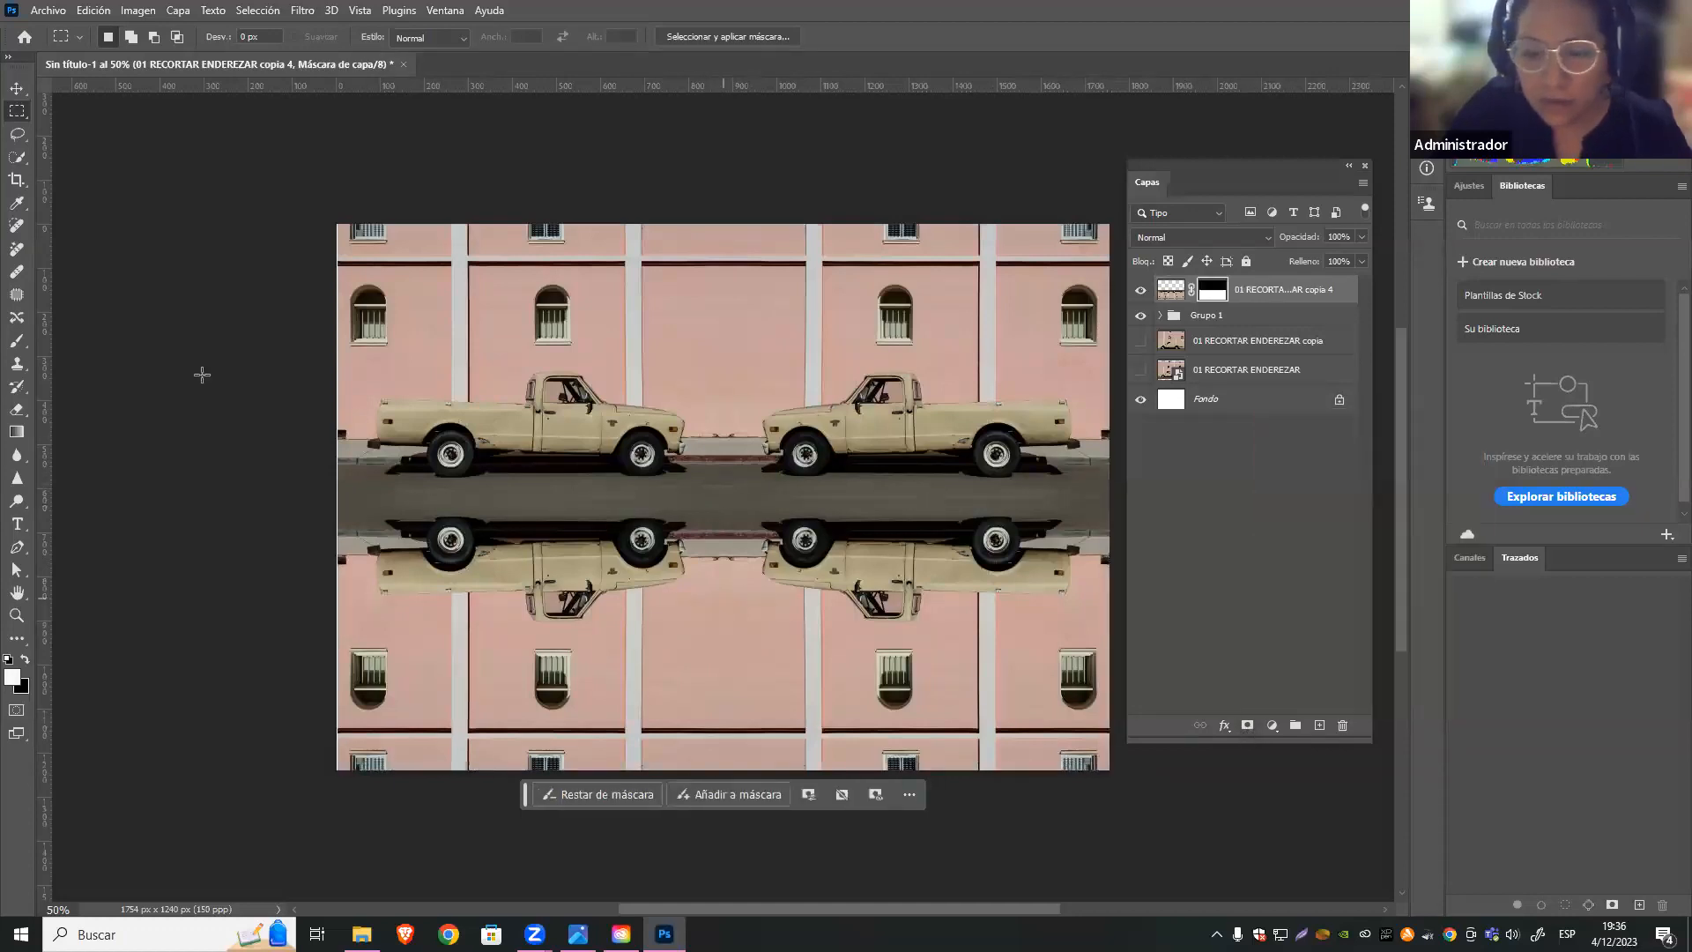
Fade the lower trucks toward the canvas's bottom edge with a linear gradient on the mask, using the Básicos black-to-white preset, and compare the layer hidden and shown
click(23, 434)
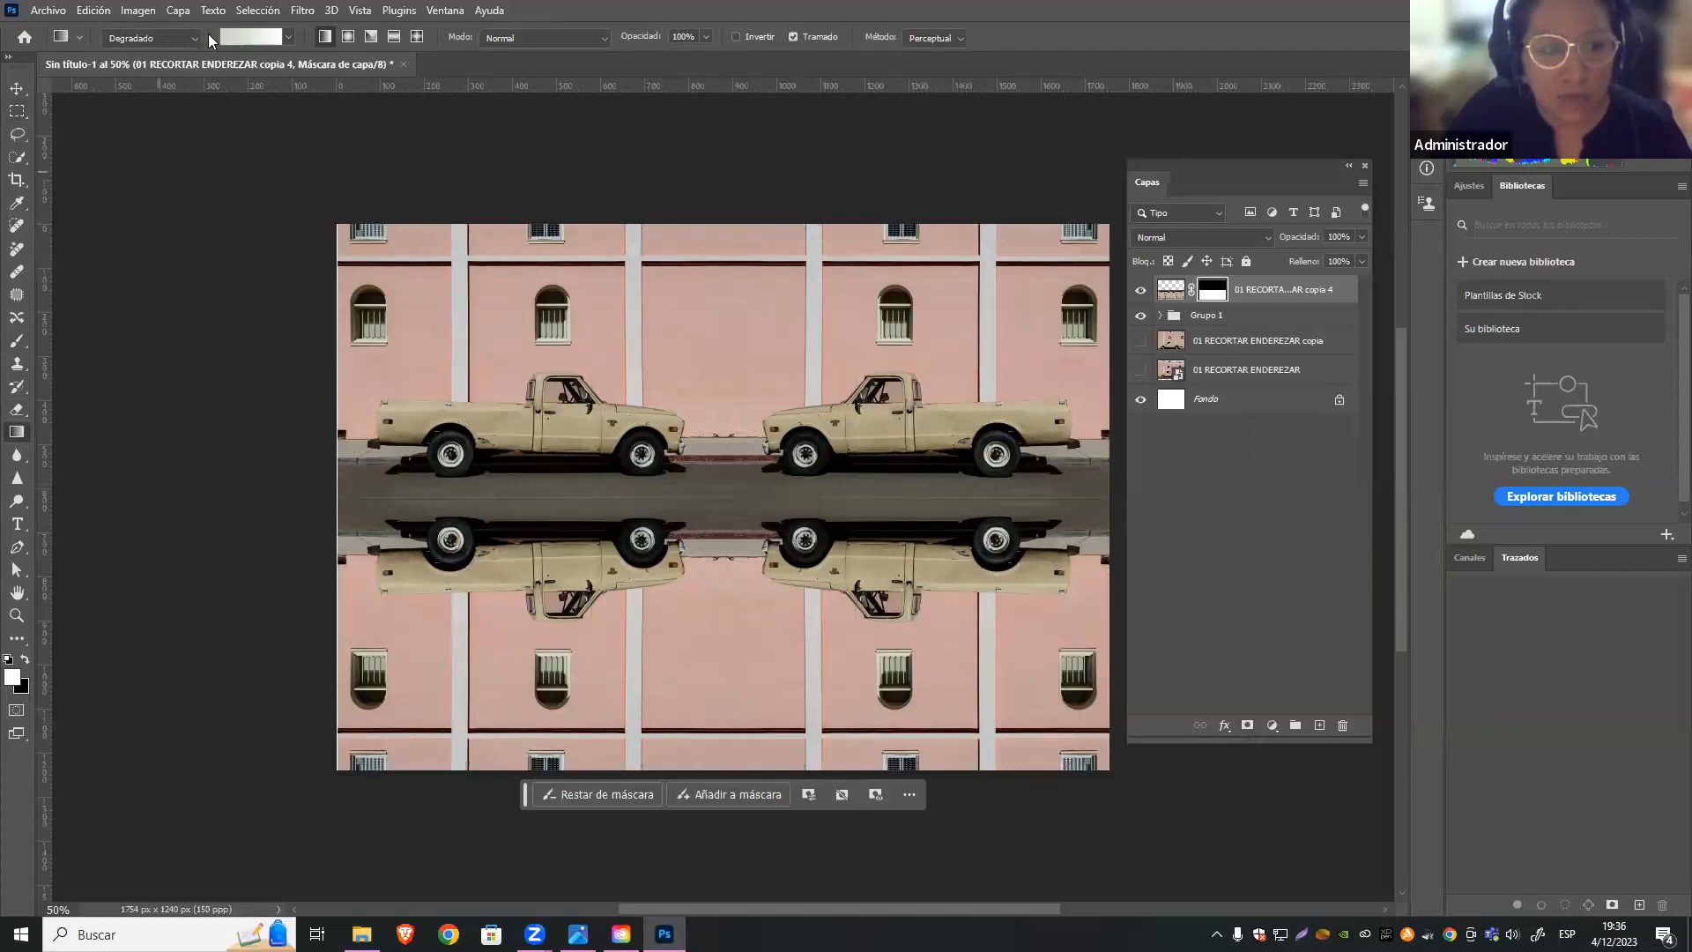
click(291, 35)
click(159, 70)
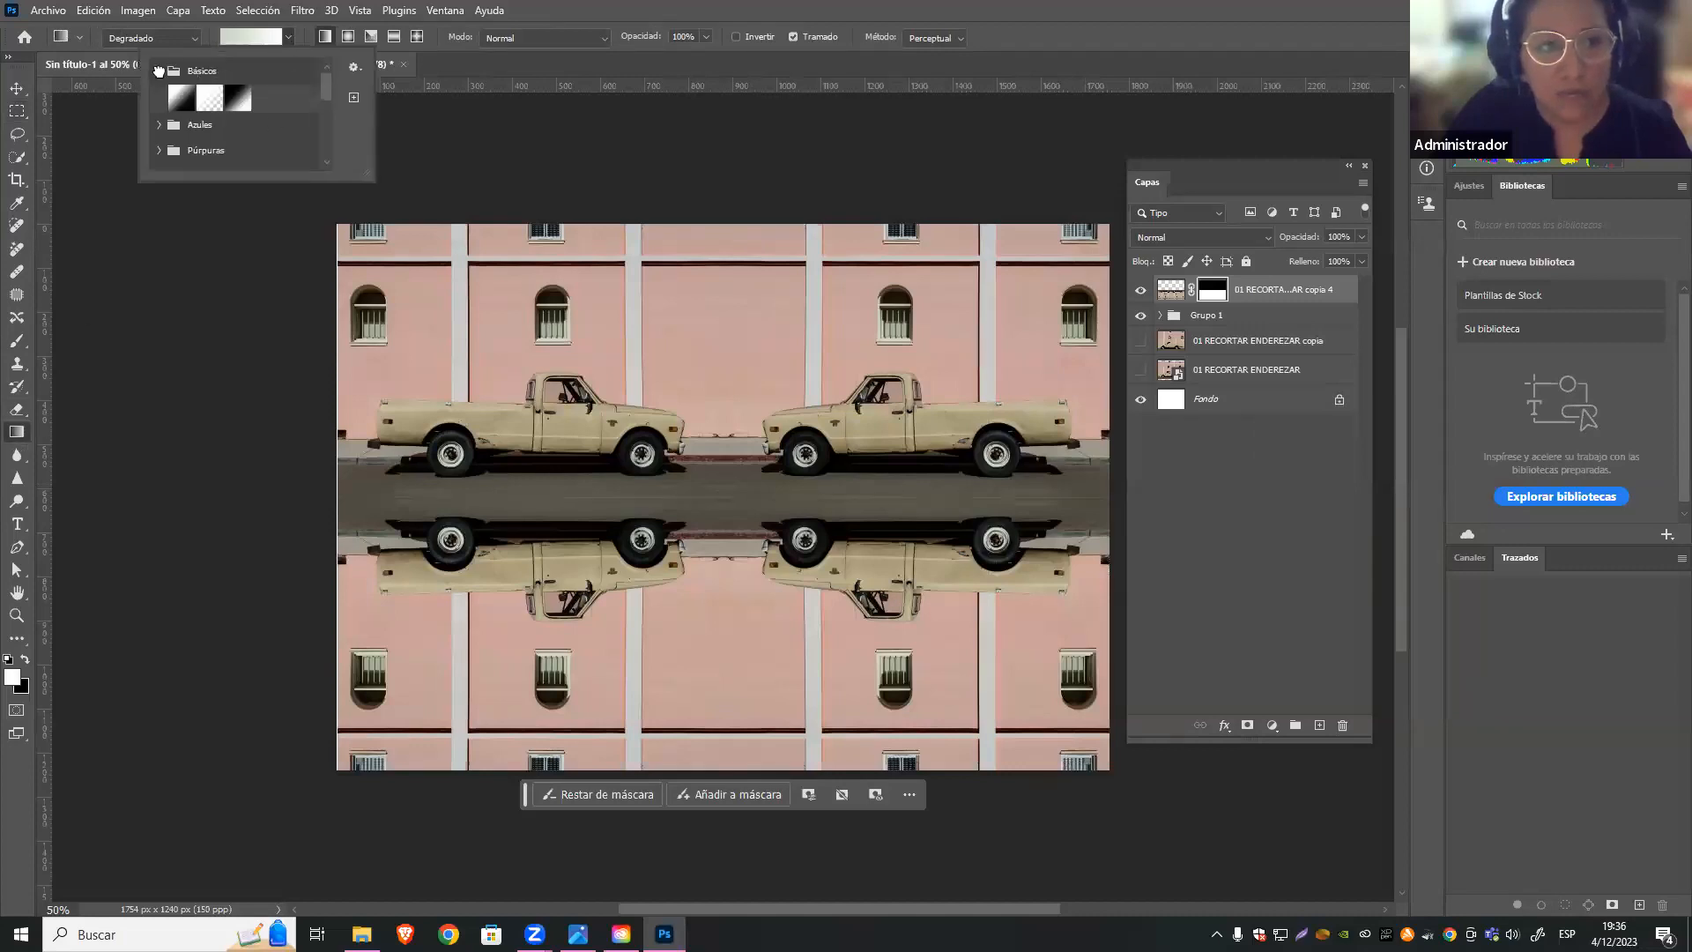
click(238, 98)
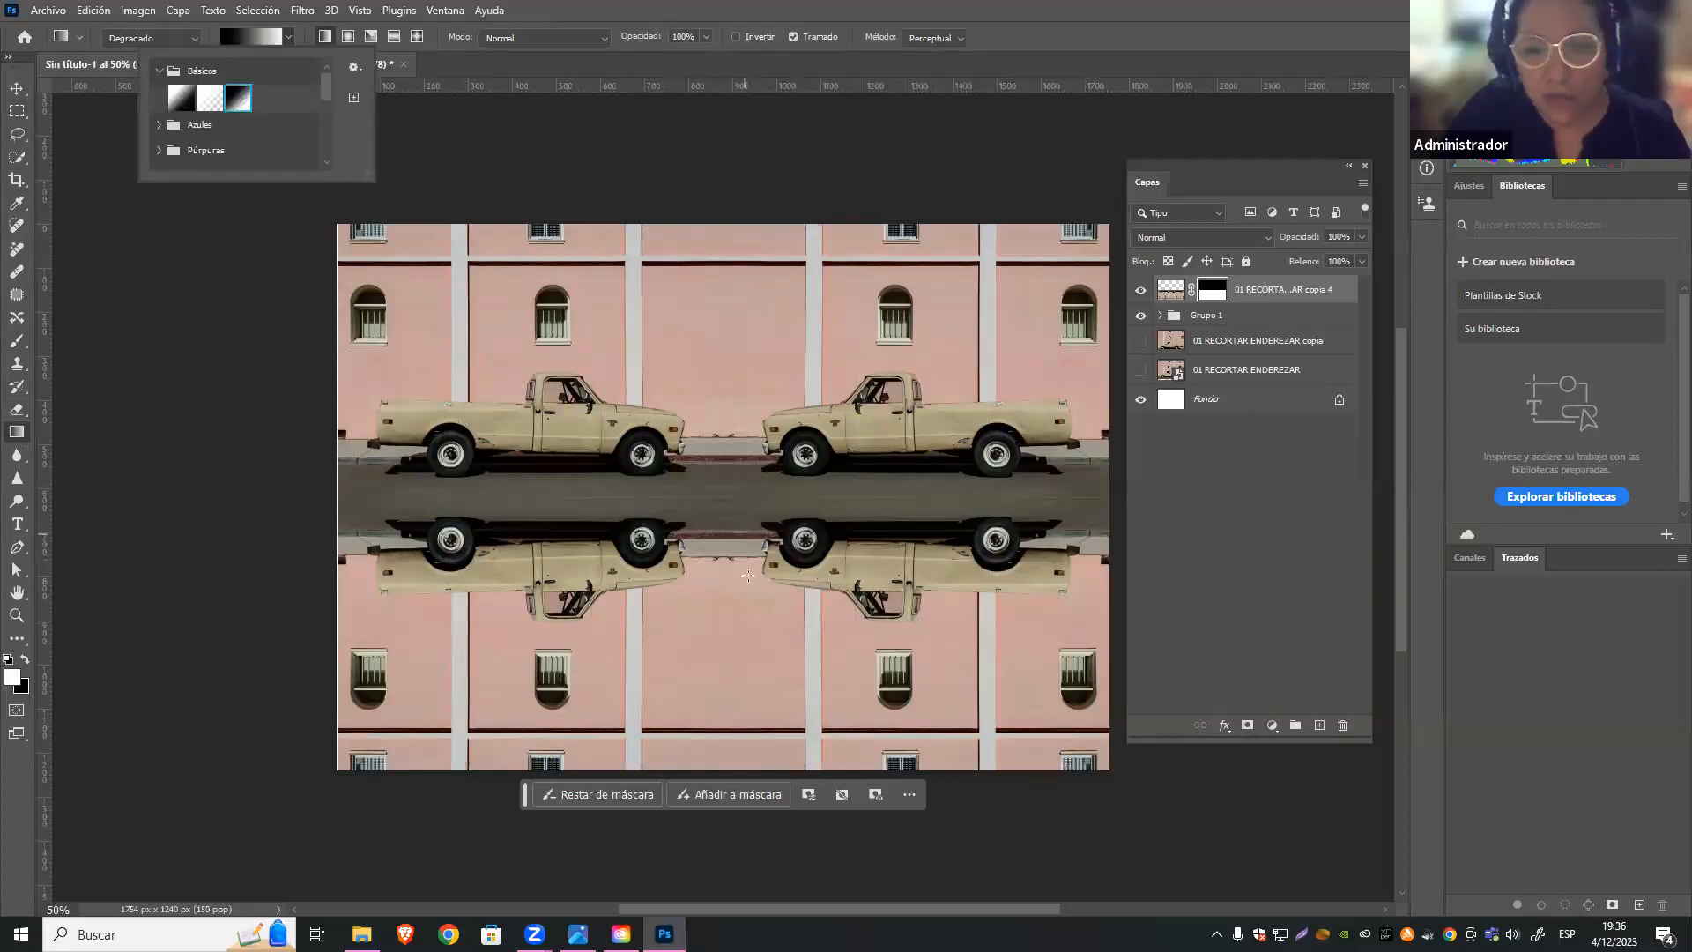
click(744, 516)
drag(743, 516, 744, 644)
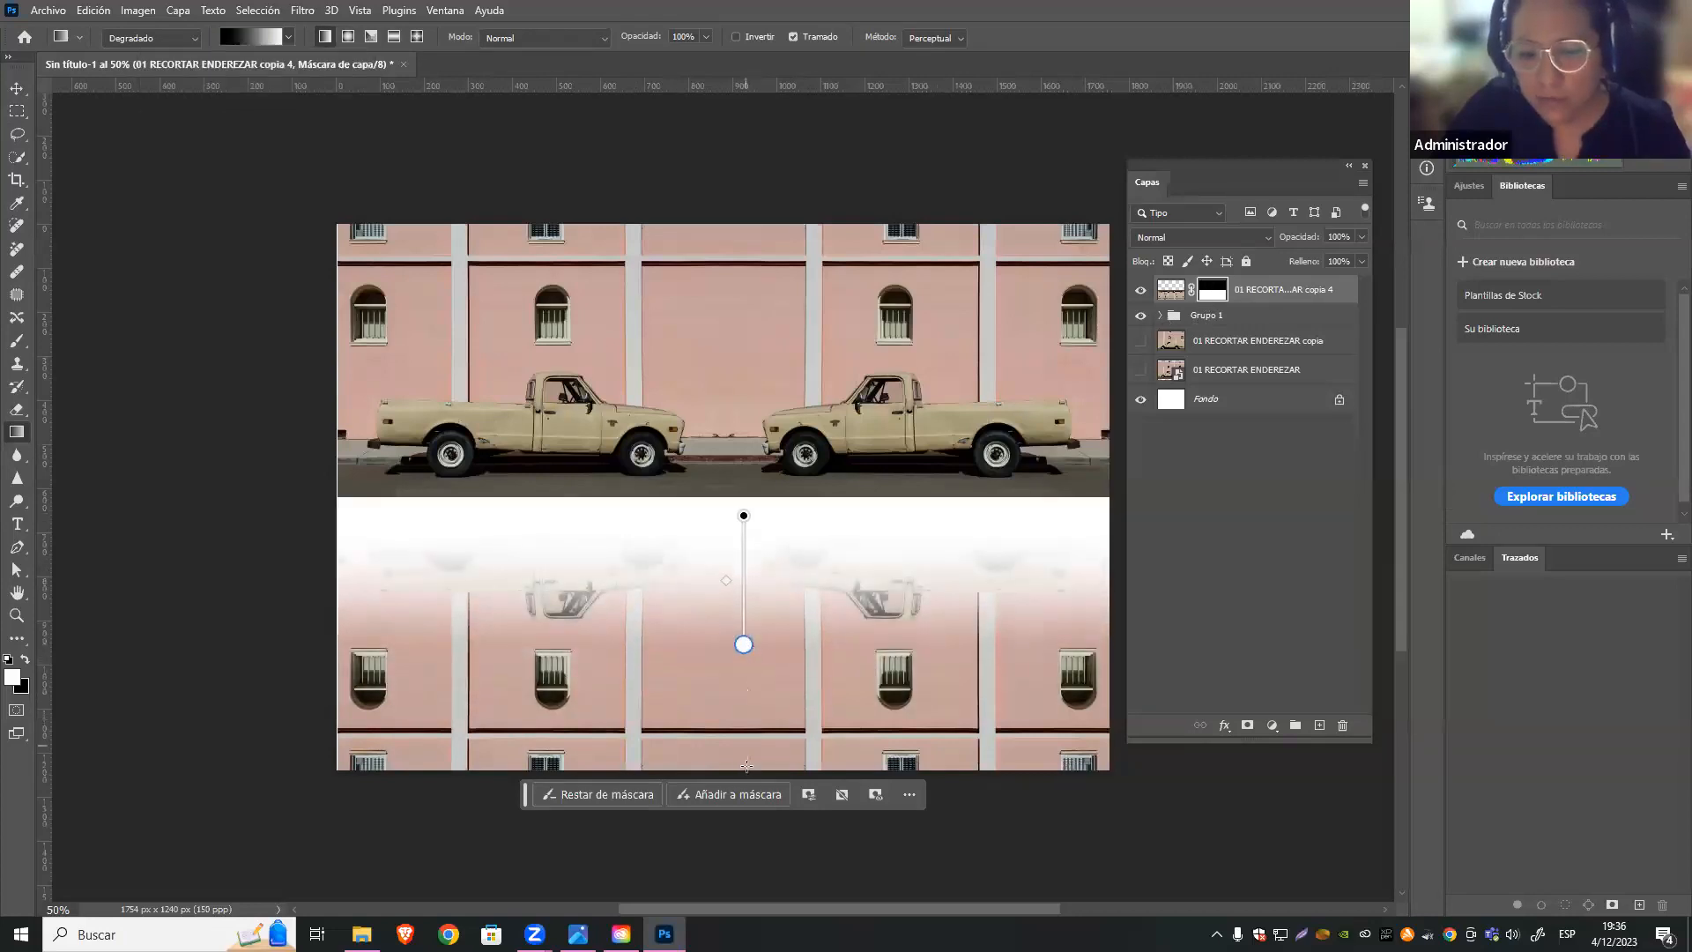
drag(748, 767, 747, 562)
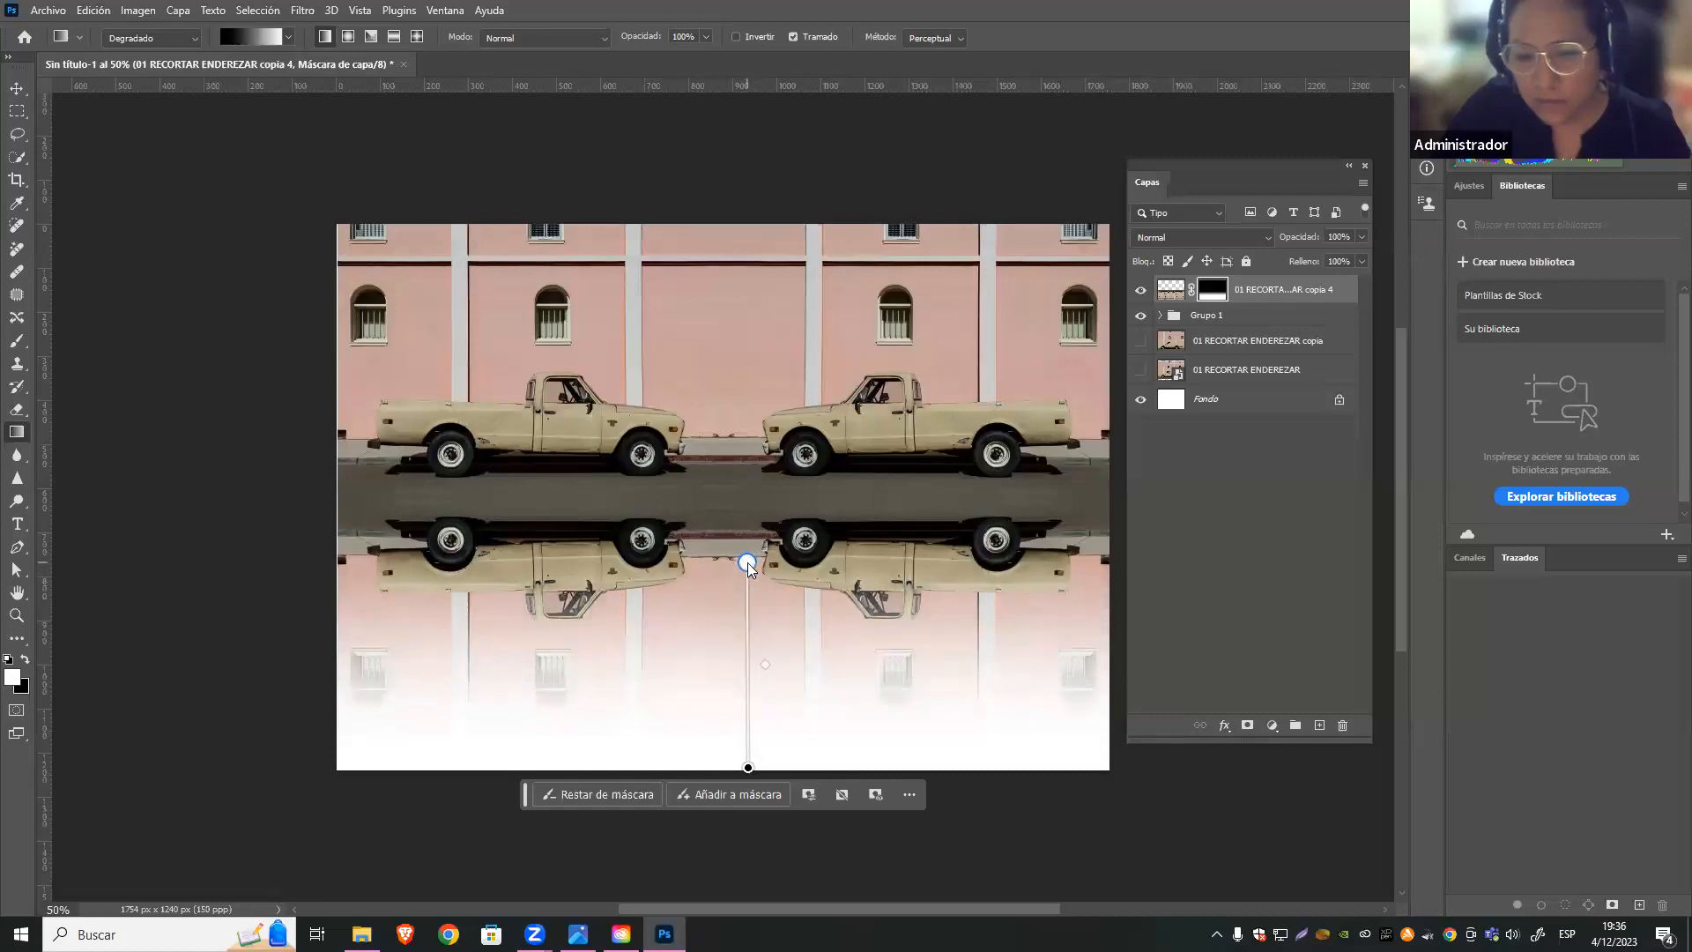
click(17, 88)
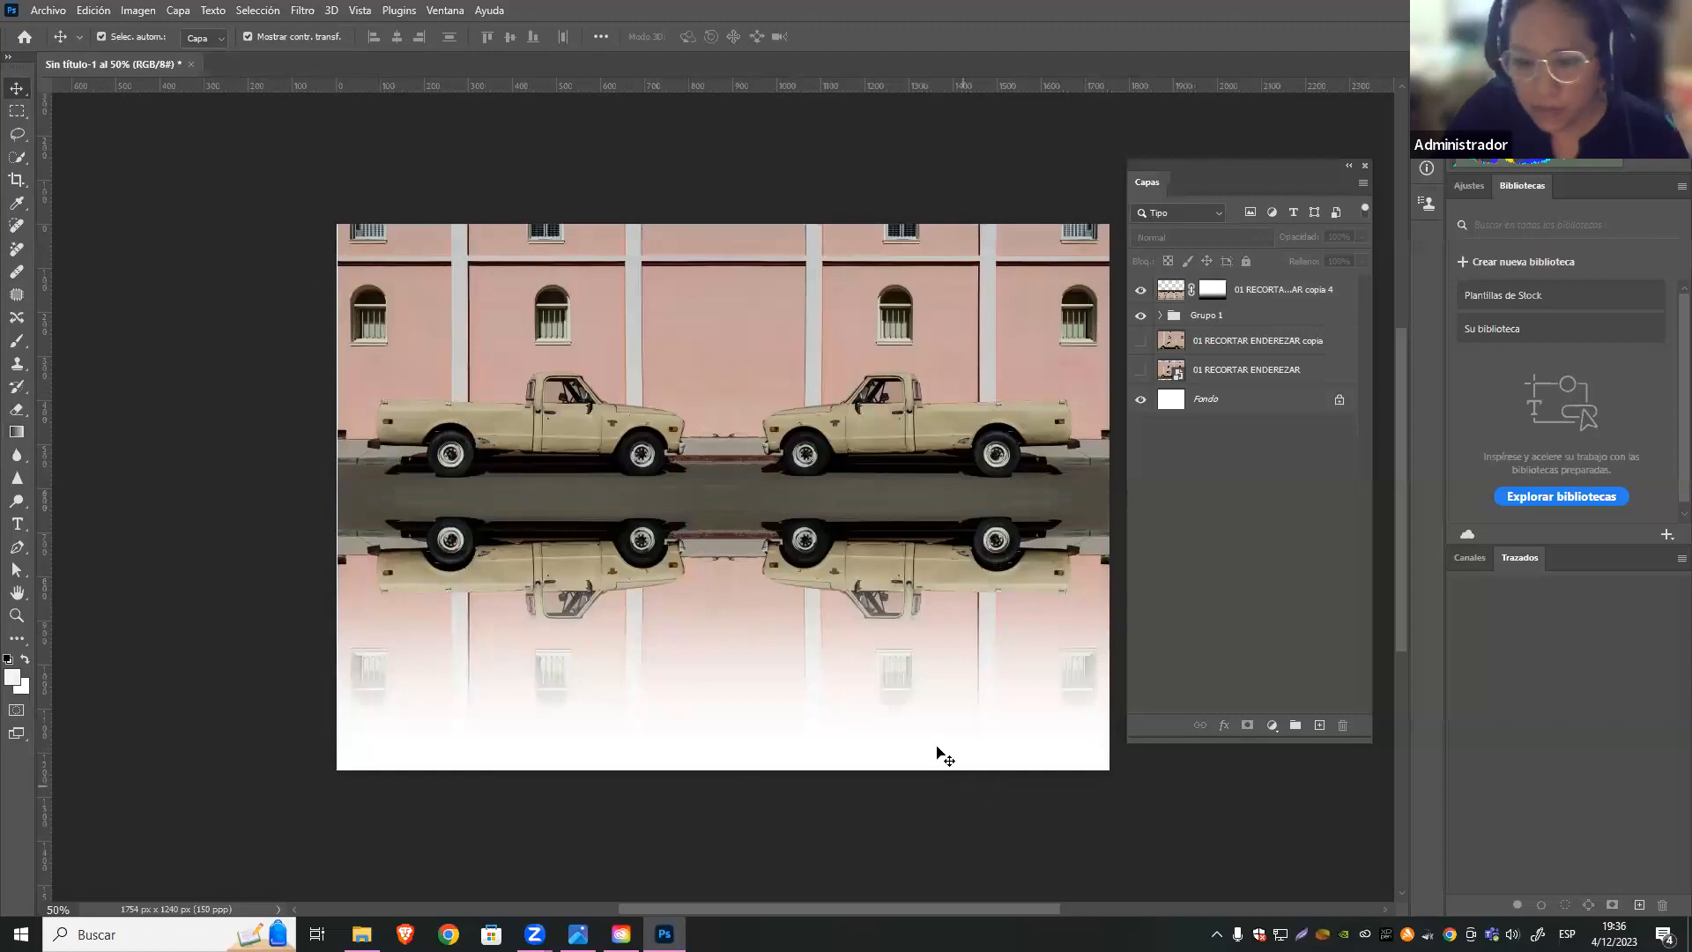
click(1139, 290)
click(1139, 290)
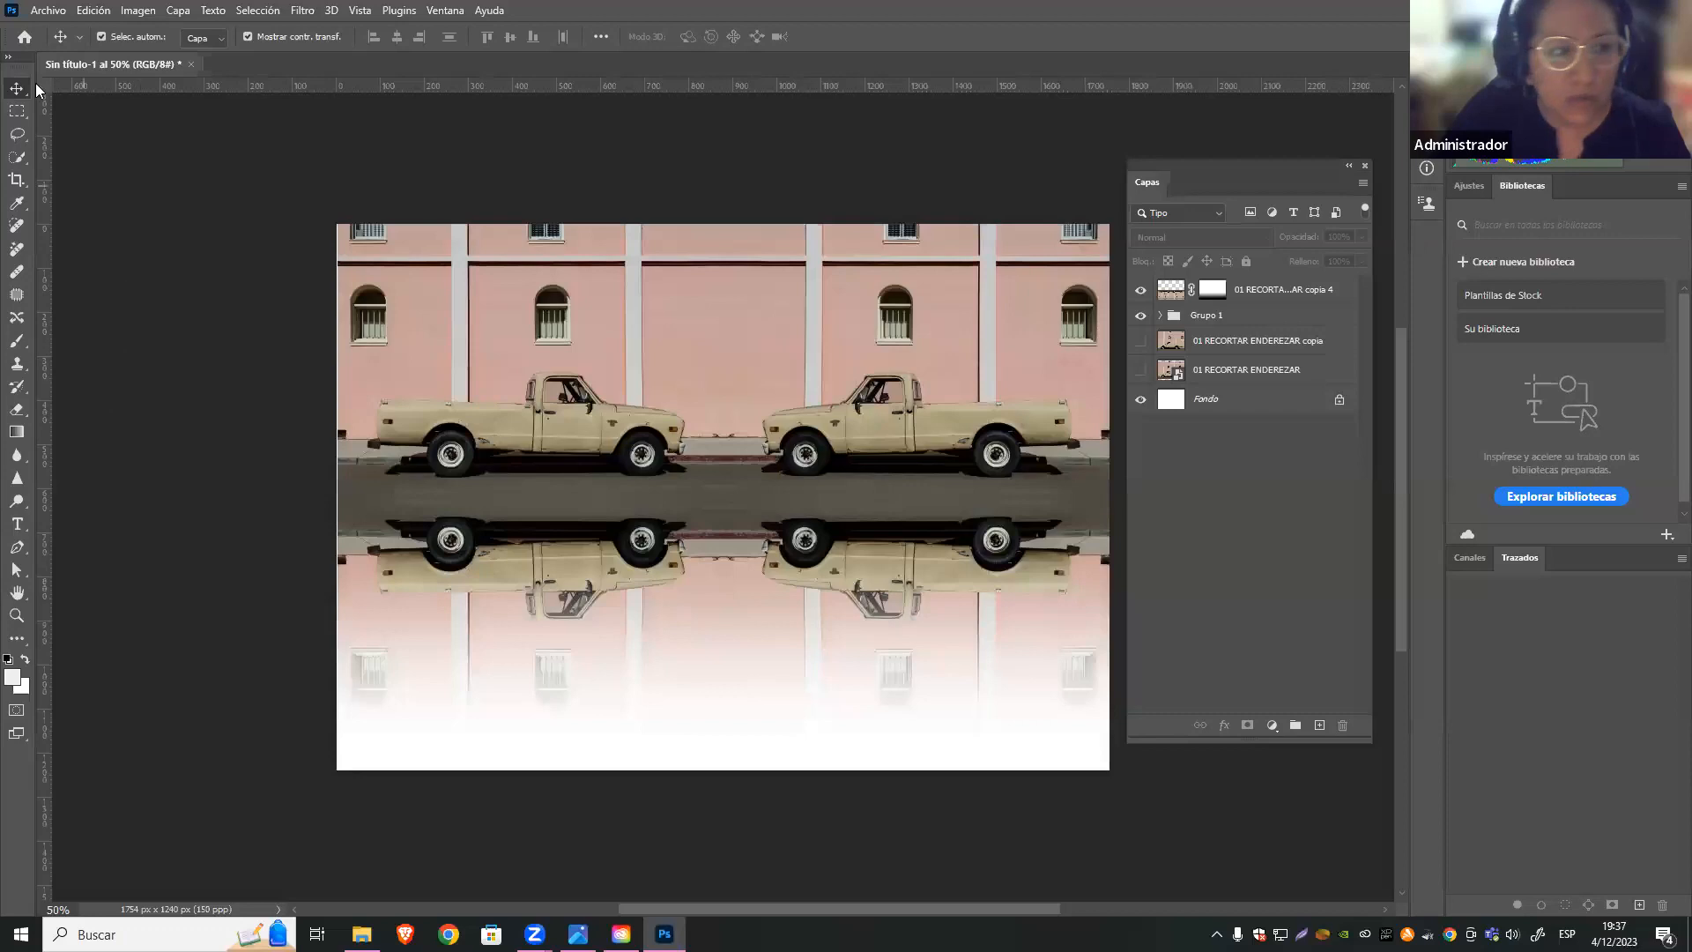
Move the floating layer list up, shorten it, and examine the available fill and adjustment layer types
drag(1233, 160, 1226, 132)
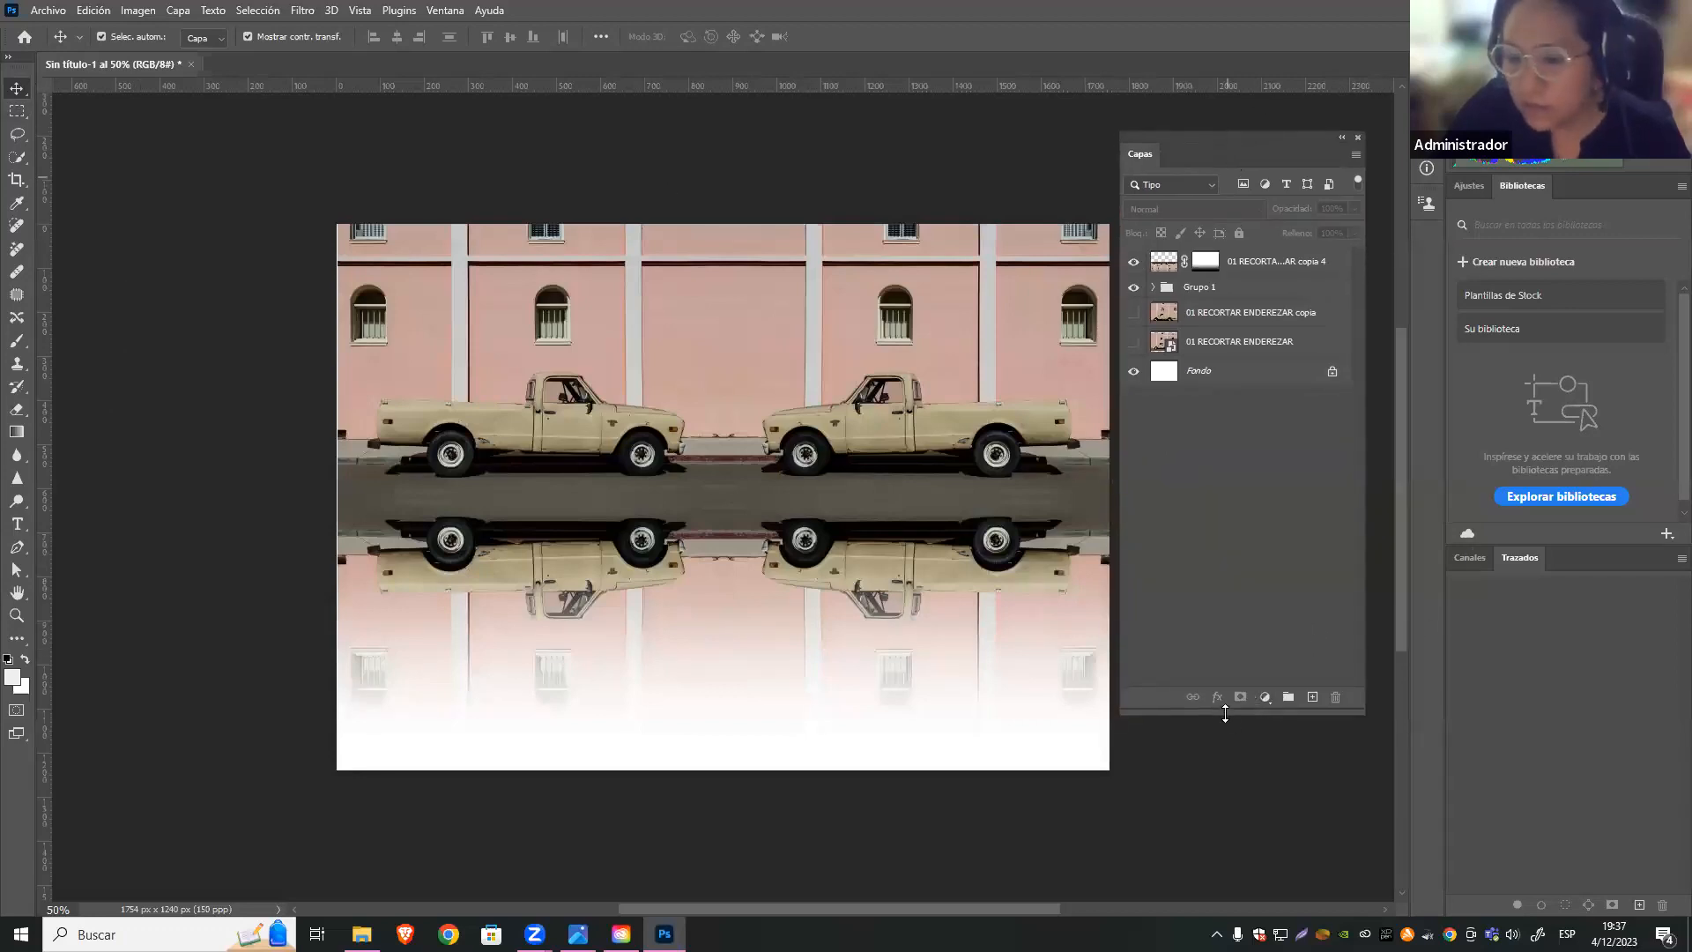
drag(1224, 713, 1253, 583)
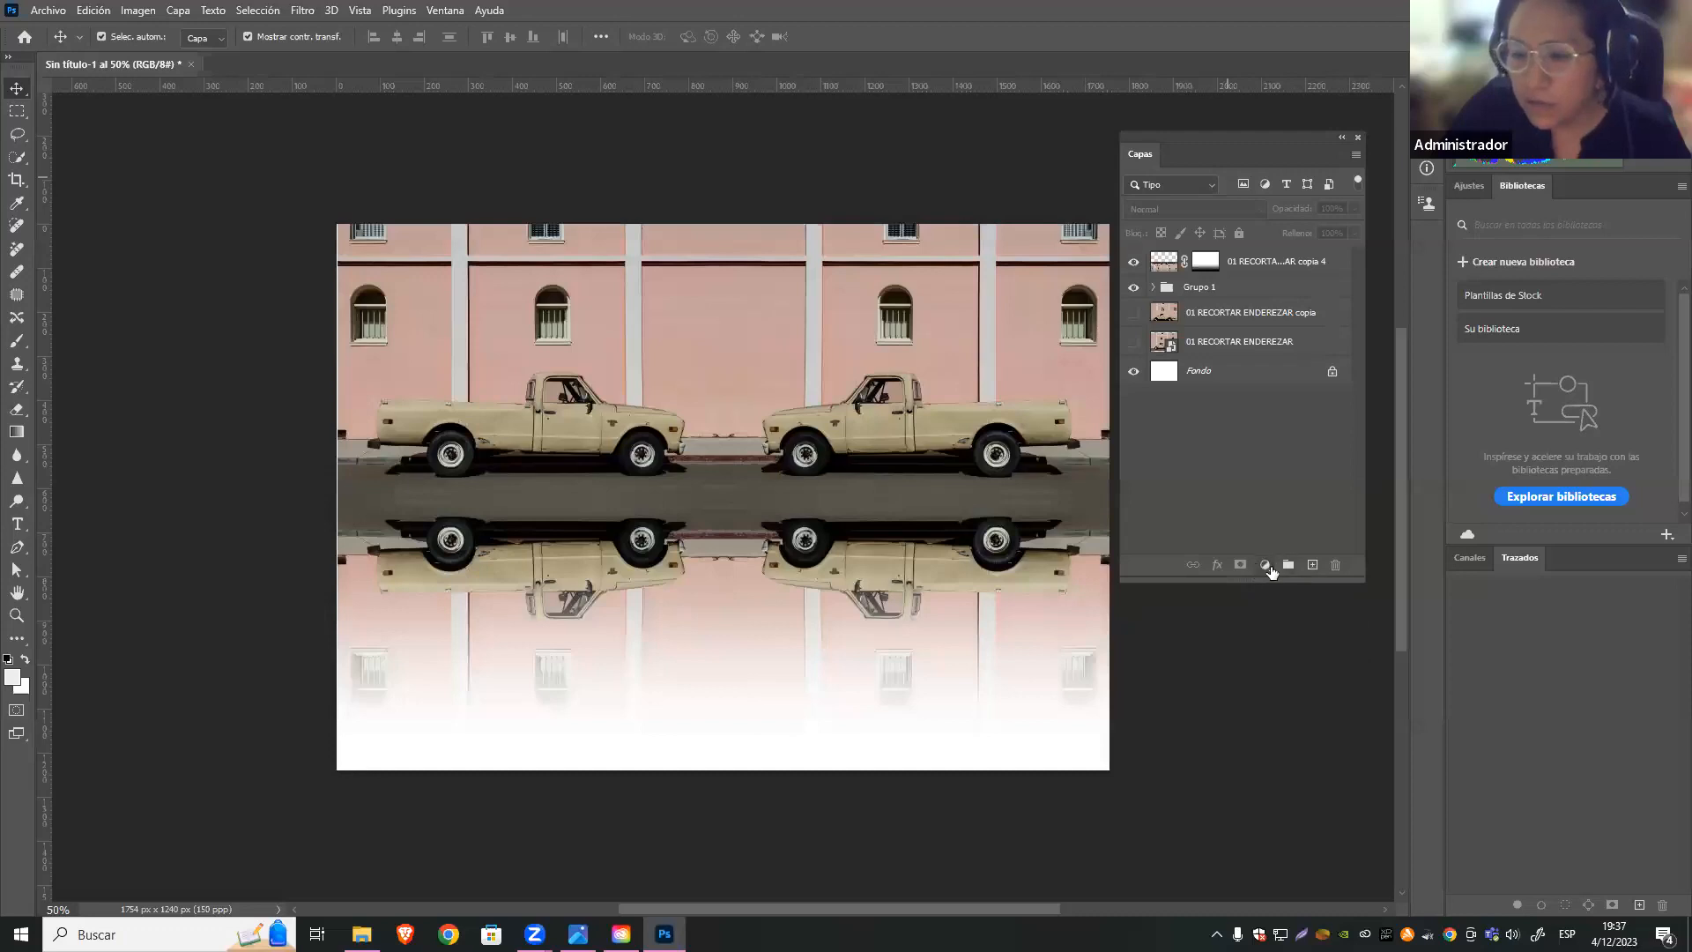
click(1265, 566)
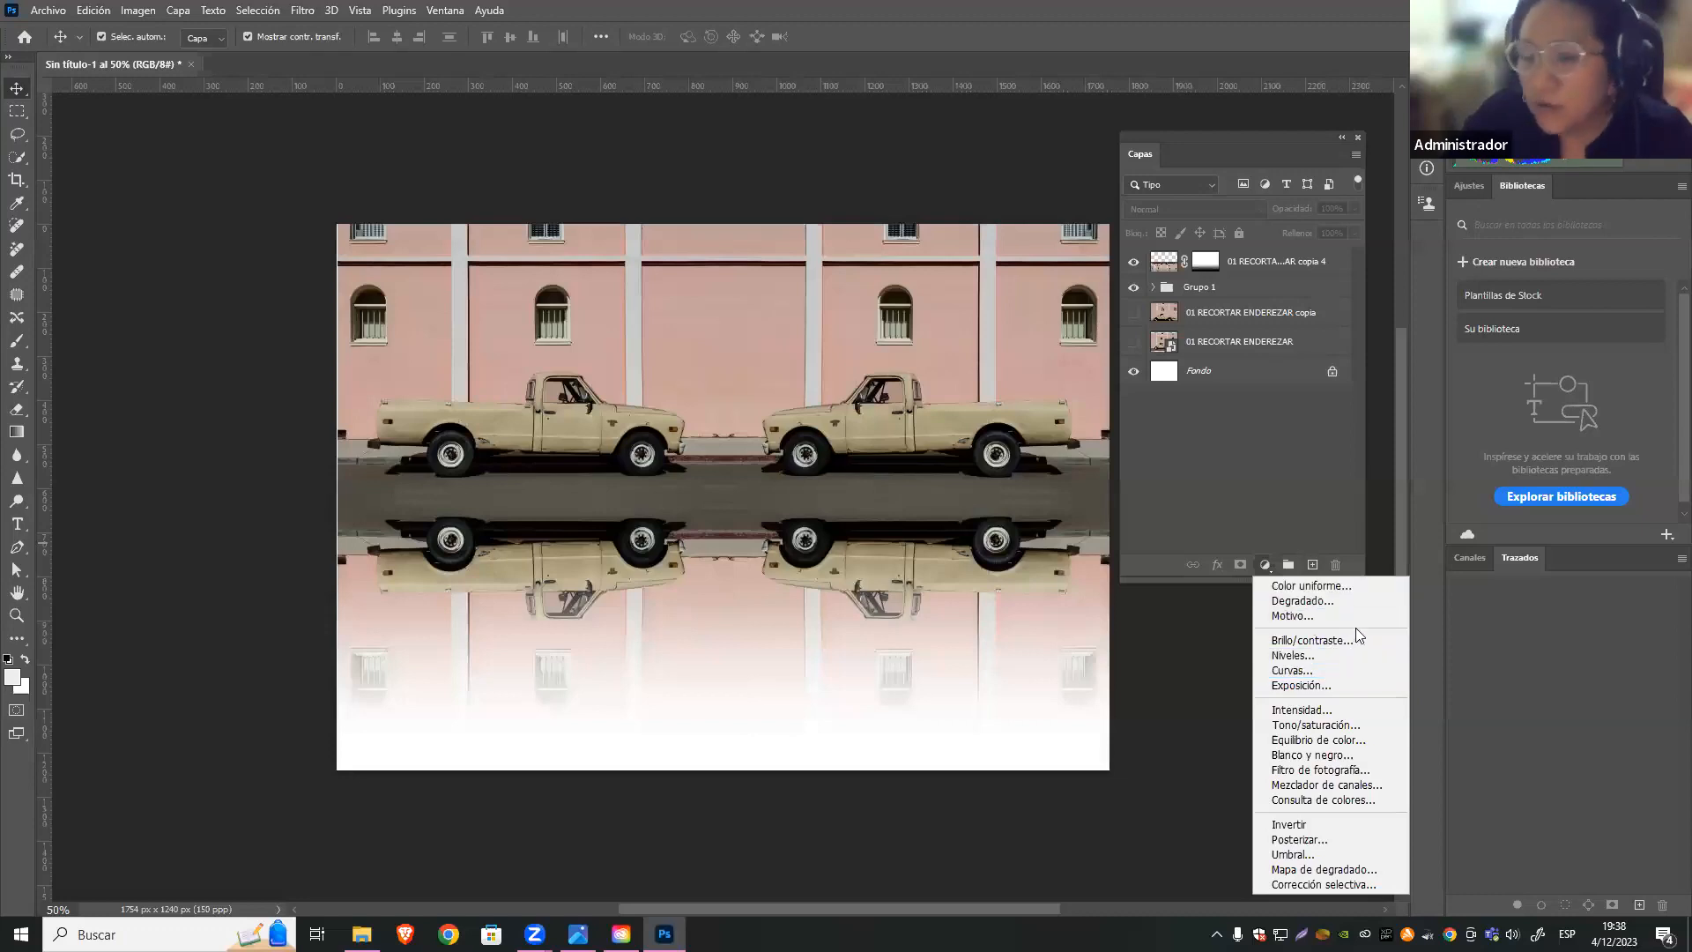
click(1256, 456)
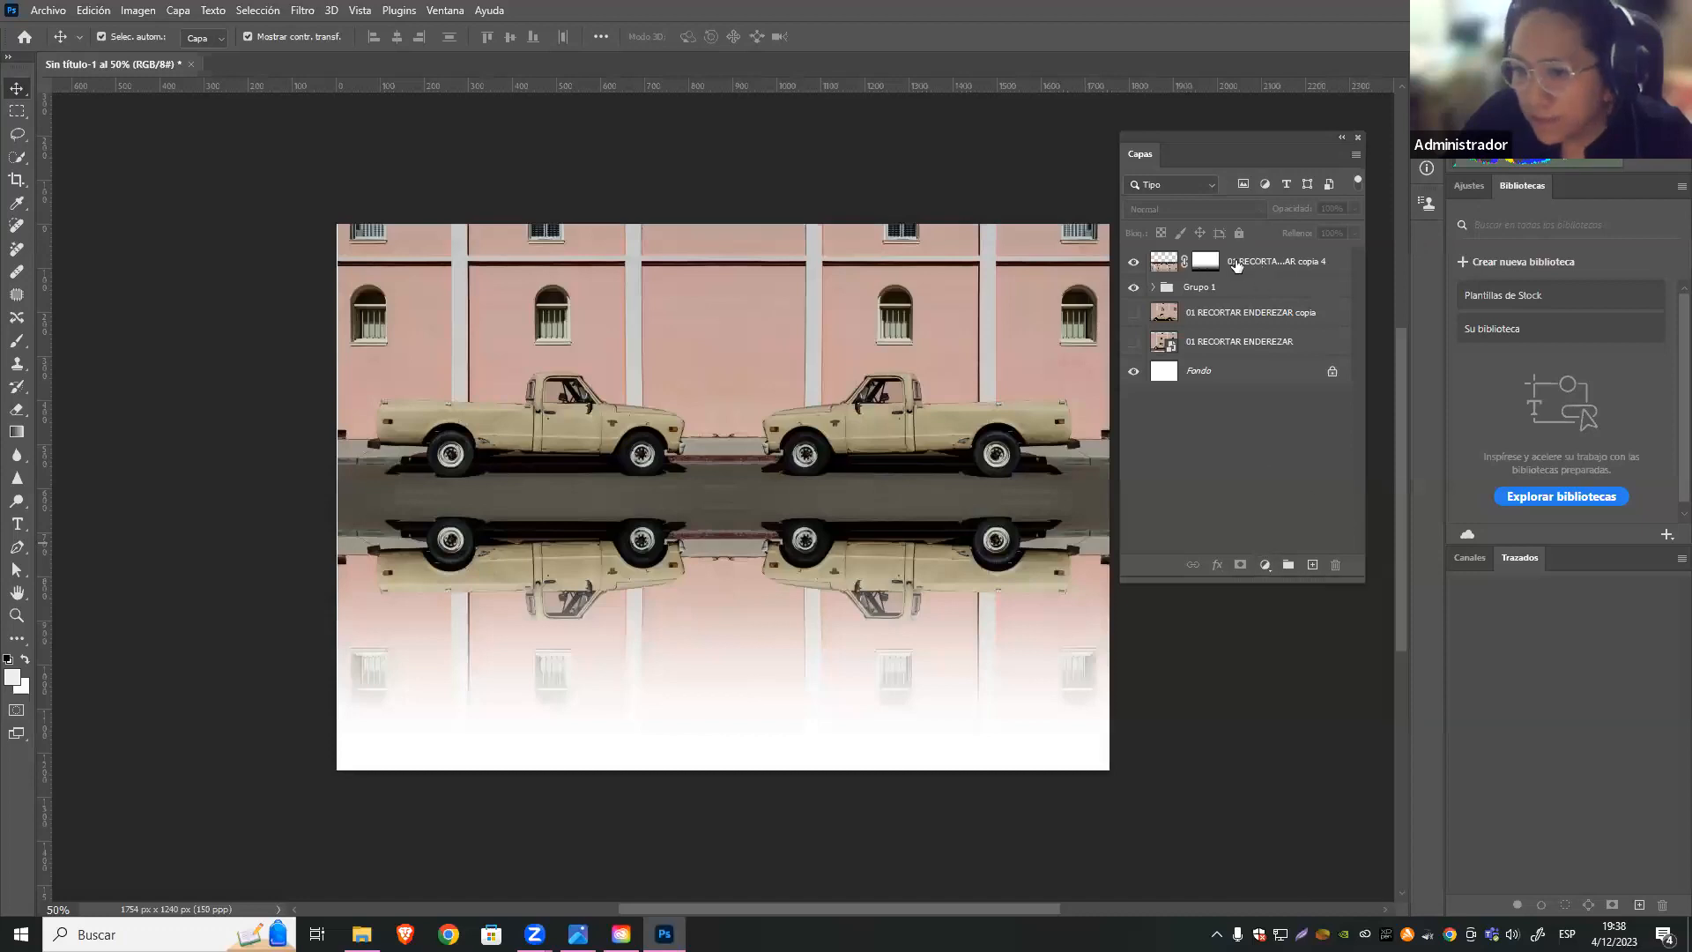
Add an empty layer directly above Grupo 1, below the masked reflection layer
click(1249, 289)
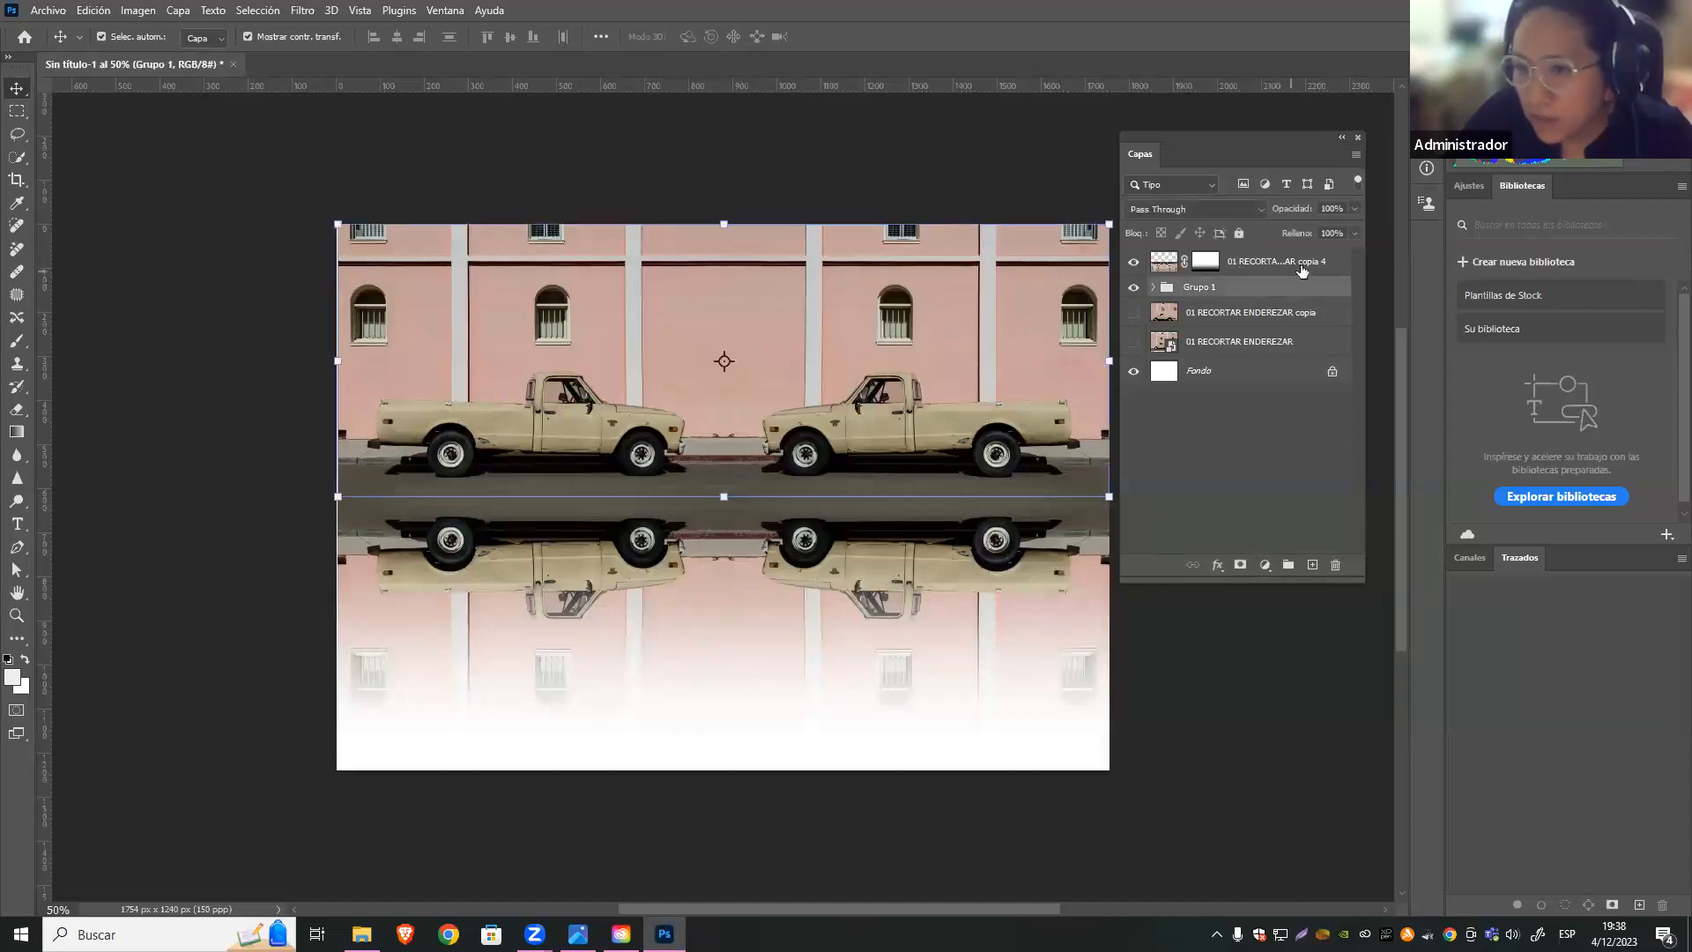
click(1290, 264)
click(1269, 289)
click(1311, 565)
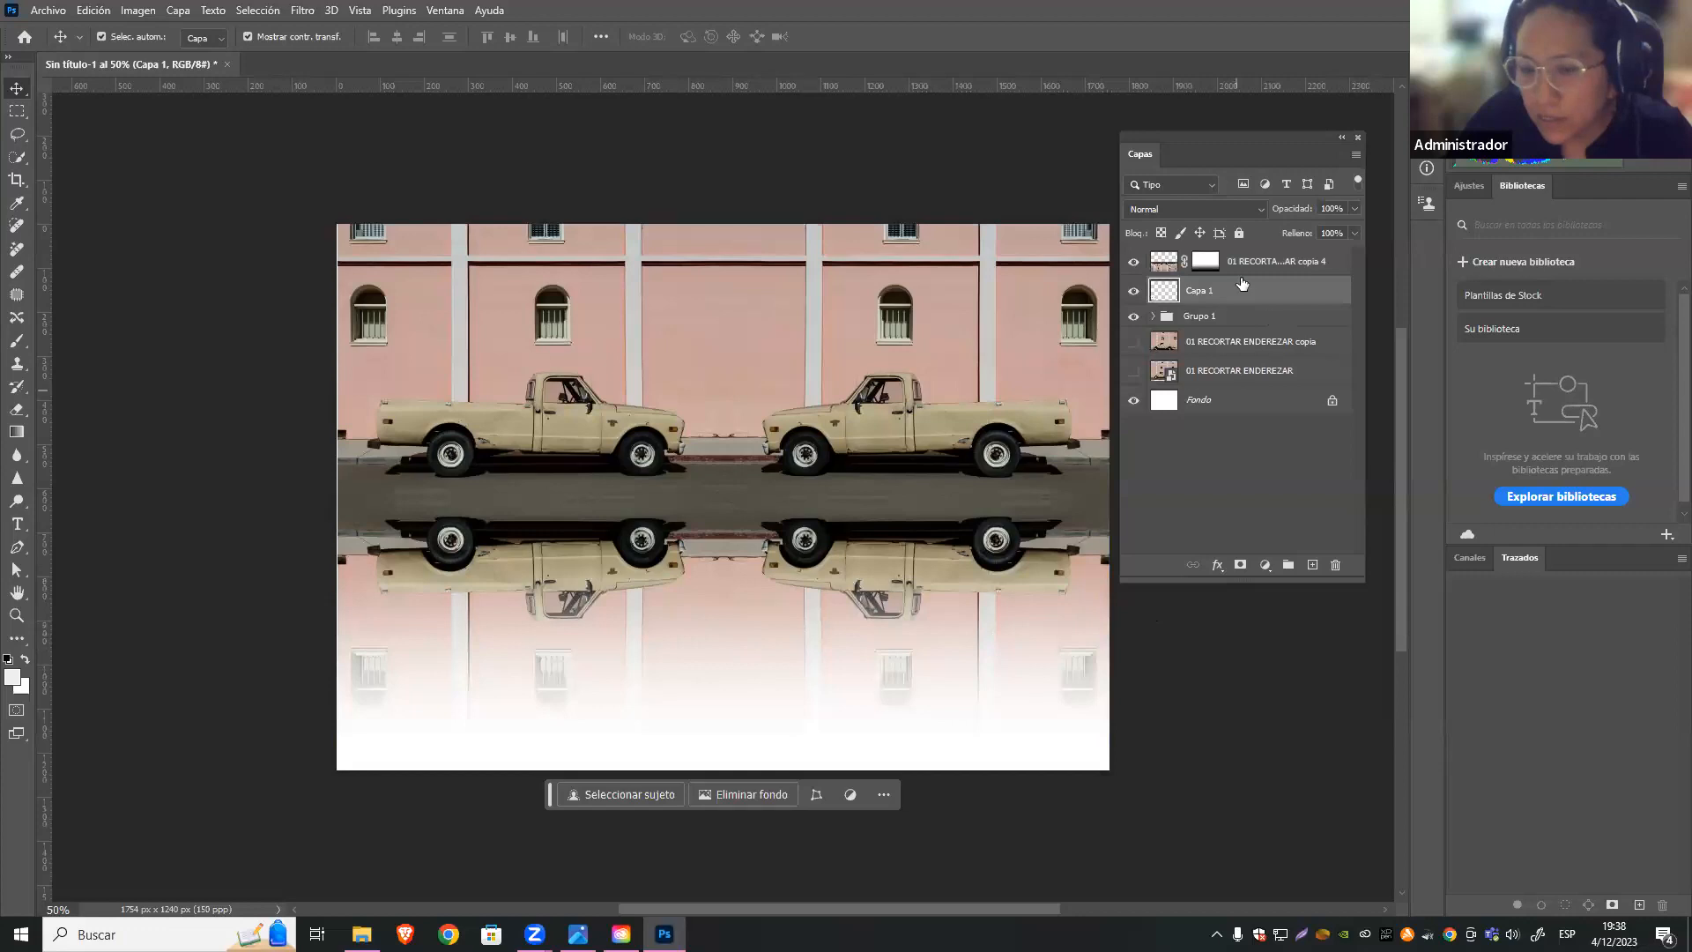
Create a solid color fill layer above Grupo 1 and set its color to purple 694790
click(1265, 566)
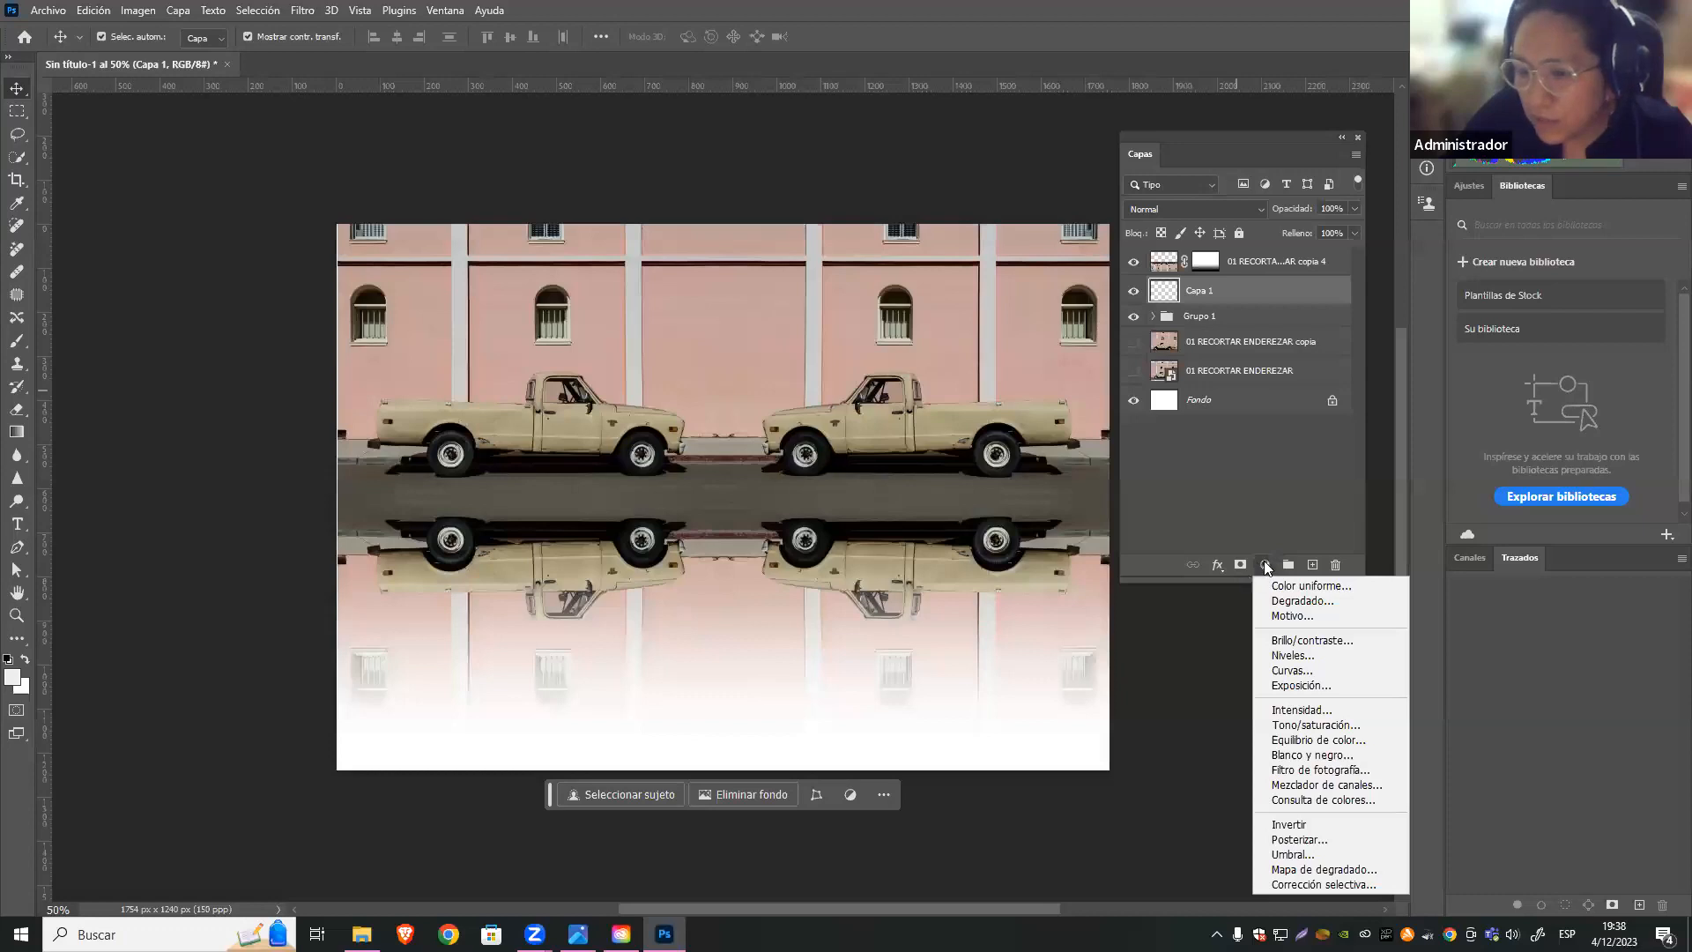
click(1329, 585)
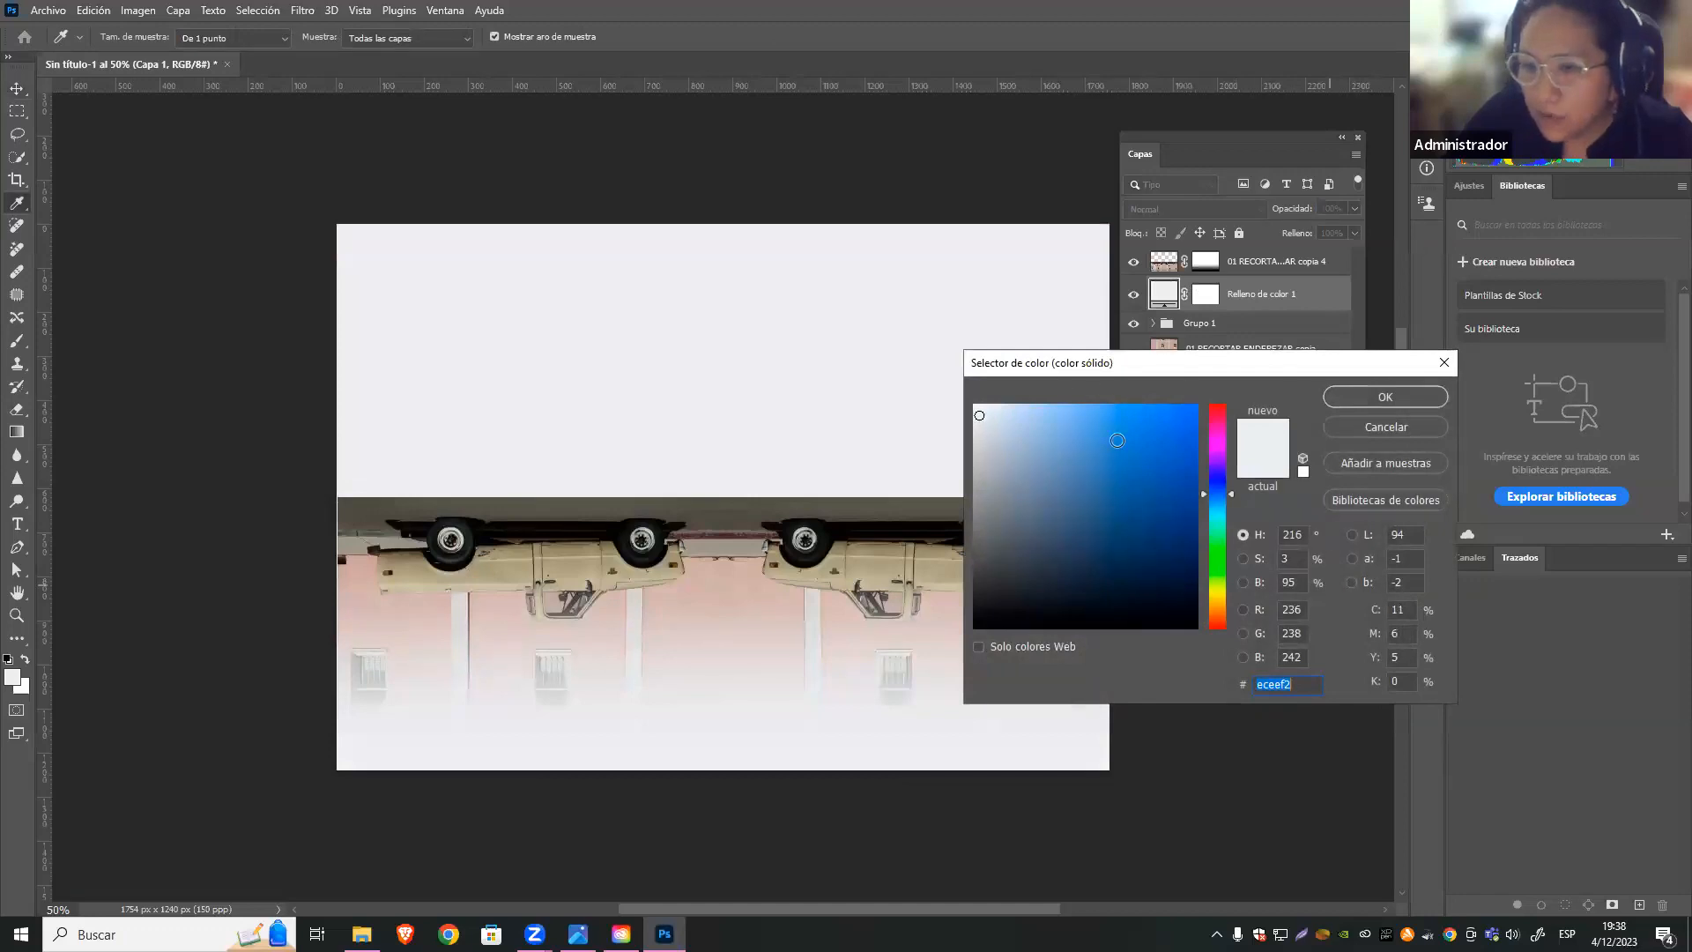
click(1157, 462)
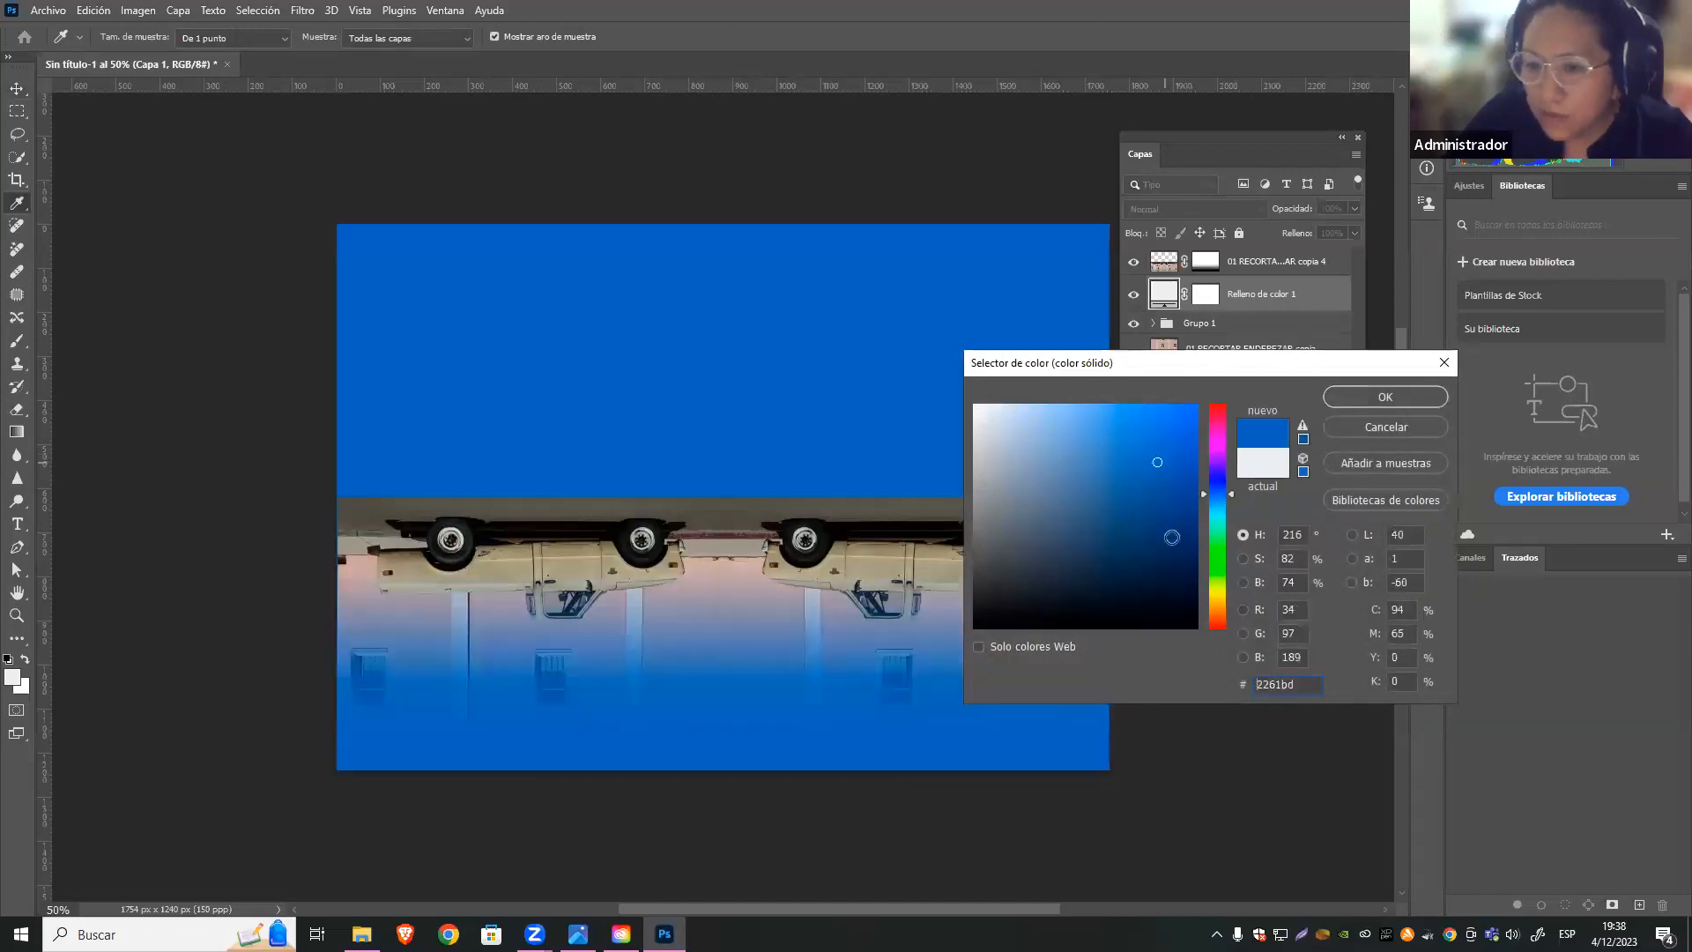
click(1217, 435)
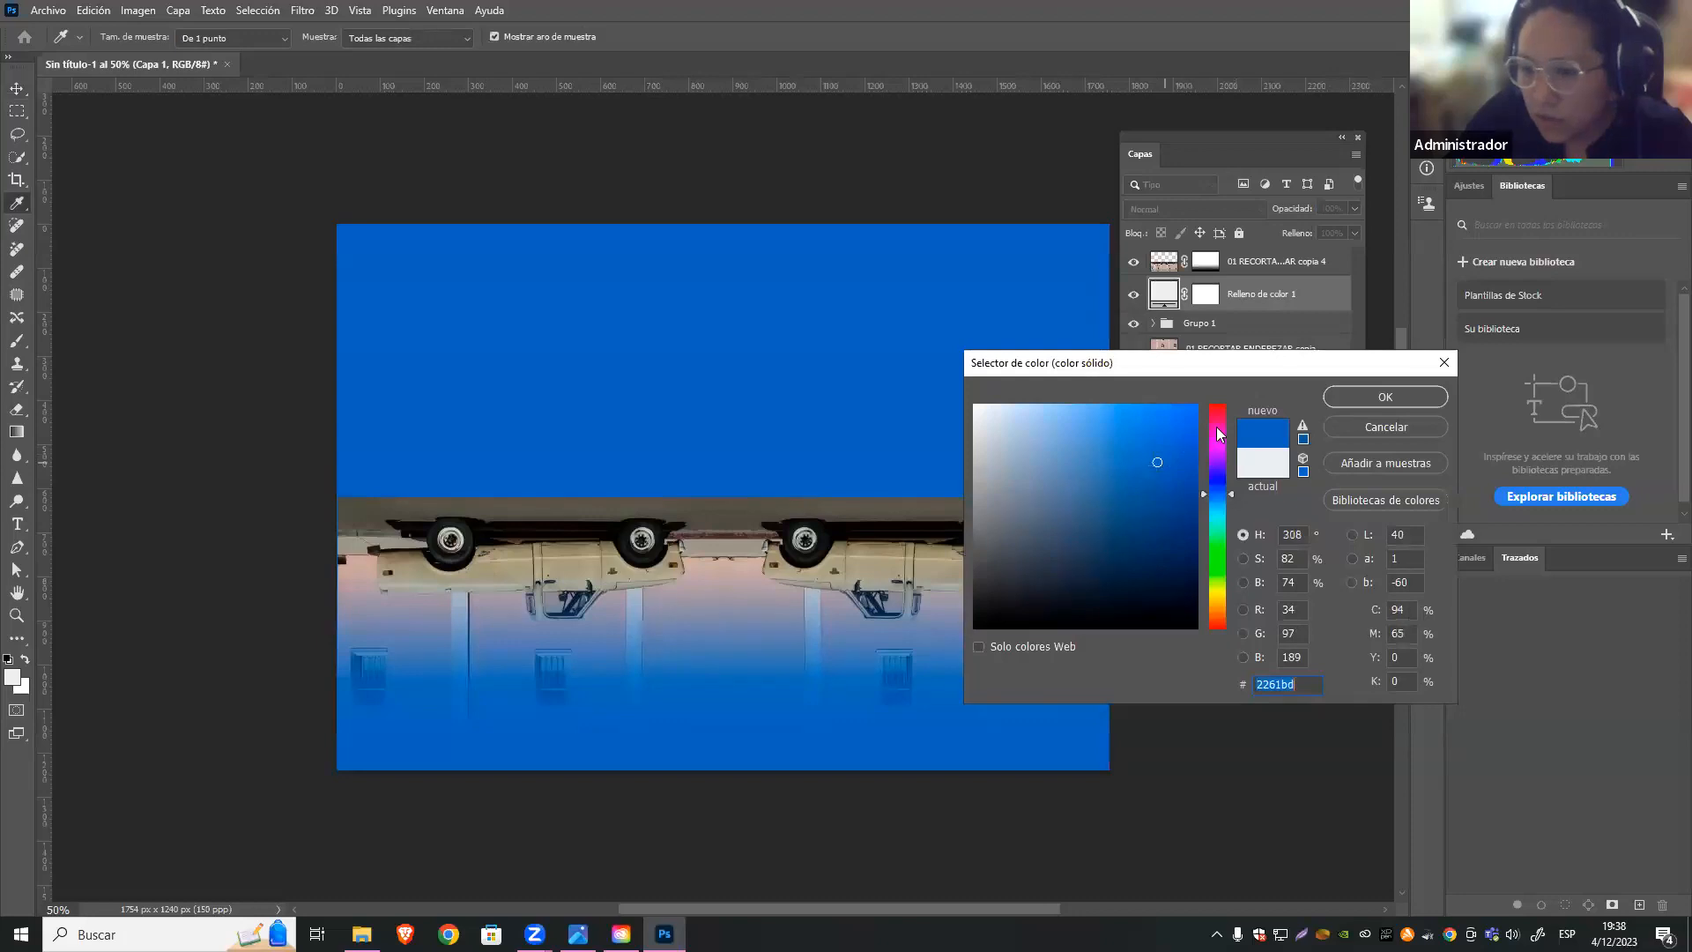
drag(1217, 434, 1217, 415)
click(1224, 460)
drag(1129, 513, 1086, 501)
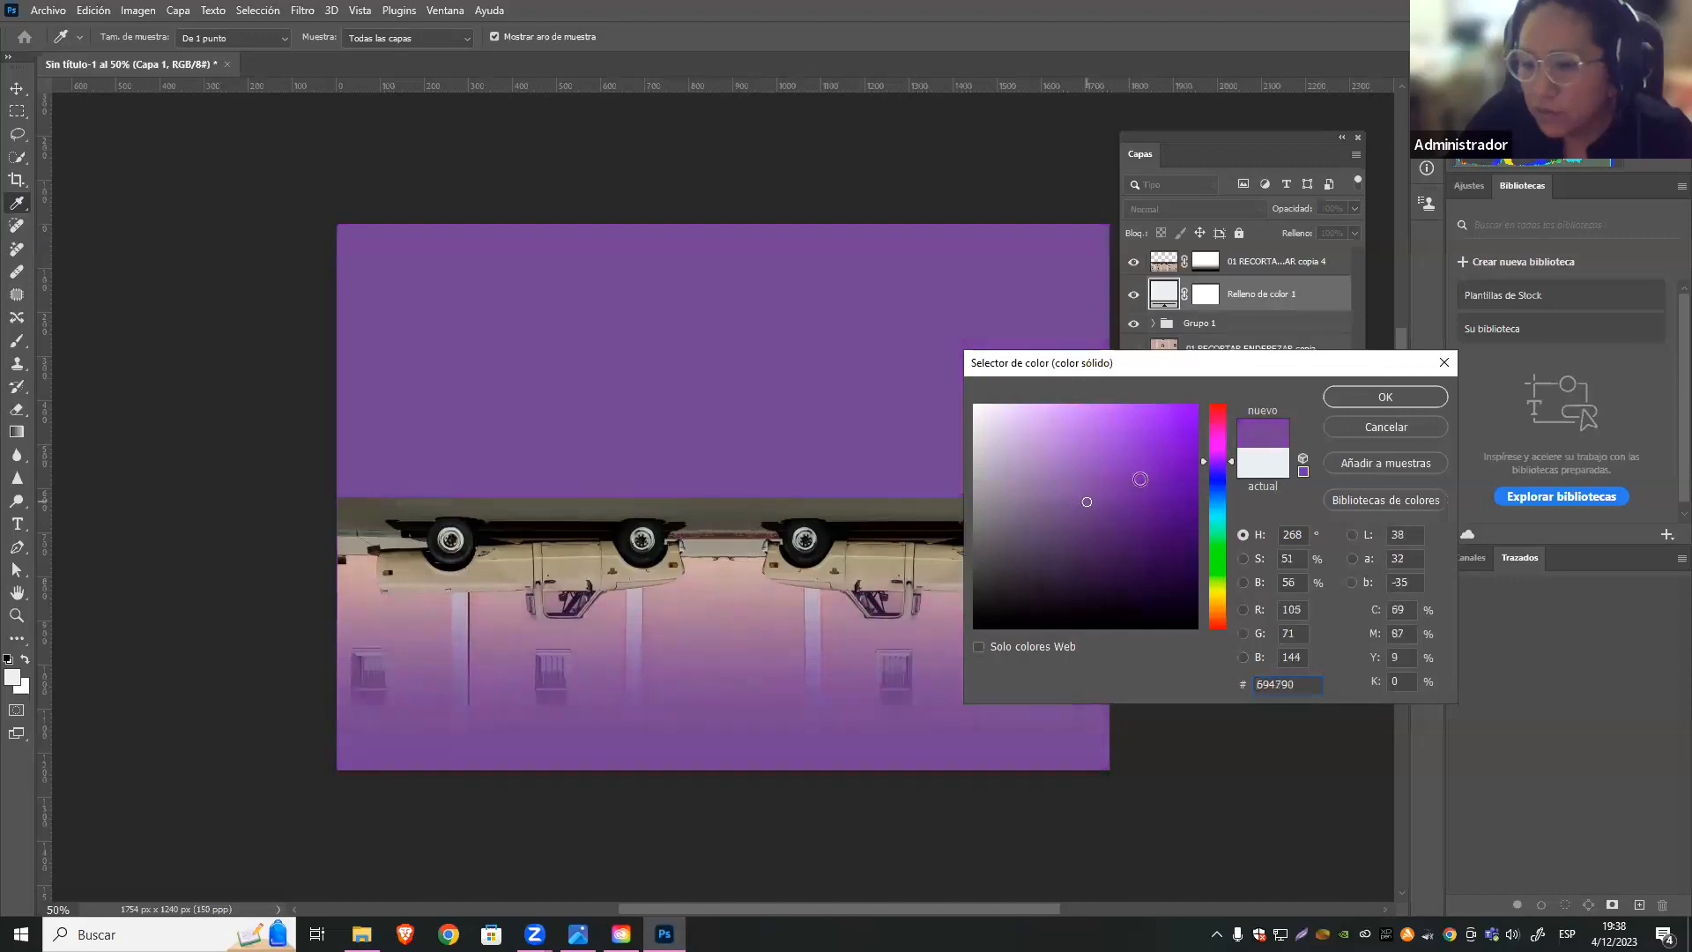
click(1402, 397)
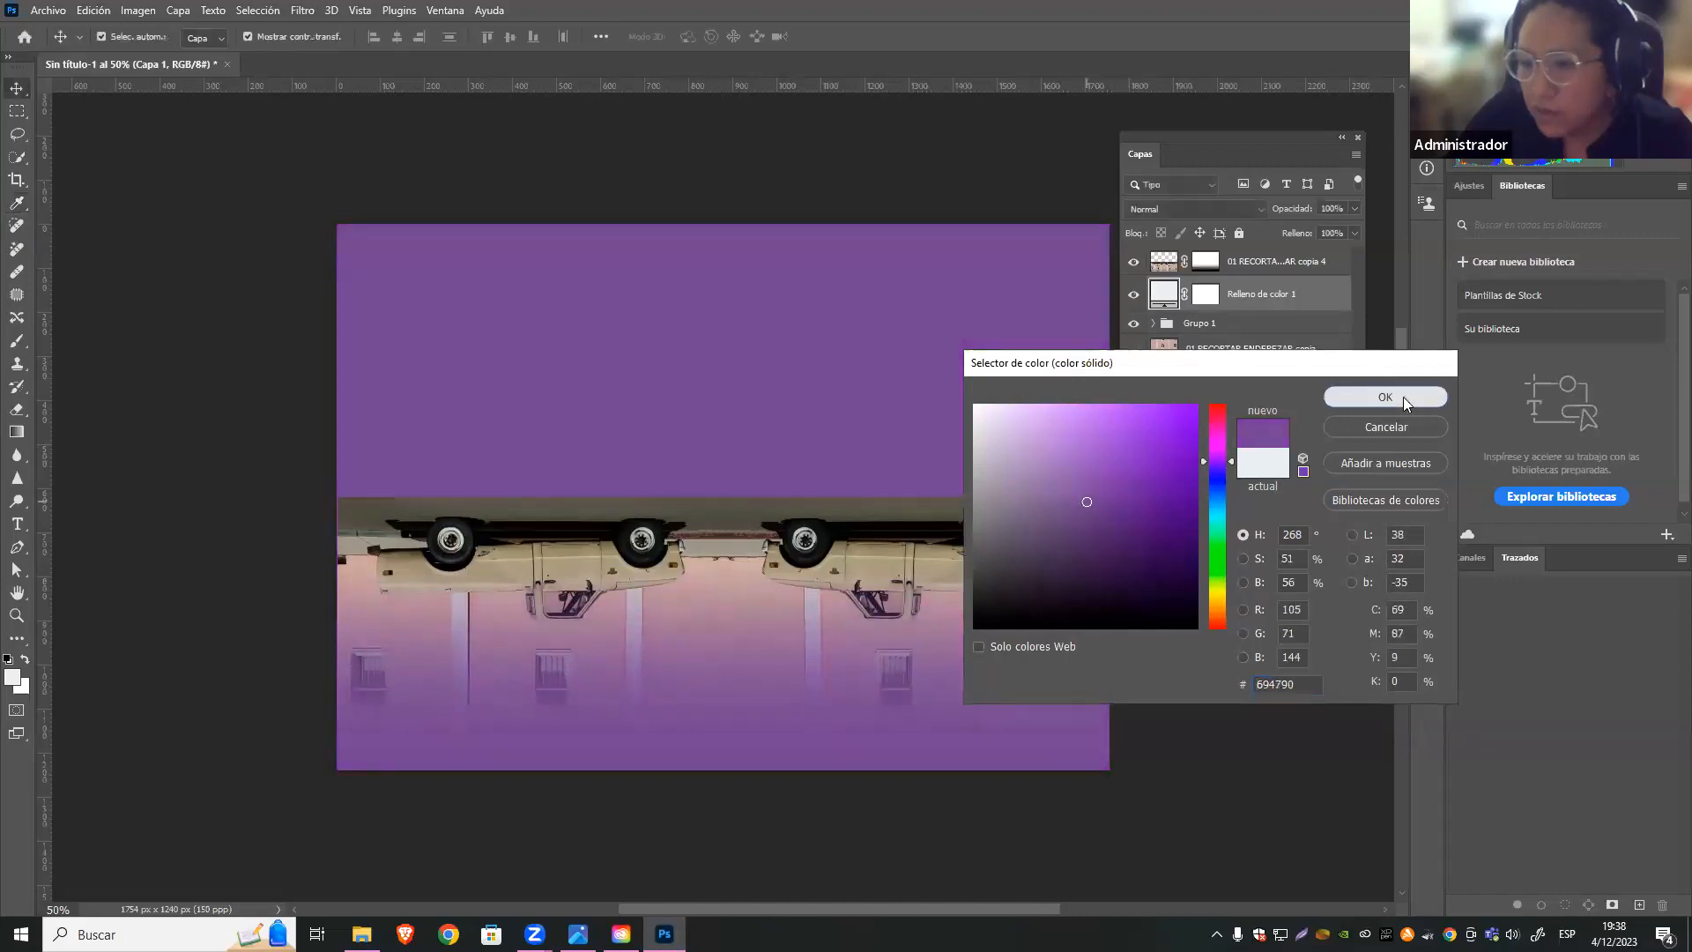
Move Grupo 1 to the top of the layer stack, and compare the group and the reflection layer hidden and shown
click(1172, 333)
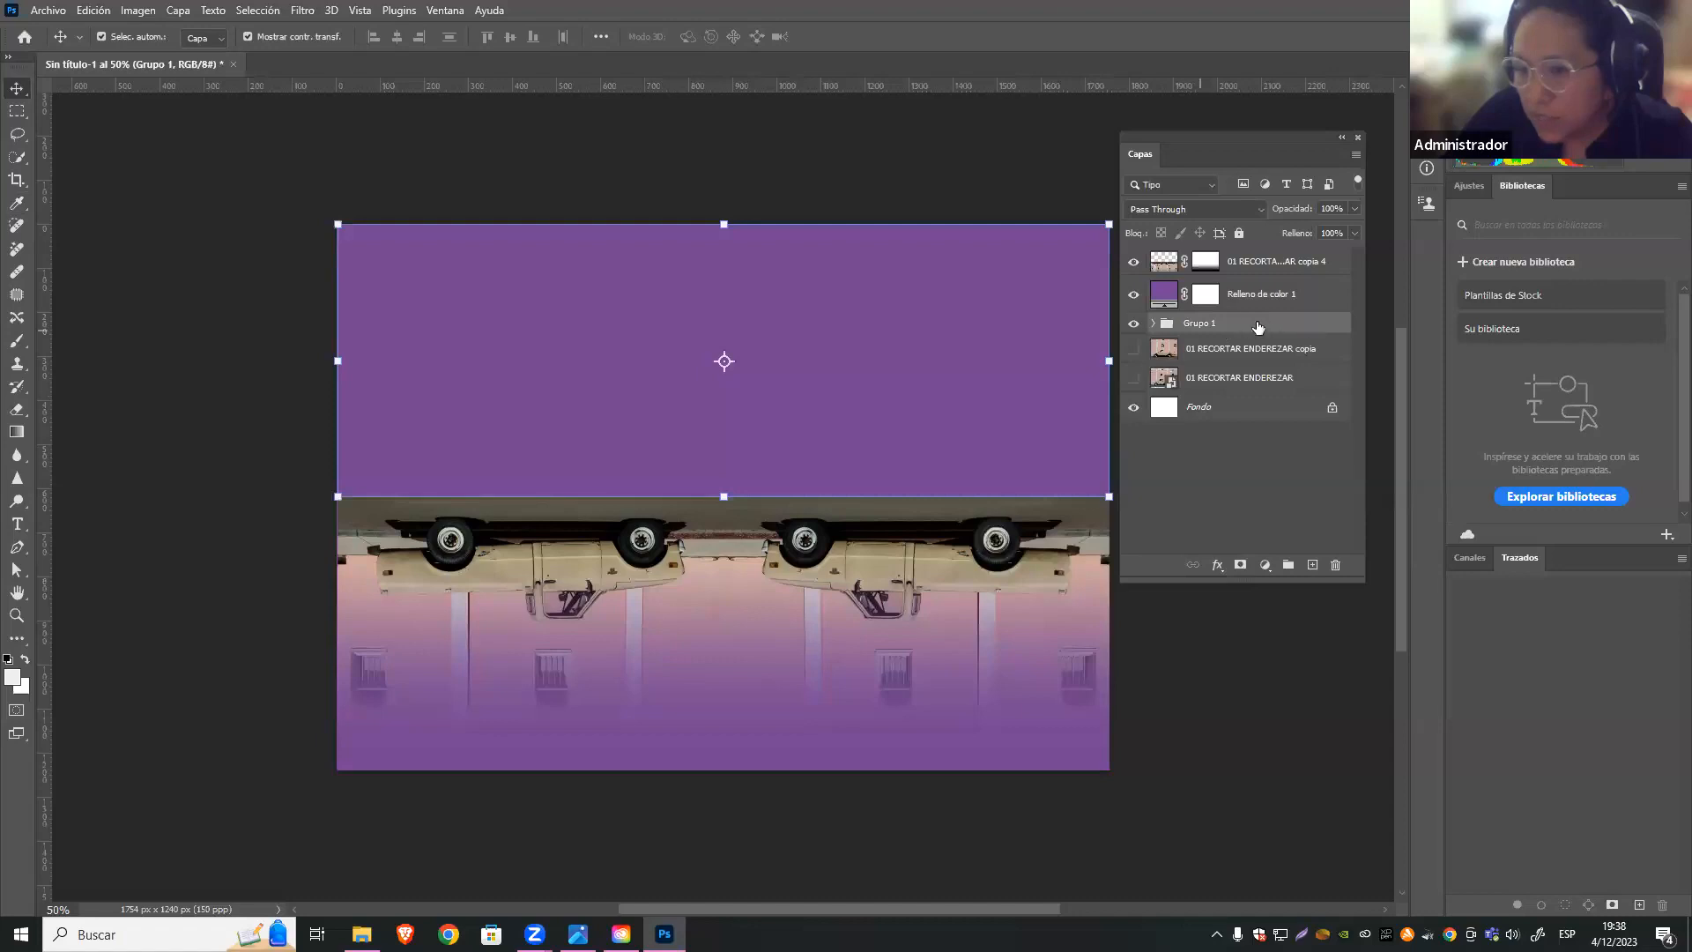
drag(1243, 331, 1204, 278)
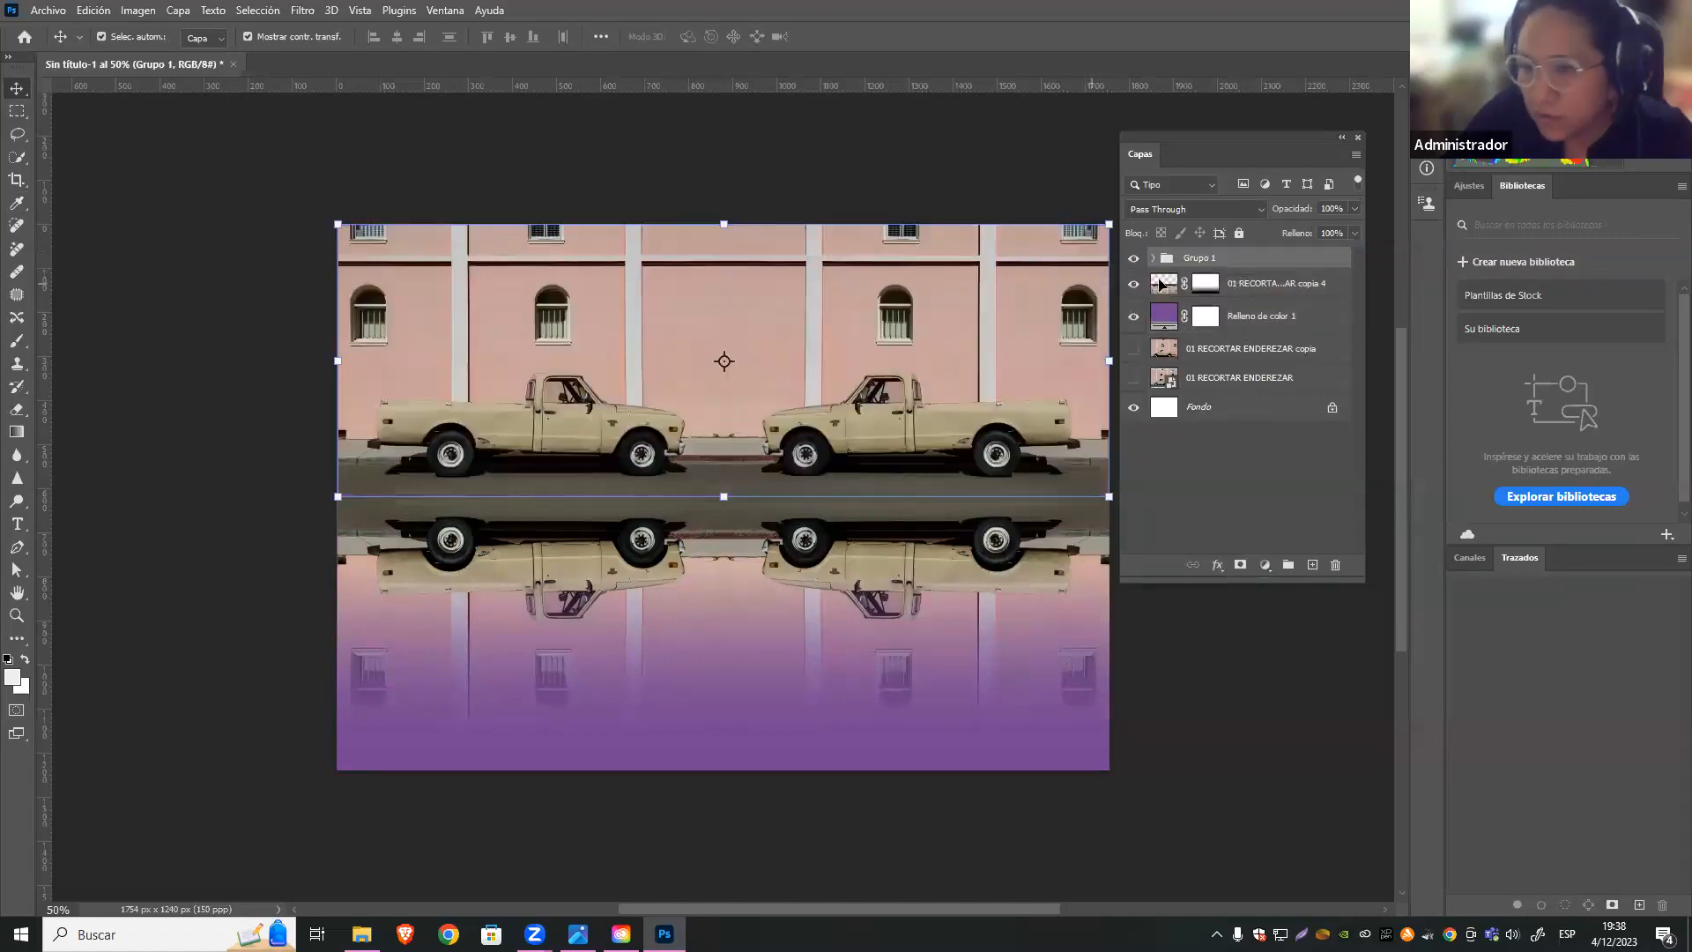
click(1133, 258)
click(1133, 258)
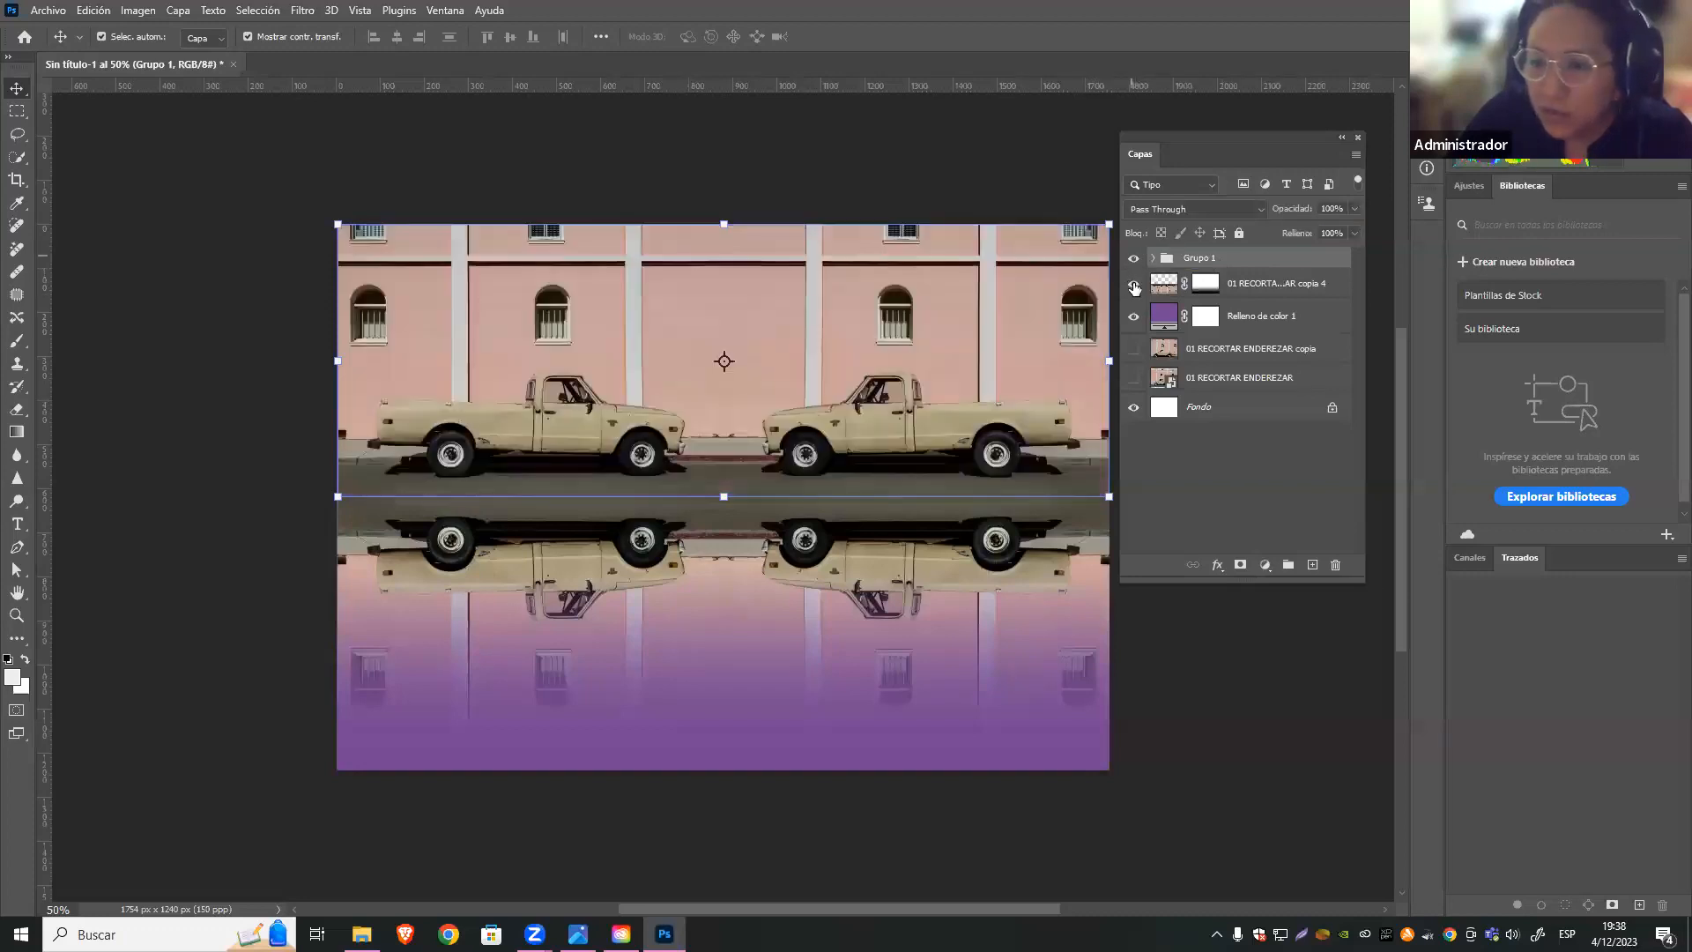
click(1134, 284)
click(1134, 284)
click(1204, 283)
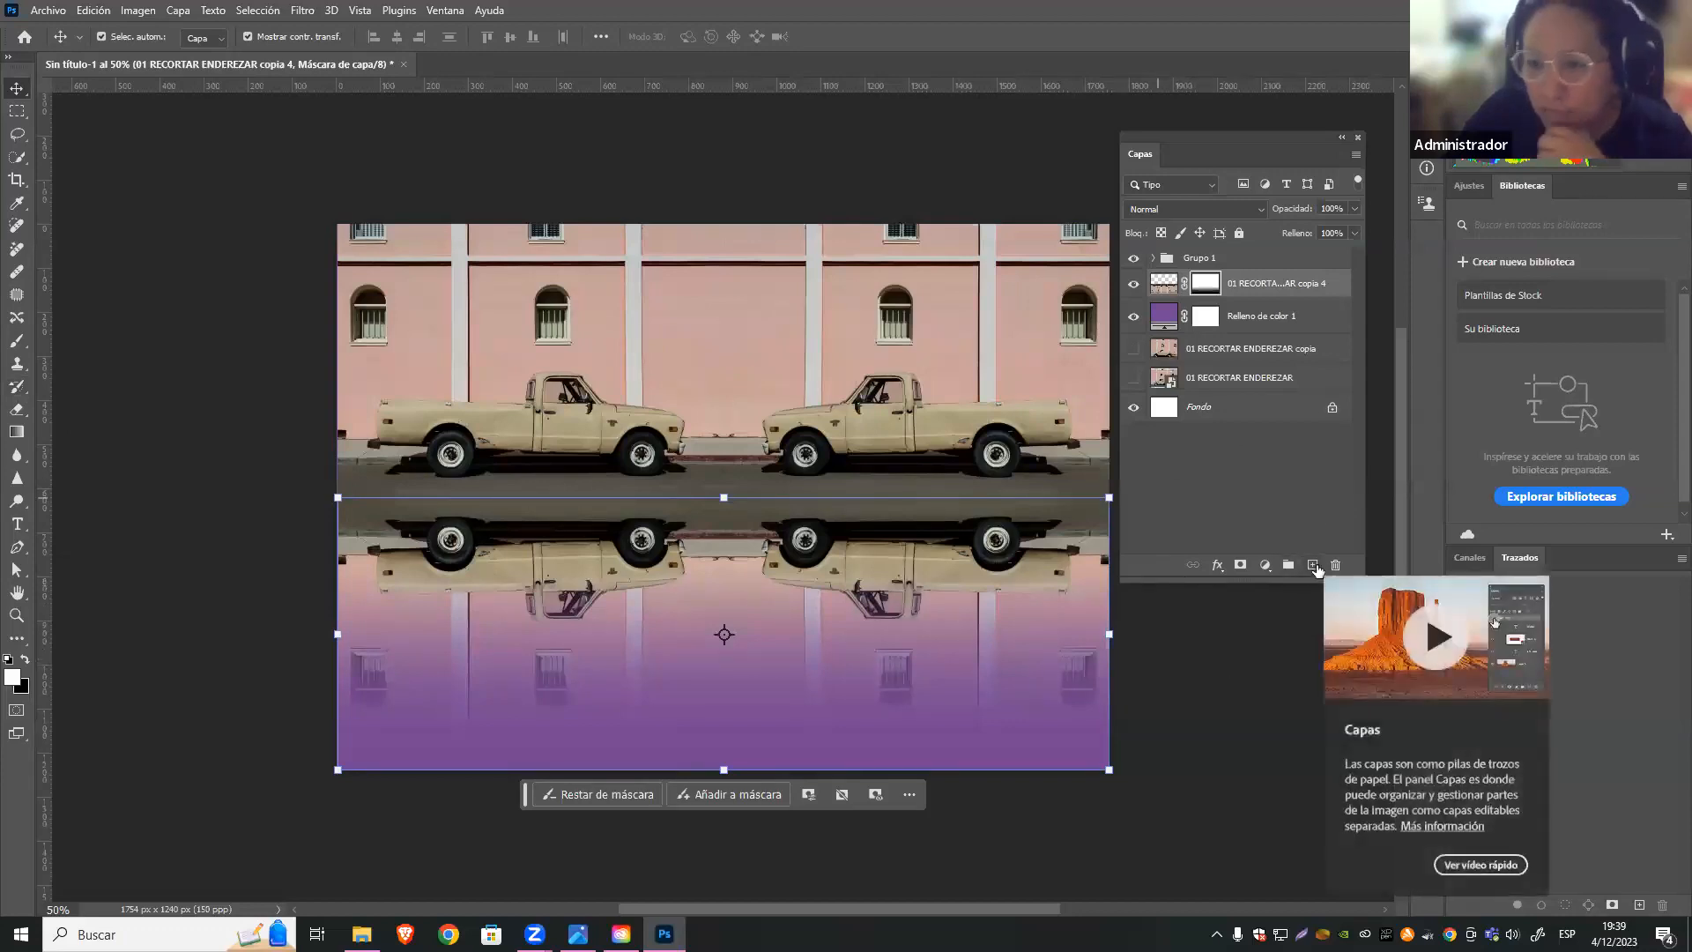
Add an empty layer above Grupo 1 and hide all the layers between it and Fondo
click(1234, 257)
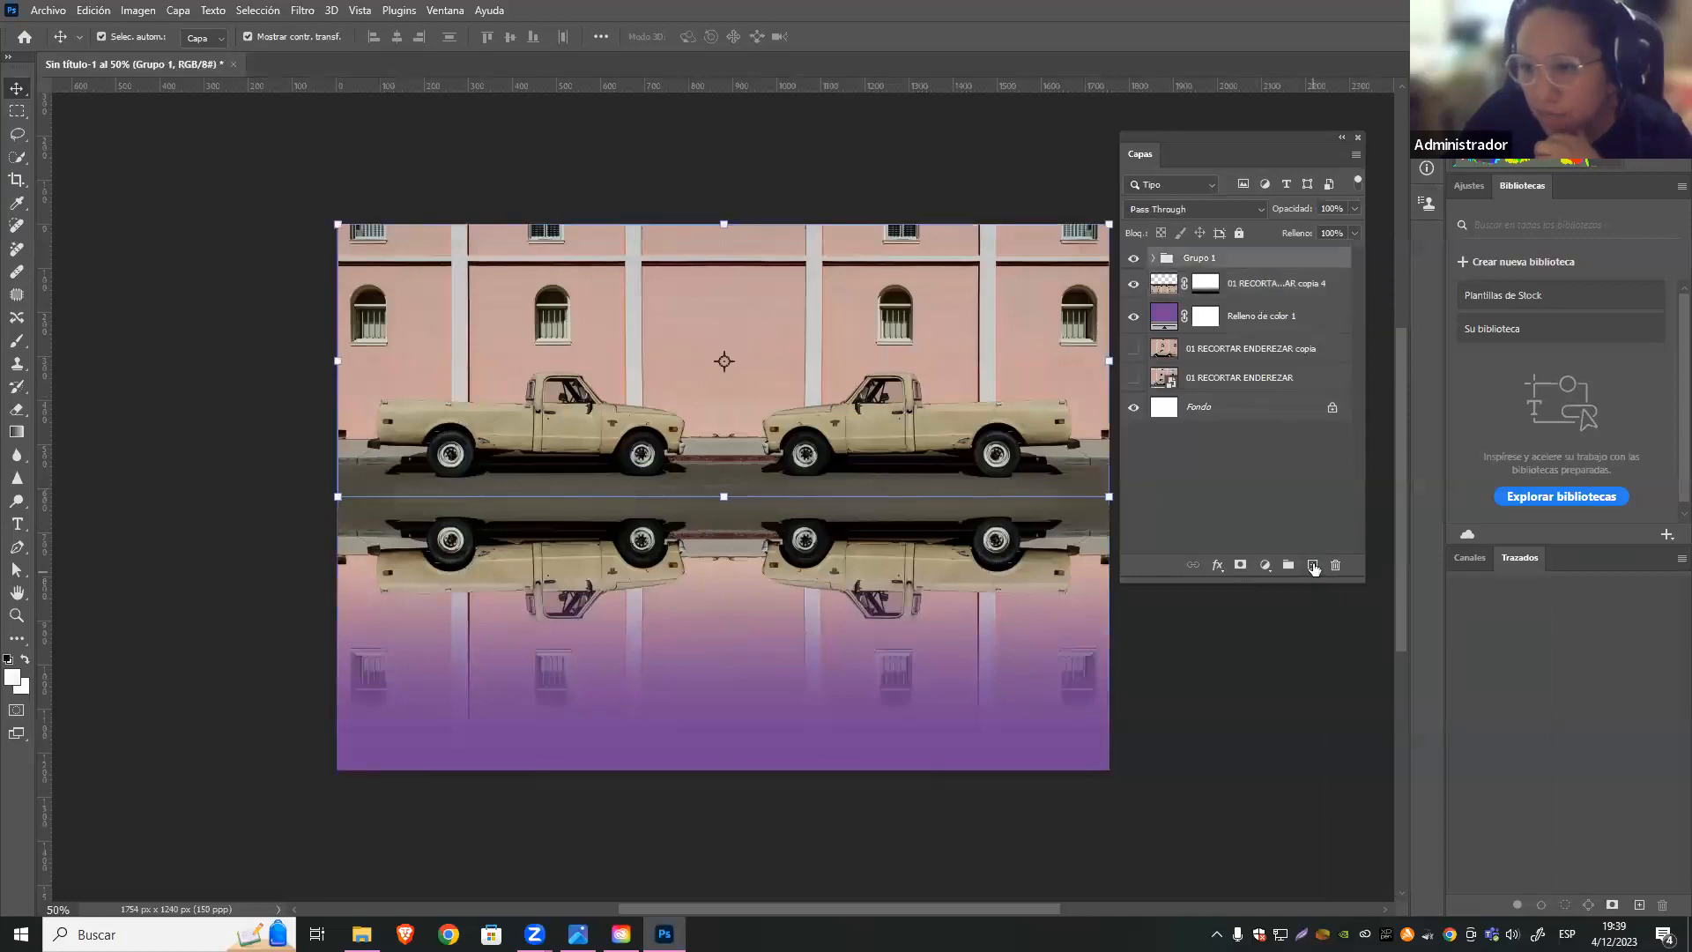
click(1313, 566)
drag(1134, 345, 1133, 289)
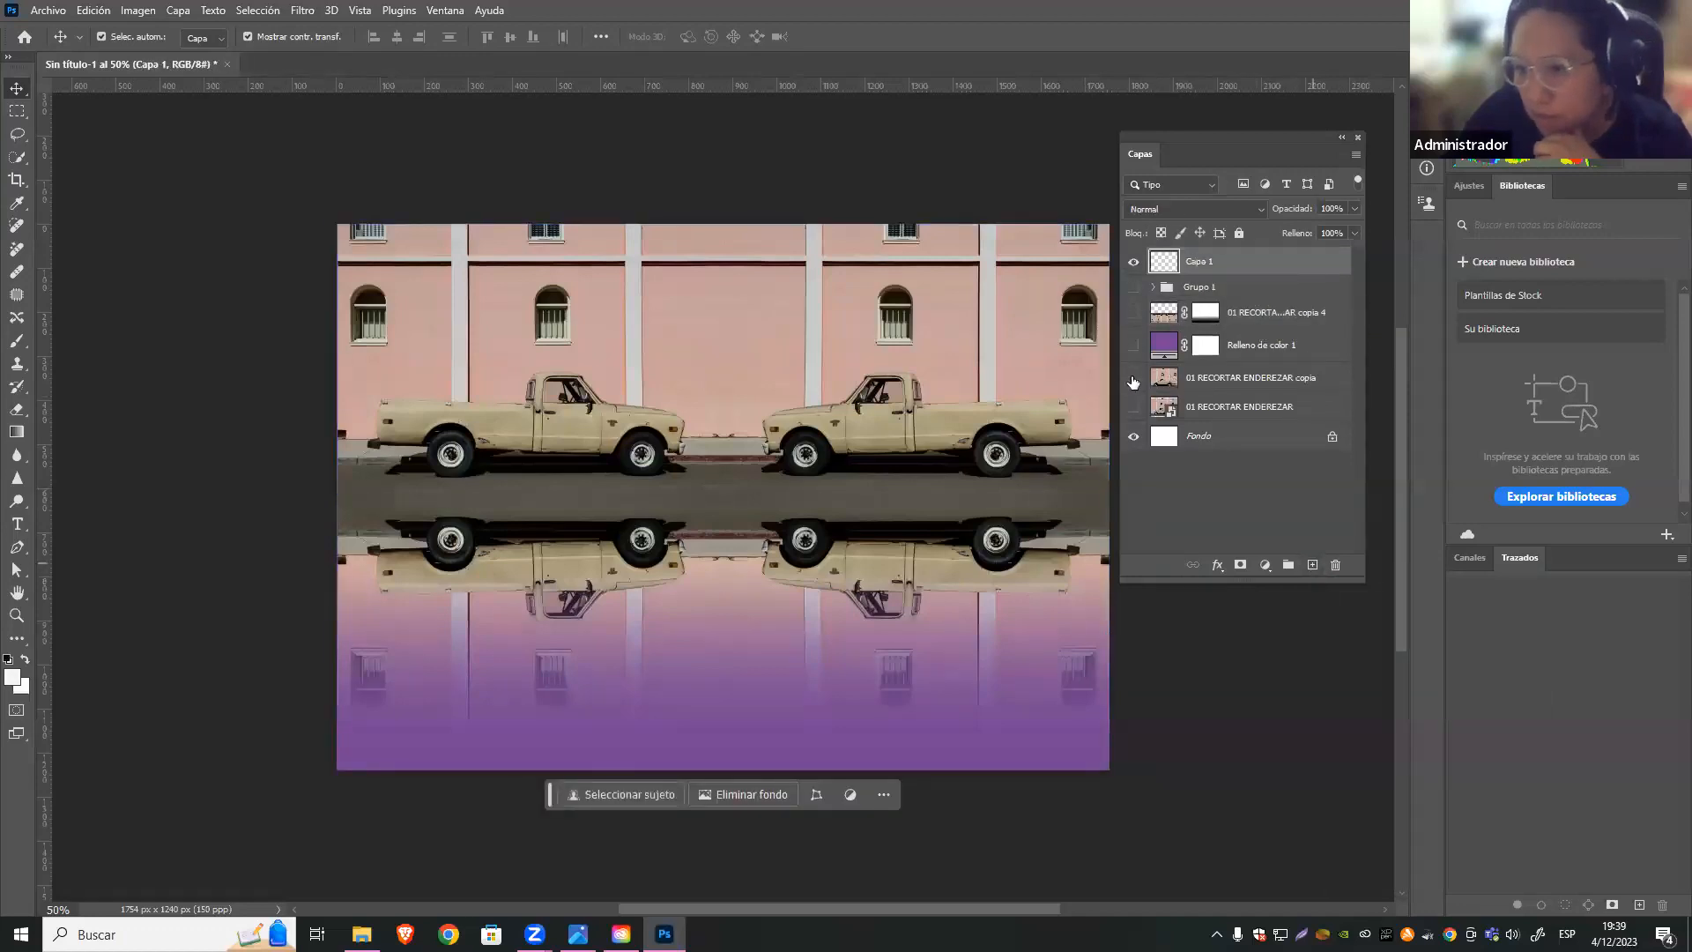
click(1133, 380)
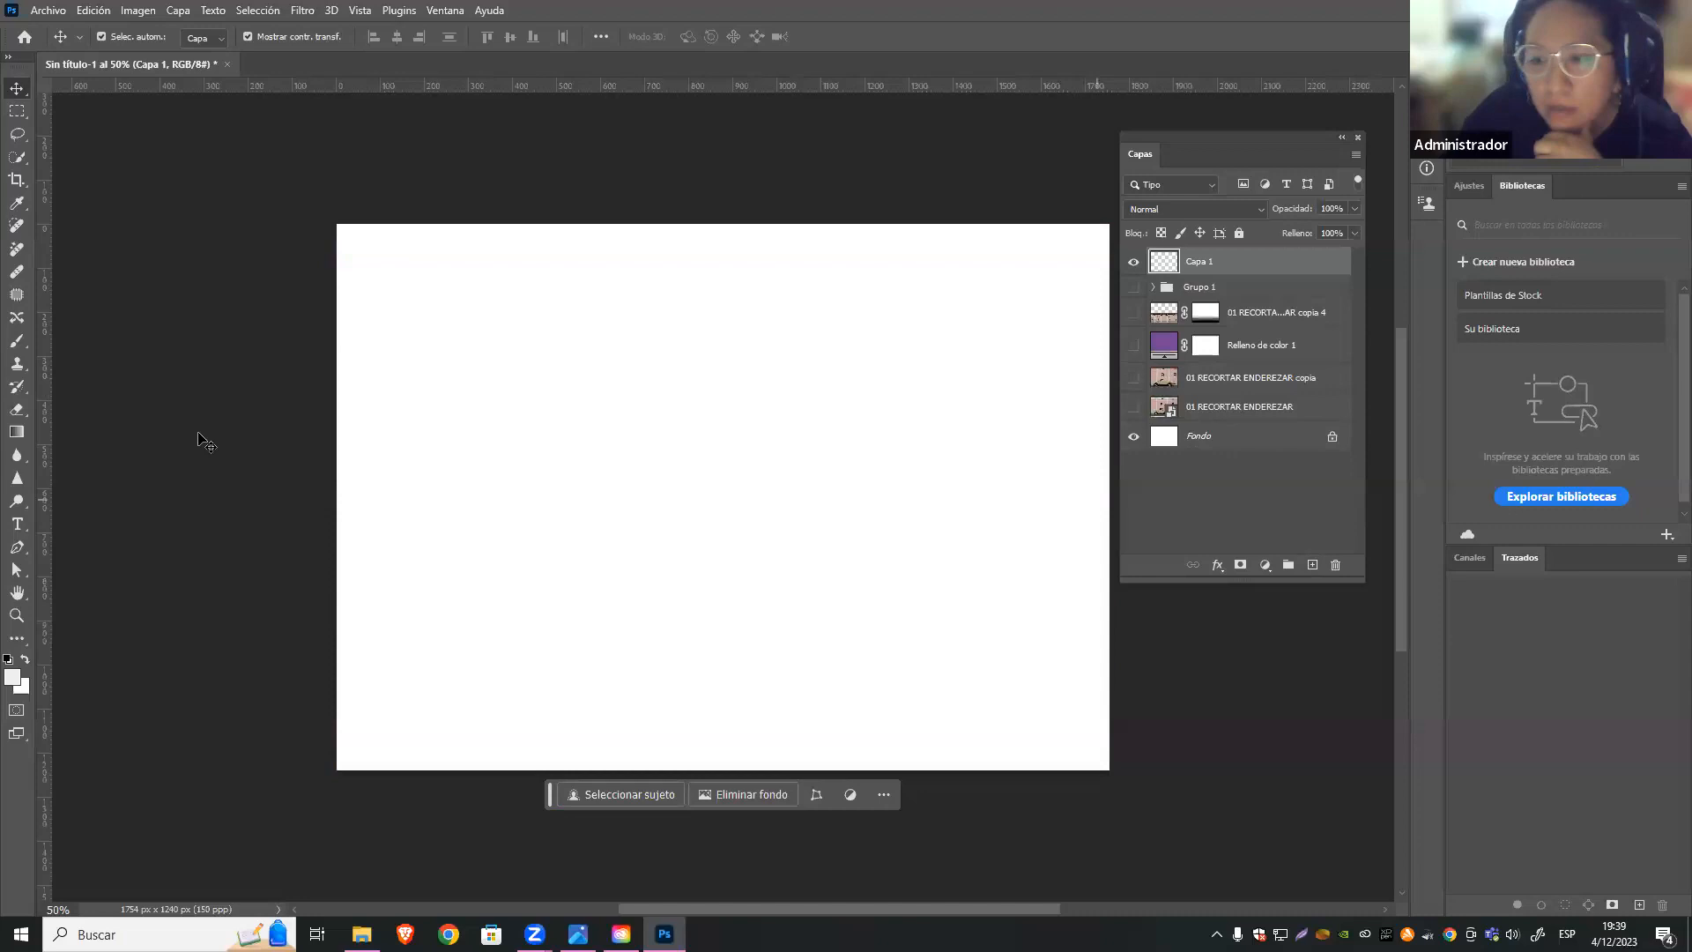
Show the 01 RECORTAR ENDEREZAR copia layer and select a rectangle from the photo's upper-left wall to the truck cab with the Rectangular Marquee
click(16, 113)
drag(412, 309, 804, 647)
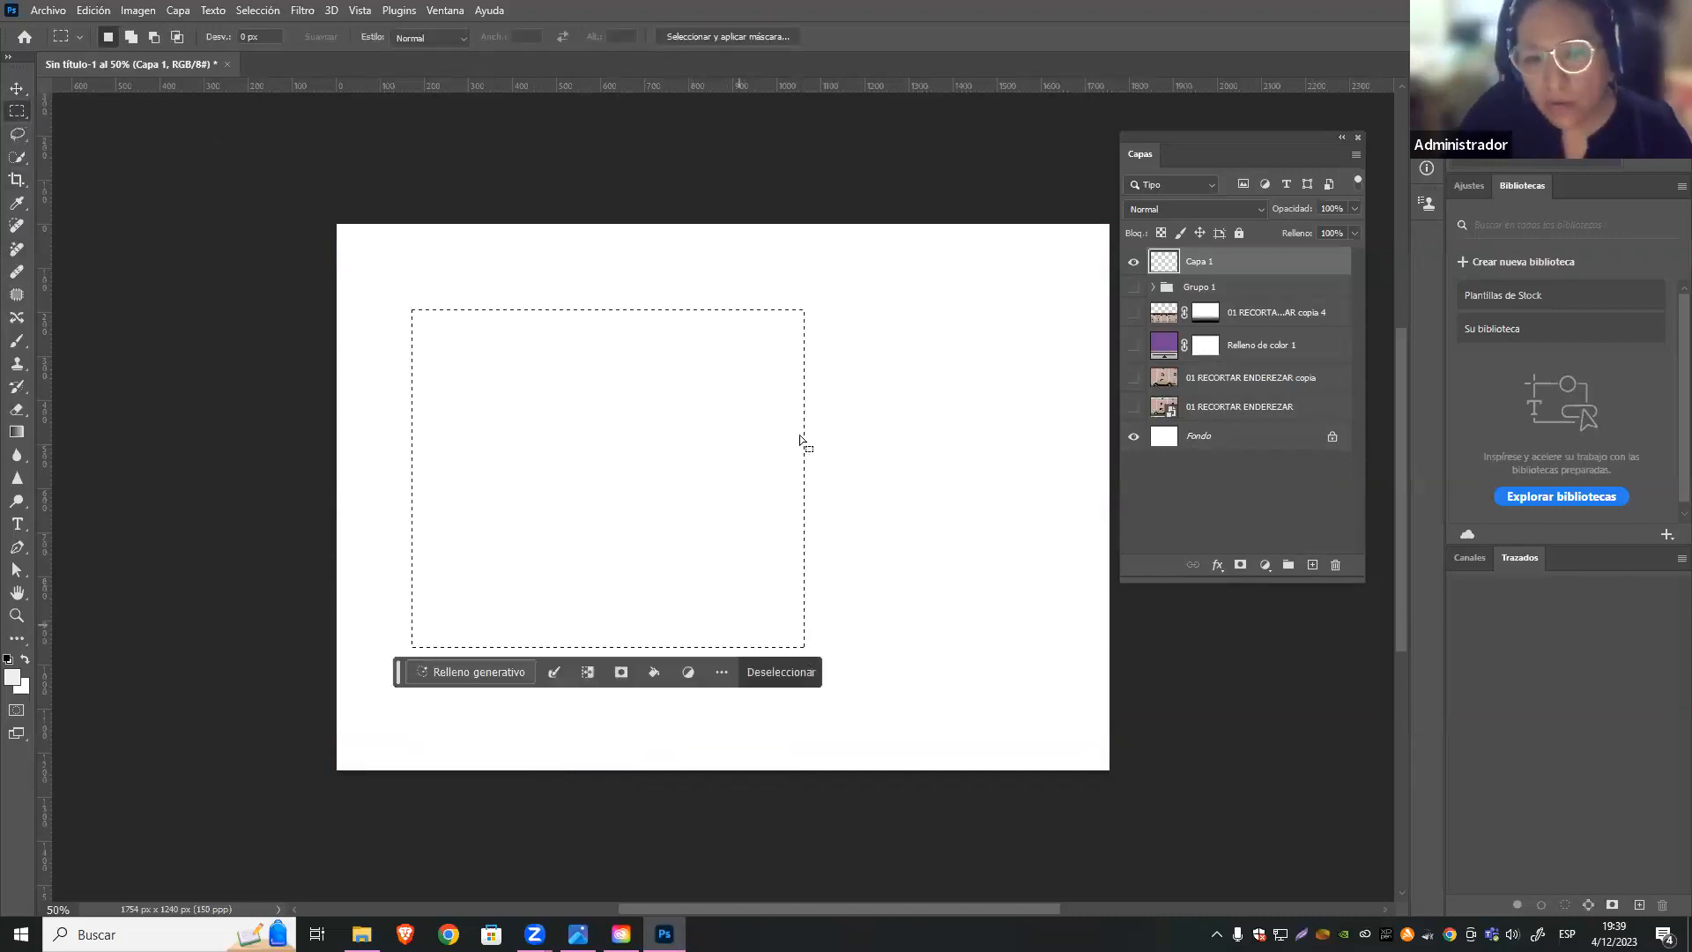
click(701, 520)
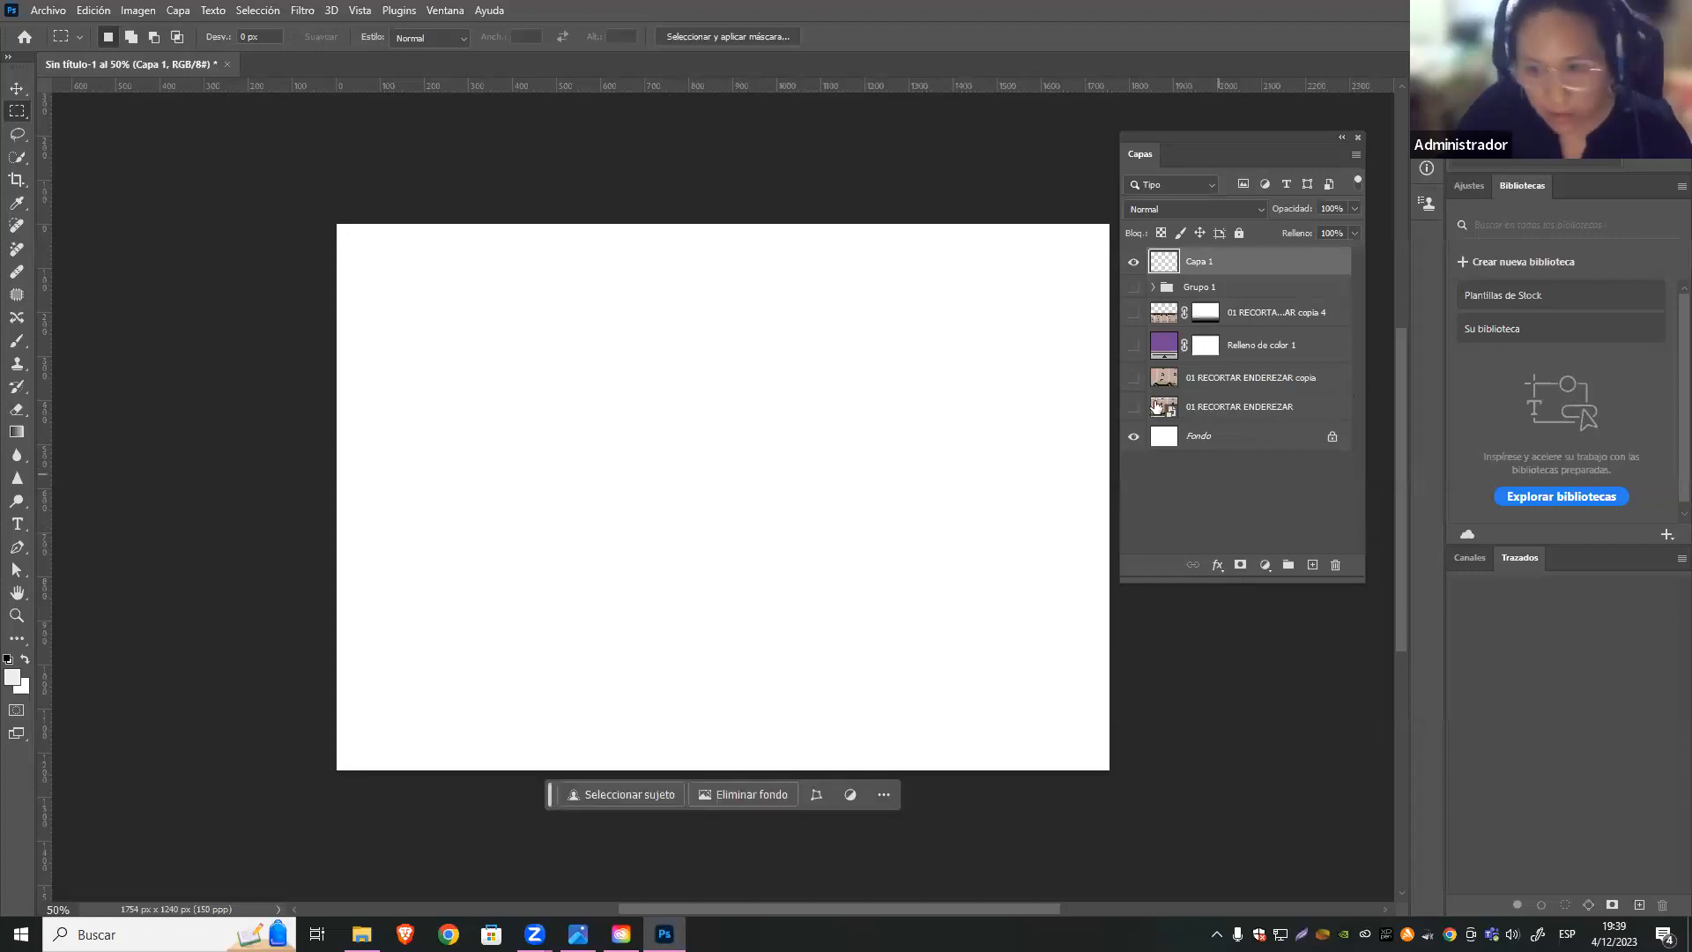
click(1133, 379)
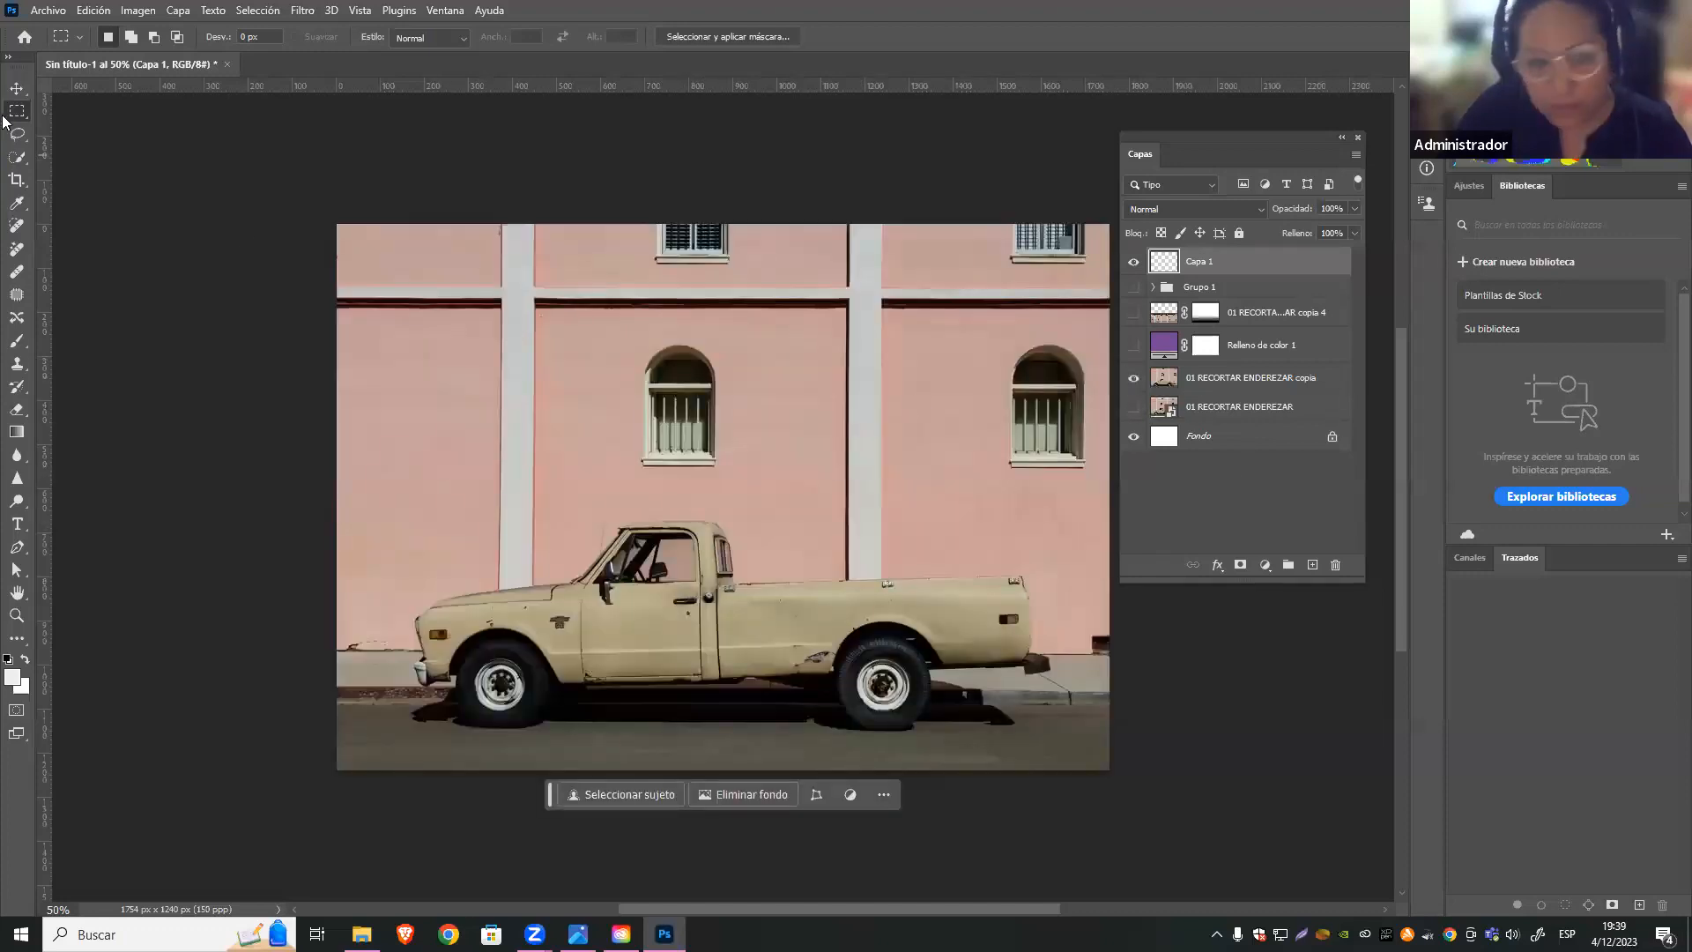
drag(393, 273, 702, 569)
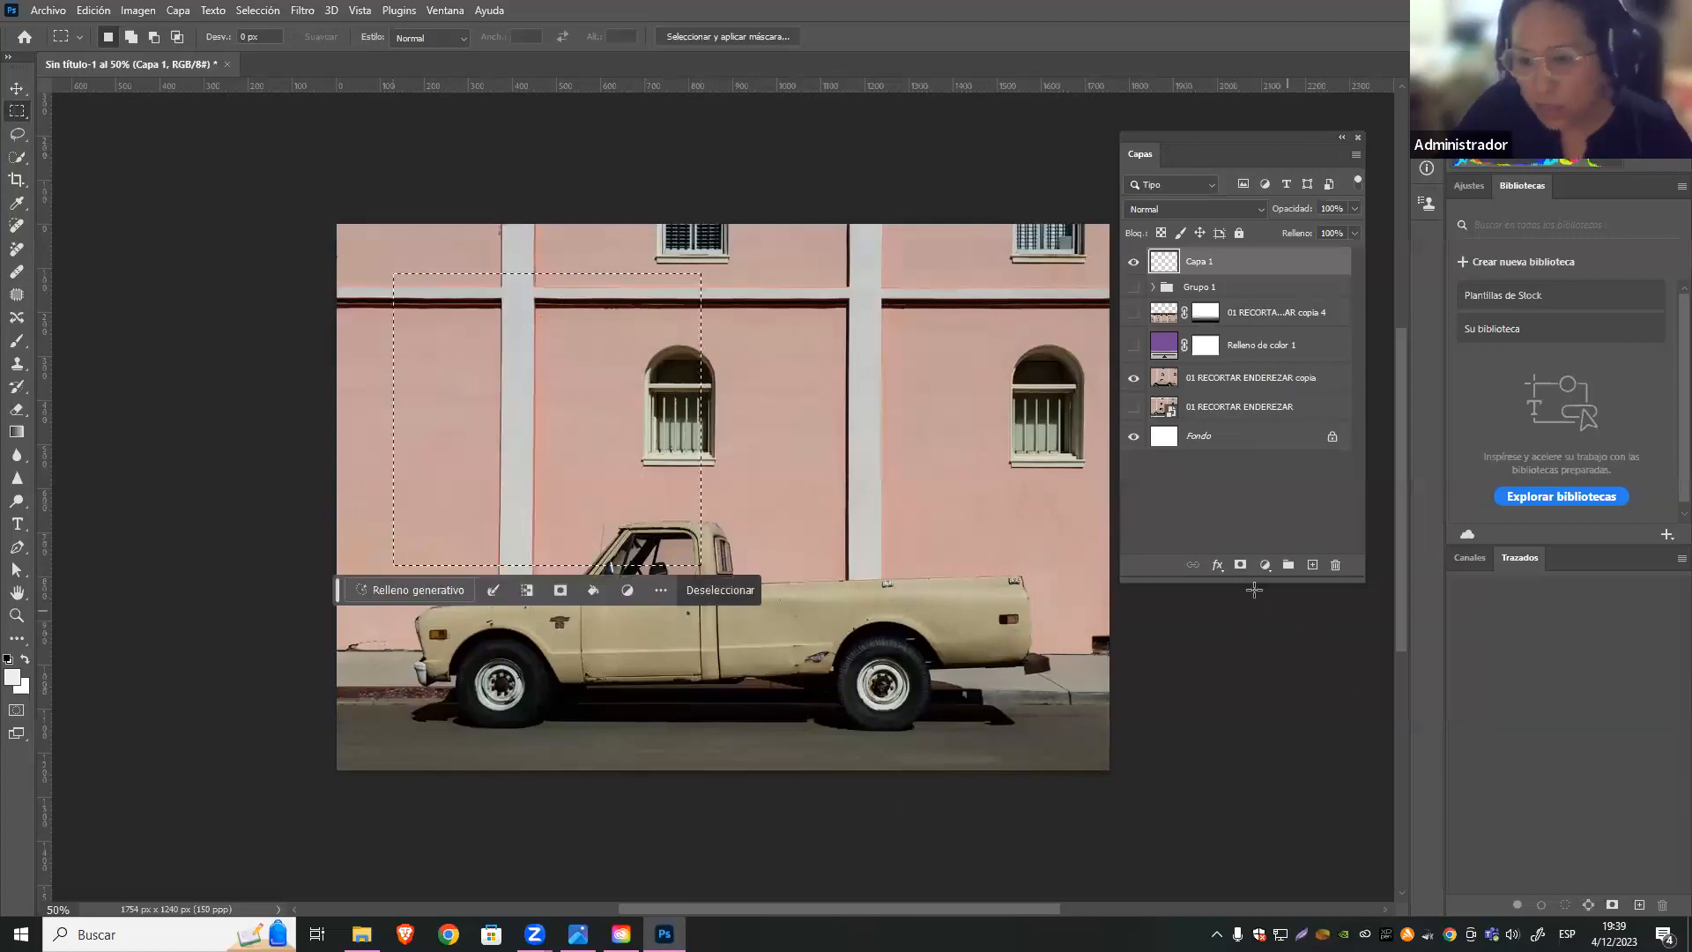
Add a layer mask from the rectangular selection to the 01 RECORTAR ENDEREZAR copia layer instead of the empty layer
click(1240, 564)
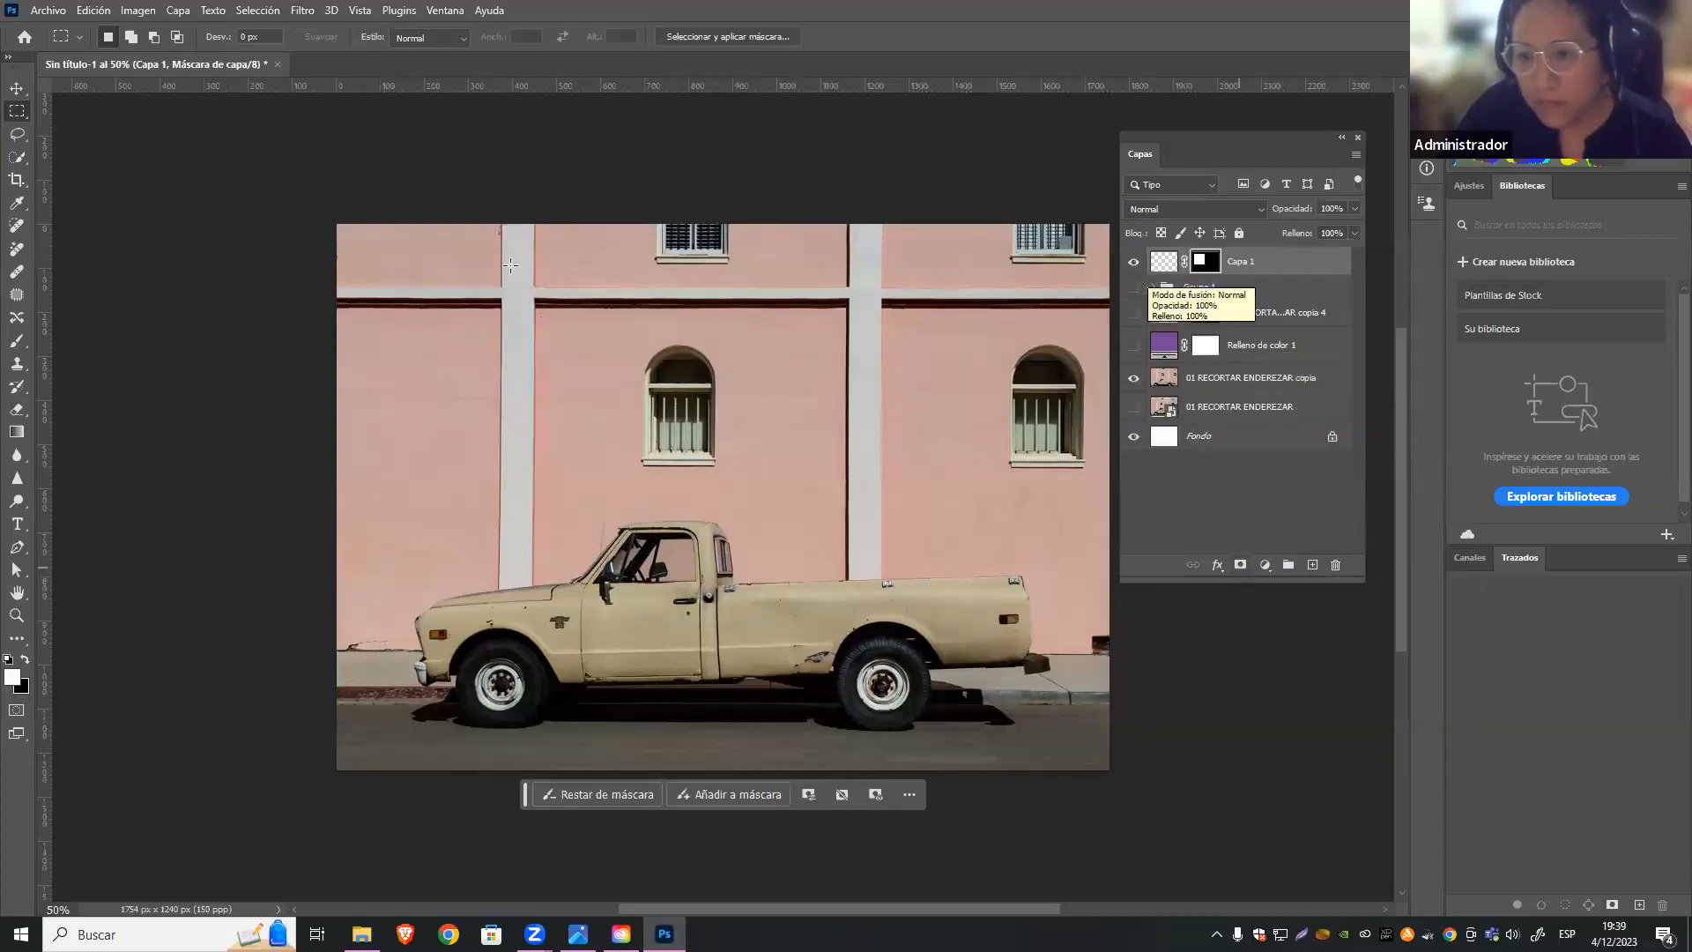
key(ctrl+z)
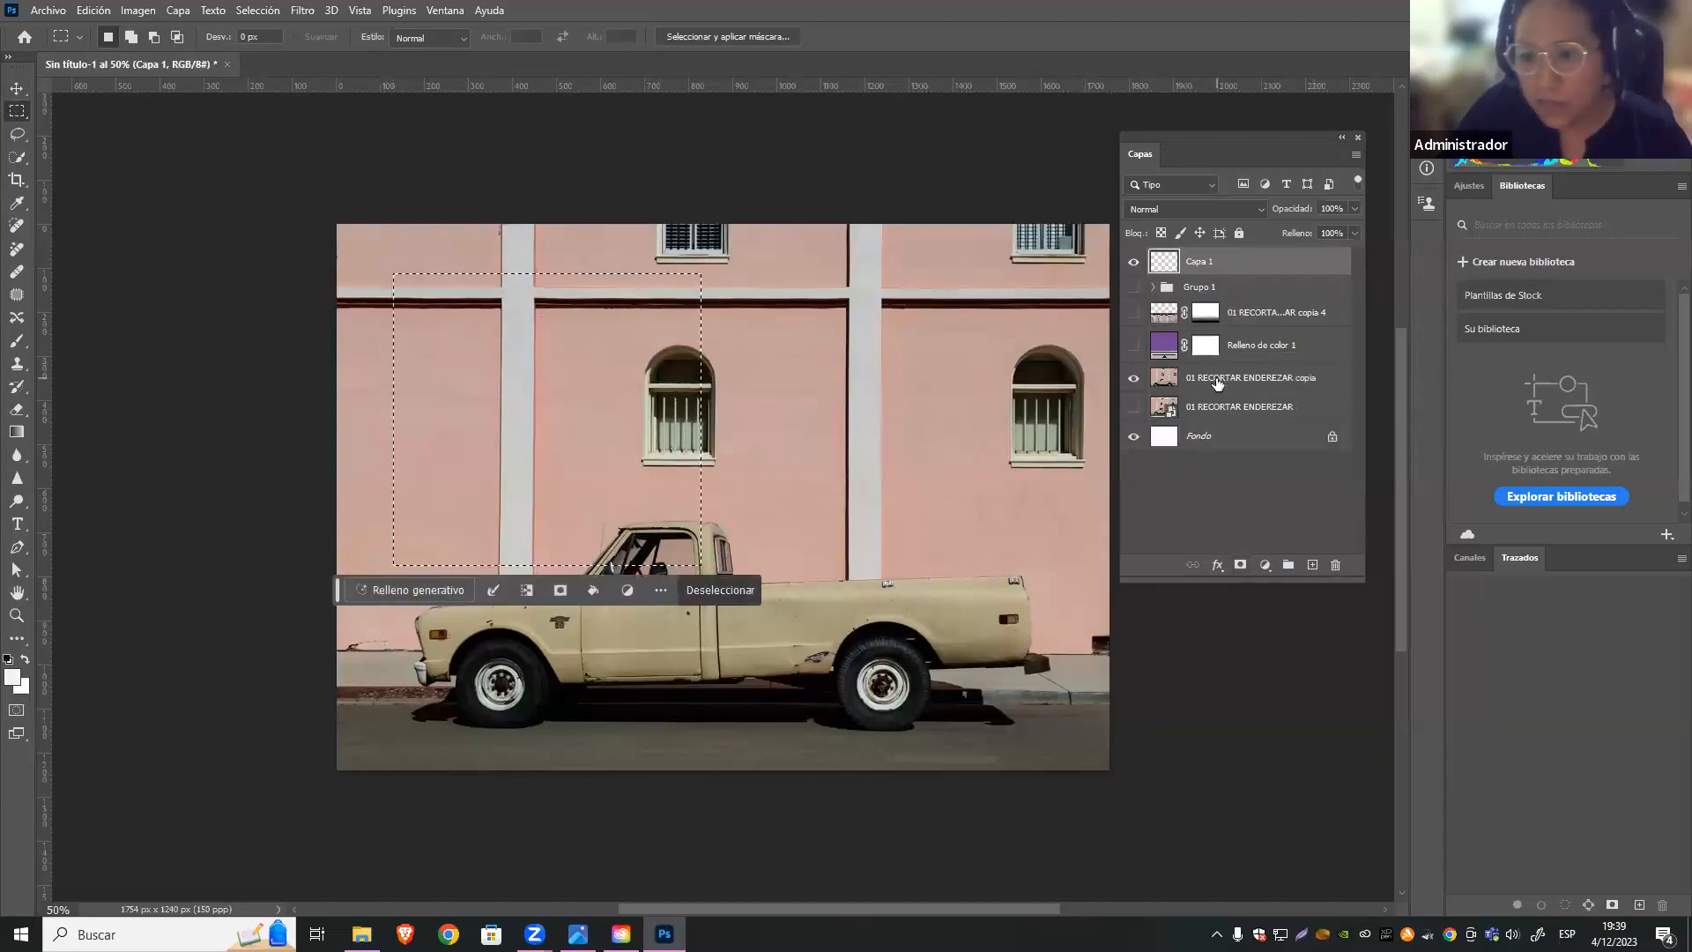
click(1218, 382)
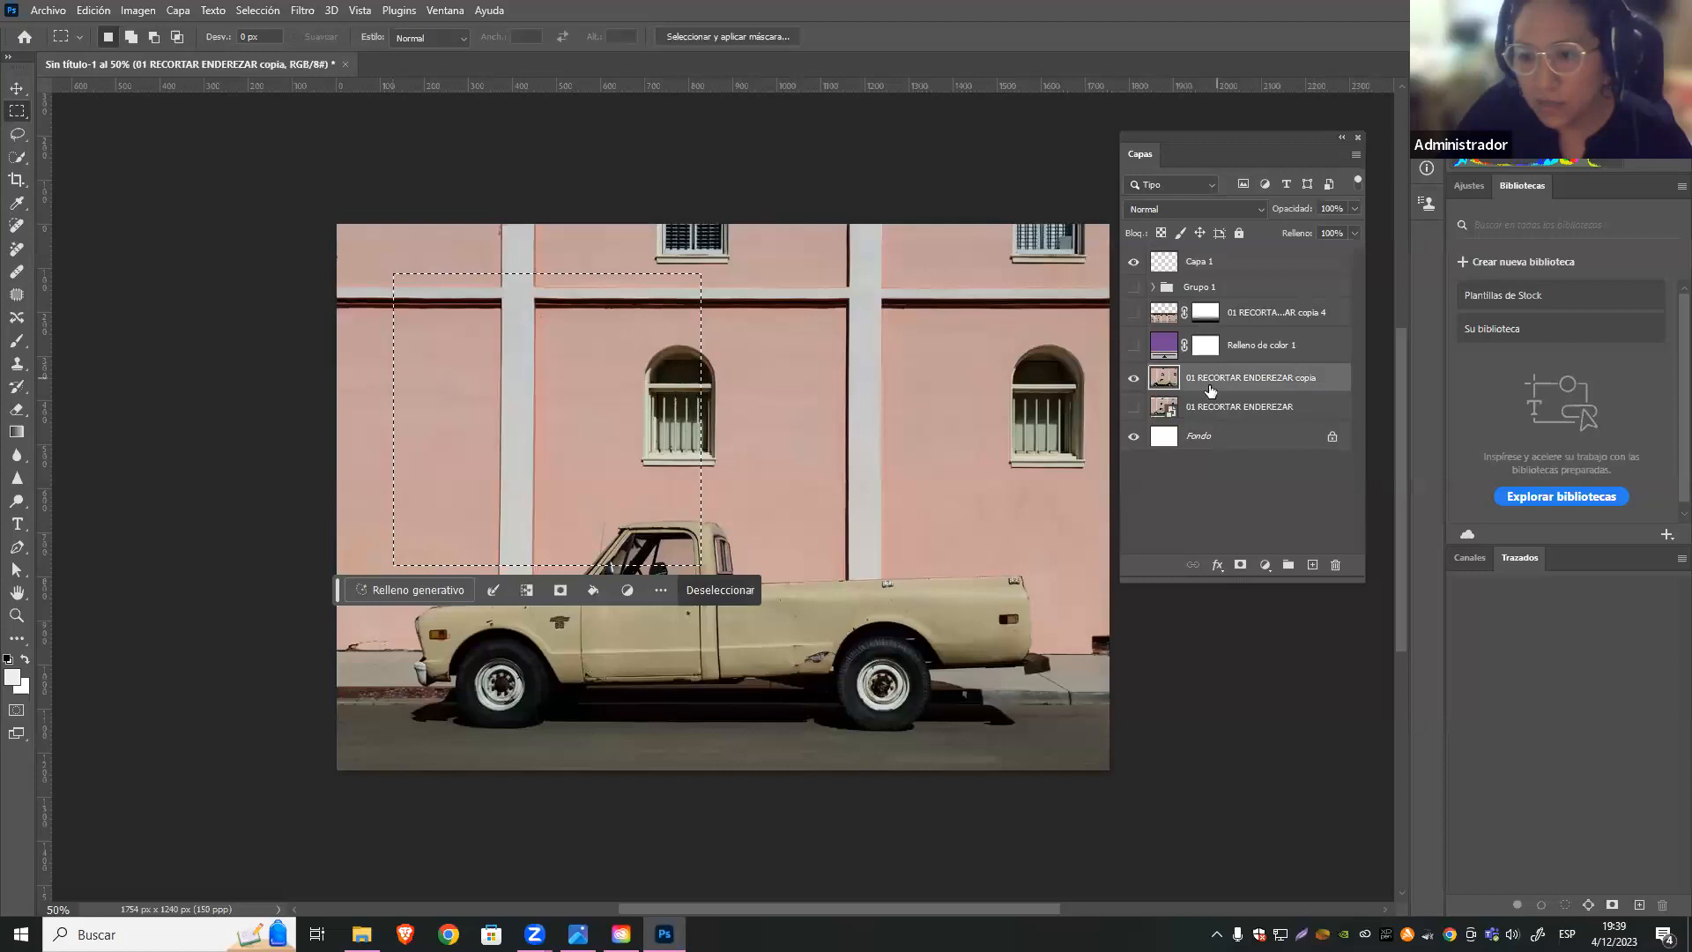
click(1240, 564)
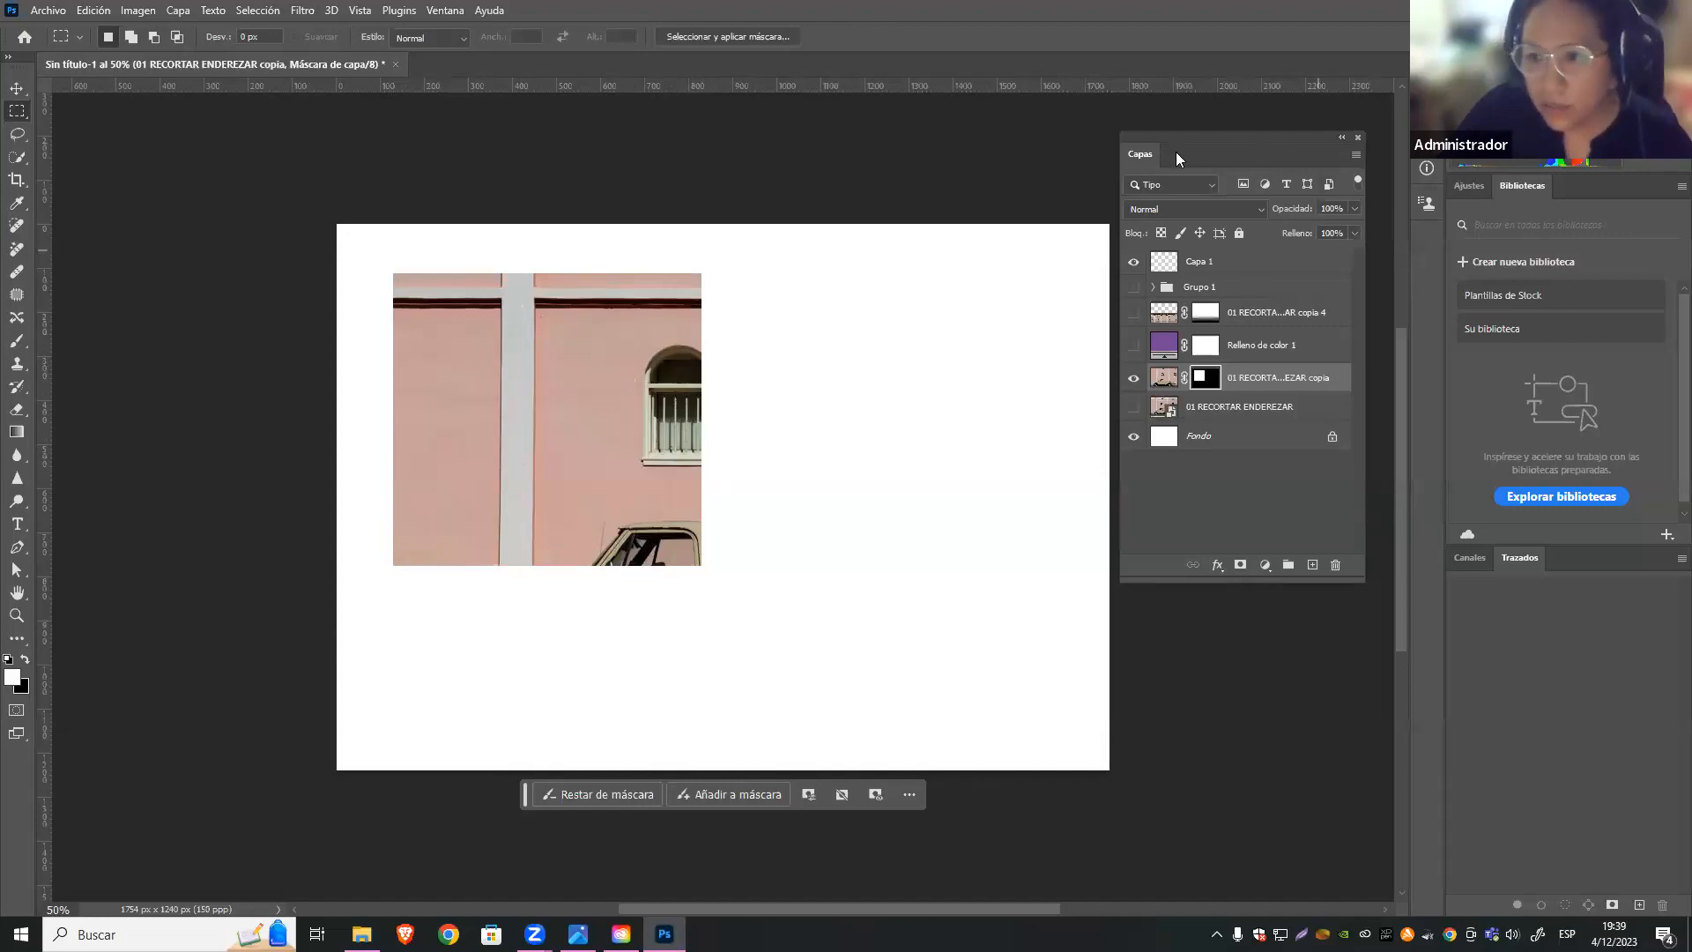
Shift the floating layer list clear of the masked photo and set up a 98 px brush with a white foreground color
drag(1175, 152, 822, 264)
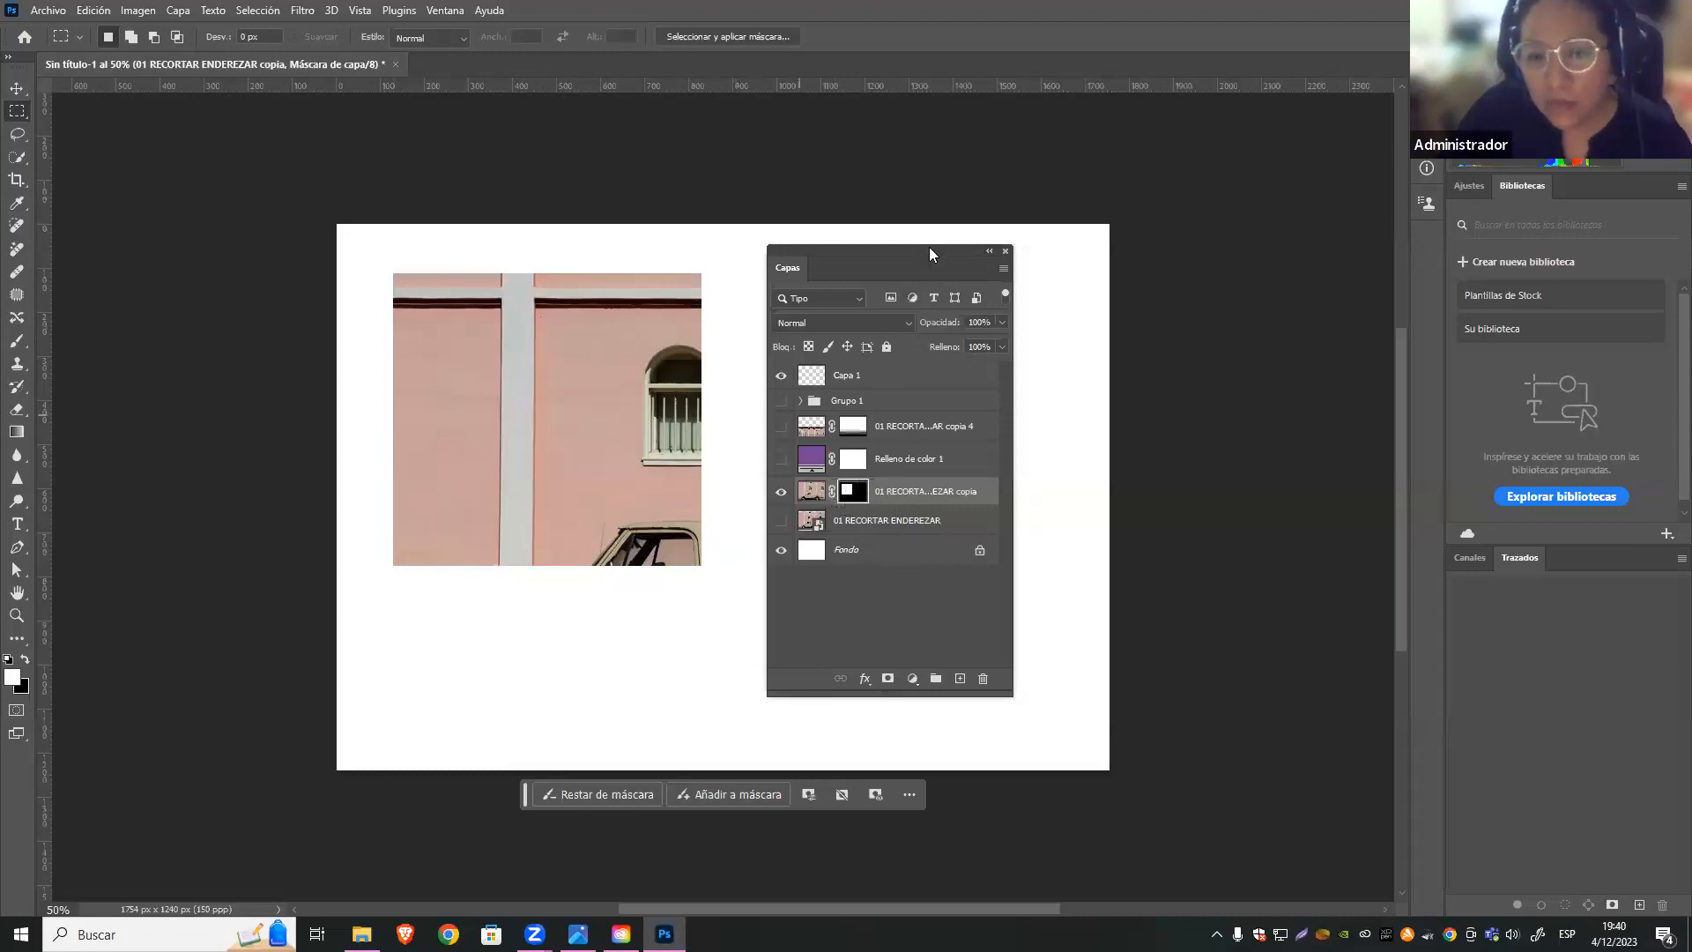
drag(928, 255, 1228, 255)
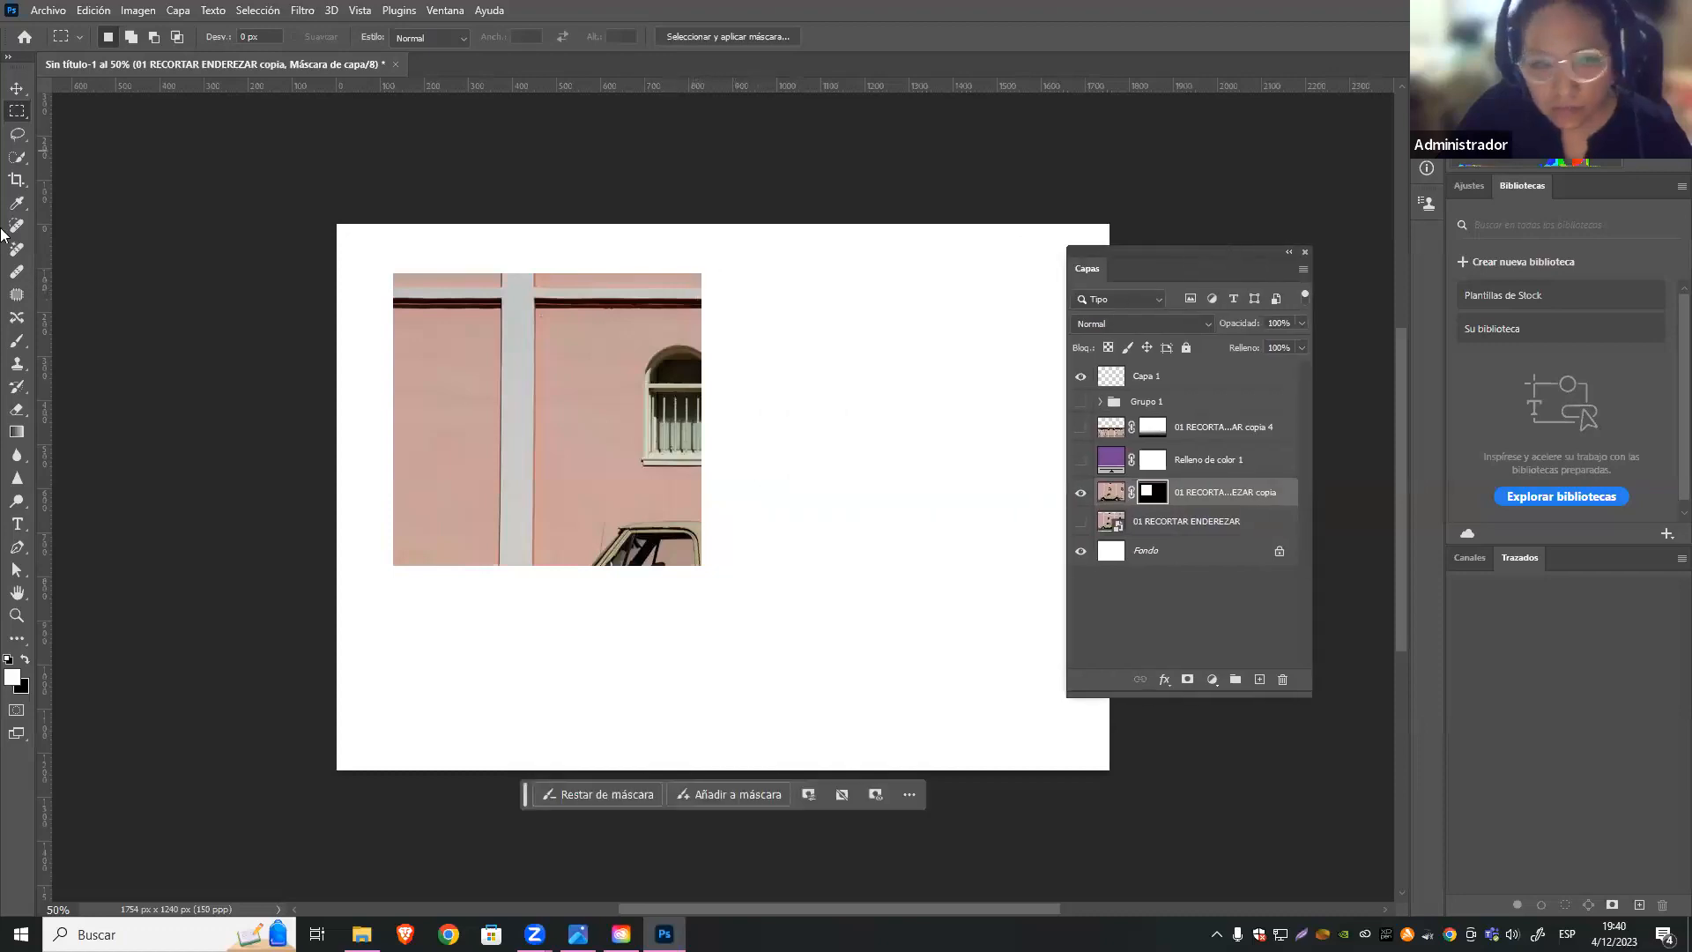
click(18, 341)
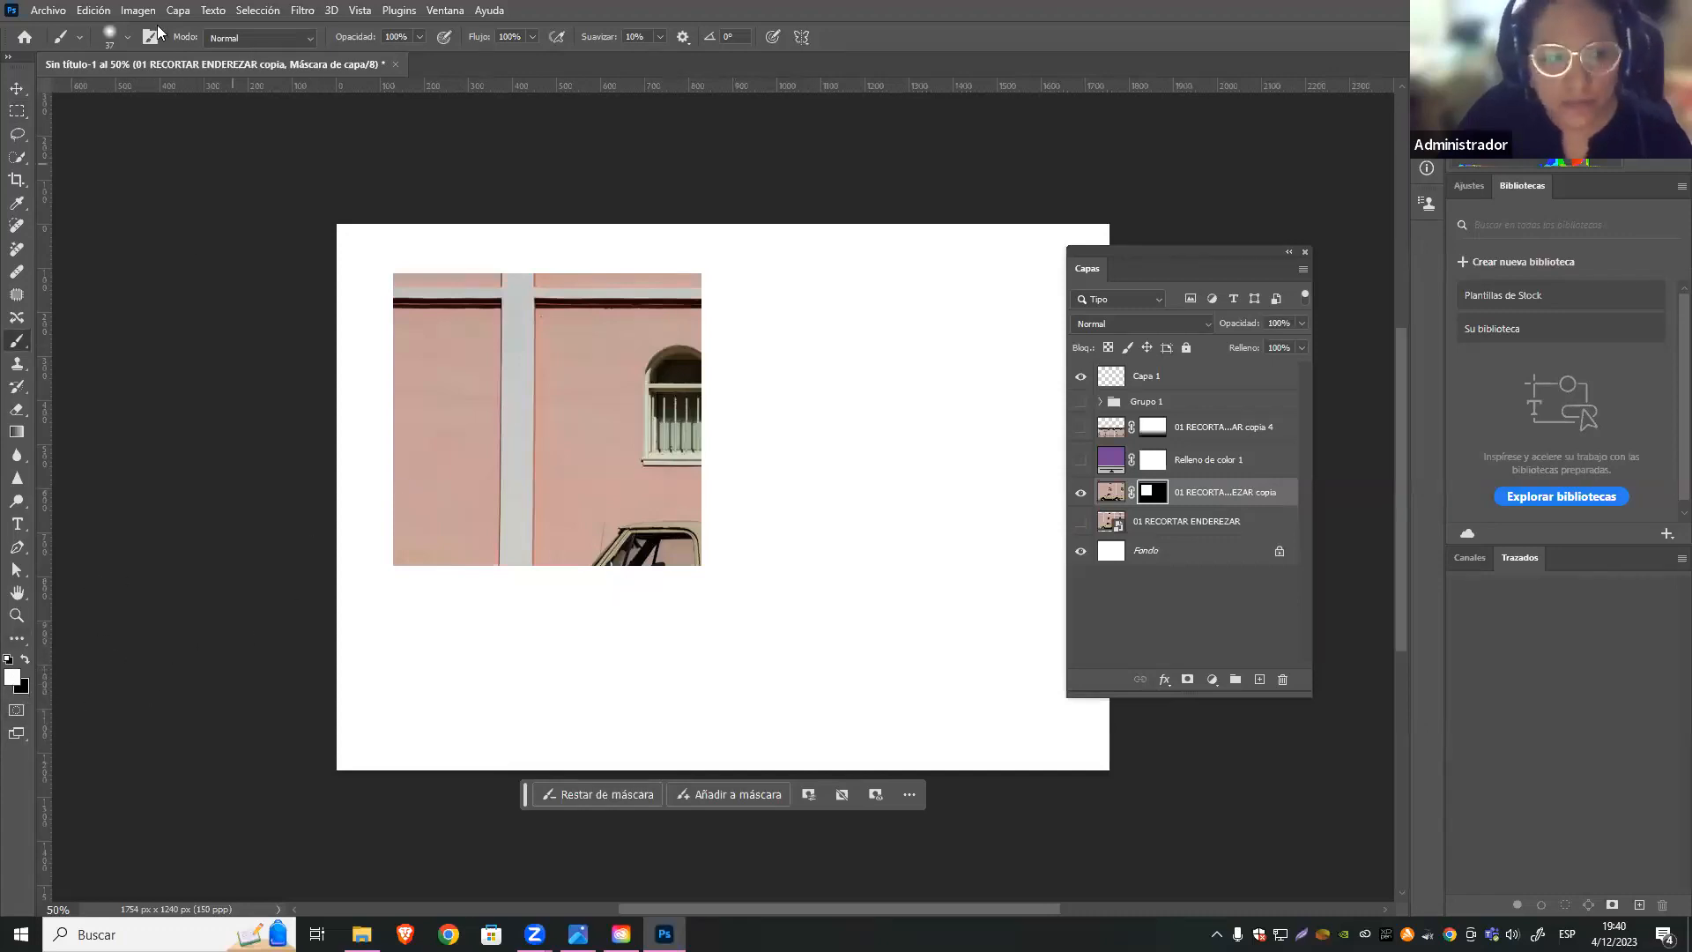
click(127, 38)
click(153, 88)
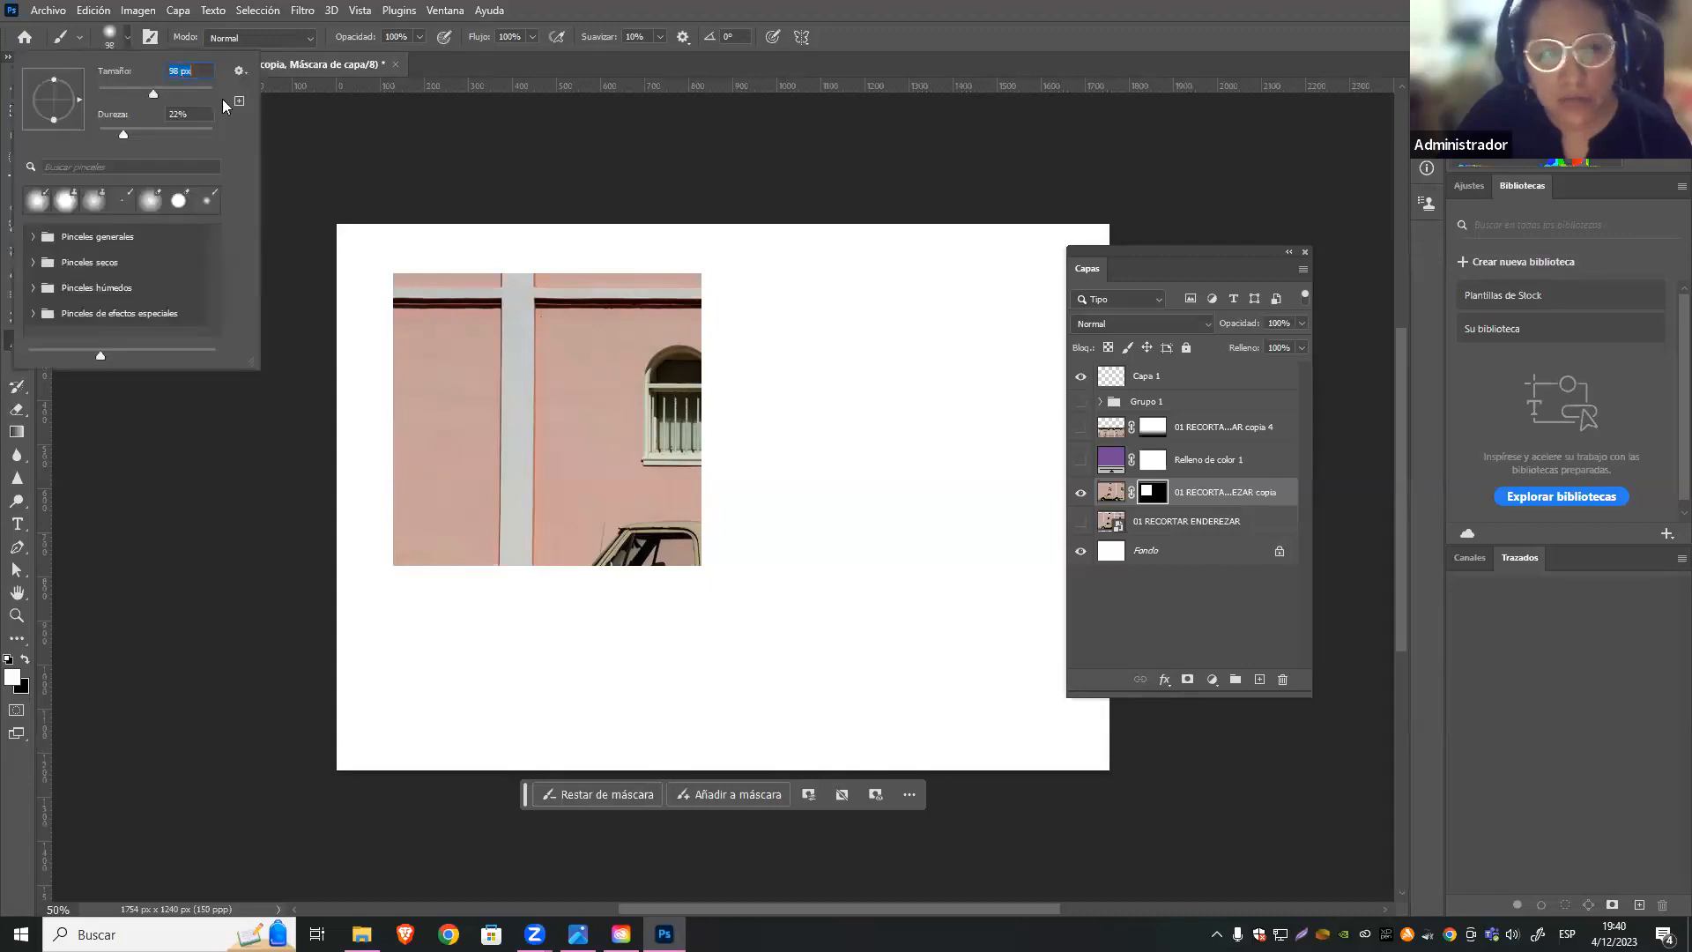
click(12, 676)
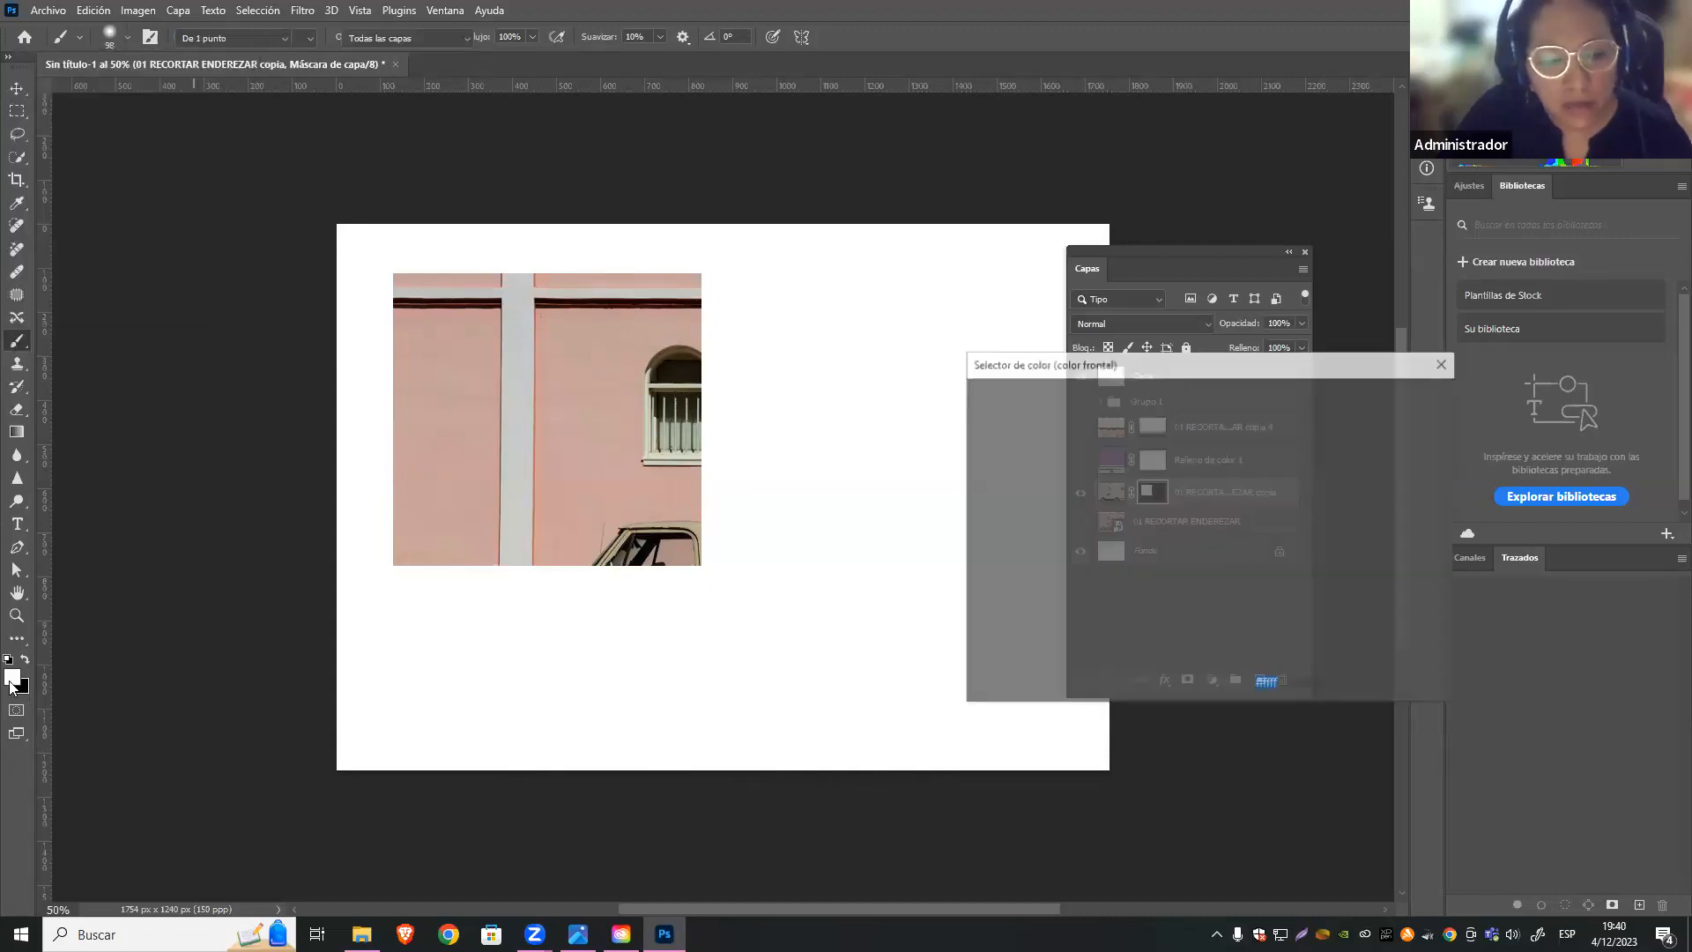
click(1384, 397)
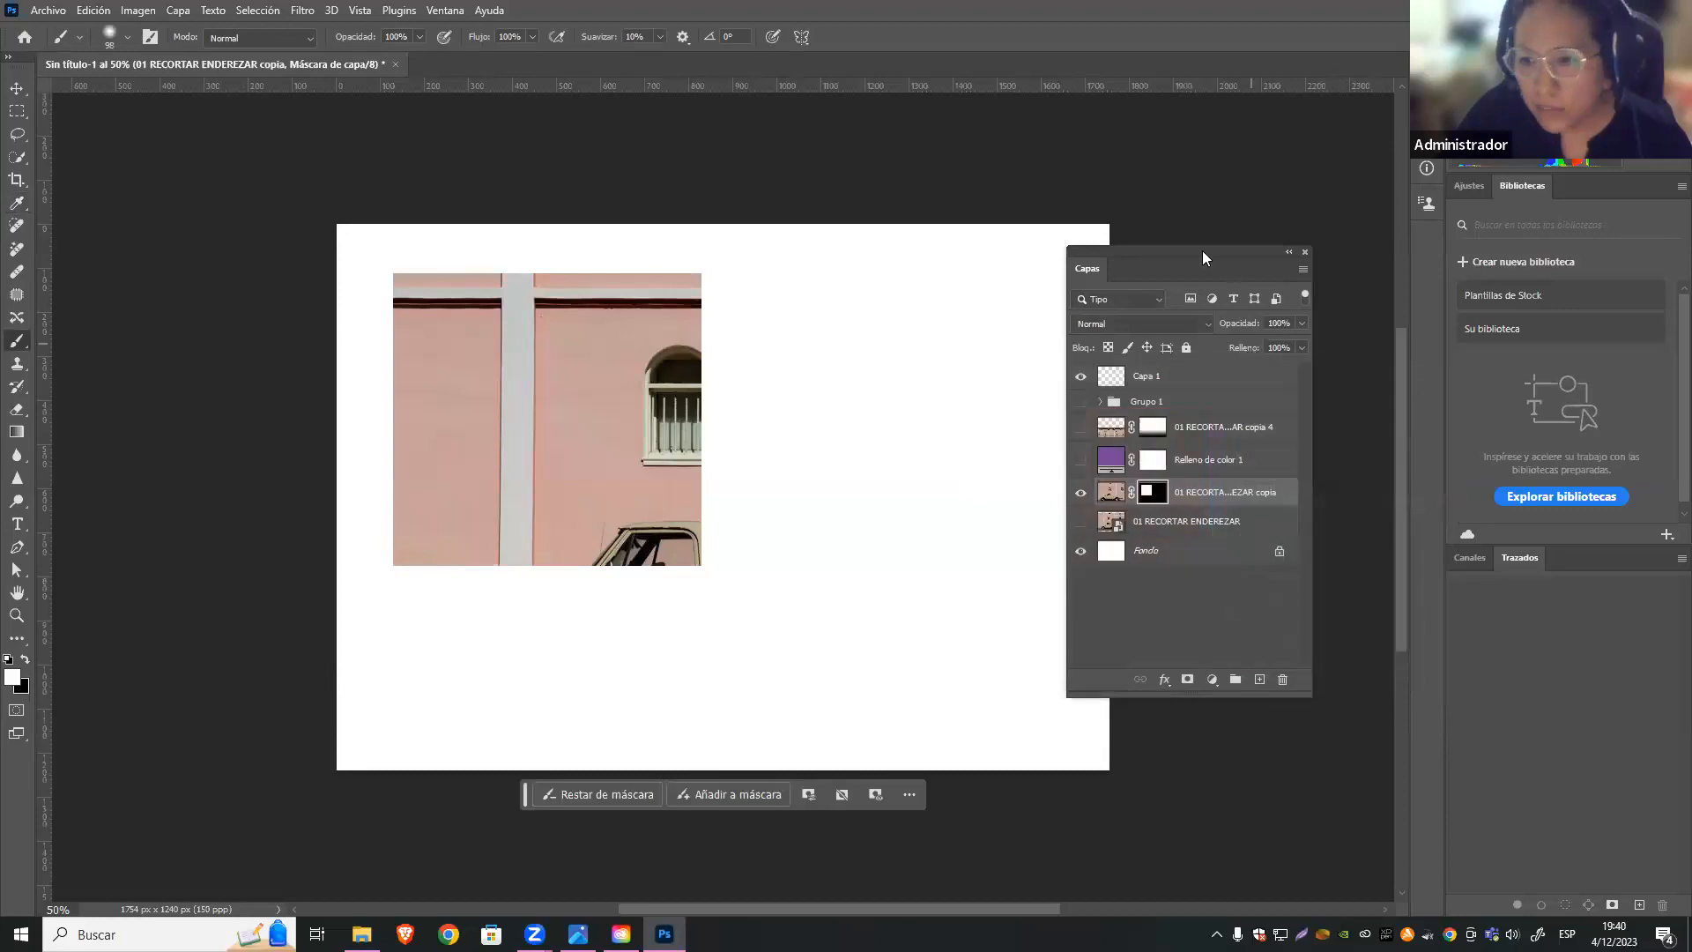
Reveal more of the photo beyond the rectangle's right edge by painting white on the layer mask
drag(1202, 250, 998, 189)
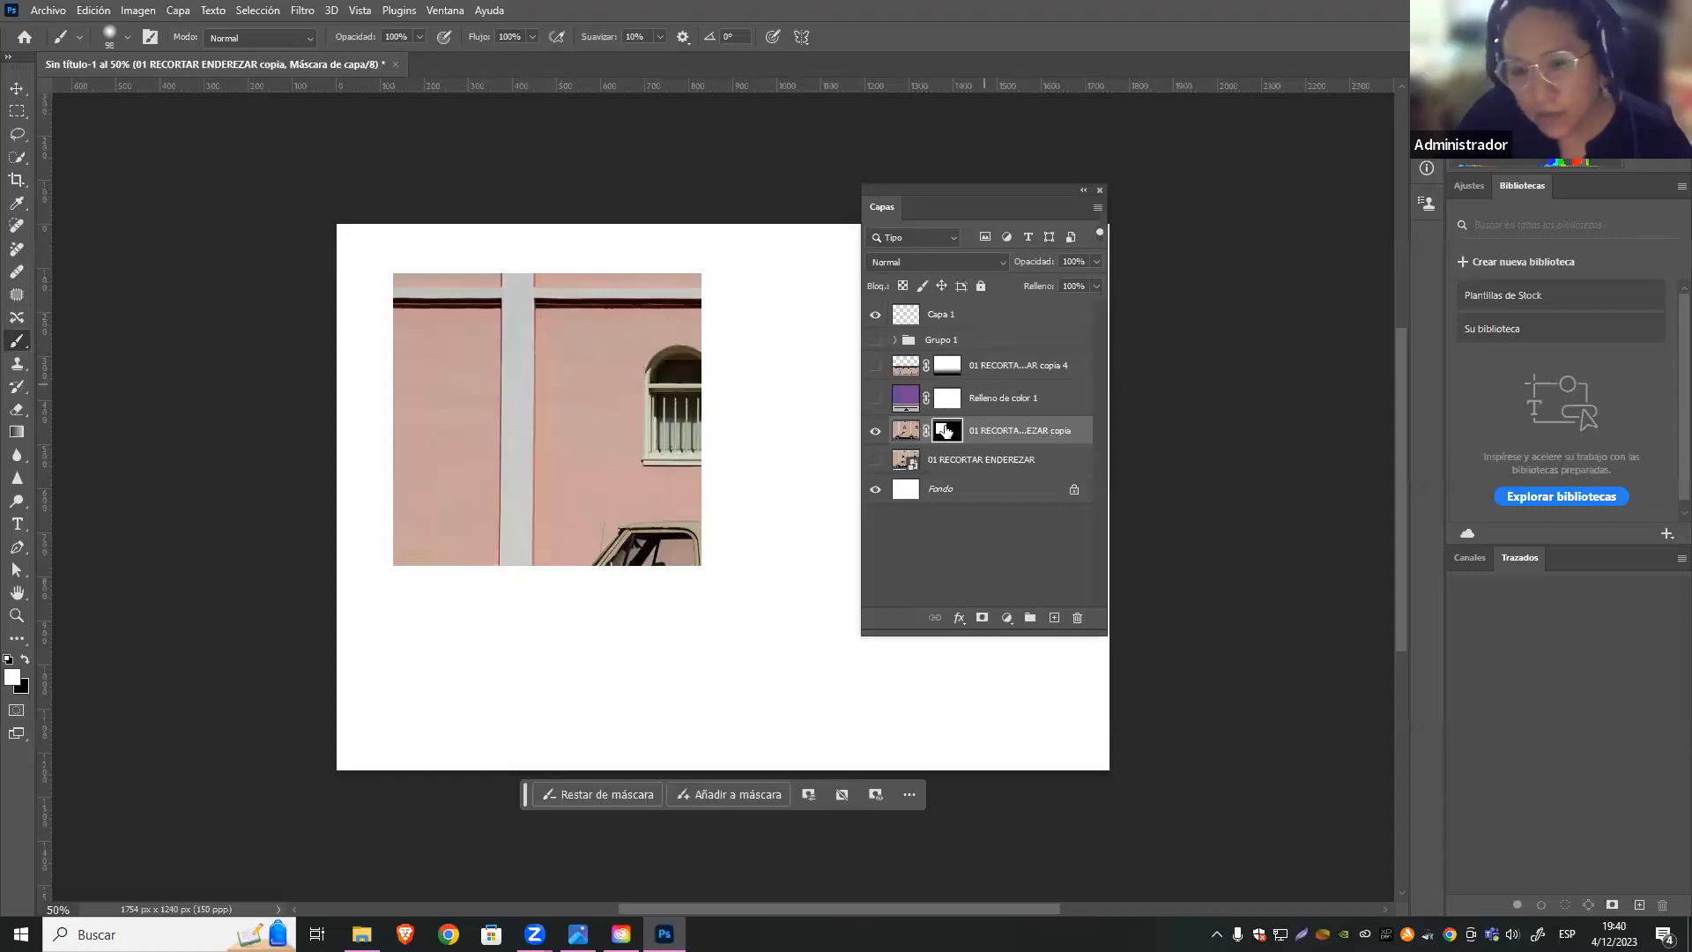
drag(962, 188, 1085, 216)
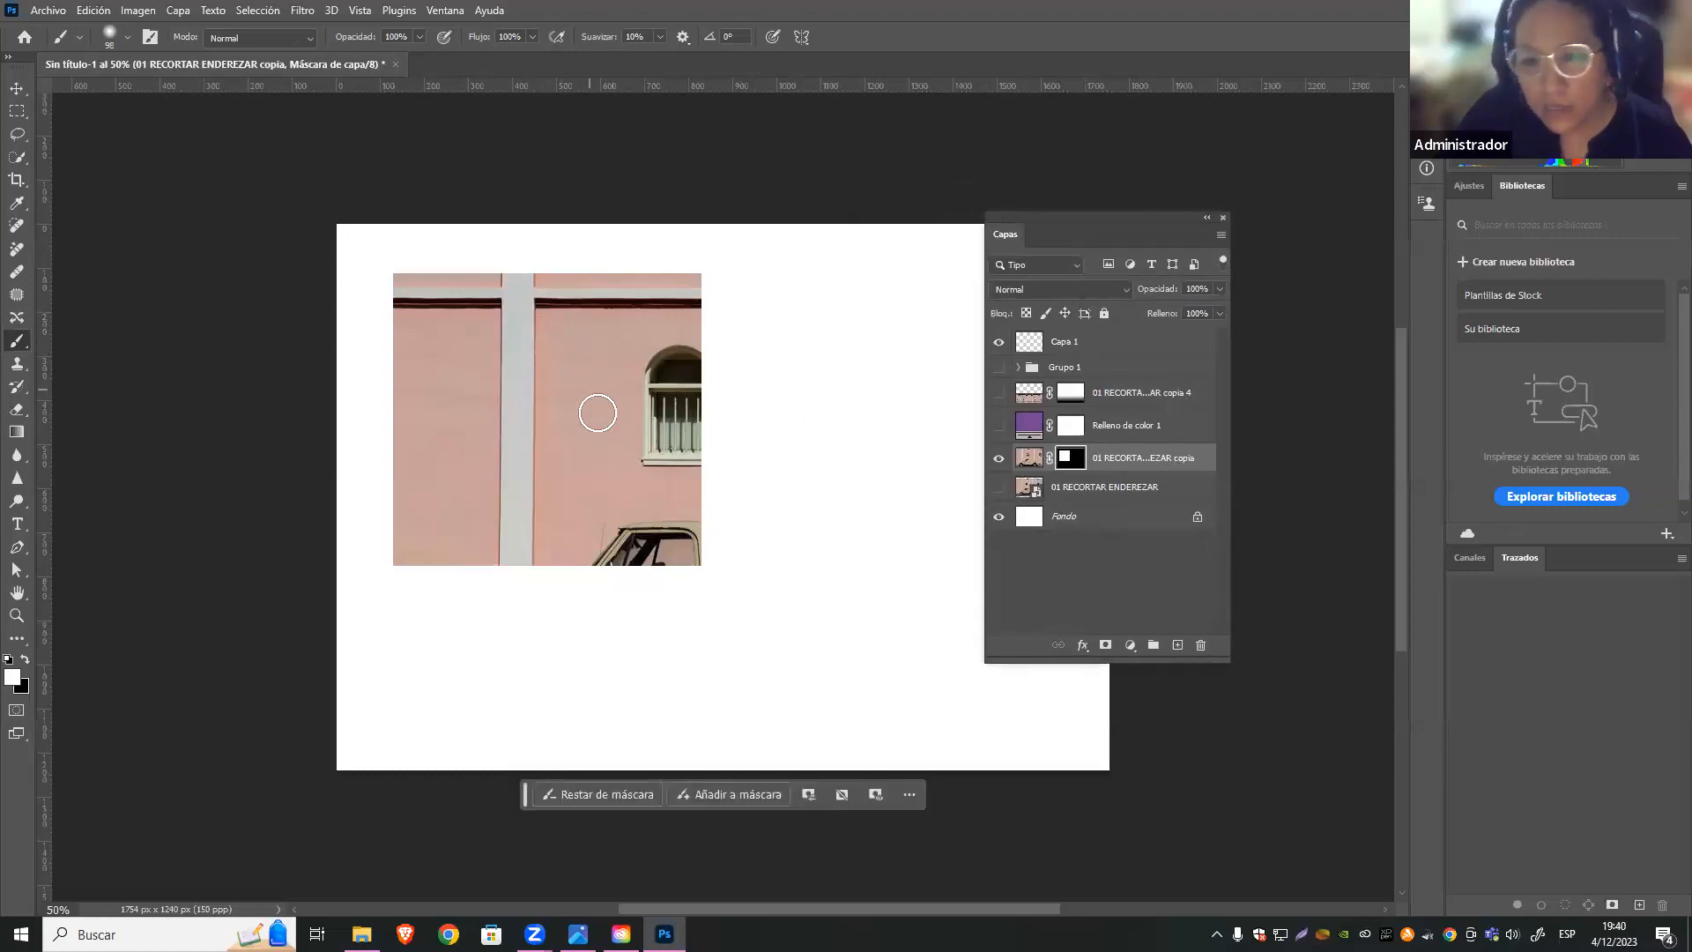
mouse_move(684, 283)
mouse_down()
mouse_move(698, 551)
mouse_move(714, 305)
mouse_move(724, 523)
mouse_move(717, 287)
mouse_move(702, 291)
mouse_move(741, 415)
mouse_move(729, 514)
mouse_move(702, 540)
mouse_move(736, 329)
mouse_move(744, 552)
mouse_move(706, 366)
mouse_up()
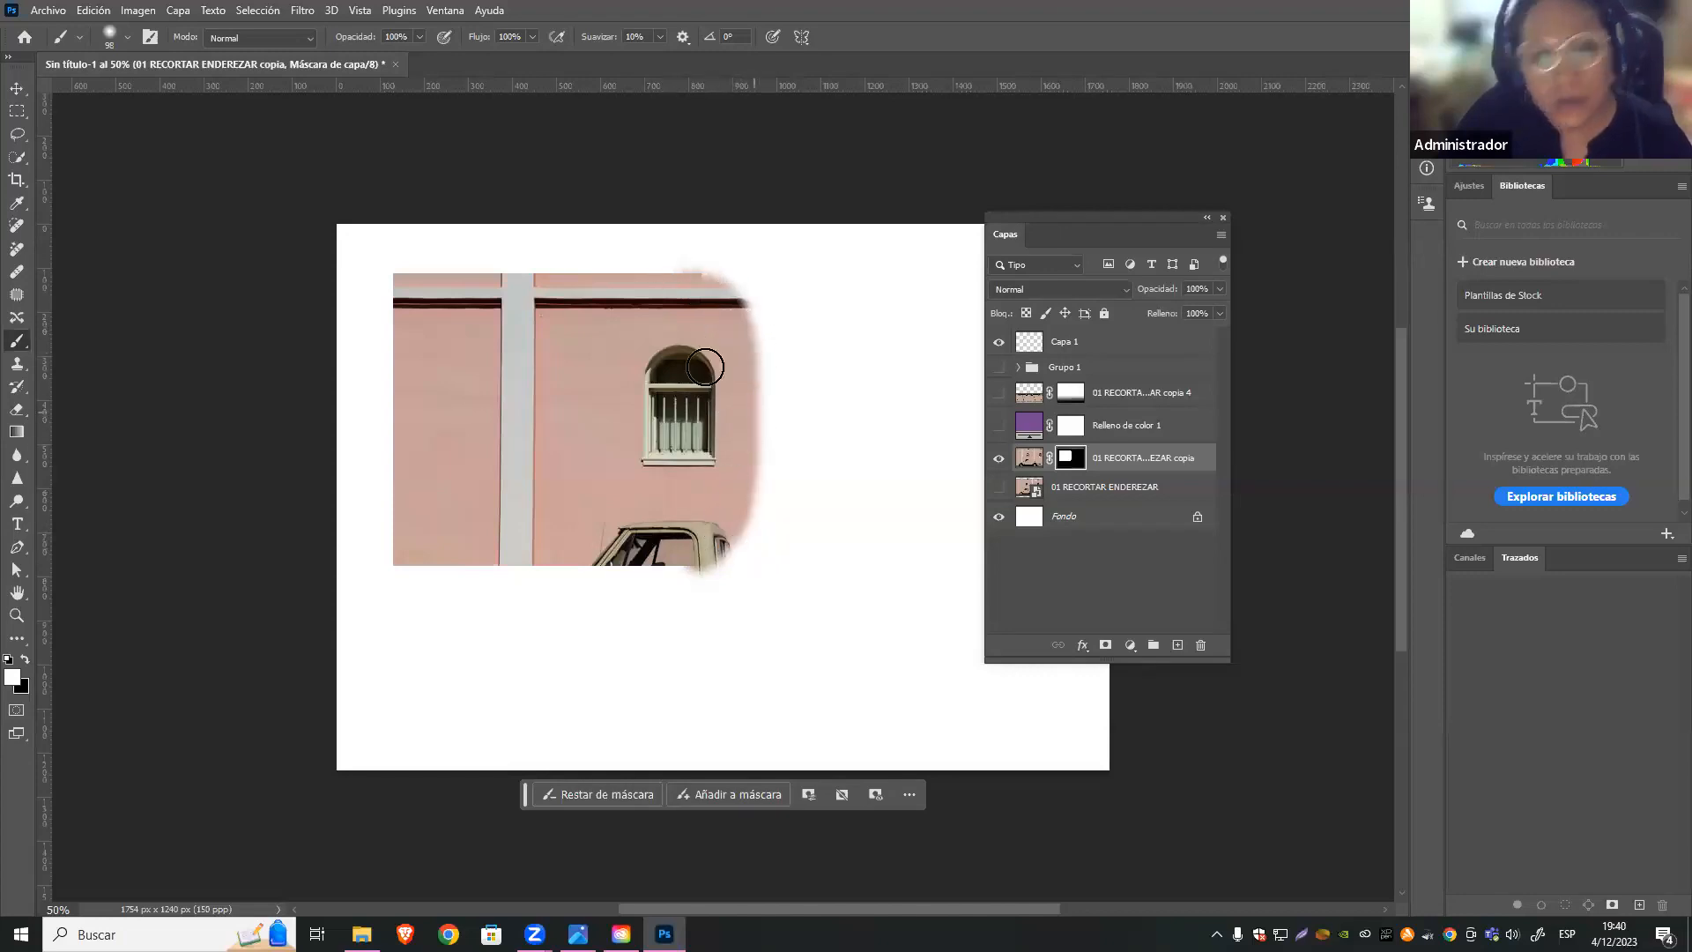
Set the brush hardness to 100% and extend the revealed photo area's right edge by painting on the mask
click(118, 39)
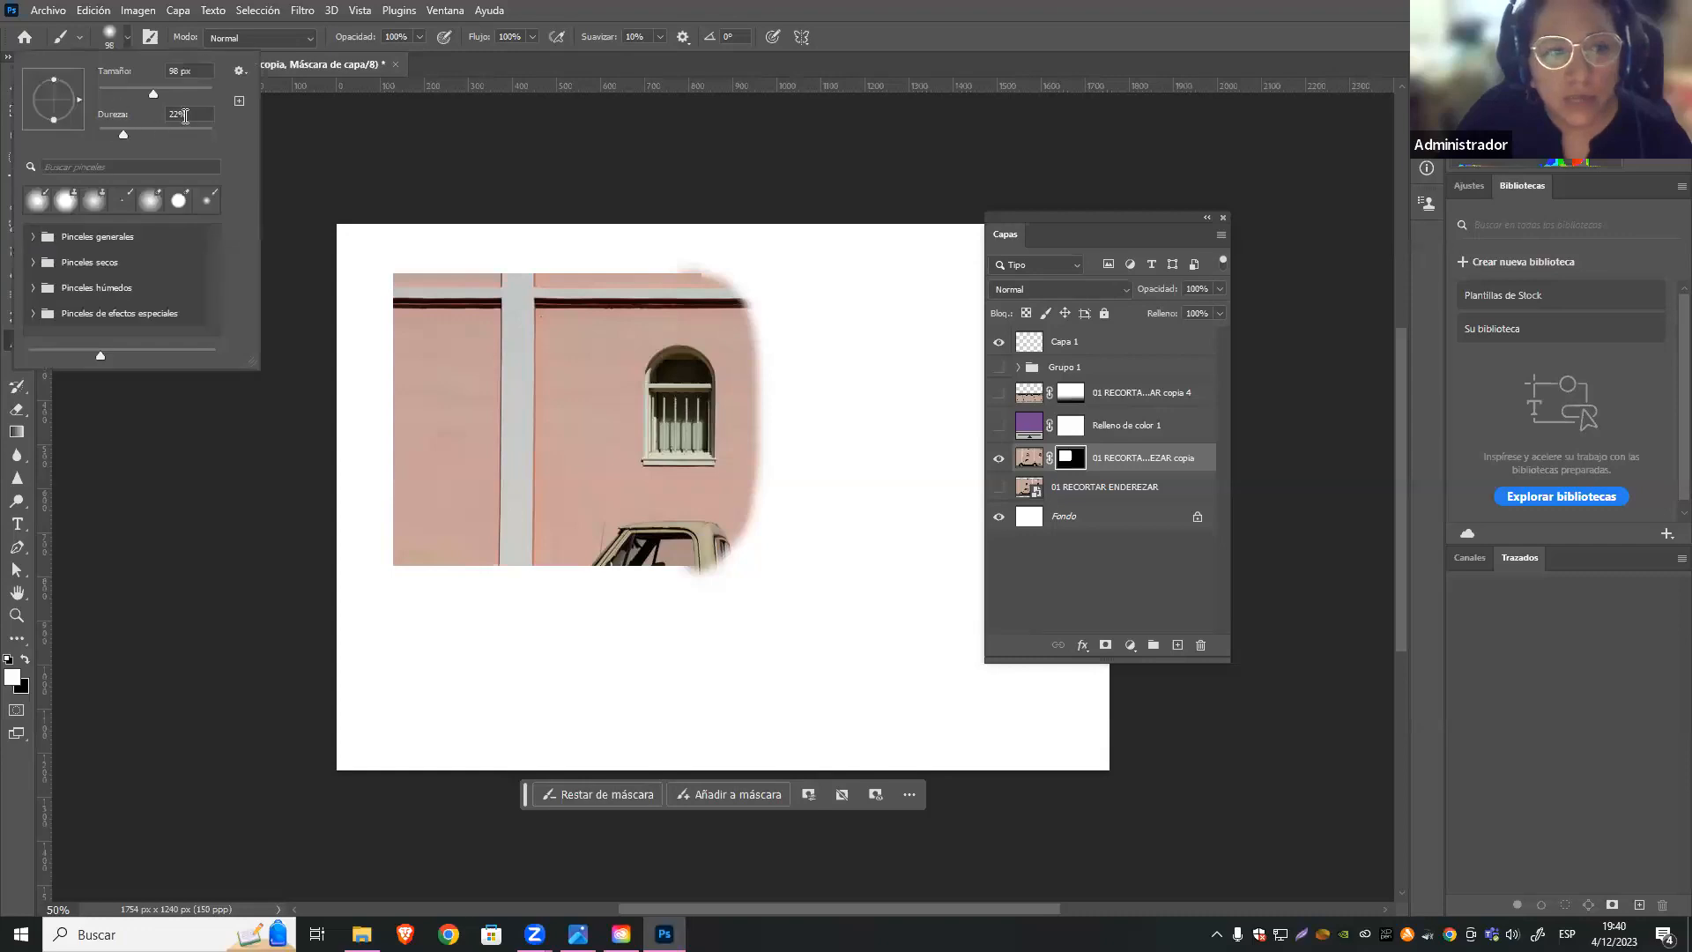
drag(113, 136, 253, 136)
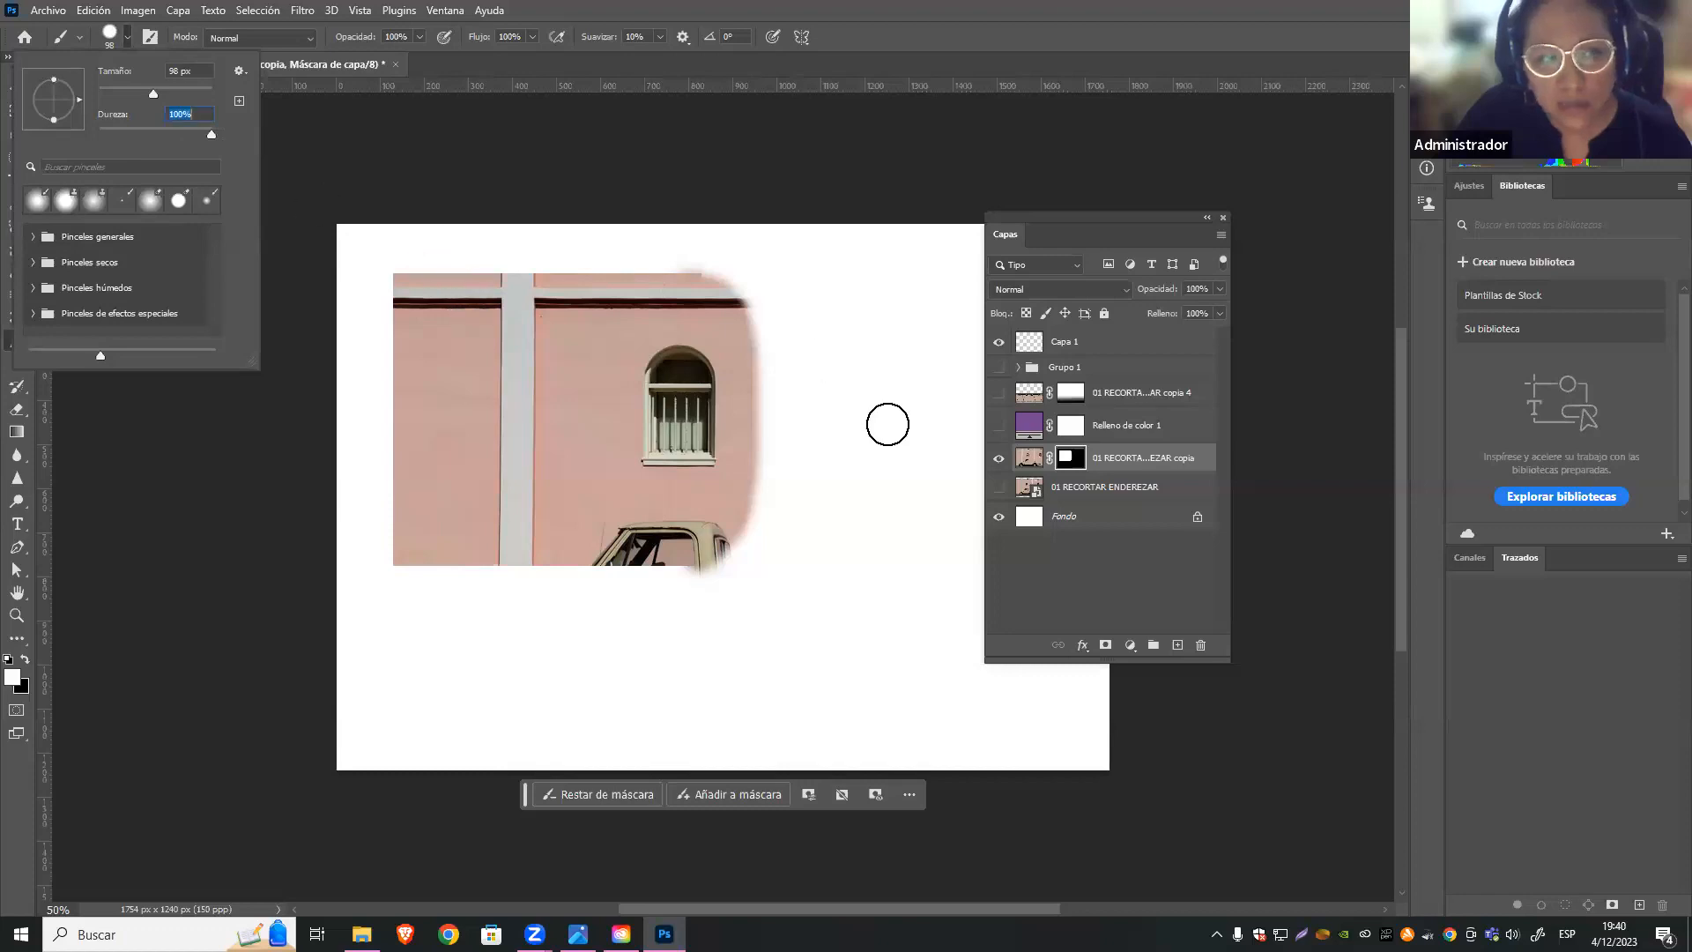
click(722, 295)
mouse_move(705, 283)
mouse_down()
mouse_move(751, 423)
mouse_move(711, 552)
mouse_move(748, 473)
mouse_move(740, 317)
mouse_move(781, 332)
mouse_move(738, 518)
mouse_move(779, 449)
mouse_up()
Set the brush hardness to 0% and extend the revealed photo area's right edge with a soft white stroke on the mask
click(128, 38)
drag(212, 134, 53, 132)
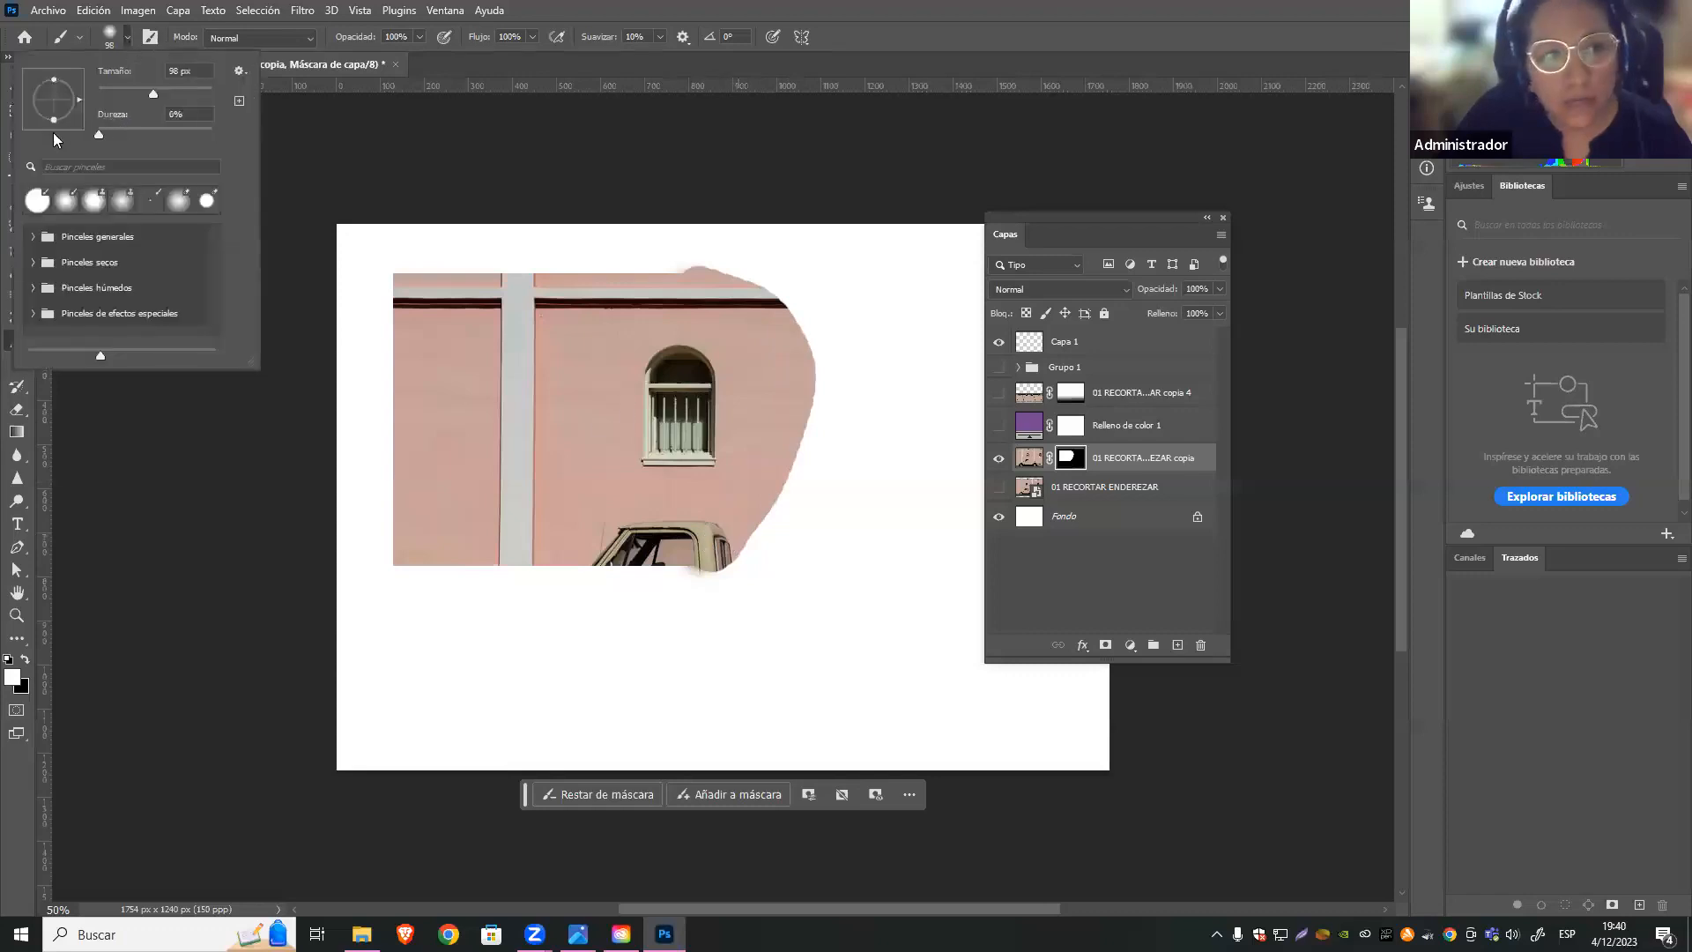
mouse_move(676, 273)
mouse_down()
mouse_move(792, 292)
mouse_move(813, 337)
mouse_move(786, 505)
mouse_move(740, 555)
mouse_up()
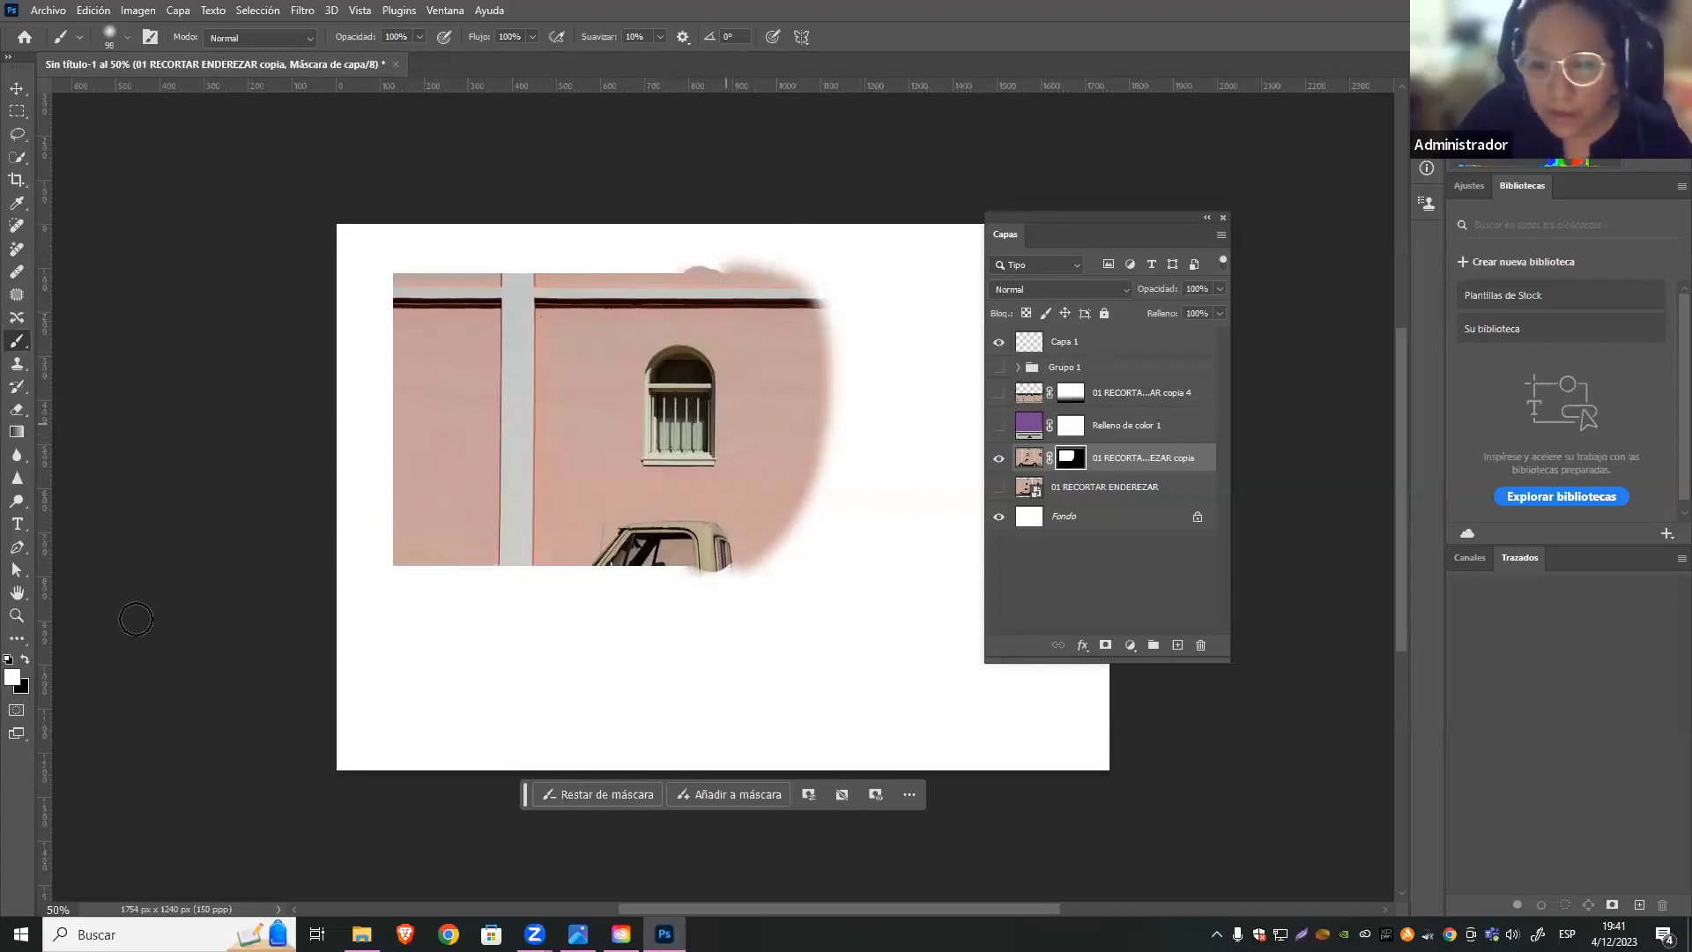
Switch the foreground color to black and paint on the mask to hide part of the photo's right edge
click(24, 663)
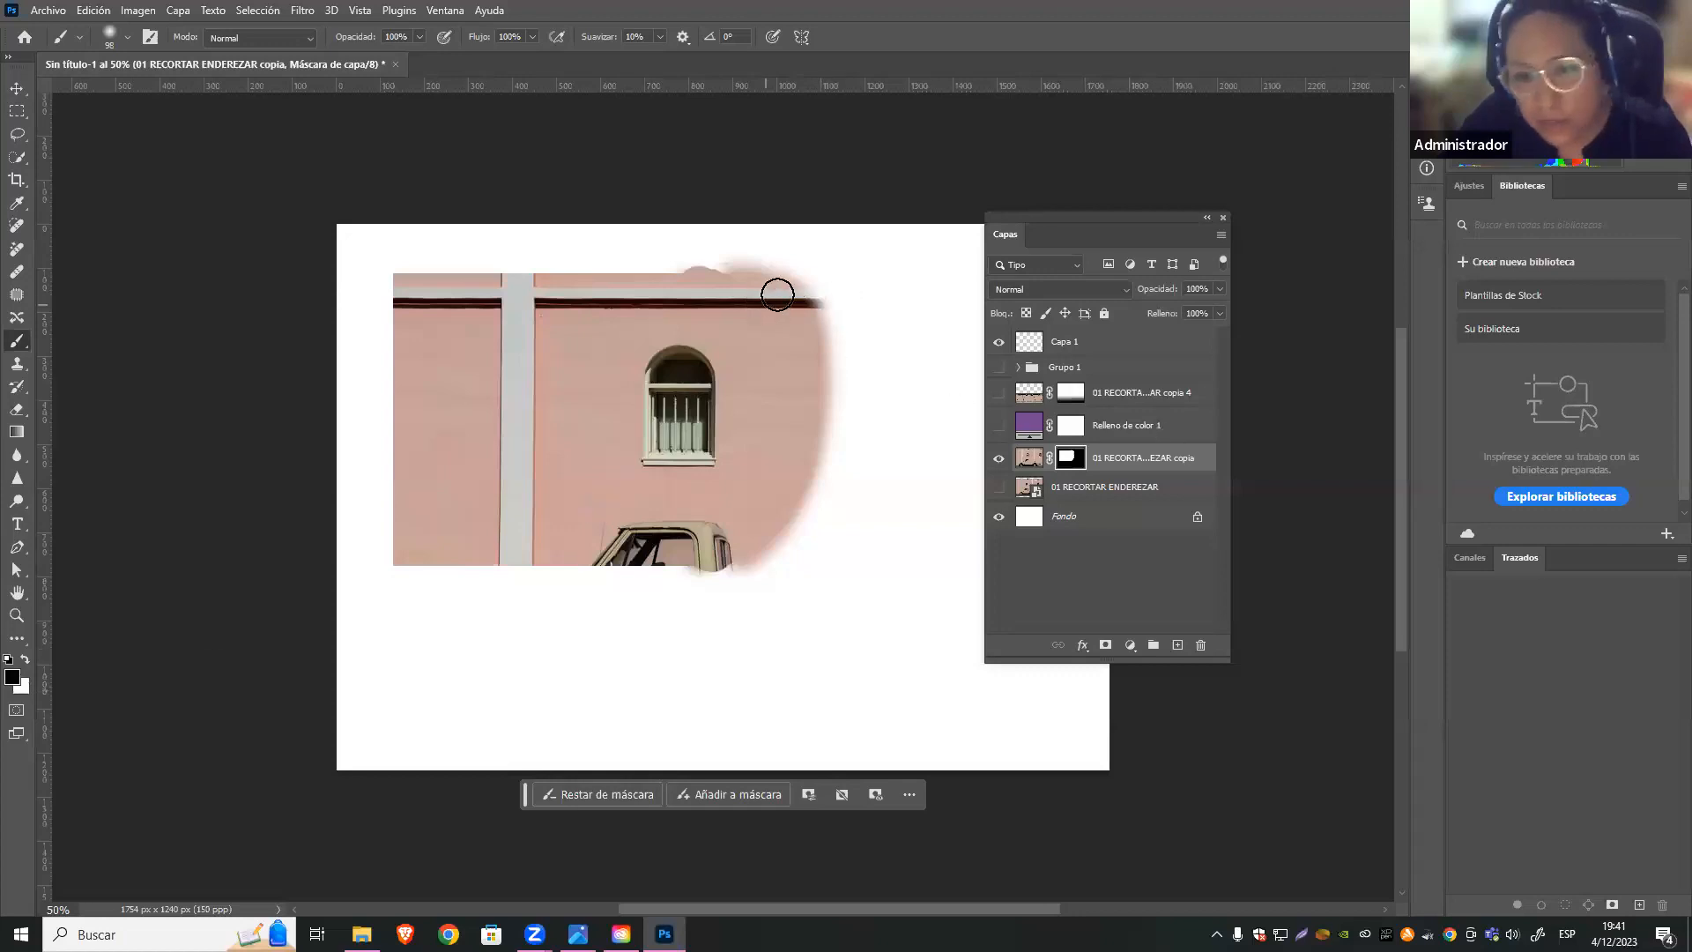
mouse_move(811, 318)
mouse_down()
mouse_move(811, 493)
mouse_move(775, 554)
mouse_move(831, 447)
mouse_move(833, 337)
mouse_move(791, 283)
mouse_move(749, 268)
mouse_up()
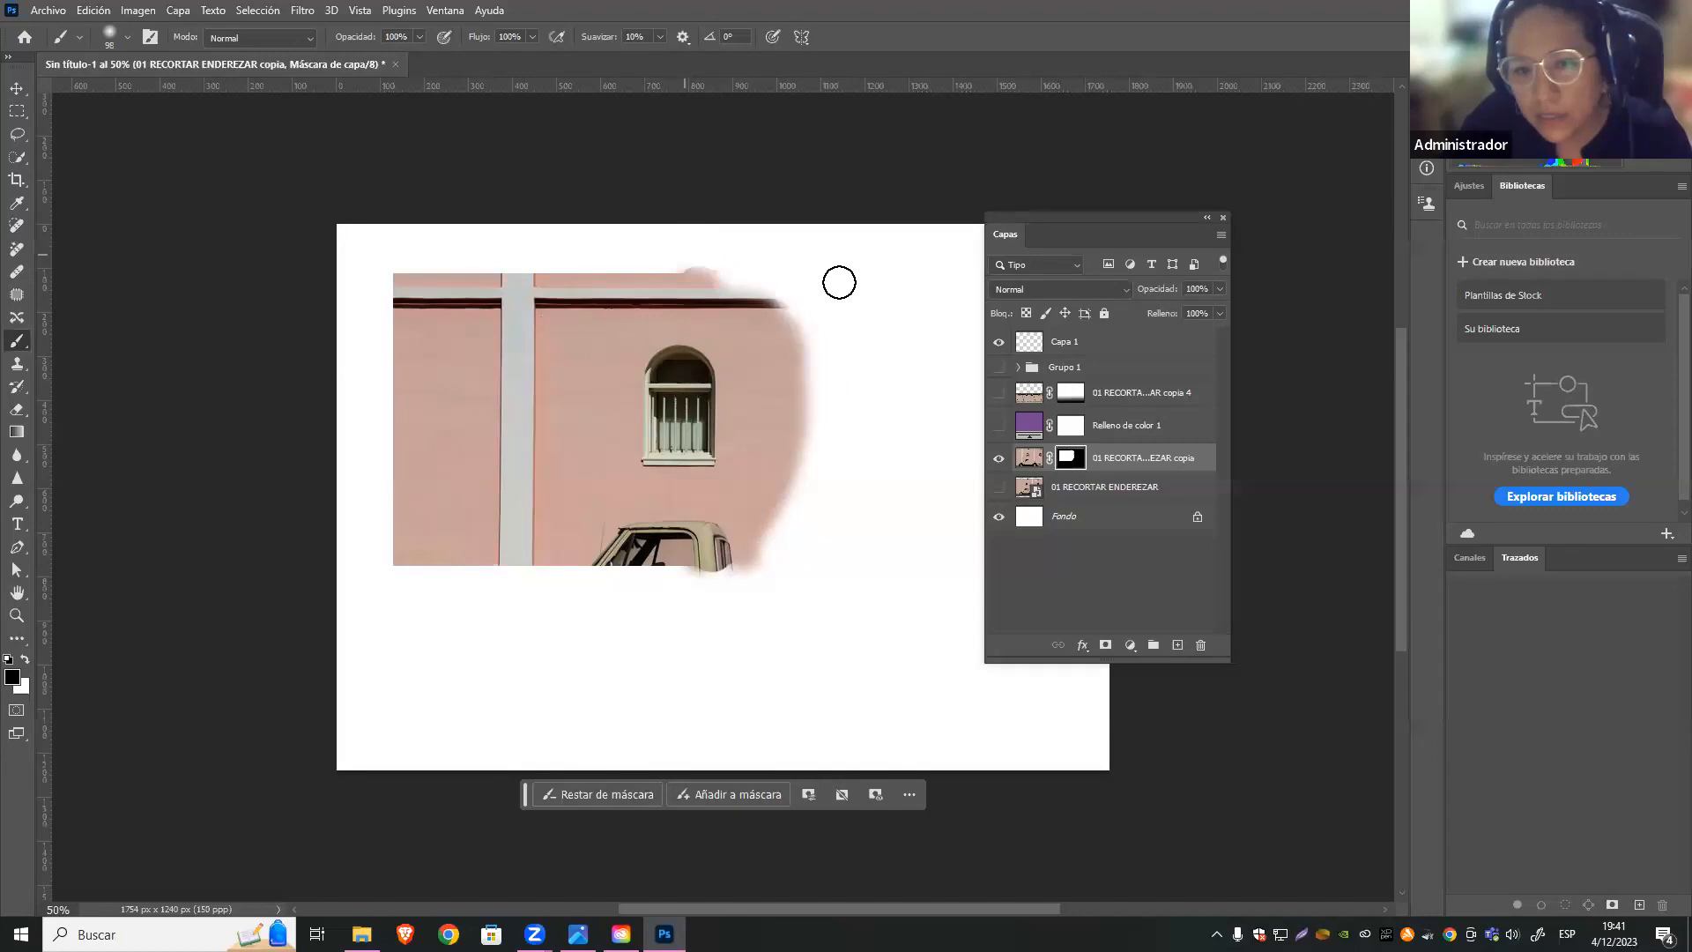
mouse_move(672, 263)
mouse_down()
mouse_move(747, 289)
mouse_move(786, 407)
mouse_move(742, 558)
mouse_up()
drag(796, 378, 775, 513)
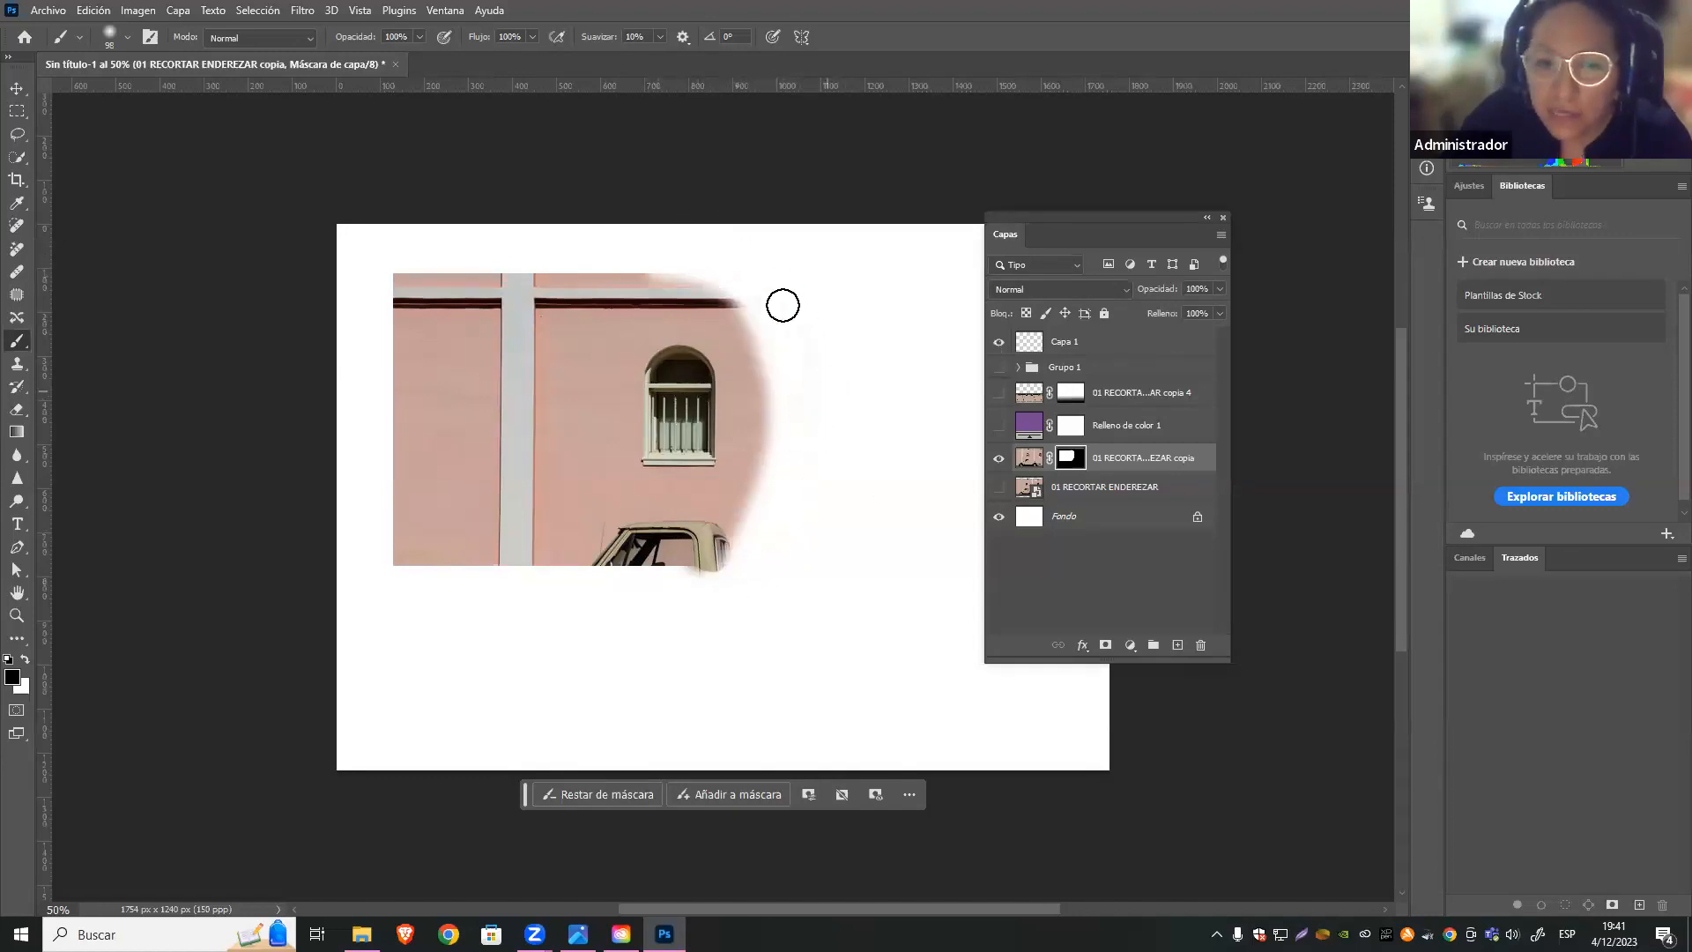
Delete the layer mask from the 01 RECORTAR ENDEREZAR copia layer
click(16, 88)
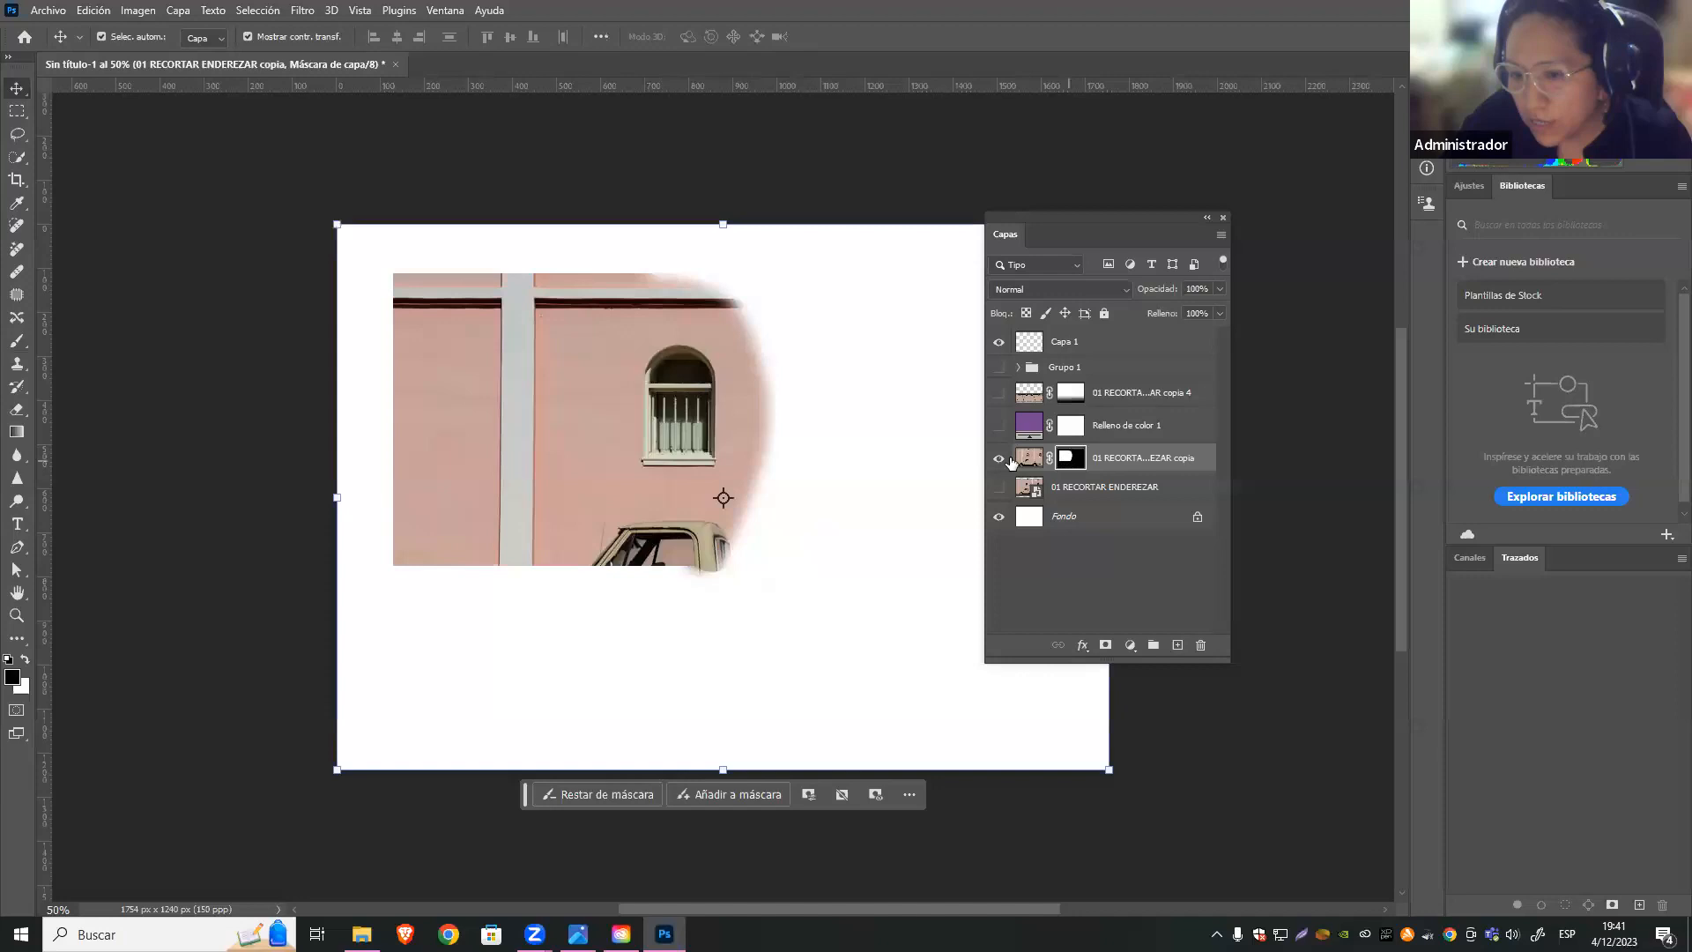
click(1198, 645)
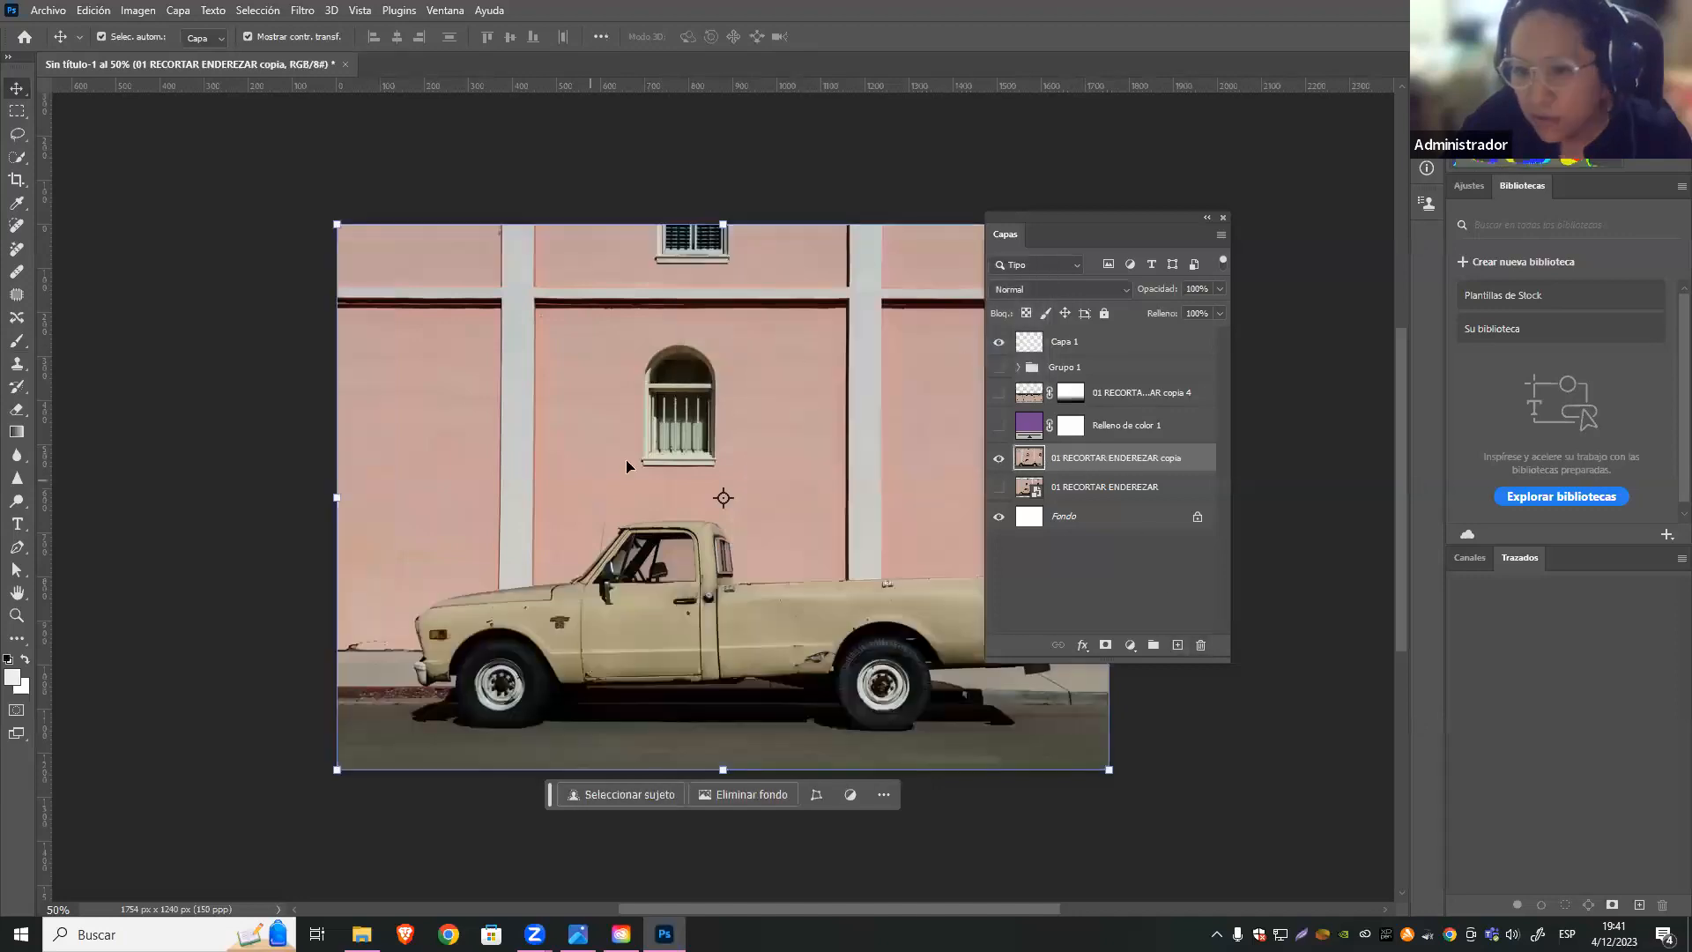
Make a rectangular selection around the window and the truck's upper part, and turn it into a layer mask on the photo copy
click(17, 111)
drag(369, 308, 874, 644)
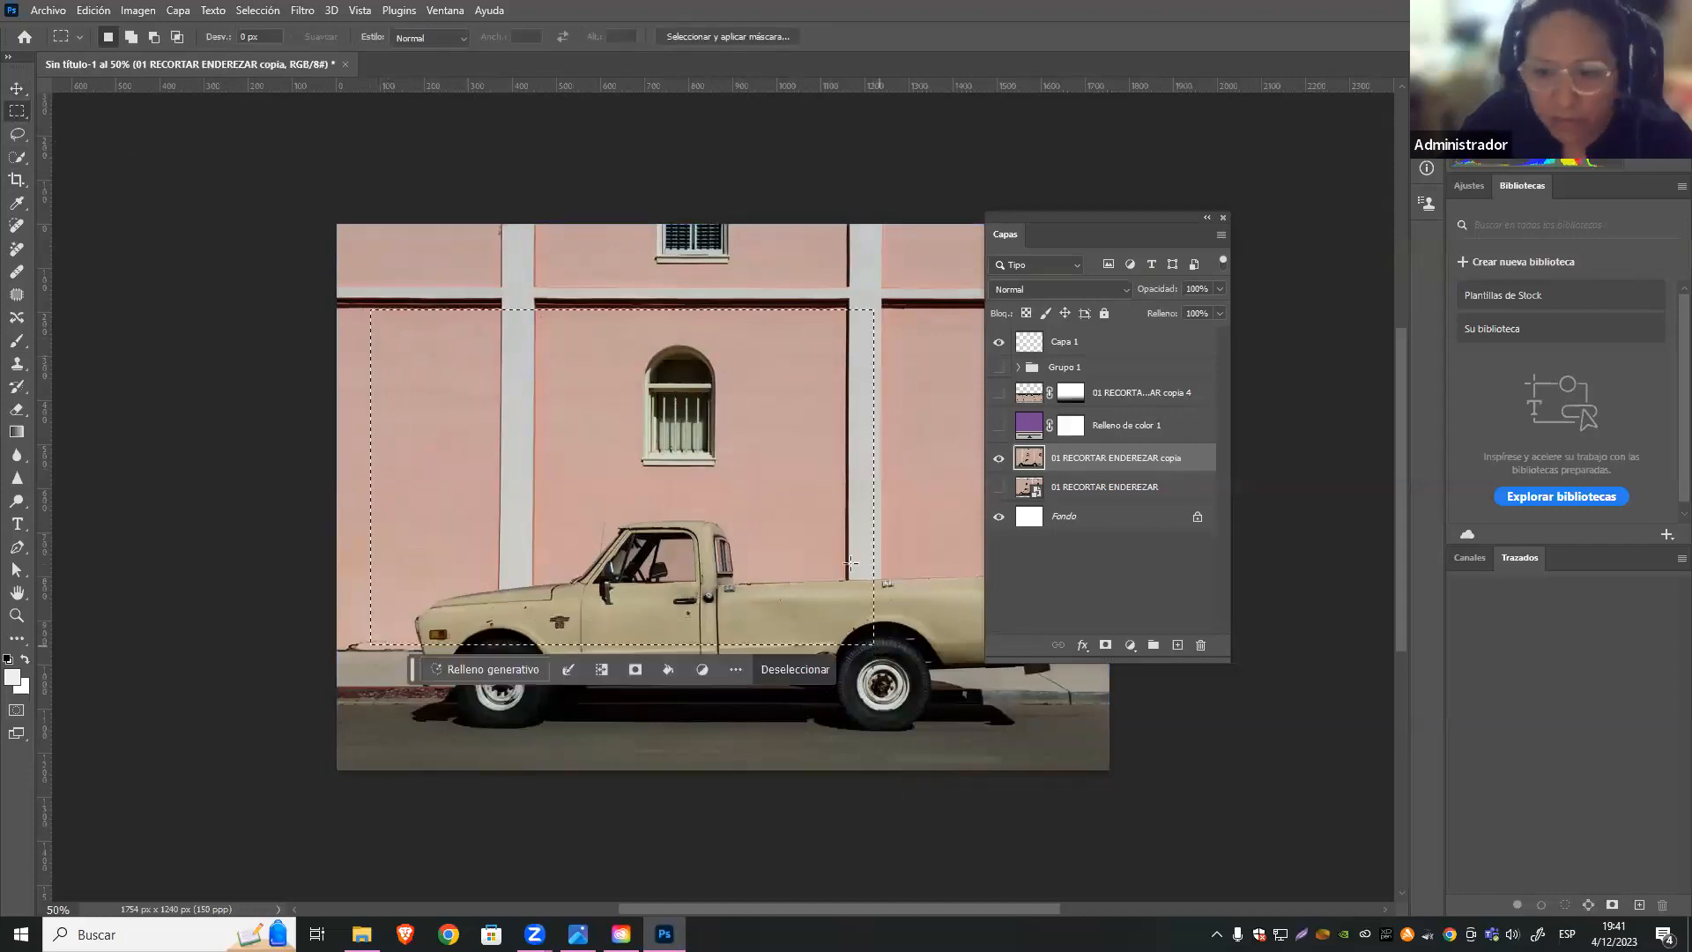
click(17, 433)
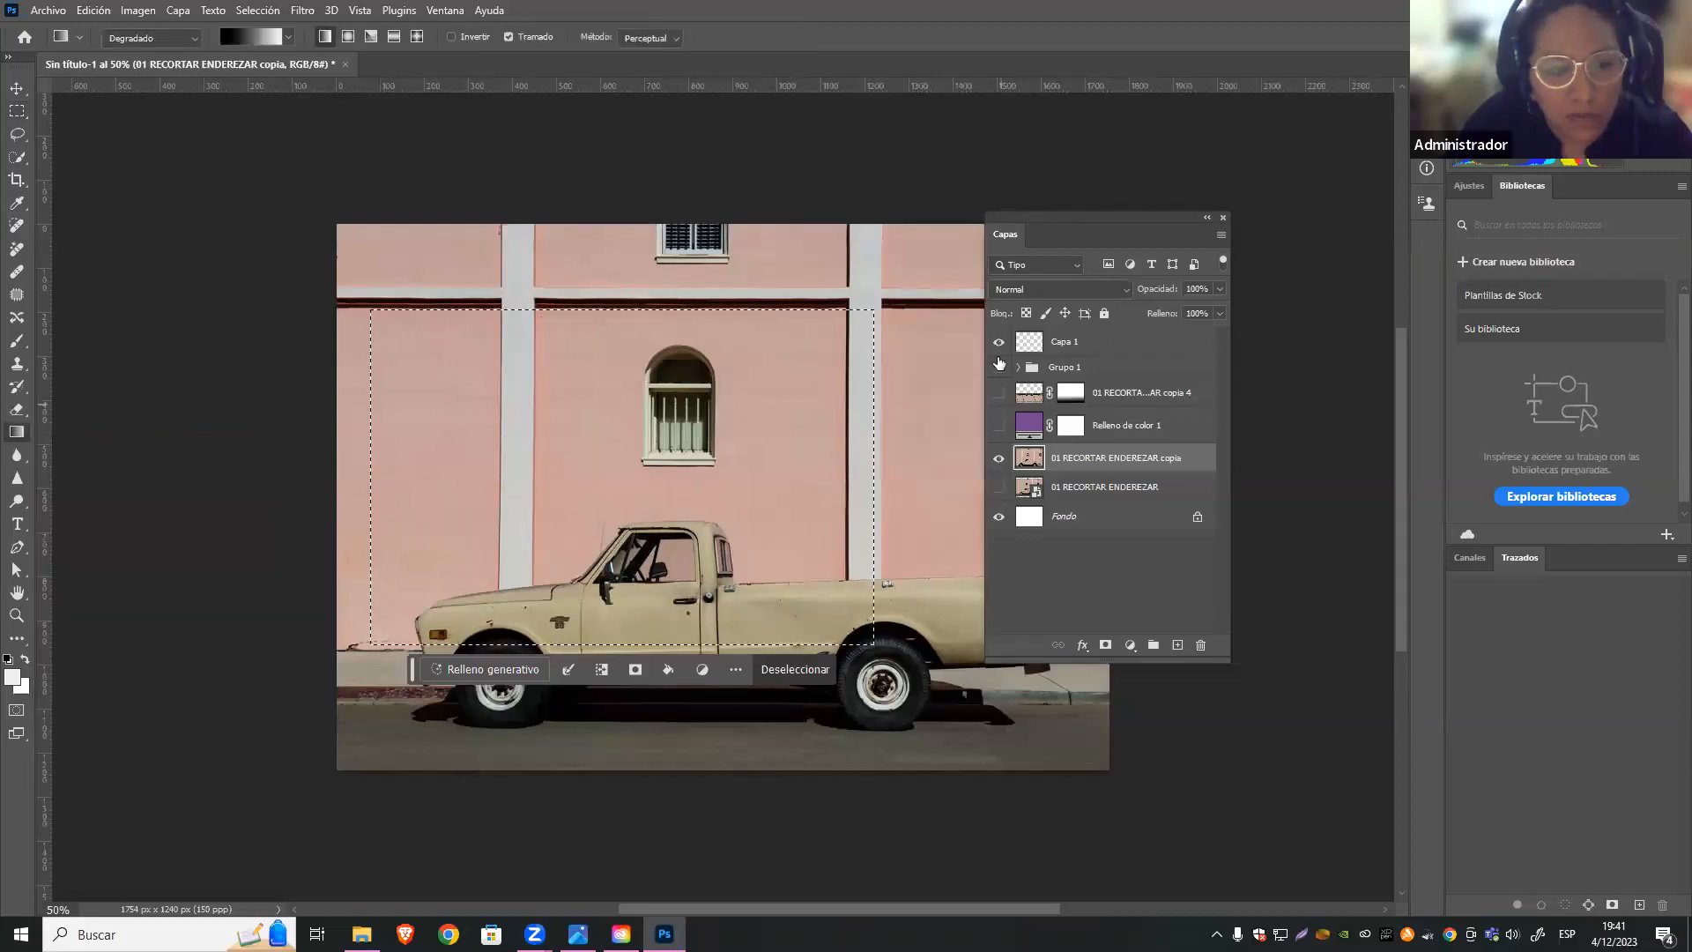
click(1106, 645)
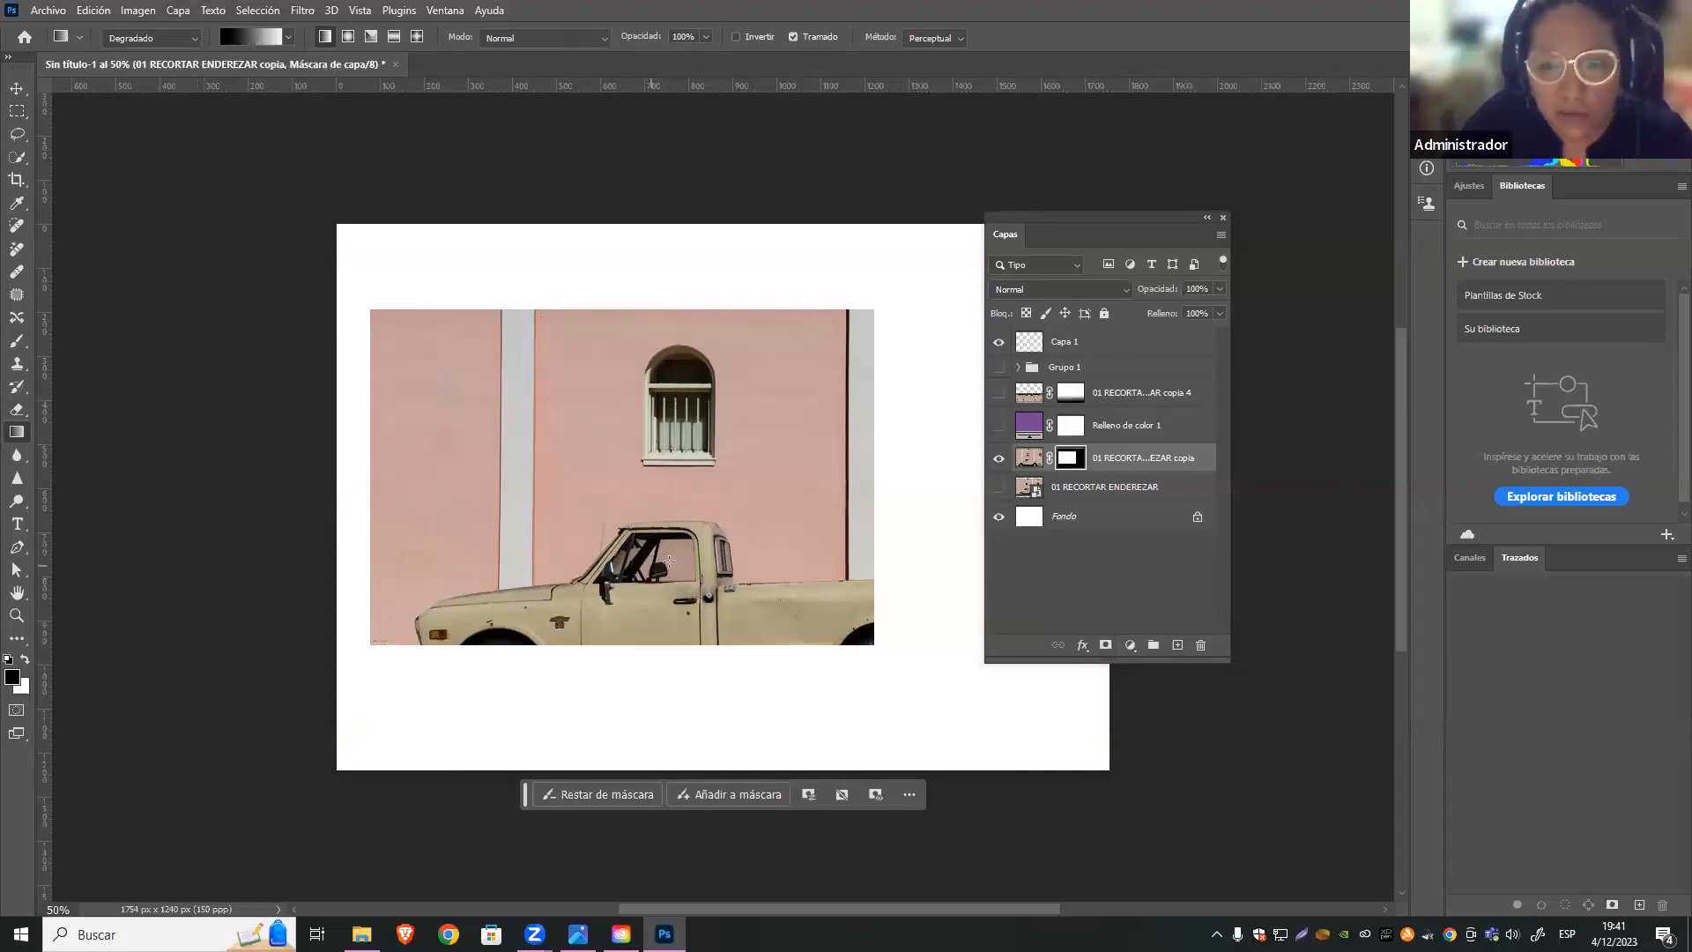
Try a vertical black-to-white gradient on the layer mask and one on the photo itself, undoing each
drag(627, 471, 628, 623)
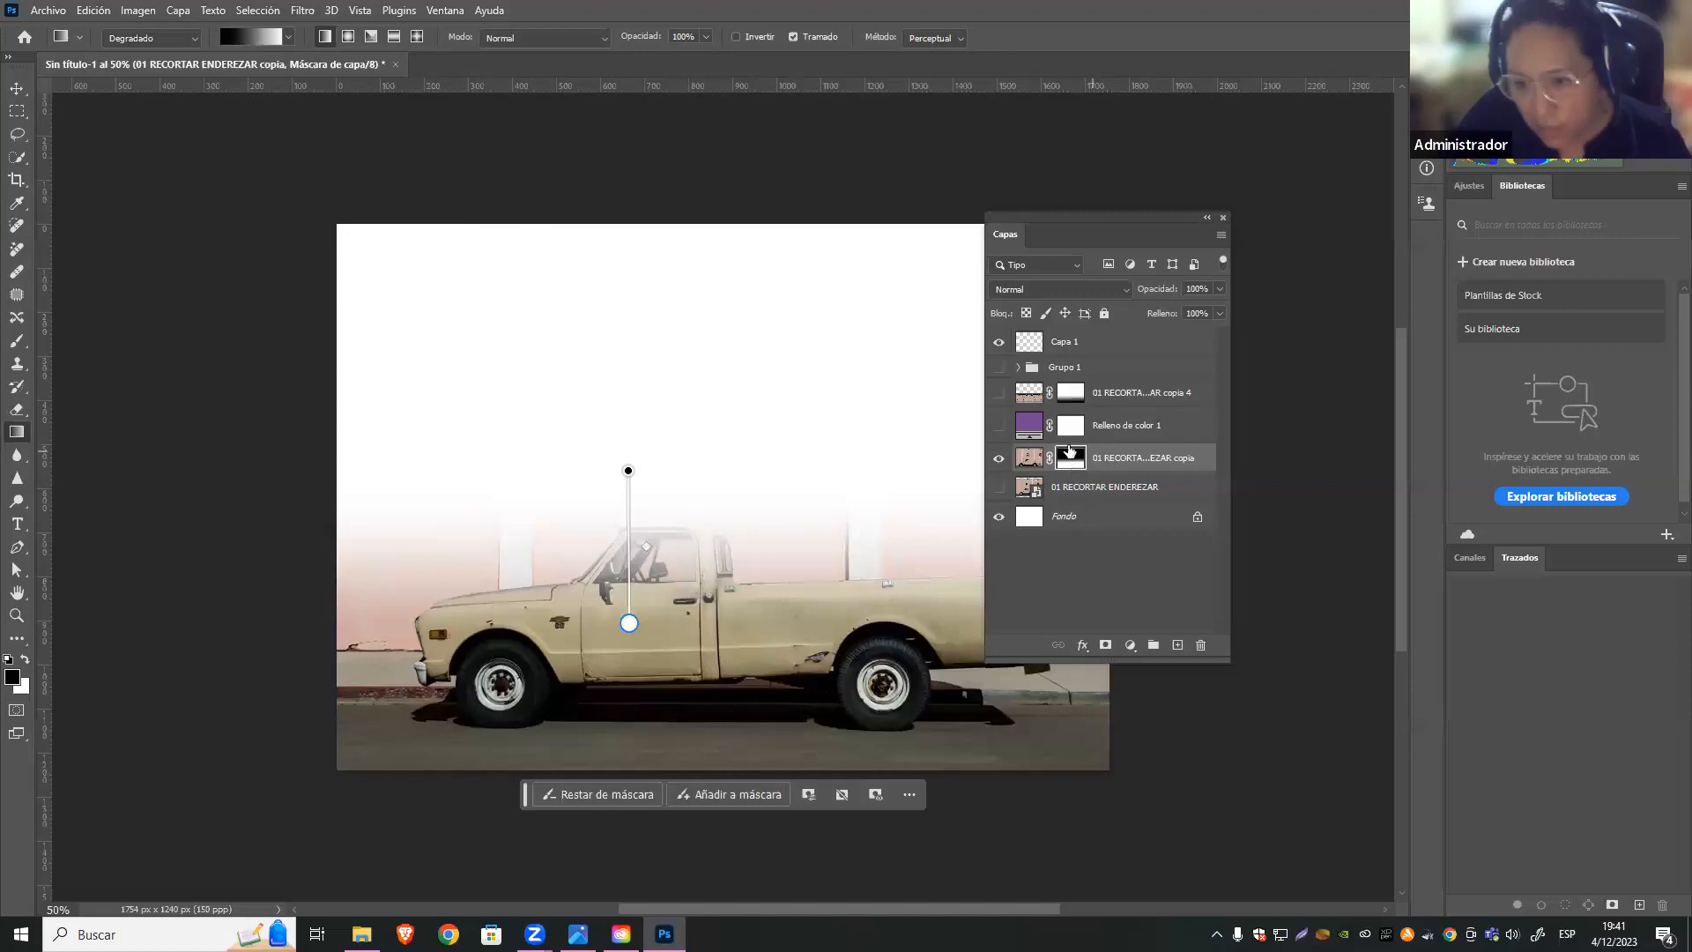
key(ctrl+z)
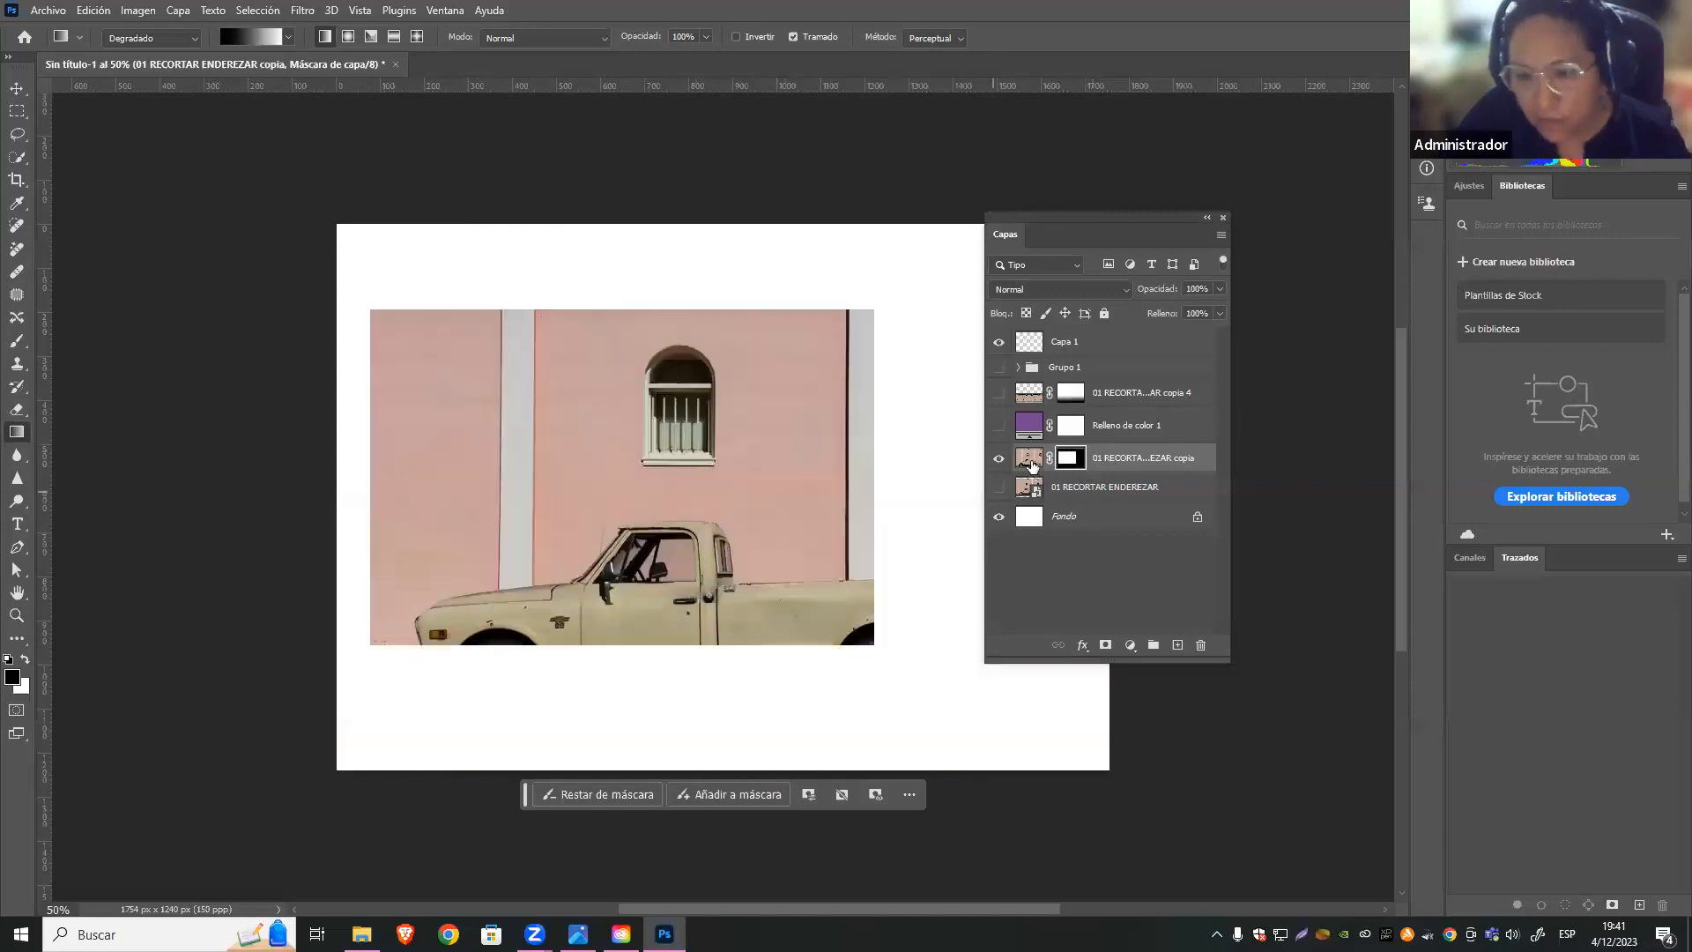
click(1031, 460)
drag(661, 435, 657, 684)
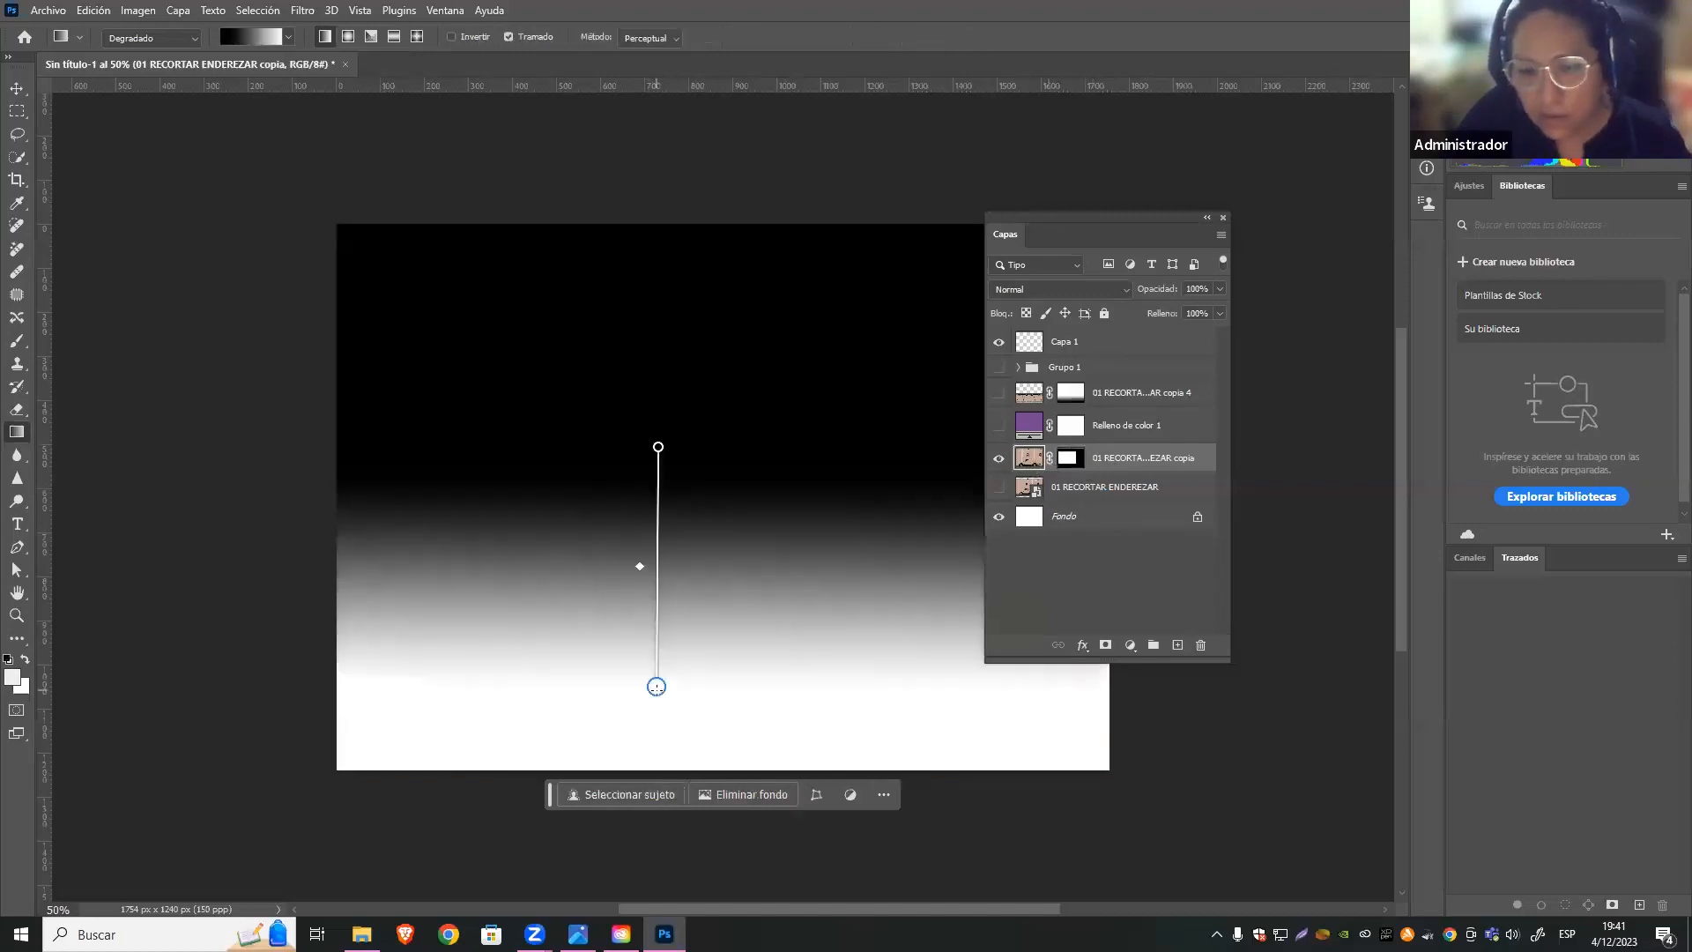
key(ctrl+z)
Try a short gradient on the rectangular mask again, undo it together with the mask, and clear the selection
click(1067, 465)
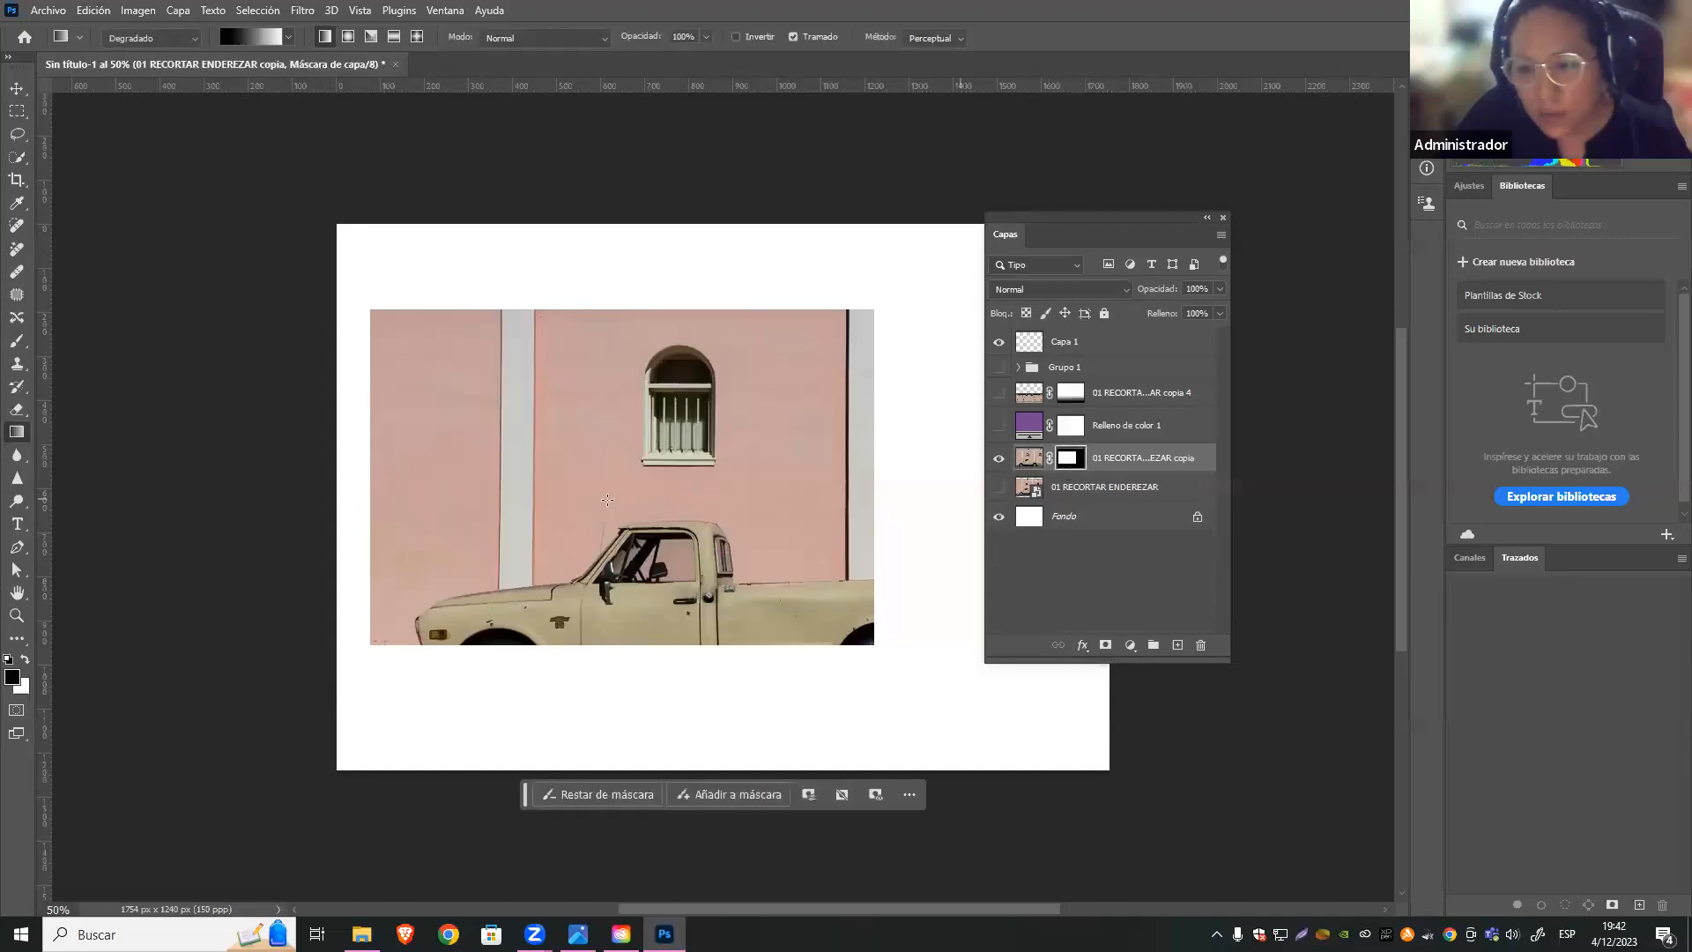
drag(606, 497, 638, 630)
key(ctrl+z)
key(ctrl+z)
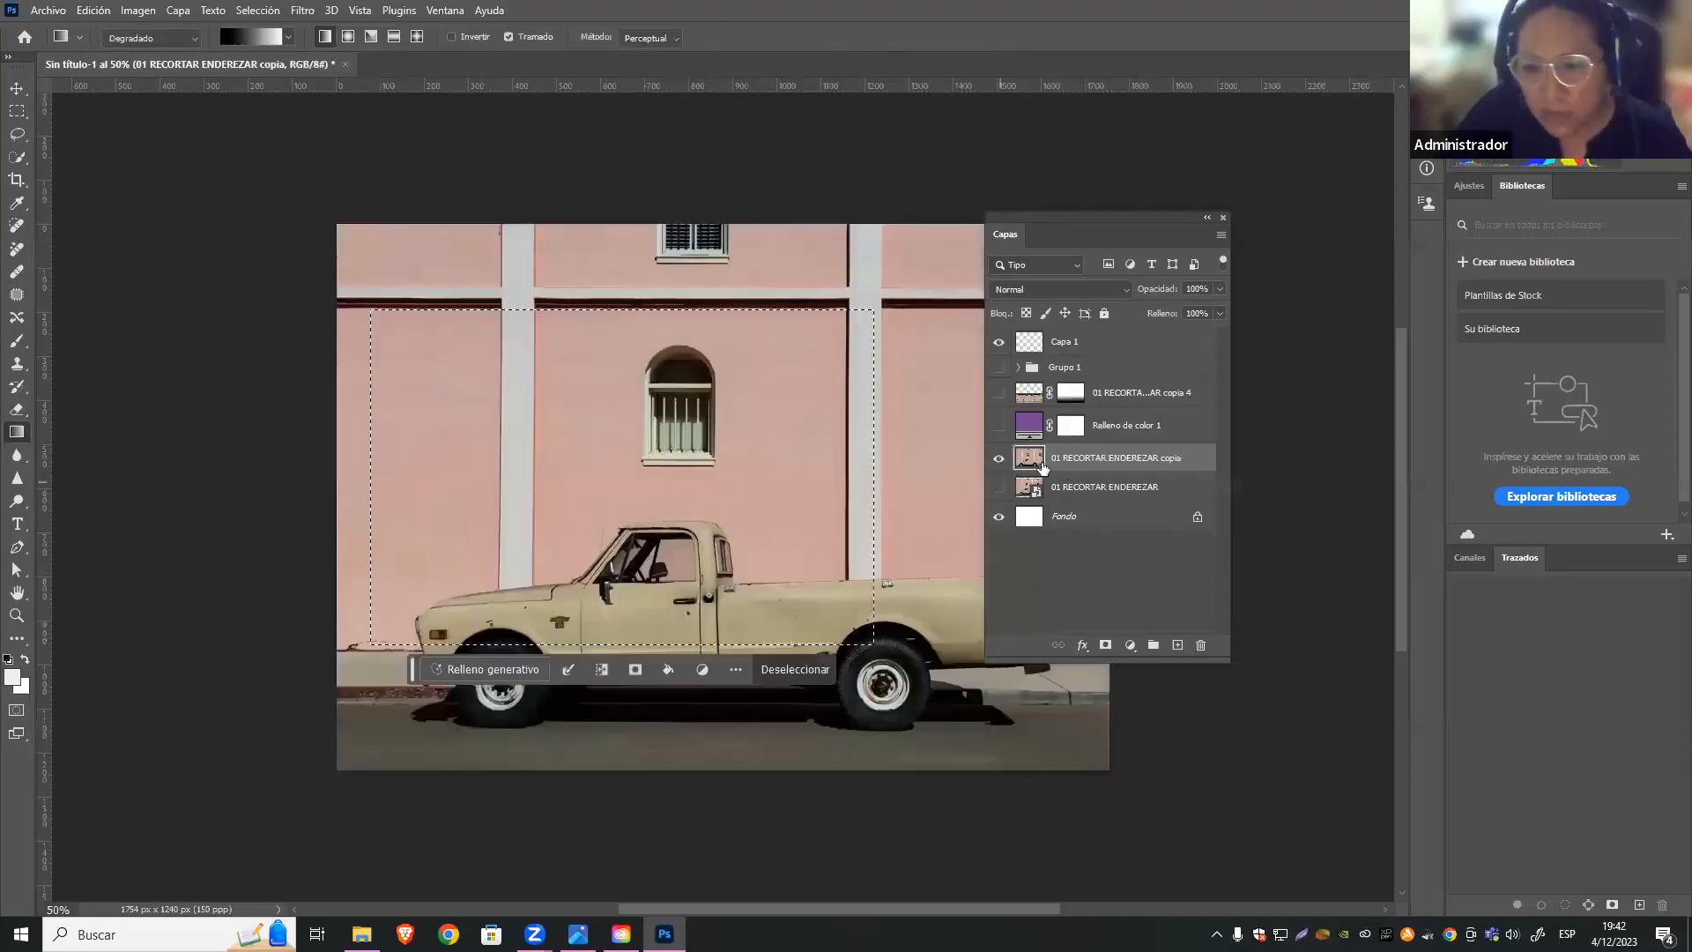
key(ctrl+d)
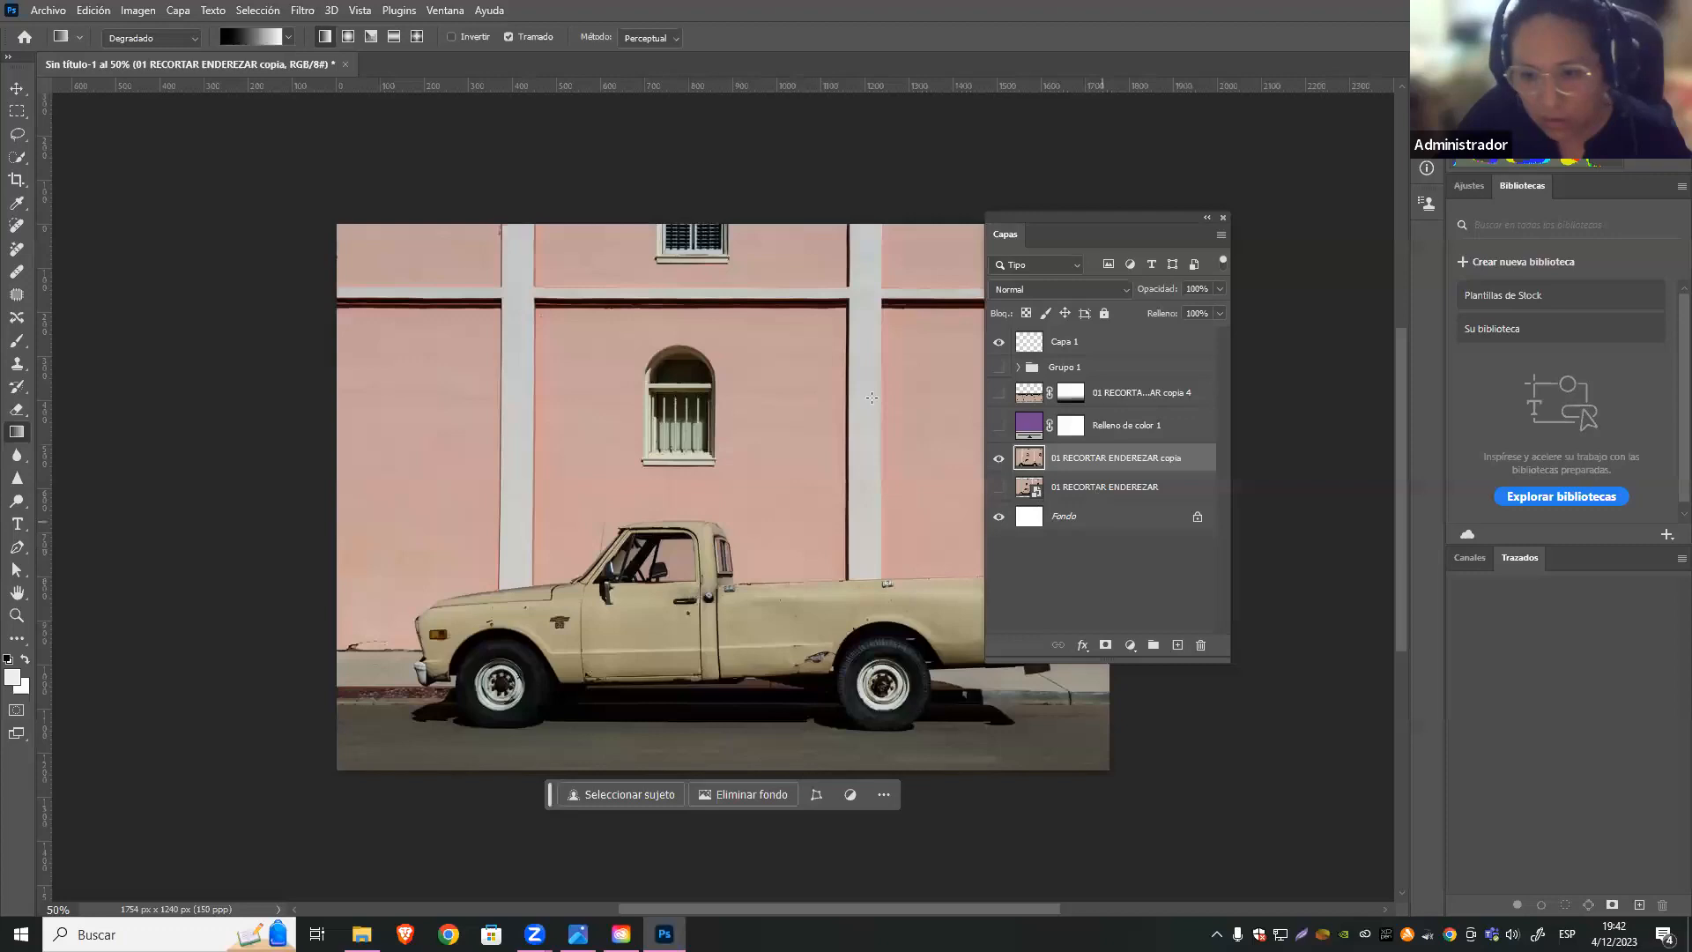
Try a gradient directly on the photo, undo it, and add a blank layer mask to the 01 RECORTAR ENDEREZAR copia layer
drag(749, 253, 744, 510)
key(ctrl+z)
click(1105, 644)
Try a black-to-white gradient on the mask from the photo's top edge down to the truck, and undo it
drag(745, 226, 765, 615)
key(v)
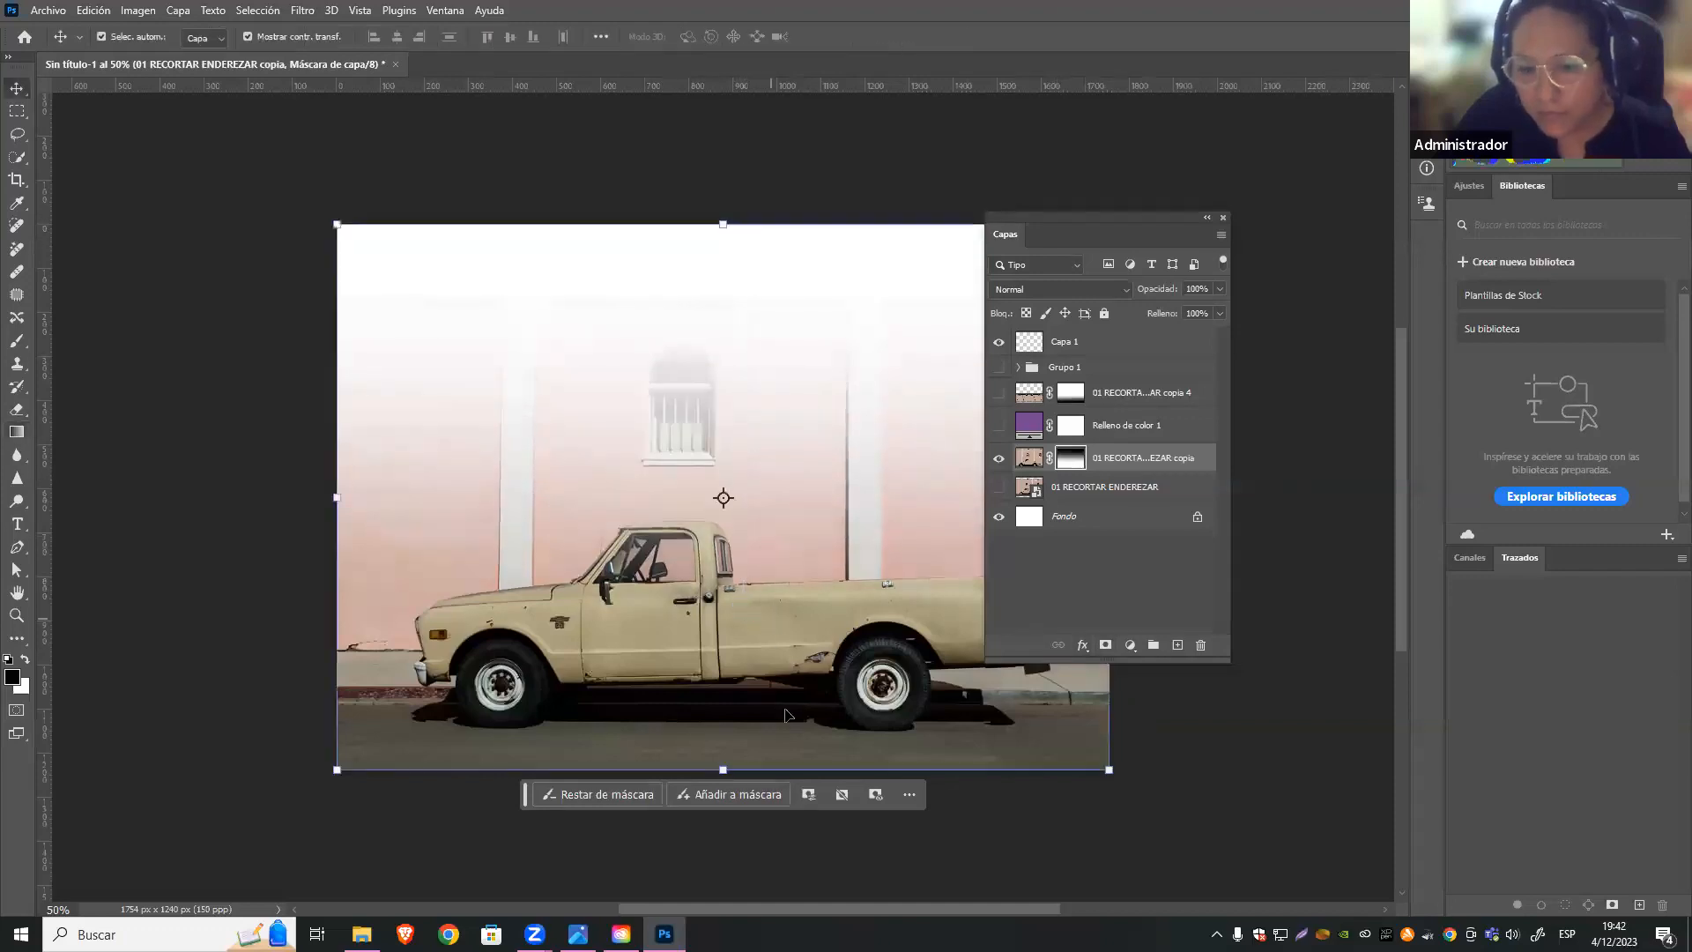
key(ctrl+z)
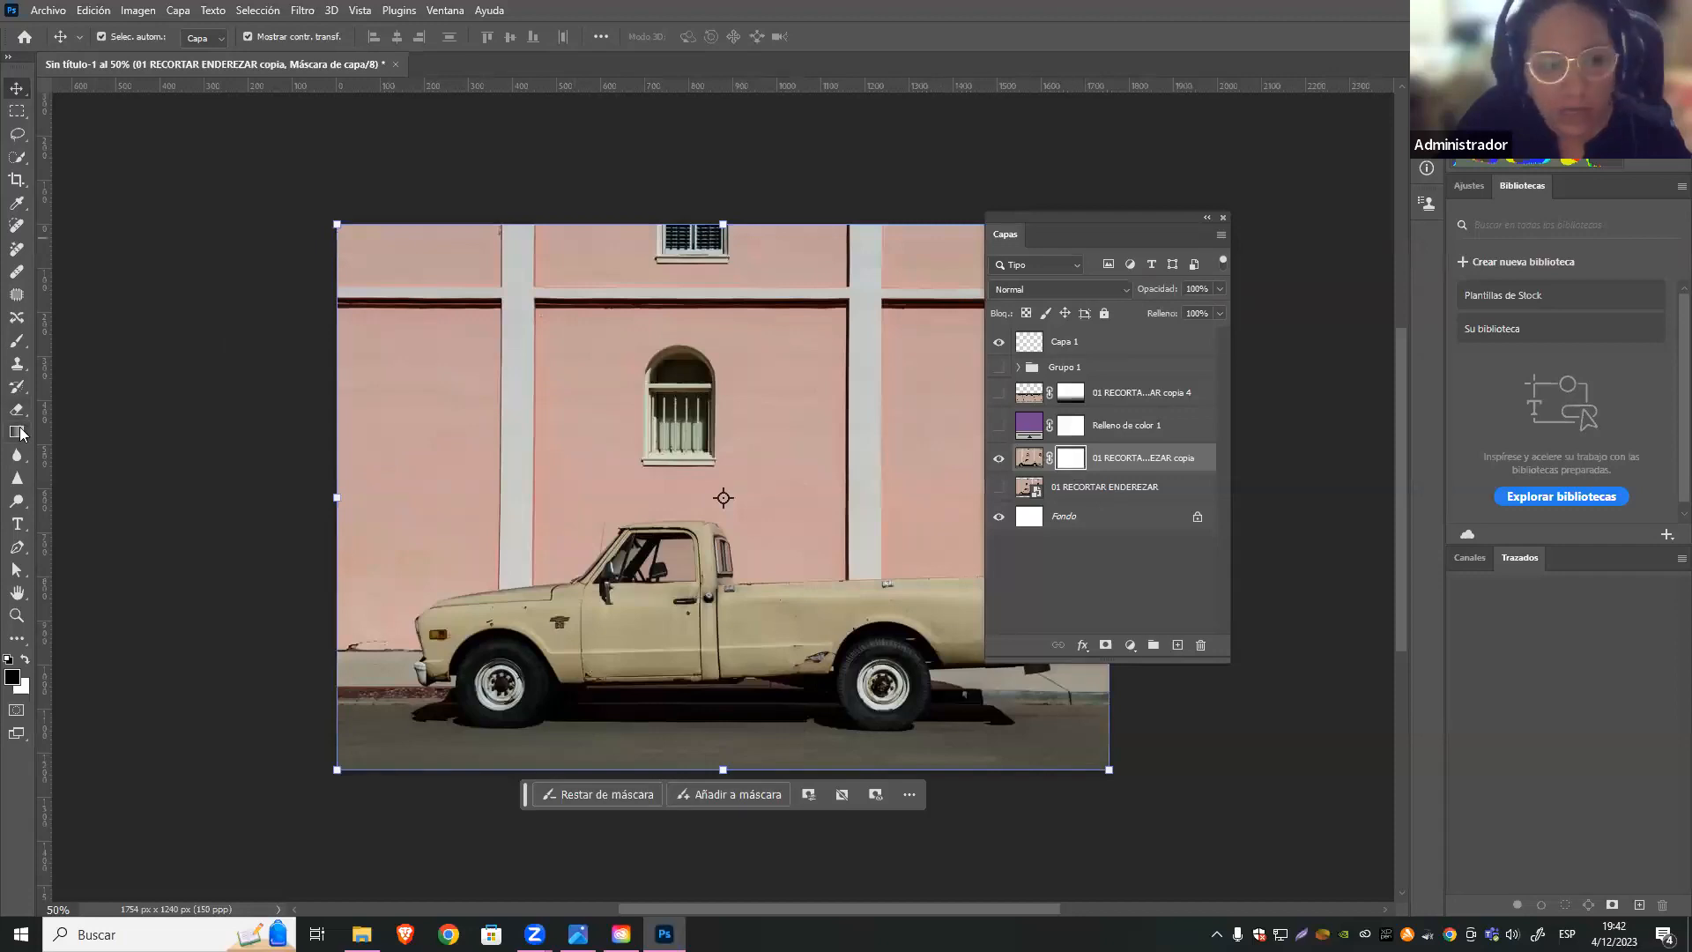
Fade out the lower part of the photo with a black-to-white mask gradient running from the bottom edge up to mid-height
key(g)
drag(750, 757, 755, 497)
click(14, 88)
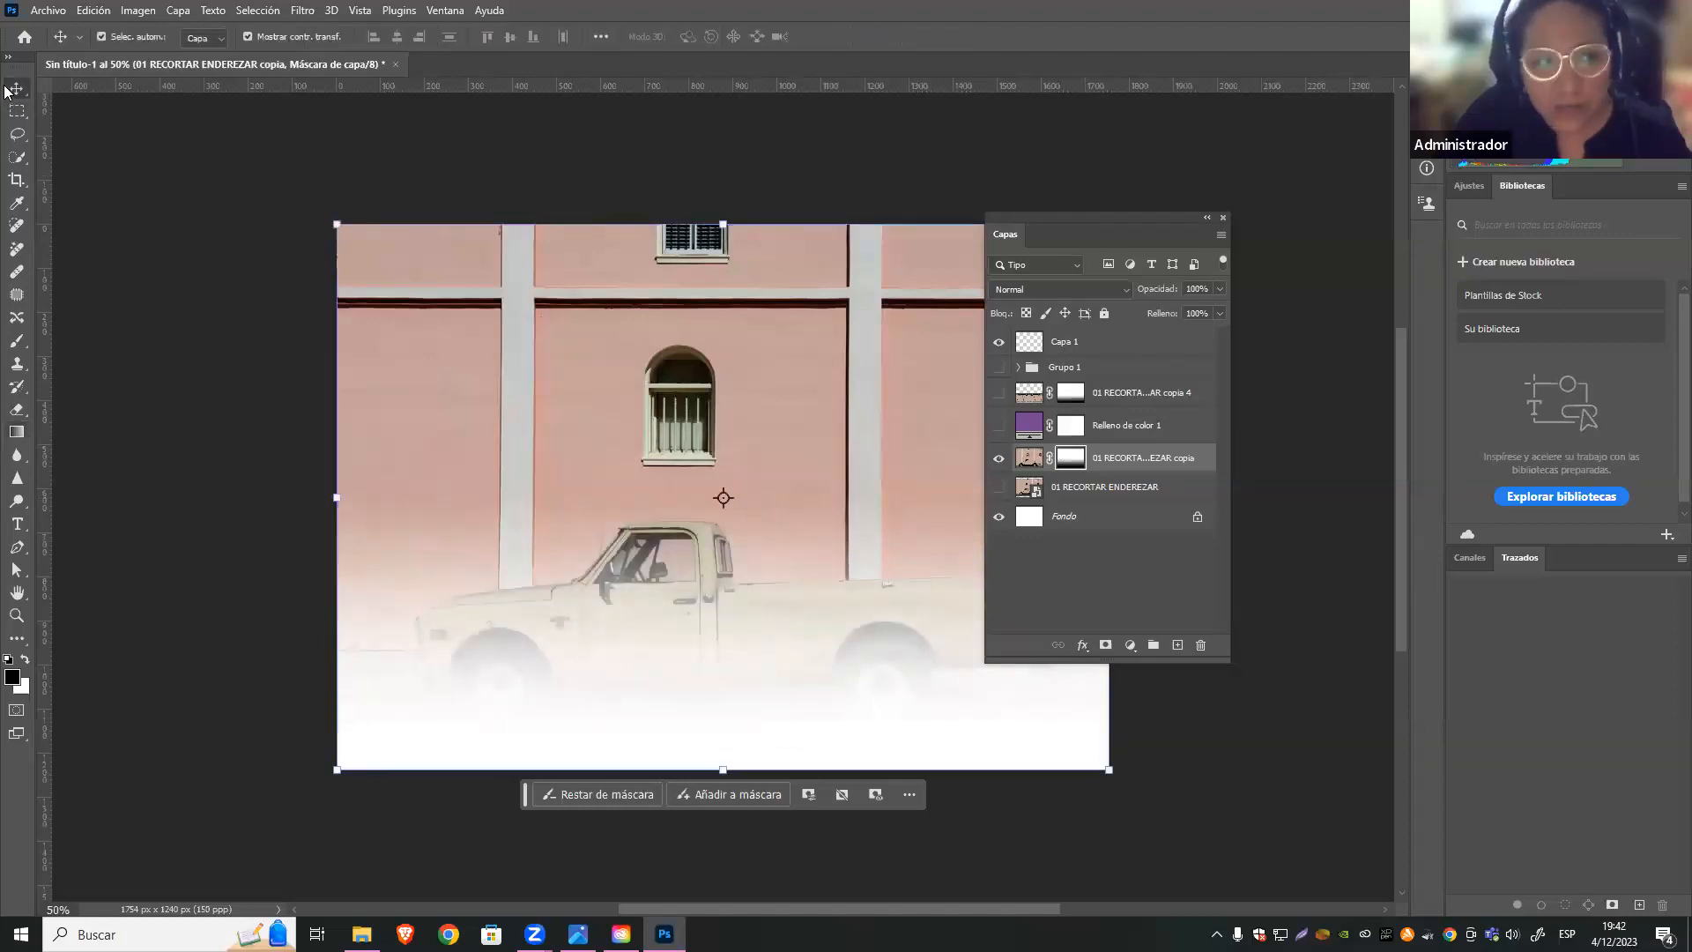
Show the Relleno de color 1 layer and move it below the 01 RECORTAR ENDEREZAR copia layer
click(1143, 427)
key(ctrl+comma)
drag(1147, 426, 1160, 481)
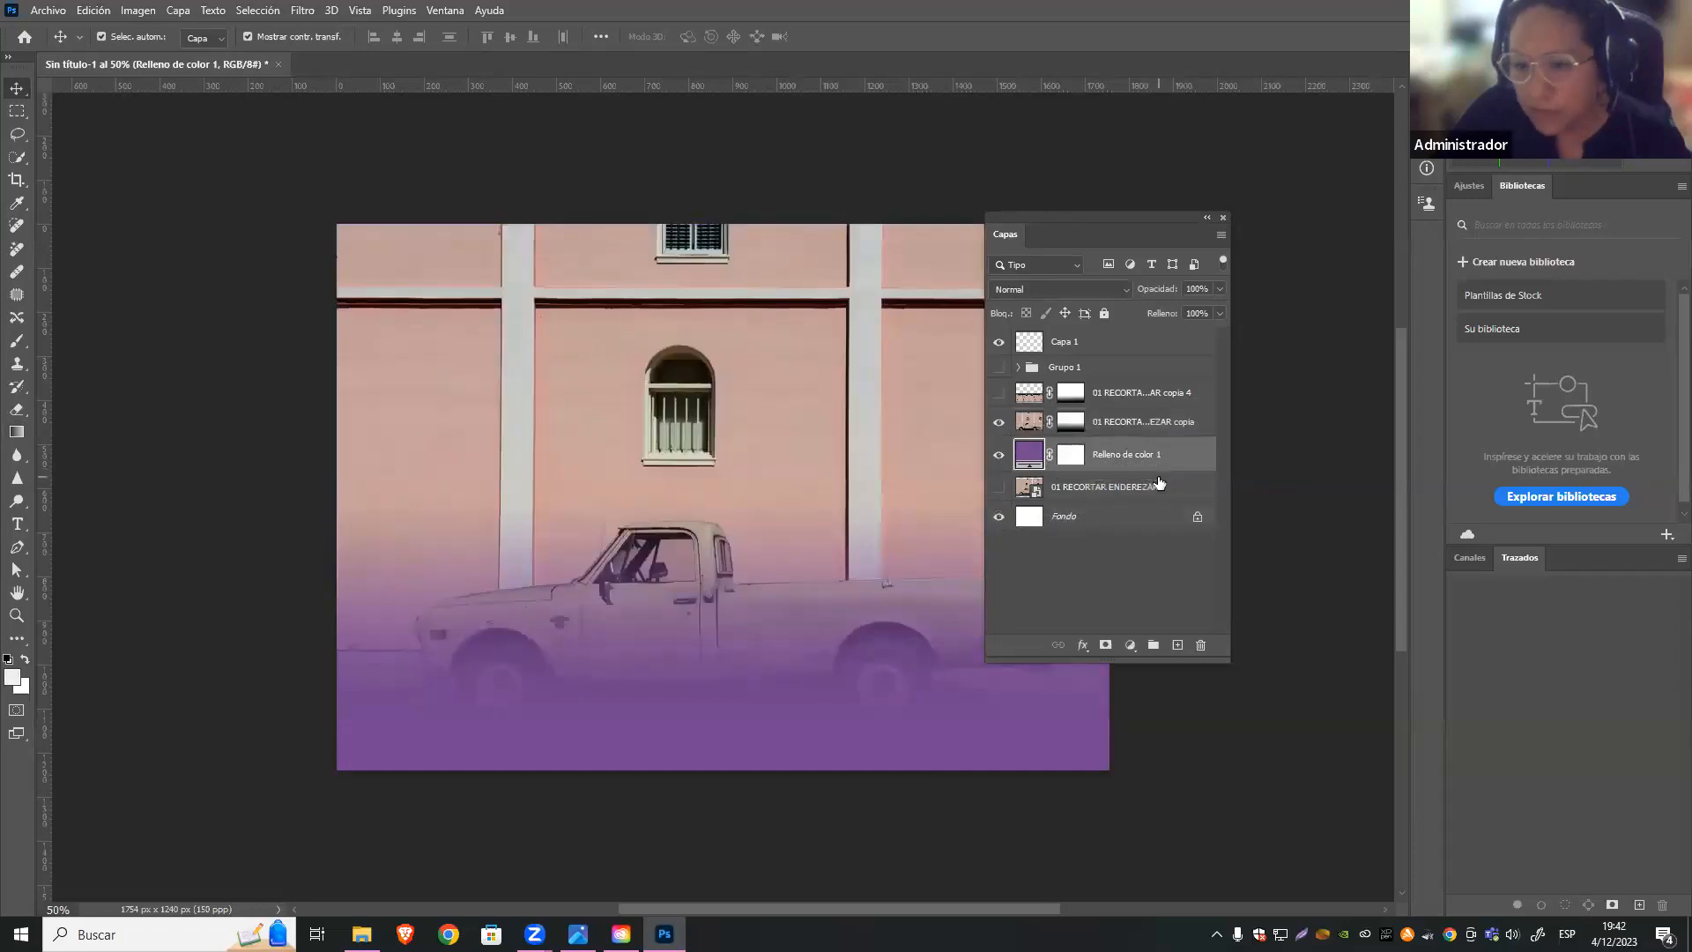
Hide the 01 RECORTAR ENDEREZAR copia layer, and show the 01 RECORTAR ENDEREZAR copia 4 layer and Grupo 1
click(1071, 453)
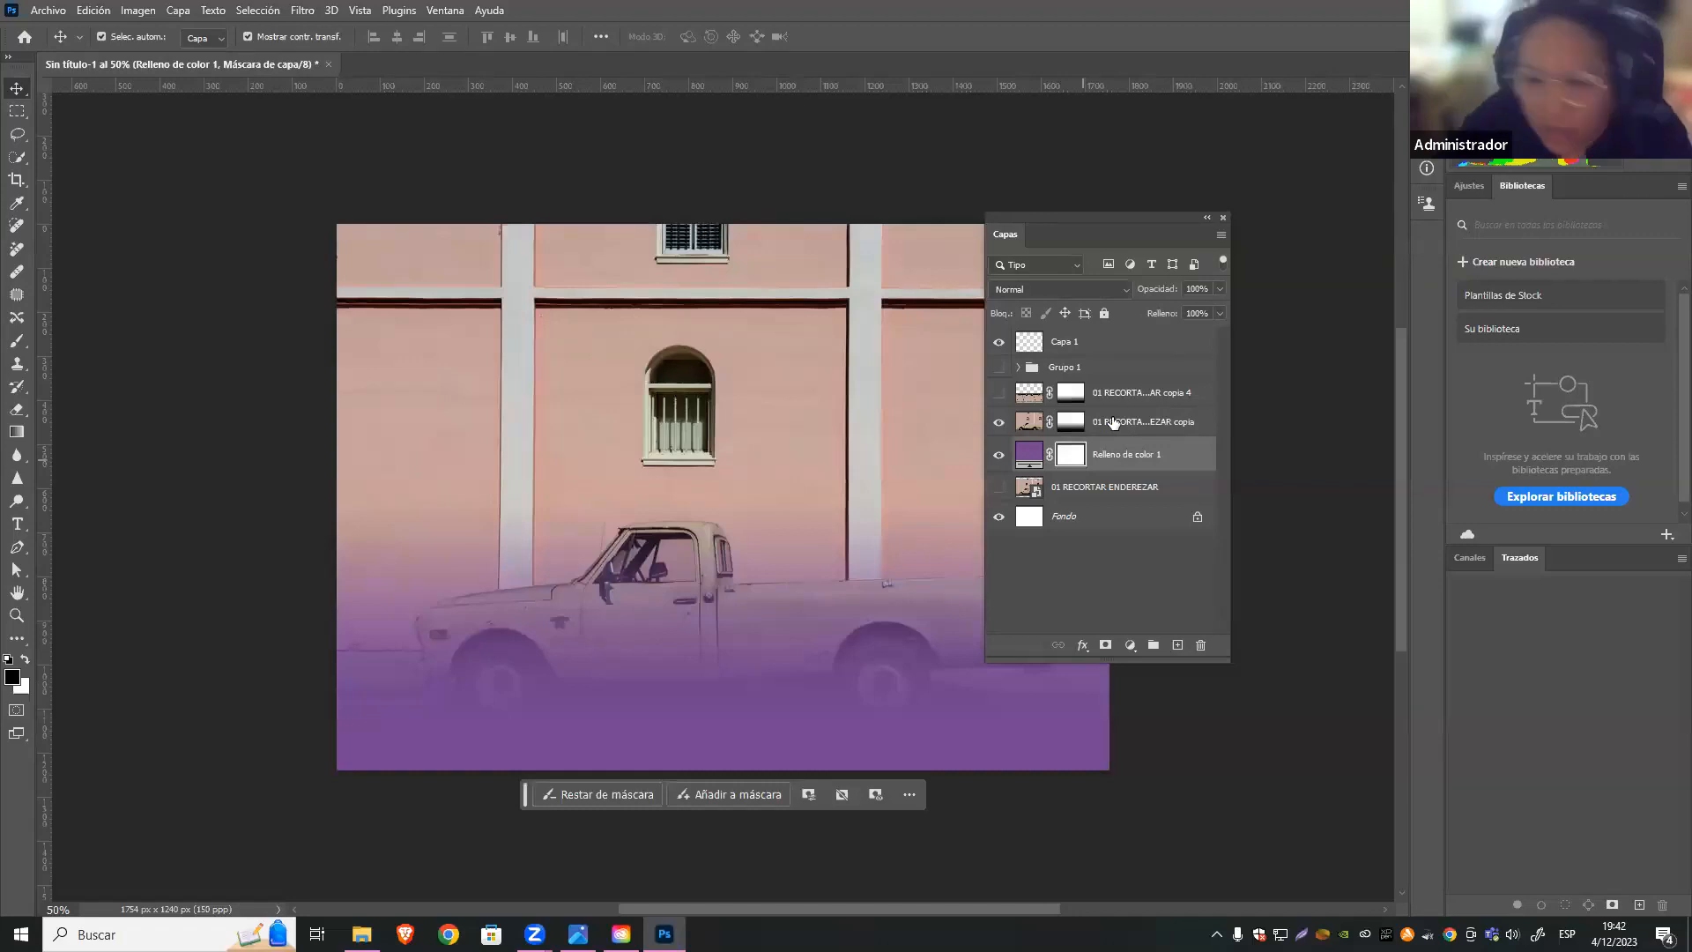
click(1175, 420)
click(998, 422)
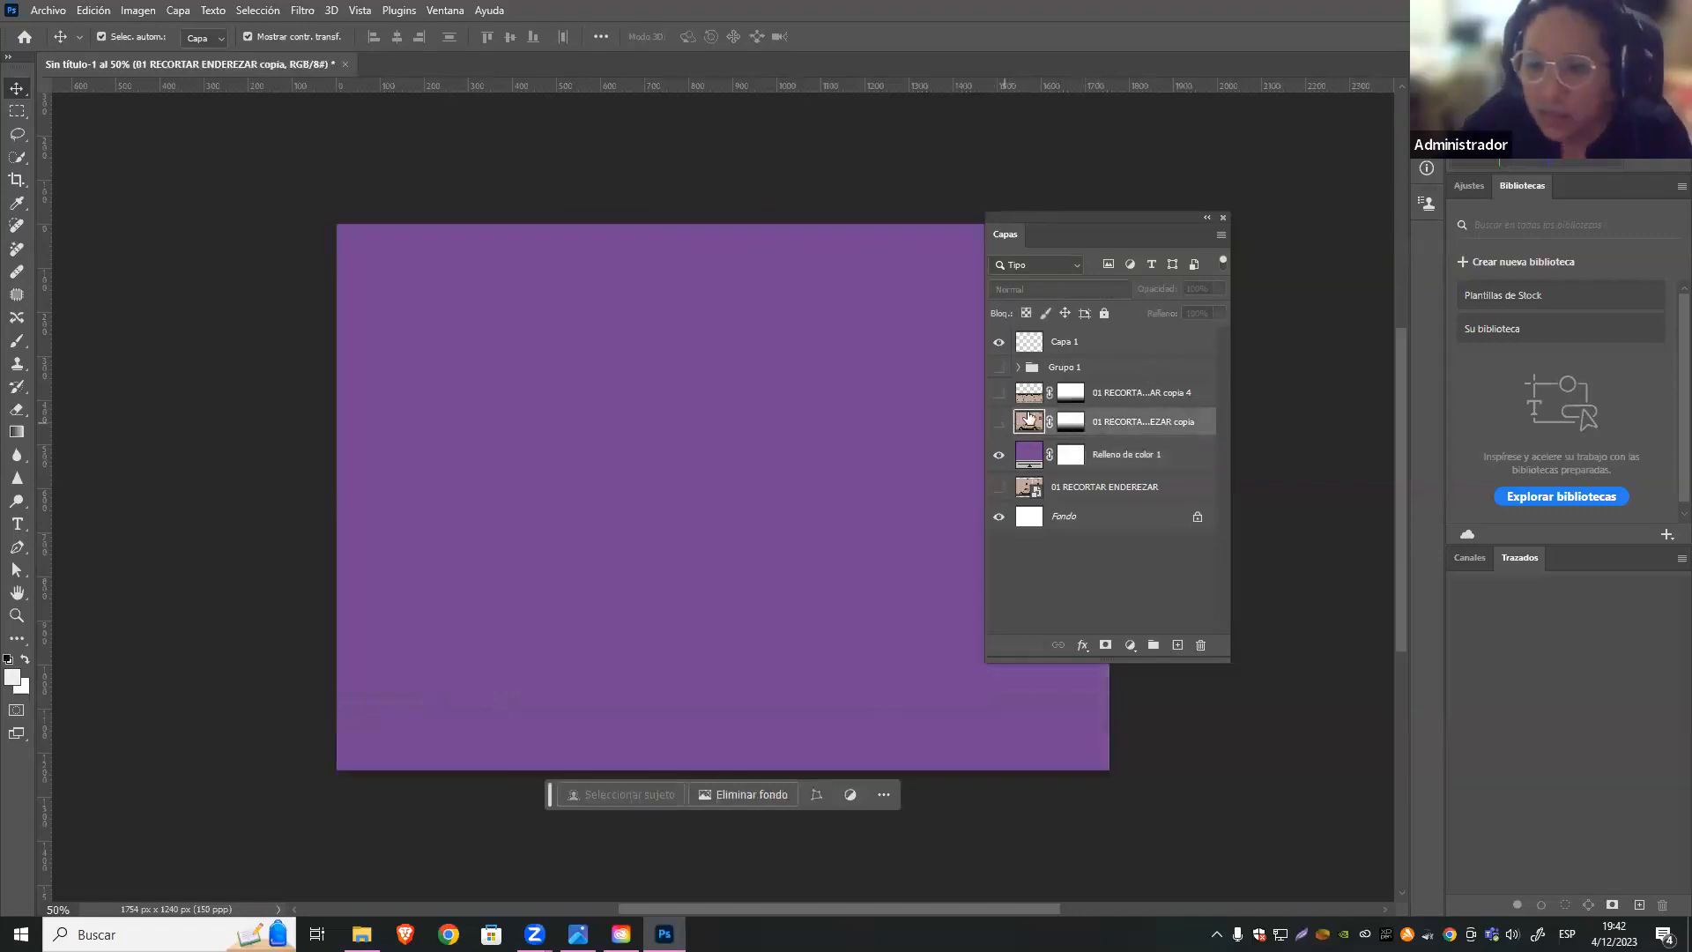
click(998, 392)
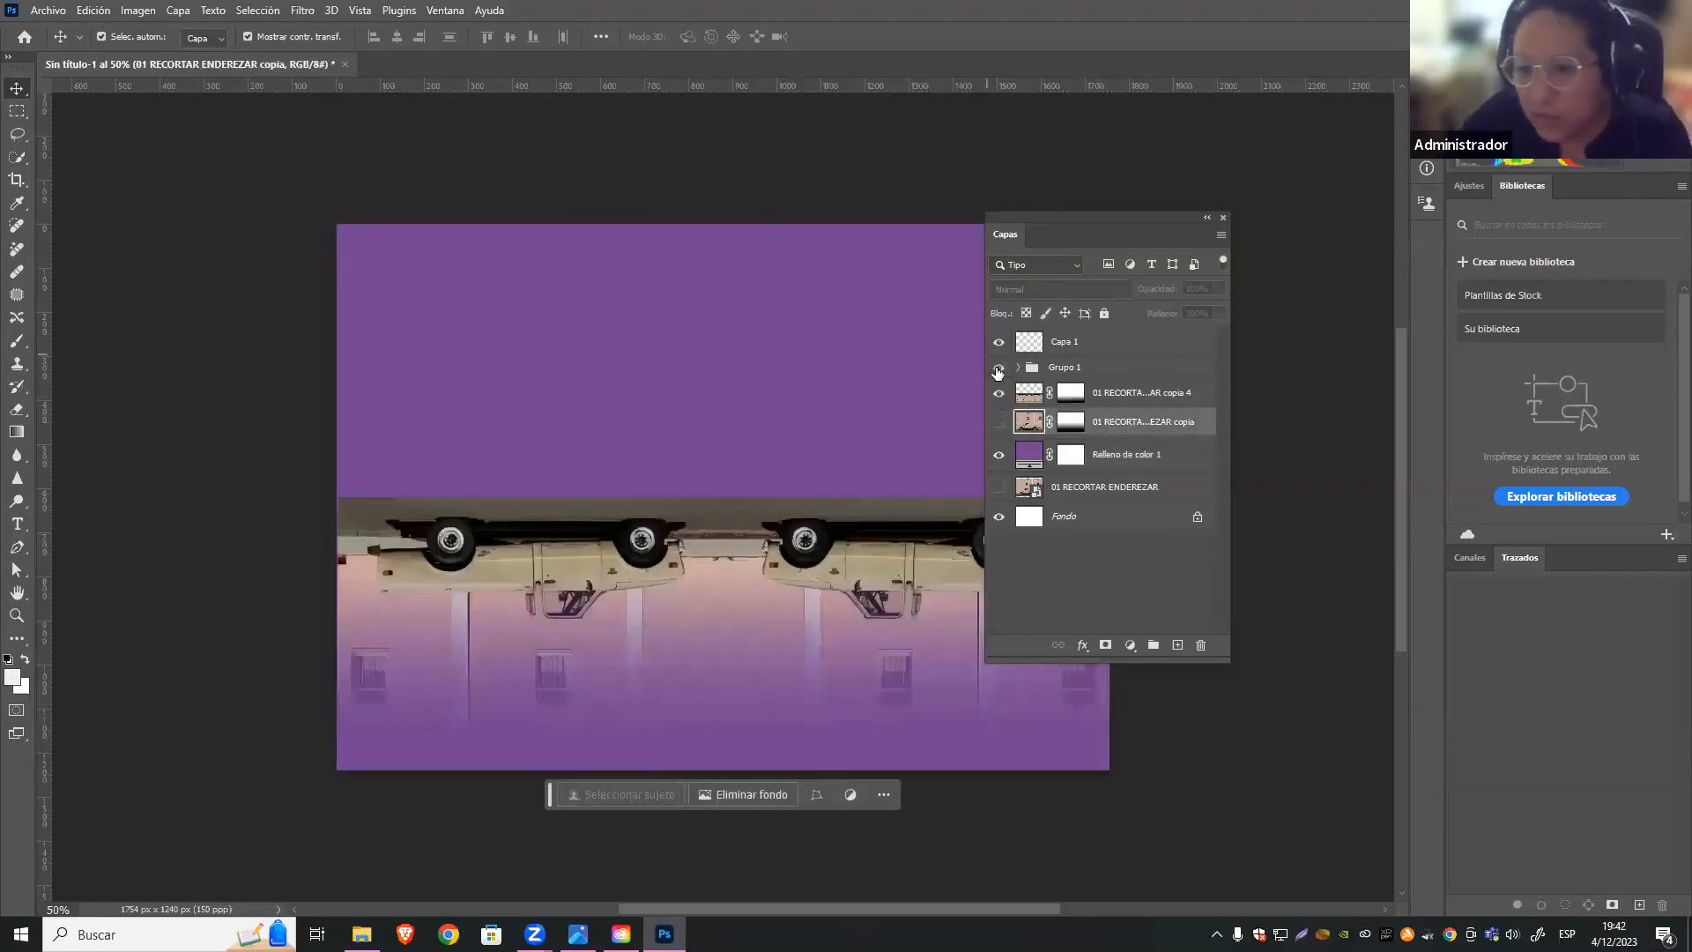
click(998, 367)
Delete the empty Capa 1 layer and place the floating layer list clear of the composition
drag(1135, 216, 1319, 217)
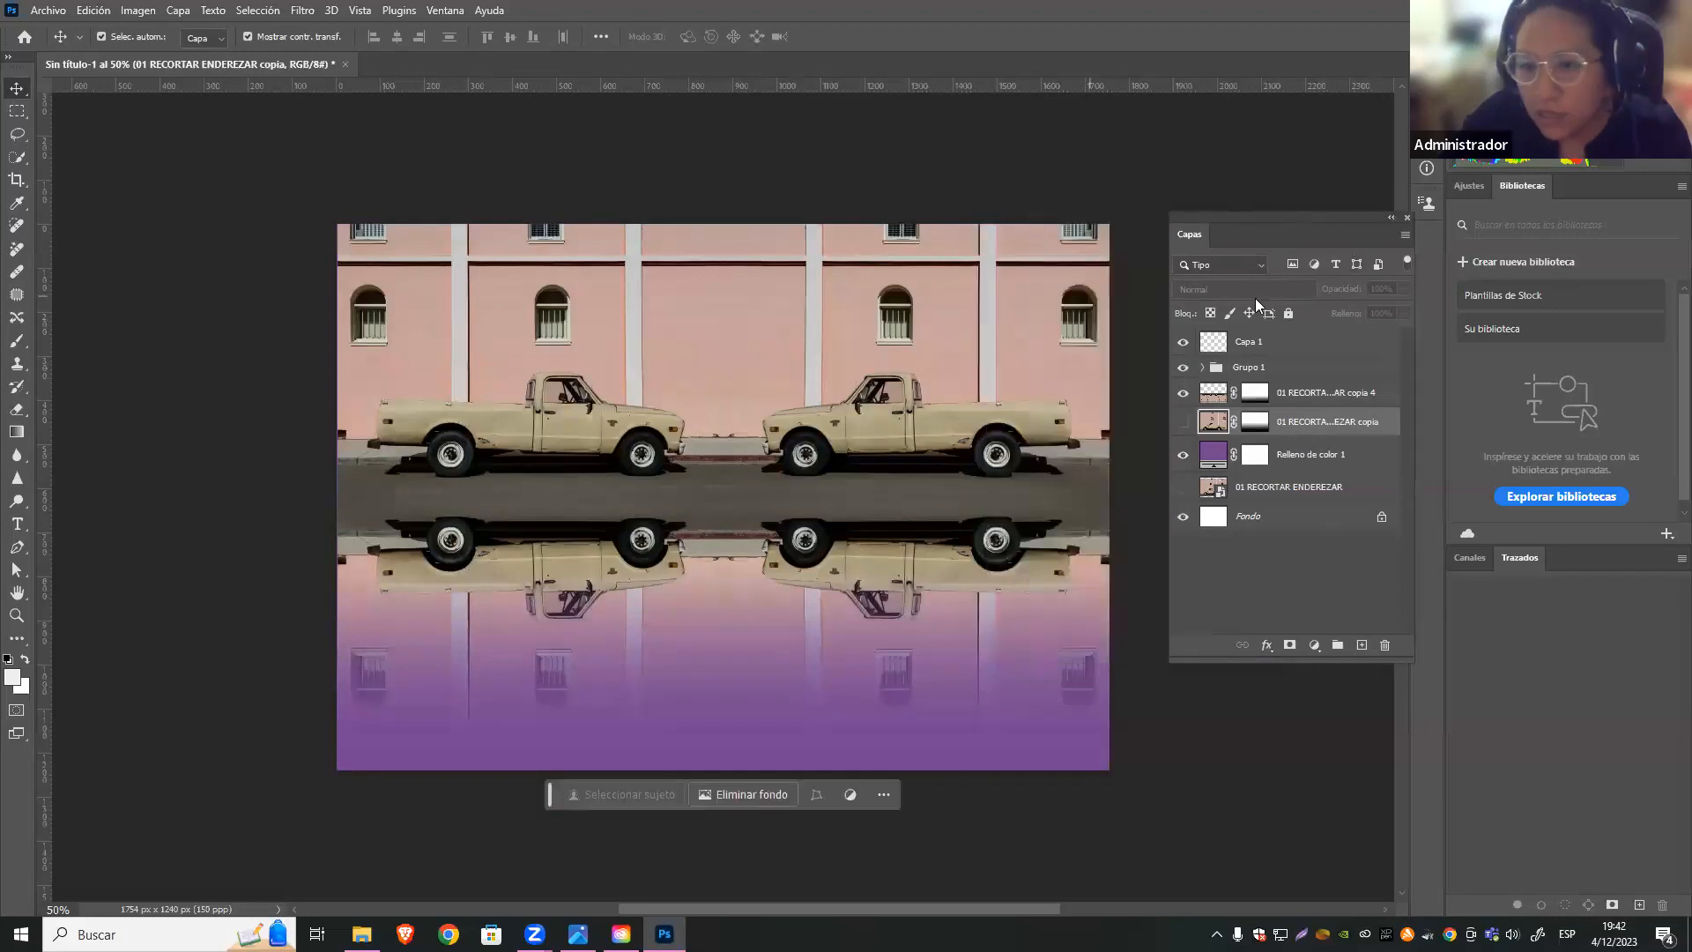
click(1183, 342)
click(1269, 345)
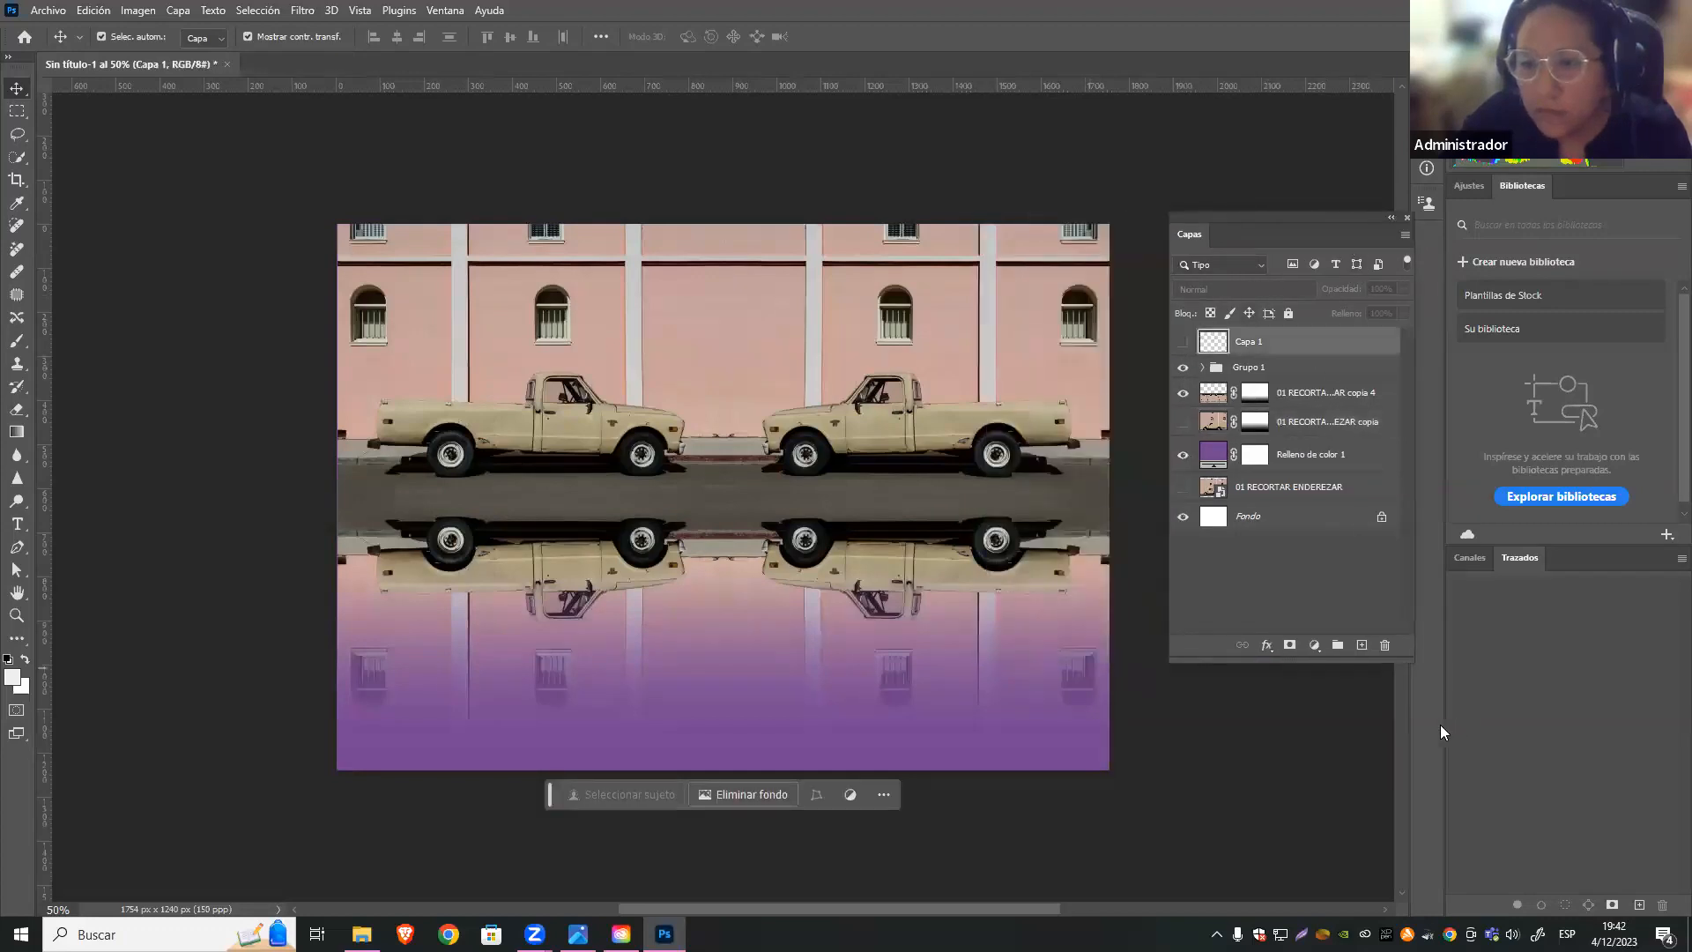
click(1385, 646)
click(783, 347)
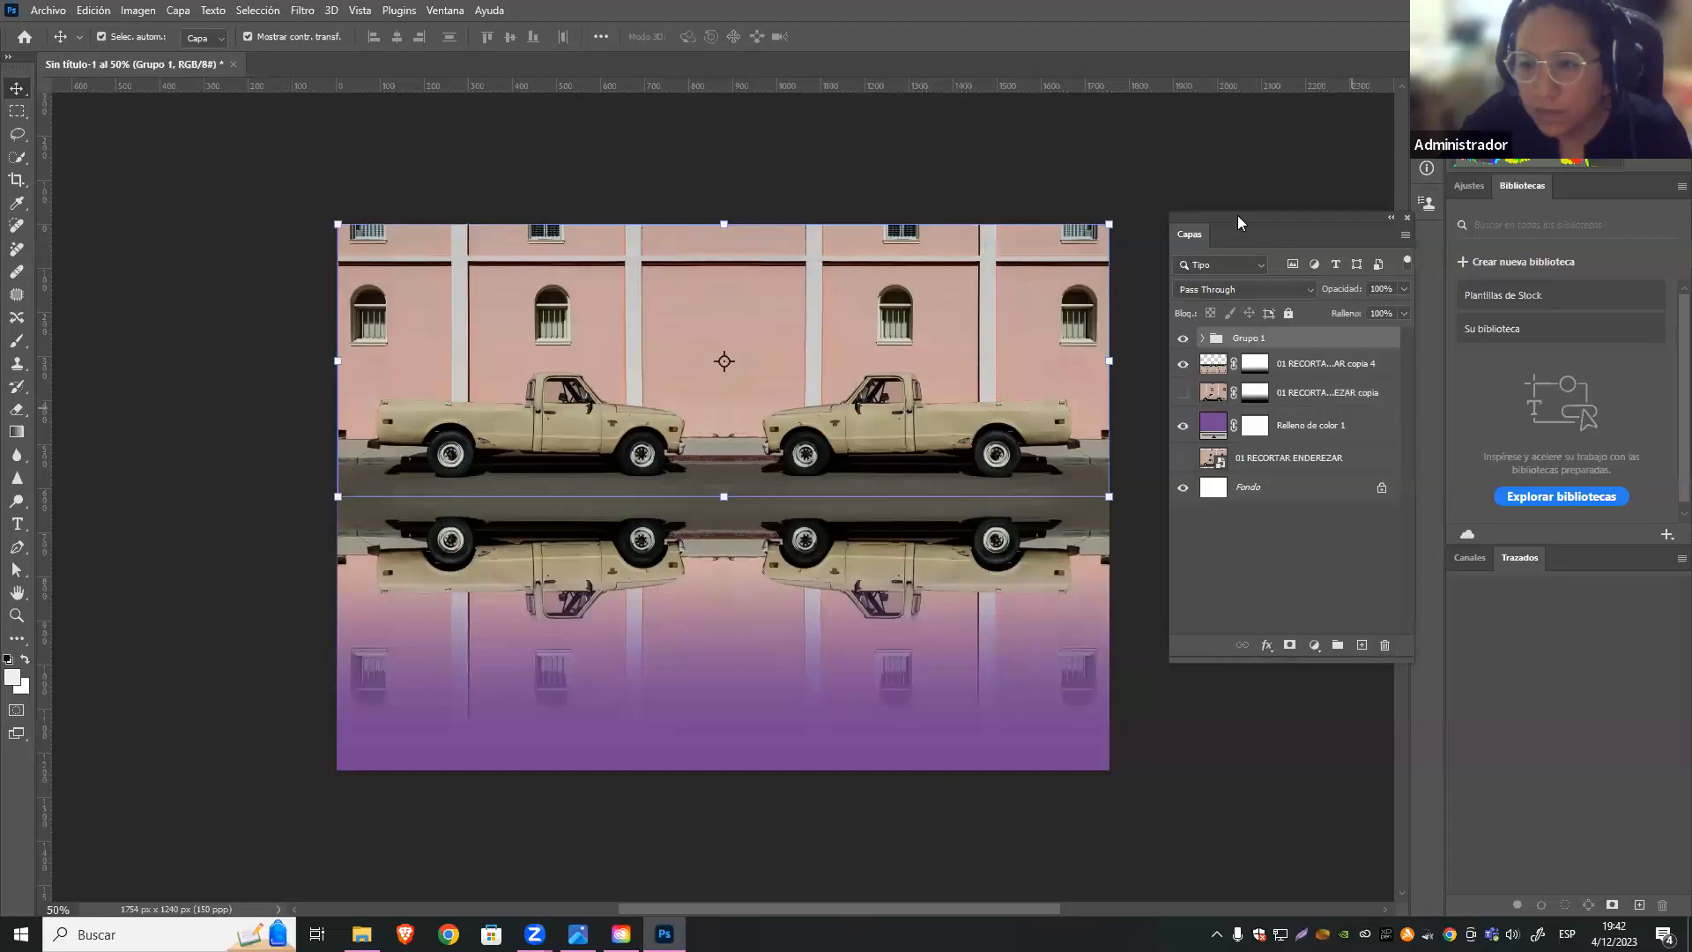
drag(1237, 215, 1190, 175)
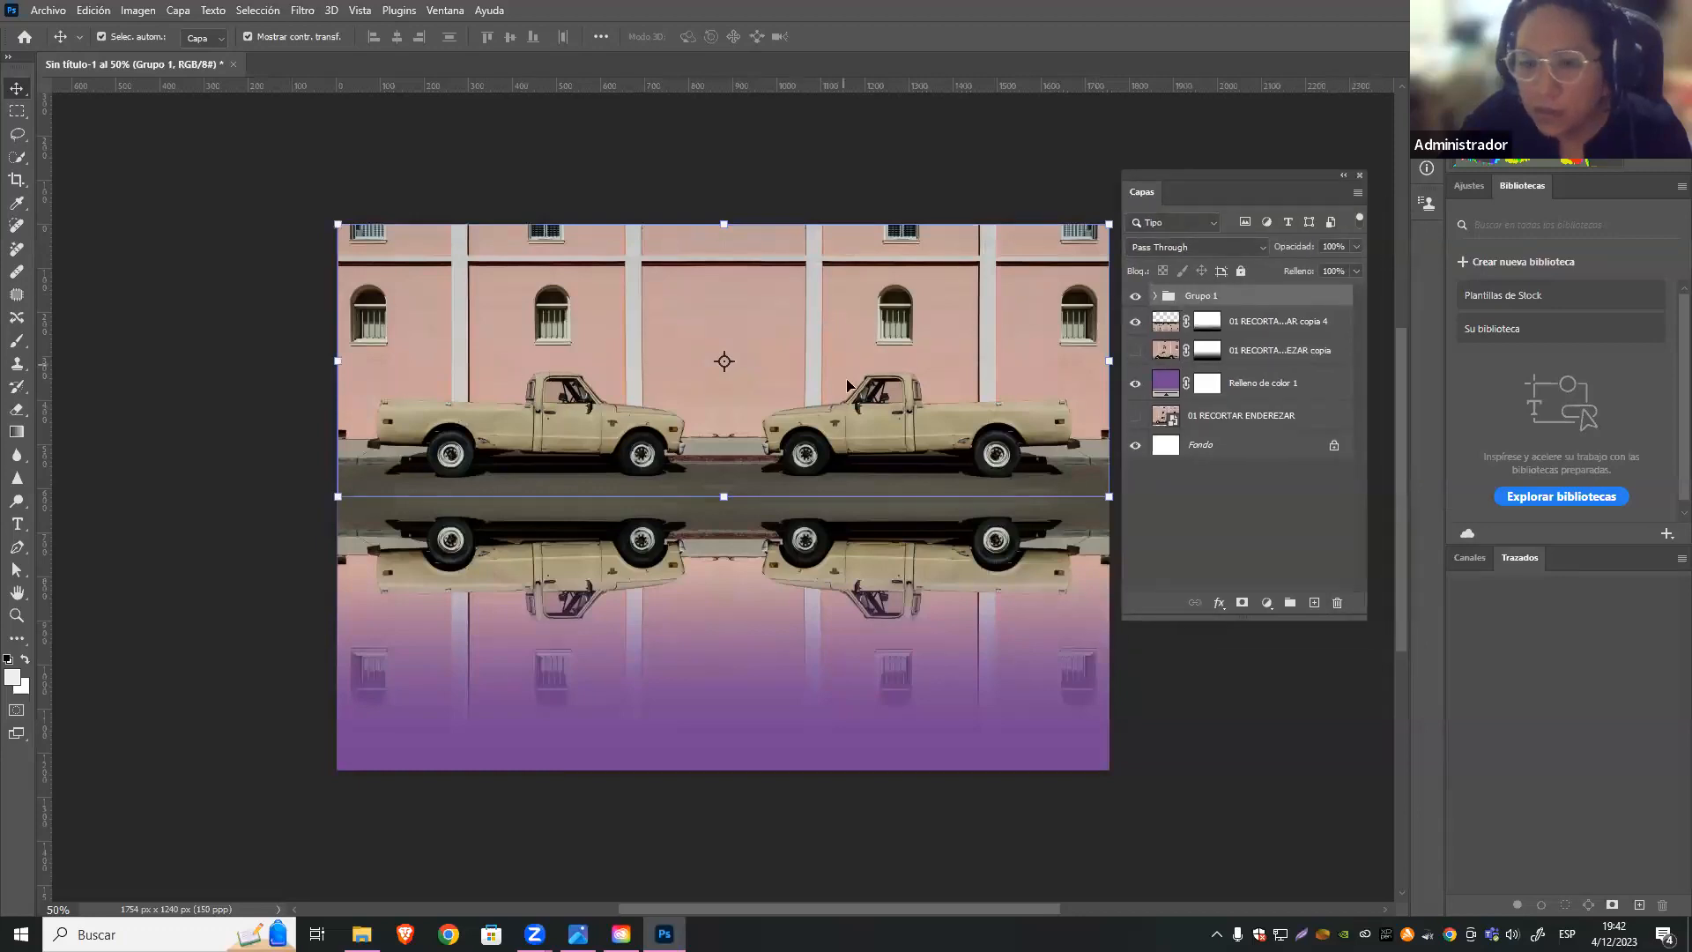
Select the reflection layer, 01 RECORTAR ENDEREZAR copia 4, and open its blending options (Opciones de fusión)
click(765, 571)
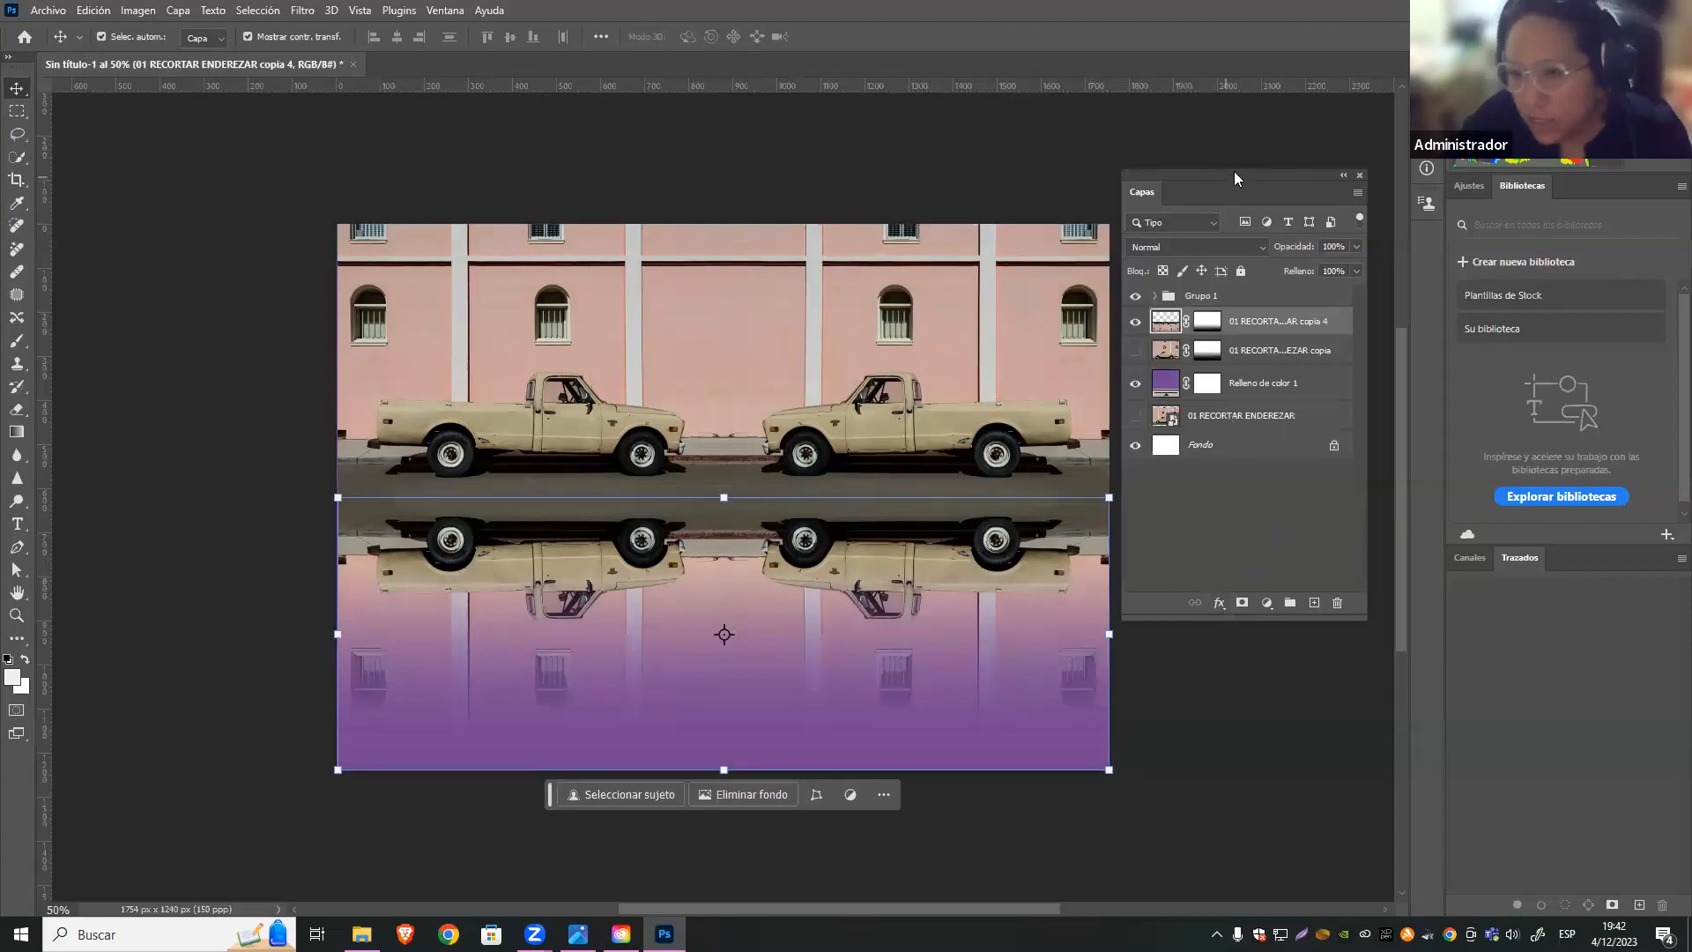
drag(1234, 173, 1249, 171)
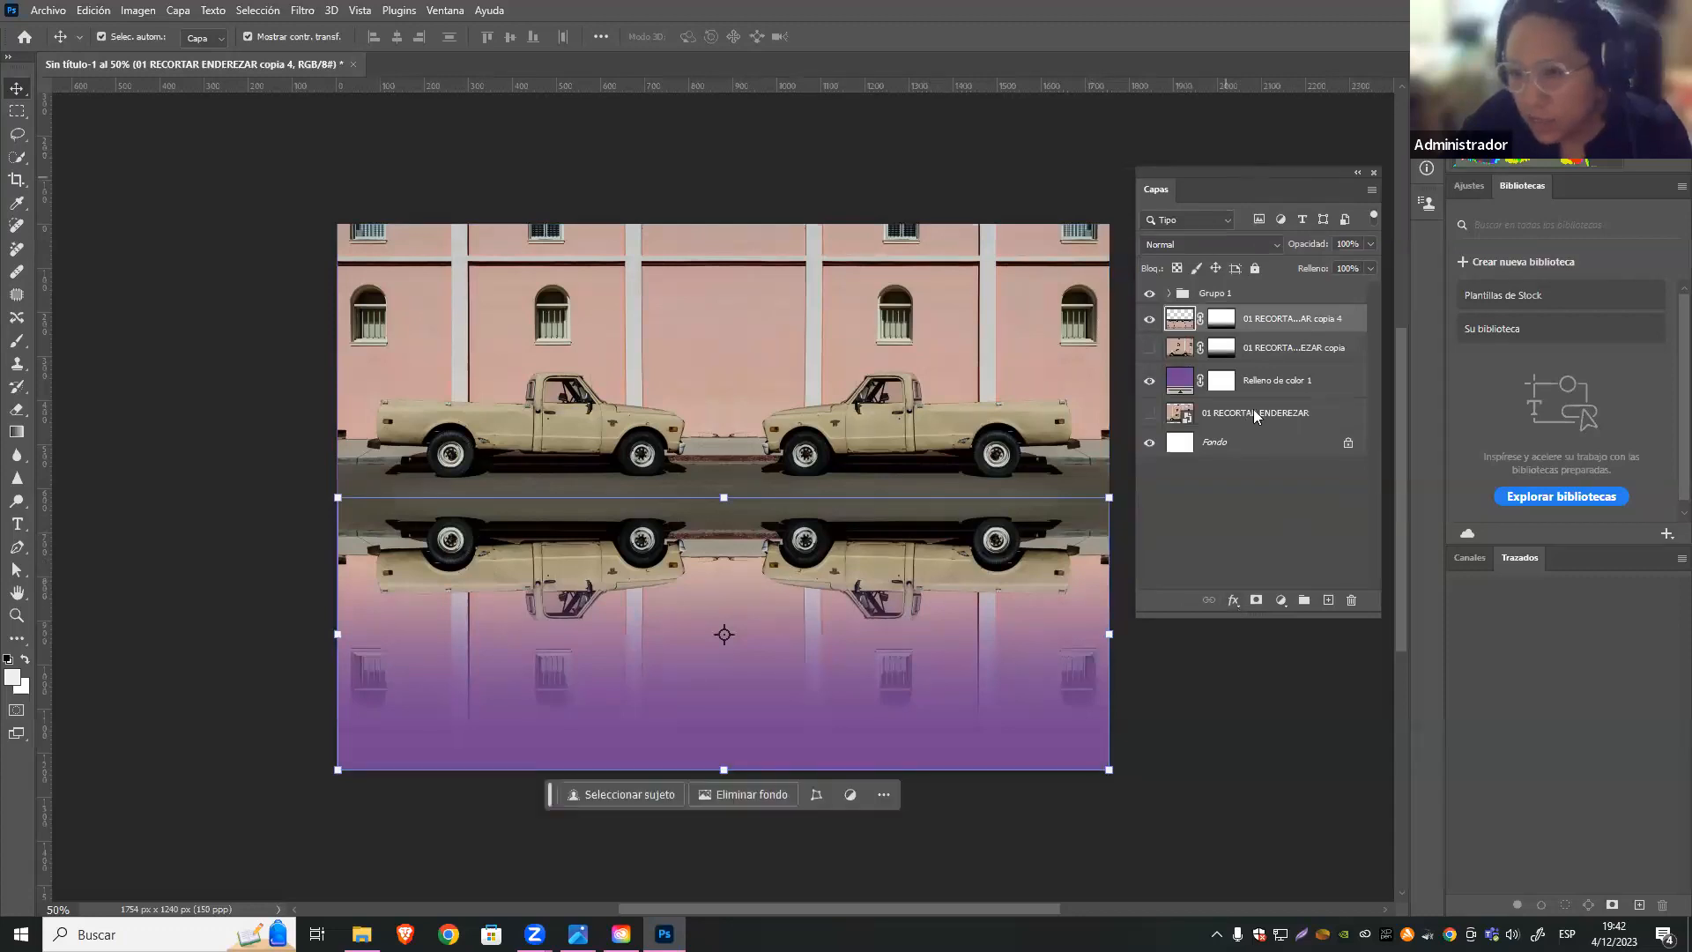
click(1233, 601)
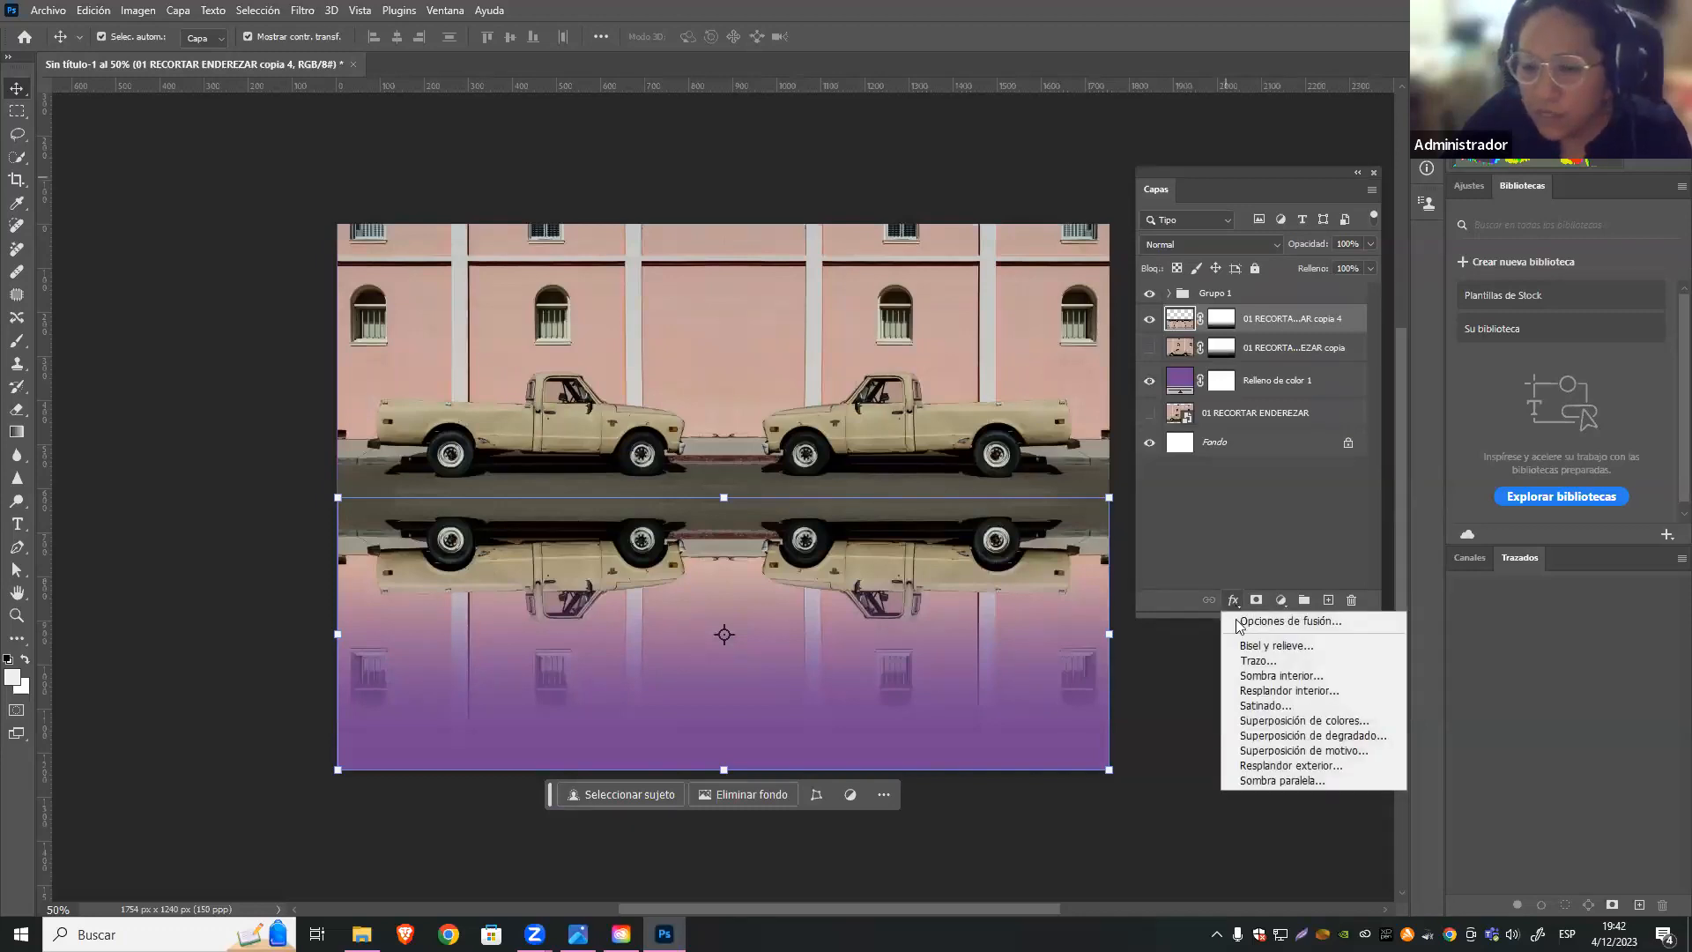
click(1341, 624)
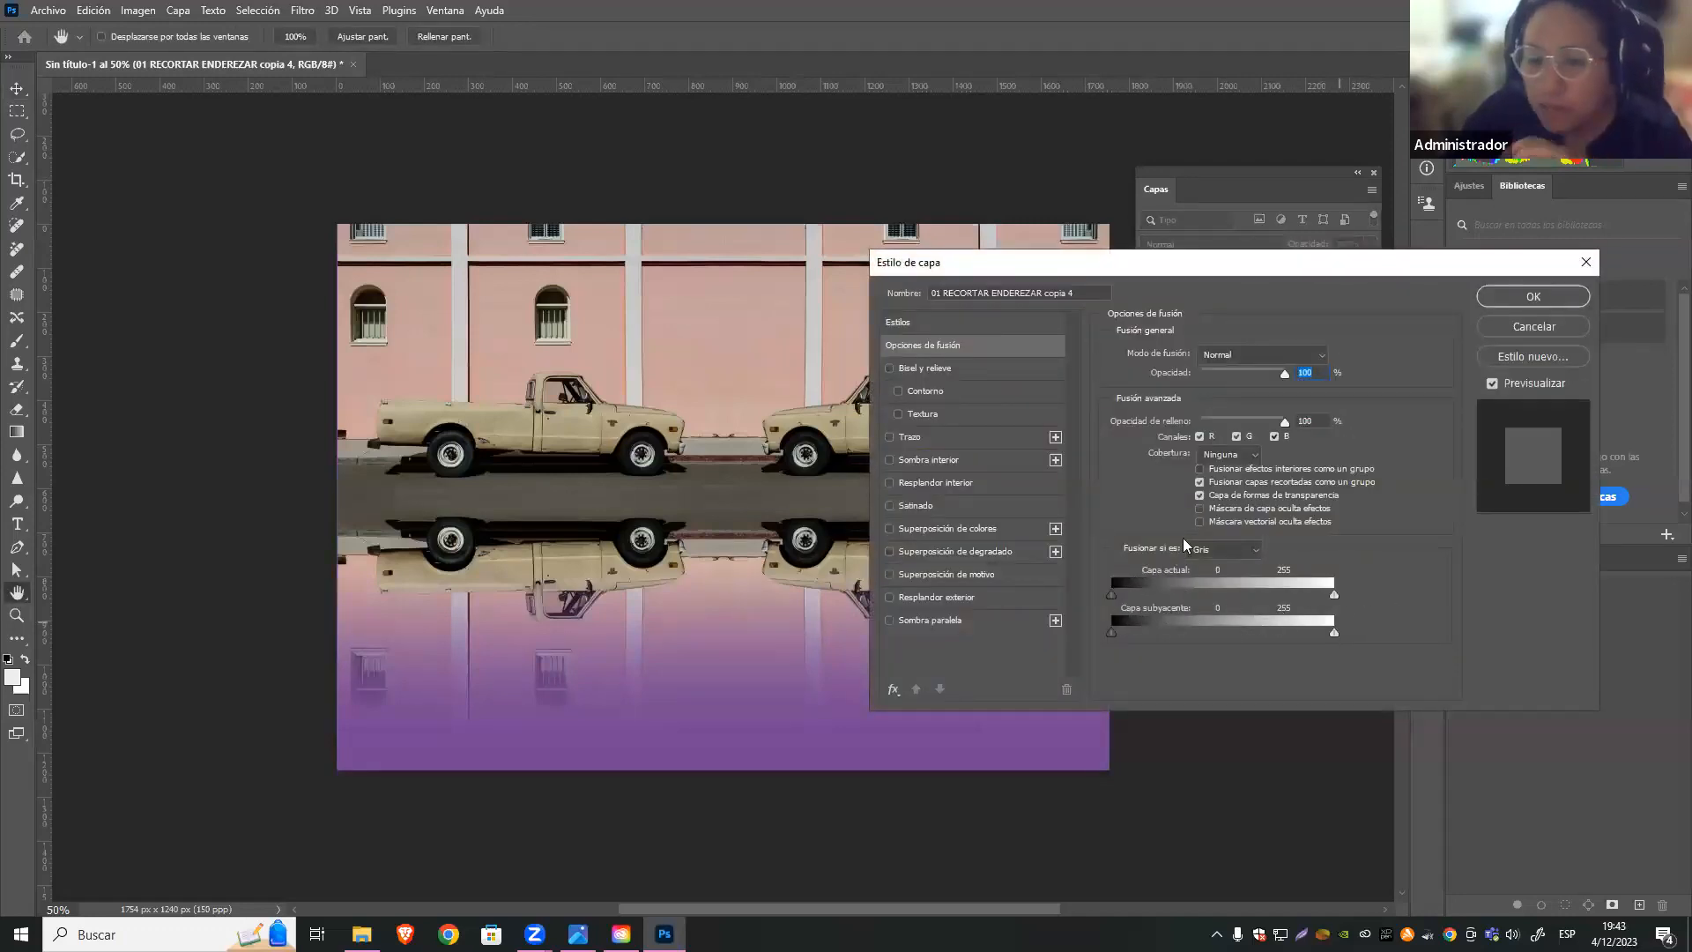
drag(1149, 262, 1205, 321)
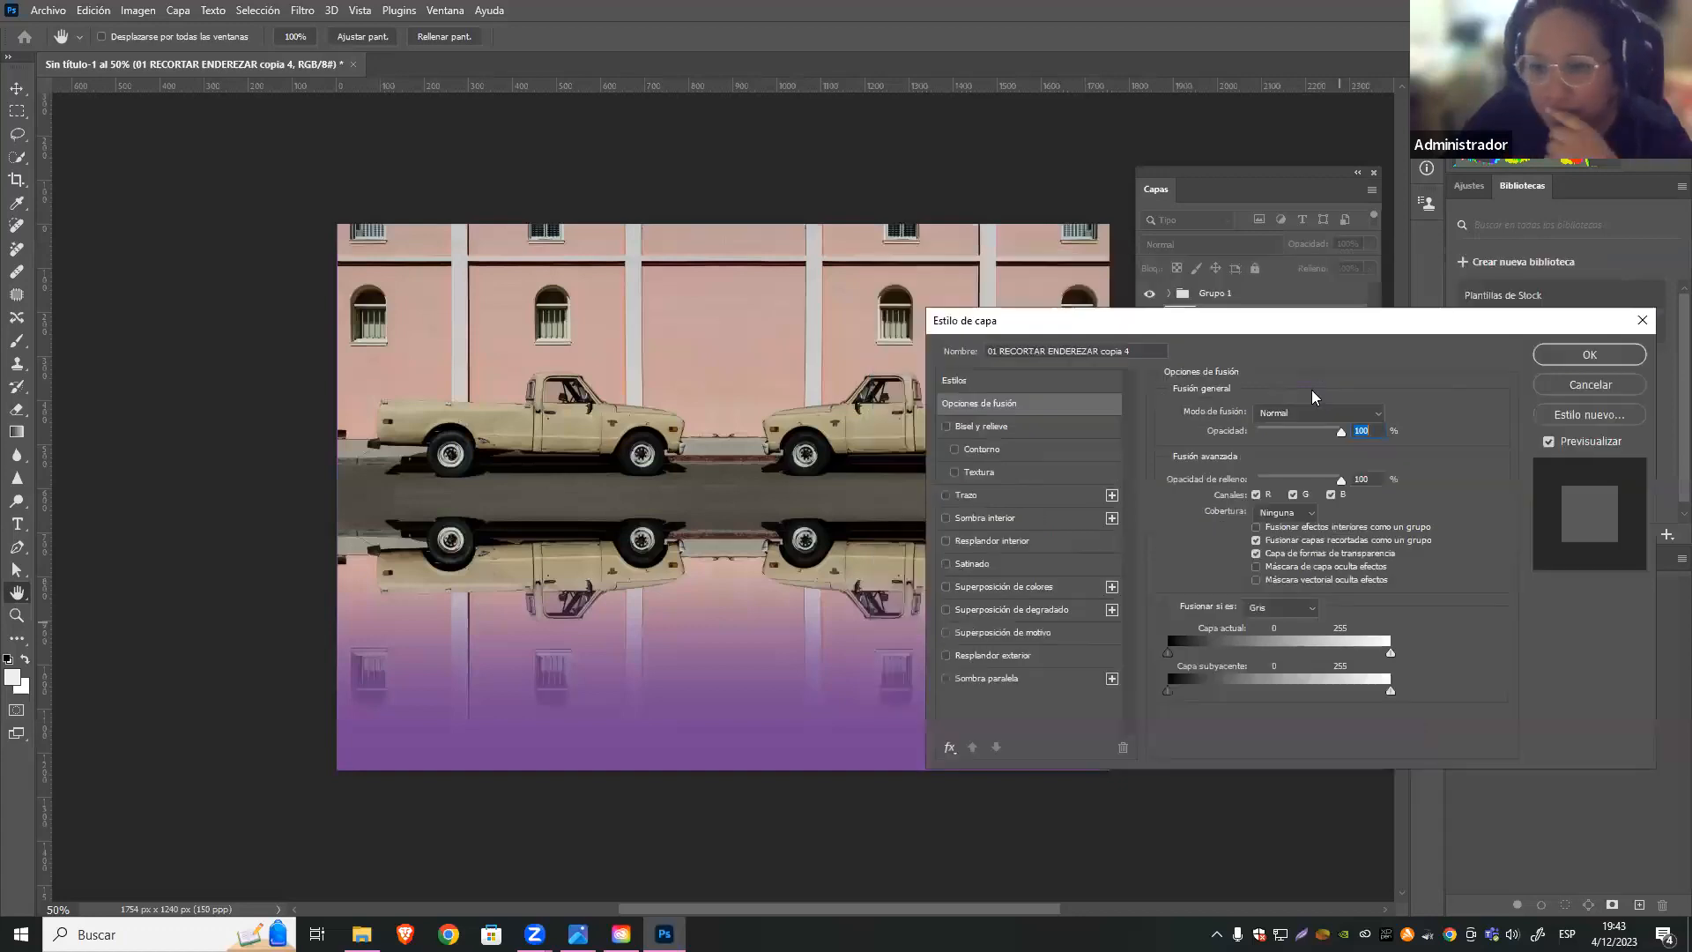
click(1366, 411)
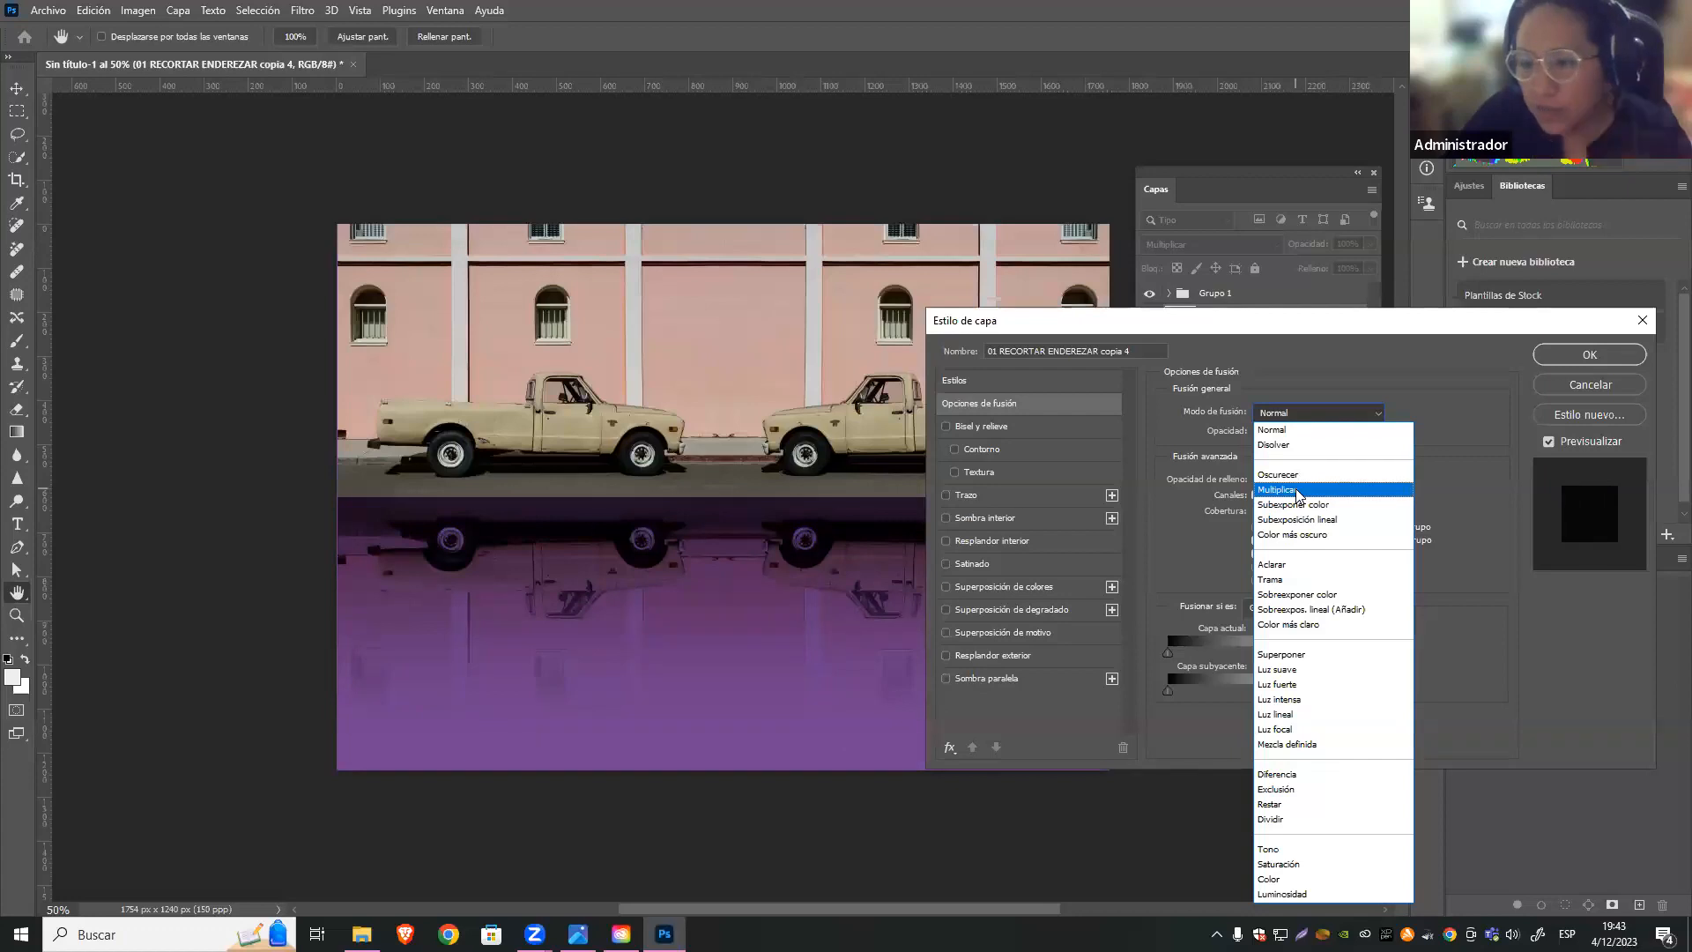
click(1331, 656)
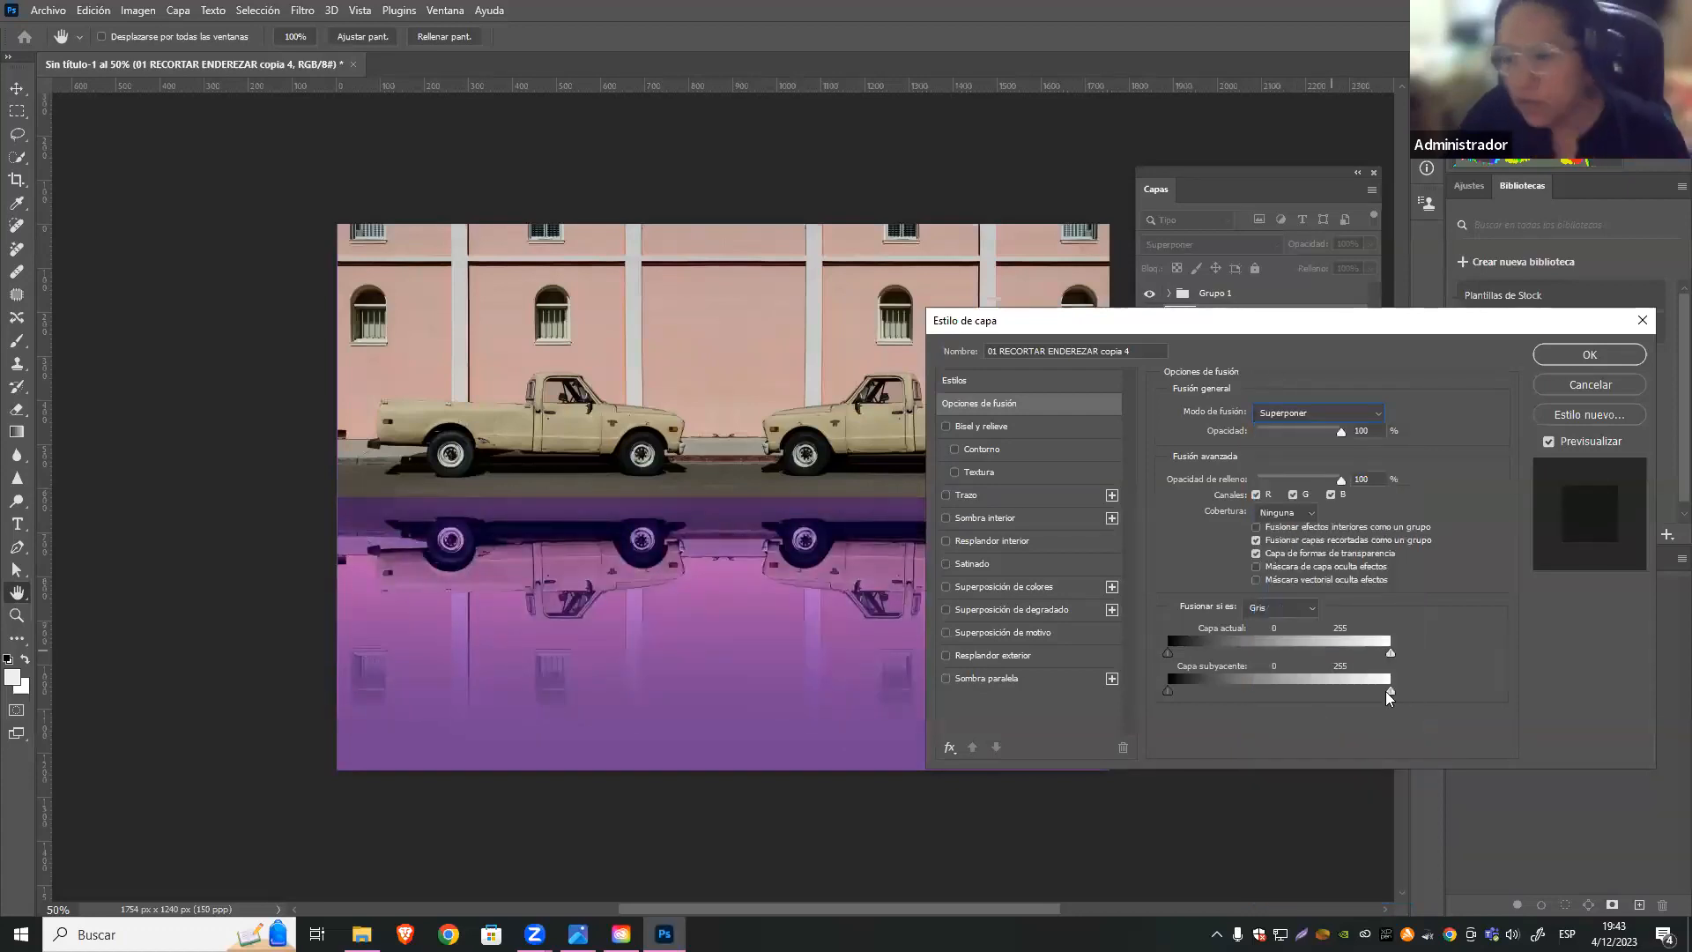
key(alt)
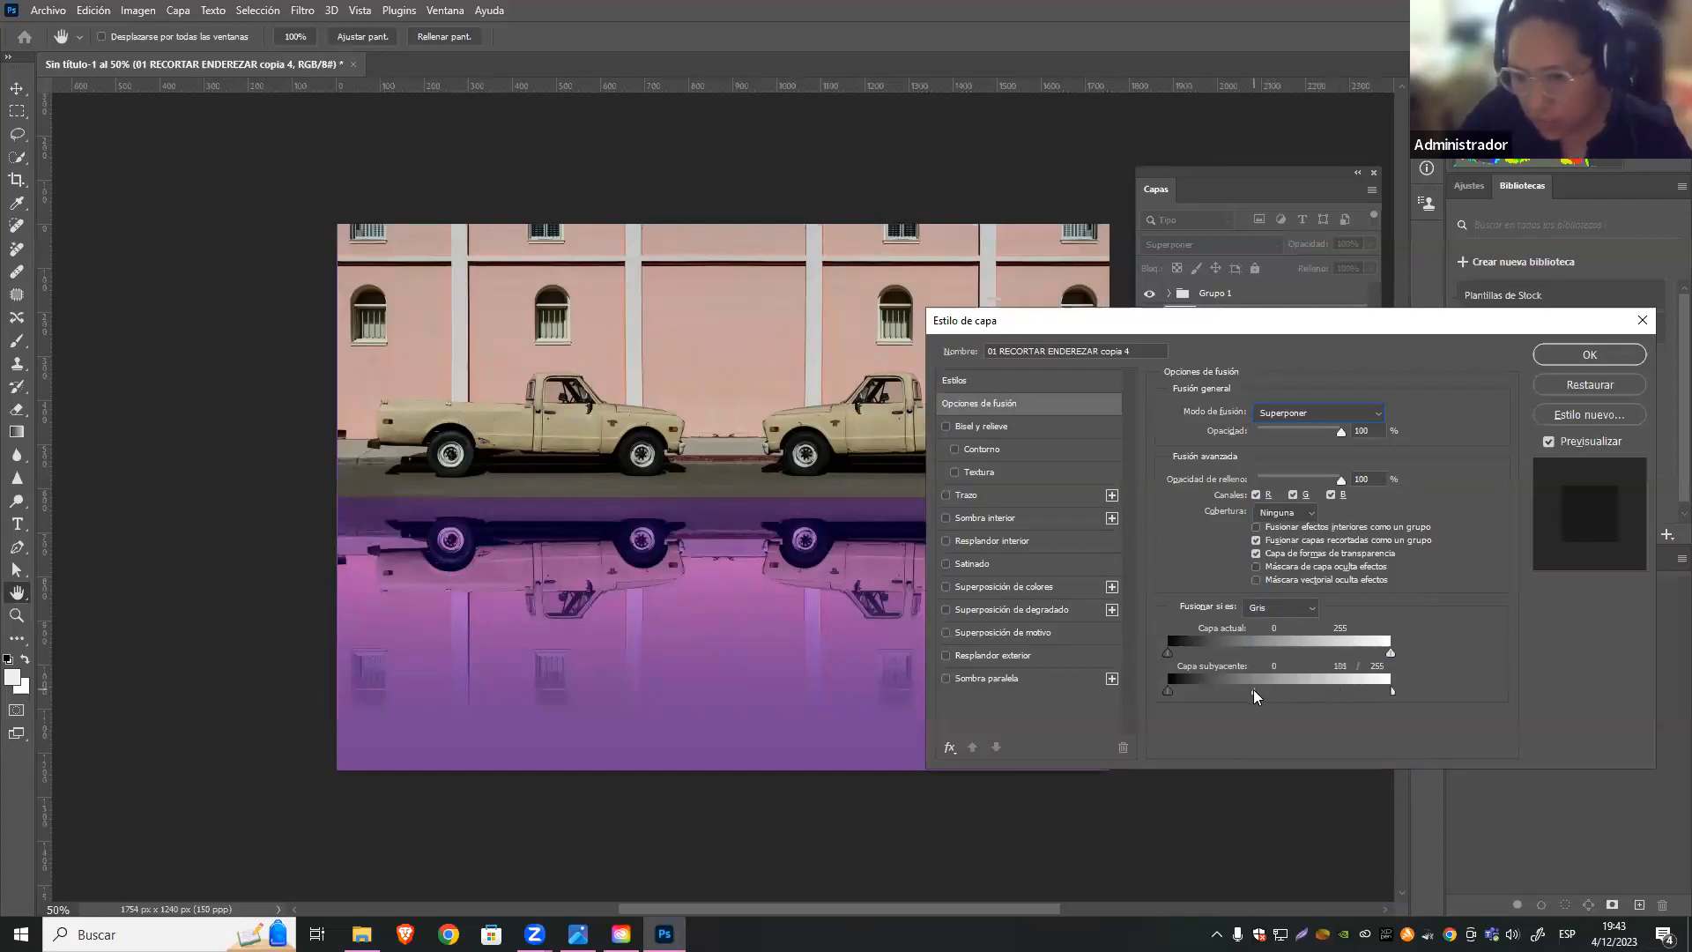
drag(1290, 689, 1371, 691)
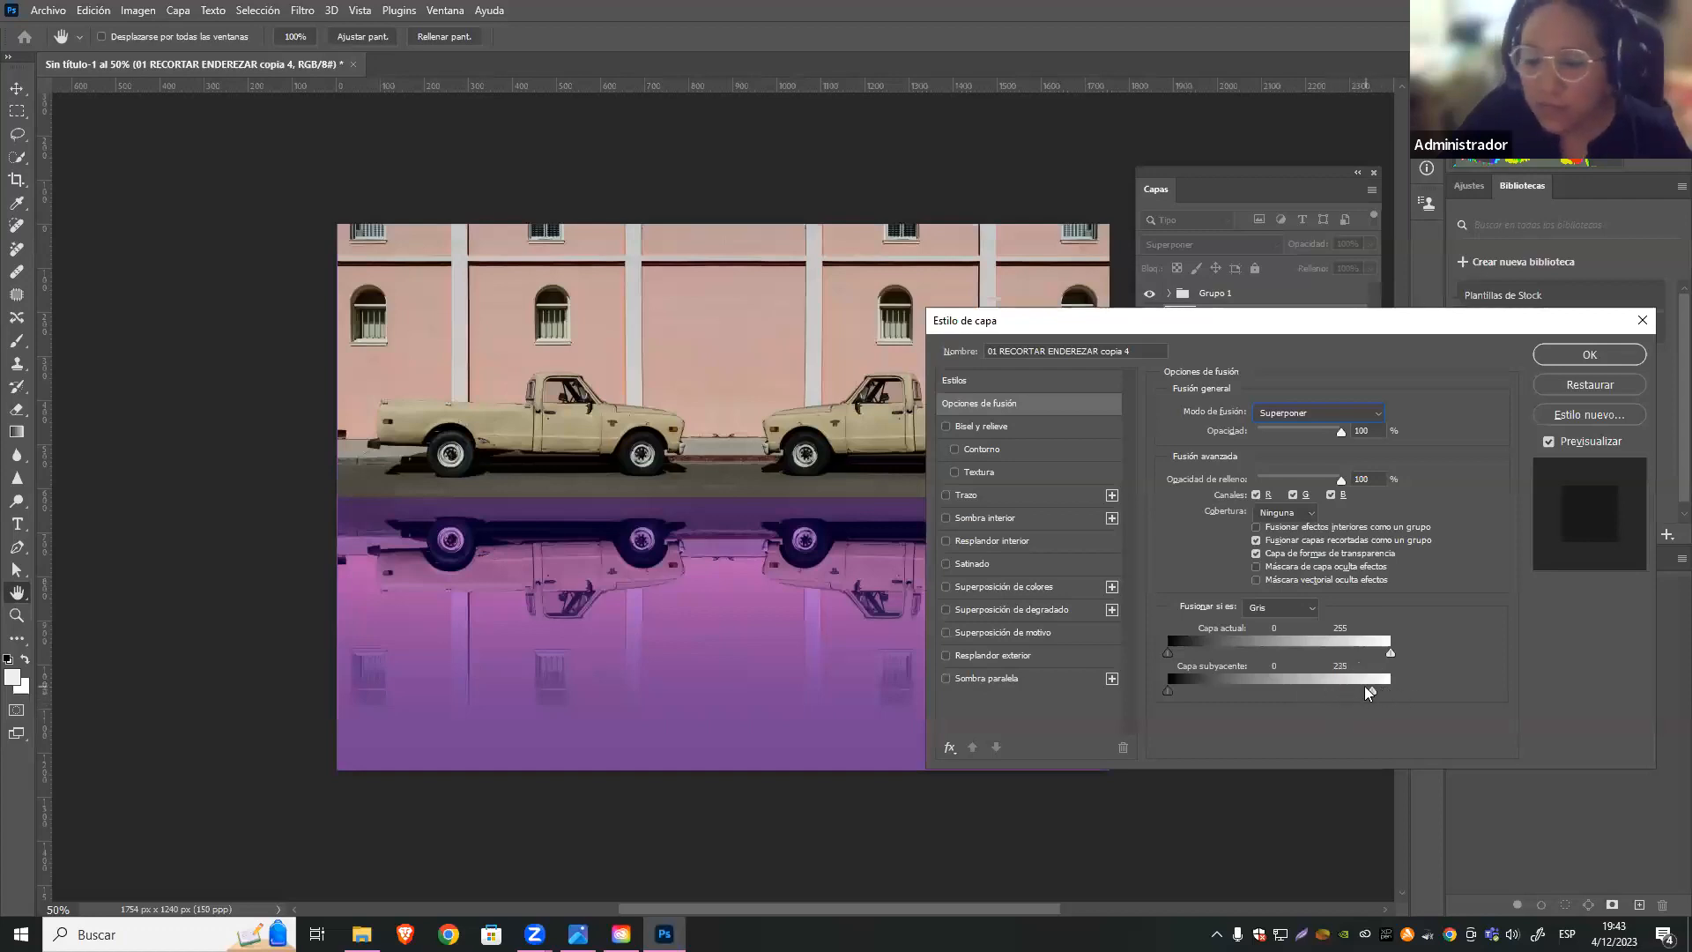
drag(1358, 692, 1380, 691)
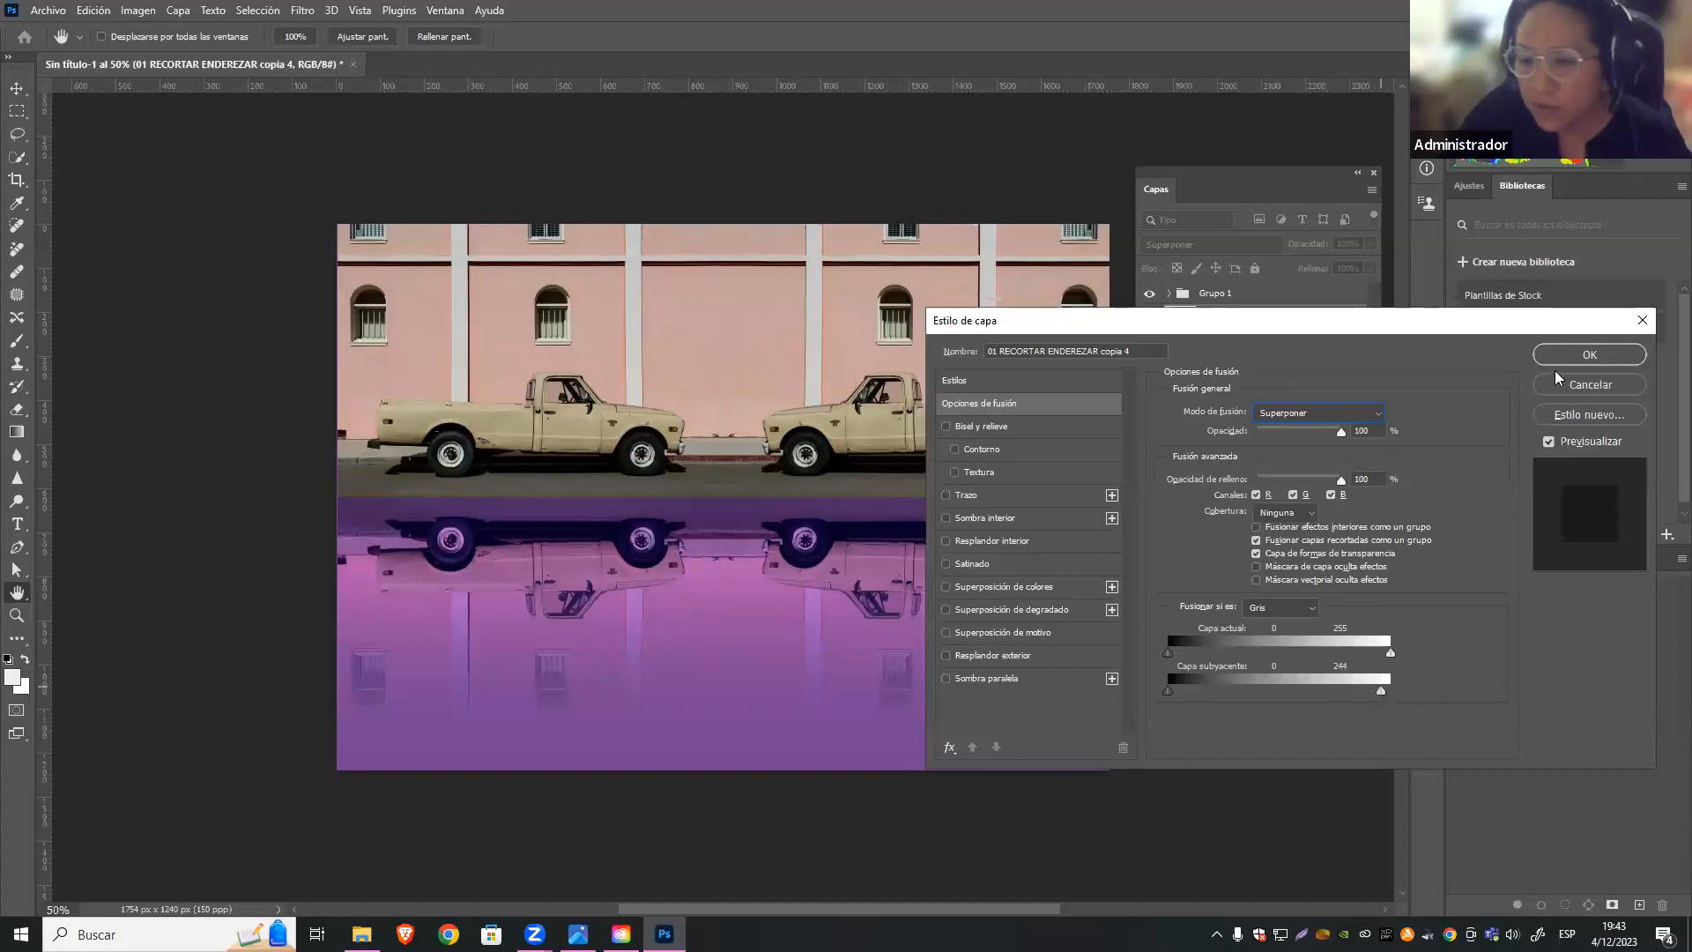
click(1570, 392)
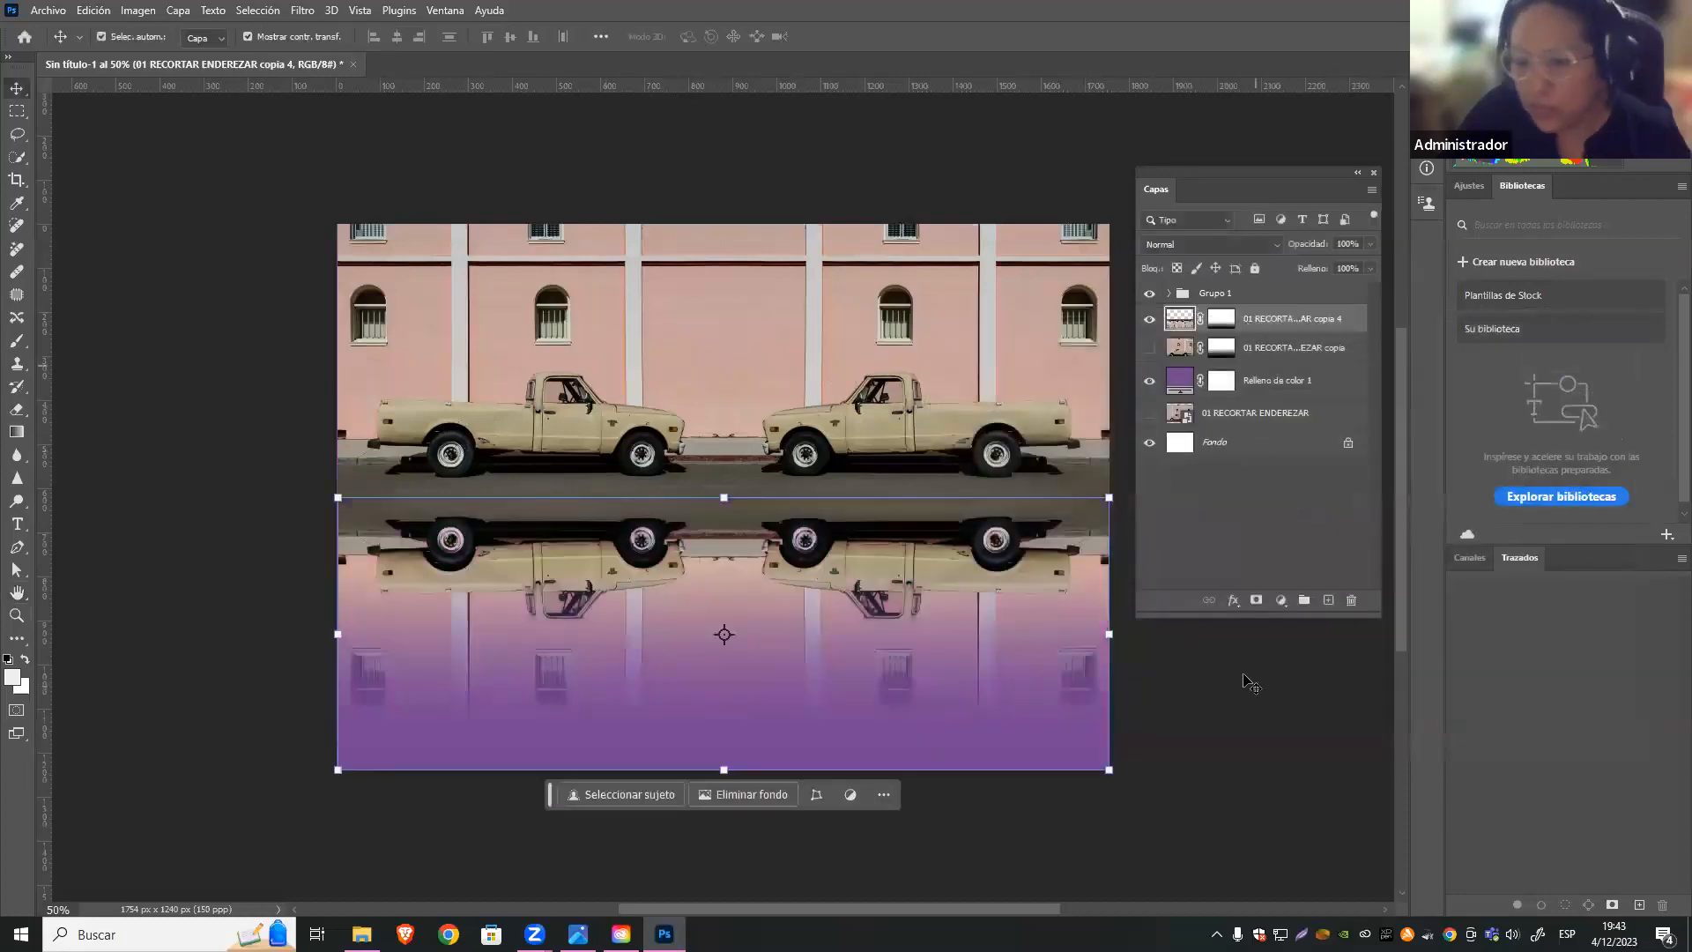
Lower the opacity of the reflection layer, 01 RECORTAR ENDEREZAR copia 4, to 61%, then deselect the layer
click(1234, 729)
click(950, 587)
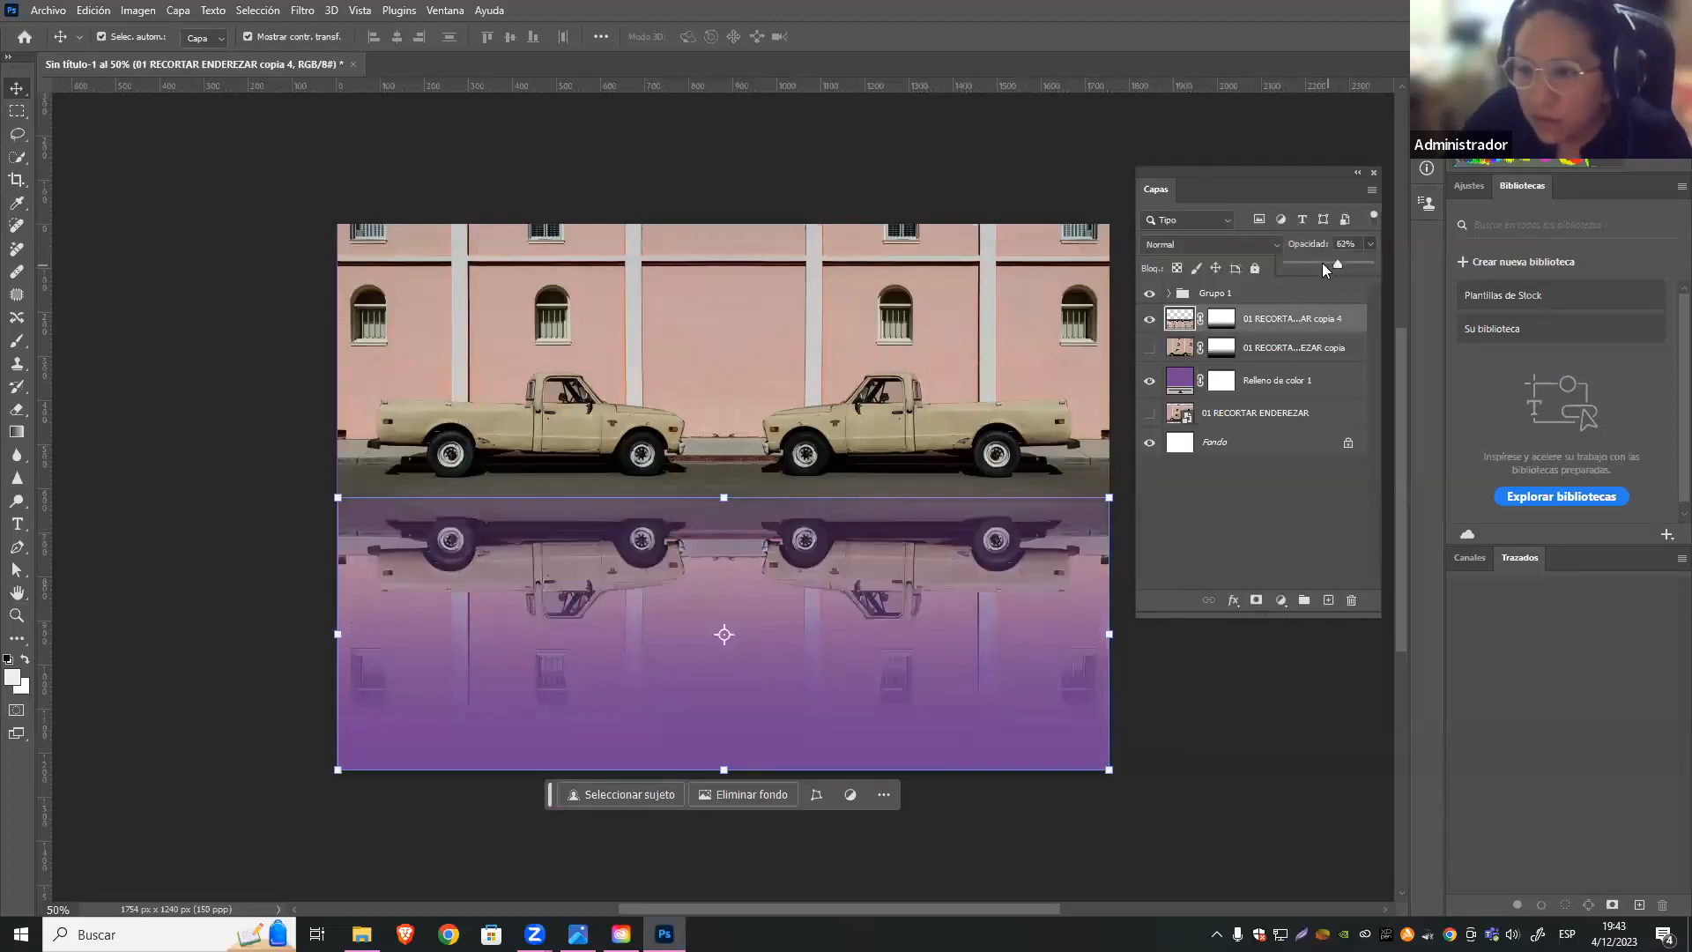
drag(1320, 262, 1314, 261)
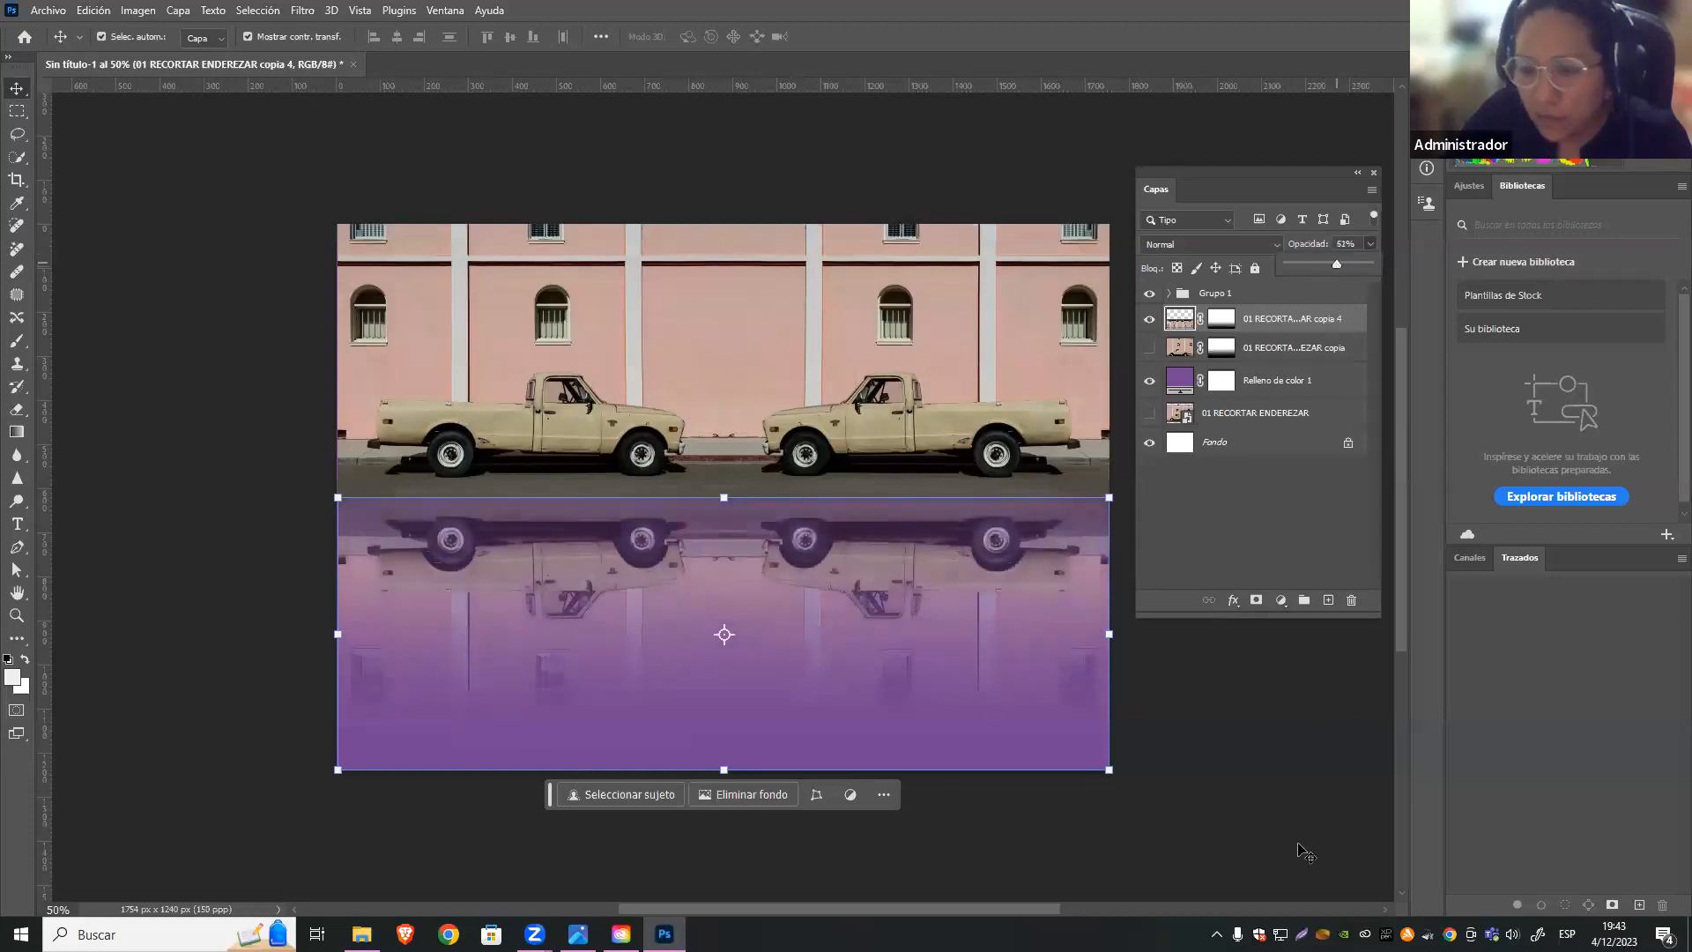
click(1269, 846)
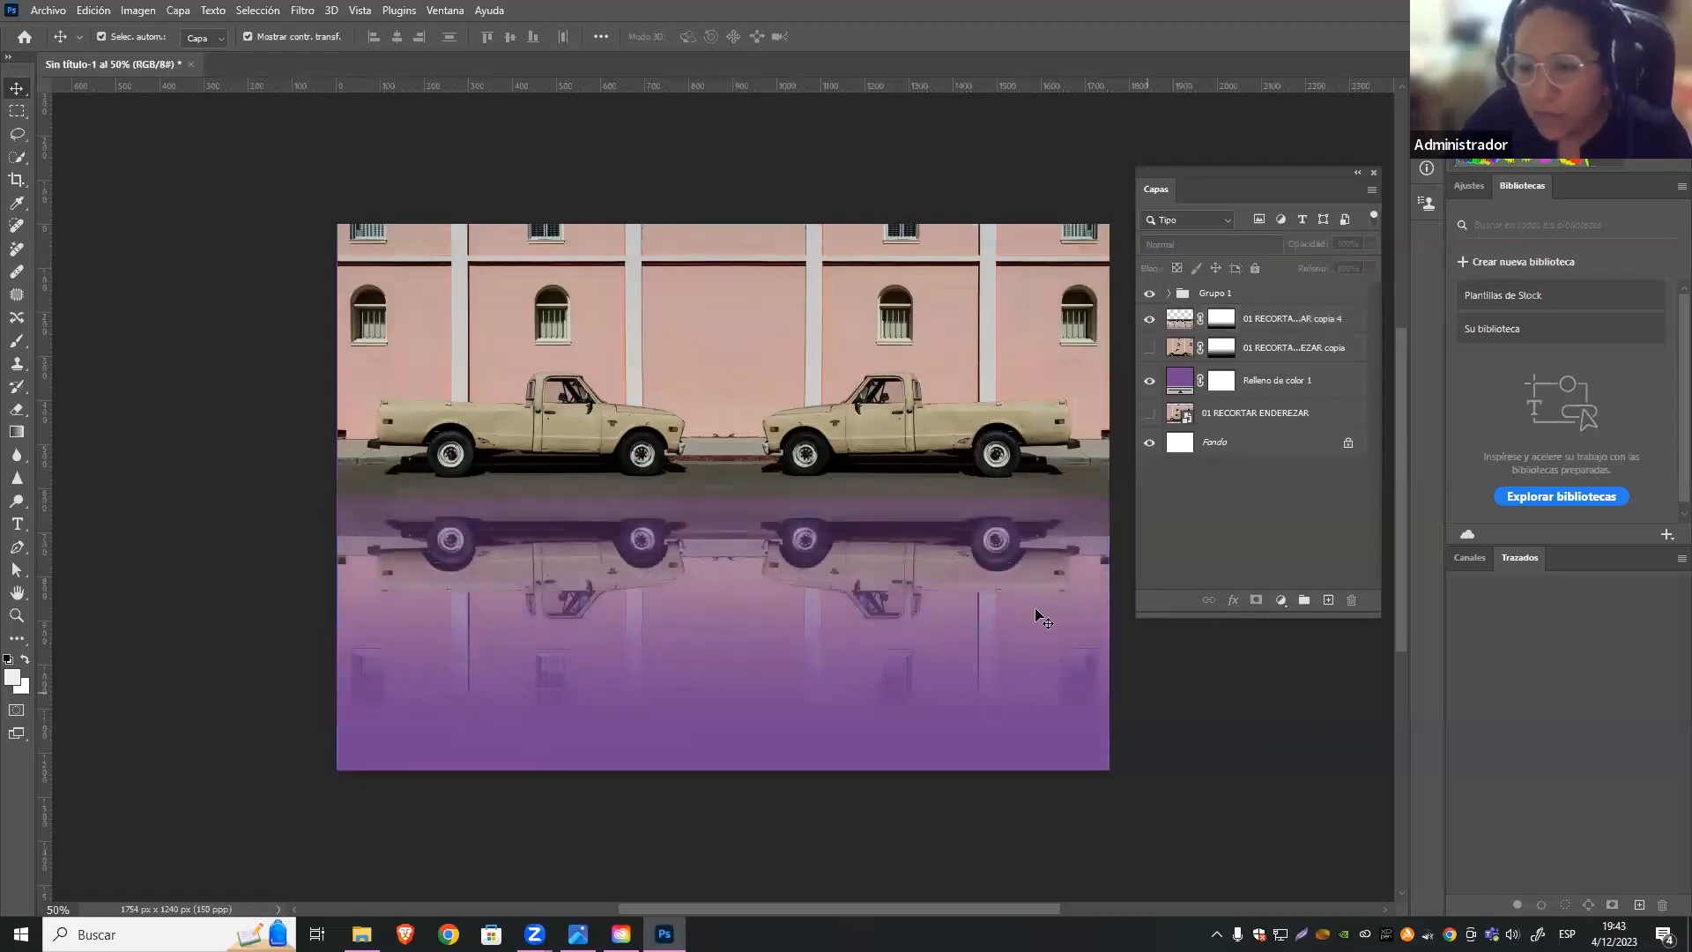
Turn the Relleno de color 1 layer off and back on to compare the reflection with and without the purple fill
click(1283, 389)
click(1148, 381)
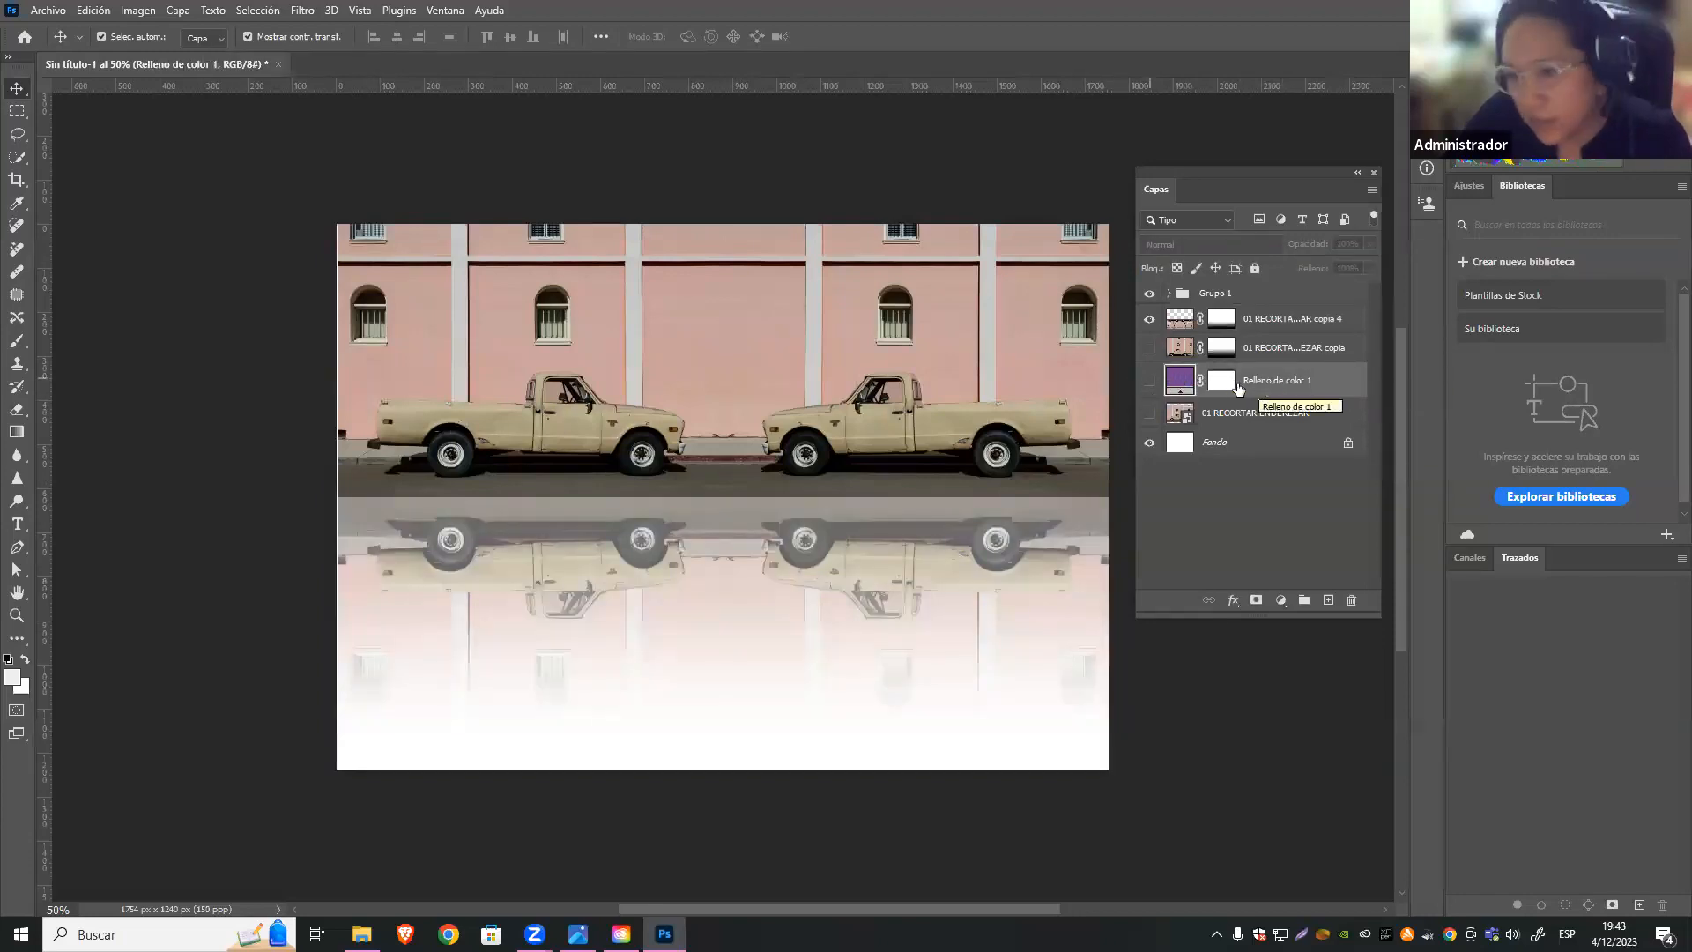
click(1150, 382)
click(1150, 382)
click(1149, 386)
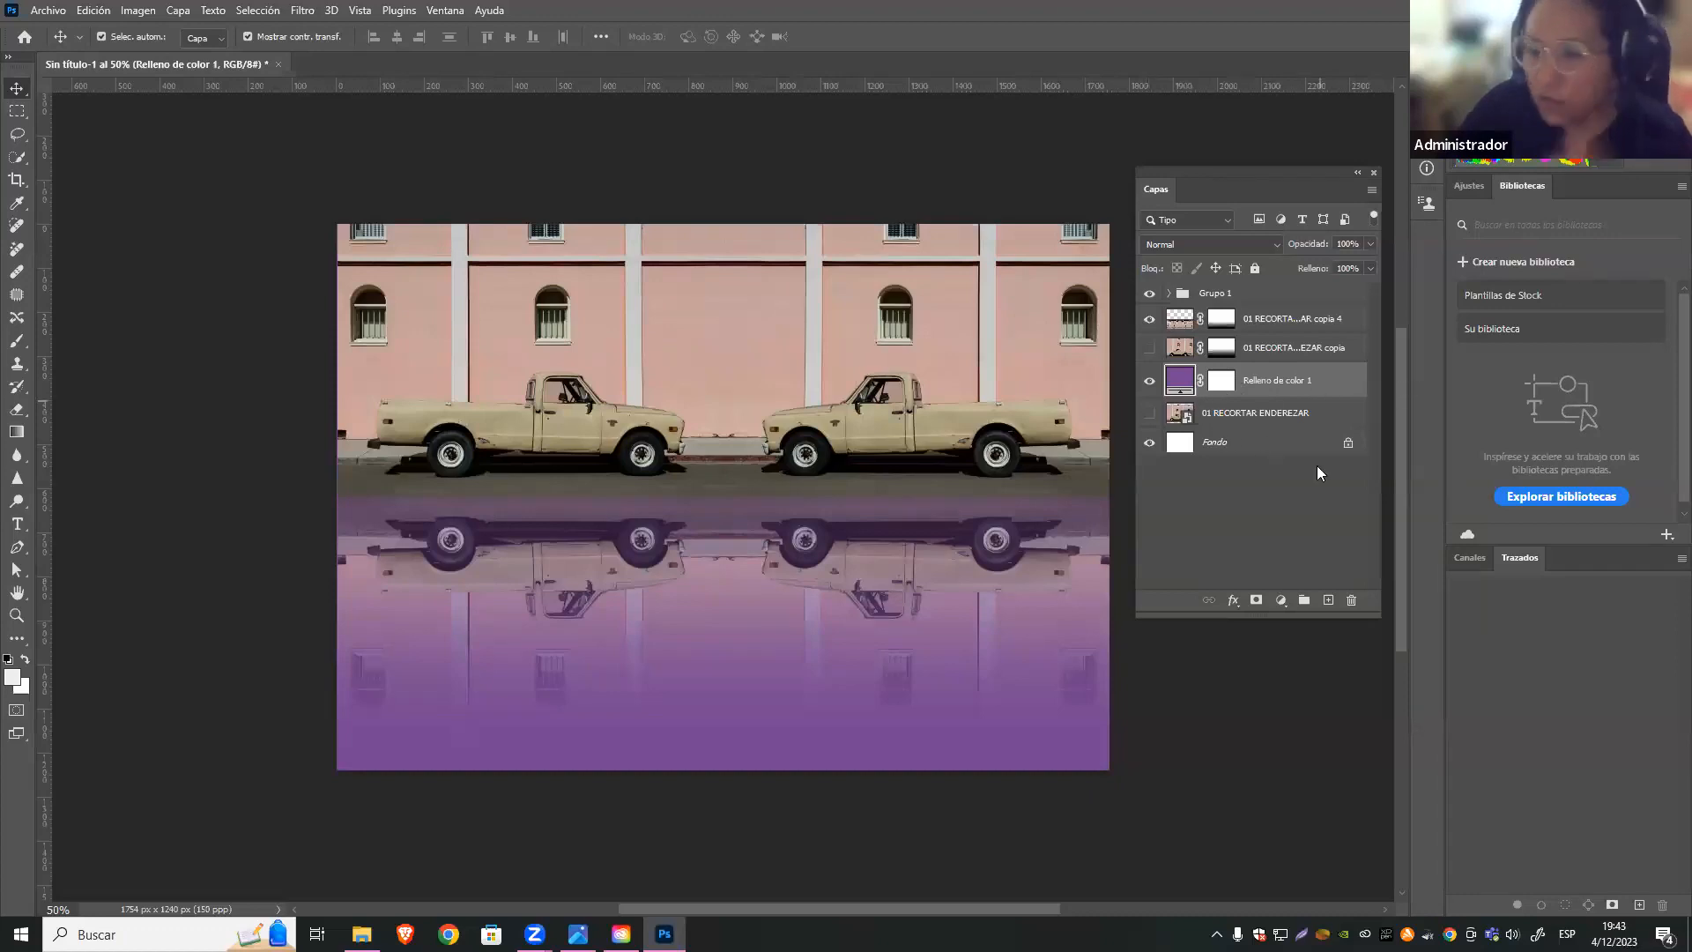
click(1276, 599)
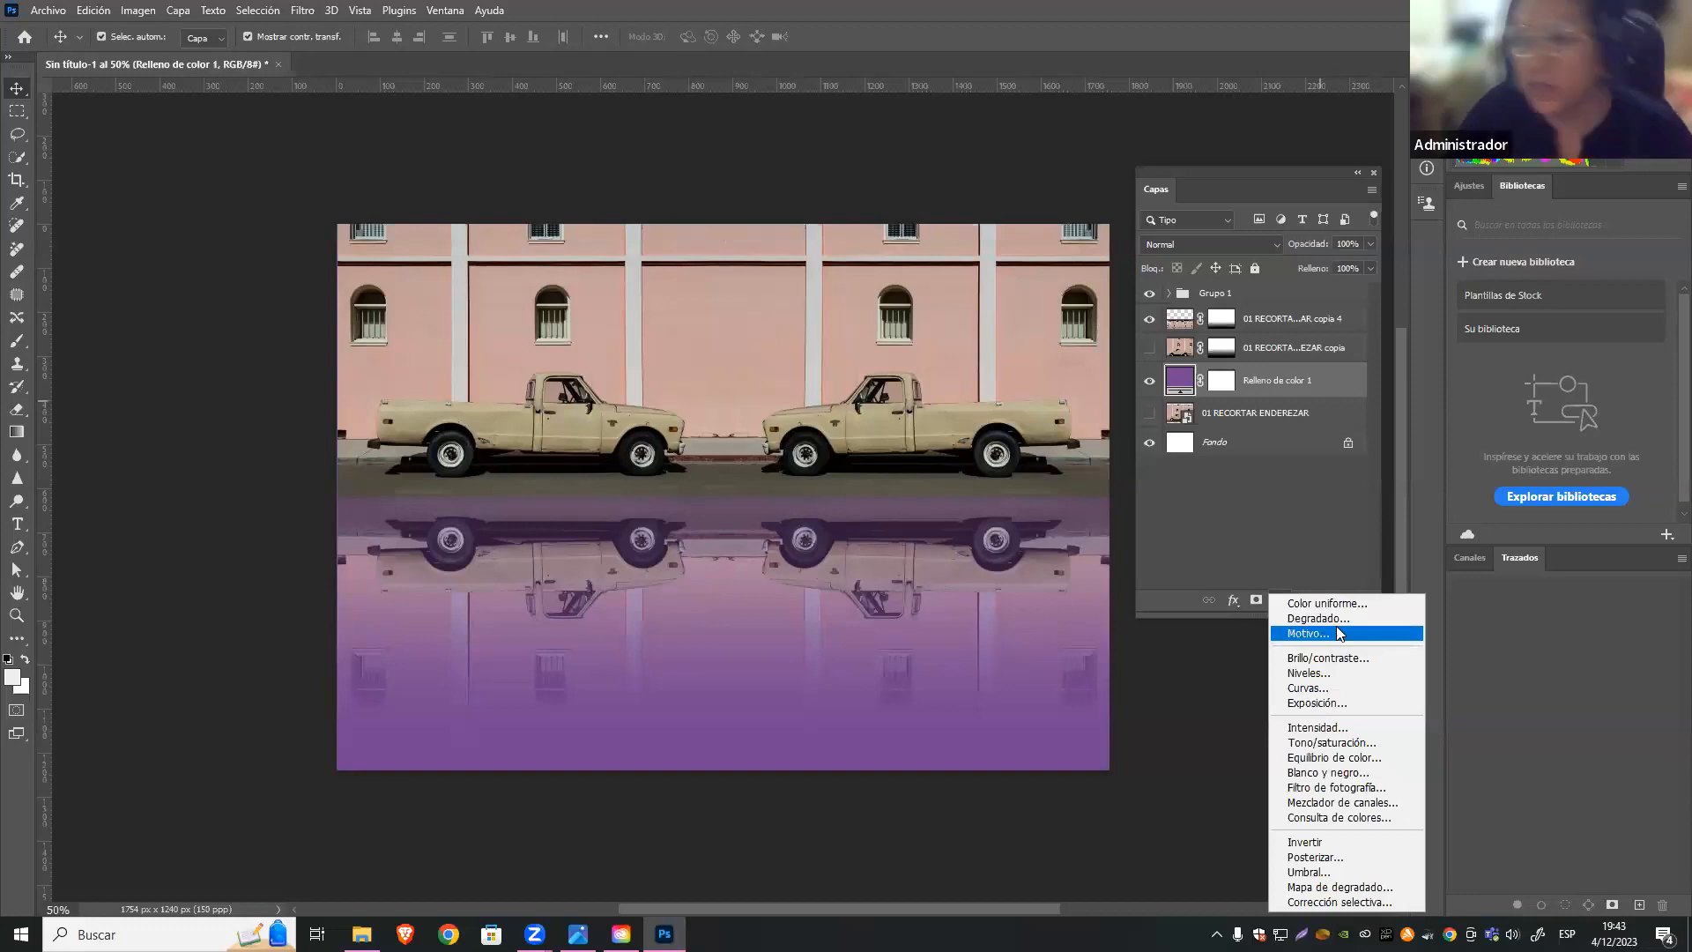
click(1274, 506)
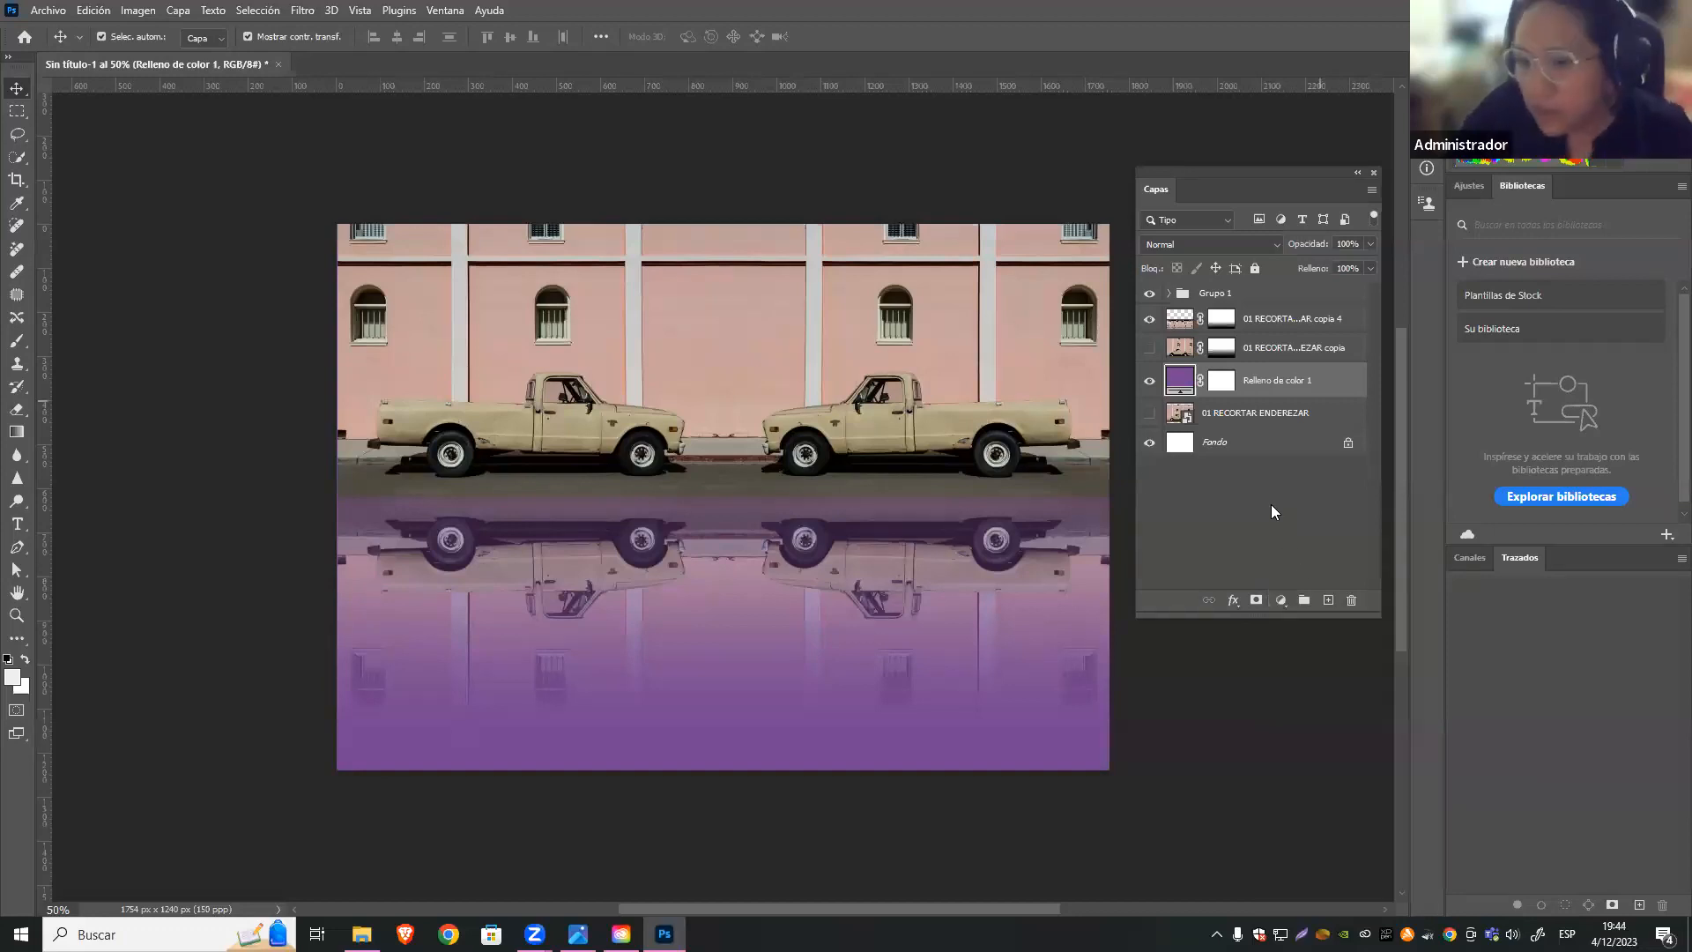
click(1154, 559)
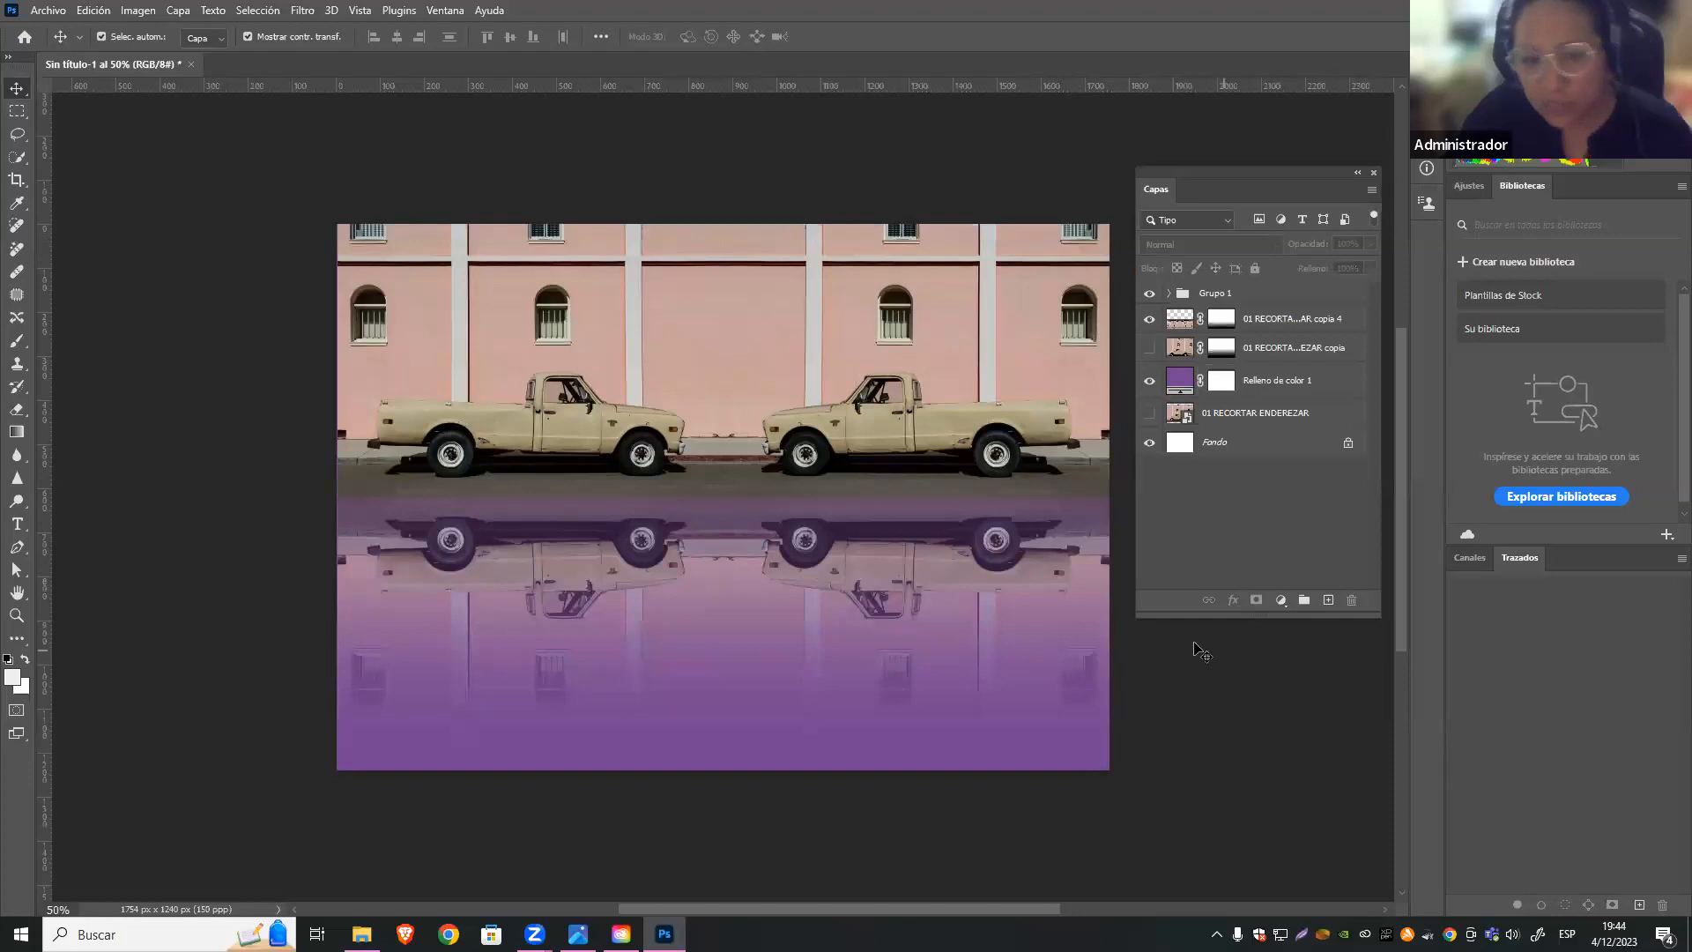
Save the composition as a Photoshop file named EJERCICIO DE RECORTE in the SESIÓN2 folder, accepting the format options
key(ctrl+o)
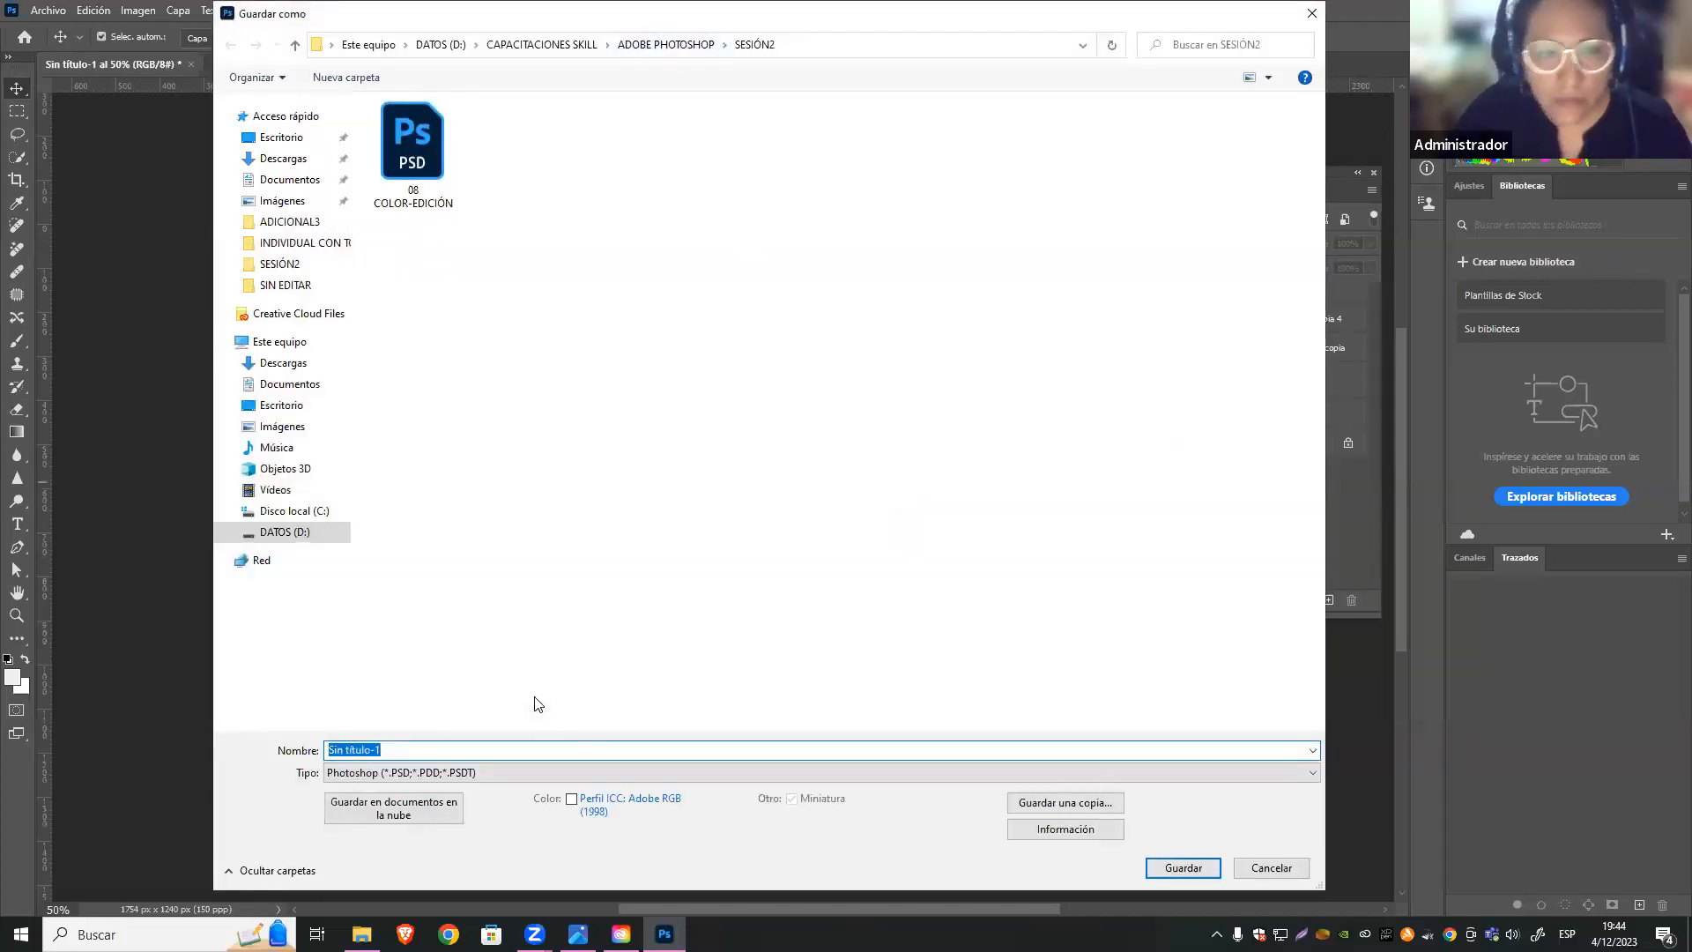
key(BackSpace)
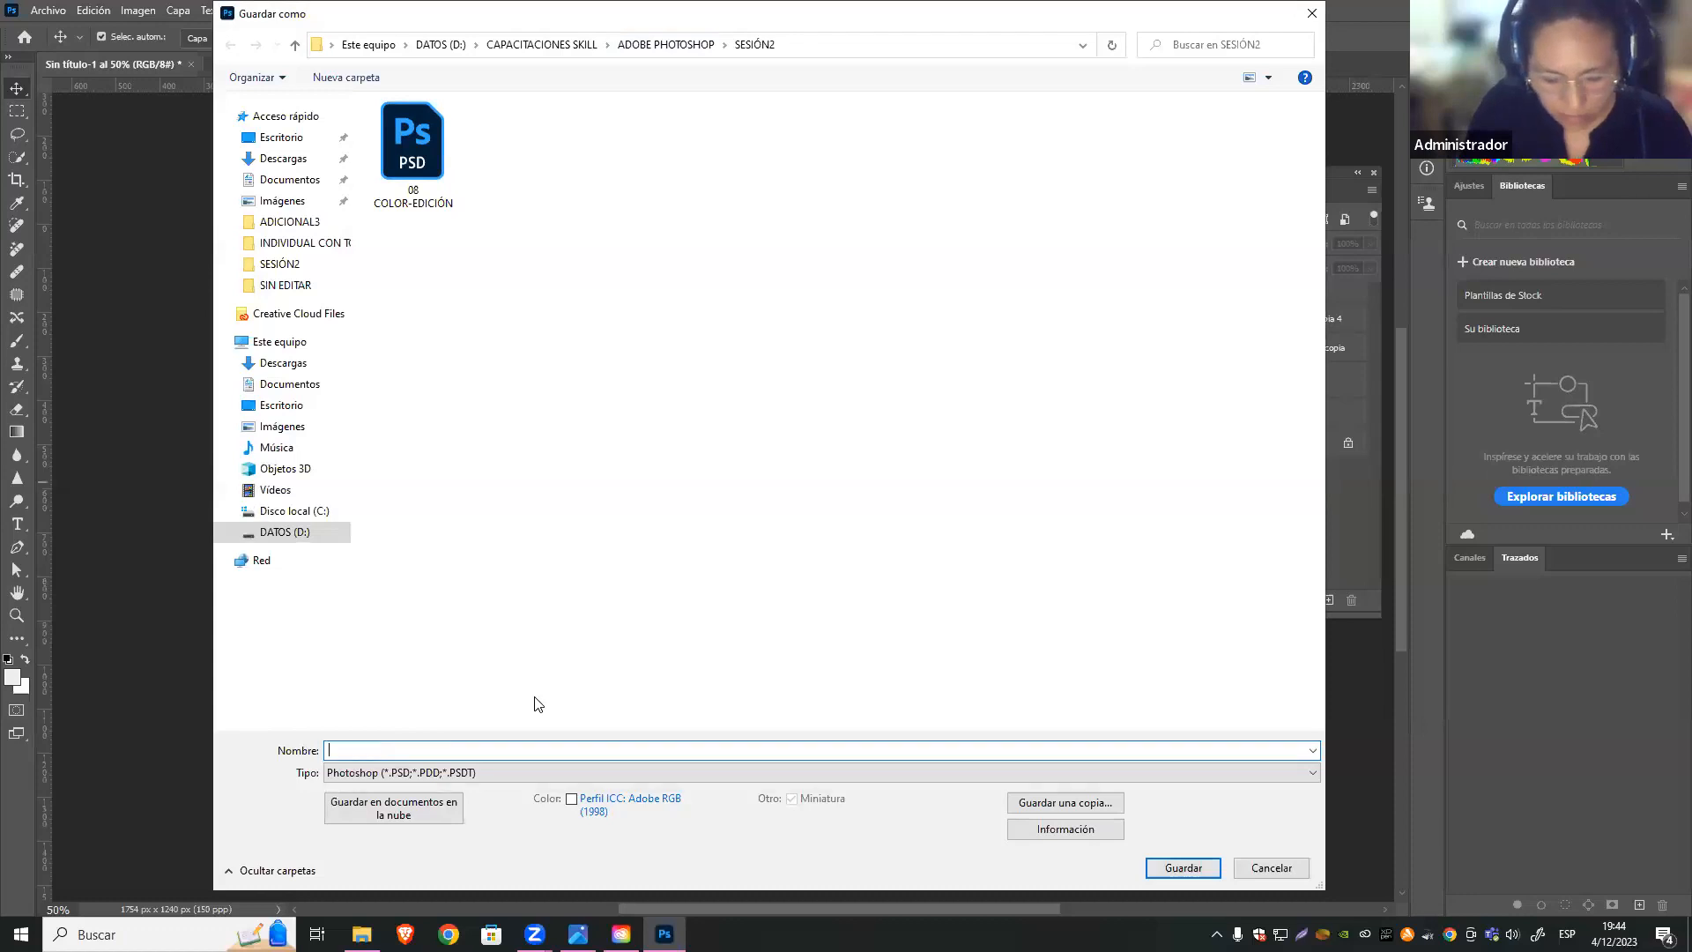
text(EJERCICIO)
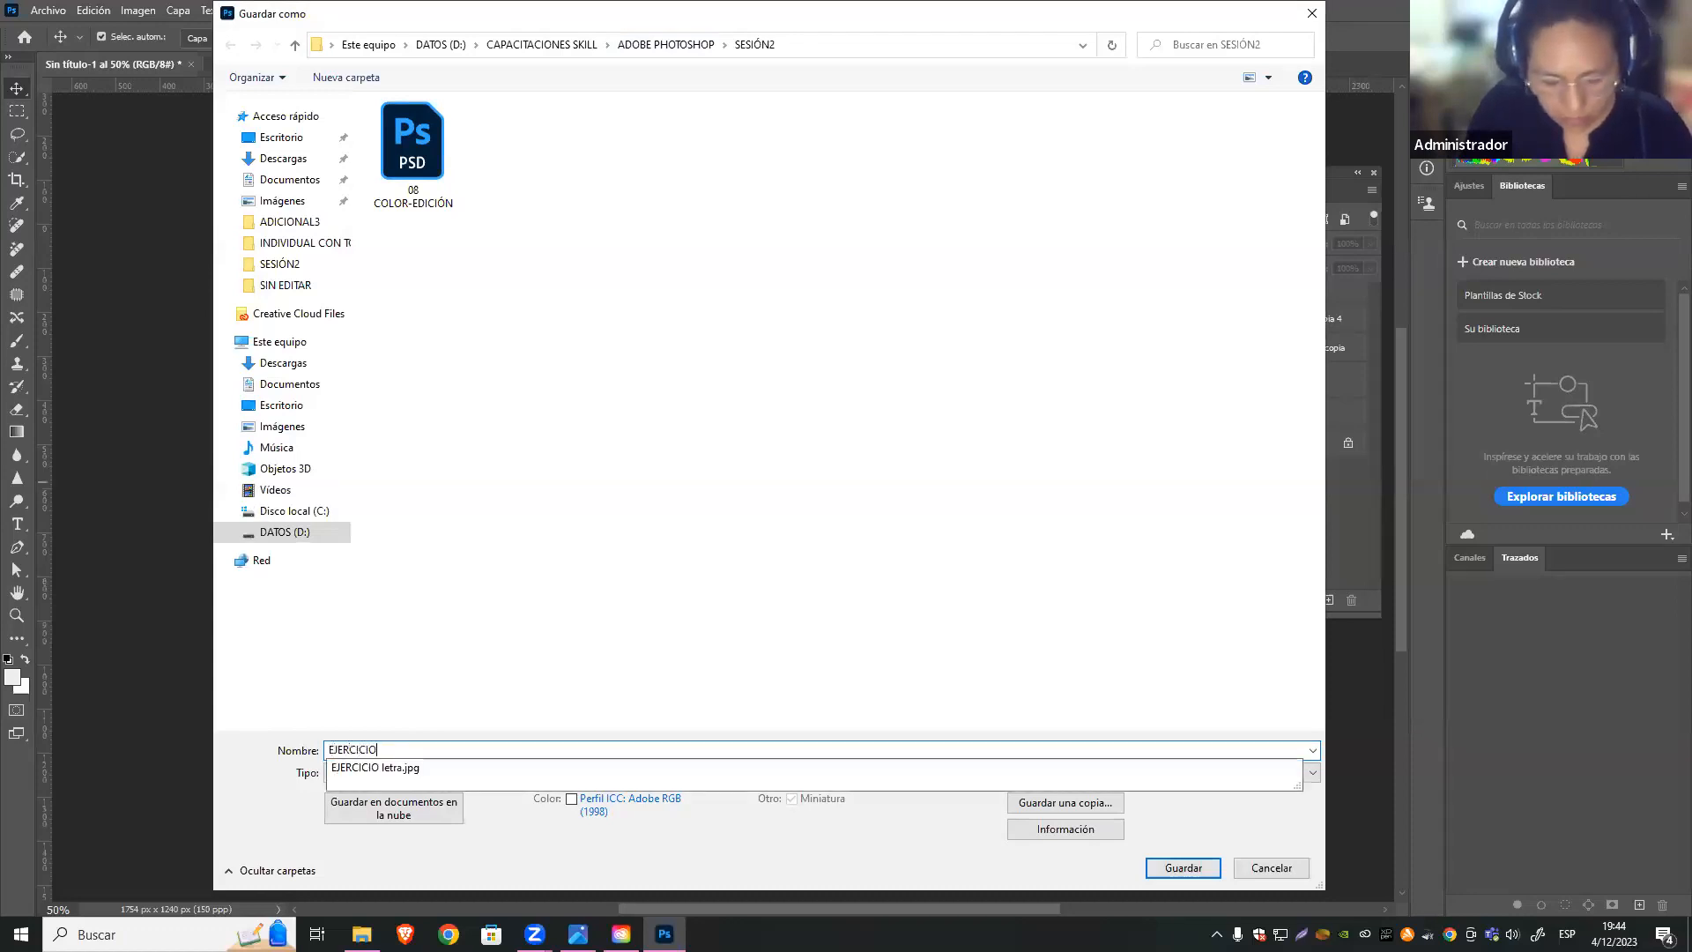
text( DE RECORTE)
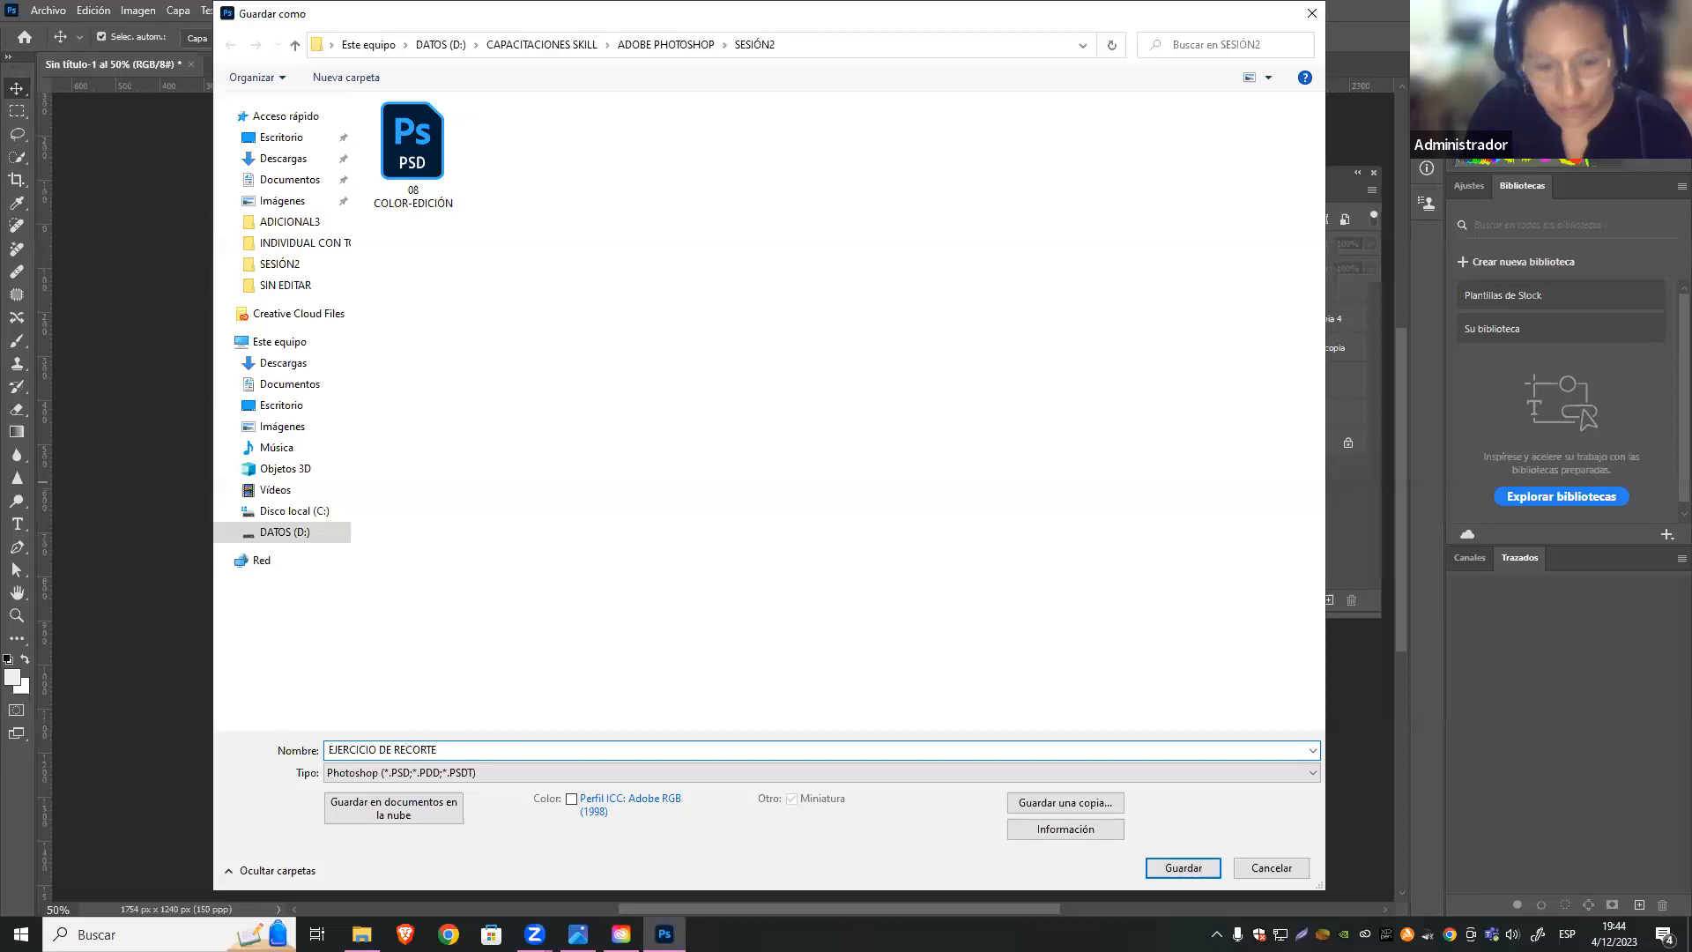
key(Return)
click(1080, 267)
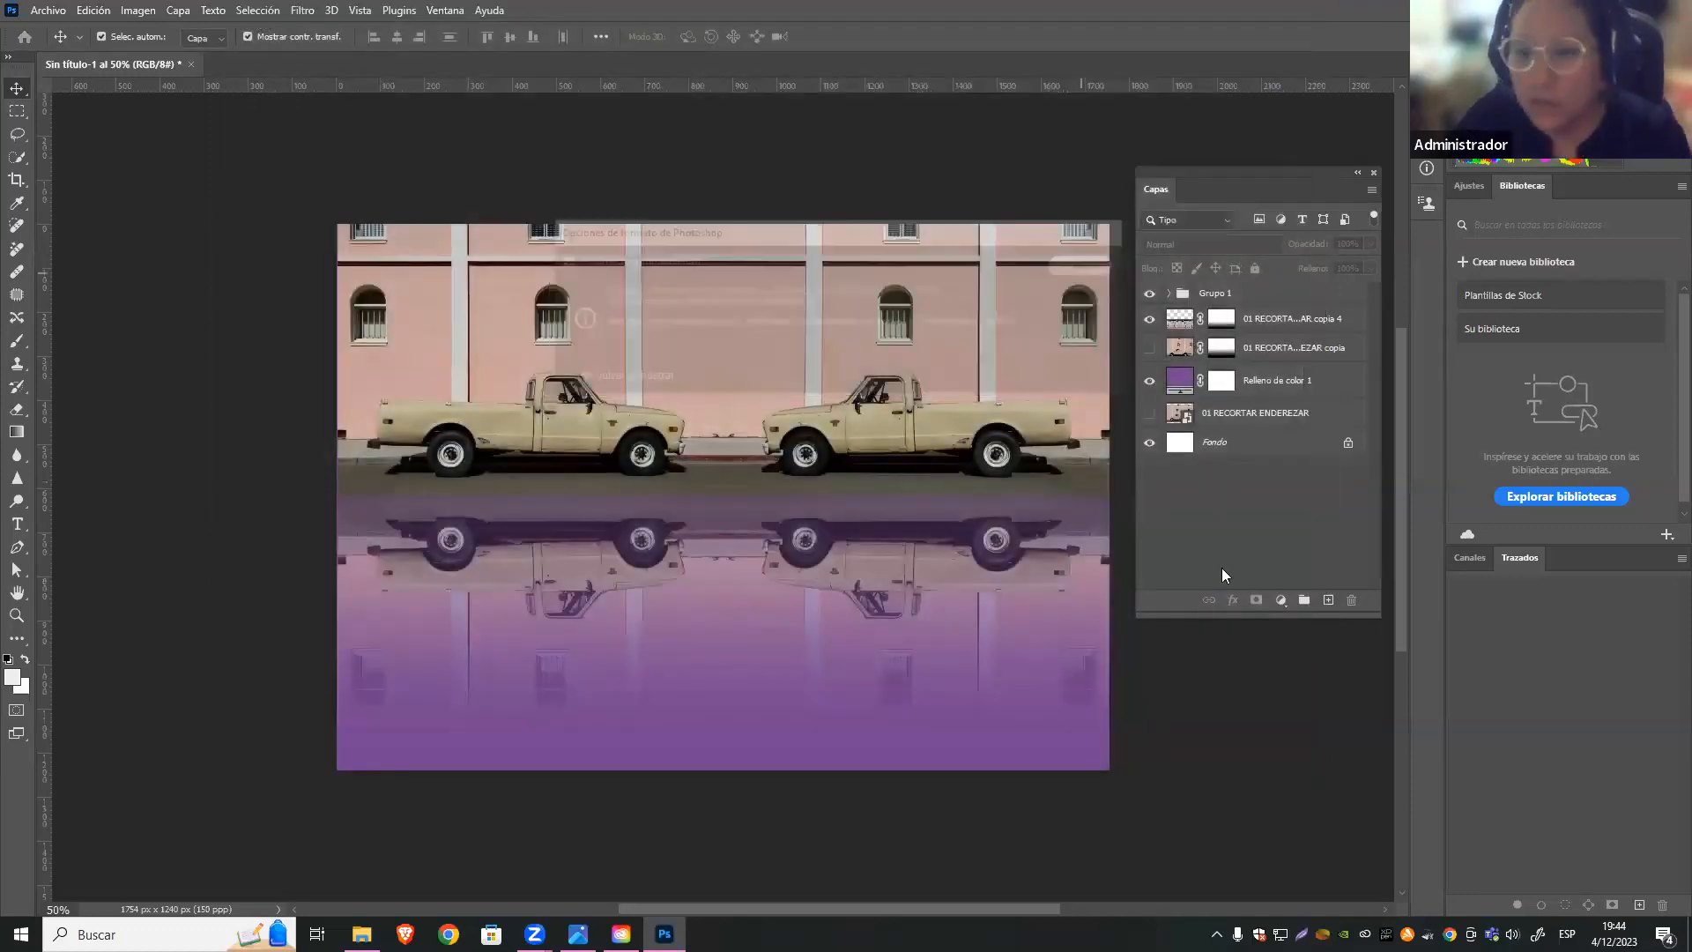
Turn the 01 RECORTAR ENDEREZAR copia 4 reflection layer and Grupo 1 off and back on to review their contribution
click(1313, 329)
click(1148, 320)
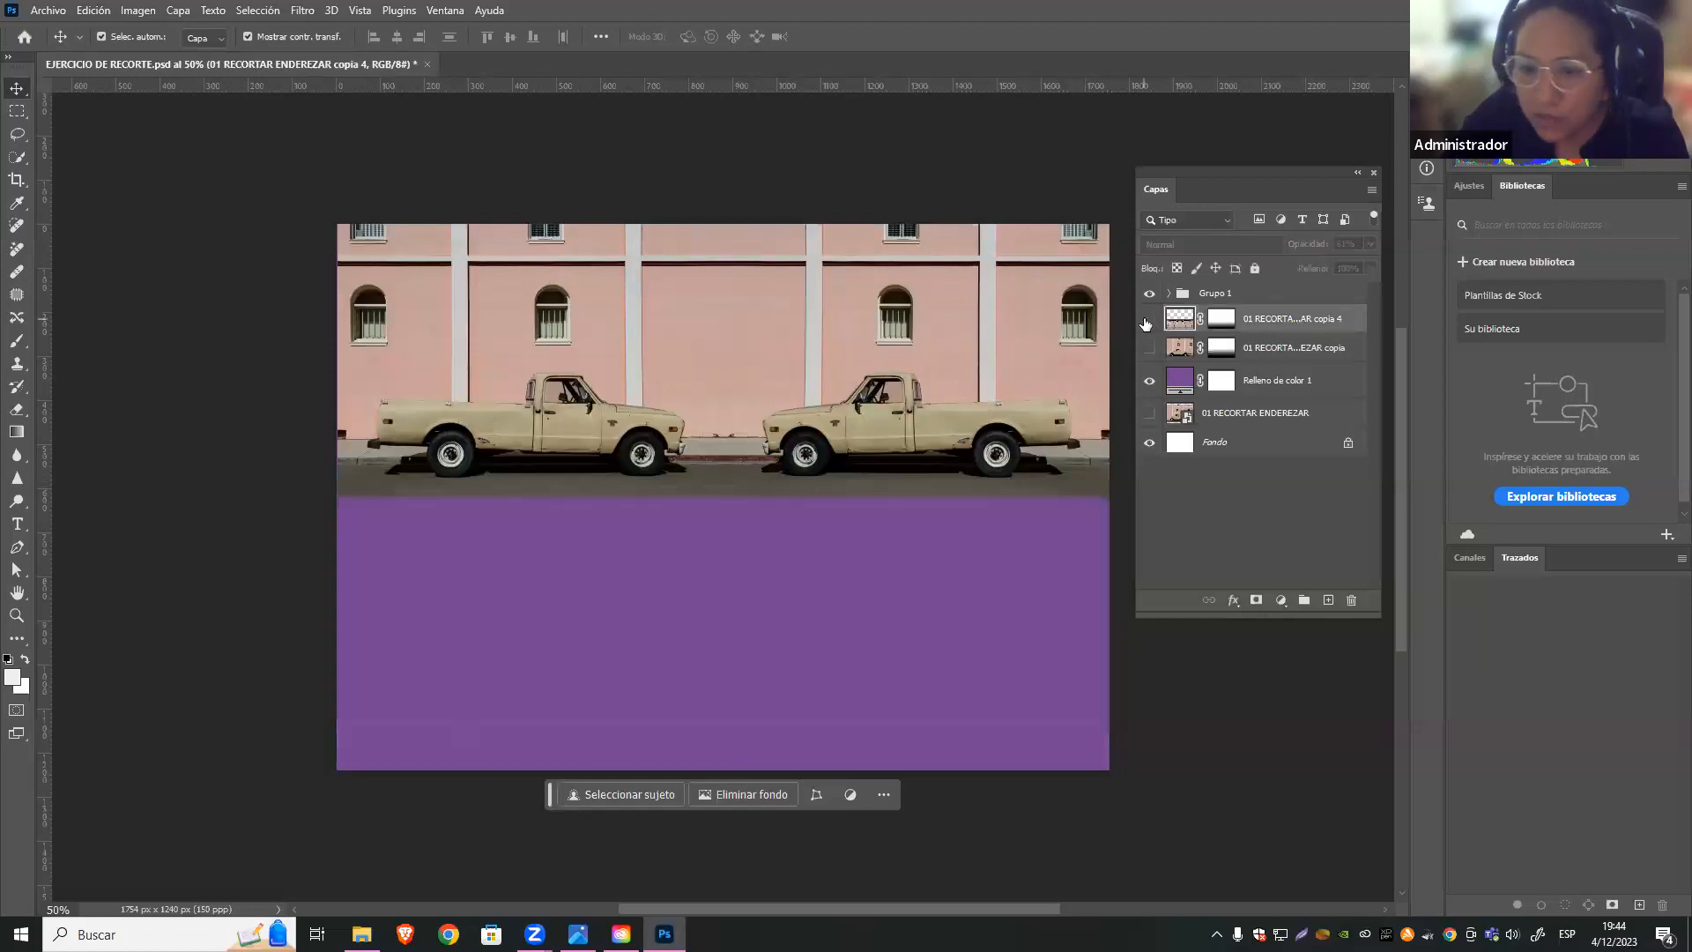
click(1148, 320)
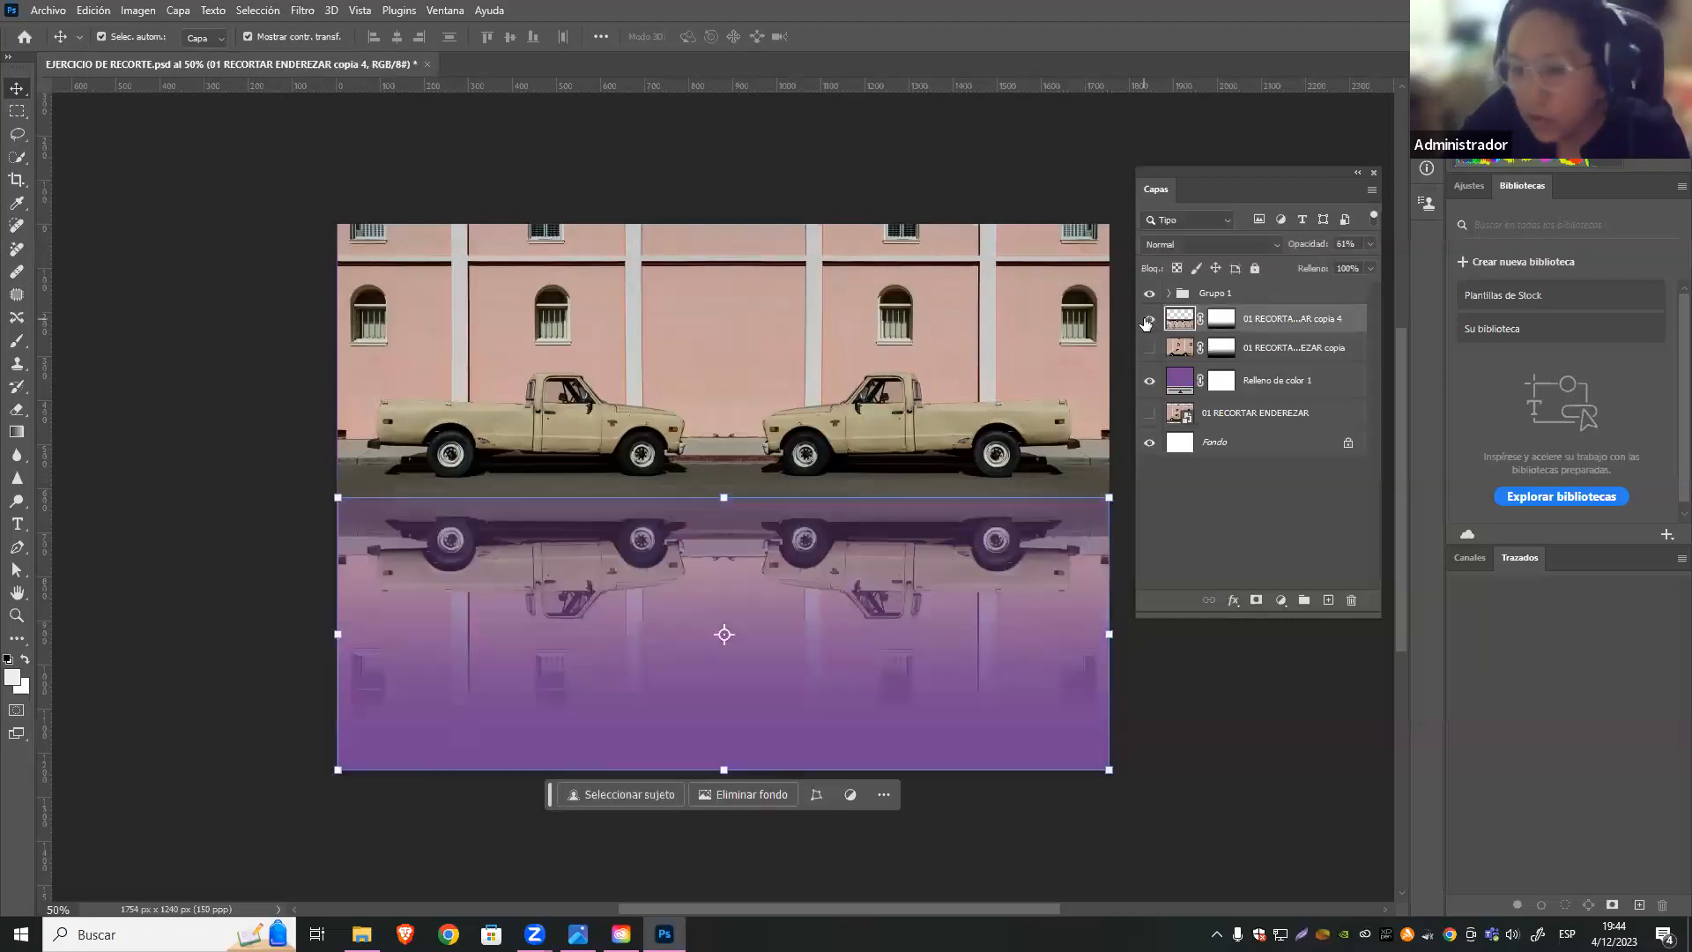
click(1149, 293)
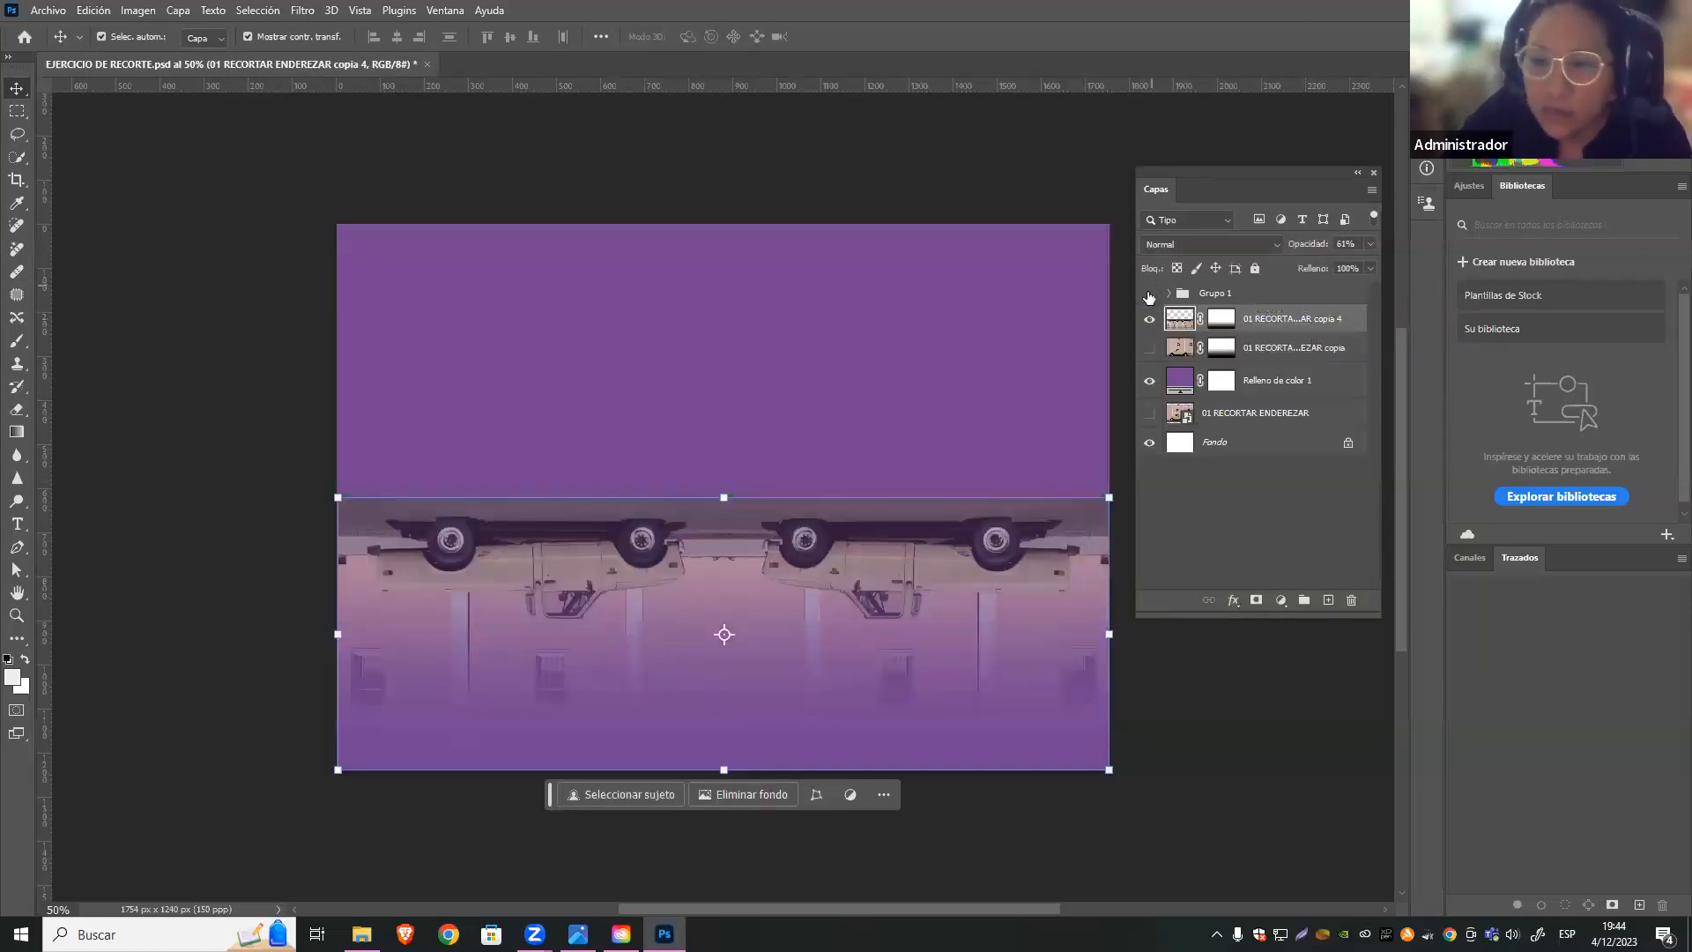
click(1148, 293)
click(1148, 293)
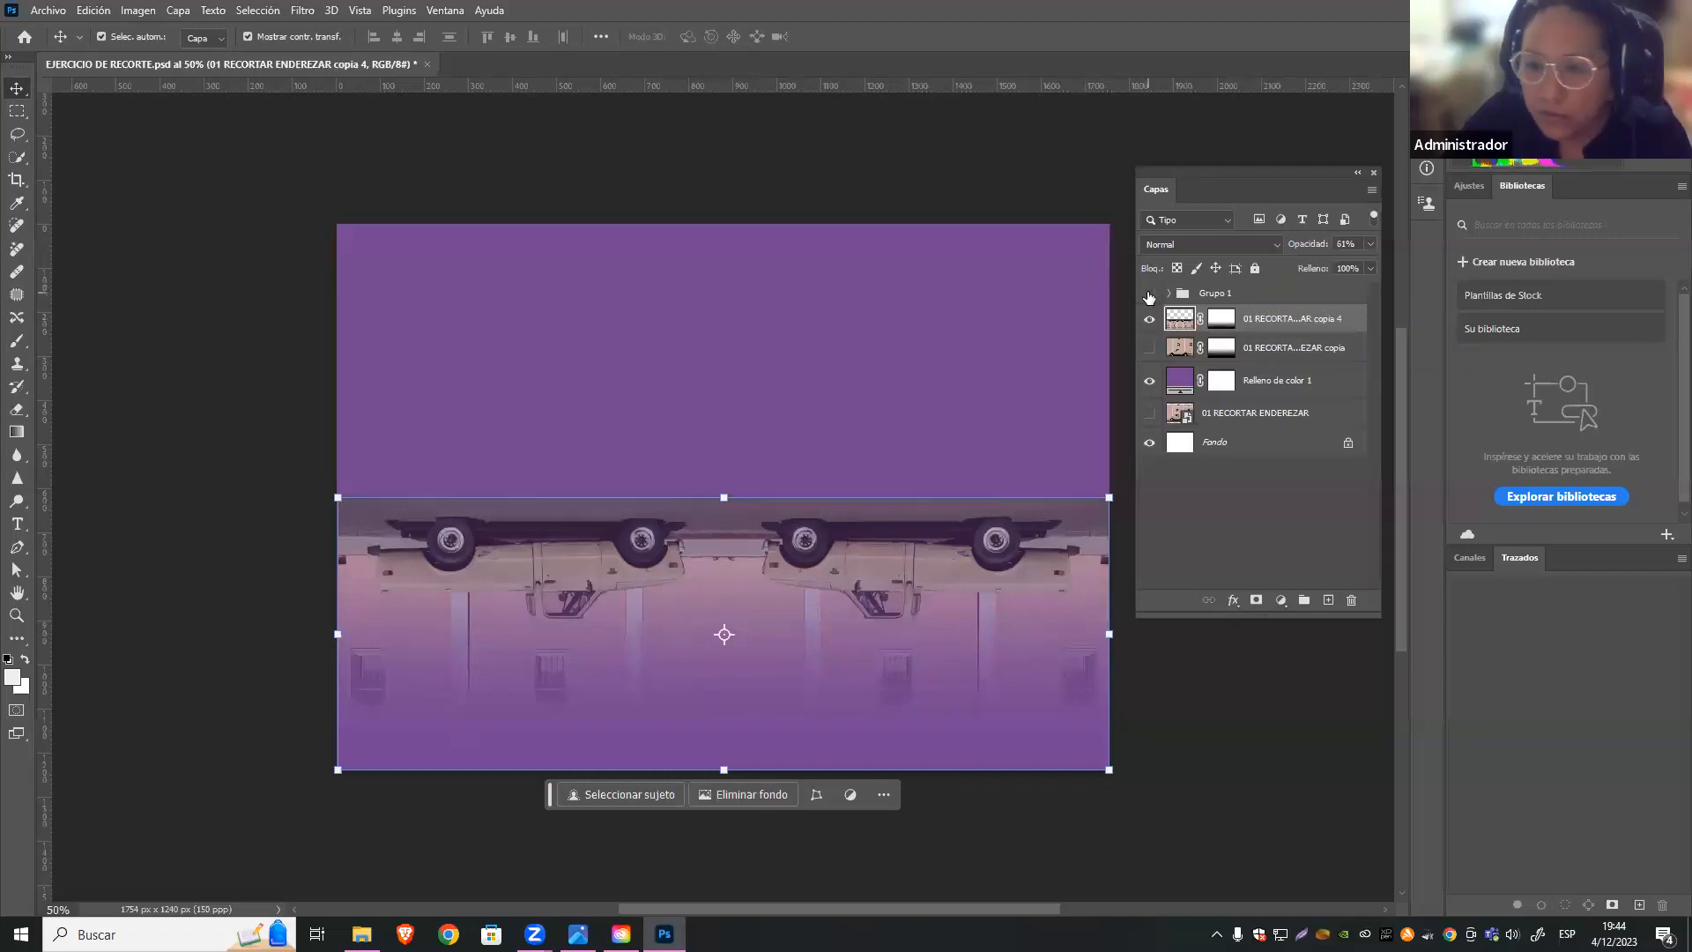
click(1148, 294)
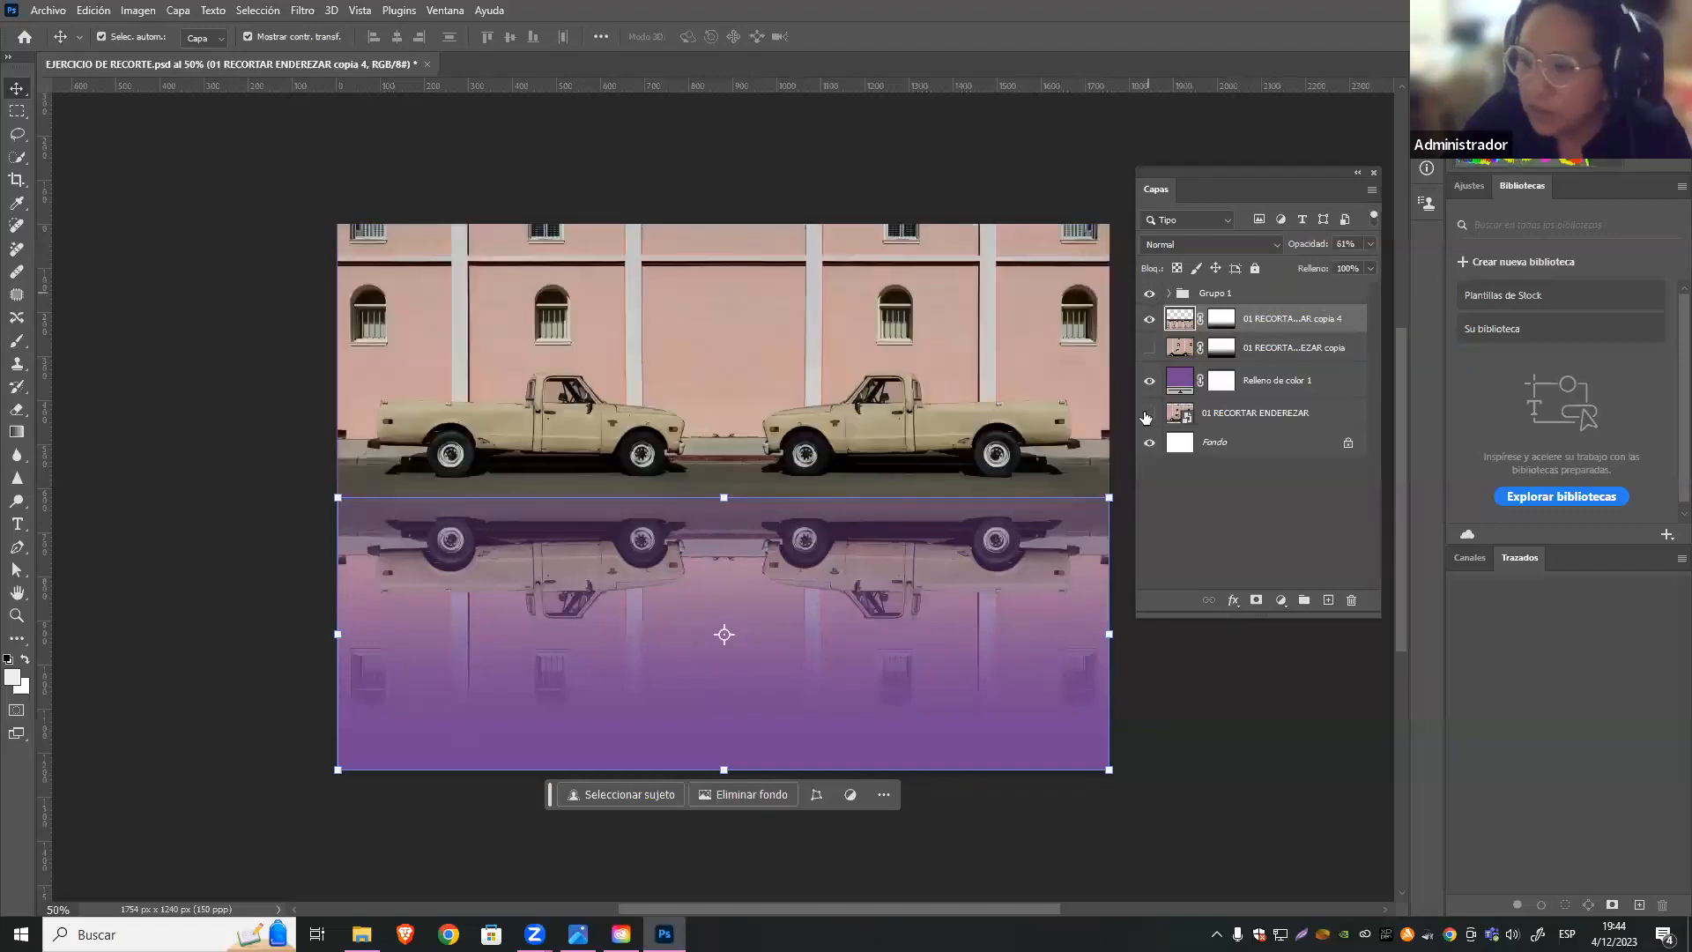
Check what the purple Relleno de color 1 layer contributes by hiding and showing it again, and clear the layer selection
click(1295, 382)
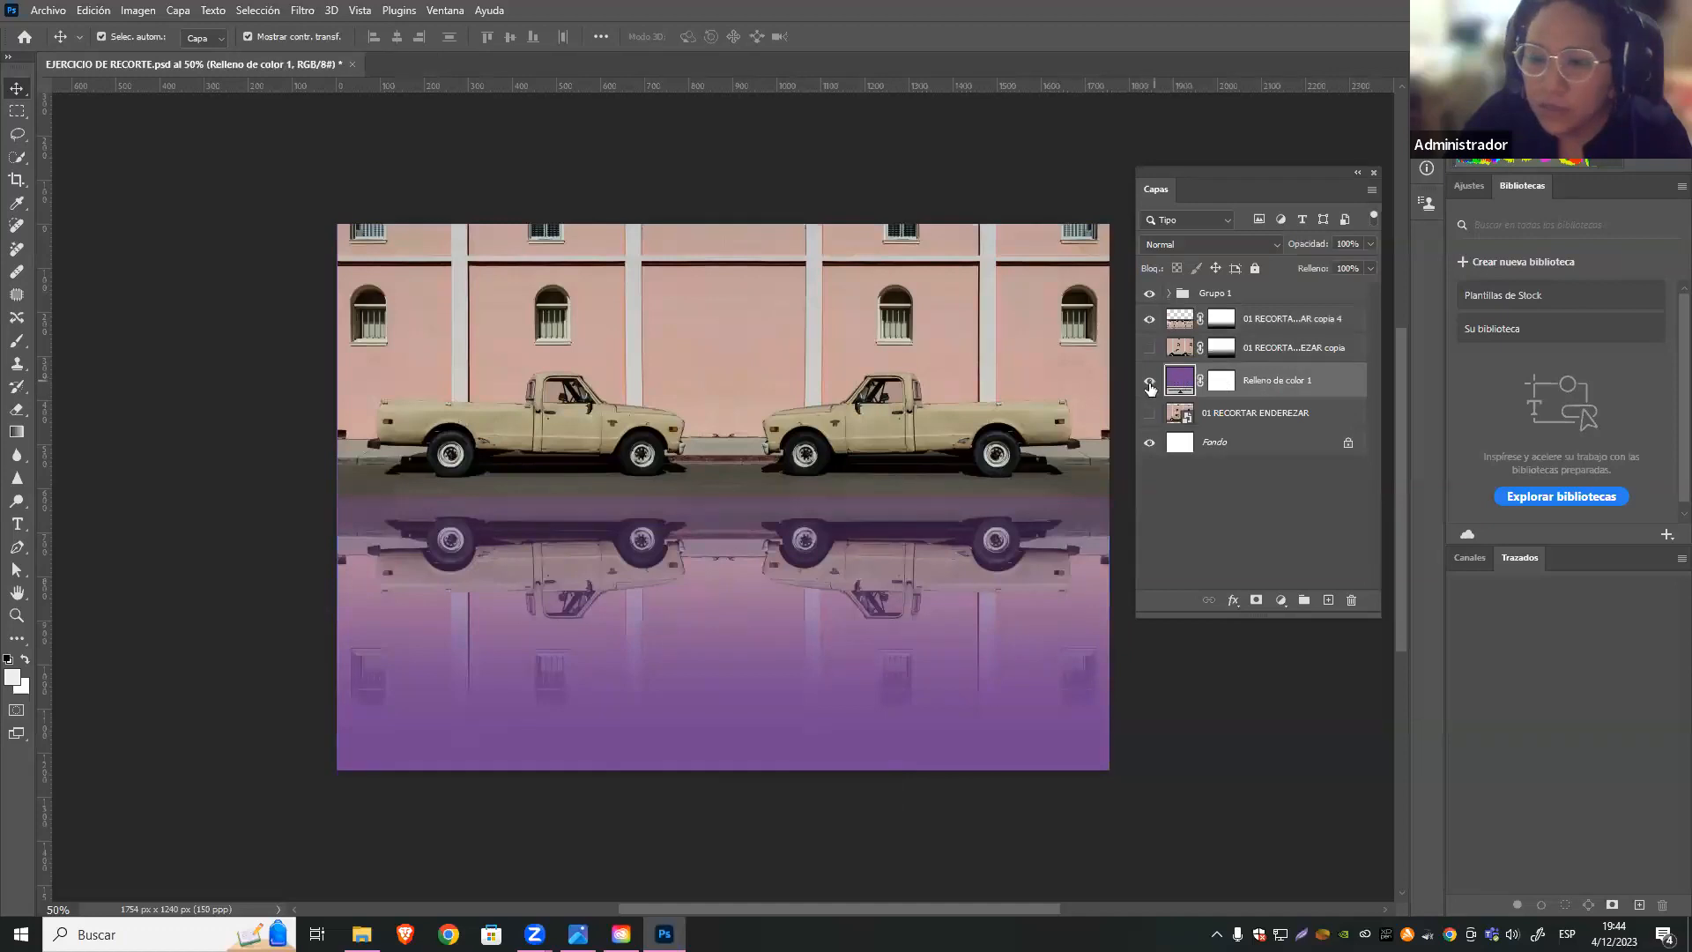
click(1148, 385)
click(1149, 385)
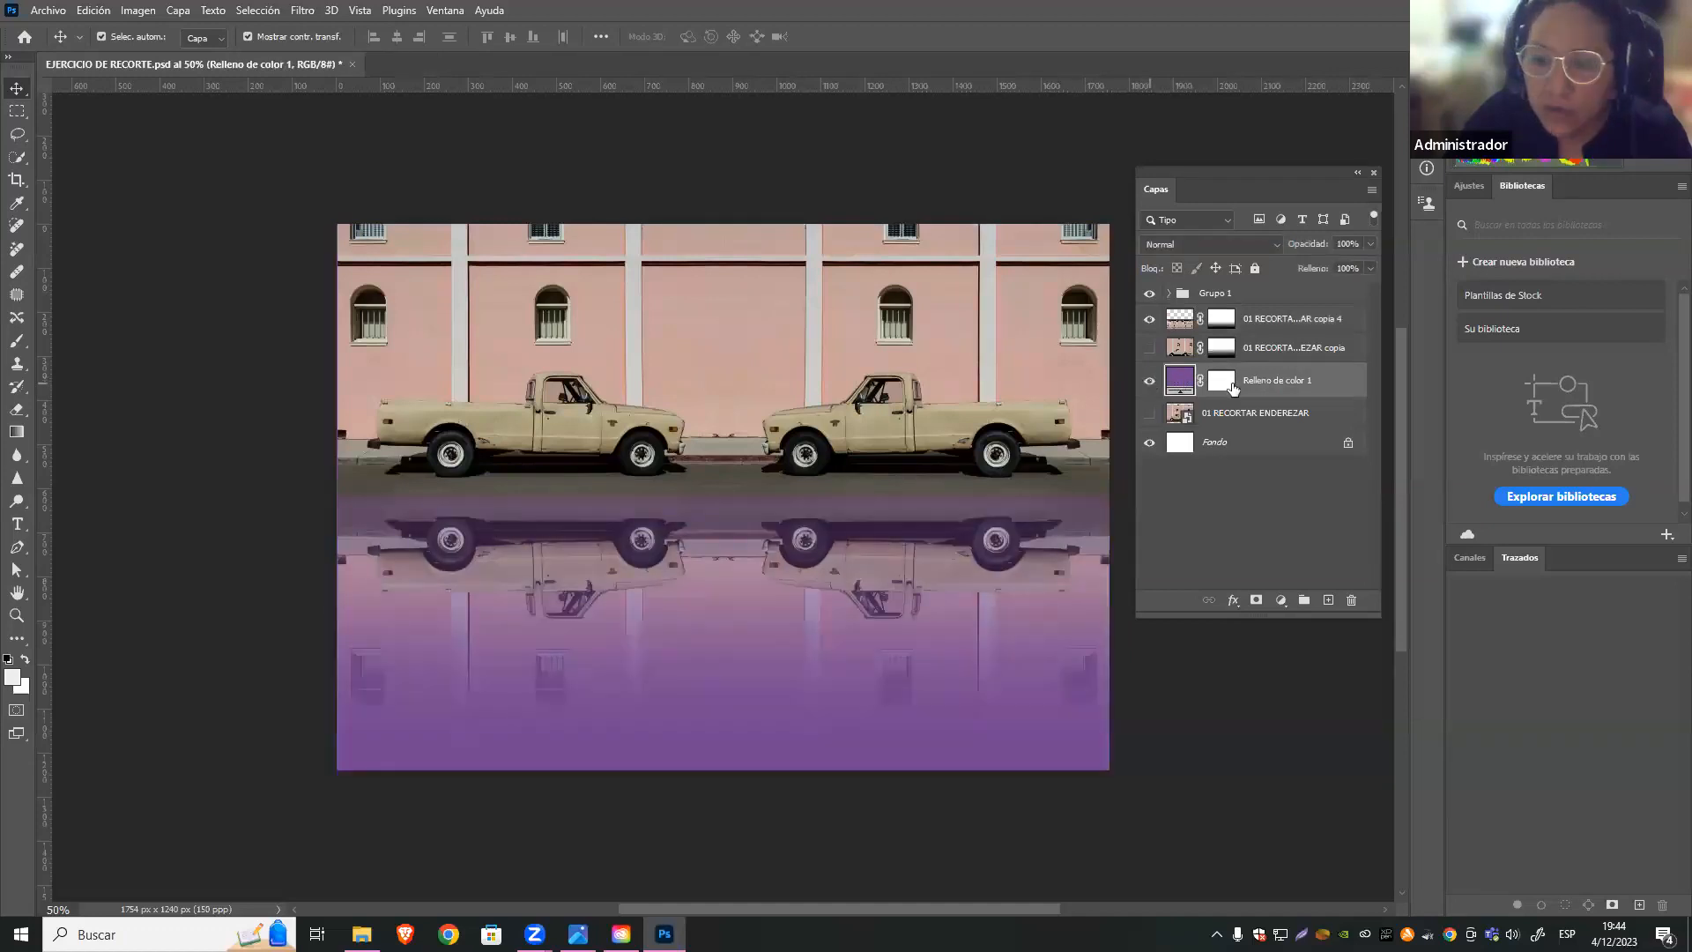
click(1269, 543)
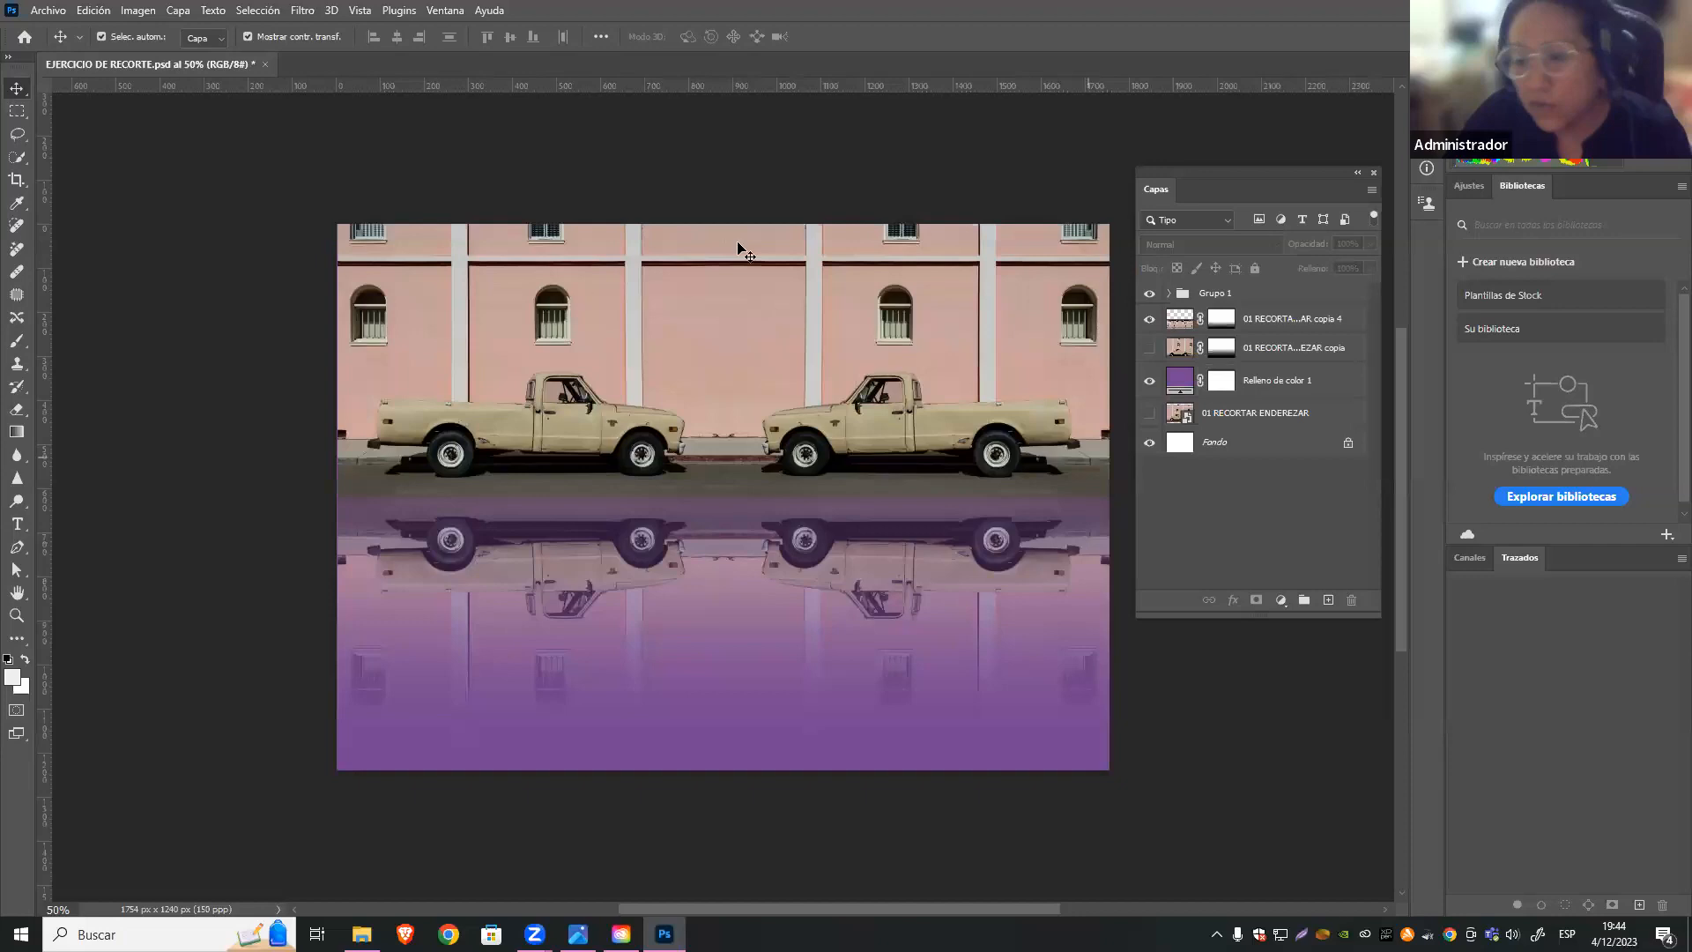
Open the RETOQUE1.webp portrait from the SESIÓN2 folder, leaving its missing colour profile unmodified (No modificar)
click(44, 10)
click(104, 45)
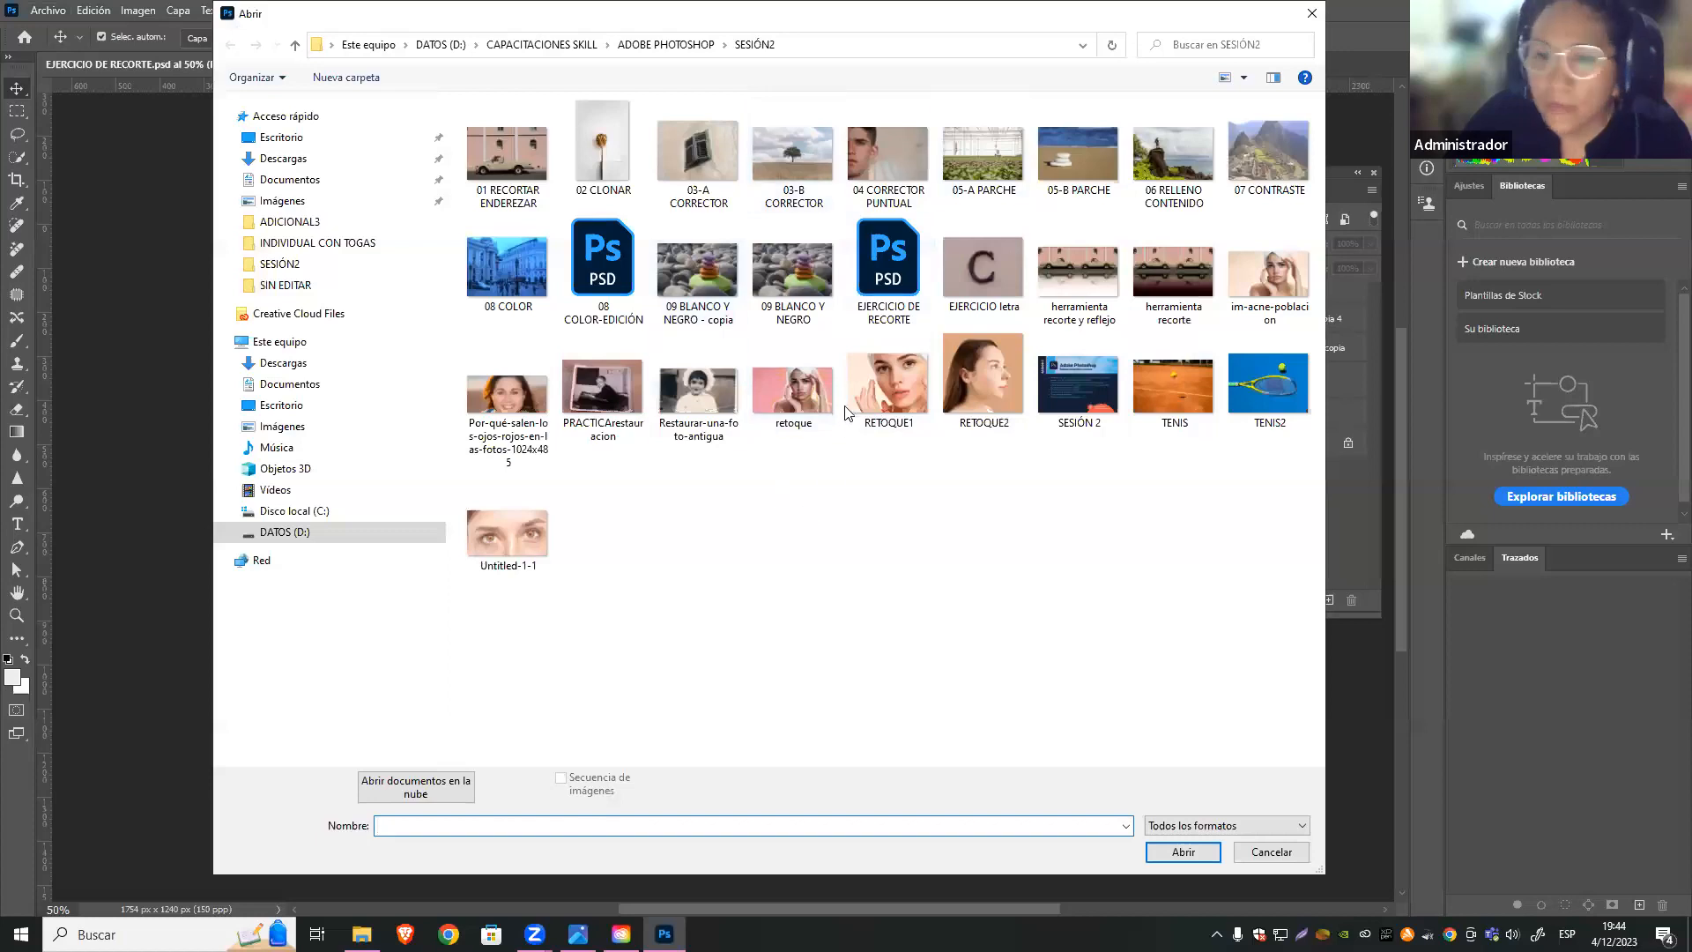
click(907, 393)
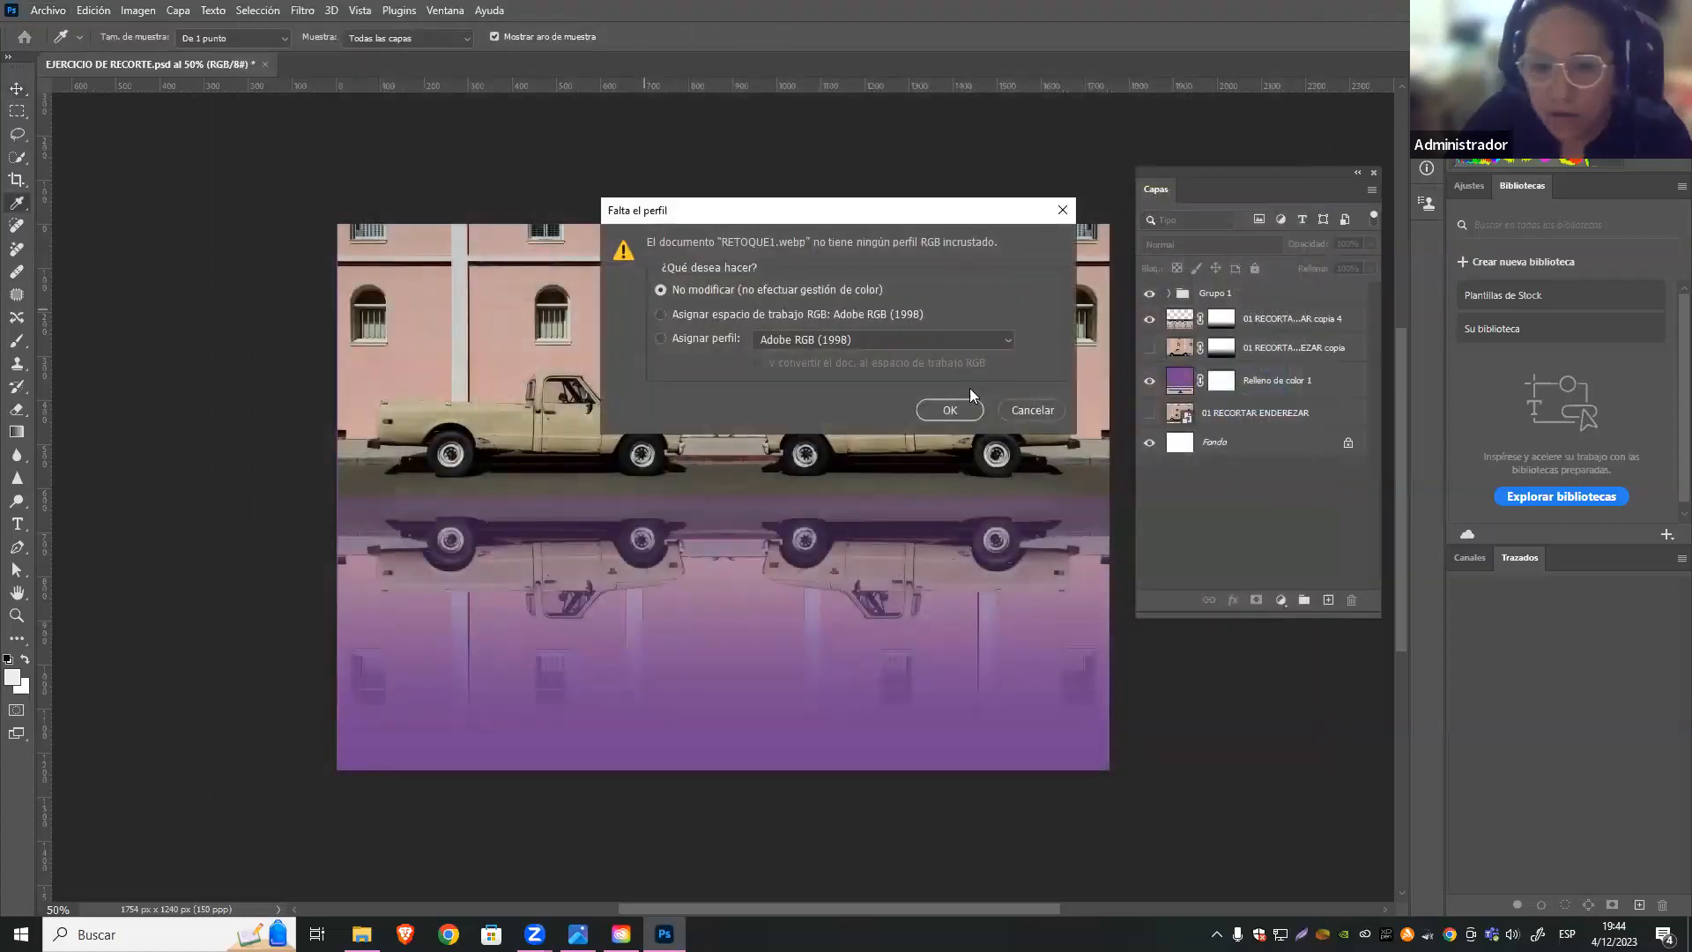
click(951, 411)
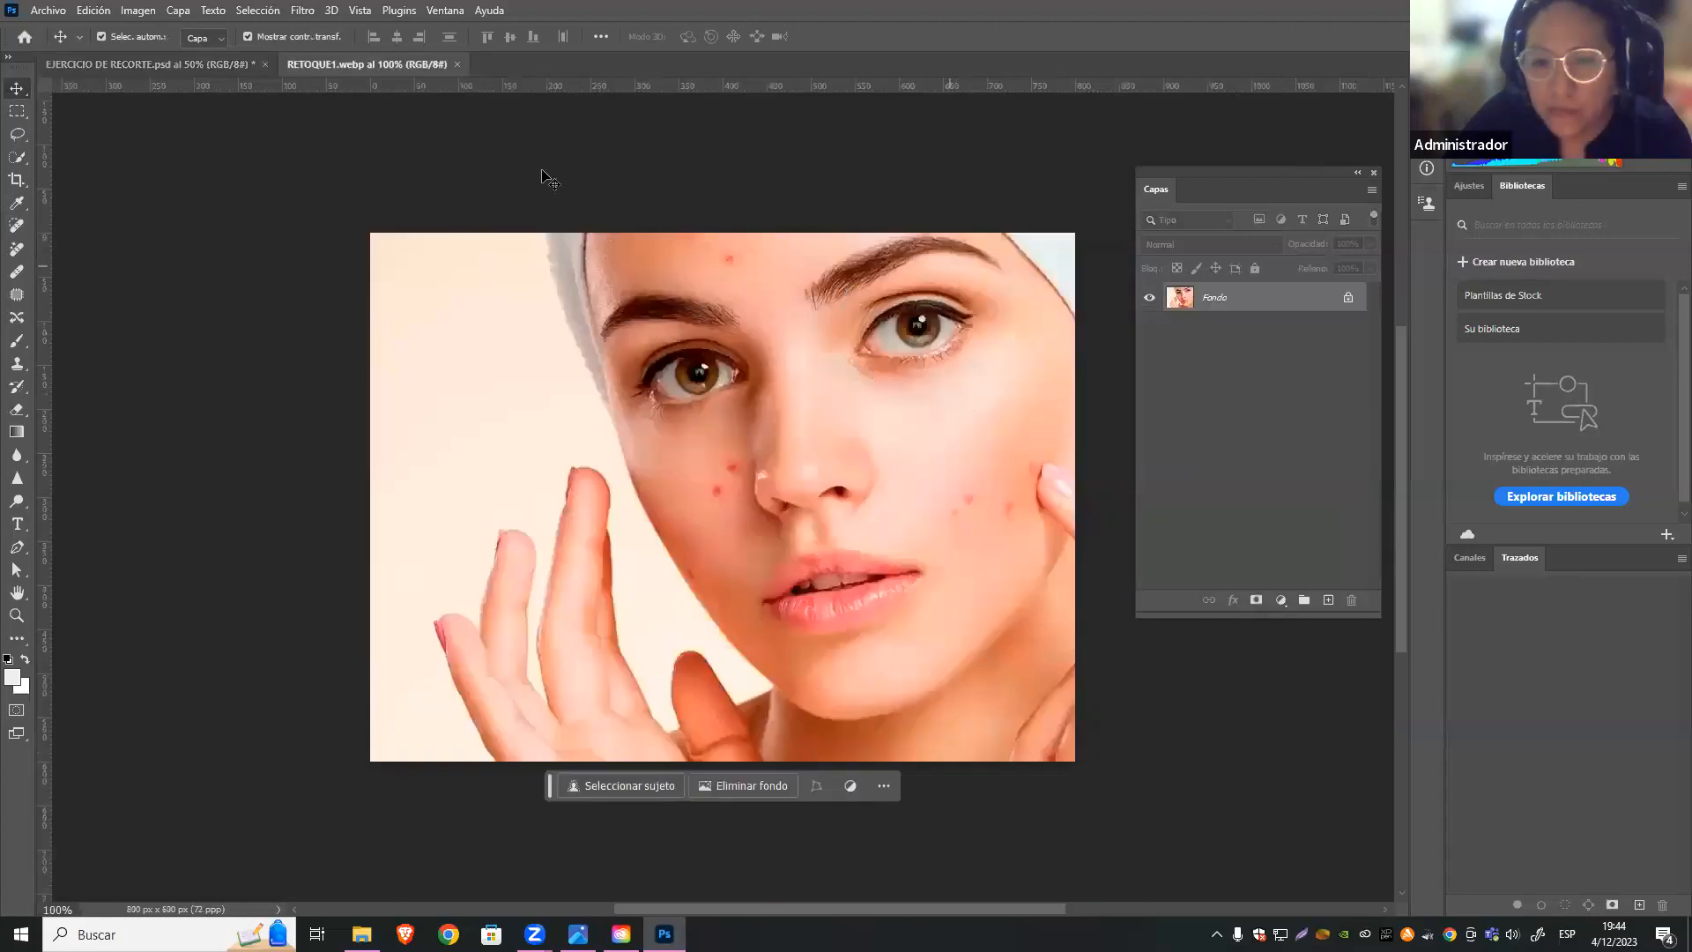
Activate the Spot Healing Brush tool for retouching the blemishes on the RETOQUE1 portrait
scroll(1110, 427, up, 2)
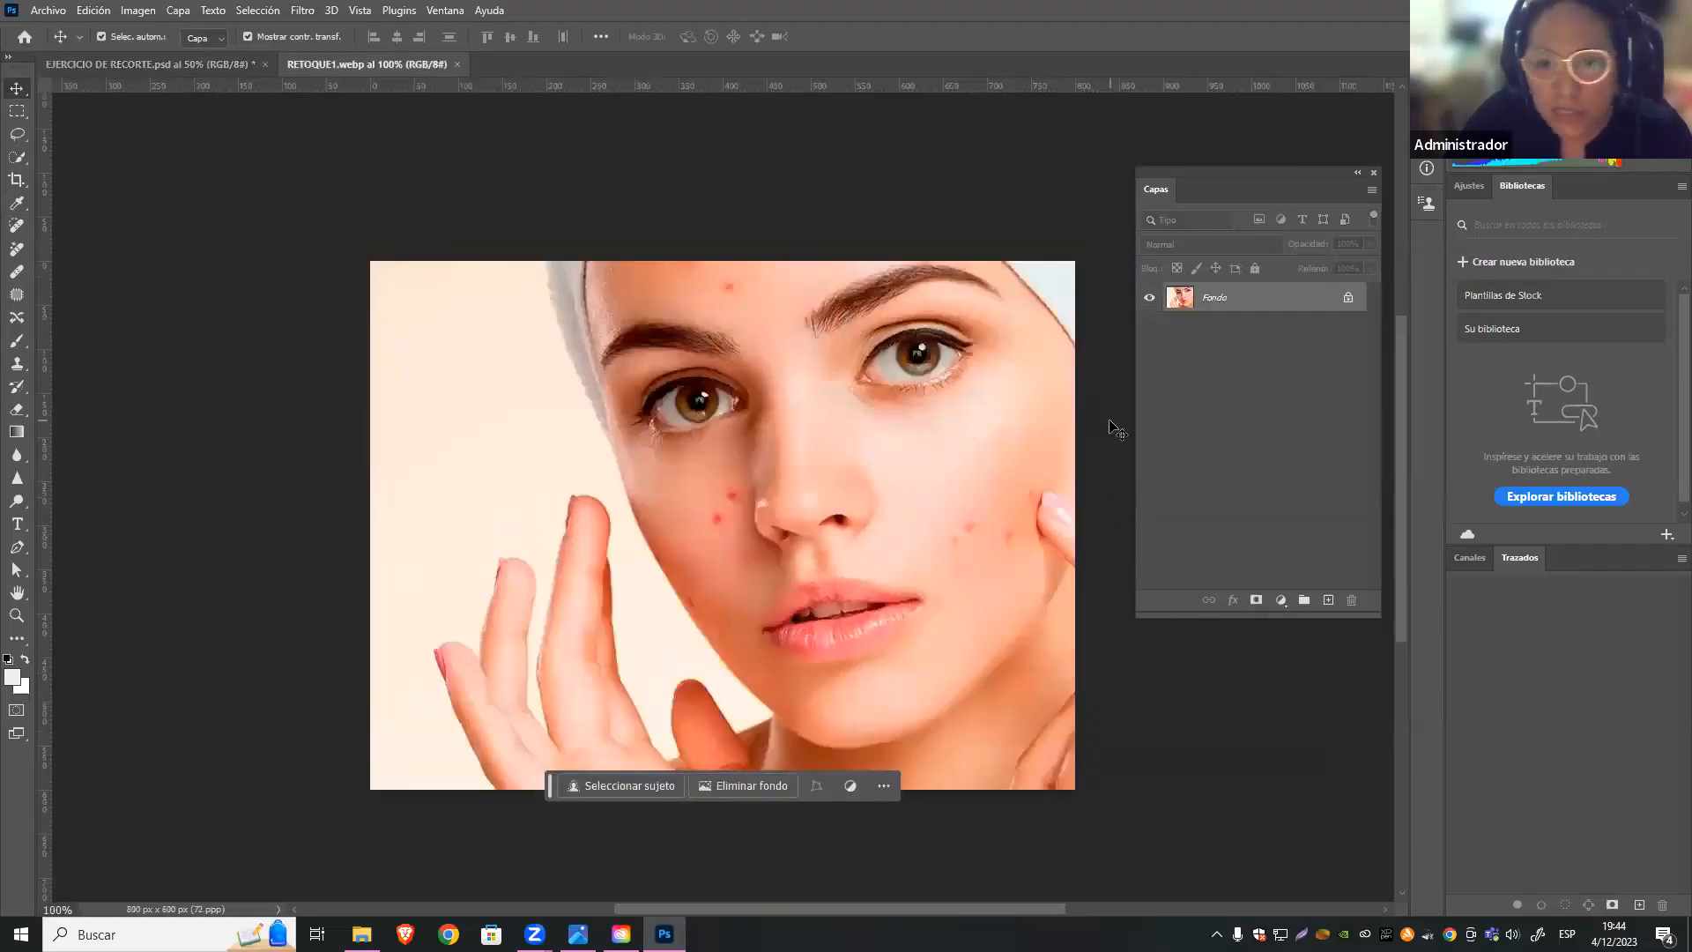
scroll(1110, 426, down, 5)
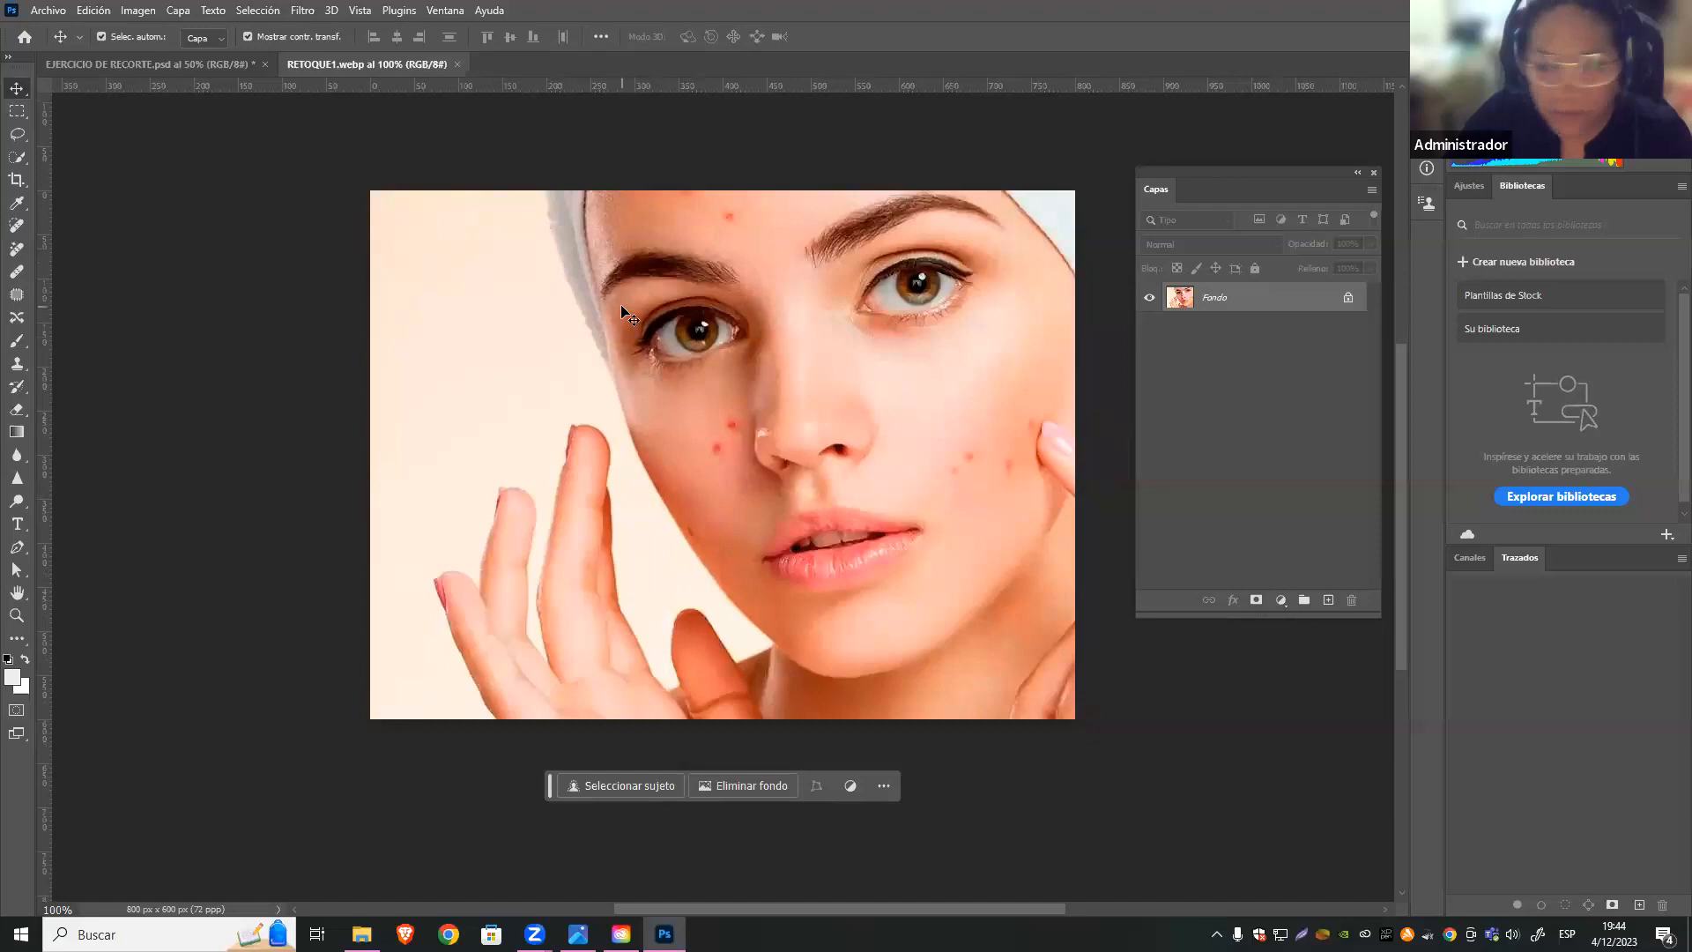
scroll(621, 310, up, 1)
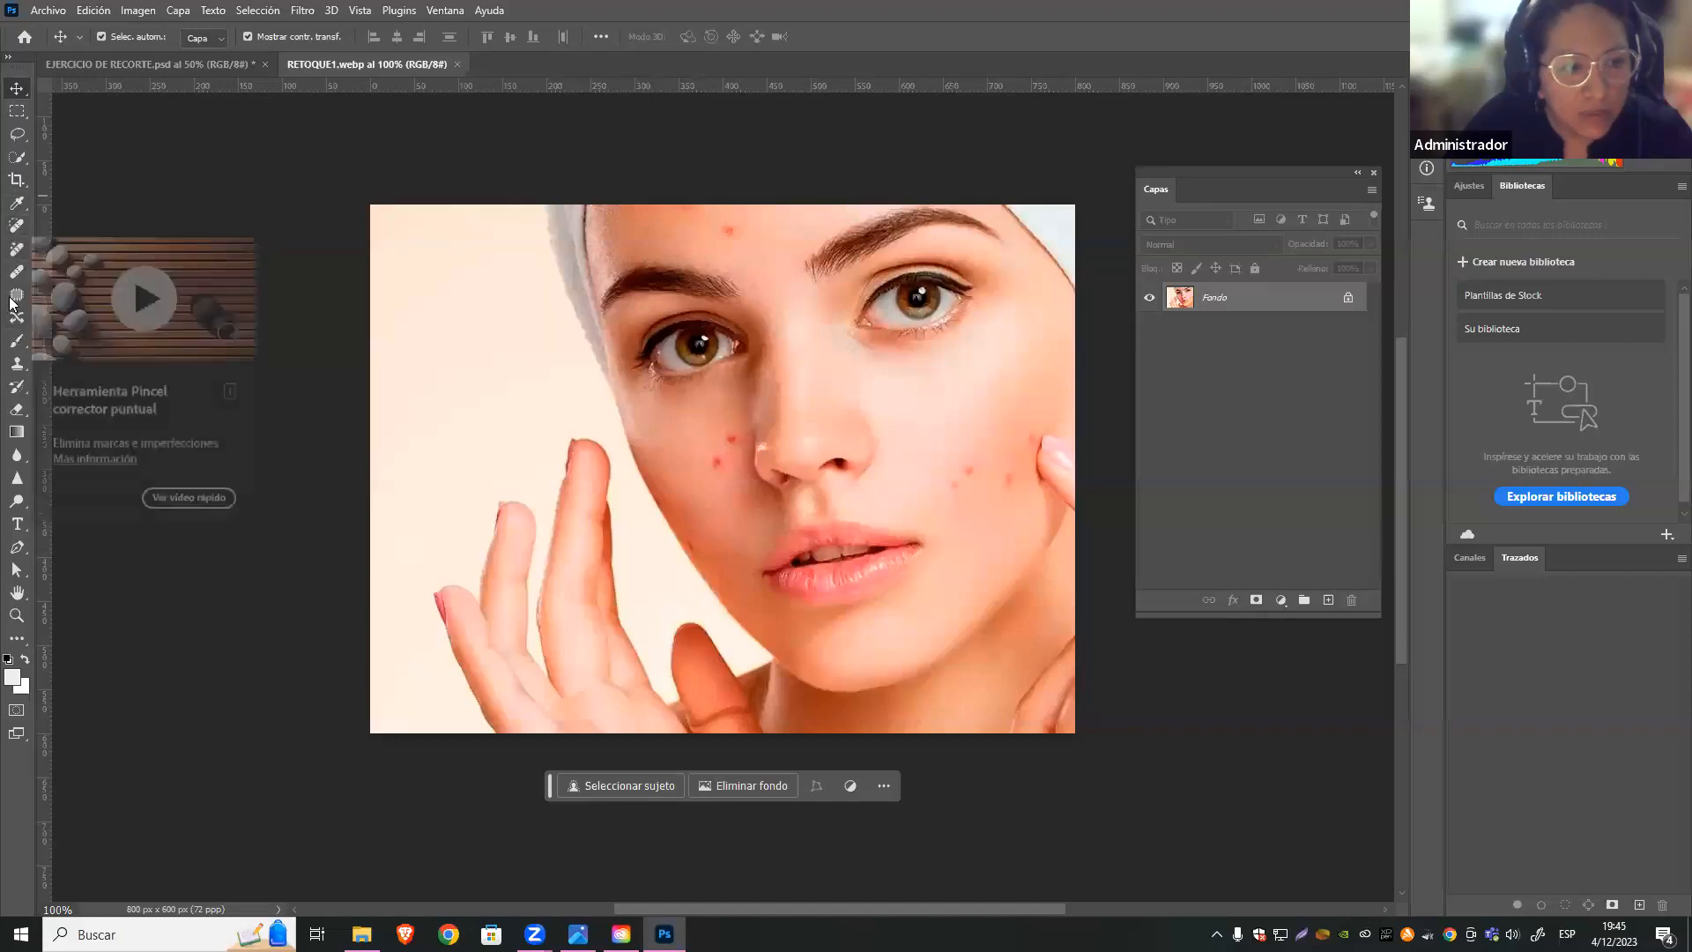
click(17, 227)
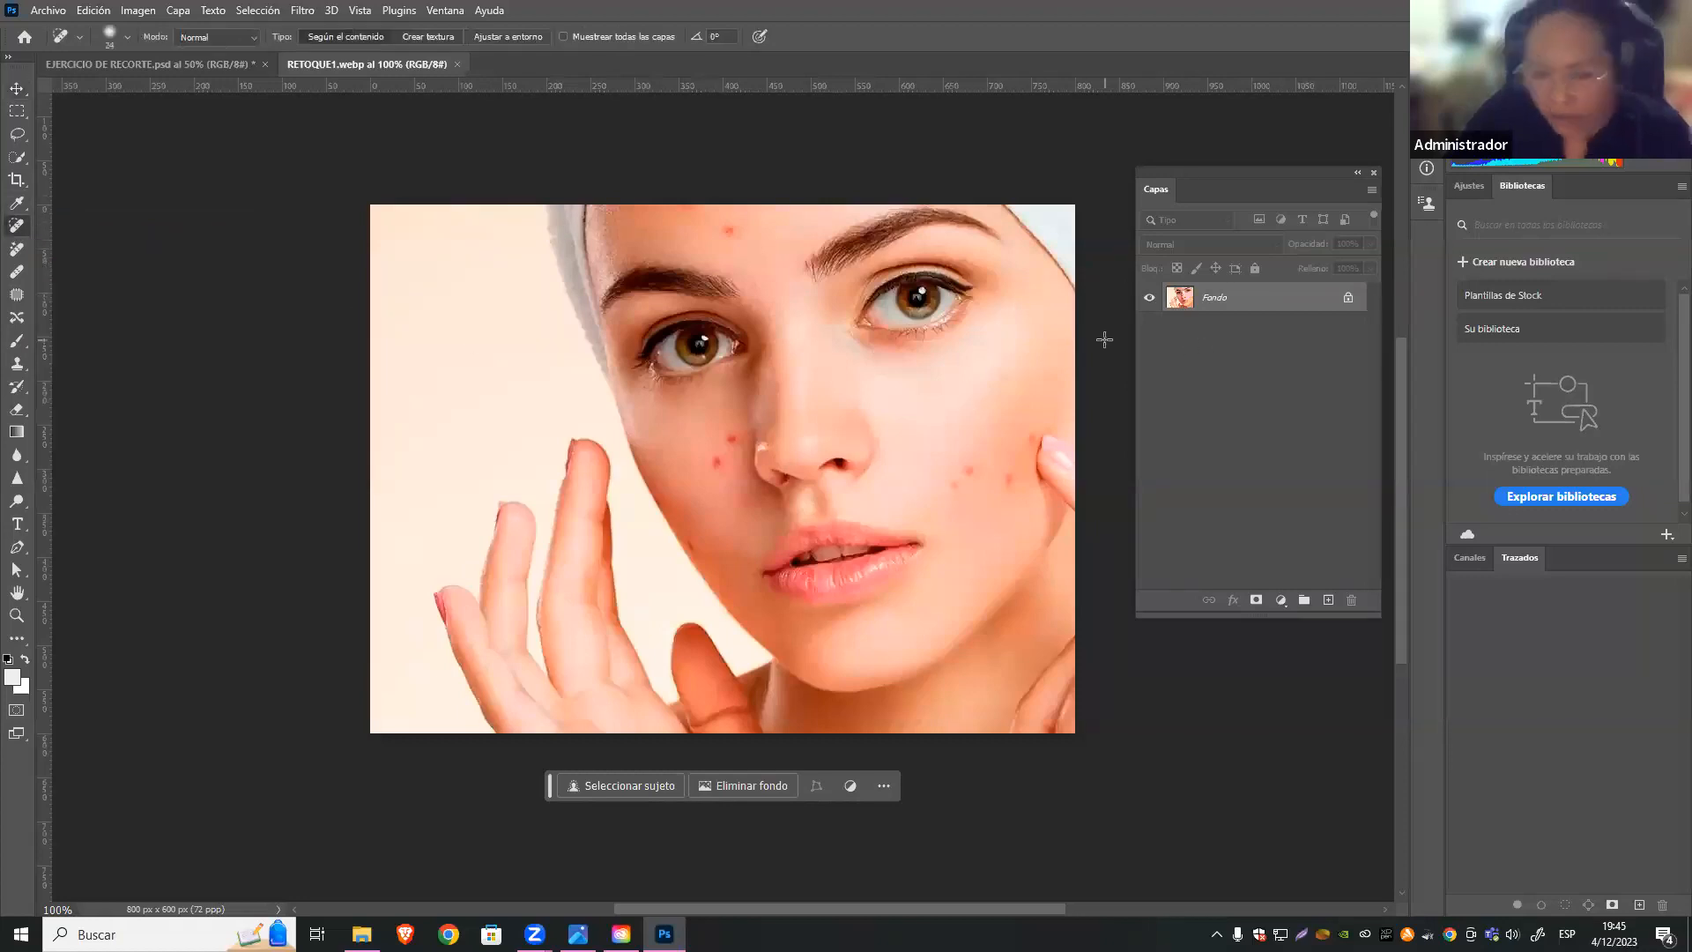
Duplicate the portrait's Fondo layer, accepting the default name Fondo copia, to keep the original photo intact
drag(1277, 173, 1259, 167)
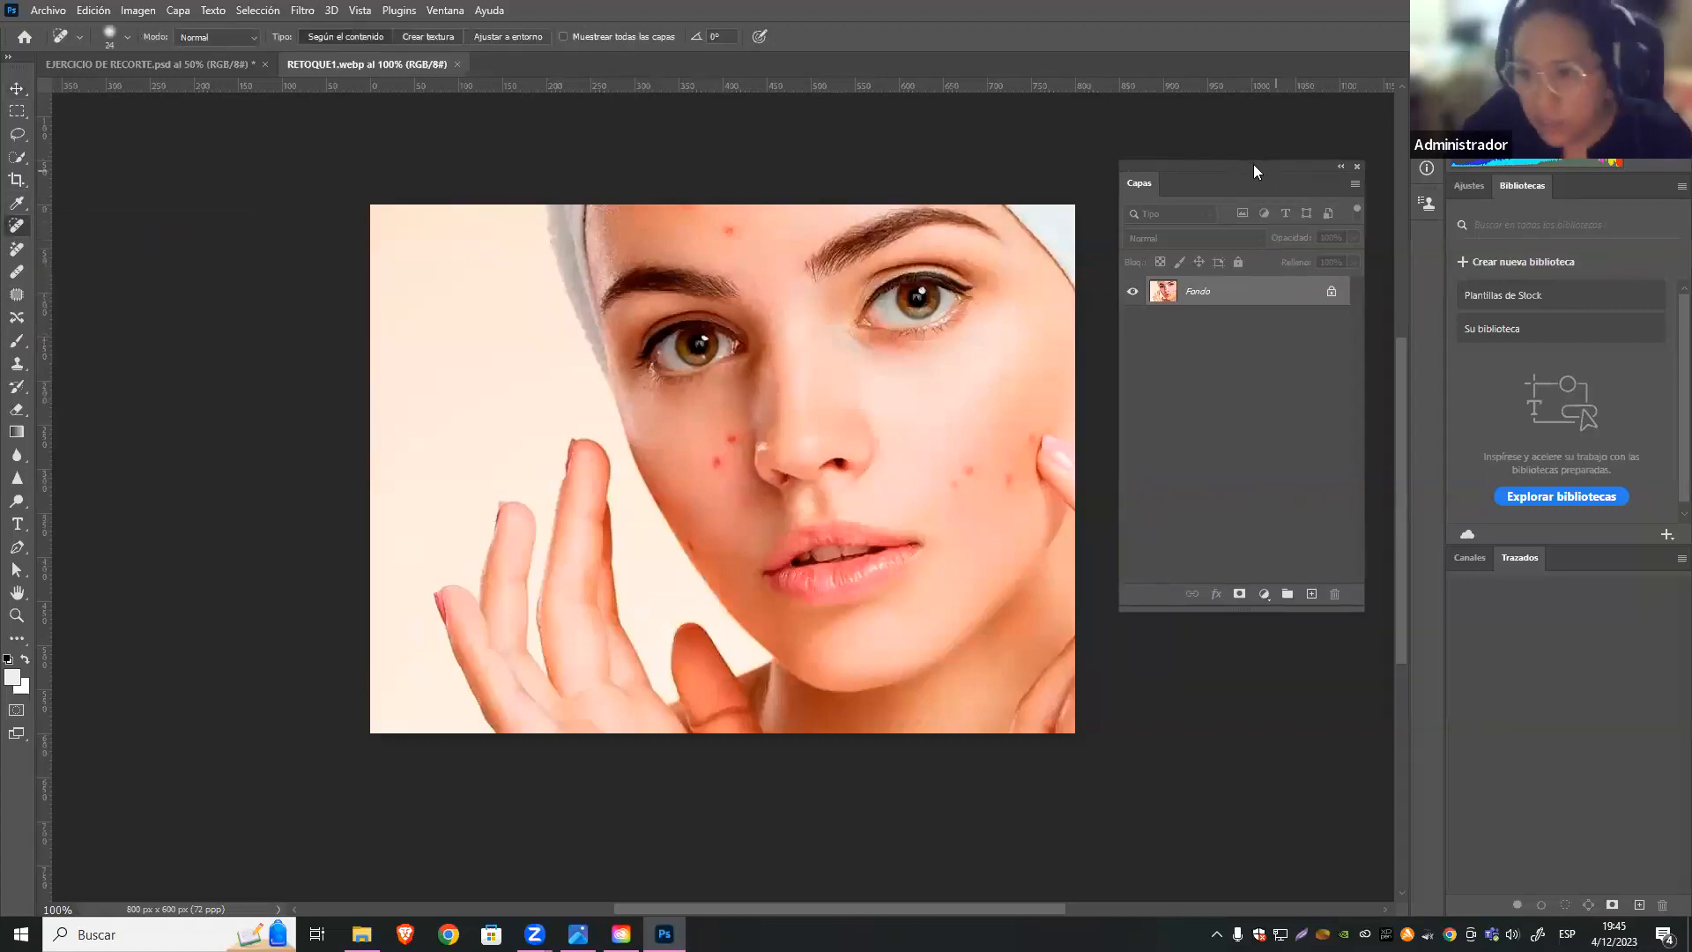
right_click(1230, 292)
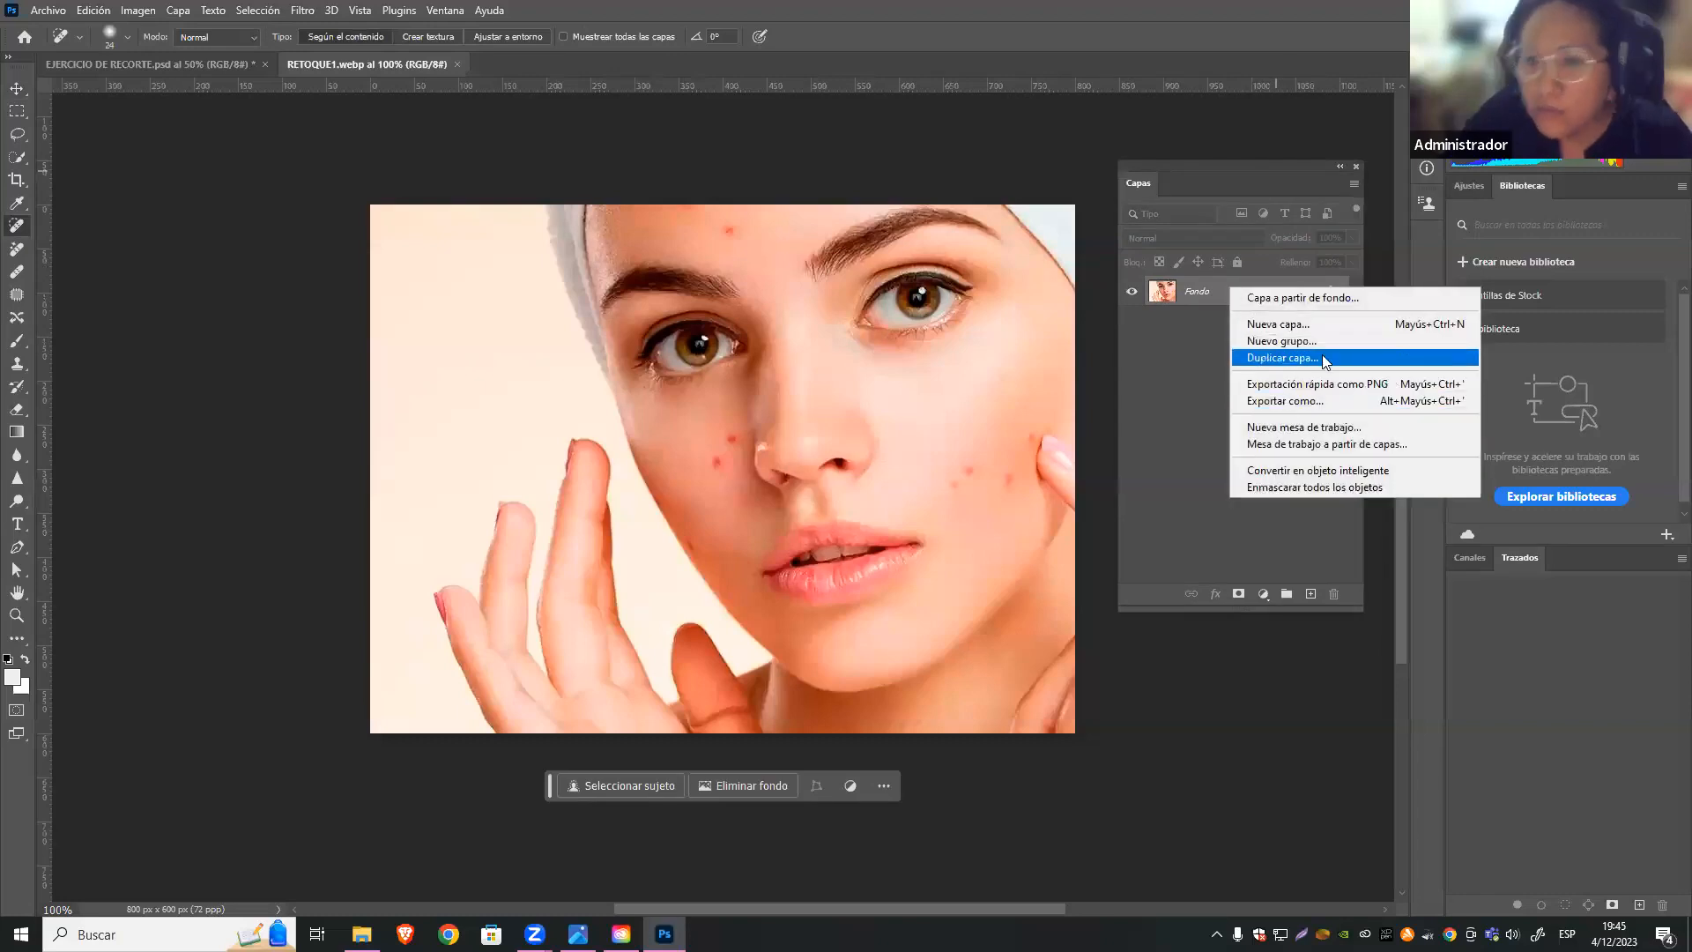
click(1311, 356)
click(1000, 262)
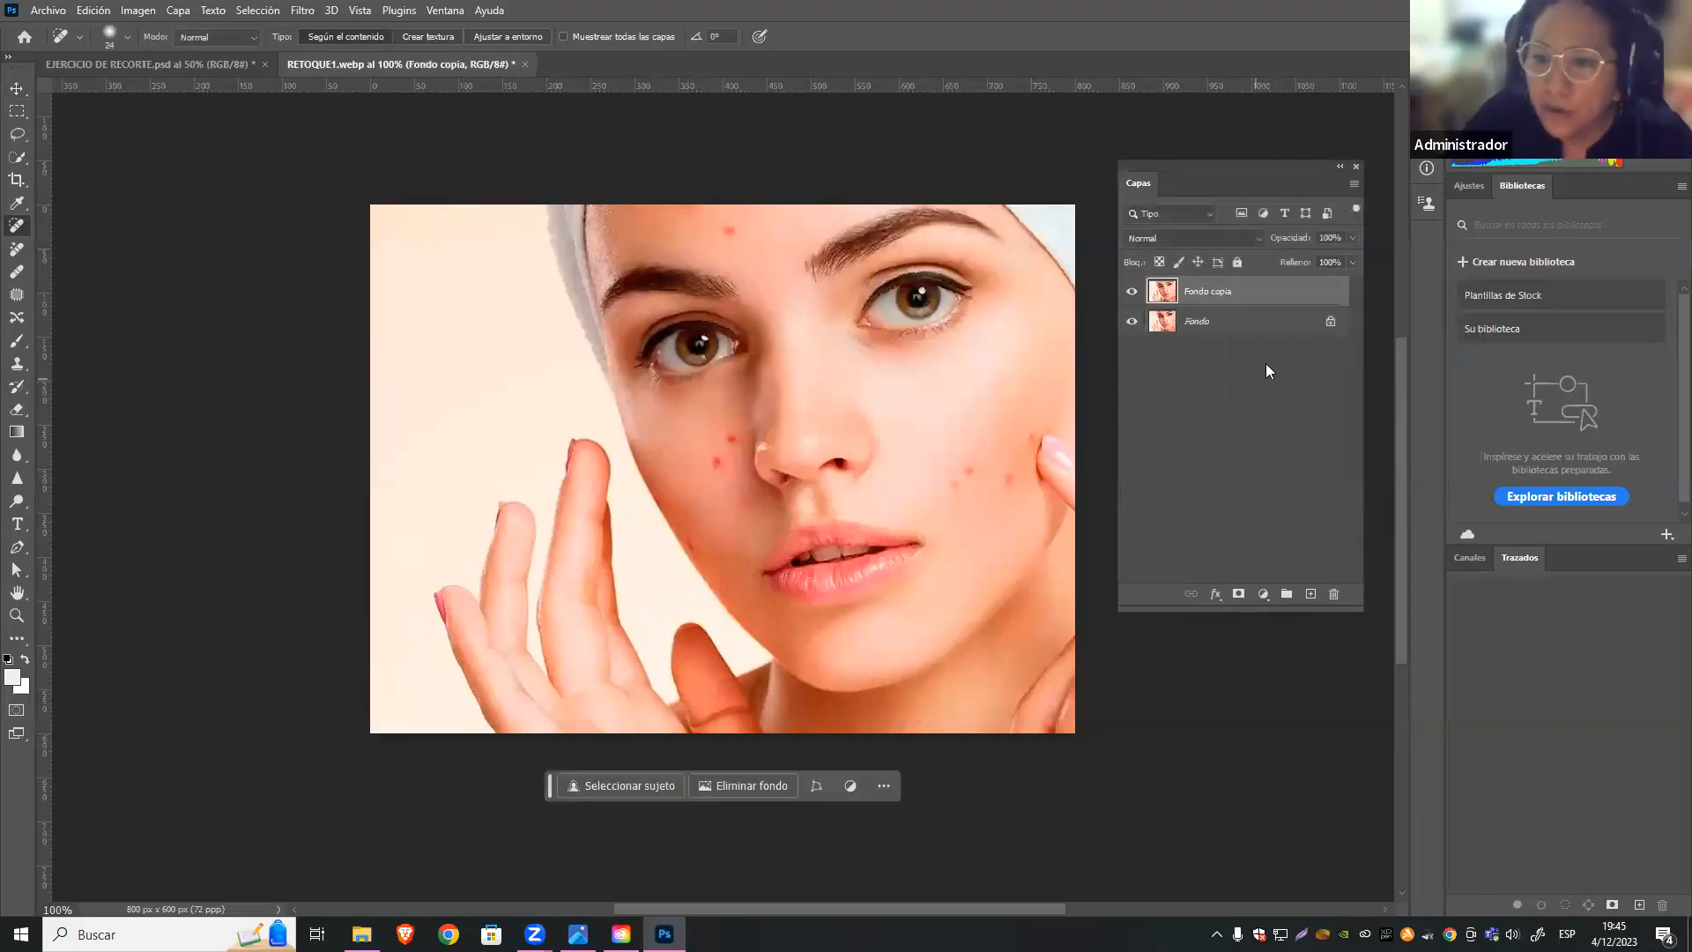
Switch to EJERCICIO DE RECORTE.psd and briefly show the hidden 01 RECORTAR ENDEREZAR copia layer to inspect it
click(231, 68)
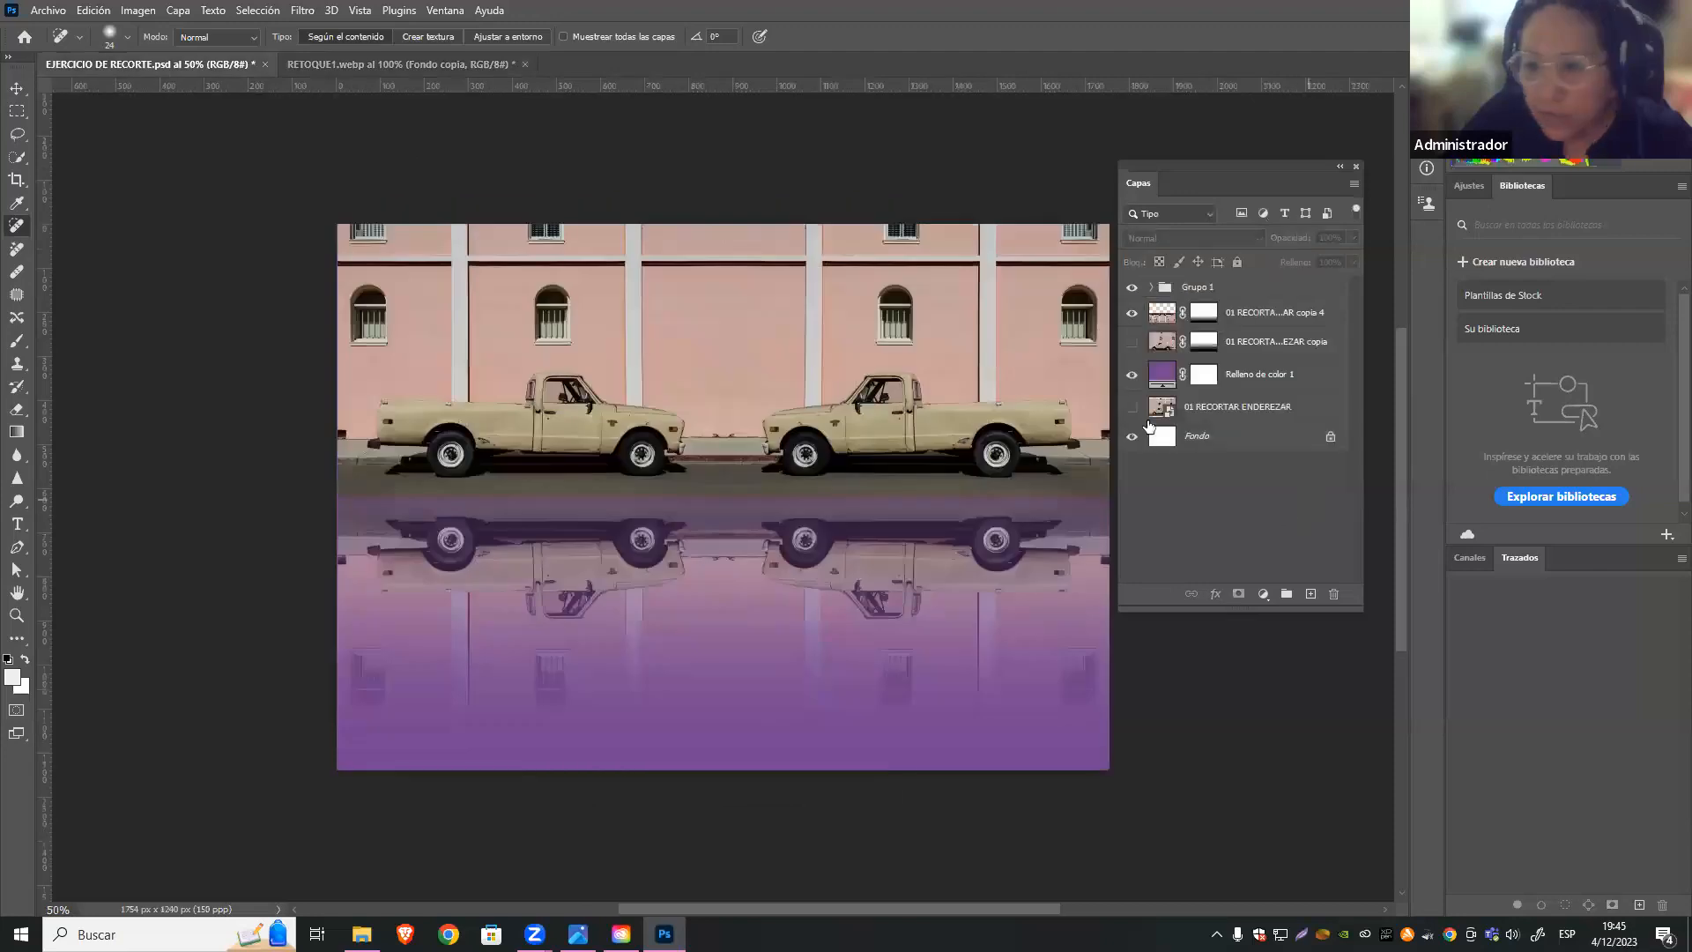
click(1131, 345)
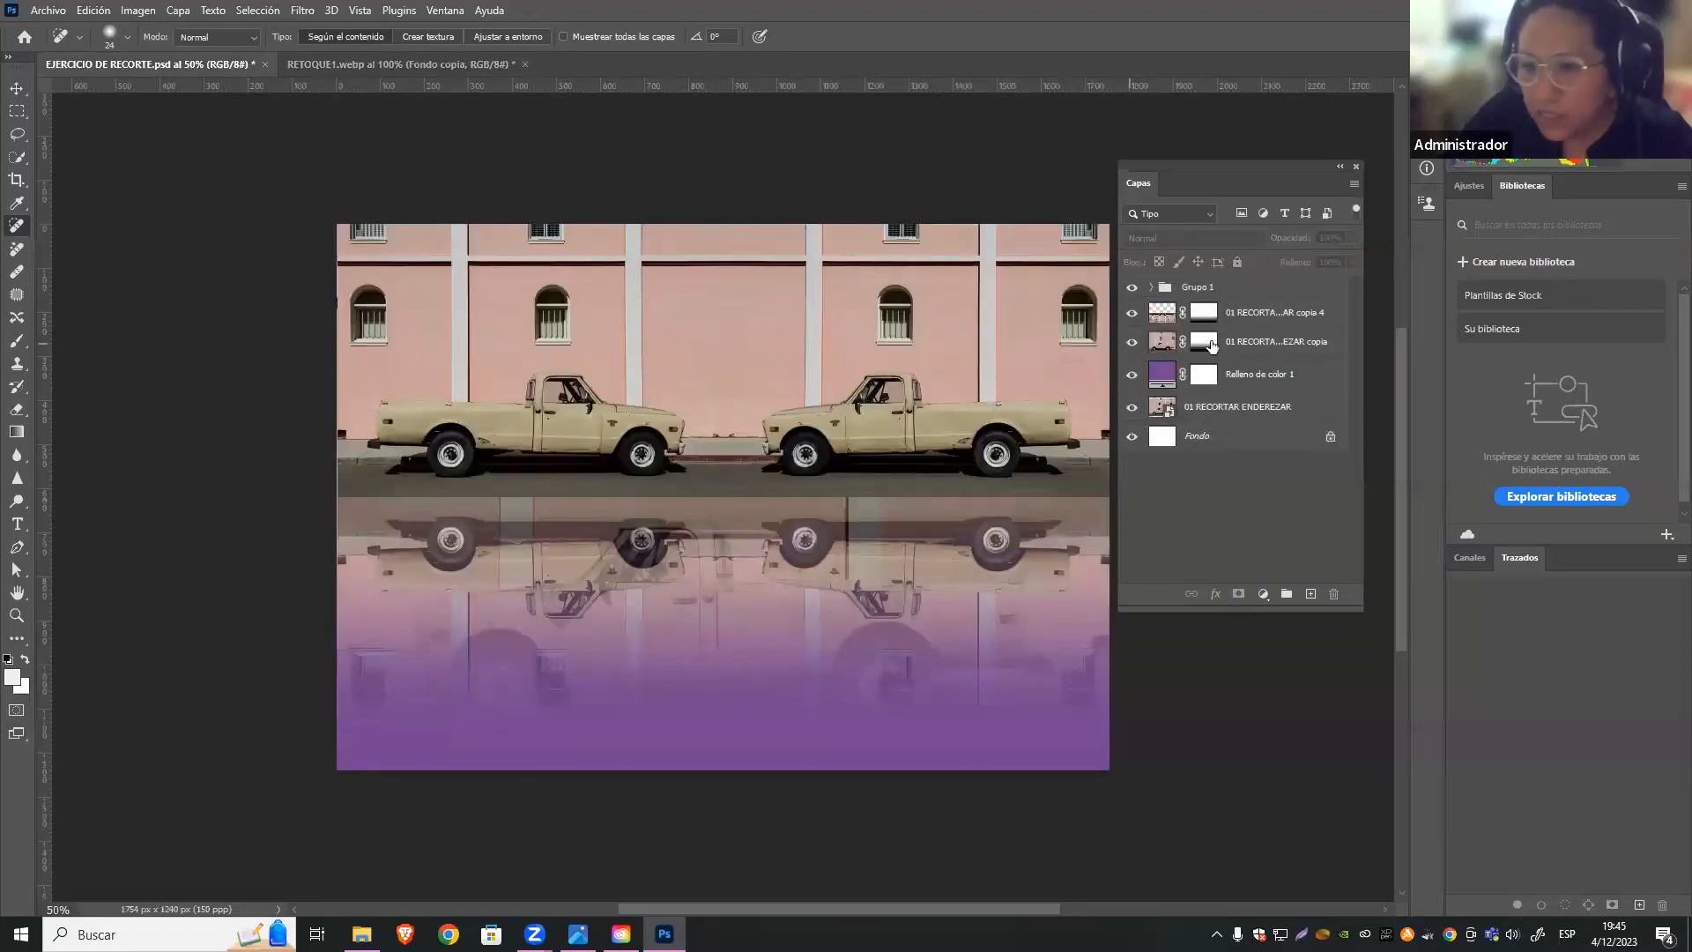
click(1172, 343)
click(1131, 344)
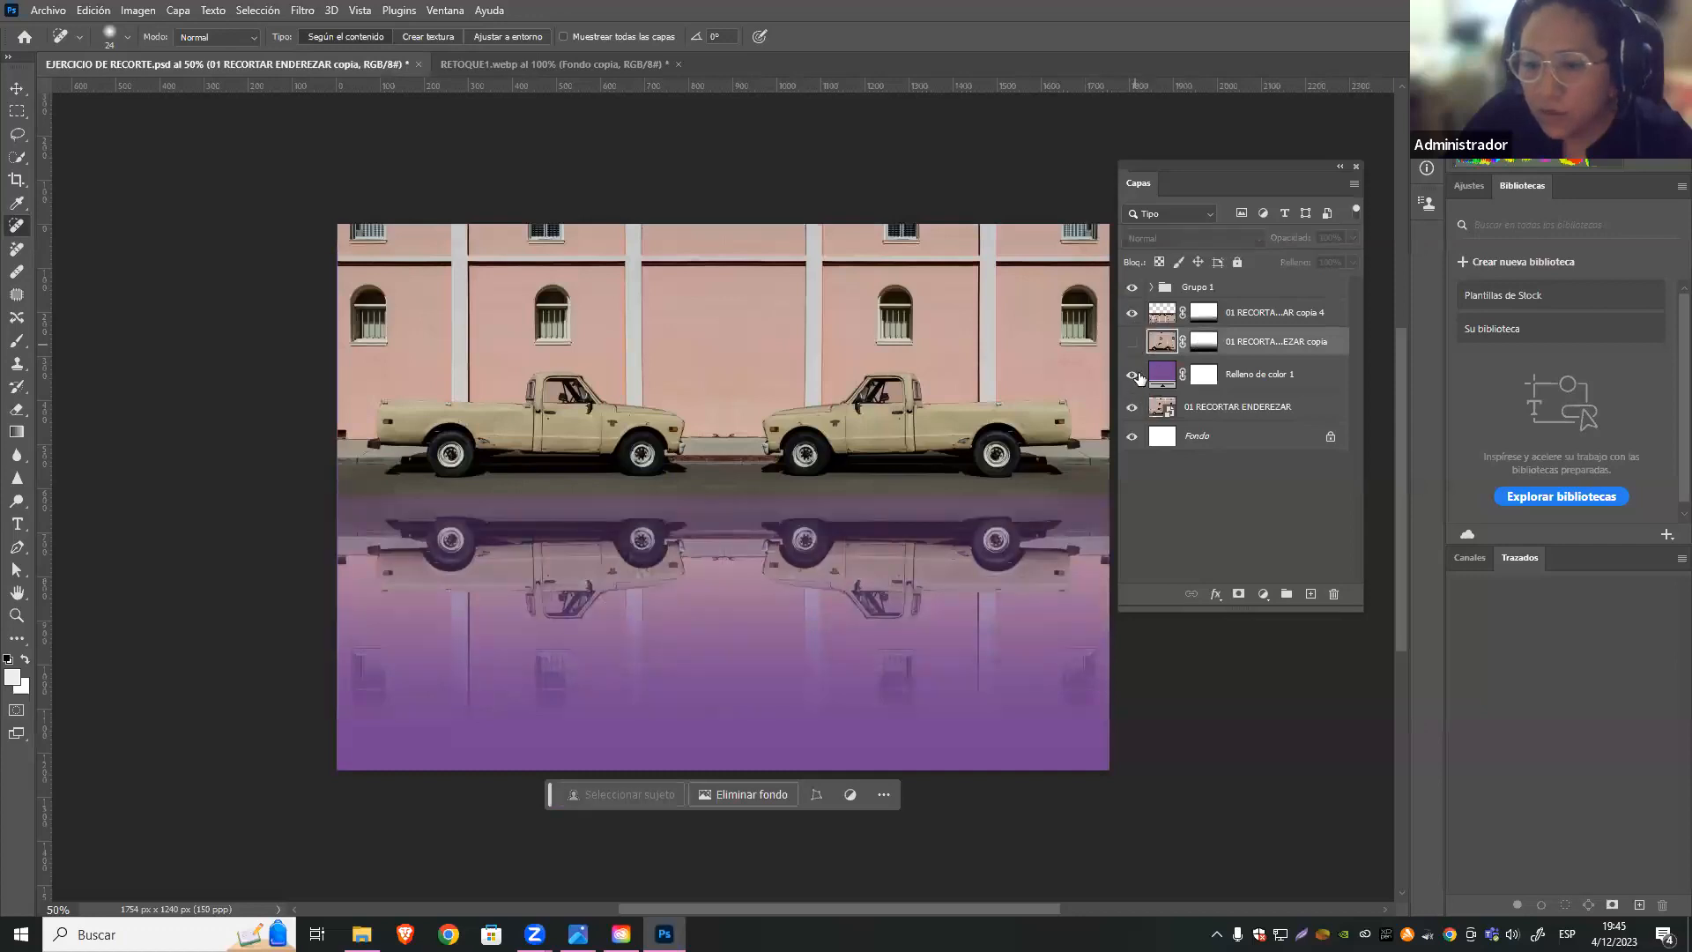
Compare the 01 RECORTAR ENDEREZAR copia and copia 4 layers by toggling their visibility, restore the reflection view, and return to RETOQUE1
mouse_move(1132, 378)
mouse_down()
mouse_move(1130, 295)
mouse_move(1133, 371)
mouse_up()
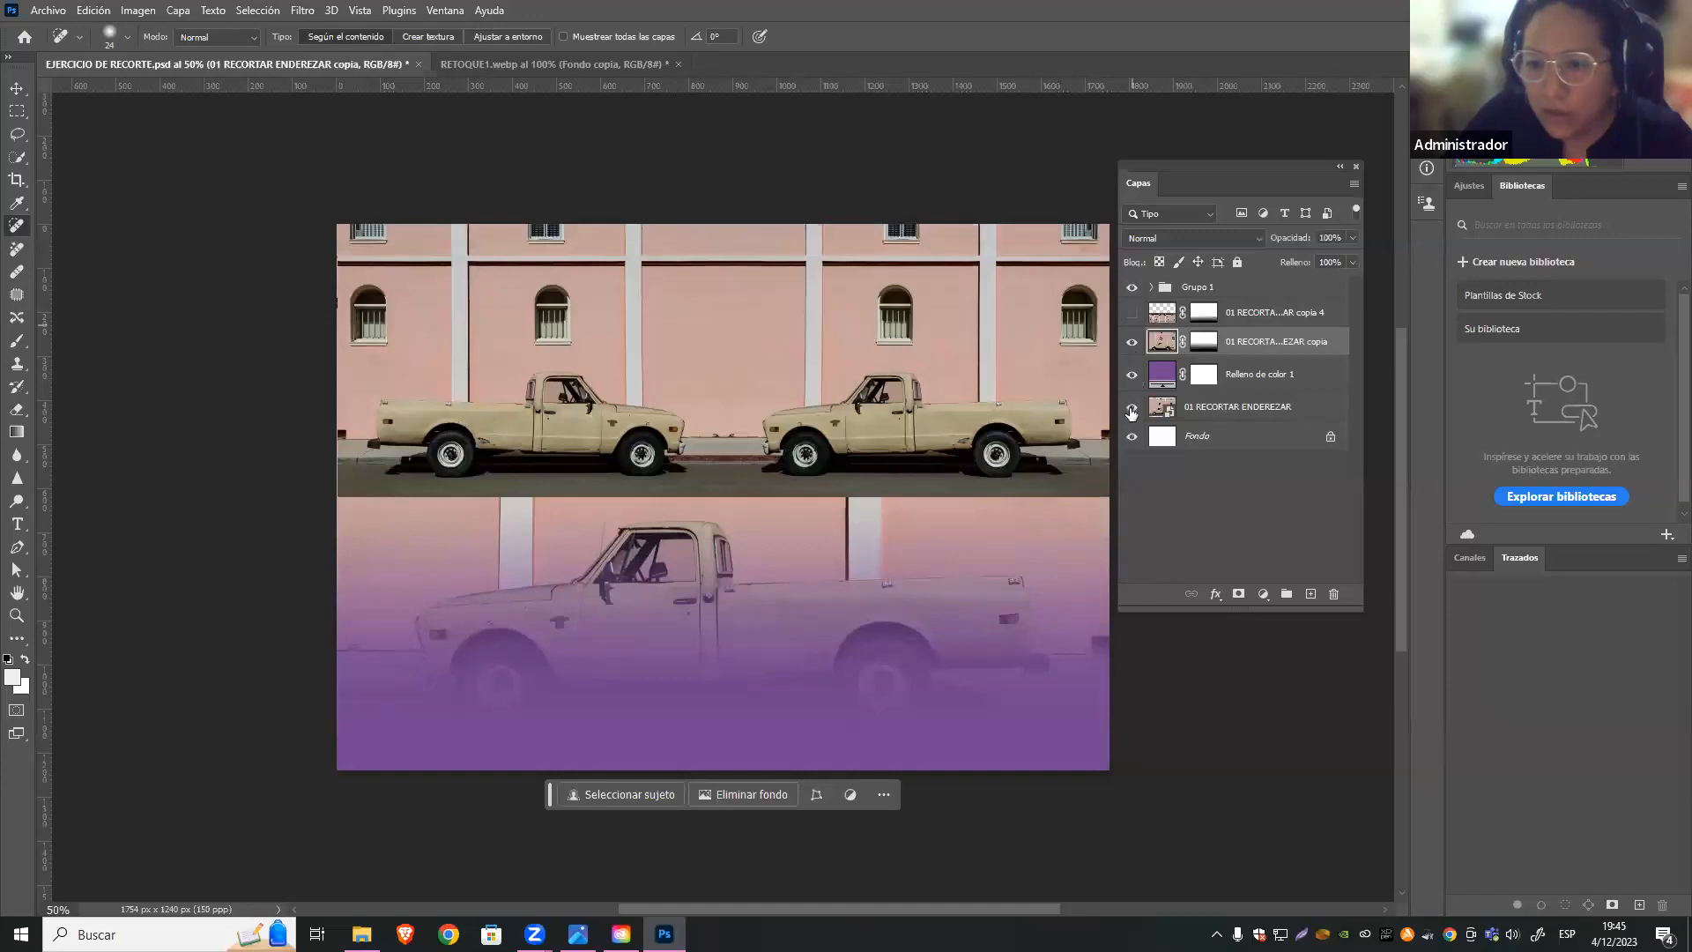
click(1131, 341)
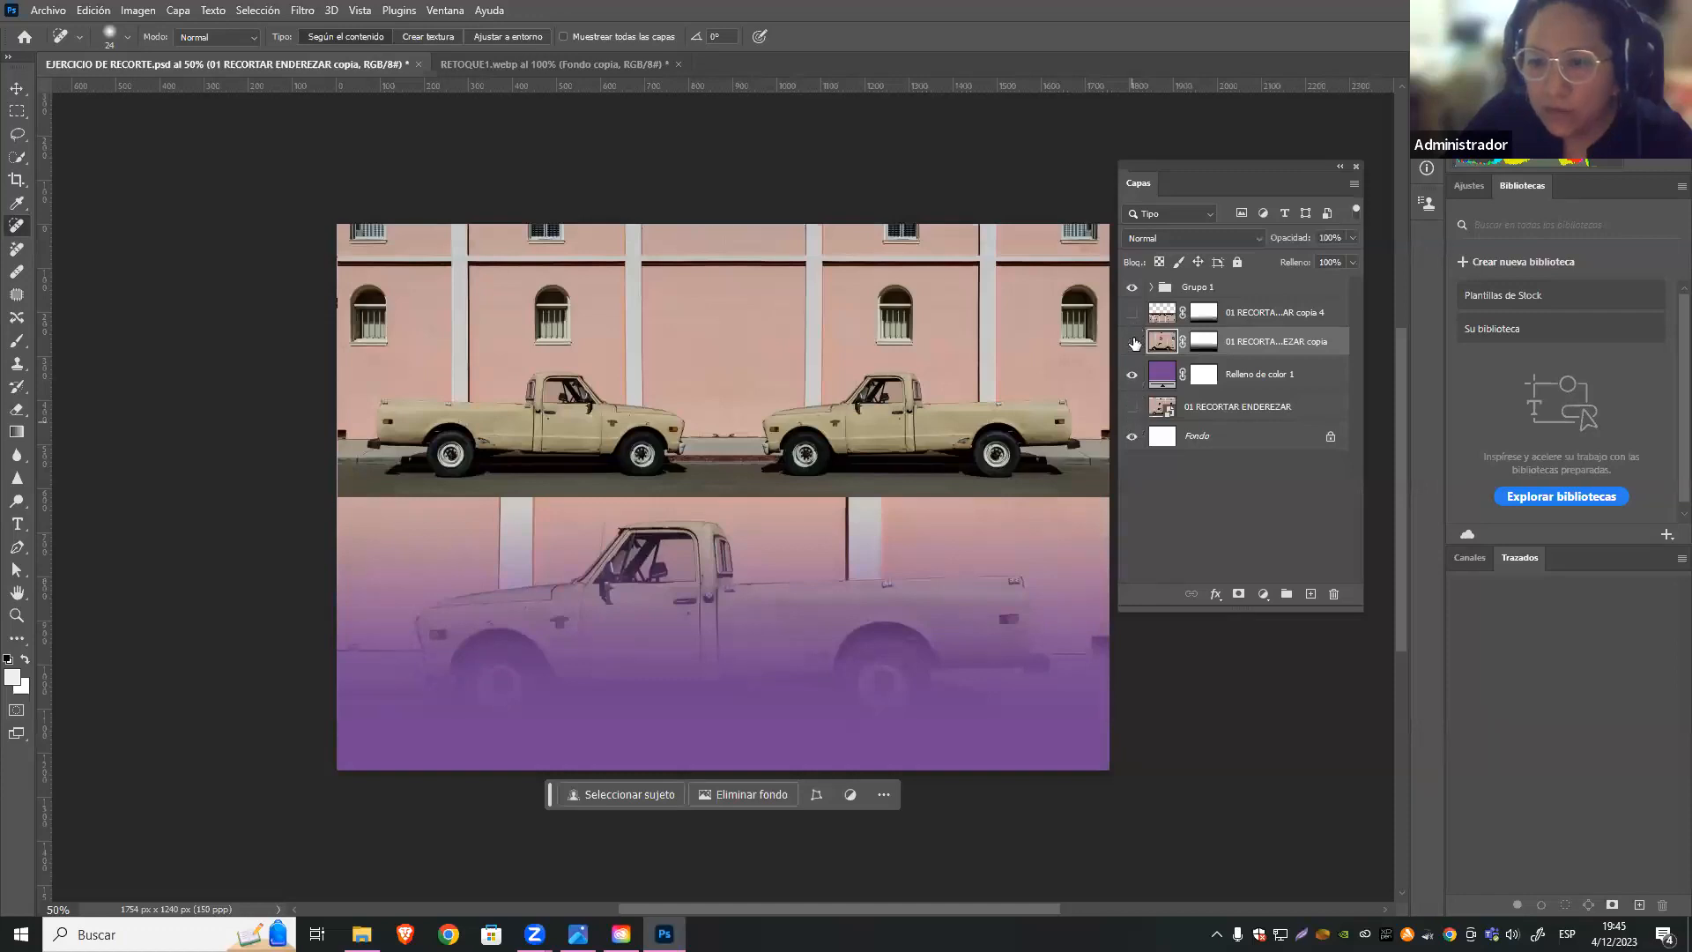
click(1131, 312)
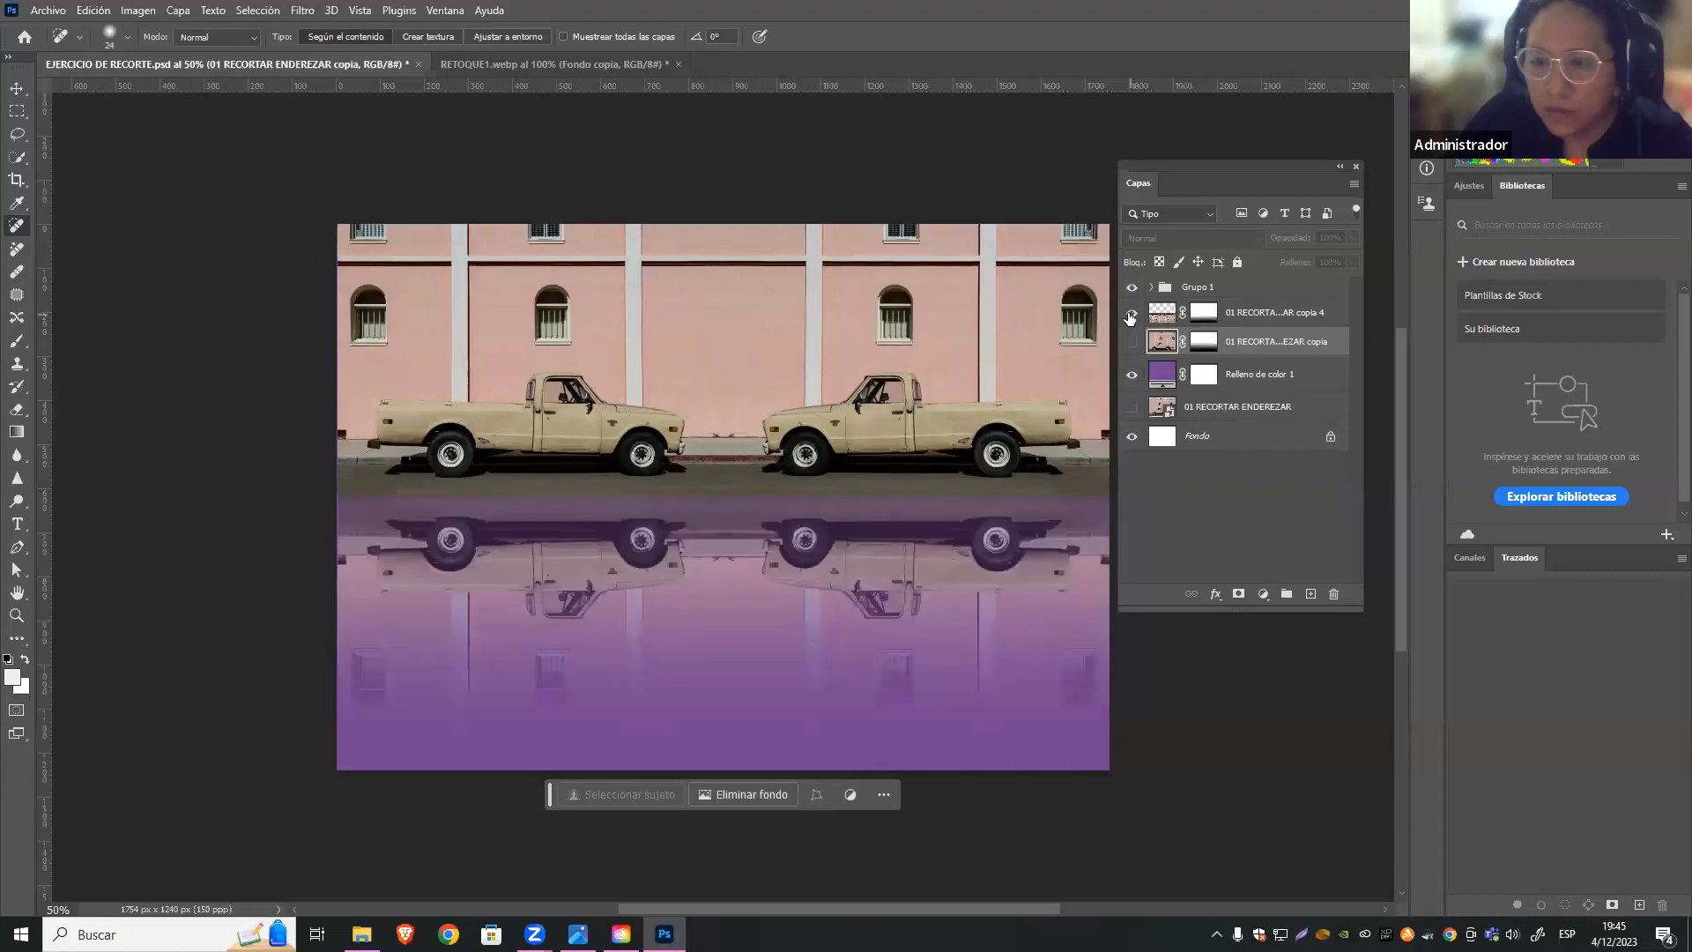
click(1251, 511)
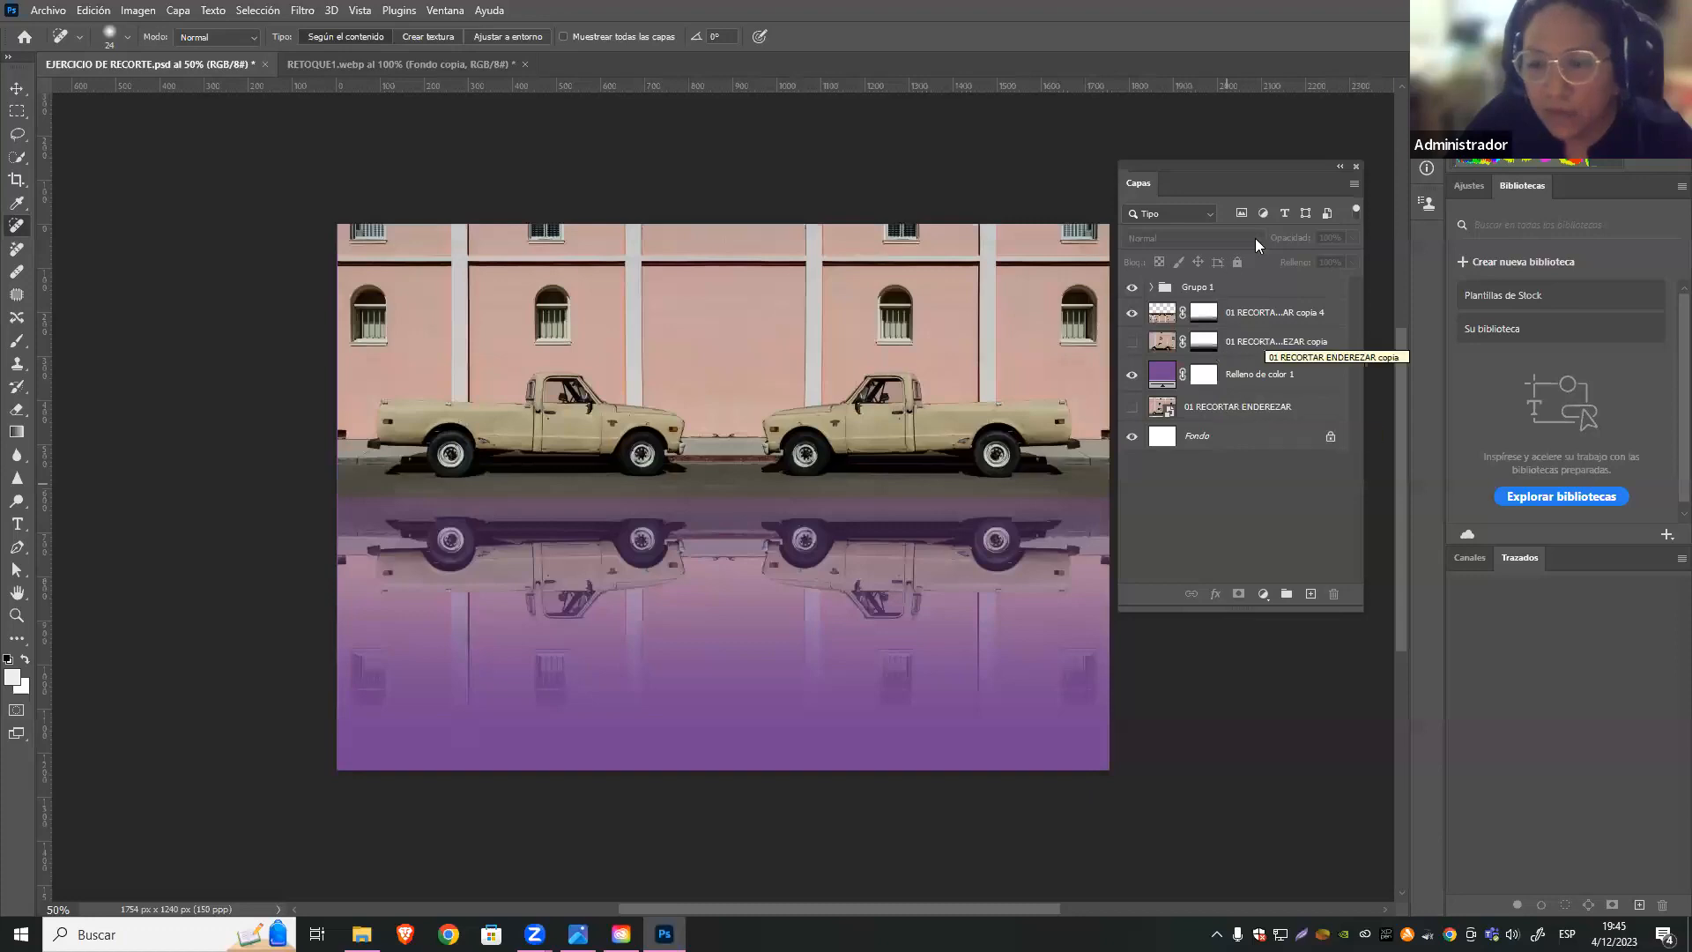
click(494, 70)
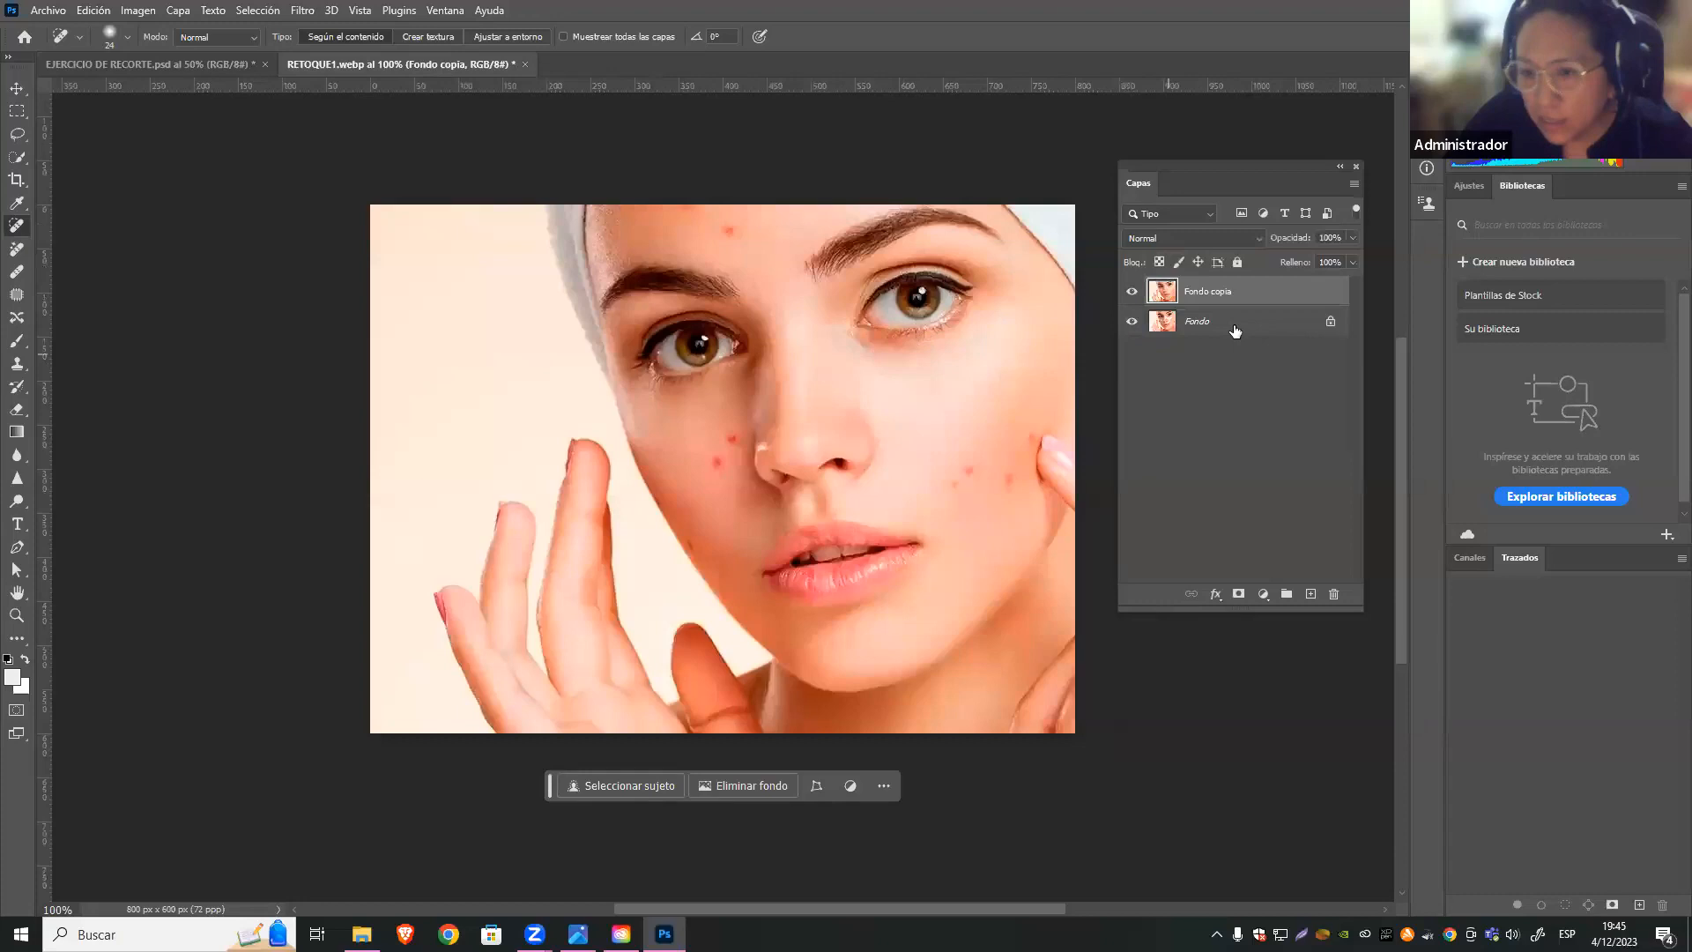
Hide the Fondo layer and add a new empty layer above Fondo copia
click(1188, 328)
click(1216, 295)
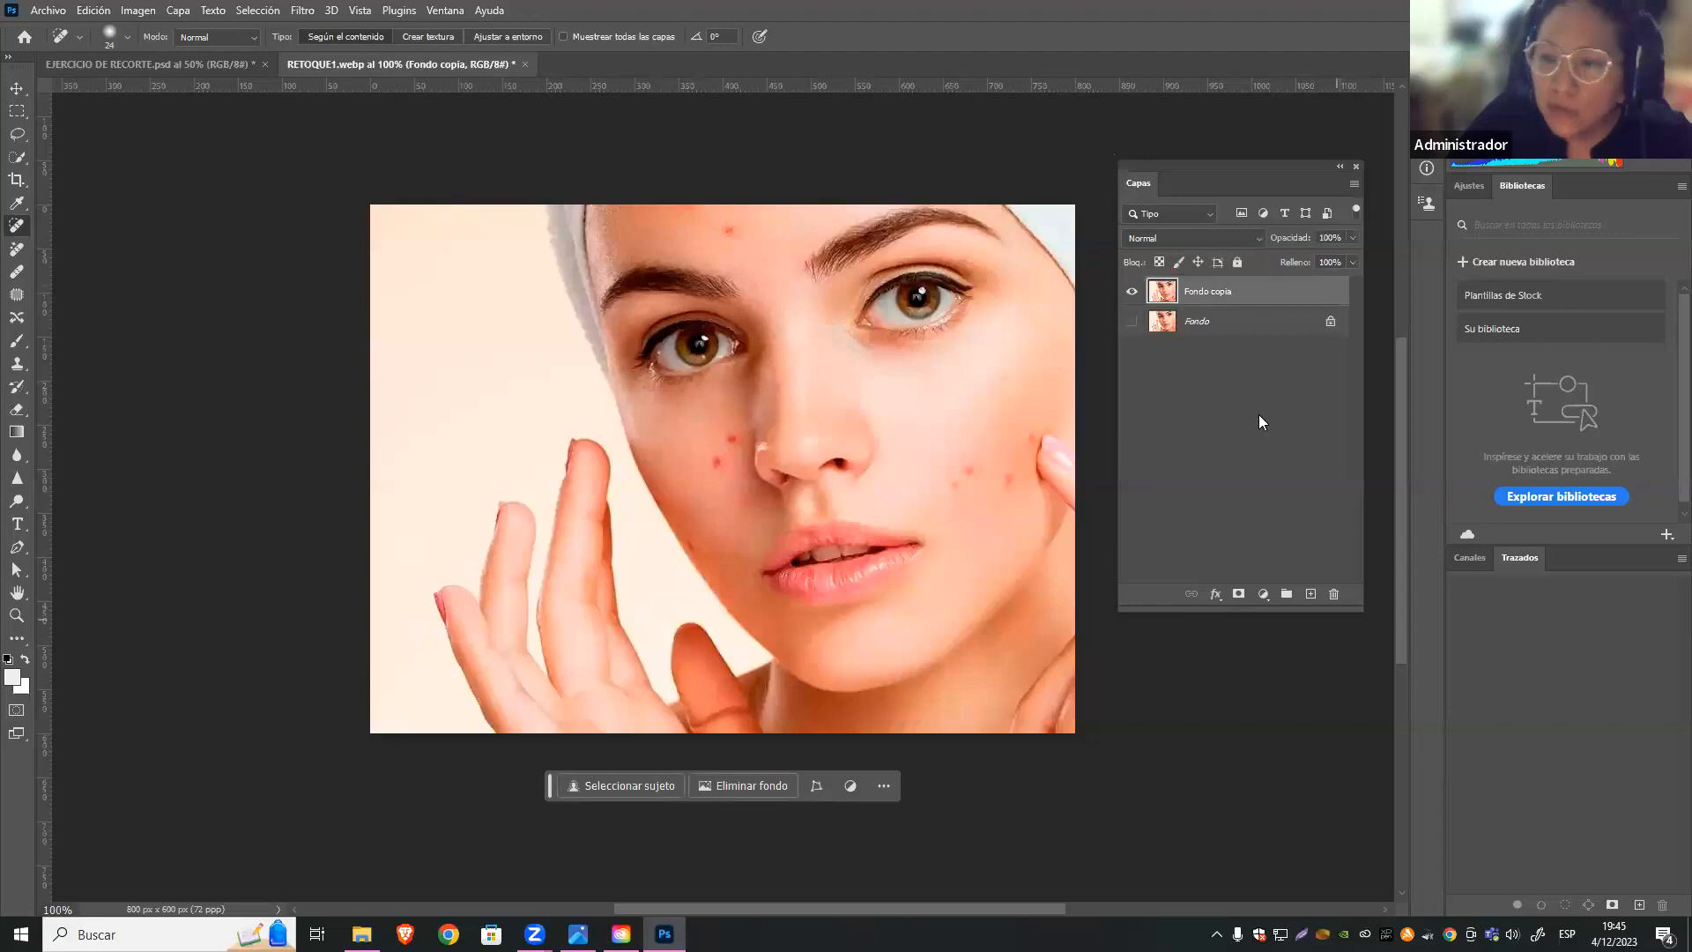
drag(1263, 165, 1261, 217)
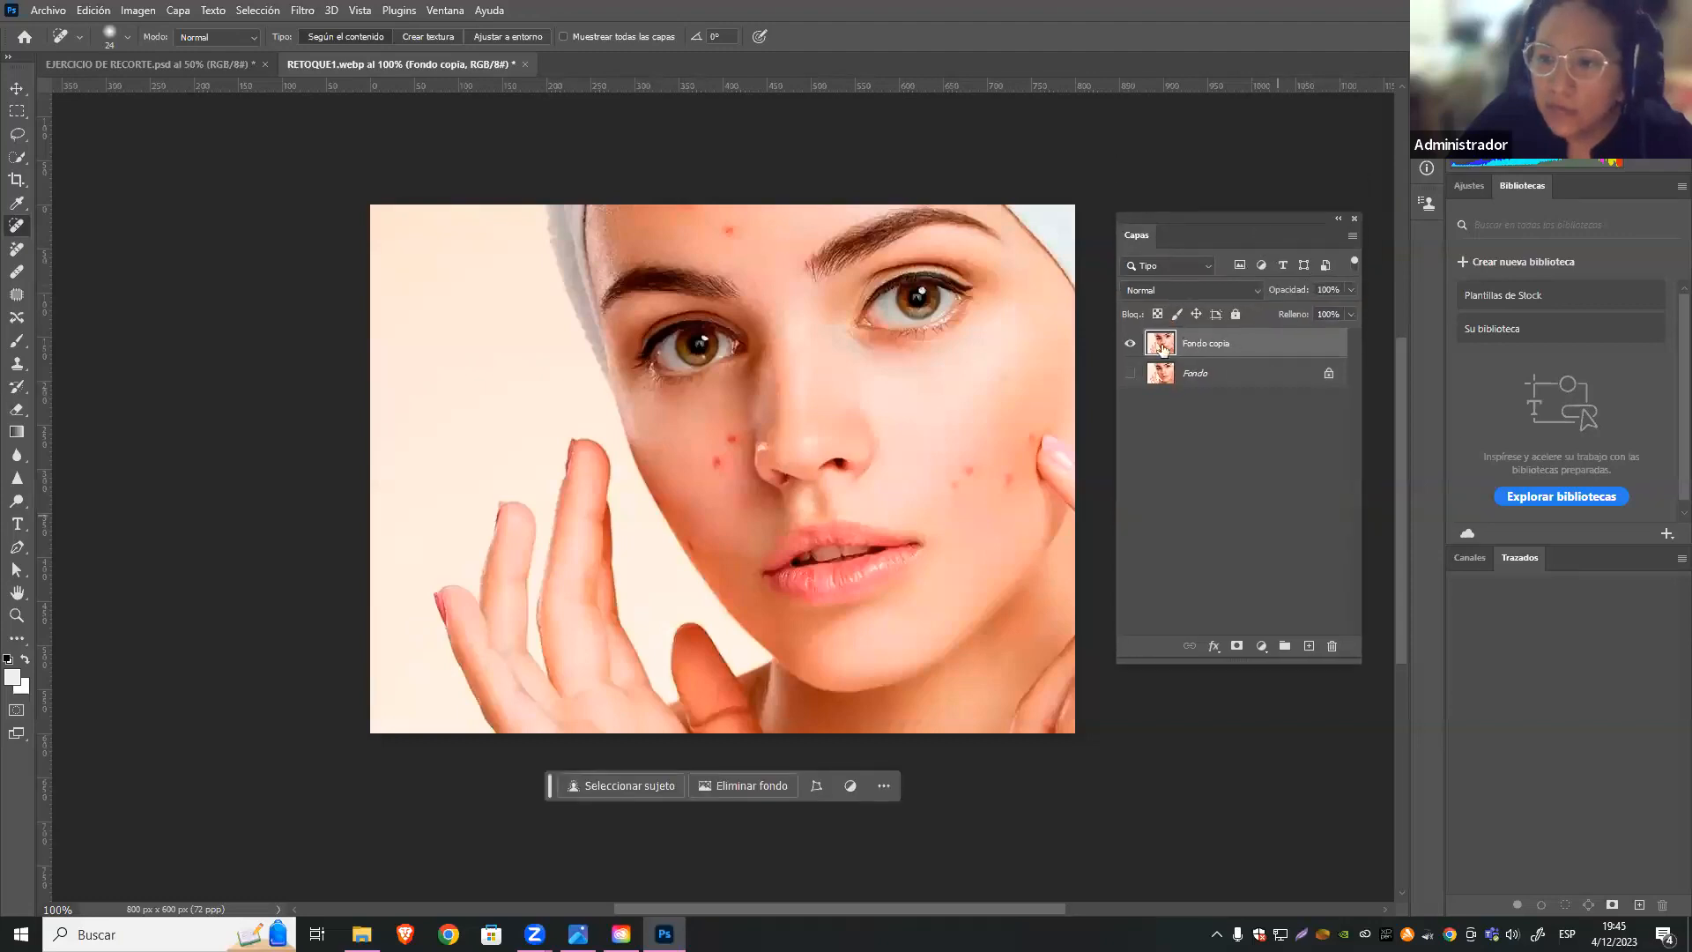
click(1308, 646)
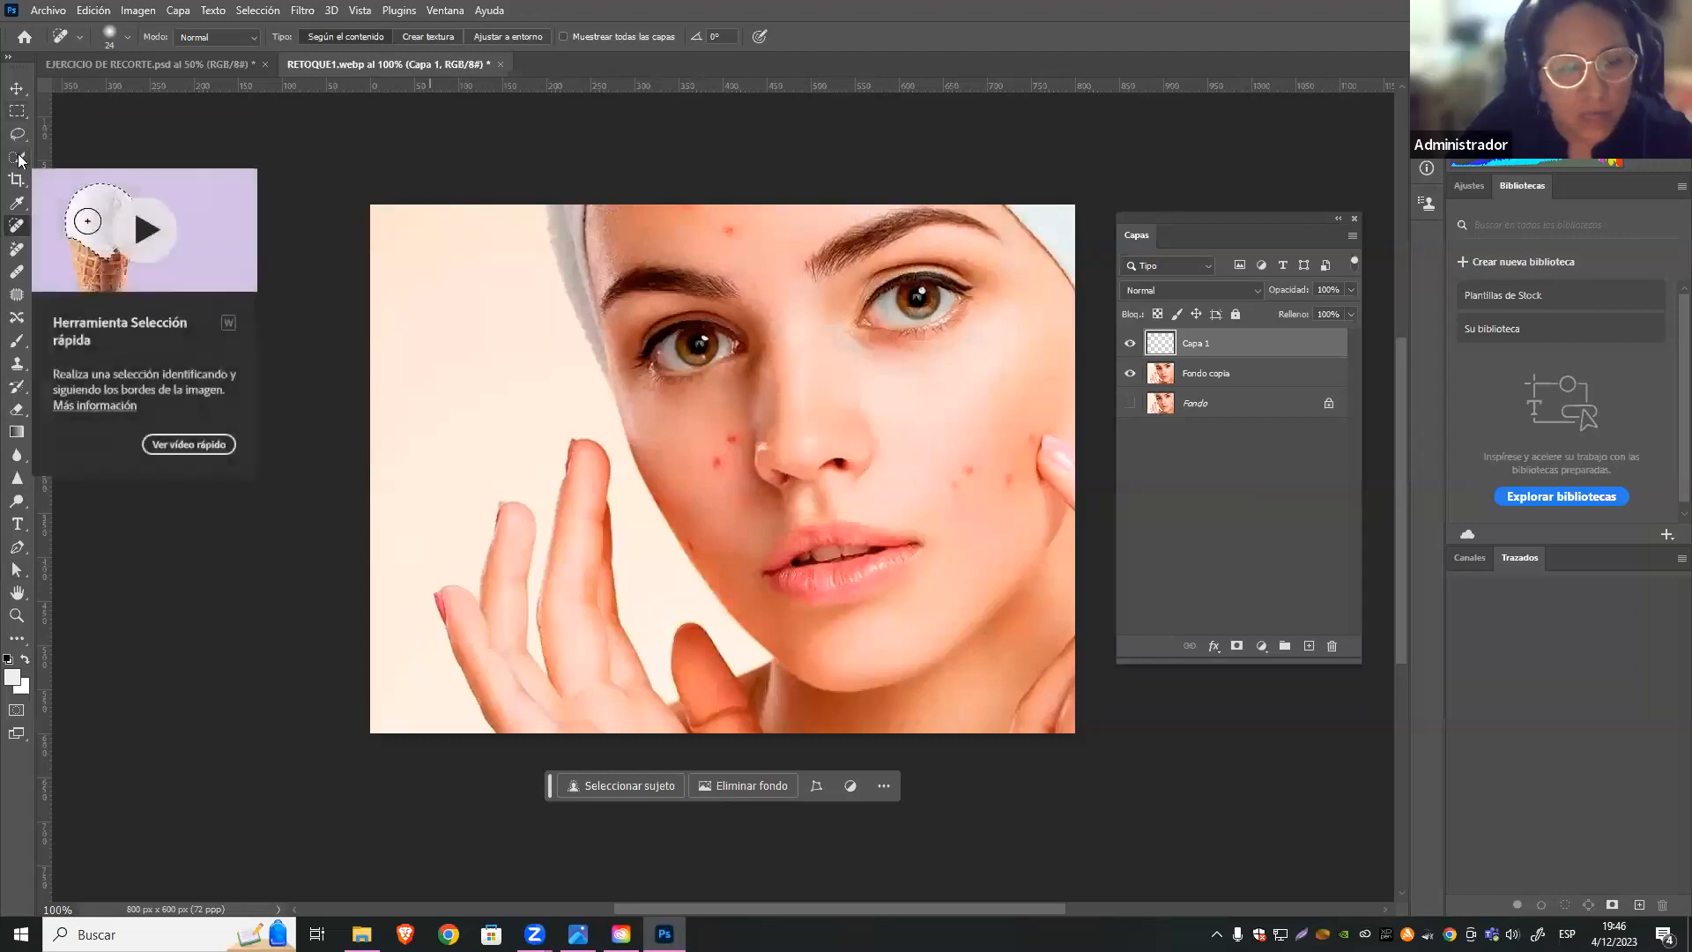
Play the Quick Selection tool's tutorial video with the sound muted, and close it
click(139, 236)
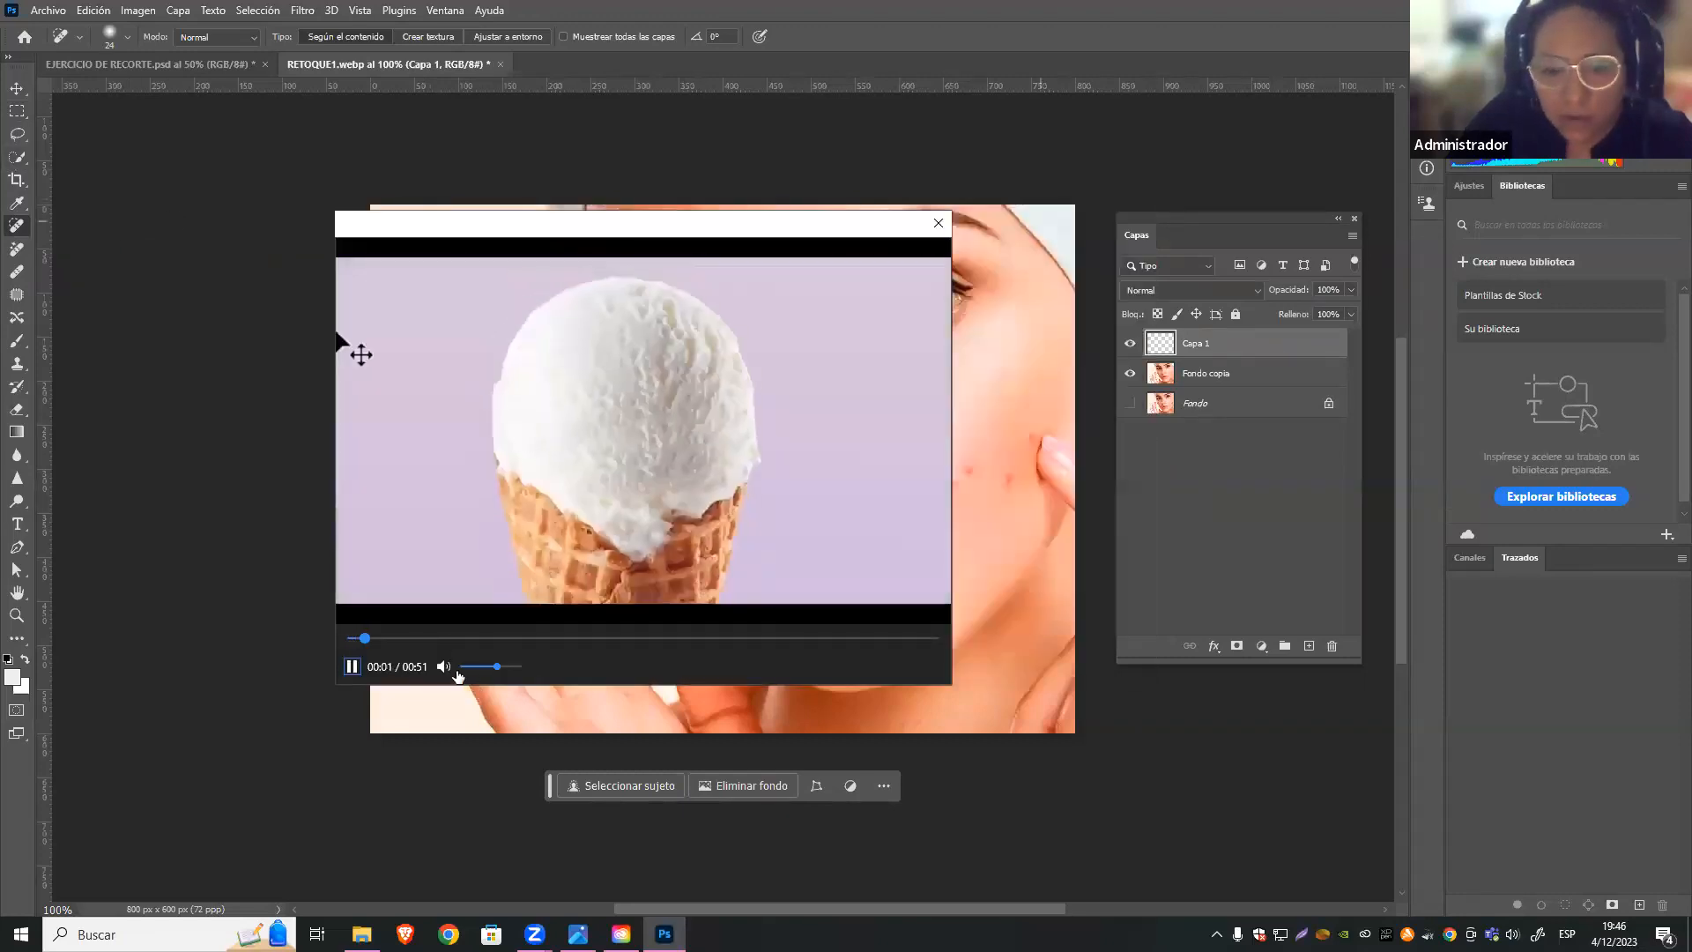
click(443, 666)
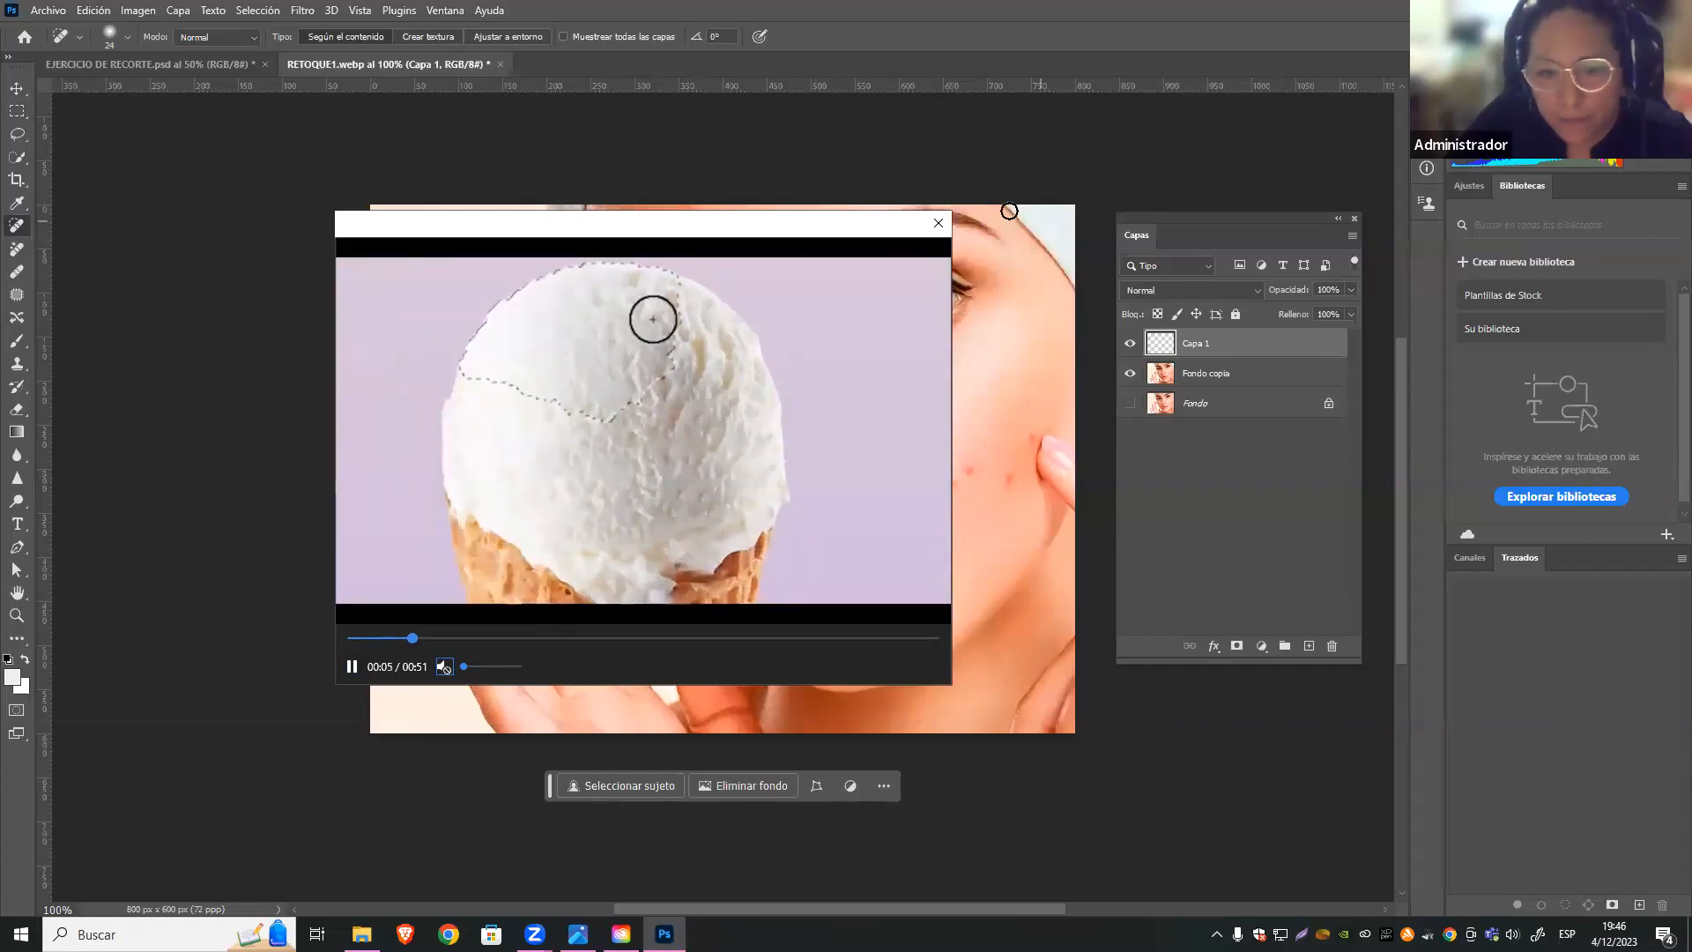
click(938, 222)
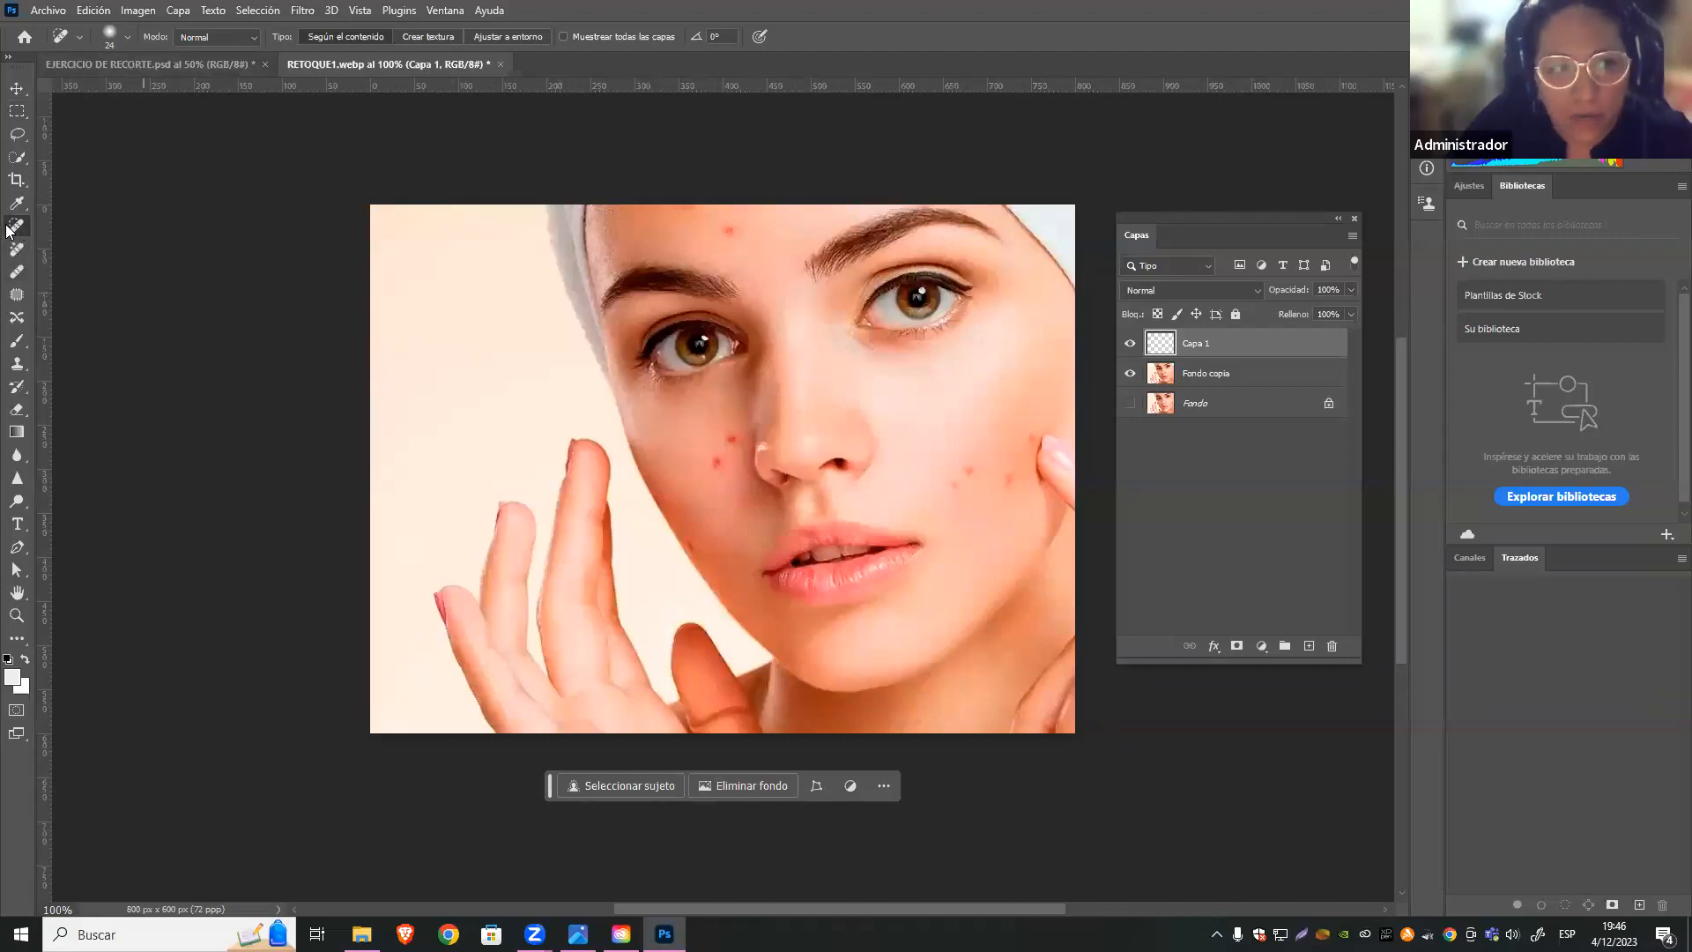
Review the size, hardness and spacing settings of the Spot Healing Brush
click(110, 37)
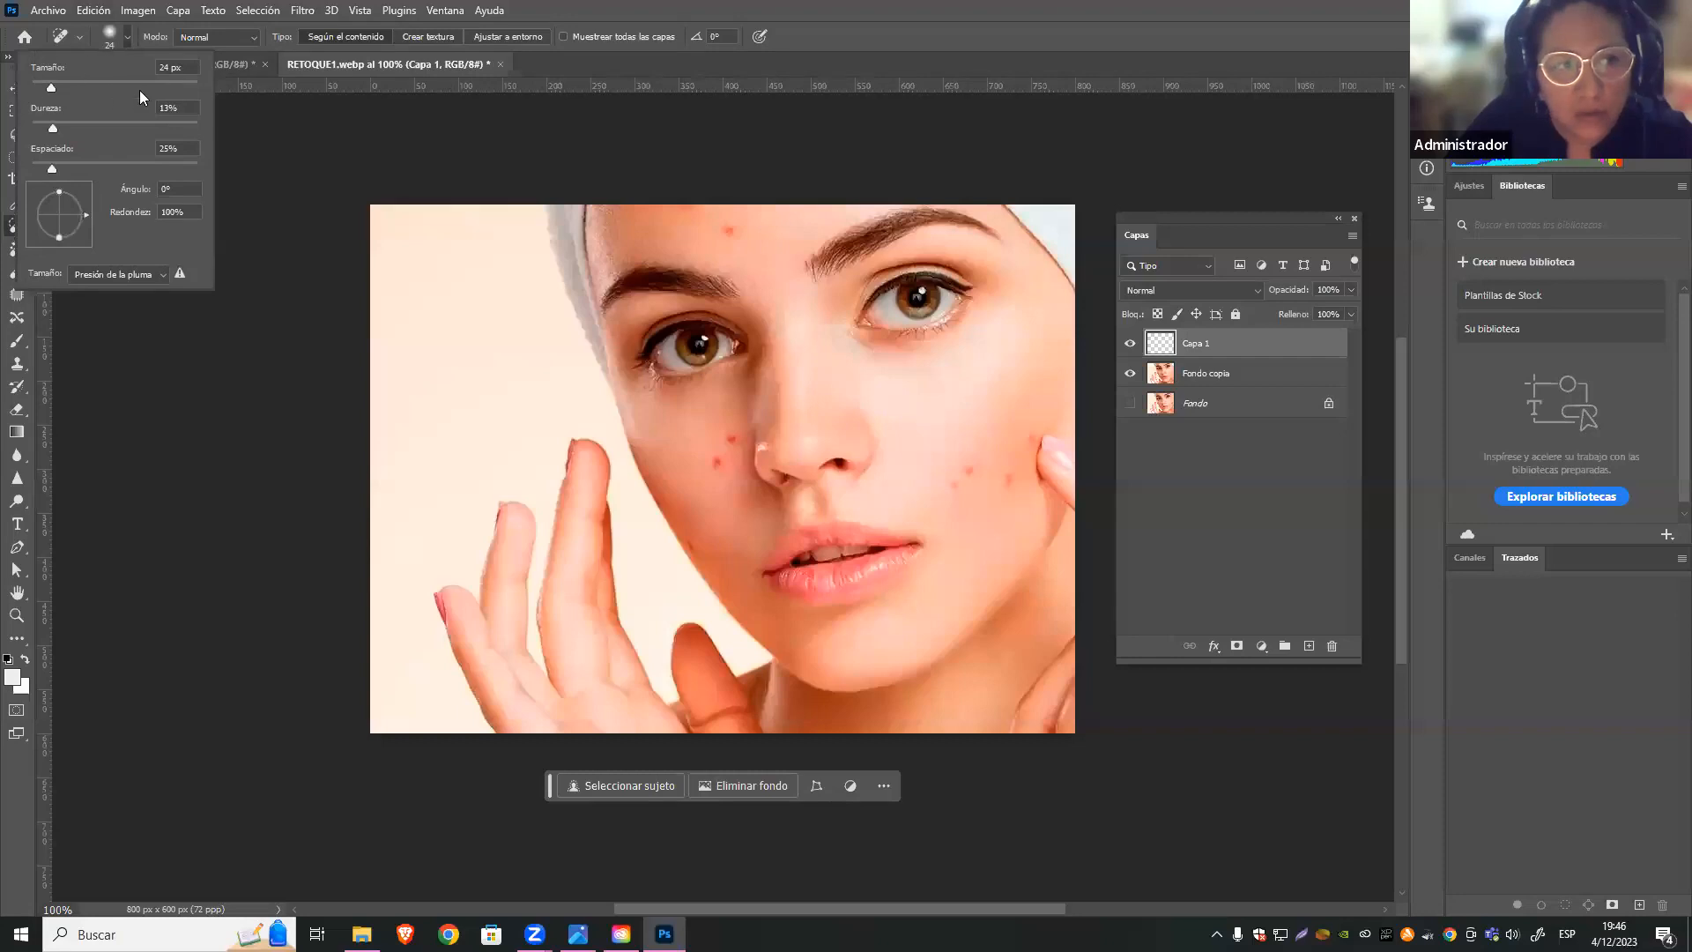
click(114, 39)
click(120, 39)
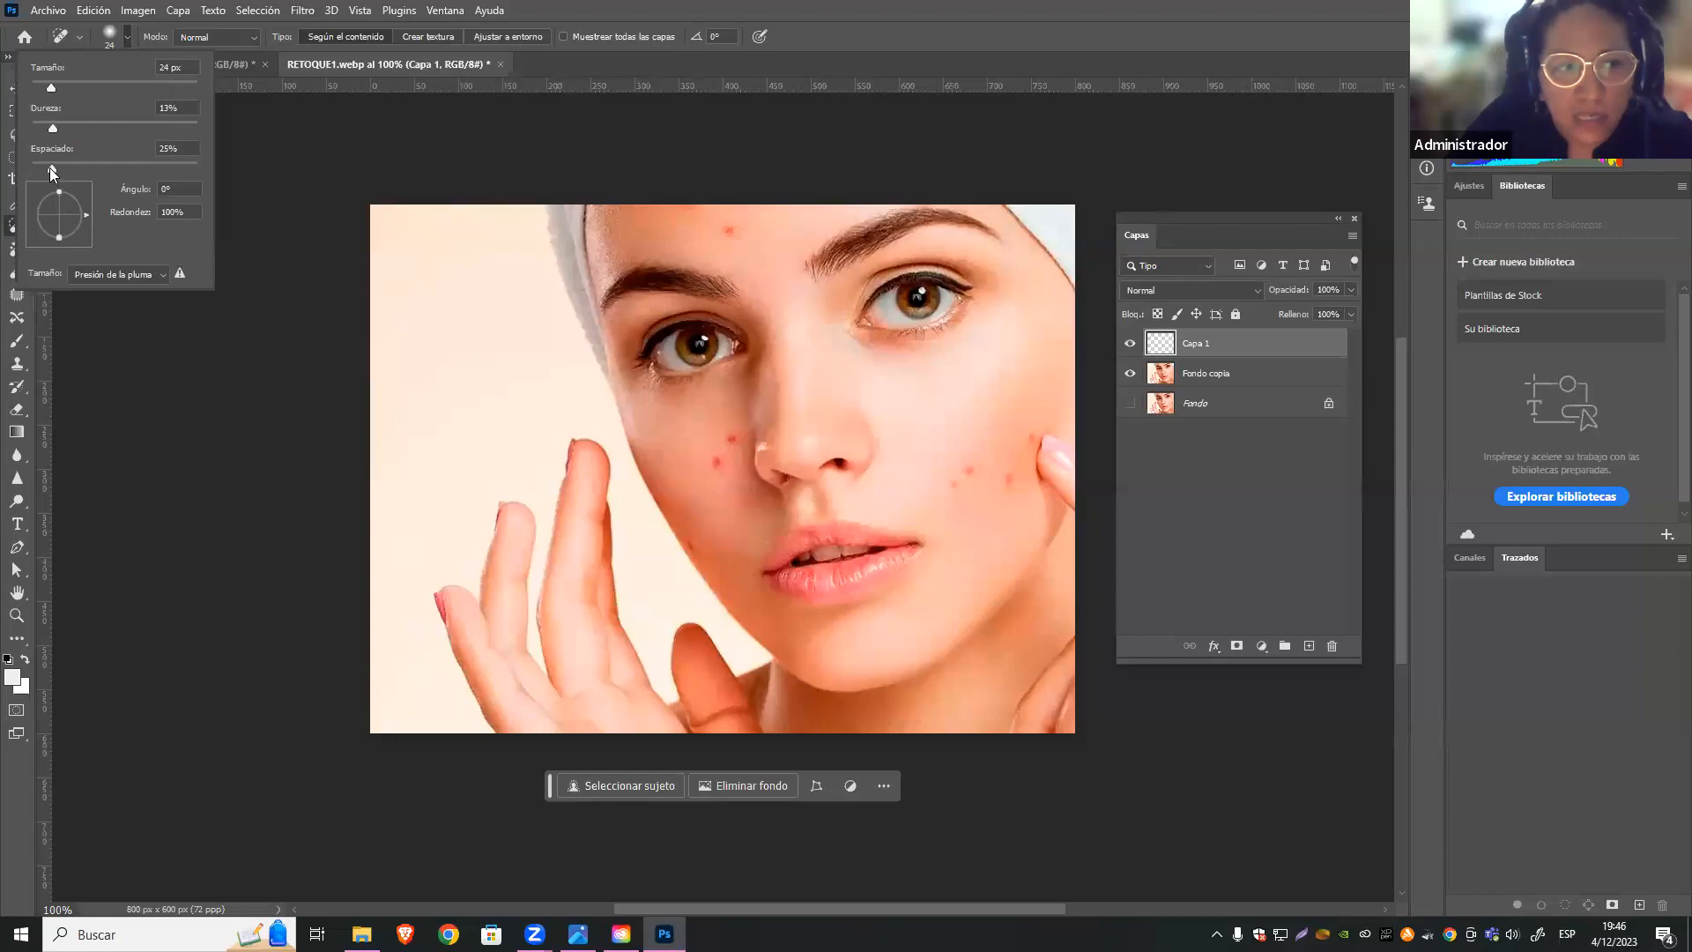
click(186, 147)
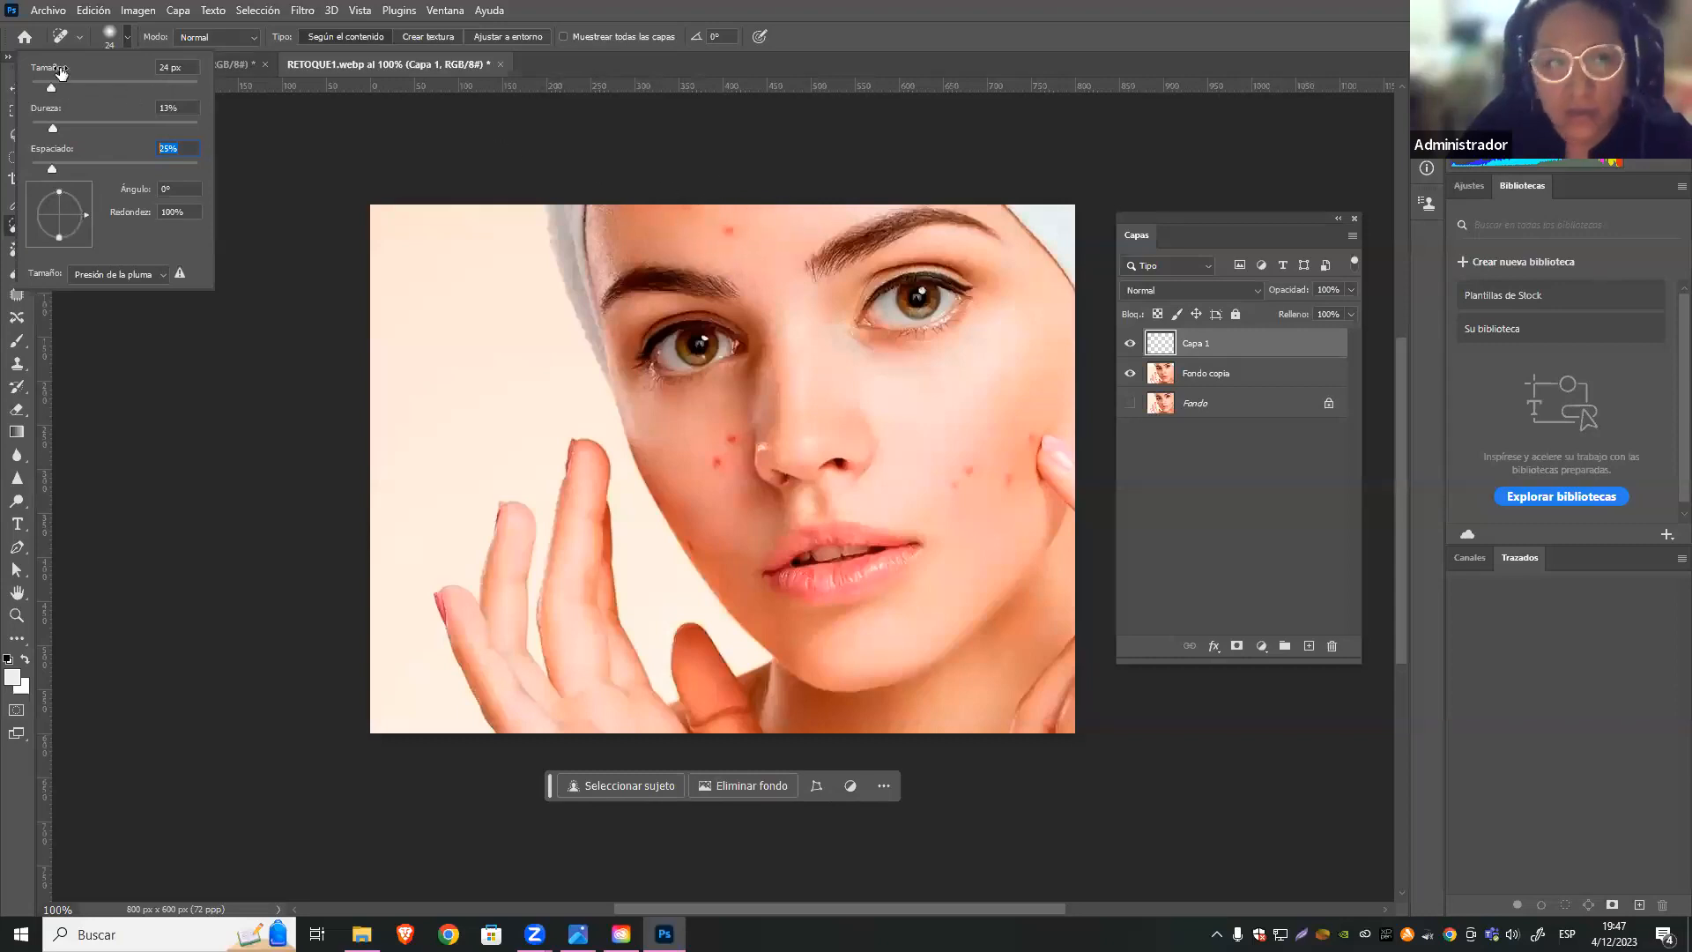
click(56, 229)
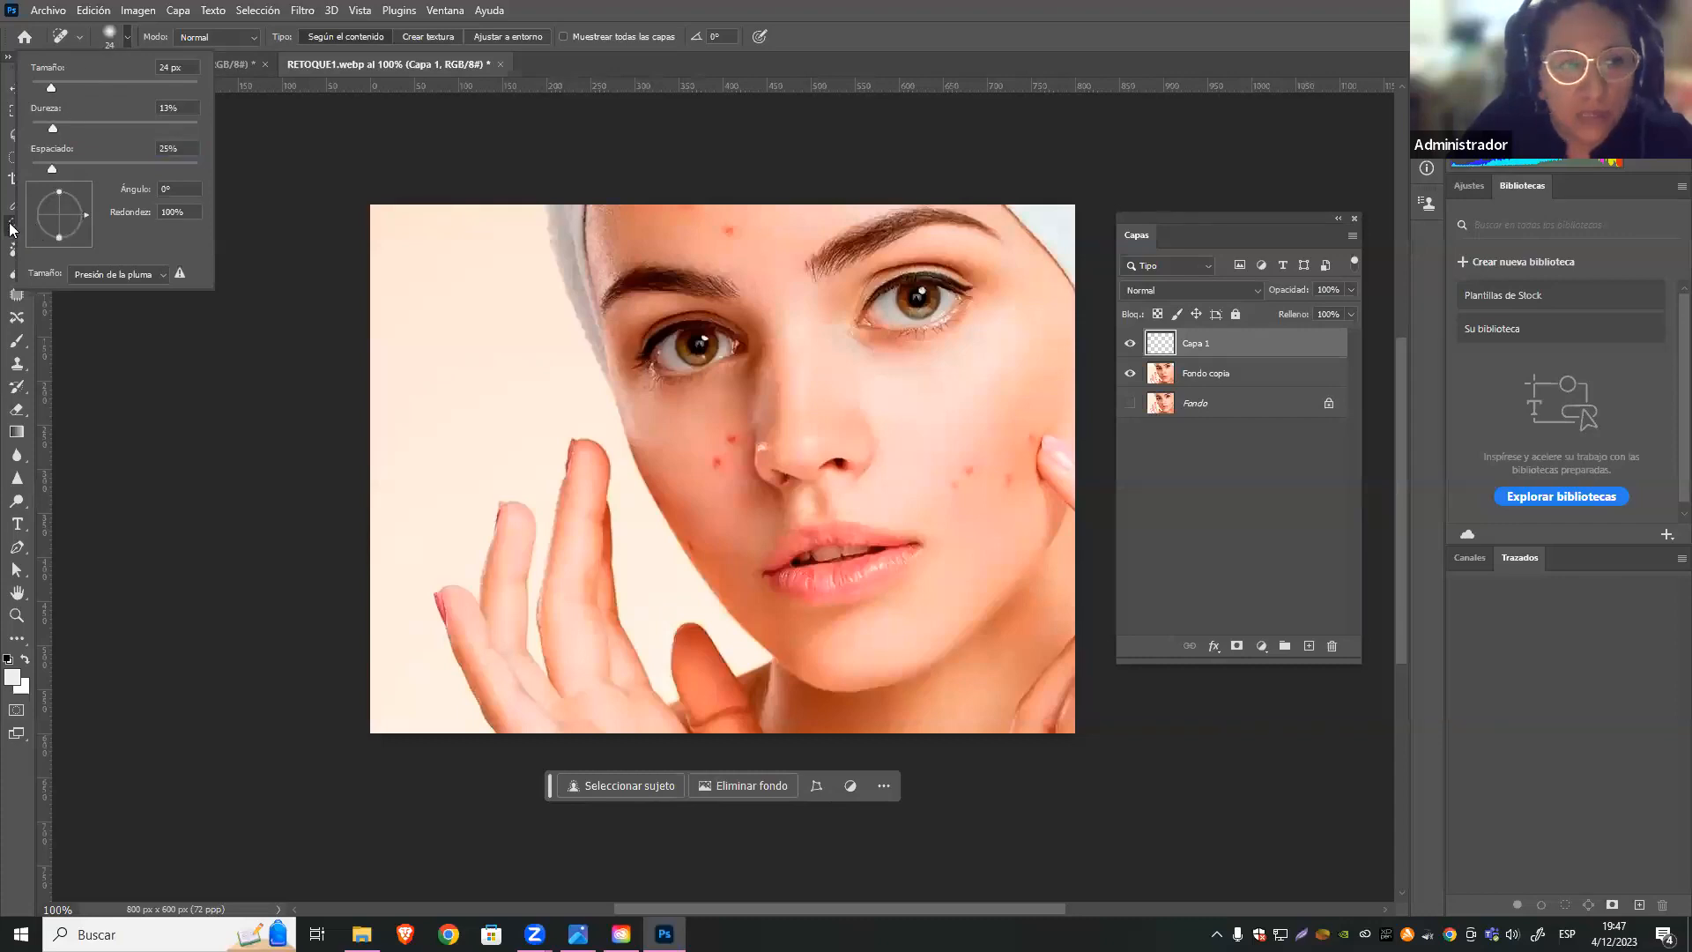
click(12, 229)
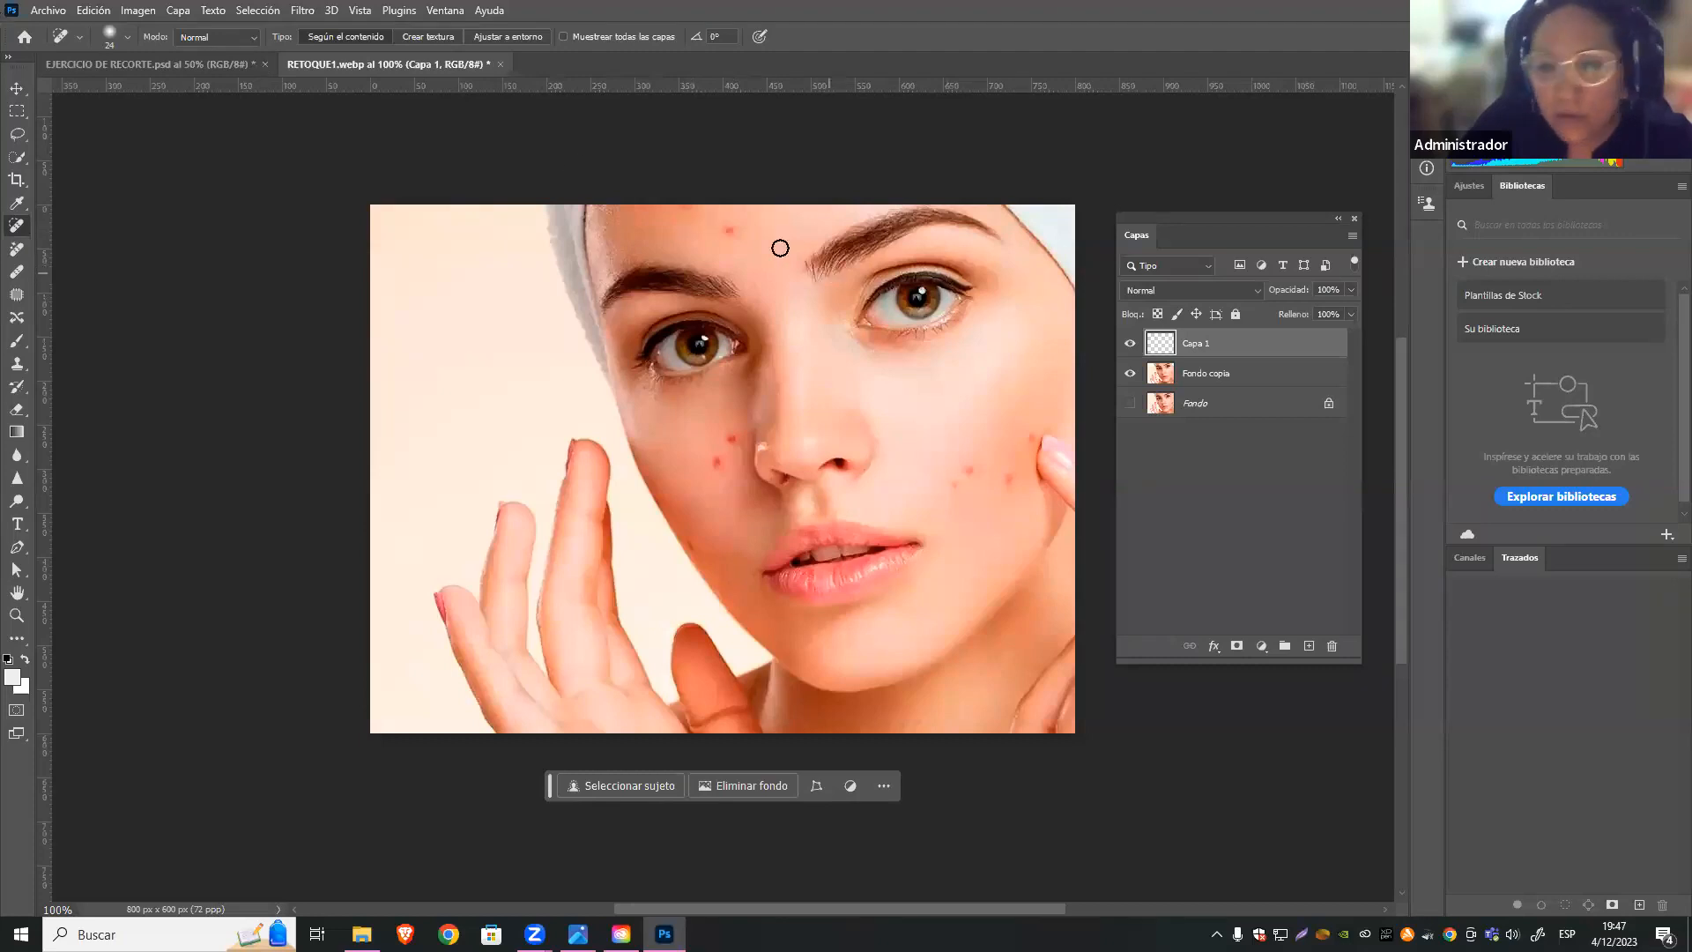
Try to heal the forehead blemish on the empty Capa 1 layer and toggle Fondo copia's visibility
click(736, 231)
drag(728, 231, 725, 232)
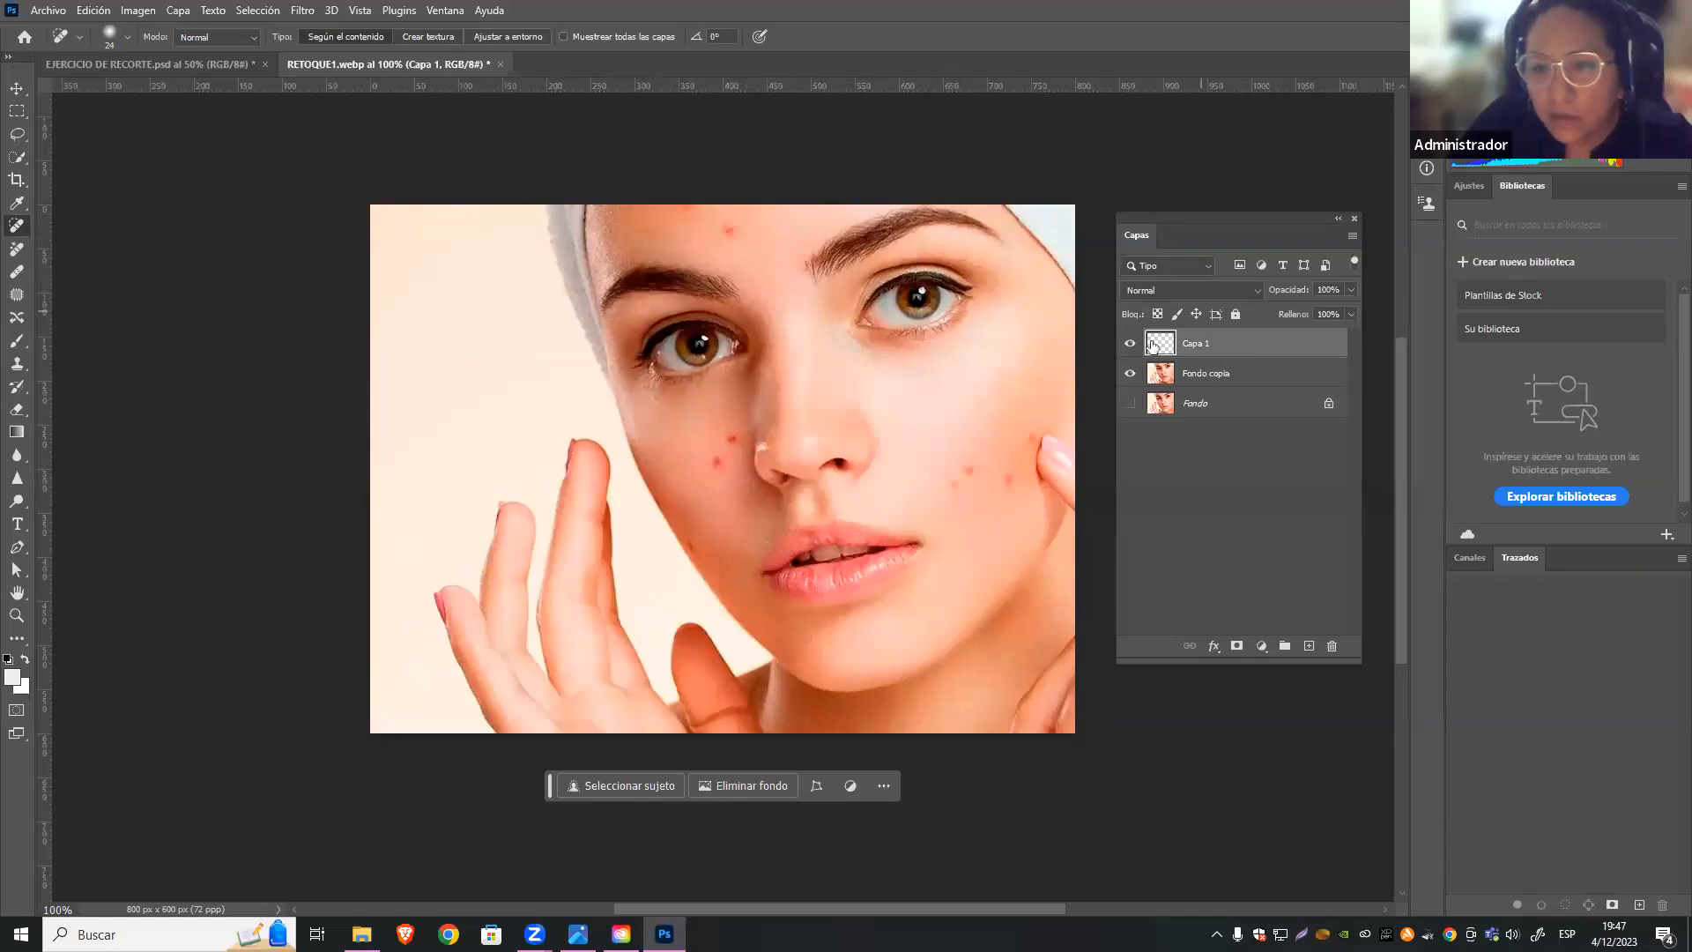
click(1131, 374)
click(1130, 374)
Hide Capa 1 and heal the red forehead blemish on the Fondo copia layer
click(1130, 343)
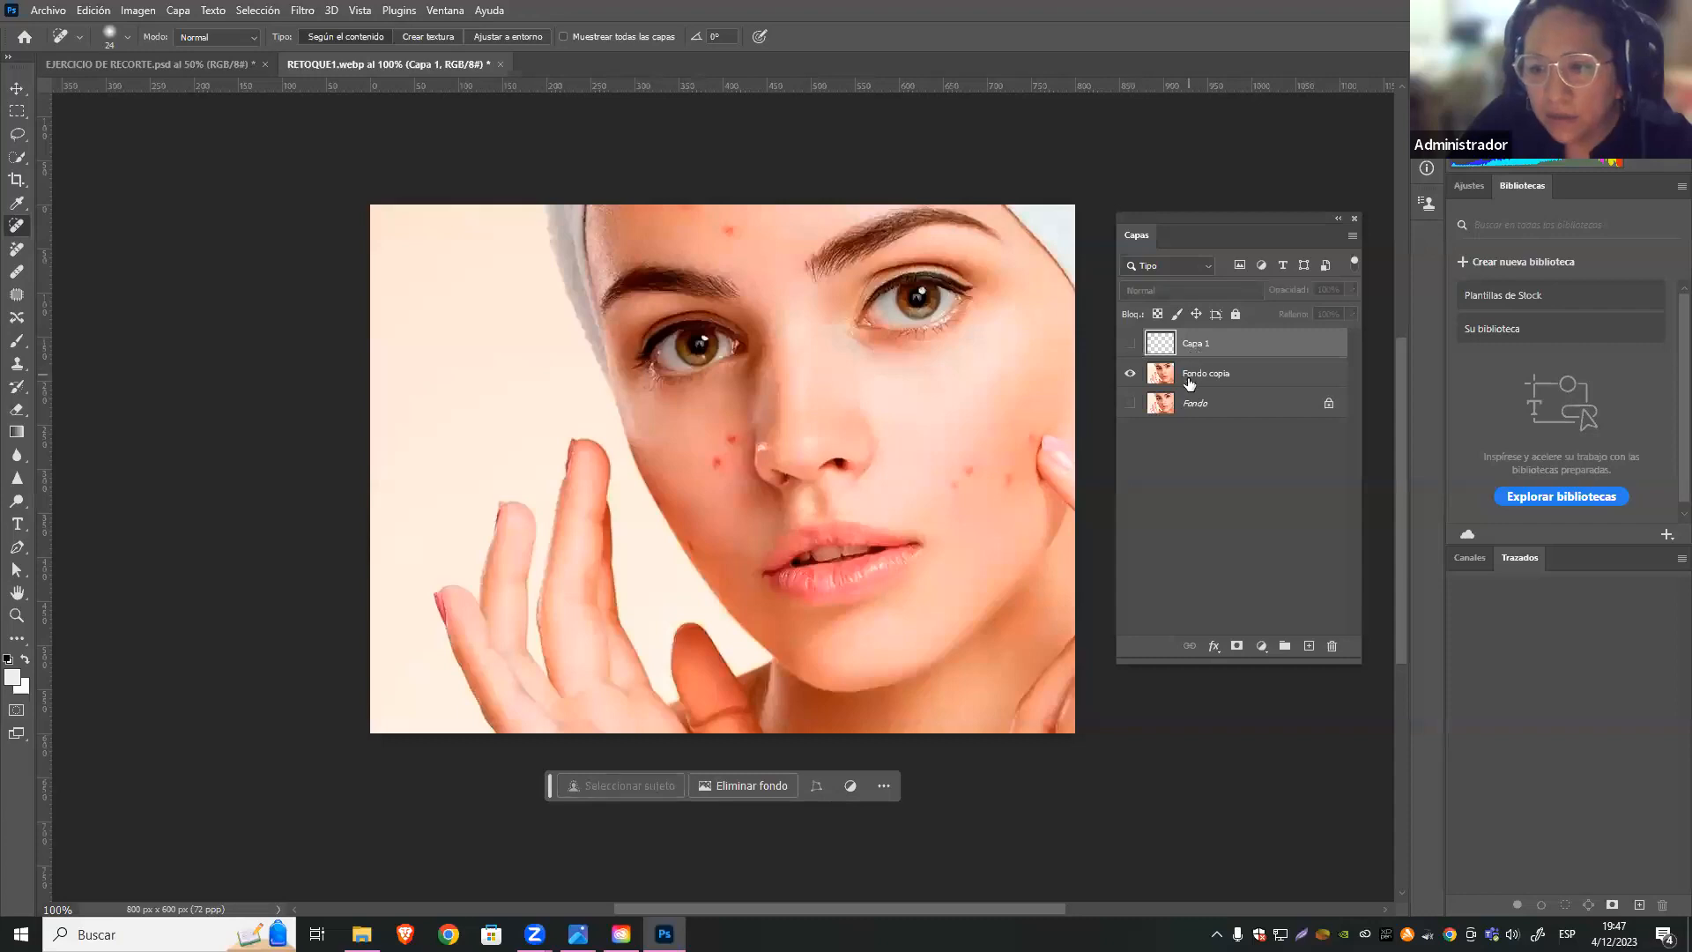
click(1188, 377)
drag(728, 228, 731, 248)
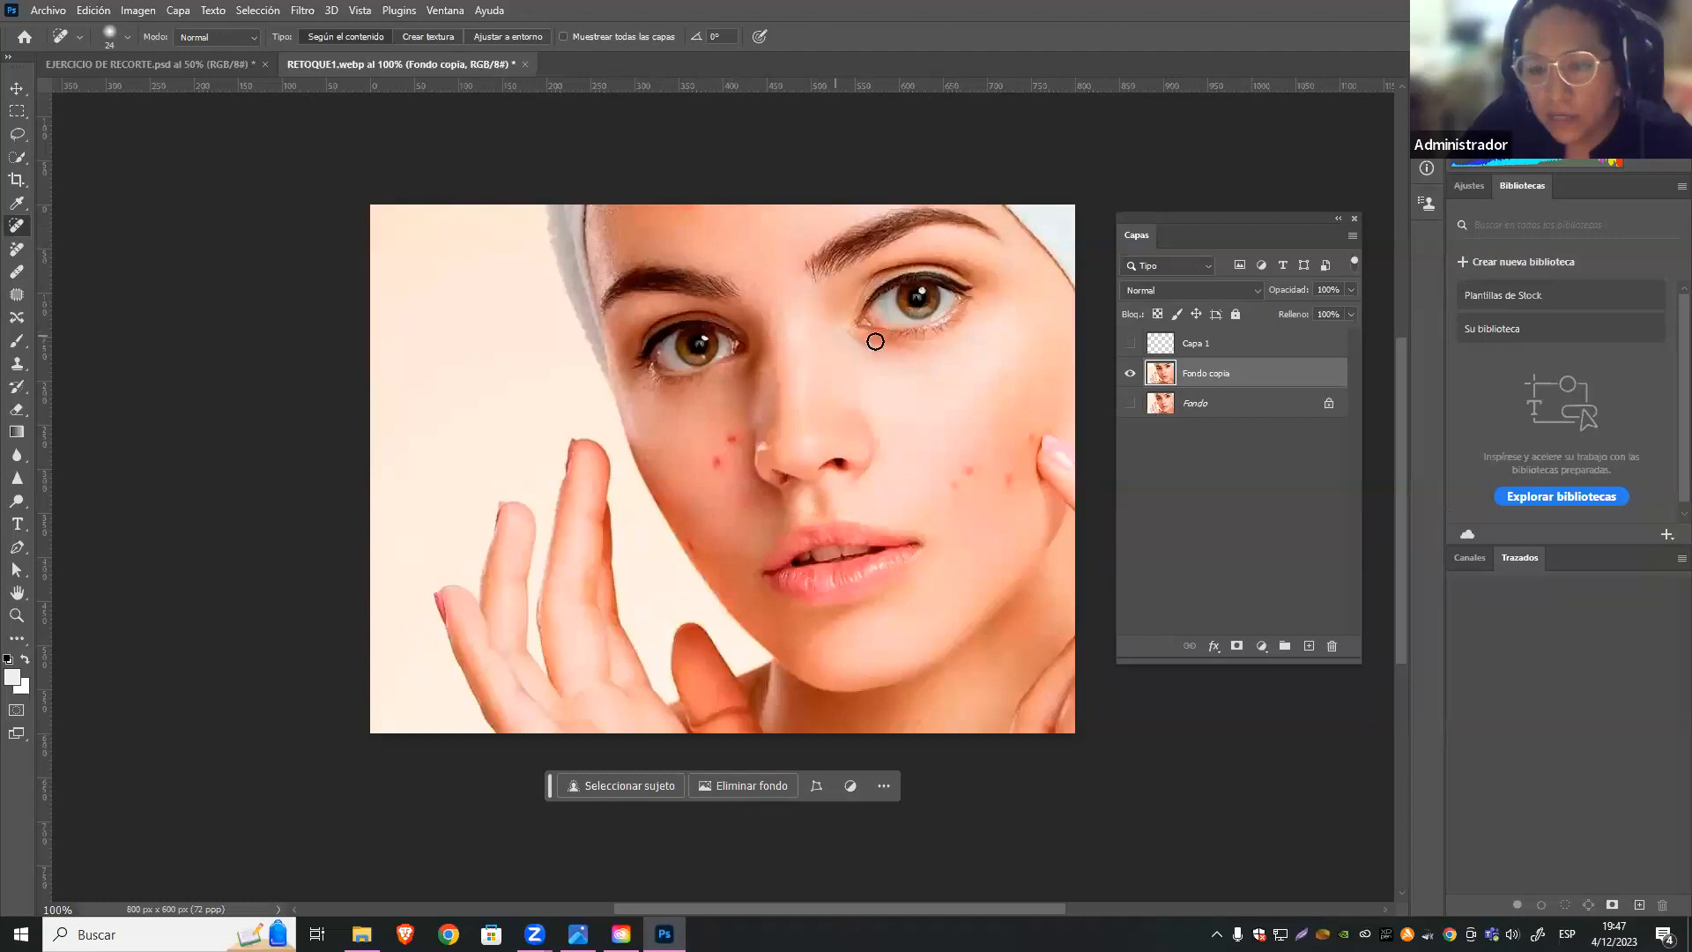
Enlarge the healing brush to about 58 px and remove the cluster of blemishes in the middle of the cheek nearest the fingertip
click(124, 35)
drag(66, 87, 79, 87)
drag(958, 470, 966, 473)
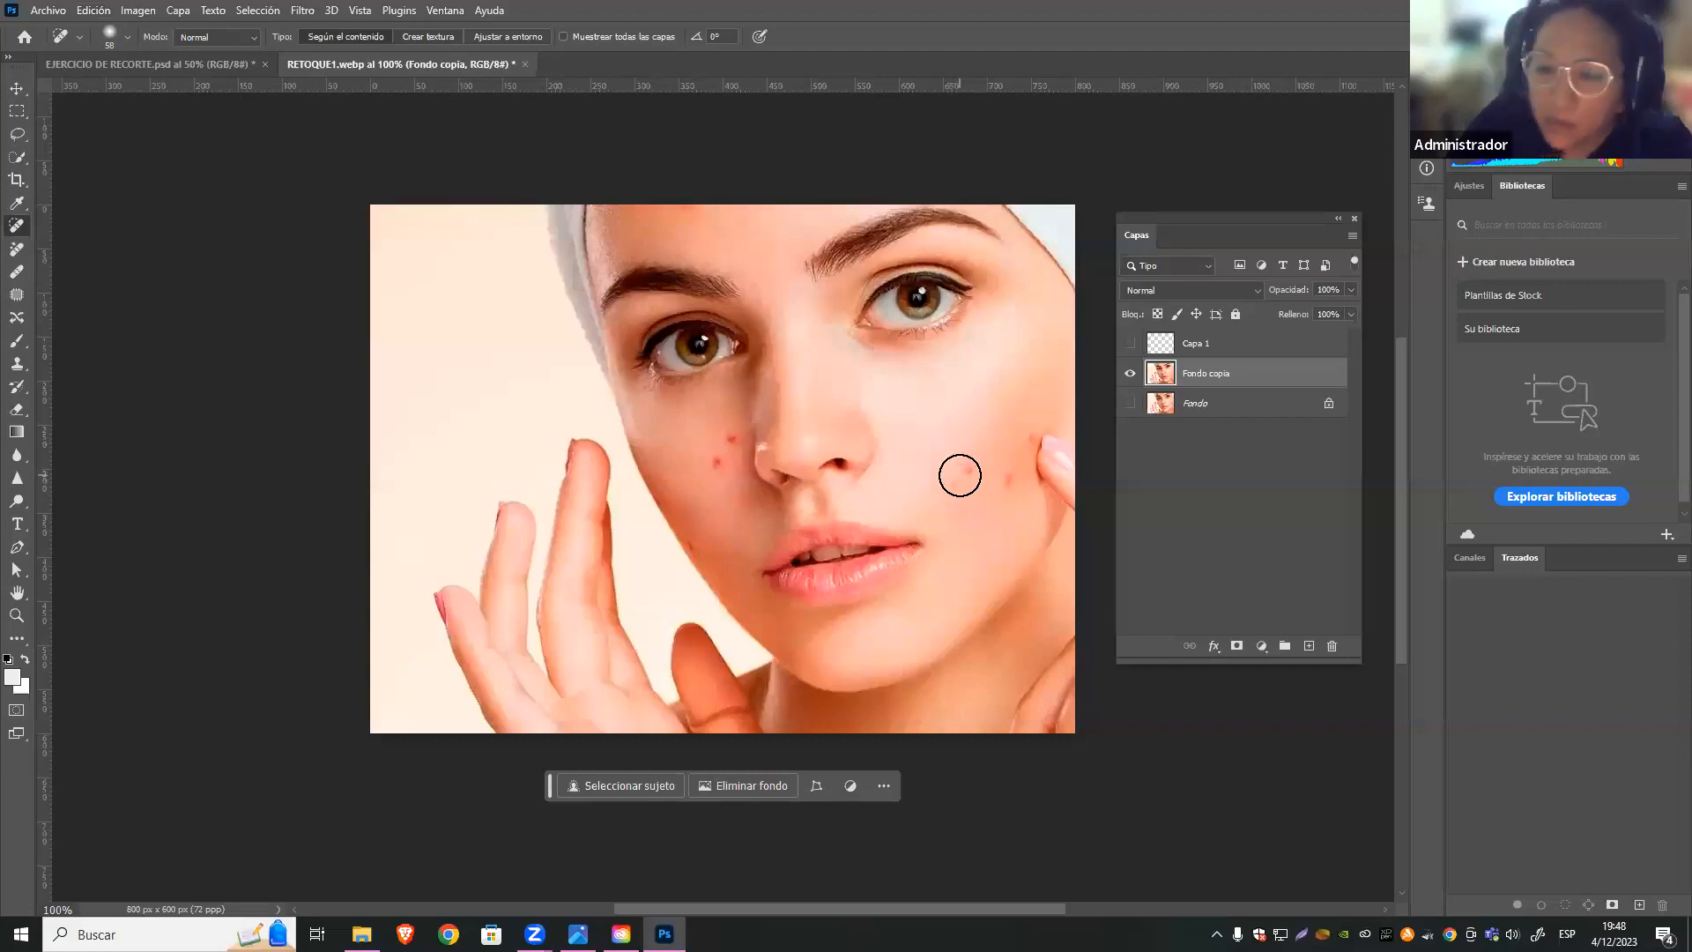
click(962, 475)
click(962, 473)
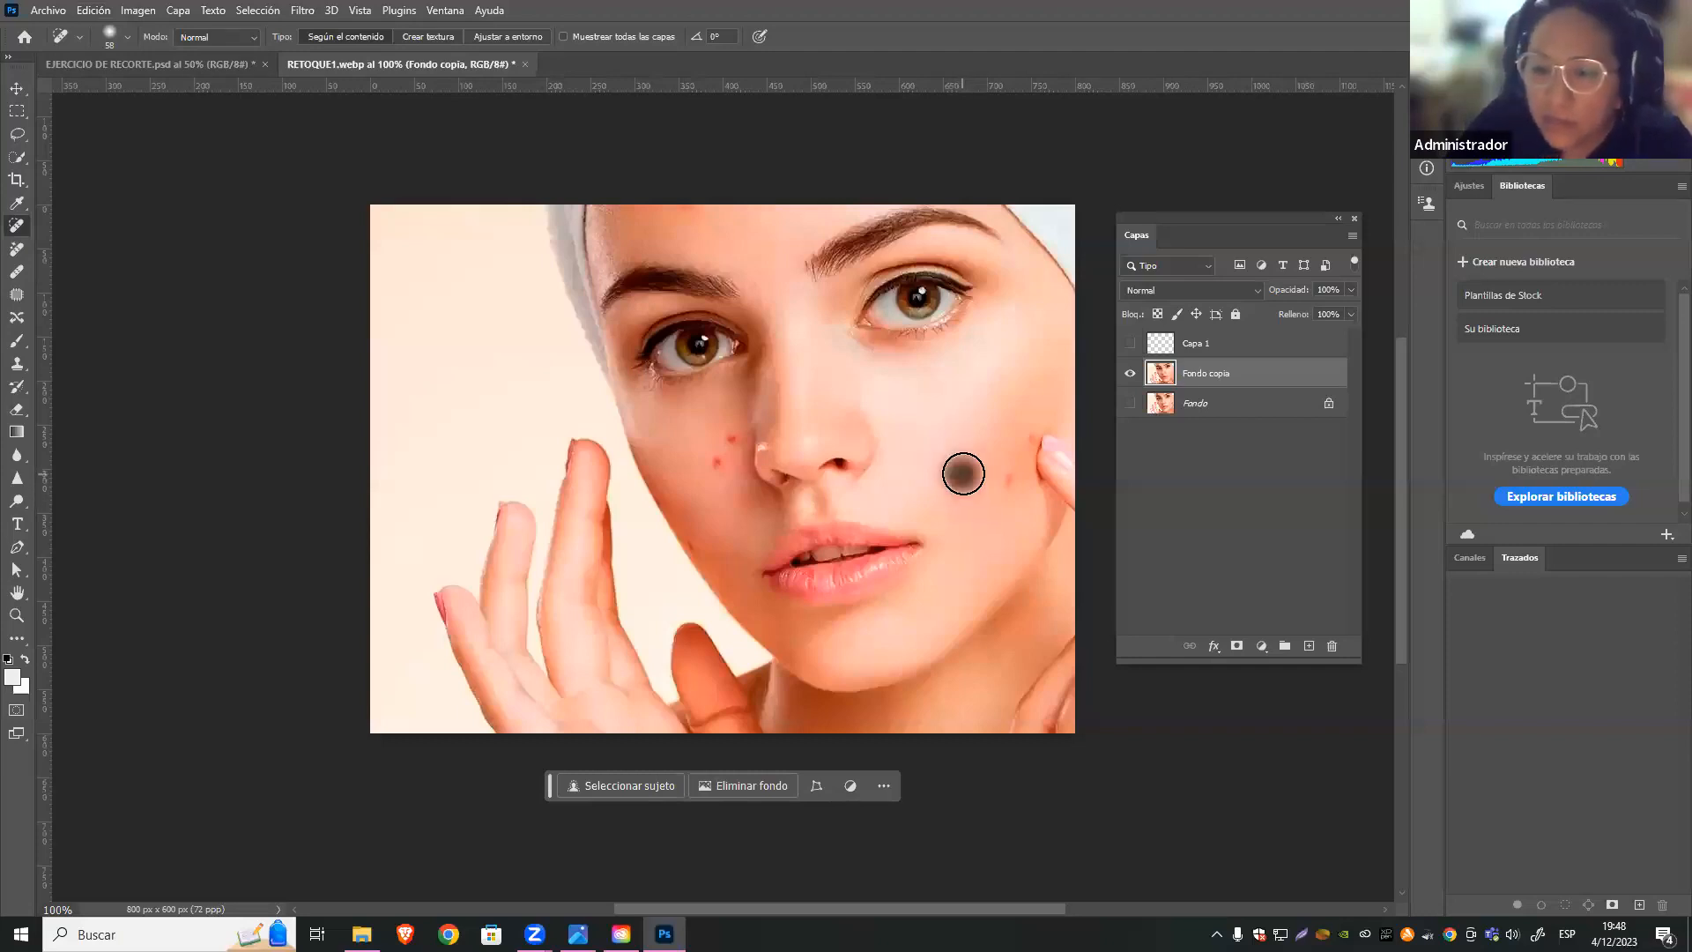
click(967, 471)
click(960, 487)
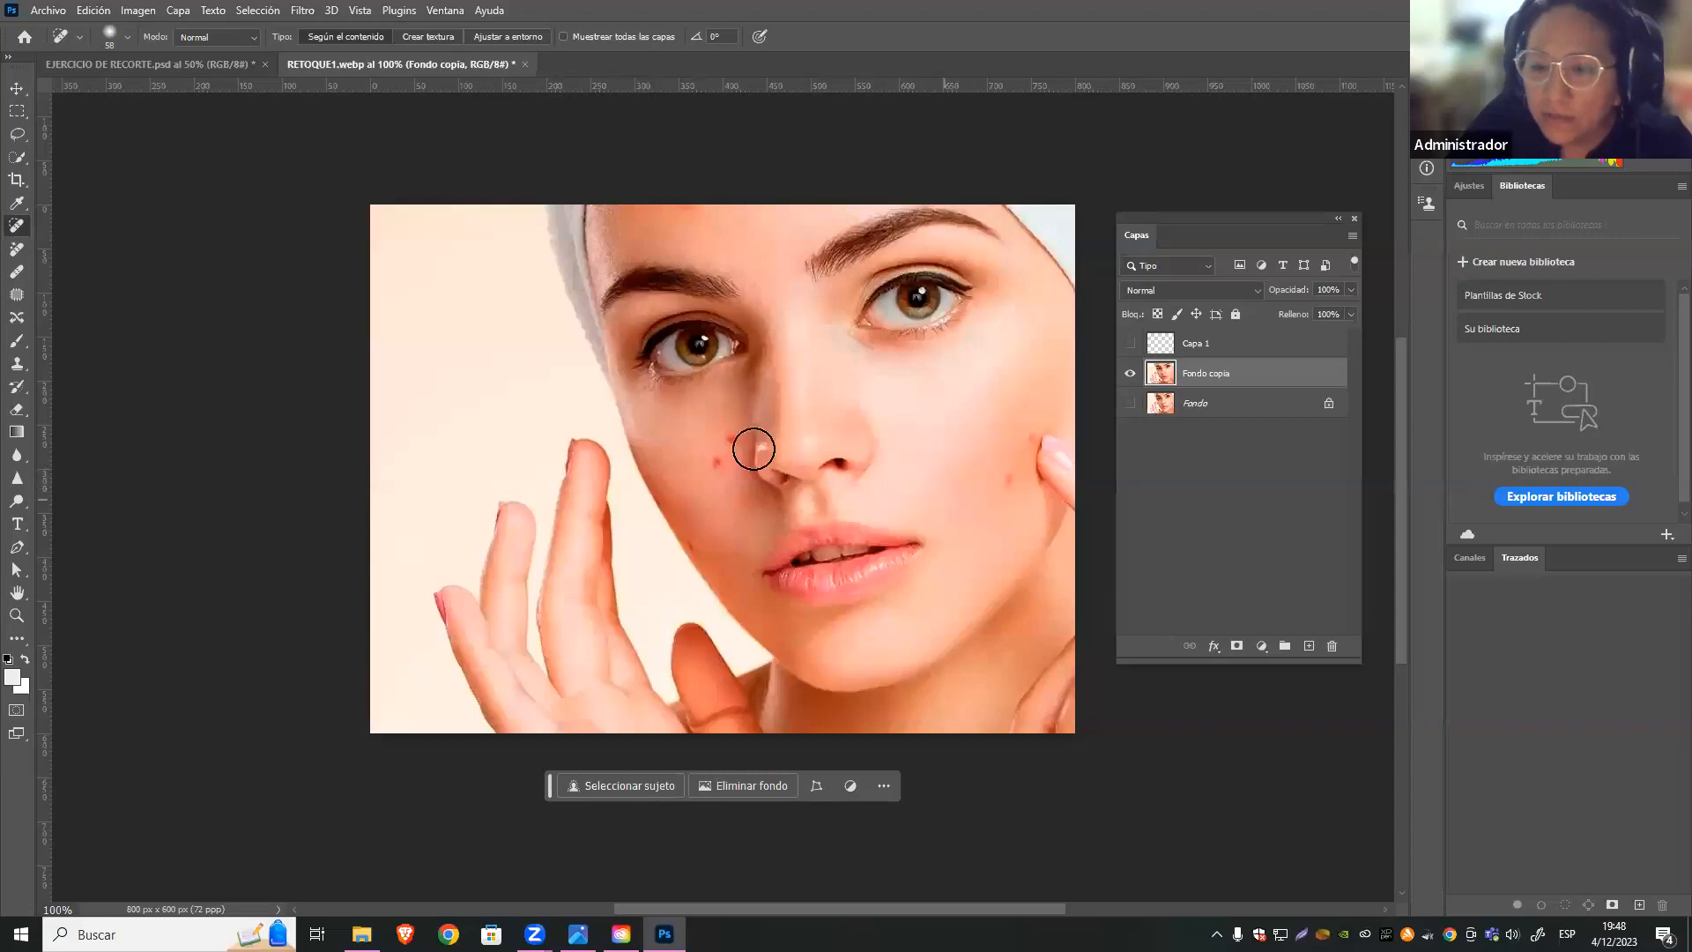
Reduce the healing brush to 20 px and remove the two red blemishes on the shaded cheek beside the nose
click(126, 38)
click(42, 85)
click(48, 85)
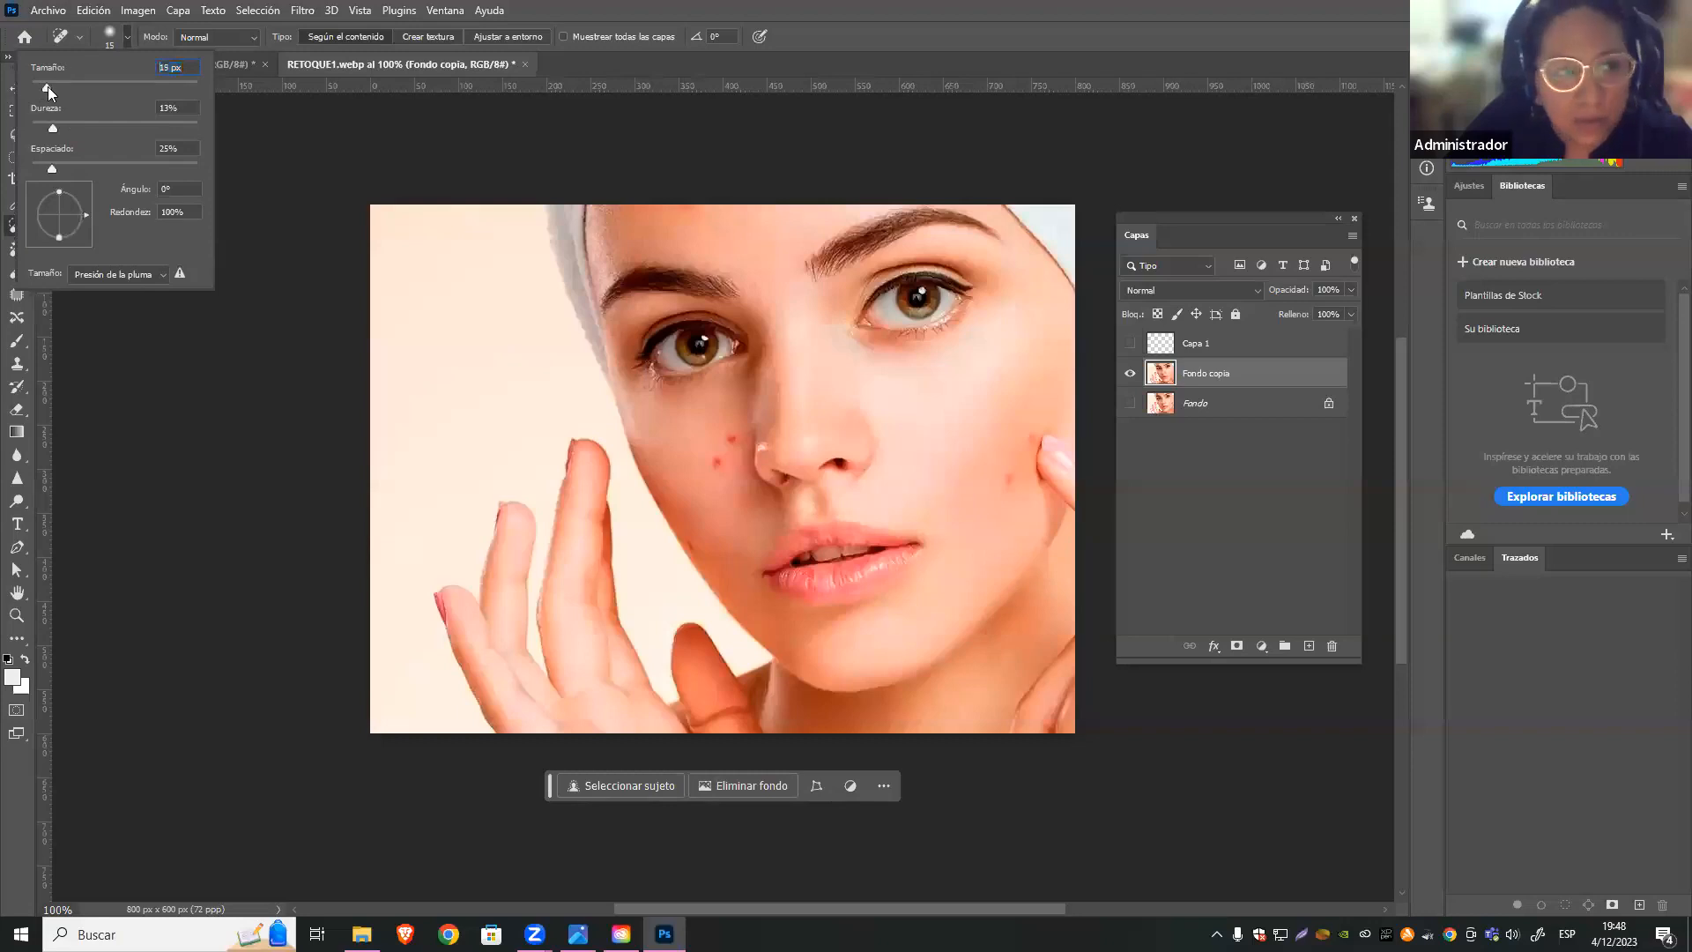
click(732, 437)
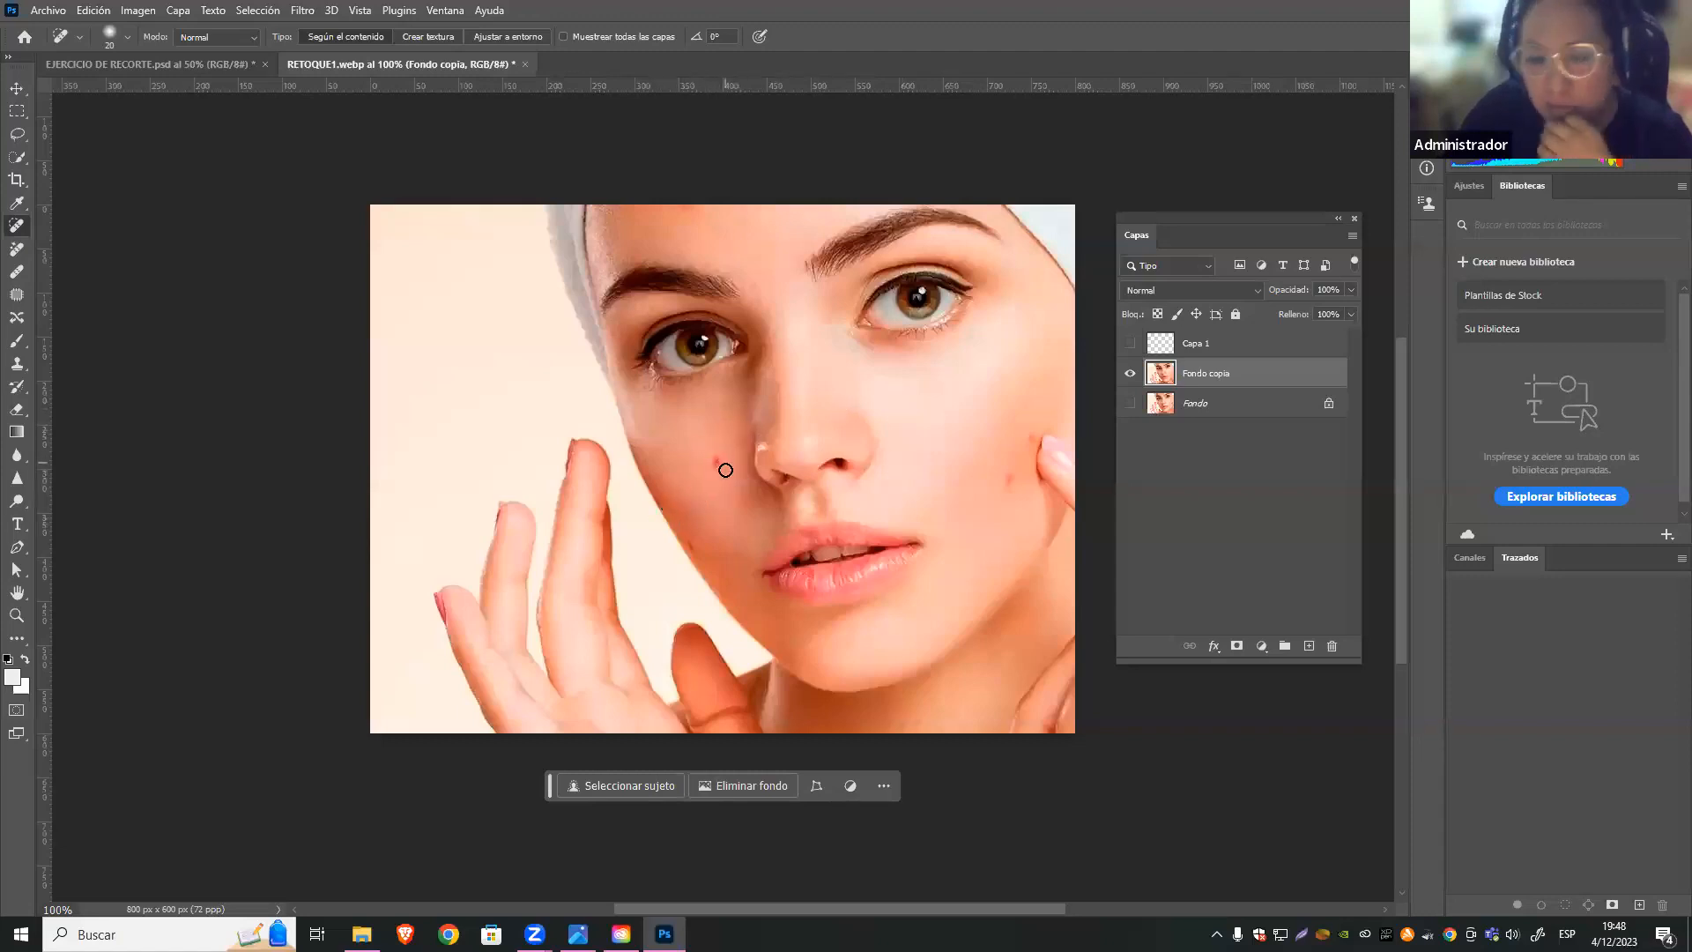
drag(716, 459, 717, 466)
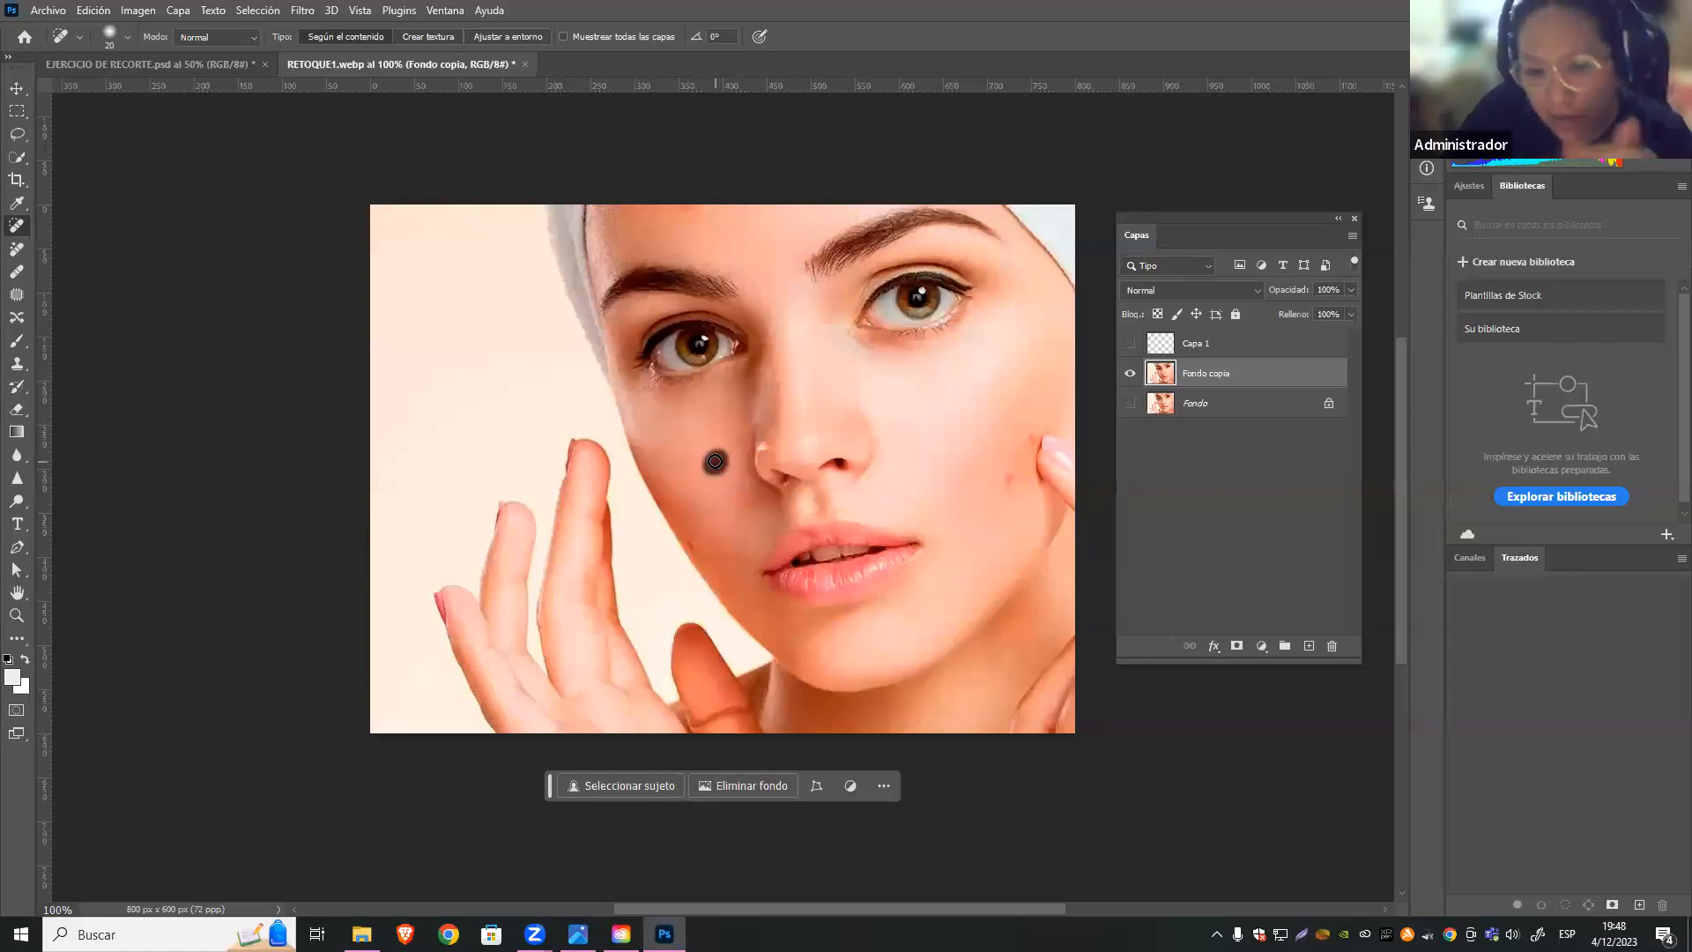
drag(714, 461, 716, 461)
Heal the remaining spots on the cheek near the fingertip and along the opposite jawline
mouse_move(1005, 482)
mouse_down()
mouse_move(1028, 436)
mouse_move(1011, 480)
mouse_up()
drag(995, 373, 997, 386)
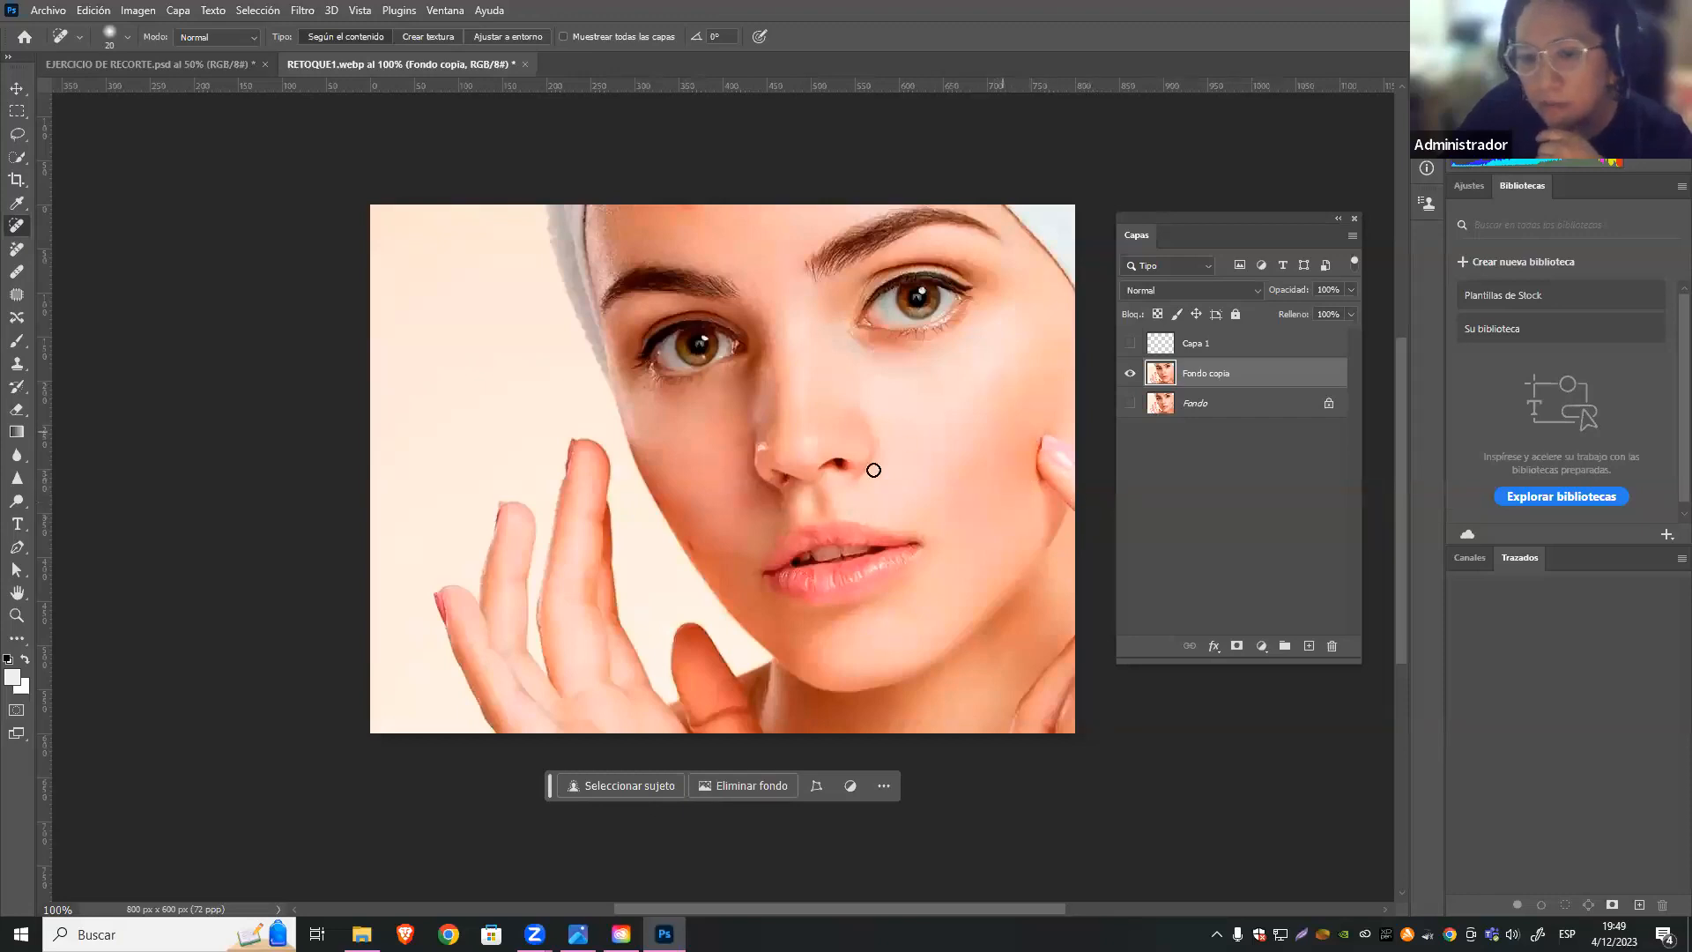
drag(686, 541, 715, 564)
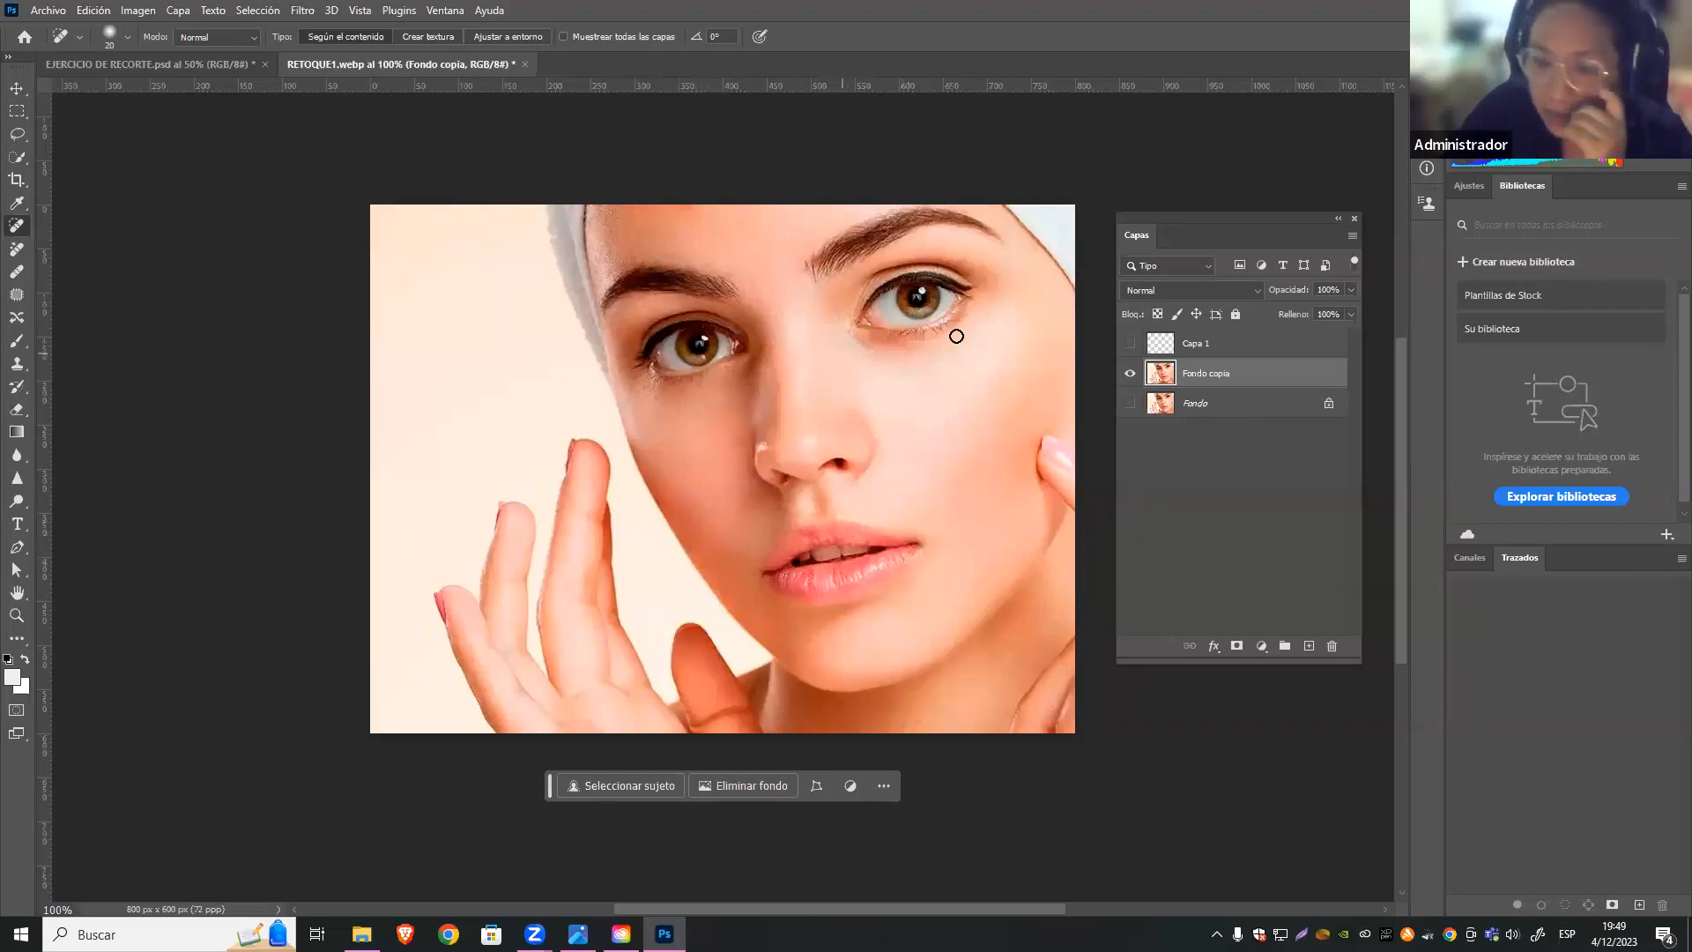
Show the Fondo layer and toggle Fondo copia's visibility to compare the retouched face with the original
click(1128, 404)
click(1130, 376)
click(1131, 375)
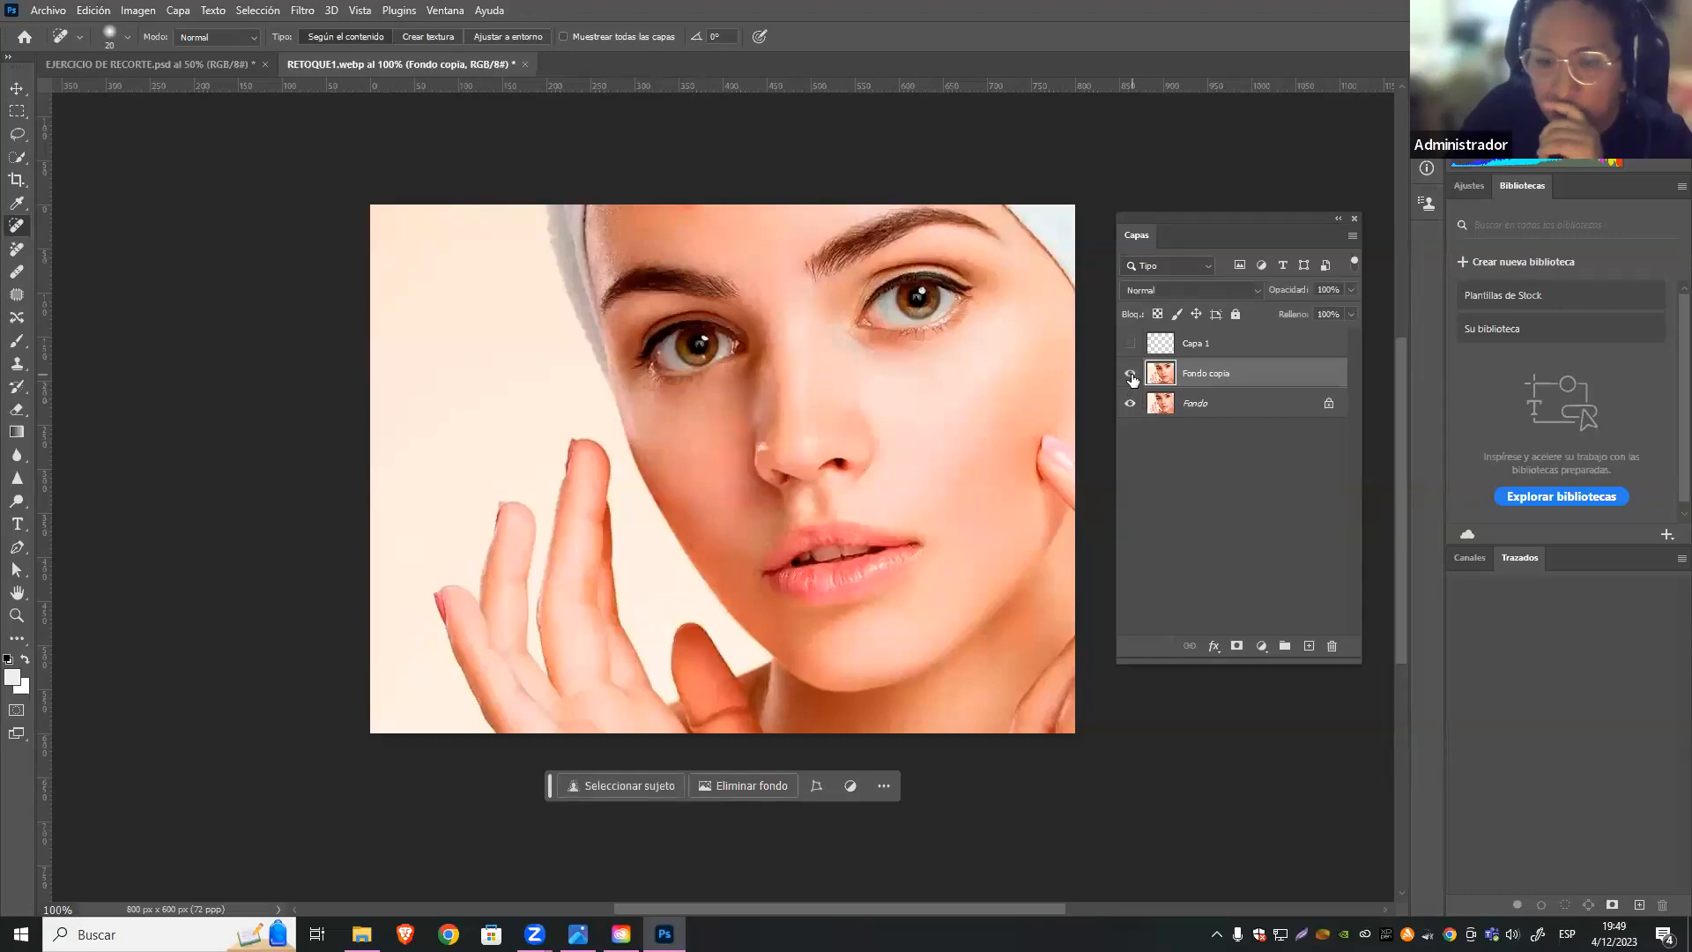
click(1131, 374)
click(1131, 374)
click(1130, 376)
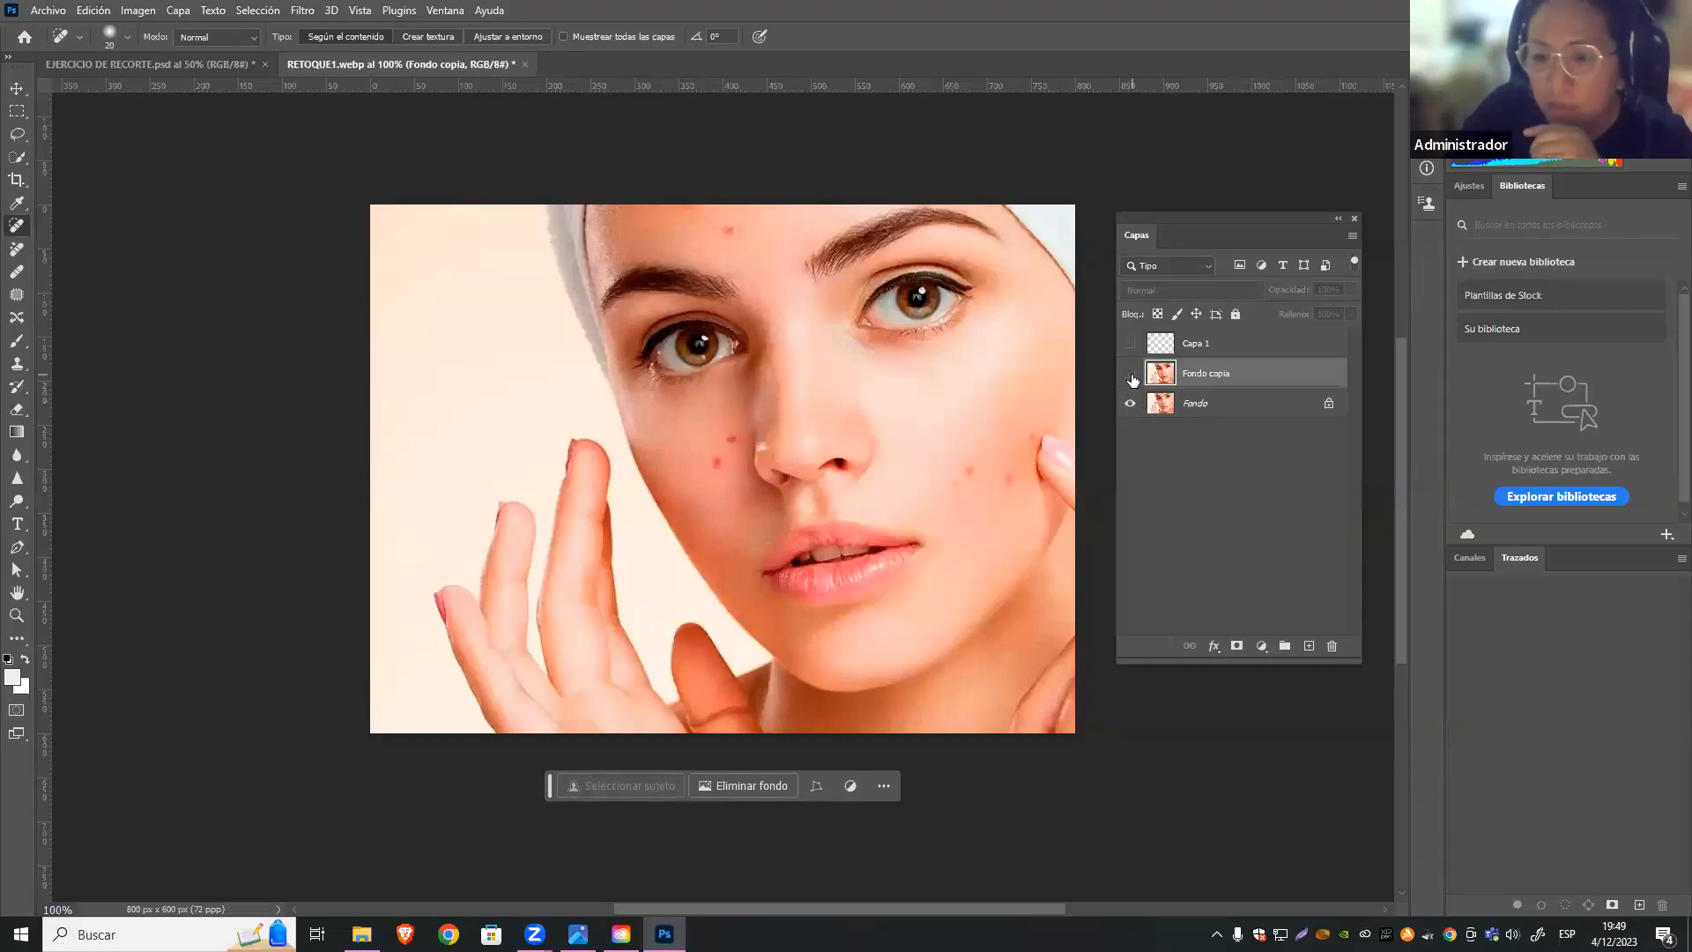
click(1131, 375)
click(1131, 375)
click(1131, 375)
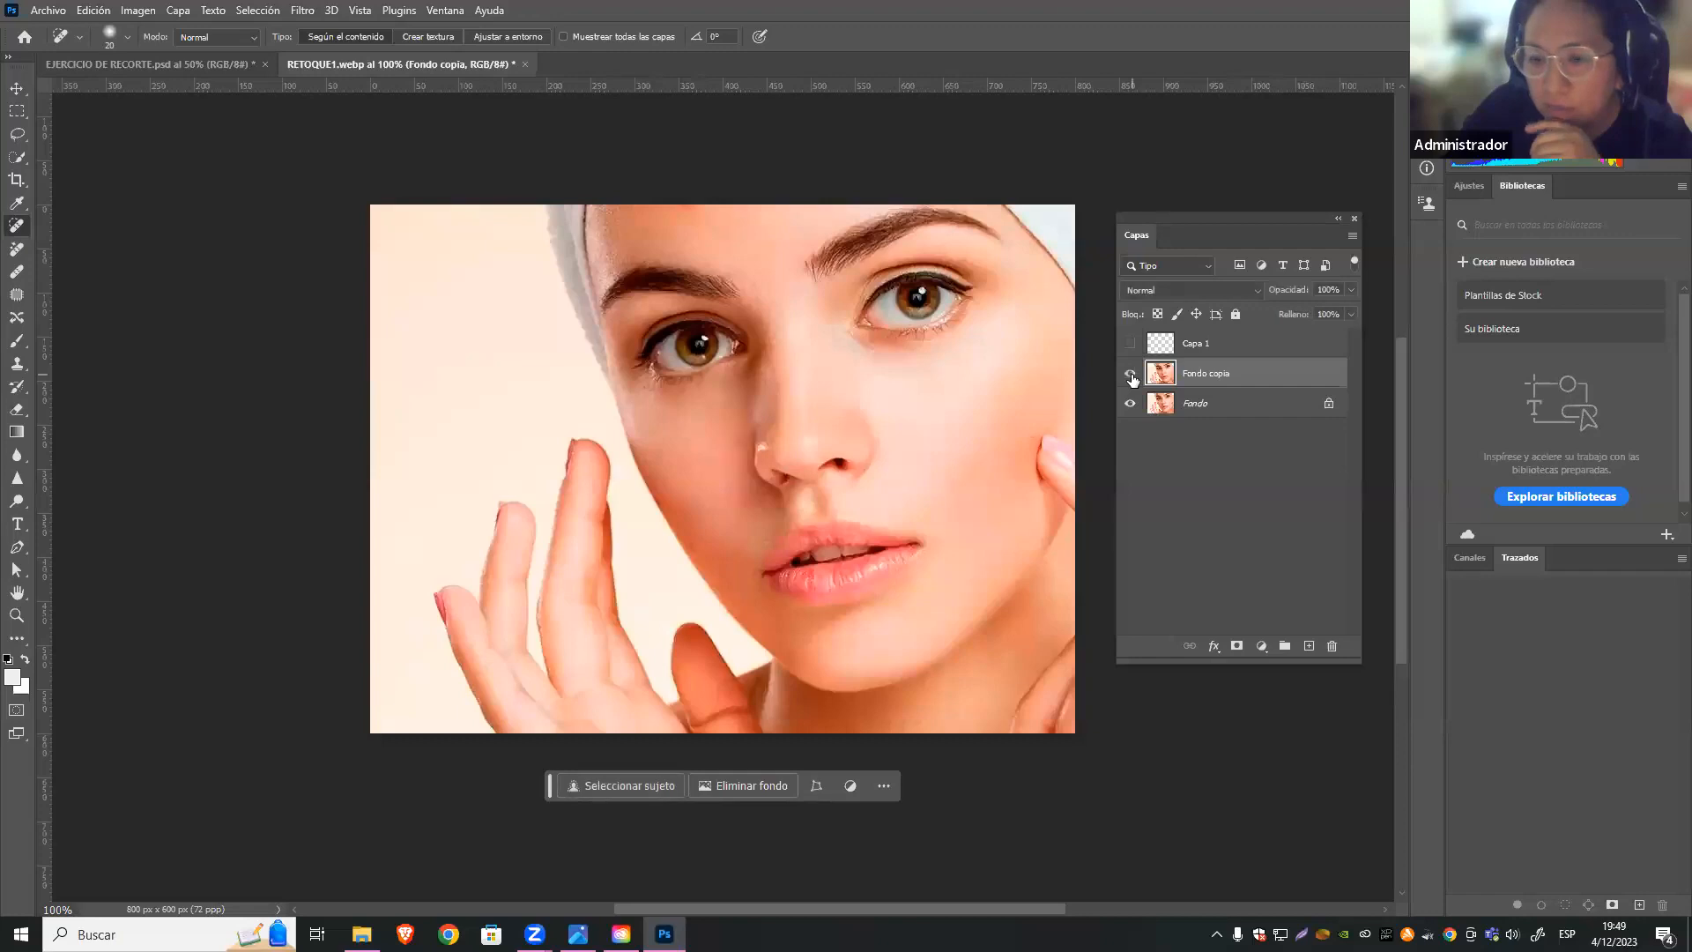
Open the image im-acne-poblacion from the SESIÓN2 folder, keeping its embedded colour profile
click(49, 12)
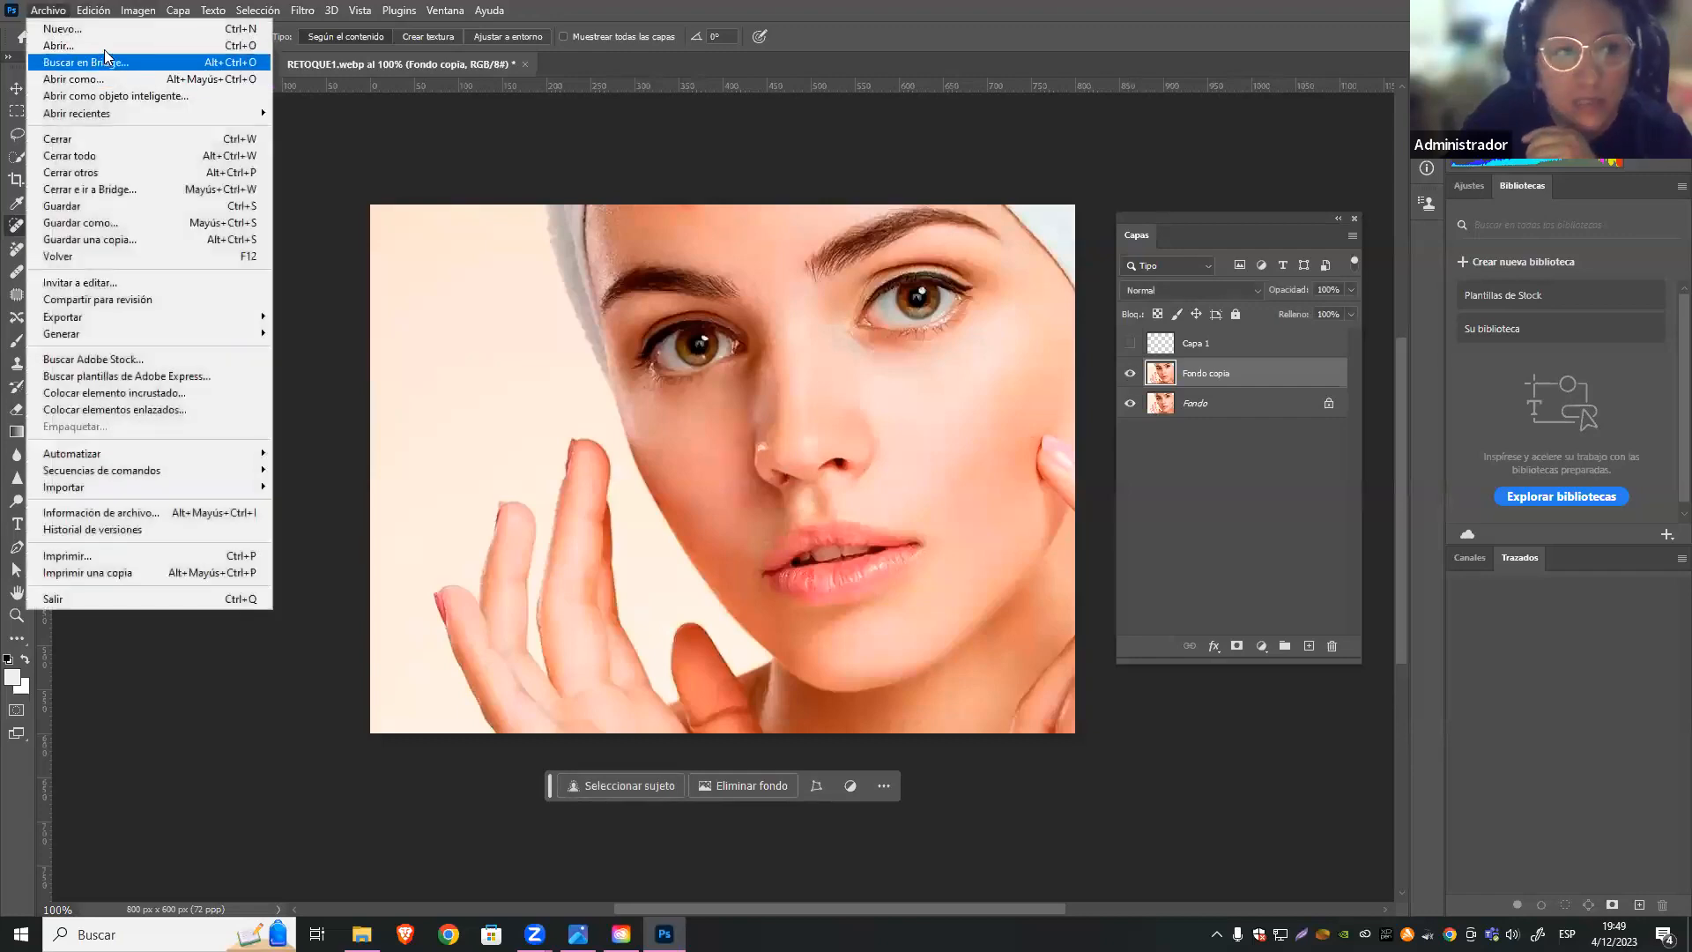
click(106, 49)
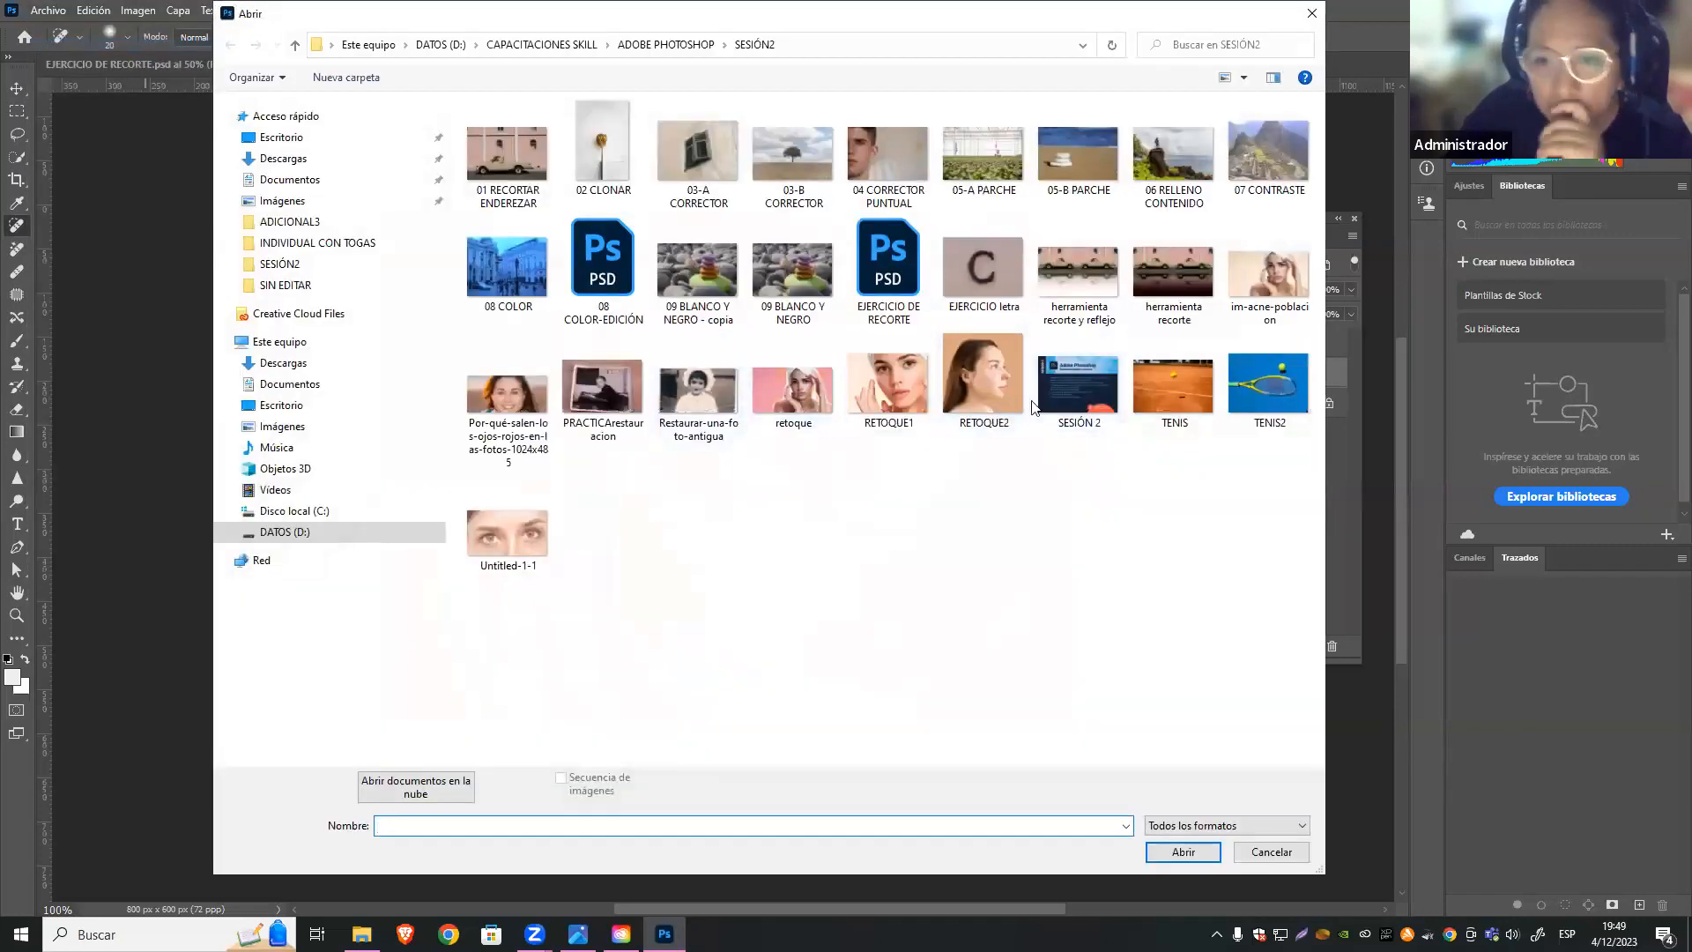
click(969, 384)
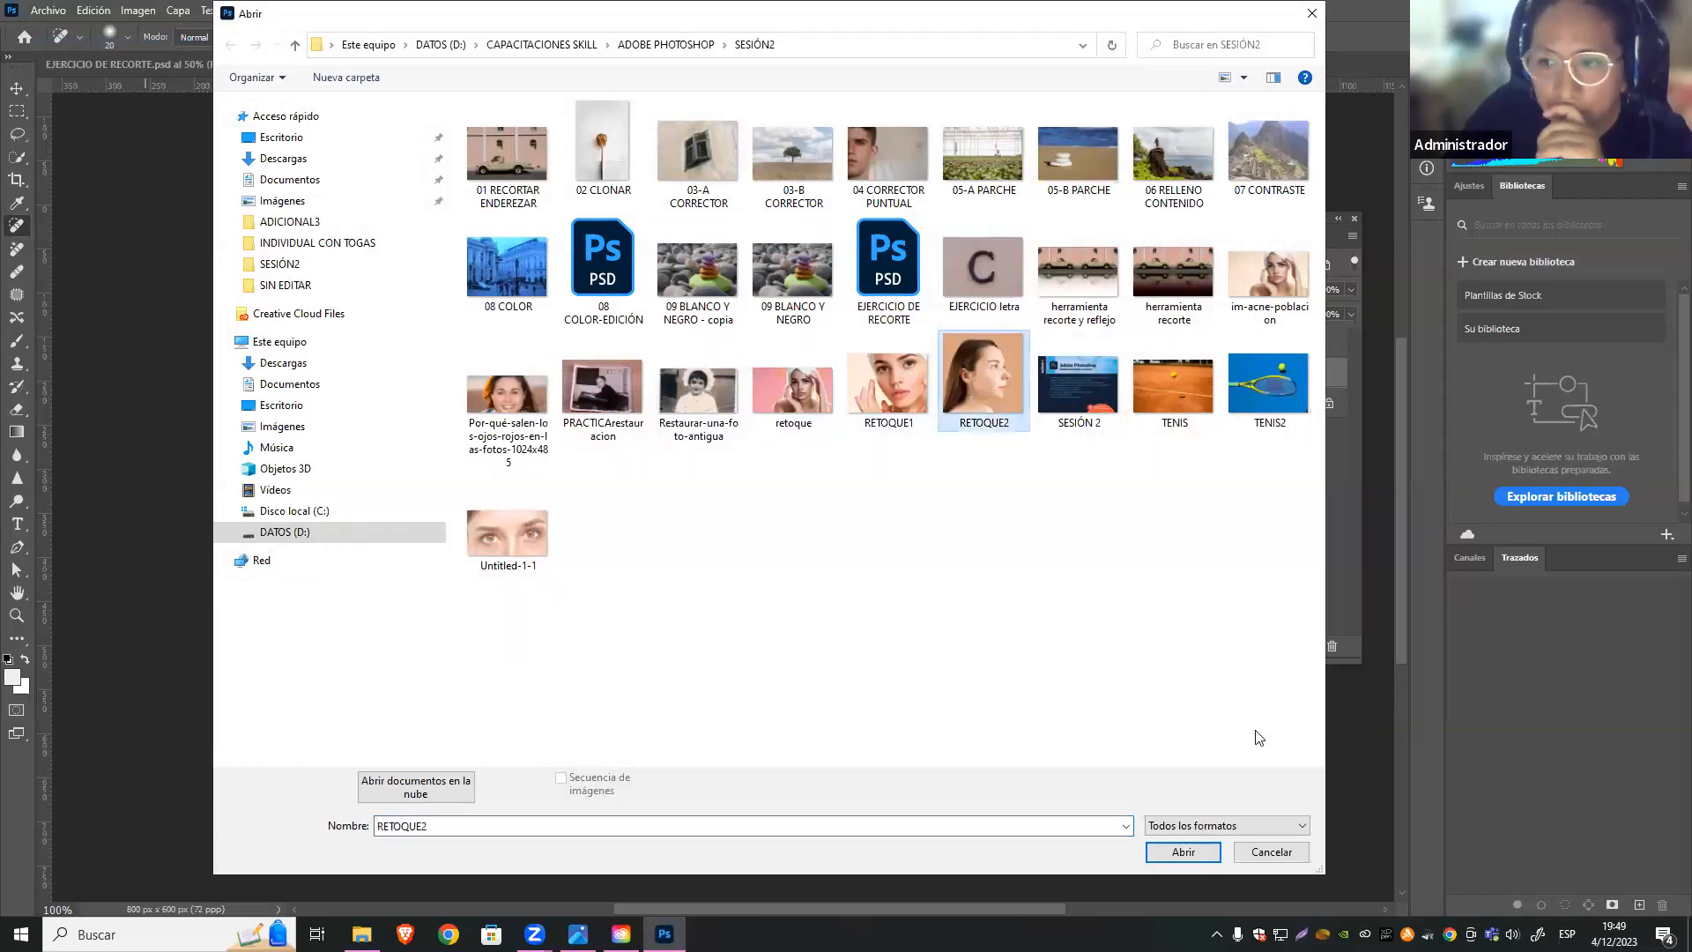
click(1269, 273)
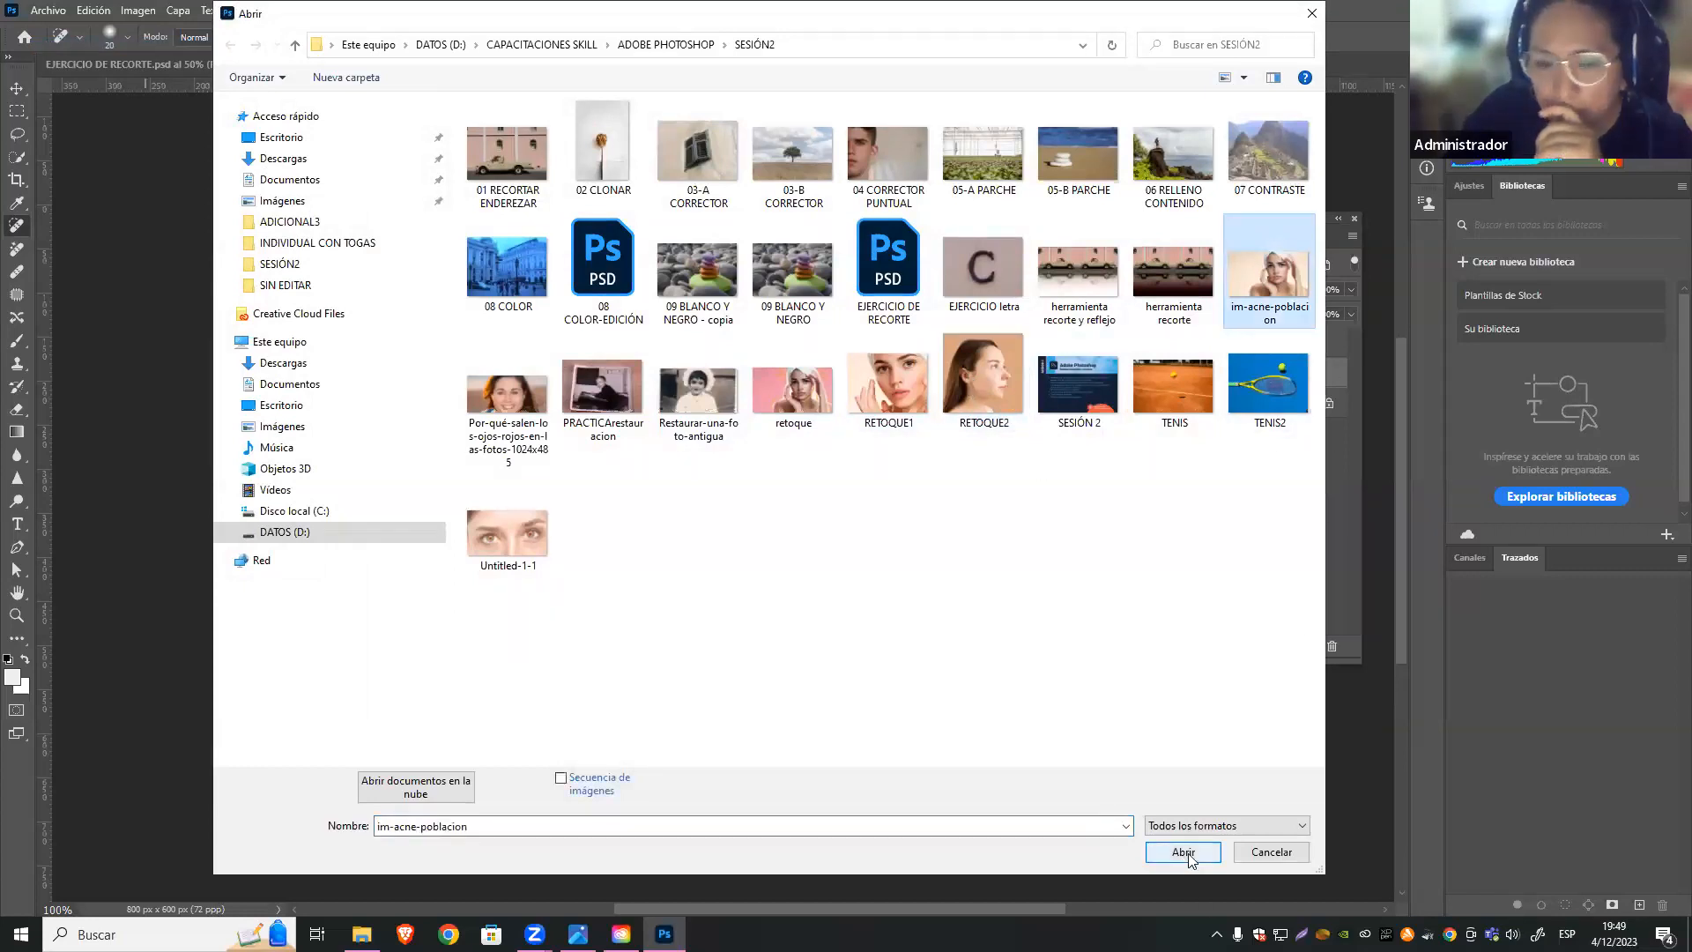
click(1184, 852)
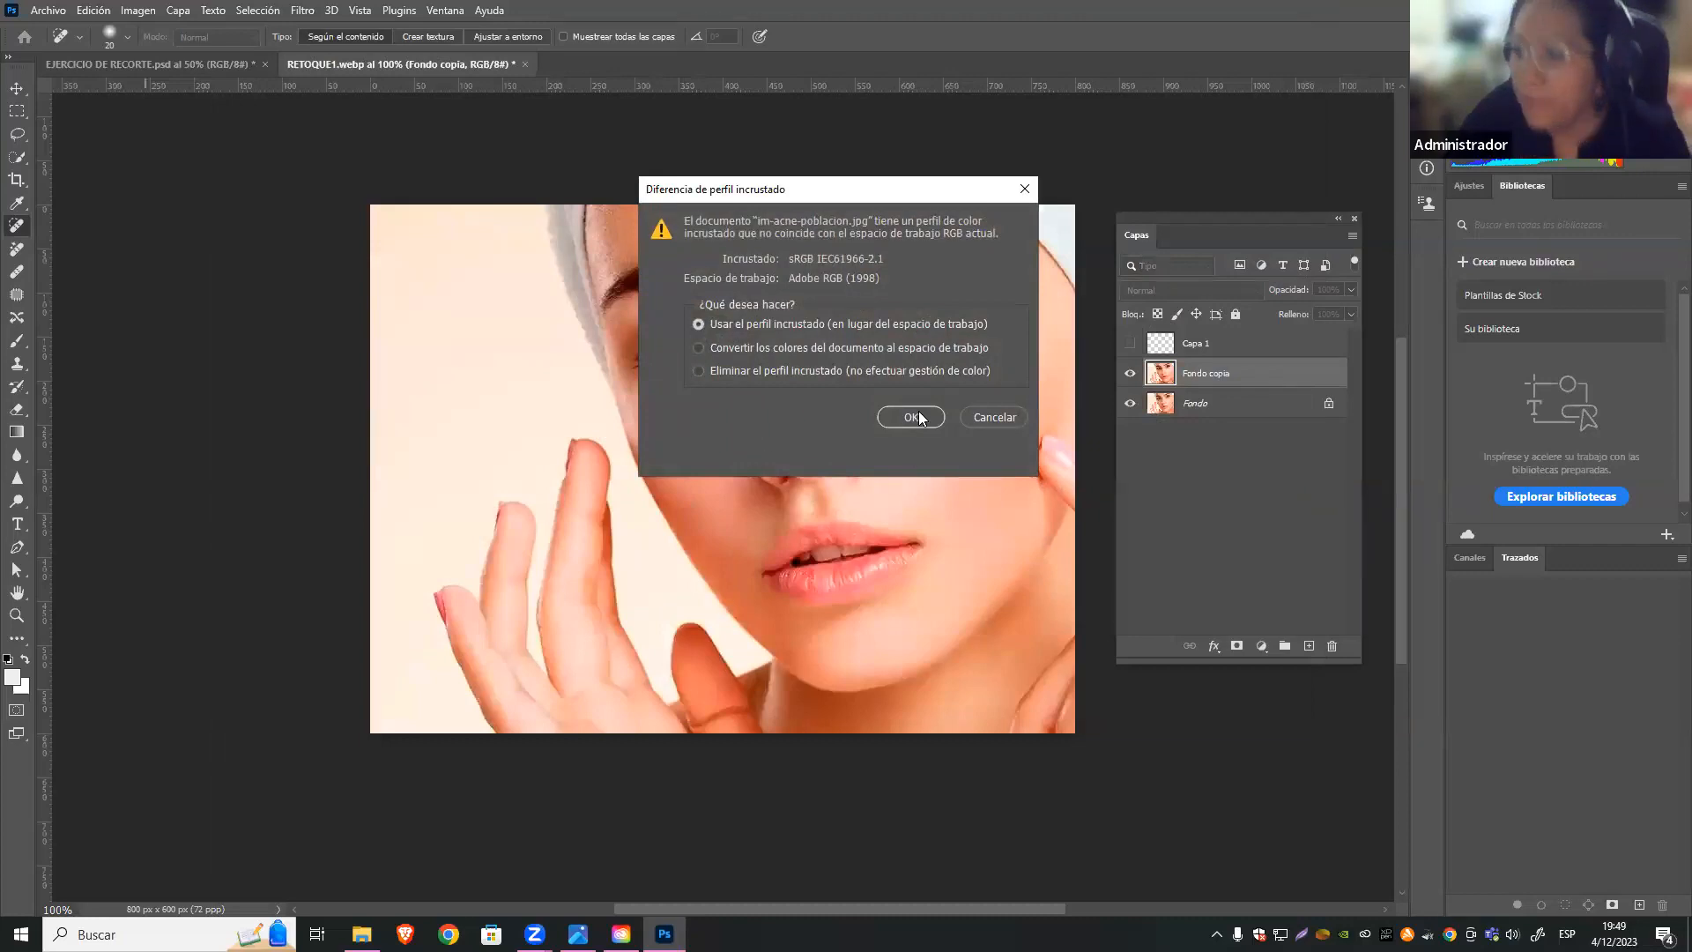
click(911, 417)
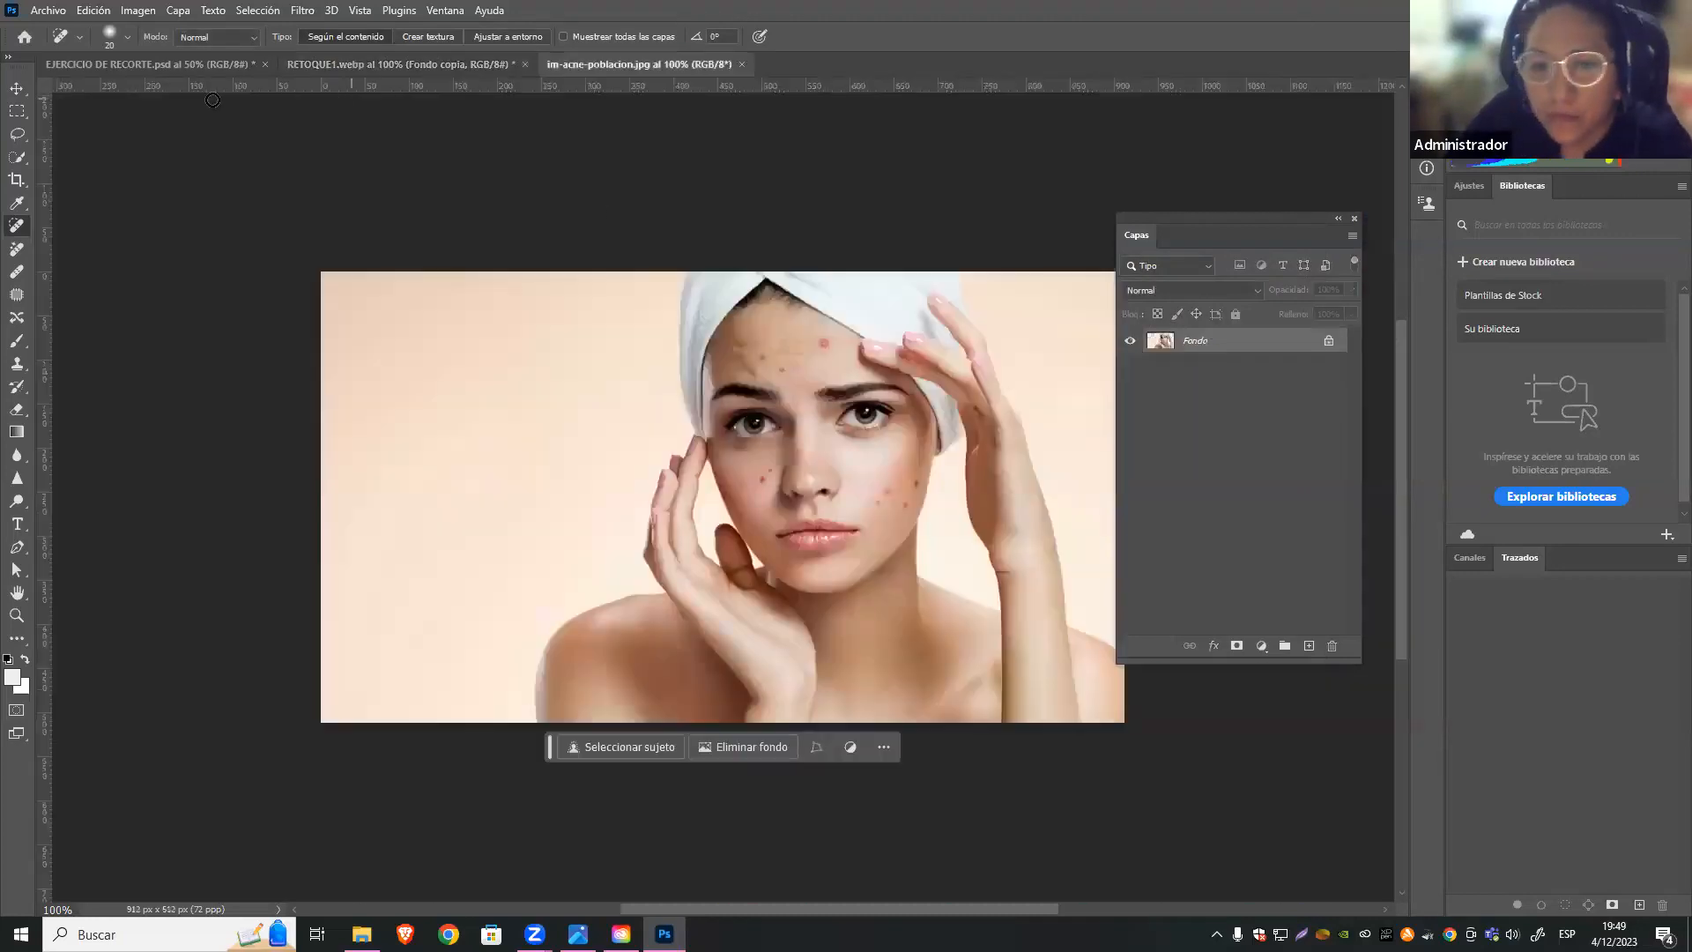
In EJERCICIO DE RECORTE.psd, hide Grupo 1, the copia 4 reflection layer and Relleno de color 1, and show 01 RECORTAR ENDEREZAR copia
click(226, 67)
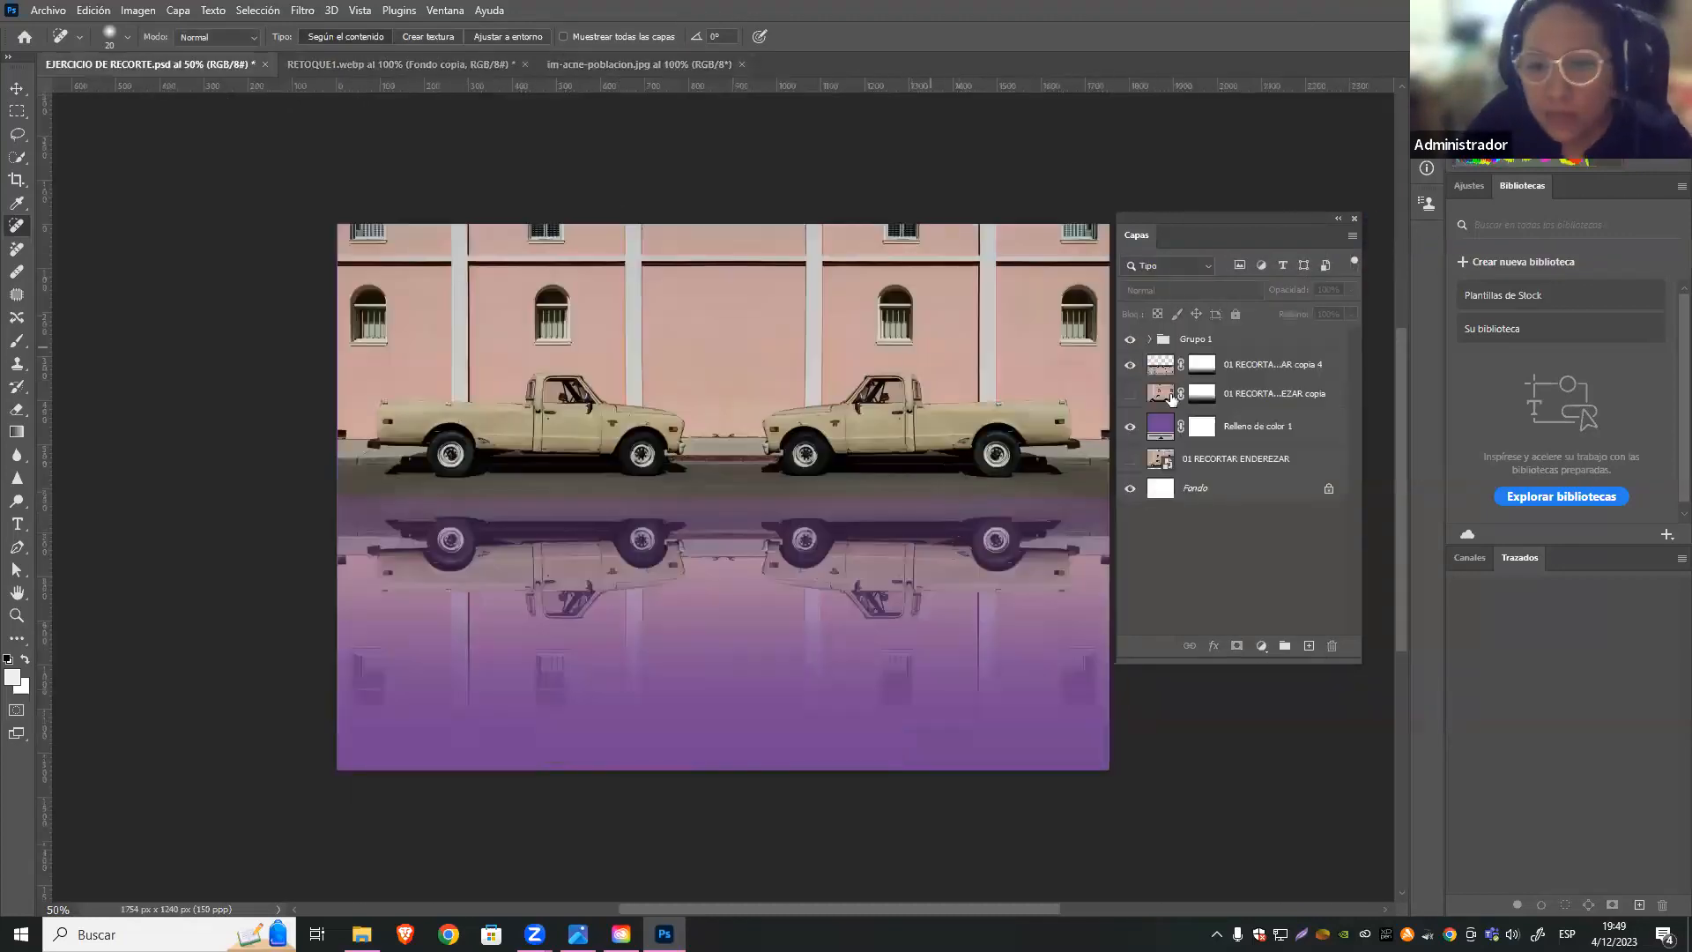
click(1150, 339)
click(1258, 369)
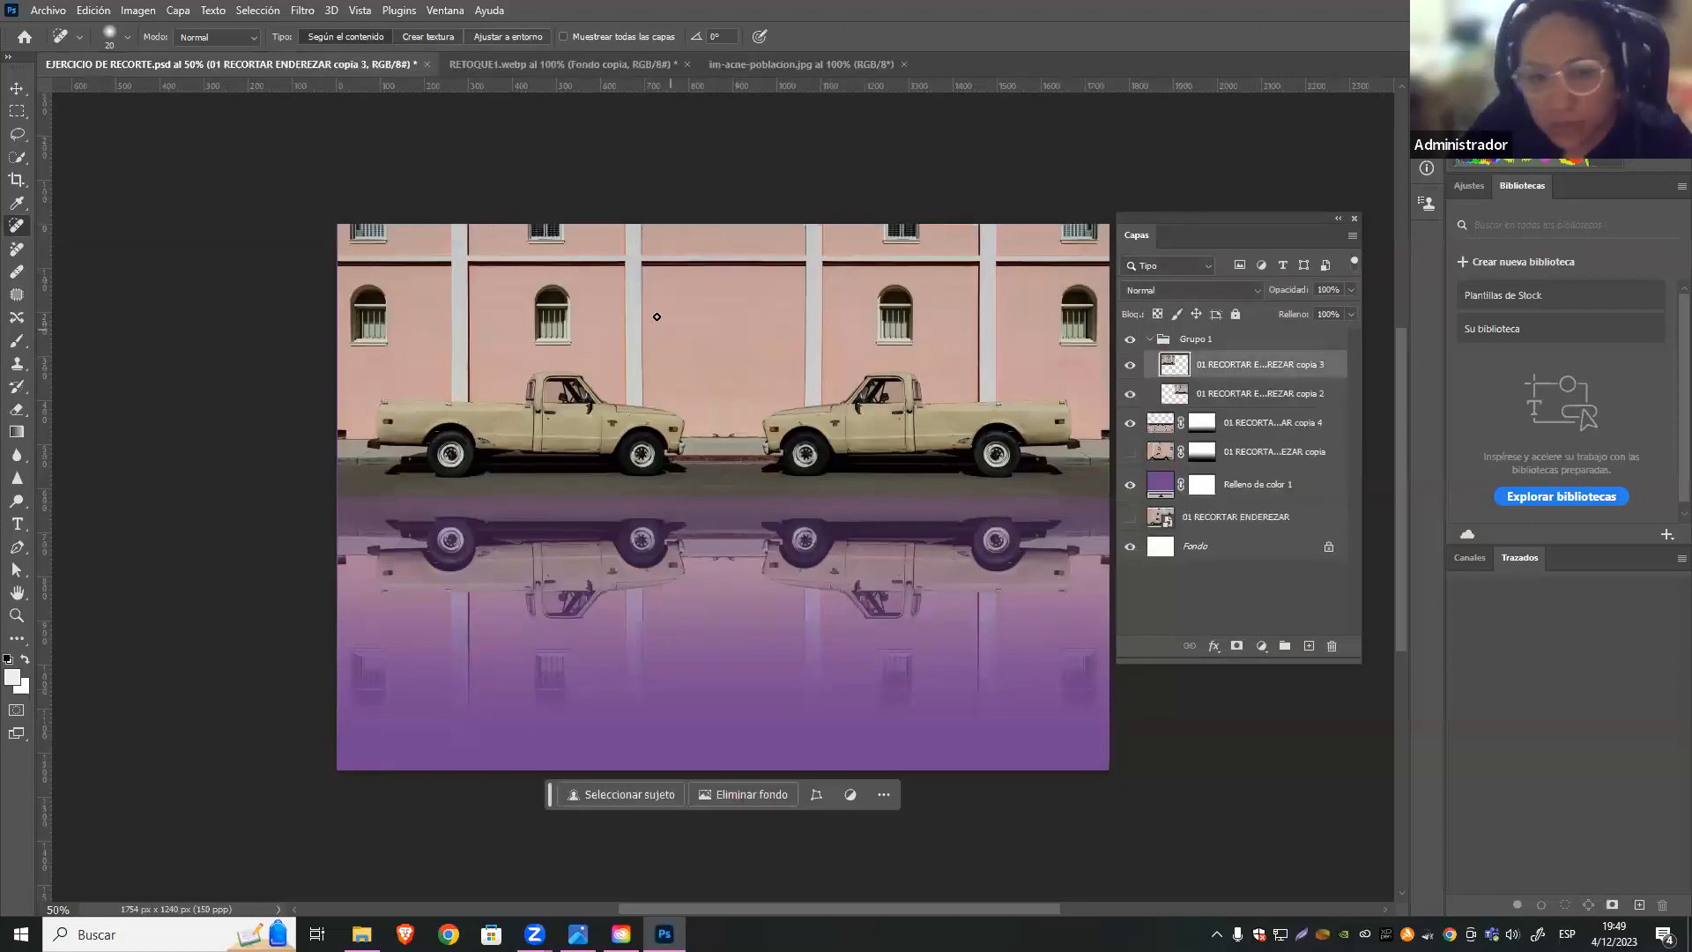
click(19, 93)
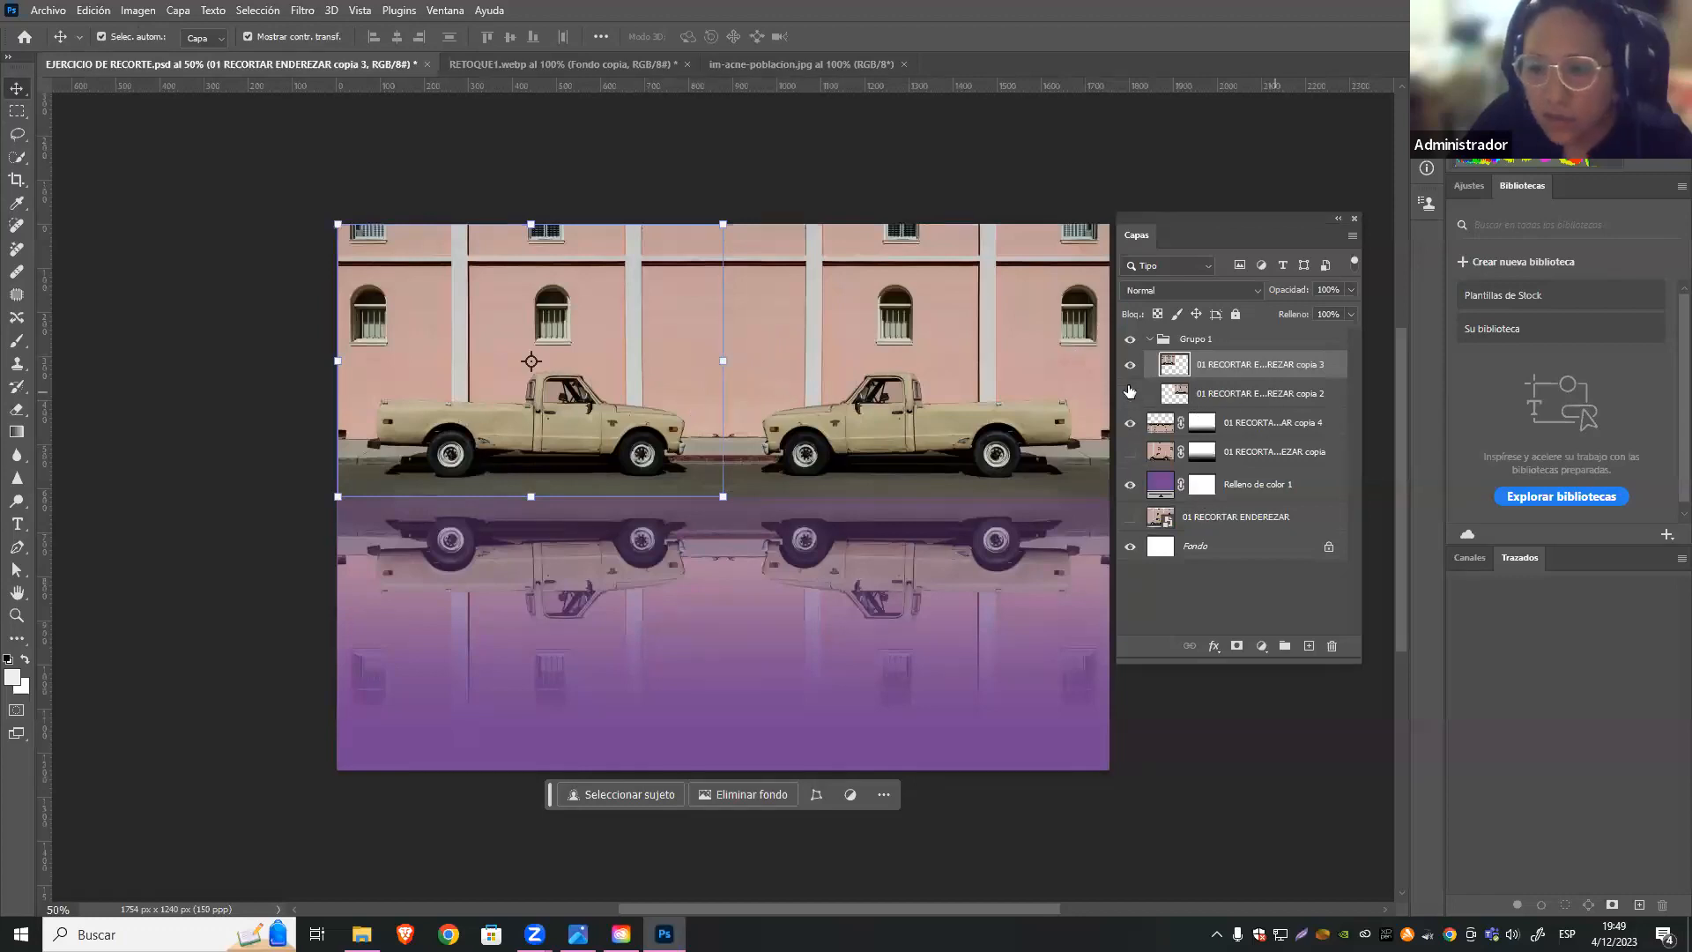
click(1130, 339)
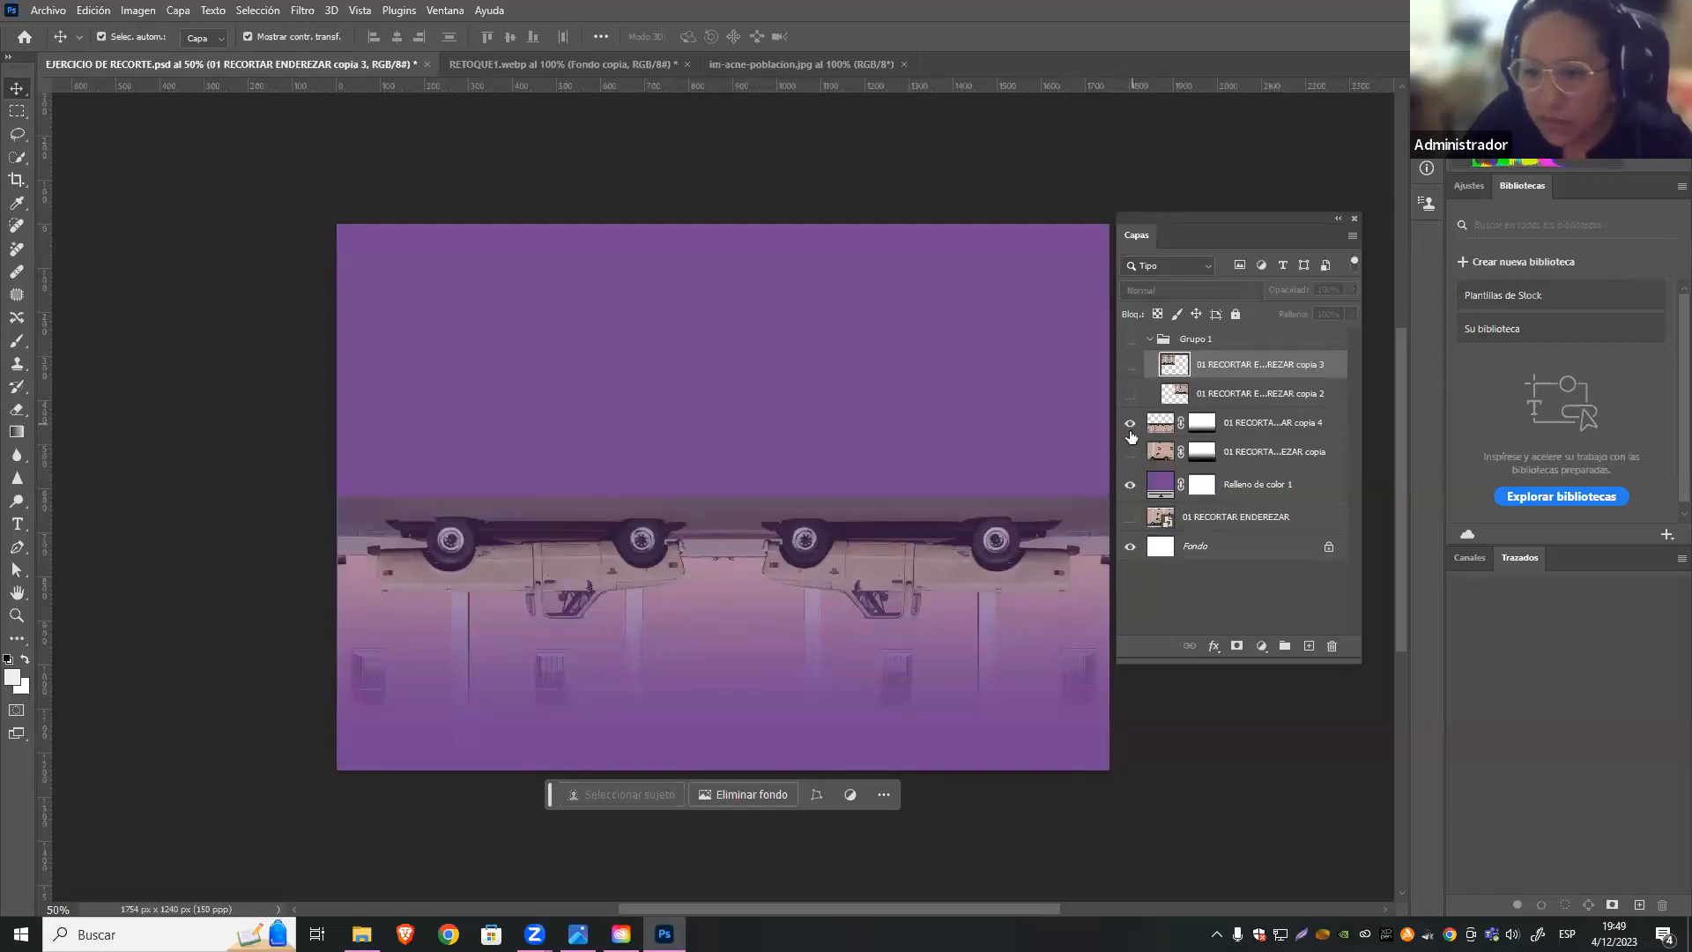
click(1130, 423)
click(1129, 452)
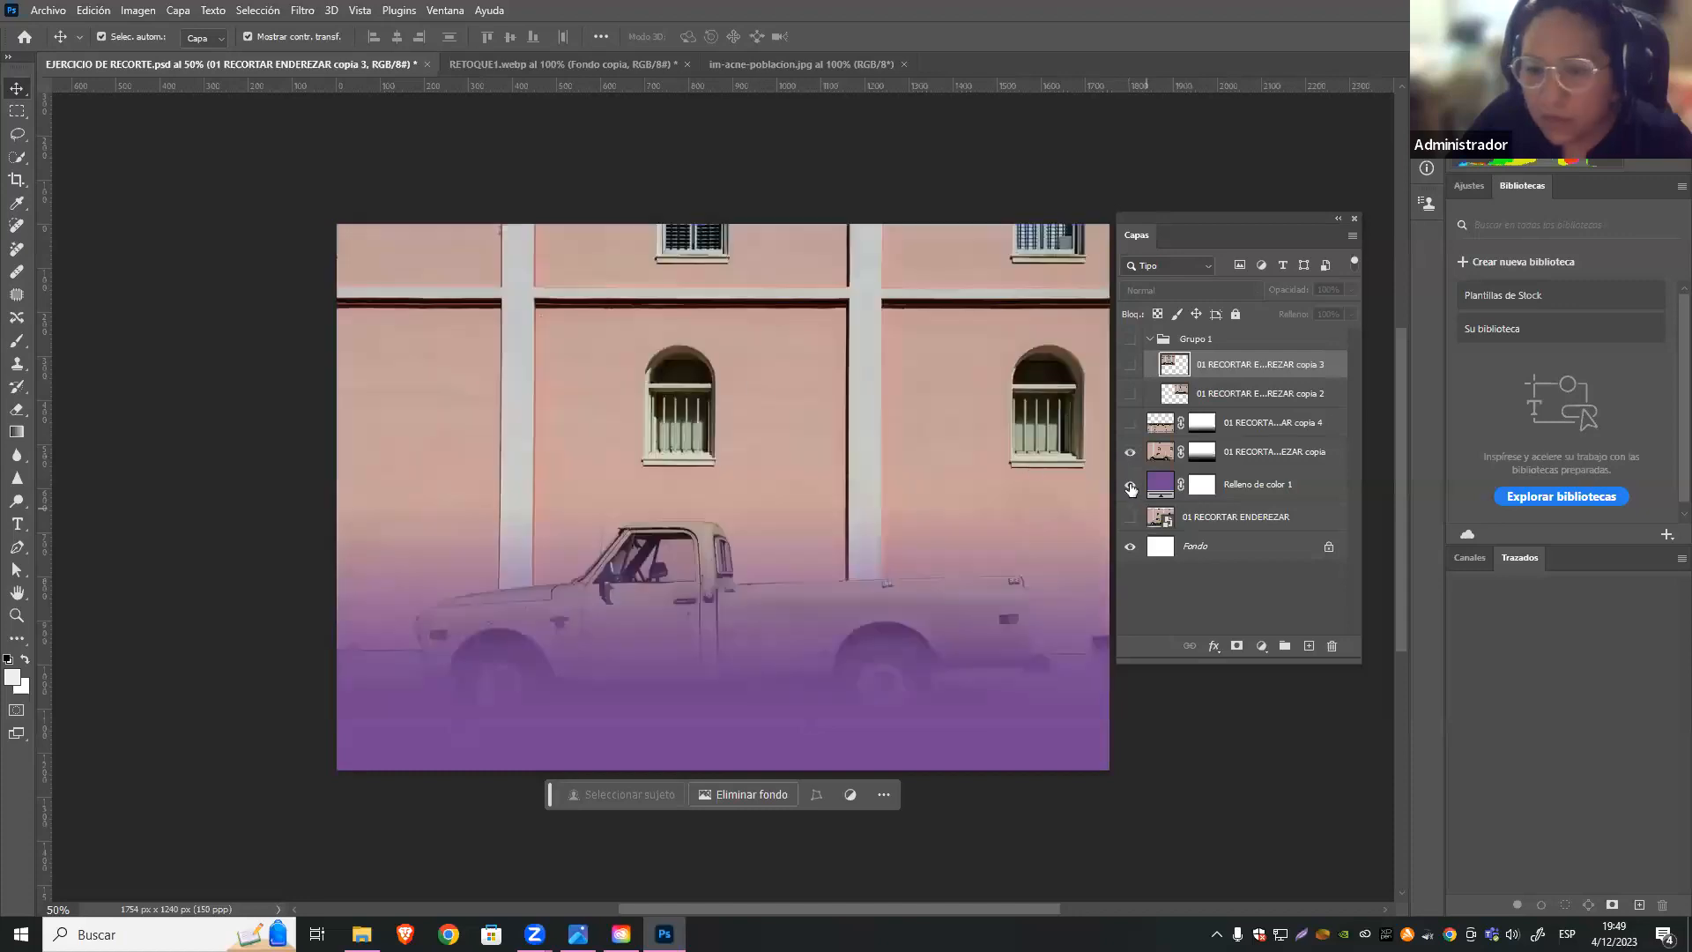
click(1130, 485)
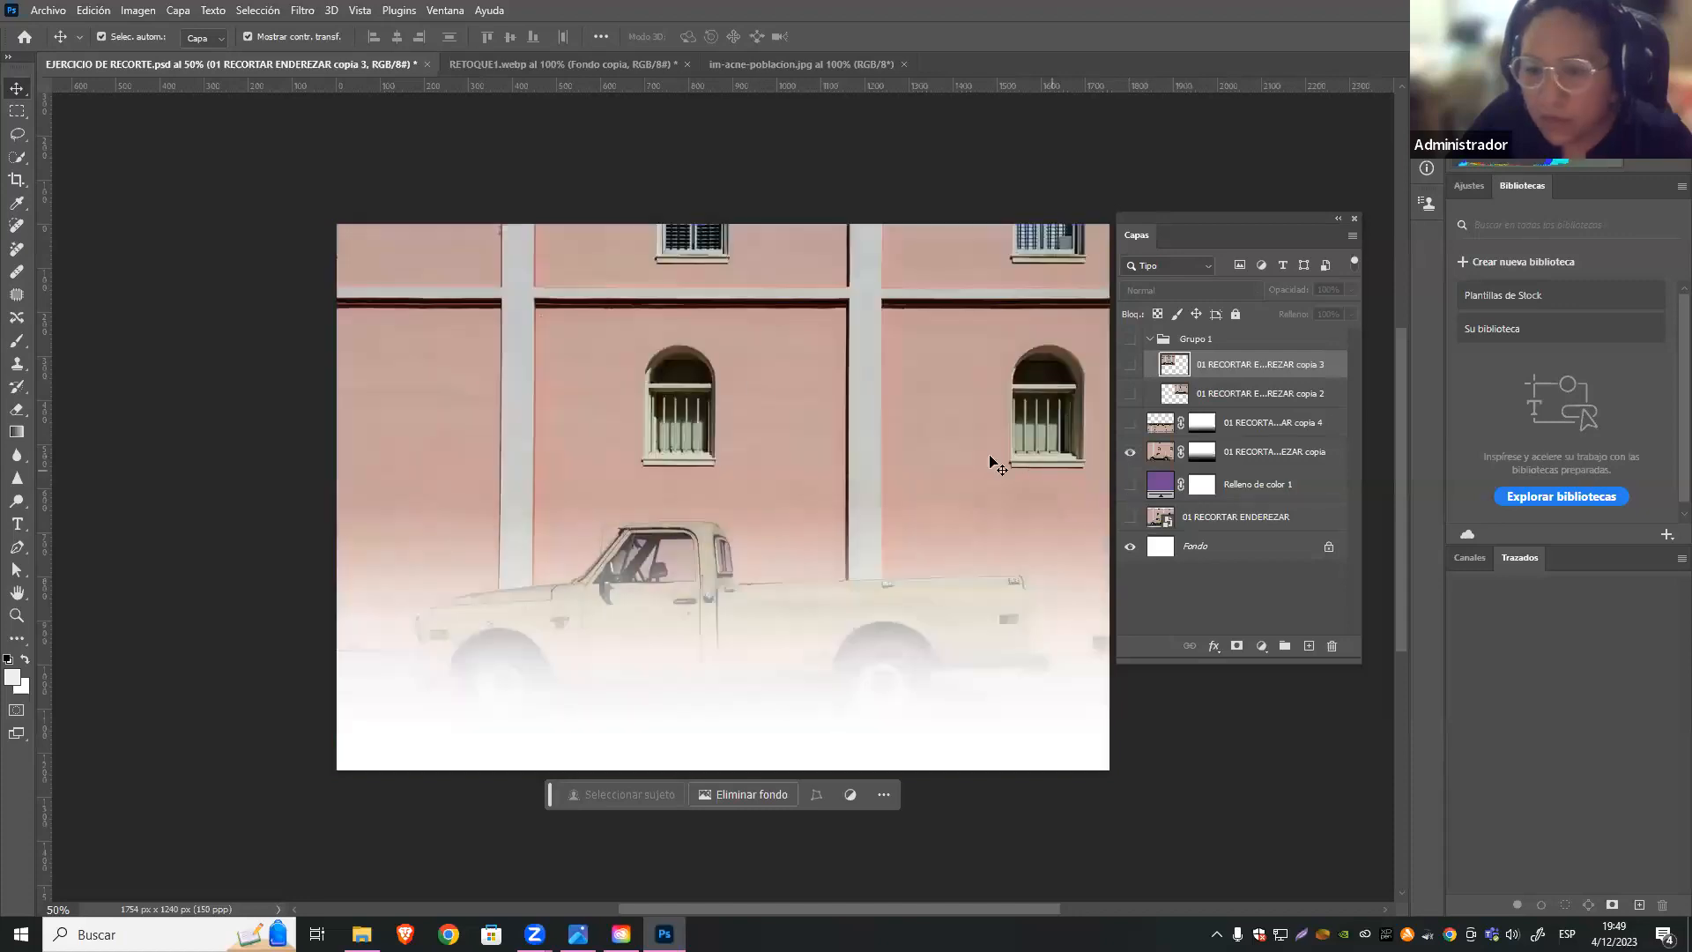
Delete the layer mask of 01 RECORTAR ENDEREZAR copia without applying it
click(1202, 454)
click(1329, 648)
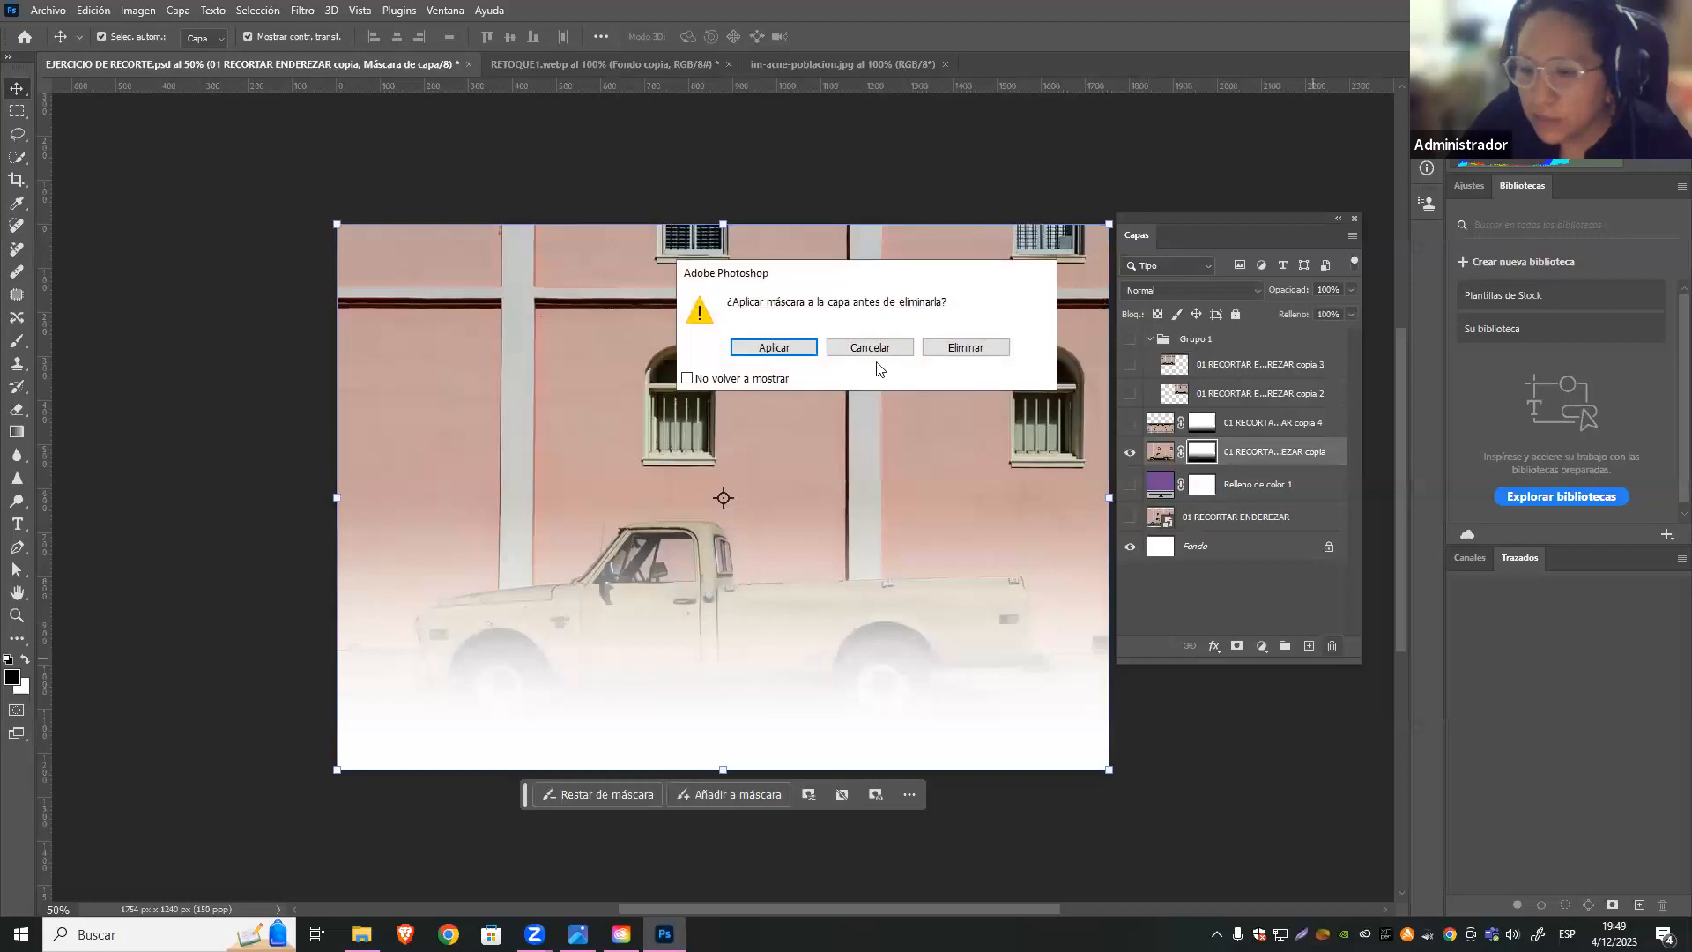
click(967, 349)
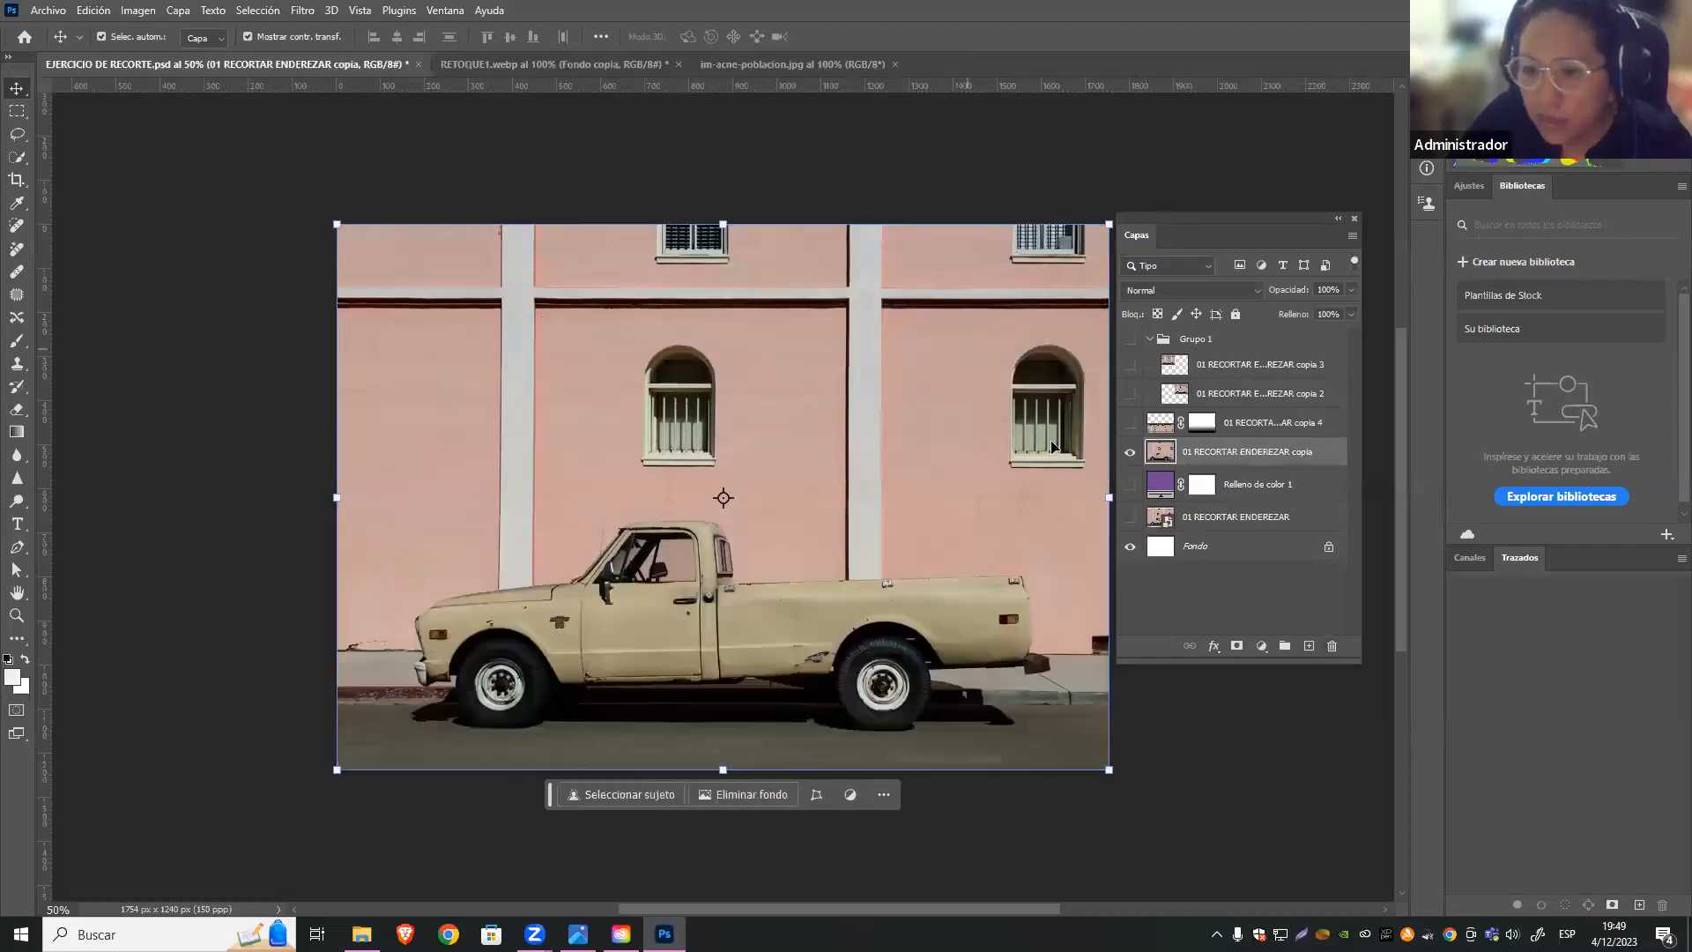
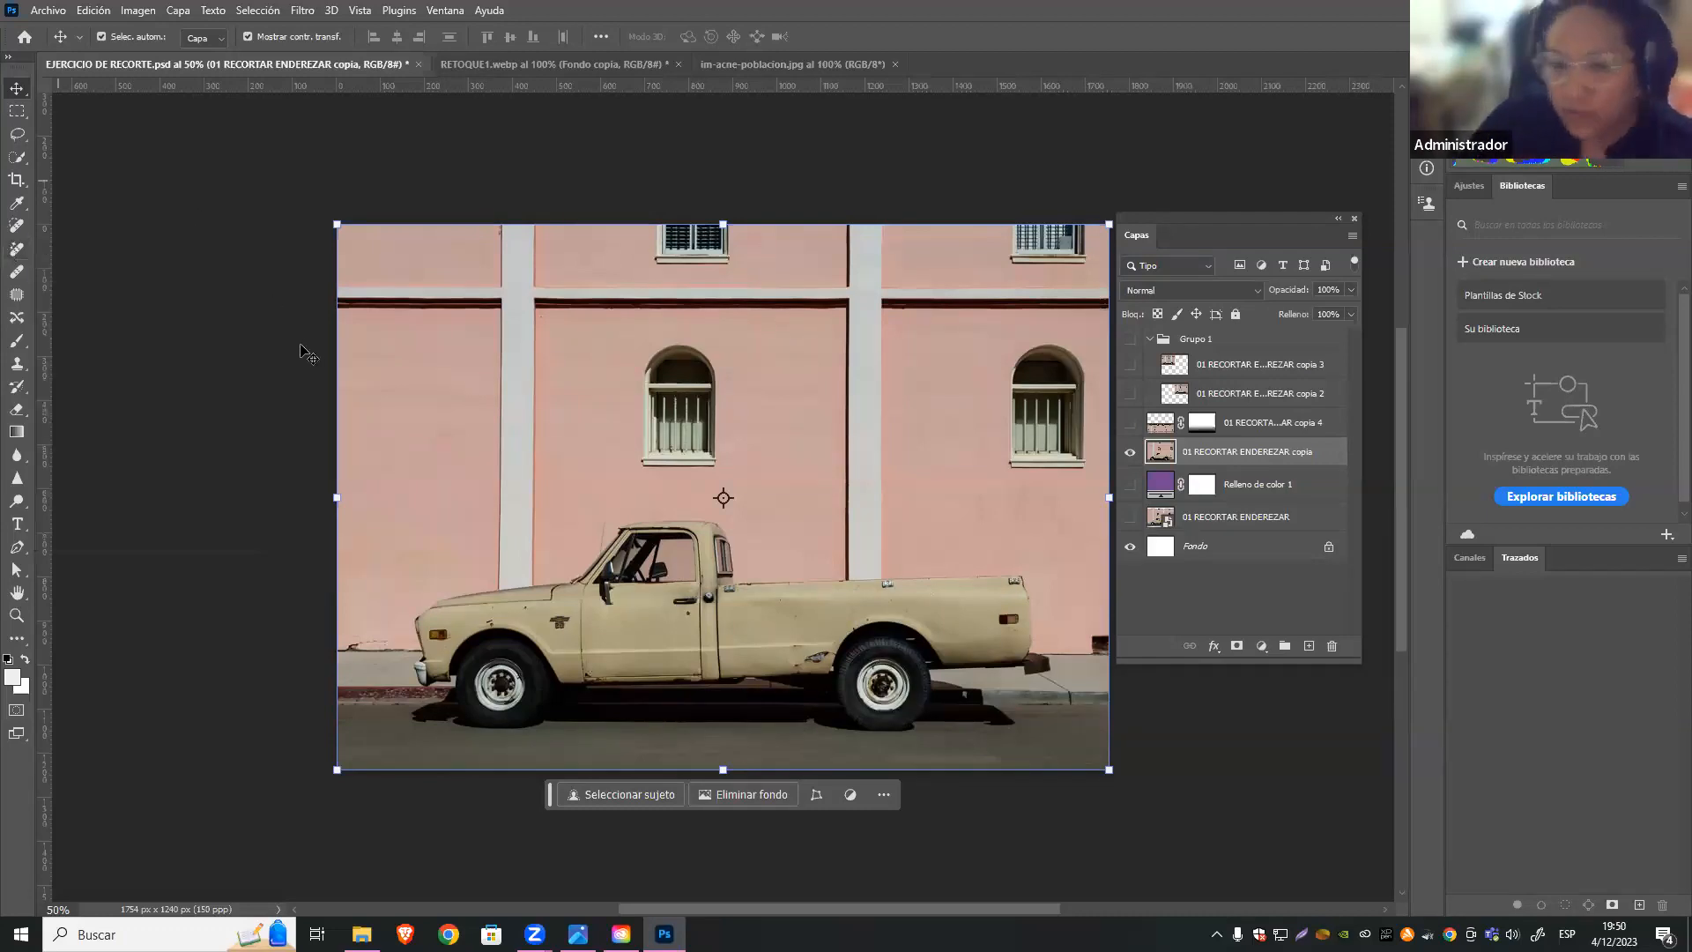
Remove the two arched windows and the two upper windows from the pink wall using the Remove tool at size 60
click(16, 251)
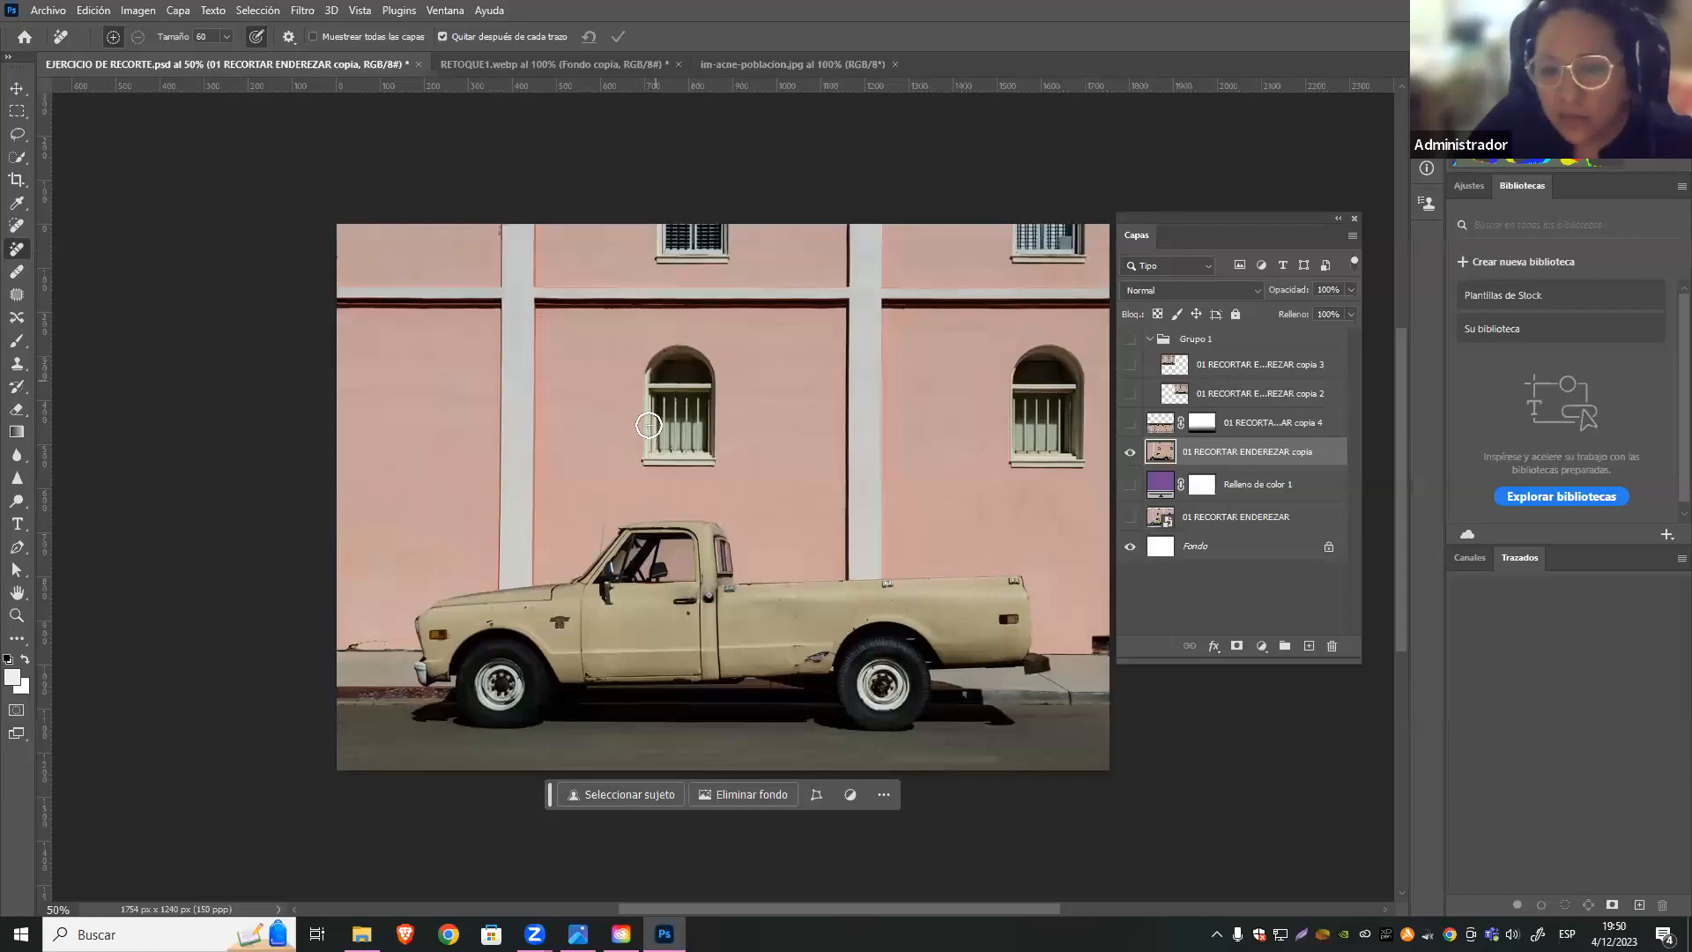
mouse_move(648, 463)
mouse_down()
mouse_move(712, 457)
mouse_move(705, 369)
mouse_move(659, 355)
mouse_move(652, 463)
mouse_move(682, 450)
mouse_move(698, 398)
mouse_move(683, 426)
mouse_move(684, 390)
mouse_move(659, 395)
mouse_move(670, 440)
mouse_move(680, 393)
mouse_move(678, 447)
mouse_move(705, 429)
mouse_move(695, 365)
mouse_up()
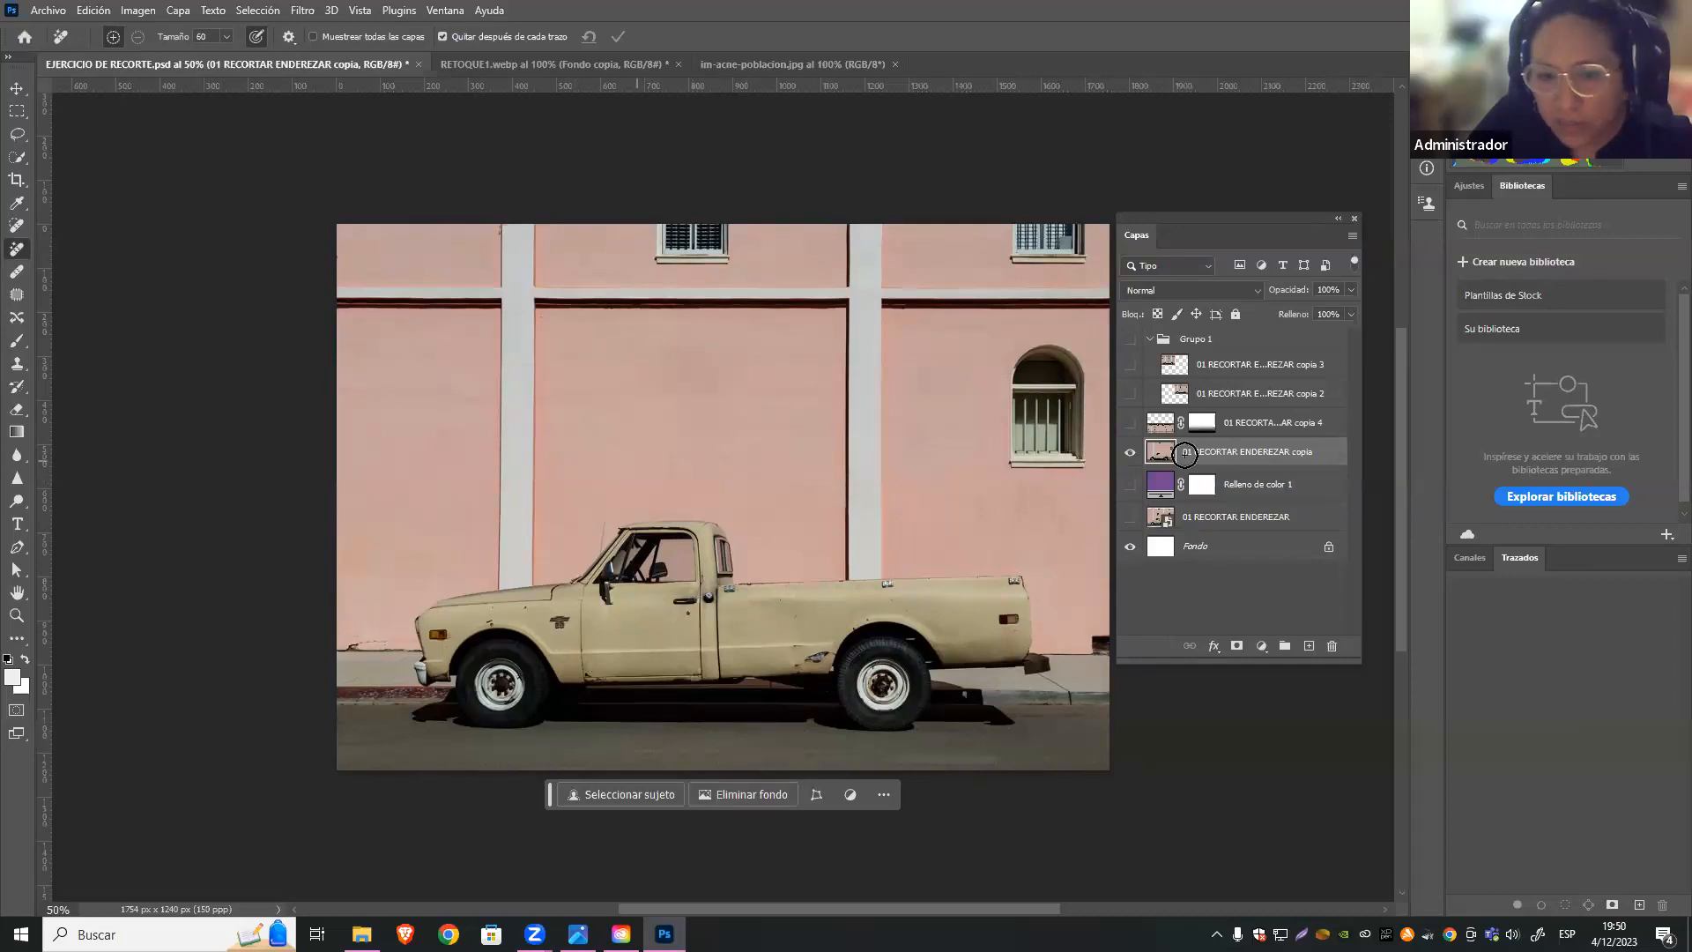
mouse_move(1079, 460)
mouse_down()
mouse_move(1084, 379)
mouse_move(1057, 349)
mouse_move(1013, 376)
mouse_move(1008, 461)
mouse_move(1068, 461)
mouse_move(1057, 369)
mouse_move(1024, 414)
mouse_move(1029, 439)
mouse_move(1052, 439)
mouse_move(1056, 391)
mouse_move(1034, 452)
mouse_up()
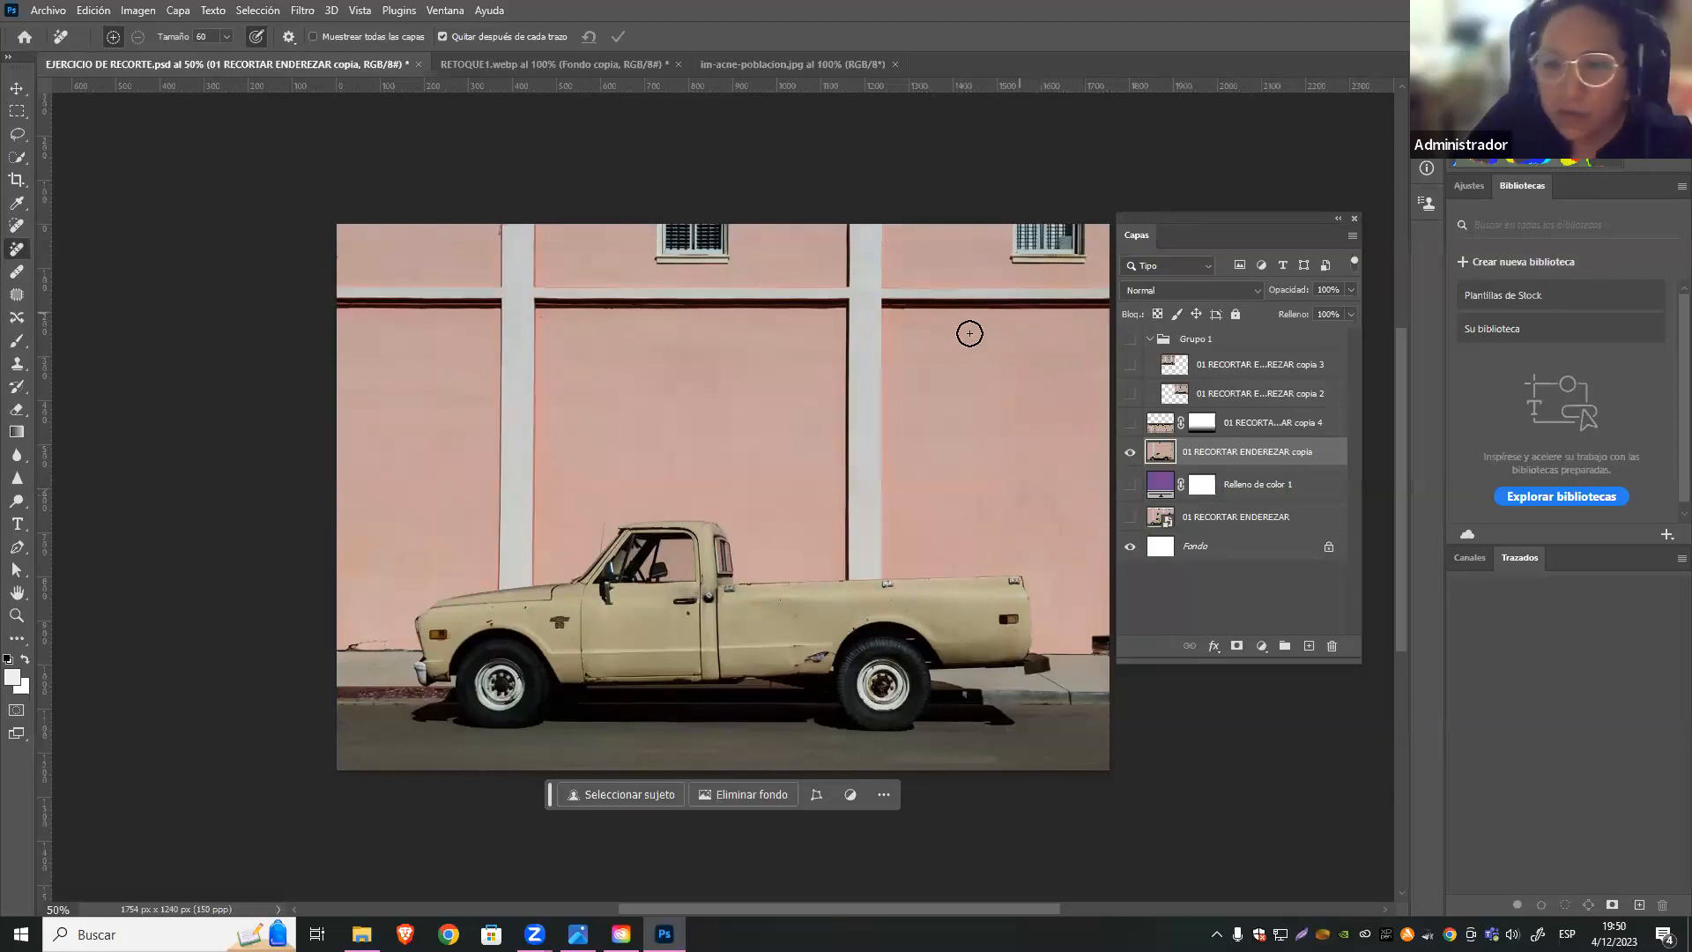
mouse_move(721, 255)
mouse_down()
mouse_move(670, 256)
mouse_move(656, 237)
mouse_move(721, 231)
mouse_move(661, 257)
mouse_move(690, 234)
mouse_move(717, 253)
mouse_up()
mouse_move(1008, 255)
mouse_down()
mouse_move(1085, 248)
mouse_move(1055, 230)
mouse_move(1018, 238)
mouse_move(1013, 262)
mouse_move(1079, 254)
mouse_move(1021, 229)
mouse_move(1062, 229)
mouse_move(1083, 256)
mouse_up()
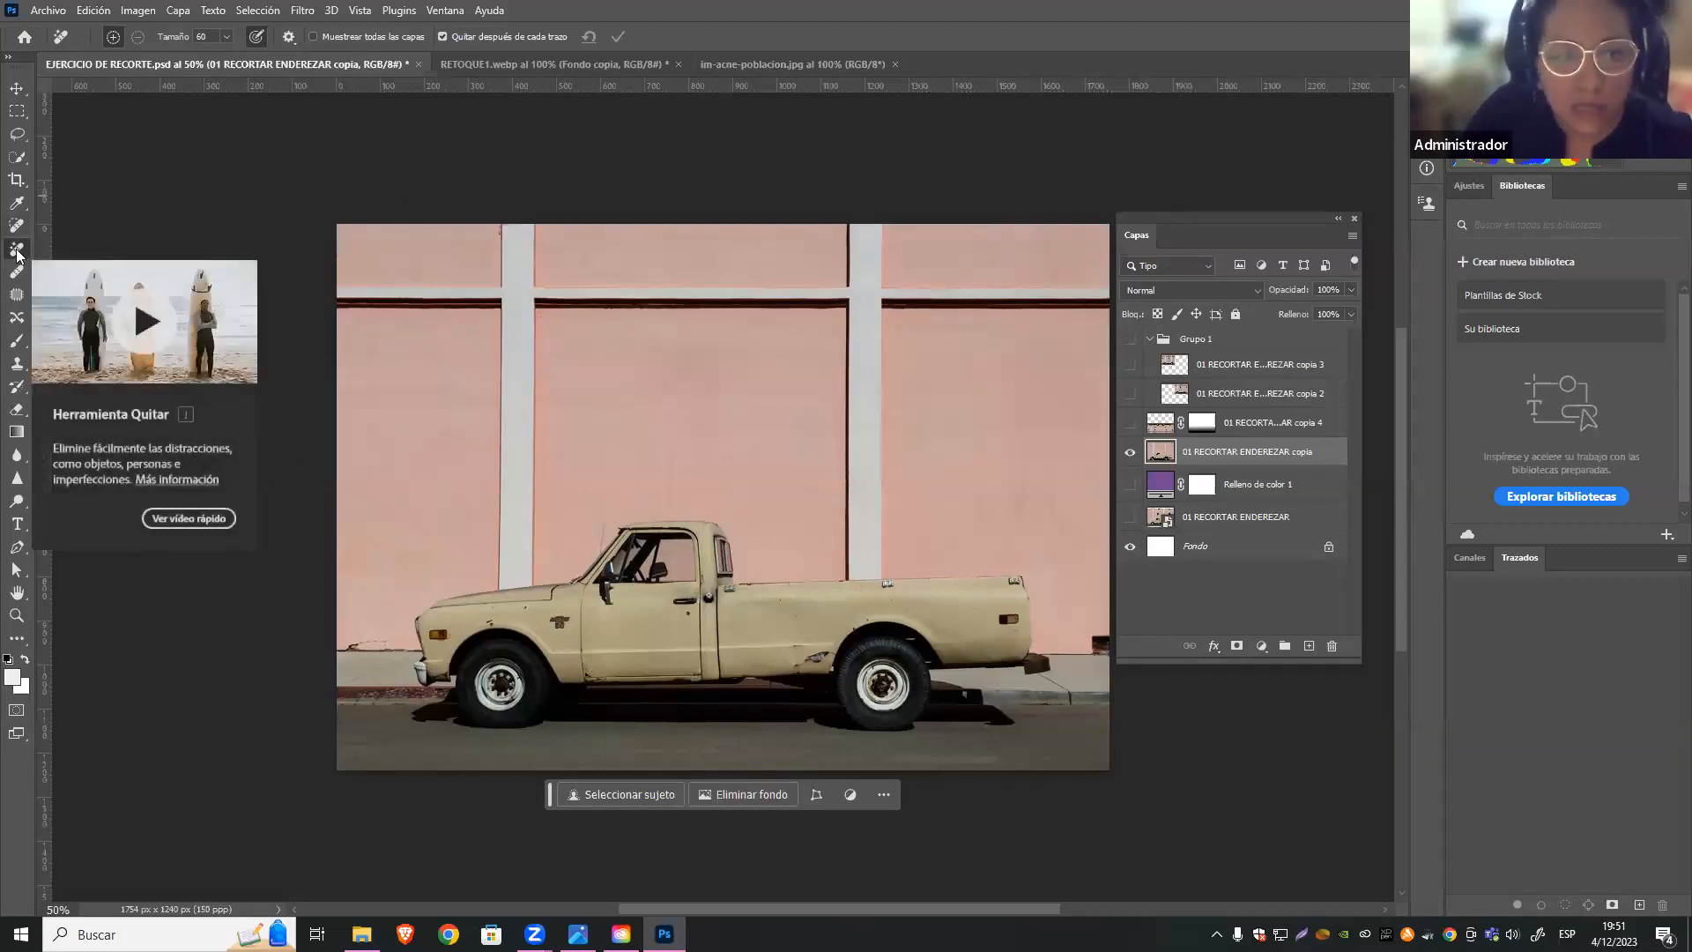
Duplicate the Fondo layer of im-acne-poblacion.jpg as Fondo copia and hide the original Fondo layer
click(532, 64)
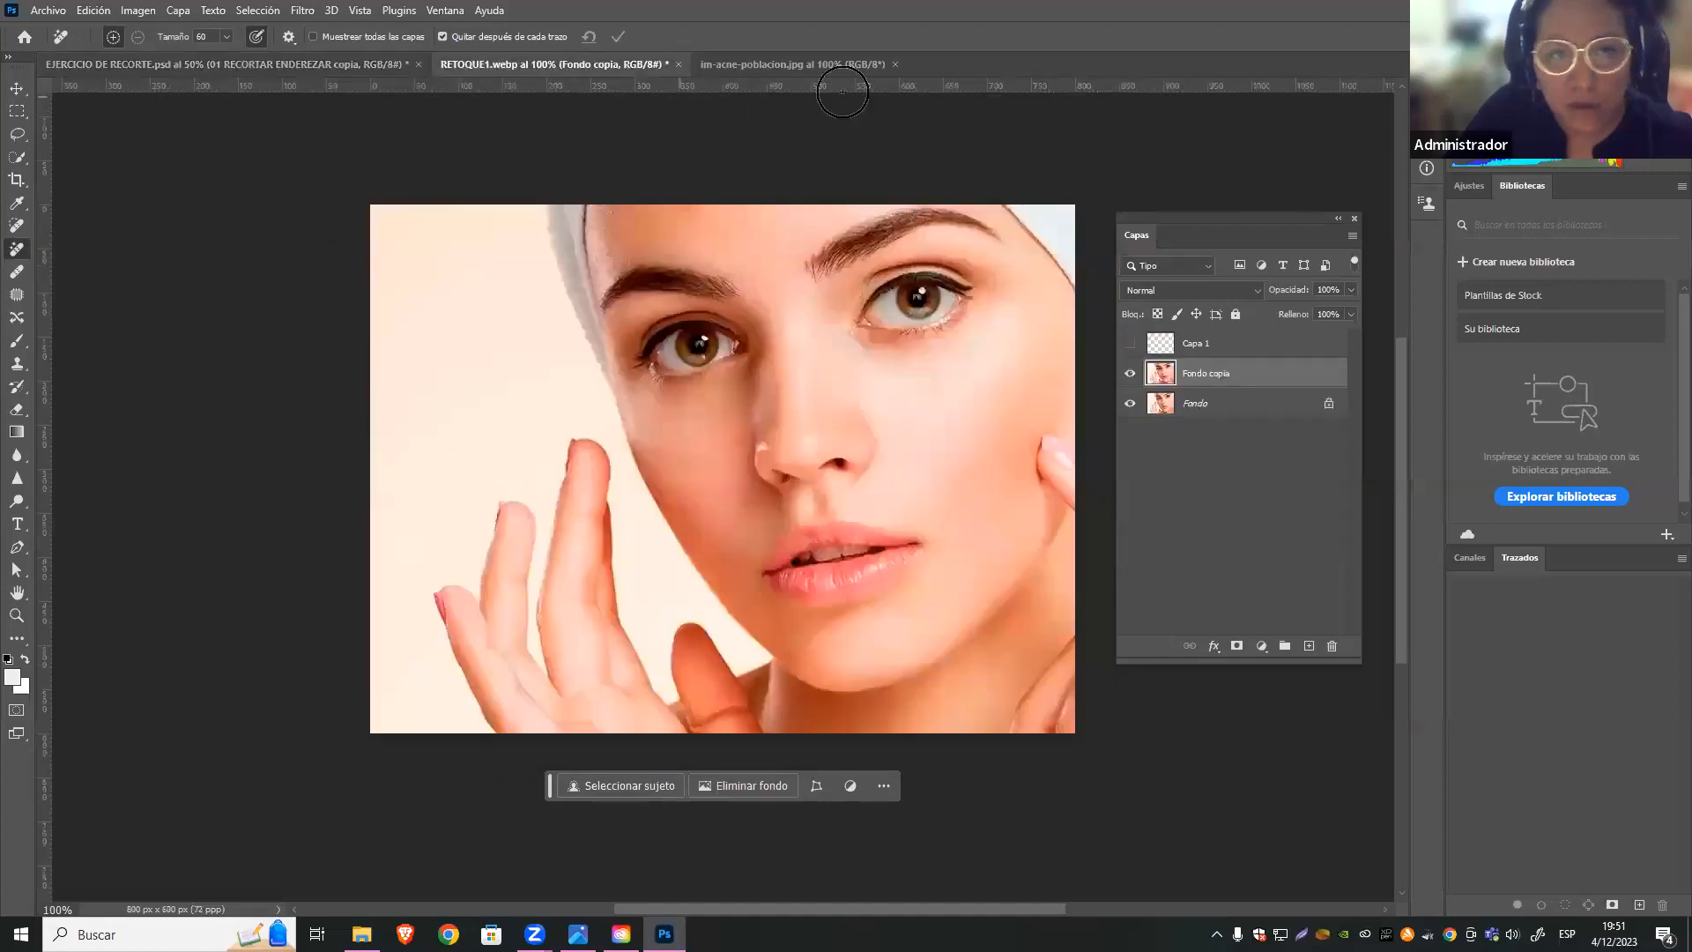
click(837, 58)
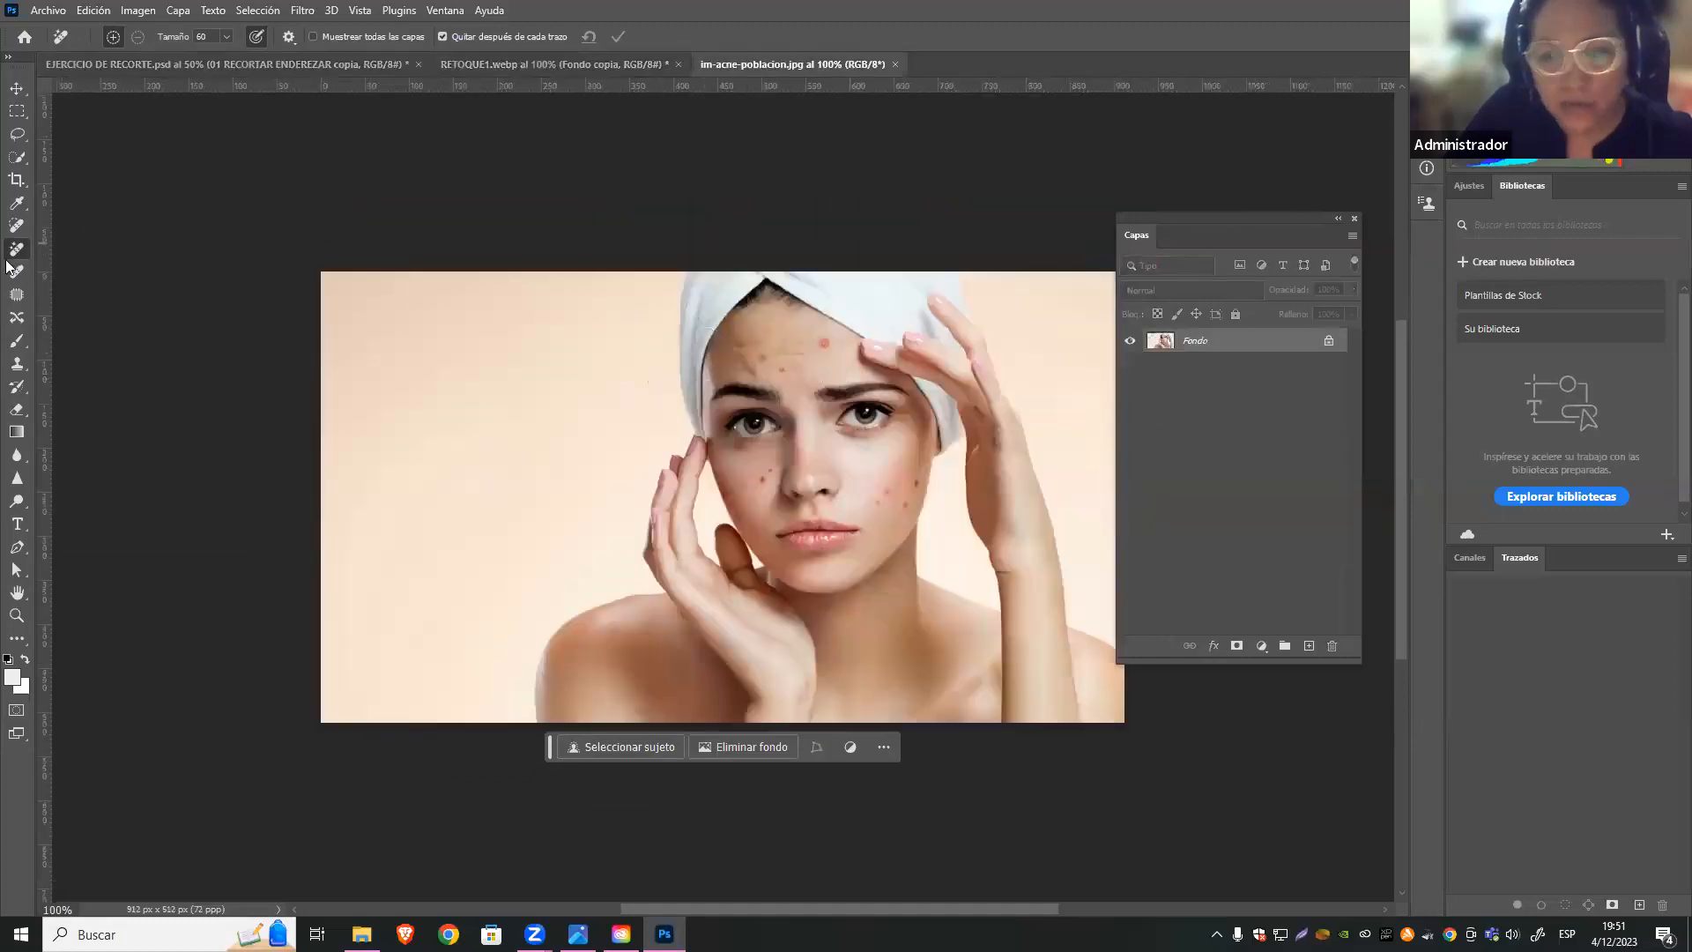
click(16, 226)
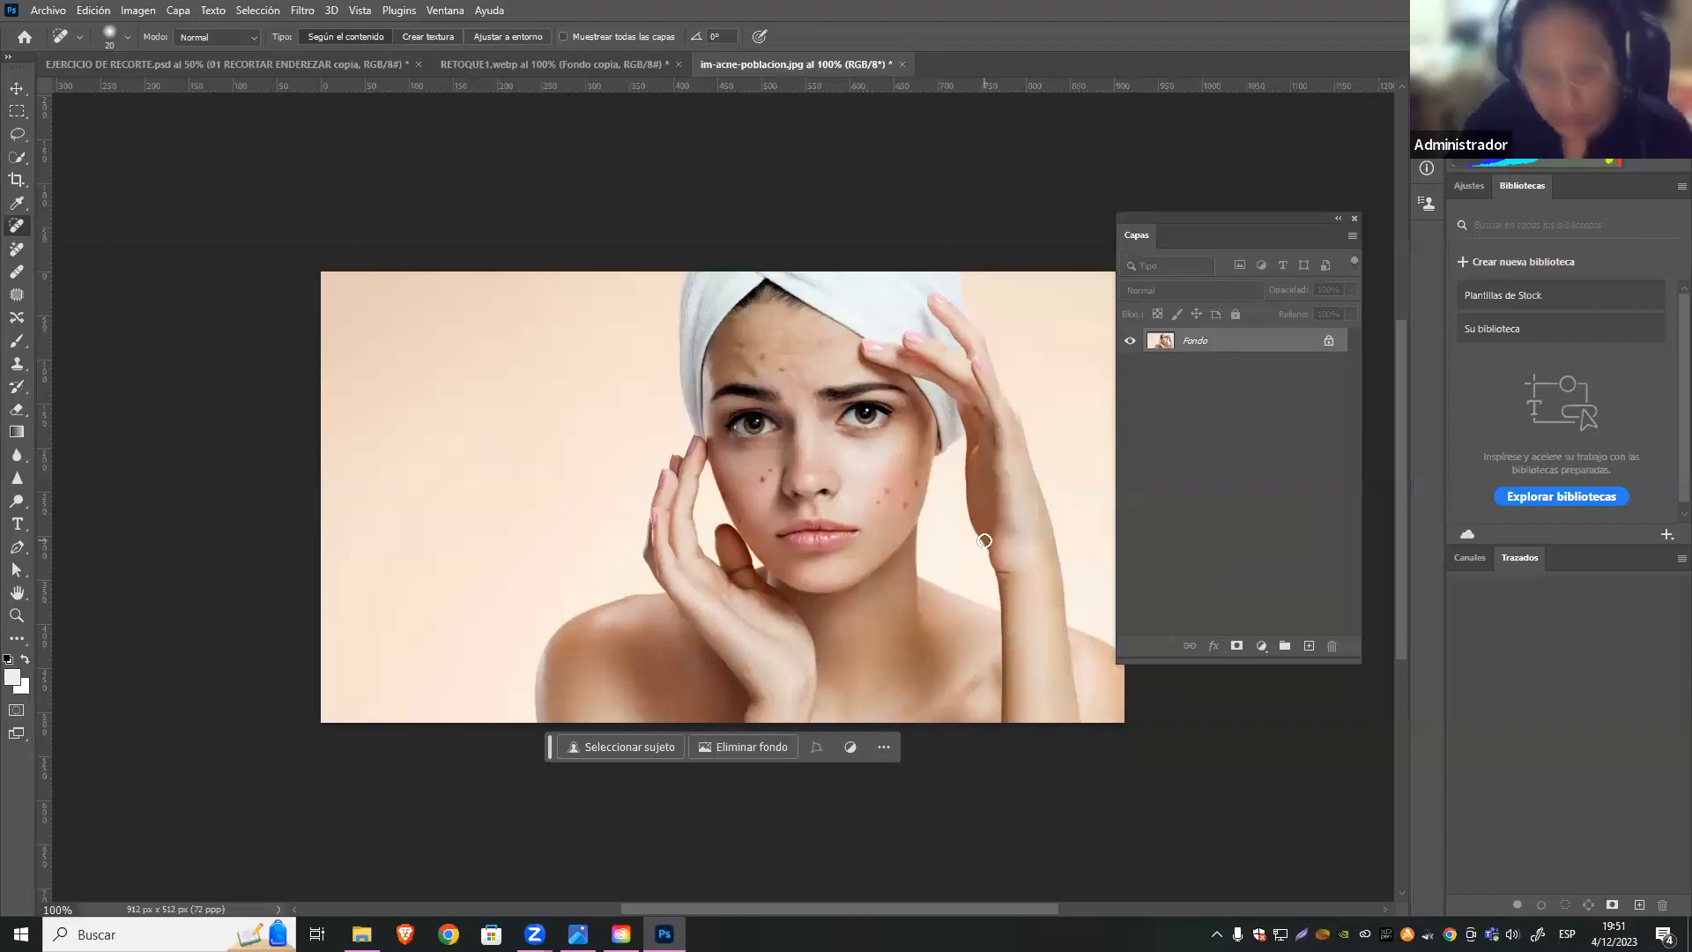
right_click(1195, 343)
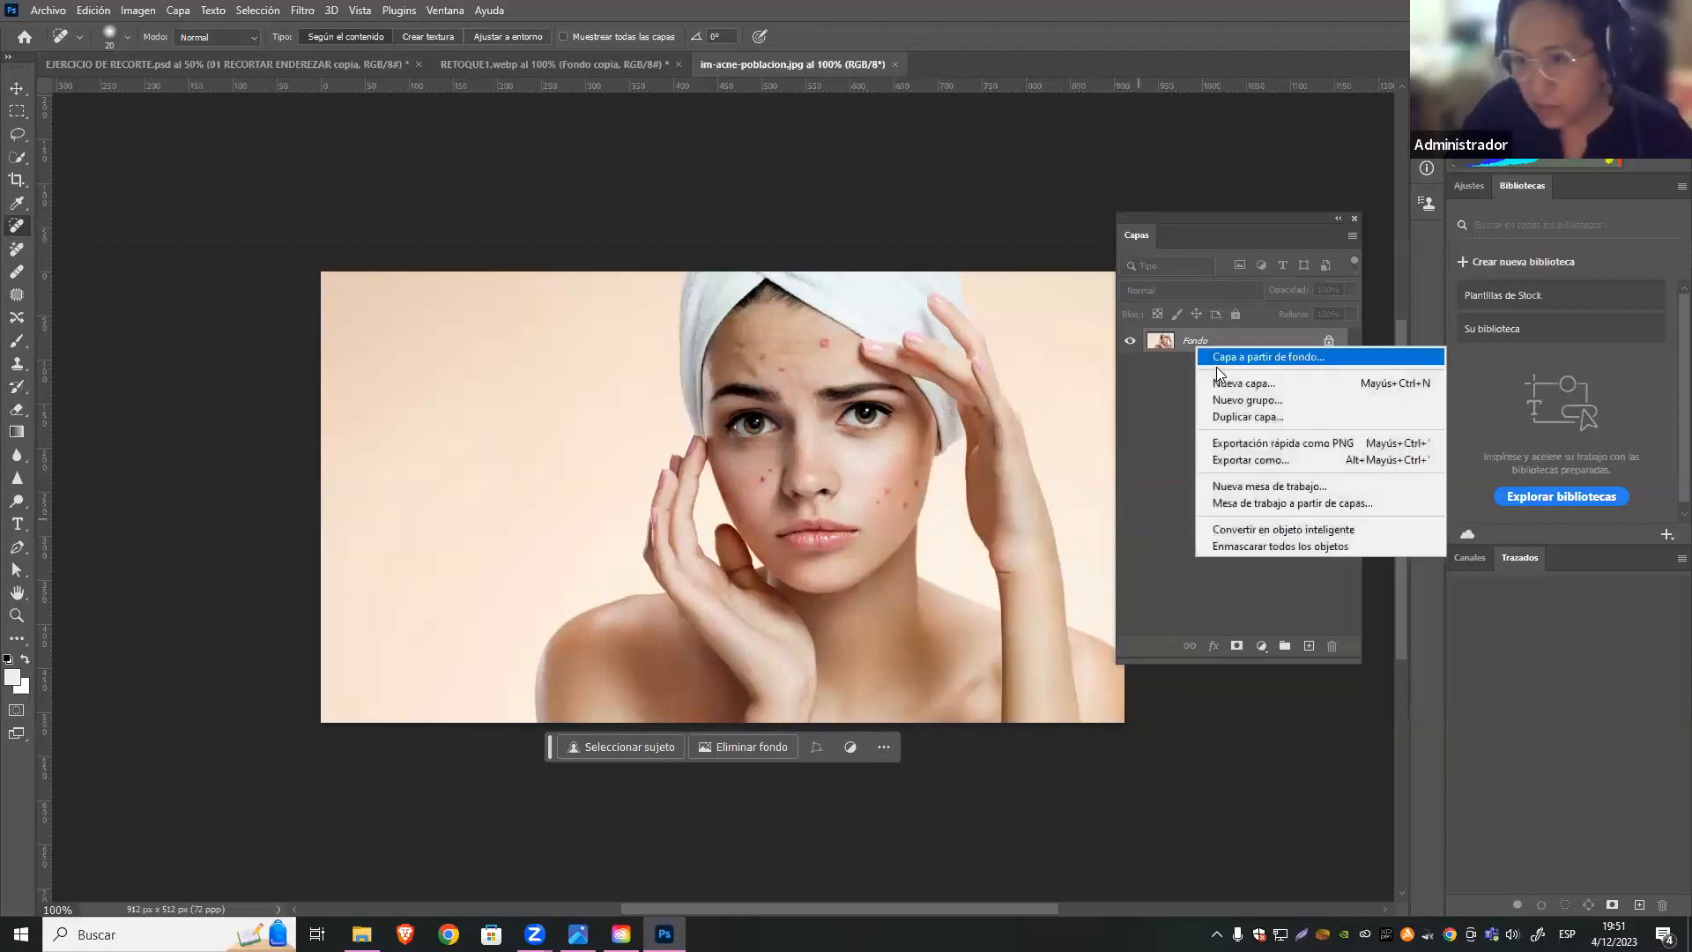
click(1255, 416)
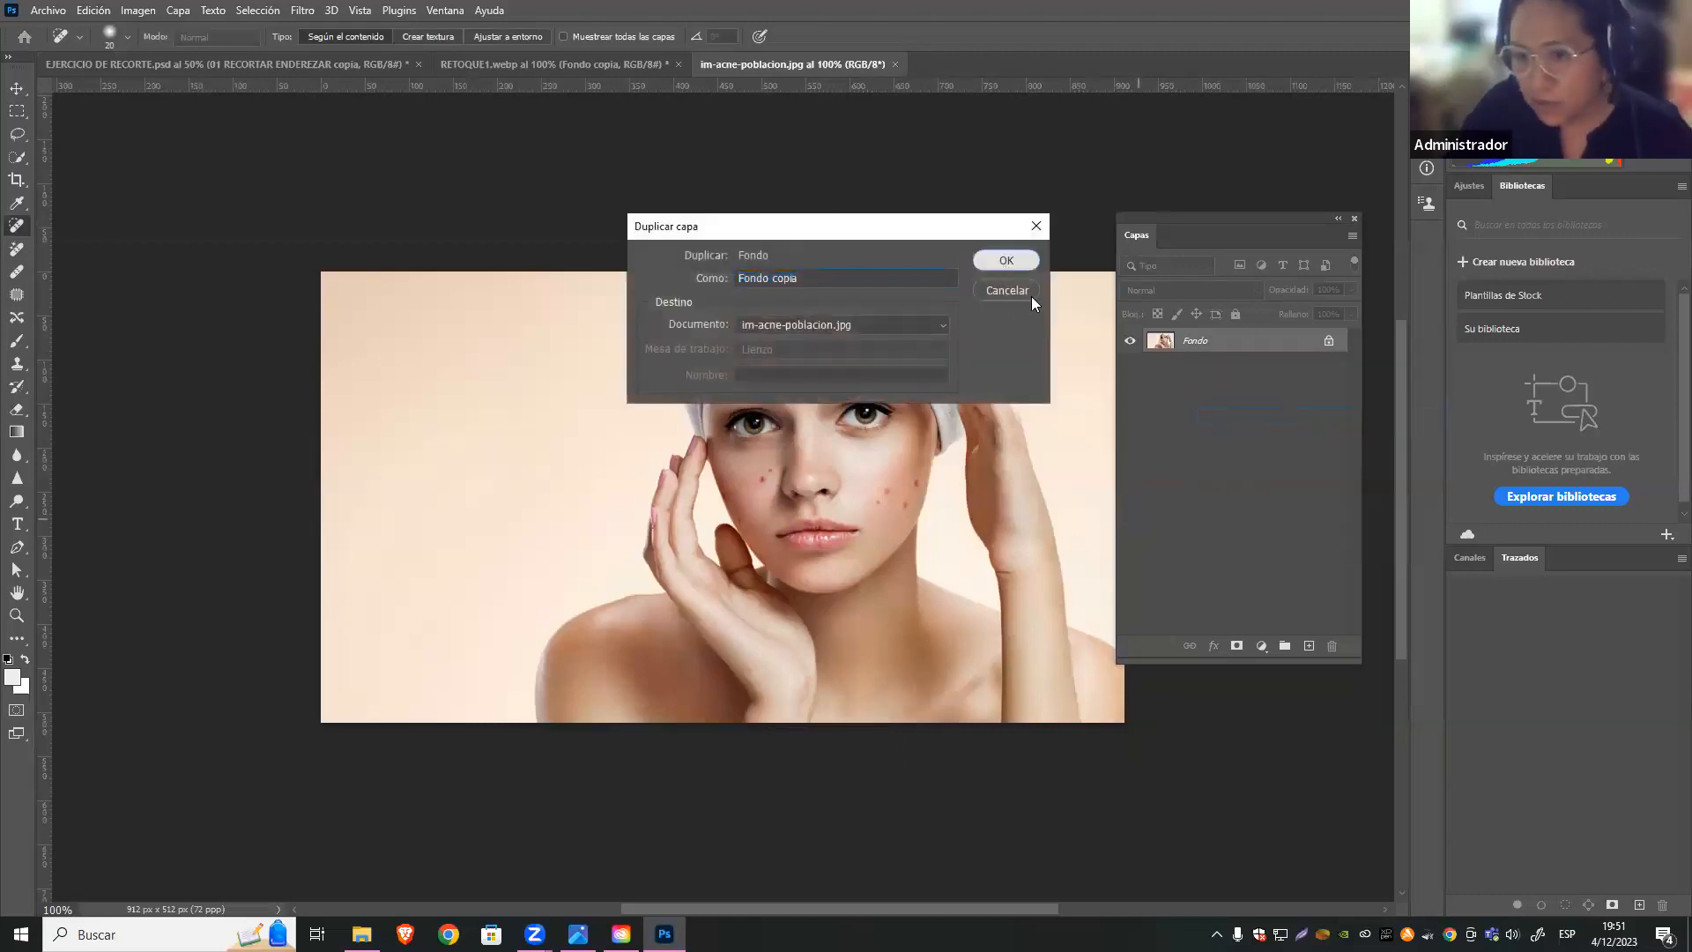
key(Return)
Heal the forehead blemishes on Fondo copia with the 20 px Spot Healing Brush, reducing its hardness to 11%
drag(829, 338, 823, 341)
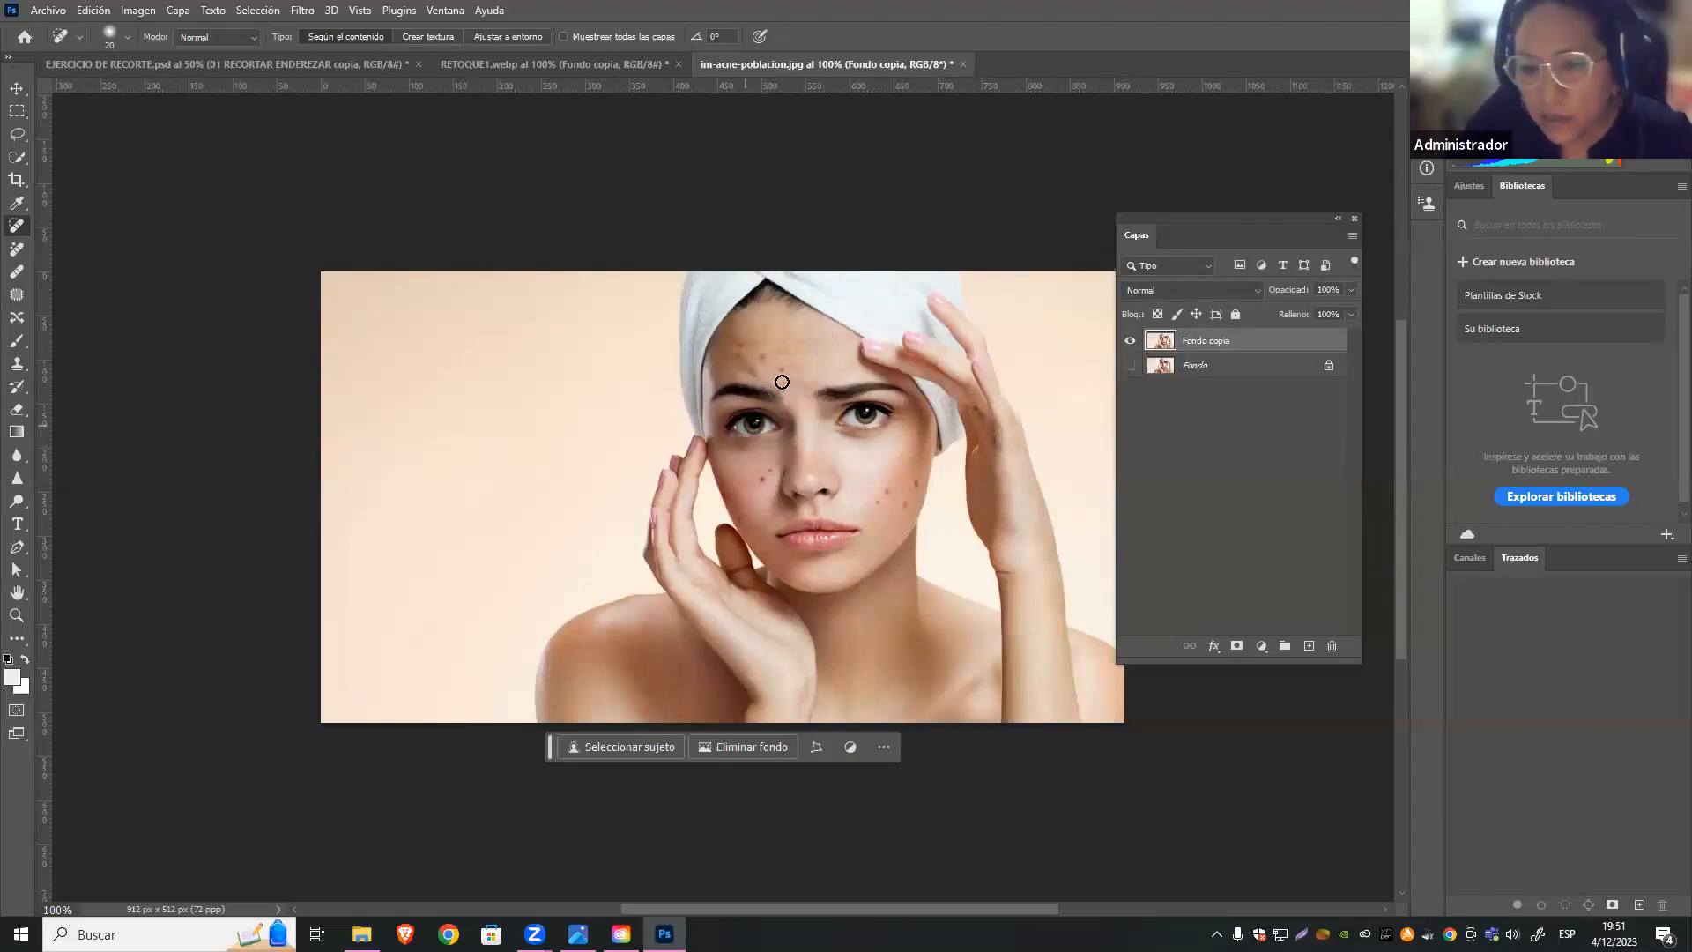
drag(813, 353, 760, 357)
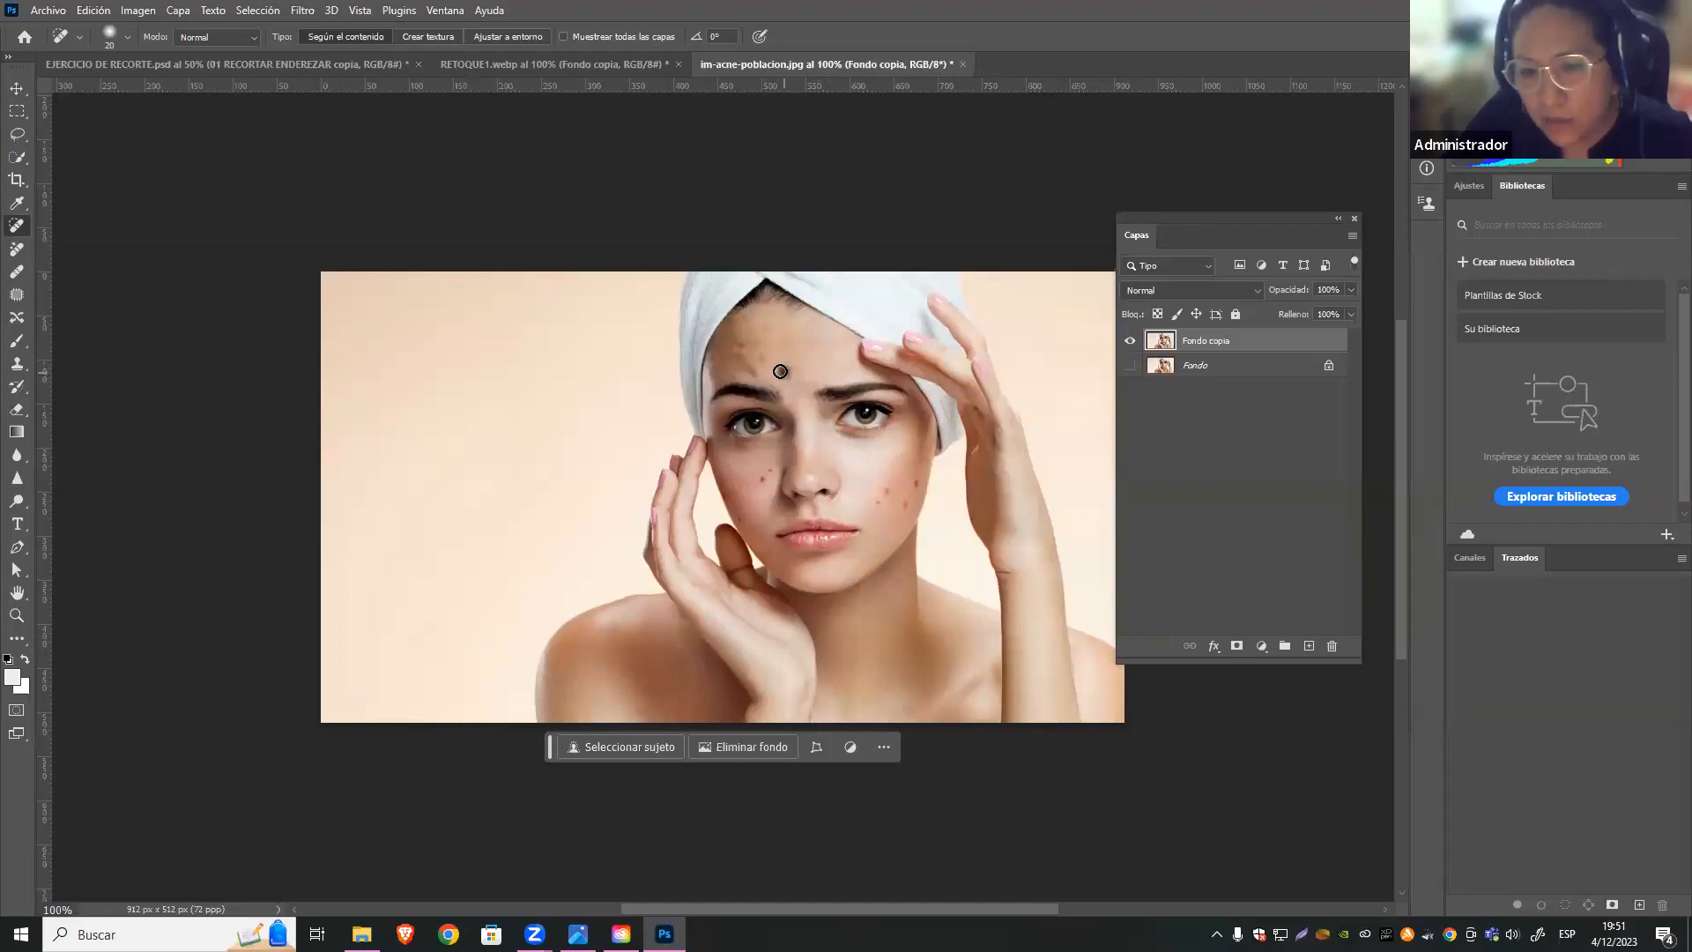
click(124, 41)
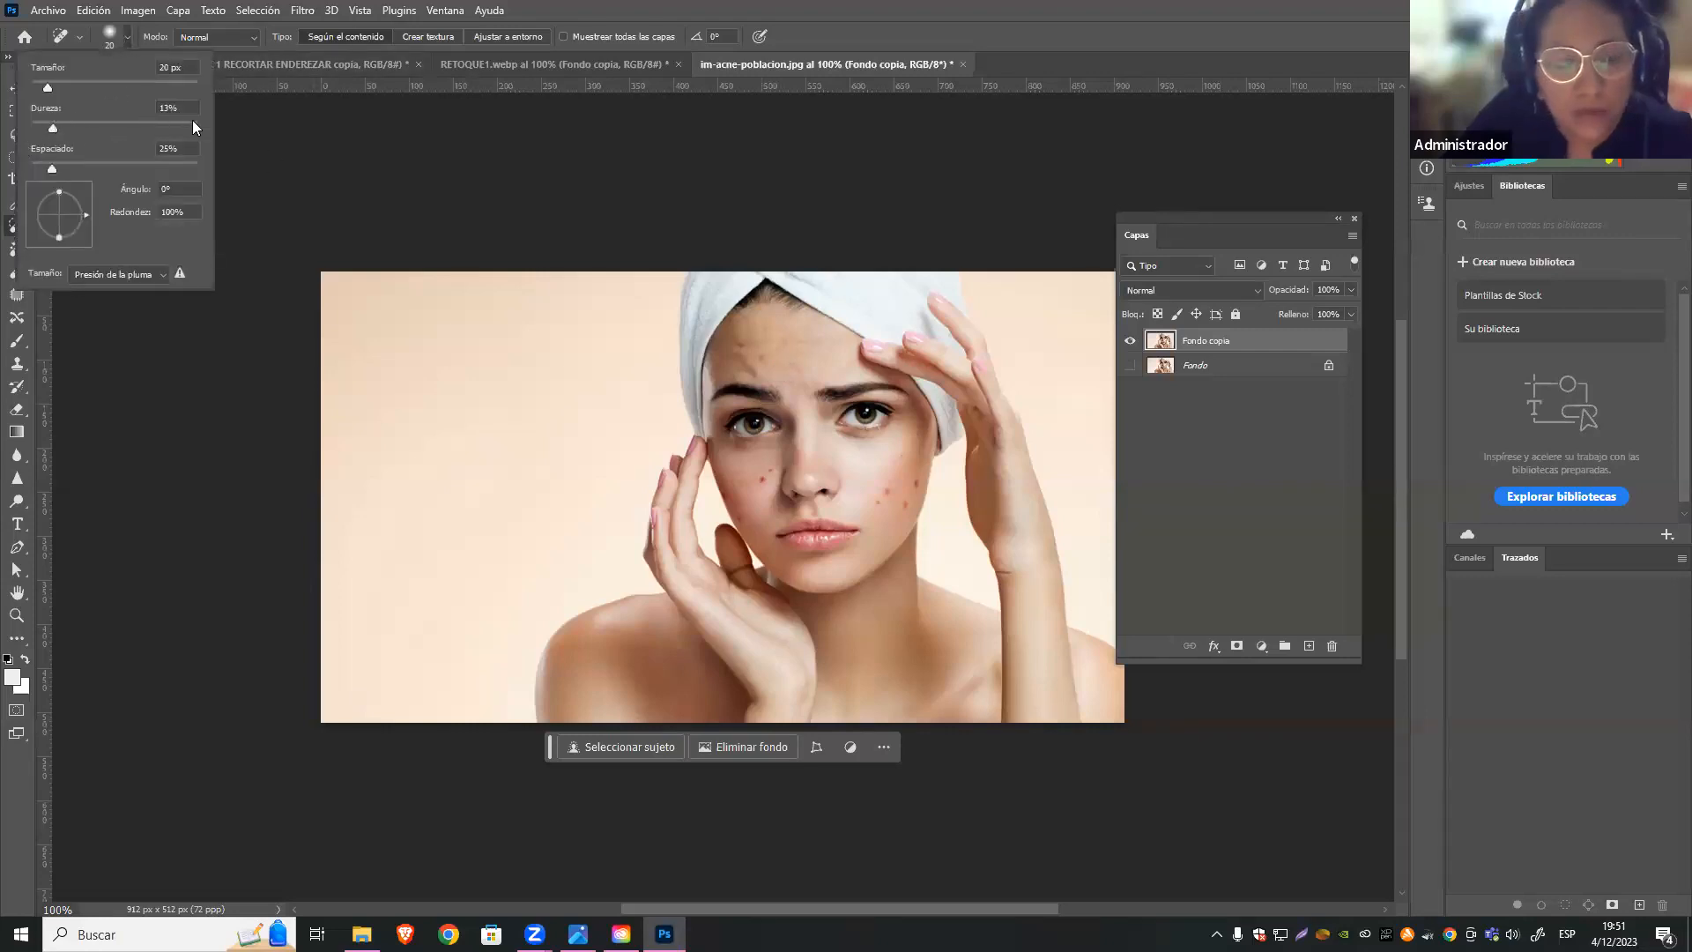
click(51, 126)
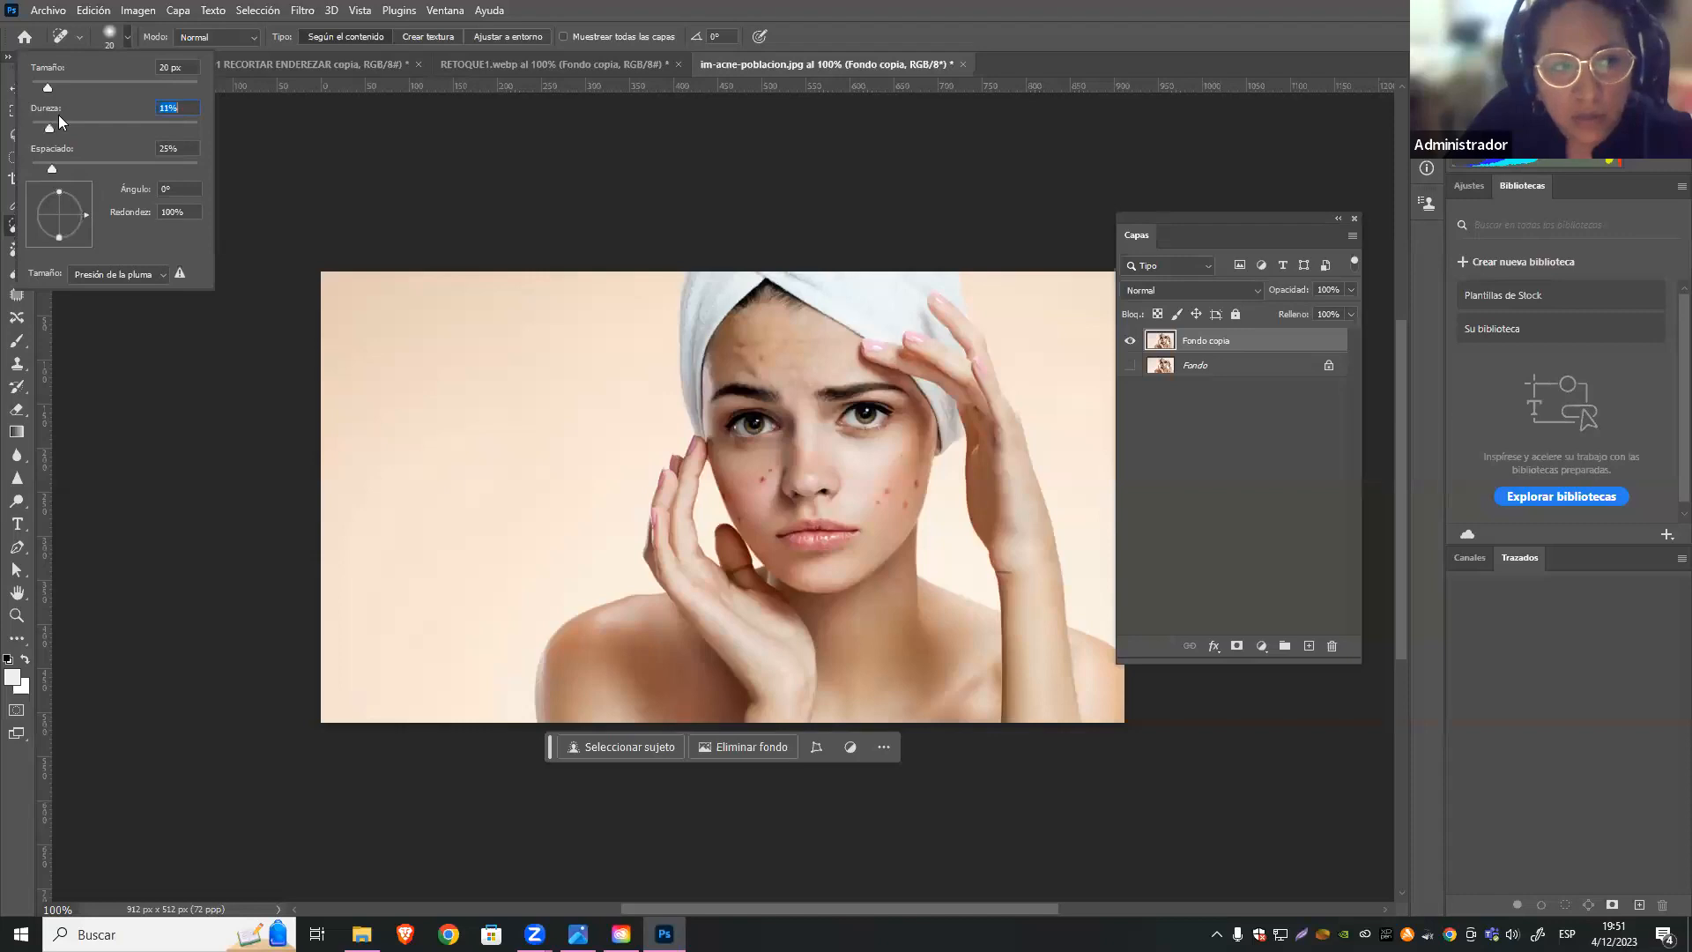
click(758, 353)
click(764, 355)
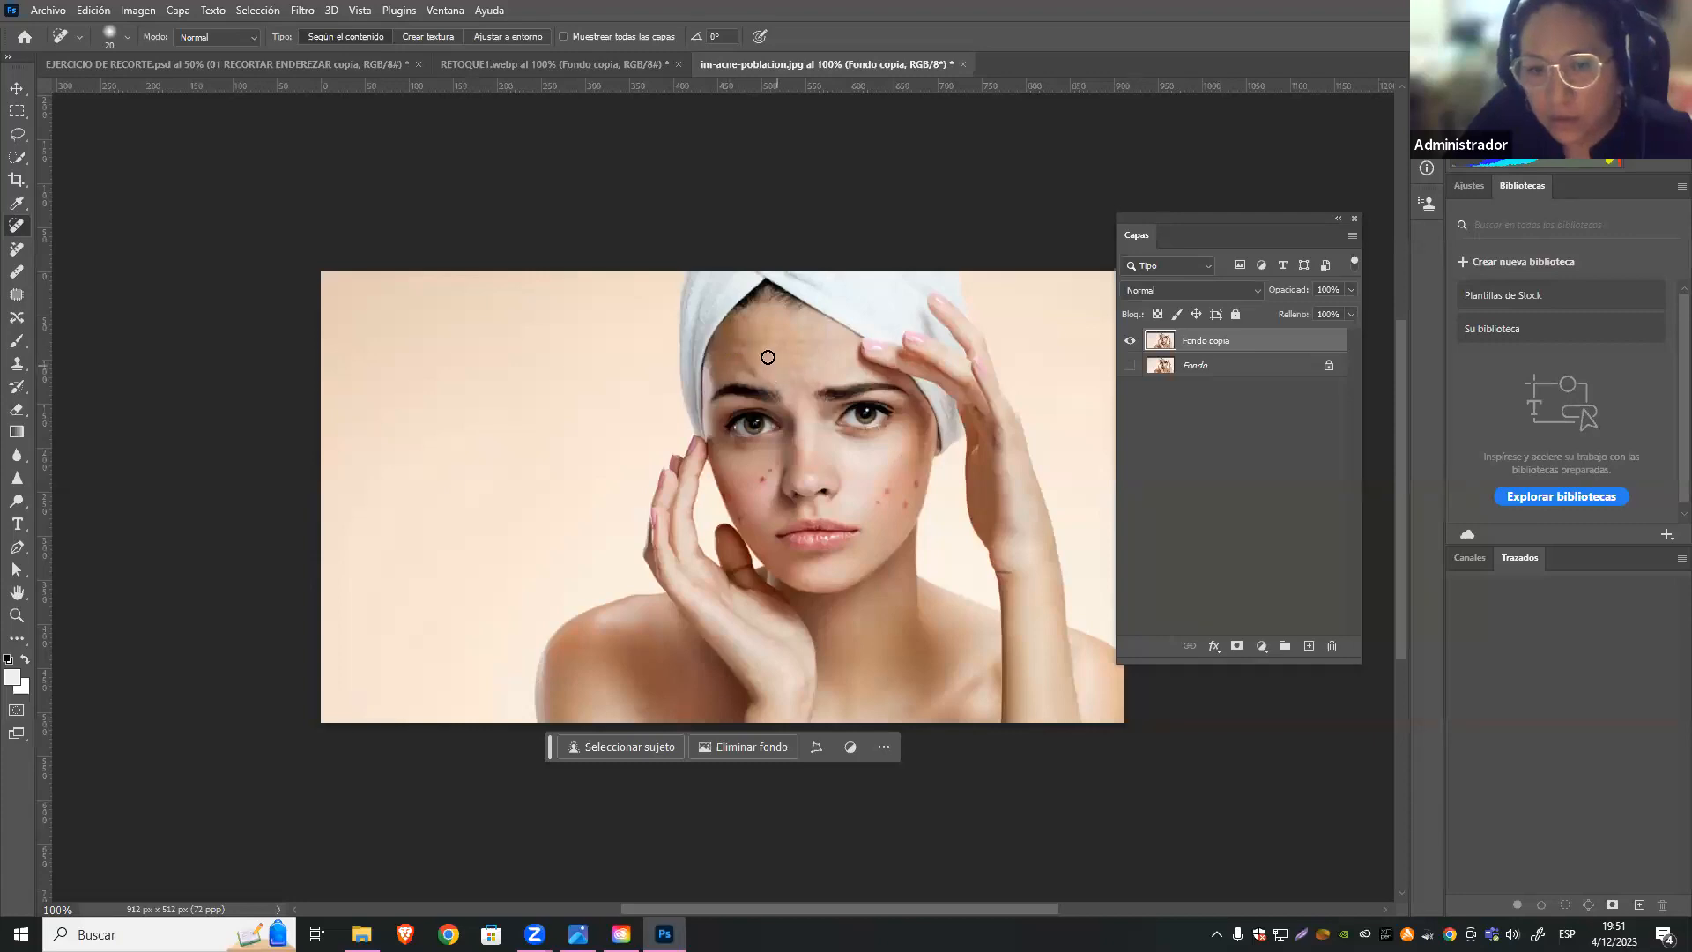
mouse_move(808, 340)
mouse_down()
mouse_move(739, 362)
mouse_move(760, 337)
mouse_move(759, 354)
mouse_move(828, 341)
mouse_up()
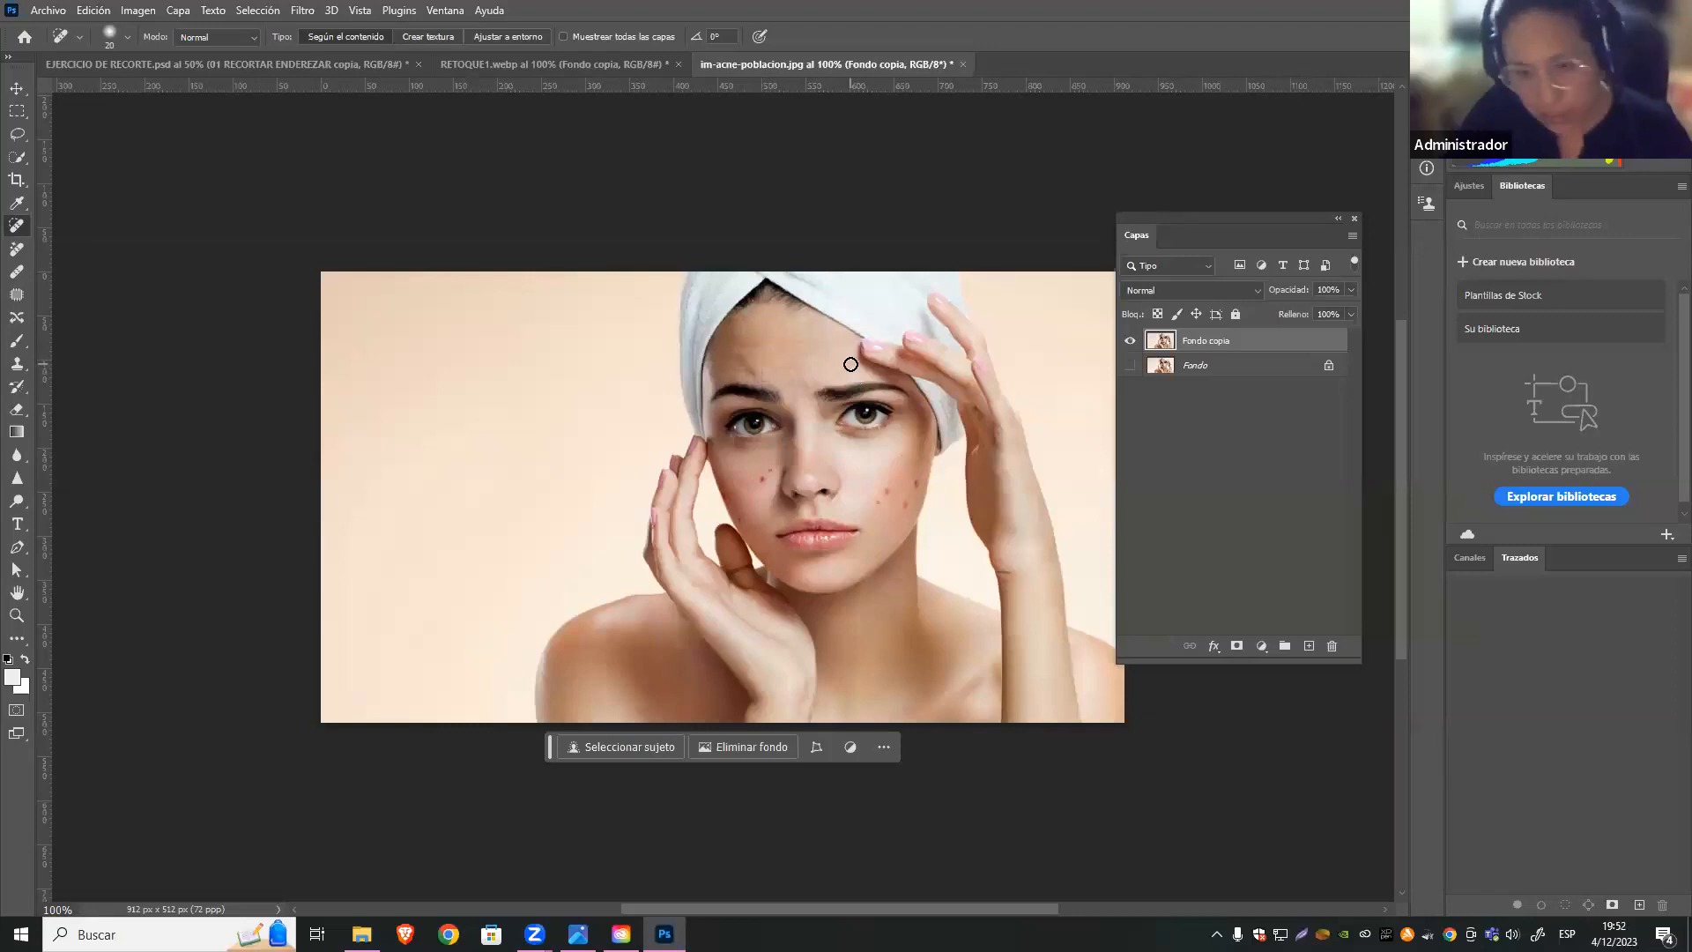
Retouch the remaining marks and uneven skin across the forehead and above the eyebrows
click(840, 360)
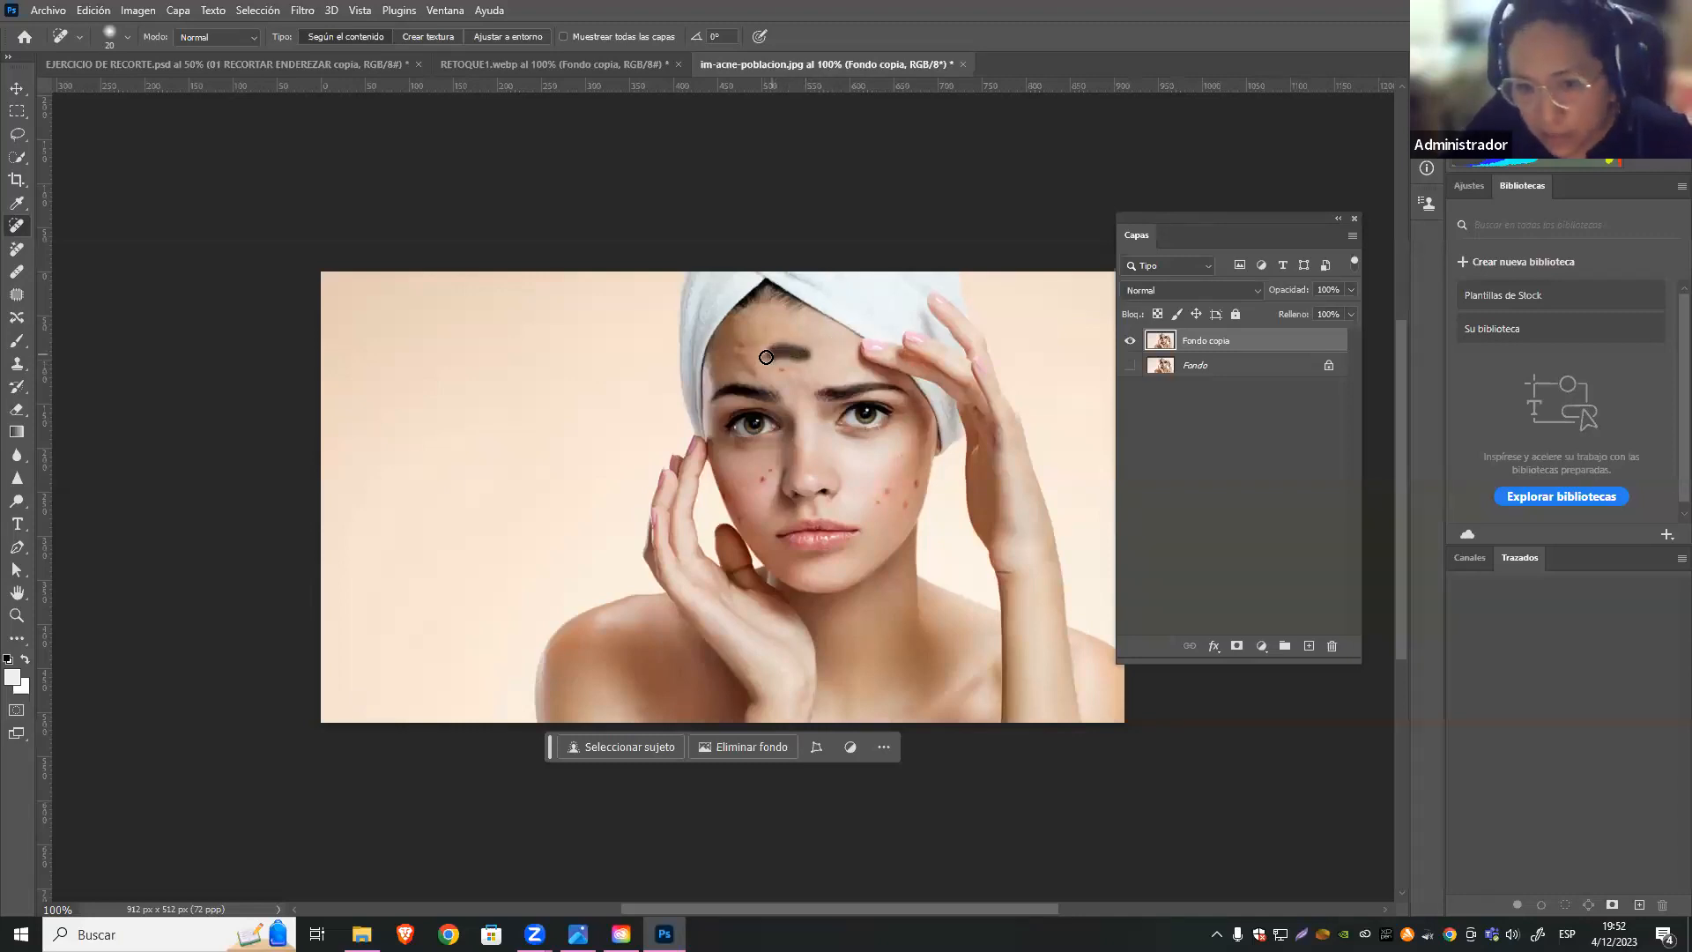
drag(760, 358, 764, 363)
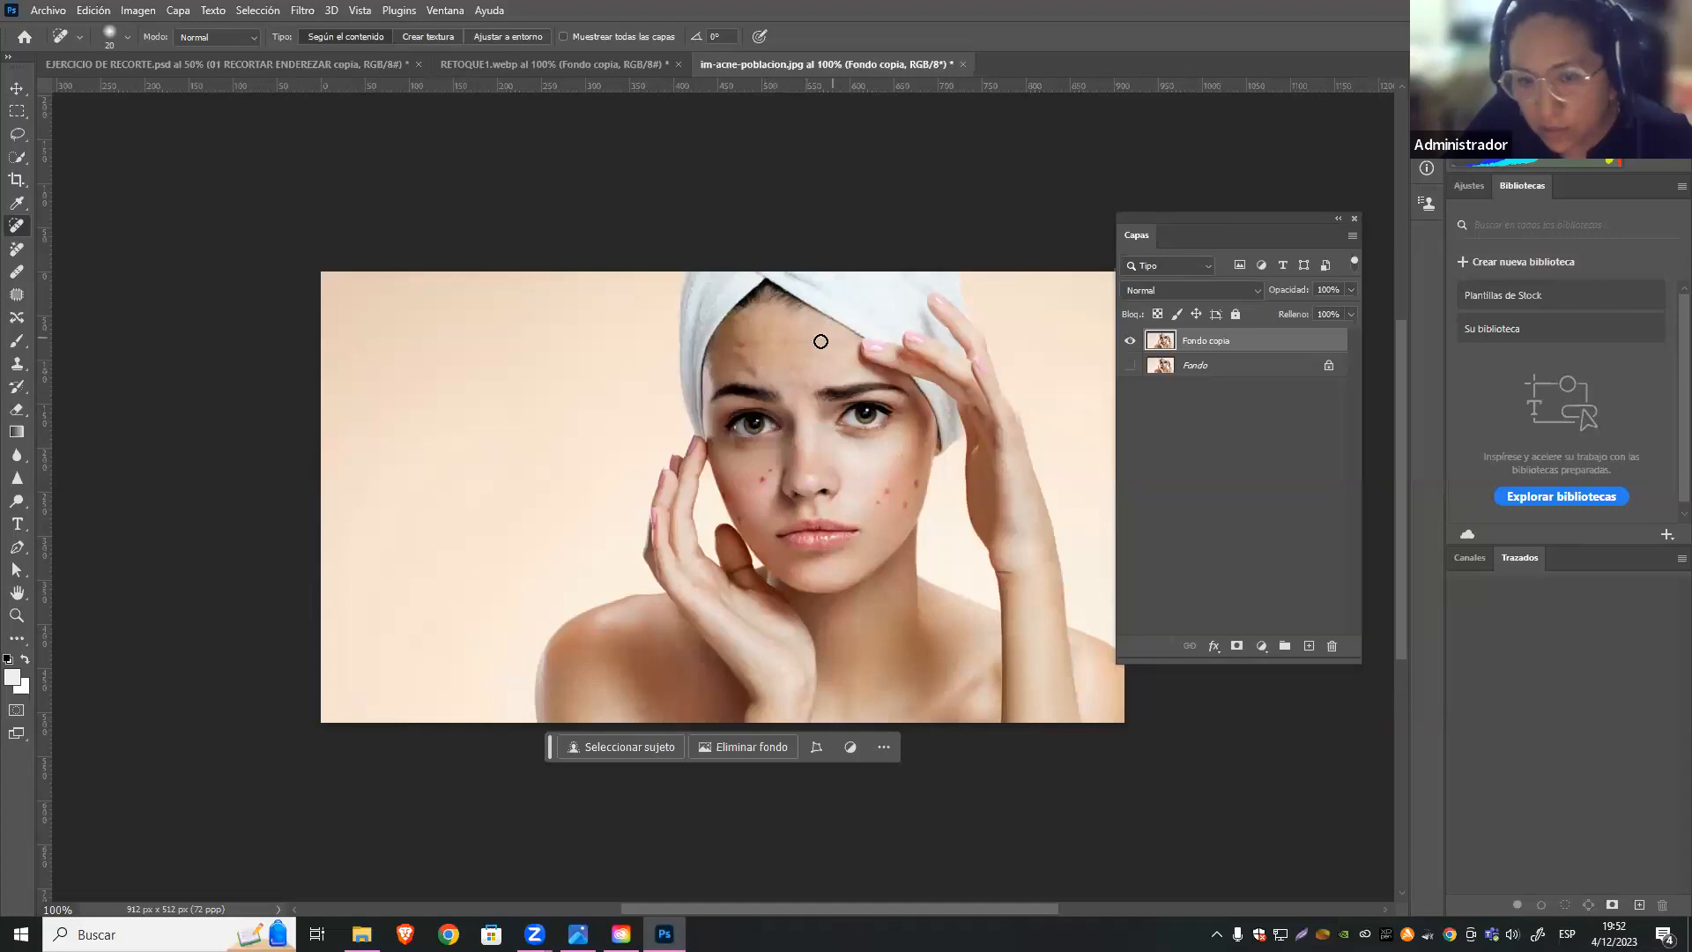
mouse_move(818, 341)
mouse_down()
mouse_move(743, 340)
mouse_move(745, 362)
mouse_up()
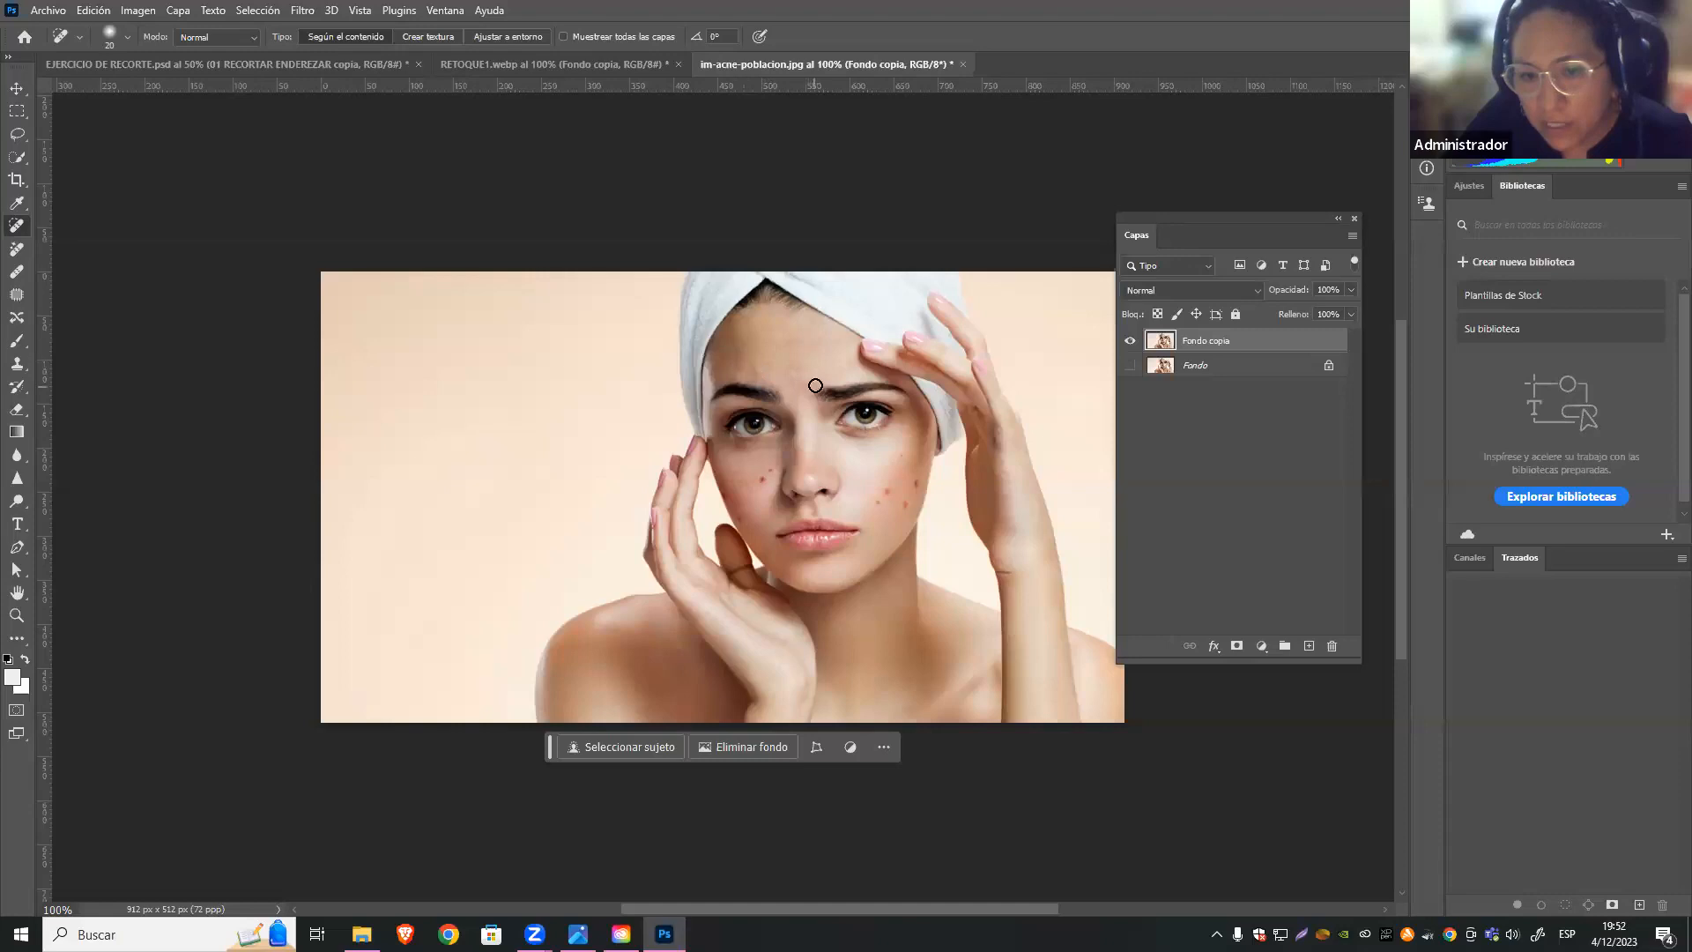
click(799, 379)
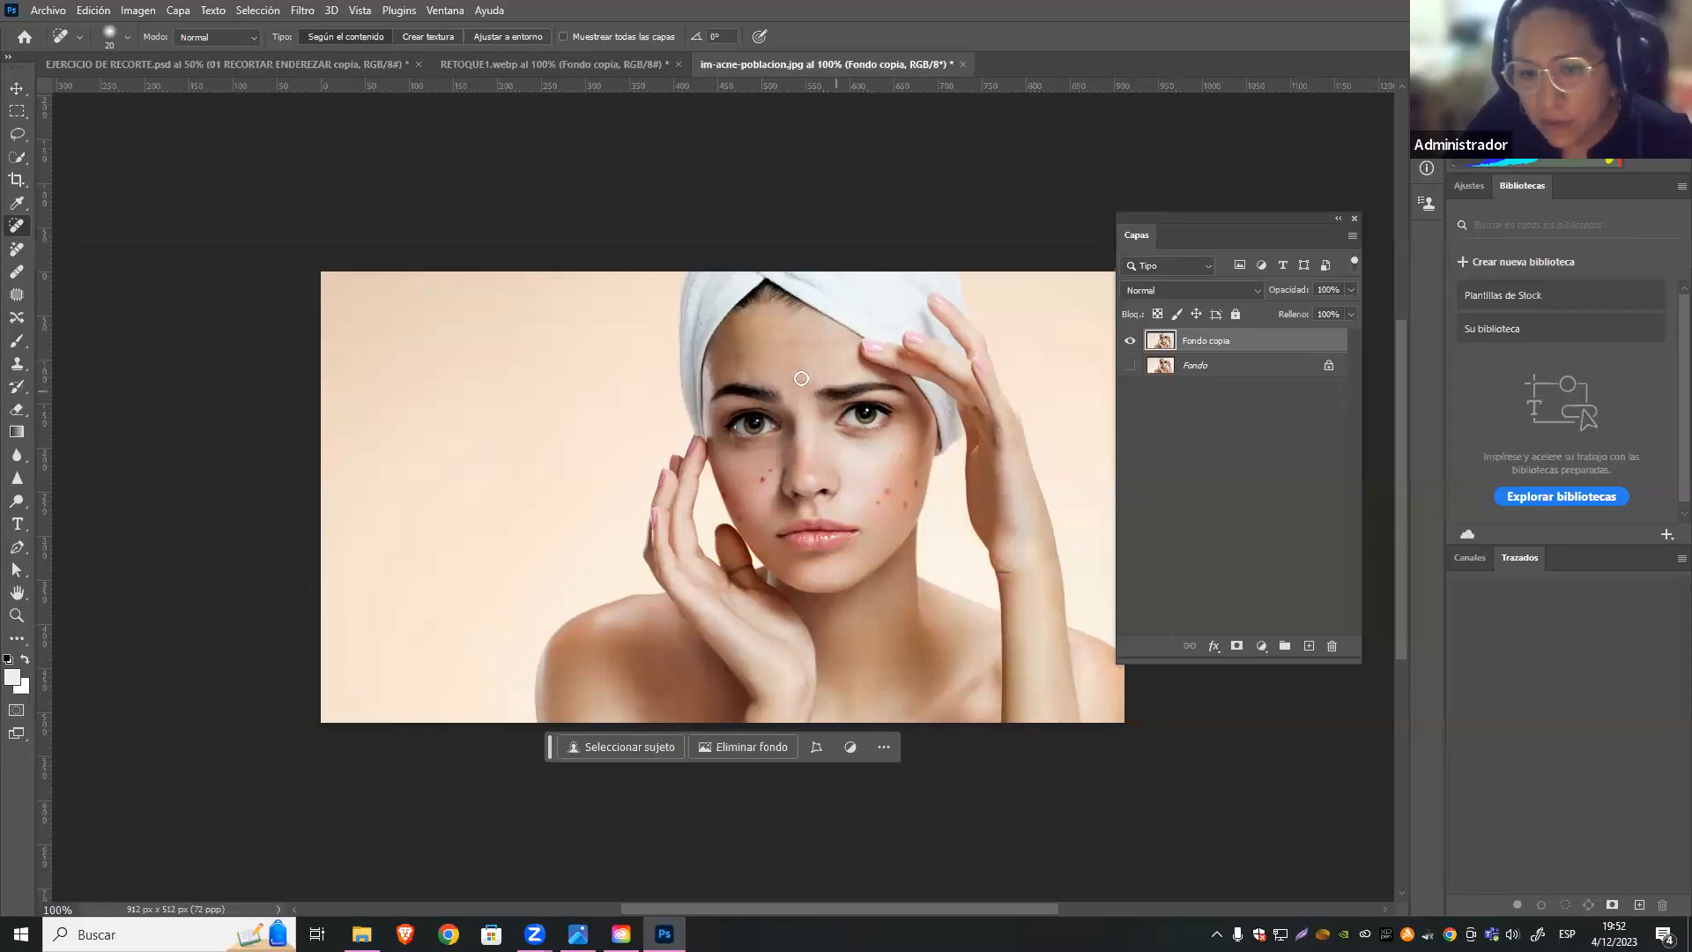
click(789, 369)
click(793, 365)
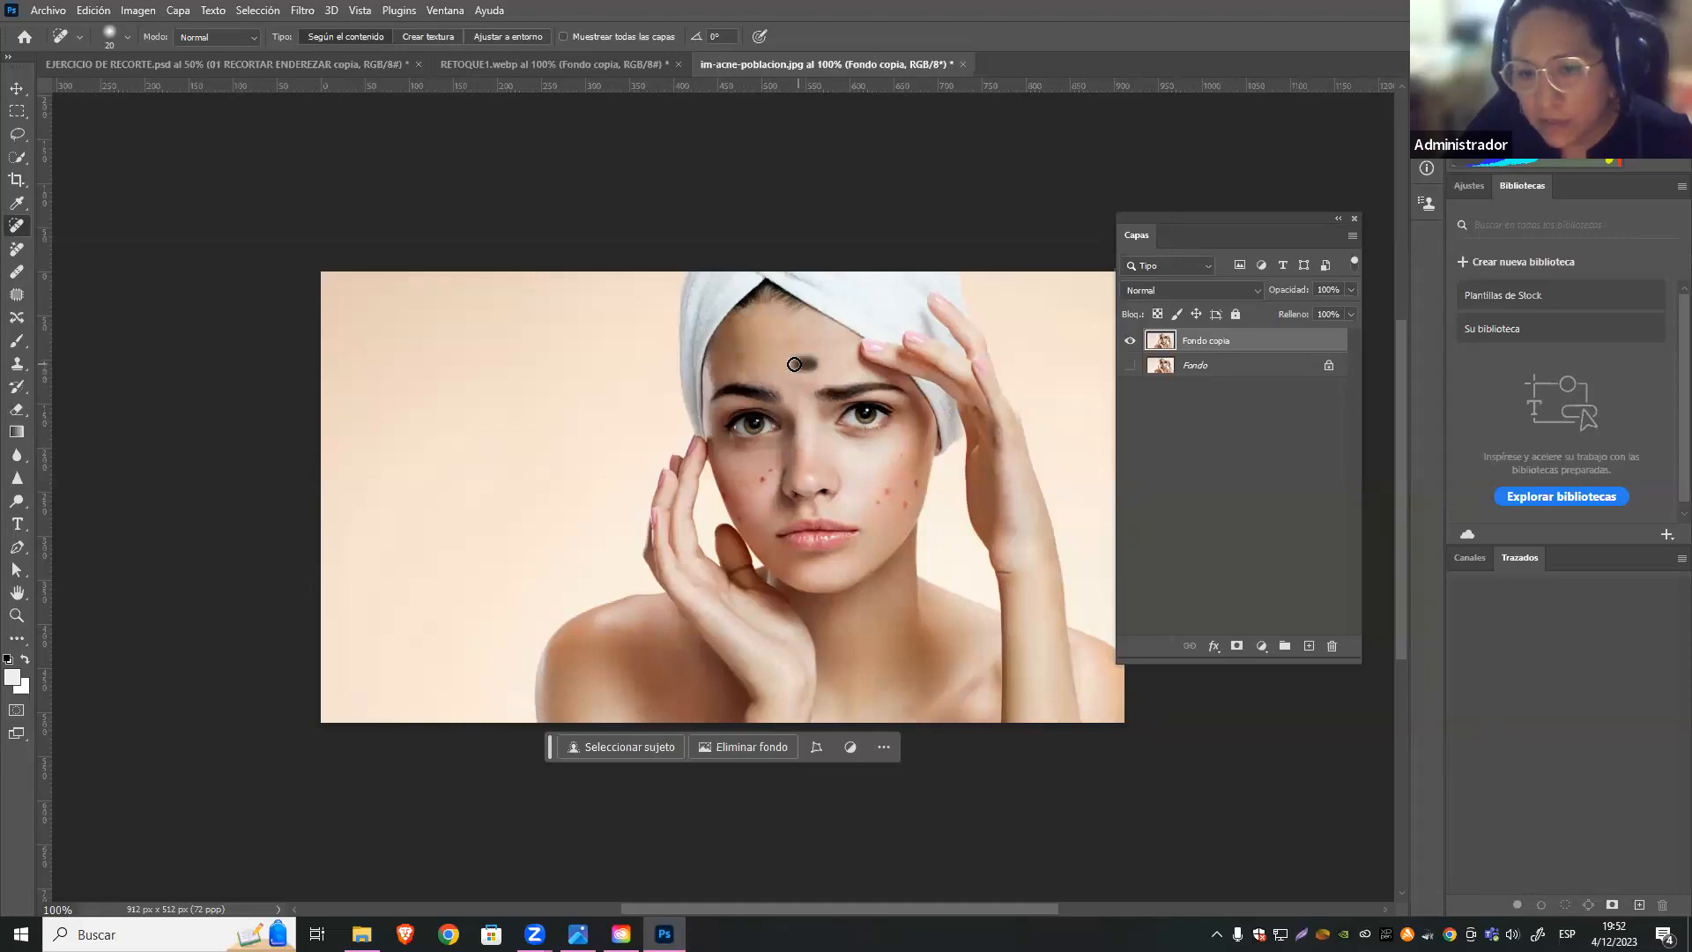
click(795, 368)
click(796, 342)
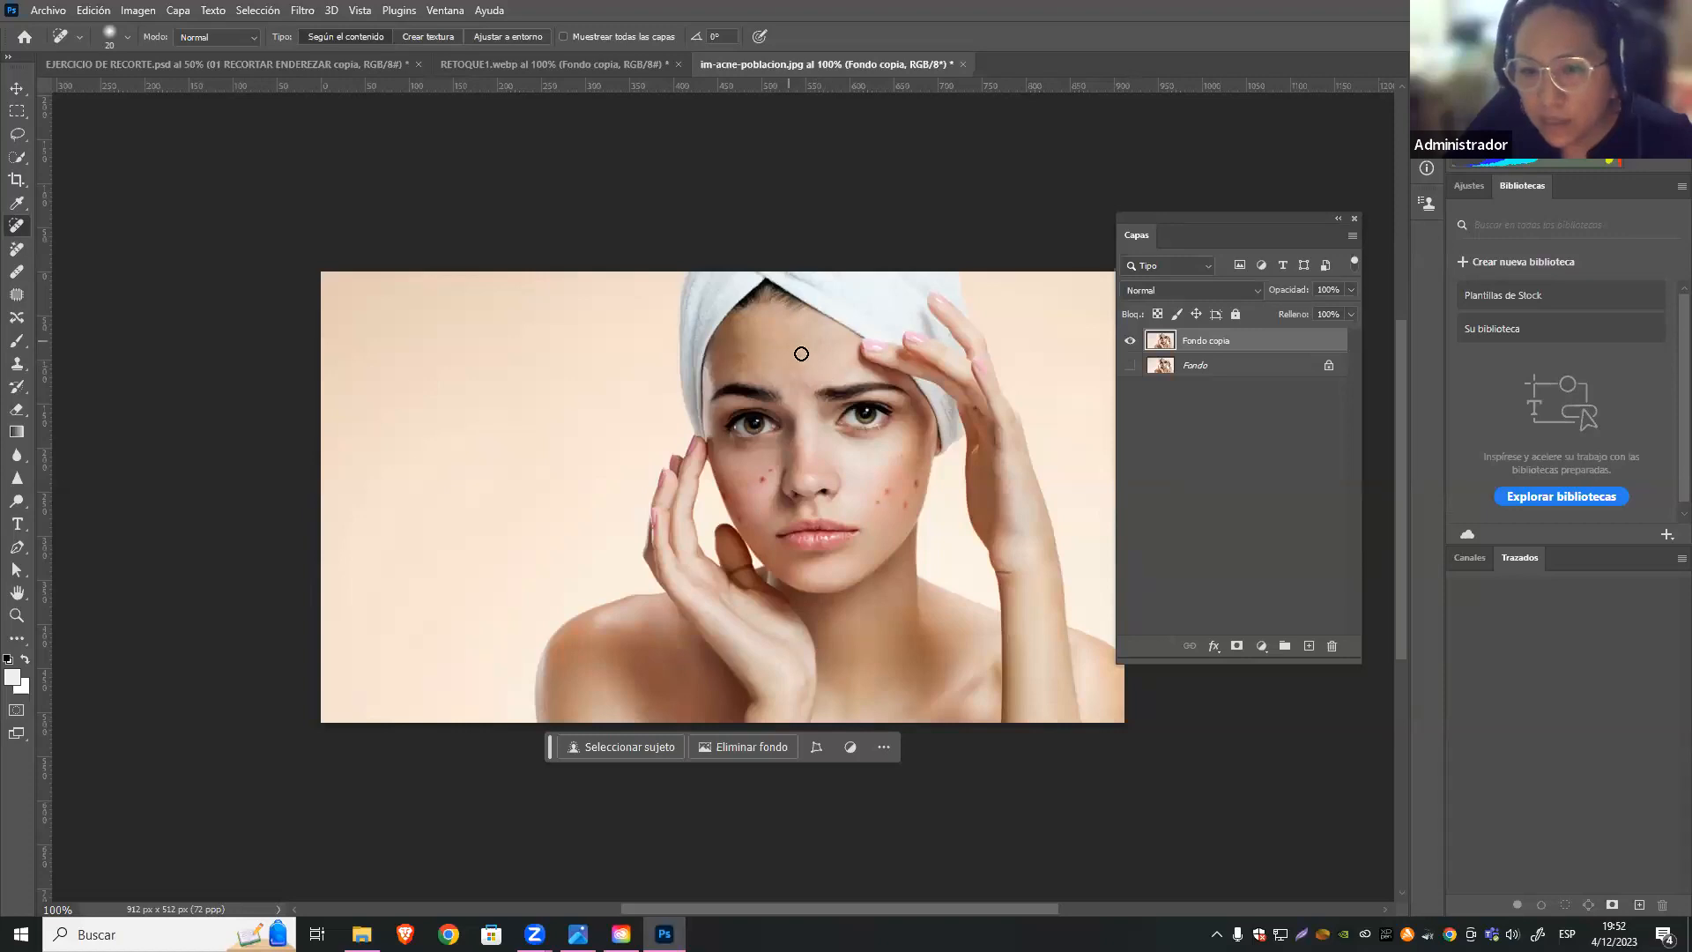
Heal the red spots on both cheeks and smooth the skin of the cheek beside the raised fingers
click(884, 496)
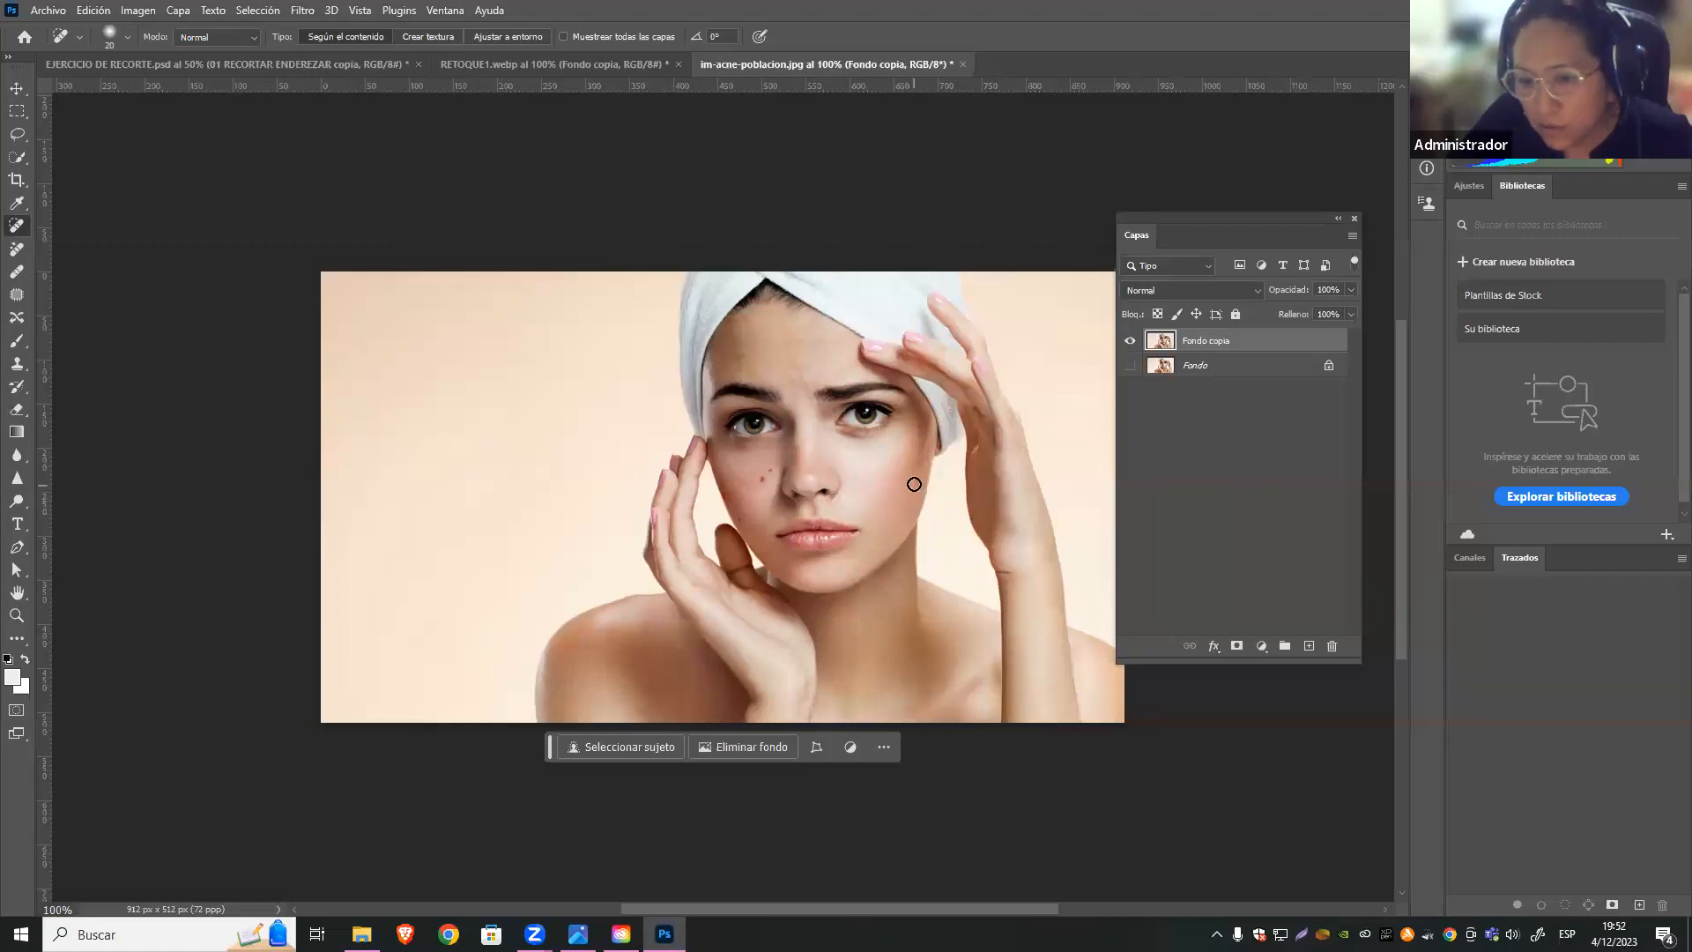
click(761, 482)
click(764, 477)
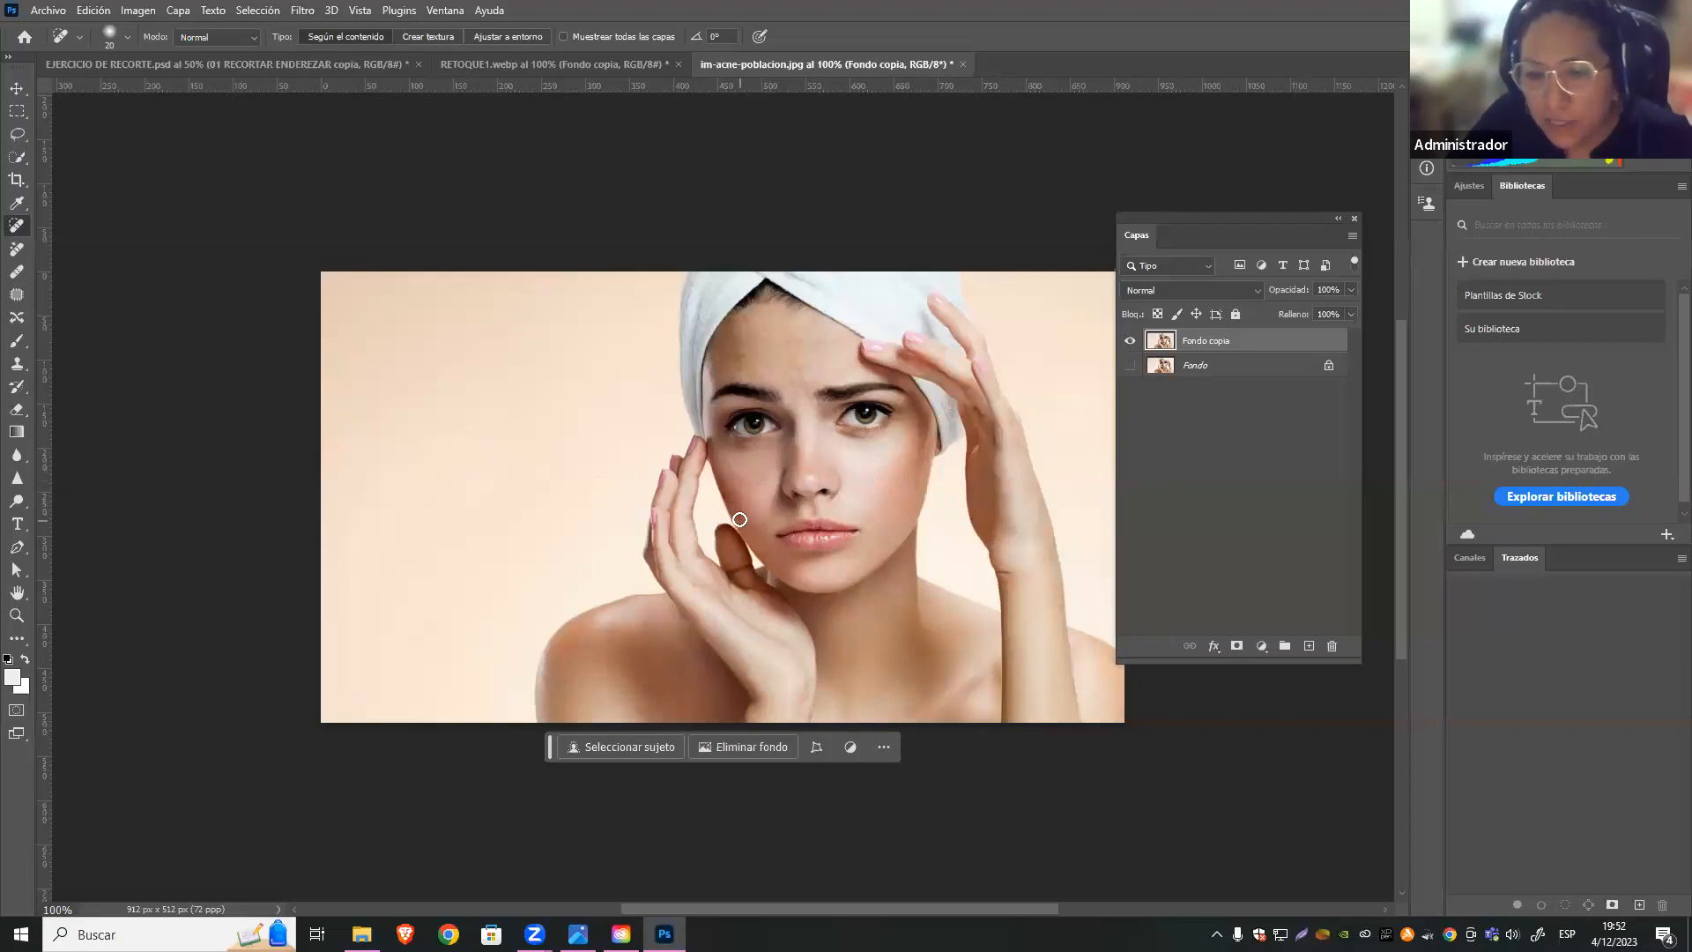
click(728, 492)
mouse_move(774, 469)
mouse_down()
mouse_move(749, 495)
mouse_move(728, 467)
mouse_move(734, 504)
mouse_move(740, 486)
mouse_up()
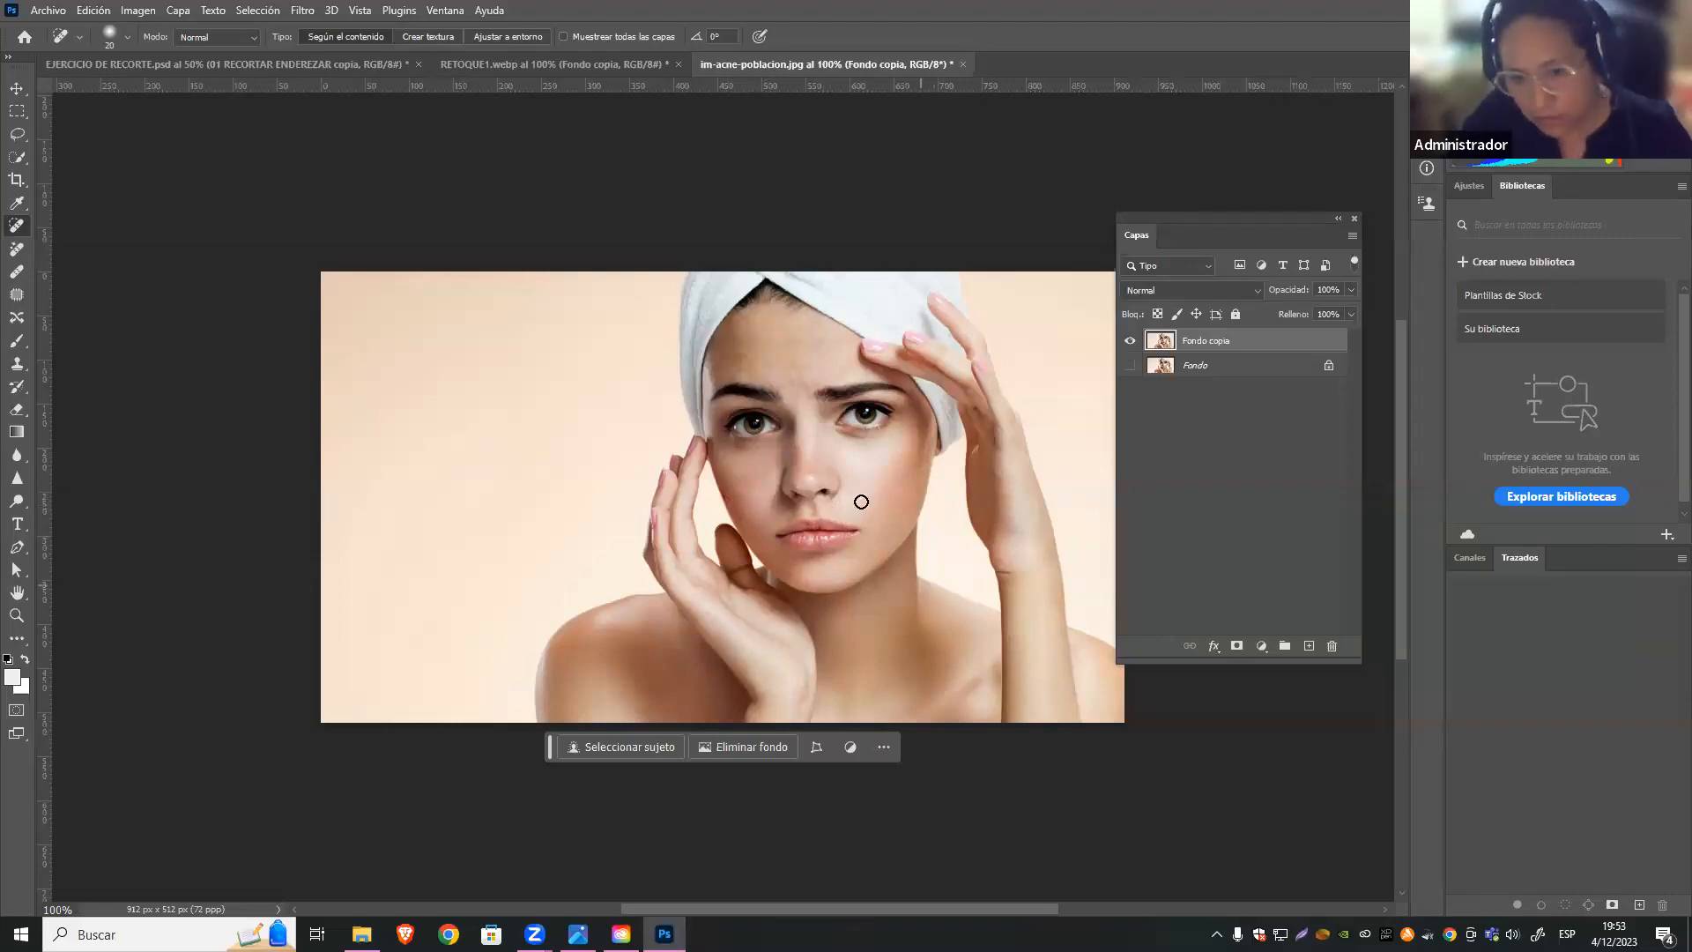
Show the original Fondo layer and toggle Fondo copia's visibility to compare the face before and after retouching
click(1130, 365)
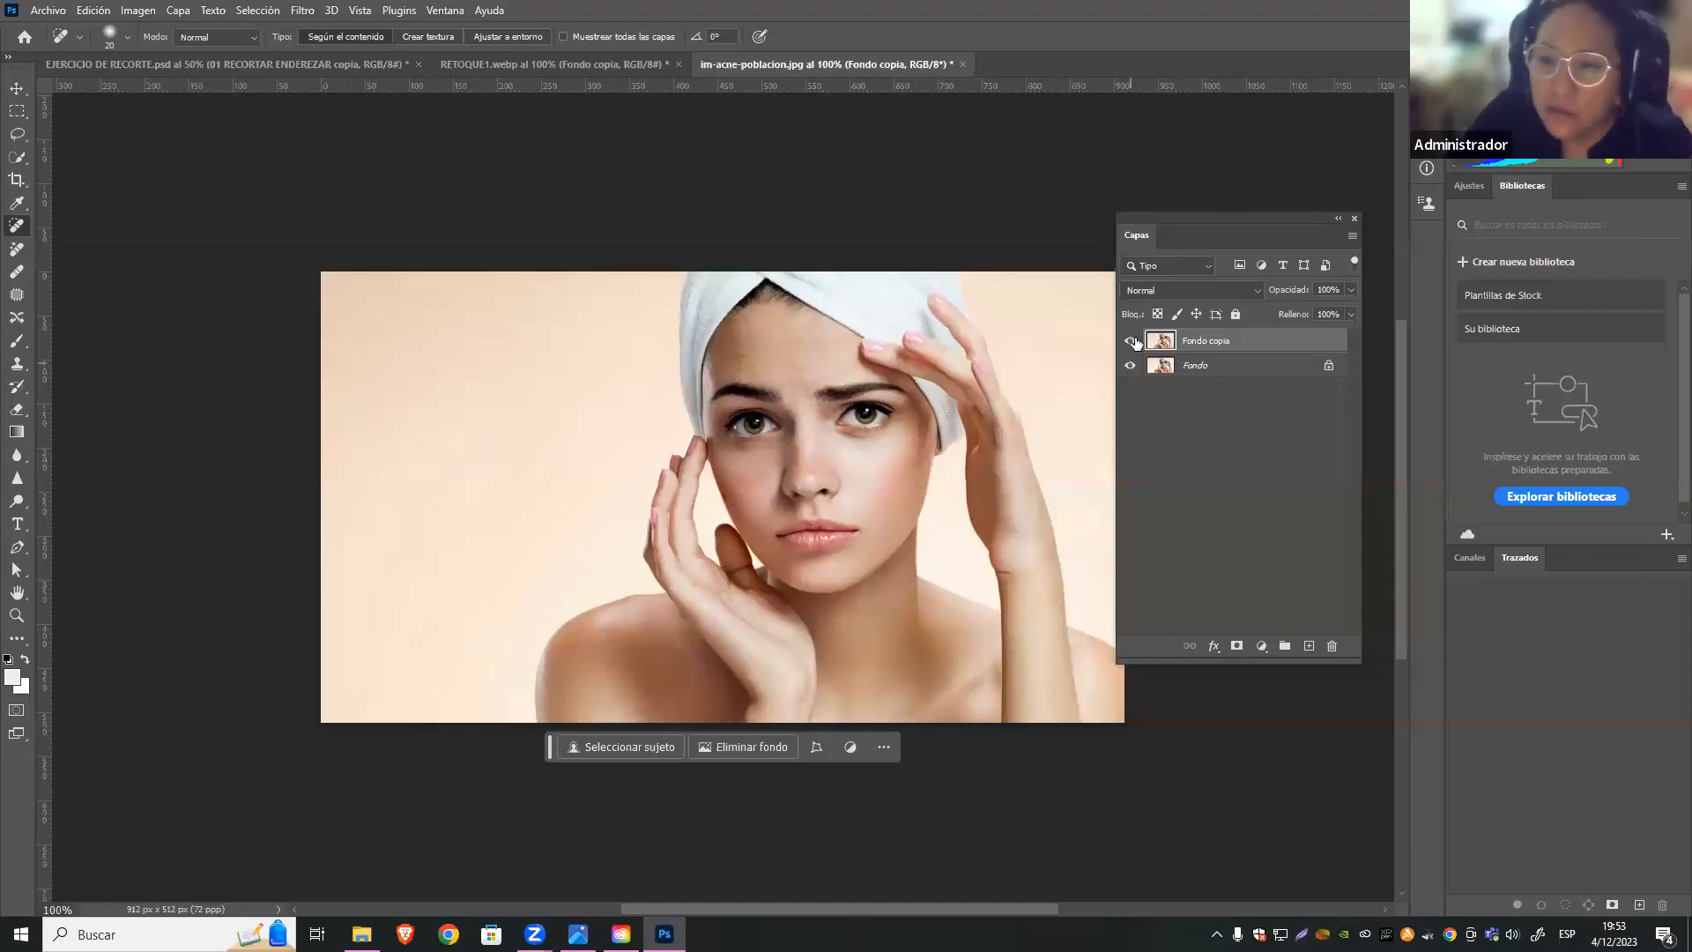
click(1132, 341)
click(1134, 341)
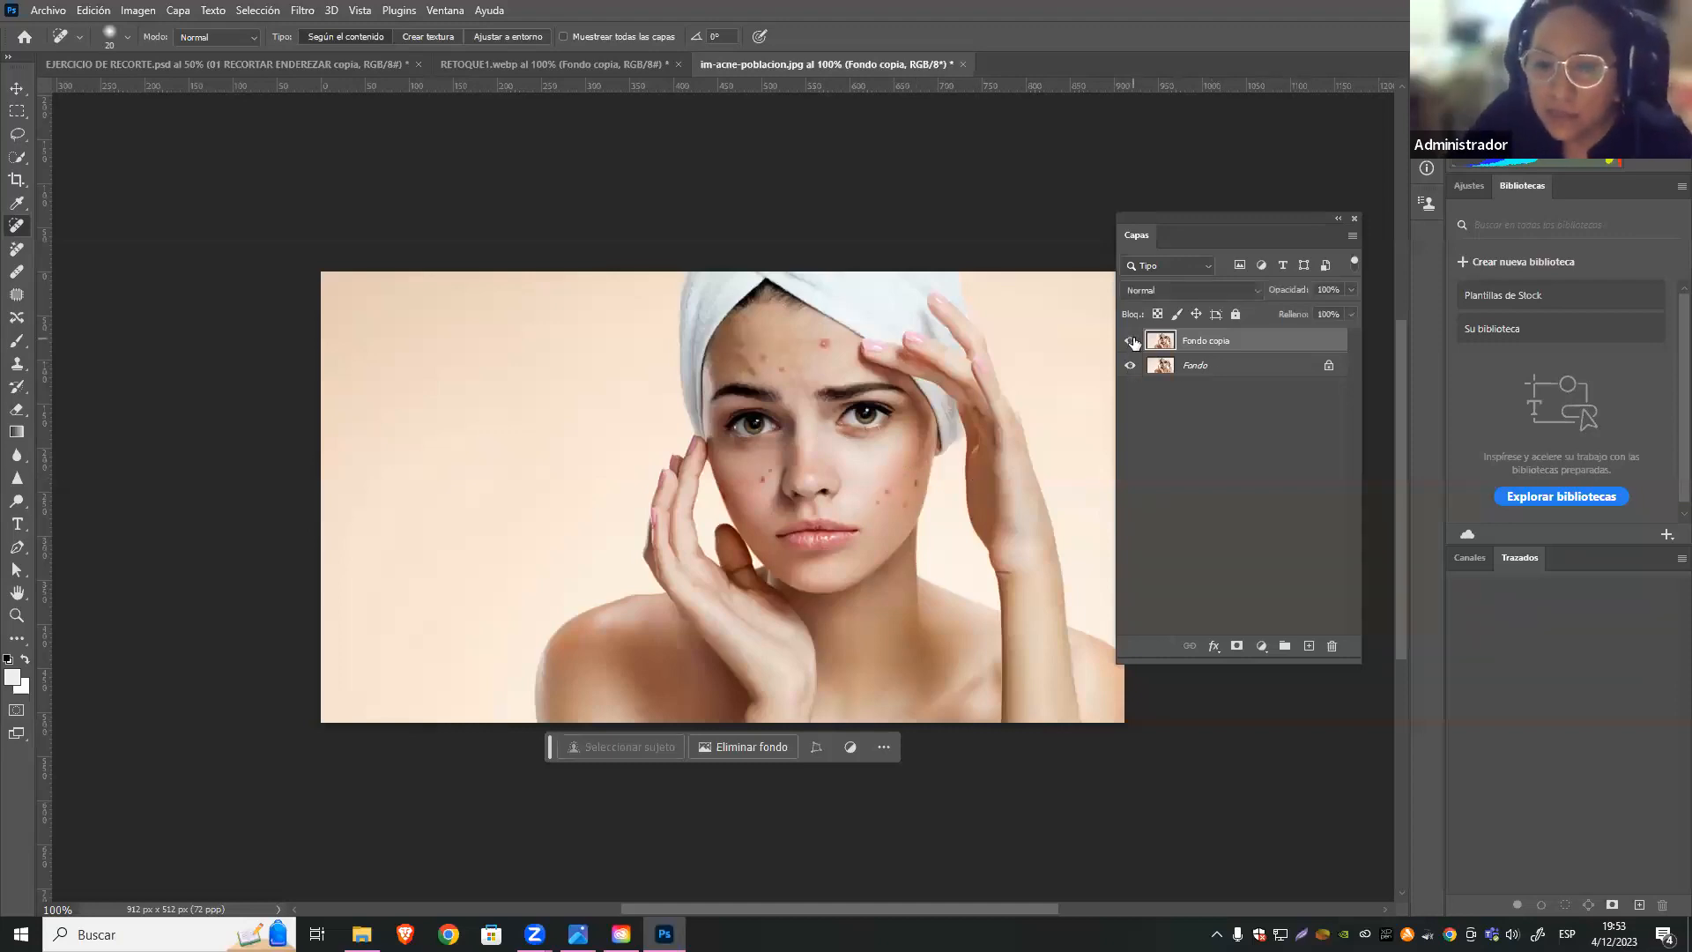
Toggle Fondo copia's visibility again to compare the retouched face with the untouched original
click(1133, 341)
click(1134, 341)
click(1194, 368)
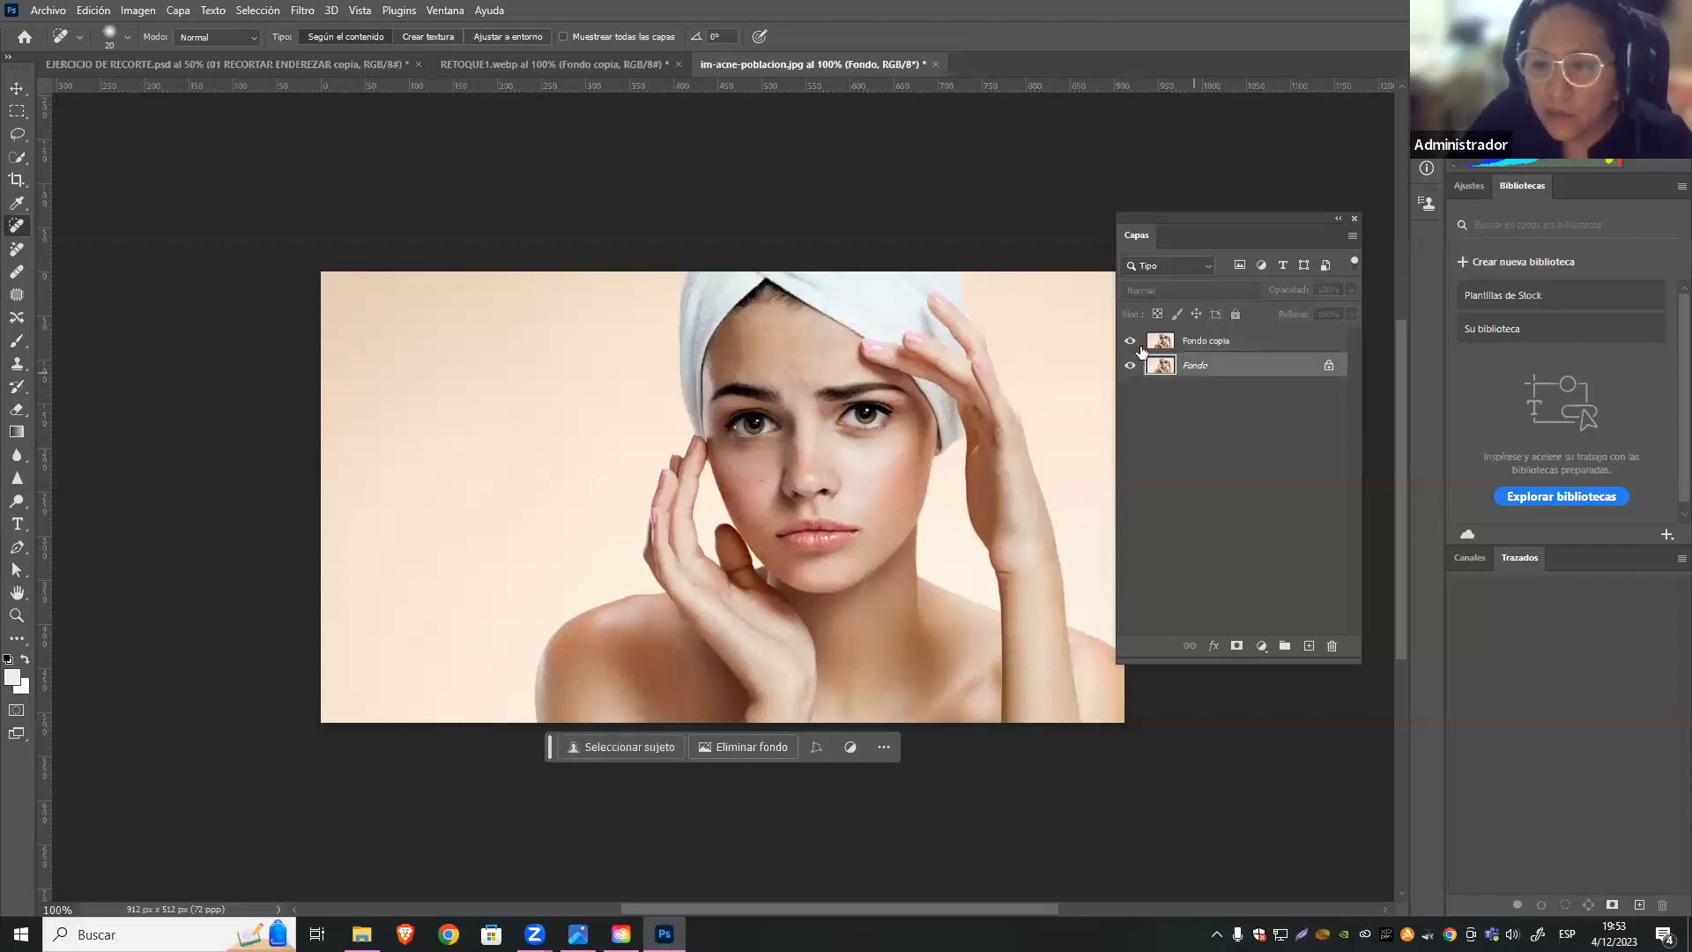
Select the Fondo copia layer with the Move tool and hide the original Fondo layer
click(1200, 348)
click(17, 88)
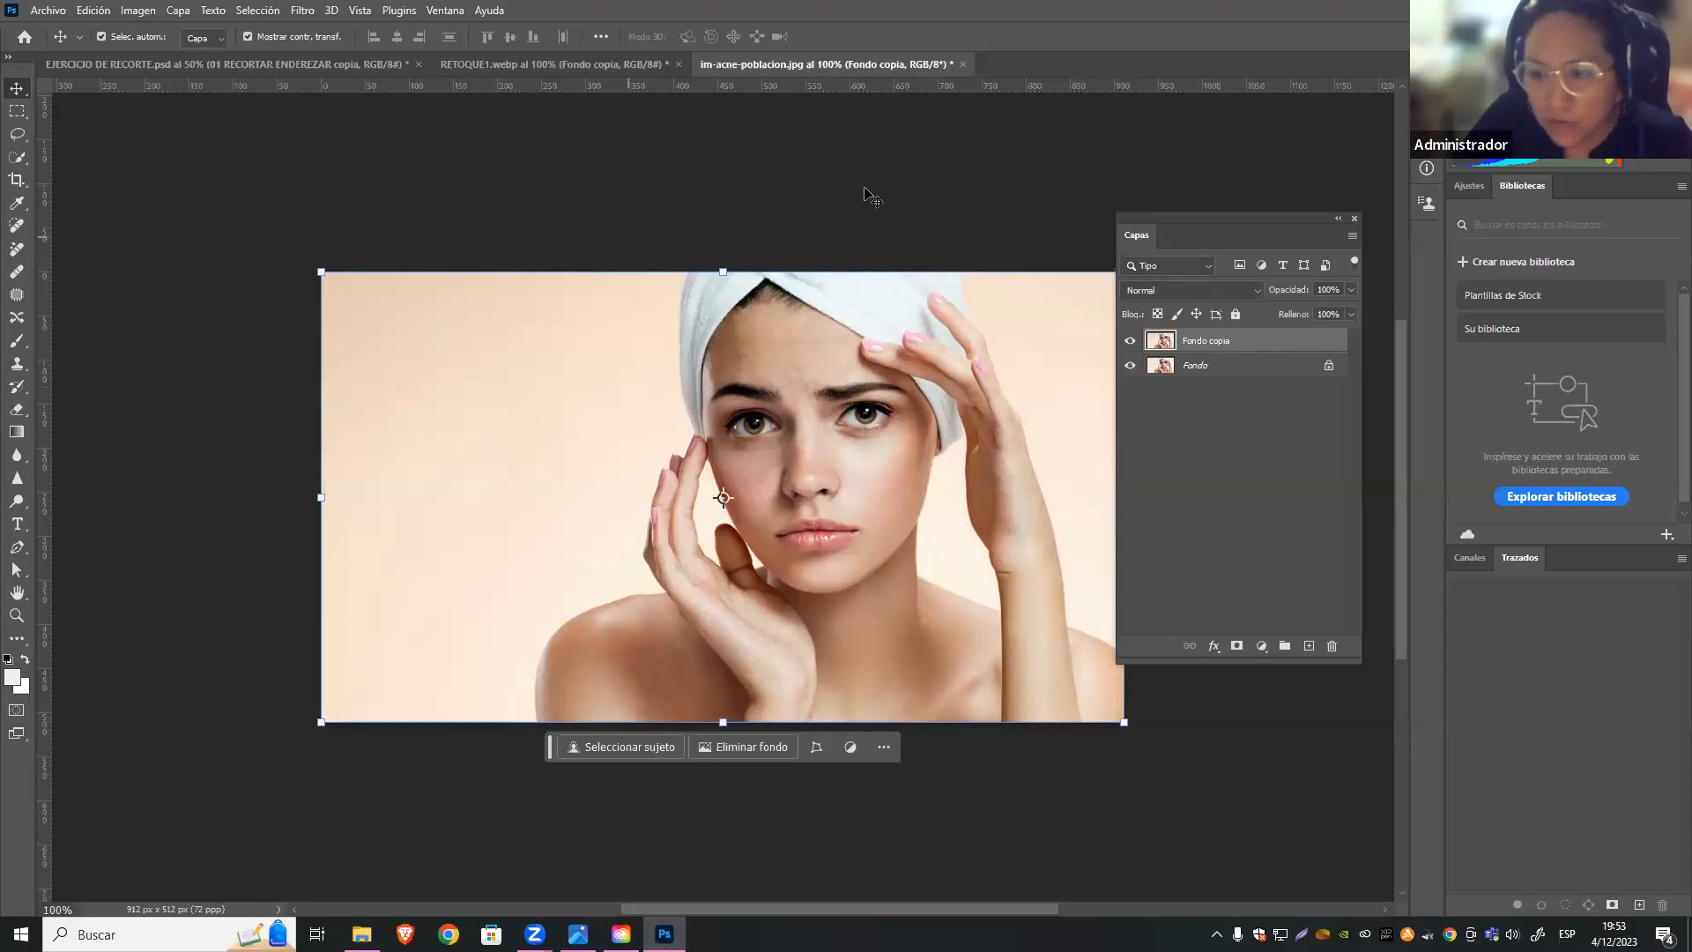
click(301, 11)
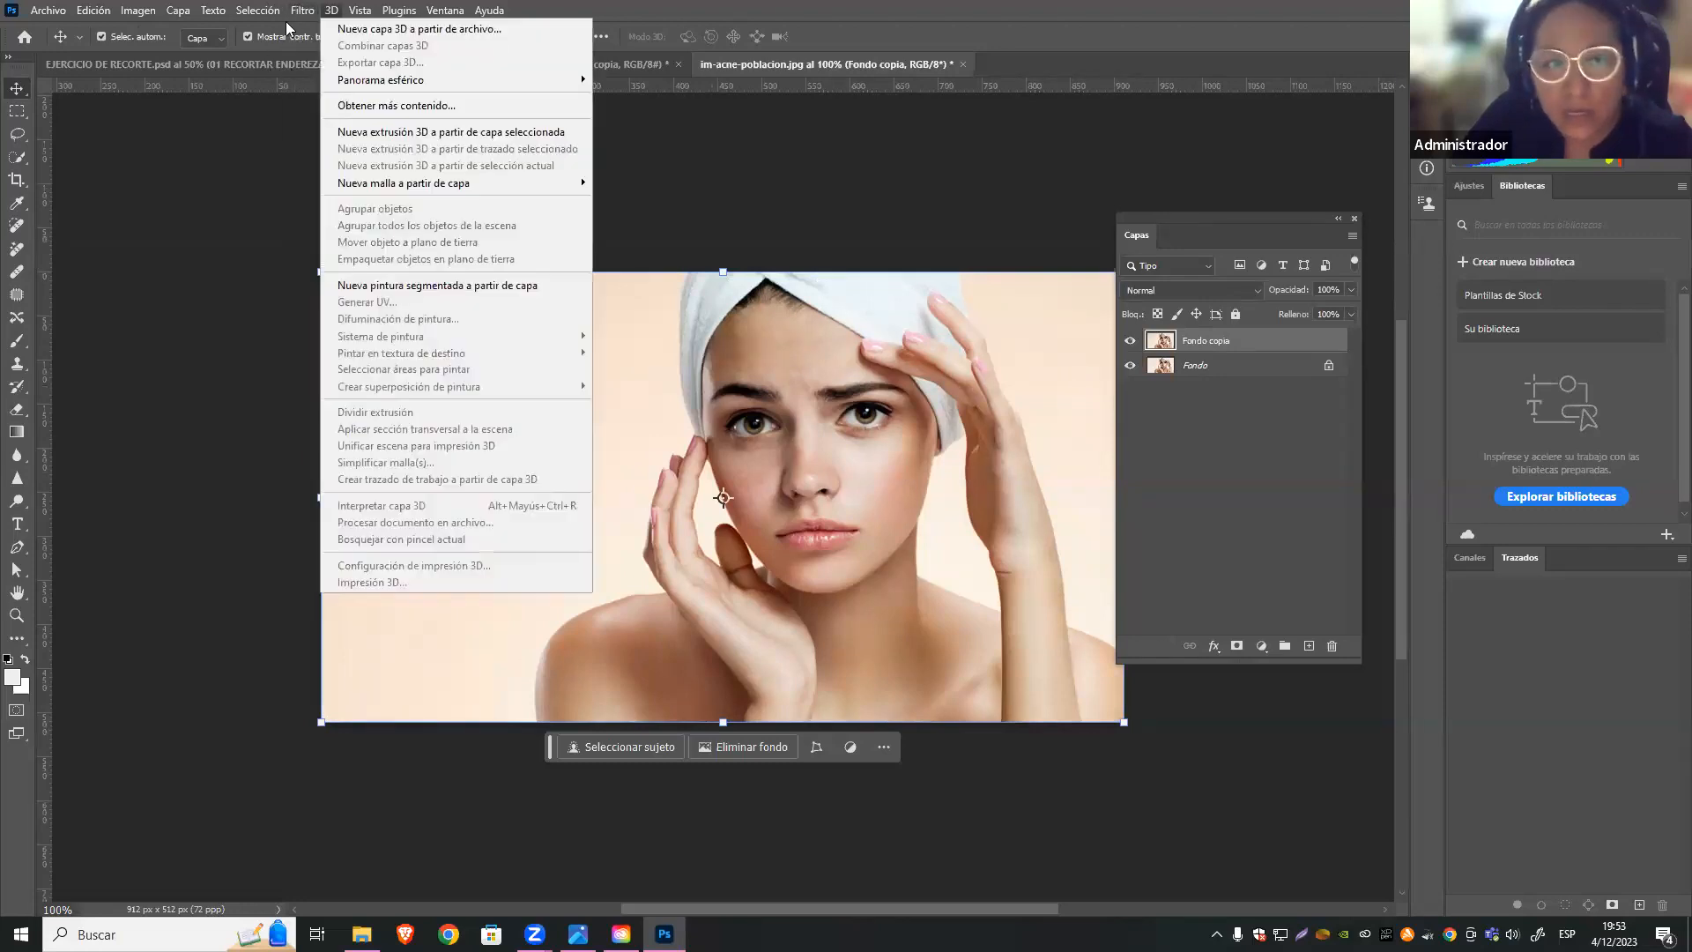
click(1132, 367)
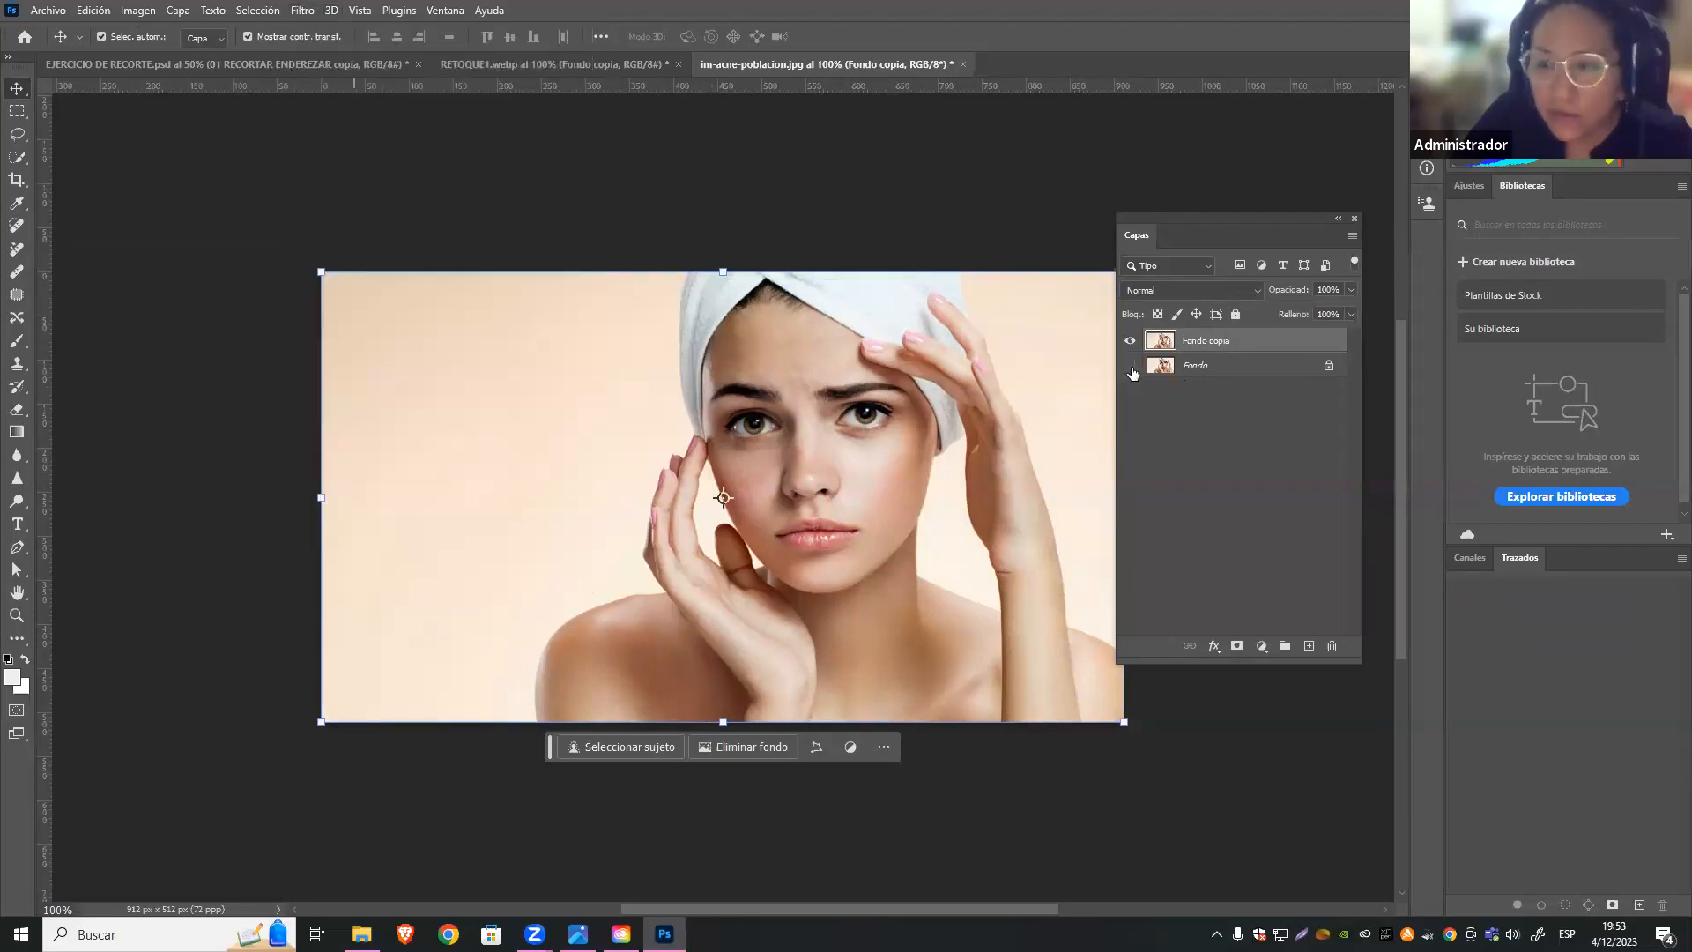
Open the Liquify filter on Fondo copia and examine the face-aware settings for eyes, nose, mouth and face shape
click(304, 11)
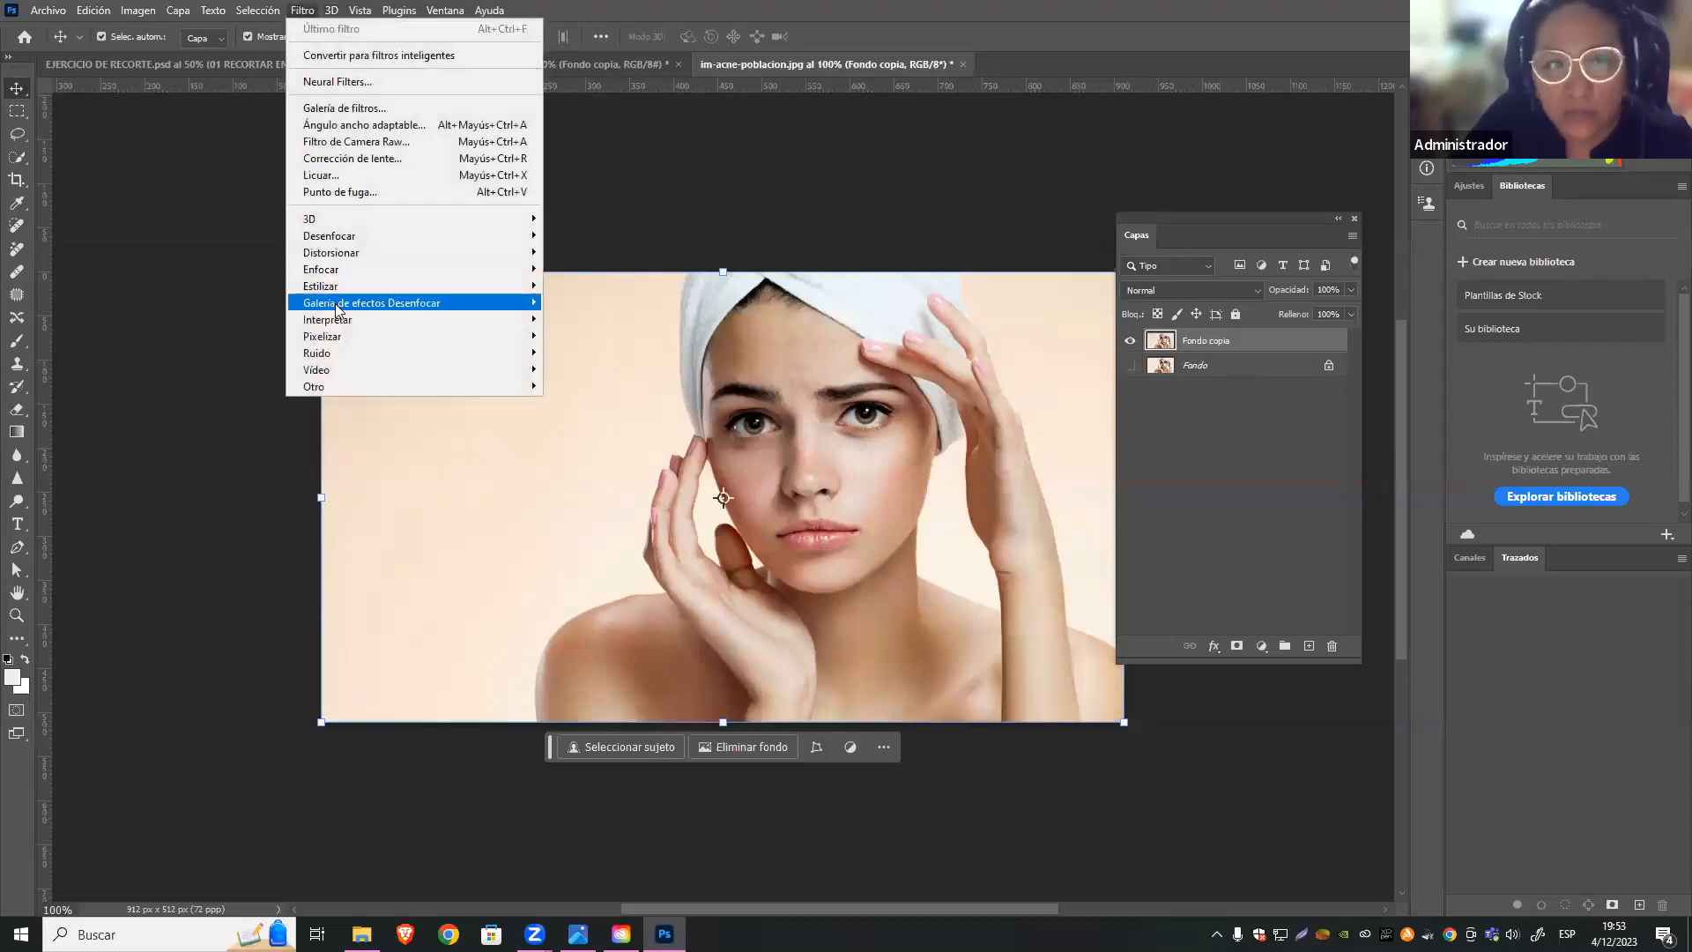
click(435, 175)
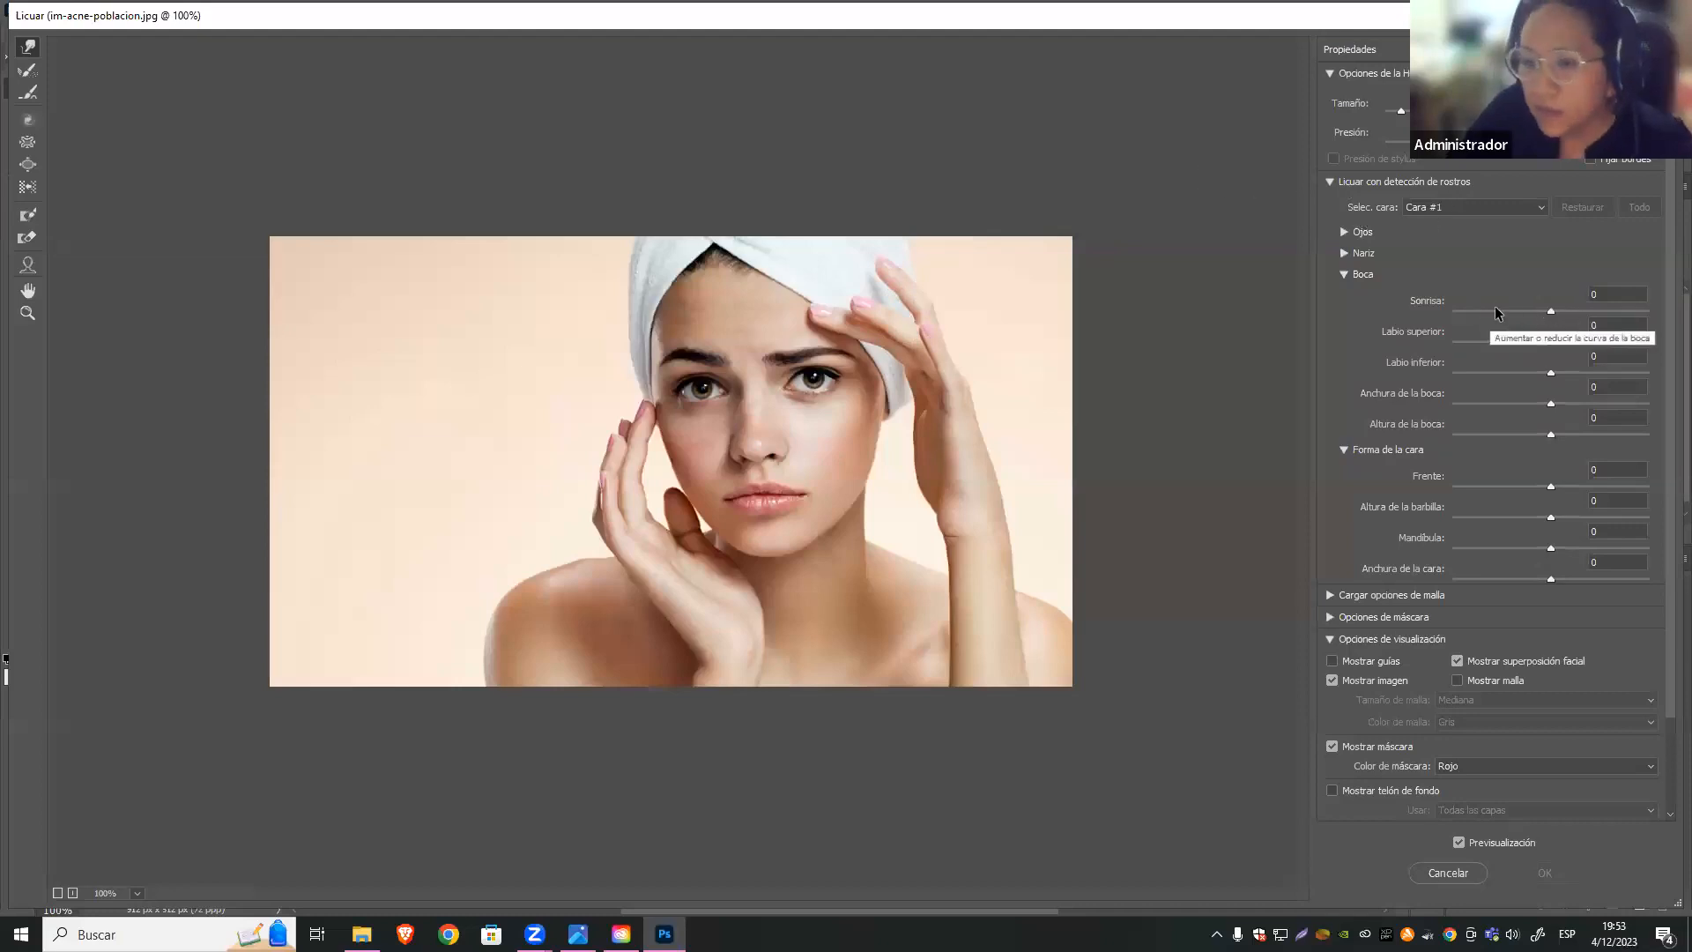
click(1344, 275)
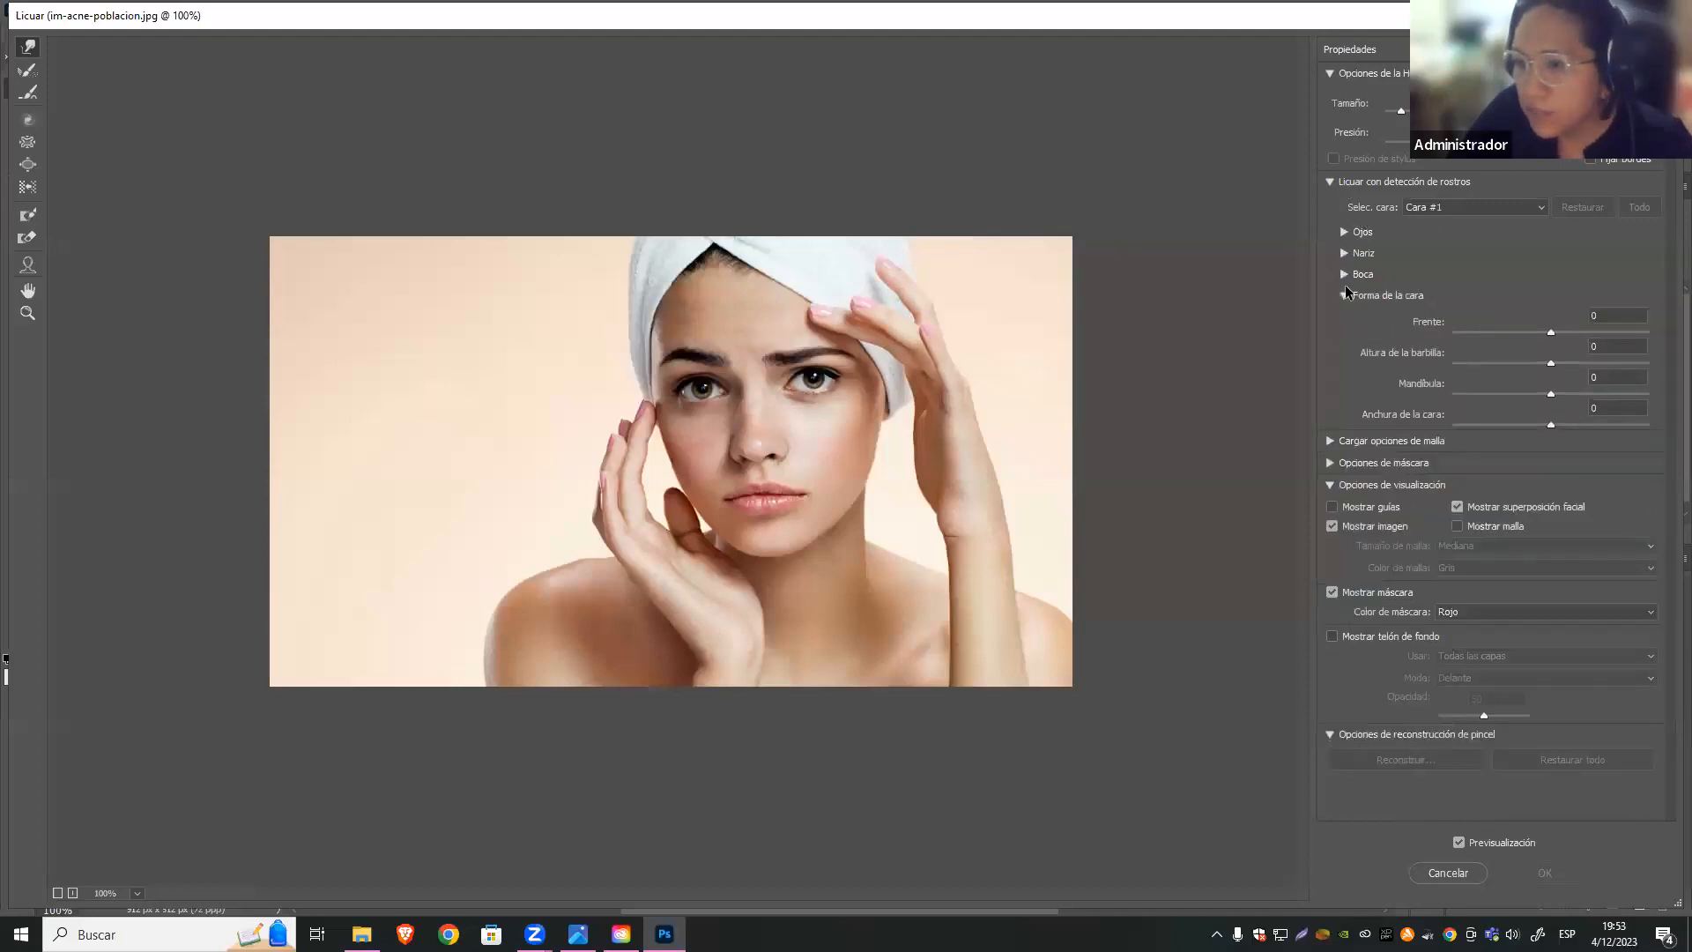
click(1344, 292)
click(1344, 231)
click(1344, 230)
click(1345, 253)
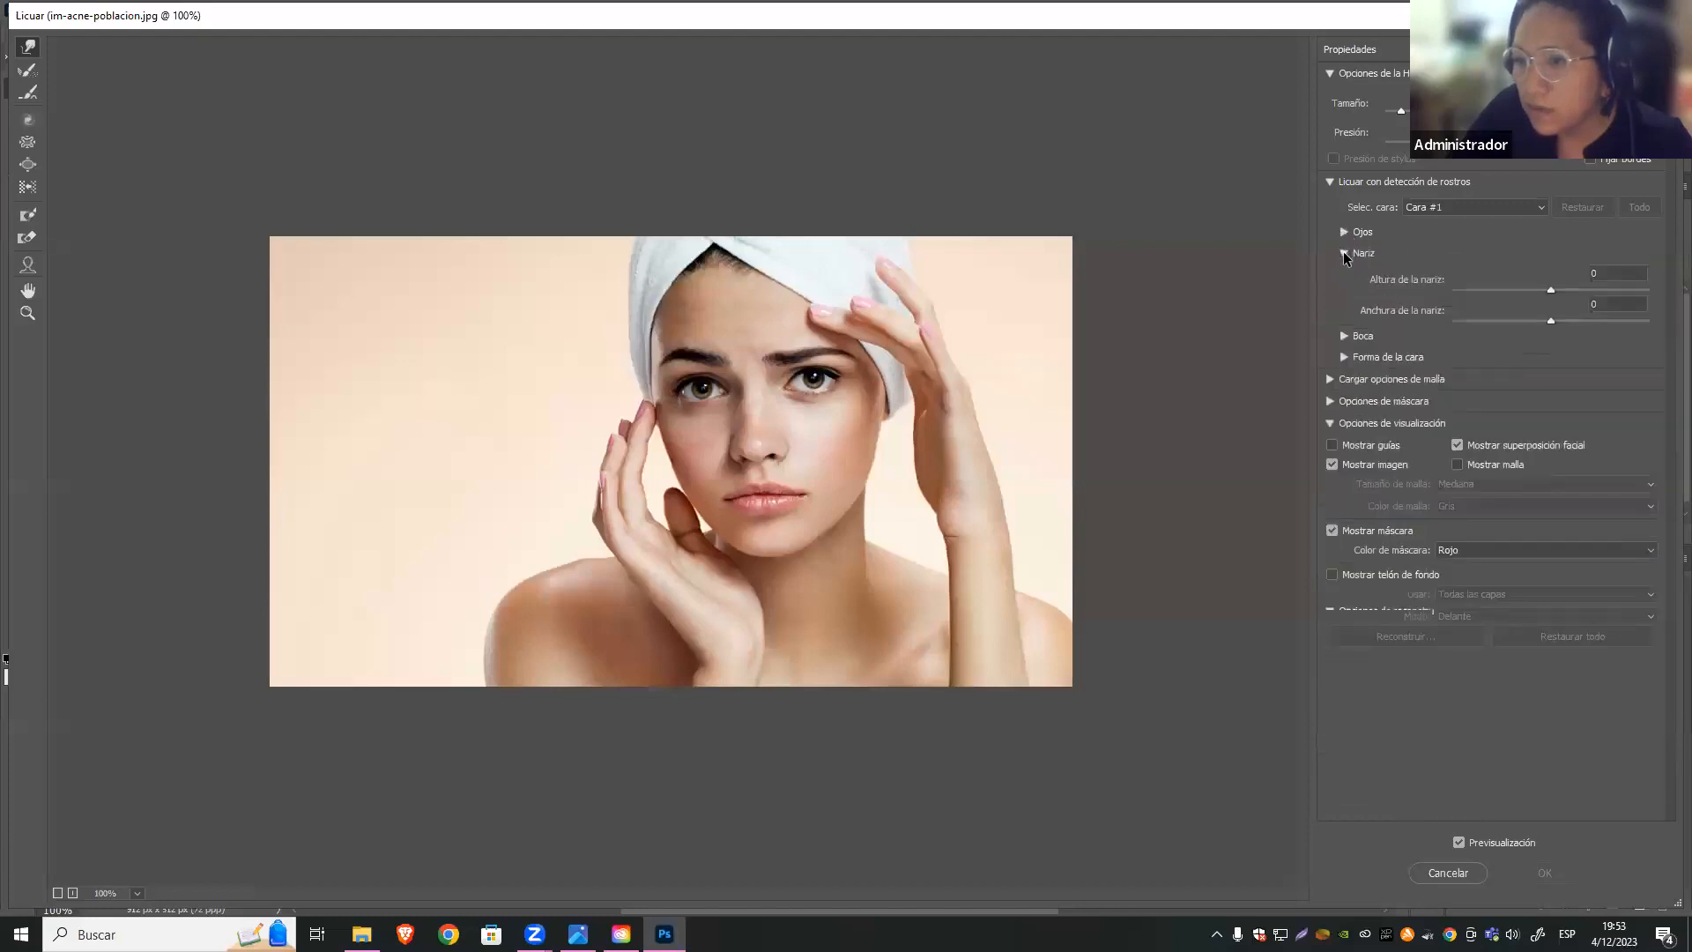
click(1345, 255)
click(1345, 277)
click(1345, 277)
click(1345, 296)
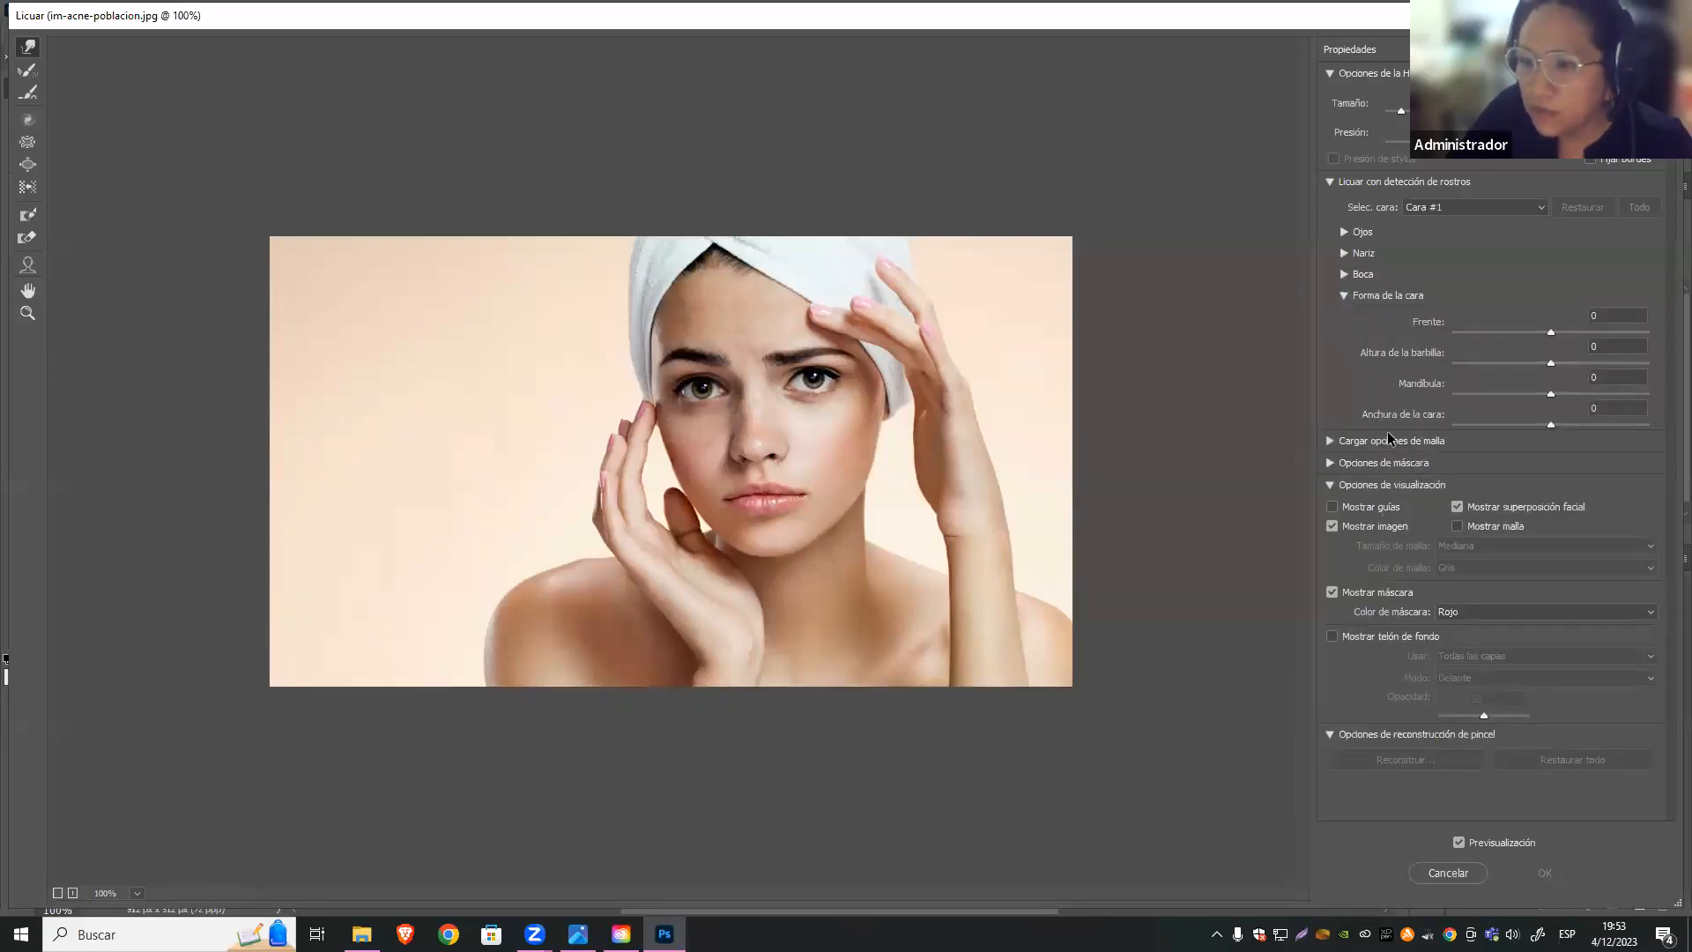
click(1341, 295)
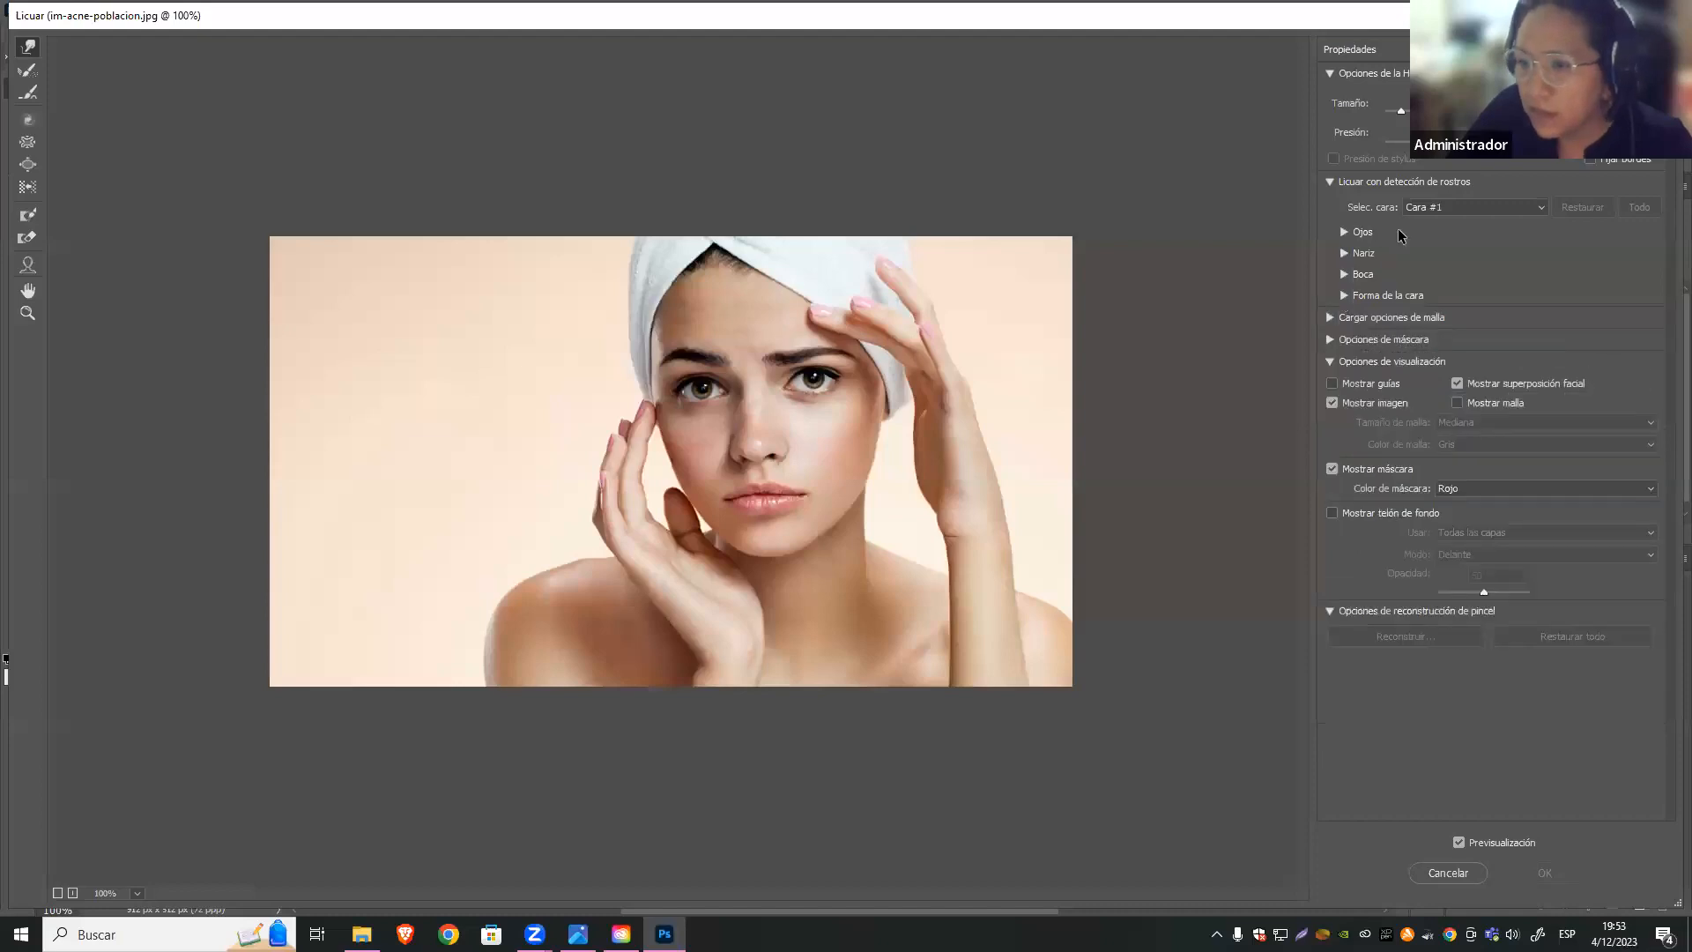
click(1342, 232)
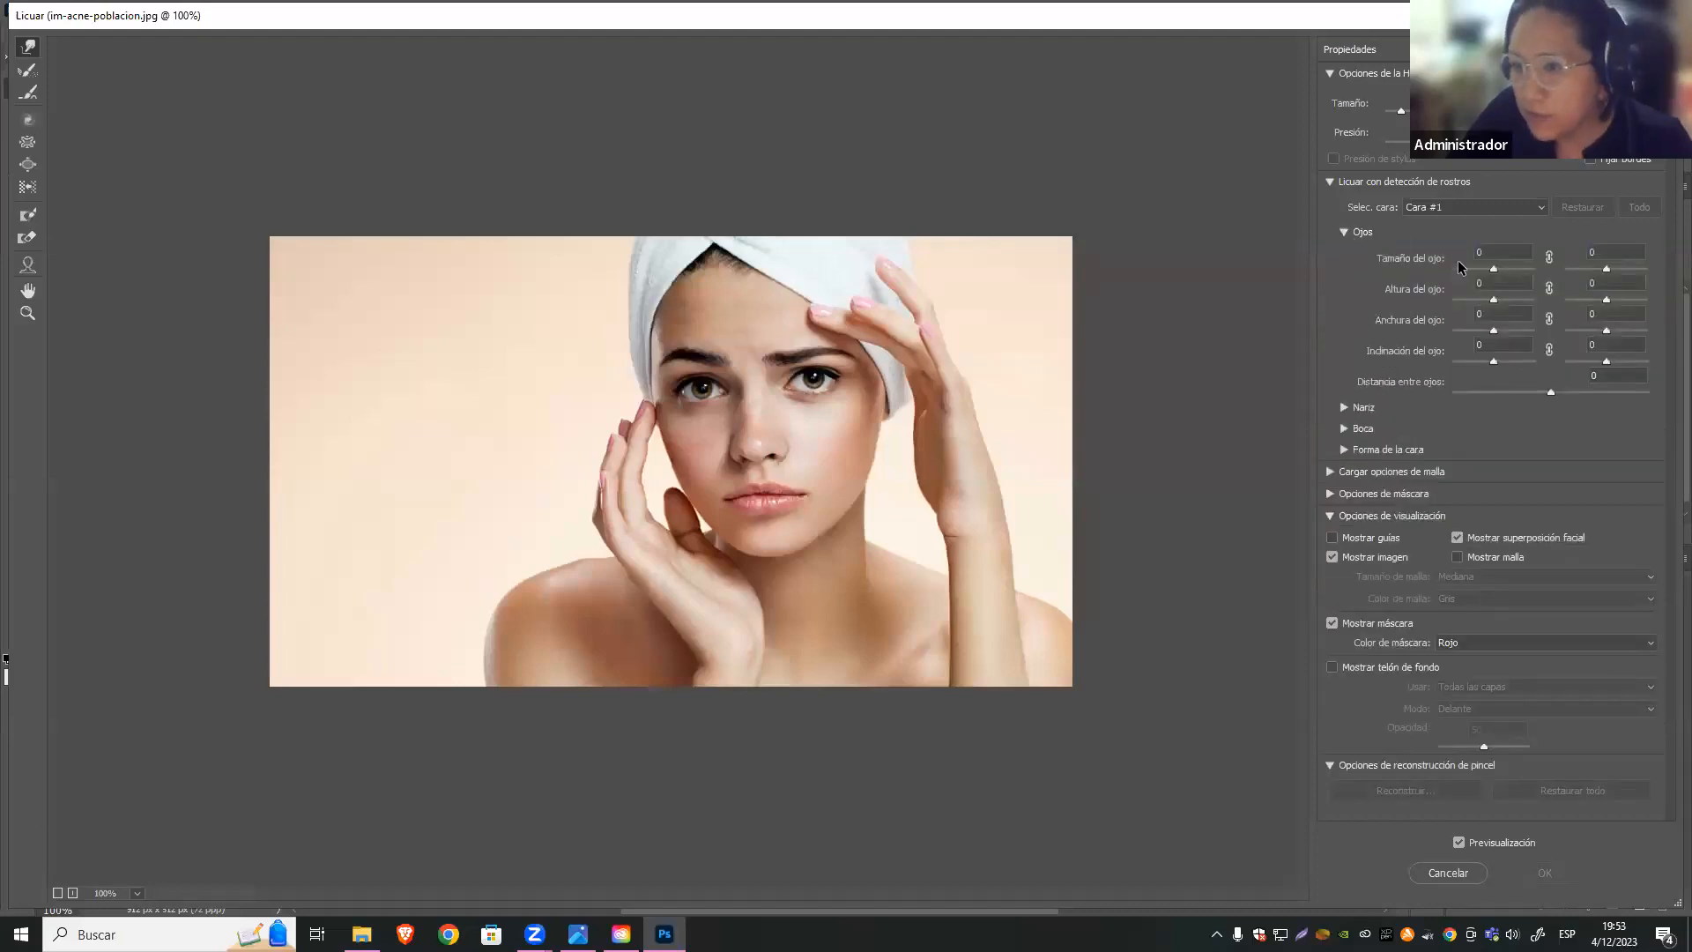
click(1343, 232)
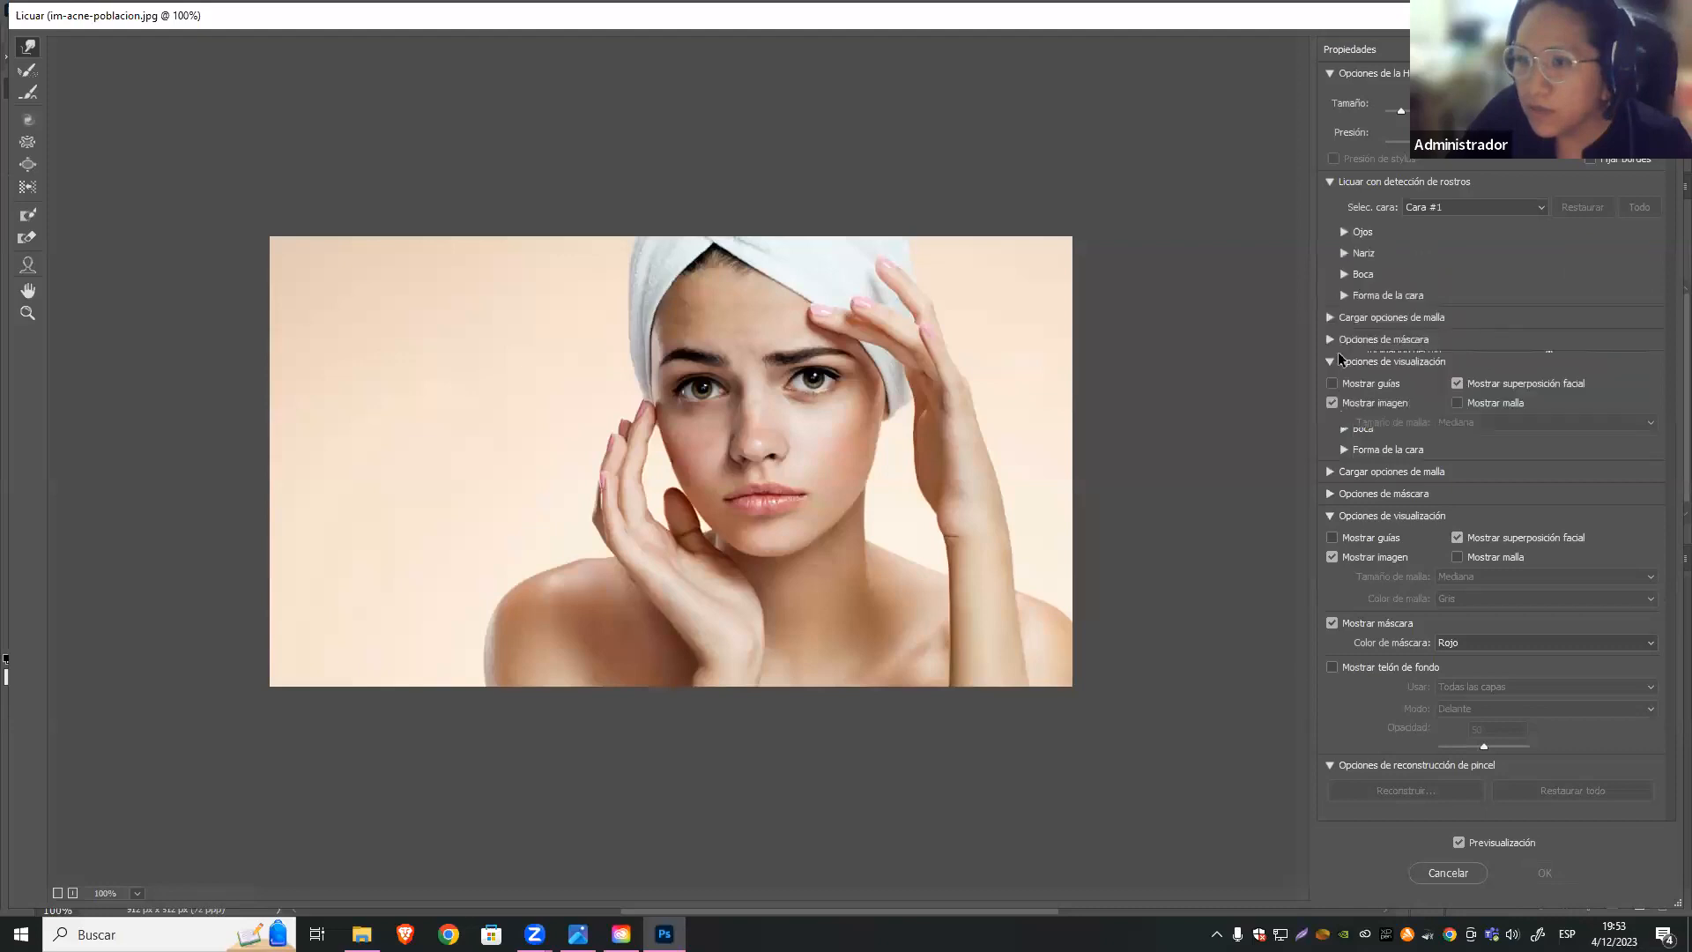
Adjust the mouth in Liquify, setting the smile to 73 and the mouth height to 92
click(1343, 274)
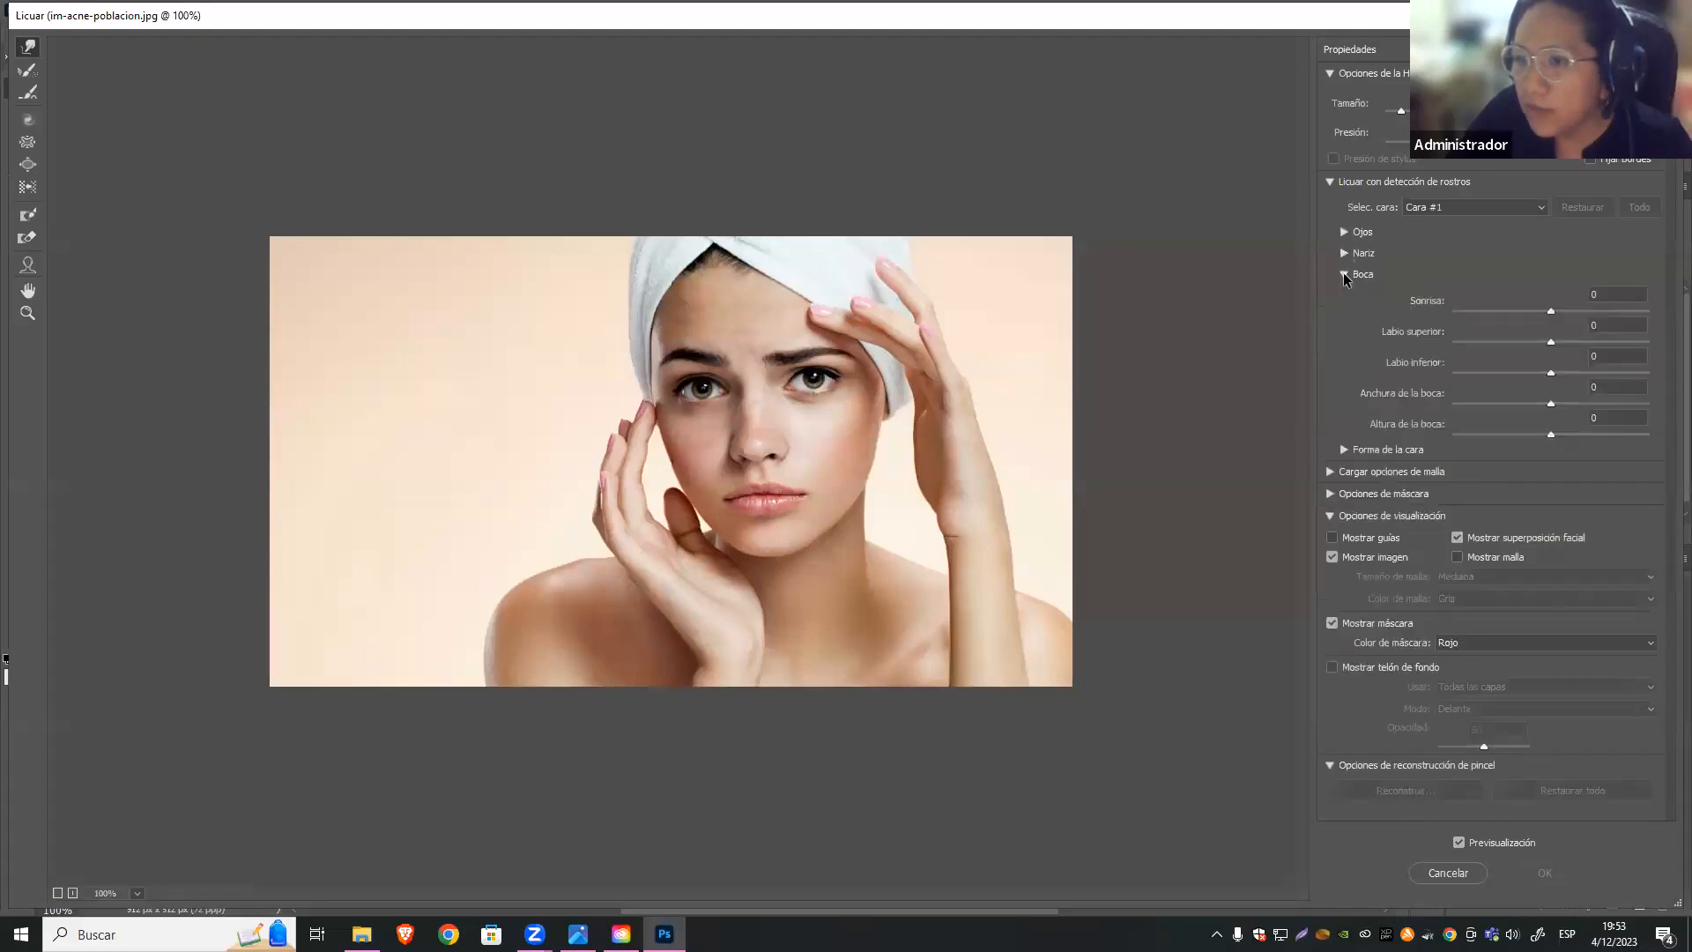
drag(1575, 314, 1625, 319)
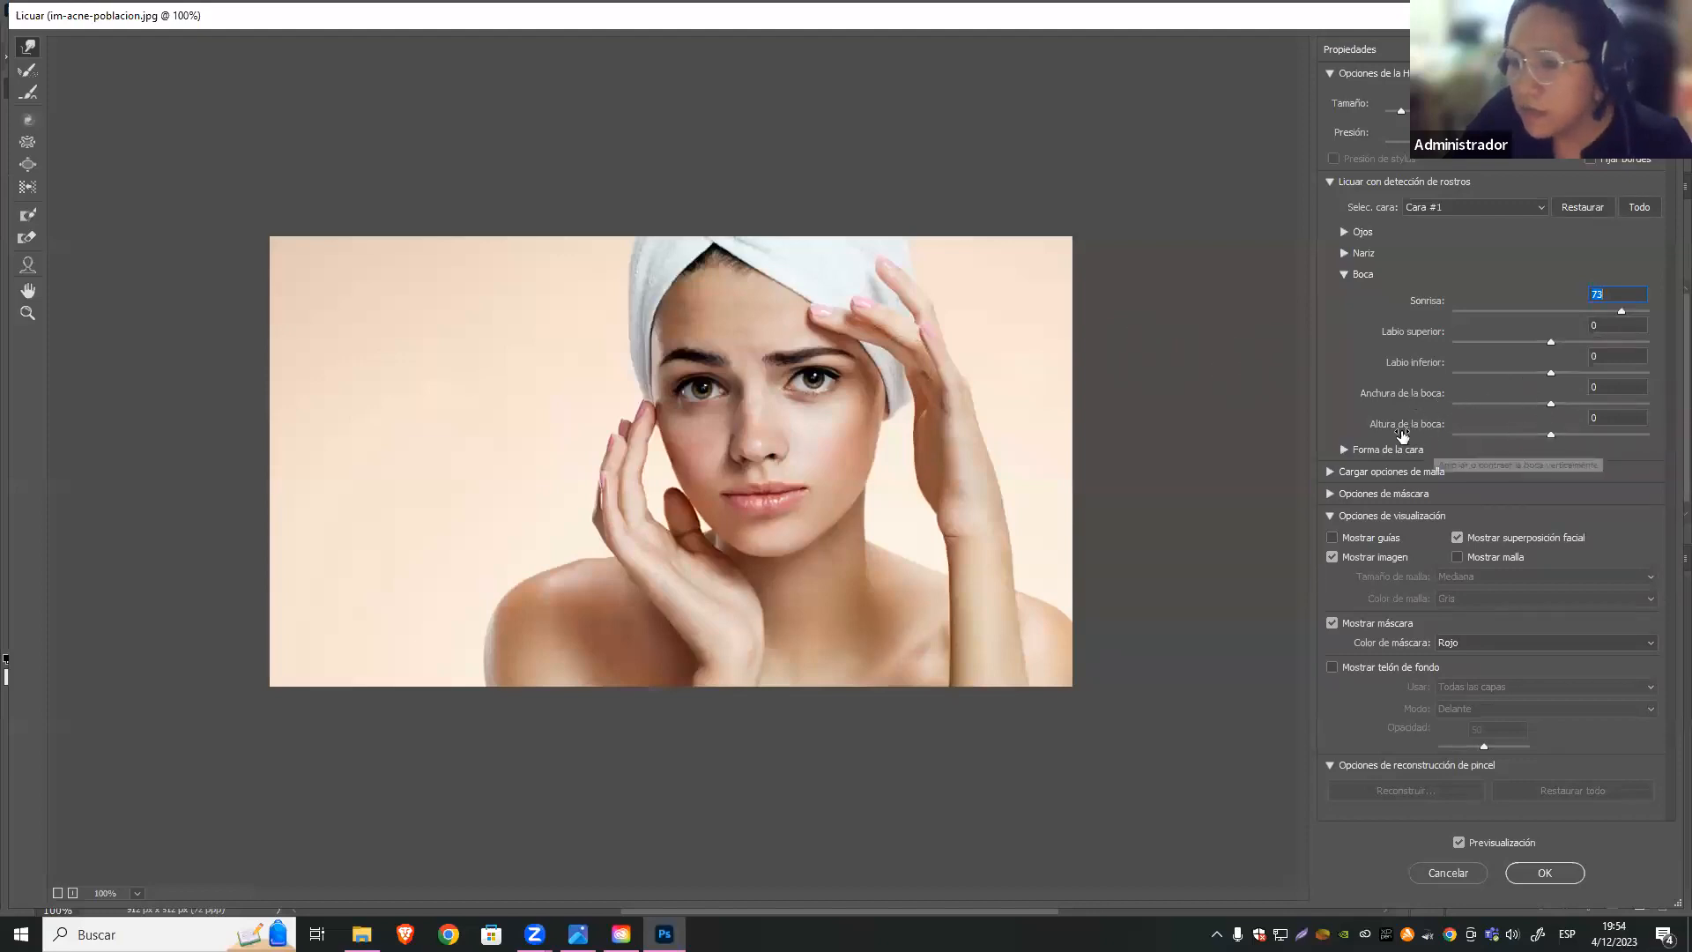
drag(1552, 436, 1506, 436)
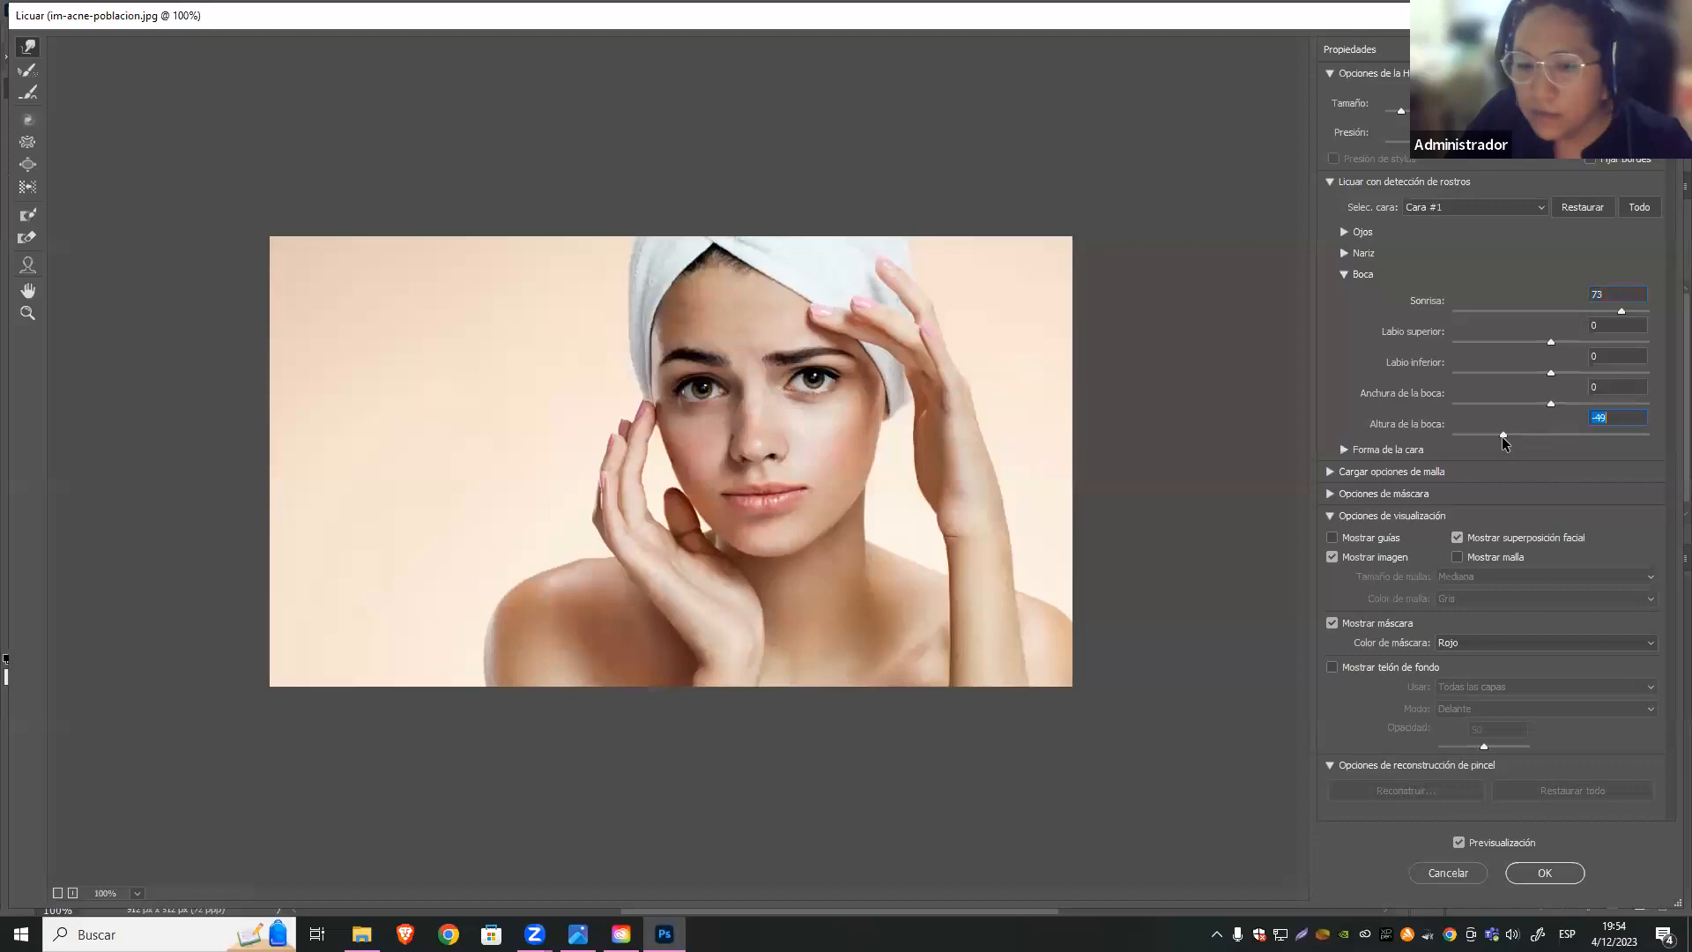
mouse_move(1636, 443)
mouse_down()
mouse_move(1535, 452)
mouse_move(1637, 456)
mouse_up()
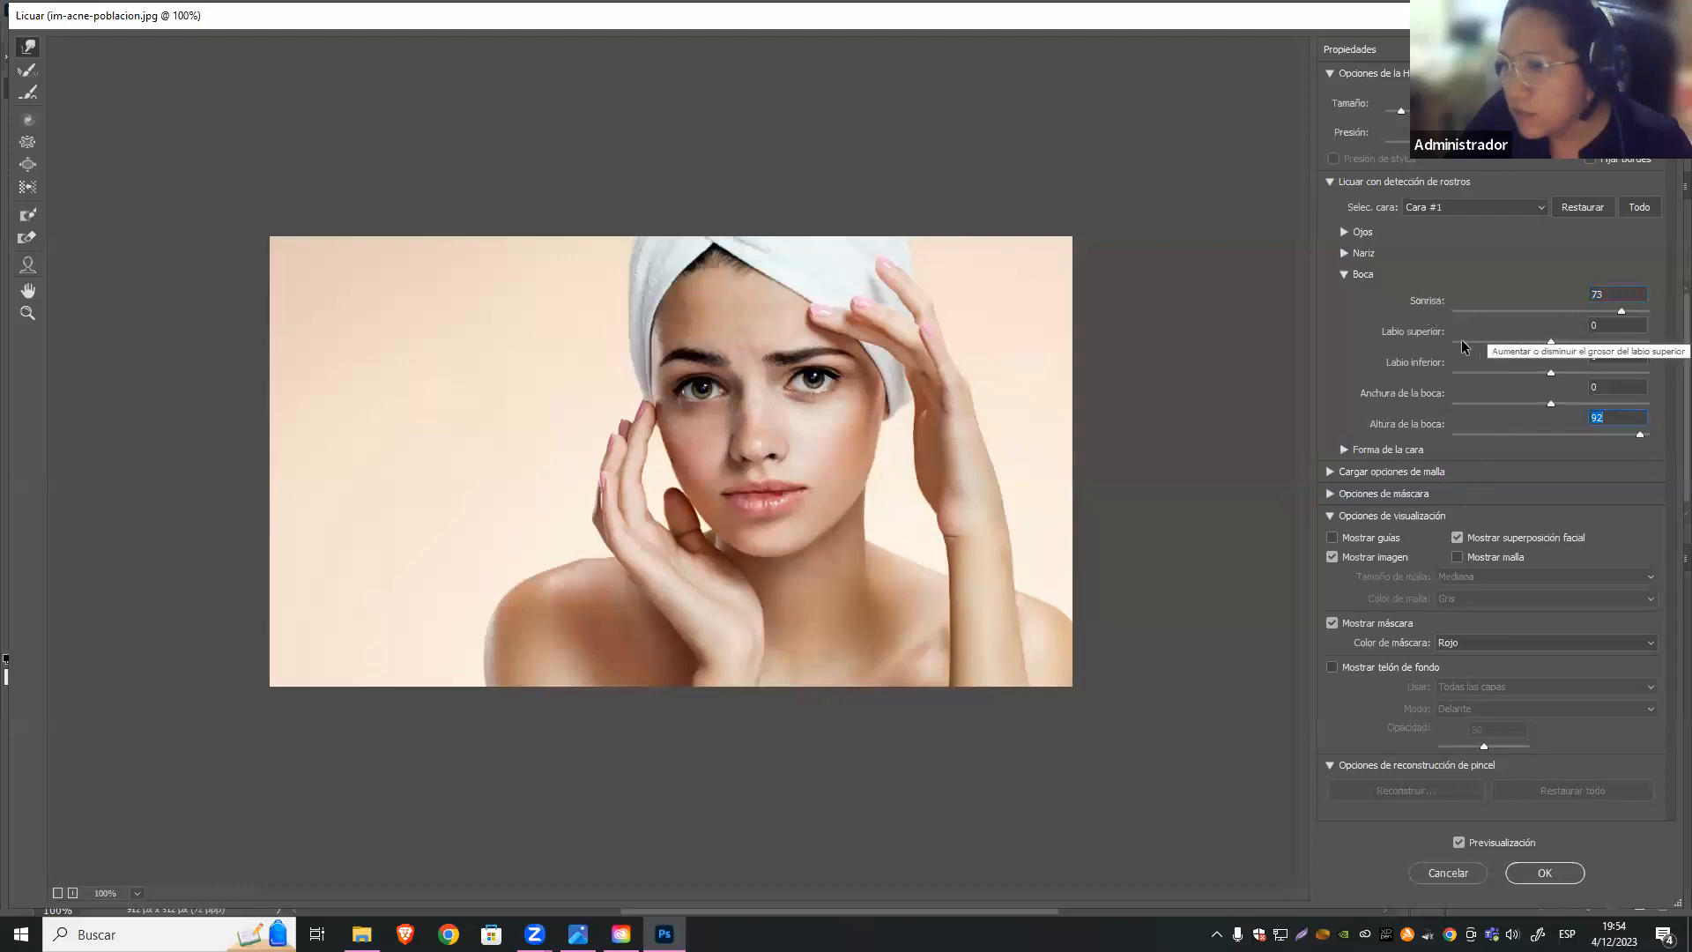
Slim the face shape in Liquify by setting the jawline to -4 and the face width to -5
click(1344, 451)
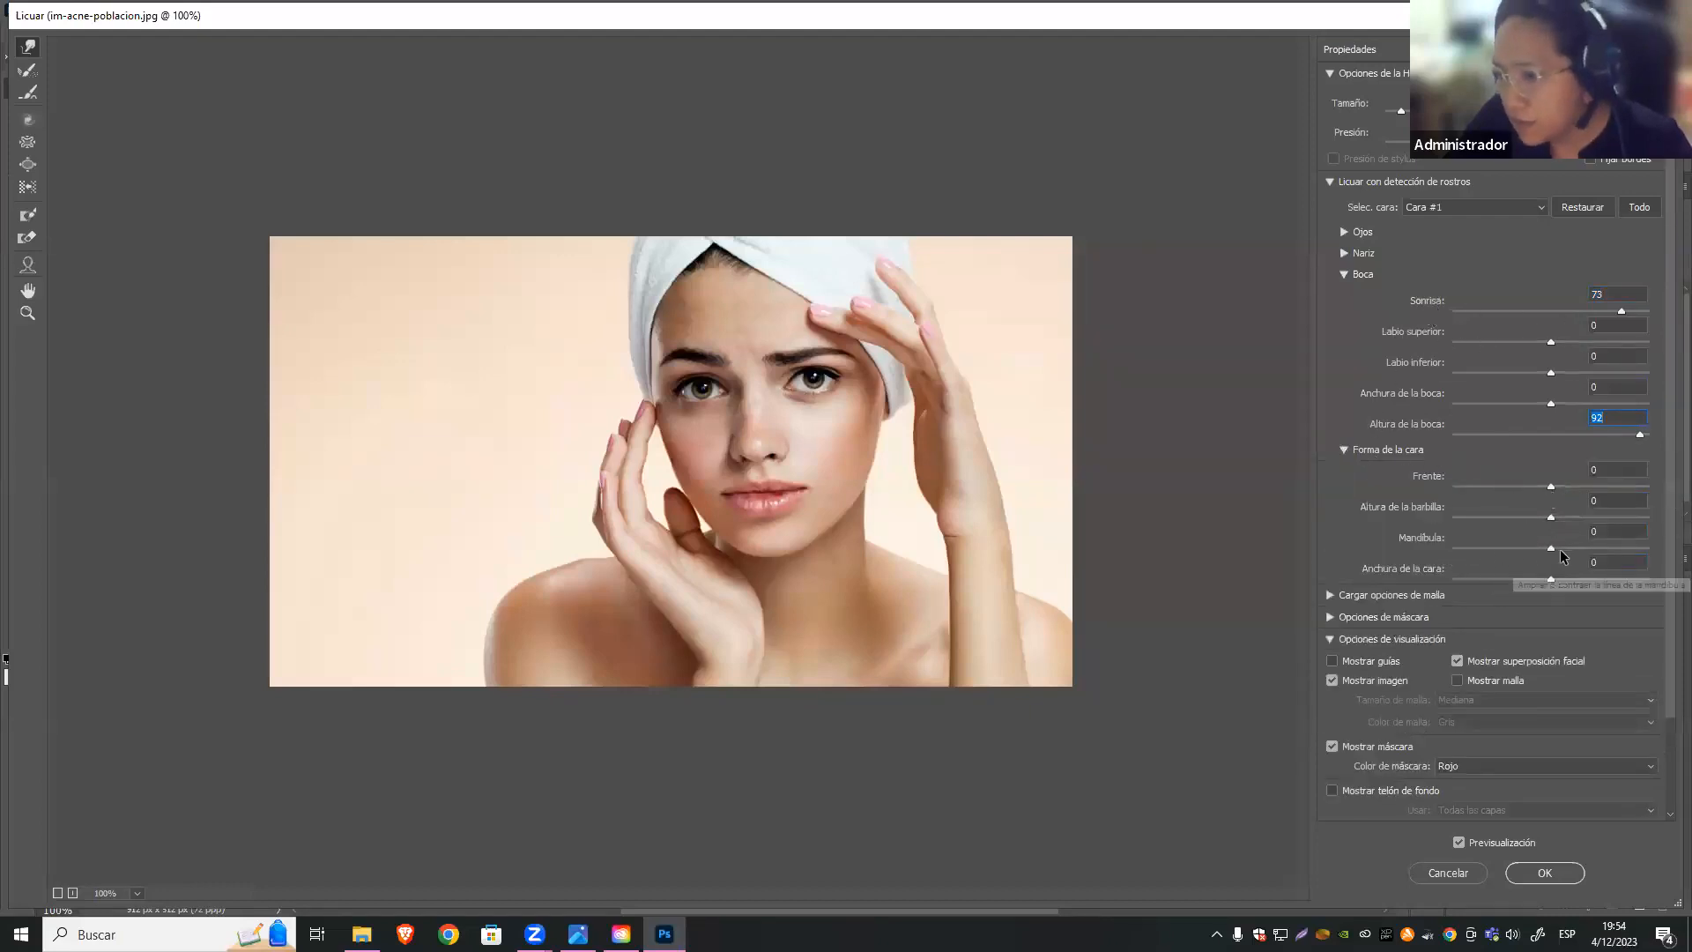
drag(1552, 549, 1452, 573)
drag(1571, 561, 1543, 619)
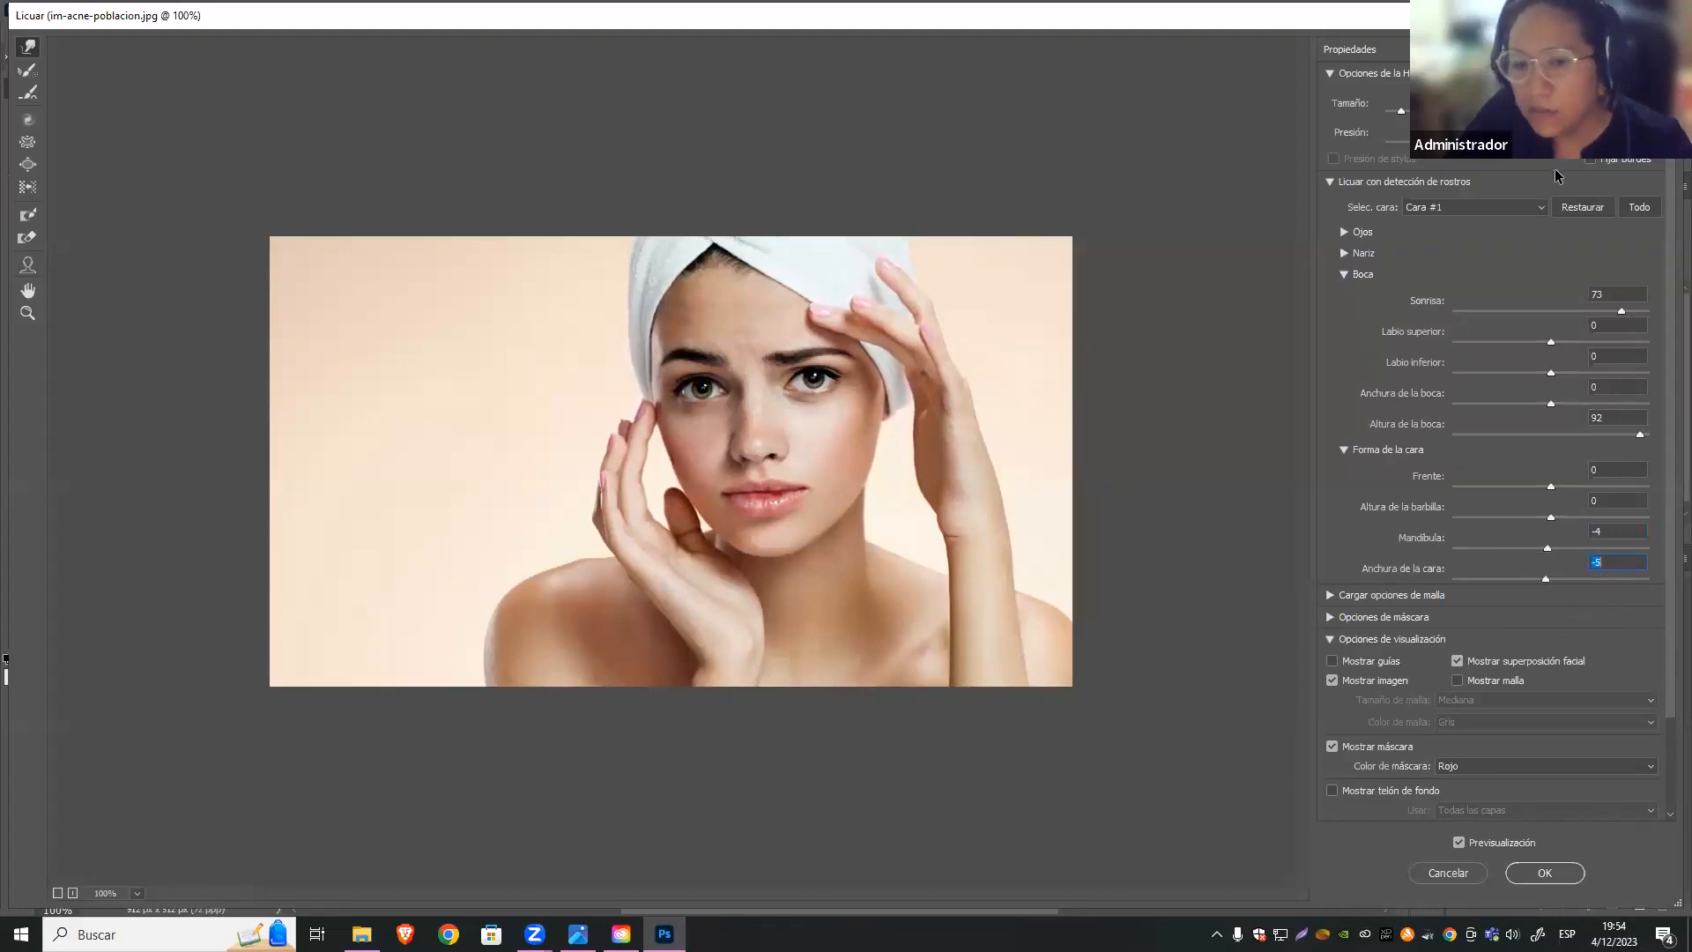
Try a left-eye tilt of -22 in Liquify and discard all of the filter's adjustments
click(1343, 231)
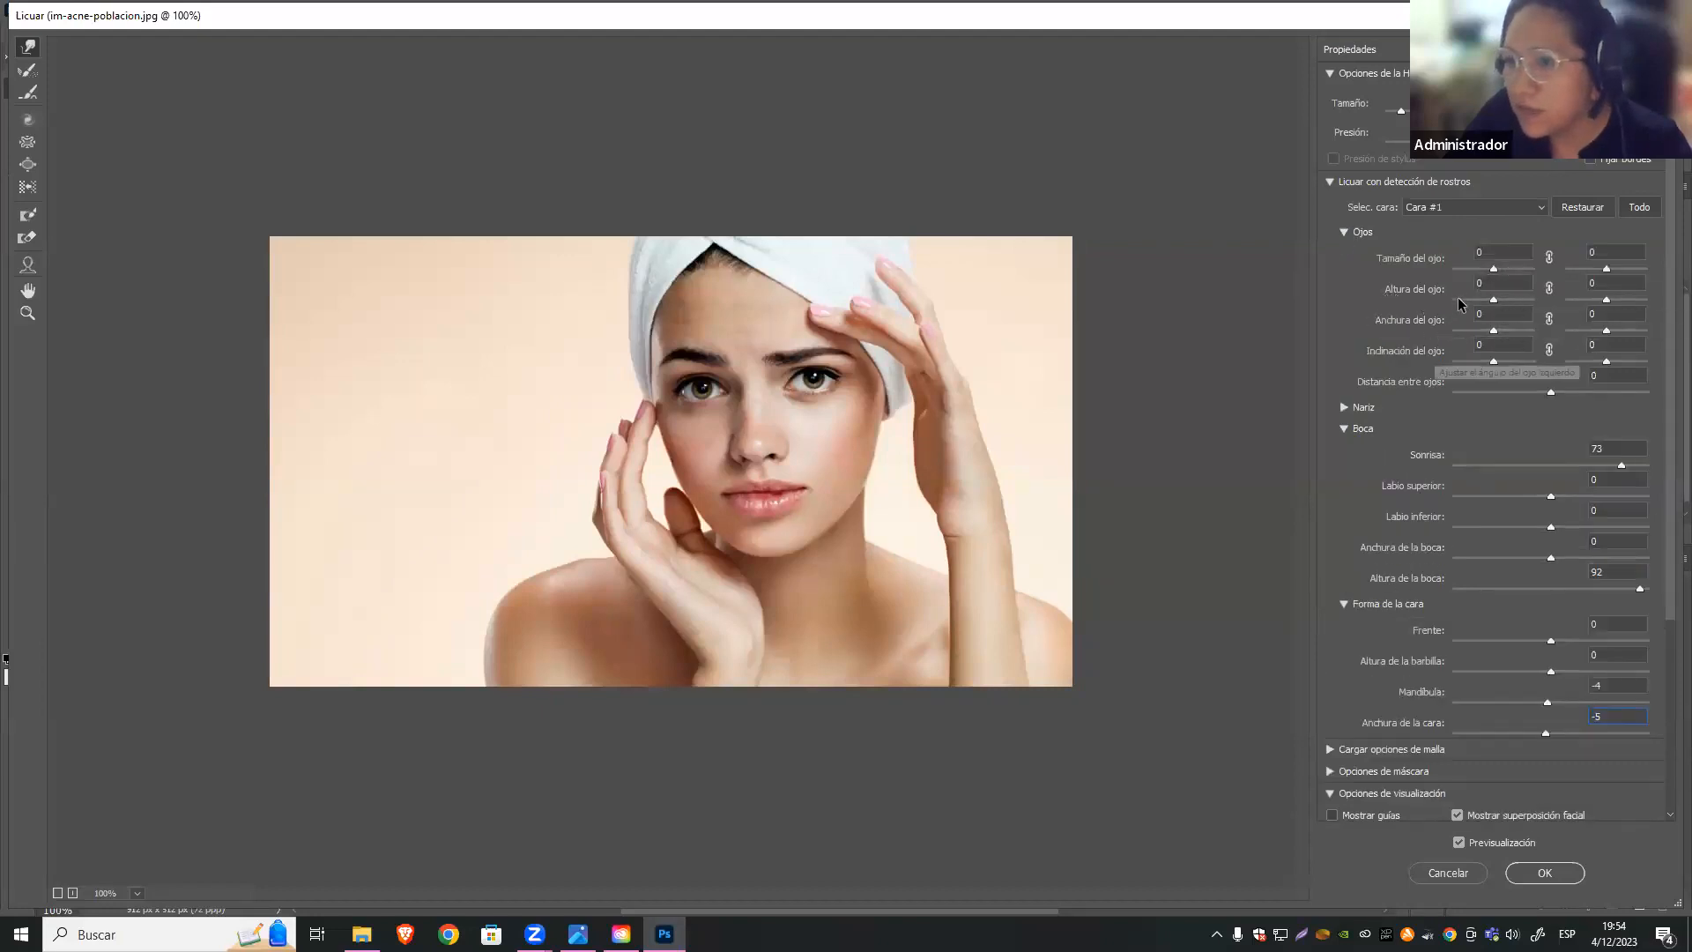
drag(1494, 363, 1524, 381)
text(11)
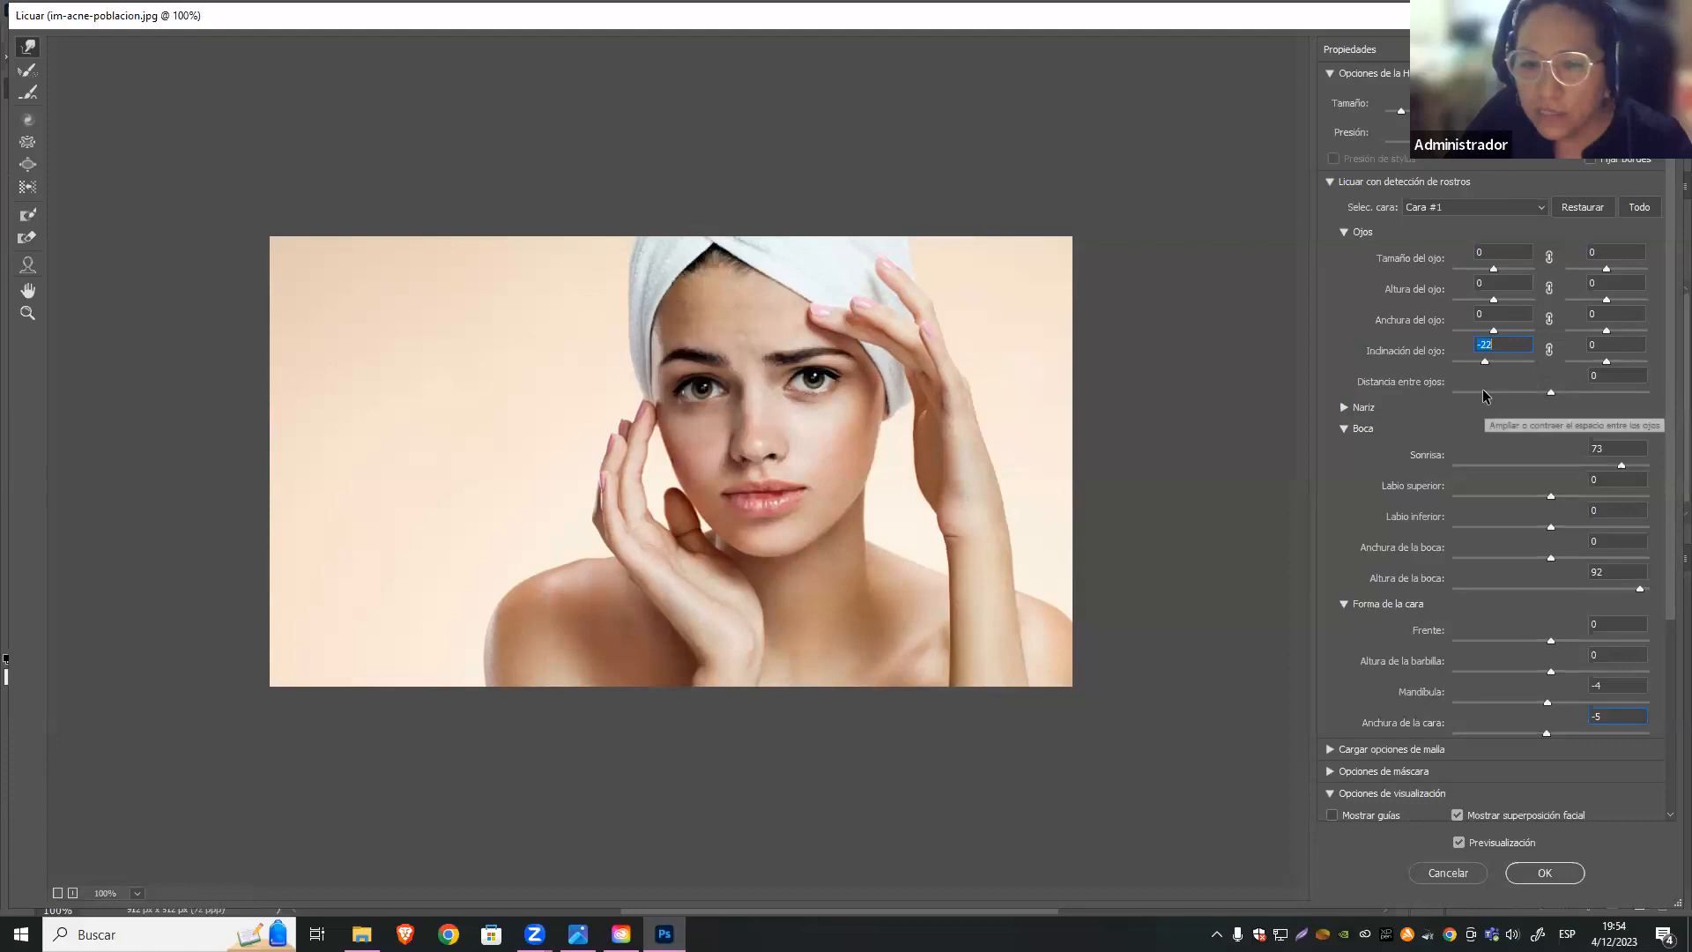
key(Return)
click(1465, 876)
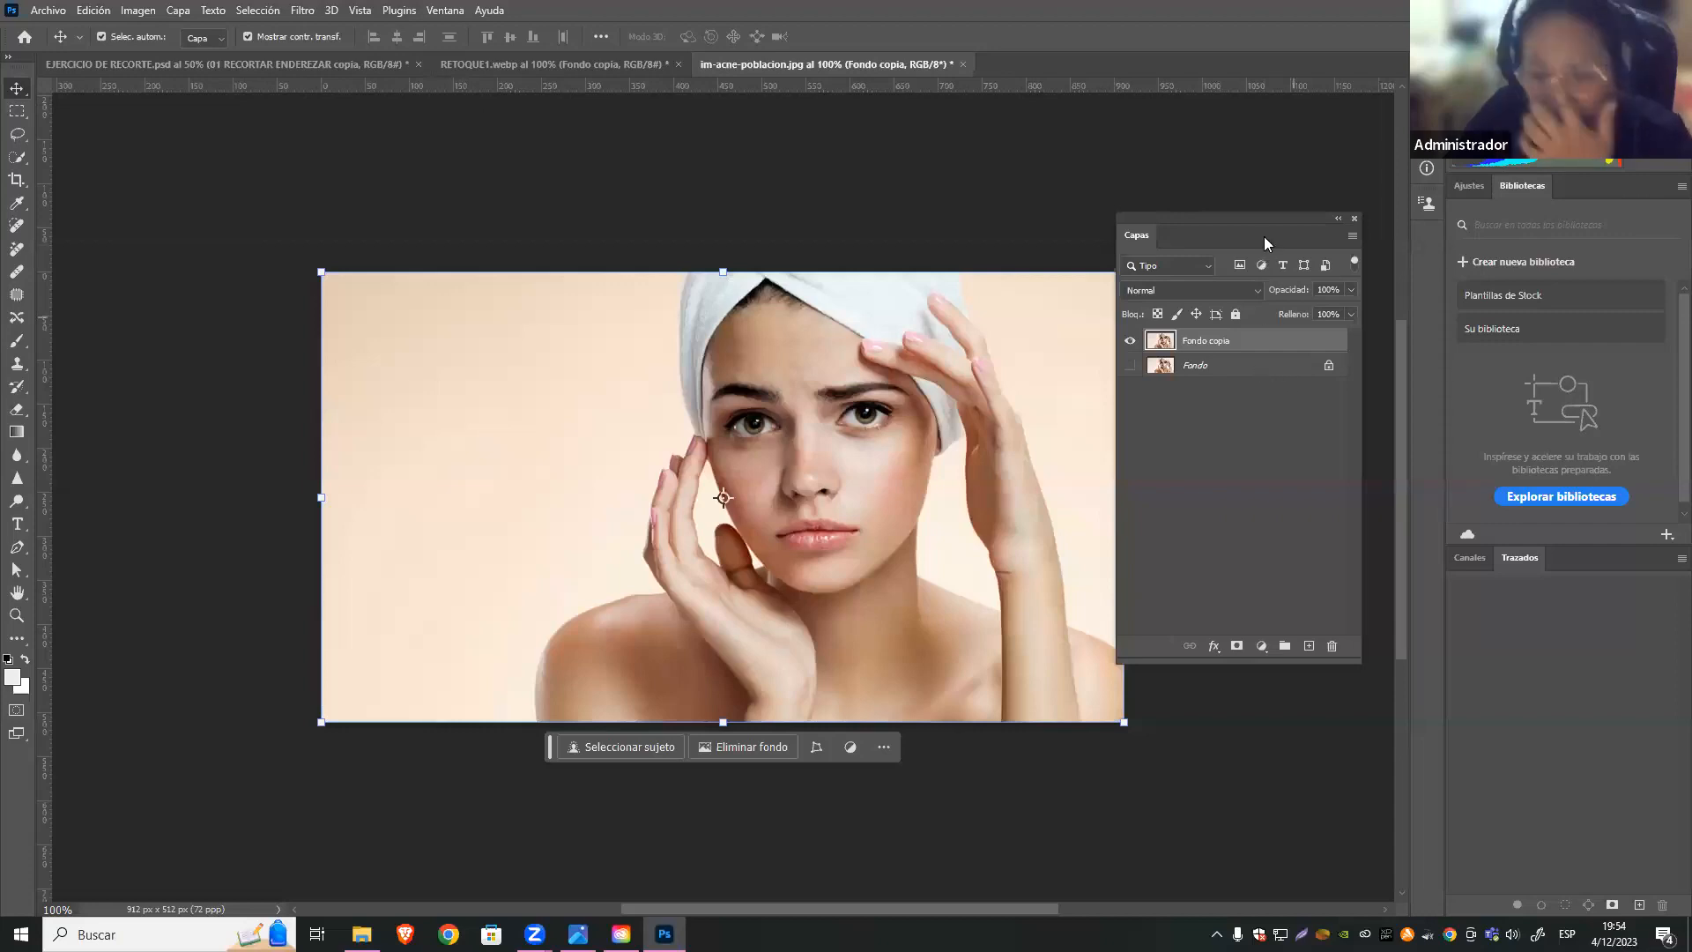
In EJERCICIO DE RECORTE.psd, show the original 01 RECORTAR ENDEREZAR layer, toggle its copy to compare the window removal, and return to the face photo
click(1230, 454)
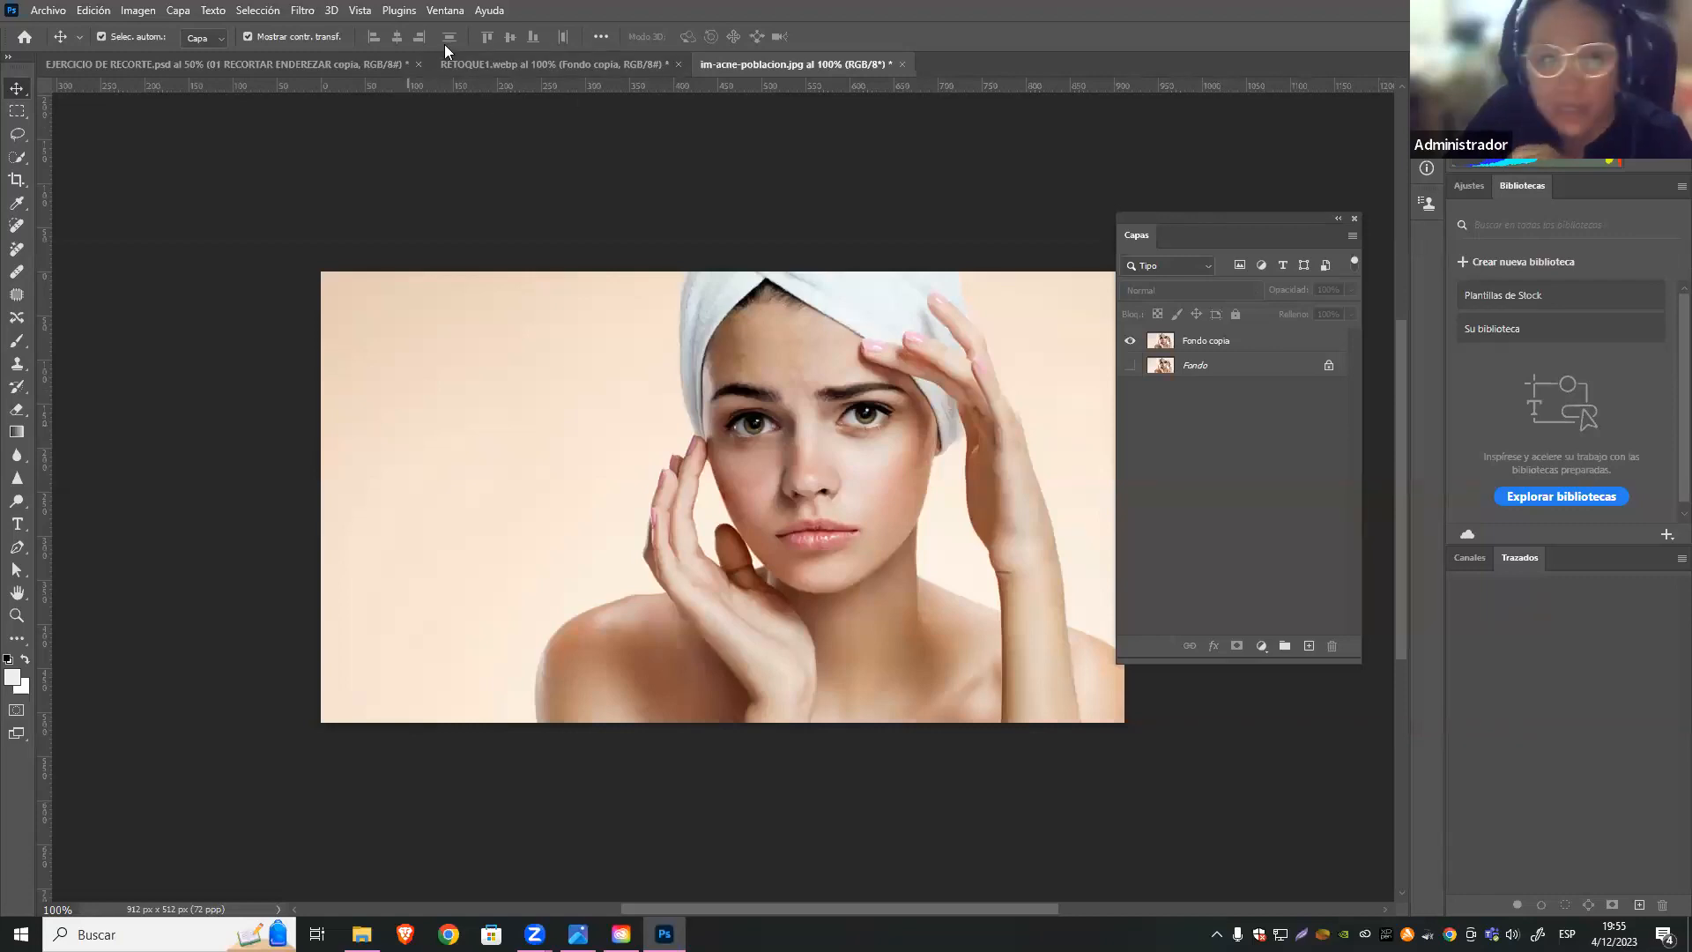
click(365, 62)
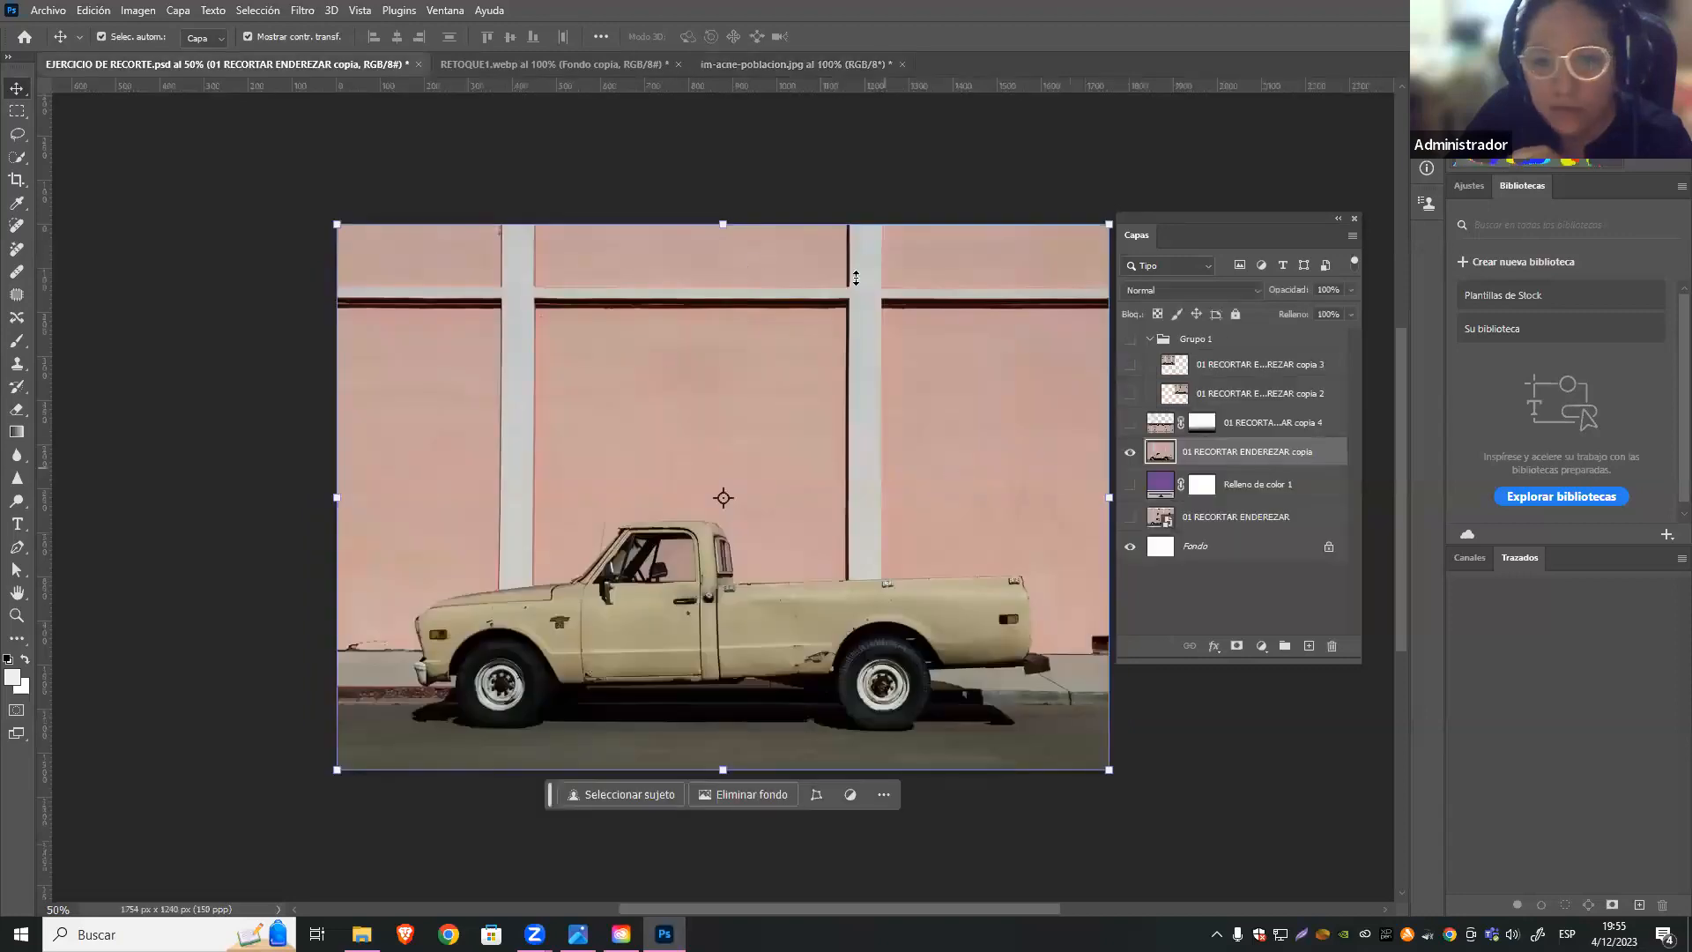
click(1130, 518)
click(1131, 455)
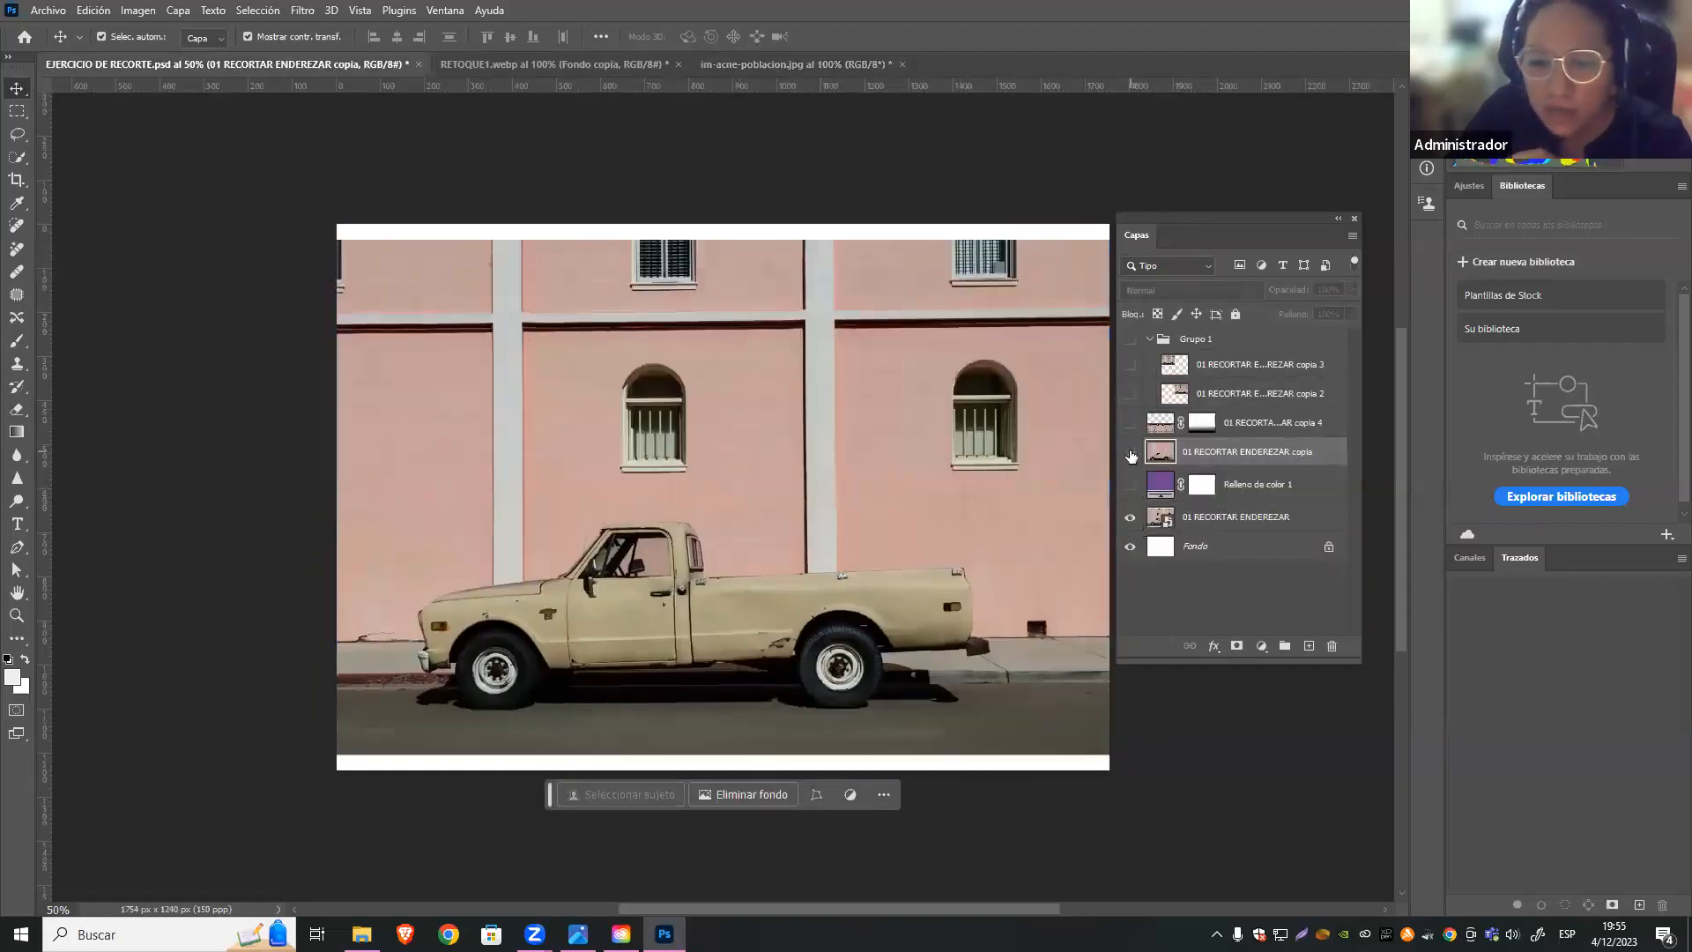
click(1130, 454)
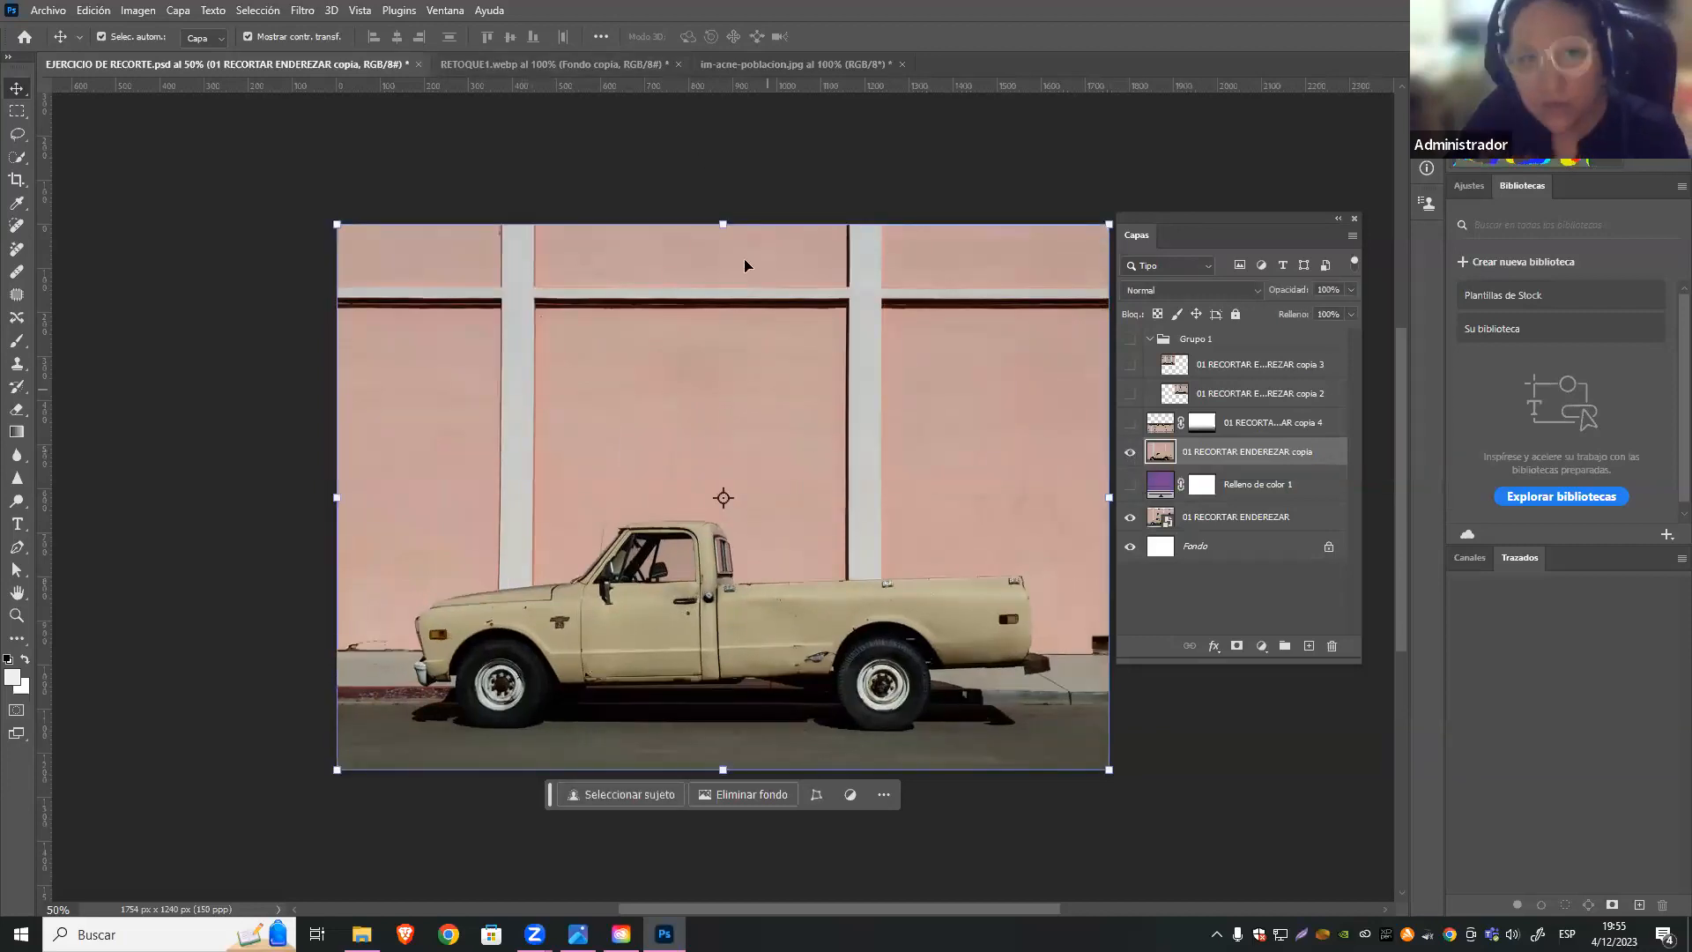
click(610, 66)
click(780, 64)
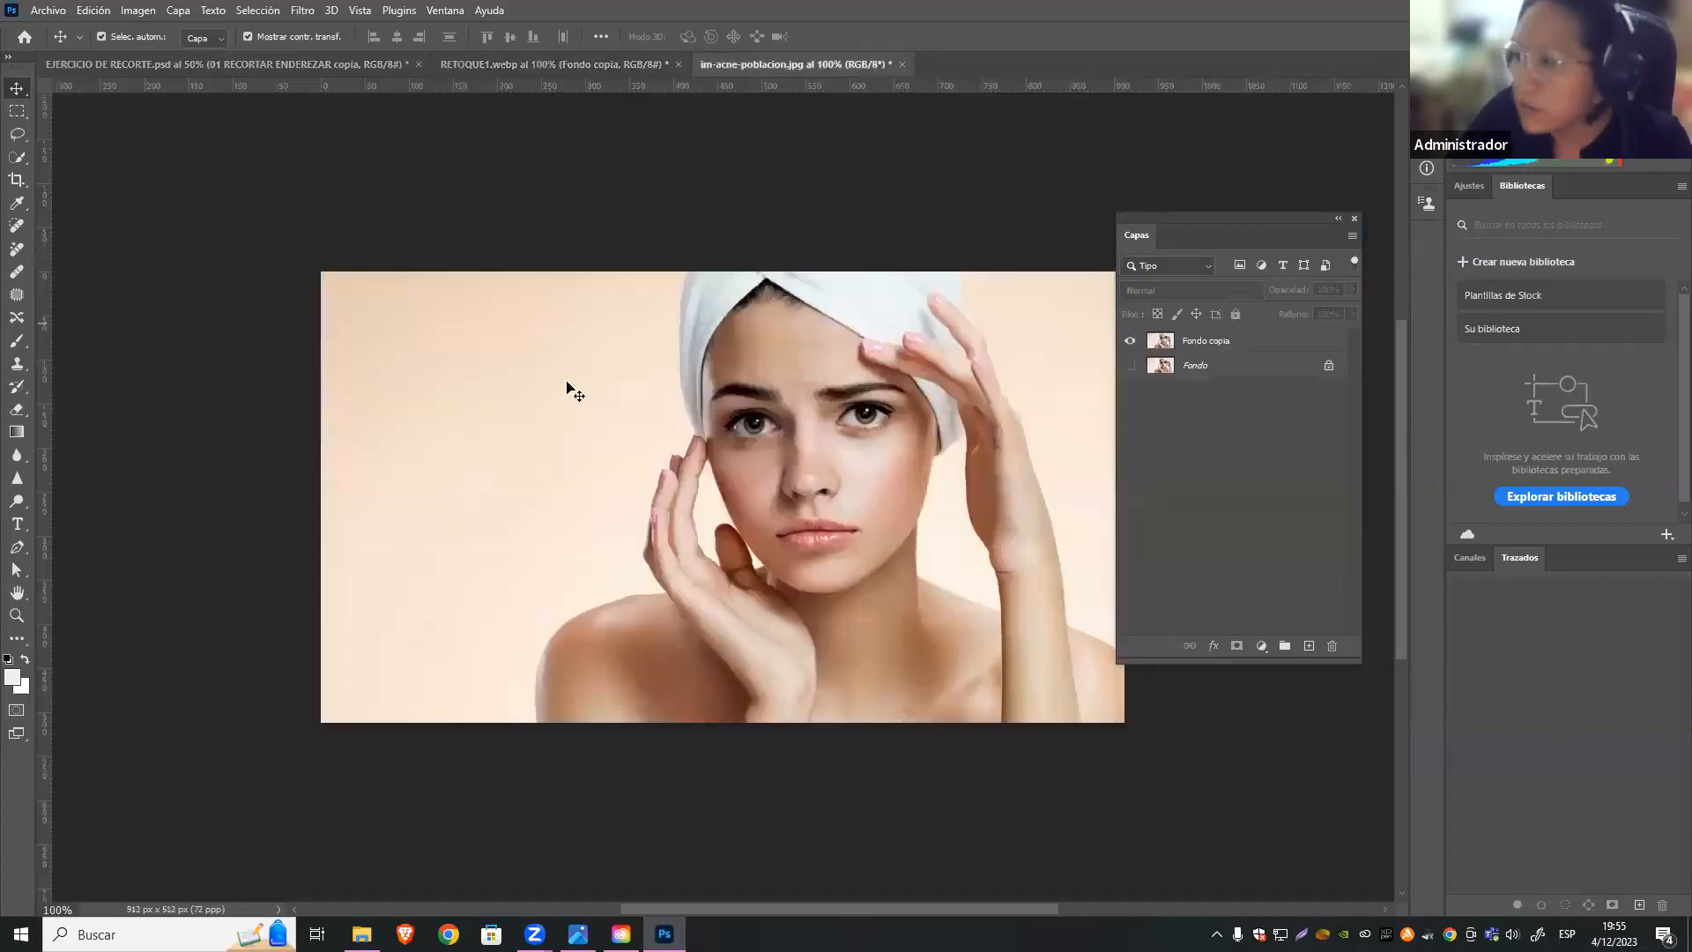
Open the 03-A CORRECTOR image from the SESIÓN2 folder, keeping its embedded colour profile
click(46, 10)
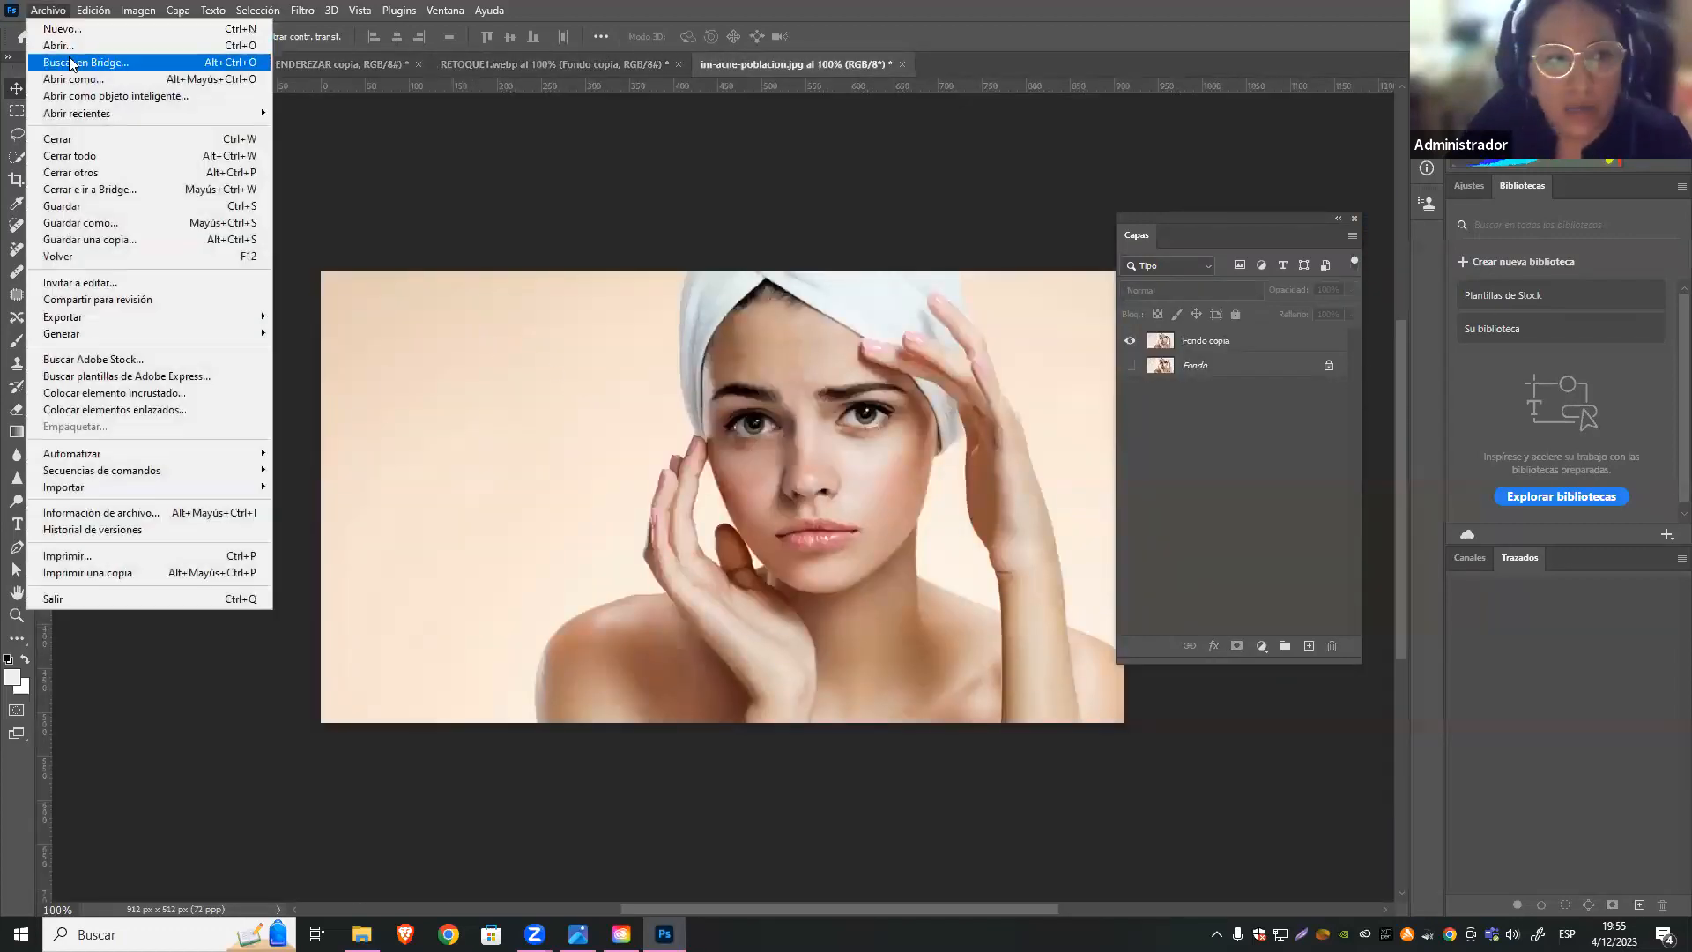
click(53, 41)
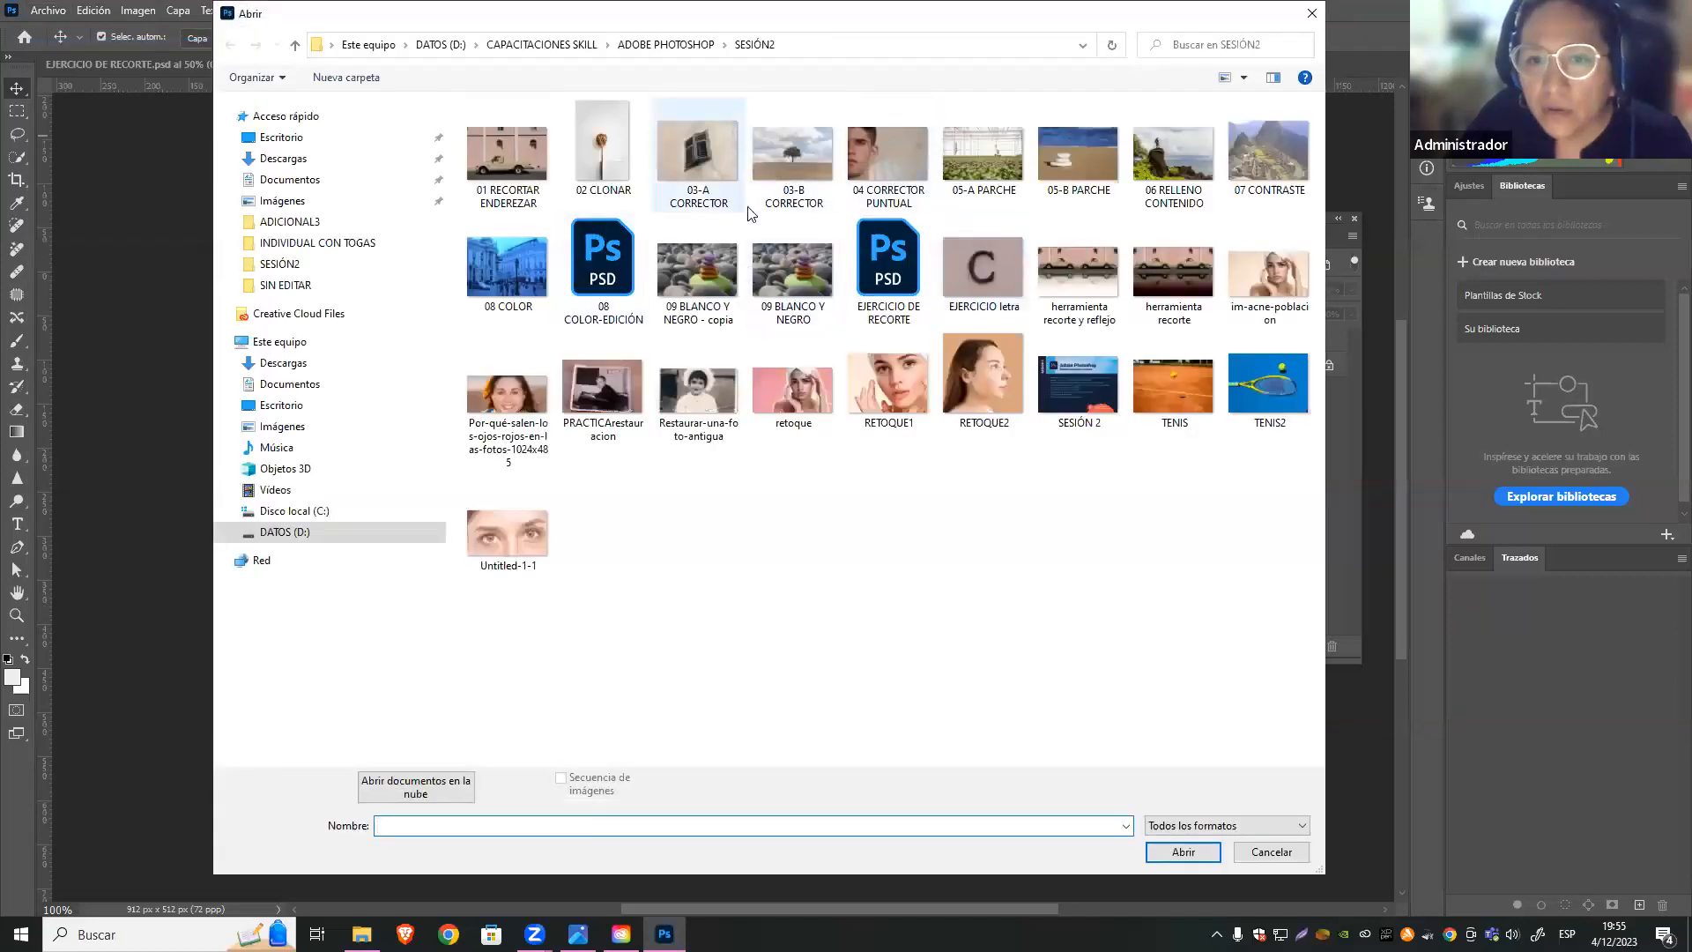
click(673, 152)
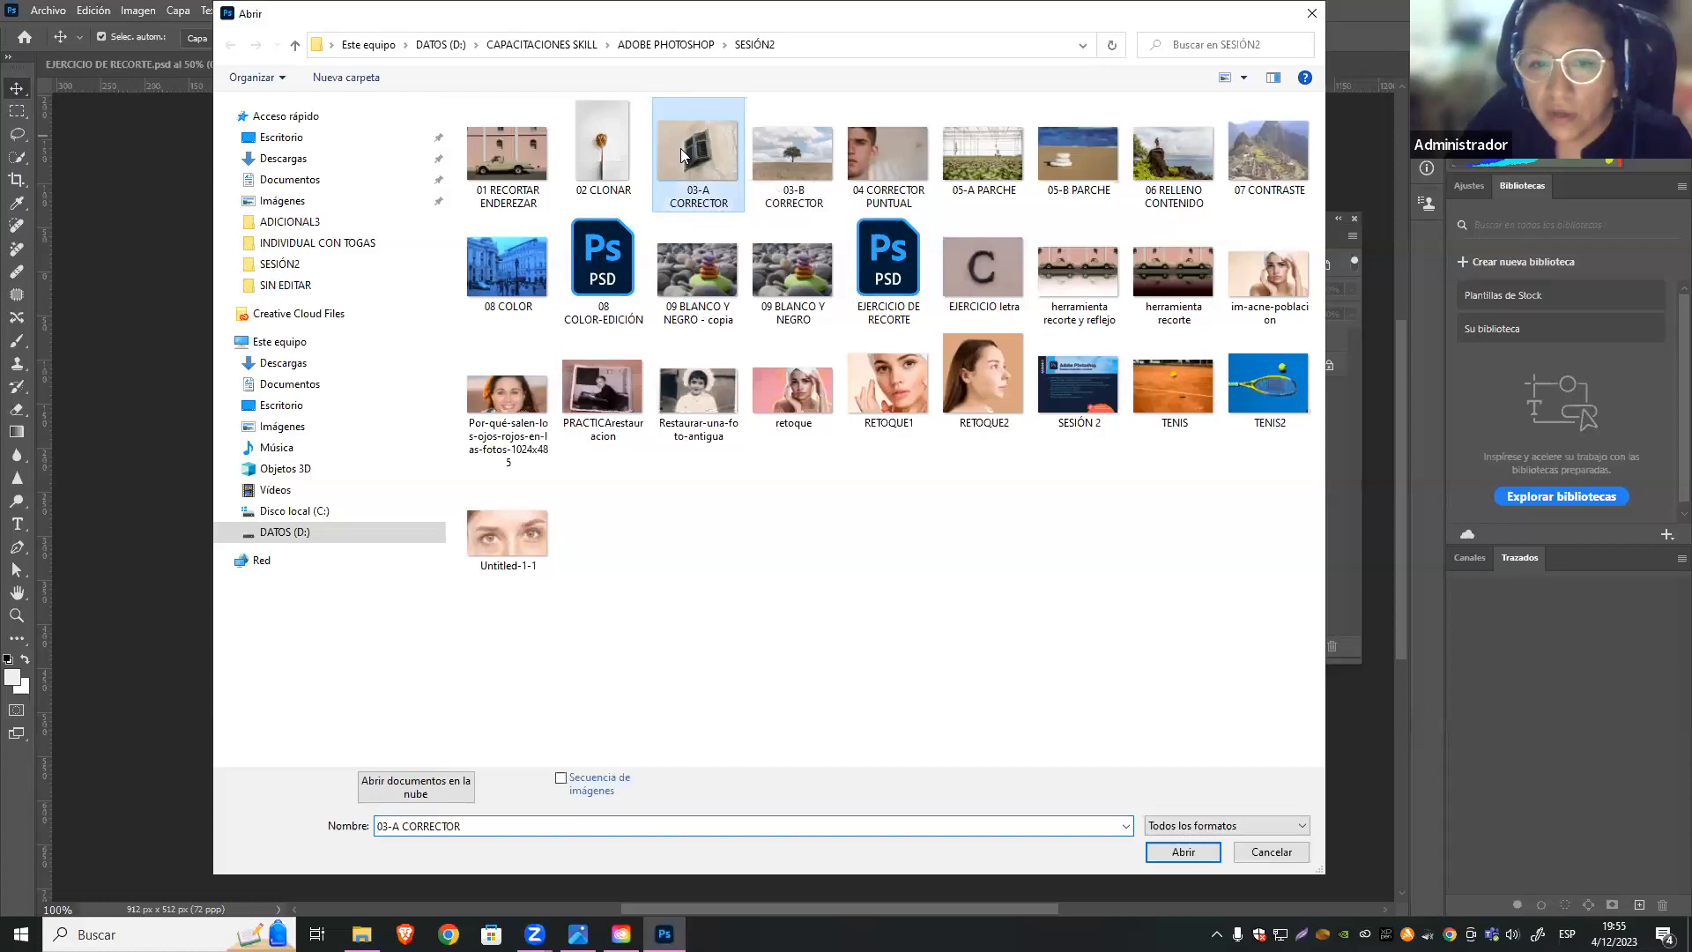
click(1183, 852)
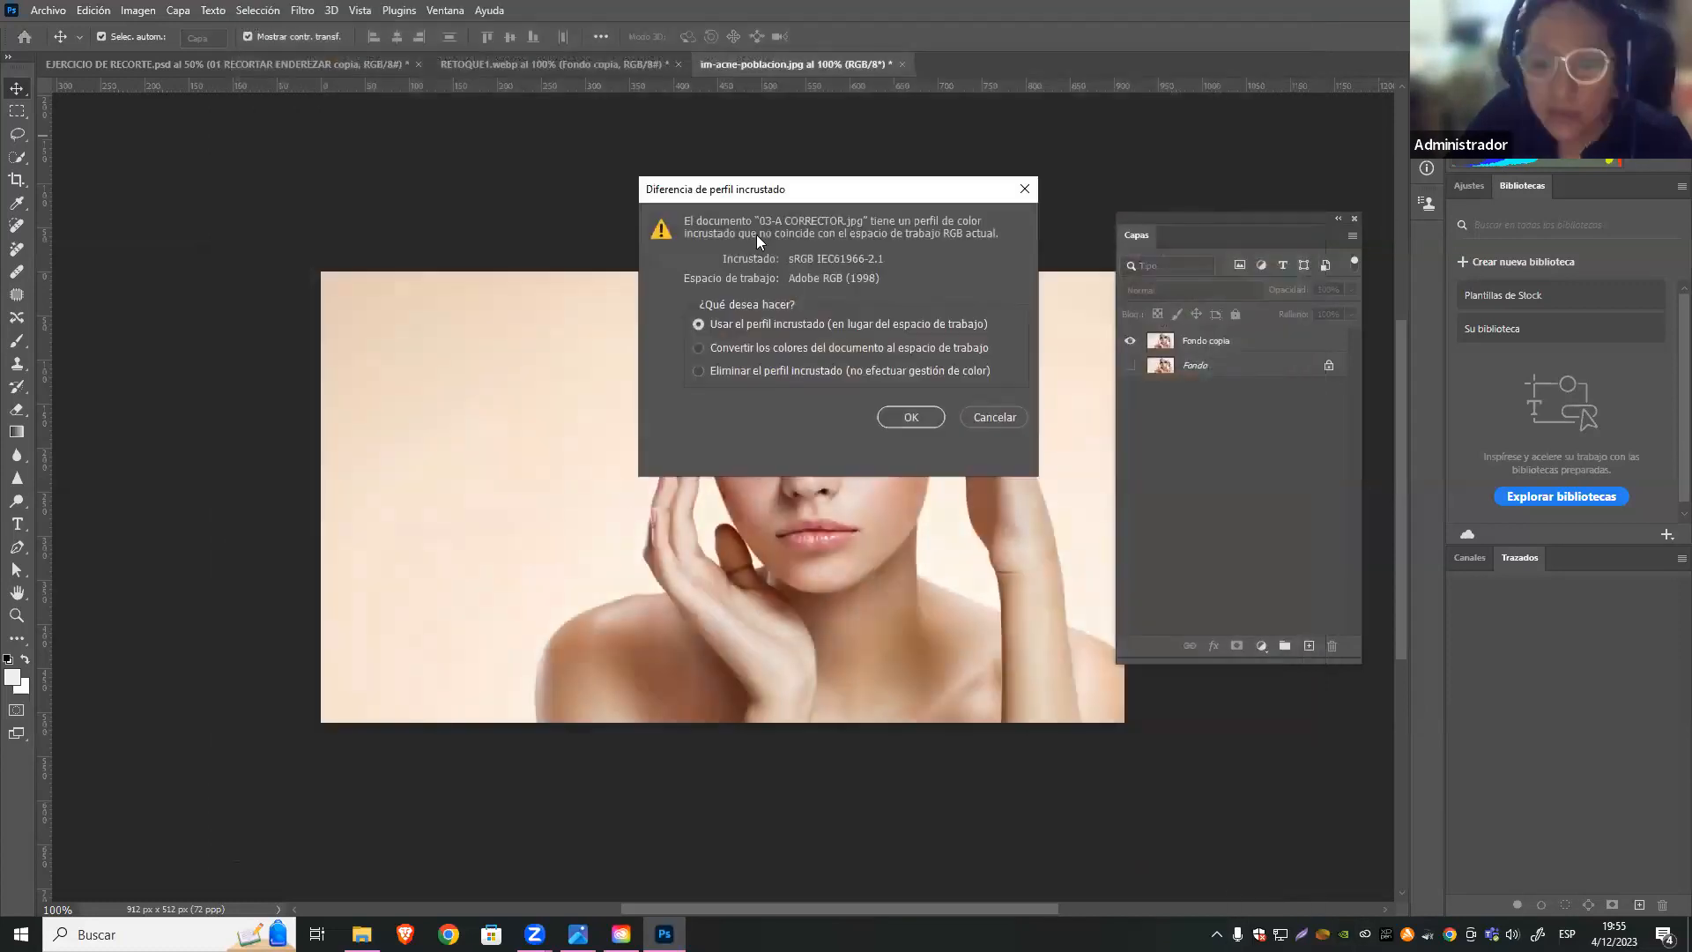
click(907, 417)
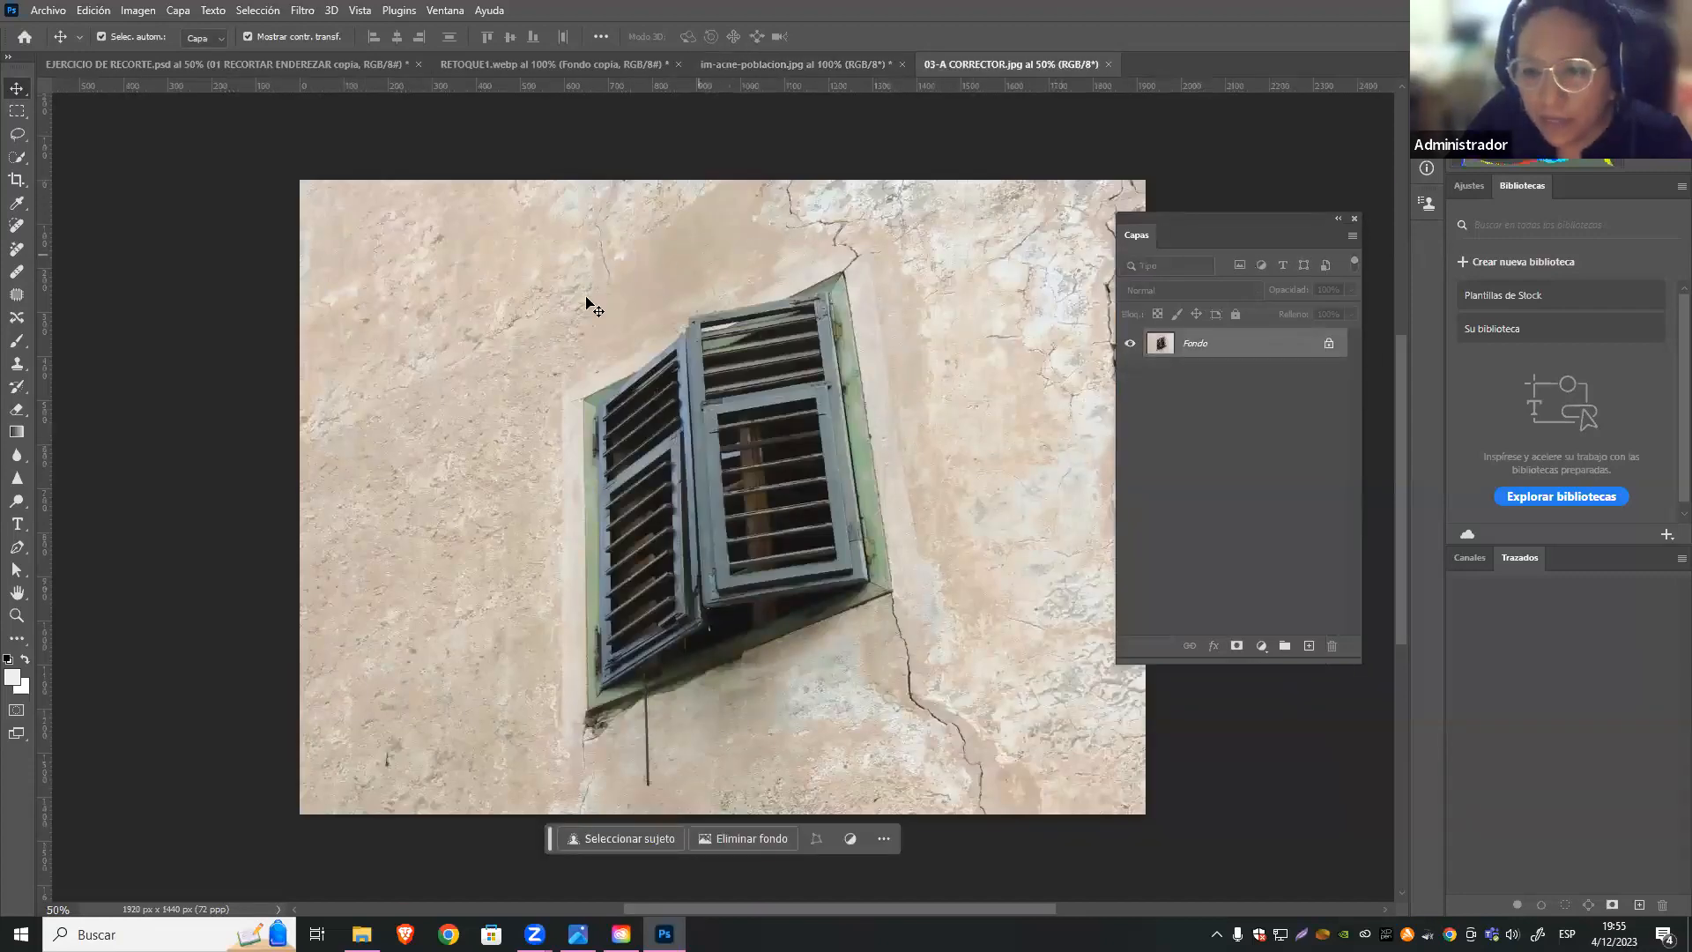
Duplicate the Fondo layer as Fondo copia and hide the original
drag(1276, 227, 1312, 199)
right_click(1290, 310)
click(1359, 374)
key(Return)
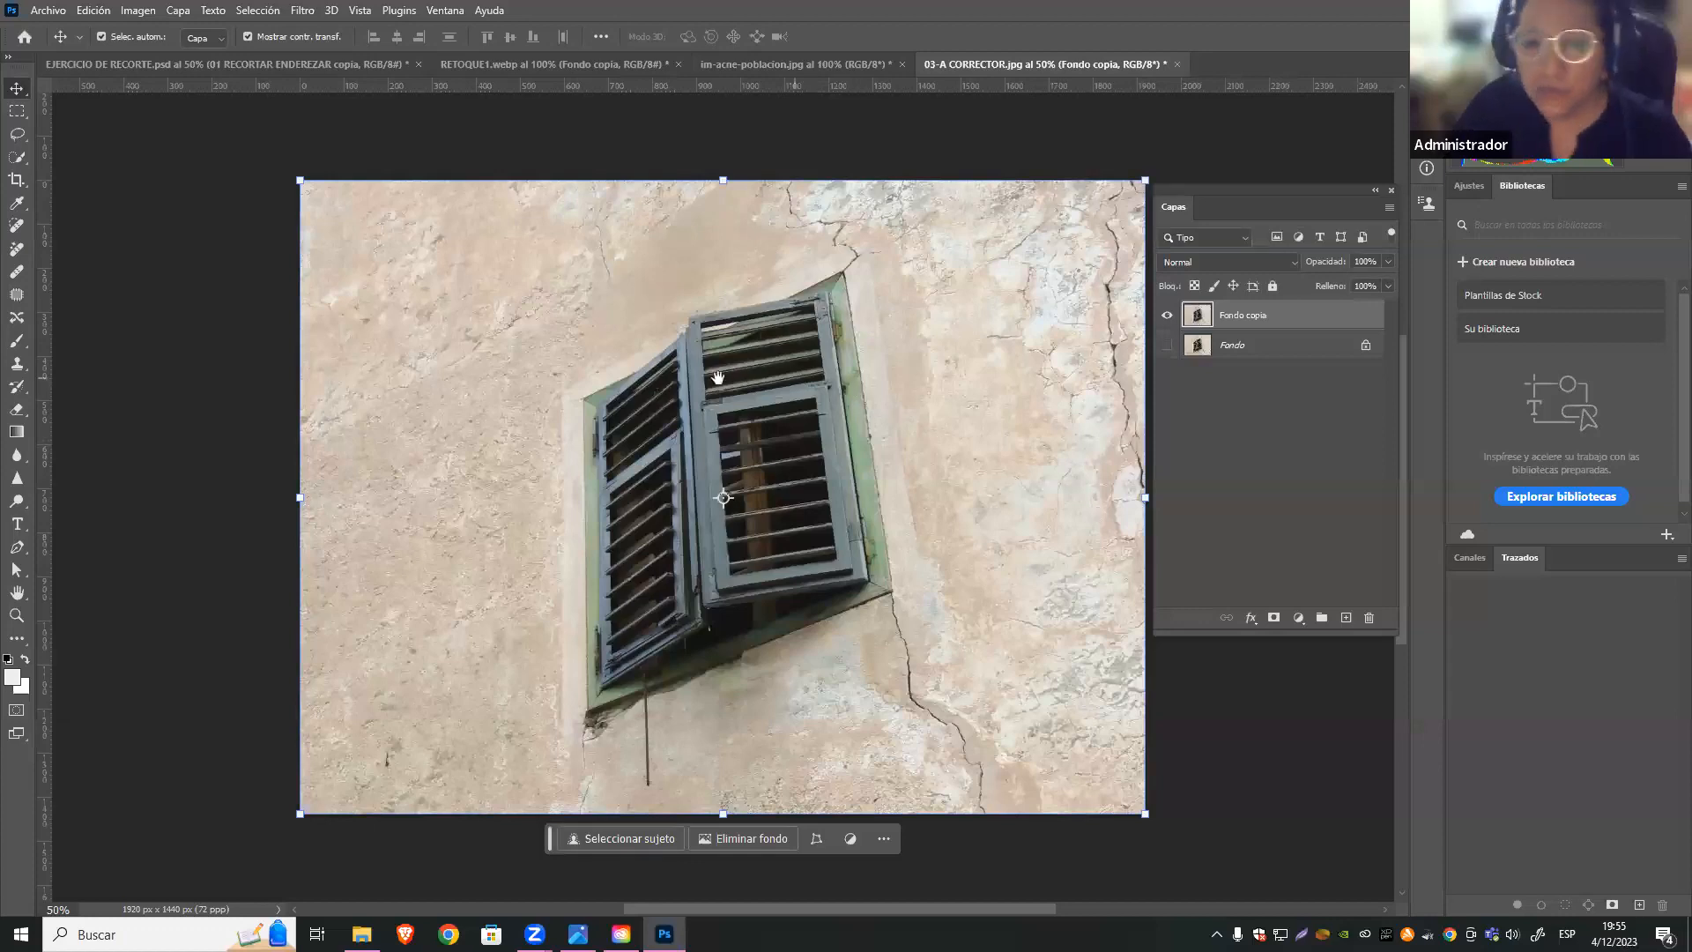
Try erasing the branching crack above the window's upper corner with the Remove tool at size 60, undoing the stroke
drag(718, 377, 691, 372)
key(z)
drag(730, 201, 620, 197)
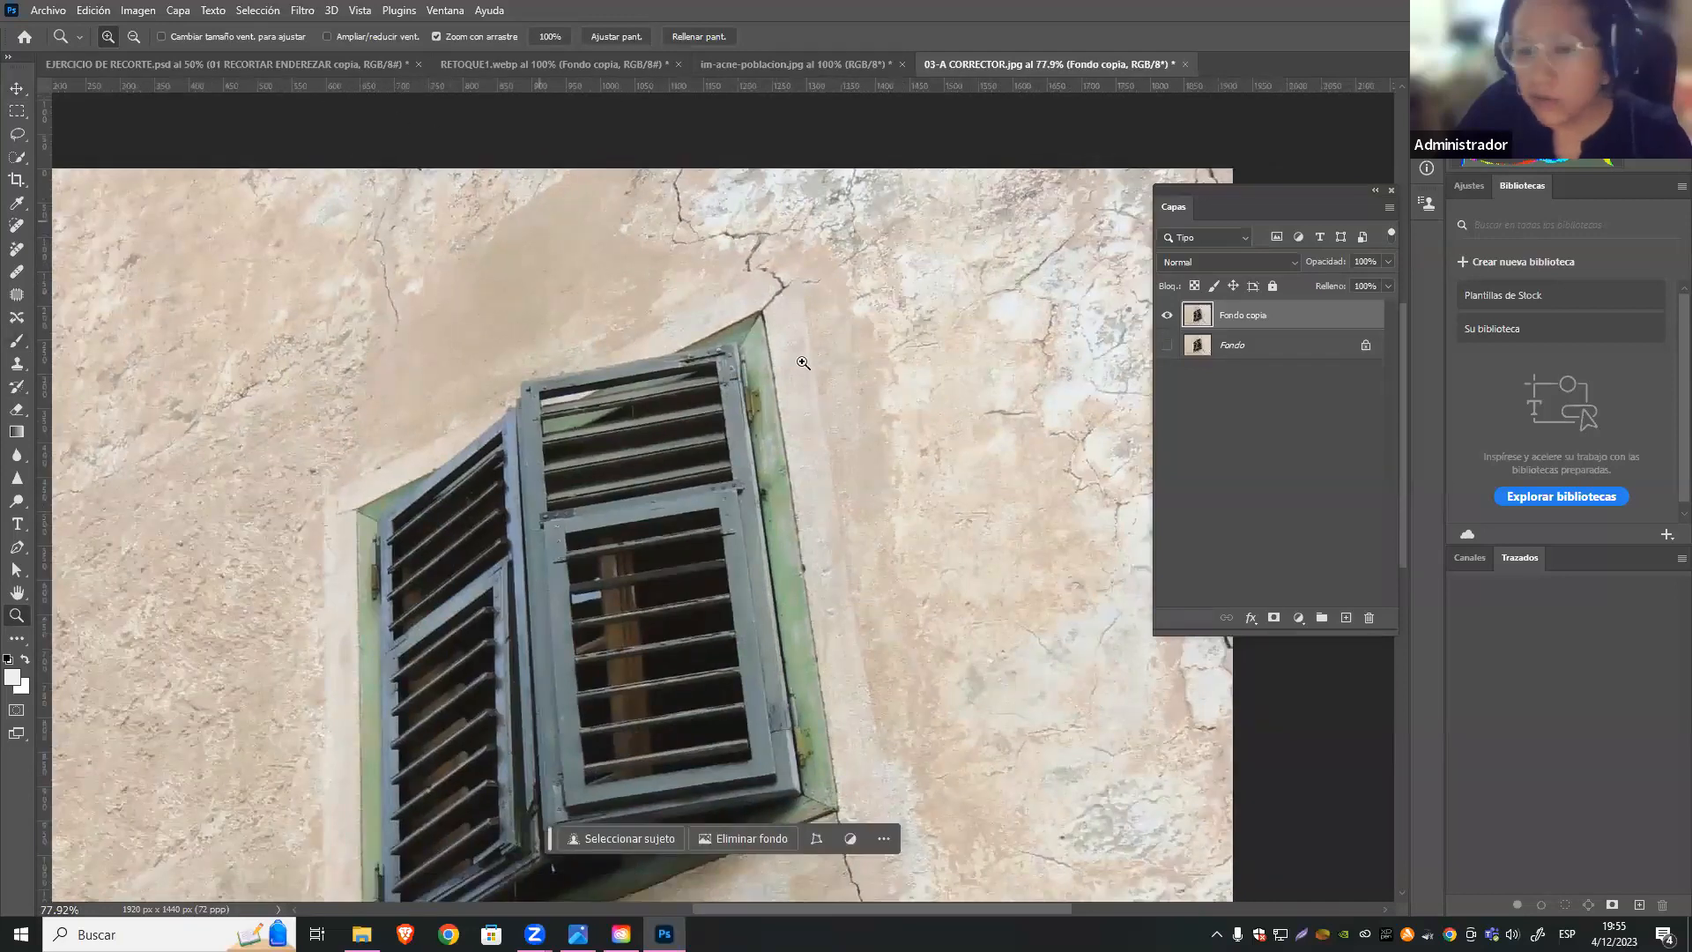
click(16, 249)
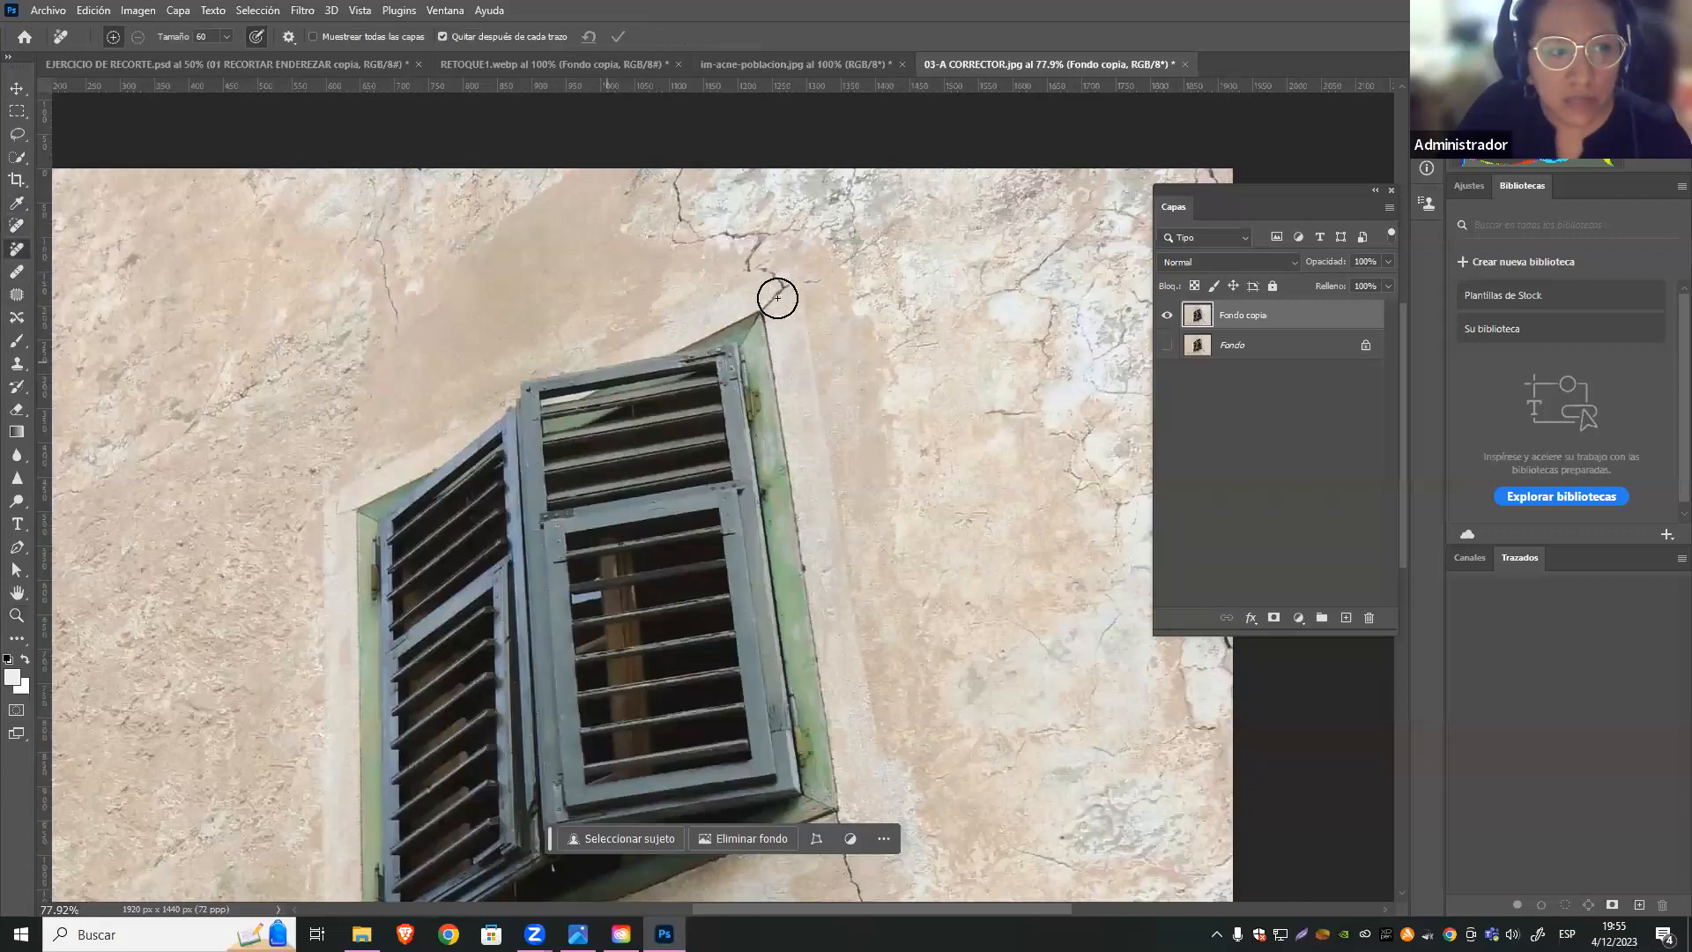
mouse_move(756, 266)
mouse_down()
mouse_move(718, 238)
mouse_move(690, 242)
mouse_move(694, 260)
mouse_up()
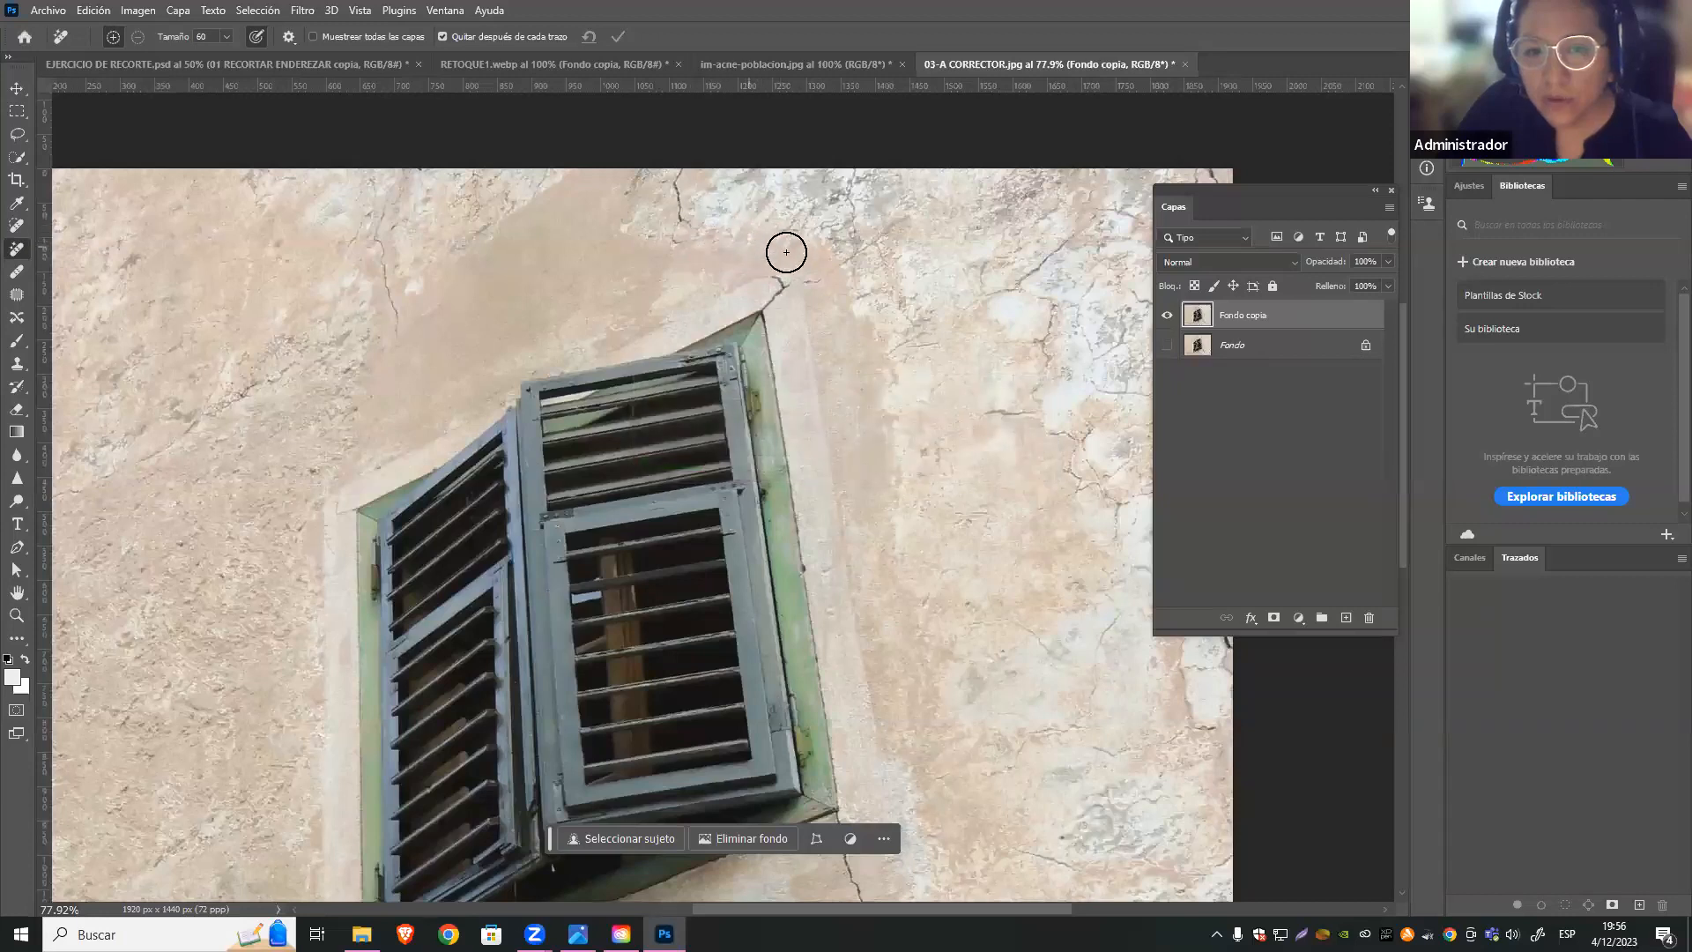
scroll(739, 224, up, 3)
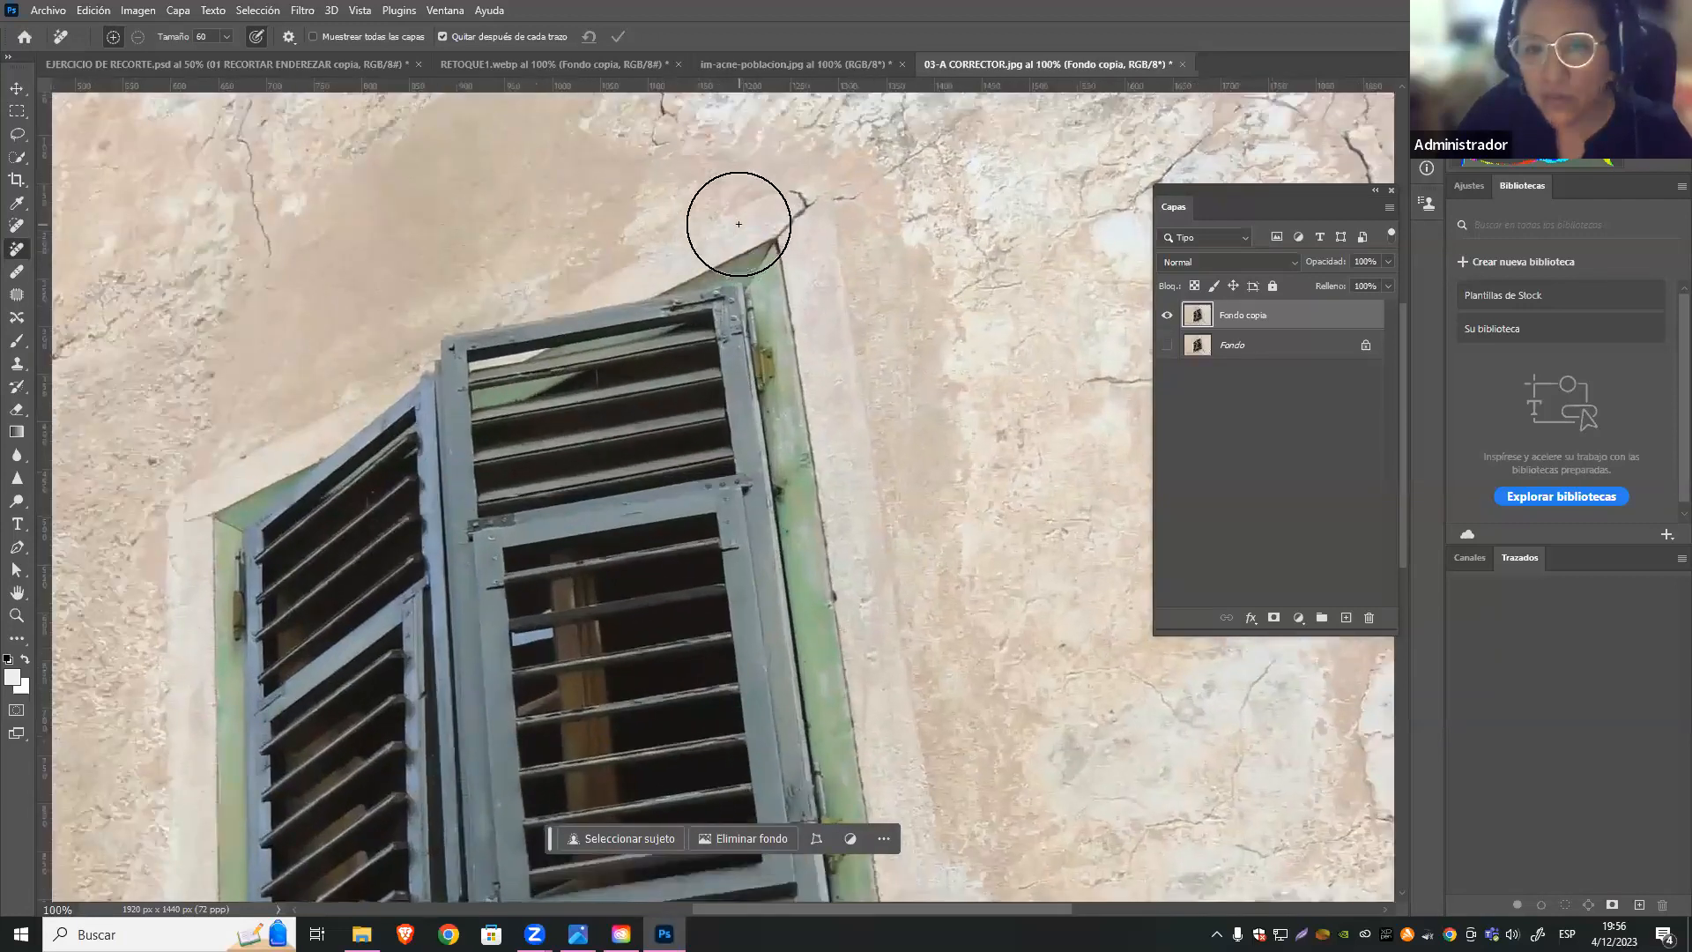
scroll(738, 224, up, 4)
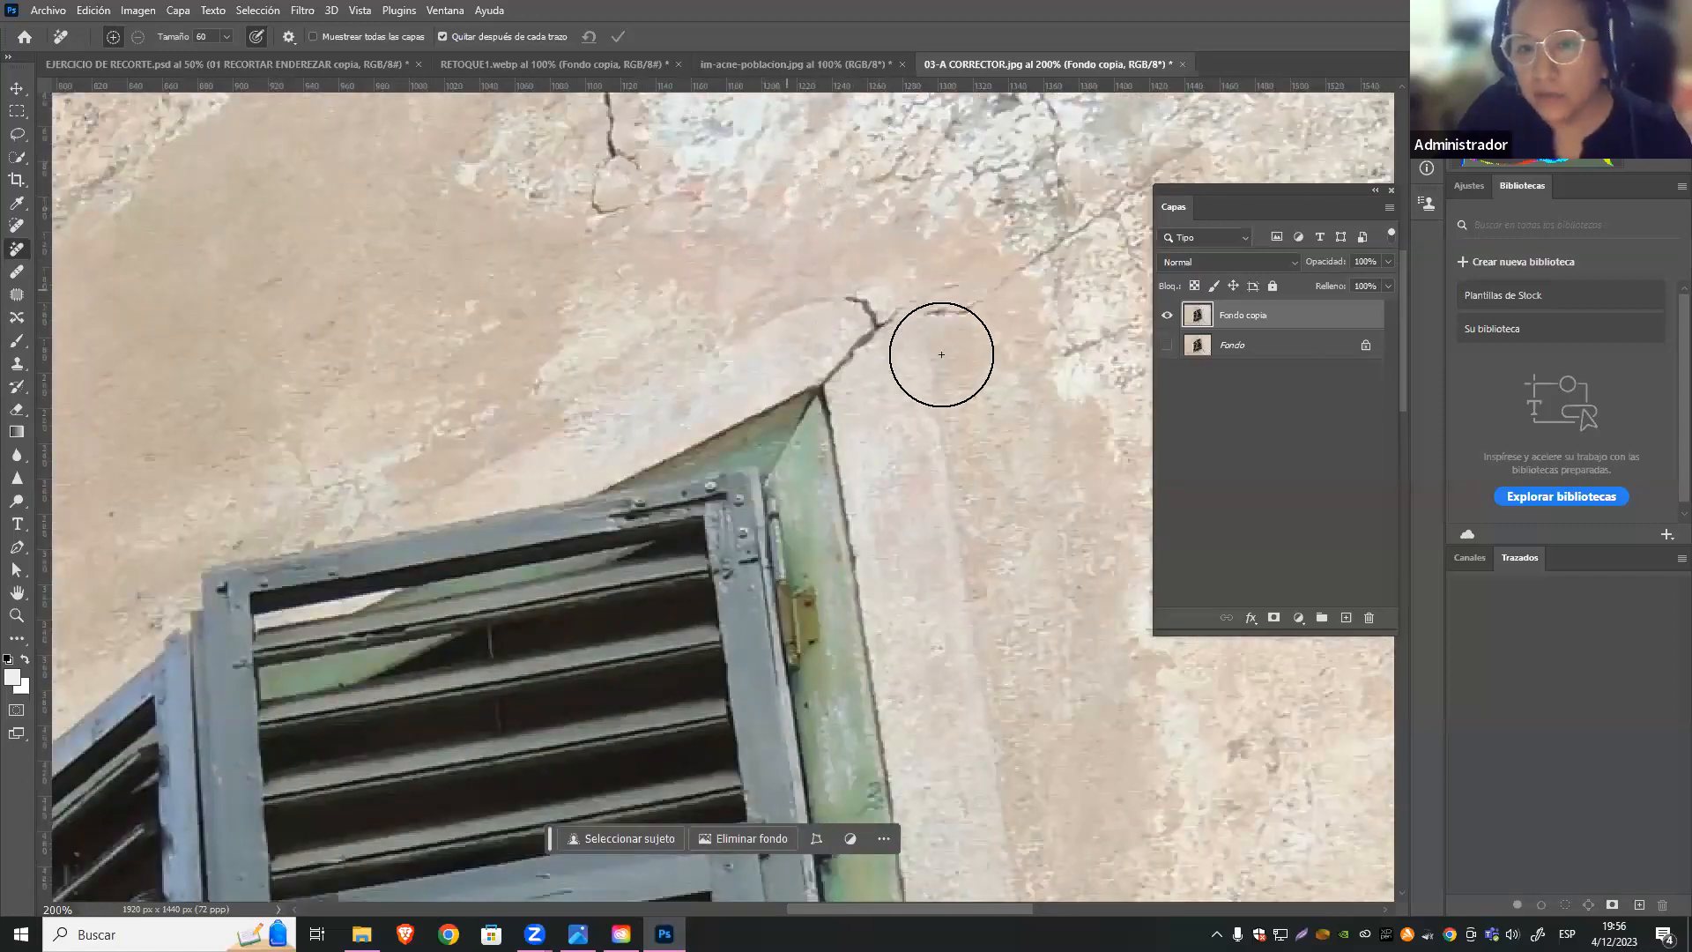
key(ctrl+minus)
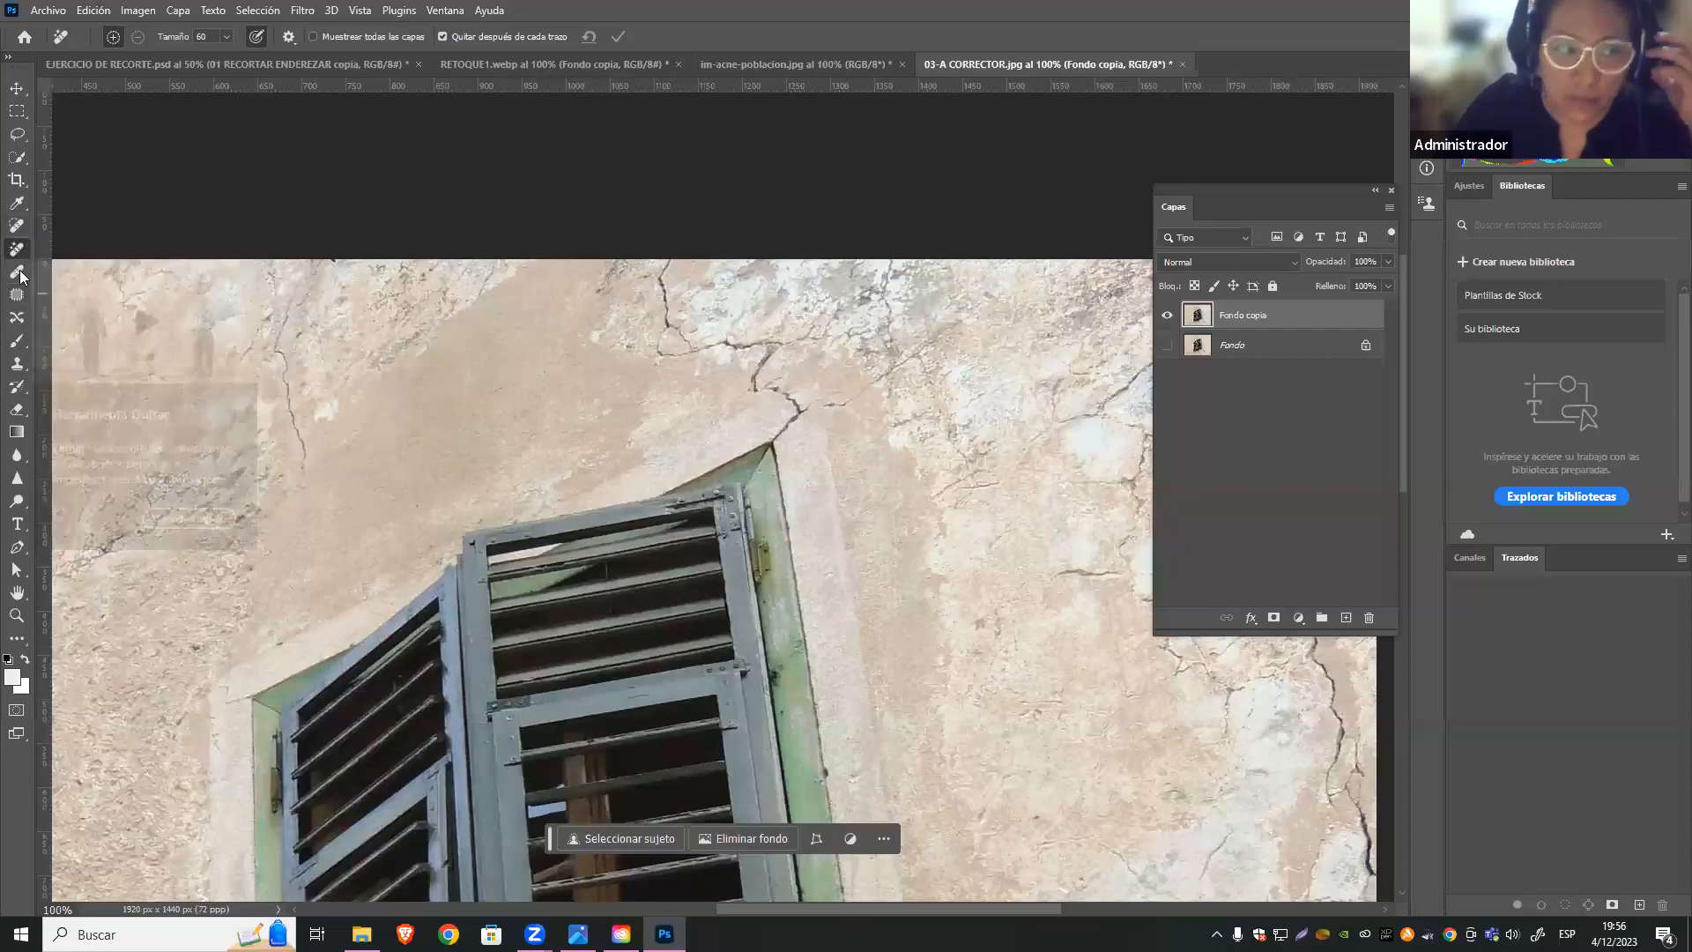
Heal the middle stretch of the crack above the window with a 35 px Spot Healing Brush, undoing the last stroke
click(15, 230)
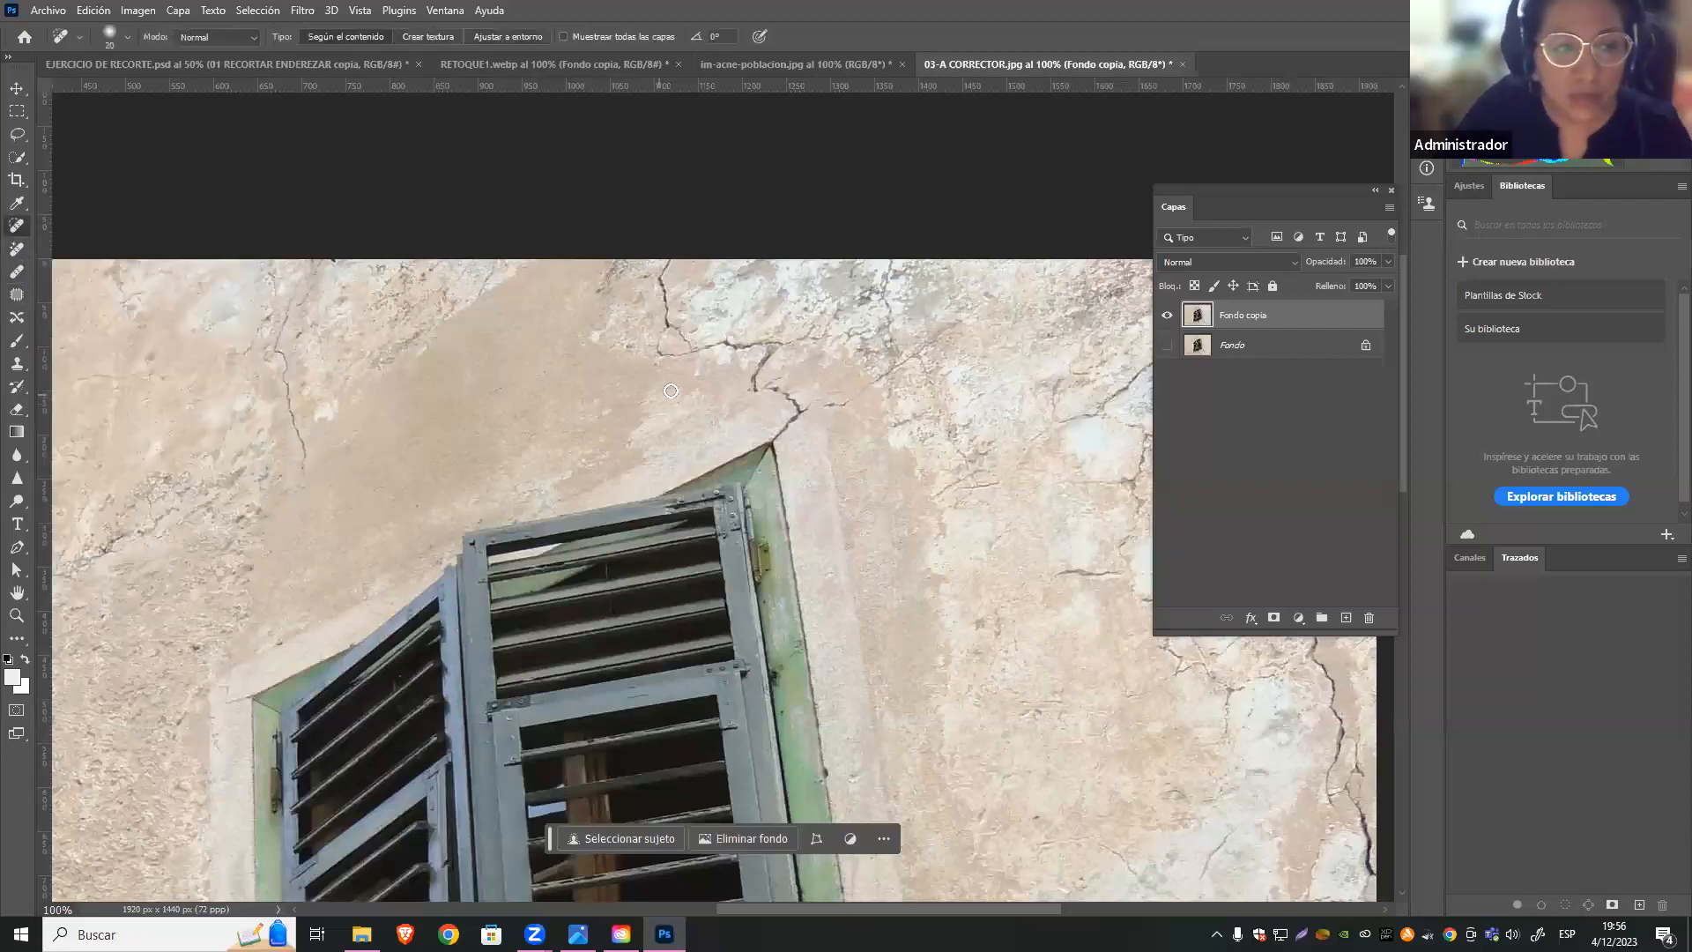
click(114, 30)
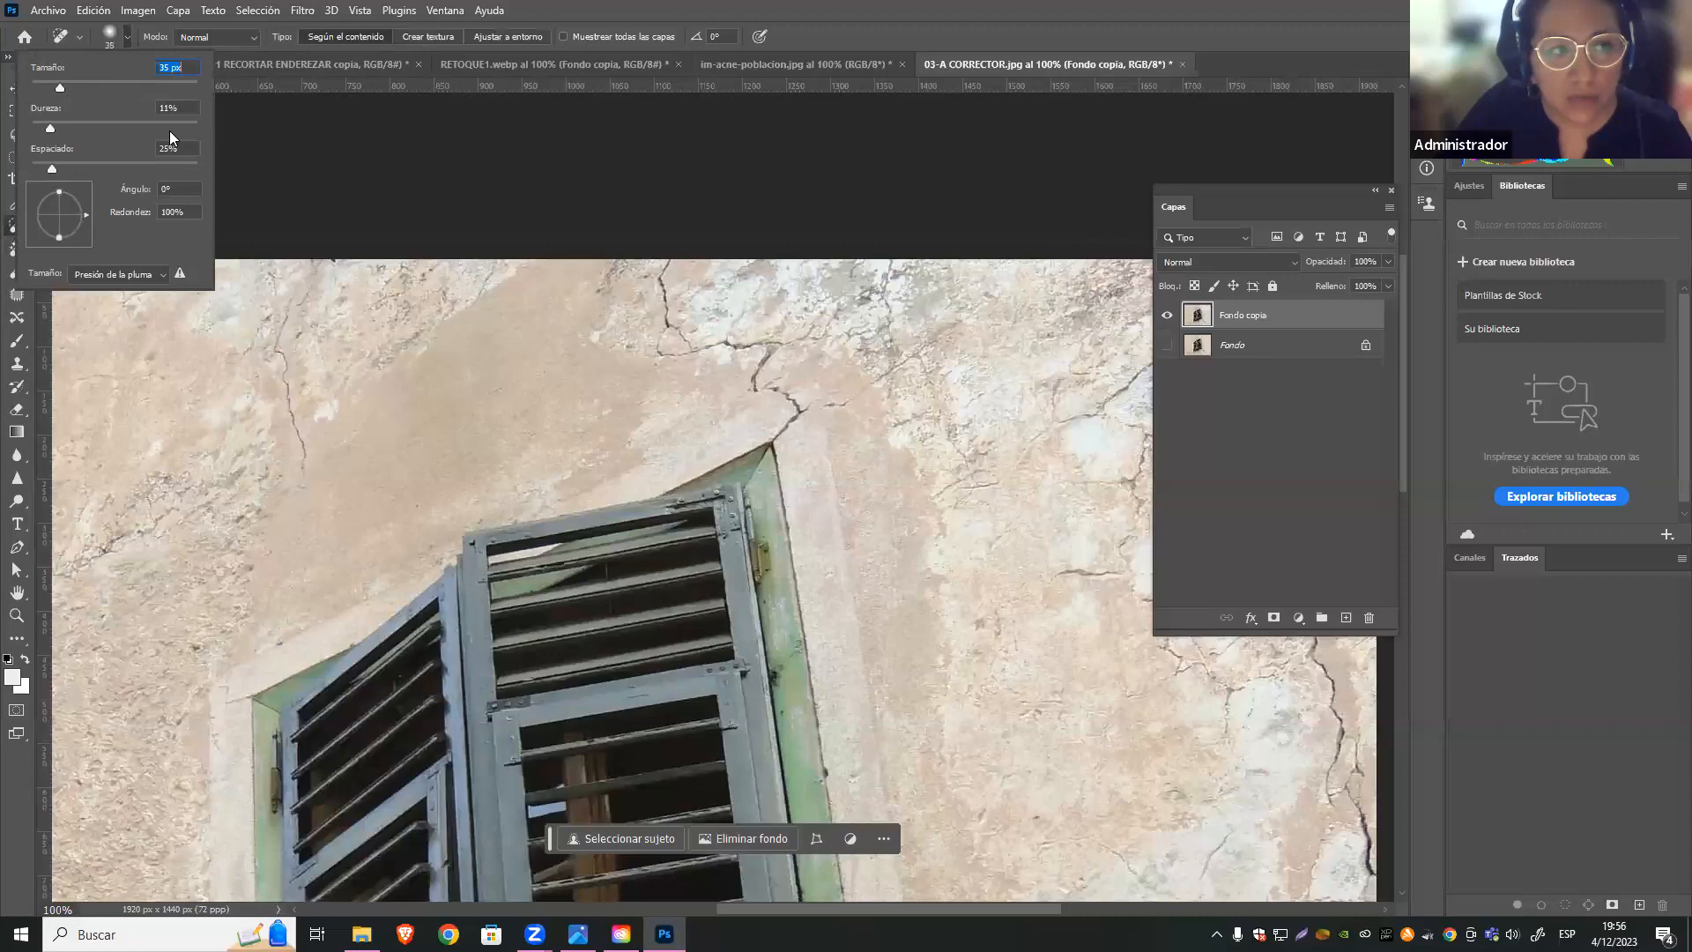
mouse_move(770, 343)
mouse_down()
mouse_move(755, 390)
mouse_move(730, 350)
mouse_move(680, 355)
mouse_up()
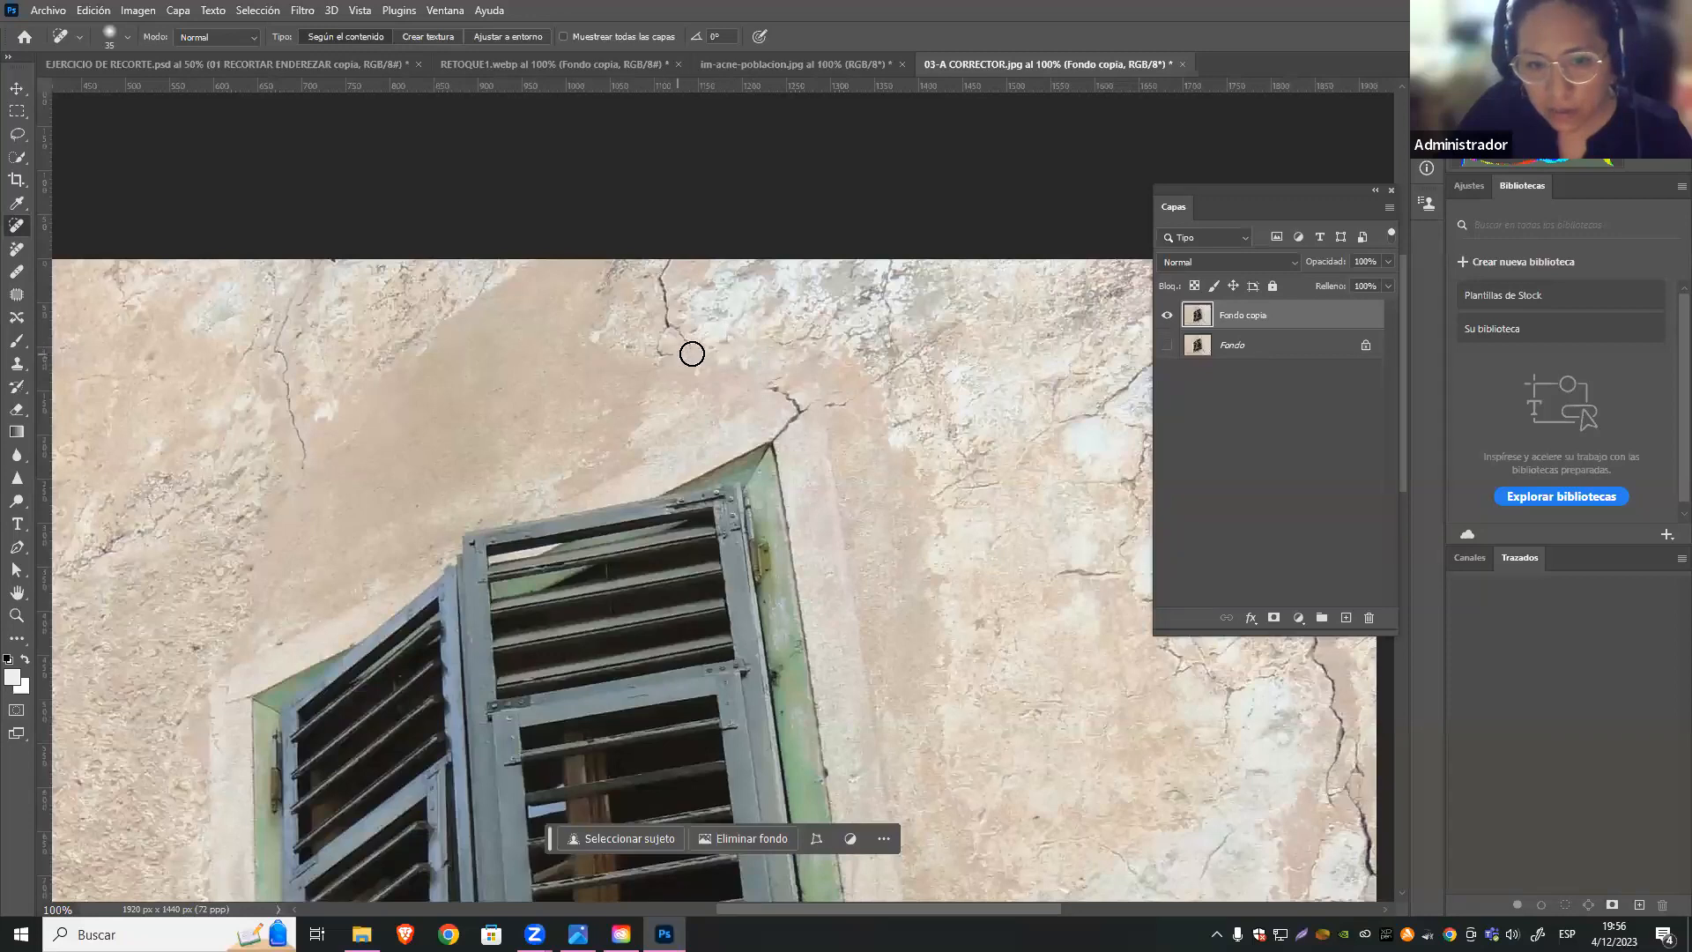
key(ctrl+z)
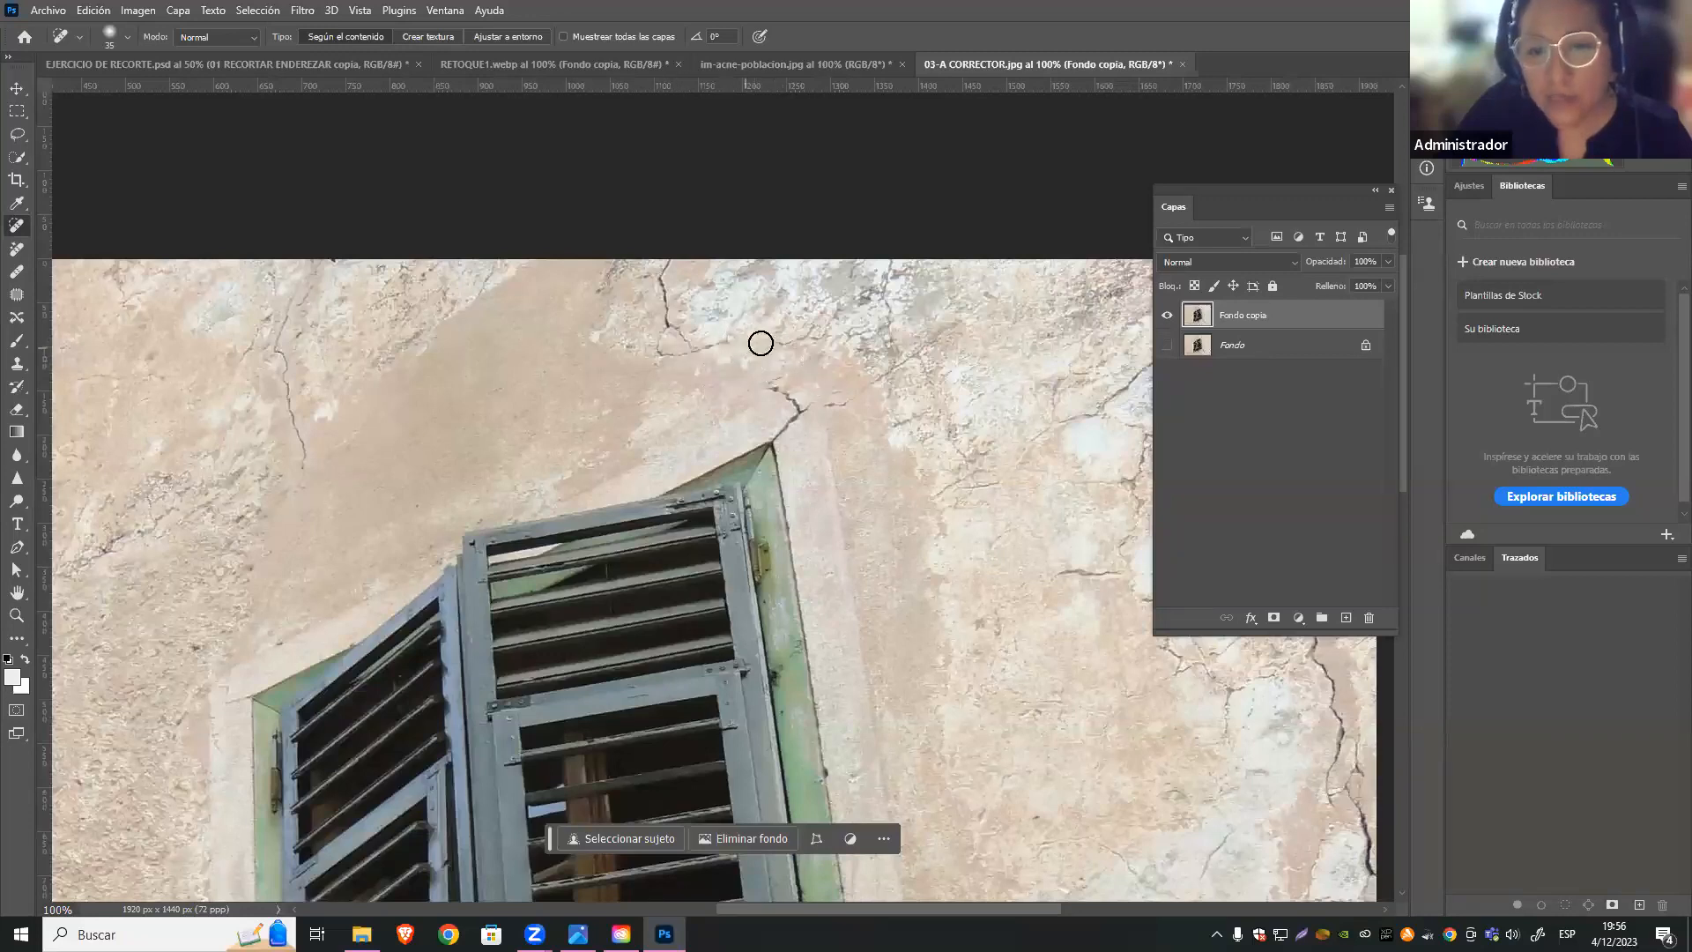
With a 20 px Spot Healing Brush, heal the crack up to the photo's top edge and its branch near the window corner
click(124, 37)
click(53, 86)
click(48, 86)
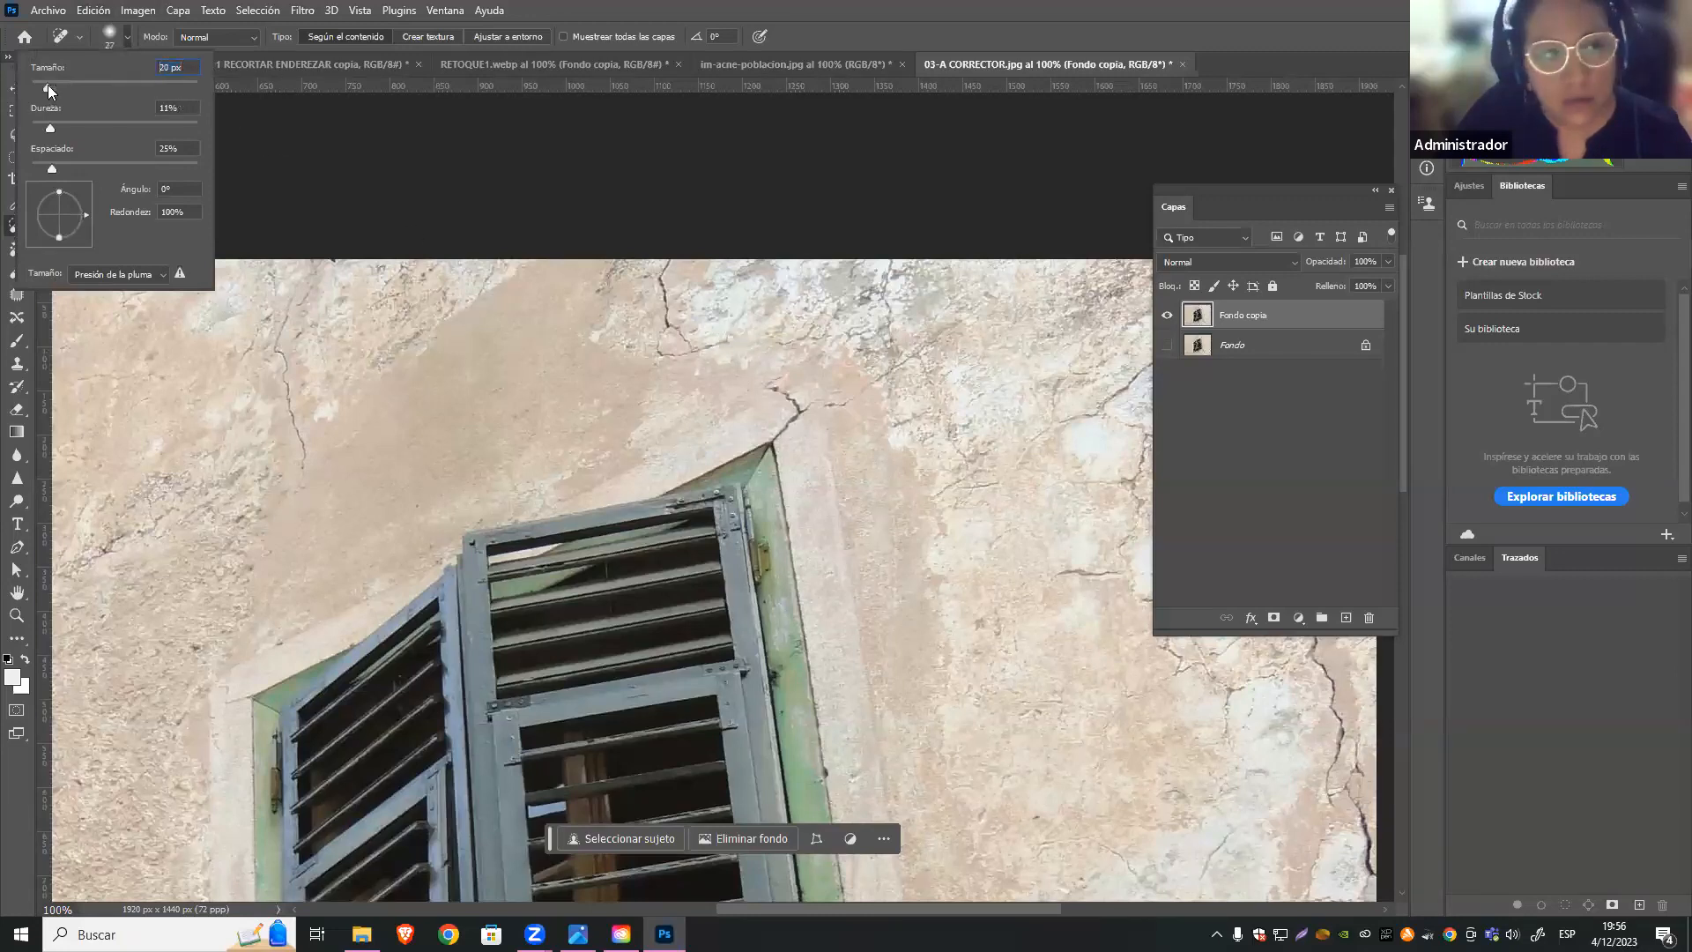
mouse_move(720, 343)
mouse_down()
mouse_move(650, 359)
mouse_move(673, 330)
mouse_move(660, 277)
mouse_move(680, 253)
mouse_up()
click(656, 351)
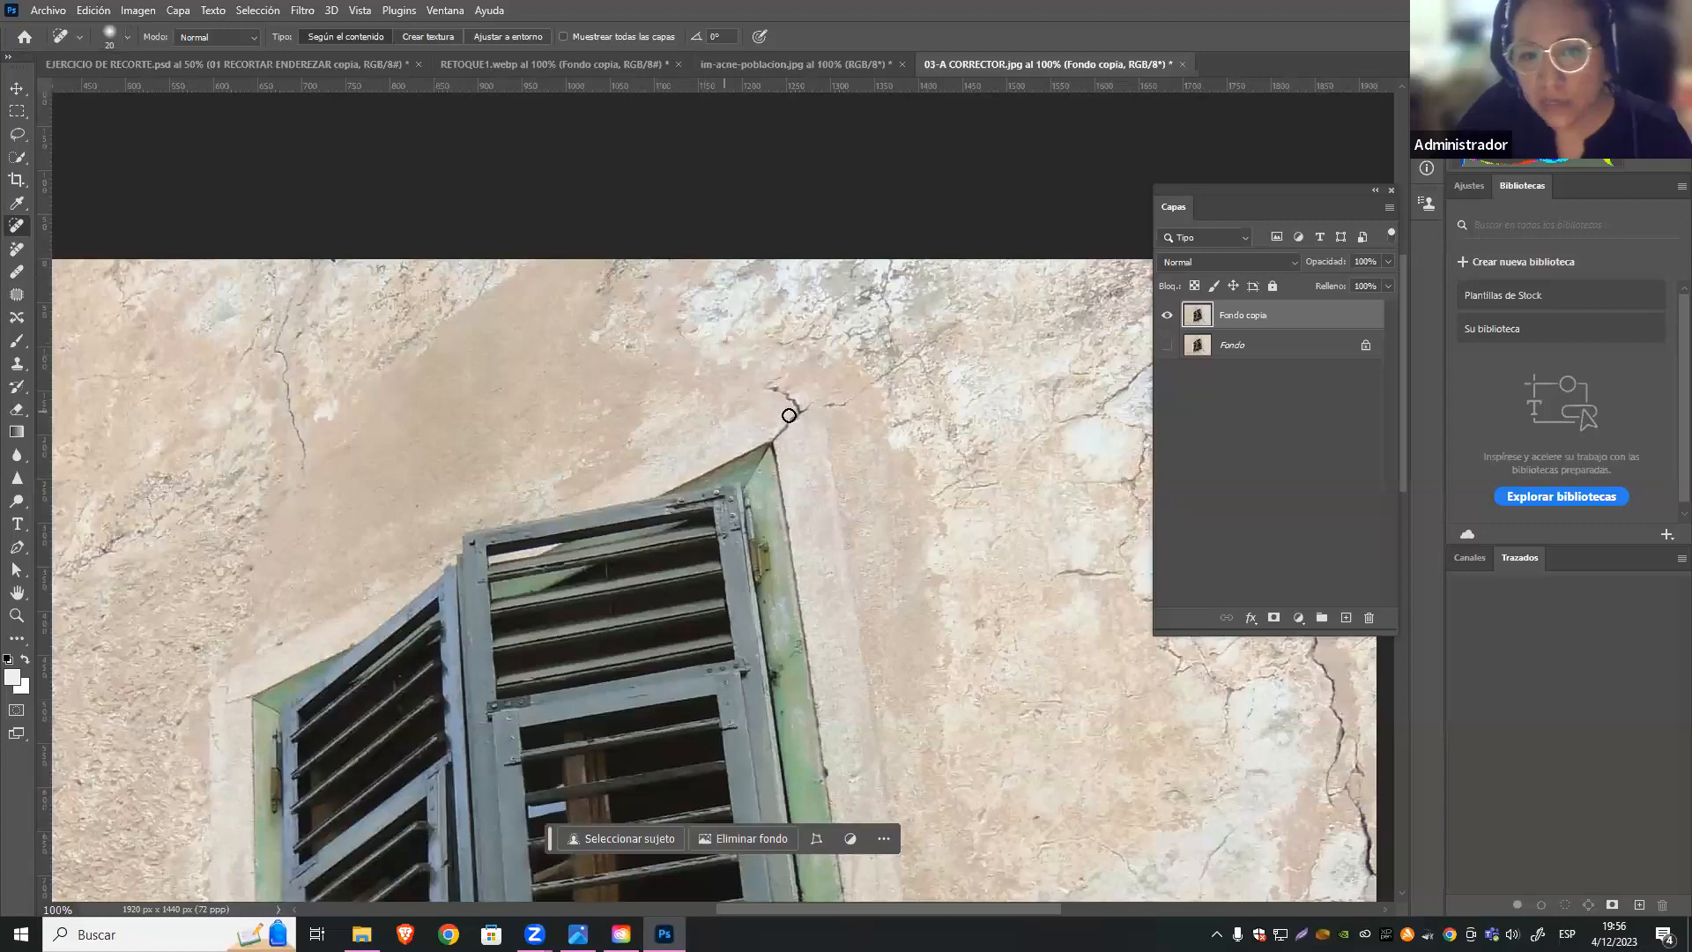
drag(679, 322, 689, 351)
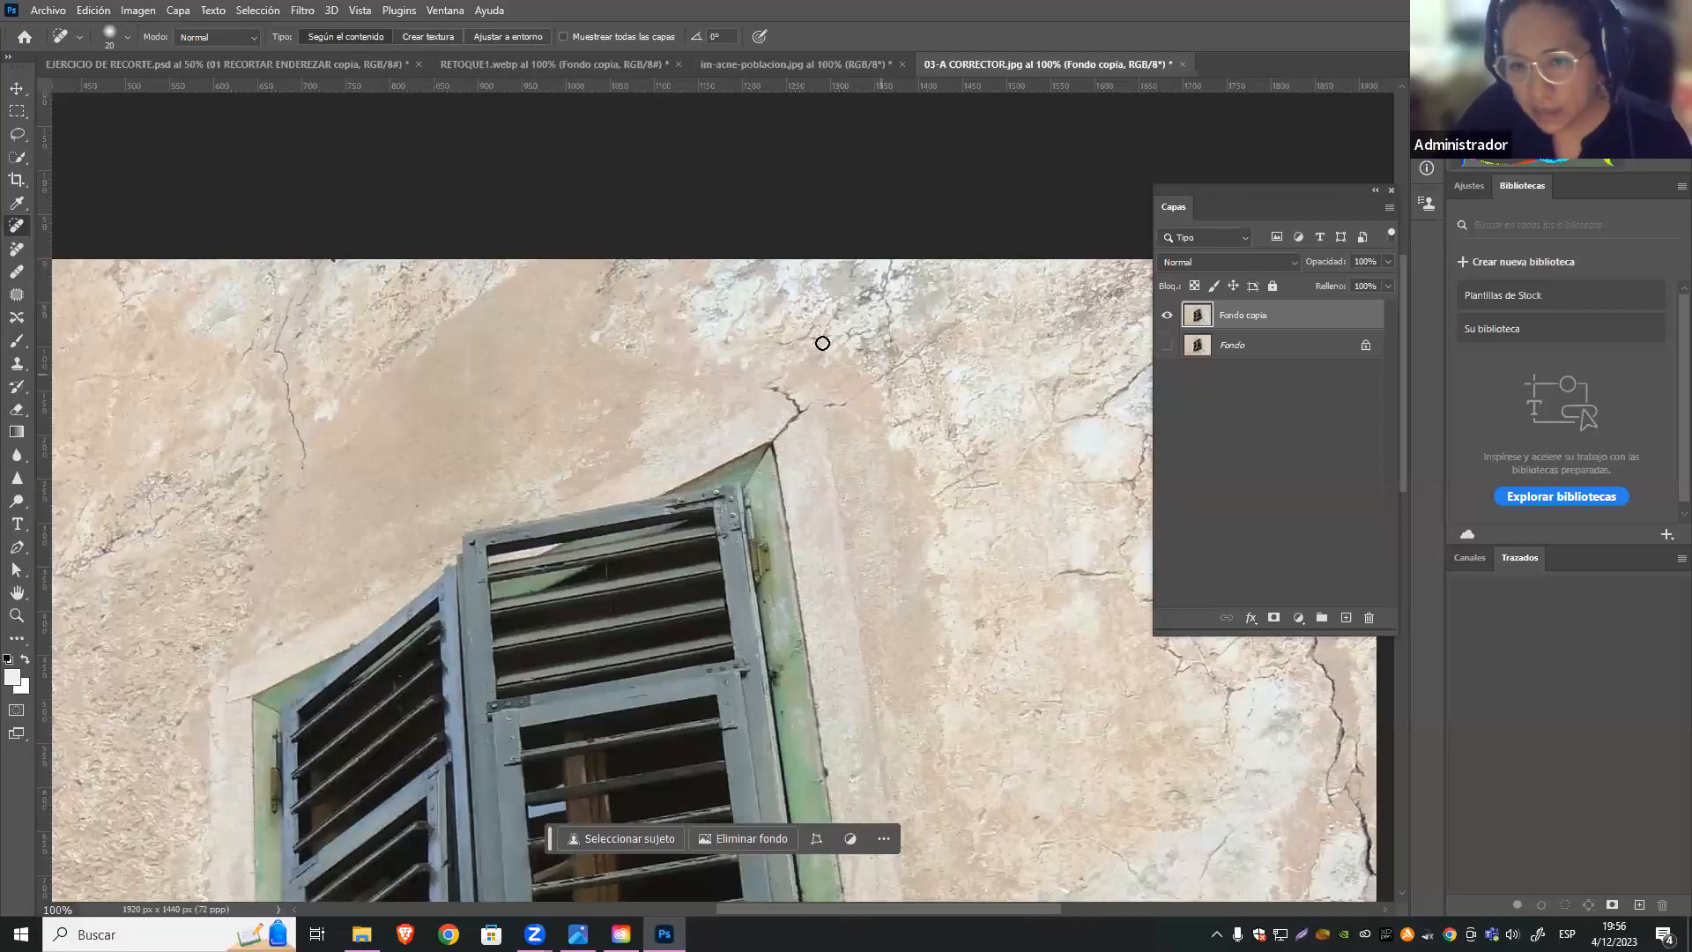
mouse_move(782, 401)
mouse_down()
mouse_move(779, 374)
mouse_move(801, 411)
mouse_up()
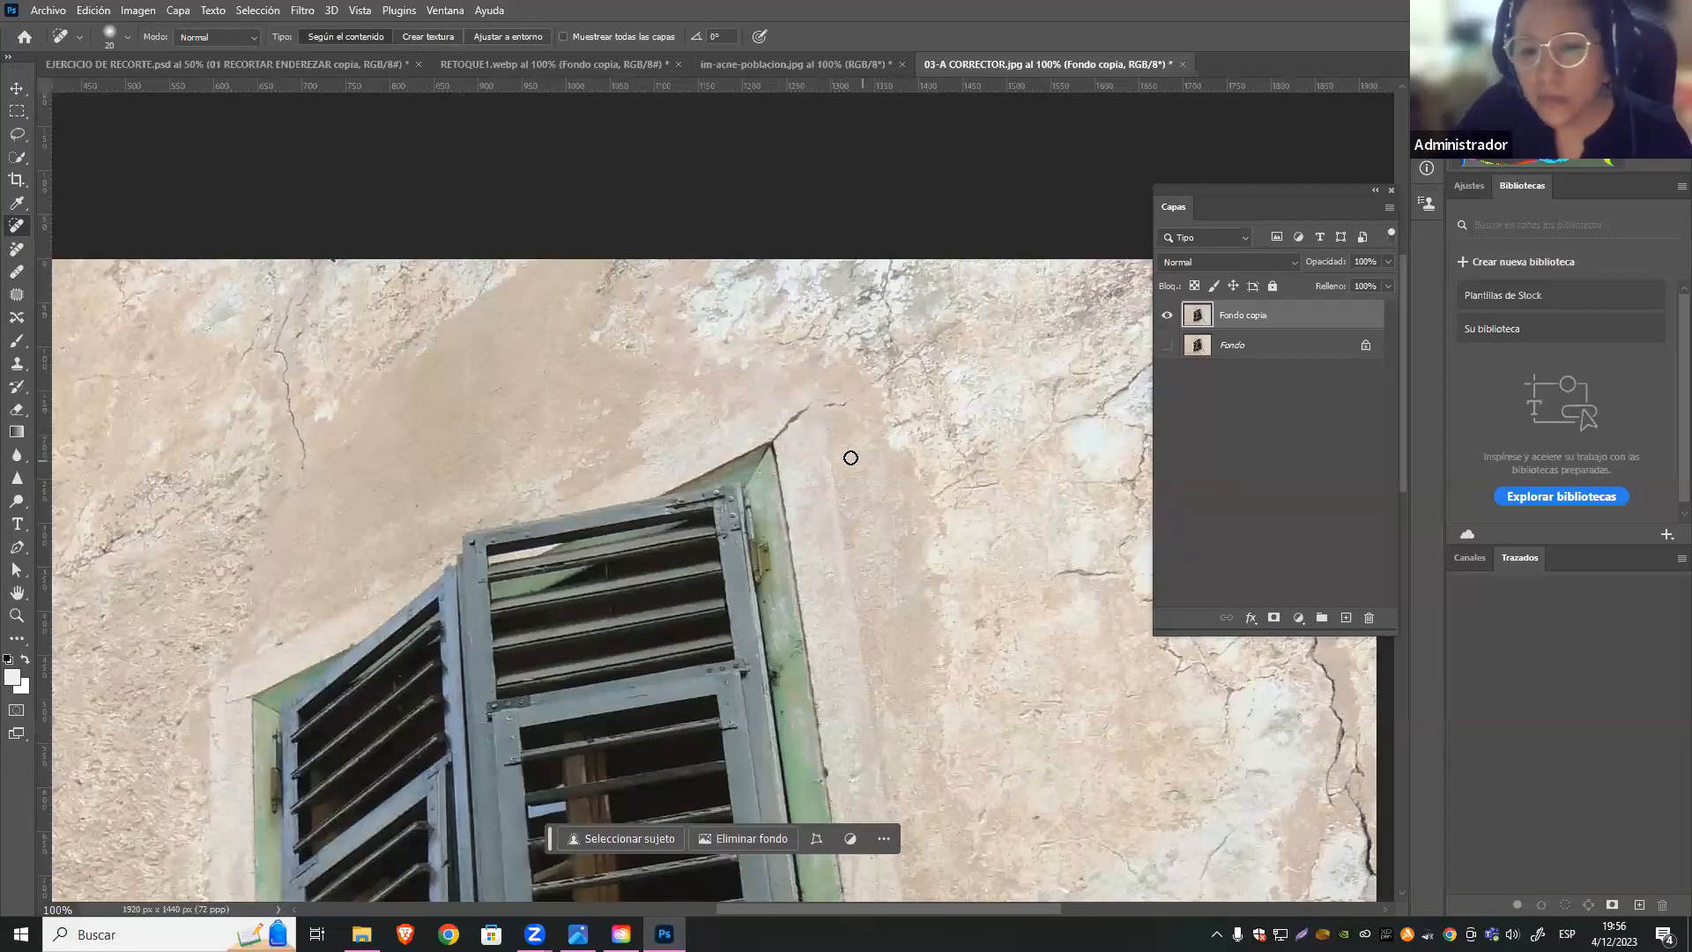
Cover the small mark beside the window's upper corner using the Healing Brush at 24 px and 45% hardness
click(18, 267)
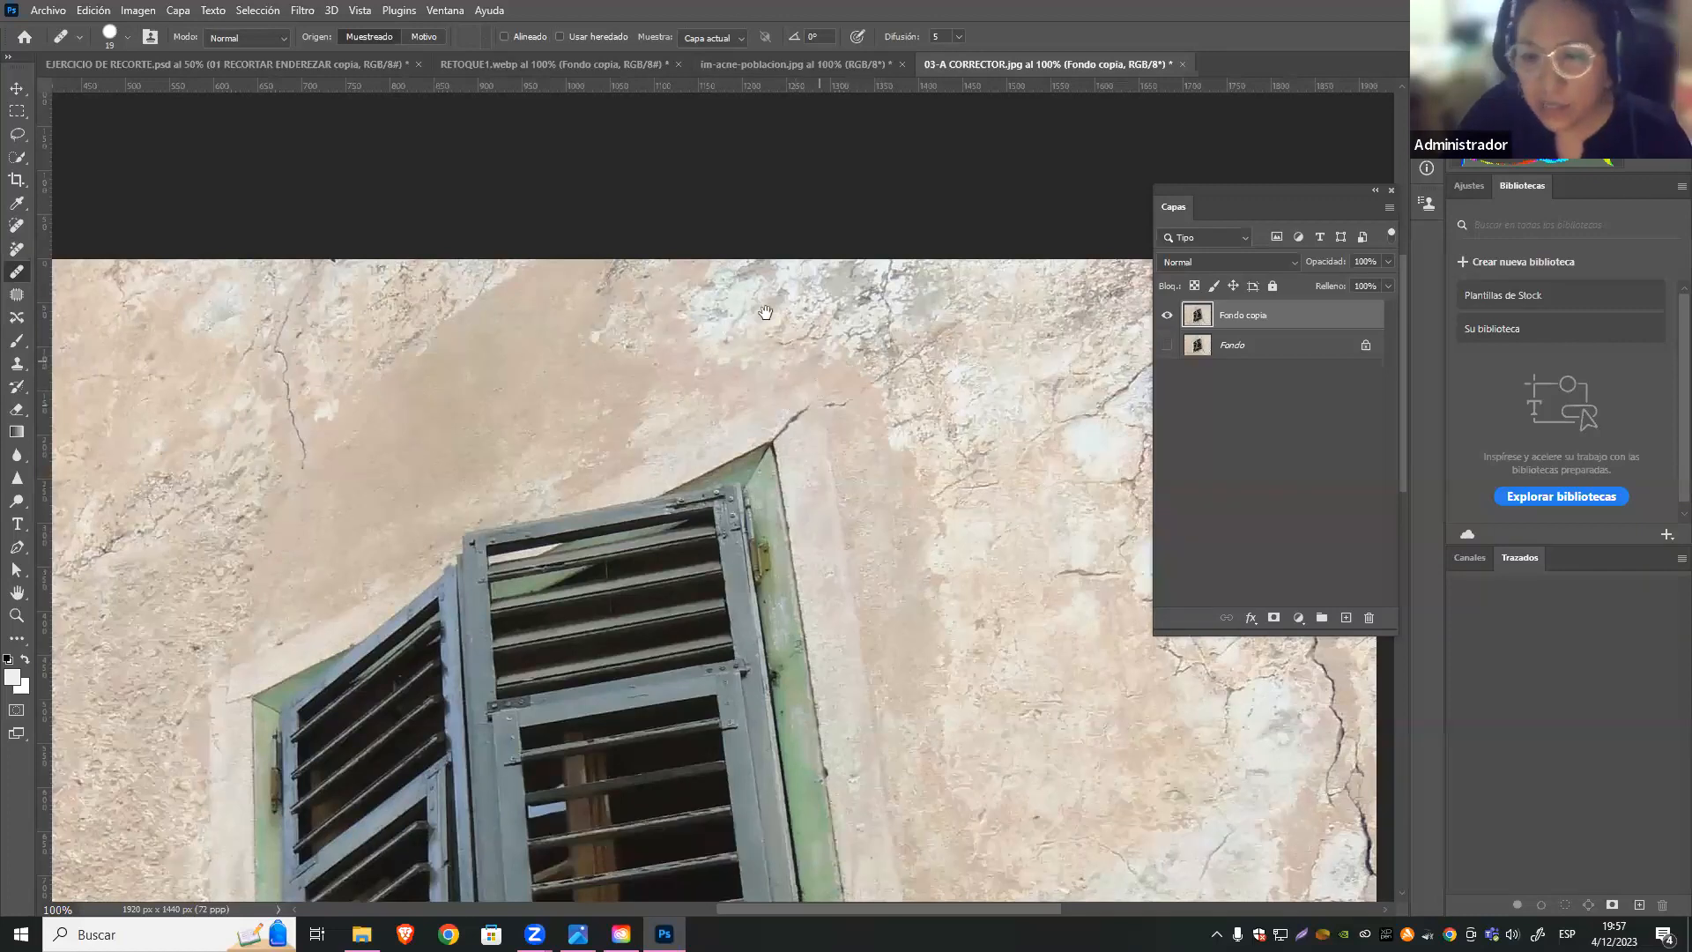
drag(846, 370, 765, 312)
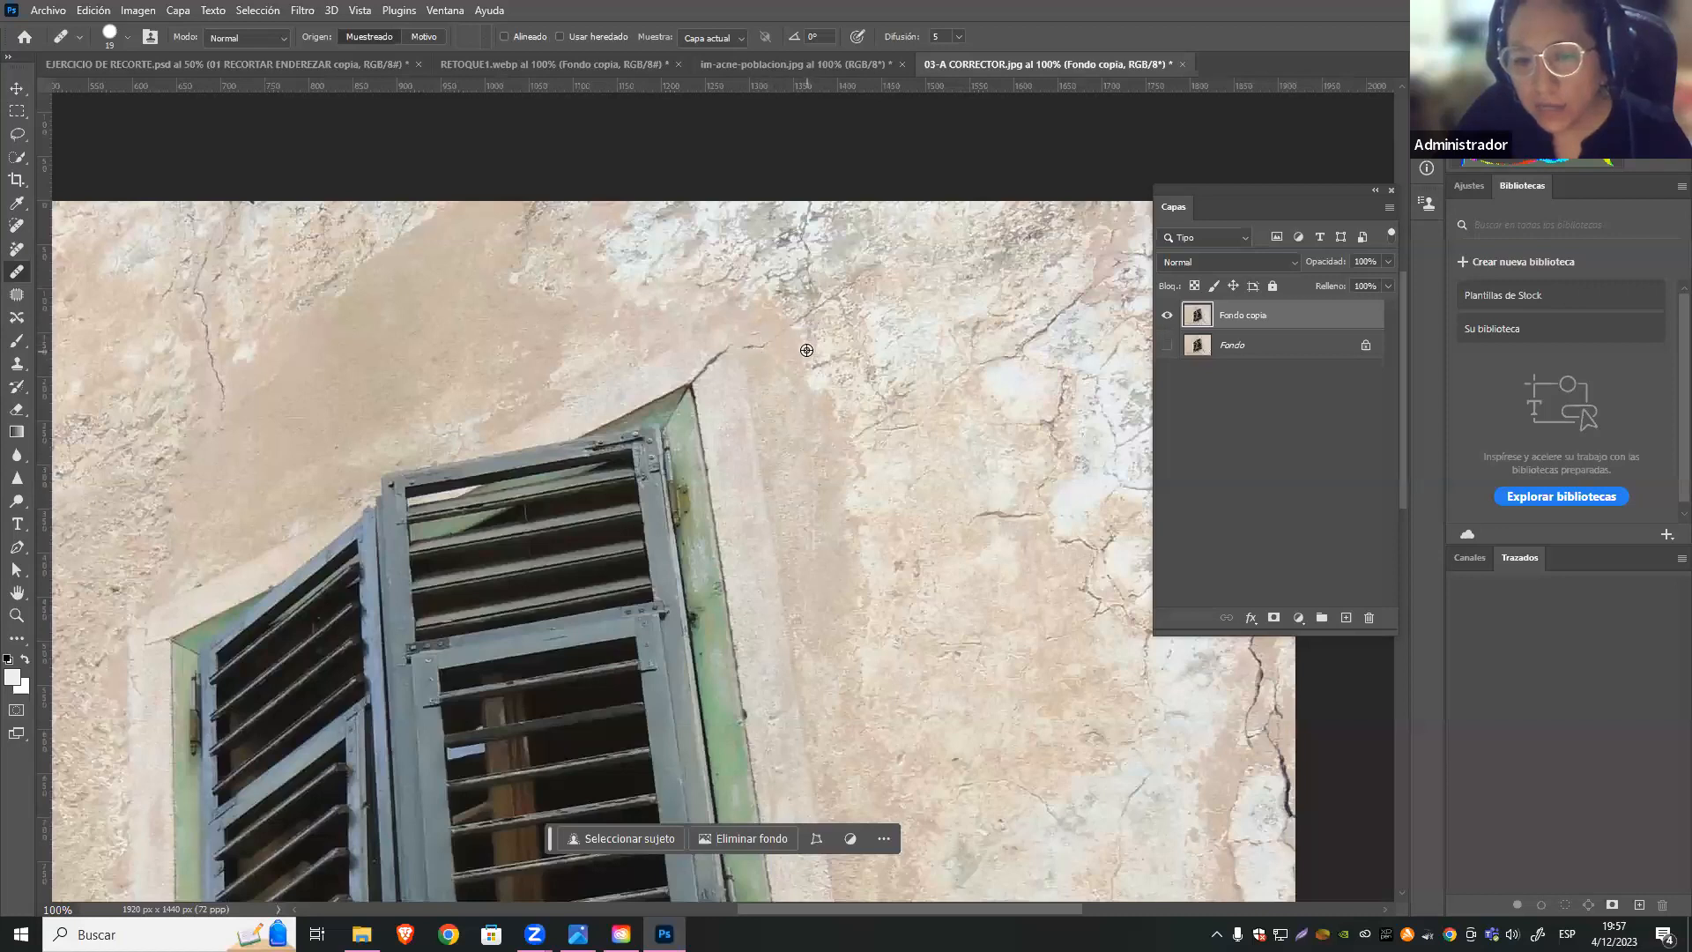
click(129, 39)
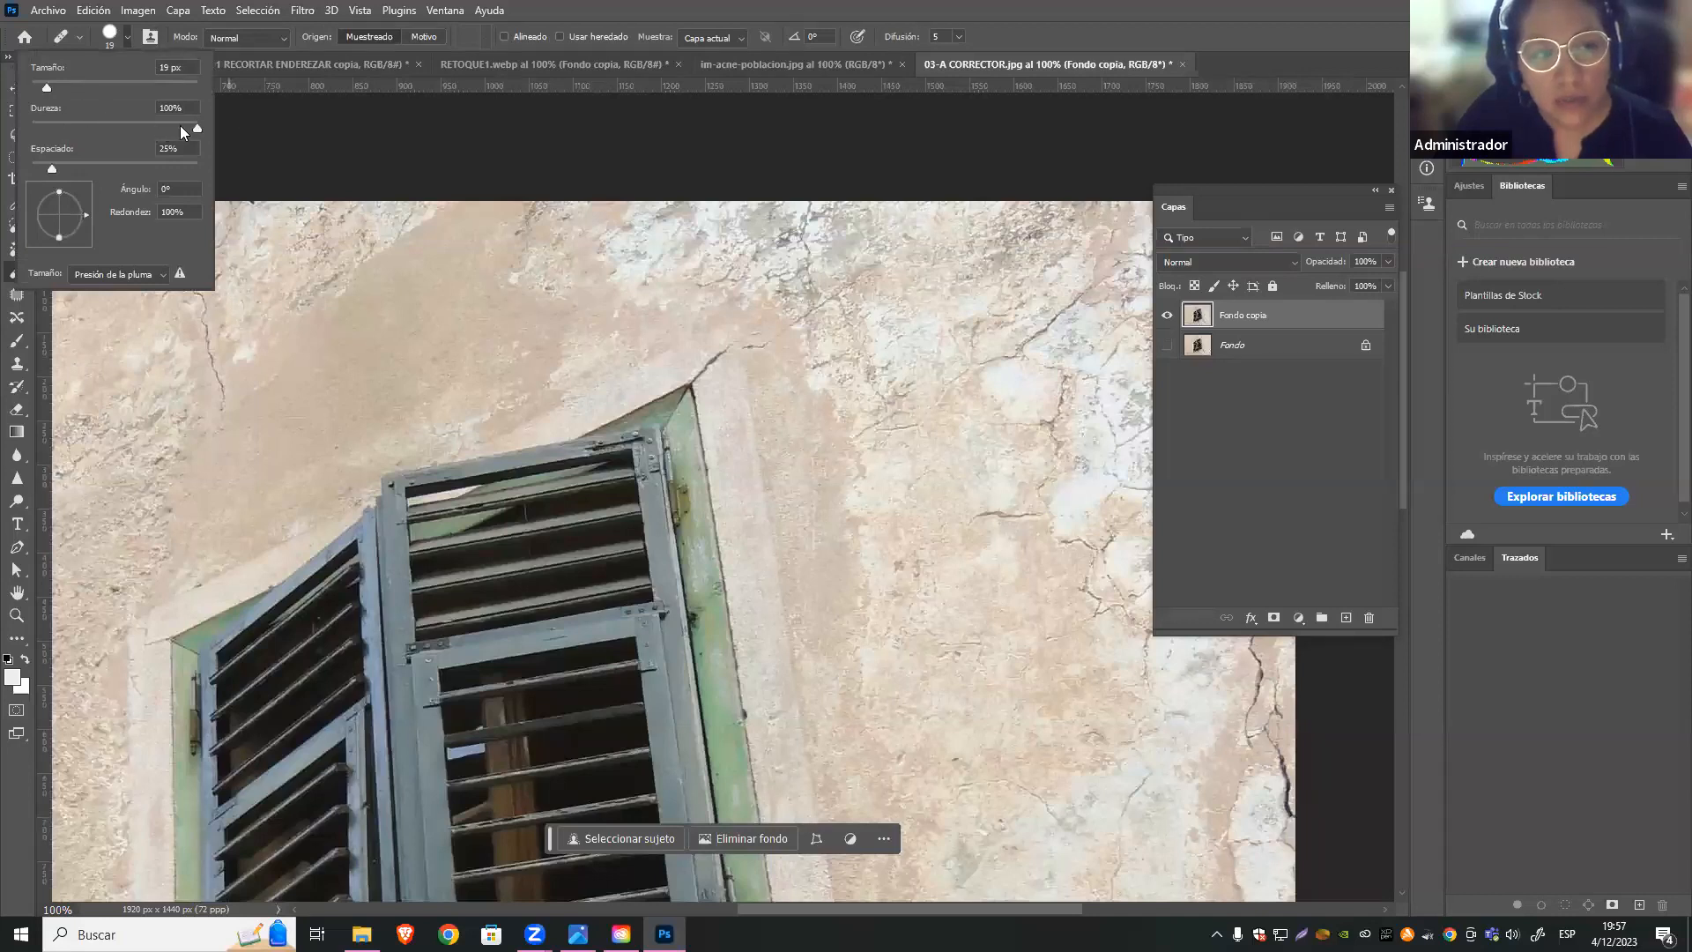
drag(129, 123, 56, 85)
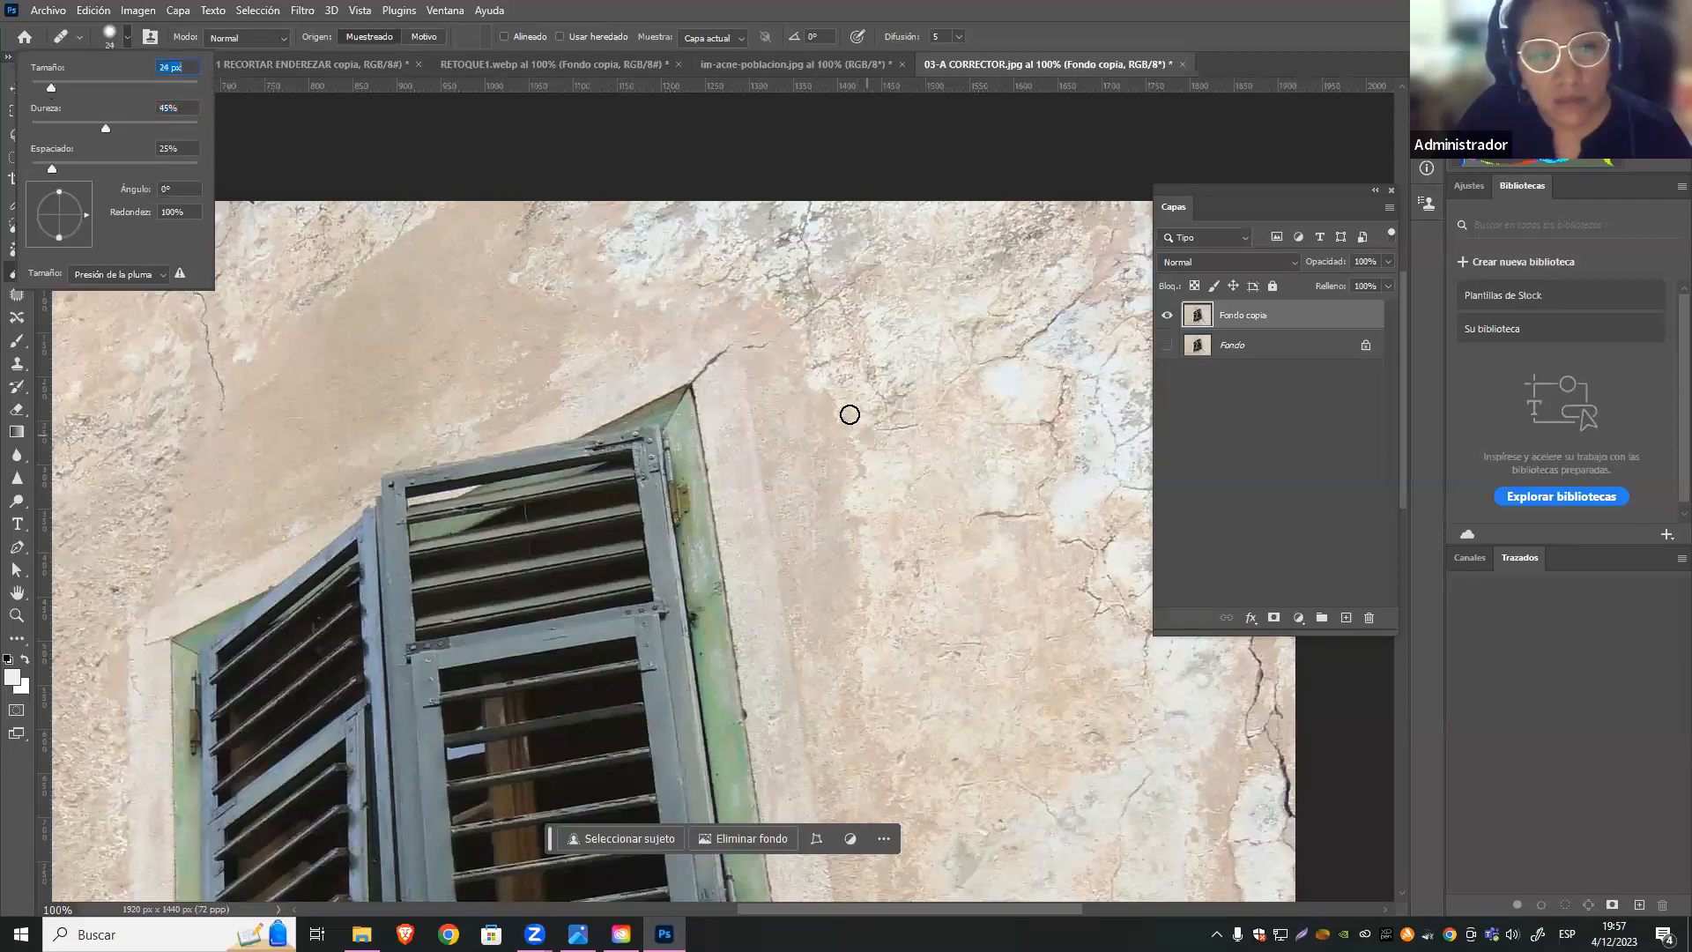
click(760, 362)
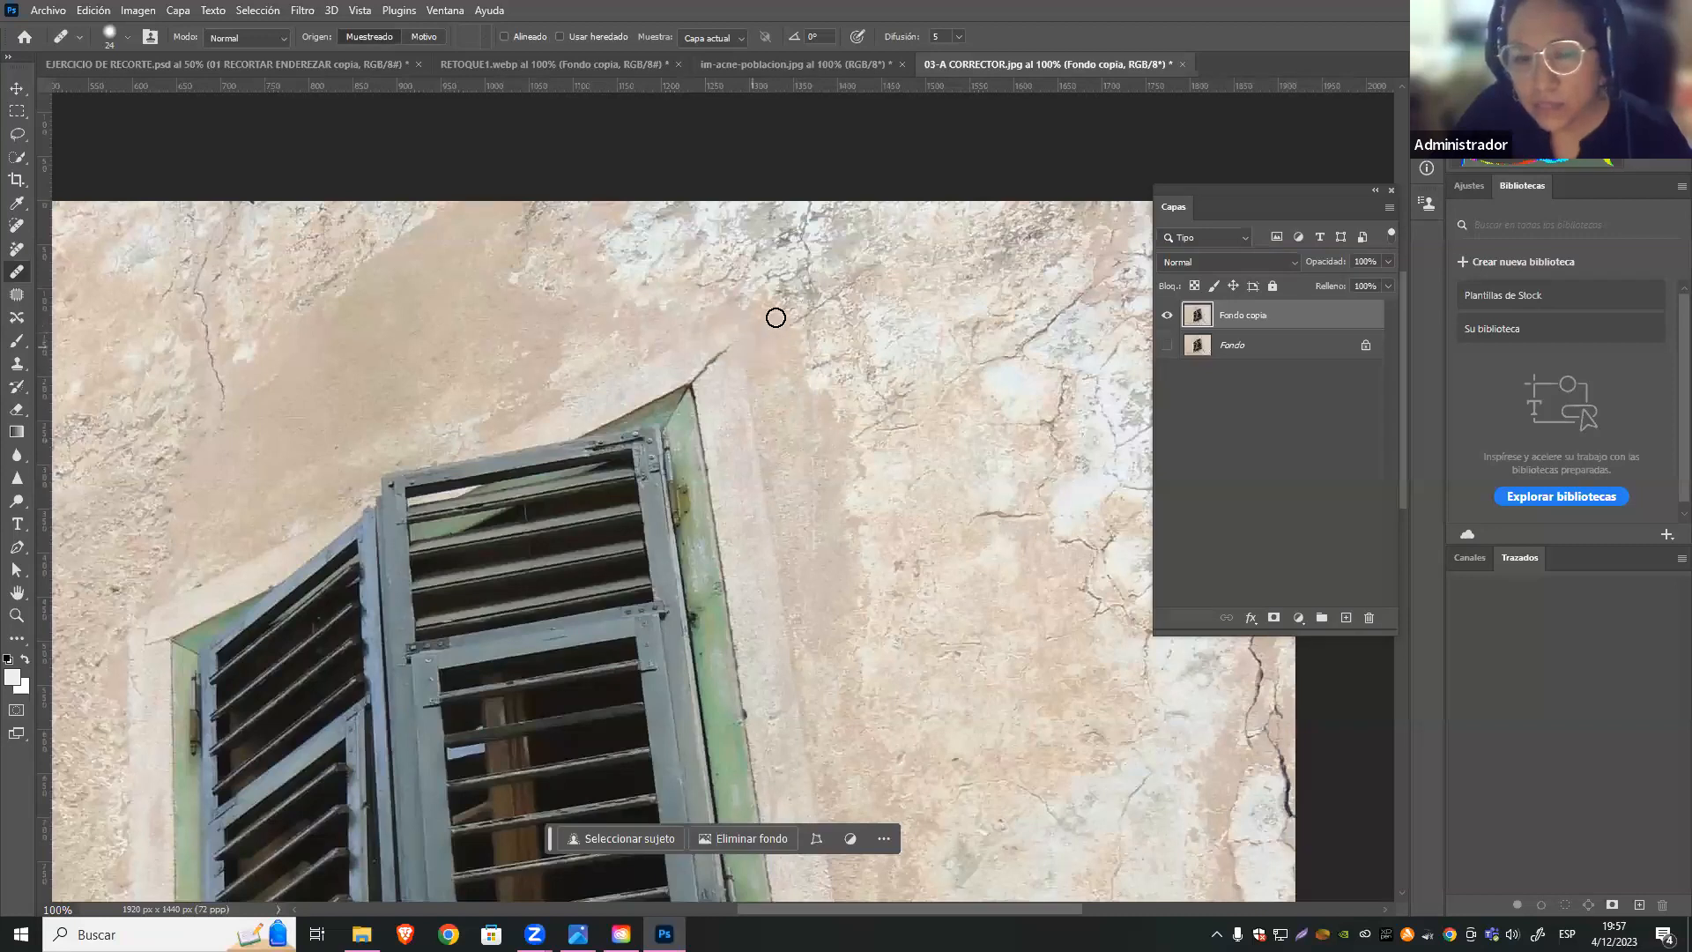
Enlarge the Healing Brush to 34 px and heal the short diagonal crack touching the window's upper corner
click(127, 37)
drag(57, 88, 60, 88)
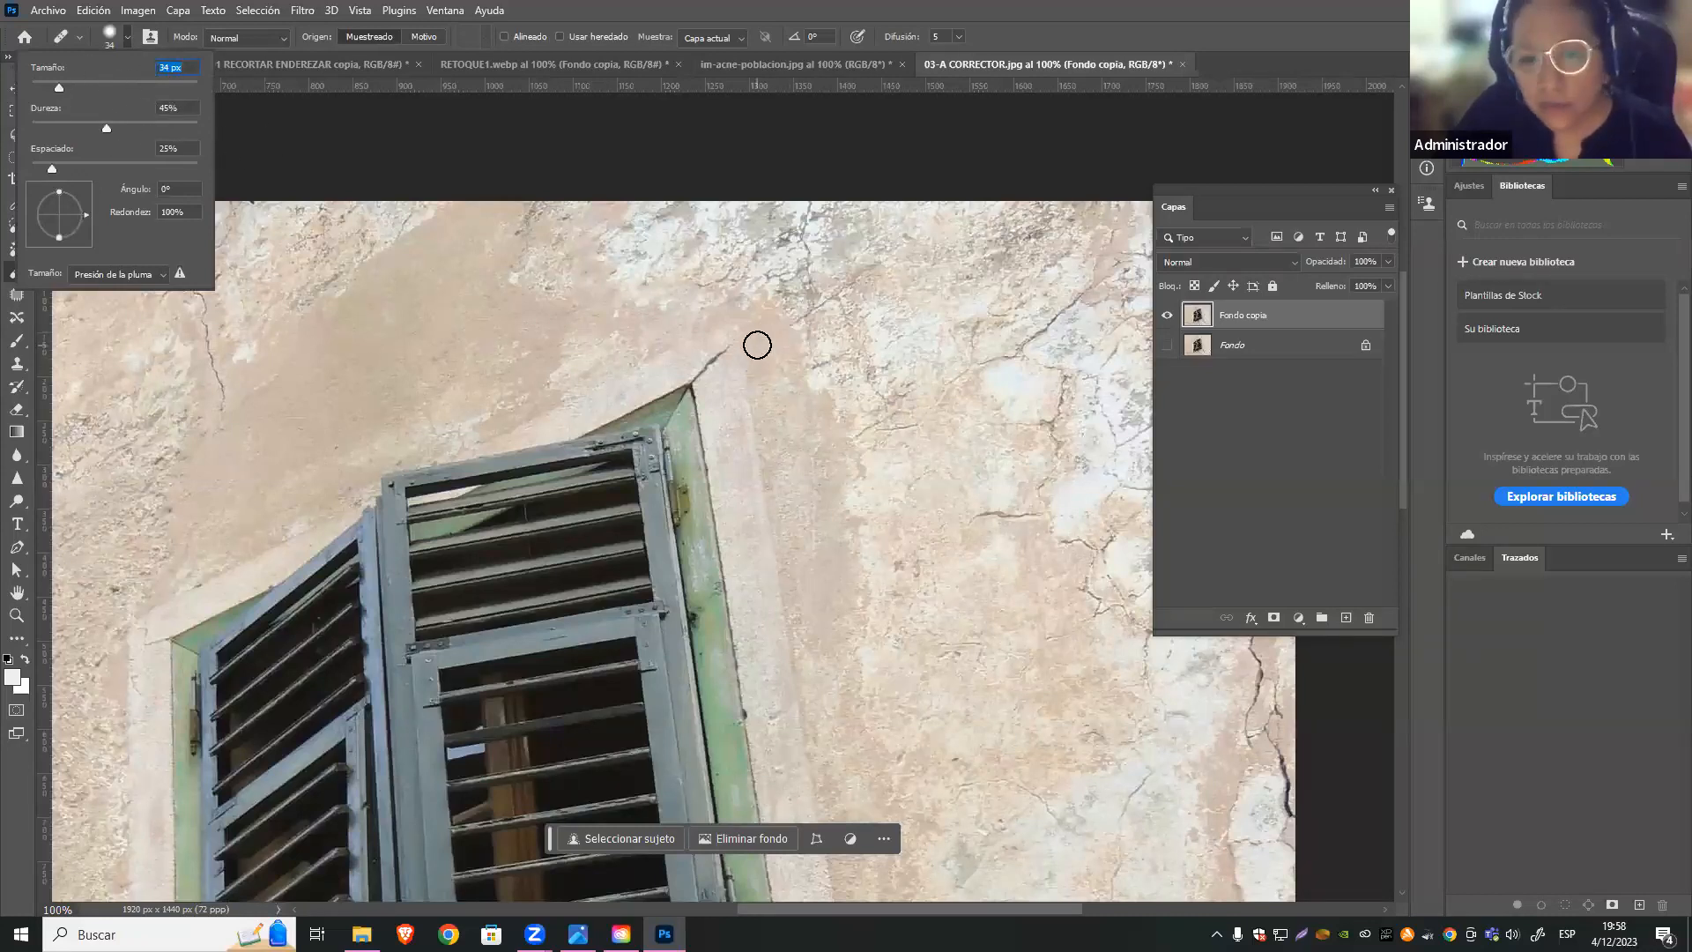
click(724, 387)
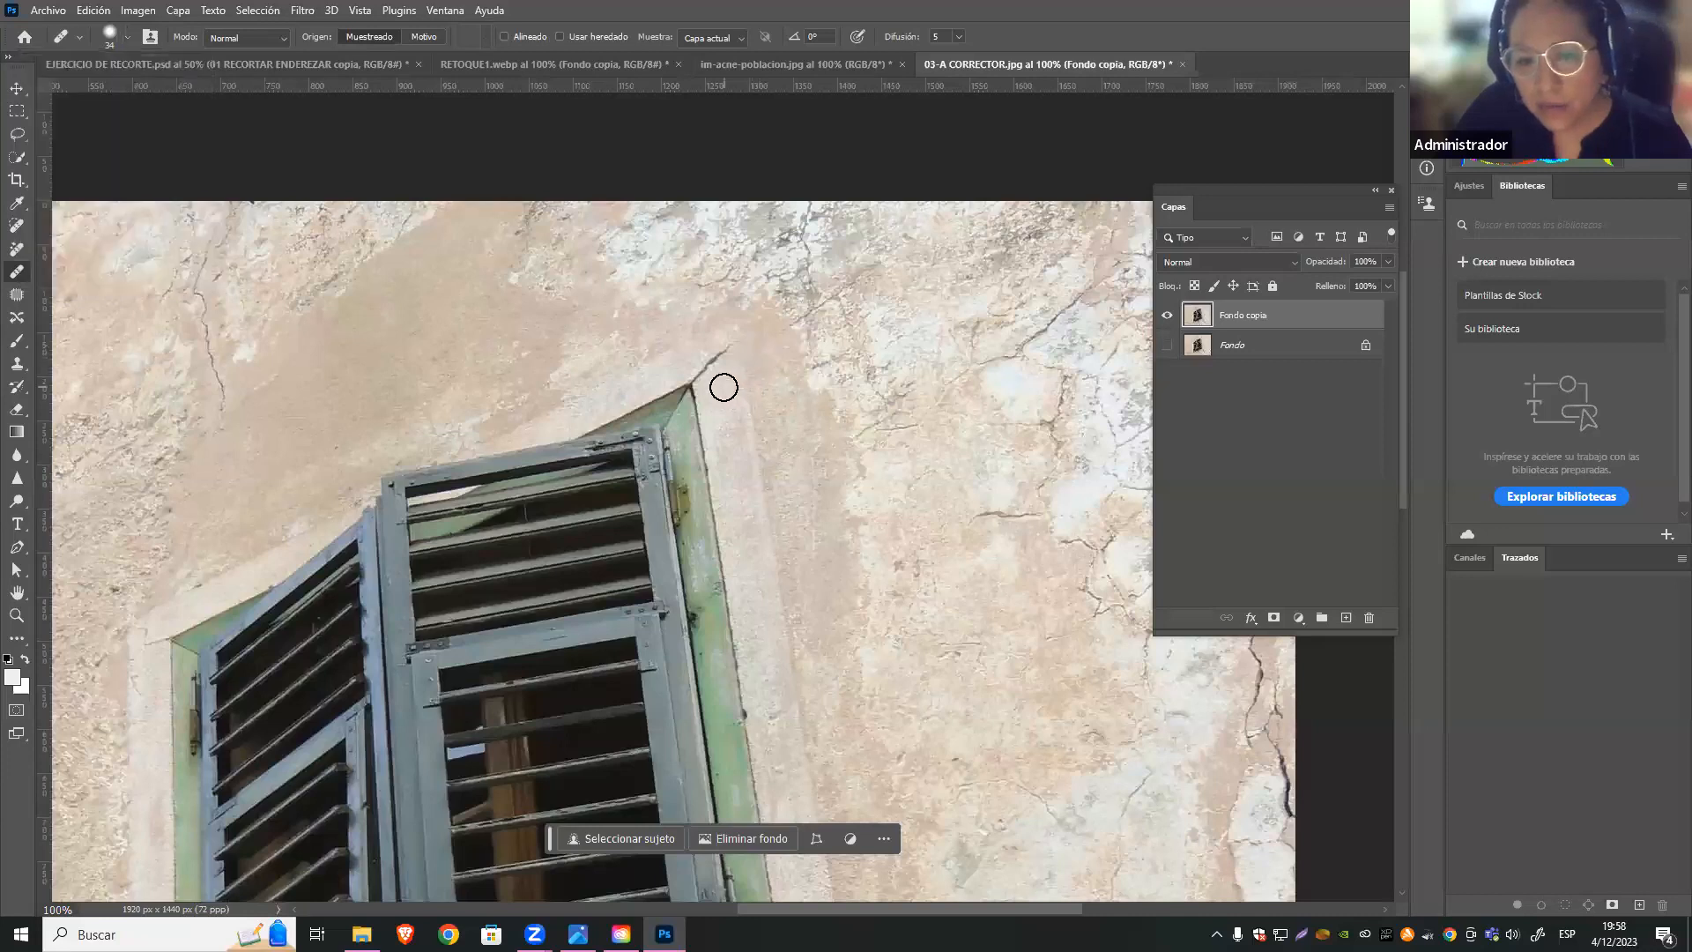
click(713, 368)
click(700, 373)
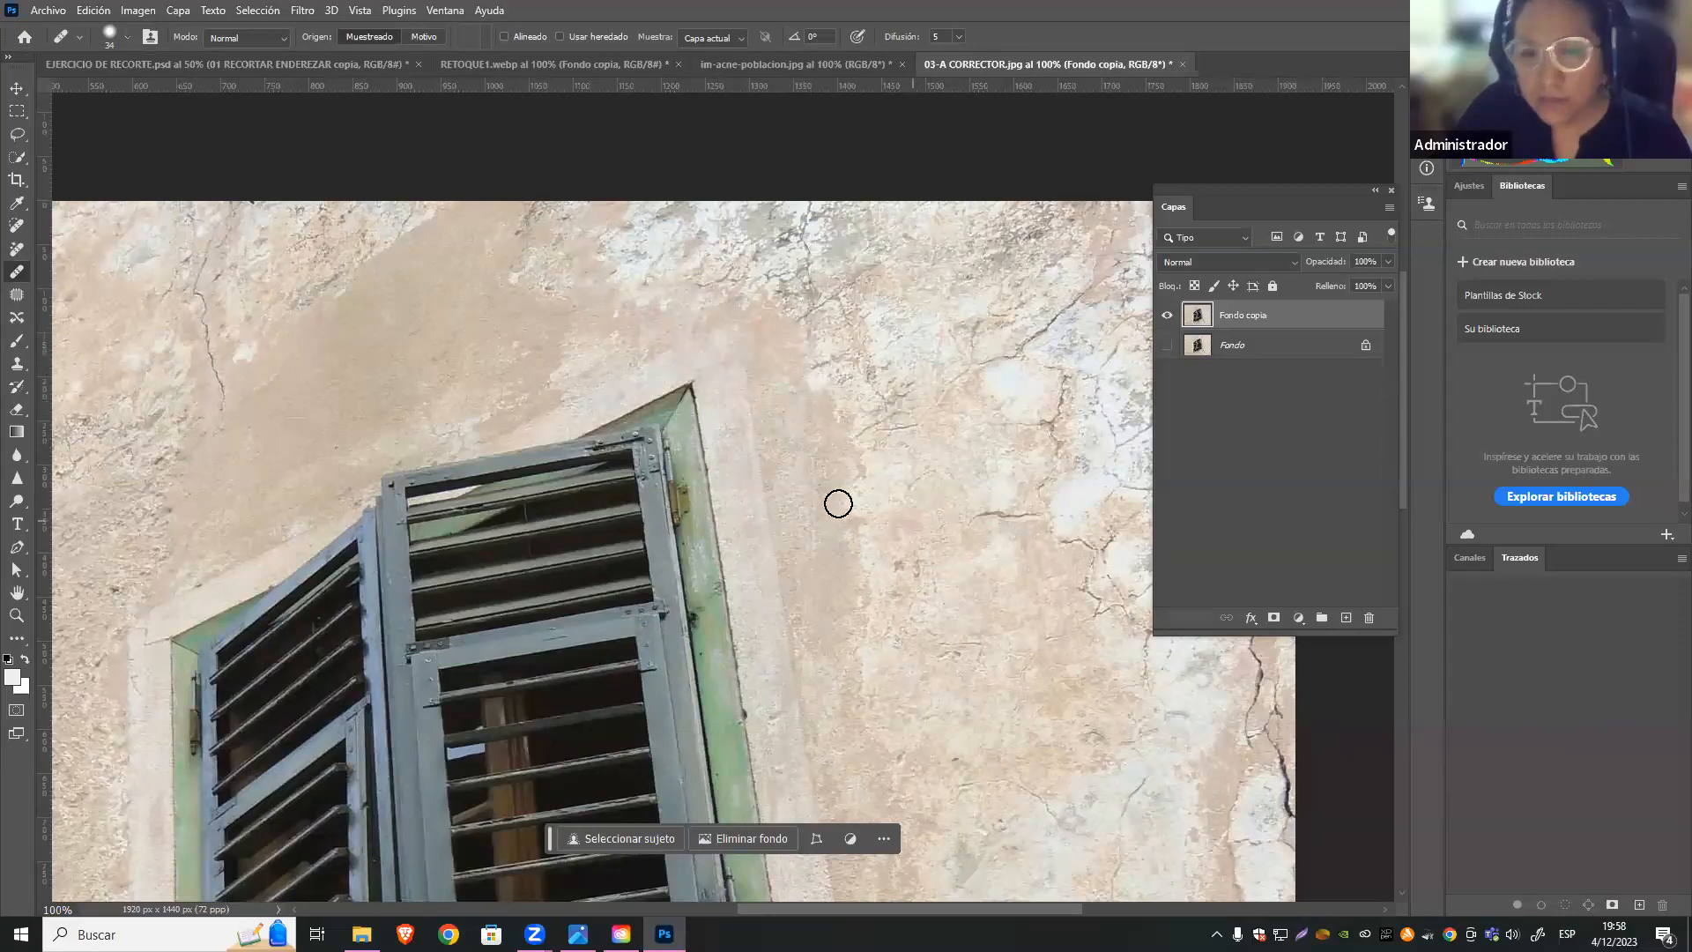
Heal the thin vertical crack on the wall up and left of the window using the Healing Brush with a smaller tip
key(ctrl+minus)
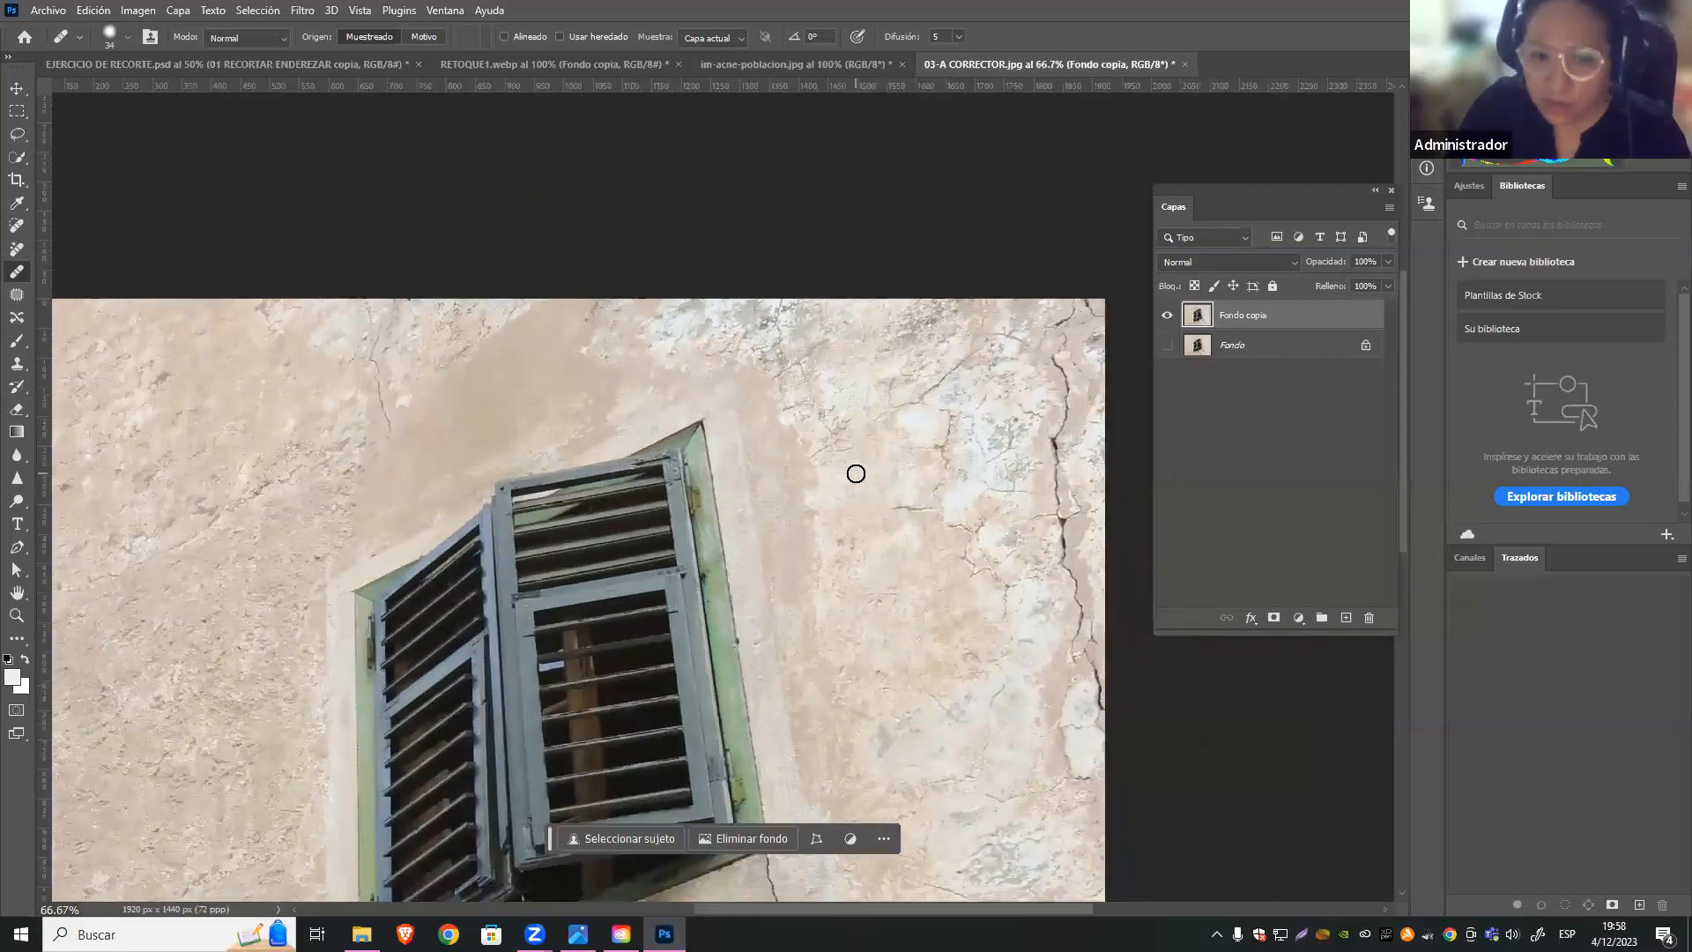
scroll(848, 478, down, 2)
drag(393, 290, 528, 308)
key(z)
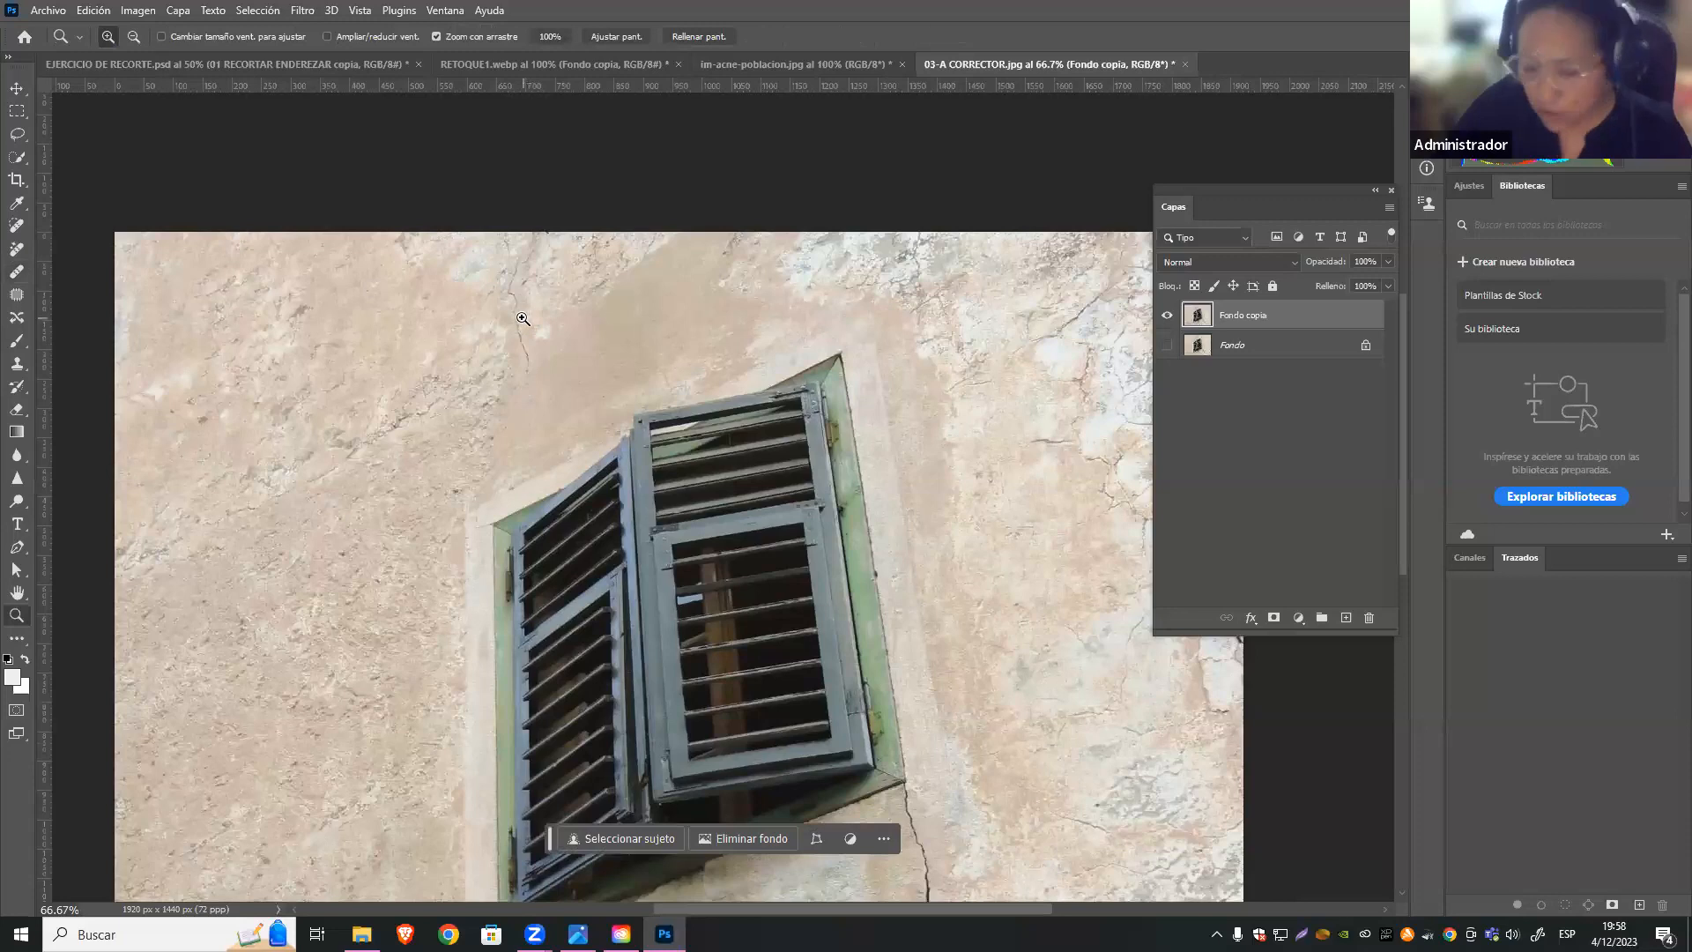
click(512, 309)
click(17, 228)
click(16, 278)
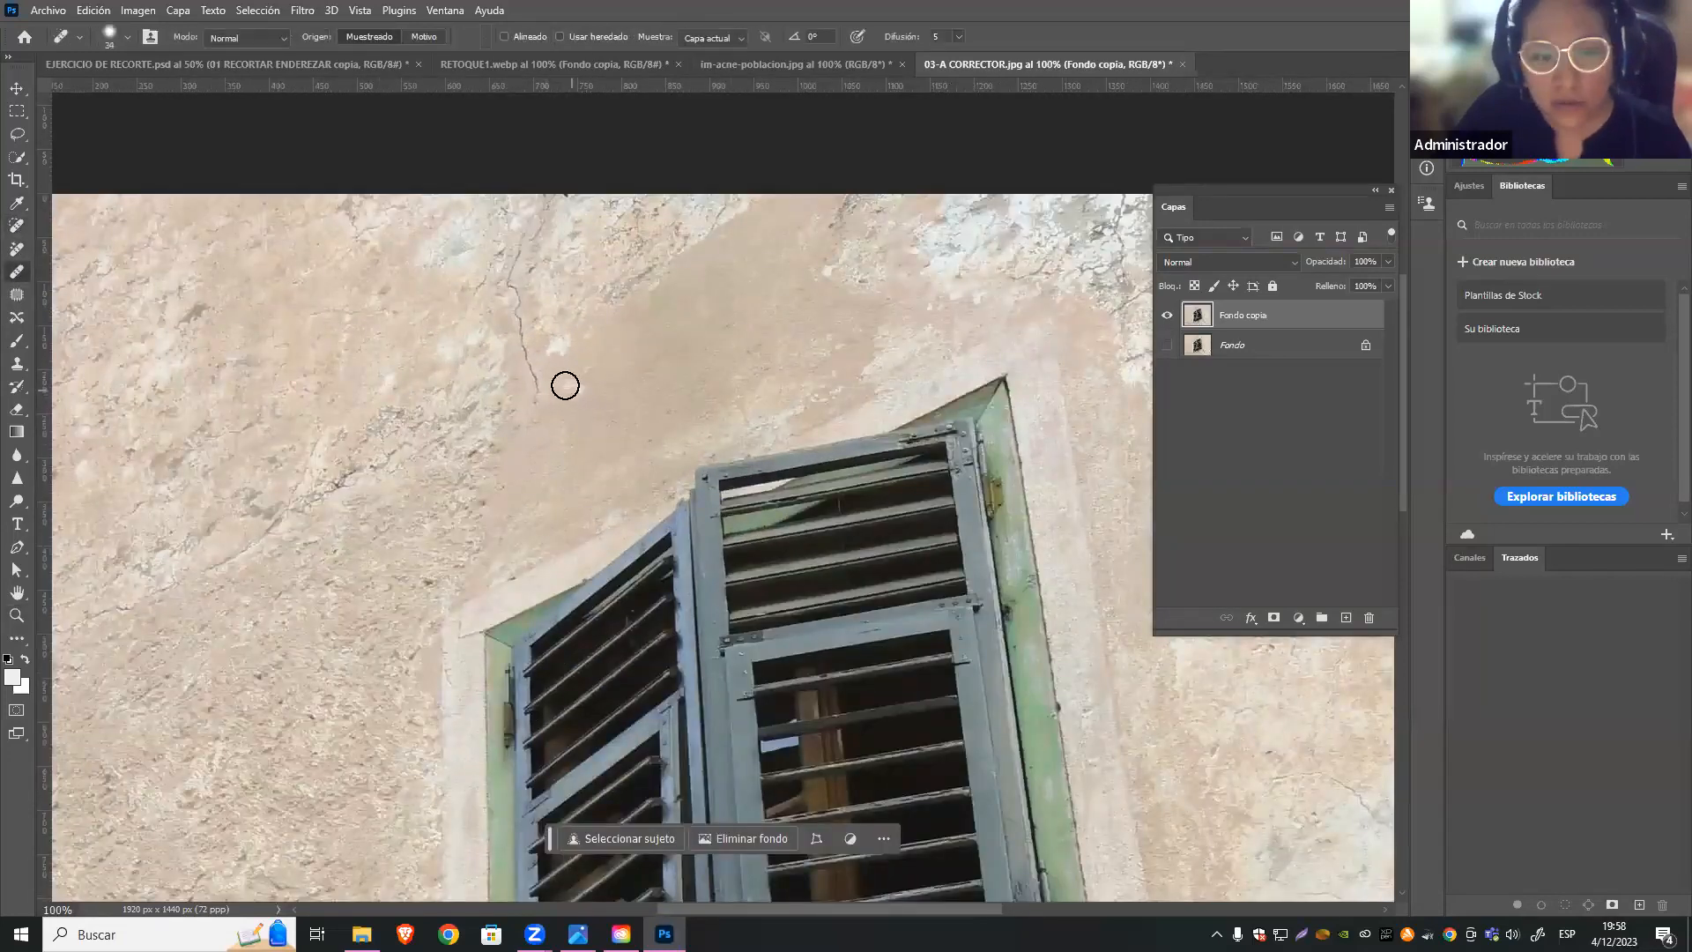
click(125, 40)
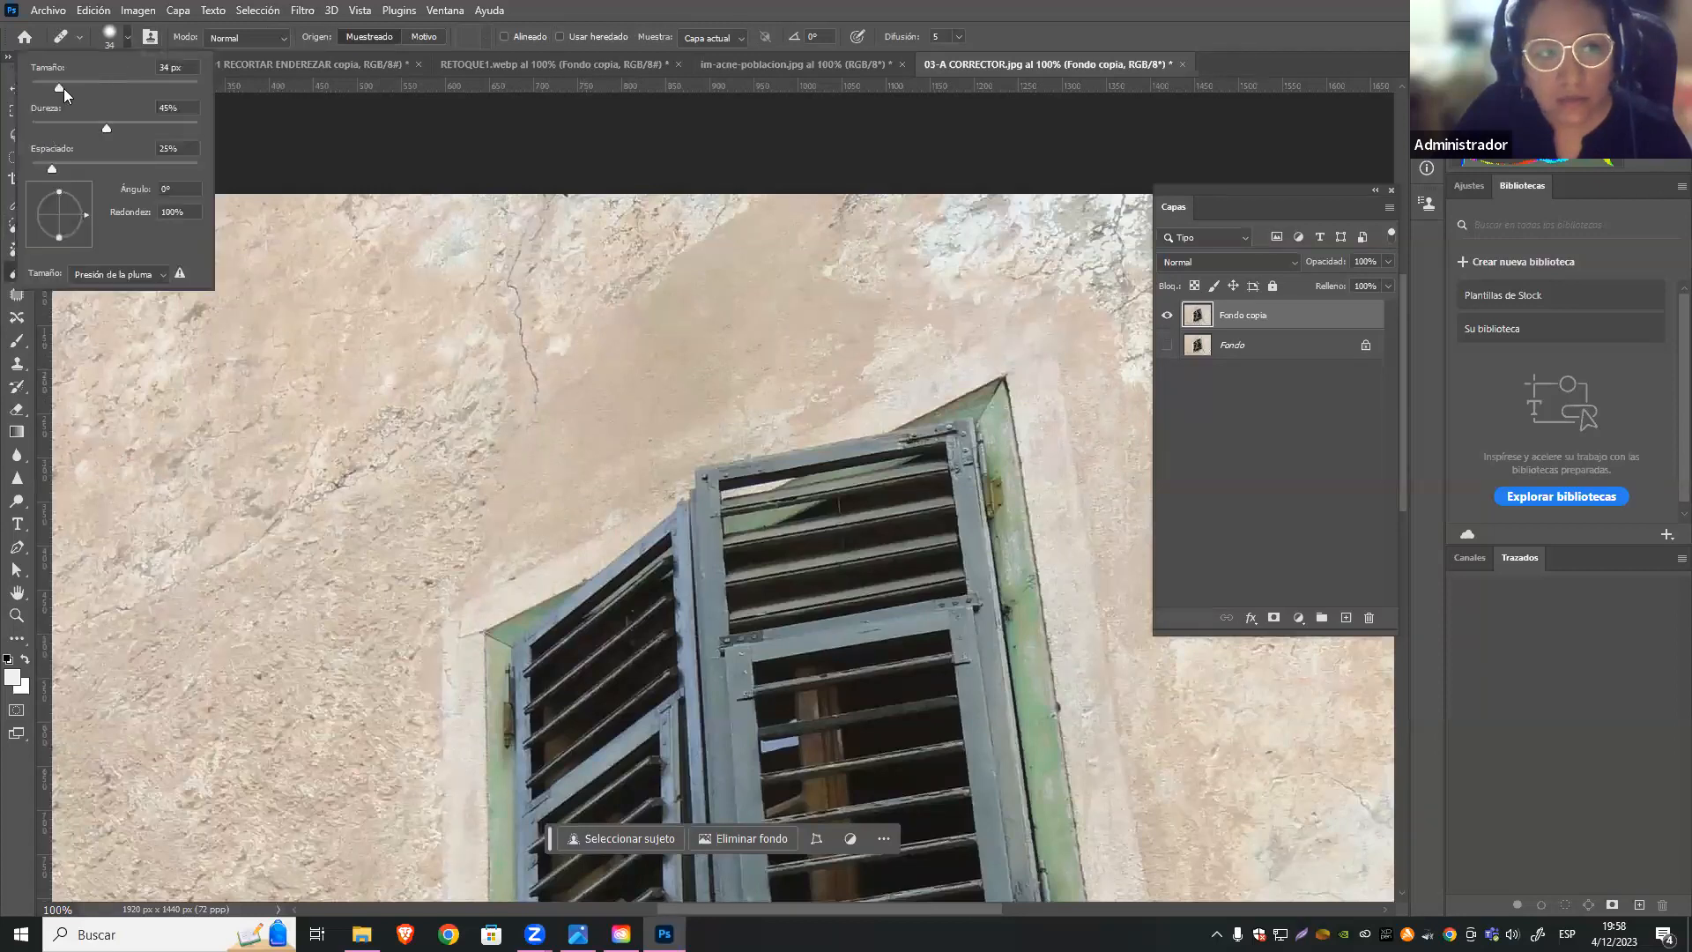
alt+click(526, 387)
drag(531, 376, 526, 358)
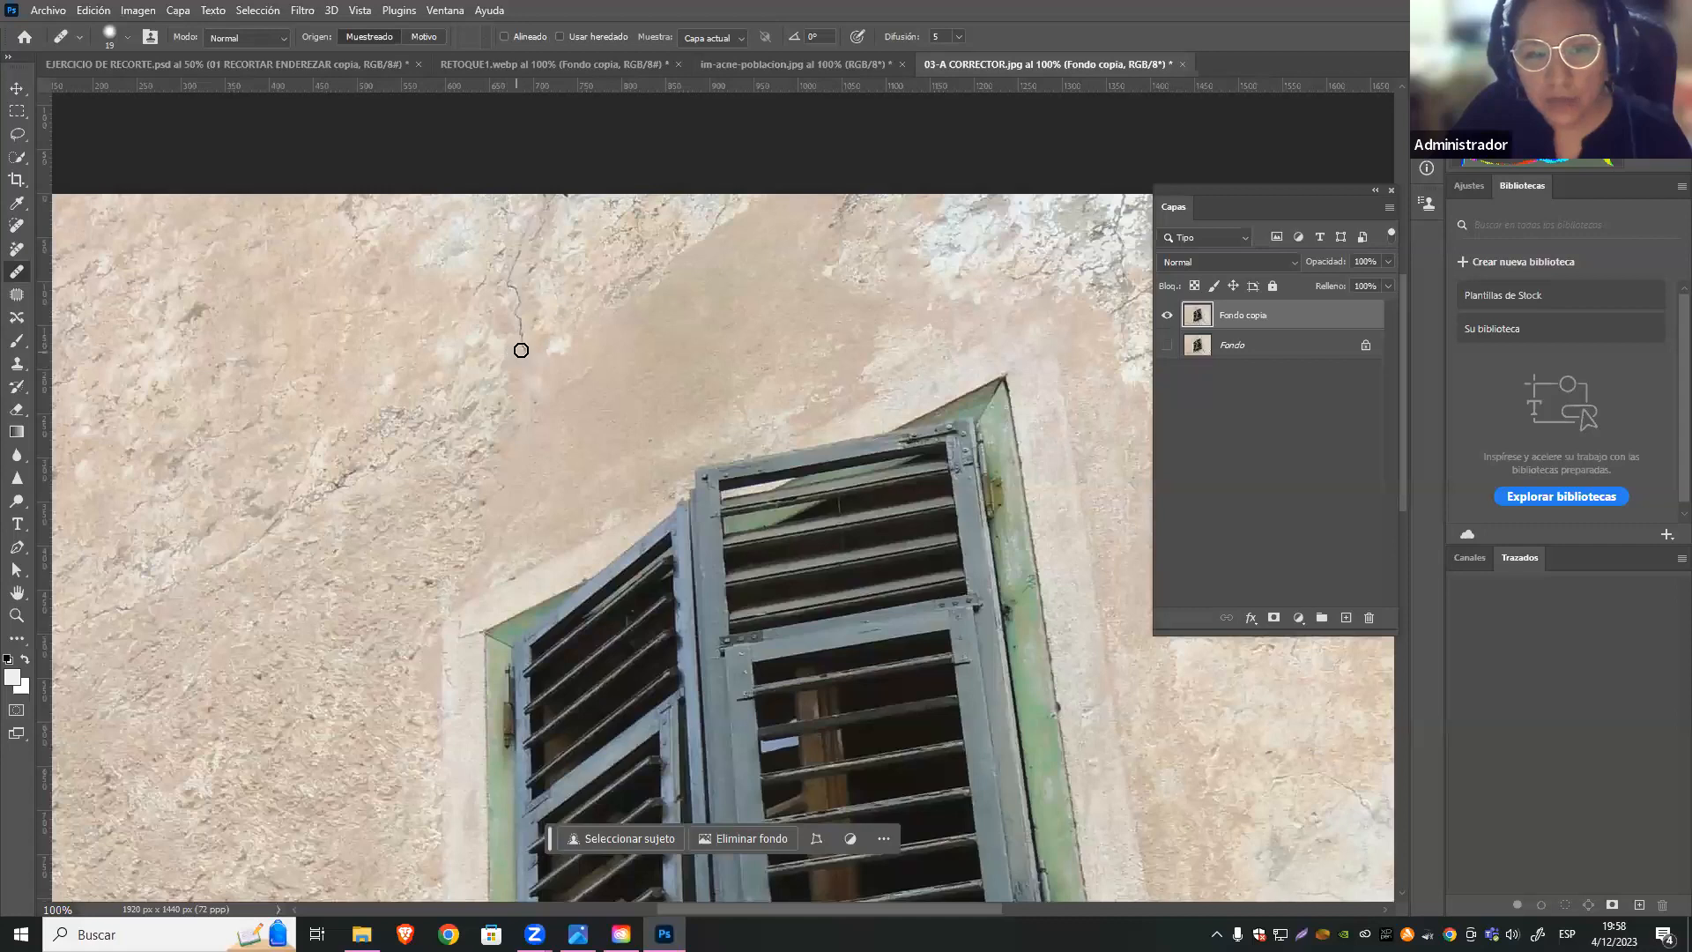
click(521, 331)
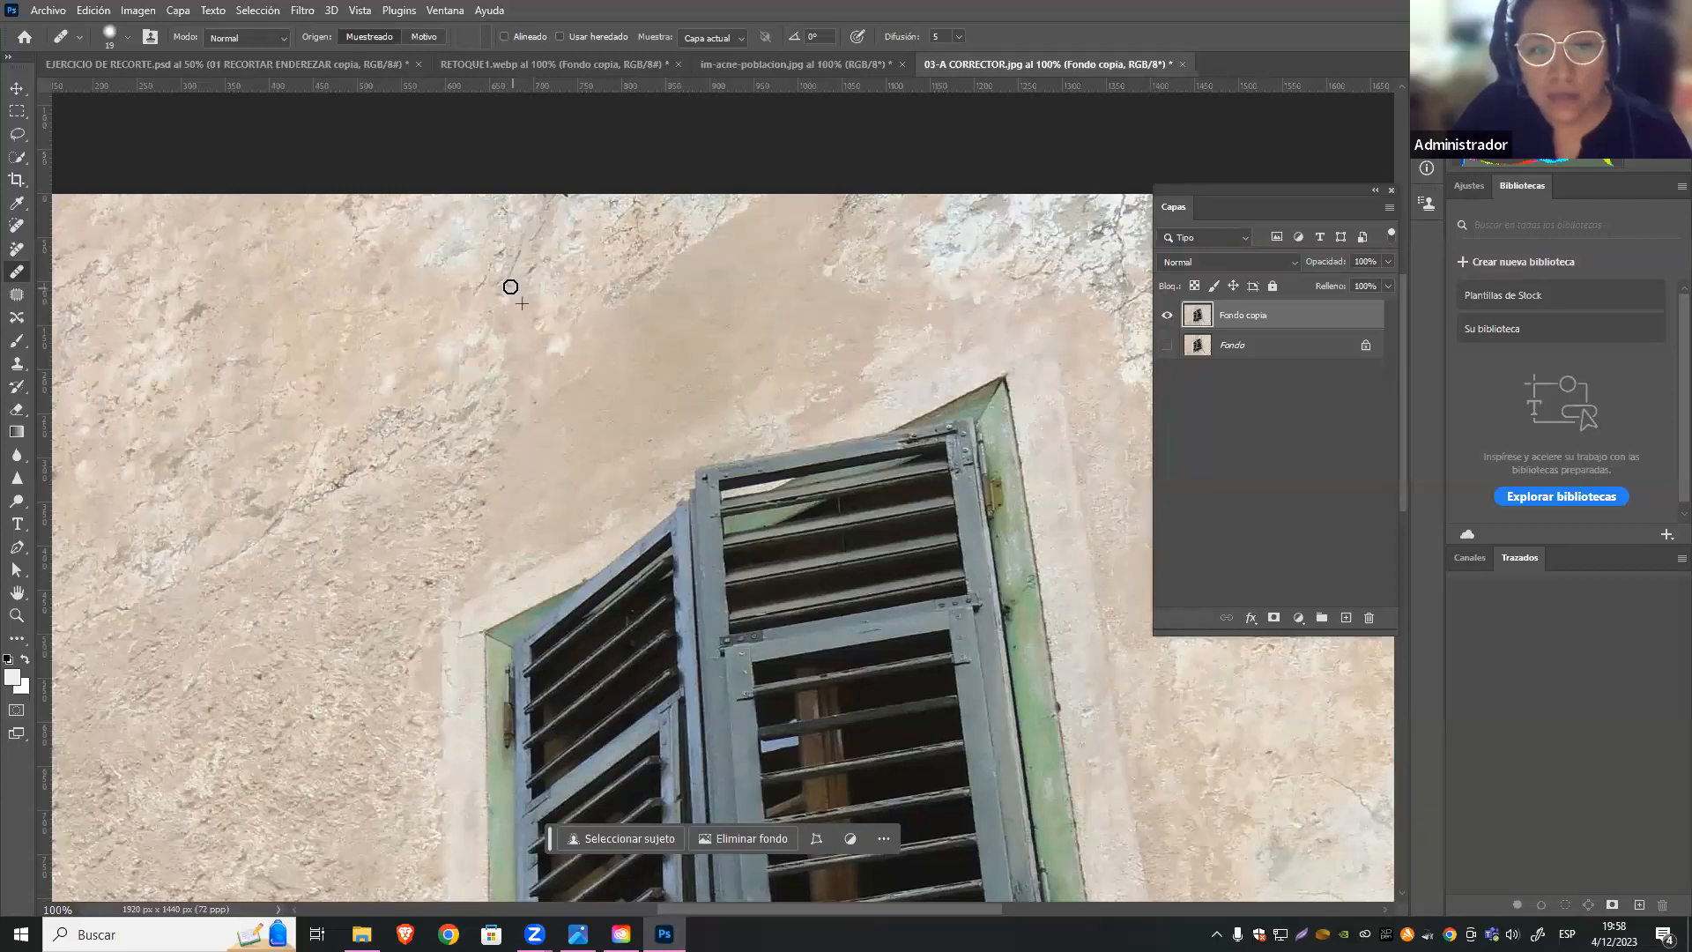
Open the 05-A PARCHE image from the SESIÓN2 folder with its embedded colour profile, and duplicate its Fondo layer
scroll(729, 397, down, 5)
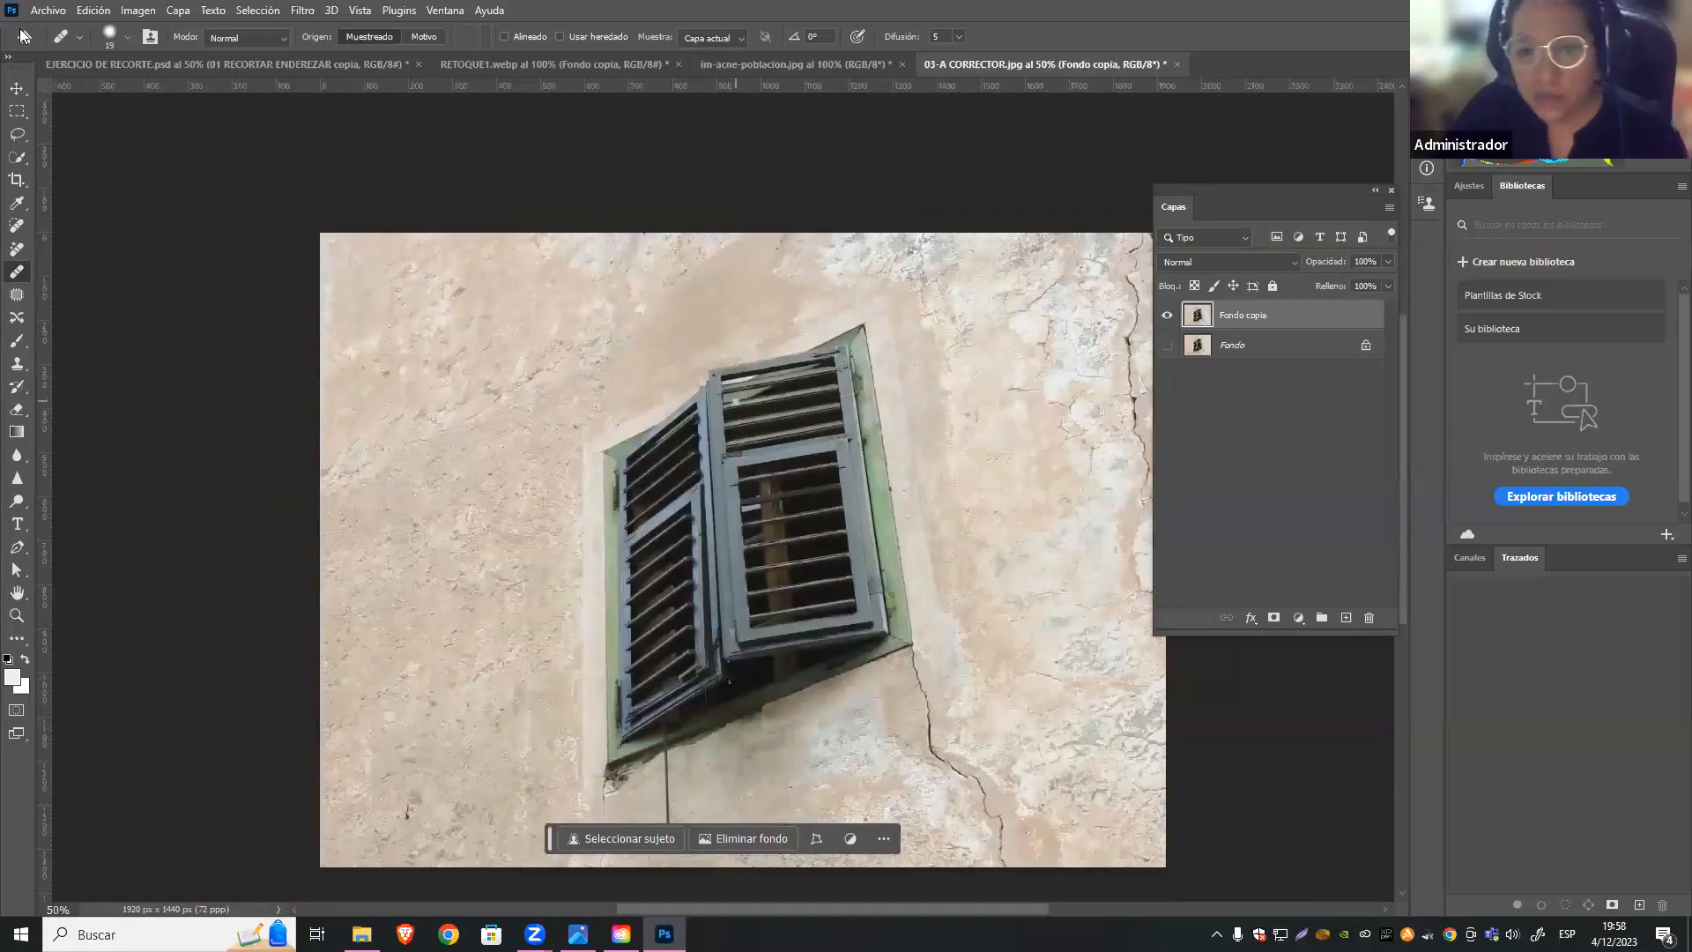
click(13, 90)
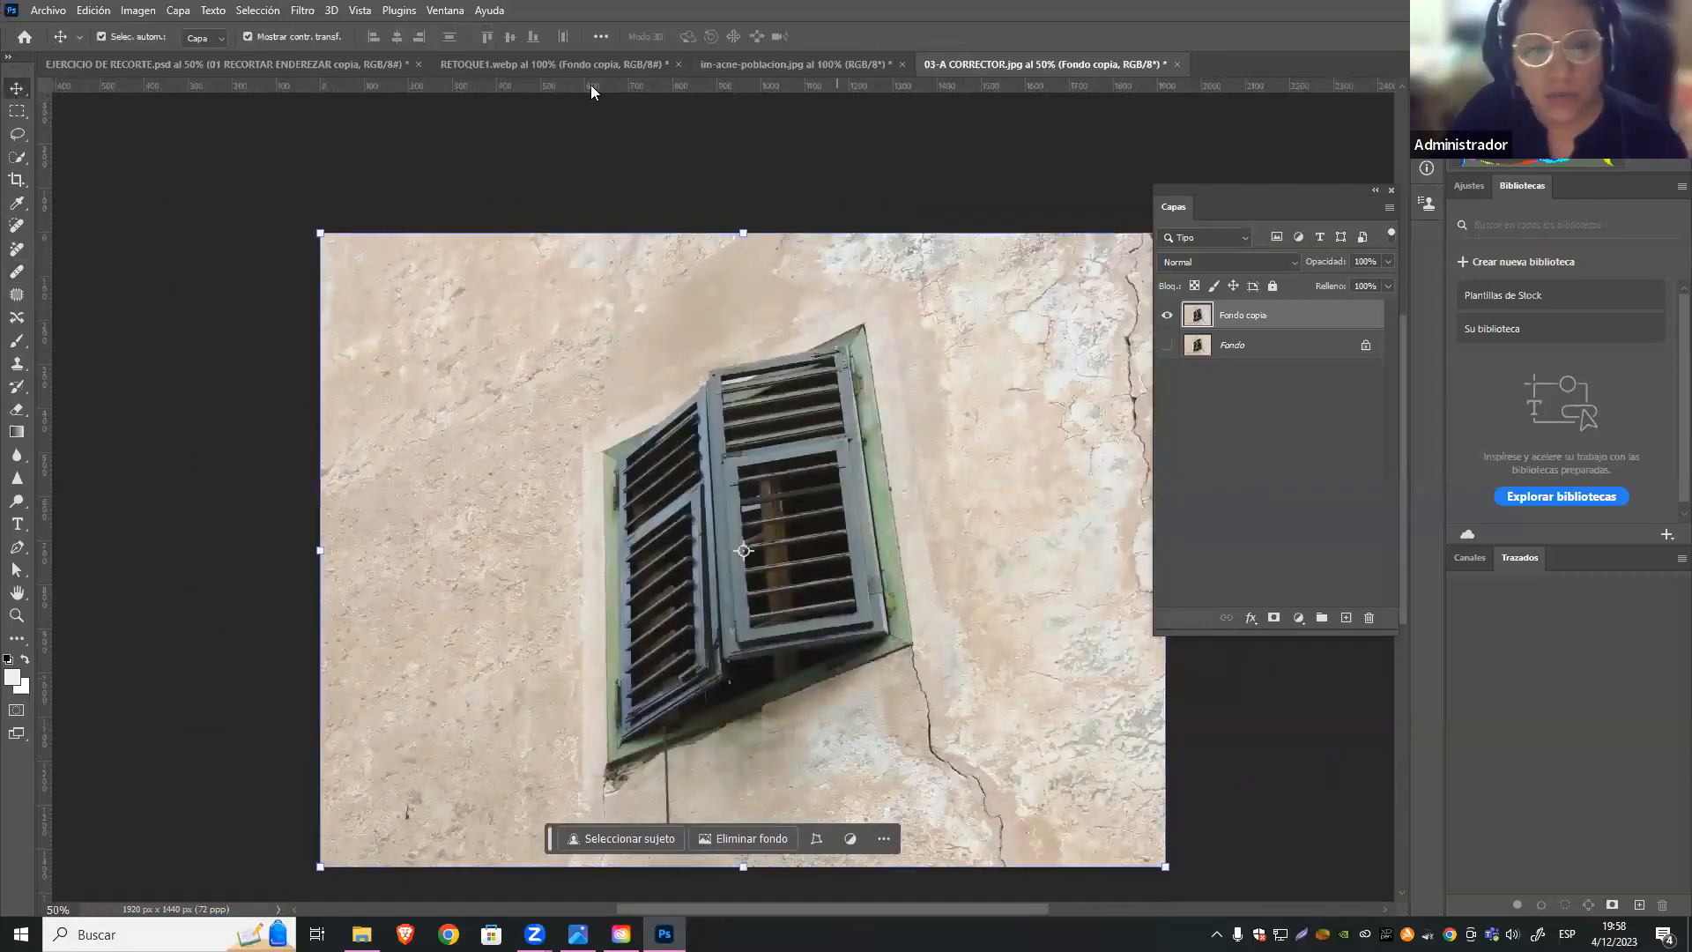
click(47, 10)
click(232, 54)
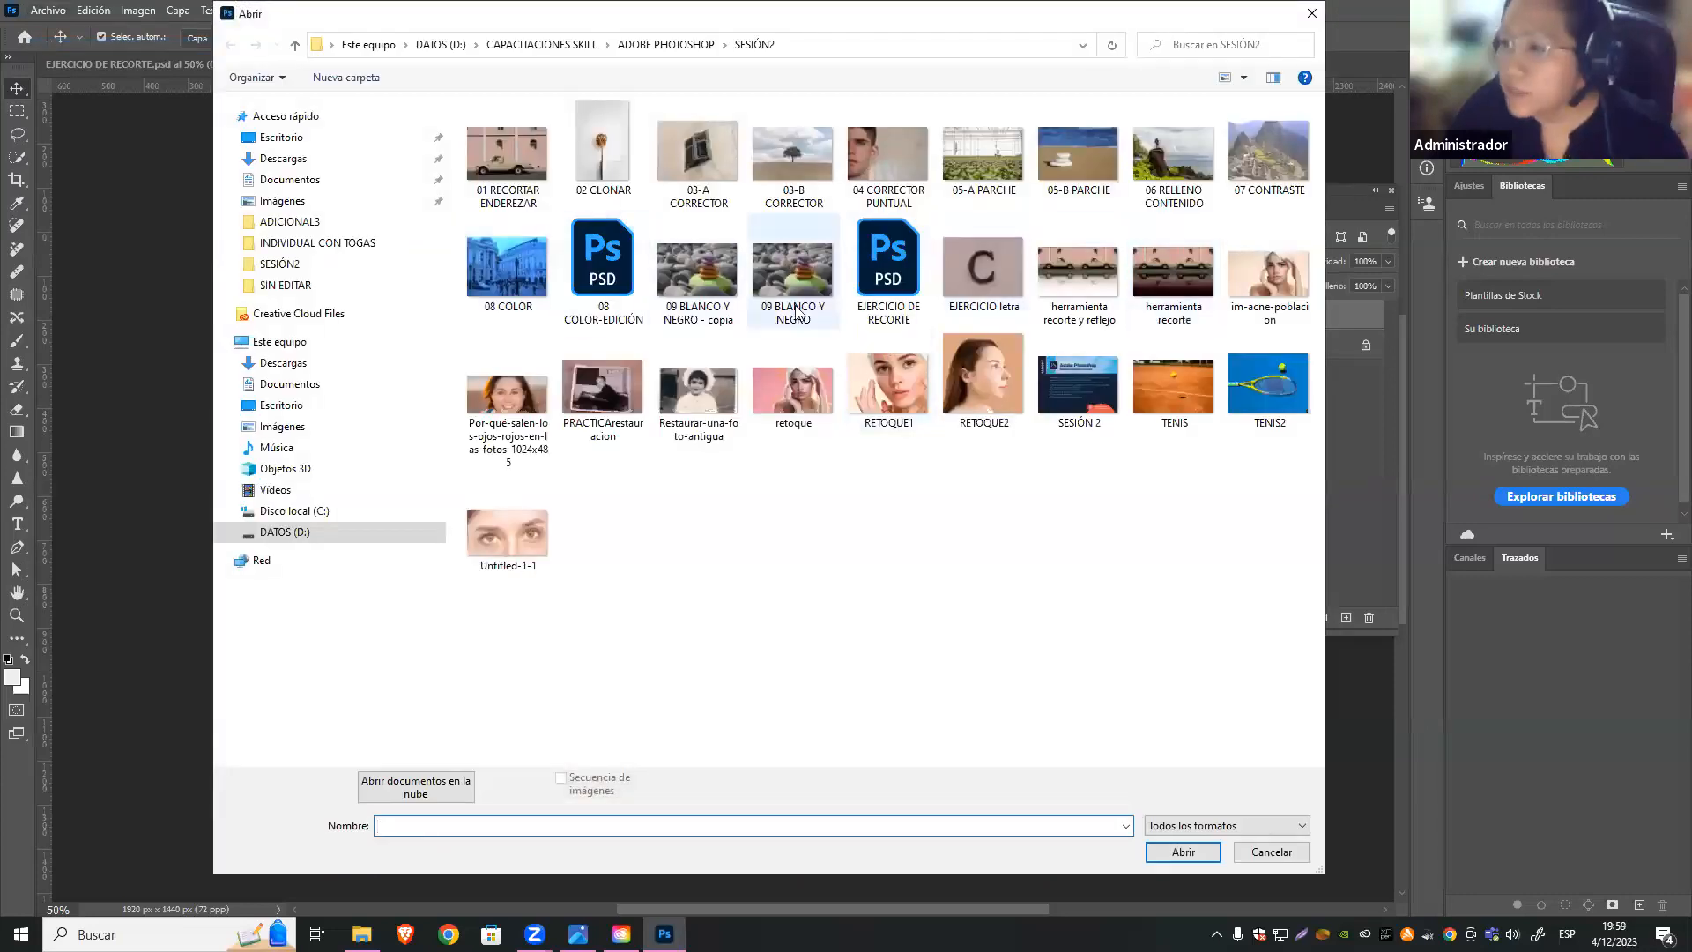
click(984, 148)
click(1182, 860)
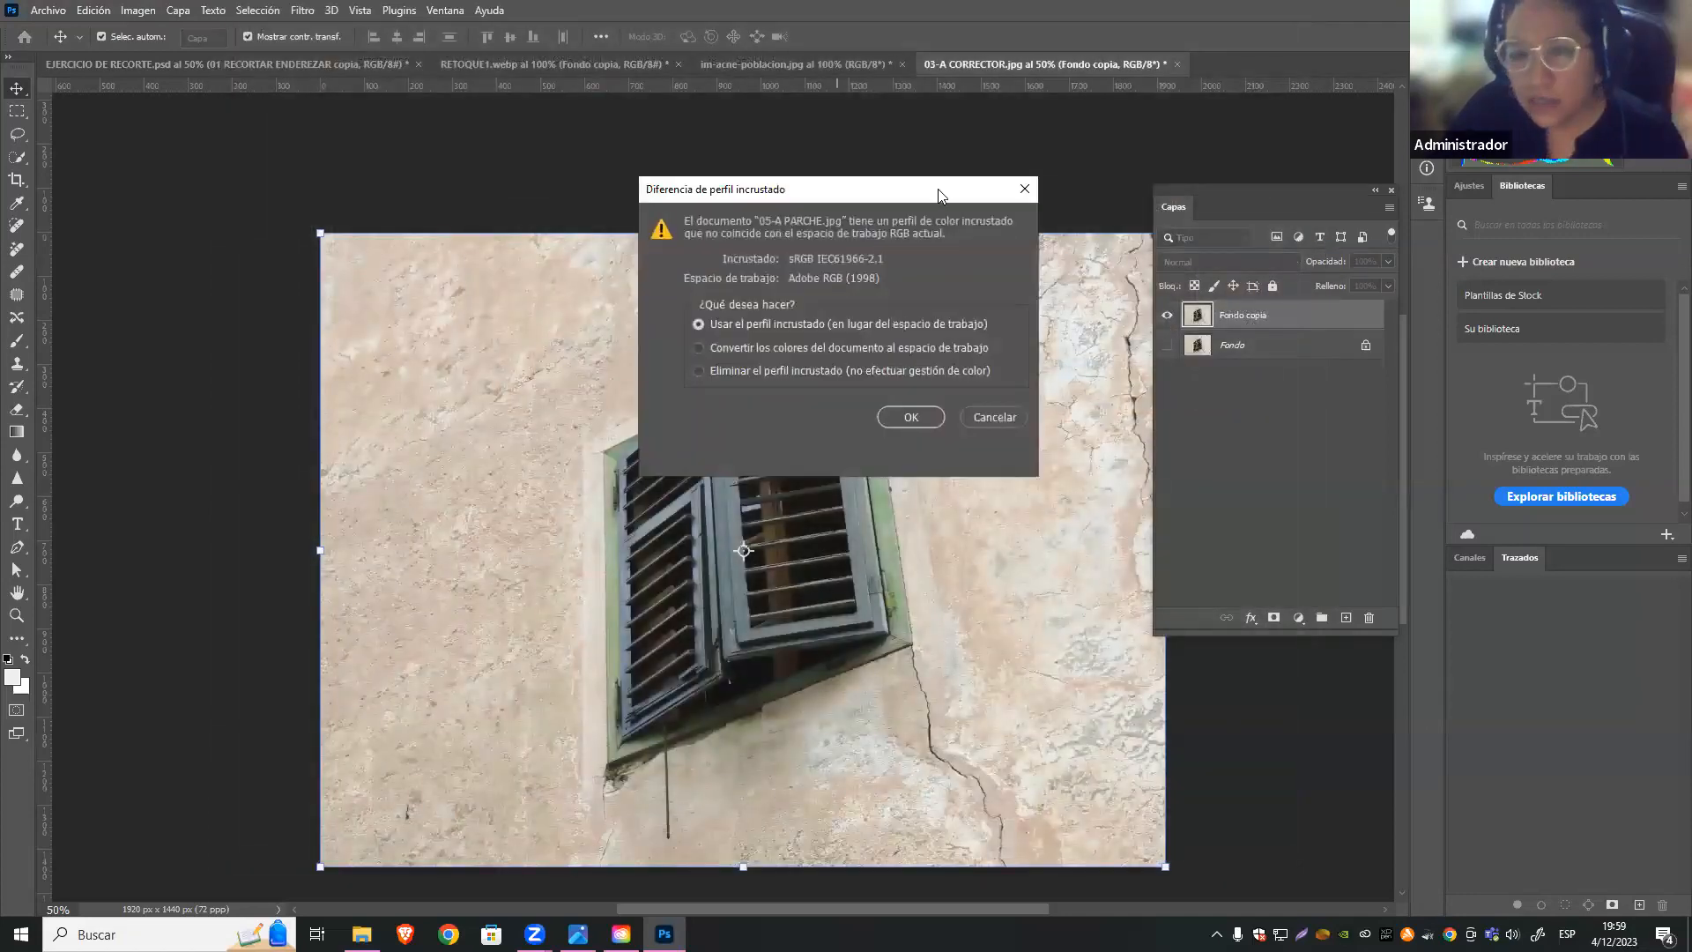
click(837, 433)
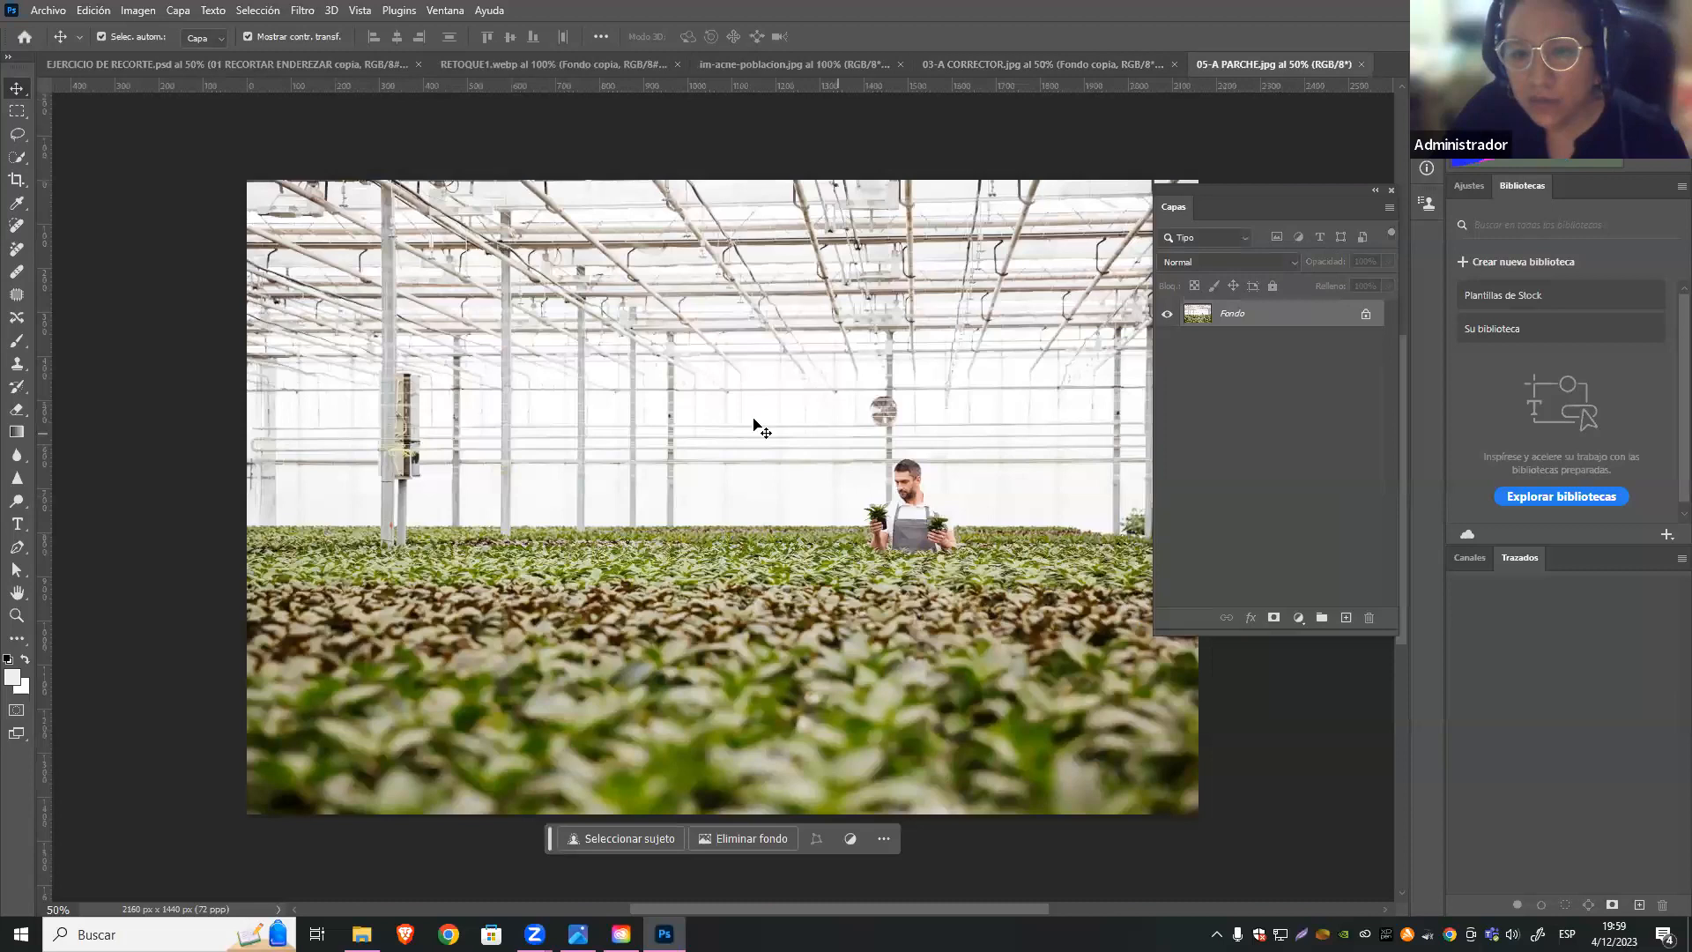
drag(981, 482, 1284, 333)
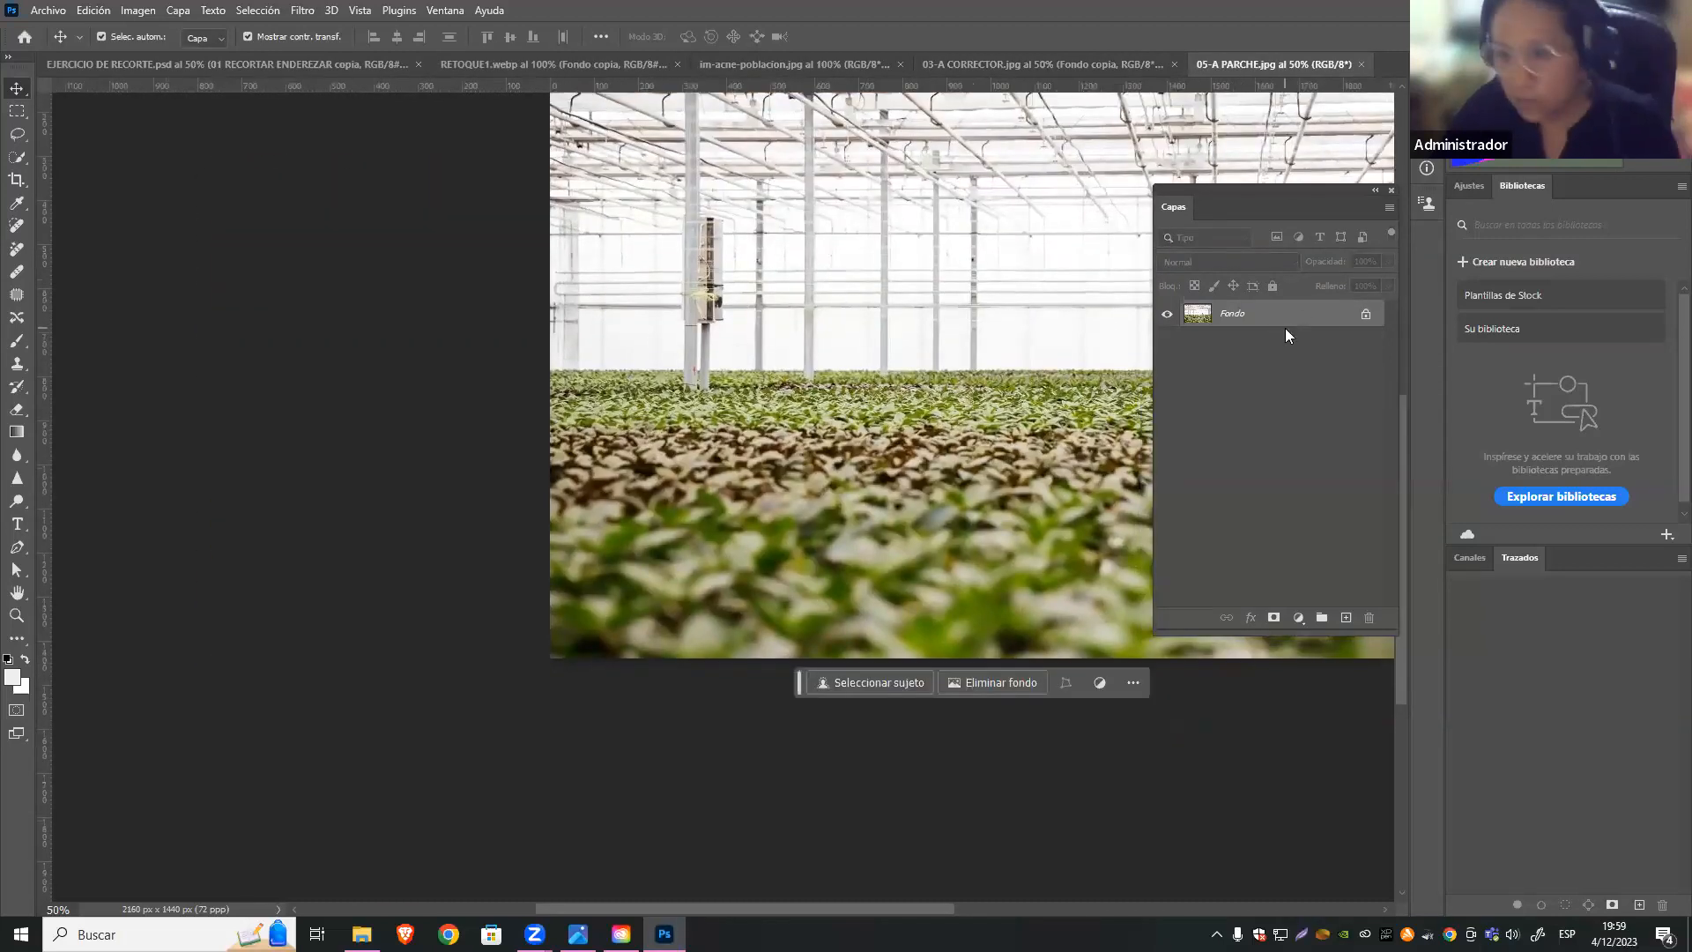
key(ctrl+j)
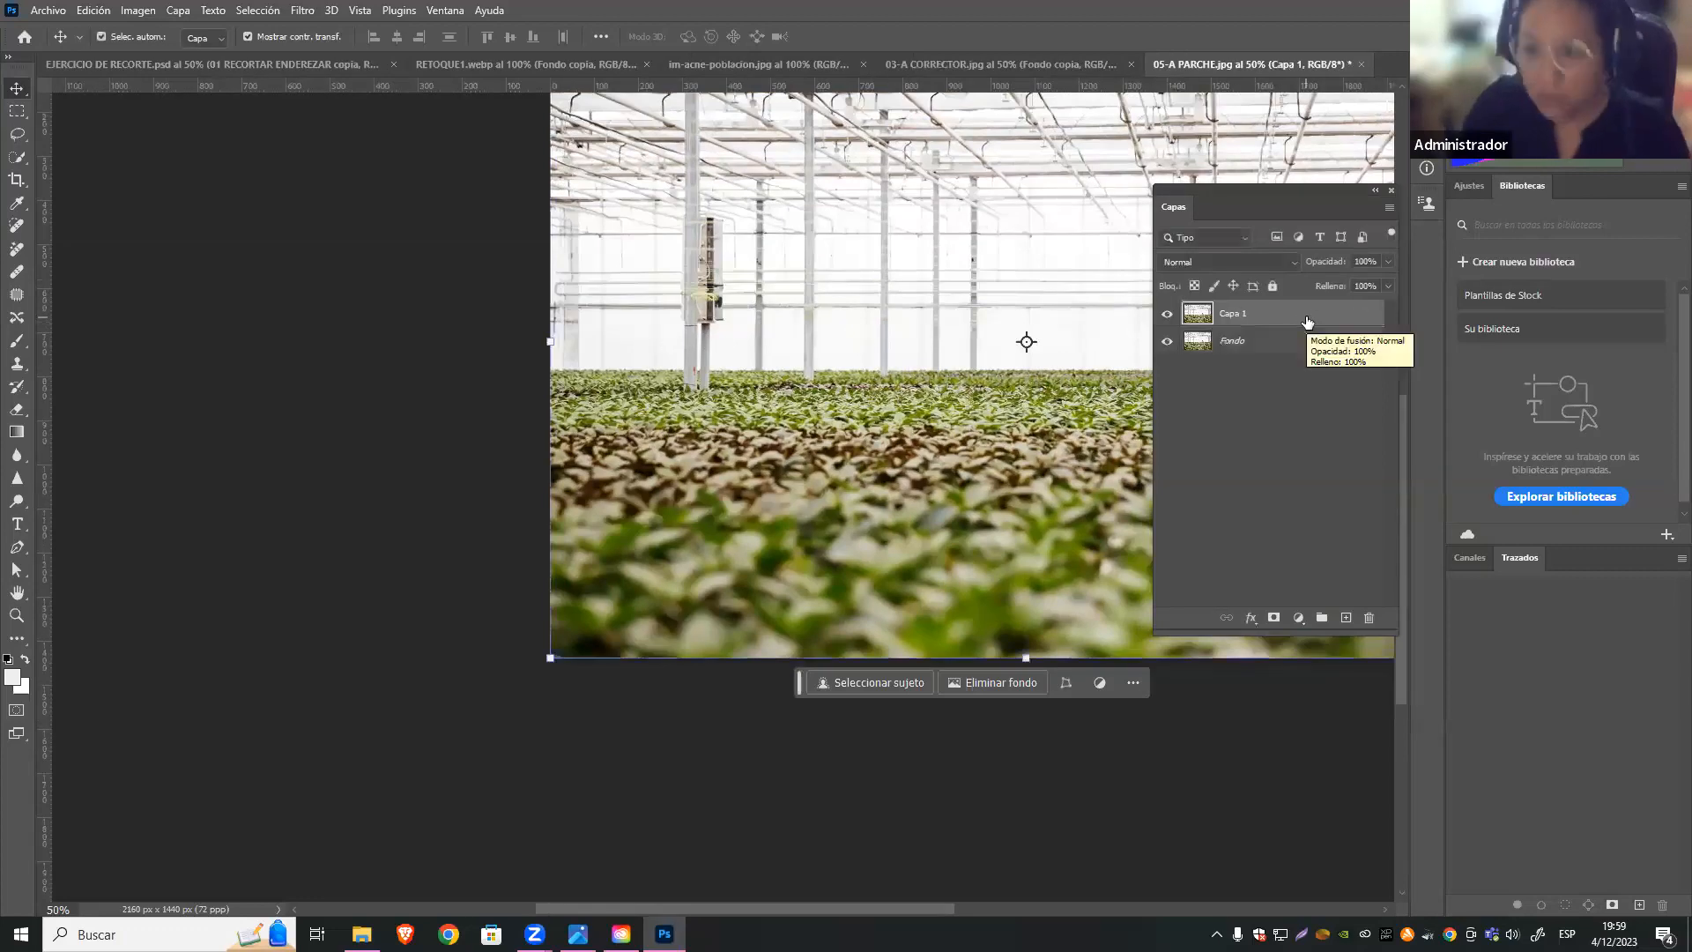
Hide the original Fondo layer and activate the Patch tool for the duplicate layer
click(1170, 343)
drag(943, 337, 561, 467)
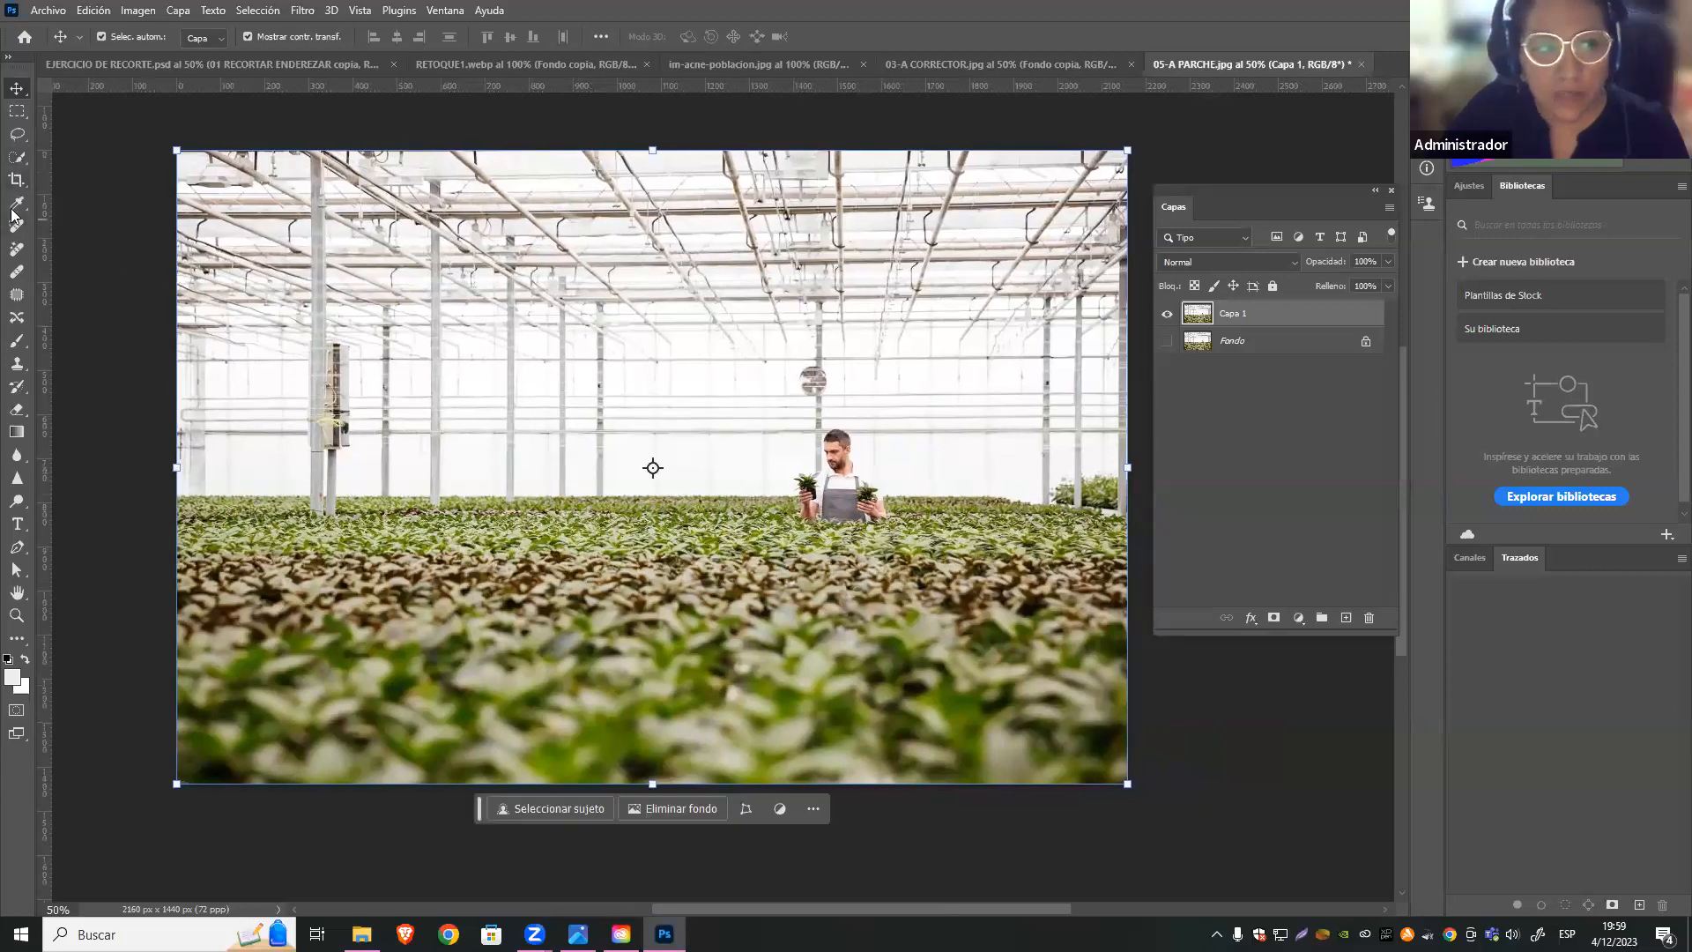
click(18, 296)
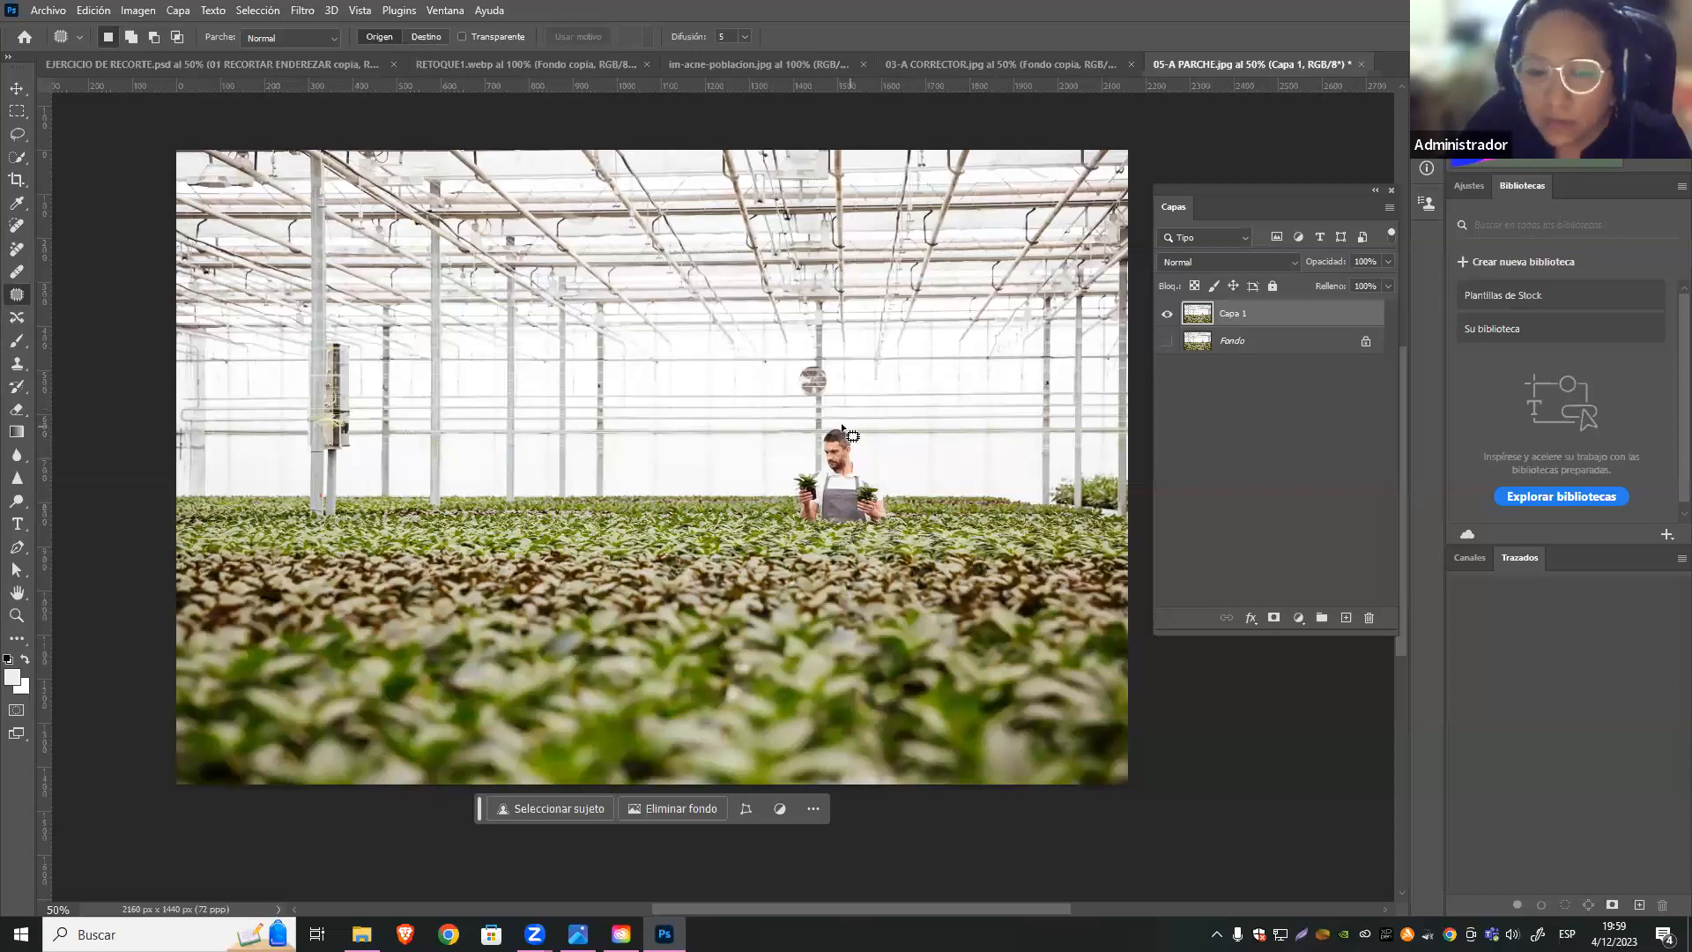
Try to remove the man holding plants with the Patch tool in Origen mode, sampling the empty greenhouse background beside him
mouse_move(816, 421)
mouse_down()
mouse_move(850, 411)
mouse_move(883, 437)
mouse_move(898, 485)
mouse_move(884, 525)
mouse_move(790, 516)
mouse_move(824, 412)
mouse_up()
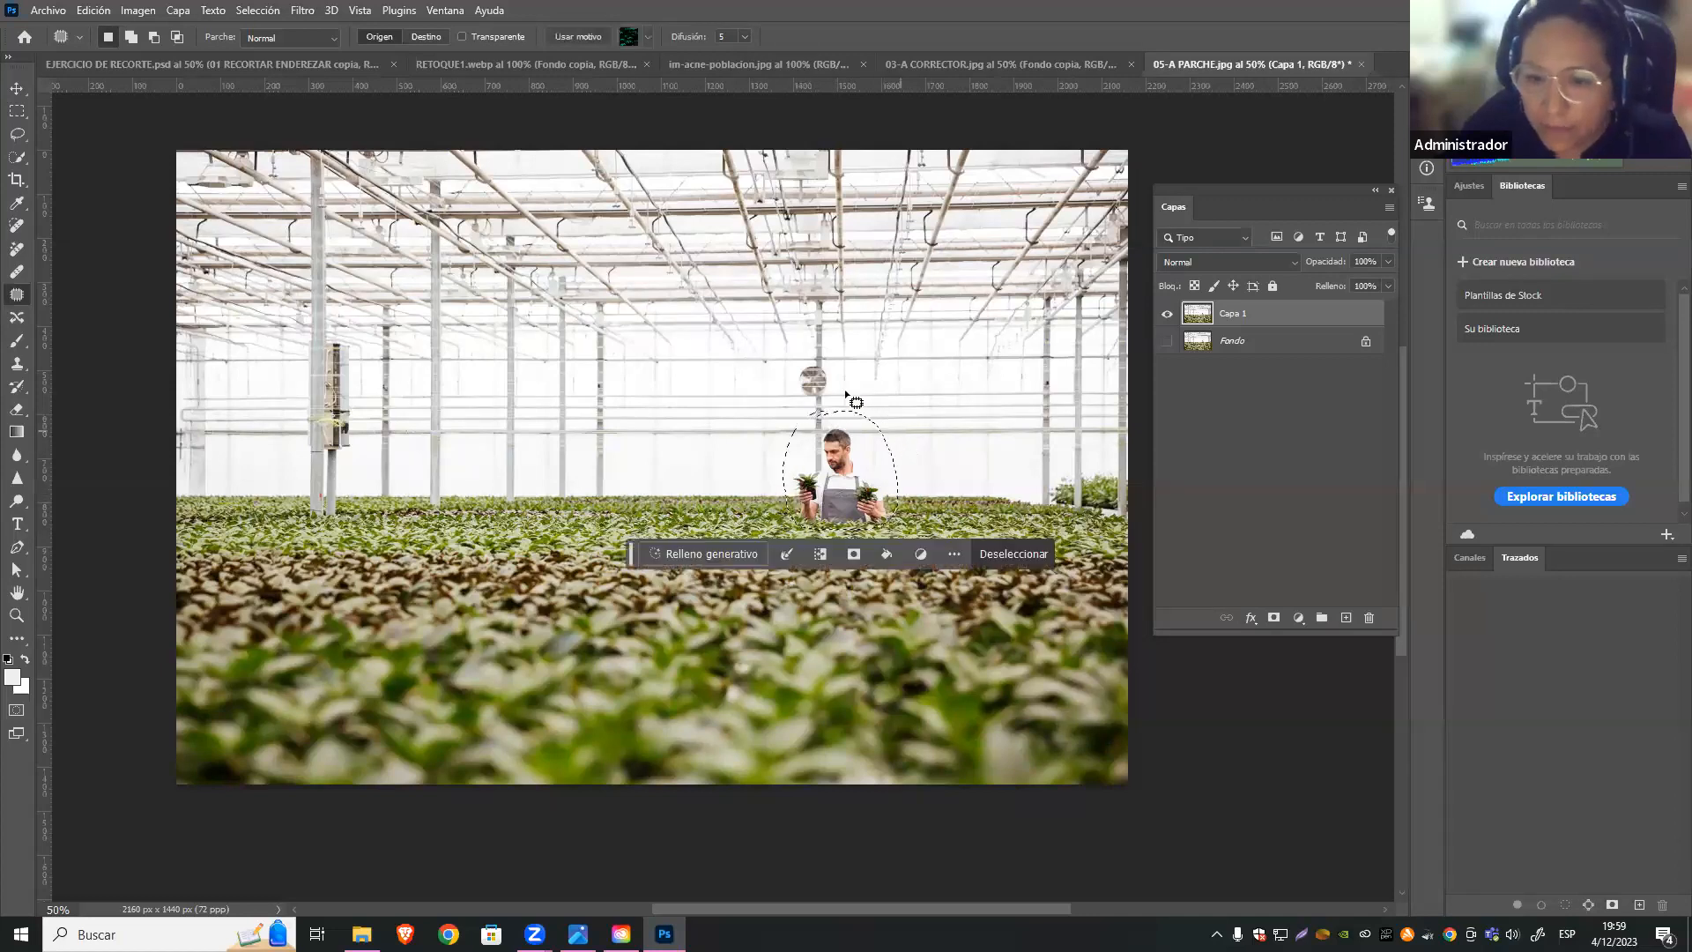
click(867, 445)
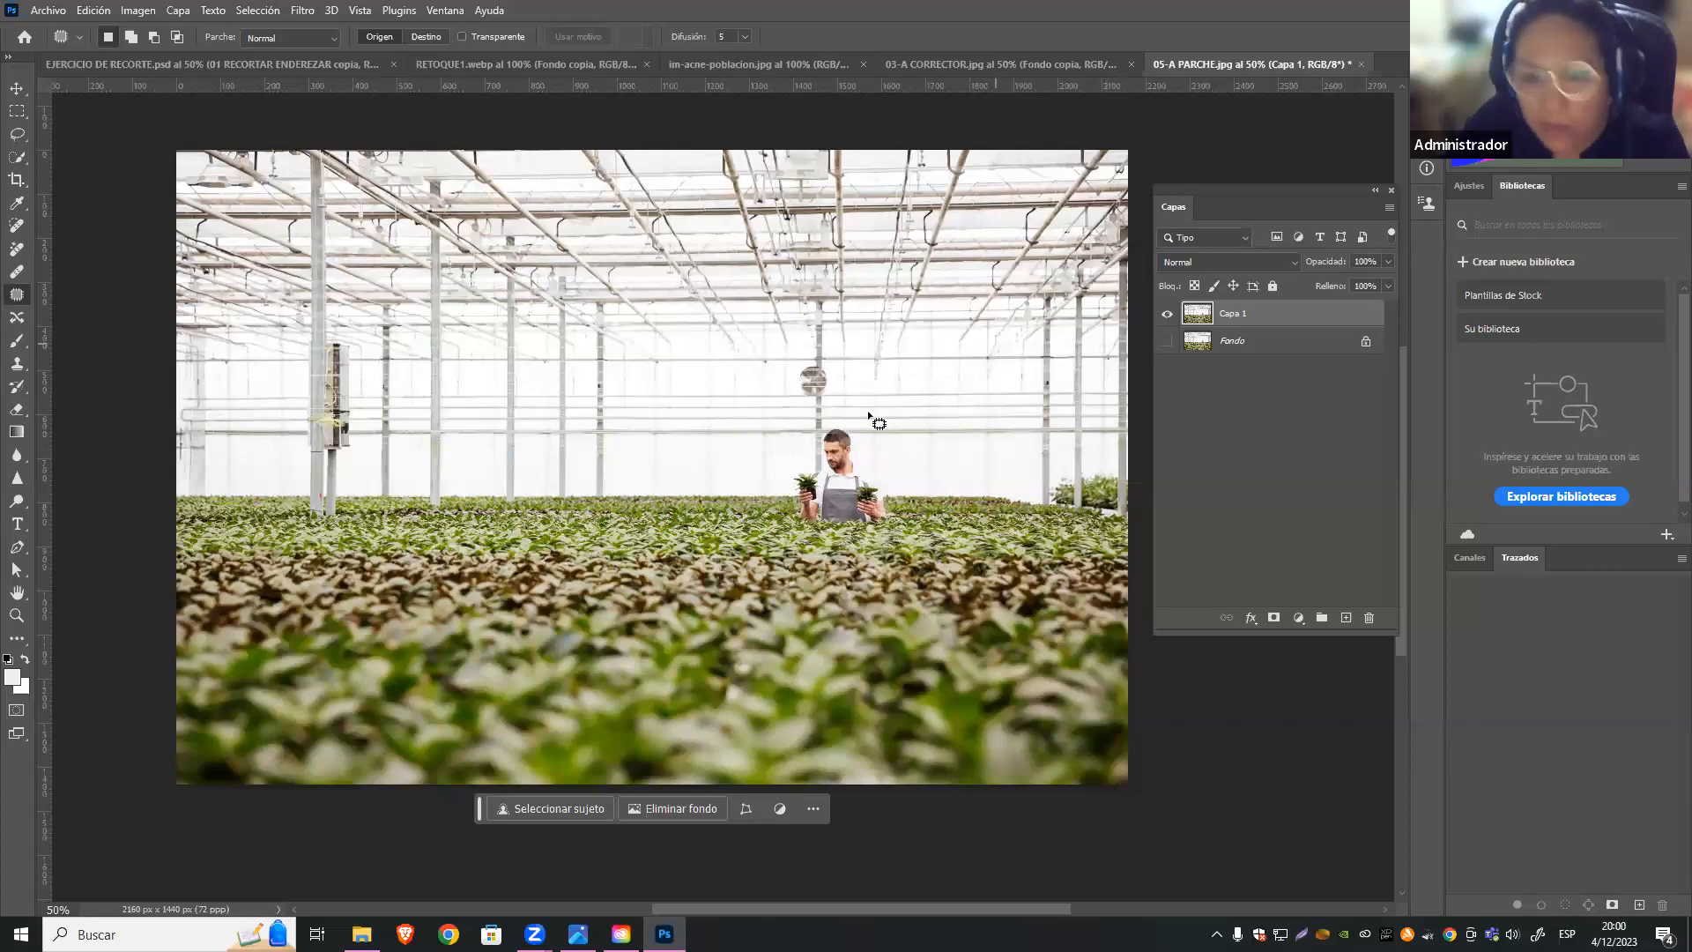
mouse_move(806, 440)
mouse_down()
mouse_move(843, 420)
mouse_move(860, 478)
mouse_move(892, 491)
mouse_move(889, 531)
mouse_move(815, 534)
mouse_move(785, 515)
mouse_move(801, 441)
mouse_up()
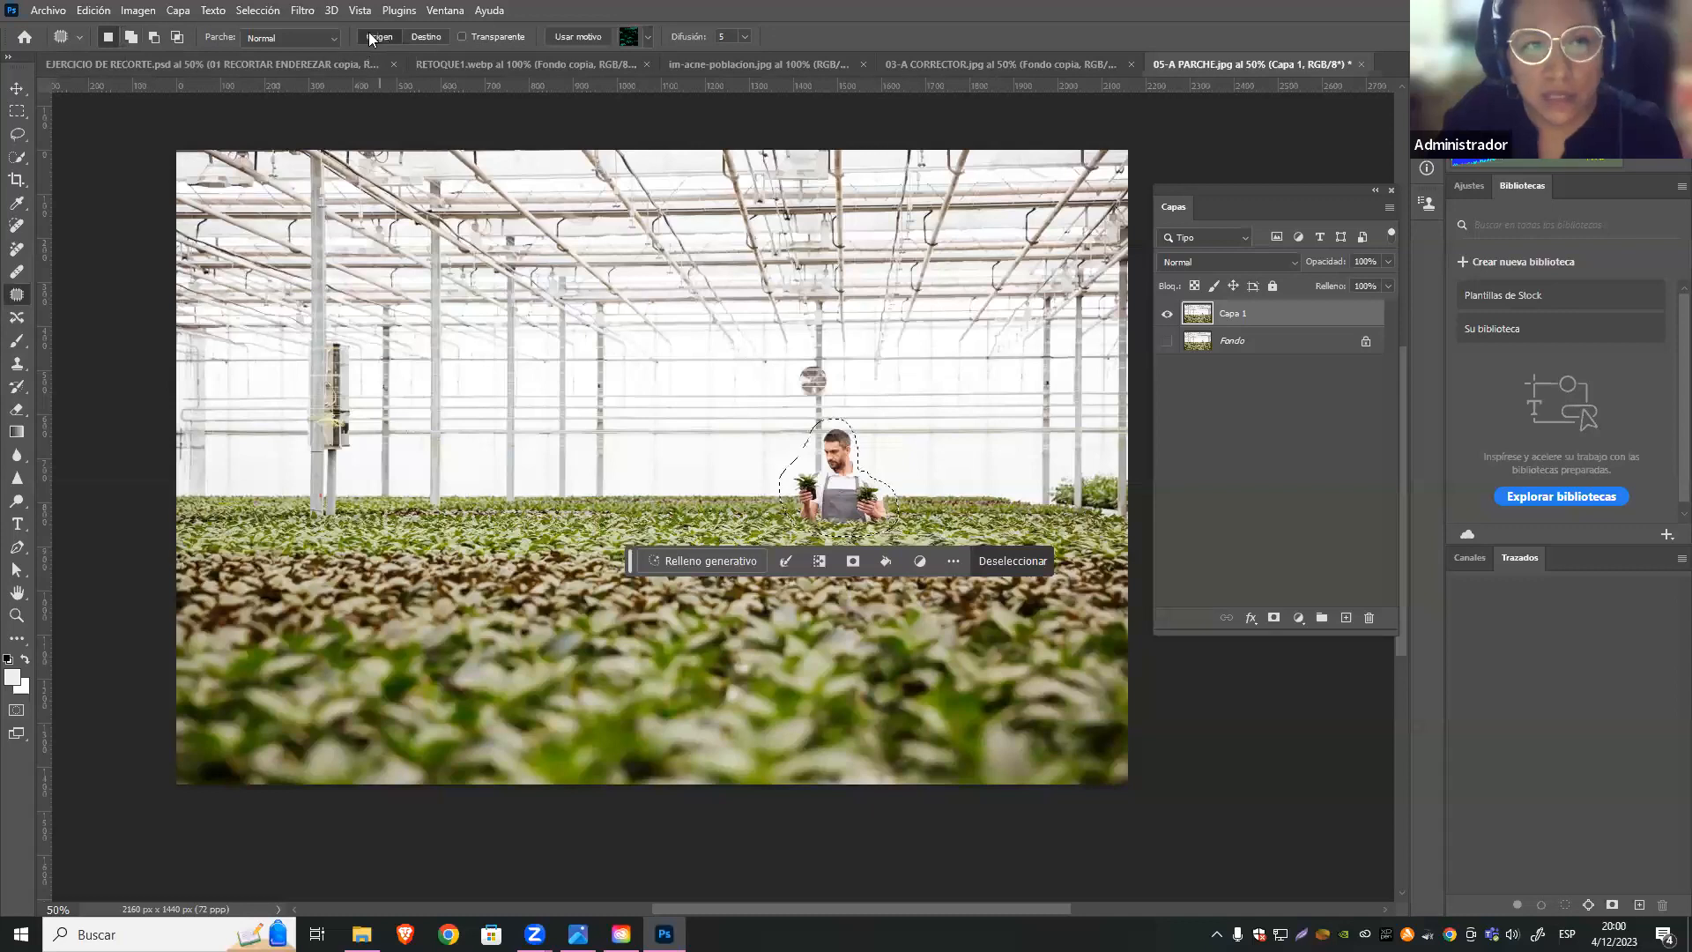
click(335, 37)
click(313, 41)
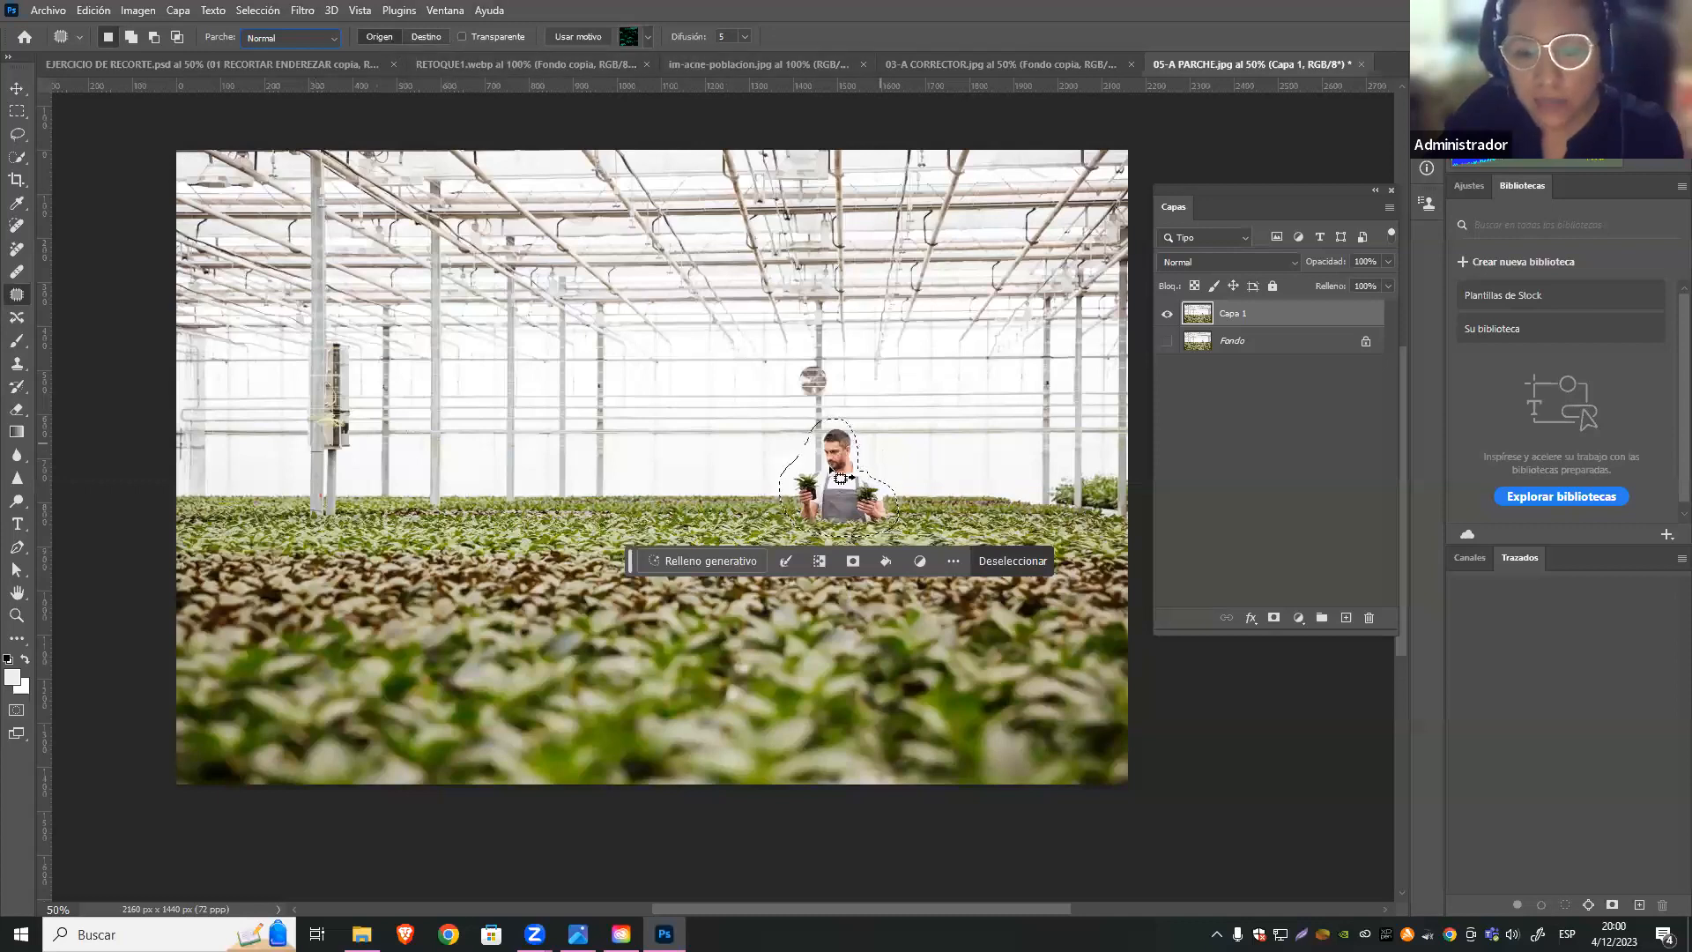
drag(852, 492, 536, 487)
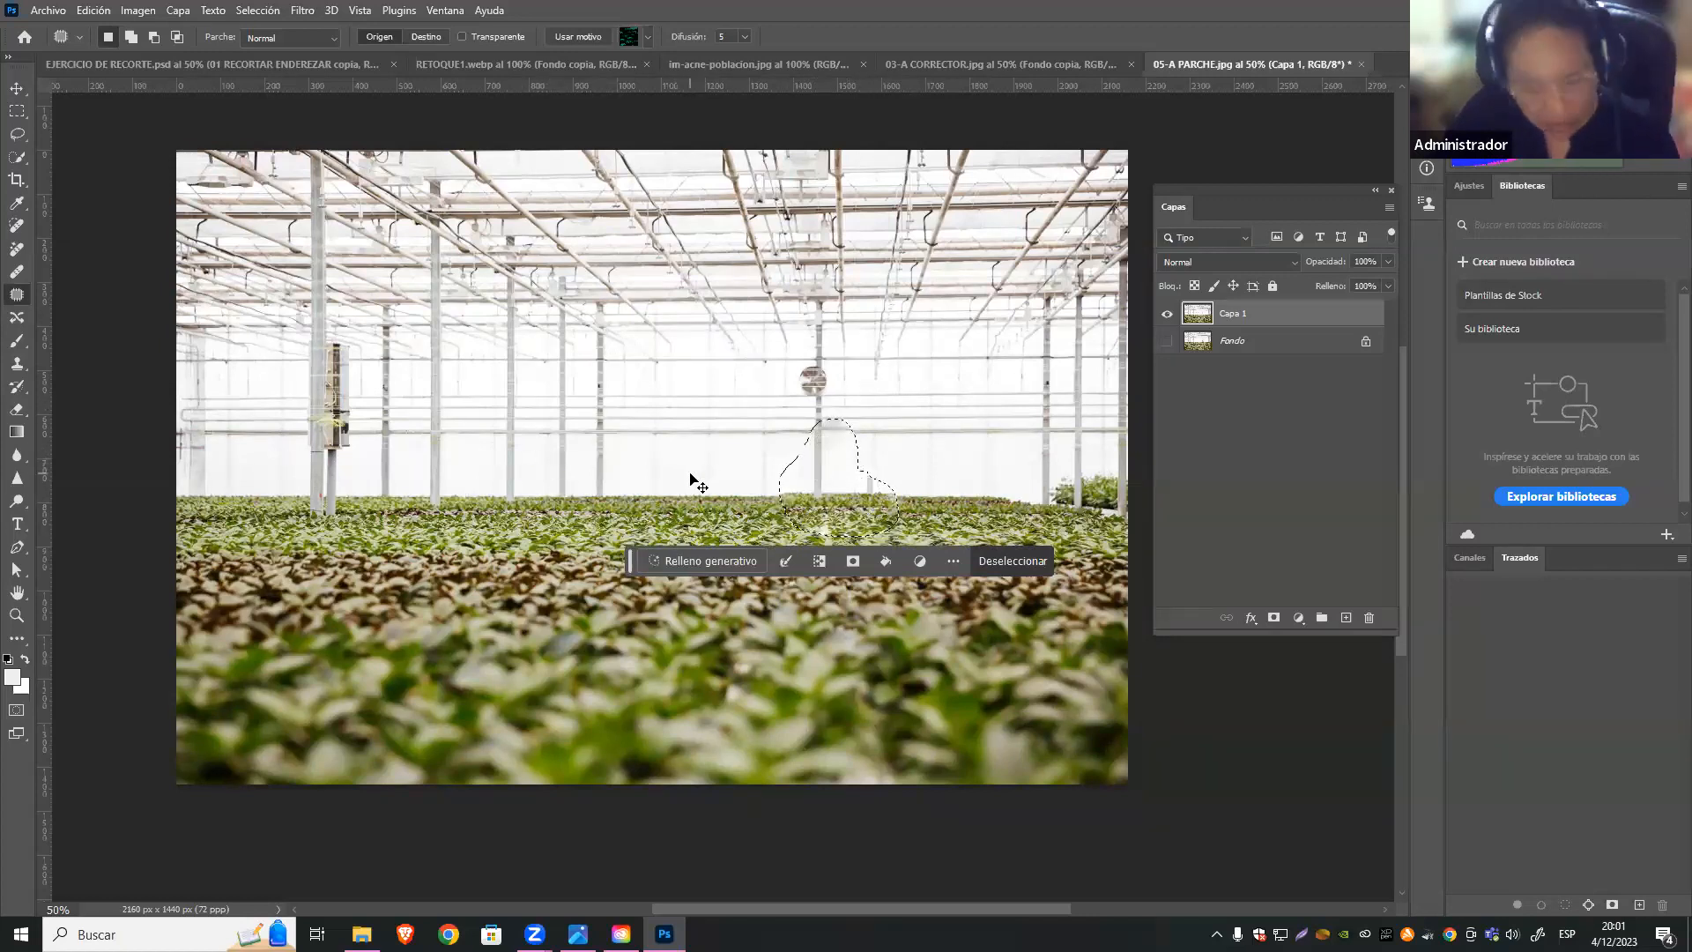
key(ctrl+z)
key(ctrl+d)
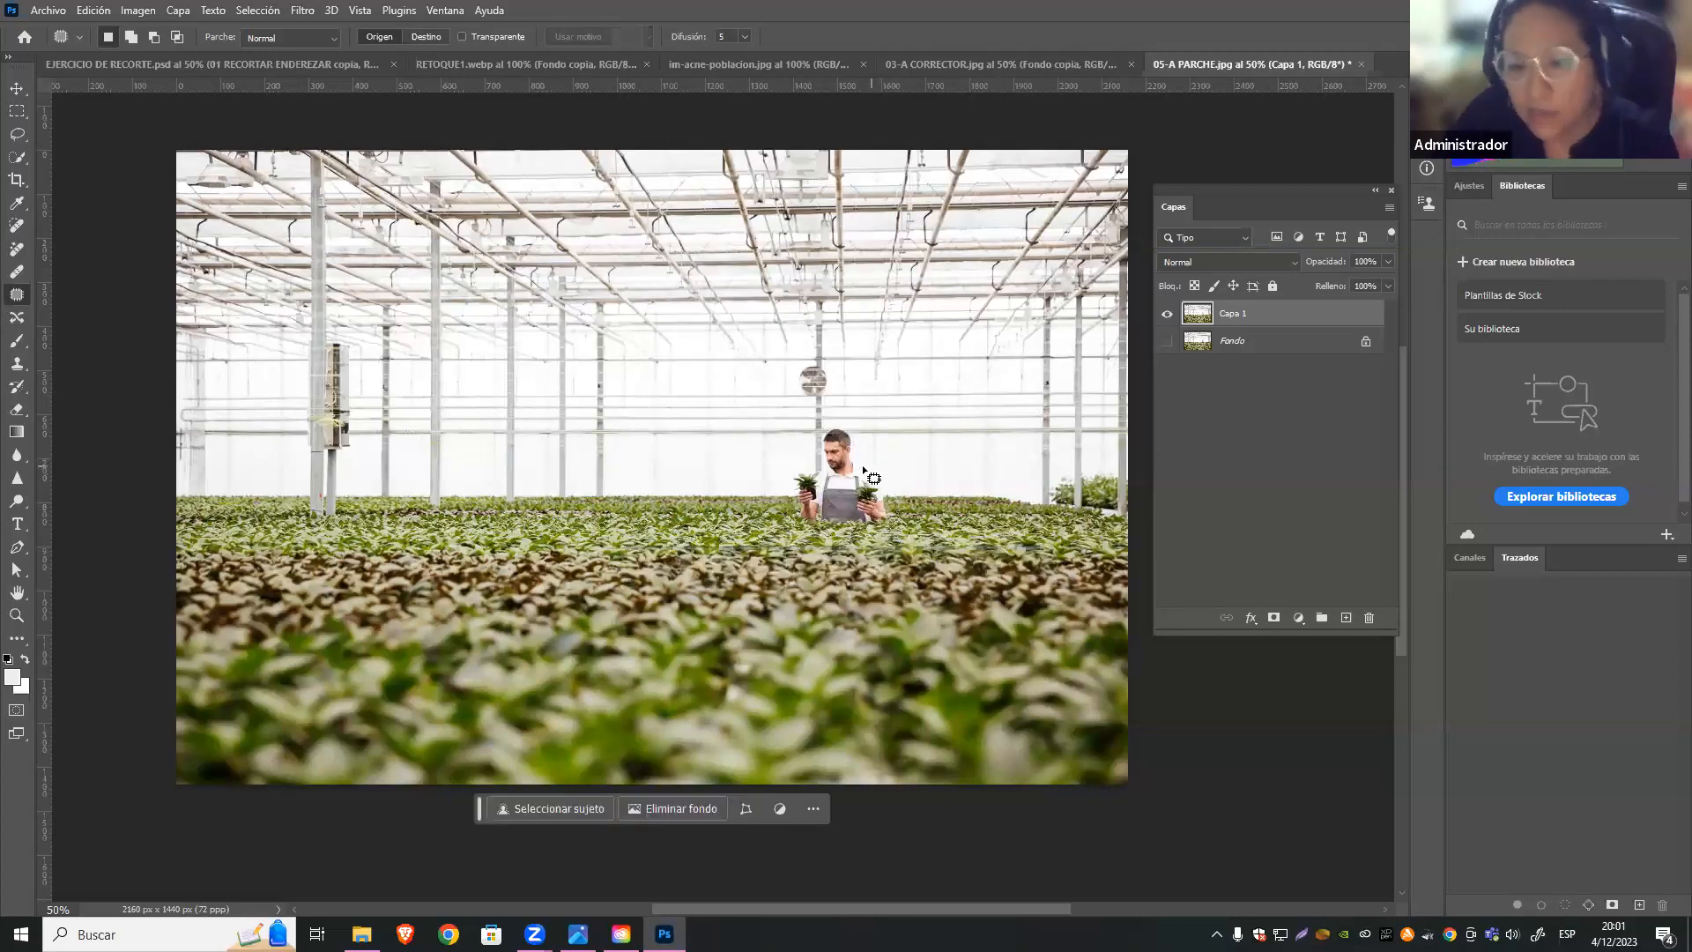
Outline the man more generously and try patching him with nearby background, then undo the patch
mouse_move(860, 462)
mouse_down()
mouse_move(894, 520)
mouse_move(787, 524)
mouse_move(813, 416)
mouse_move(856, 421)
mouse_move(894, 507)
mouse_up()
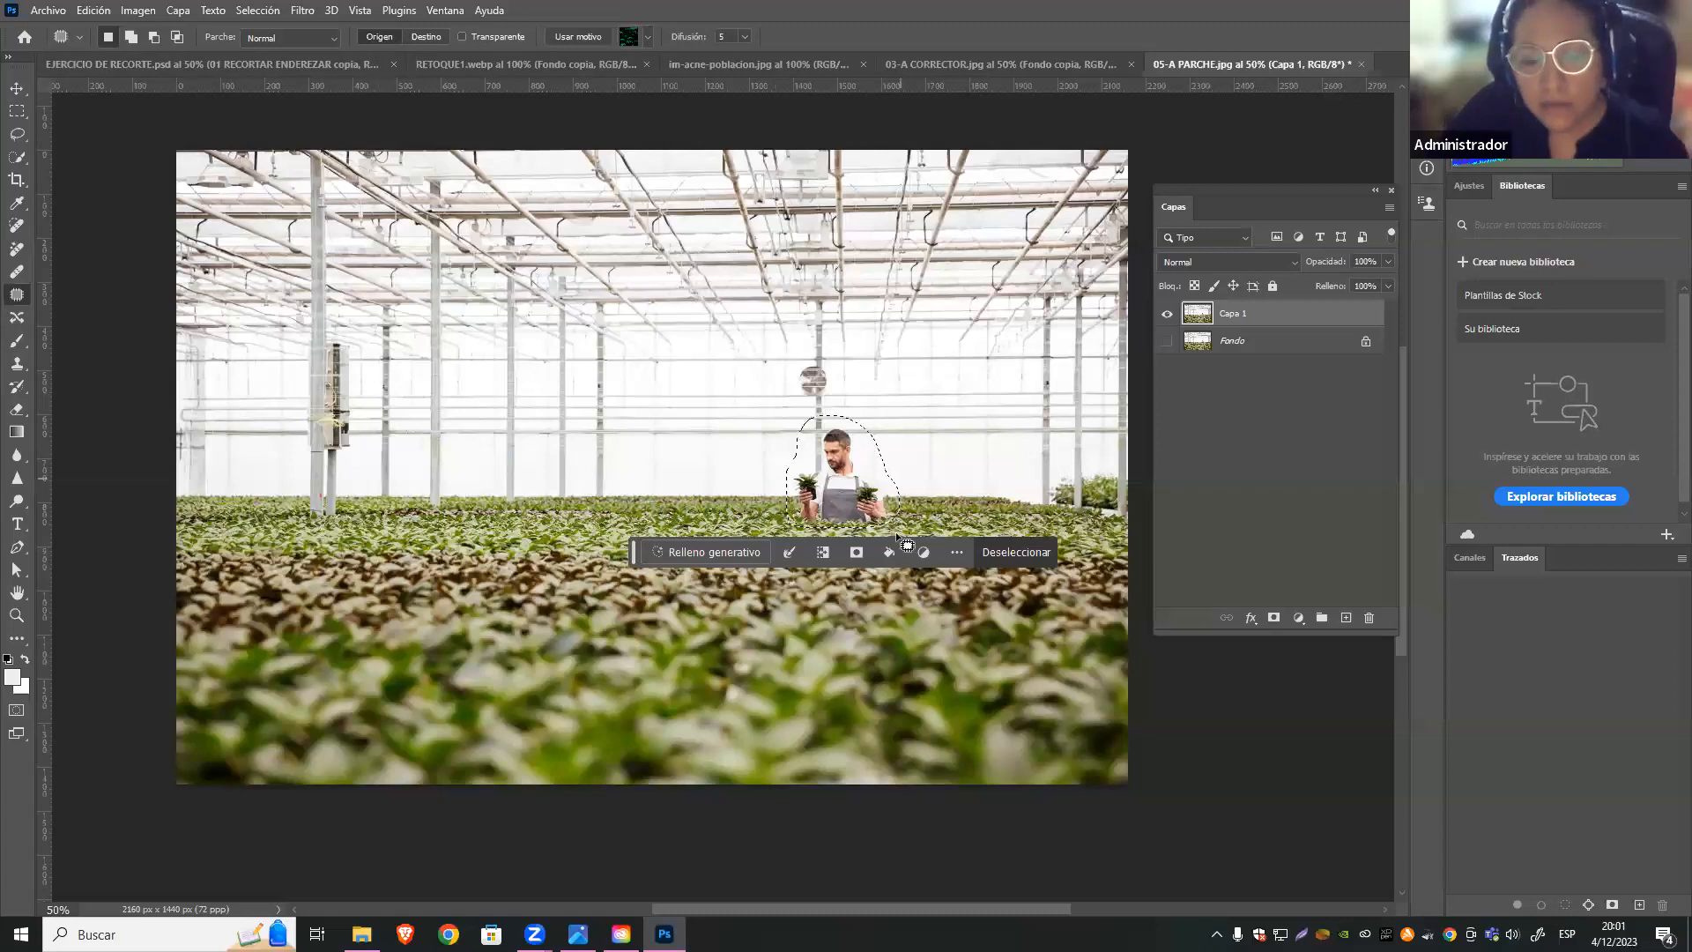
drag(855, 482, 638, 489)
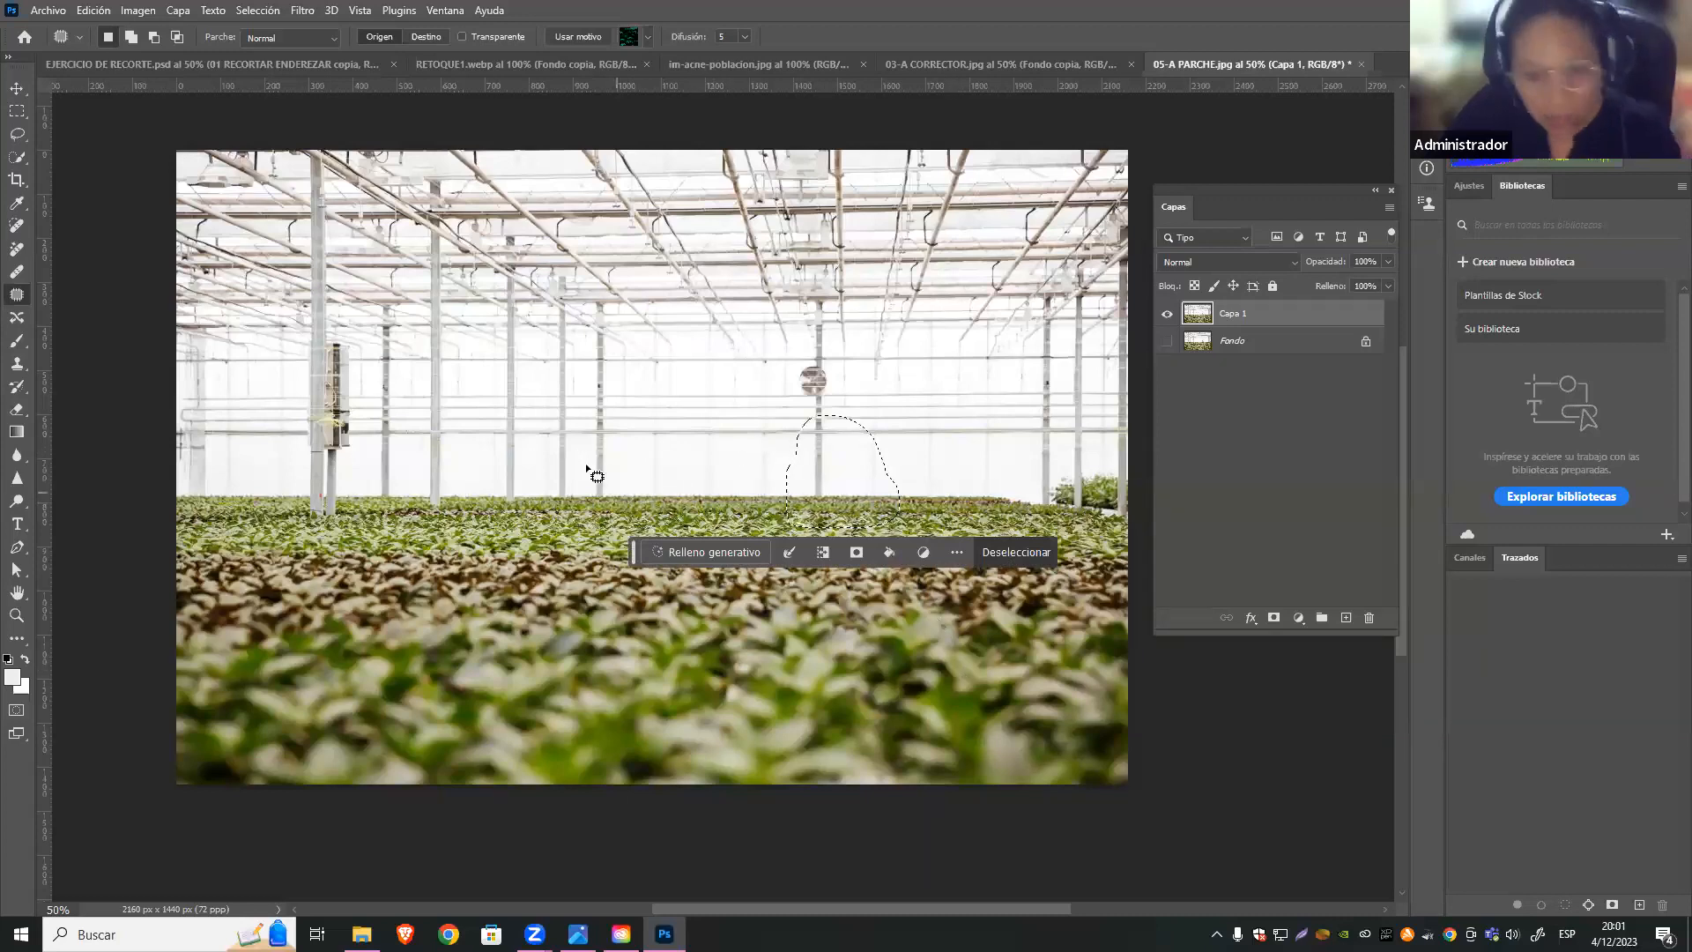
key(ctrl+d)
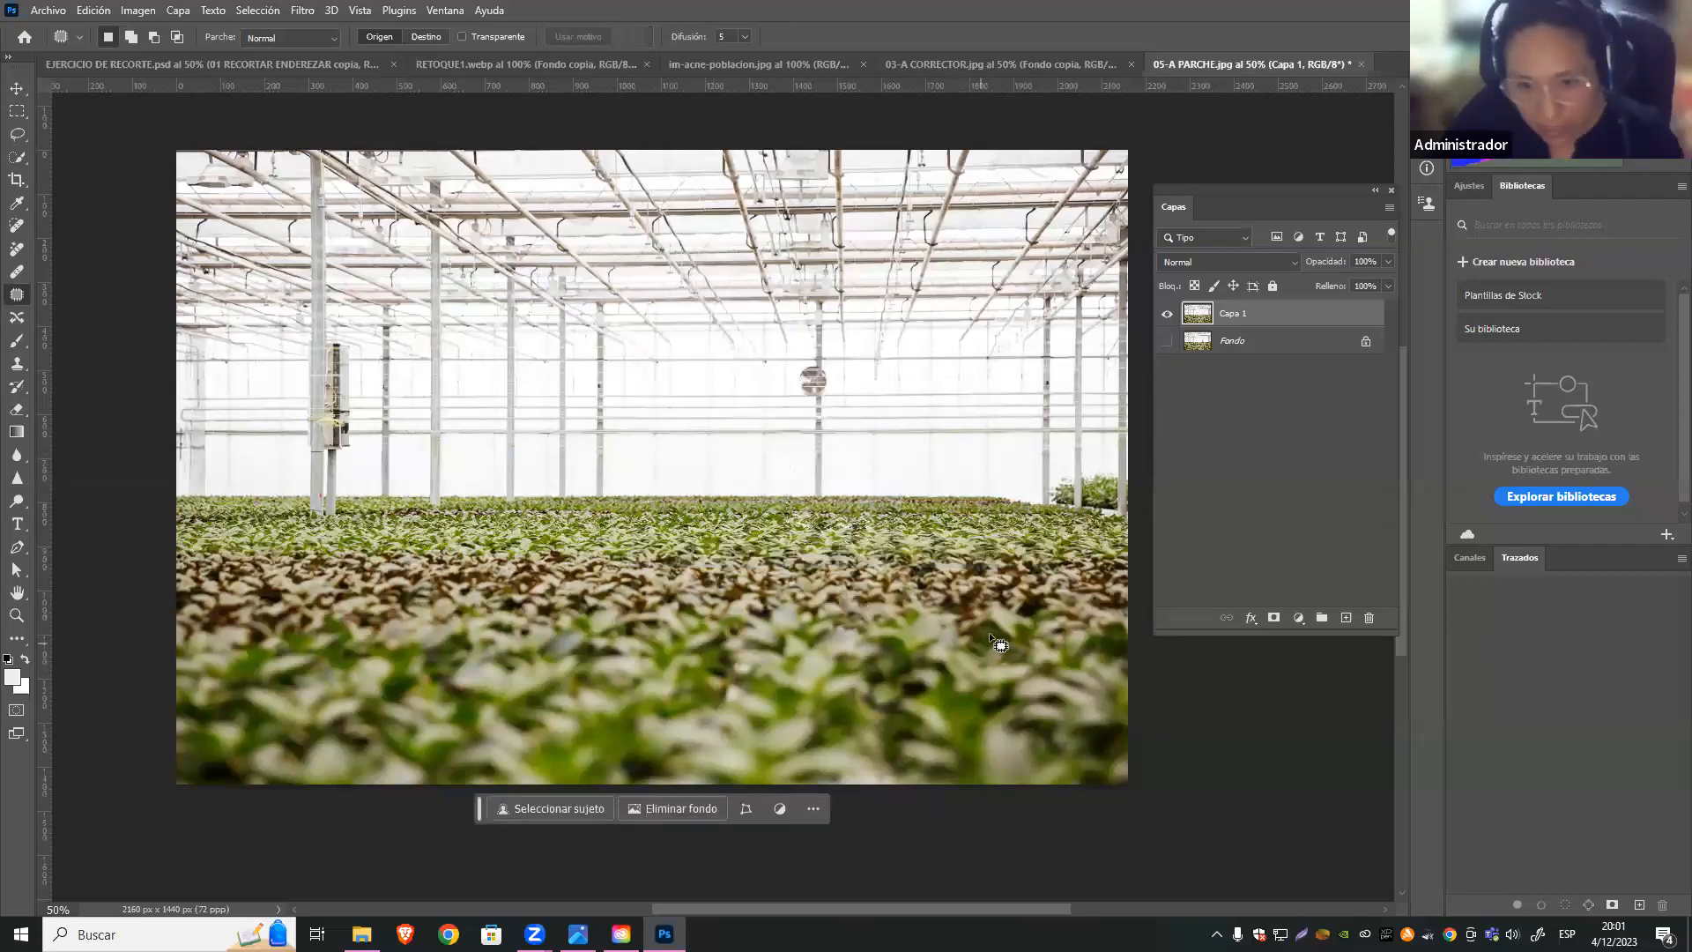
mouse_move(787, 509)
mouse_down()
mouse_move(798, 432)
mouse_move(853, 499)
mouse_up()
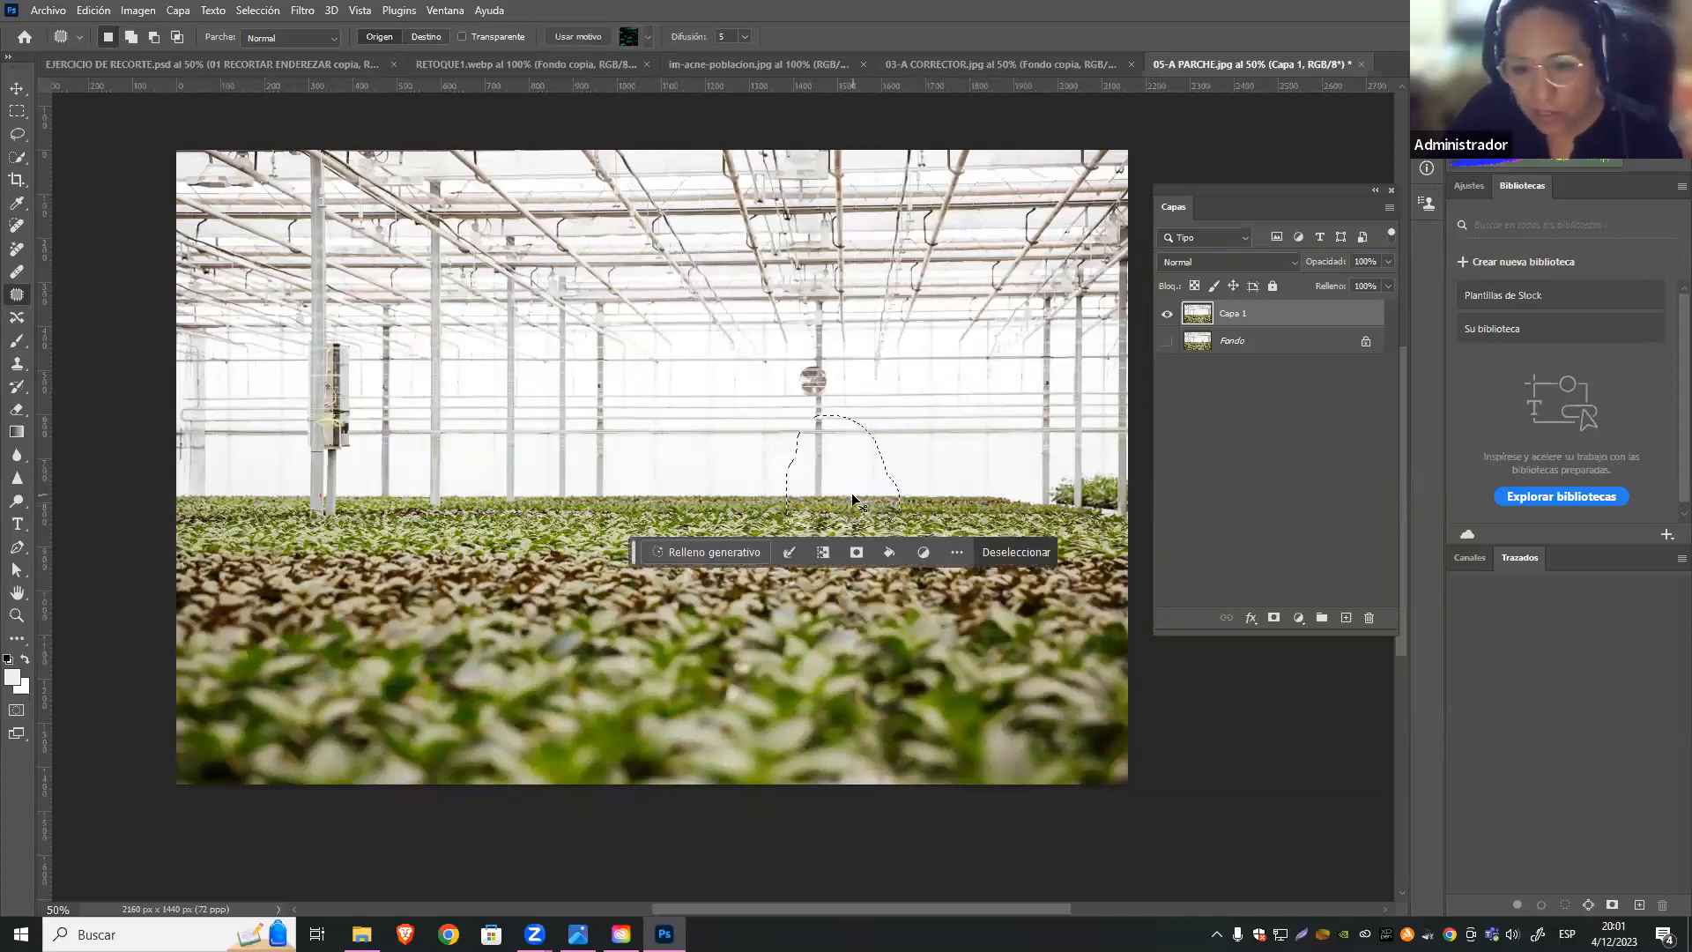
key(ctrl+z)
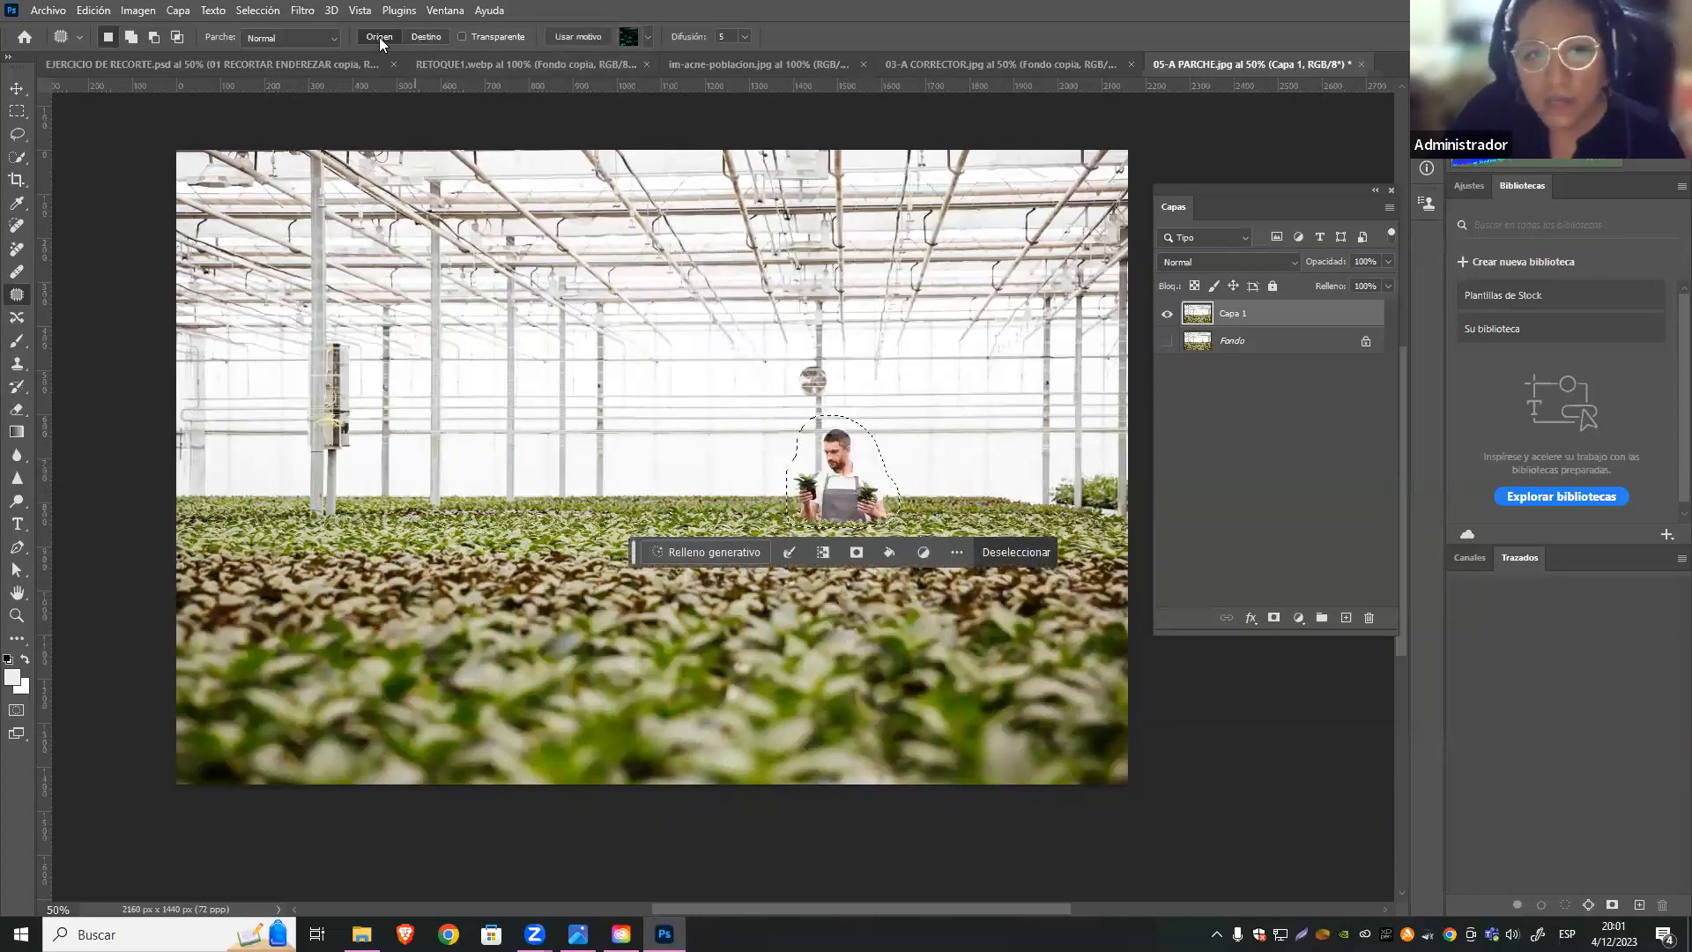
Set the patch mode to Destino, try copying the outlined man onto the empty area to his left, and undo the copies
click(426, 37)
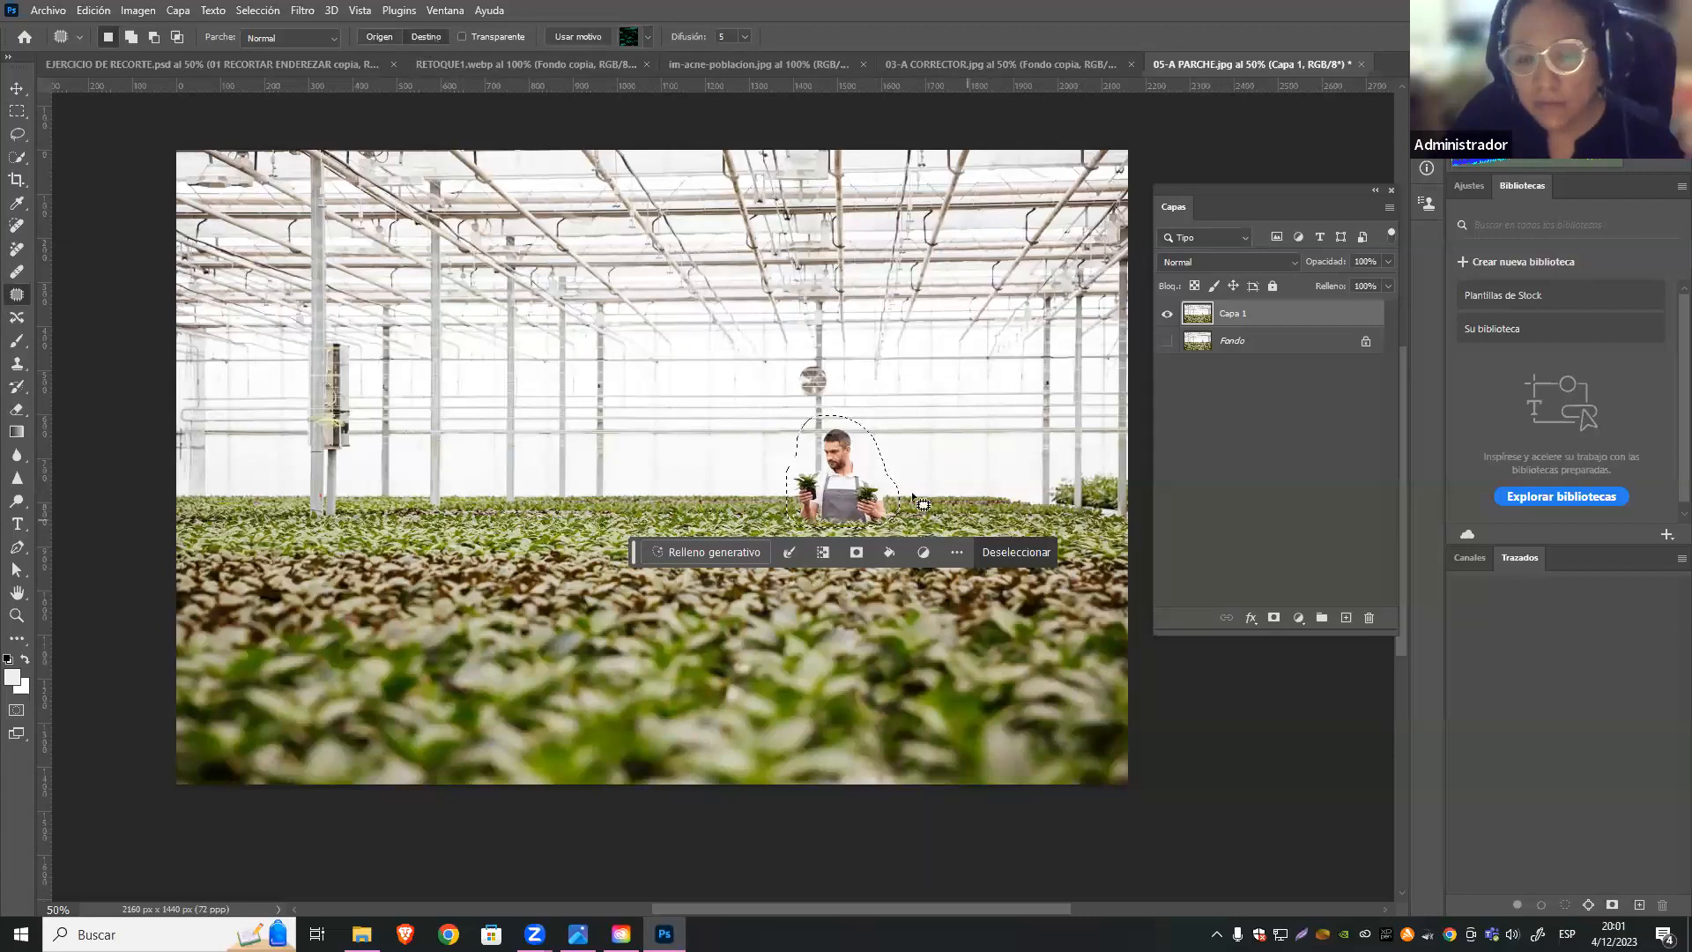
drag(848, 480, 641, 482)
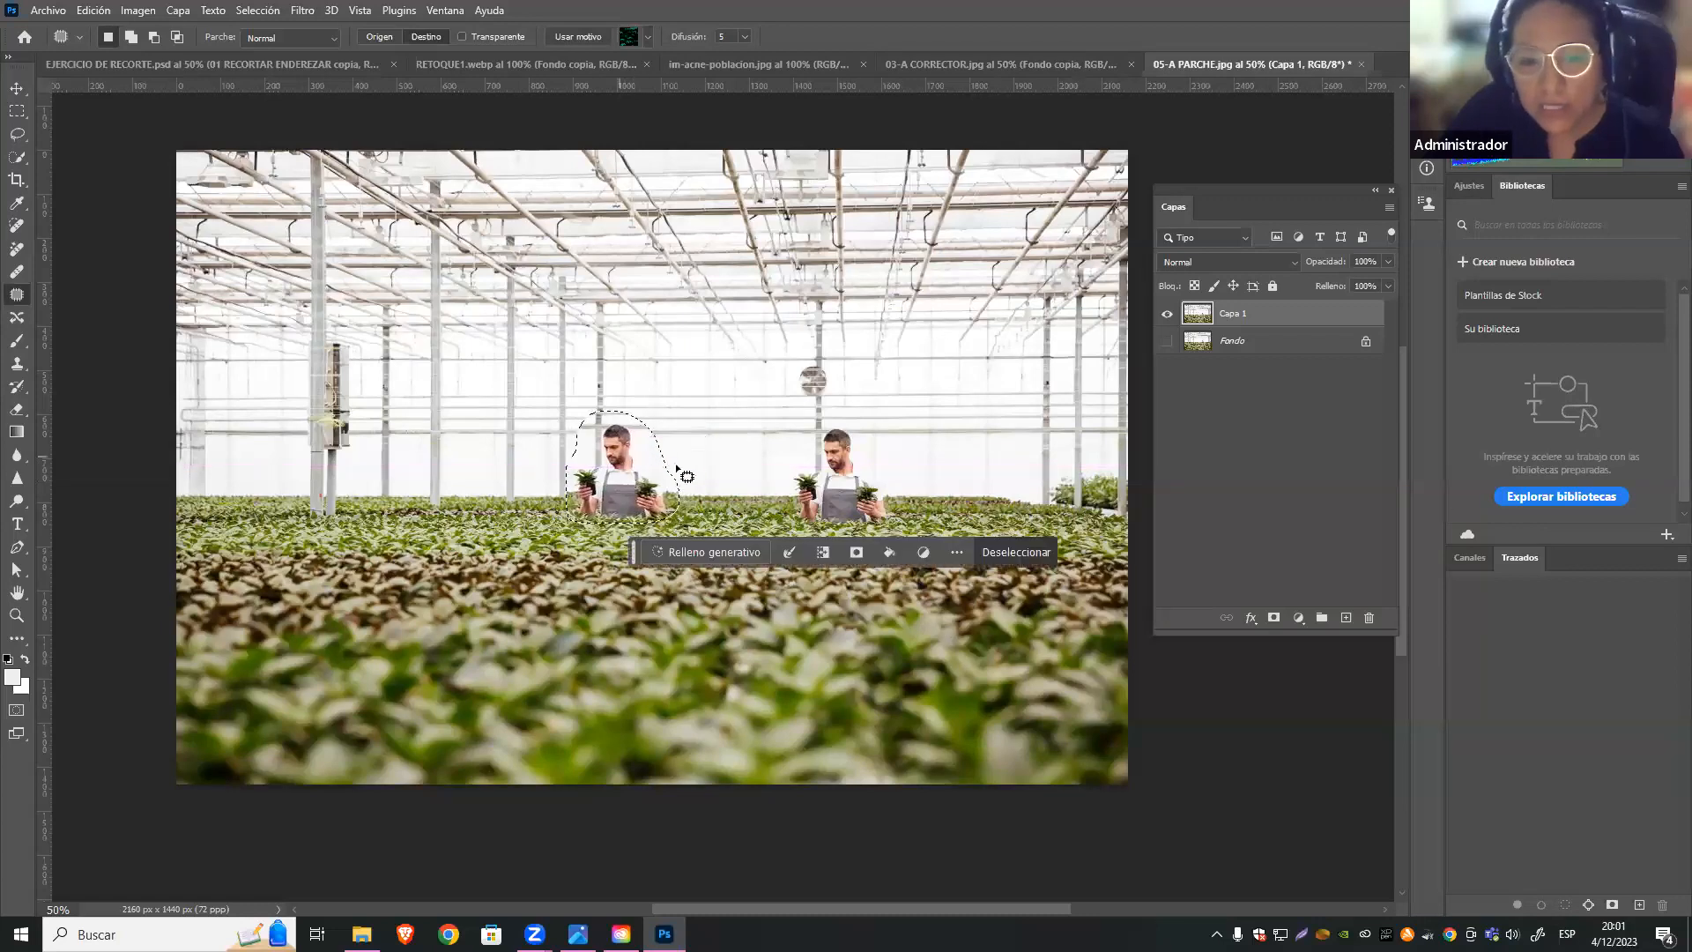
drag(830, 485, 600, 483)
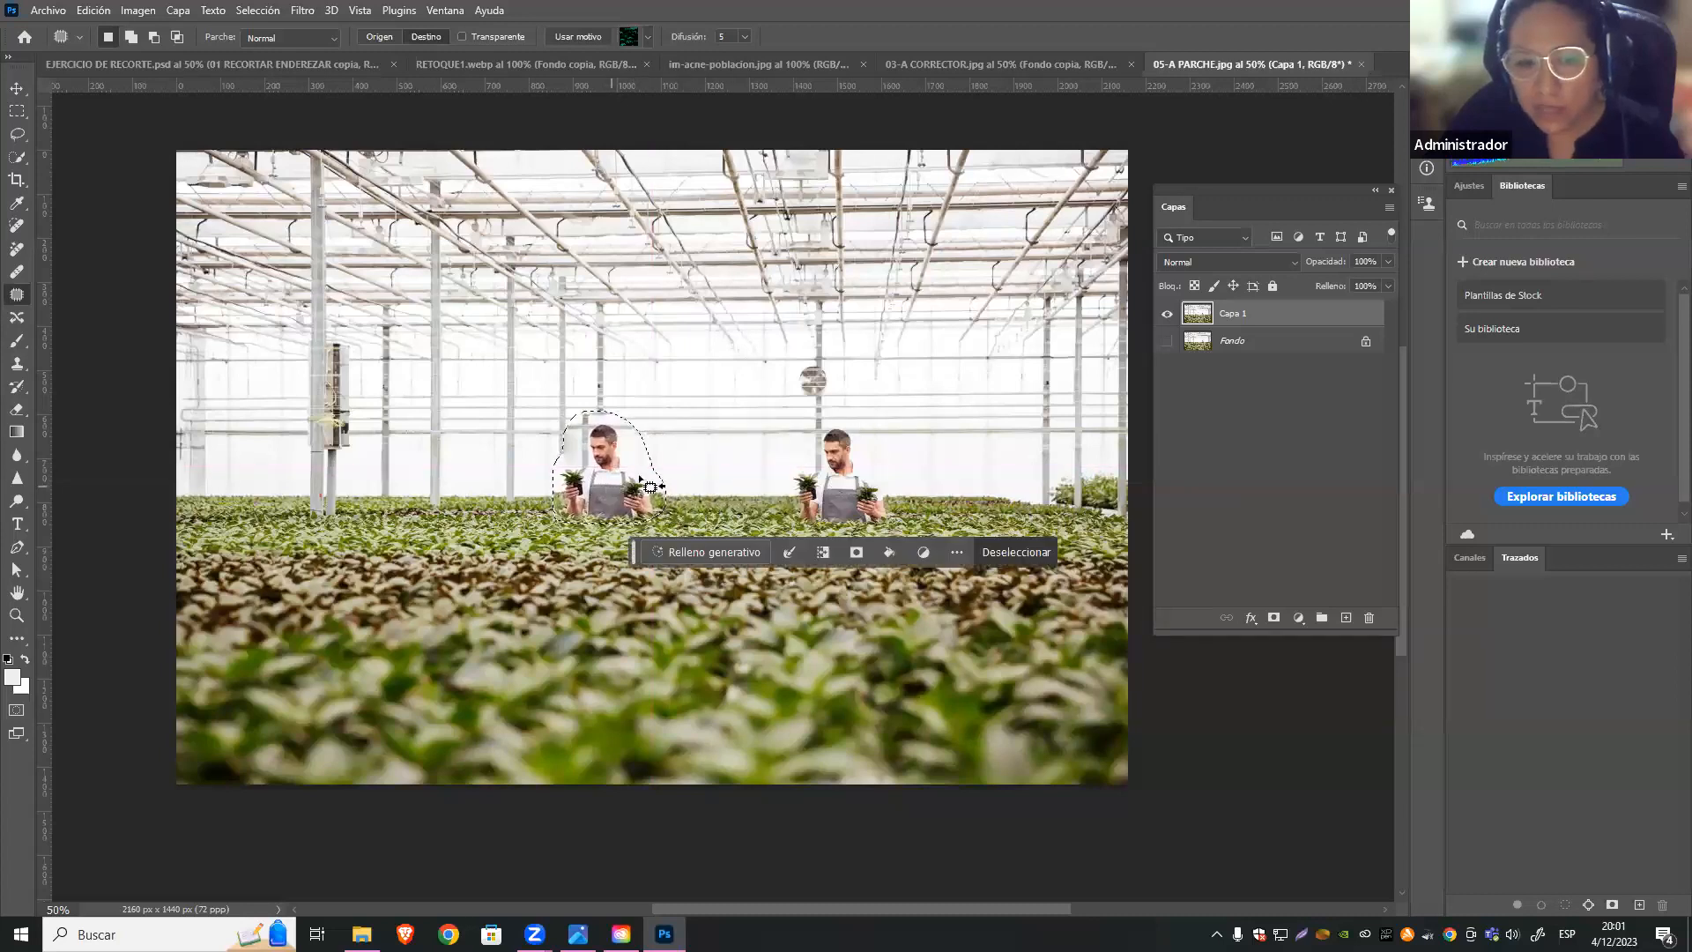
key(ctrl+z)
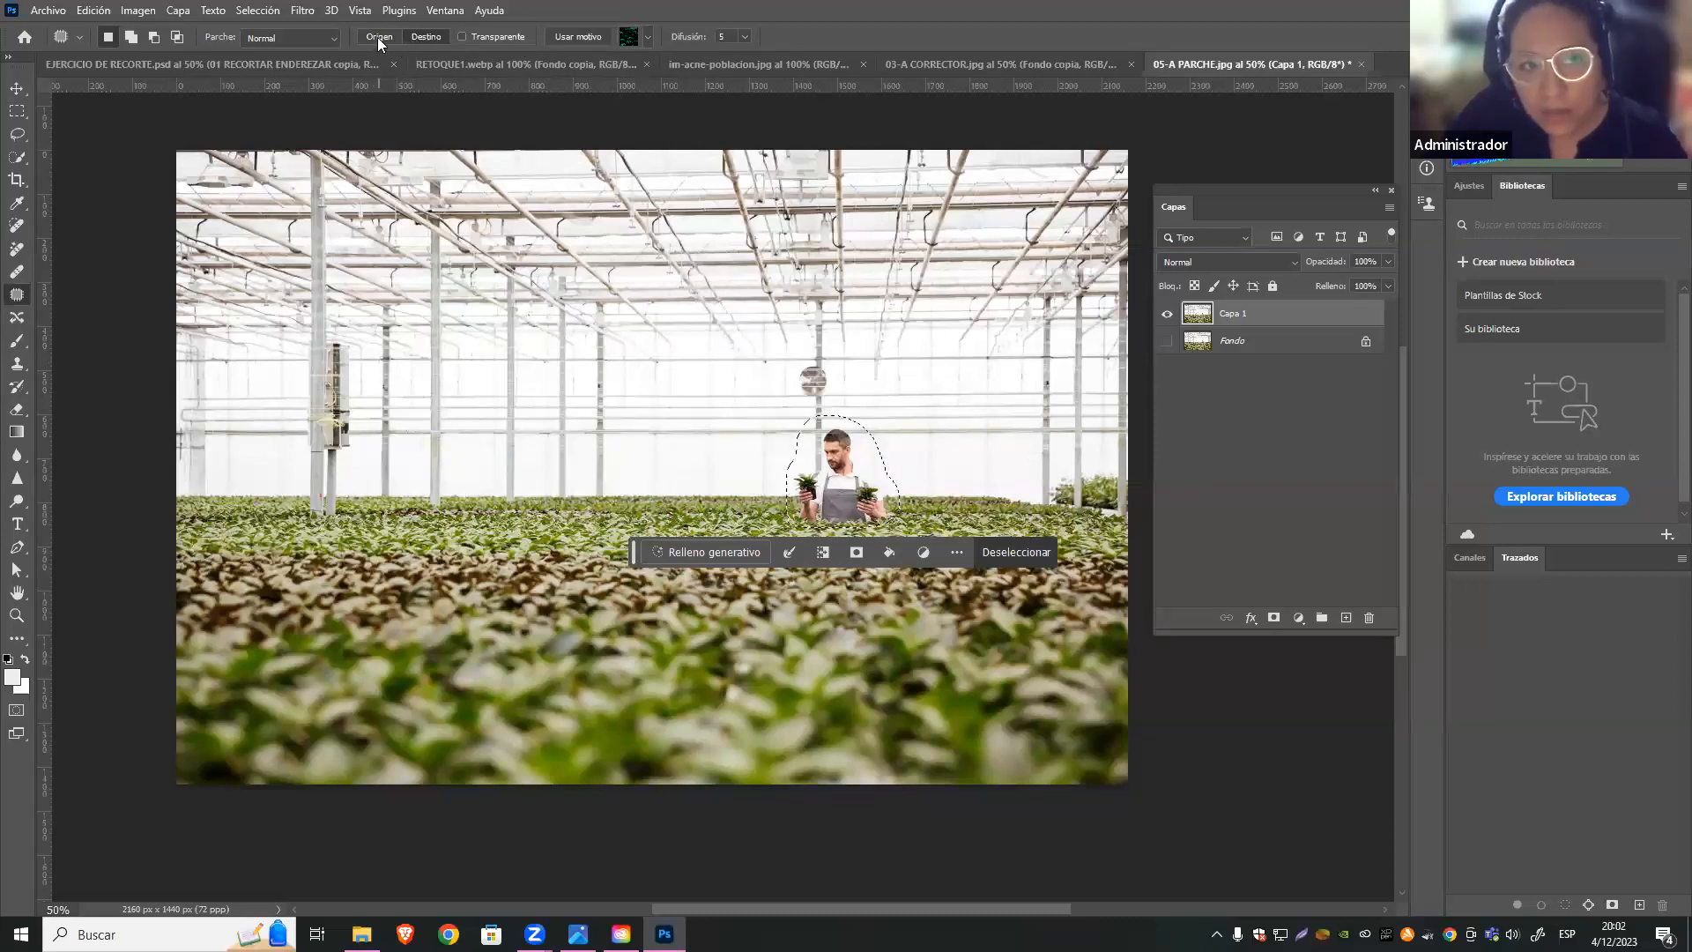
Set the patch mode back to Origen, retry replacing the outlined man with background, then undo the patch and clear the selection
drag(859, 502, 634, 490)
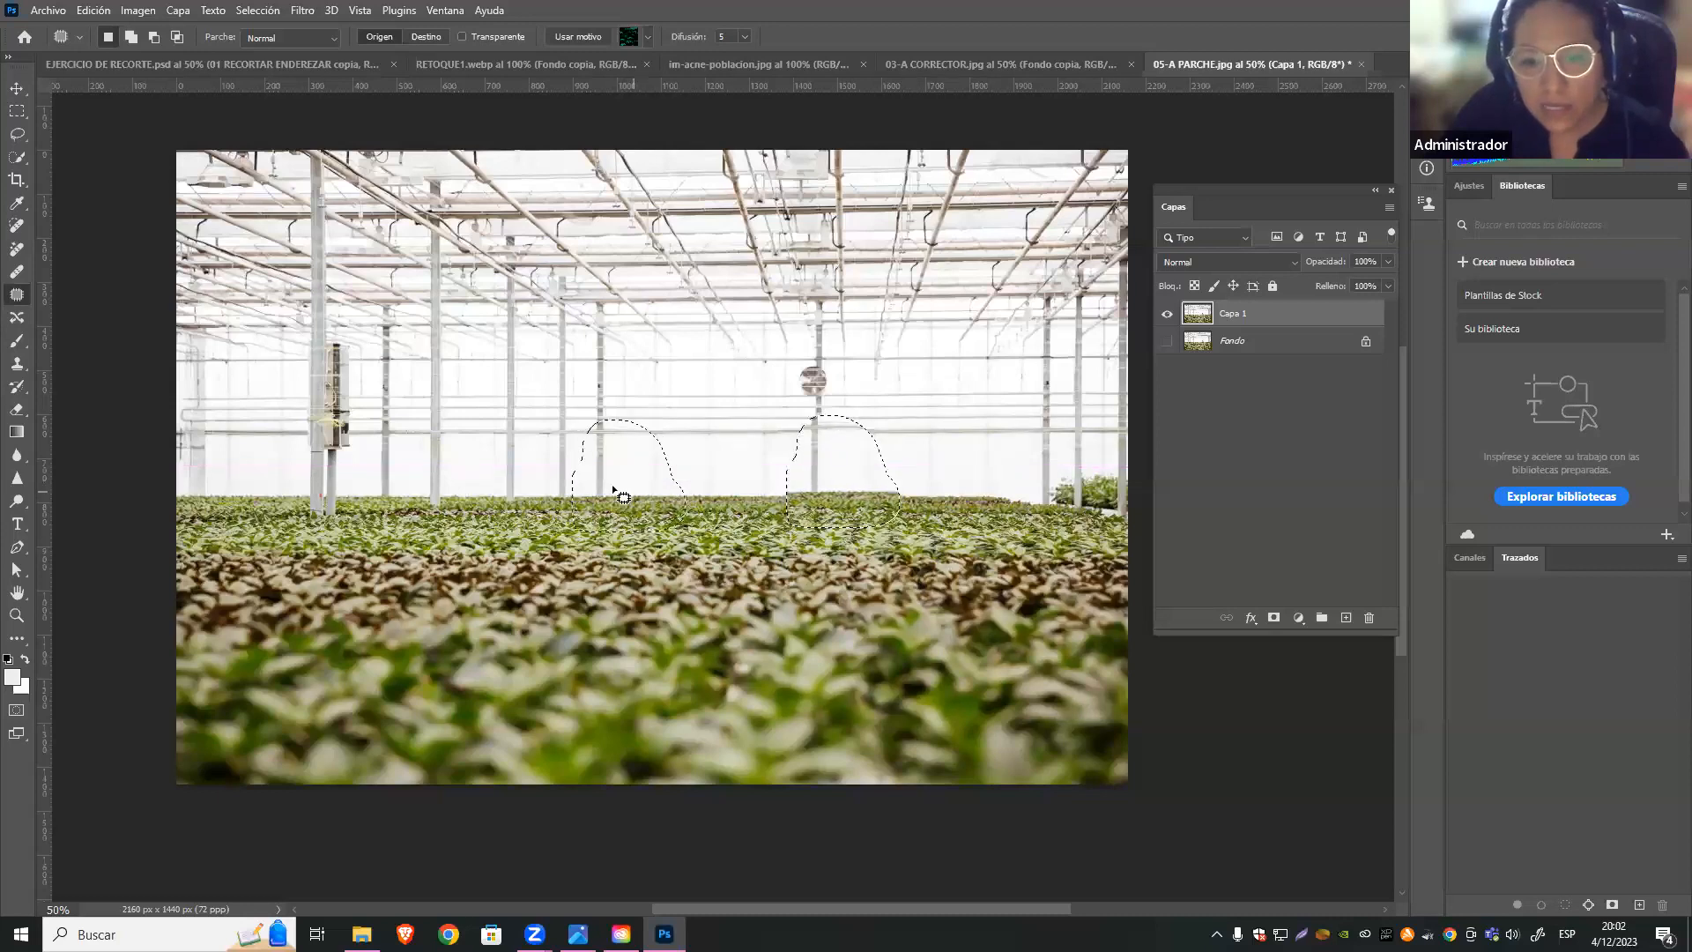
key(ctrl+z)
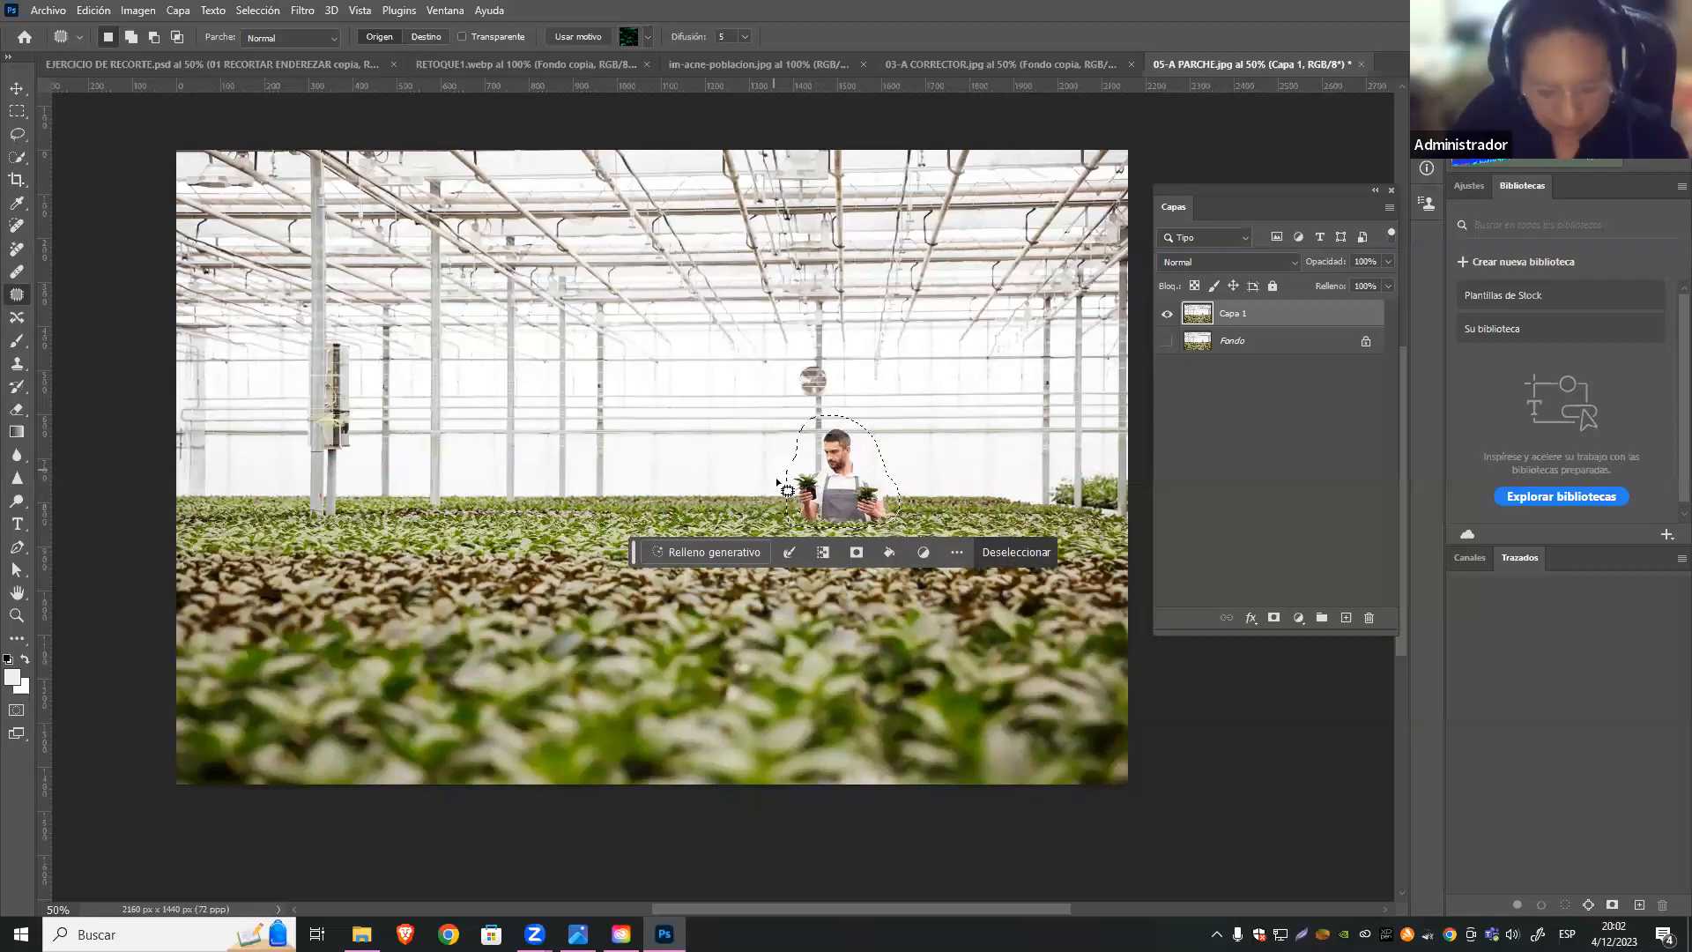
key(ctrl+d)
Turn off snapping to guides
click(372, 12)
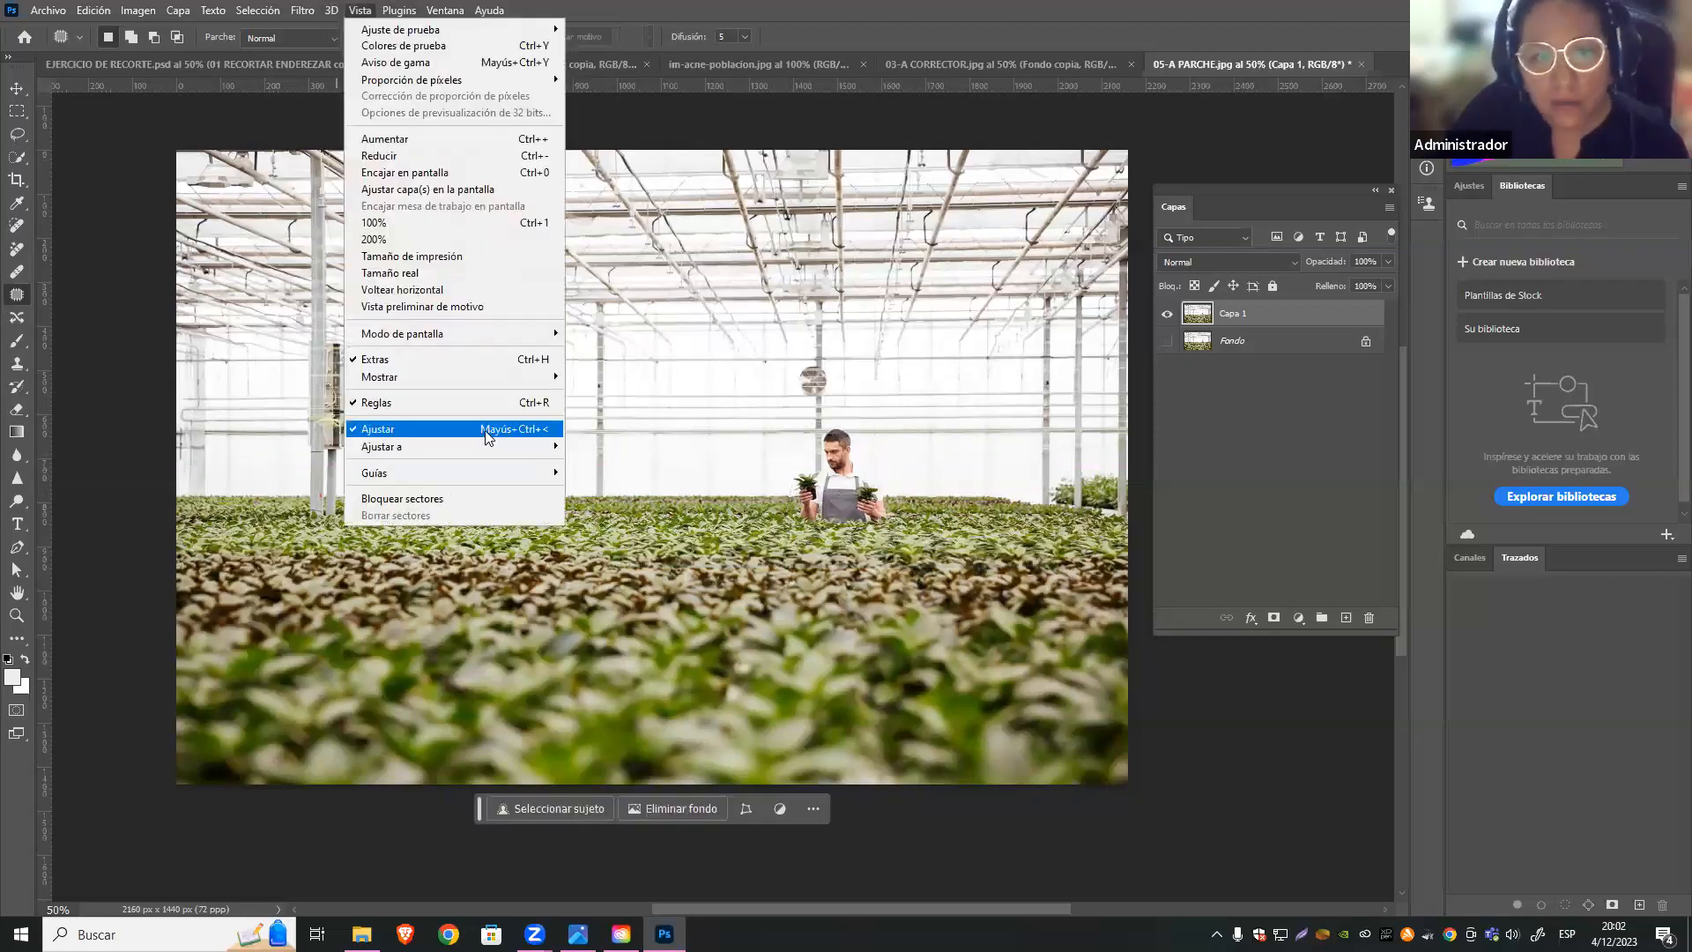
mouse_move(548, 473)
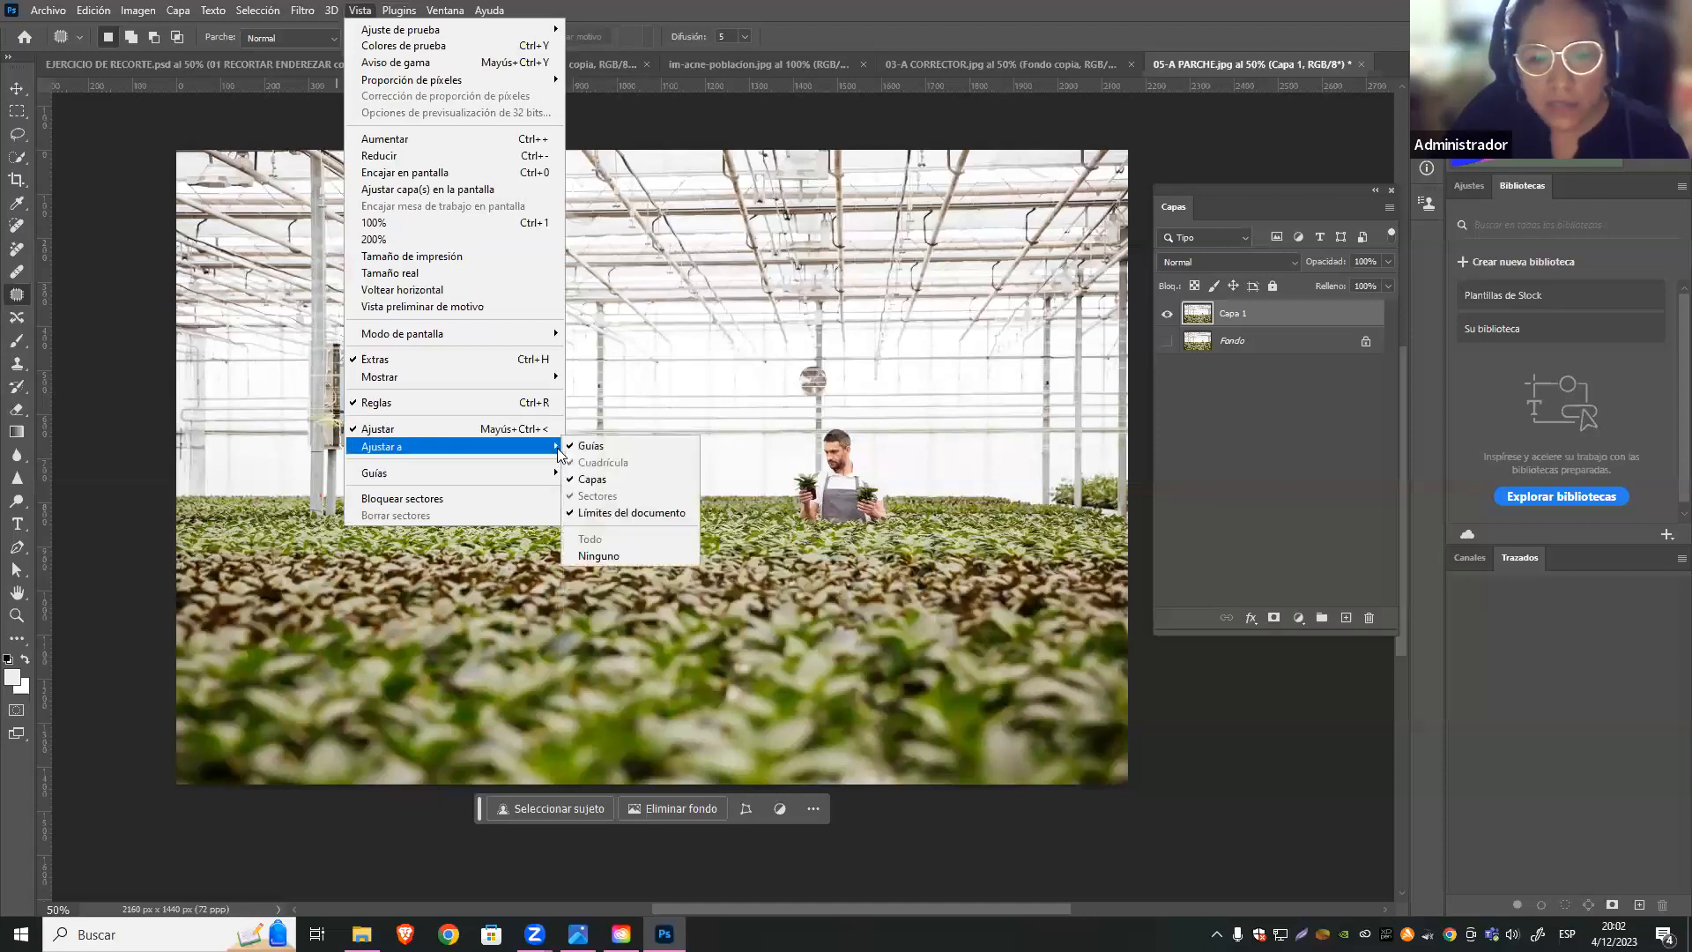
click(615, 446)
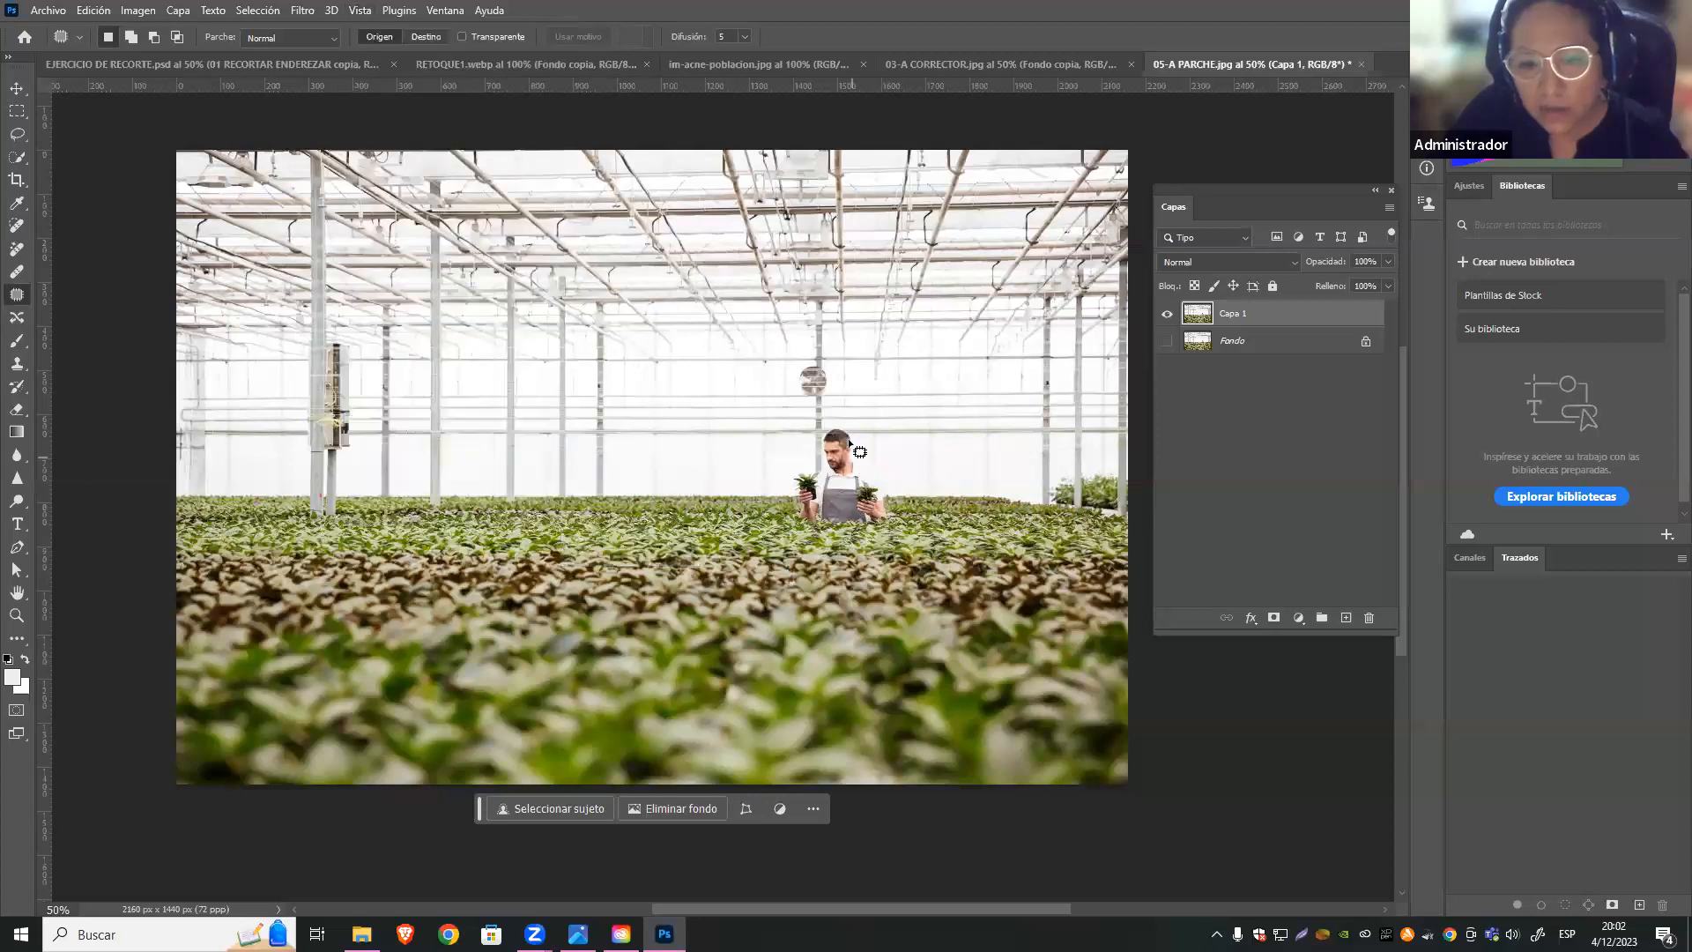
Outline the man with the Patch tool, replace him with the matching greenhouse background to his left, and clear the selection
drag(822, 422, 891, 484)
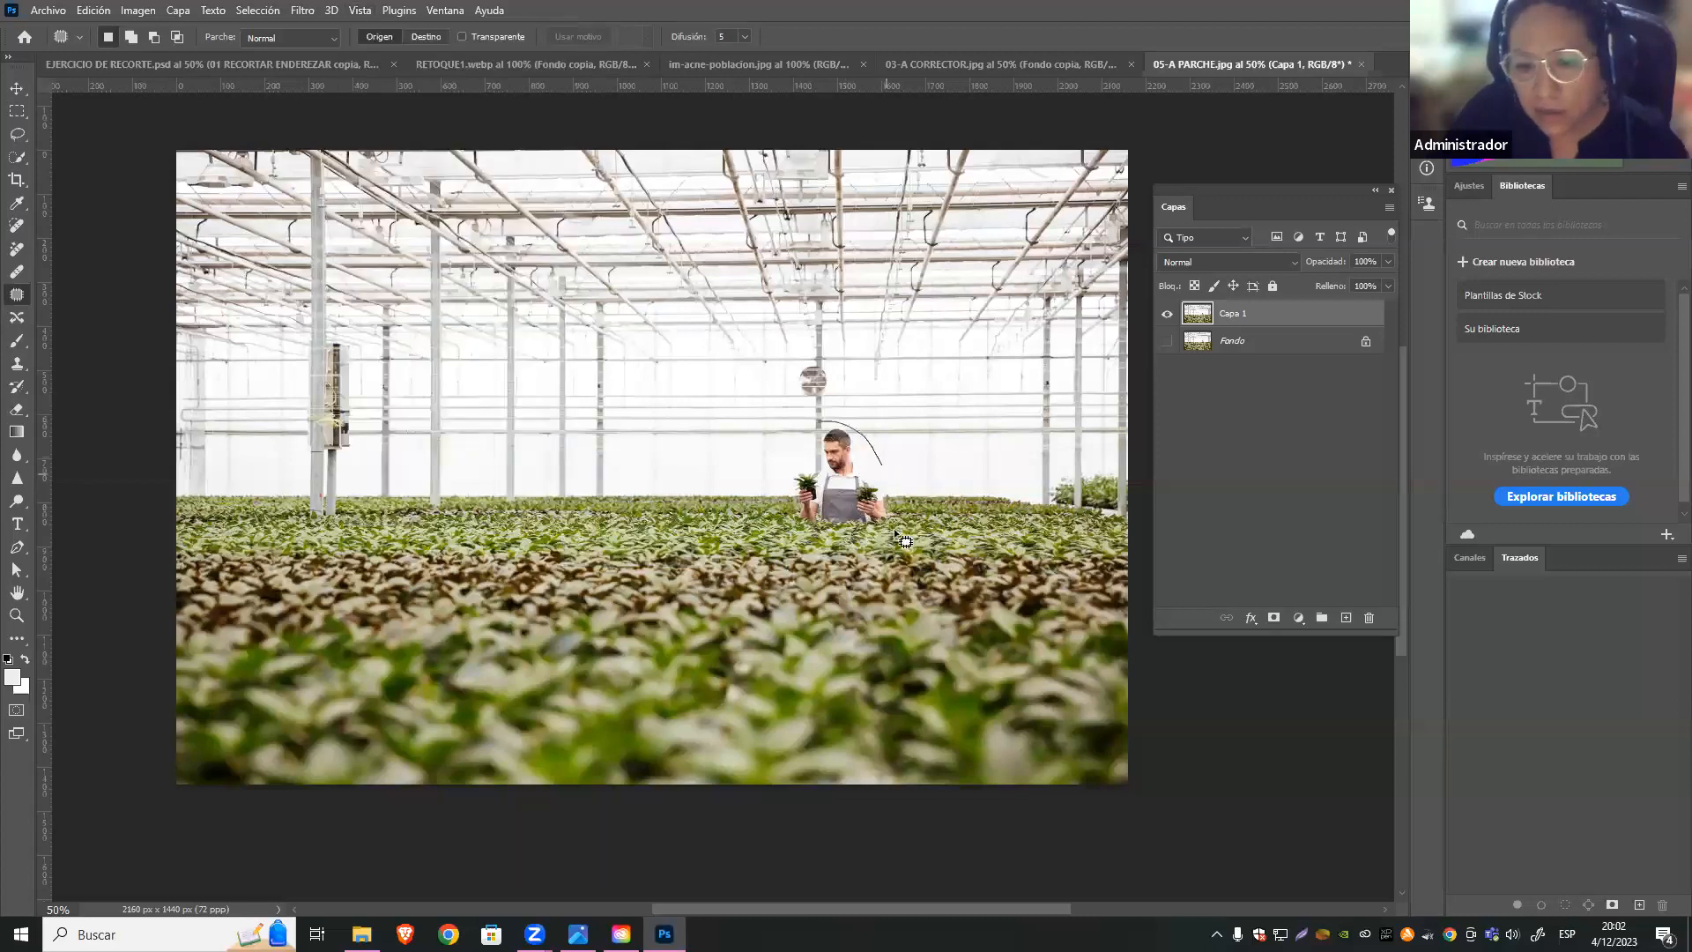
mouse_move(803, 537)
mouse_down()
mouse_move(779, 474)
mouse_move(822, 424)
mouse_up()
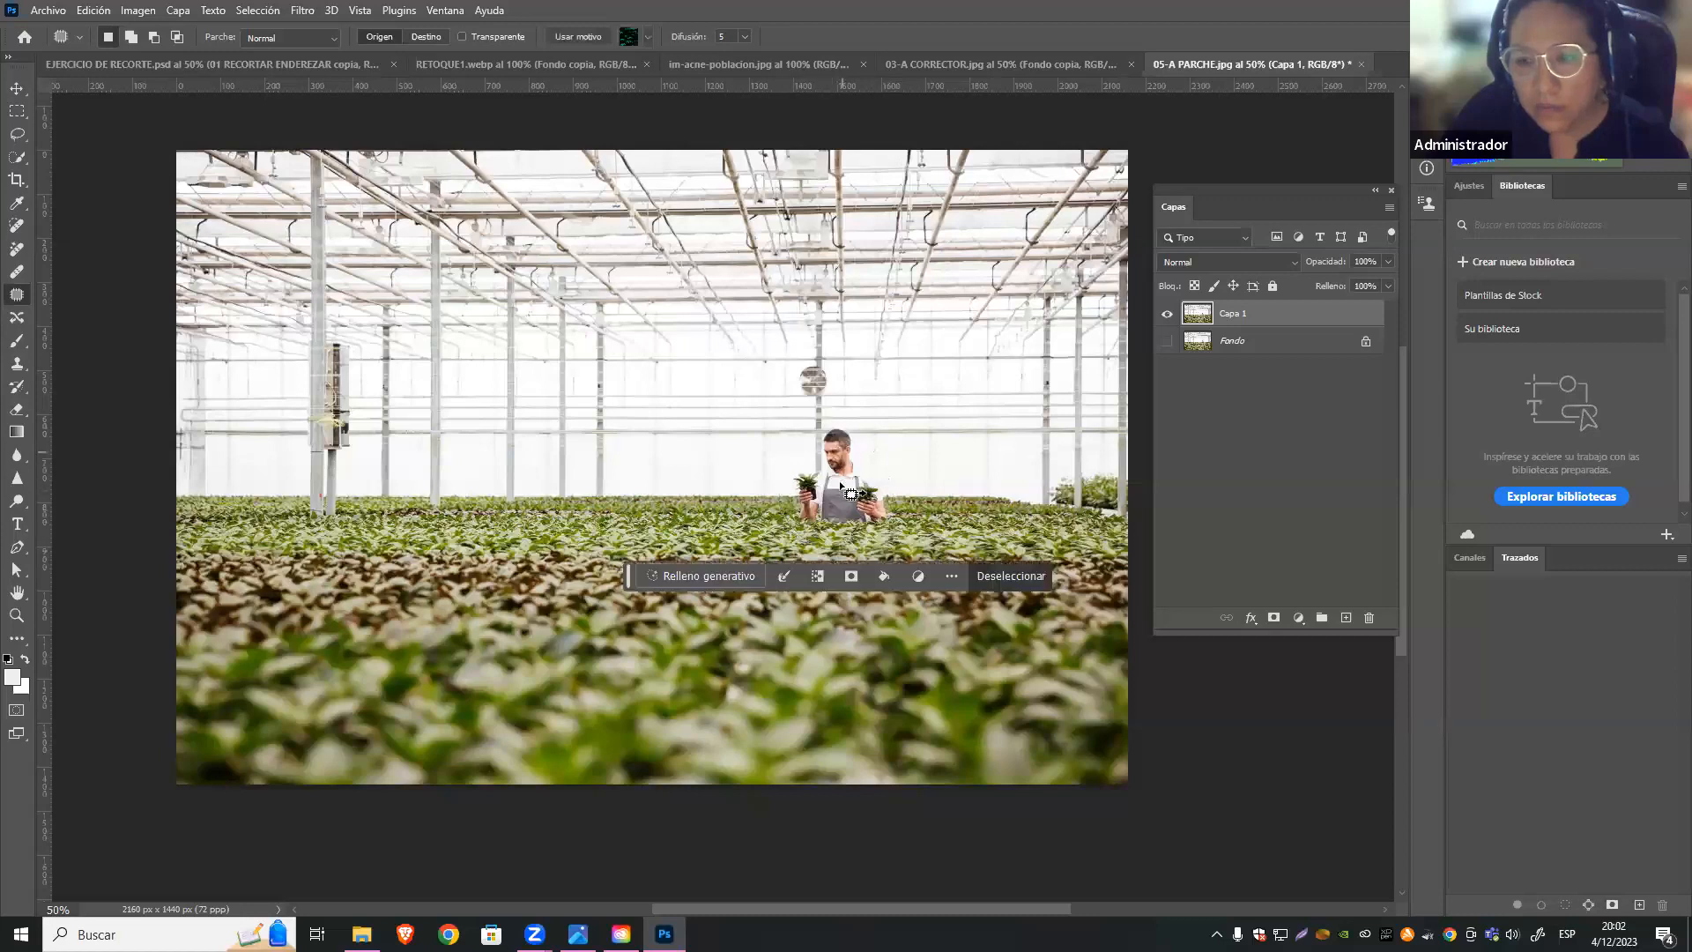
drag(837, 486, 622, 483)
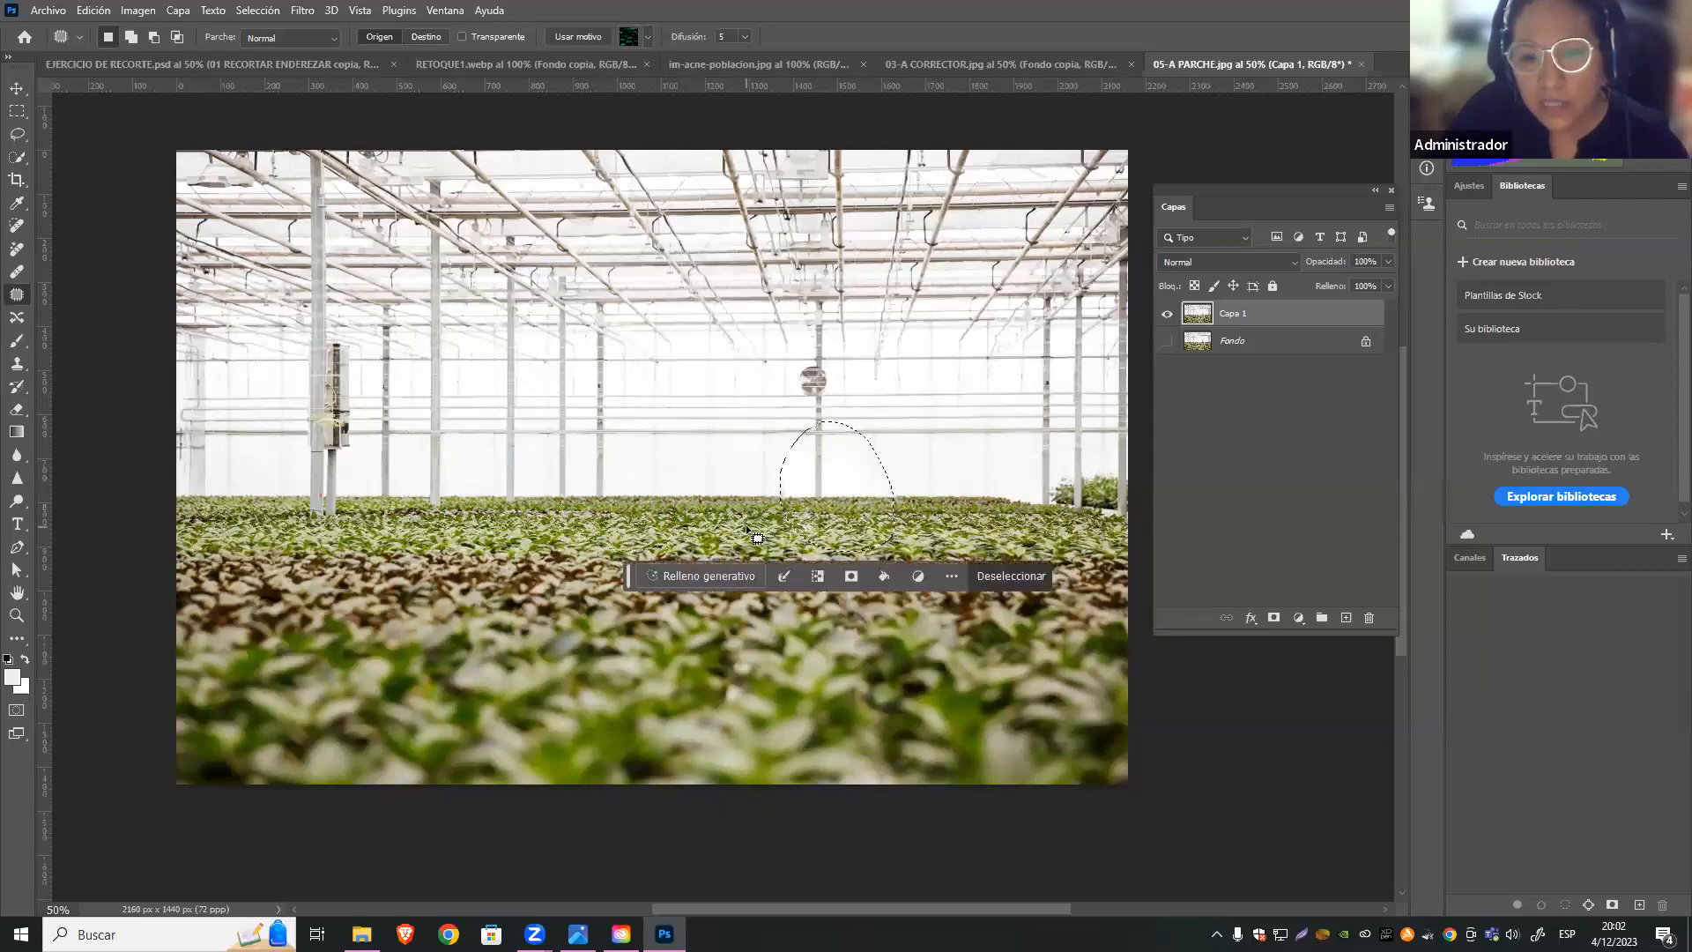
key(ctrl+d)
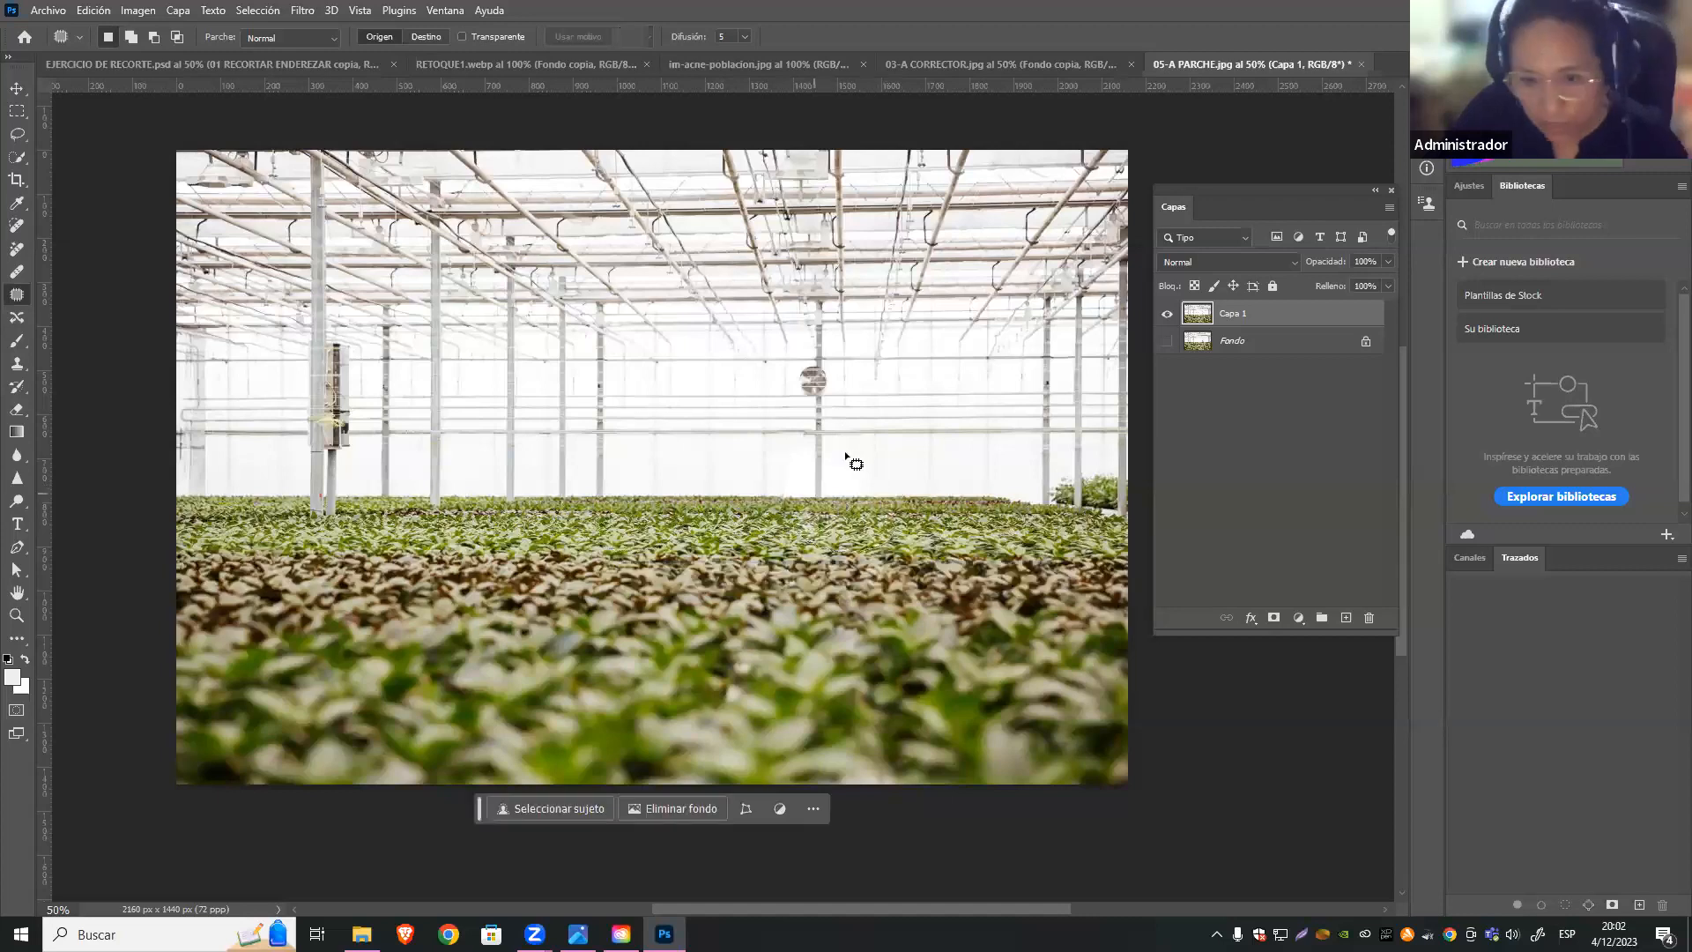
mouse_move(796, 475)
mouse_down()
mouse_move(791, 501)
mouse_move(789, 469)
mouse_move(802, 496)
mouse_move(744, 494)
mouse_up()
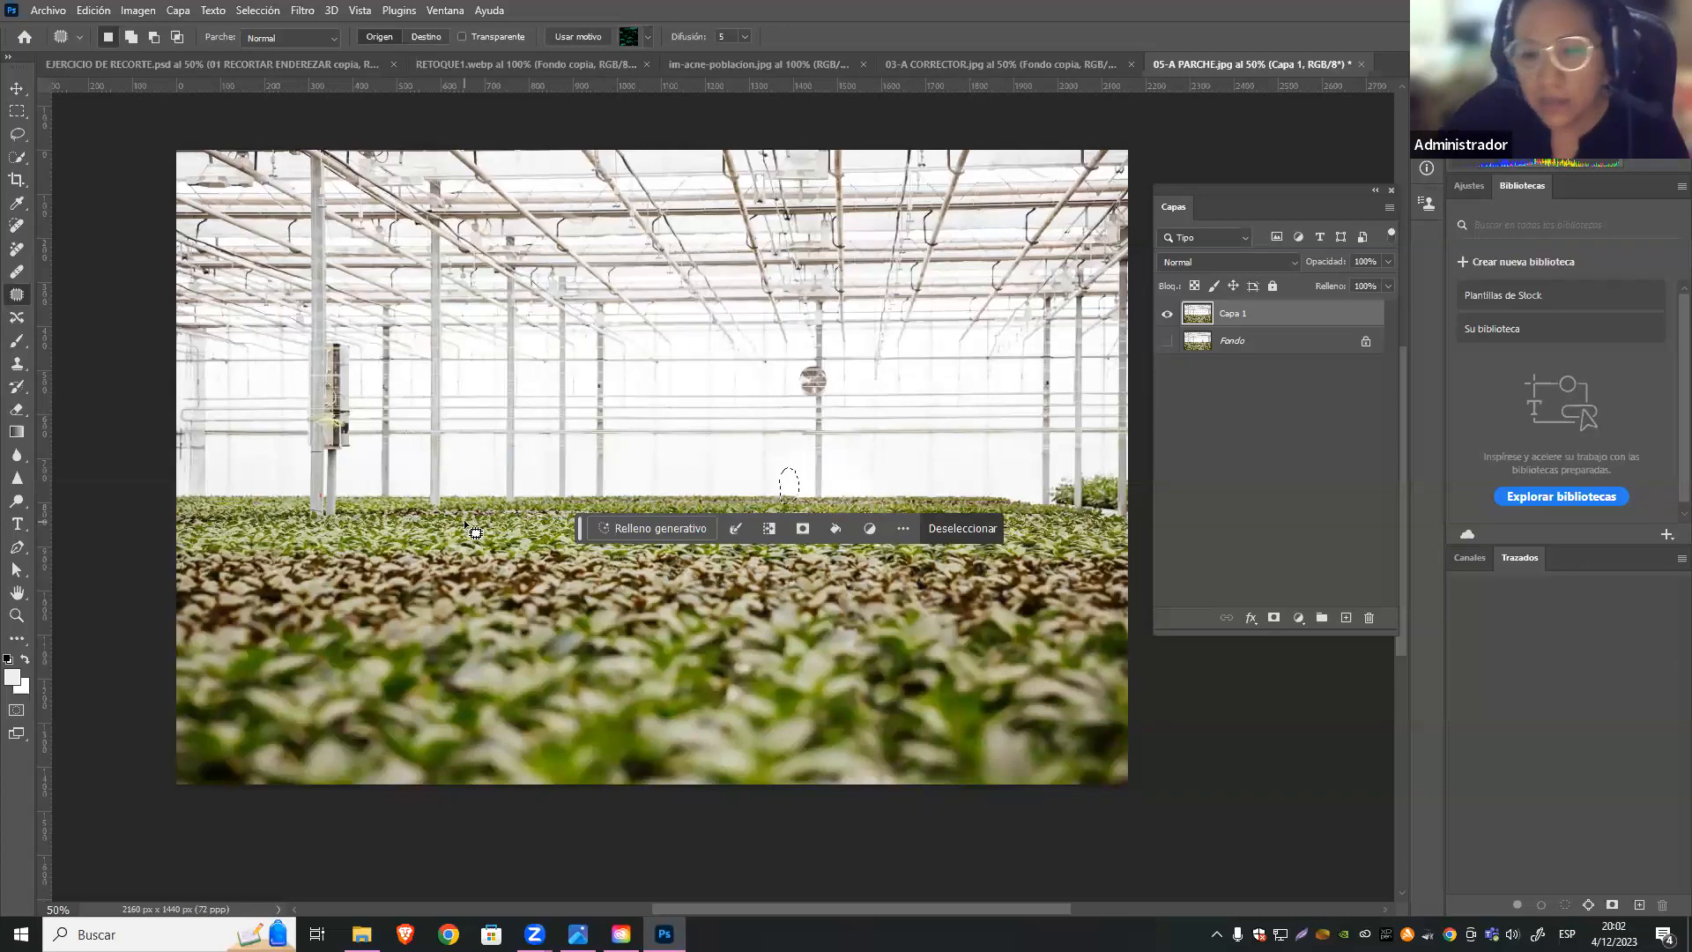
key(ctrl+d)
Open the 05-B PARCHE image from the SESIÓN2 folder and fit the whole beach photo in view at 33.3% zoom
click(49, 10)
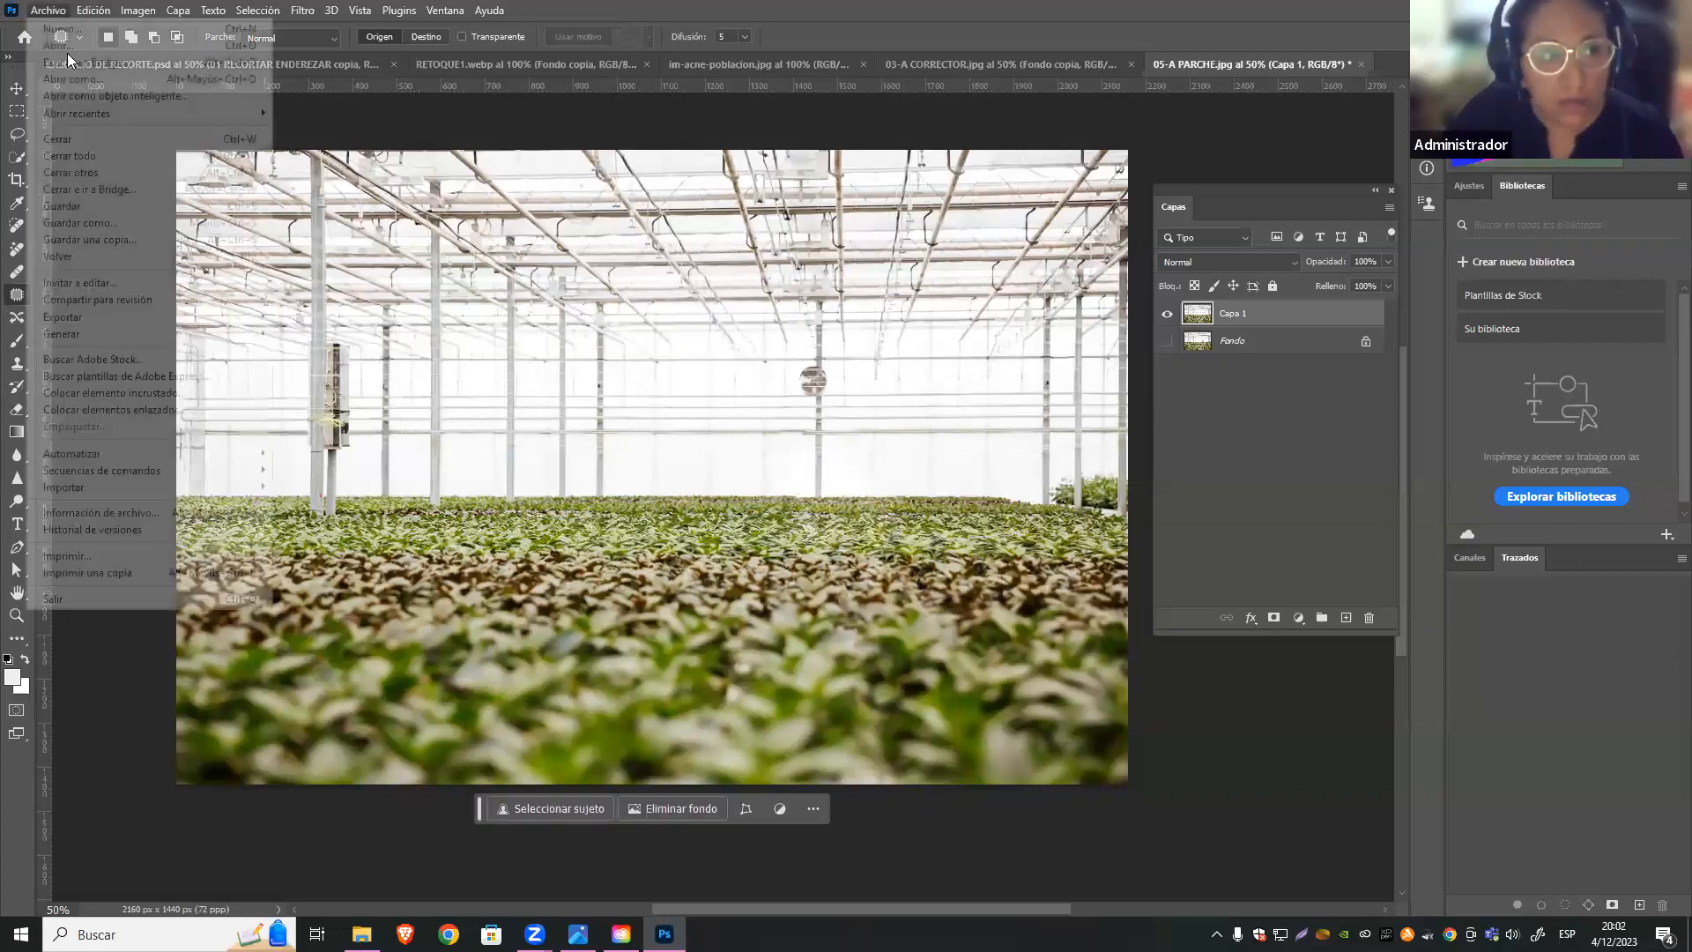
click(73, 44)
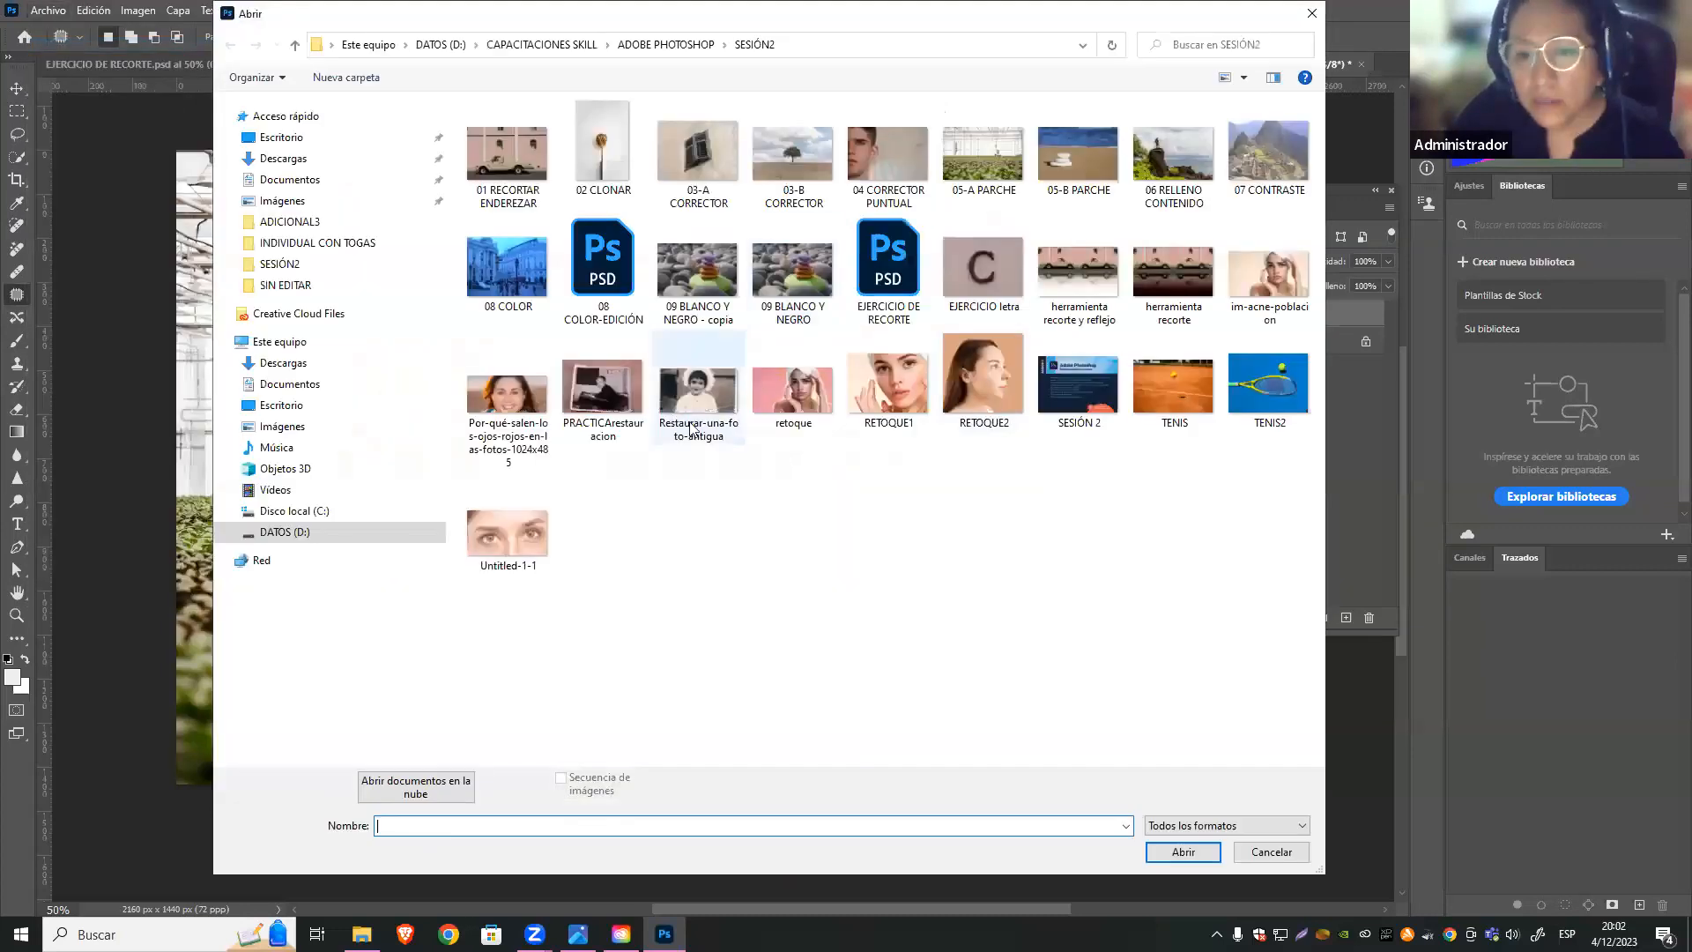
click(1102, 166)
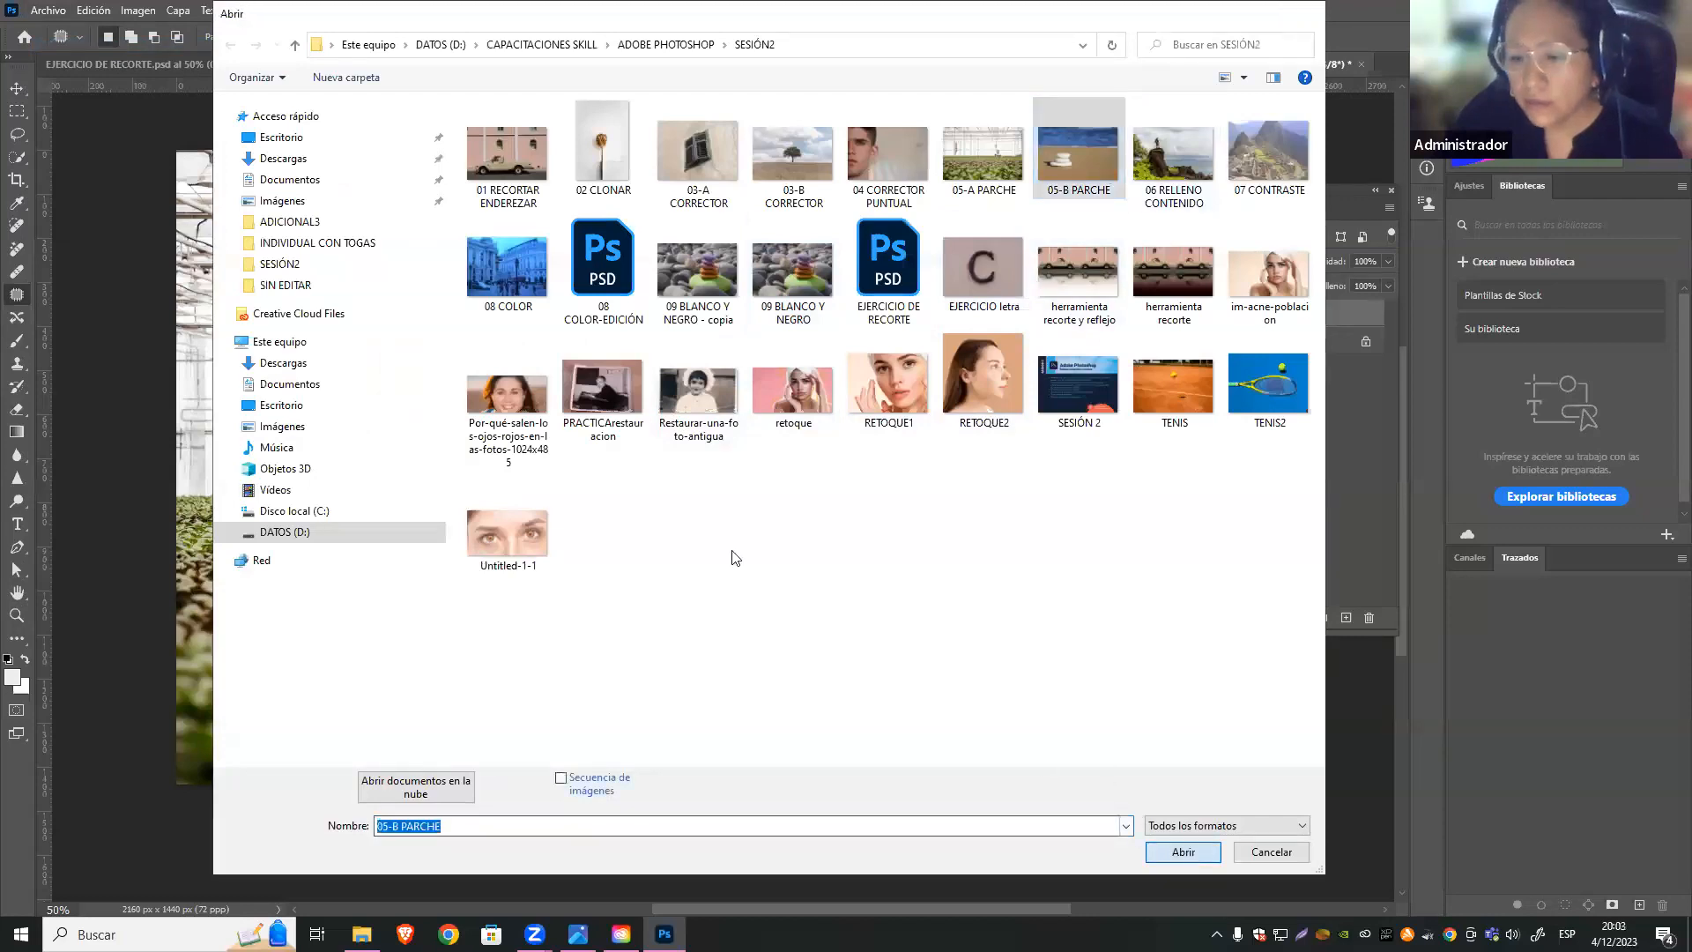
key(Return)
click(830, 440)
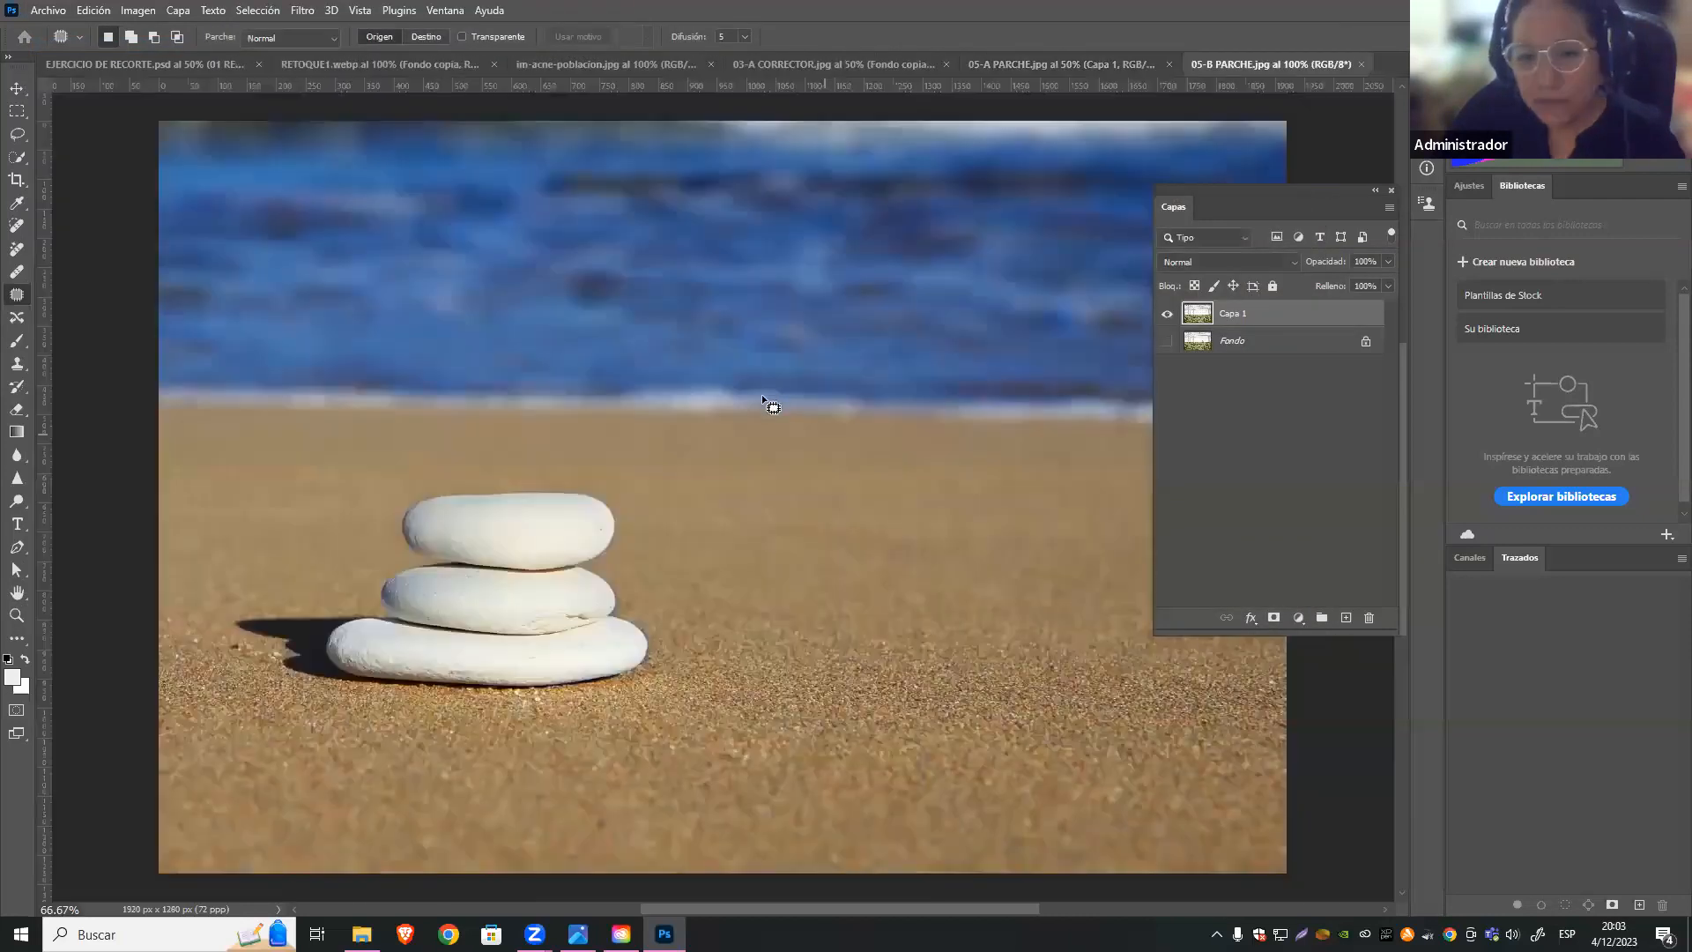
key(ctrl+minus)
key(ctrl+minus)
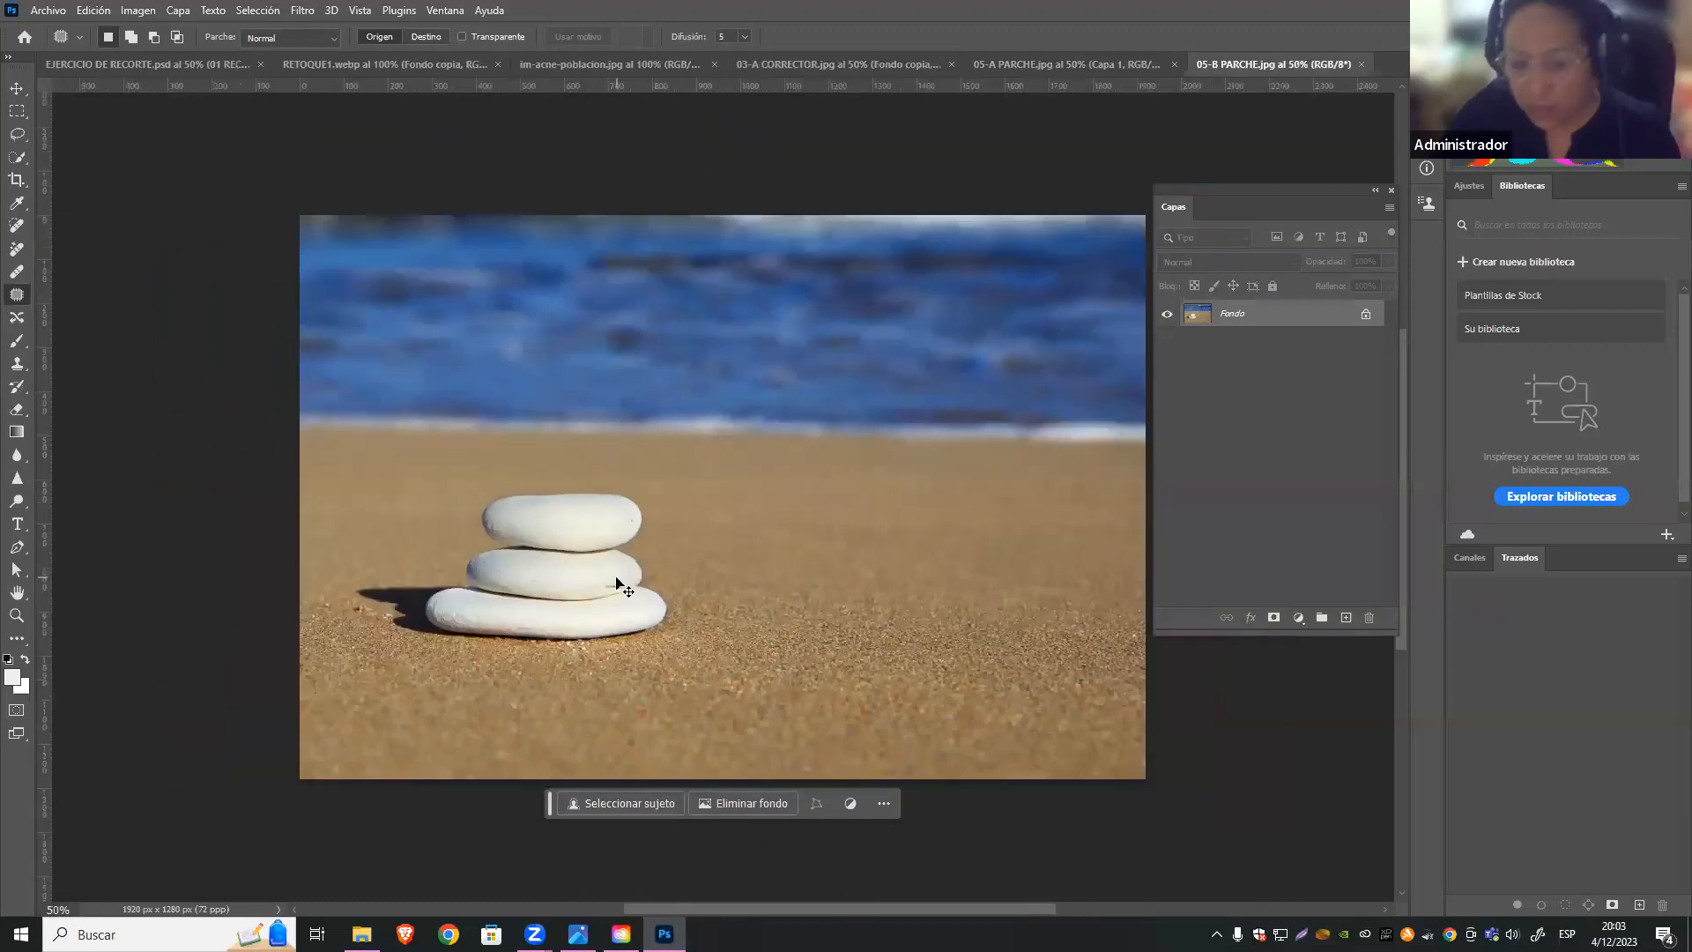
Duplicate the Fondo layer as Fondo copia and hide the original Fondo layer
right_click(1299, 325)
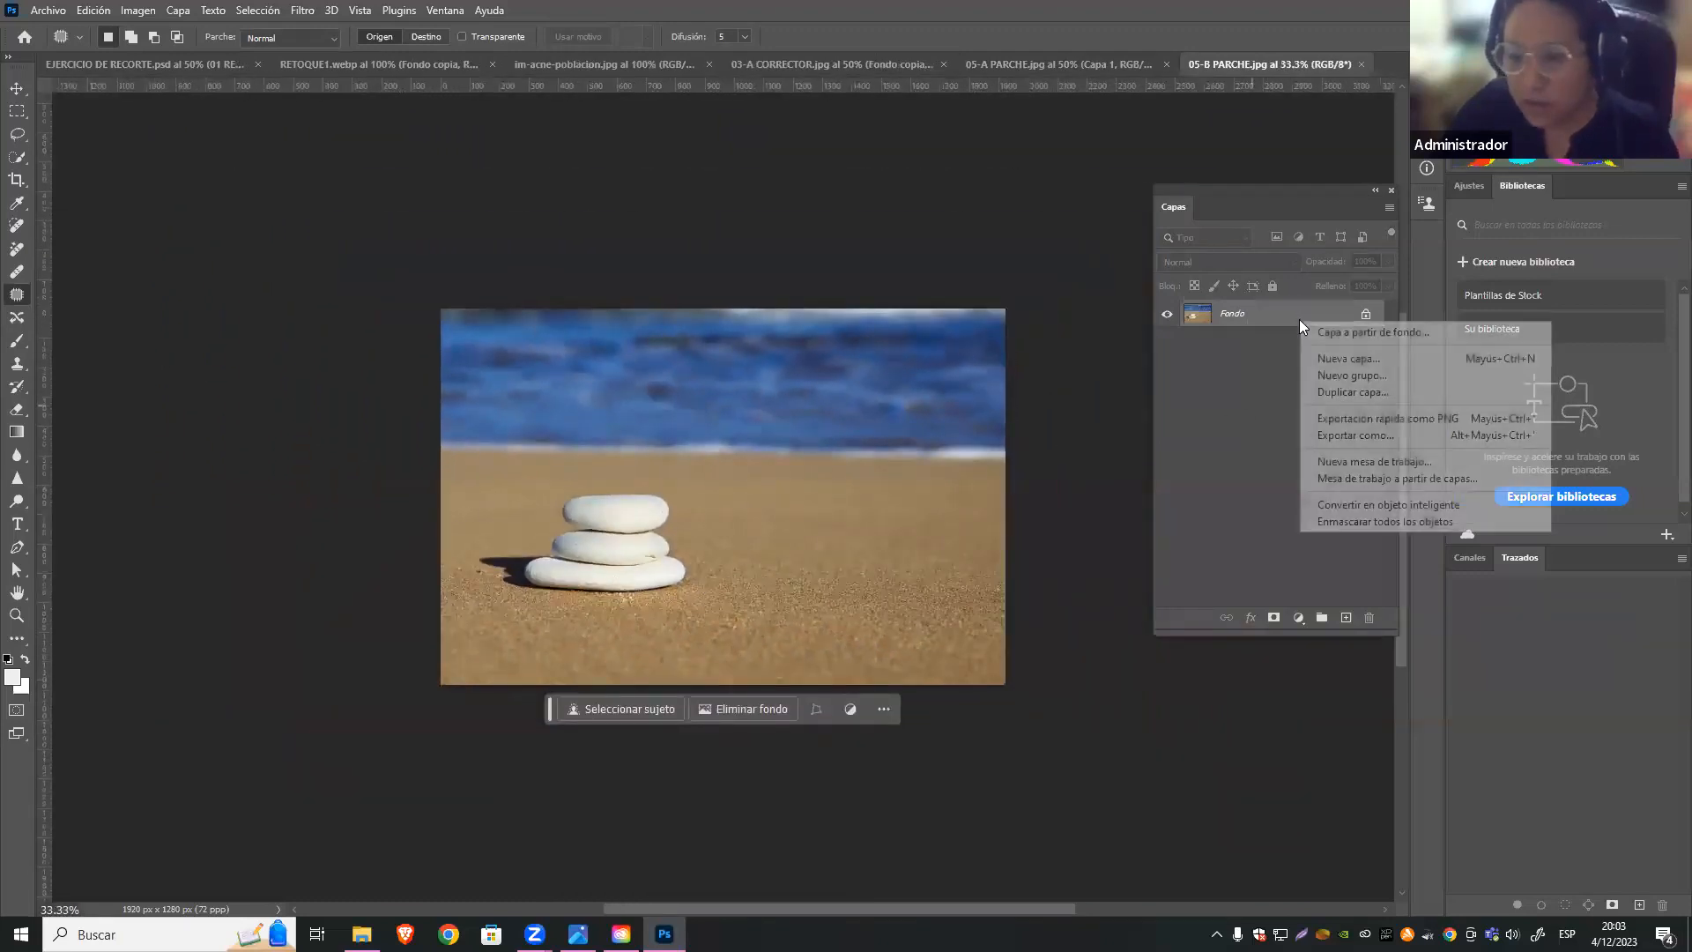
click(1338, 392)
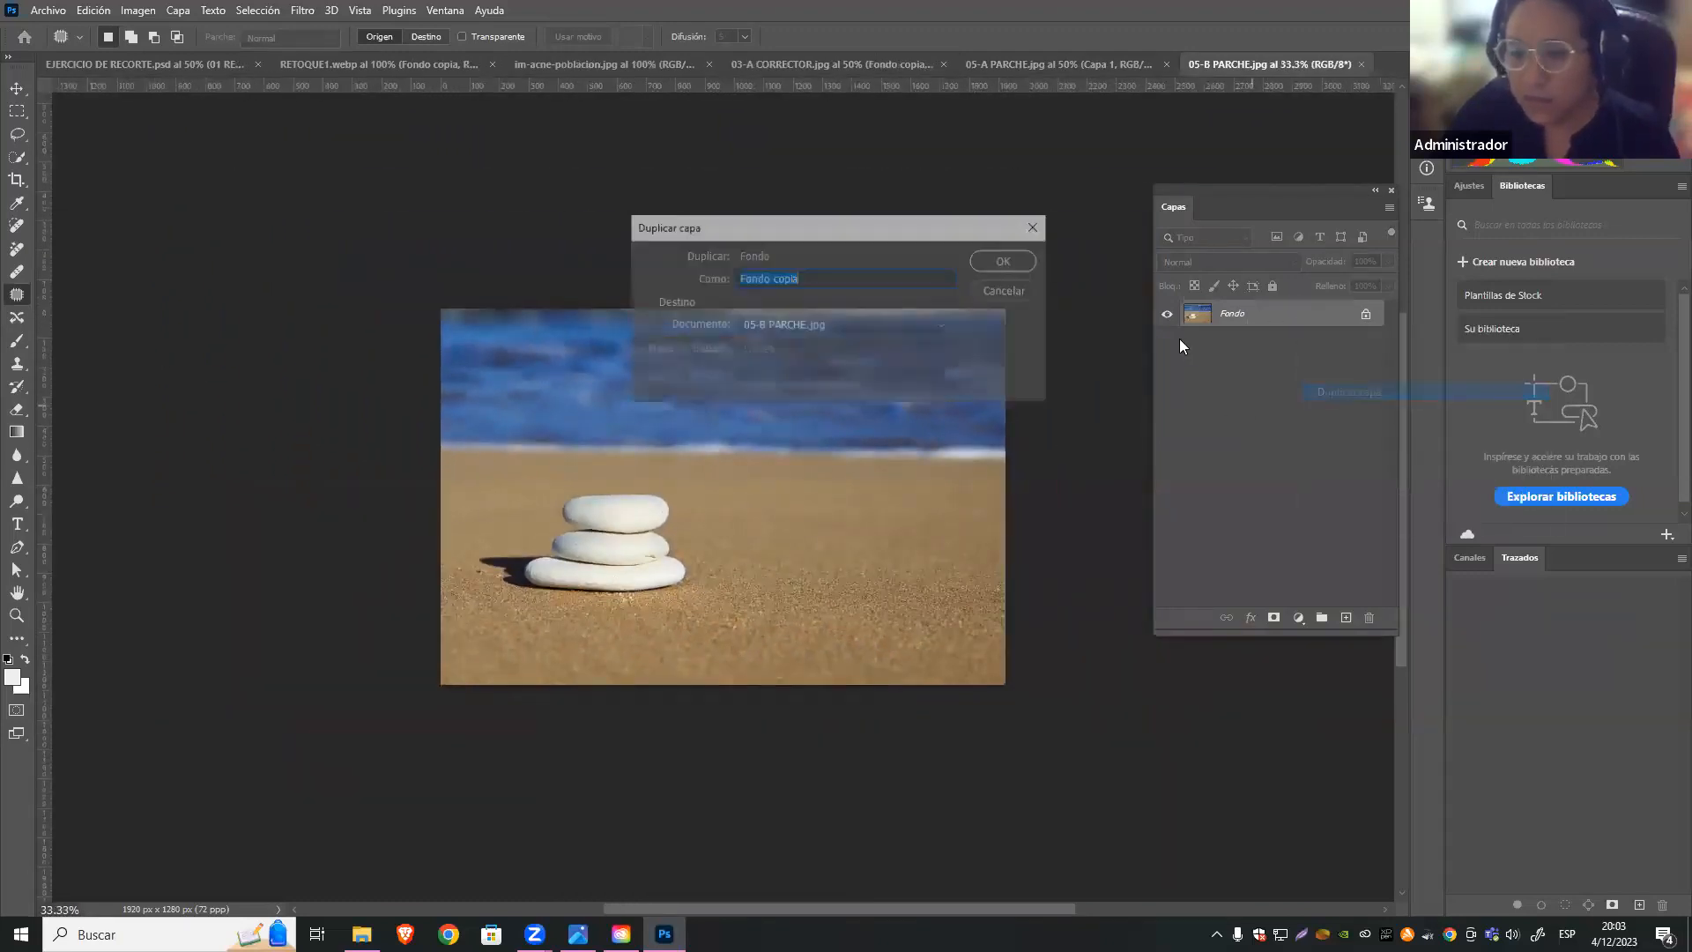
click(1004, 259)
click(1166, 341)
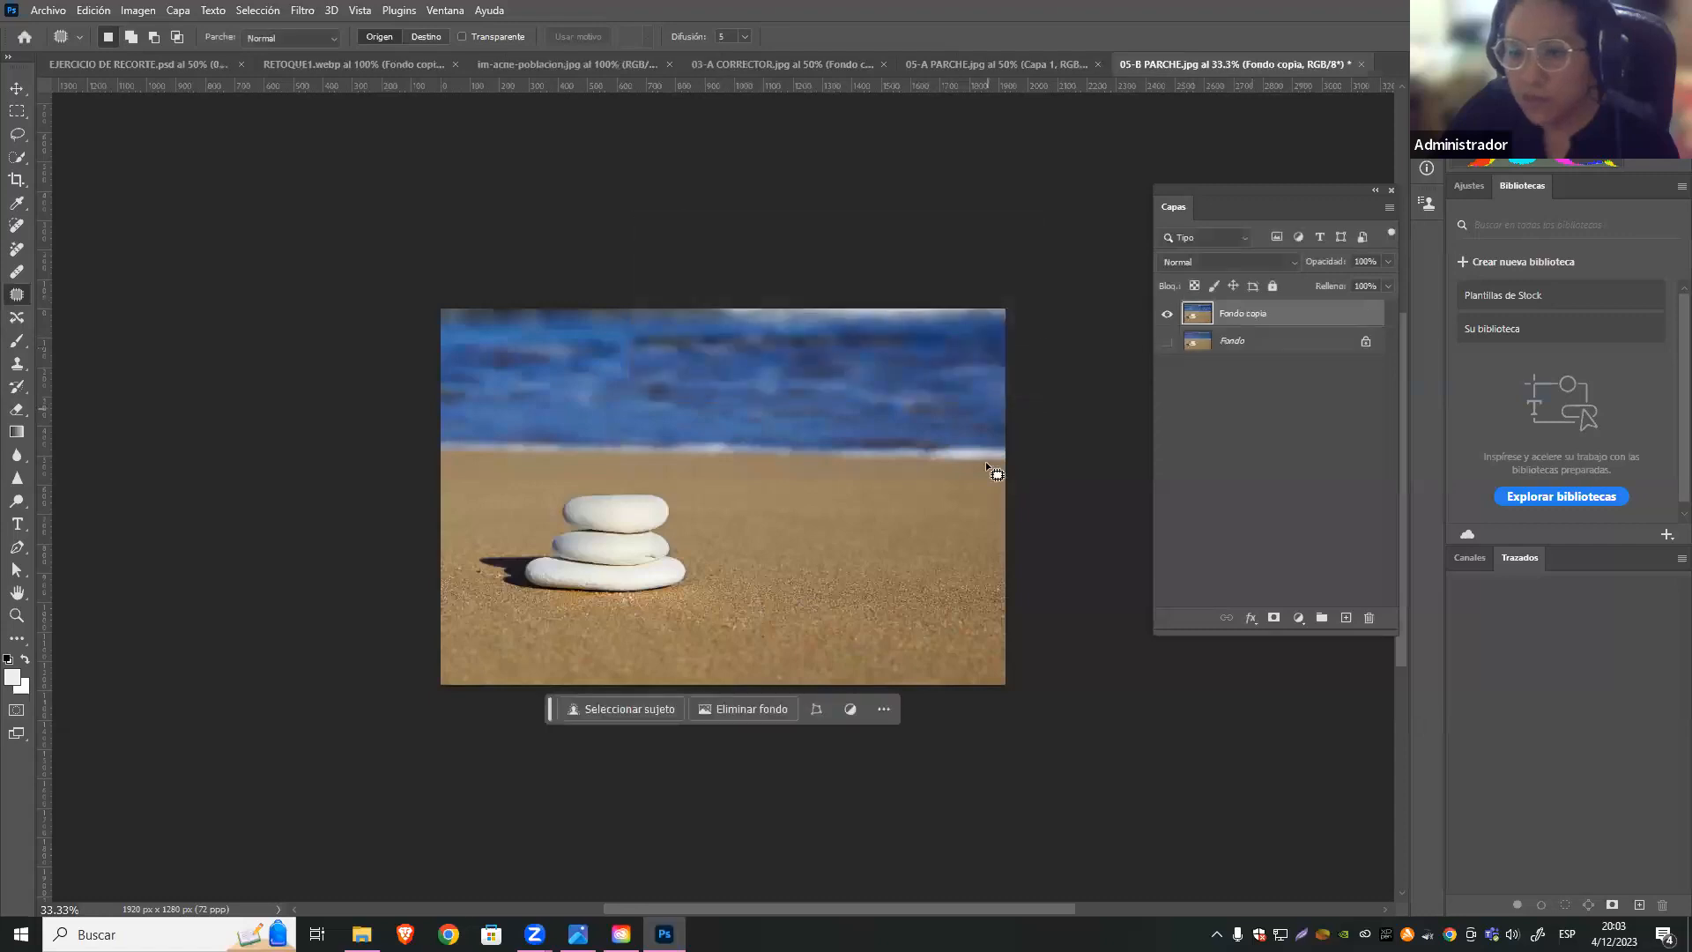
Outline the stone stack and its shadow with the Patch tool, replace them with clean sand to the right, and clear the selection
mouse_move(724, 543)
mouse_down()
mouse_move(659, 601)
mouse_move(572, 611)
mouse_move(501, 602)
mouse_move(468, 564)
mouse_move(560, 485)
mouse_move(601, 538)
mouse_move(720, 534)
mouse_move(850, 501)
mouse_move(869, 543)
mouse_up()
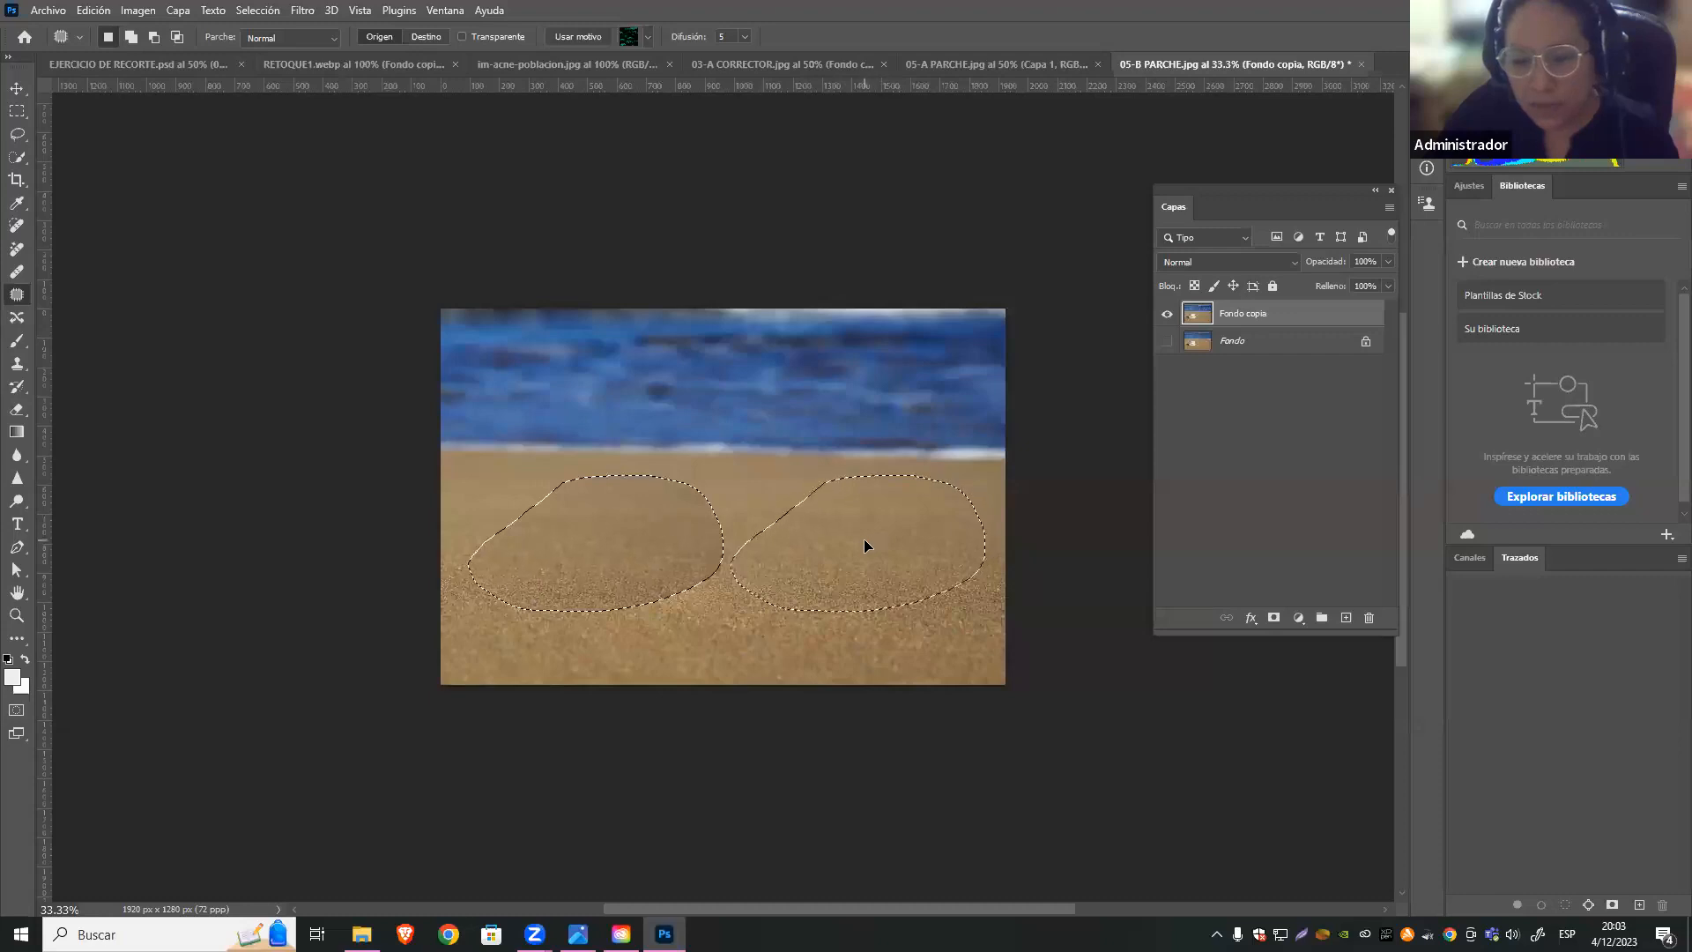
key(ctrl+d)
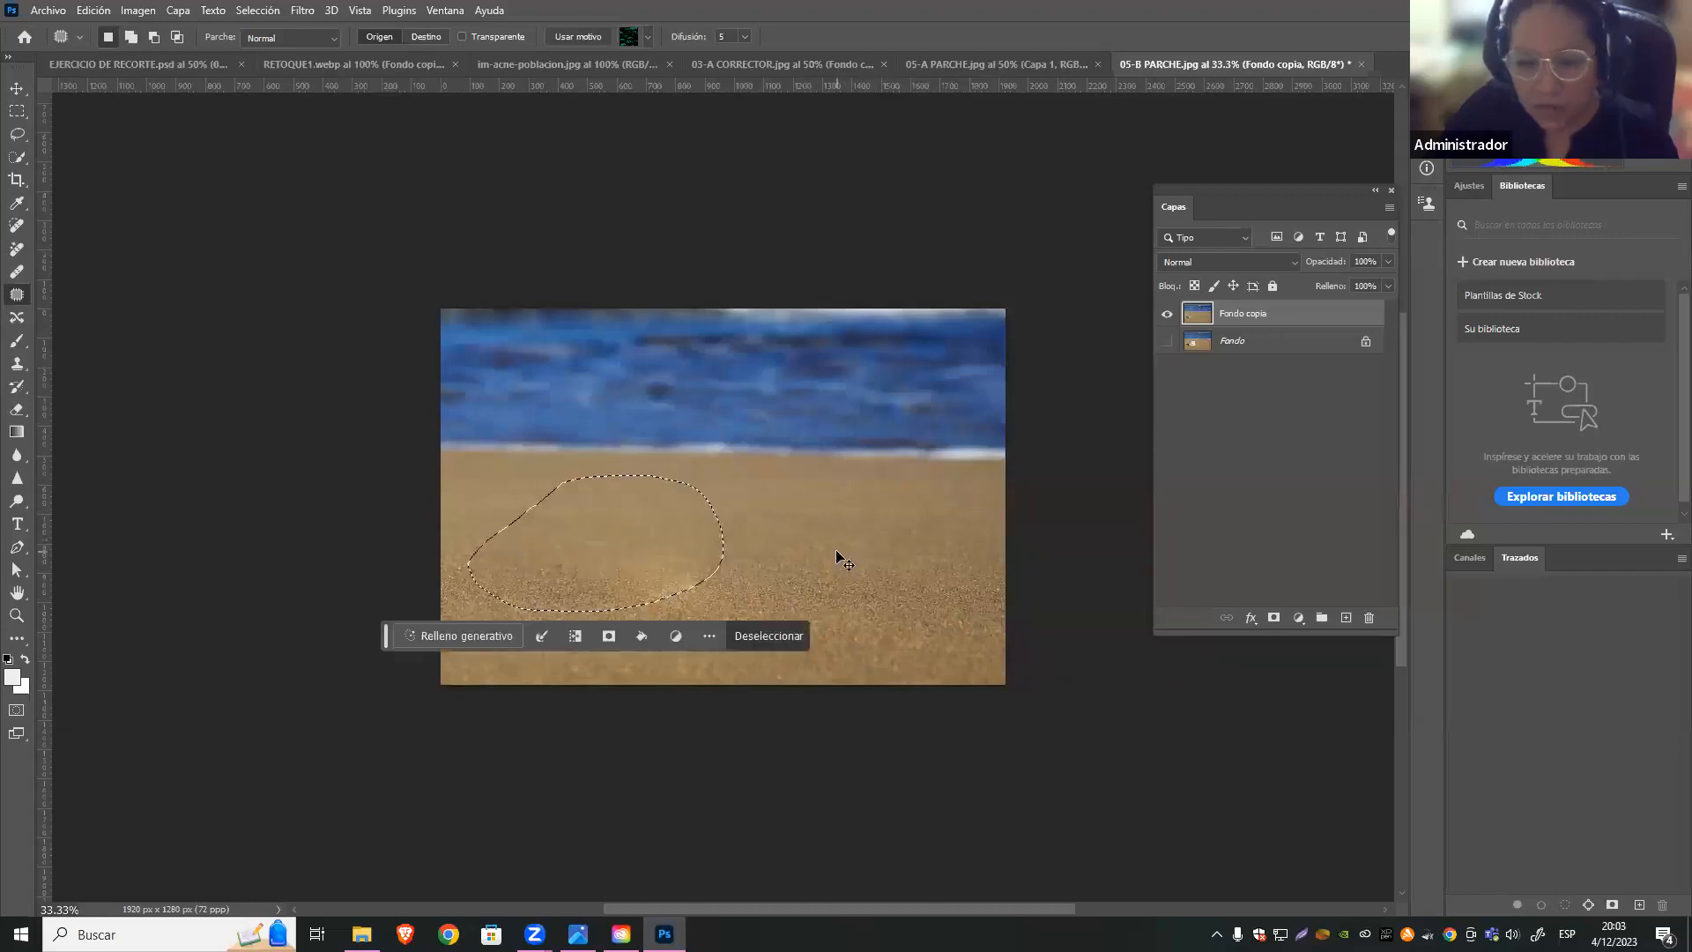
mouse_move(675, 556)
mouse_down()
mouse_move(702, 586)
mouse_move(672, 610)
mouse_move(655, 591)
mouse_move(672, 565)
mouse_move(756, 587)
mouse_up()
click(931, 579)
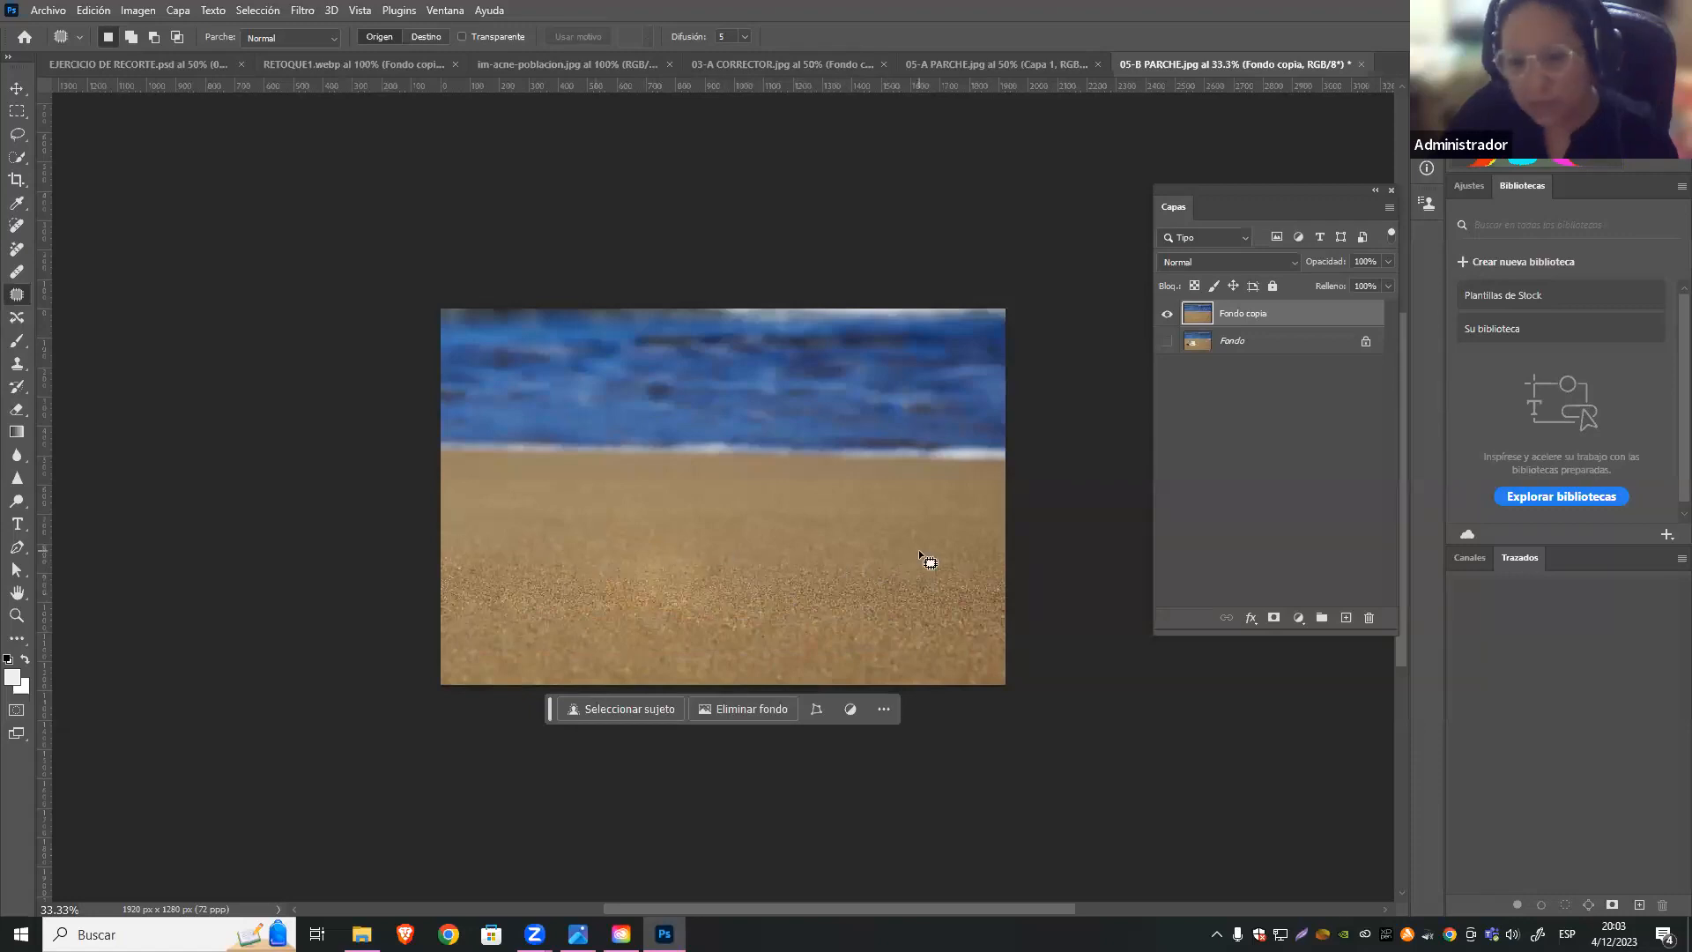
Undo the sand patch back to the outlined stone stack
key(ctrl+z)
key(ctrl+z)
key(ctrl+z)
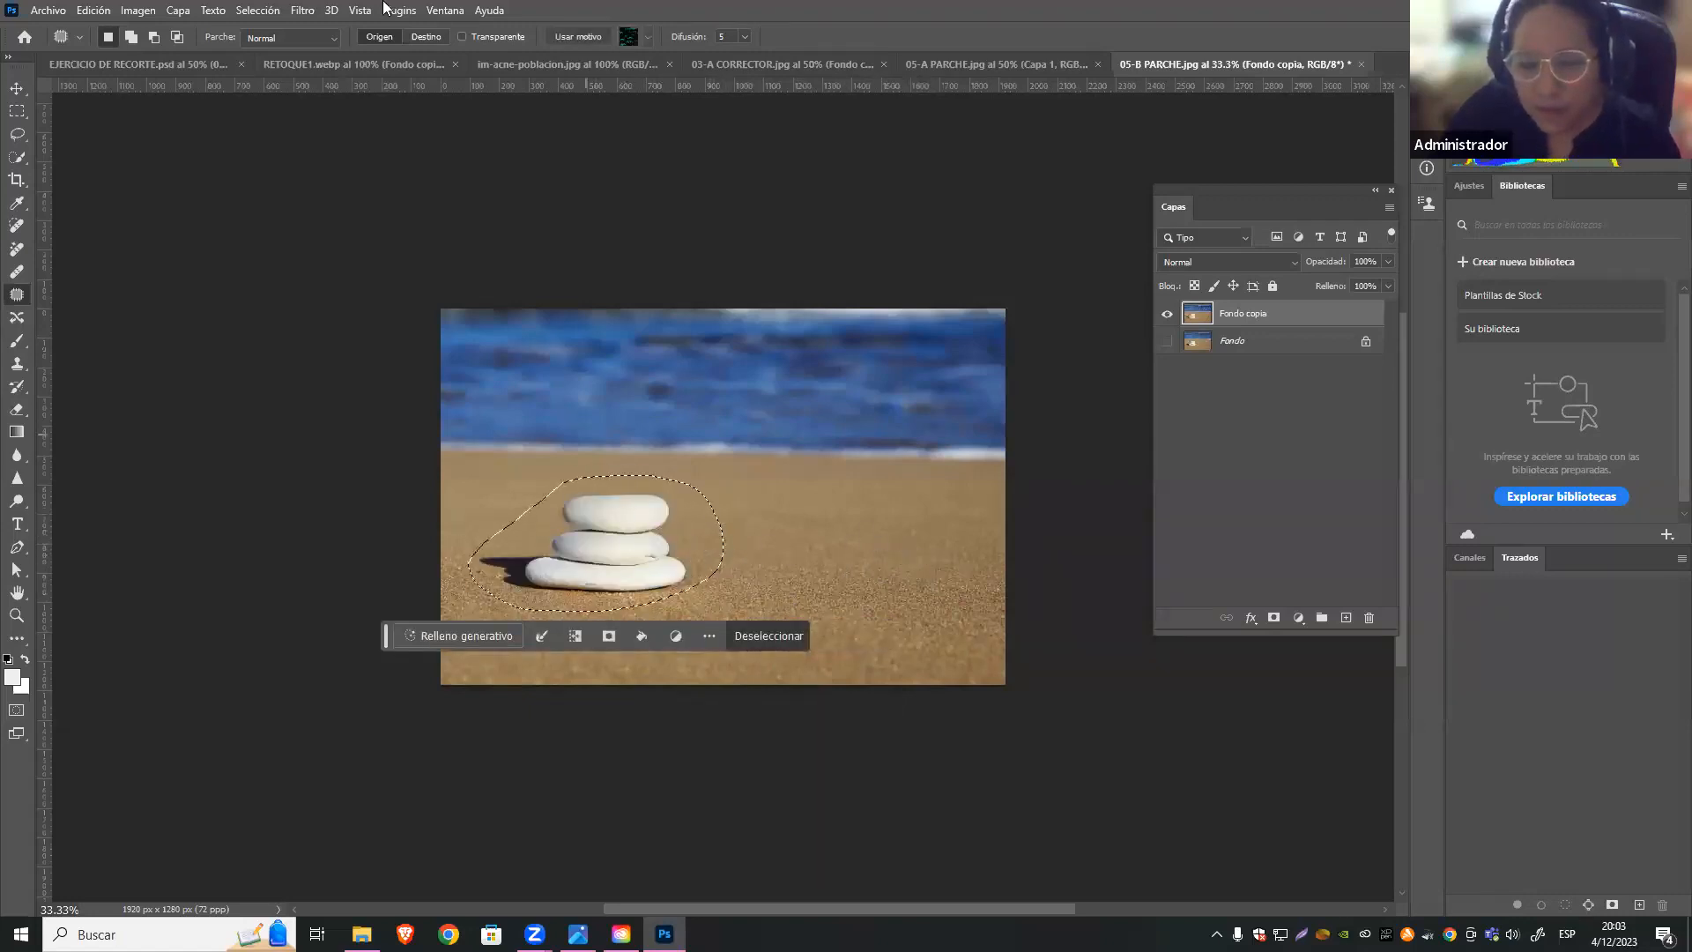
With the Patch tool set to Destino, copy the outlined stone stack onto the sand to its right and clear the selection
drag(669, 524, 860, 537)
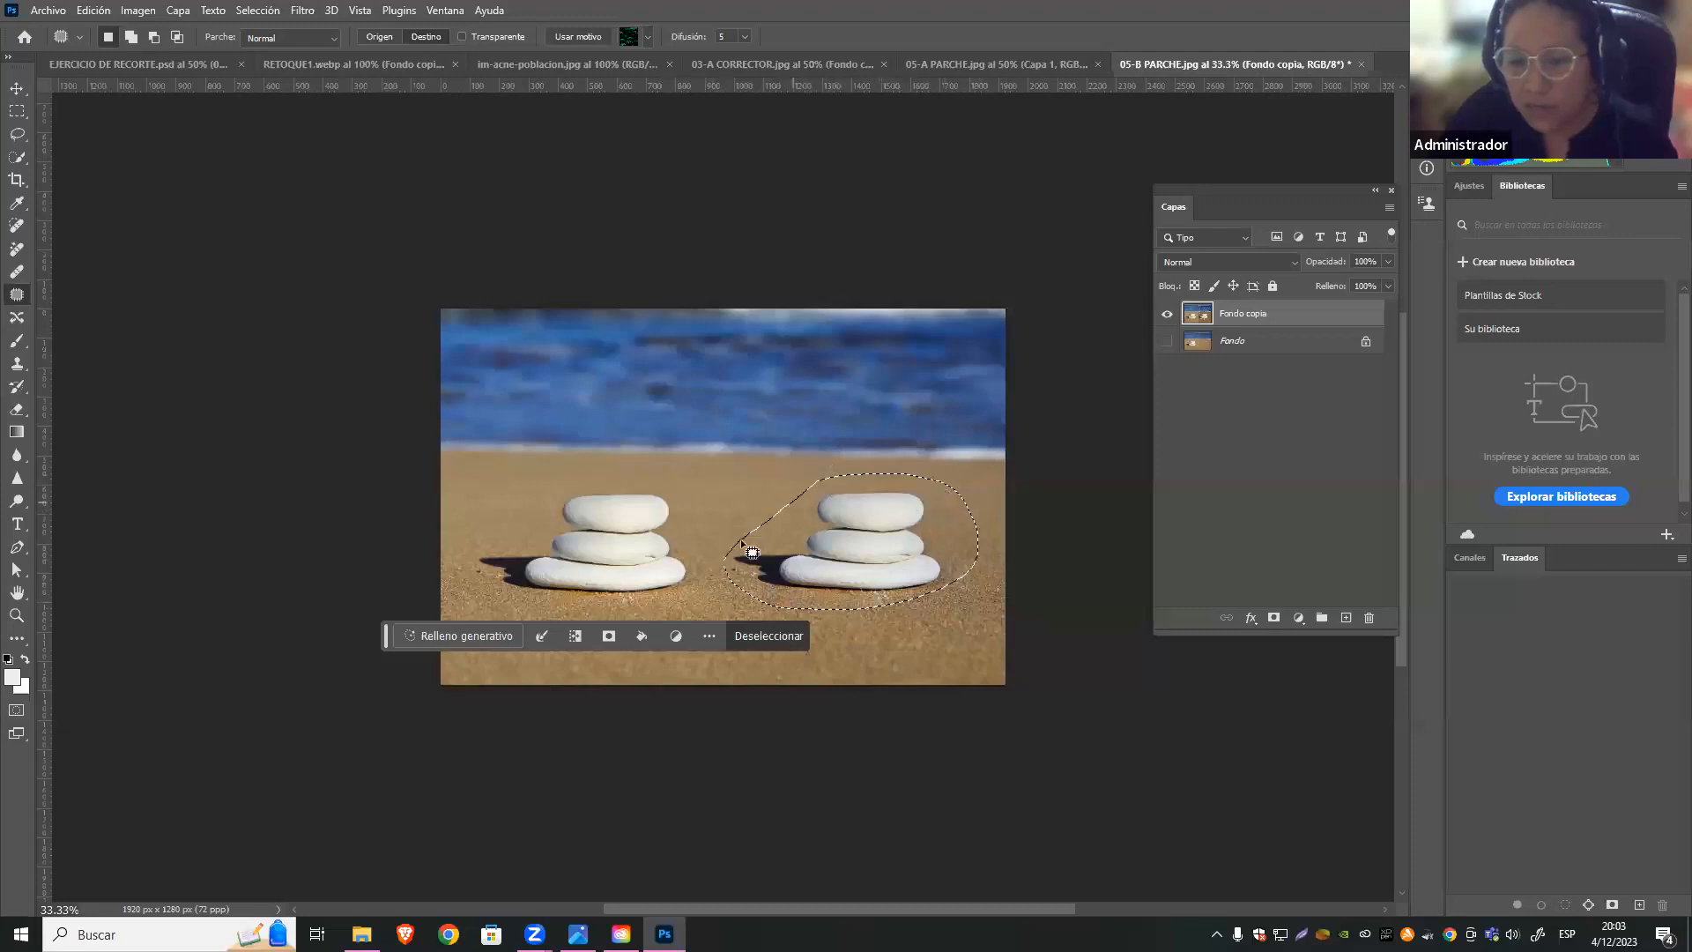
key(ctrl+d)
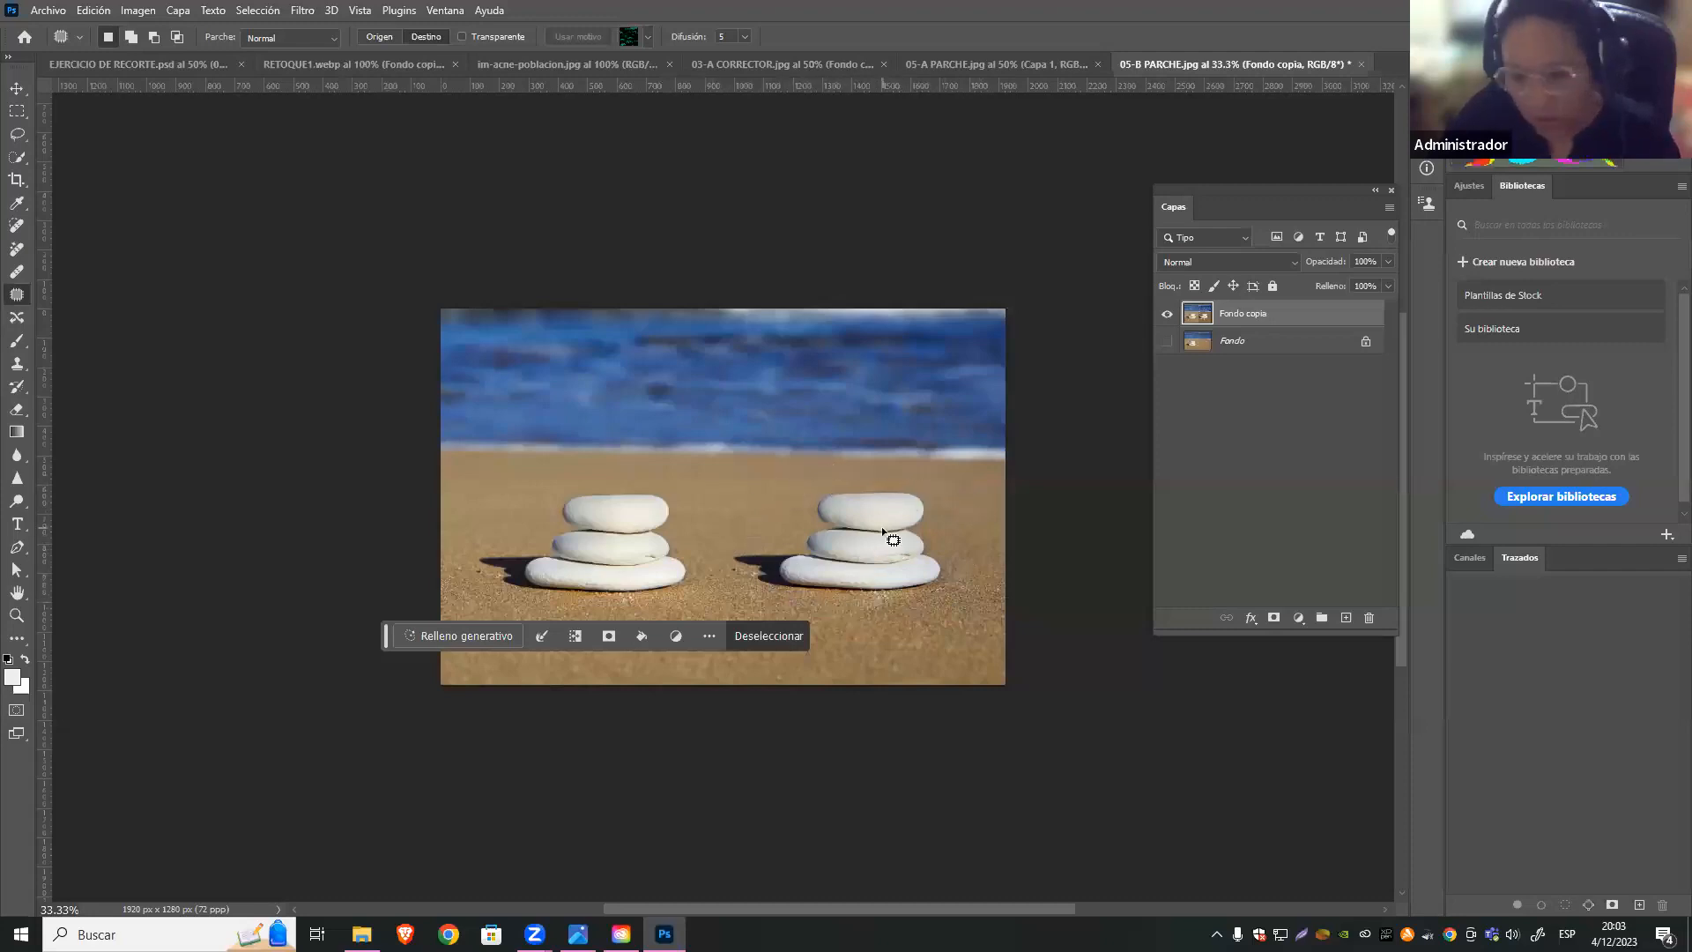
drag(1214, 199, 1138, 287)
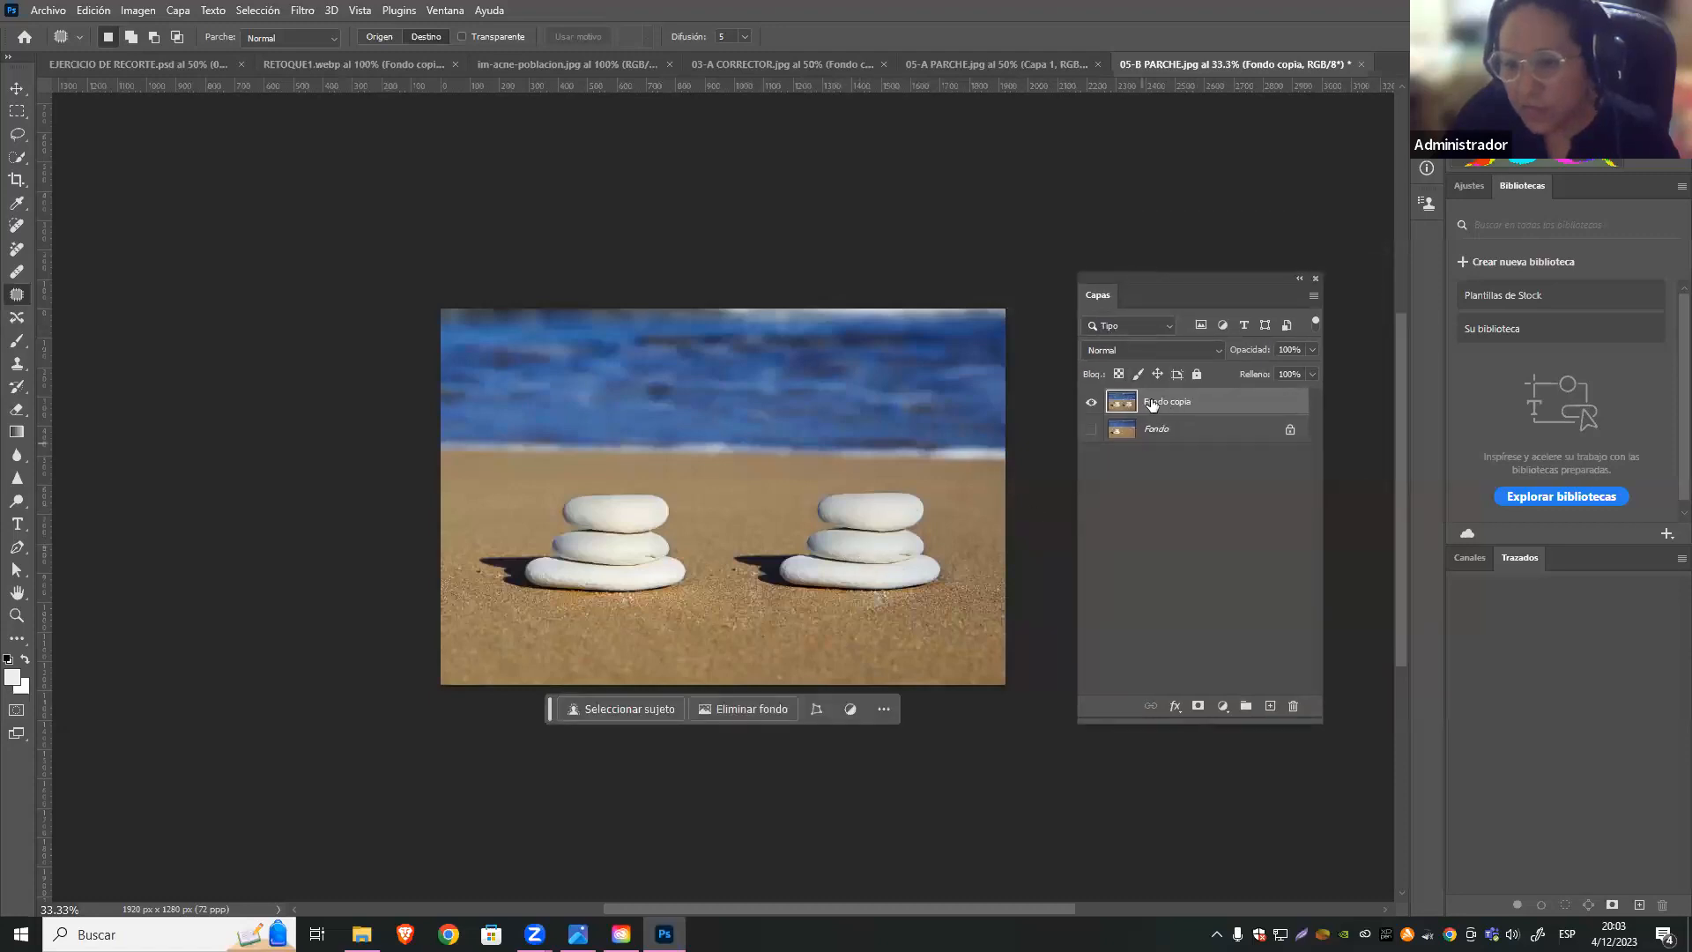
click(1092, 402)
click(1091, 403)
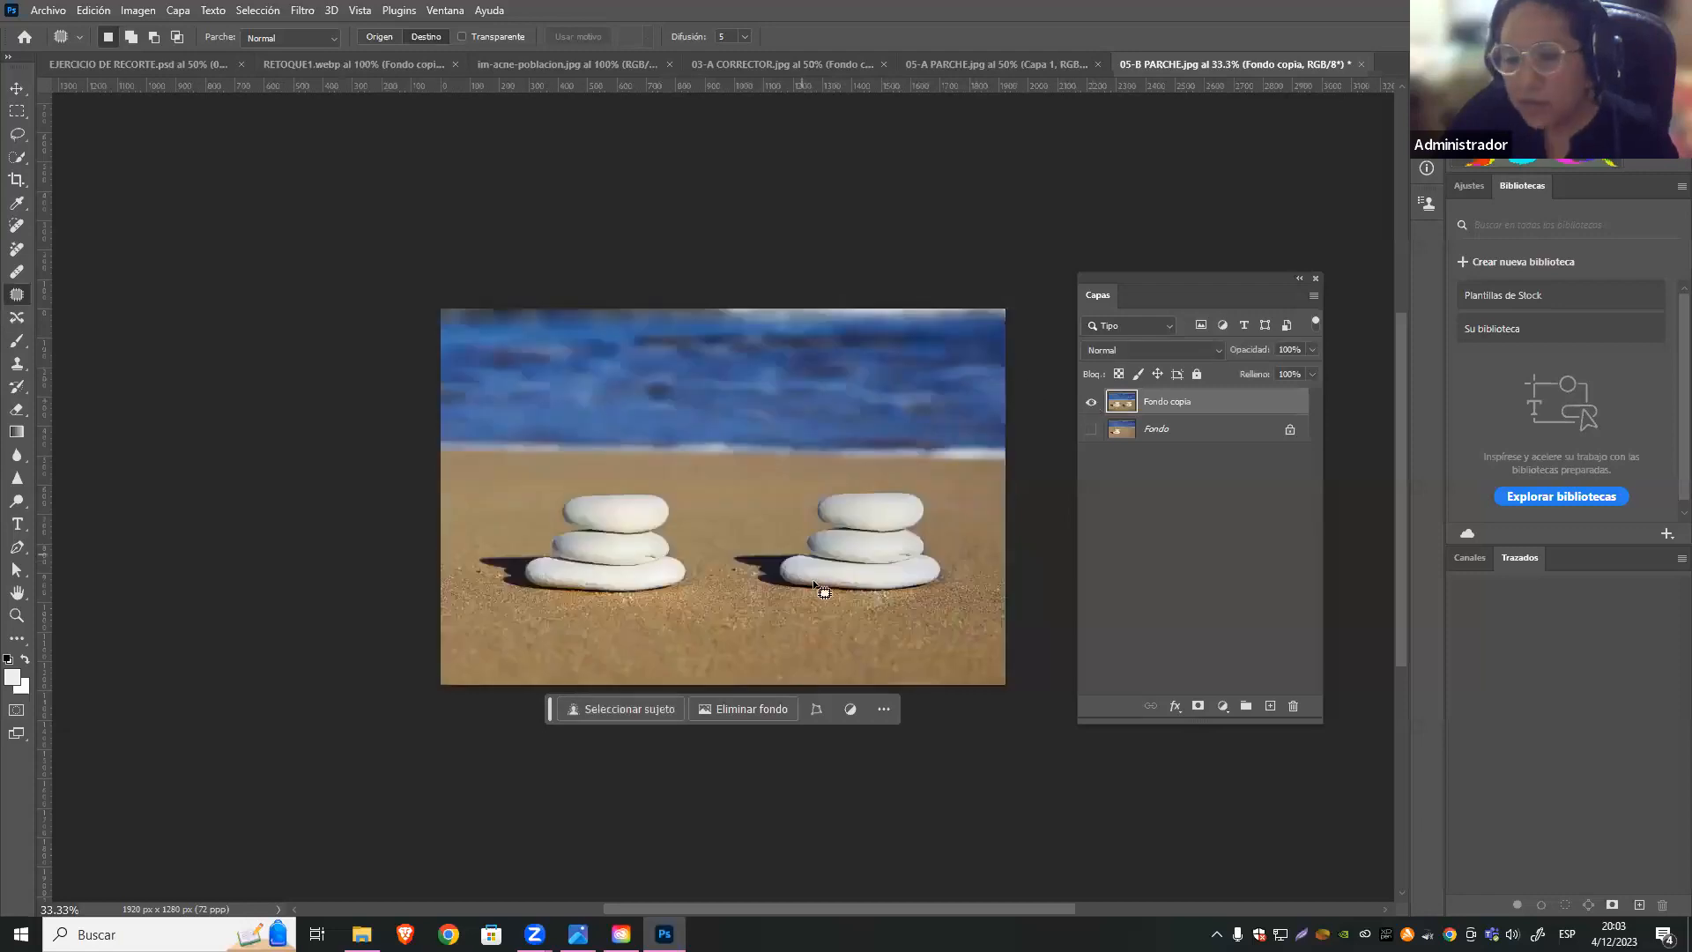
Undo the Destino patch so that only the original stone stack remains outlined
key(ctrl+z)
key(ctrl+z)
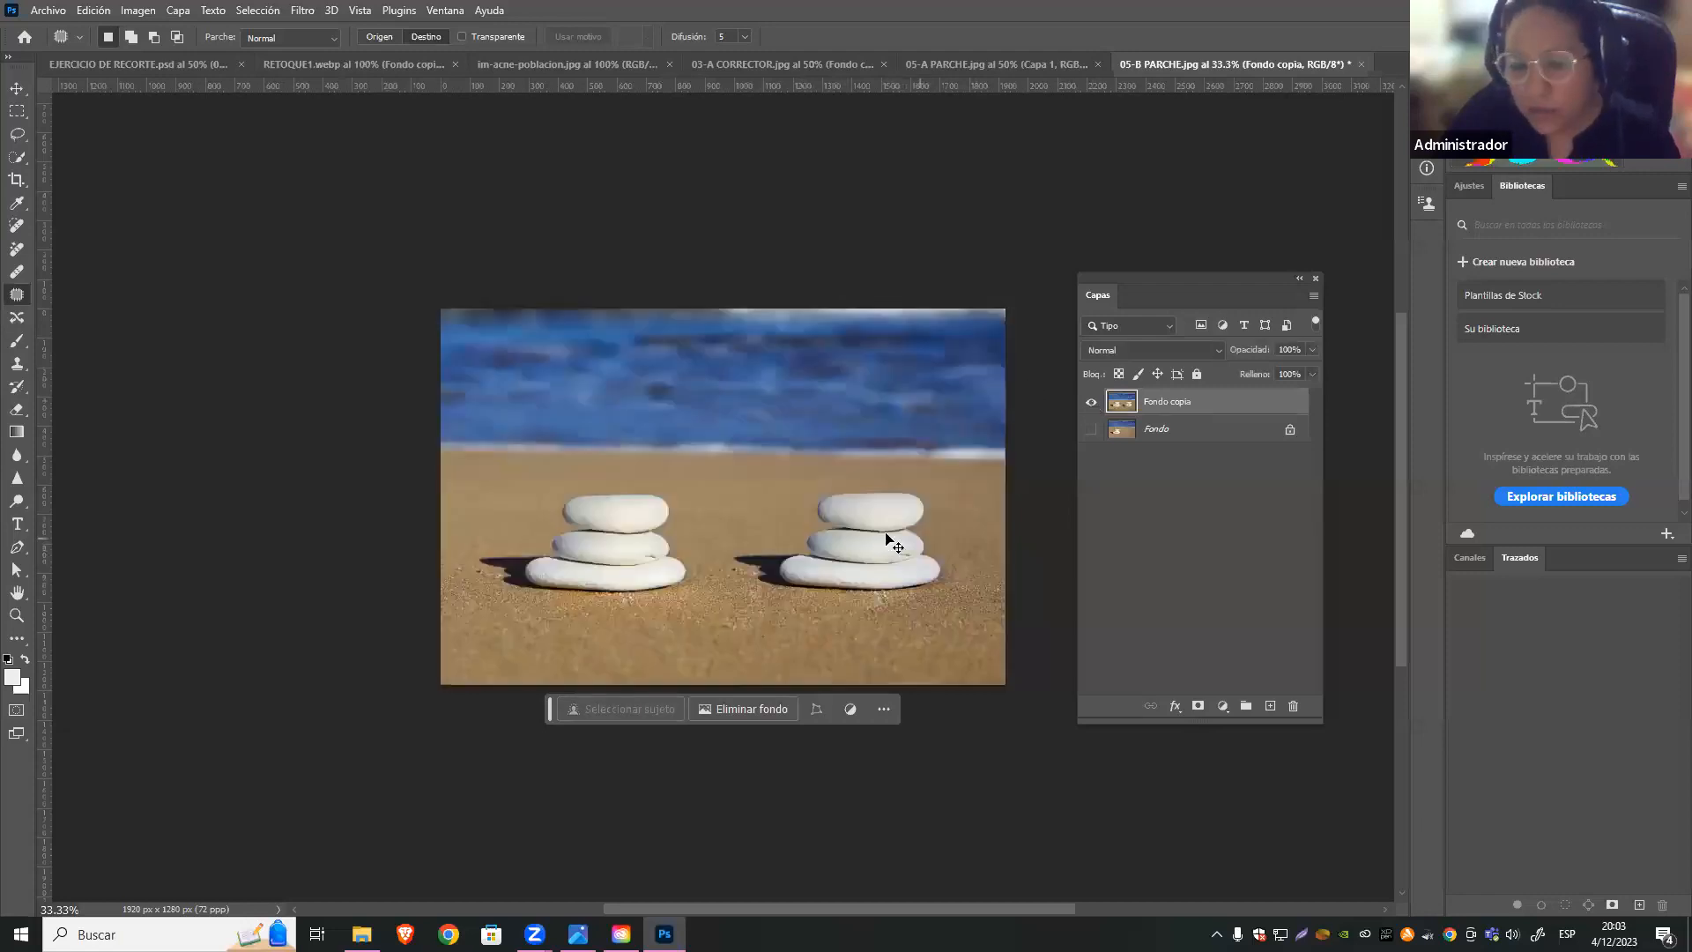
key(ctrl+z)
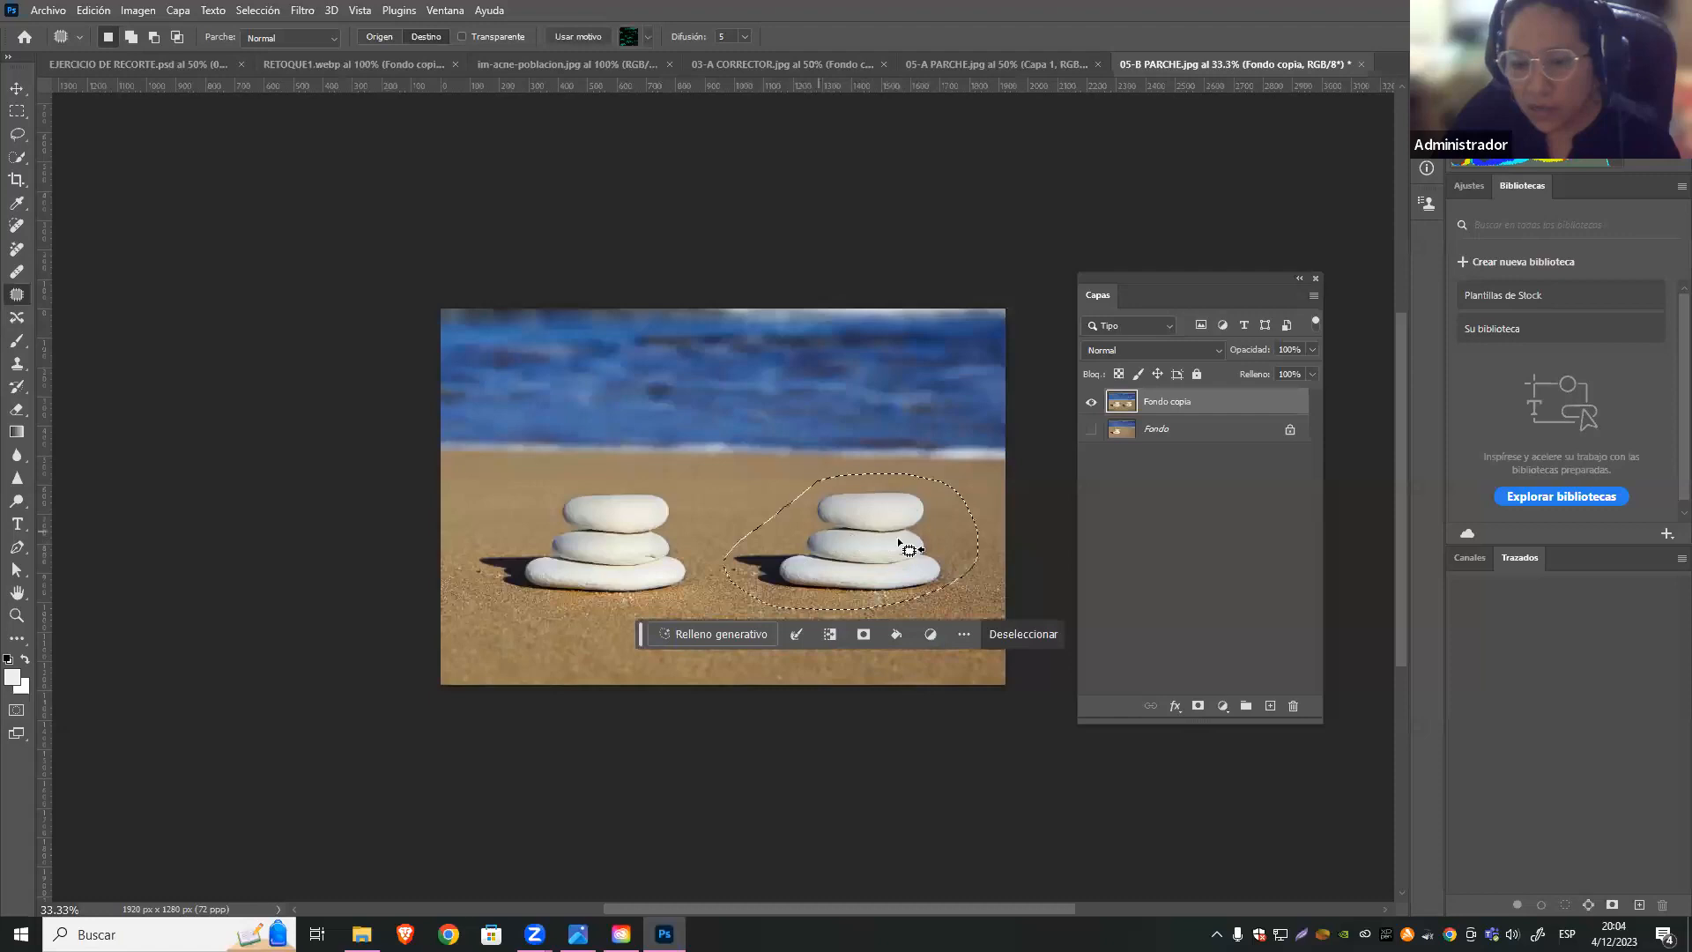
drag(867, 532, 720, 543)
key(ctrl+z)
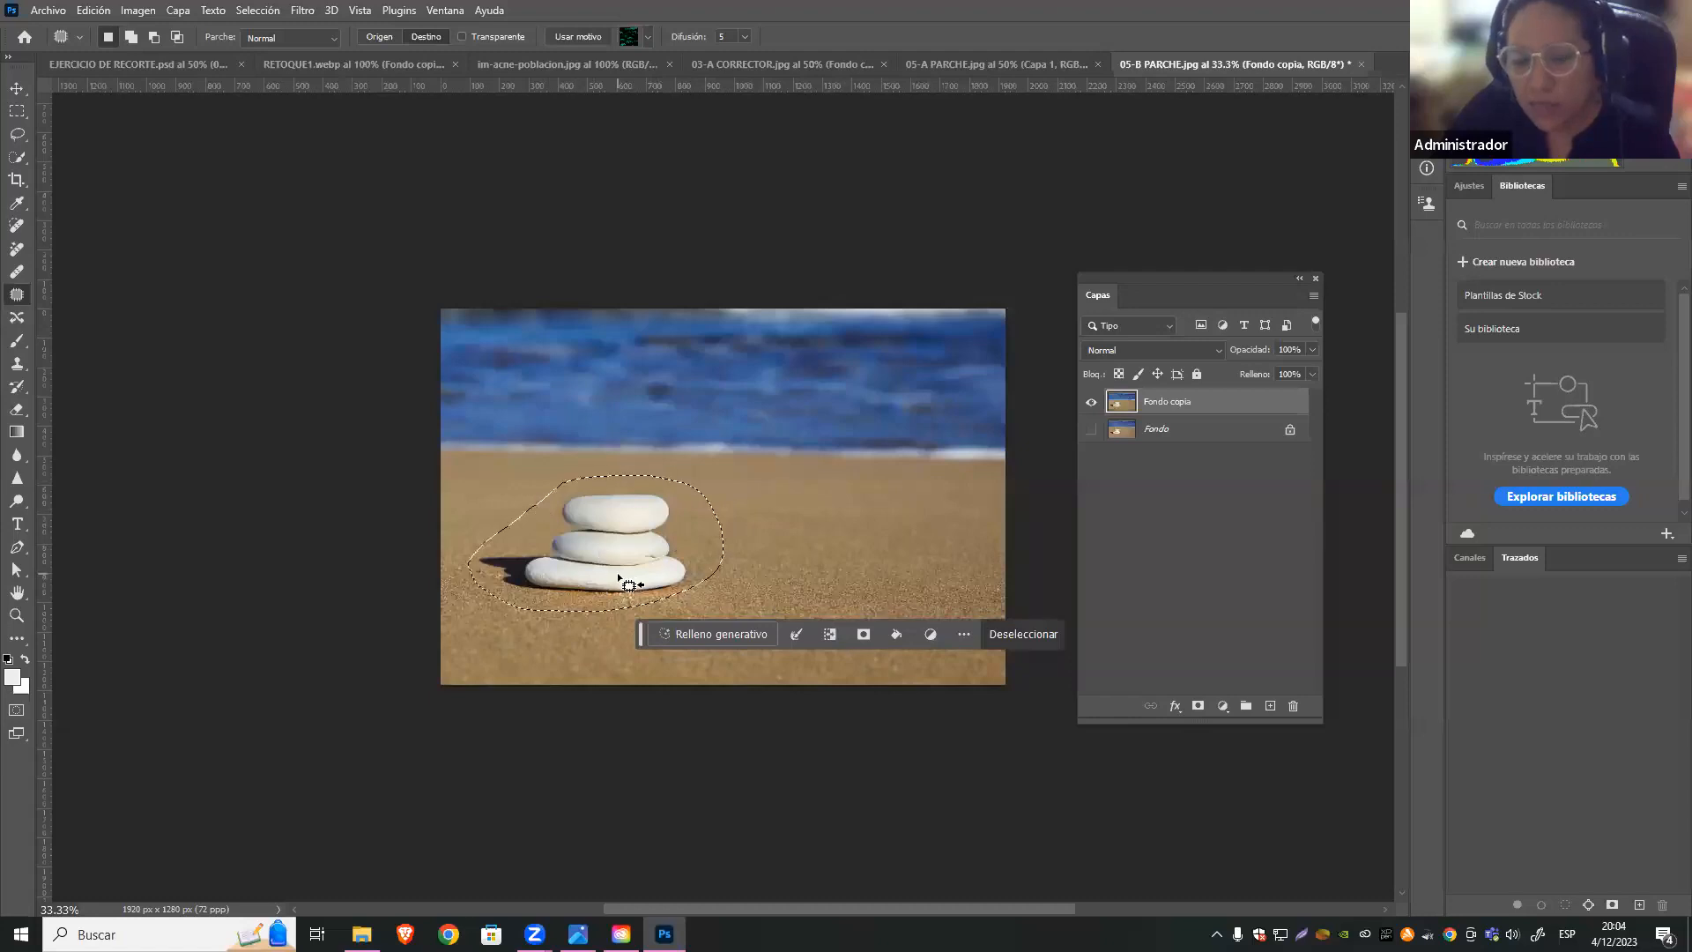
Copy the outlined stone stack from Fondo copia to a new layer
right_click(637, 534)
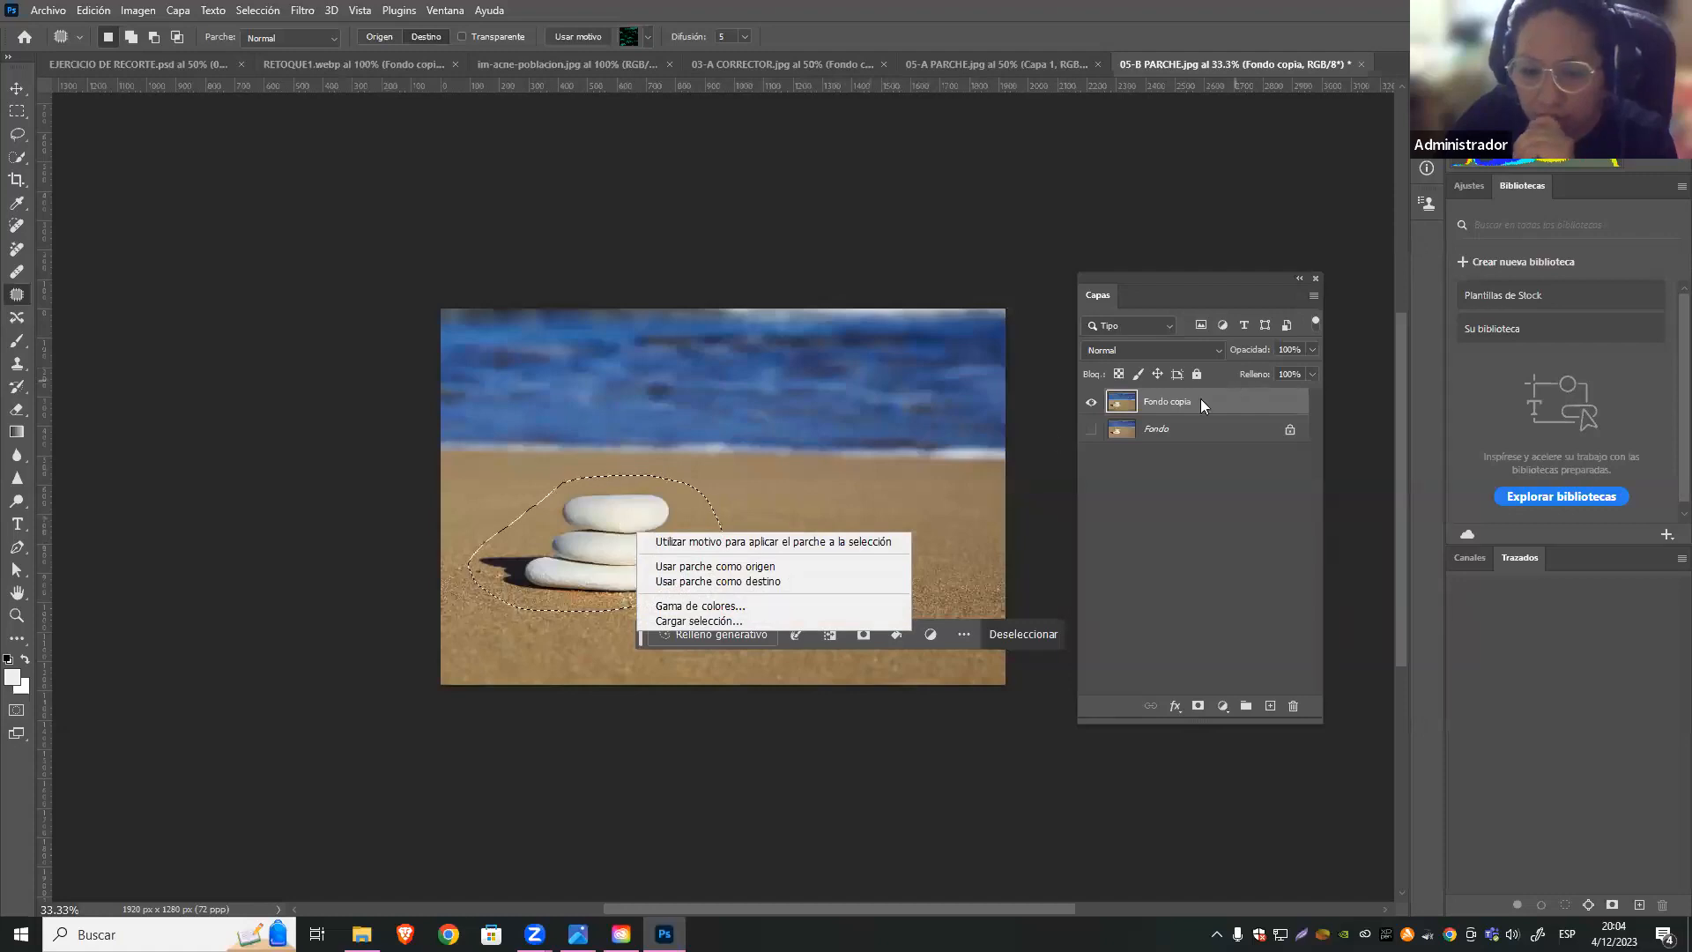
click(1175, 402)
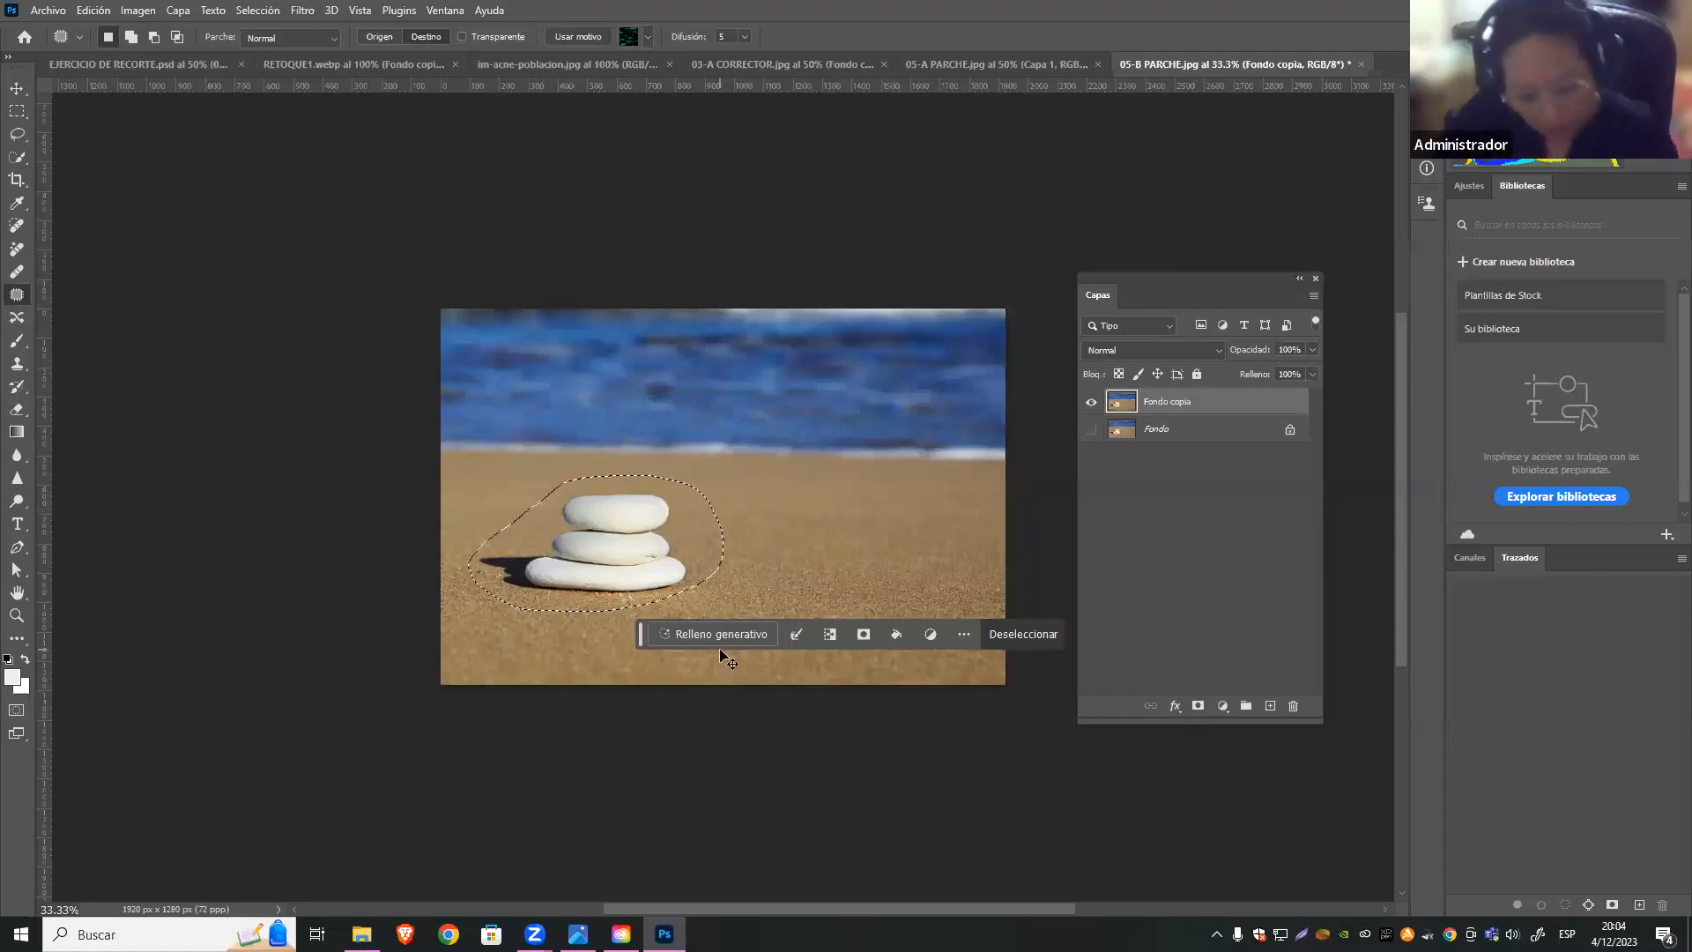
key(ctrl+j)
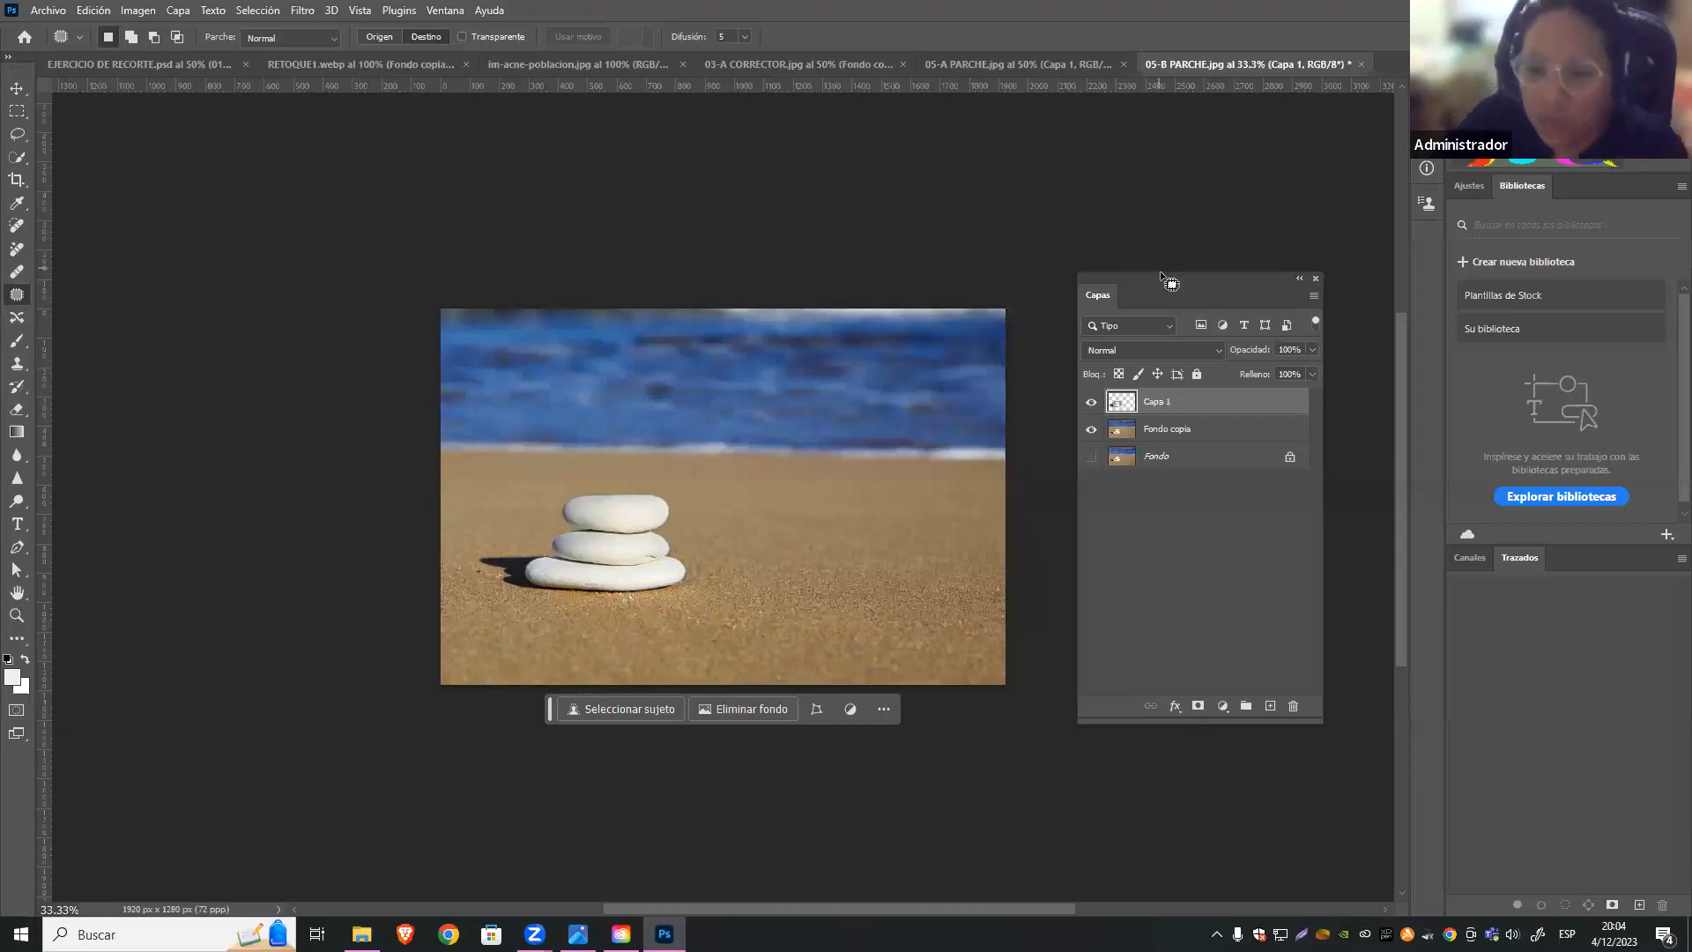
Move the copied stone stack onto the sand right of the original and scale it down proportionally
drag(1159, 271, 1140, 224)
click(16, 89)
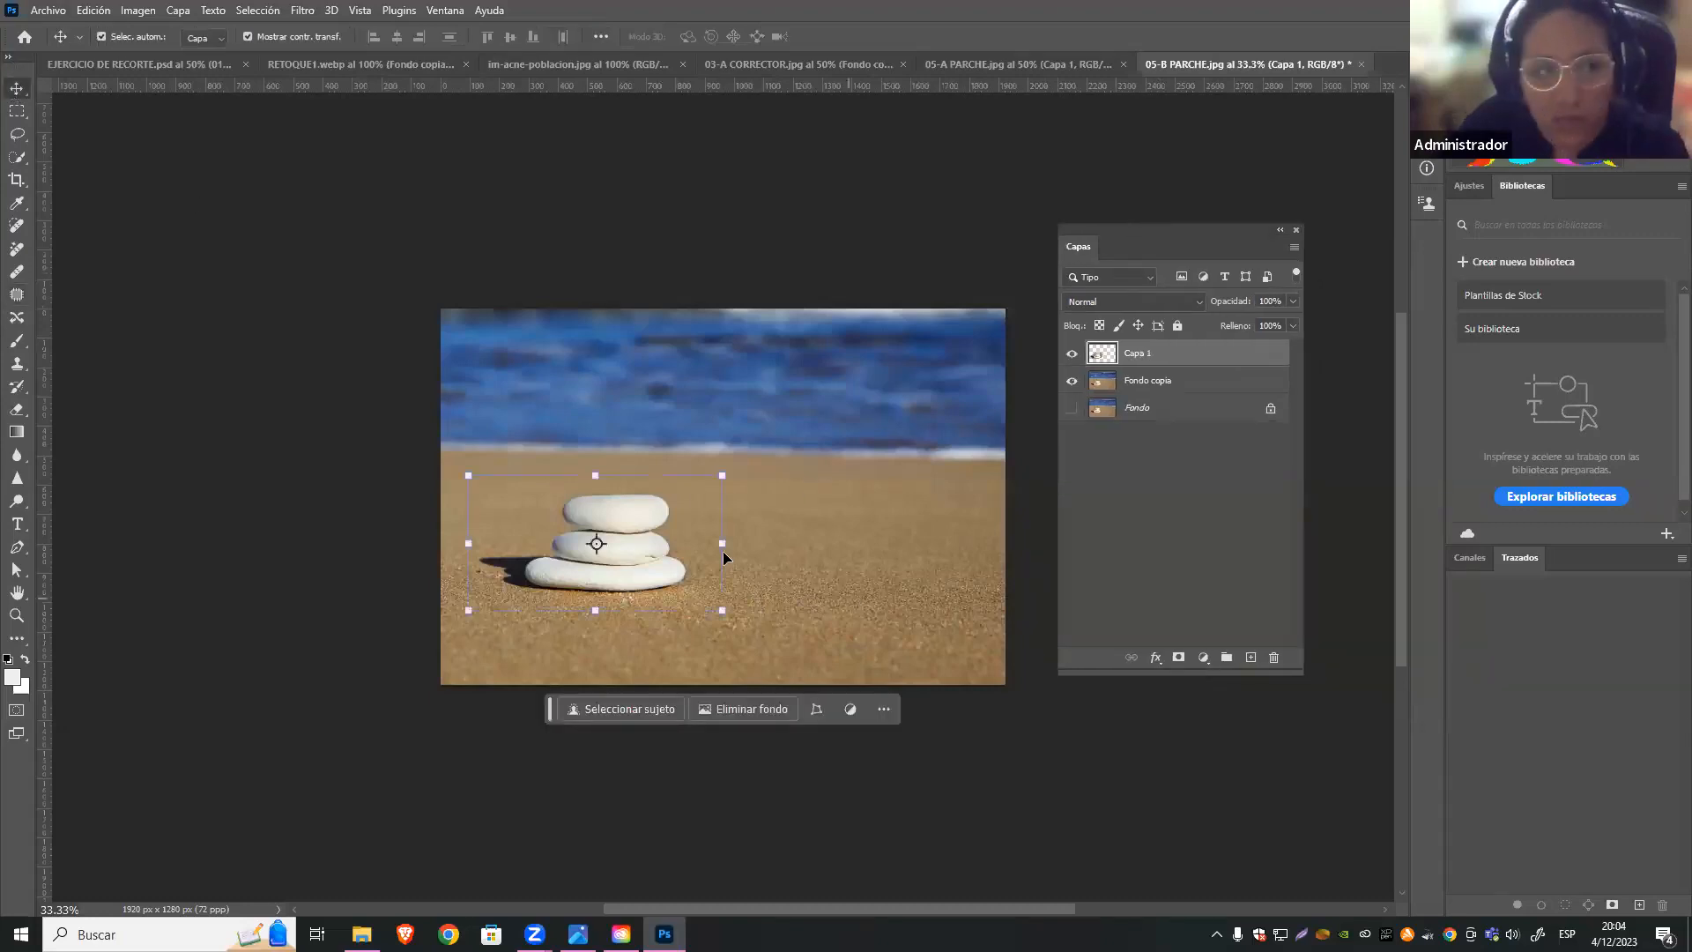
drag(614, 519, 858, 508)
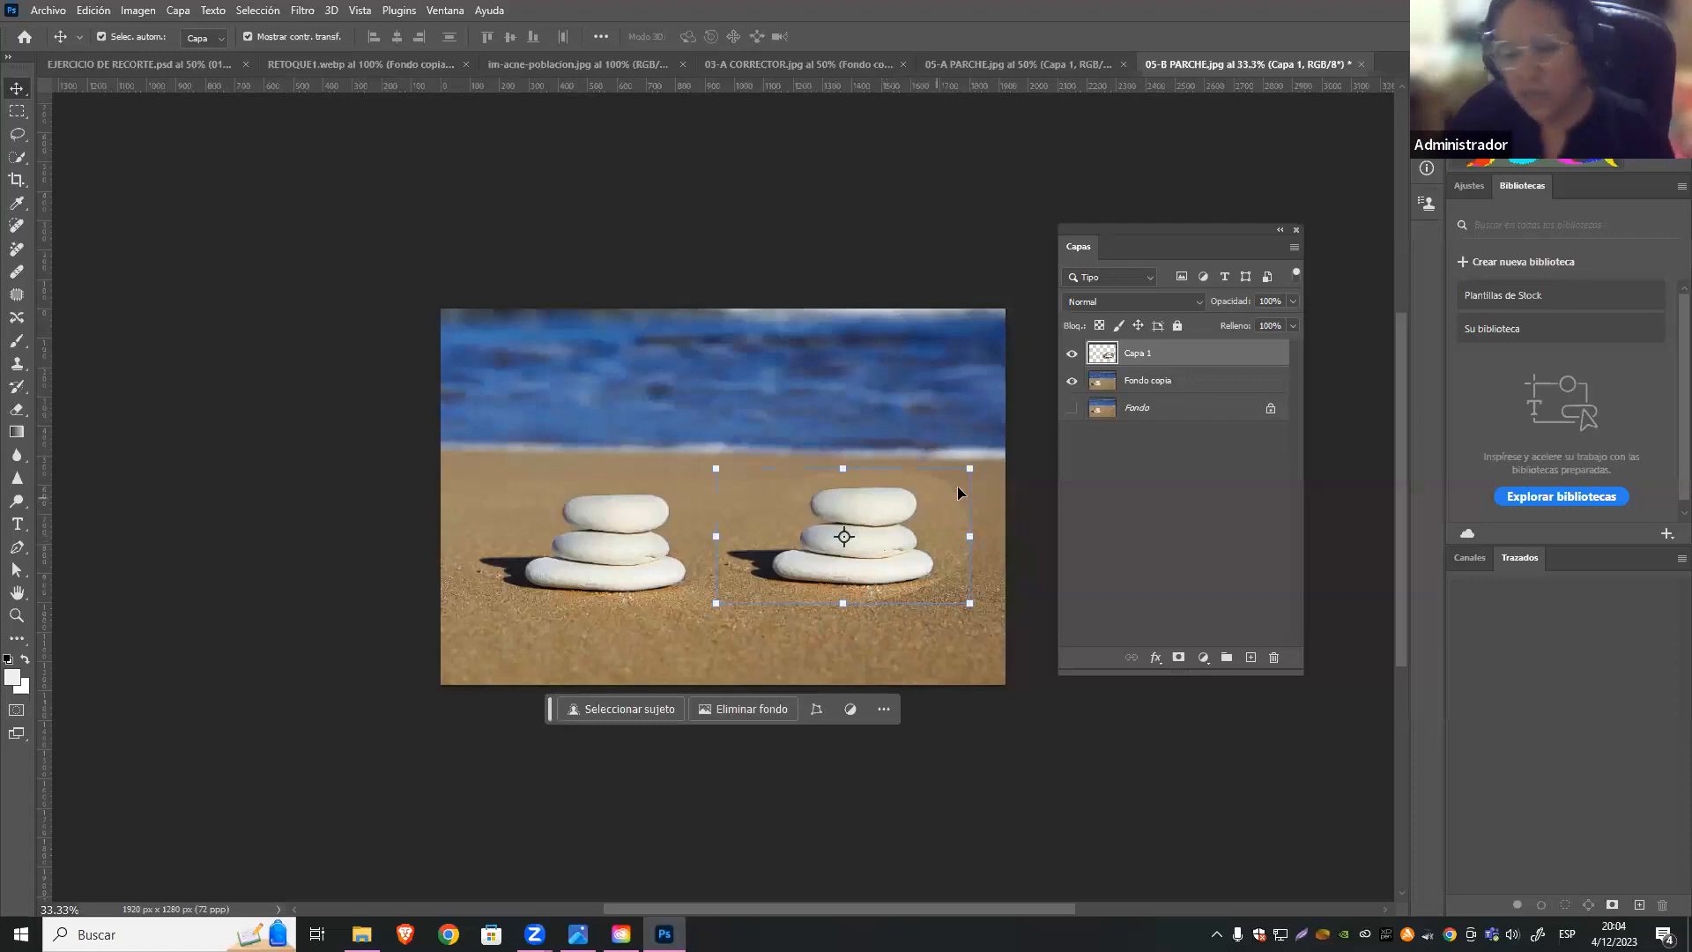
drag(971, 468, 893, 582)
key(Return)
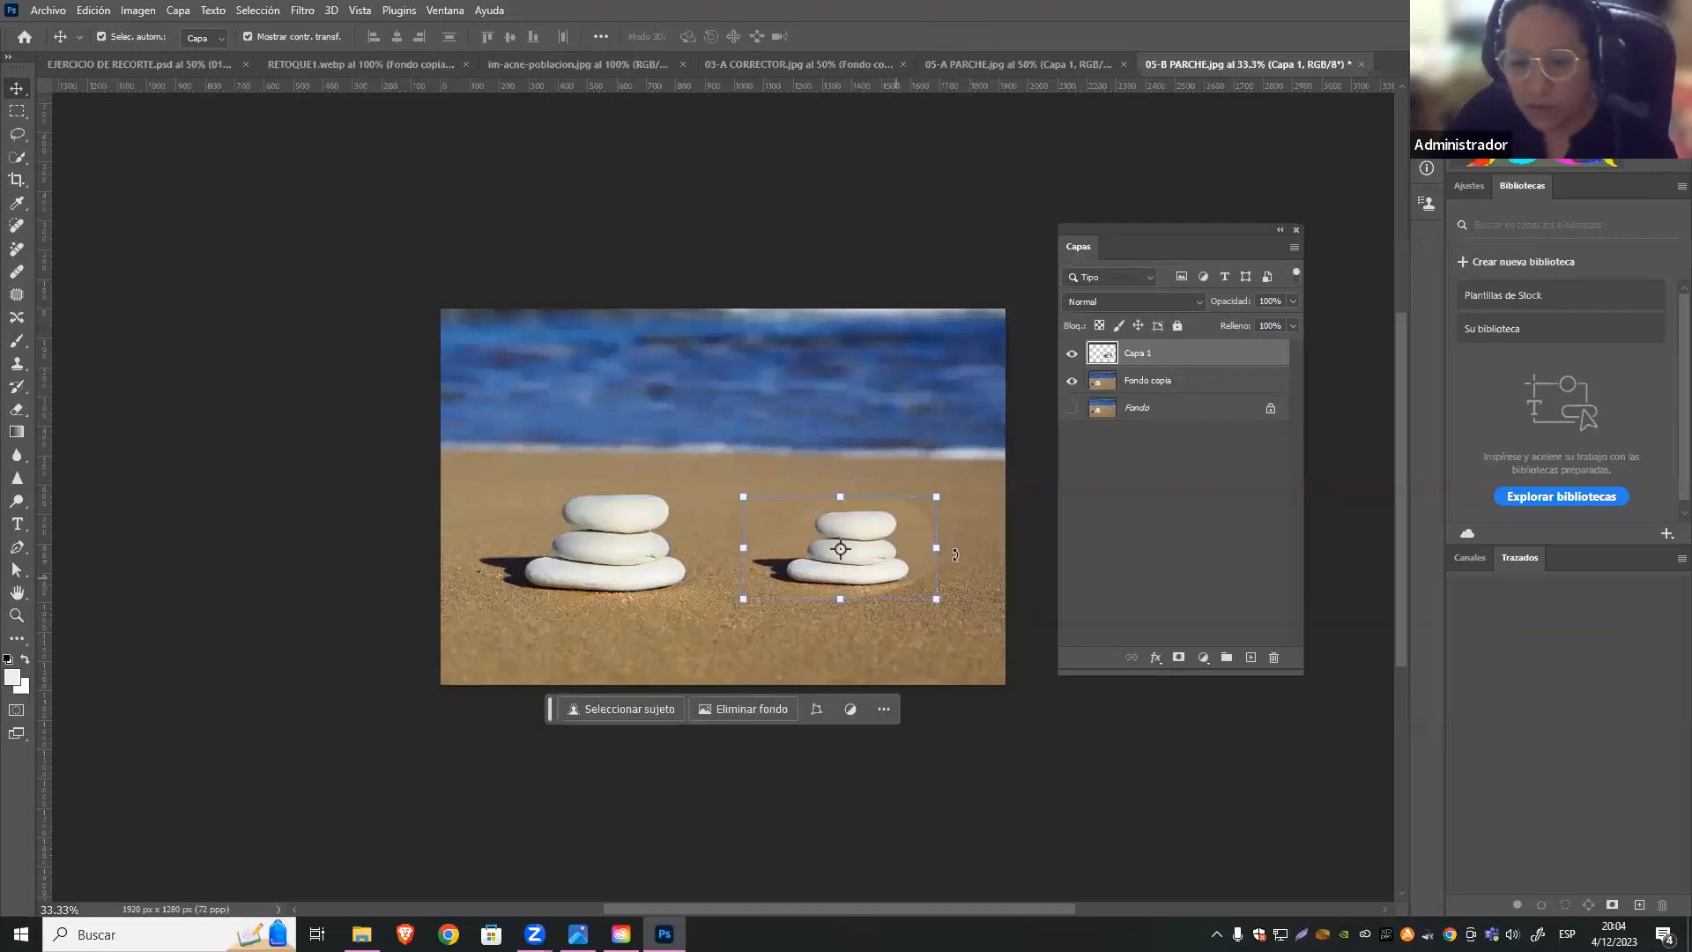
Erase the visible sand edge around the copied stones on Capa 1 with a soft 82 px eraser, keeping their shadow intact
key(ctrl+plus)
key(ctrl+plus)
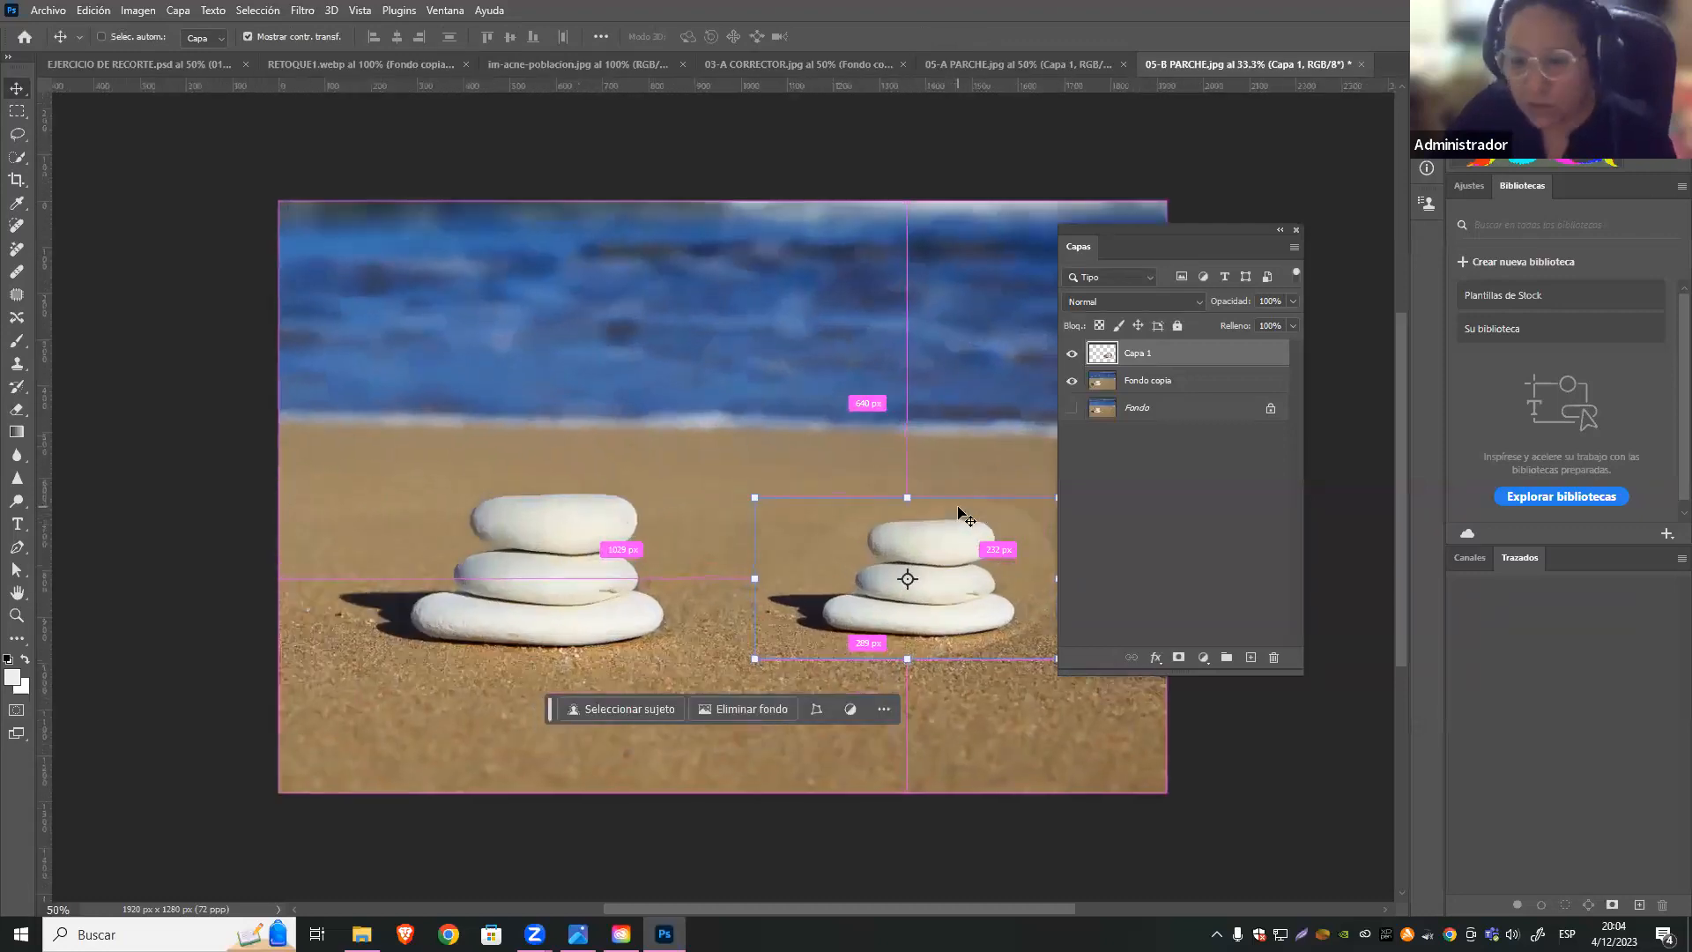
drag(758, 561, 569, 521)
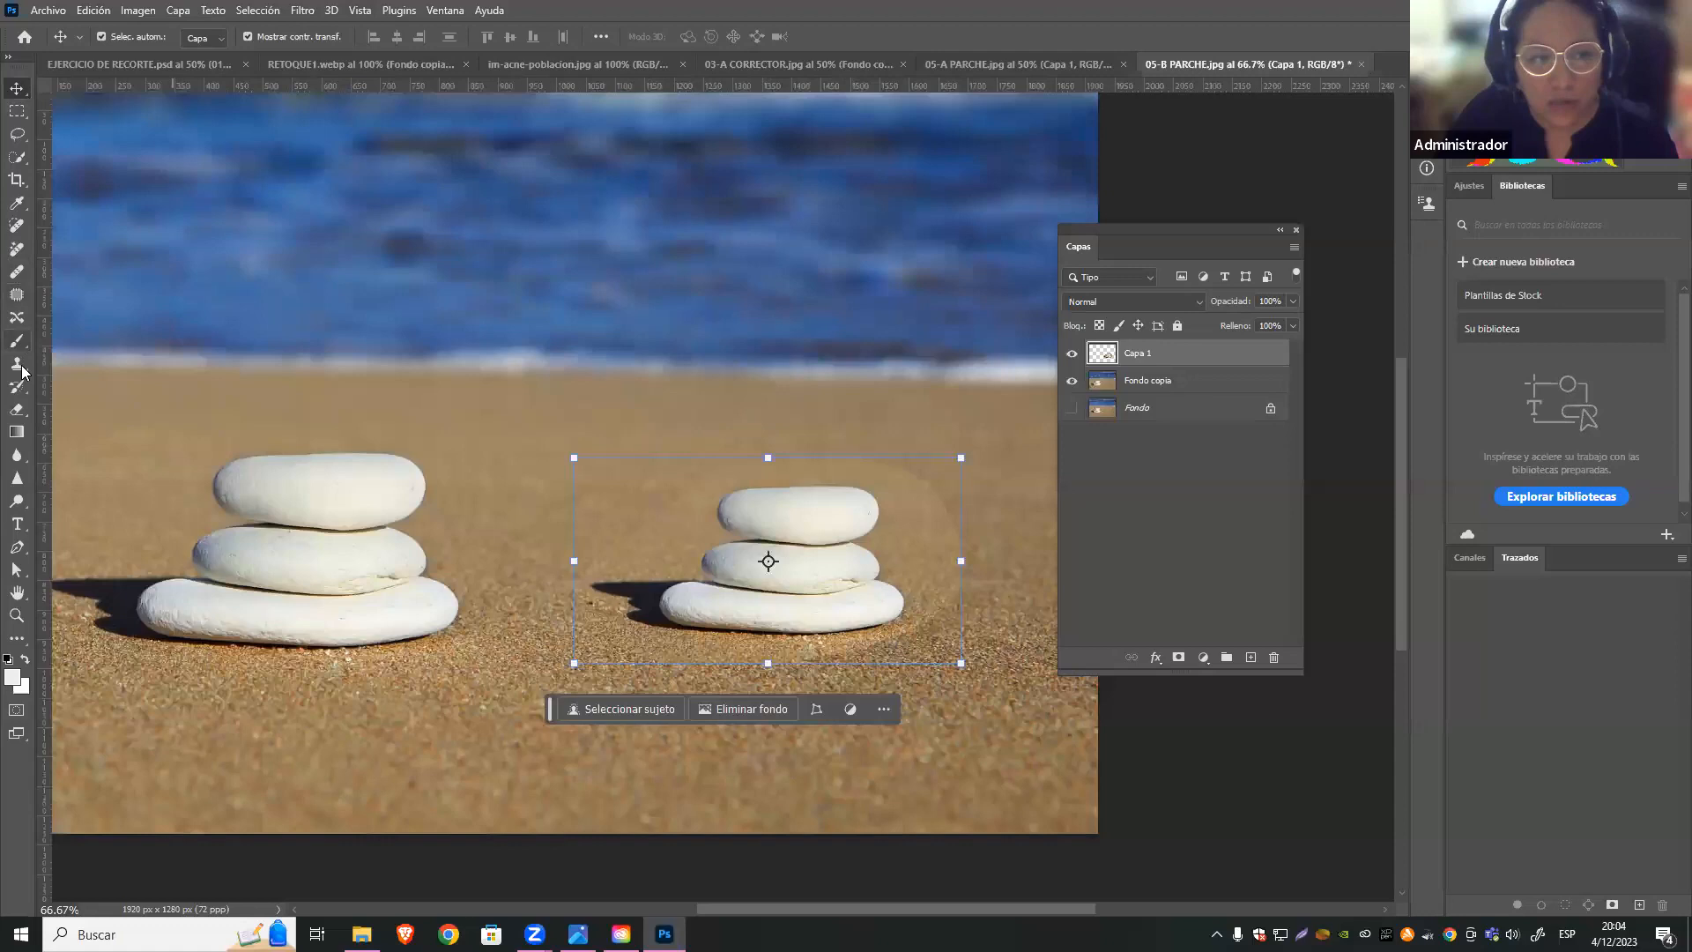
click(17, 410)
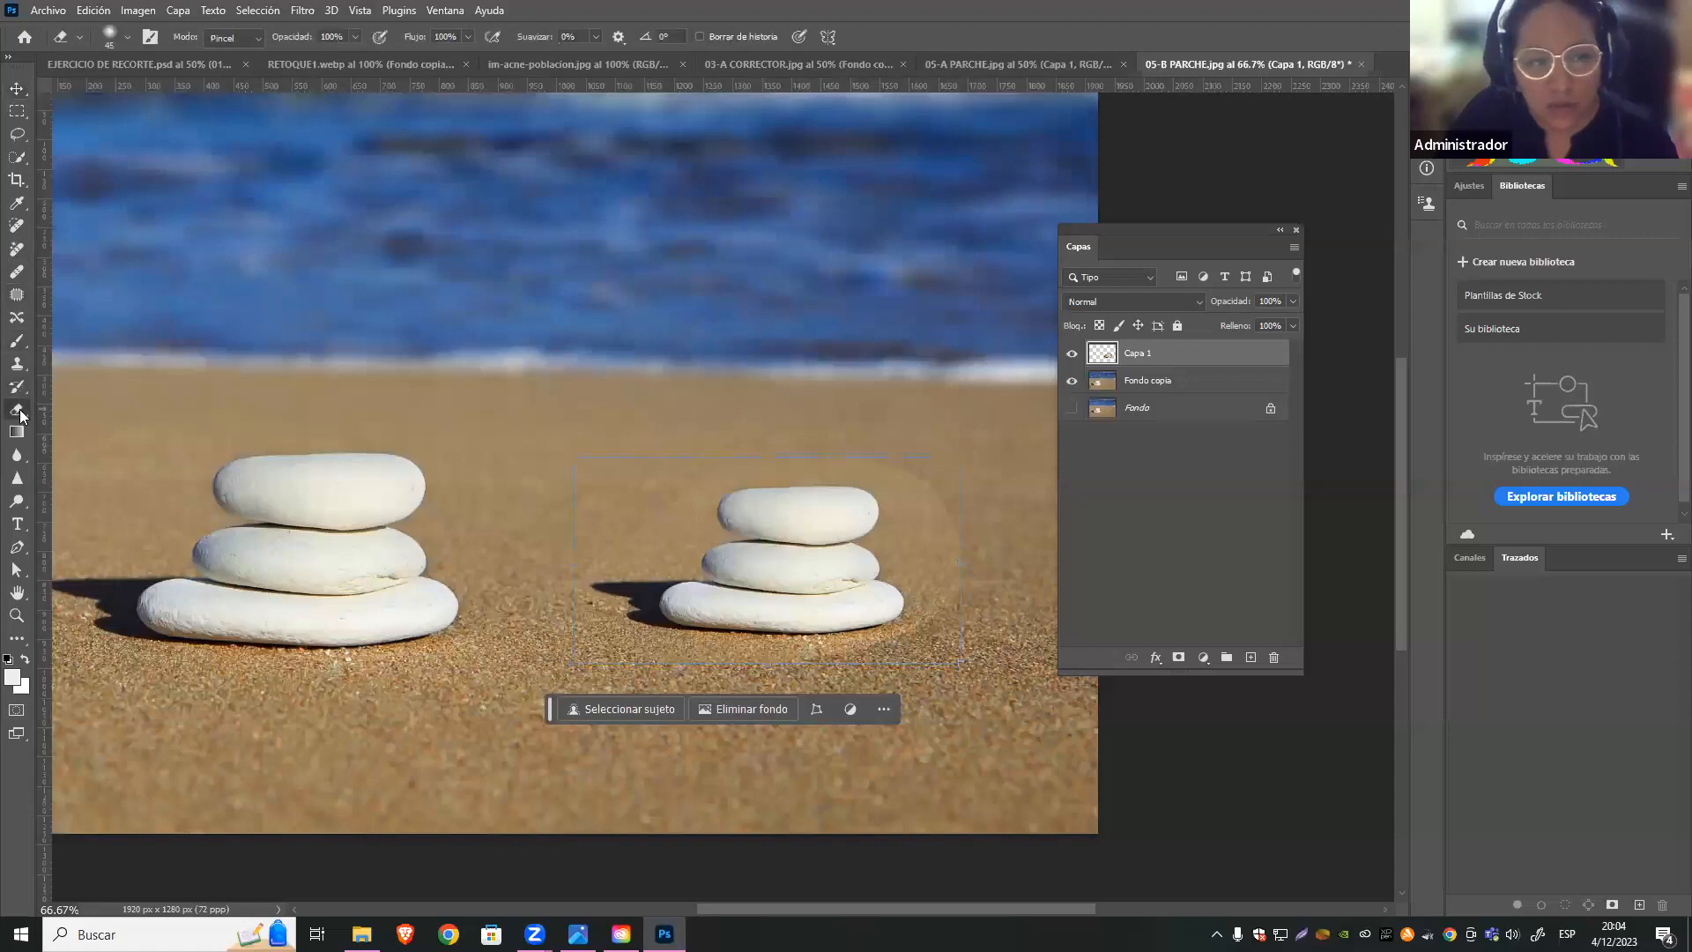
click(126, 37)
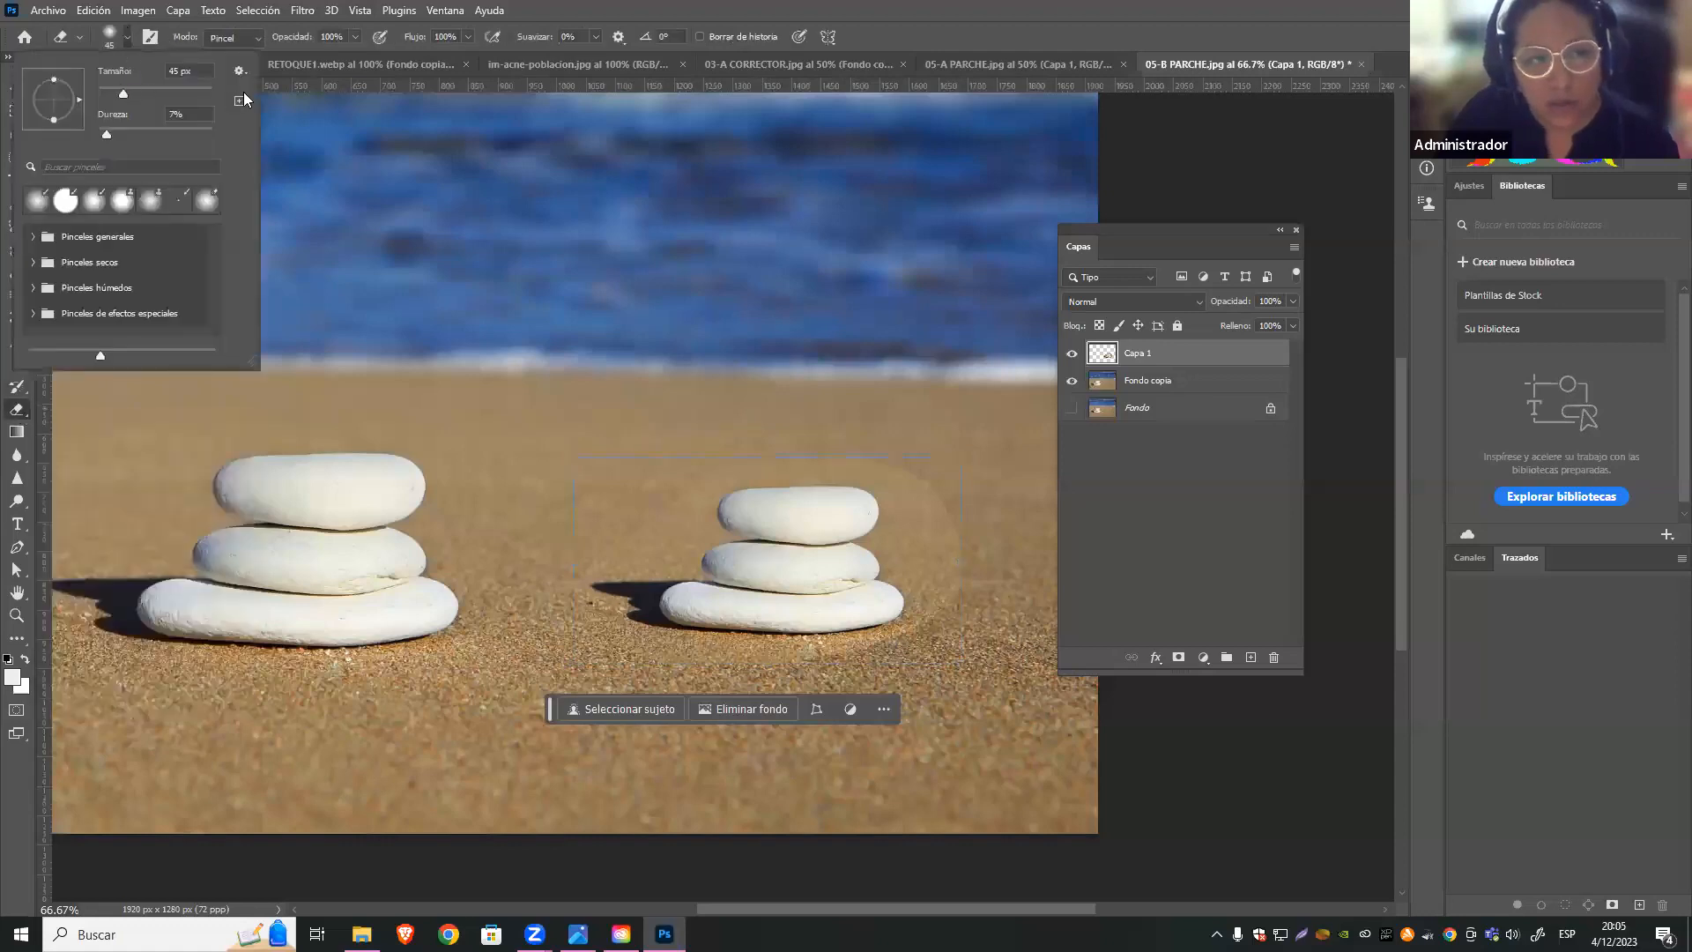
click(159, 91)
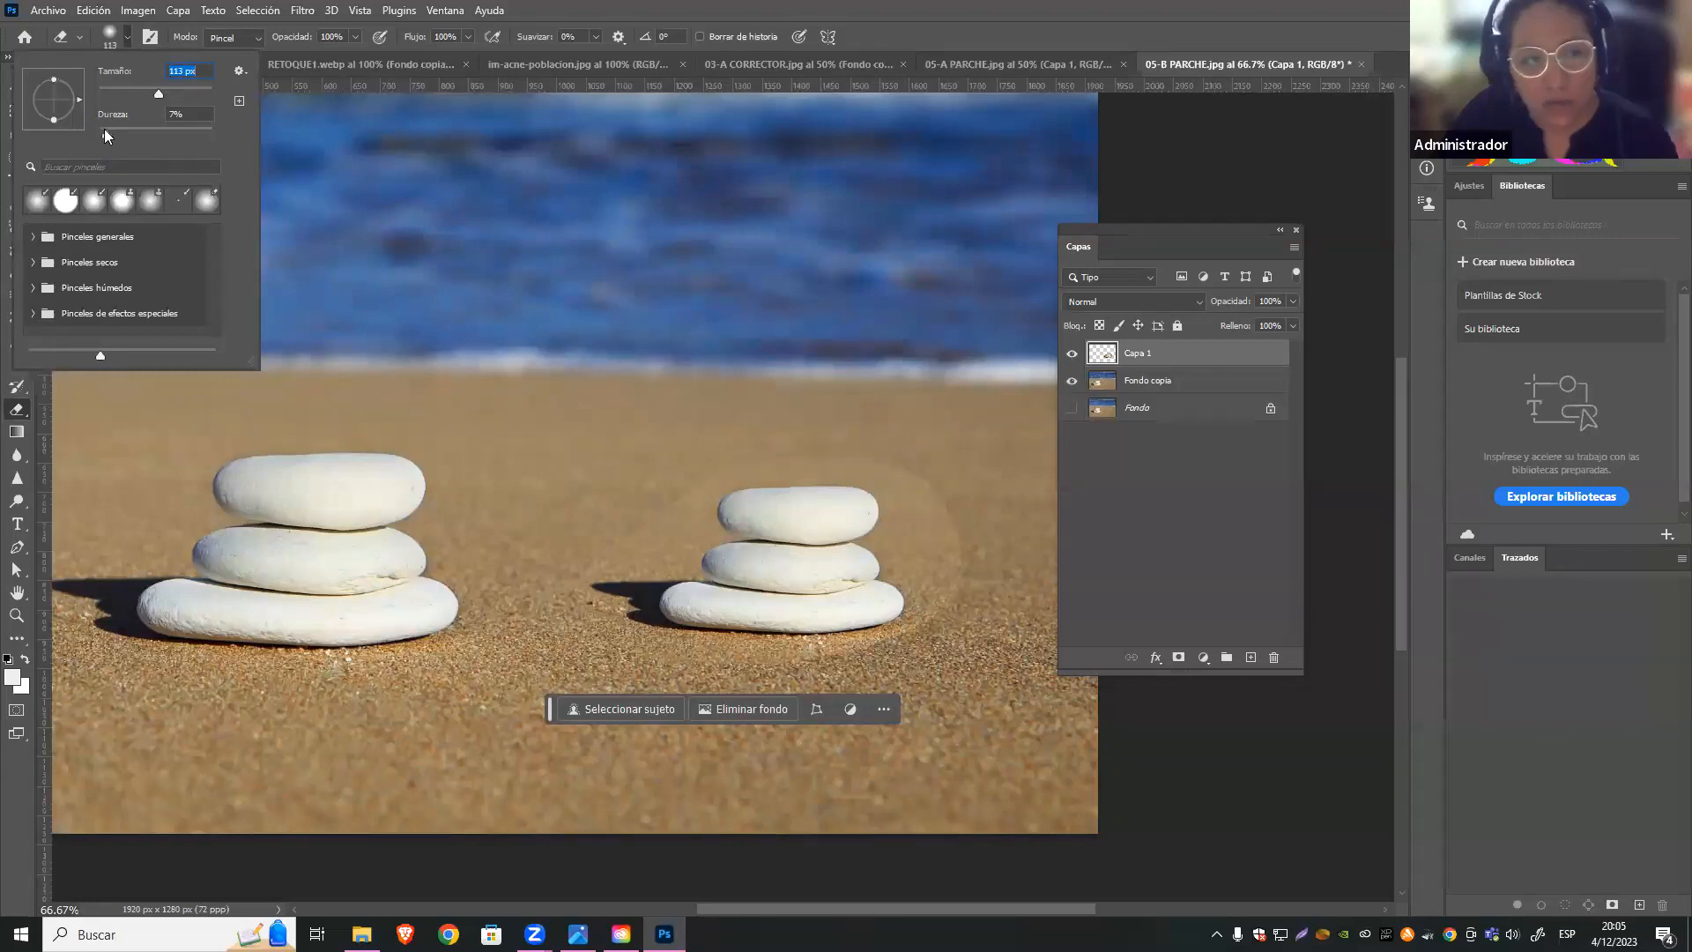
click(220, 113)
click(144, 89)
click(904, 450)
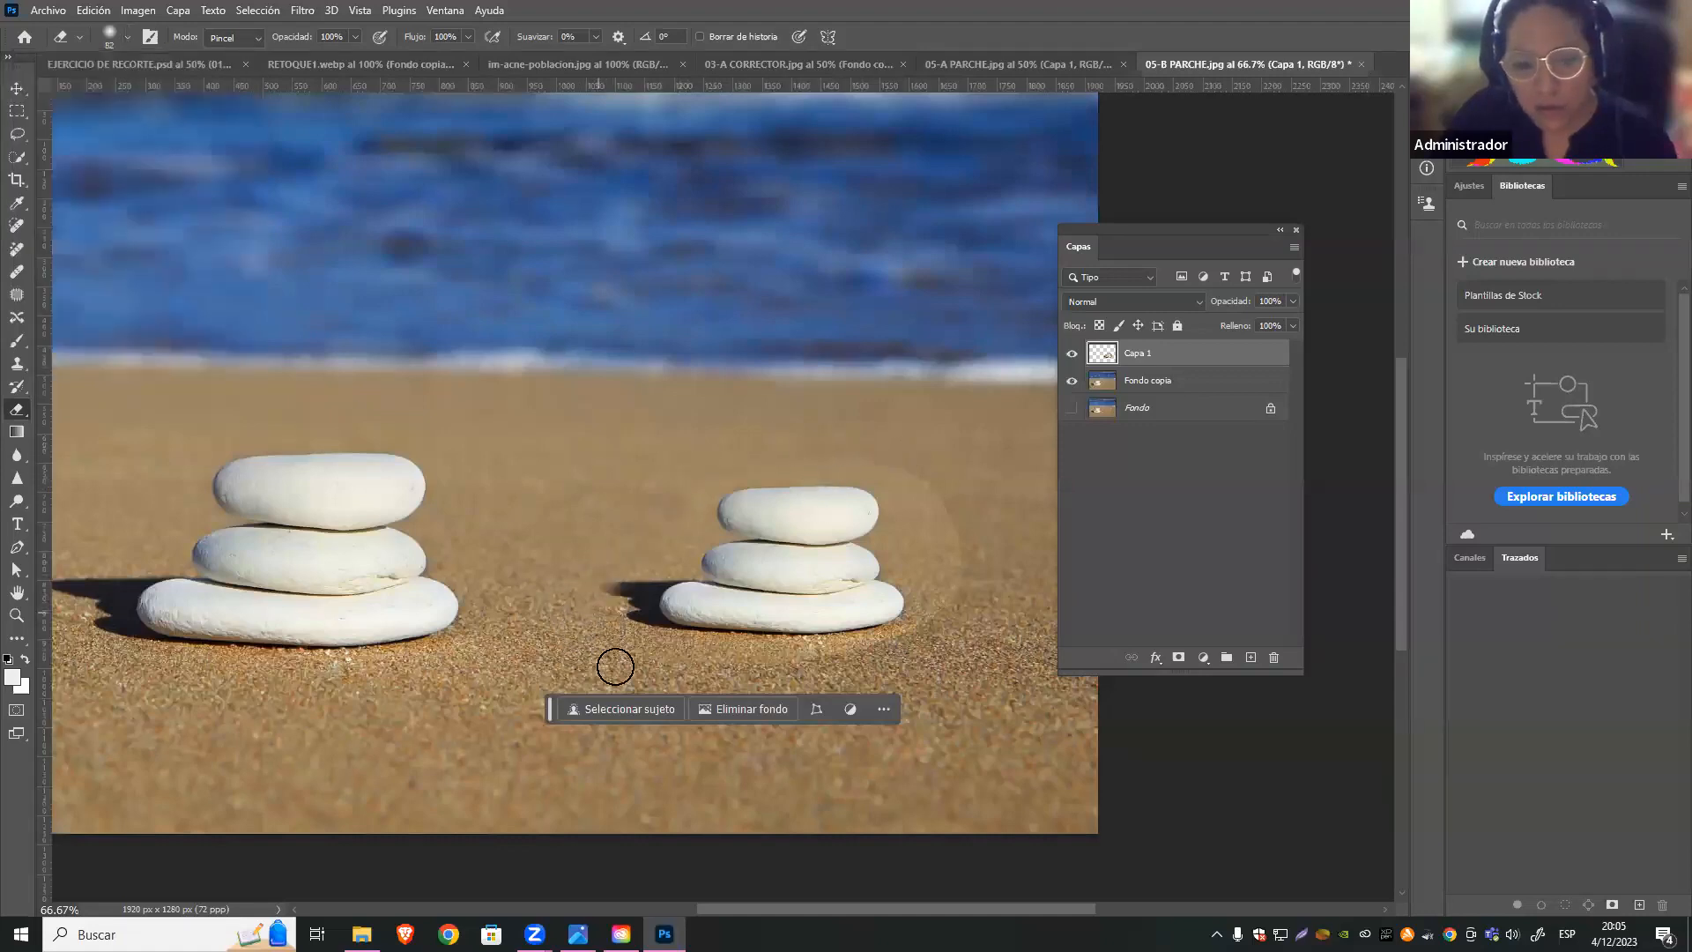
key(ctrl+z)
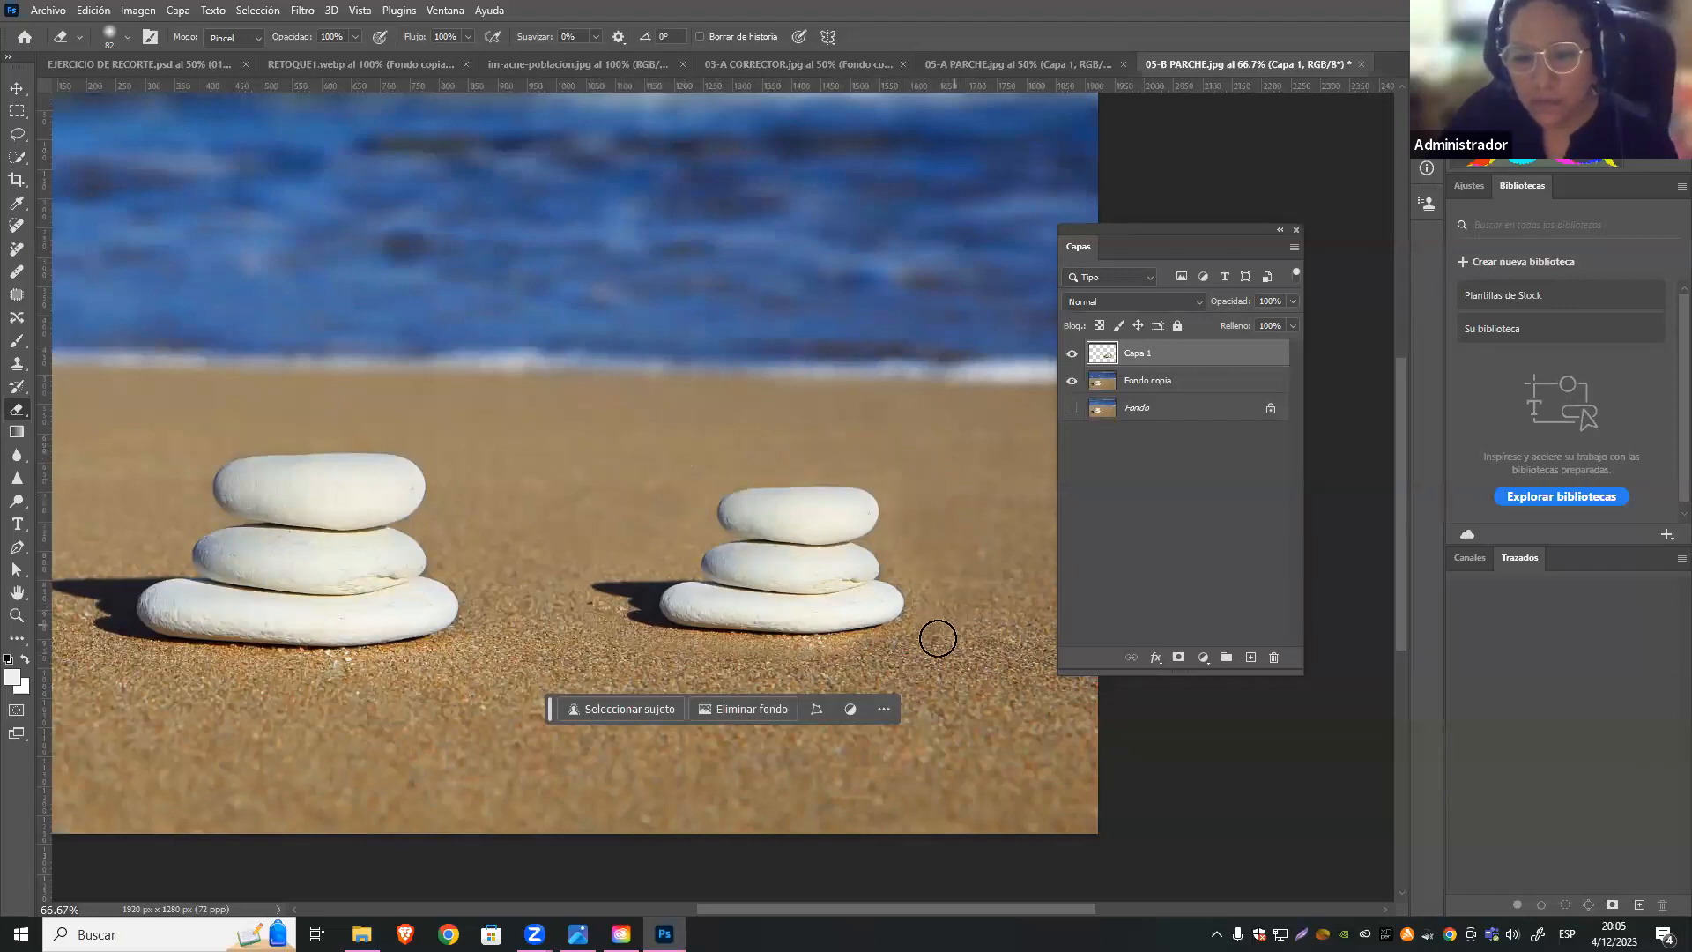
Scale the stone stack on Capa 1 down further to about 86%
key(v)
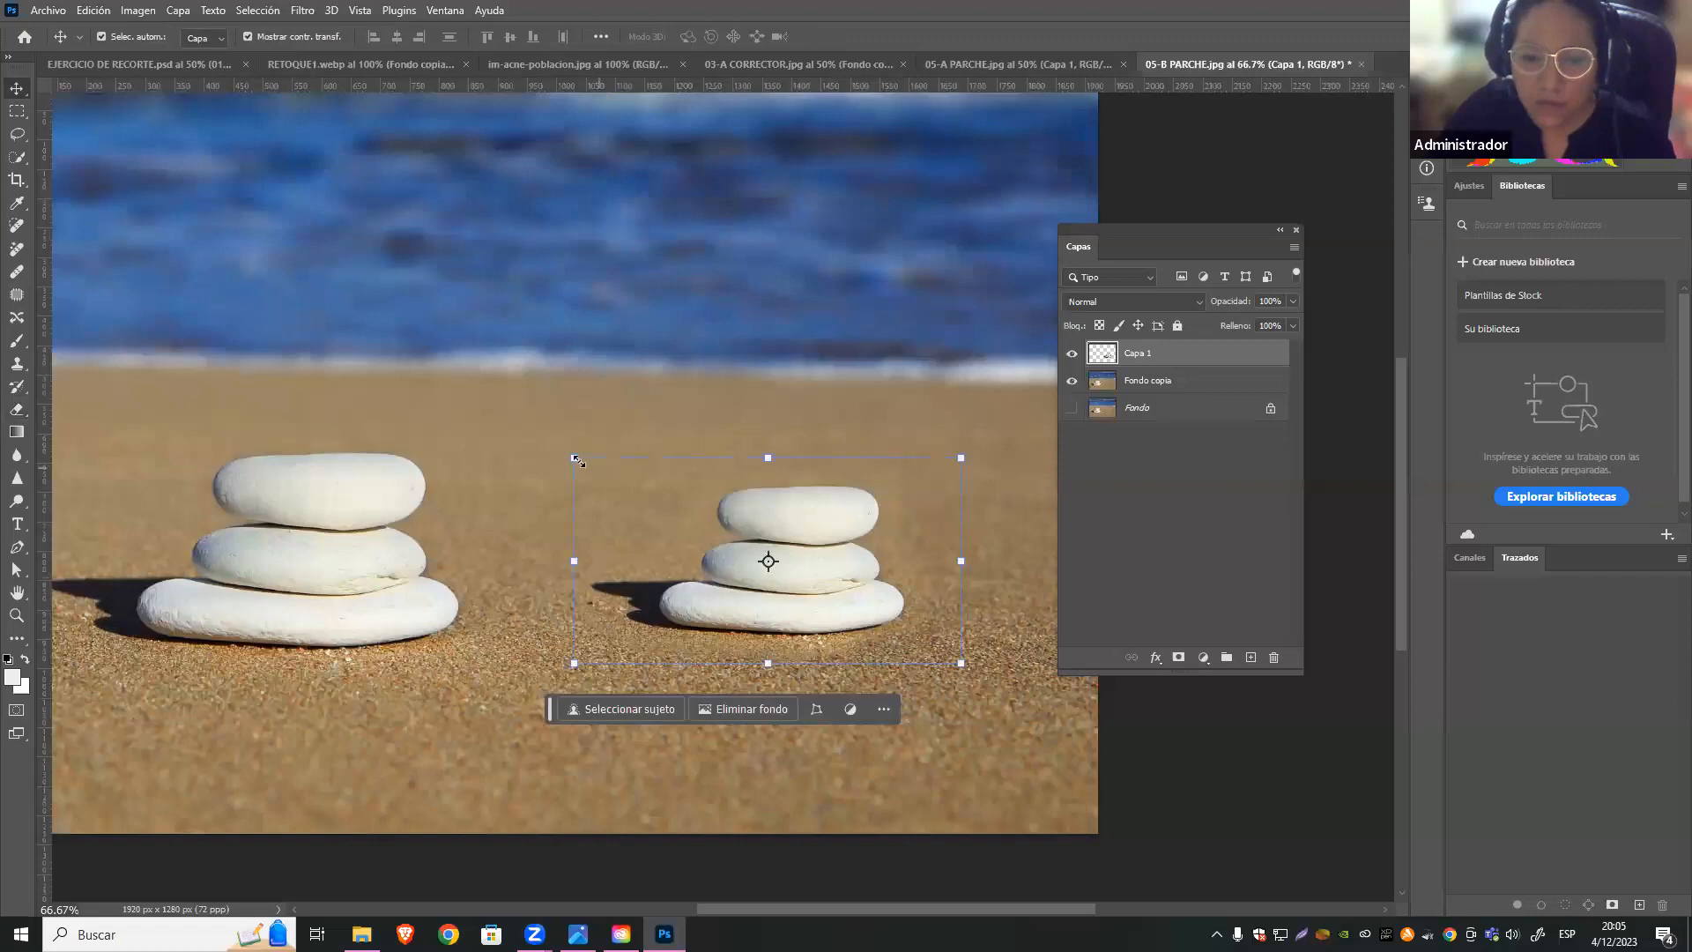
drag(968, 470, 909, 494)
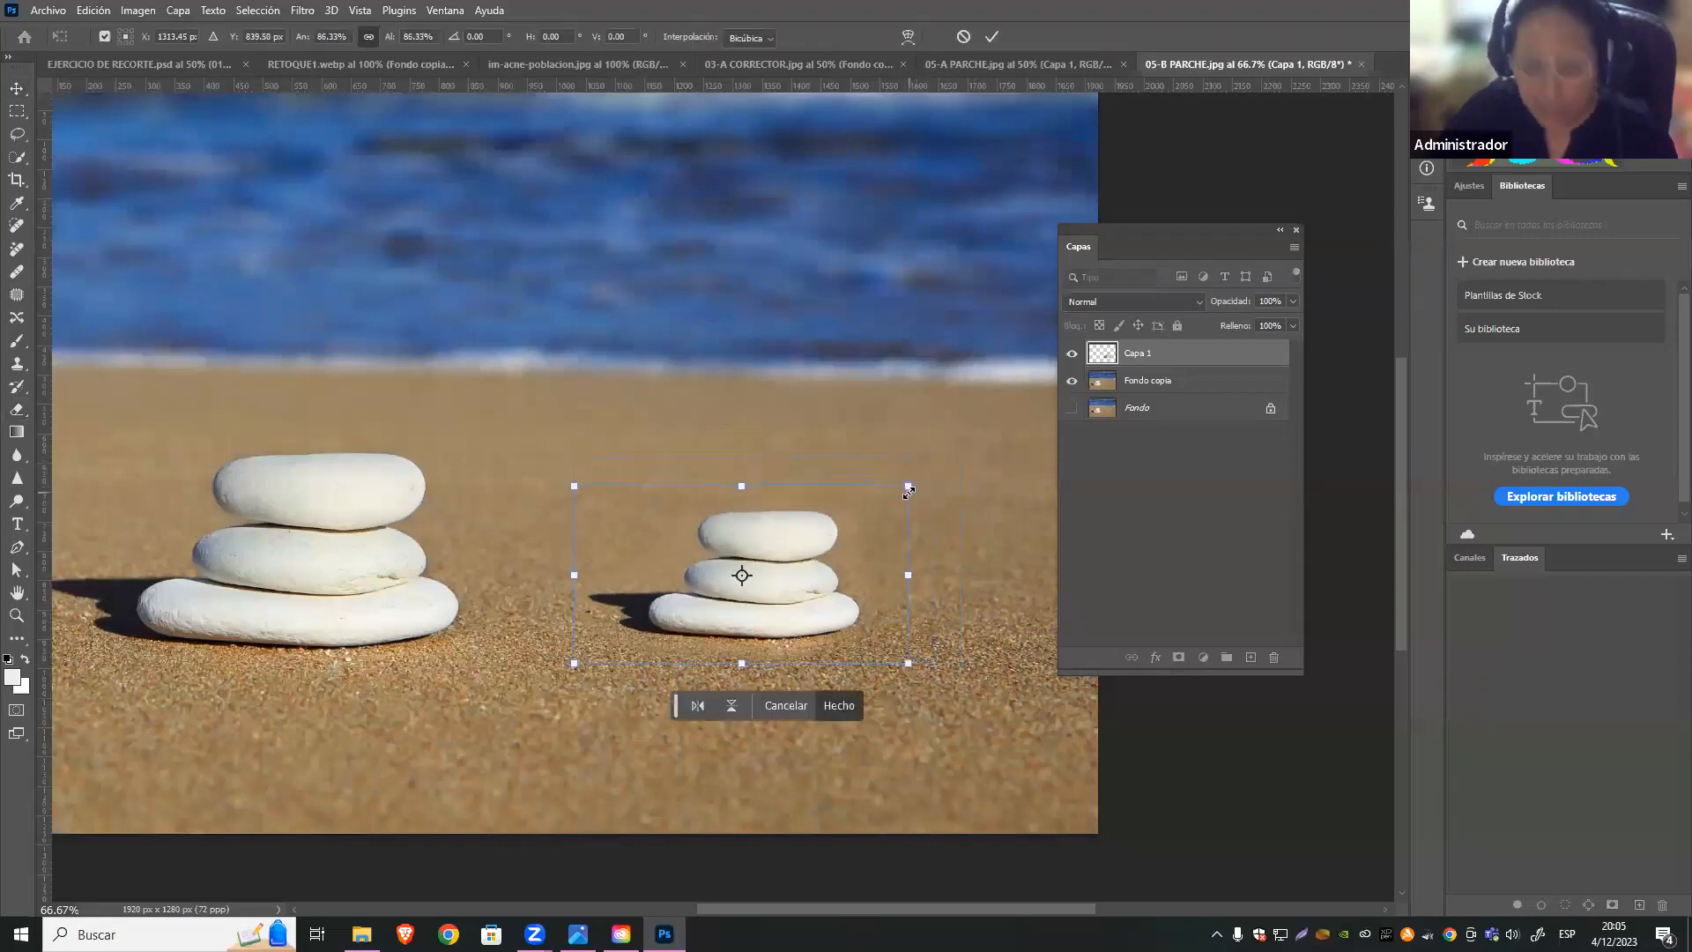
key(Return)
key(e)
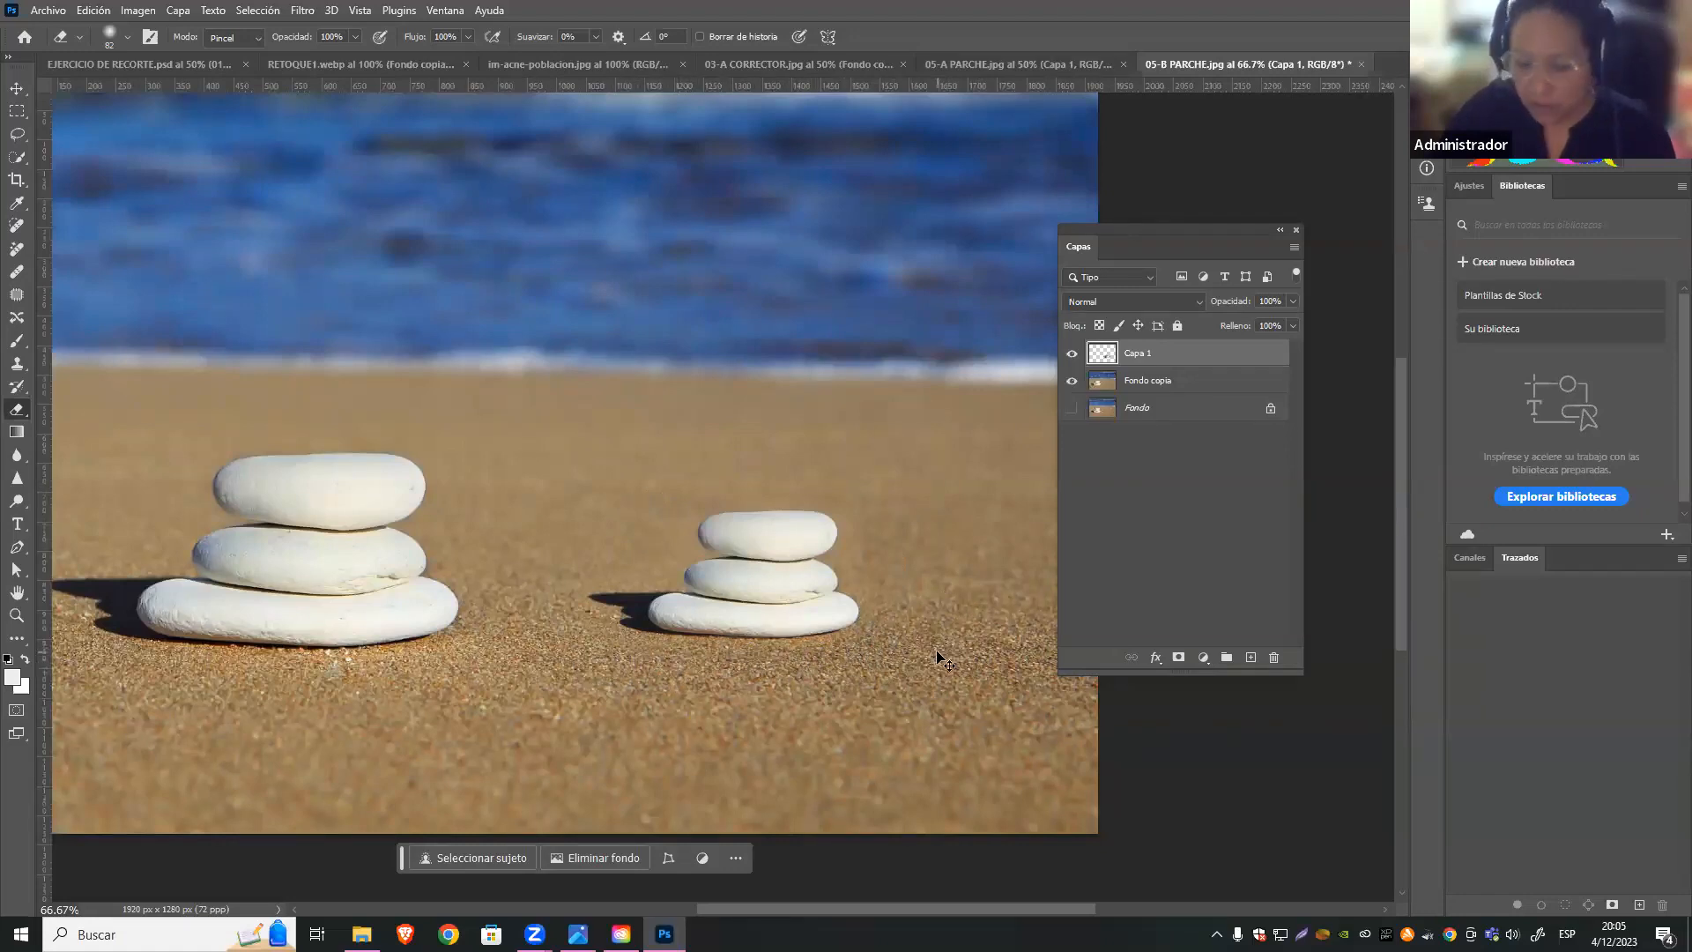
Duplicate the small stone stack farther back on the sand to its right and scale the duplicate down to a much smaller size
key(ctrl+minus)
key(ctrl+minus)
key(v)
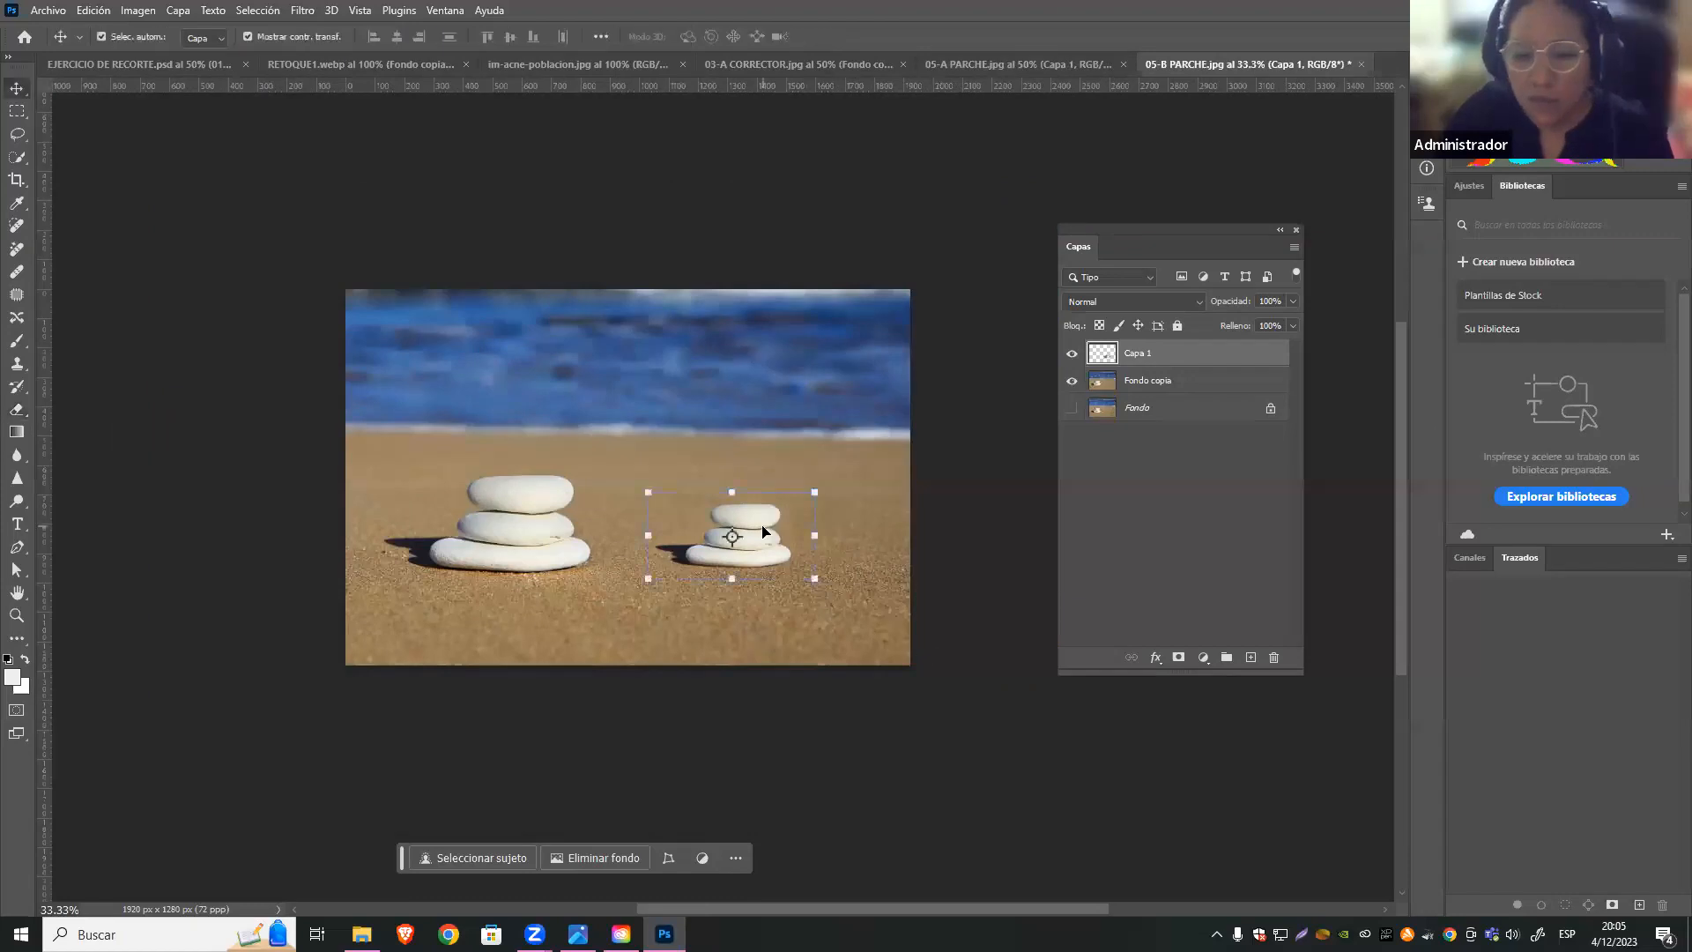
alt+drag(738, 532, 851, 508)
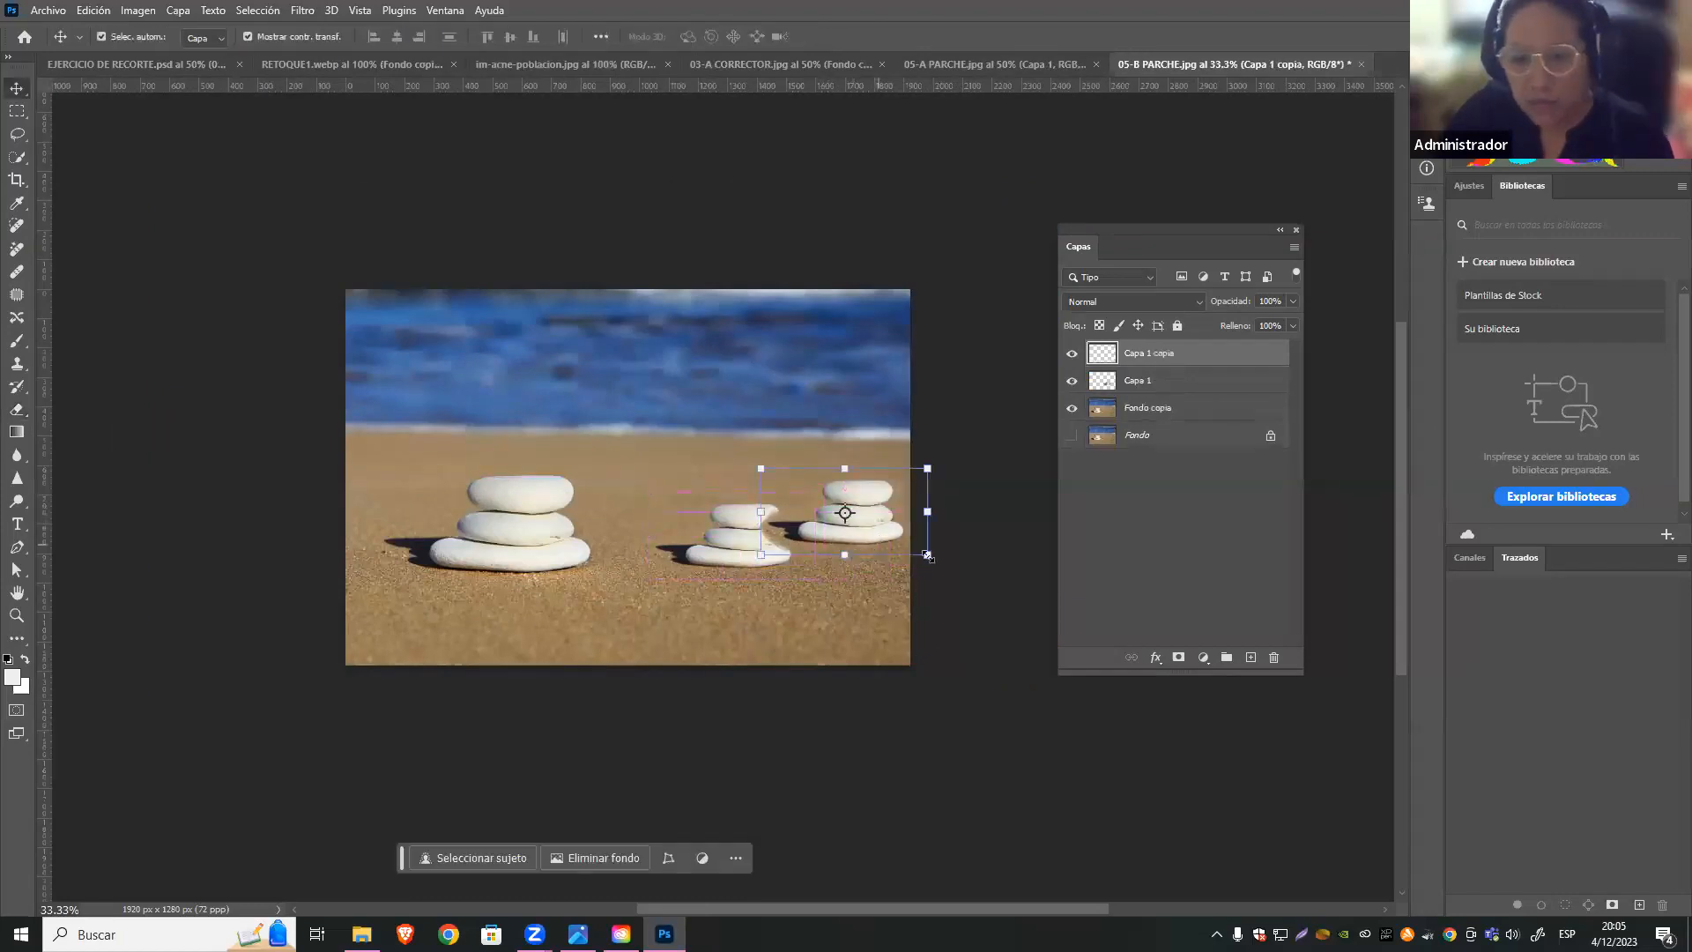
drag(927, 555, 856, 504)
click(887, 566)
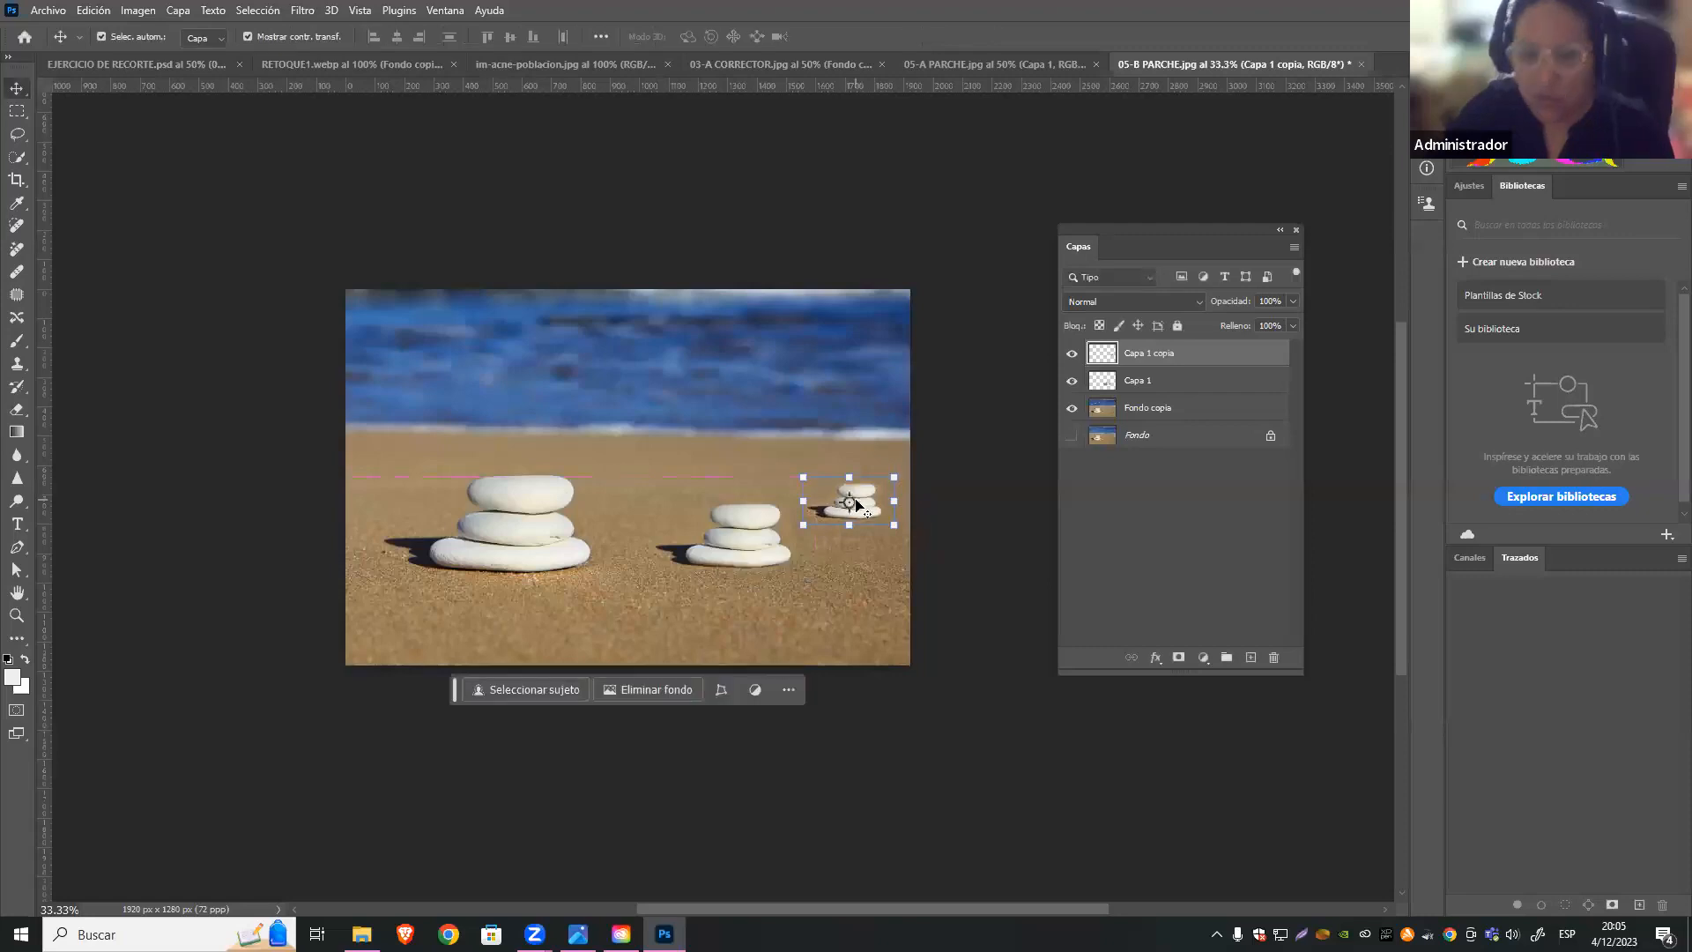
click(915, 557)
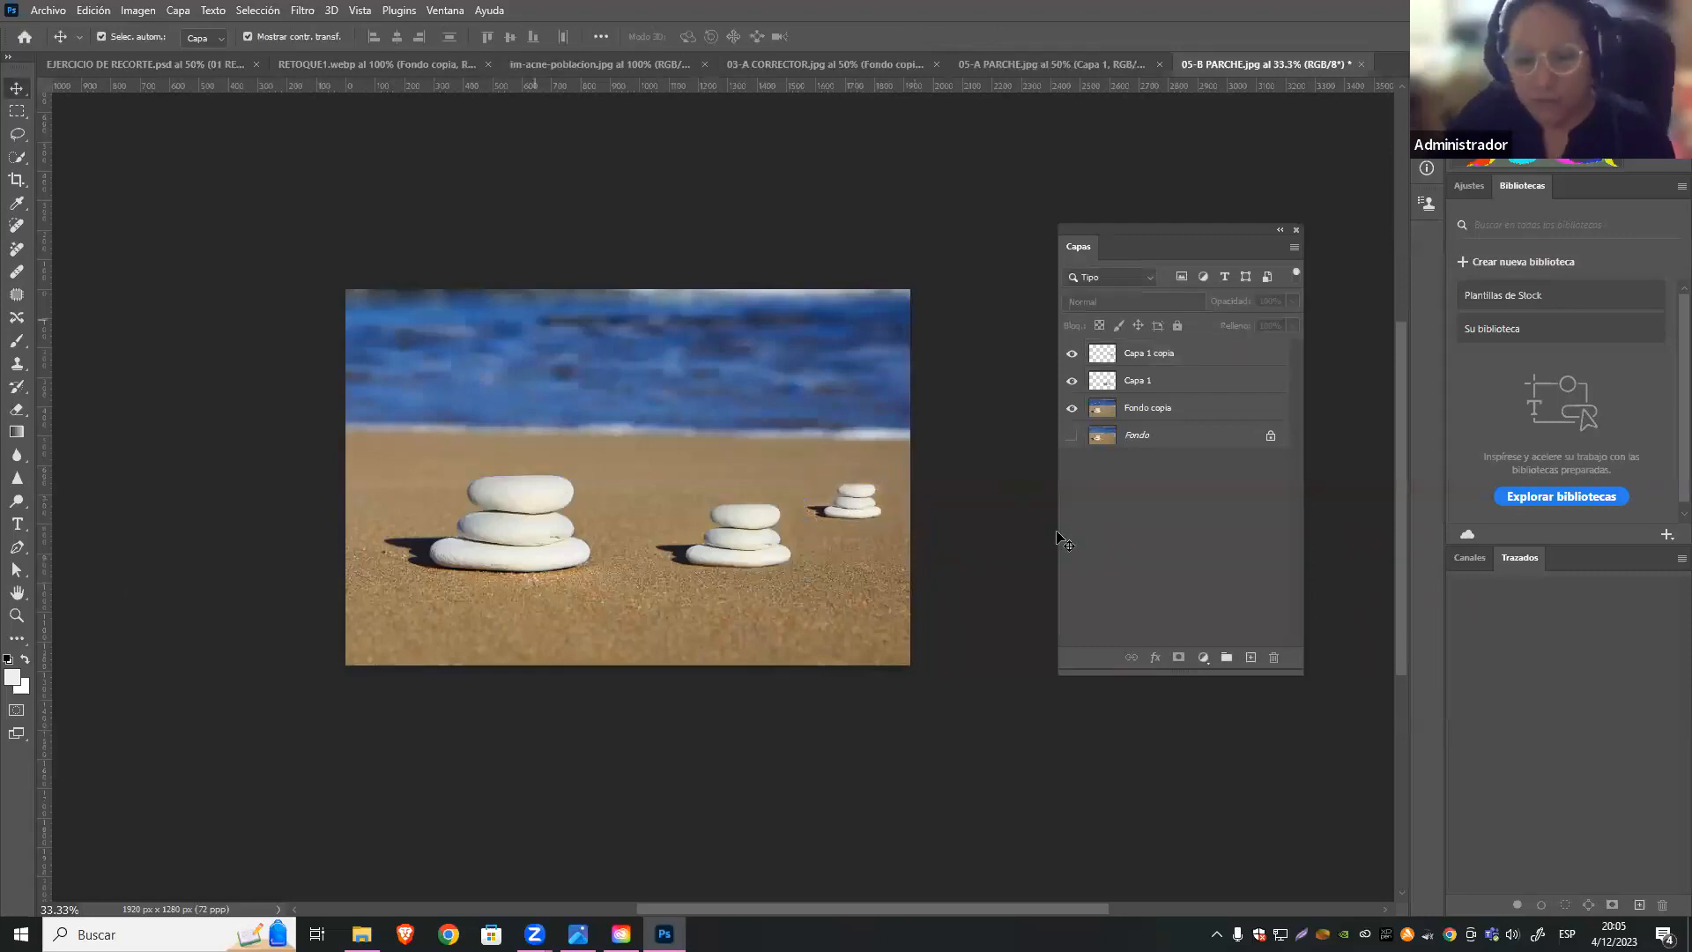
Hide the Capa 1 copia and Capa 1 layers and make Fondo copia the active layer
click(1072, 355)
click(1071, 354)
click(1071, 357)
click(1072, 380)
click(1072, 381)
click(1076, 385)
click(642, 532)
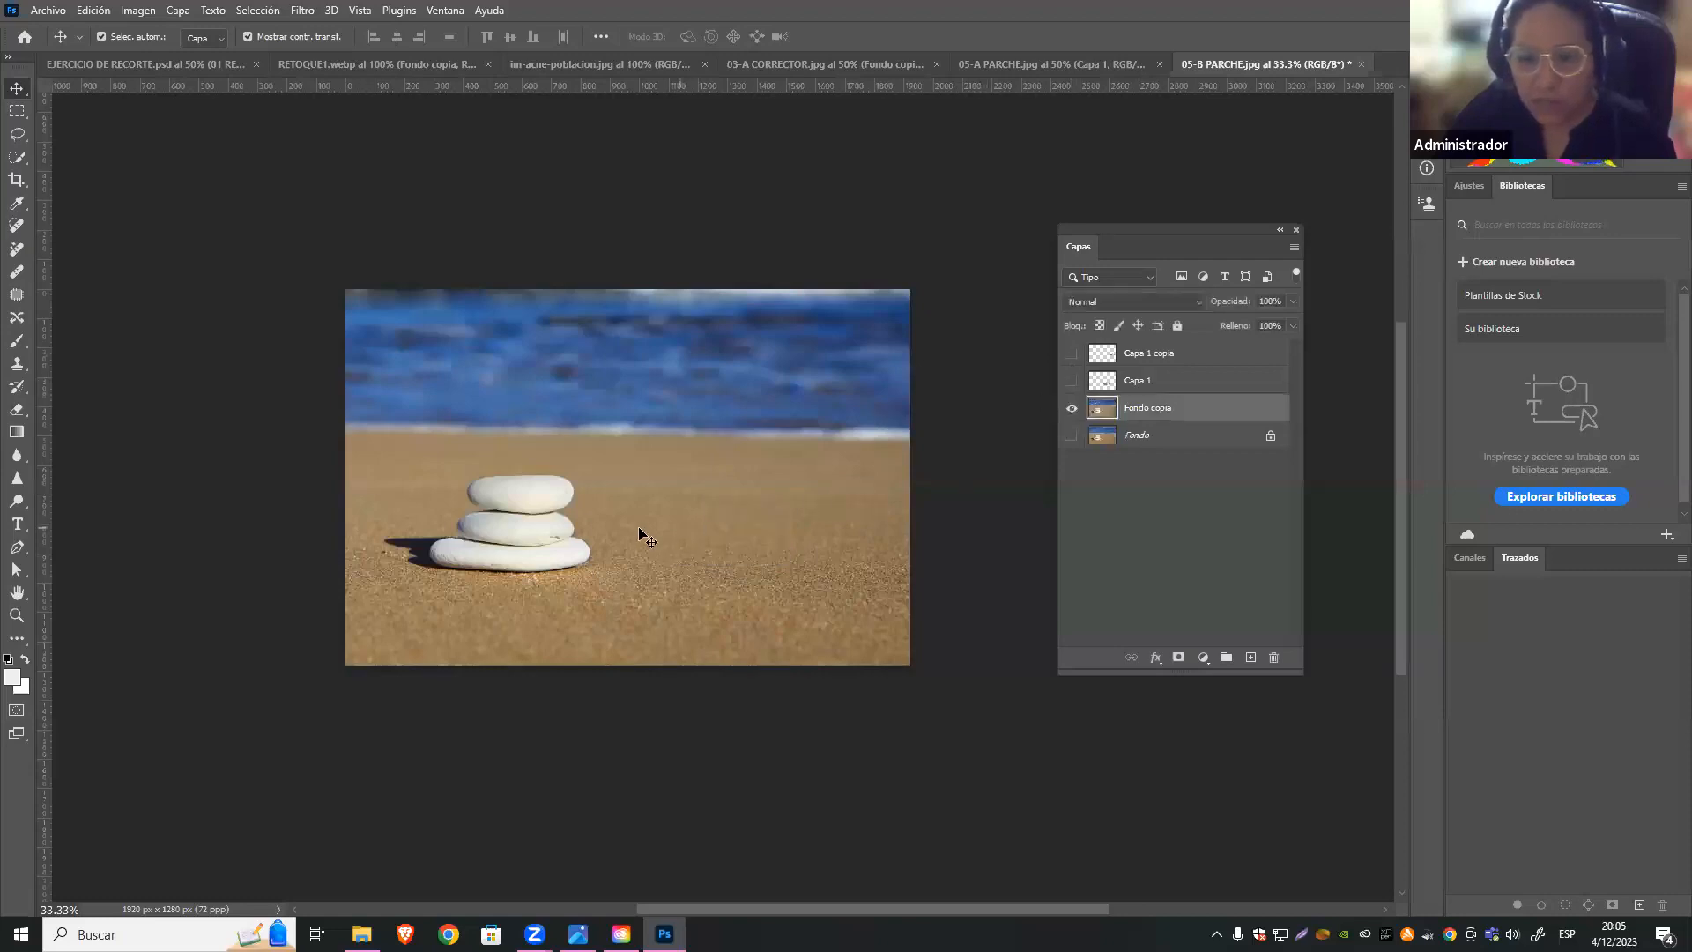
Outline the original stone stack and its shadow on Fondo copia with the Patch tool
click(16, 294)
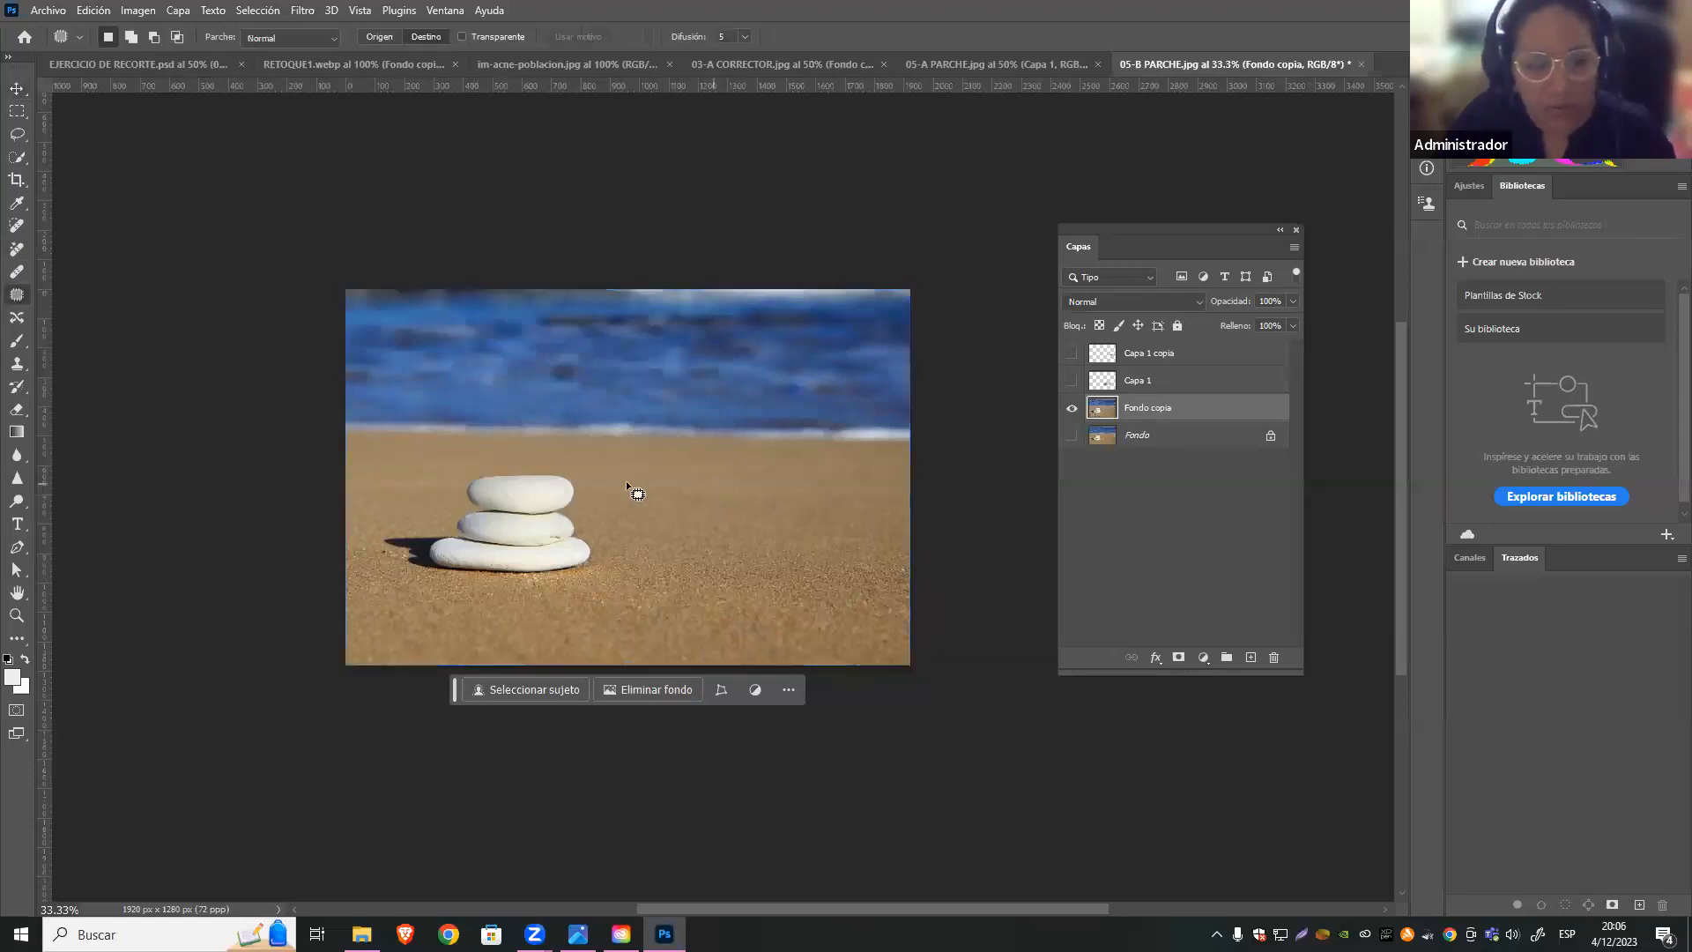
mouse_move(478, 460)
mouse_down()
mouse_move(580, 469)
mouse_move(605, 528)
mouse_up()
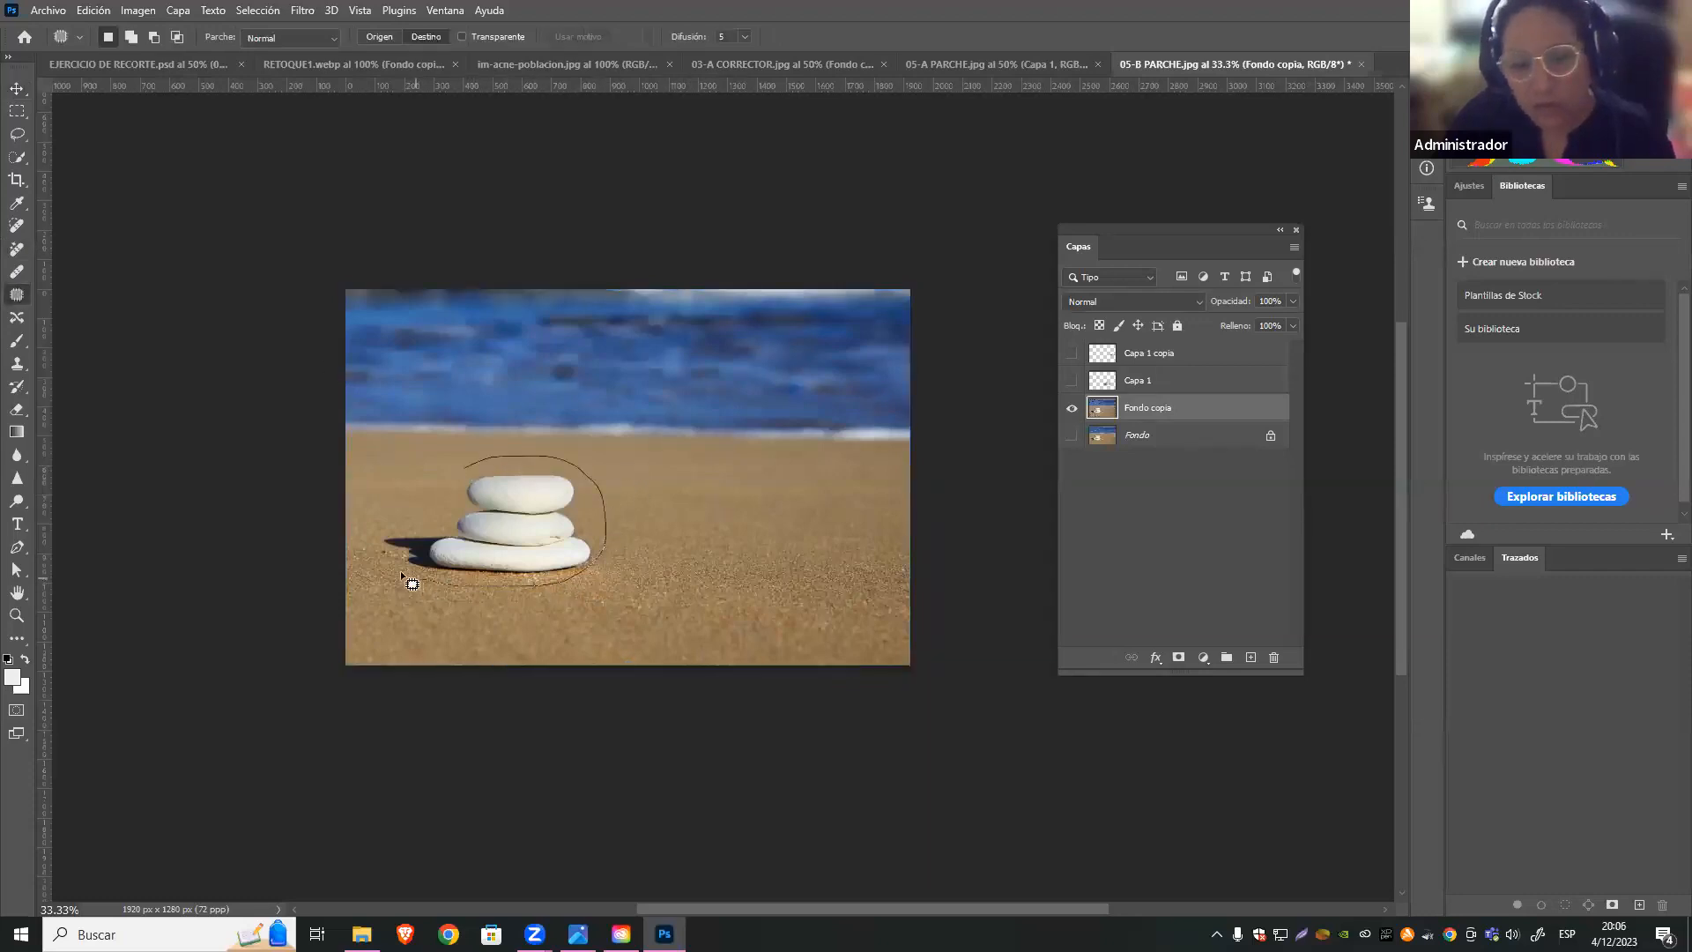
drag(385, 548, 436, 533)
drag(470, 472, 467, 467)
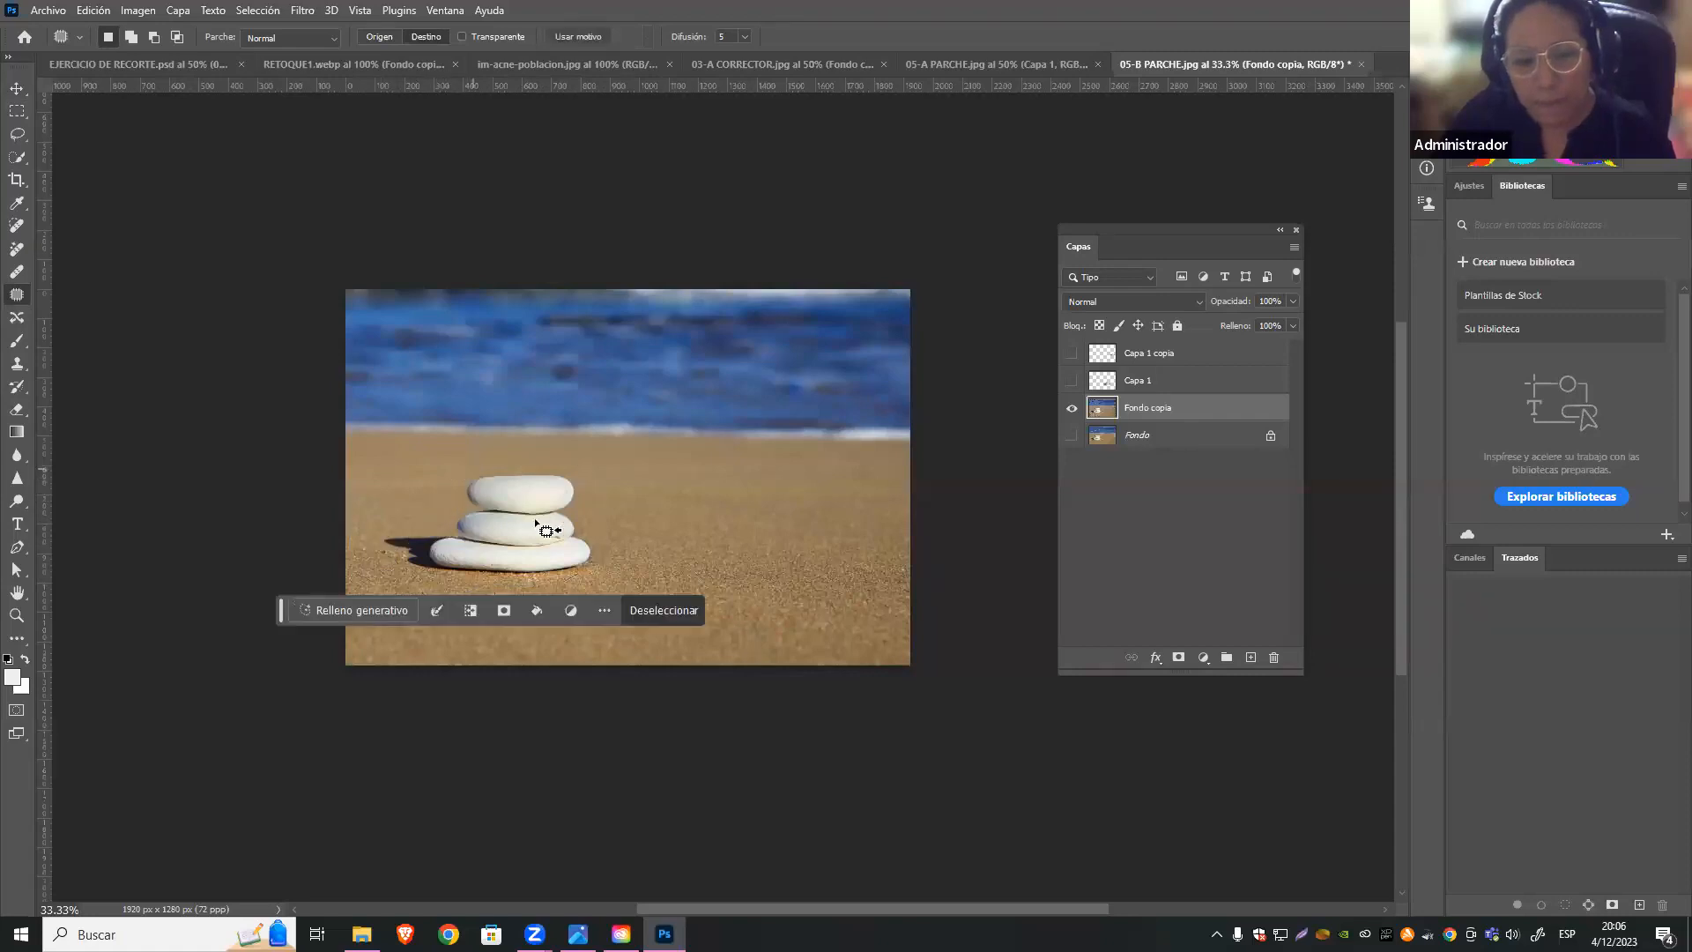
Try copying the outlined stone stack to the empty sand beside it, and switch the Patch tool to Origen mode
drag(509, 523, 755, 502)
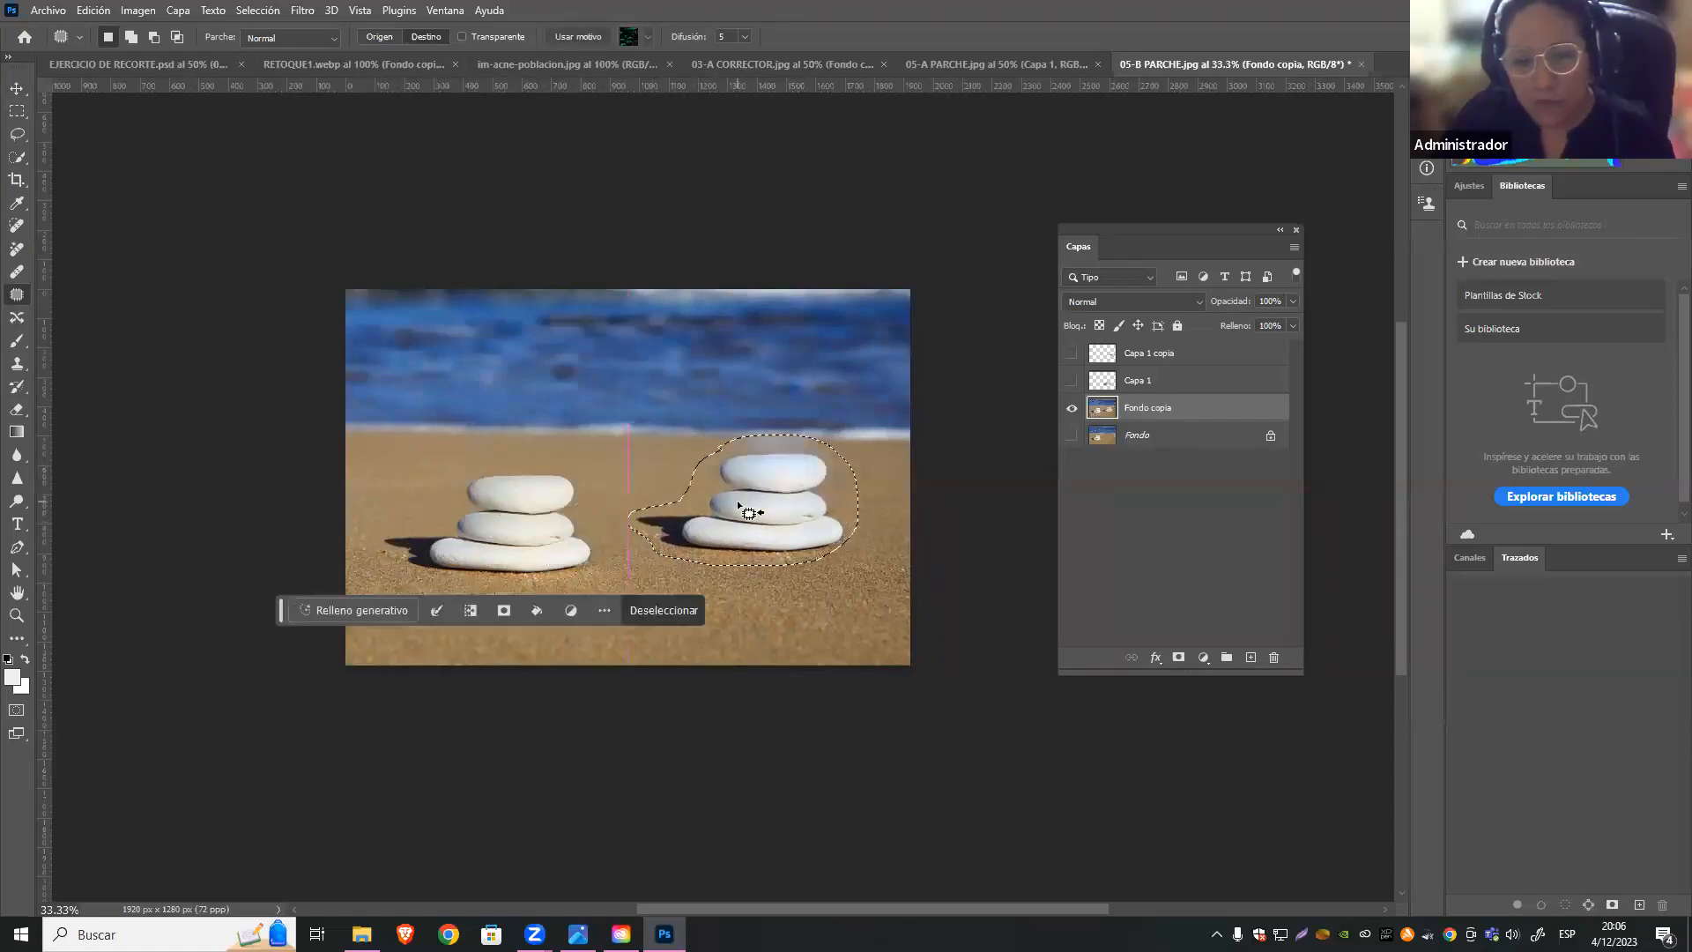
click(372, 33)
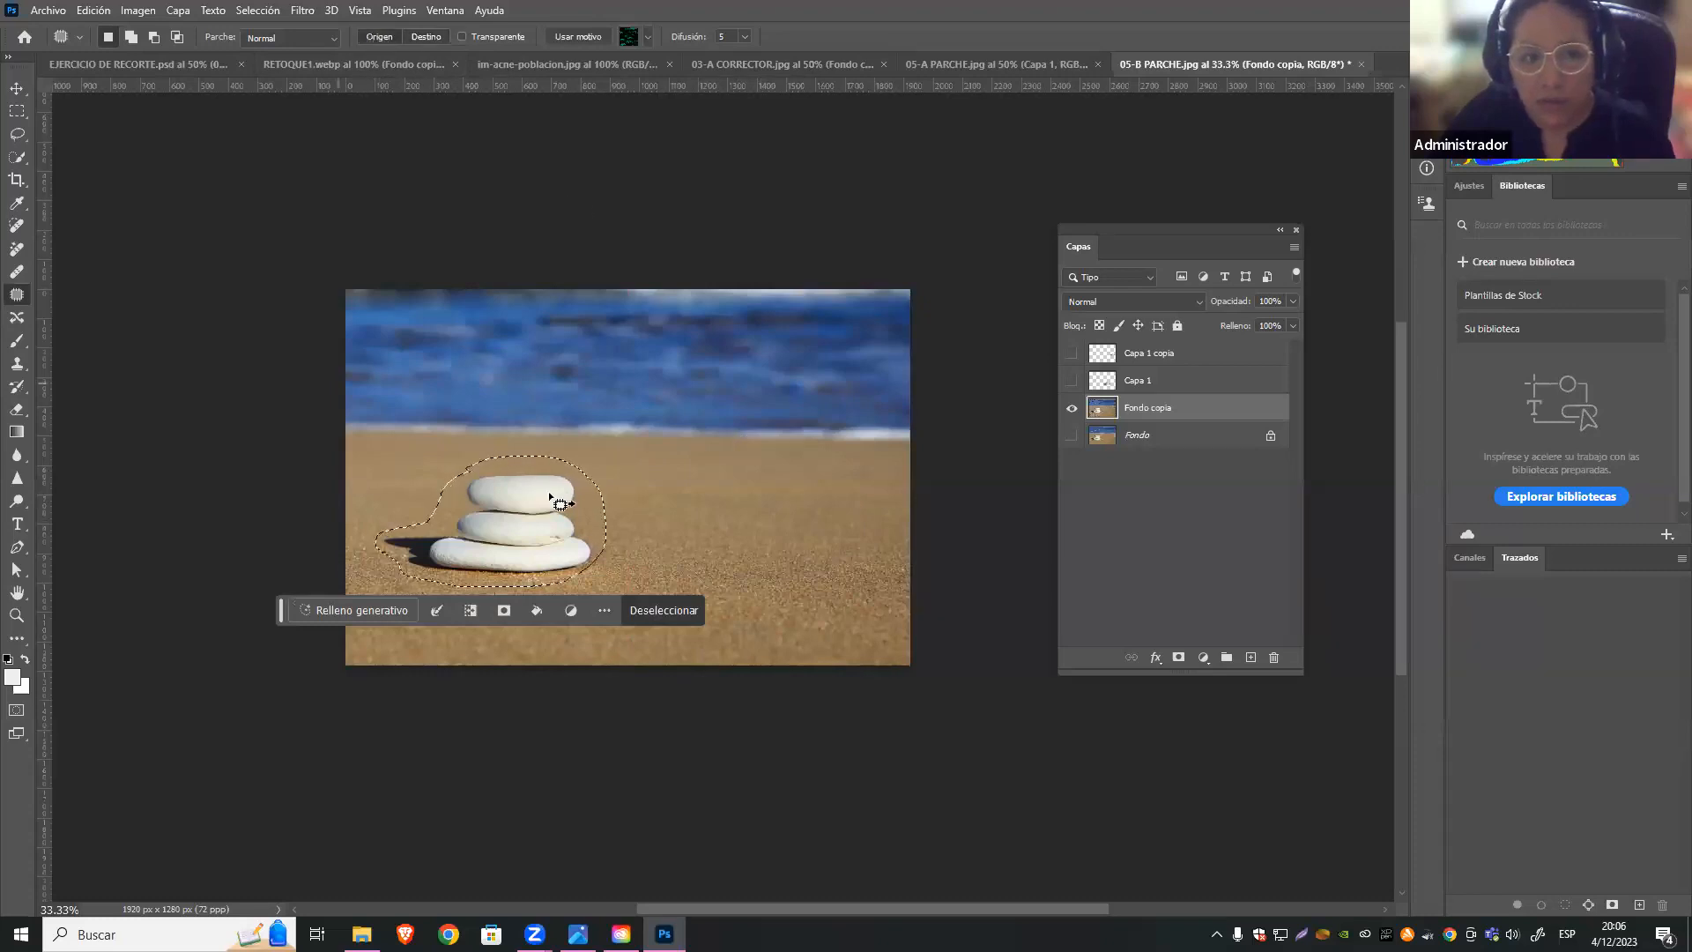
Try covering the outlined stone stack with clean sand using the Patch tool, and undo the patch
drag(508, 503, 771, 500)
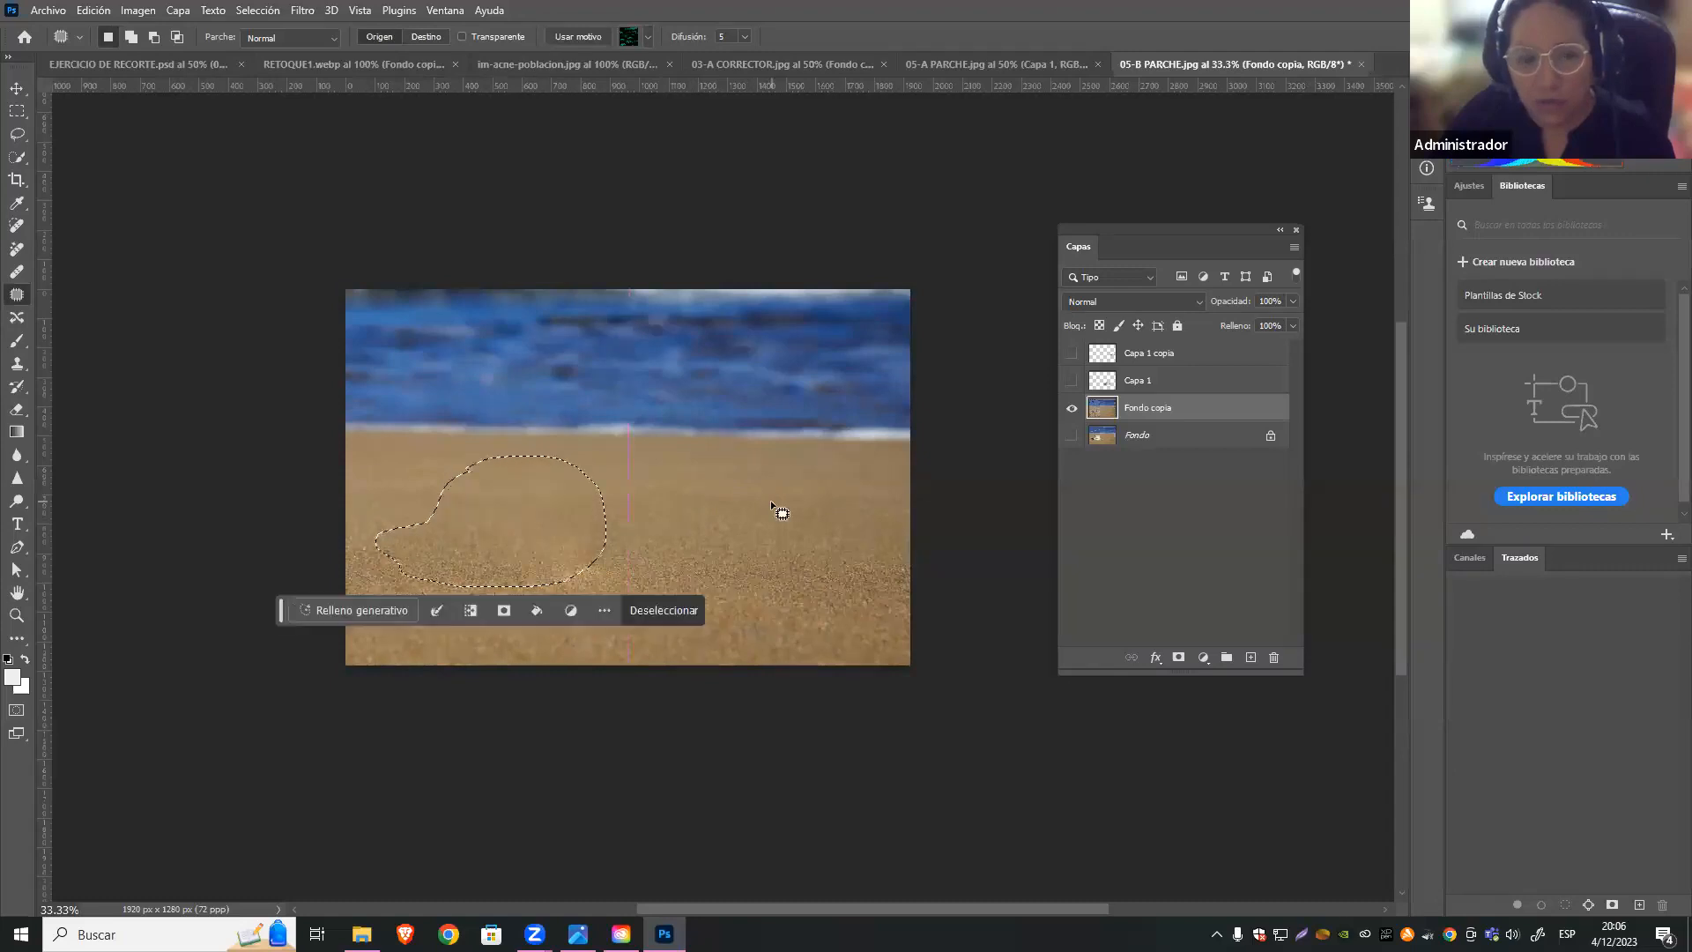
key(ctrl+d)
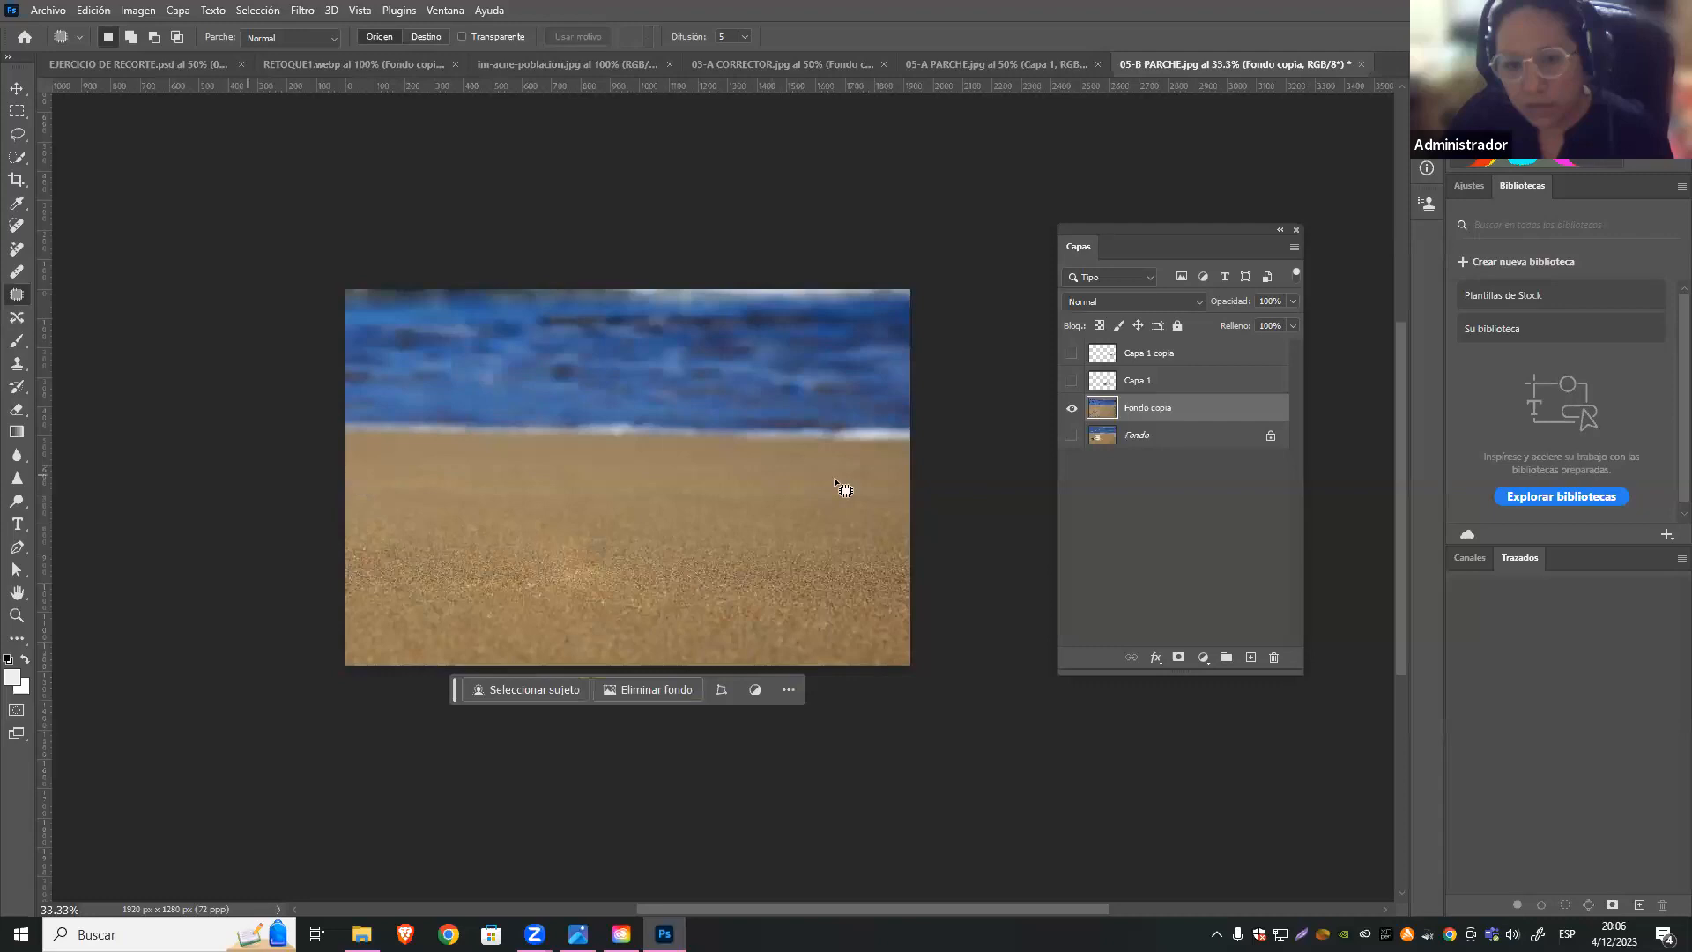
click(1072, 435)
key(ctrl+z)
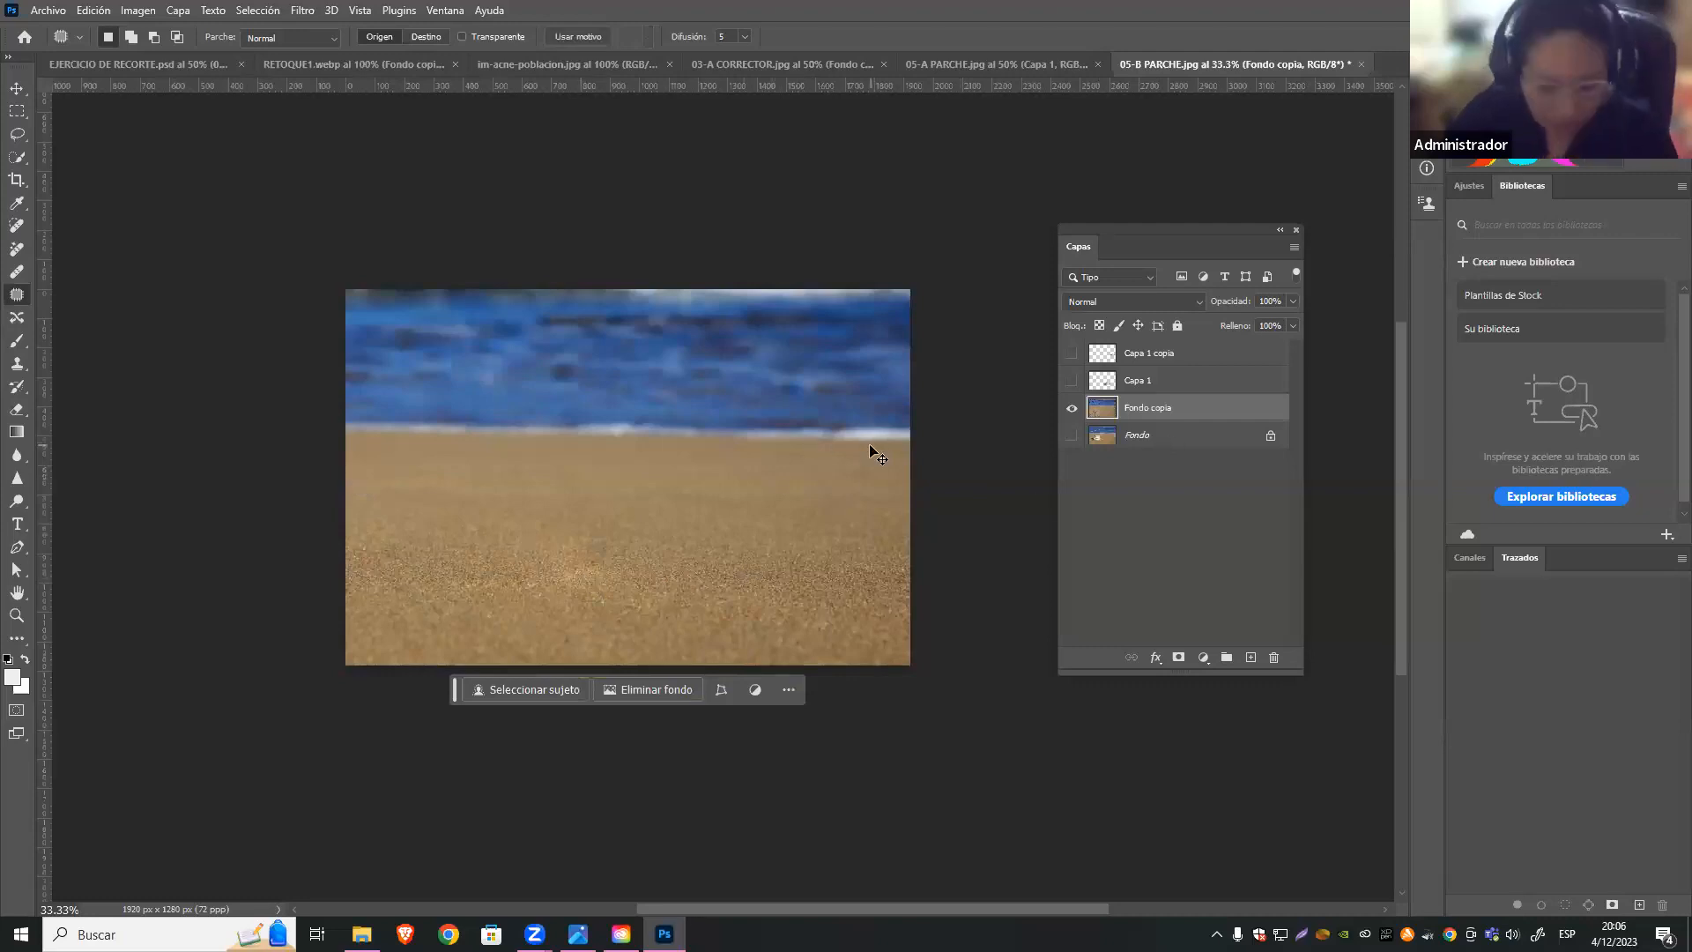
key(ctrl+z)
key(ctrl+z)
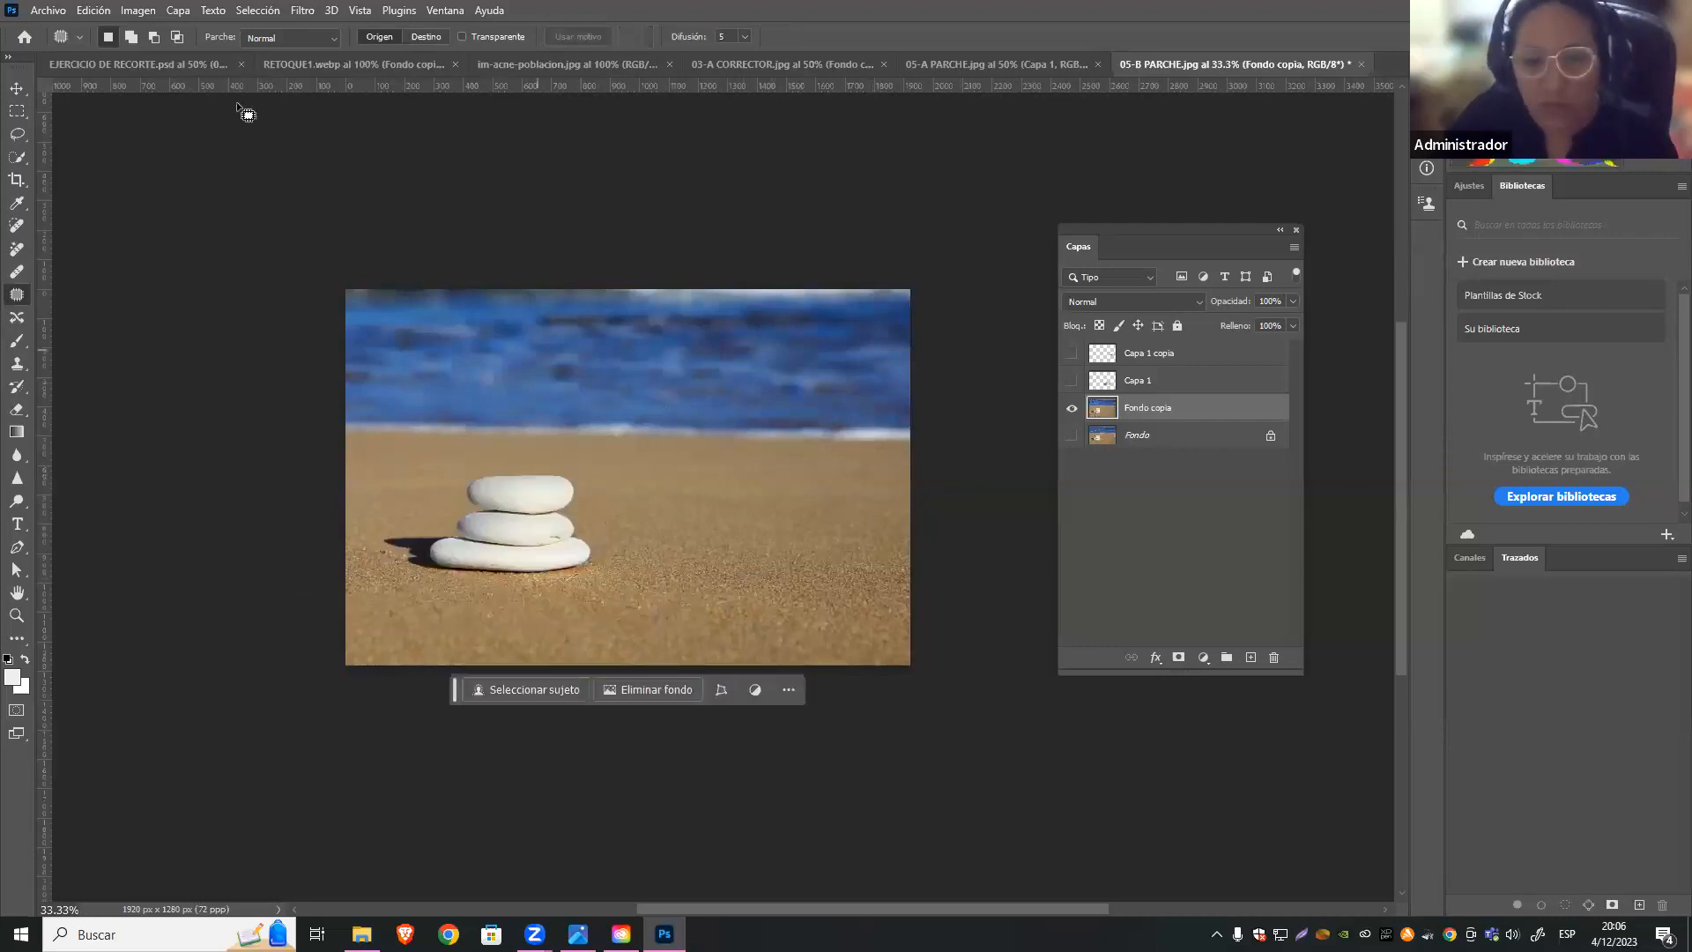
Switch to the 03-A CORRECTOR.jpg document with the shuttered window
click(363, 63)
click(630, 64)
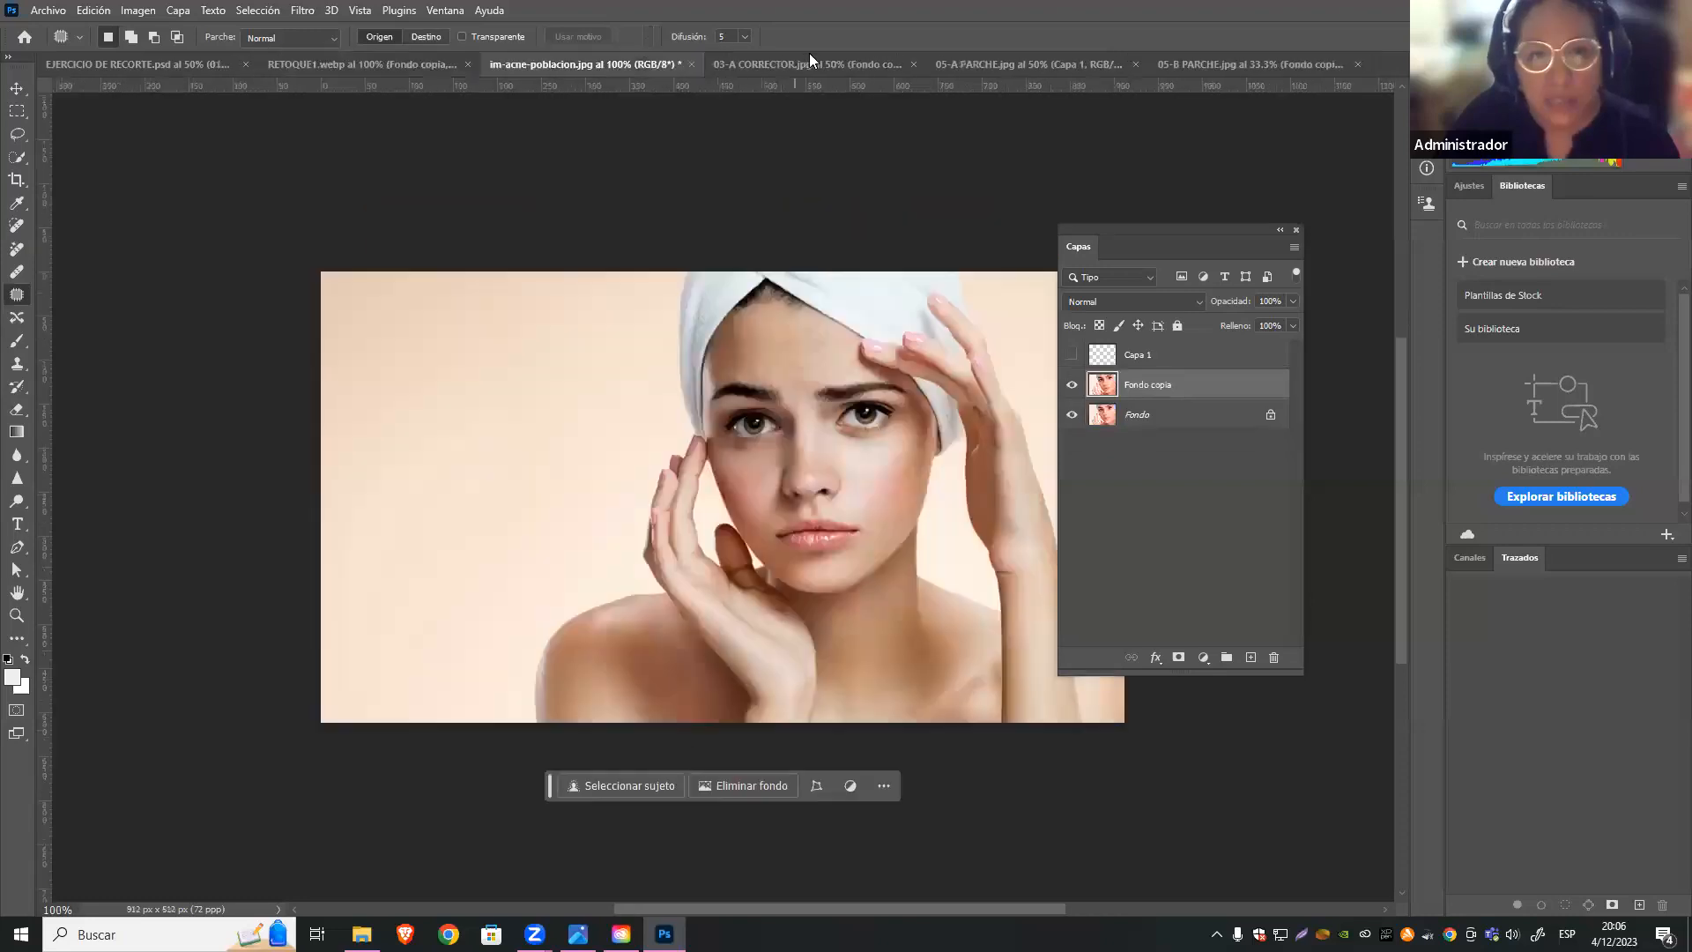
click(921, 62)
drag(848, 556, 612, 529)
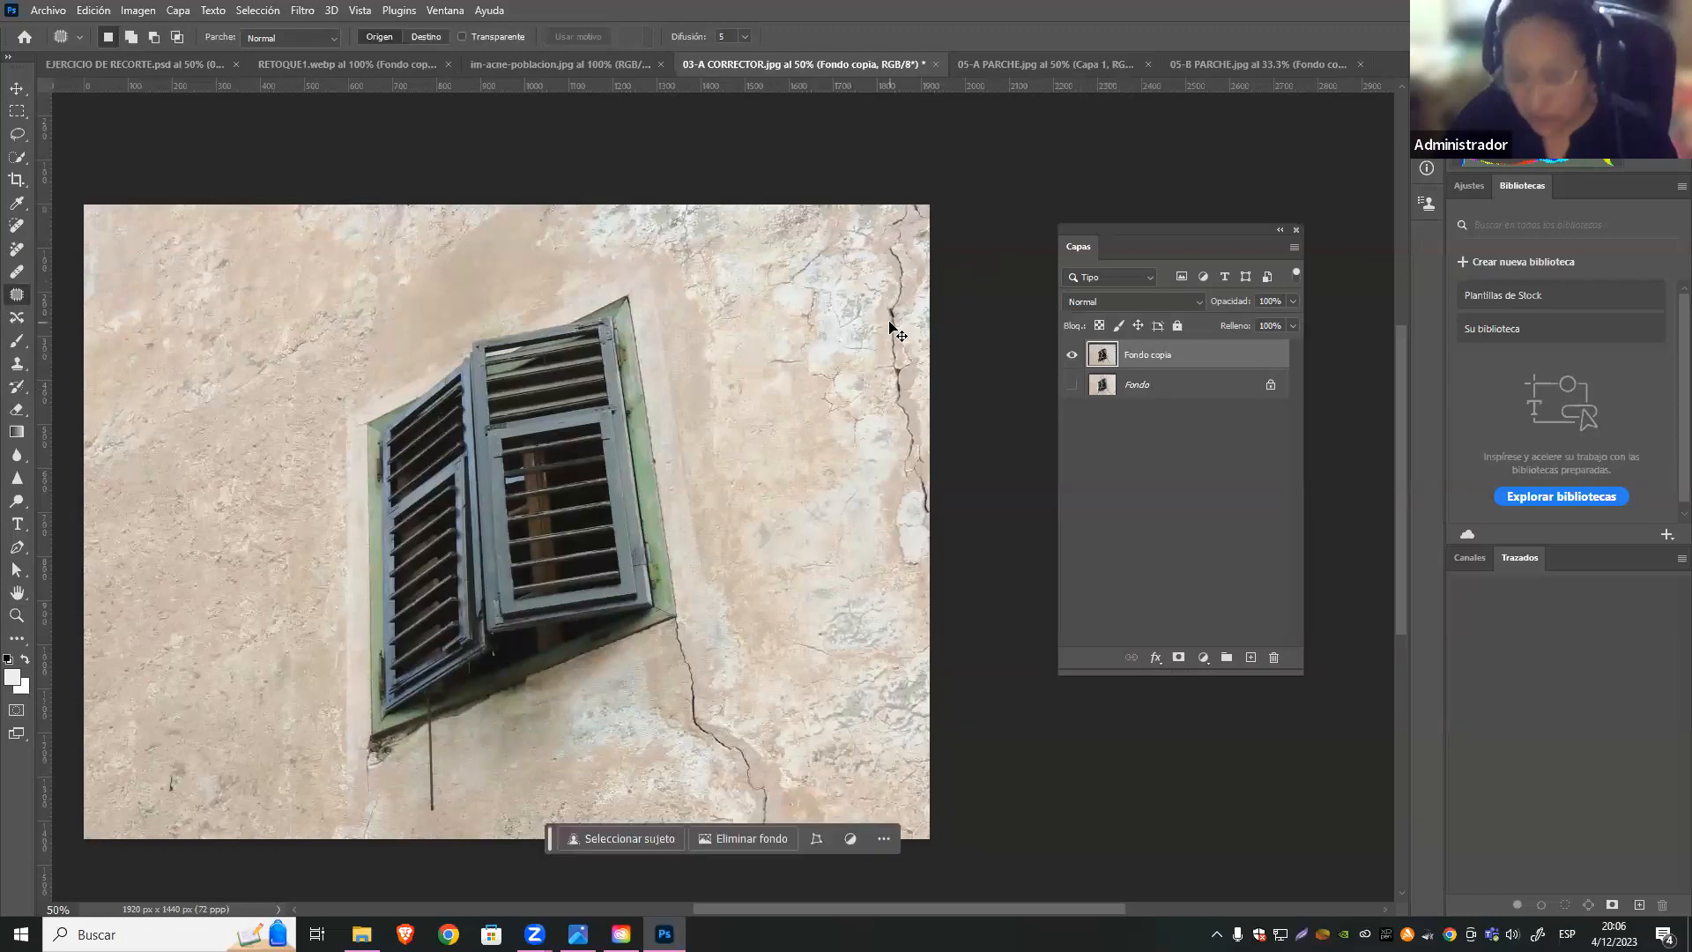
Patch the short horizontal crack on the wall to the right of the window's upper shutter with clean plaster
key(ctrl+plus)
key(ctrl+plus)
scroll(890, 322, up, 2)
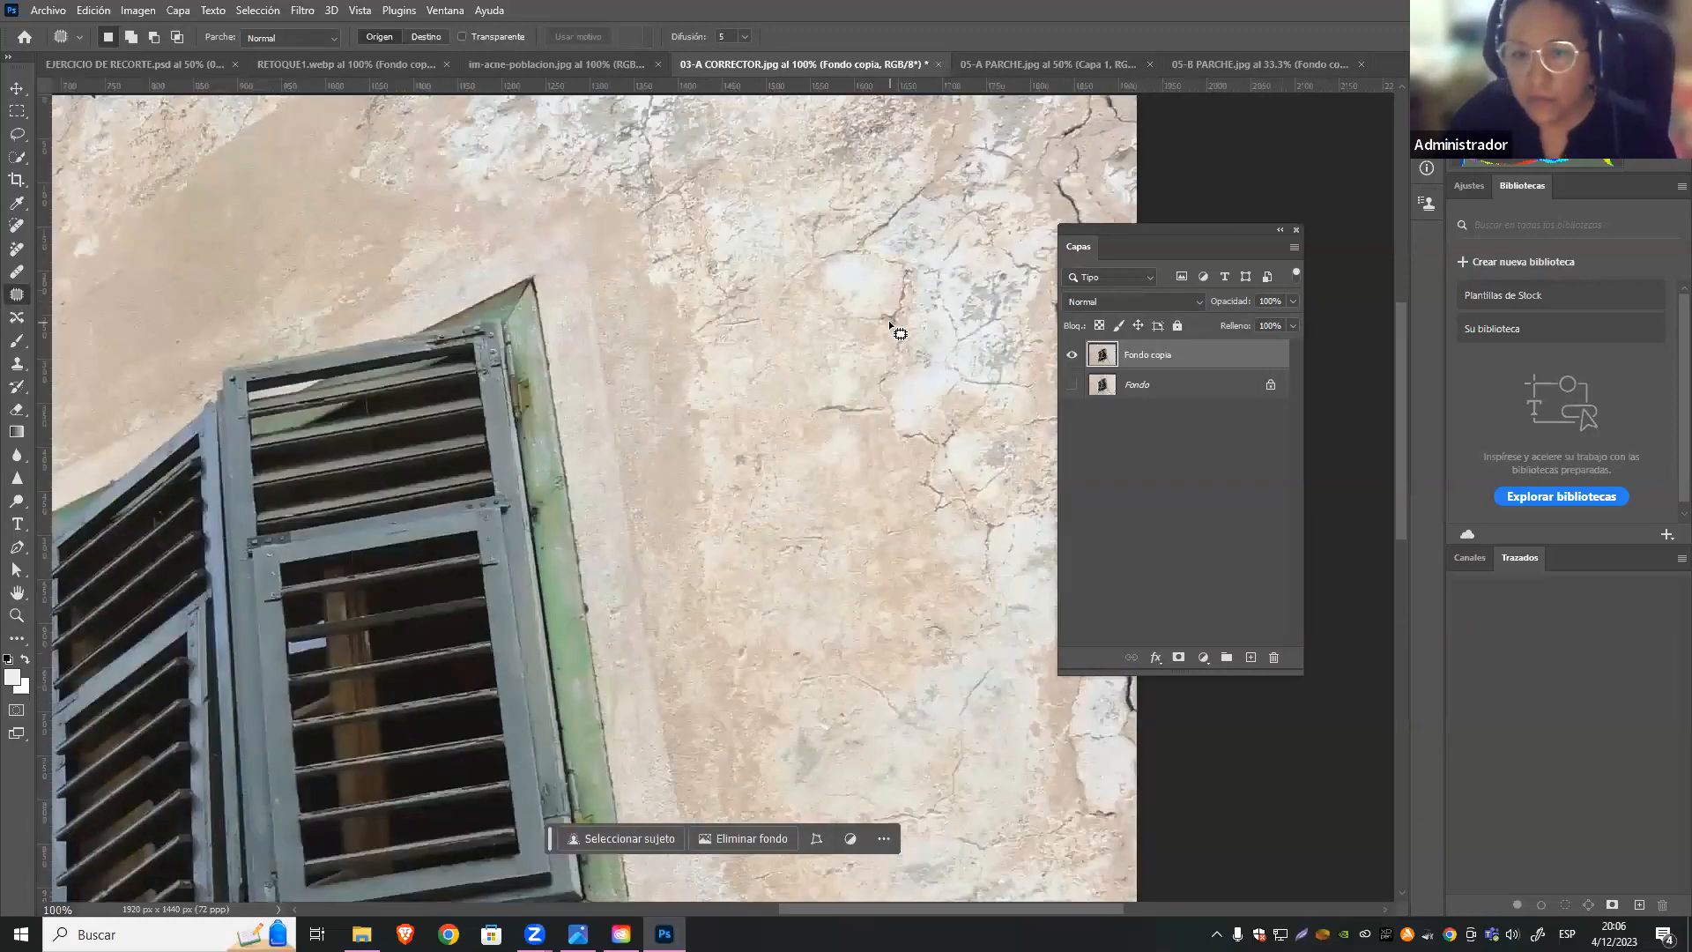
scroll(890, 324, up, 2)
mouse_move(831, 481)
mouse_down()
mouse_move(855, 549)
mouse_move(916, 525)
mouse_up()
mouse_move(903, 515)
mouse_down()
mouse_move(850, 596)
mouse_move(876, 602)
mouse_up()
click(794, 498)
mouse_move(839, 534)
mouse_down()
mouse_move(797, 524)
mouse_move(801, 498)
mouse_move(868, 532)
mouse_move(750, 491)
mouse_move(760, 473)
mouse_move(785, 470)
mouse_move(802, 527)
mouse_up()
Patch the remaining fine cracks on the plaster between the window and the large crack near the image's right edge
mouse_move(819, 355)
mouse_down()
mouse_move(786, 425)
mouse_move(715, 457)
mouse_up()
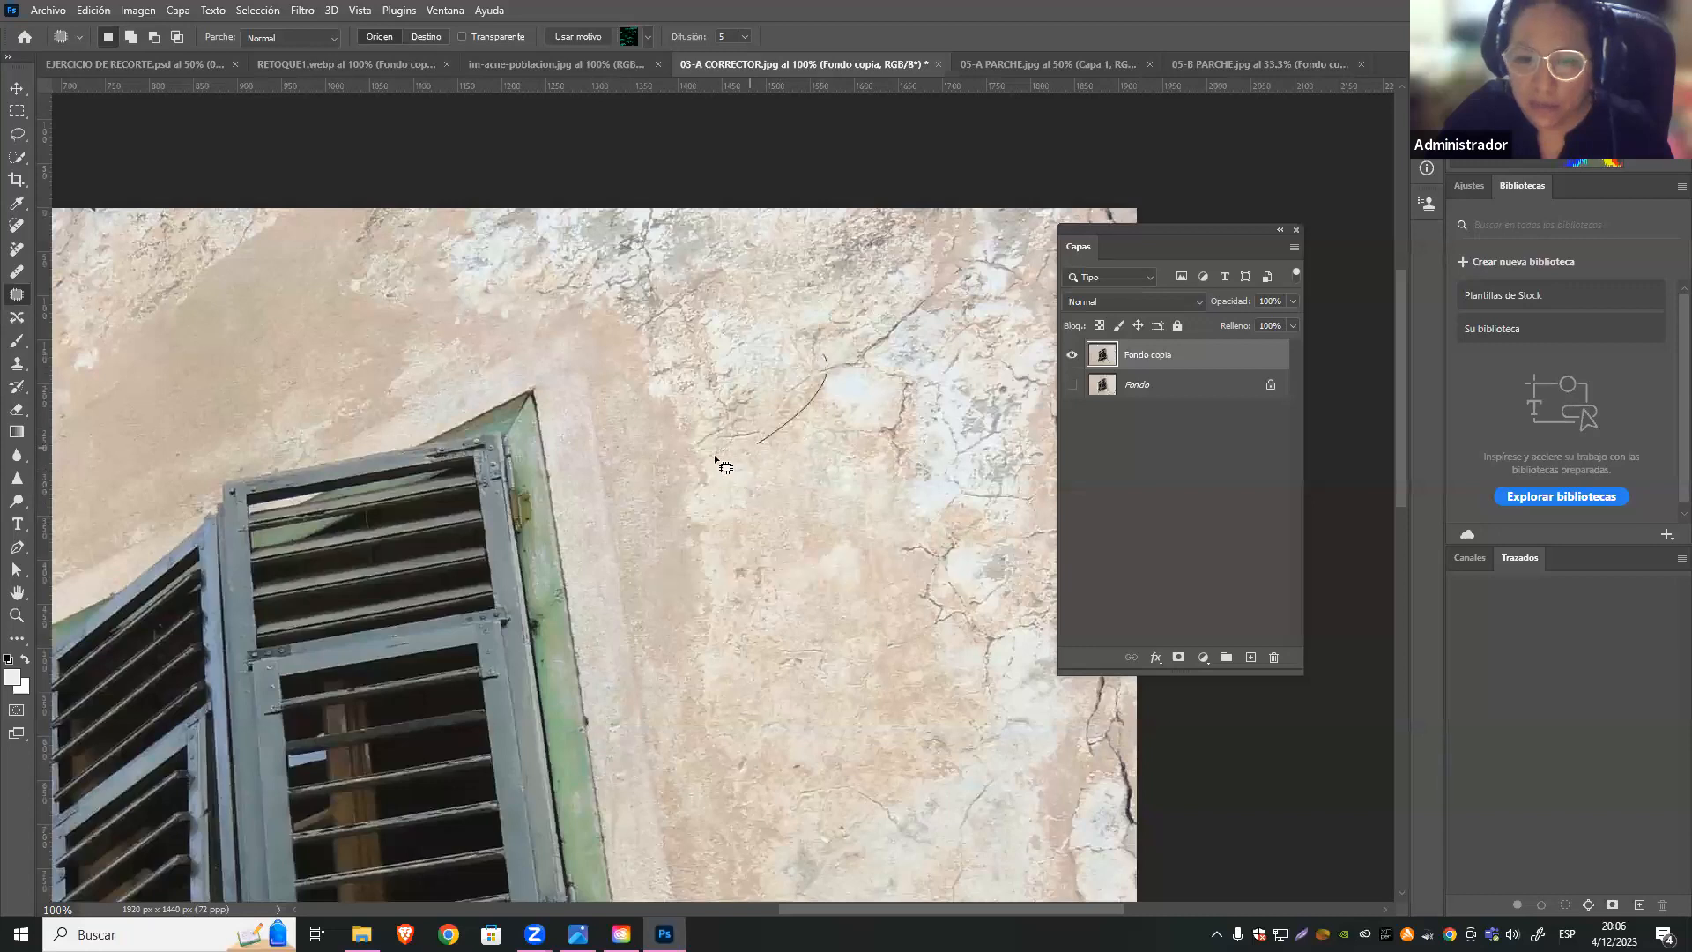
mouse_move(821, 356)
mouse_down()
mouse_move(793, 395)
mouse_move(862, 334)
mouse_move(797, 425)
mouse_up()
mouse_move(872, 354)
mouse_down()
mouse_move(913, 460)
mouse_move(892, 471)
mouse_move(831, 428)
mouse_move(874, 401)
mouse_move(899, 370)
mouse_up()
mouse_move(865, 445)
mouse_down()
mouse_move(833, 483)
mouse_move(788, 379)
mouse_up()
key(ctrl+d)
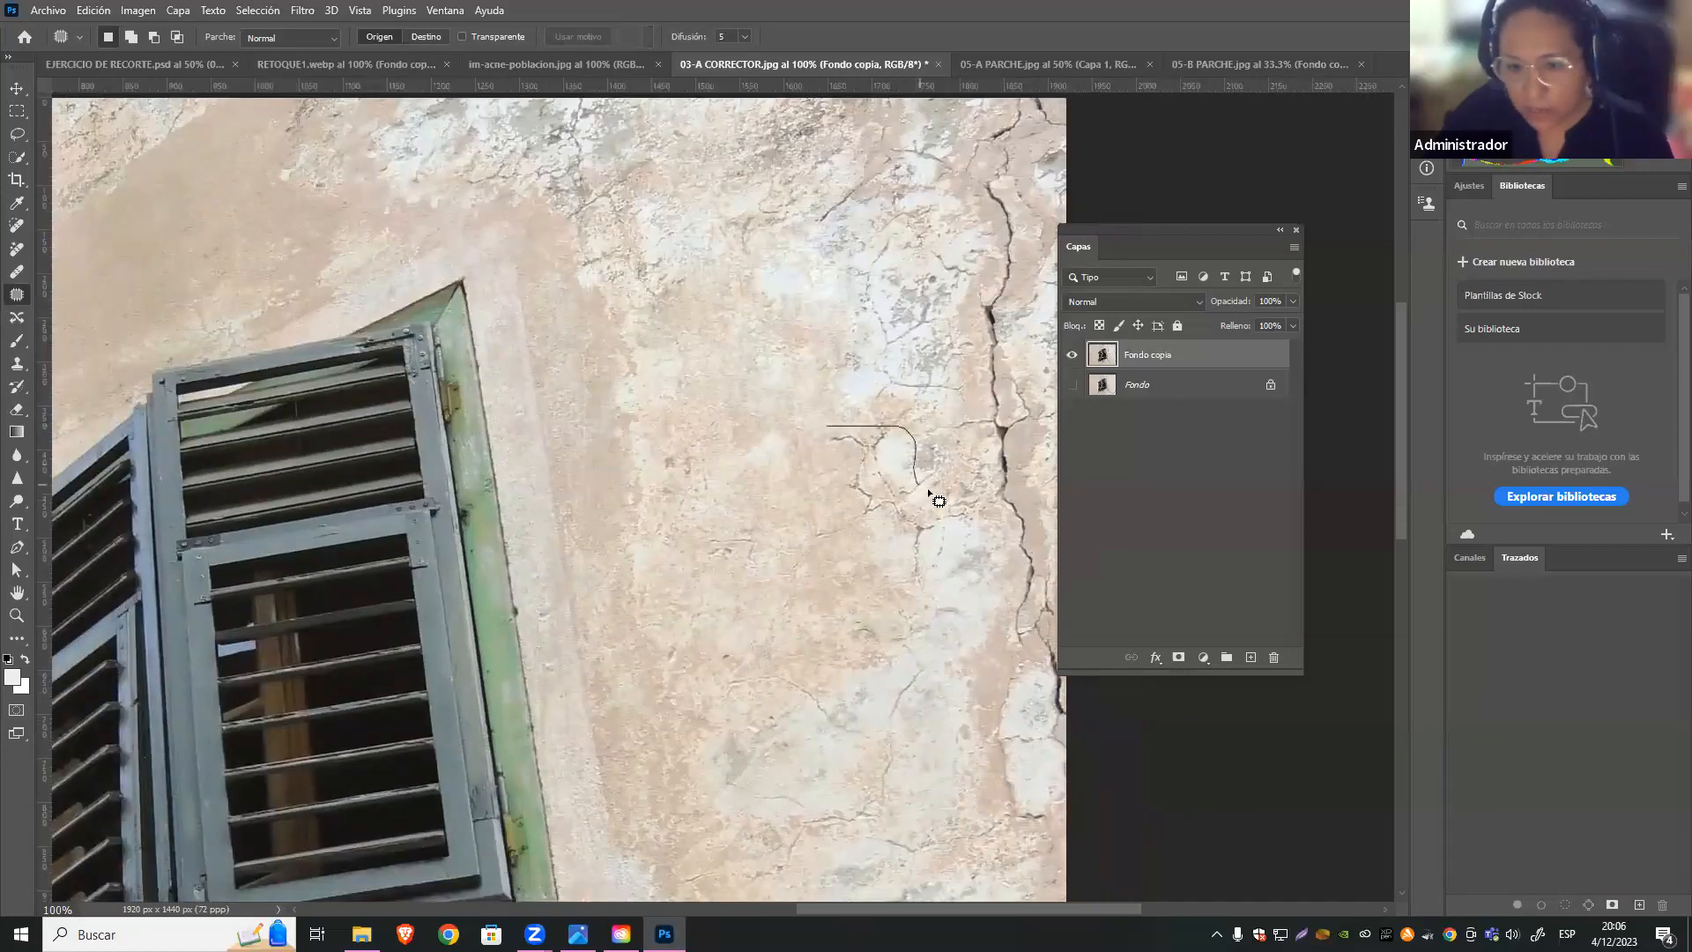
mouse_move(912, 549)
mouse_down()
mouse_move(829, 527)
mouse_move(832, 427)
mouse_move(710, 415)
mouse_move(807, 442)
mouse_move(876, 414)
mouse_up()
key(ctrl+d)
Try replacing the window frame's upper corner with plain wall using the Patch tool, undo it and clear the selection
mouse_move(477, 319)
mouse_down()
mouse_move(561, 404)
mouse_move(550, 324)
mouse_move(542, 360)
mouse_move(692, 382)
mouse_up()
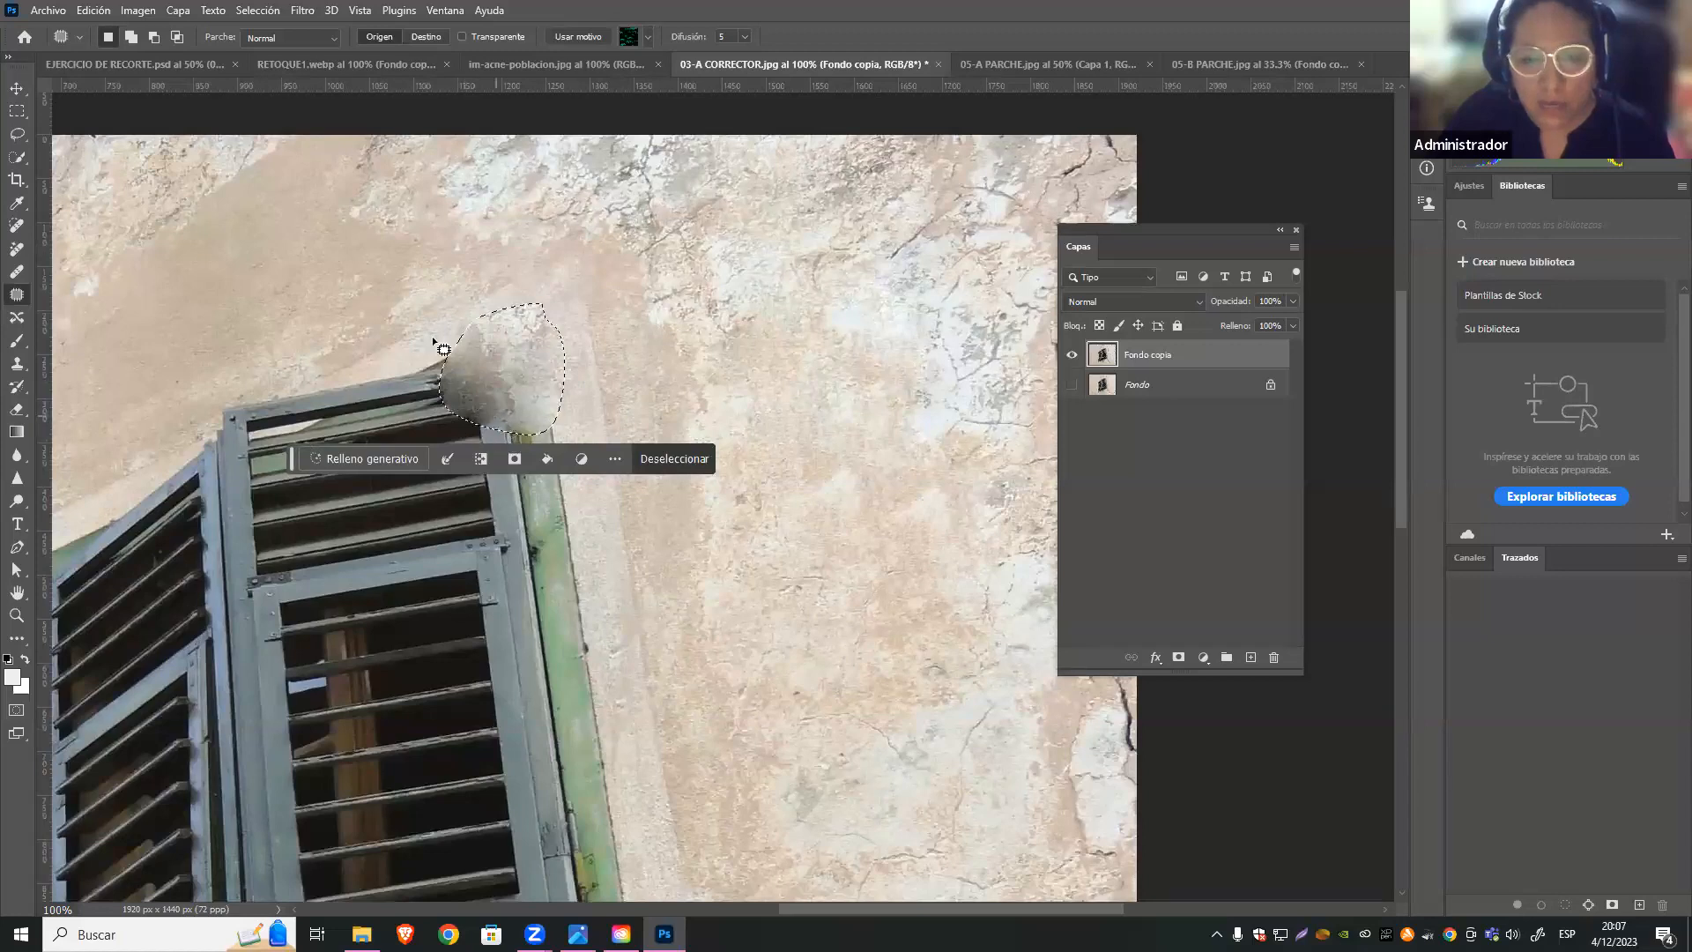
key(ctrl+z)
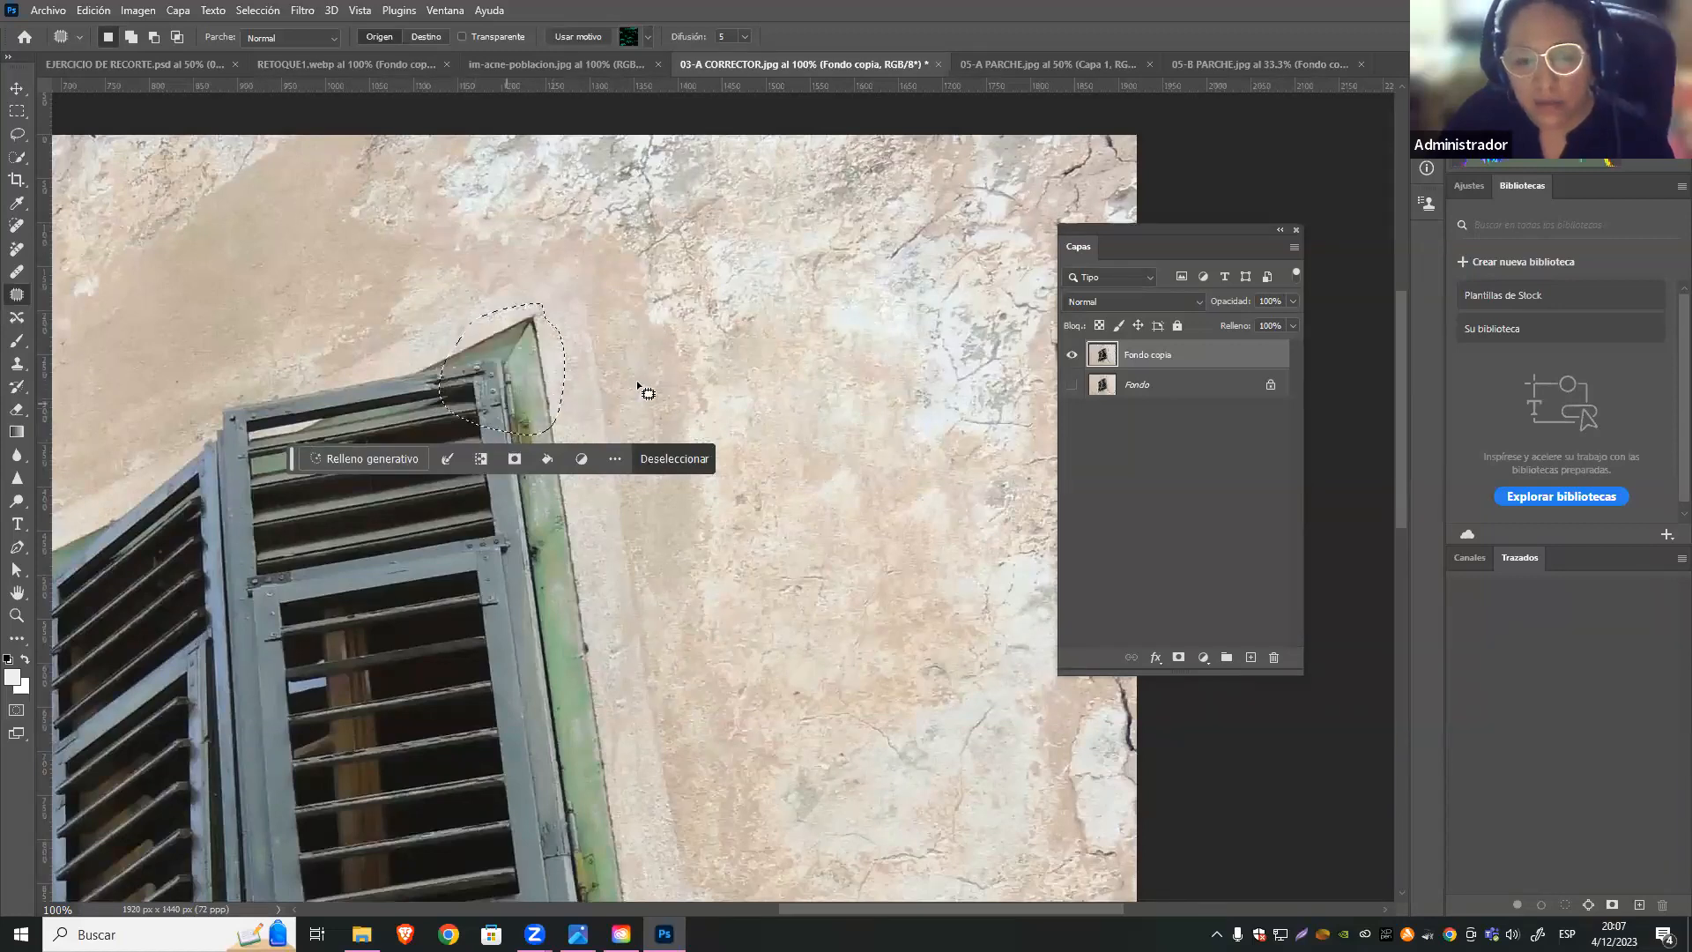
key(ctrl+d)
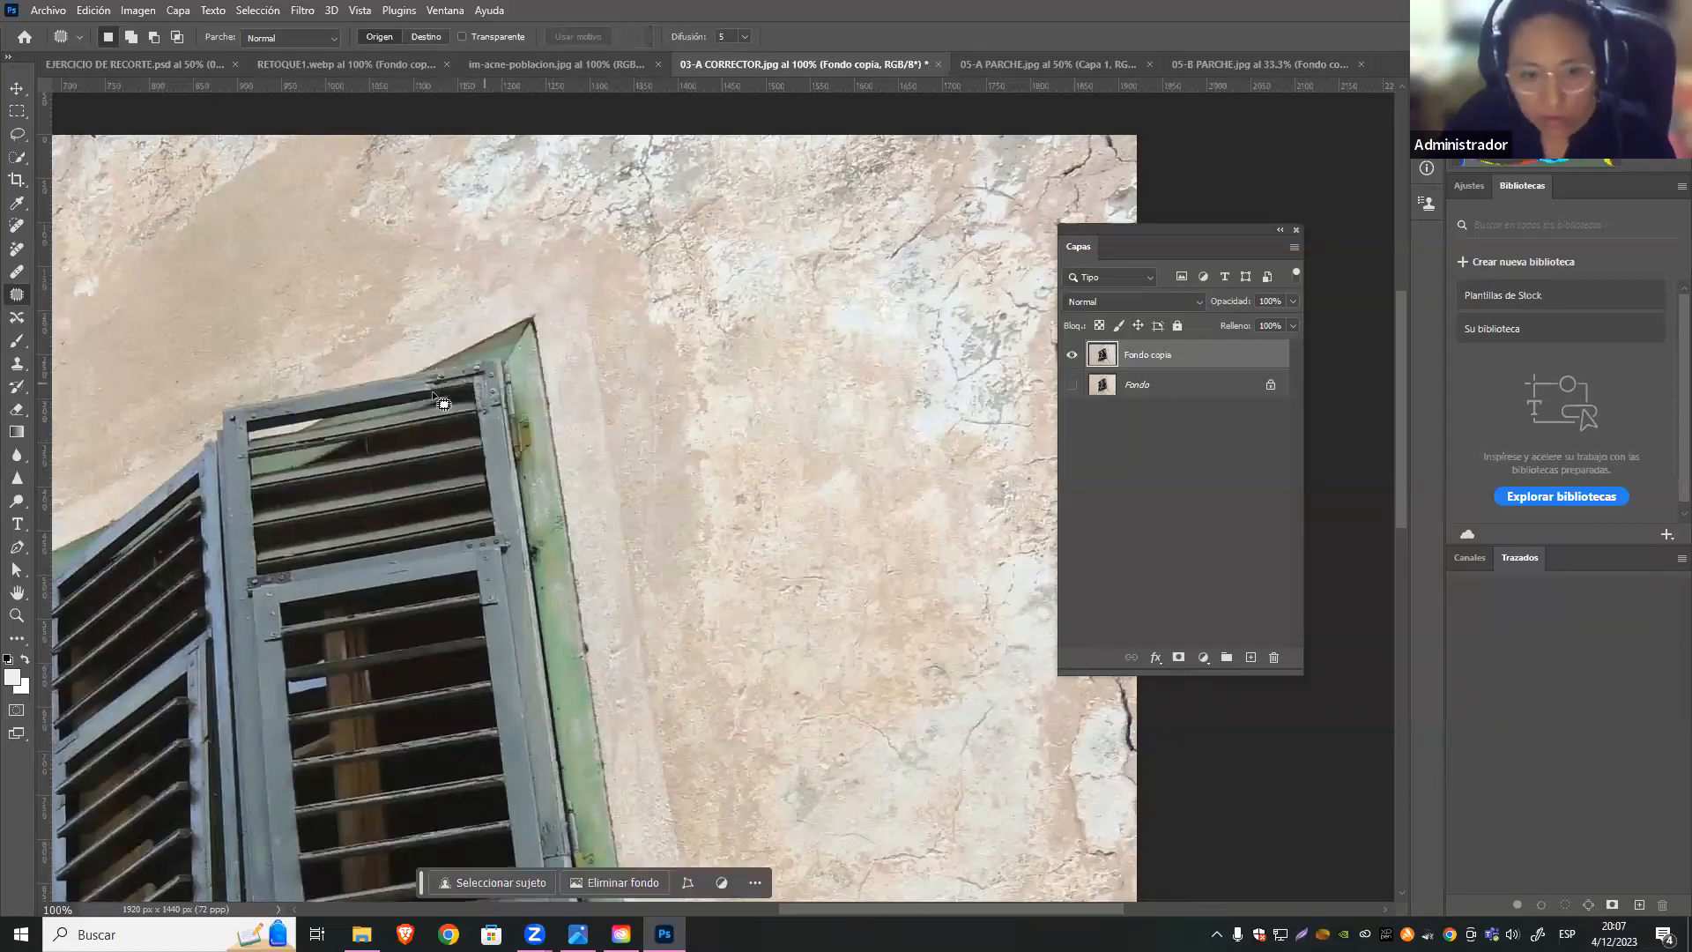
Patch the thin crack beside the middle of the large right-hand crack with nearby plaster and clear the selection
drag(778, 468, 673, 426)
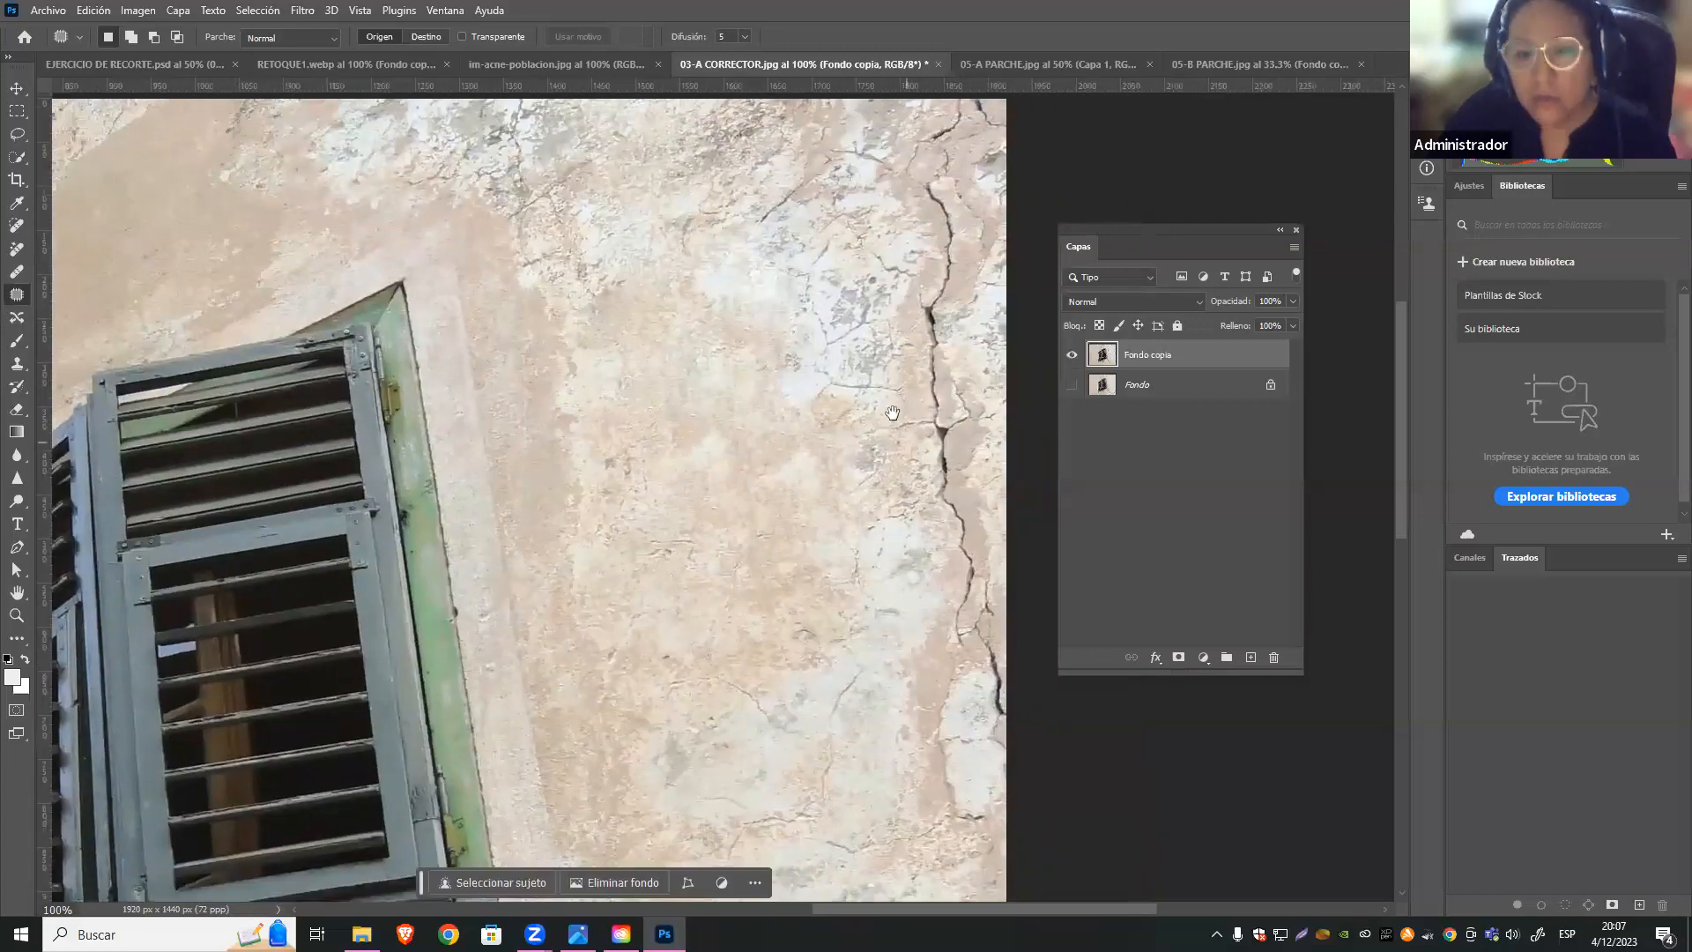
scroll(890, 370, down, 2)
mouse_move(906, 456)
mouse_down()
mouse_move(884, 527)
mouse_move(842, 542)
mouse_move(839, 489)
mouse_move(894, 457)
mouse_move(890, 478)
mouse_move(827, 483)
mouse_move(853, 453)
mouse_up()
scroll(891, 522, down, 5)
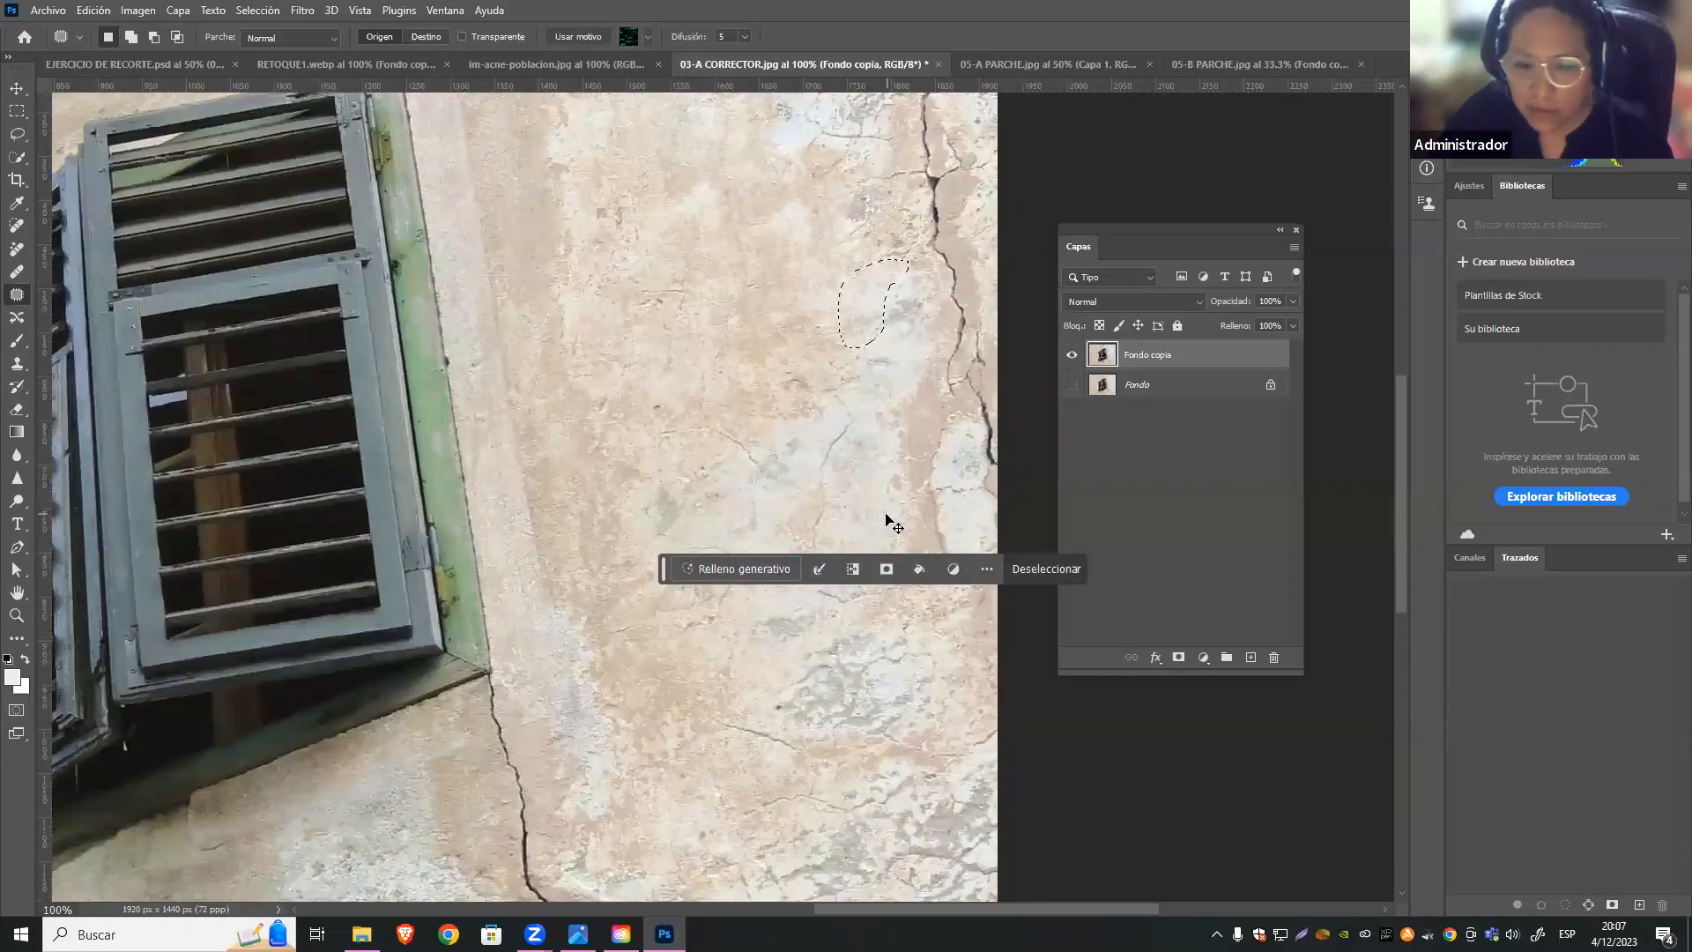
key(ctrl+d)
Patch the topmost section of the crack running down from the window's lower-right corner and clear the selection
scroll(758, 494, down, 2)
scroll(634, 408, up, 1)
scroll(650, 415, down, 3)
scroll(649, 415, left, 3)
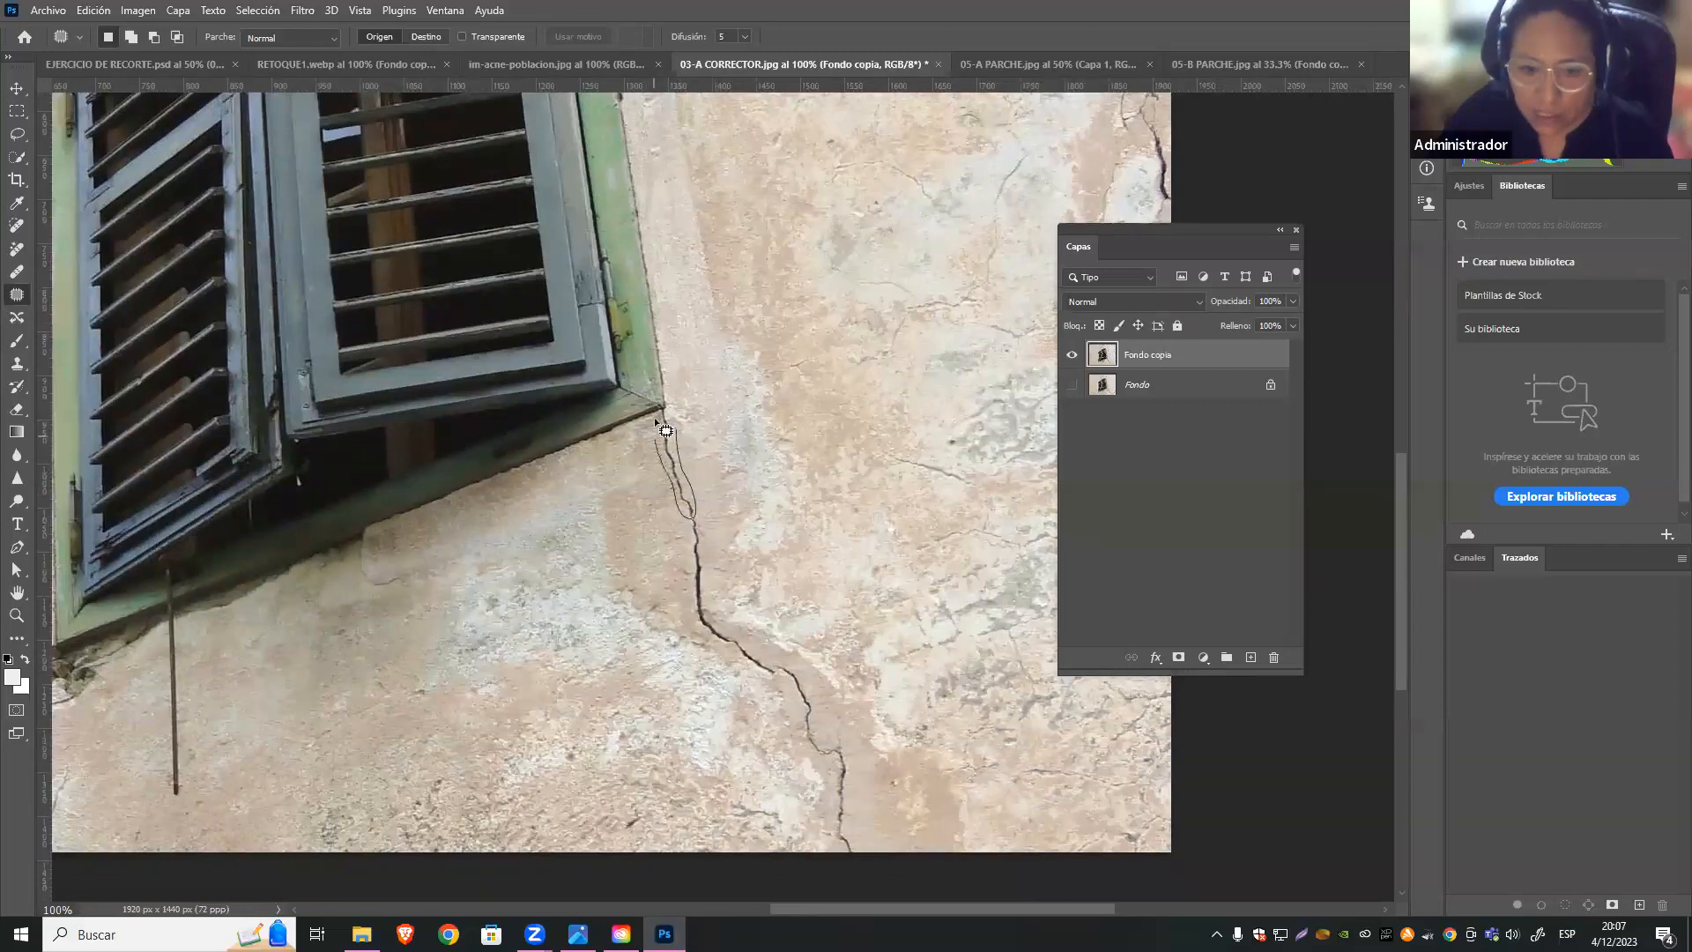
drag(672, 423, 703, 363)
key(ctrl+d)
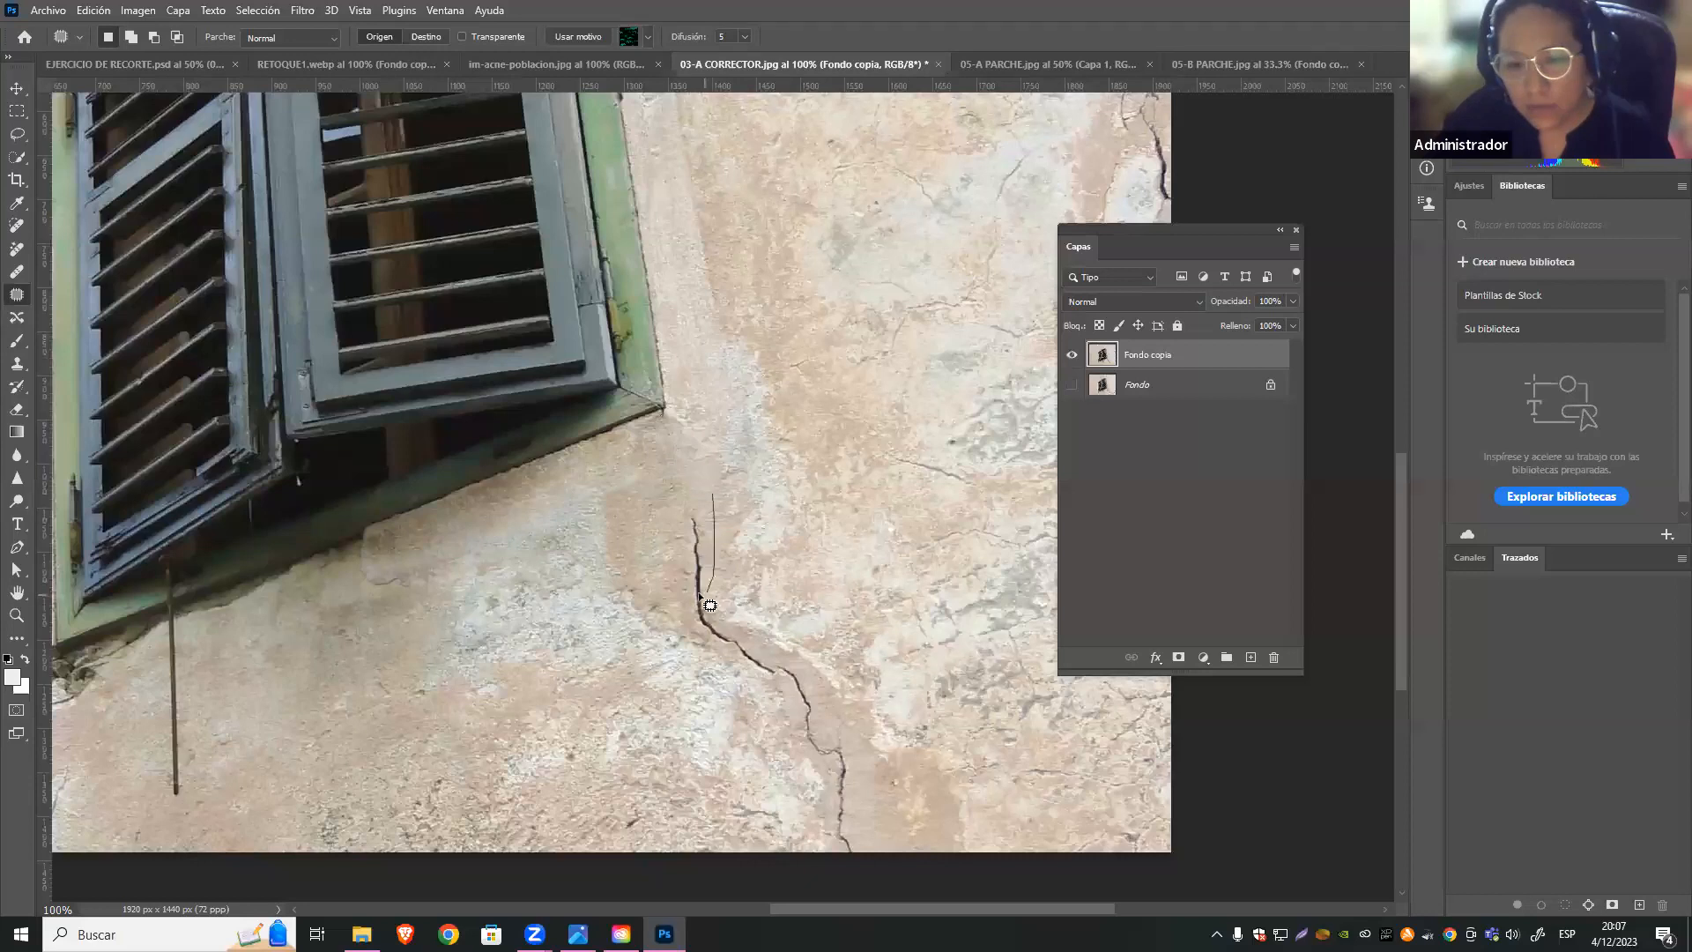
Patch the vertical middle section and the start of the diagonal section of the crack below the window
mouse_move(693, 509)
mouse_down()
mouse_move(713, 546)
mouse_move(680, 522)
mouse_move(716, 495)
mouse_move(699, 487)
mouse_move(701, 418)
mouse_up()
scroll(725, 607, down, 2)
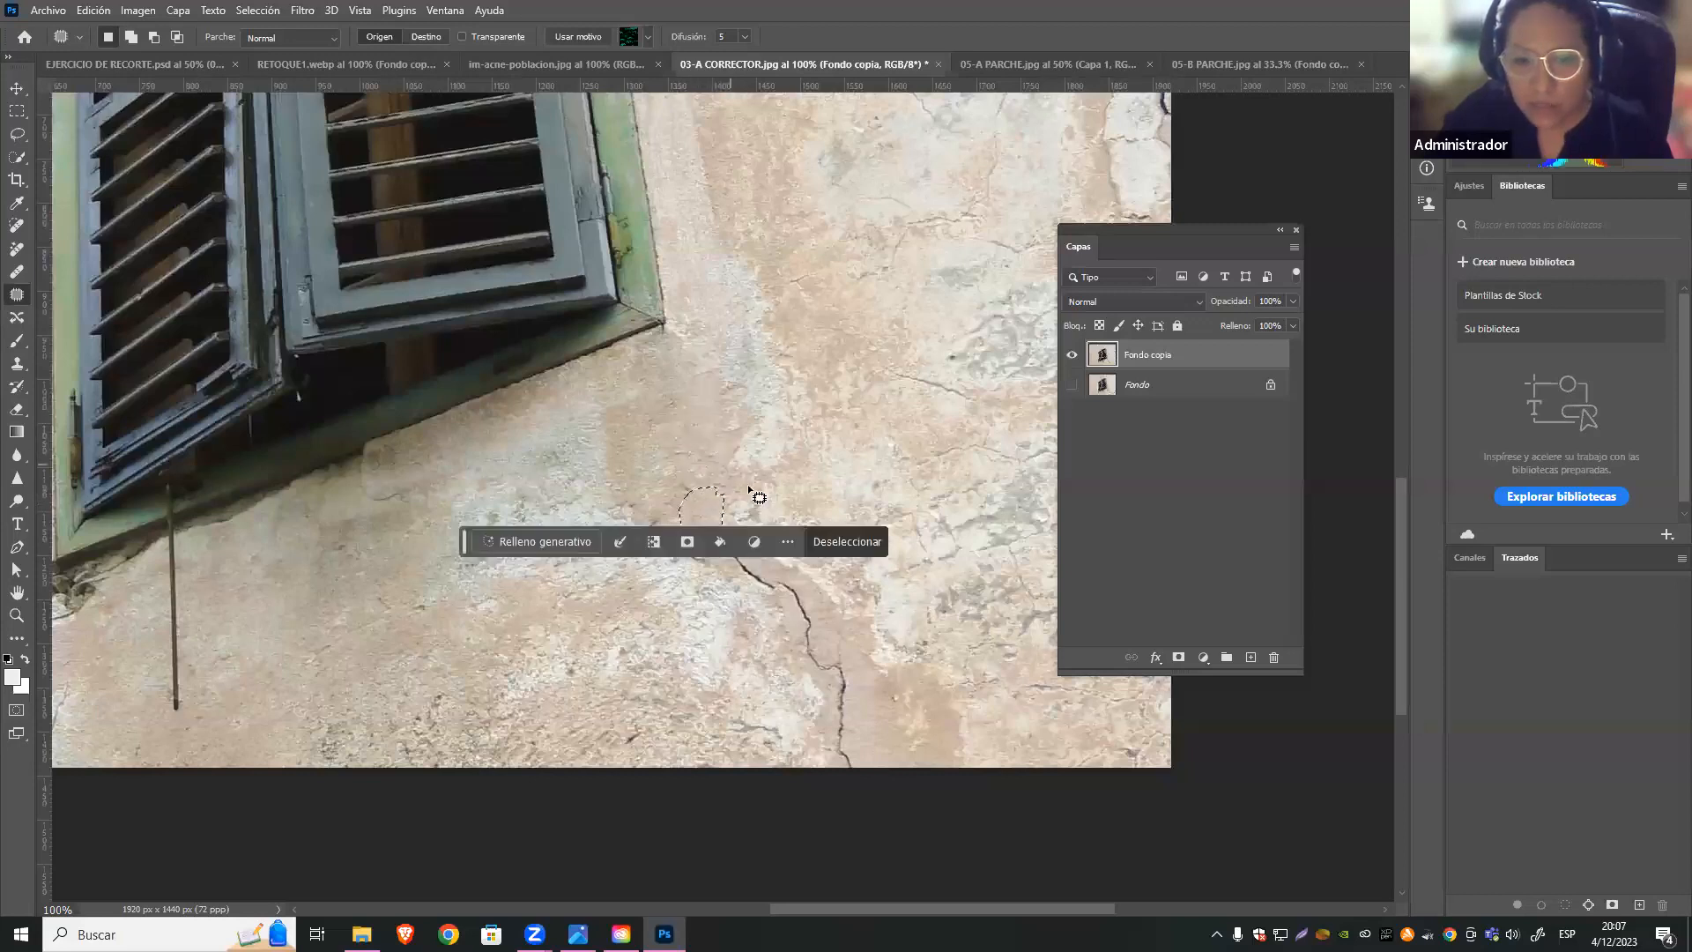
scroll(749, 487, down, 2)
mouse_move(748, 481)
mouse_down()
mouse_move(706, 470)
mouse_move(735, 490)
mouse_up()
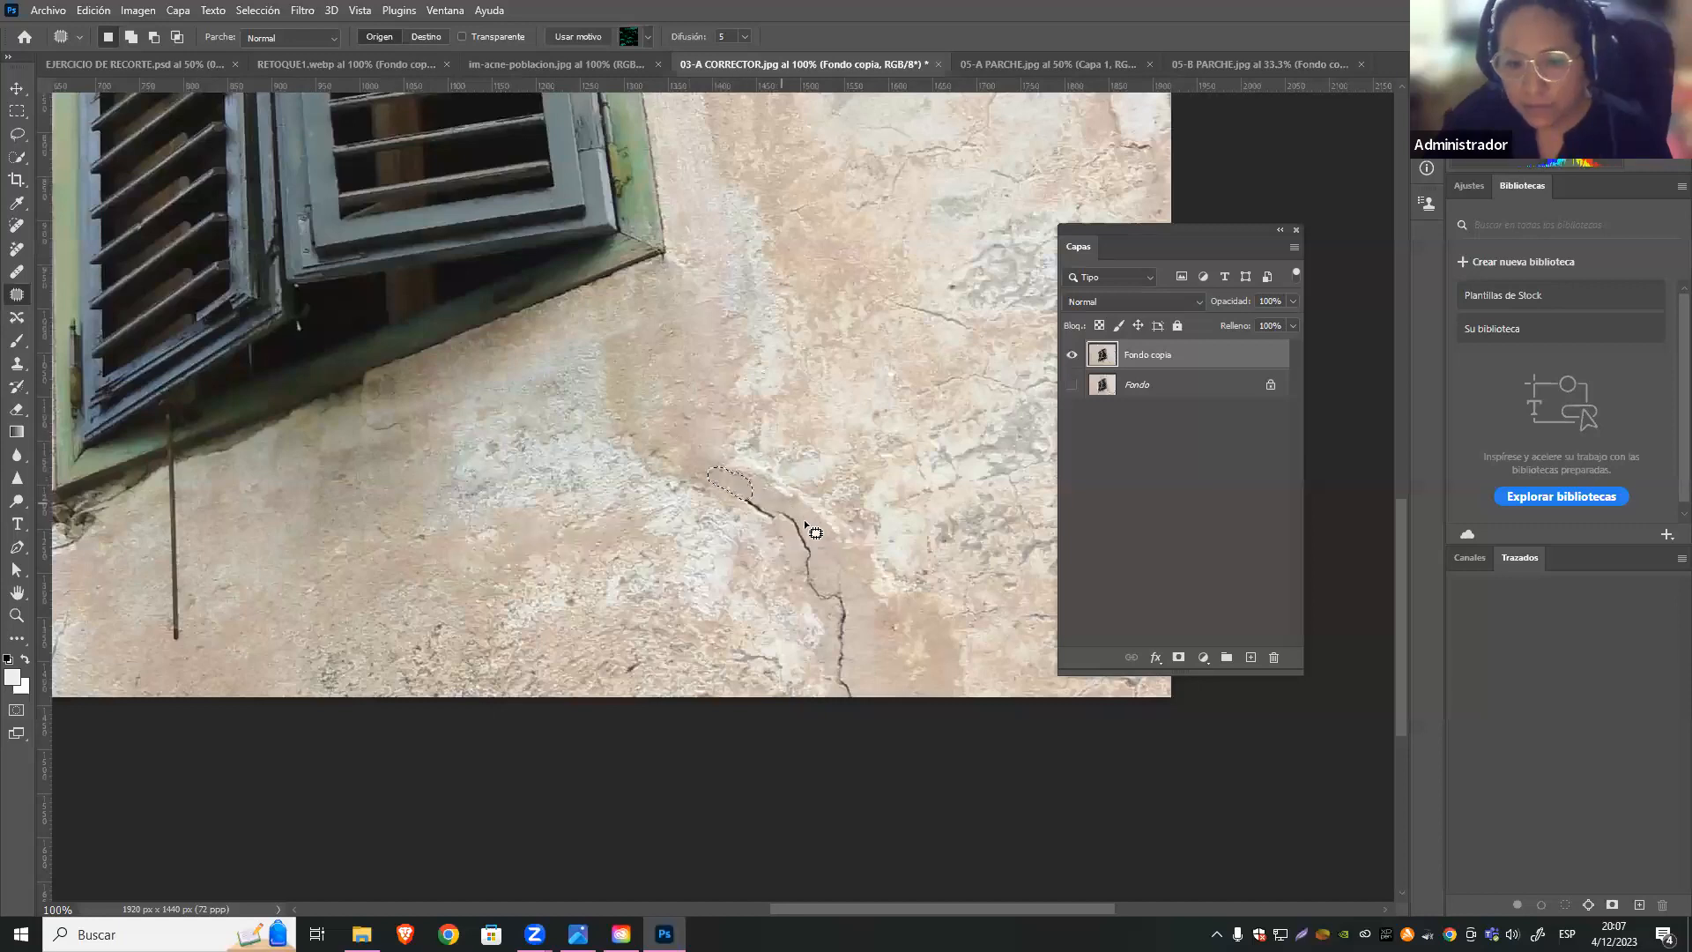
drag(753, 492, 676, 348)
Patch the rest of the crack below the window down to the image's lower edge and clear the selection
scroll(793, 458, down, 2)
mouse_move(797, 444)
mouse_down()
mouse_move(785, 463)
mouse_move(819, 472)
mouse_move(718, 351)
mouse_move(701, 256)
mouse_up()
scroll(848, 432, down, 2)
mouse_move(851, 431)
mouse_down()
mouse_move(831, 472)
mouse_move(802, 425)
mouse_move(844, 453)
mouse_up()
drag(844, 452, 716, 187)
scroll(909, 354, down, 2)
mouse_move(838, 456)
mouse_down()
mouse_move(826, 411)
mouse_move(846, 390)
mouse_move(855, 407)
mouse_move(846, 431)
mouse_move(825, 345)
mouse_up()
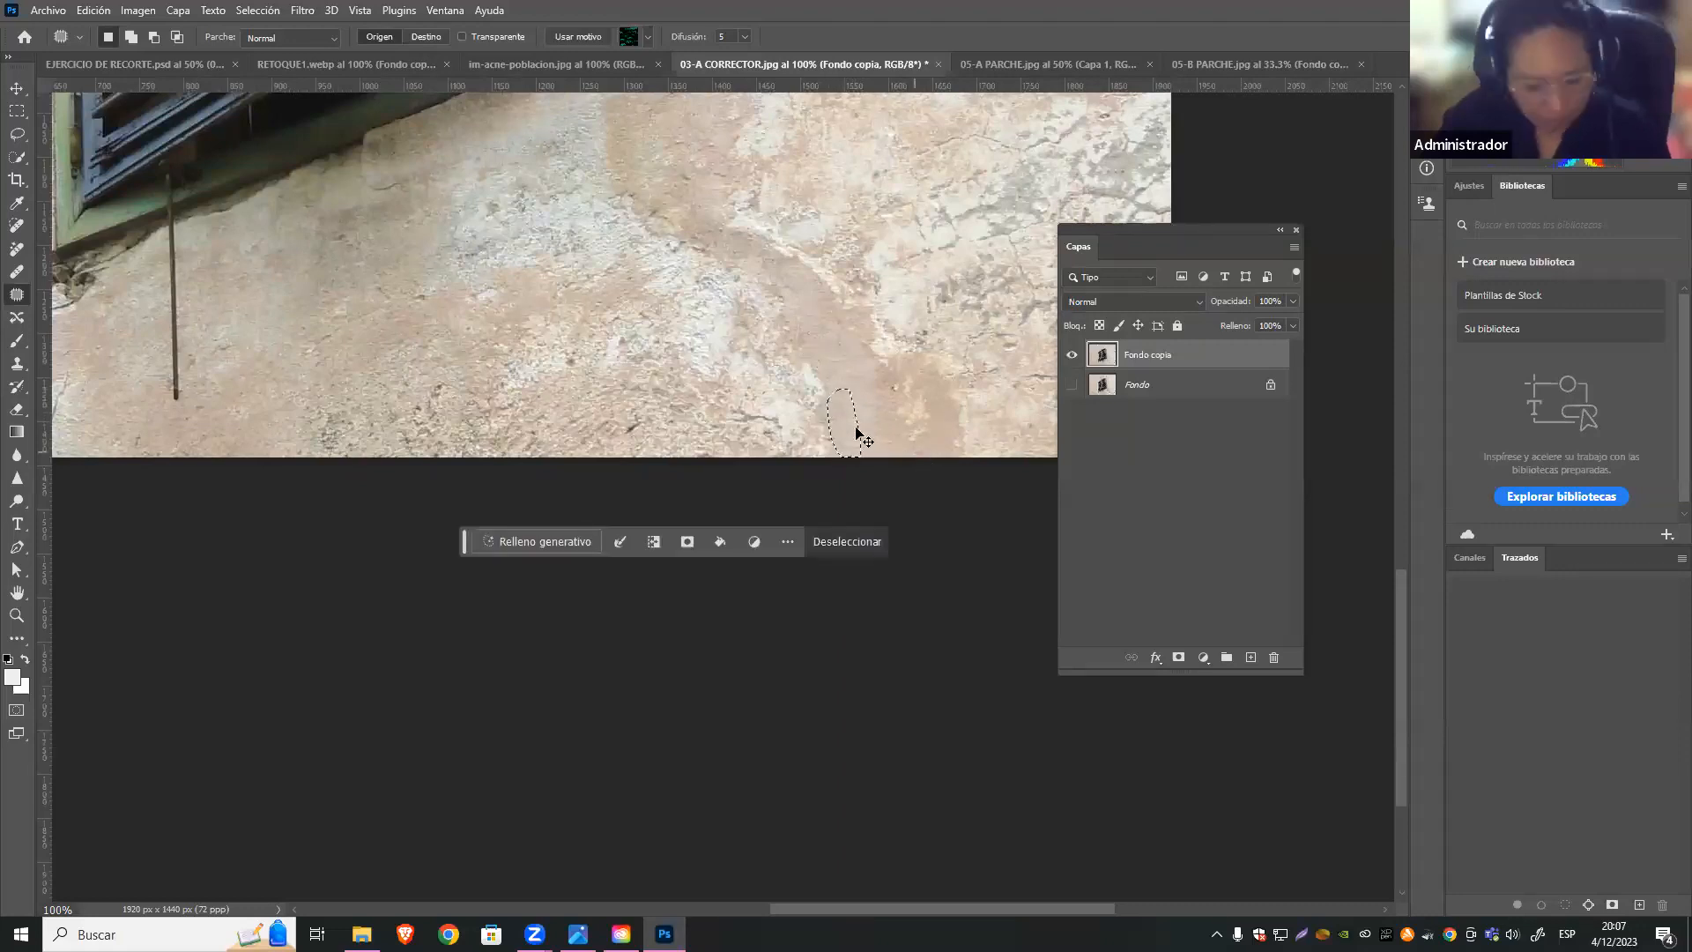
key(ctrl+d)
Patch the upper section of the long crack near the image's right edge with clean plaster from beside the window
key(ctrl+minus)
key(ctrl+minus)
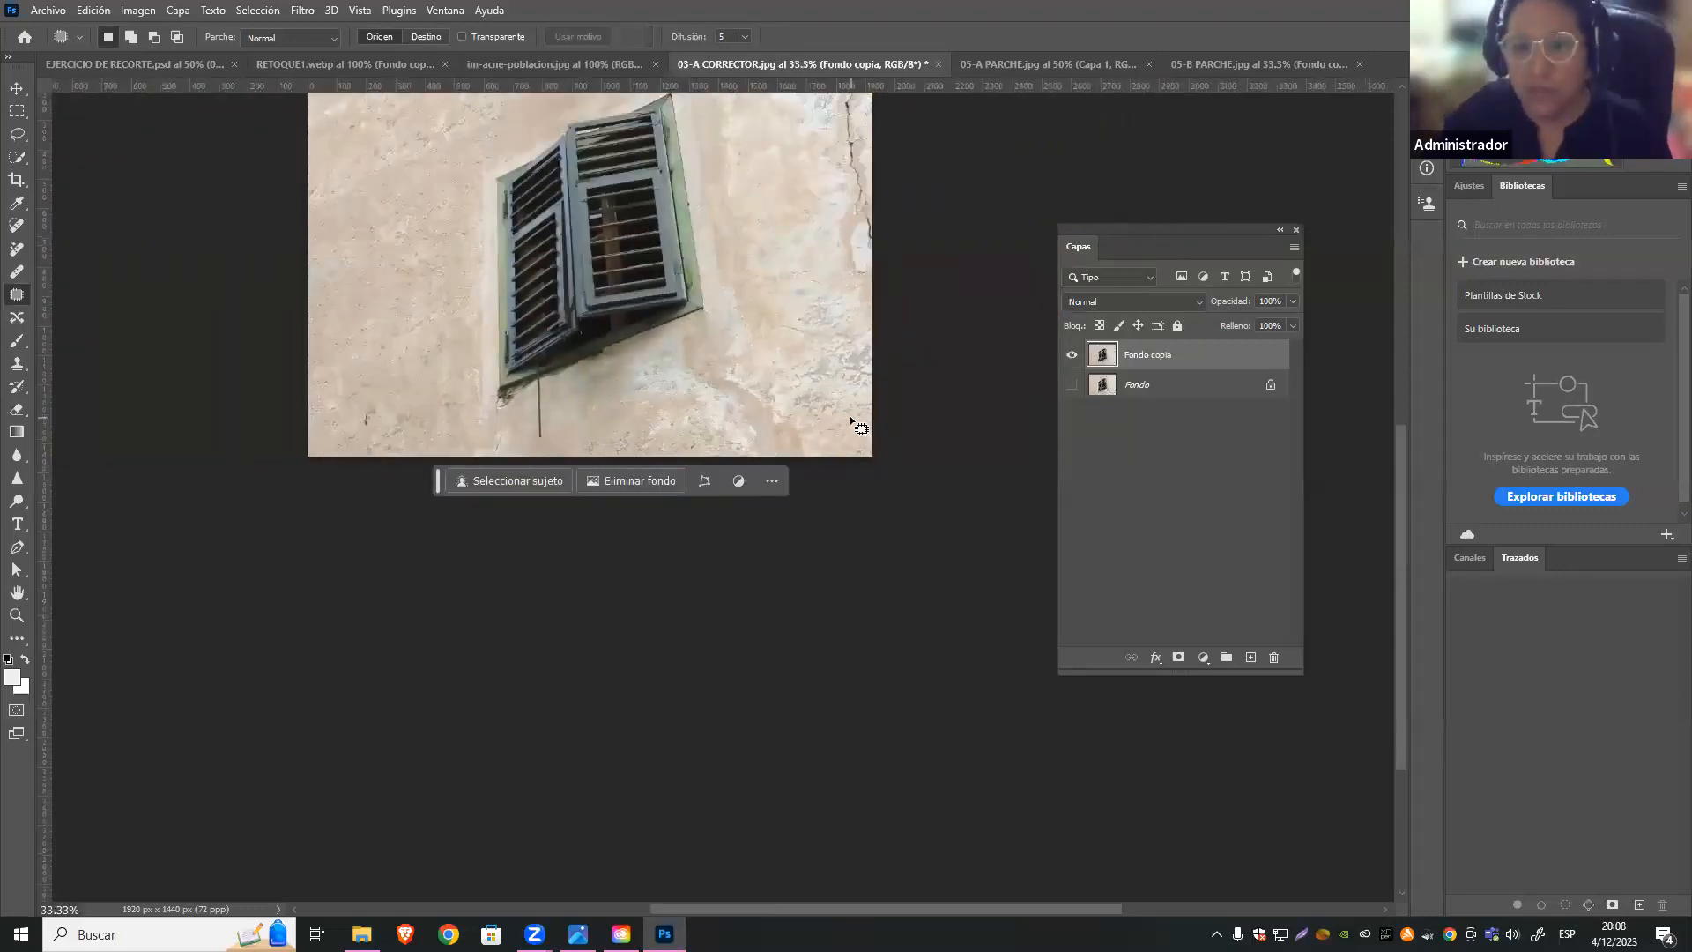
scroll(482, 307, up, 1)
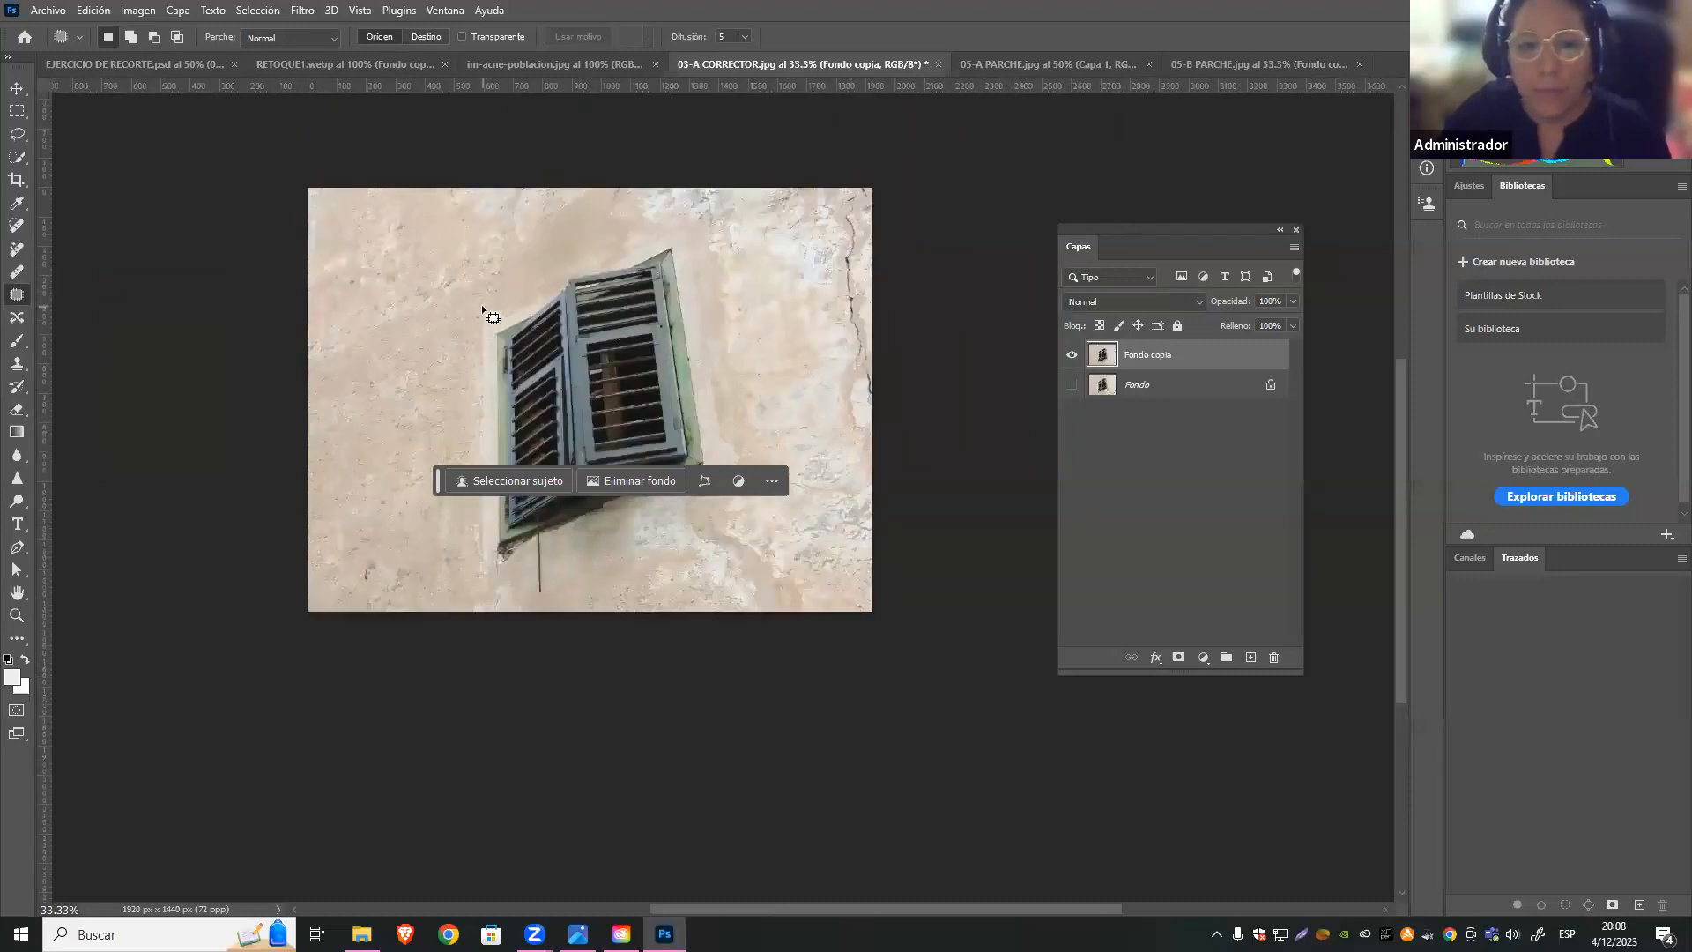
key(z)
click(898, 216)
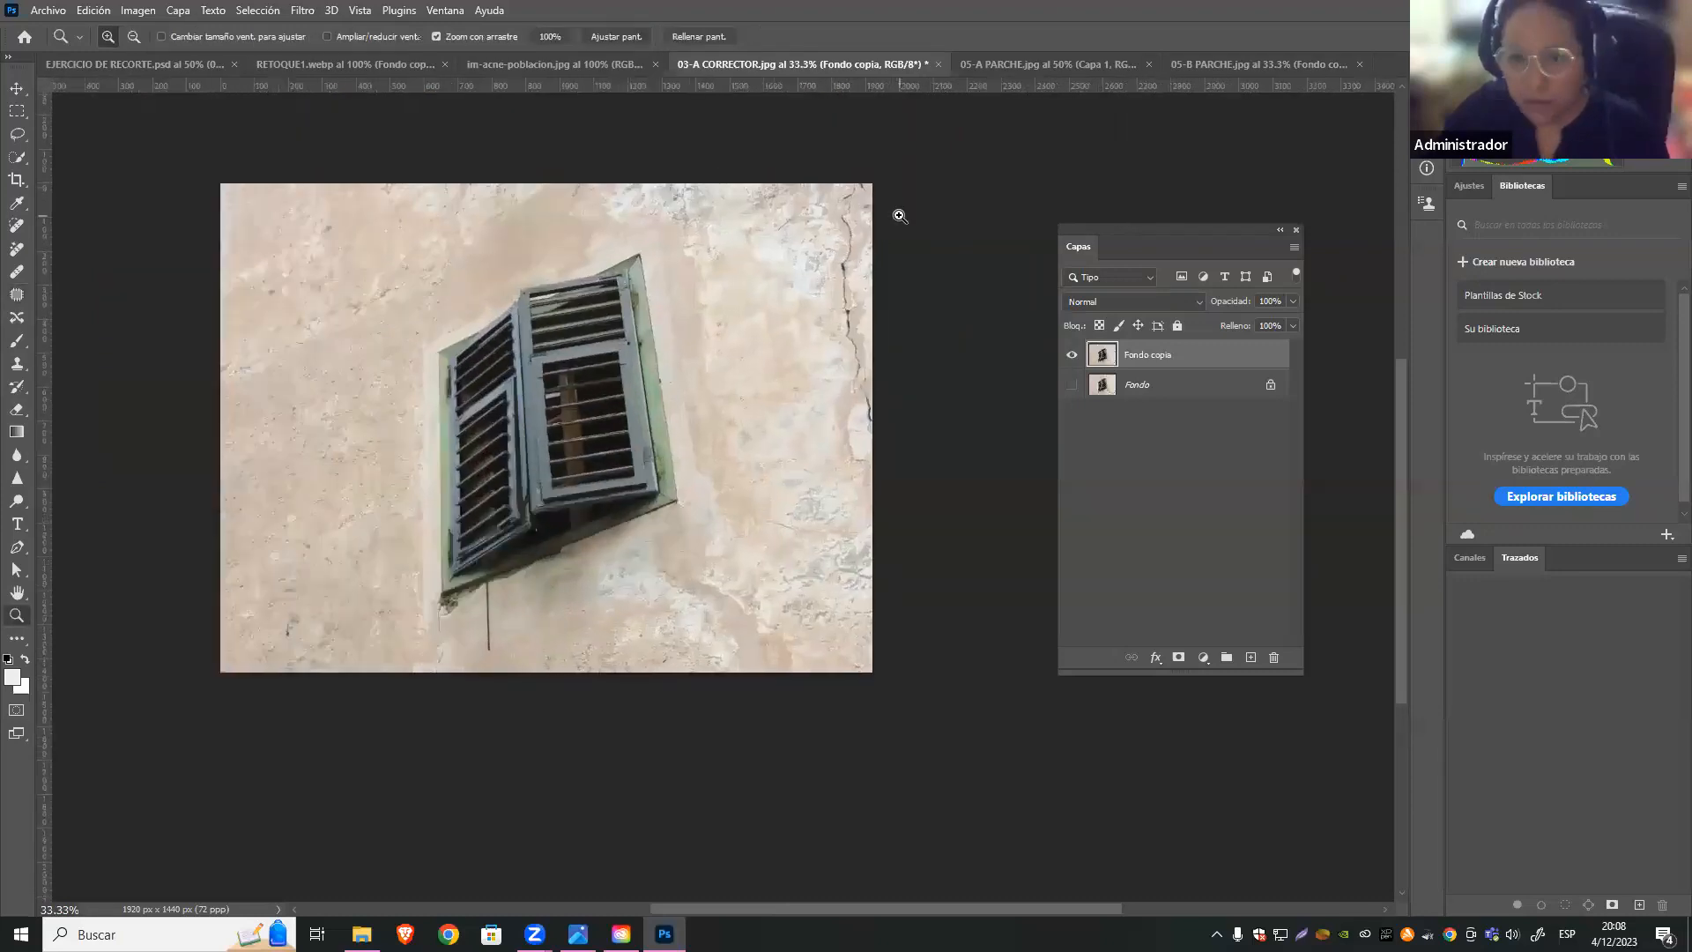
click(899, 216)
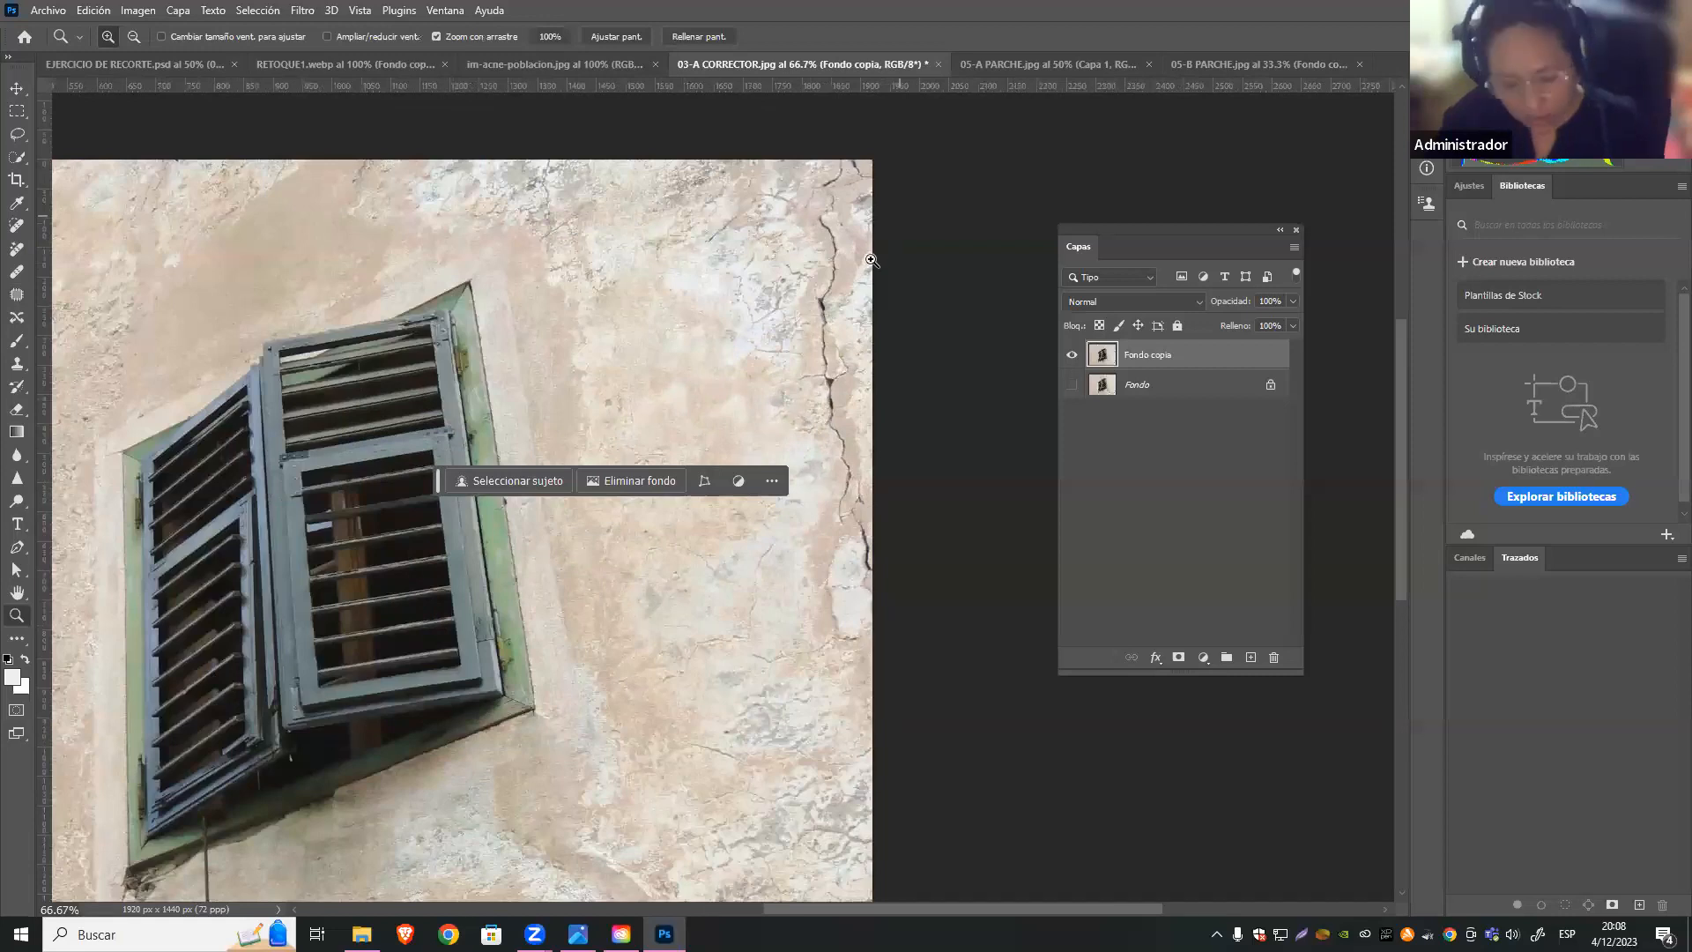
click(17, 295)
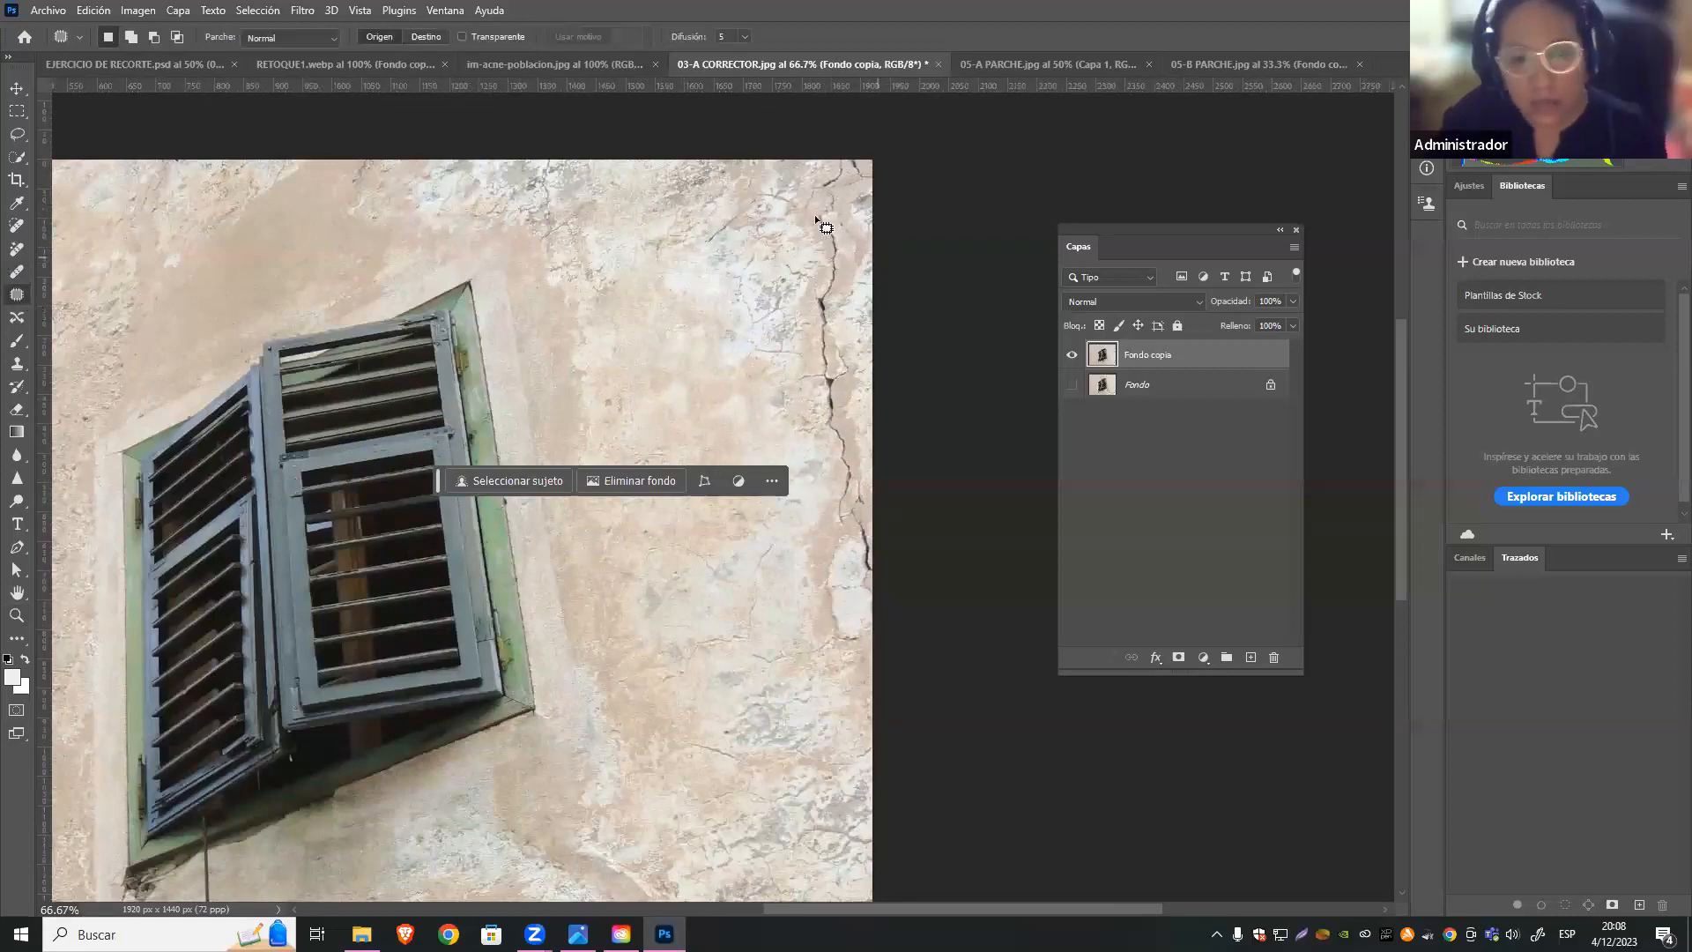
mouse_move(845, 278)
mouse_down()
mouse_move(846, 295)
mouse_move(817, 299)
mouse_up()
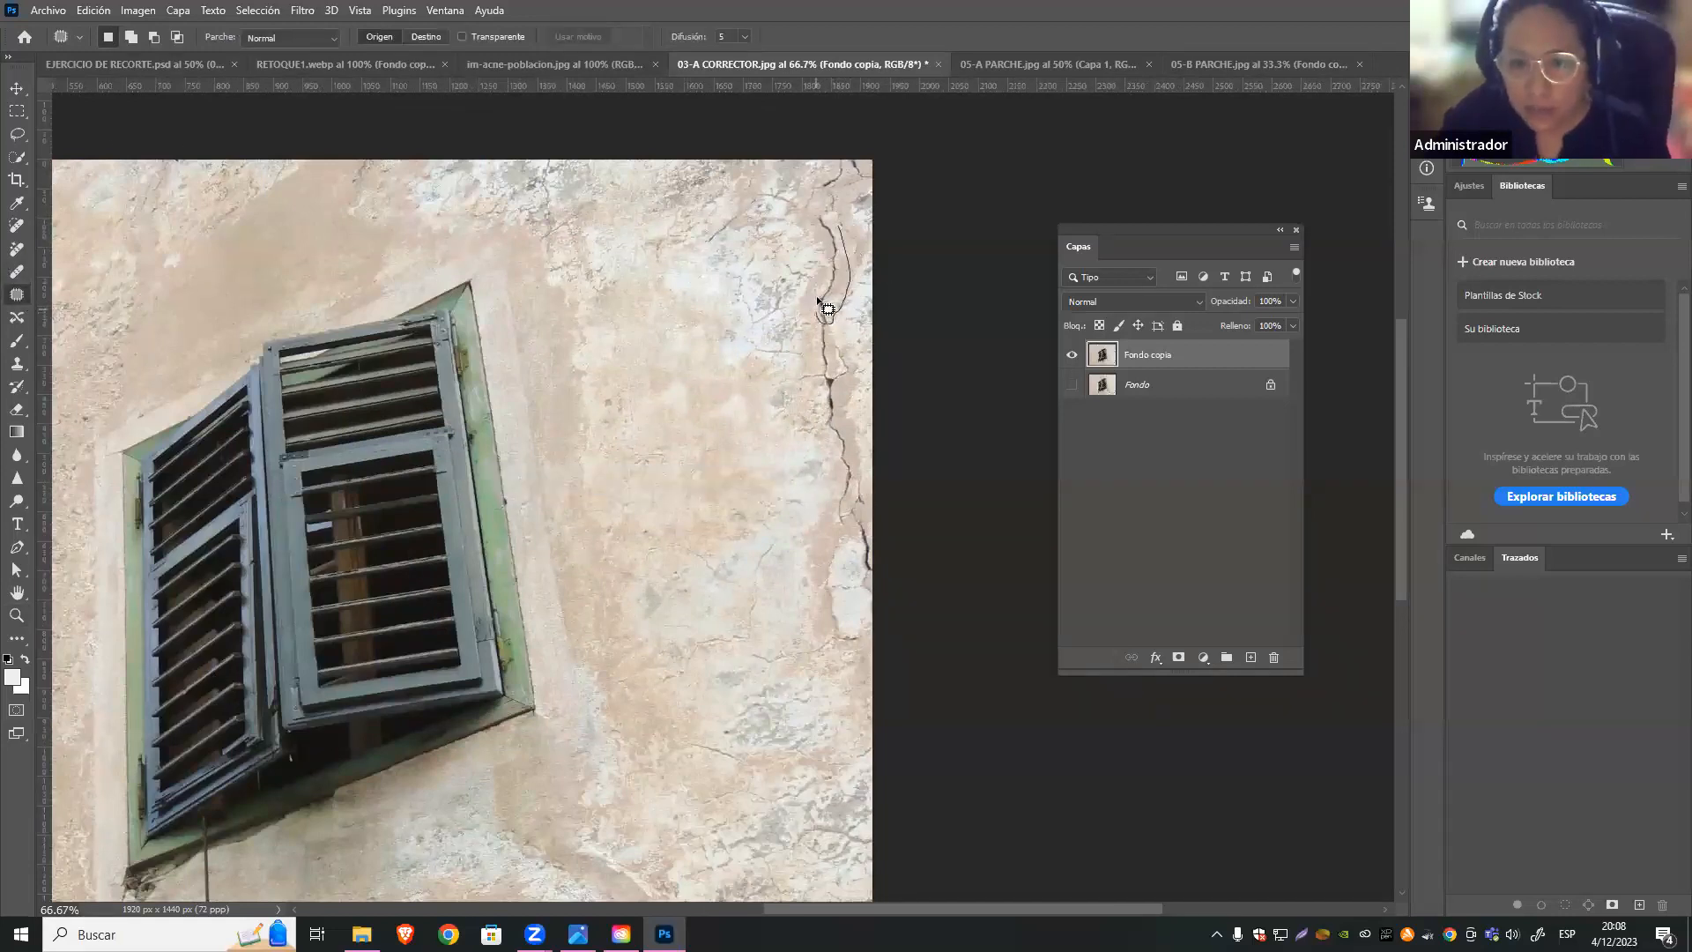
drag(838, 250, 149, 300)
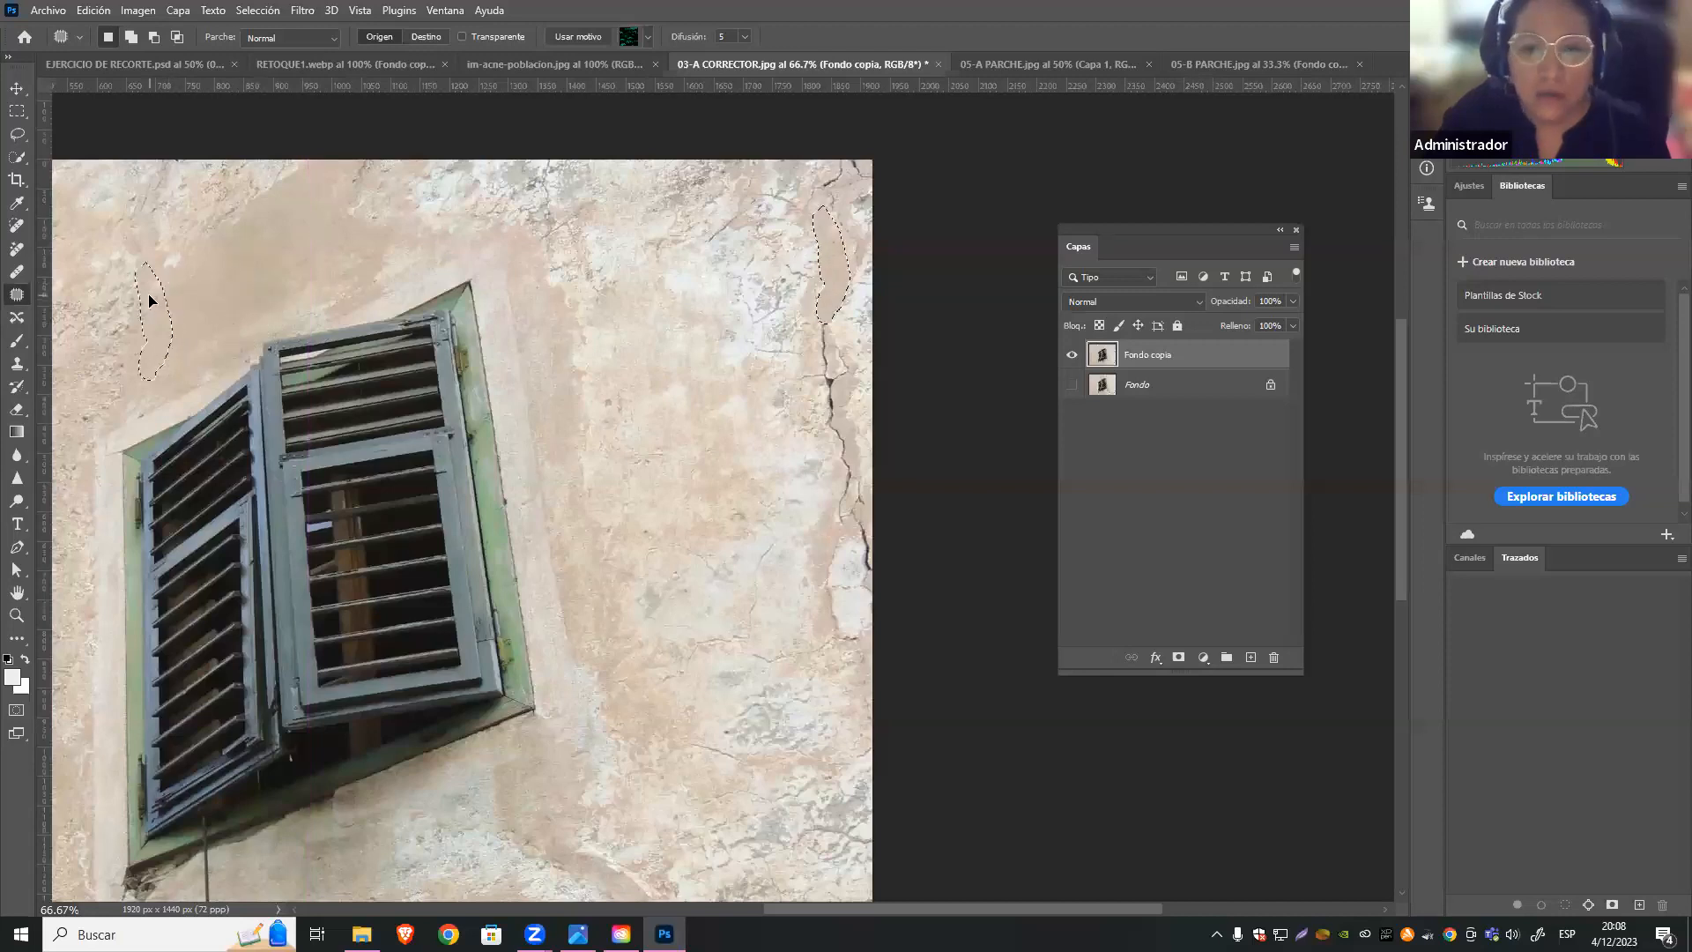
drag(319, 312, 553, 397)
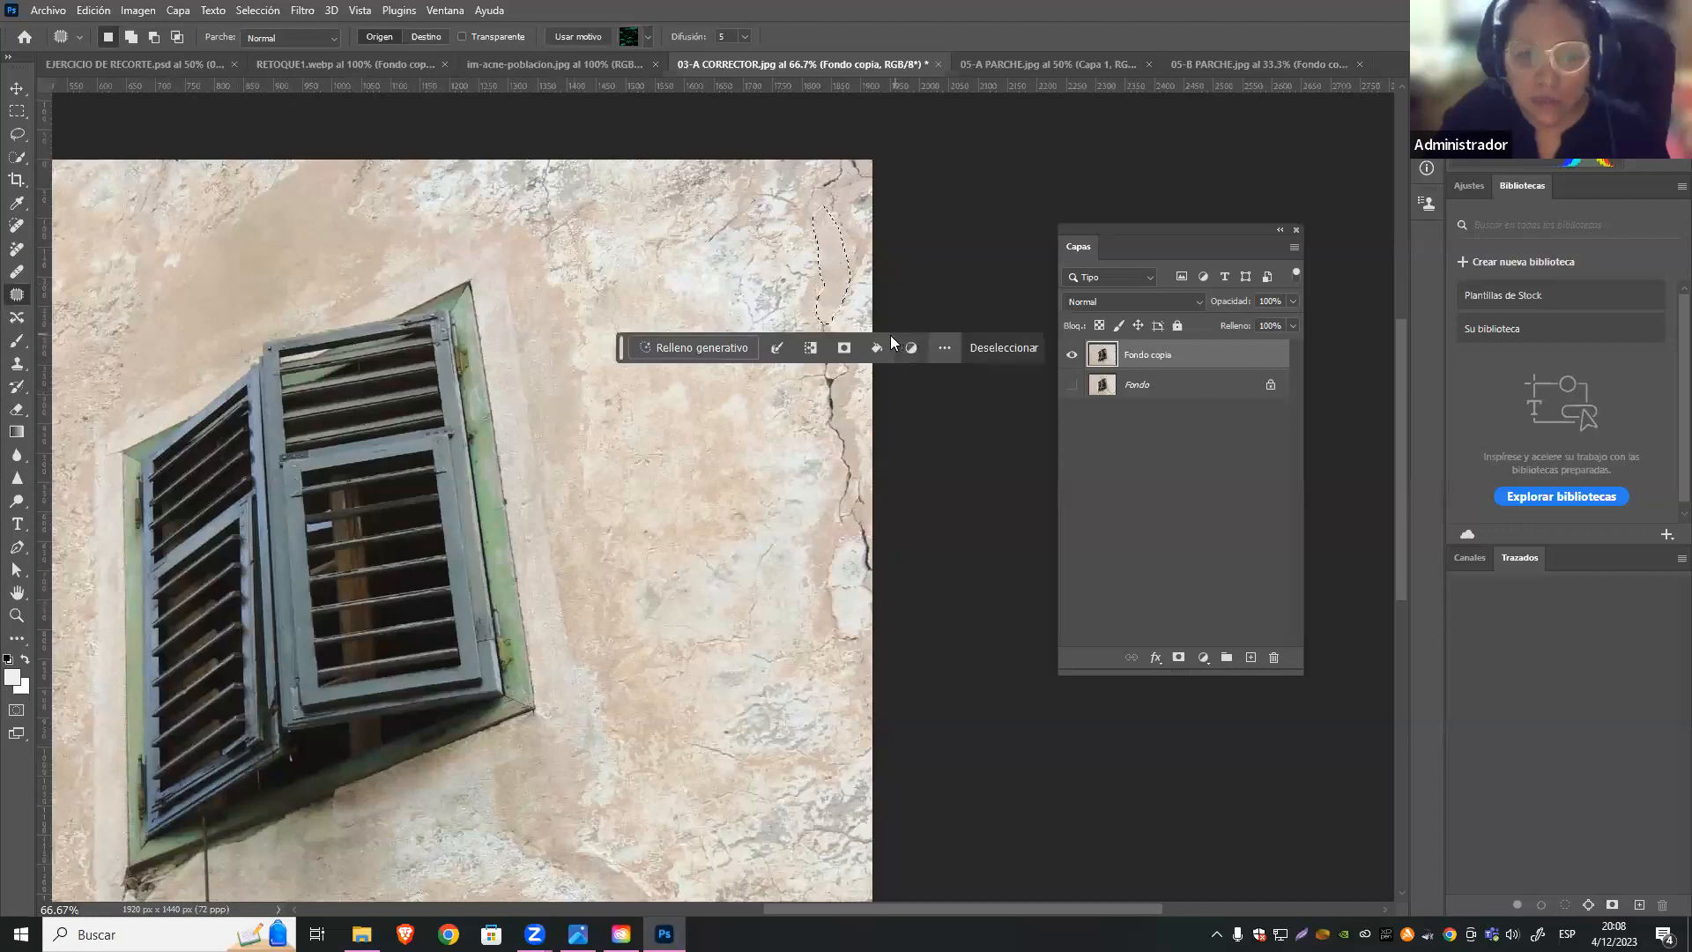
Patch the next section down of the right-edge crack and touch up the small remnant above it
click(834, 333)
mouse_move(834, 333)
mouse_down()
mouse_move(849, 379)
mouse_move(831, 399)
mouse_move(815, 343)
mouse_move(827, 310)
mouse_move(538, 370)
mouse_up()
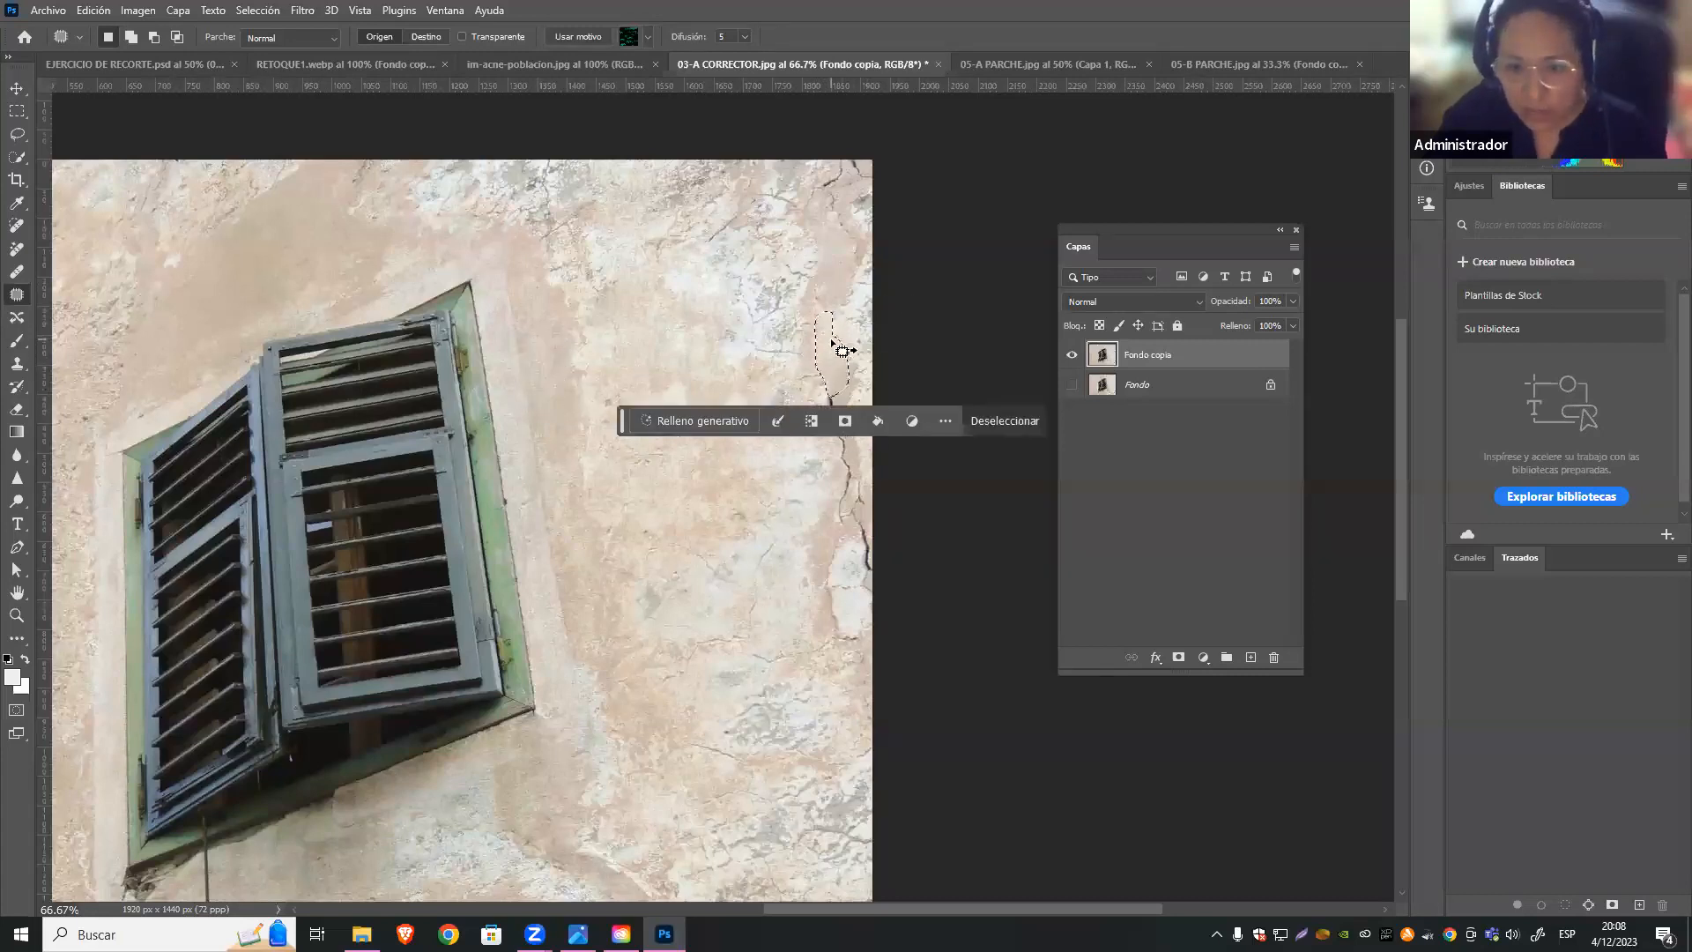
key(ctrl+d)
mouse_move(828, 292)
mouse_down()
mouse_move(812, 309)
mouse_move(828, 283)
mouse_up()
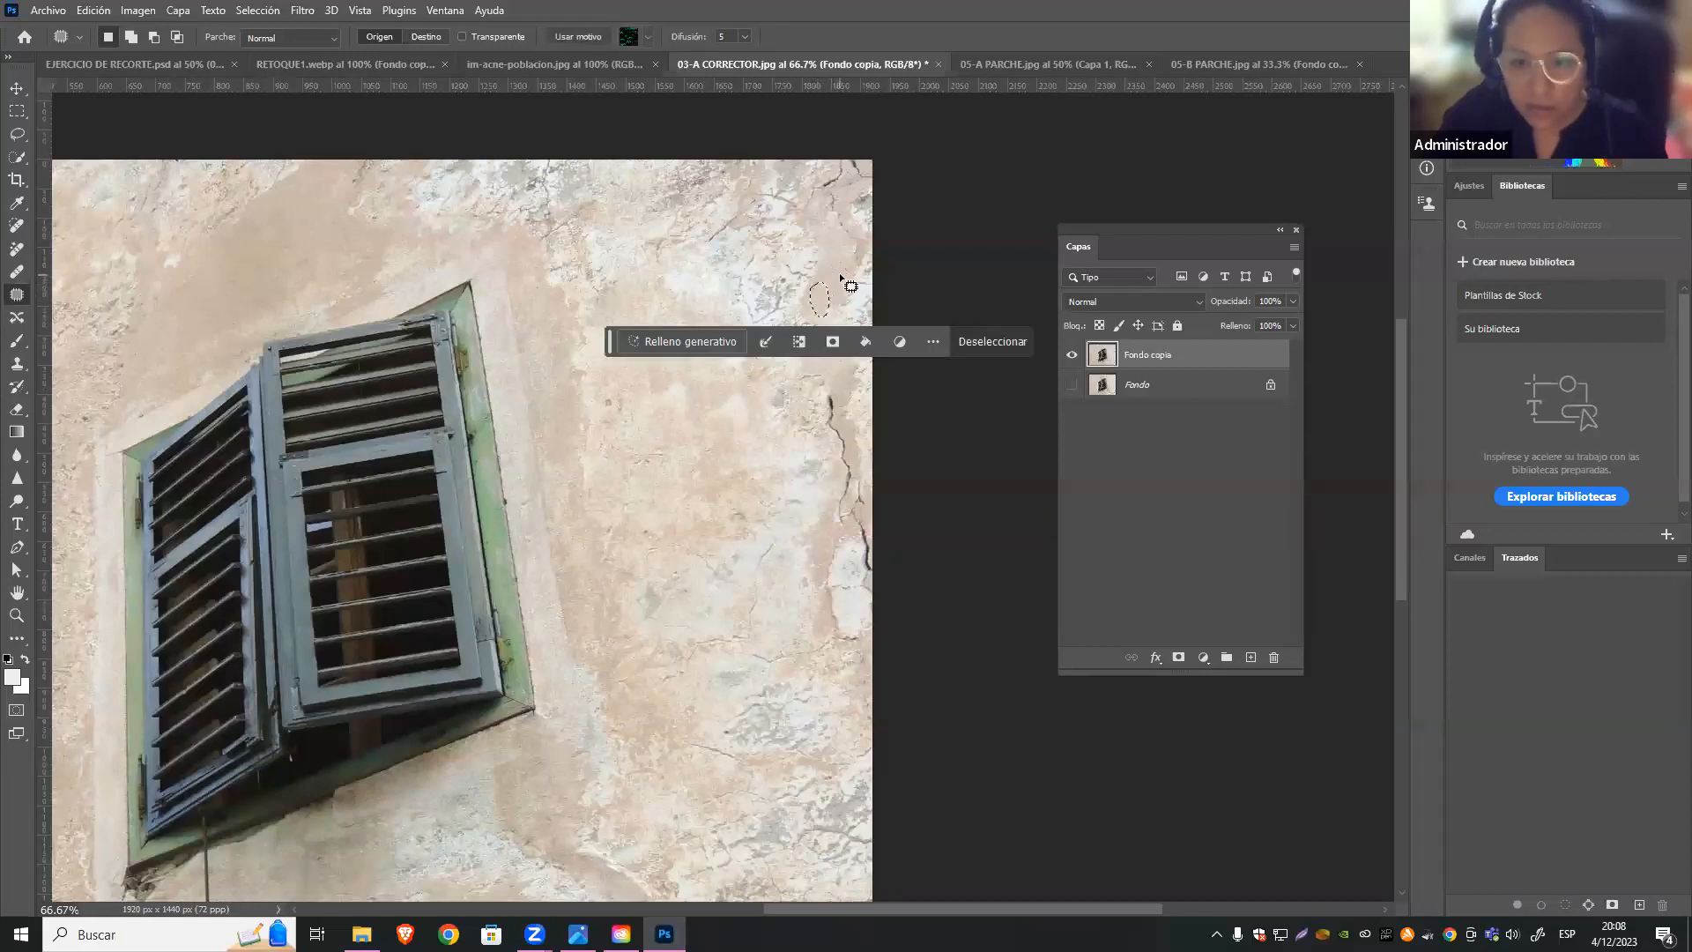
key(ctrl+d)
Patch the middle section of the right-edge crack with the clean plaster just above it
mouse_move(837, 393)
mouse_down()
mouse_move(827, 415)
mouse_move(831, 332)
mouse_move(822, 349)
mouse_up()
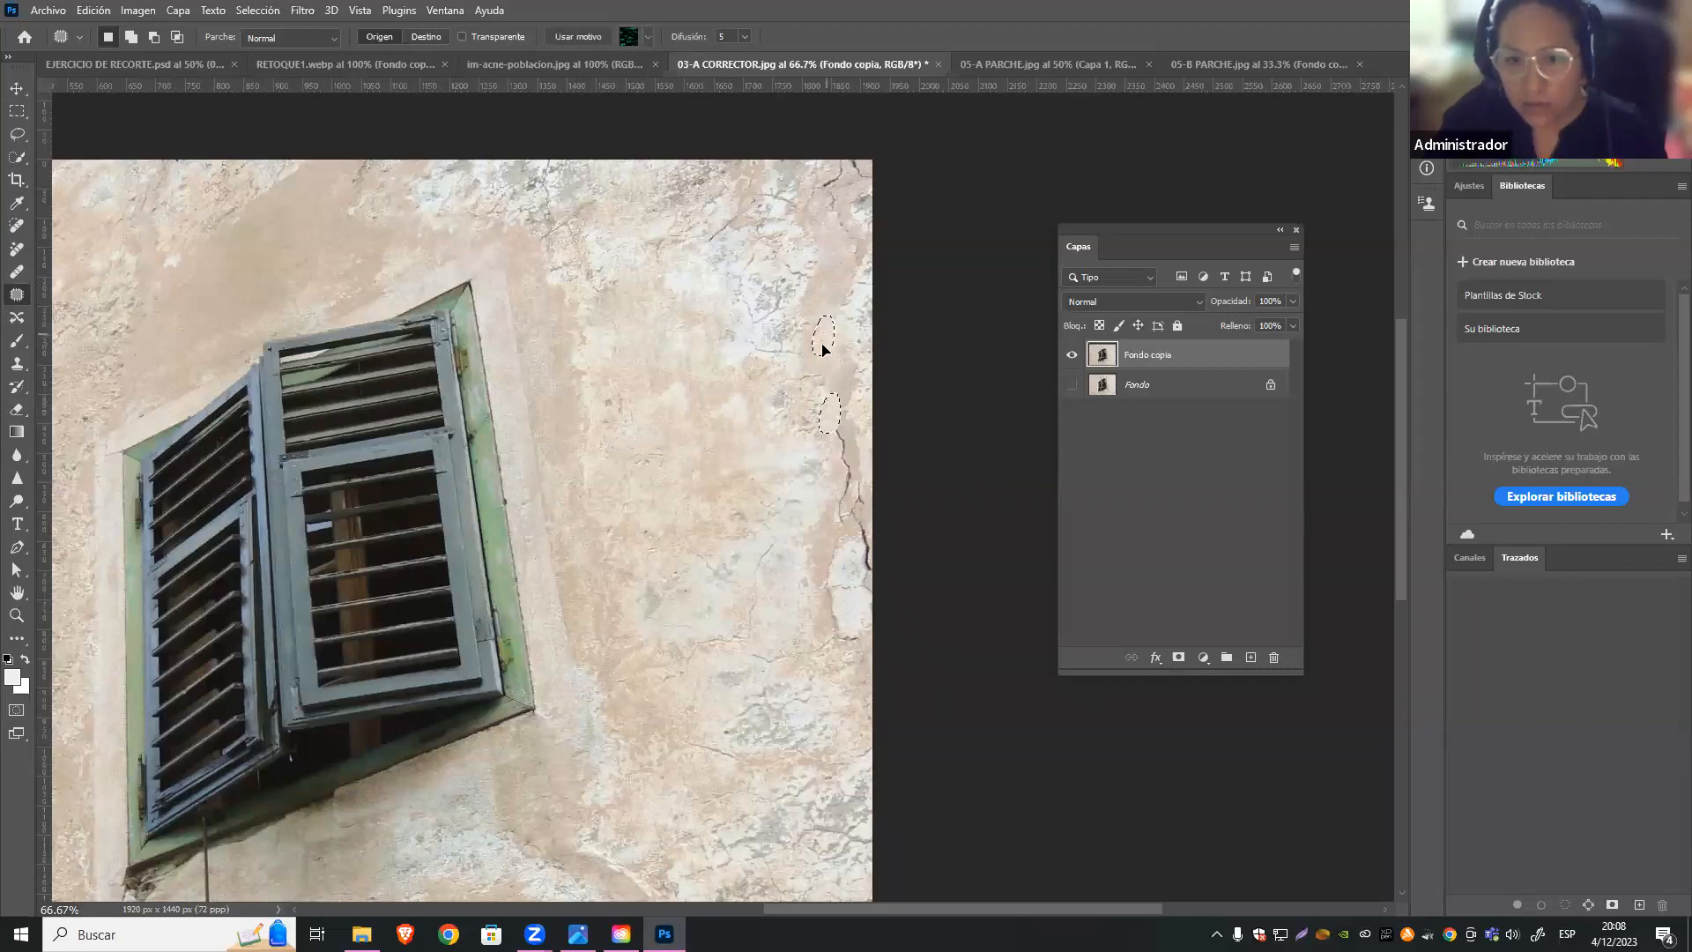
mouse_move(851, 426)
mouse_down()
mouse_move(848, 472)
mouse_move(834, 441)
mouse_move(841, 412)
mouse_move(851, 432)
mouse_move(837, 371)
mouse_up()
click(861, 480)
Patch the lower-middle section of the right-edge crack with clean plaster from beside it
scroll(851, 459, down, 2)
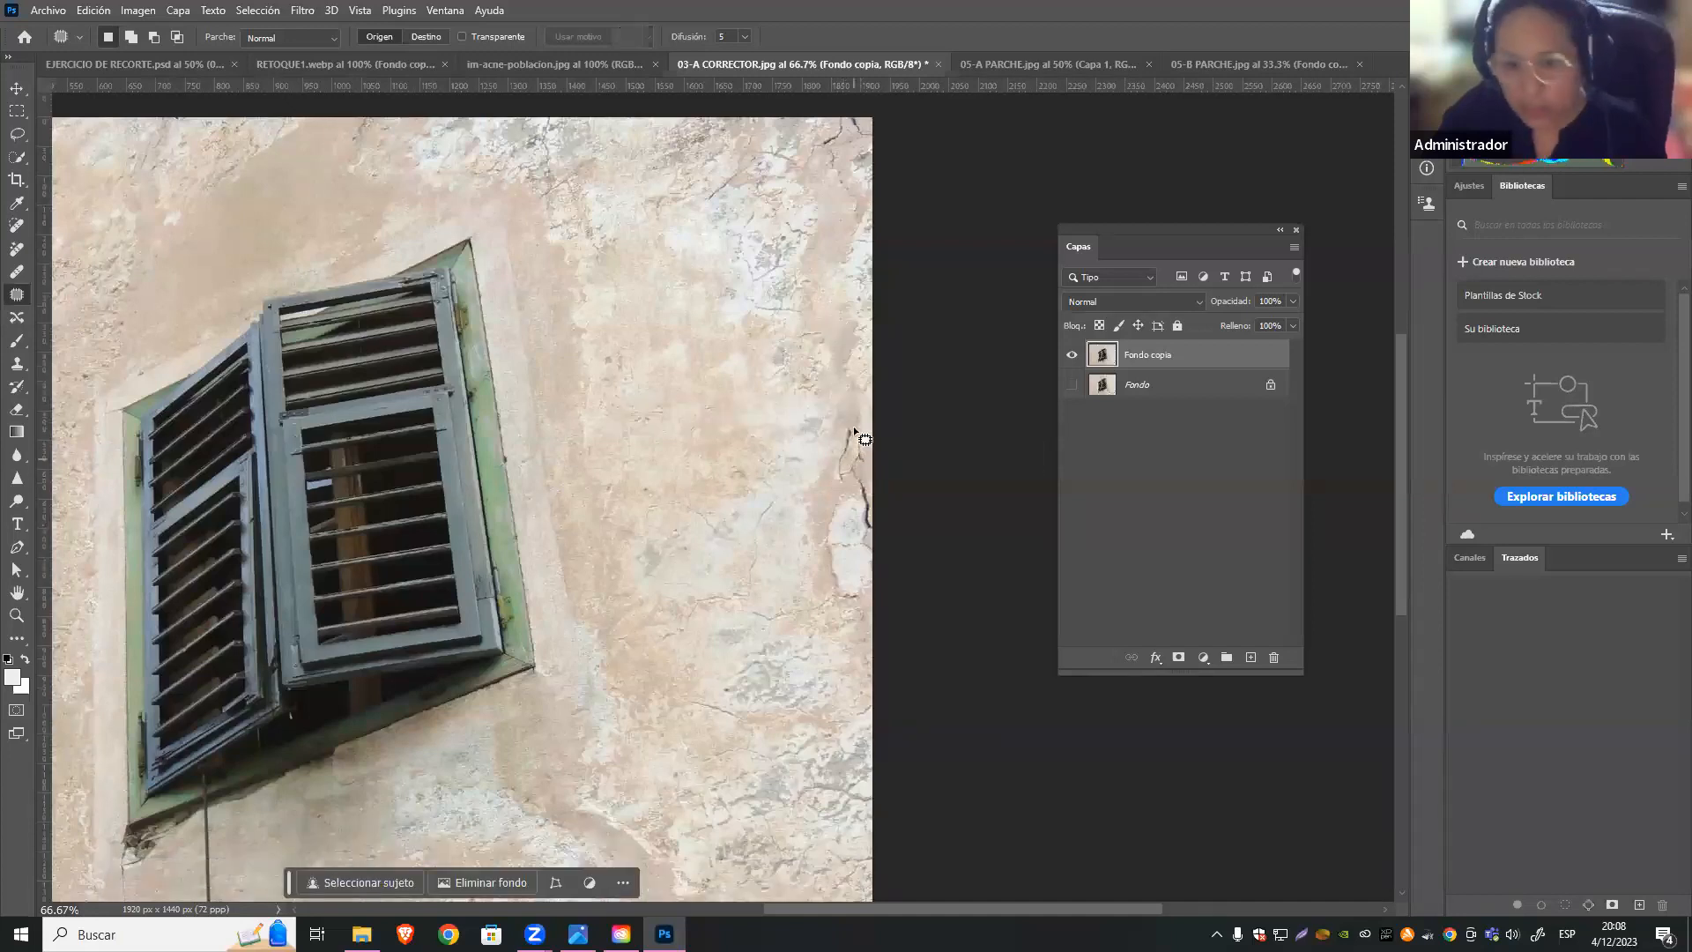
mouse_move(846, 470)
mouse_down()
mouse_move(828, 483)
mouse_move(847, 424)
mouse_move(853, 450)
mouse_move(844, 471)
mouse_move(835, 359)
mouse_move(865, 429)
mouse_move(840, 434)
mouse_move(864, 404)
mouse_move(847, 397)
mouse_move(839, 442)
mouse_move(848, 428)
mouse_up()
scroll(871, 473, down, 1)
scroll(861, 462, down, 1)
click(840, 468)
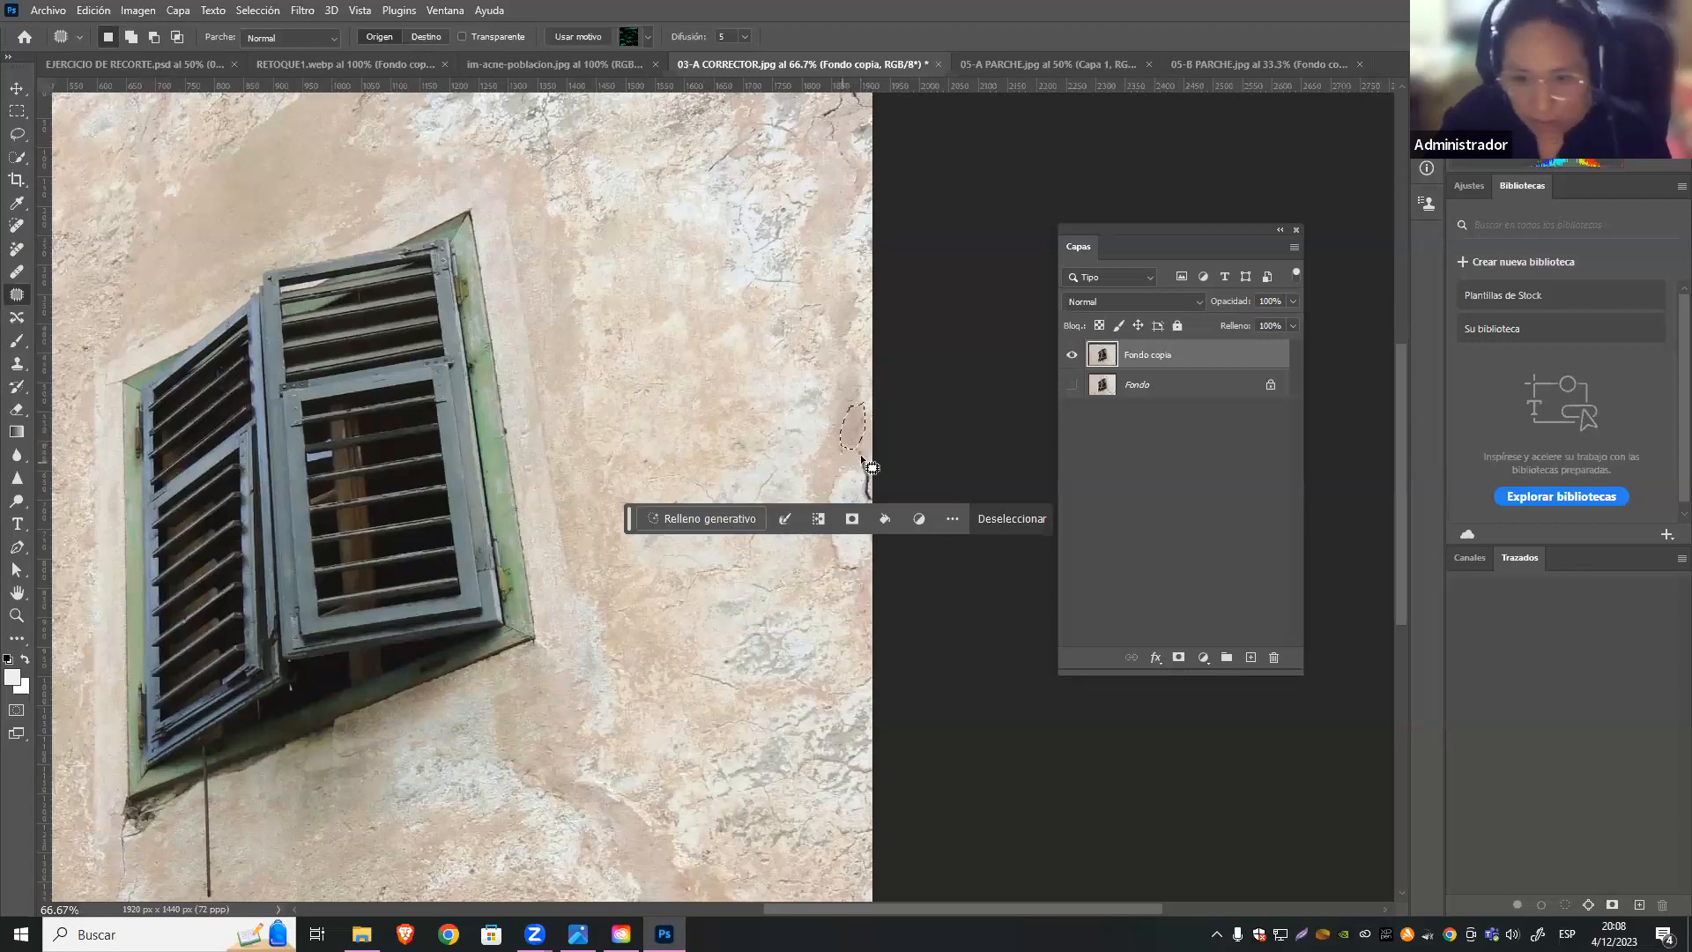
Patch the last dark stretch of the right-edge crack beside the white plaster spot and clear the selection
mouse_move(865, 405)
mouse_down()
mouse_move(843, 431)
mouse_move(877, 432)
mouse_move(860, 476)
mouse_up()
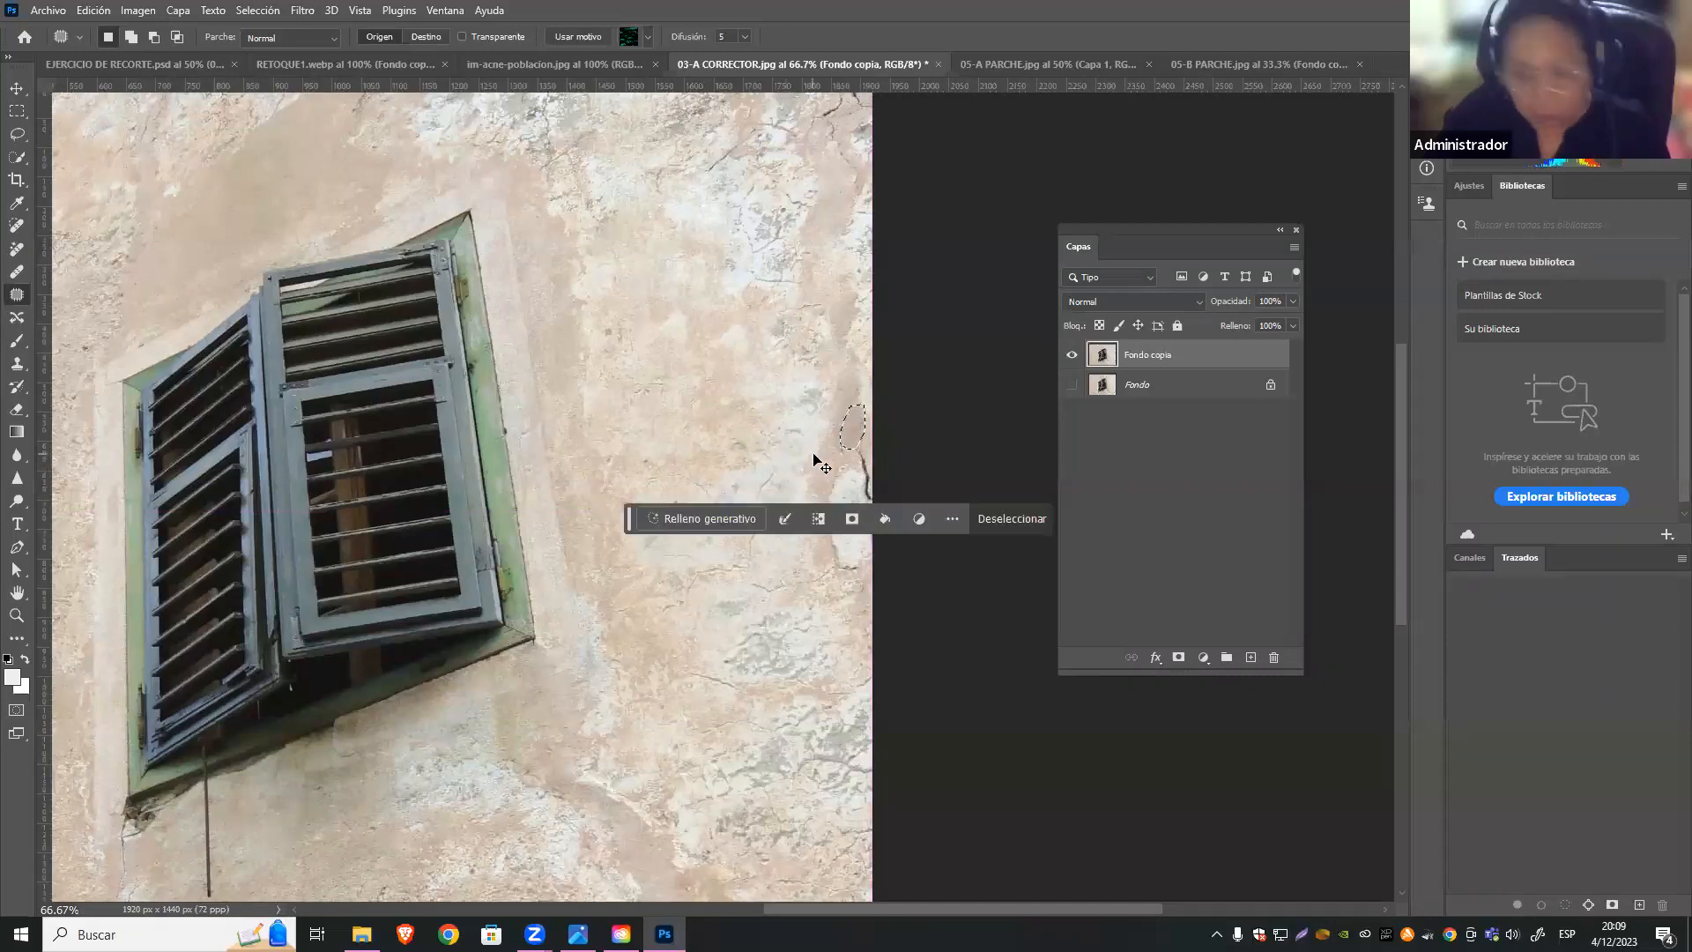
key(ctrl+d)
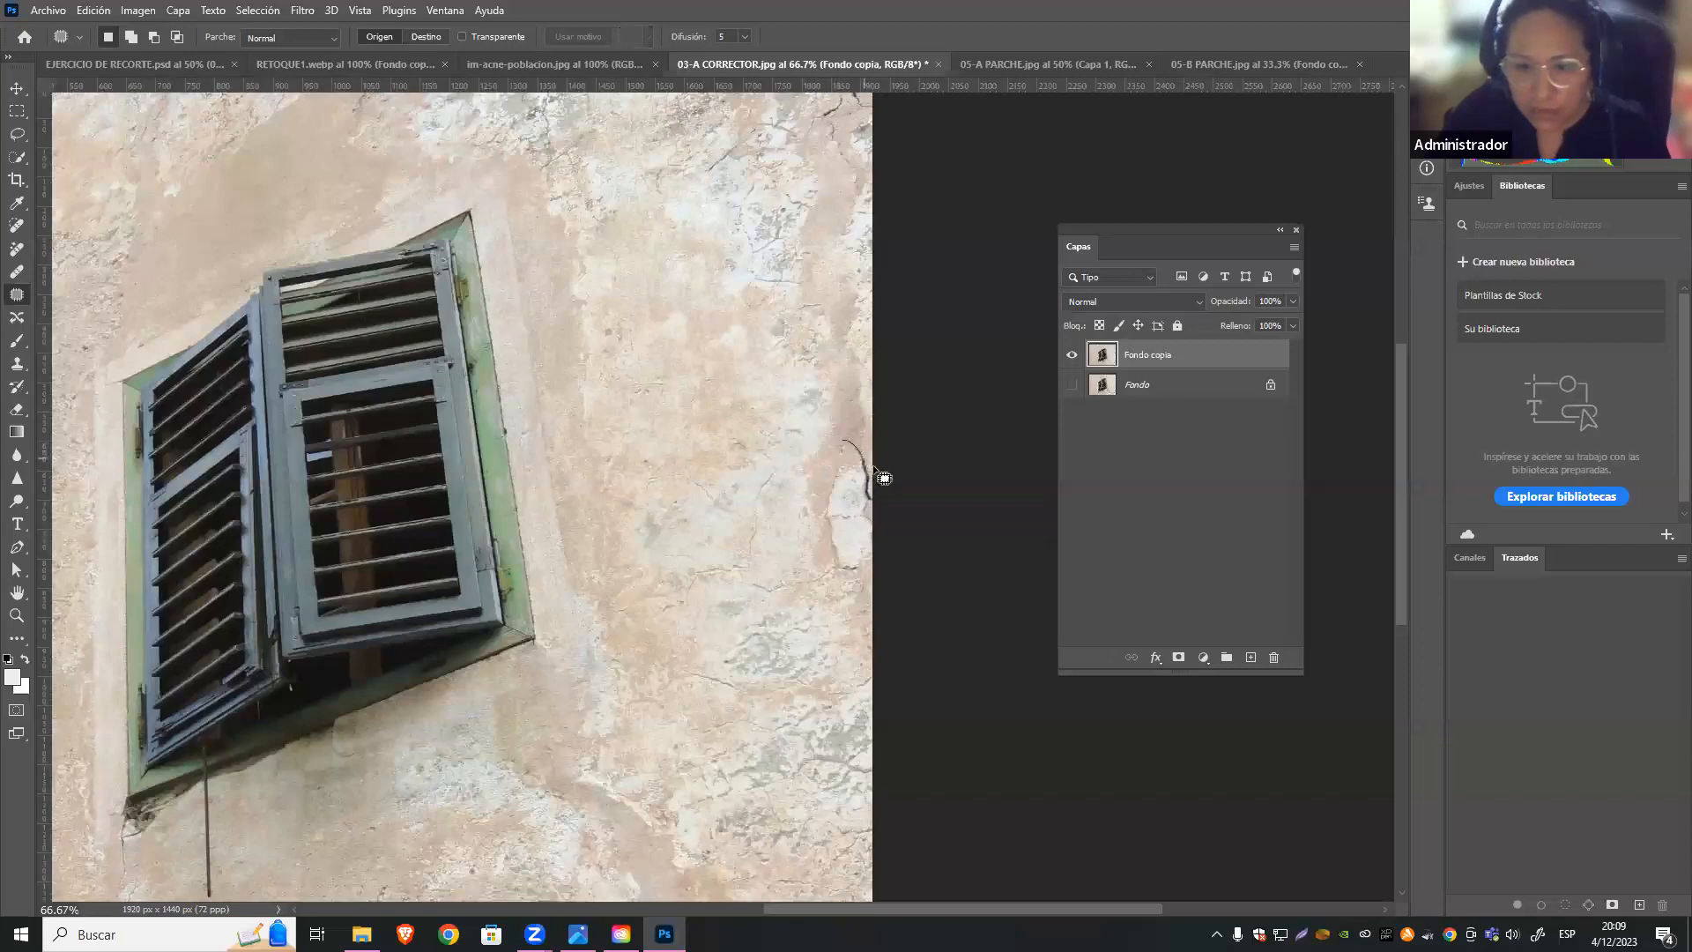
mouse_move(835, 476)
mouse_down()
mouse_move(854, 436)
mouse_move(864, 483)
mouse_up()
key(ctrl+d)
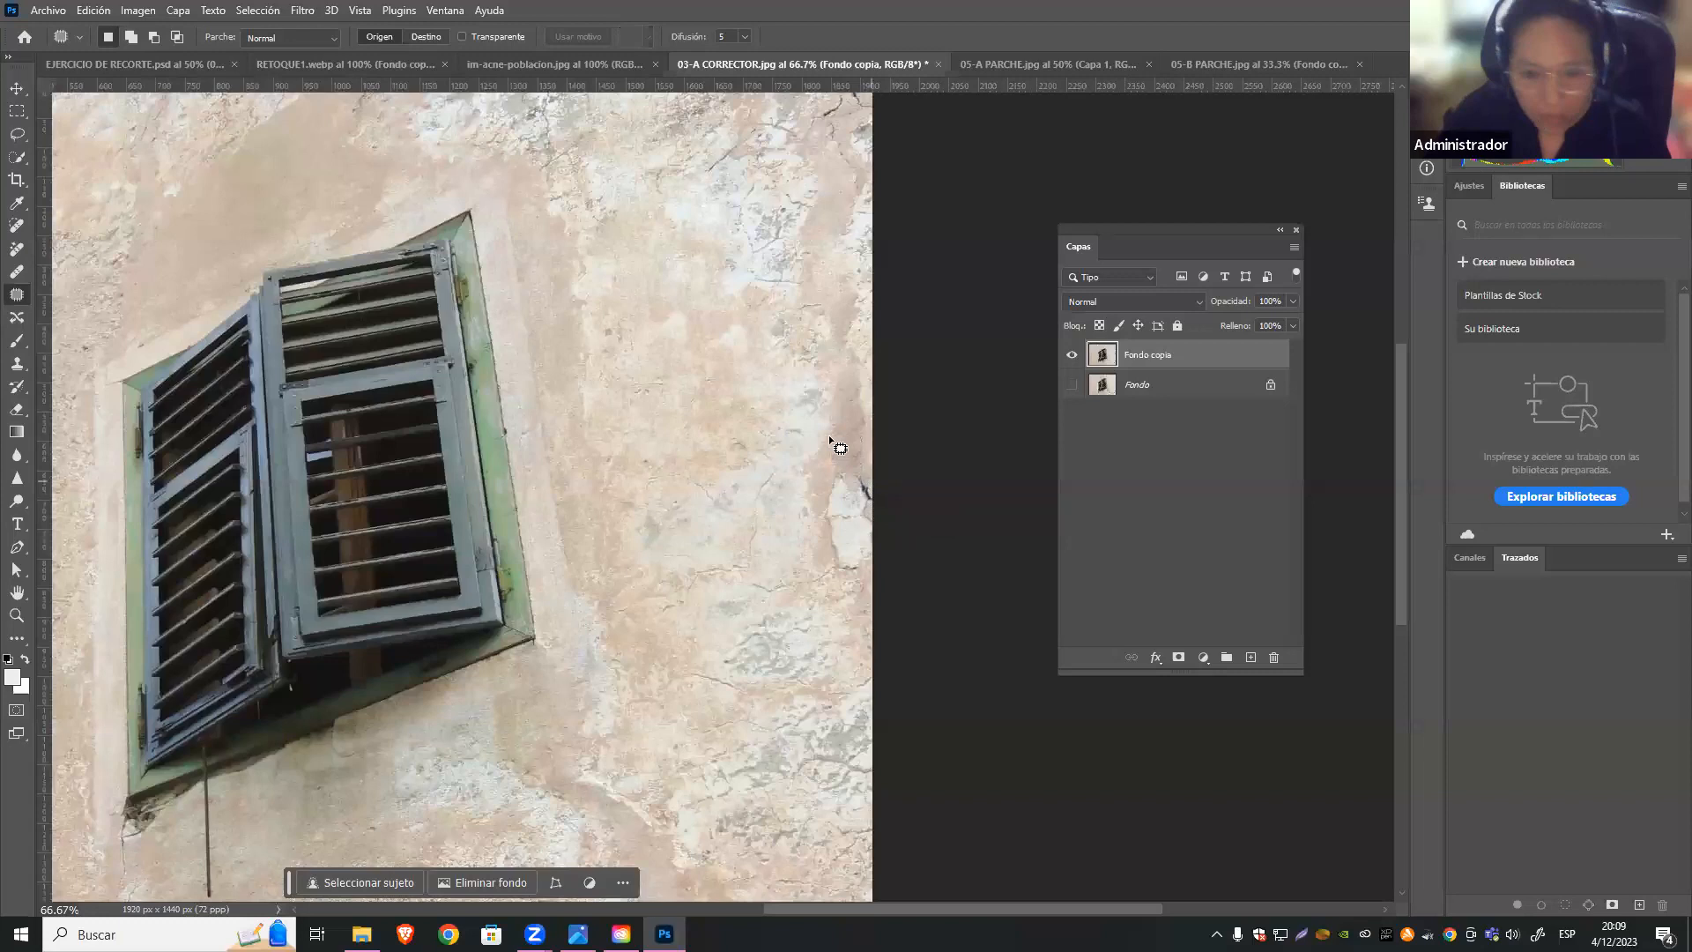
Set the Healing Brush to 25 px, sample clean plaster just above the crack remnant, and paint the remnant out
click(16, 274)
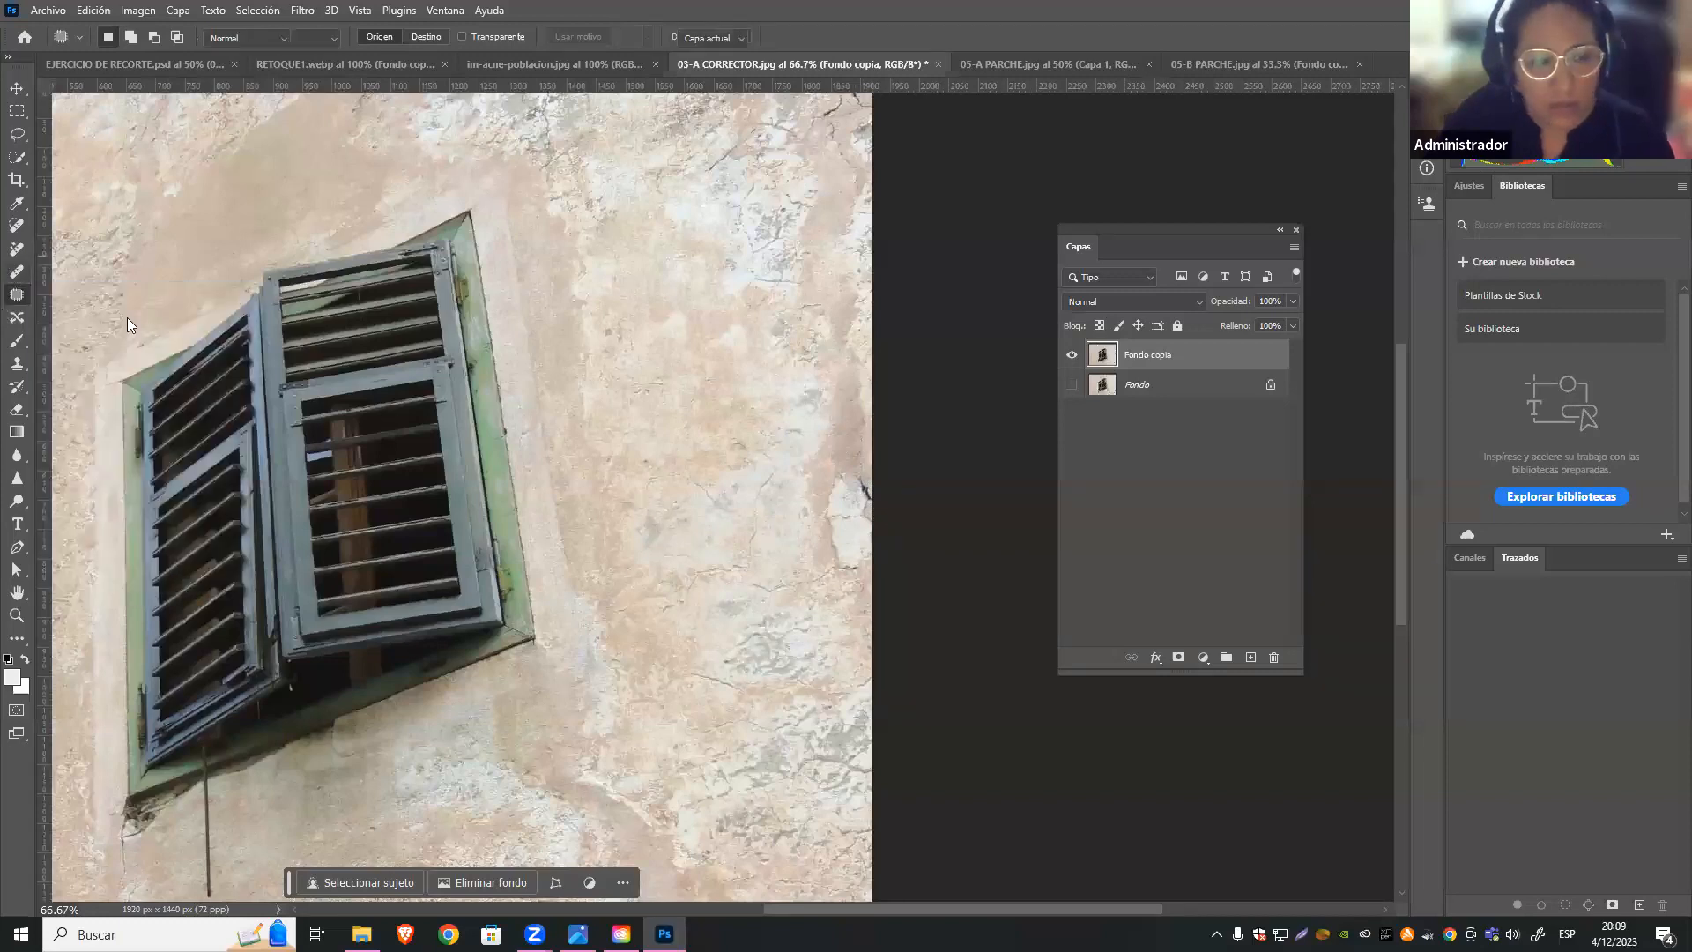
click(124, 35)
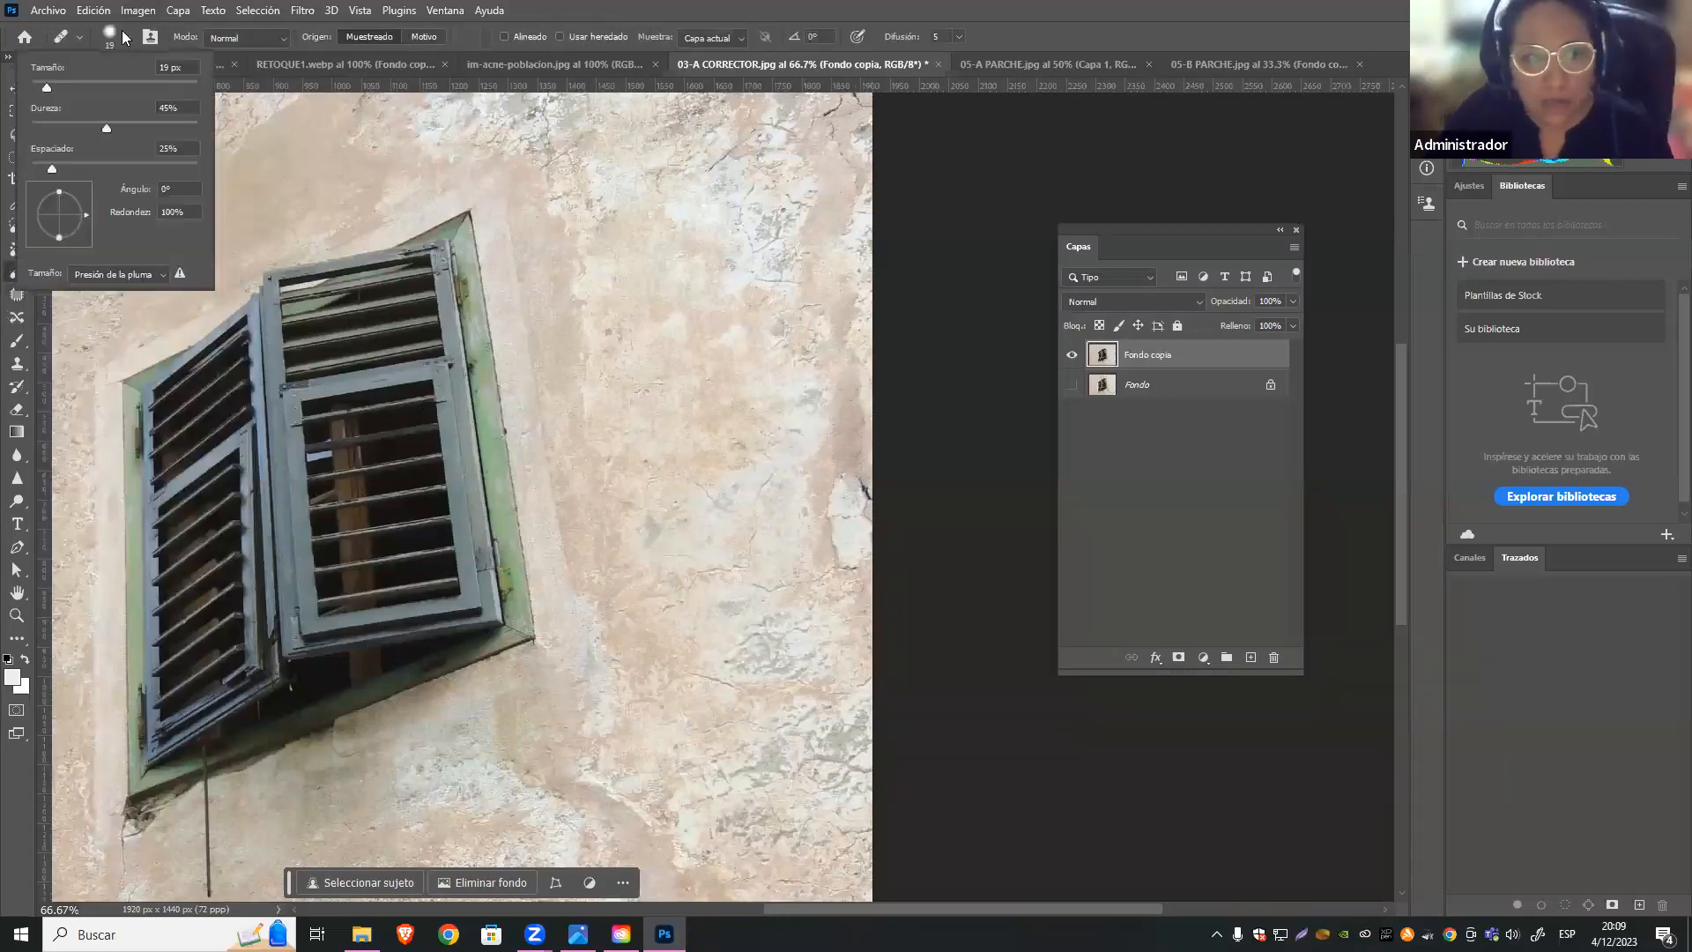
drag(51, 81, 54, 81)
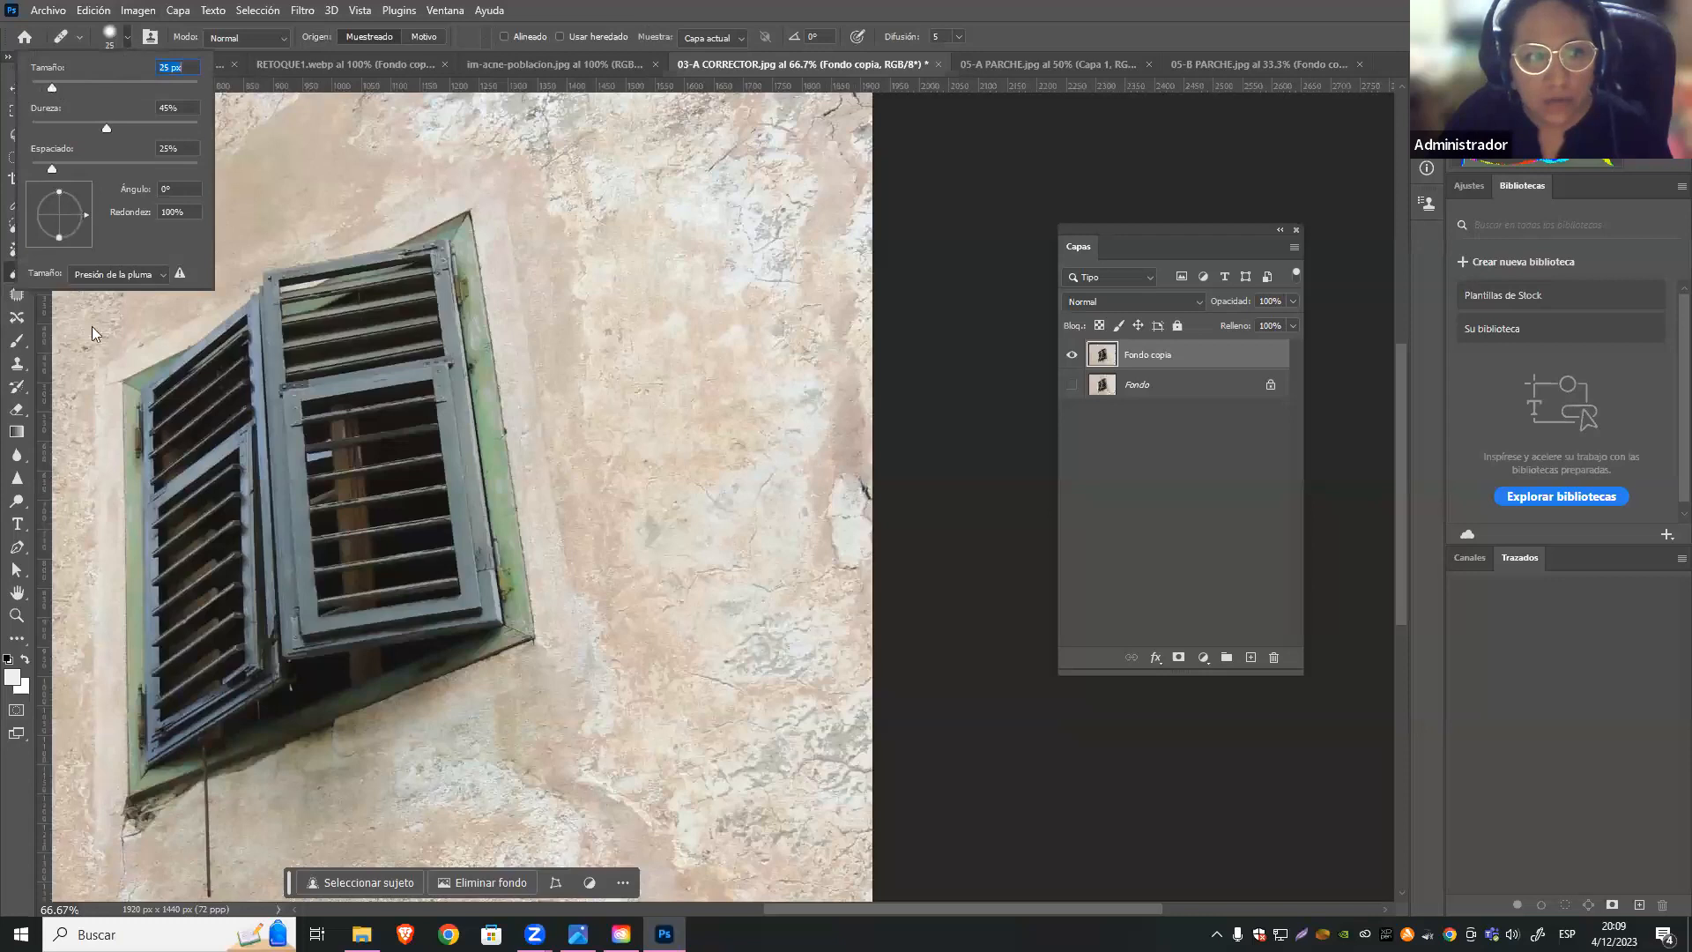
click(9, 281)
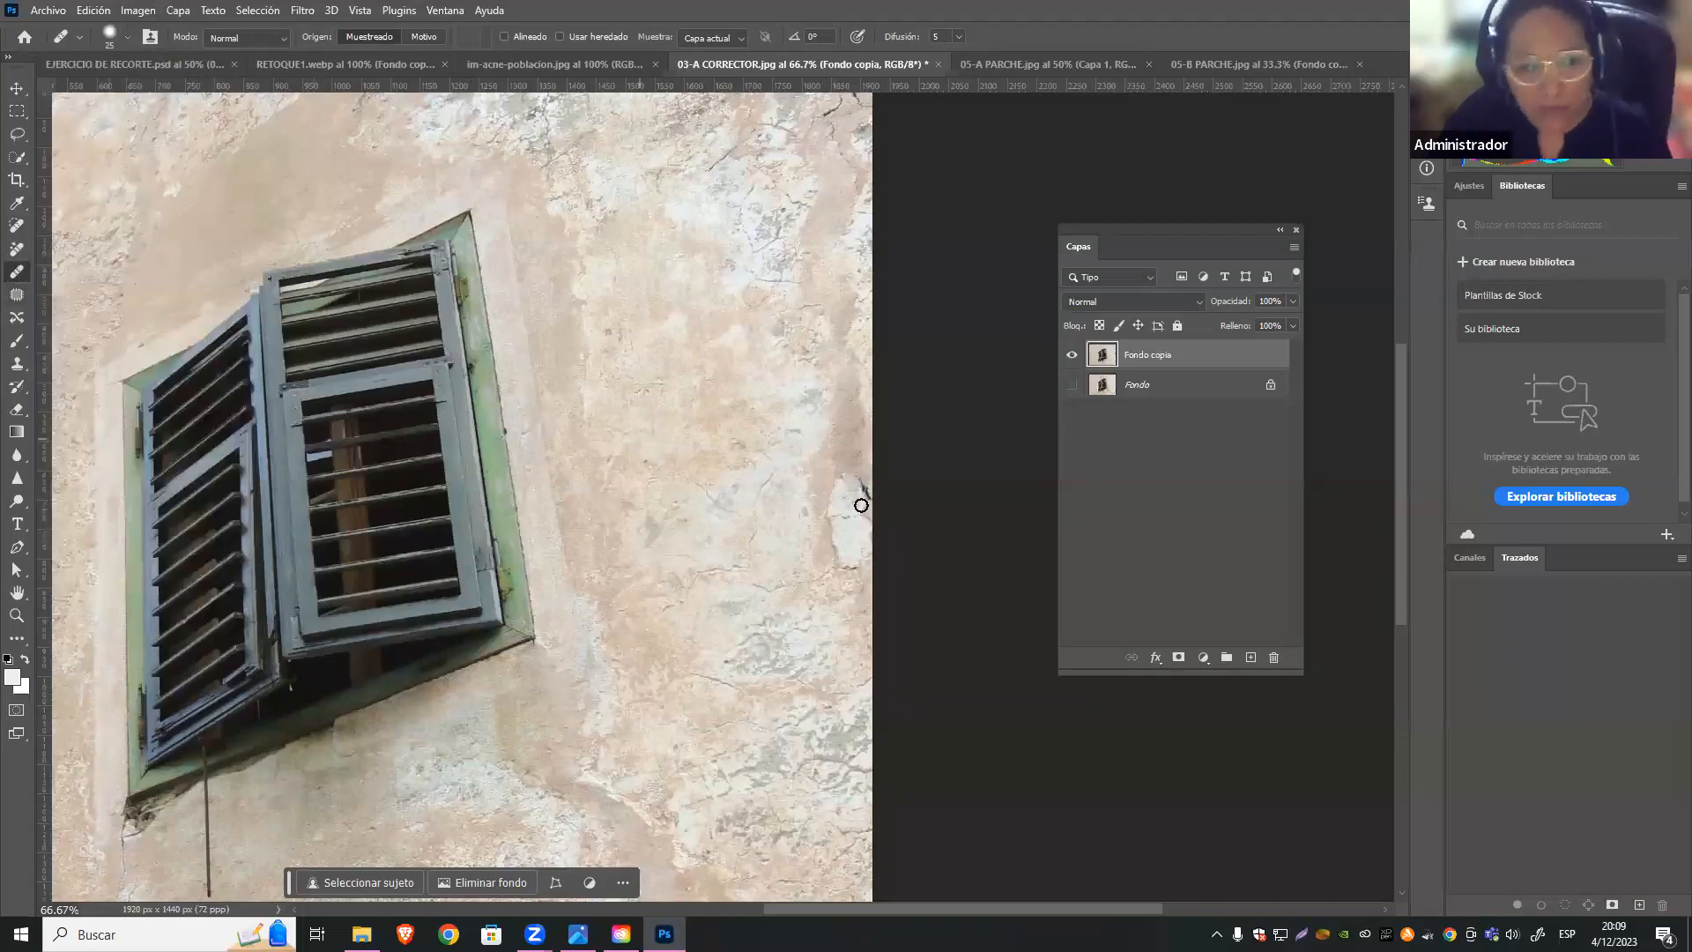
alt+click(851, 467)
drag(865, 488, 866, 499)
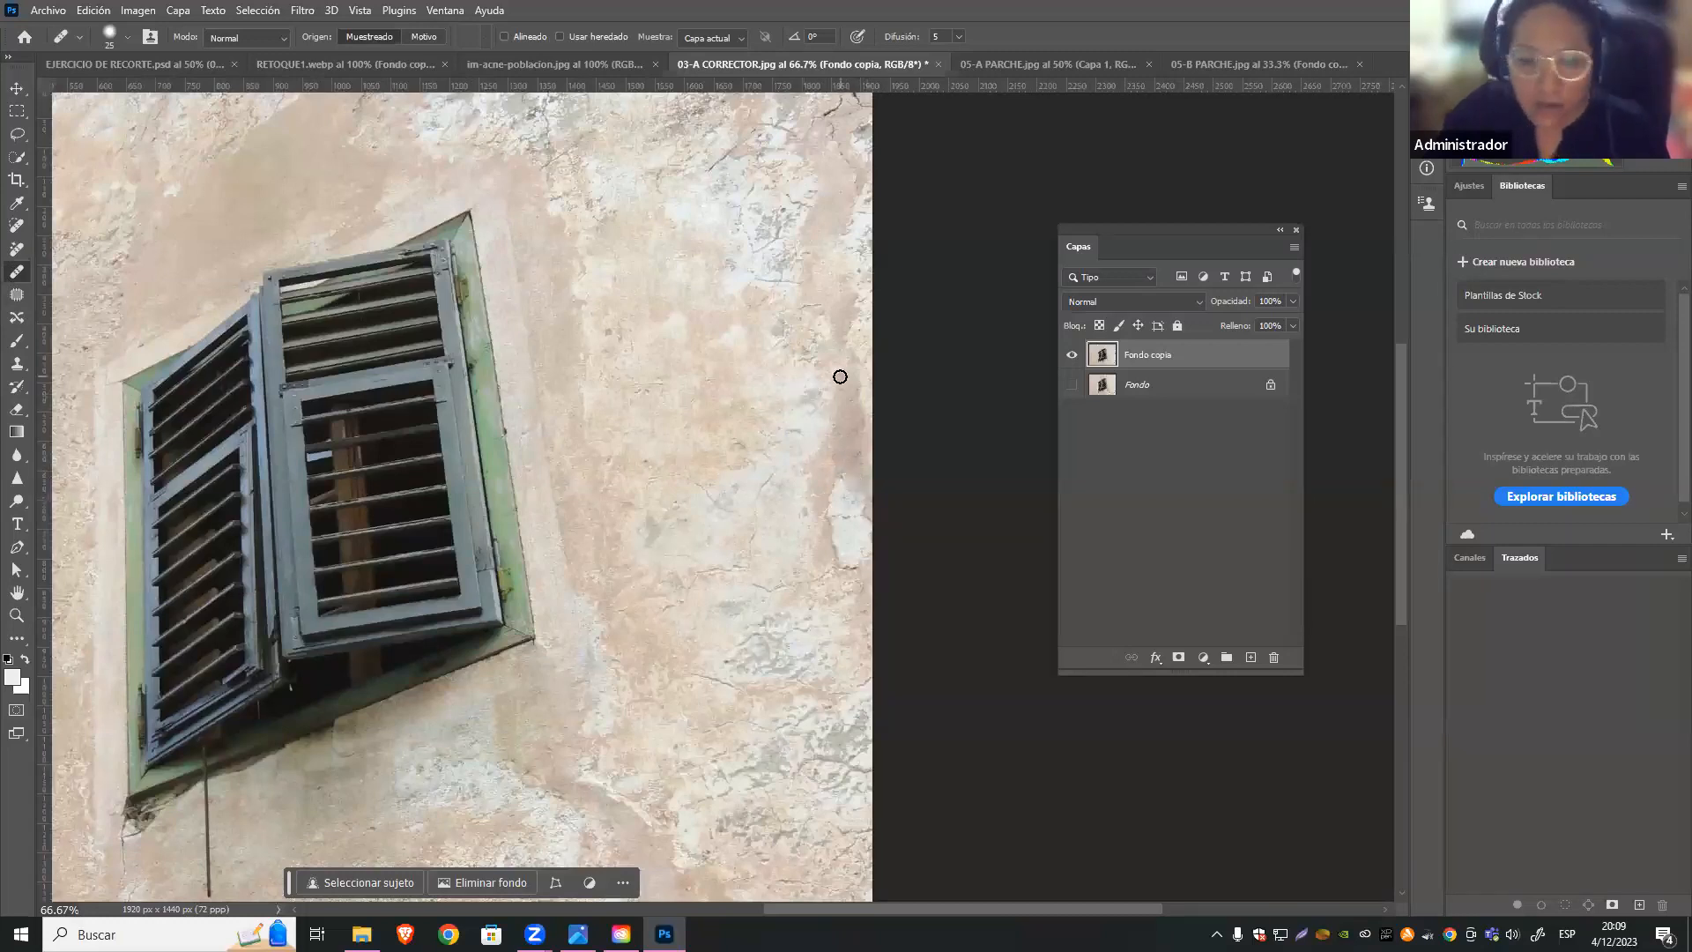
Show the Fondo layer and toggle the visibility of Fondo copia to compare the retouched wall with the original
key(ctrl+minus)
key(ctrl+minus)
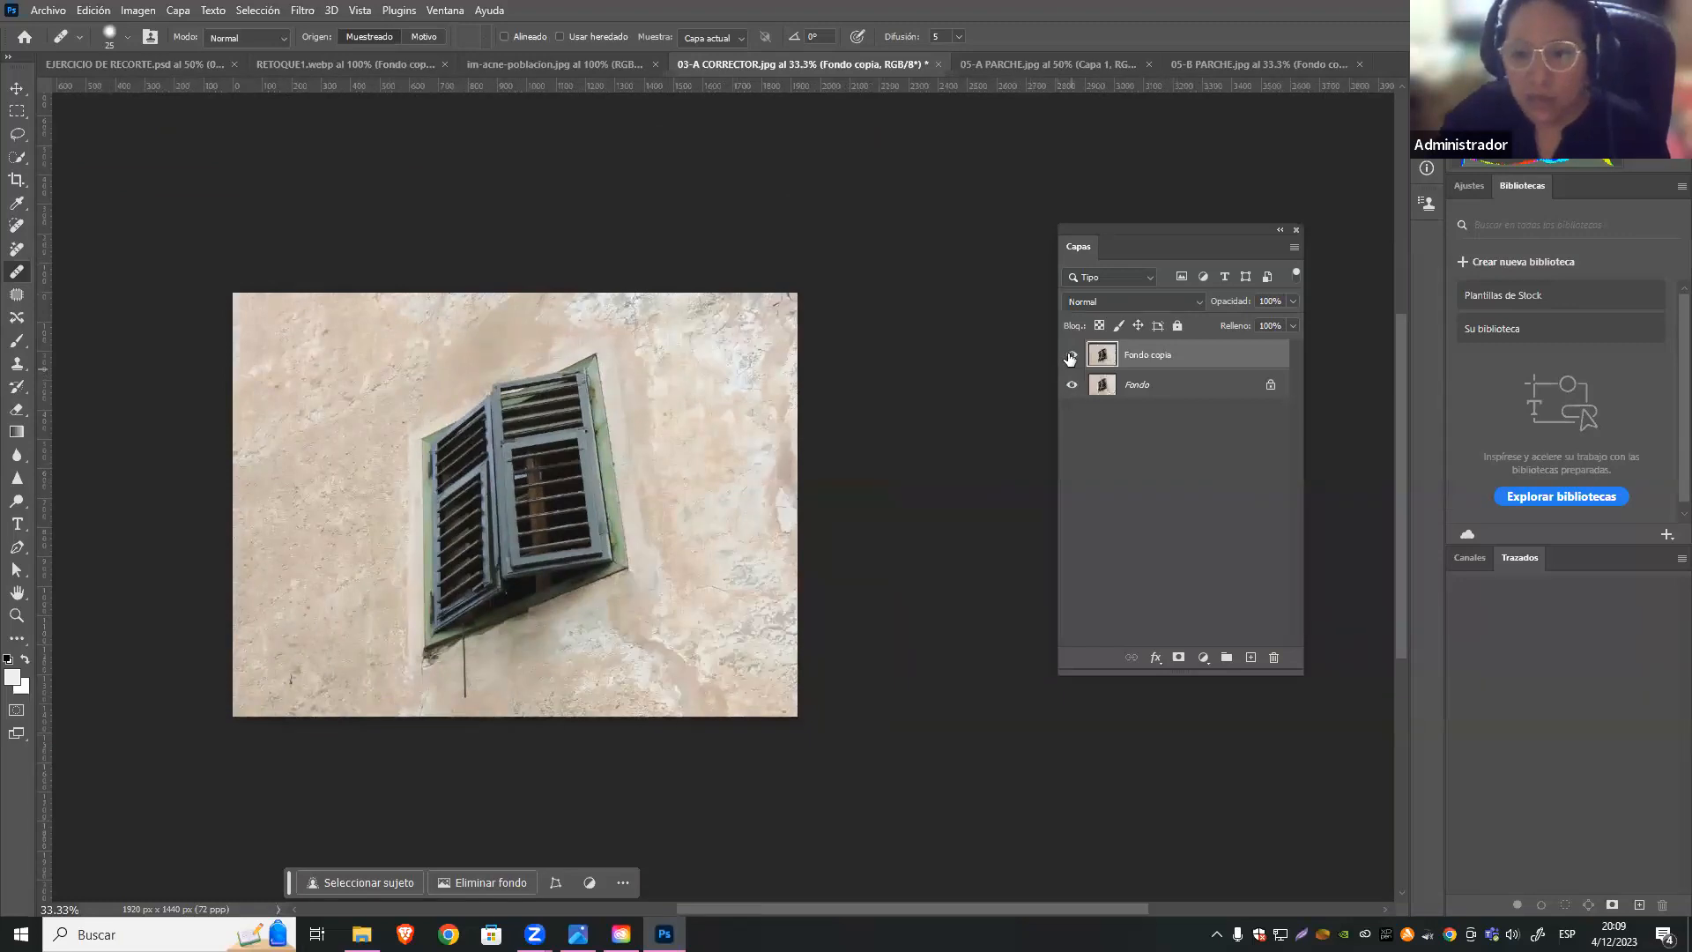
click(1071, 355)
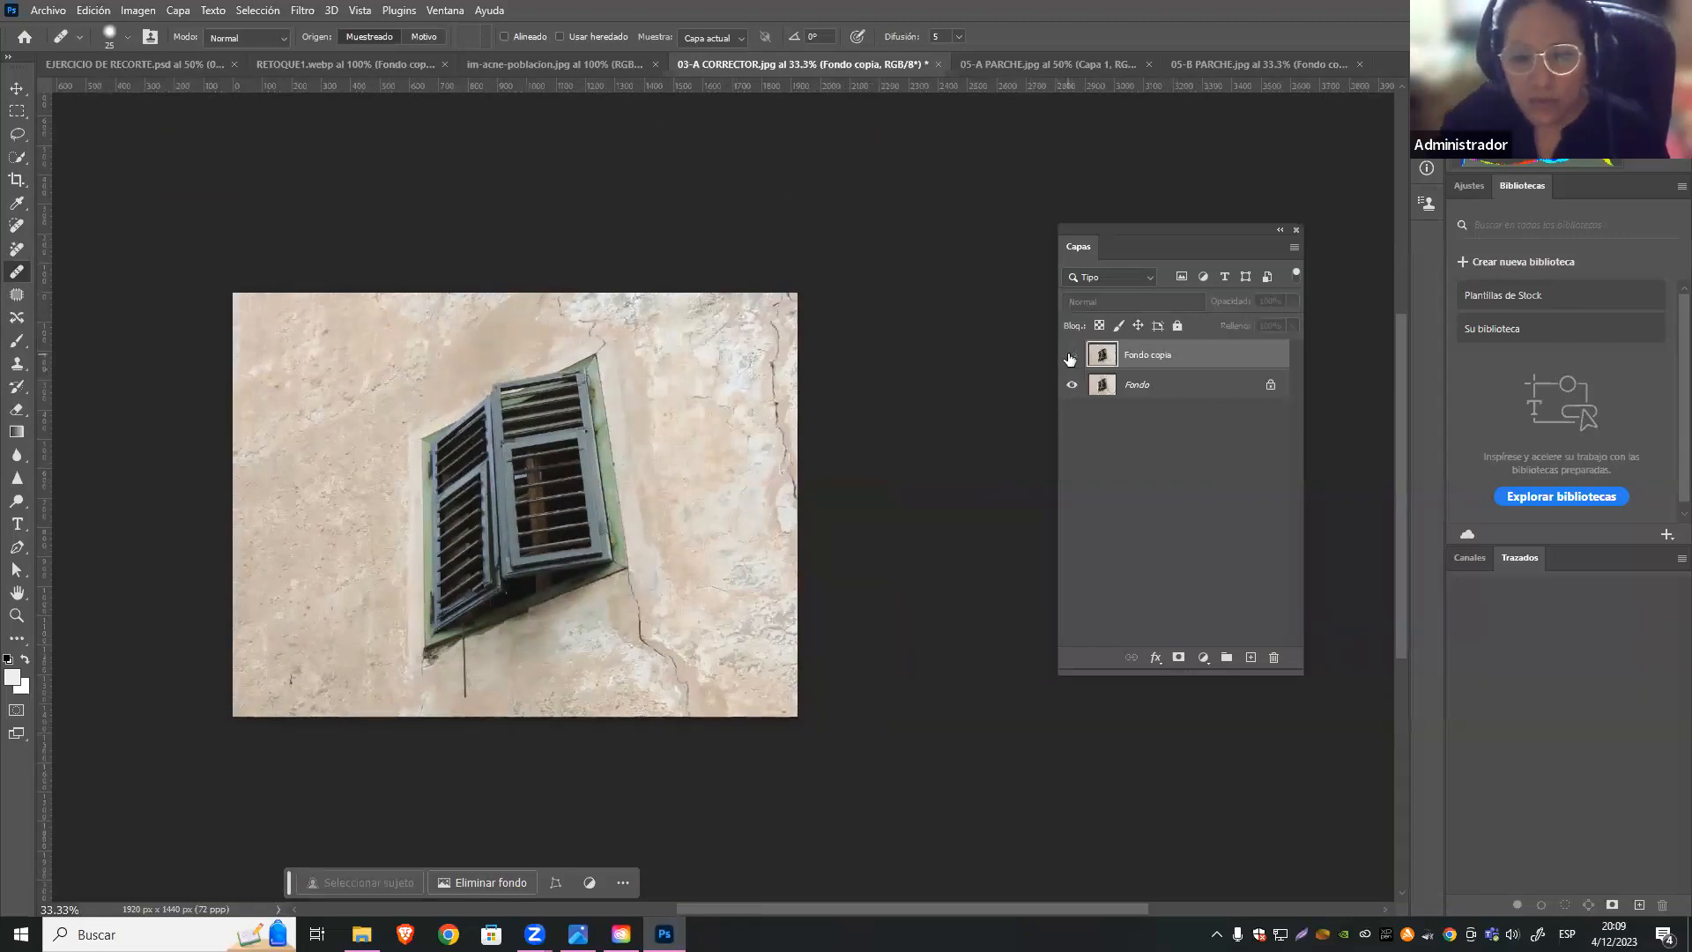
click(1070, 358)
click(1069, 358)
click(1070, 359)
click(1070, 359)
click(1070, 359)
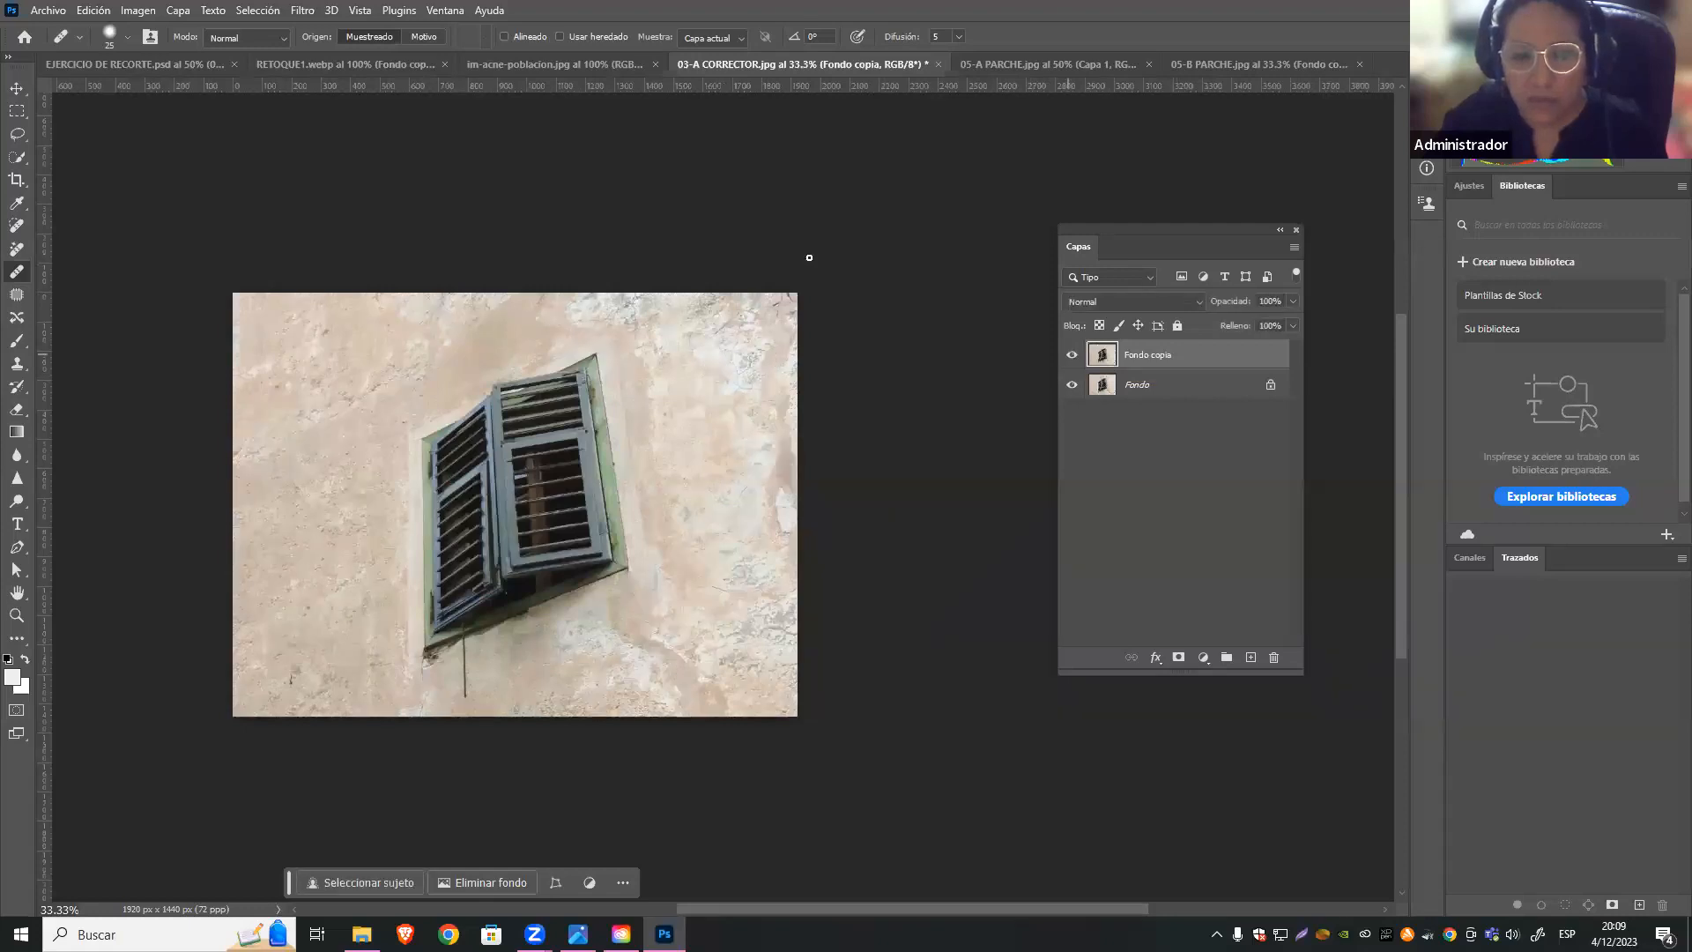
Open 02 CLONAR from the SESIÓN2 folder with its embedded colour profile, duplicate the background layer and hide the original
click(16, 96)
click(47, 10)
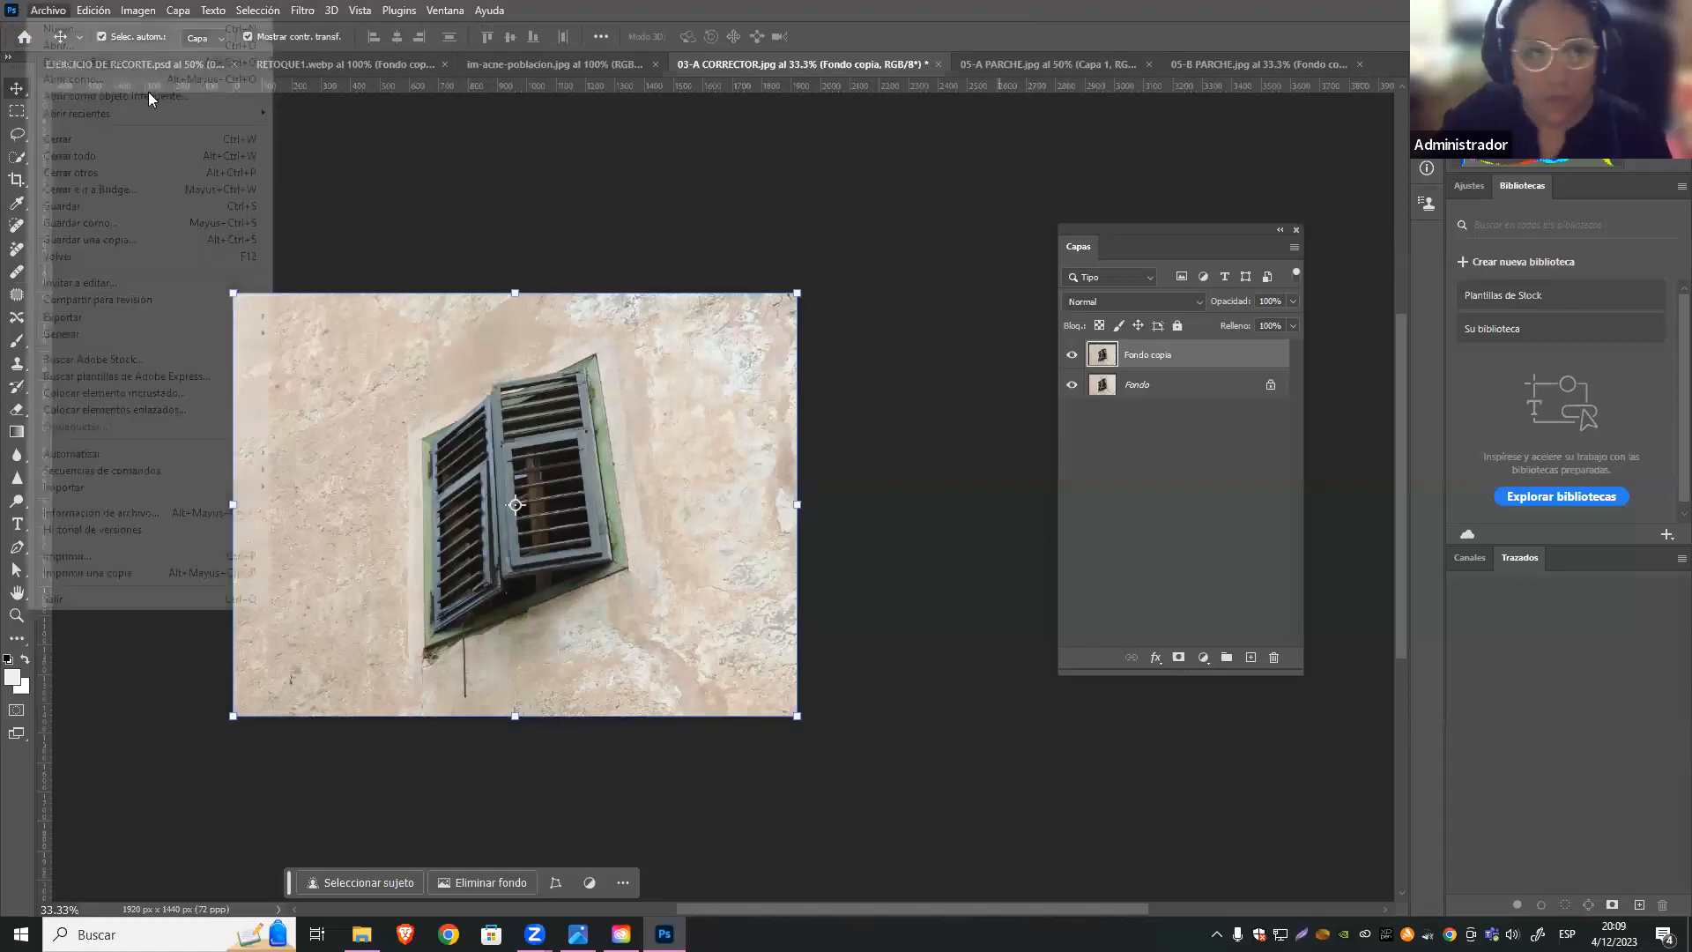
click(55, 43)
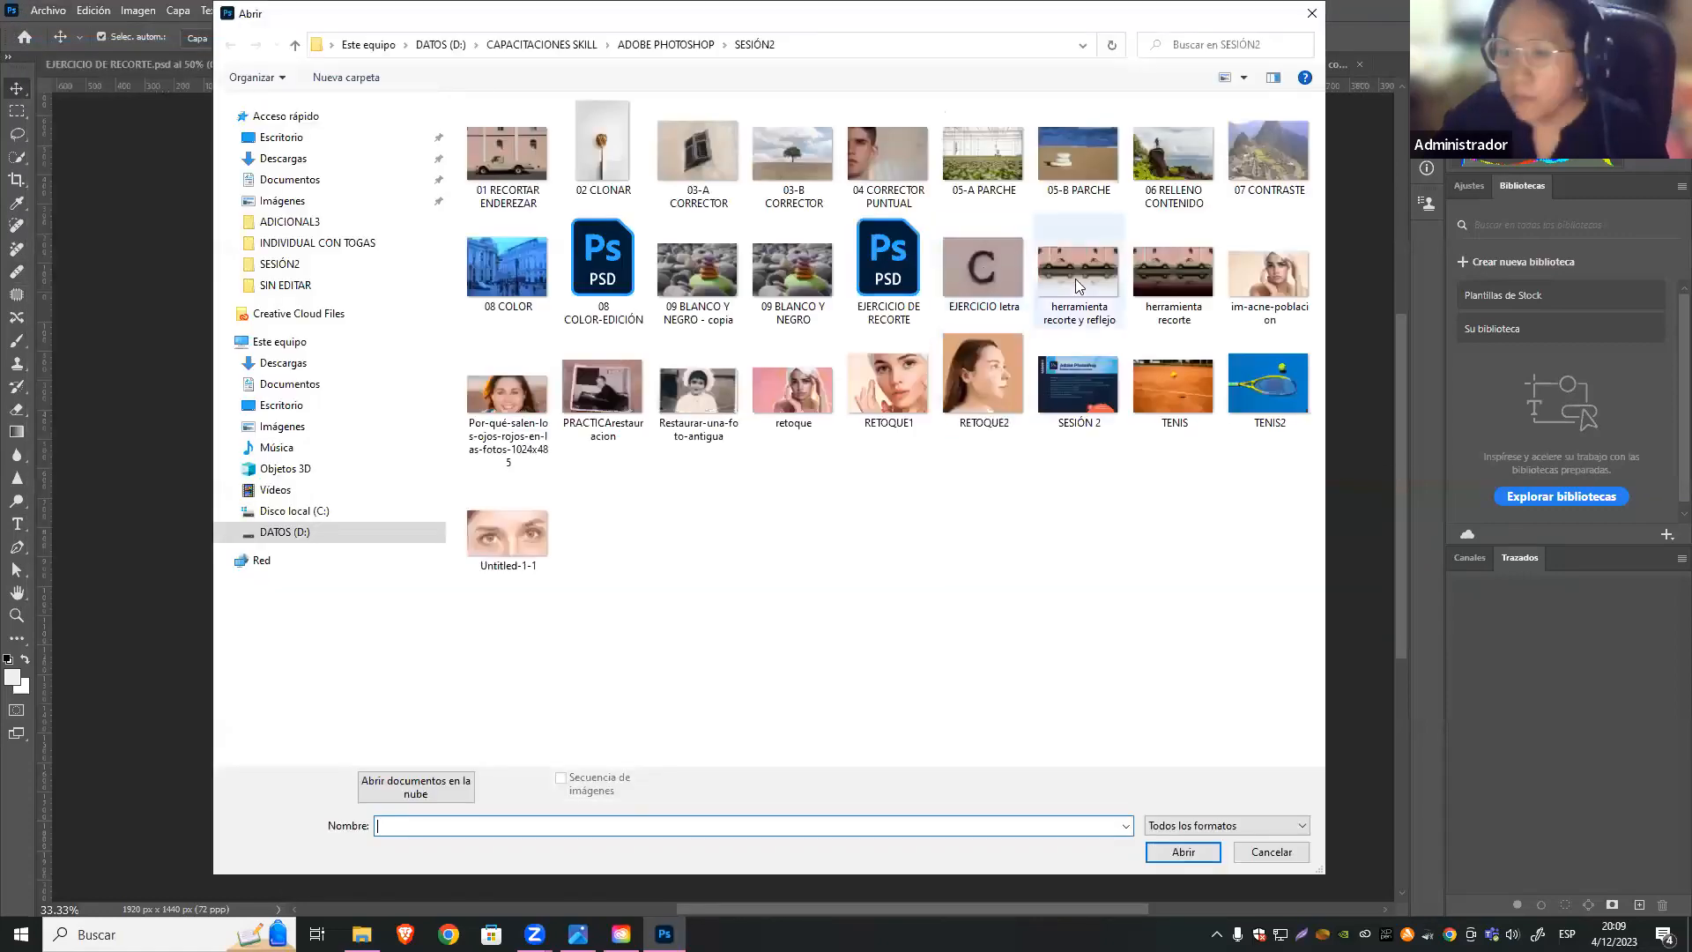
click(616, 163)
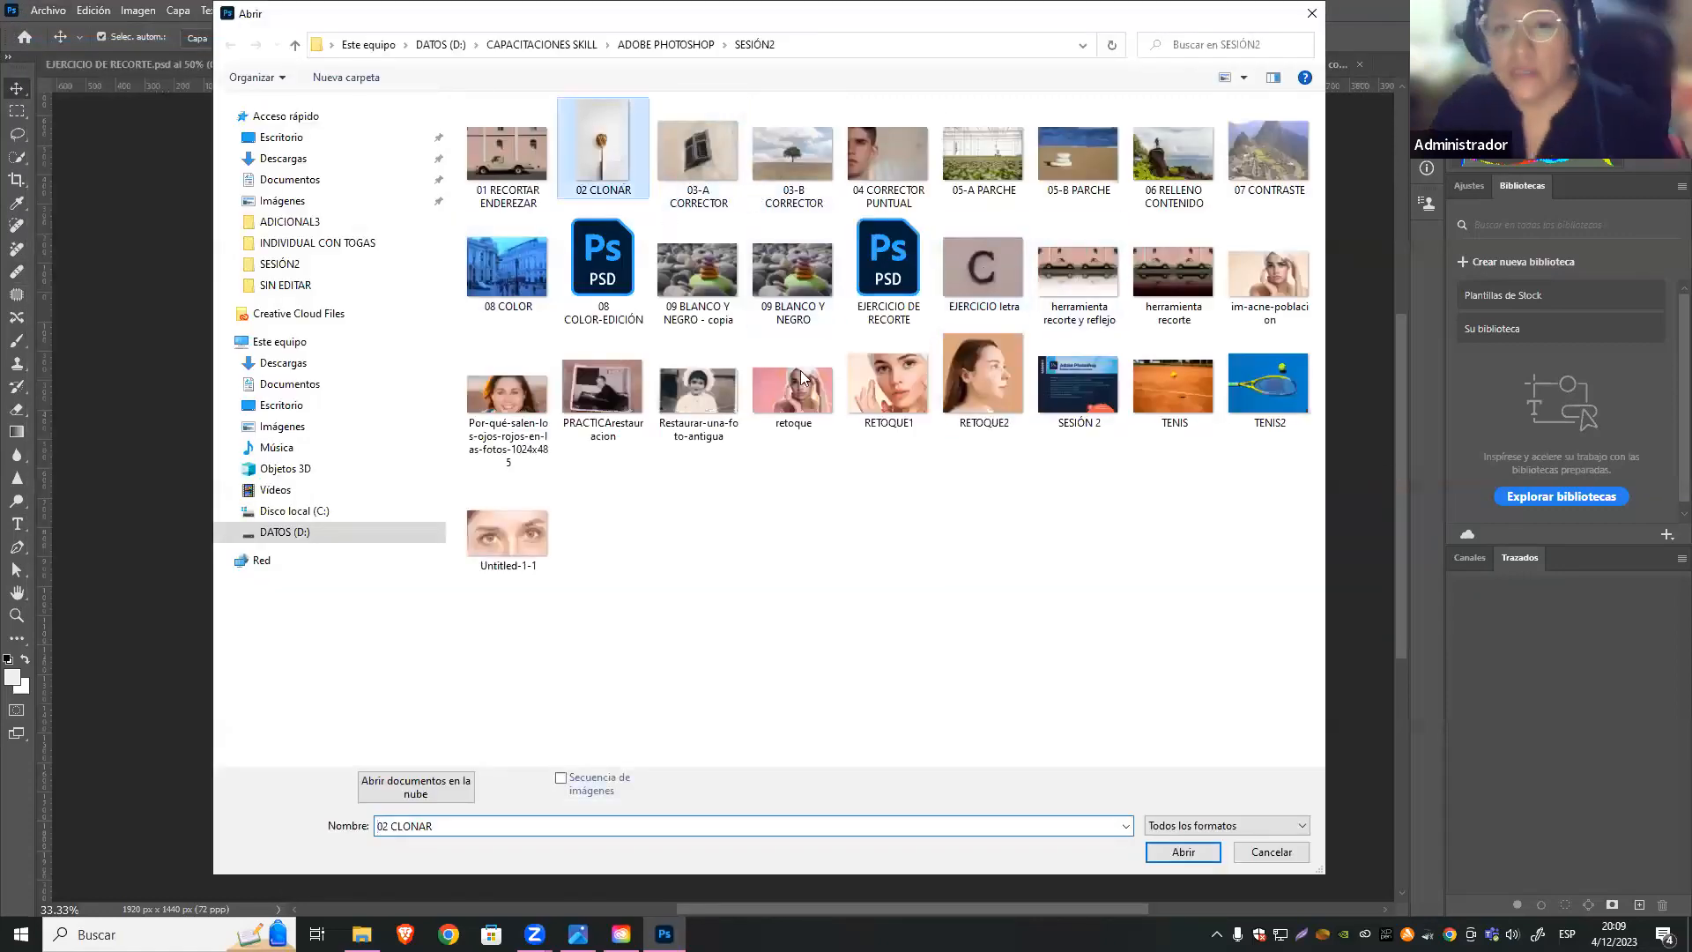
click(1156, 846)
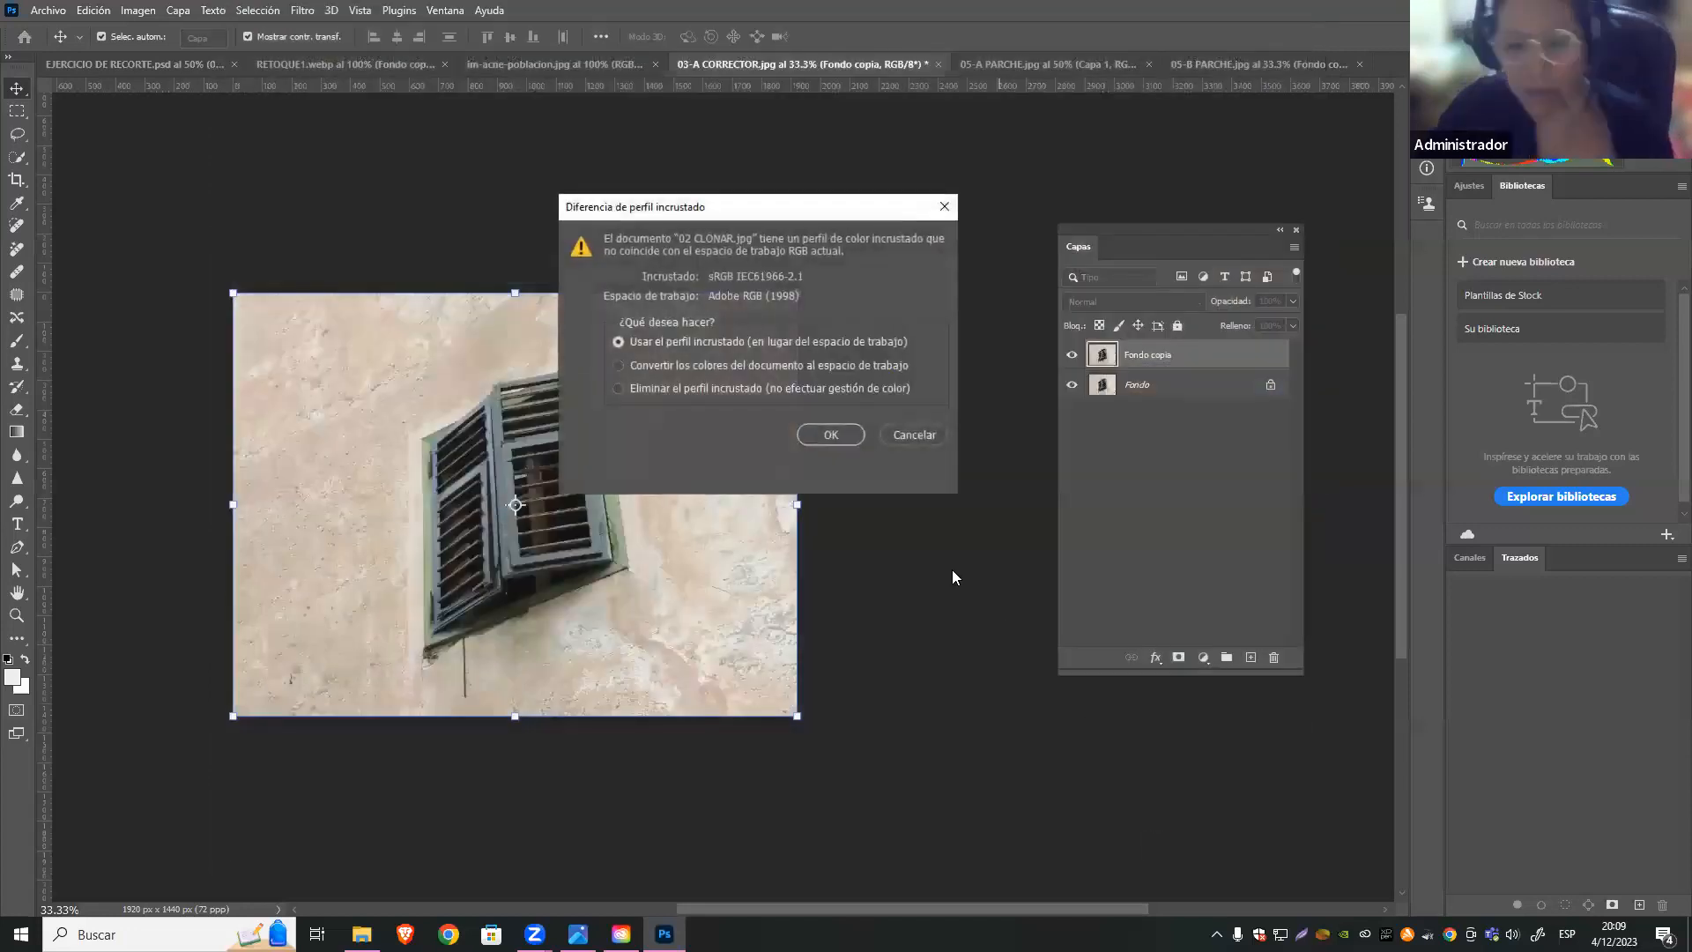
click(846, 432)
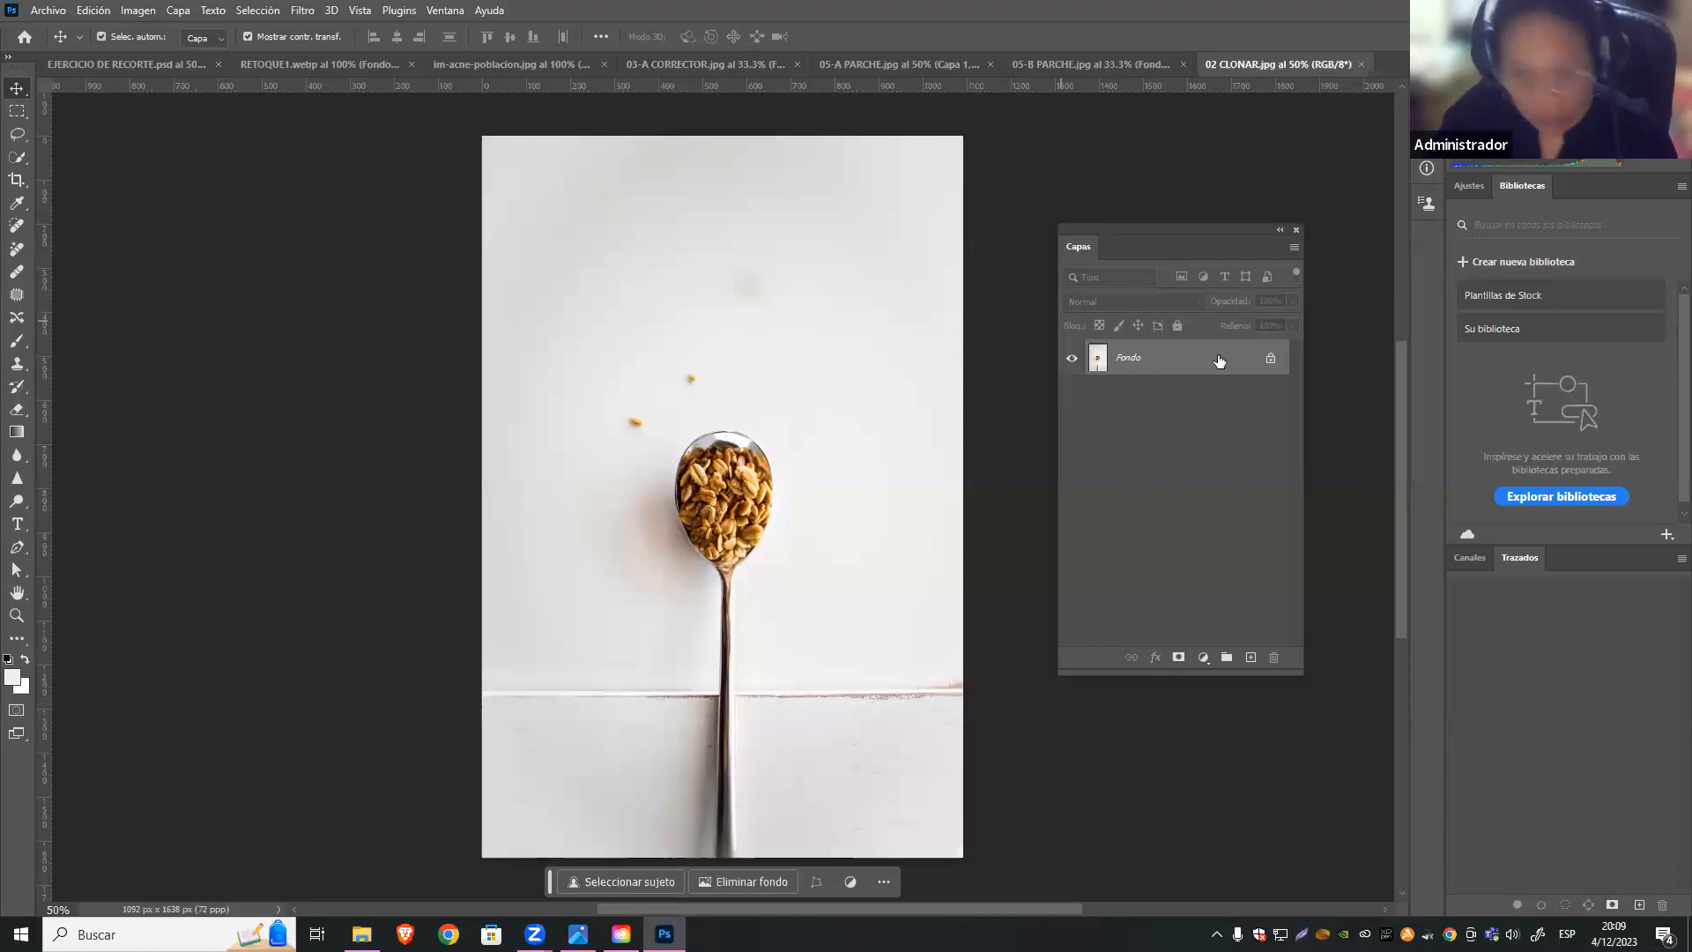
key(ctrl+j)
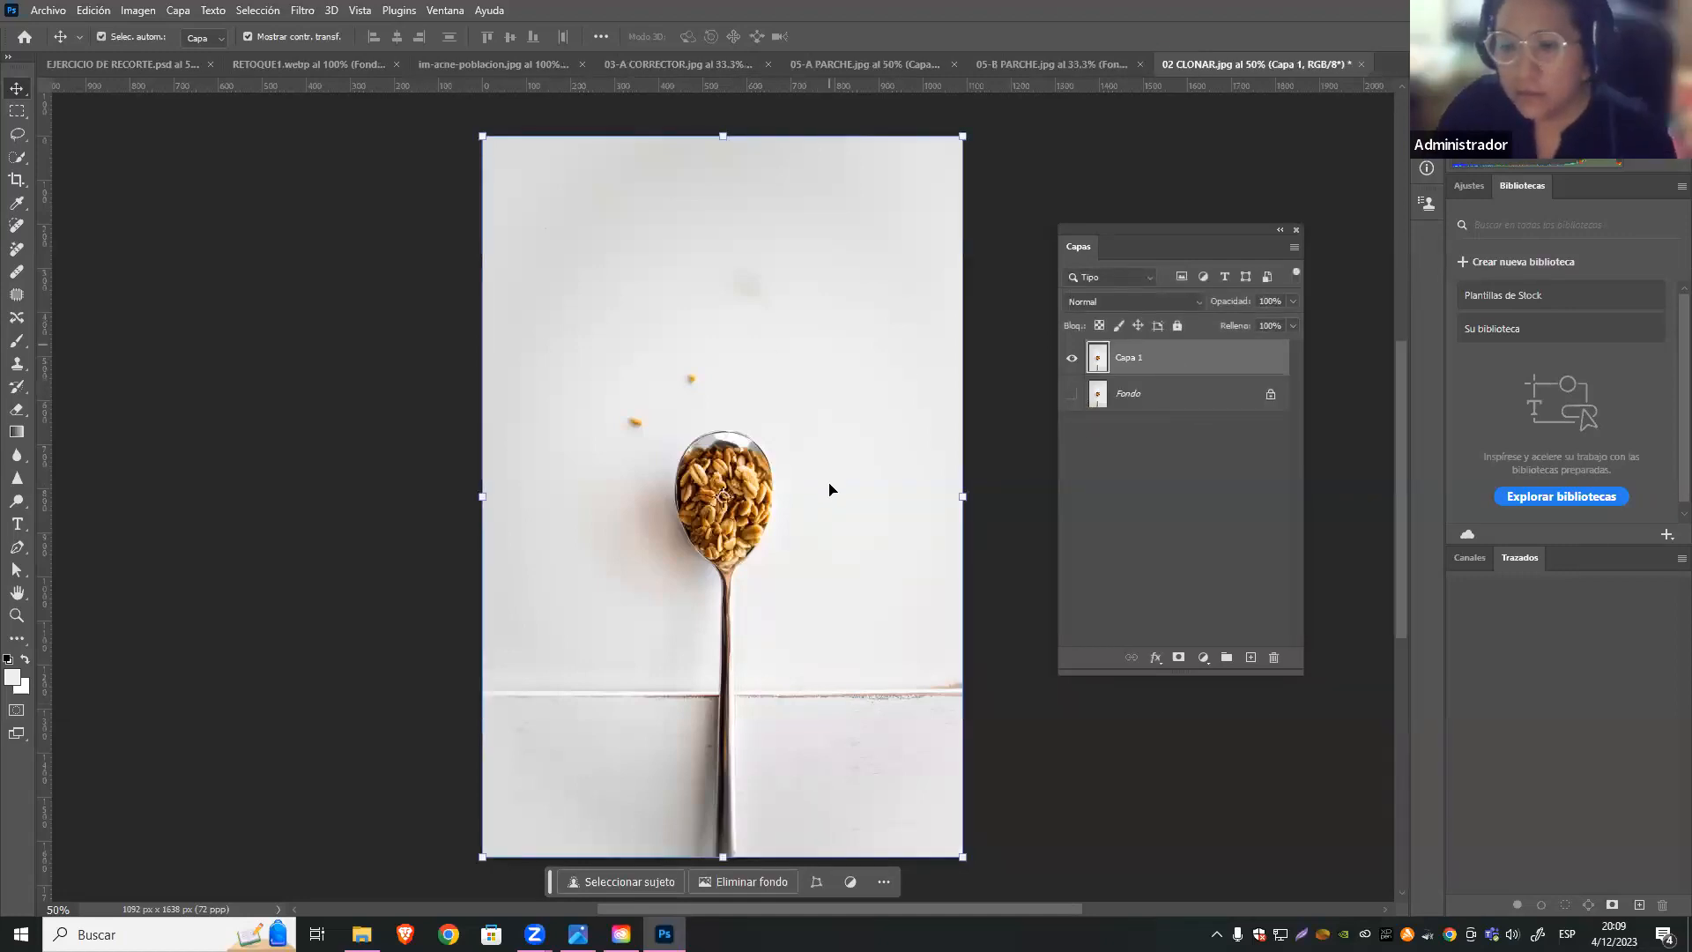
Choose the Clone Stamp tool and set its brush to 247 px with 56% hardness
scroll(548, 454, down, 3)
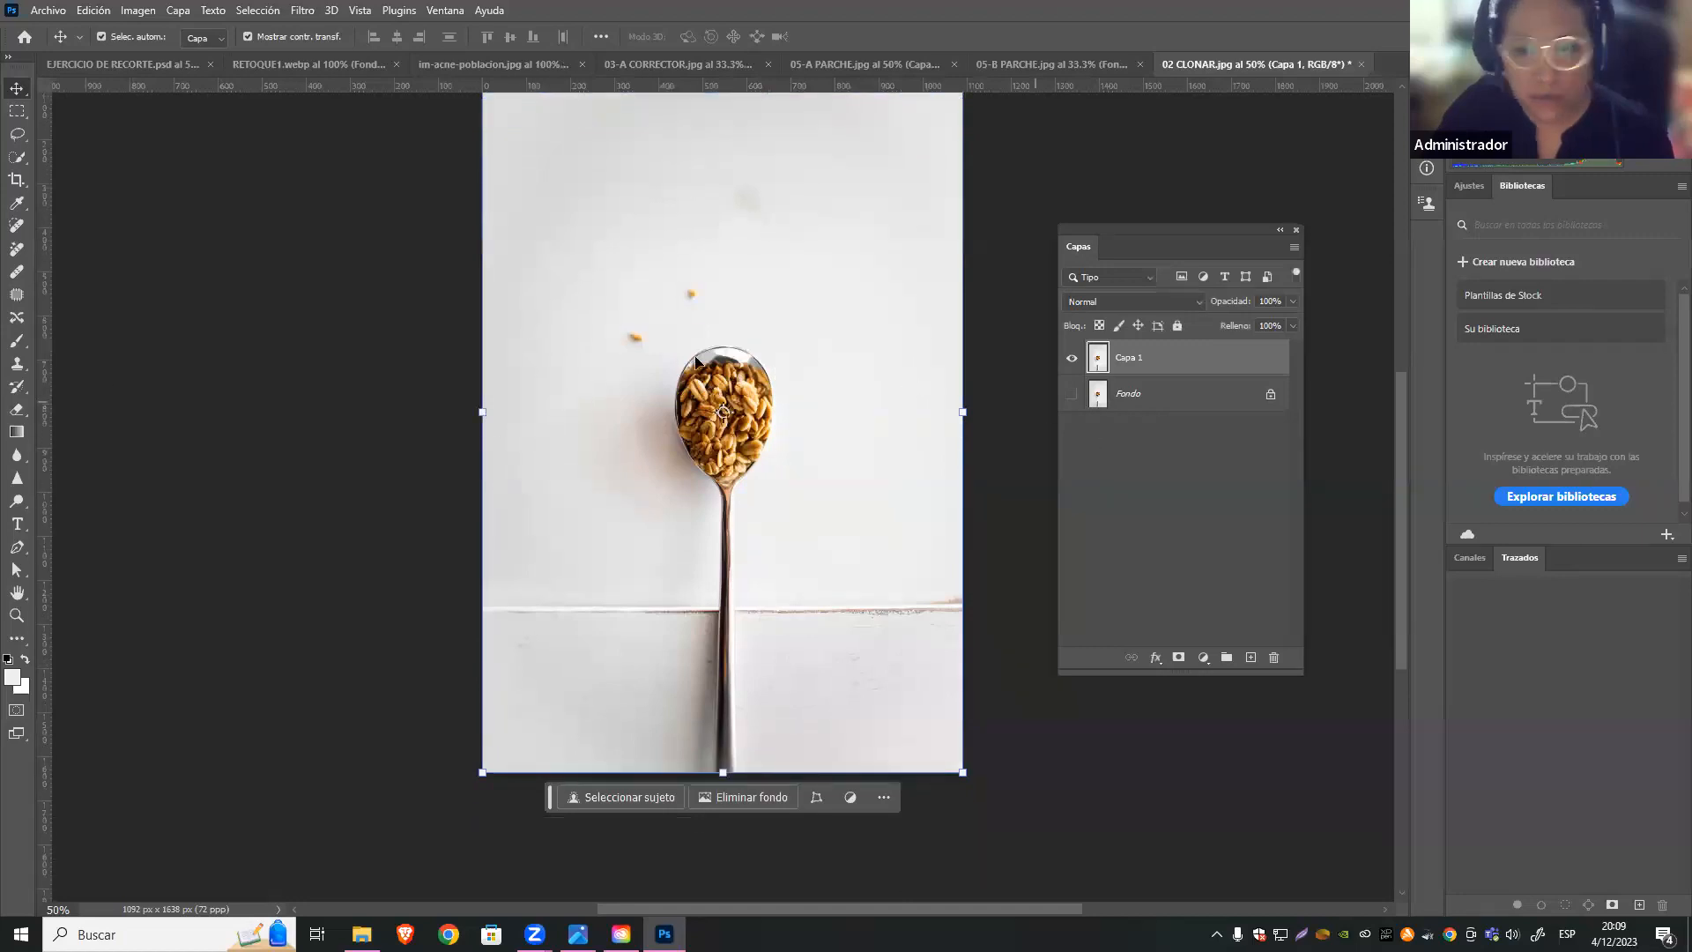
key(z)
drag(914, 551, 937, 566)
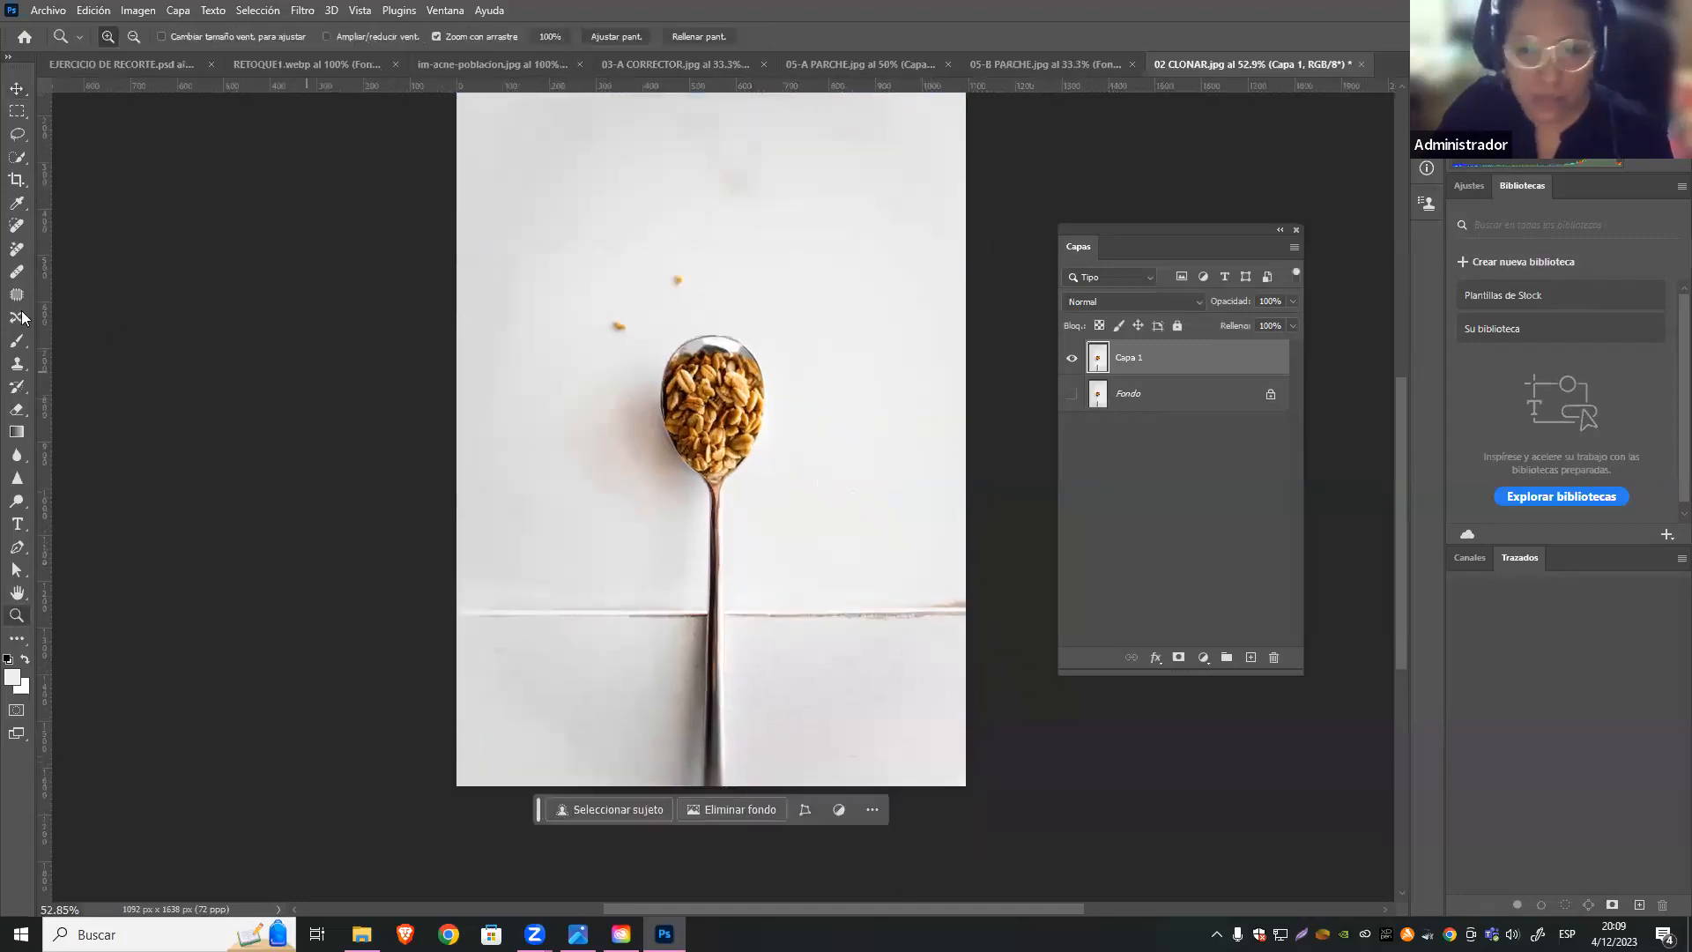
click(19, 366)
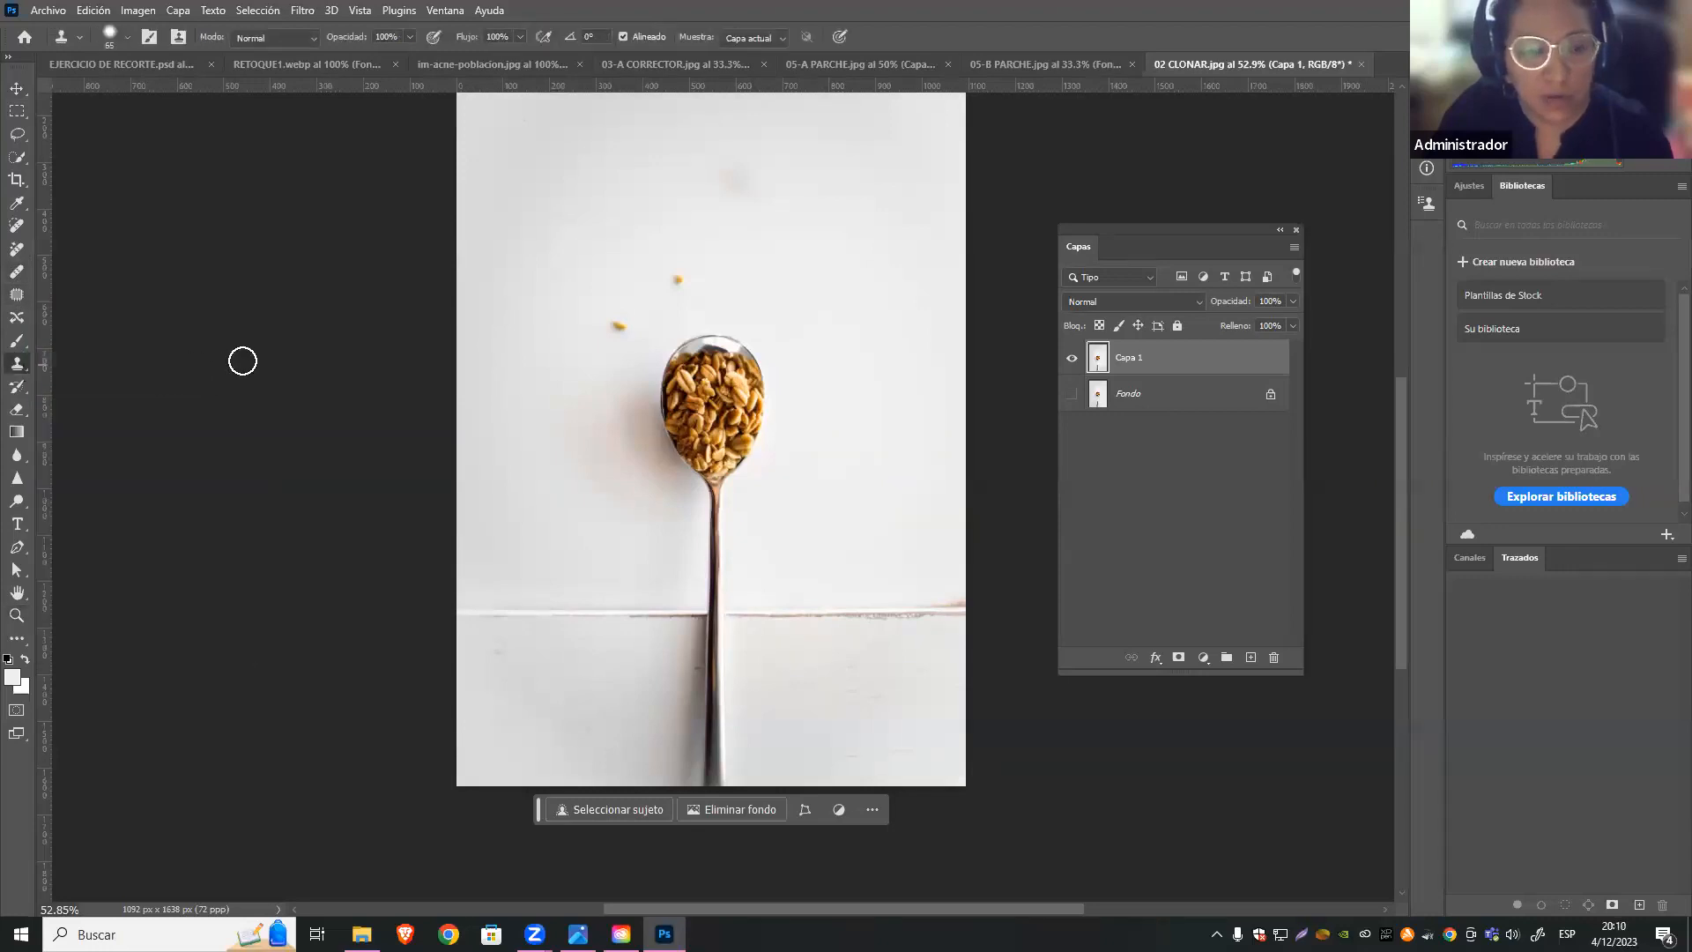
click(124, 41)
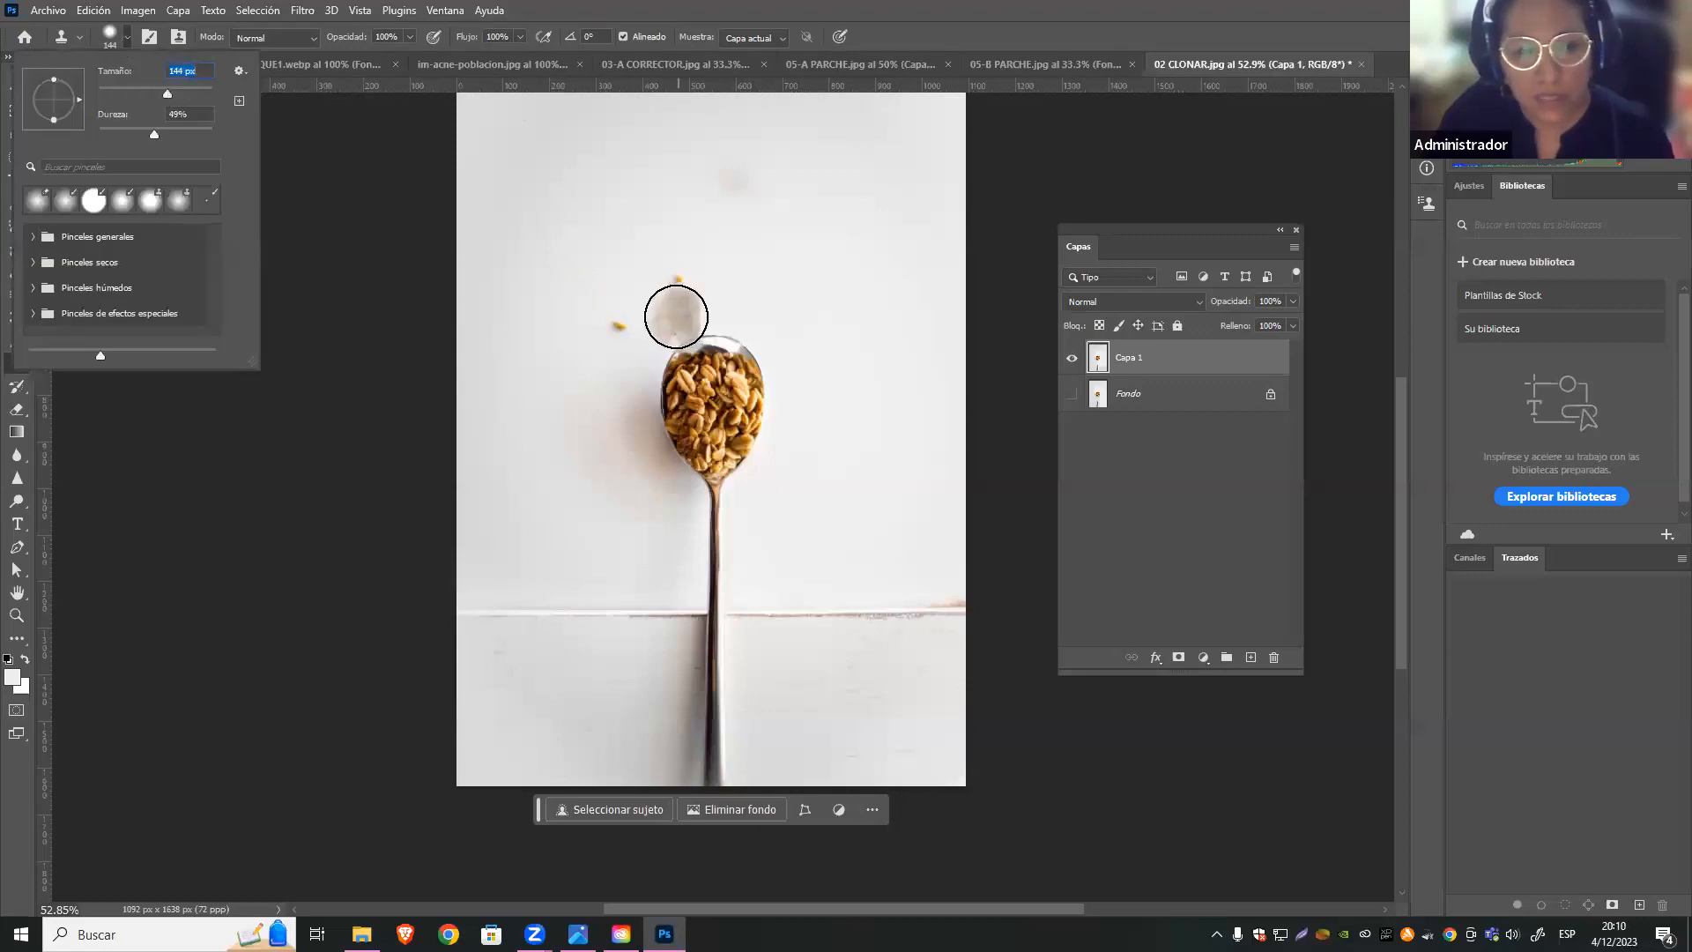
click(185, 92)
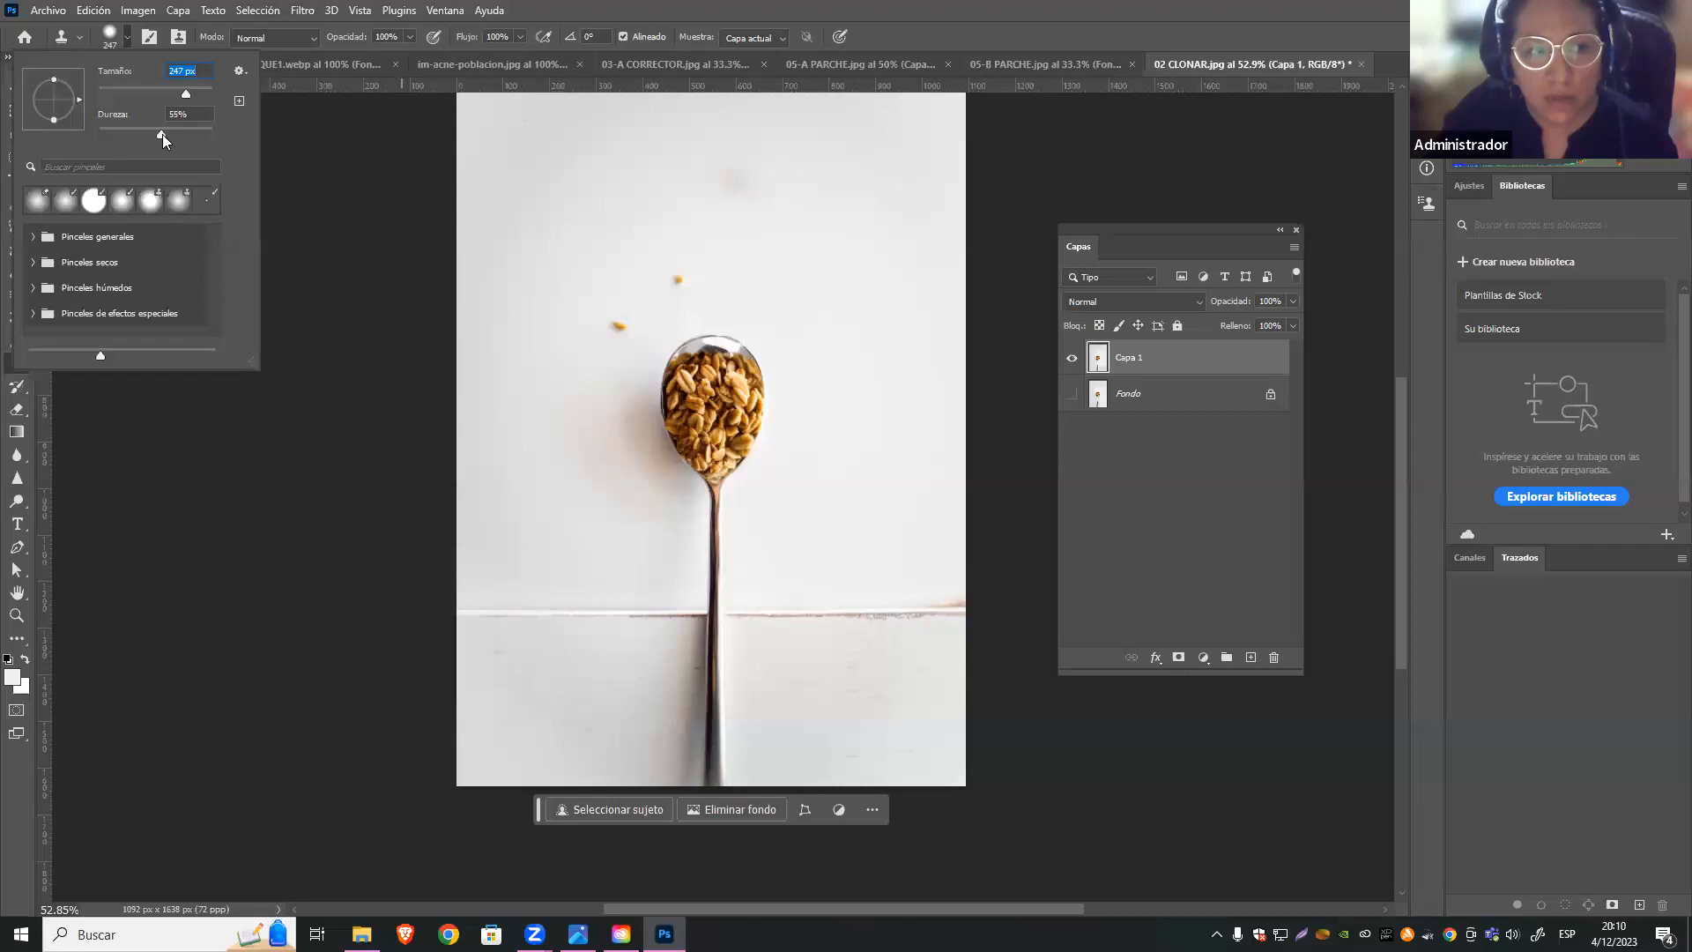
click(162, 134)
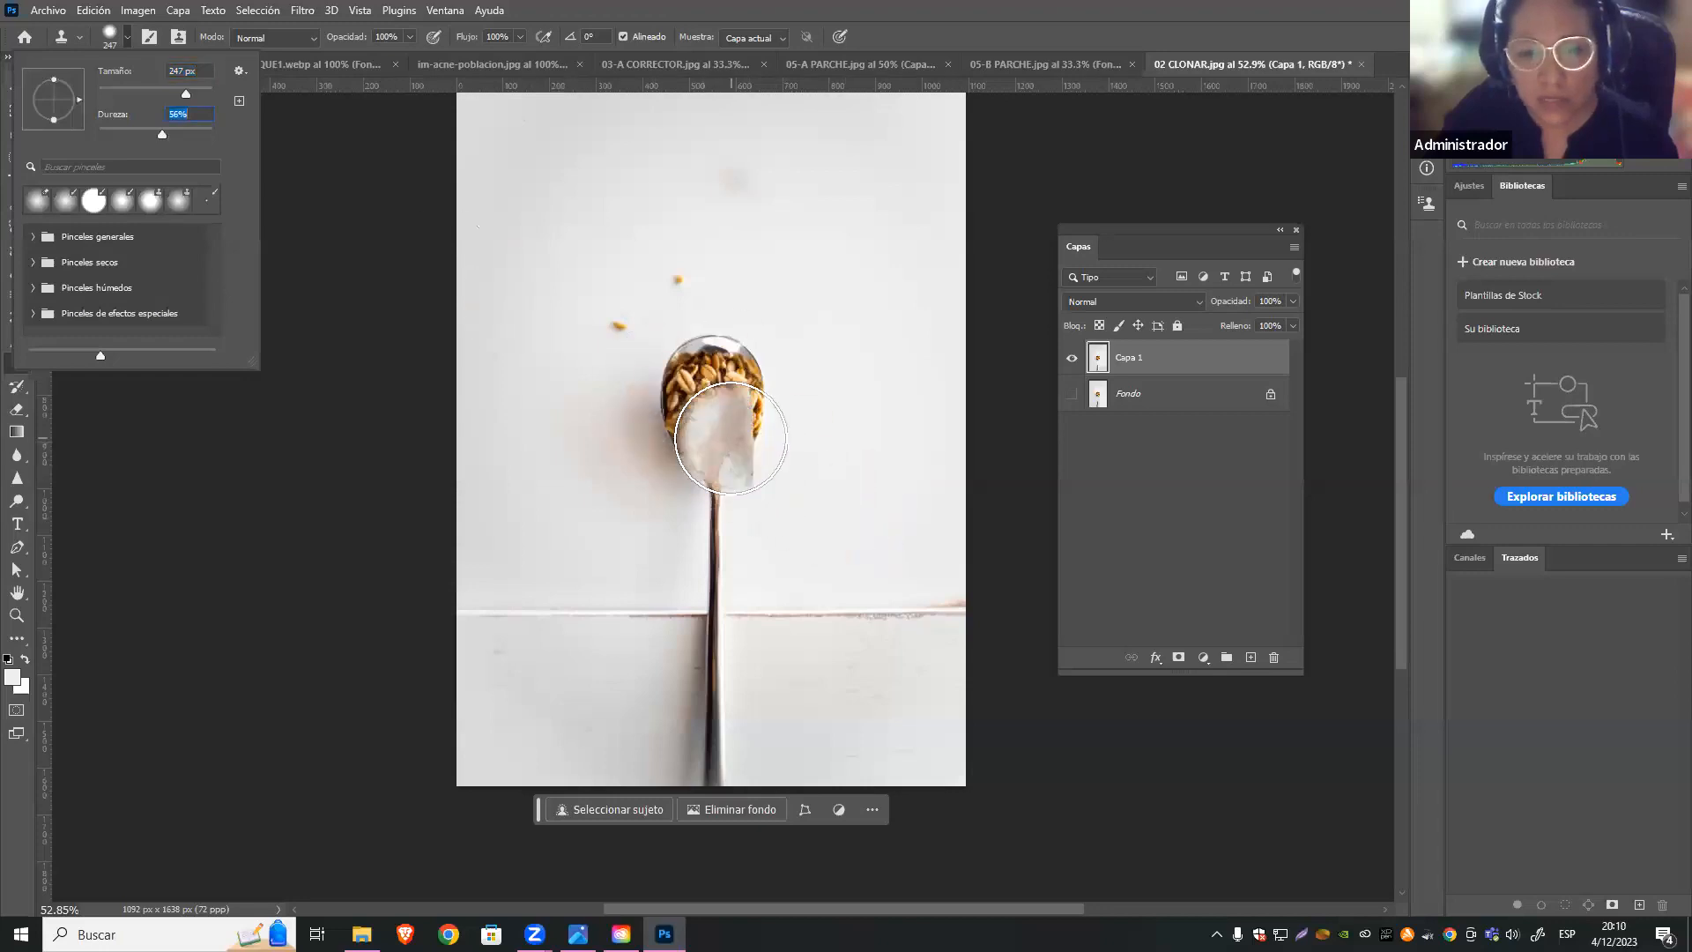
Sample the granola in the spoon's bowl, set the Clone Stamp brush size to 350 px and test it over the spoon
click(721, 354)
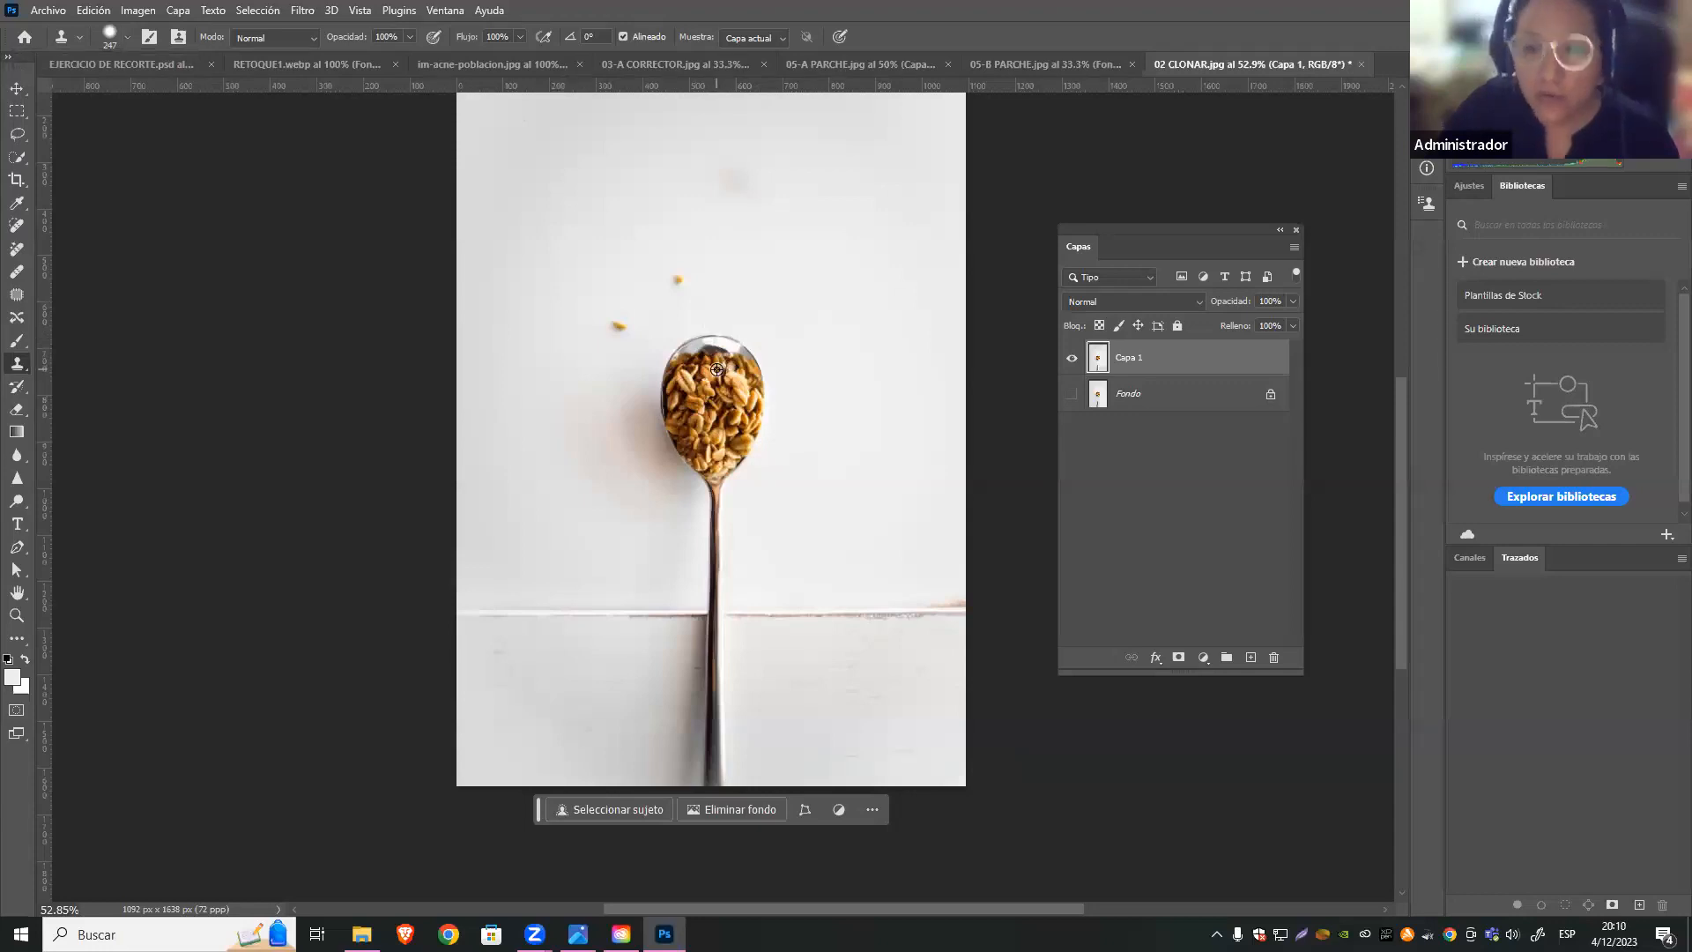
alt+click(717, 370)
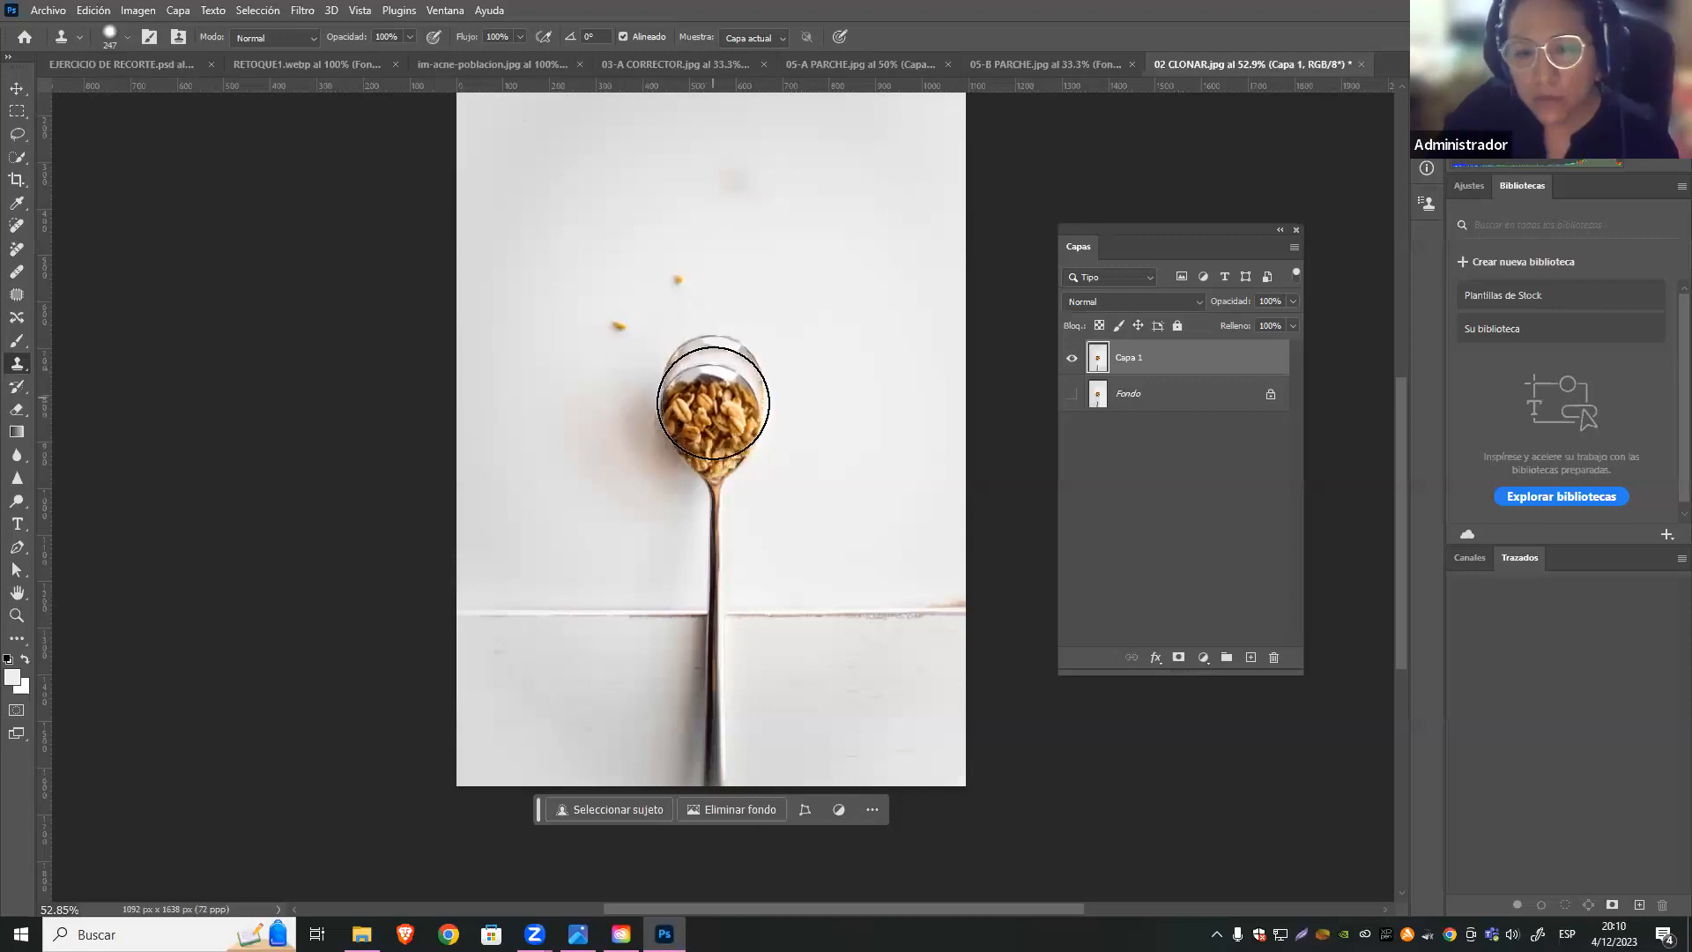
click(127, 38)
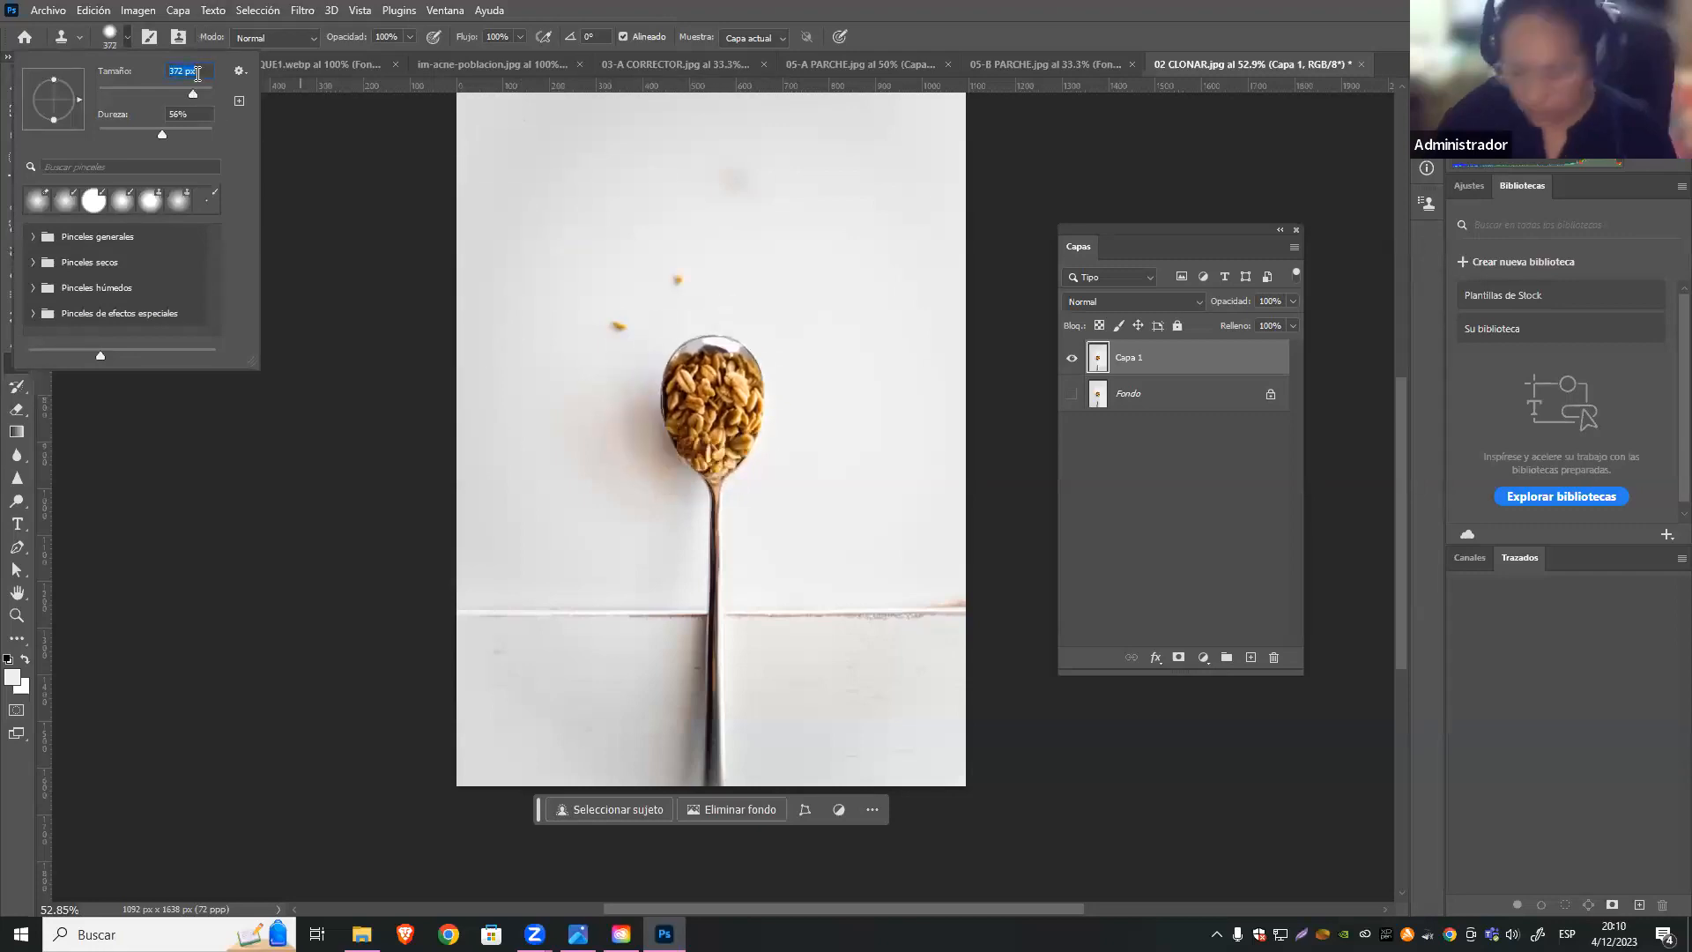
text(350)
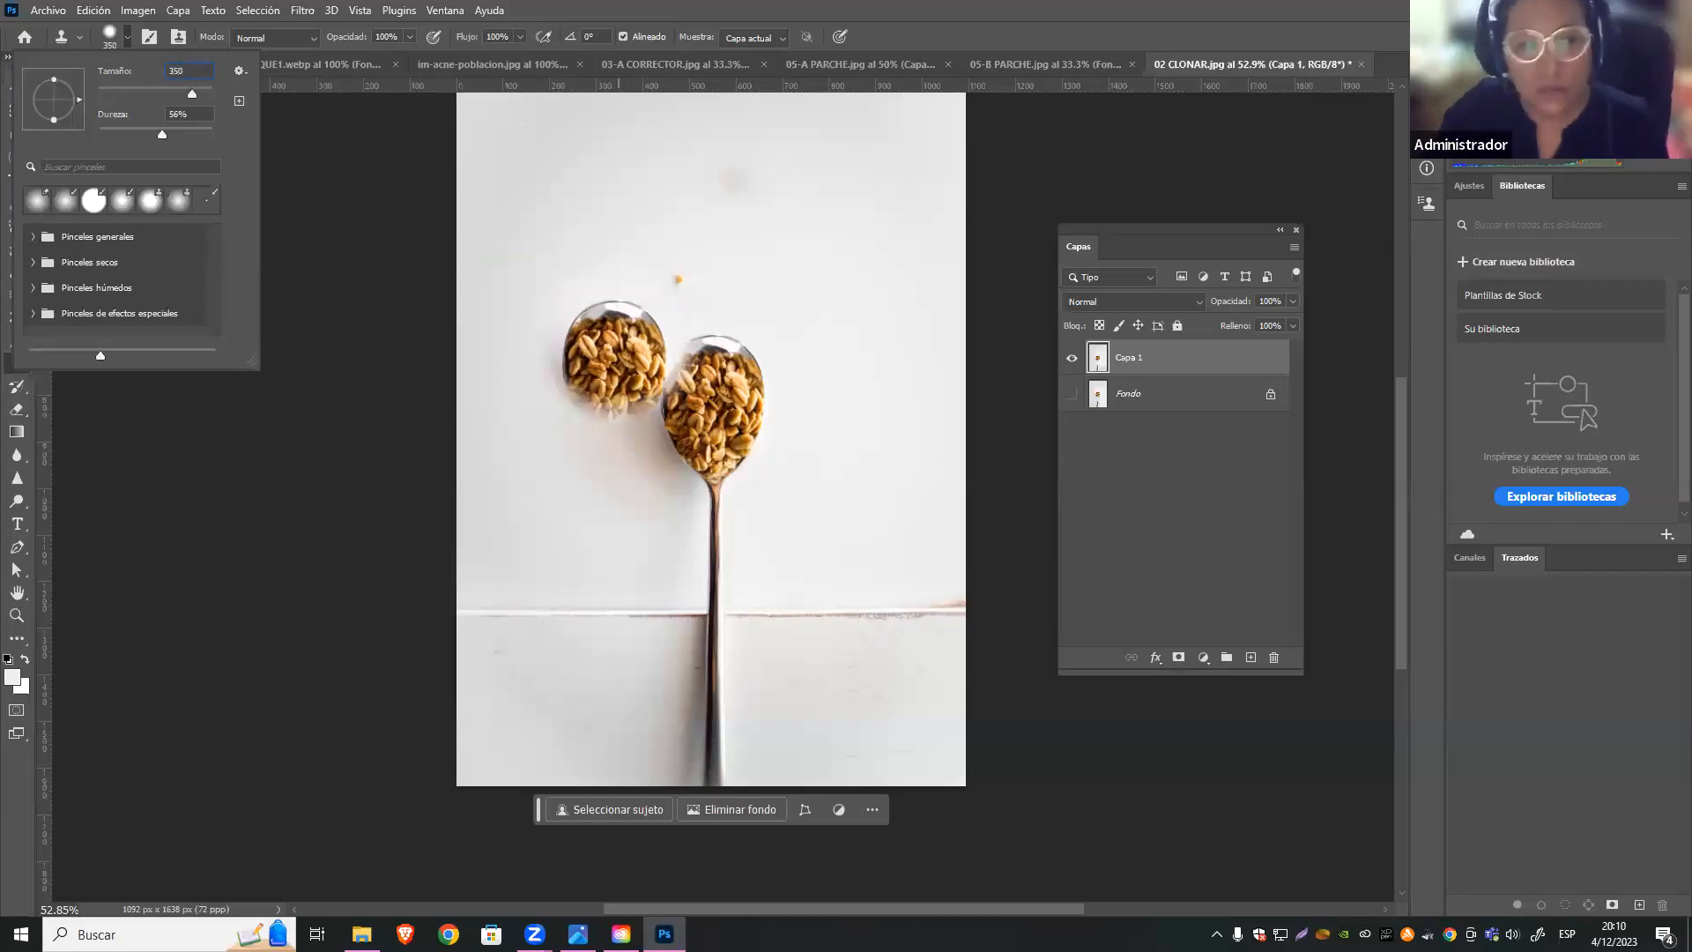
click(678, 356)
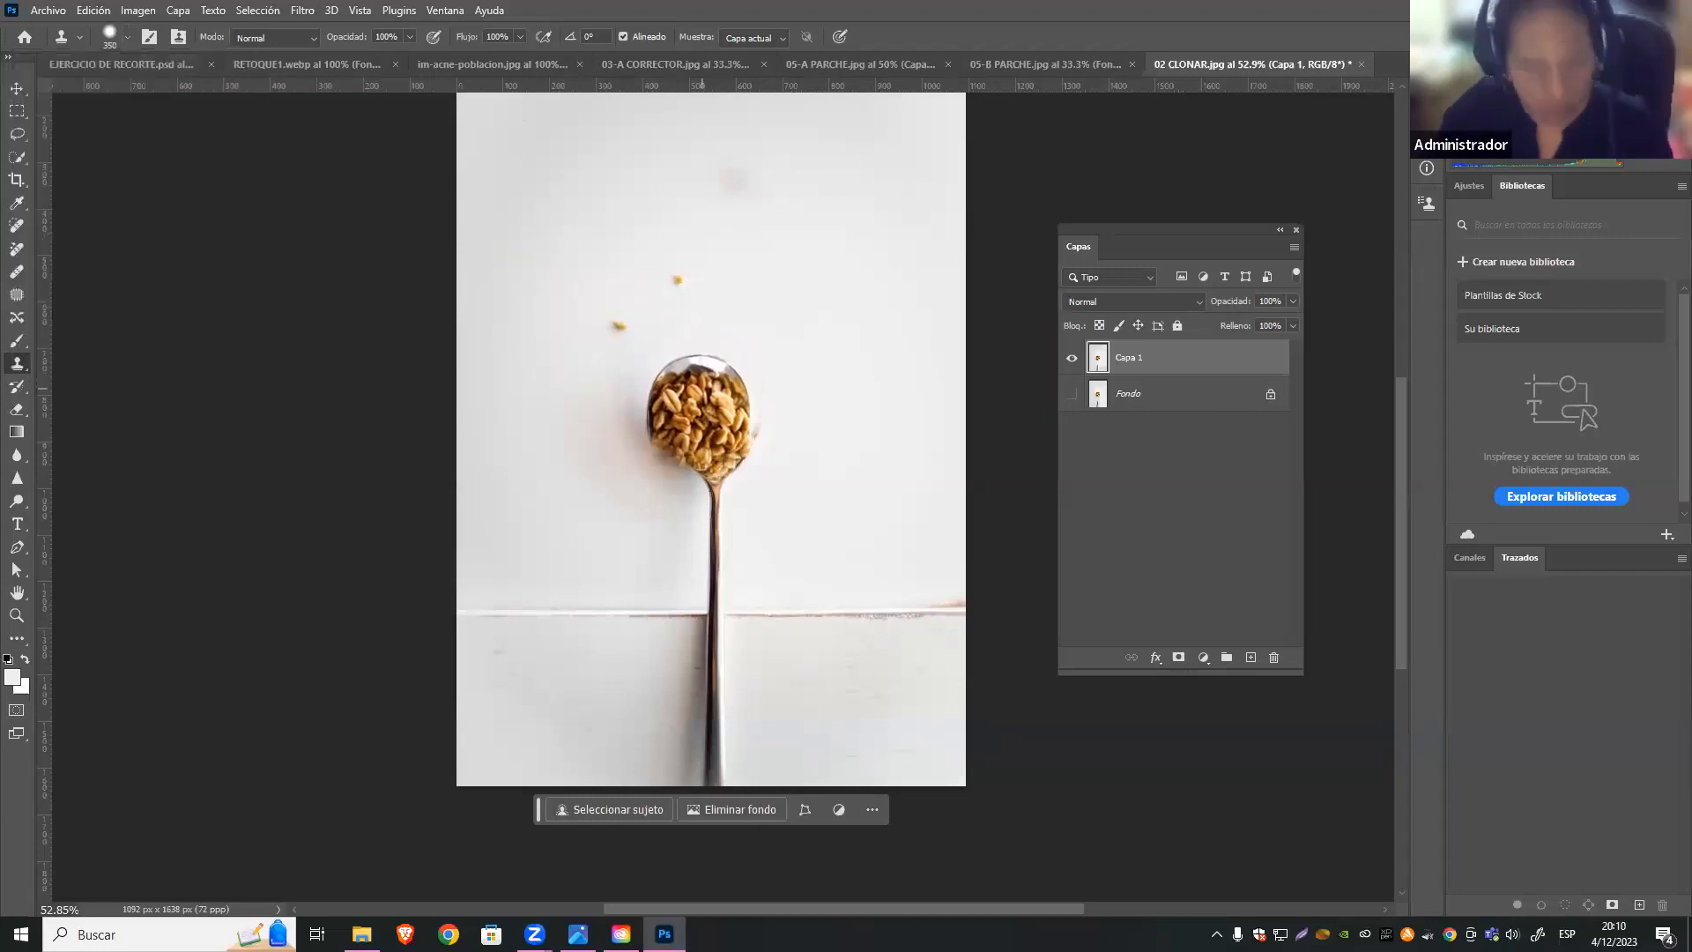
drag(708, 394, 727, 422)
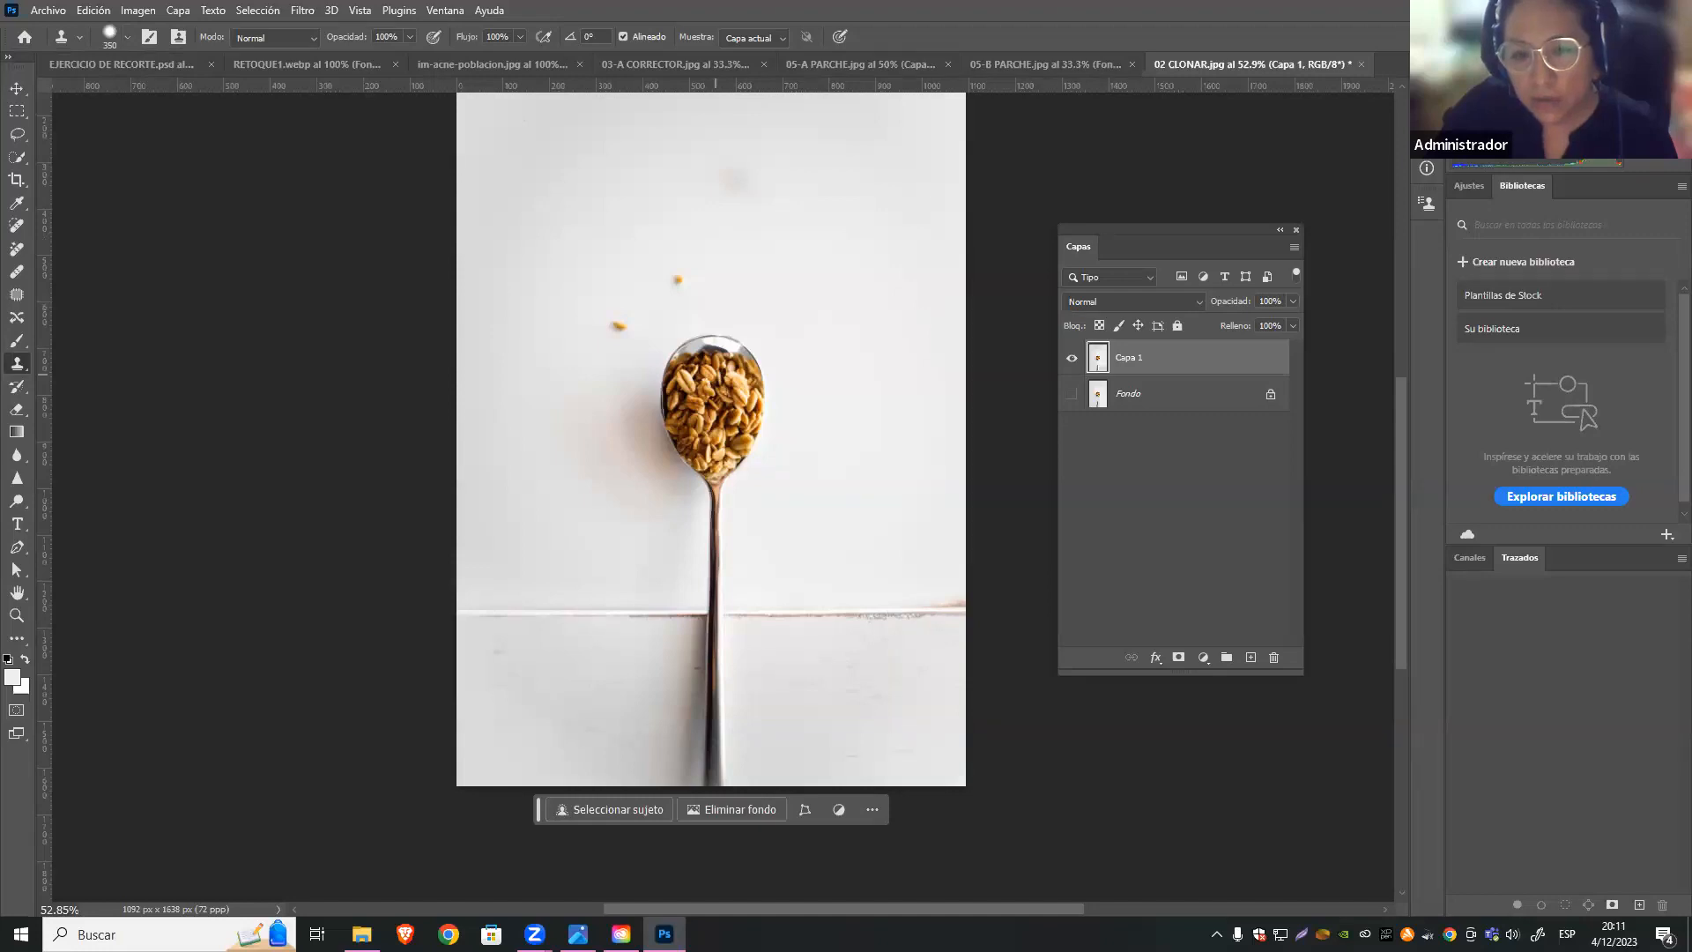
Try cloning the whole spoon, bowl and handle, onto the blank area to its right, and undo the cloning
alt+click(715, 374)
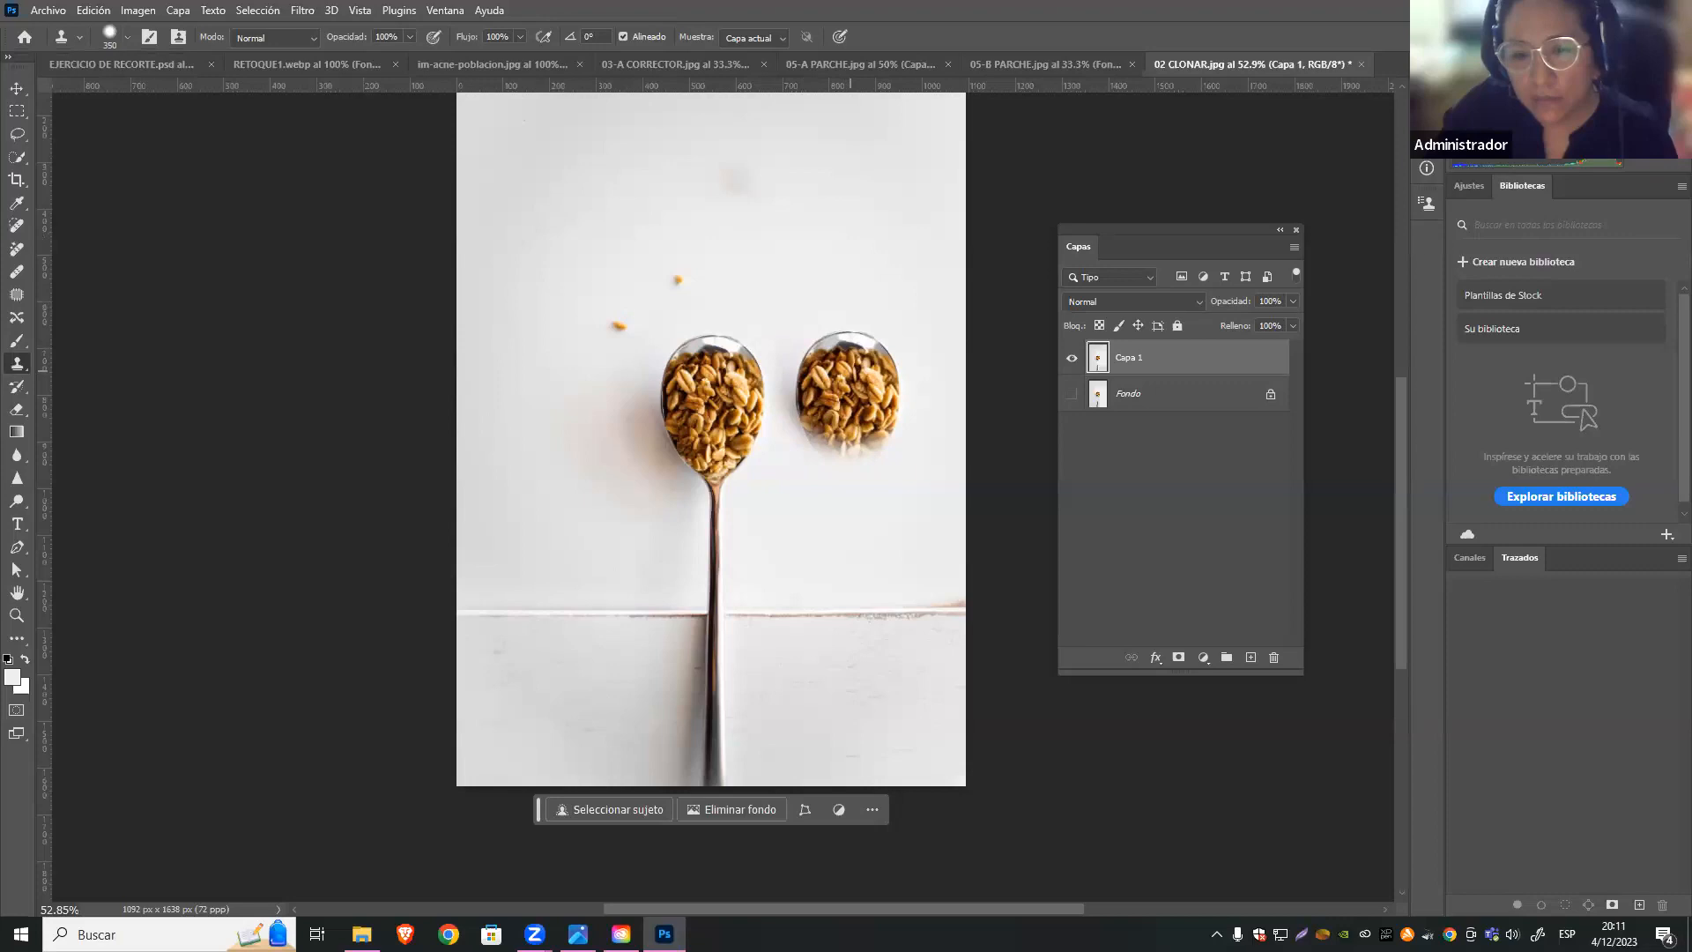
click(850, 371)
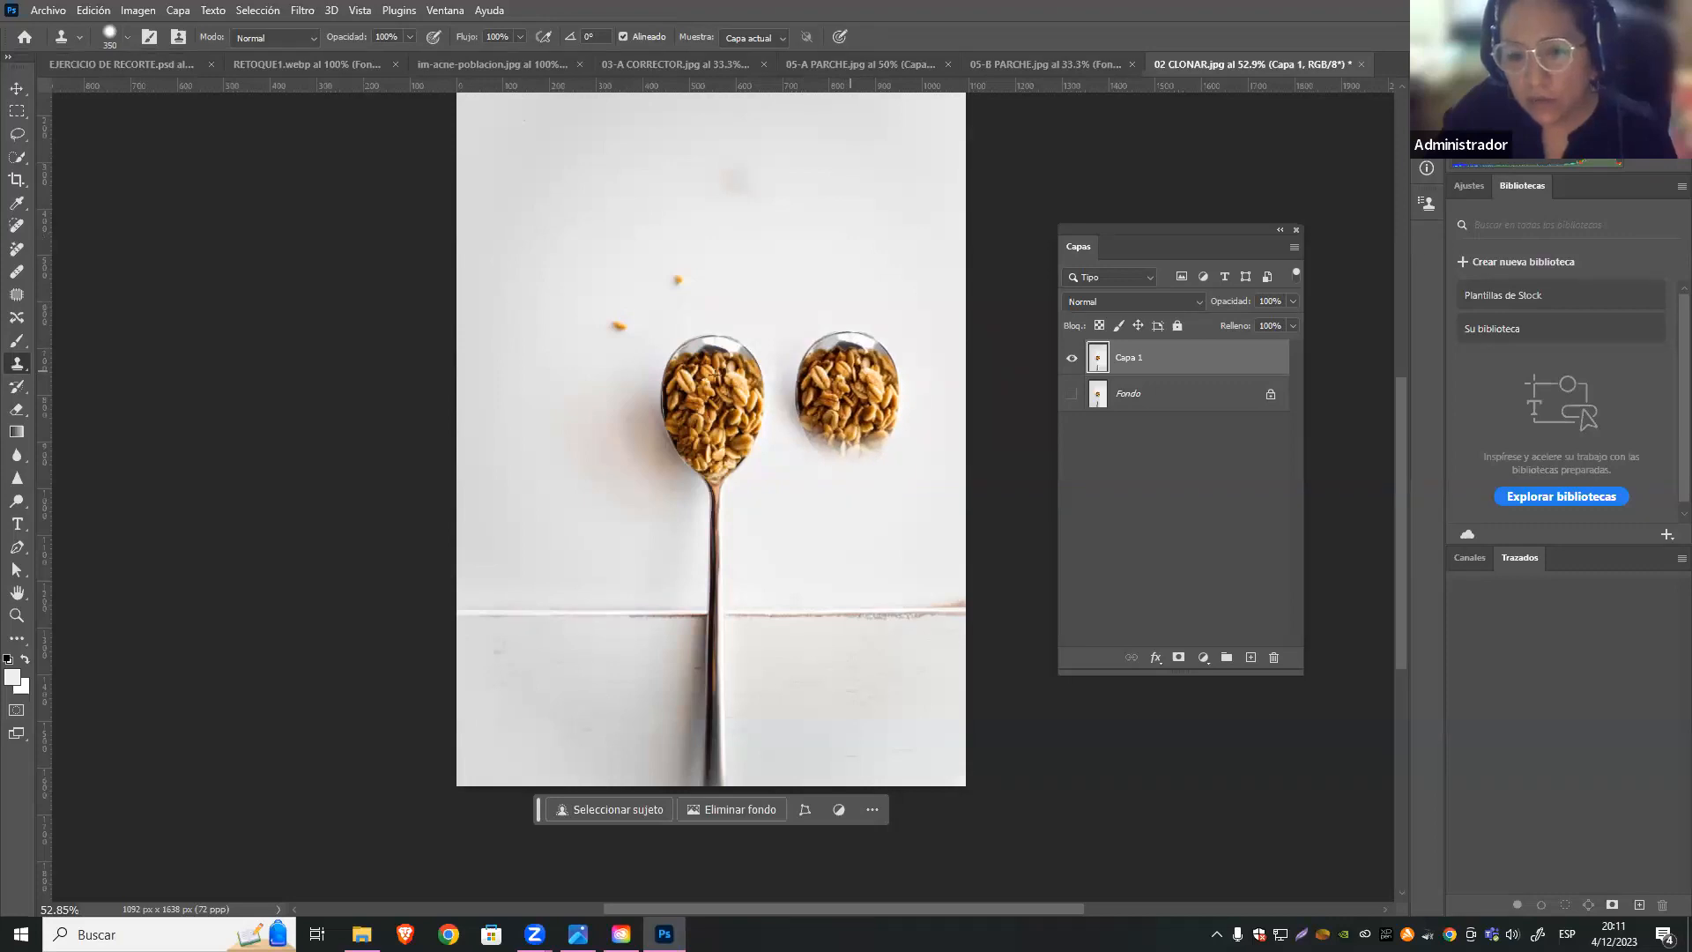
drag(851, 370, 855, 738)
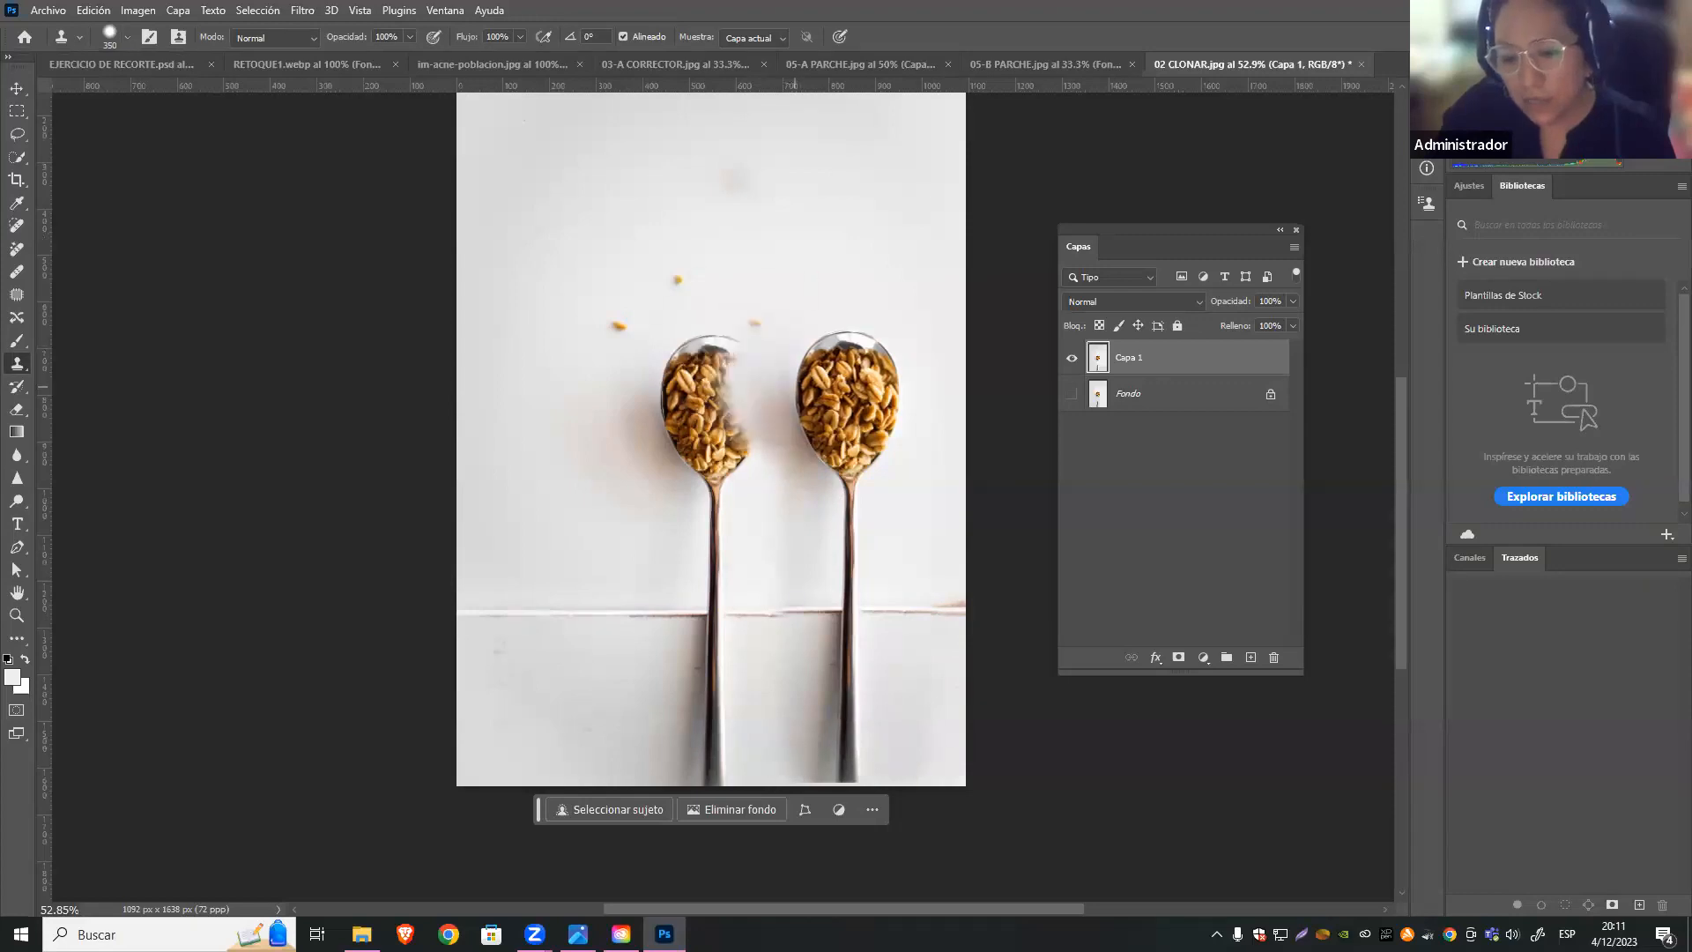
key(ctrl+z)
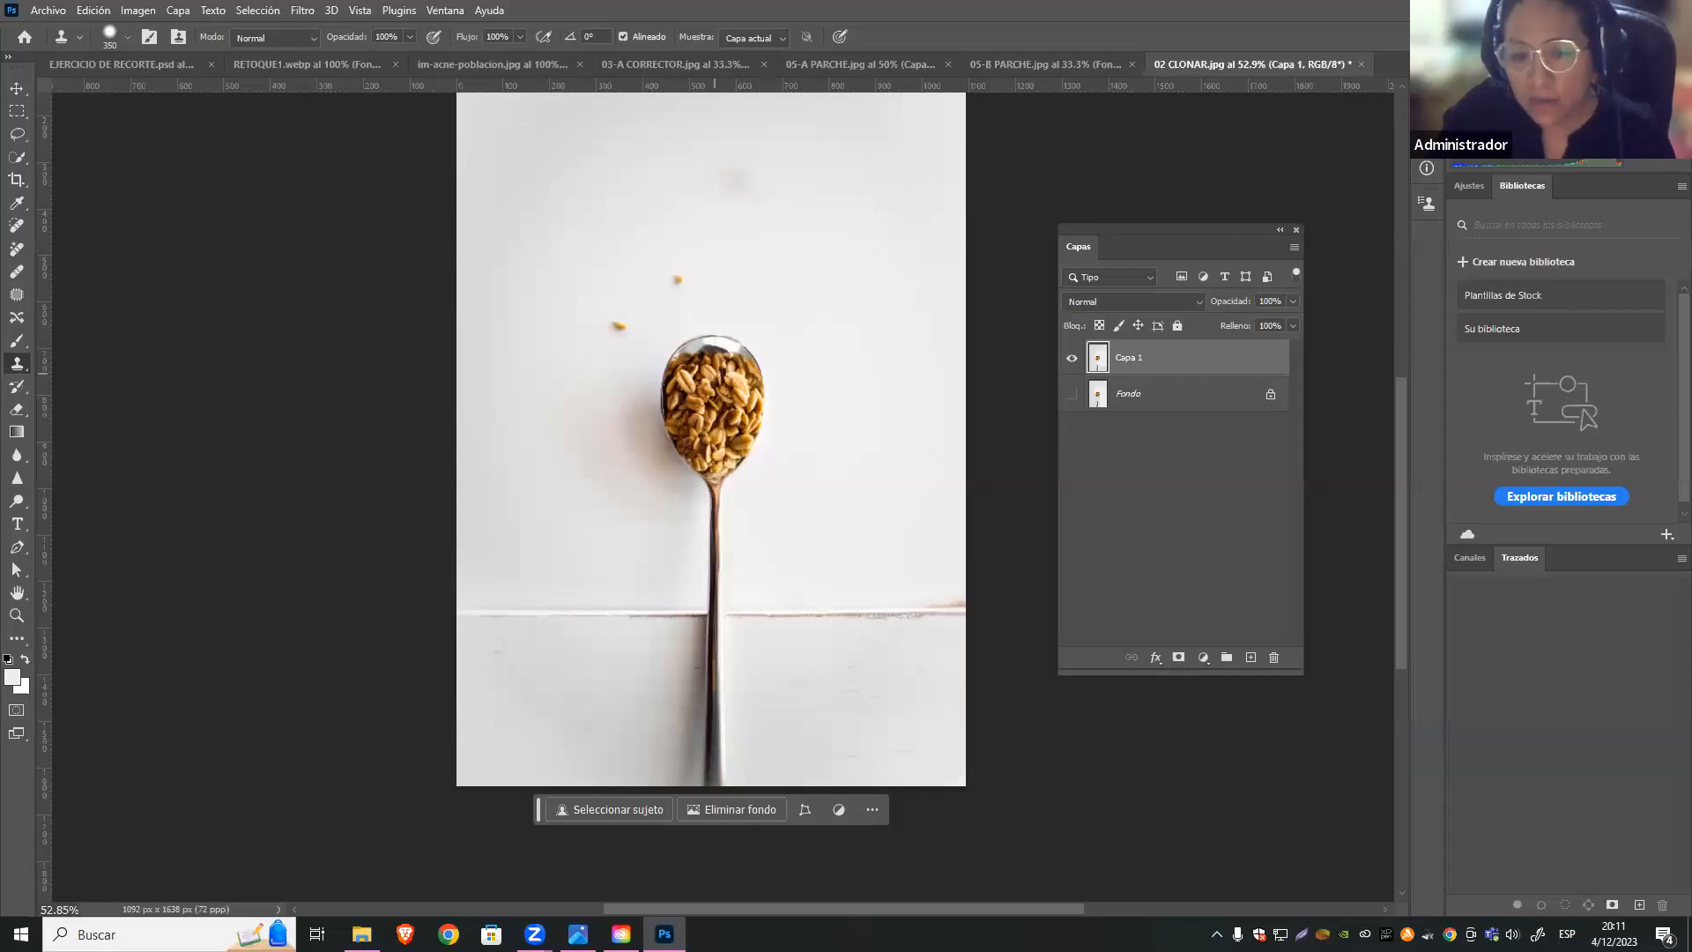
Try cloning the granola spoon, bowl and handle, onto the blank area to its left, and undo the strokes
alt+click(715, 373)
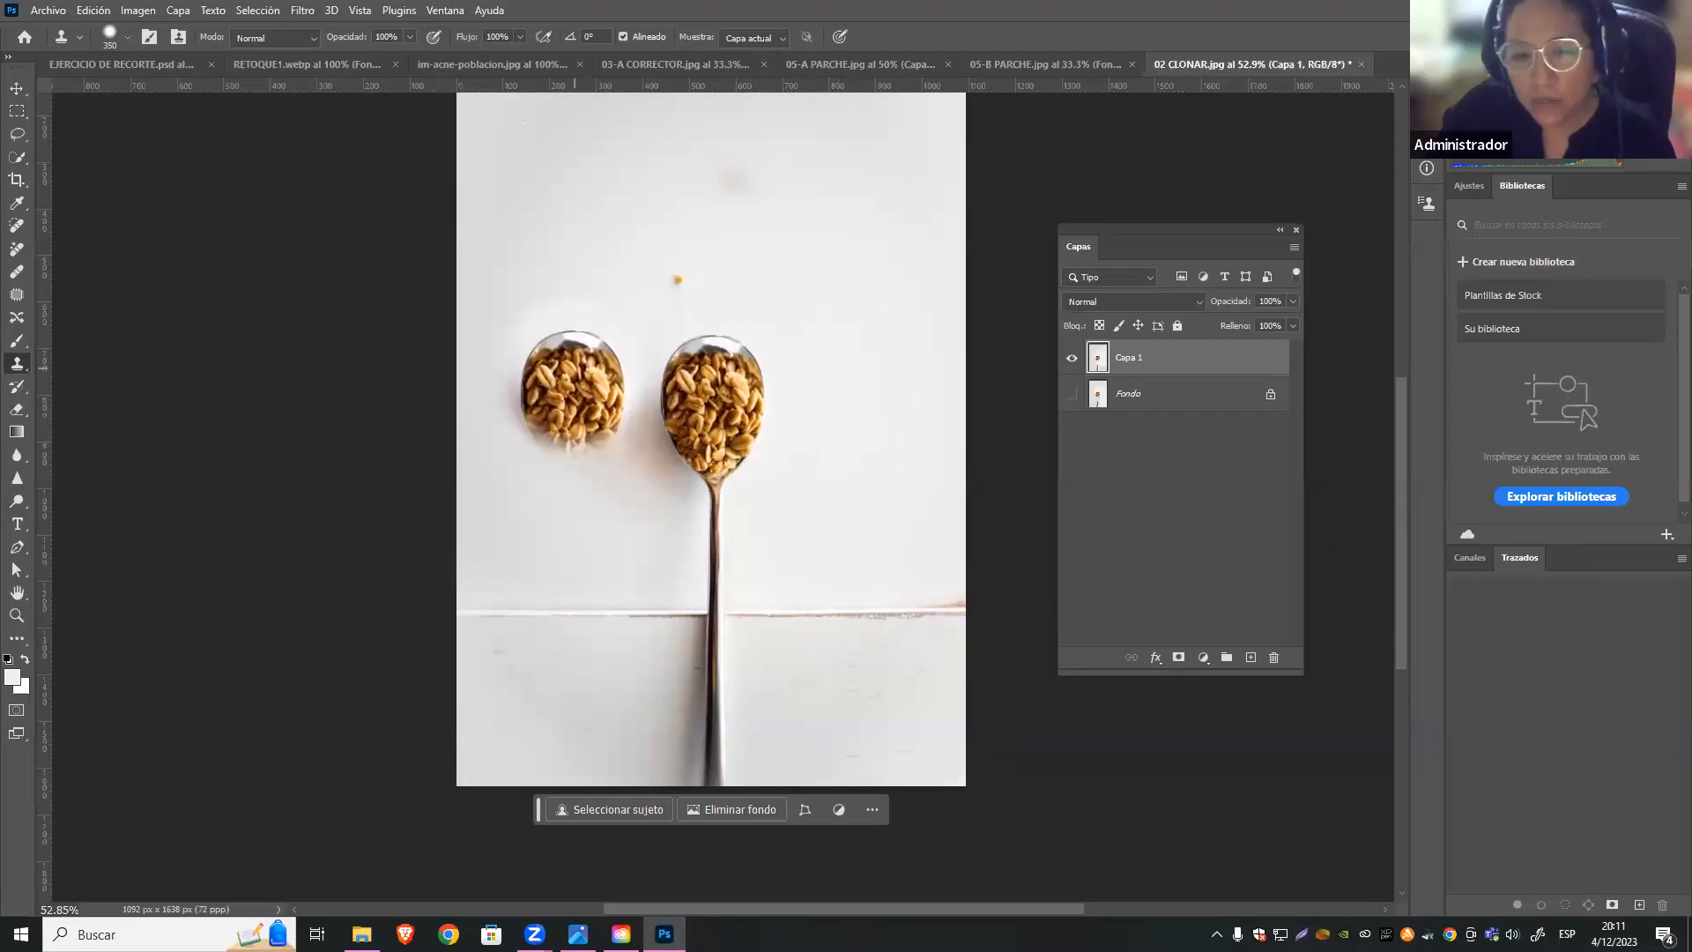
click(574, 368)
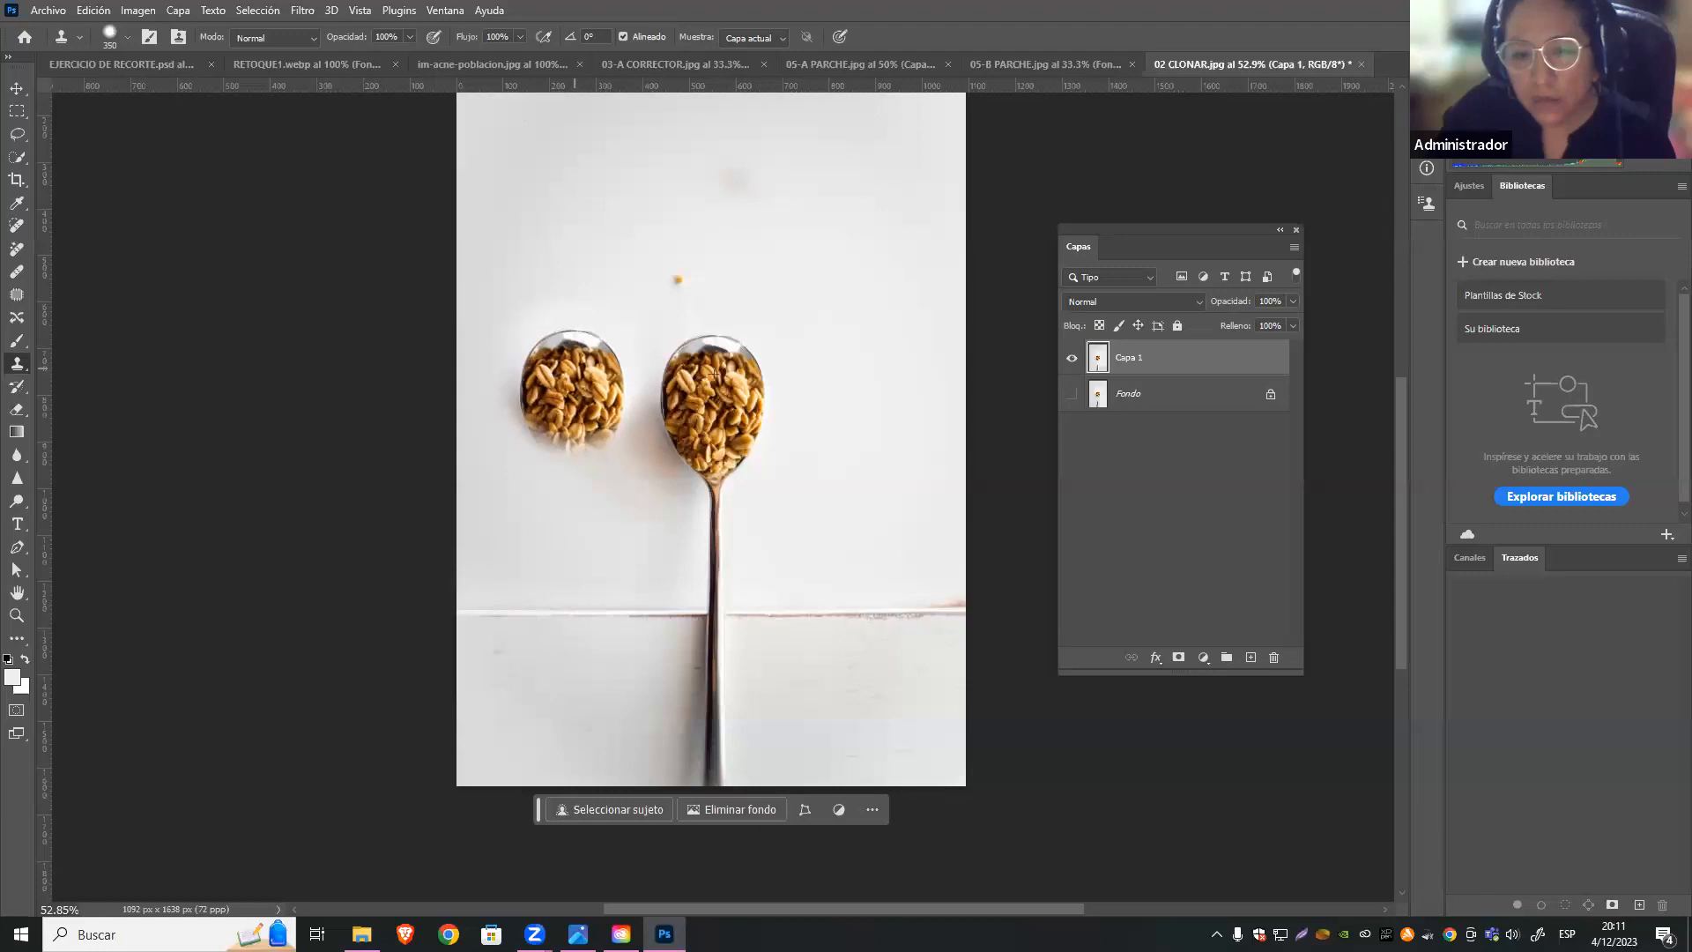
drag(575, 368, 575, 524)
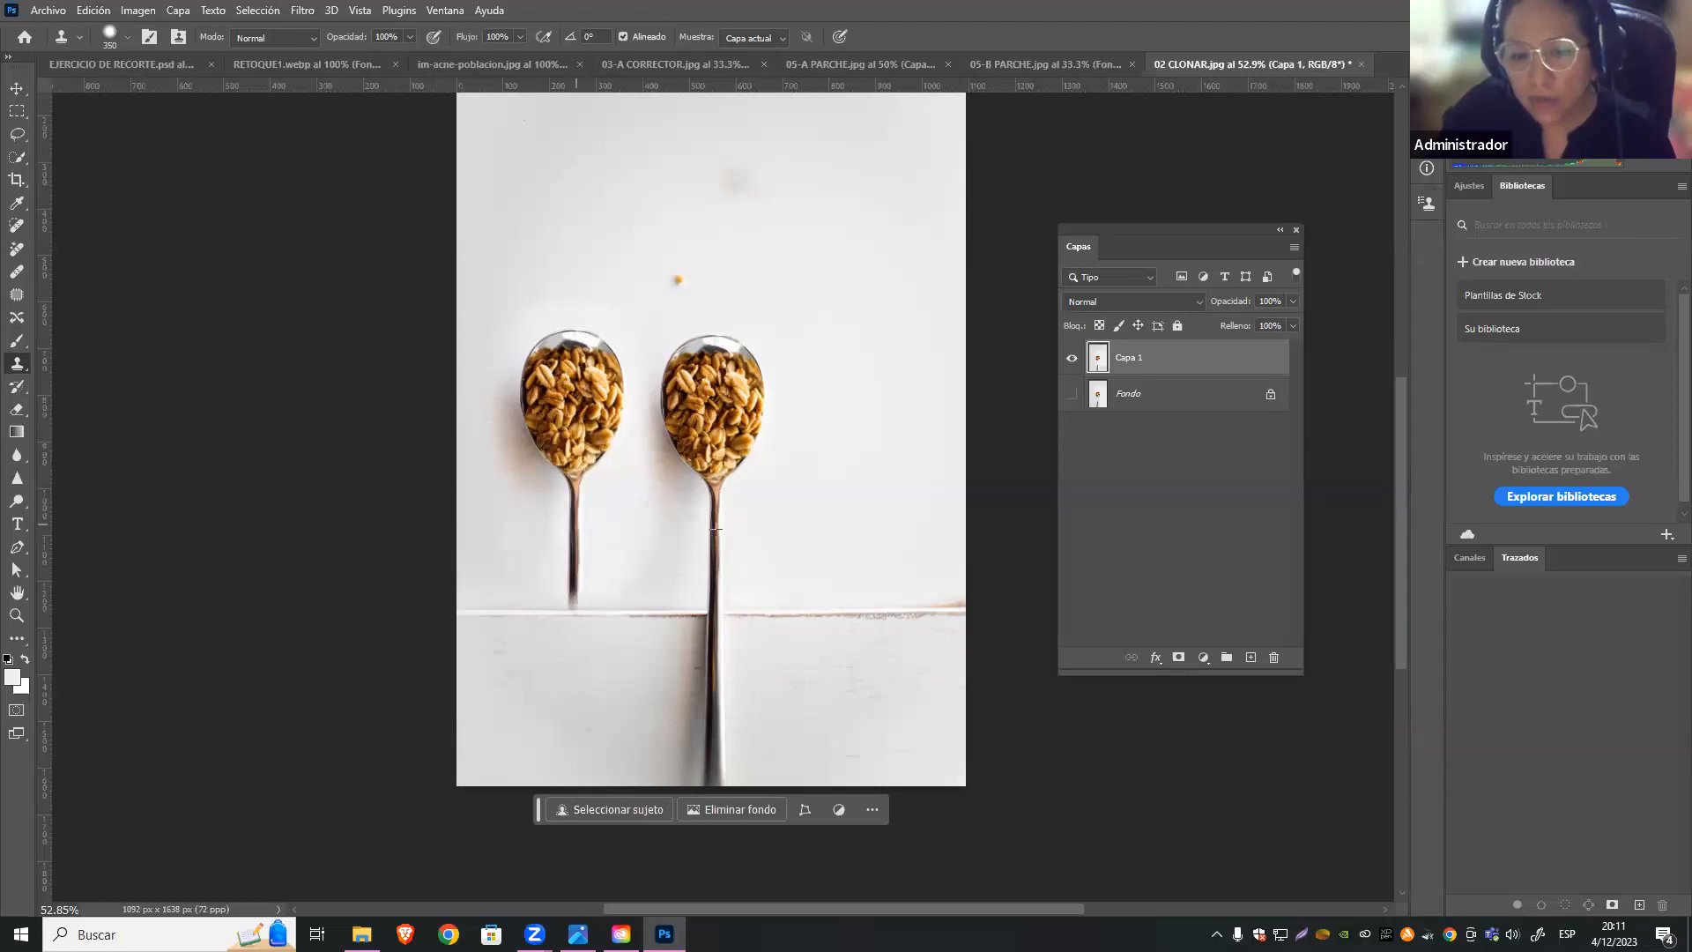
drag(575, 524, 577, 756)
click(453, 444)
key(ctrl+z)
key(ctrl+z)
key(ctrl+z)
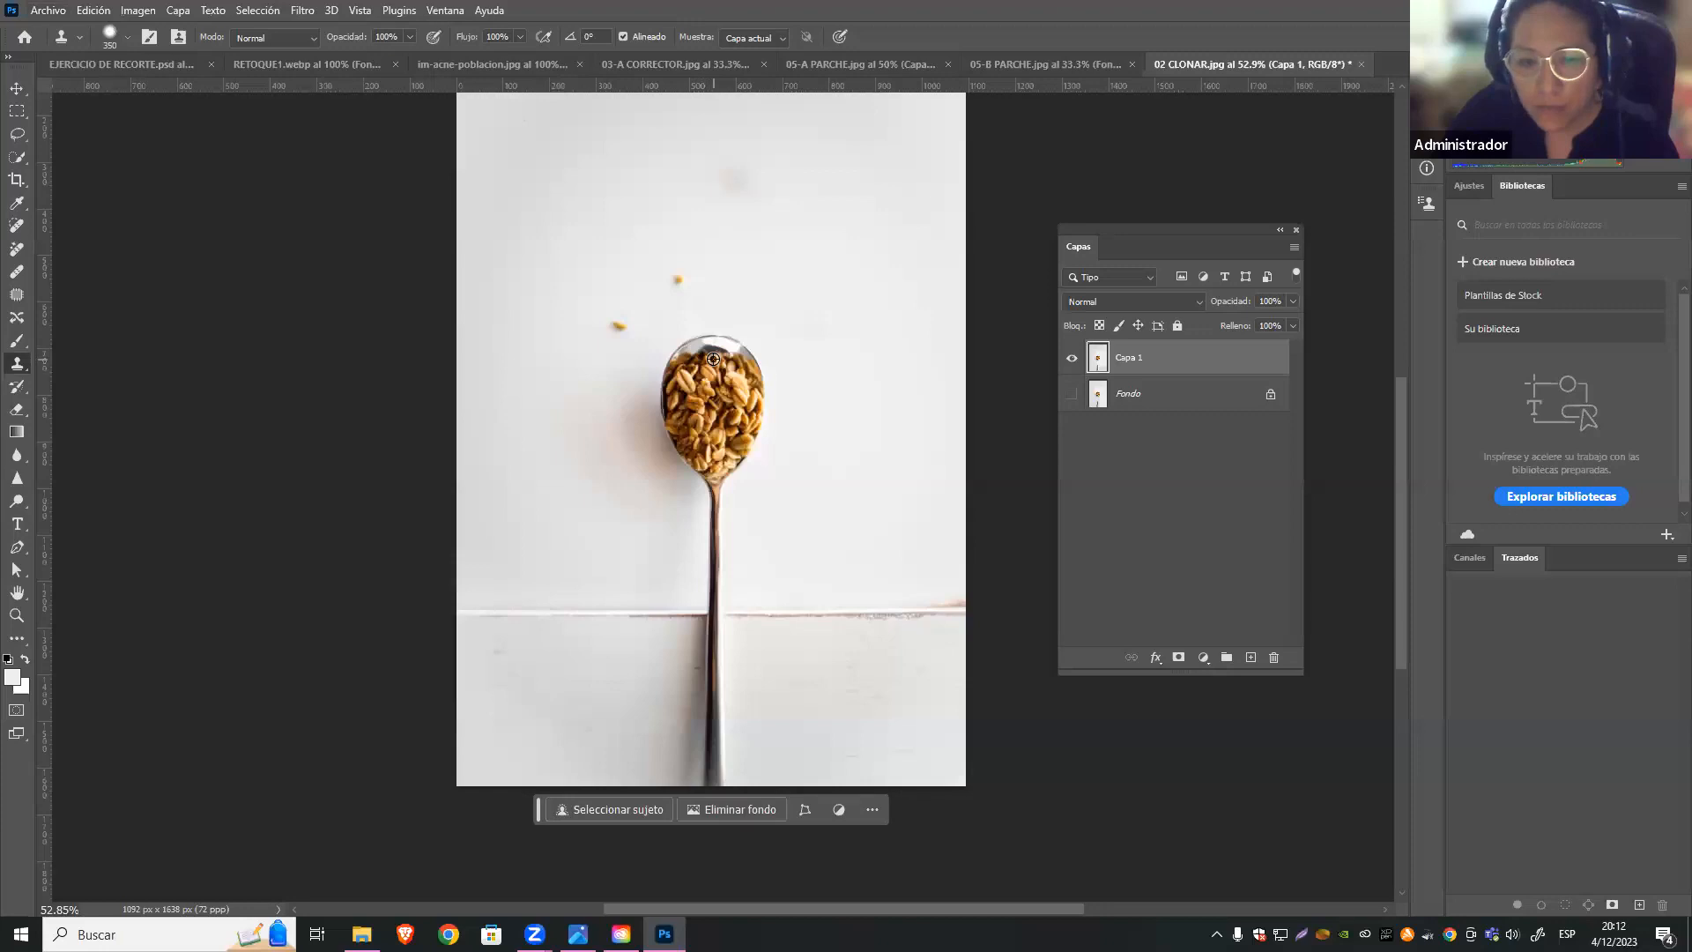
Clone the whole spoon to the left of the original and cover the crumb above the original with a 60 px brush
mouse_move(572, 397)
mouse_down()
mouse_move(562, 357)
mouse_move(573, 767)
mouse_up()
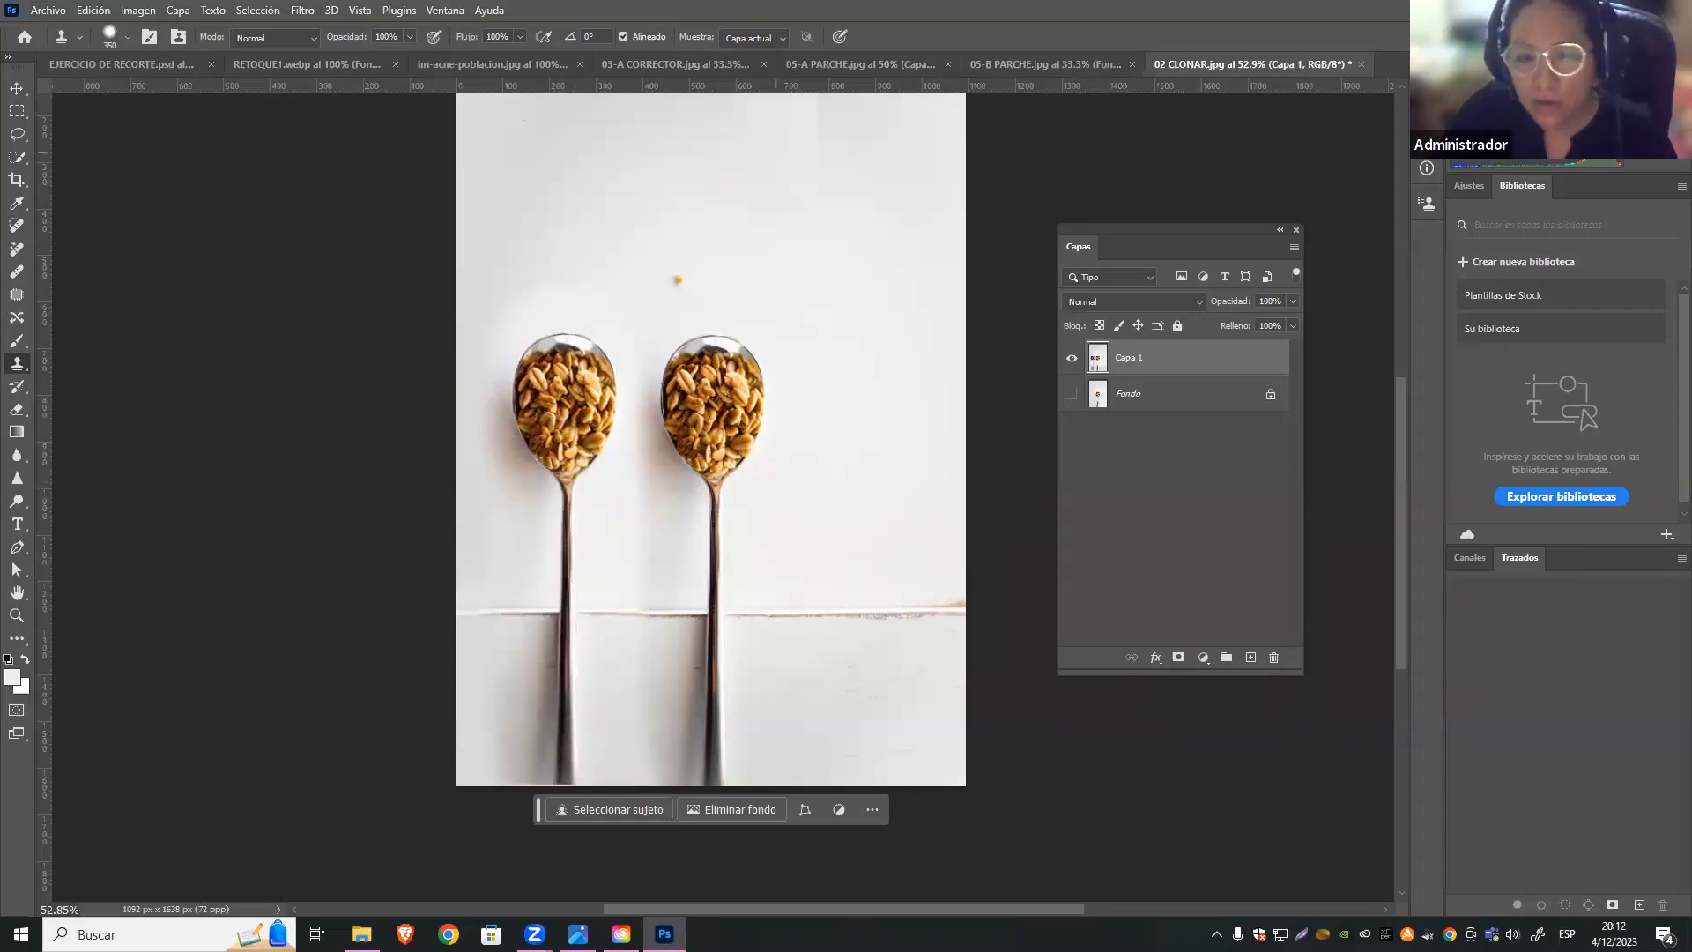
click(119, 36)
click(132, 91)
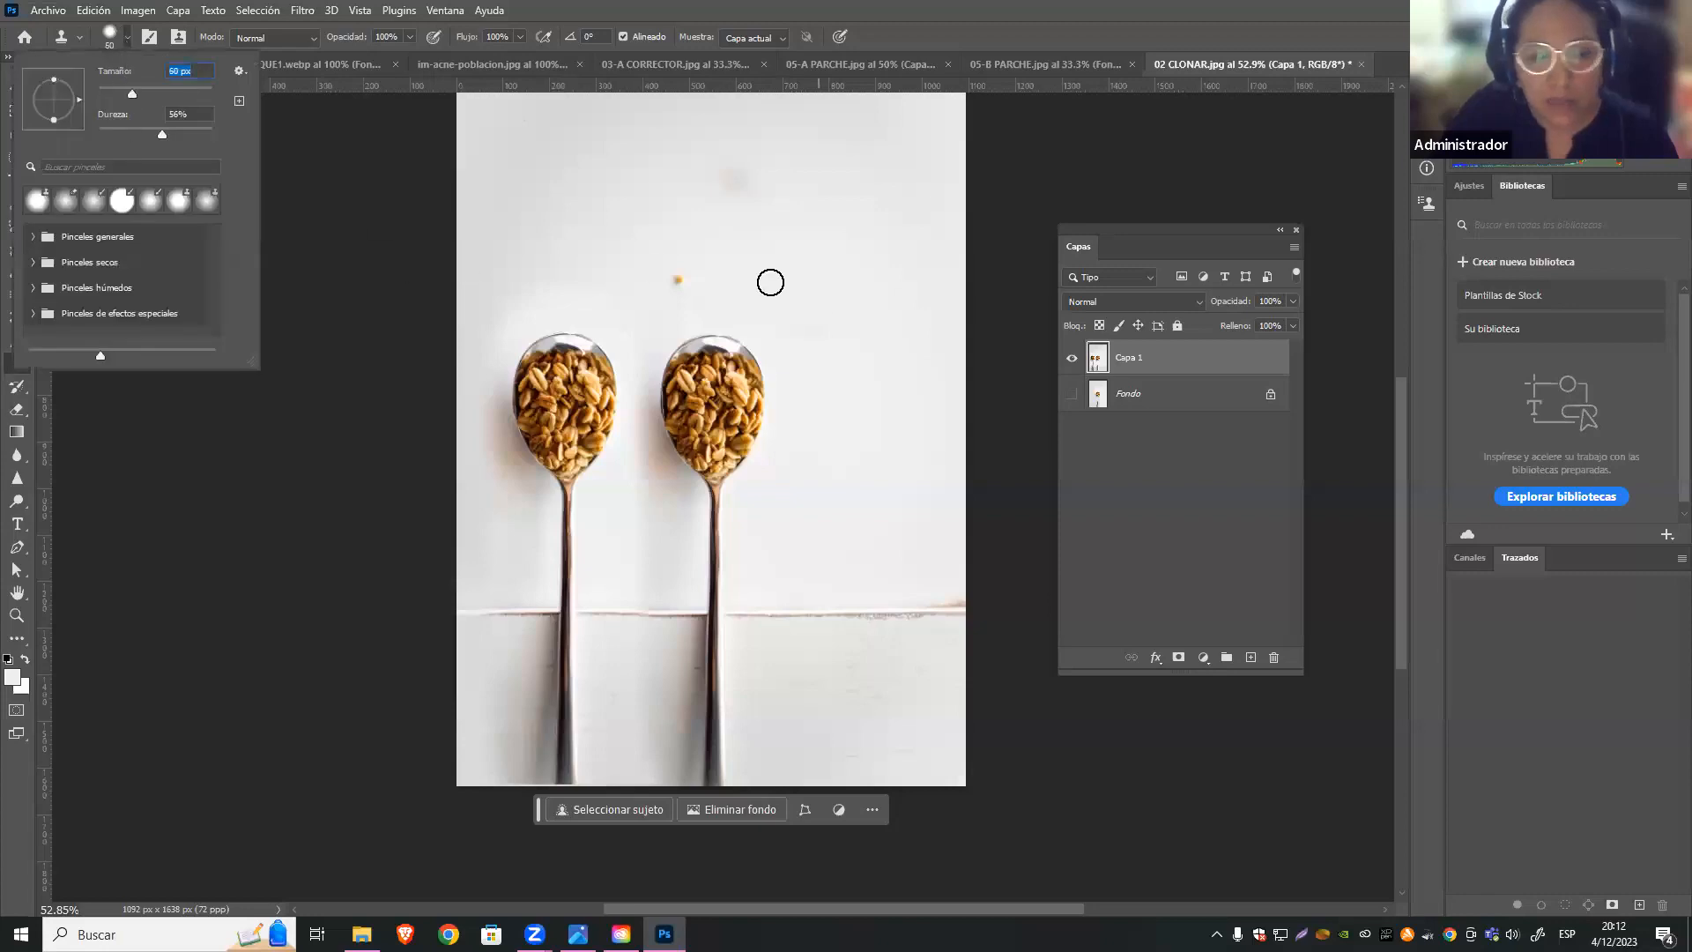
alt+click(727, 270)
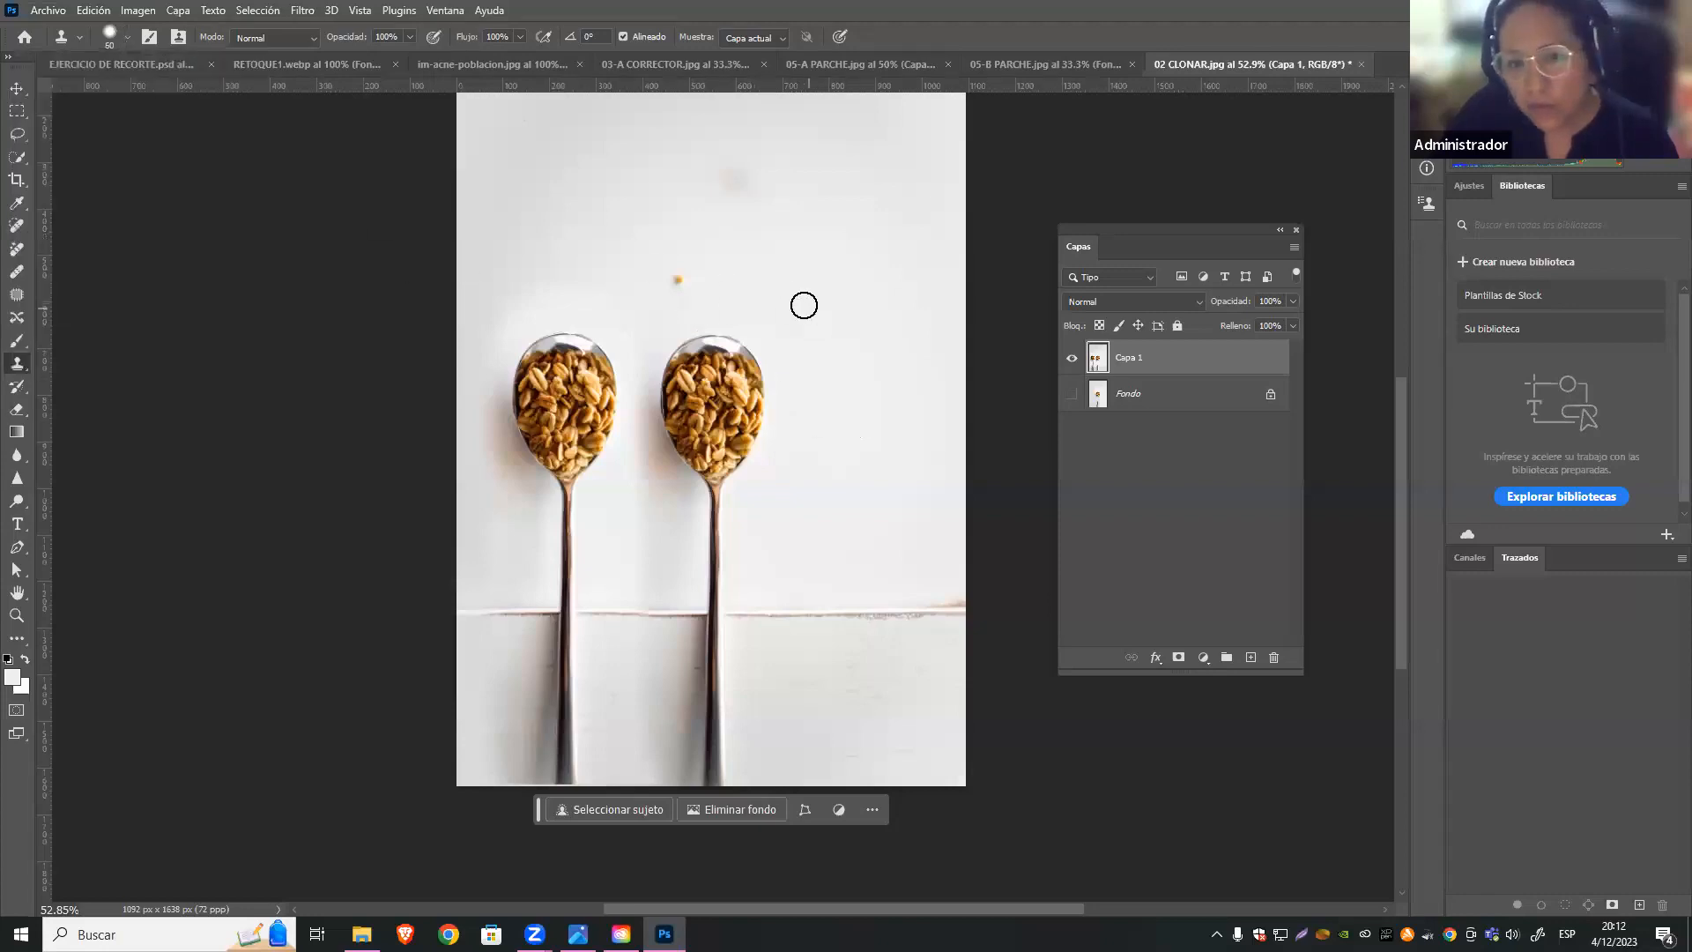
click(683, 280)
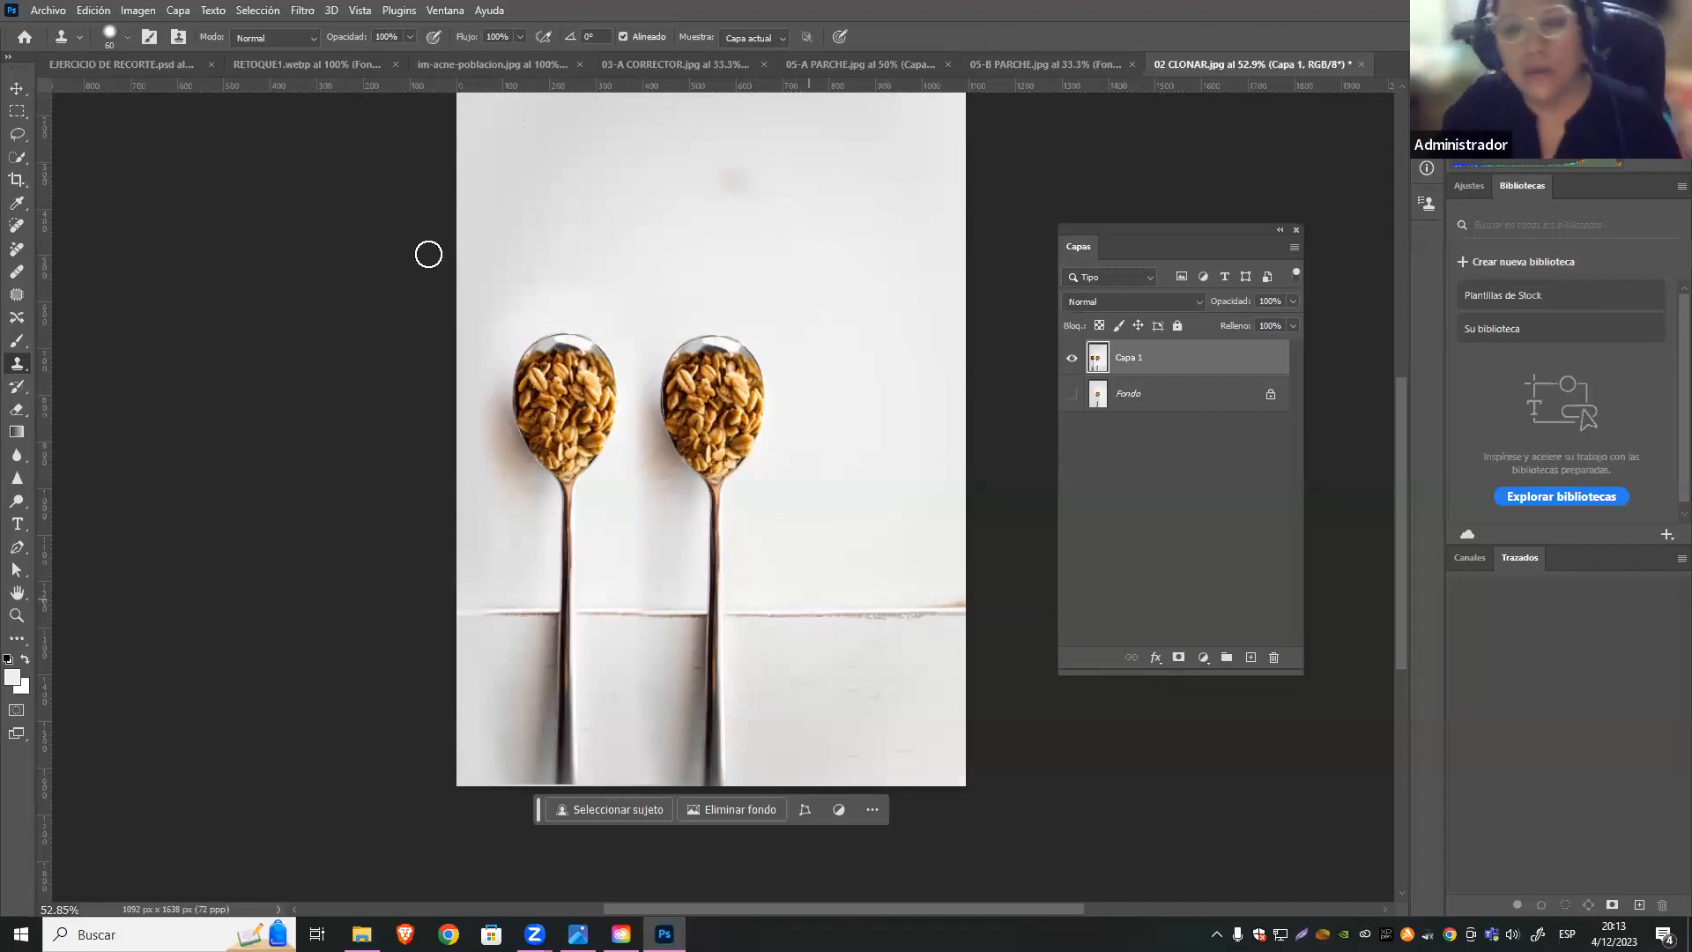
Bring the RETOQUE1.webp portrait to the front and choose the Move tool
click(161, 64)
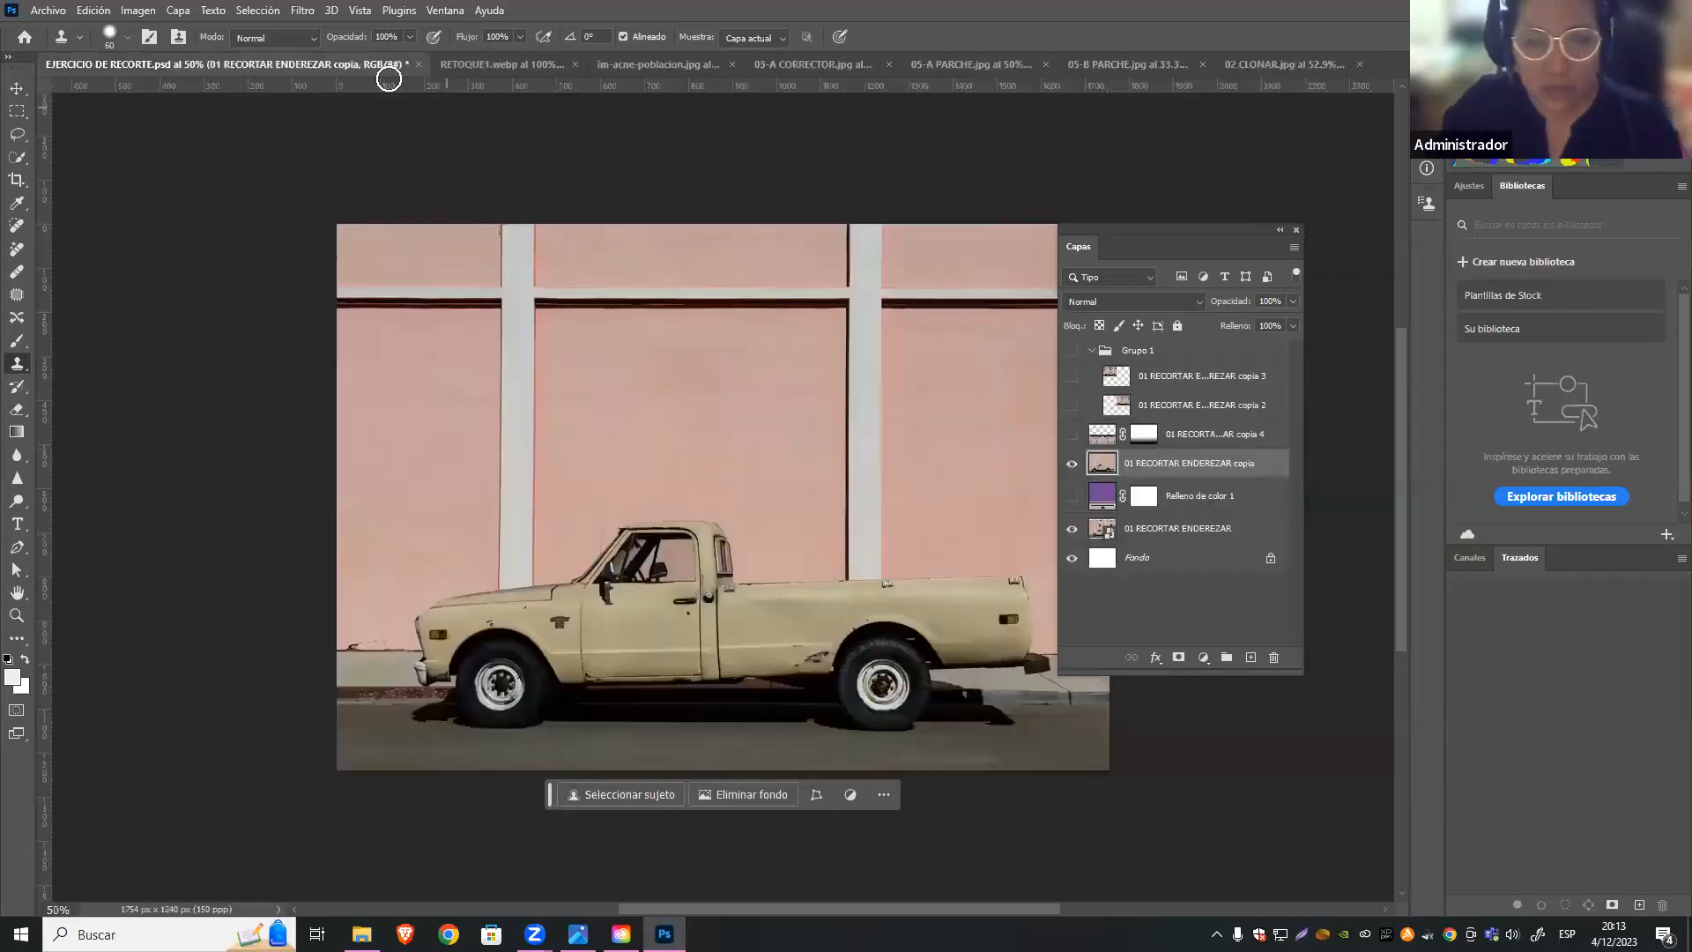
click(536, 65)
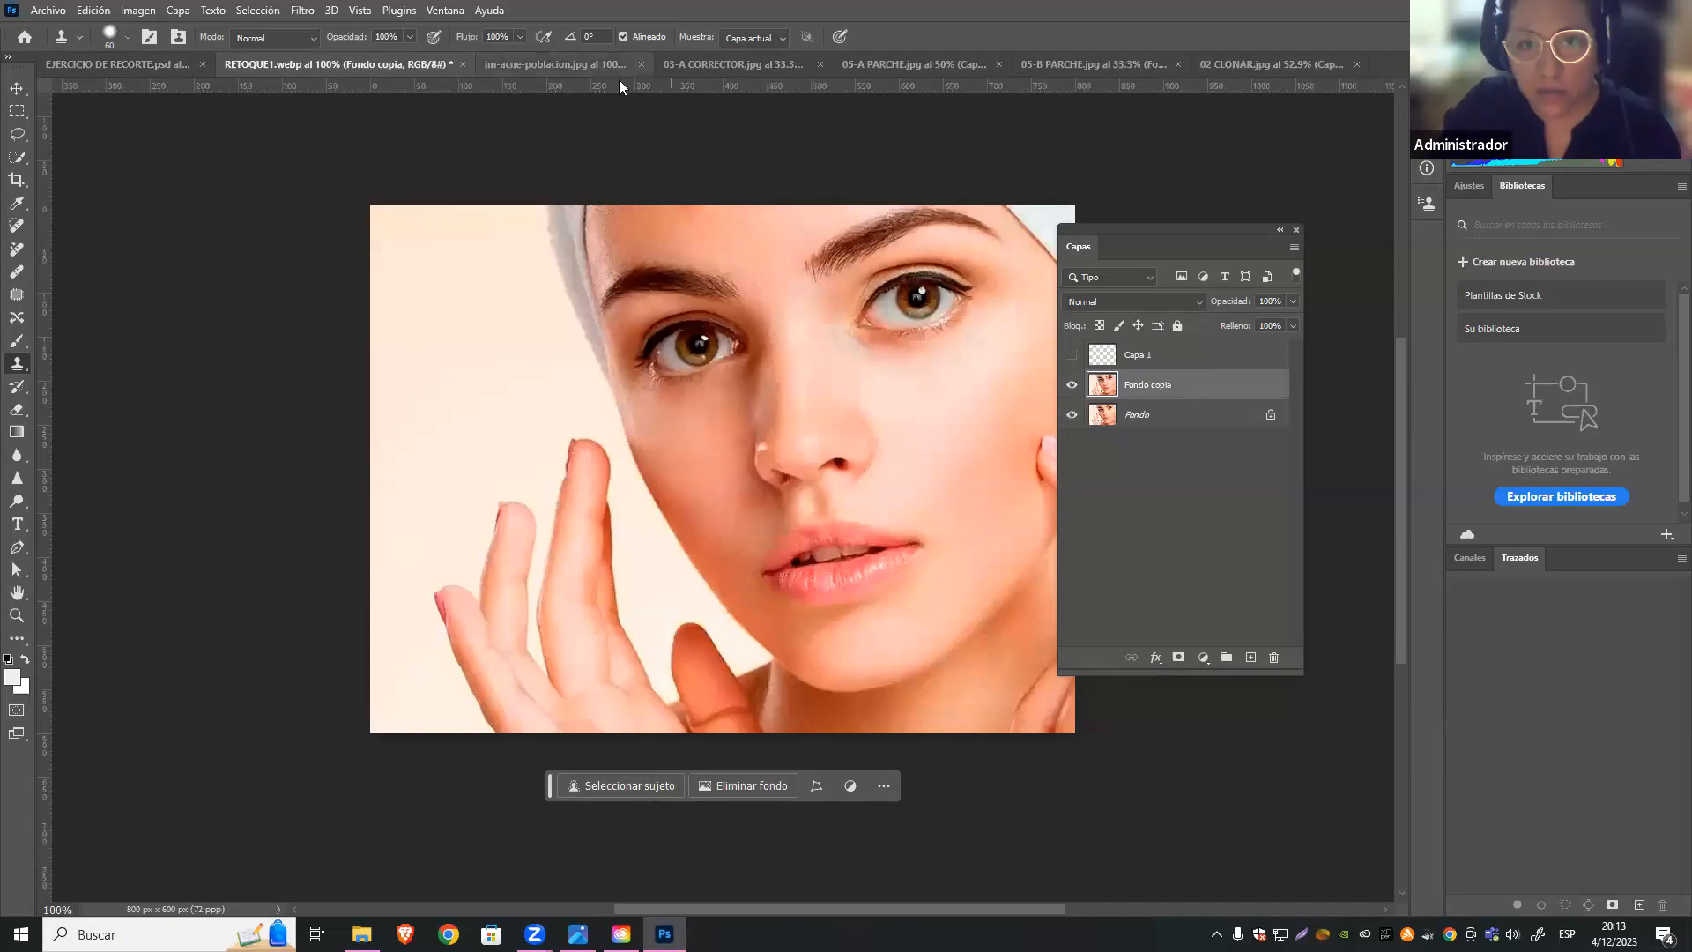
click(16, 89)
click(48, 10)
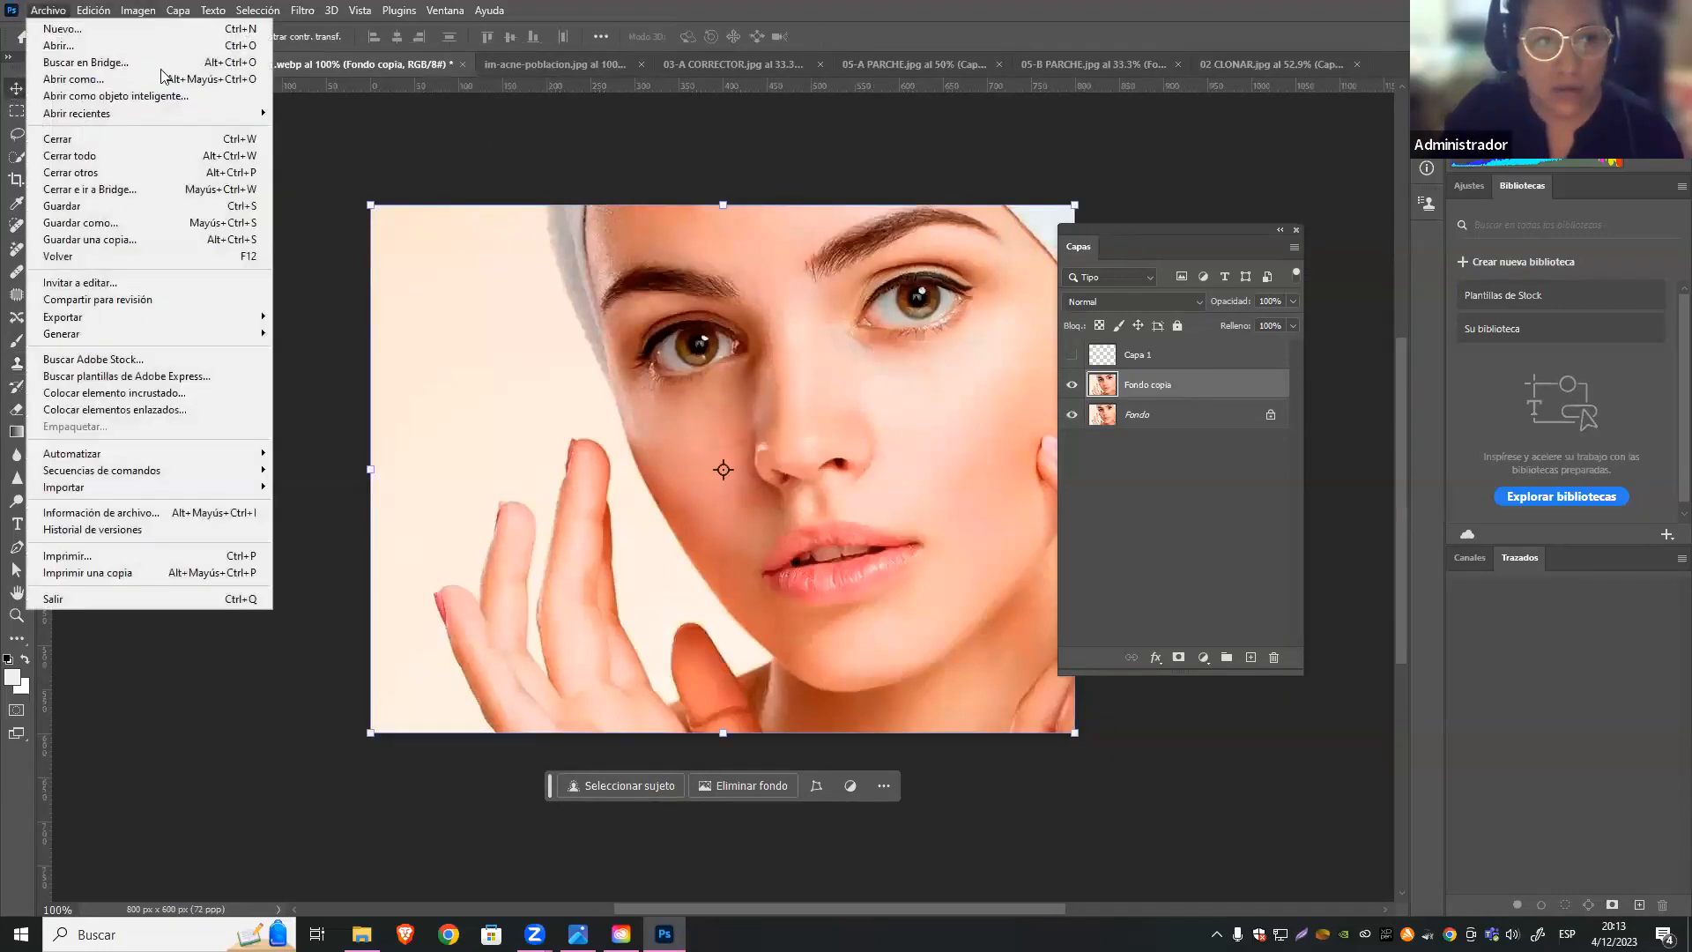
click(152, 50)
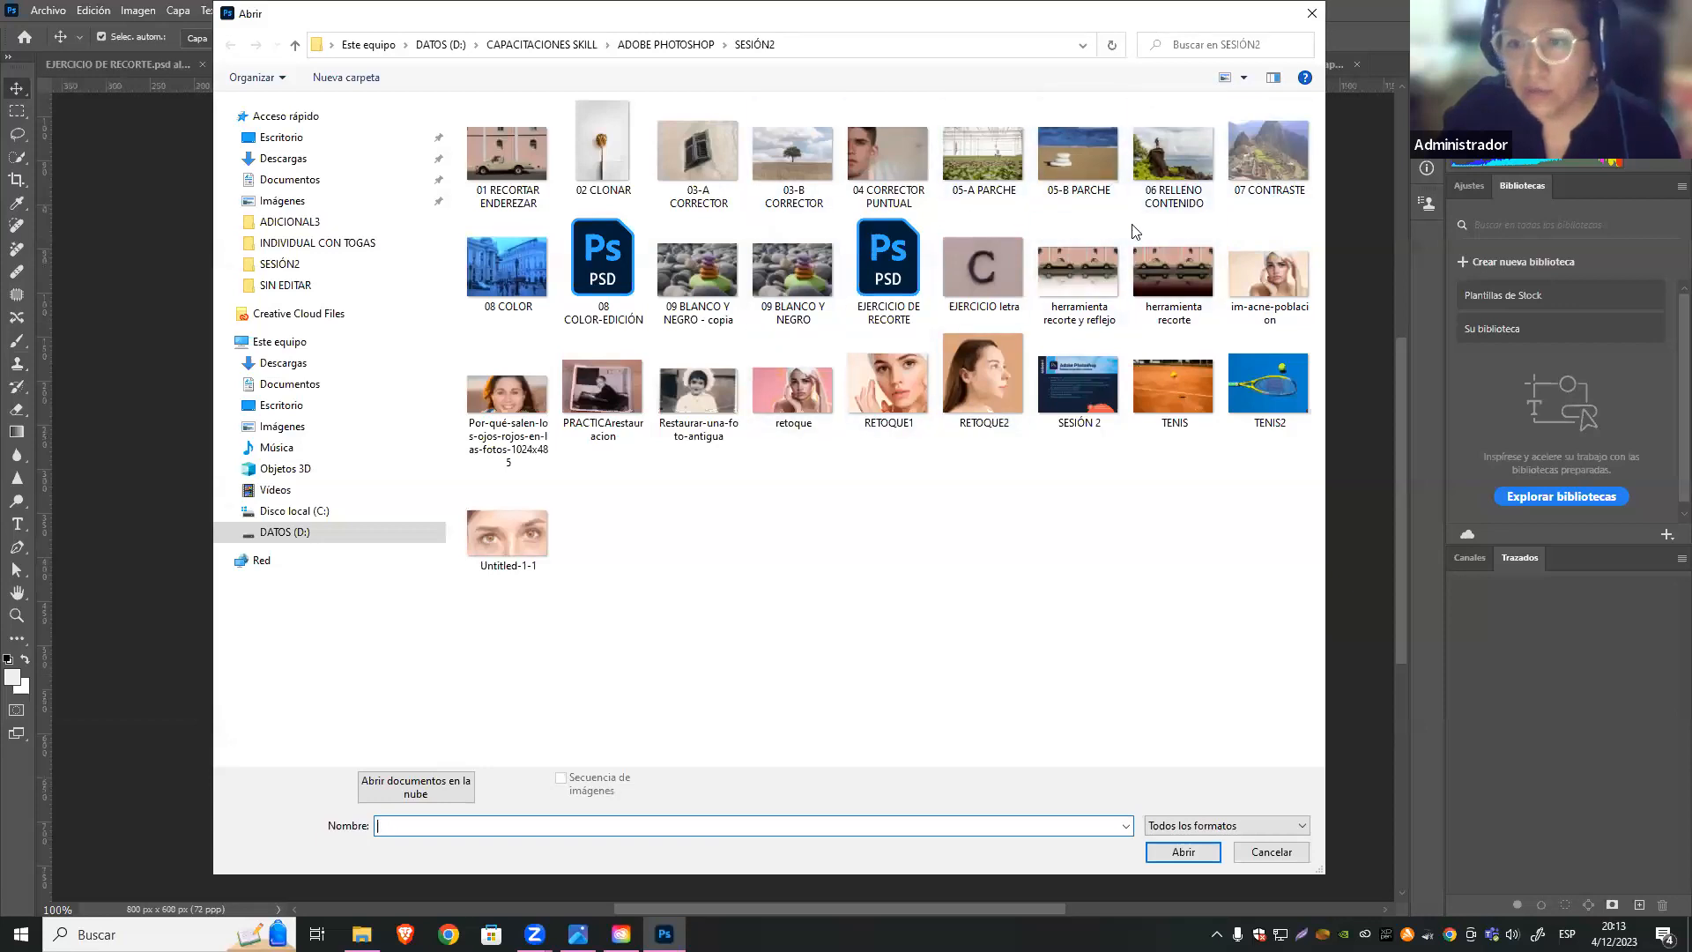
key(Escape)
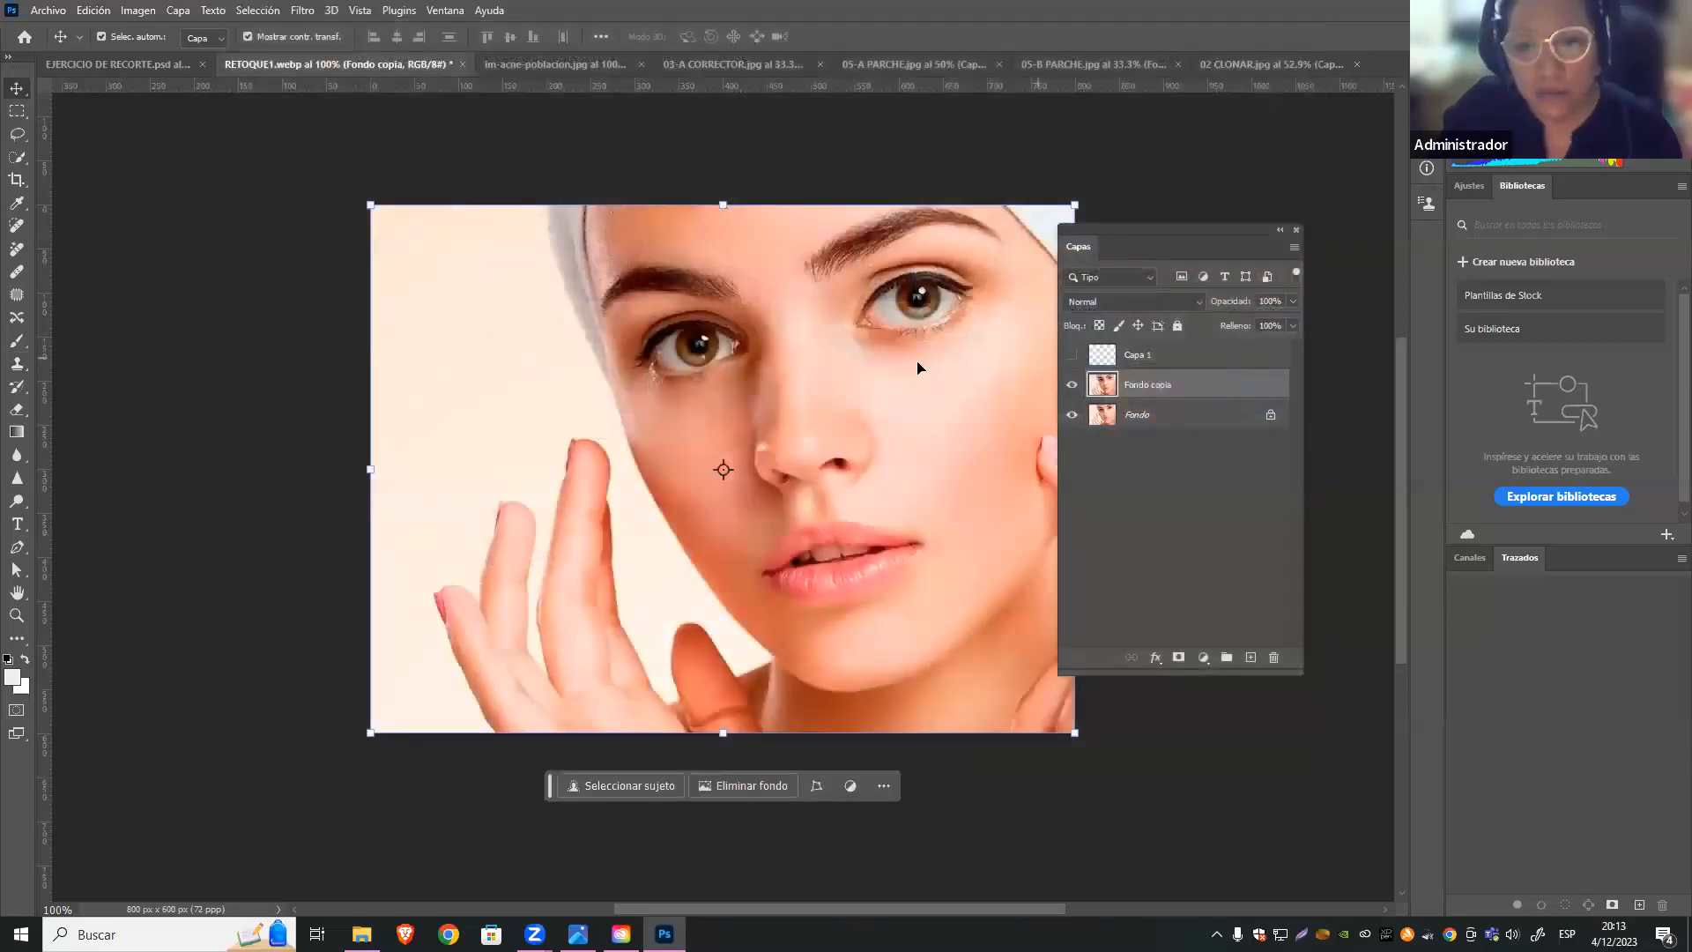
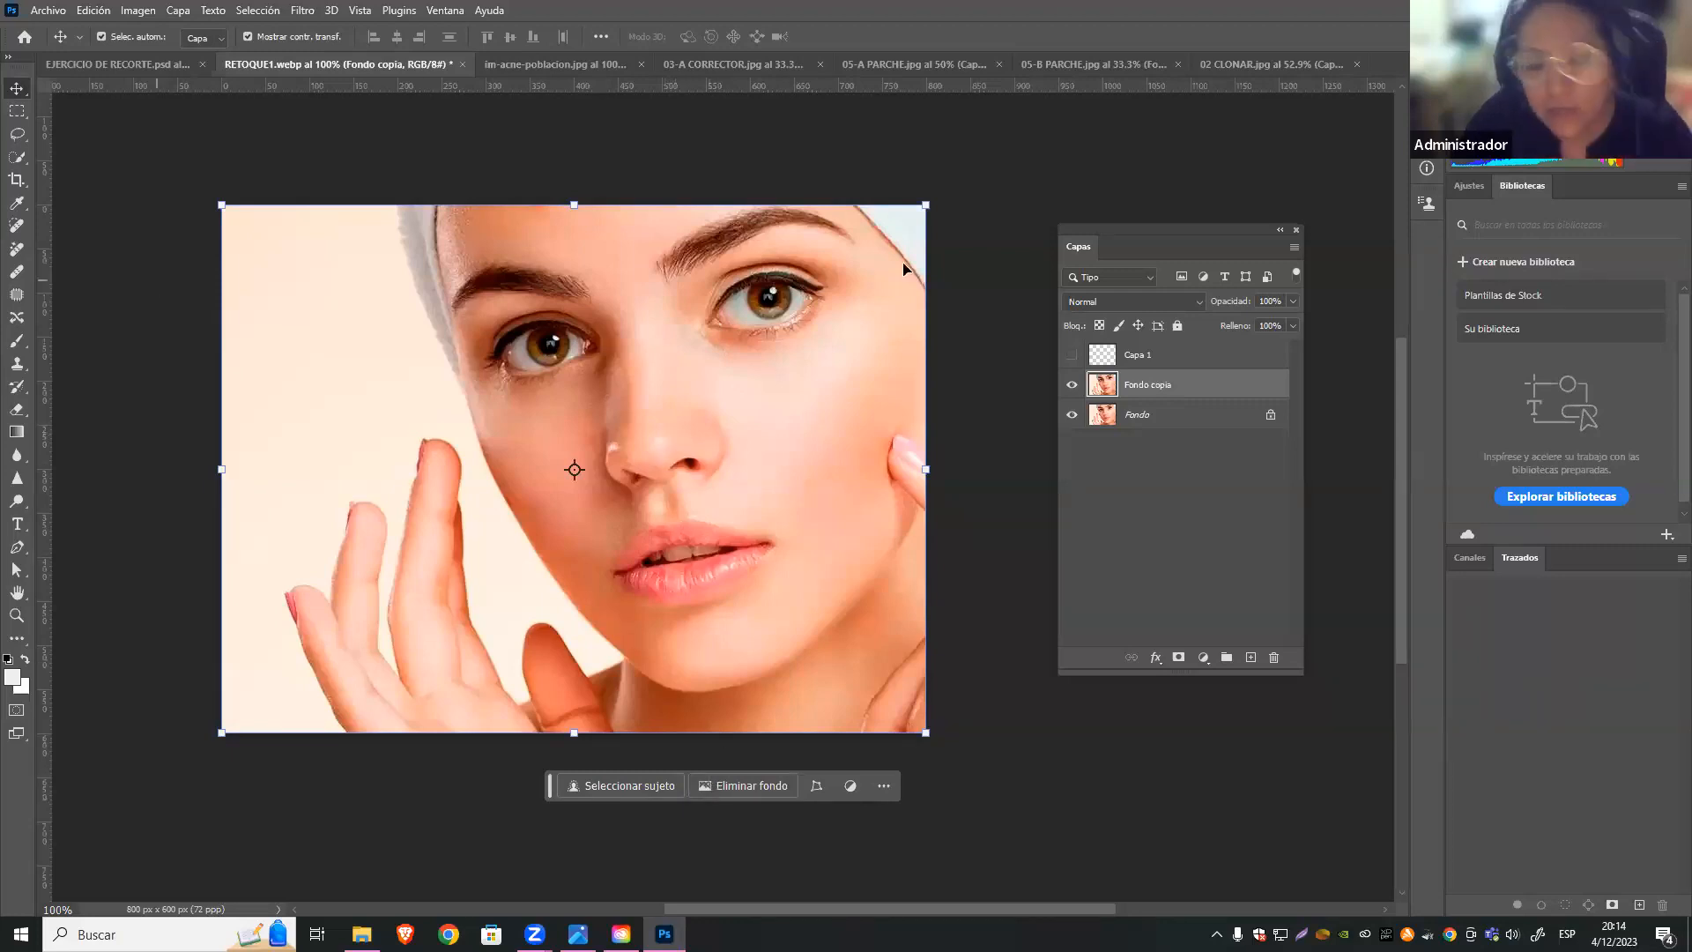
Select the woman on Fondo copia with Select Subject and invert the selection to cover the background
click(268, 10)
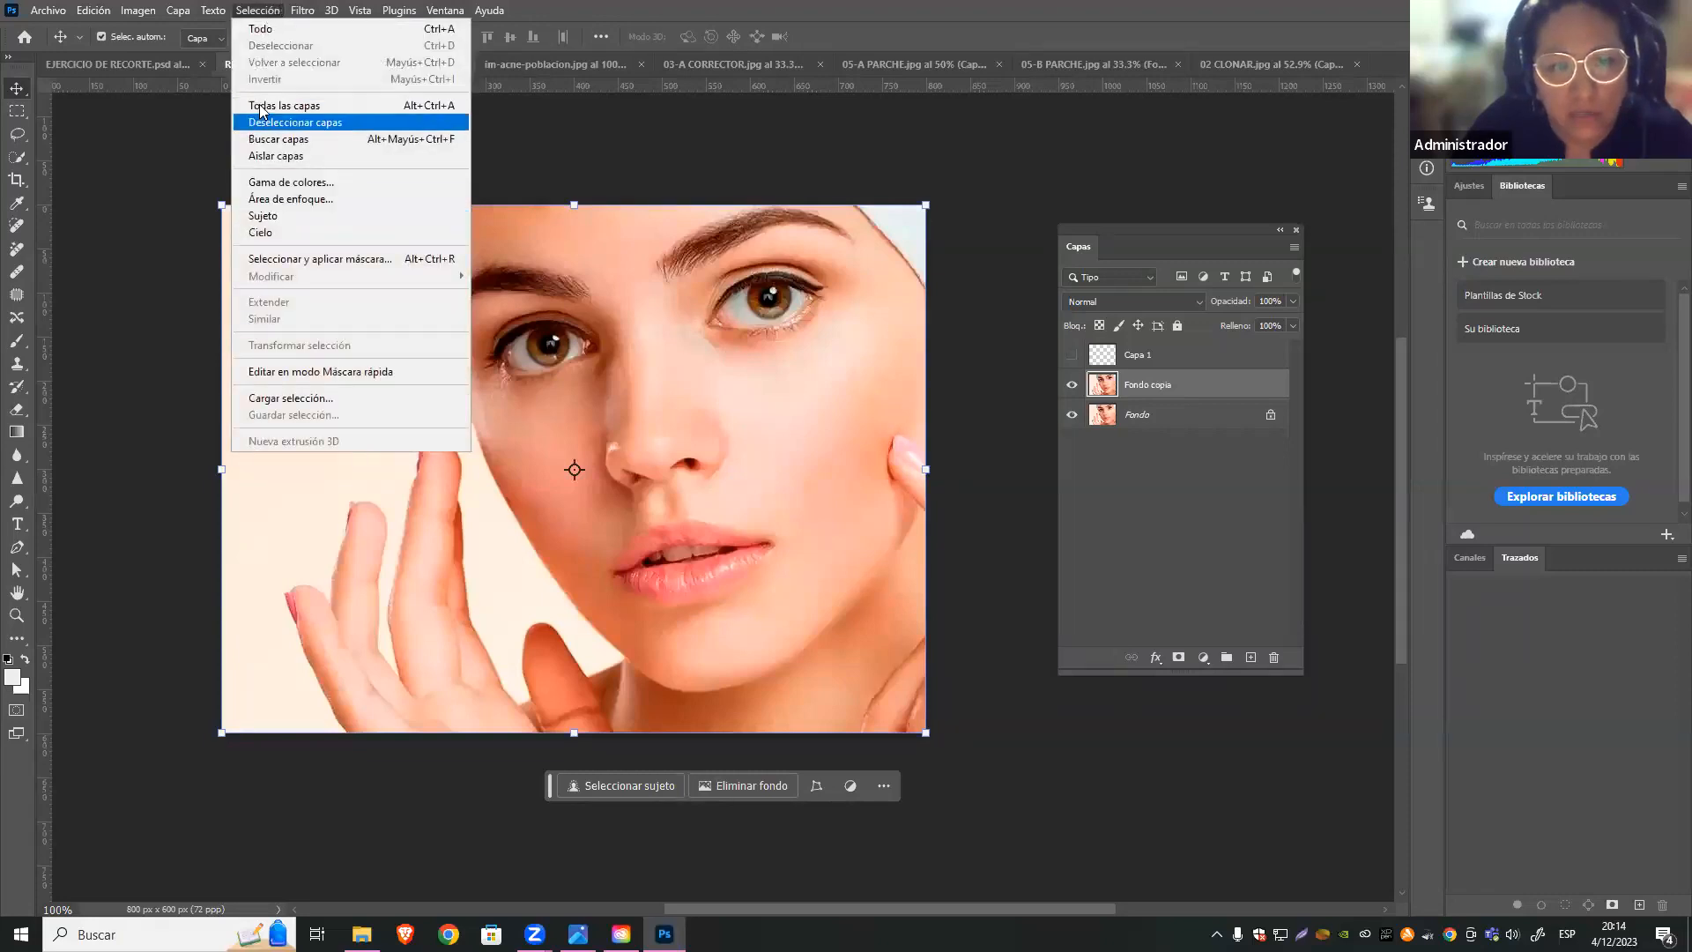
click(258, 9)
click(258, 9)
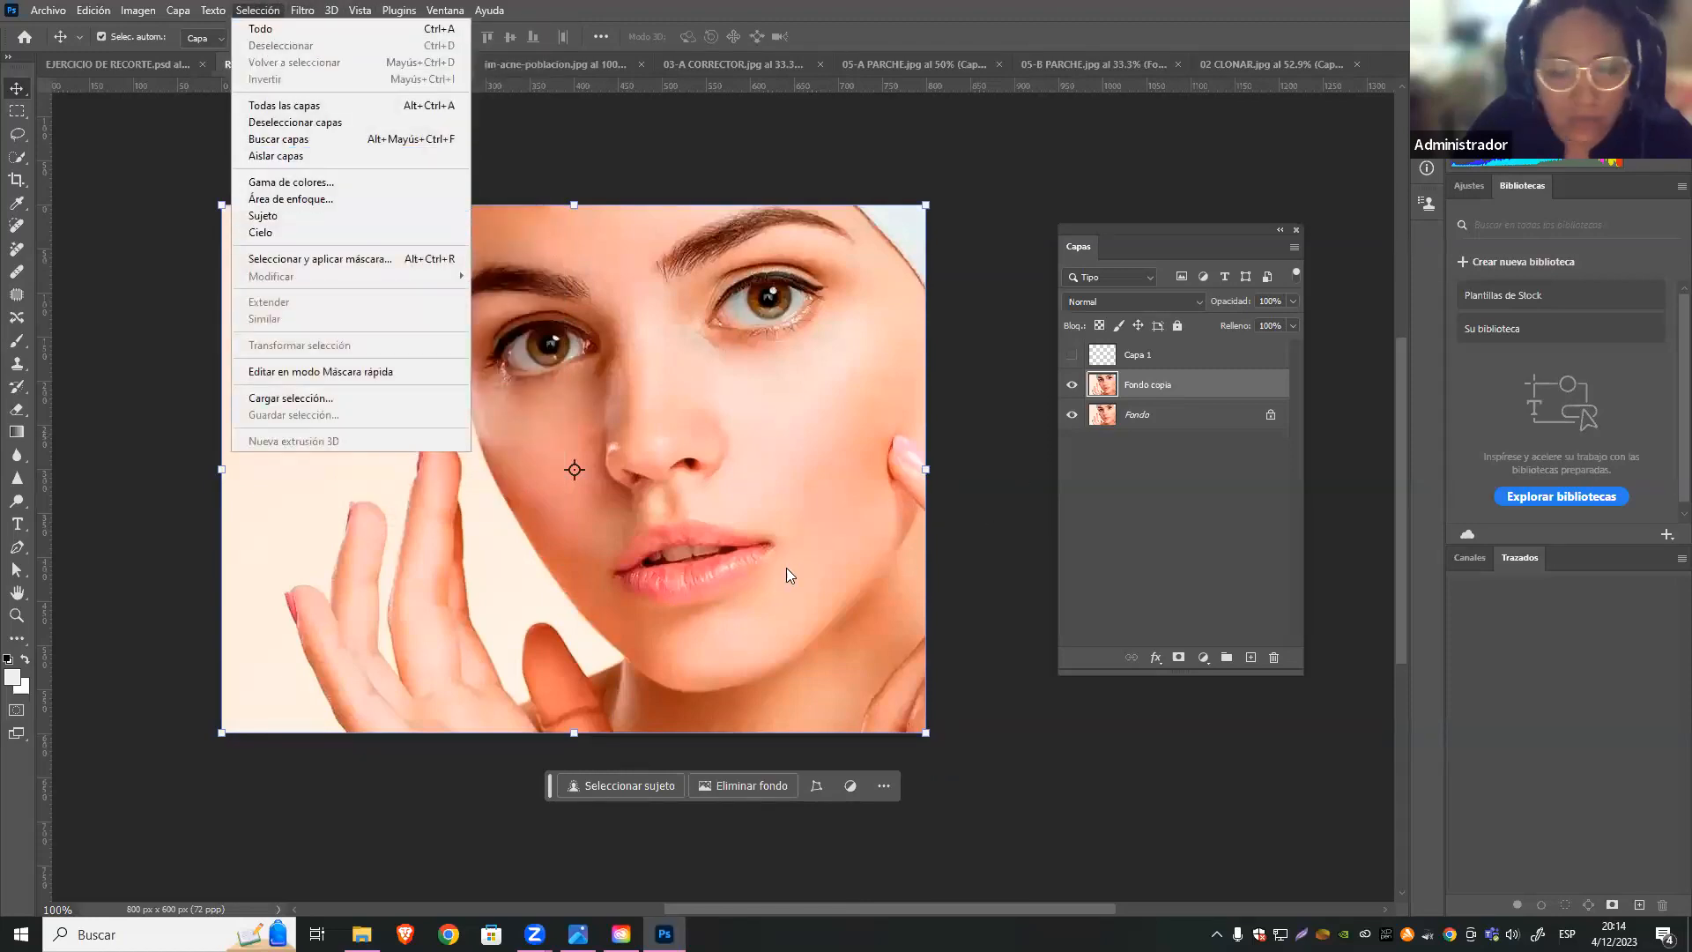
click(615, 785)
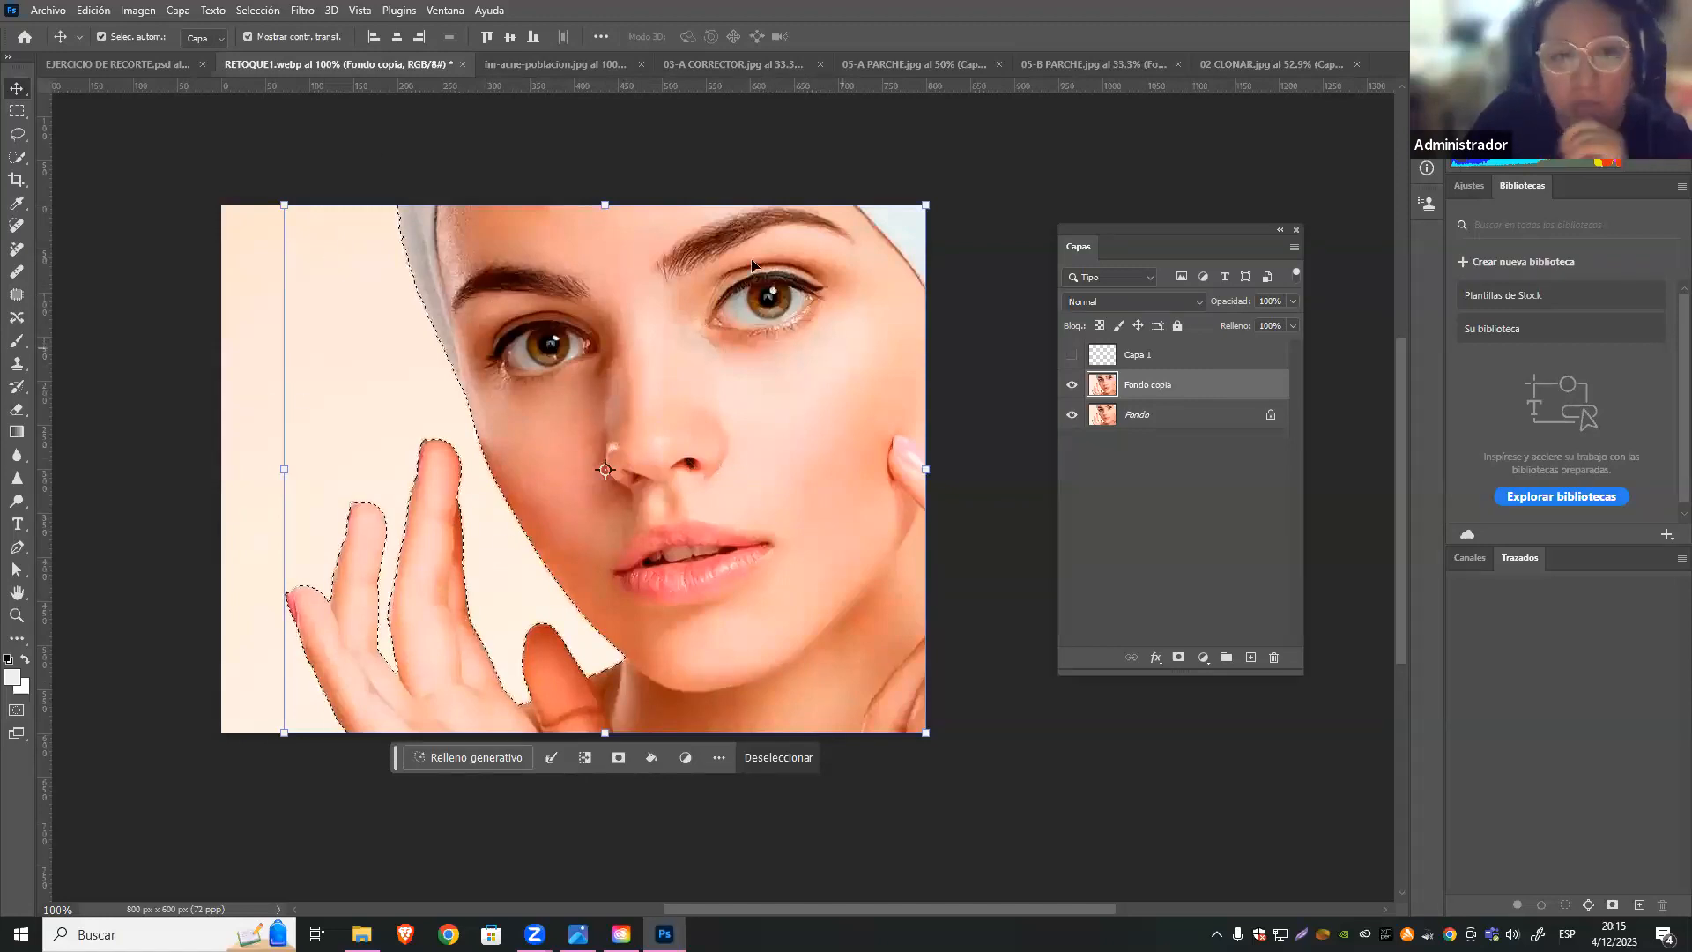
click(257, 11)
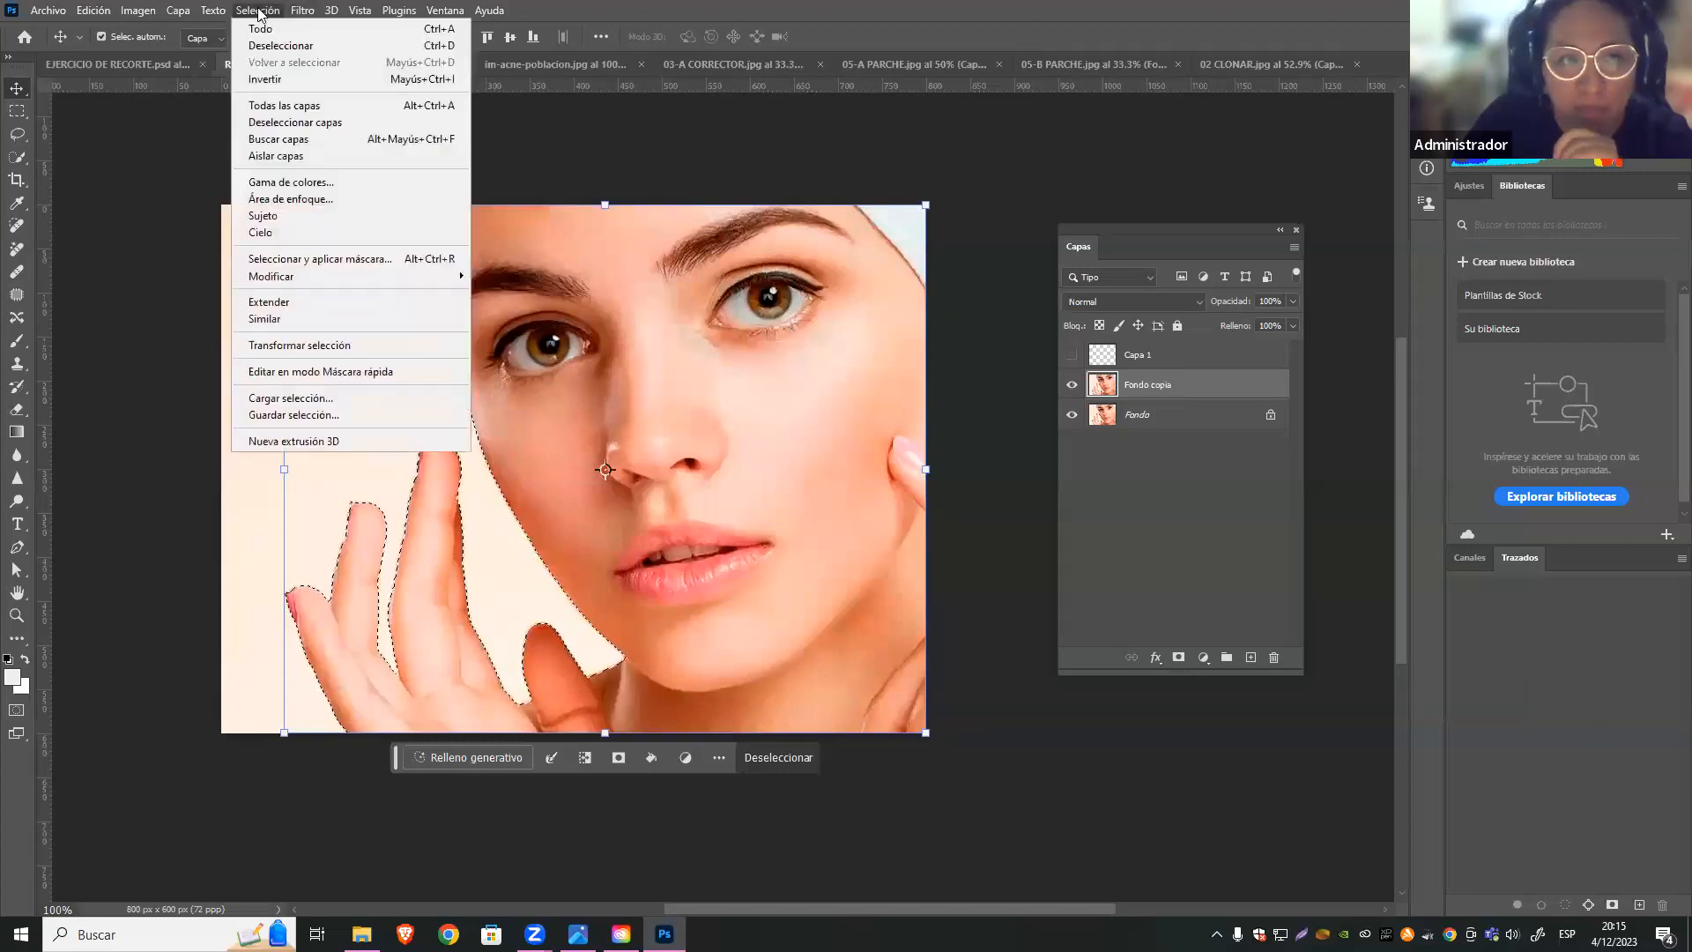
click(276, 78)
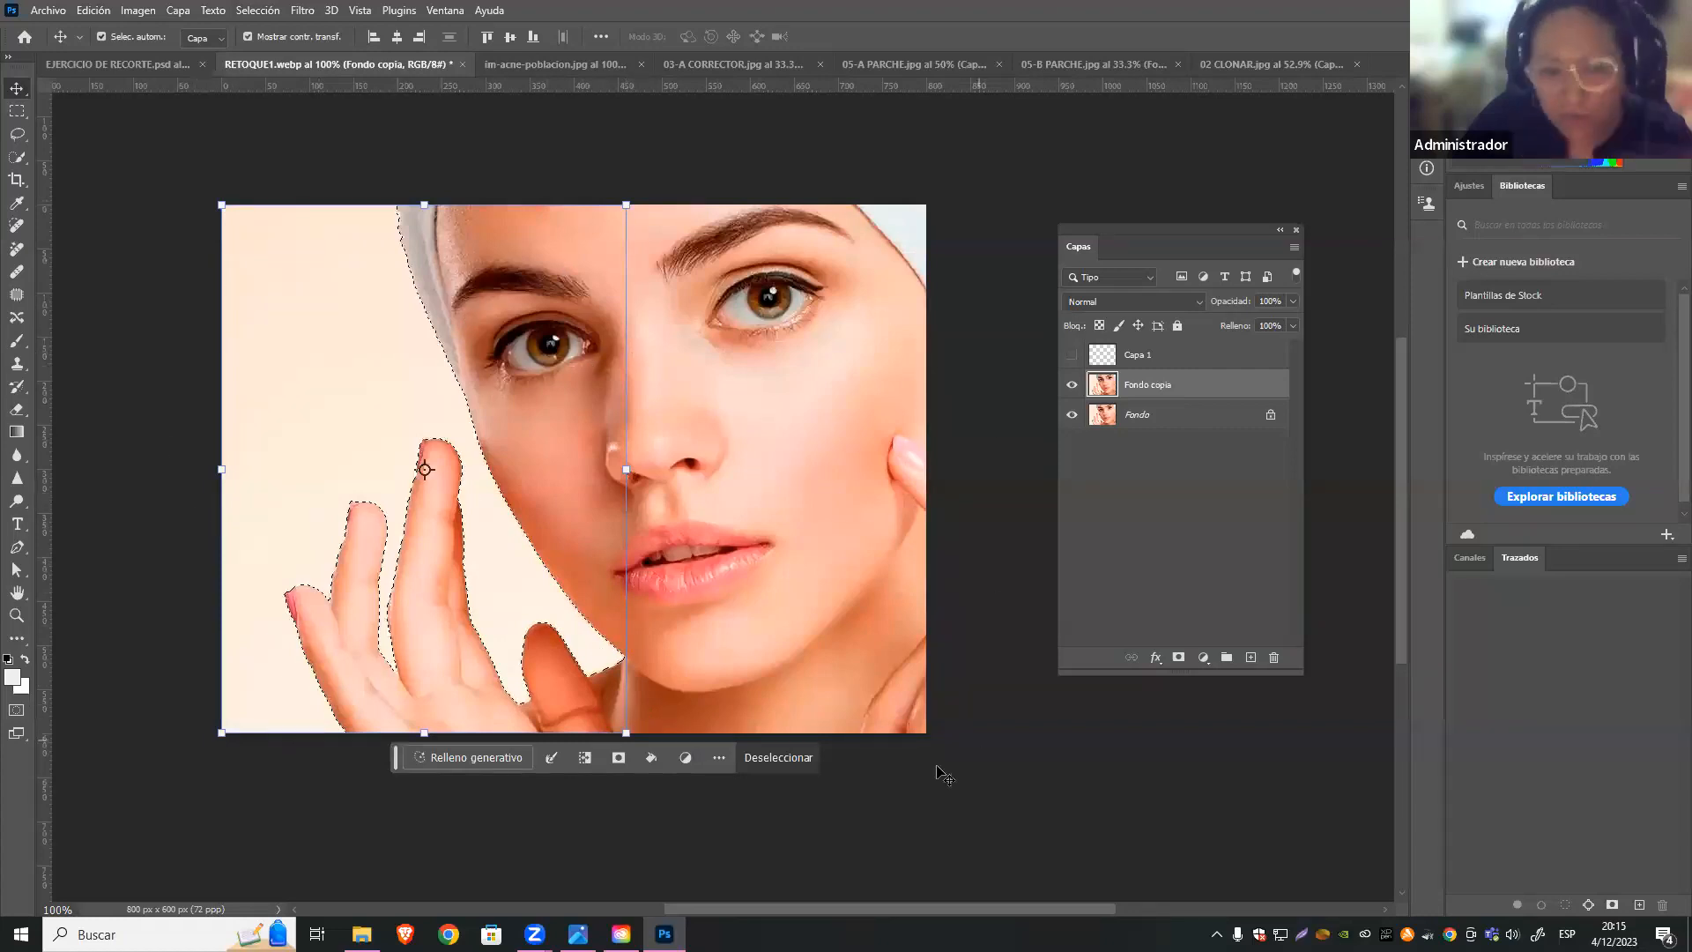
Generate a background with Generative Fill from the prompt "playa", compare the three variations and choose the first
click(503, 760)
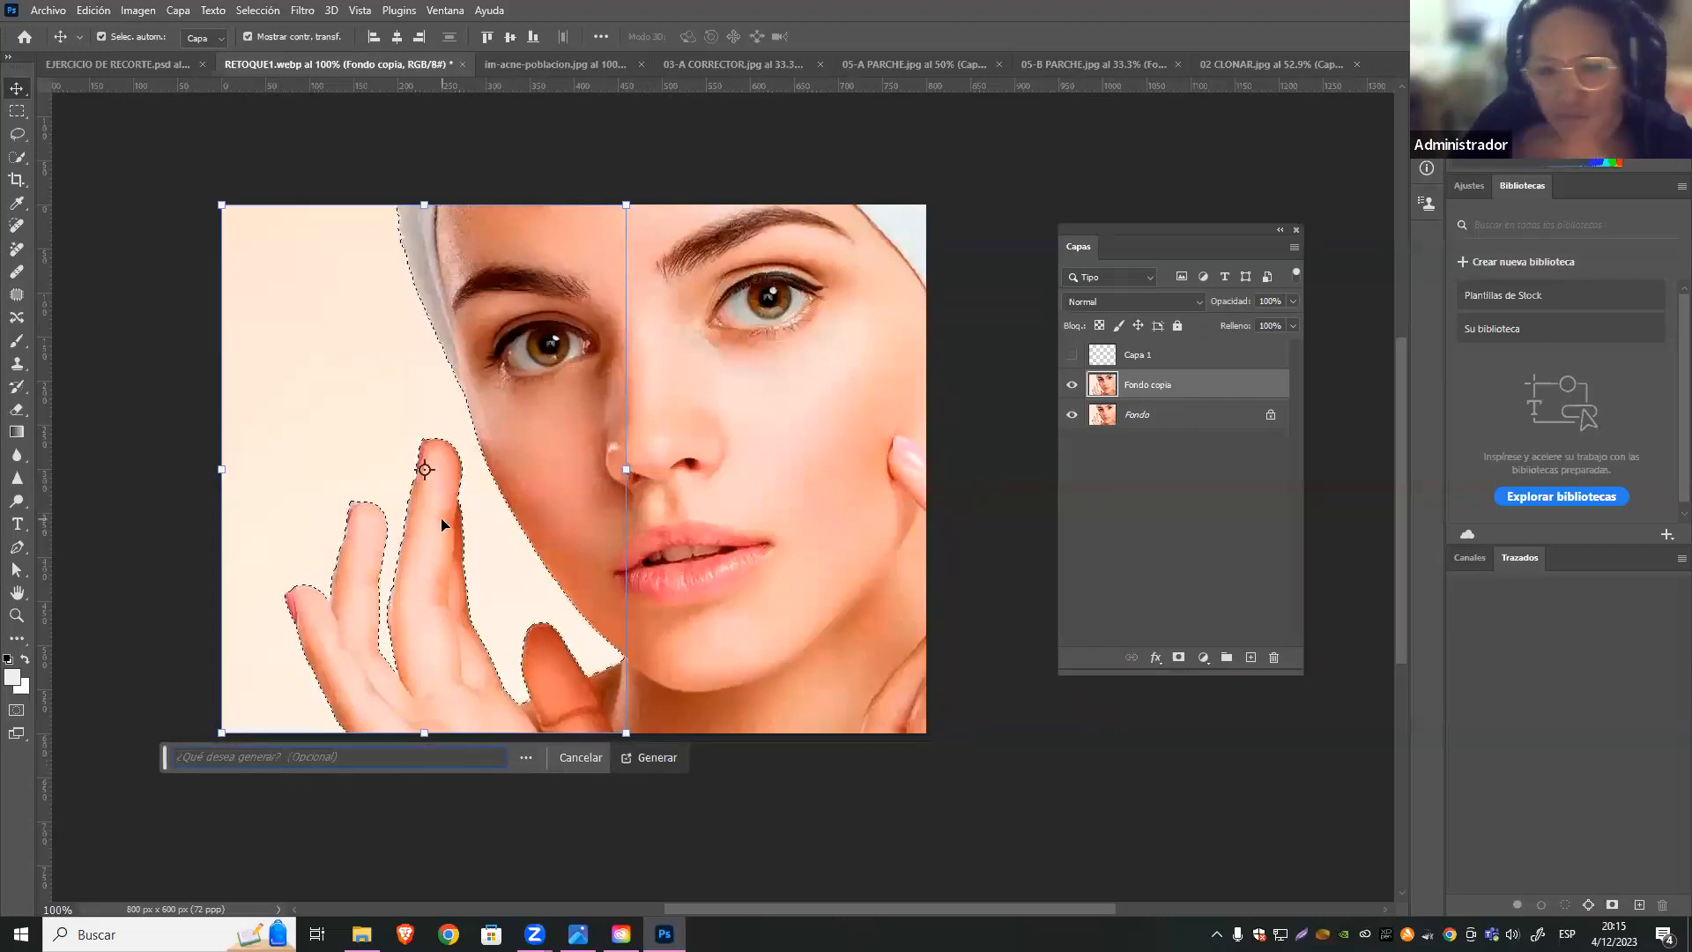
text(playa)
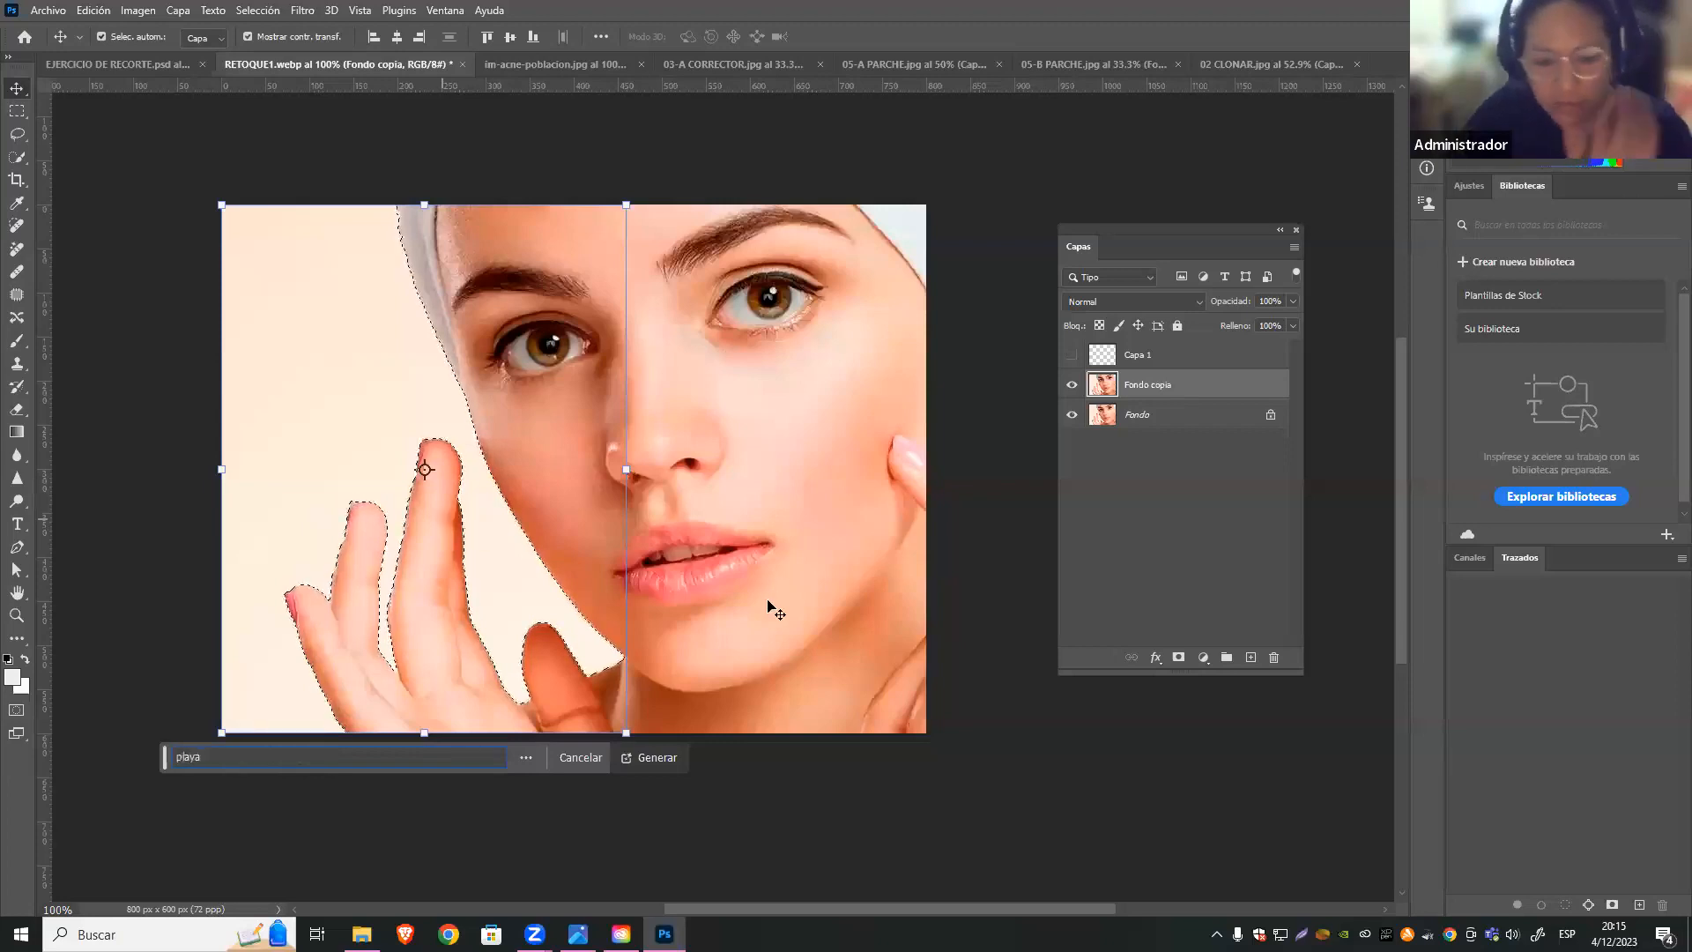
click(659, 757)
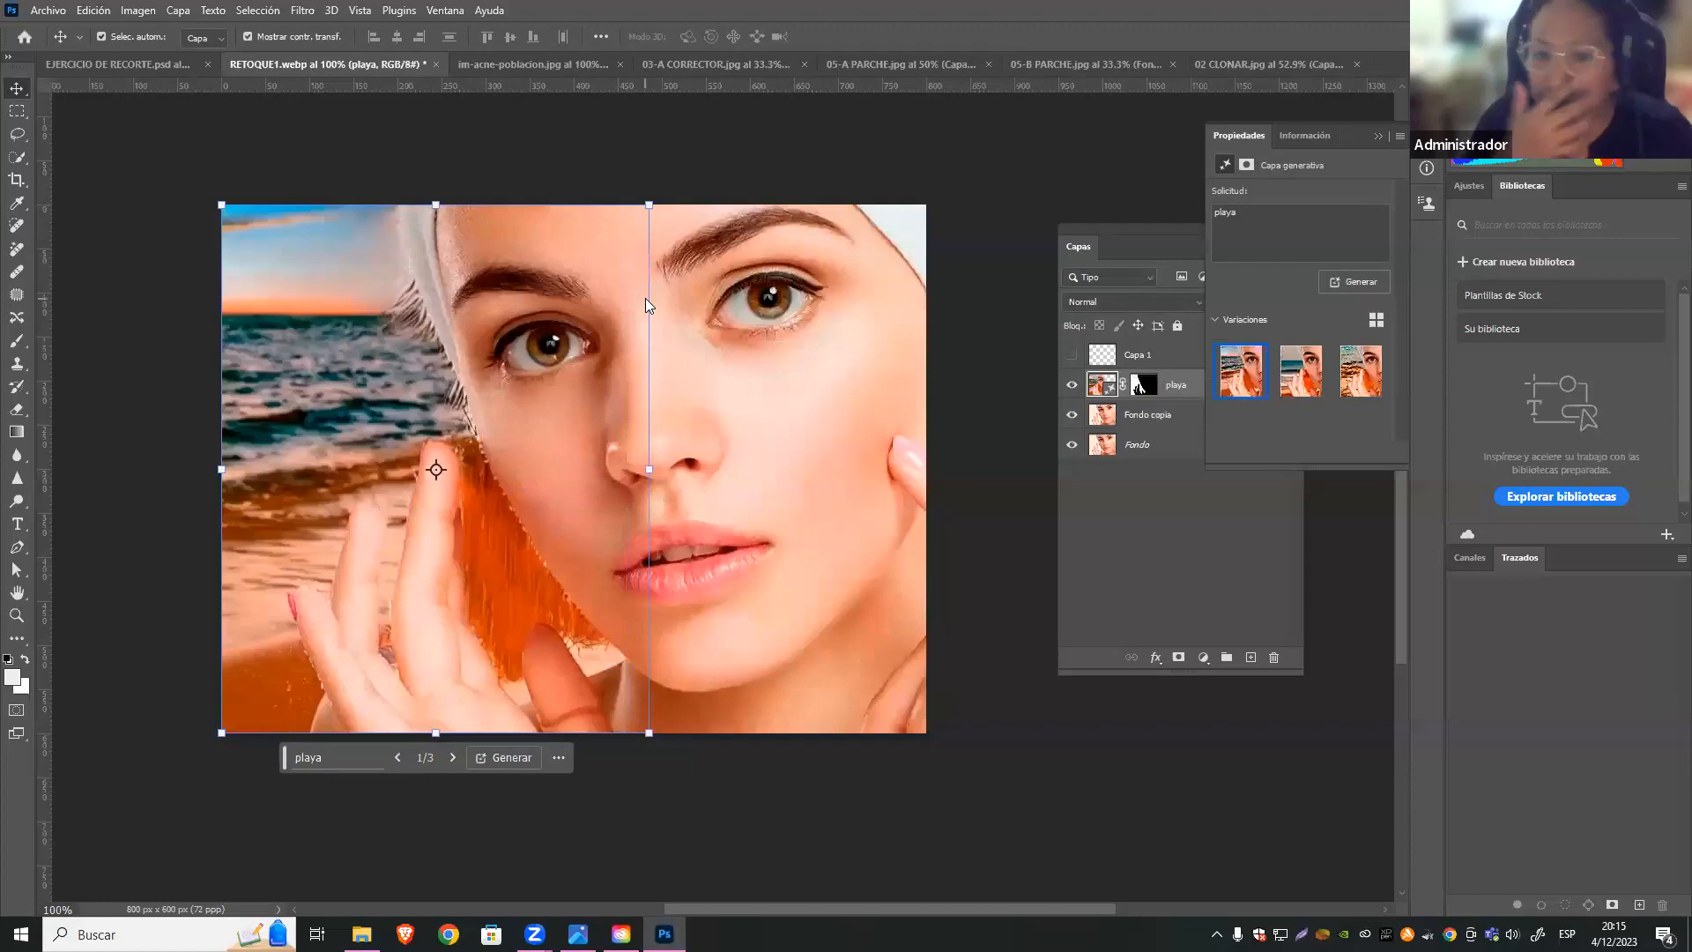
click(1294, 363)
click(1361, 374)
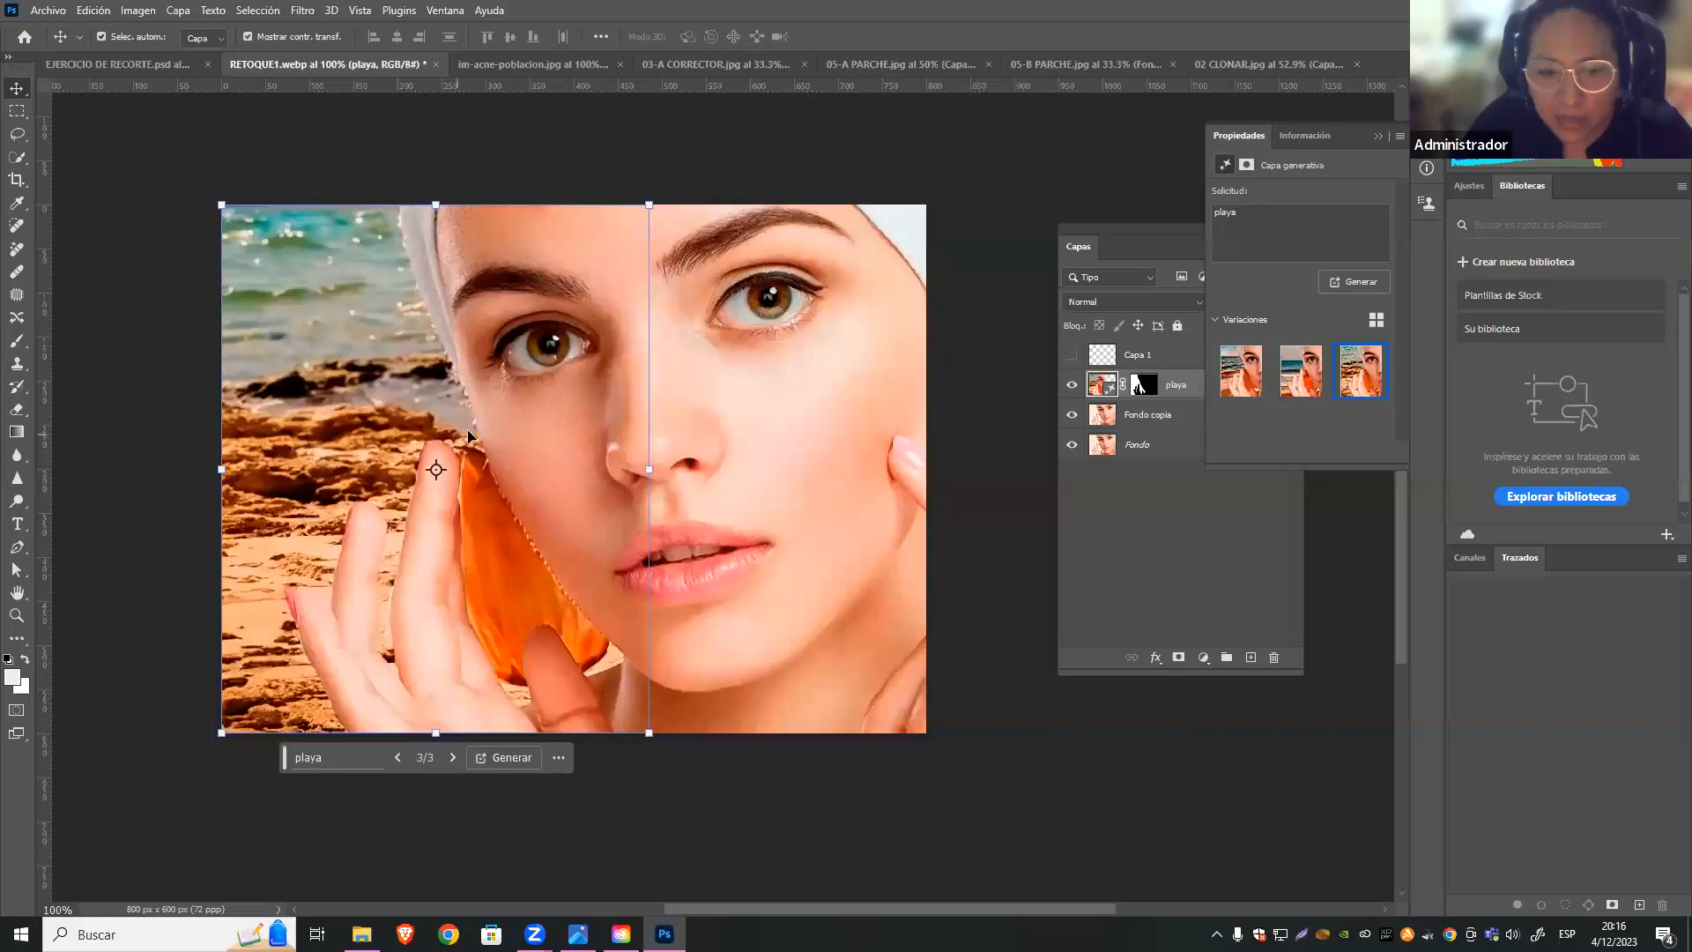
click(1304, 381)
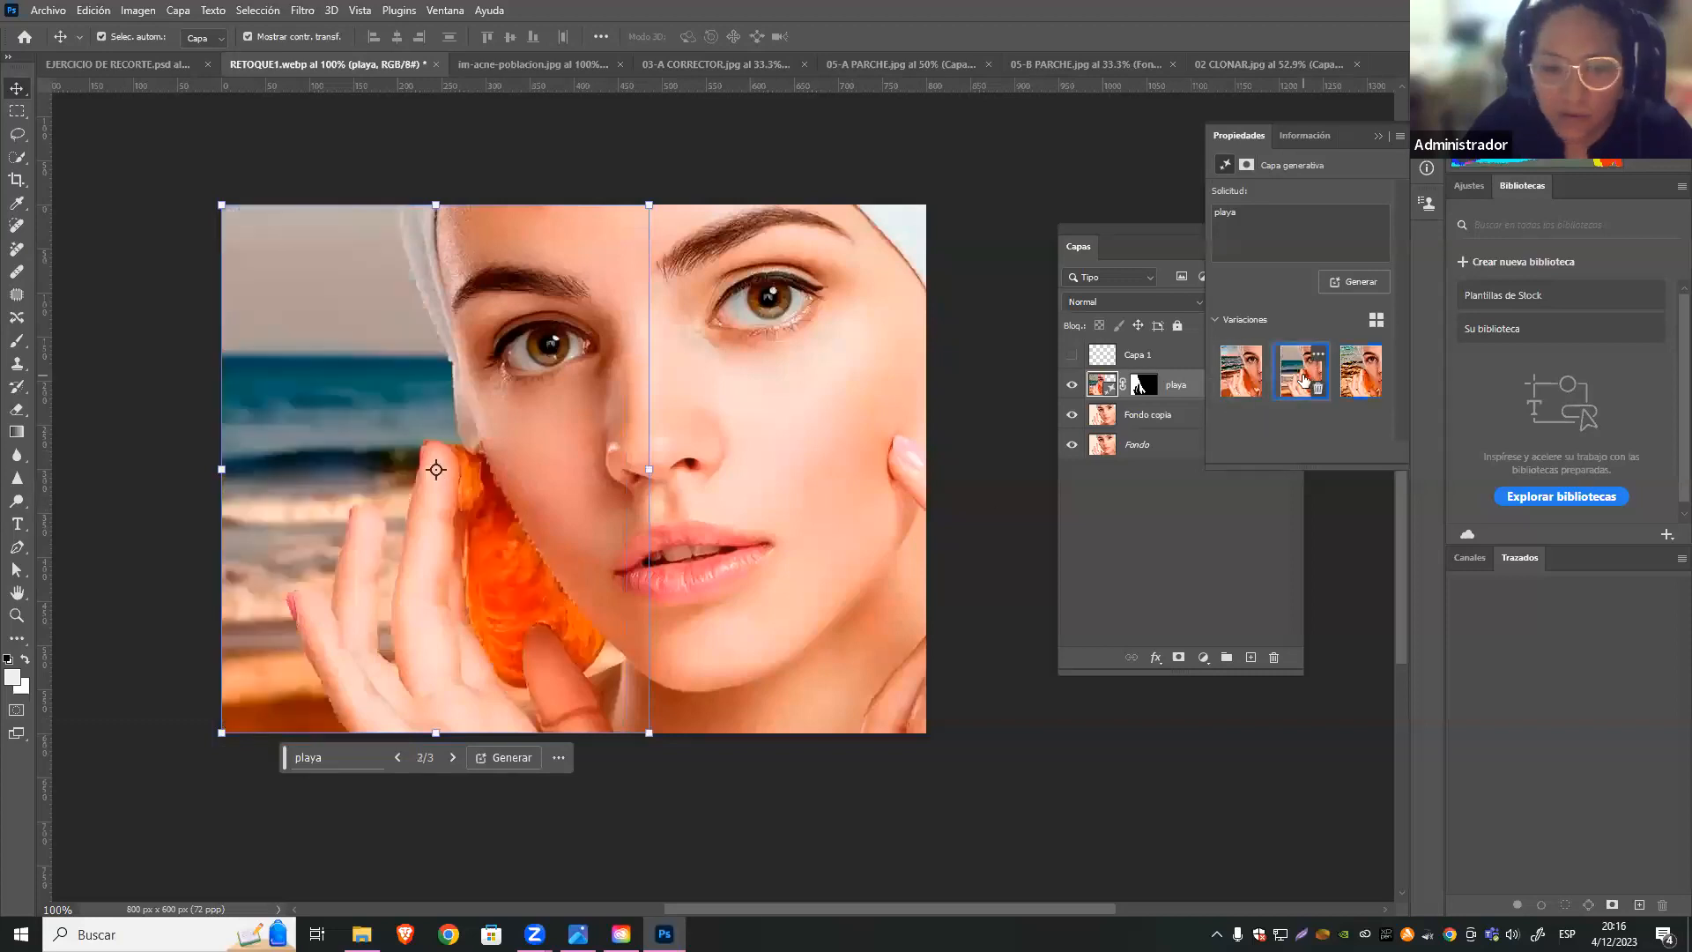
click(1242, 368)
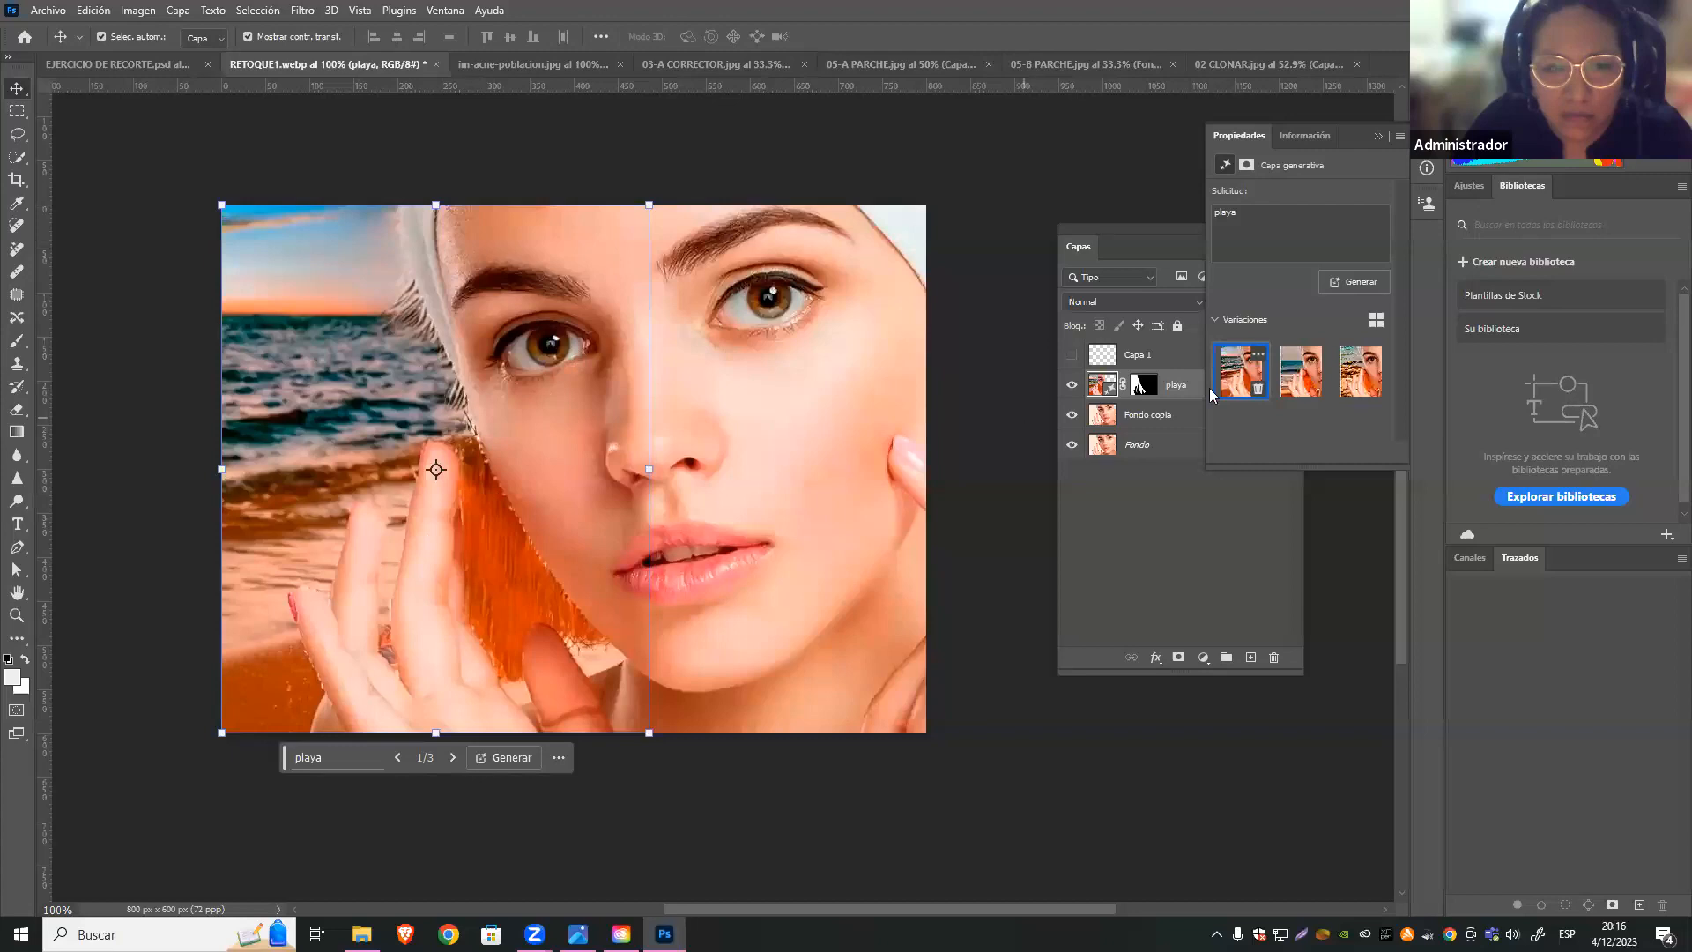
Try deleting the layer mask of the playa layer, and undo the deletion
click(1143, 384)
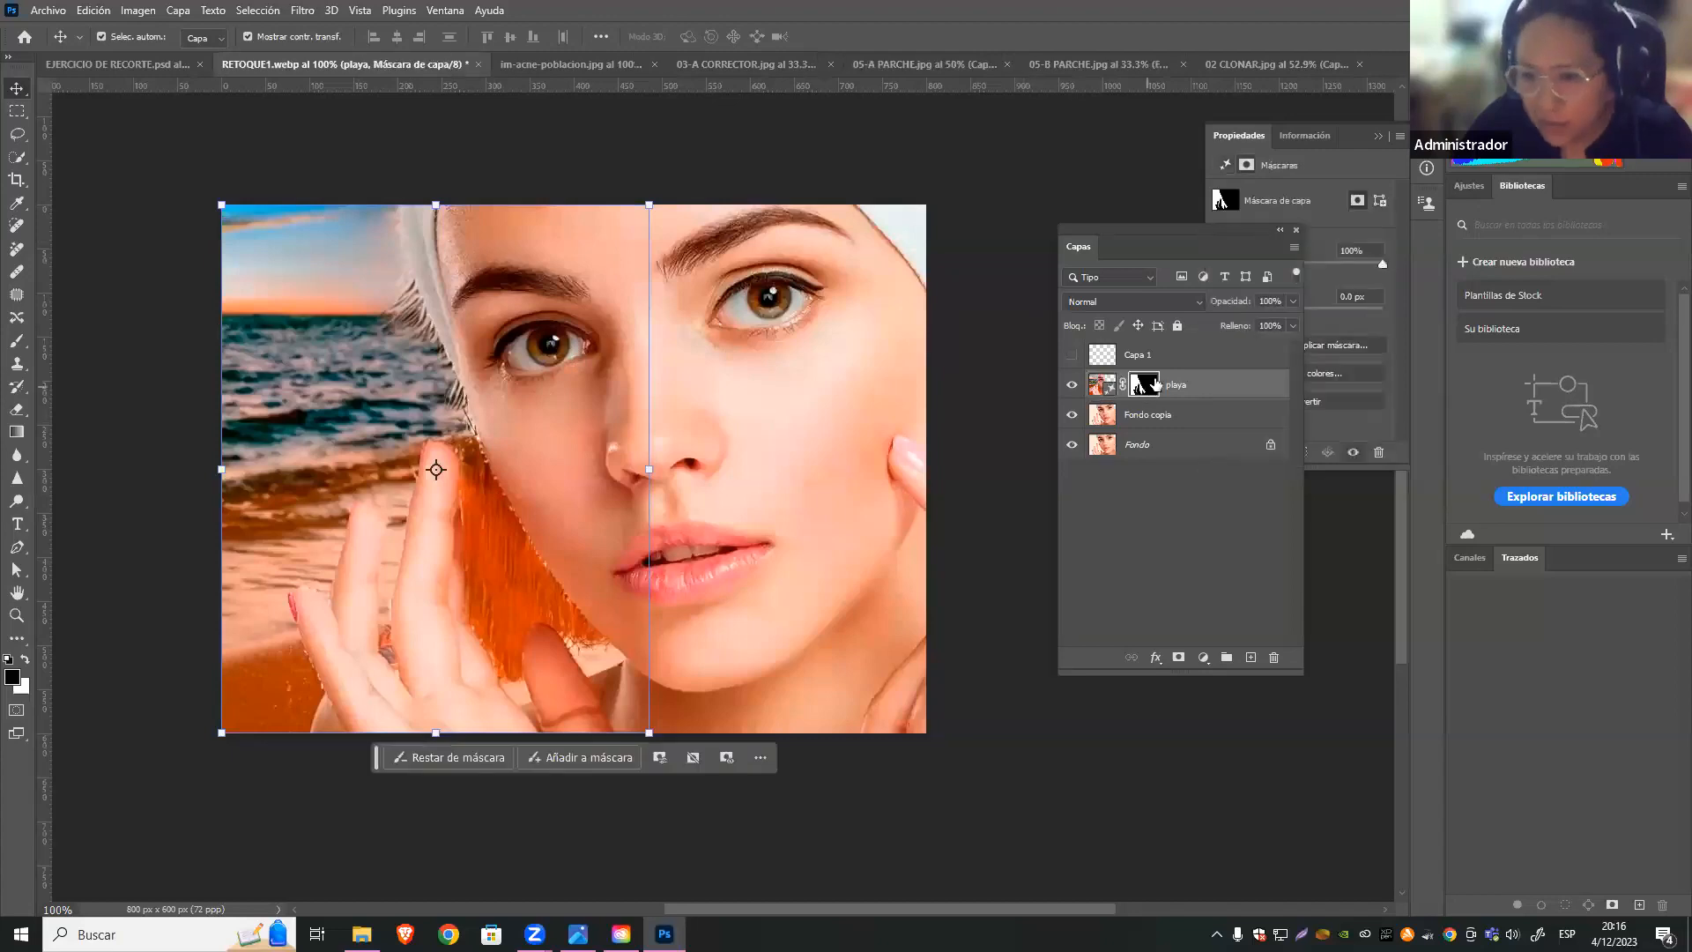
drag(1188, 231, 1111, 253)
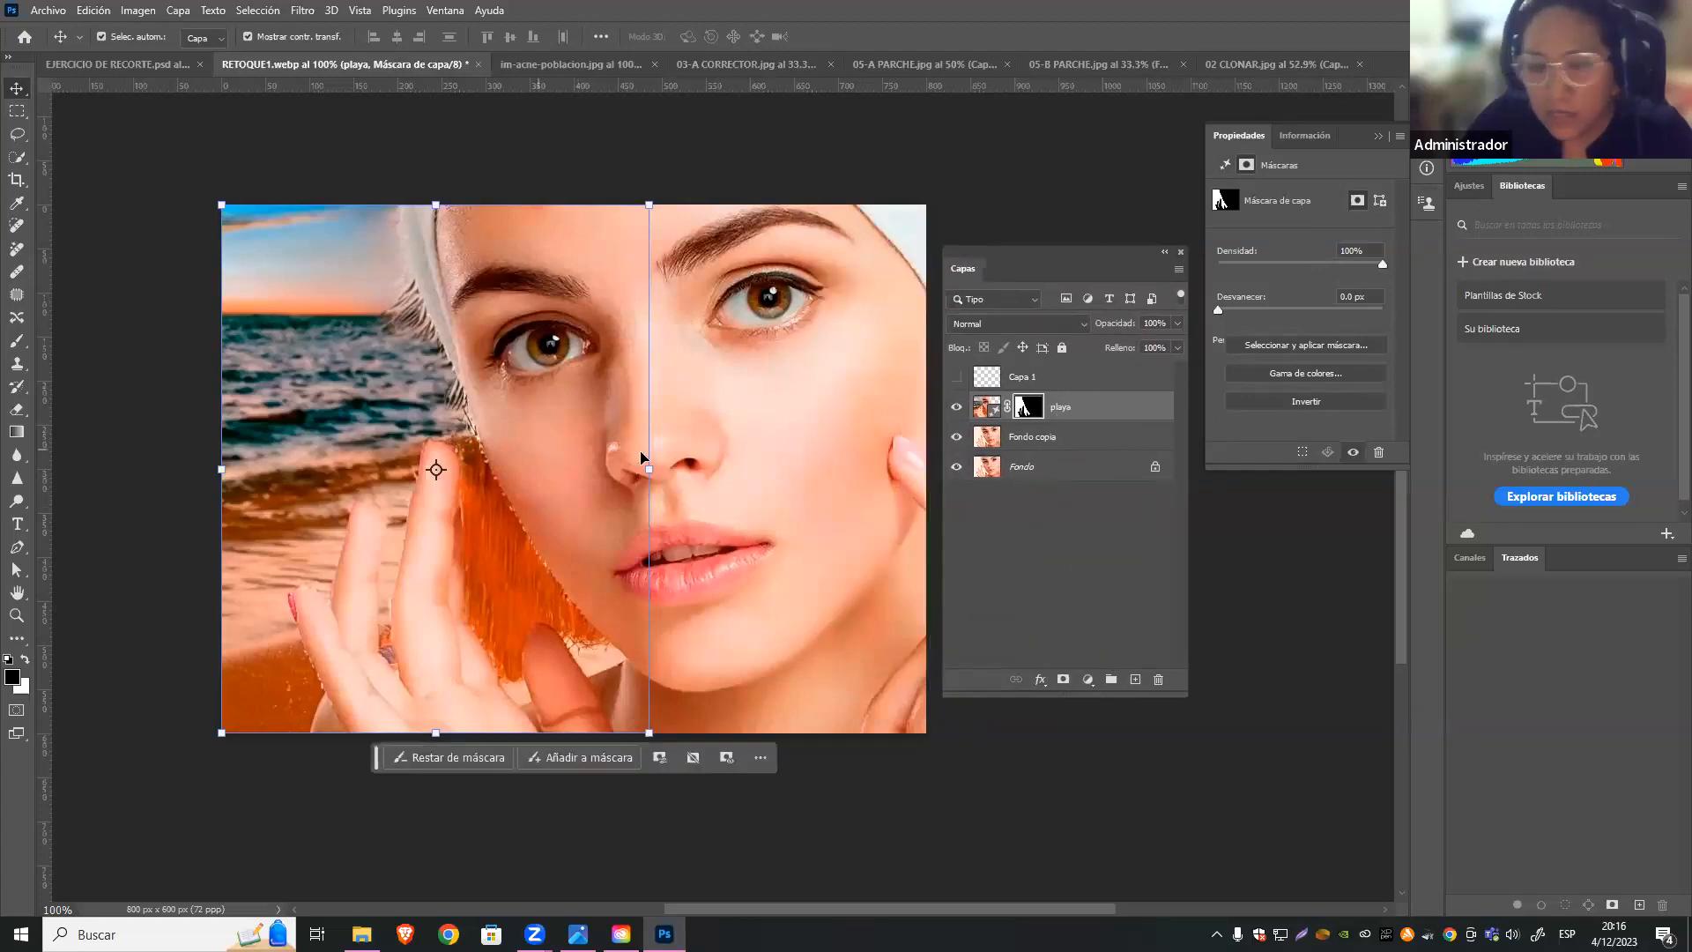
click(1016, 569)
click(1016, 575)
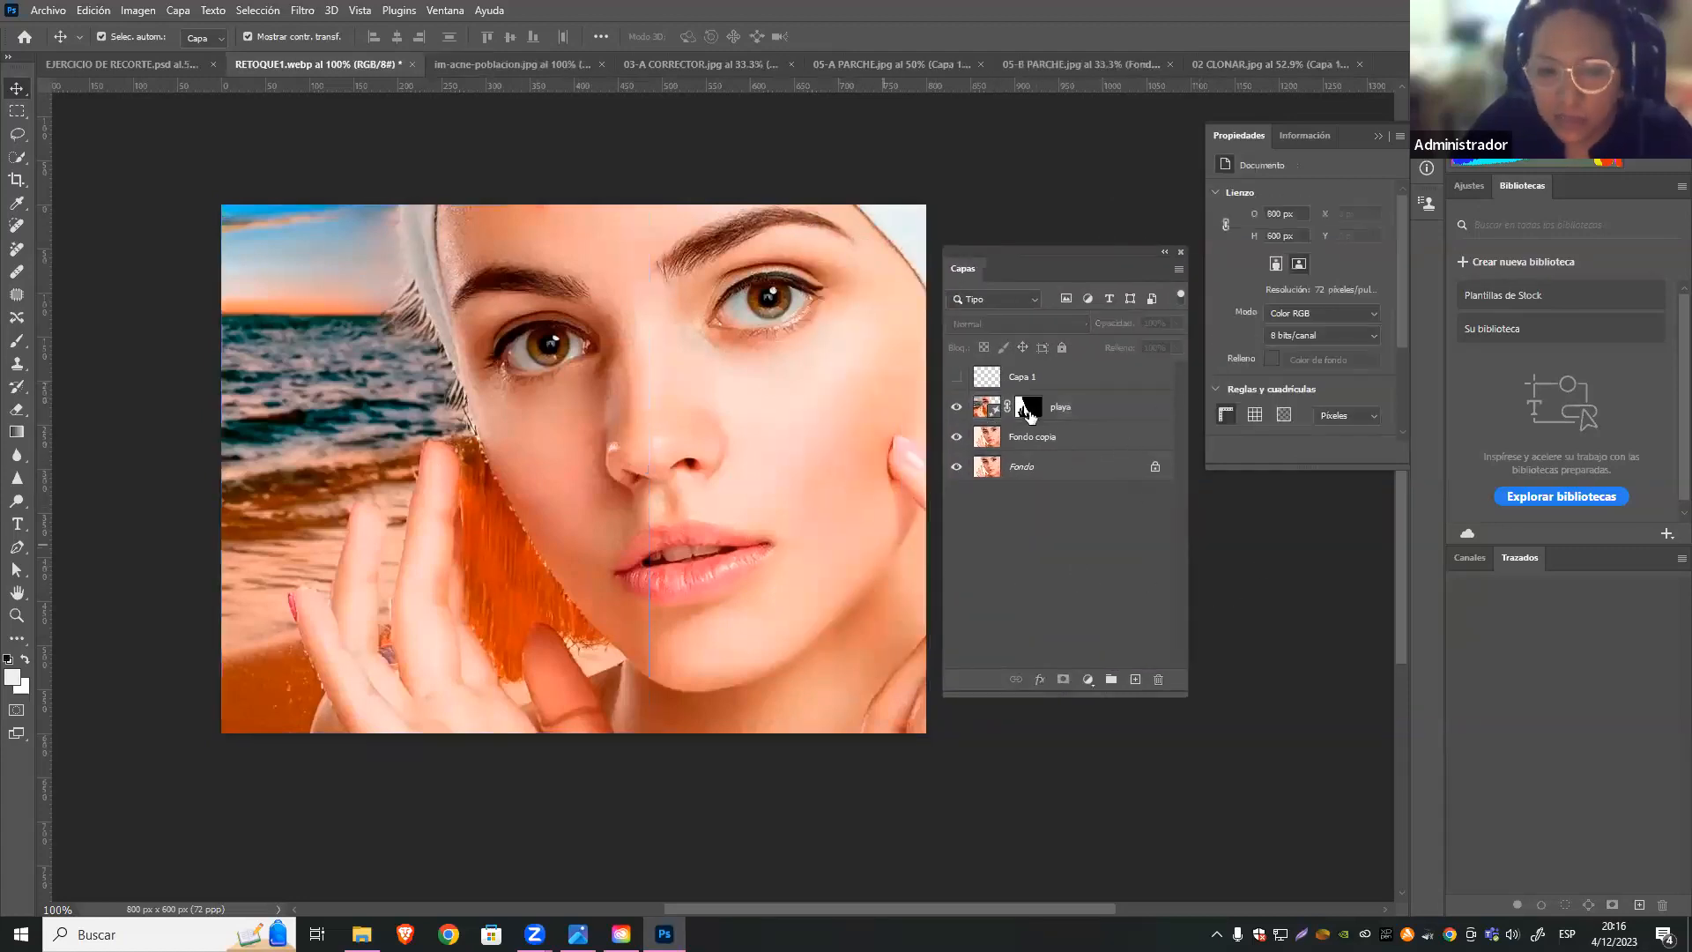
click(1025, 406)
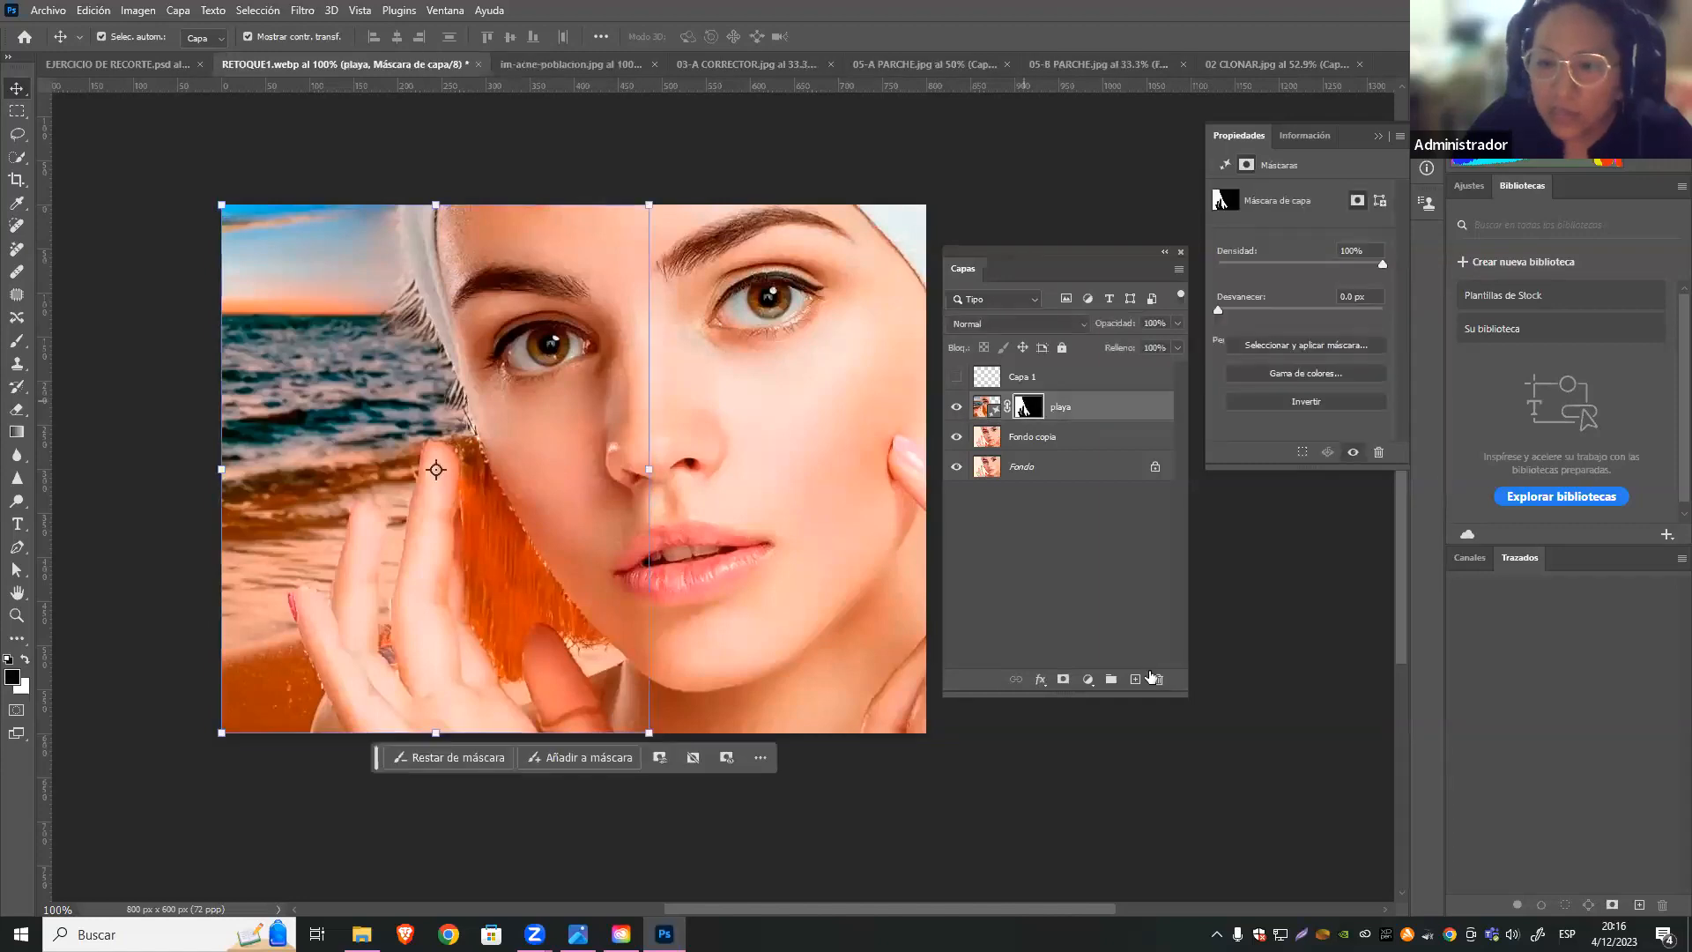
click(1157, 681)
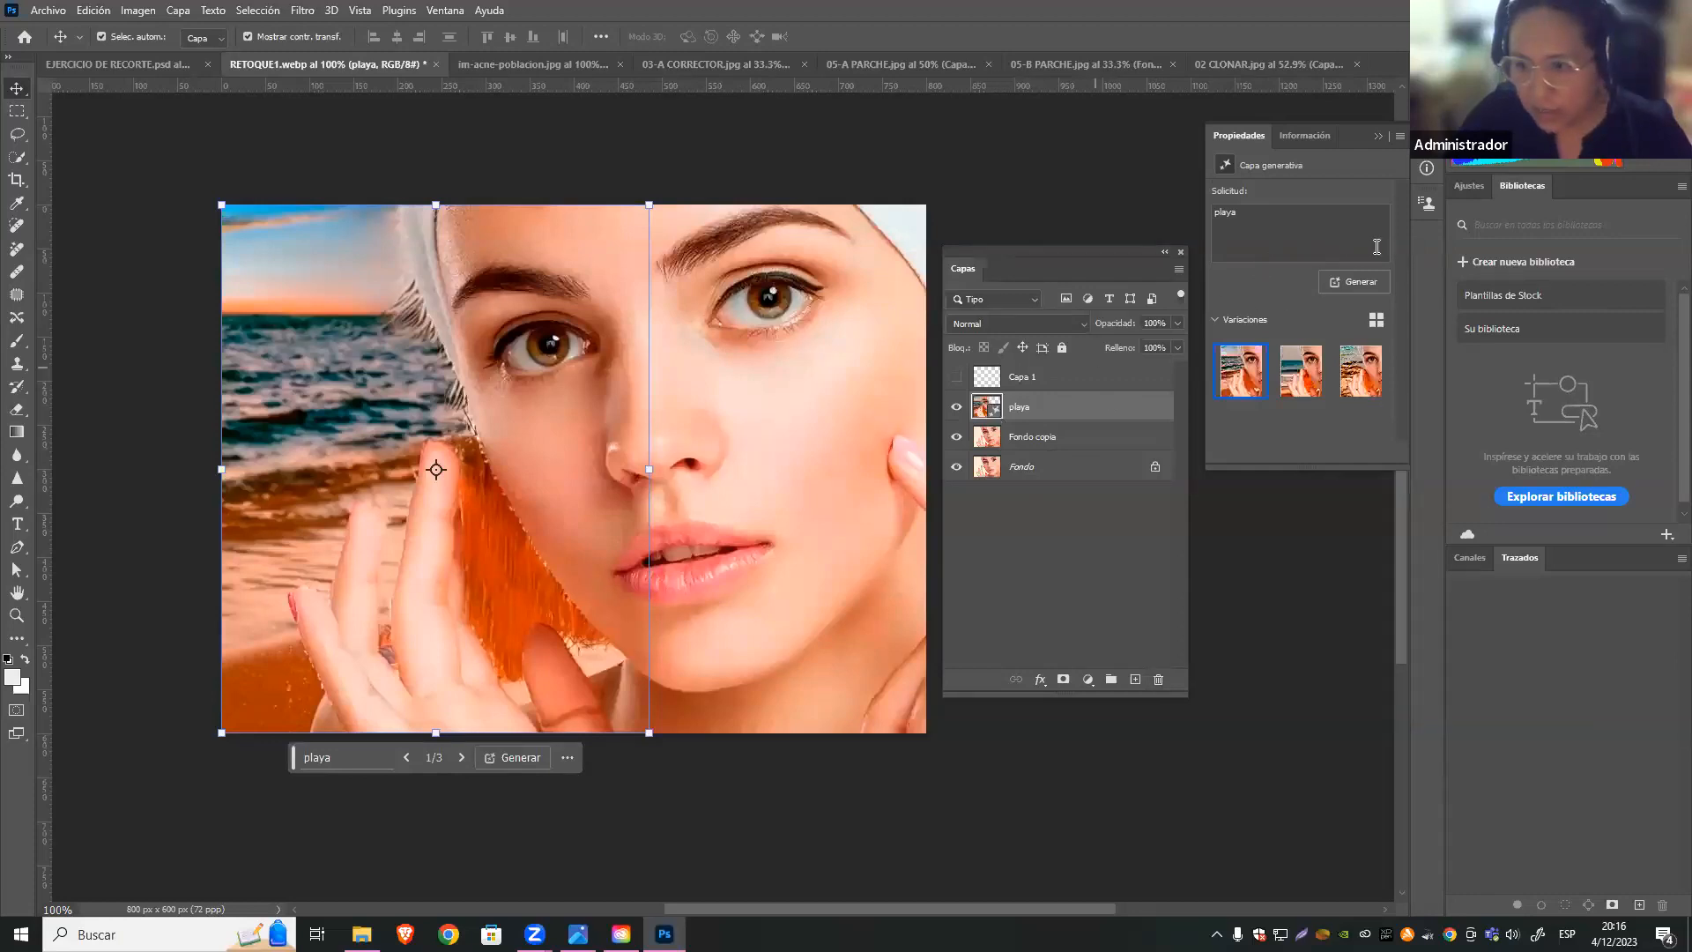
key(ctrl+z)
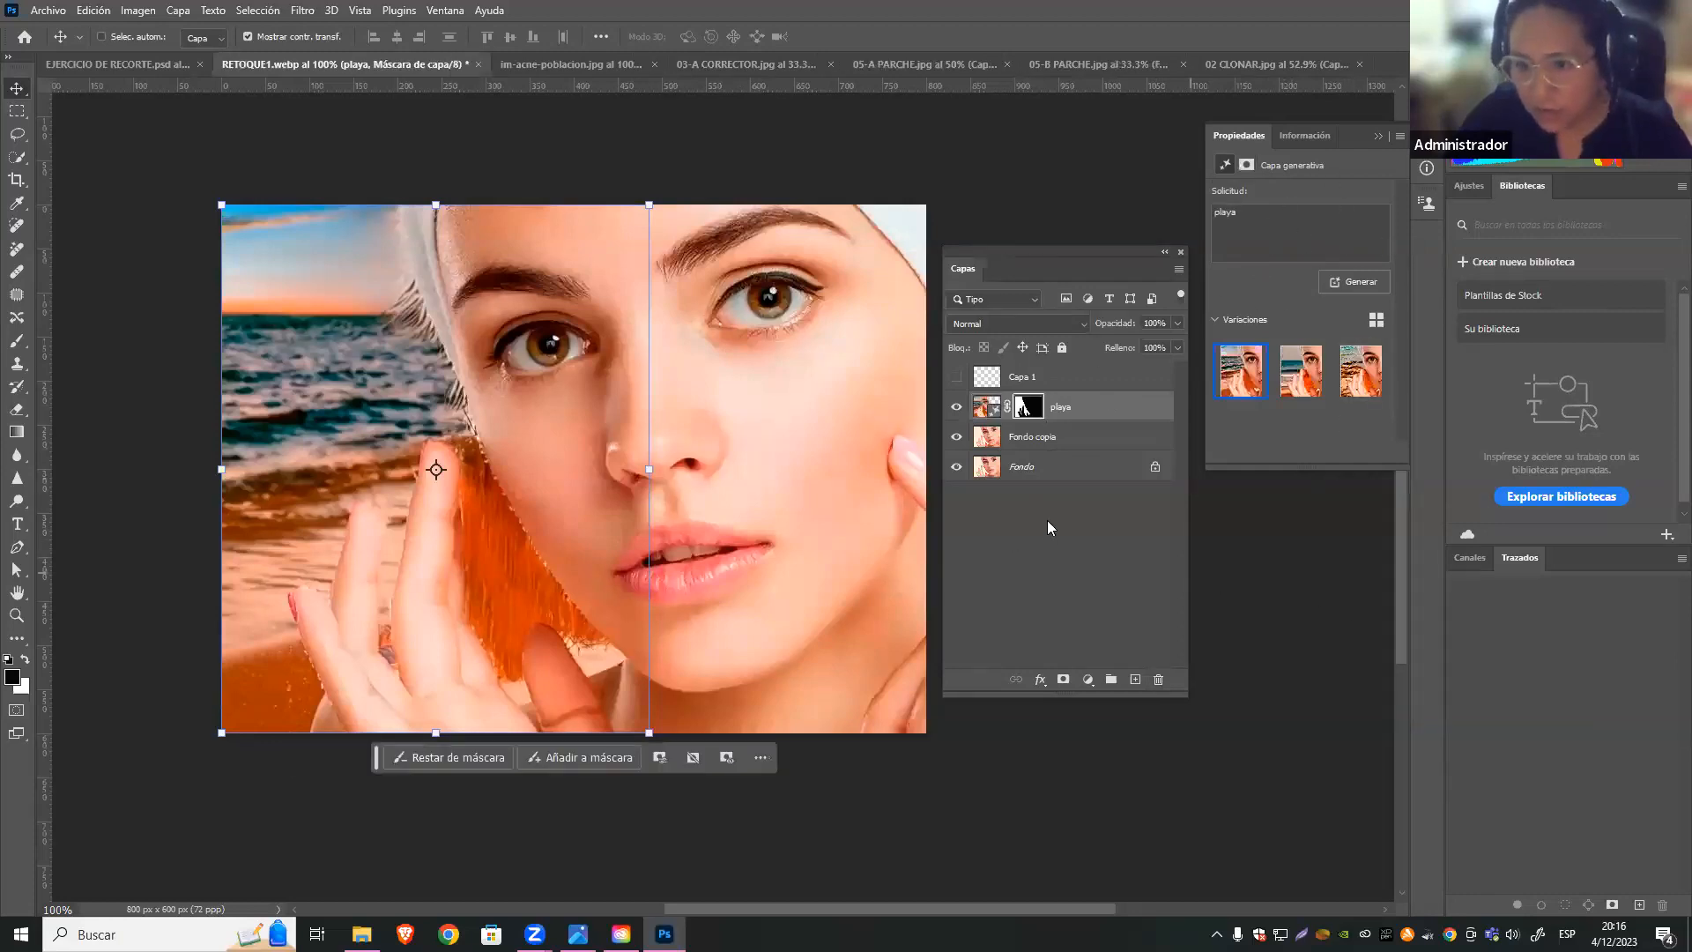
Undo the playa generative fill and clear the background selection
key(ctrl+z)
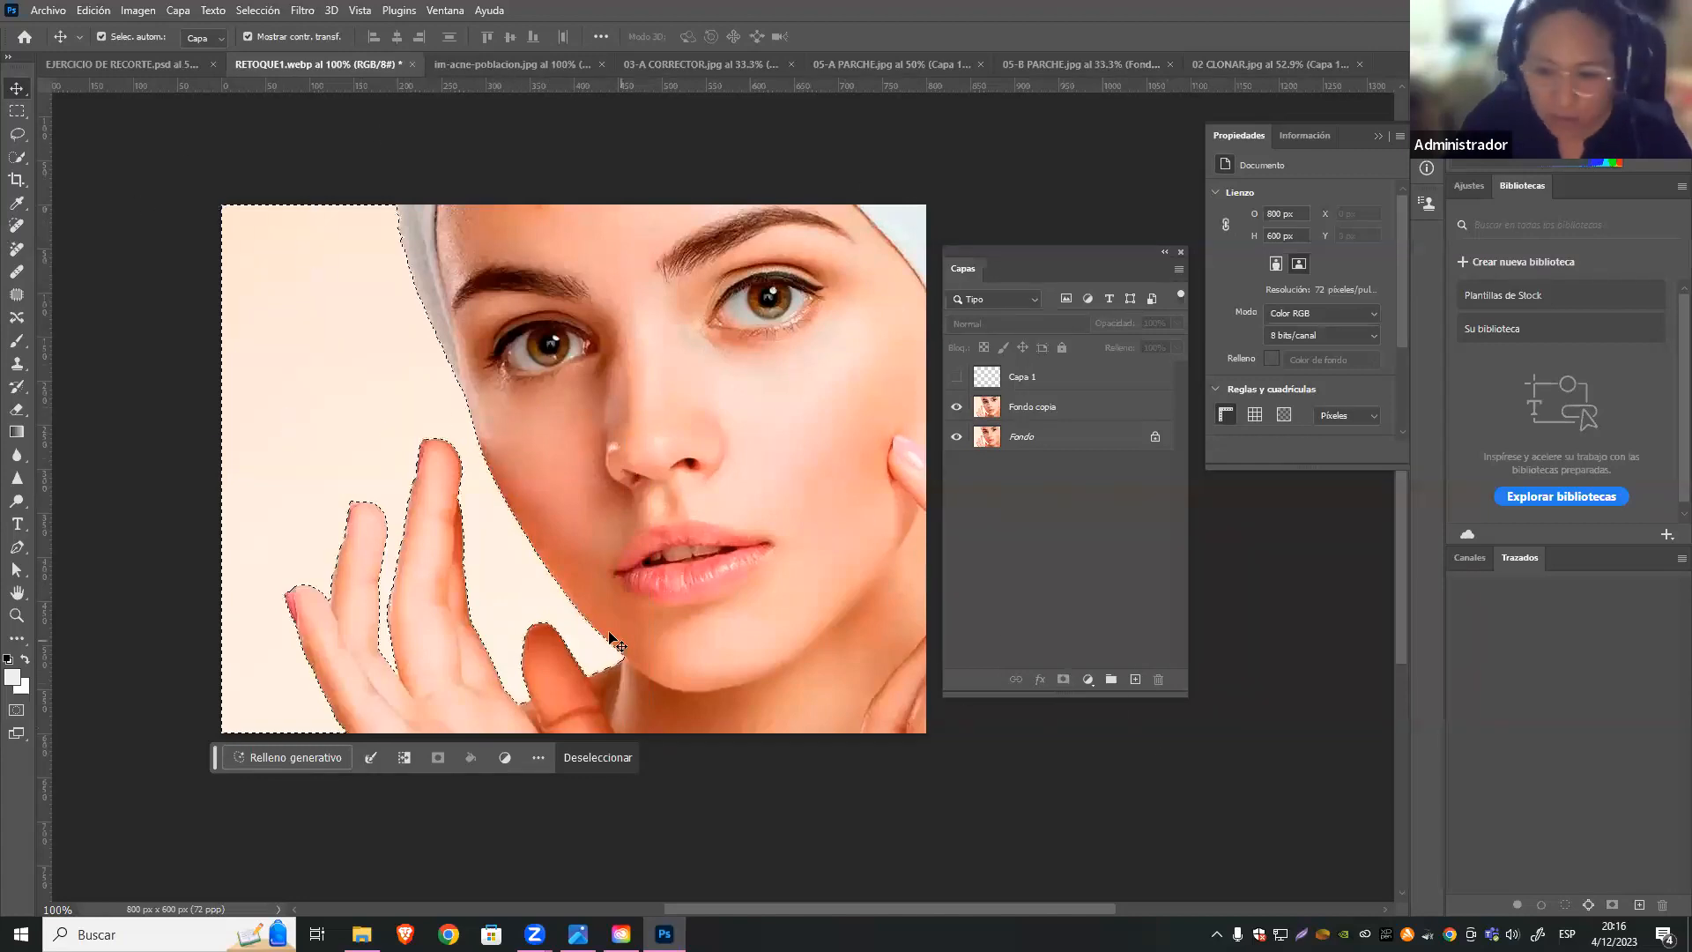
key(ctrl+d)
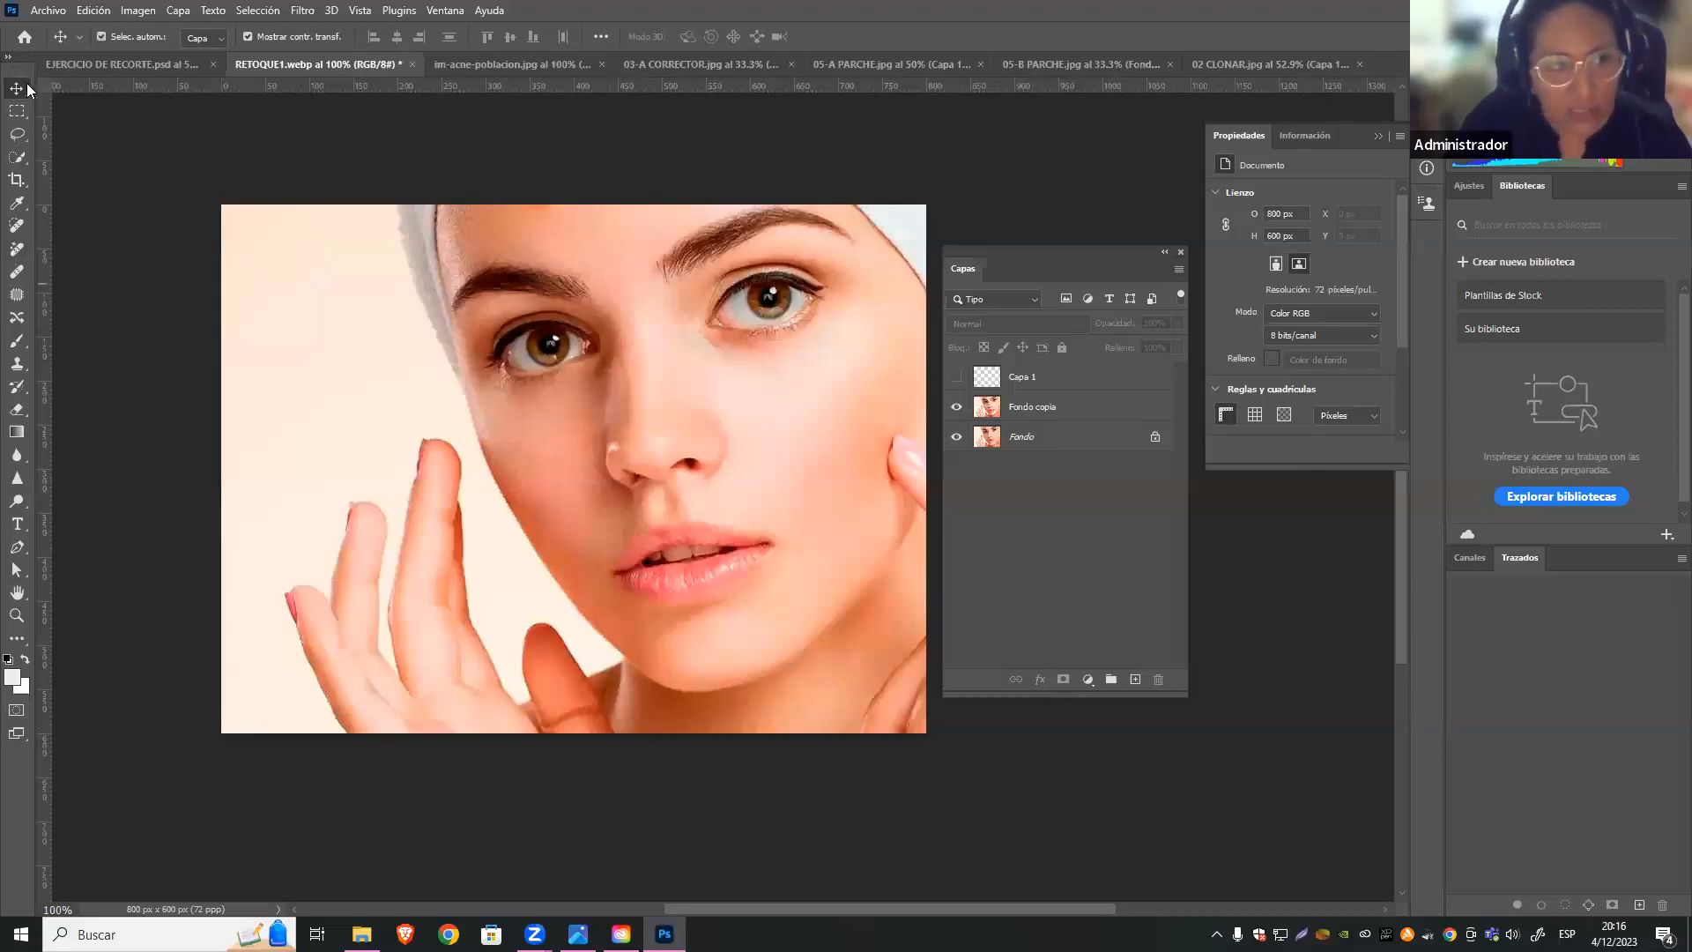
Move the floating Layers panel up beside the libraries, hide the Properties panel, and close RETOQUE1.webp without saving
drag(1103, 250, 1238, 146)
click(1375, 136)
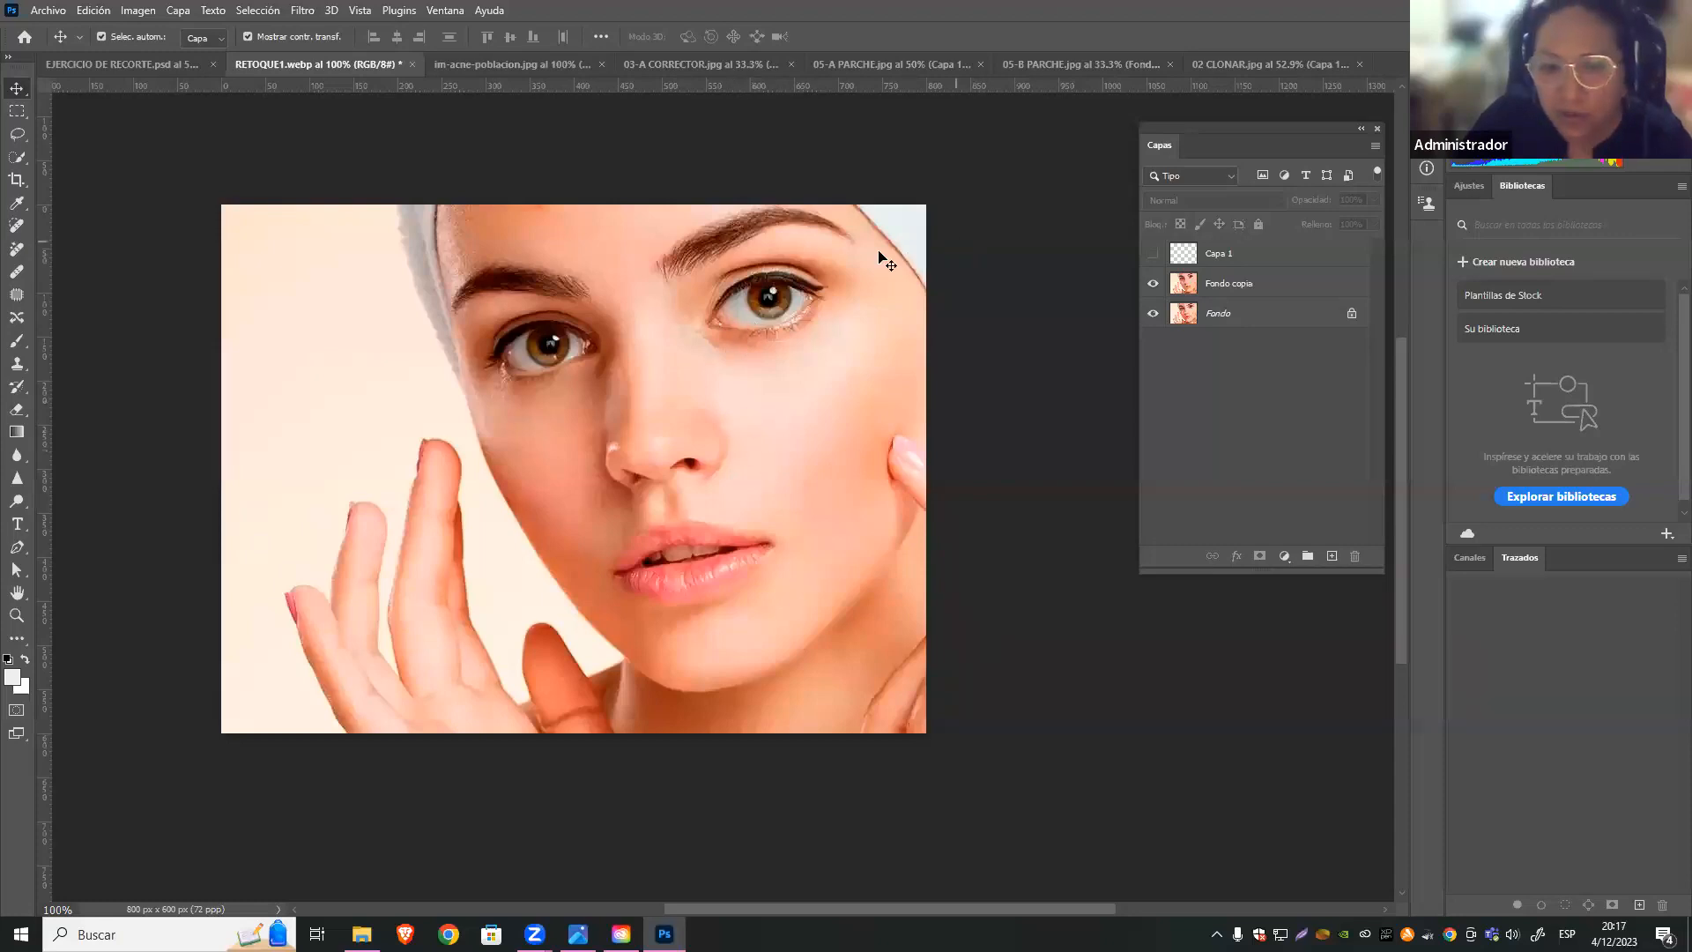
click(412, 64)
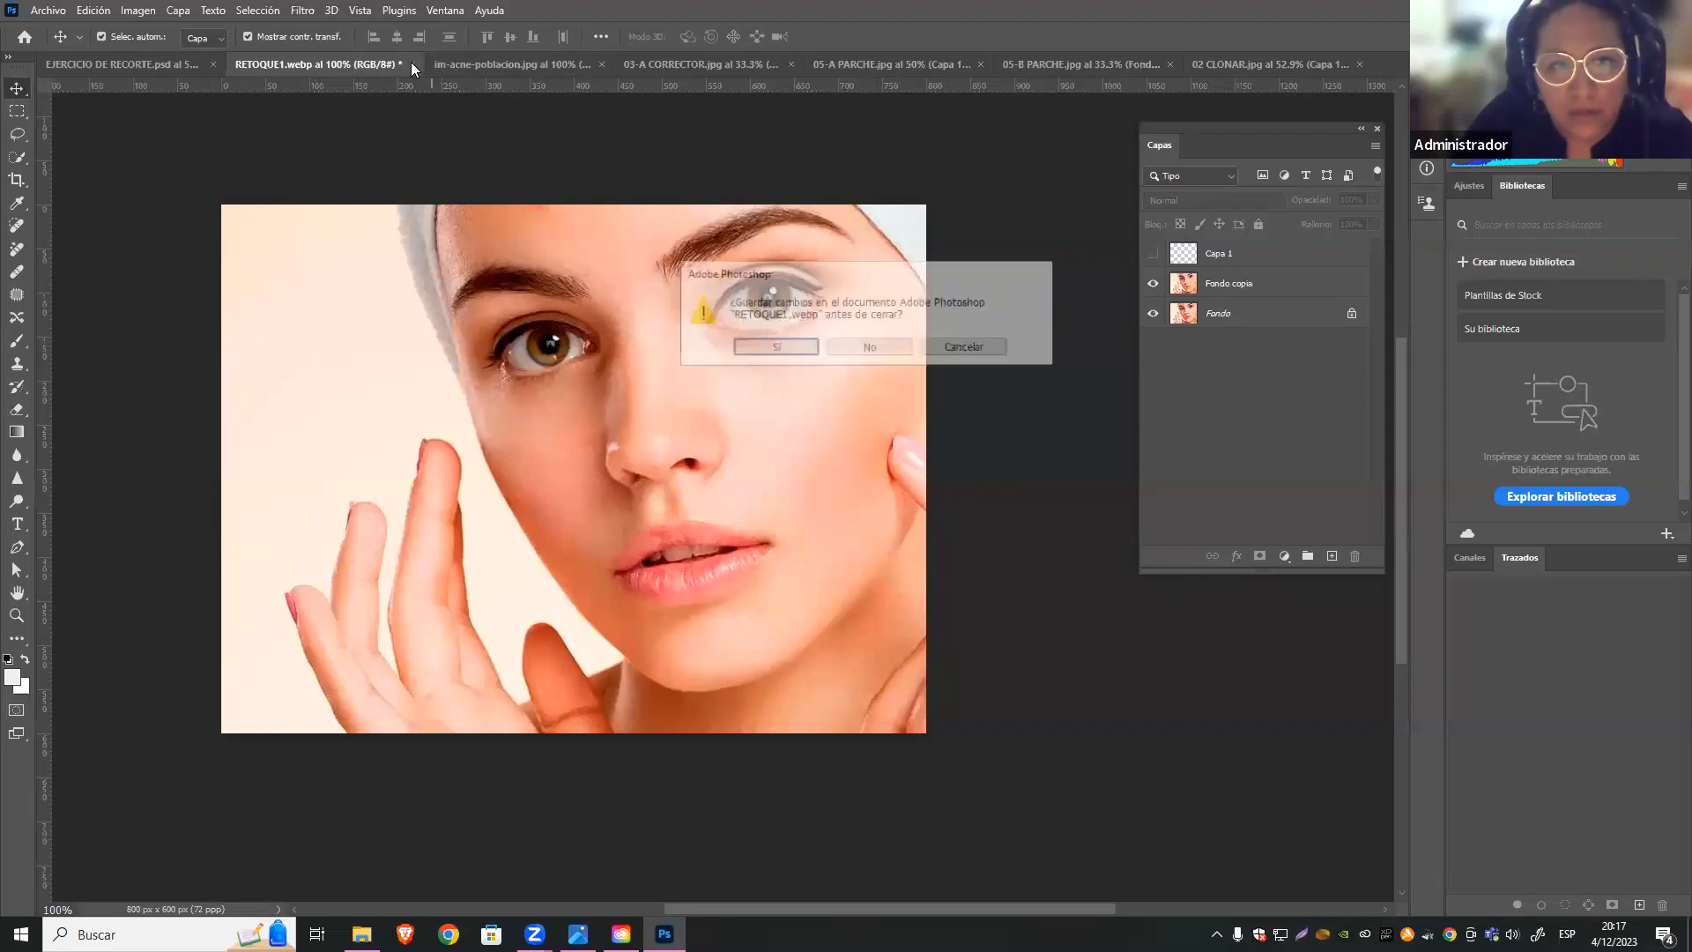
click(888, 354)
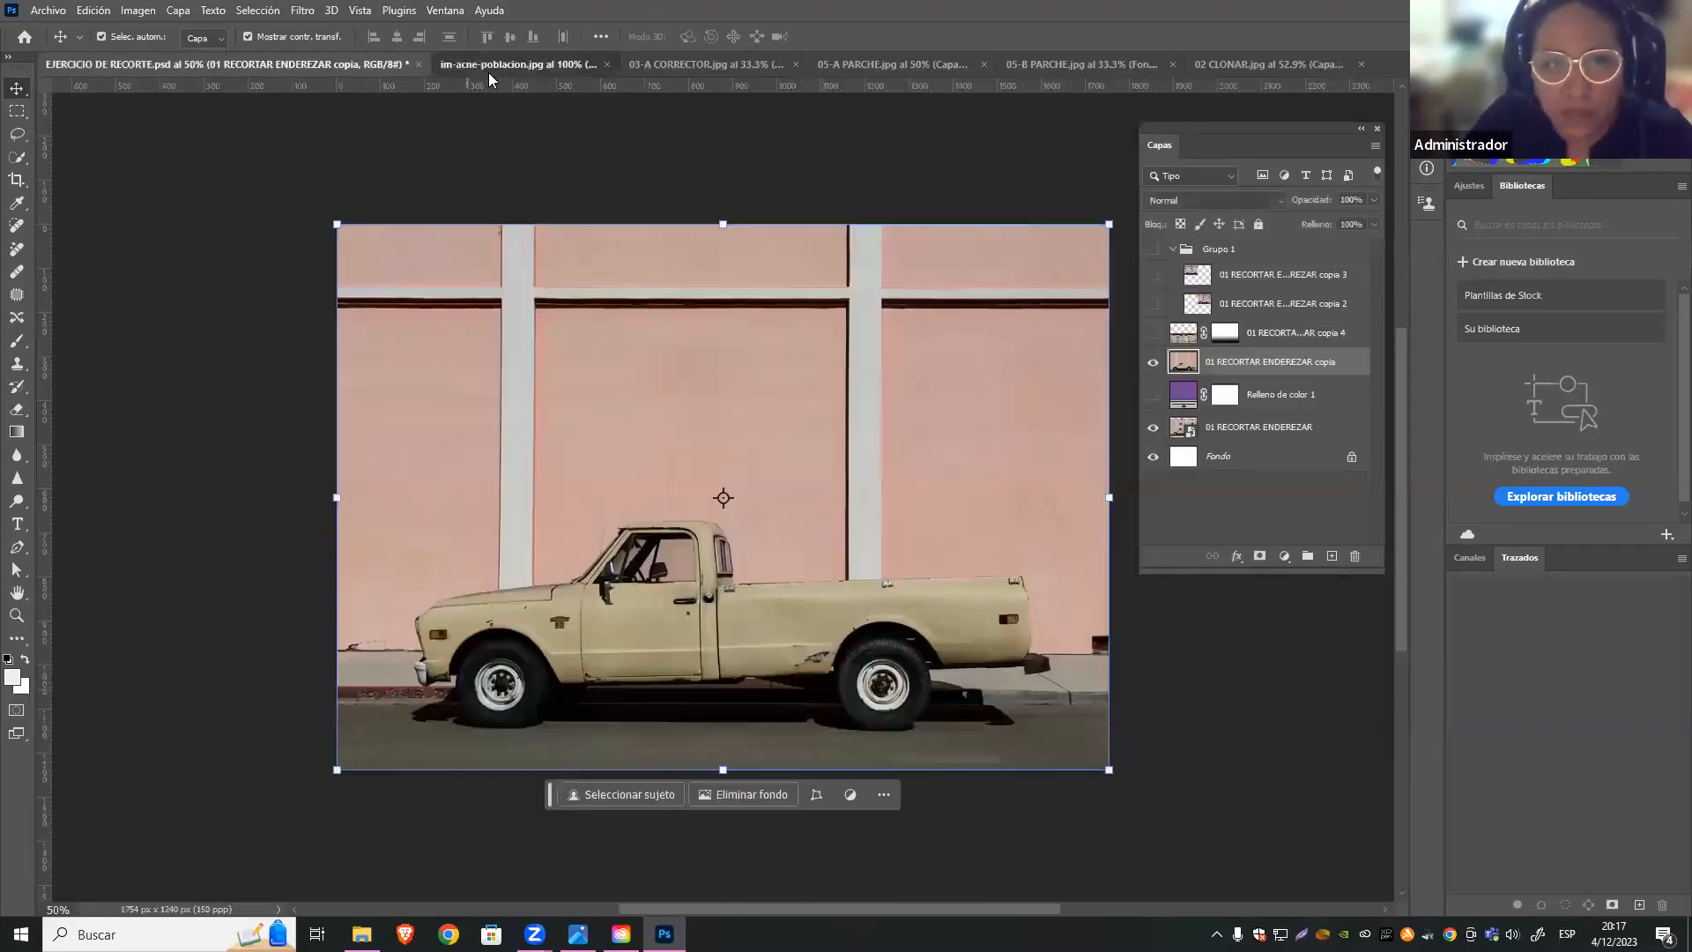
Close 05-A PARCHE.jpg and 03-A CORRECTOR.jpg without saving their changes
click(488, 73)
click(899, 65)
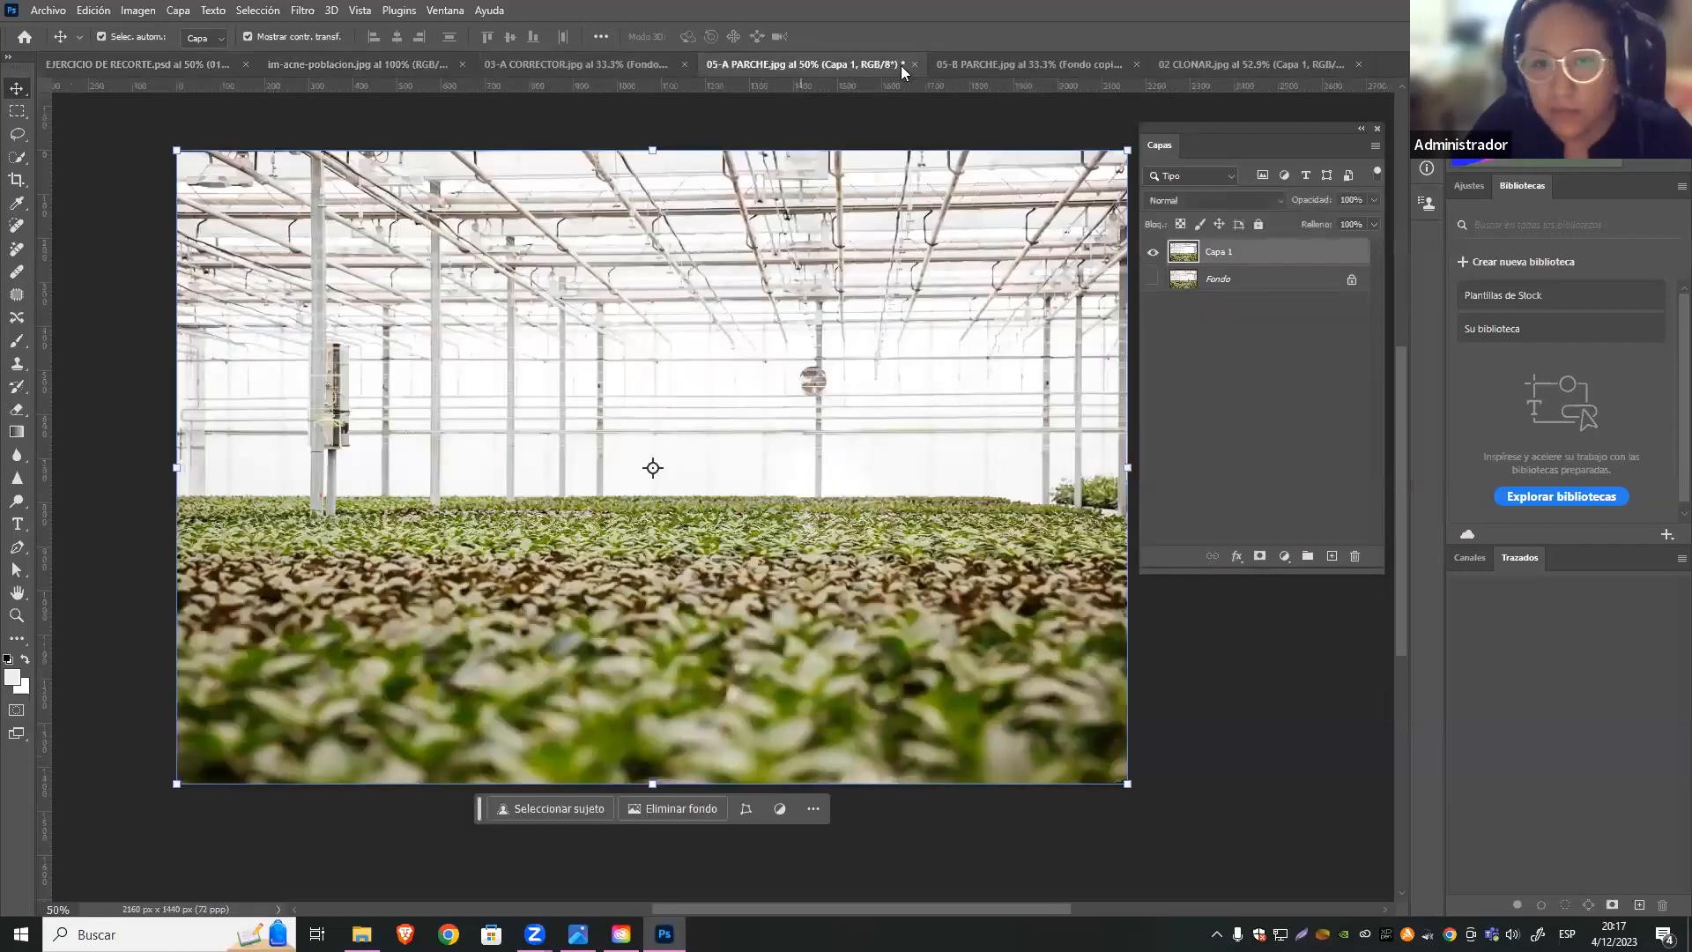
click(913, 64)
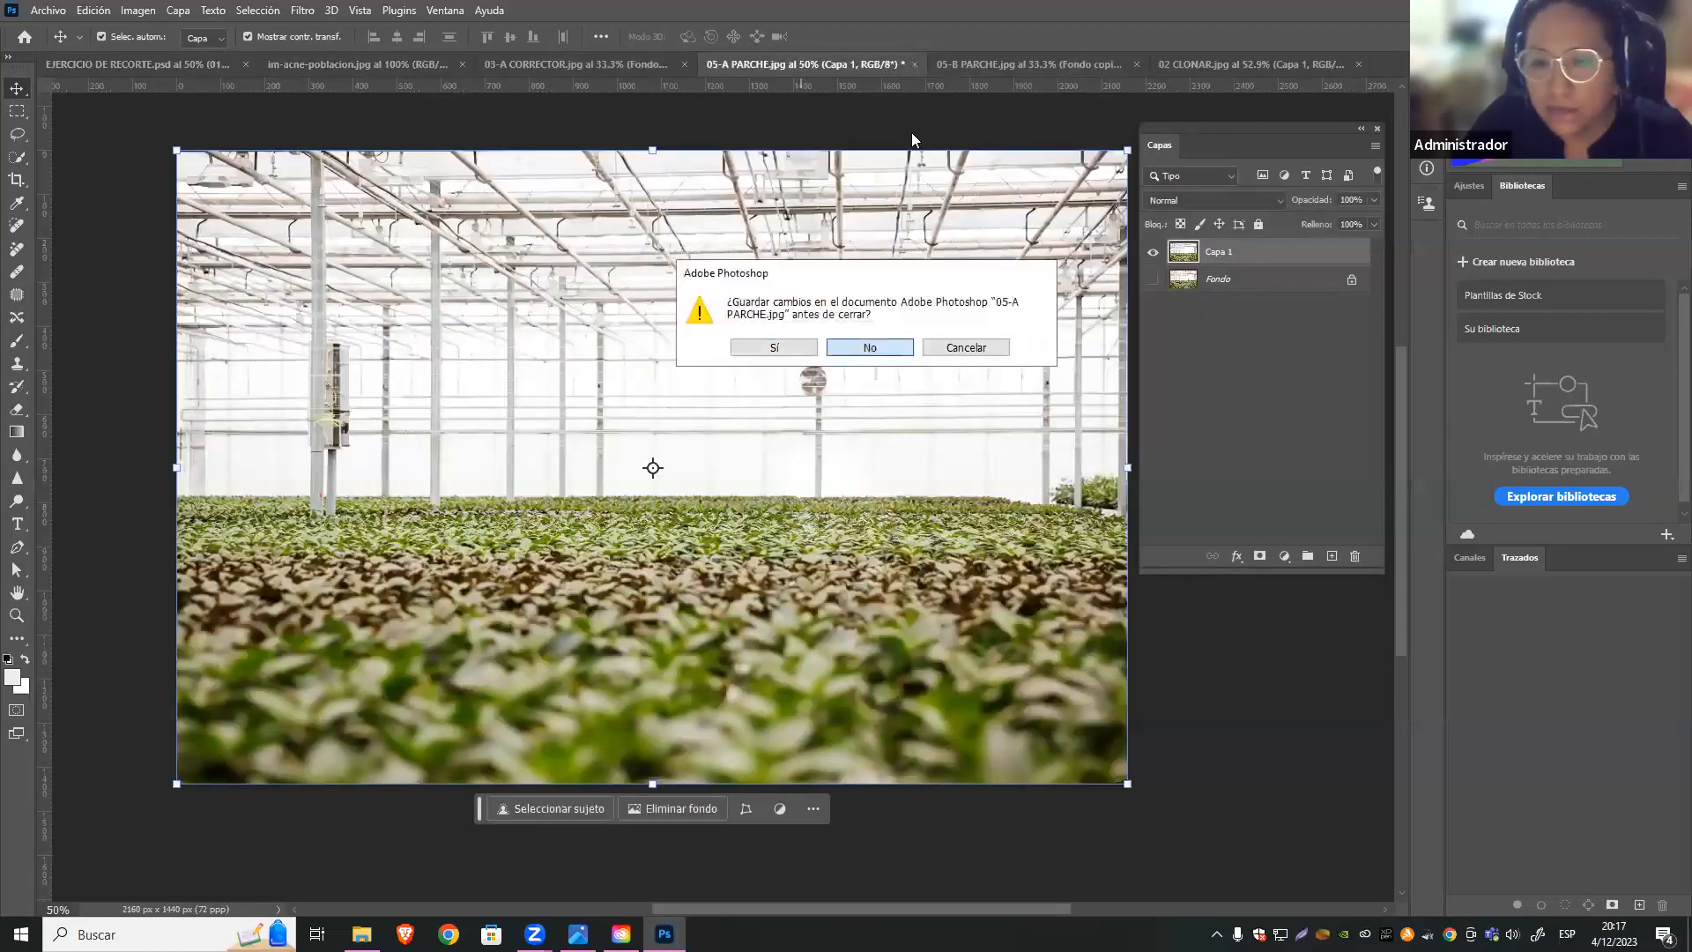
click(871, 65)
click(885, 64)
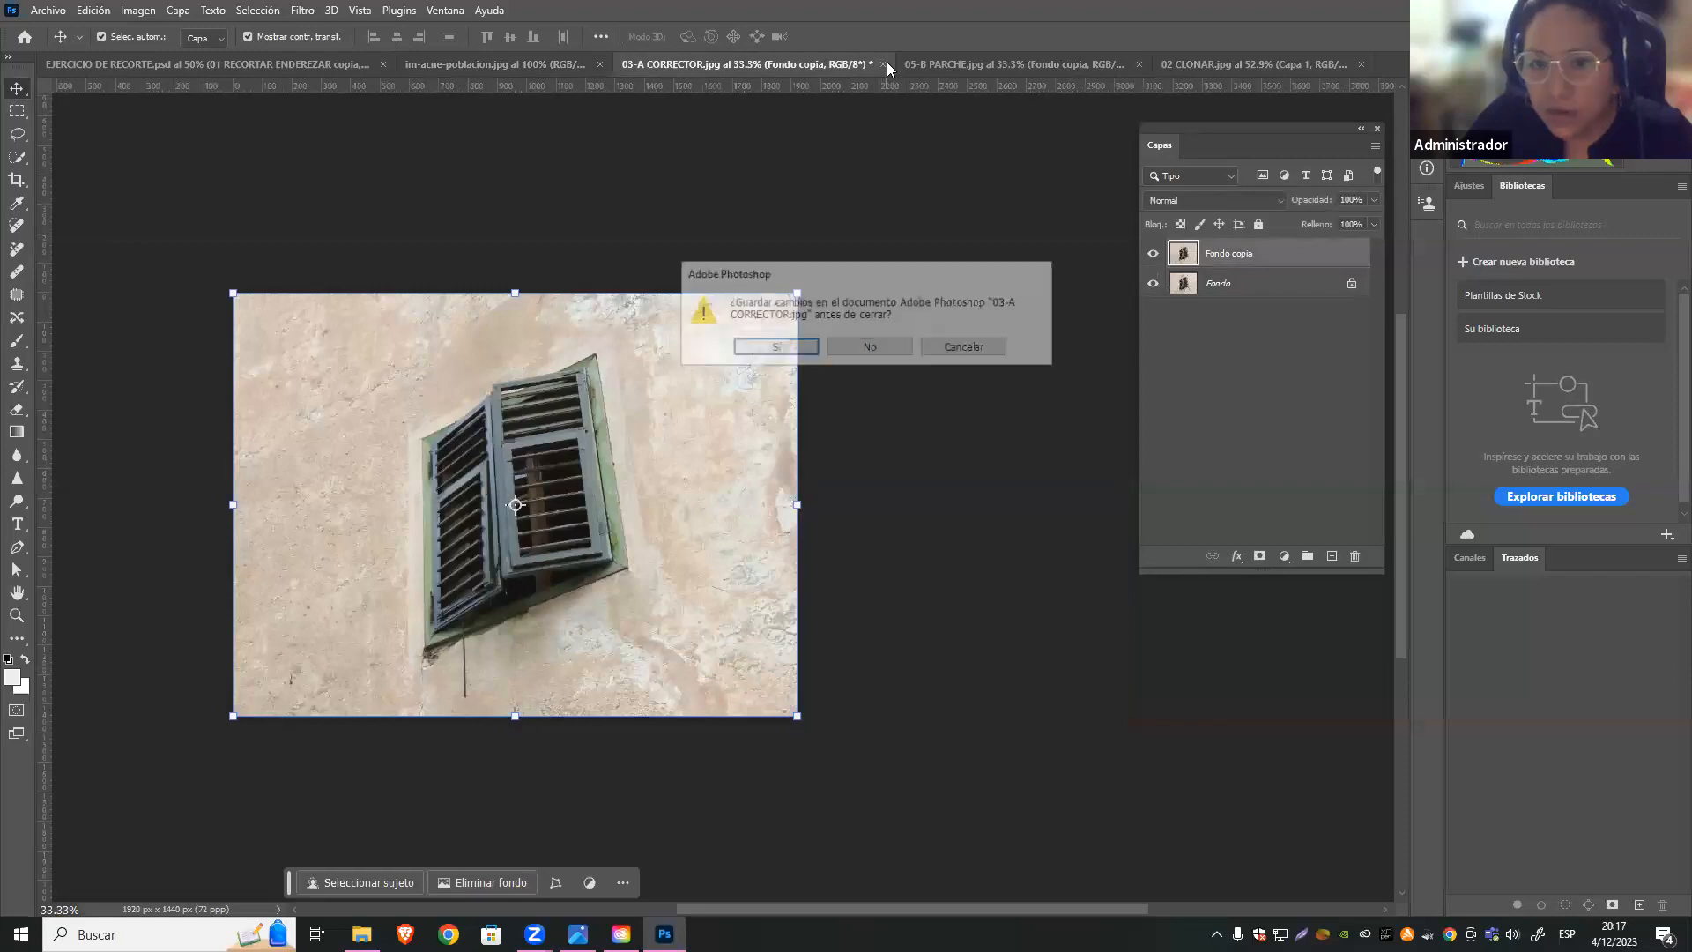
click(889, 346)
Close 05-B PARCHE.jpg and 02 CLONAR.jpg without saving, and switch to EJERCICIO DE RECORTE.psd with no layer selected
click(885, 67)
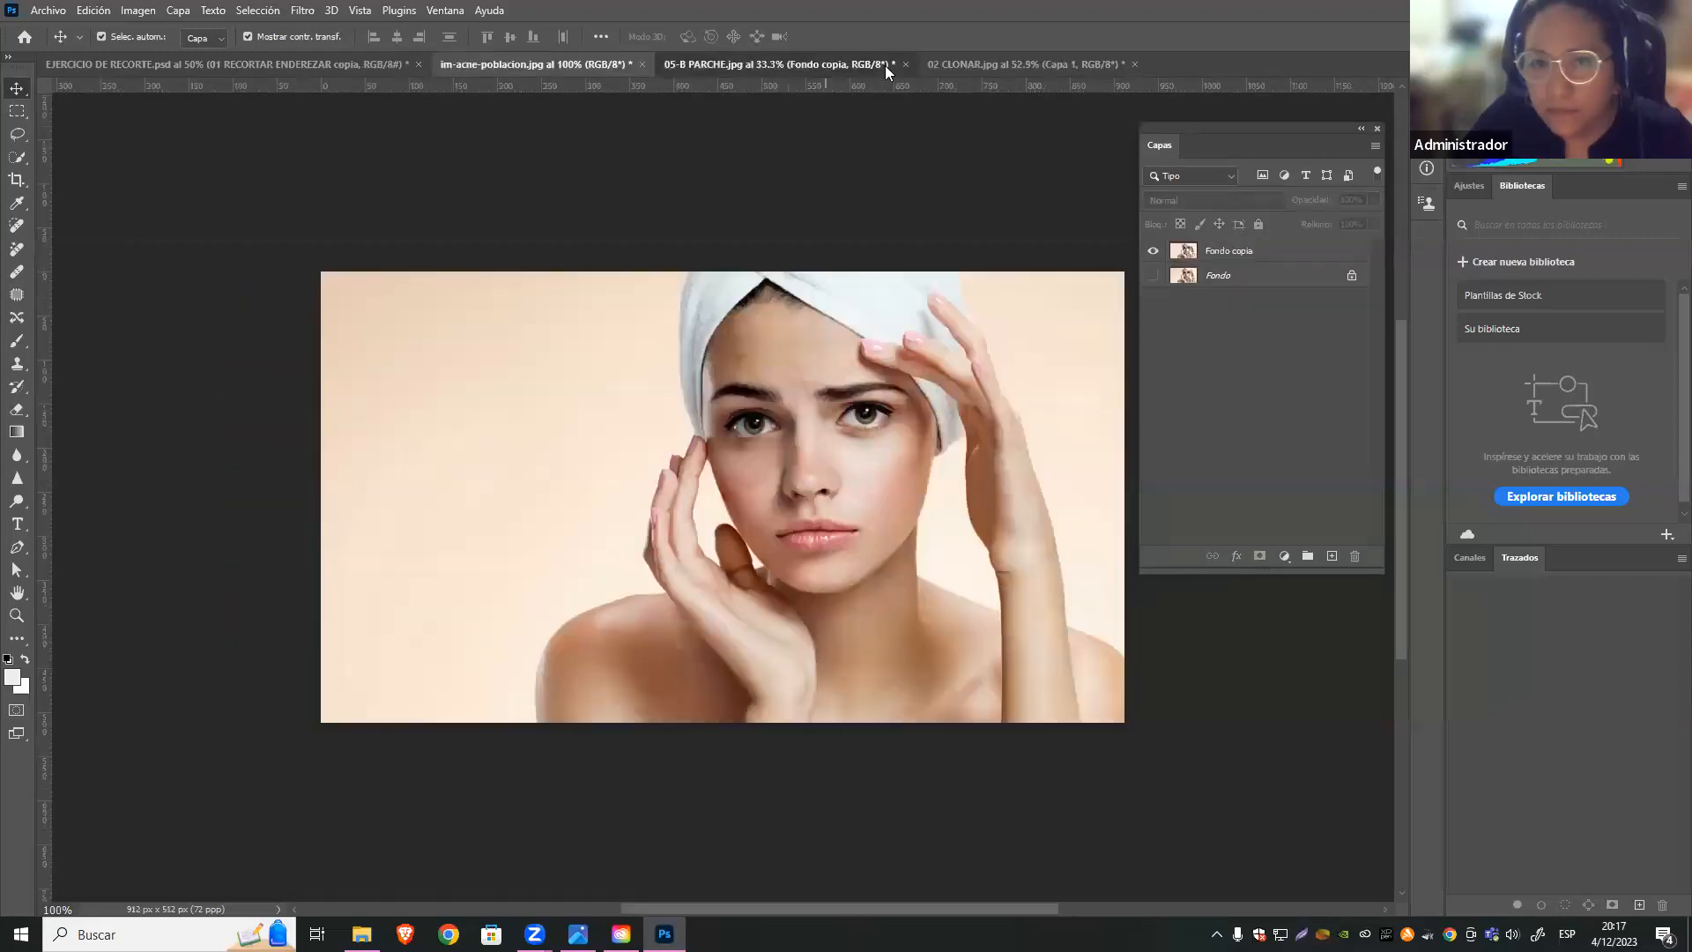
click(905, 63)
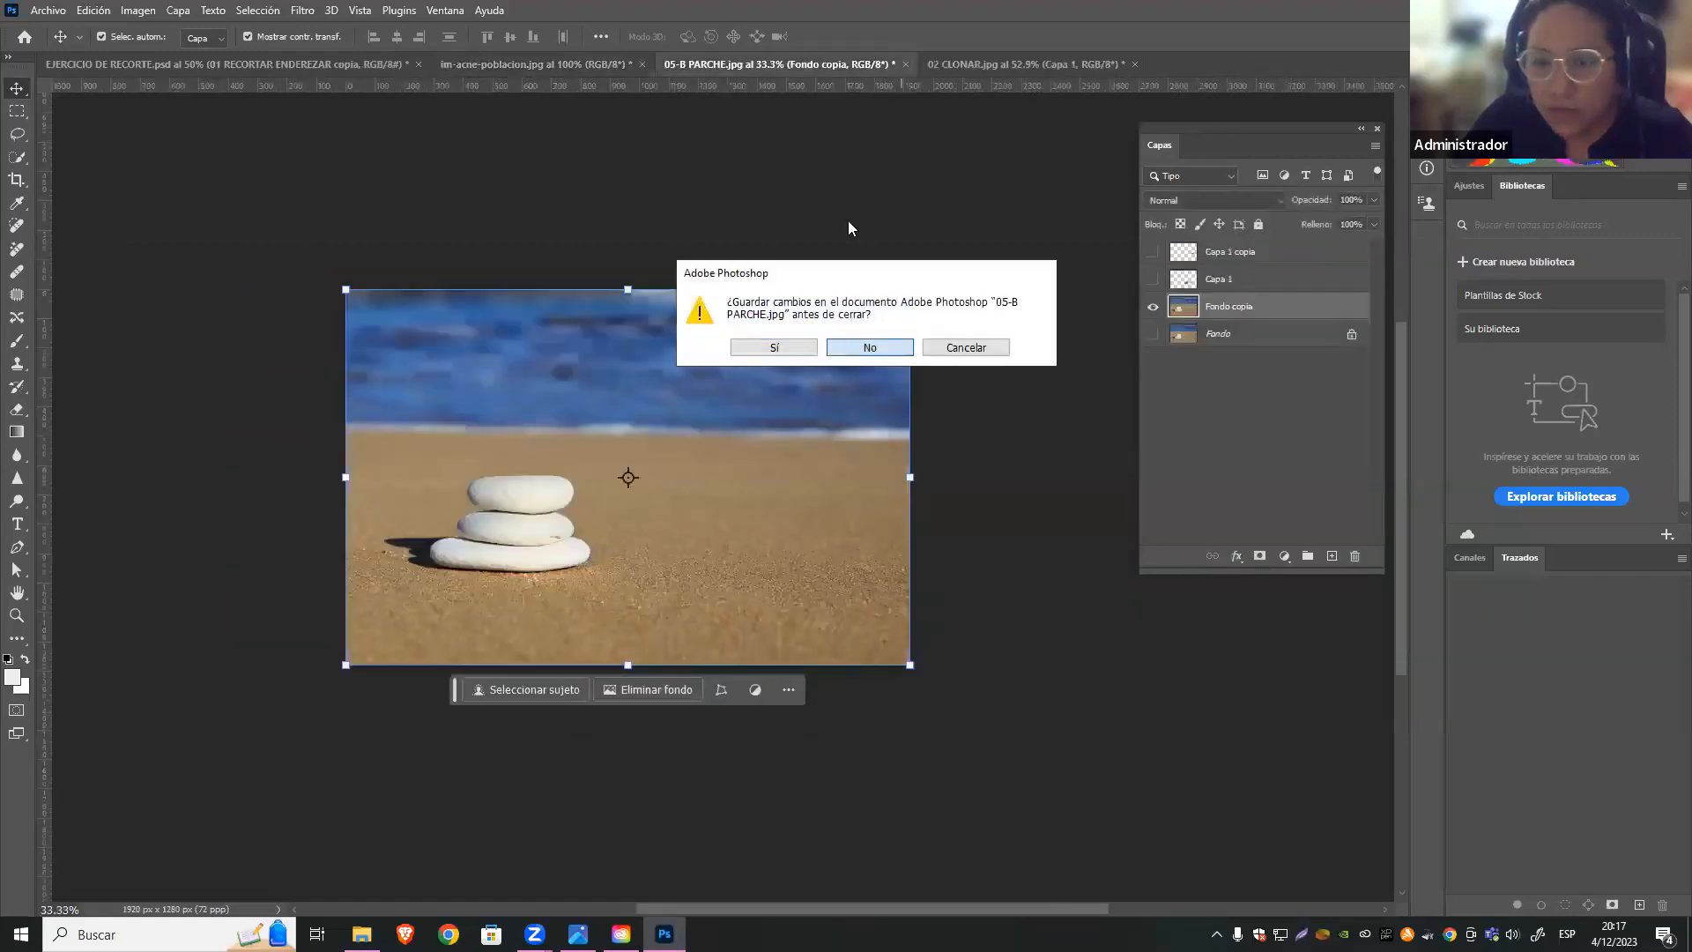
click(868, 347)
click(811, 62)
click(872, 65)
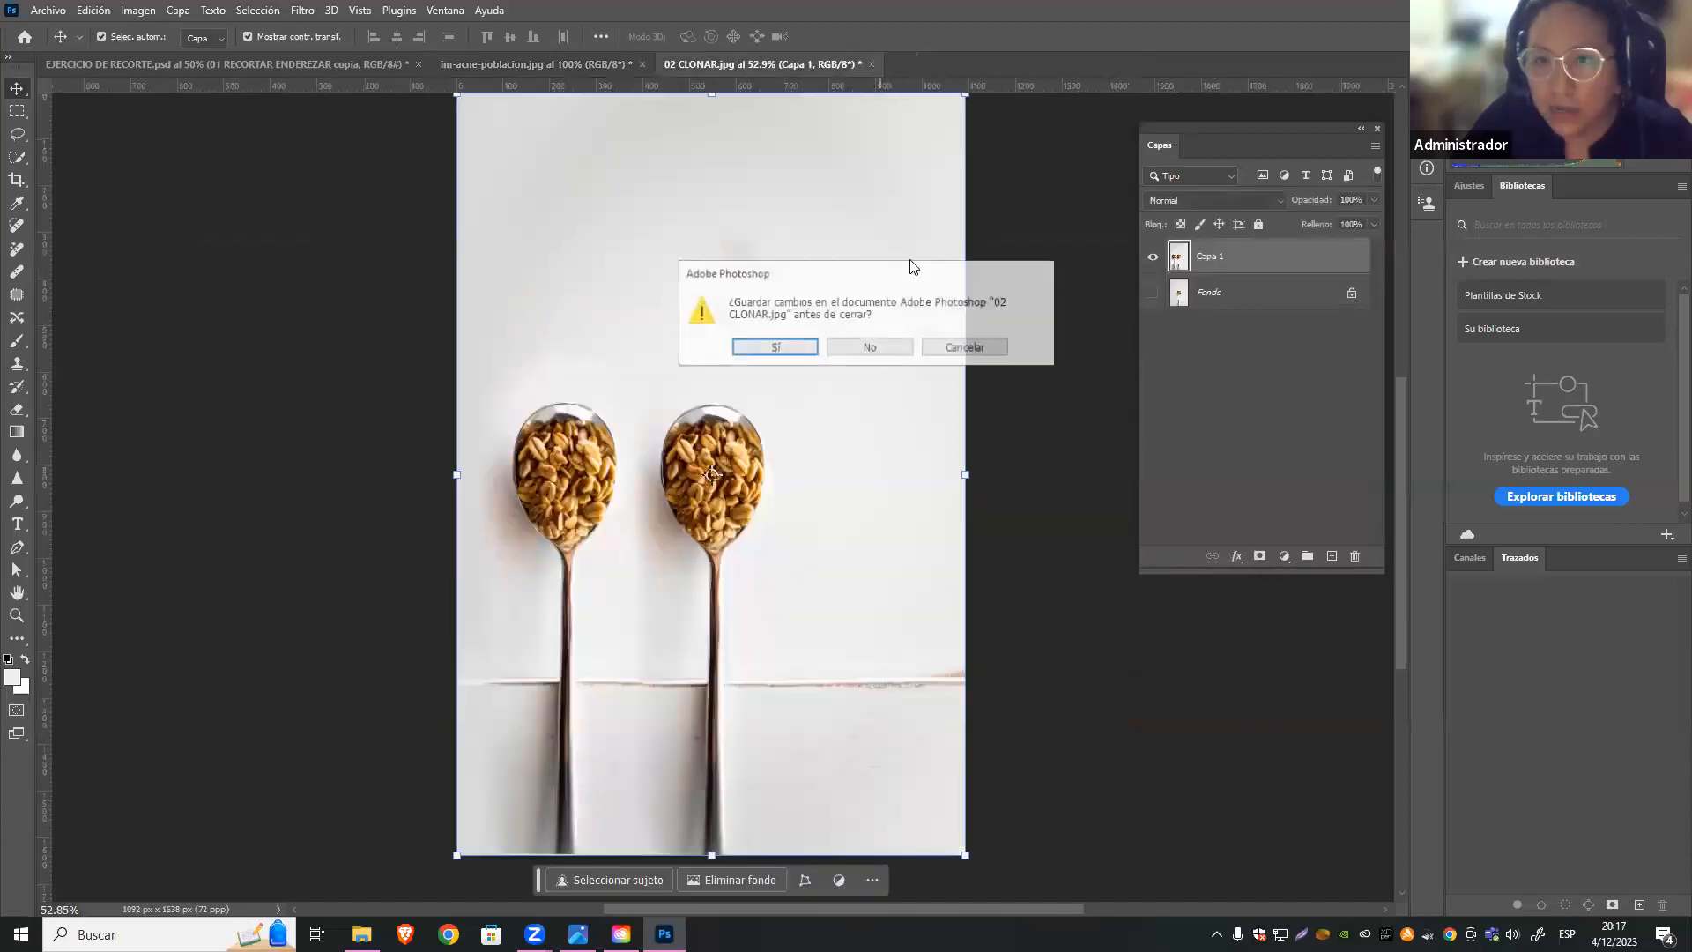
click(870, 345)
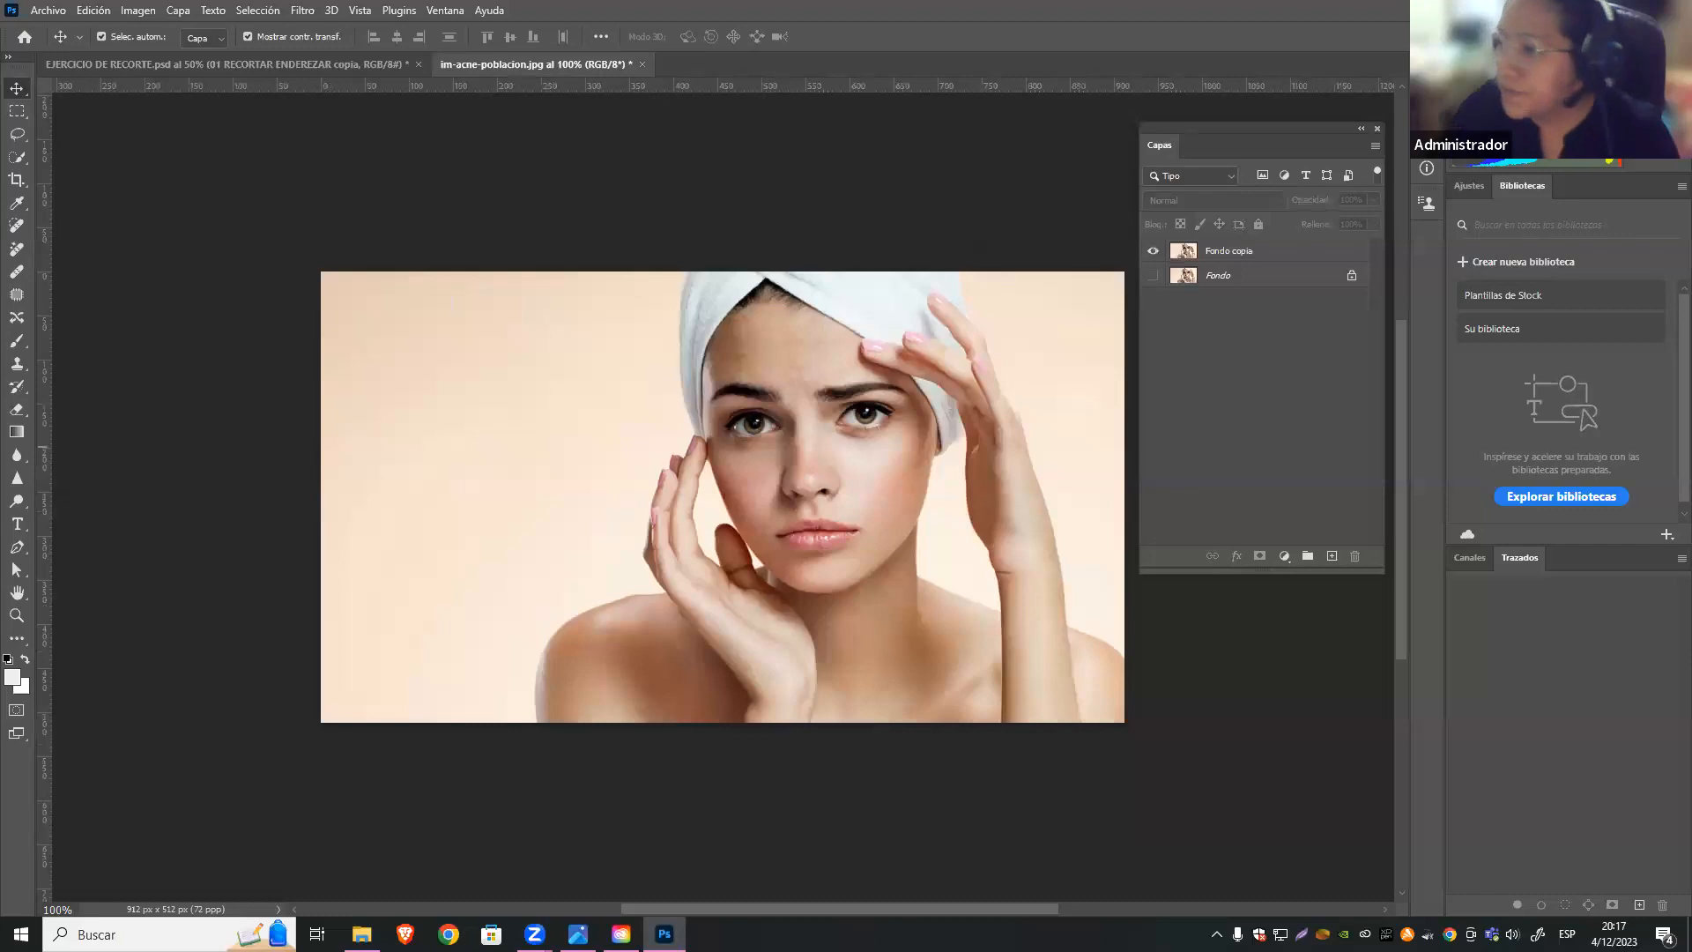
click(347, 60)
click(1247, 717)
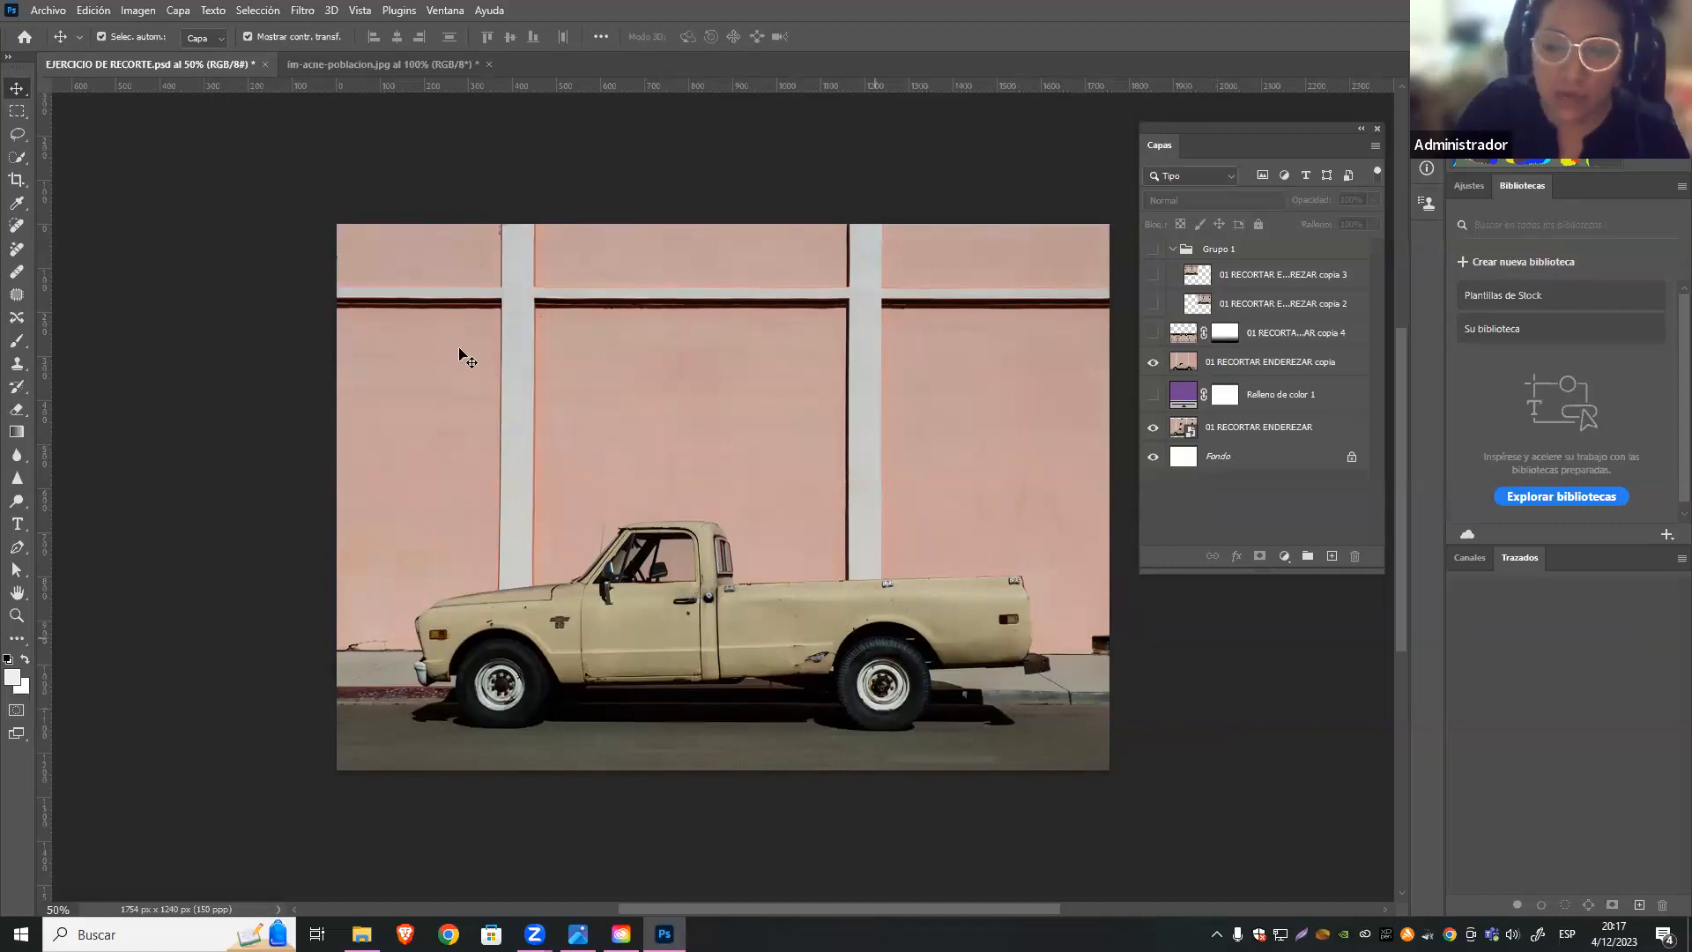
Start a new document and expand the full list of blank photo presets
click(42, 12)
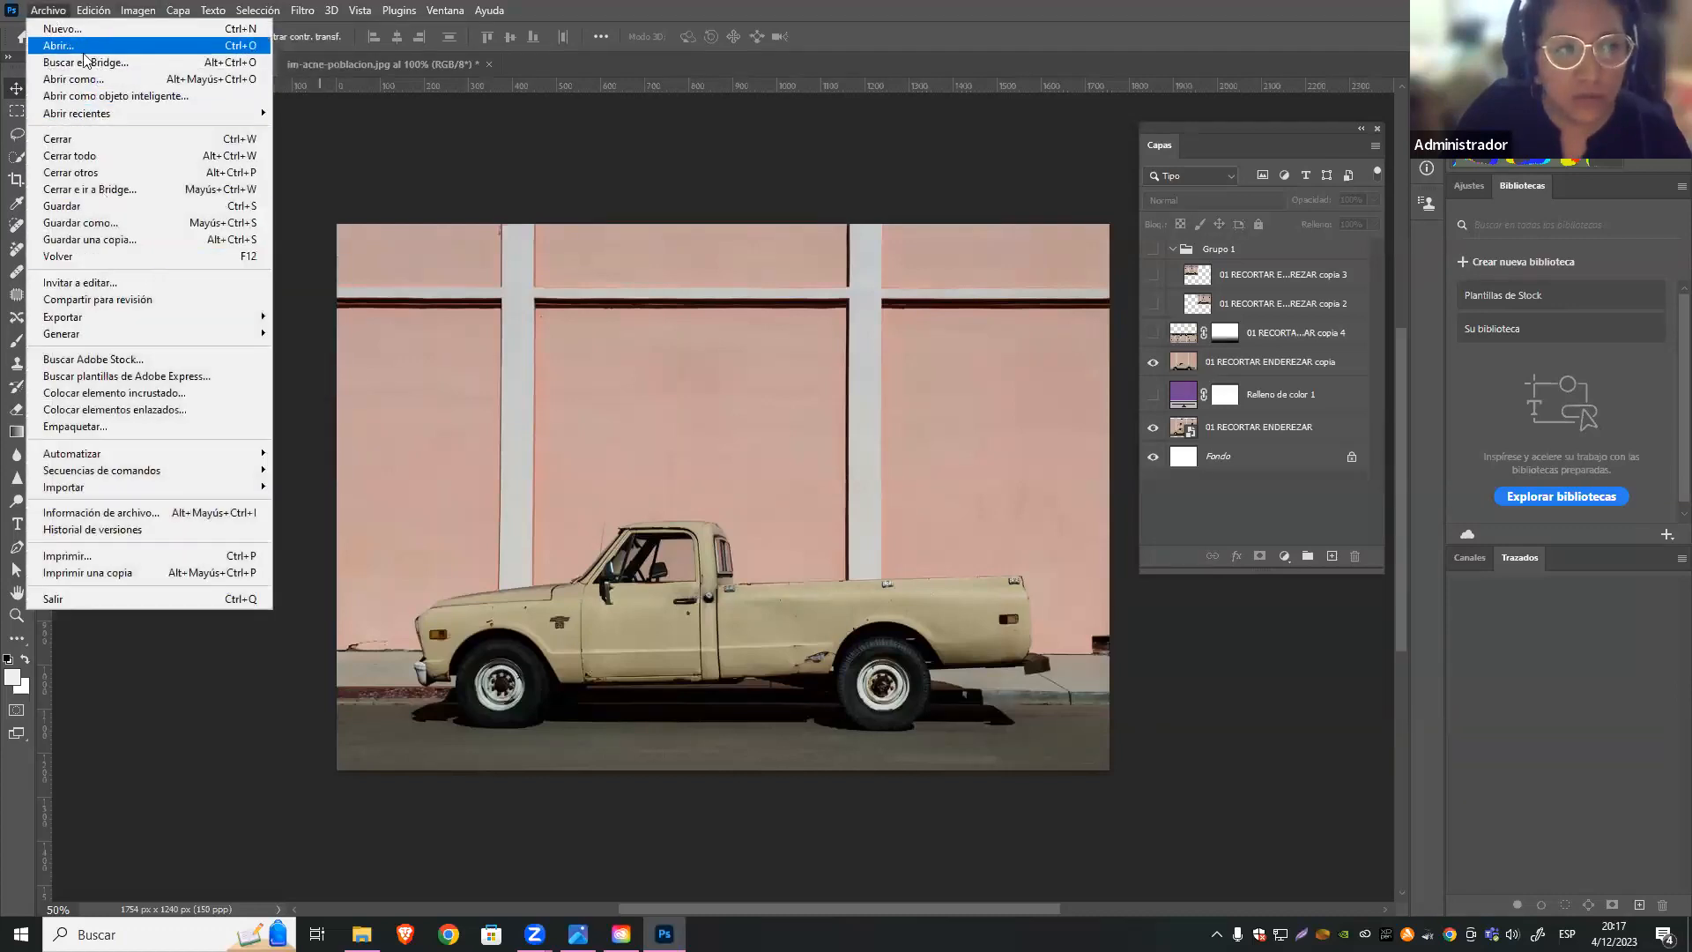
click(61, 29)
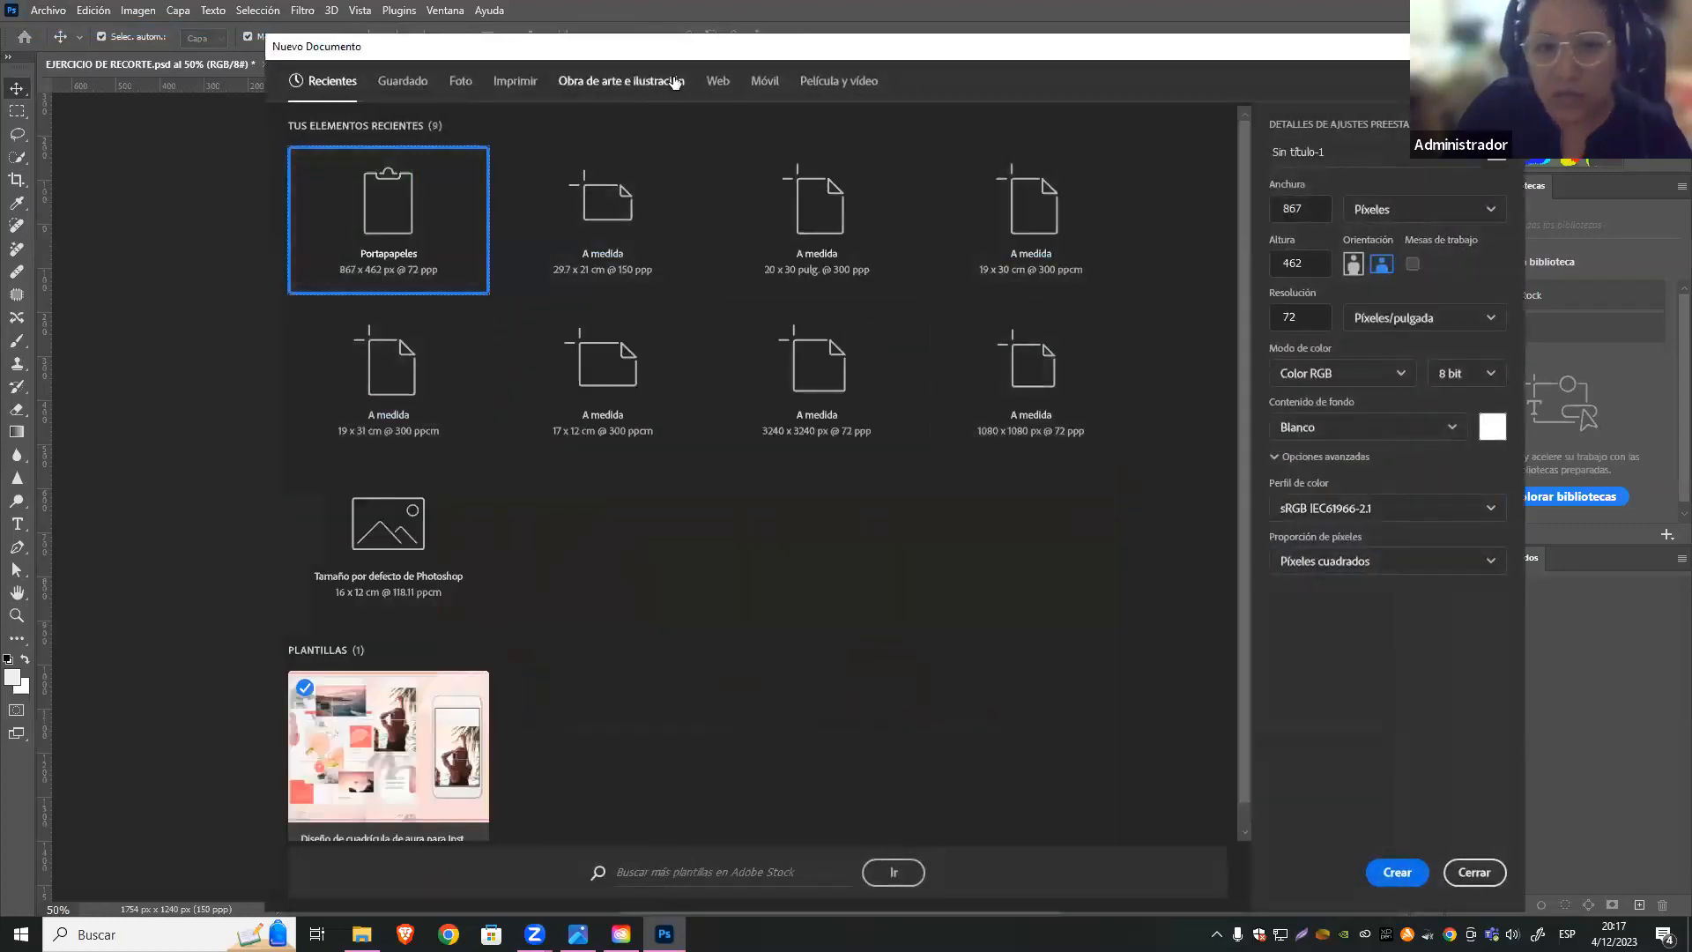
click(459, 81)
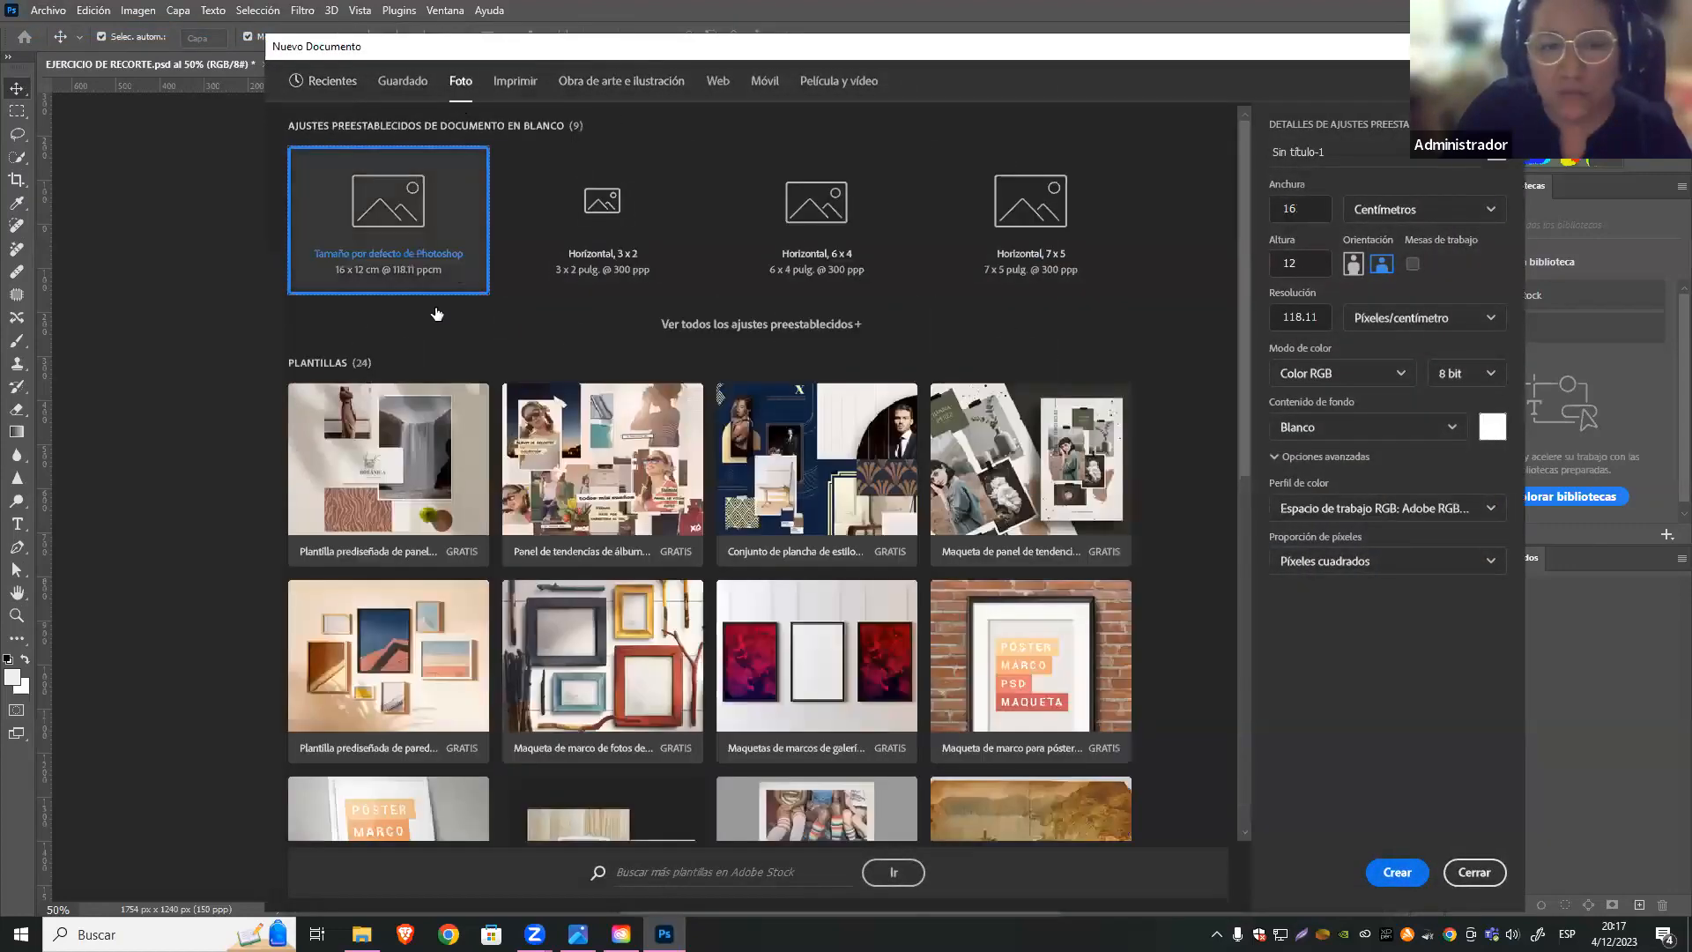
click(730, 324)
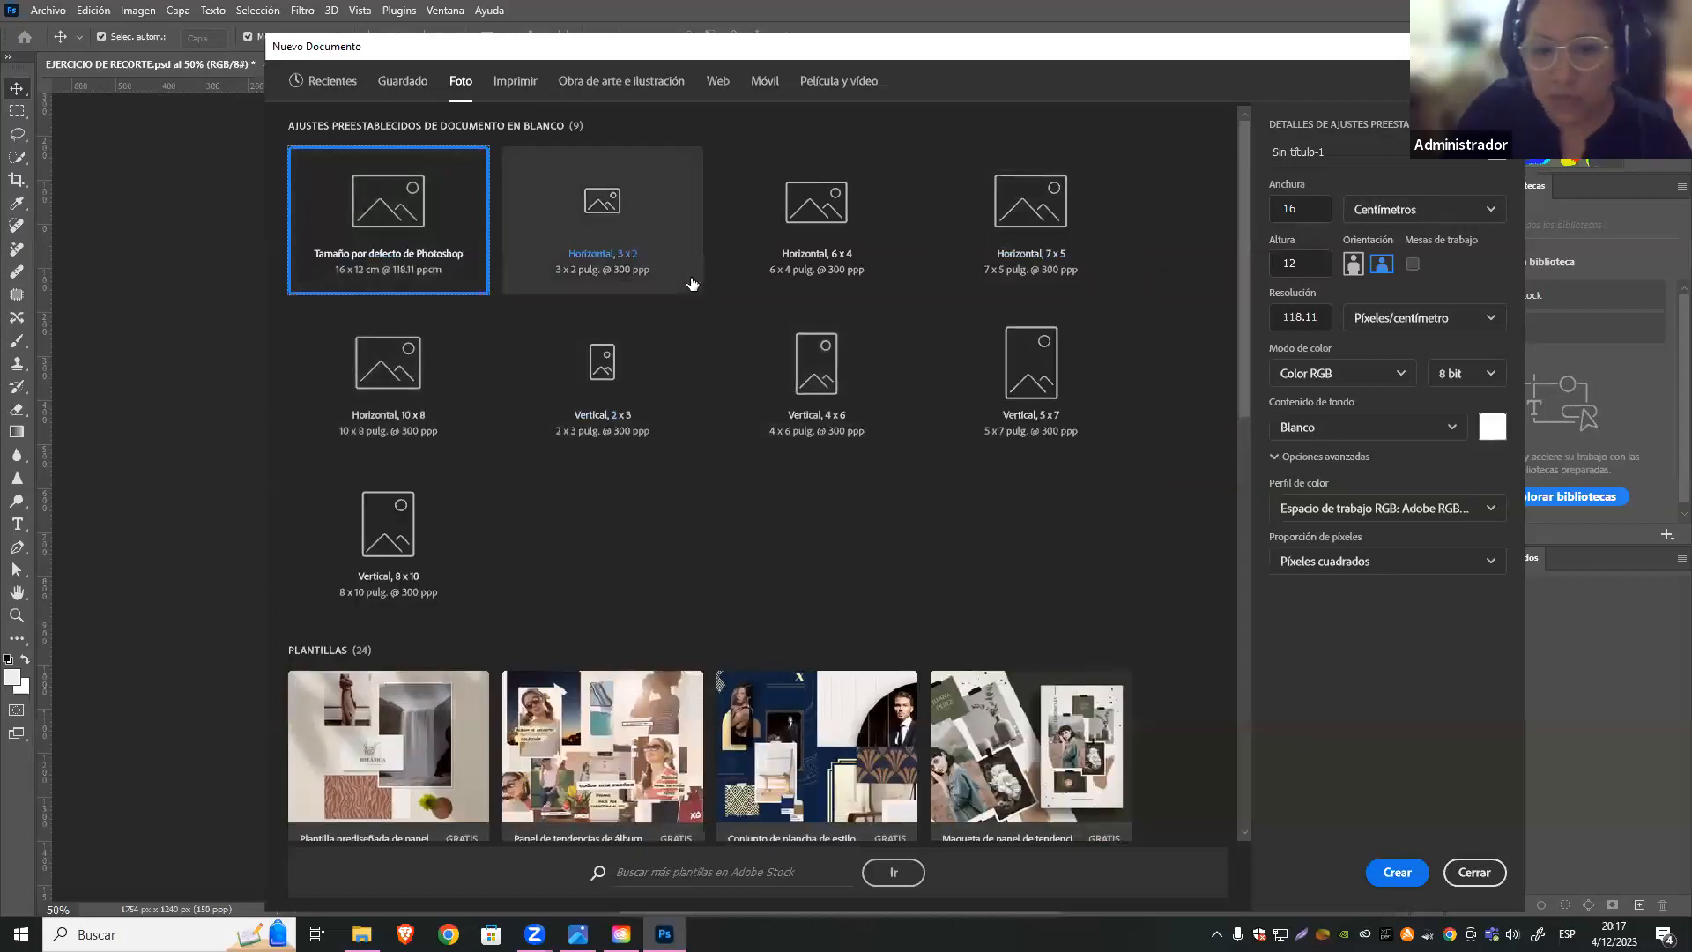
Create the new document 14.5 cm wide and 21 cm high at 300 pixels per centimetre, in RGB with a white background
click(1319, 204)
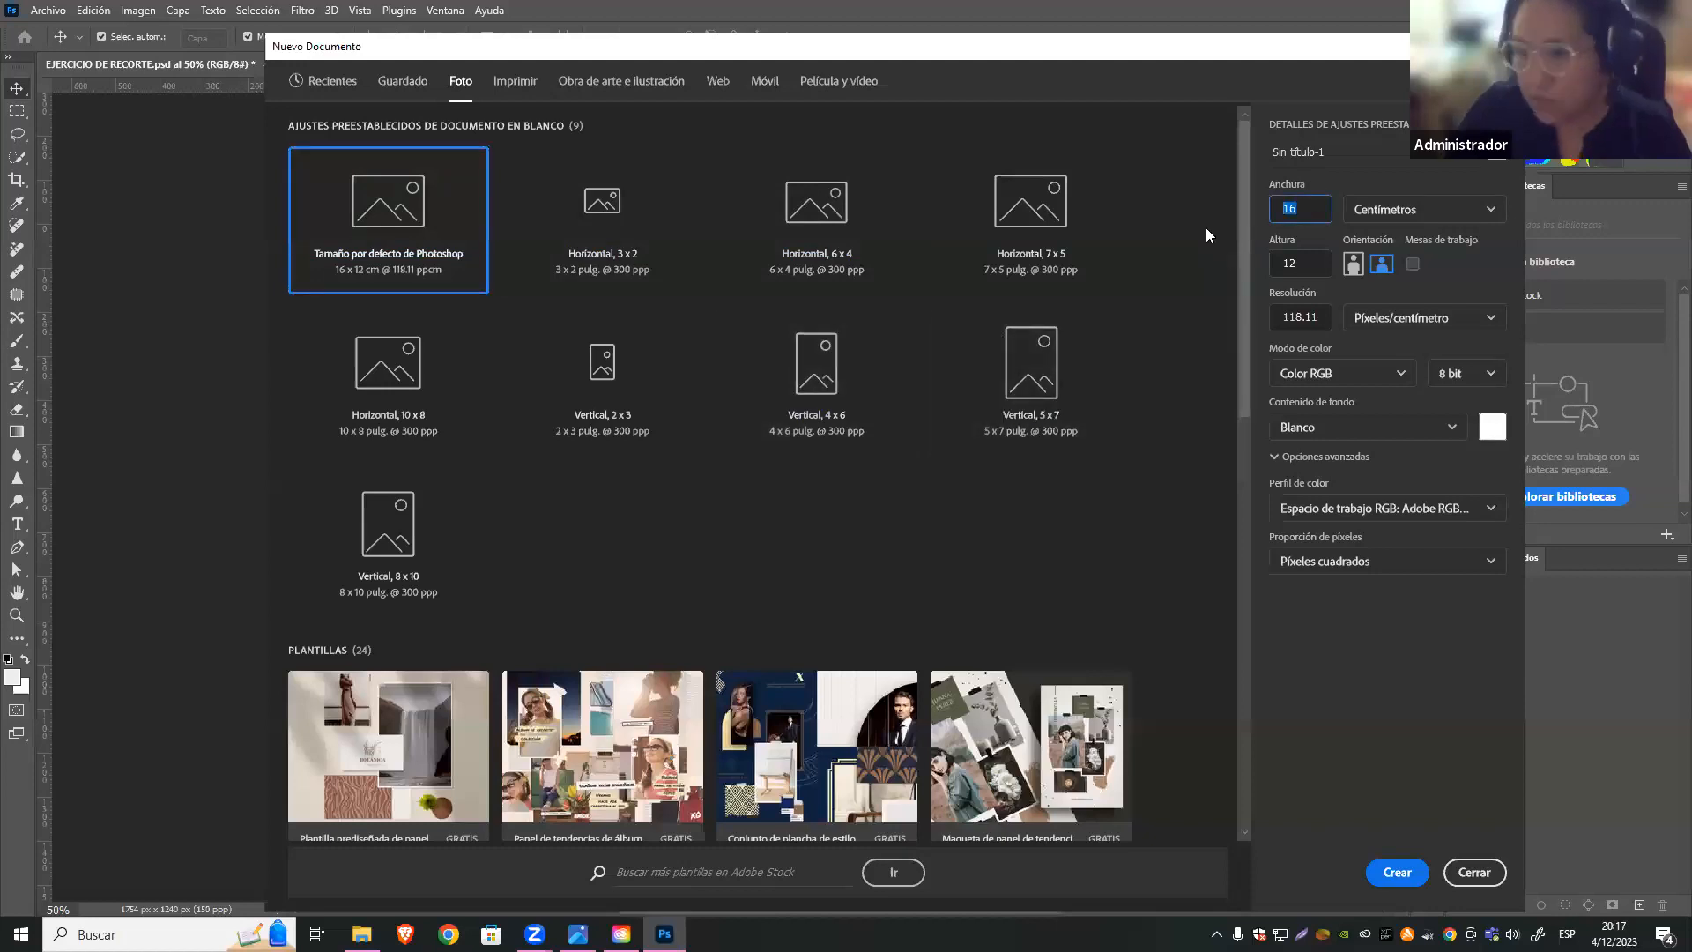
click(1301, 262)
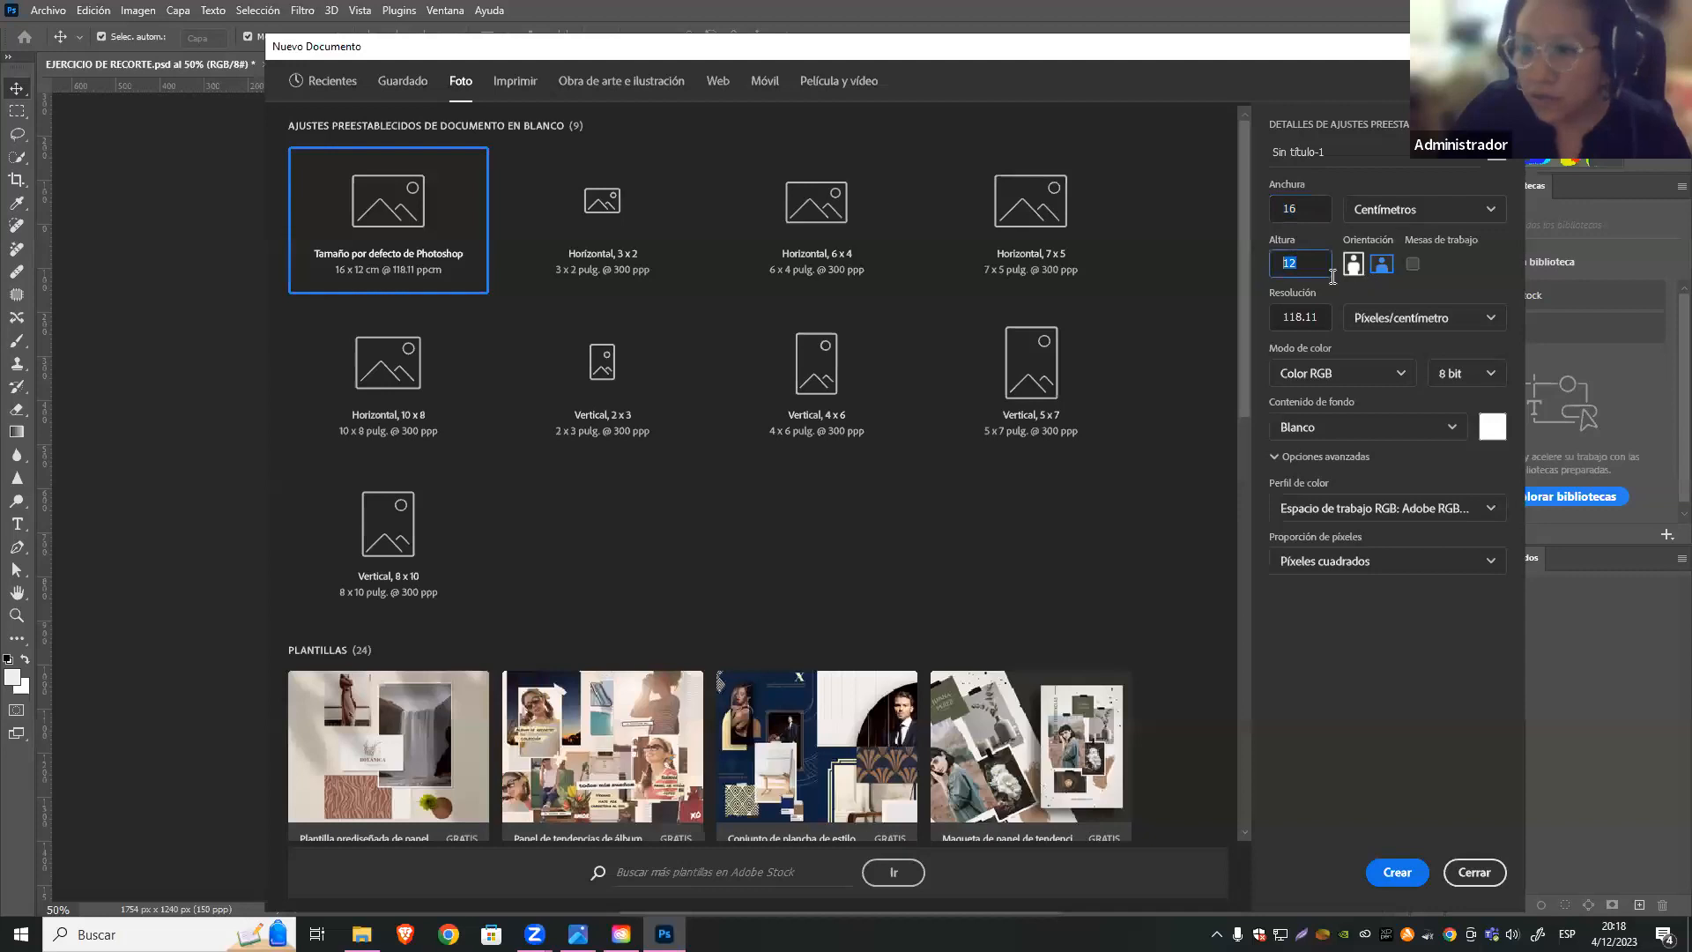
click(1293, 204)
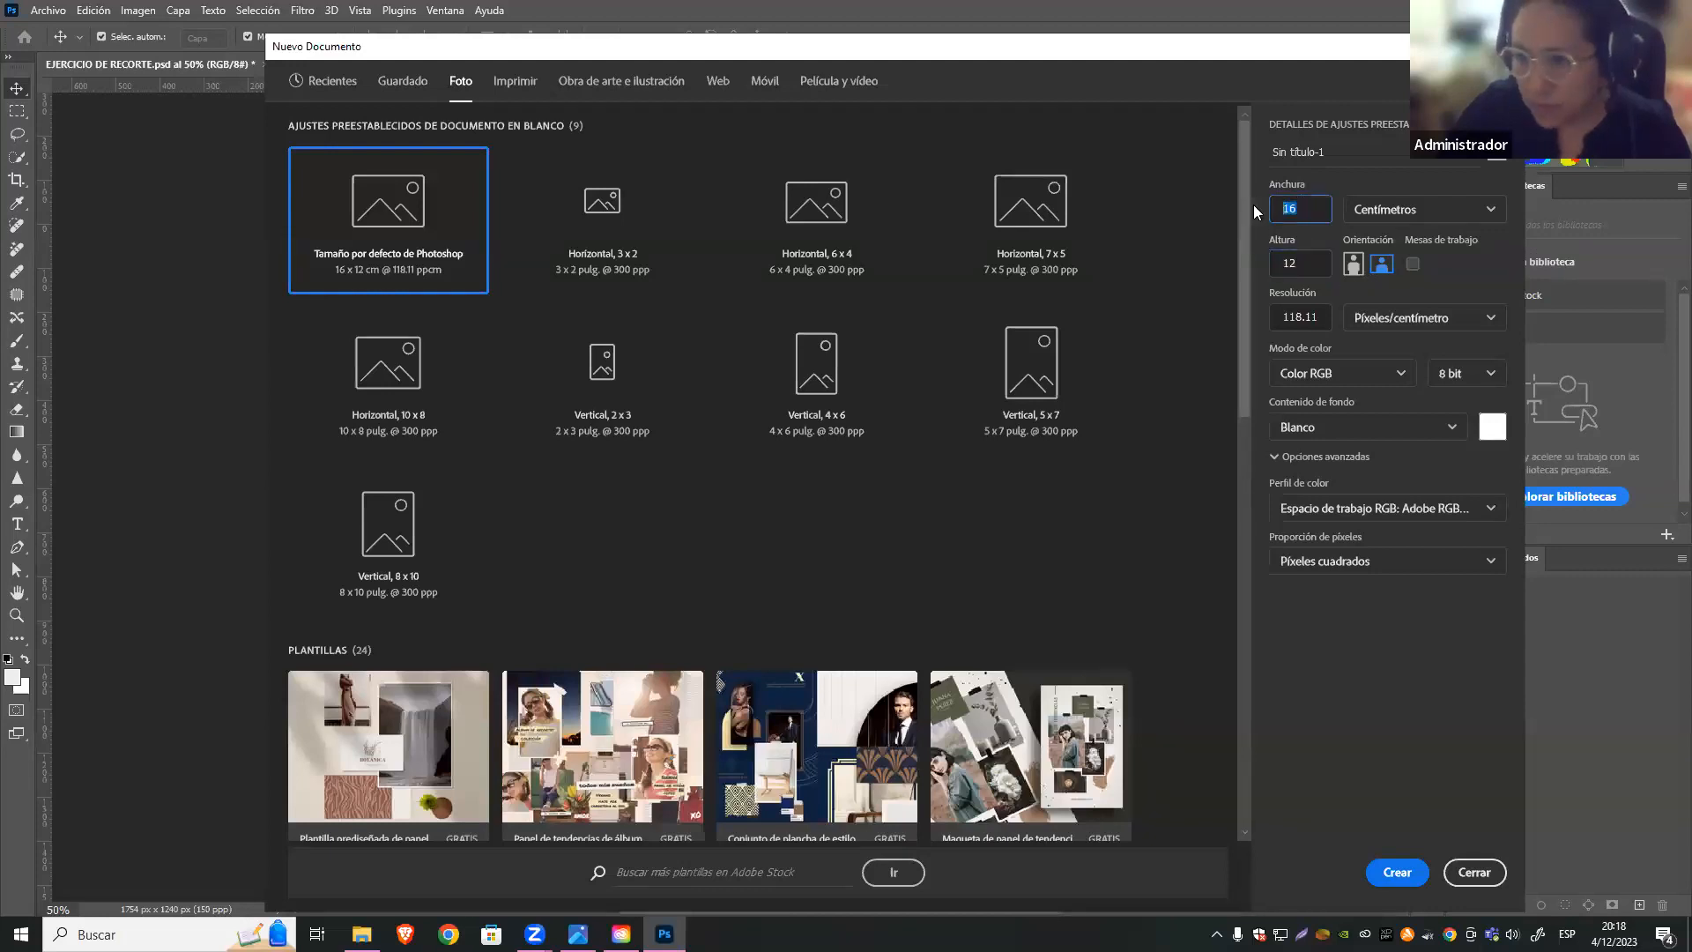
click(1287, 262)
text(21)
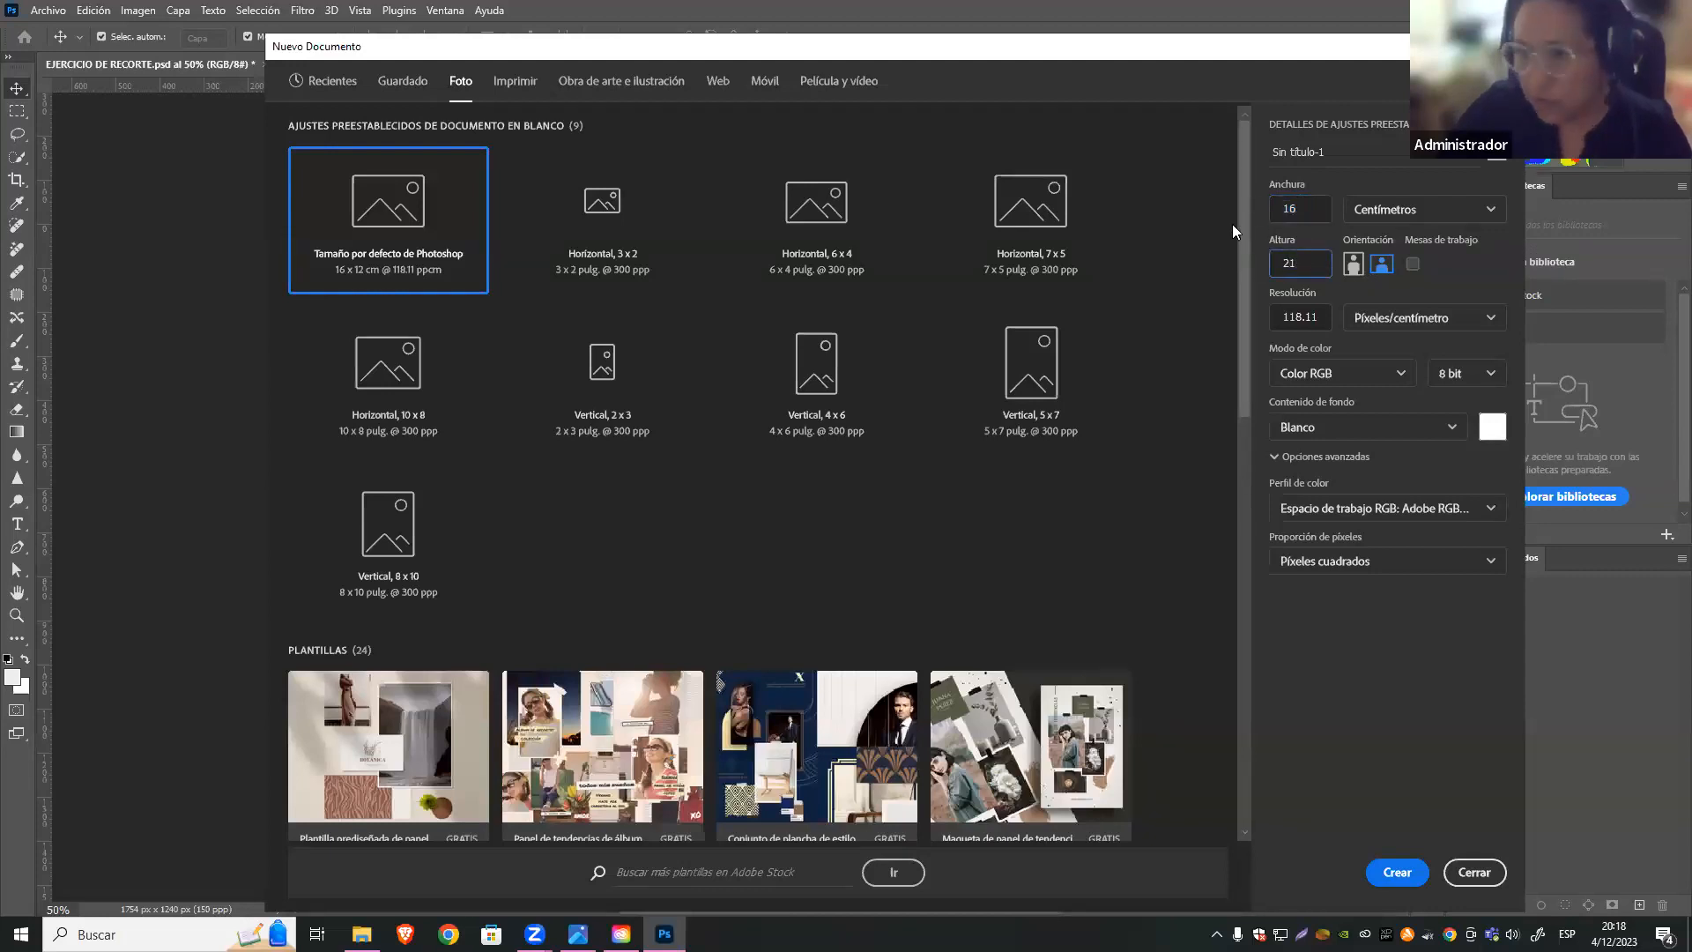
click(1288, 204)
text(14.5)
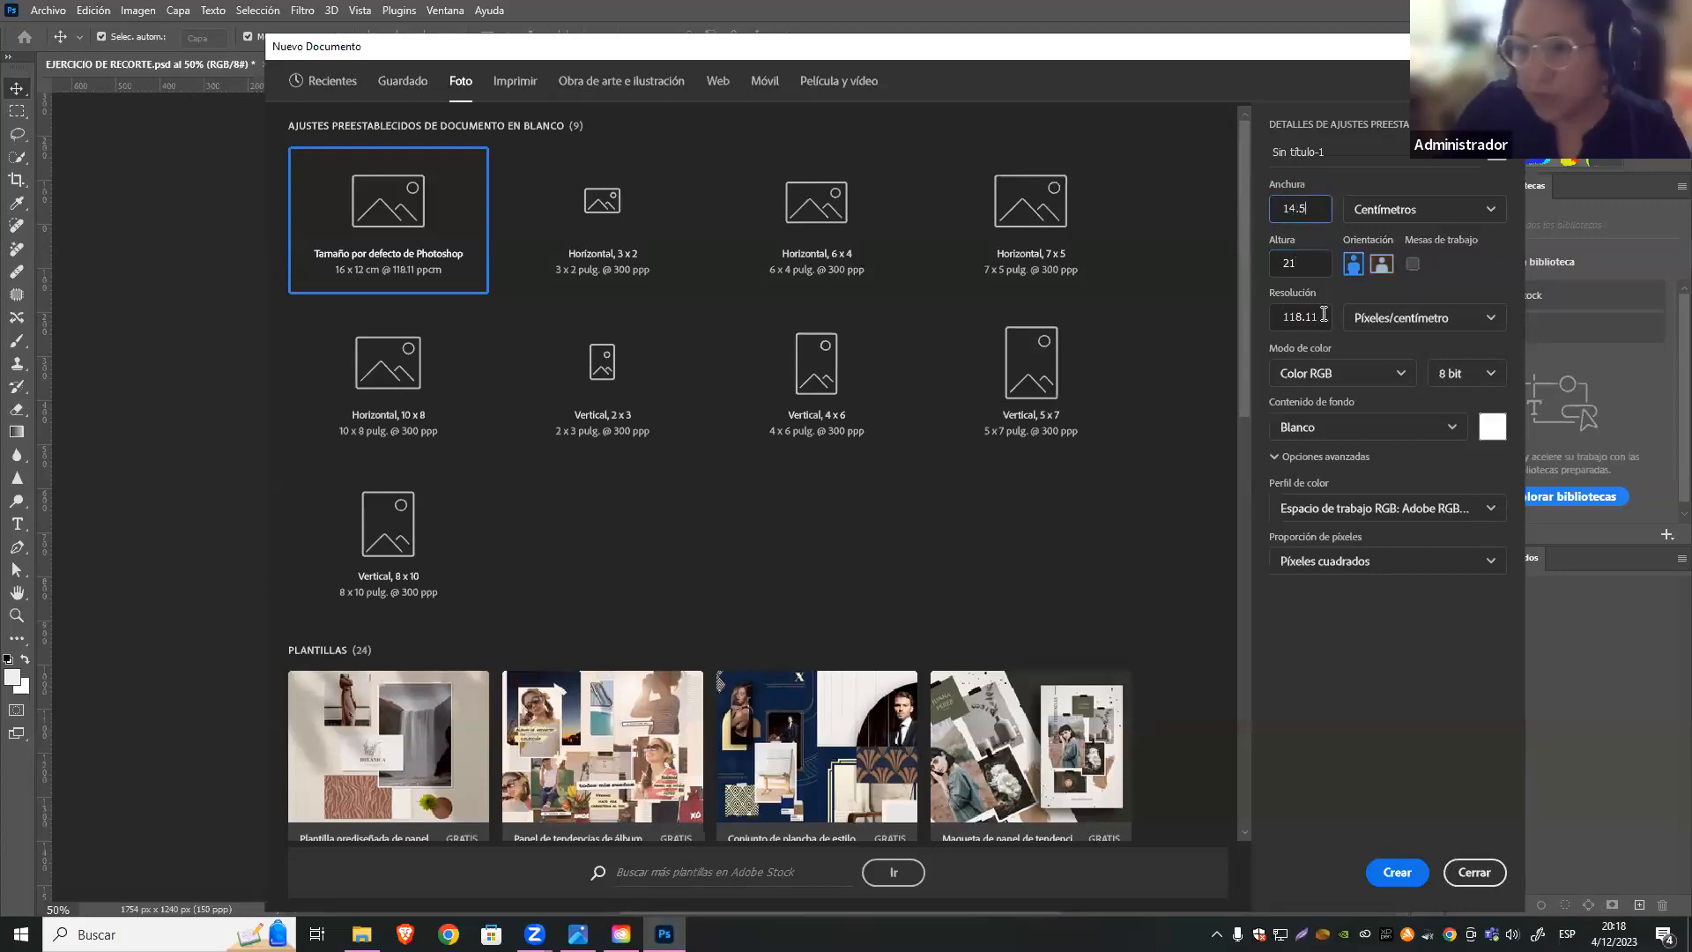
key(Tab)
text(300)
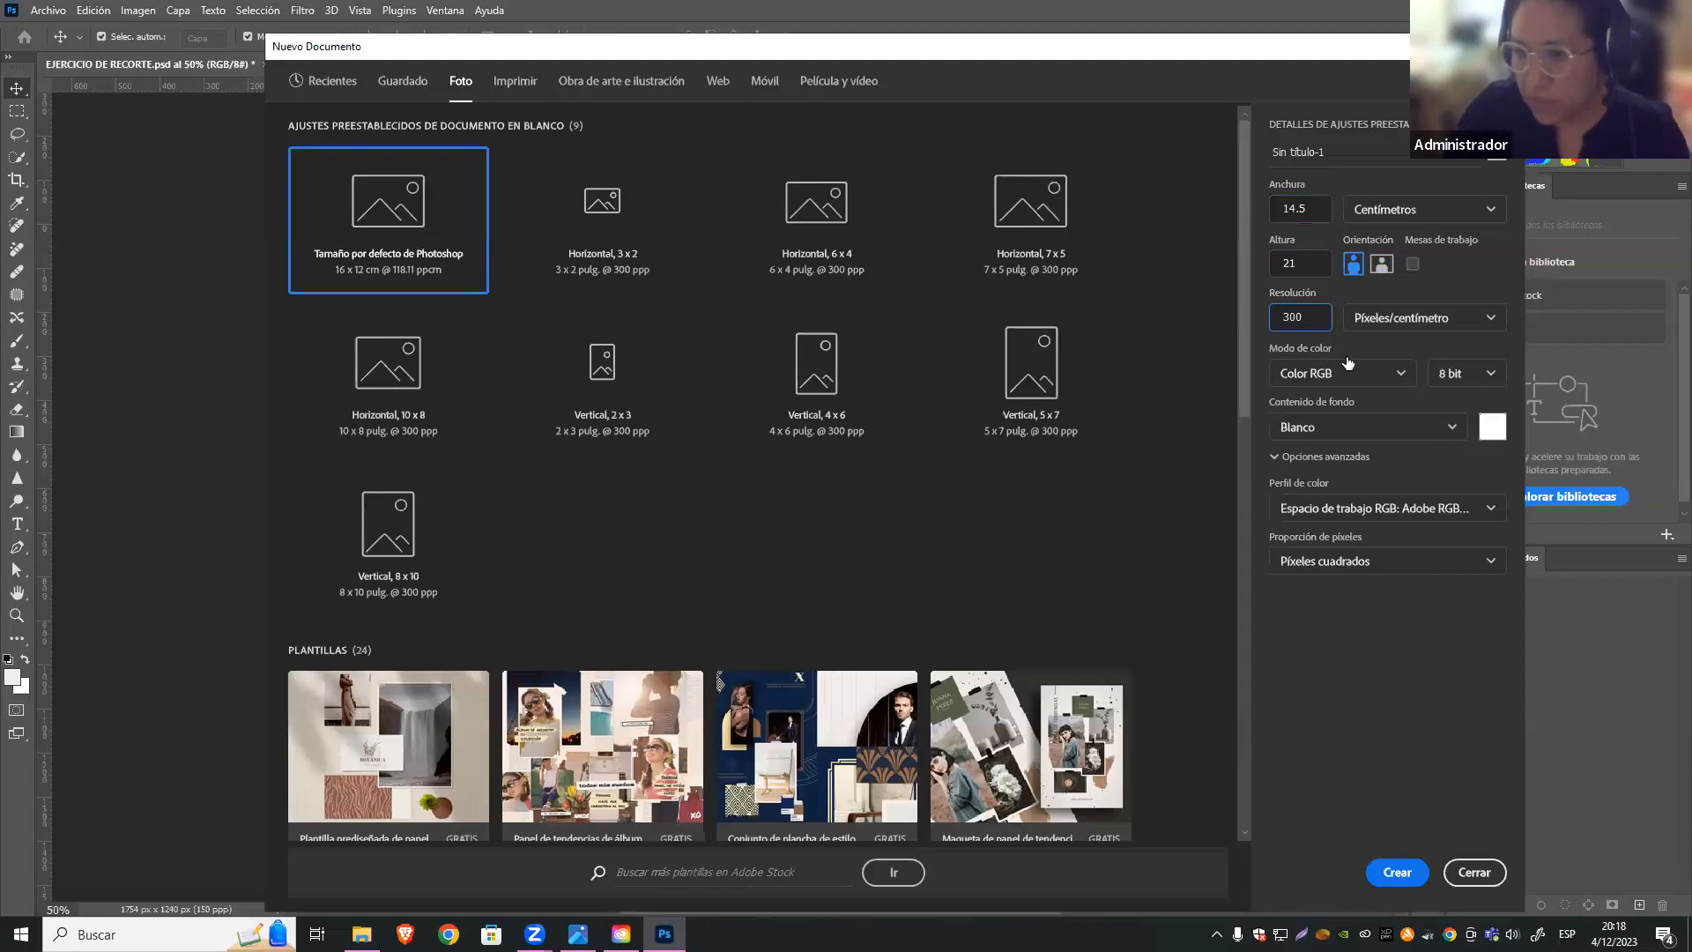
click(1394, 872)
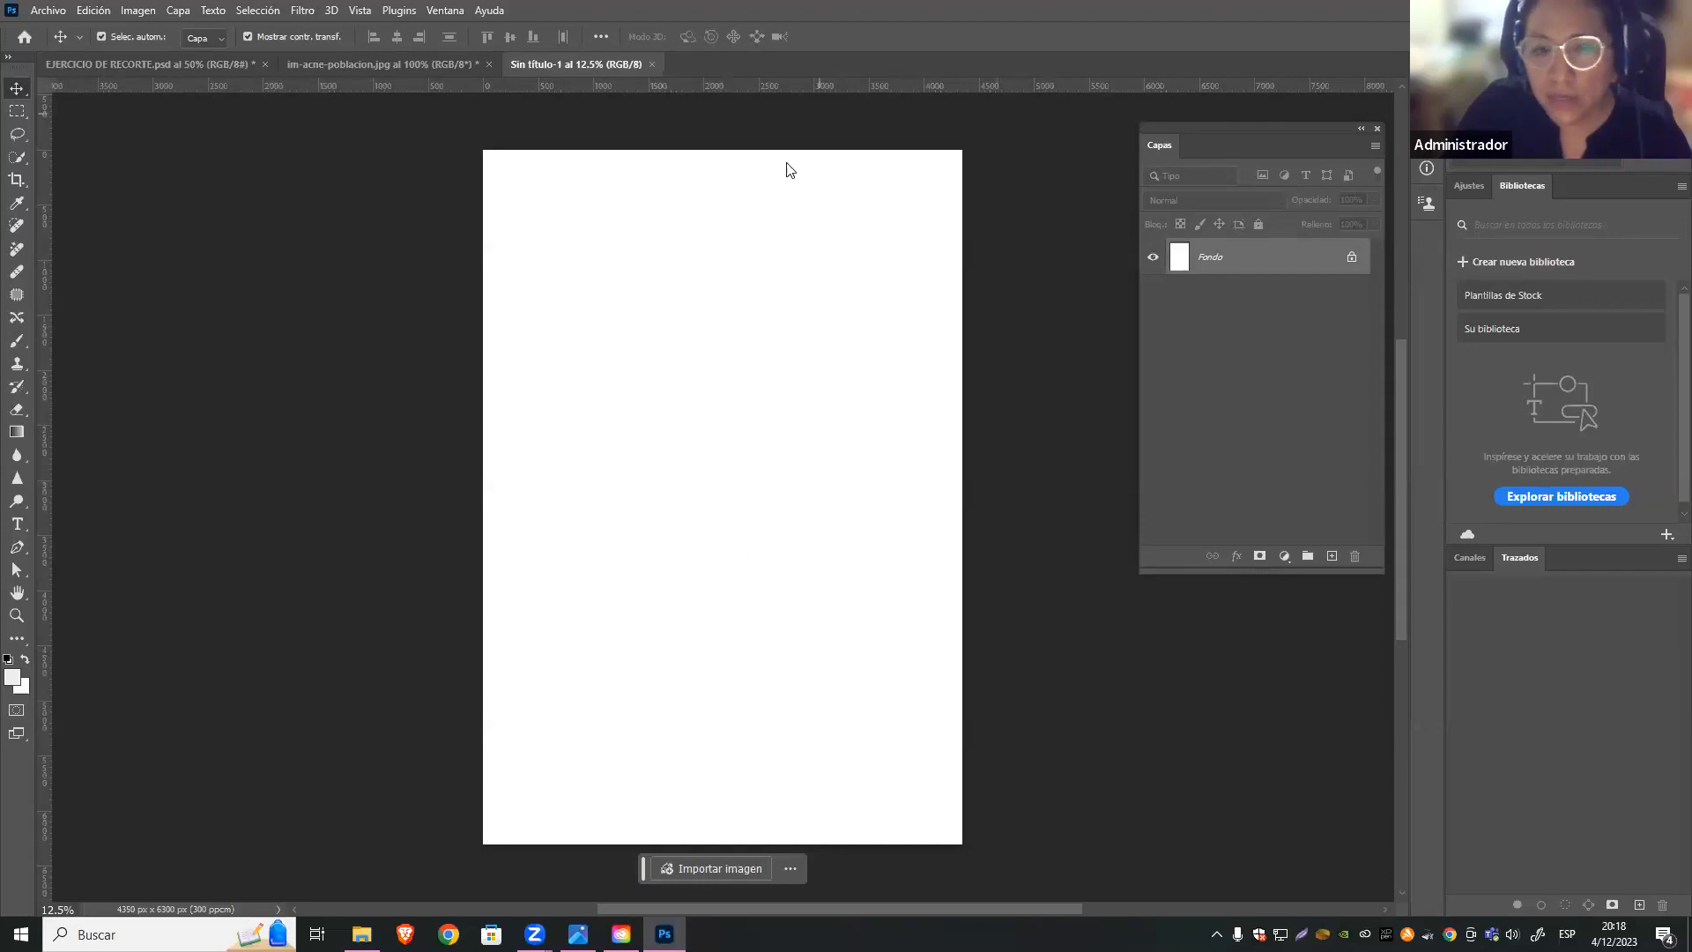
Place the image Por-qué-salen-los-ojos-rojos-en-las-fotos-1024x485 as an embedded element at its default size on the blank canvas
click(48, 11)
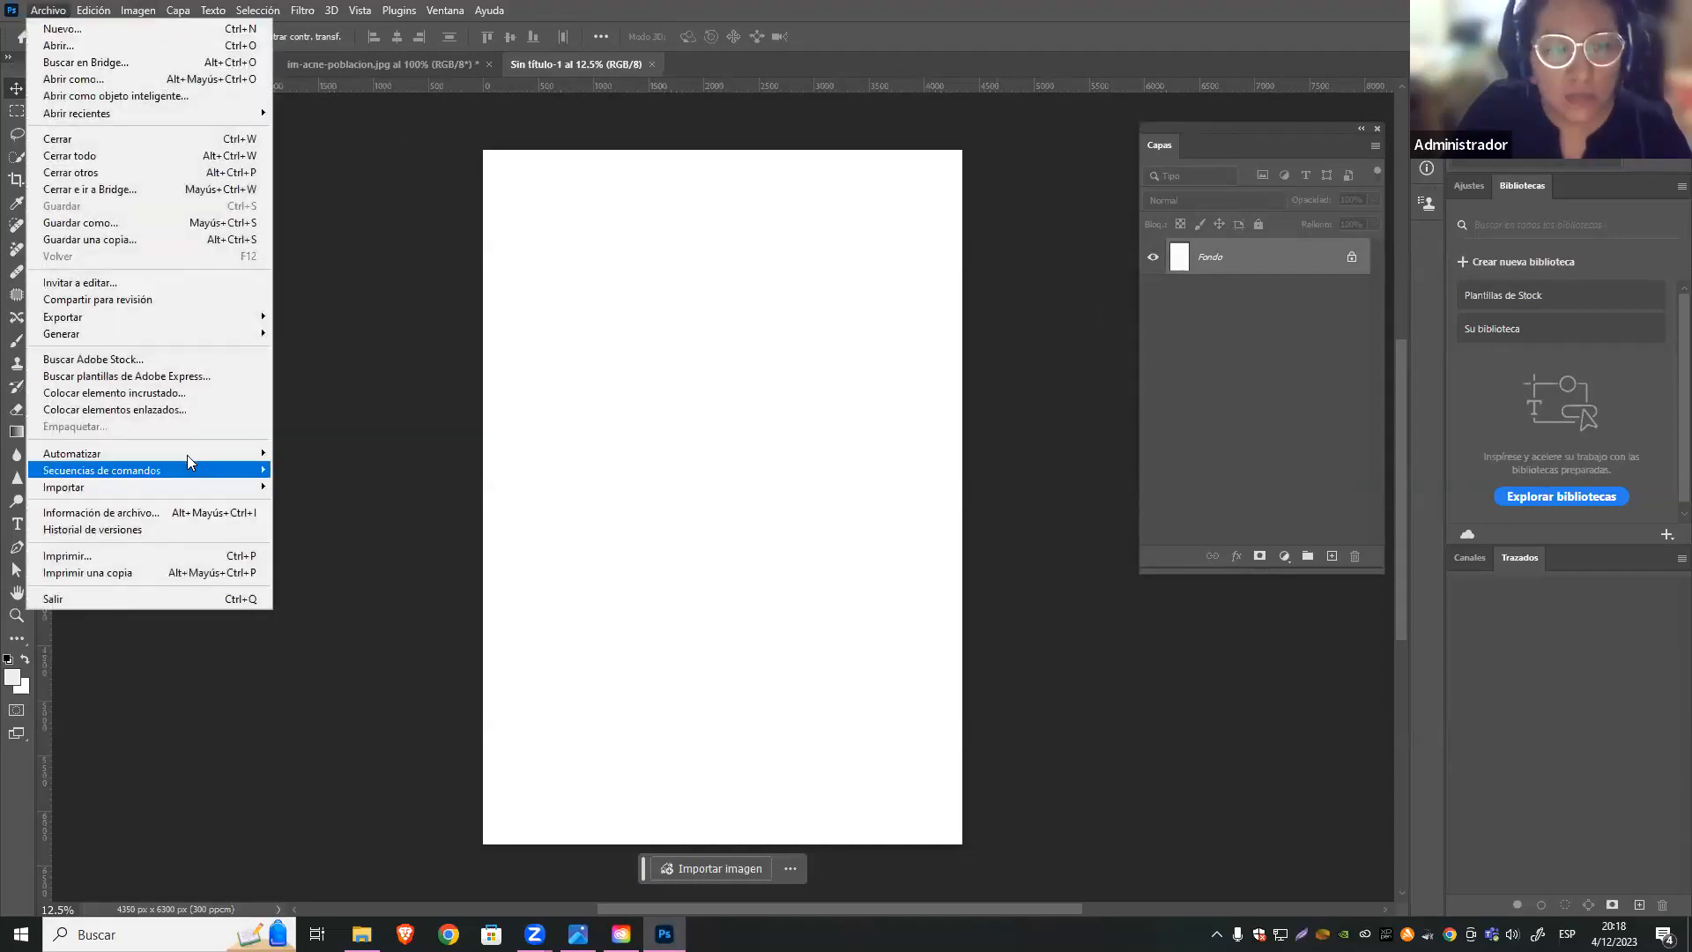
click(176, 392)
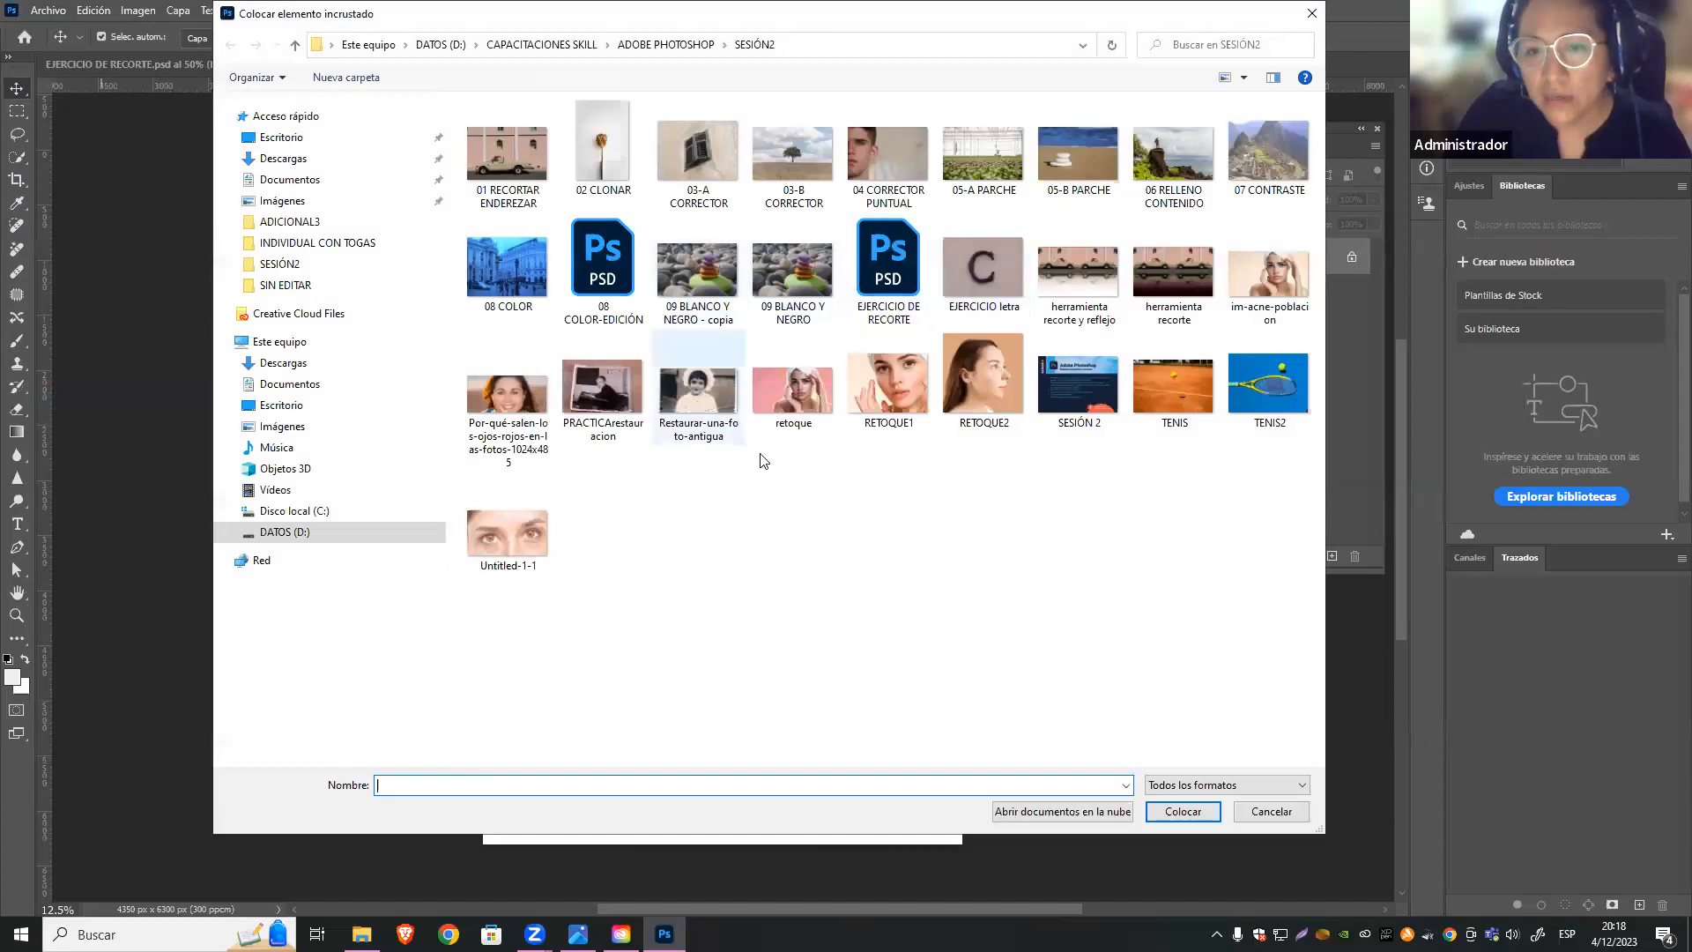
click(518, 399)
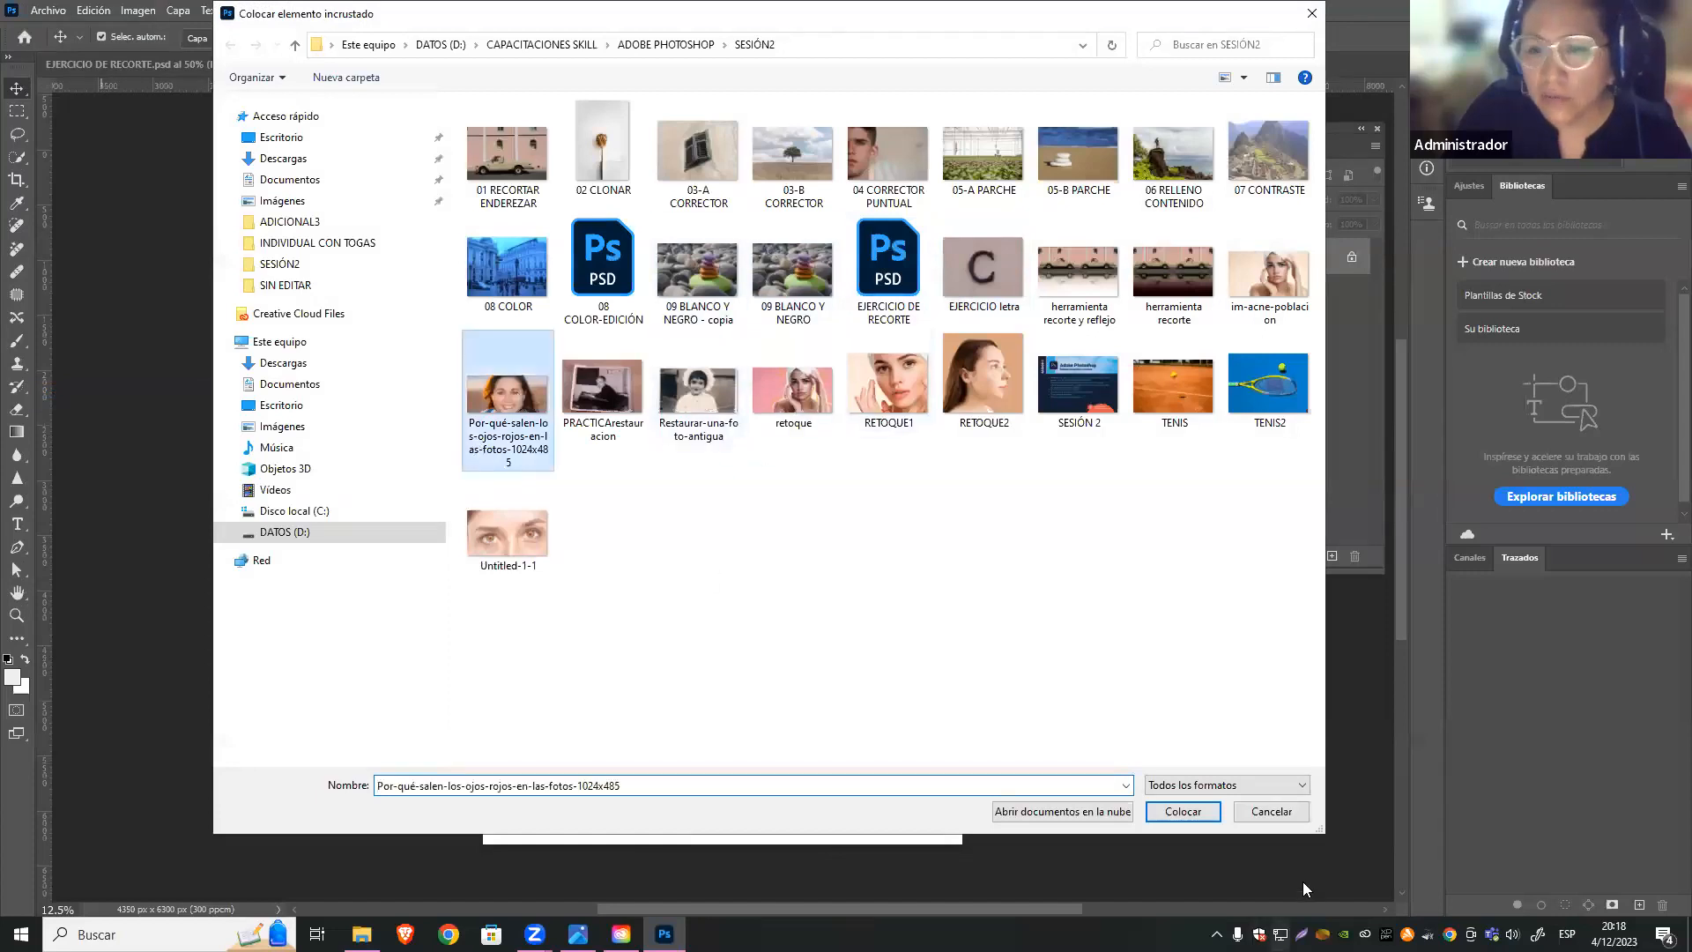
click(1199, 812)
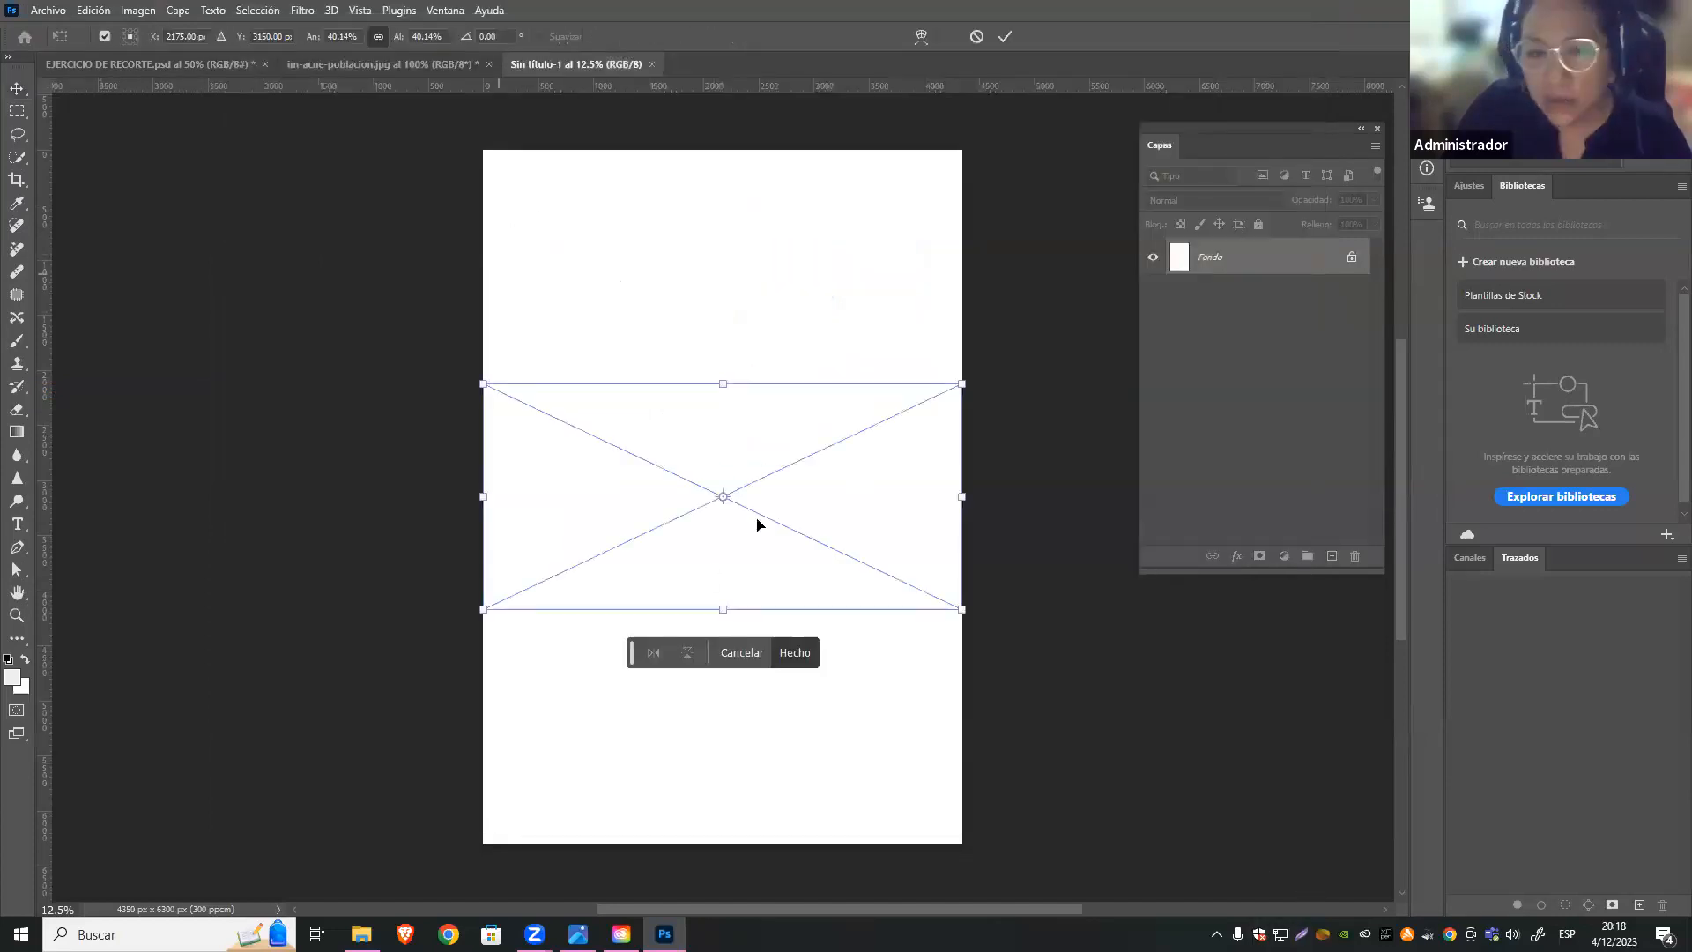
key(Return)
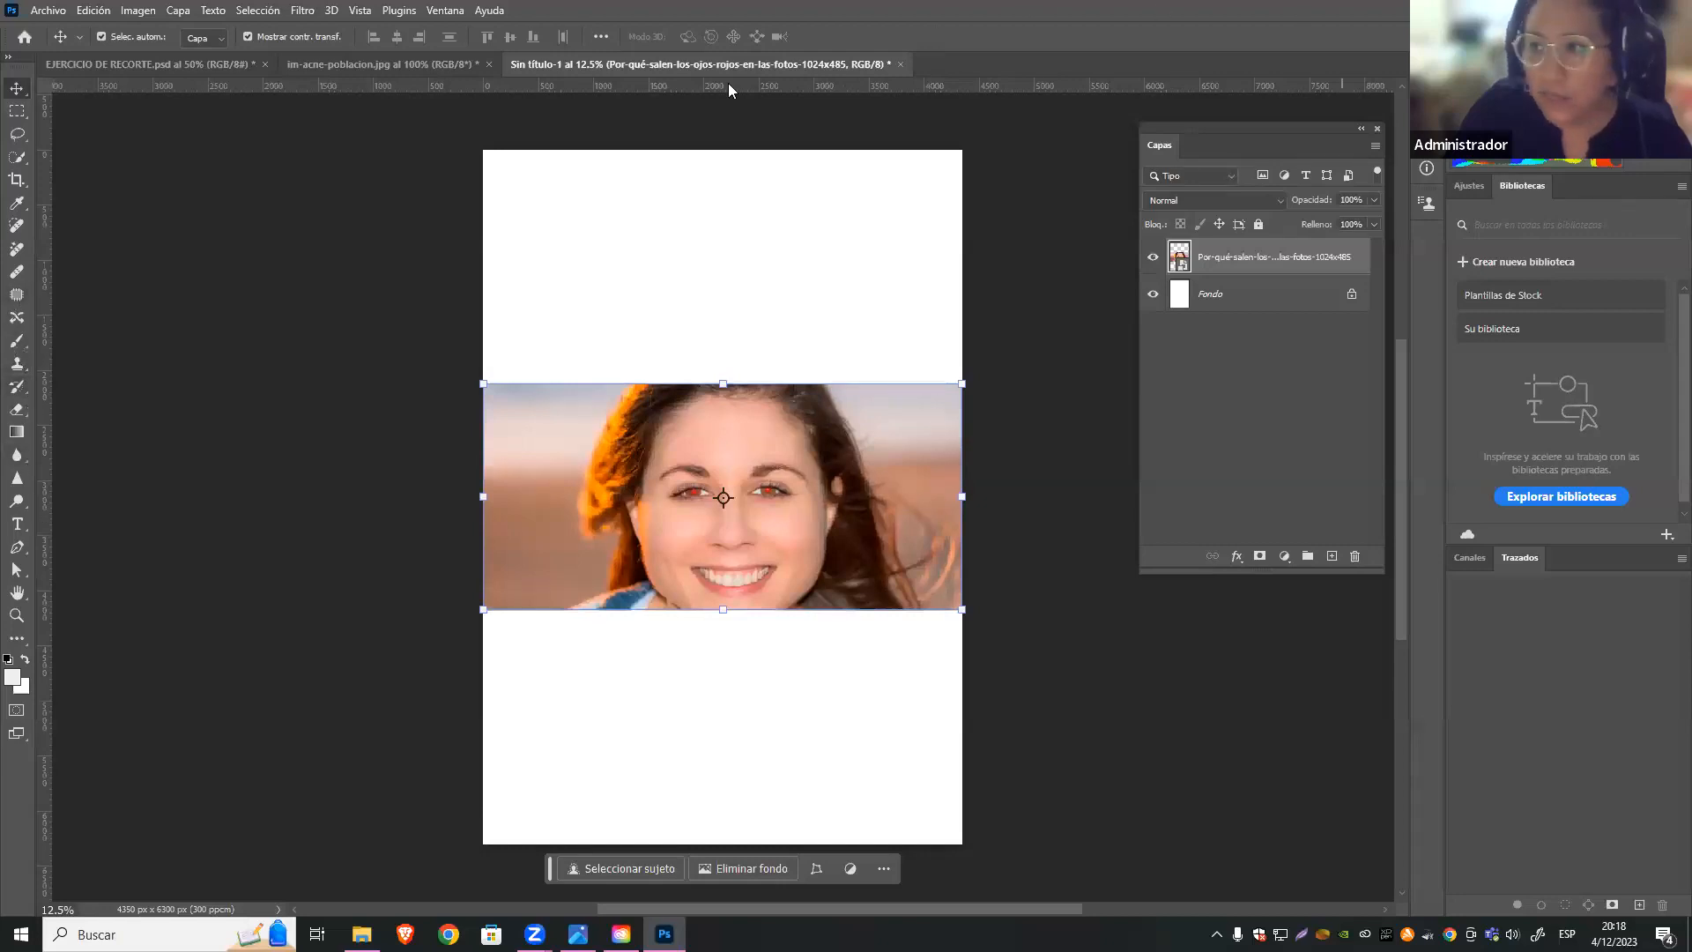
click(458, 14)
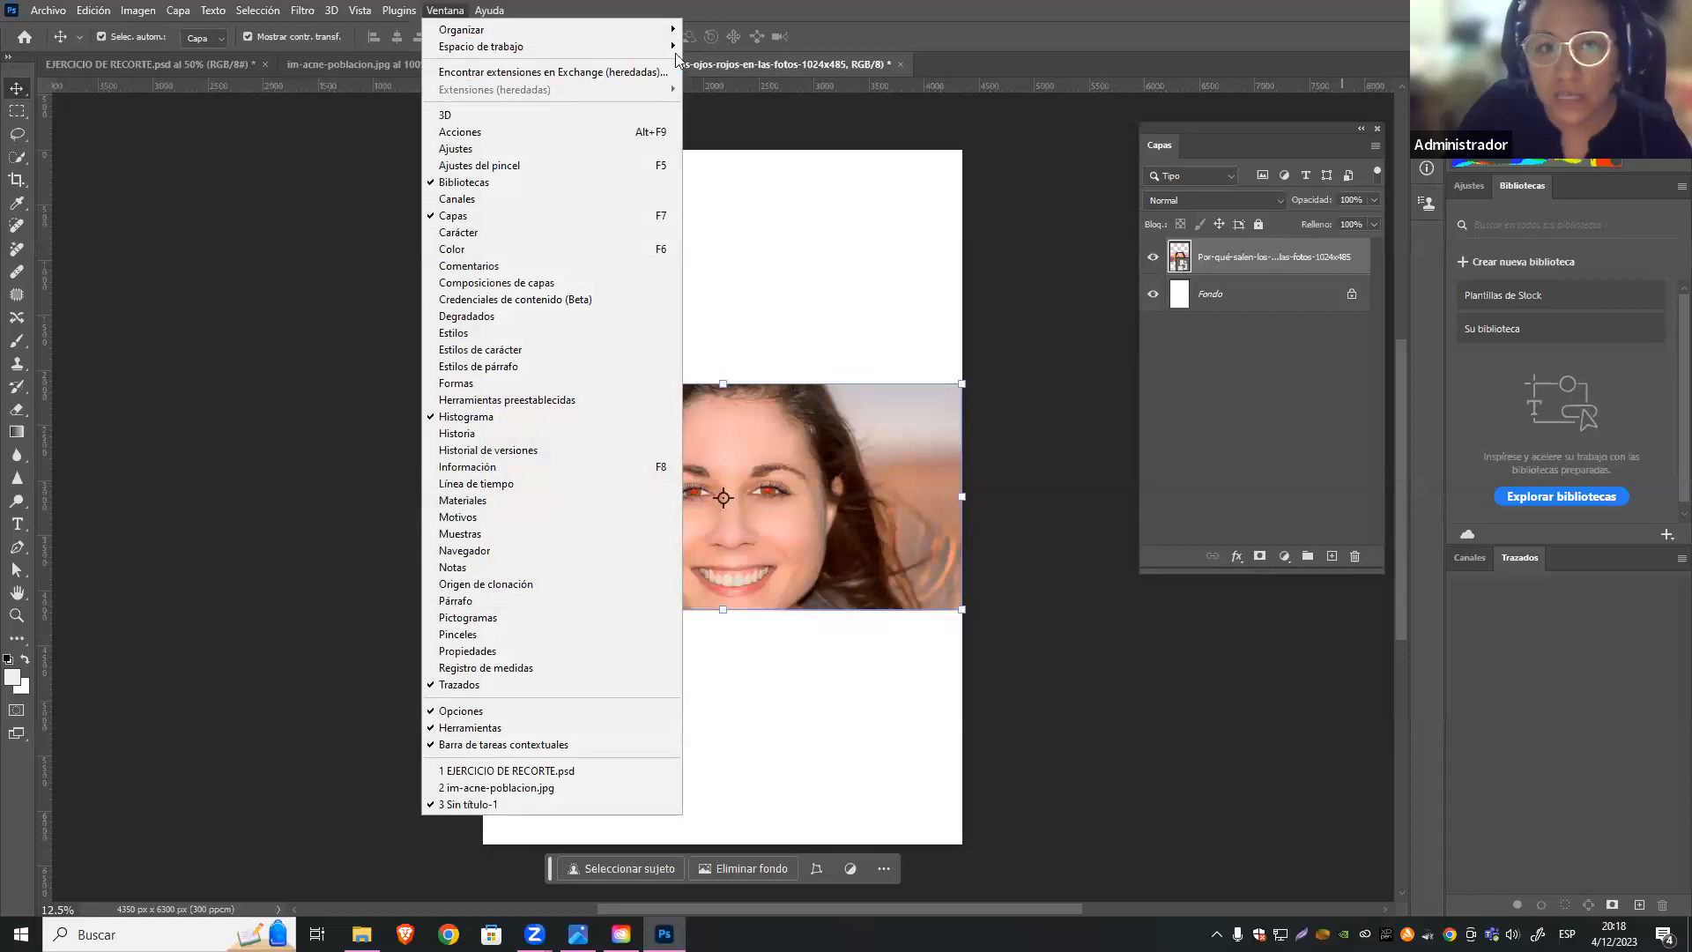
mouse_move(671, 52)
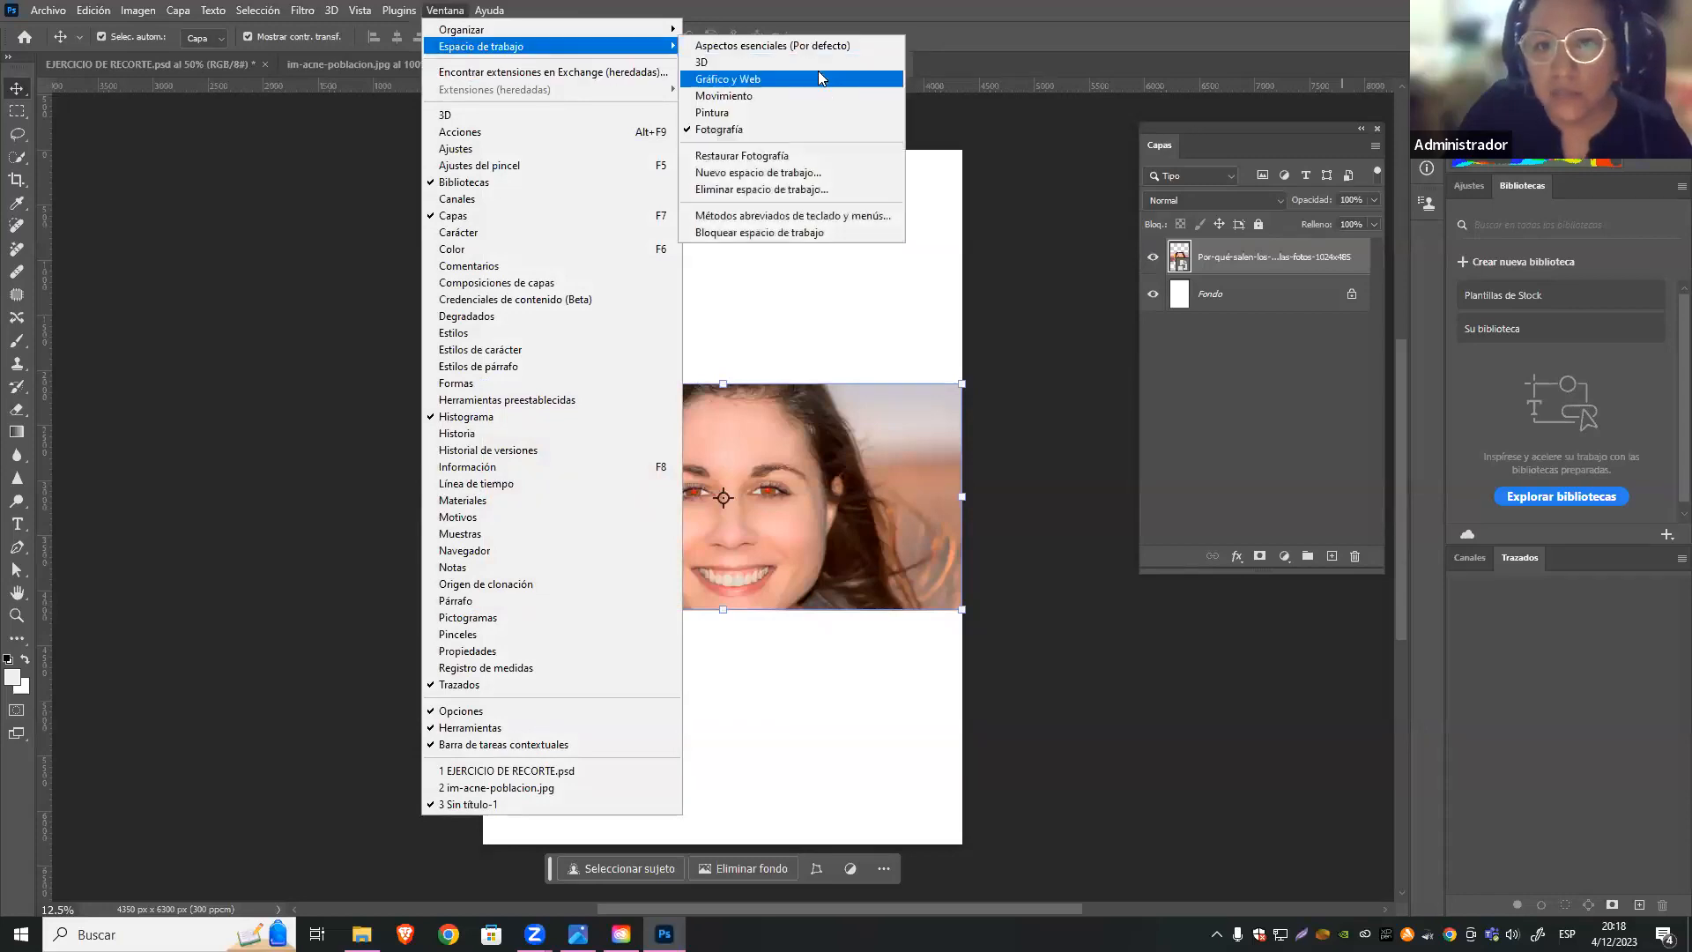
Customize the toolbar so that keyboard shortcuts for hidden additional tools are disabled
click(20, 639)
click(18, 638)
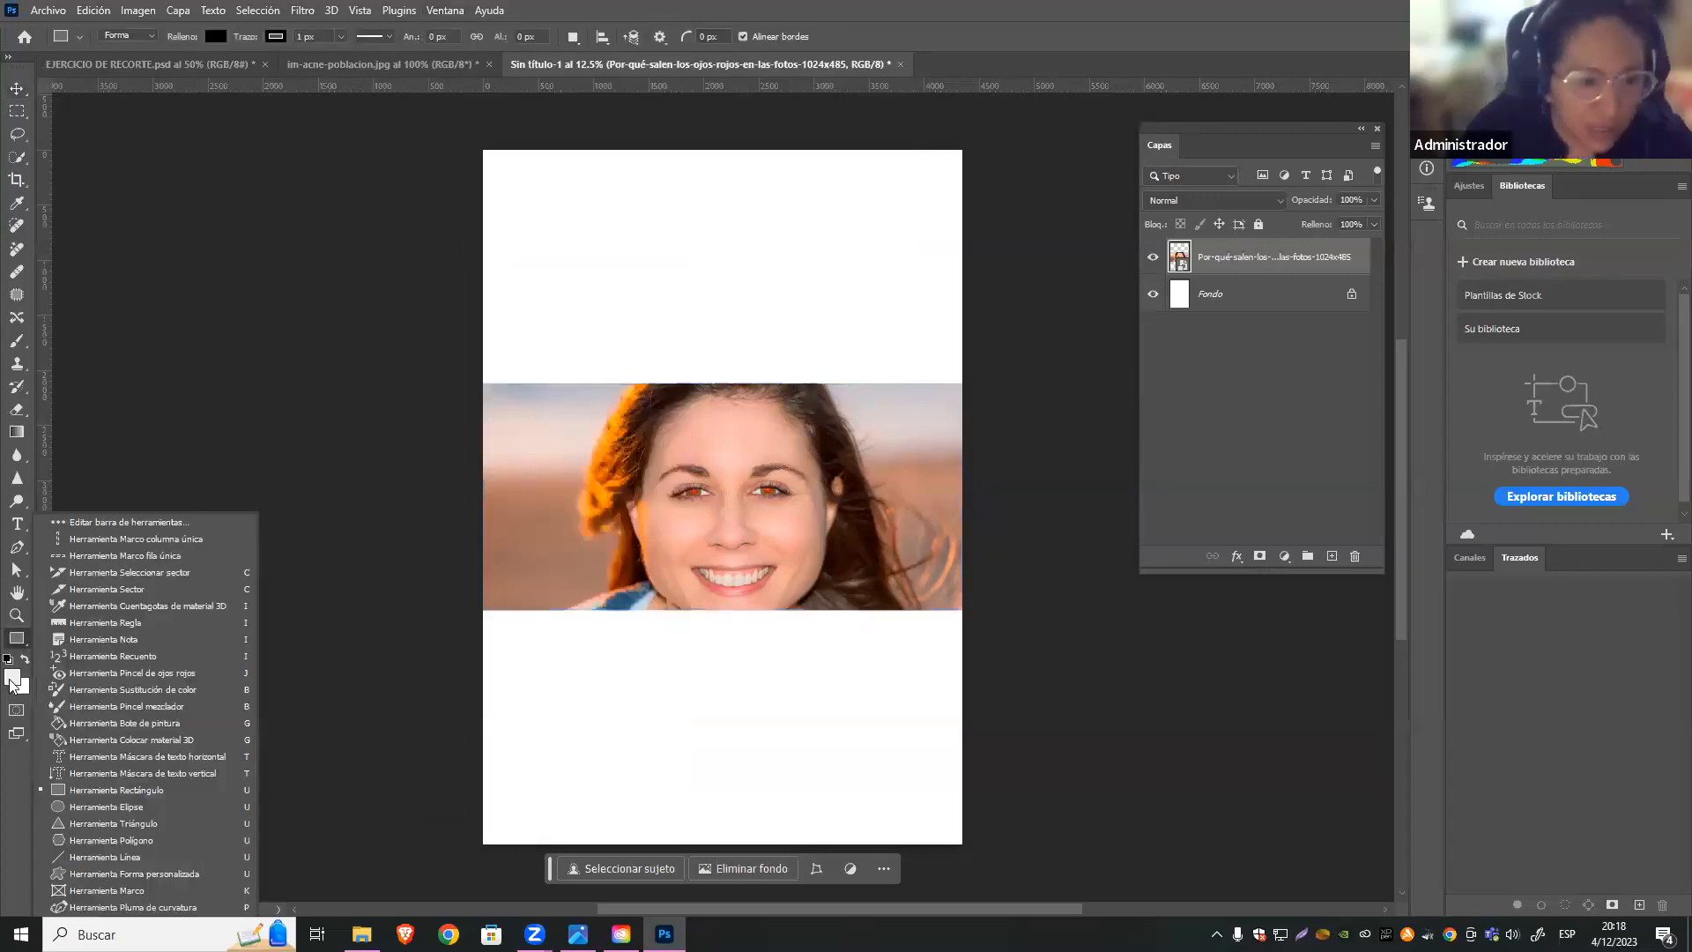
click(14, 776)
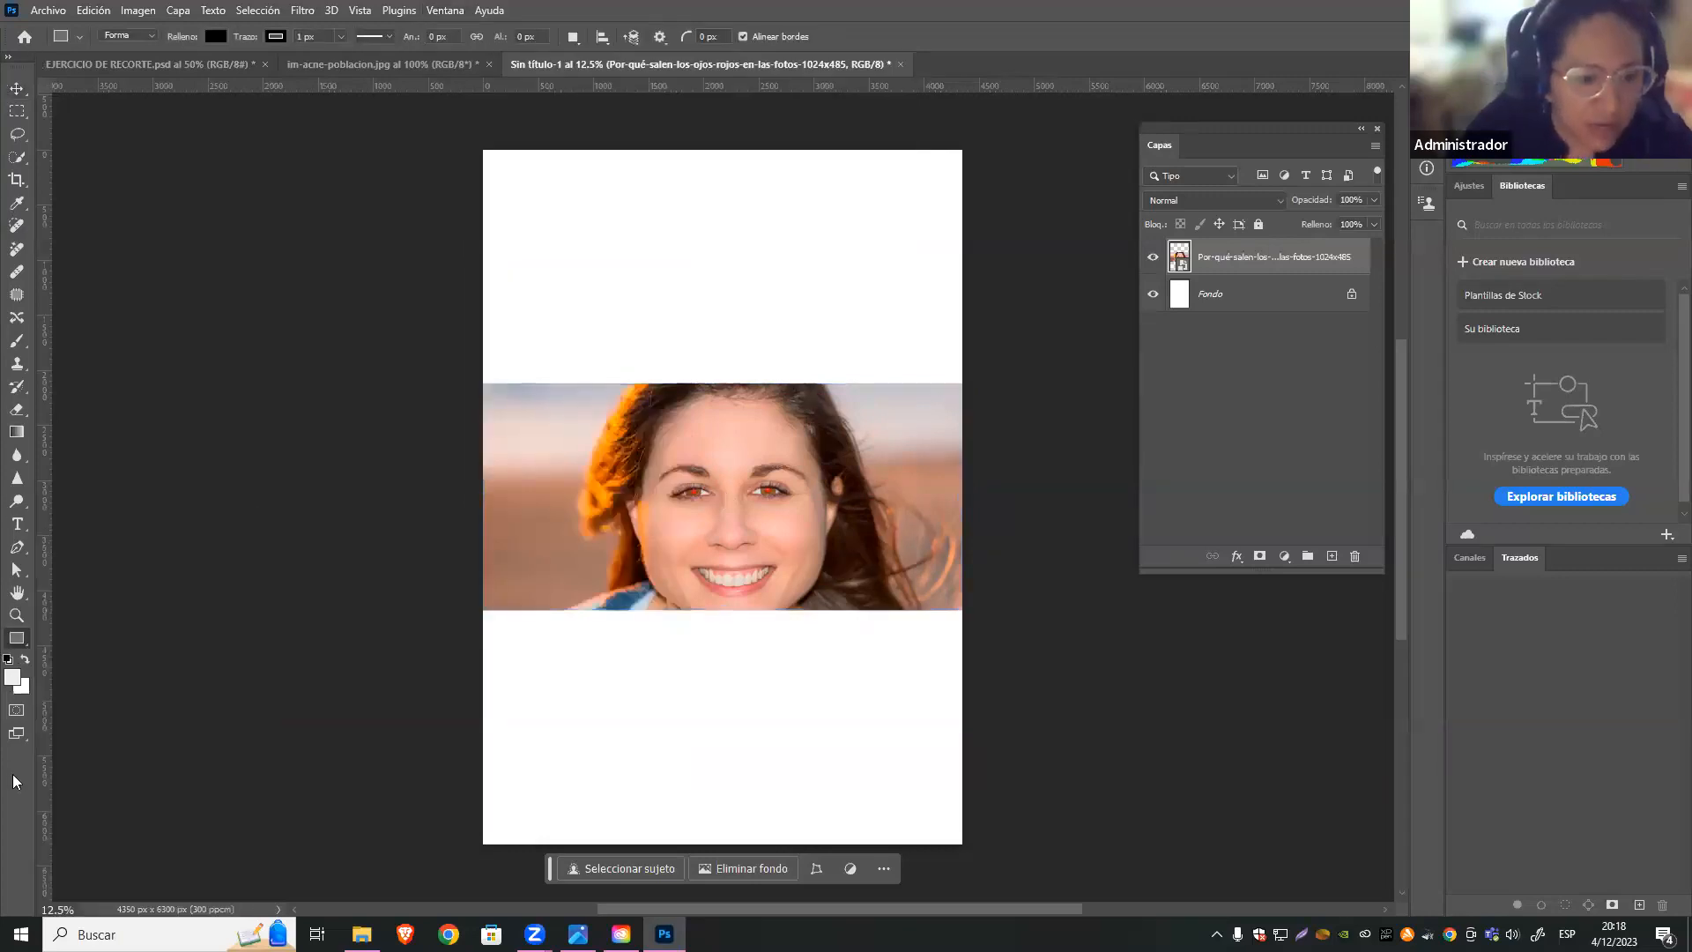
click(26, 653)
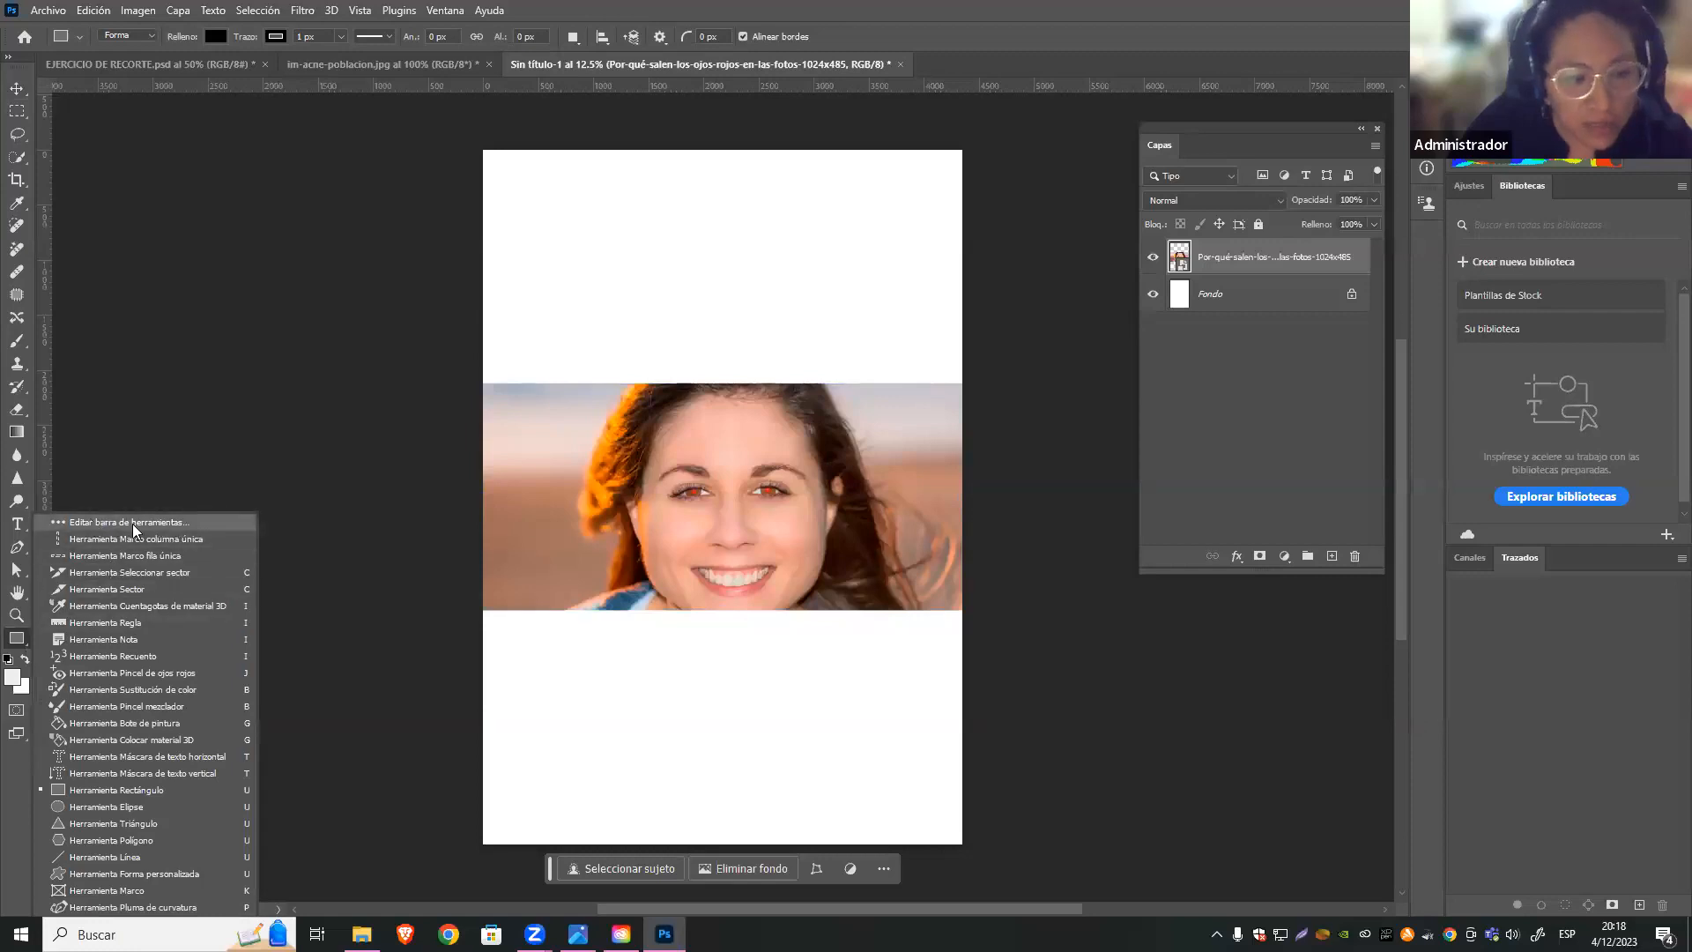
click(190, 525)
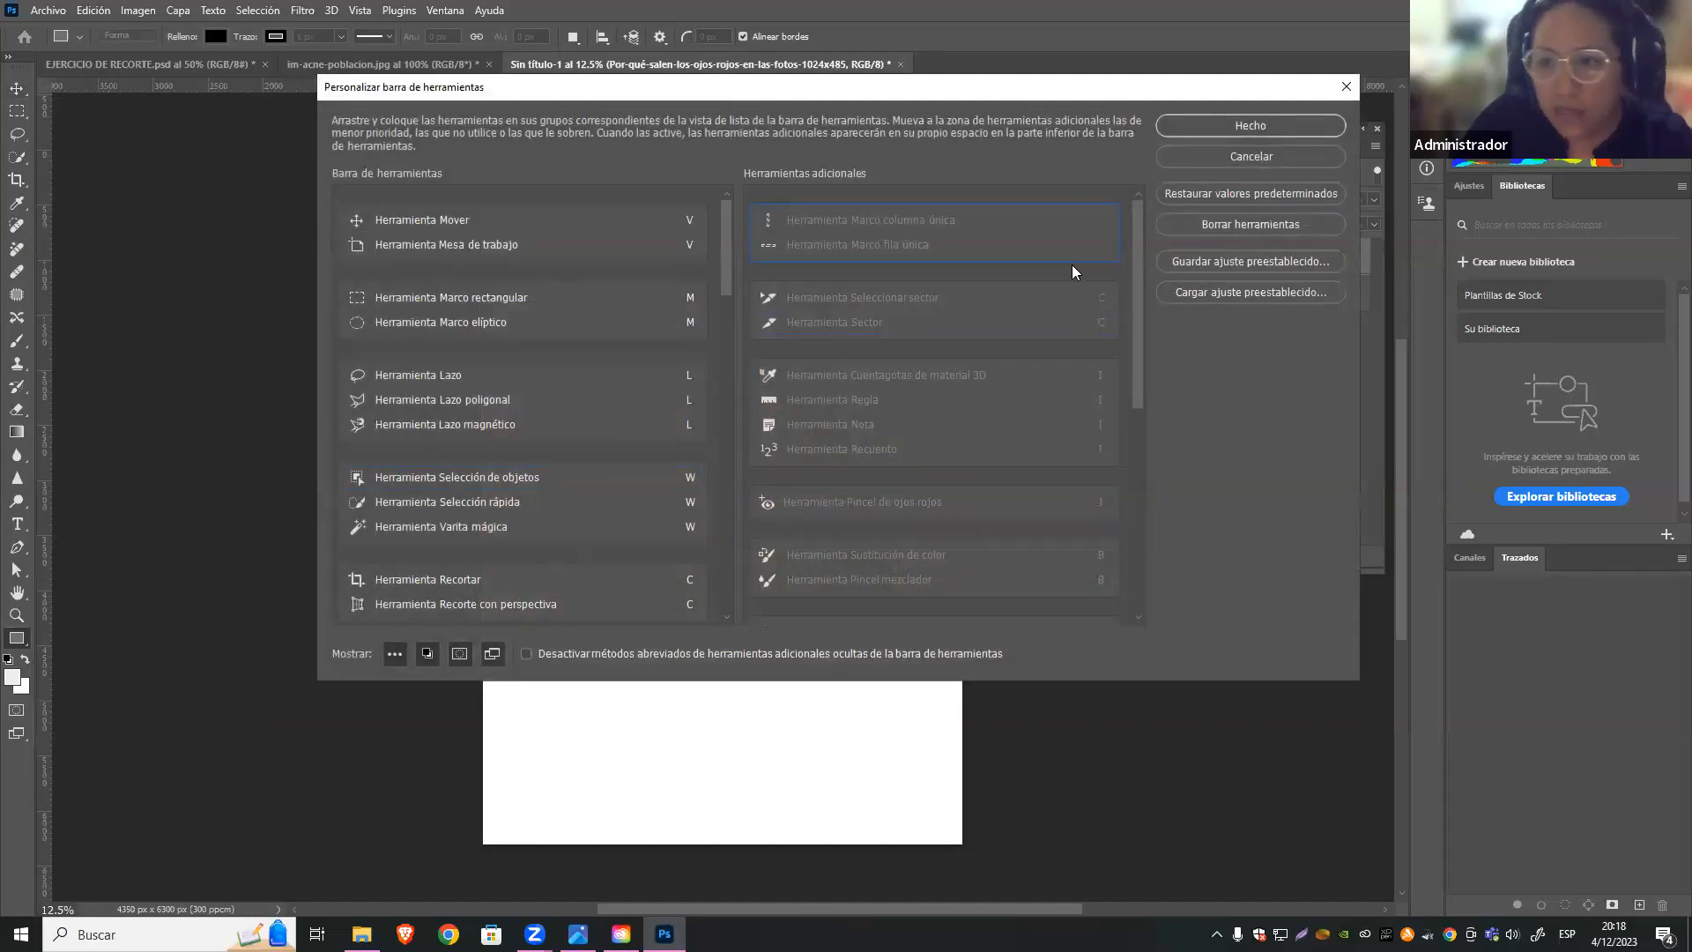
mouse_move(729, 234)
mouse_down()
mouse_move(691, 590)
mouse_move(713, 216)
mouse_up()
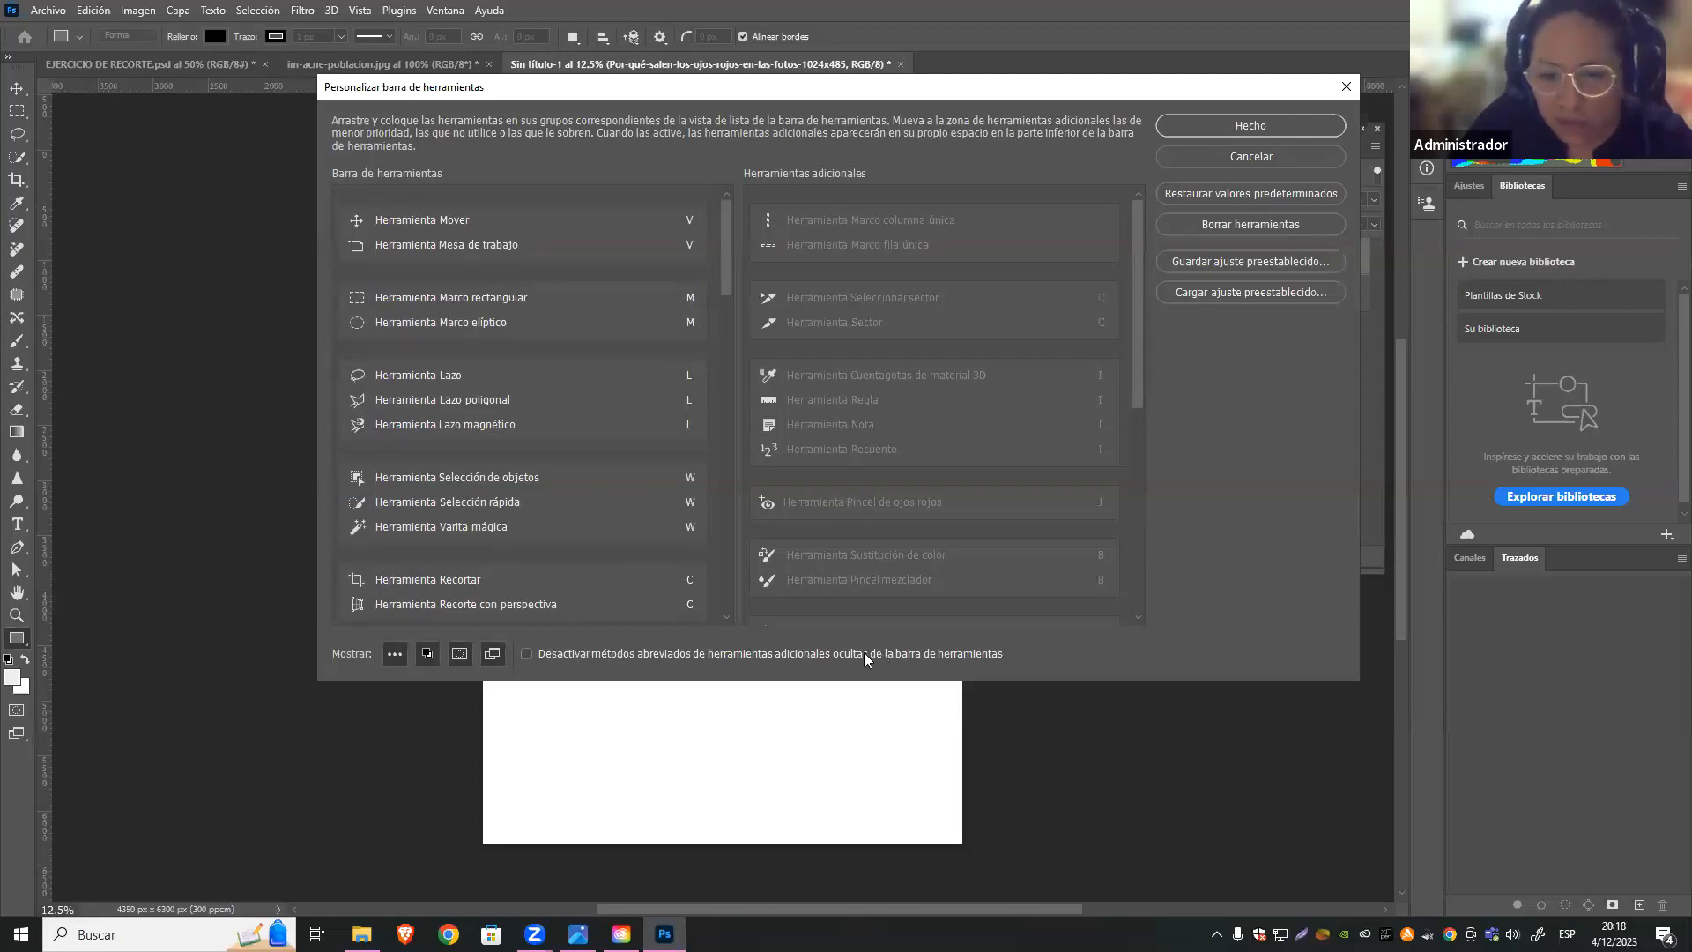
click(526, 654)
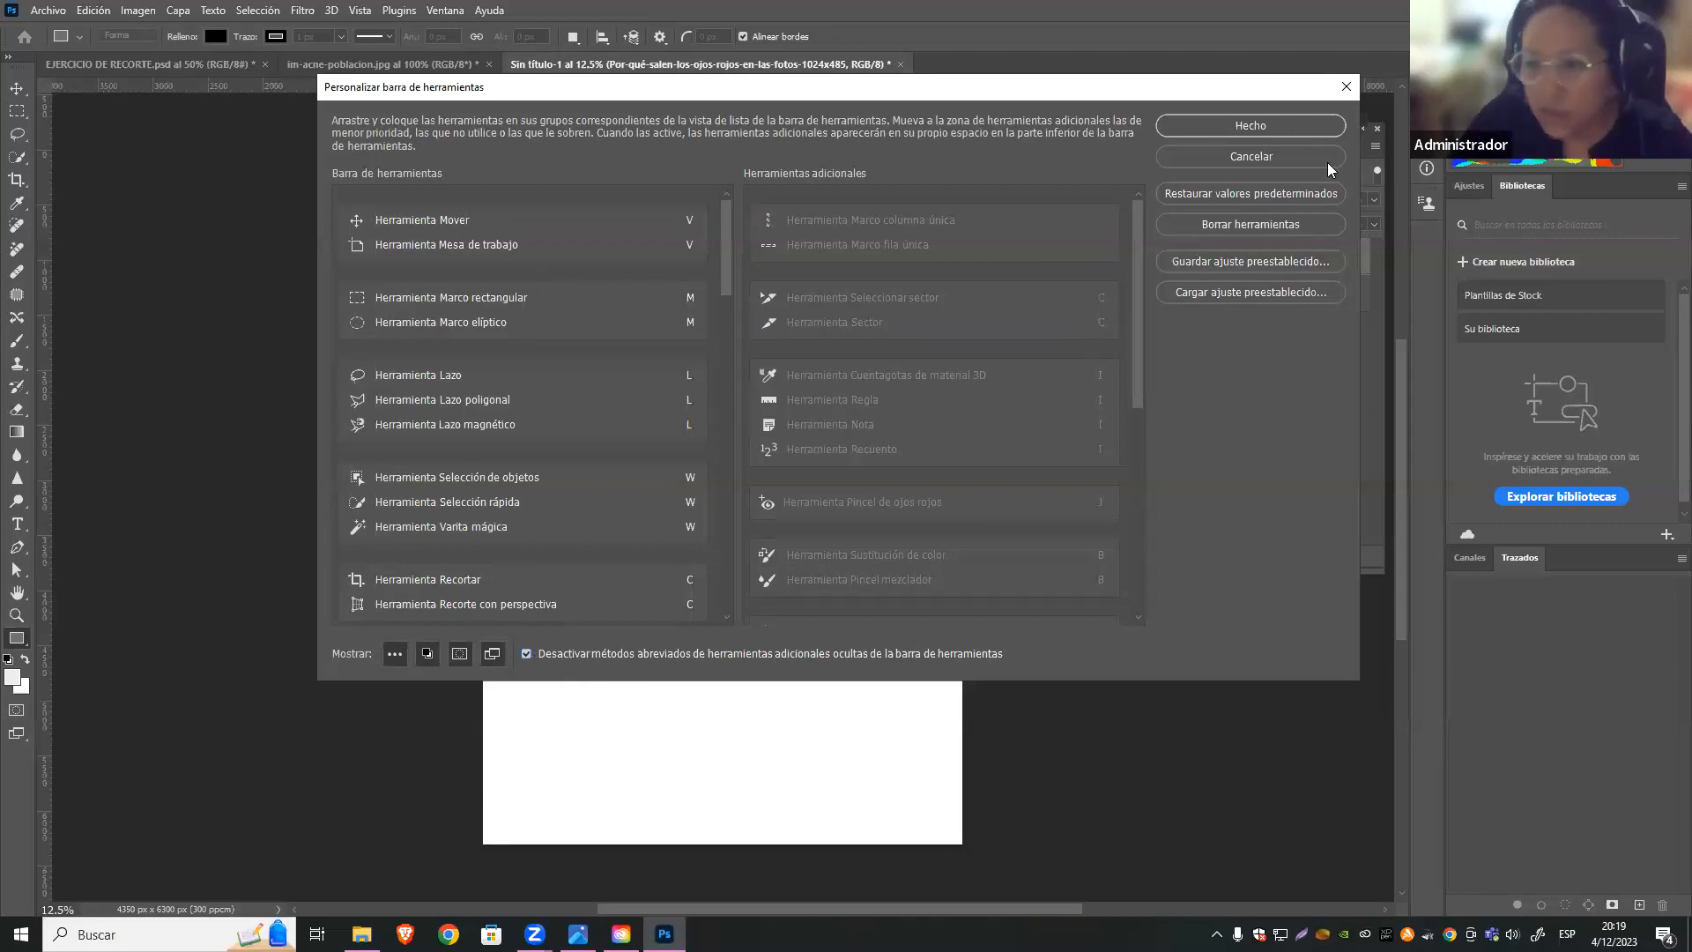
click(1259, 128)
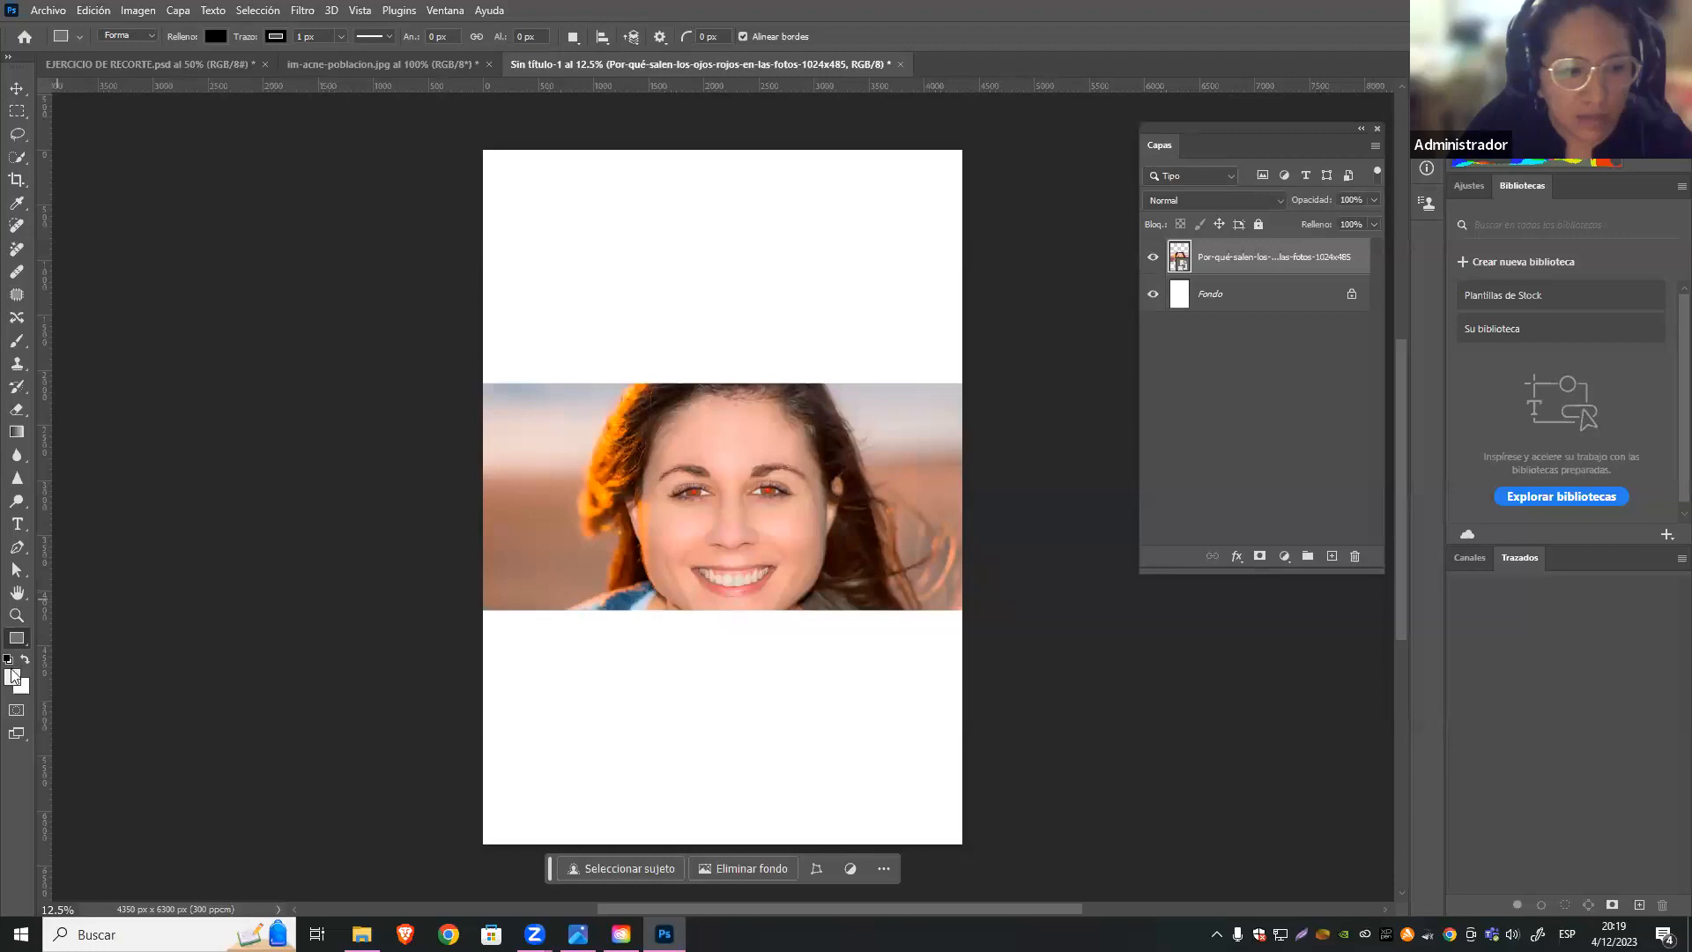
Rasterize the placed portrait and correct both red pupils with the Red Eye tool at 50% pupil size and 50% darkening
click(25, 644)
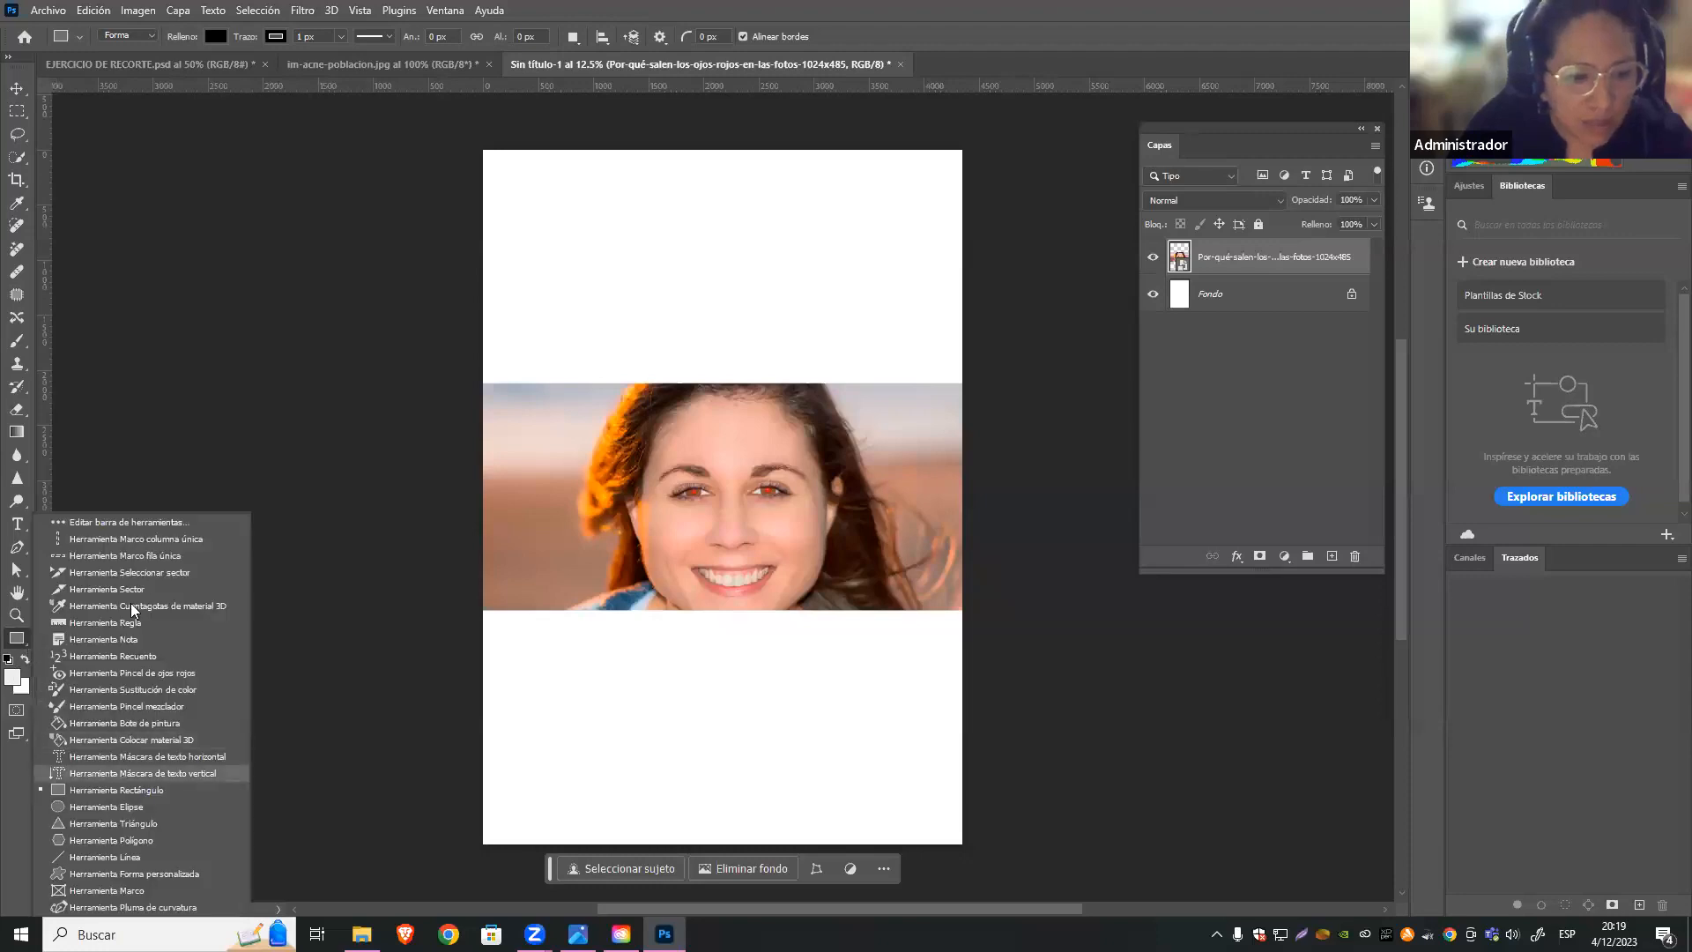
click(171, 672)
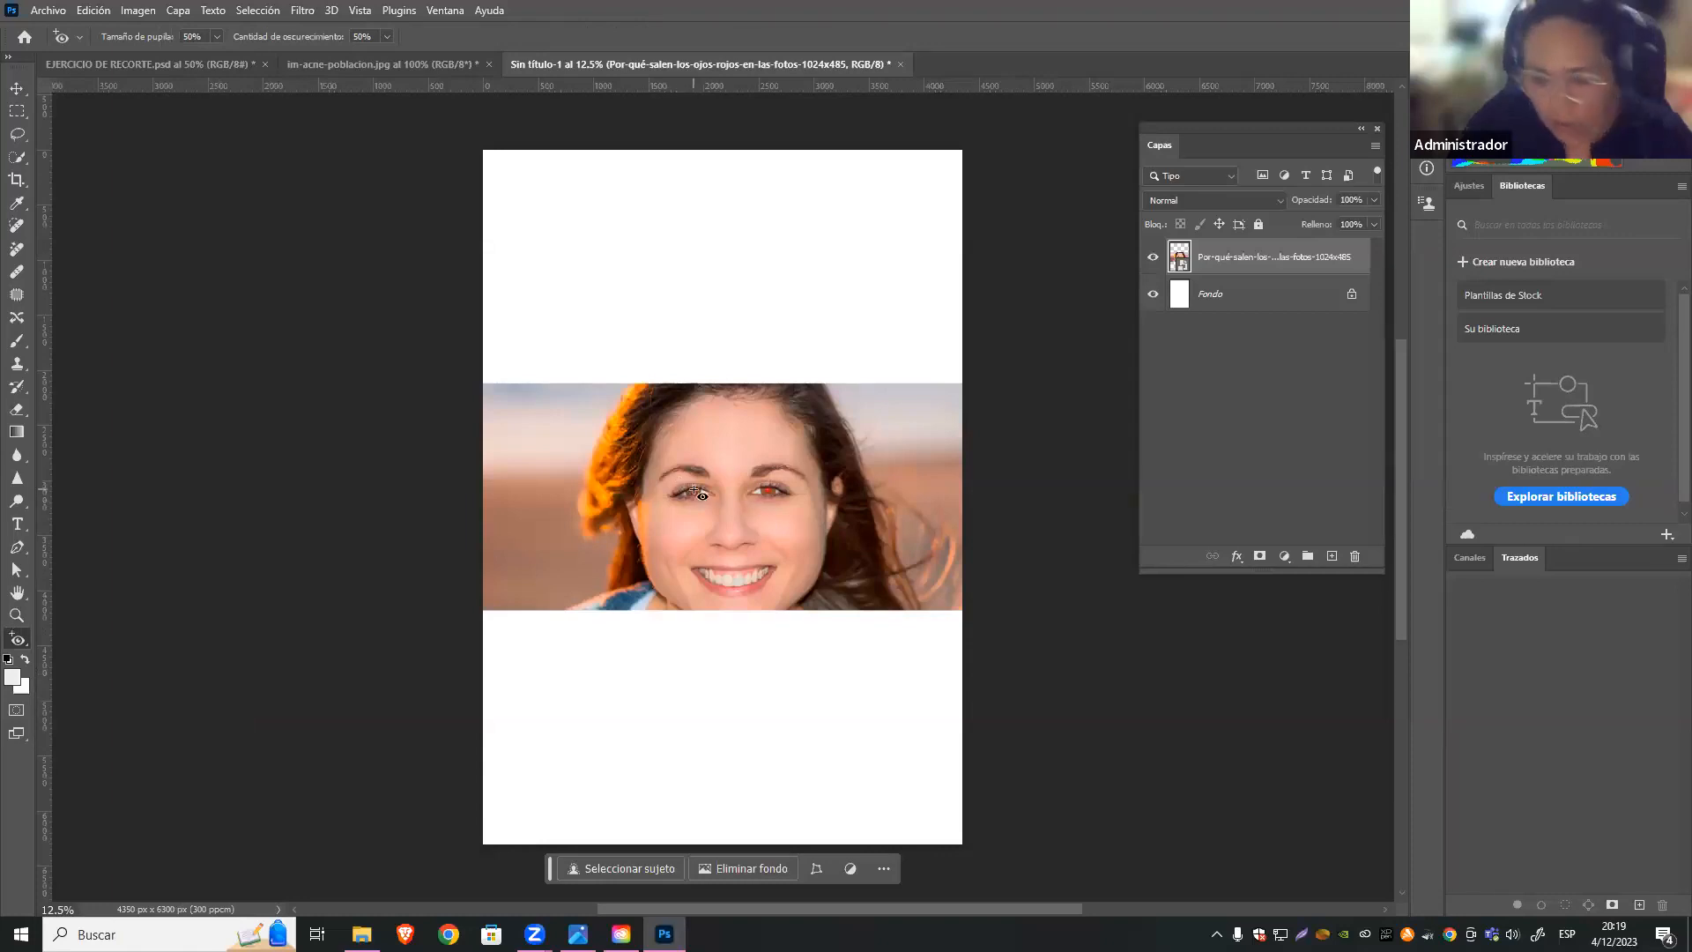
key(ctrl+plus)
key(ctrl+plus)
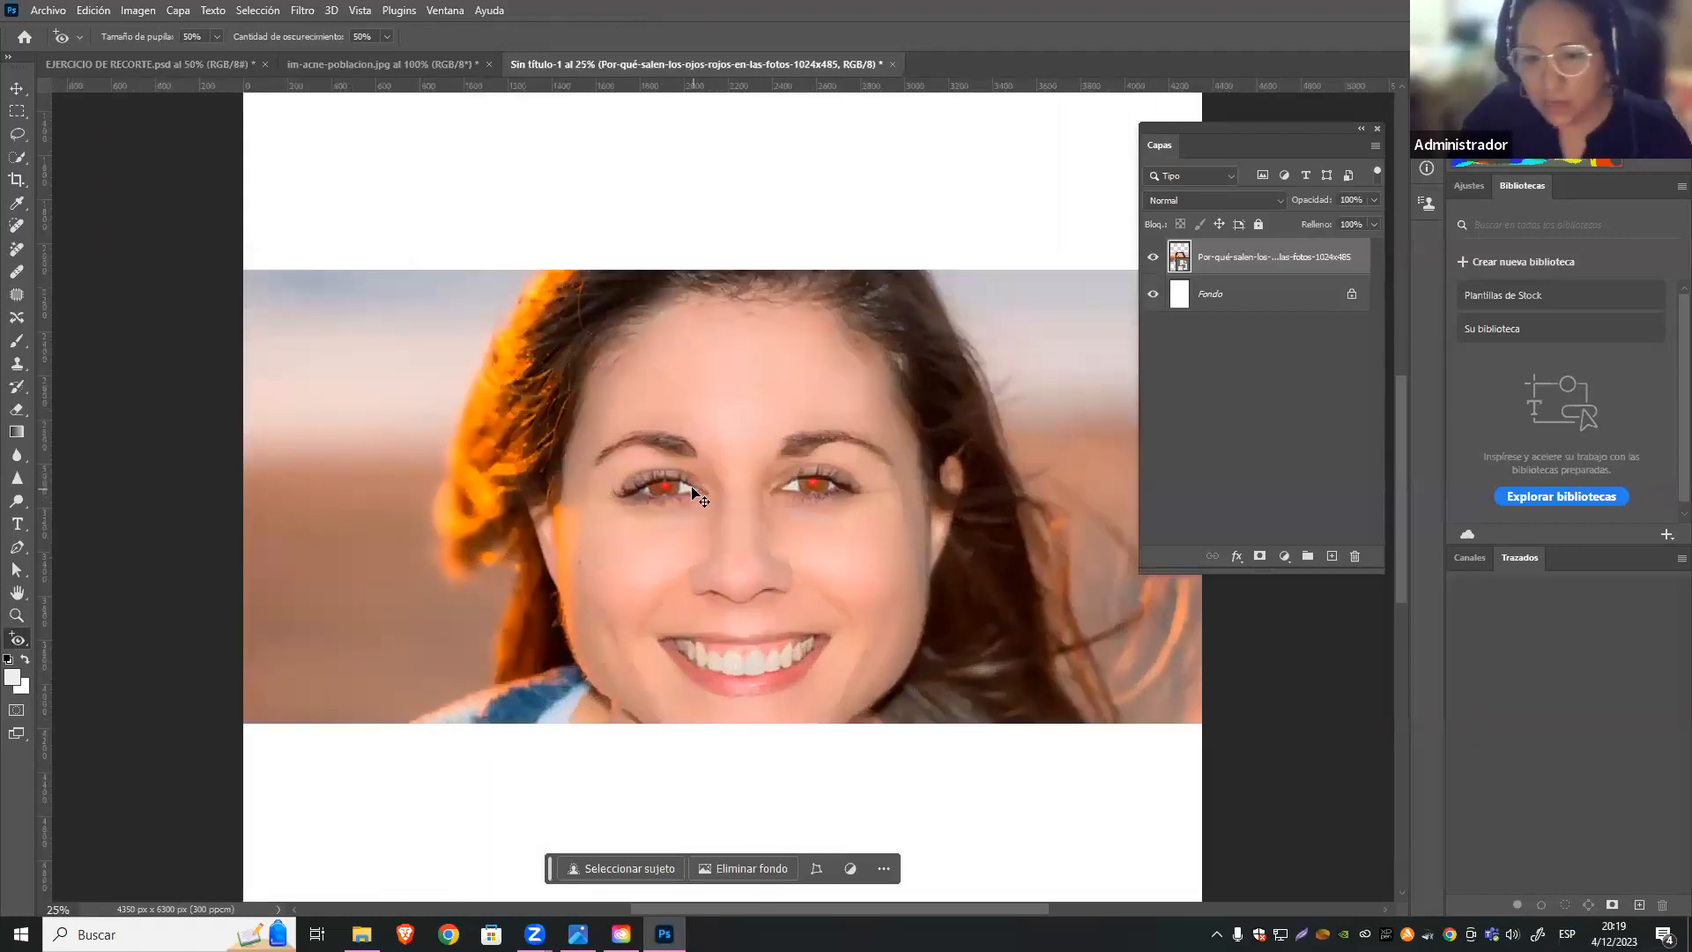
key(ctrl+plus)
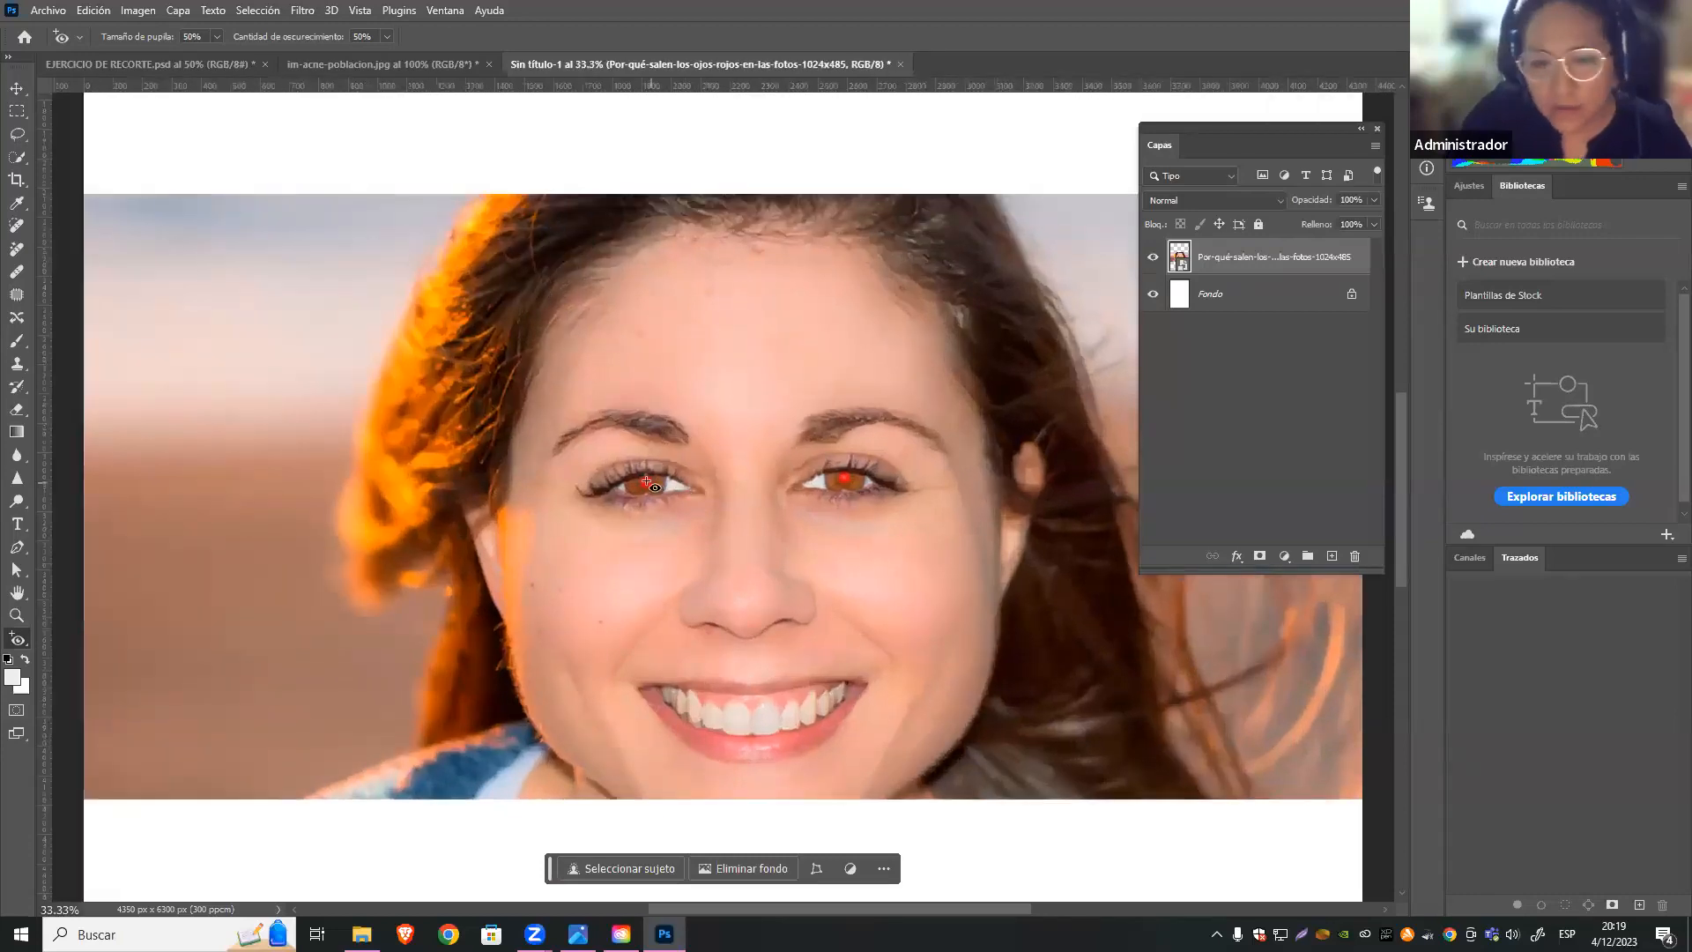
click(645, 481)
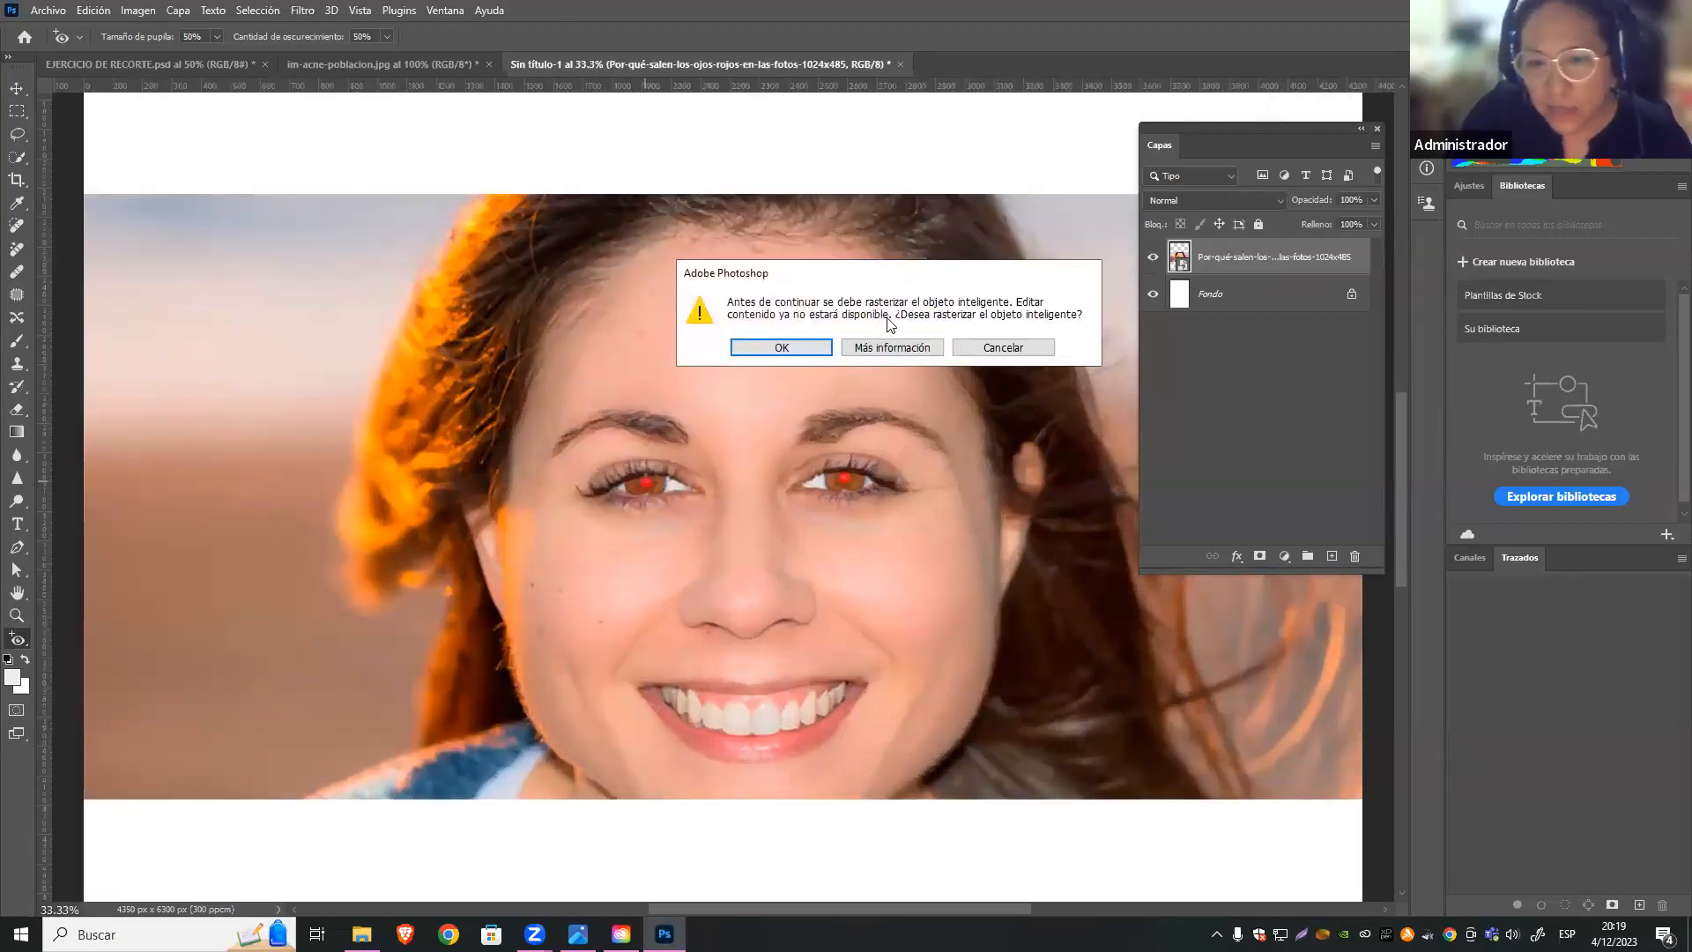
click(795, 348)
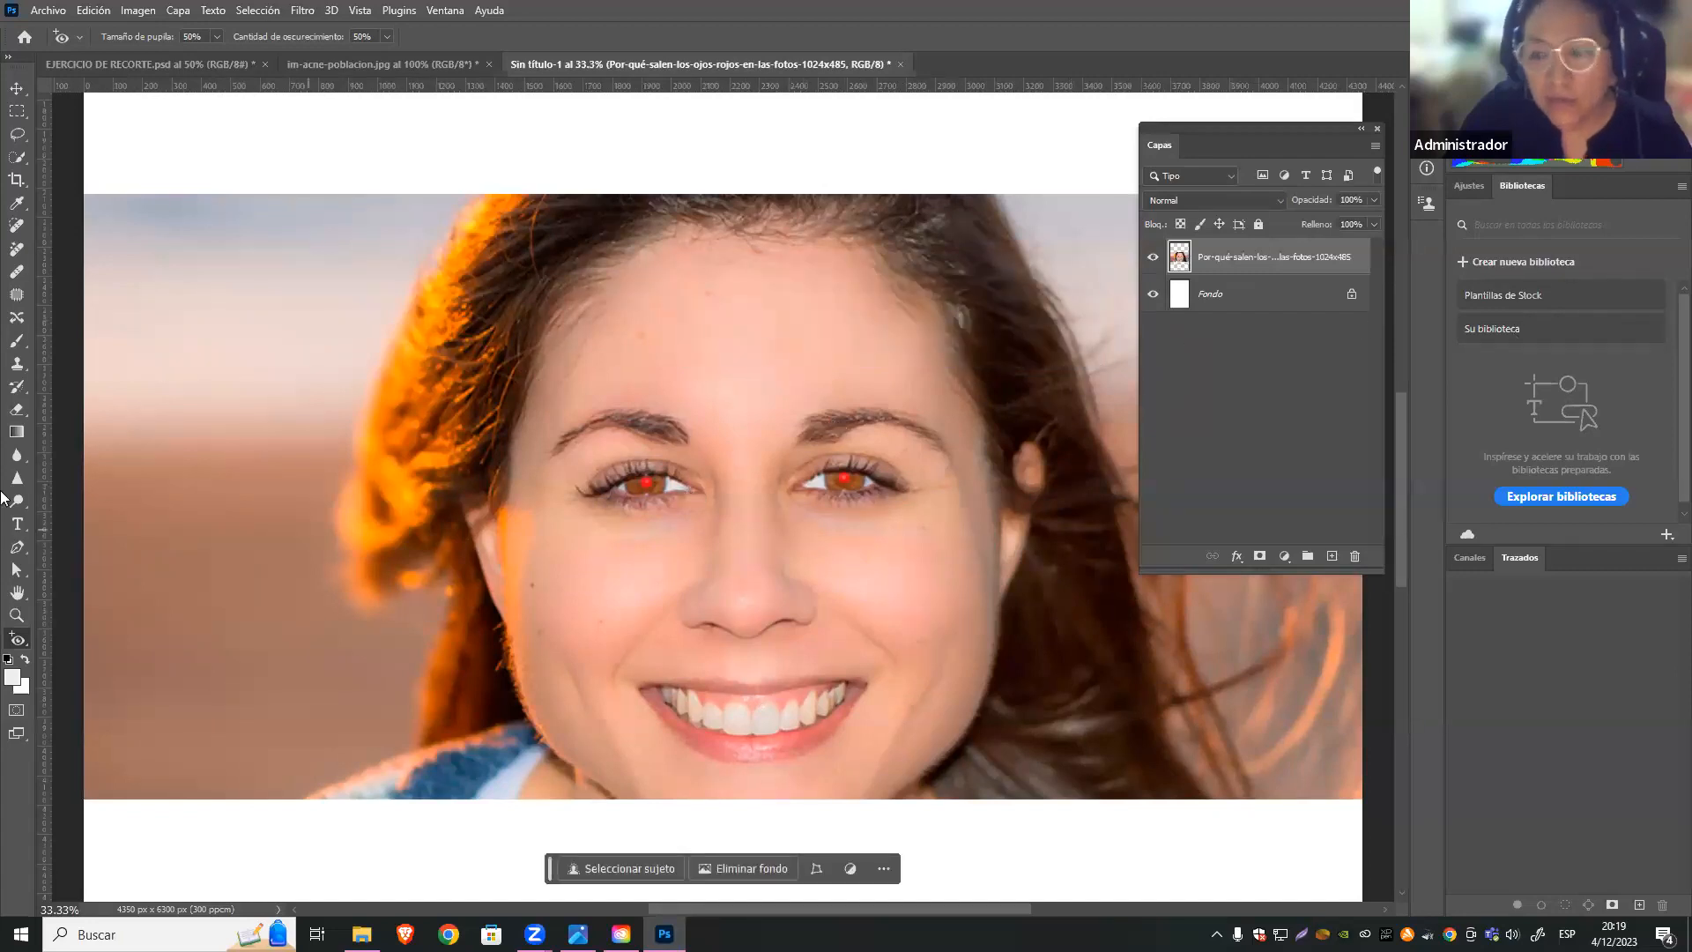
click(645, 482)
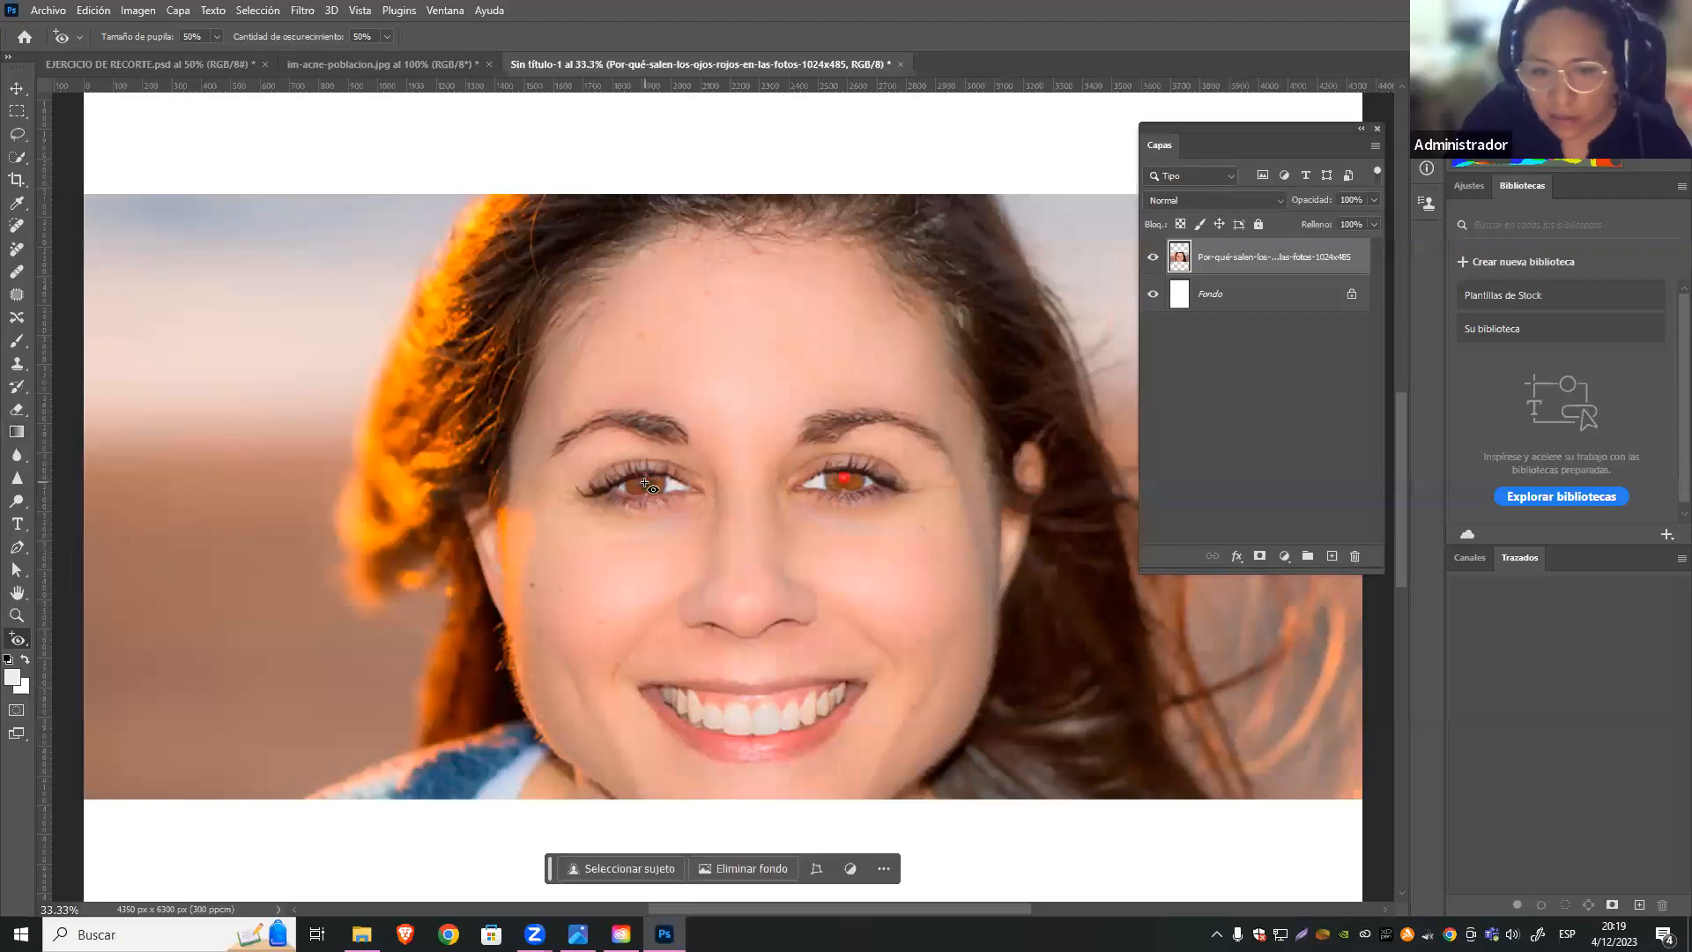
click(845, 478)
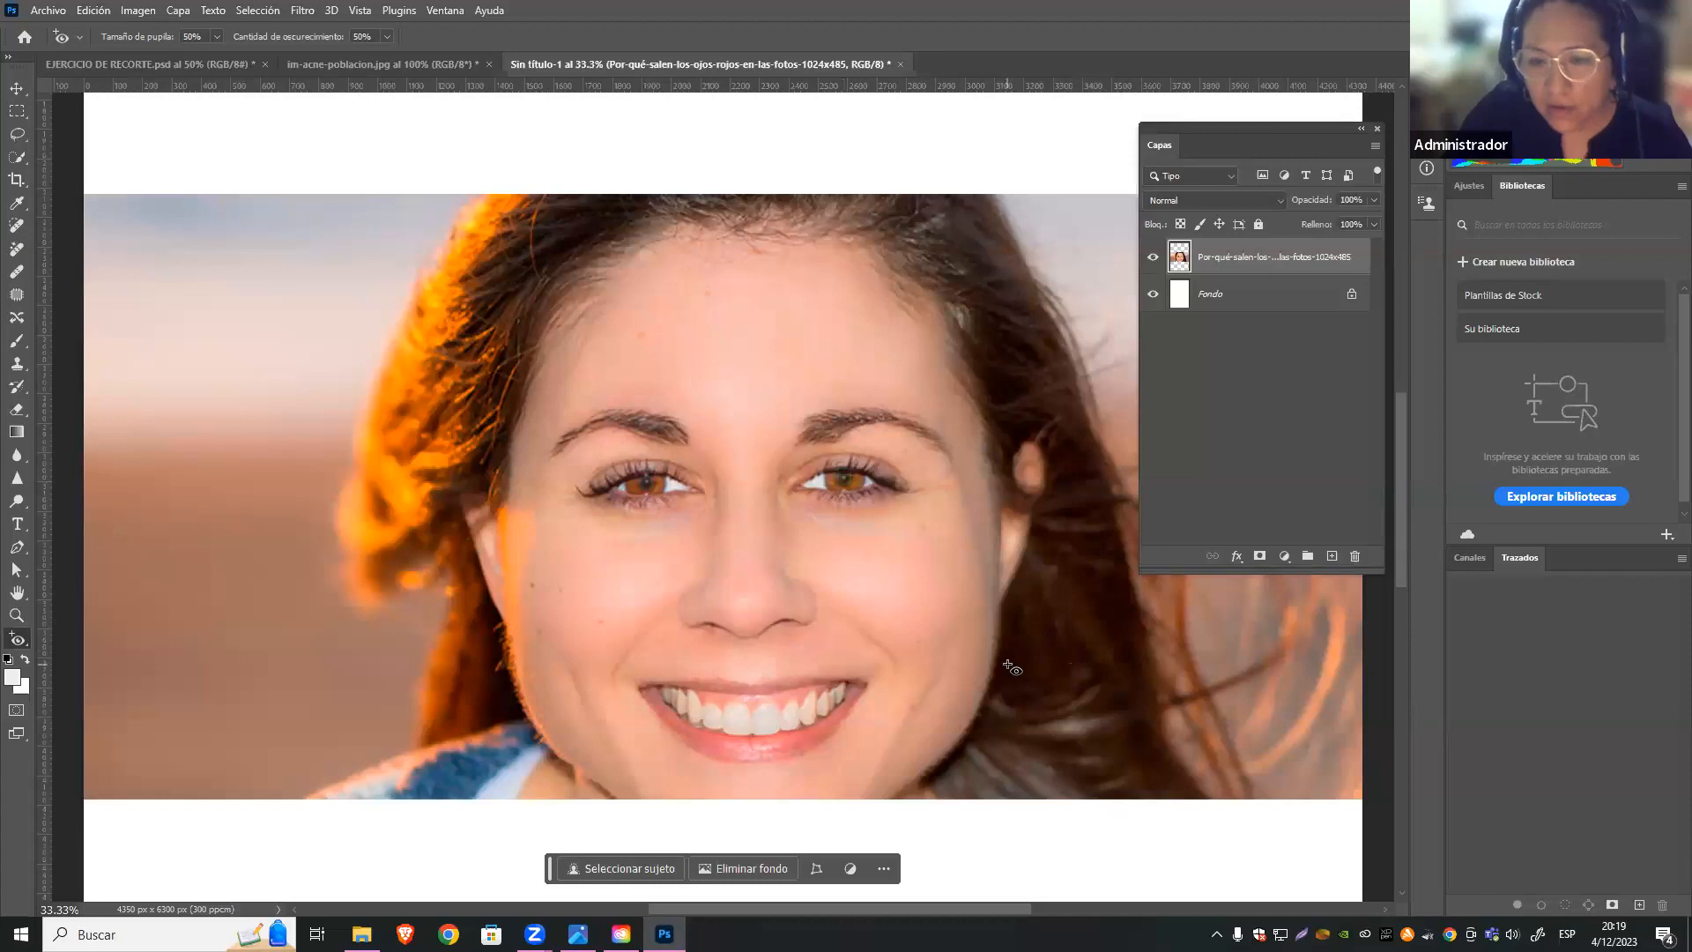
Scale the corrected portrait proportionally to about 306% so it covers the full page height, and apply the transformation
key(ctrl+minus)
key(ctrl+minus)
key(ctrl+minus)
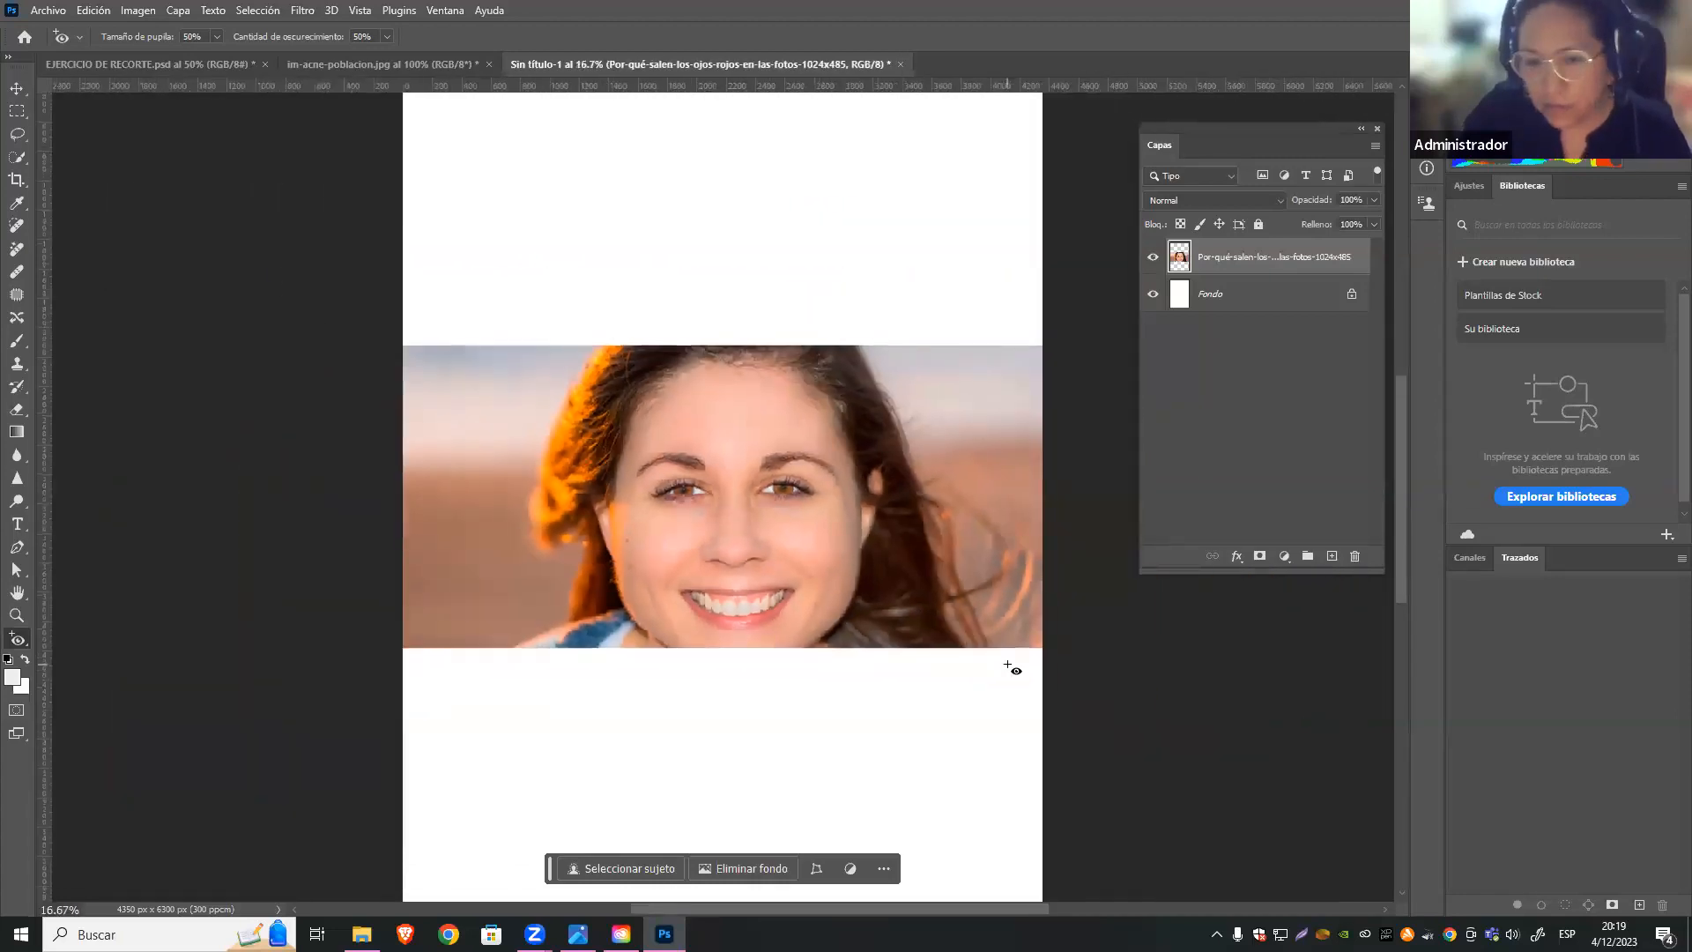
click(17, 88)
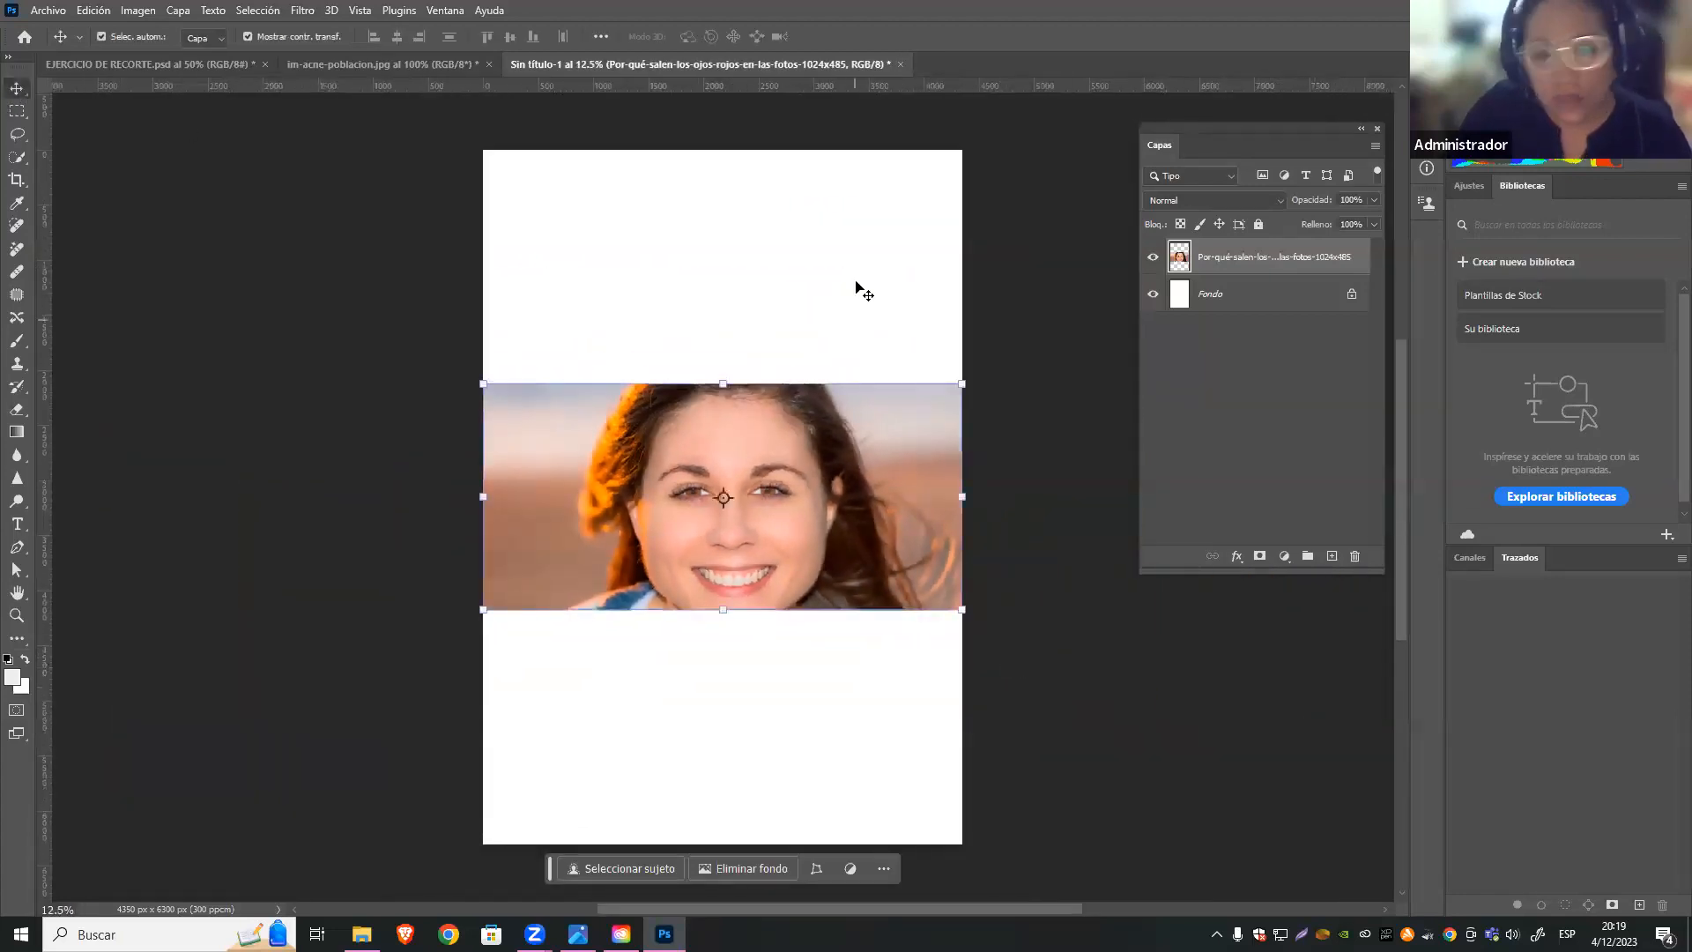
click(1002, 216)
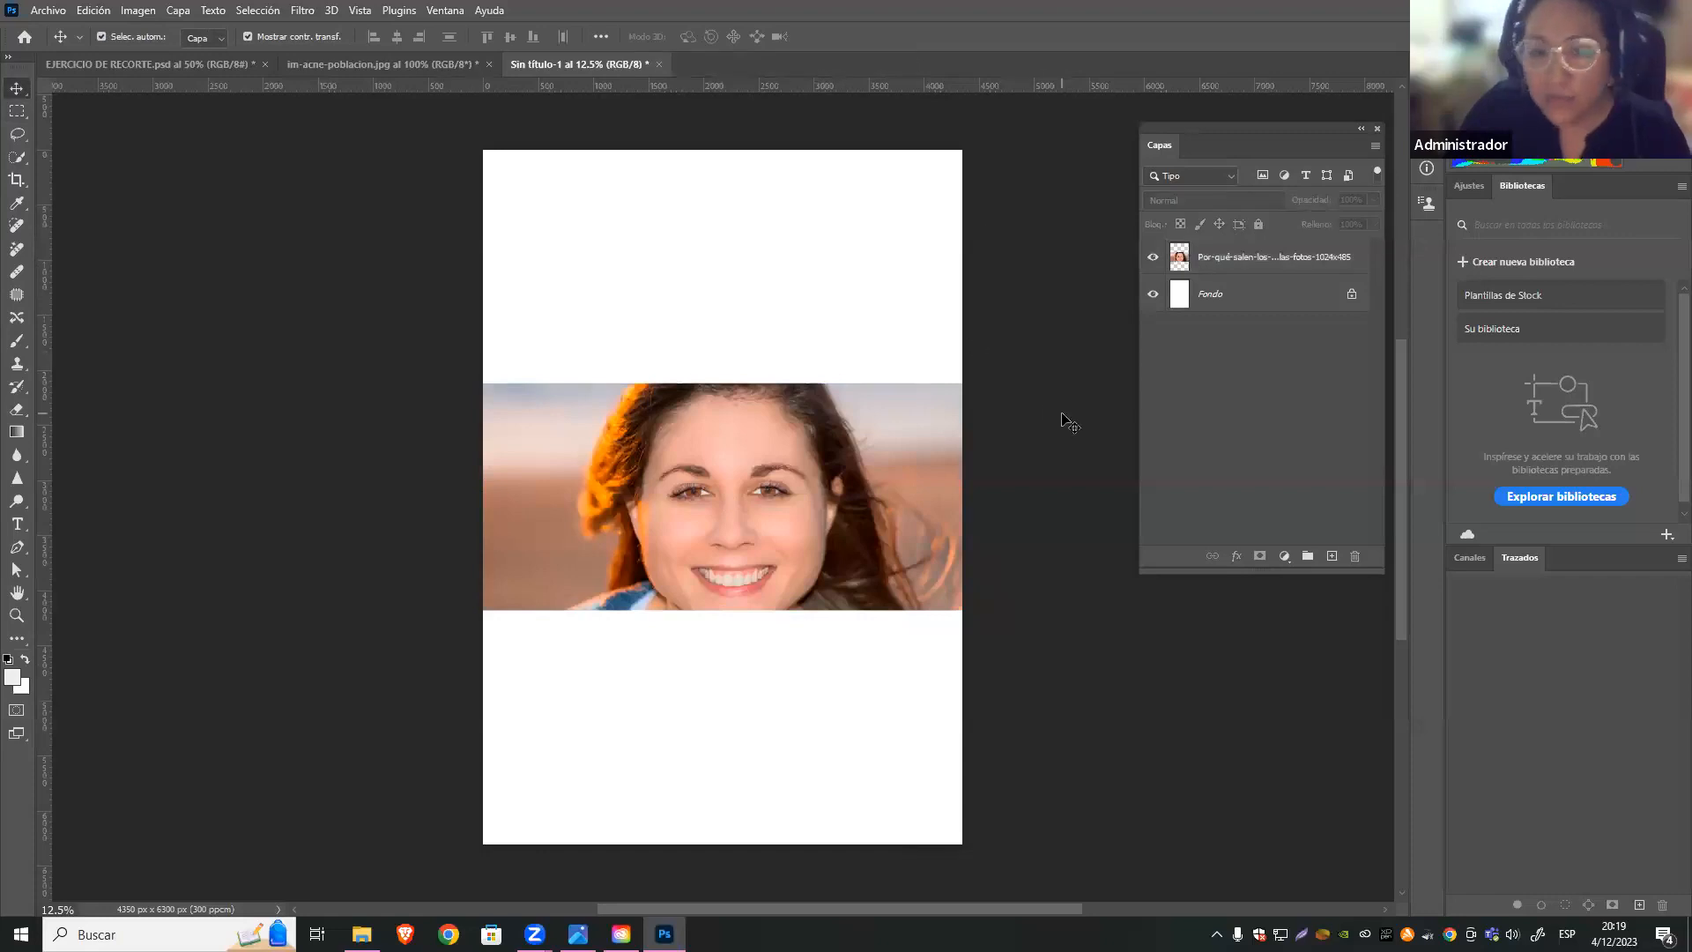
click(854, 522)
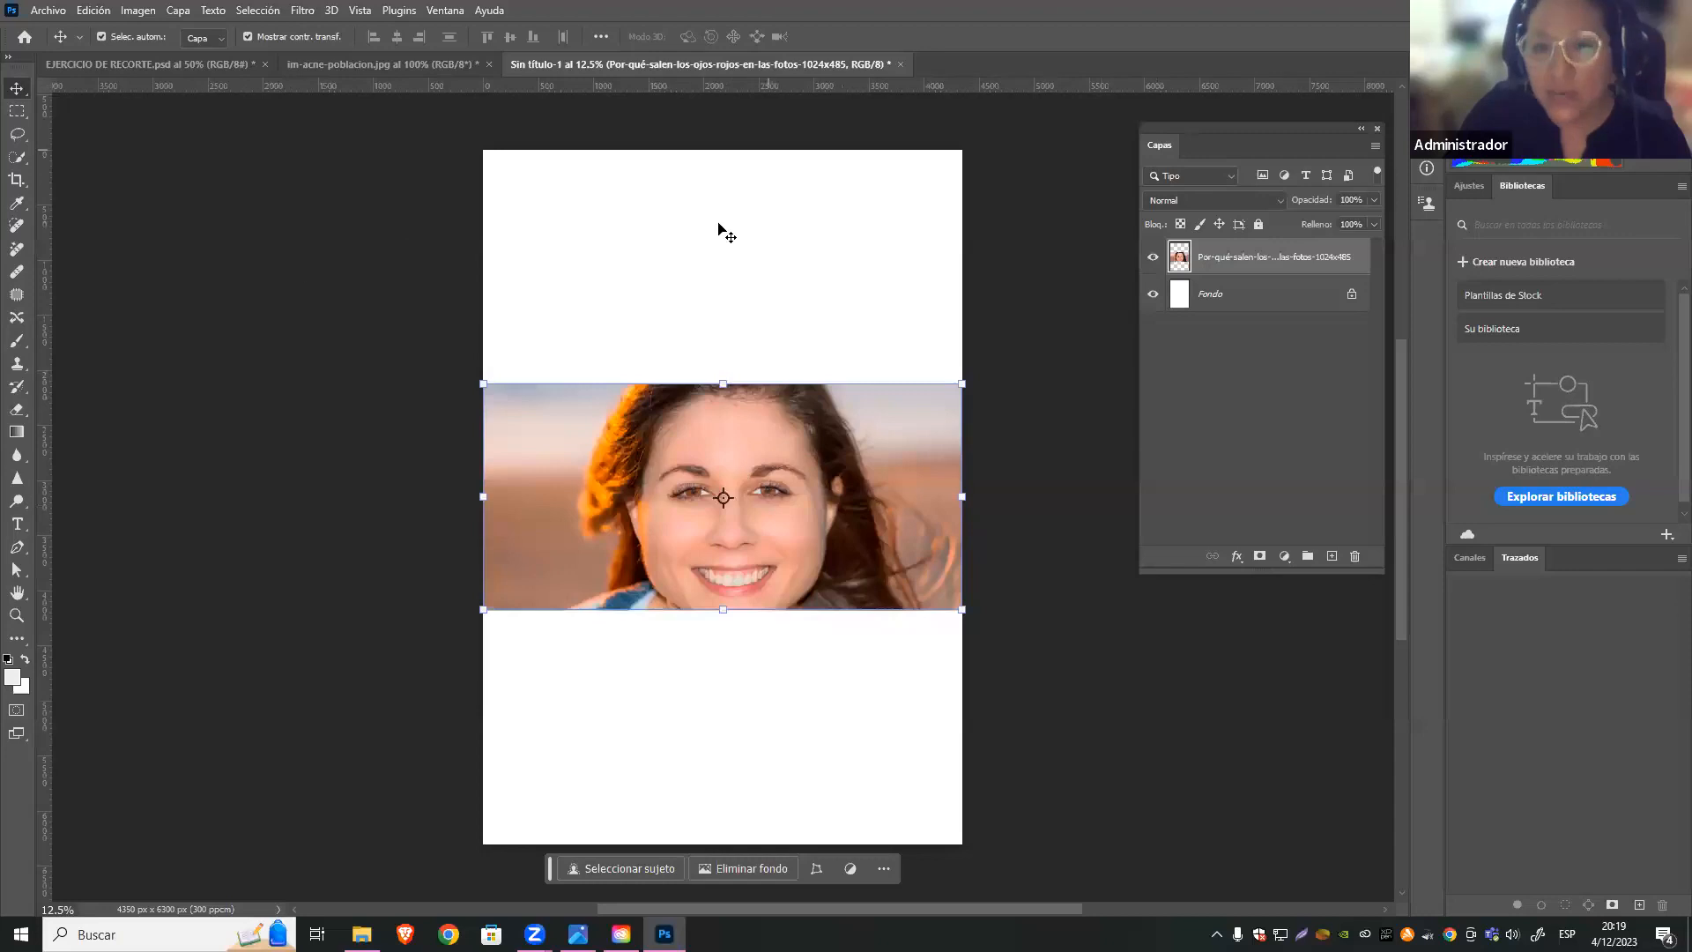
drag(723, 384, 722, 232)
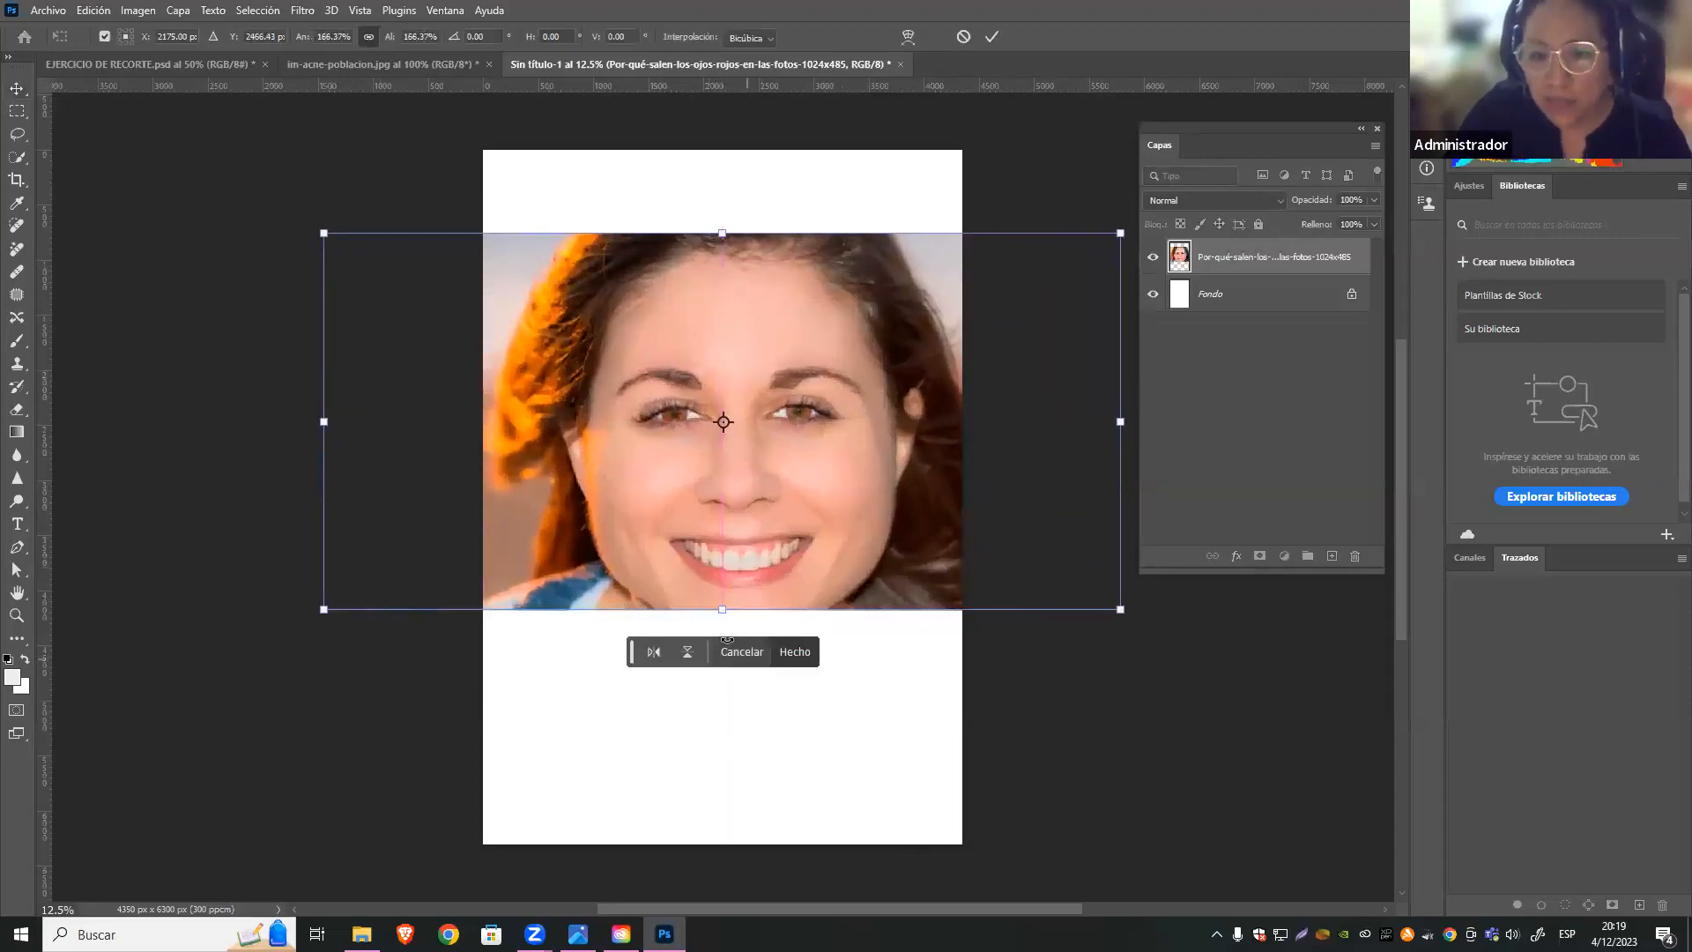
drag(723, 608, 722, 676)
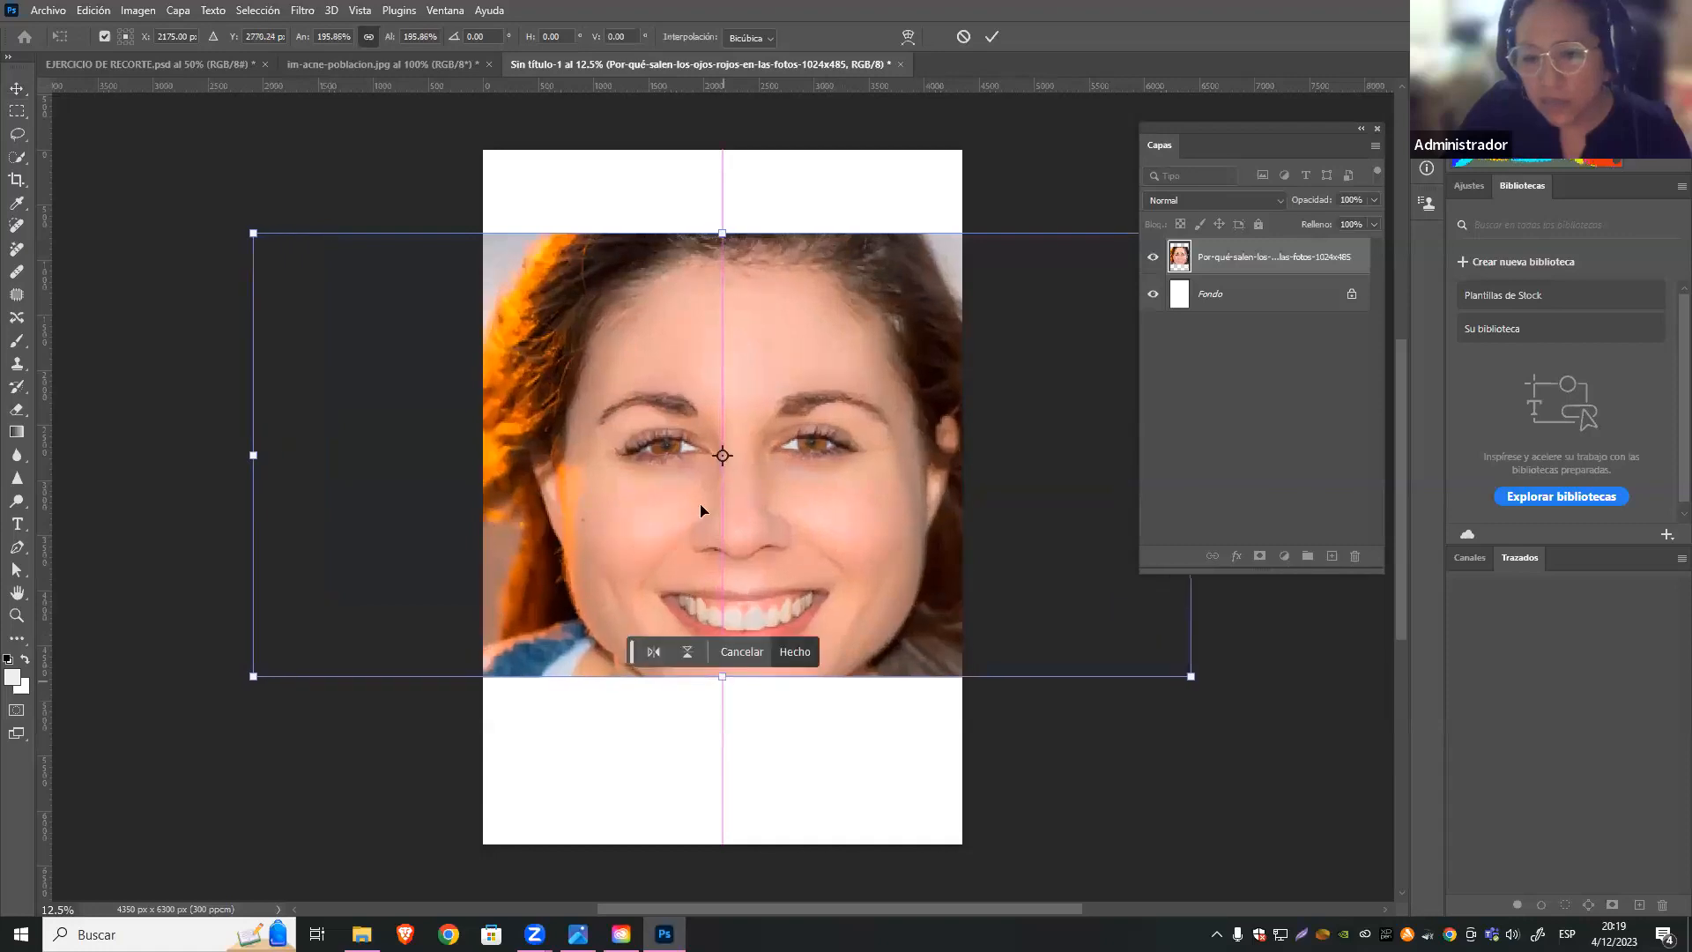
drag(723, 234, 722, 149)
drag(721, 676, 778, 685)
drag(811, 805, 793, 805)
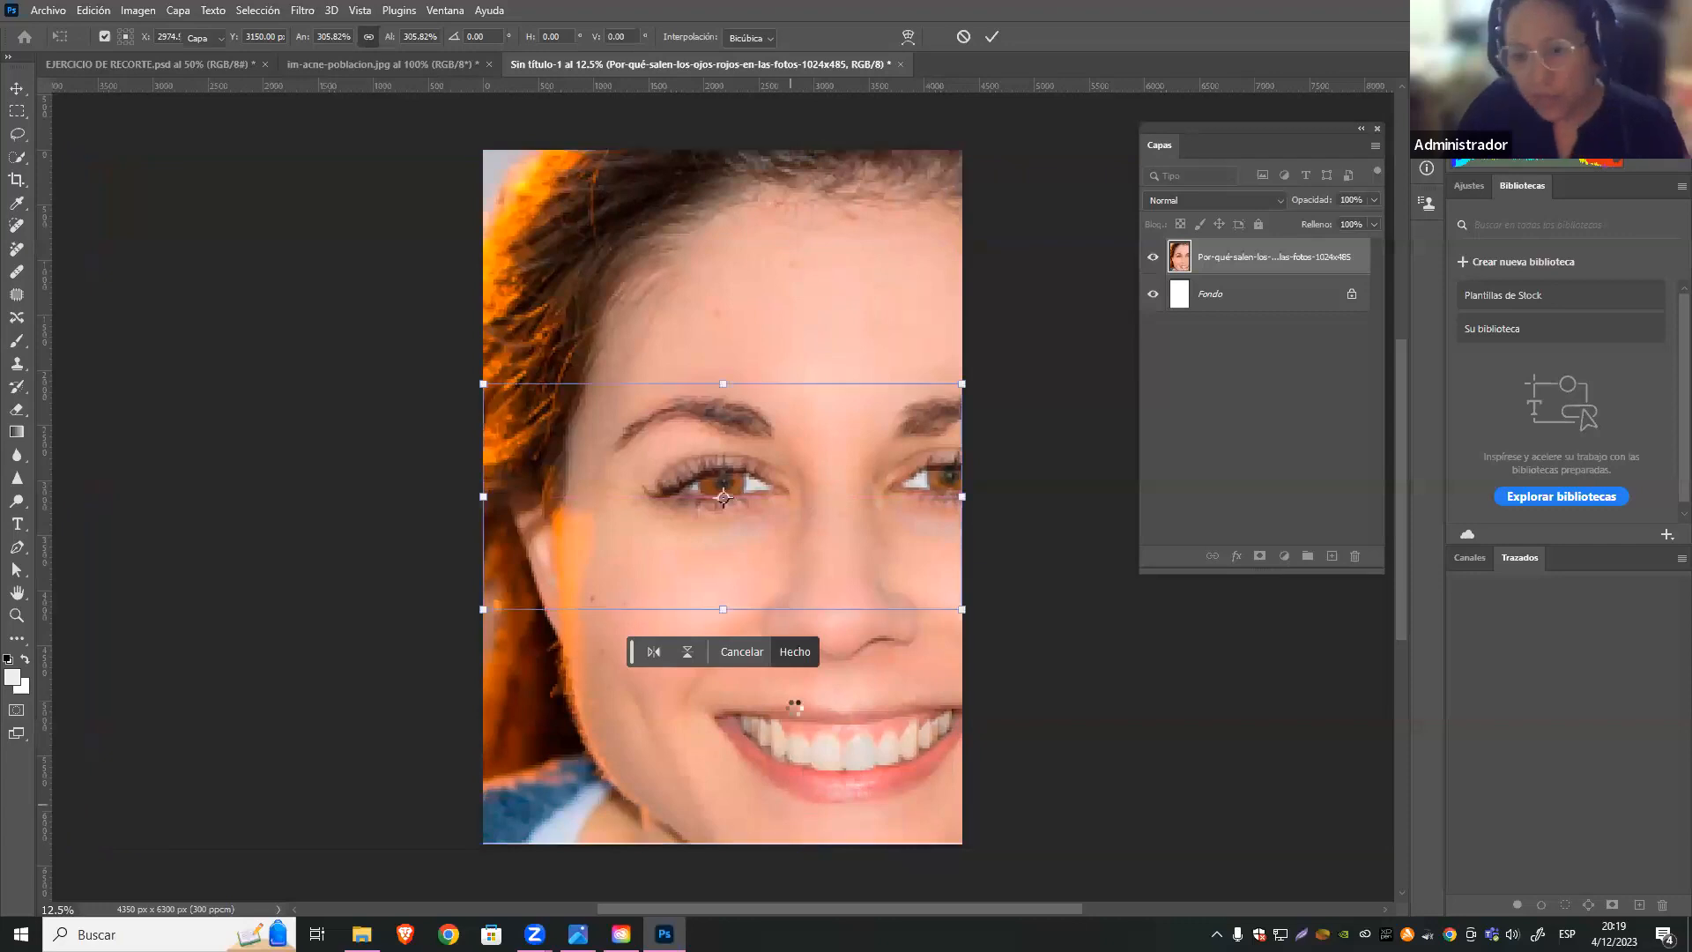
click(794, 651)
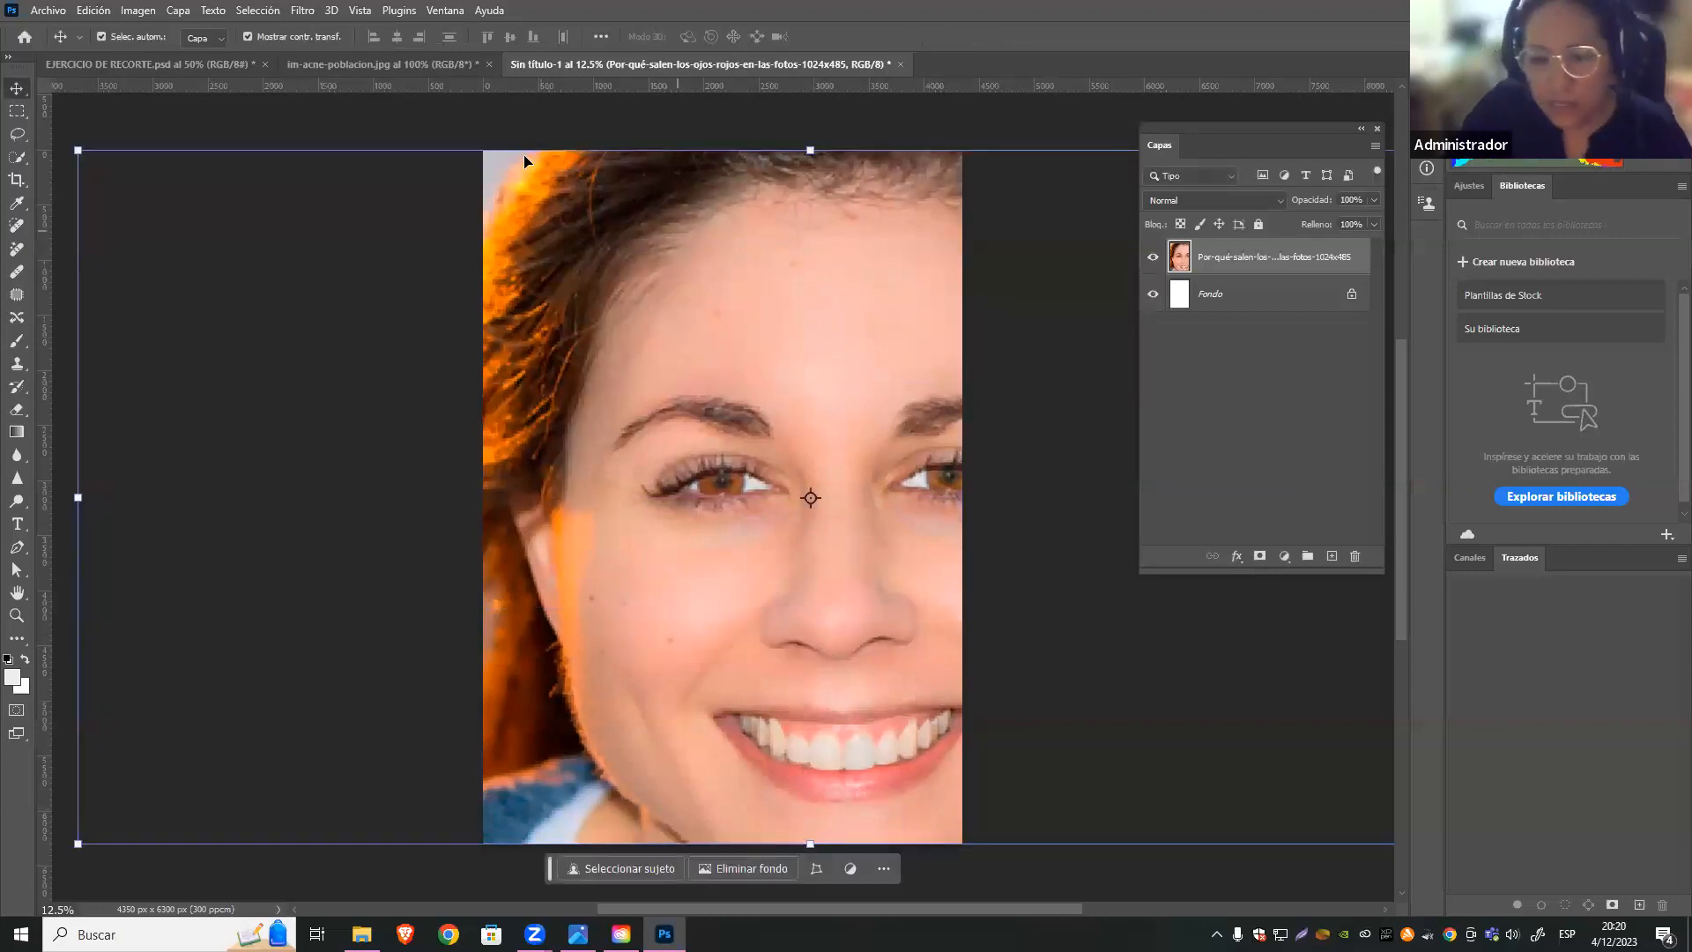
Crop to the existing page bounds with deletion of cropped pixels enabled, trimming the overhanging parts of the portrait, and select the portrait layer
click(17, 179)
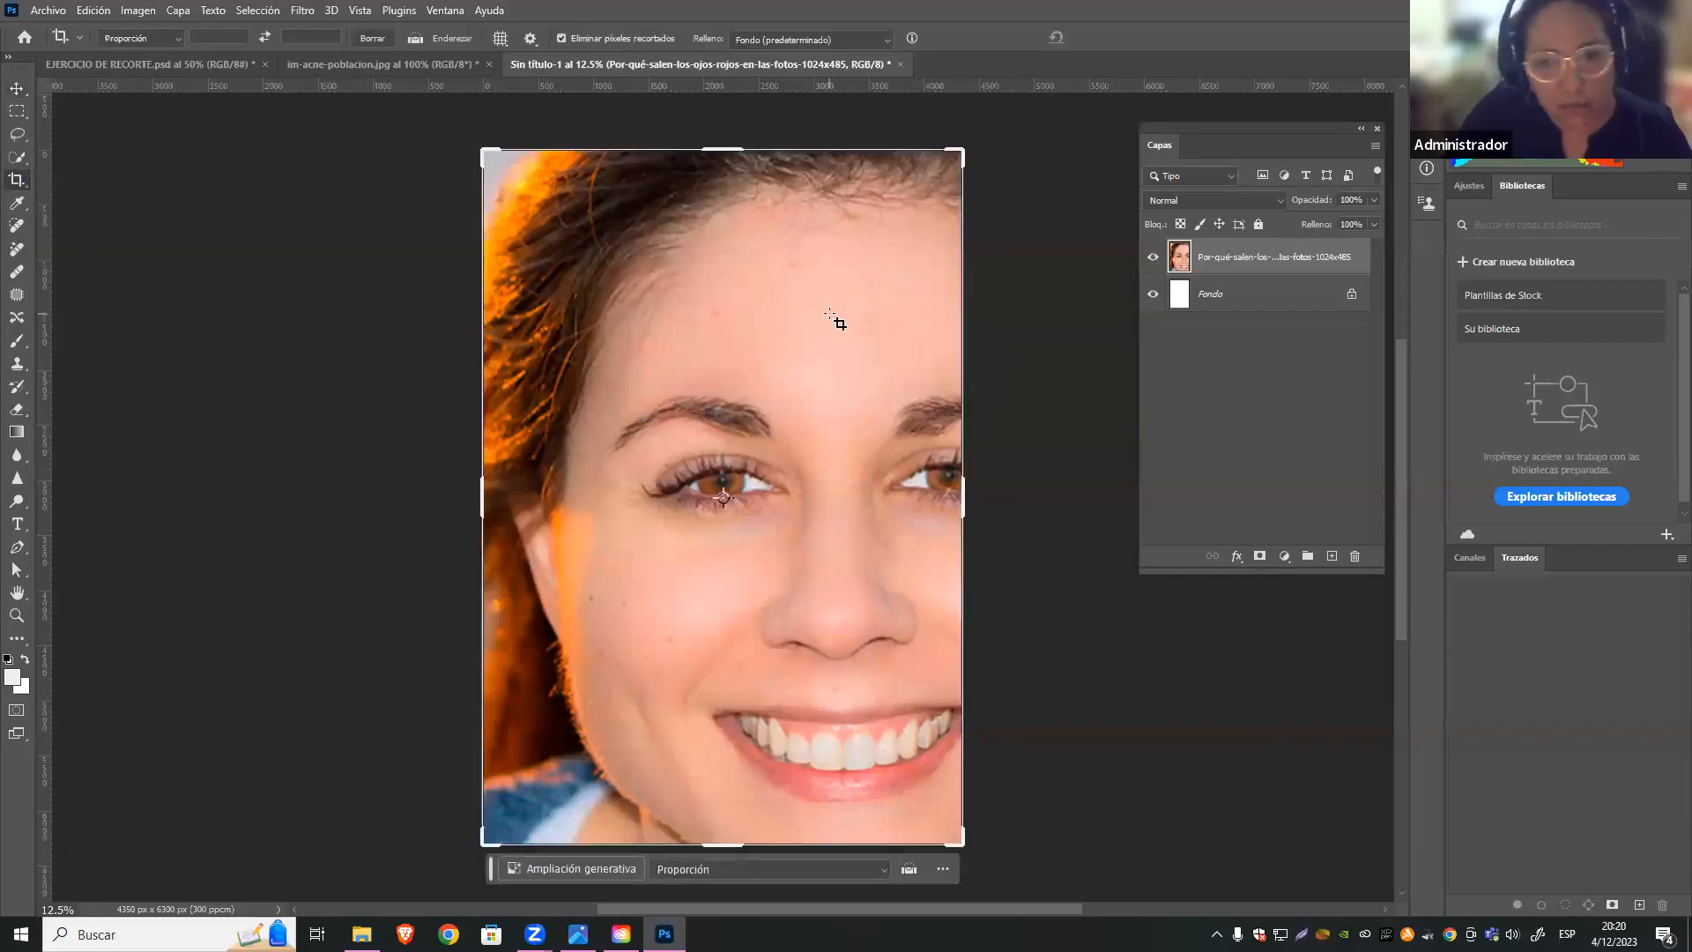
click(831, 317)
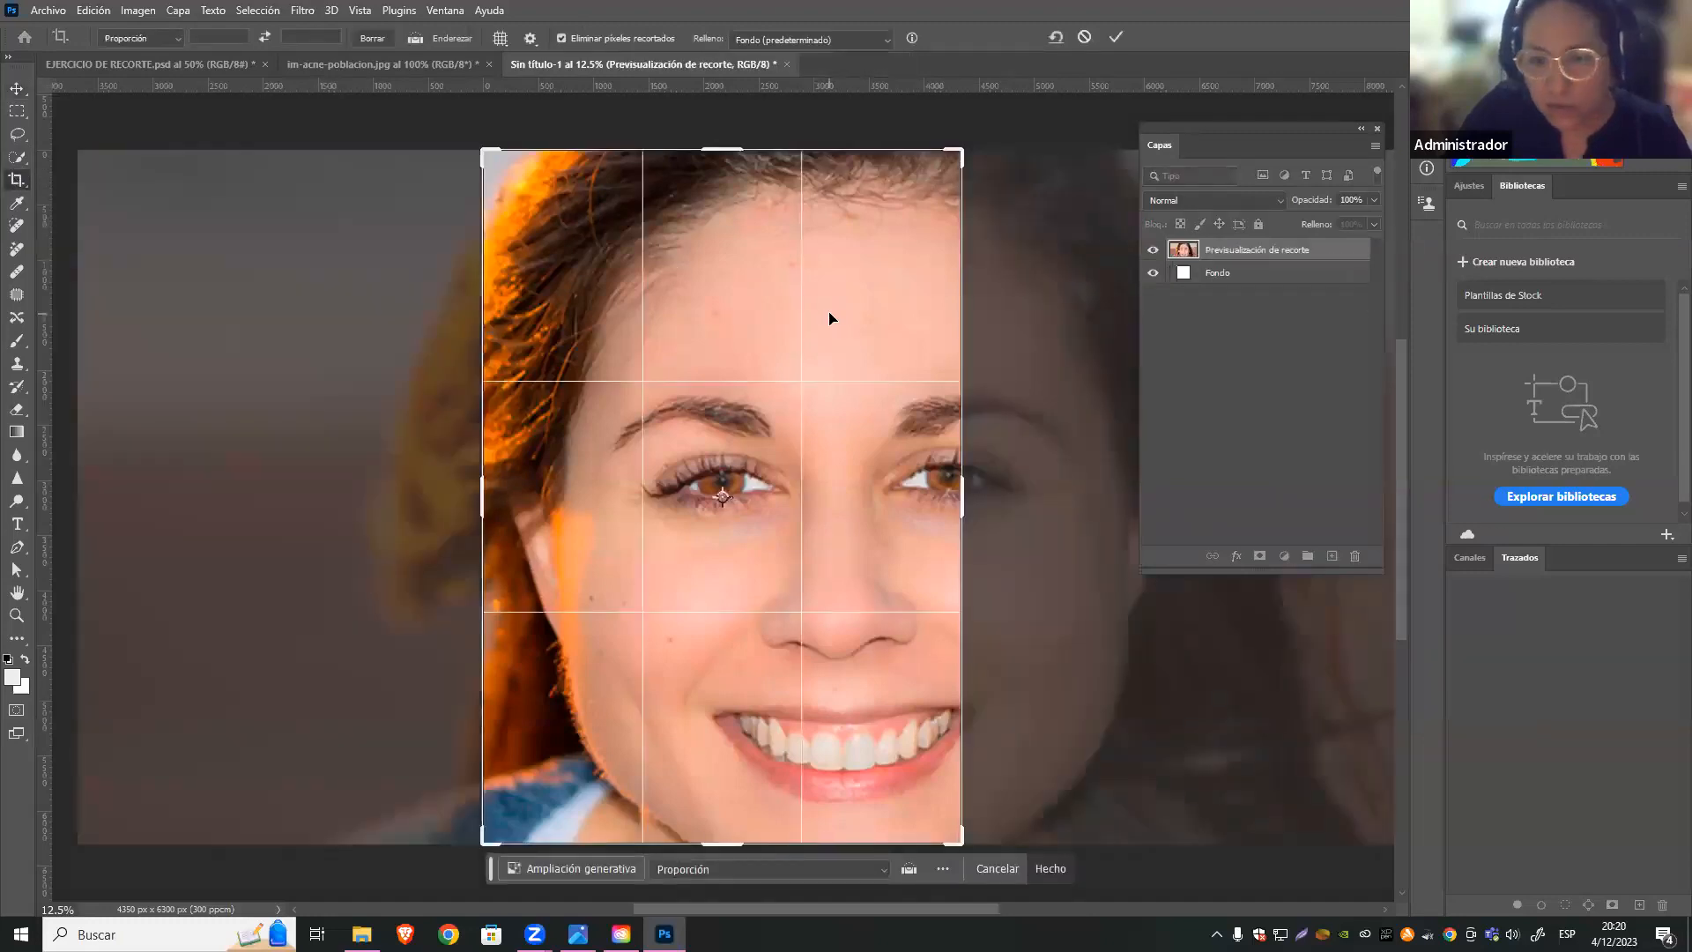
key(Return)
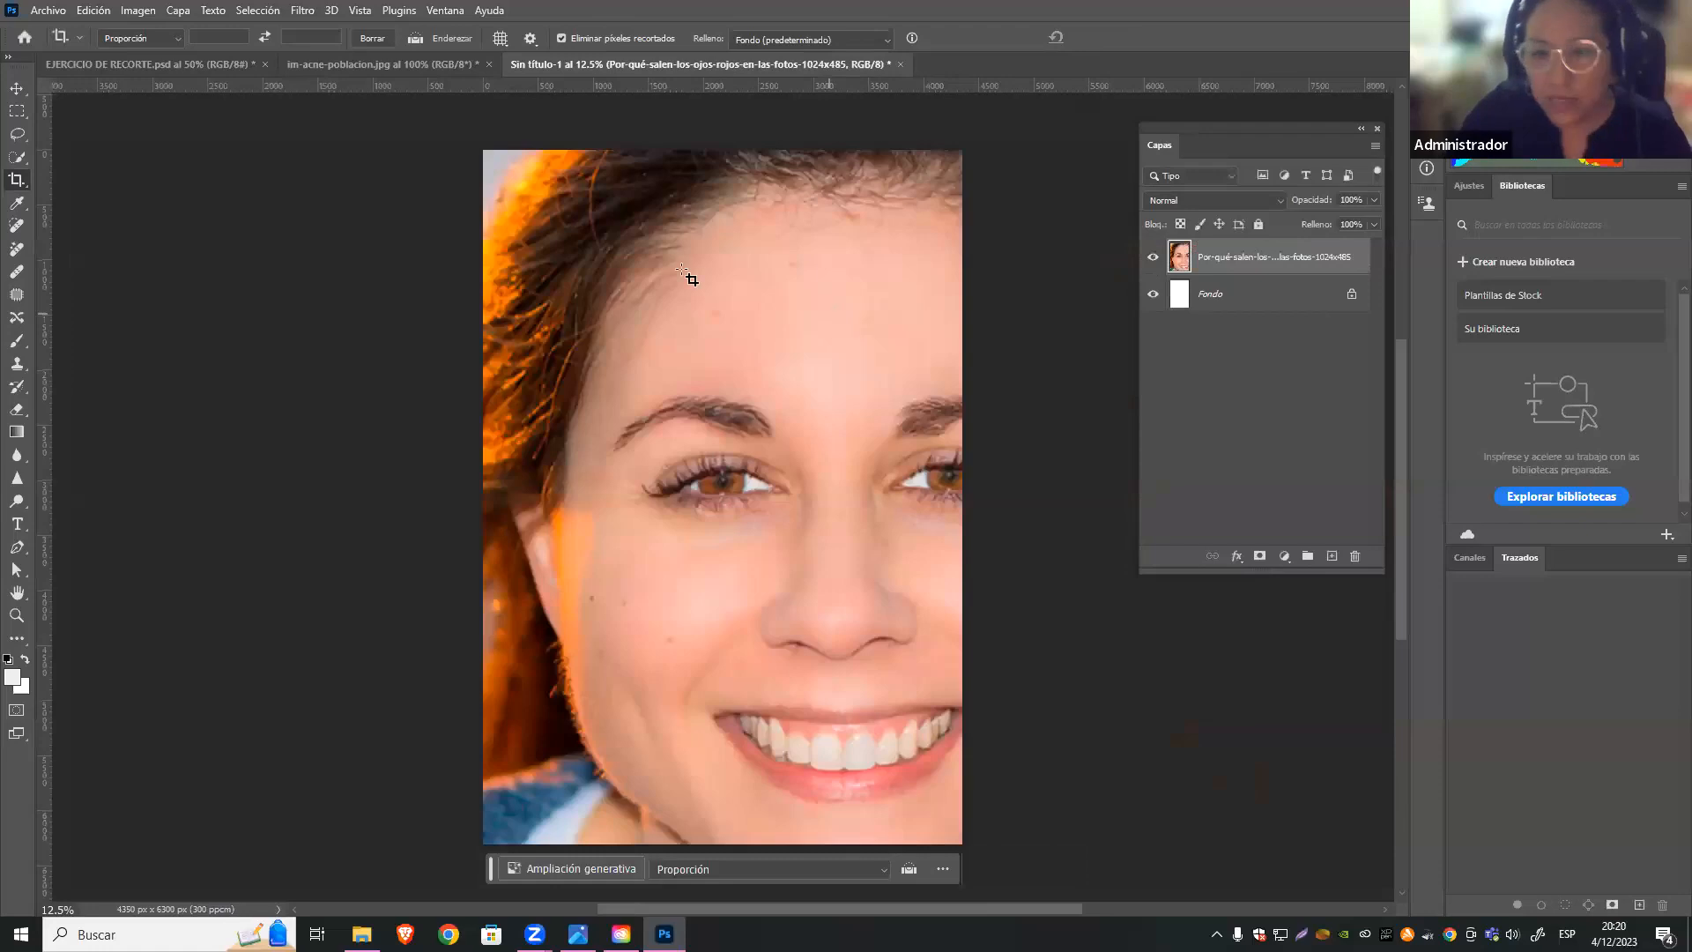
click(16, 89)
mouse_move(680, 227)
mouse_down()
mouse_move(765, 388)
mouse_move(647, 317)
mouse_move(689, 270)
mouse_move(679, 233)
mouse_up()
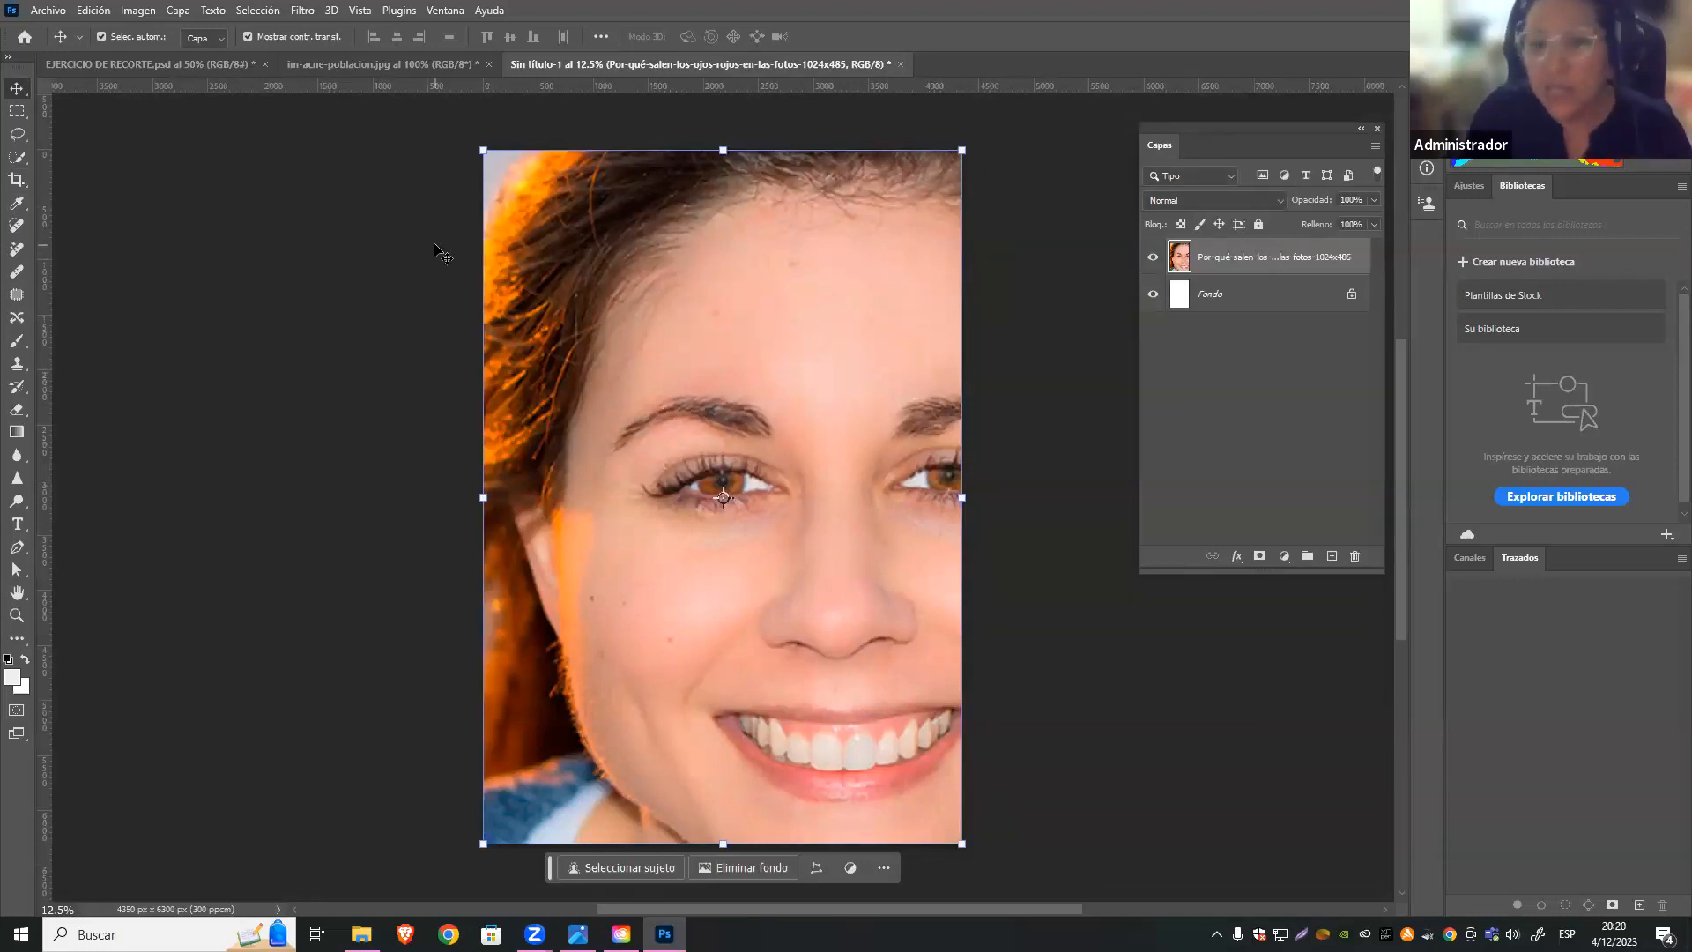
click(1079, 281)
click(941, 430)
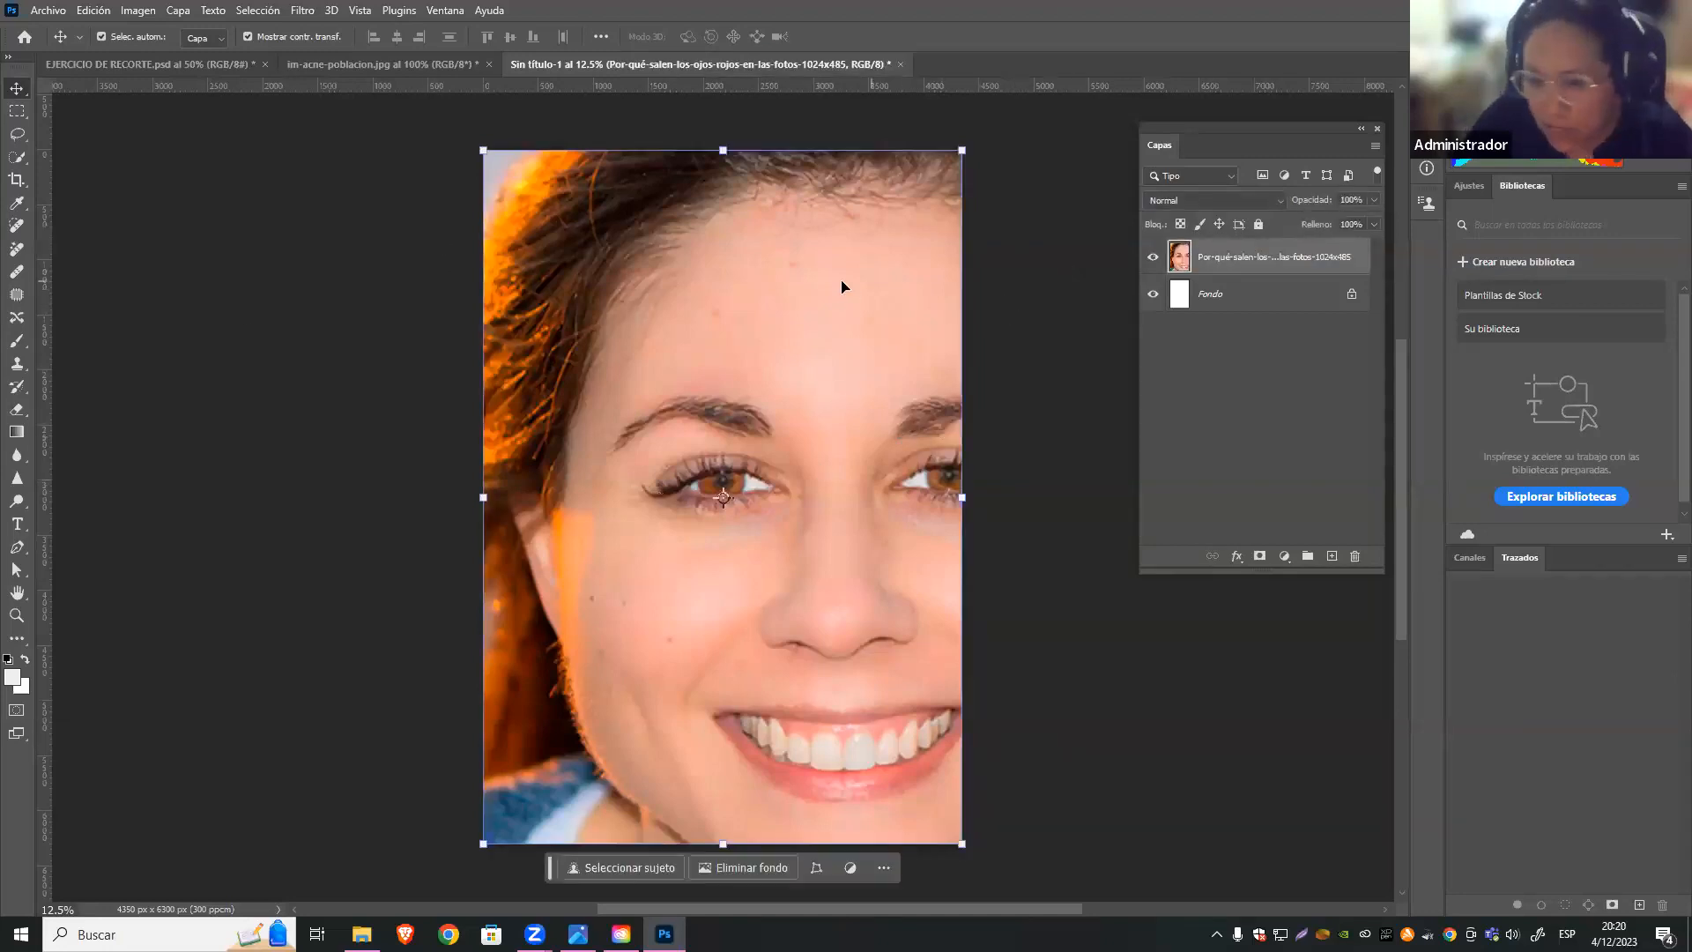
Open the original photo Por-qué-salen-los-ojos-rojos-en-las-fotos-1024x485 as its own document, leaving its colour profile unmodified
click(40, 13)
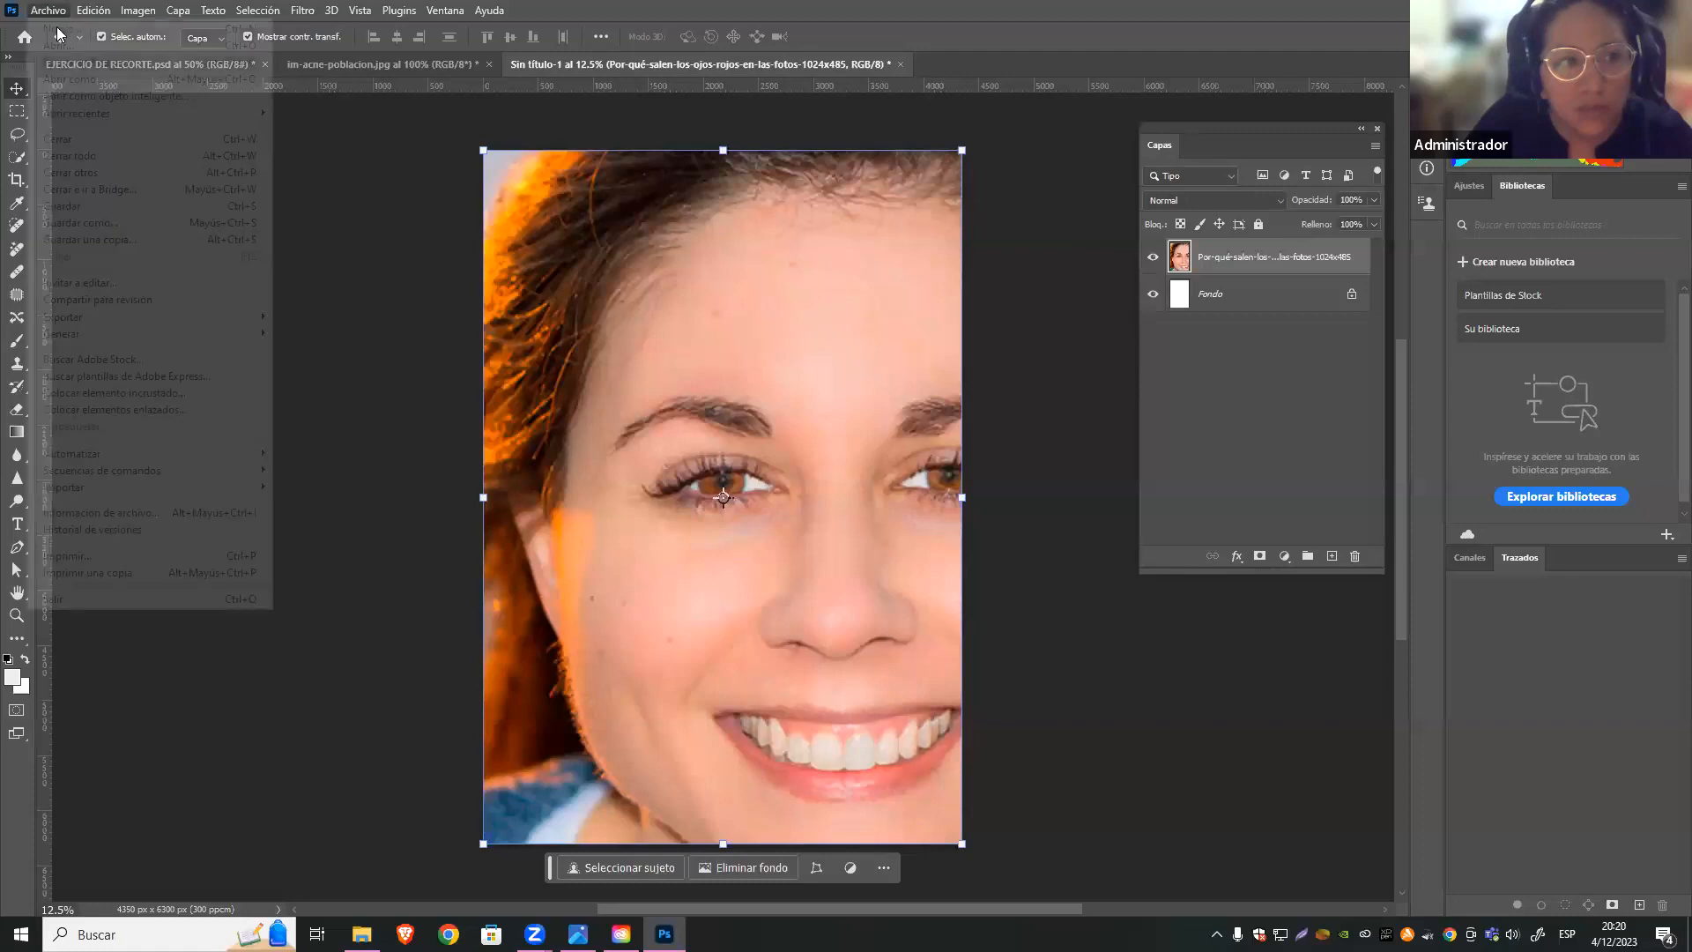
click(801, 220)
key(ctrl+o)
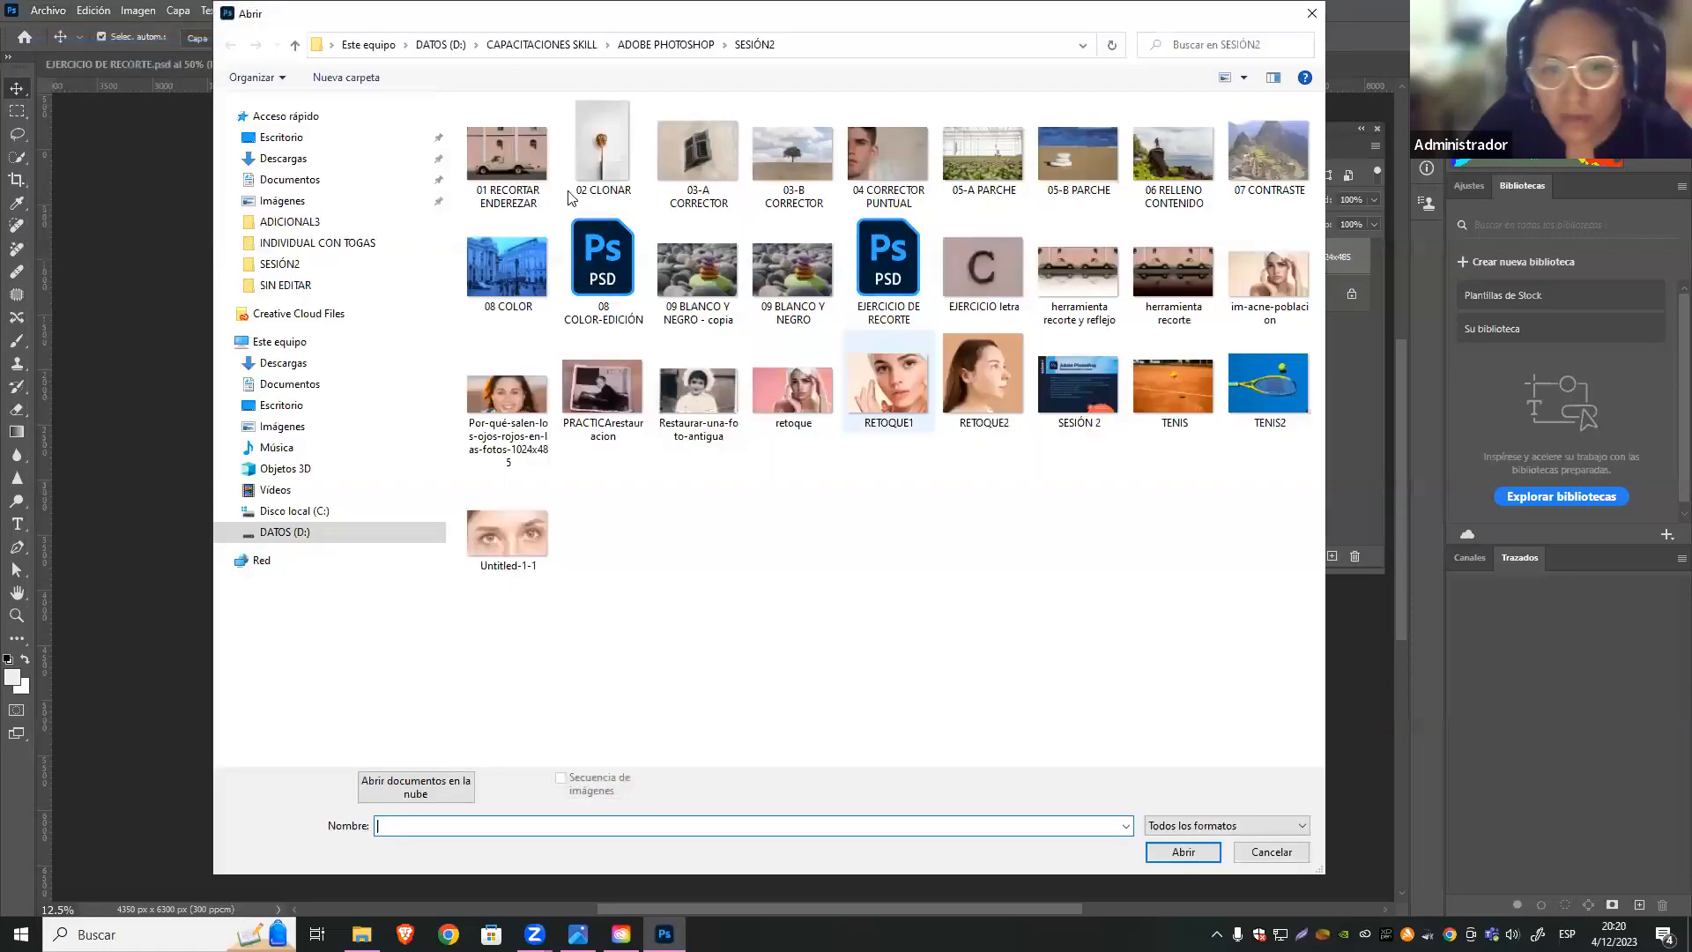
click(488, 383)
click(1183, 852)
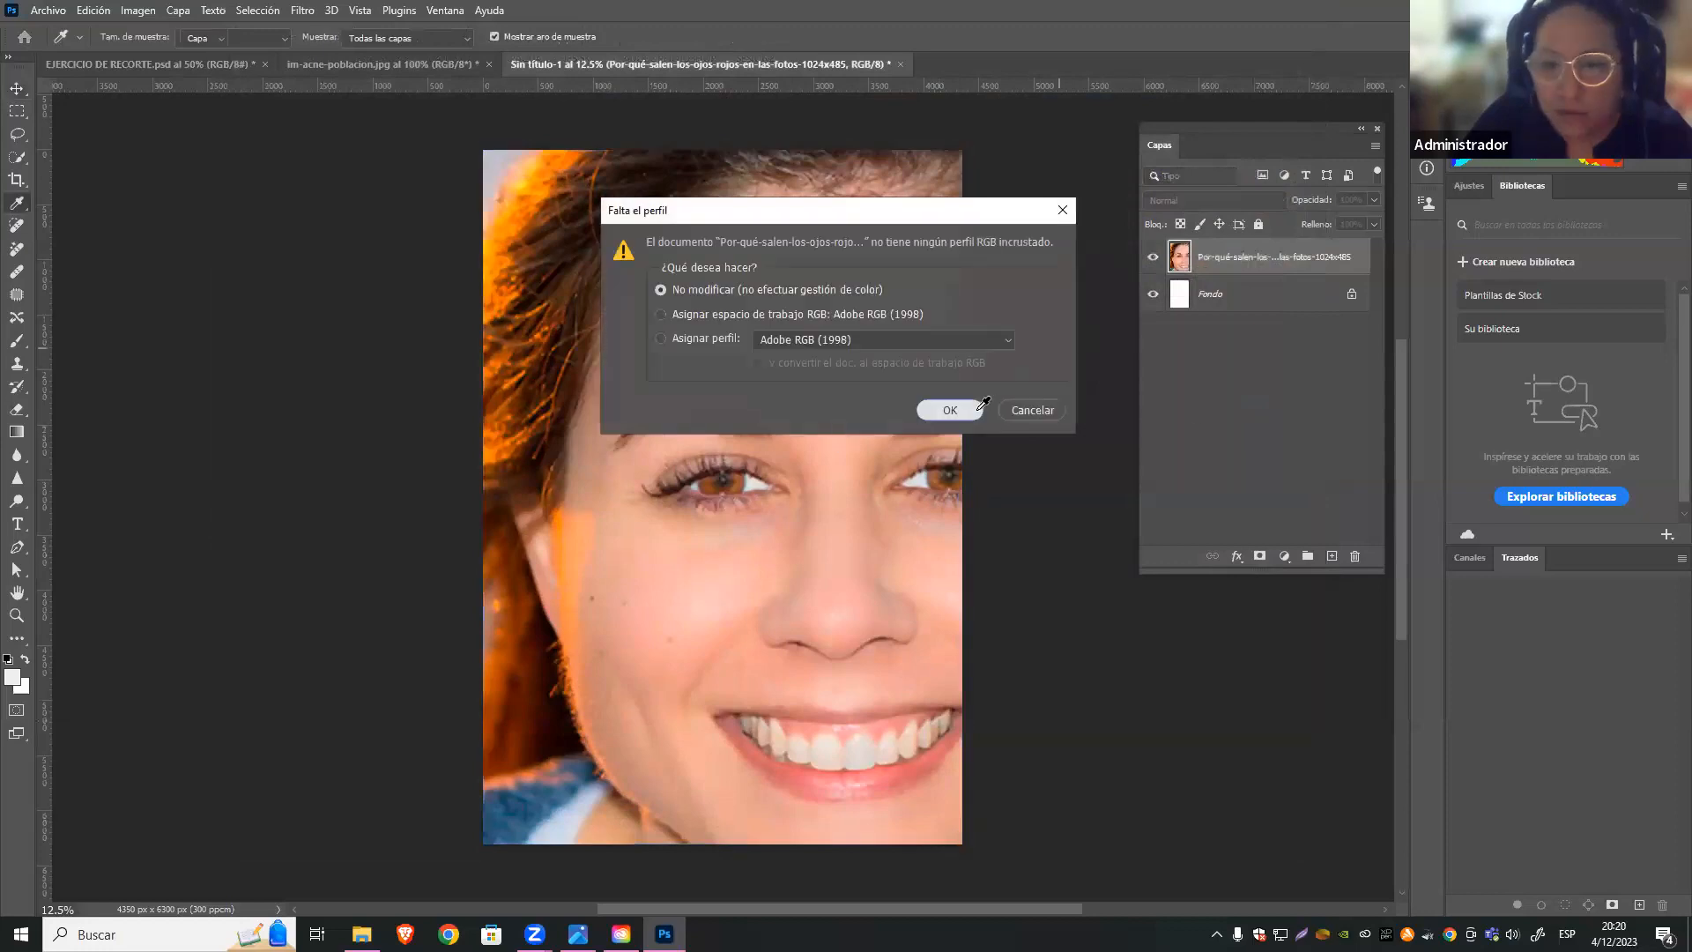
click(949, 410)
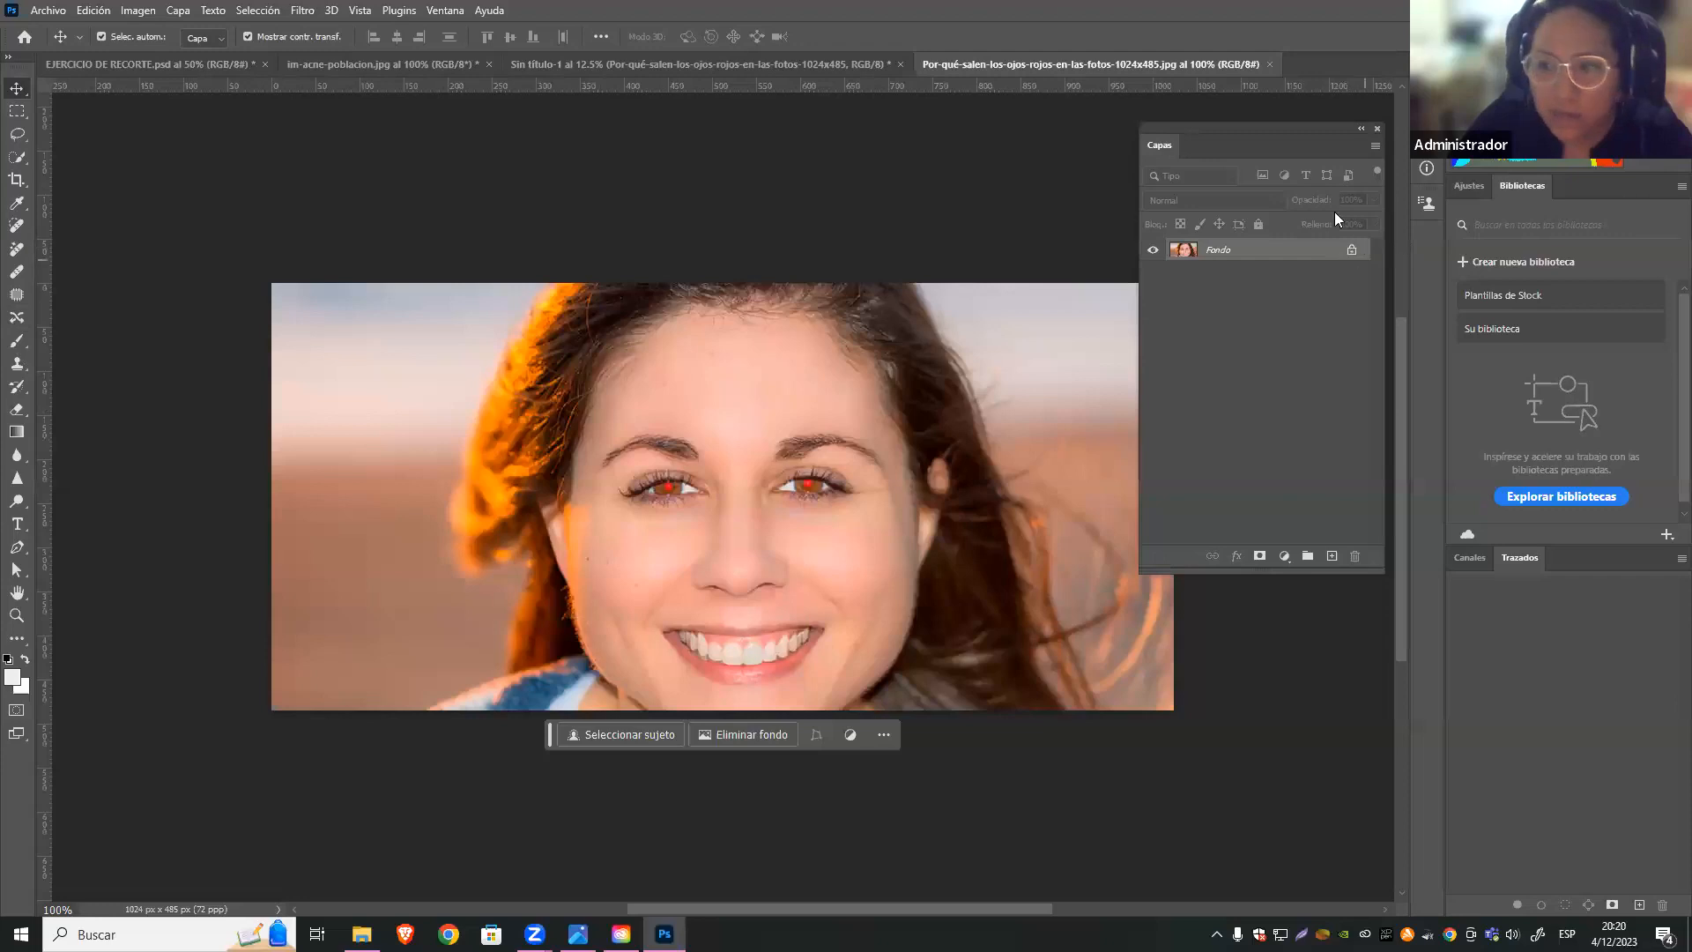
Unlock the background layer and correct both red pupils with the Red Eye tool at 50% pupil size and 50% darkening, then deselect the layer
drag(1283, 125, 1137, 143)
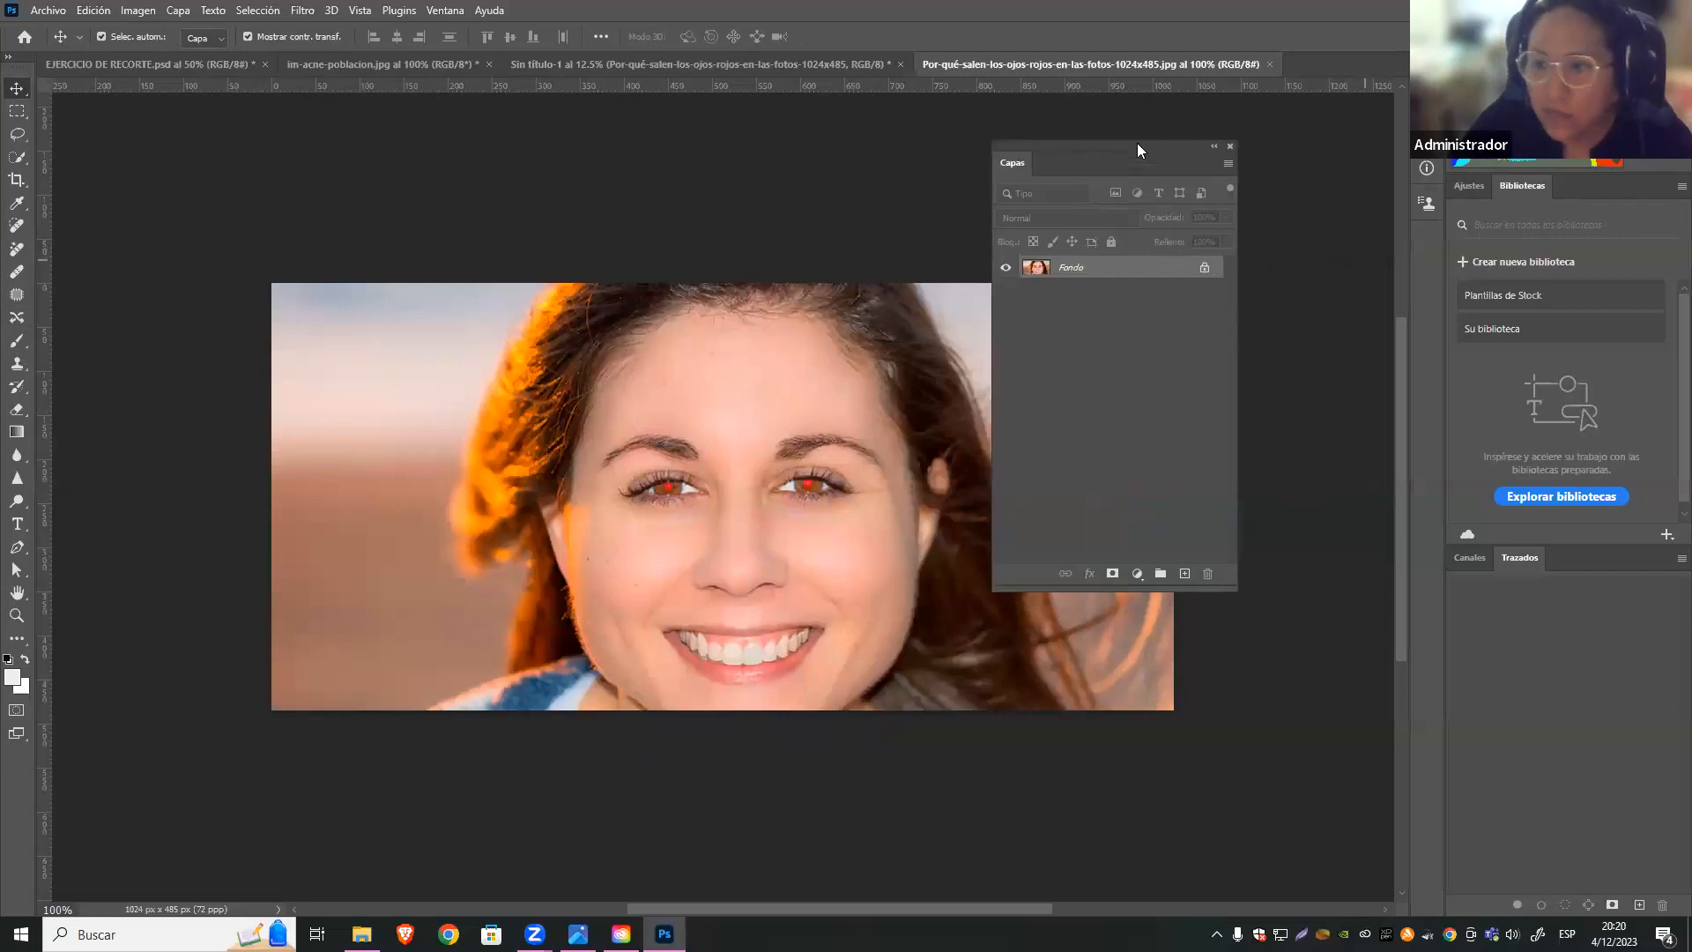
click(1201, 267)
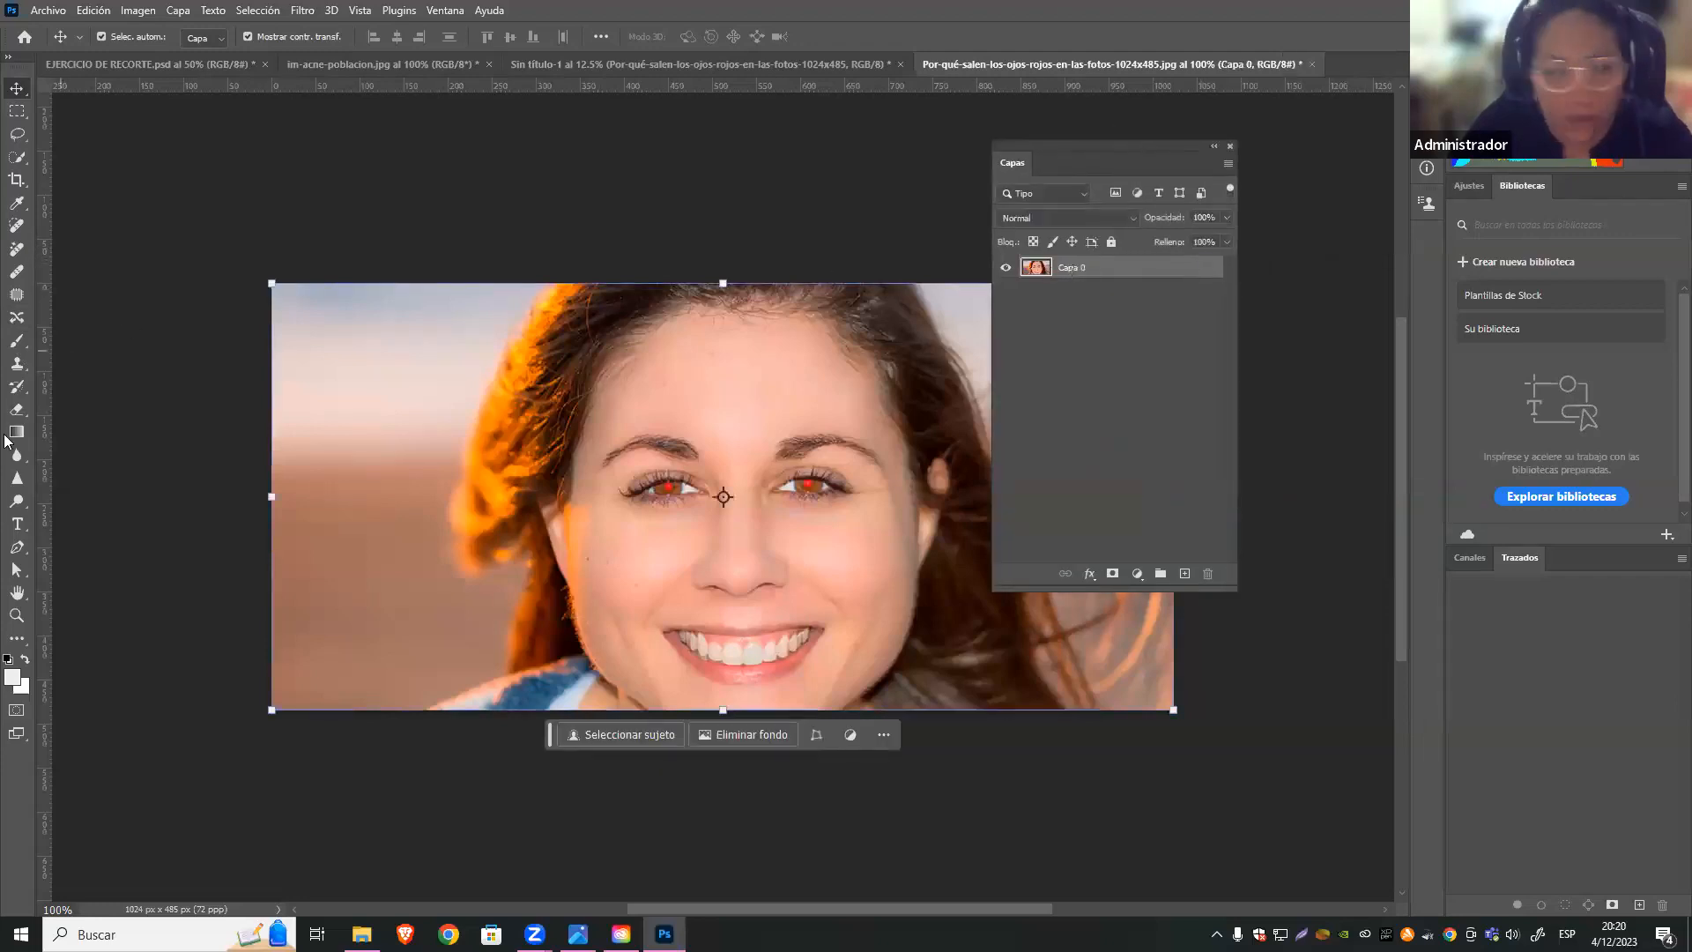
click(23, 645)
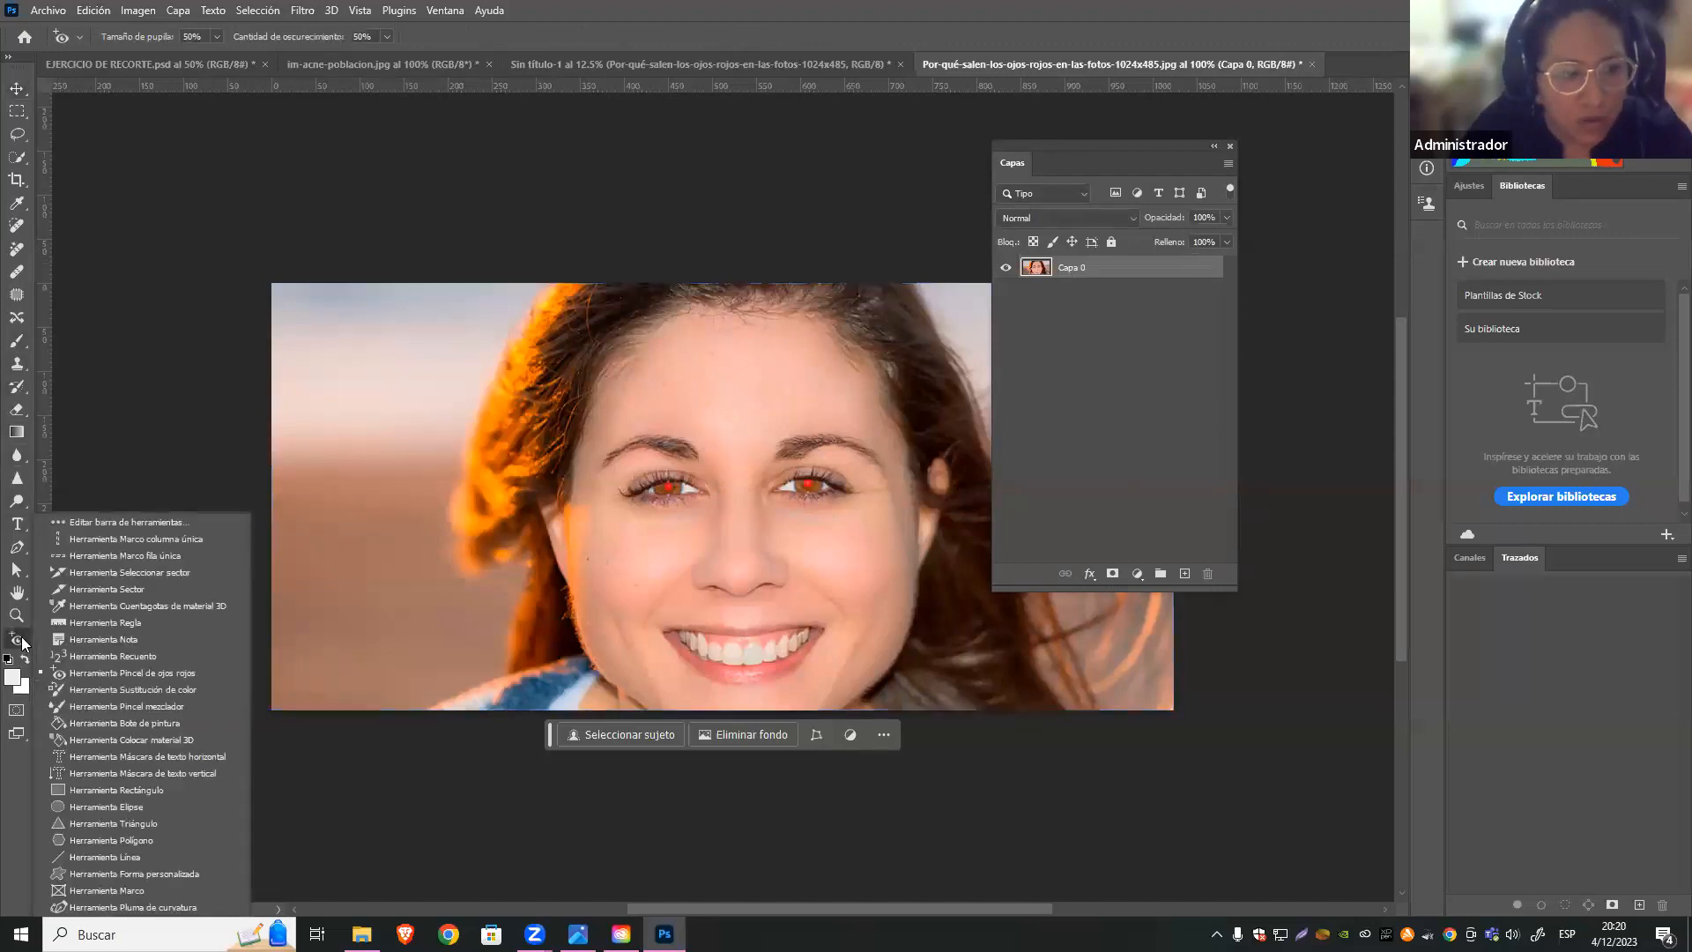
click(144, 670)
click(666, 485)
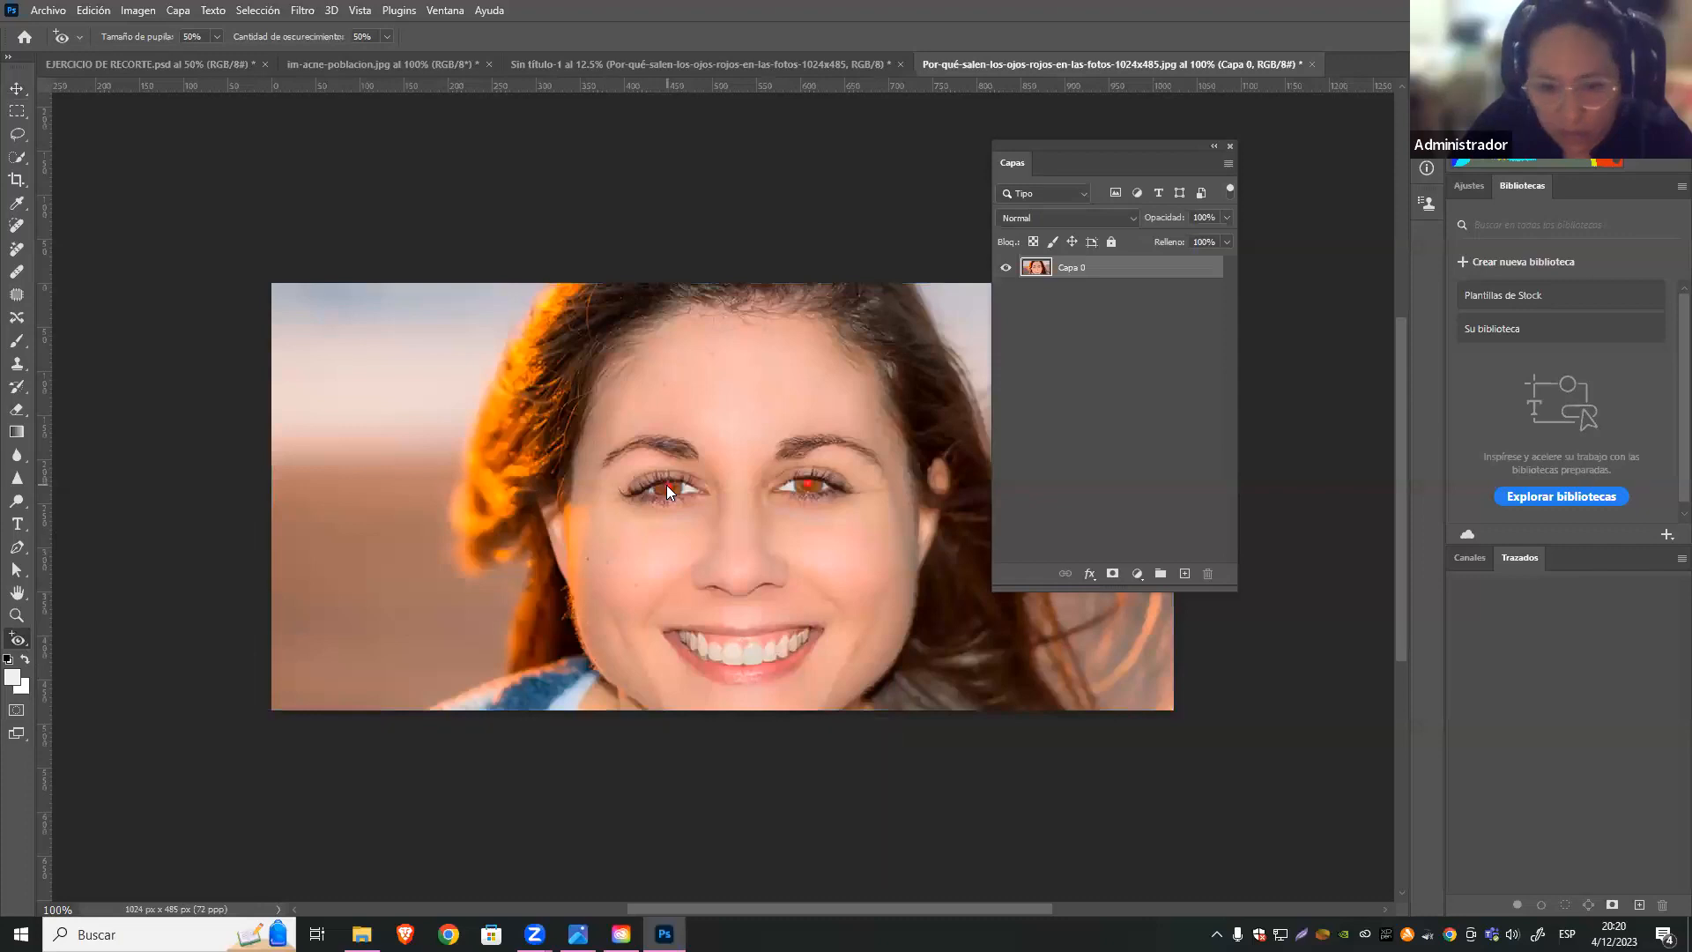
click(807, 481)
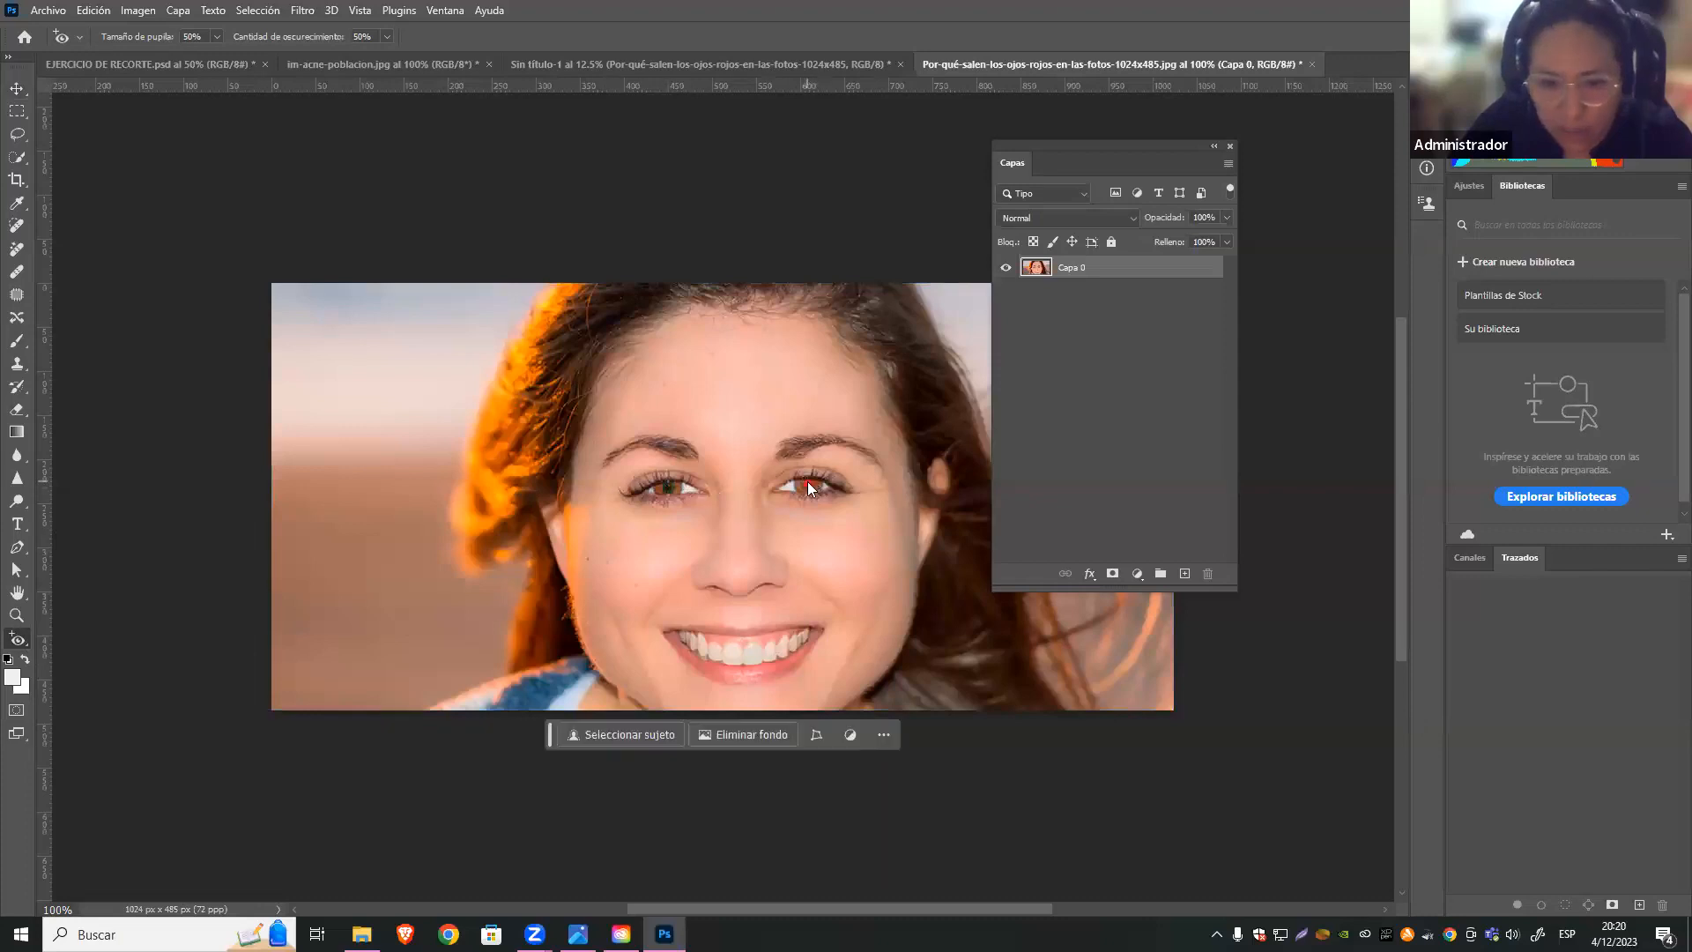
click(17, 88)
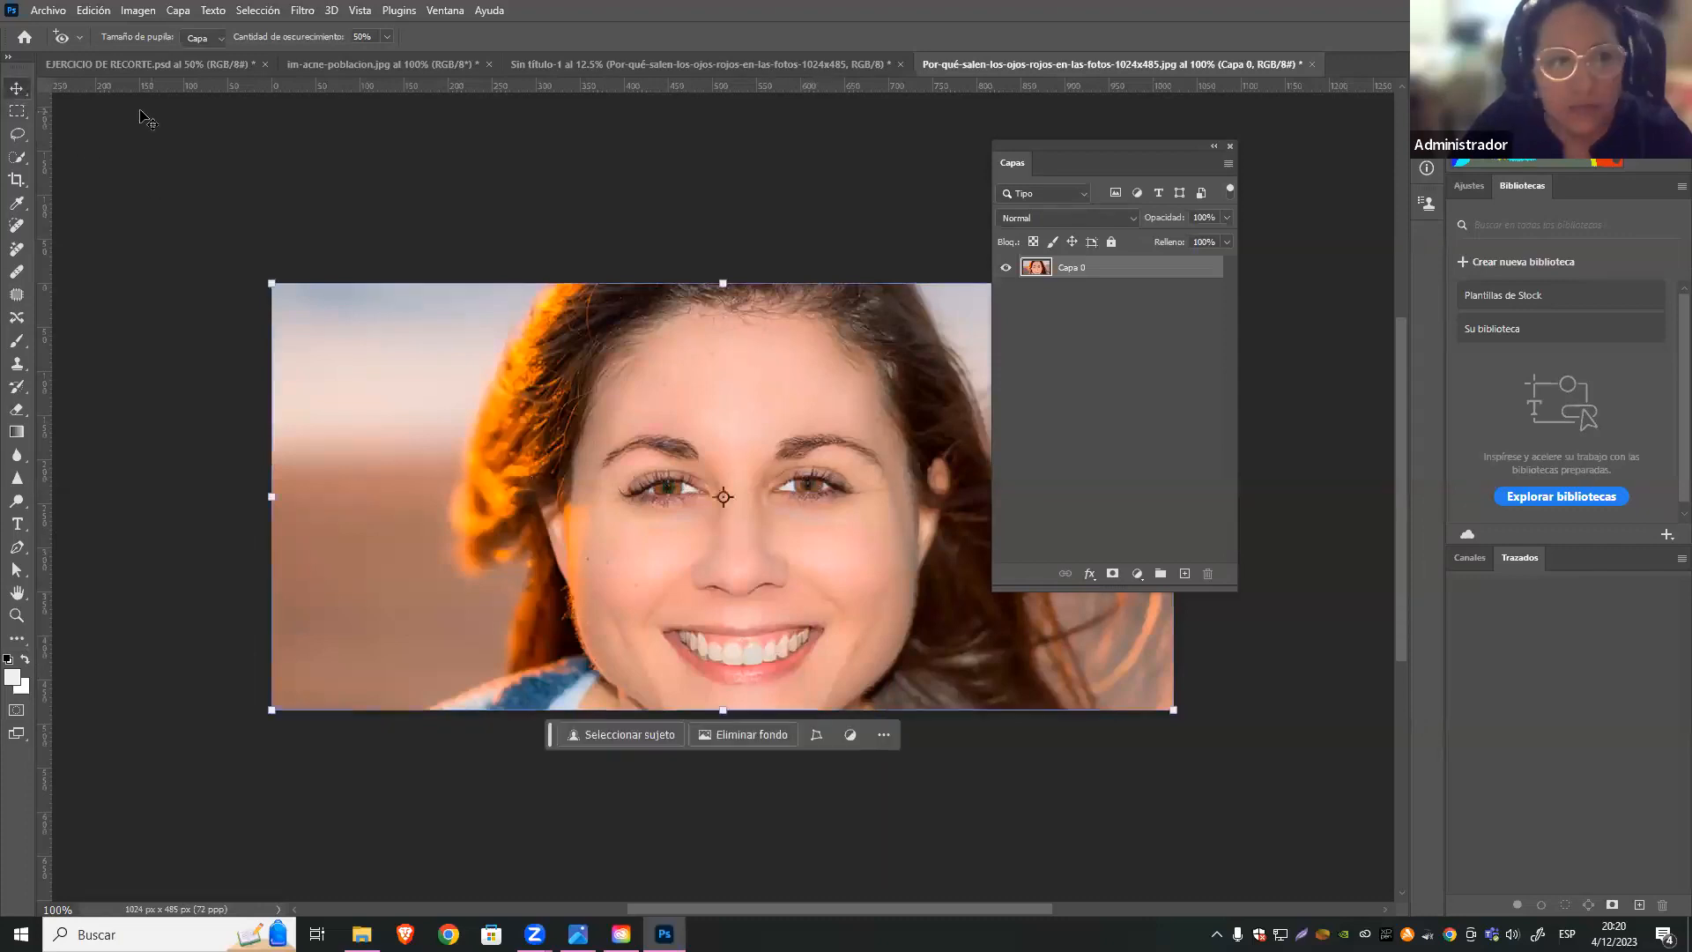
click(1158, 777)
Compare the corrected photo with the cropped portrait in the Sin título-1 document, and return to the photo
drag(693, 460, 496, 456)
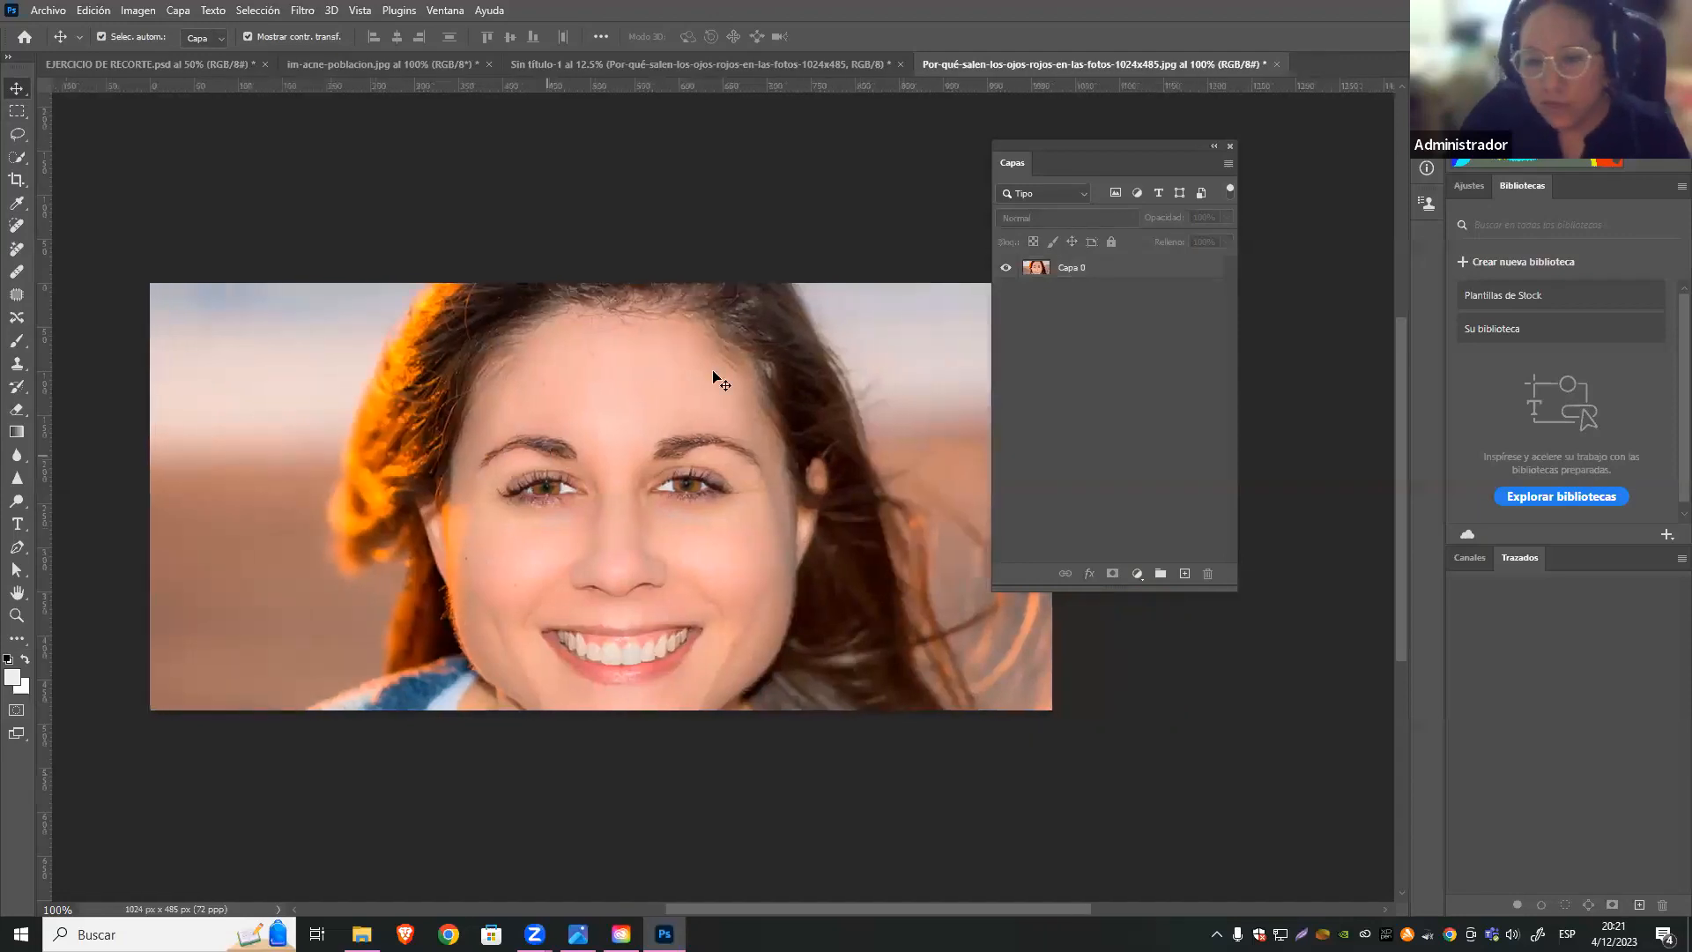
drag(1089, 143, 1191, 144)
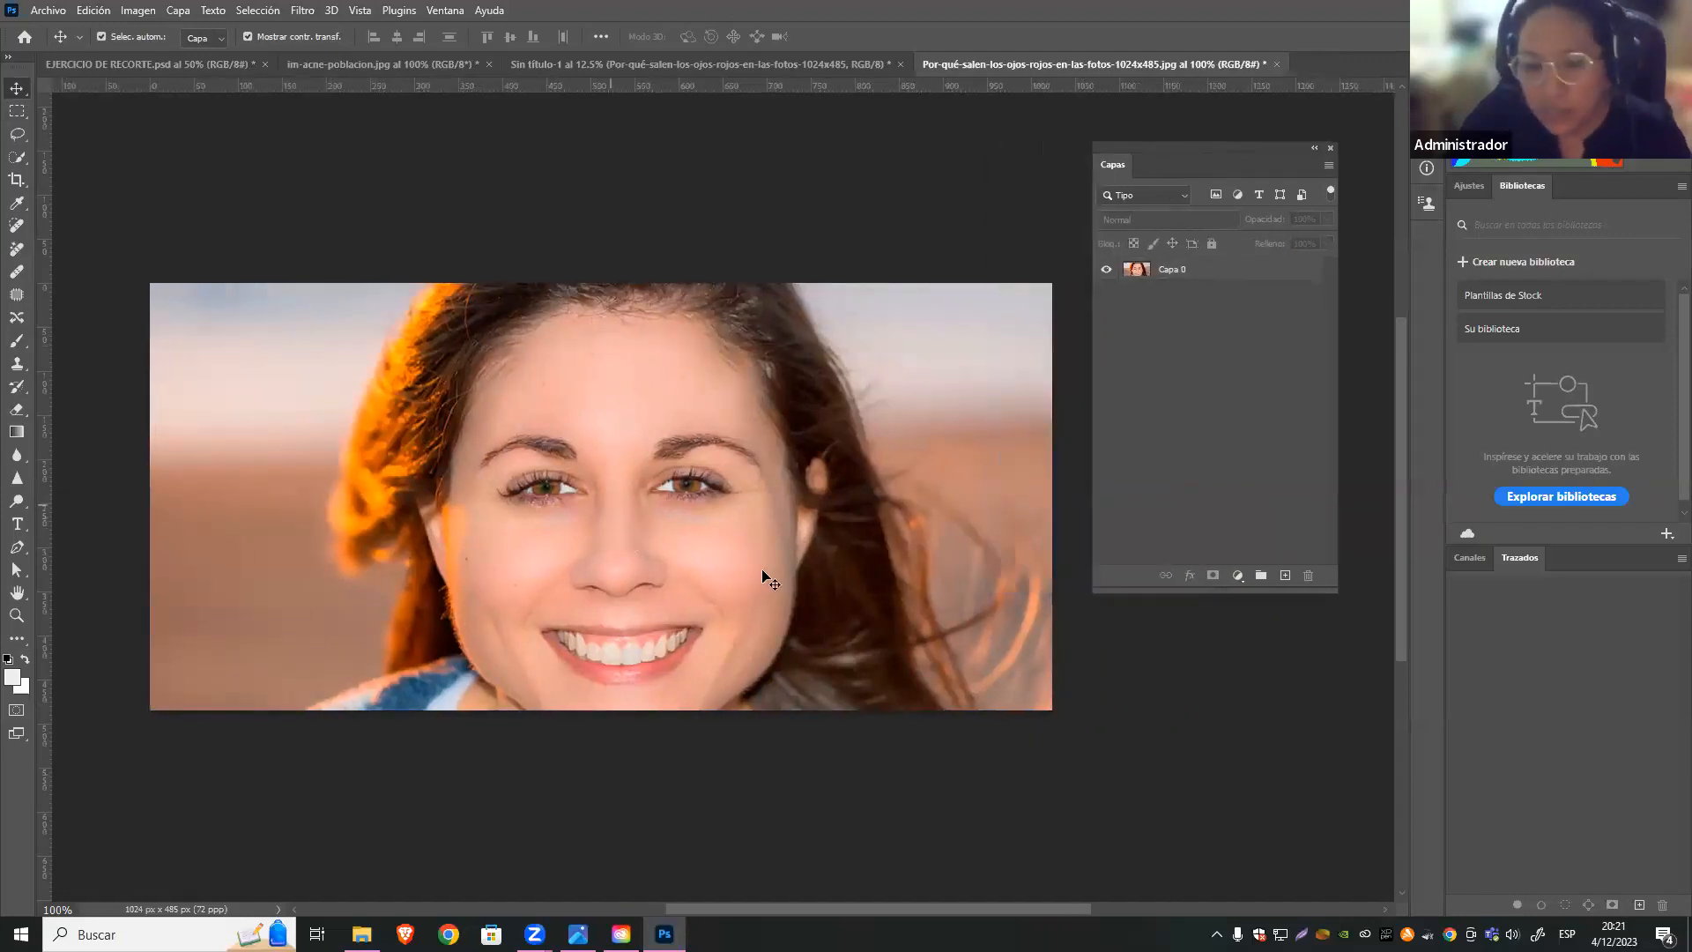
drag(659, 412, 775, 352)
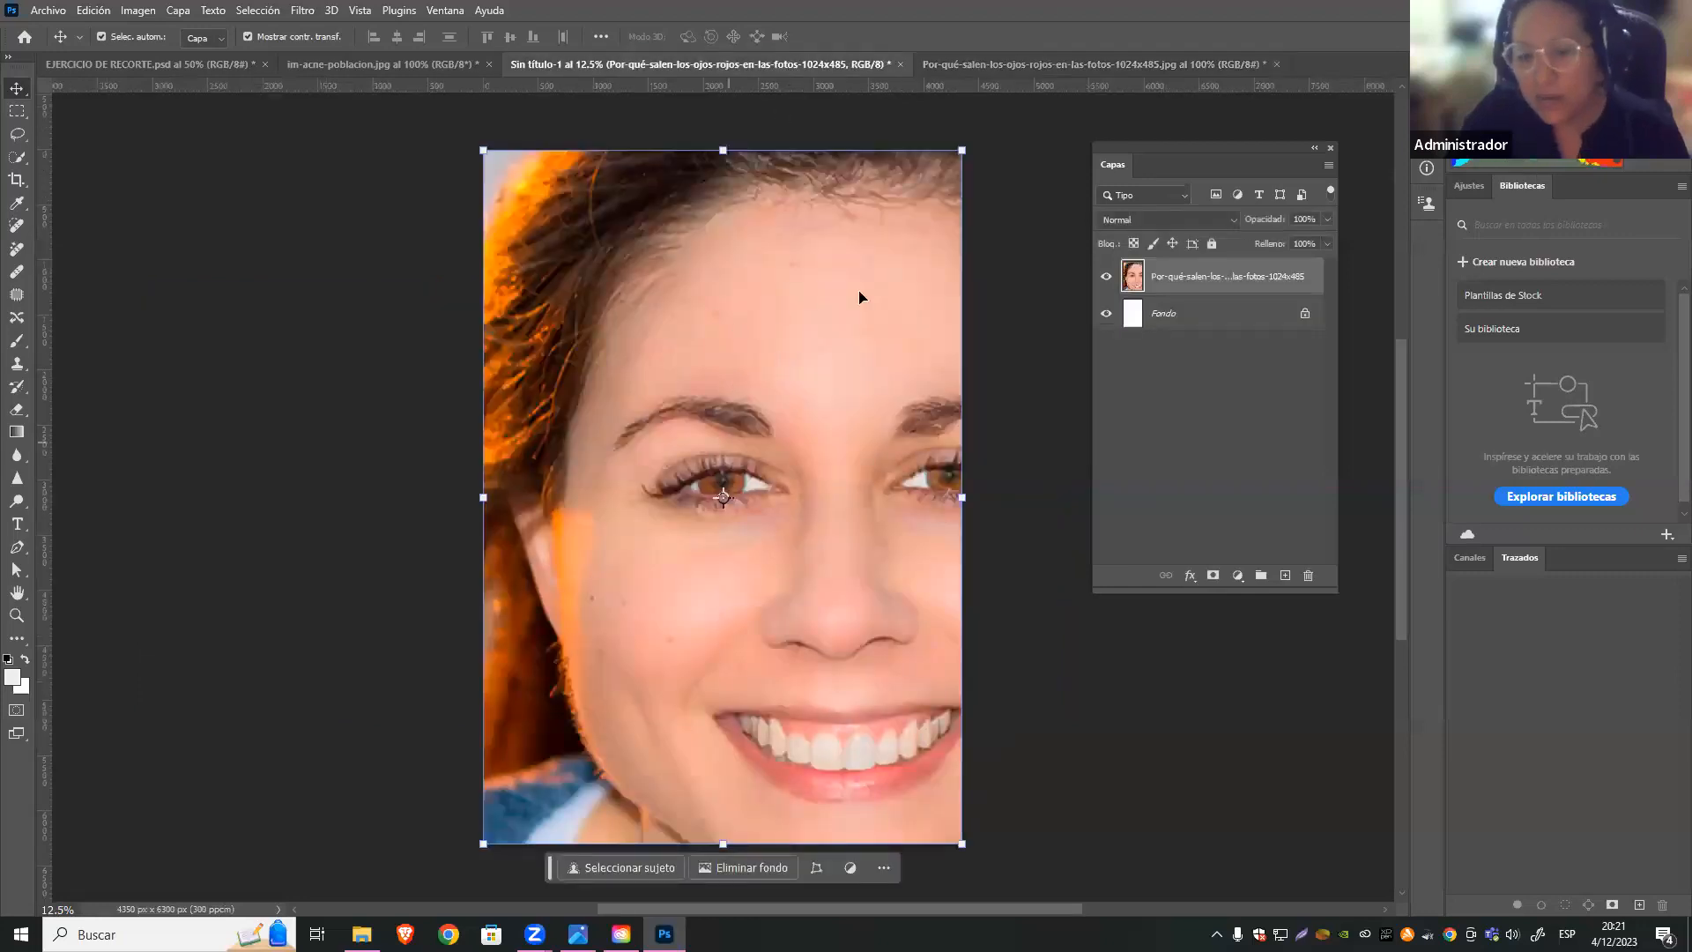
click(1040, 64)
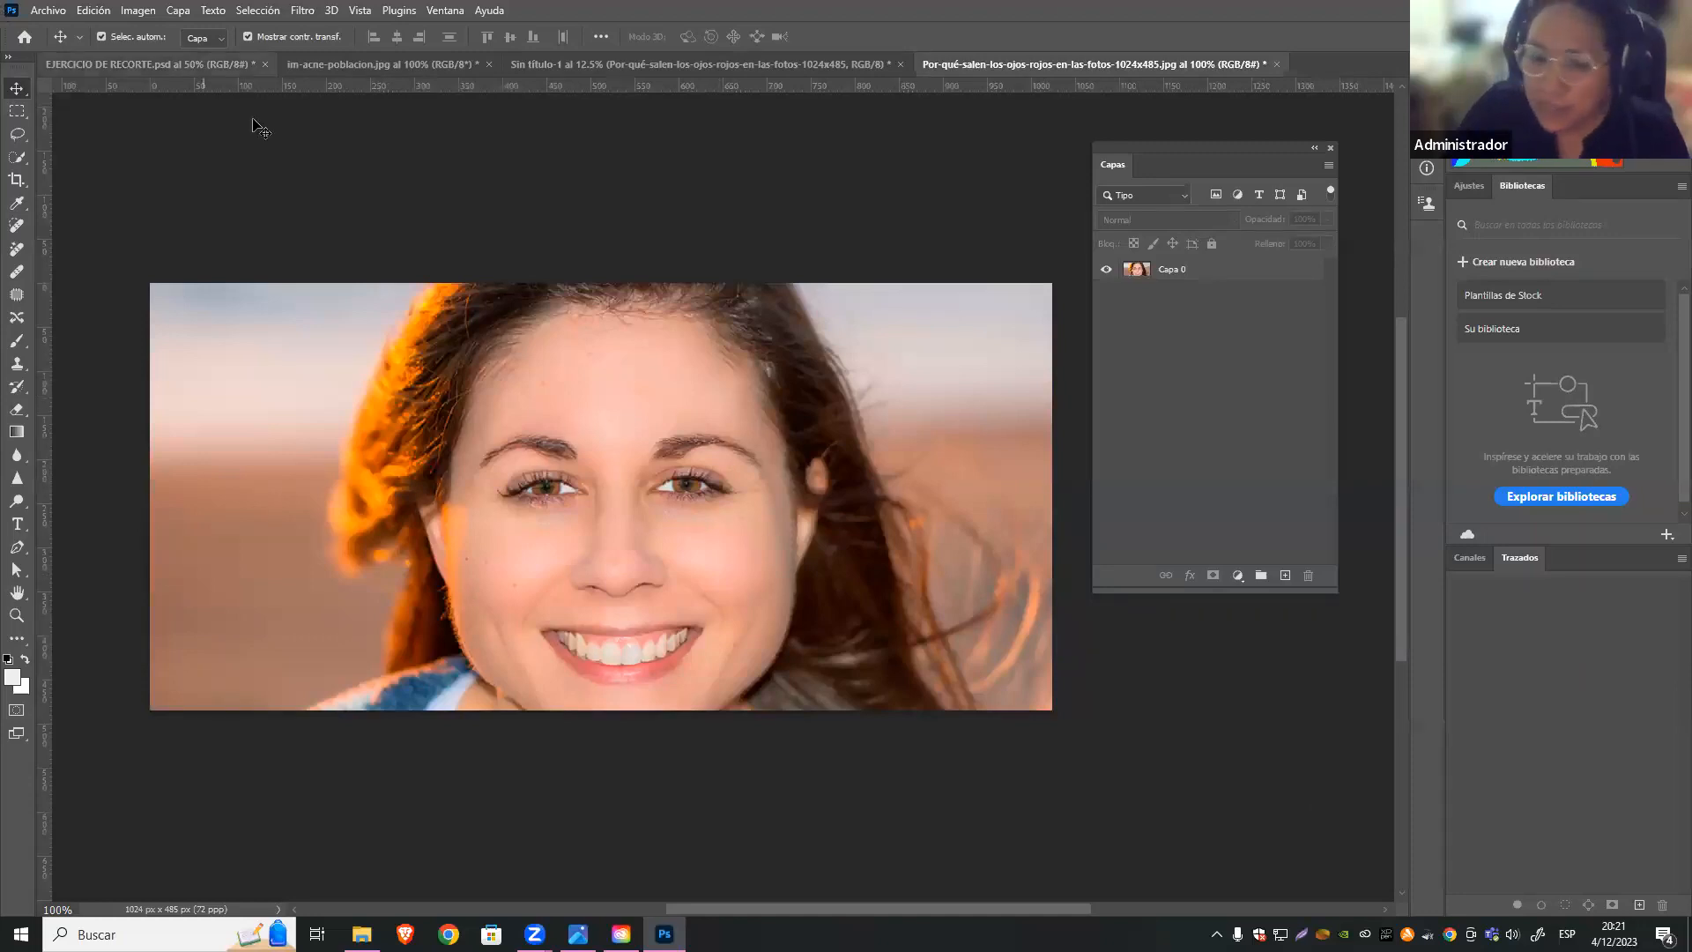
Check the width, height and resolution of the directly opened photo in Image Size, and dismiss the dialog
click(152, 10)
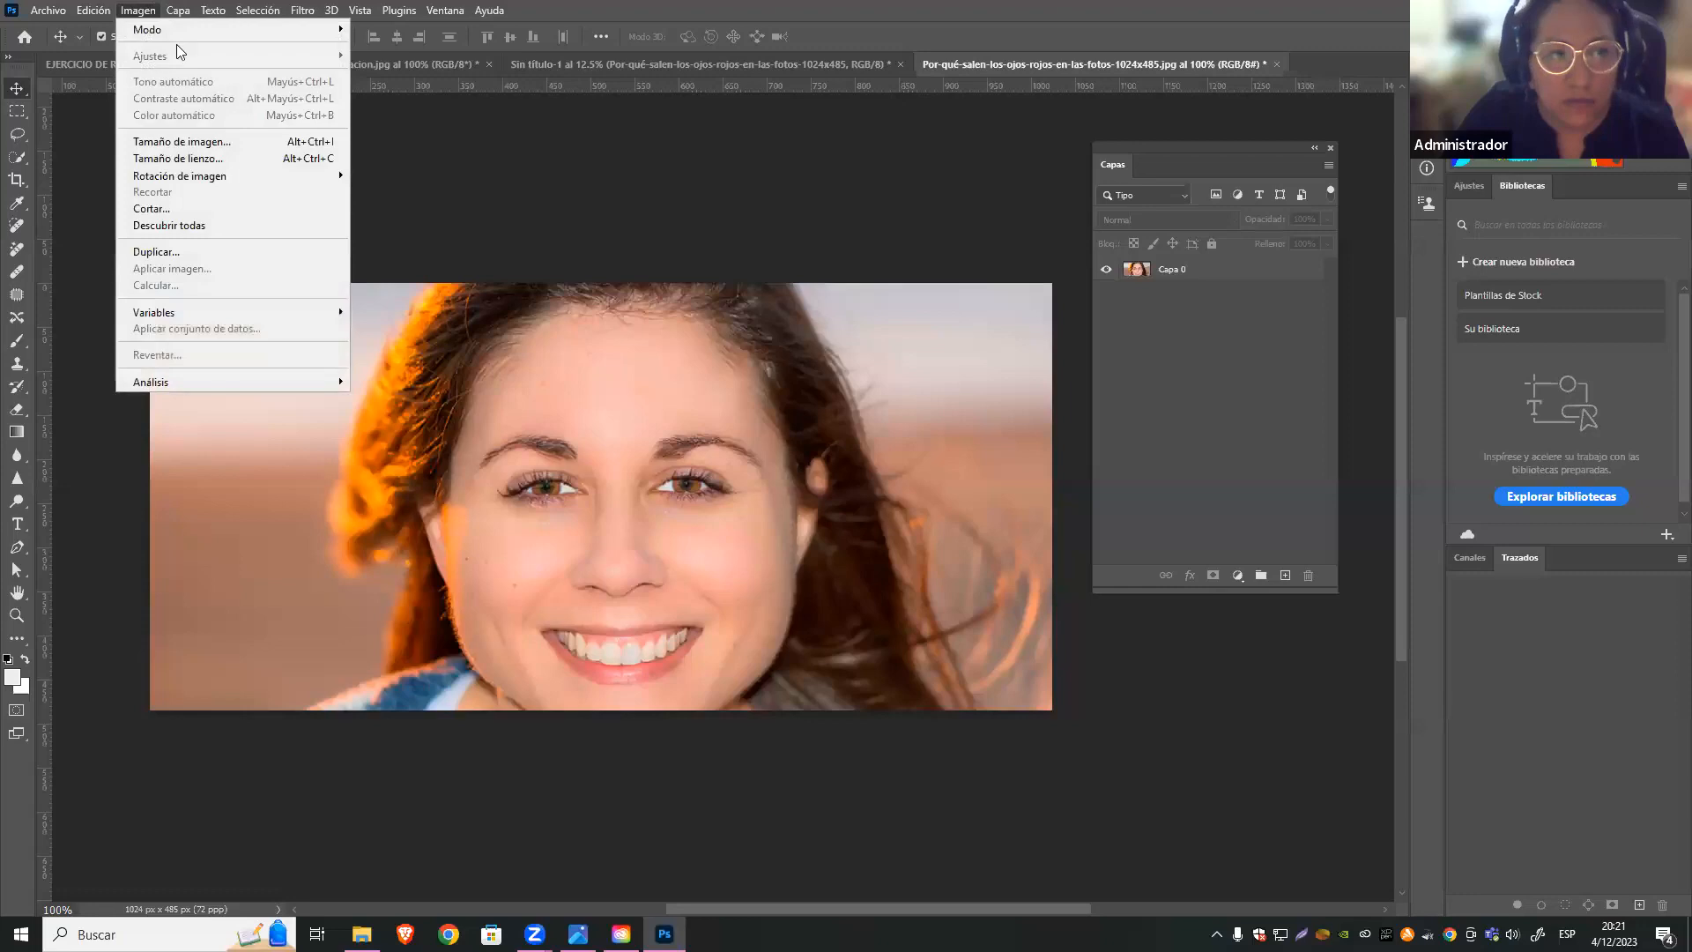
click(976, 359)
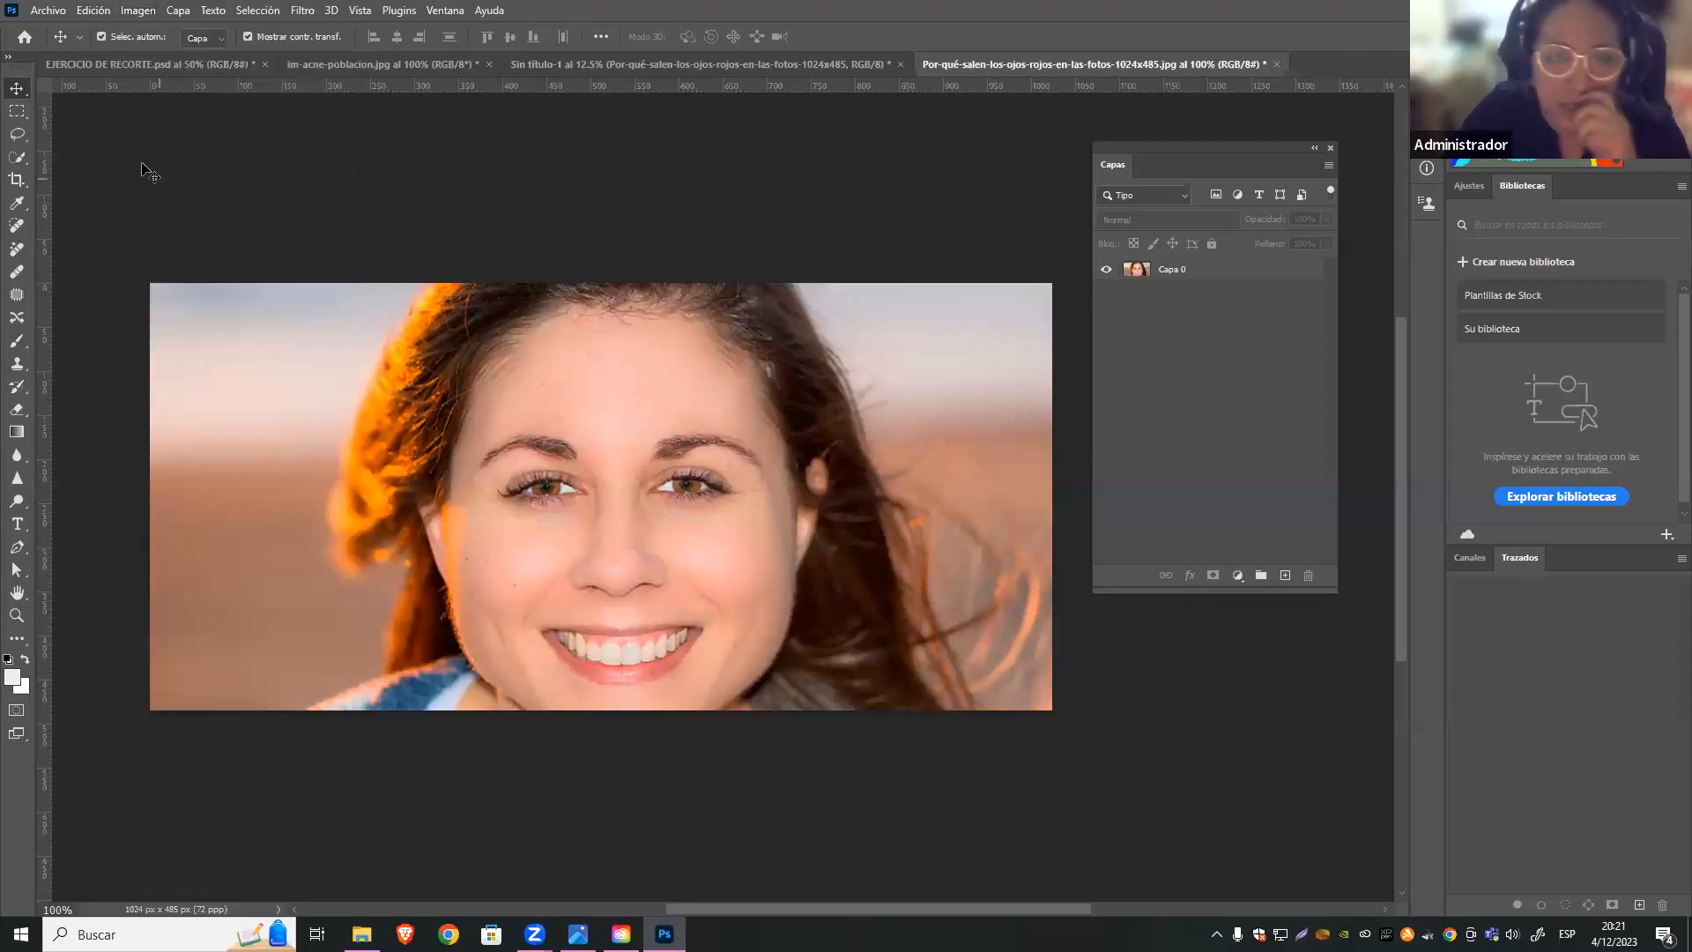
click(136, 10)
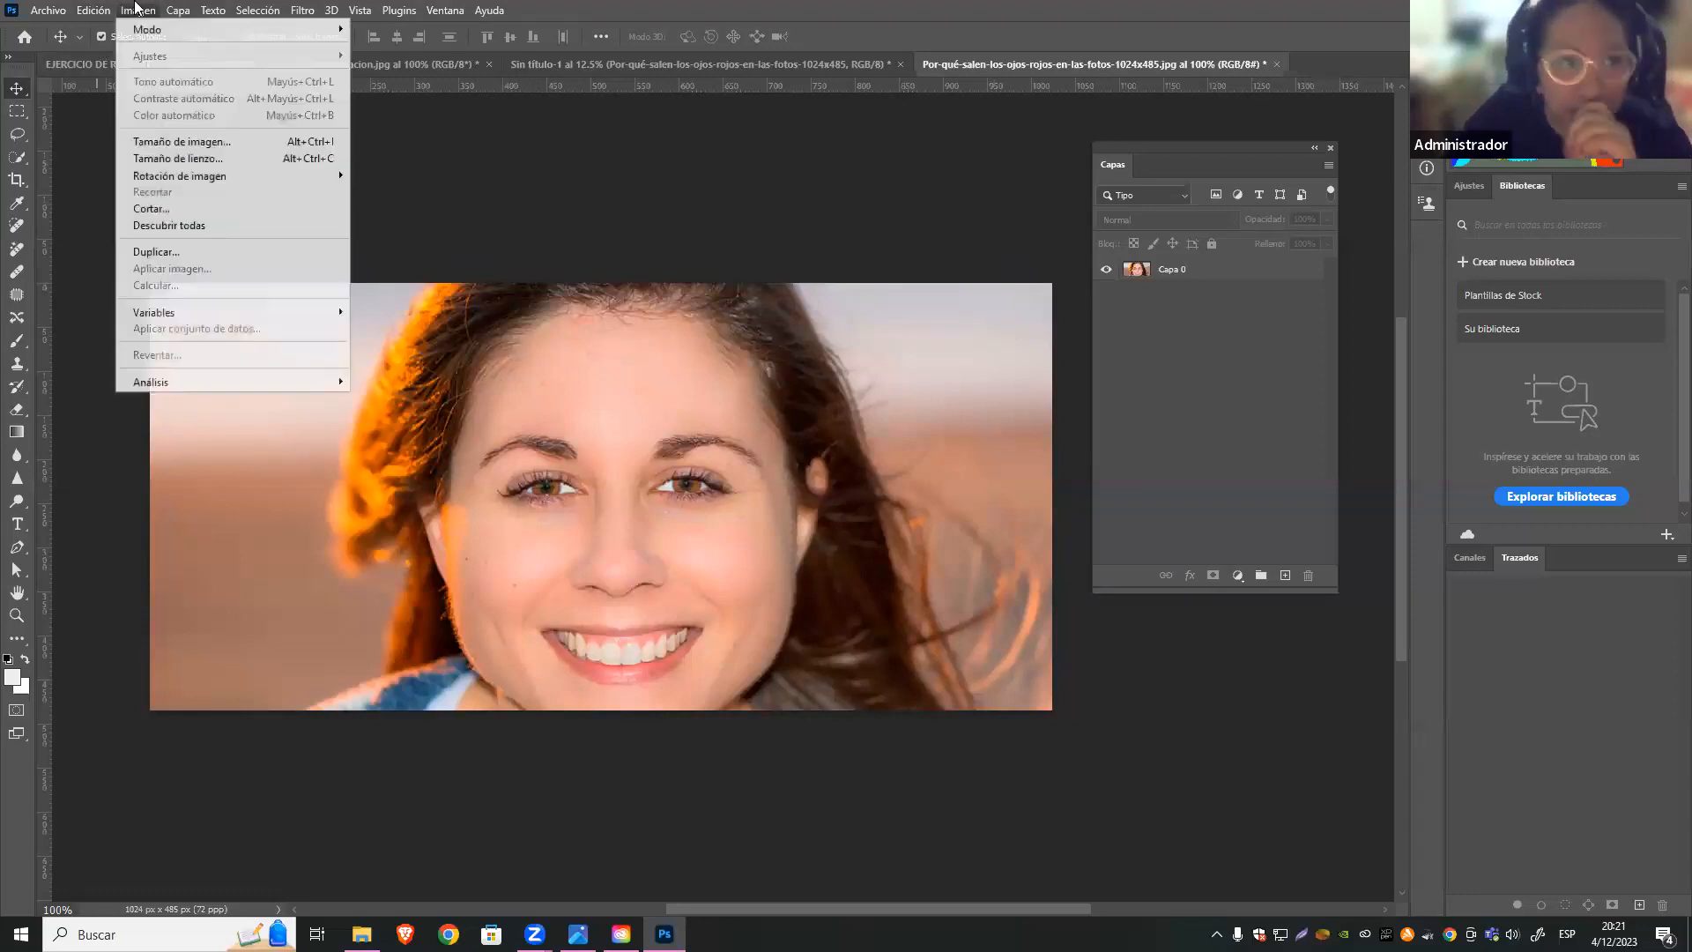
click(233, 143)
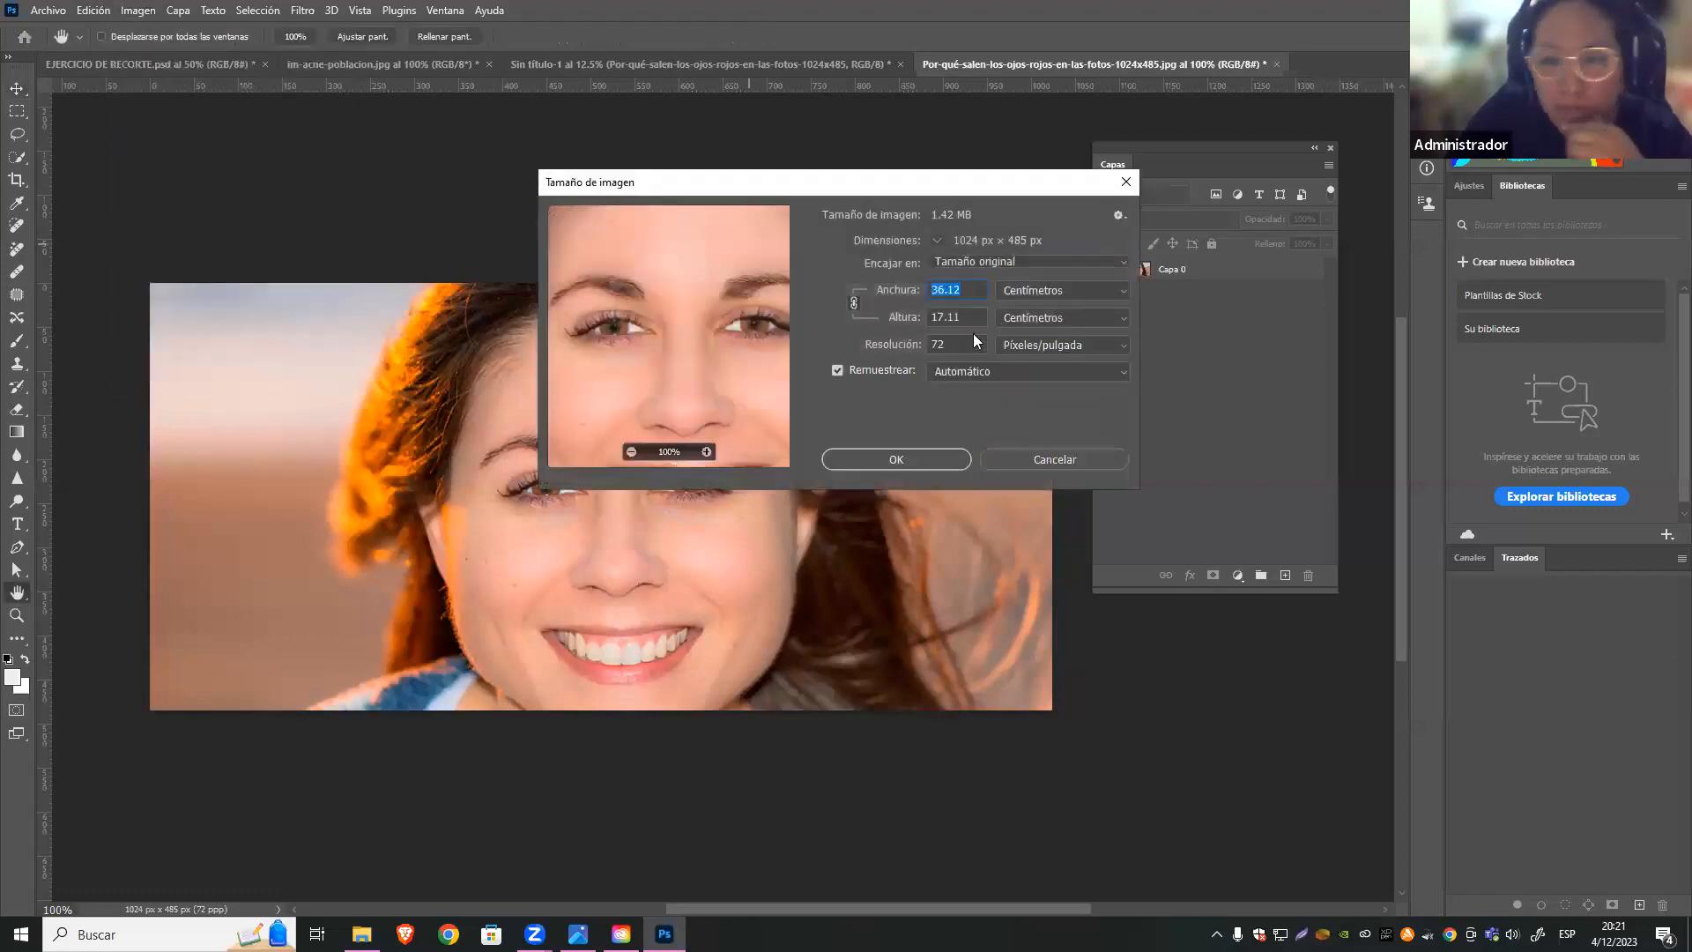
click(911, 344)
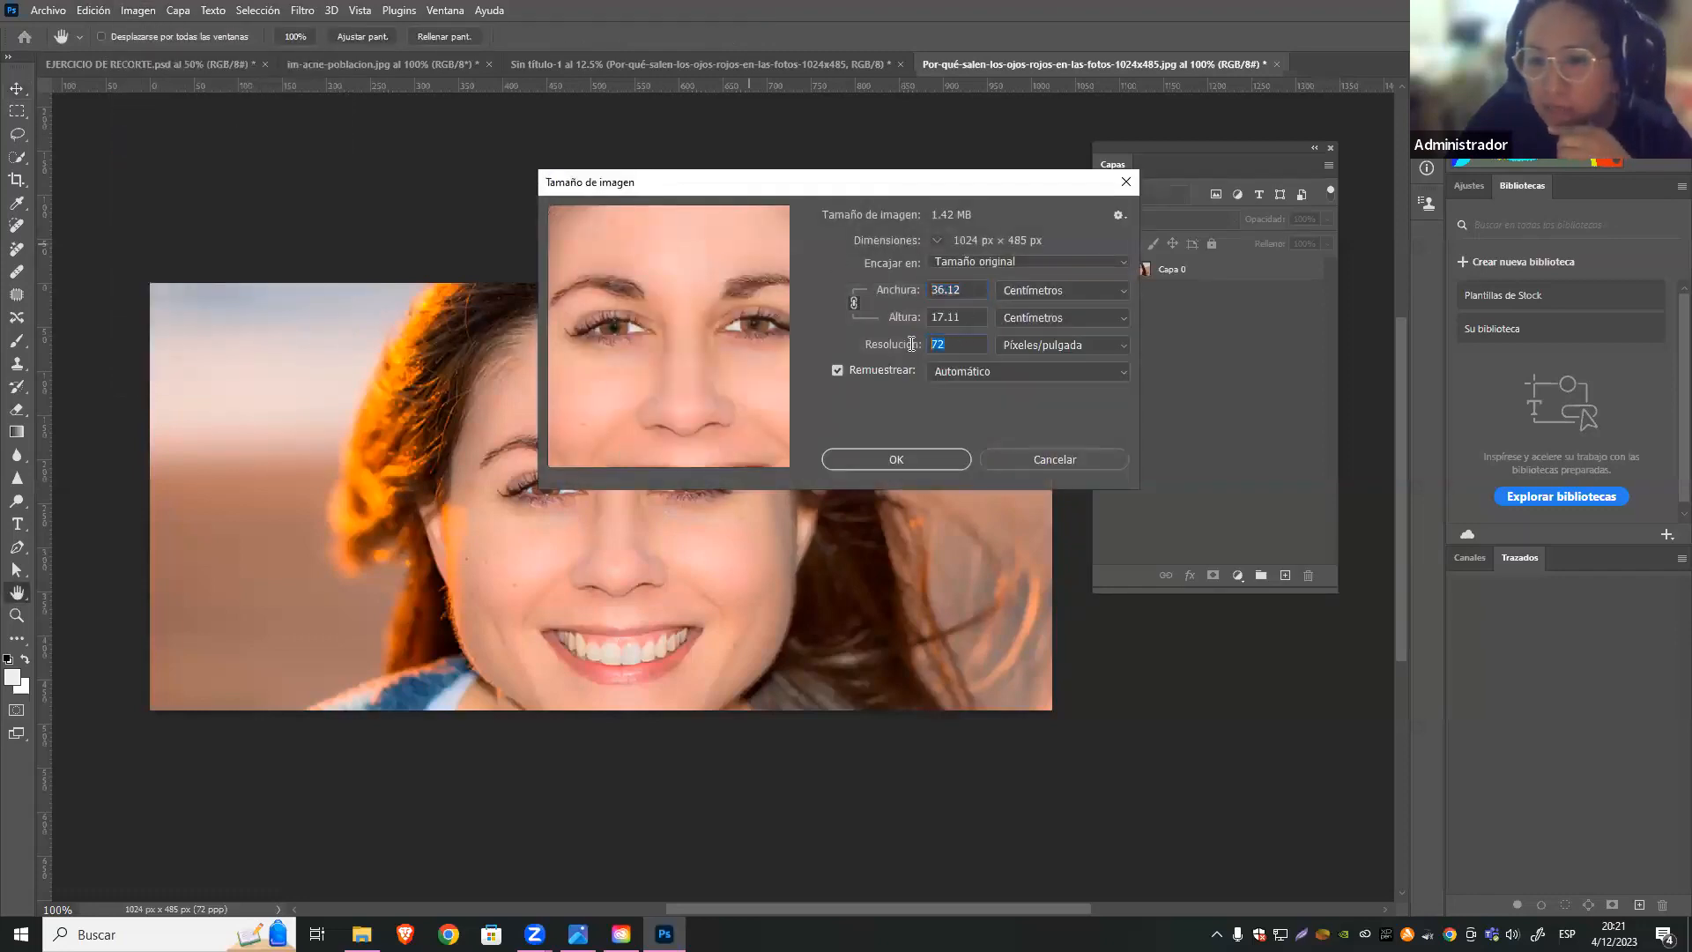
click(971, 287)
click(964, 315)
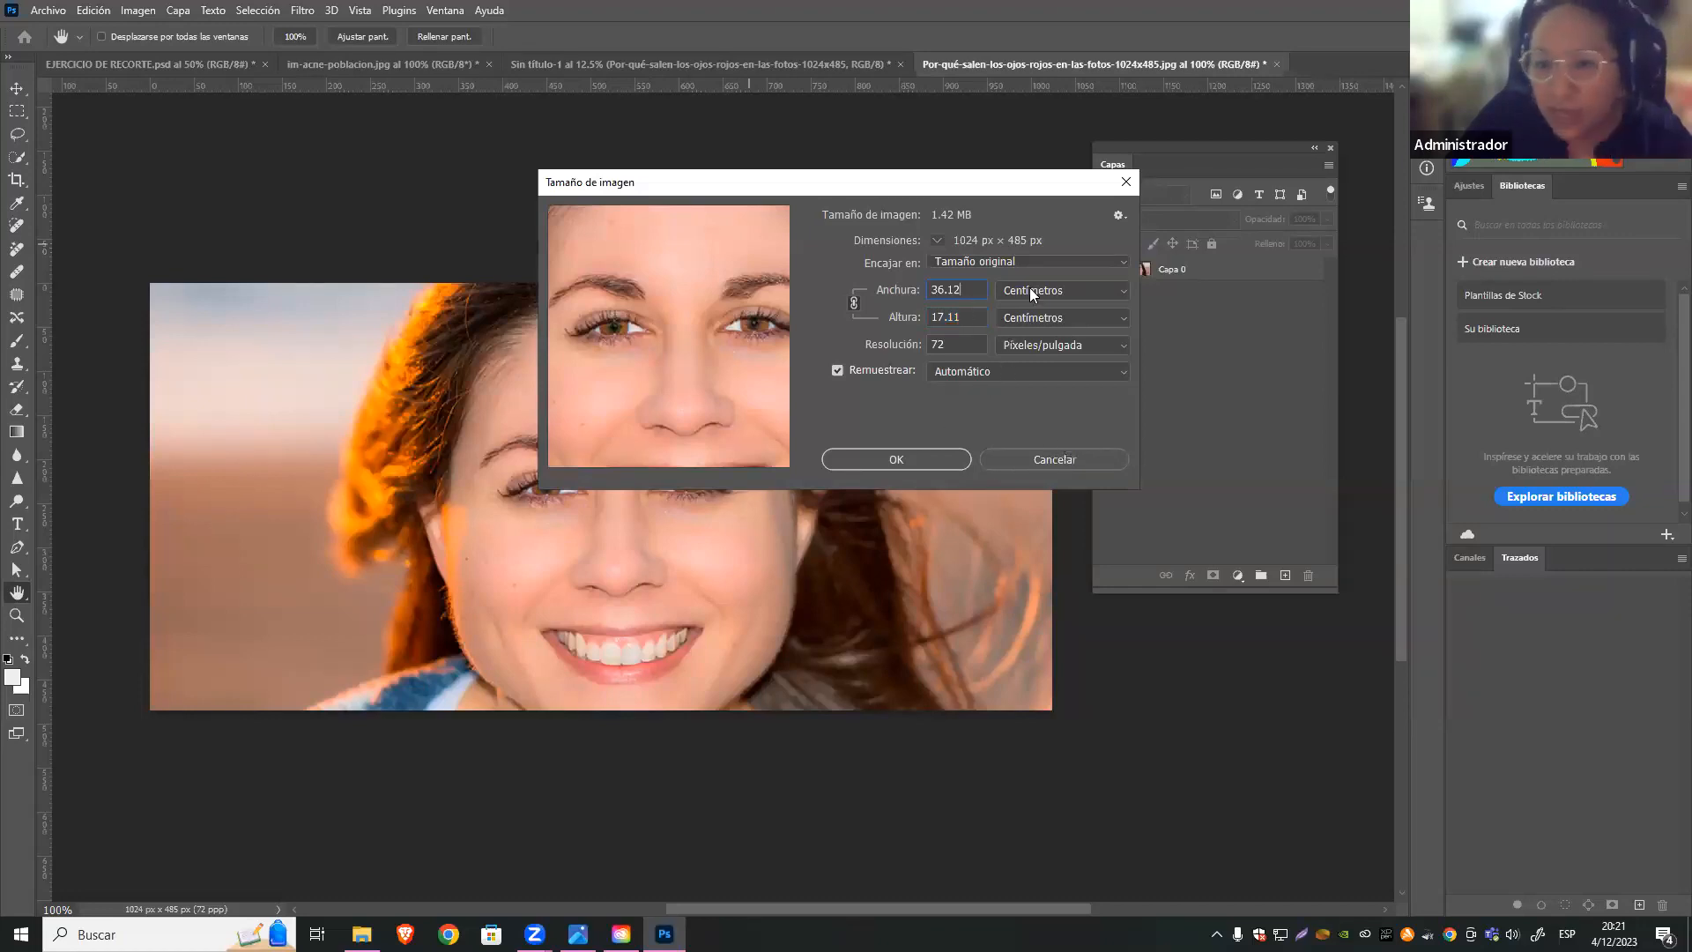
click(1058, 458)
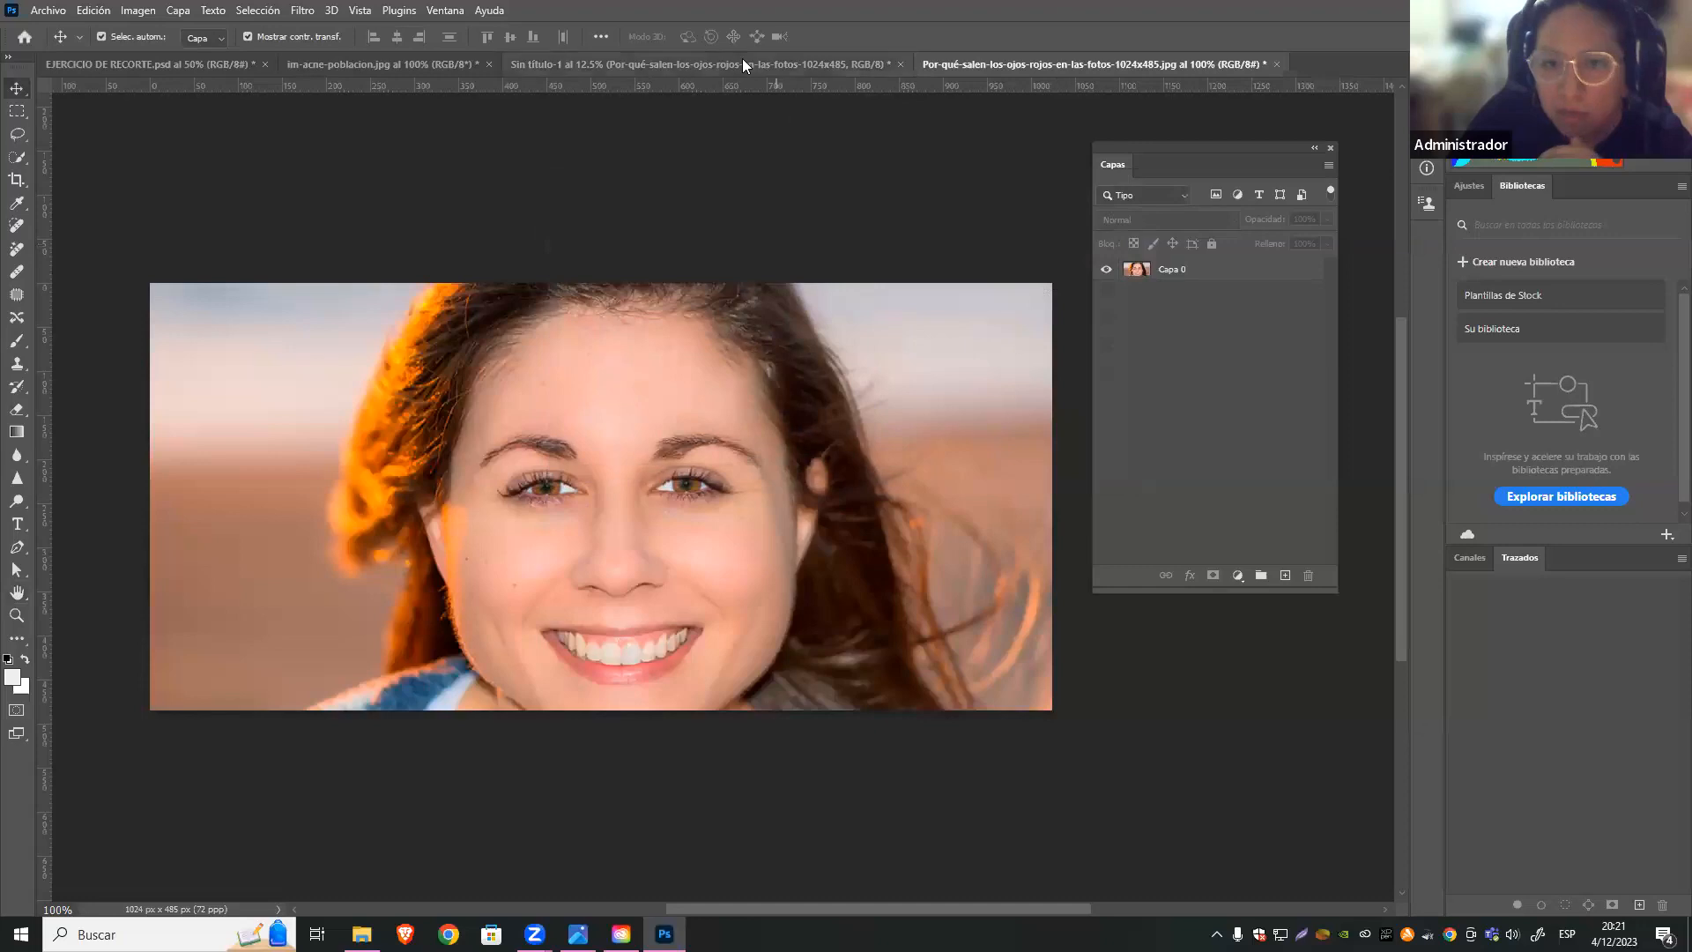
Switch to the Sin título-1 document and check its dimensions and resolution in Image Size, dismissing the dialog
click(536, 64)
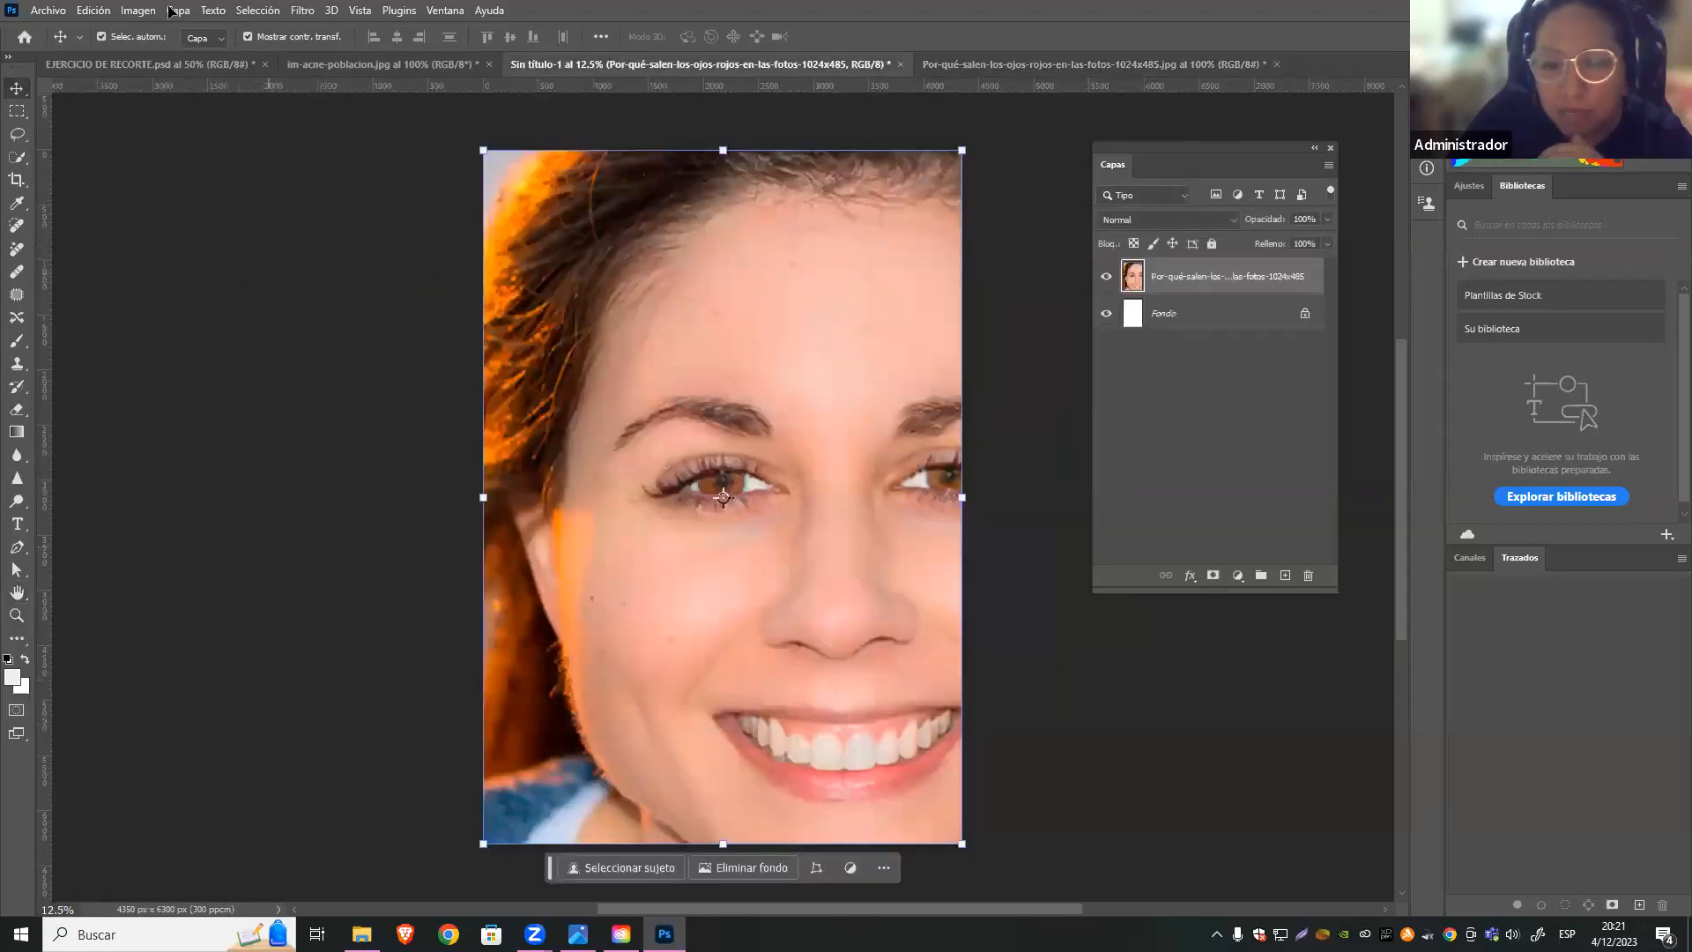
click(126, 9)
mouse_move(342, 55)
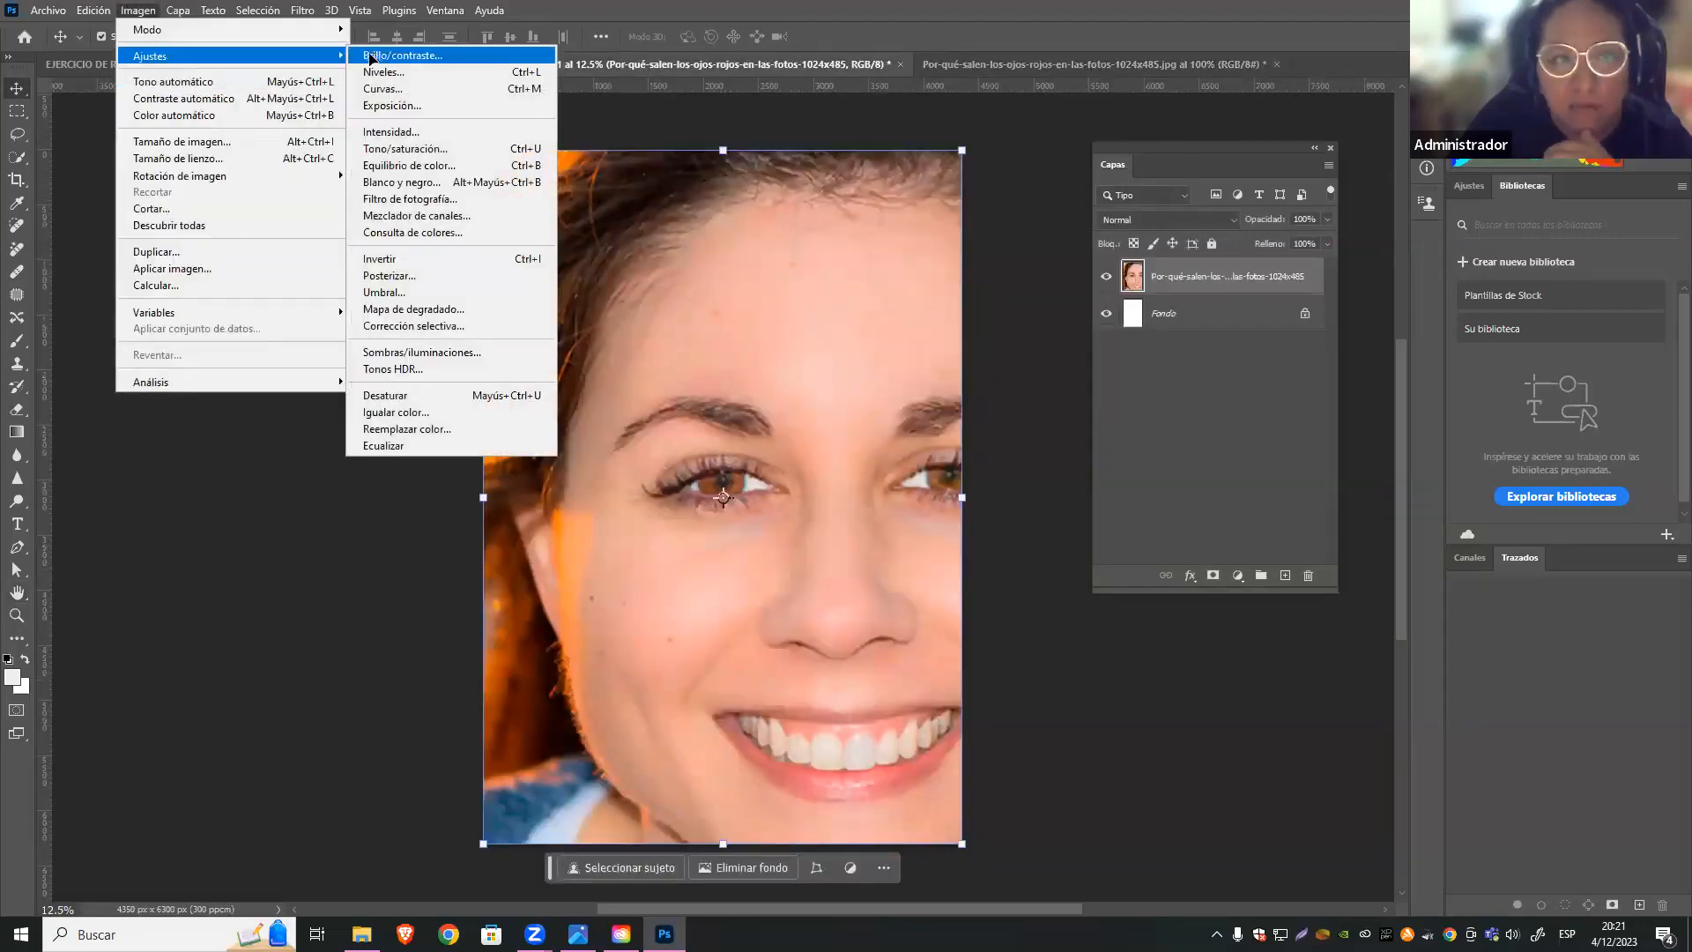
click(182, 141)
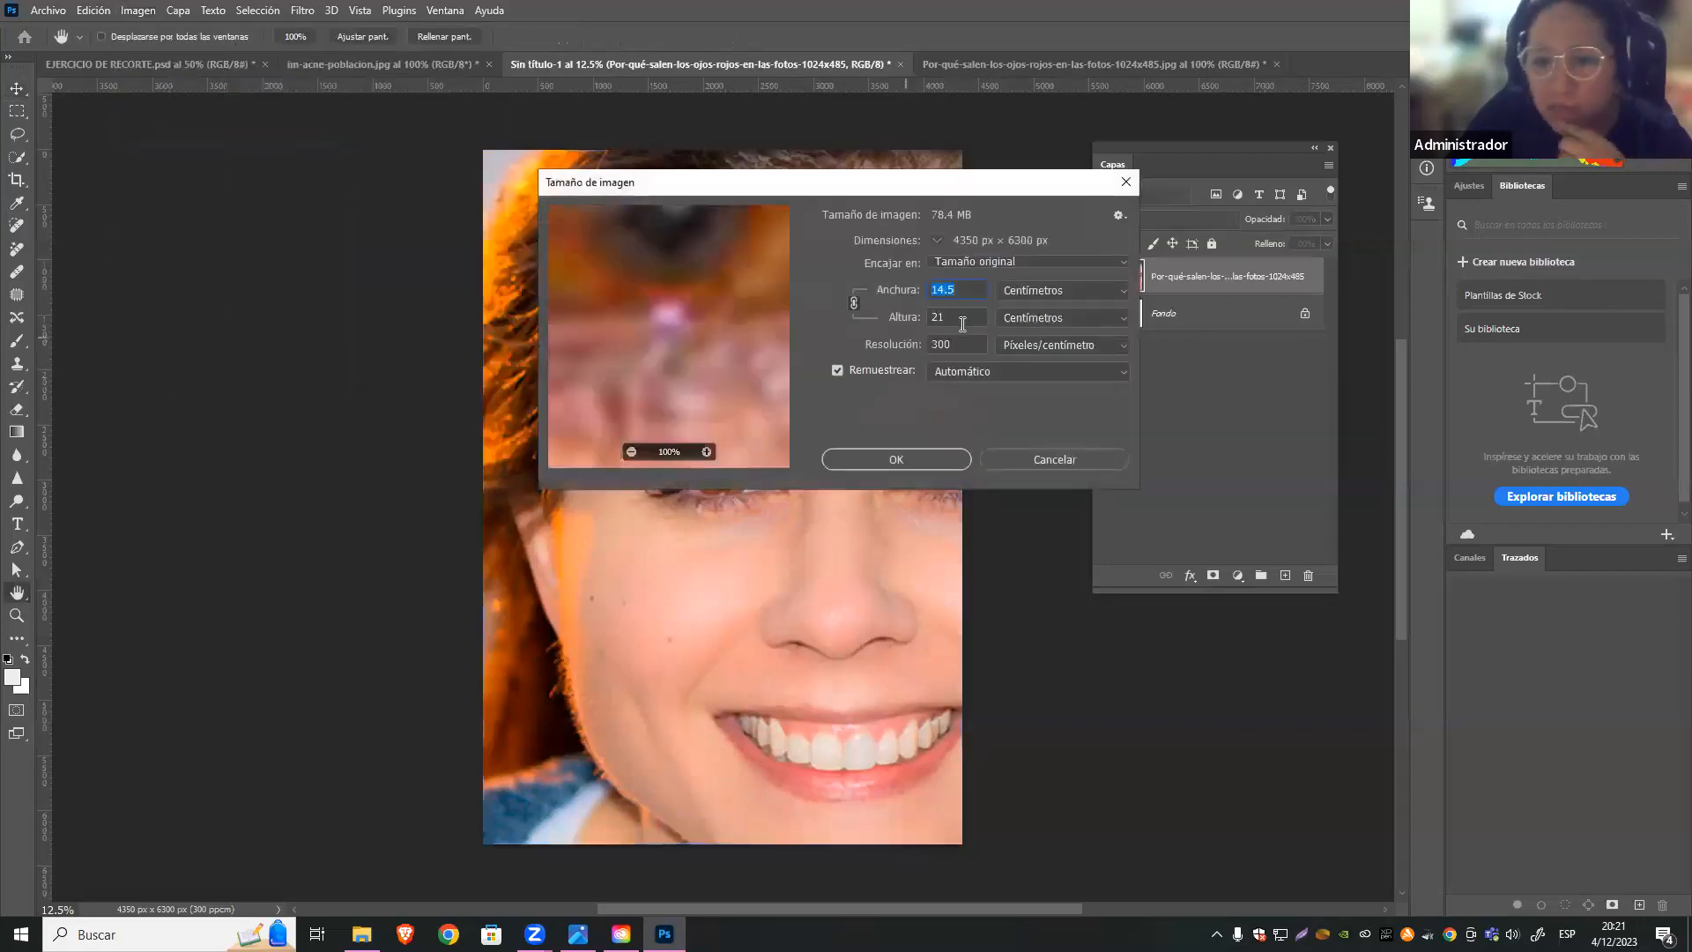
click(1061, 459)
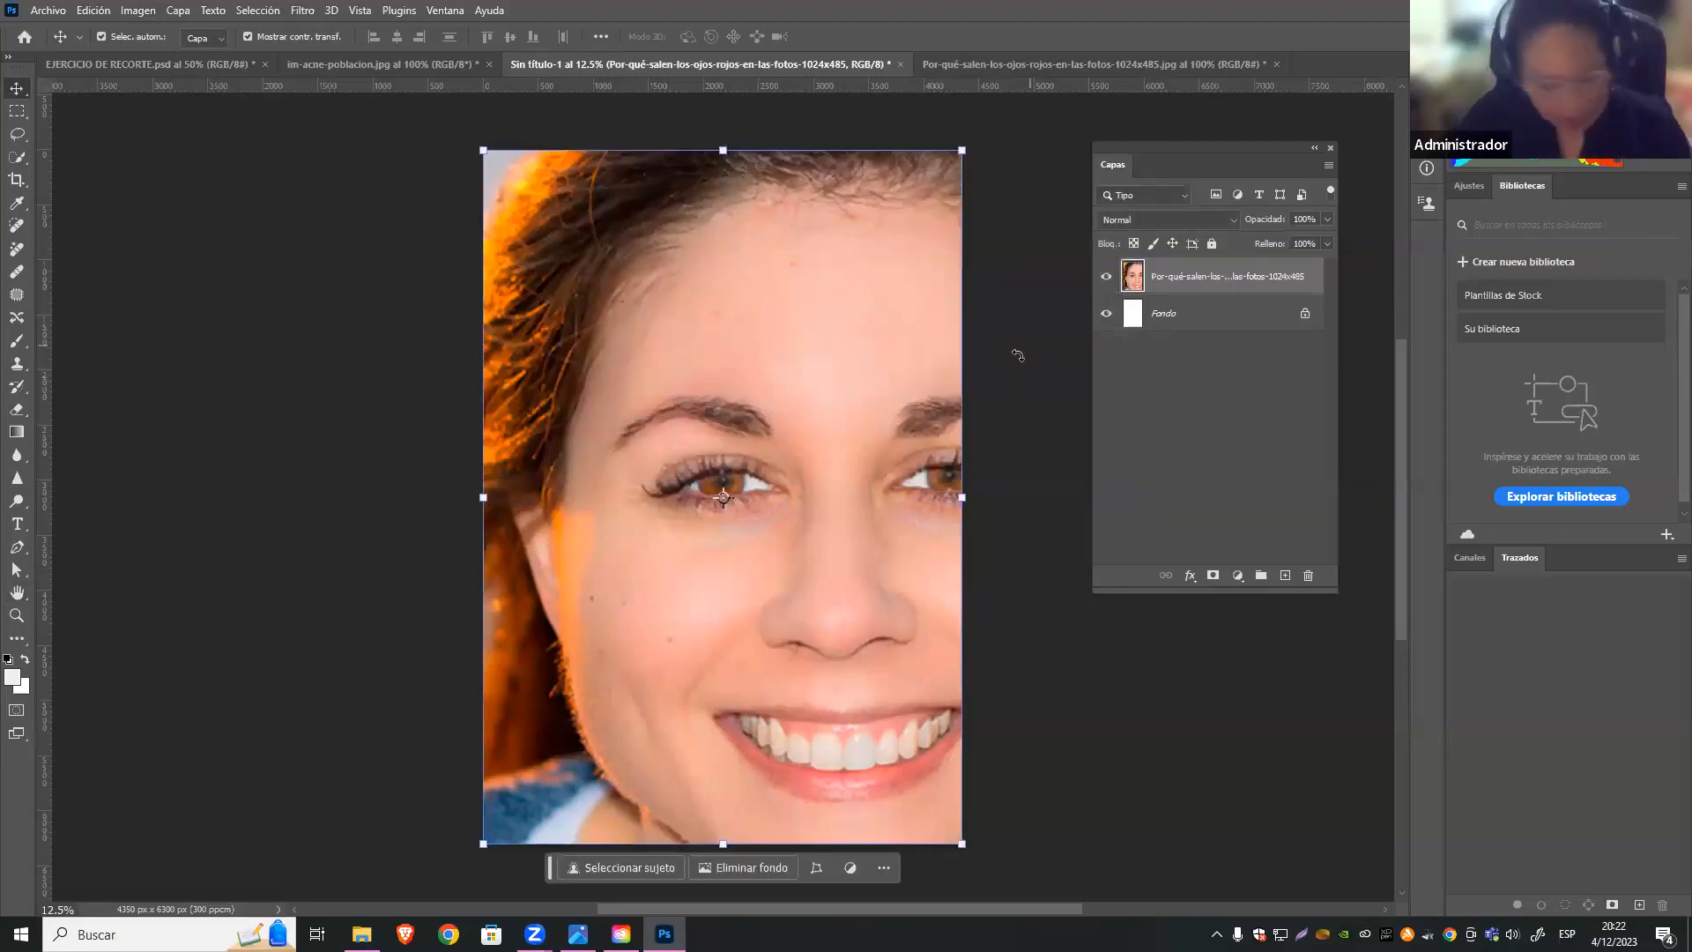
key(ctrl+minus)
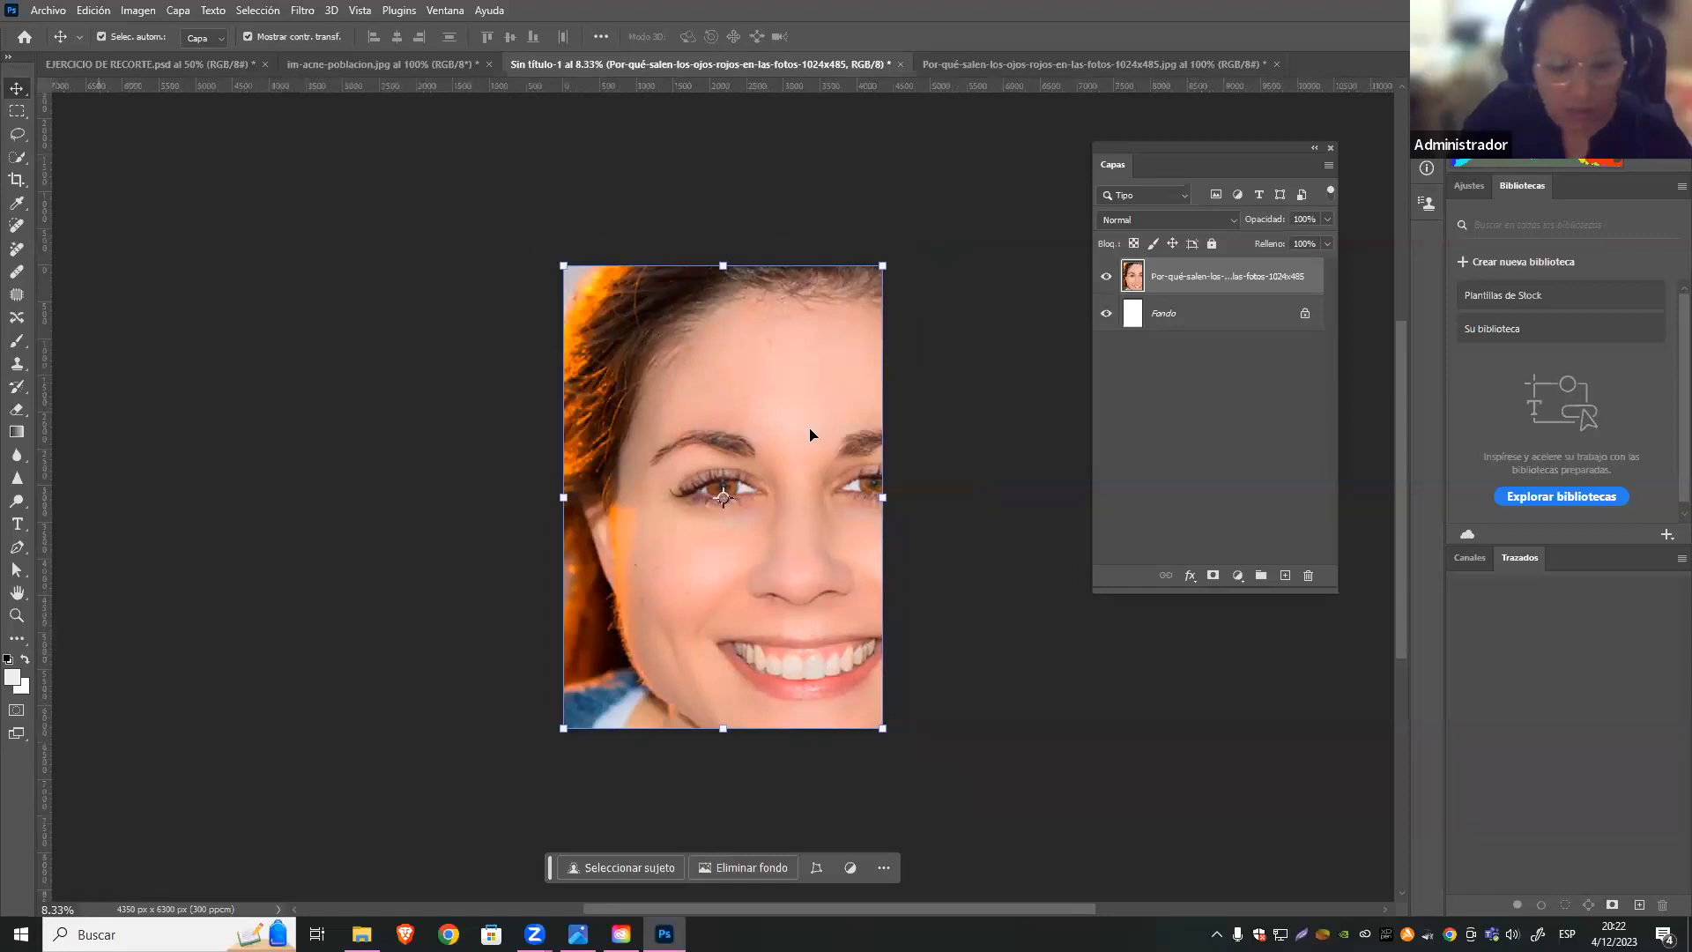
click(963, 427)
click(766, 344)
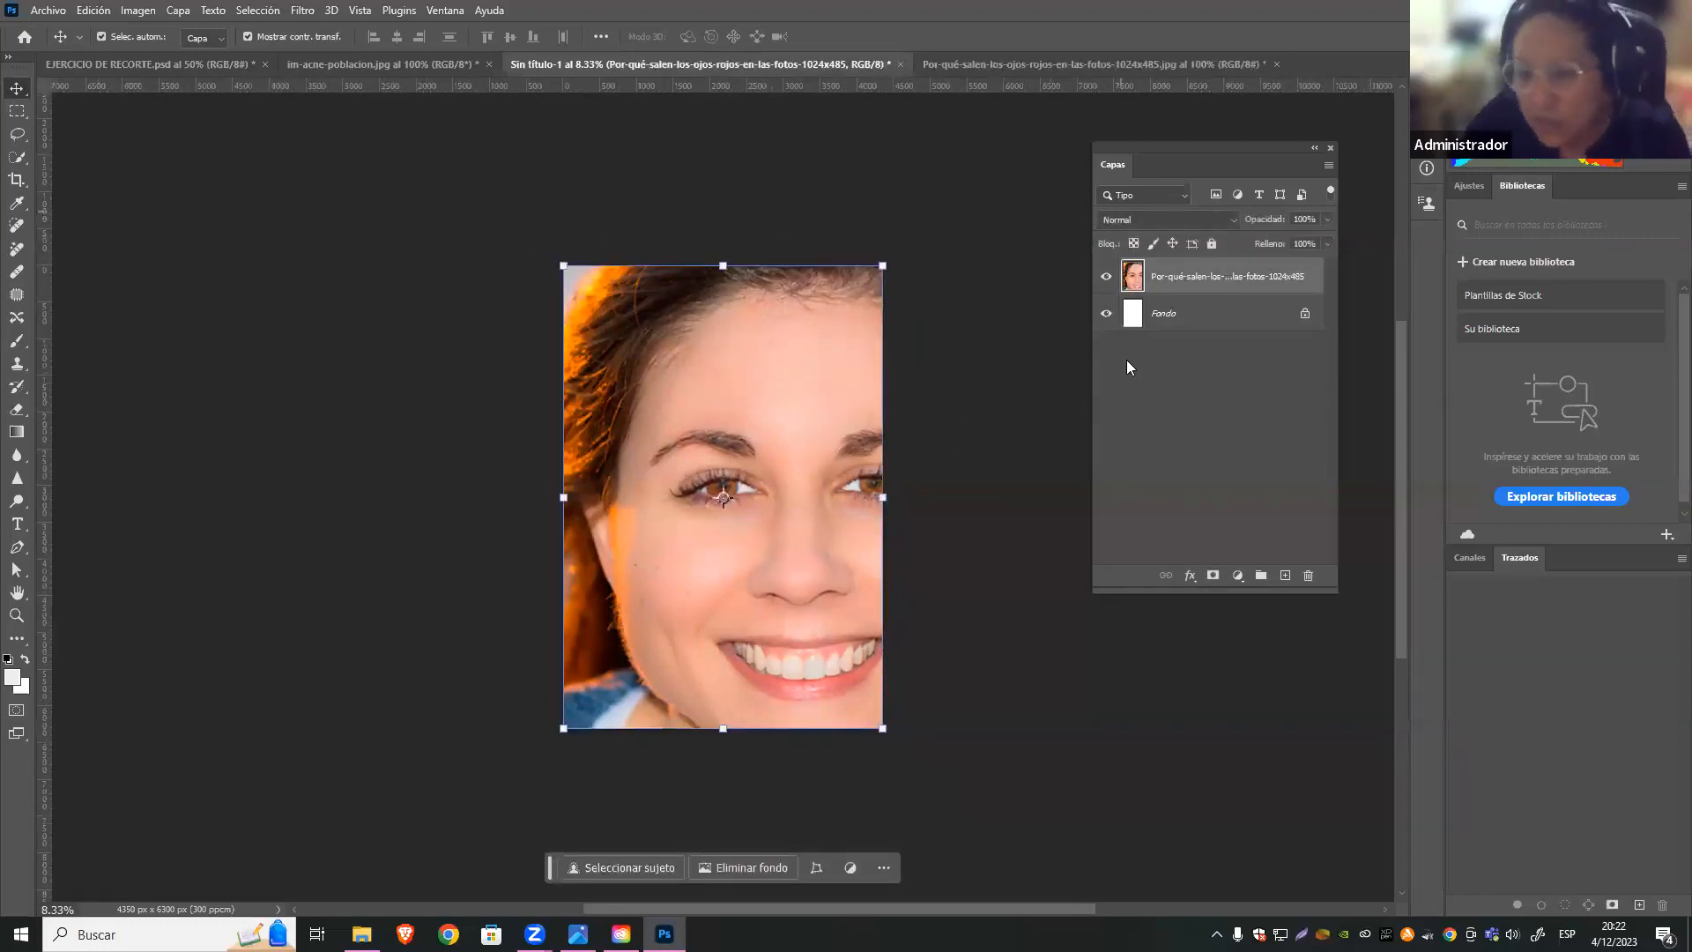
click(929, 65)
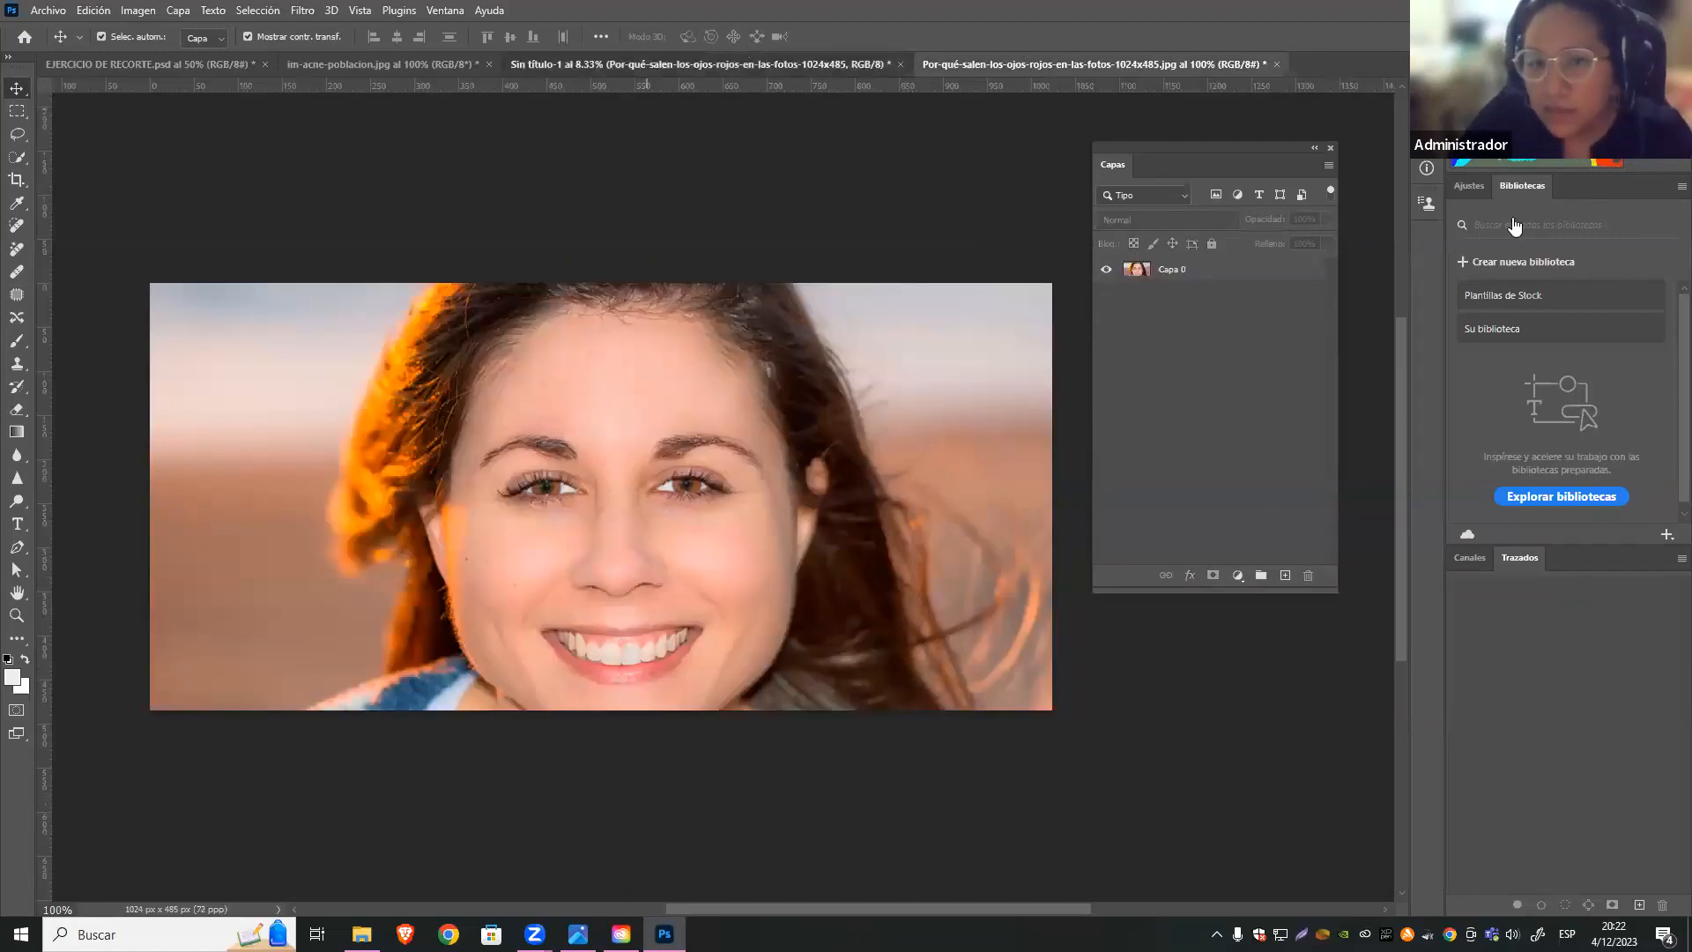
click(705, 65)
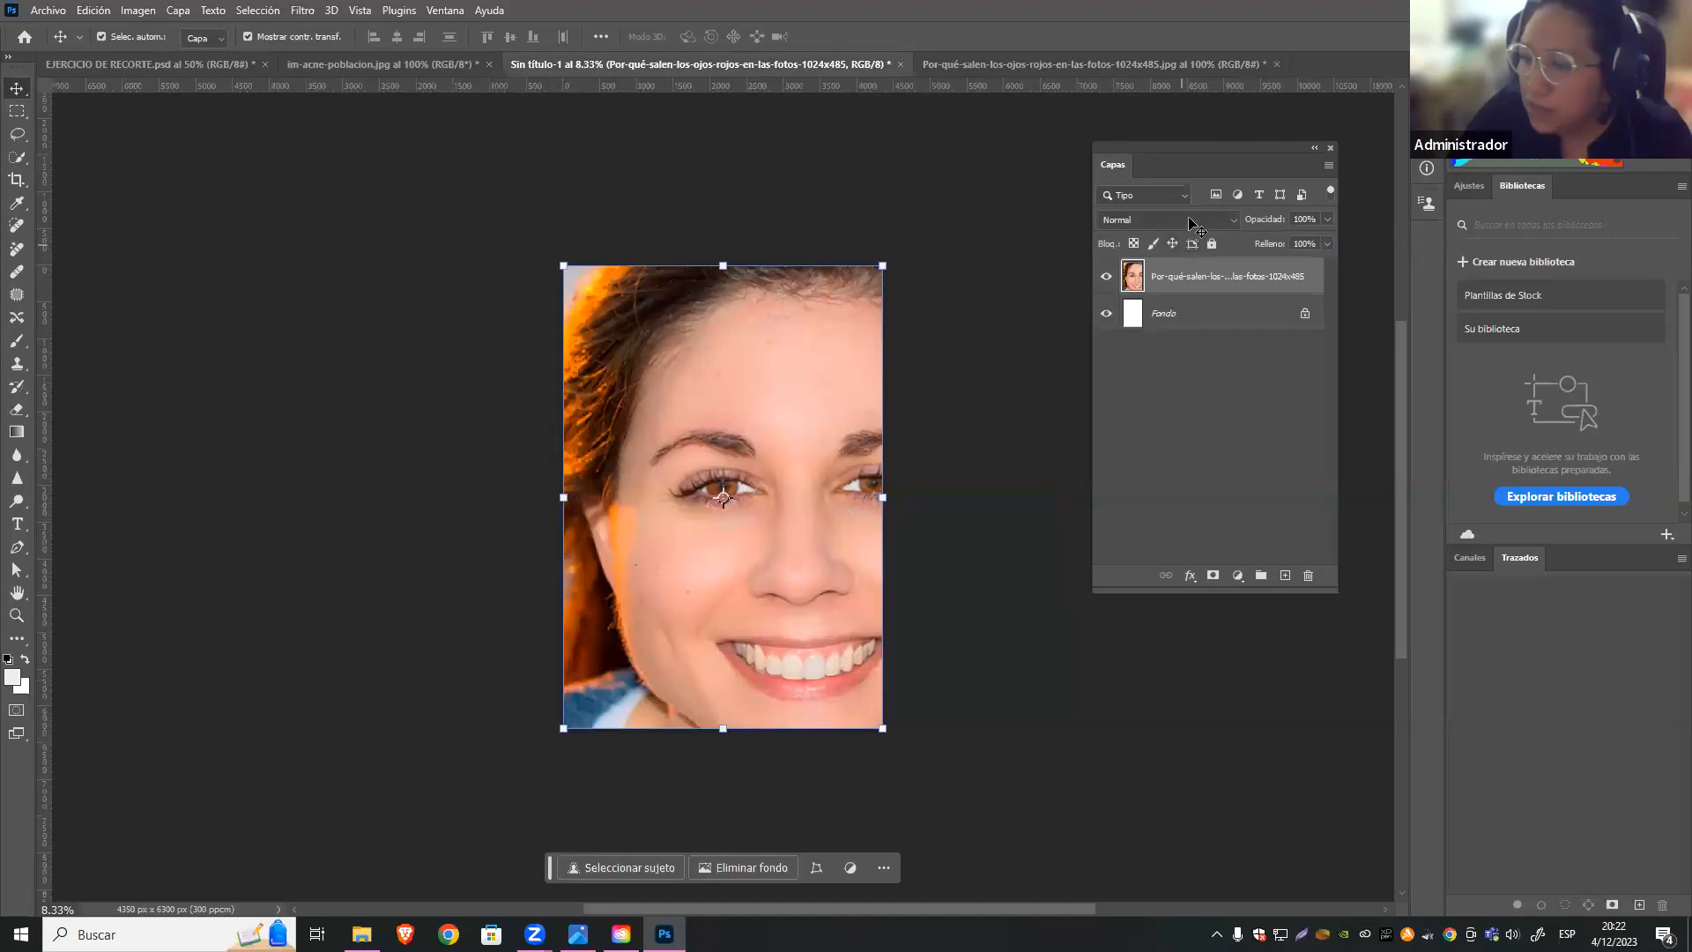
click(1006, 65)
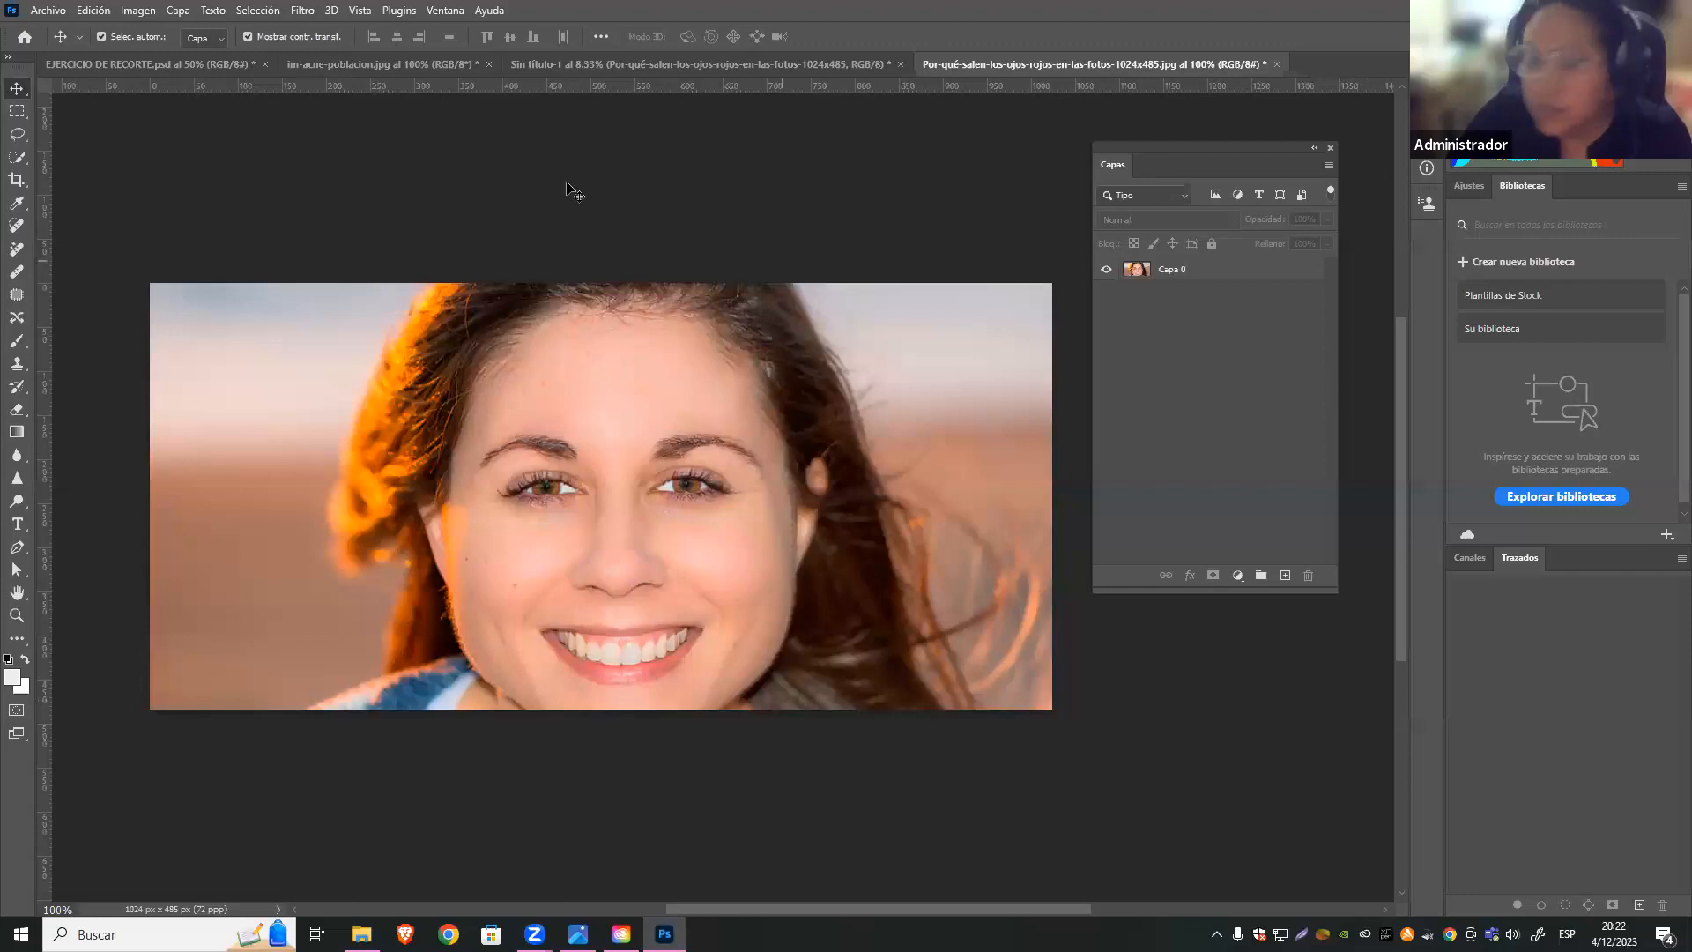
Open the image 07 CONTRASTE from the SESIÓN2 folder, keeping its embedded colour profile
click(47, 10)
click(142, 46)
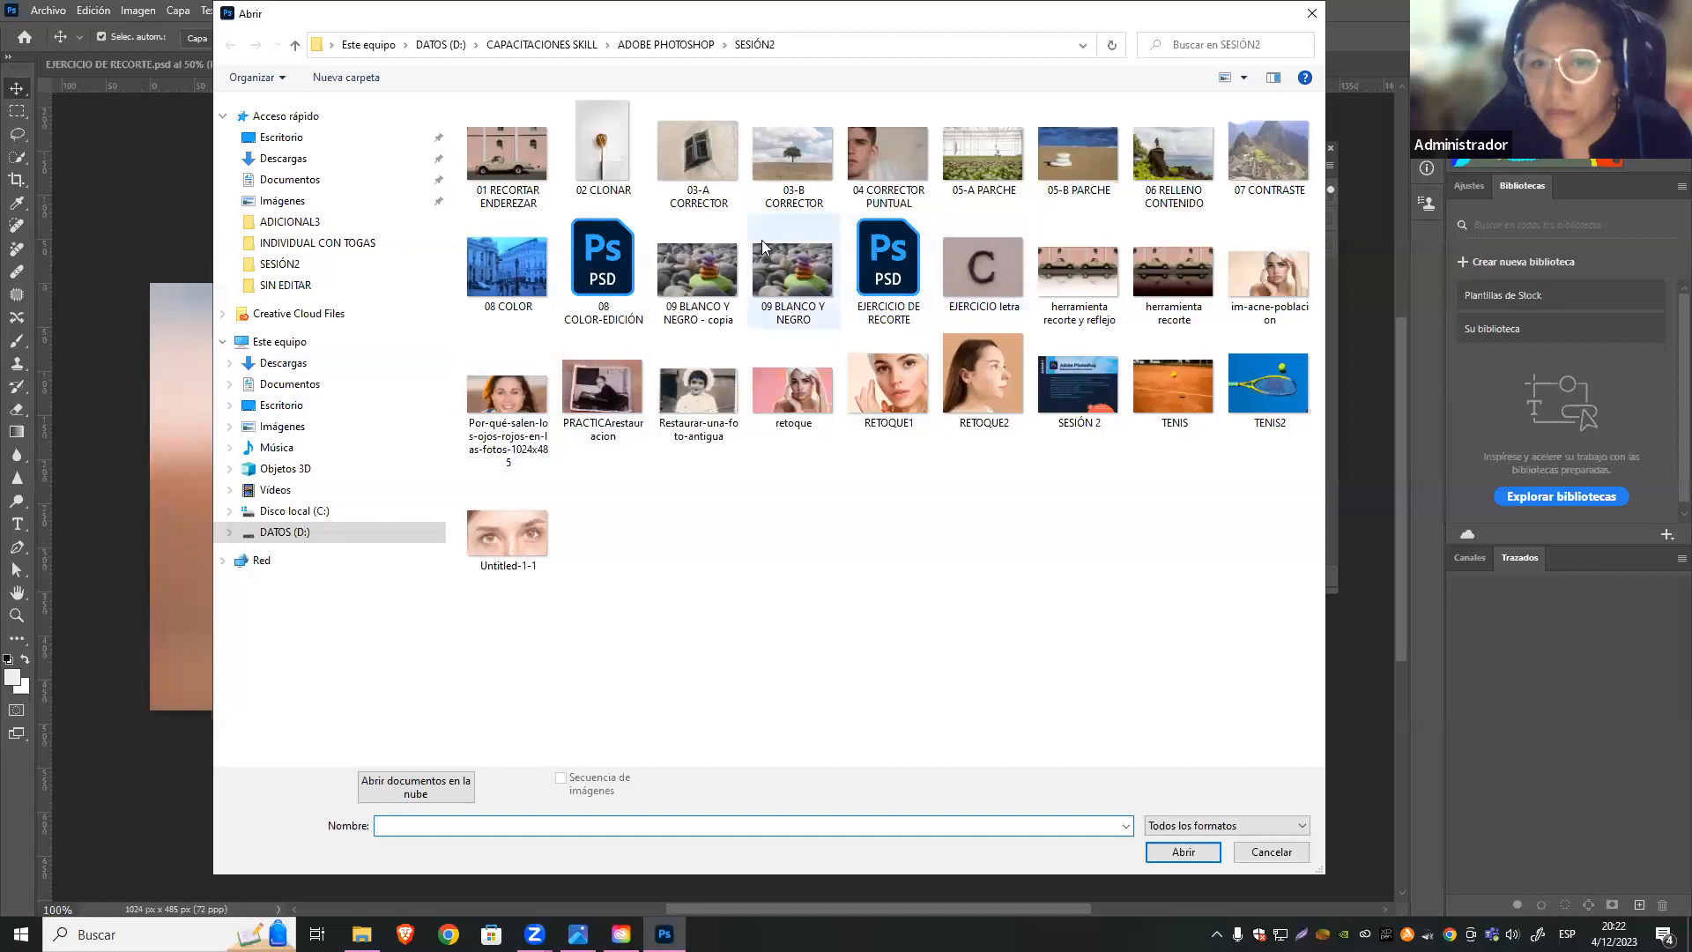
click(1286, 164)
click(1175, 843)
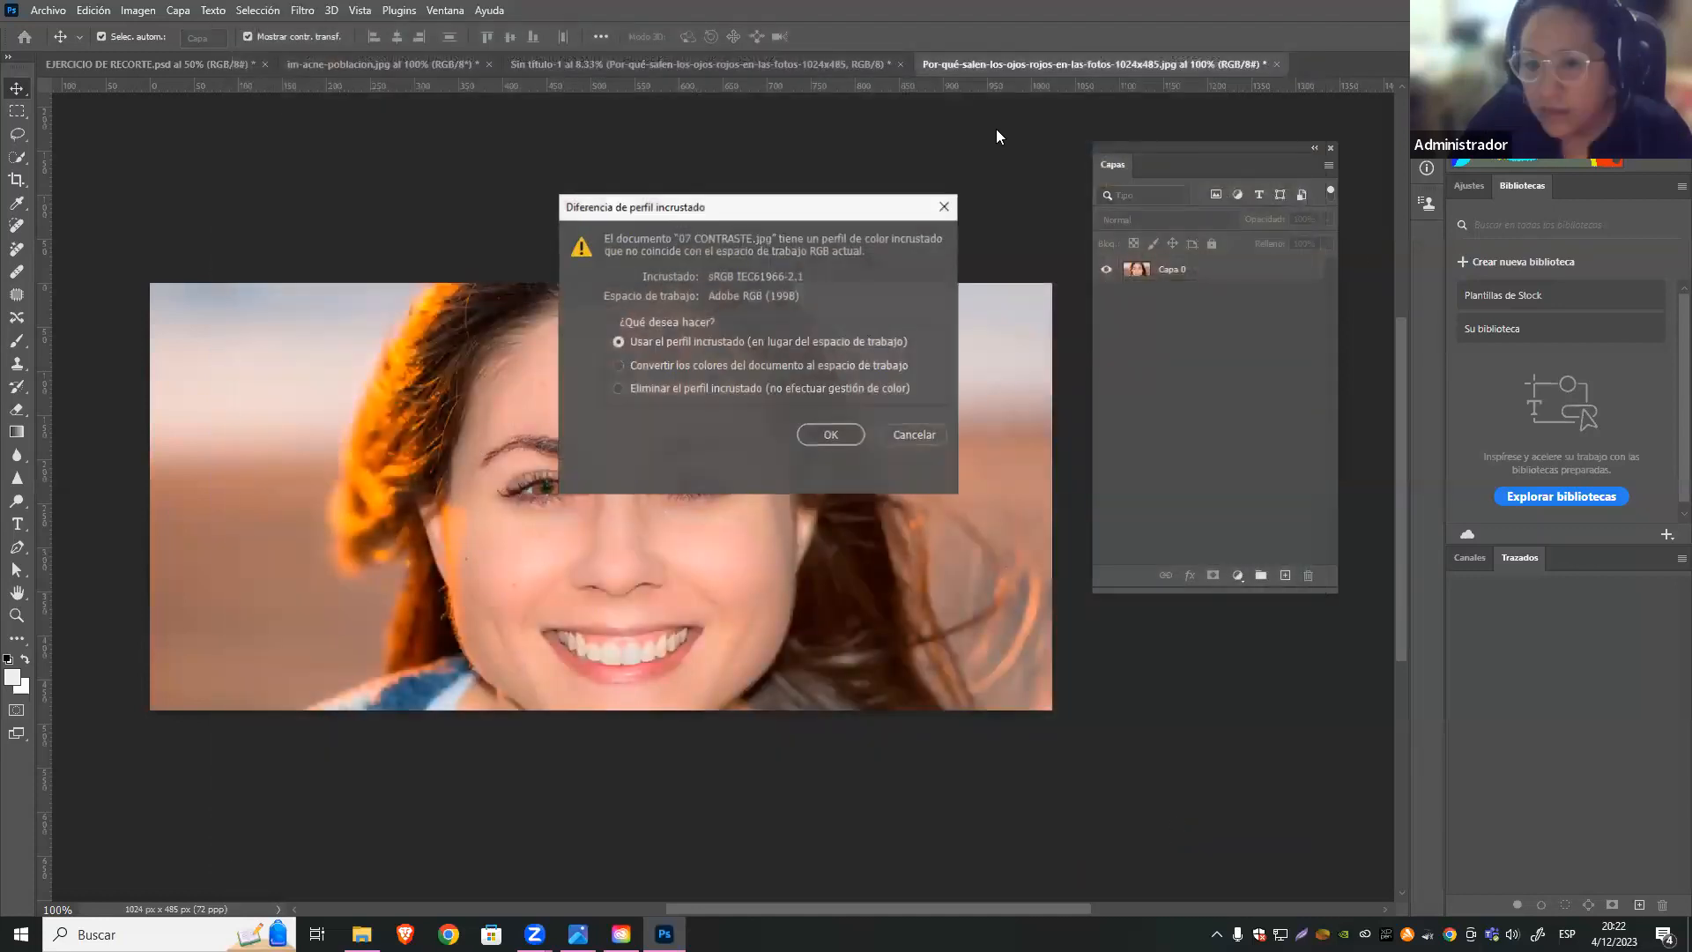
click(838, 435)
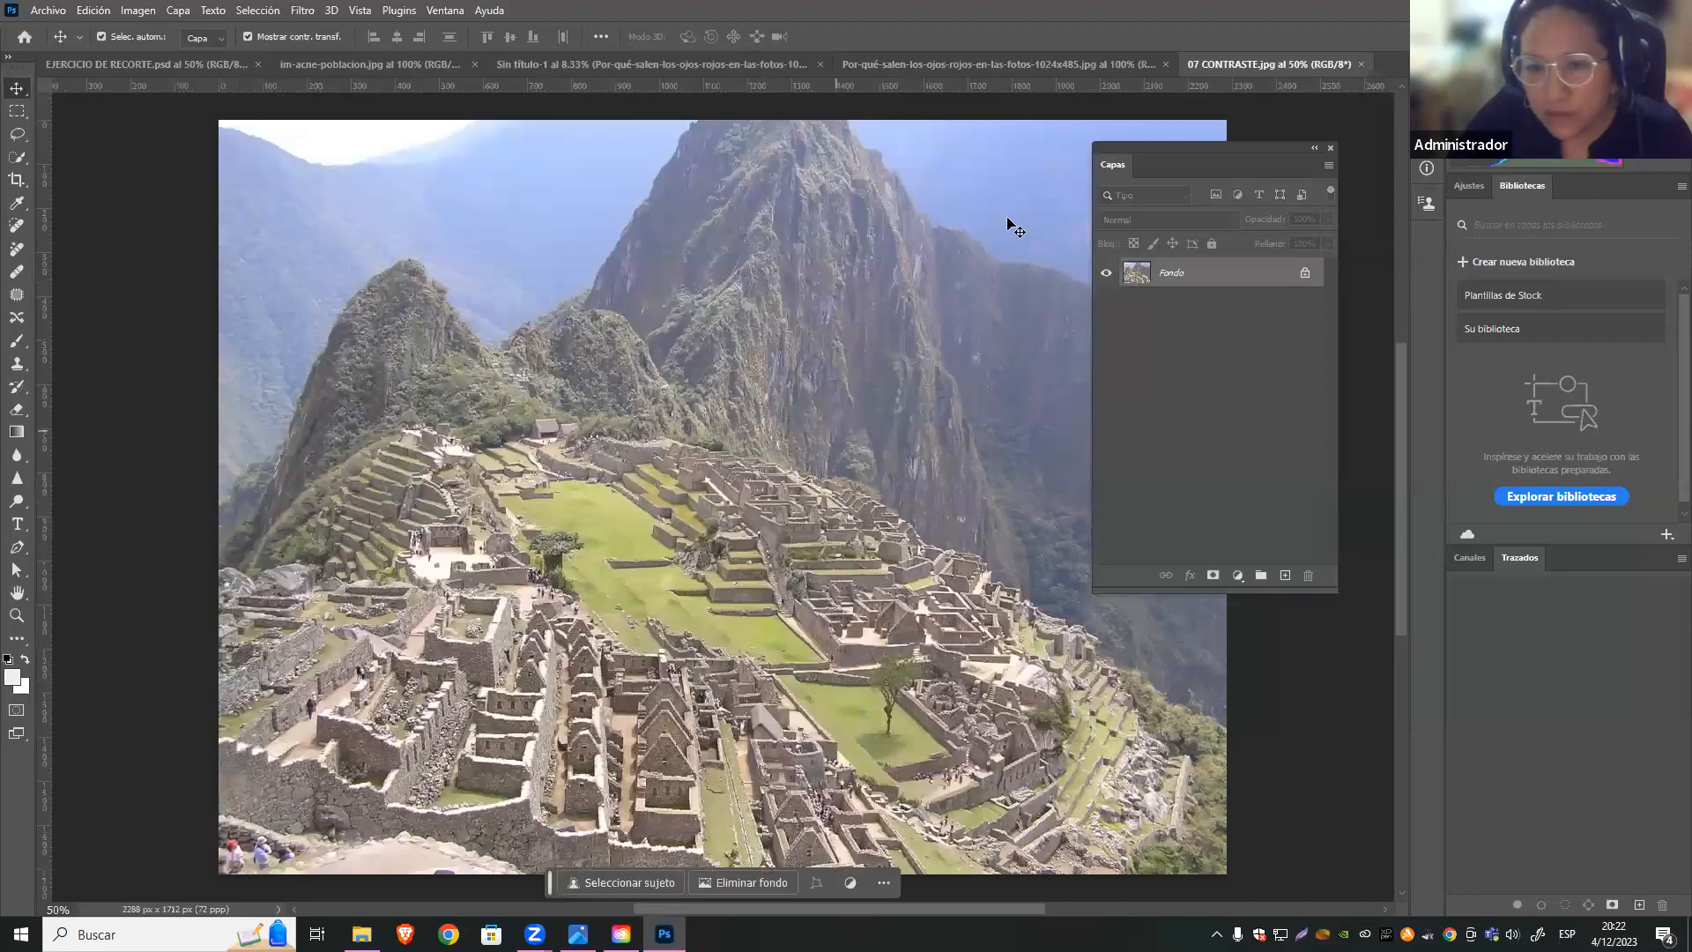
Place the Layers panel beside the photo, shorten it, and float an enlarged Channels panel directly beneath it
drag(1208, 156, 1352, 192)
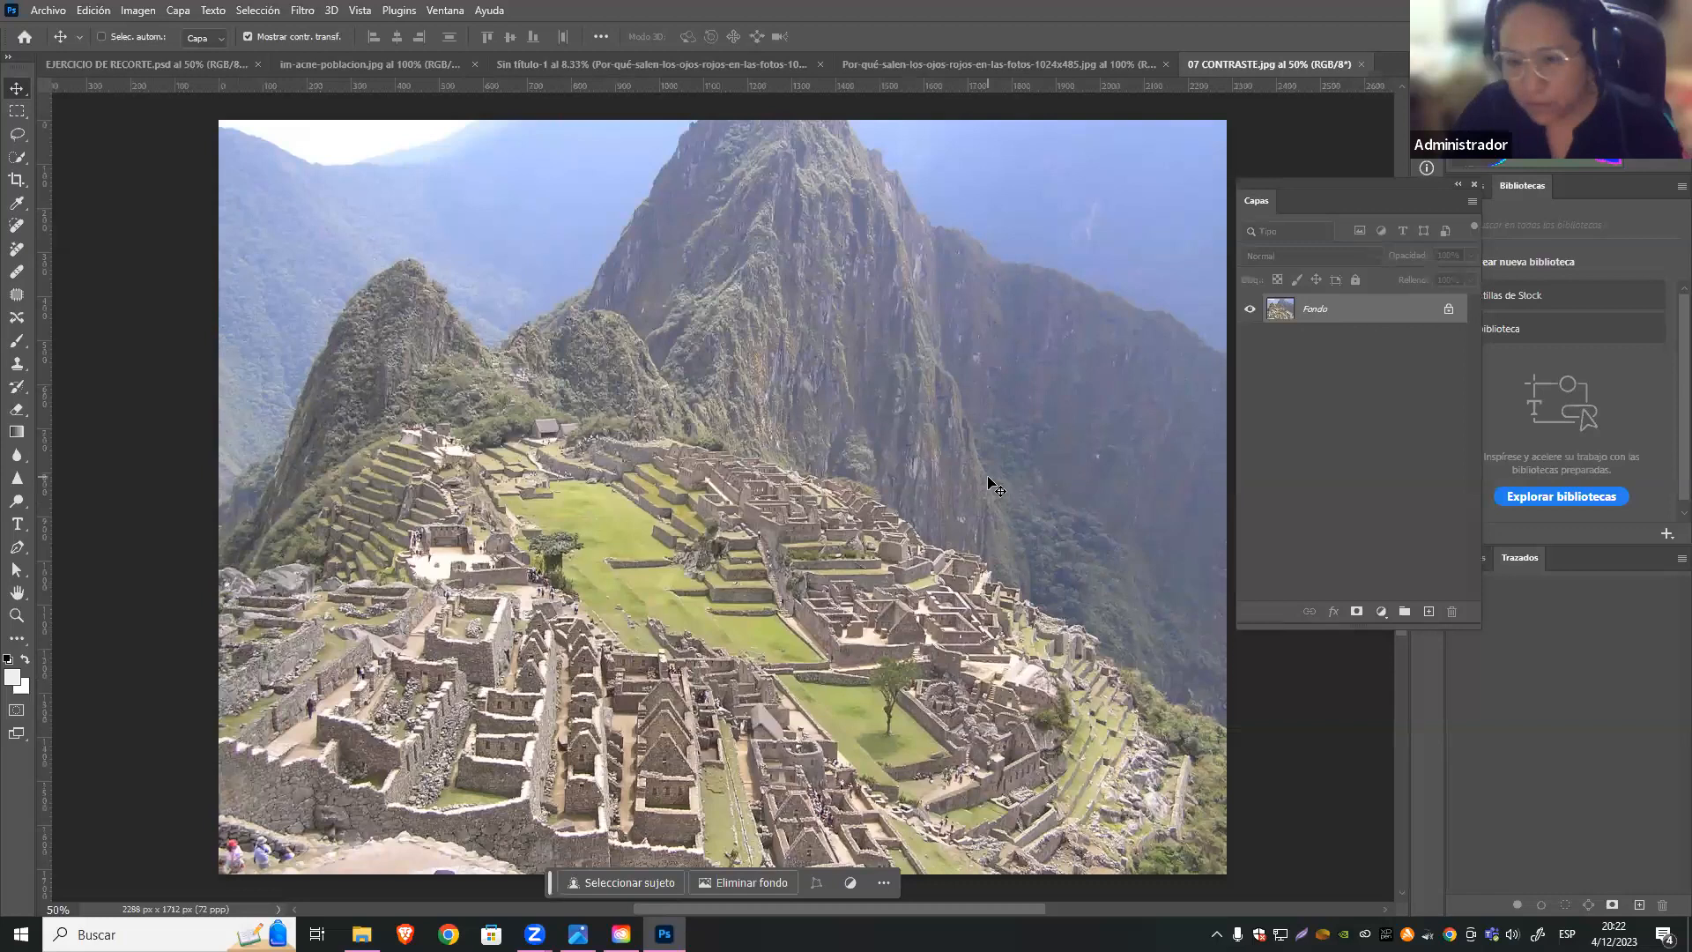
key(ctrl+minus)
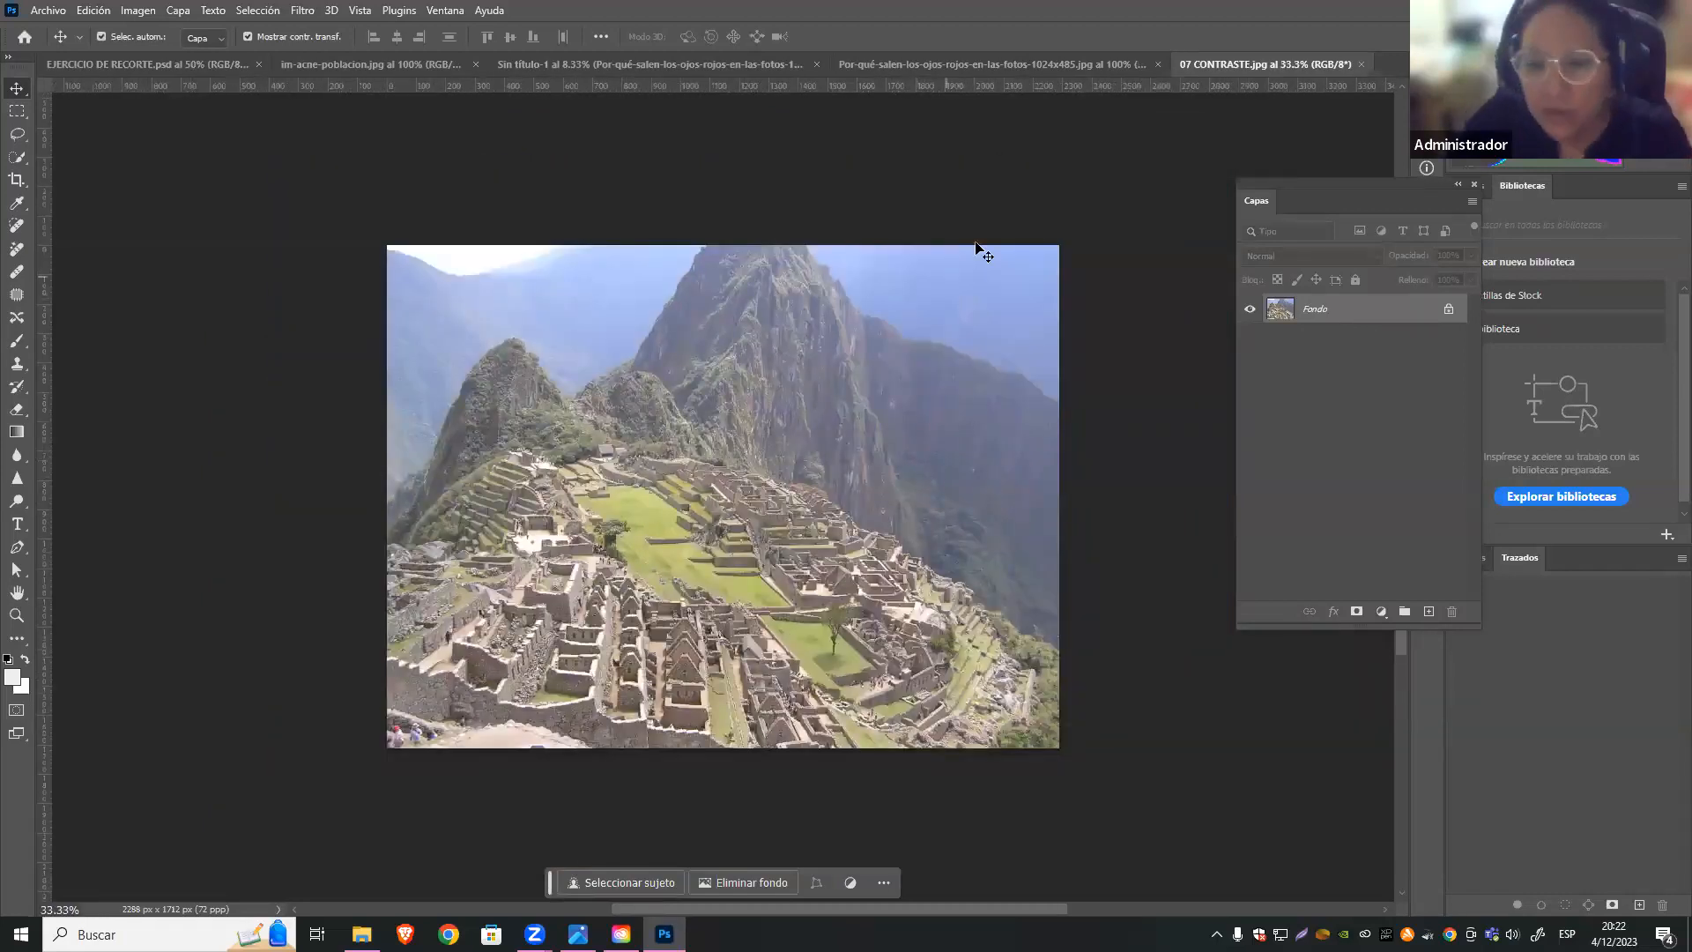
drag(1301, 180, 1182, 119)
drag(1179, 566, 1209, 391)
drag(1482, 558, 1148, 421)
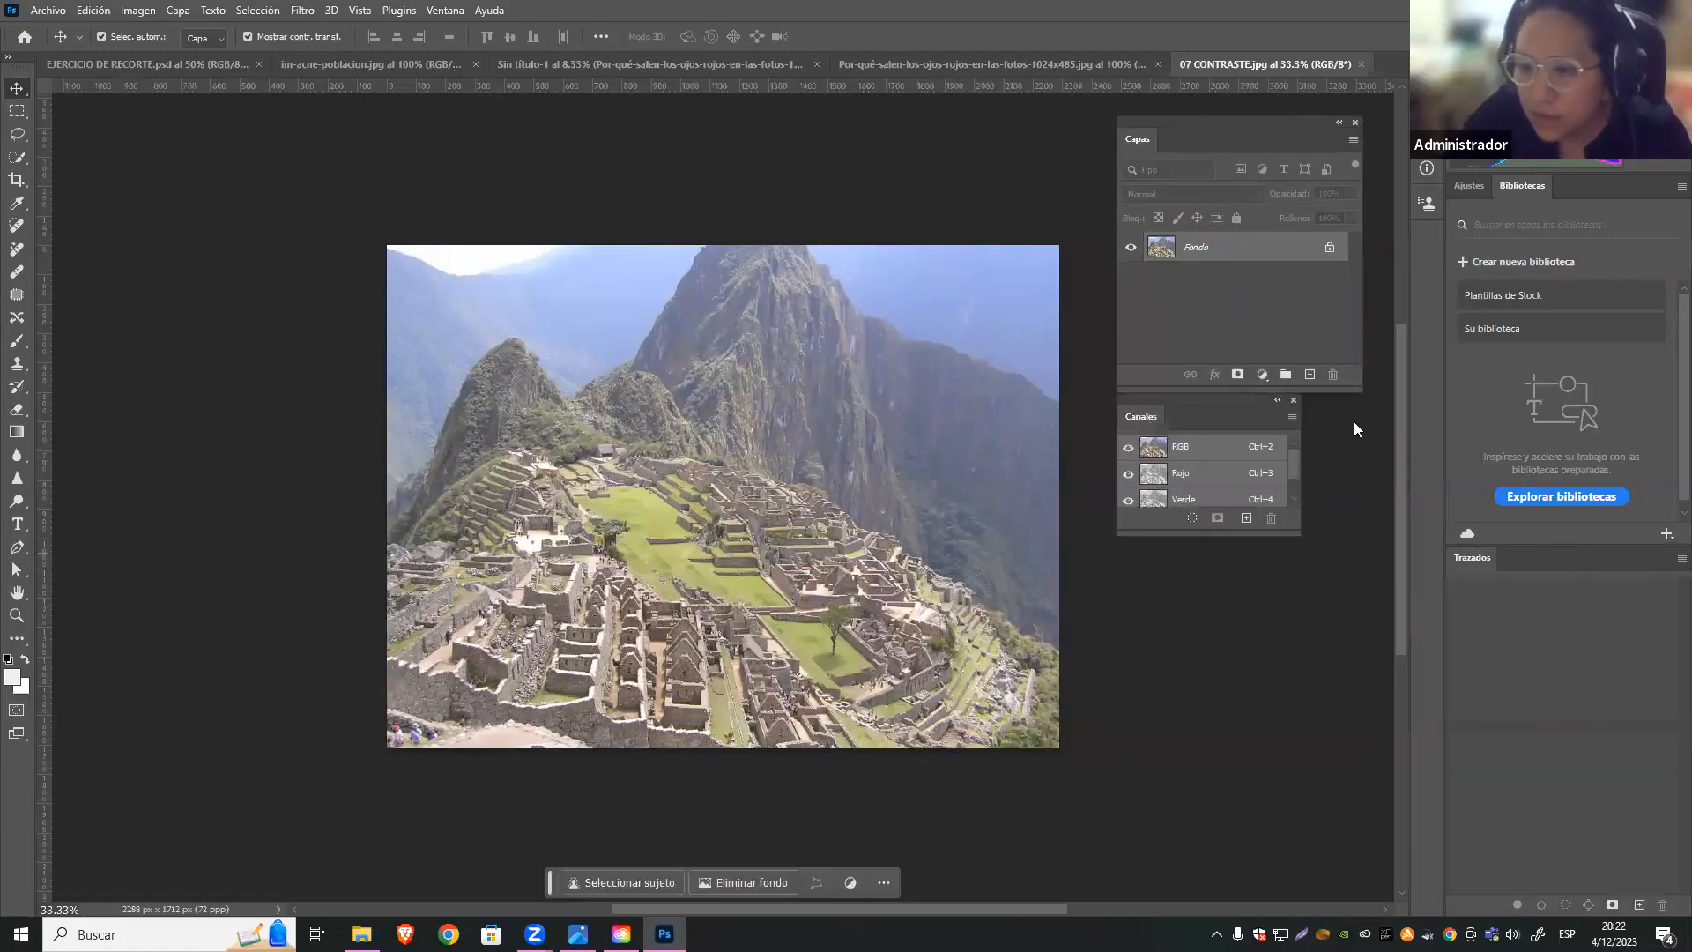
drag(1324, 563, 1366, 662)
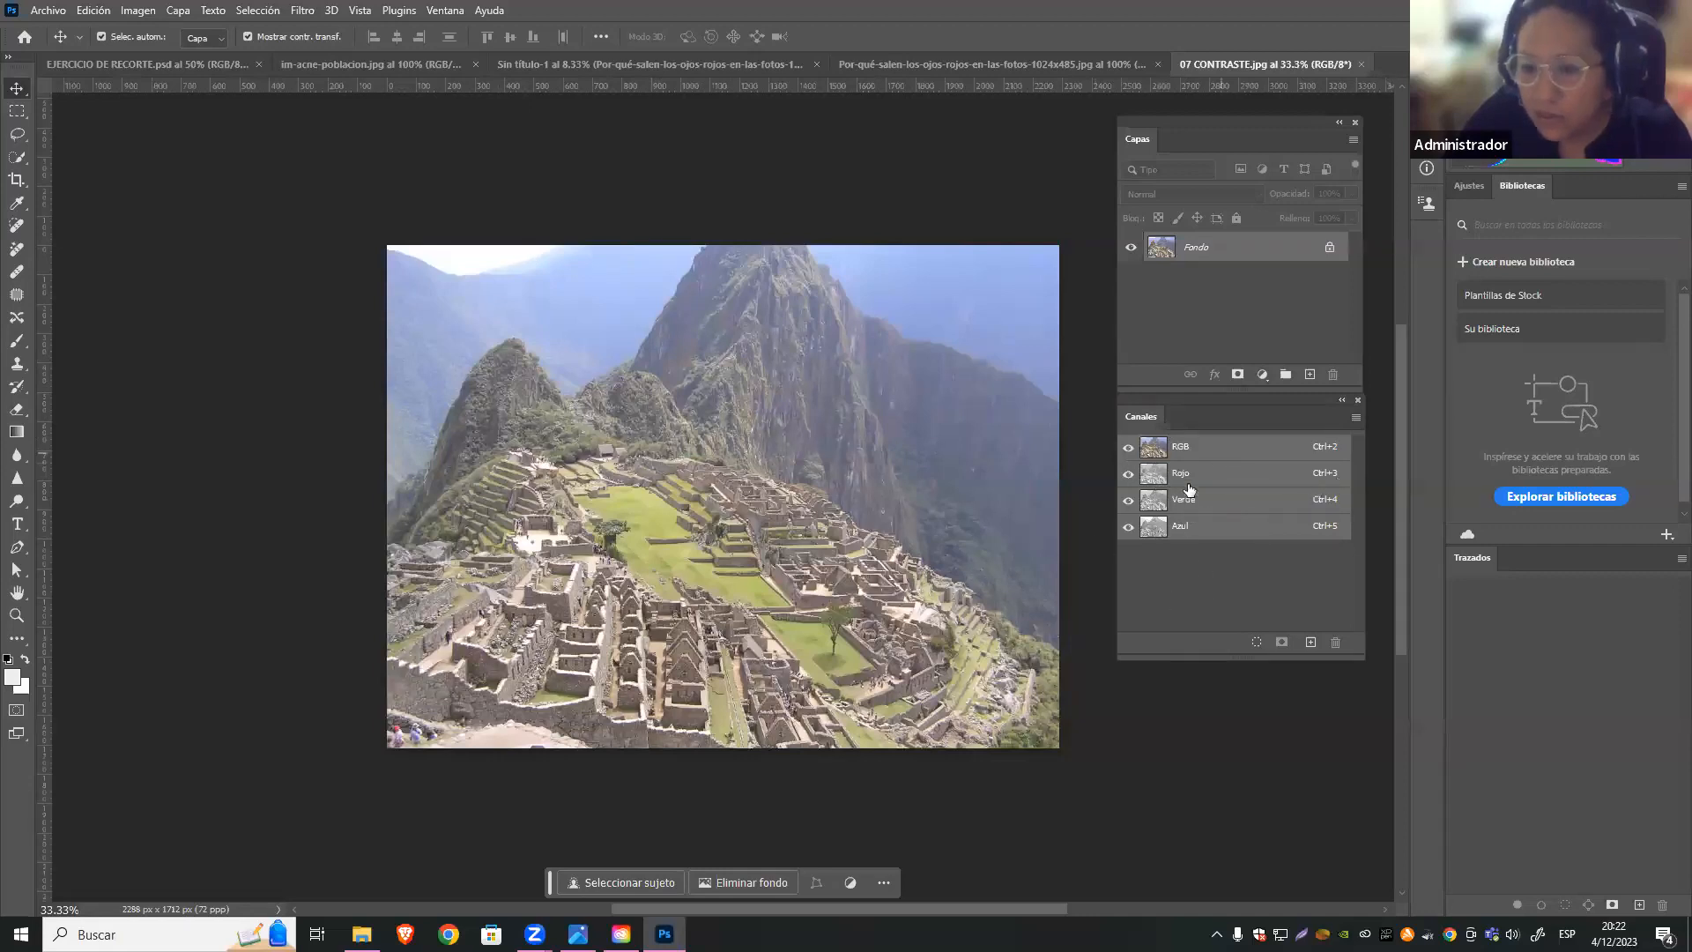
Inspect the red channel alone by hiding the blue and green channels, and restore the full RGB view
click(1129, 526)
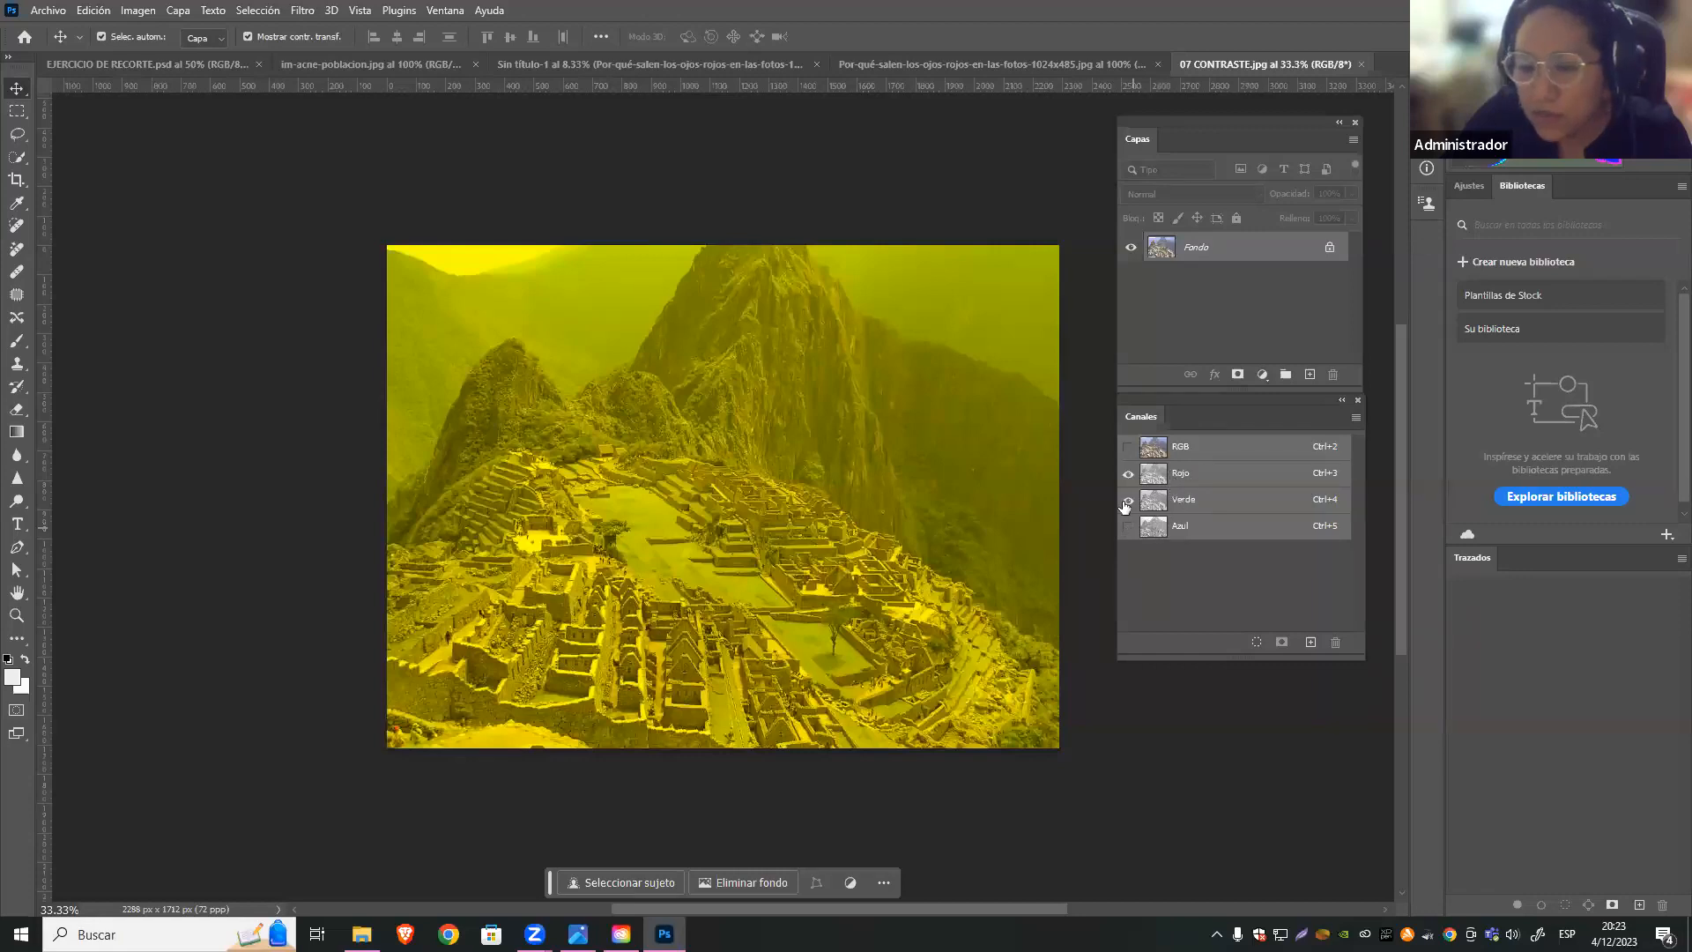
click(1126, 499)
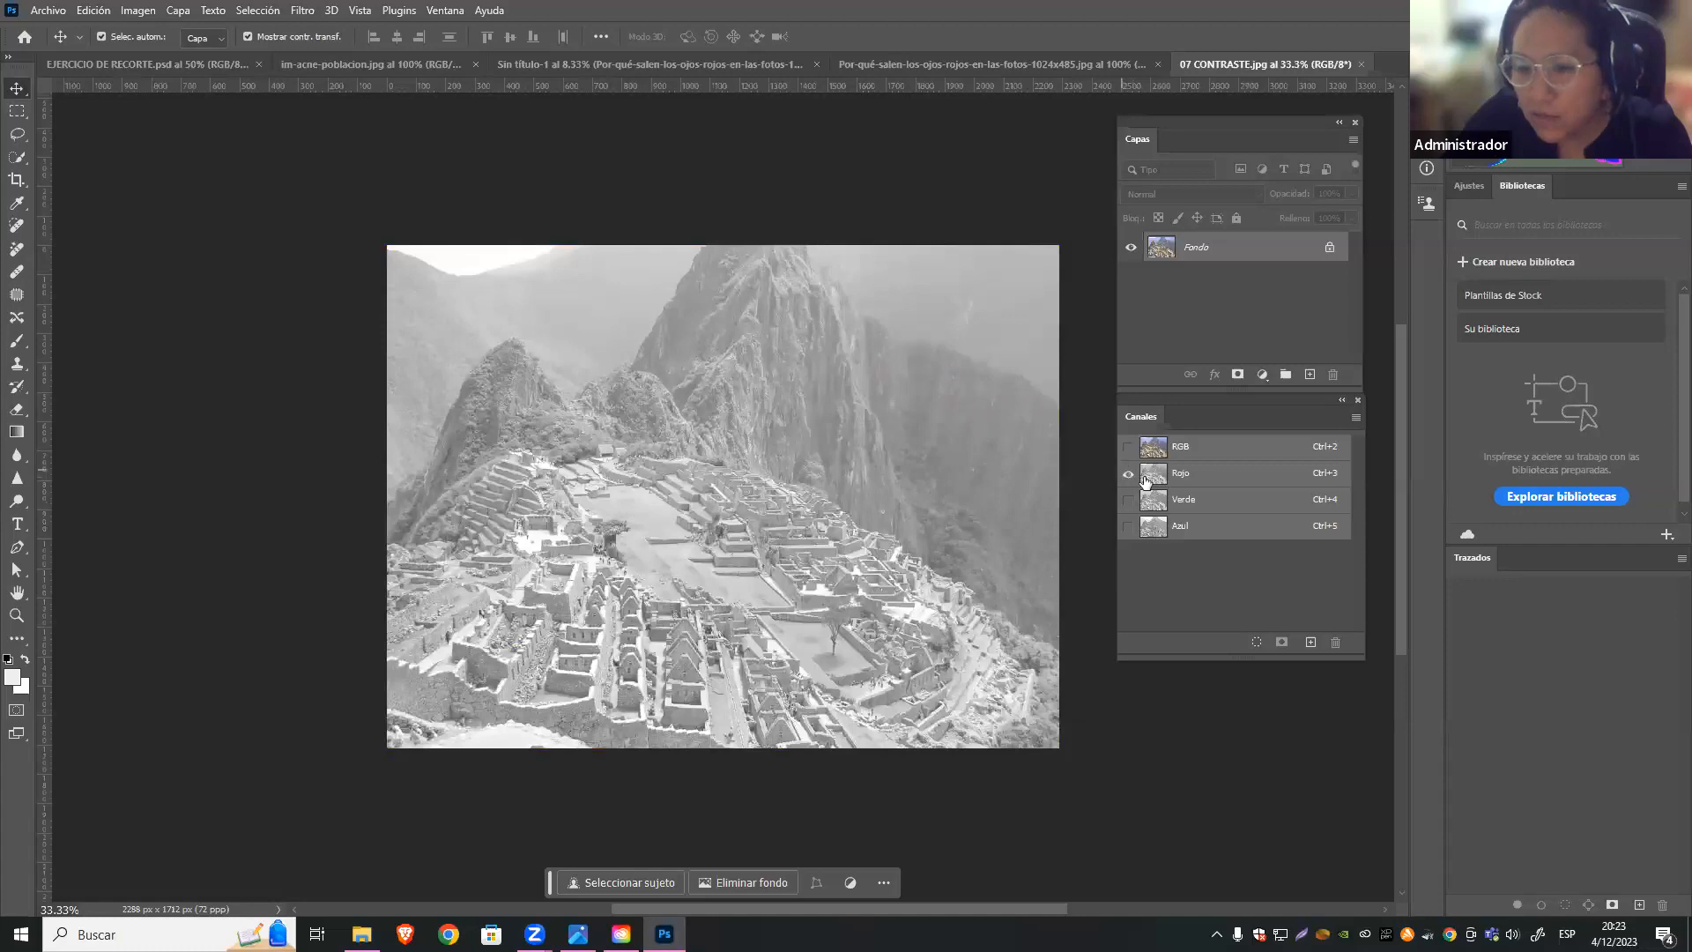
click(1127, 500)
click(1127, 526)
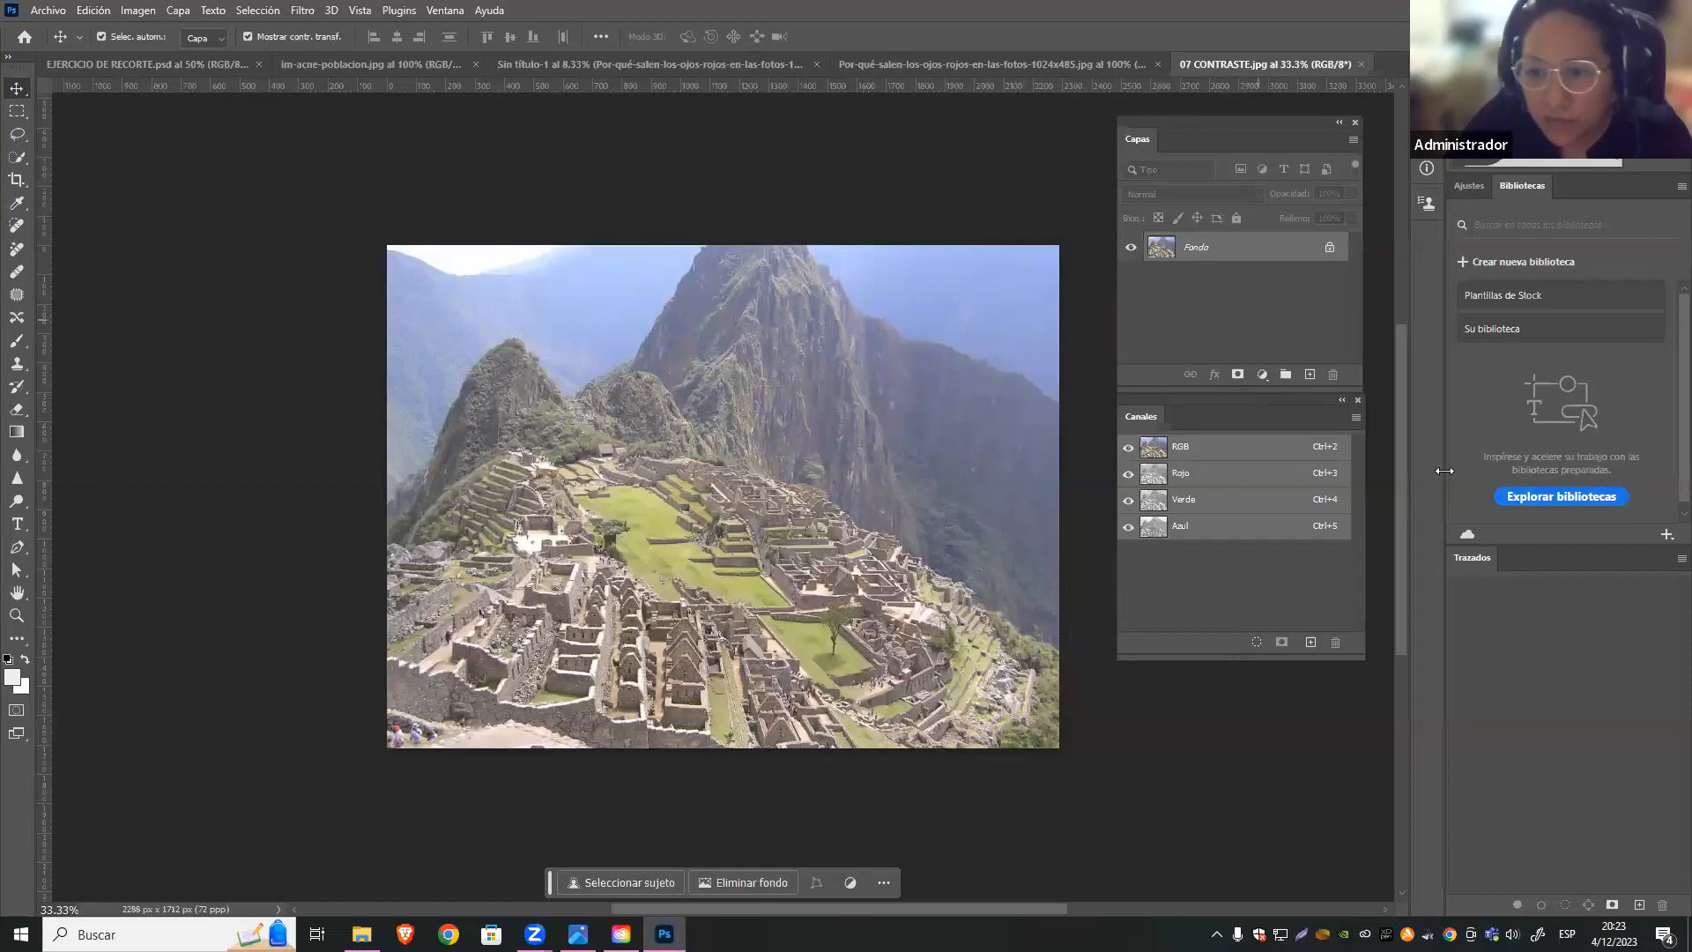
Space the floating Layers and Channels panels apart so both stand clear of the photo
drag(1217, 414, 1208, 437)
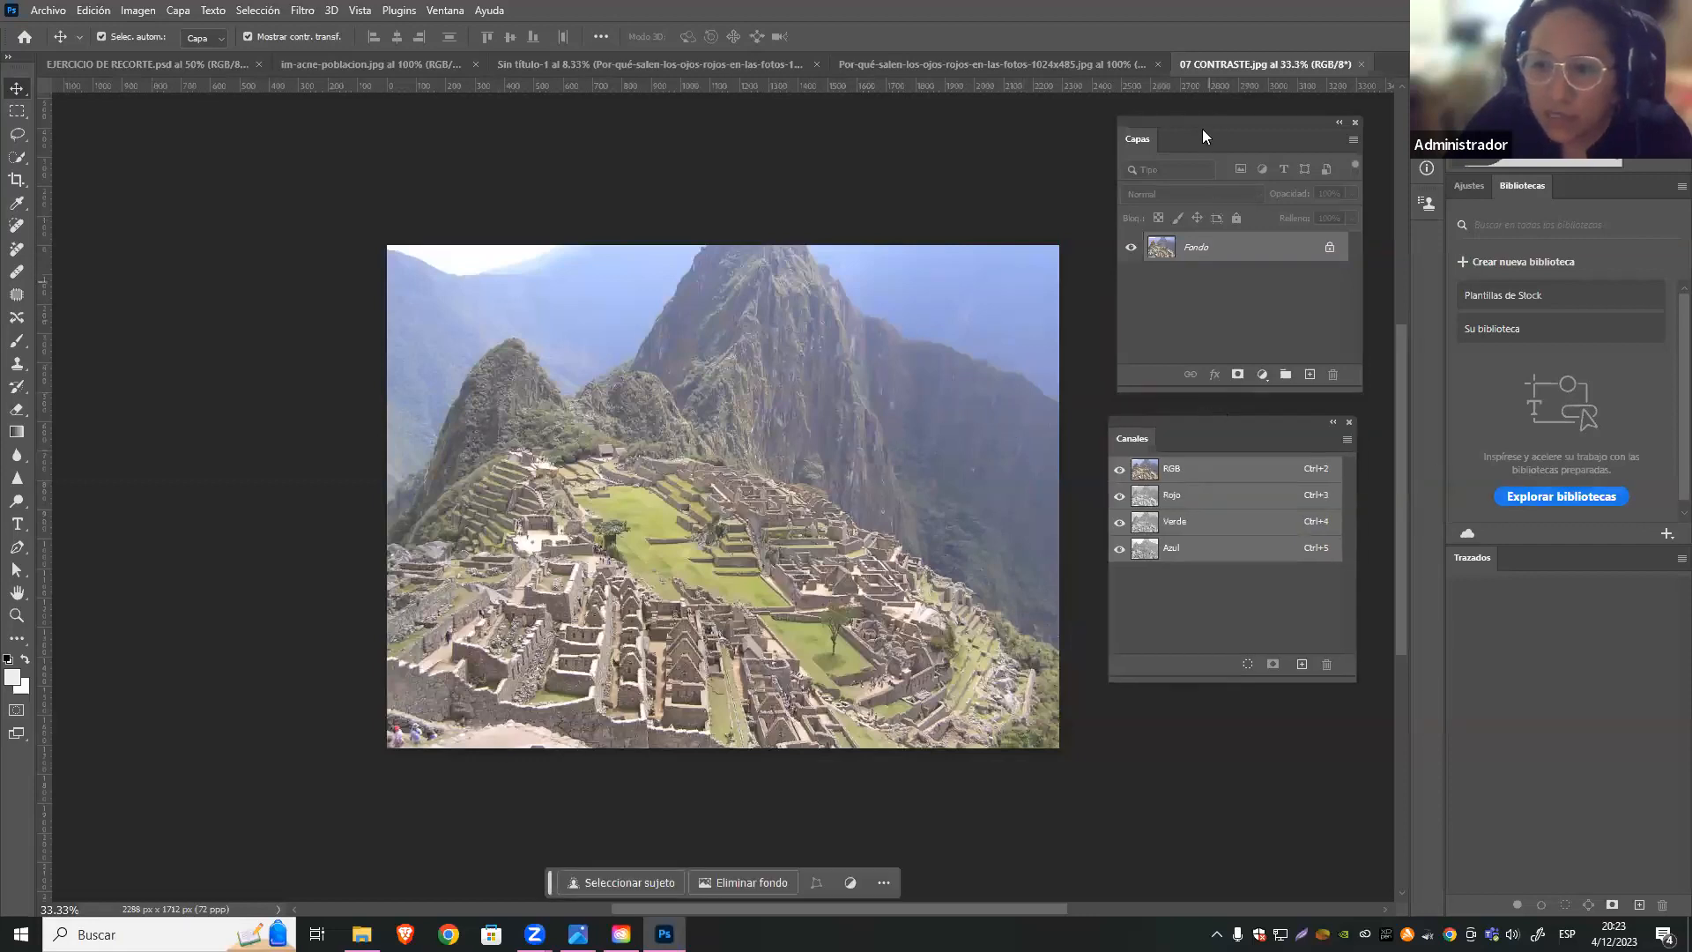
drag(1204, 124, 1184, 130)
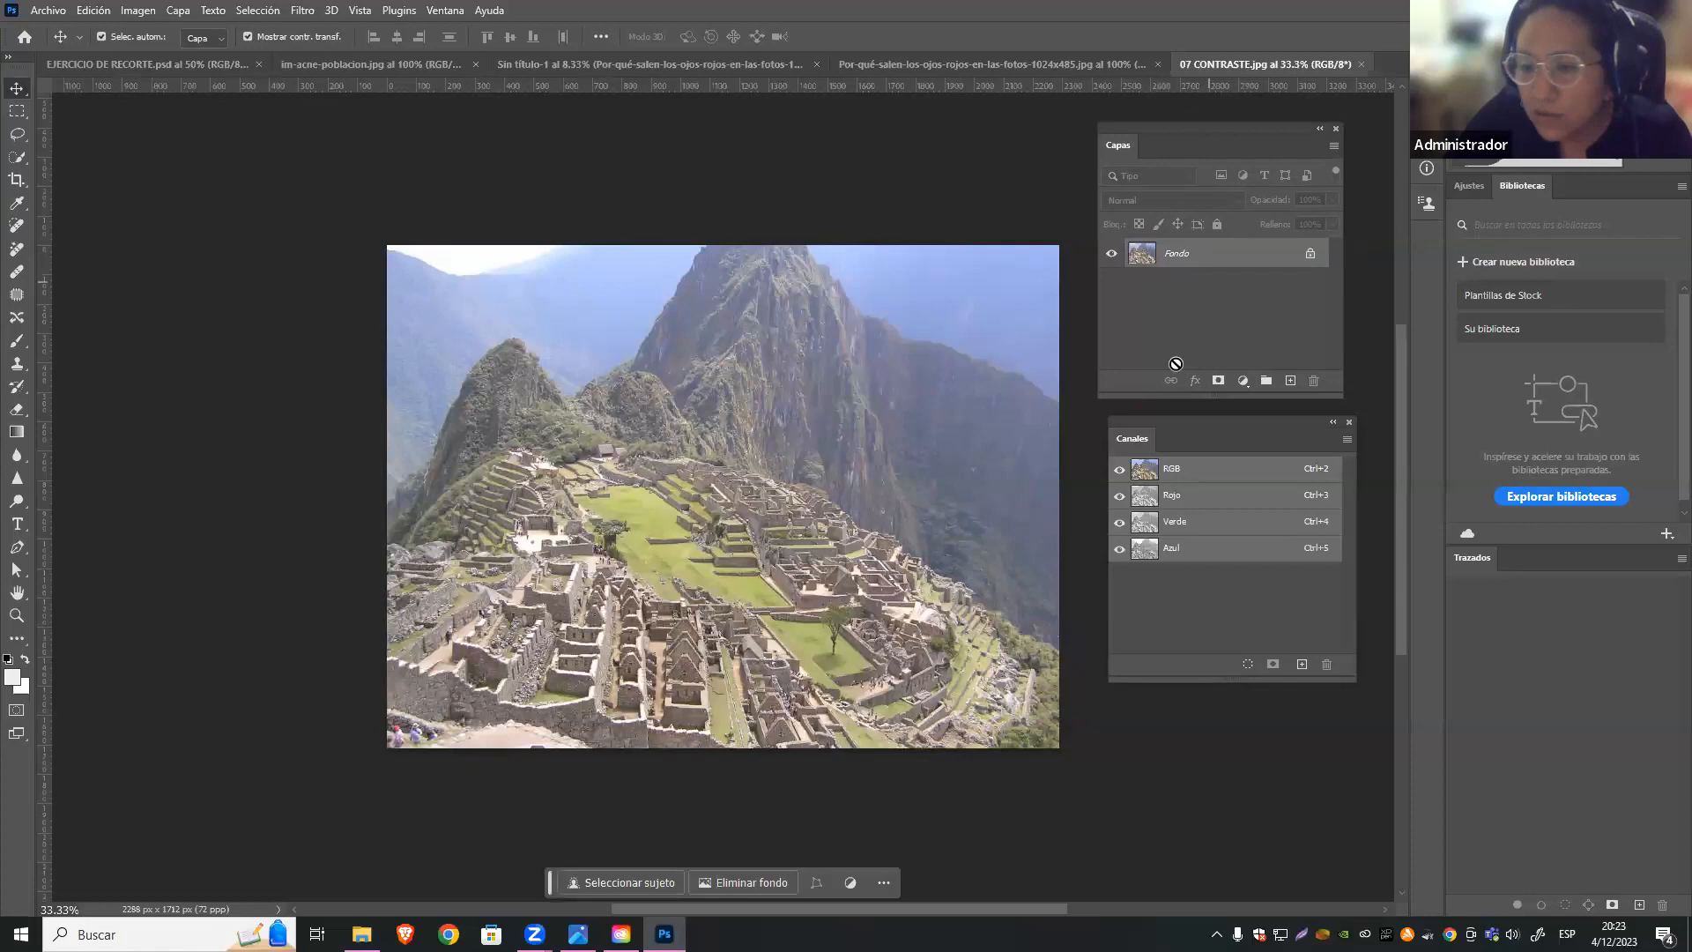
mouse_move(1216, 423)
mouse_down()
mouse_move(1230, 481)
mouse_move(1210, 467)
mouse_move(1227, 445)
mouse_up()
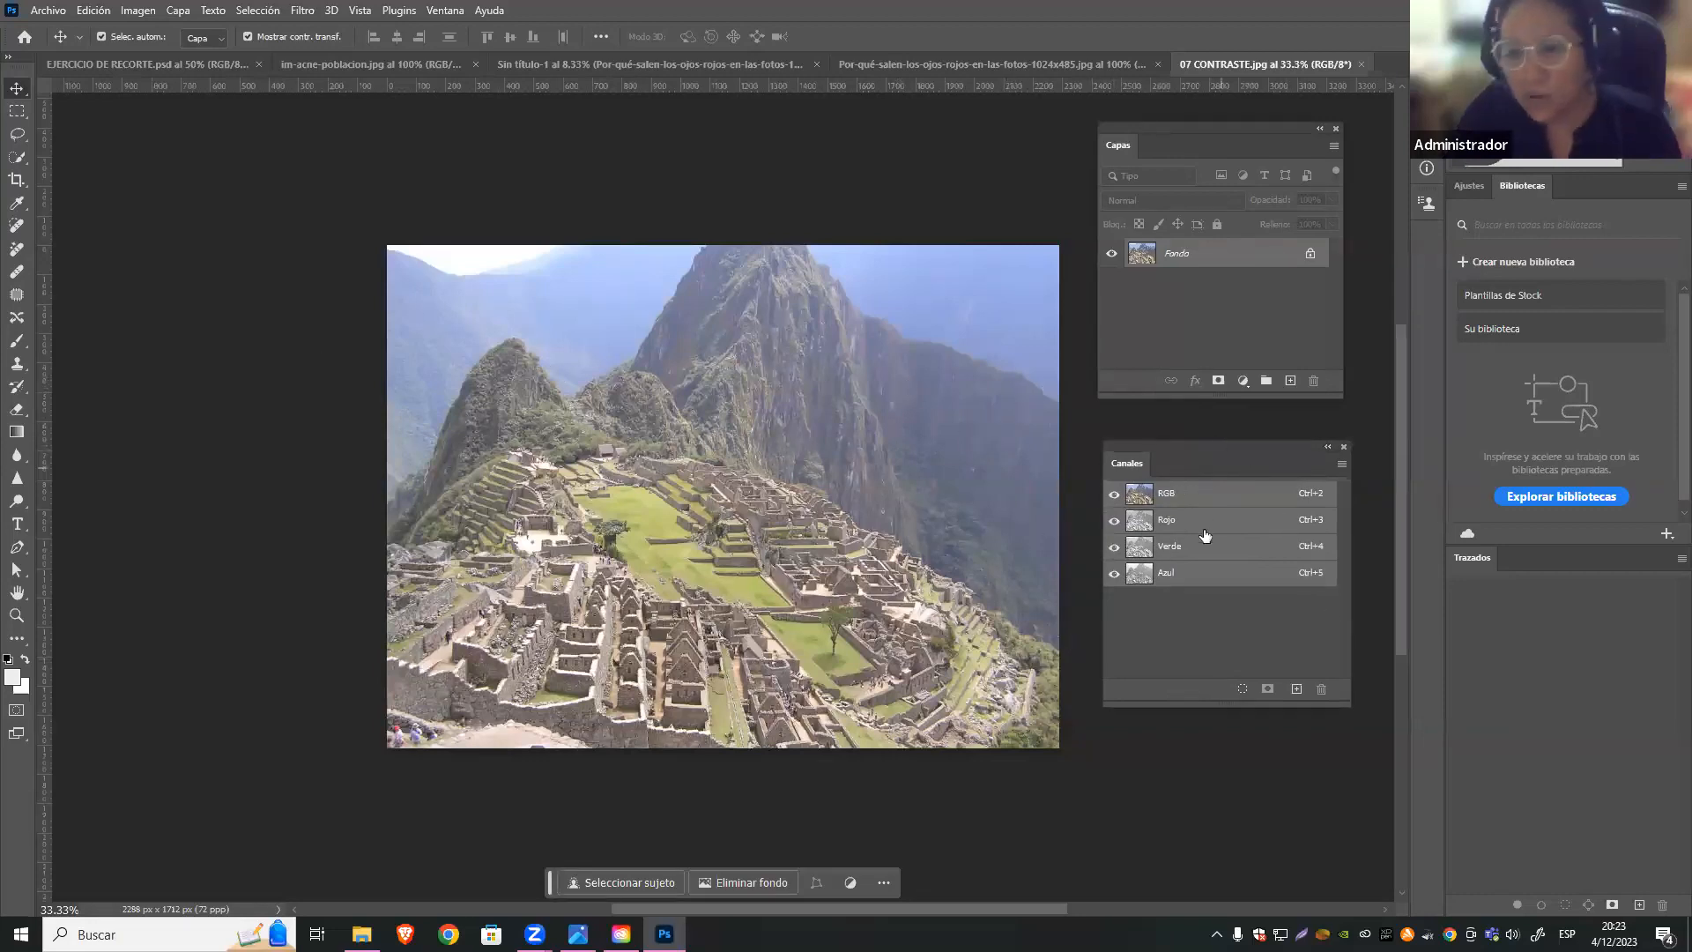
Toggle the red channel's visibility to compare the image with and without it
click(1115, 522)
click(1115, 522)
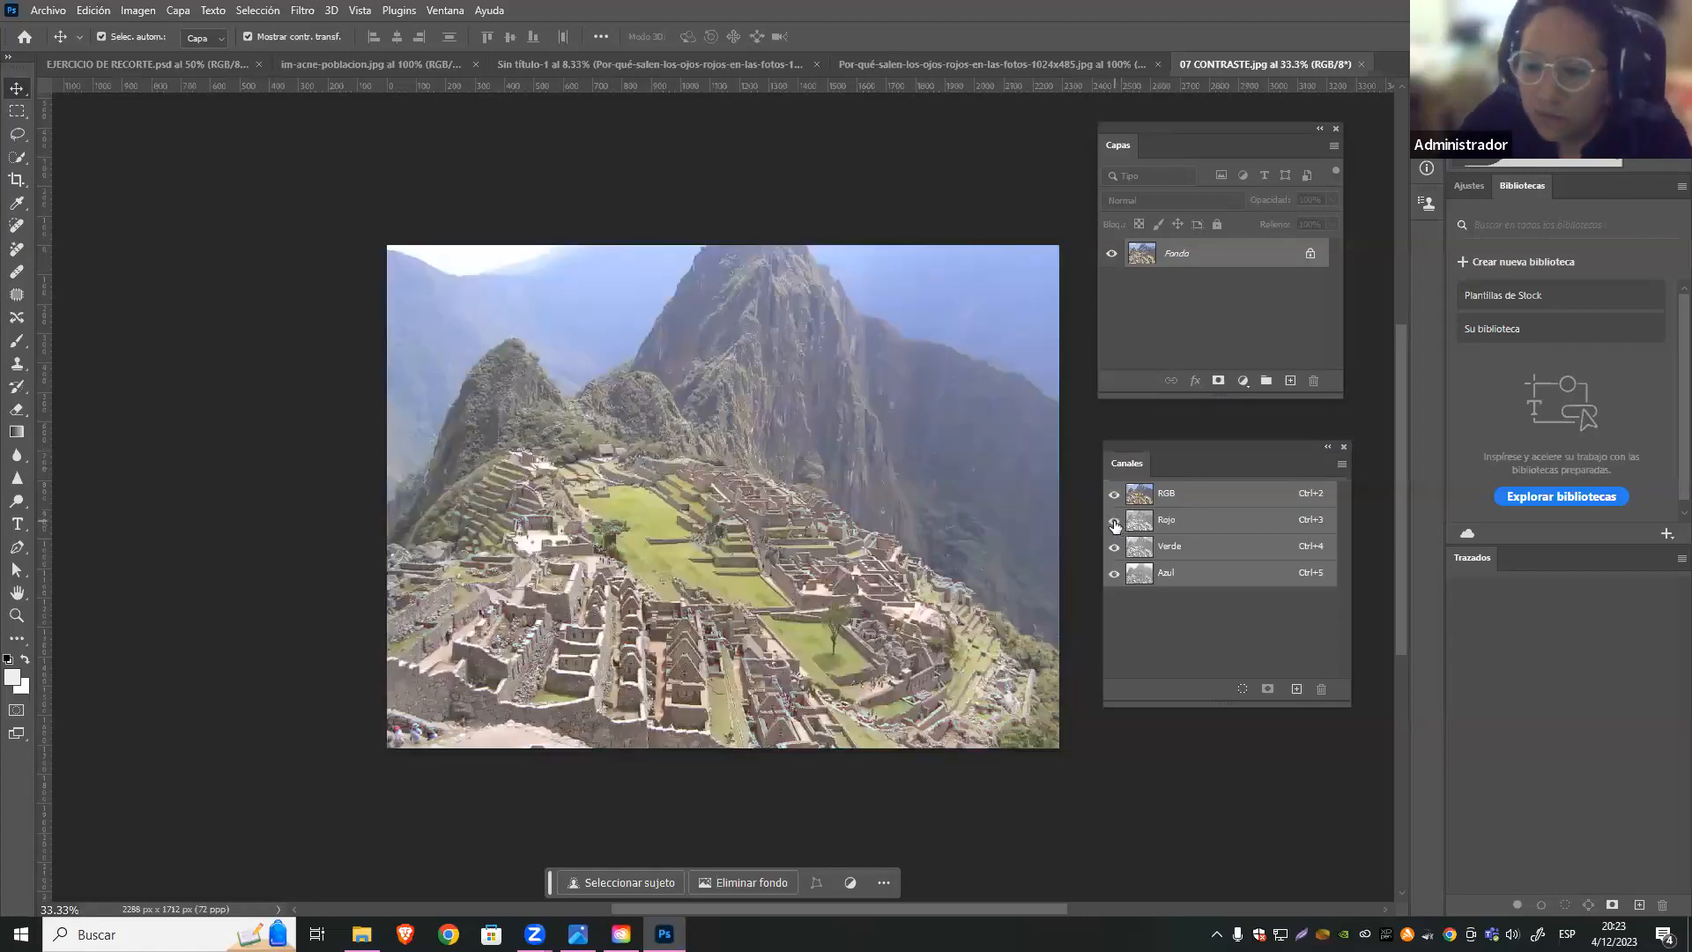
click(1115, 522)
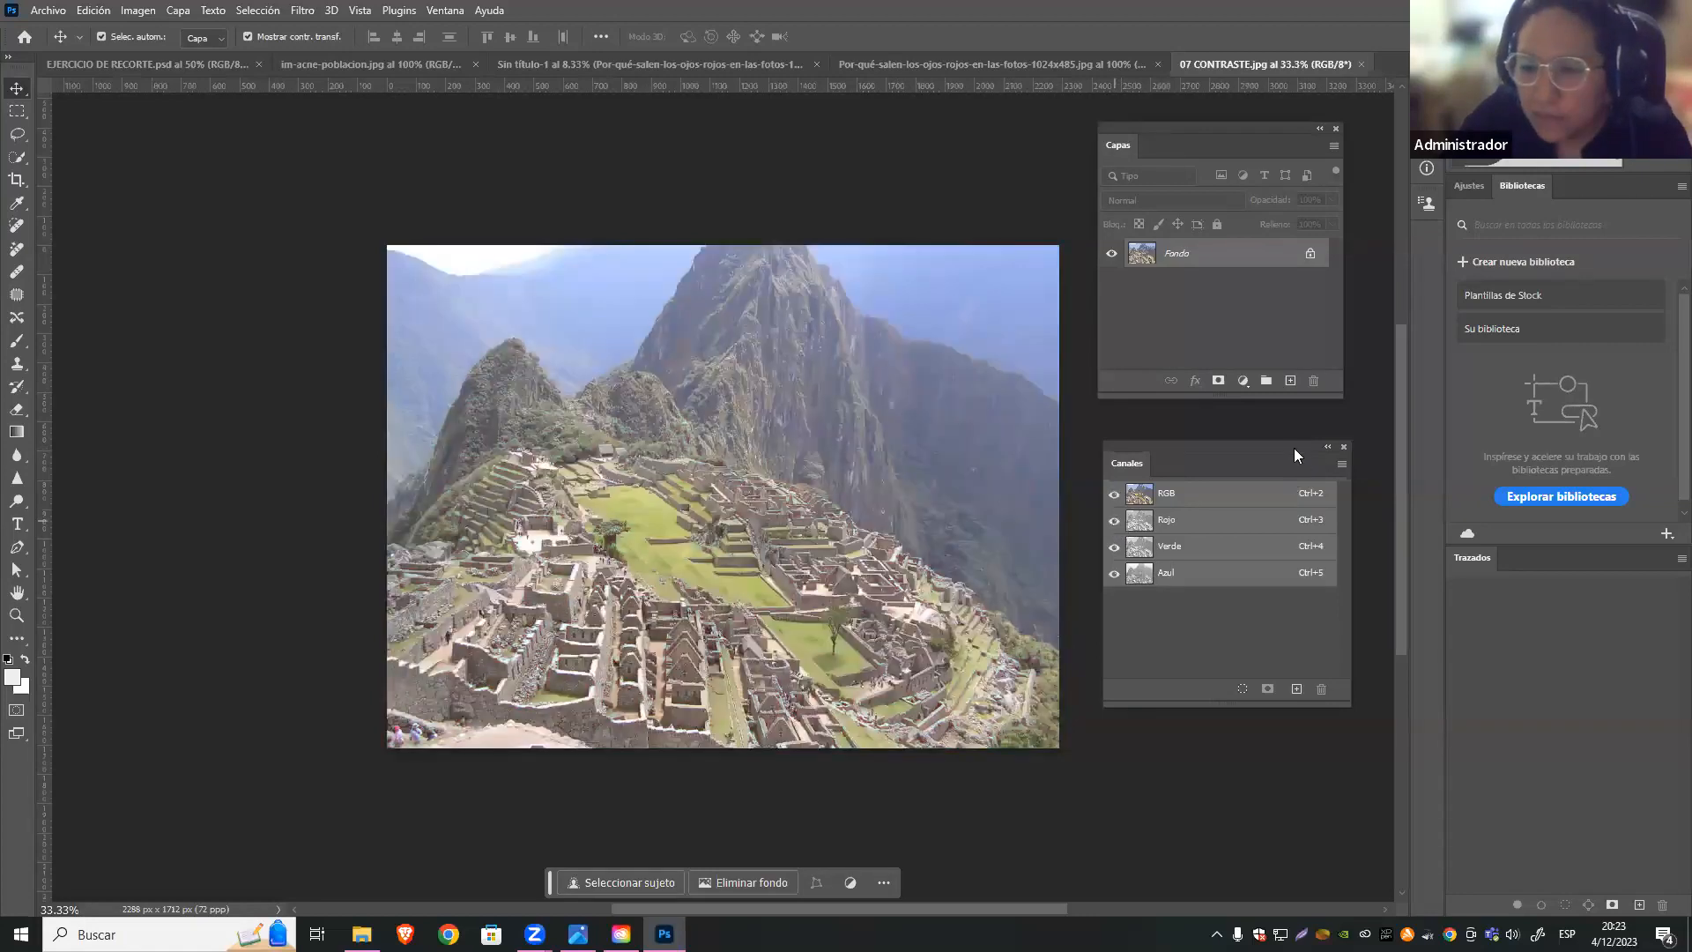
Move the Channels panel away from the Layers panel and lengthen the Layers panel
drag(1277, 448, 1491, 451)
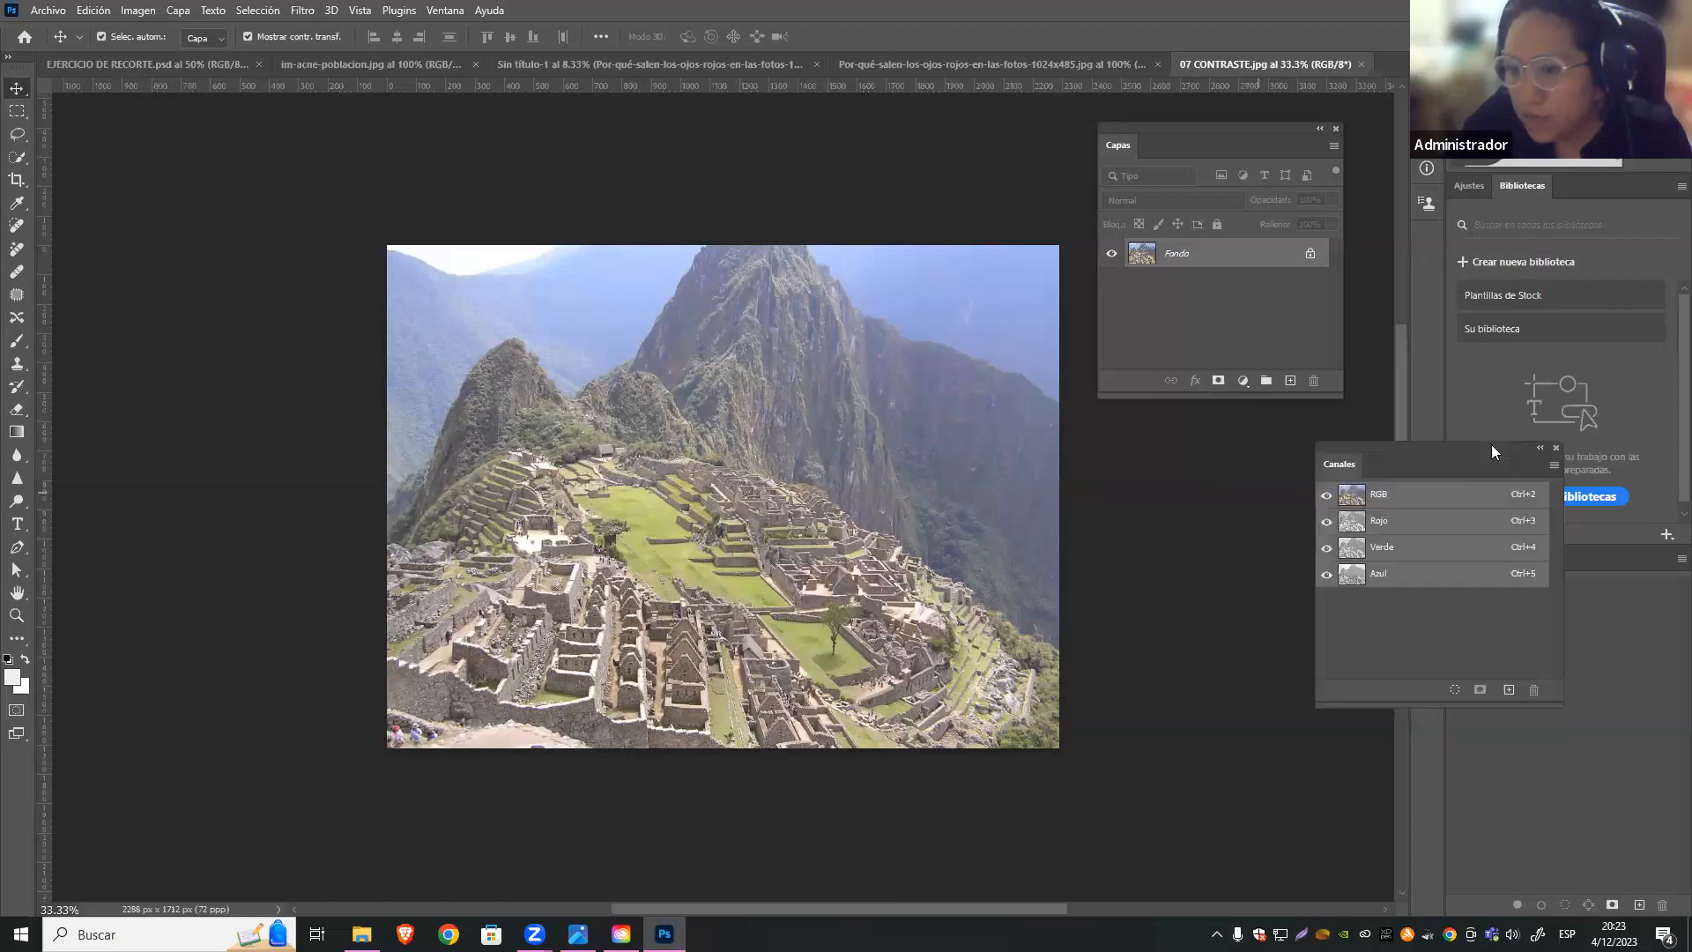
drag(1232, 129, 1209, 135)
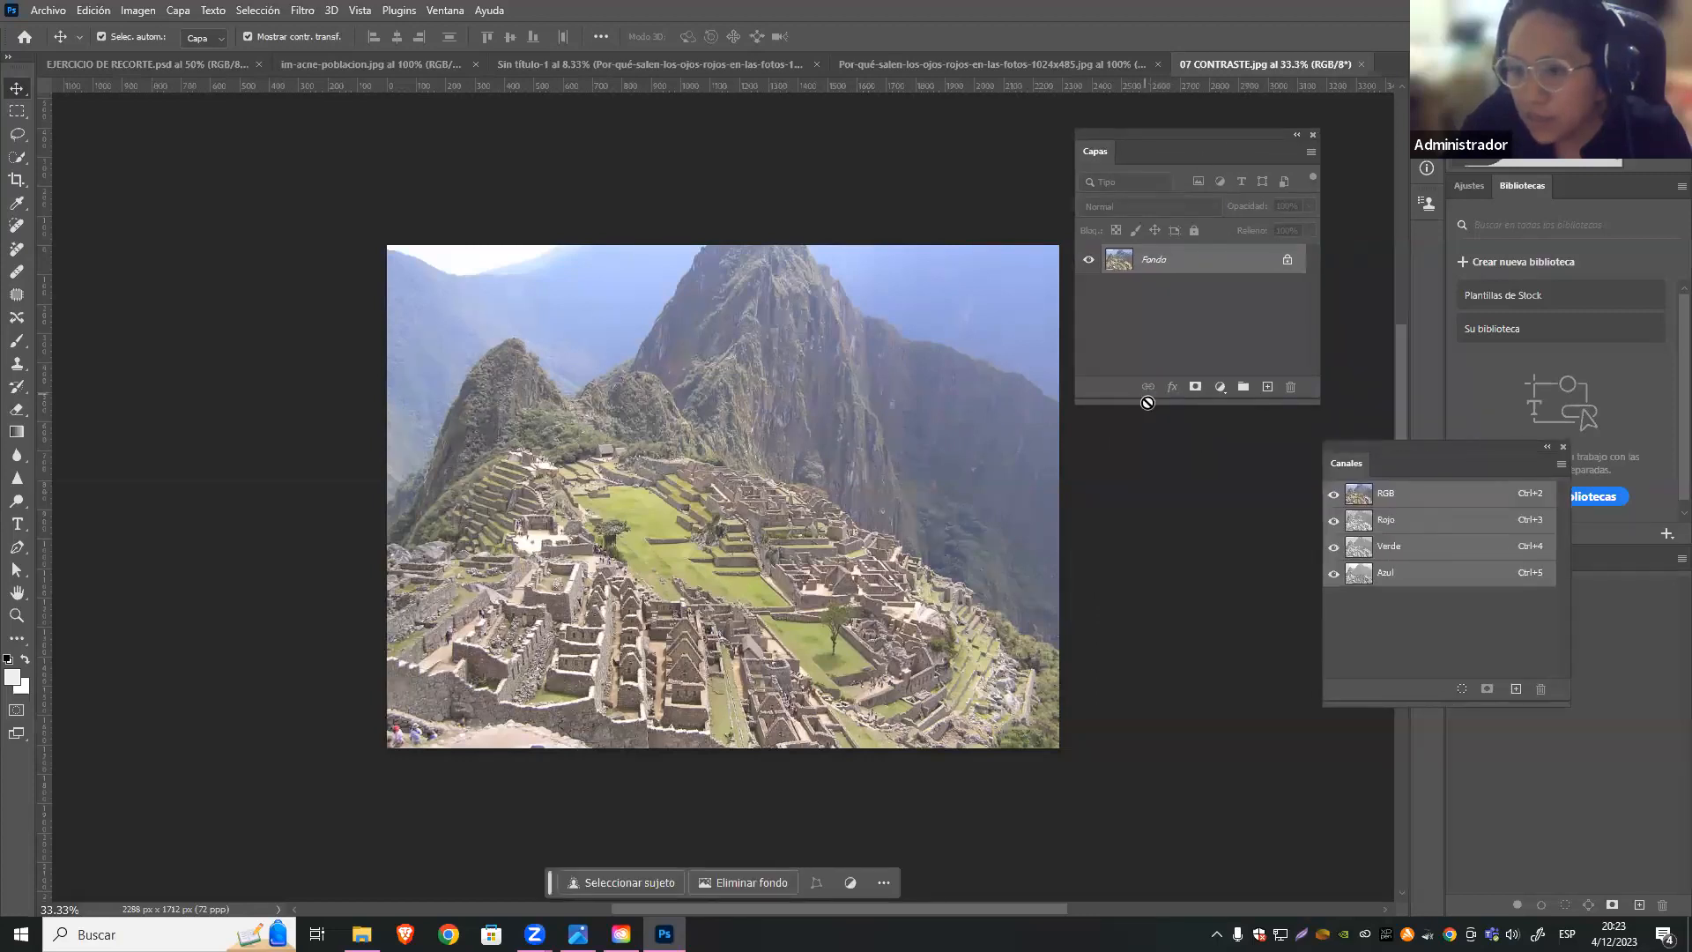
drag(1147, 402, 1148, 613)
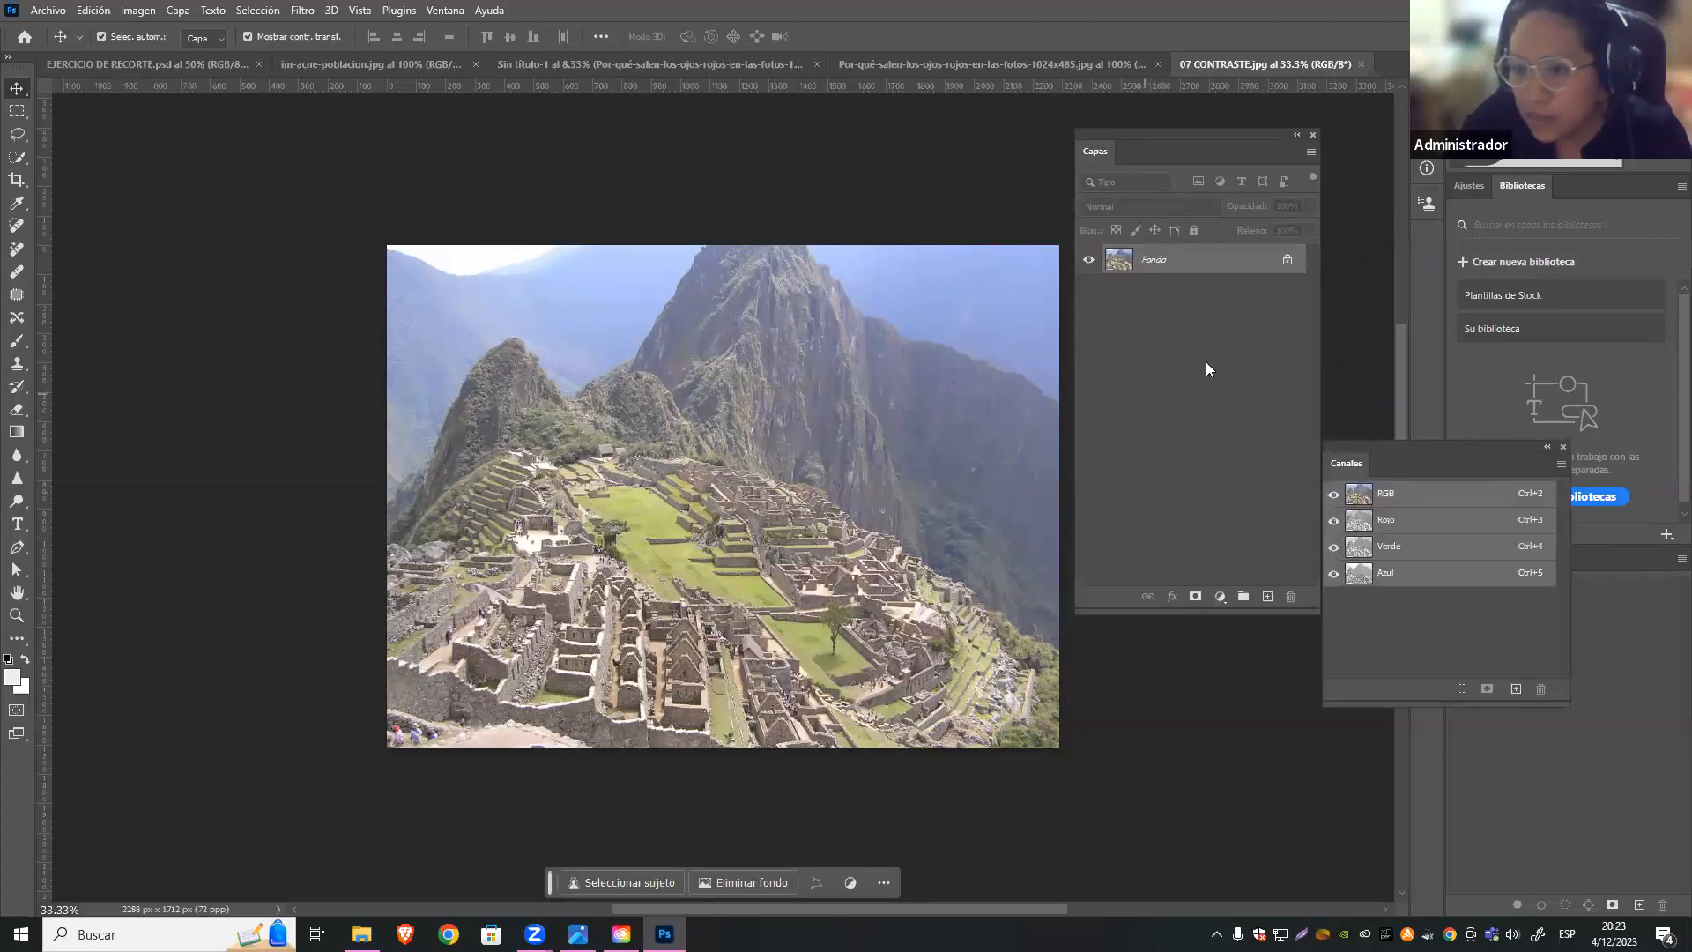
Duplicate the Fondo layer and hide the original
click(1197, 277)
key(ctrl+j)
click(1087, 288)
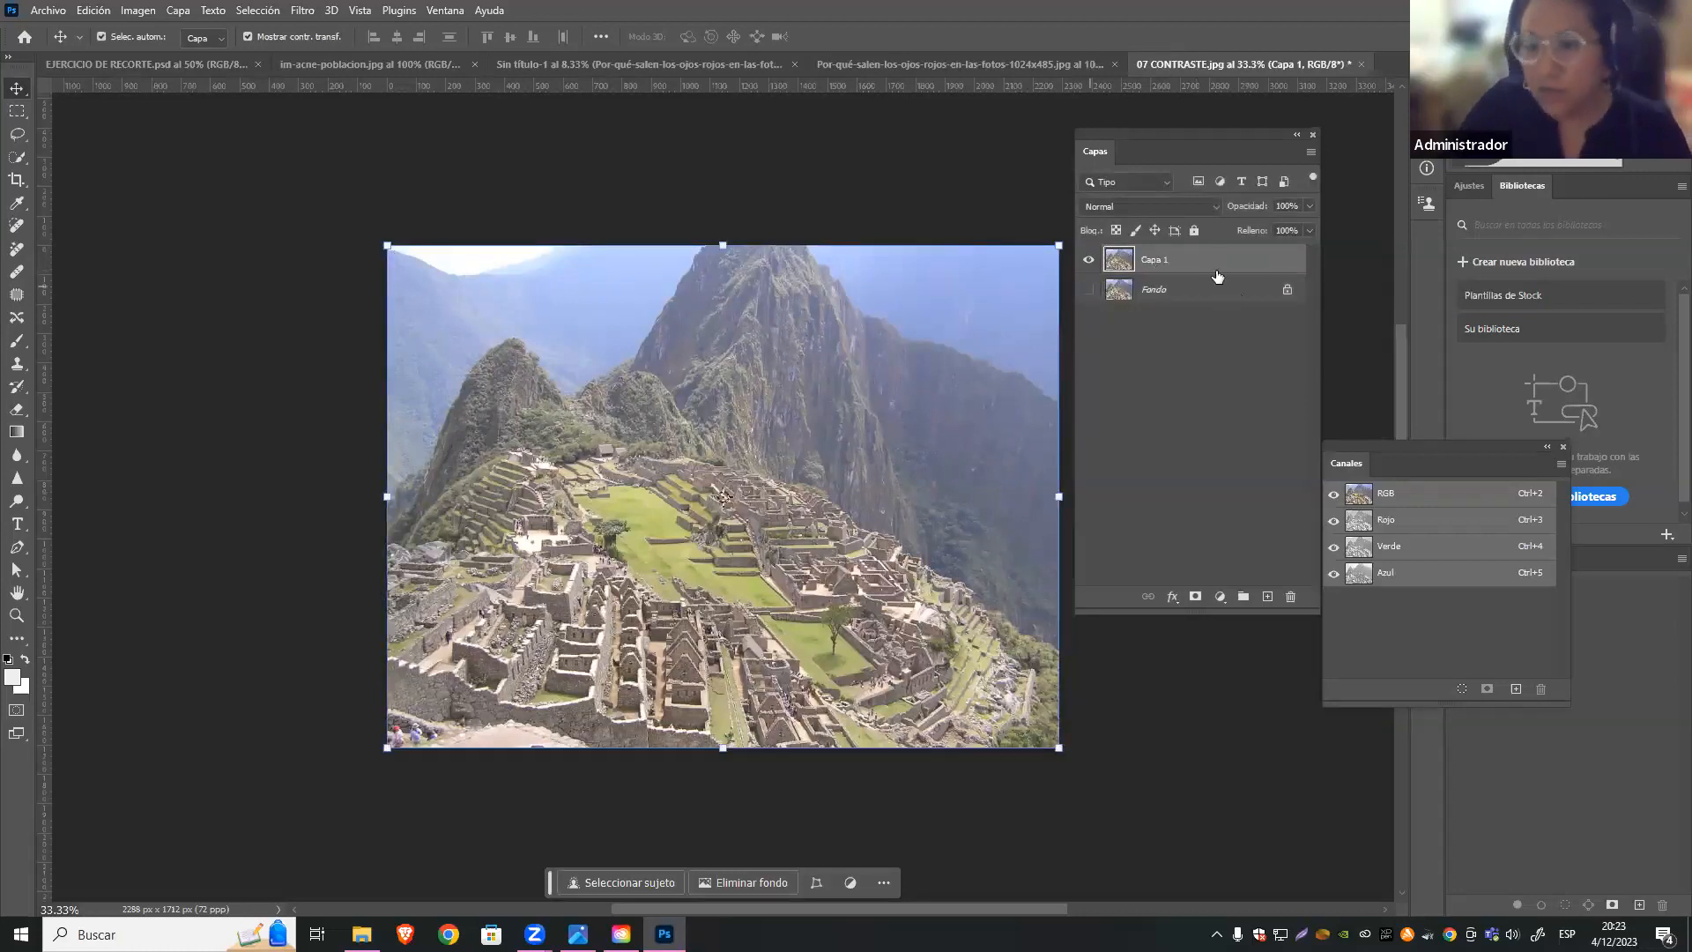
Add a Brightness/Contrast adjustment layer above Capa 1 and place its properties beneath the shortened Layers panel, collapsing the Info panel
drag(1204, 608, 1224, 473)
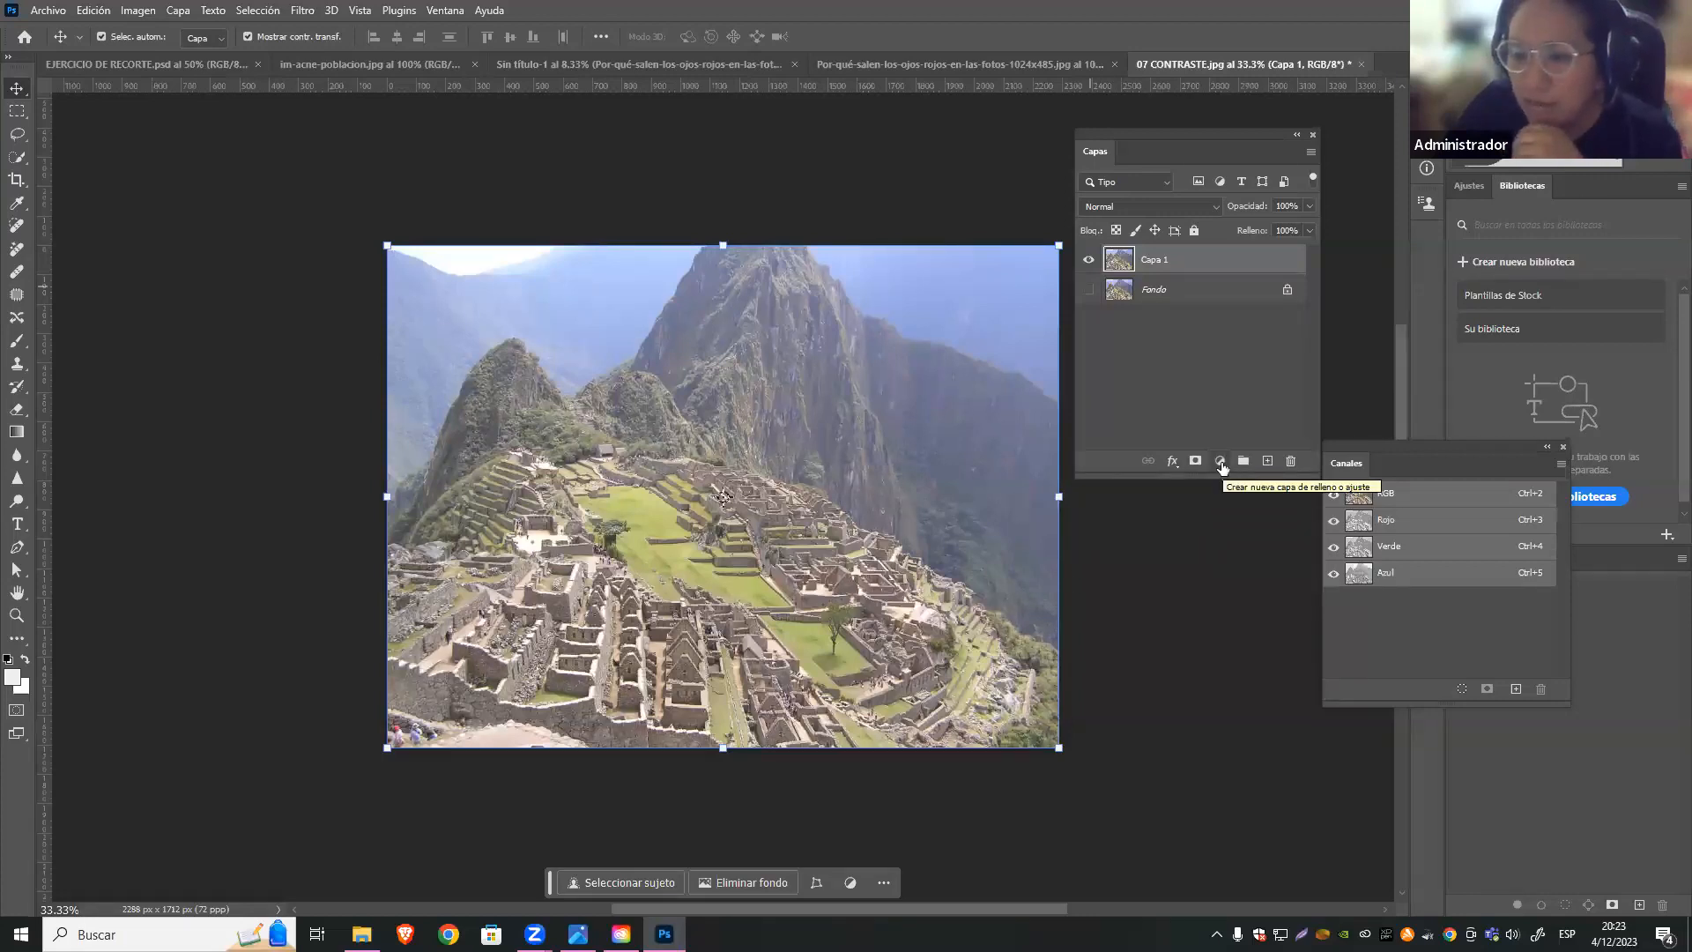
click(1220, 461)
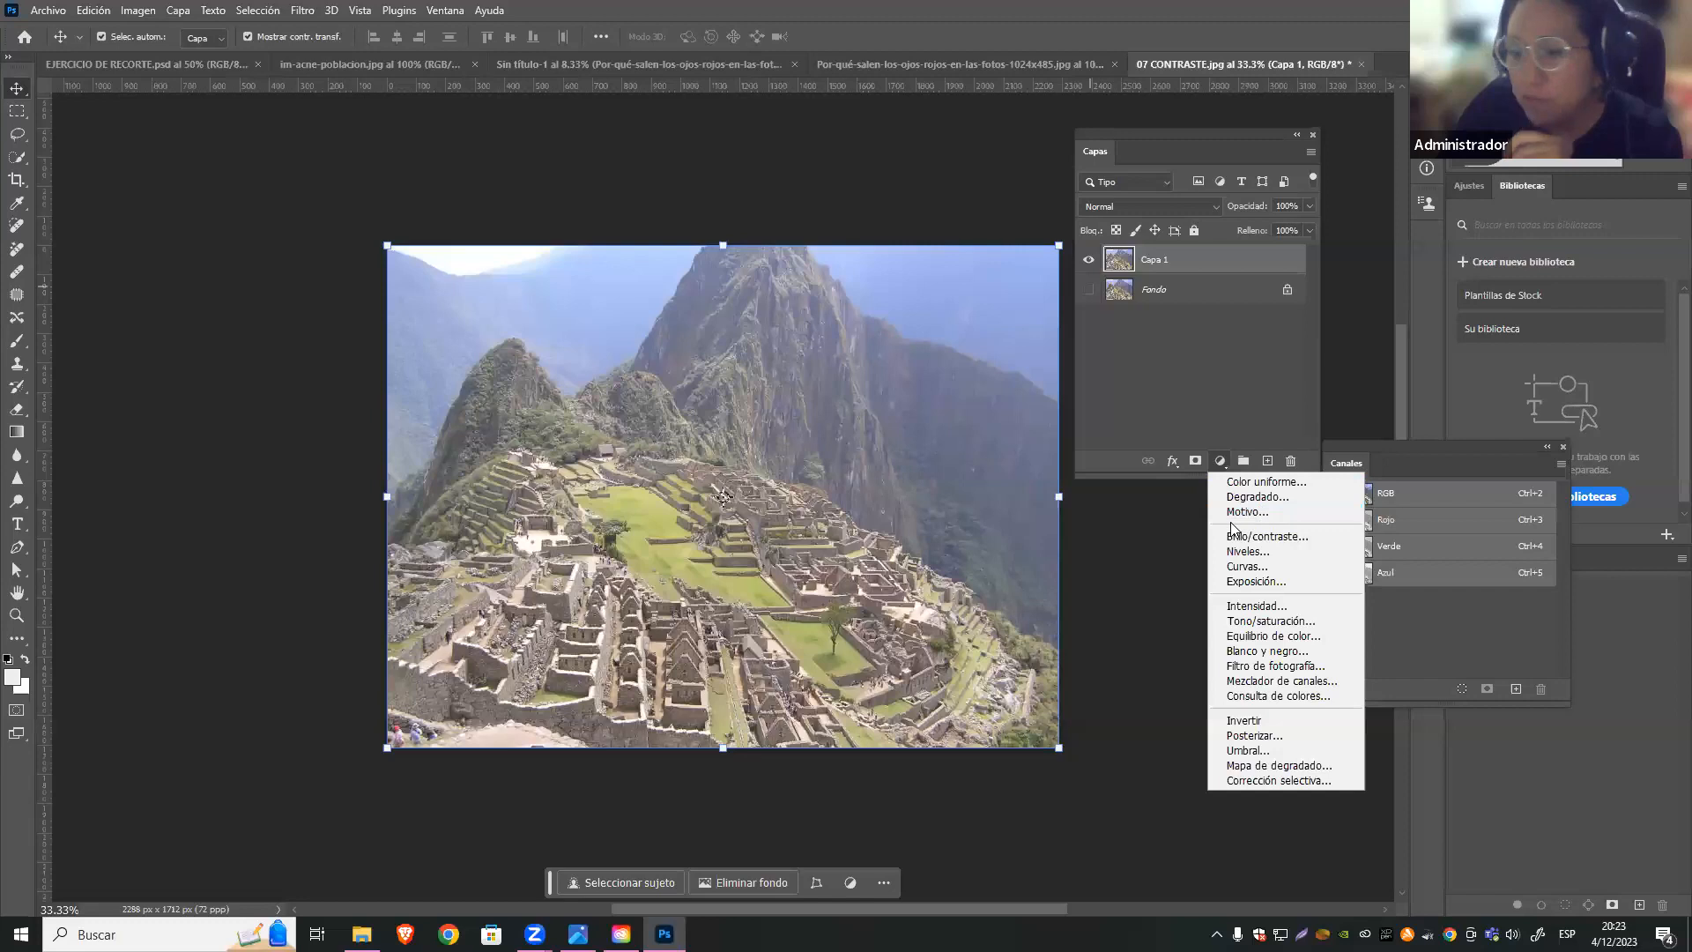
click(1292, 538)
drag(1252, 126, 1121, 497)
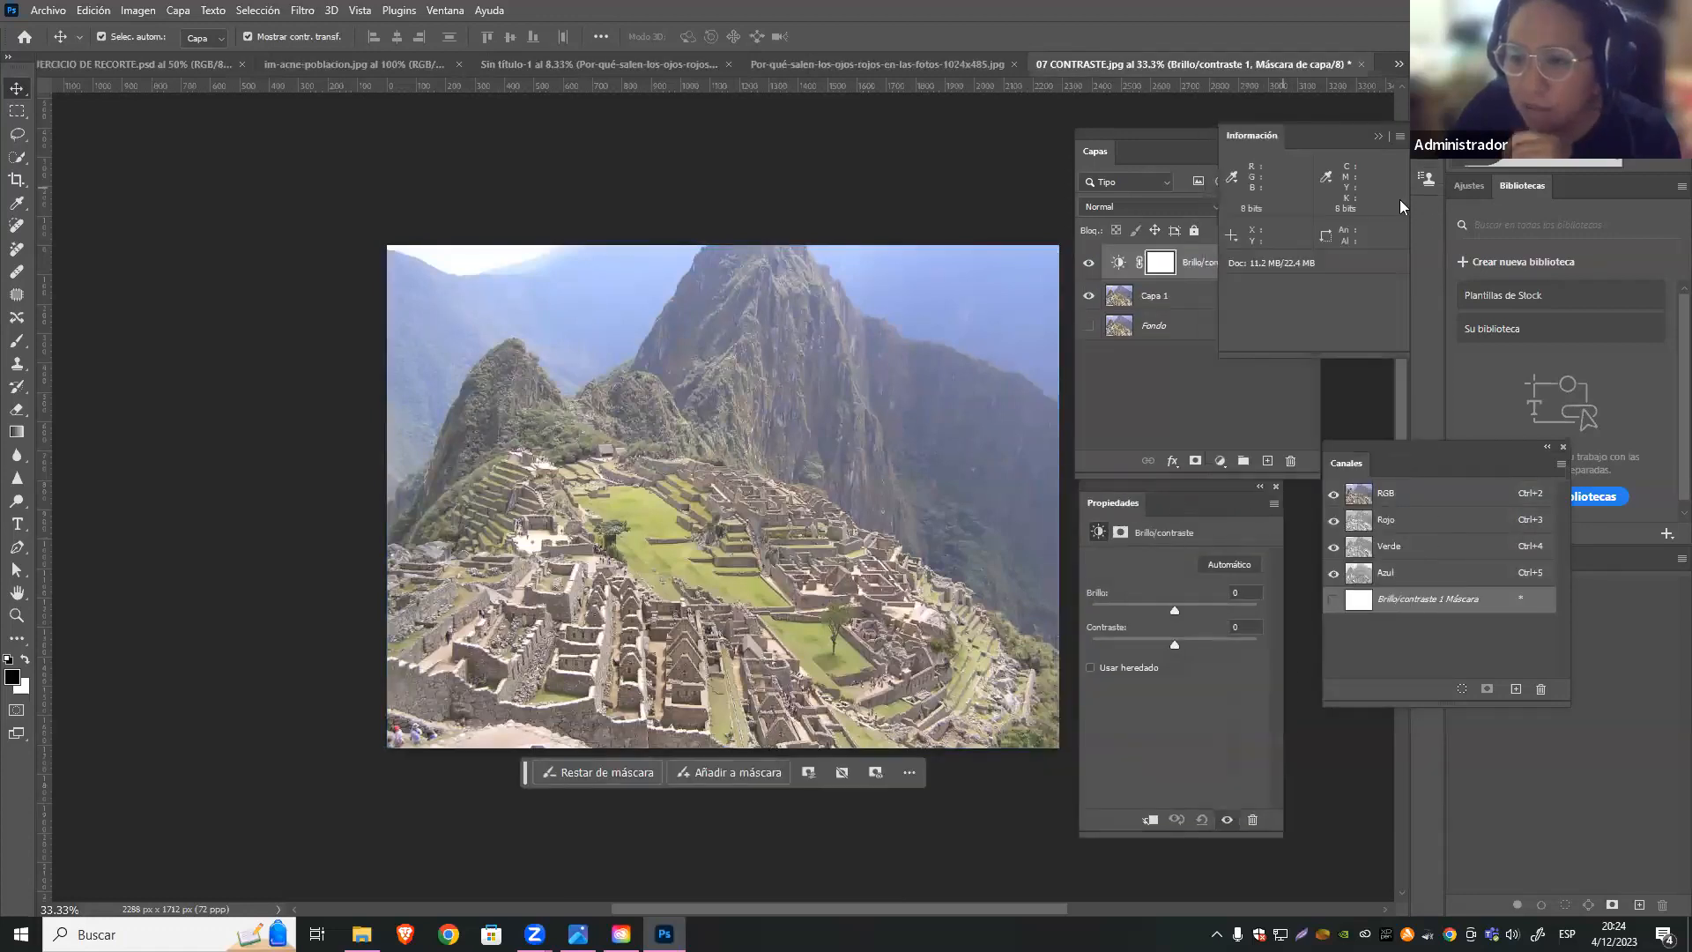
click(1379, 130)
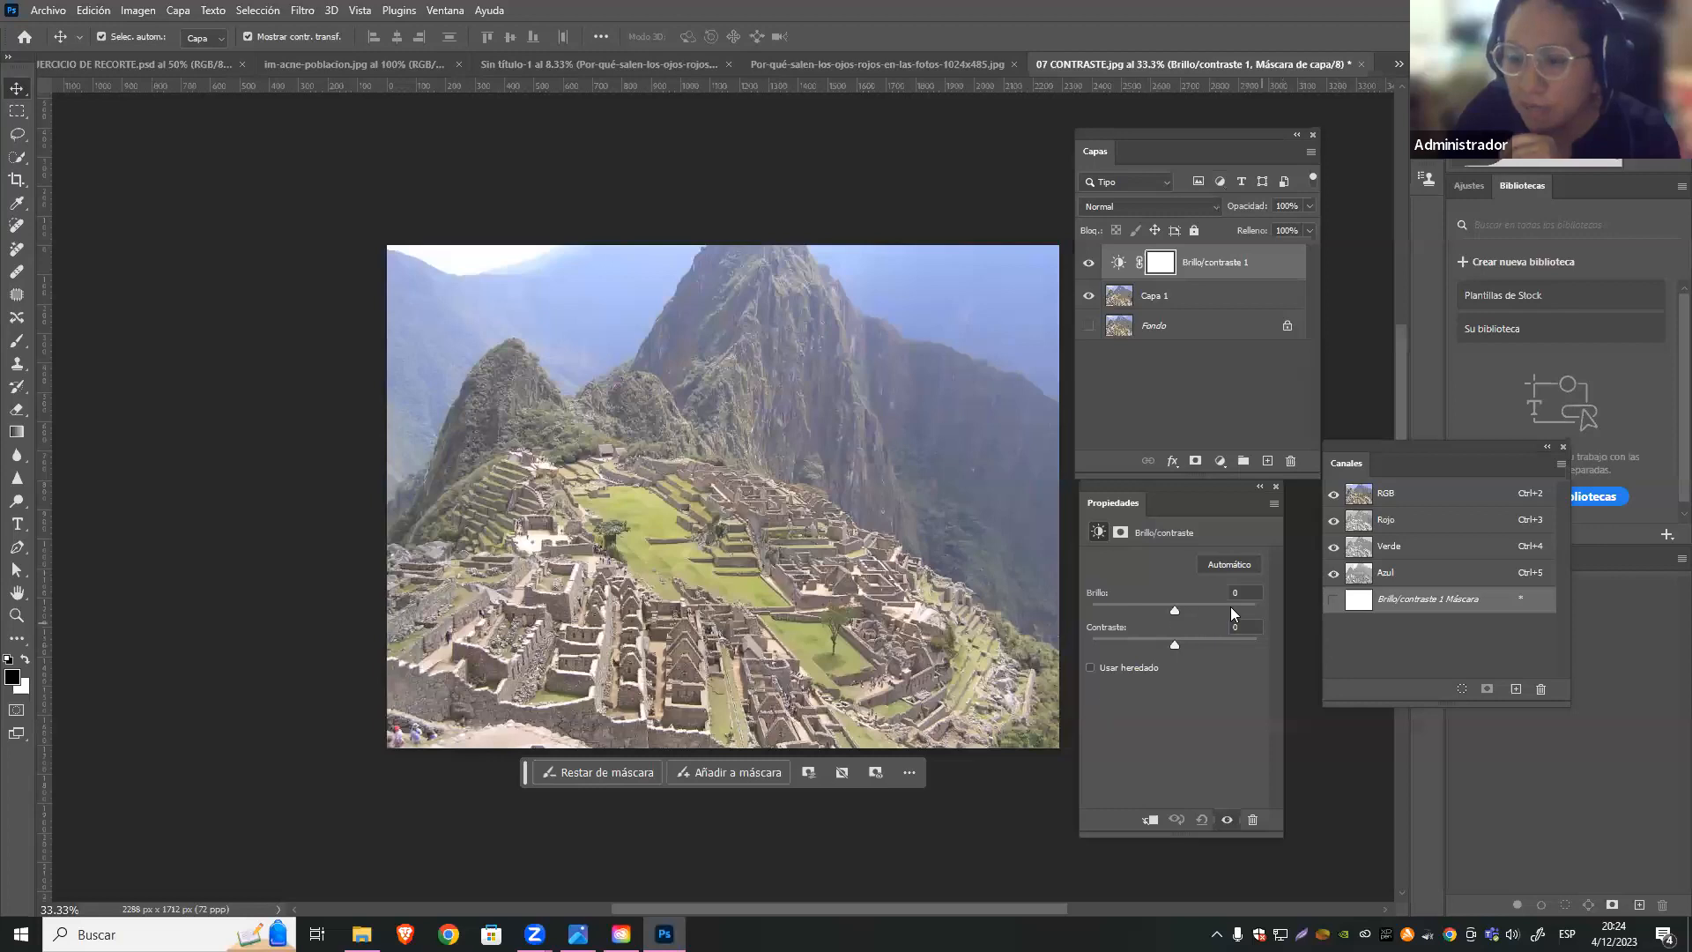
Try a brightness of 57 and replace it with the automatic correction, brightness -27 and contrast 21
mouse_move(1176, 608)
mouse_down()
mouse_move(1230, 610)
mouse_move(1084, 613)
mouse_move(1205, 614)
mouse_up()
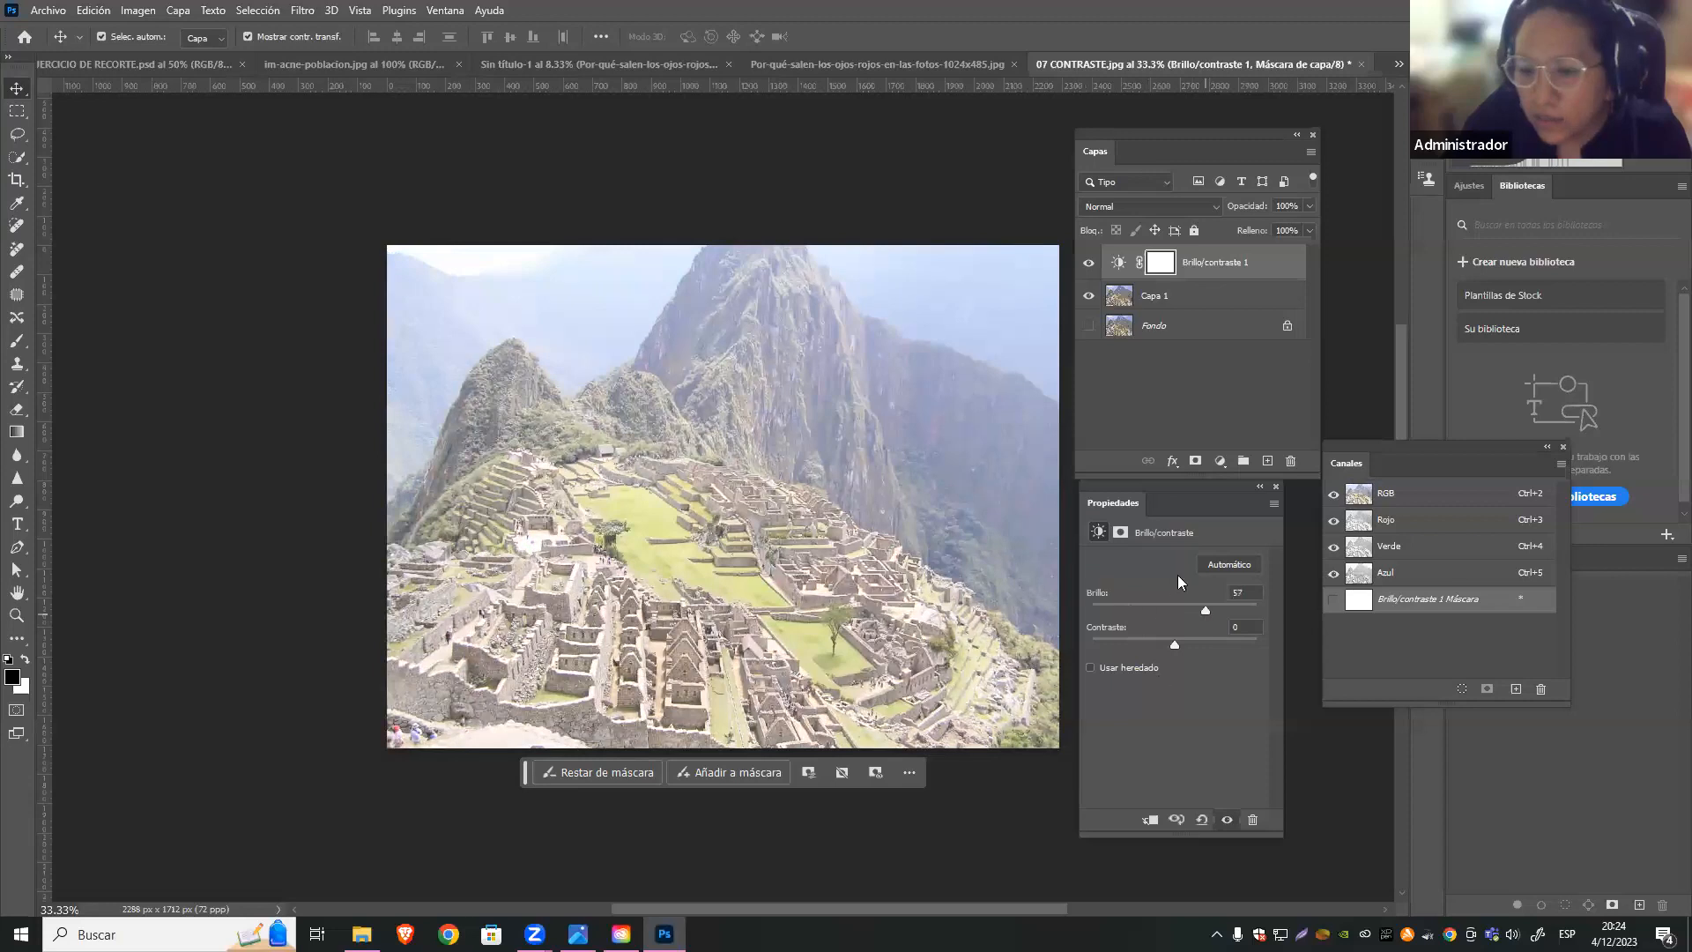
click(1236, 560)
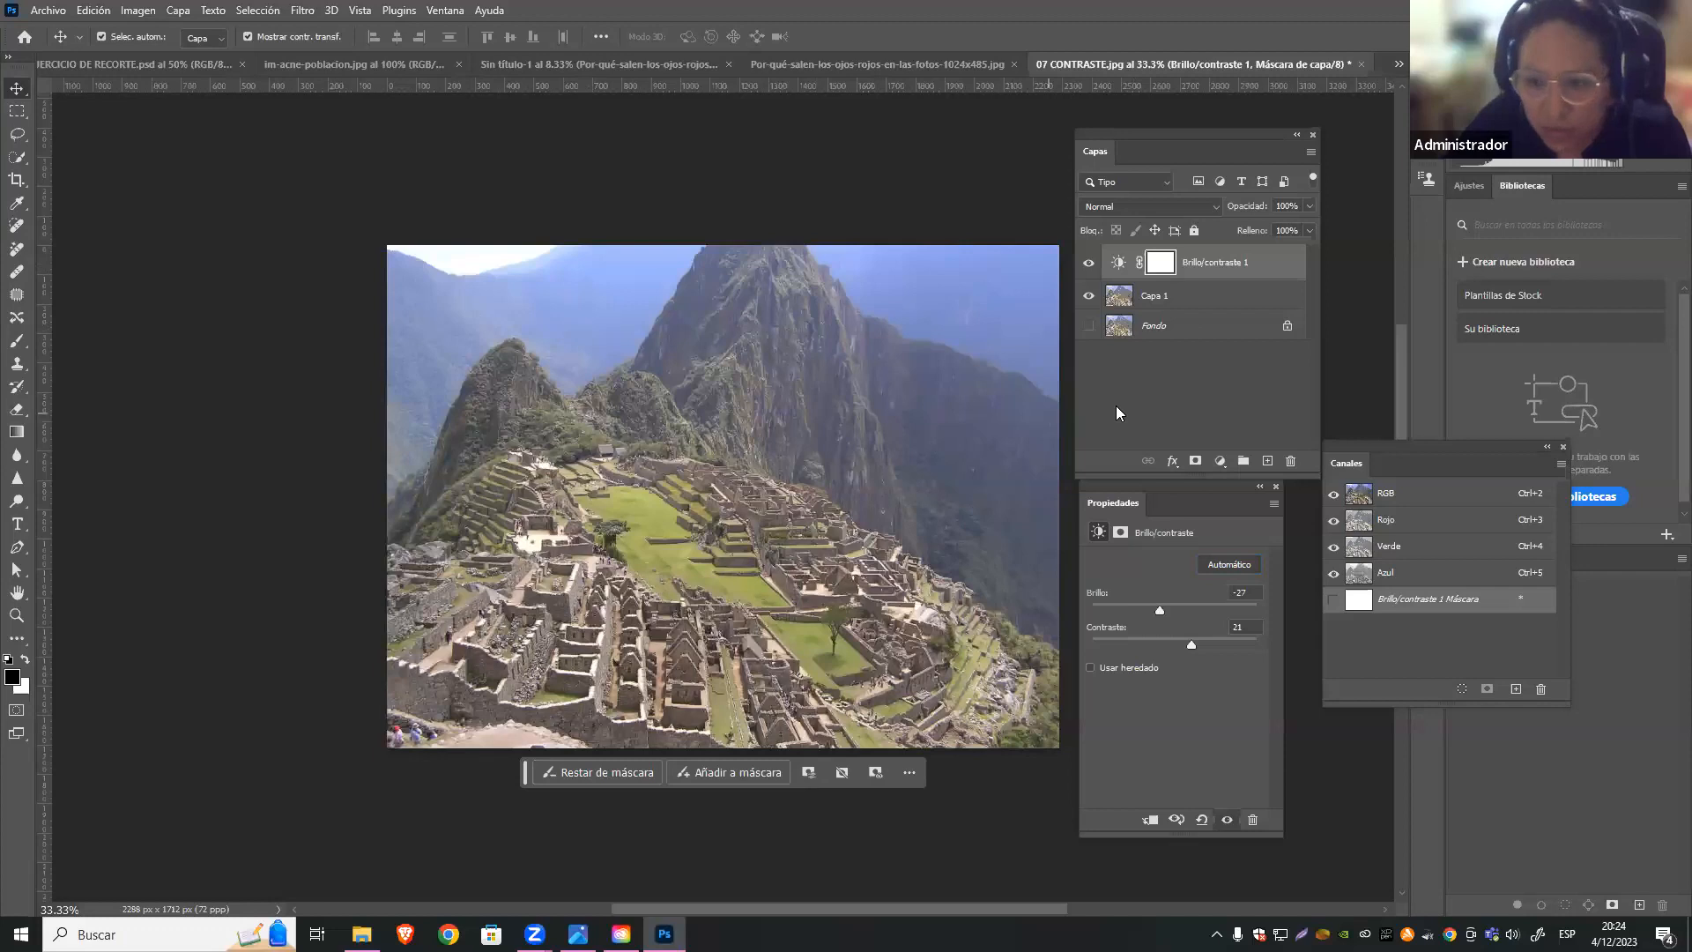
Toggle the Brightness/Contrast layer off and on to compare the photo before and after the correction
mouse_move(1158, 132)
mouse_down()
mouse_move(1230, 113)
mouse_move(1159, 118)
mouse_up()
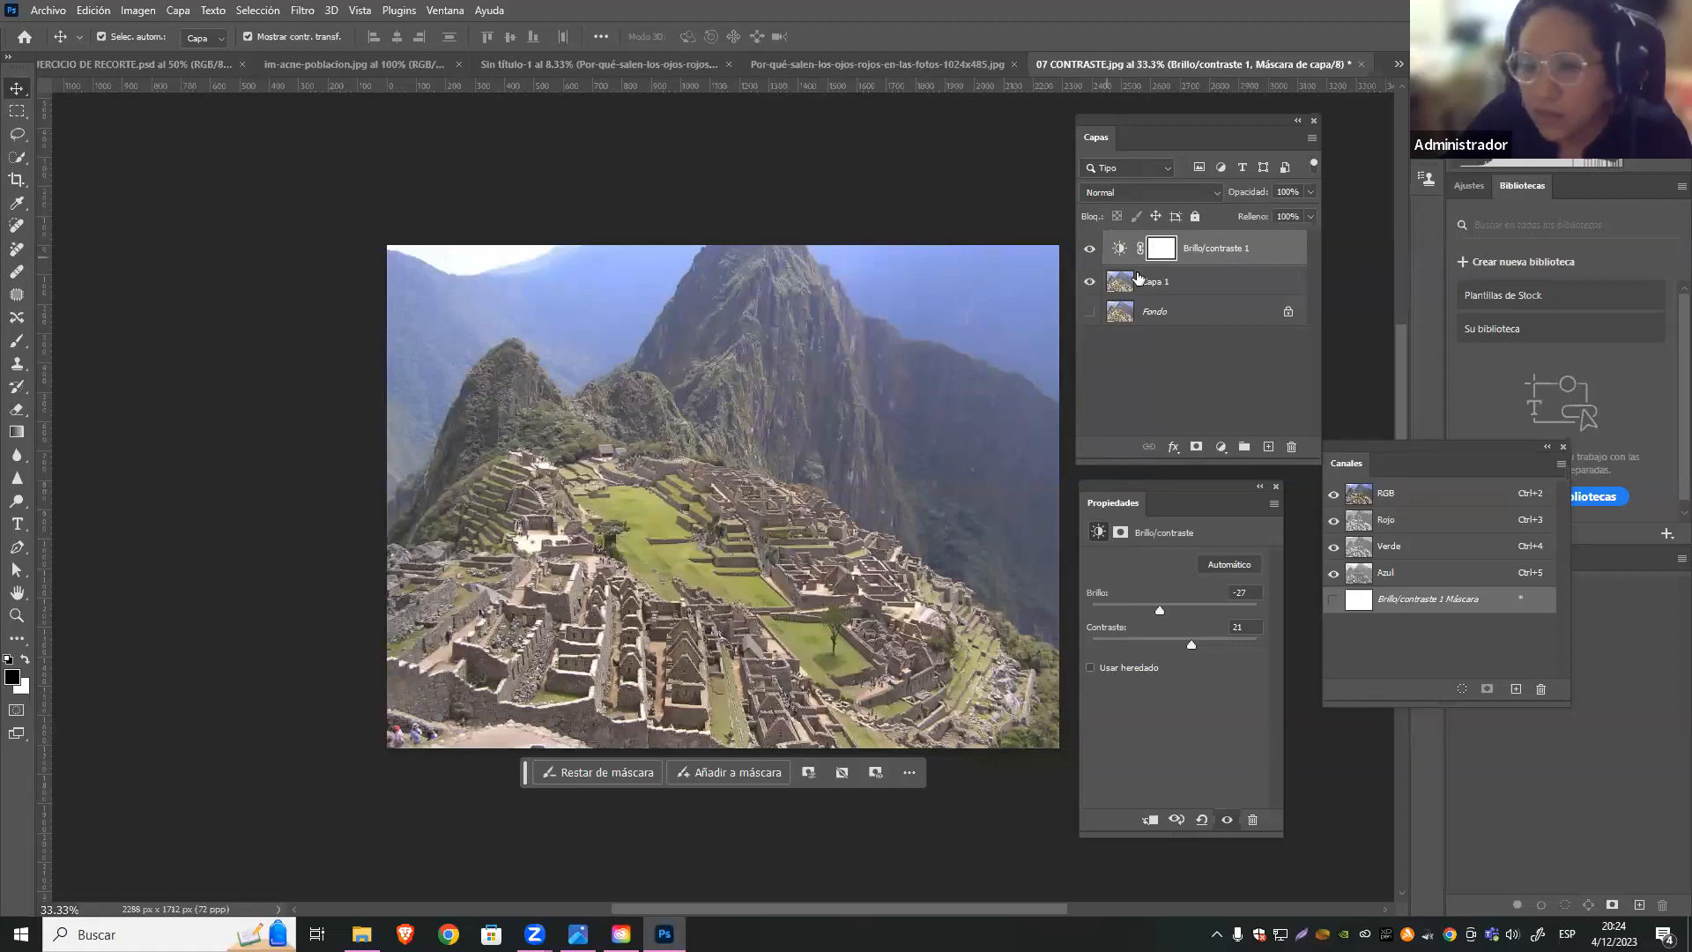
click(1091, 254)
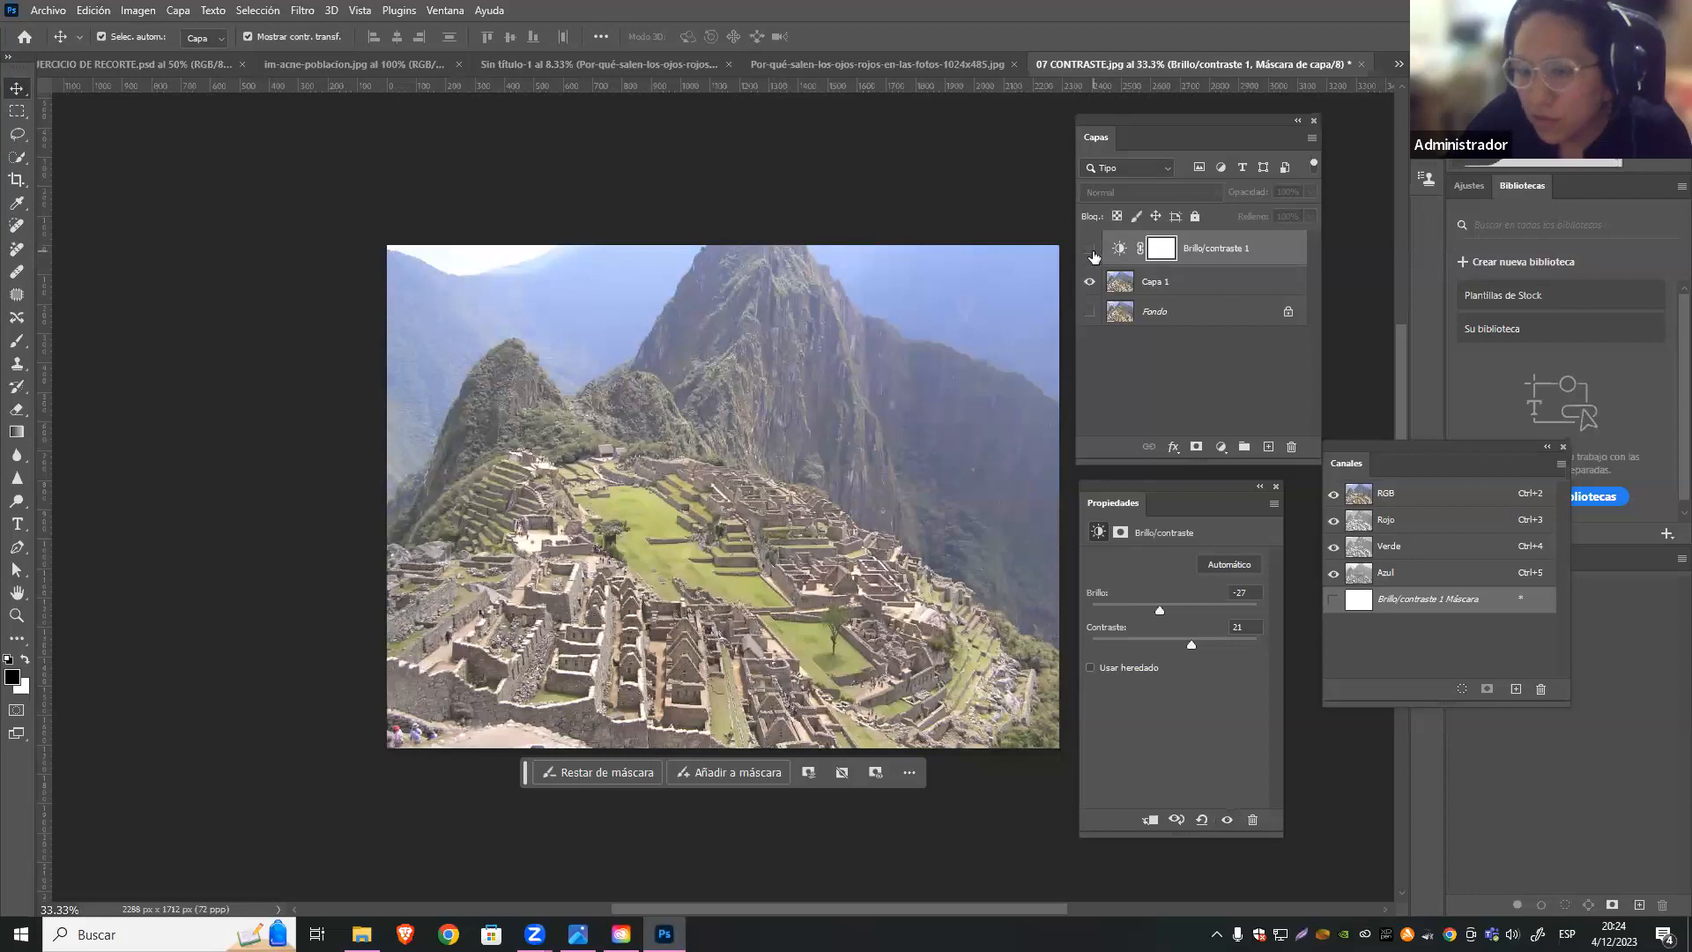
click(1091, 254)
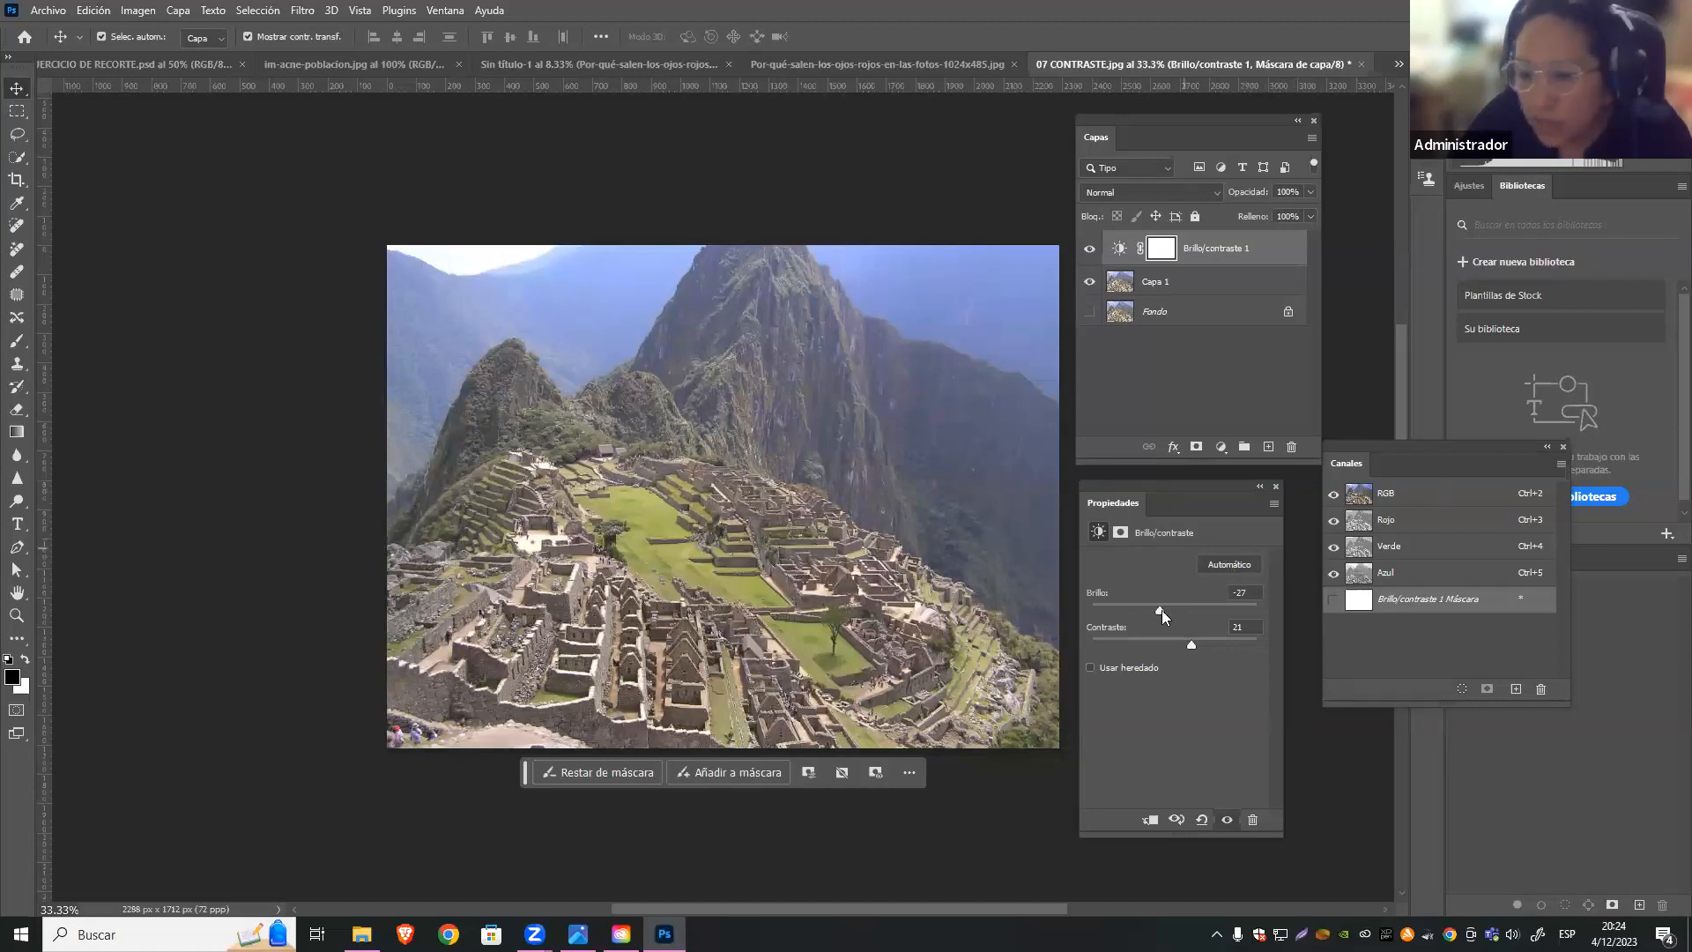
Lower the adjustment's brightness to -49 and hide the Brightness/Contrast layer to compare with the uncorrected photo
drag(1167, 611, 1147, 612)
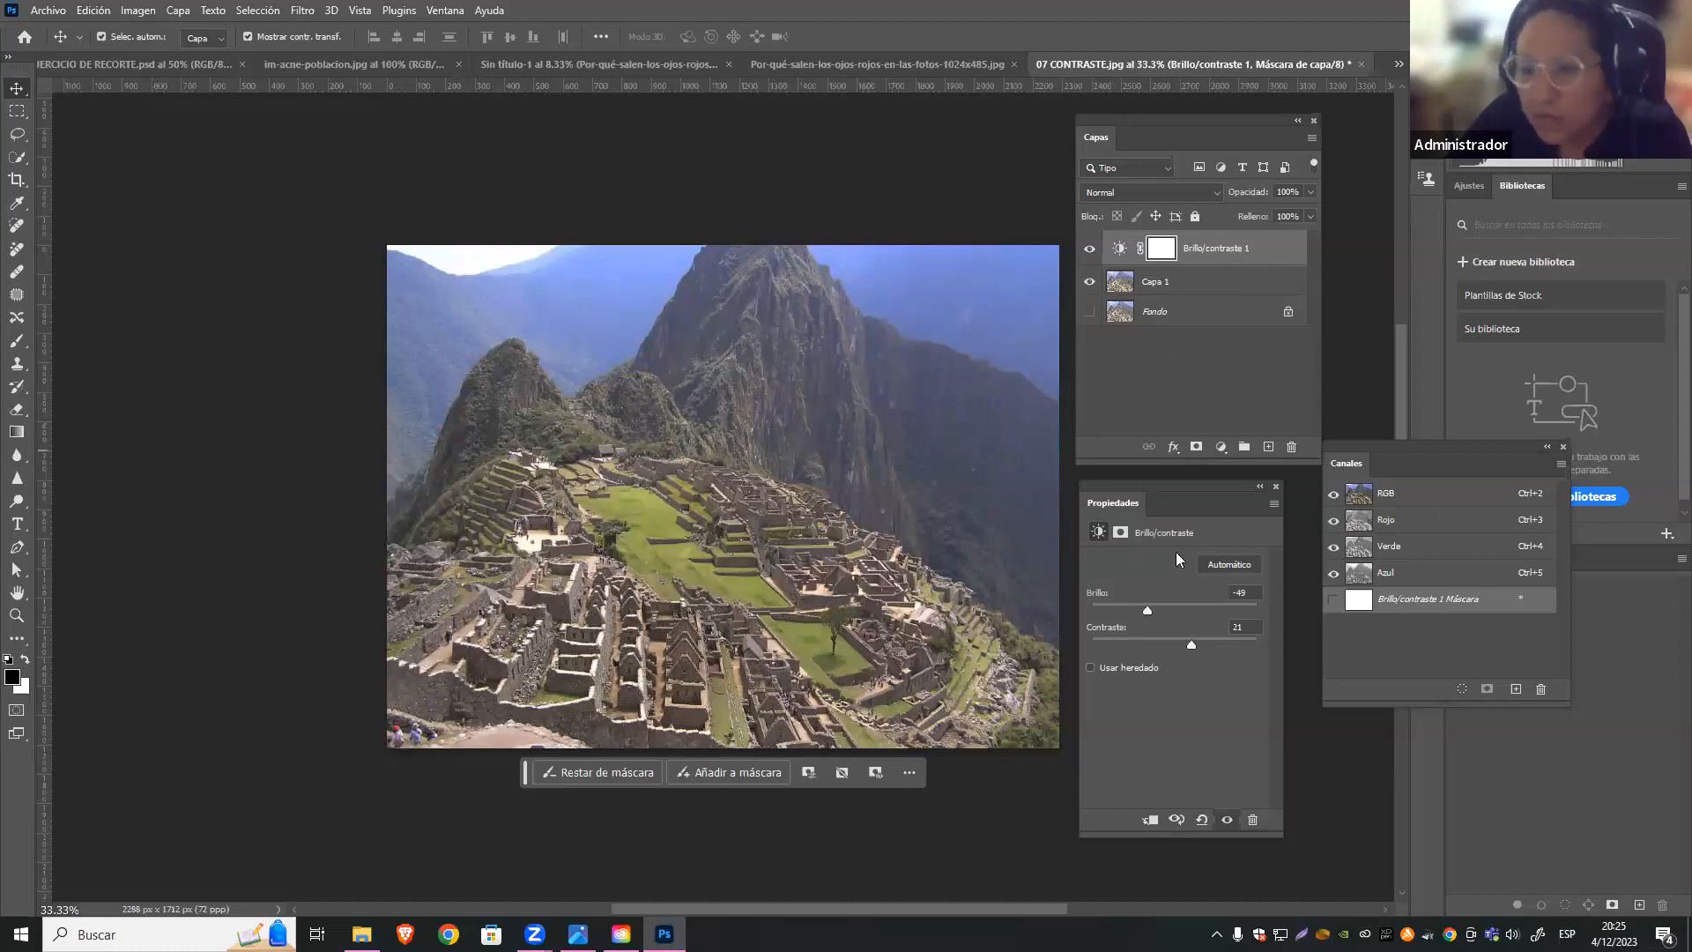
click(1089, 248)
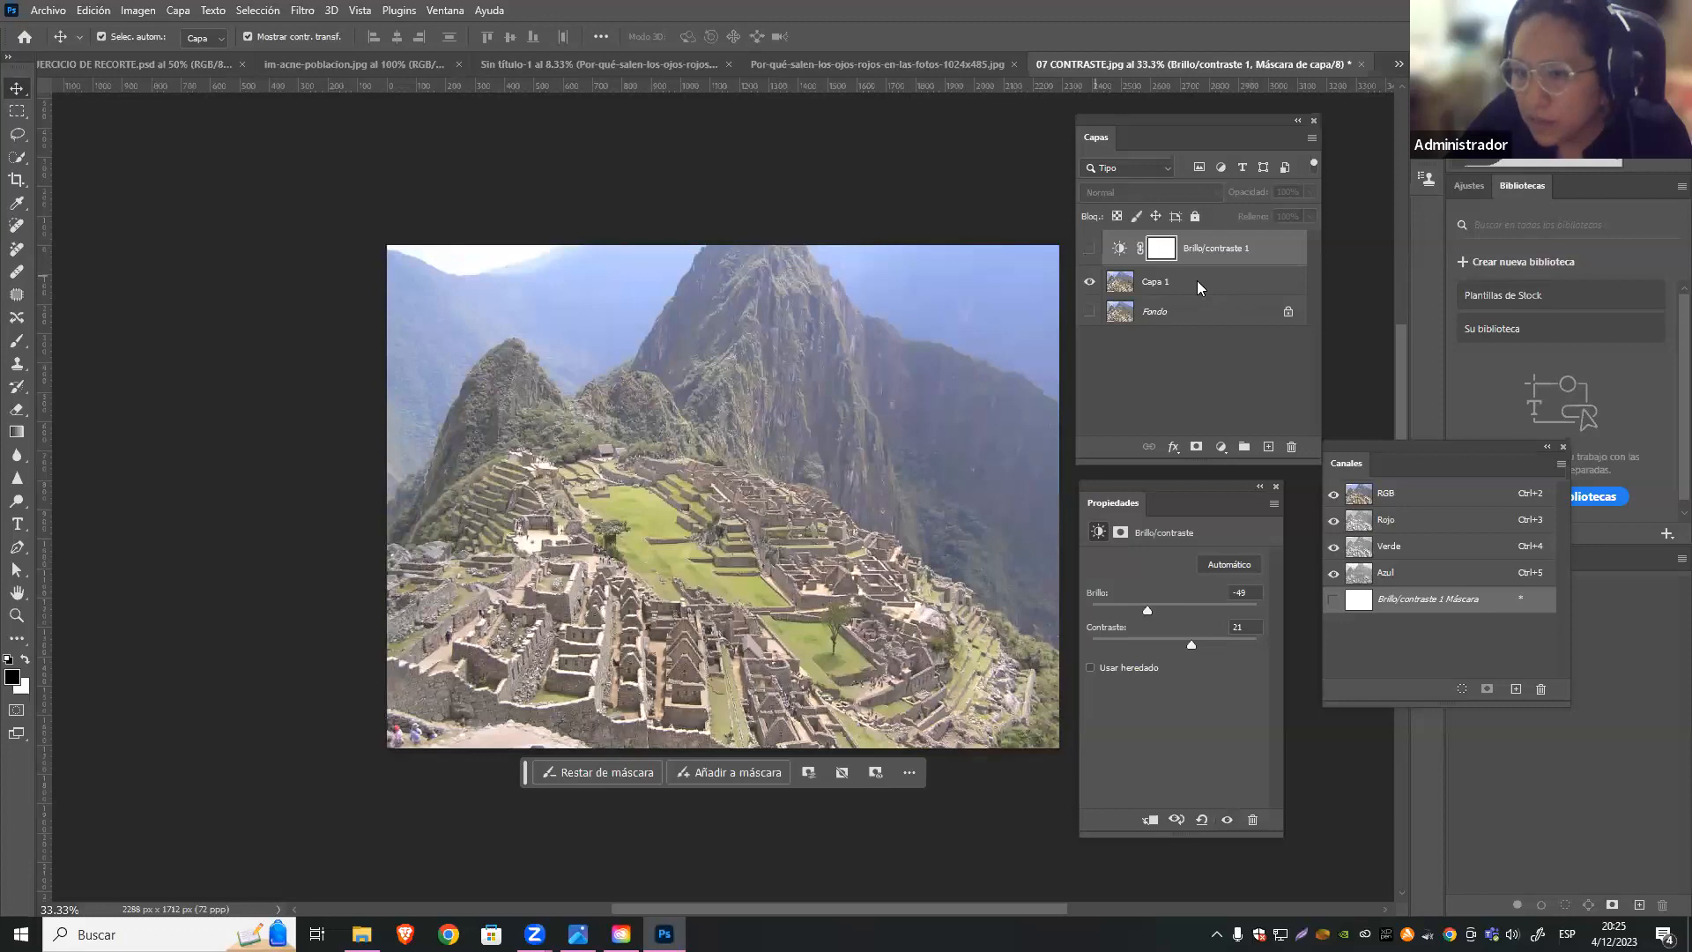
Add a Levels adjustment layer directly above Capa 1 and widen its properties, placing them beneath the Layers panel
click(1197, 280)
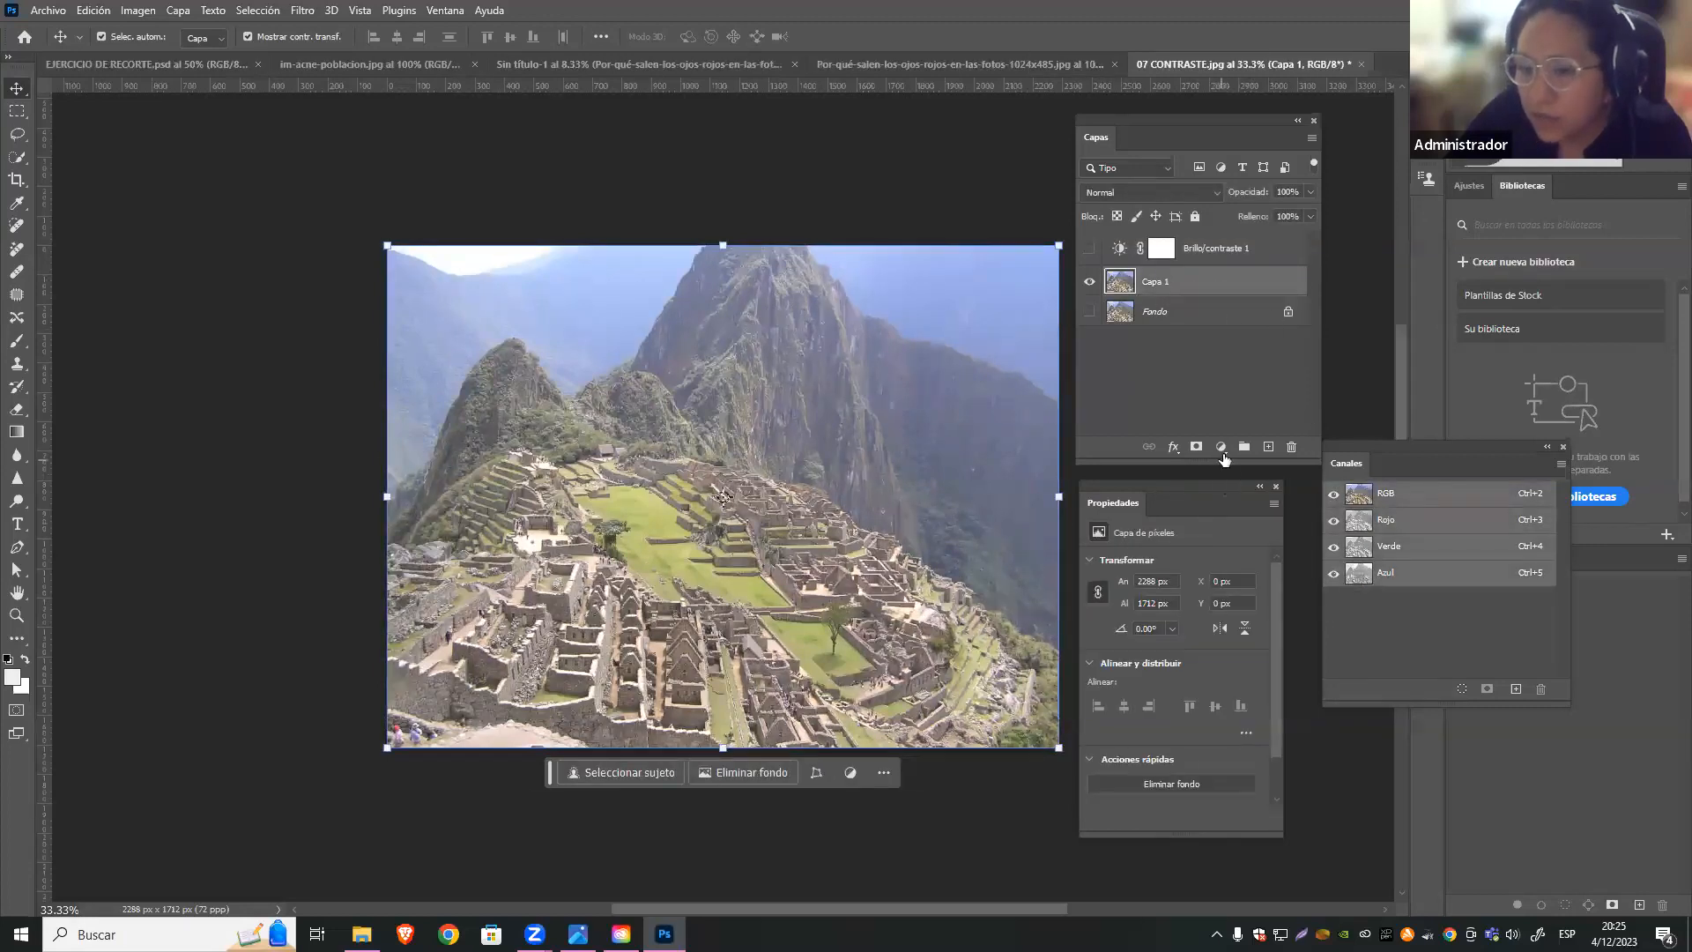
click(1221, 446)
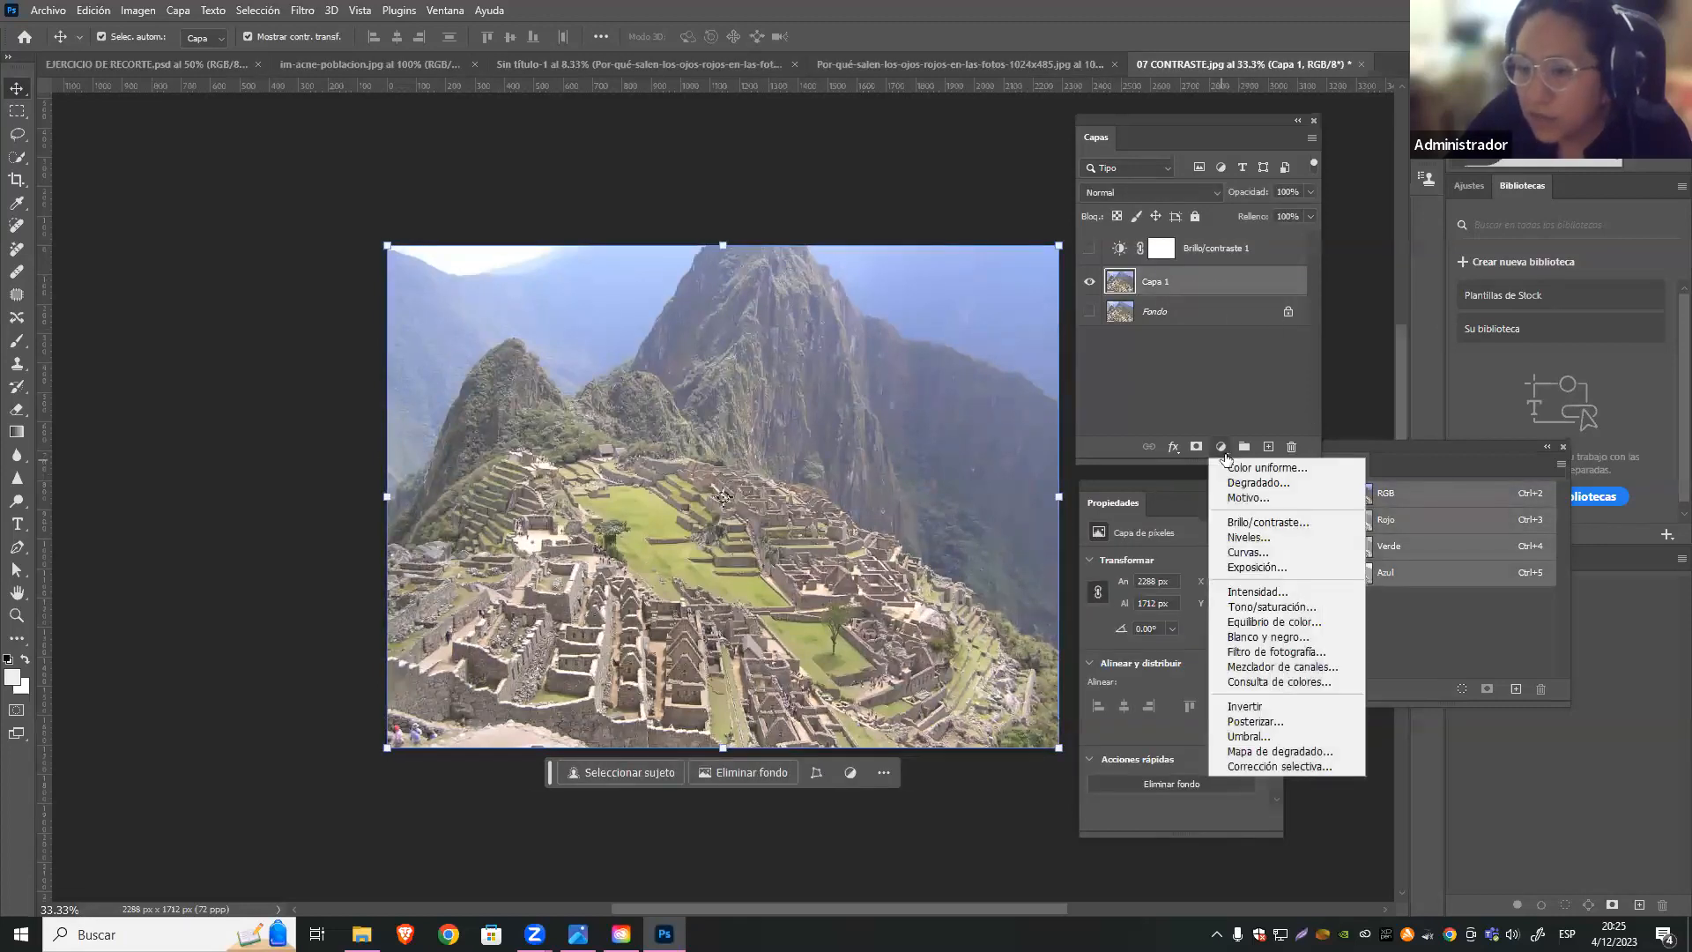
click(1324, 544)
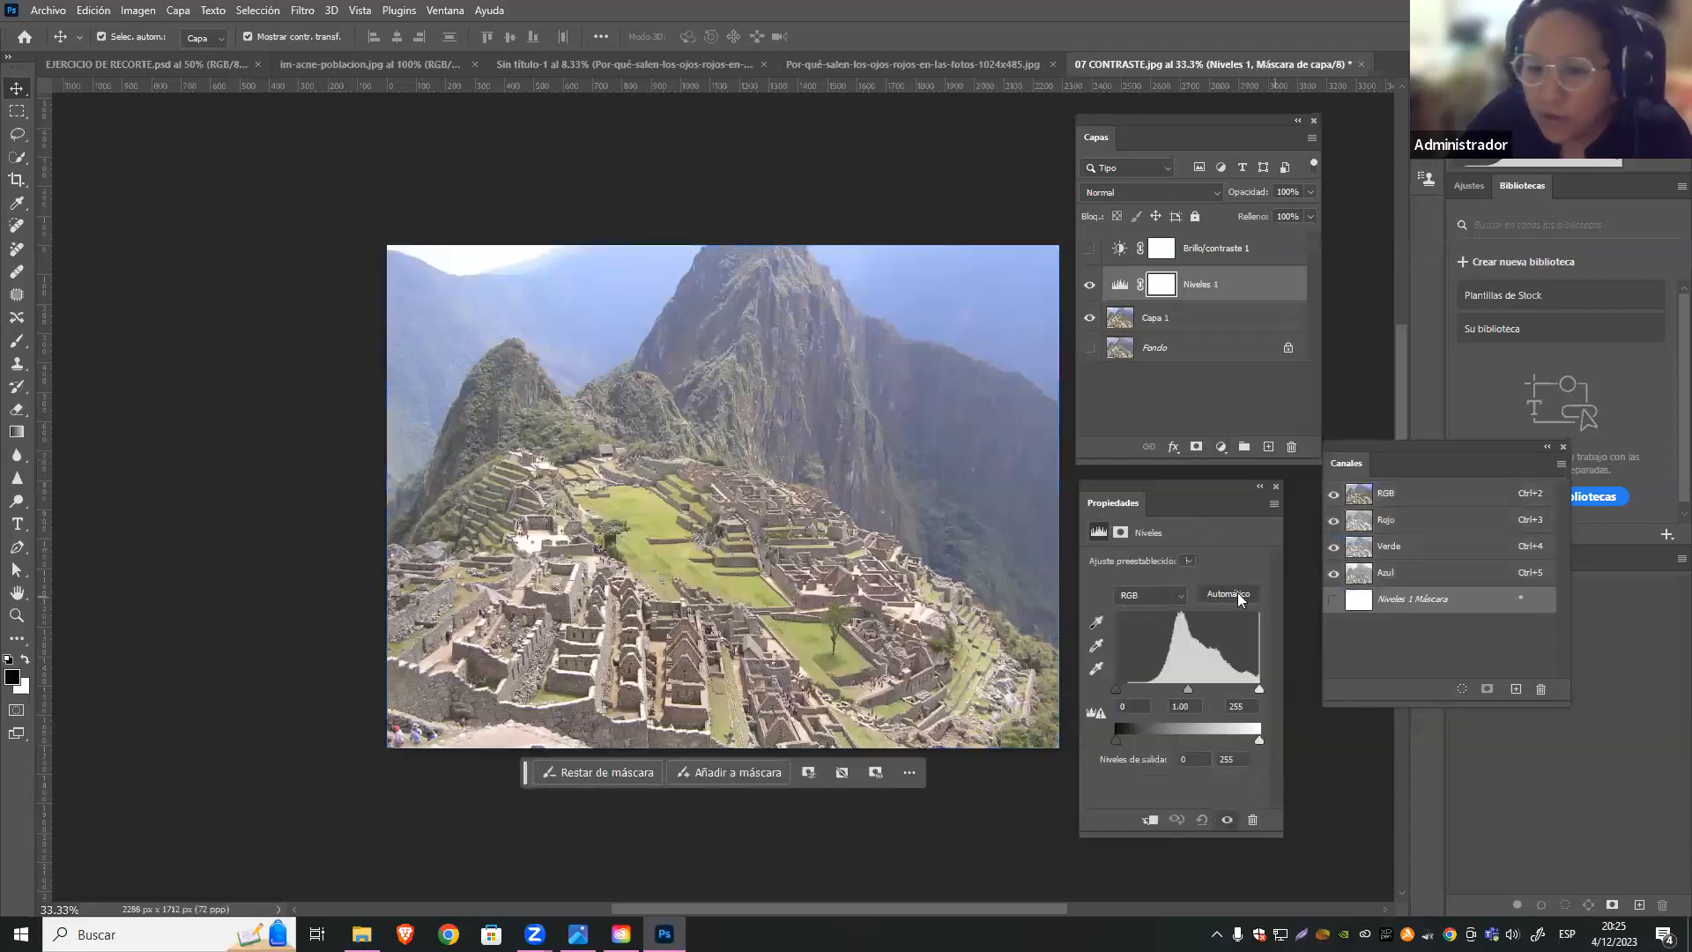
mouse_move(1194, 496)
mouse_down()
mouse_move(1235, 498)
mouse_move(1056, 536)
mouse_move(1225, 508)
mouse_move(1202, 490)
mouse_up()
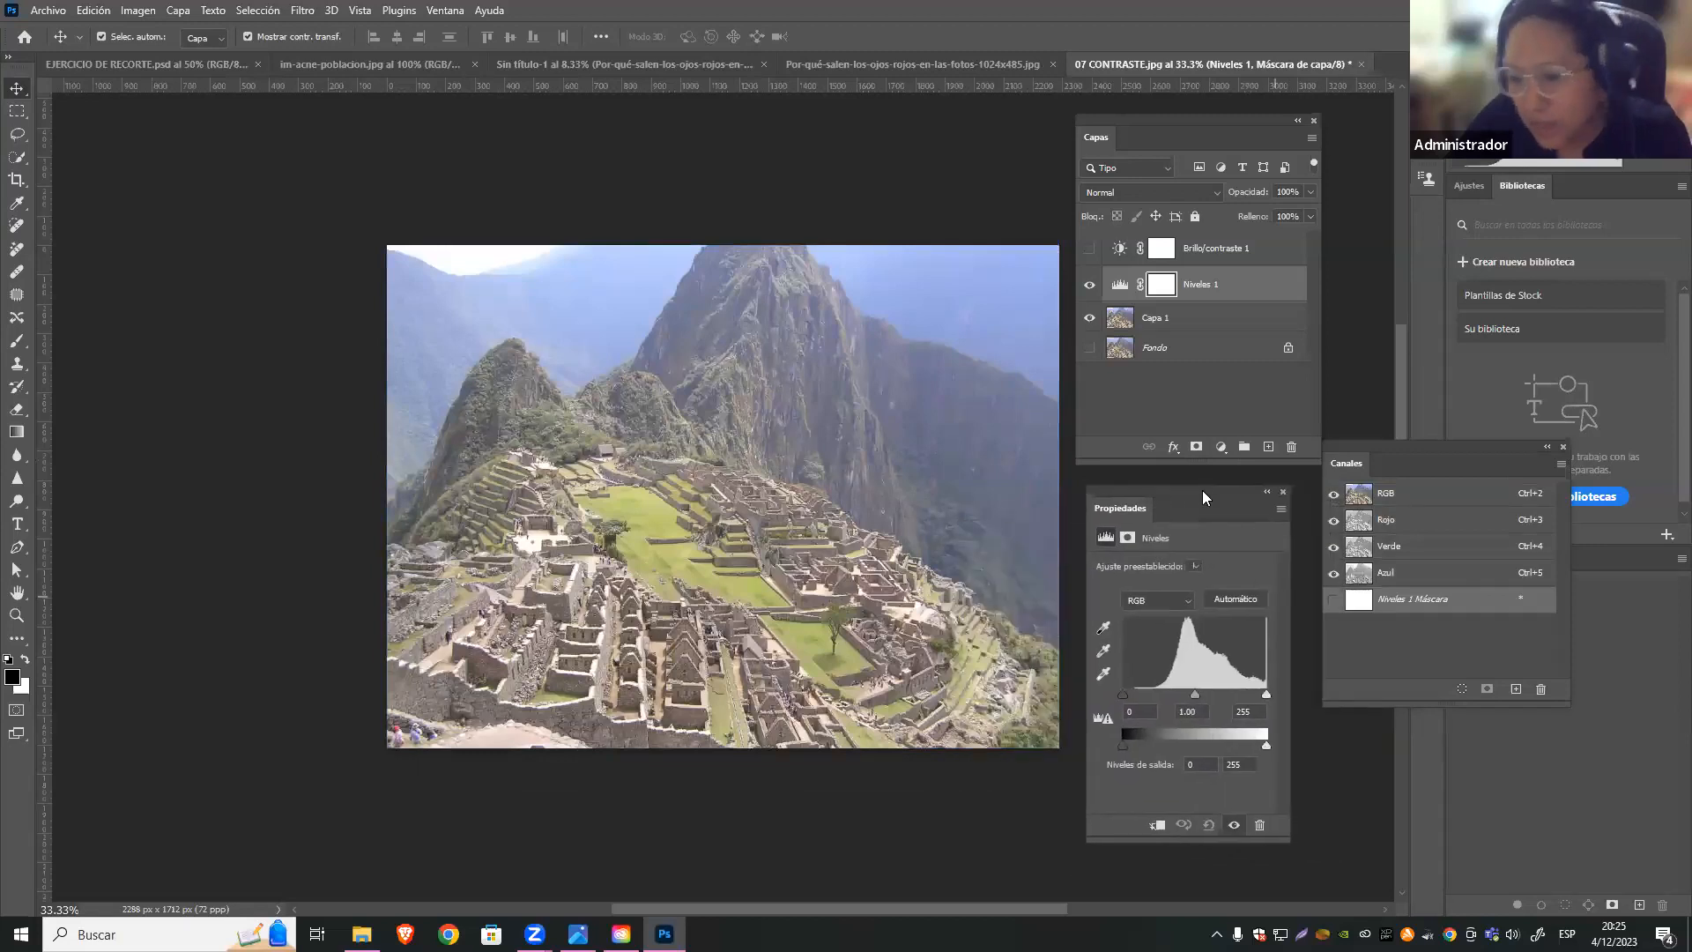
drag(1290, 660, 1361, 661)
drag(1256, 490, 1217, 482)
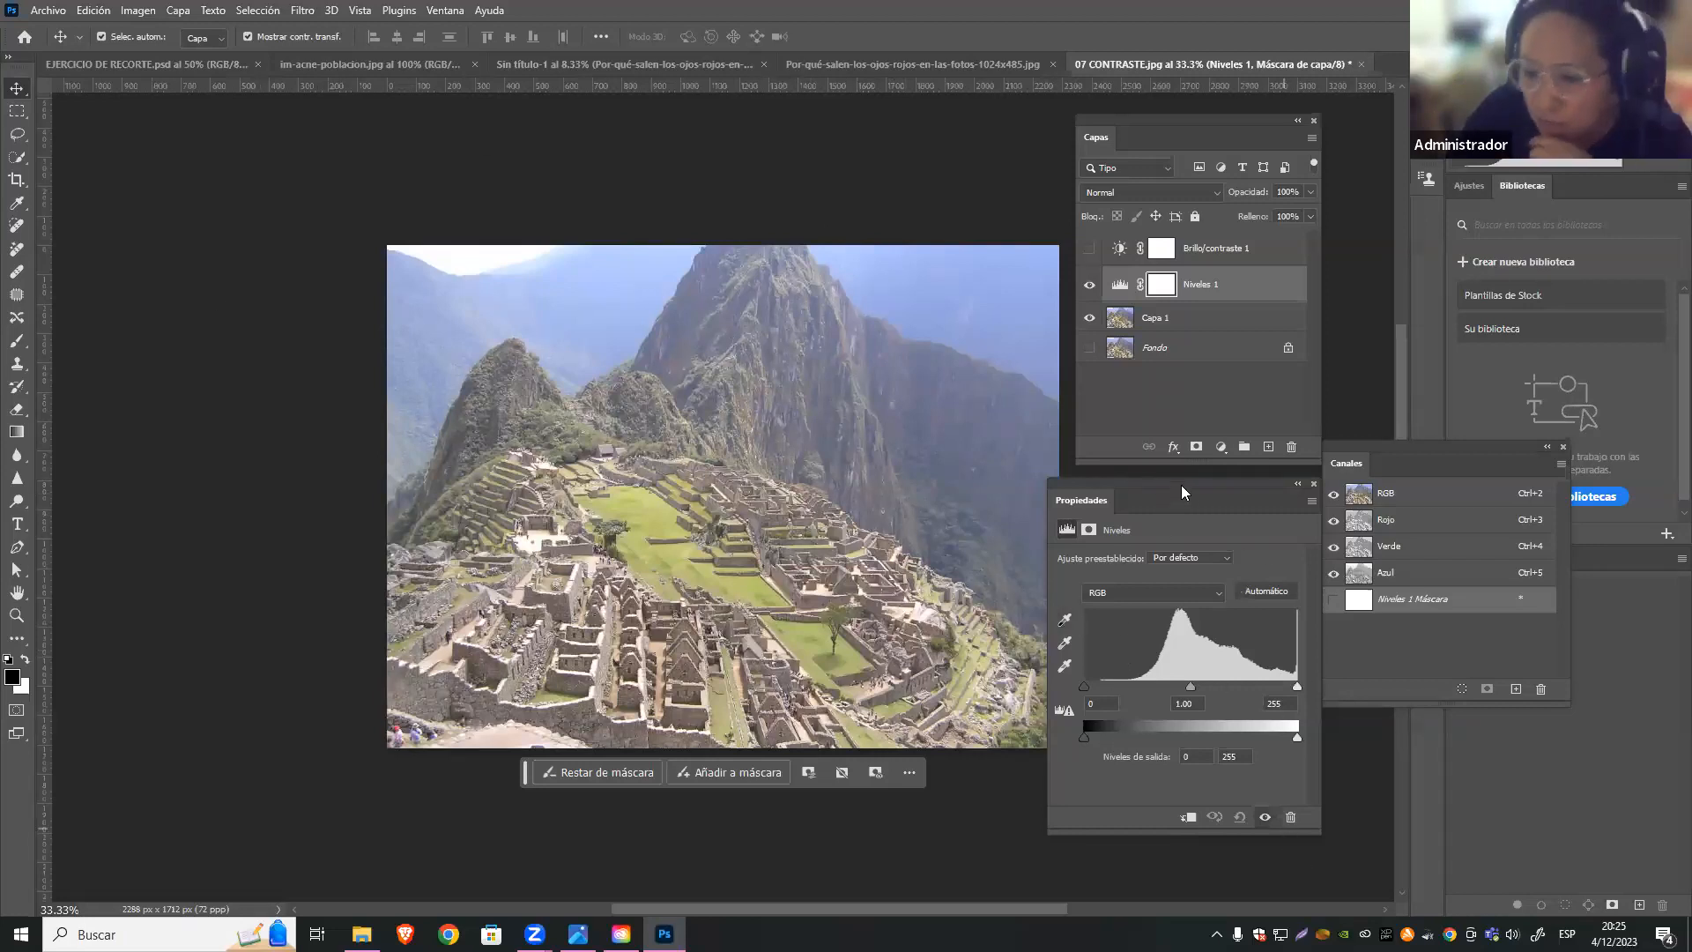
drag(1184, 490, 1174, 488)
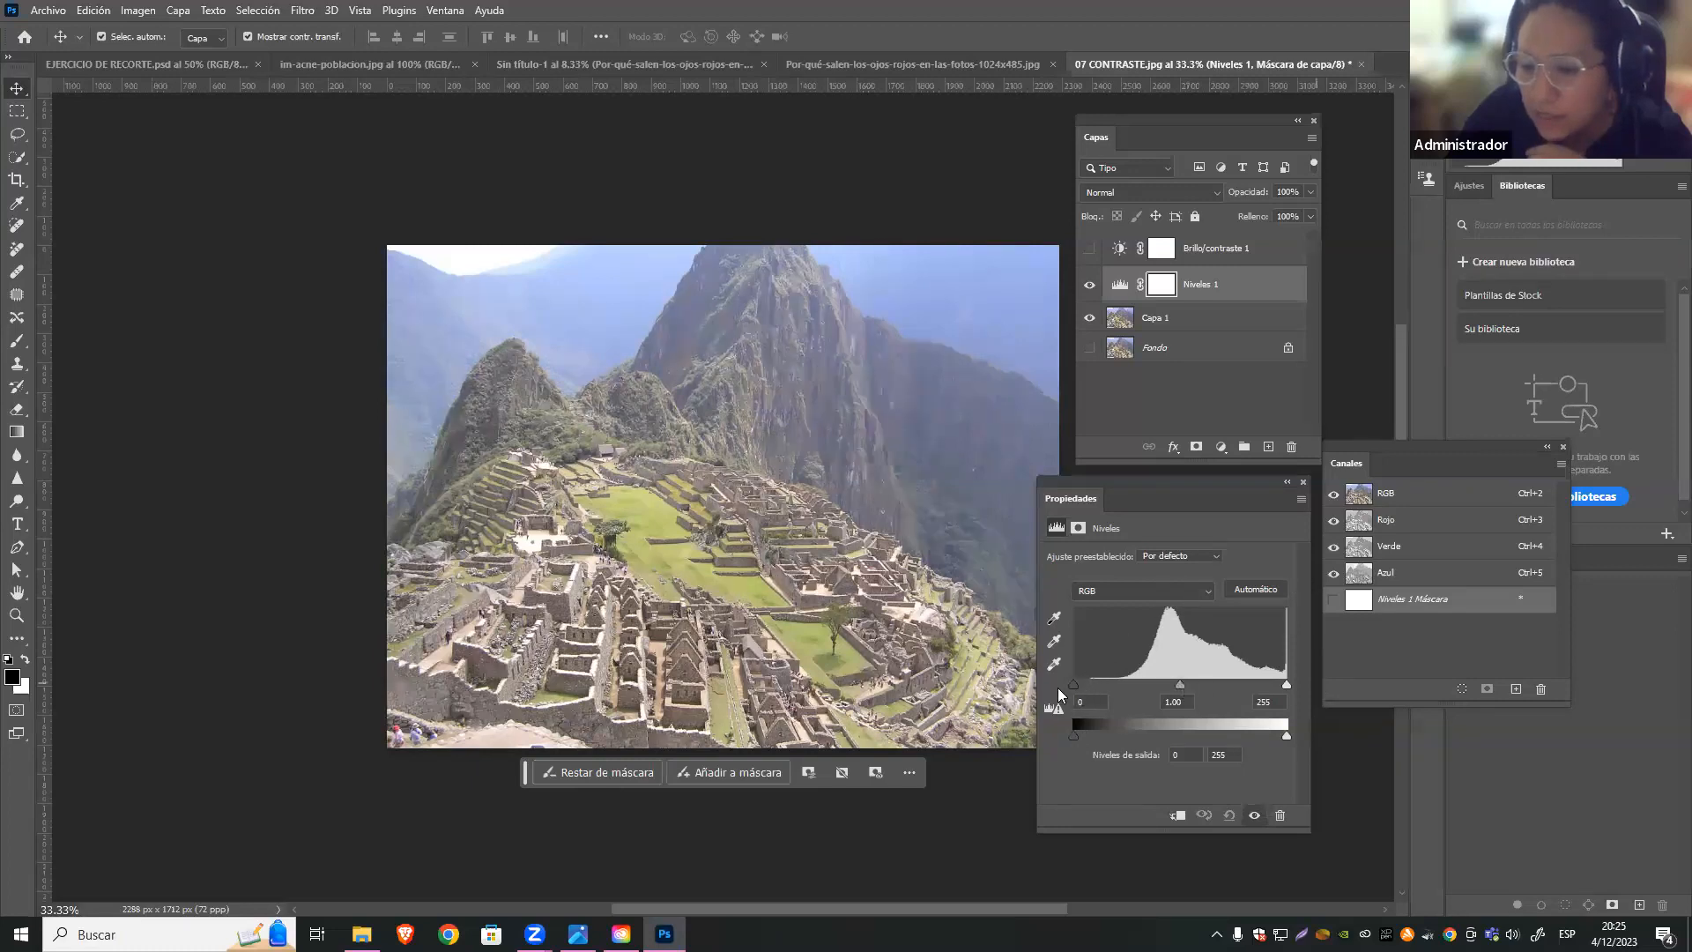
Try a Levels black input of 81 with midtones of 1.20 on the Machu Picchu photo
drag(1073, 685, 1076, 685)
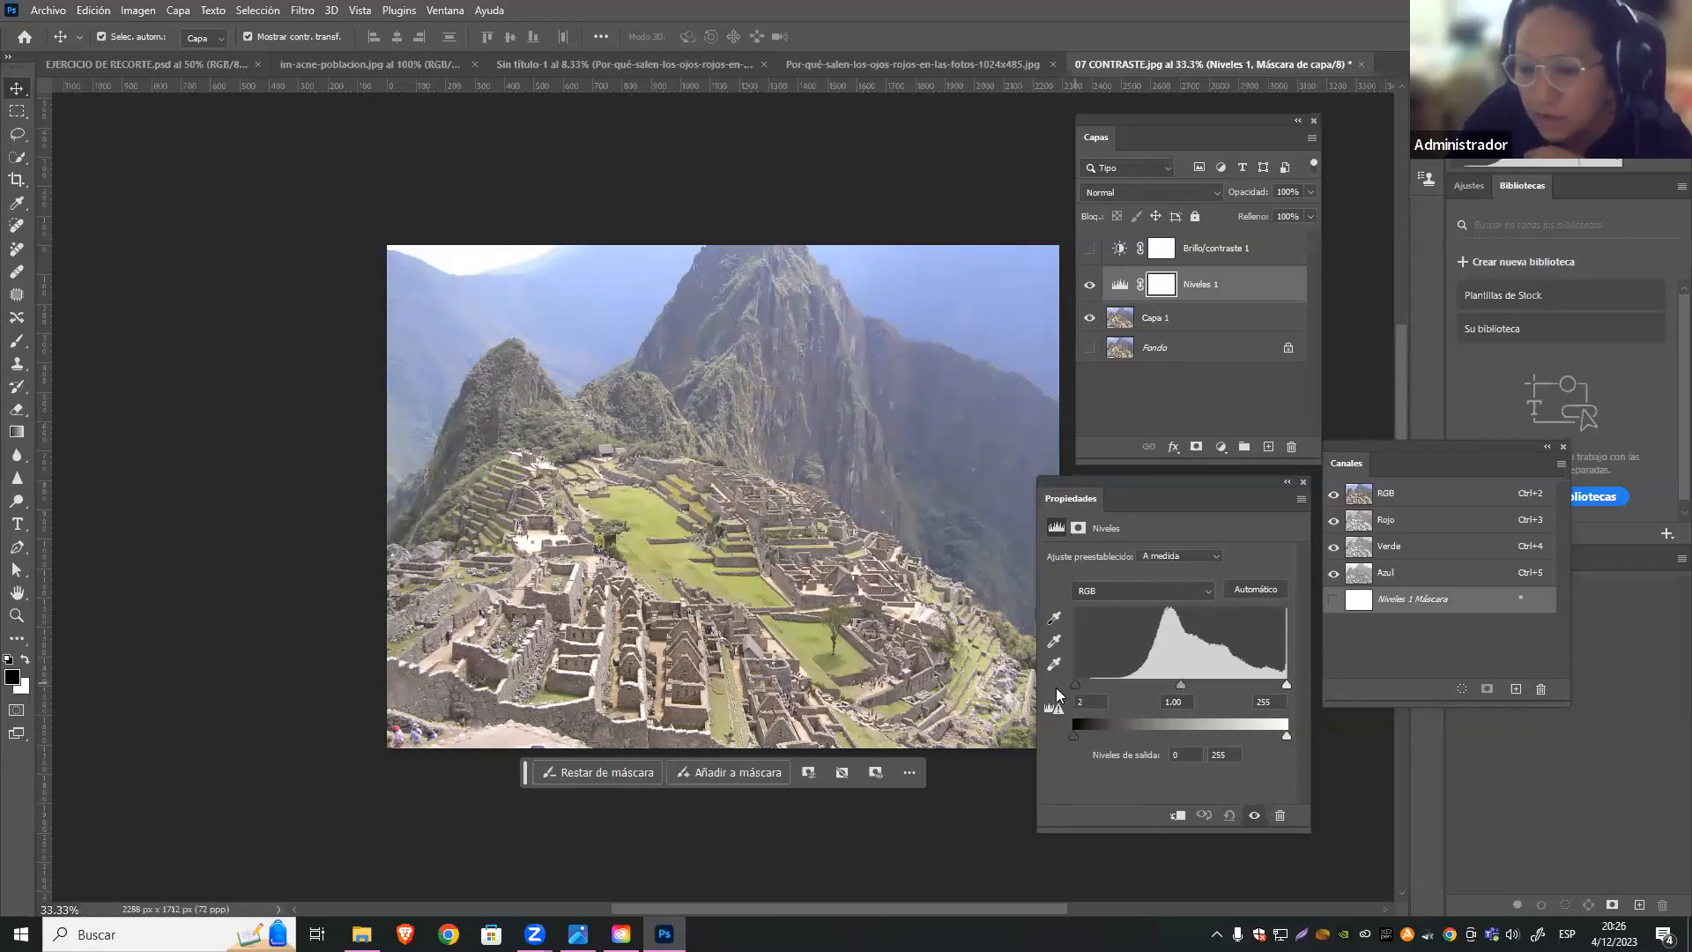
drag(1178, 684, 1171, 685)
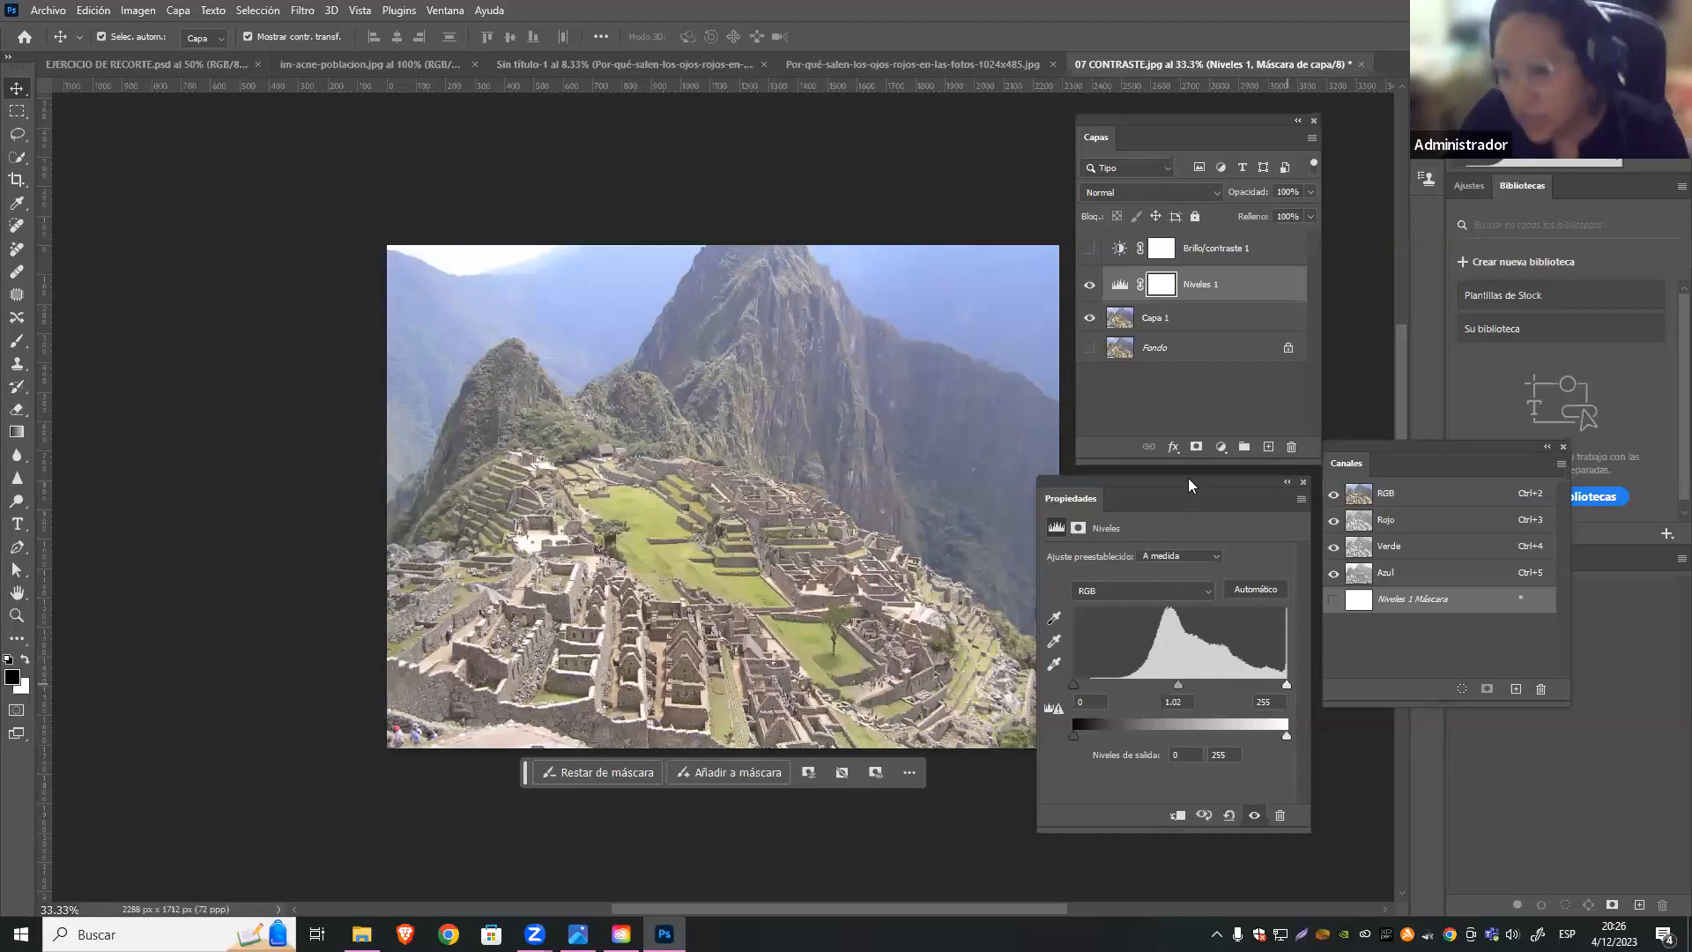
drag(1188, 477, 1180, 475)
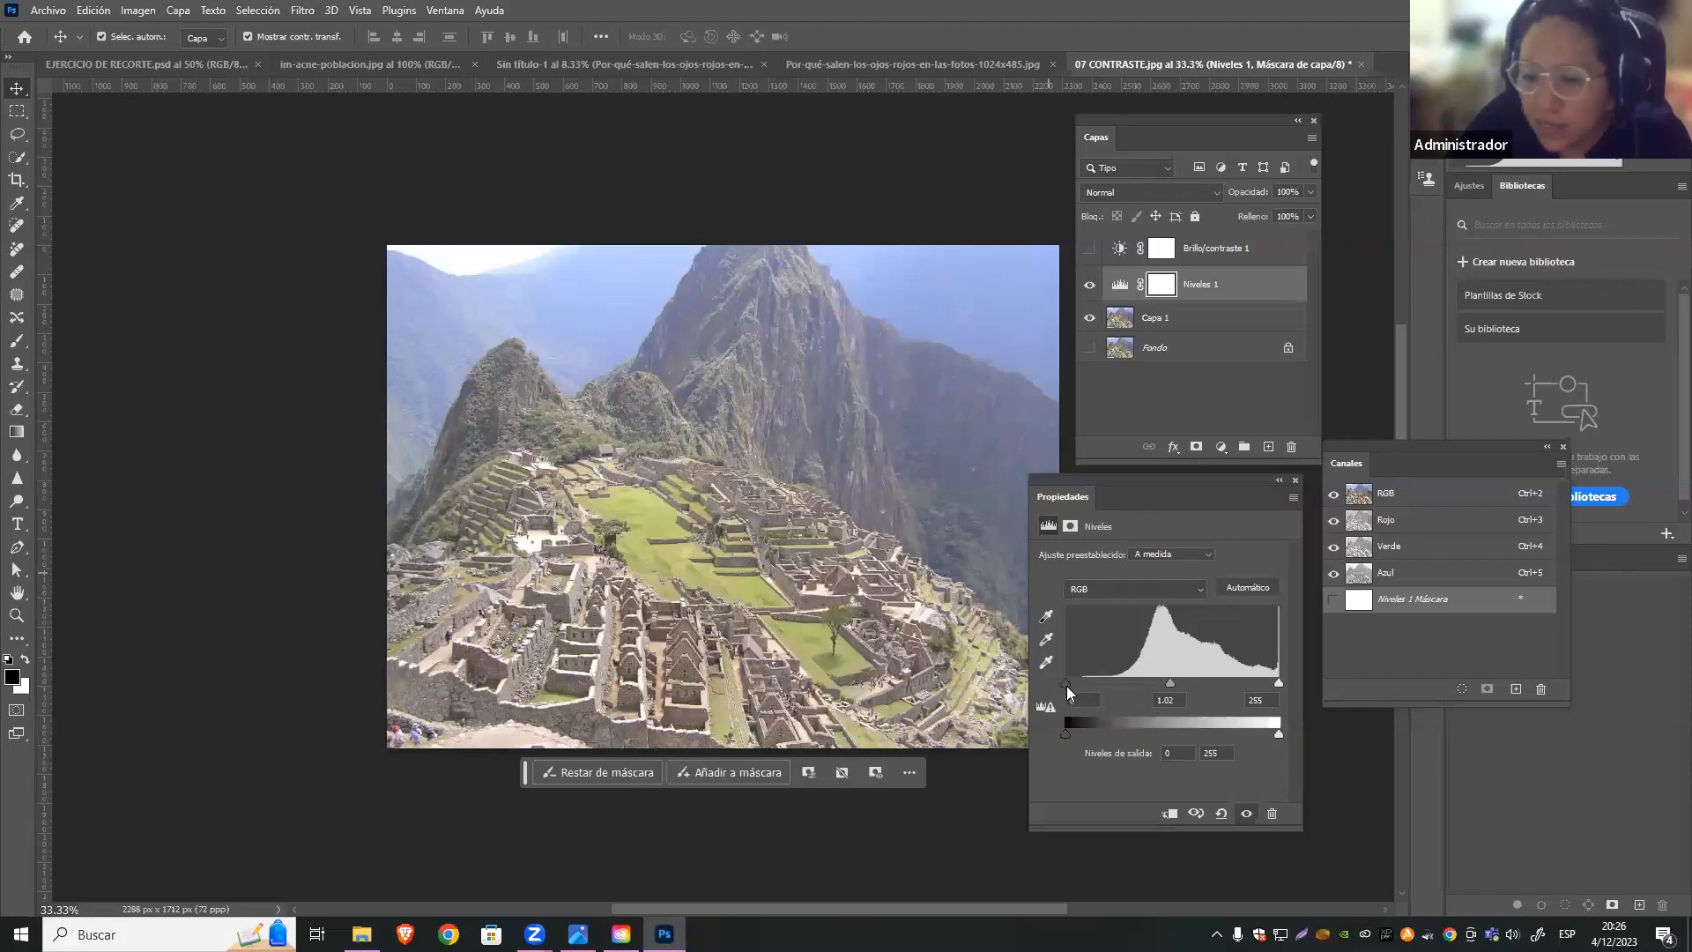
drag(1066, 682, 1117, 680)
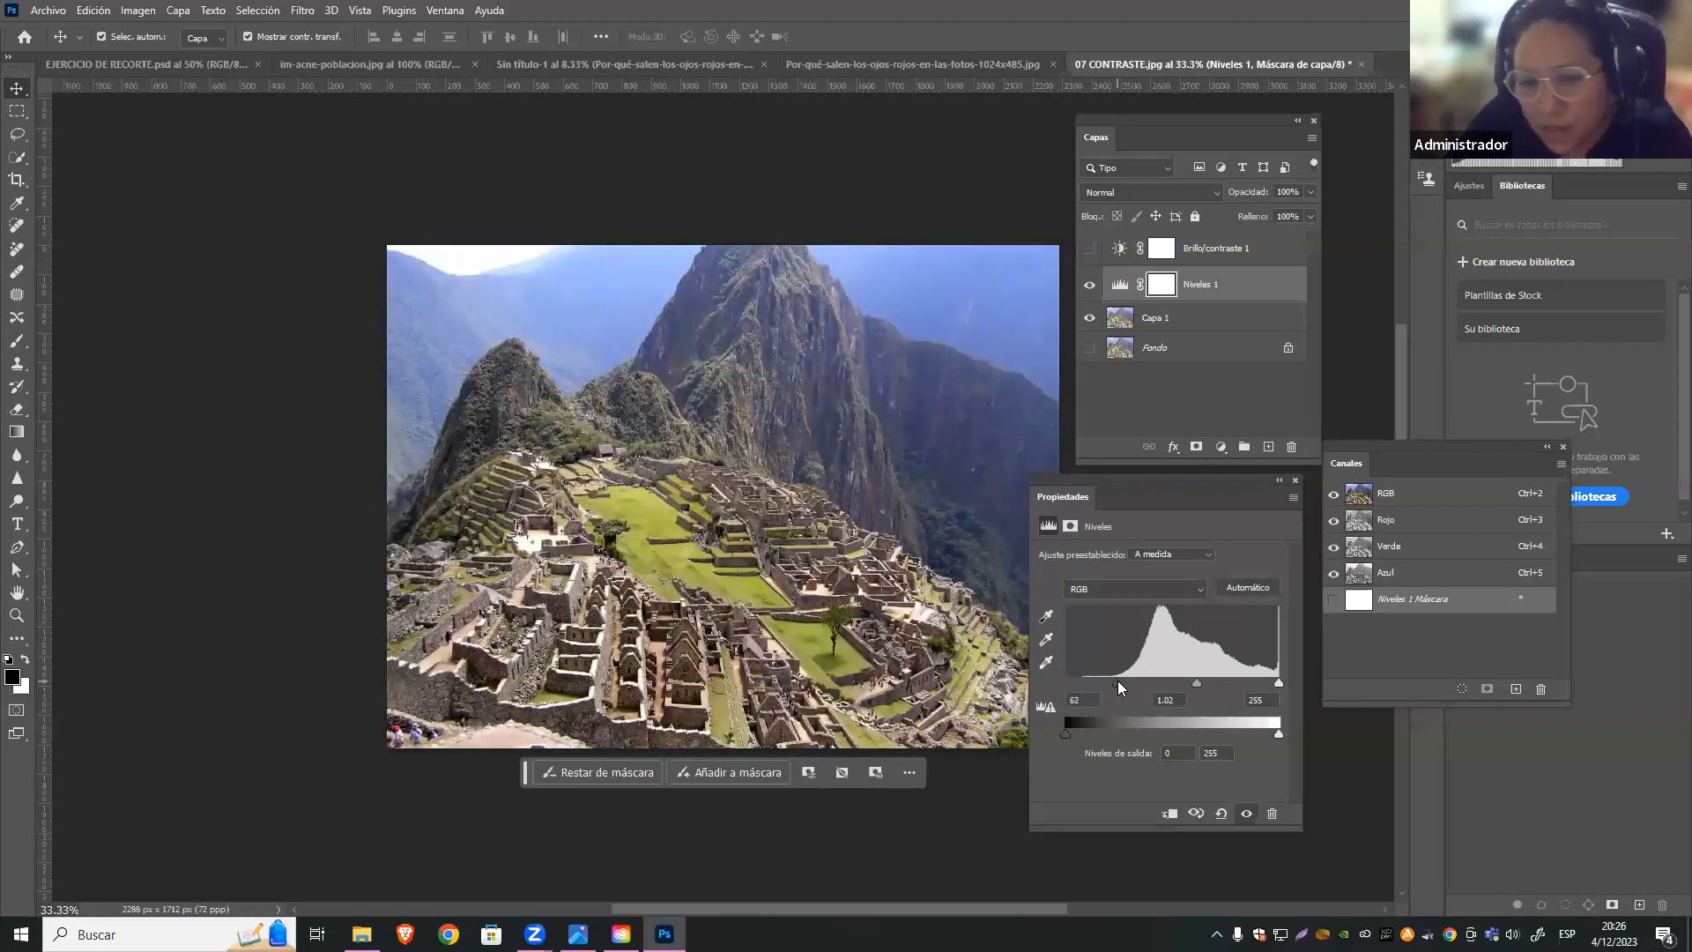
mouse_move(1117, 680)
mouse_down()
mouse_move(1061, 691)
mouse_move(1135, 688)
mouse_up()
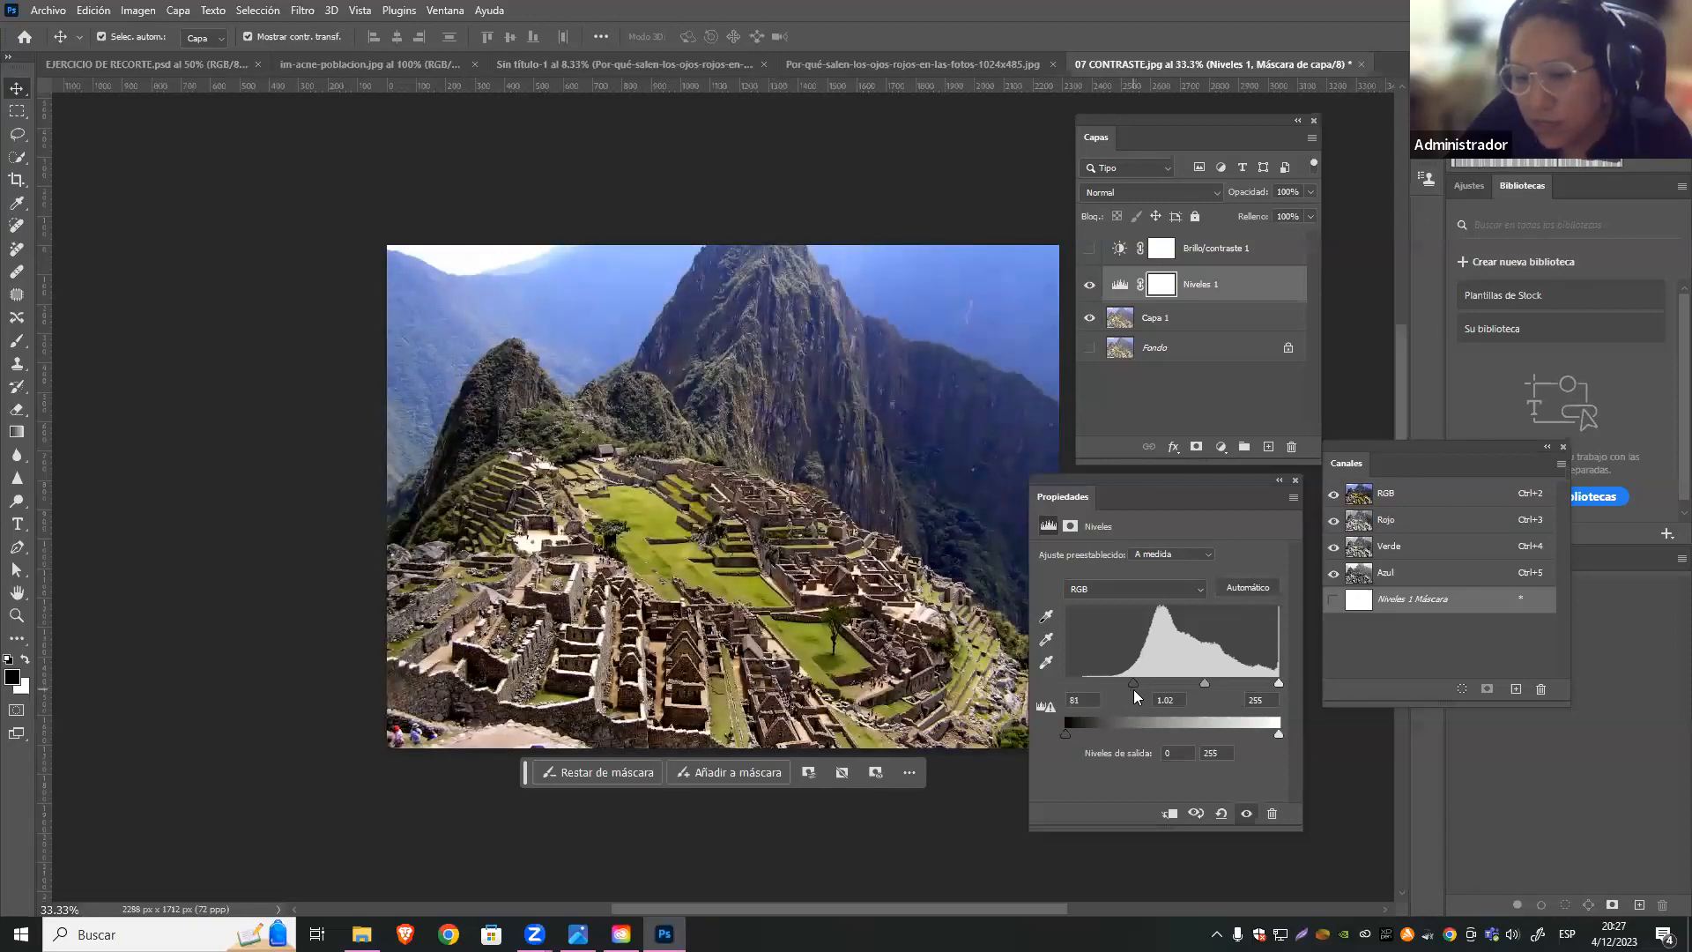
drag(1204, 684, 1197, 680)
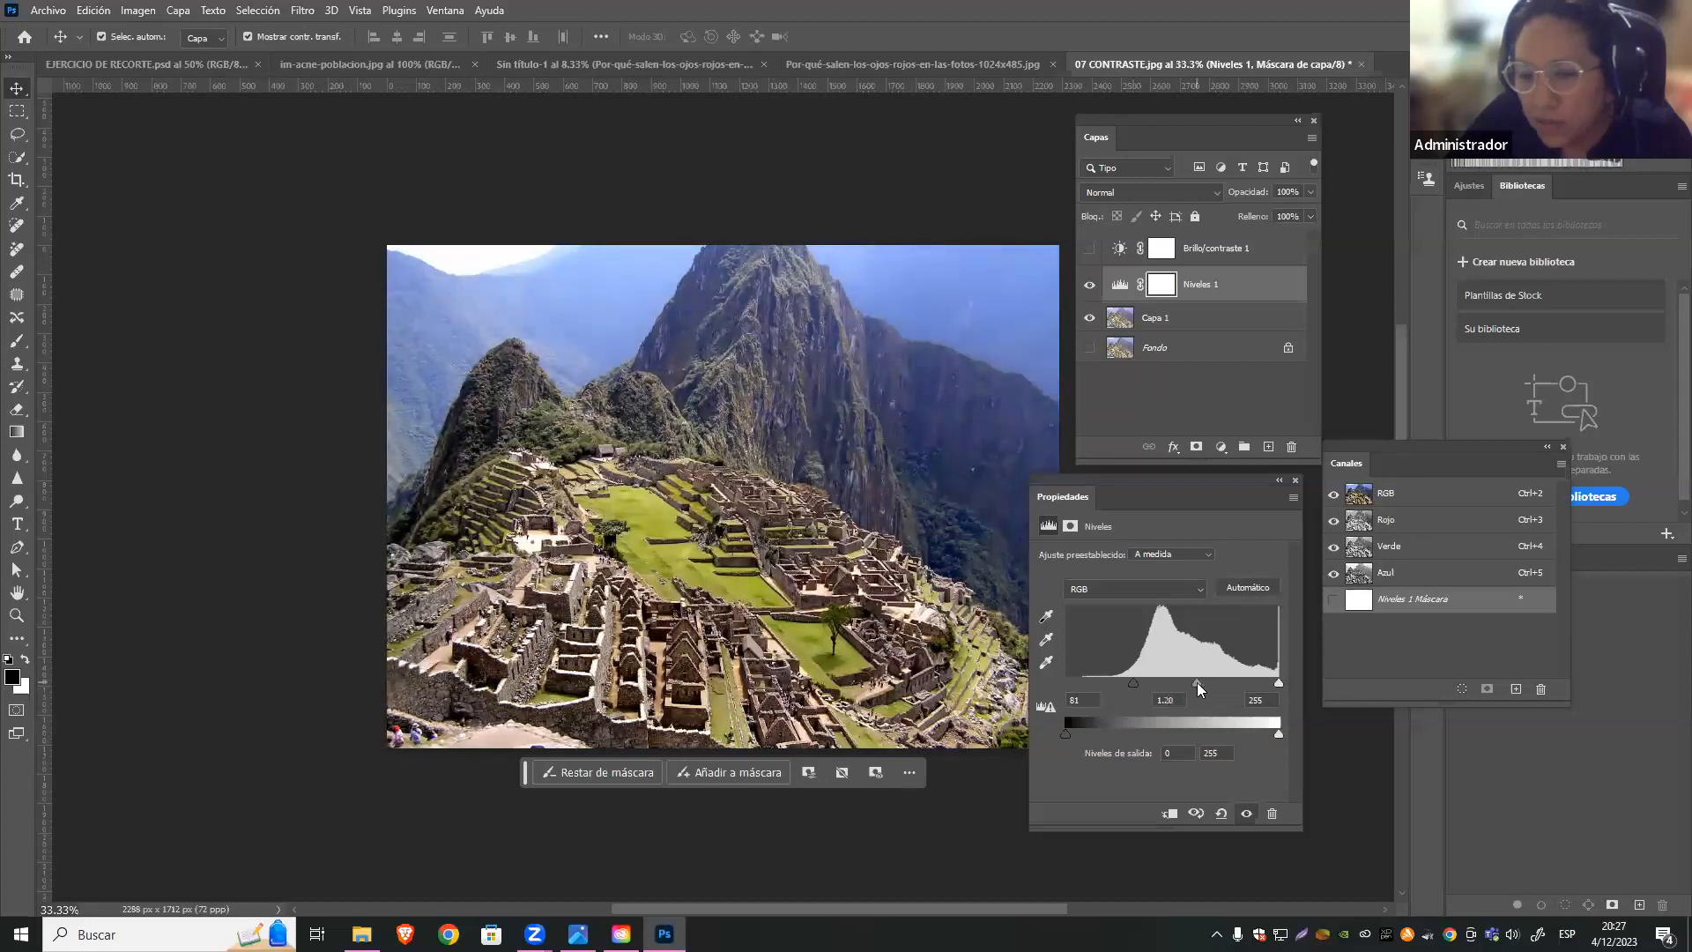
Try a Levels white input of 192, restore it to 255 and lower the black input to 62
drag(1277, 683, 1225, 684)
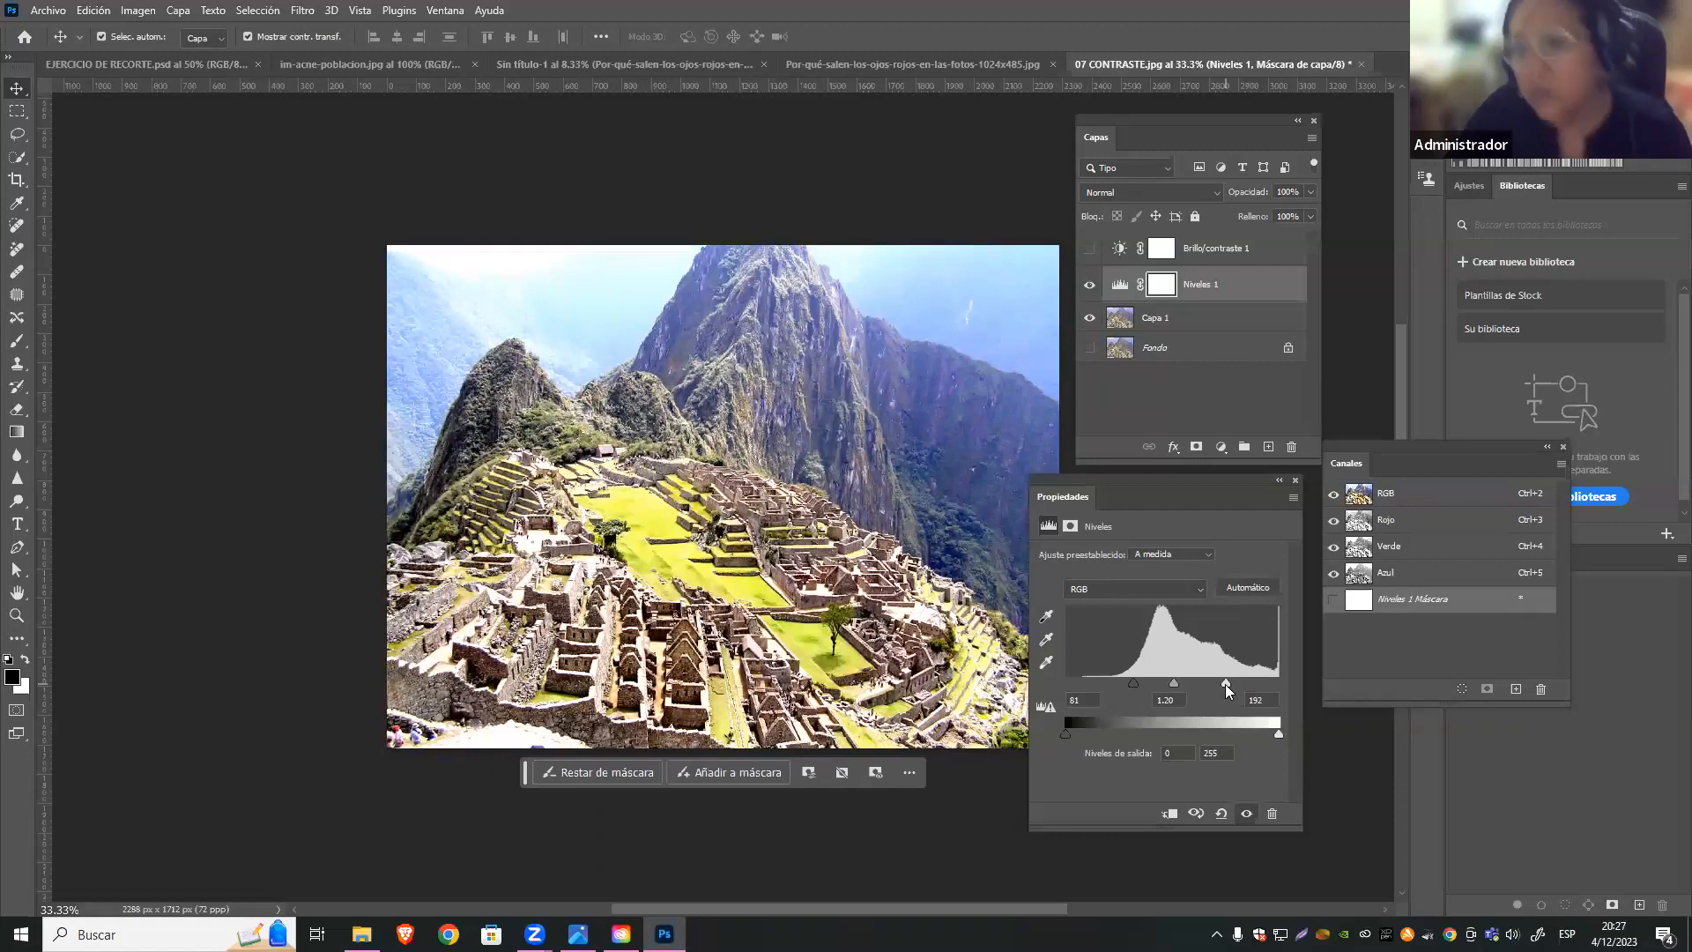
drag(1228, 684, 1296, 675)
mouse_move(1131, 680)
mouse_down()
mouse_move(1061, 684)
mouse_move(1118, 681)
mouse_up()
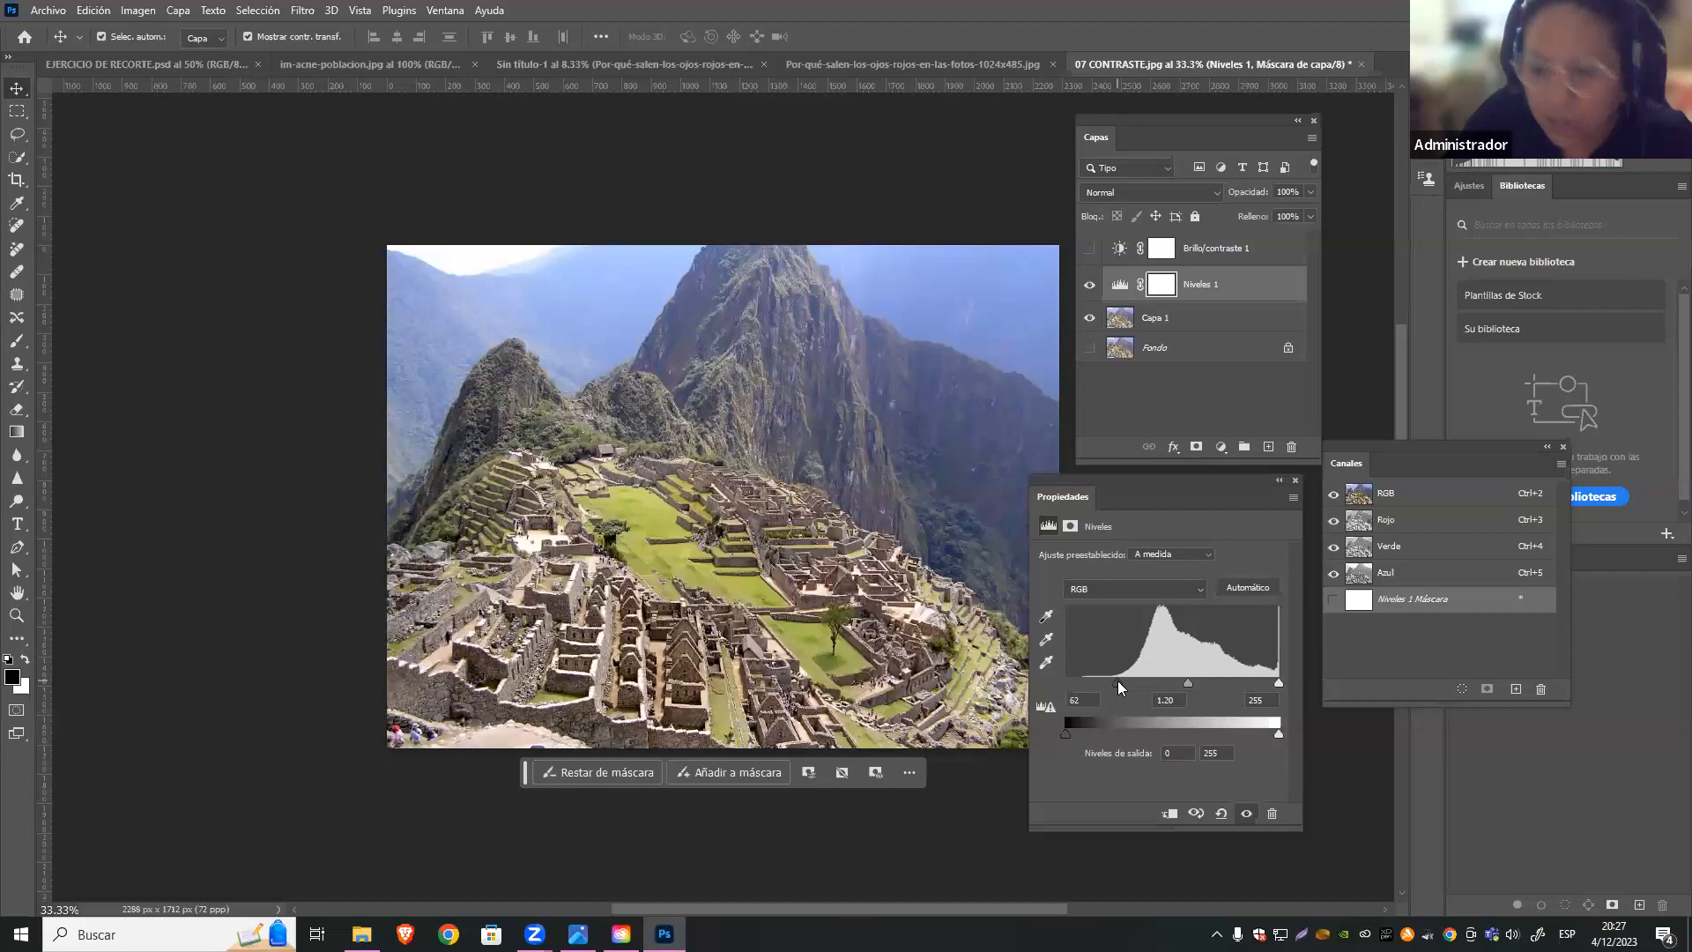
Set the Levels input values to 74 for shadows, 0.93 for midtones and 246 for highlights, keeping the Levels layer selected
drag(1120, 680, 1215, 684)
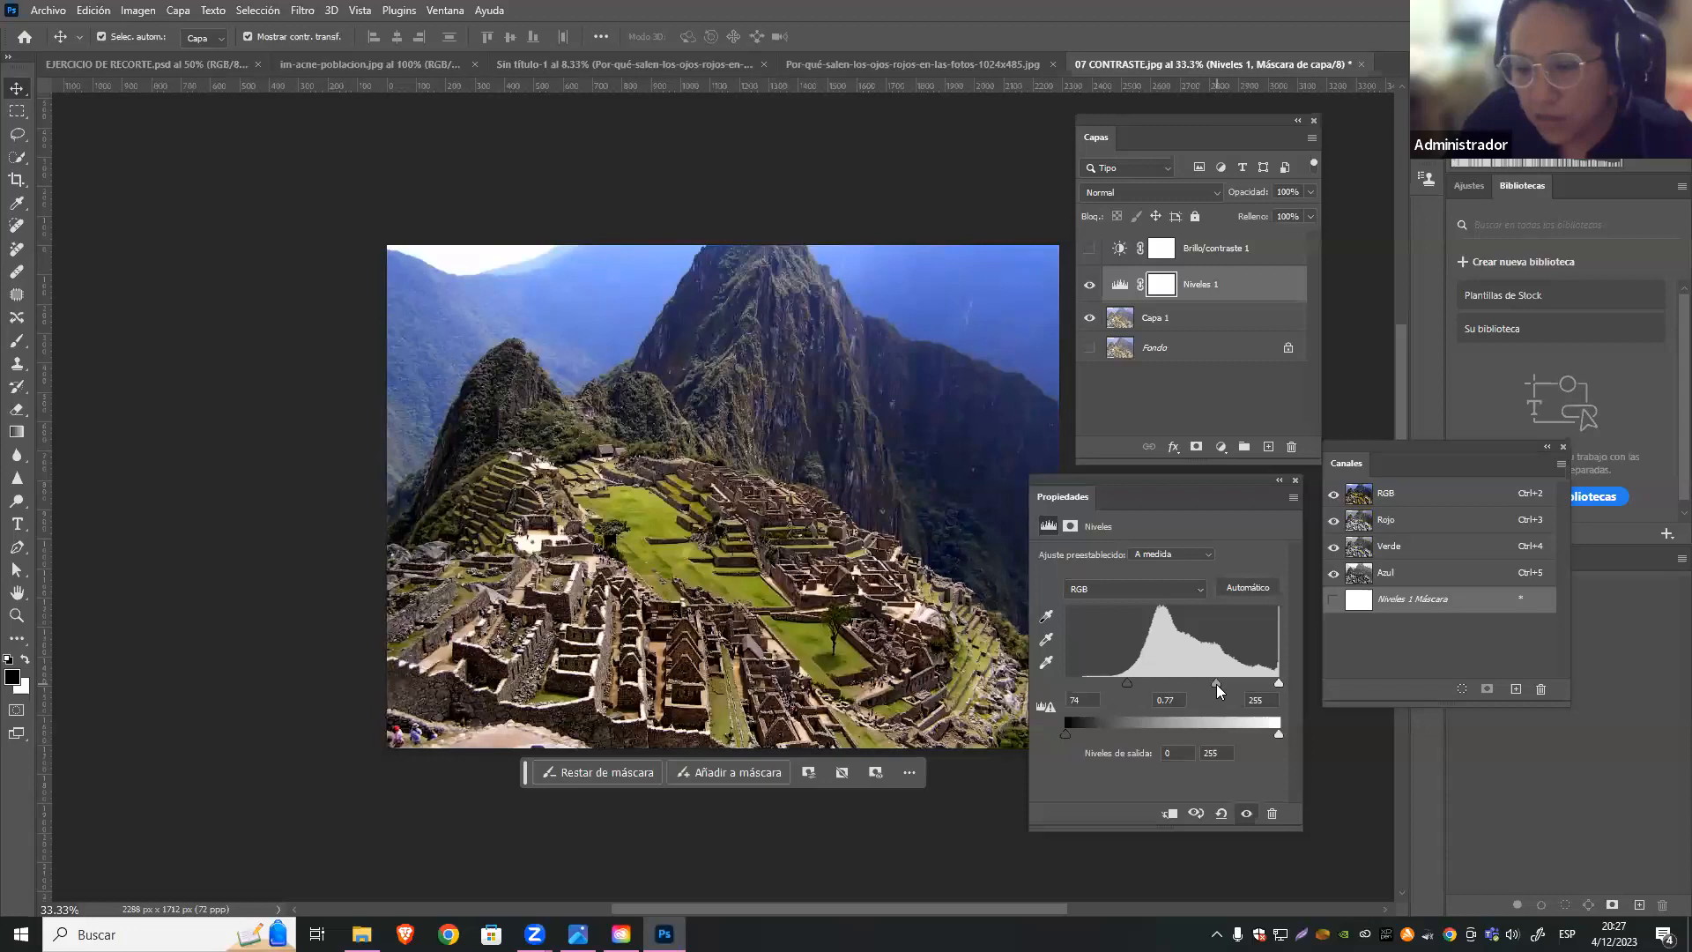
drag(1213, 684, 1274, 682)
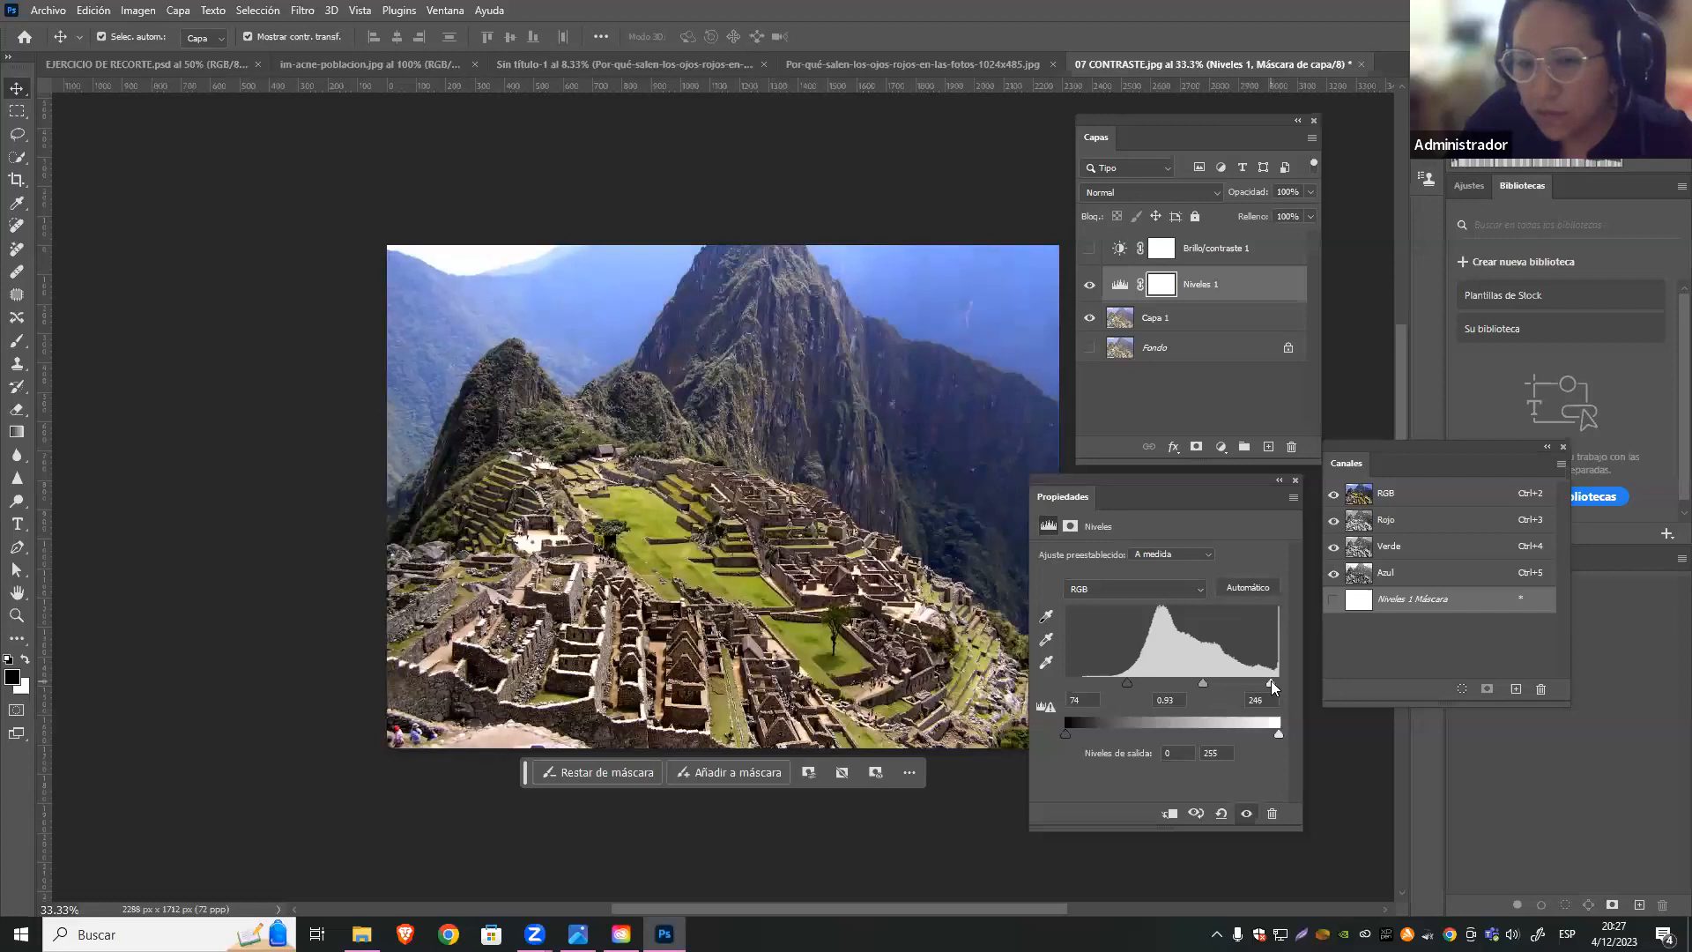
click(1204, 405)
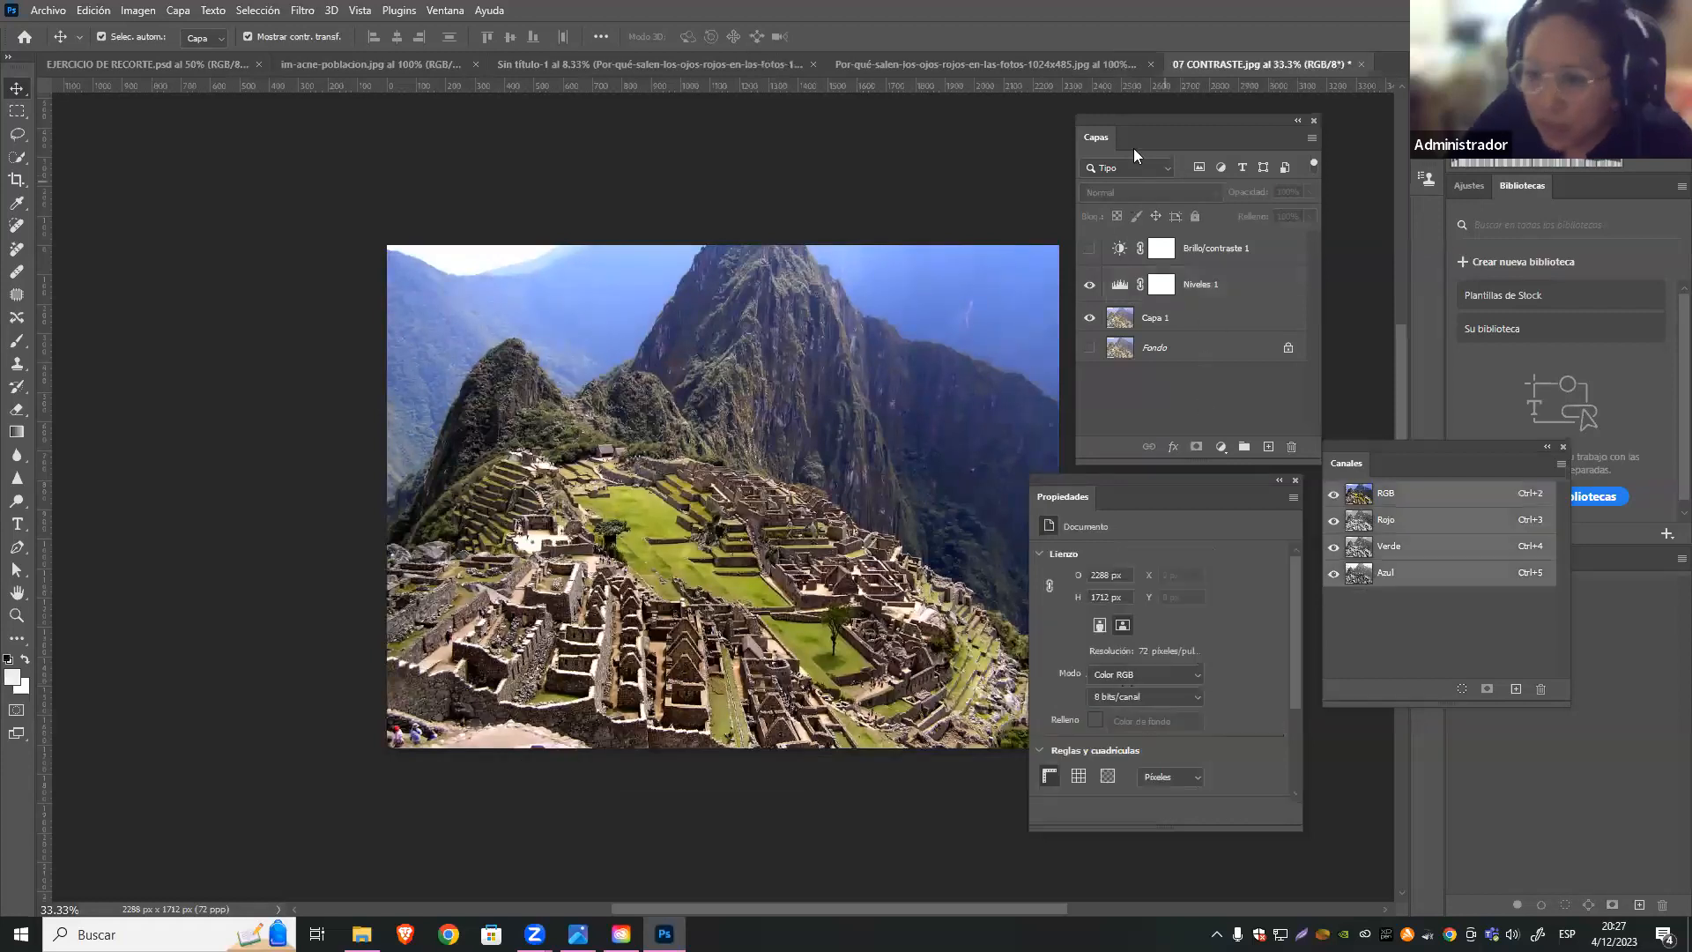
click(1247, 291)
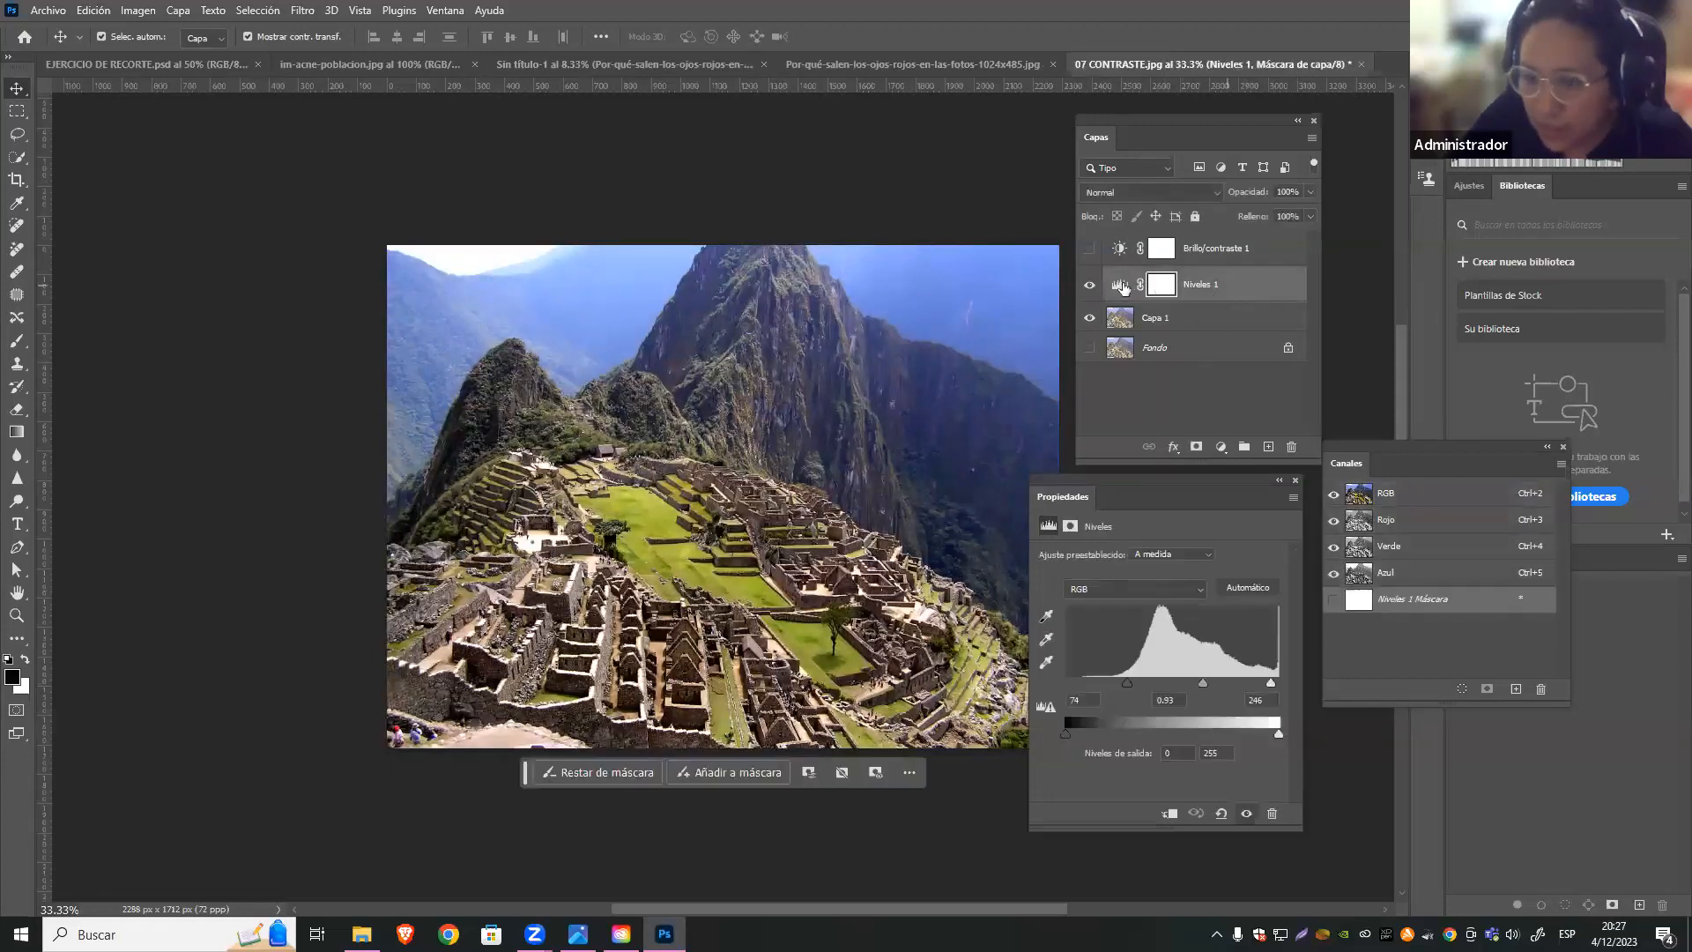
Toggle the Levels layer off and on to compare the photo with and without the correction
click(1090, 290)
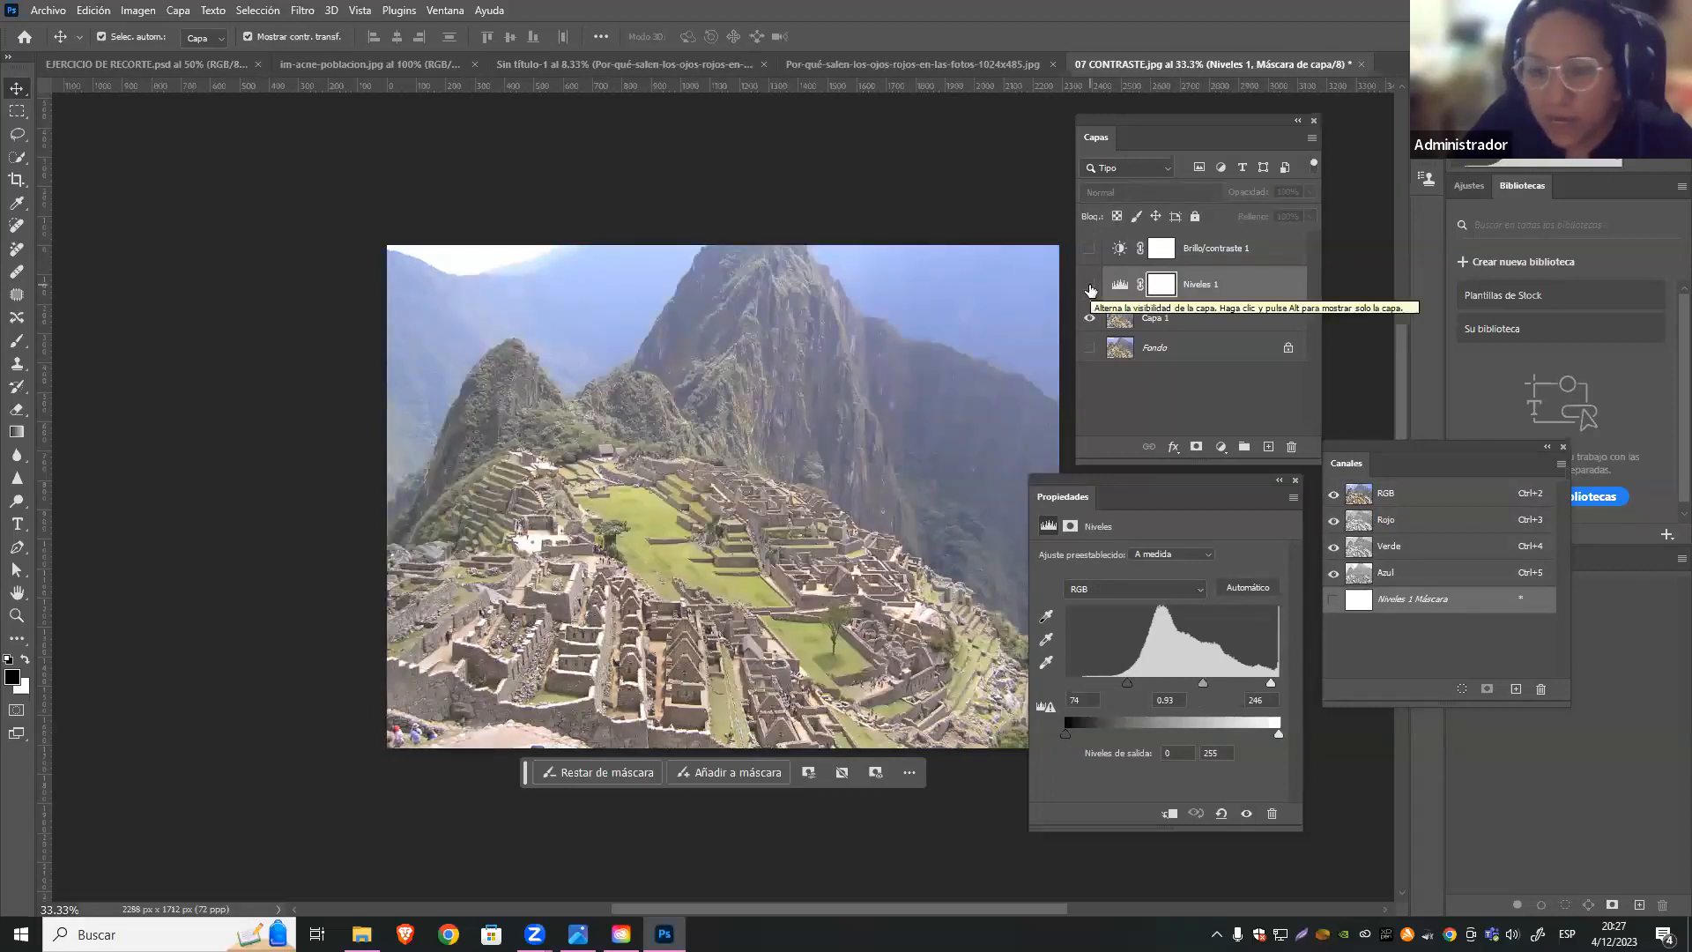
click(1090, 290)
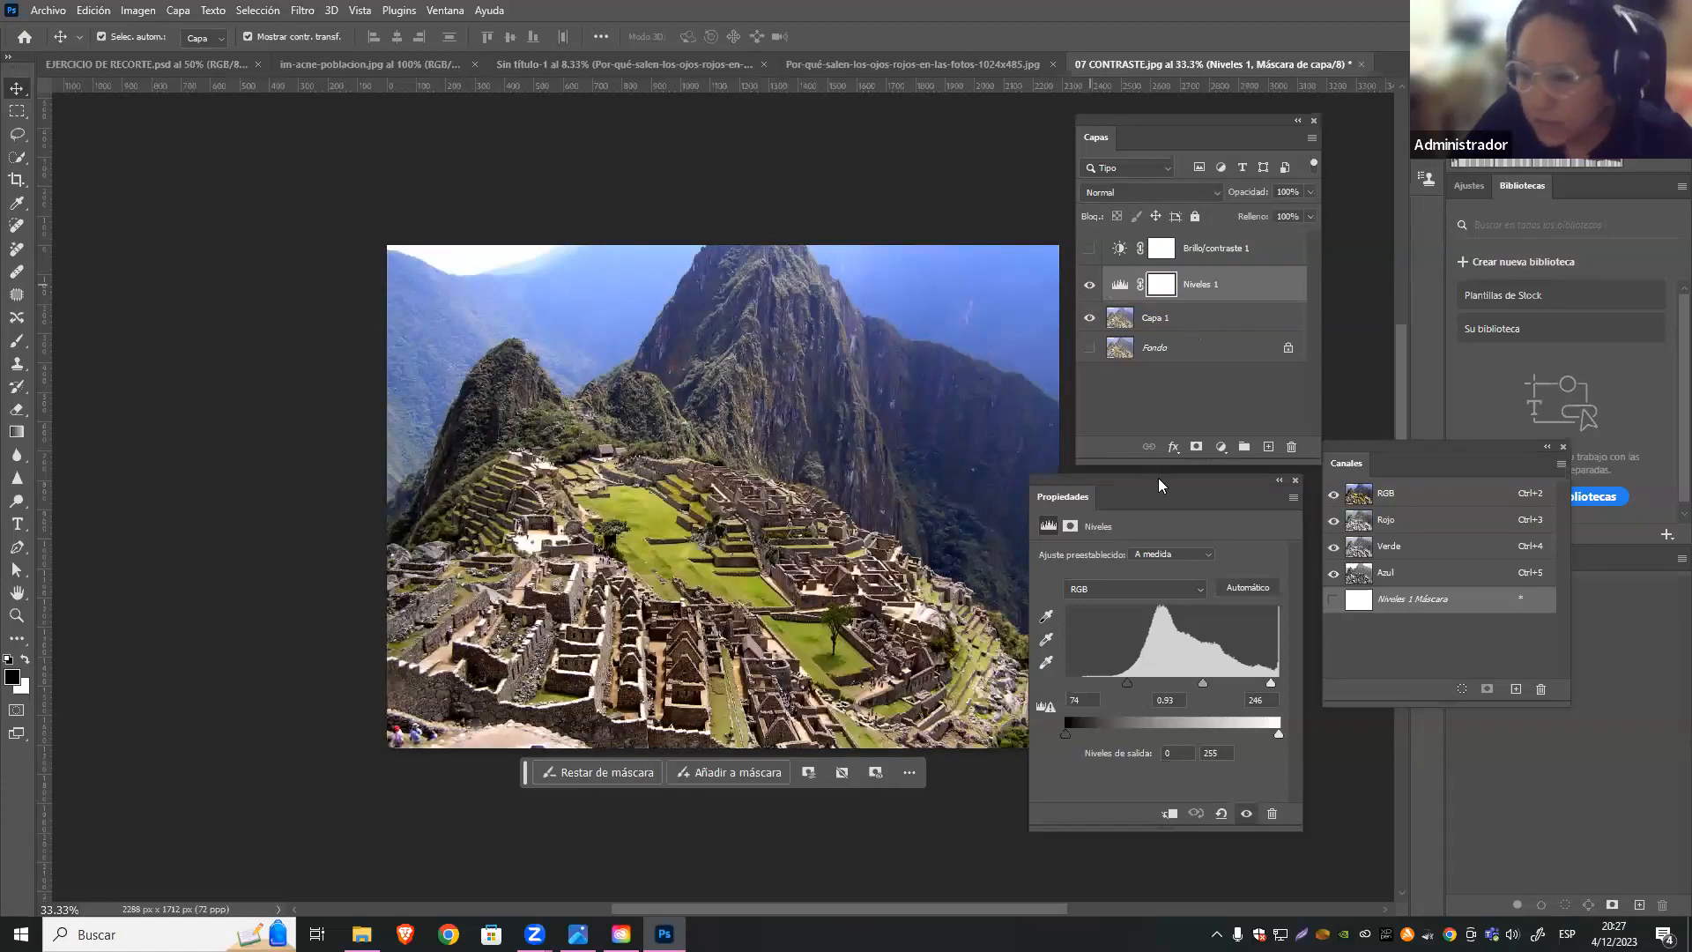
drag(1098, 492, 1139, 490)
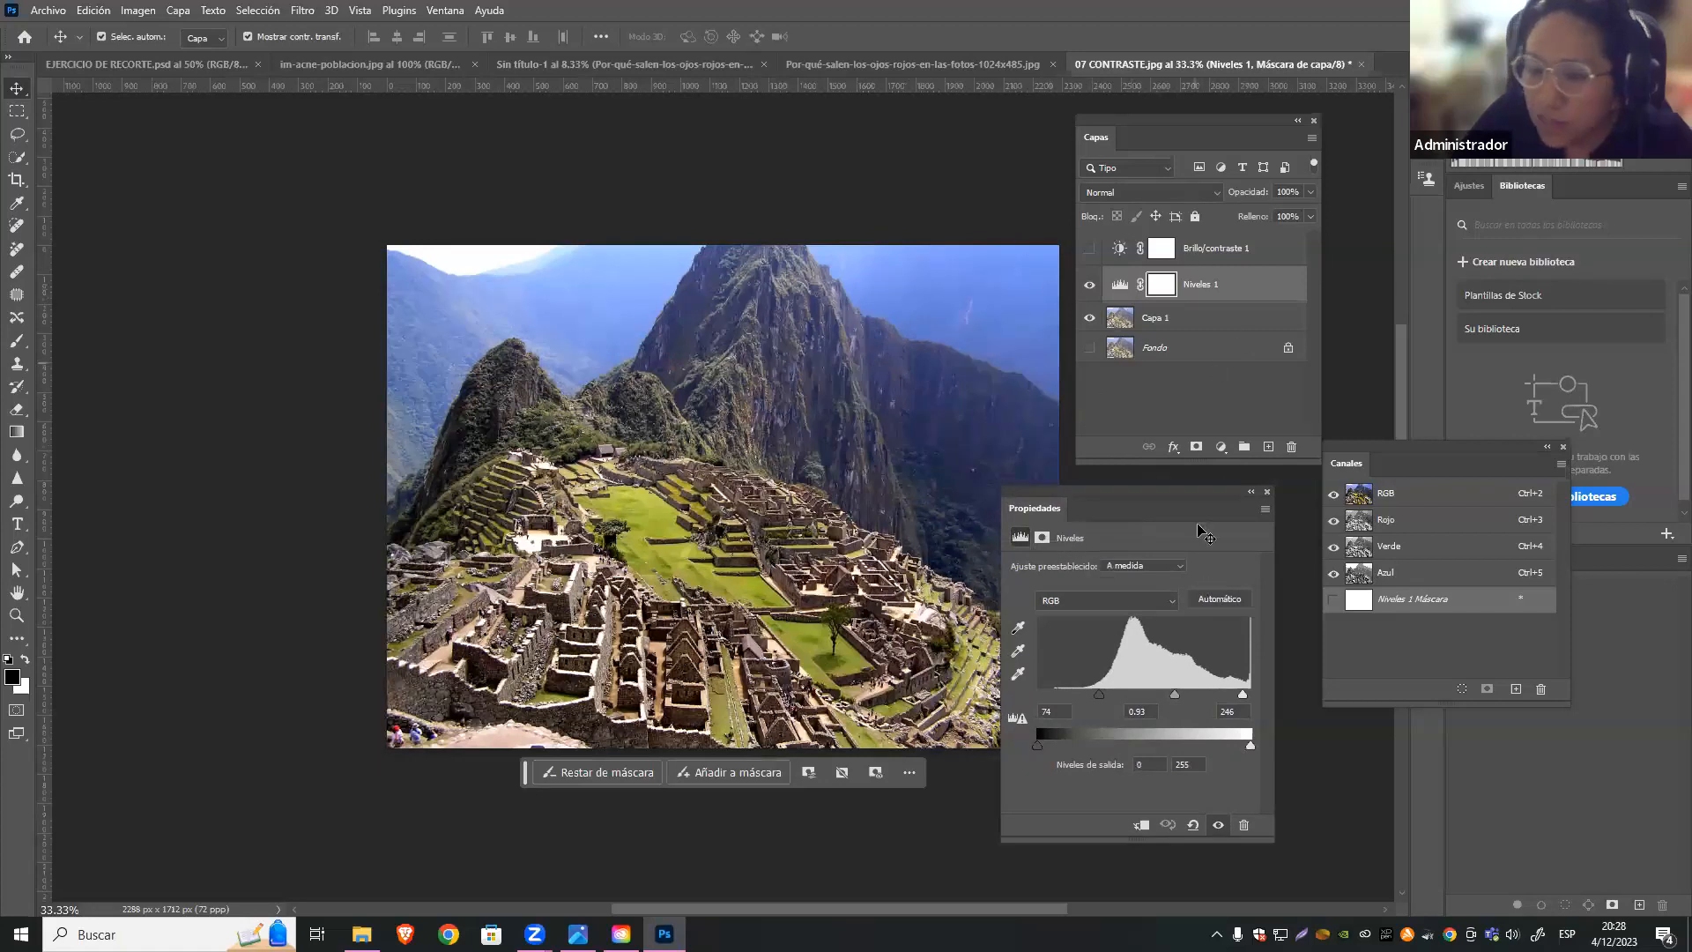
Switch to the im-acne-poblacion.jpg document and add a Levels adjustment layer above Fondo copia
click(823, 65)
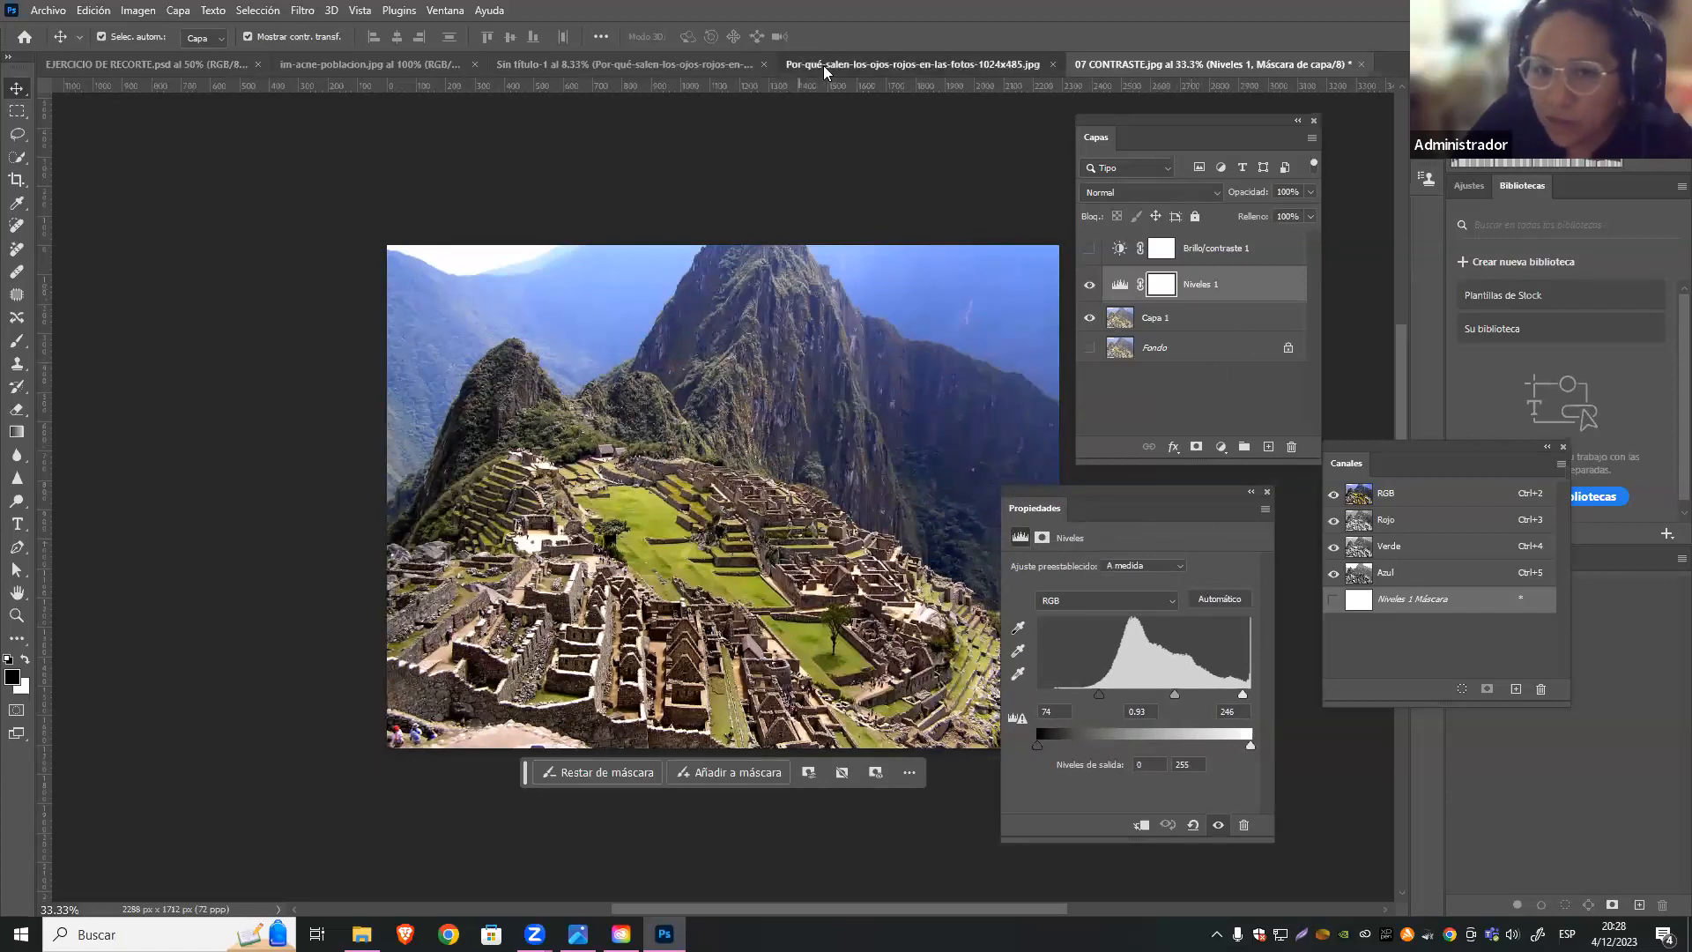
drag(648, 117, 862, 329)
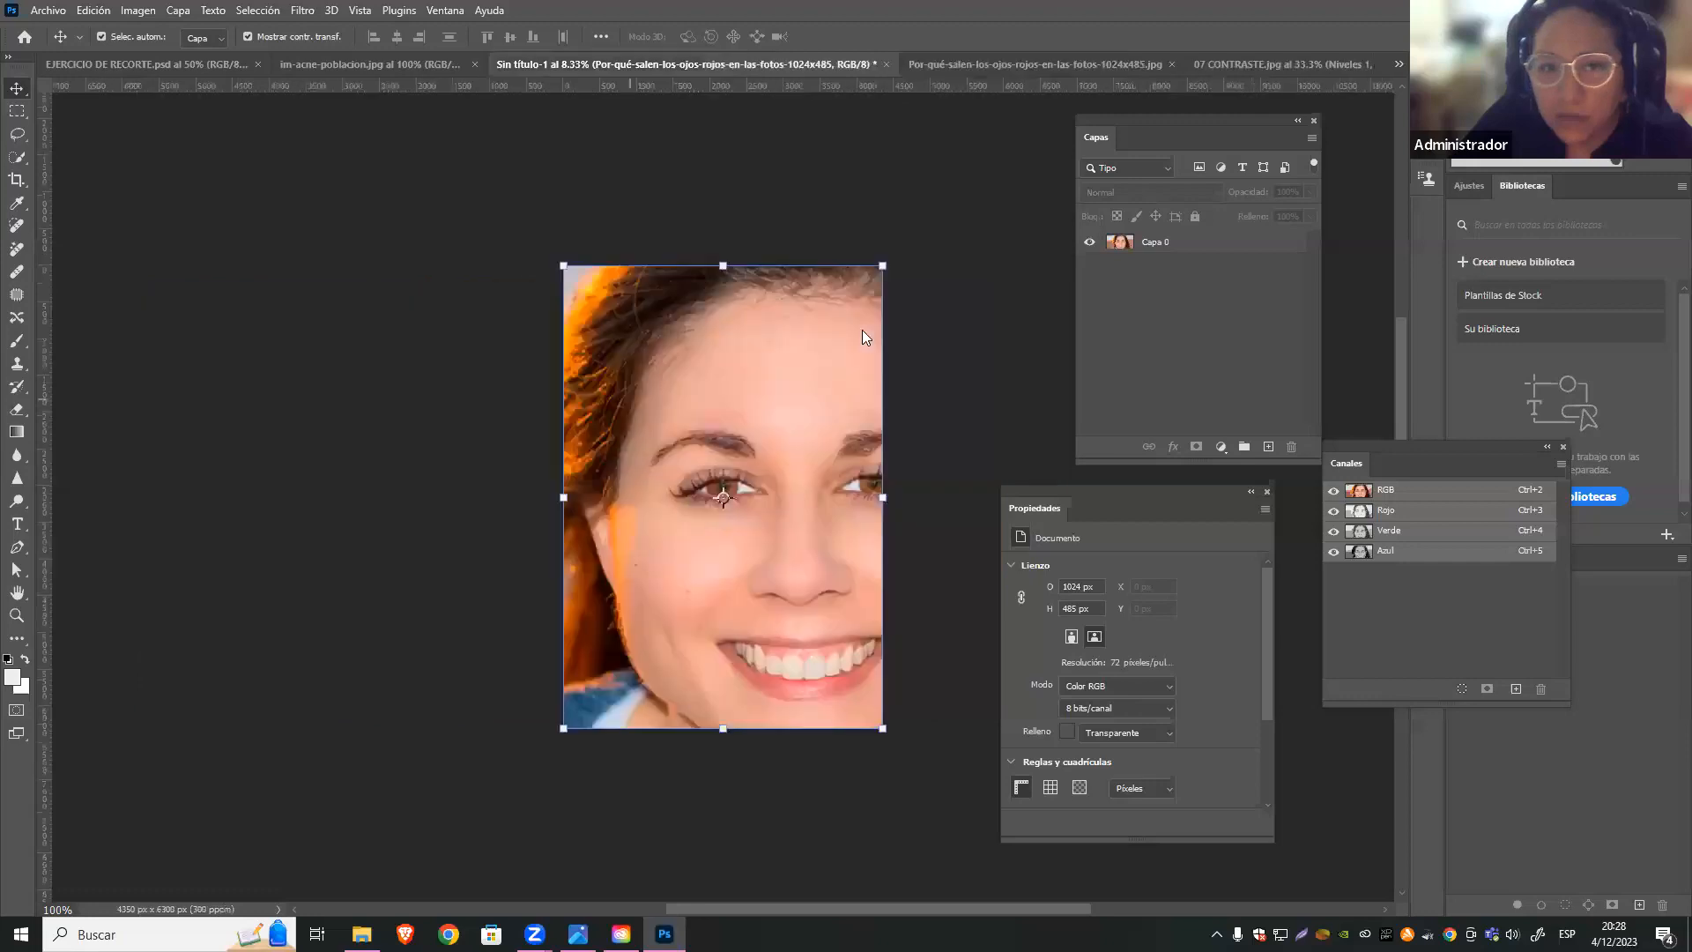
click(428, 65)
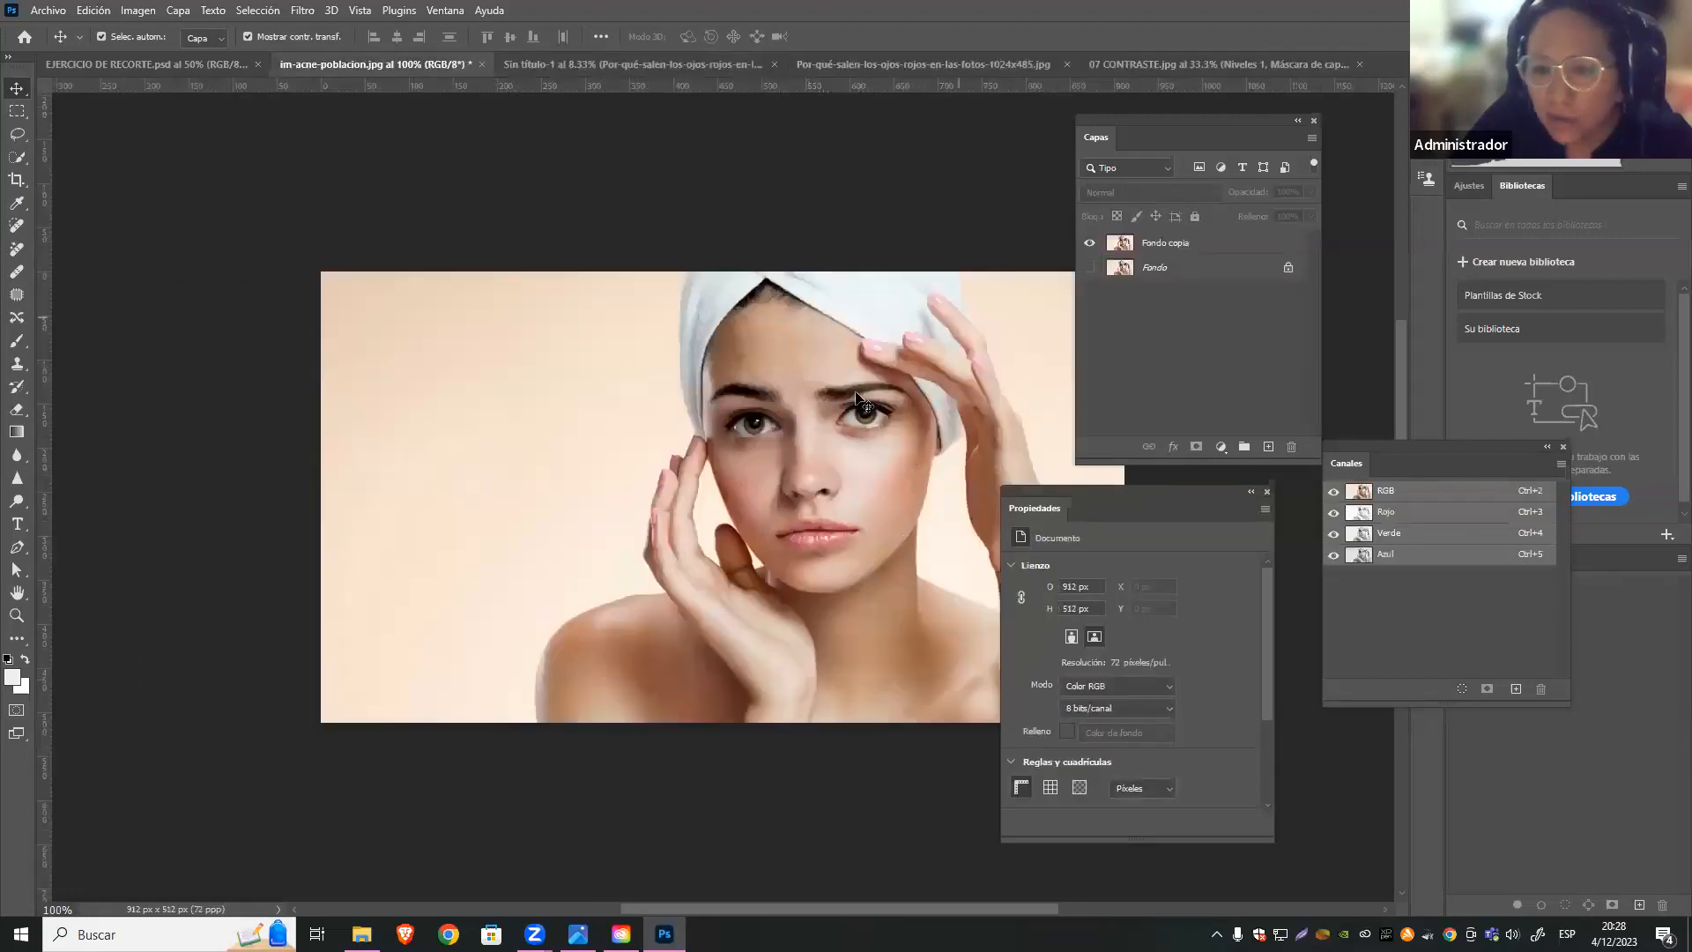
click(1204, 247)
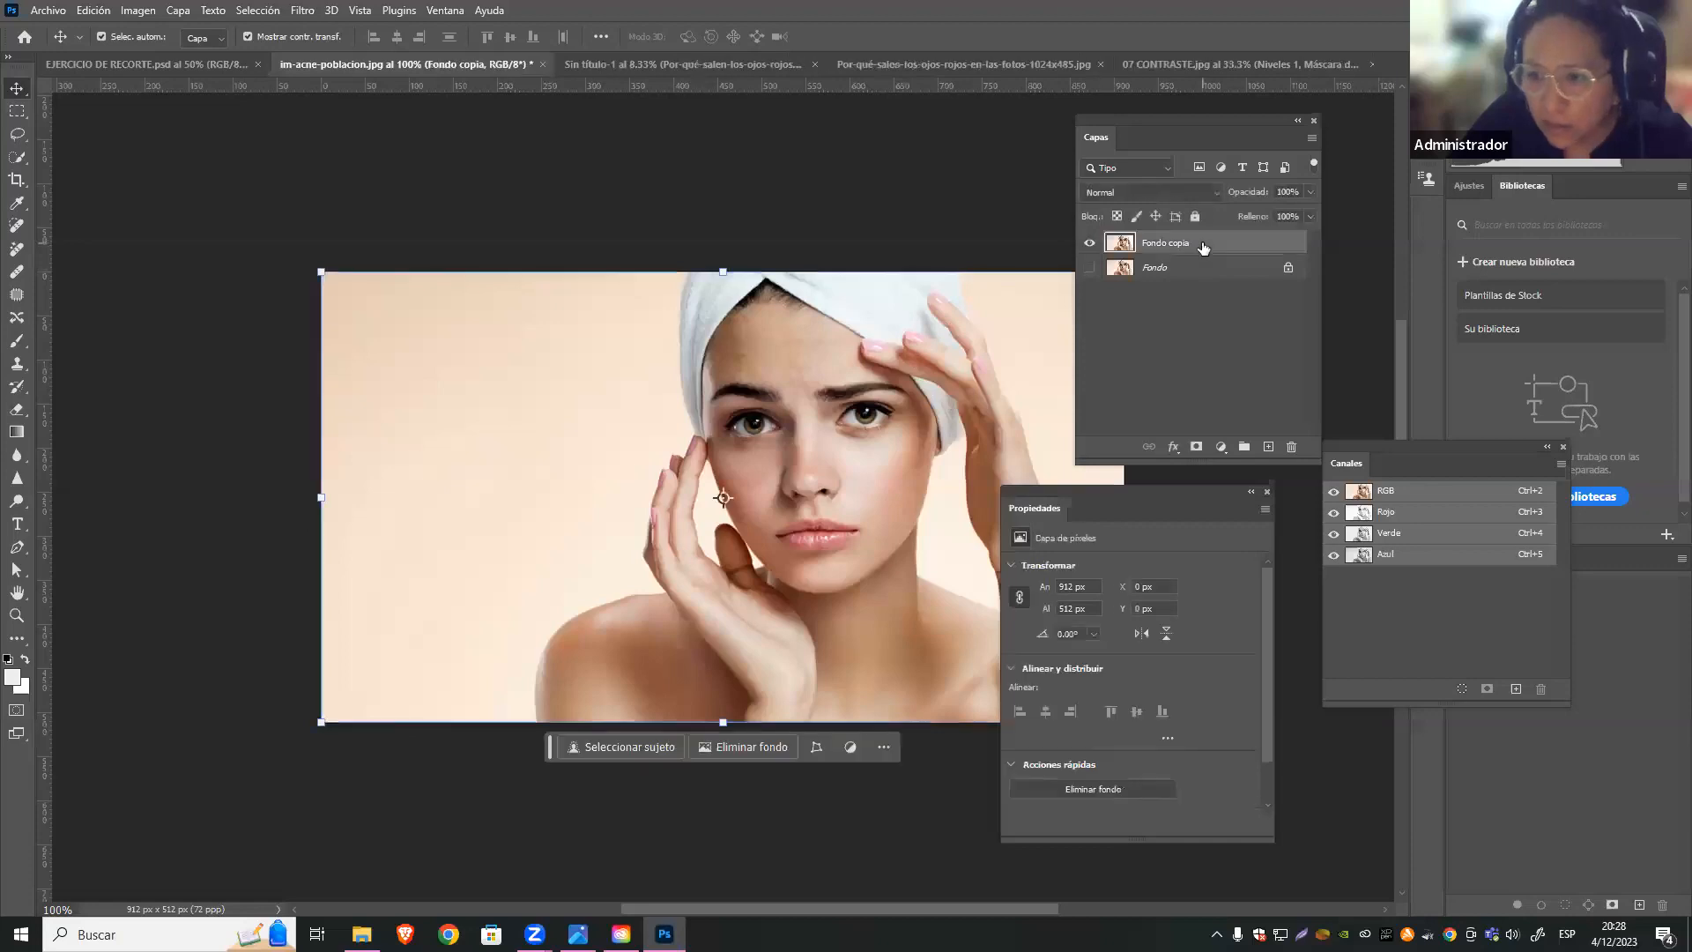
click(1221, 447)
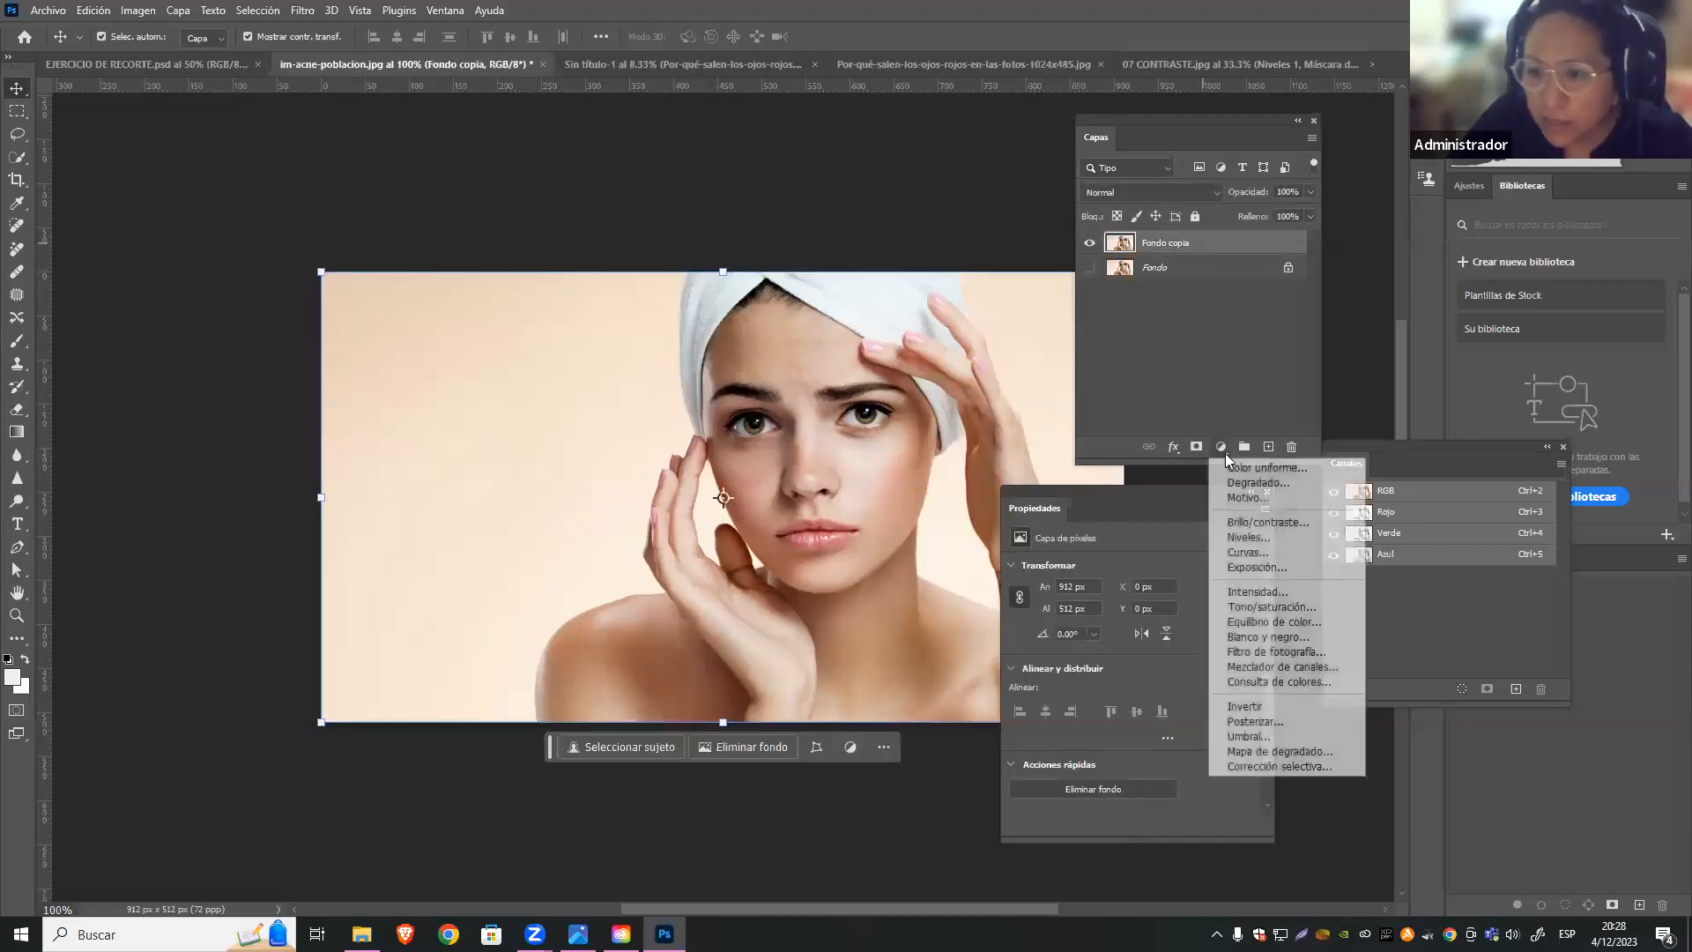
click(1251, 538)
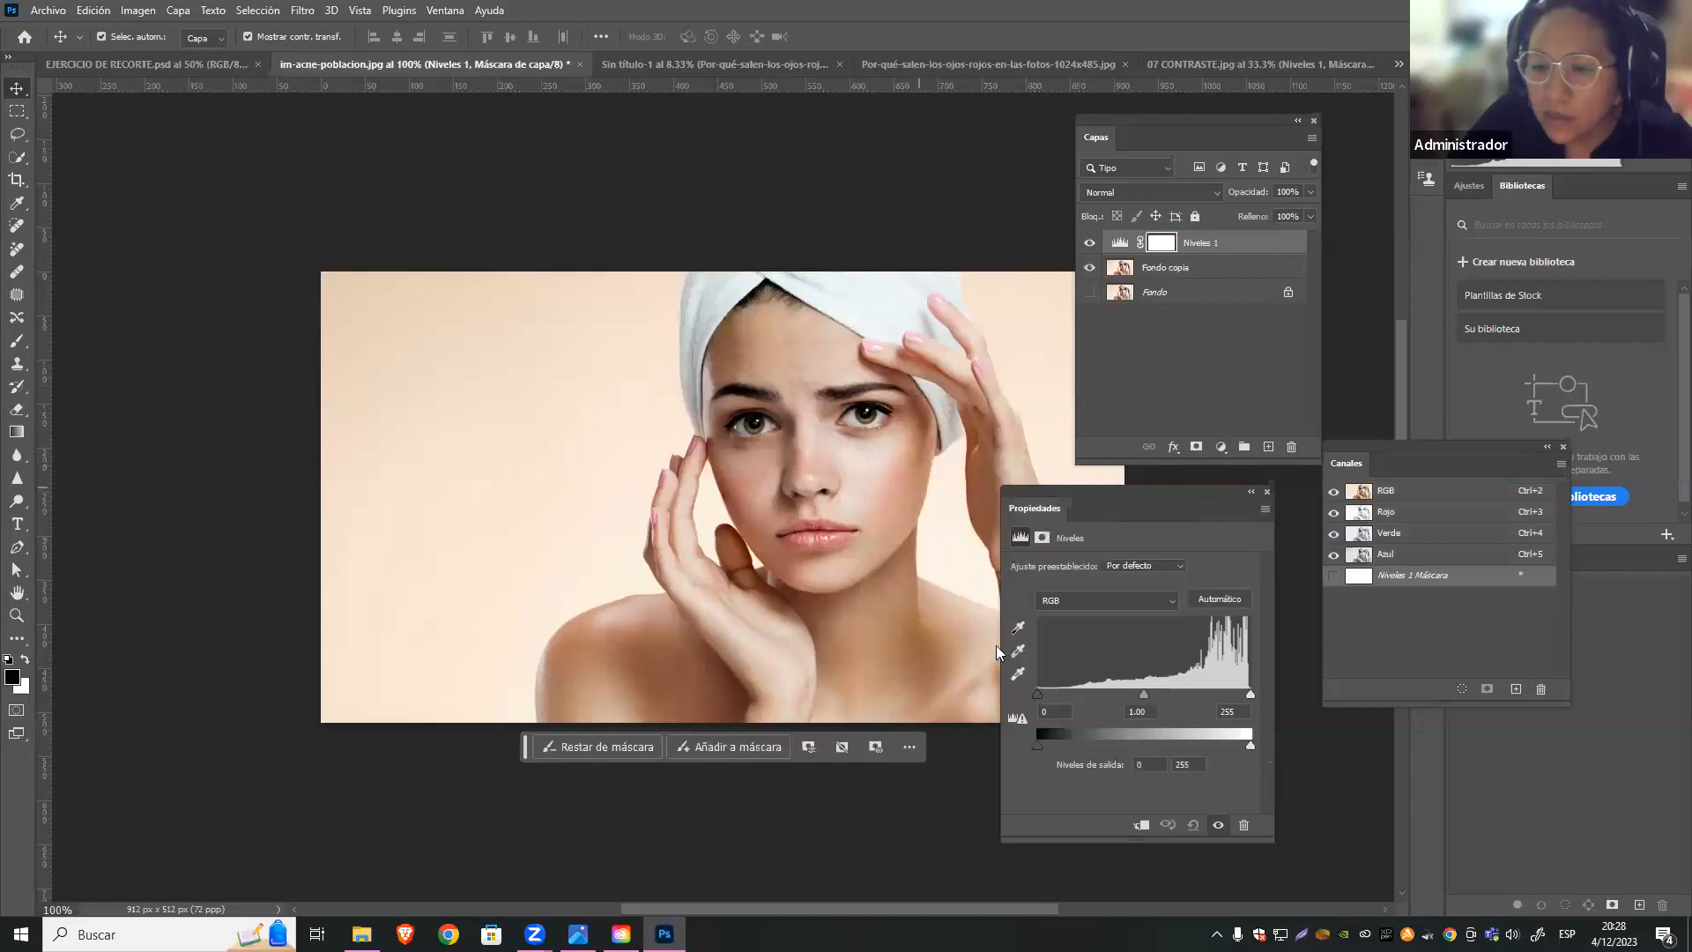
Try darker Levels midtones of 0.93 and 0.68 on the portrait, and return them to 1.00
click(1149, 693)
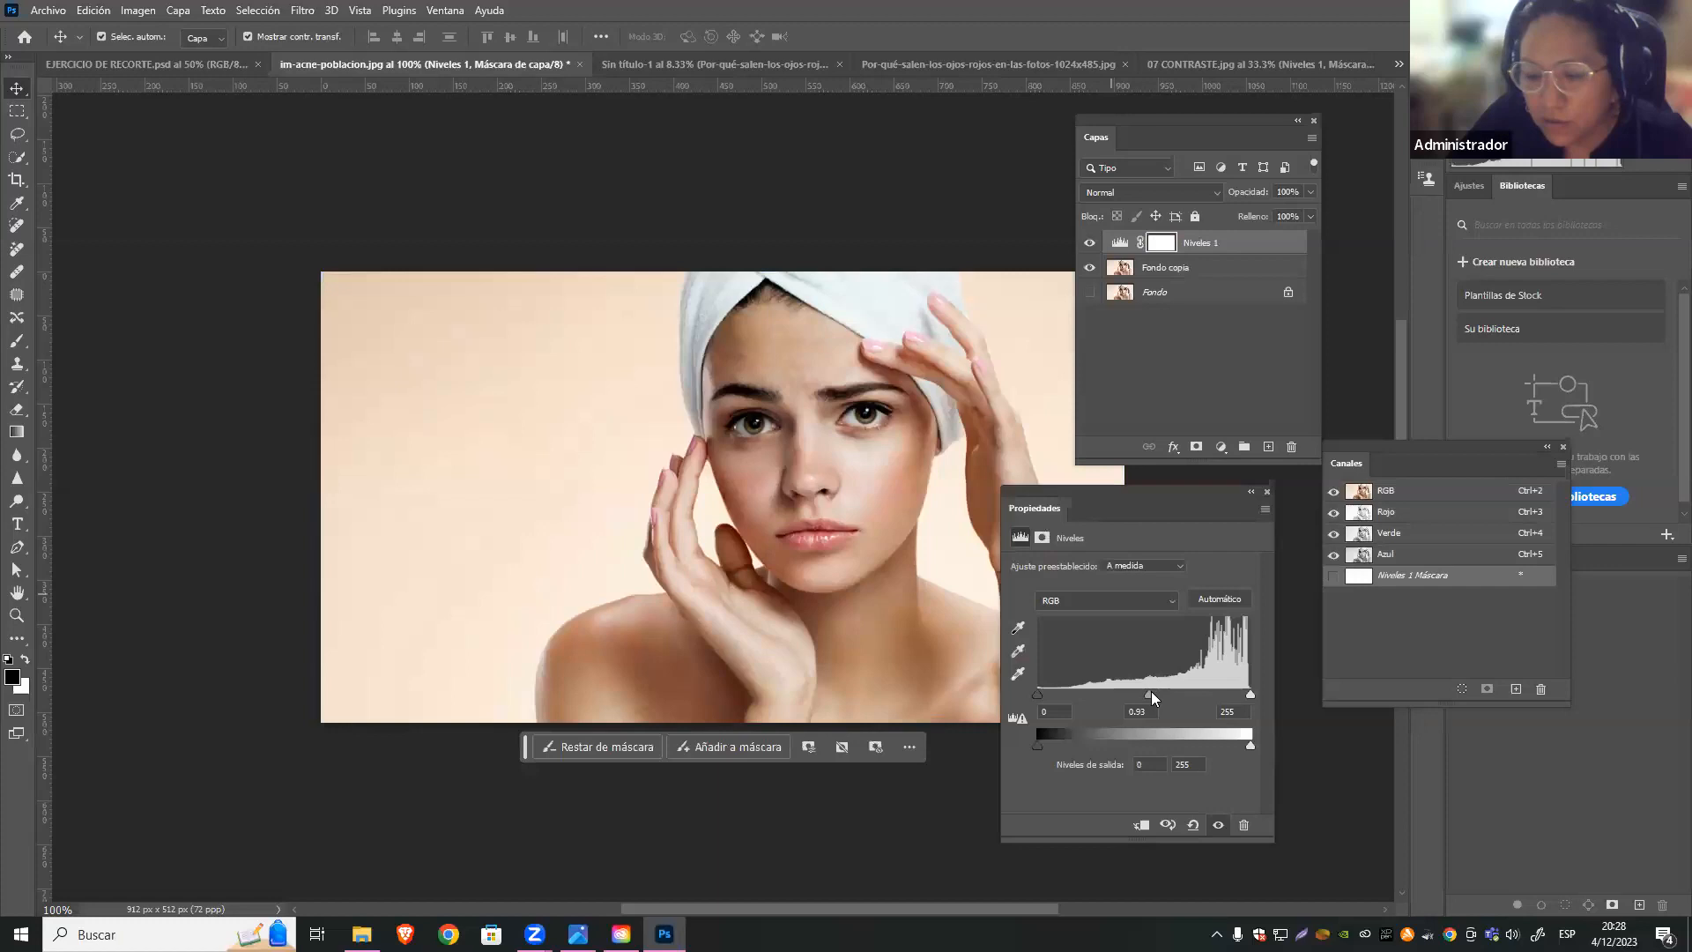
mouse_move(1147, 693)
mouse_down()
mouse_move(1099, 694)
mouse_move(1186, 692)
mouse_move(1139, 696)
mouse_move(1171, 698)
mouse_up()
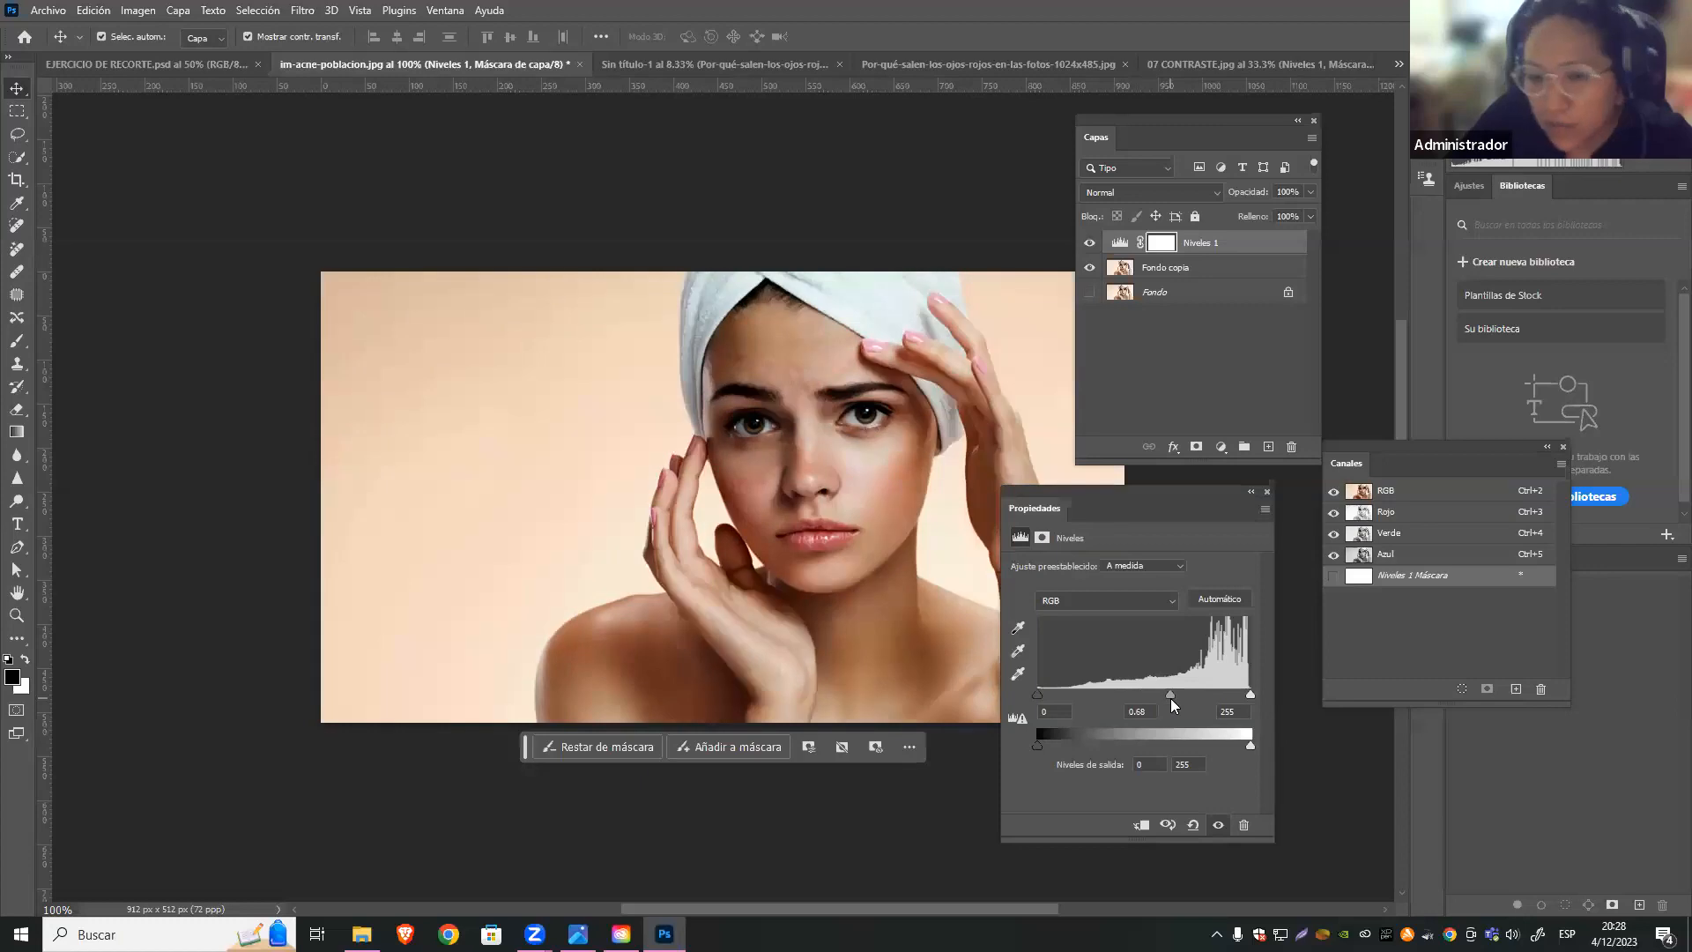
mouse_move(1168, 698)
mouse_down()
mouse_move(1135, 693)
mouse_move(1154, 692)
mouse_move(1143, 708)
mouse_up()
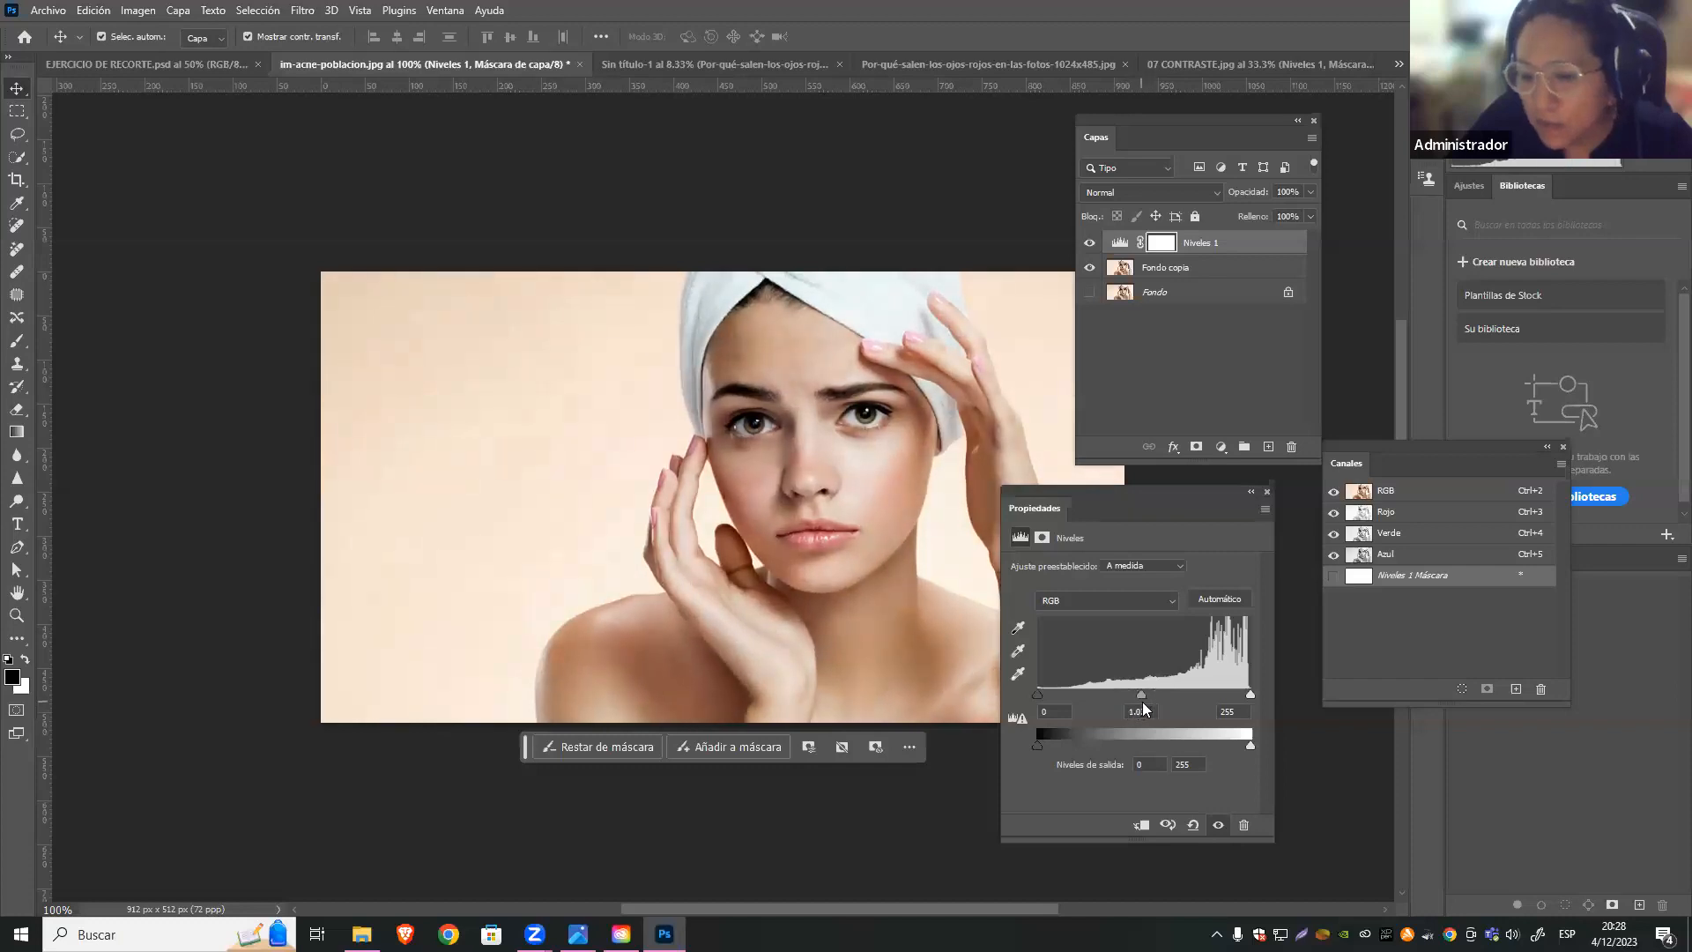
drag(1037, 695, 1021, 701)
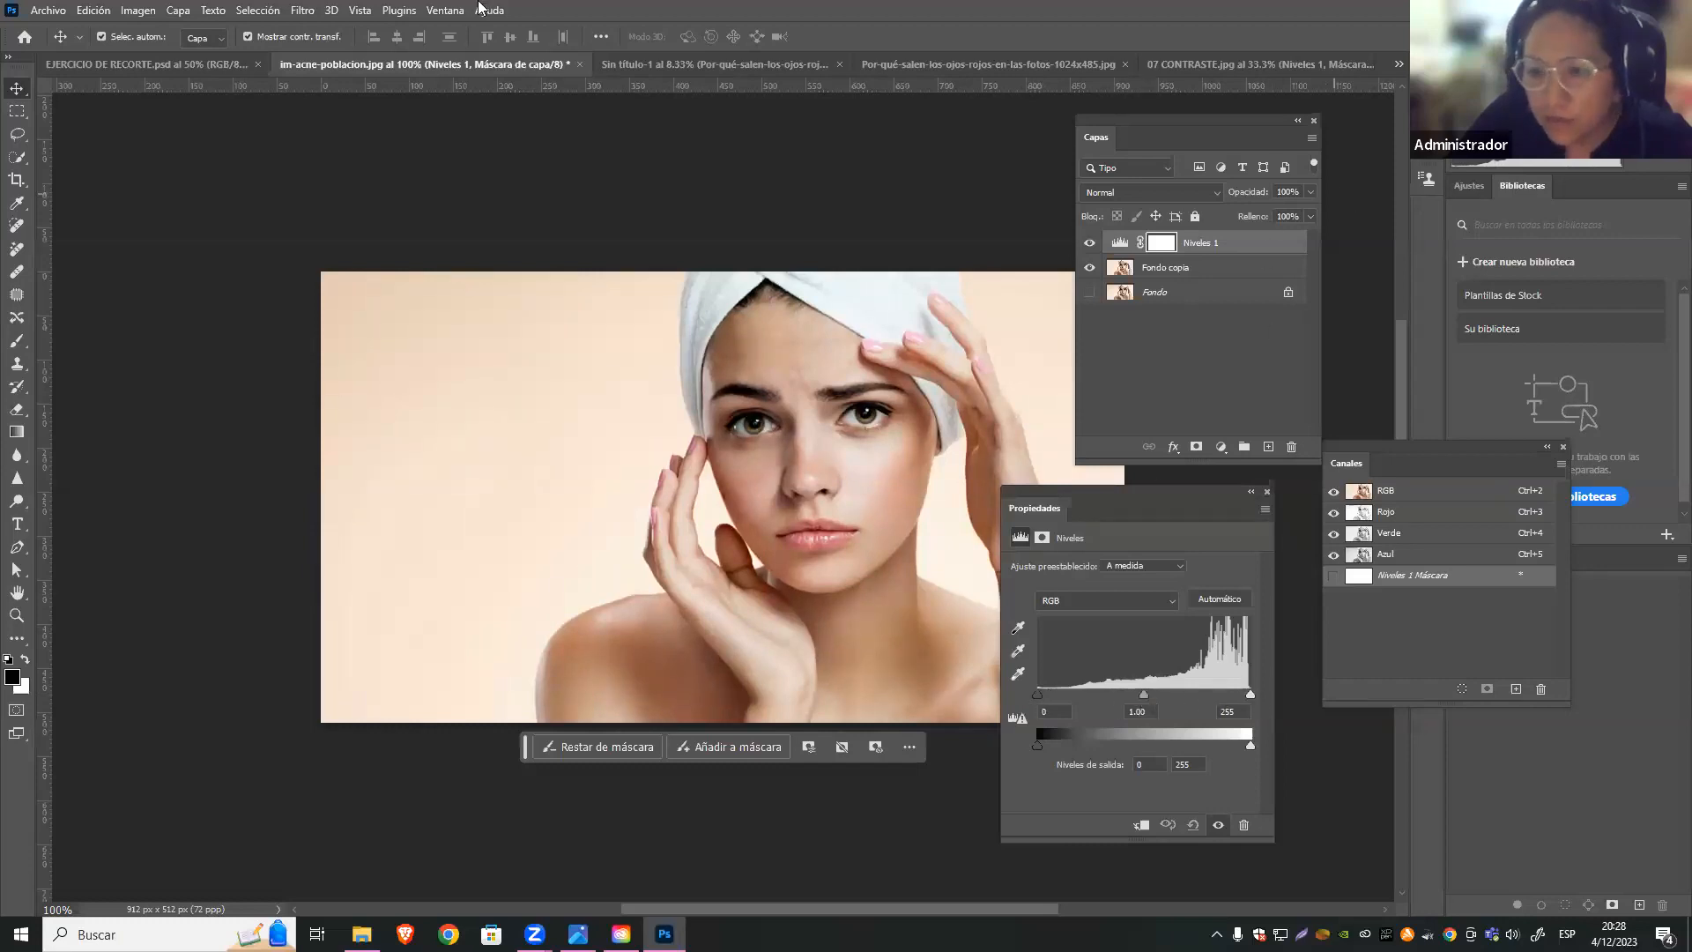
Return to the 07 CONTRASTE.jpg document and compare the photo with the Levels layer hidden and shown
click(735, 67)
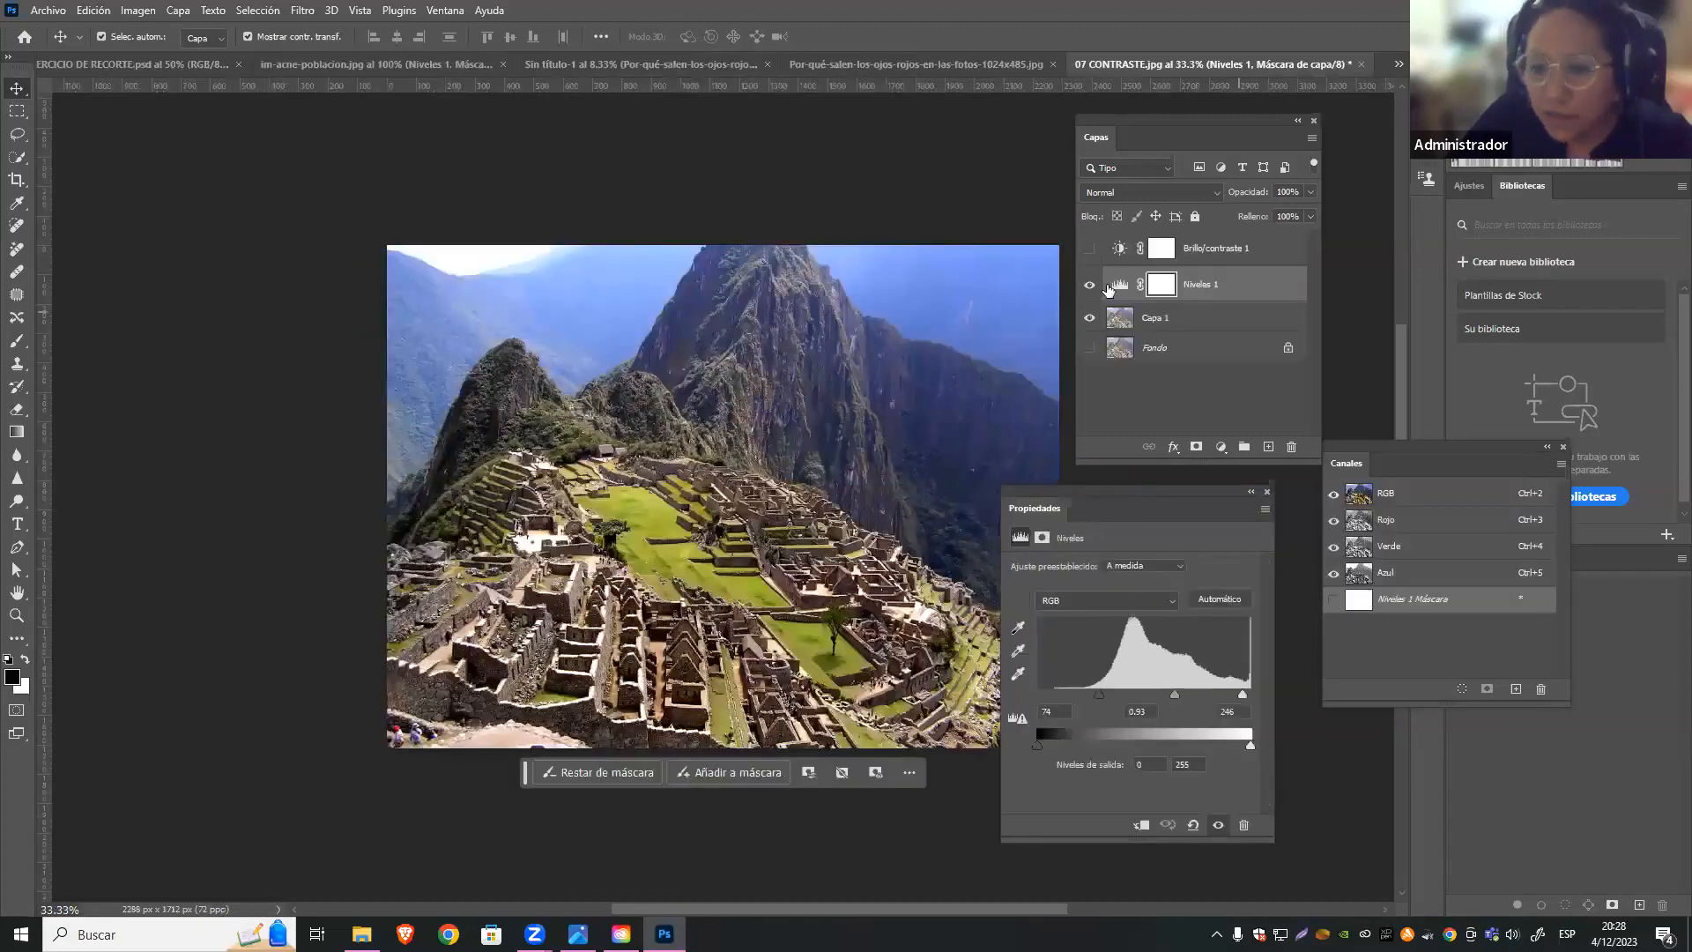
click(1089, 286)
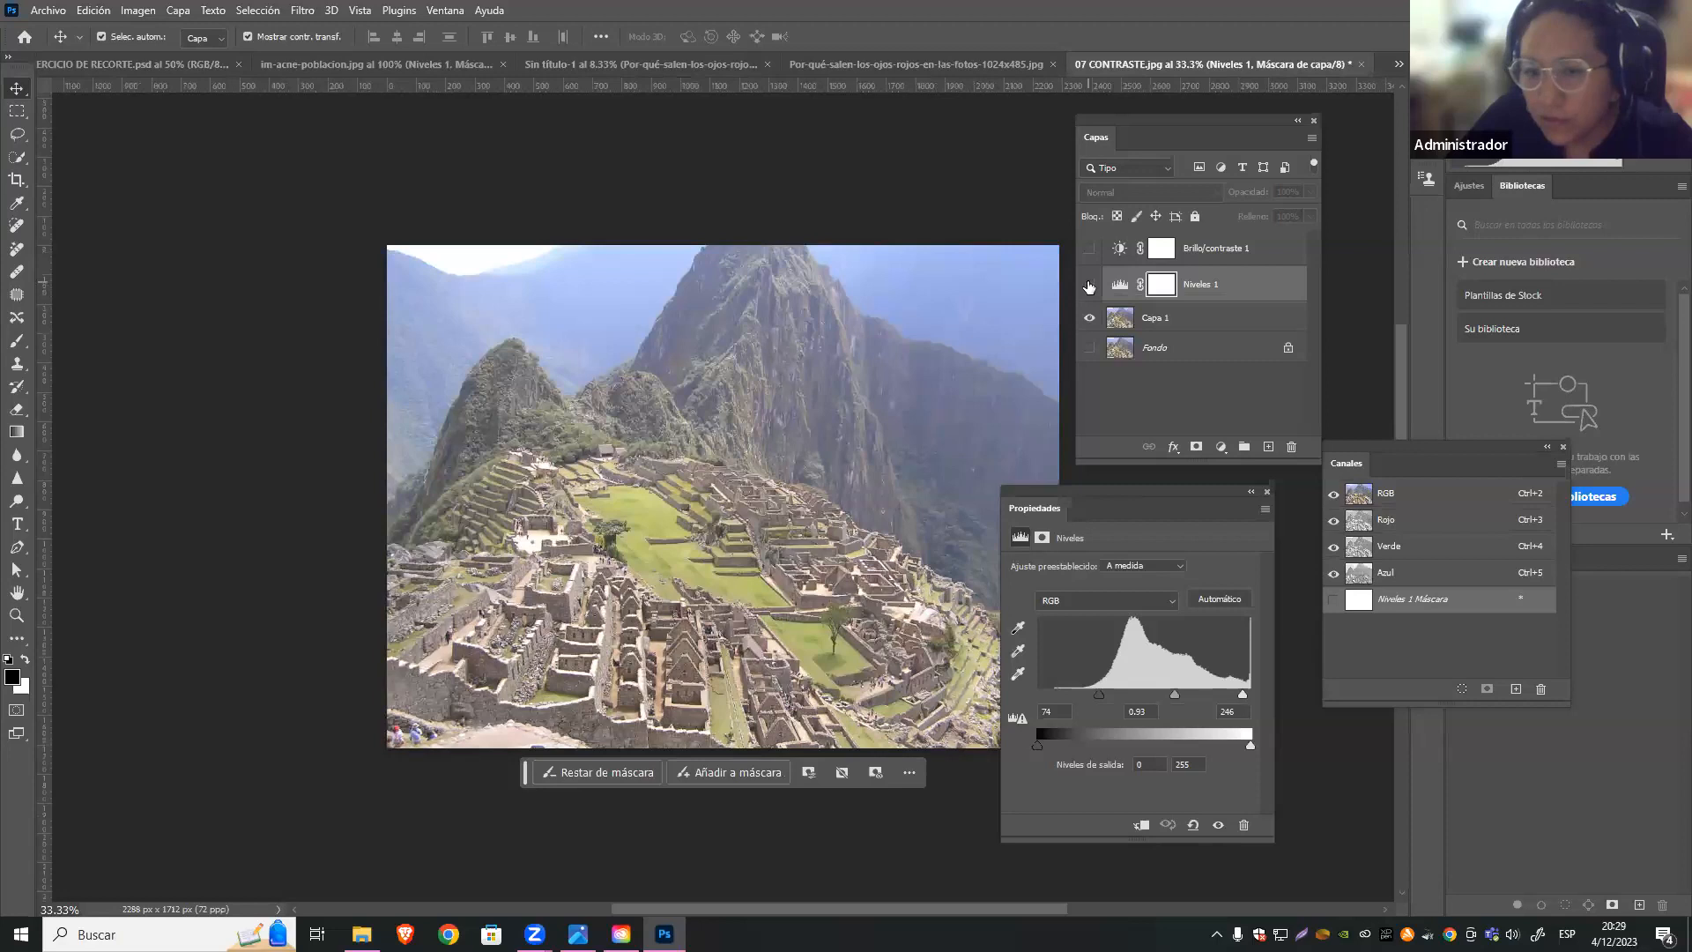
click(1089, 286)
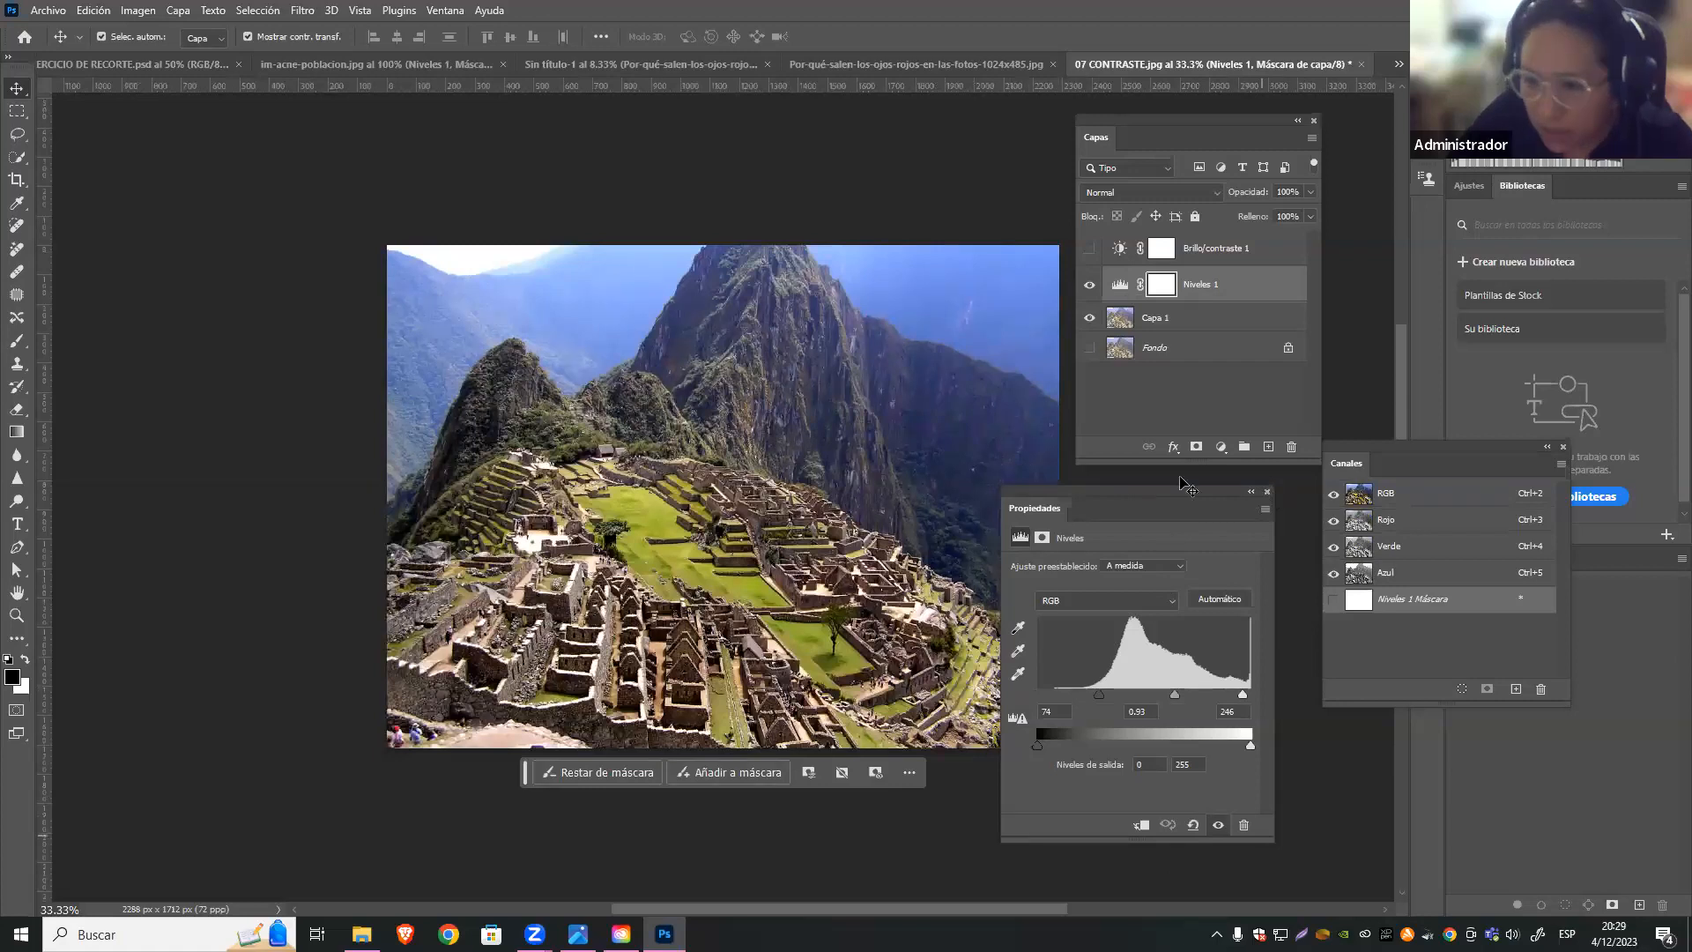
mouse_move(1182, 491)
mouse_down()
mouse_move(859, 243)
mouse_move(950, 259)
mouse_move(1131, 480)
mouse_move(1174, 489)
mouse_up()
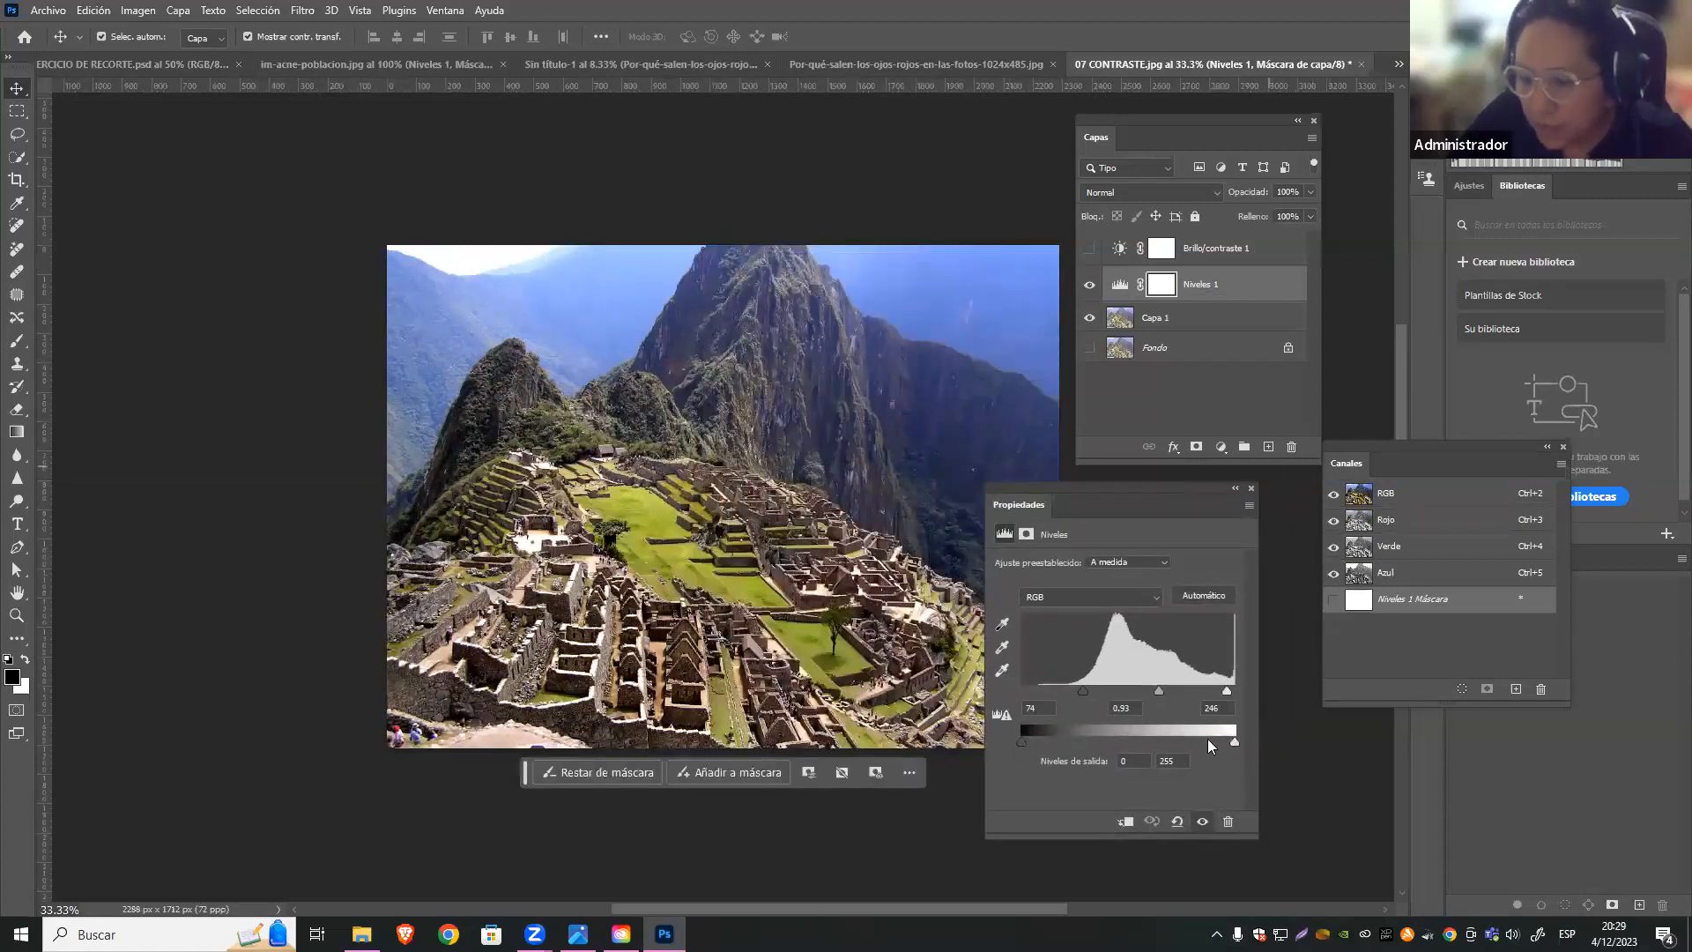
Hide the Niveles 1 layer, add a Curves adjustment layer above it, and enlarge its properties to show the whole graph
click(1252, 488)
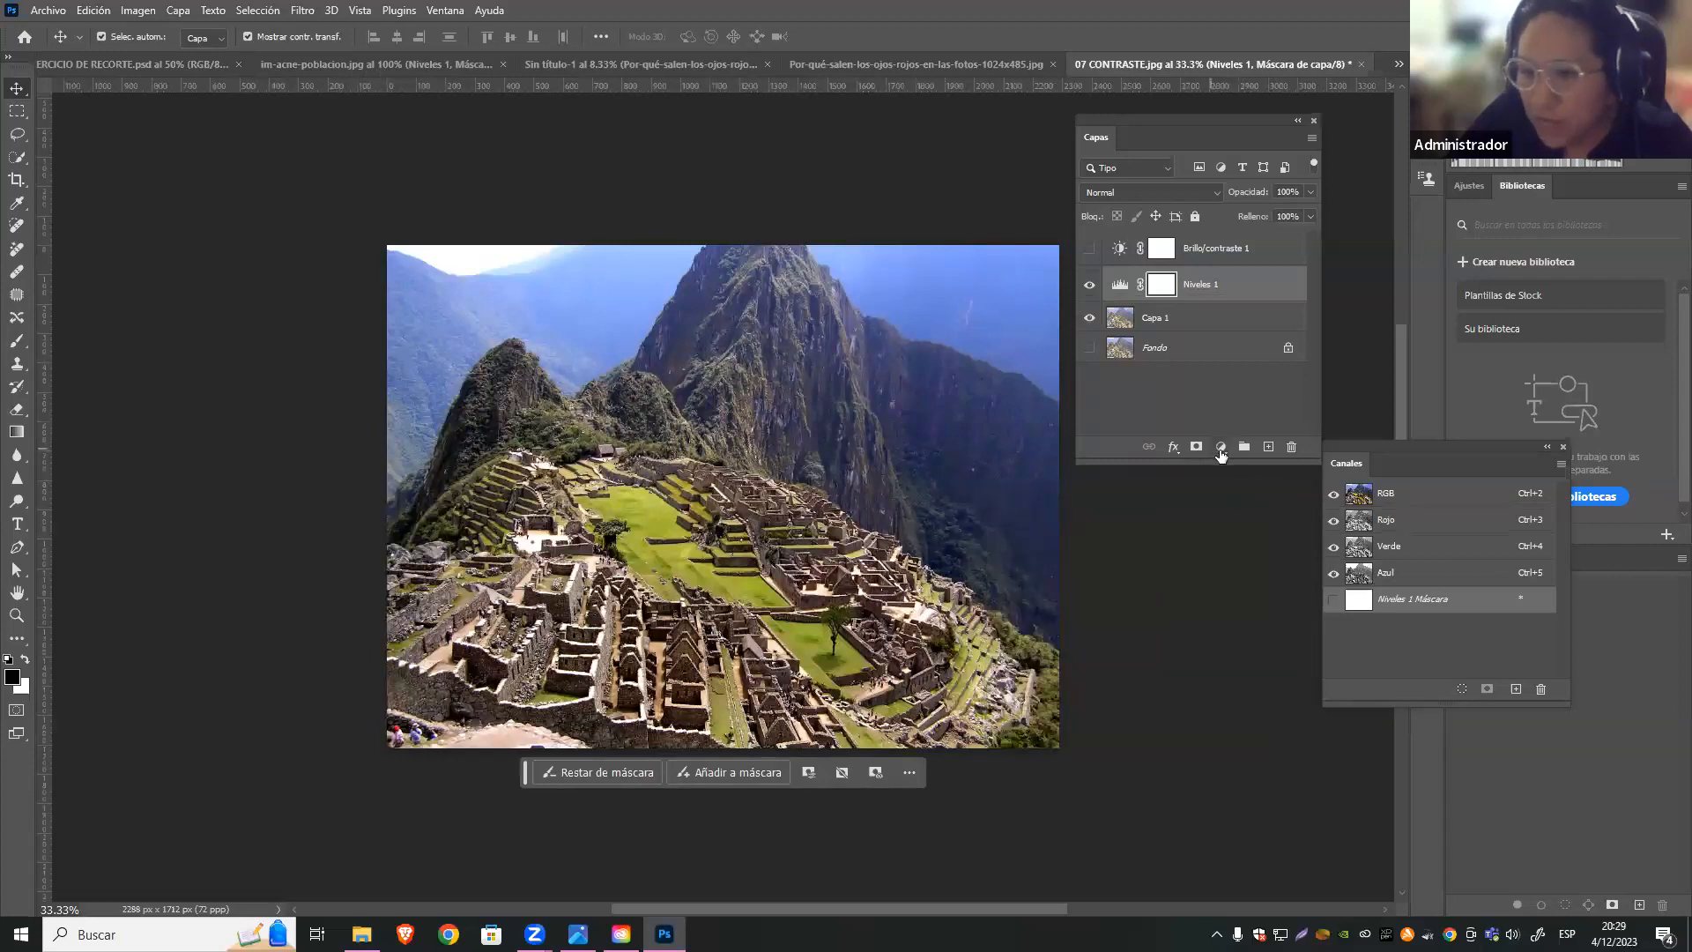
click(1090, 287)
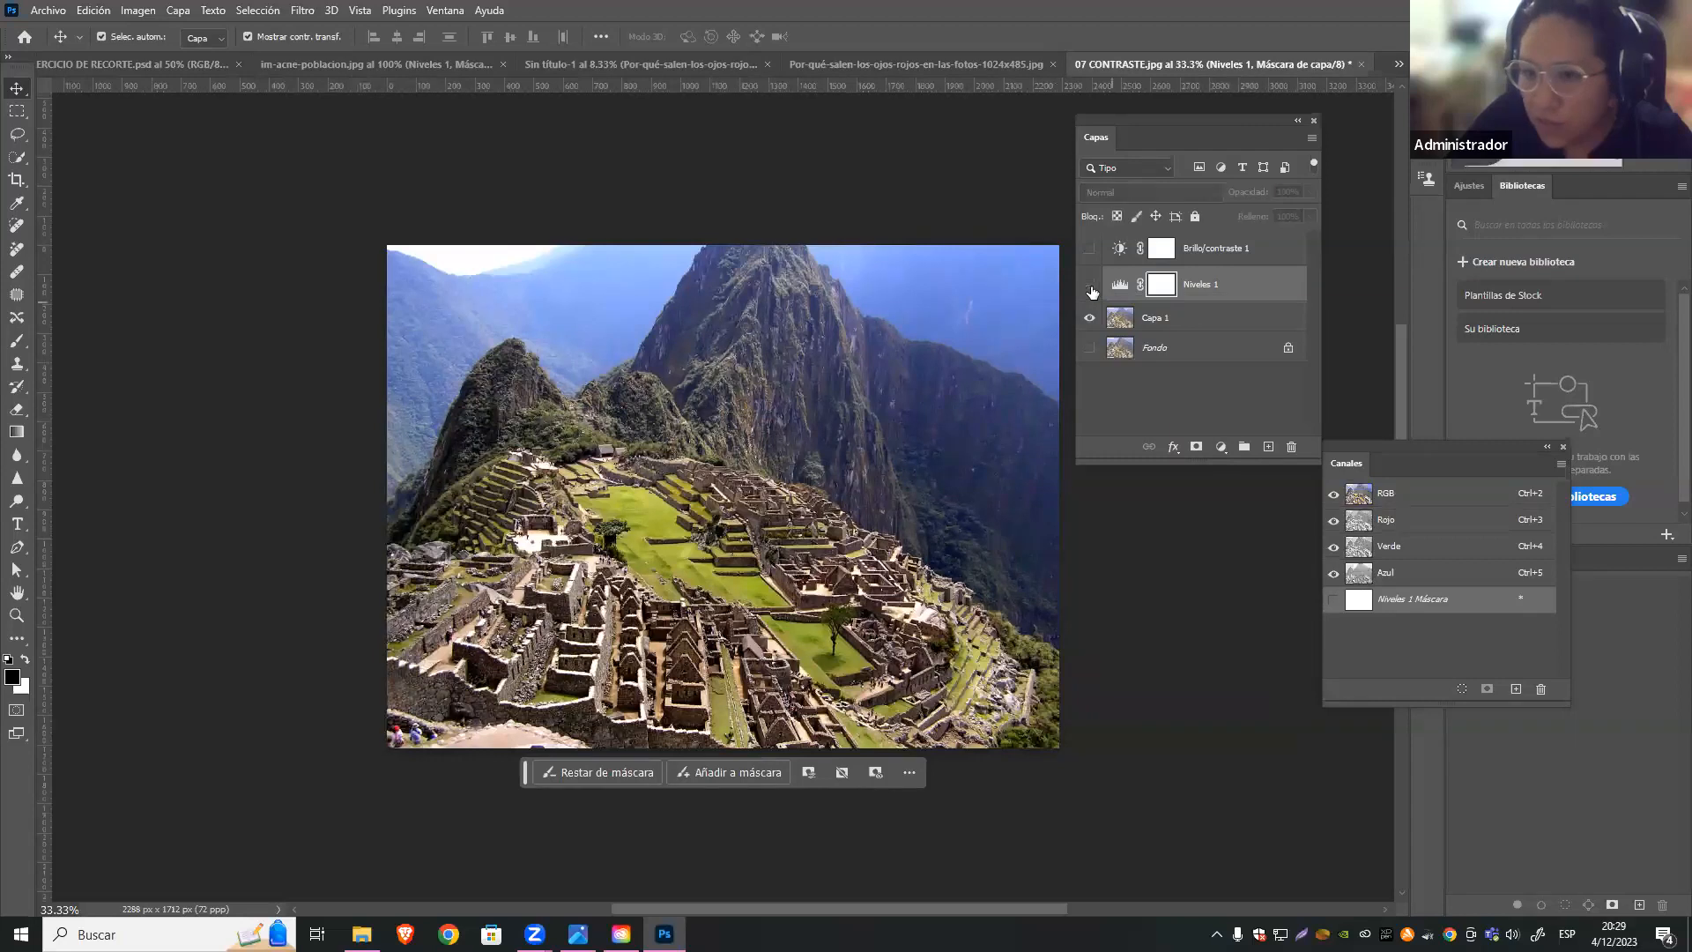
click(1220, 447)
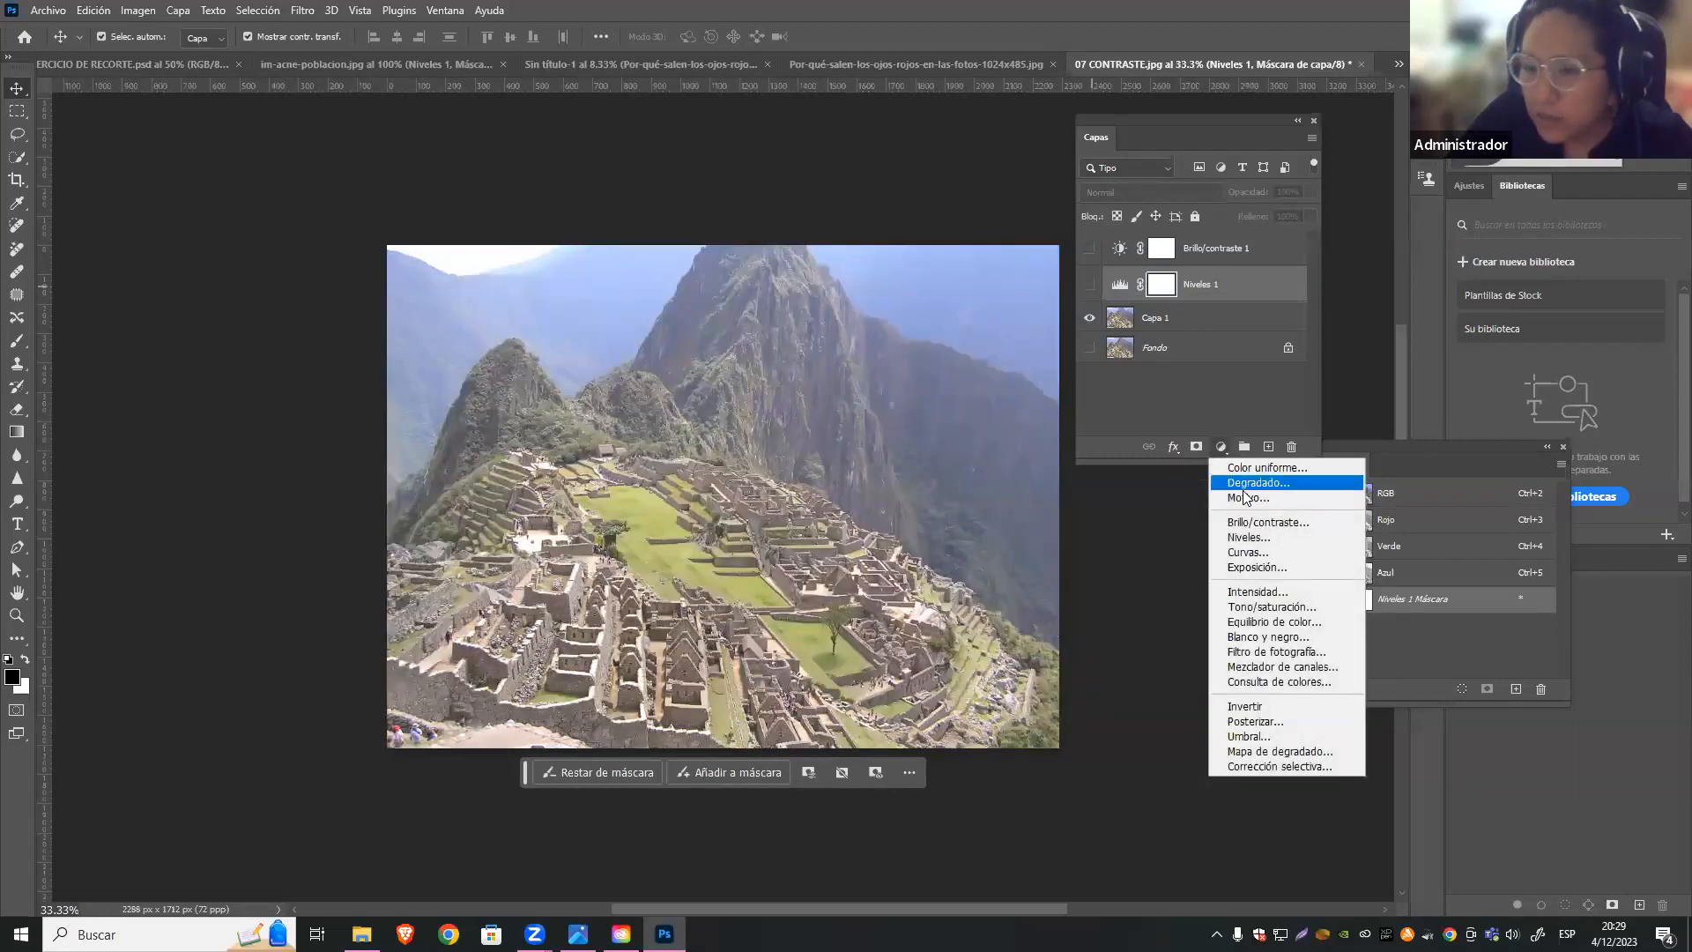
click(1264, 548)
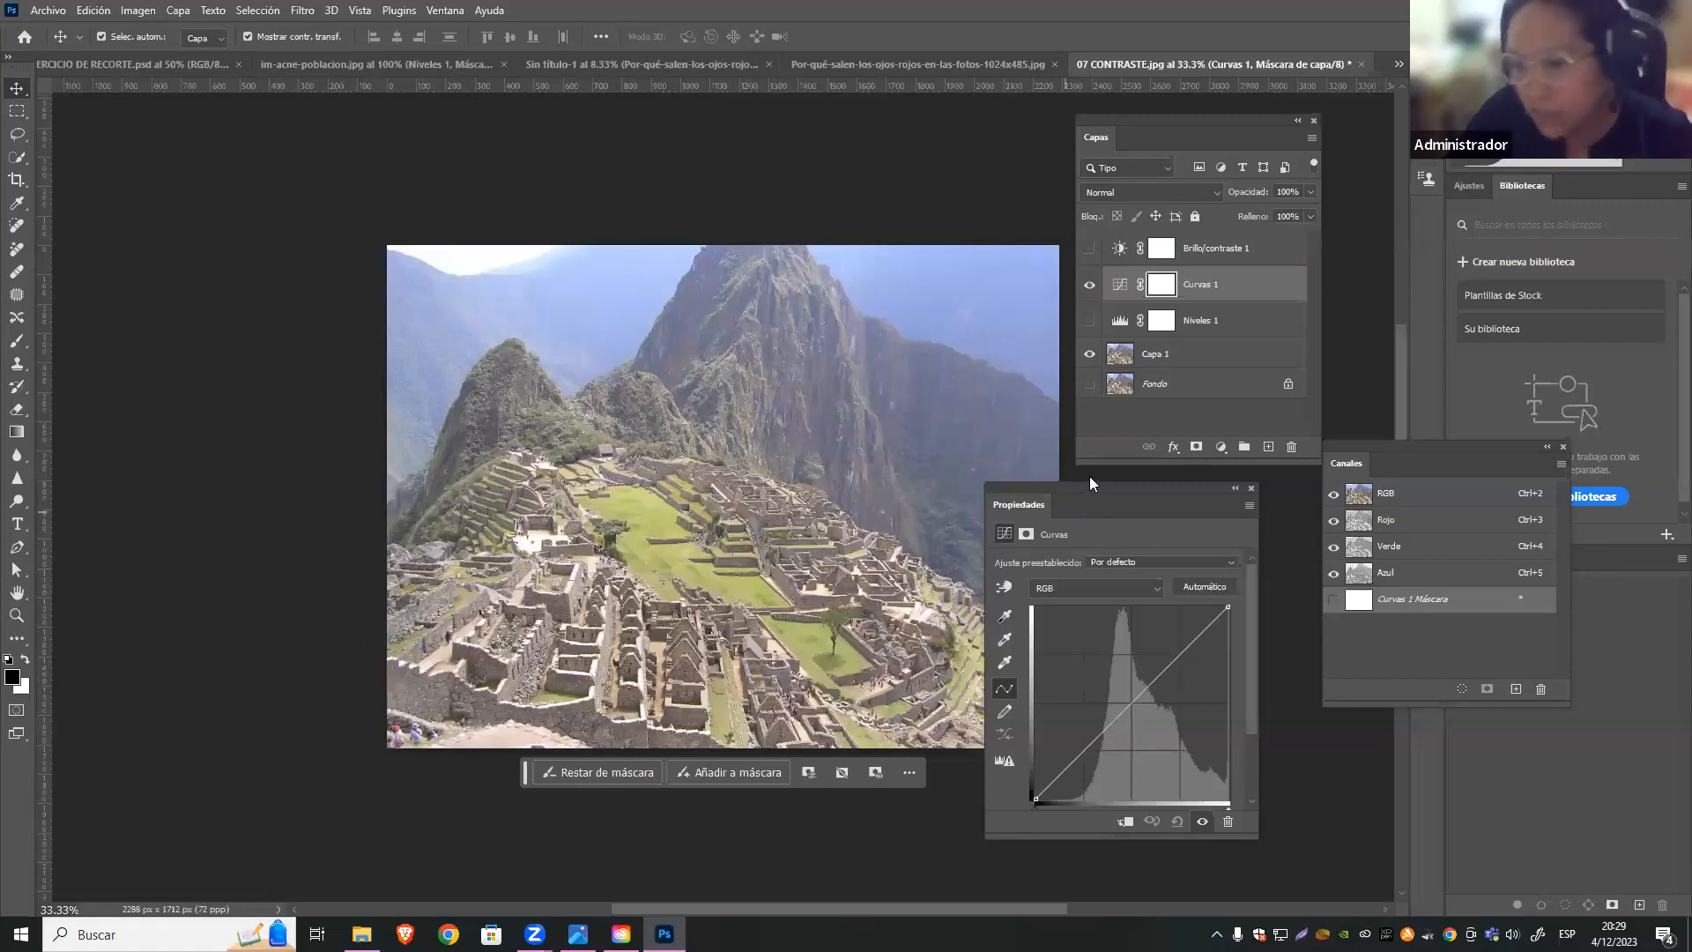
drag(1203, 501, 1229, 502)
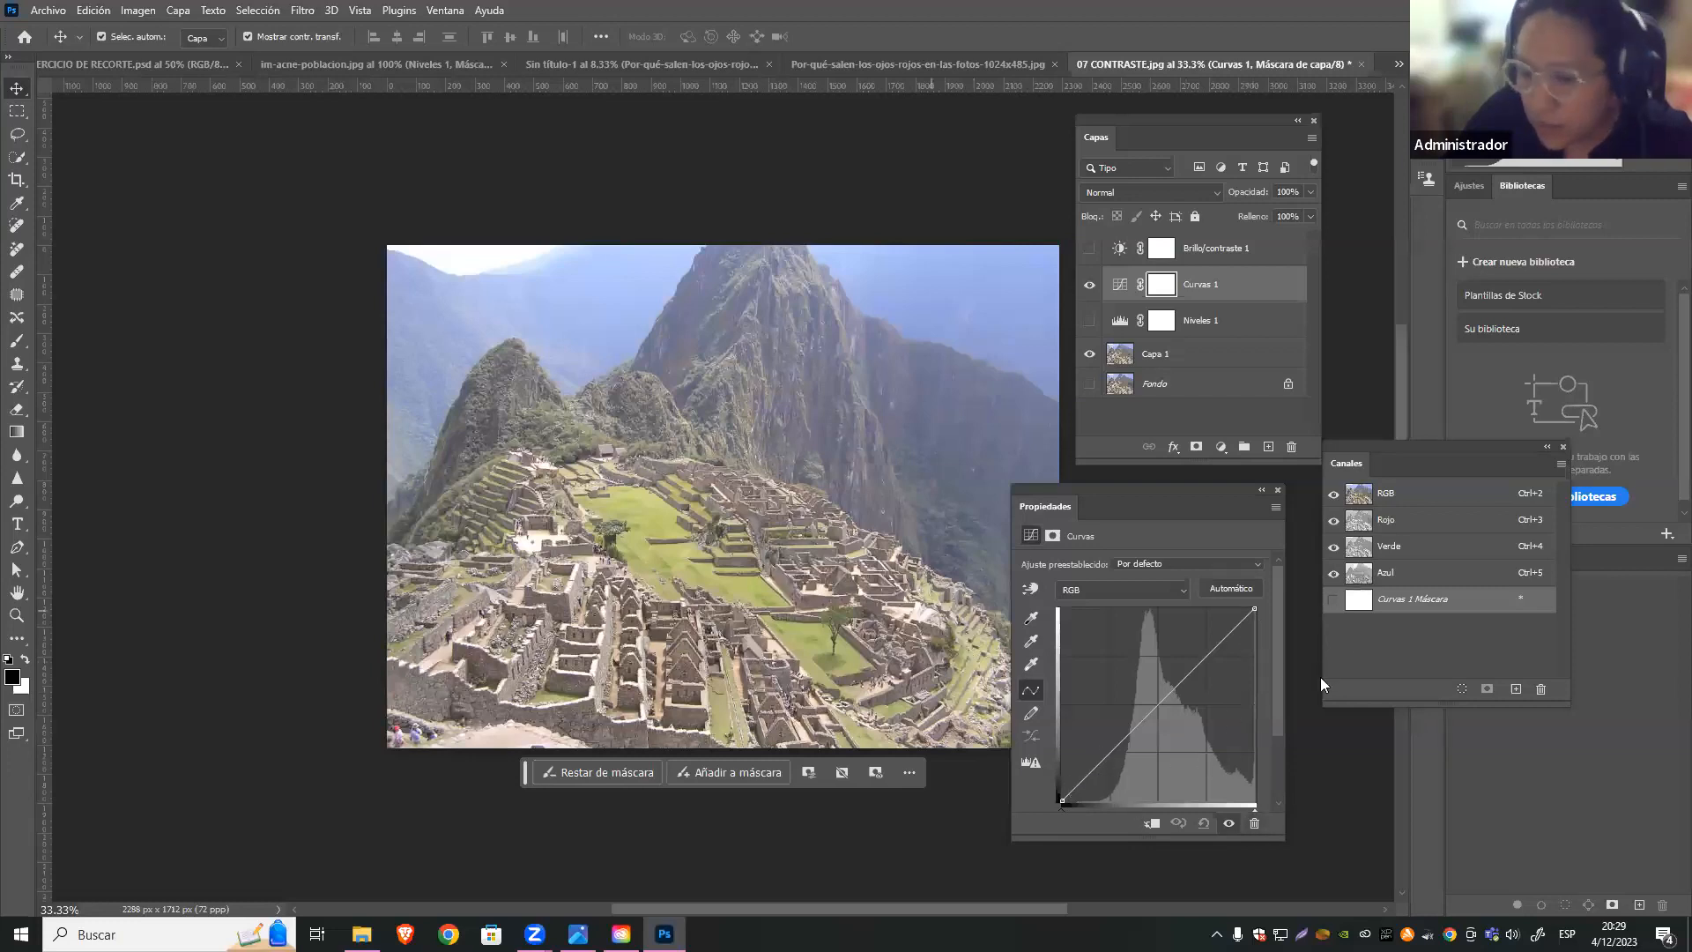
drag(1279, 691, 1272, 645)
drag(1096, 843, 1106, 888)
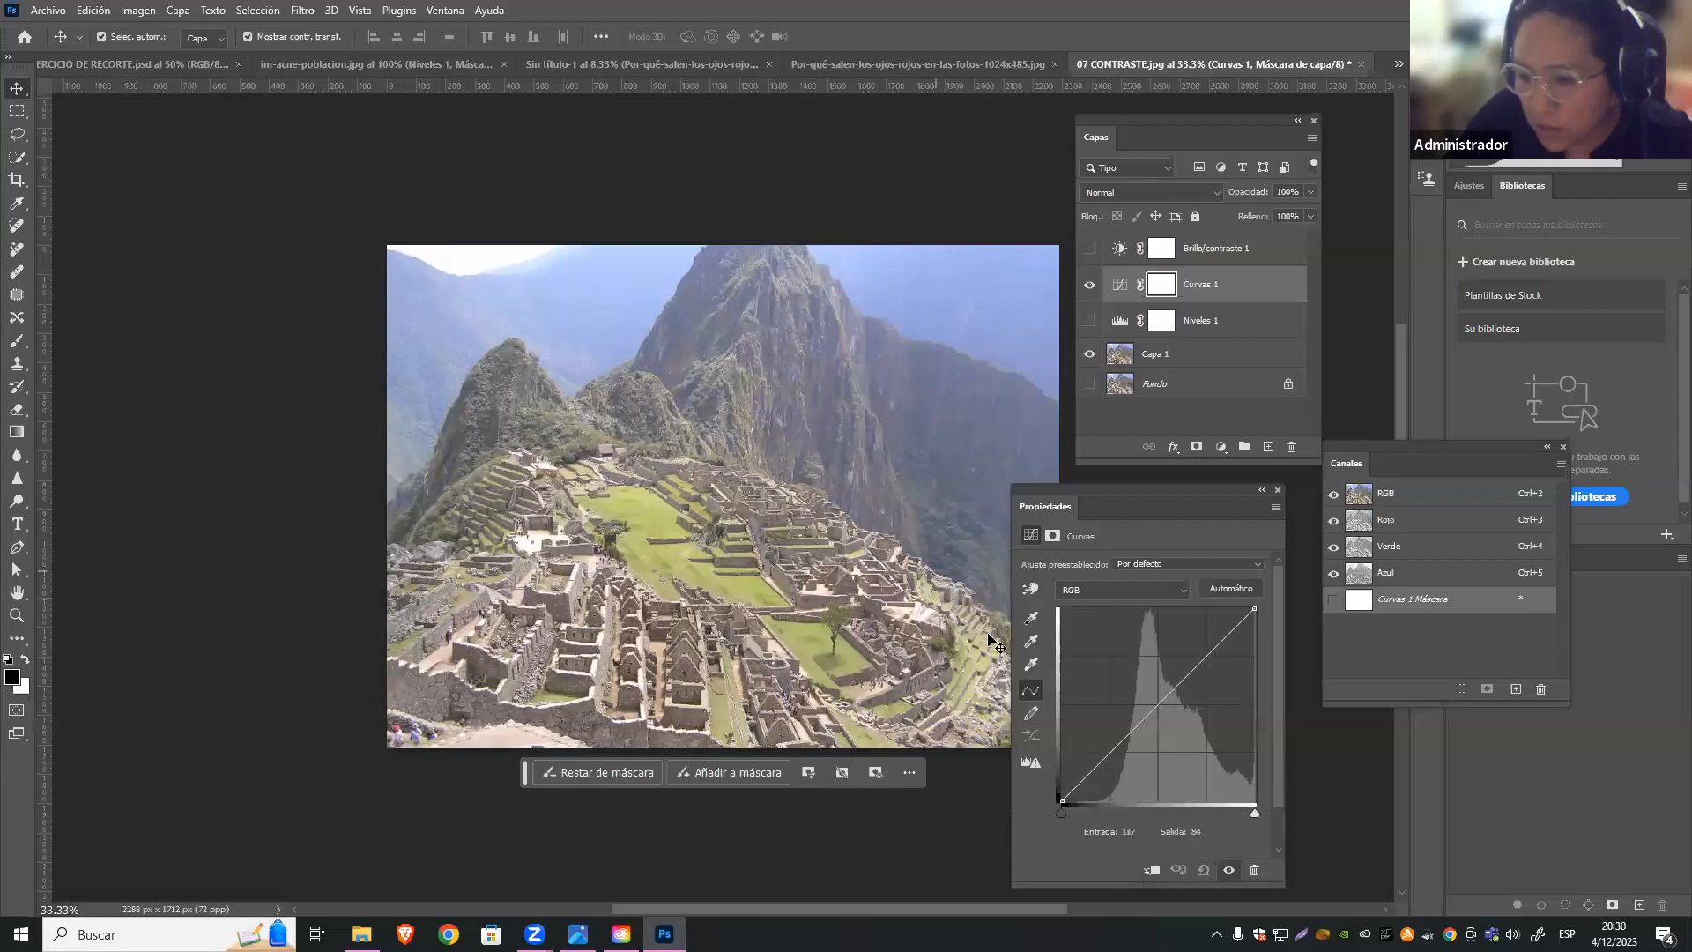
Add two points to the RGB curve, placing the shadow point at input 82, output 47 and the highlight point at input 180, output 179
click(1107, 754)
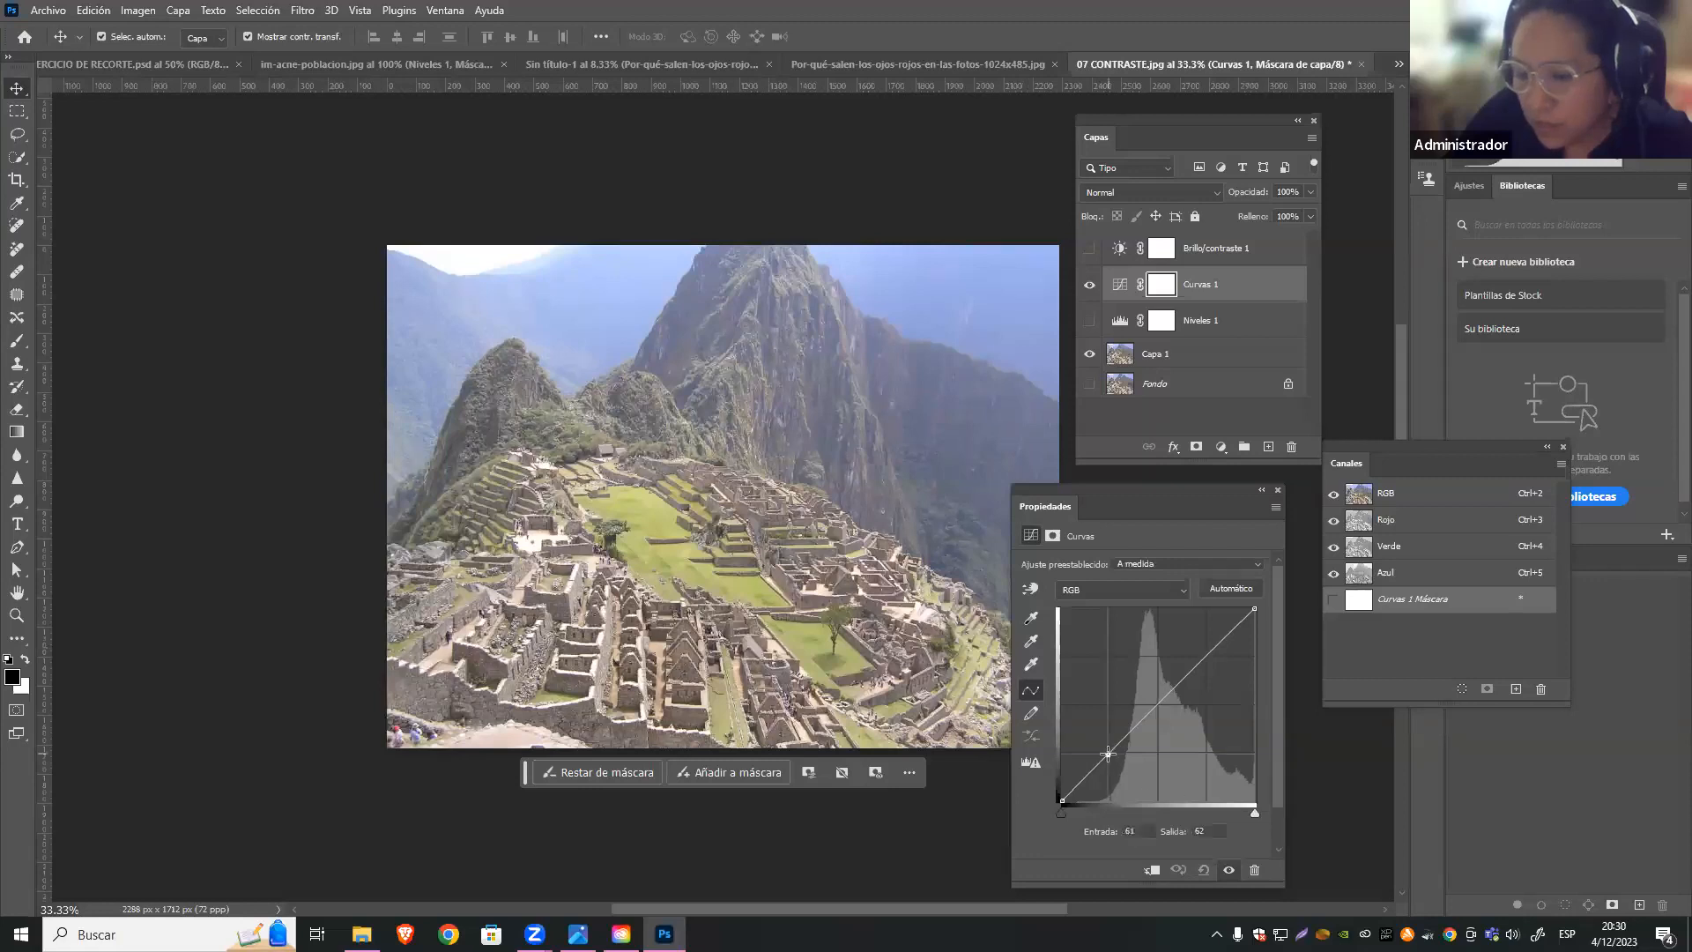
click(1207, 654)
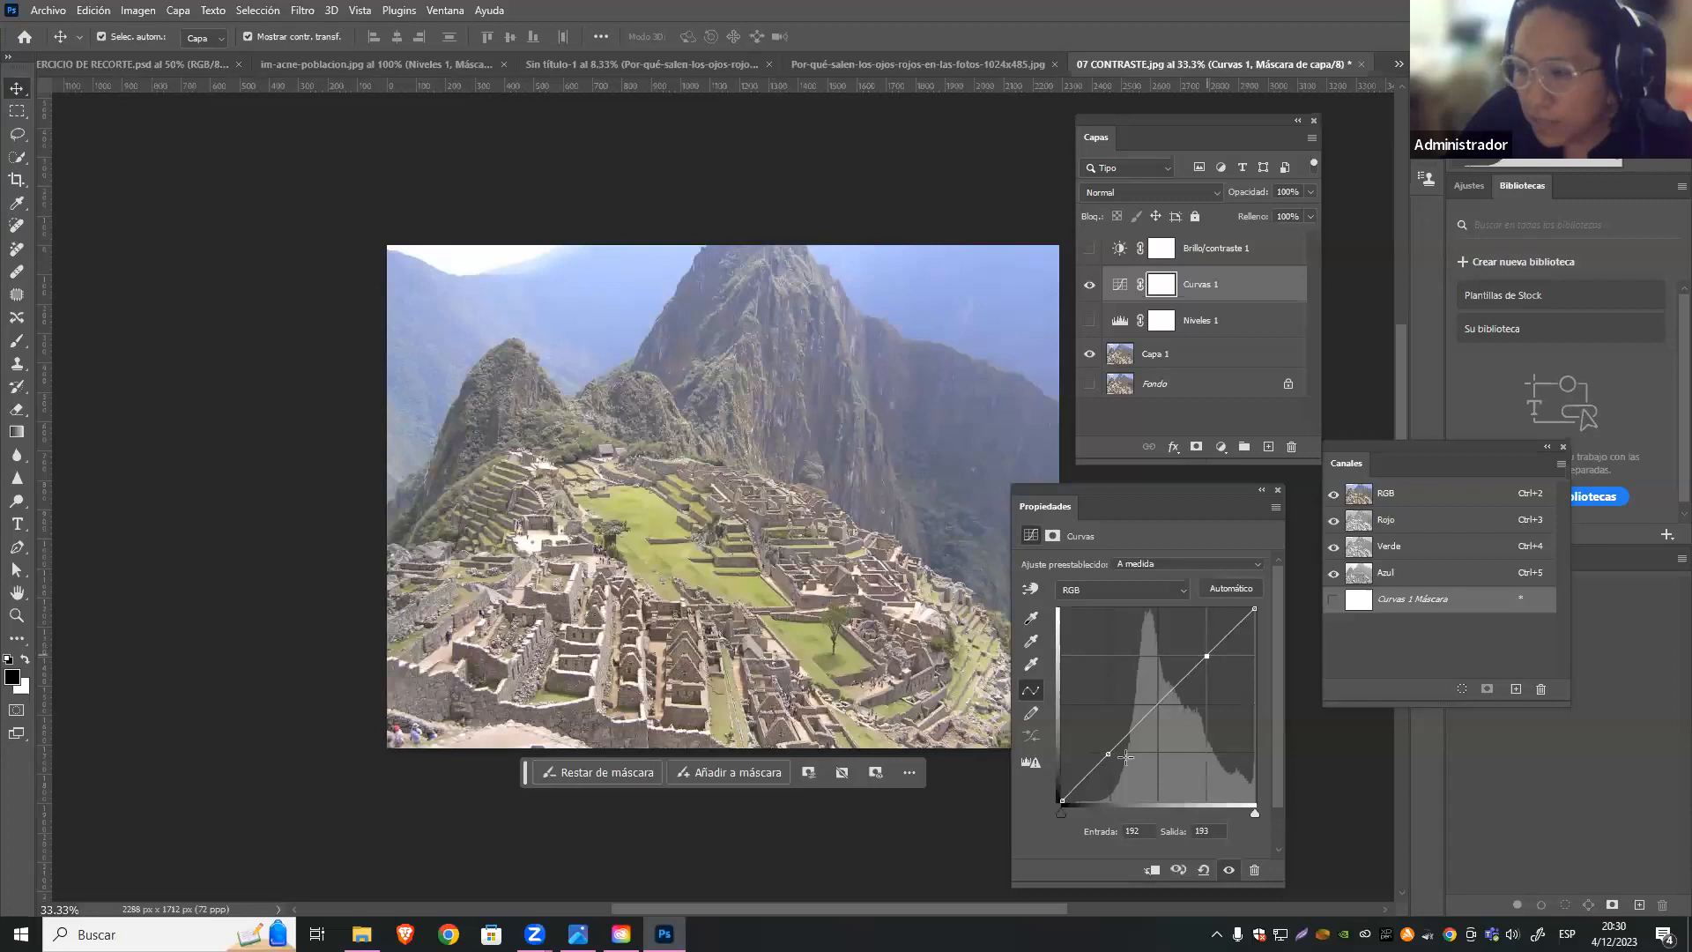
drag(1107, 754, 1122, 765)
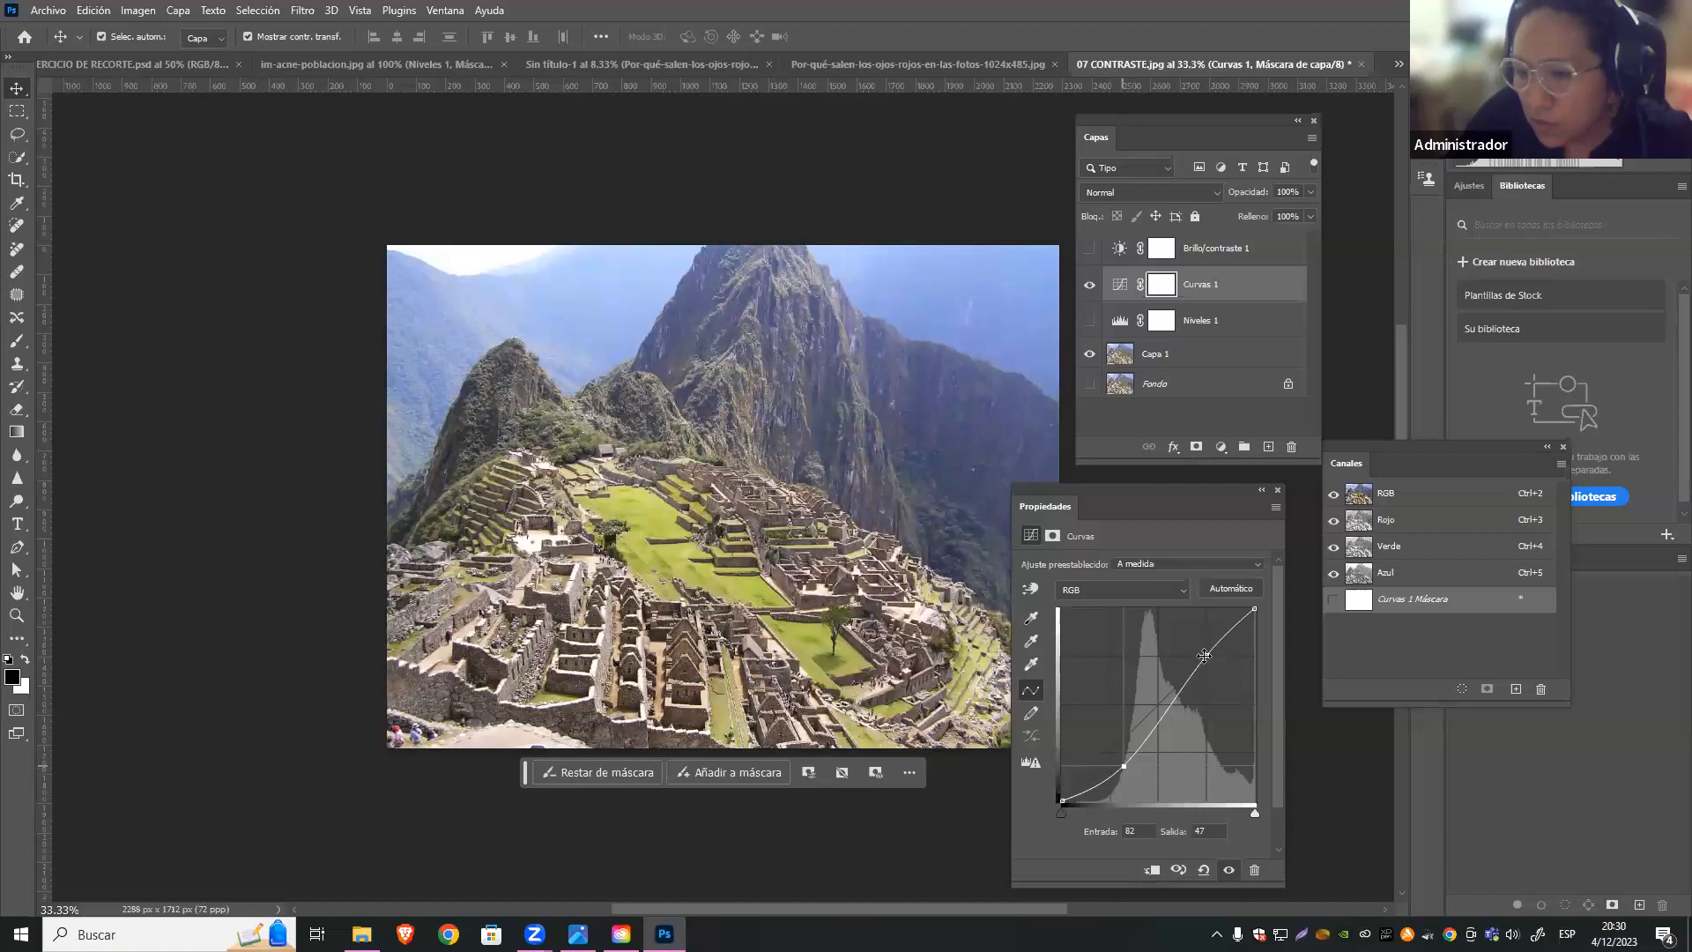
drag(1204, 654, 1198, 666)
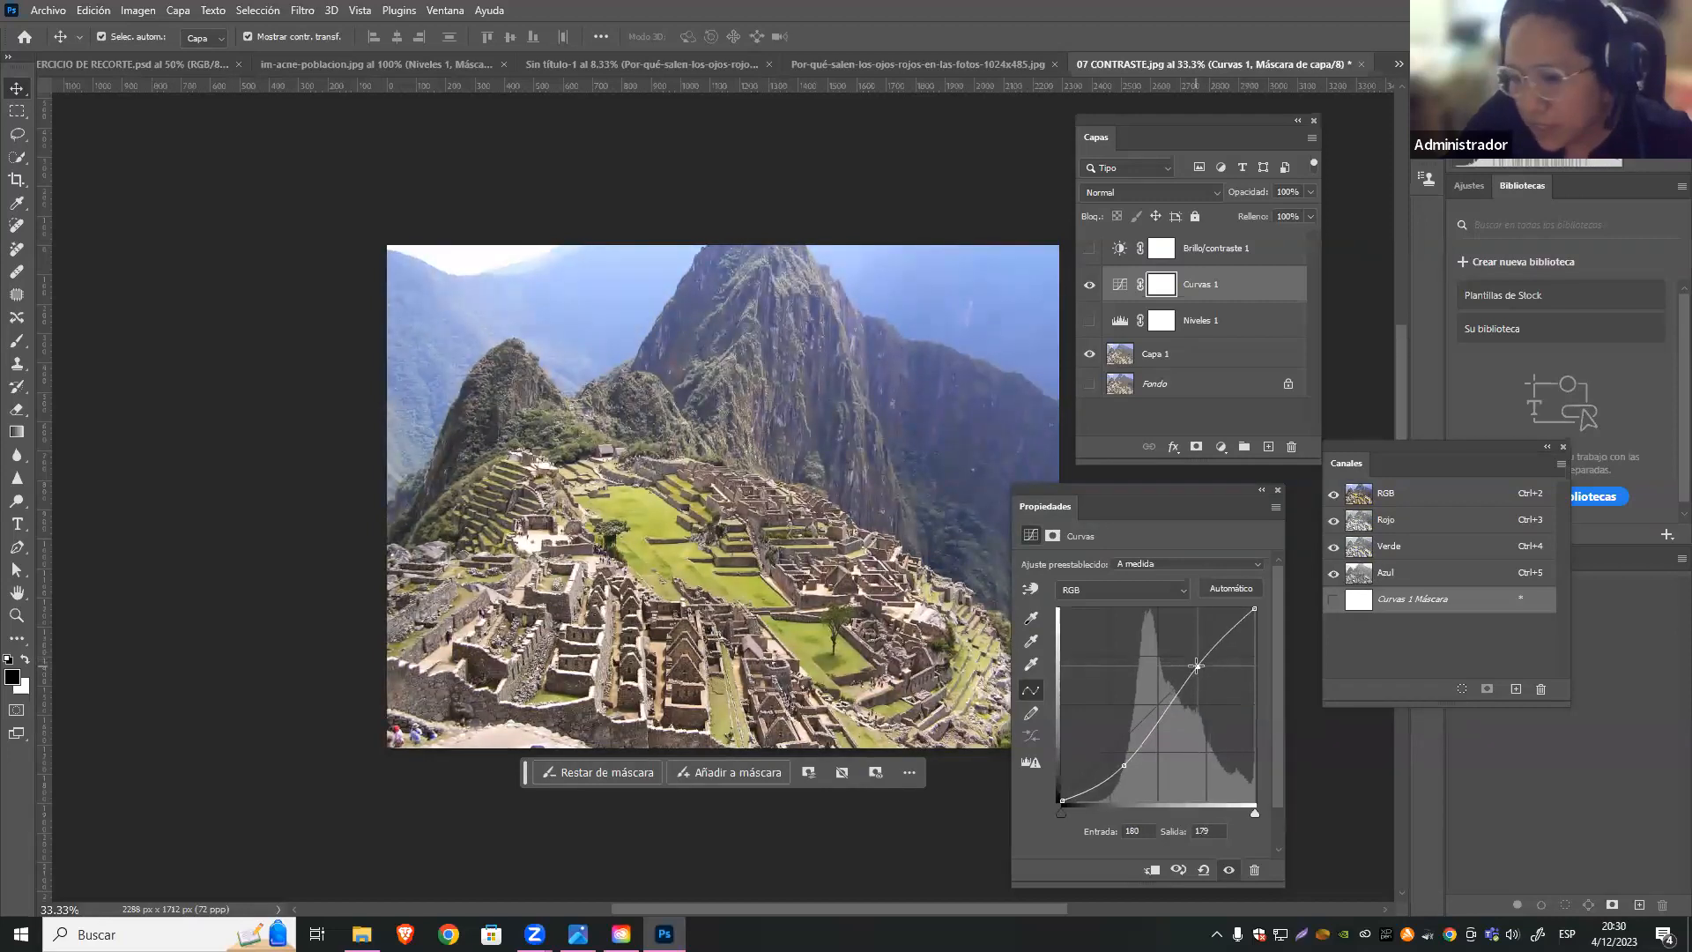
Steepen the S-curve by moving the shadow point to input 116, output 69 and the highlight point to about input 172, output 186
mouse_move(1121, 758)
mouse_down()
mouse_move(1114, 724)
mouse_move(1140, 755)
mouse_up()
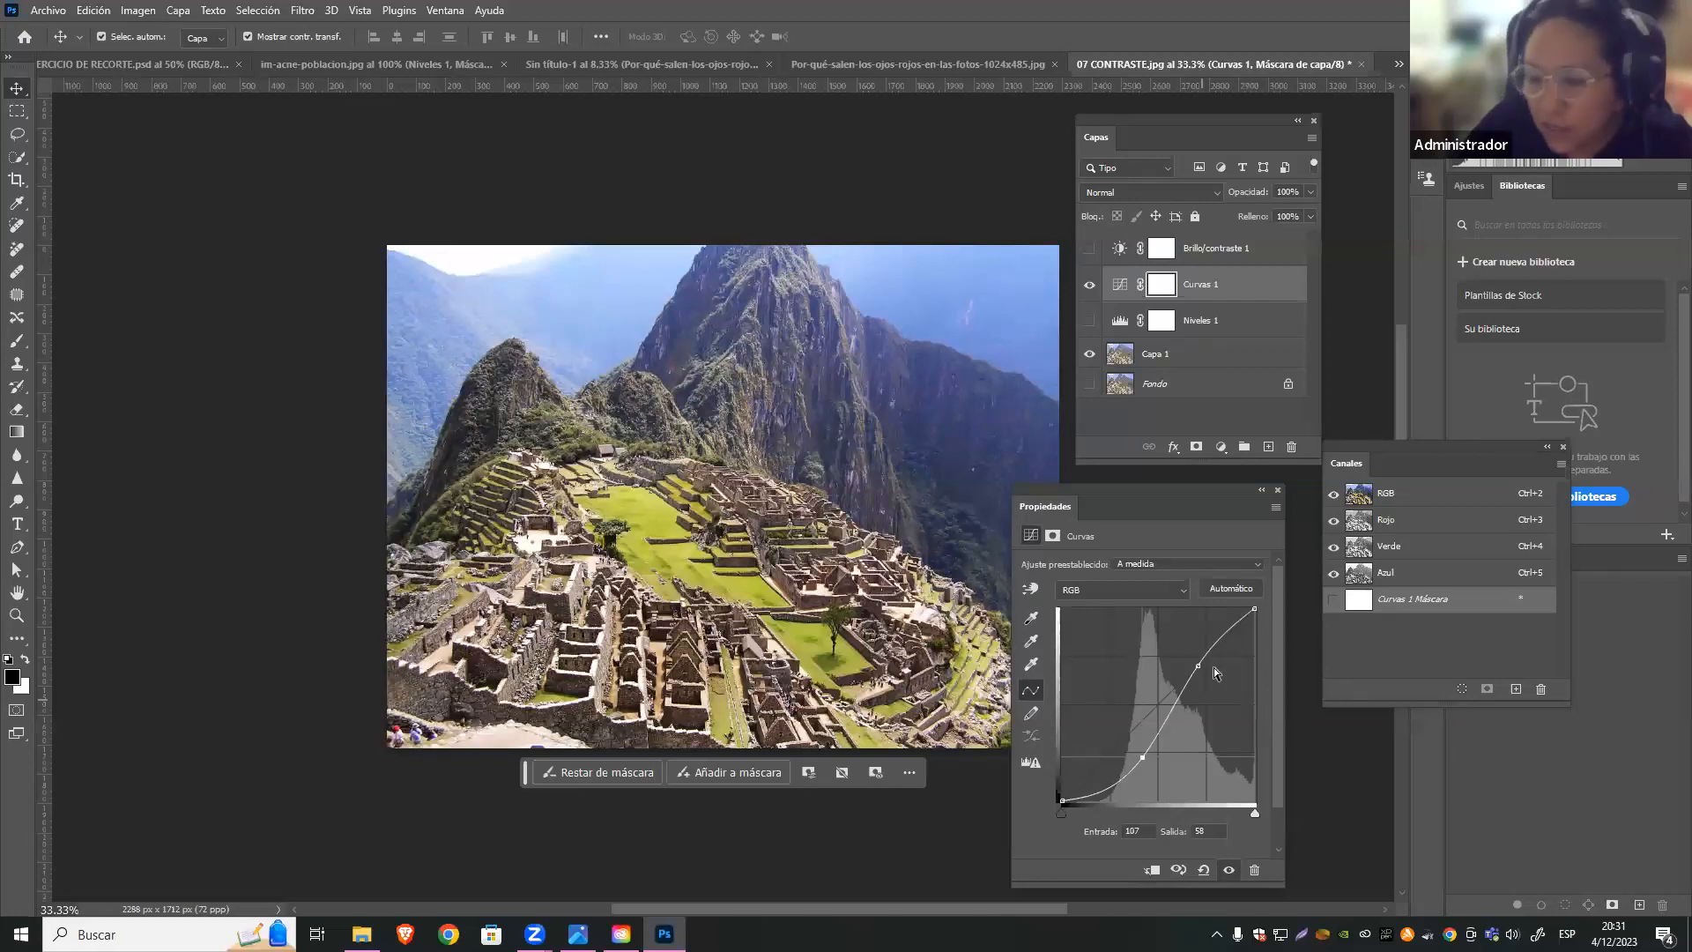
drag(1197, 665, 1194, 660)
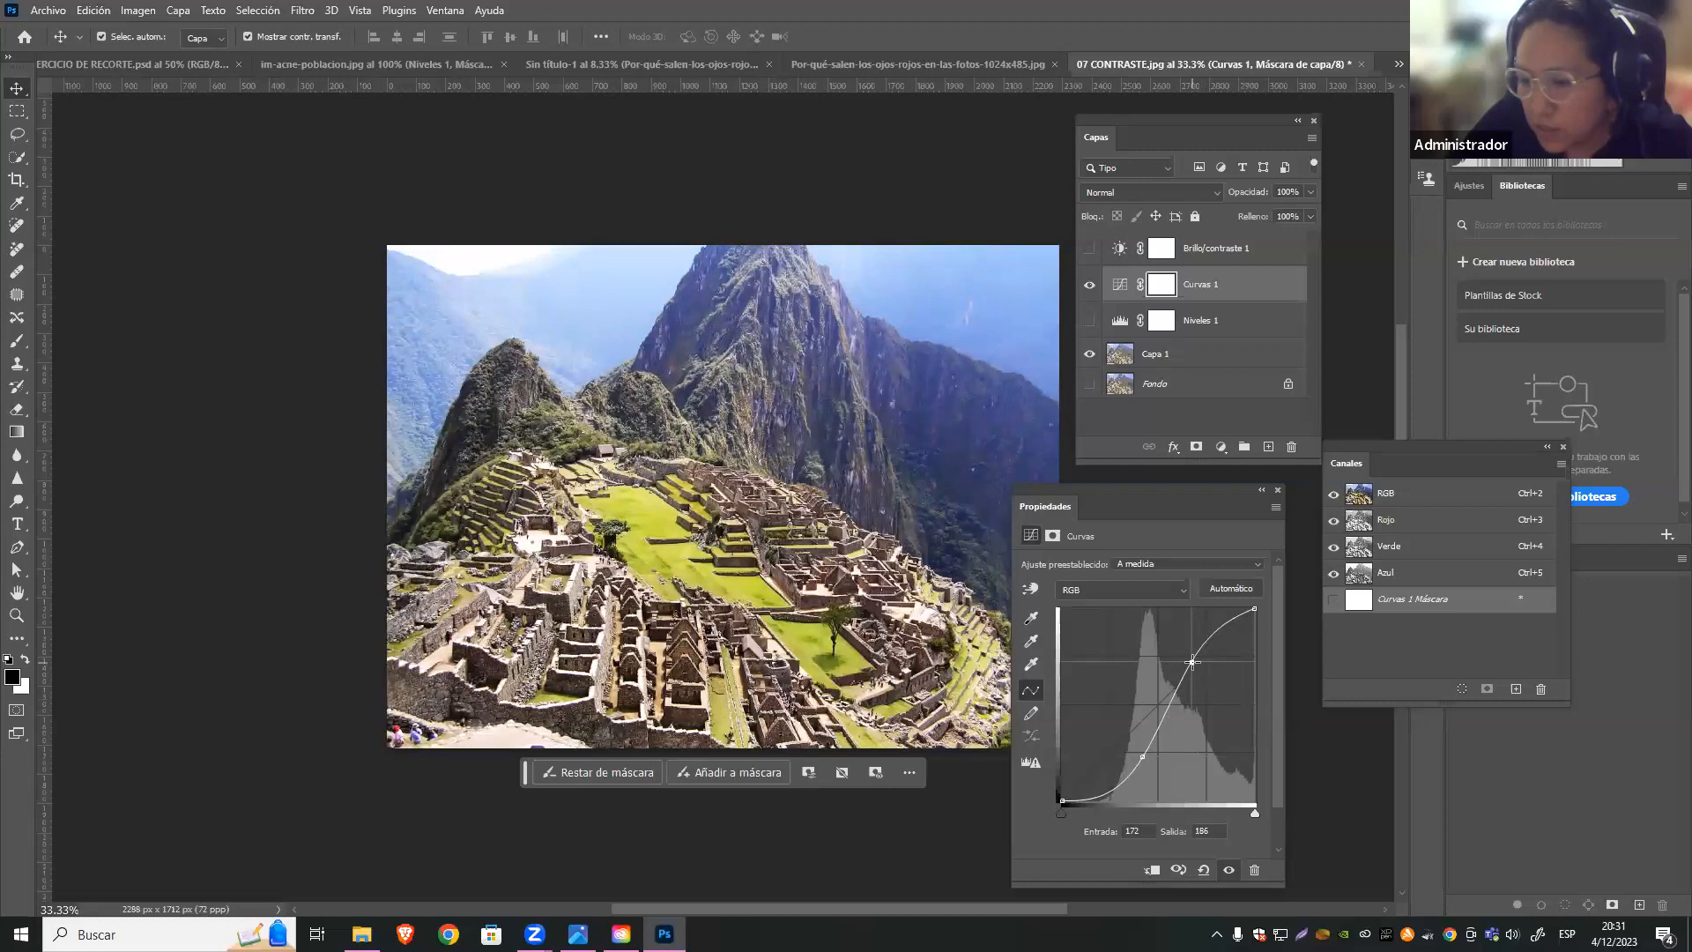
drag(1142, 756, 1144, 746)
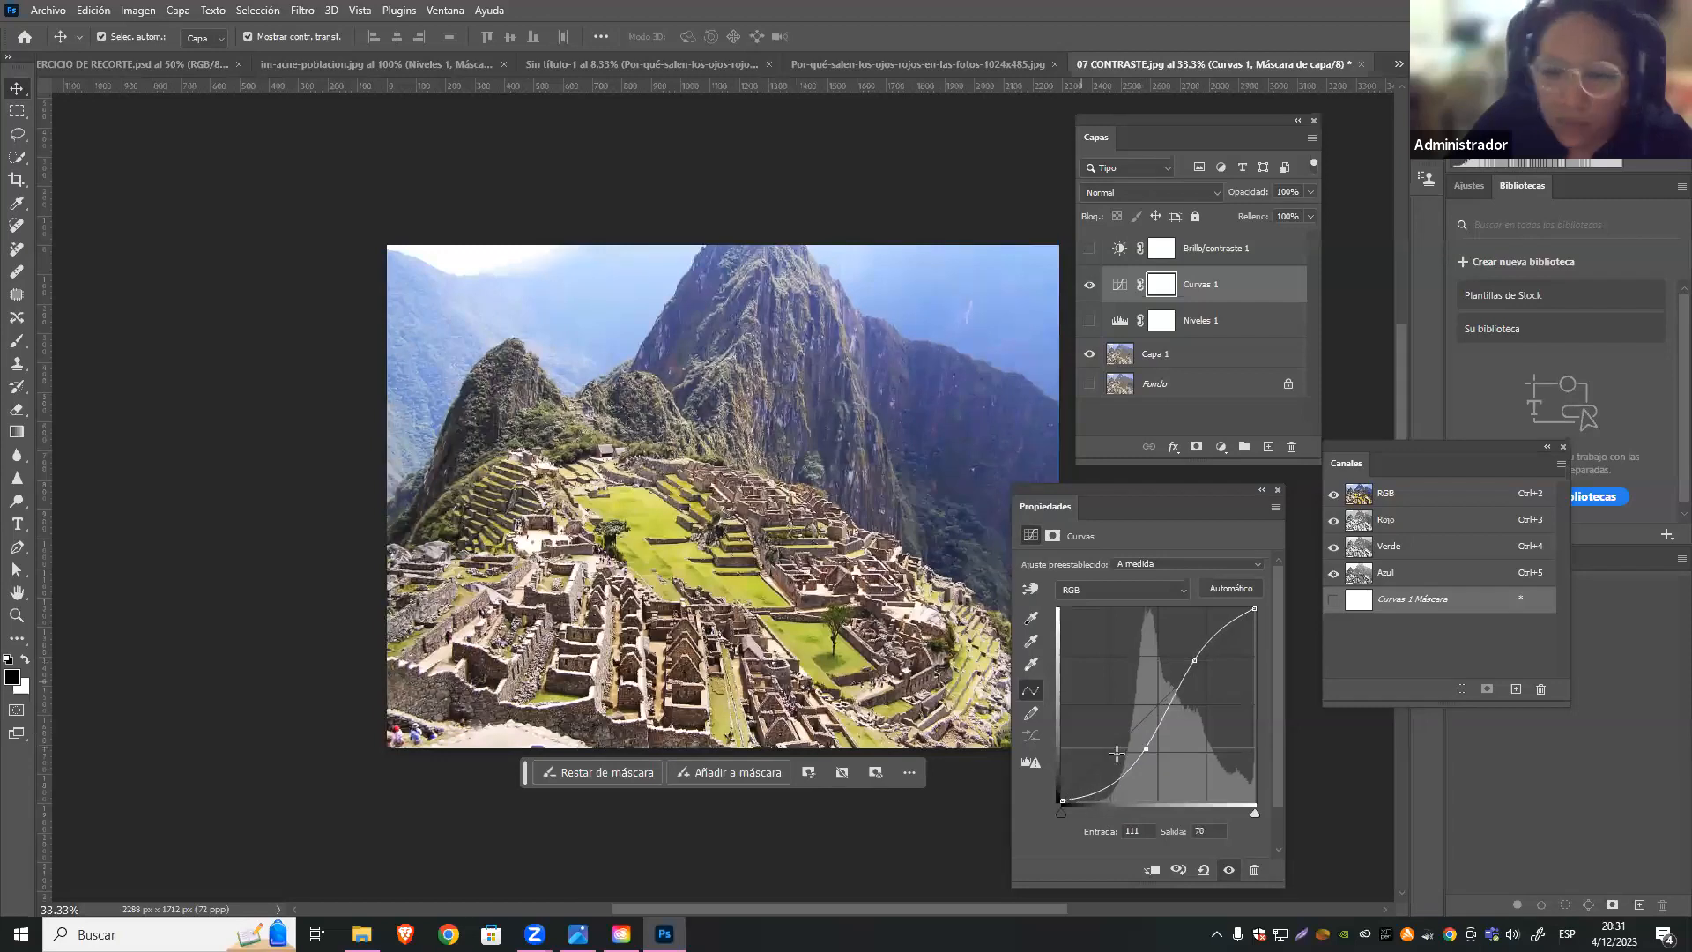
mouse_move(1142, 748)
mouse_down()
mouse_move(1169, 753)
mouse_move(1126, 756)
mouse_move(1145, 749)
mouse_up()
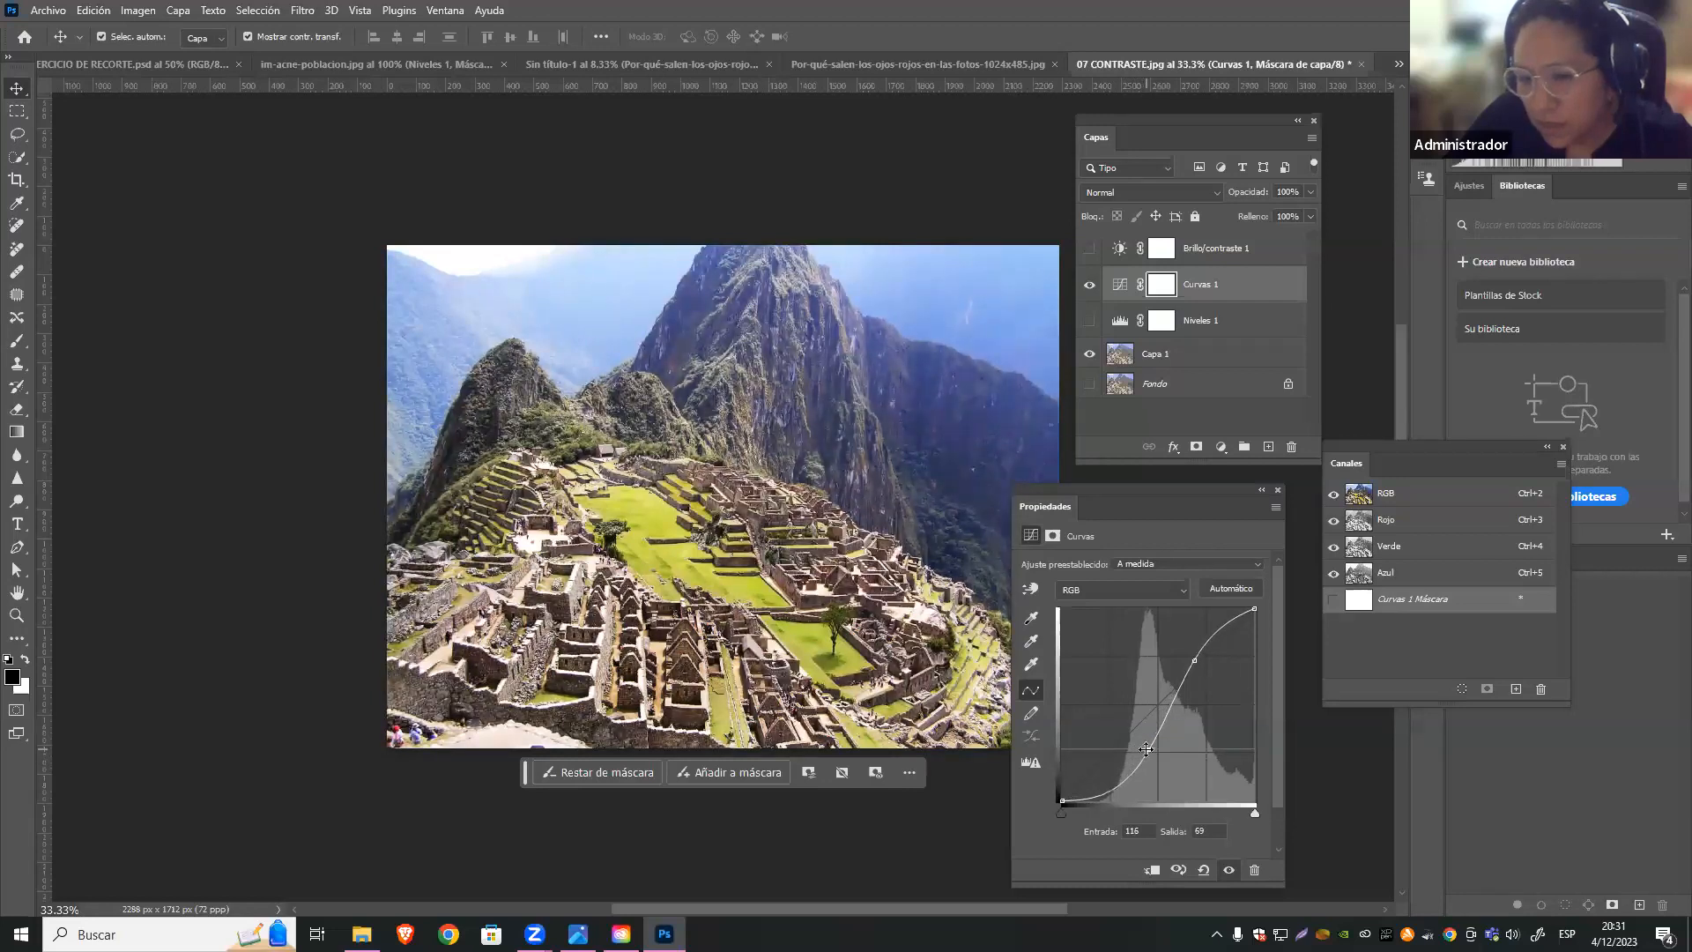
Apply the automatic Curves correction, move its shadow point to input 99, output 78, and close the properties
click(1238, 591)
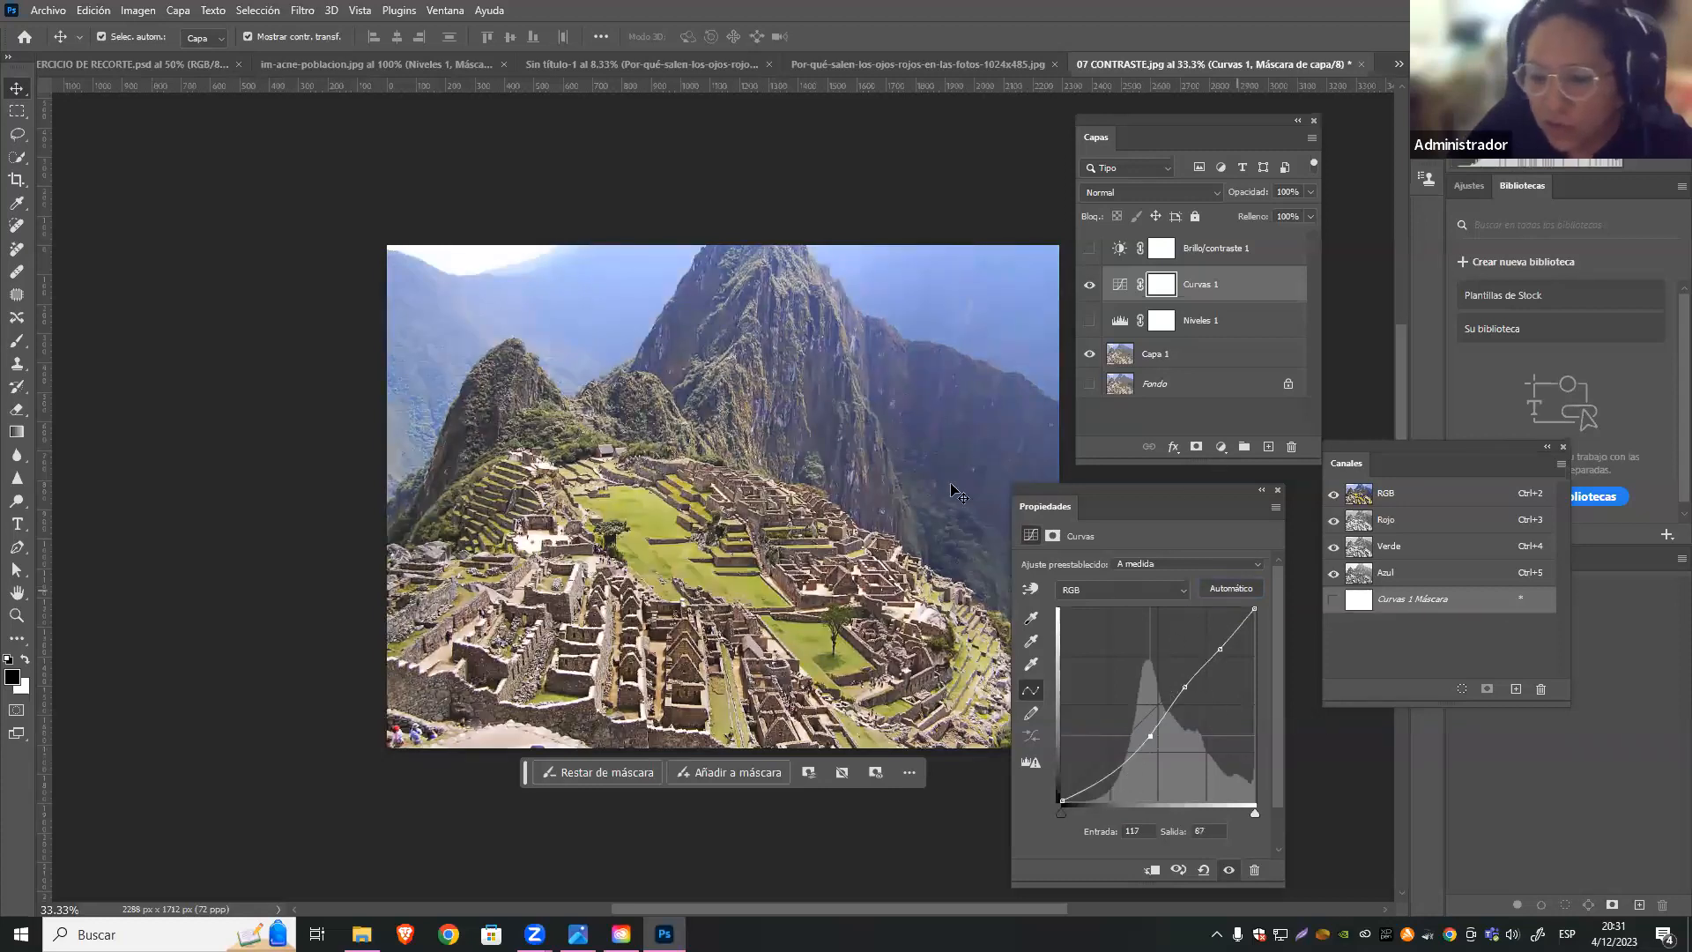
drag(1184, 685, 1137, 743)
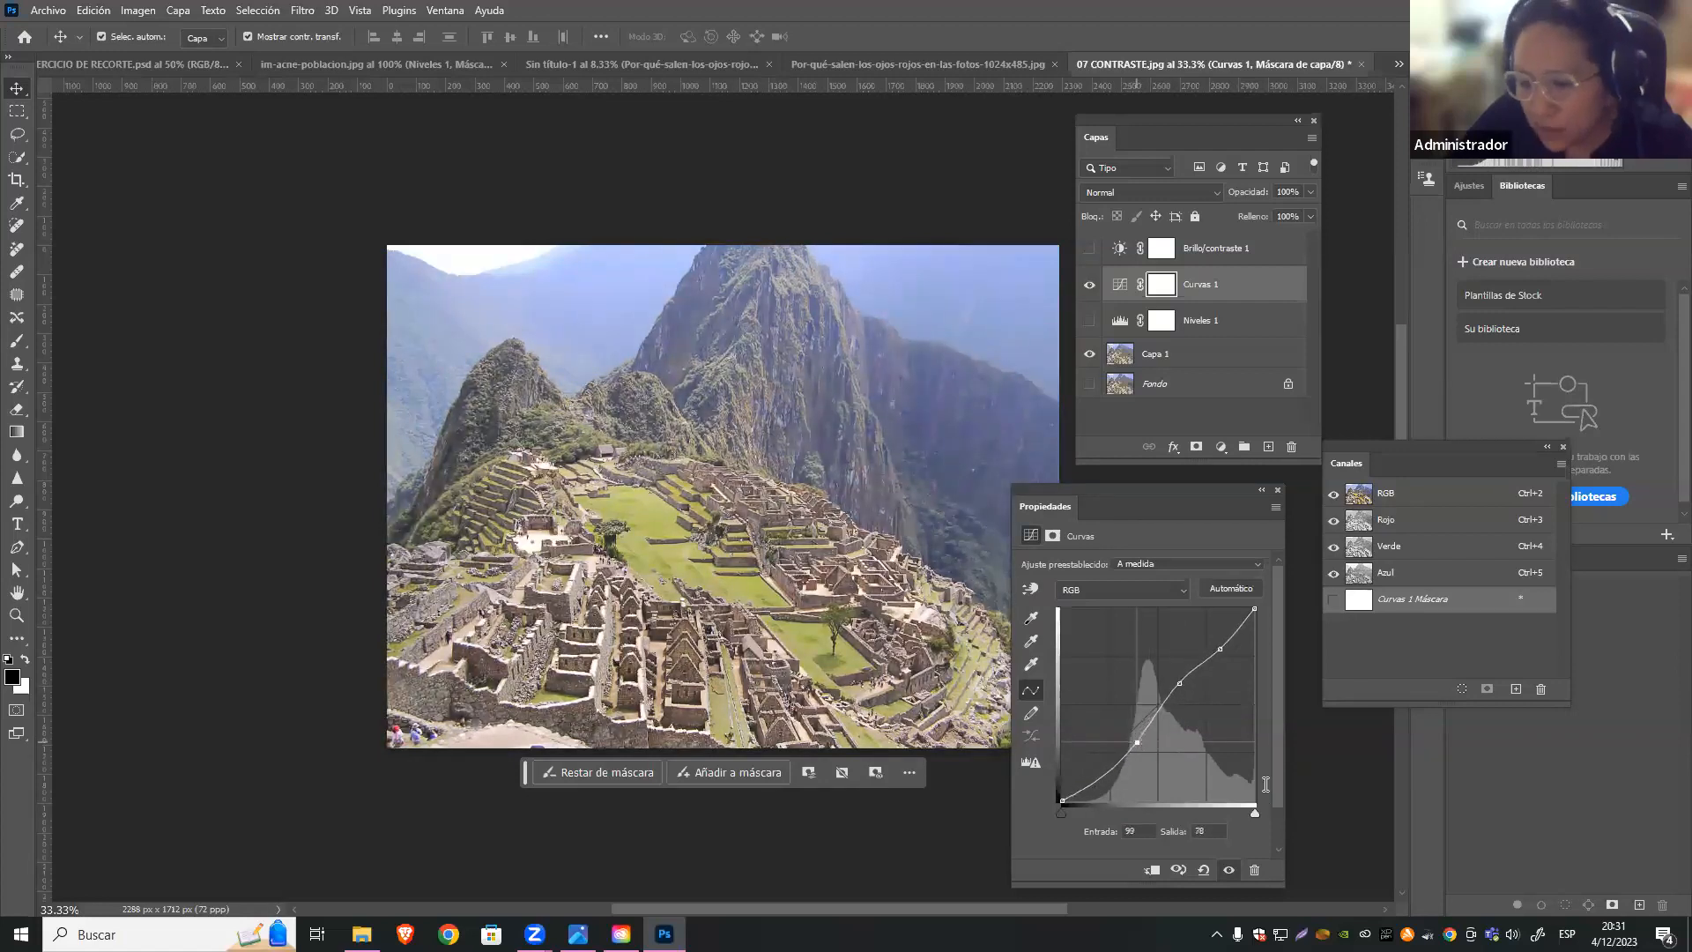
click(1276, 490)
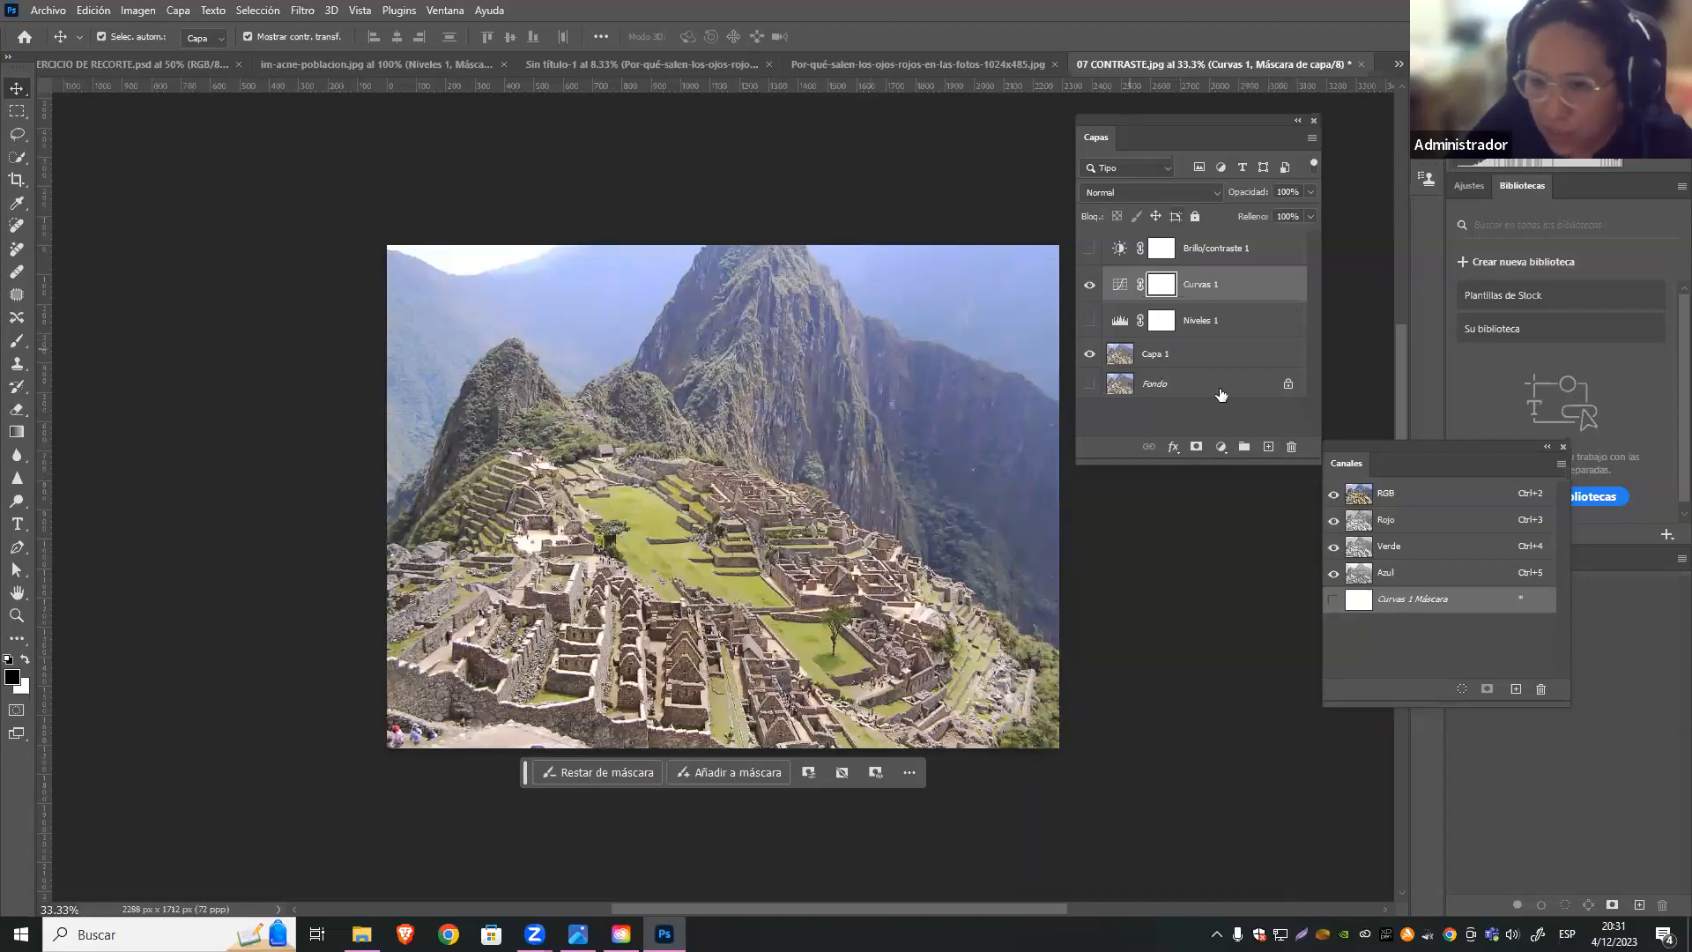
Hide the Curvas 1 layer and show the Niveles 1 correction in its place
click(1221, 447)
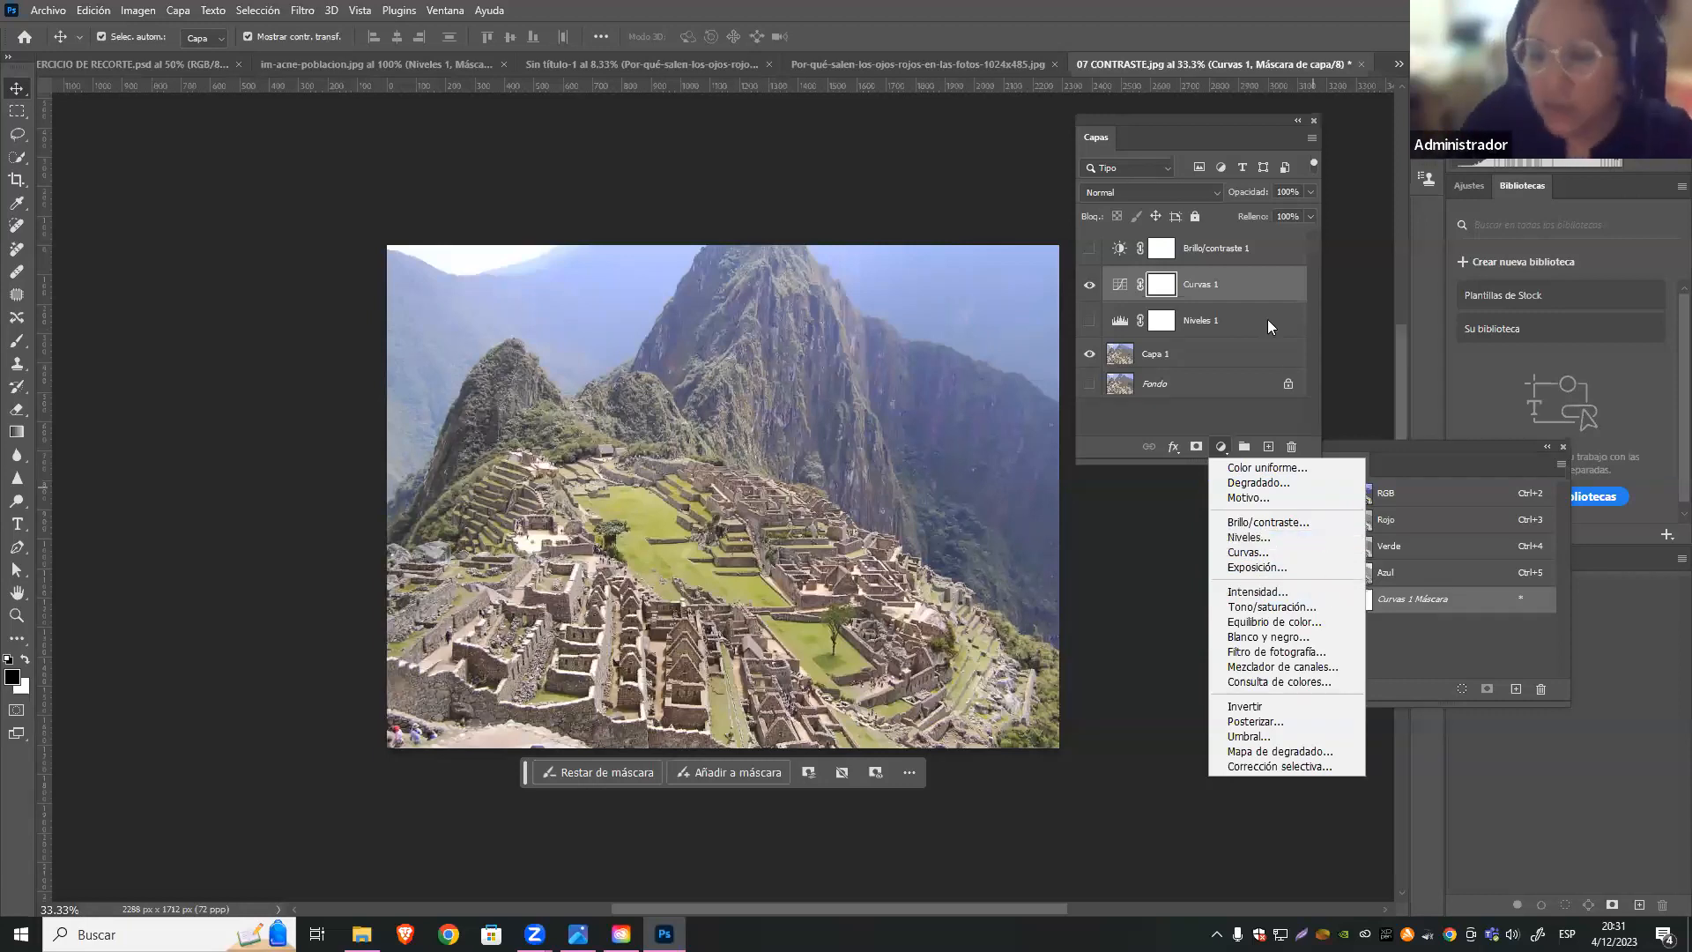
click(1119, 284)
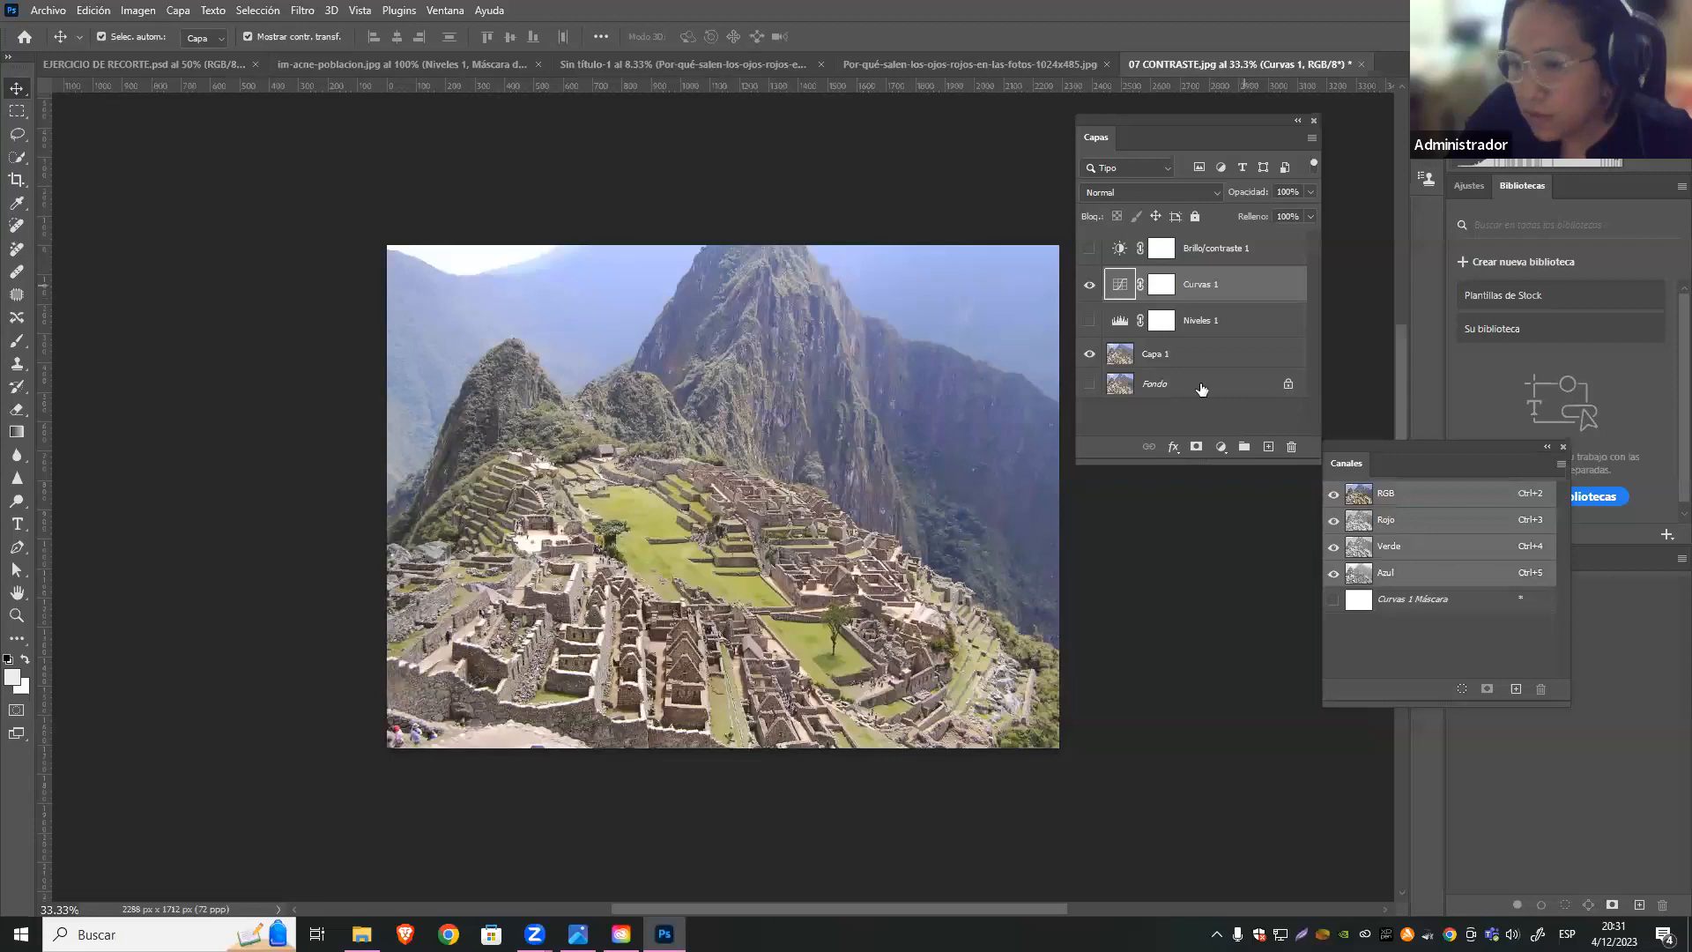
click(1089, 285)
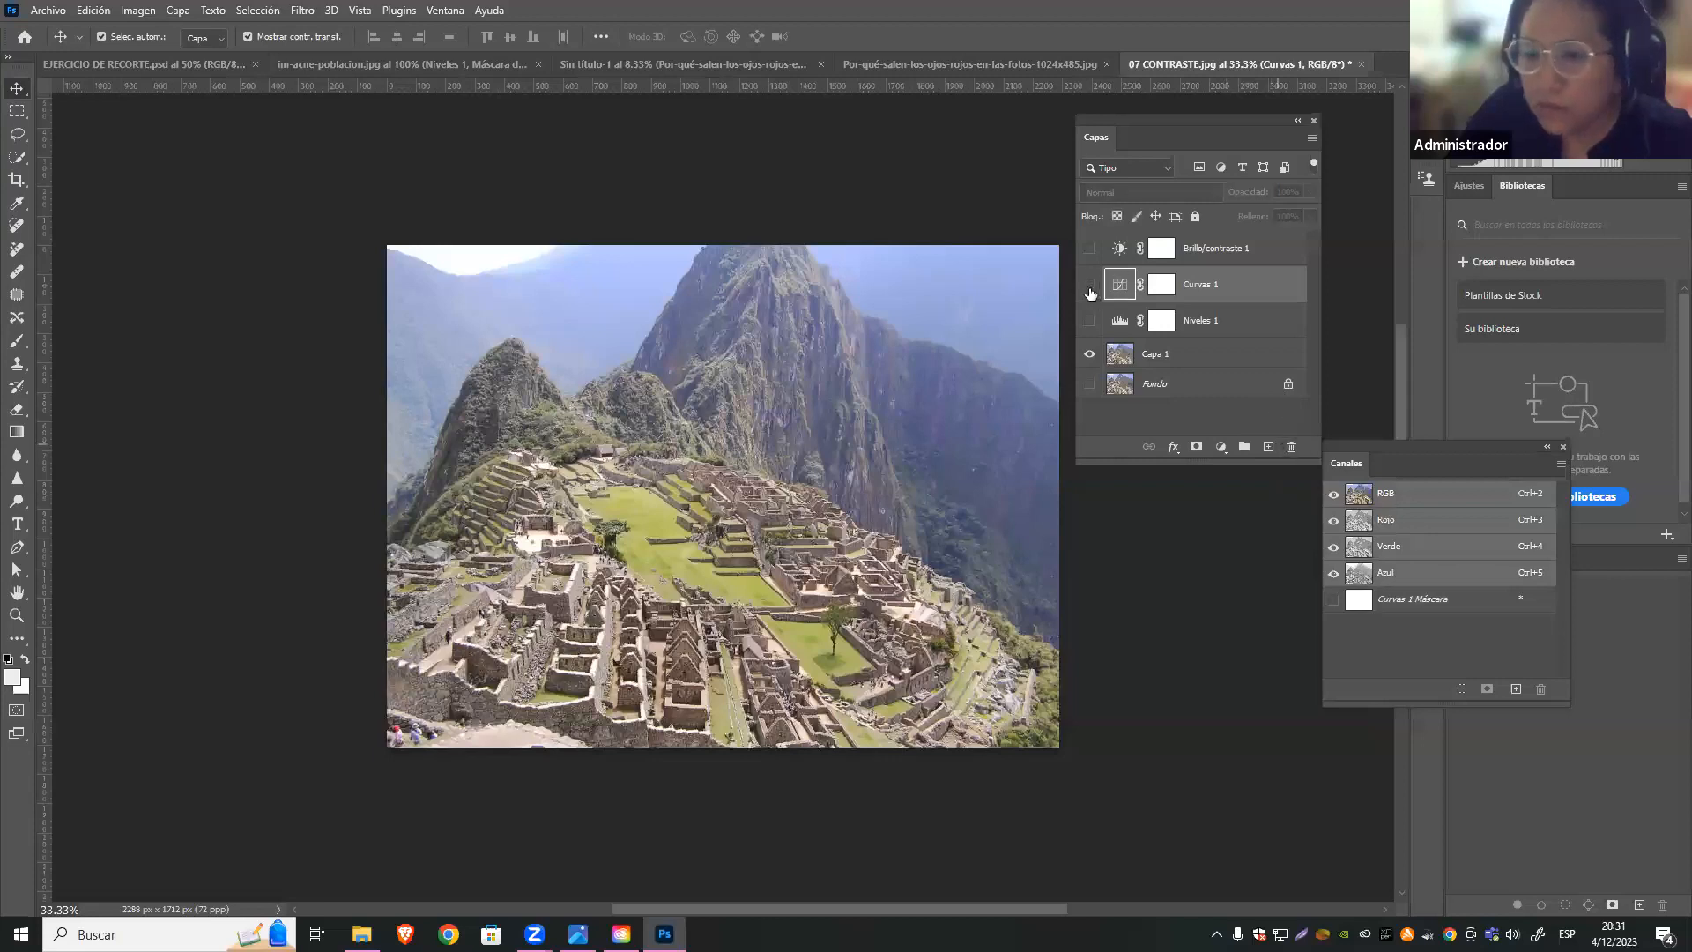
click(1089, 323)
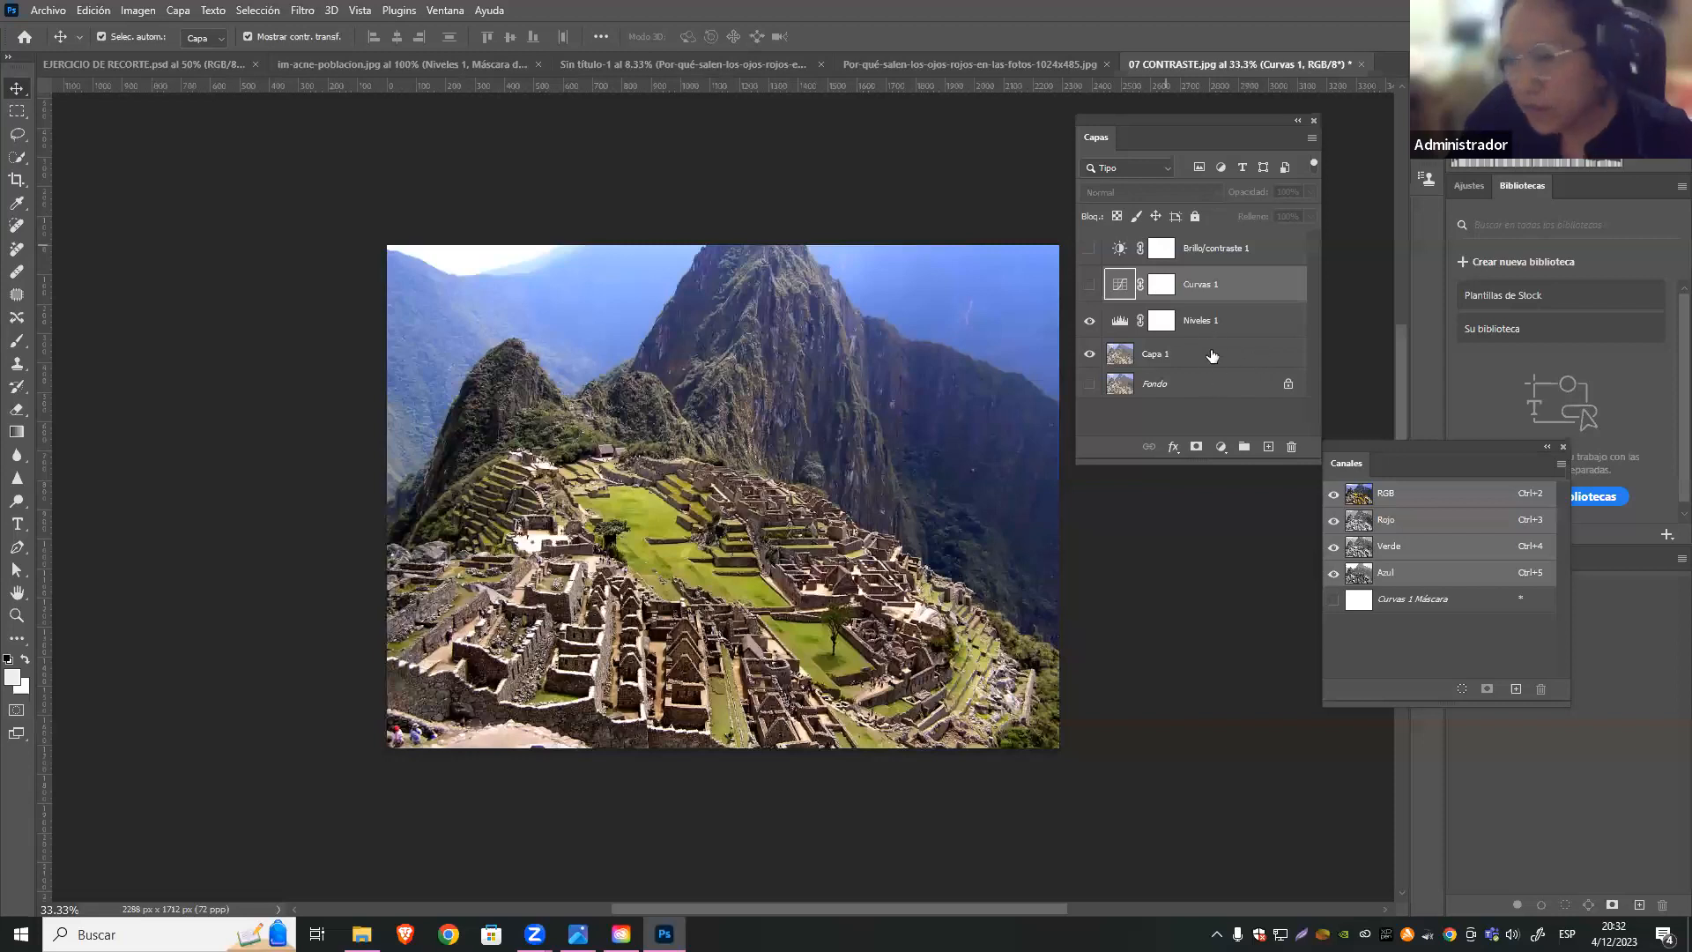
Add a Hue/Saturation adjustment layer directly above Capa 1
click(1121, 350)
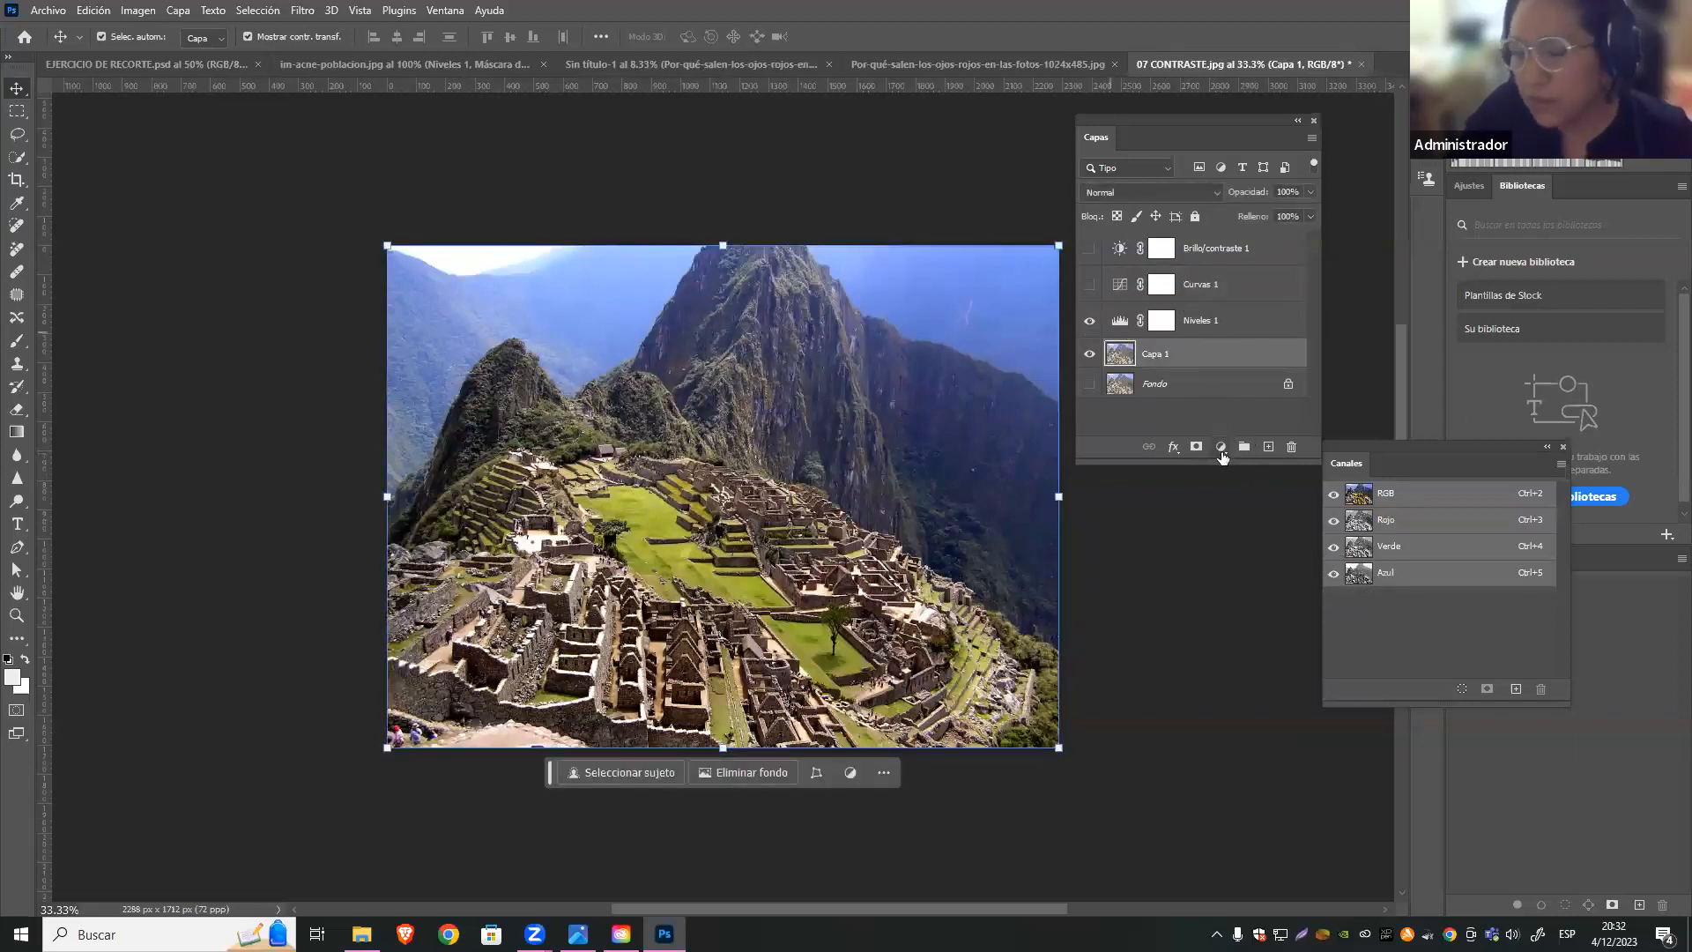
click(1220, 447)
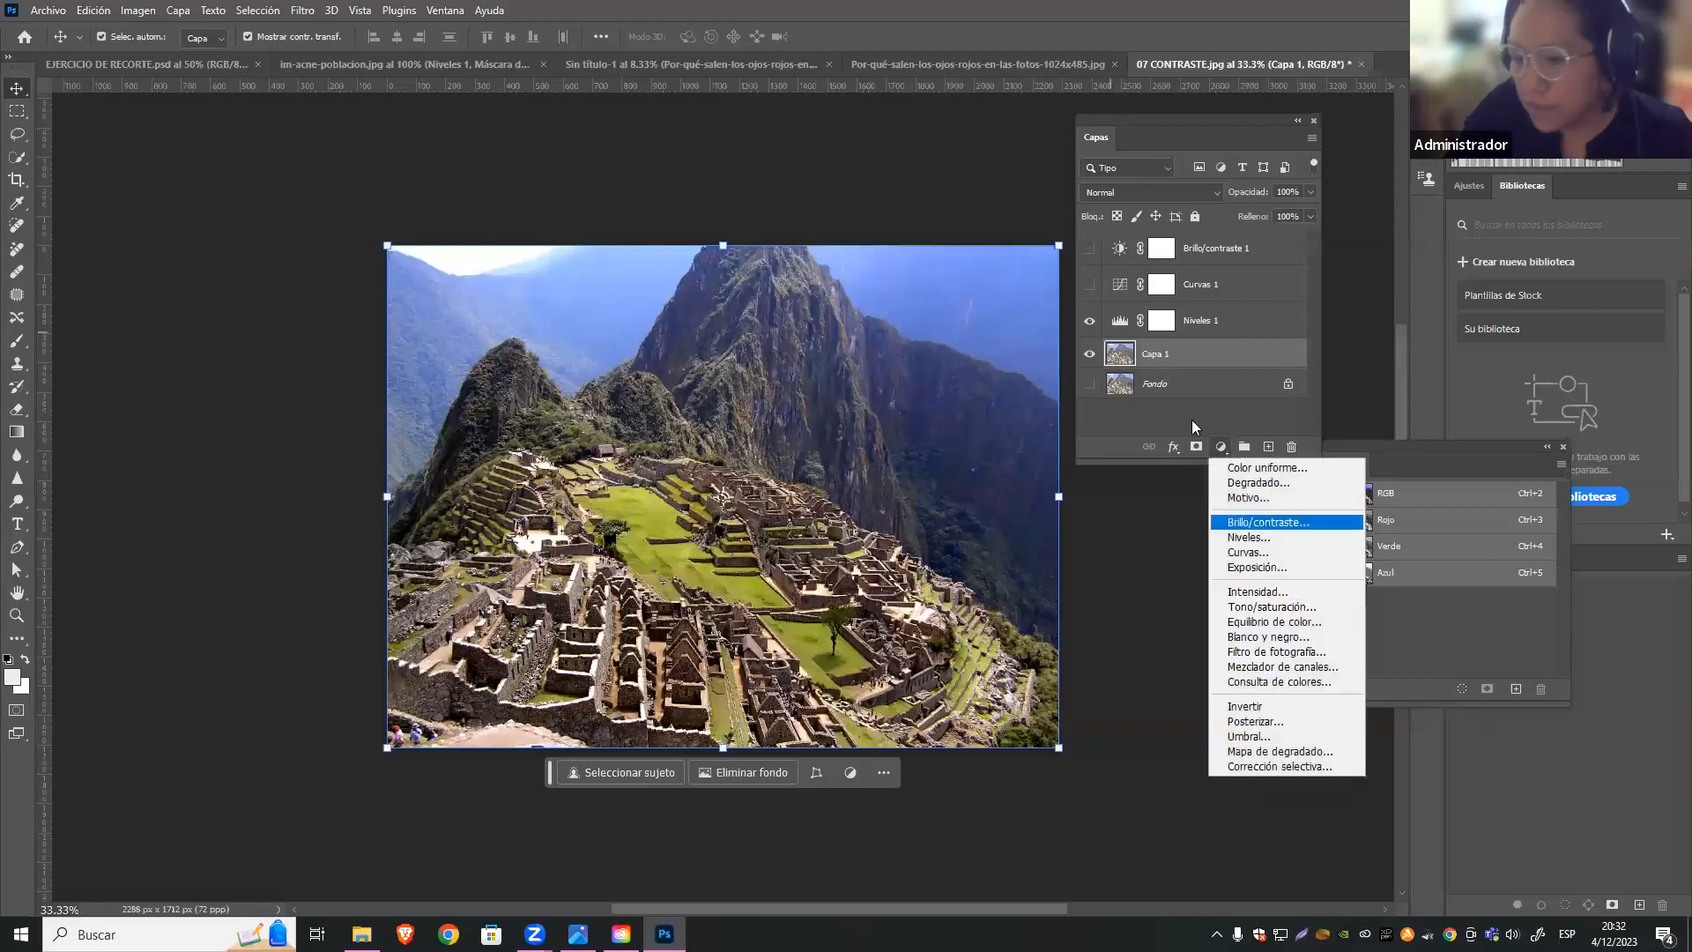
click(1281, 608)
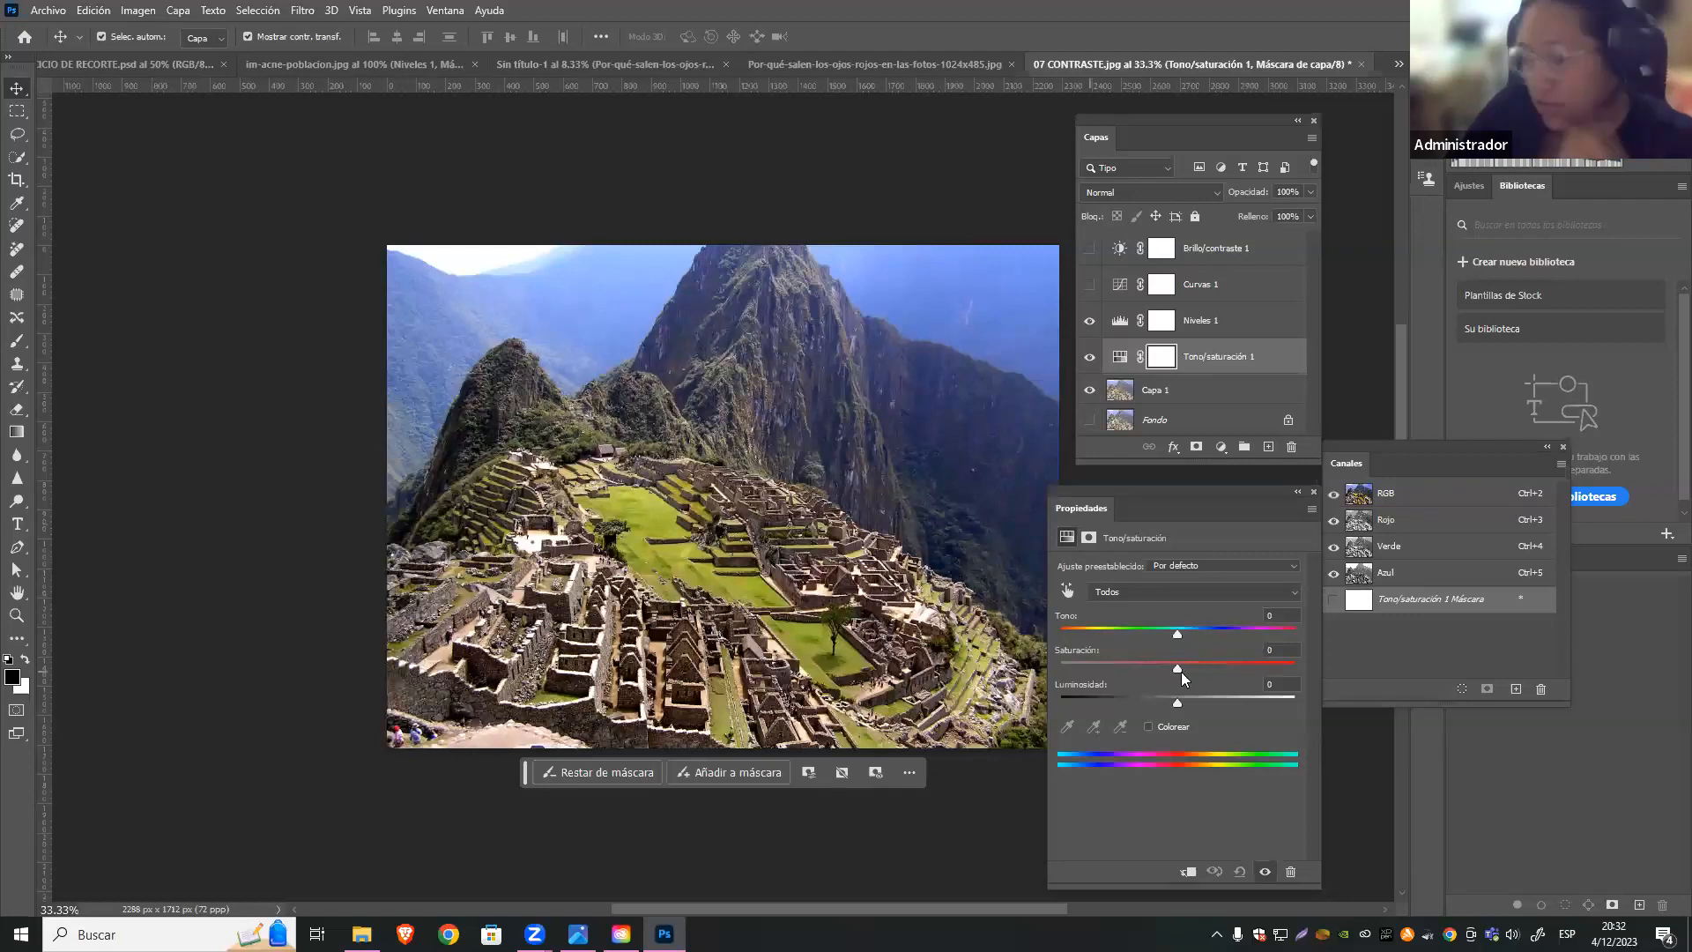
Try weaker and stronger saturation values such as +4 and +59 on the photo, and set the saturation to +29
drag(1179, 668, 1205, 668)
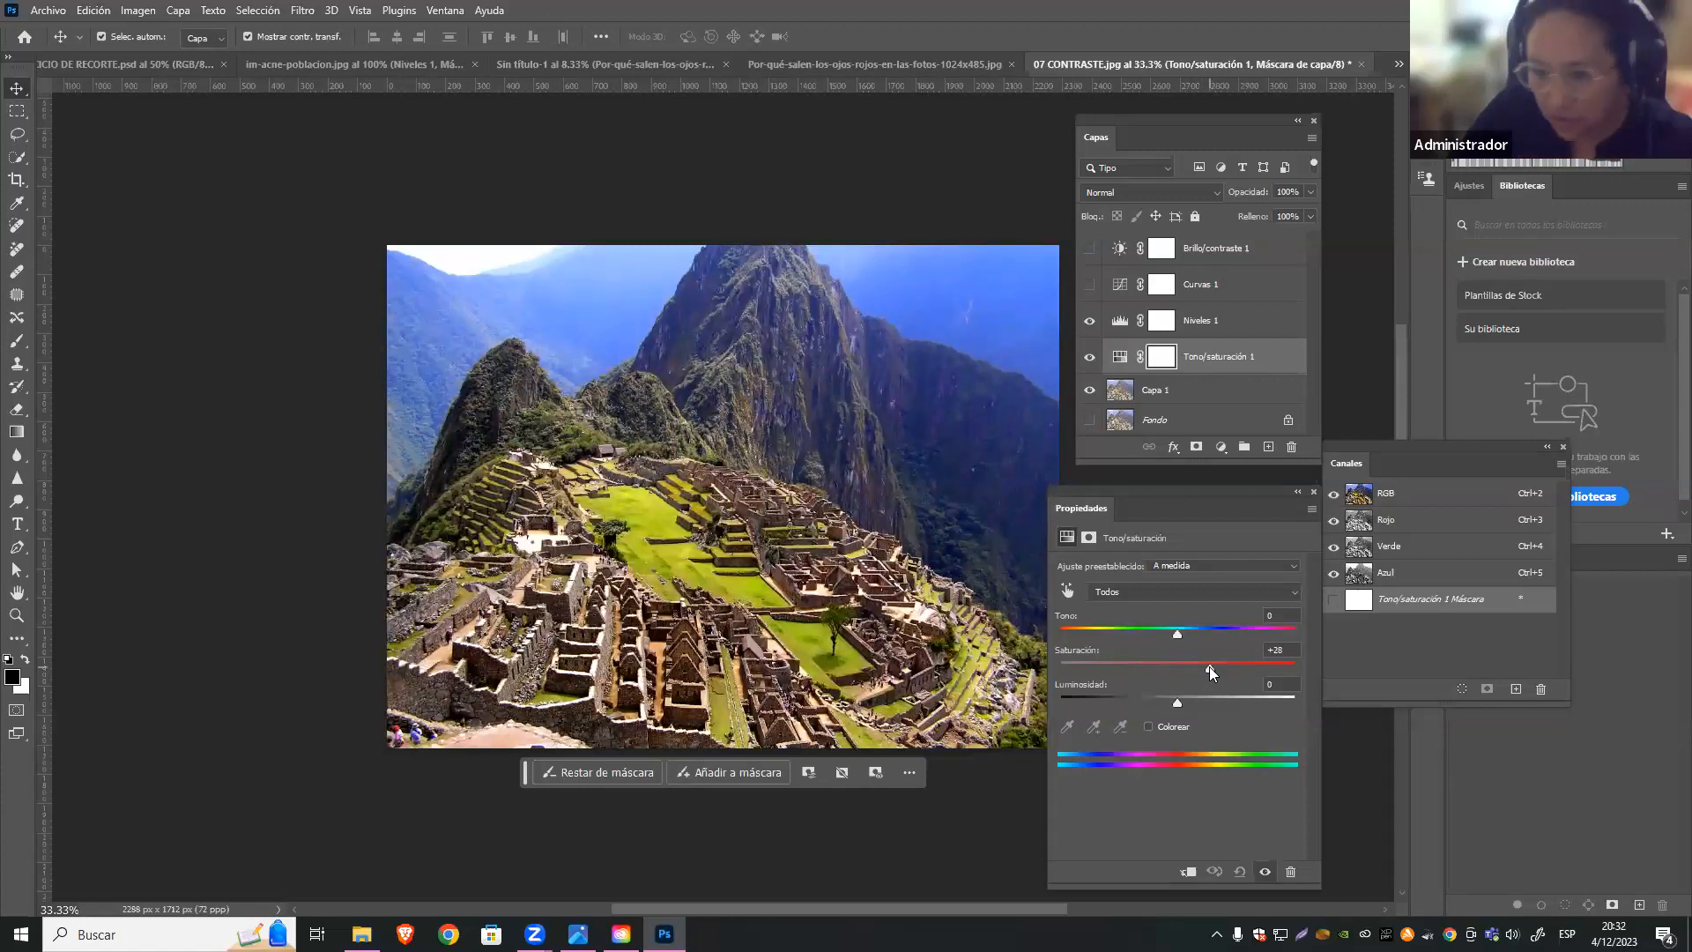
drag(1219, 666, 1237, 671)
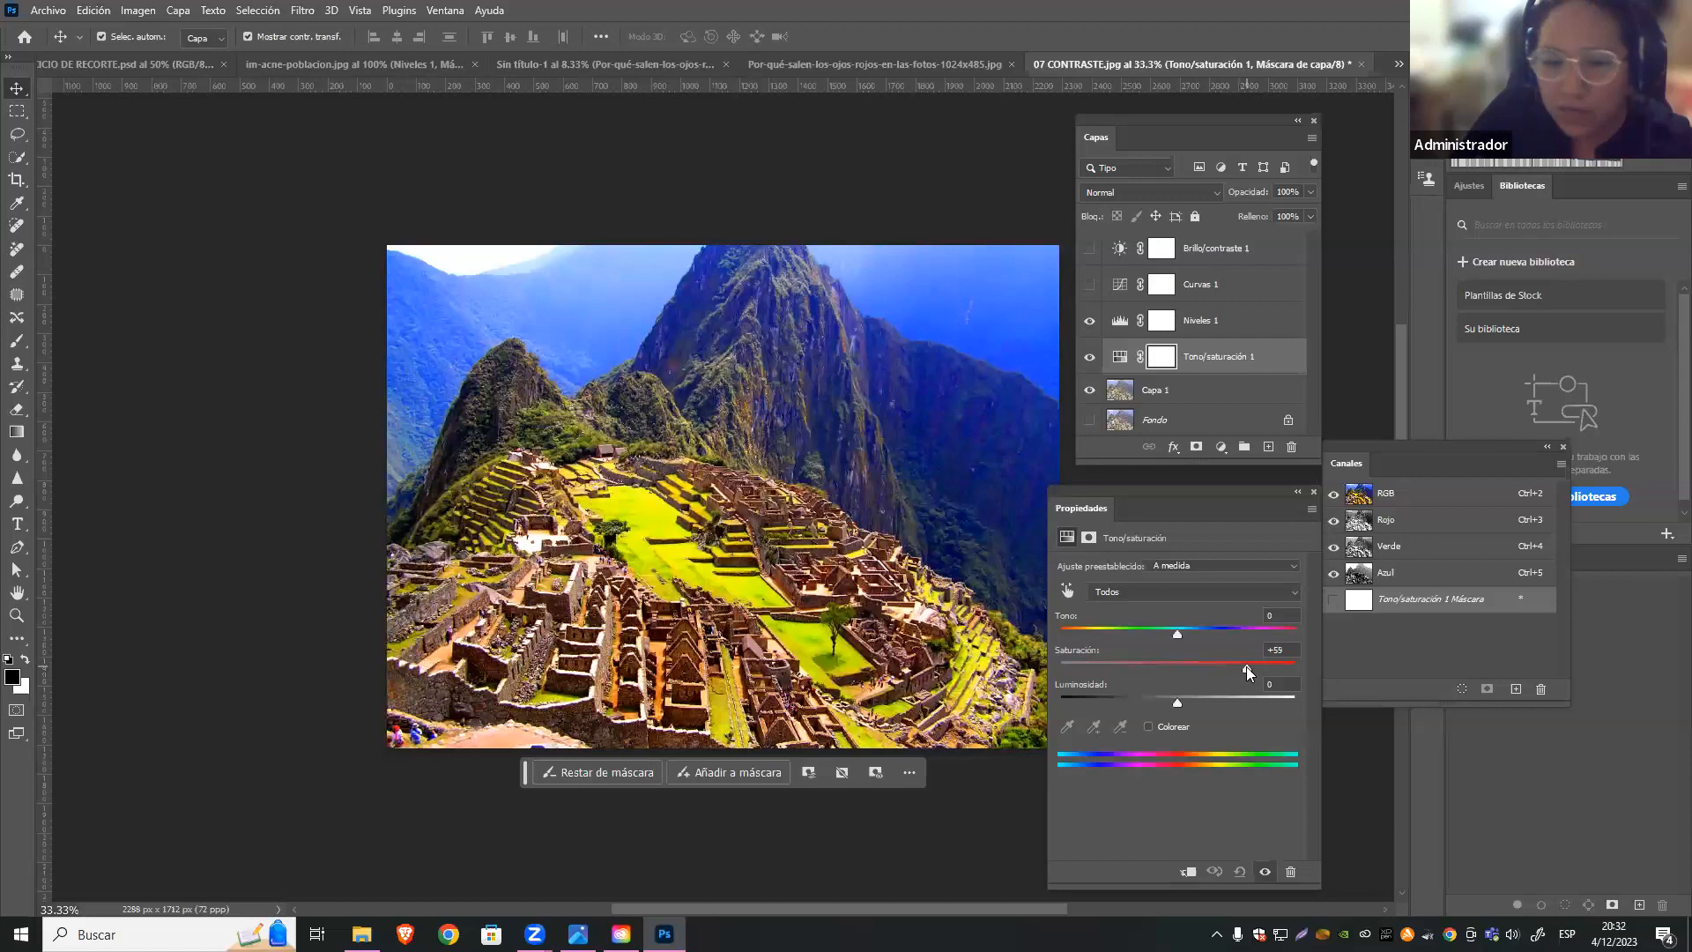
drag(1246, 666, 1185, 669)
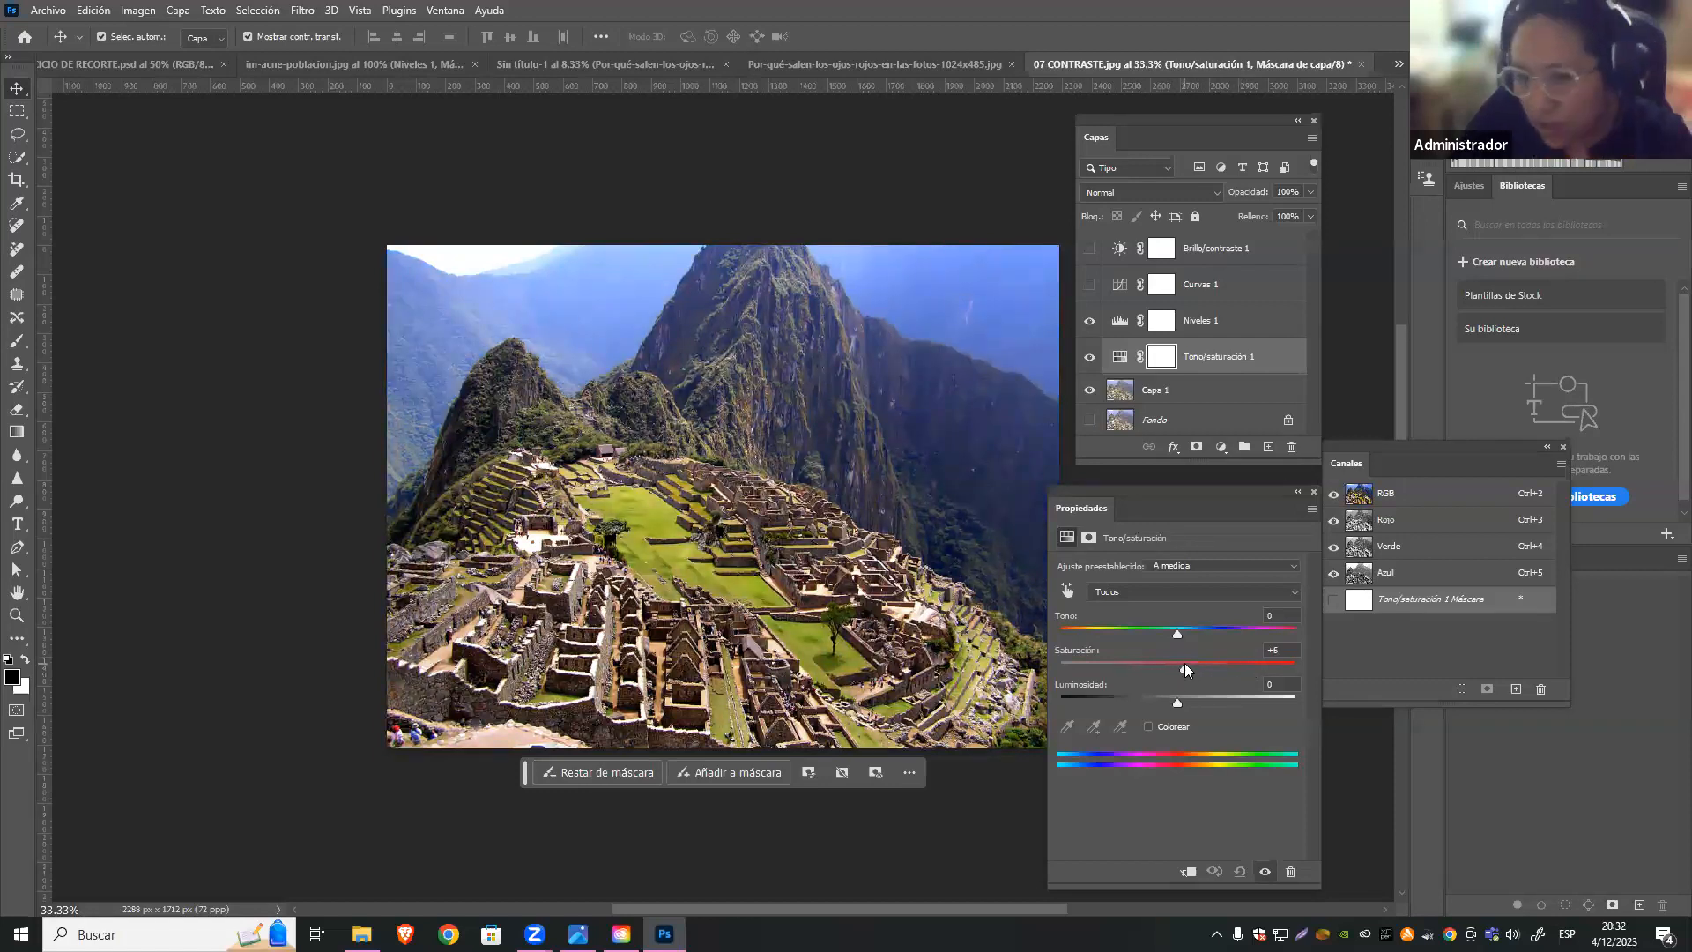
mouse_move(1186, 665)
mouse_down()
mouse_move(1224, 665)
mouse_move(1181, 663)
mouse_up()
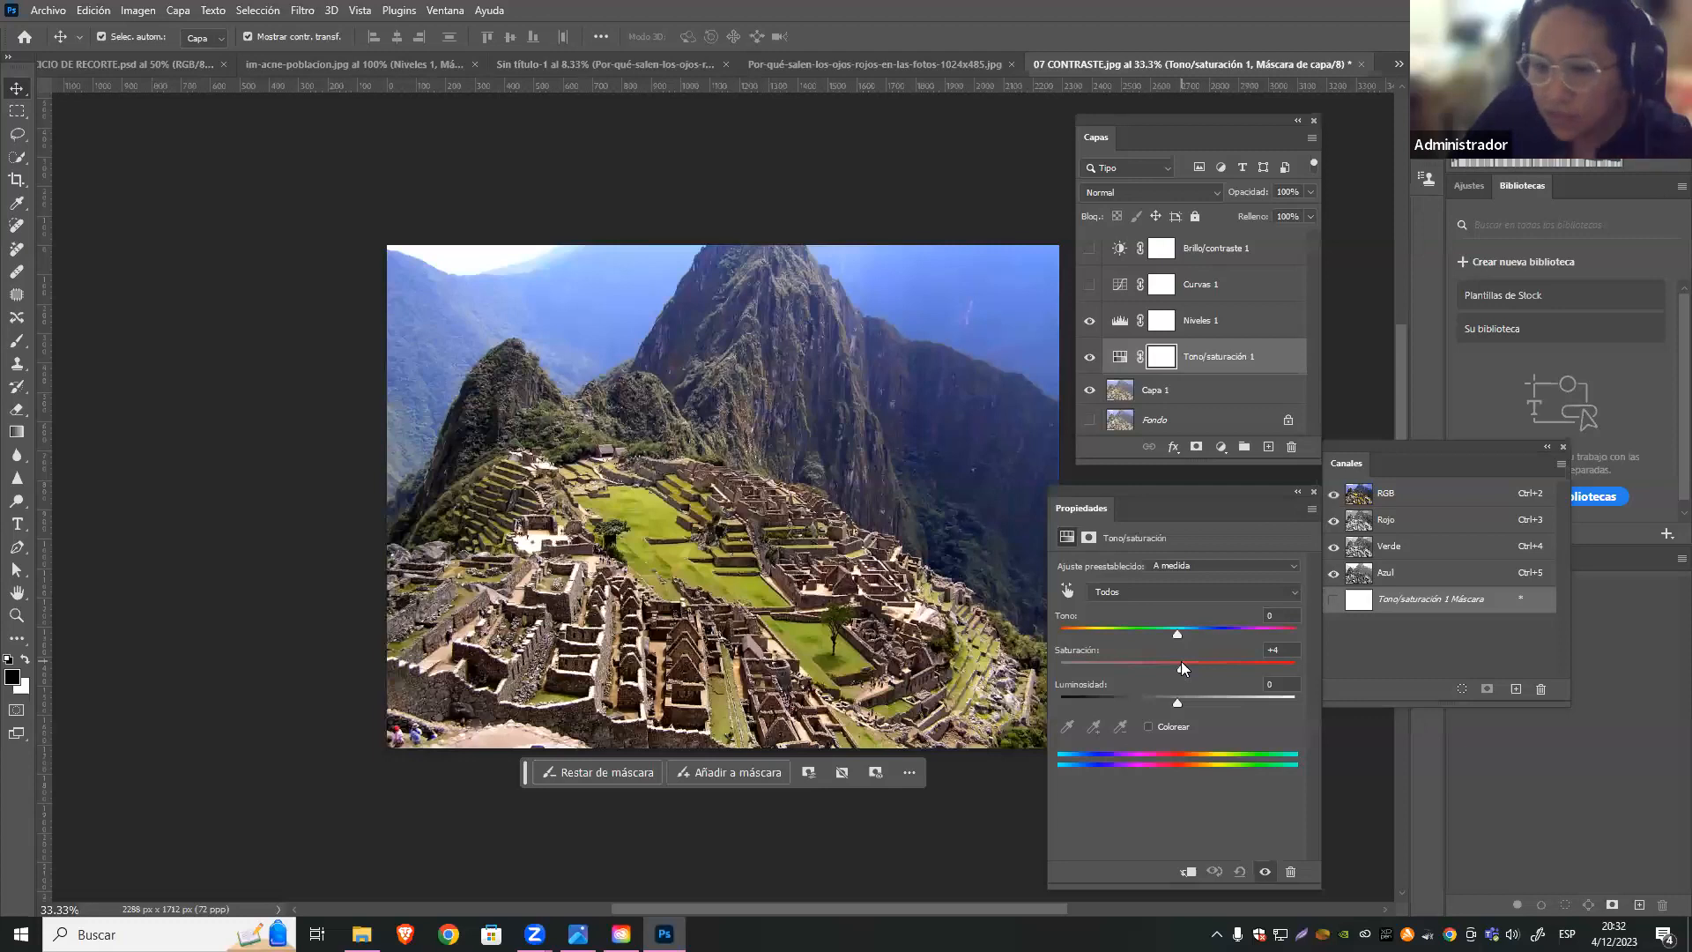
mouse_move(1201, 669)
mouse_down()
mouse_move(1078, 659)
mouse_move(1182, 668)
mouse_up()
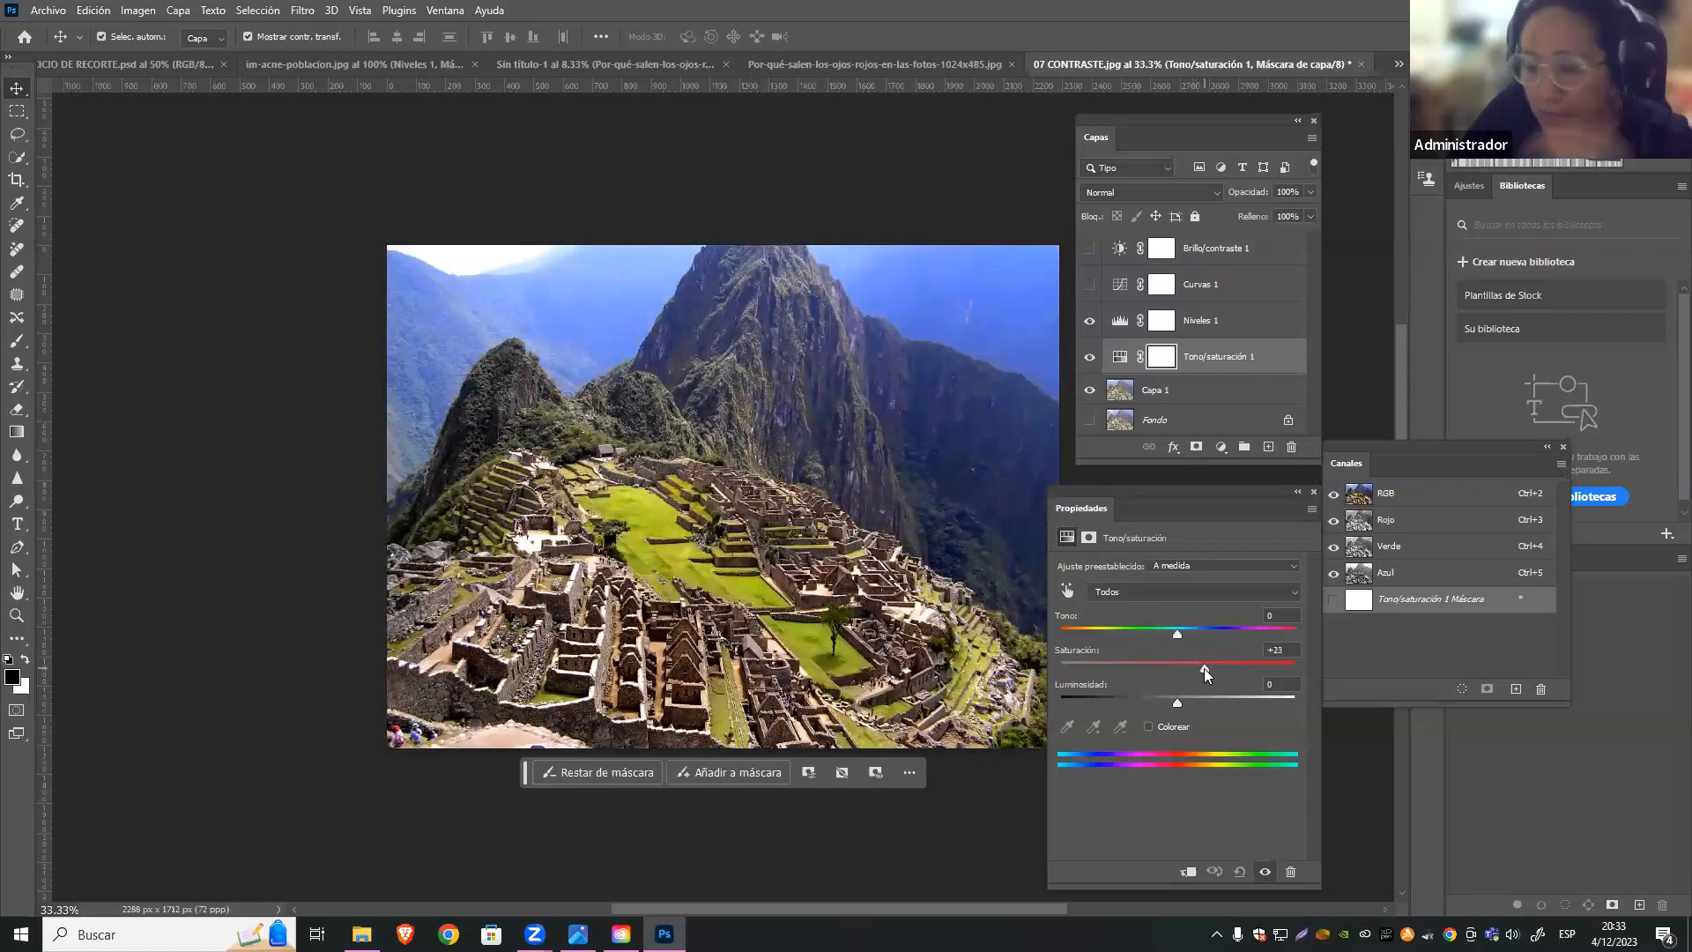
drag(1204, 668, 1211, 668)
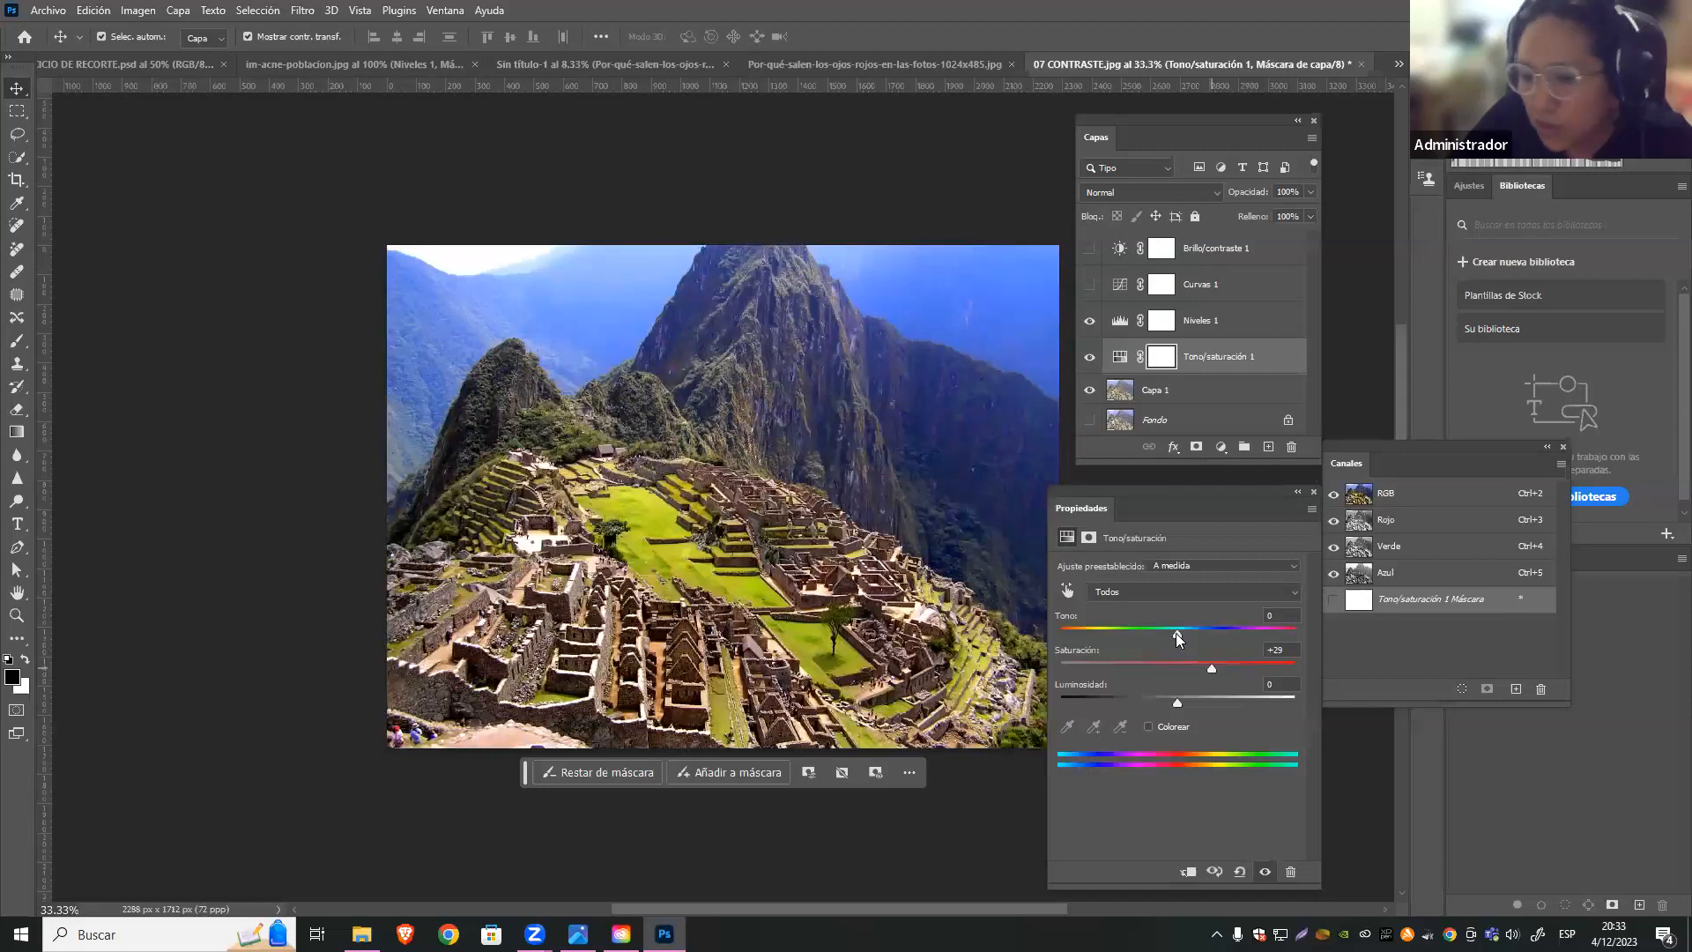
Try a hue of +23 and a Colorize tint with hue 346, turn Colorize off, and reset the hue to 0
drag(1176, 633, 1204, 634)
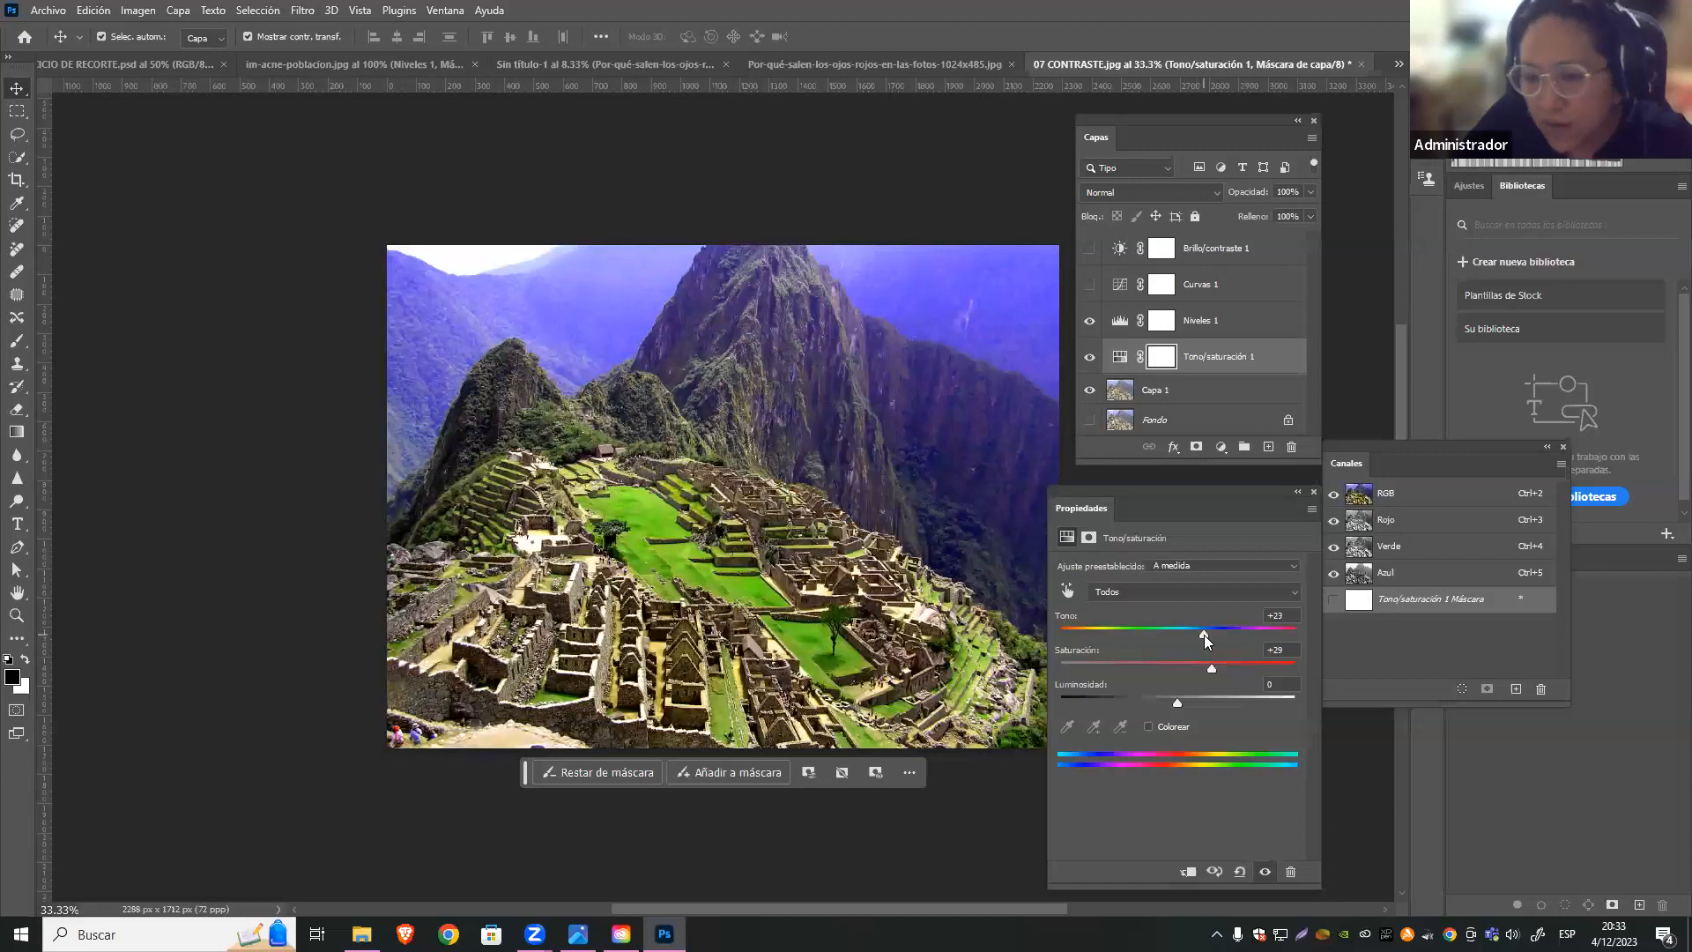
mouse_move(1165, 635)
mouse_down()
mouse_move(1070, 631)
mouse_move(1172, 632)
mouse_move(1099, 646)
mouse_move(1260, 643)
mouse_move(1145, 654)
mouse_move(1208, 653)
mouse_move(1177, 636)
mouse_up()
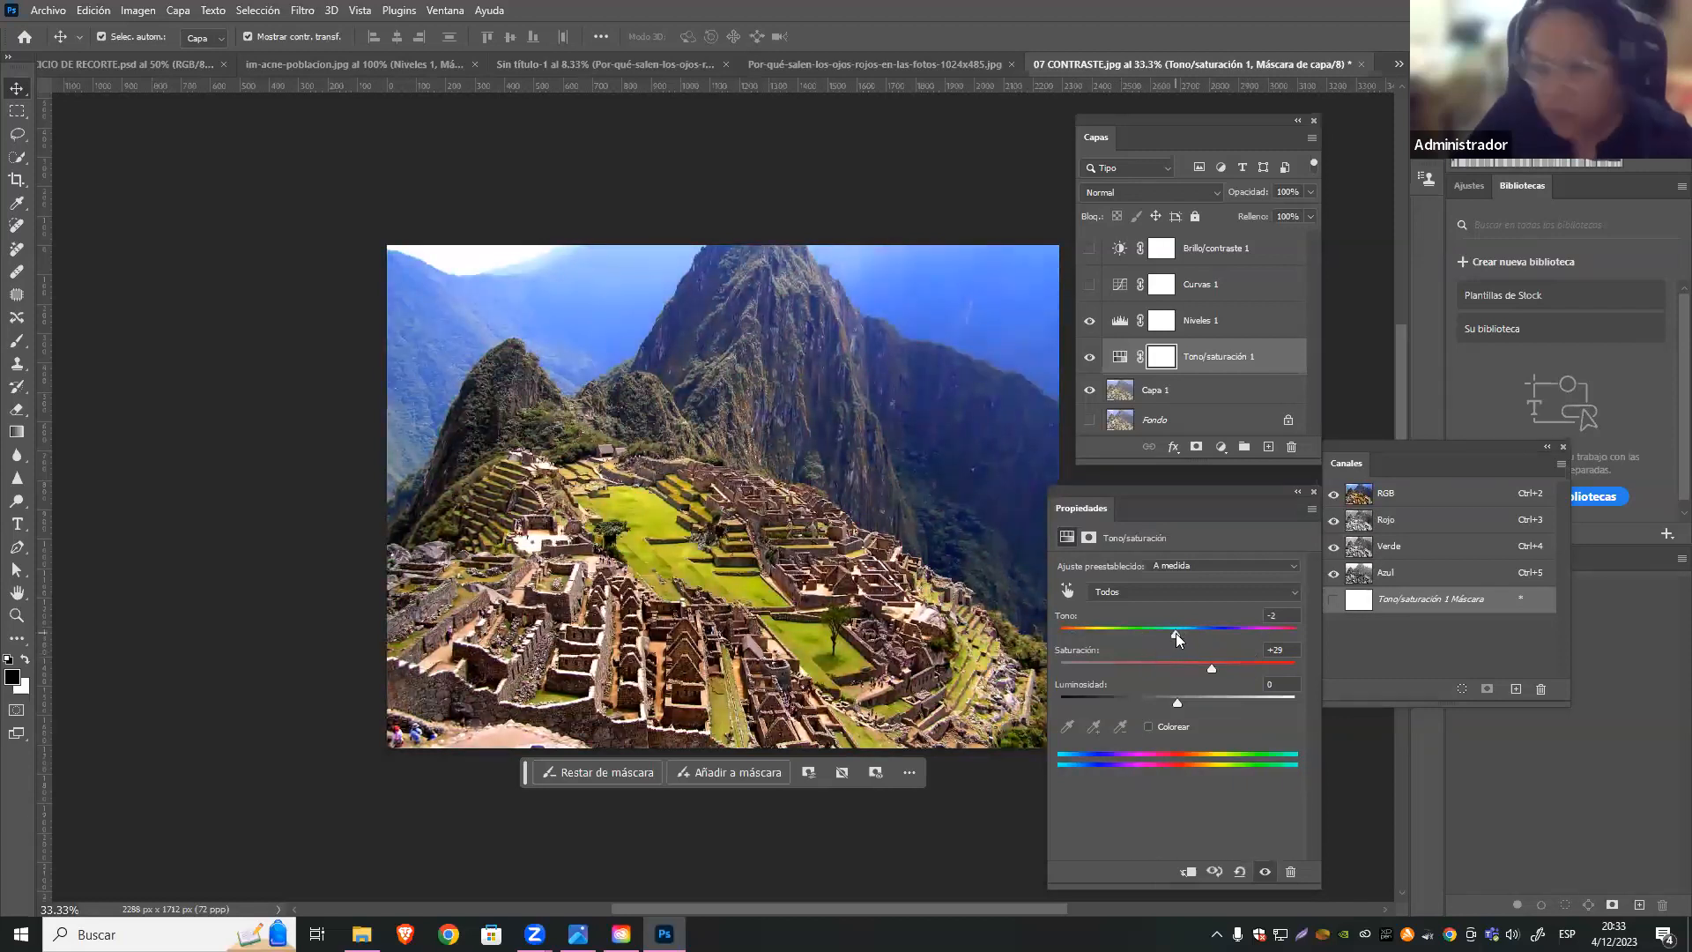
click(1147, 726)
drag(1203, 630, 1288, 631)
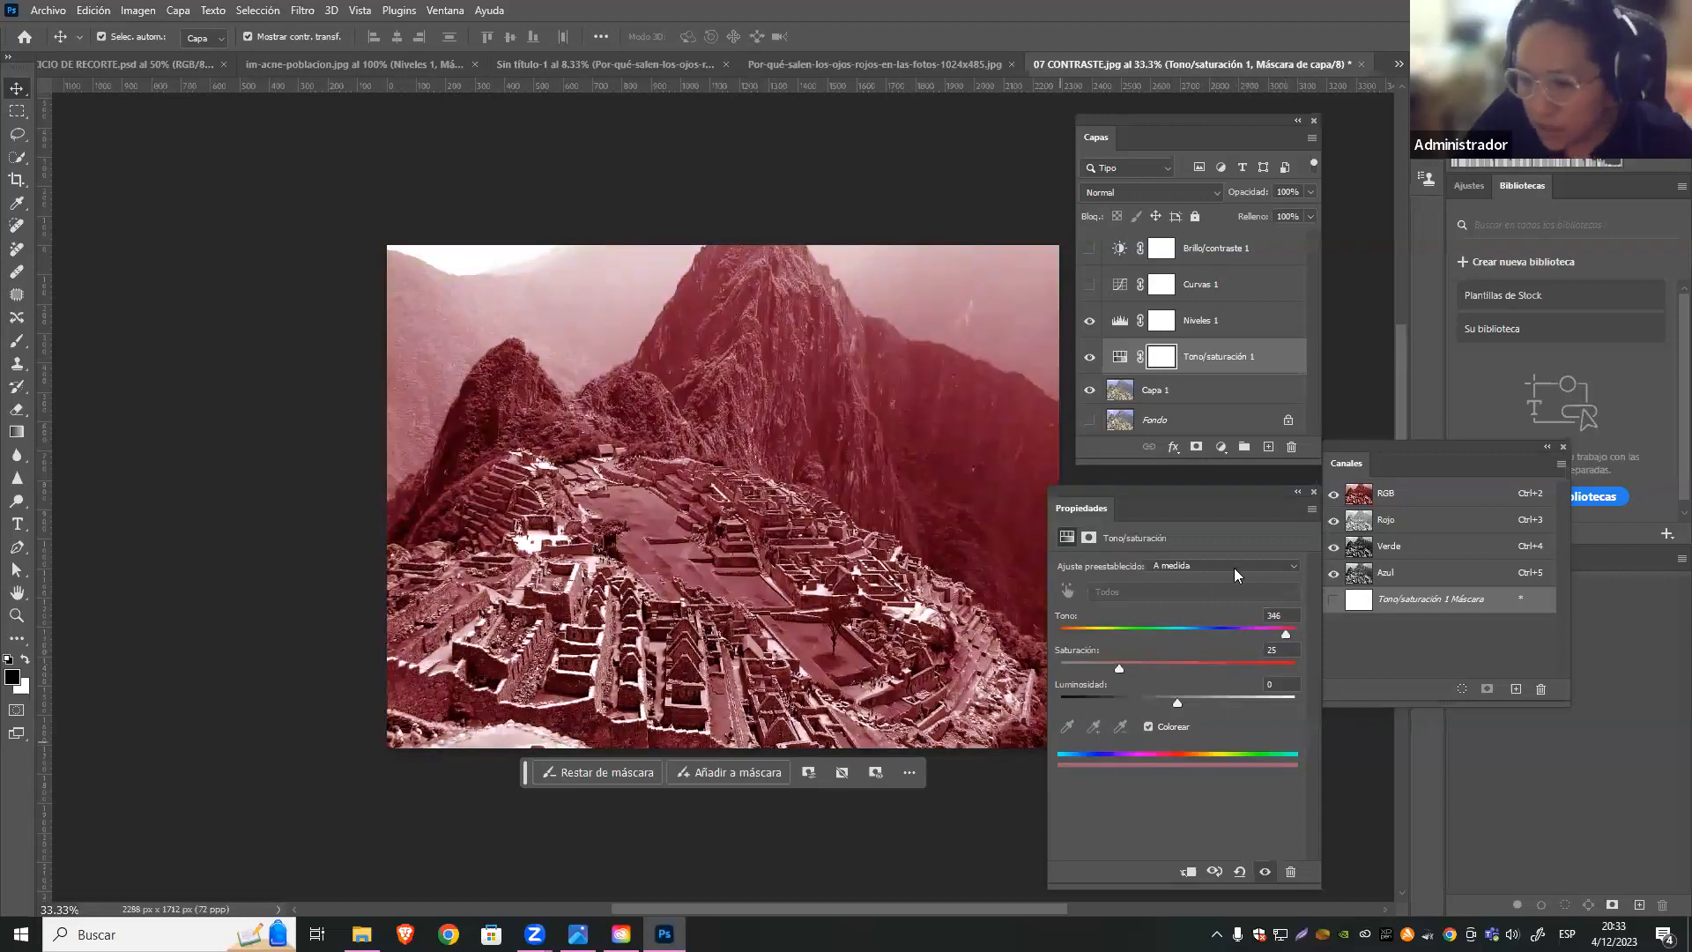
click(1148, 727)
click(1278, 615)
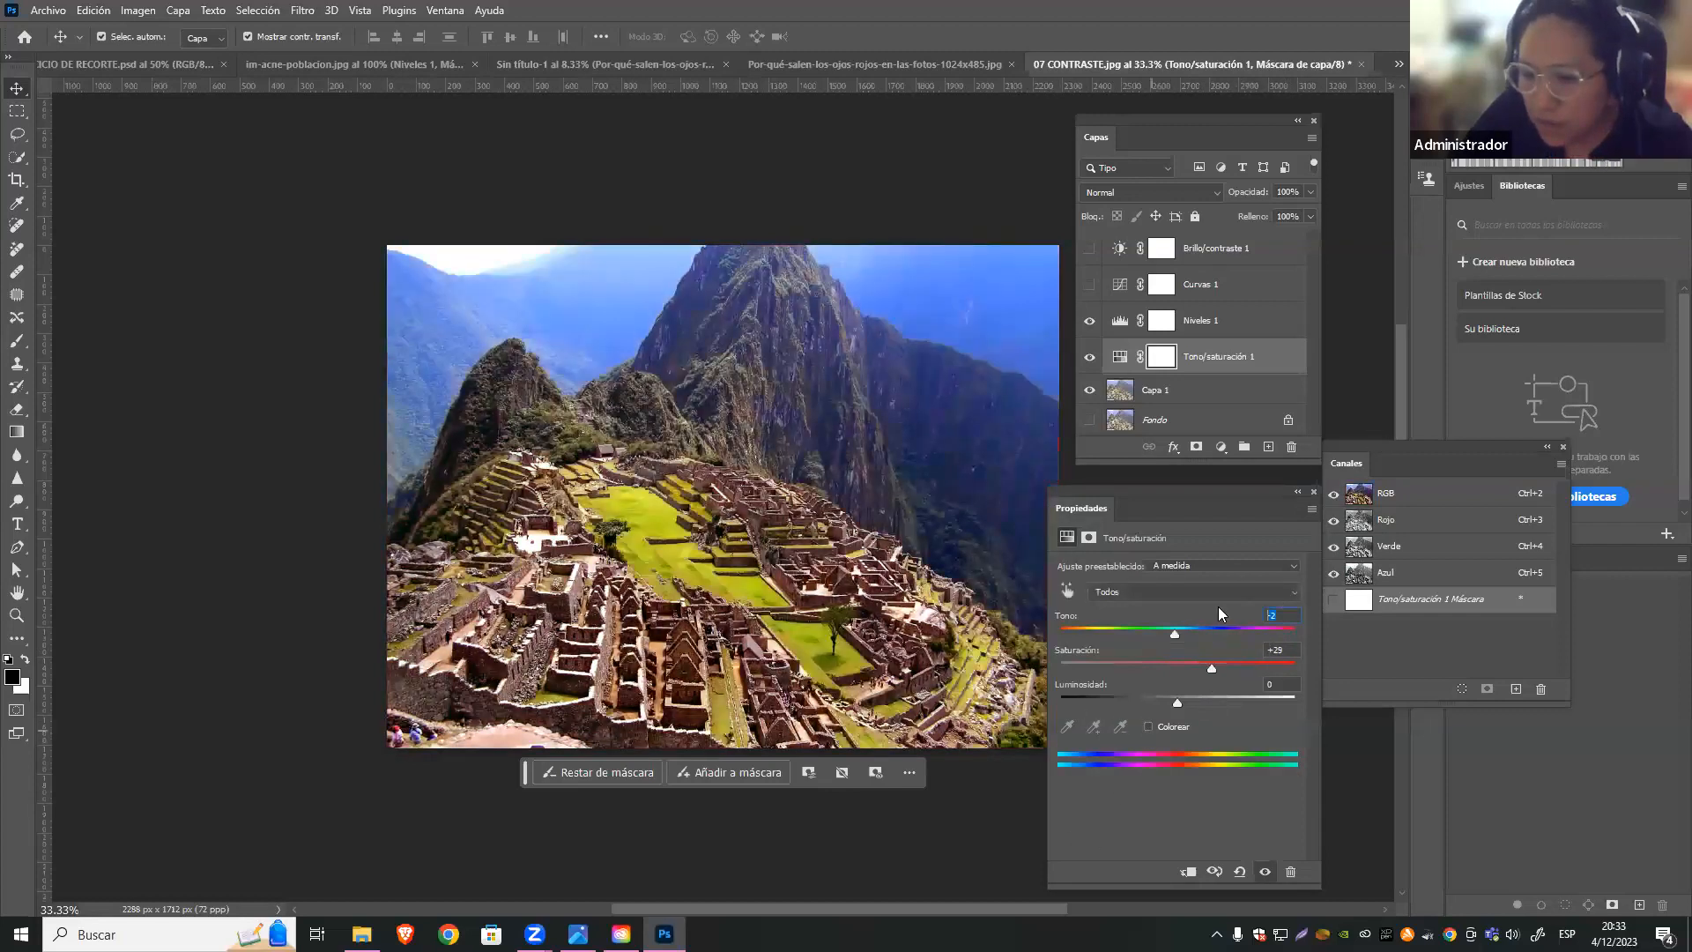
text(0)
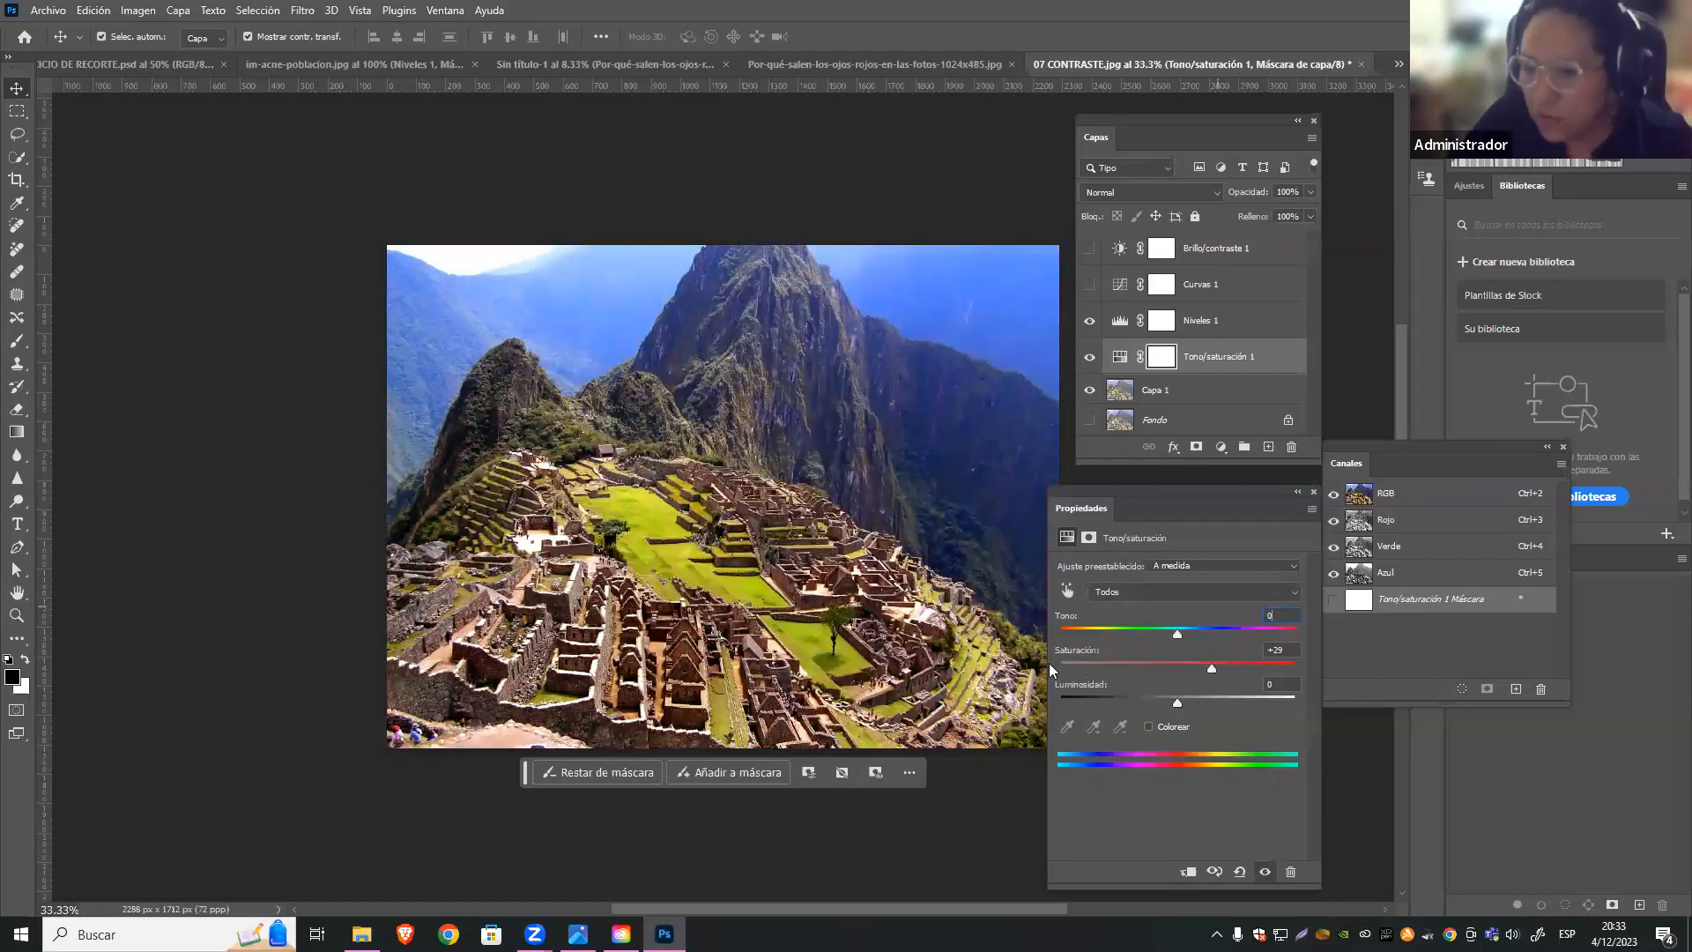
Try a weaker saturation of +14, set the saturation to +20, and close the adjustment's properties
drag(1204, 671, 1177, 675)
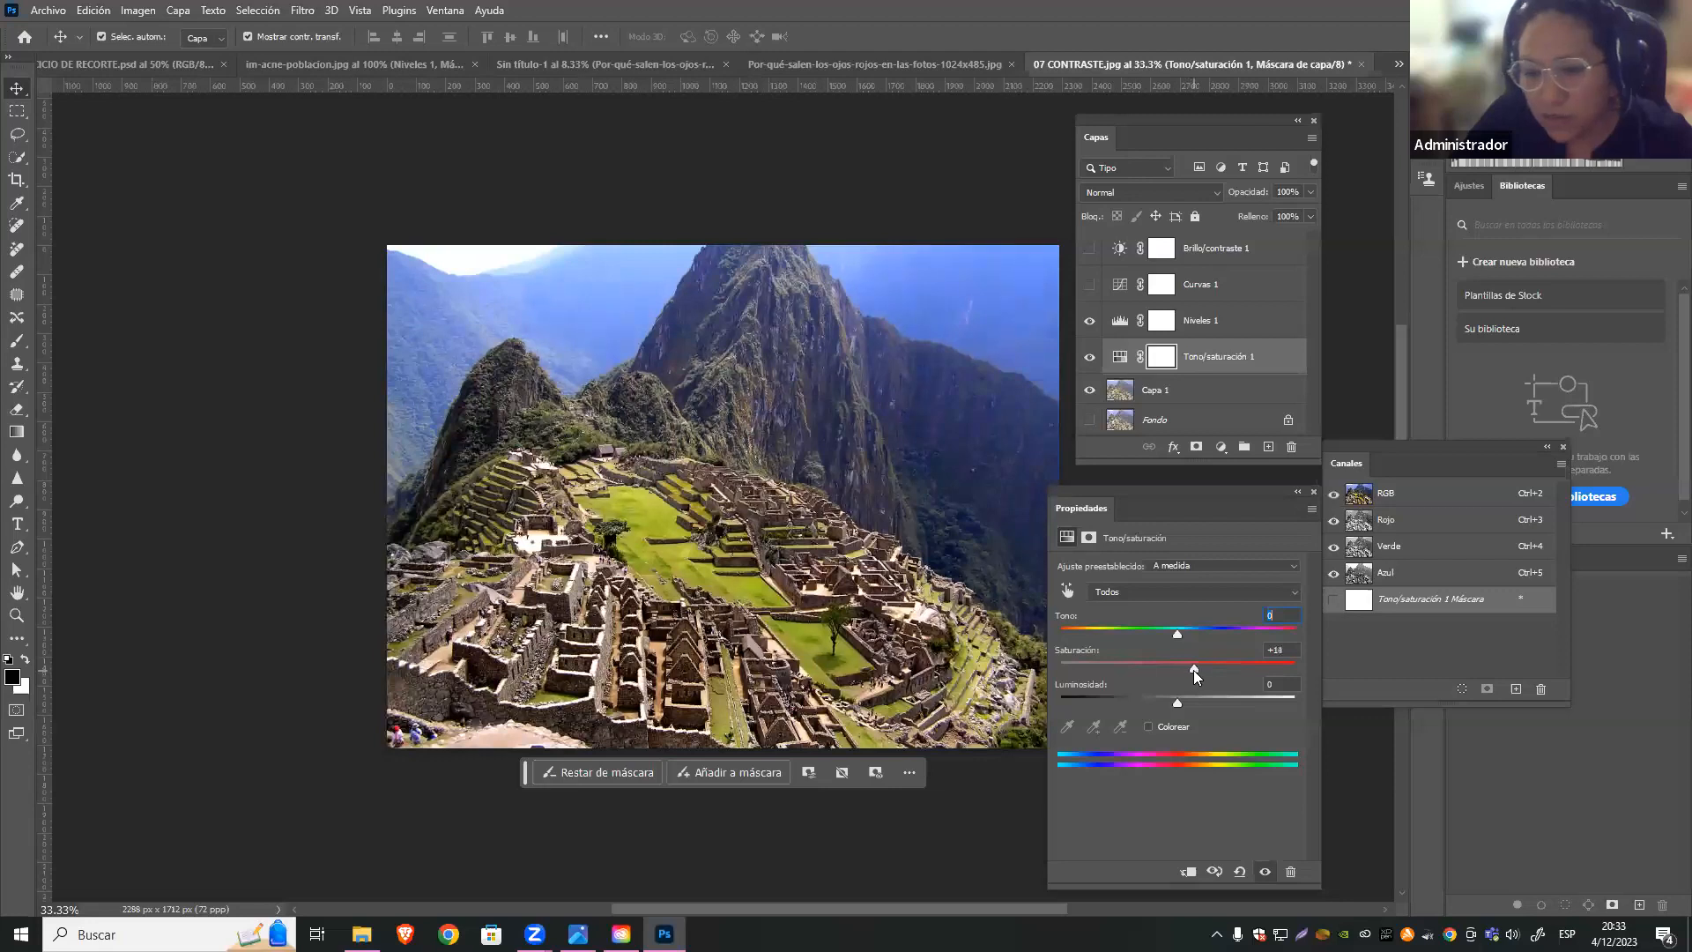
key(Tab)
text(+20)
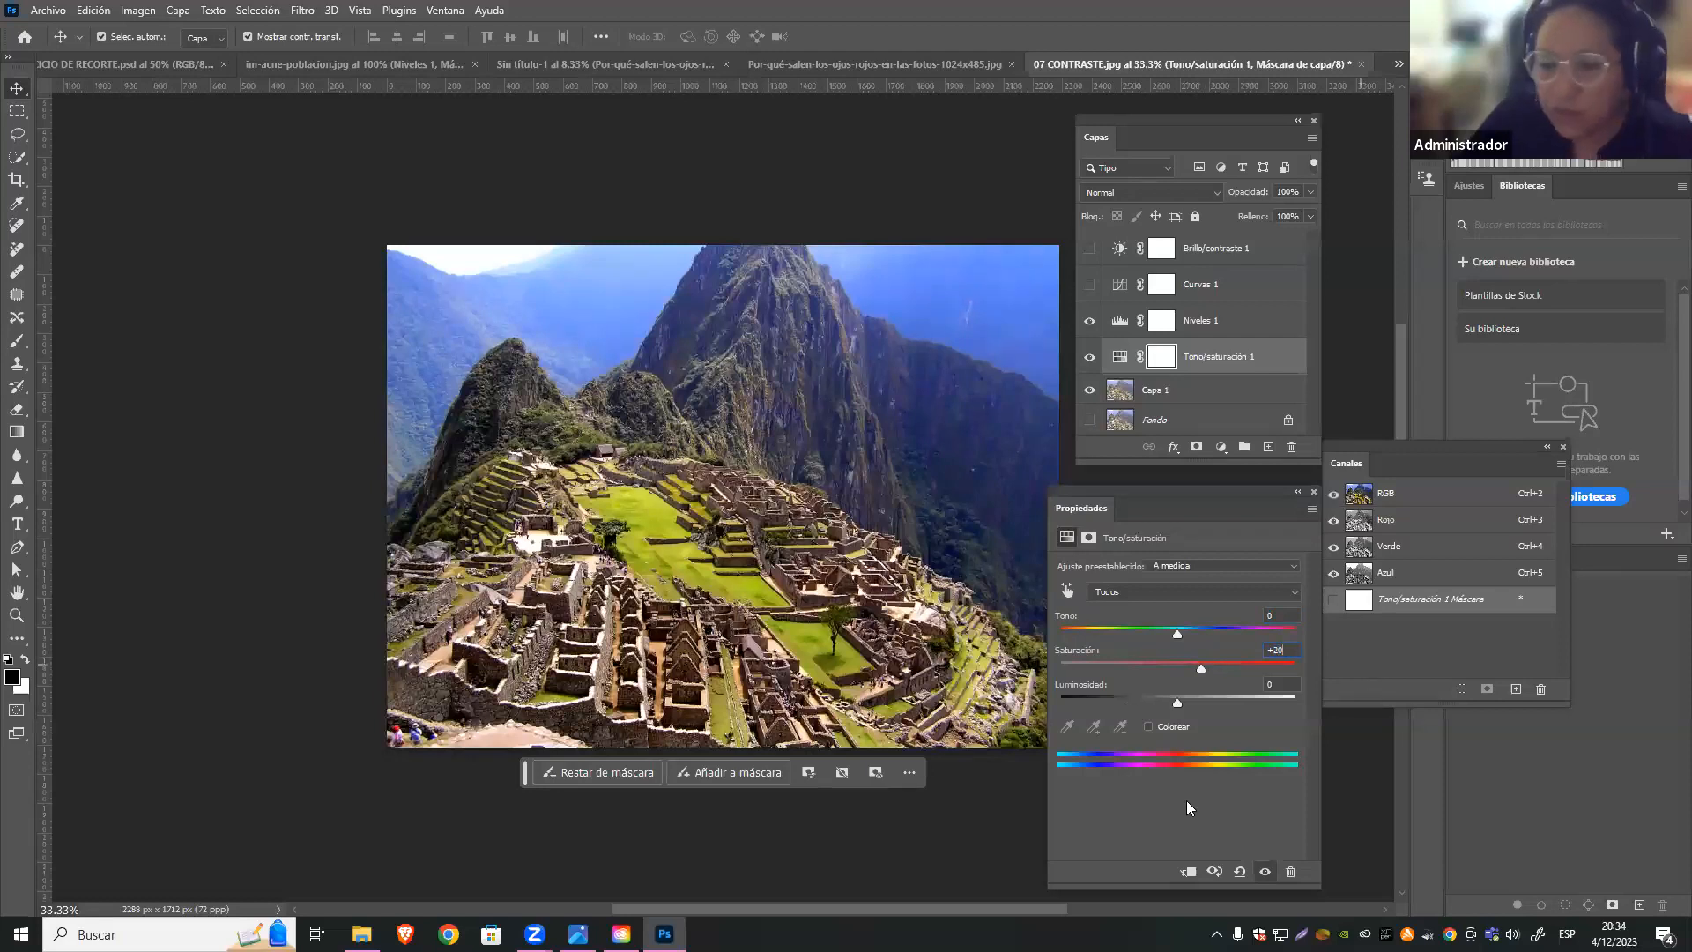
click(1312, 492)
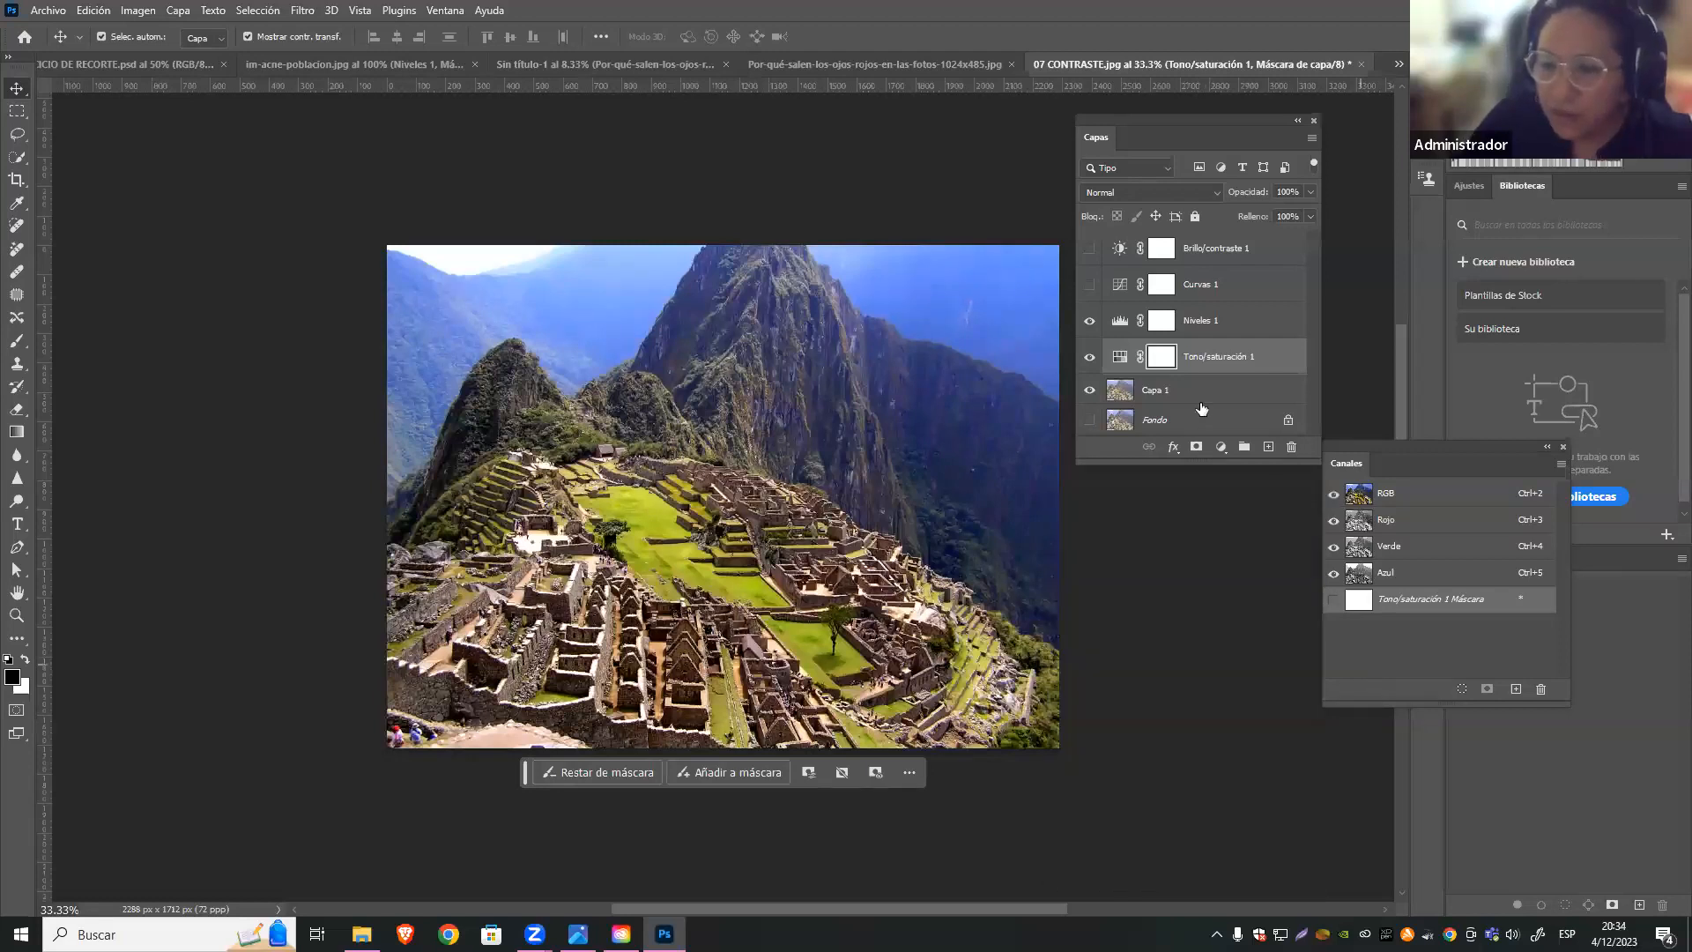
Lengthen the Layers panel and compare the photo with the Niveles 1 and Tono/saturación 1 layers hidden and shown again
drag(1142, 465, 1135, 610)
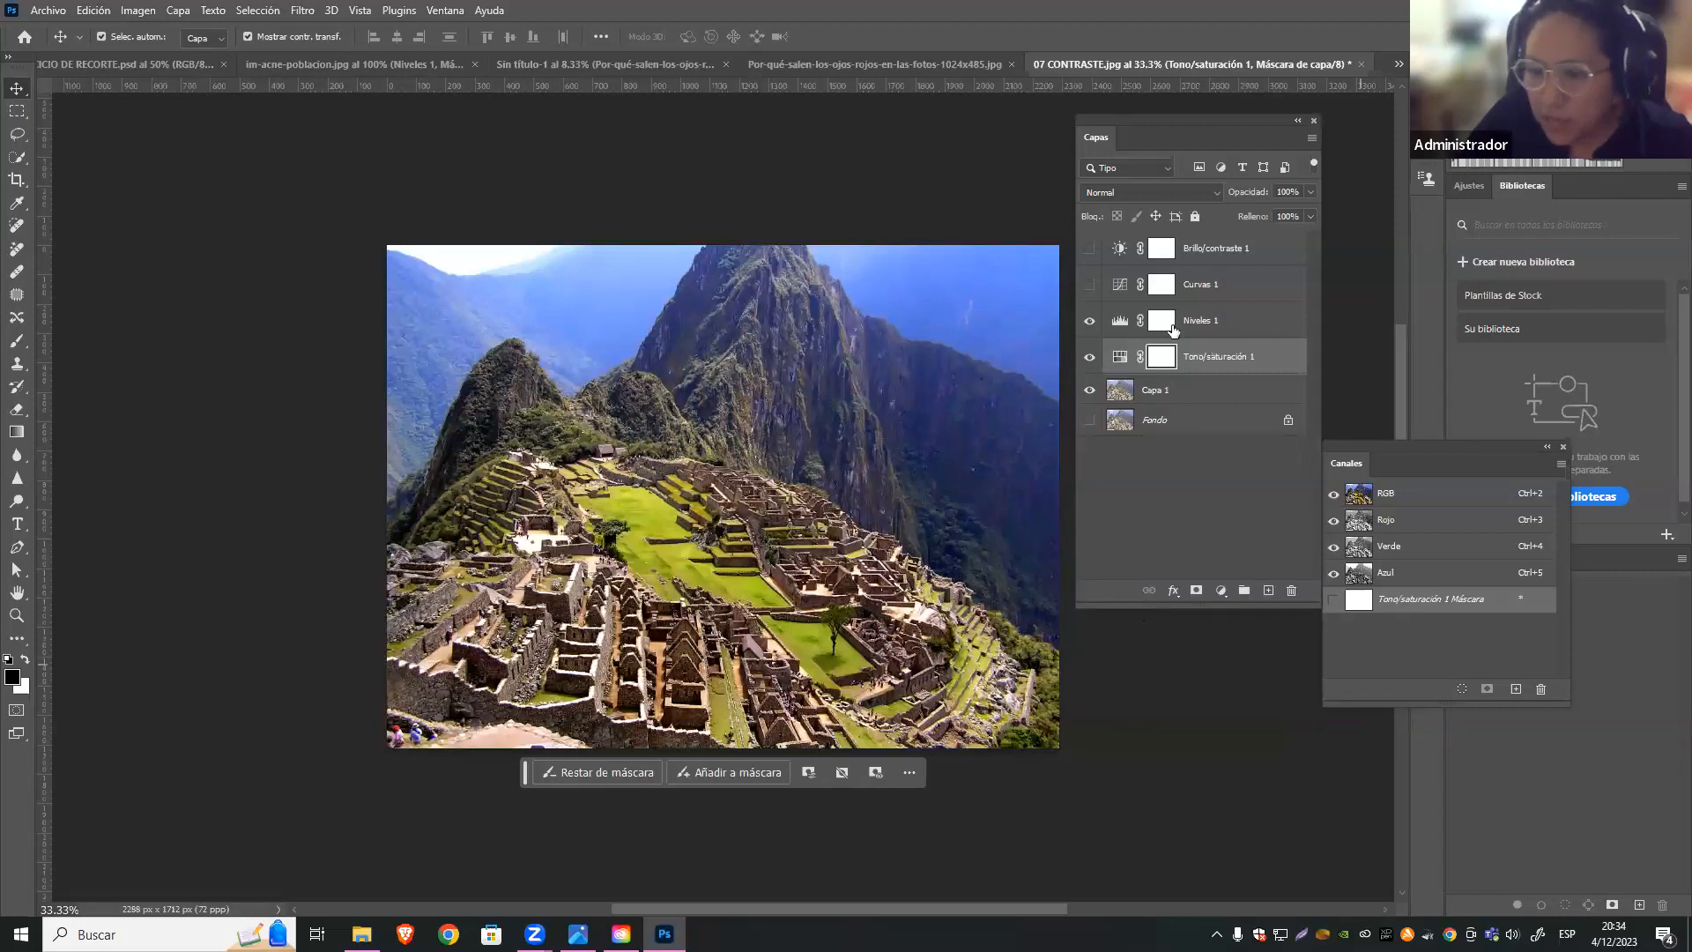
click(1204, 398)
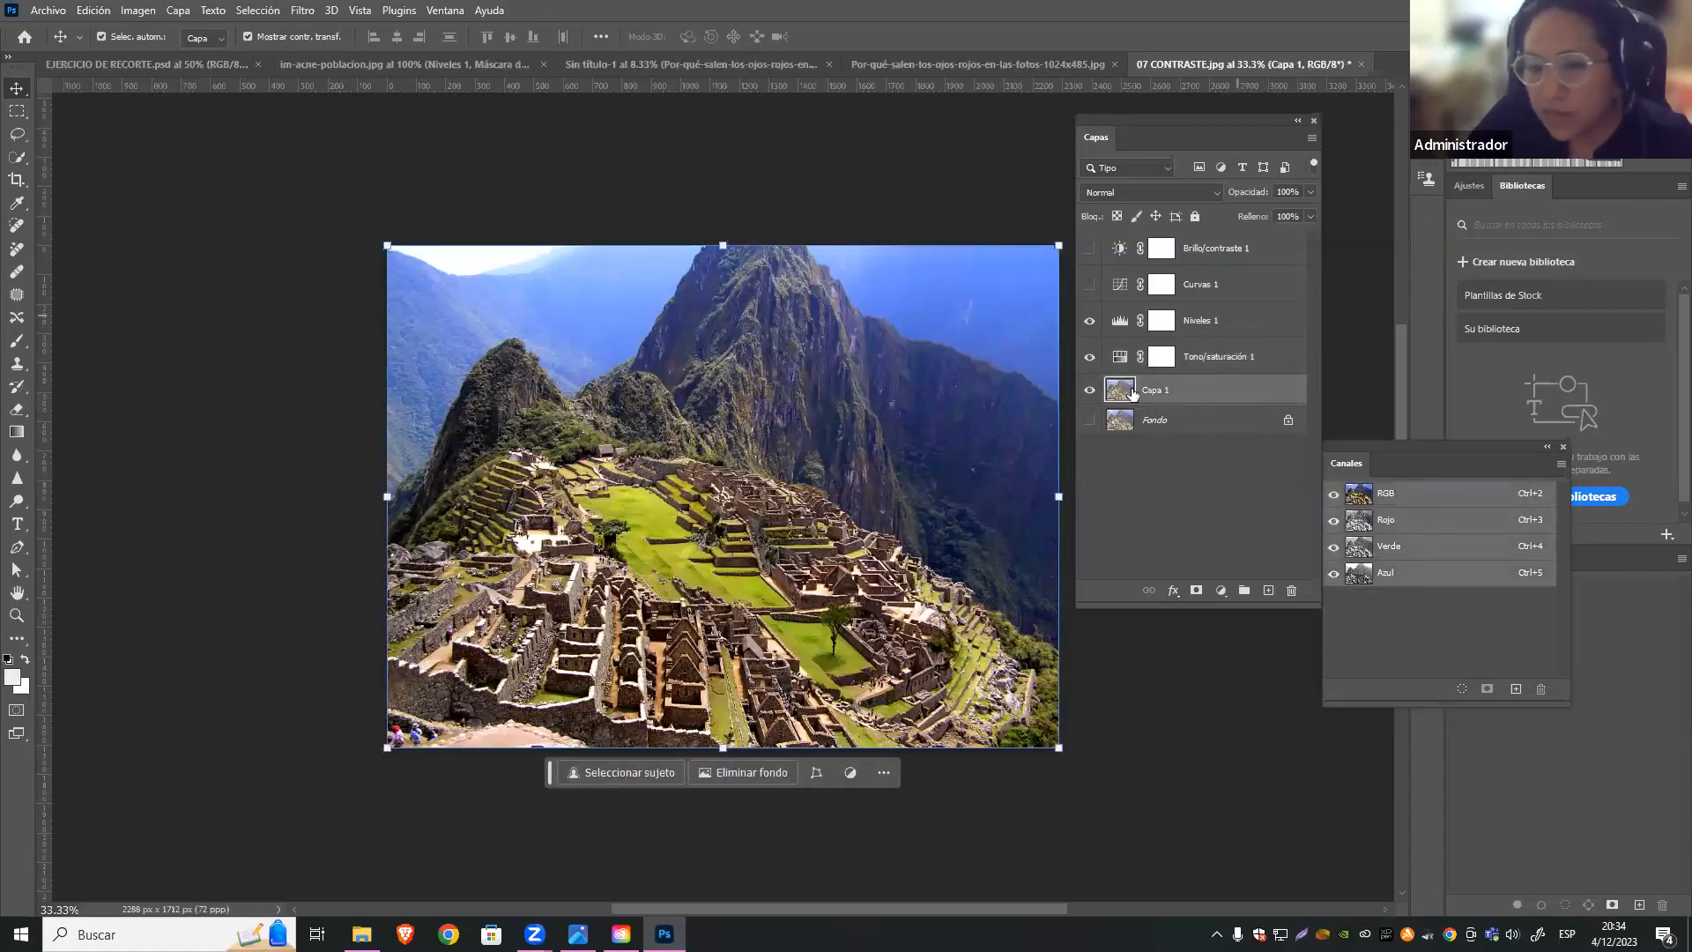
click(1089, 321)
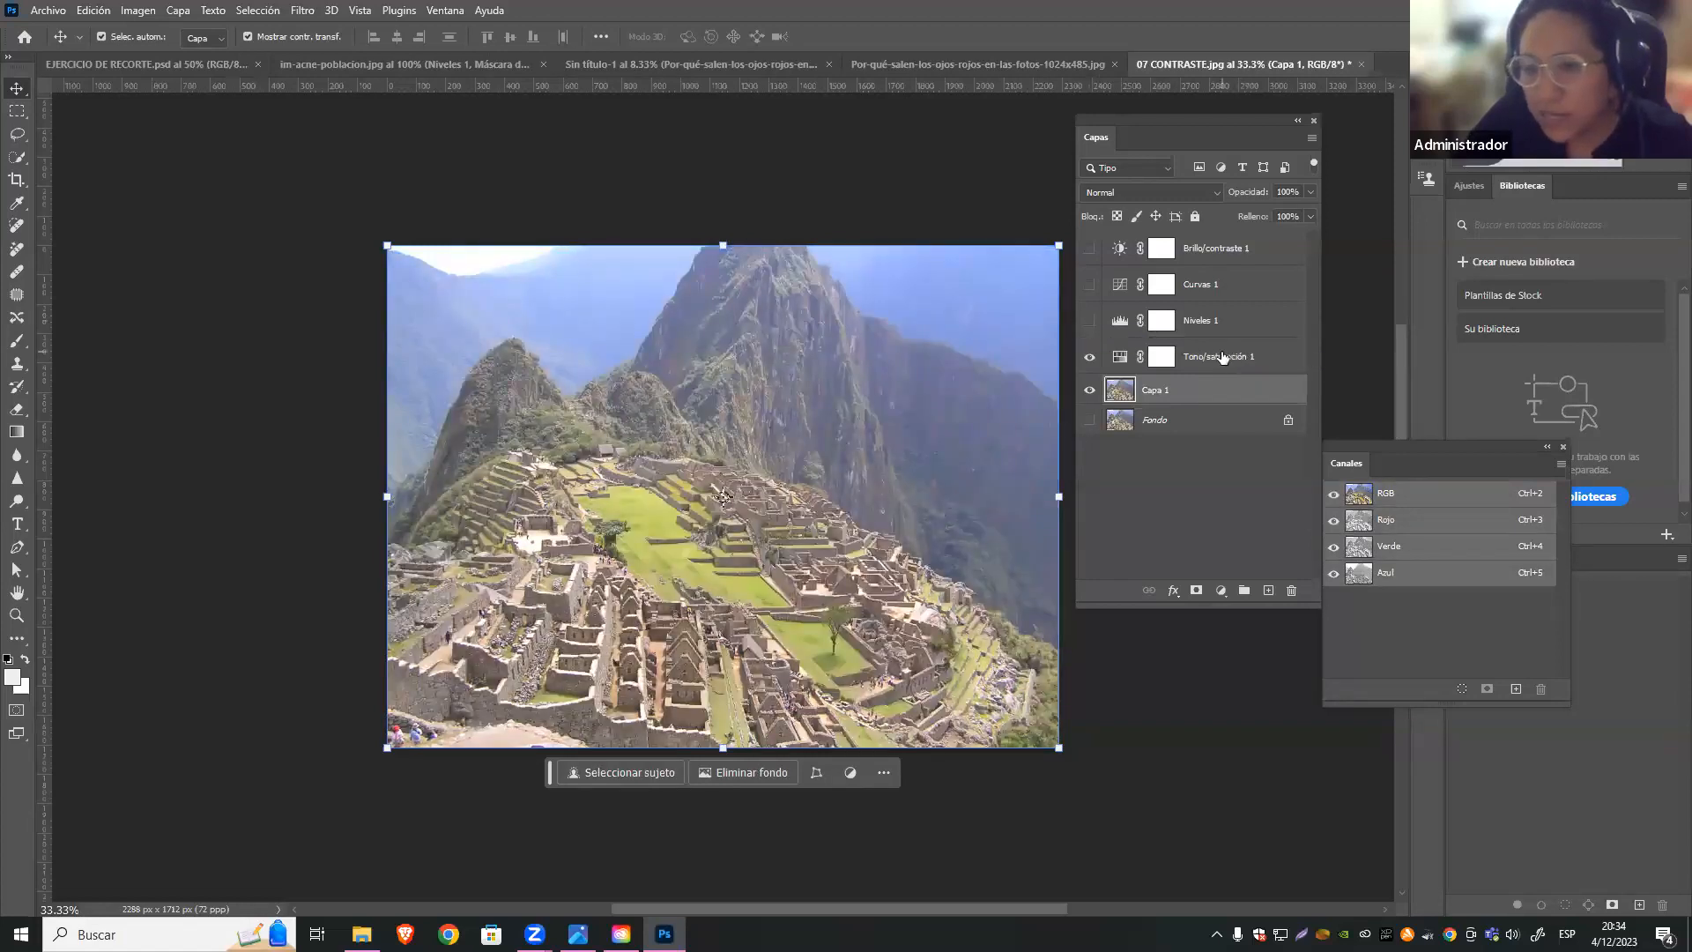
click(1253, 357)
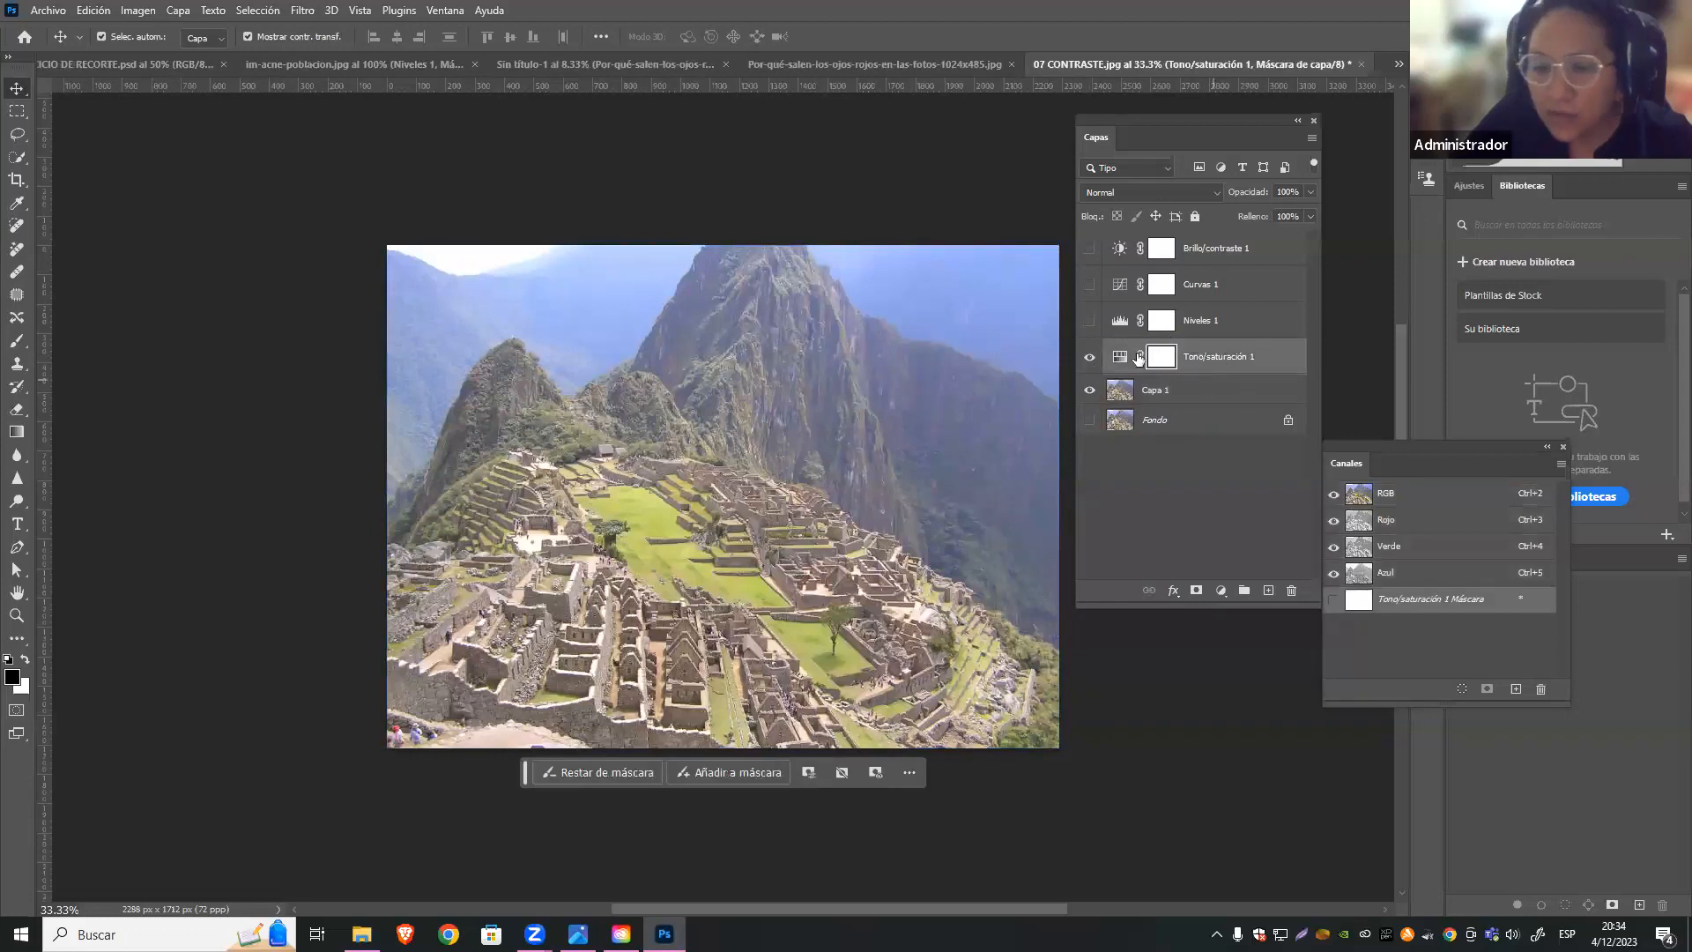
click(1090, 360)
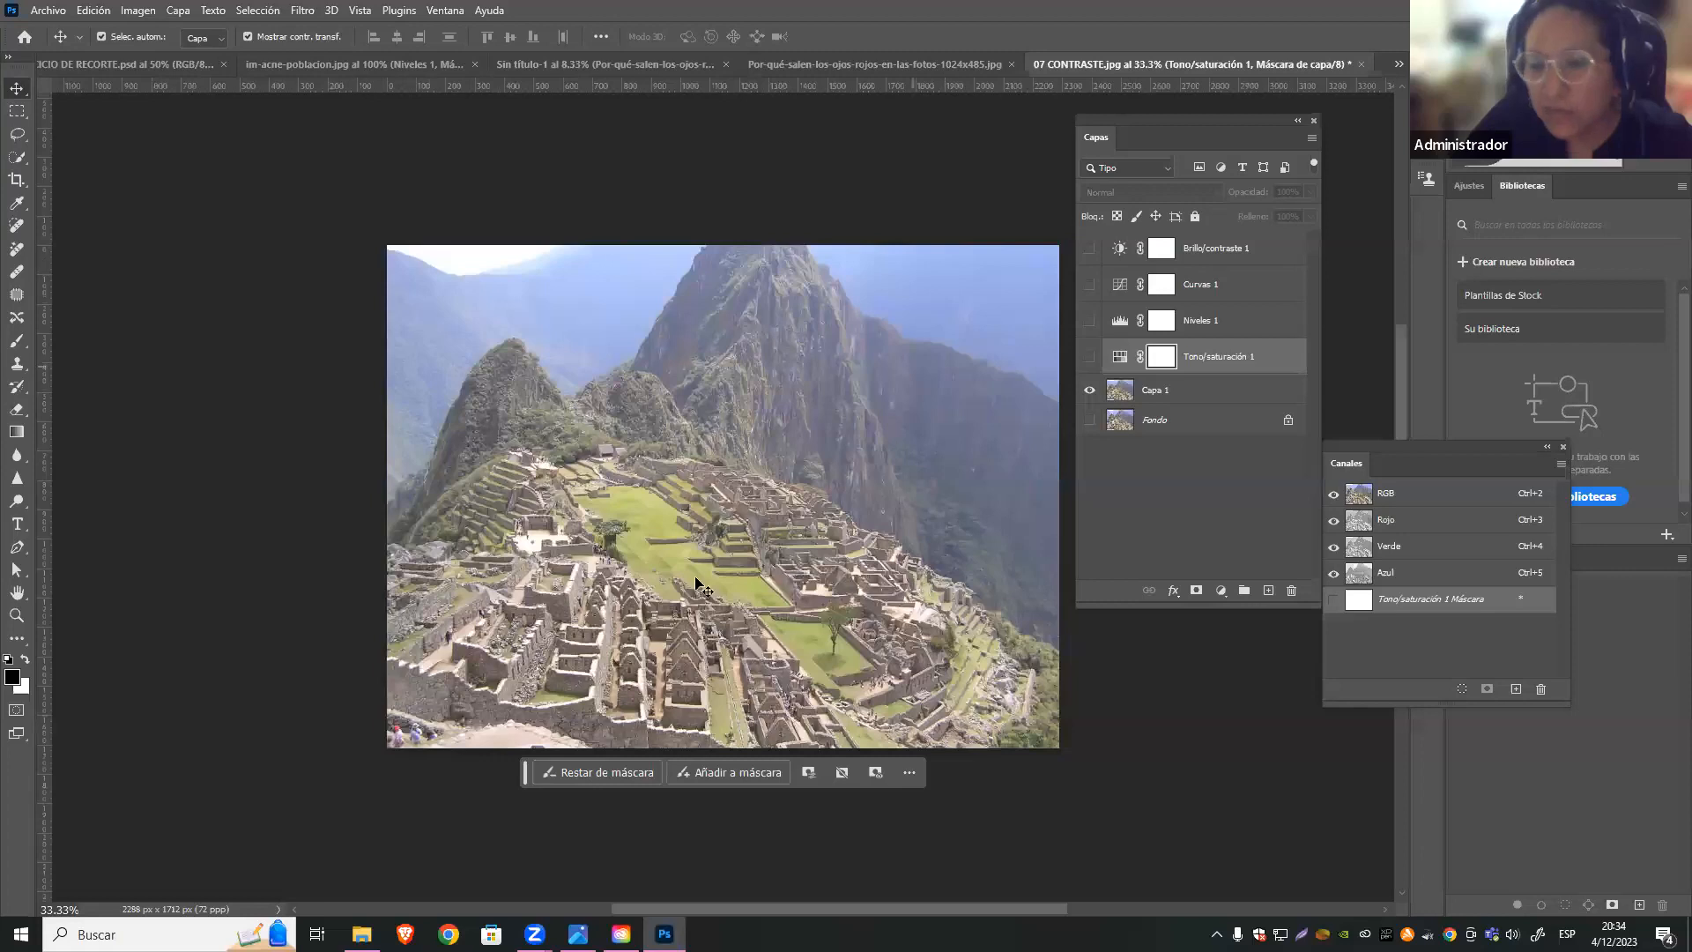
click(1090, 357)
click(1090, 322)
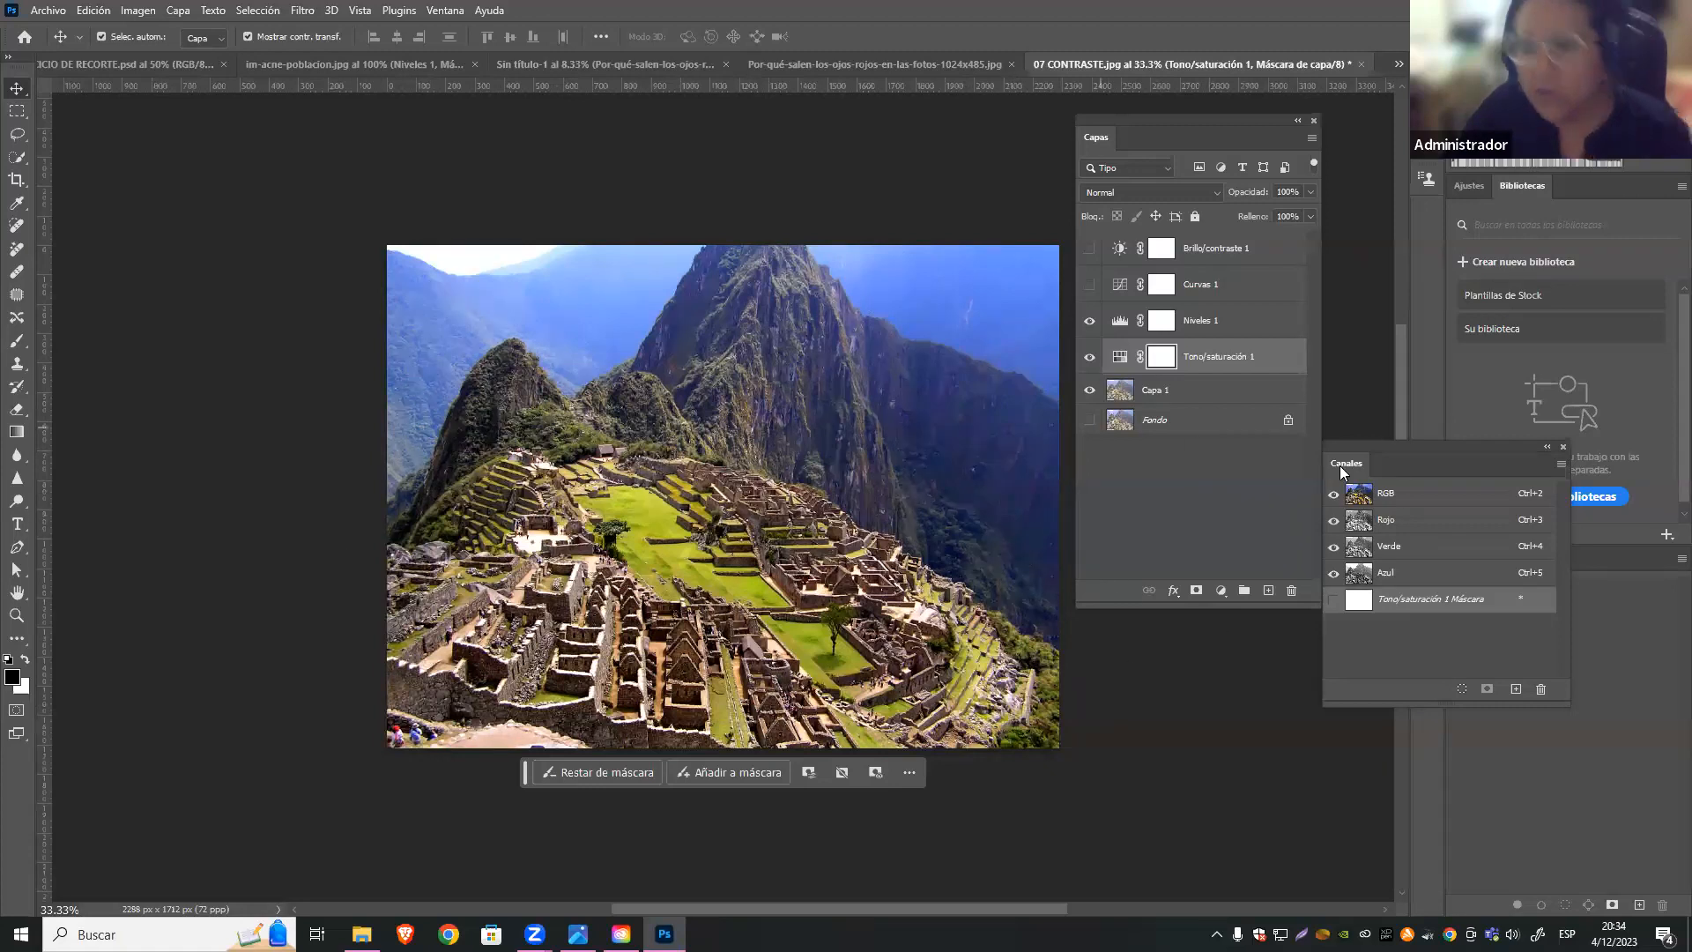
Dock the floating Channels panel between Libraries and Paths, keeping the Layers panel floating beside the photo
drag(1401, 446, 1124, 246)
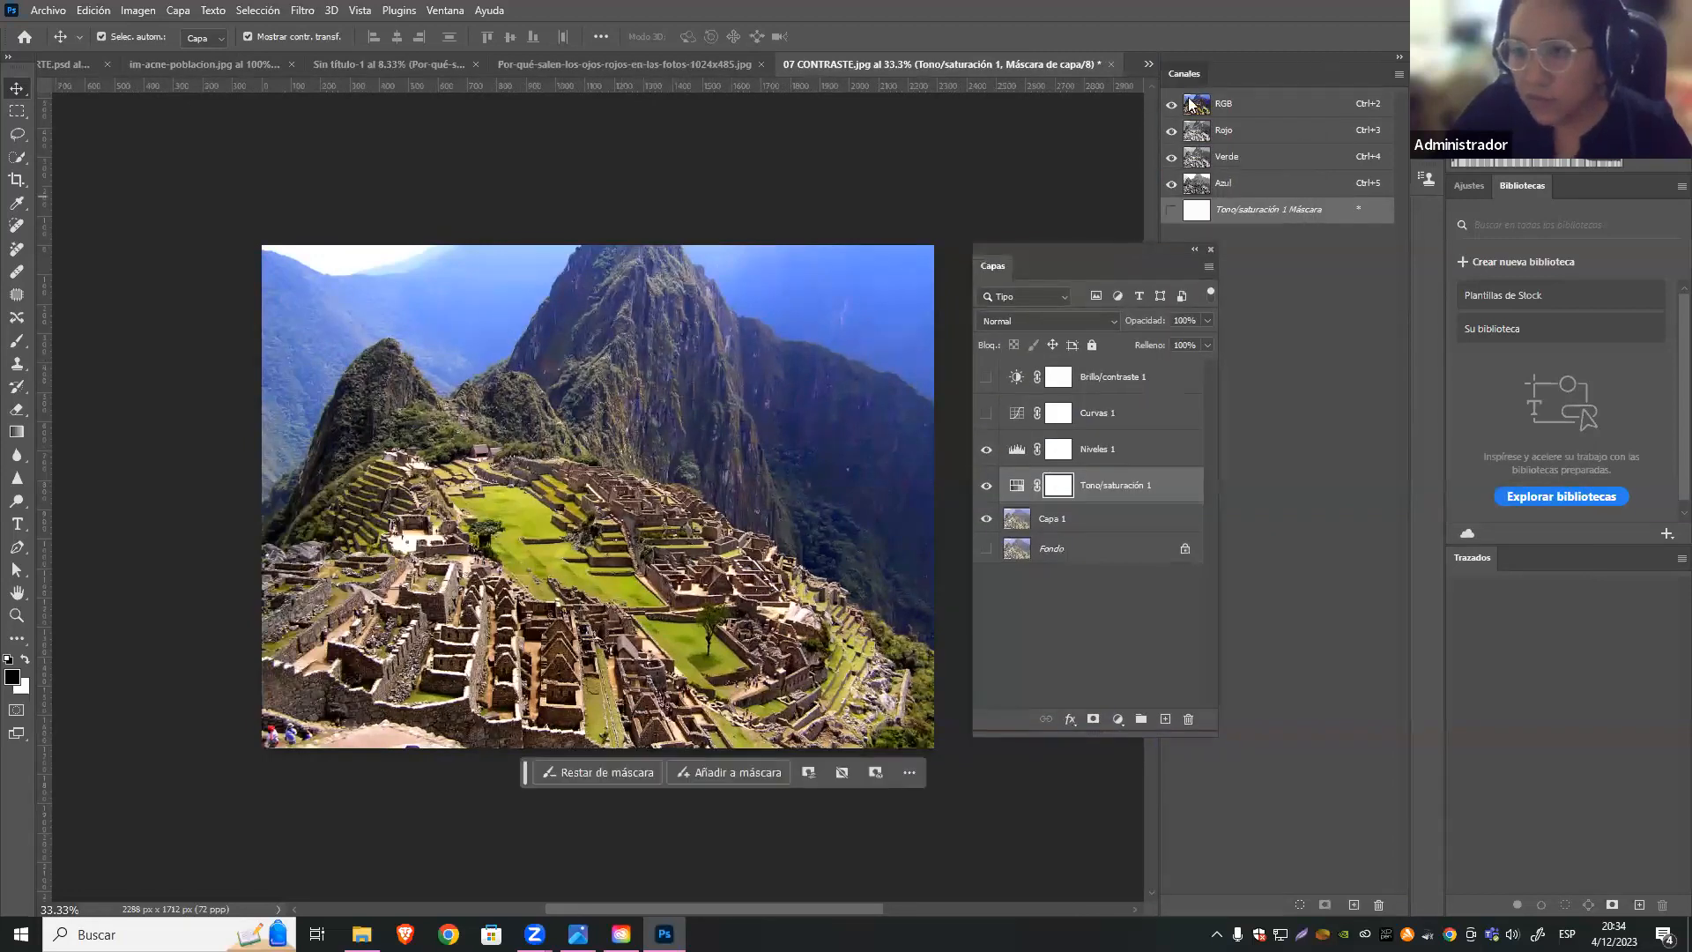
drag(1190, 76, 1235, 259)
drag(1344, 244, 1431, 339)
drag(1139, 249, 1245, 129)
drag(1357, 347, 1442, 534)
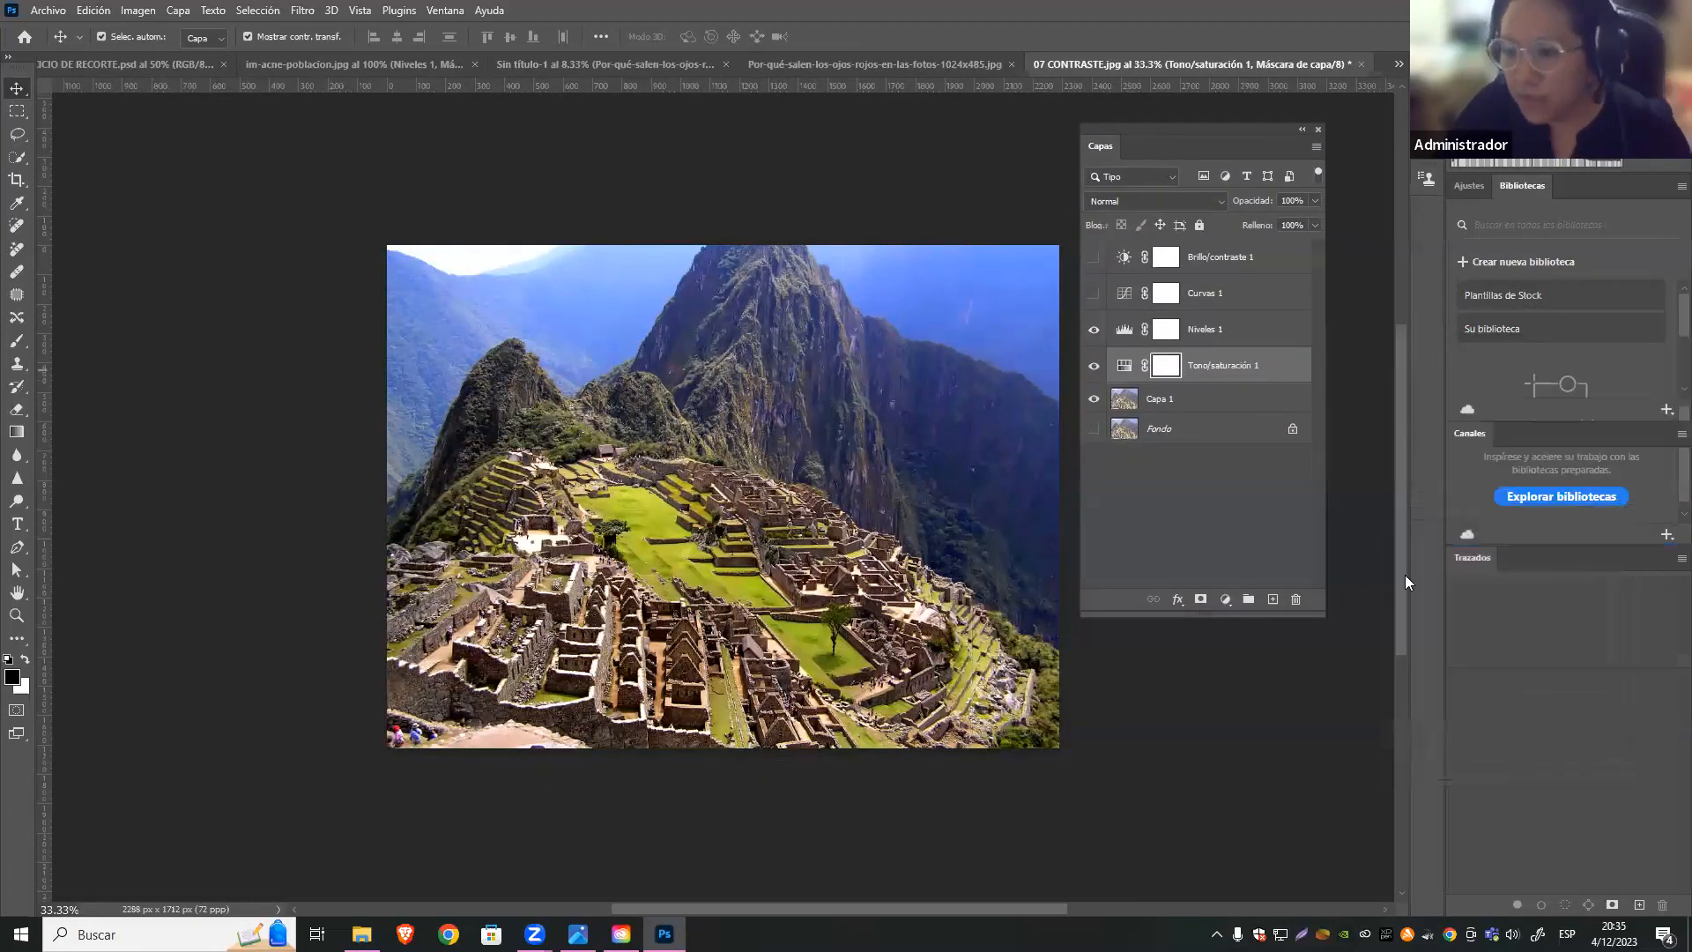
Open 09 BLANCO Y NEGRO from the SESIÓN2 folder, keeping its embedded color profile
click(1228, 604)
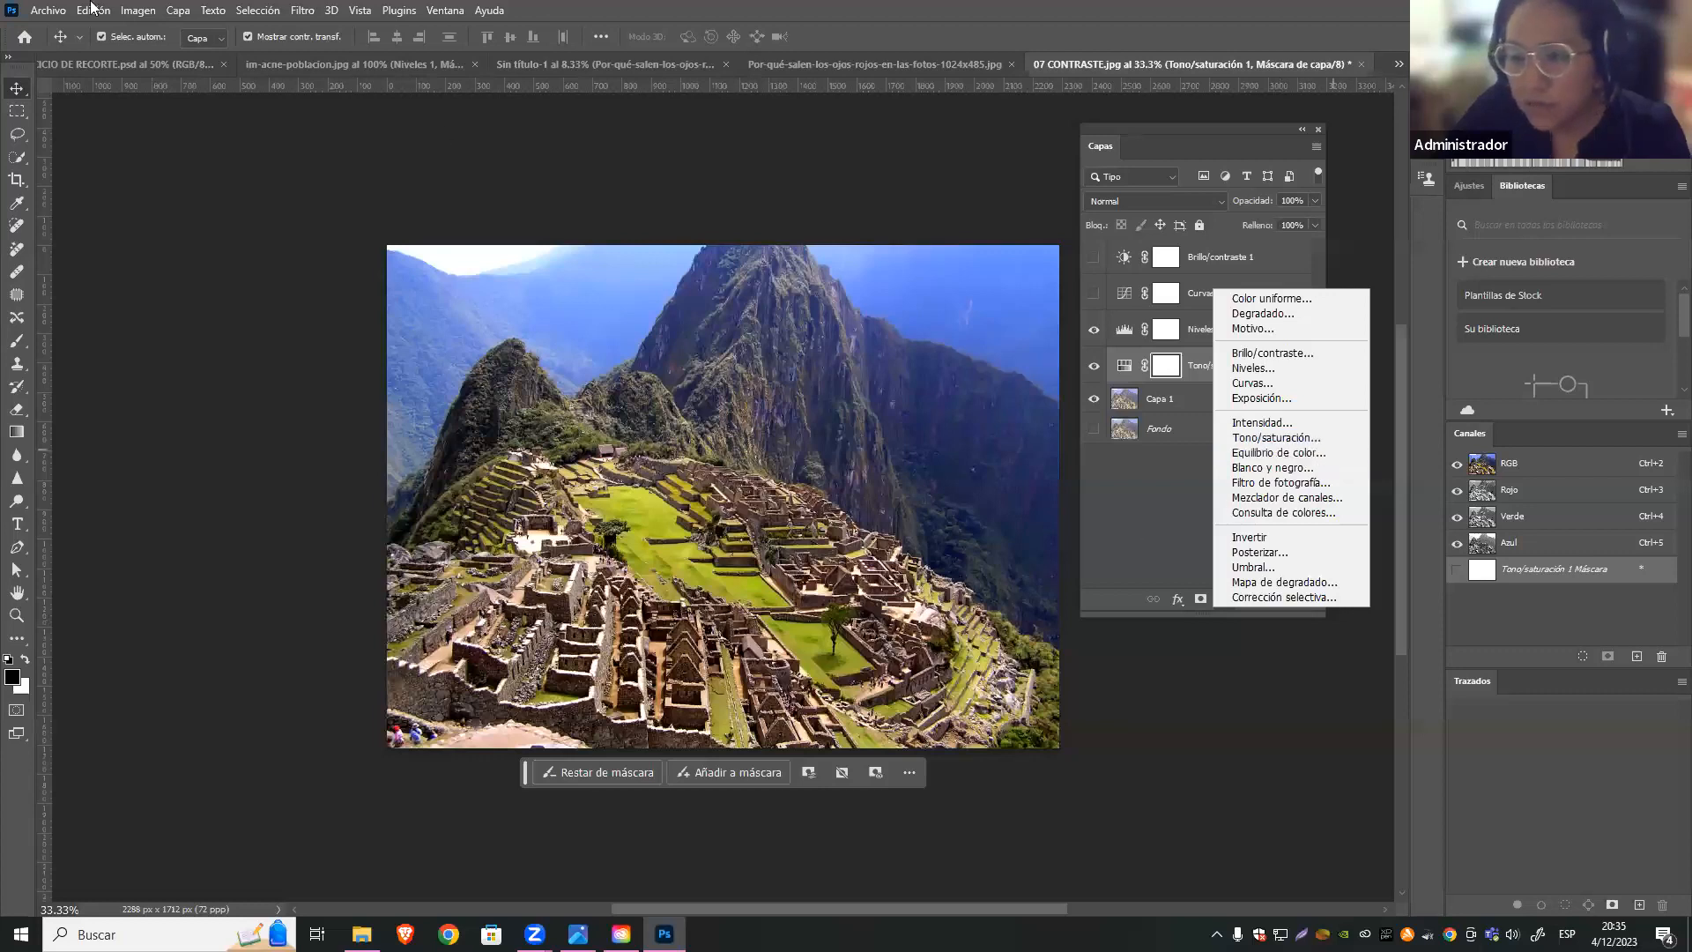
click(47, 14)
click(47, 13)
click(69, 44)
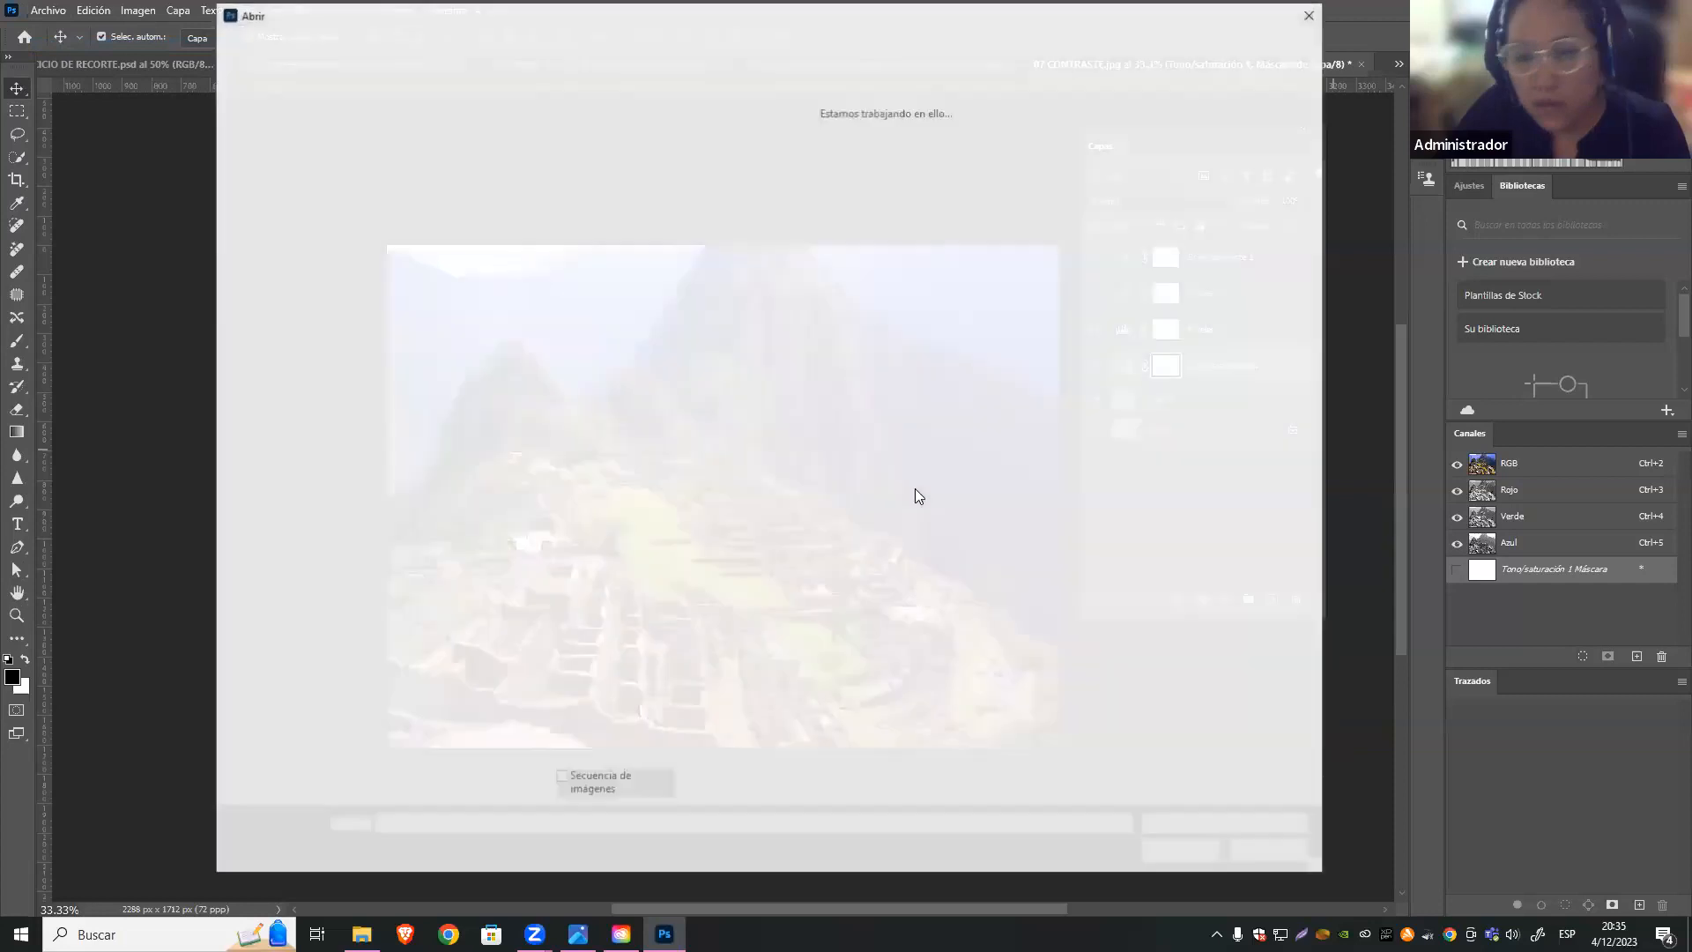
click(691, 273)
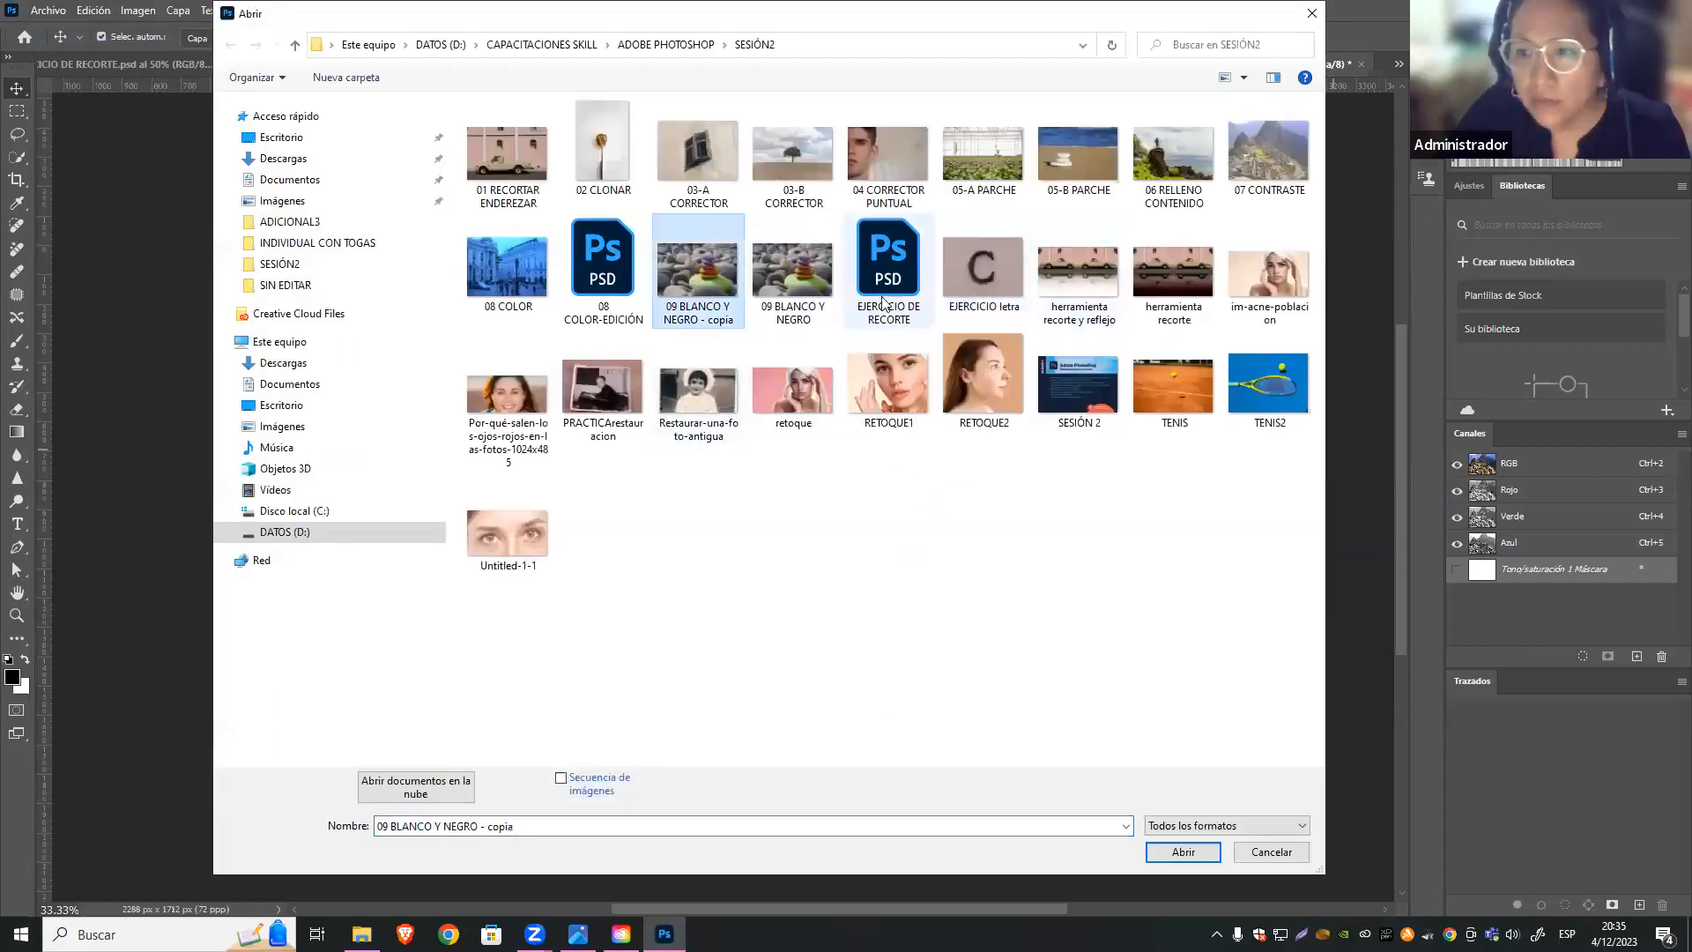
click(784, 268)
click(682, 263)
click(811, 261)
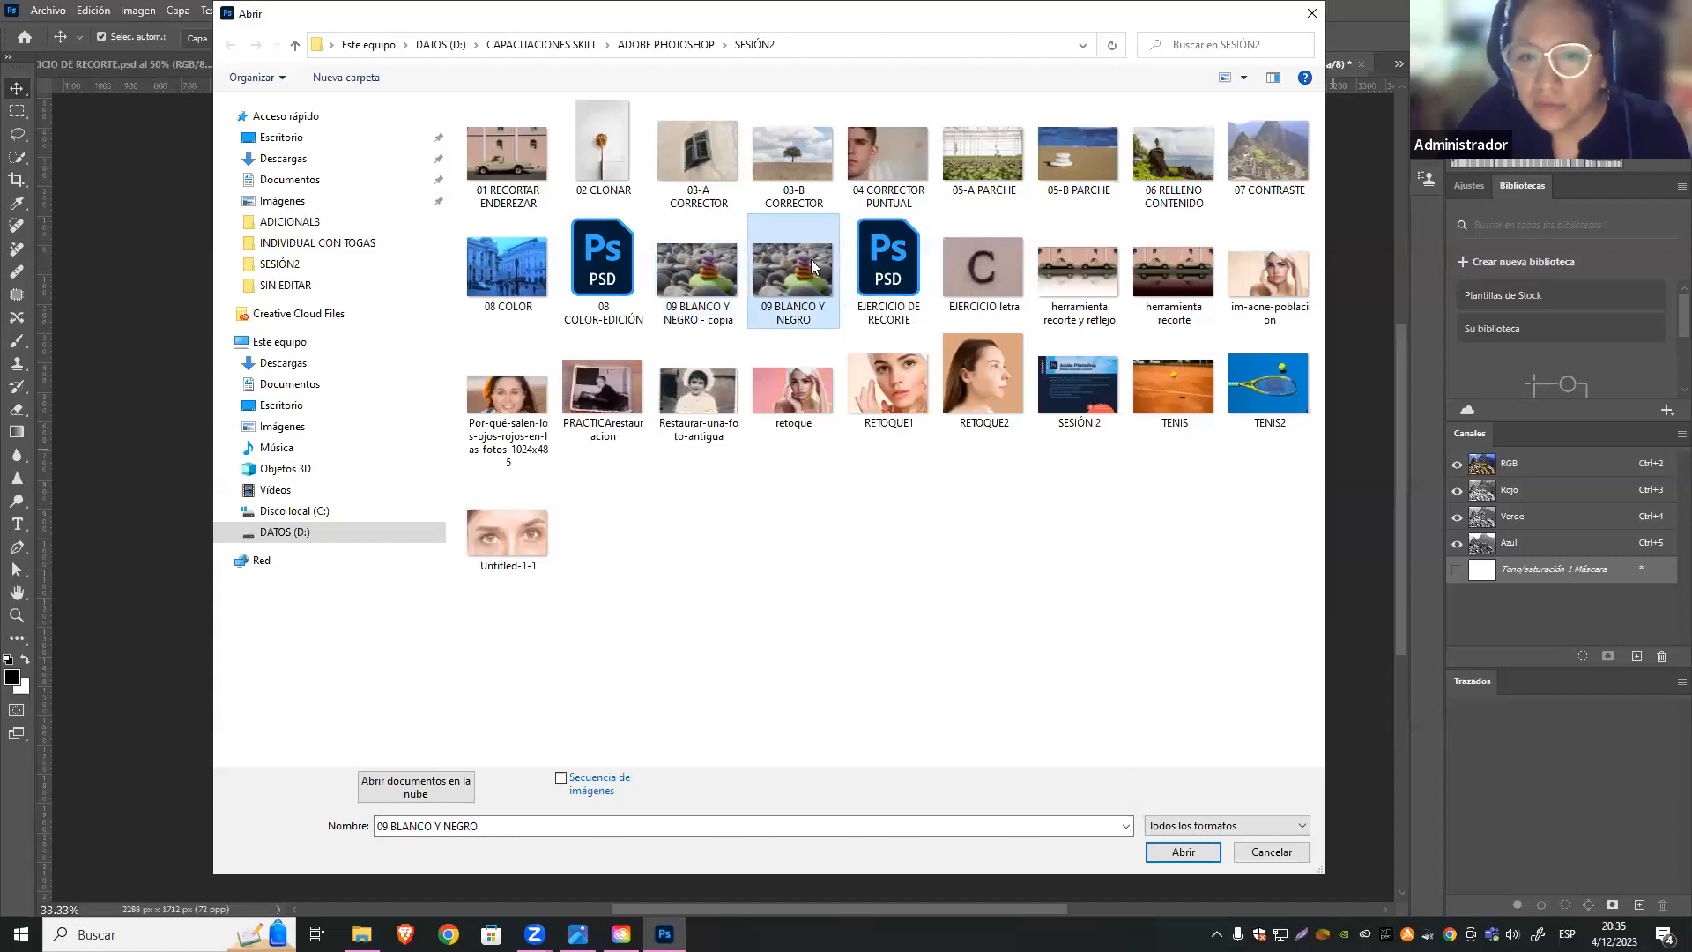
click(1188, 848)
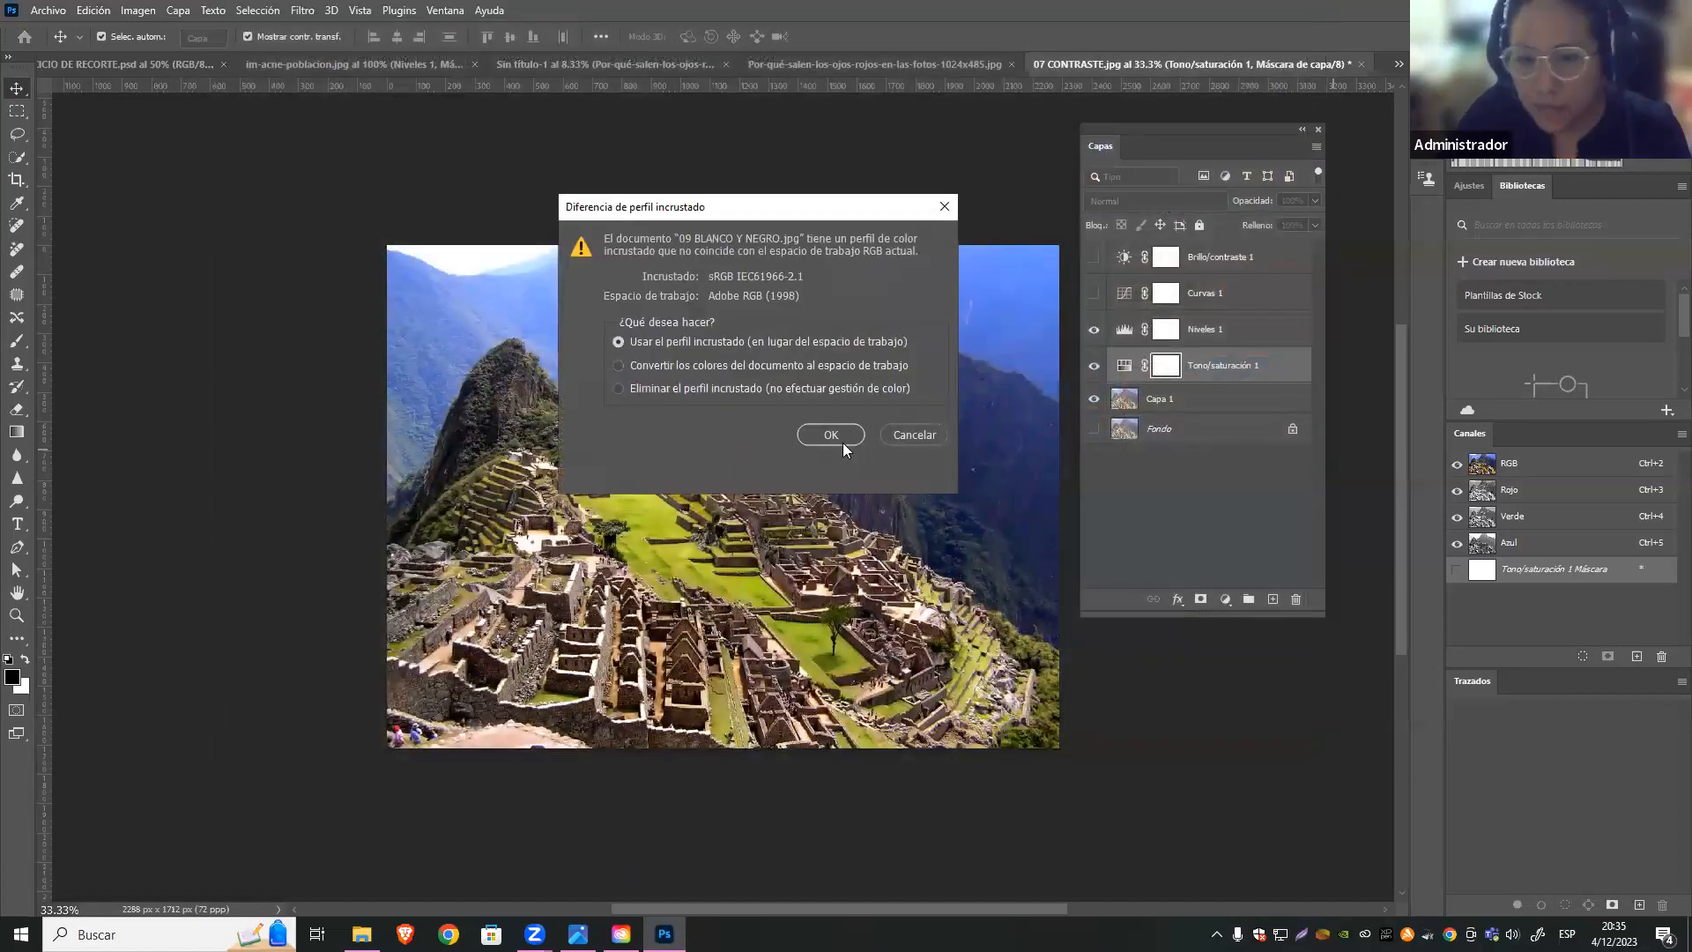
click(808, 431)
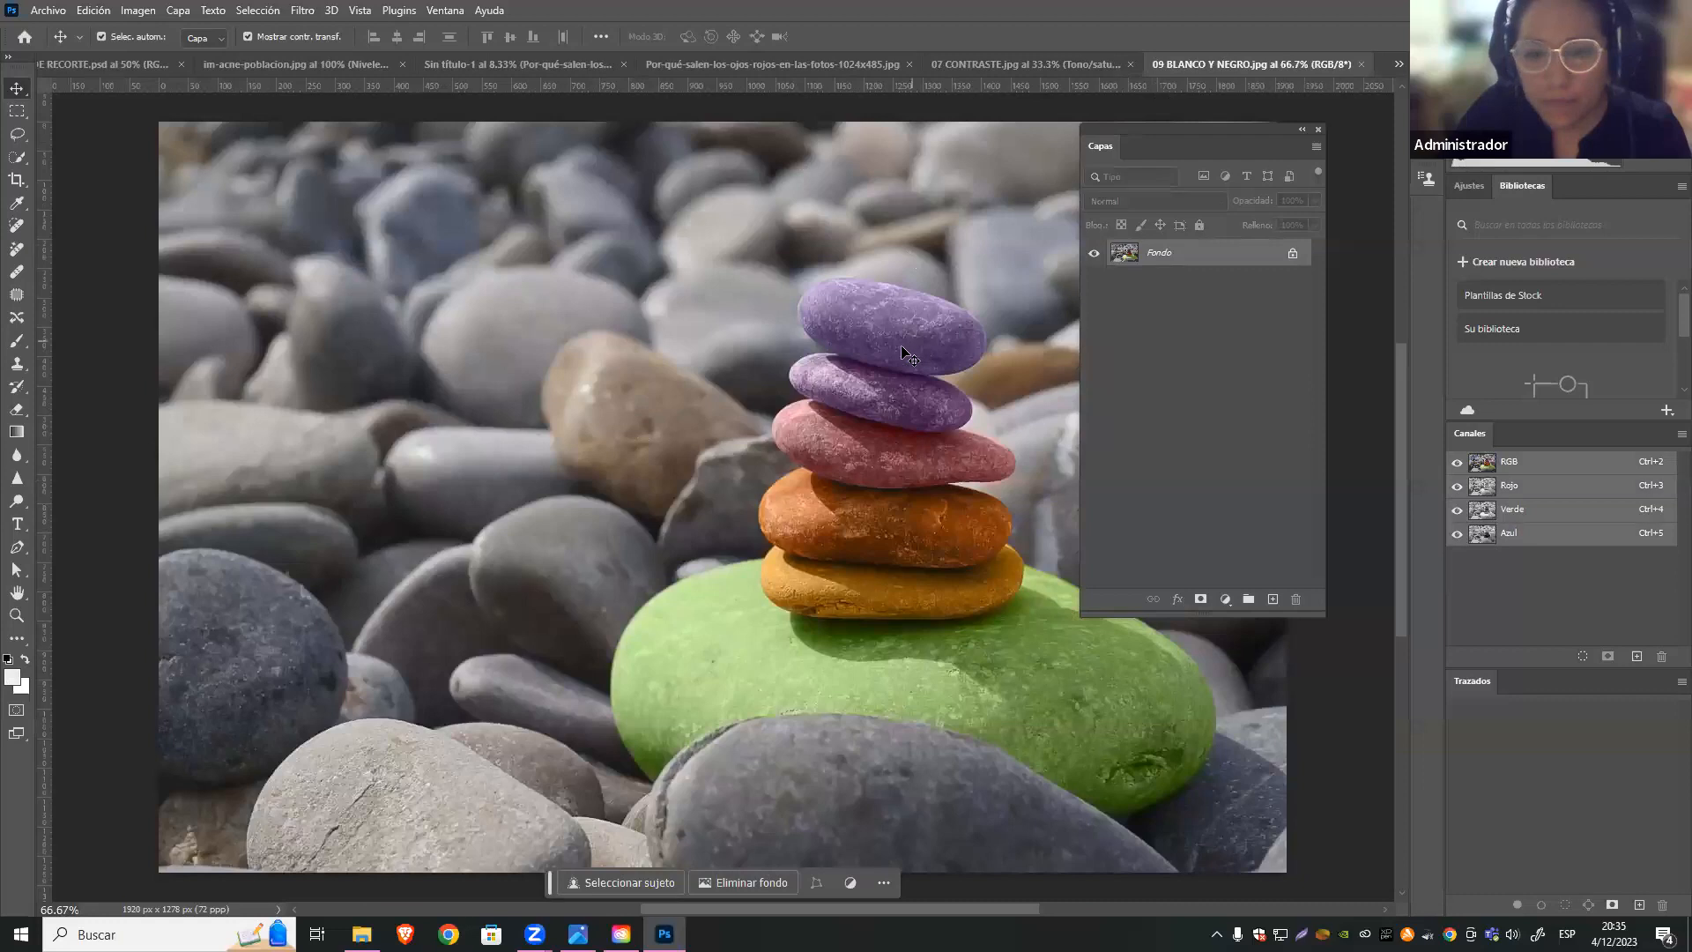
Duplicate the background layer of the stones photo and hide the original Fondo layer
scroll(907, 363, down, 2)
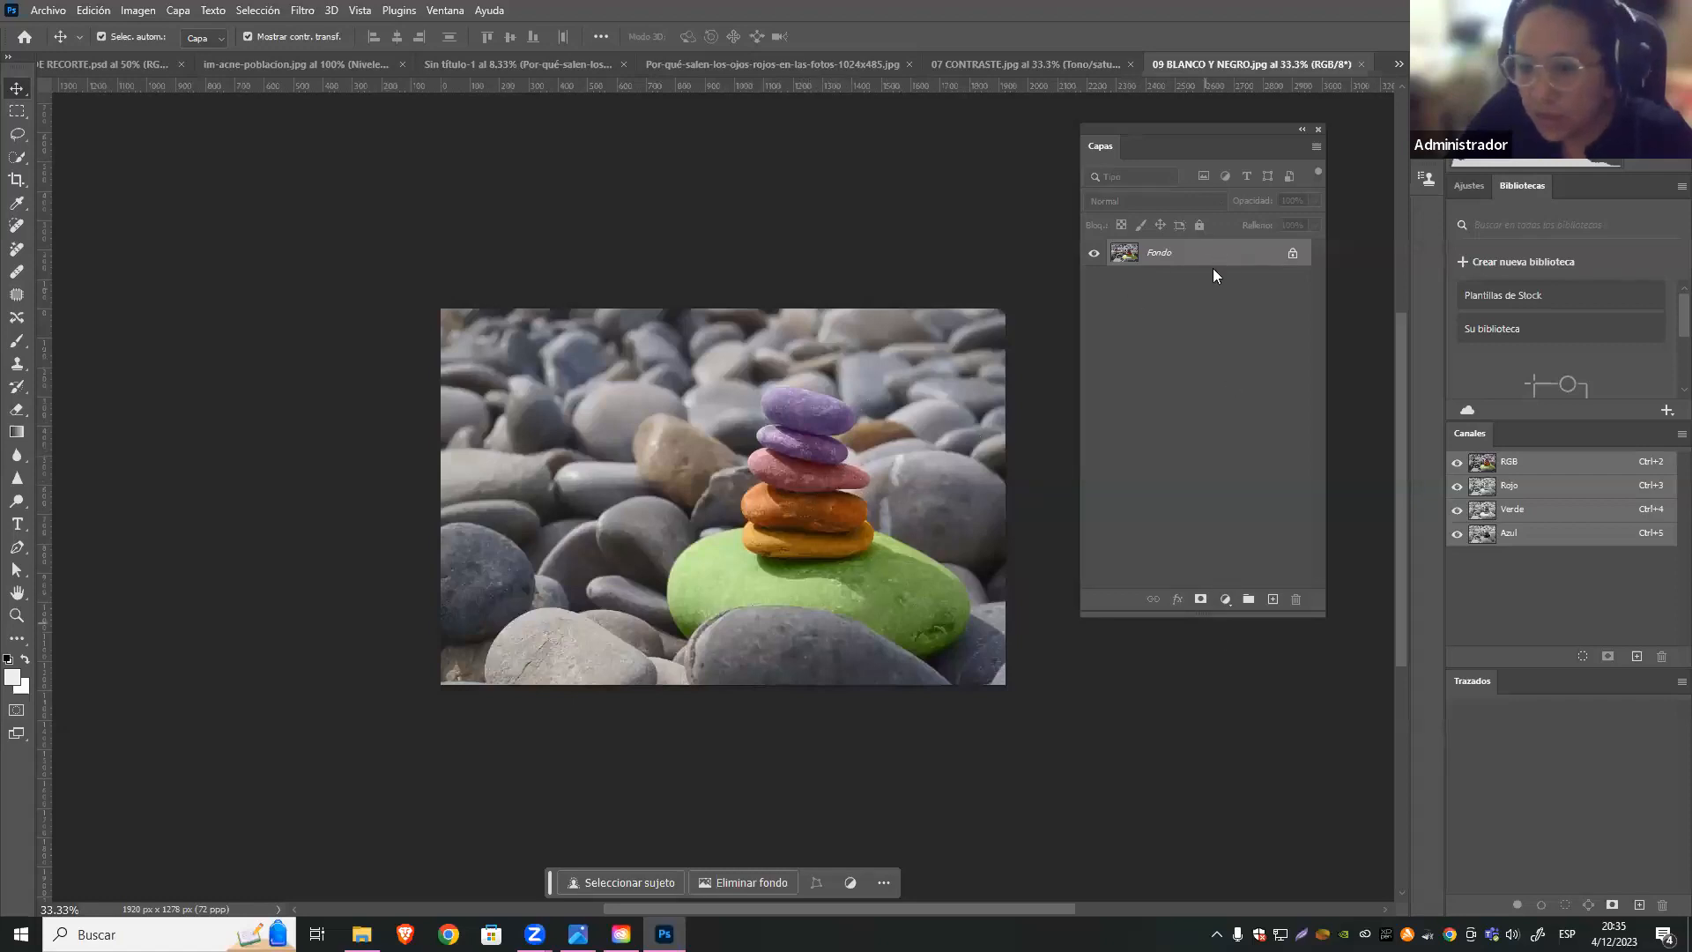
key(ctrl+j)
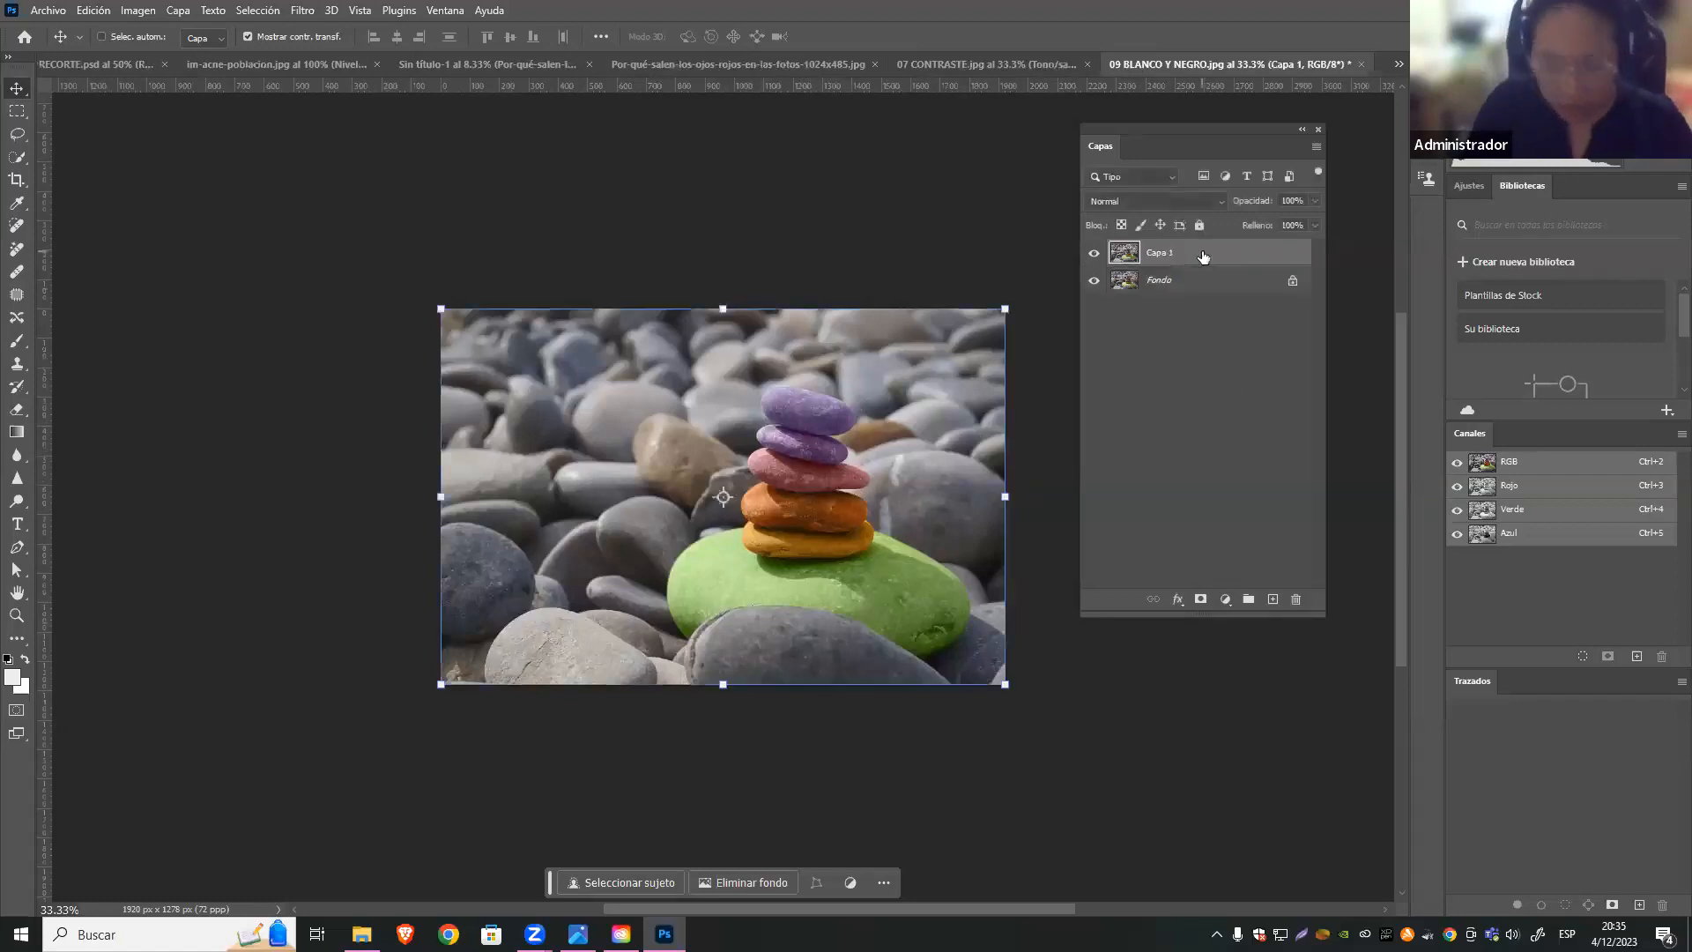
click(1097, 280)
Add a Color Balance adjustment layer above Capa 1 and move its properties clear of the layer list
click(1224, 599)
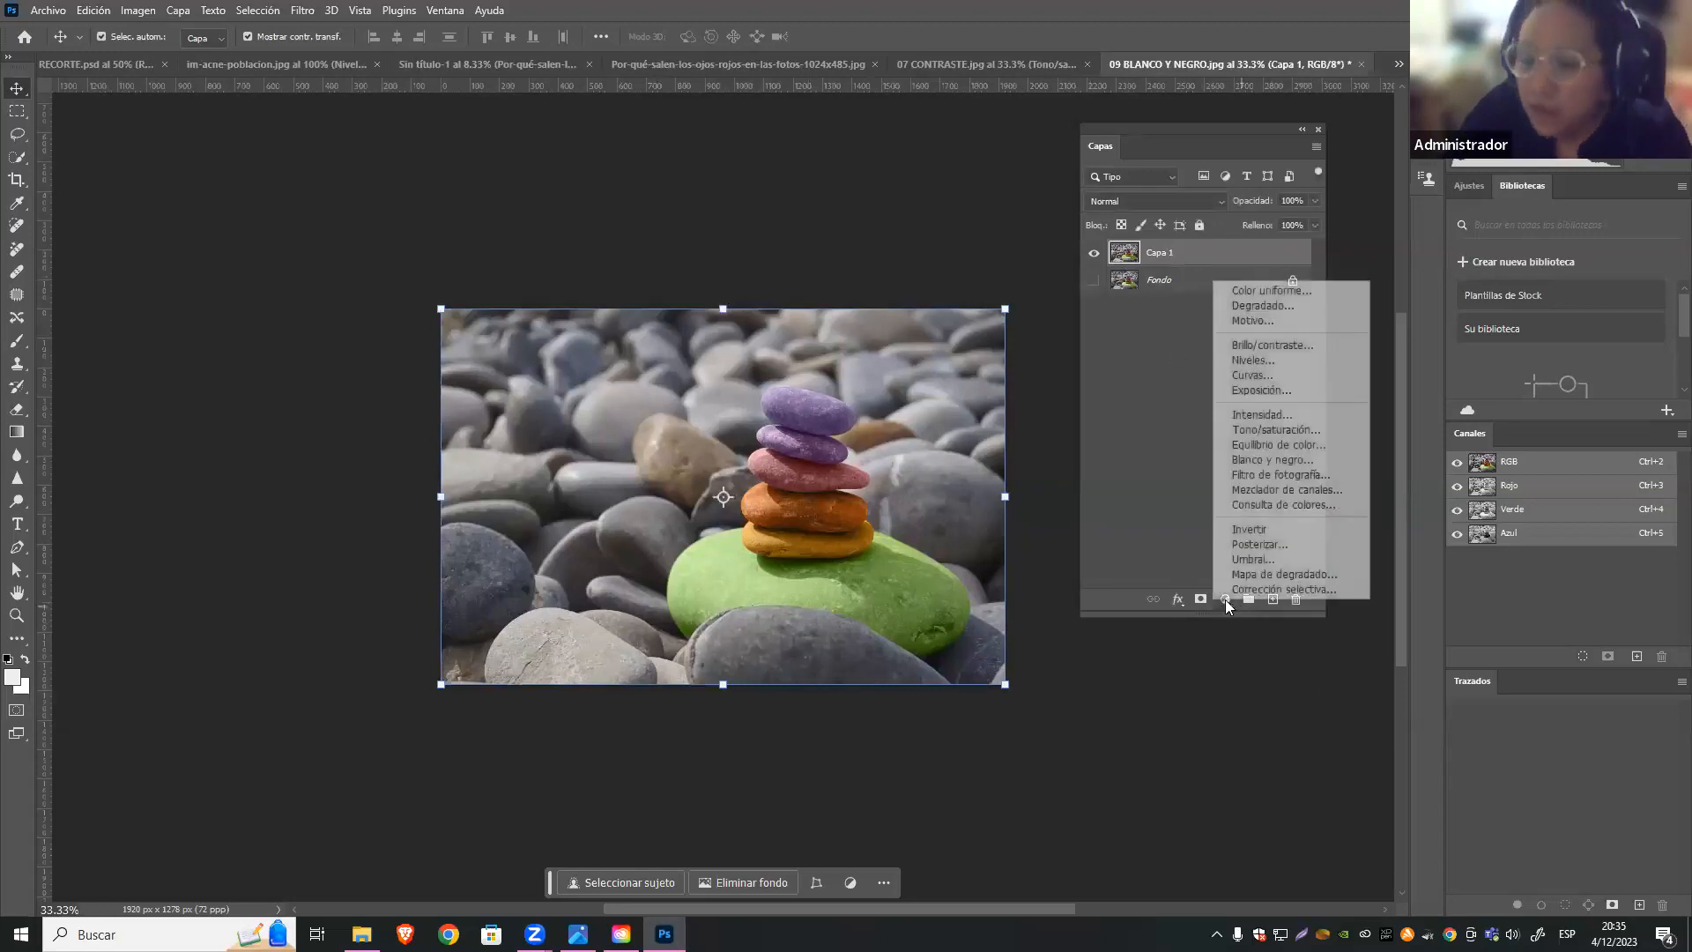
click(1319, 445)
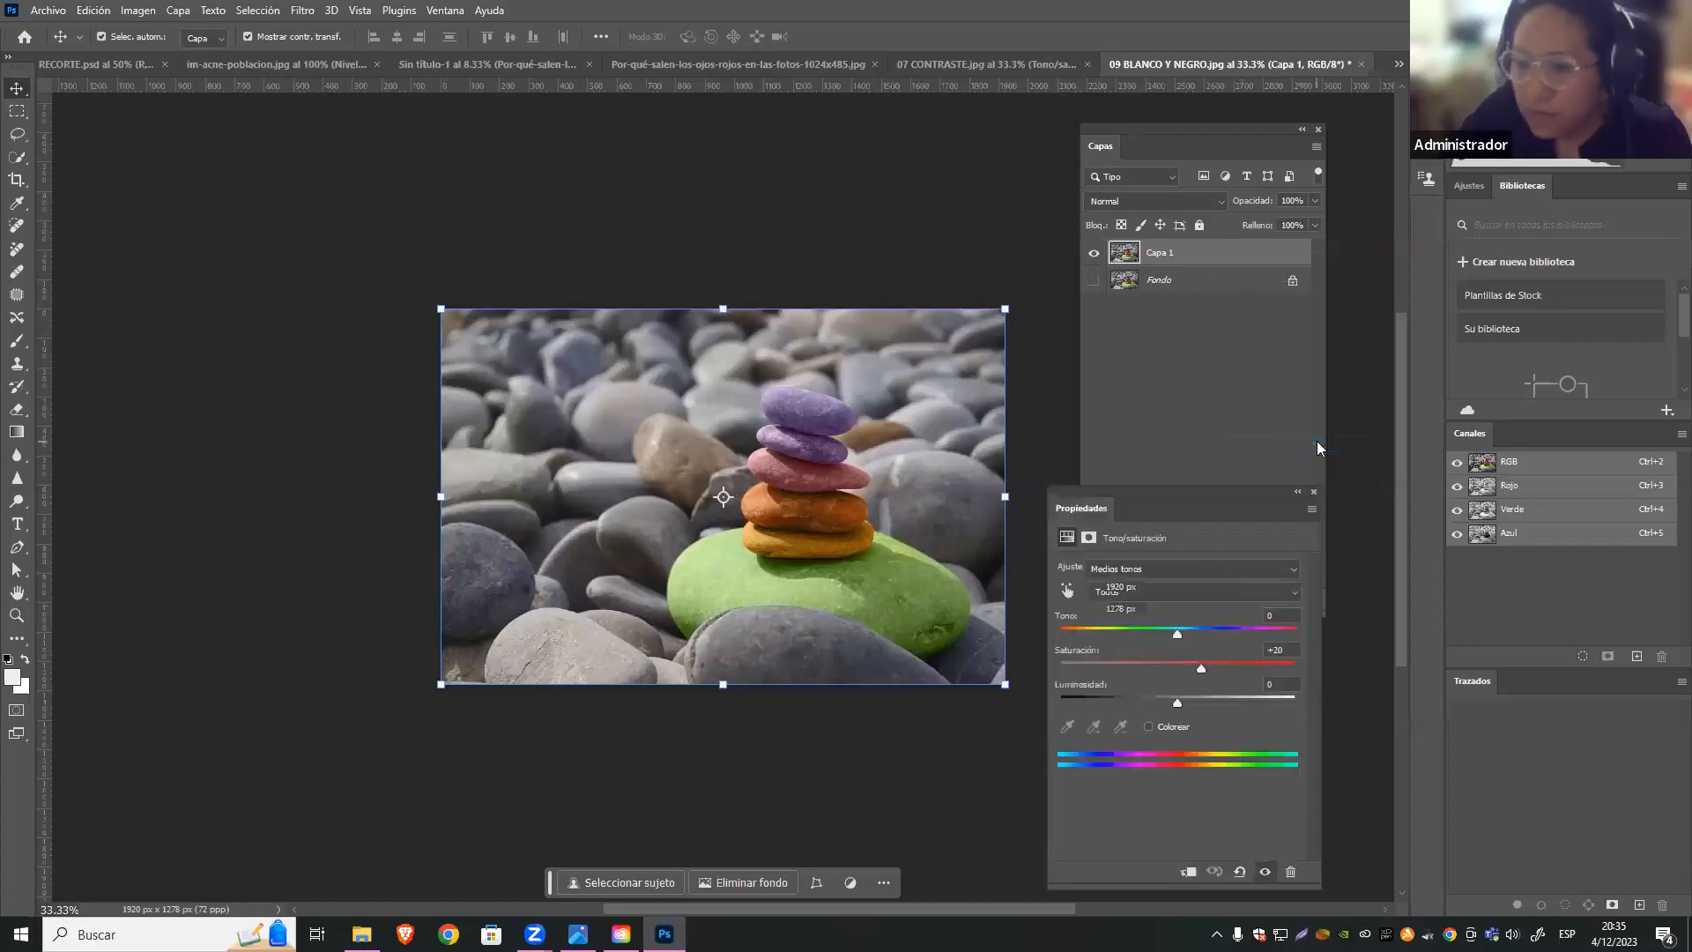
drag(1210, 491, 1274, 395)
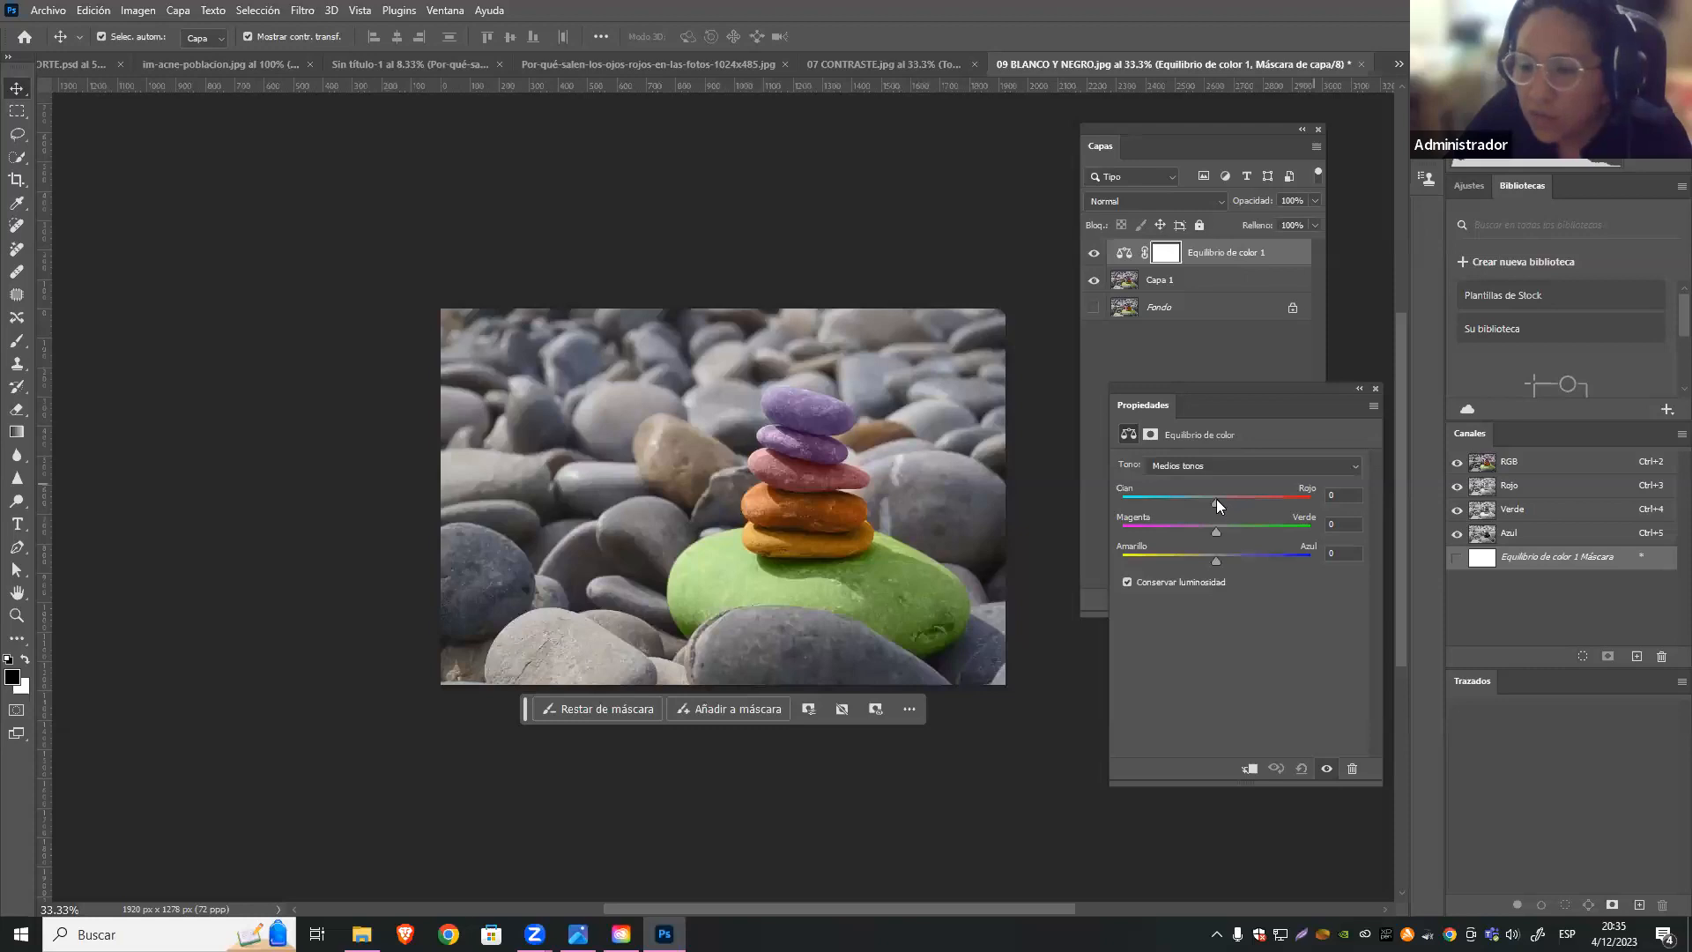
Try stronger red and cyan shifts in the midtones, and set Cyan–Red to +2, Magenta–Green to +1 and Yellow–Blue to +11
drag(1216, 500, 1236, 499)
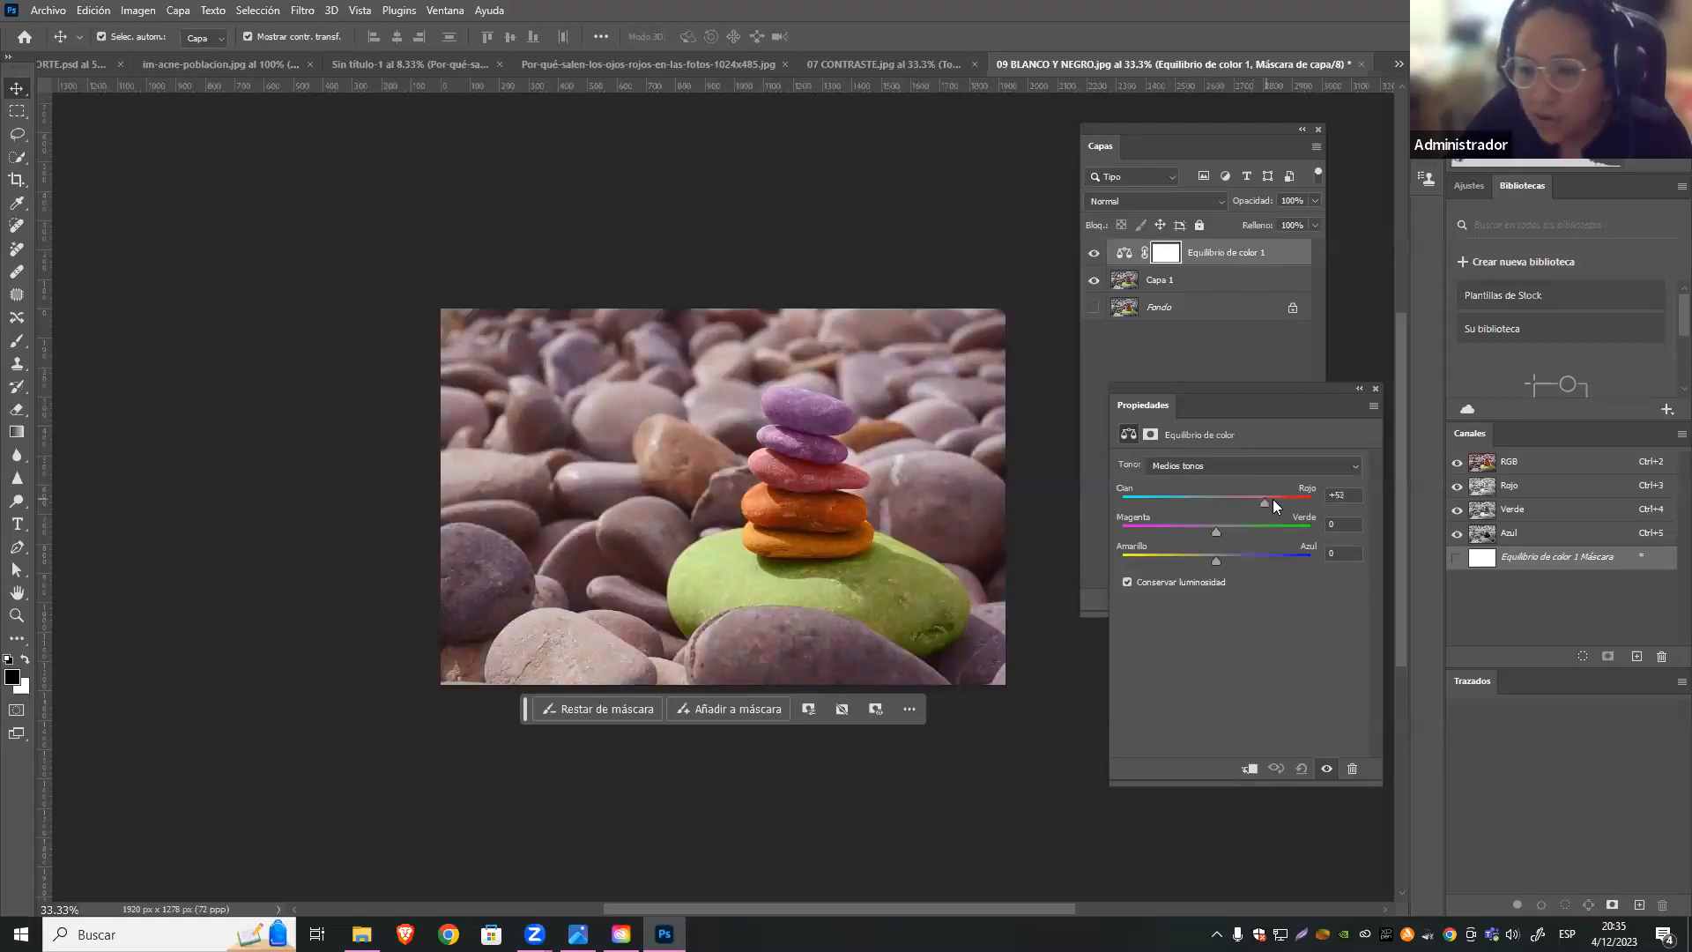
mouse_move(1218, 503)
mouse_down()
mouse_move(1239, 504)
mouse_move(1213, 530)
mouse_move(1232, 529)
mouse_up()
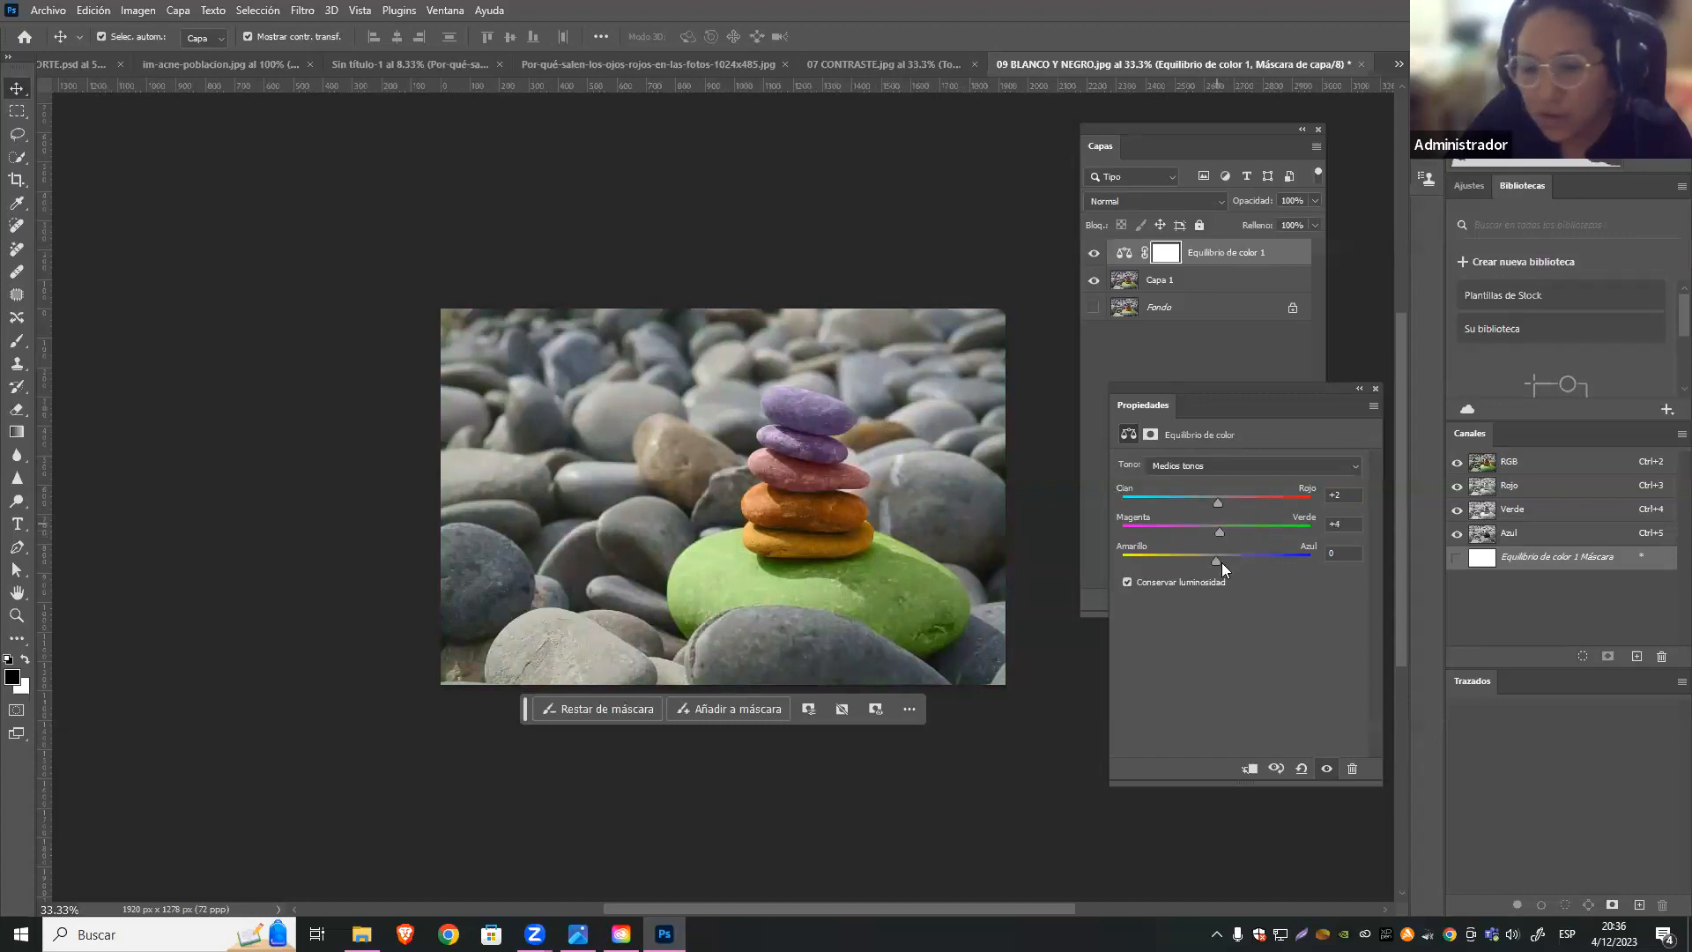
drag(1216, 558, 1218, 506)
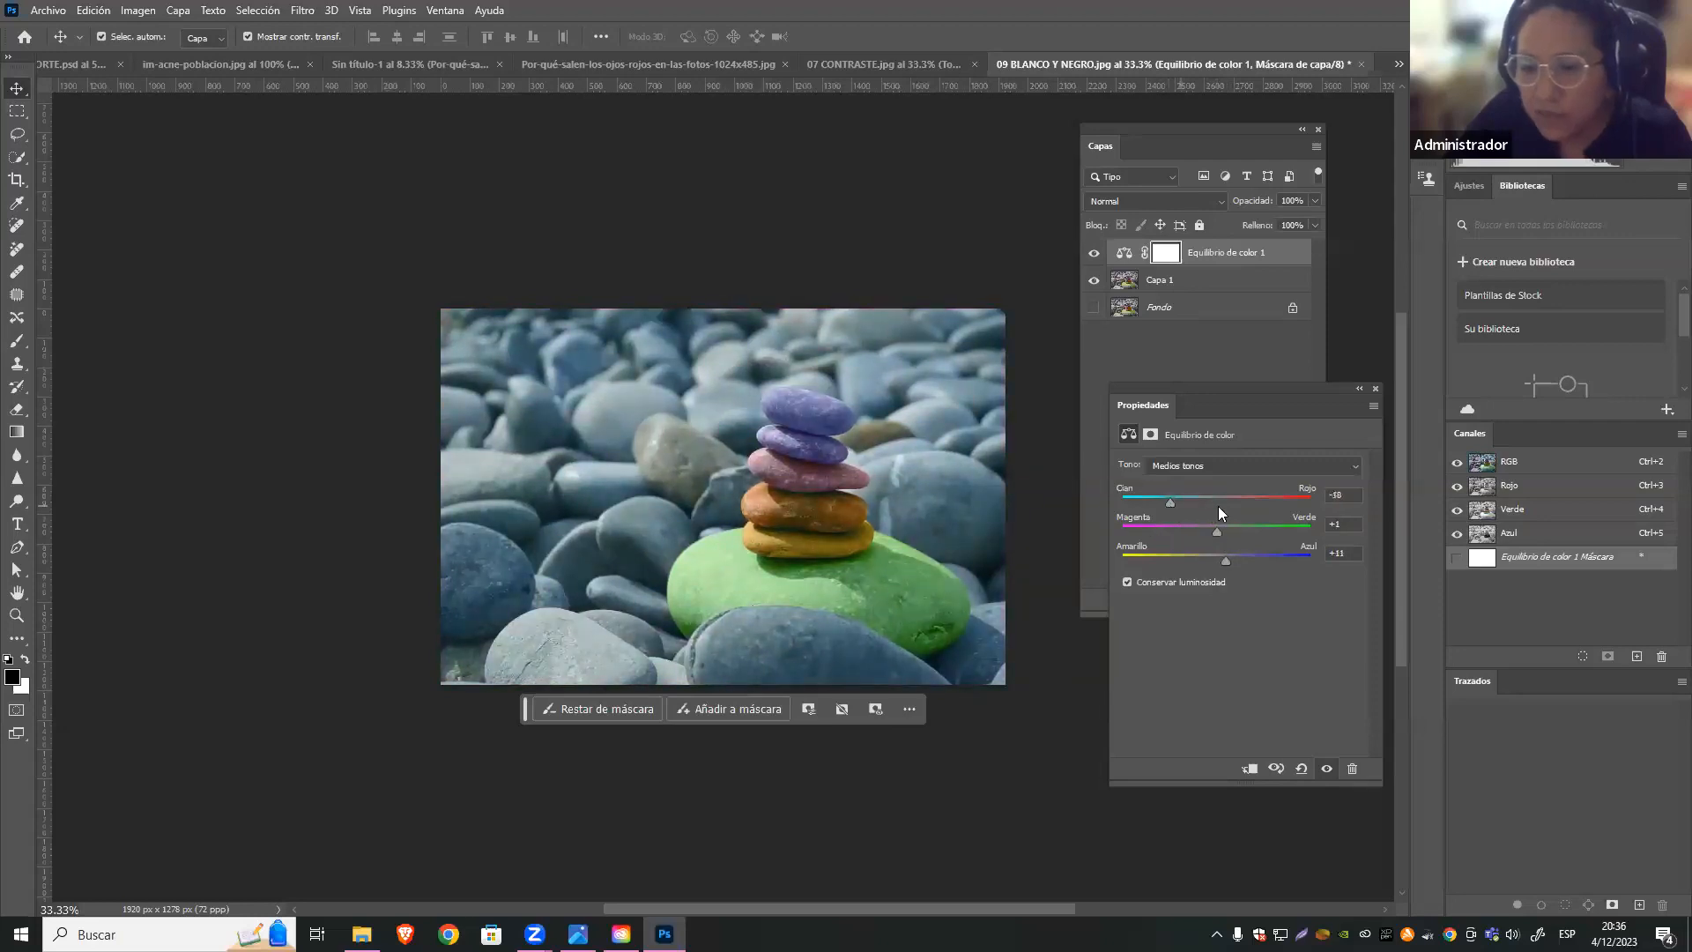
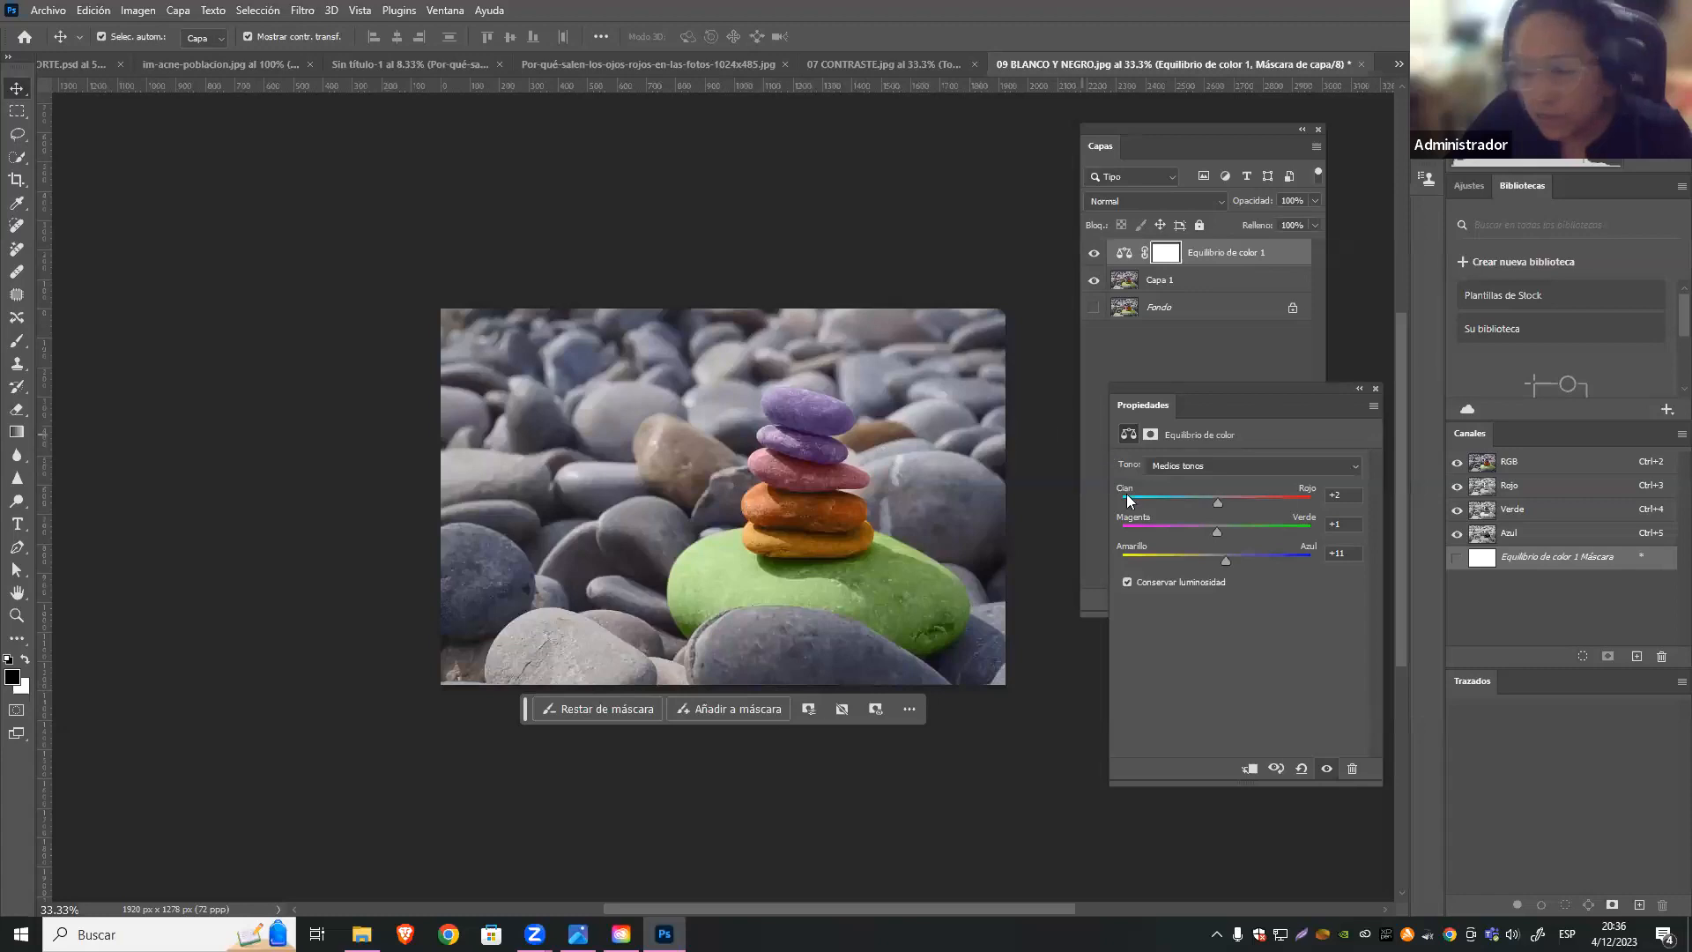
Switch to im-acne-poblacion.jpg and add a Color Balance adjustment layer directly above Fondo copia
click(630, 61)
click(448, 62)
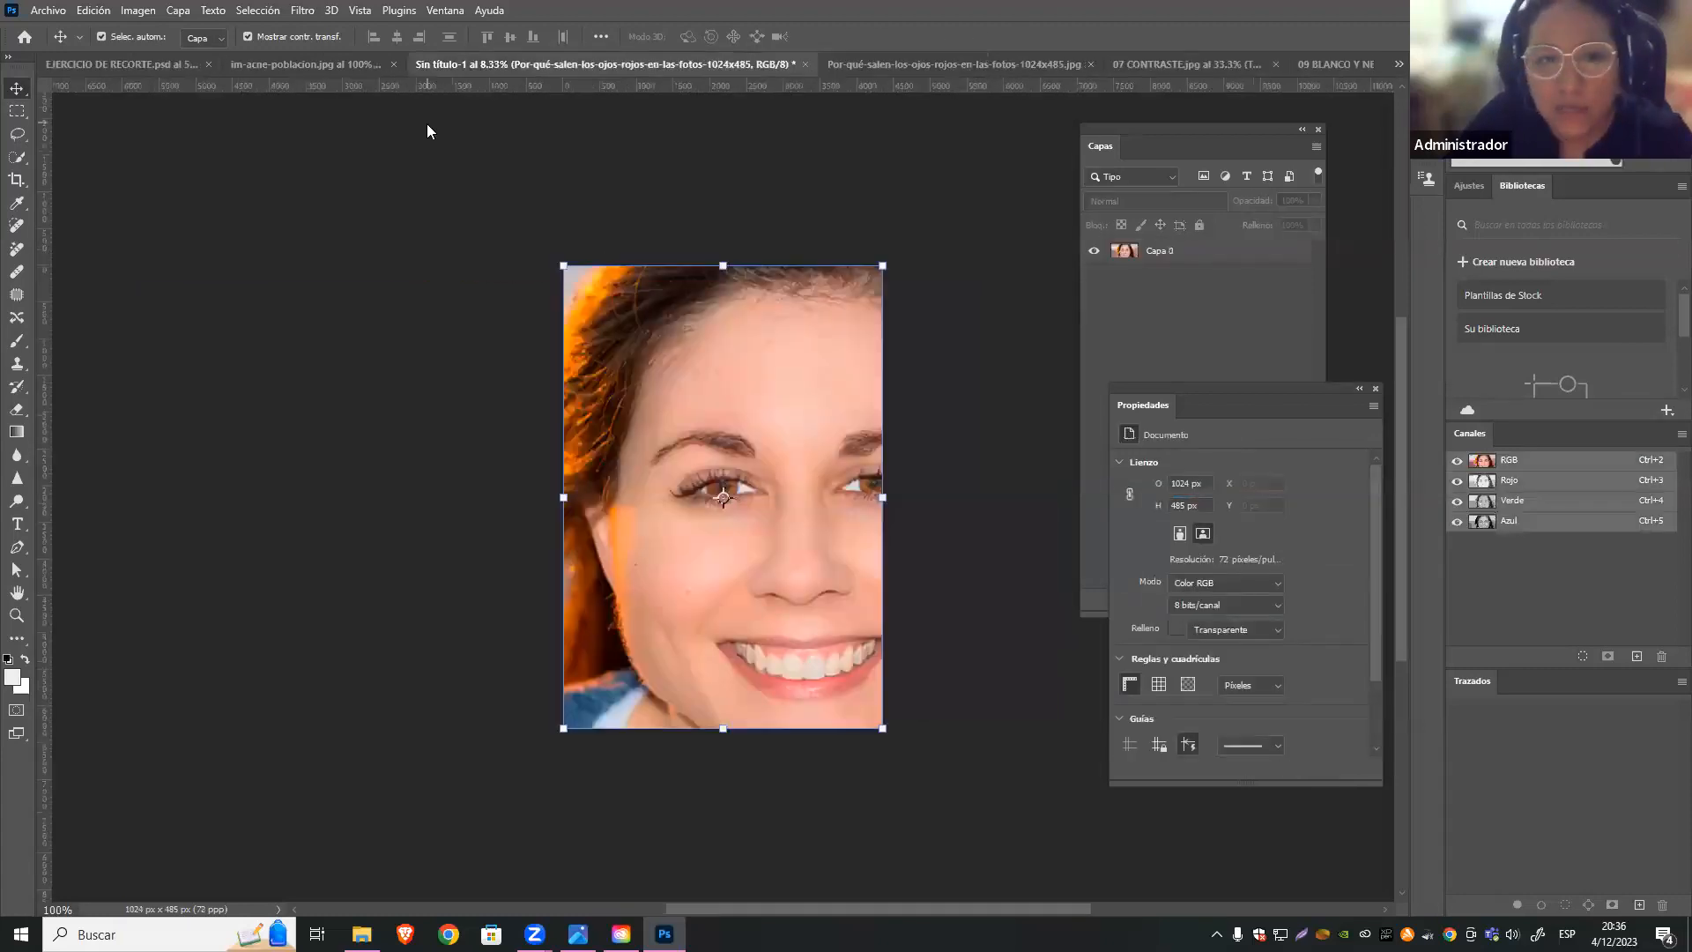
click(304, 65)
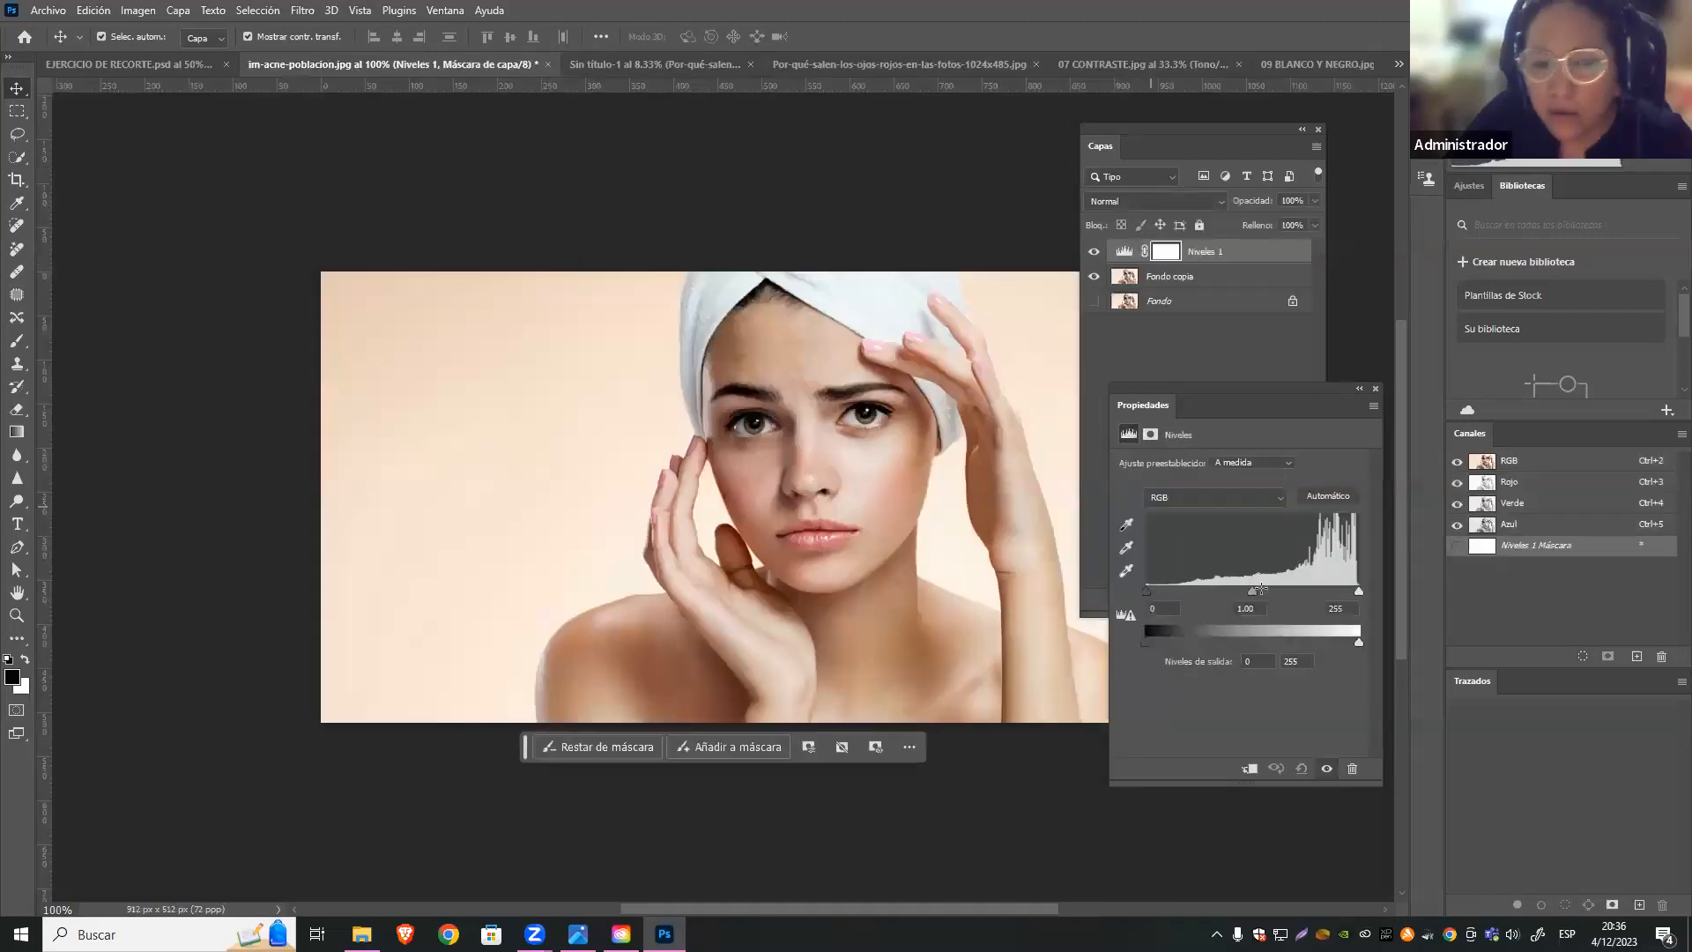
click(1213, 343)
click(1271, 278)
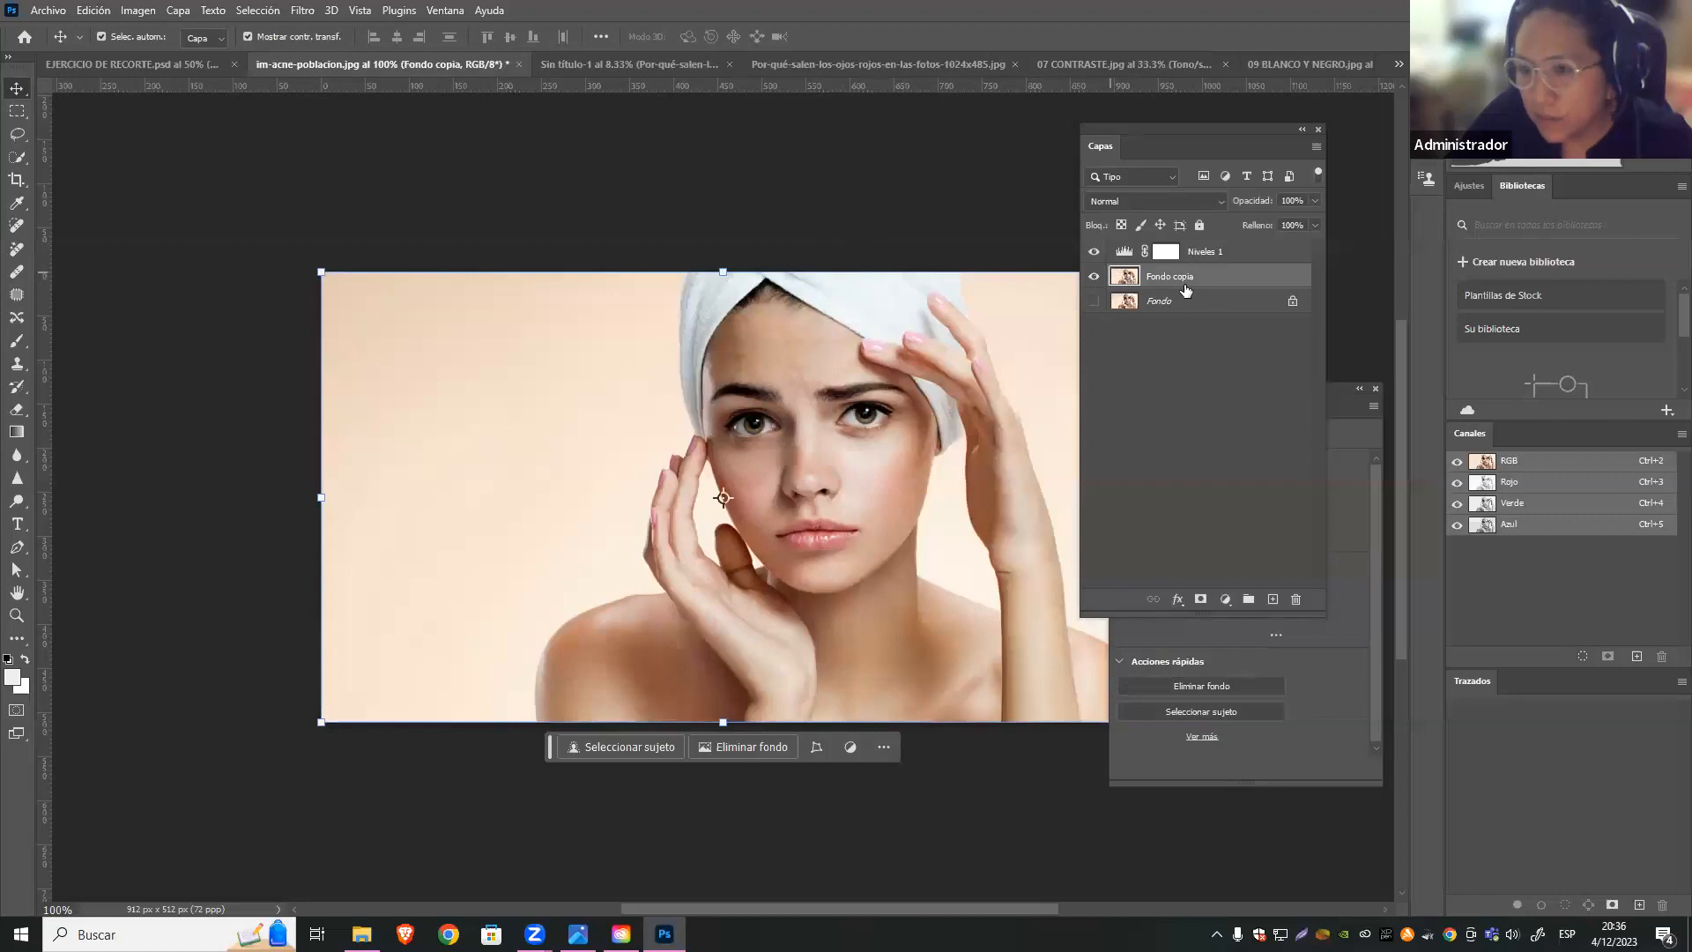
click(1225, 598)
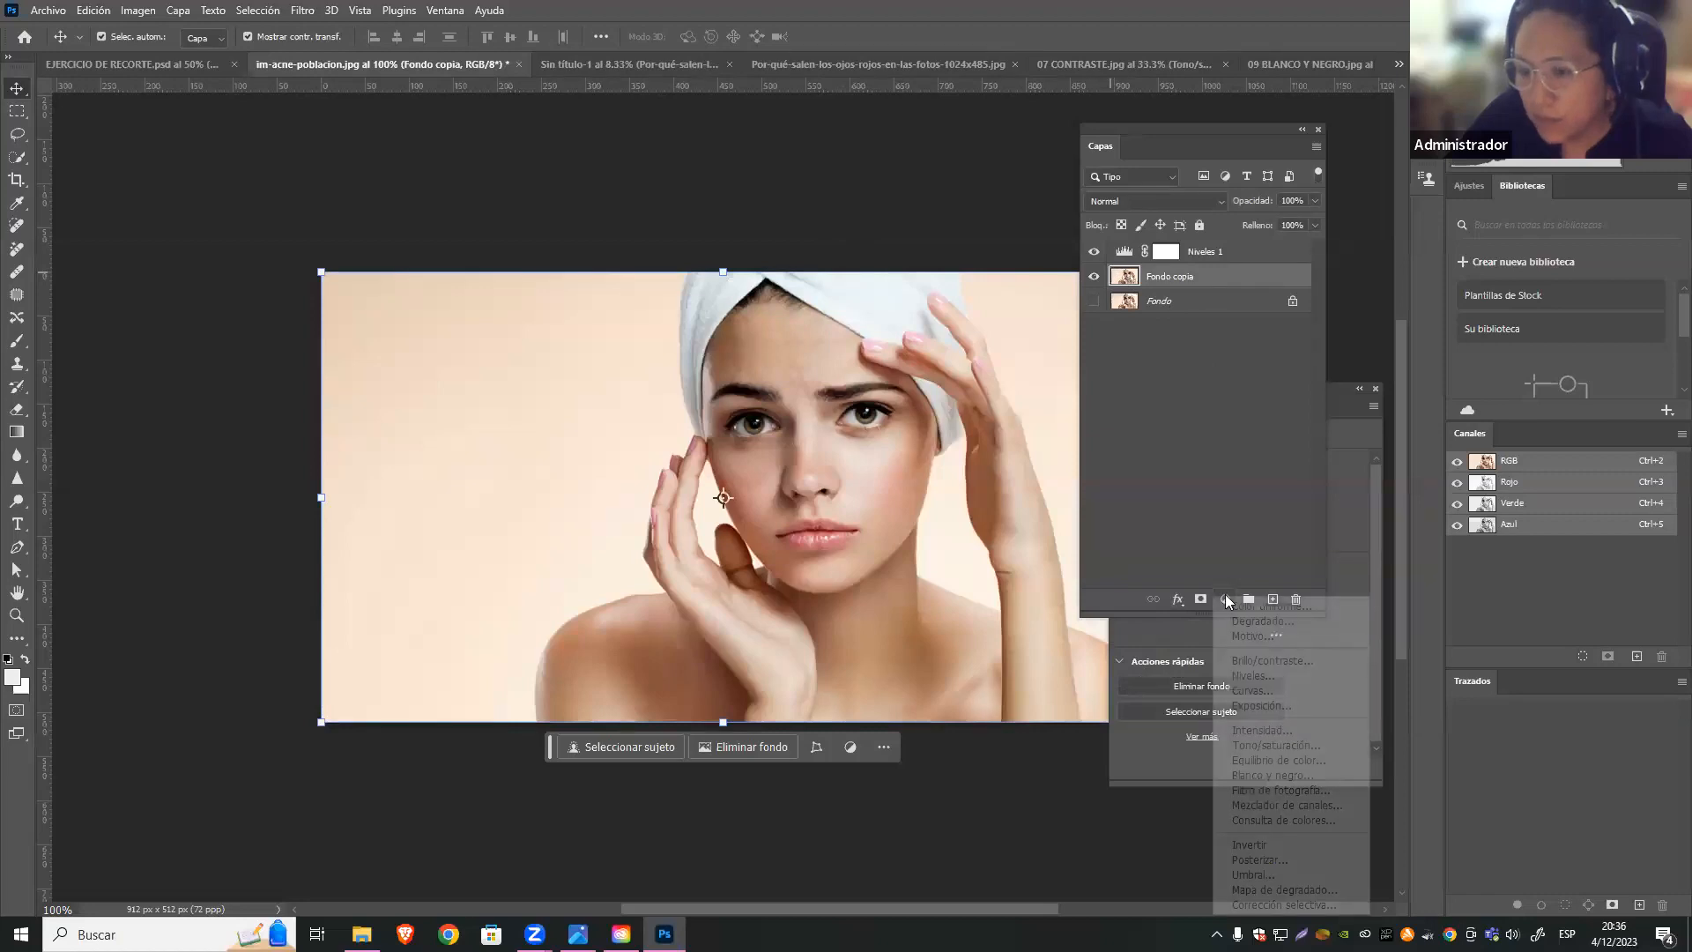
click(1299, 762)
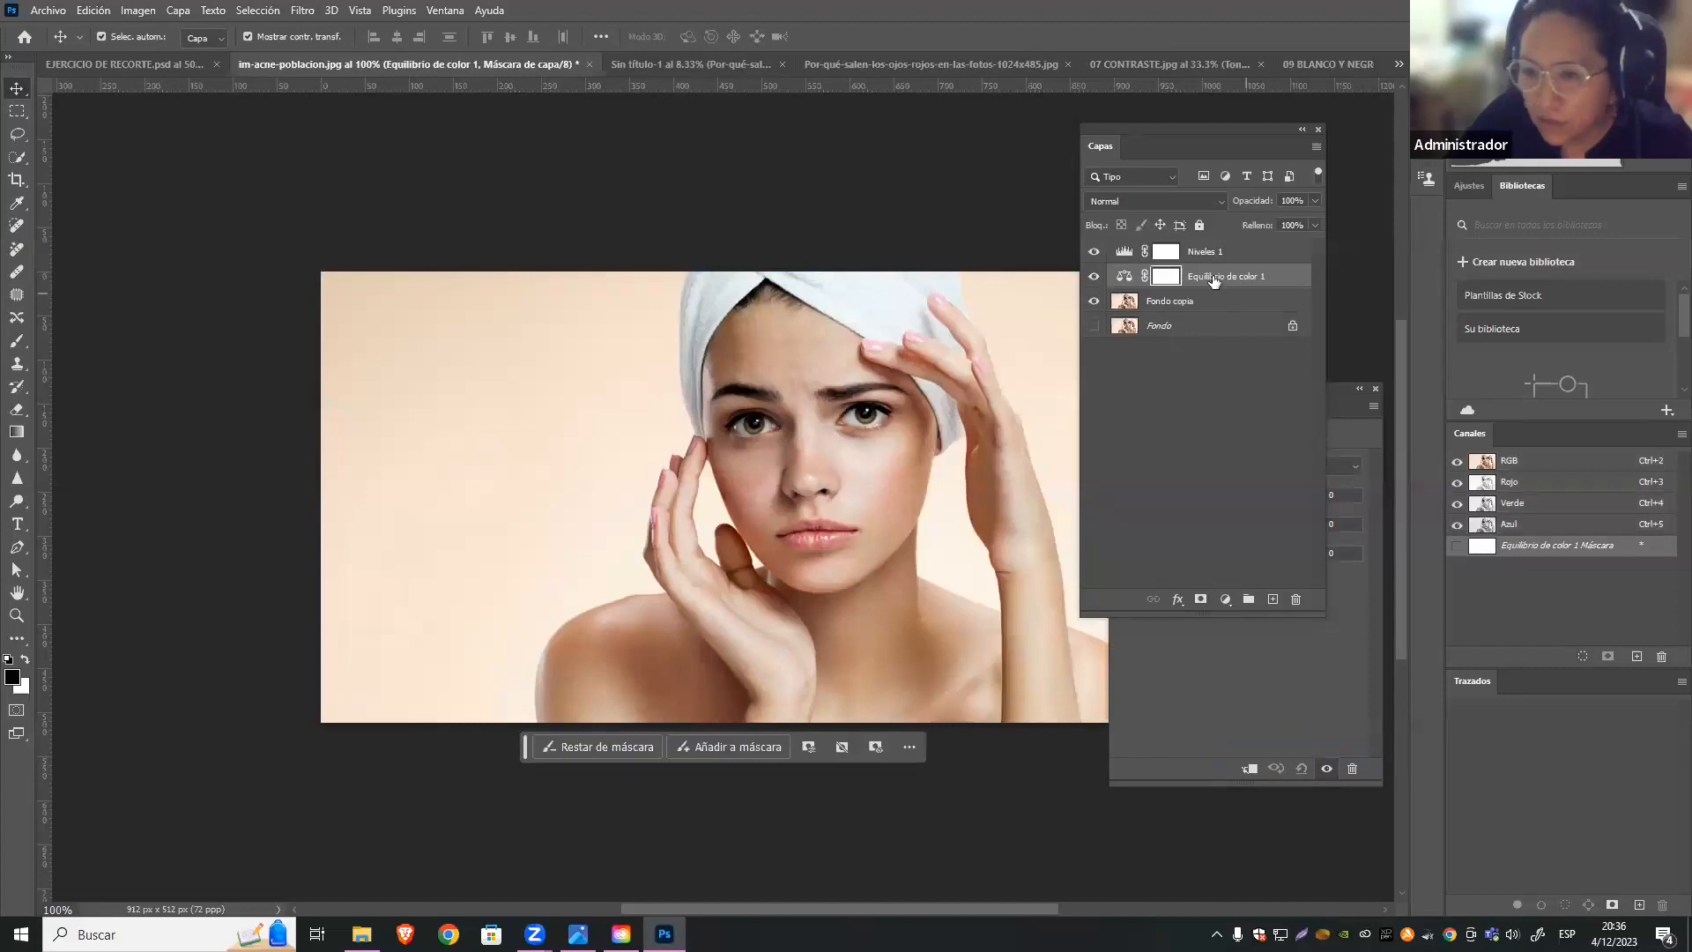
click(1313, 659)
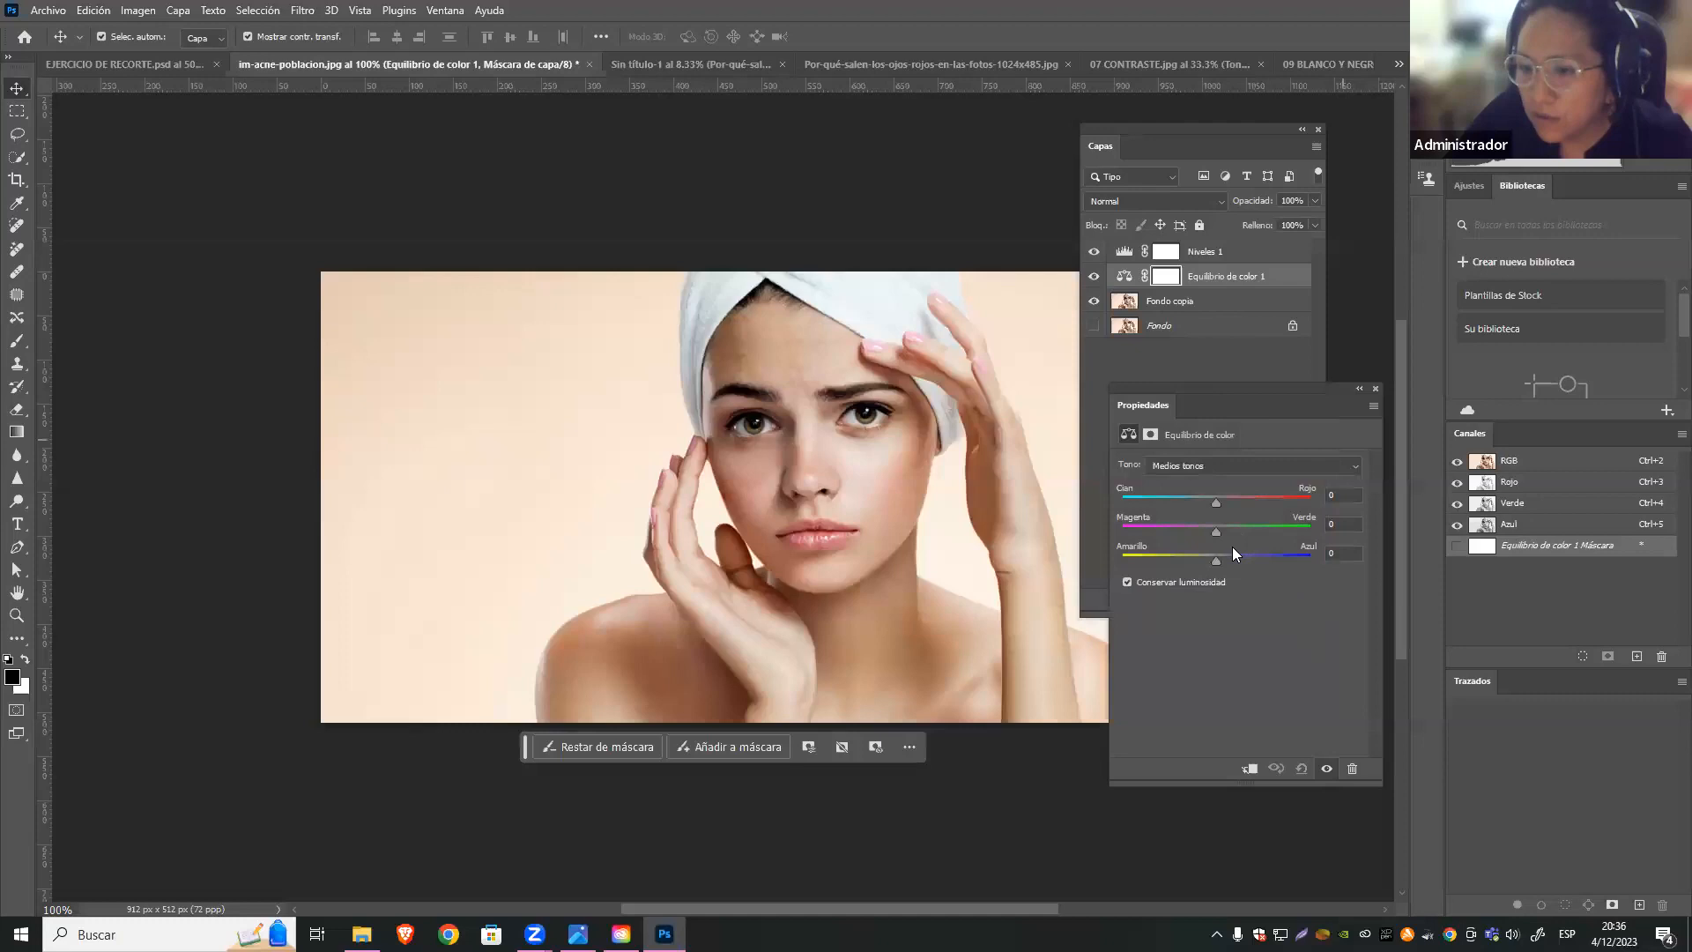
Try a midtone Cyan–Red value of +100 on the portrait, and set it to +25
drag(1219, 501, 1318, 502)
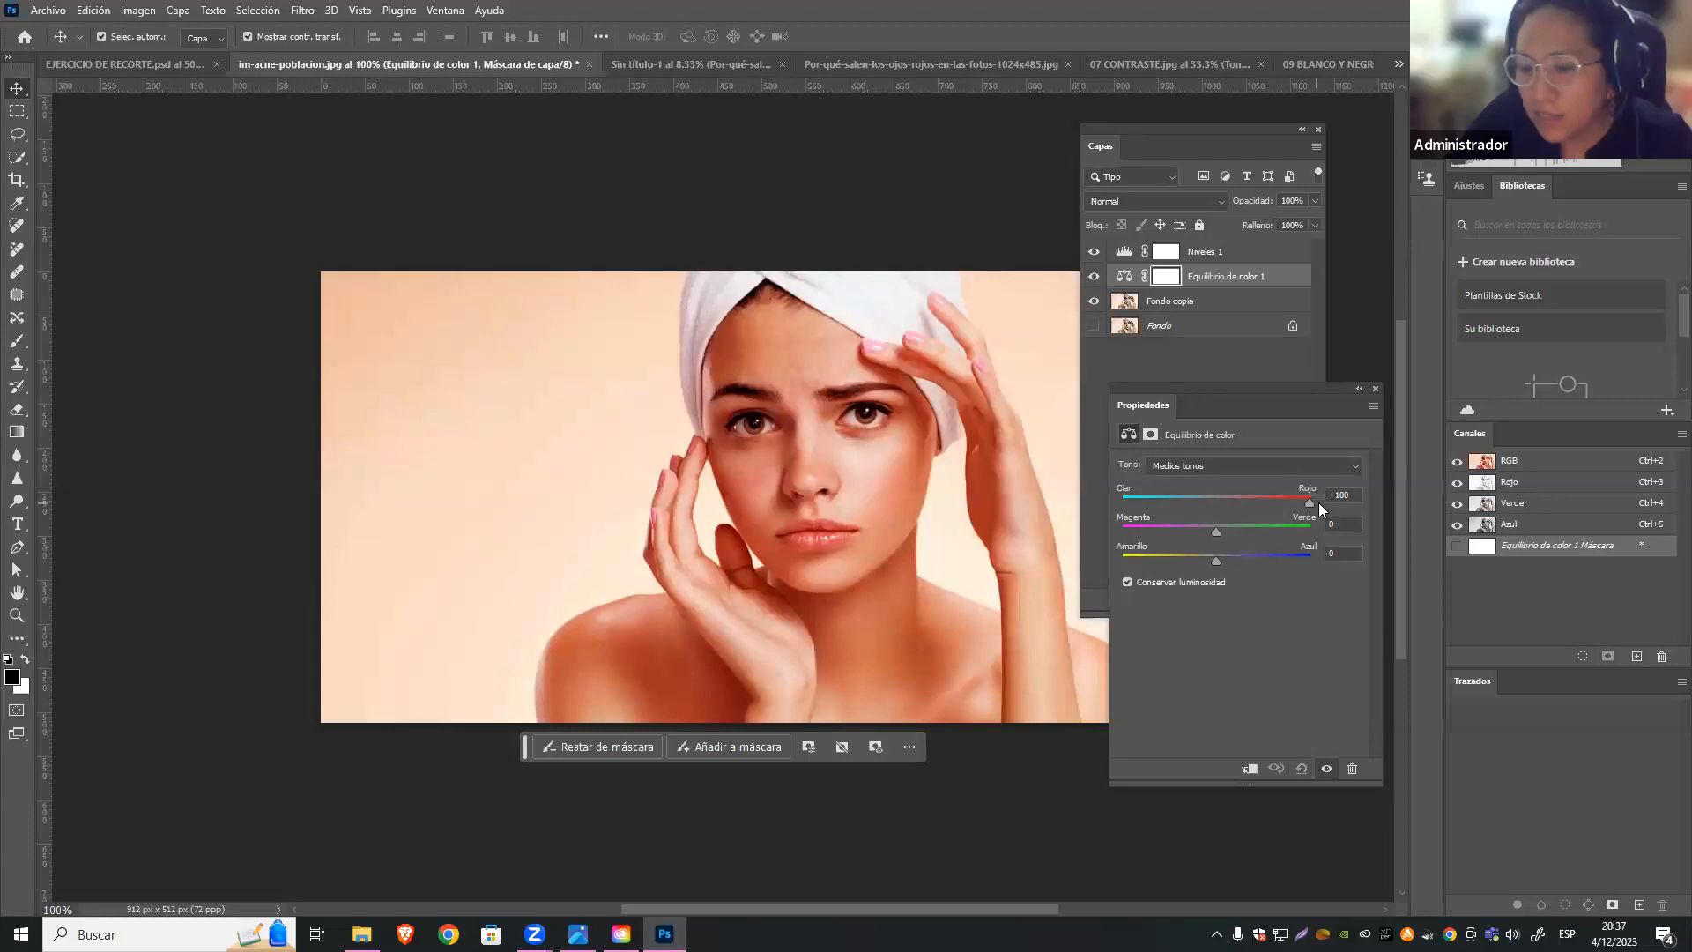
drag(1317, 506, 1219, 502)
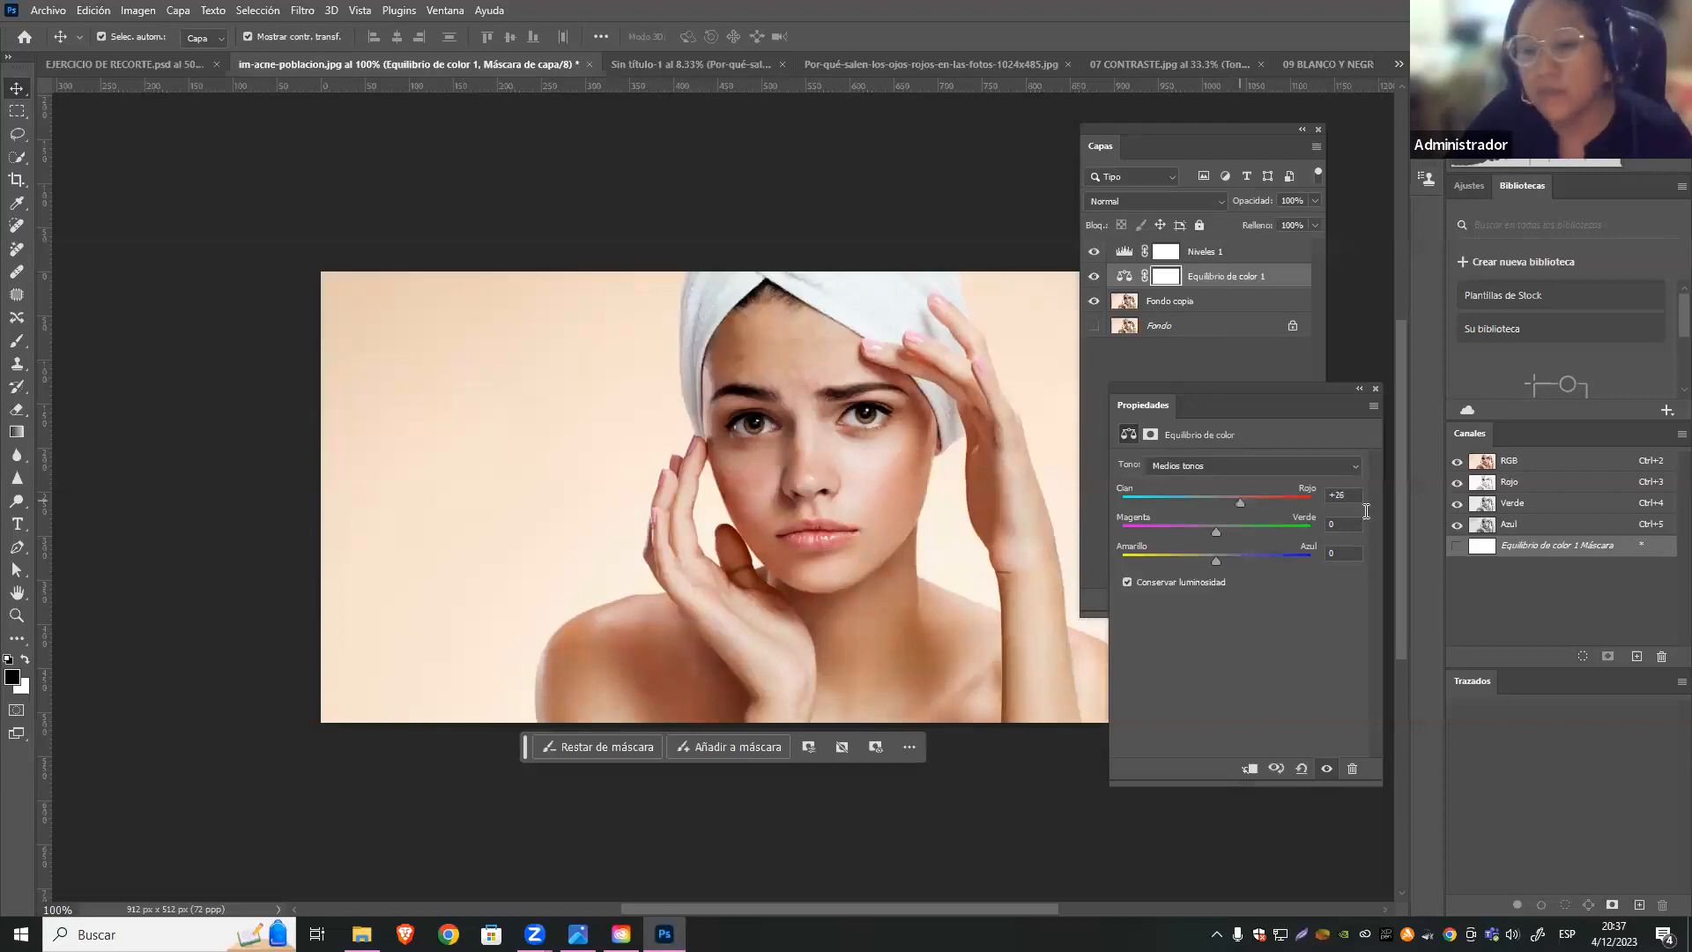
click(1338, 495)
text(28)
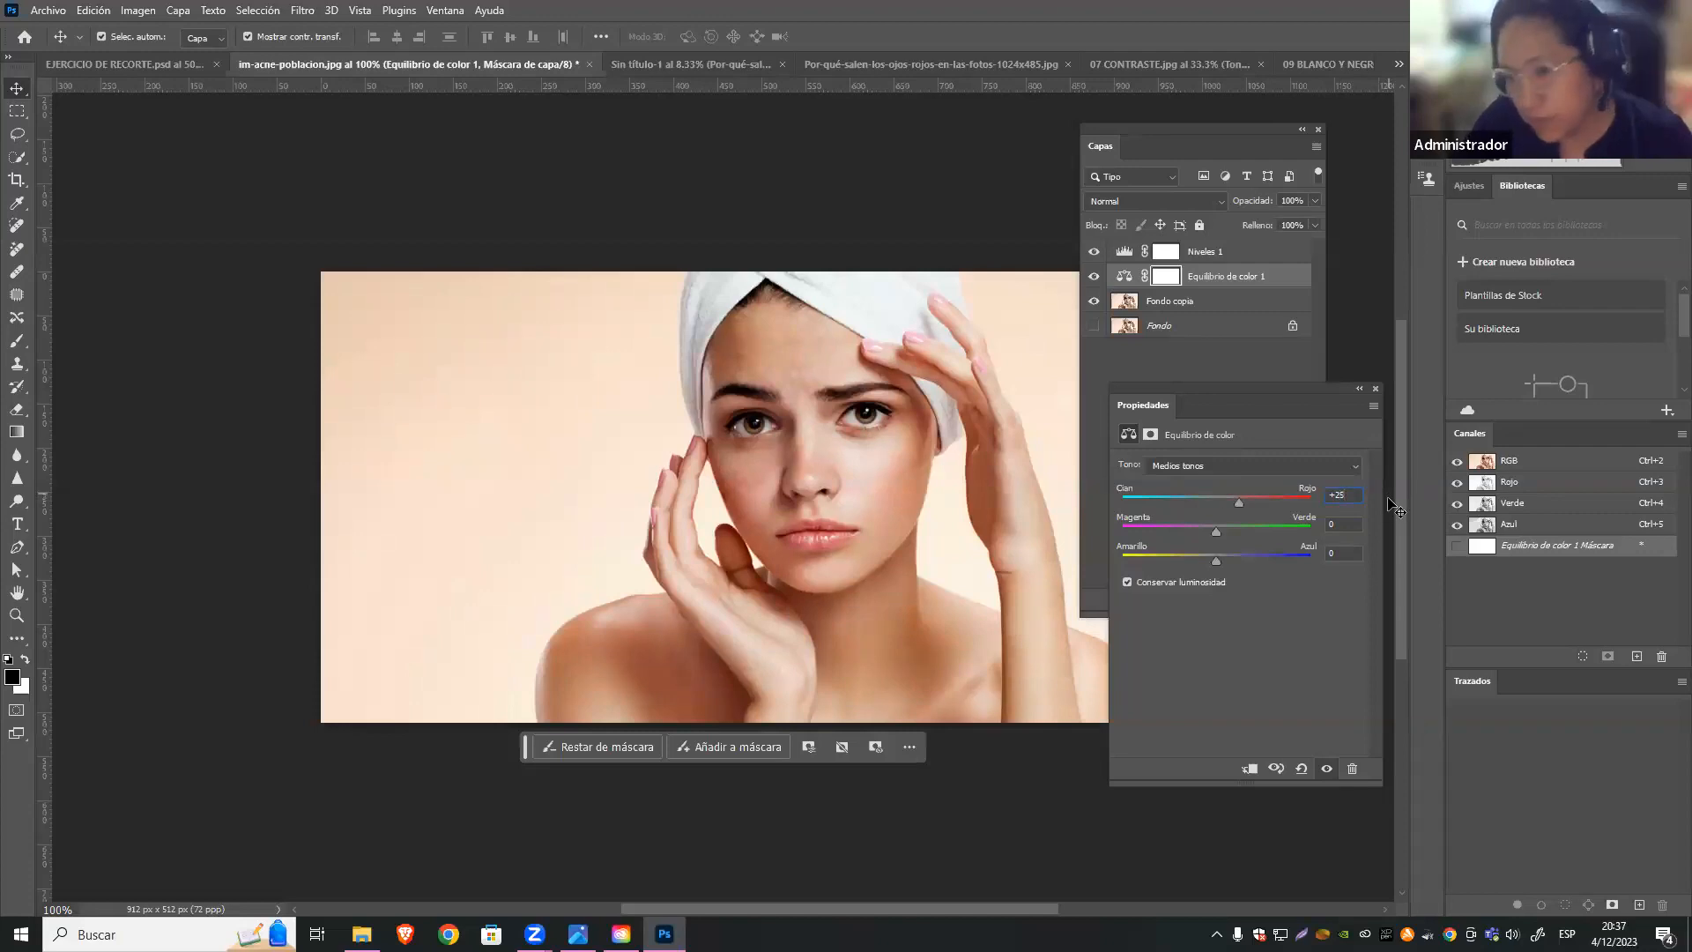
Review the corrected im-acne-poblacion, 07 CONTRASTE and 09 BLANCO Y NEGRO photos, deselecting the active adjustment layers in the first two
click(1237, 365)
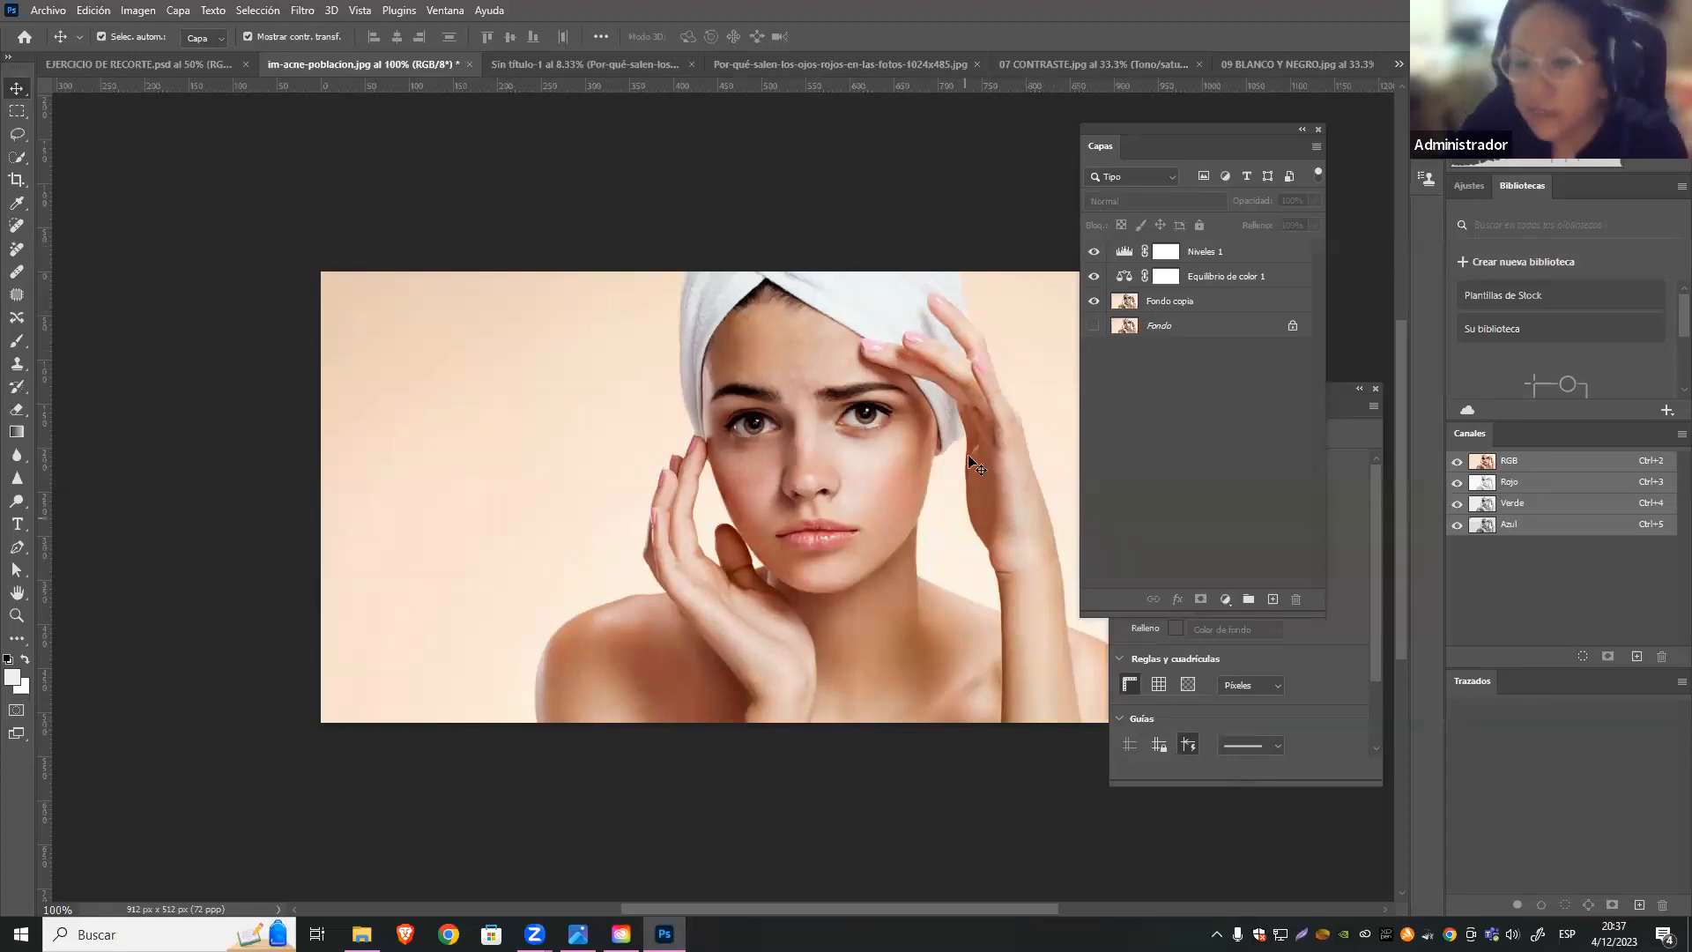
click(1128, 63)
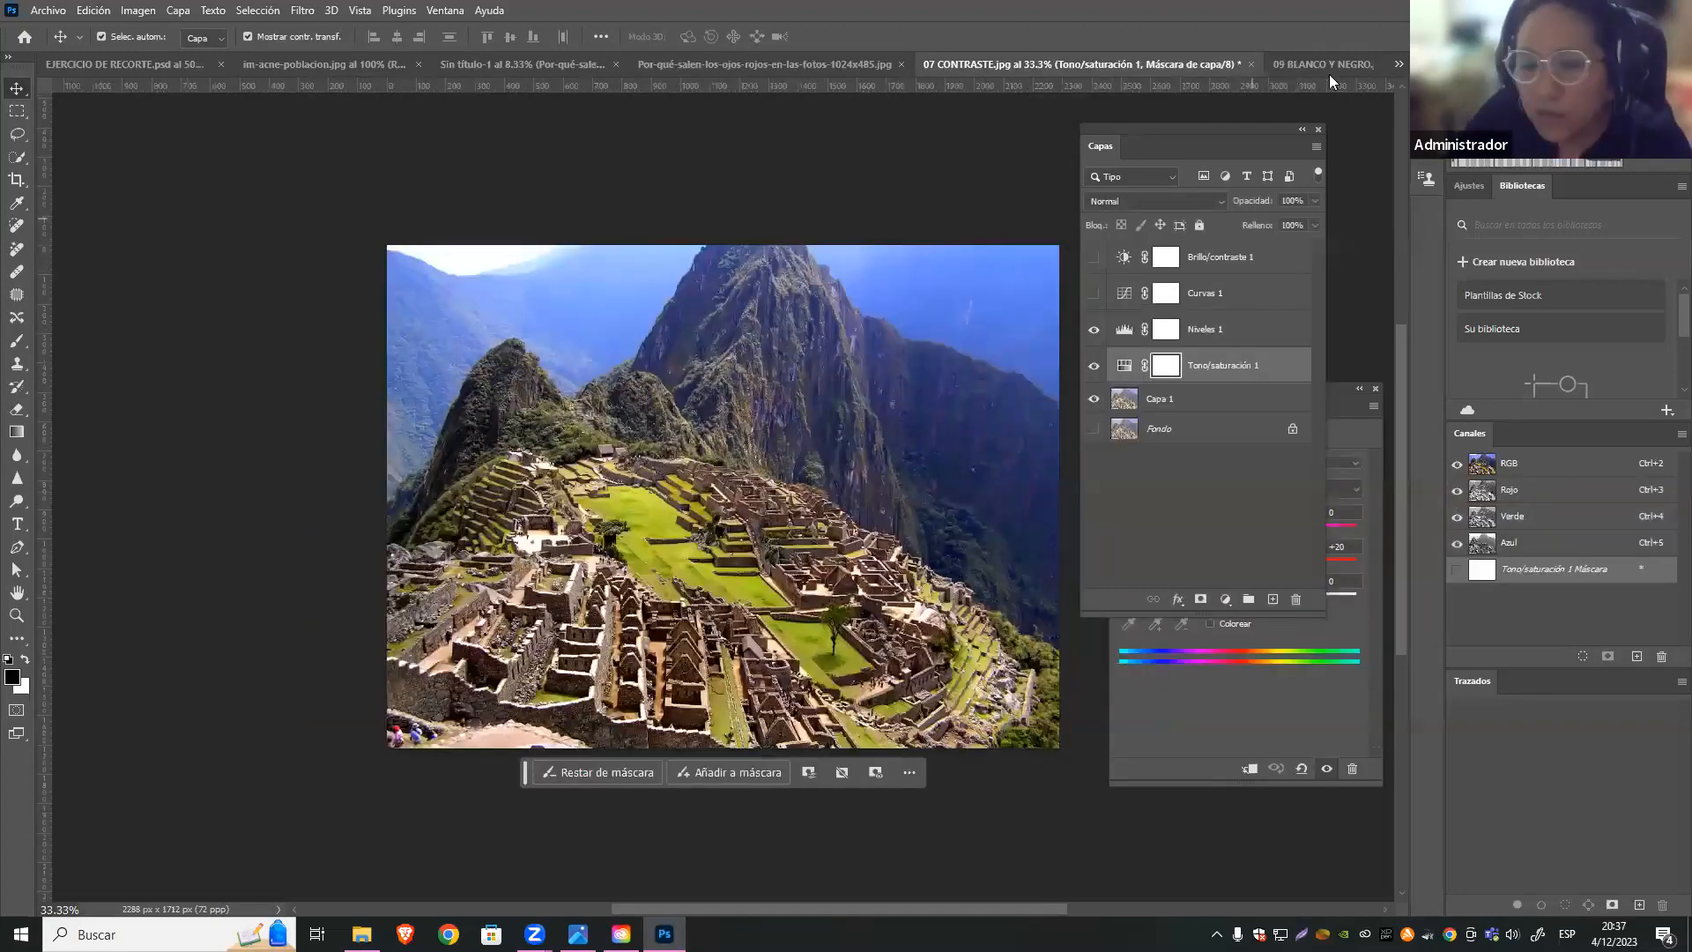
click(1227, 493)
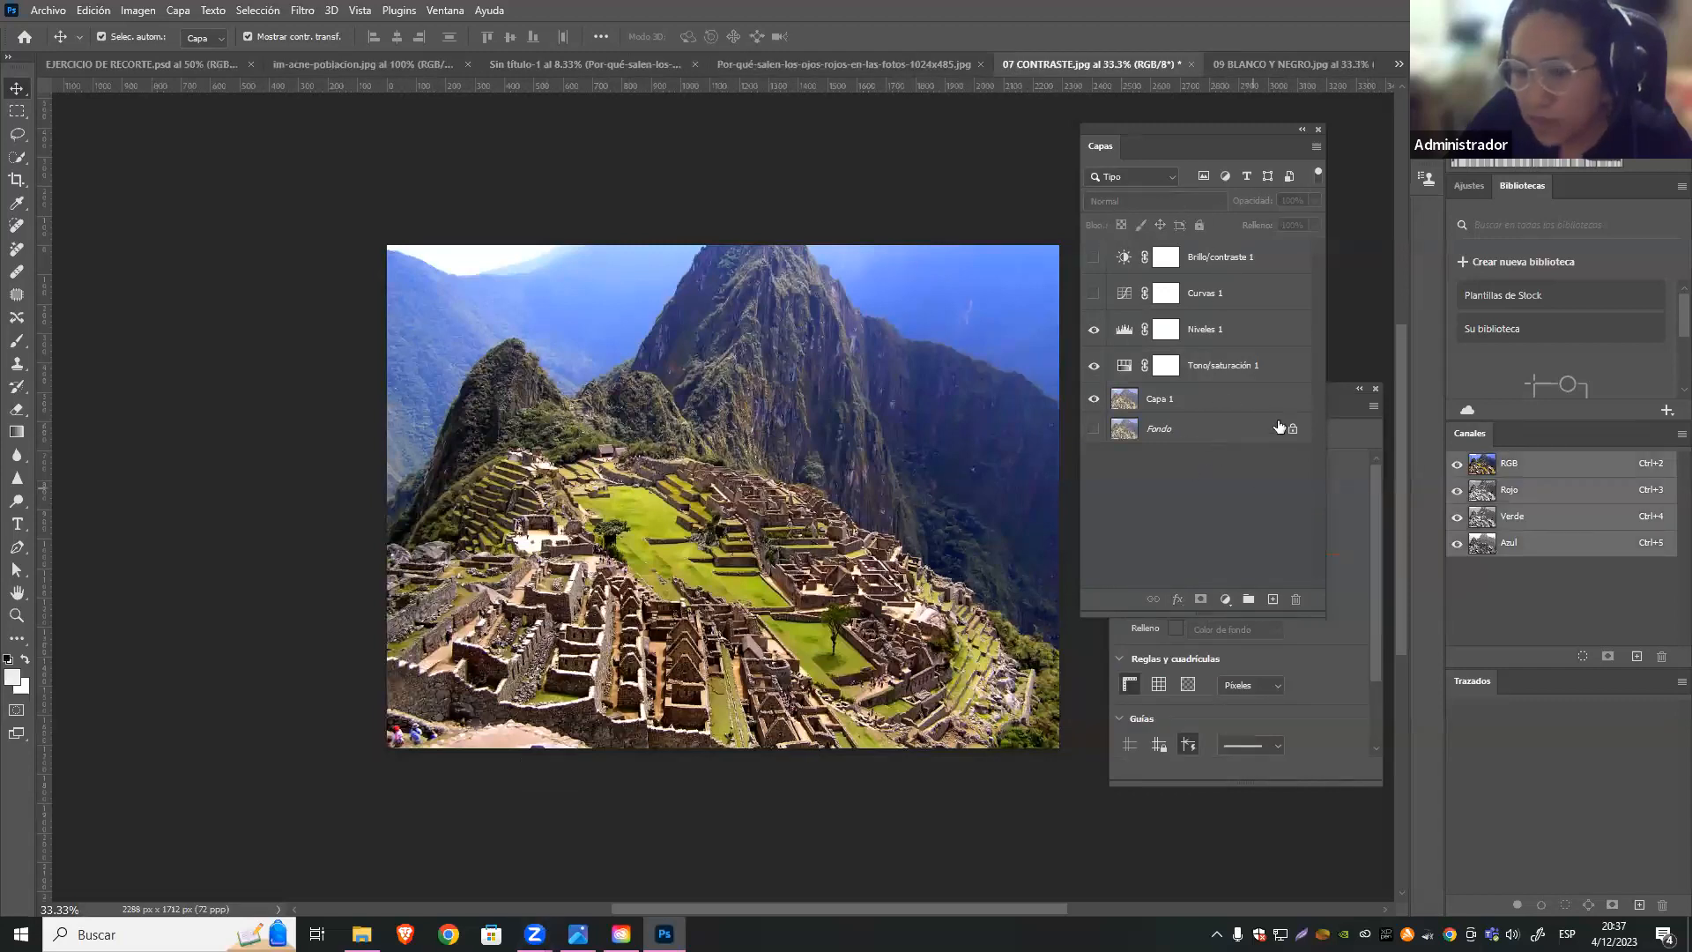
click(352, 65)
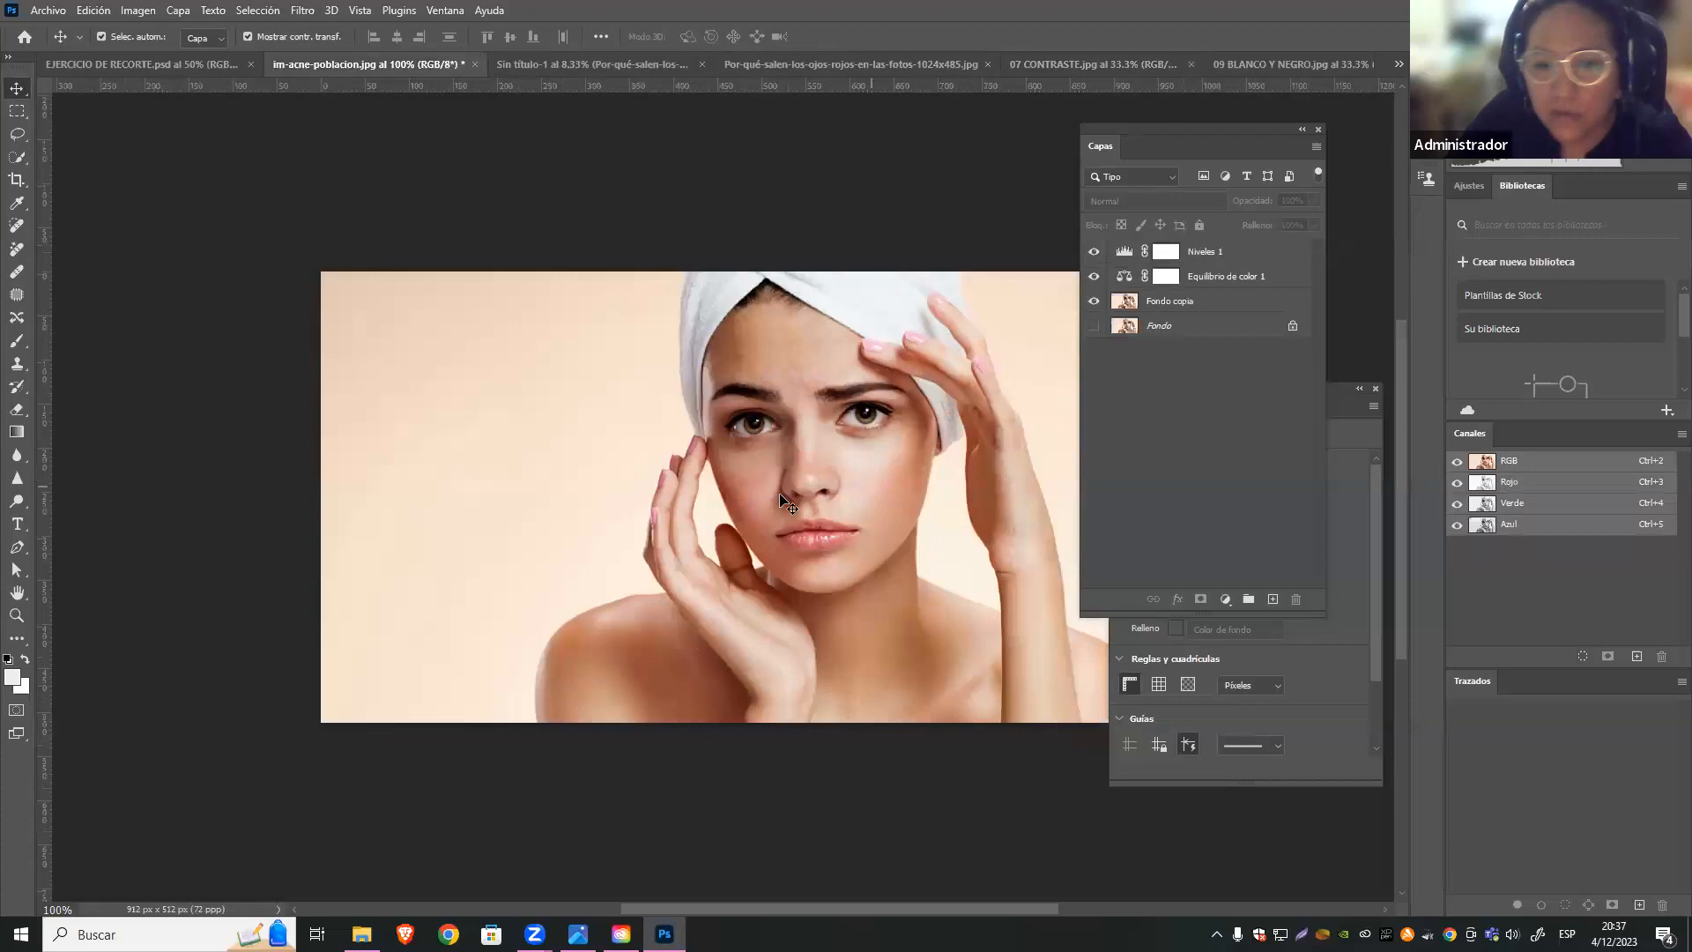
click(1112, 65)
click(1268, 65)
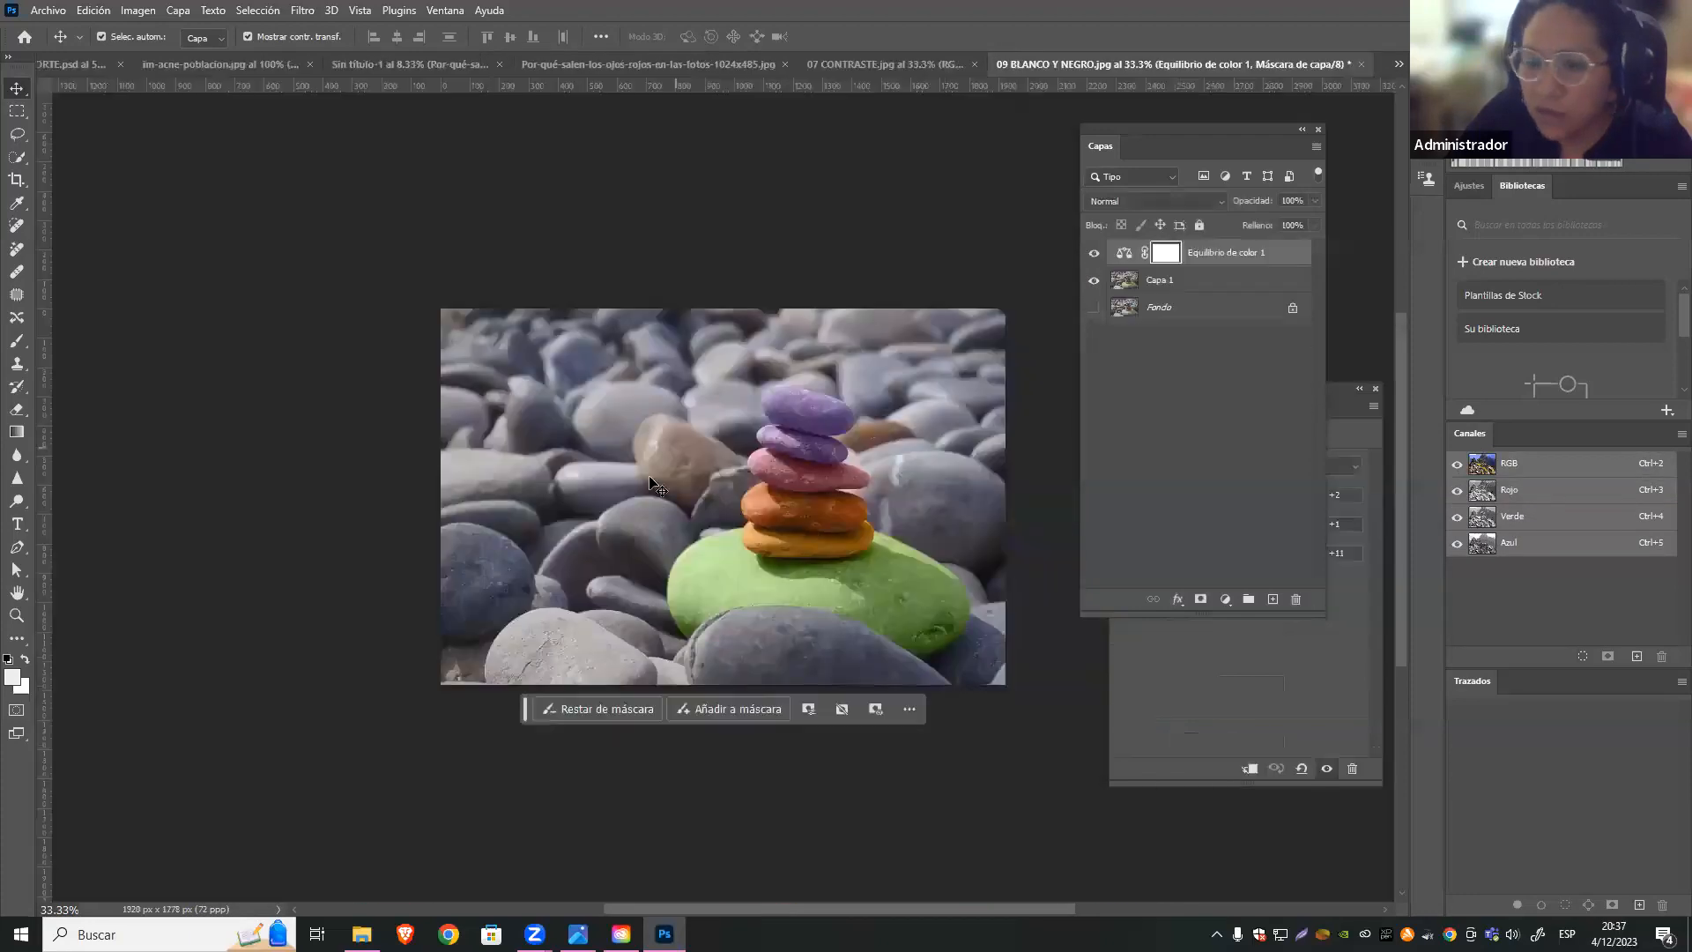
Open the 08 COLOR photo from the SESIÓN2 folder
click(47, 9)
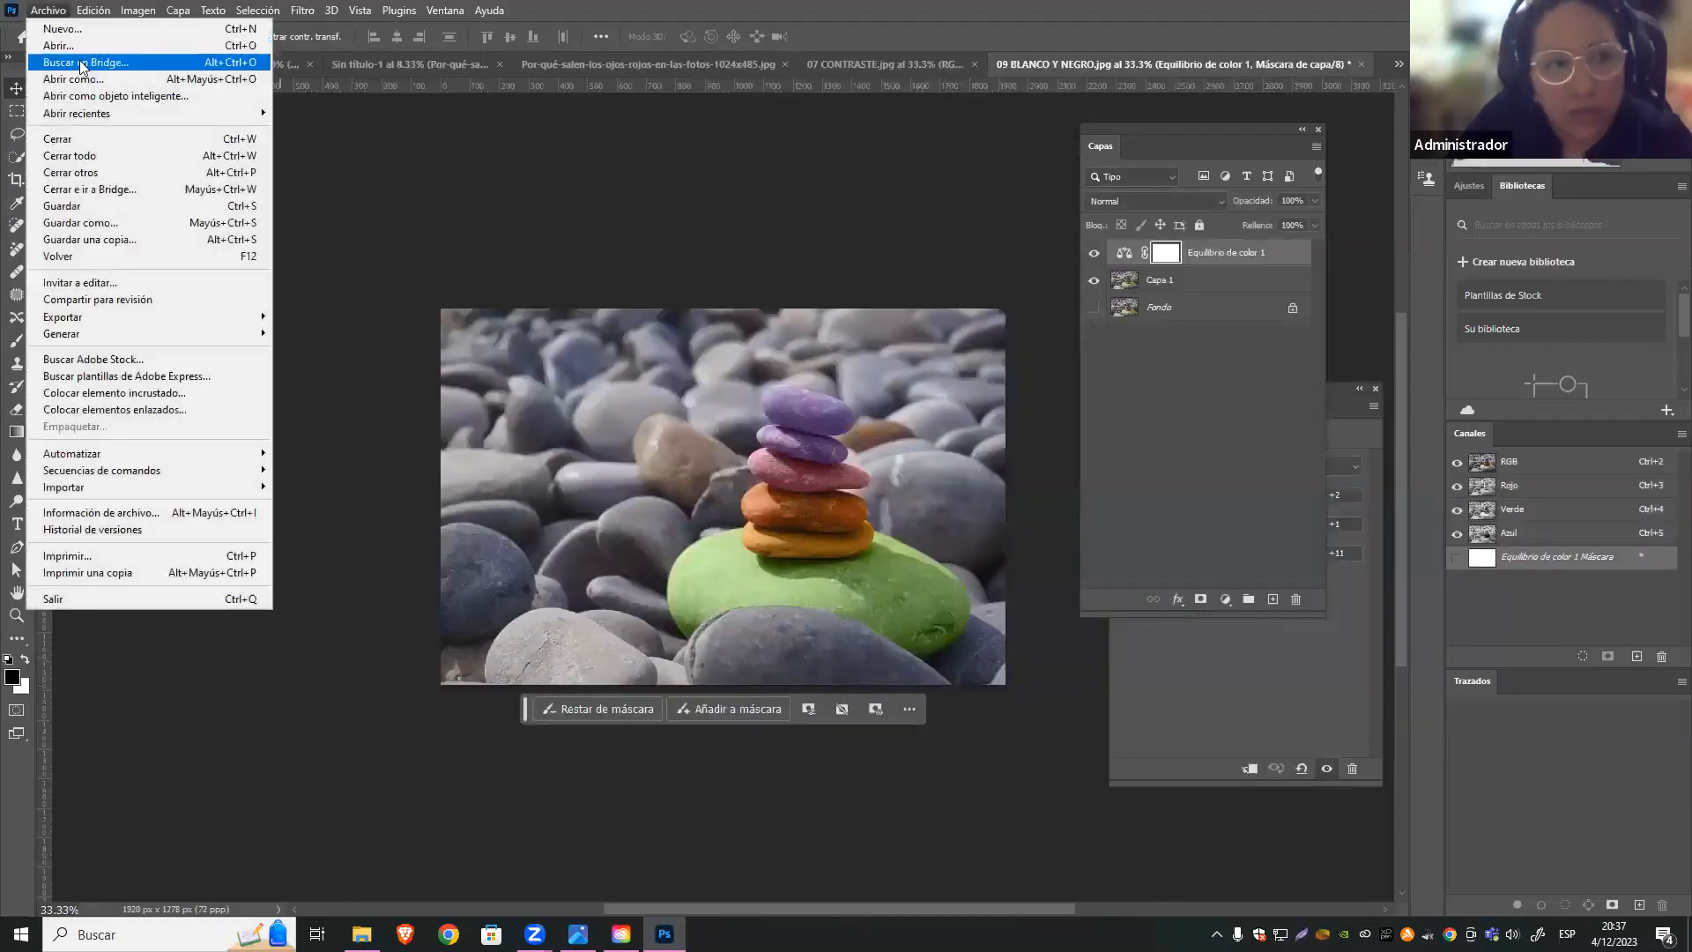
click(102, 34)
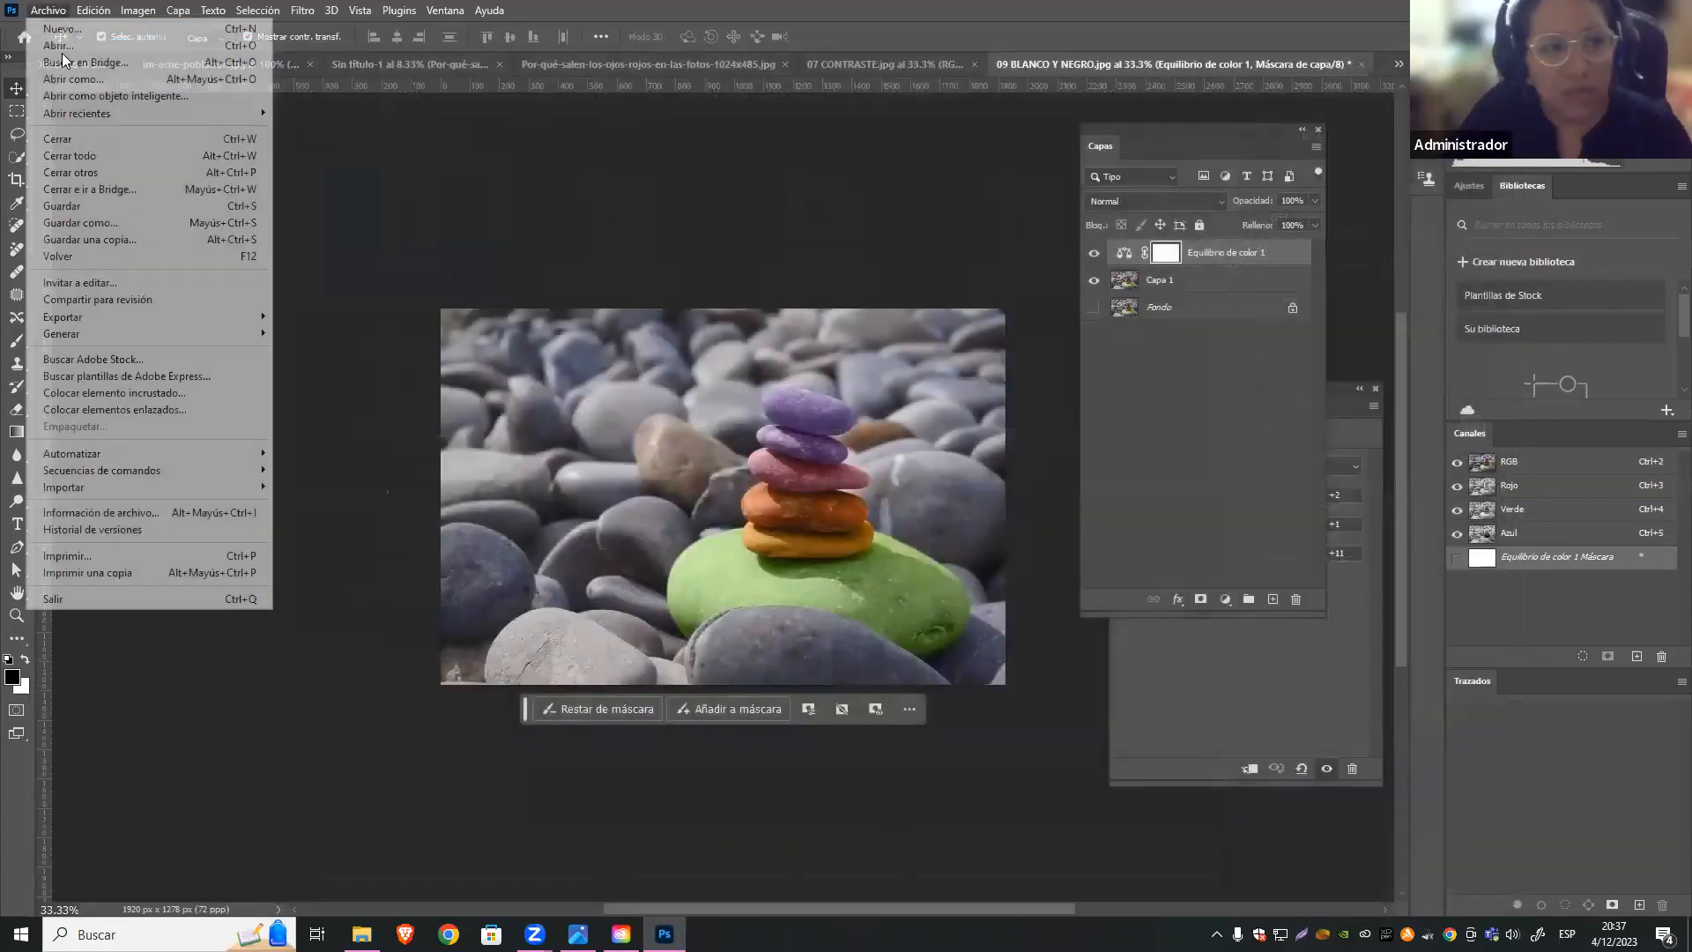
click(60, 45)
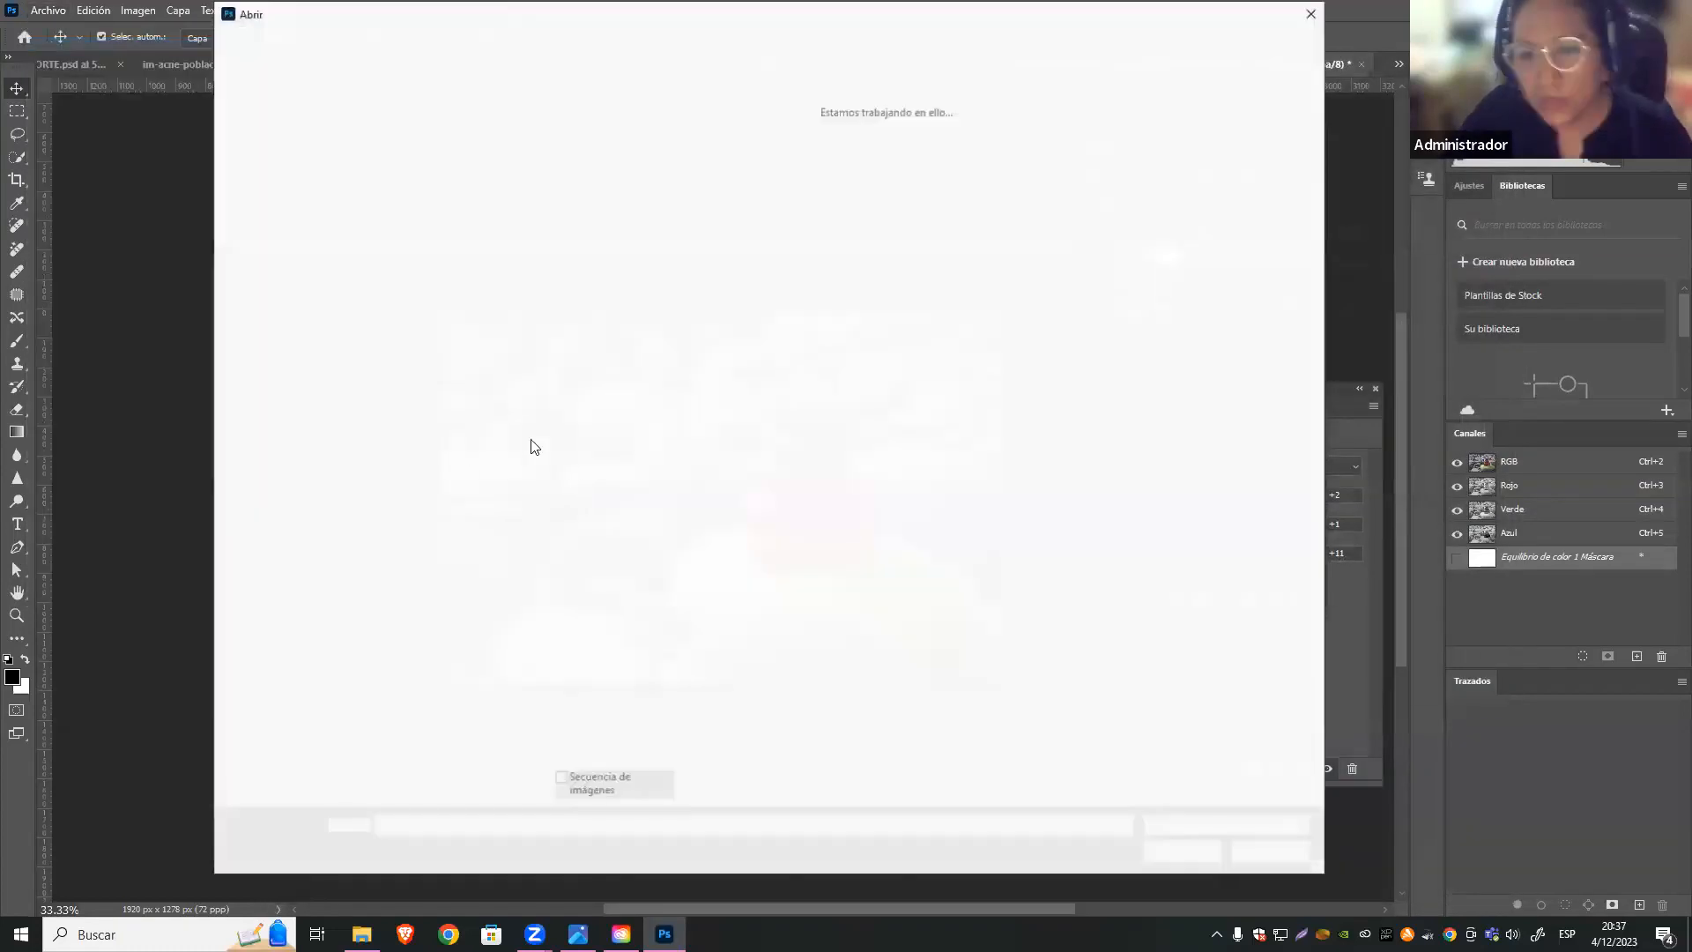
click(509, 272)
click(1183, 851)
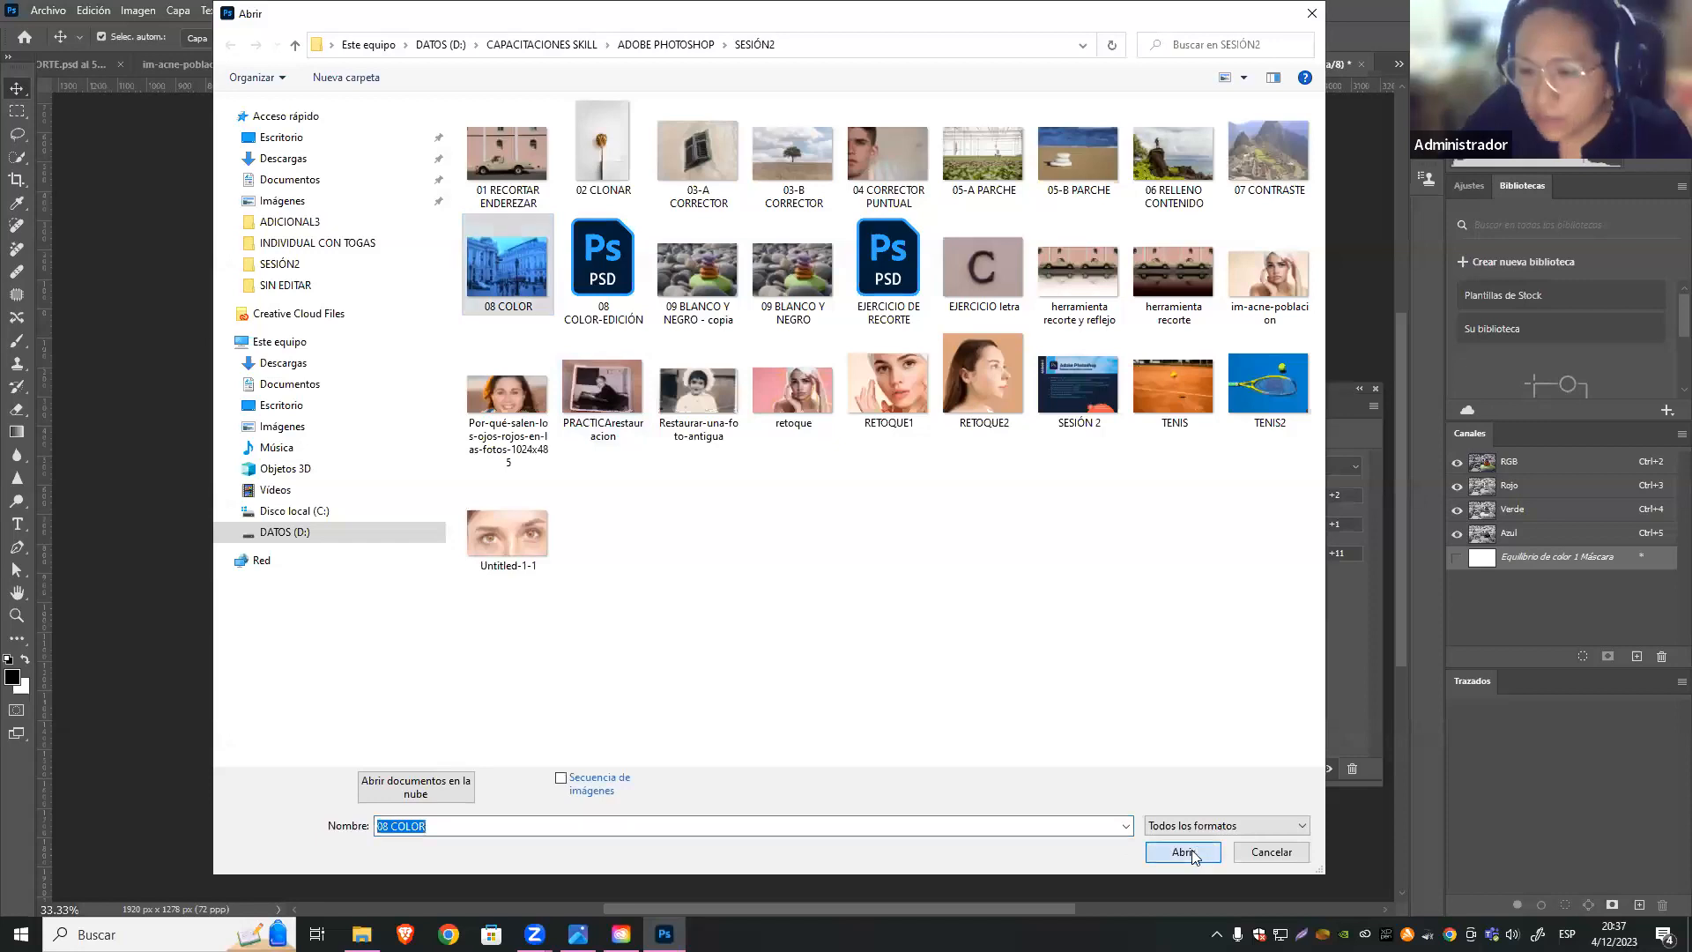
click(948, 405)
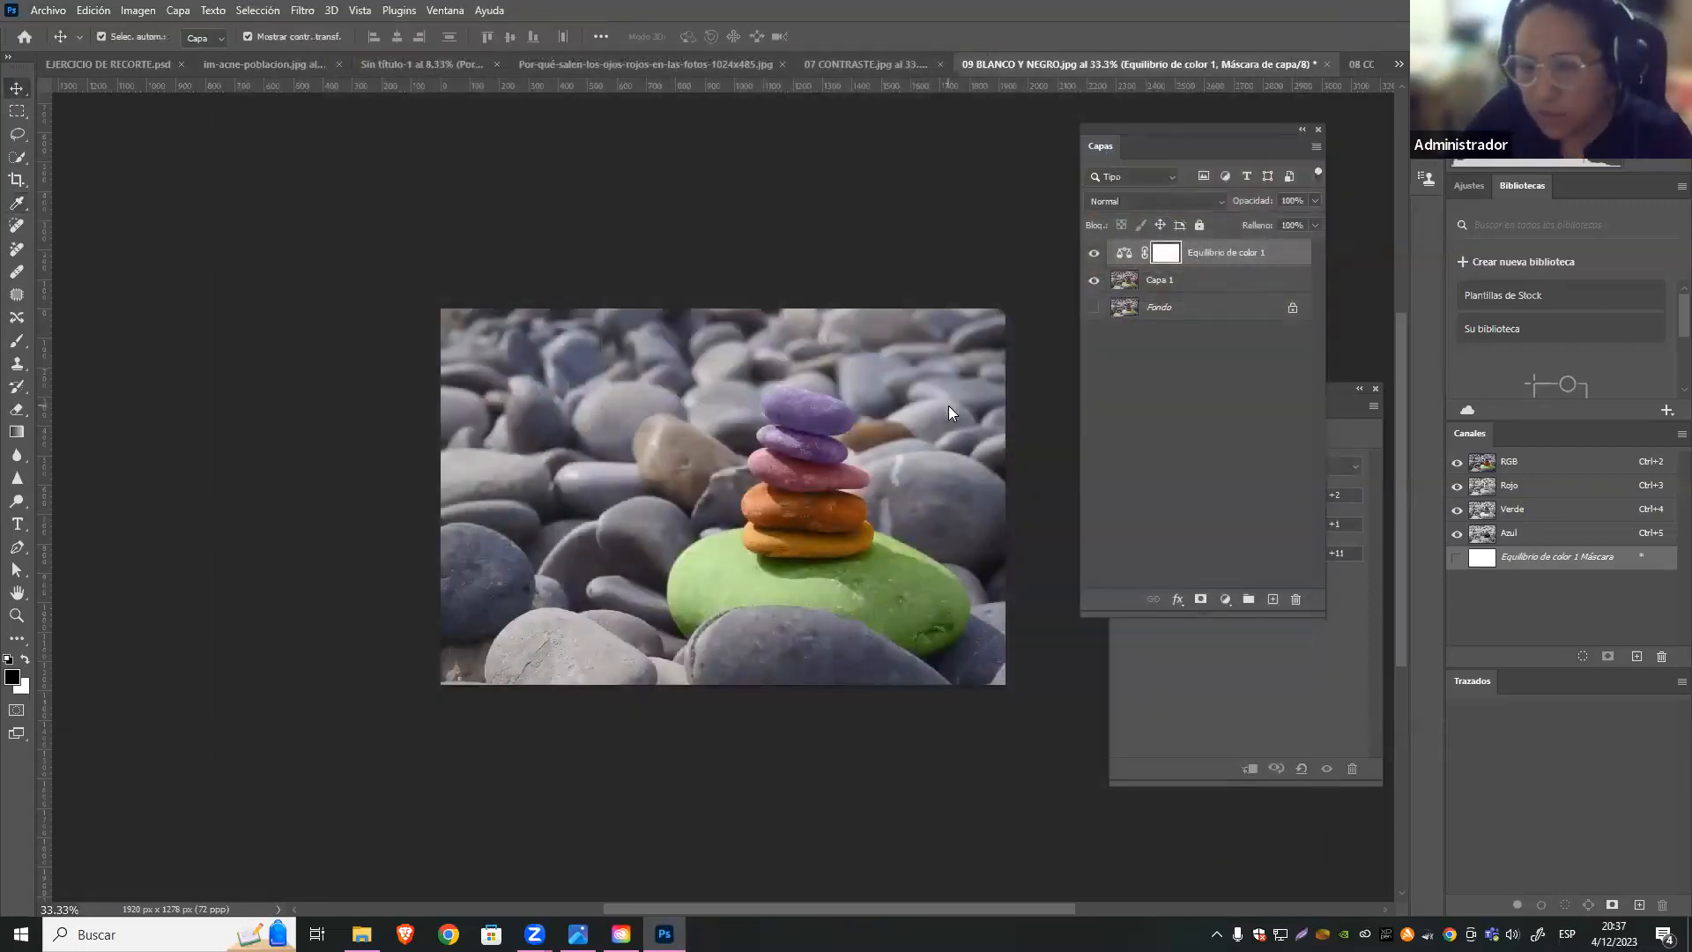
Move the layer list and properties clear of the street photo, duplicate Fondo as Capa 1 and hide the original
drag(1199, 131, 1316, 152)
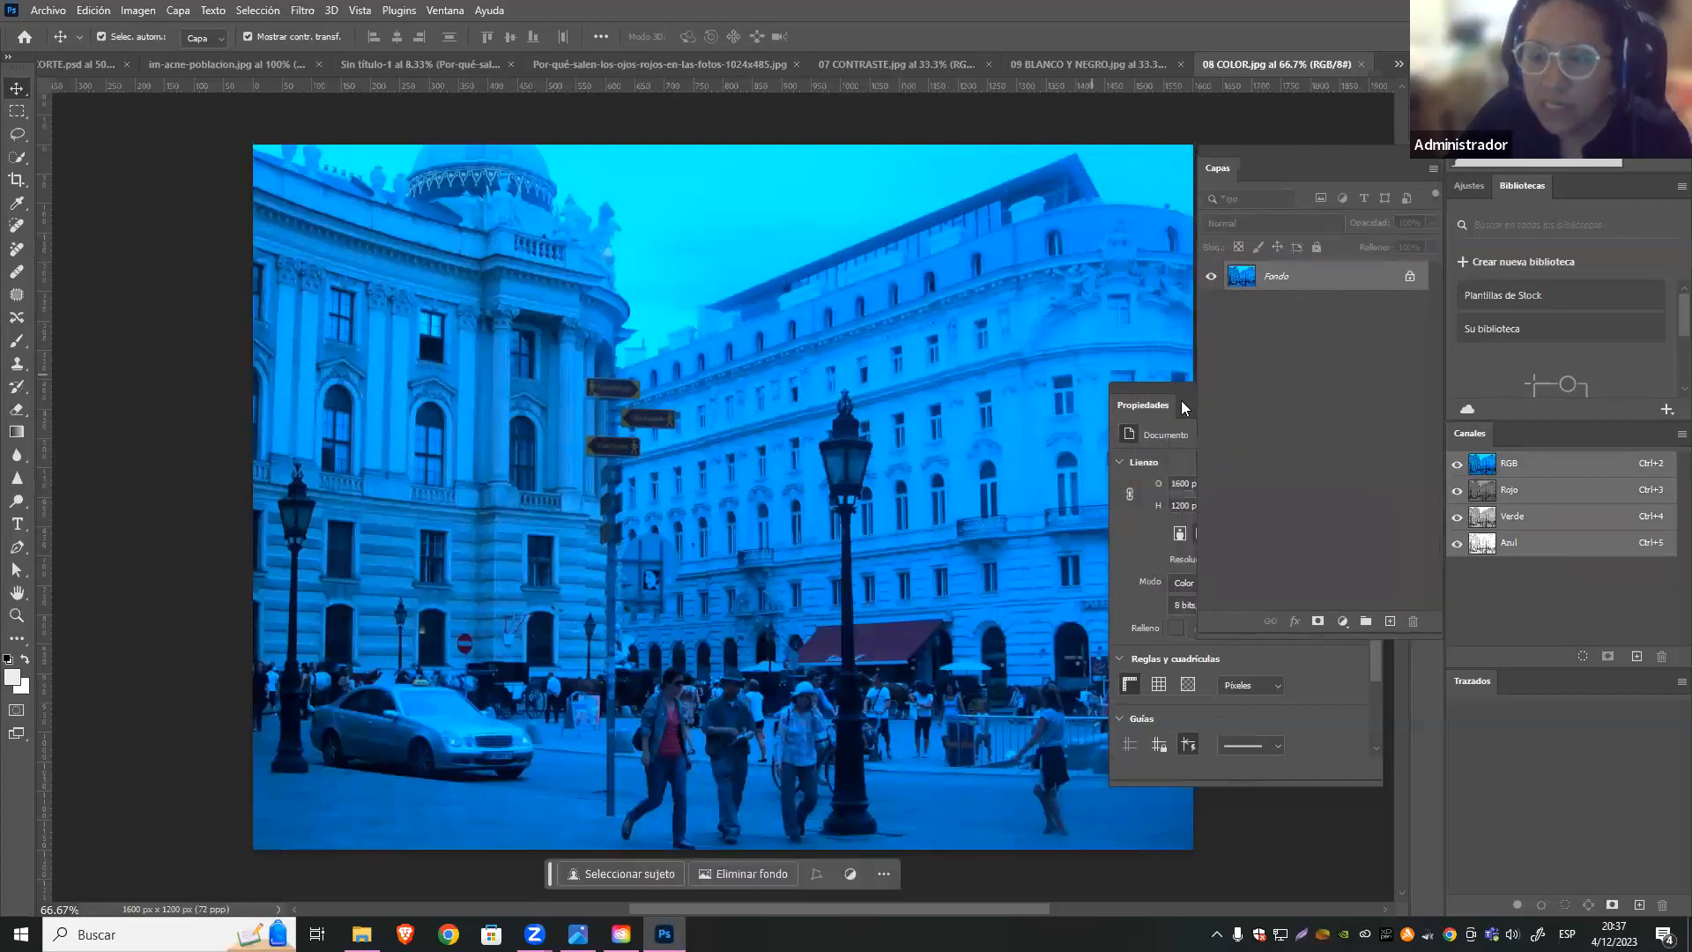
drag(1170, 387, 1565, 185)
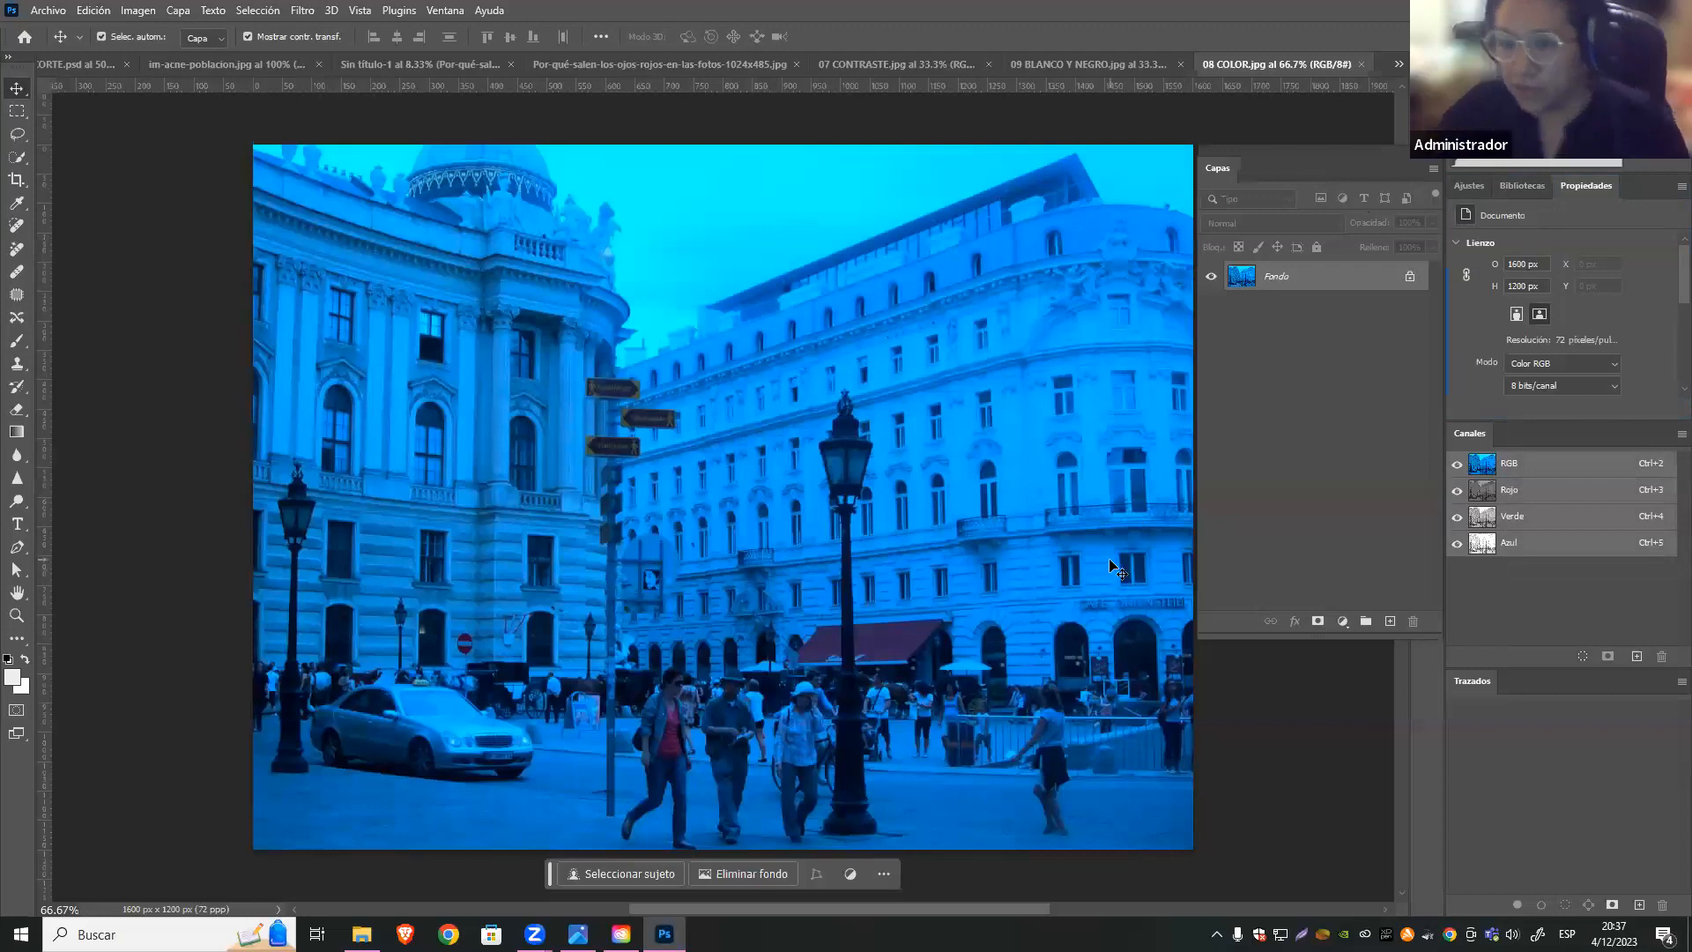
key(ctrl+j)
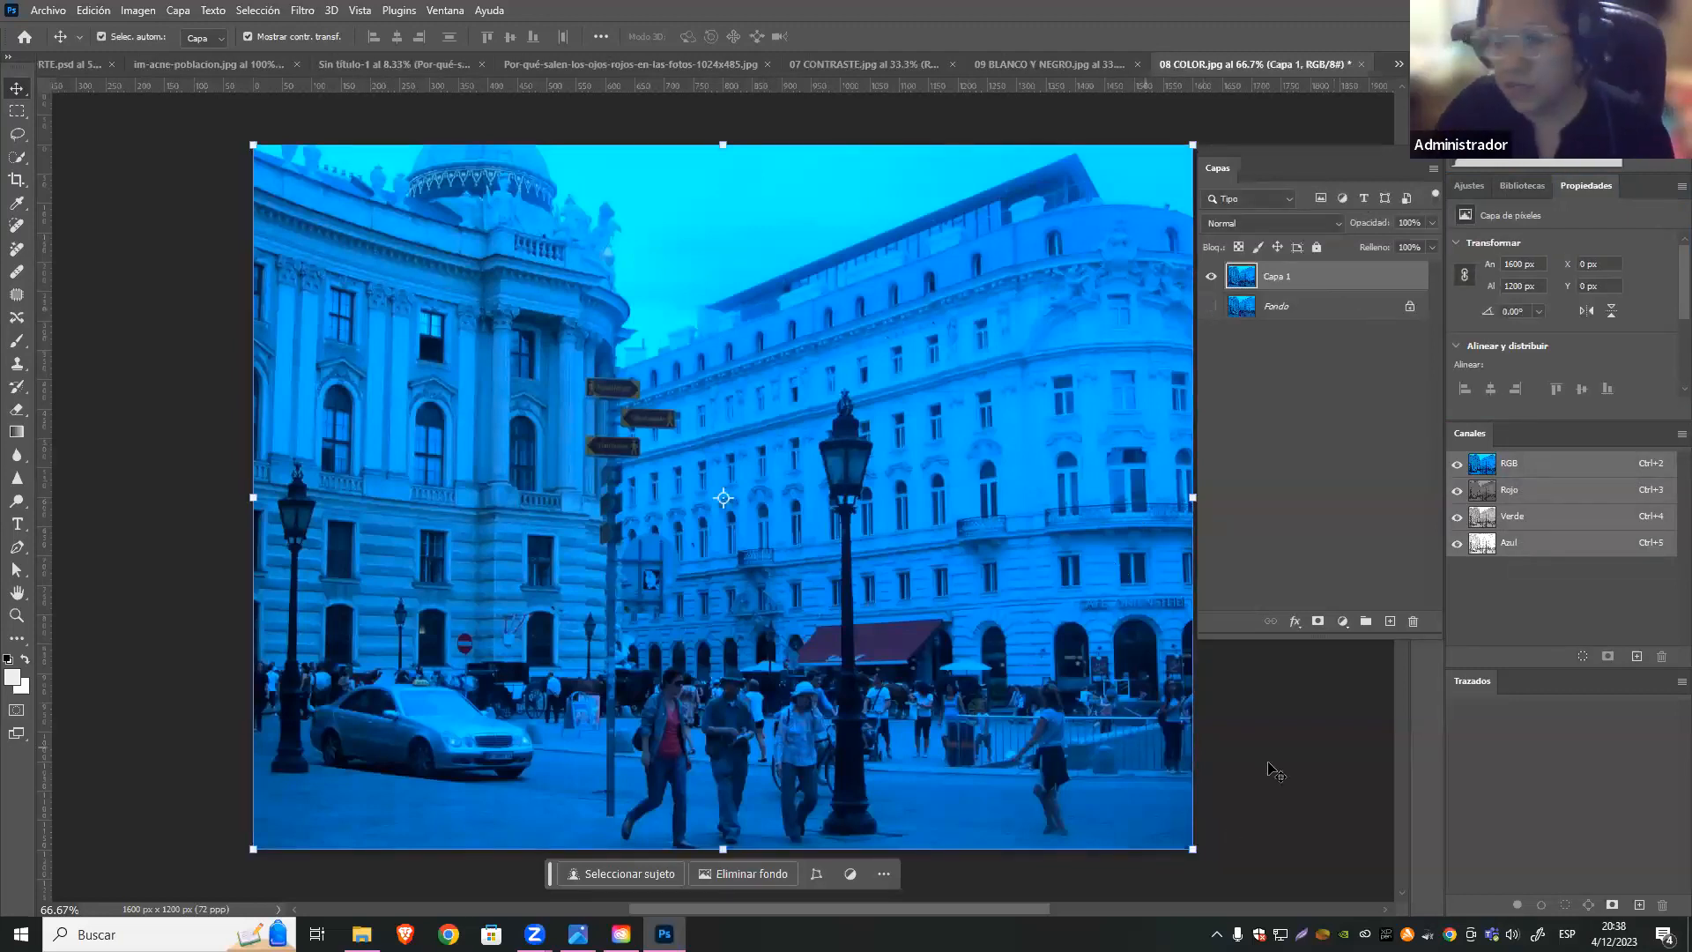
Detach the channel list over the photo and examine the red channel, its combinations with the others, and the blue channel alone
drag(1474, 434, 886, 352)
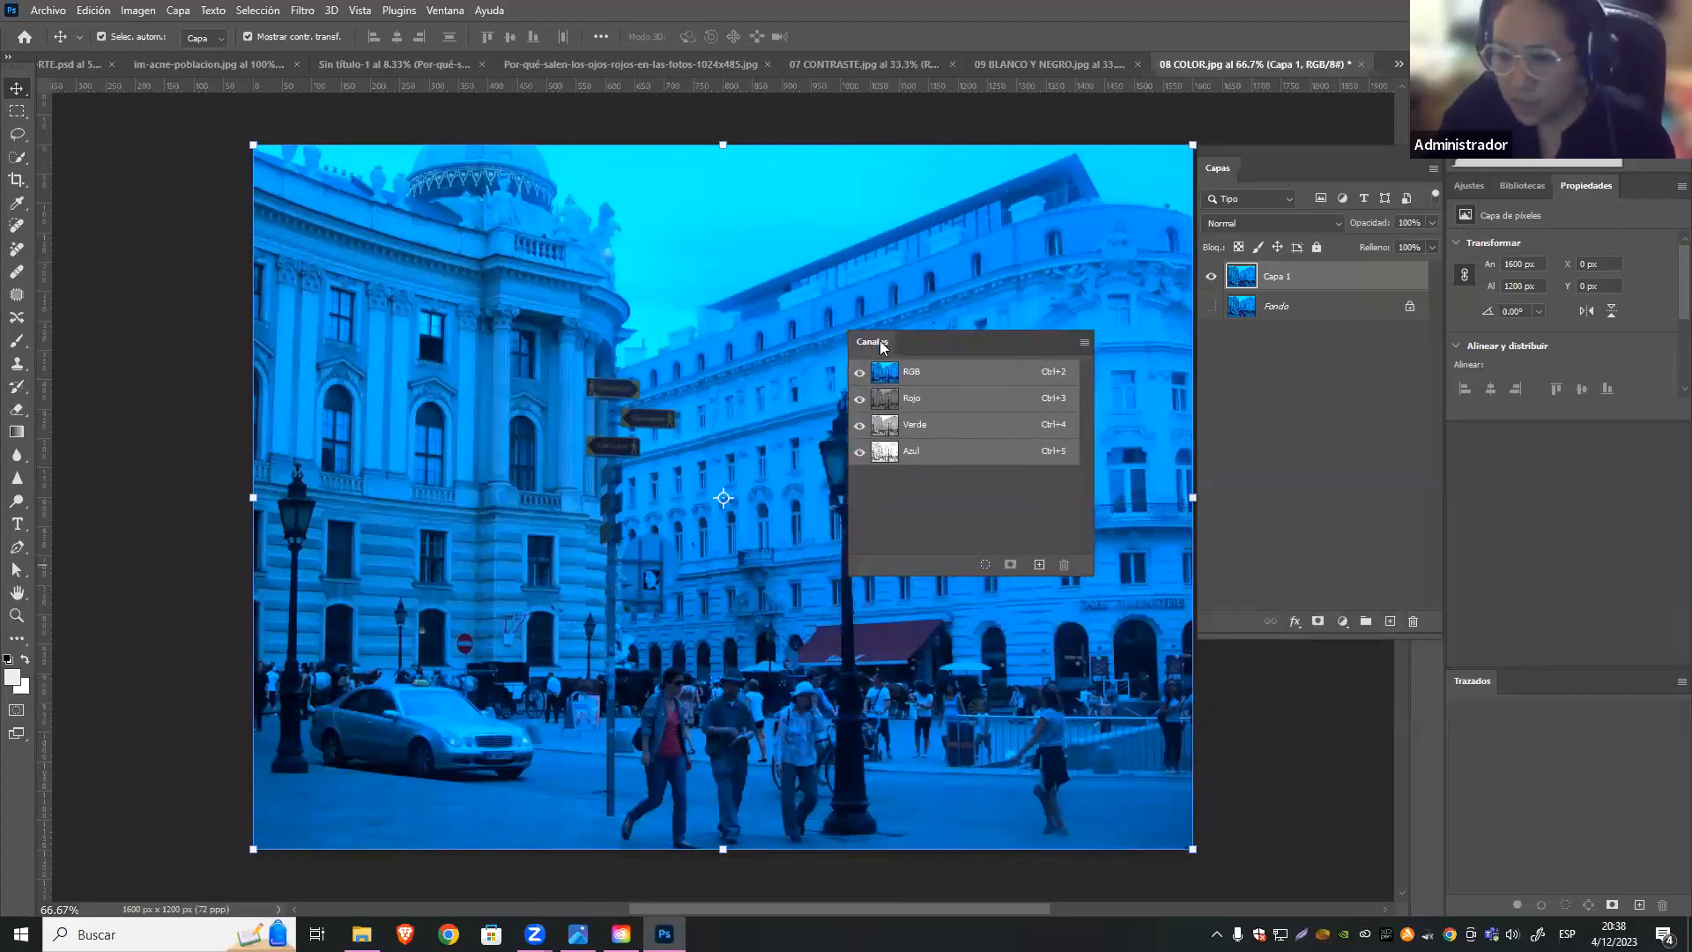
click(939, 399)
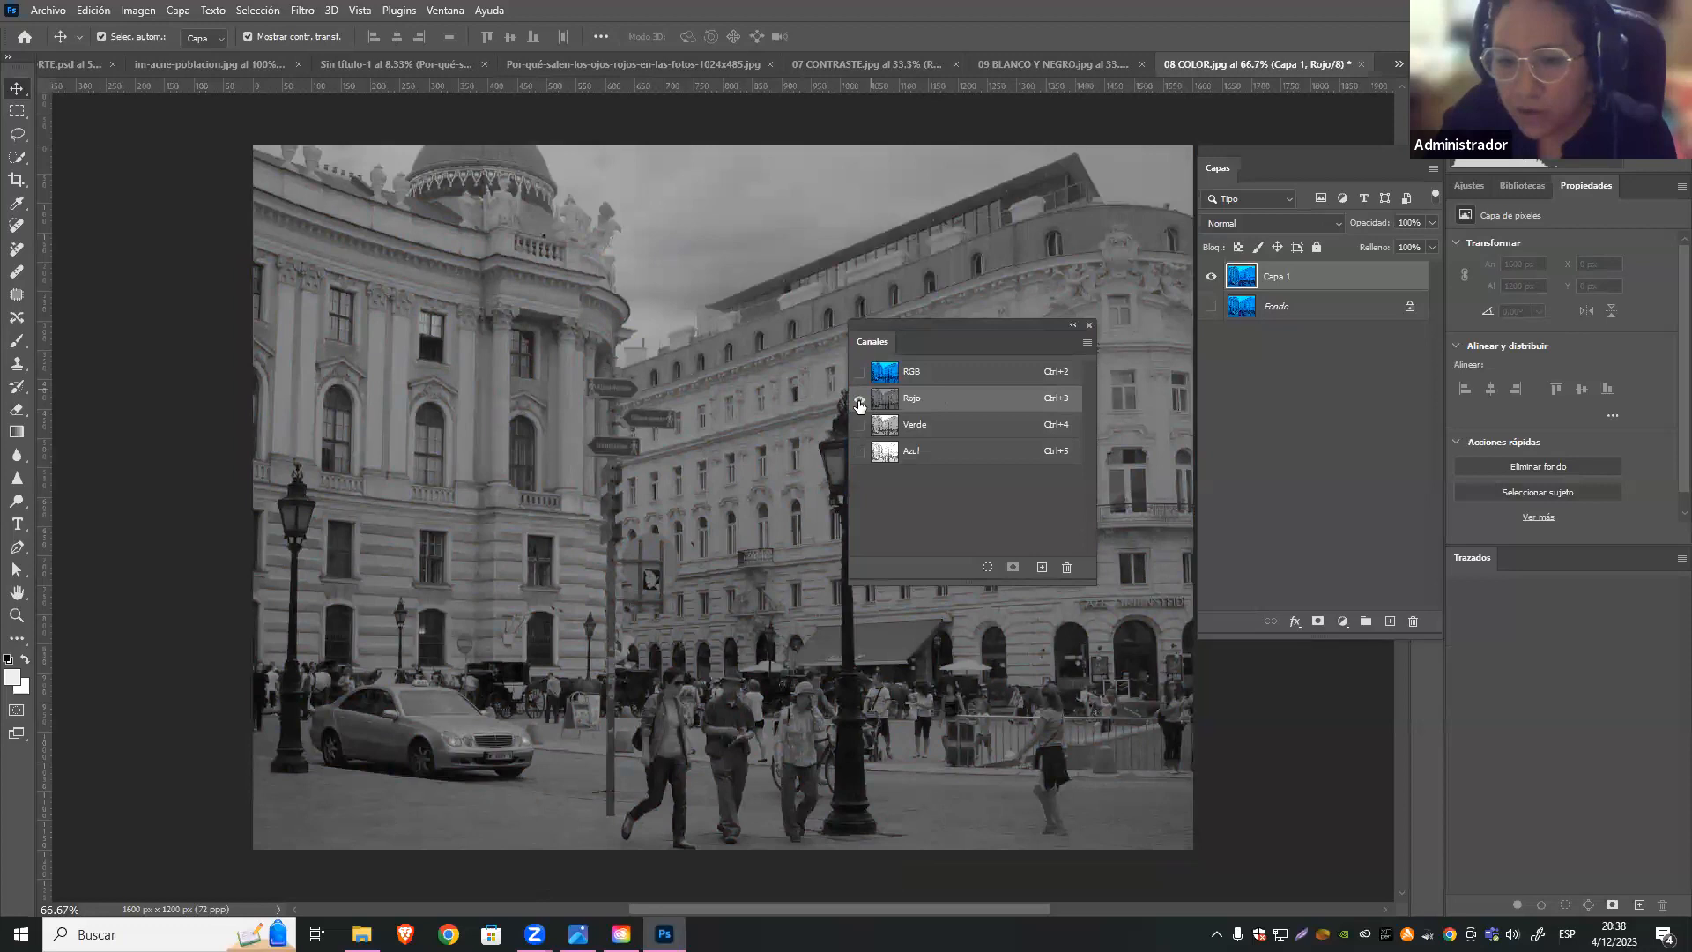
click(859, 425)
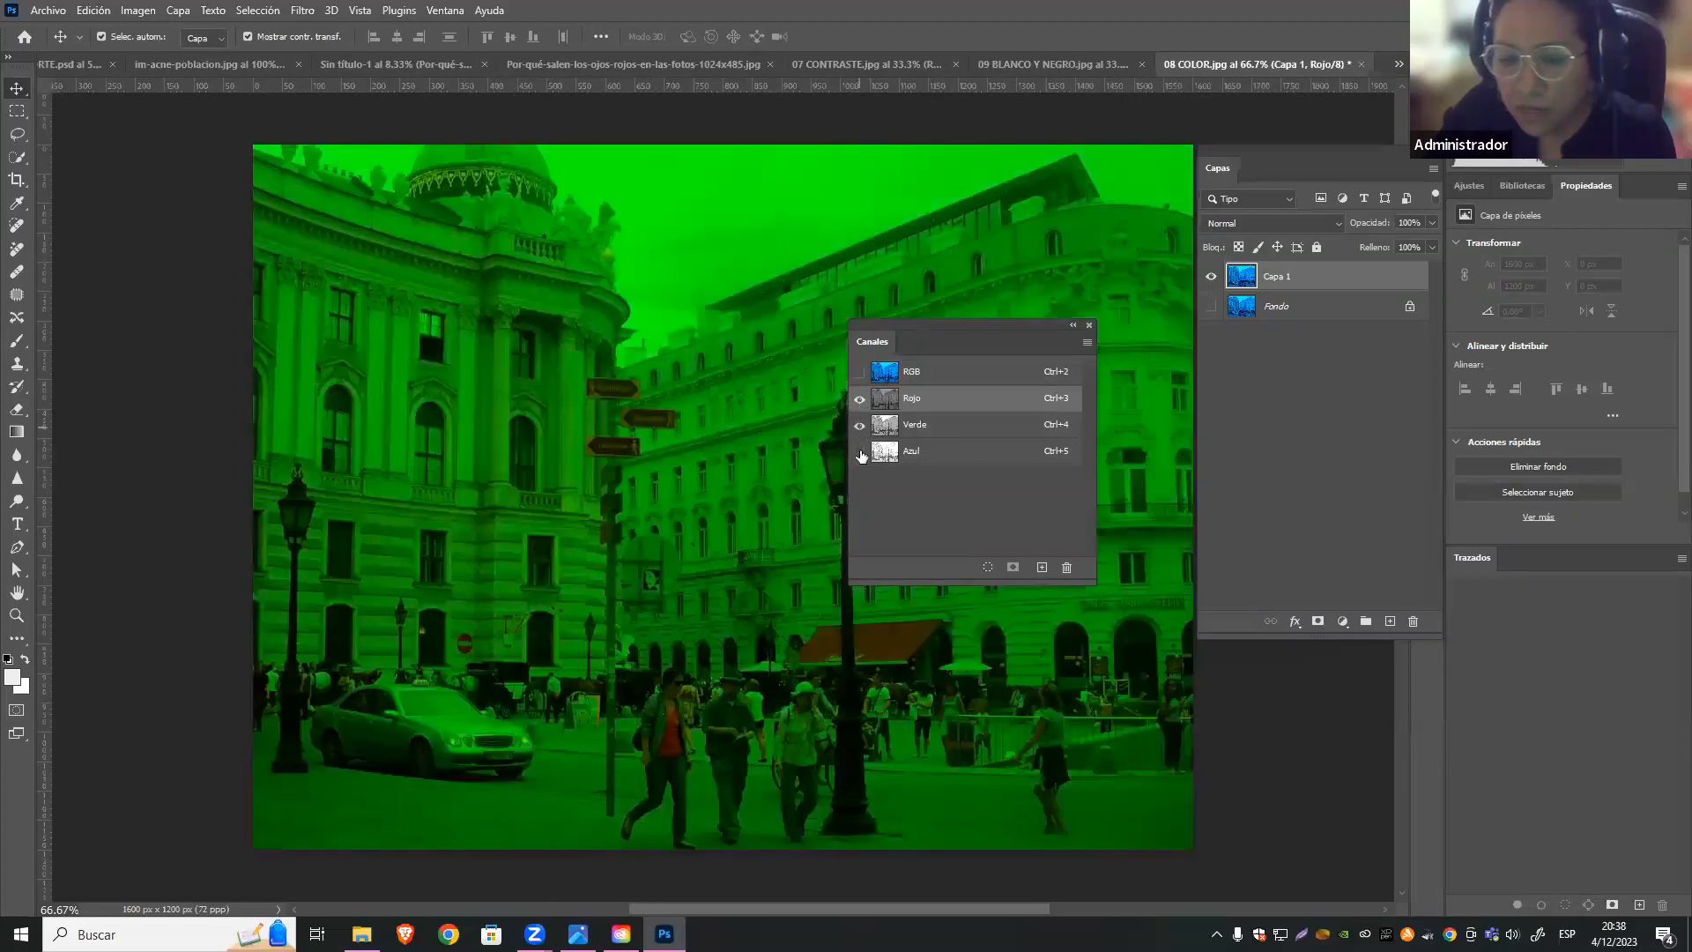
click(860, 451)
click(859, 424)
click(859, 398)
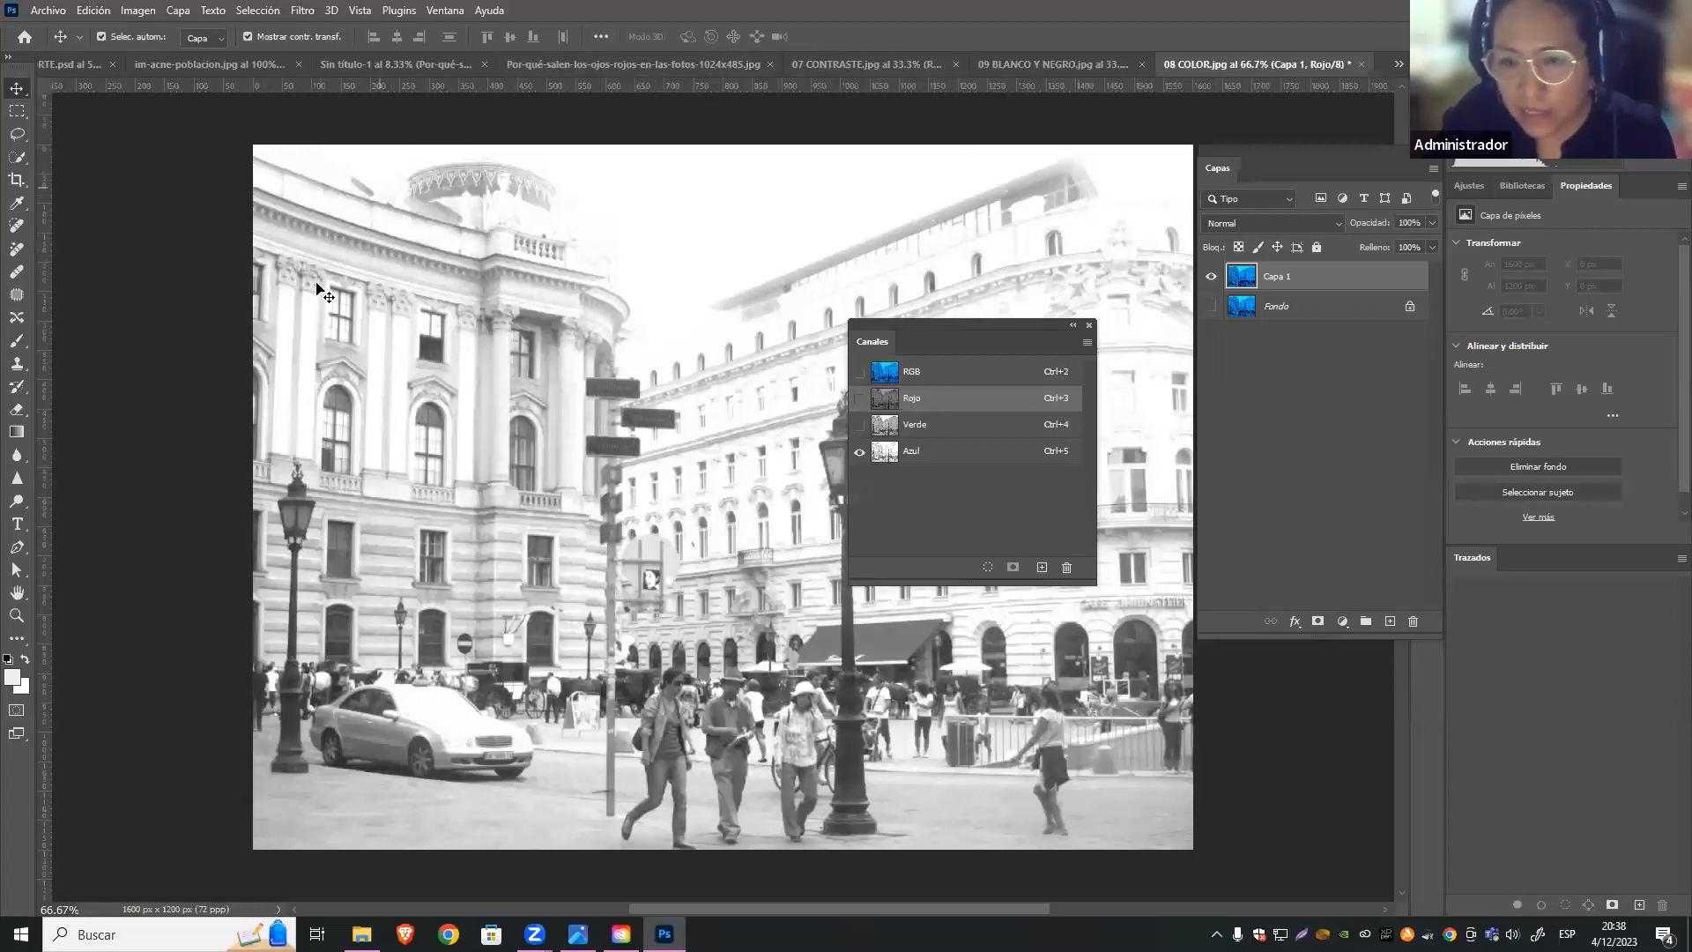
Select the blue channel and compare its grayscale image with the green and red channels shown individually
click(926, 455)
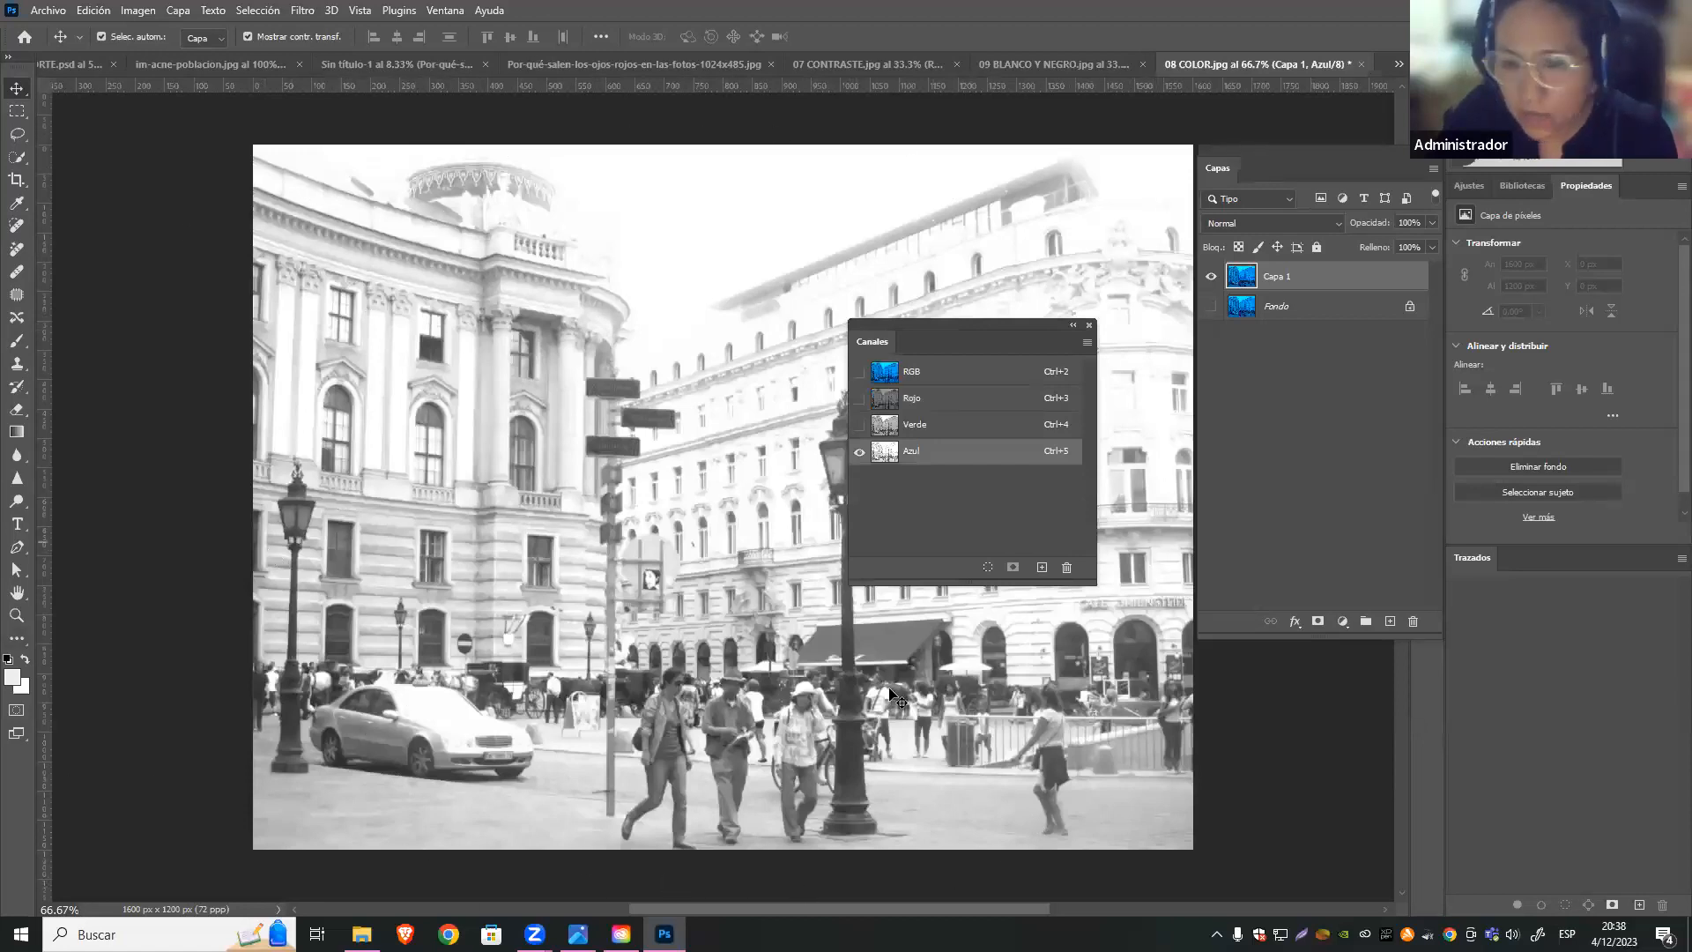
click(859, 425)
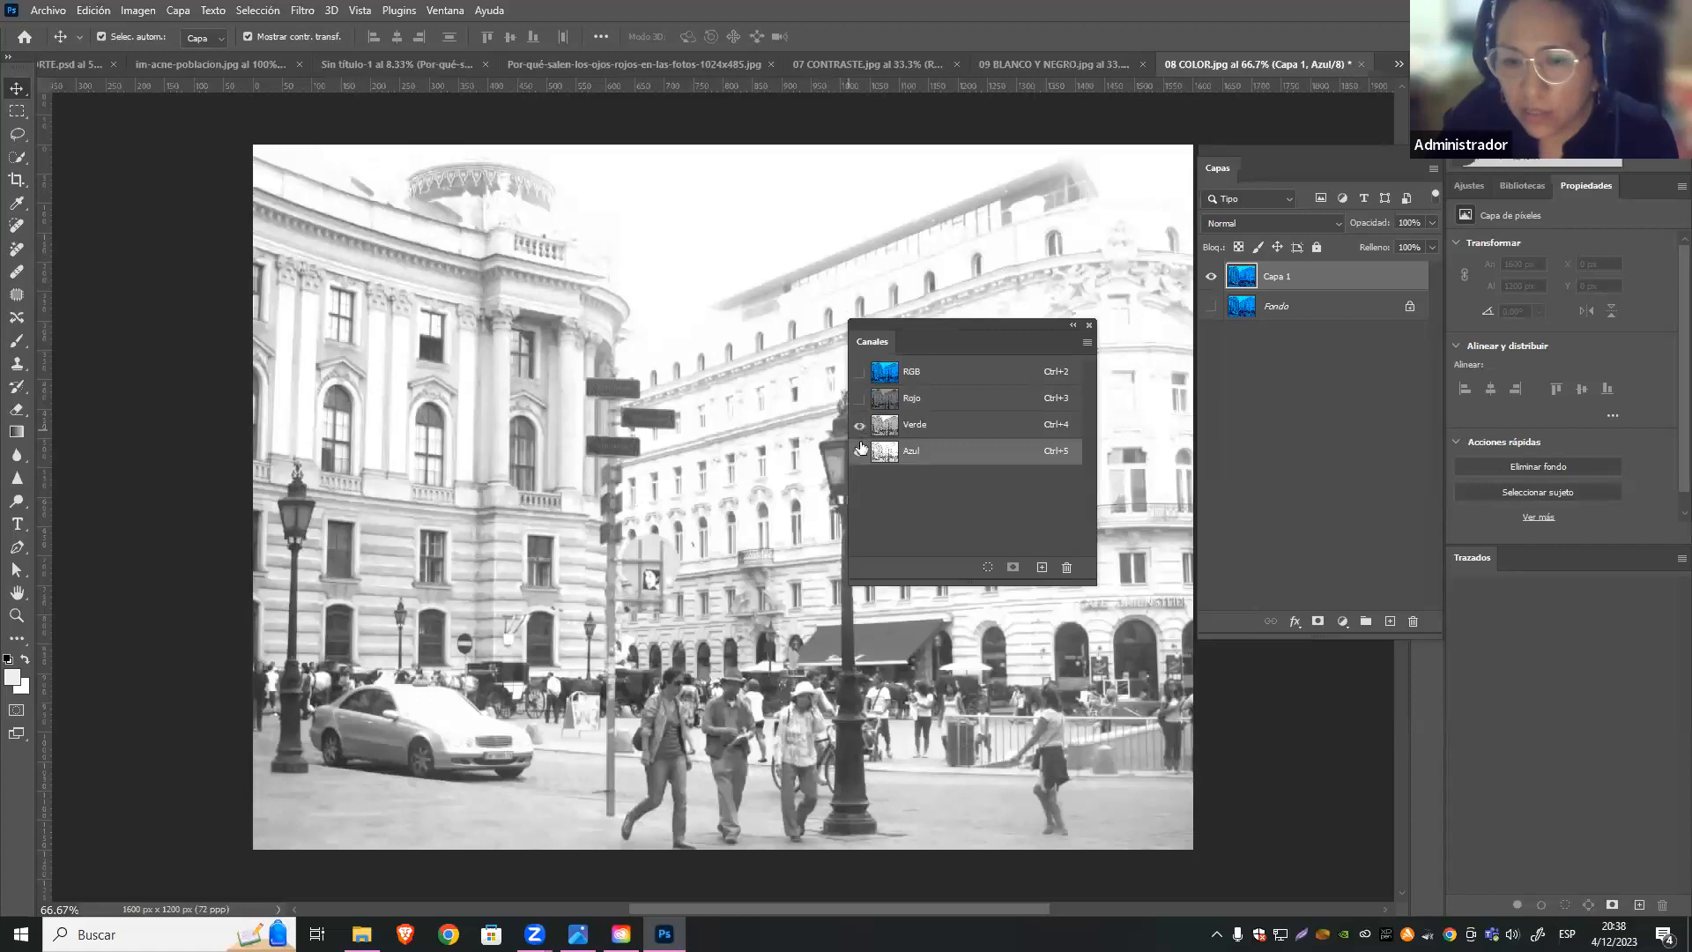
click(863, 454)
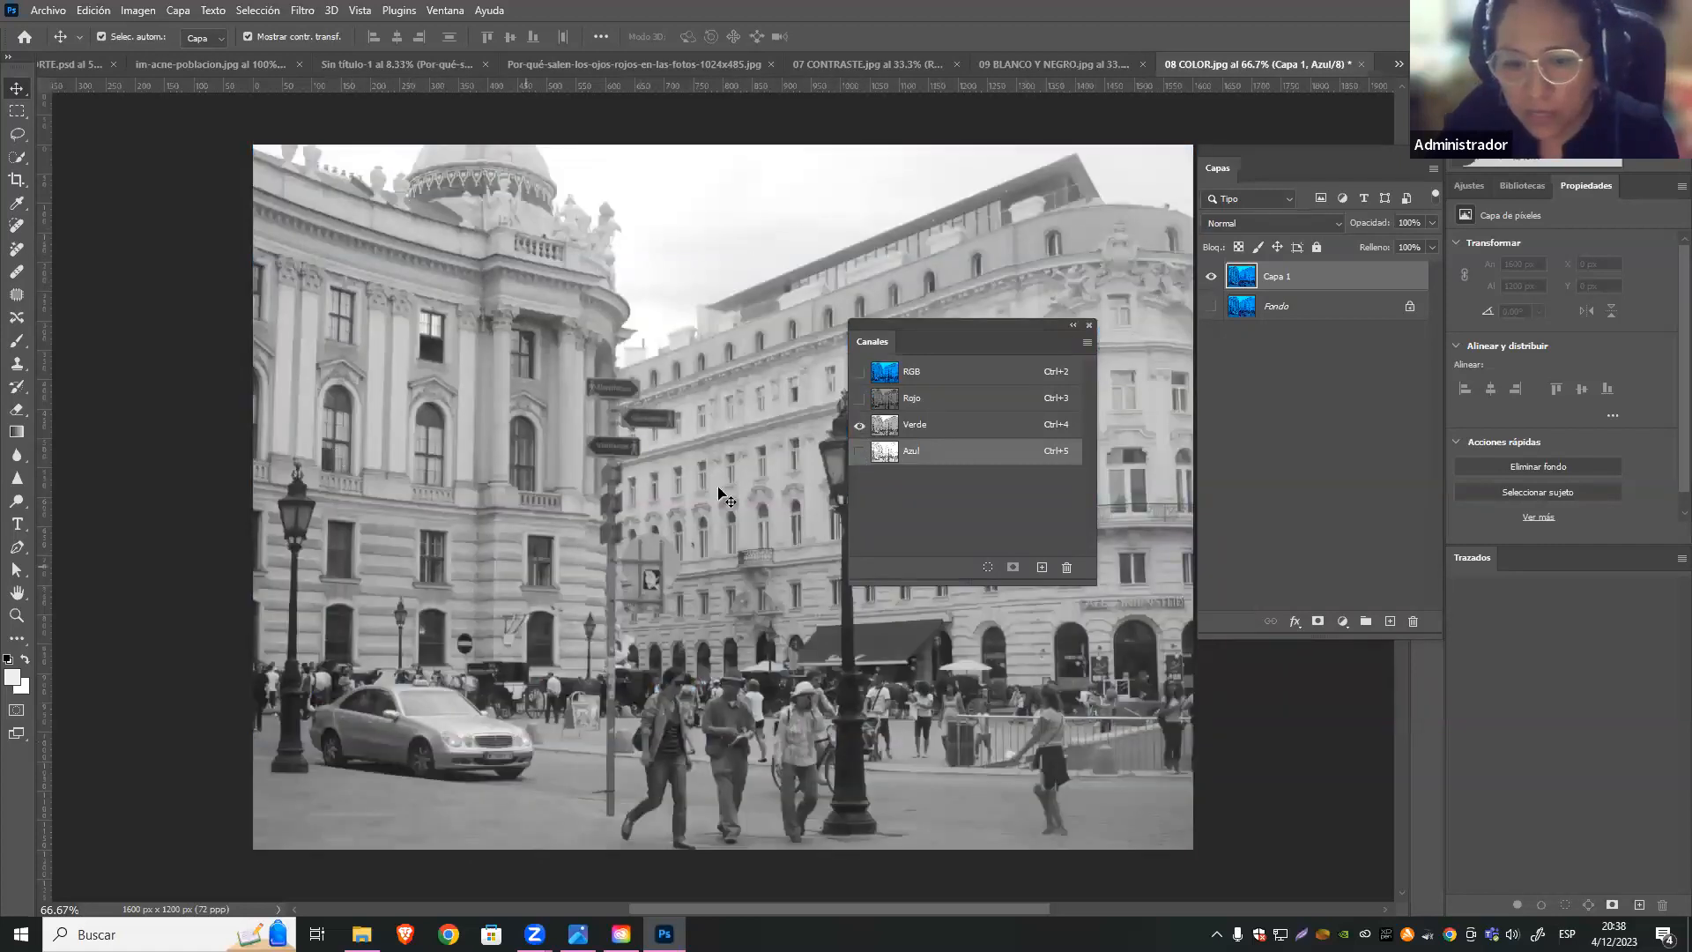
click(861, 401)
click(860, 426)
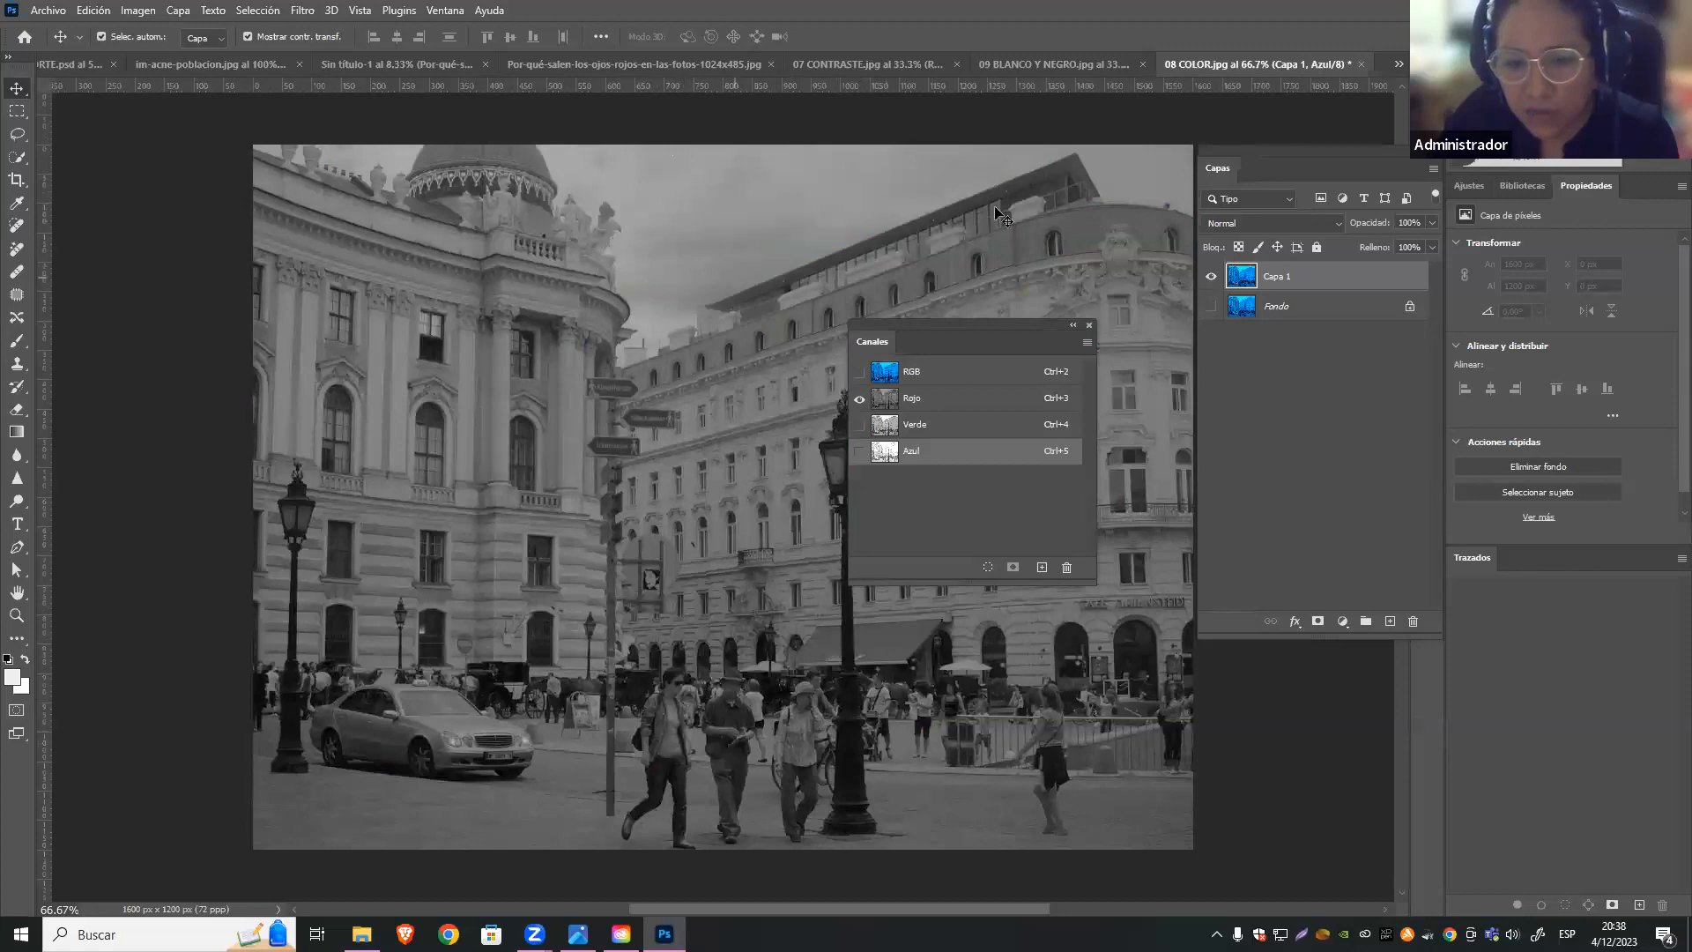
Compare two-channel combinations of red, green and blue, and restore the full RGB view of the photo
click(860, 374)
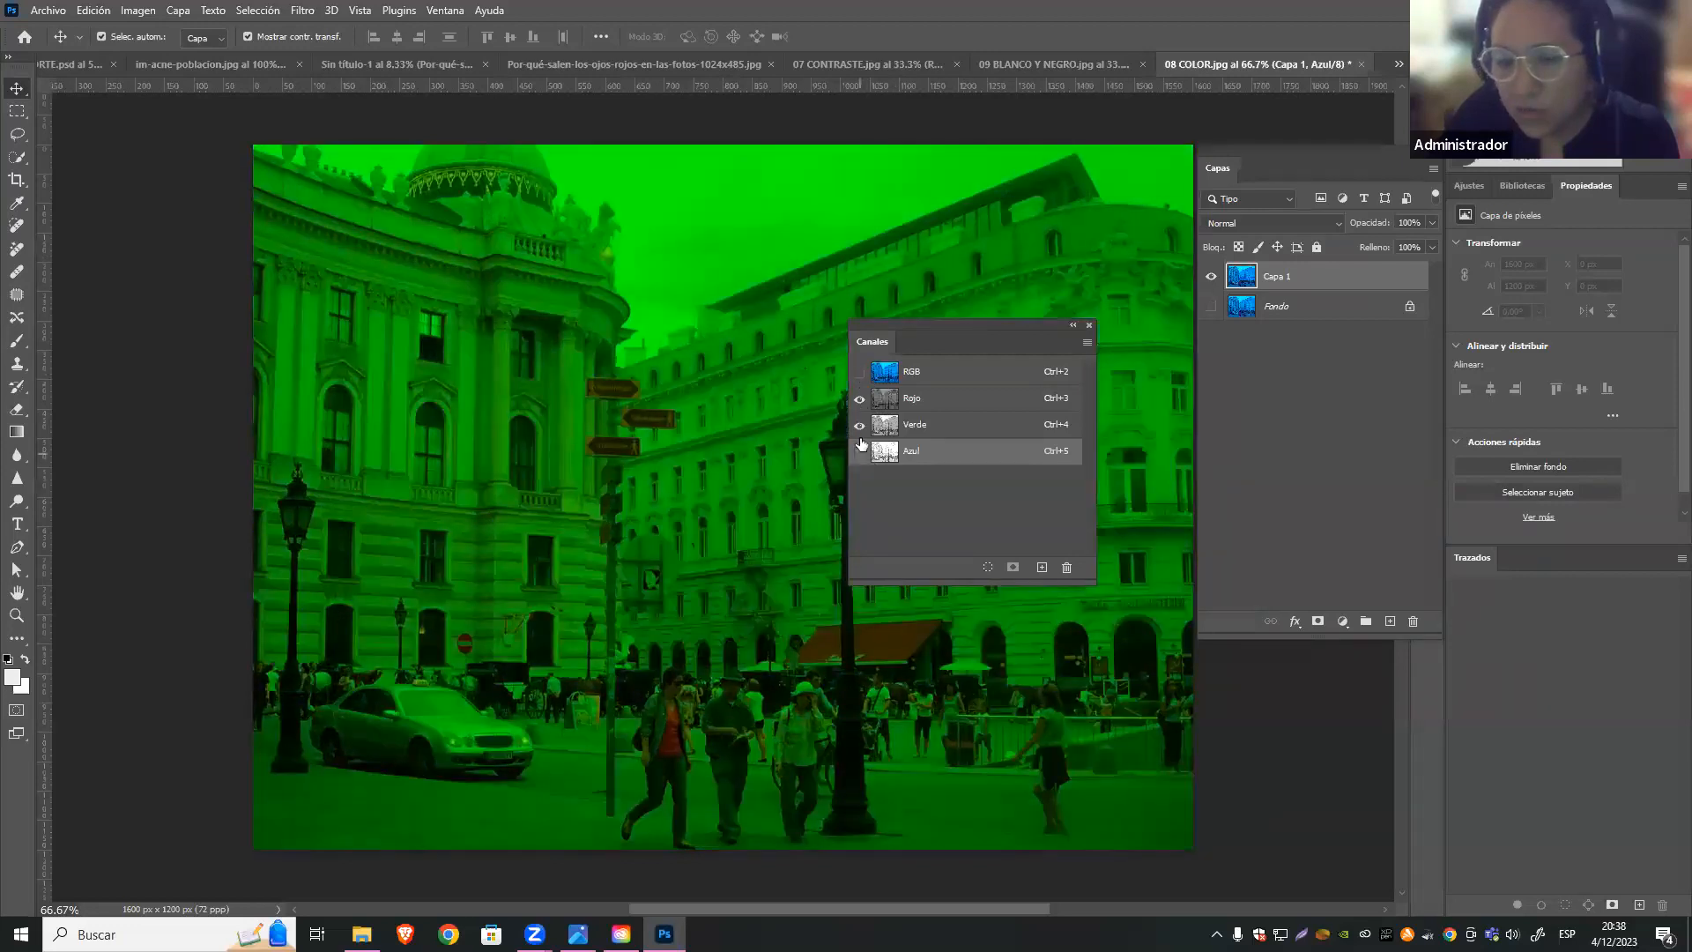
click(860, 451)
click(859, 425)
click(859, 399)
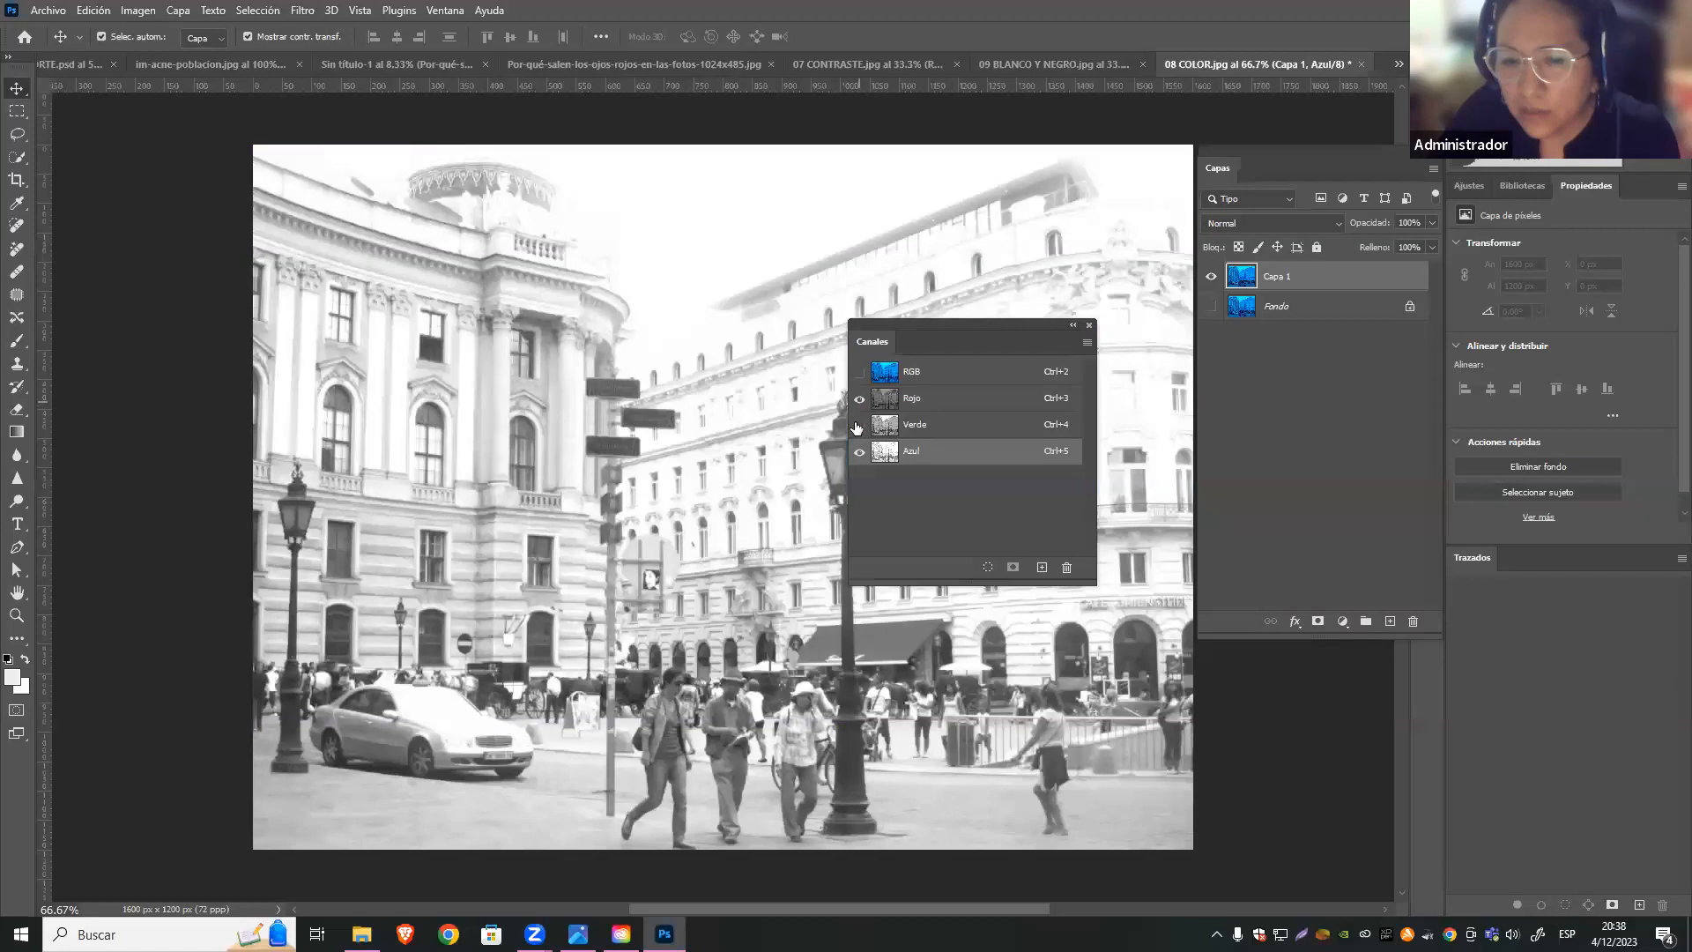
click(860, 373)
drag(981, 323, 1026, 349)
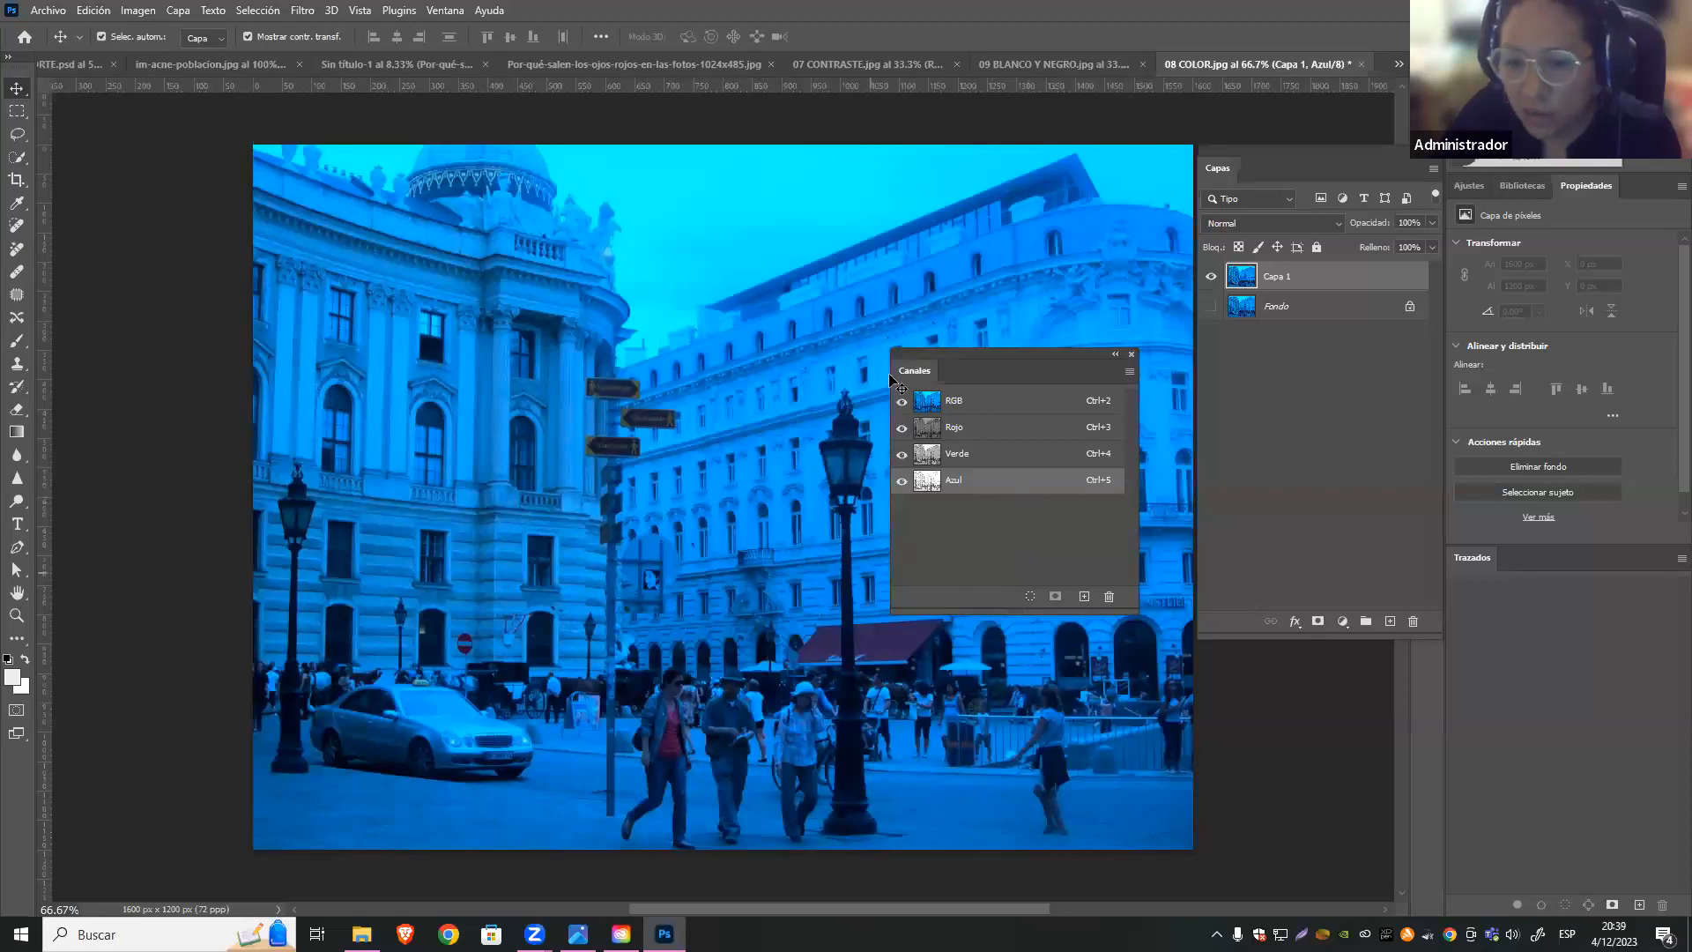
Load the blue channel as a selection, dock the channel list, and add a Color Balance adjustment layer masked by the selection above Capa 1
click(1029, 598)
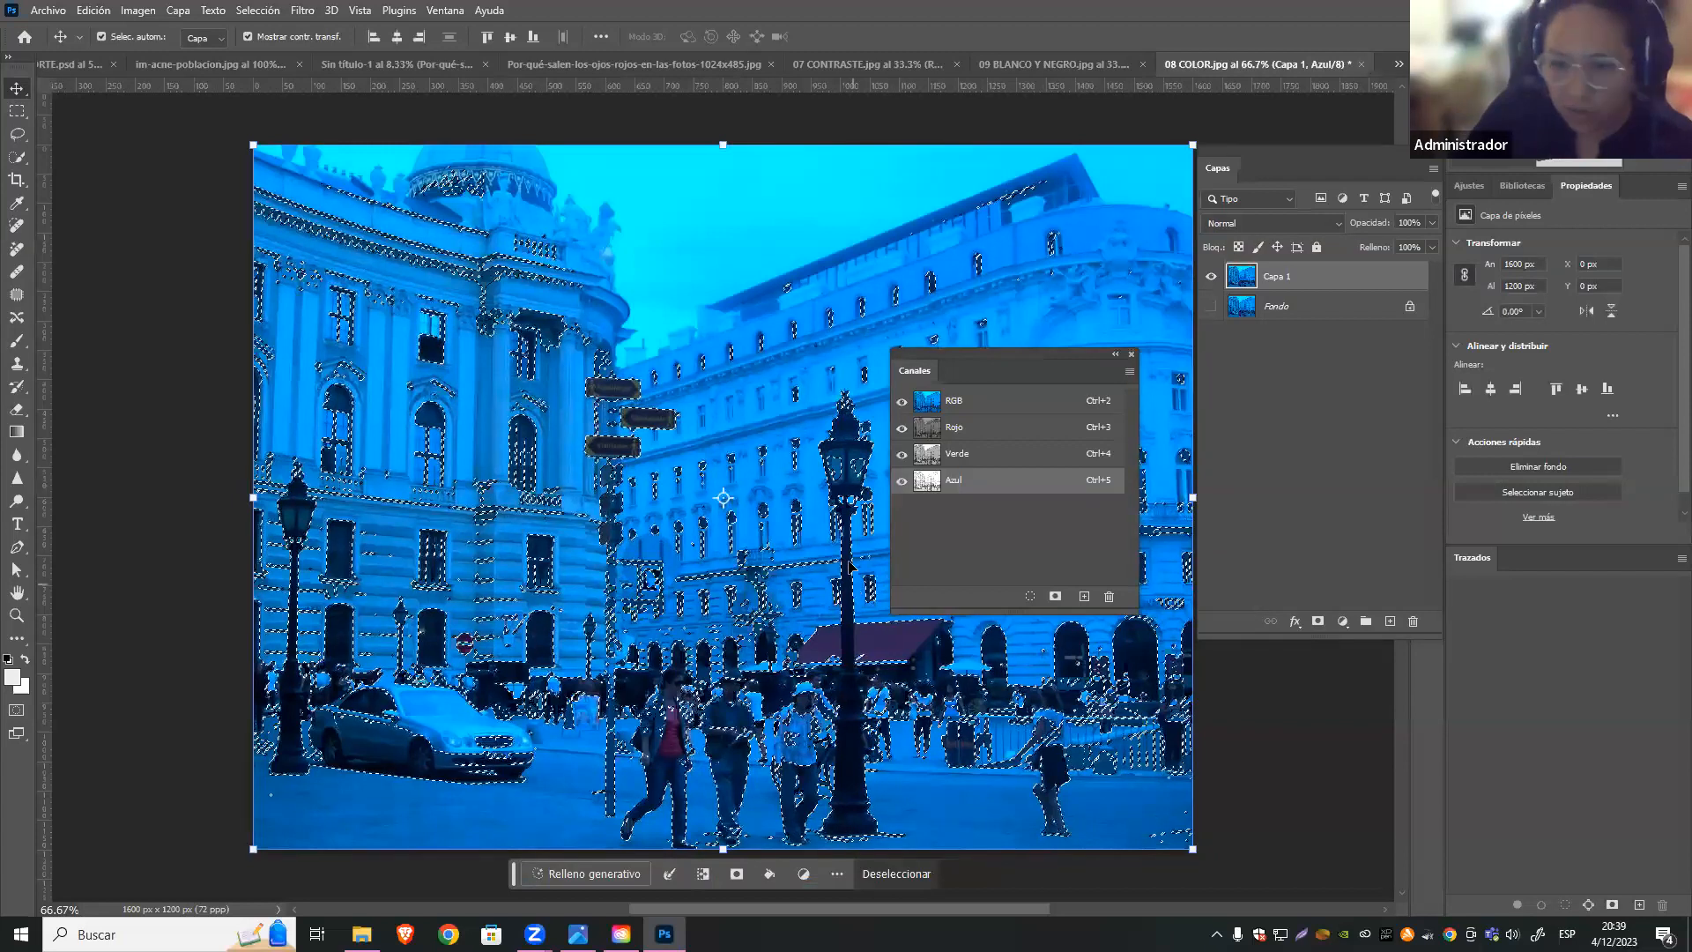
click(1062, 63)
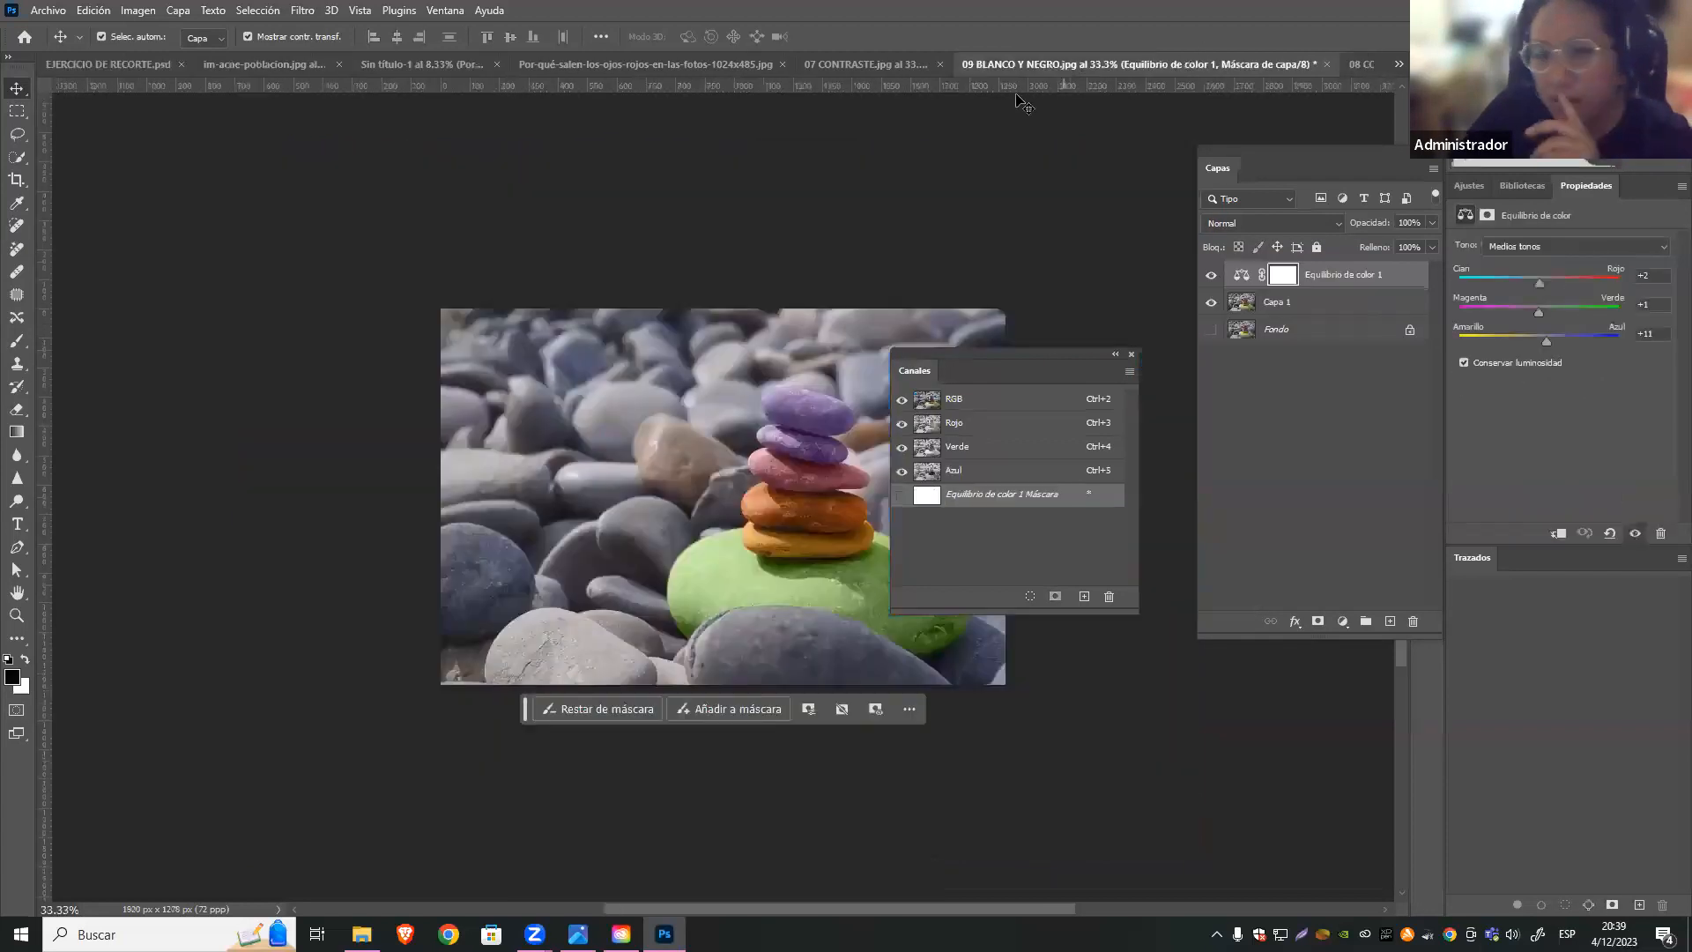
click(1357, 67)
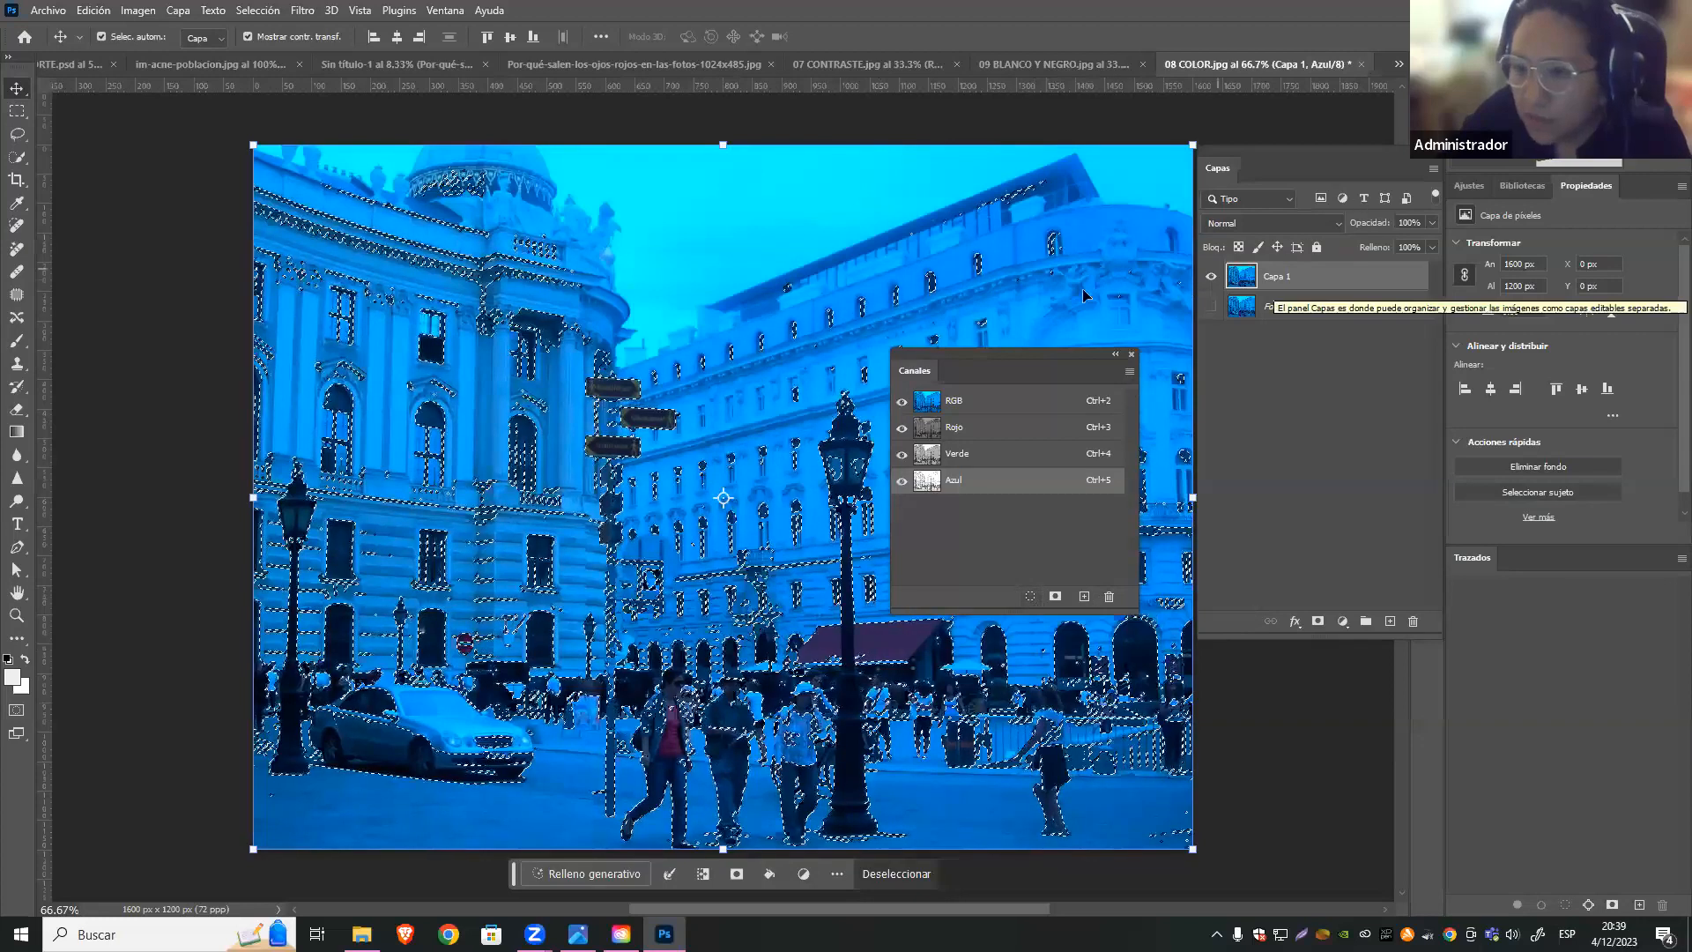
drag(1059, 352, 1577, 573)
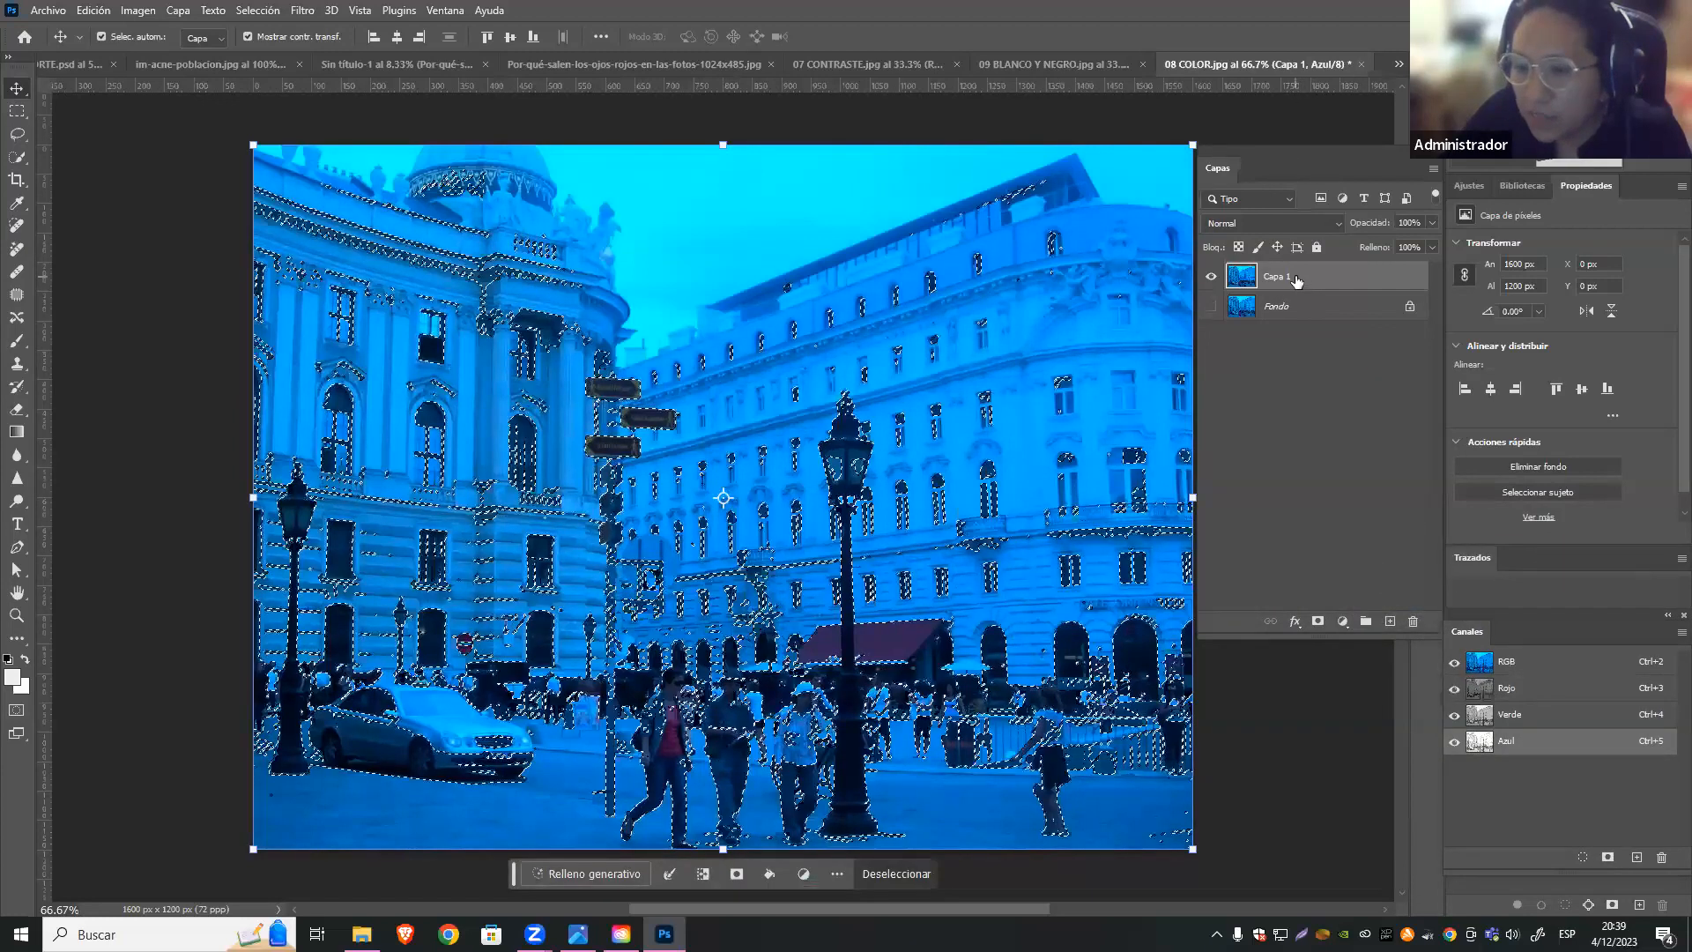
click(1343, 621)
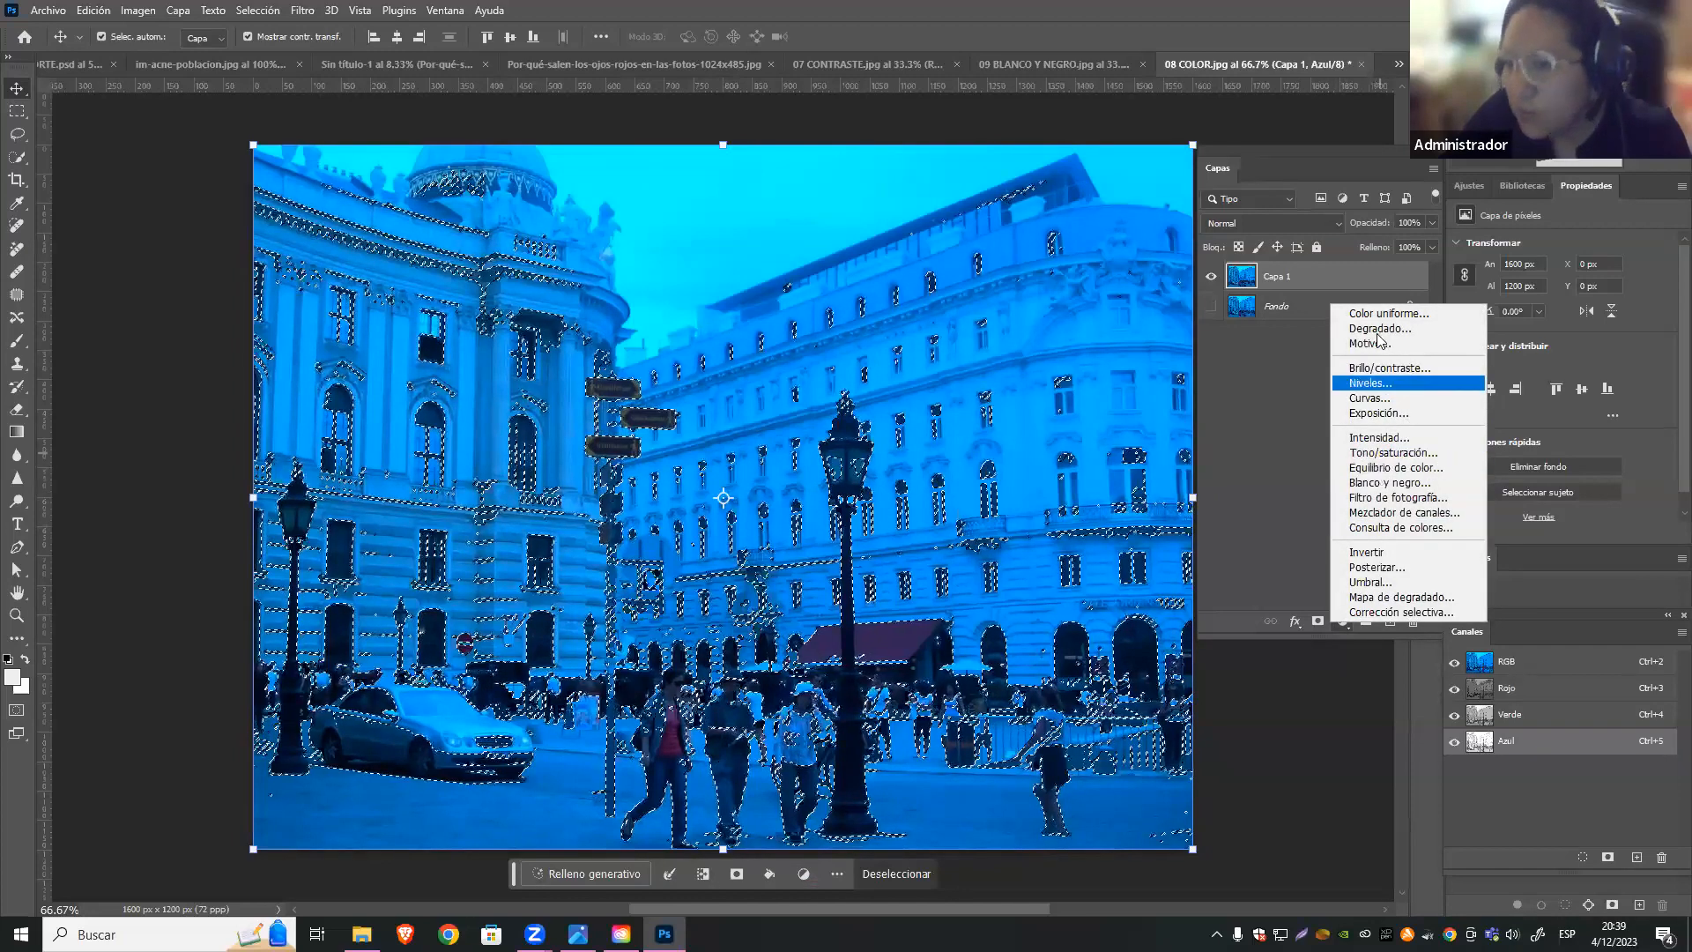
click(1410, 468)
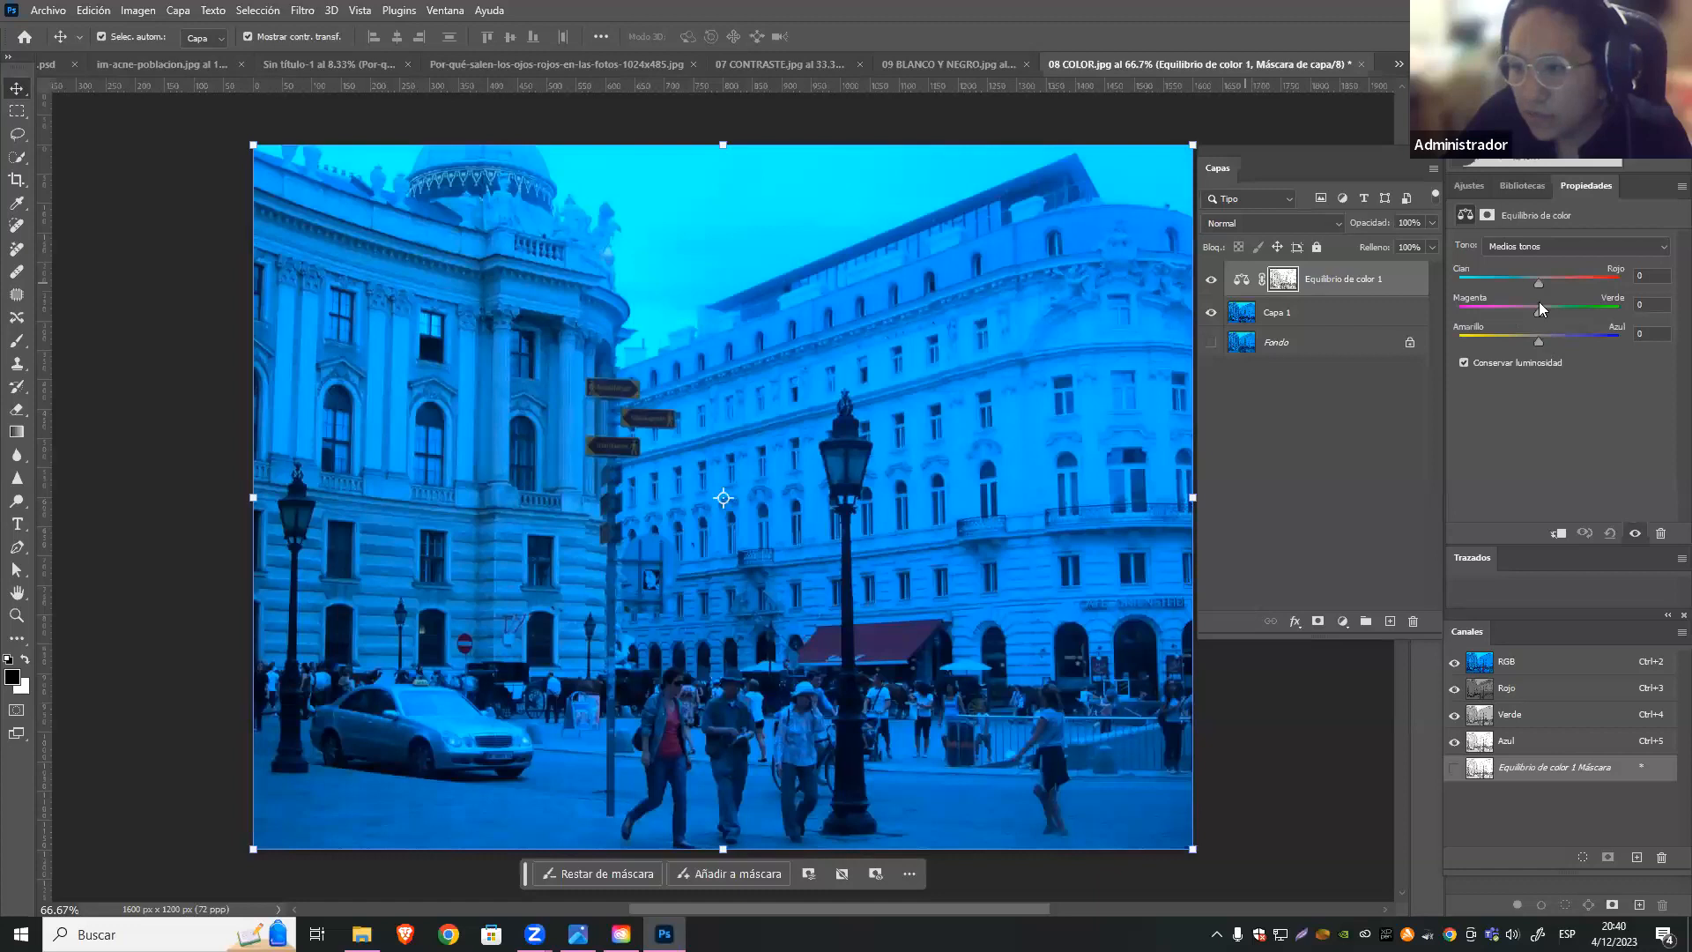
Try a magenta shift in the midtones, and set Cyan–Red to +55, Magenta–Green to 0 and Yellow–Blue to -55
drag(1540, 279, 1571, 279)
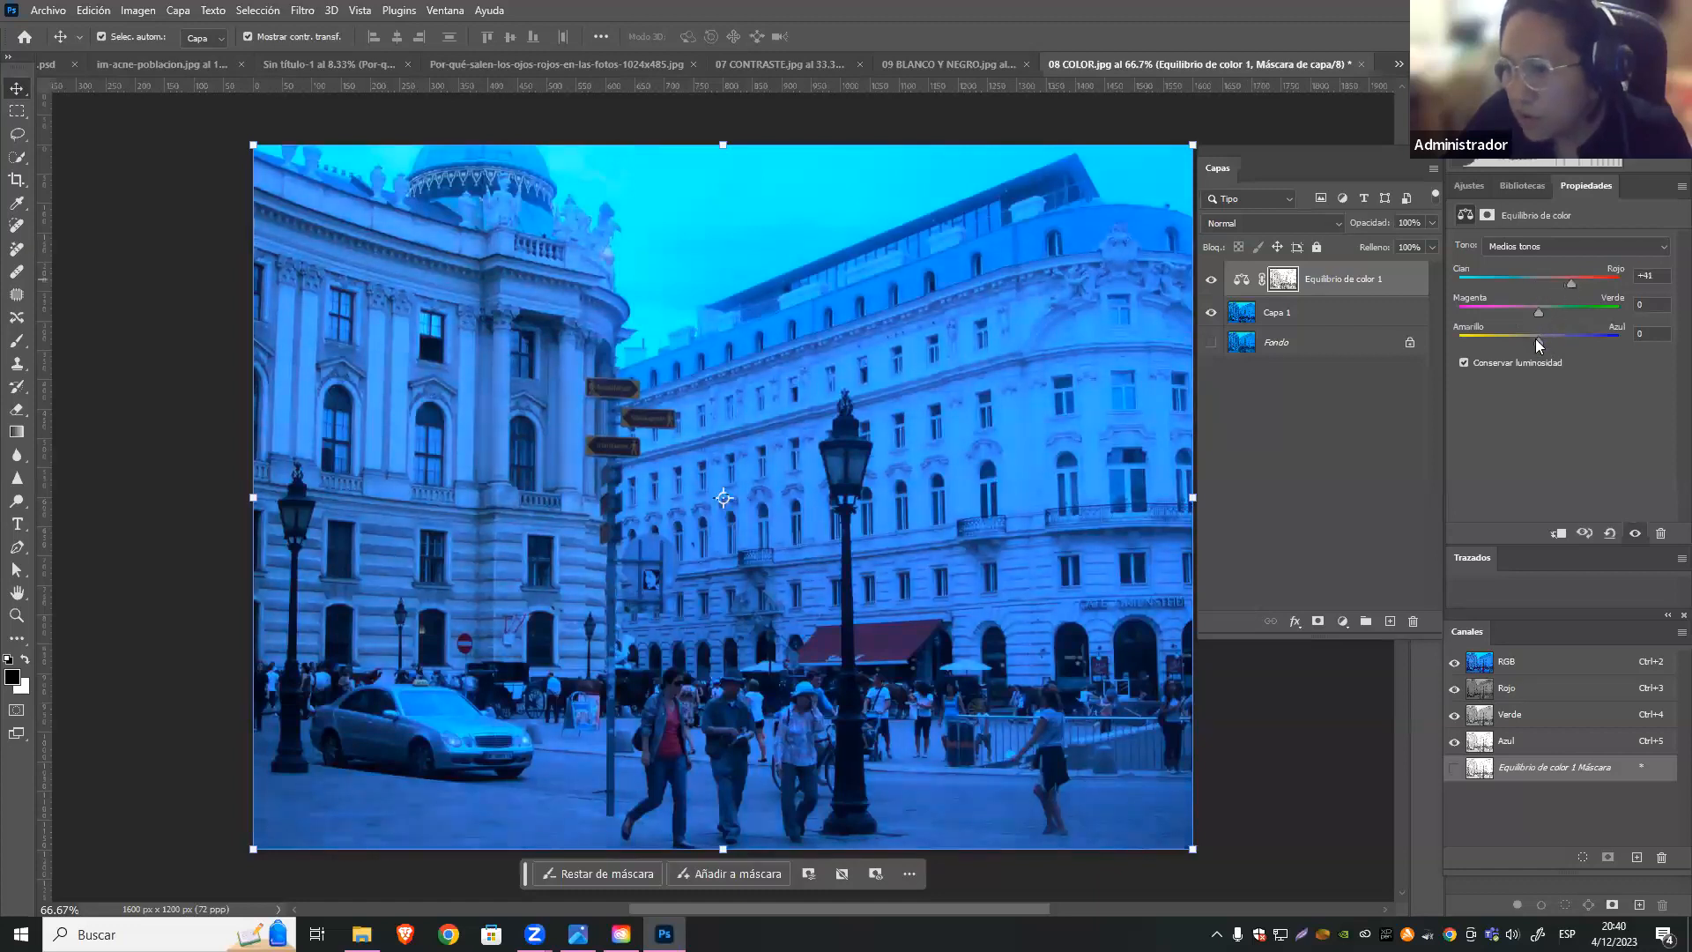
drag(1542, 336, 1515, 312)
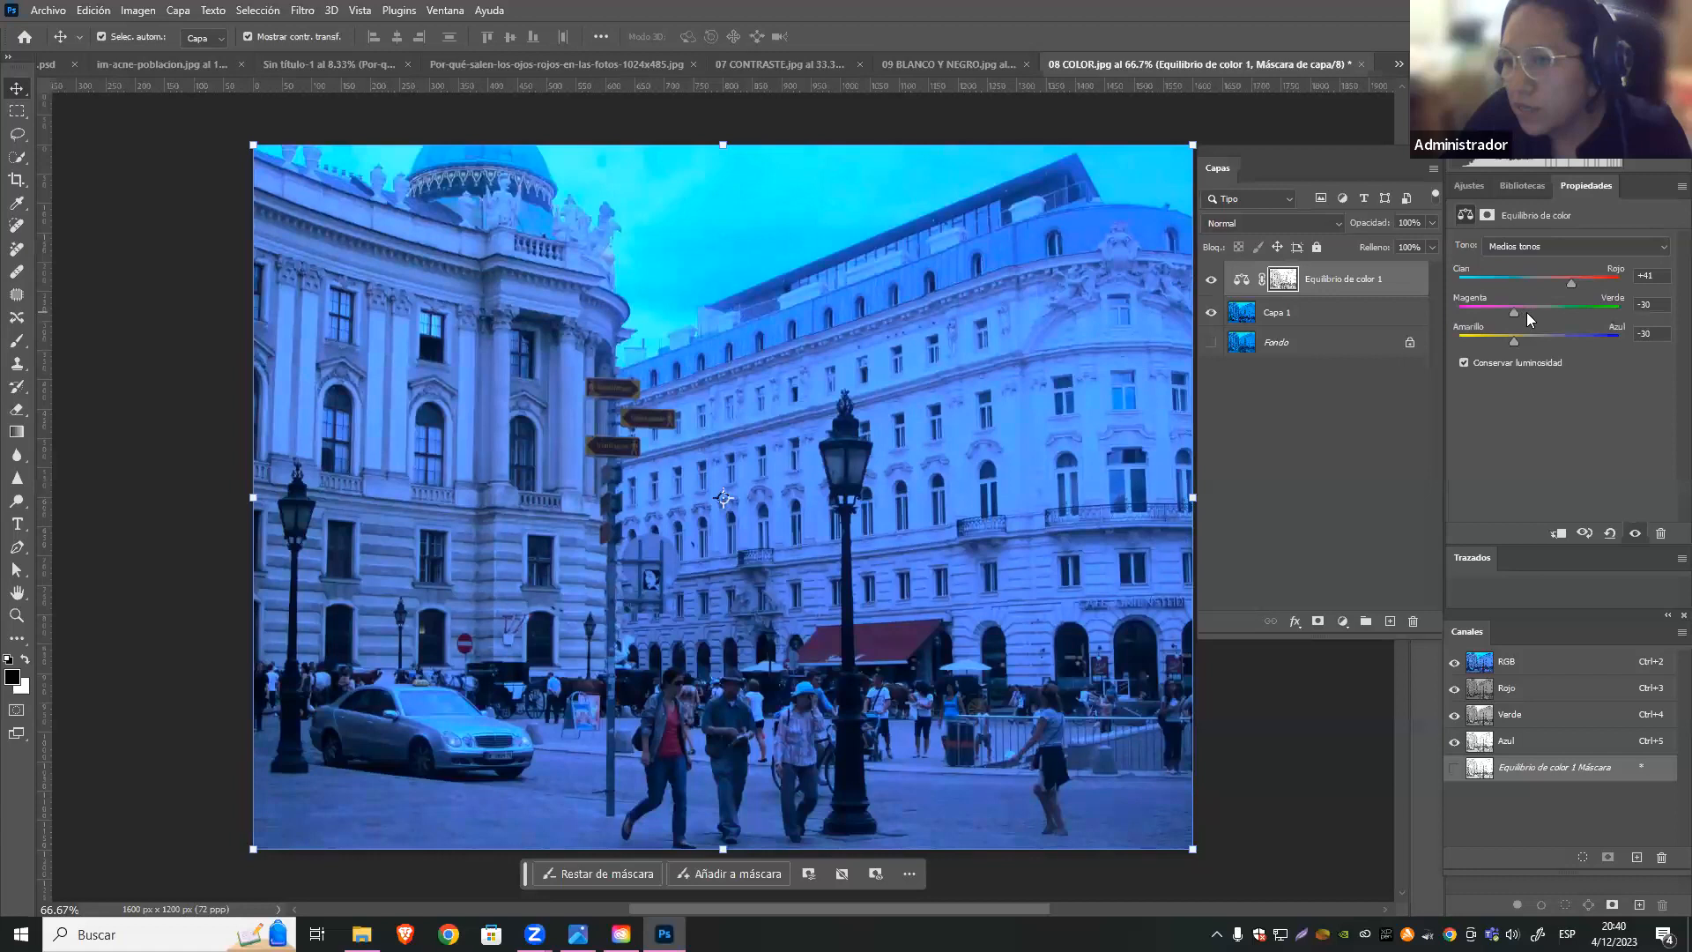
click(1533, 312)
click(1634, 306)
text(0)
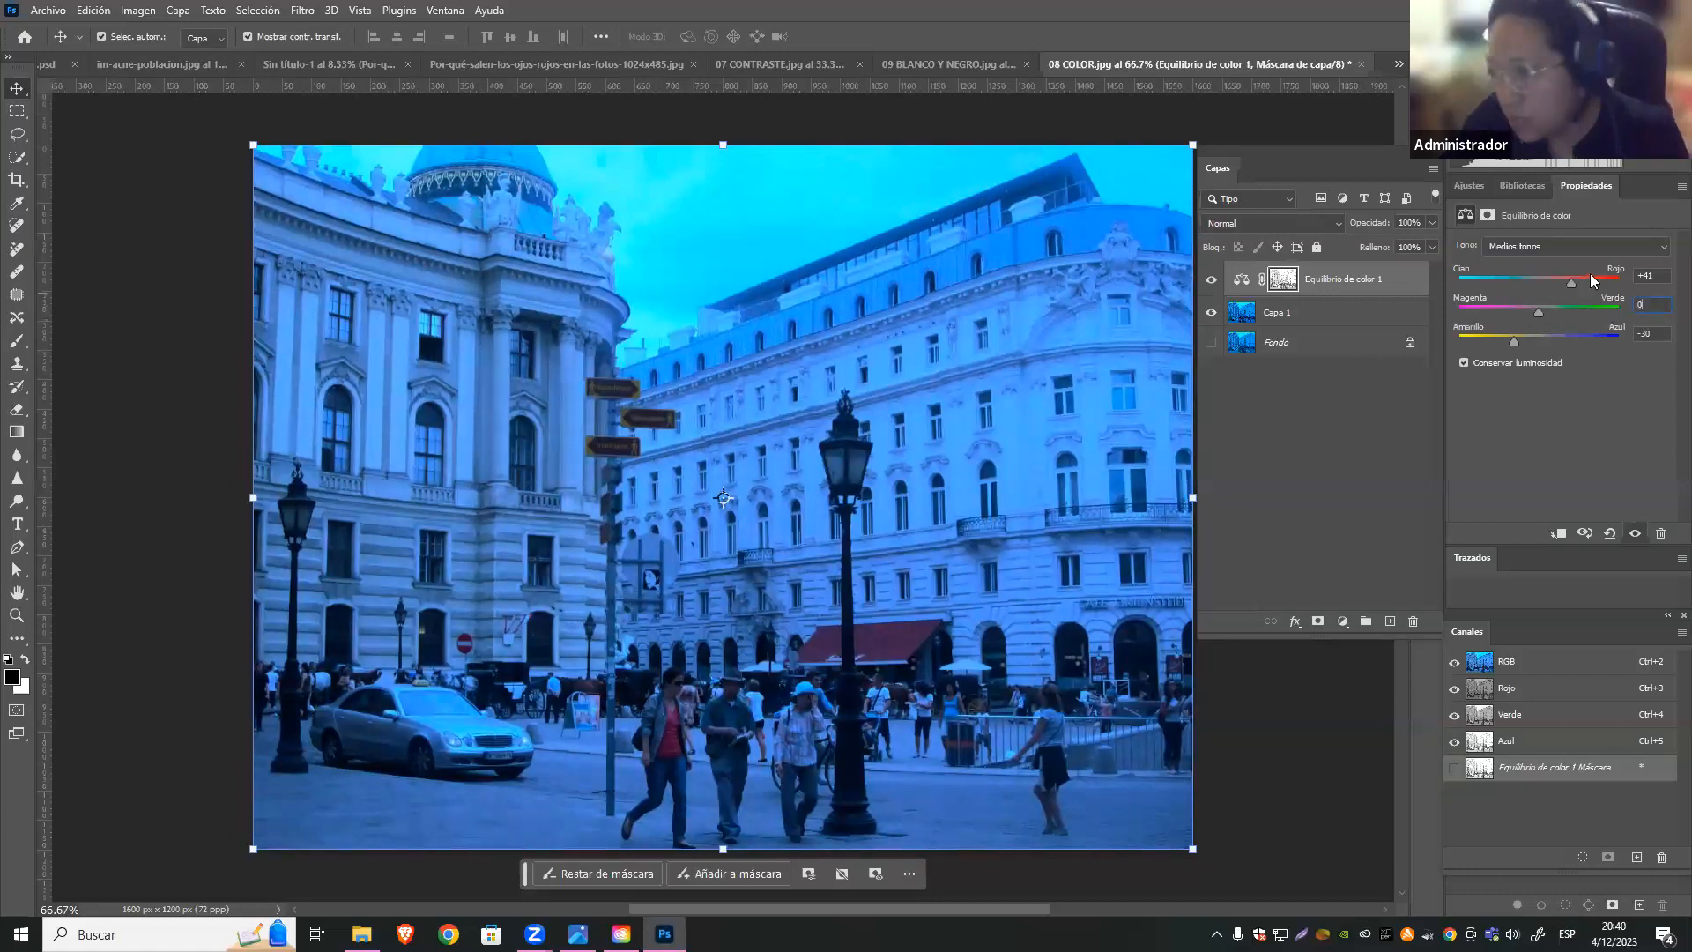
click(1584, 280)
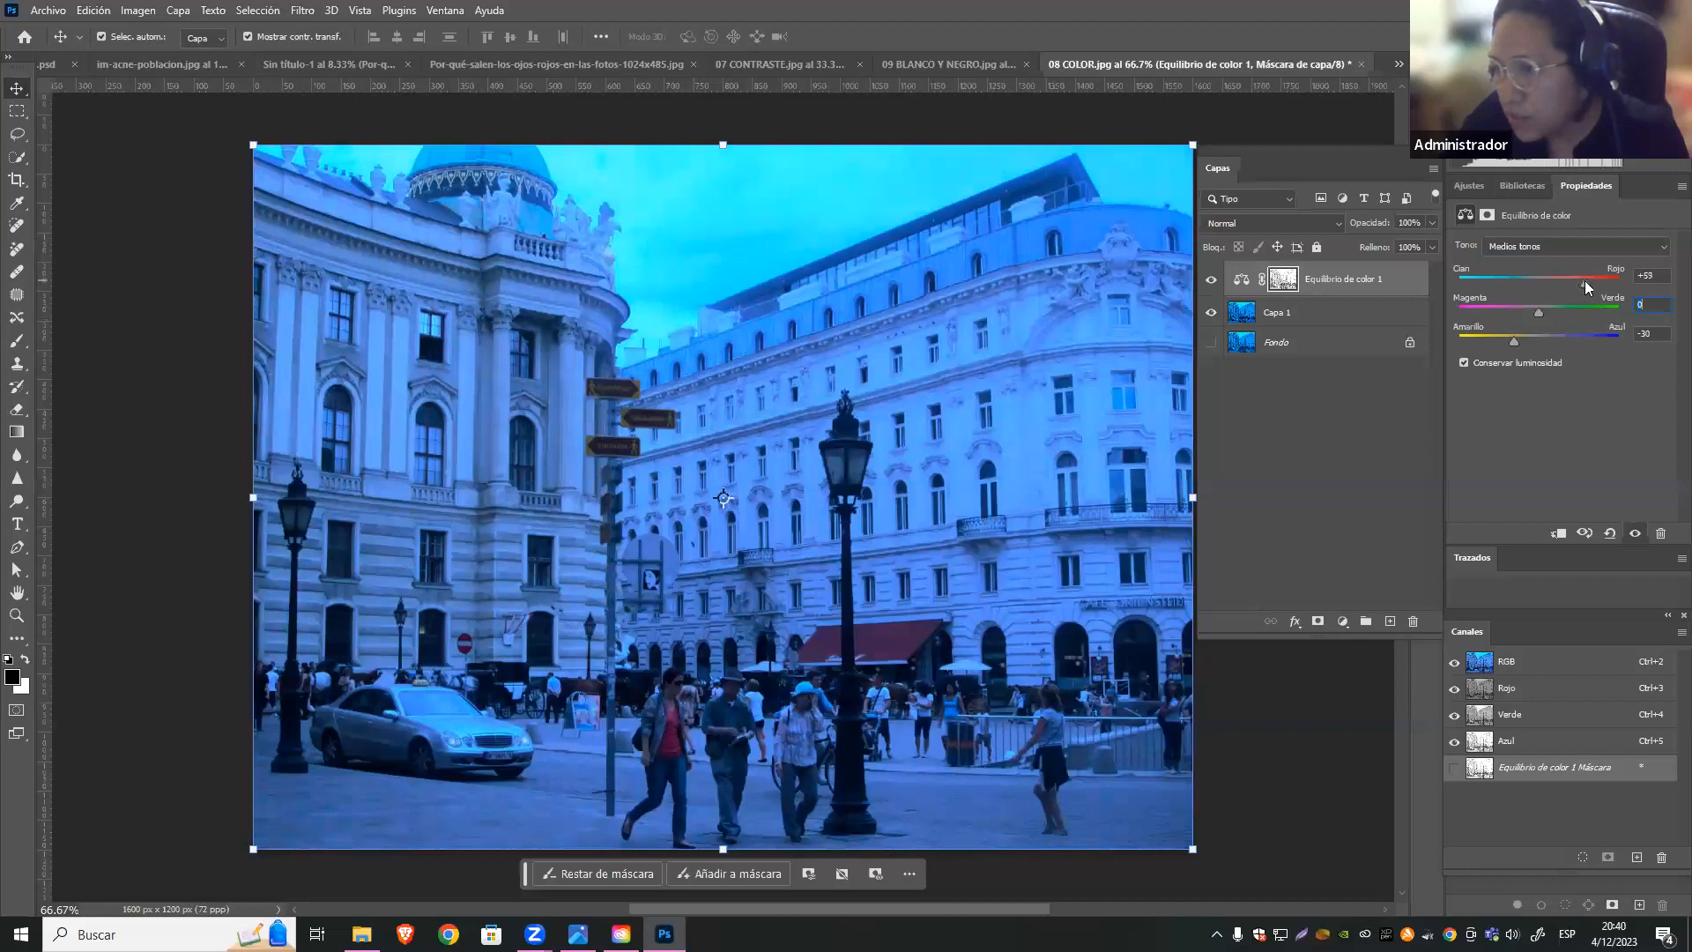
click(1492, 342)
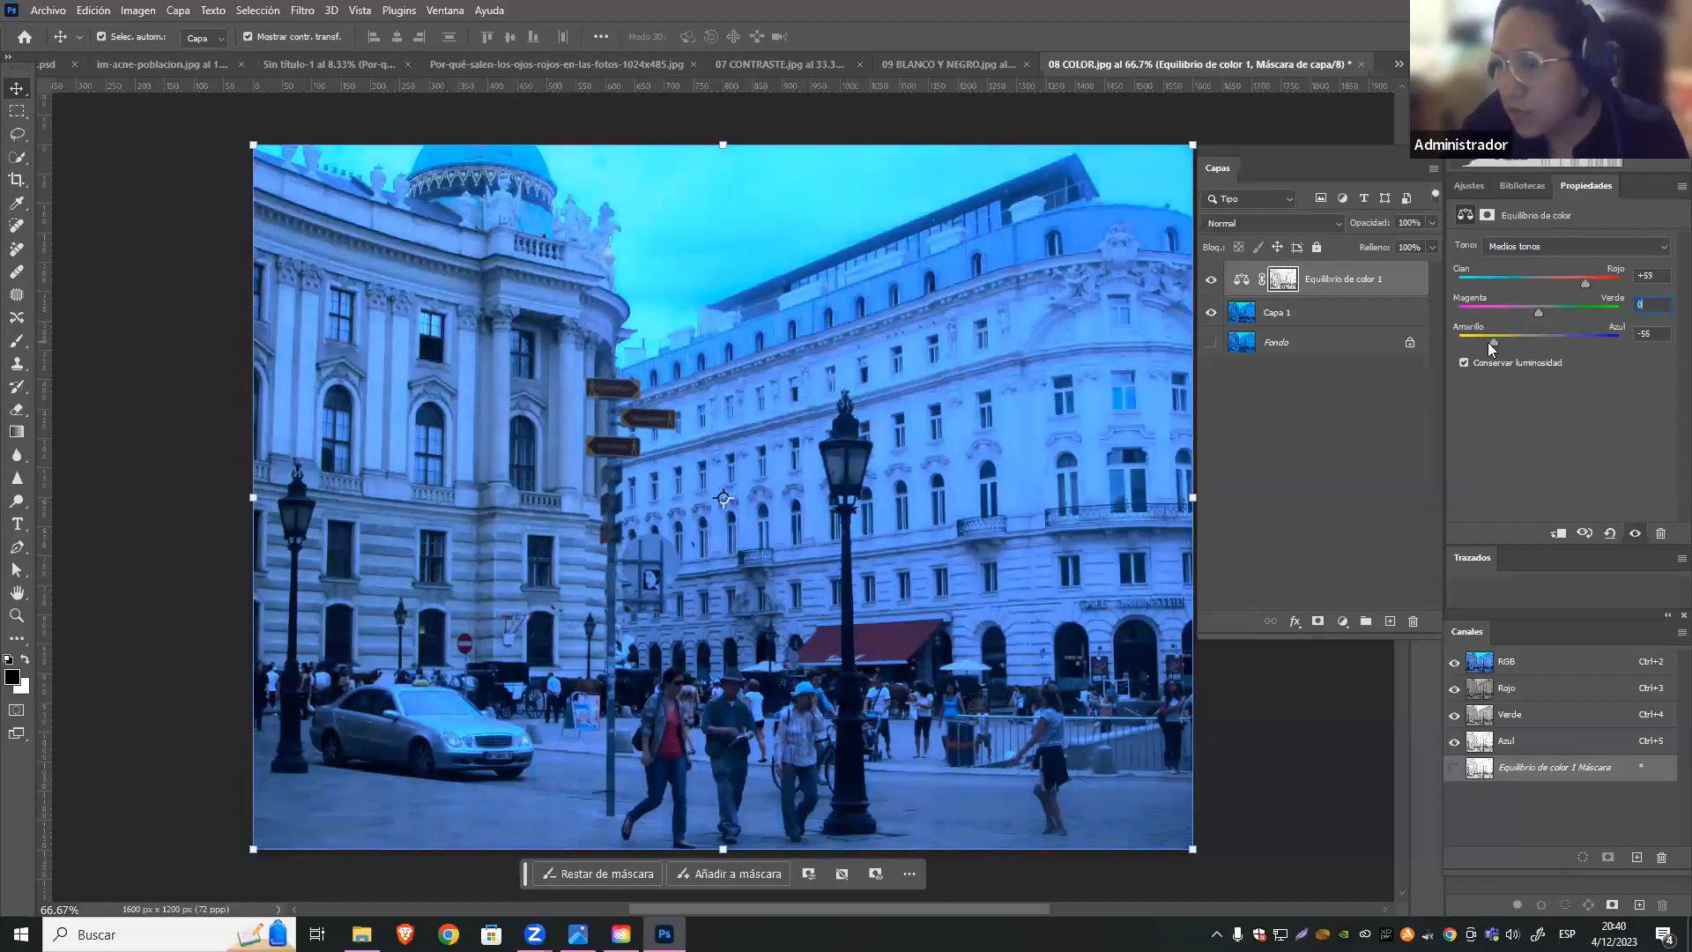
Set the midtones to Cyan–Red +86 and Yellow–Blue -100, and compare the photo with and without the Color Balance adjustment
click(1596, 280)
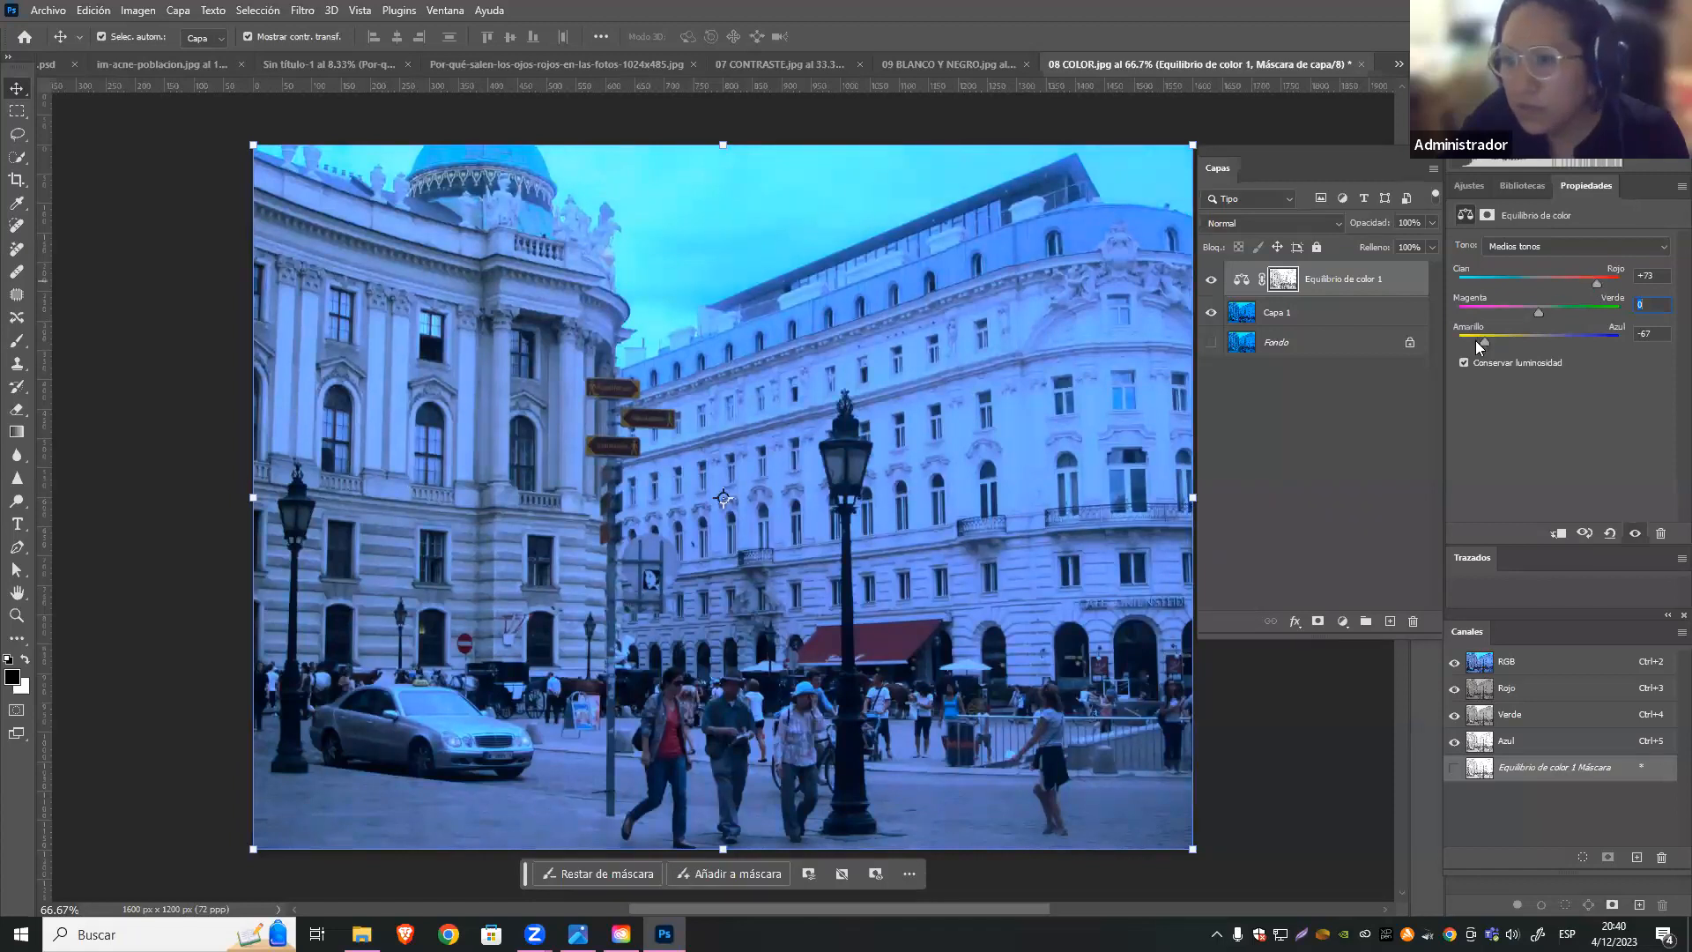
click(1605, 280)
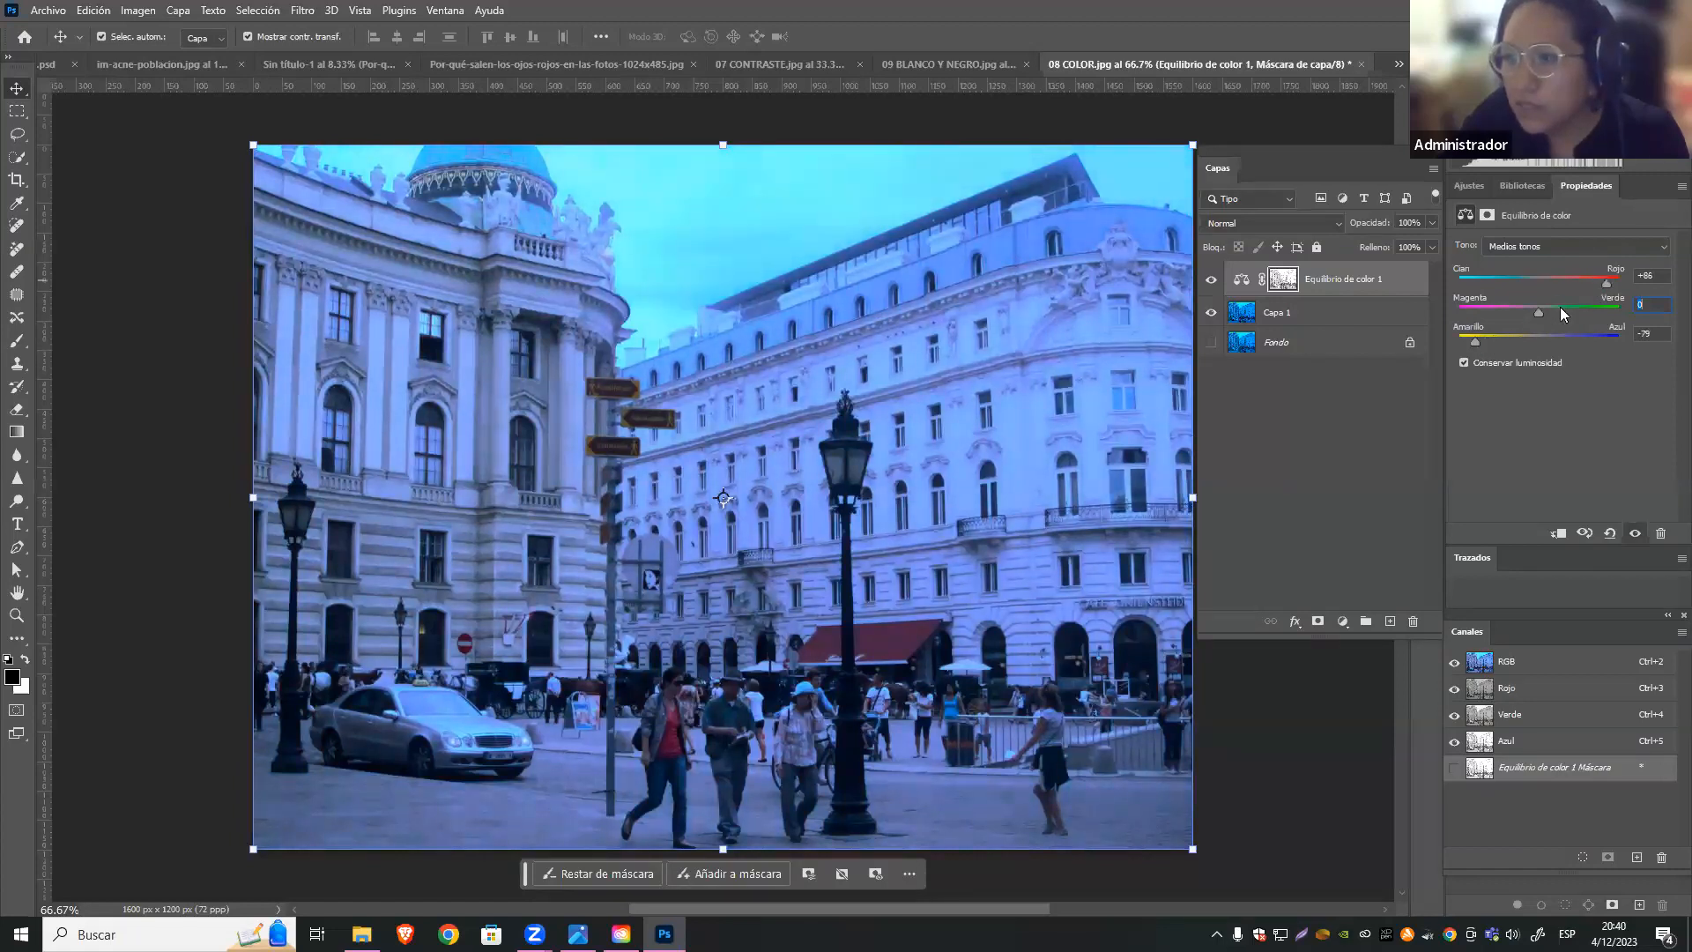
click(1460, 342)
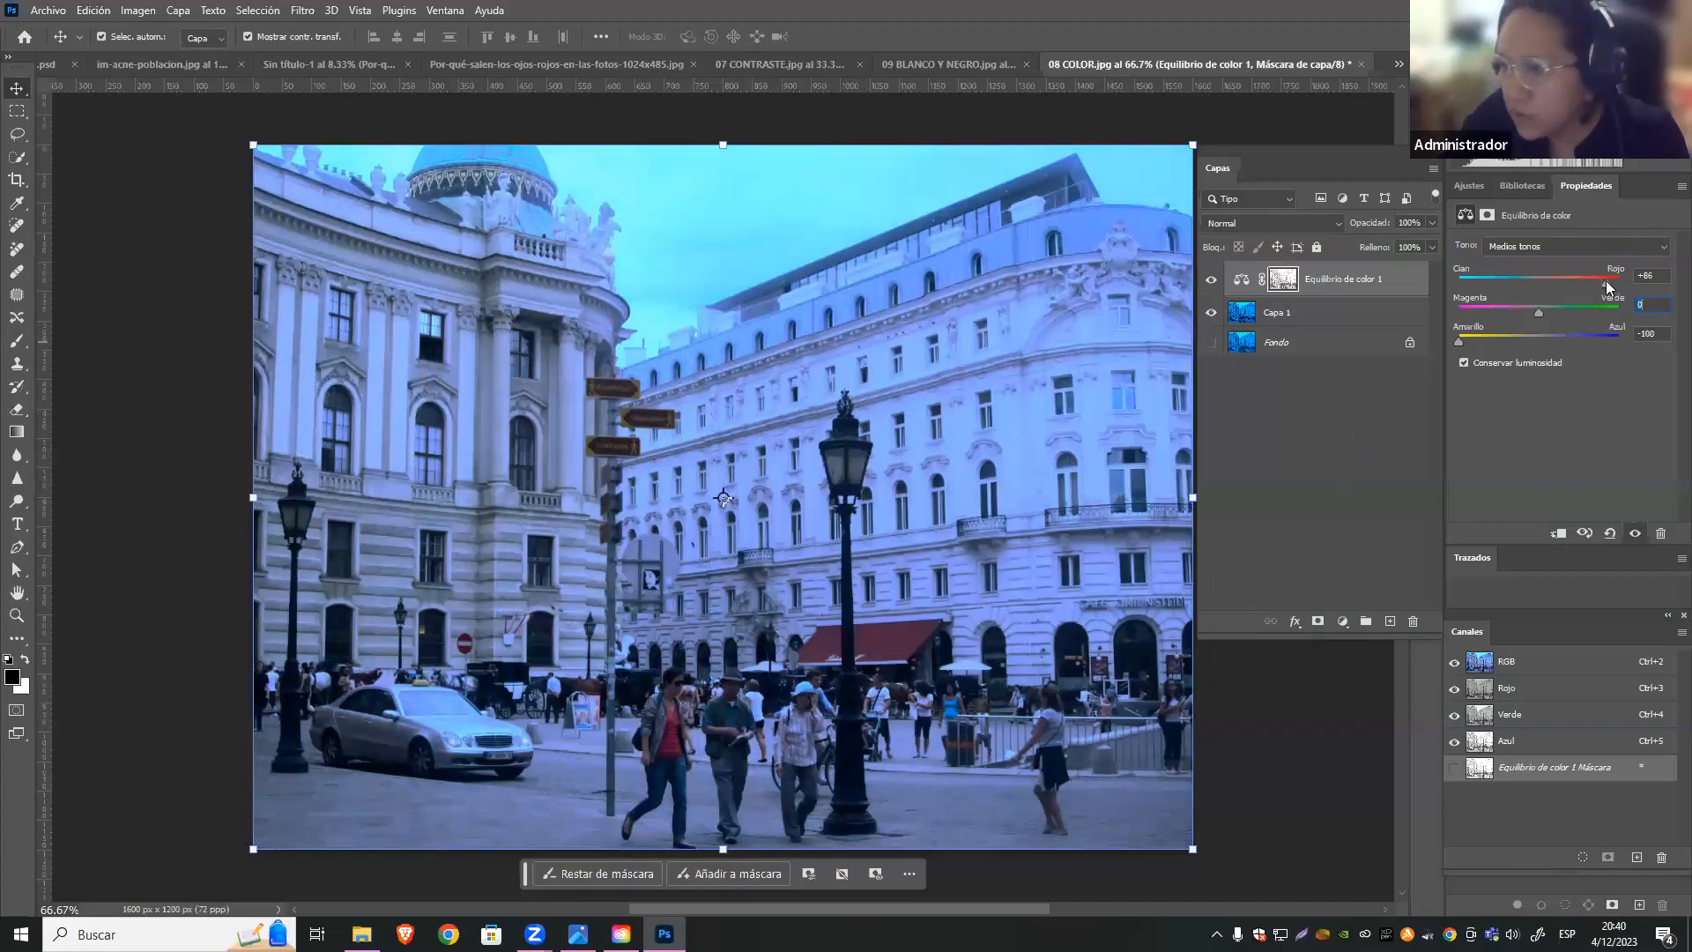
click(1279, 446)
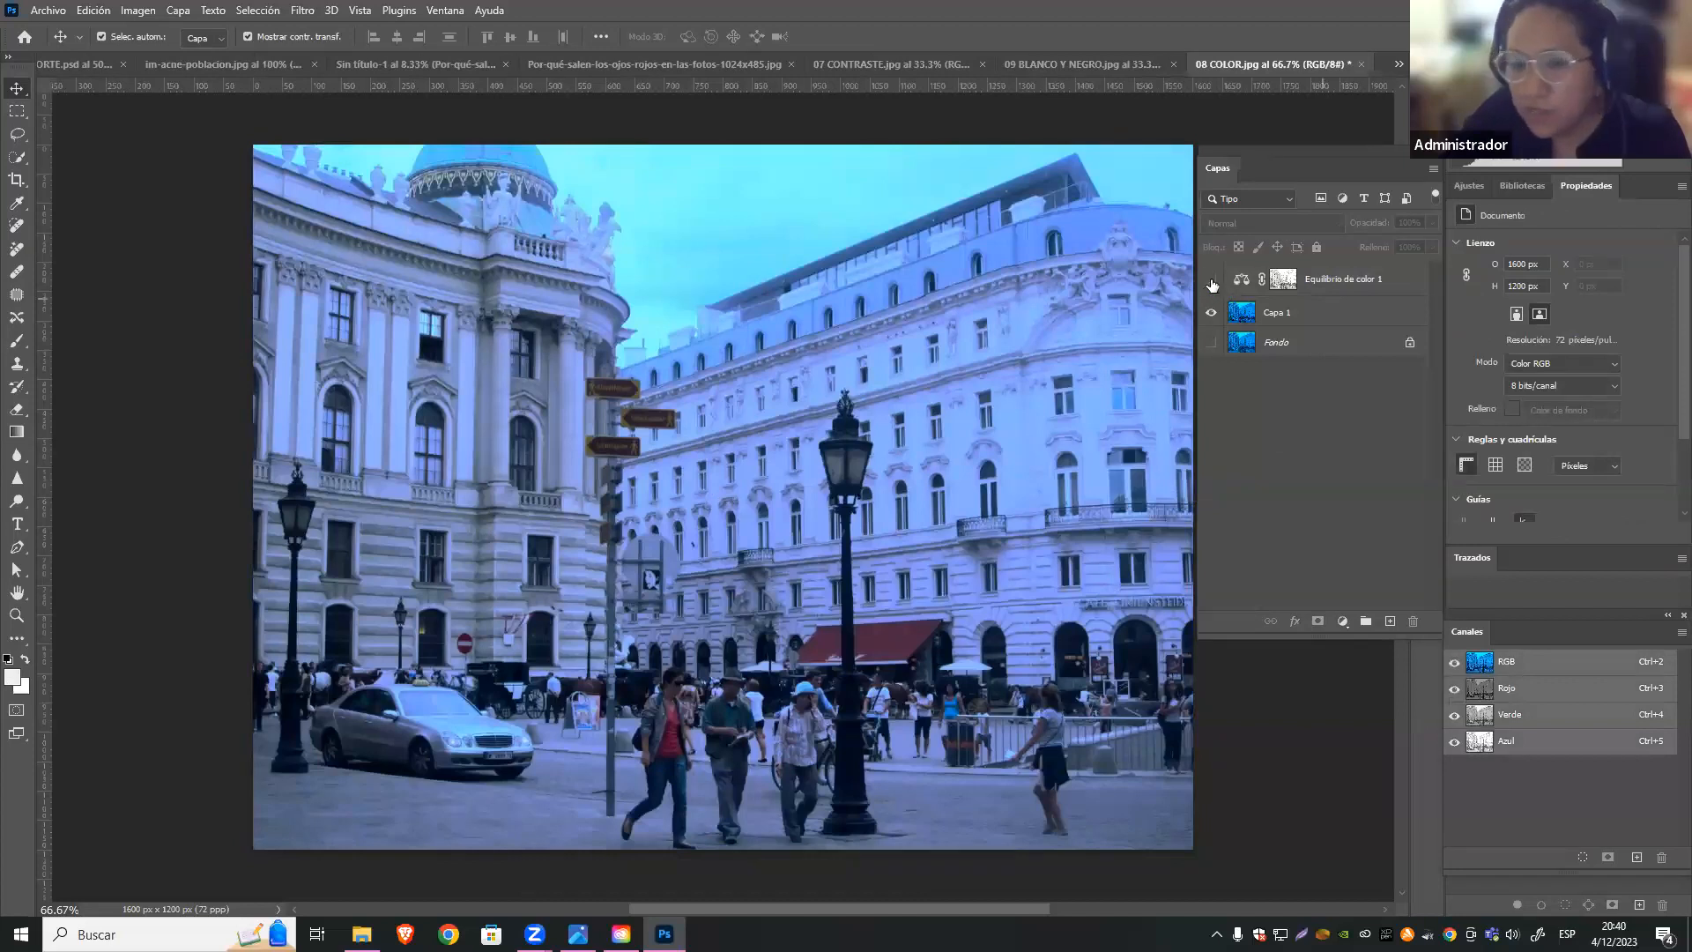
click(1211, 281)
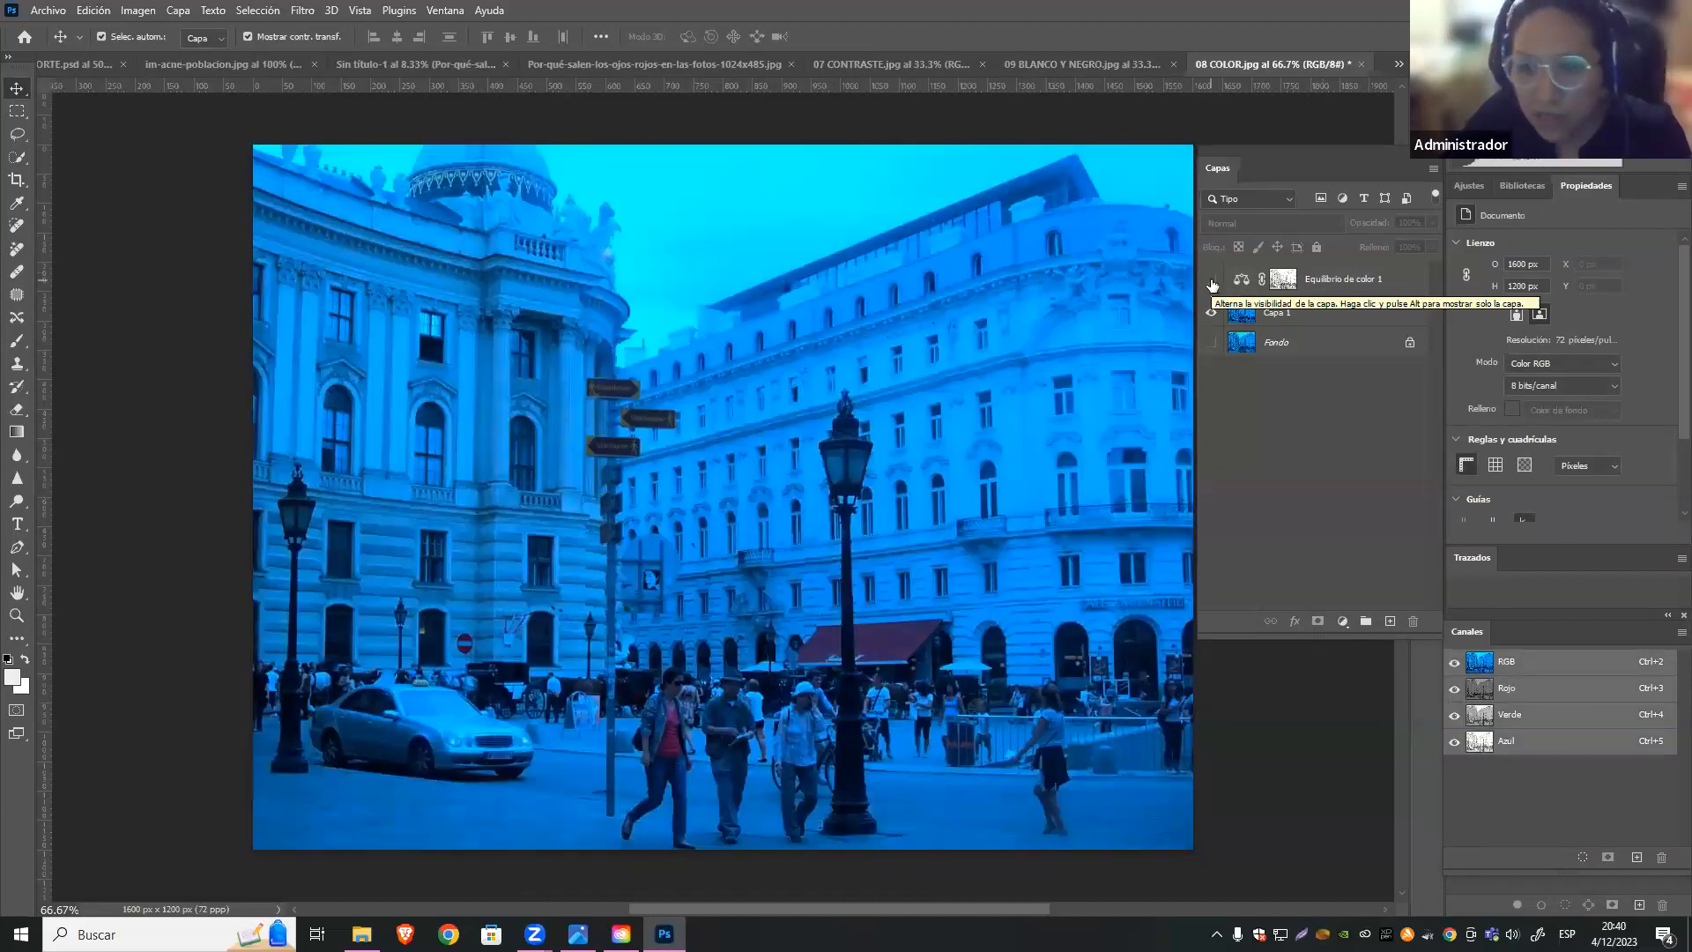
click(1212, 281)
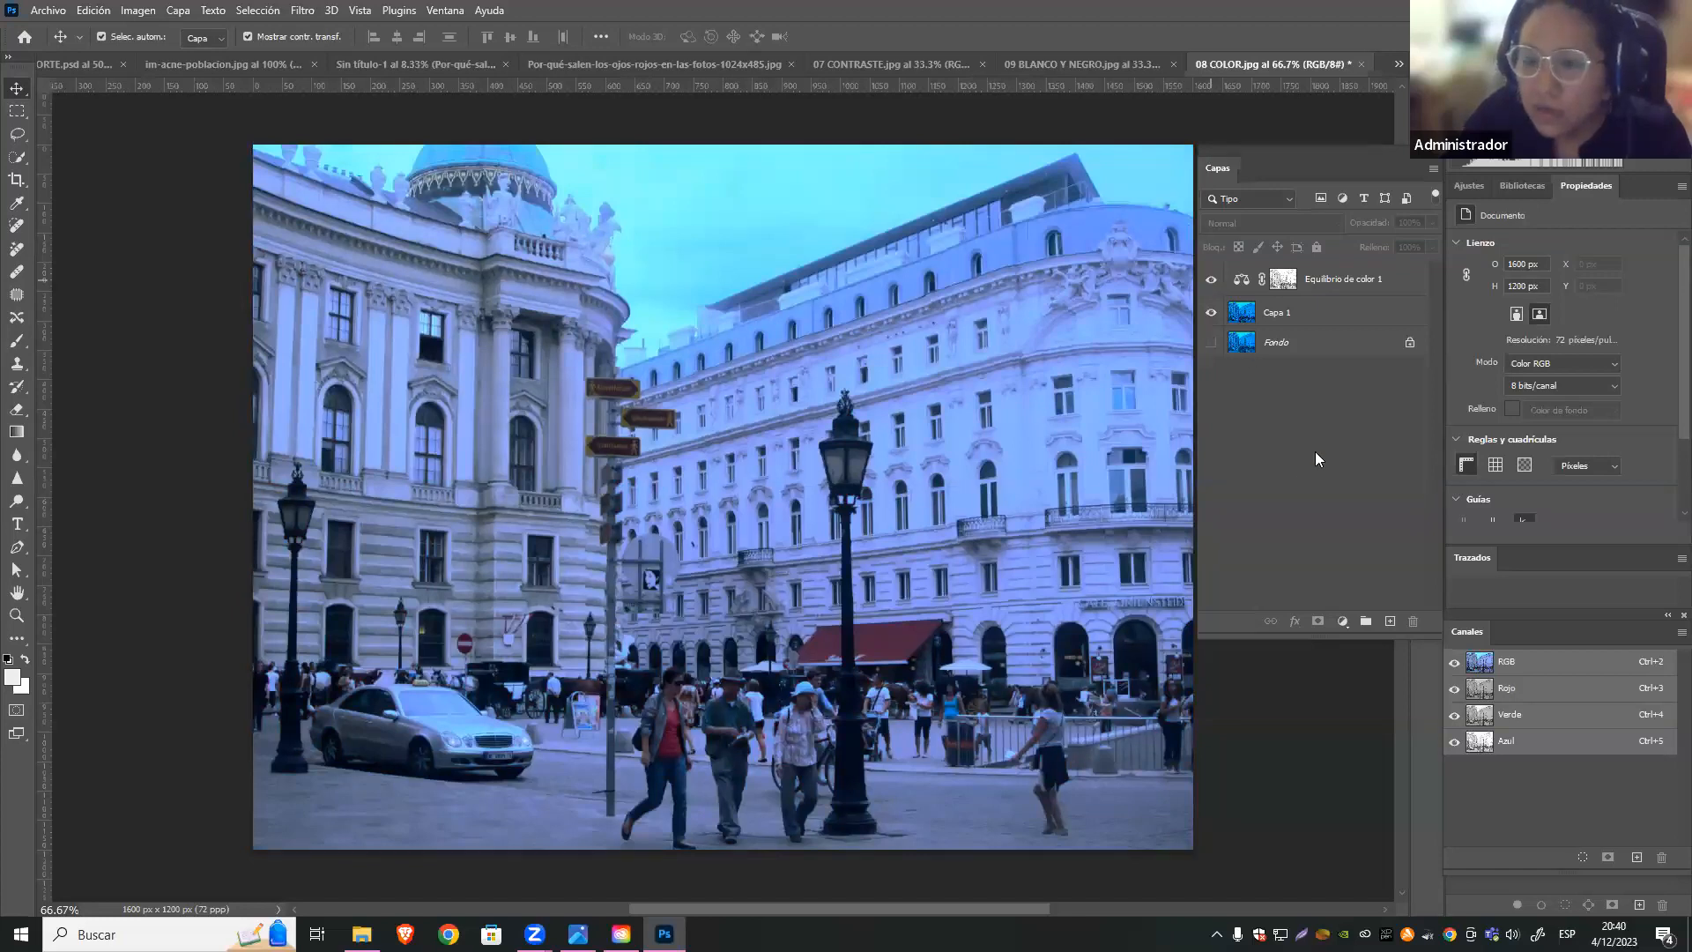
Load the green channel as a selection and add a second Color Balance adjustment layer masked by it above the first
drag(1482, 621, 947, 335)
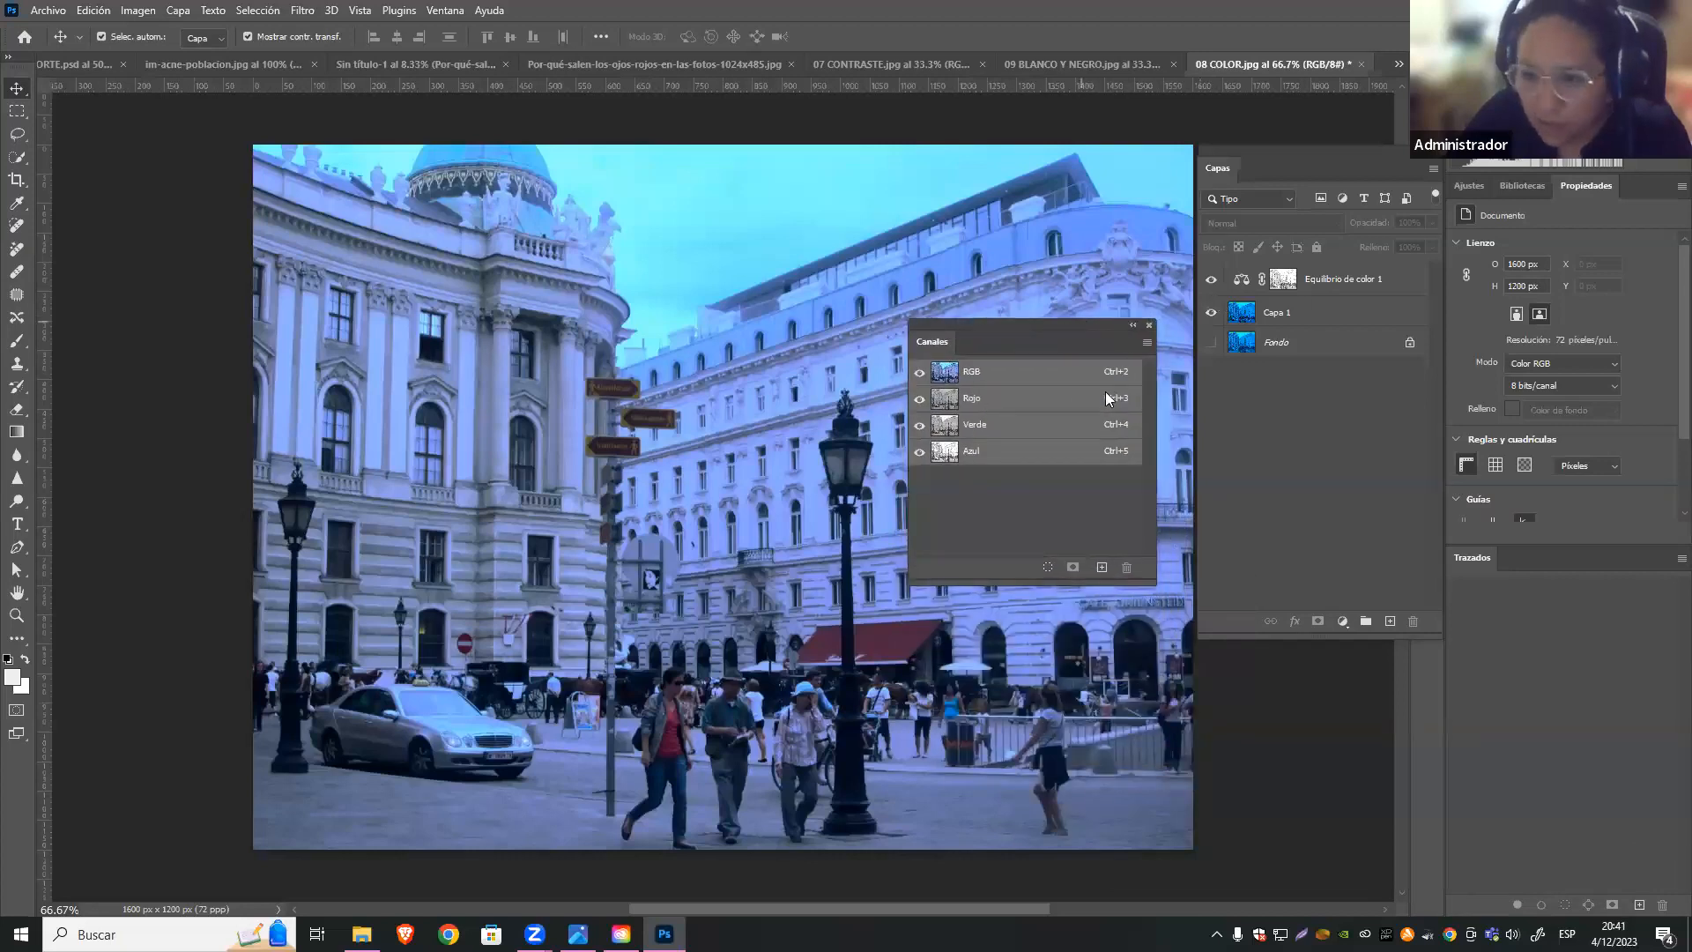
drag(1085, 328, 1113, 413)
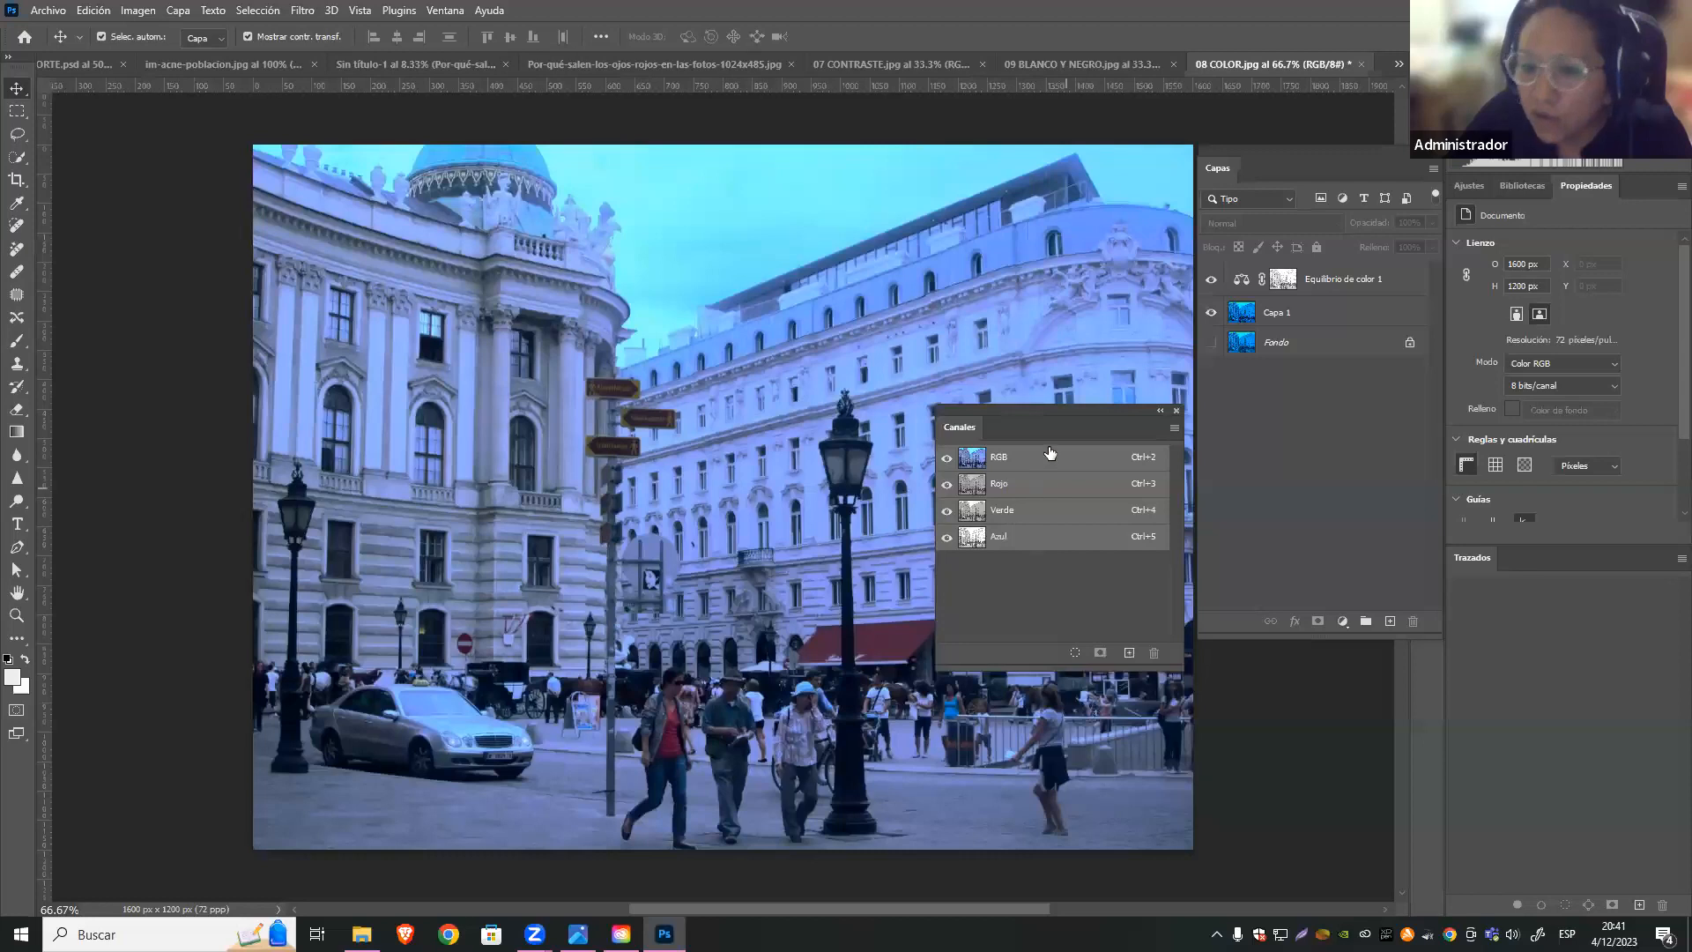
drag(1098, 412, 1049, 361)
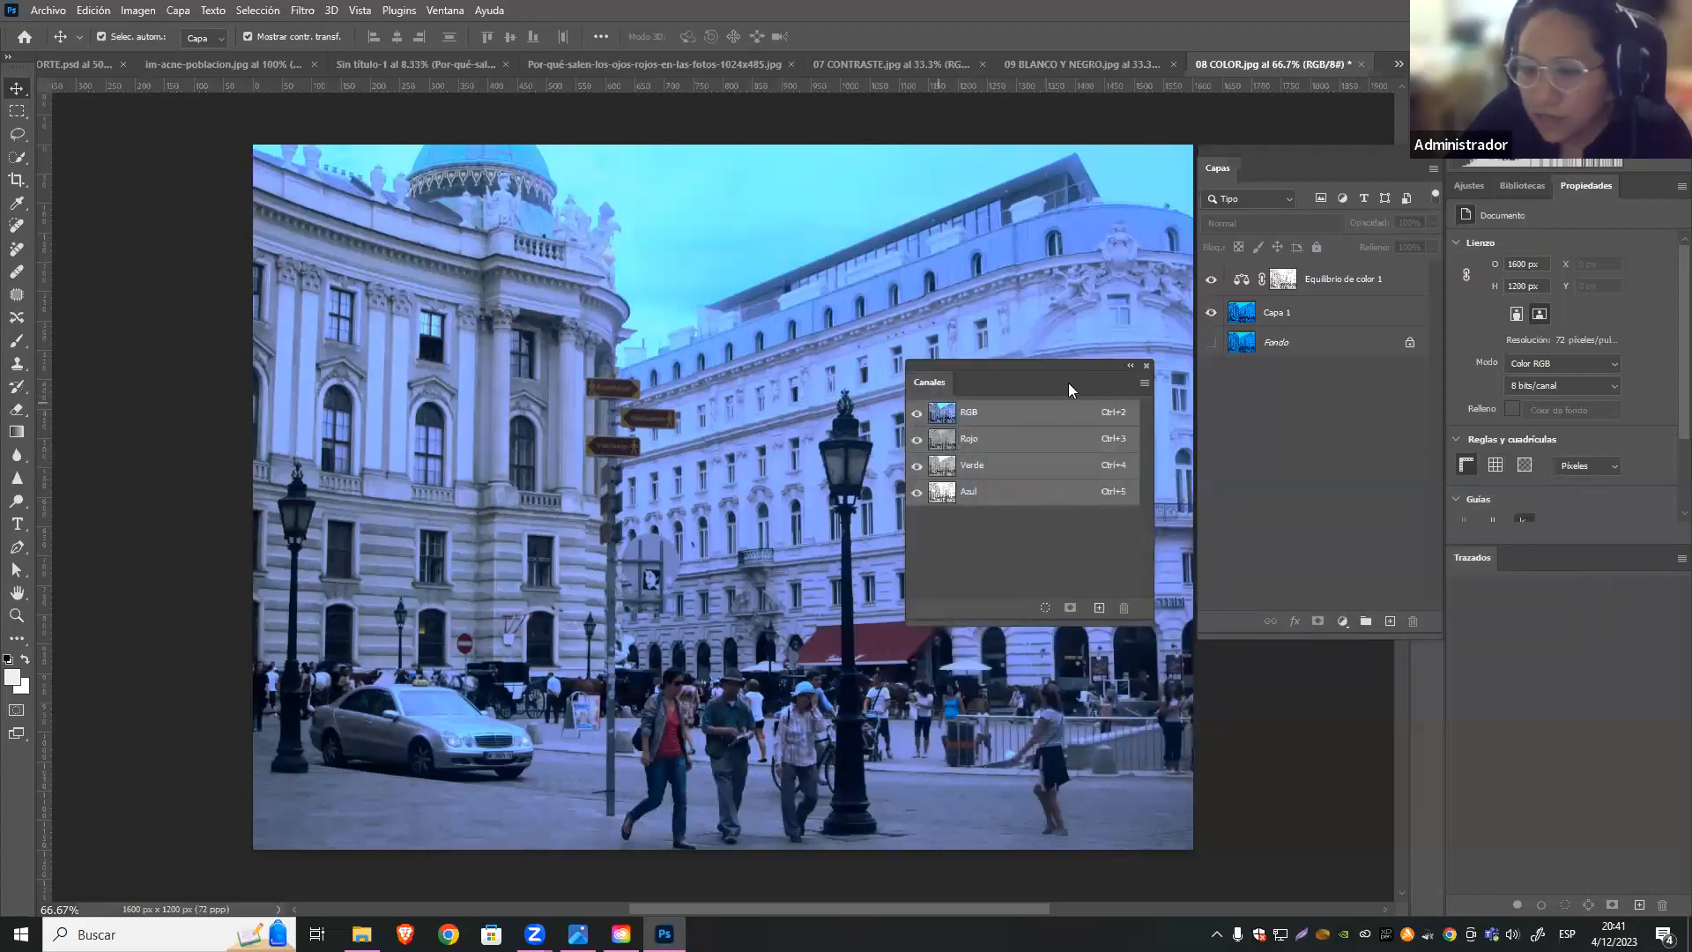
drag(1068, 366, 1086, 453)
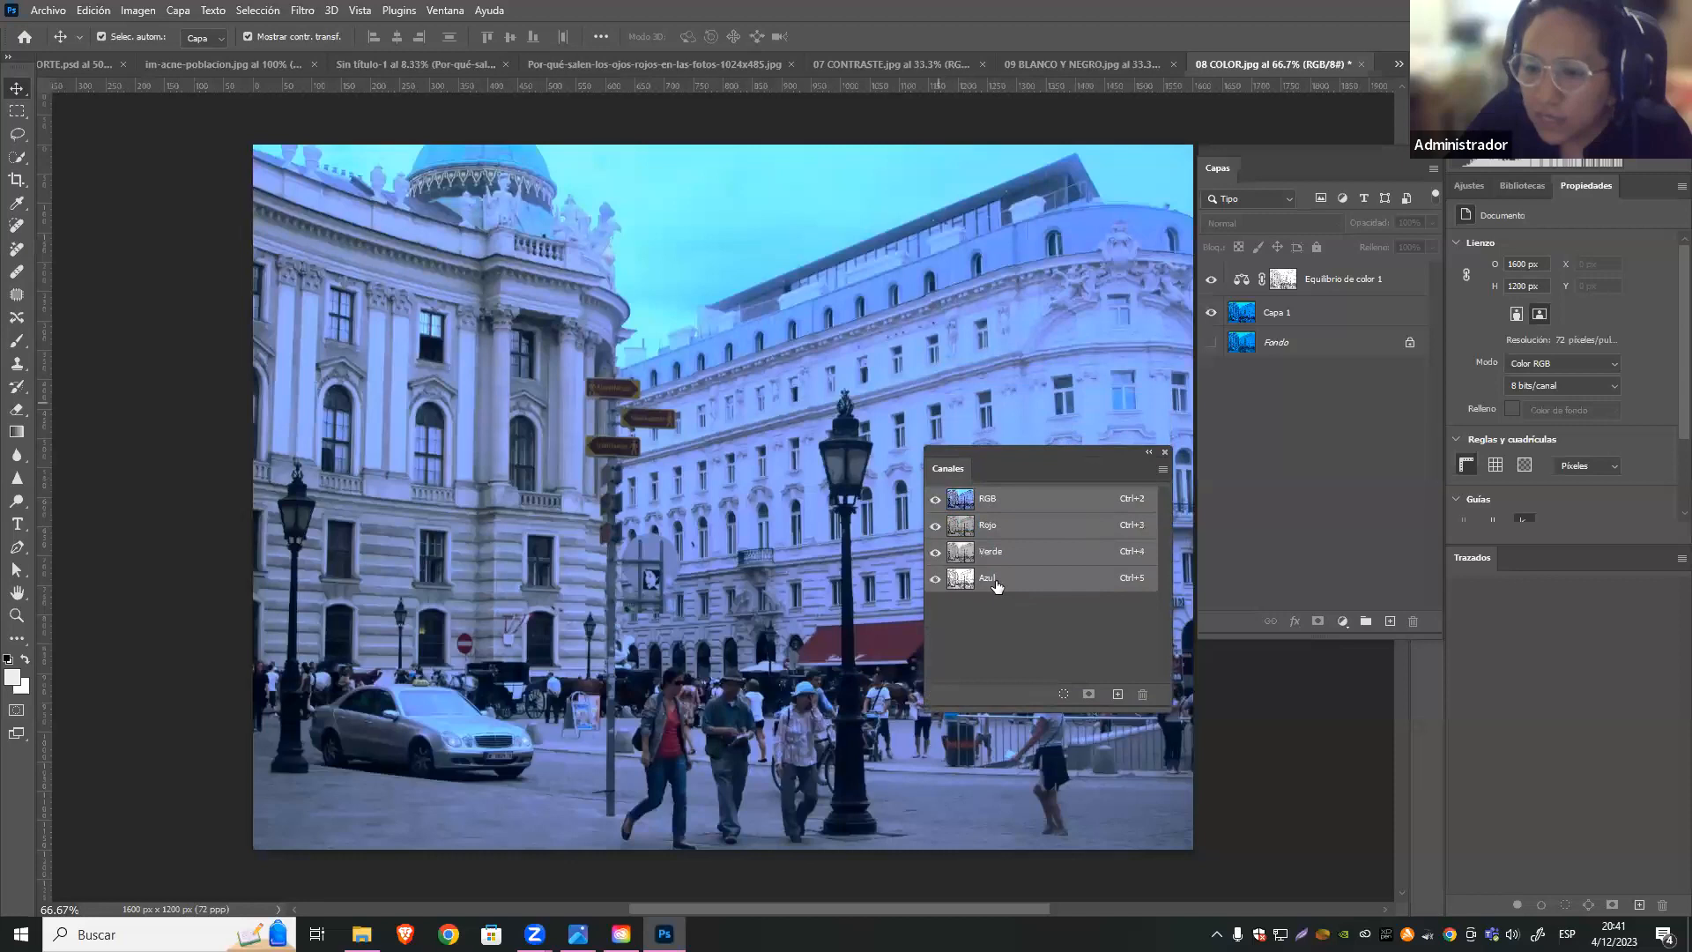
click(1036, 555)
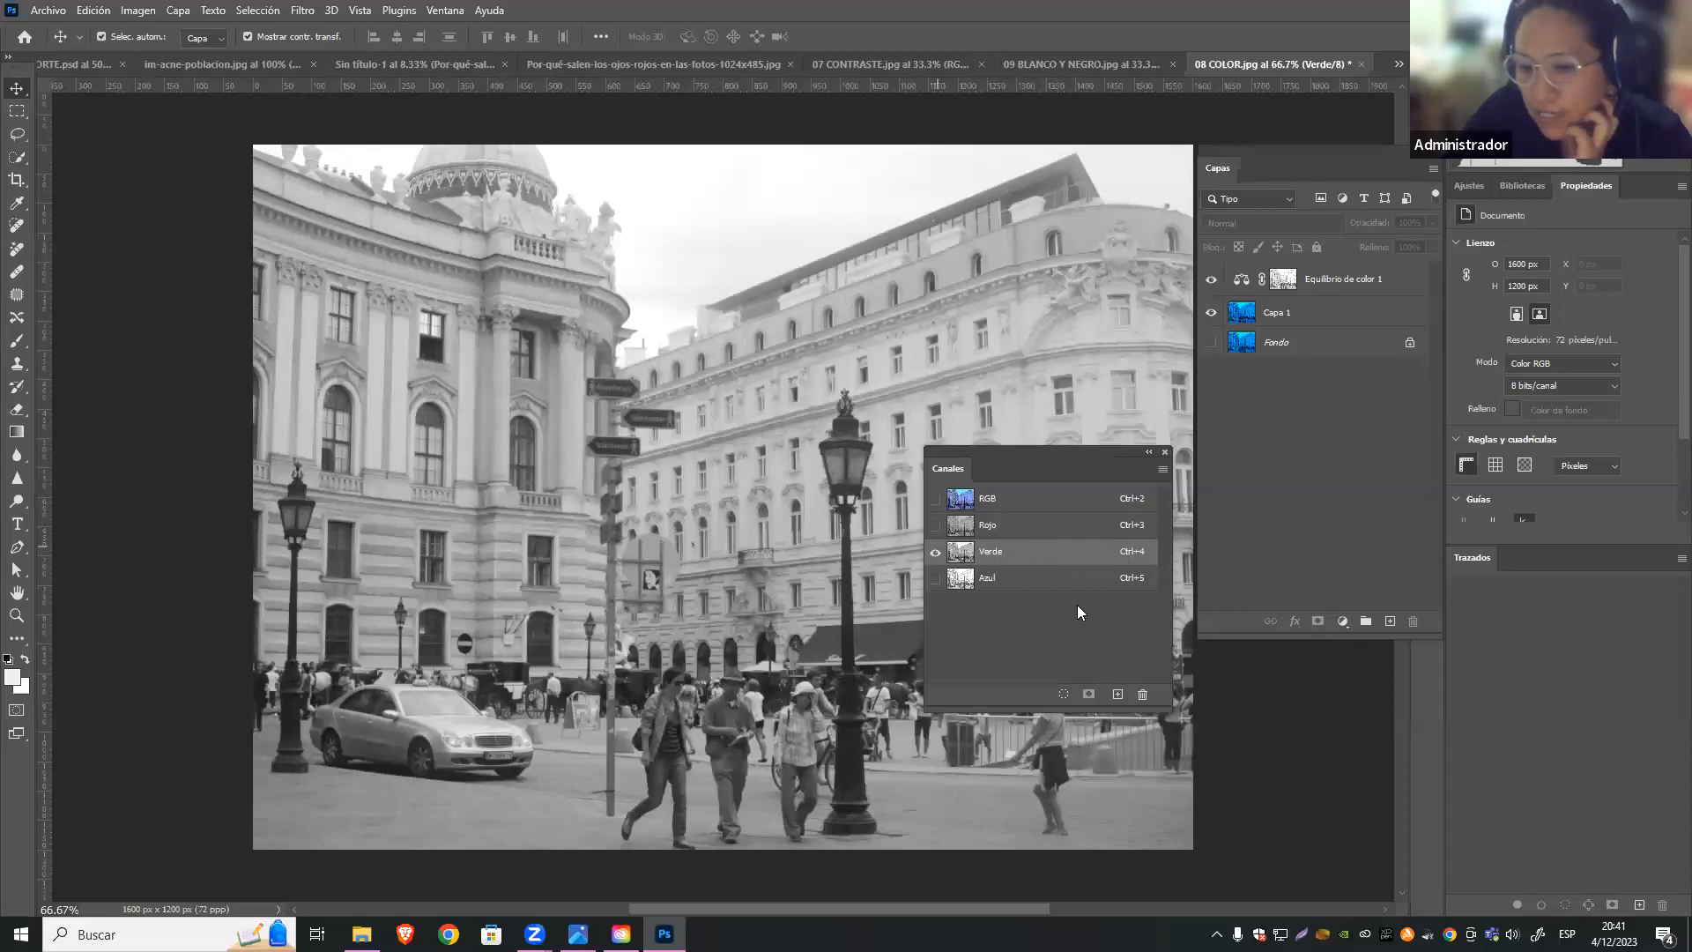
click(1064, 696)
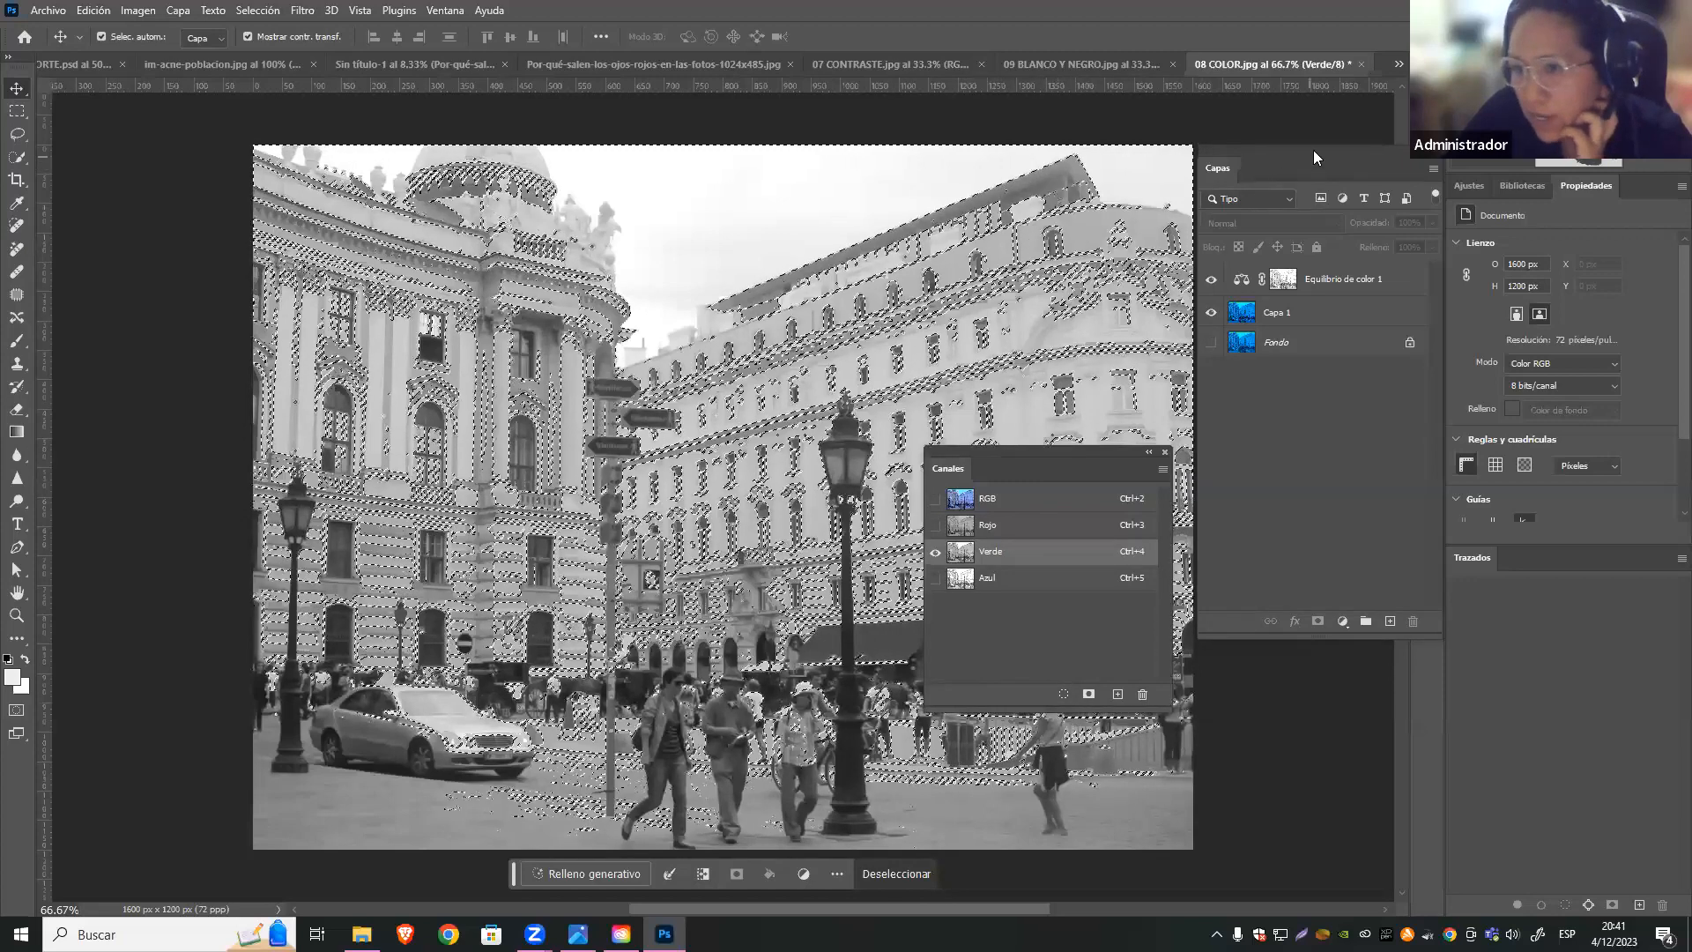
click(1343, 621)
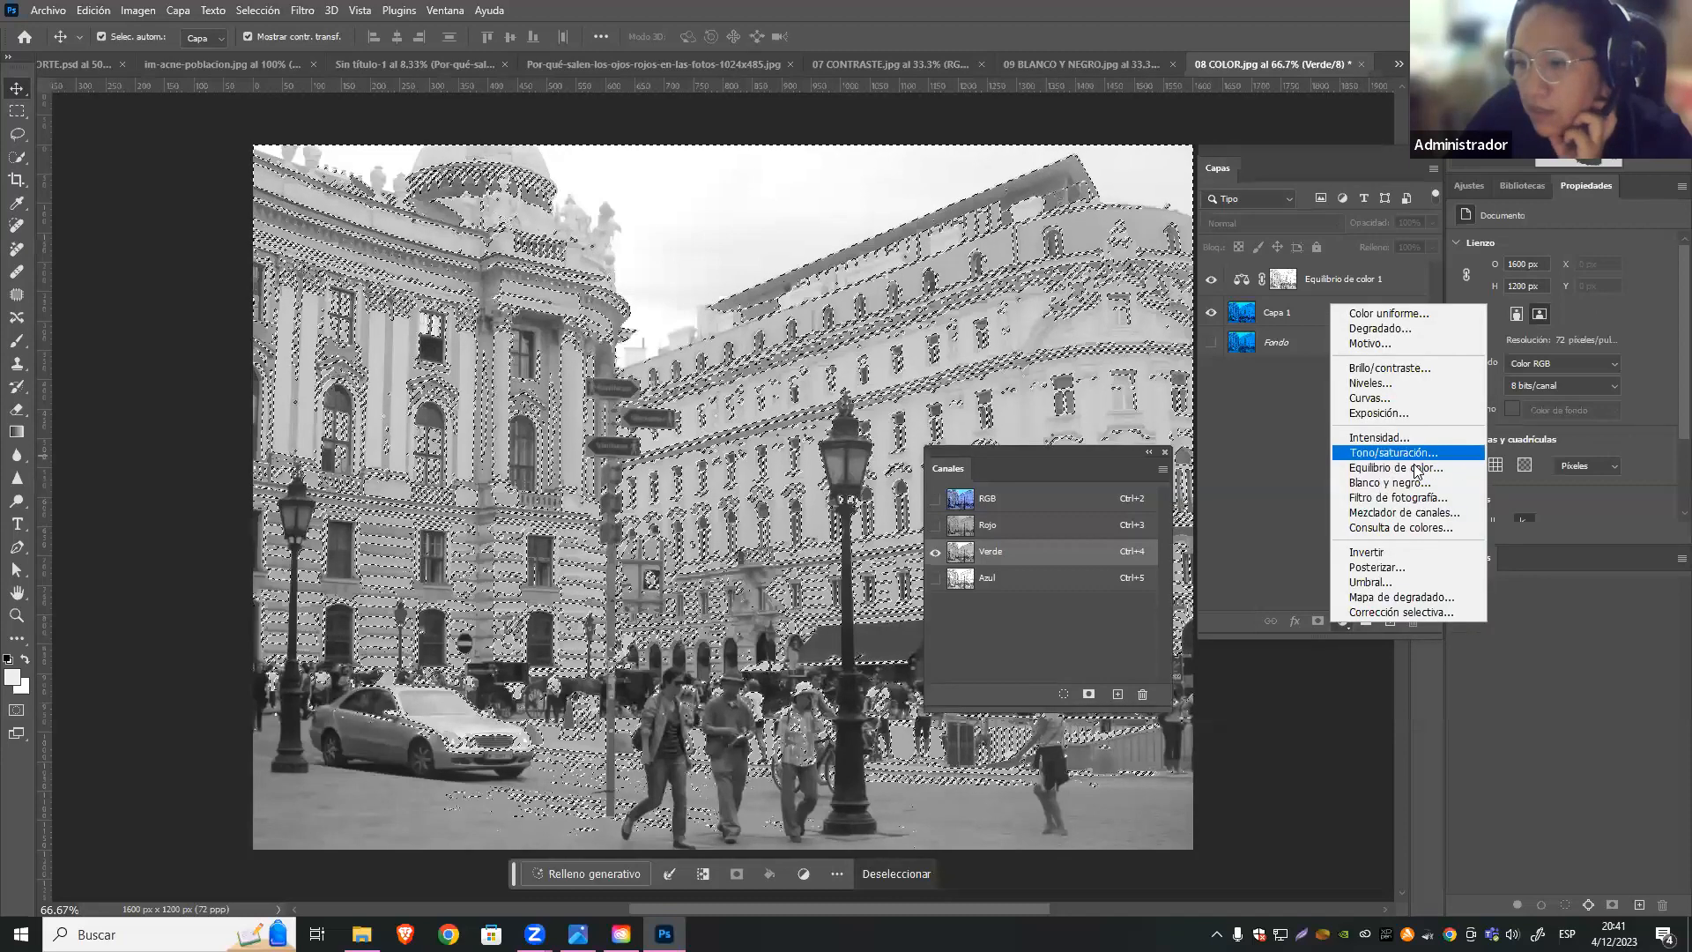
click(1416, 469)
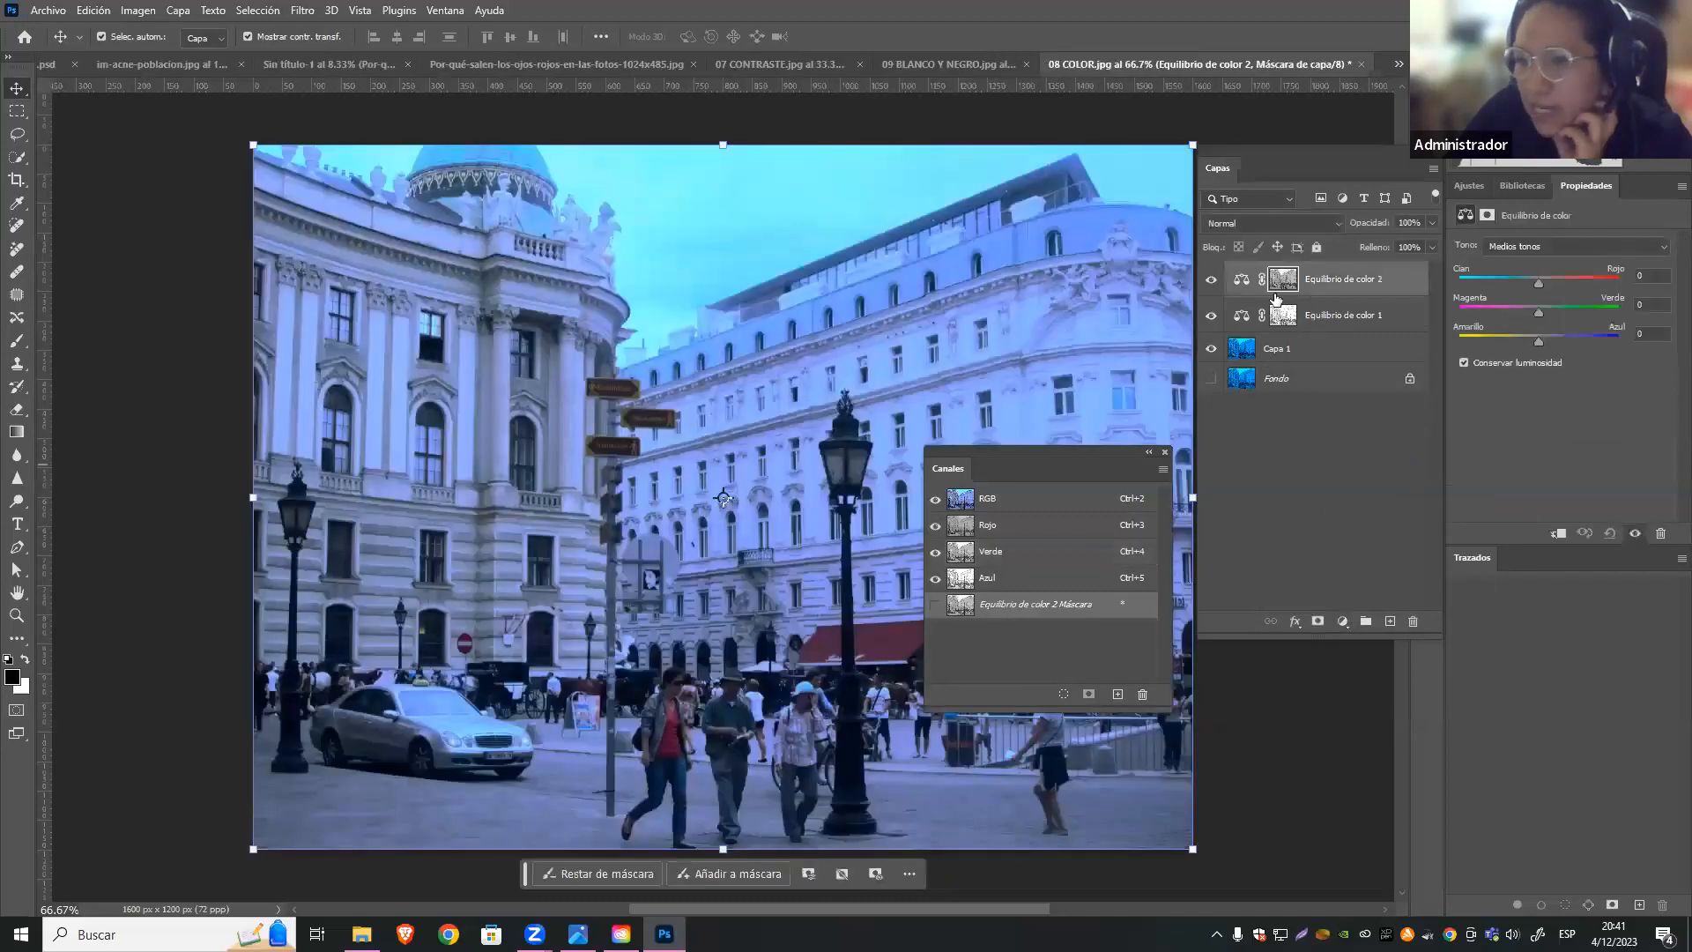
drag(1137, 454, 1595, 609)
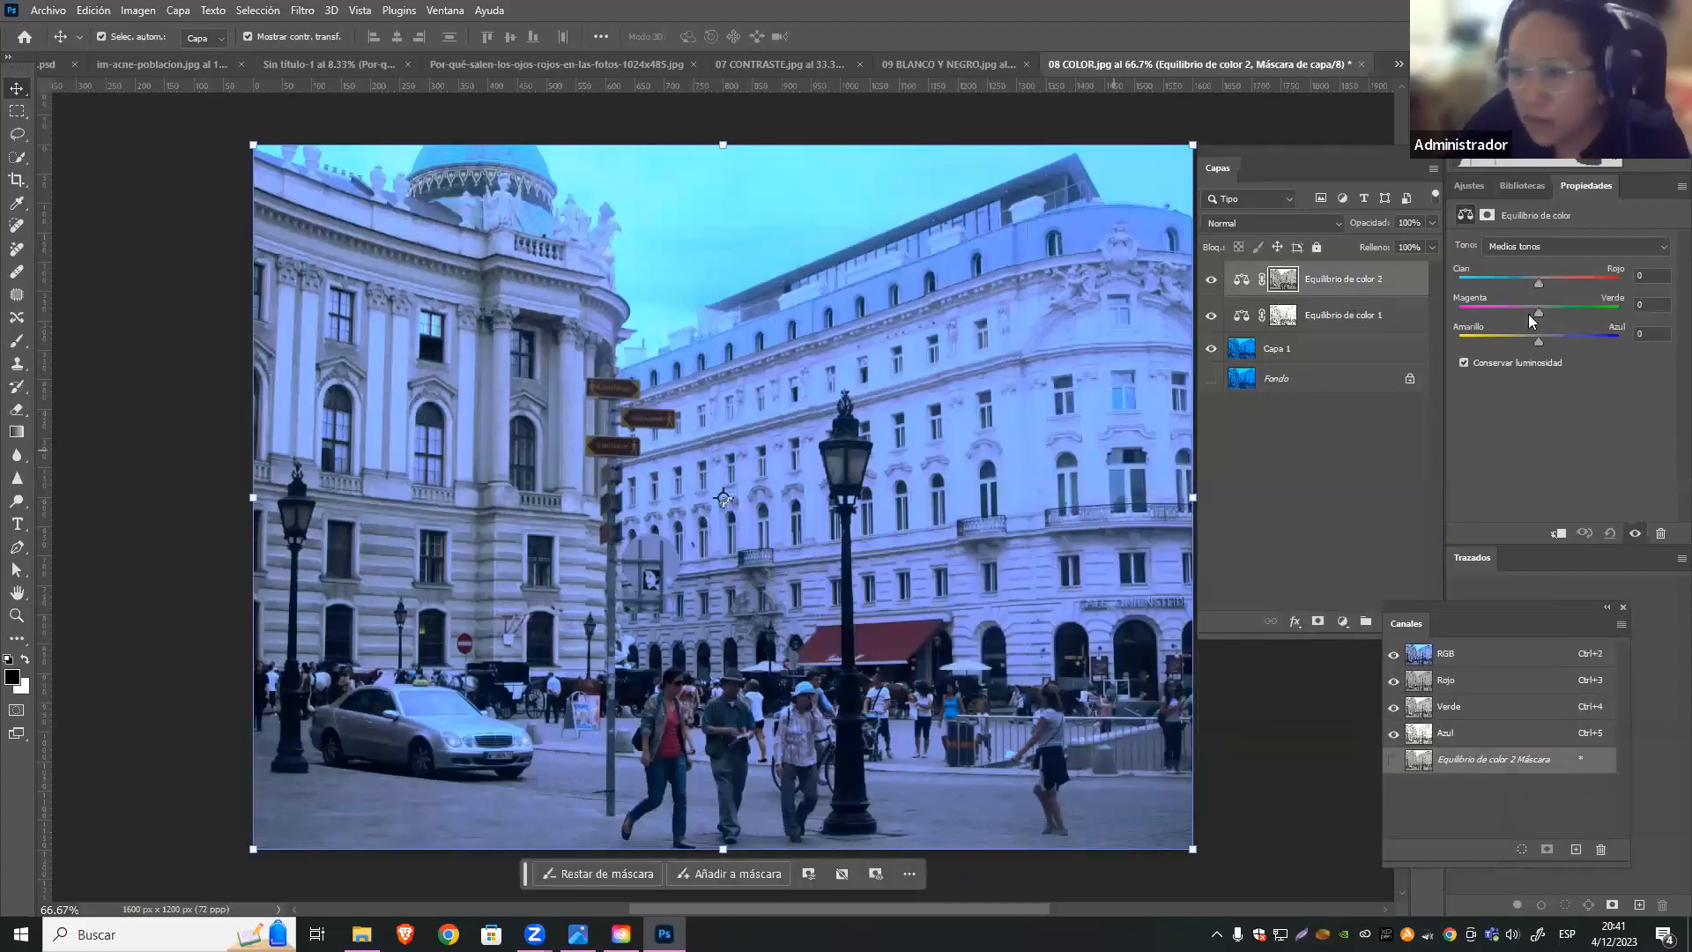
Try magenta and blue shifts in the second adjustment's midtones, and set Cyan–Red to +43, Magenta–Green to 0 and Yellow–Blue to -83
drag(1510, 307, 1496, 307)
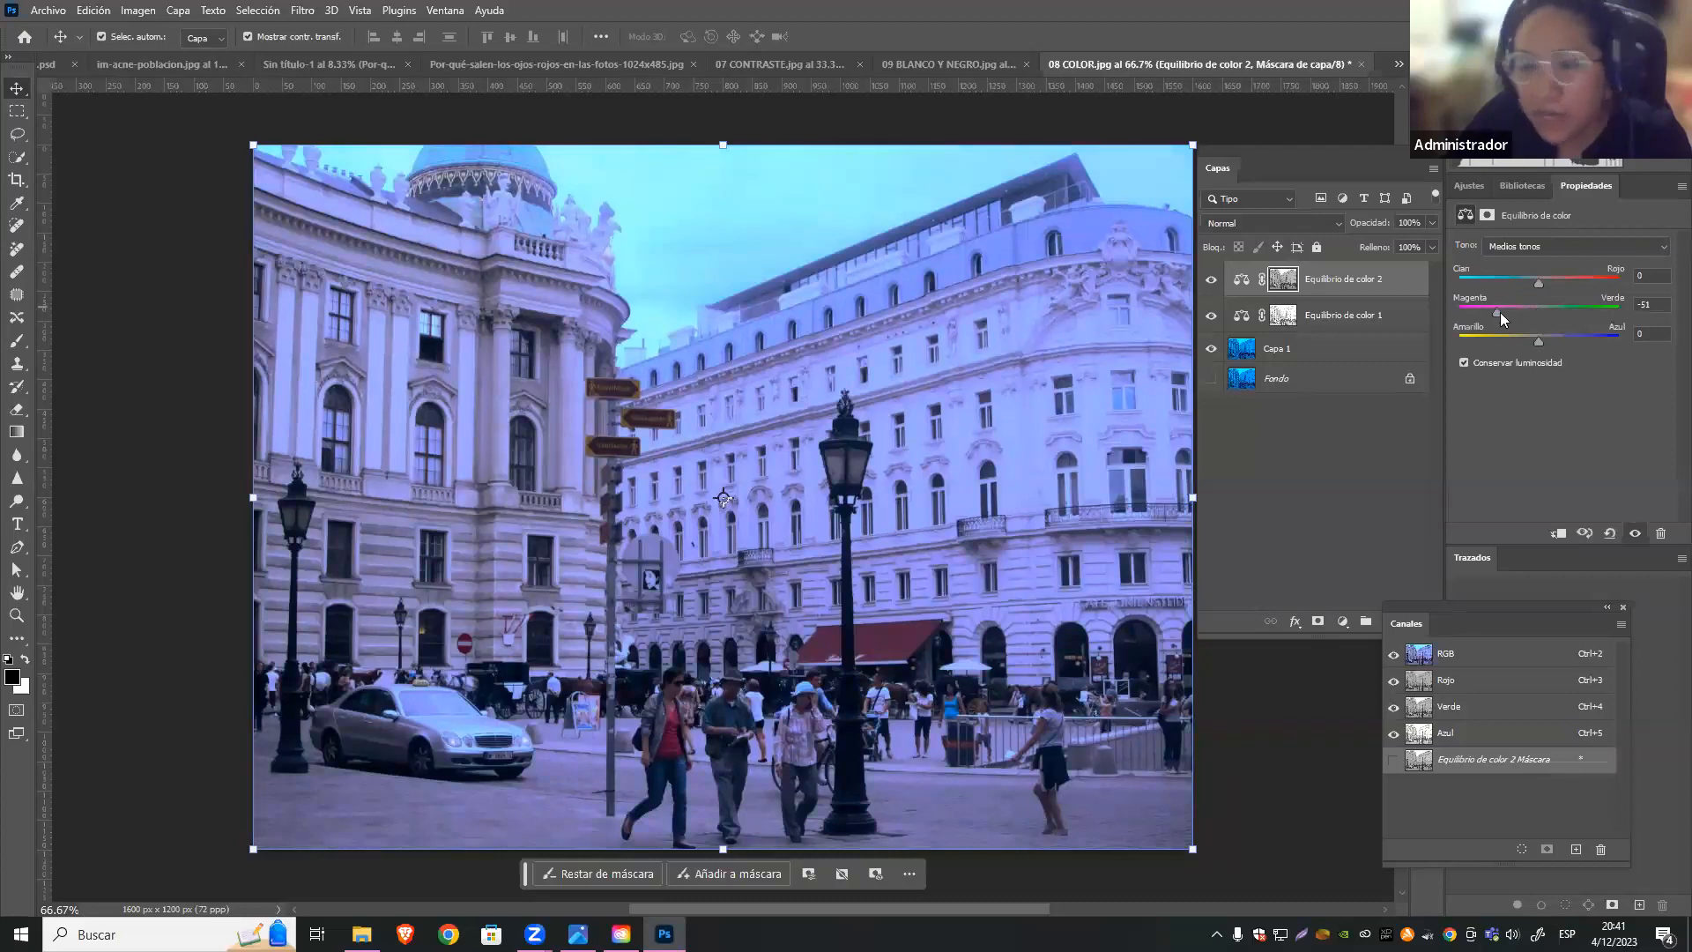
click(1589, 335)
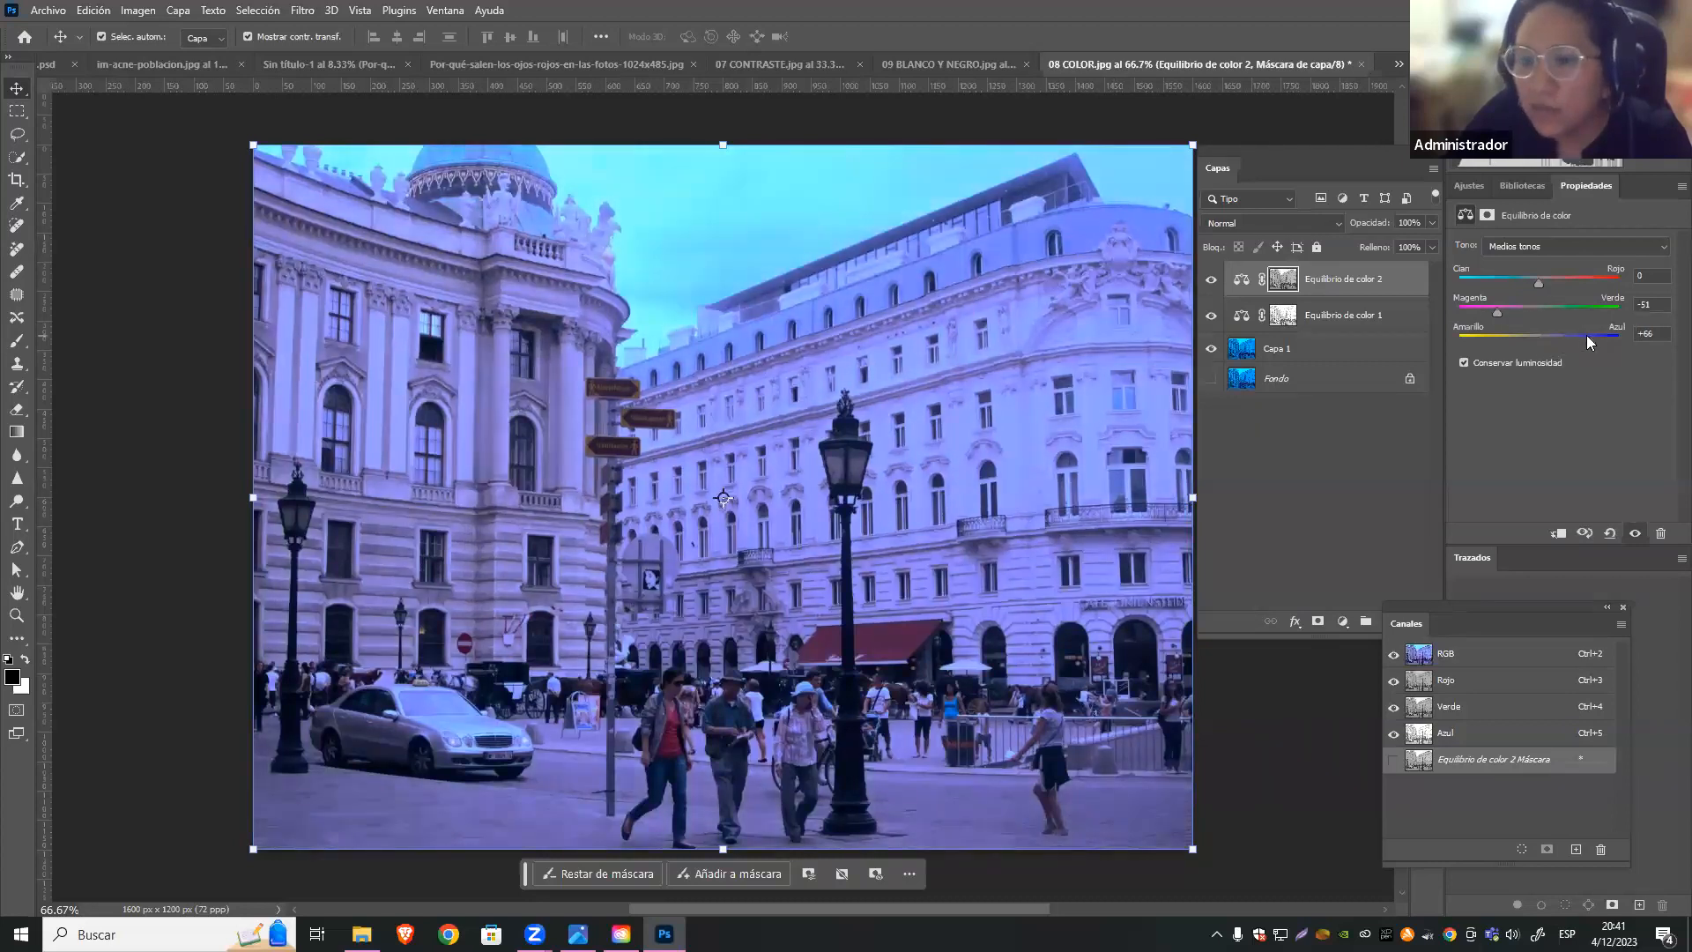
drag(1493, 337, 1471, 338)
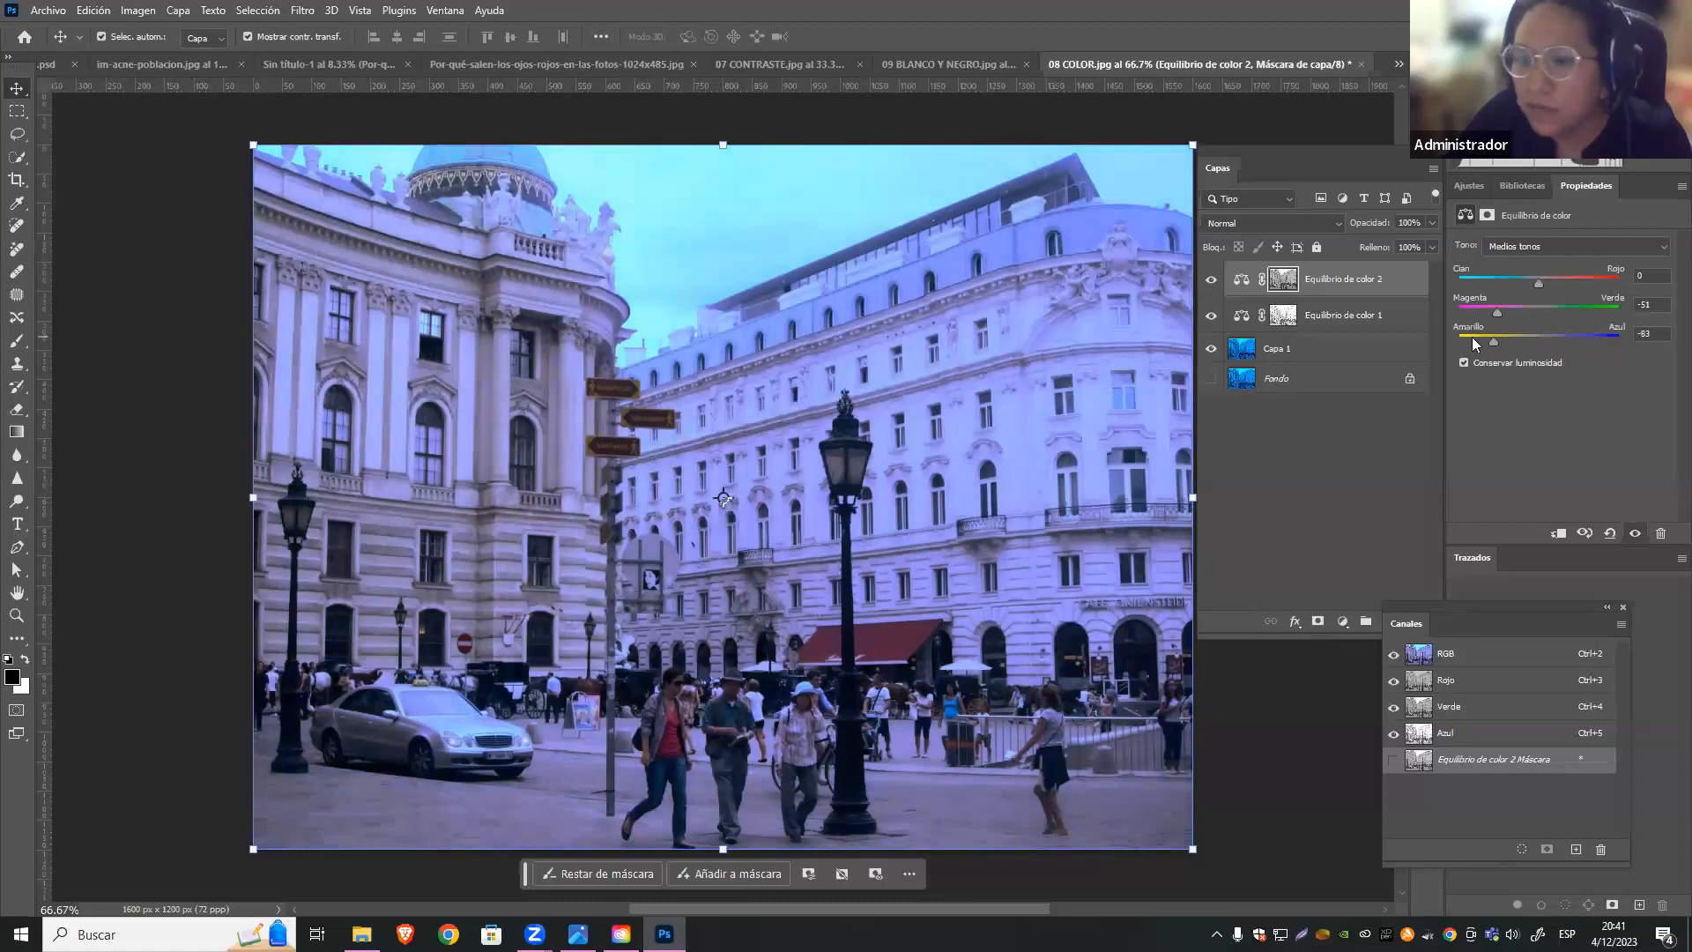
click(1587, 276)
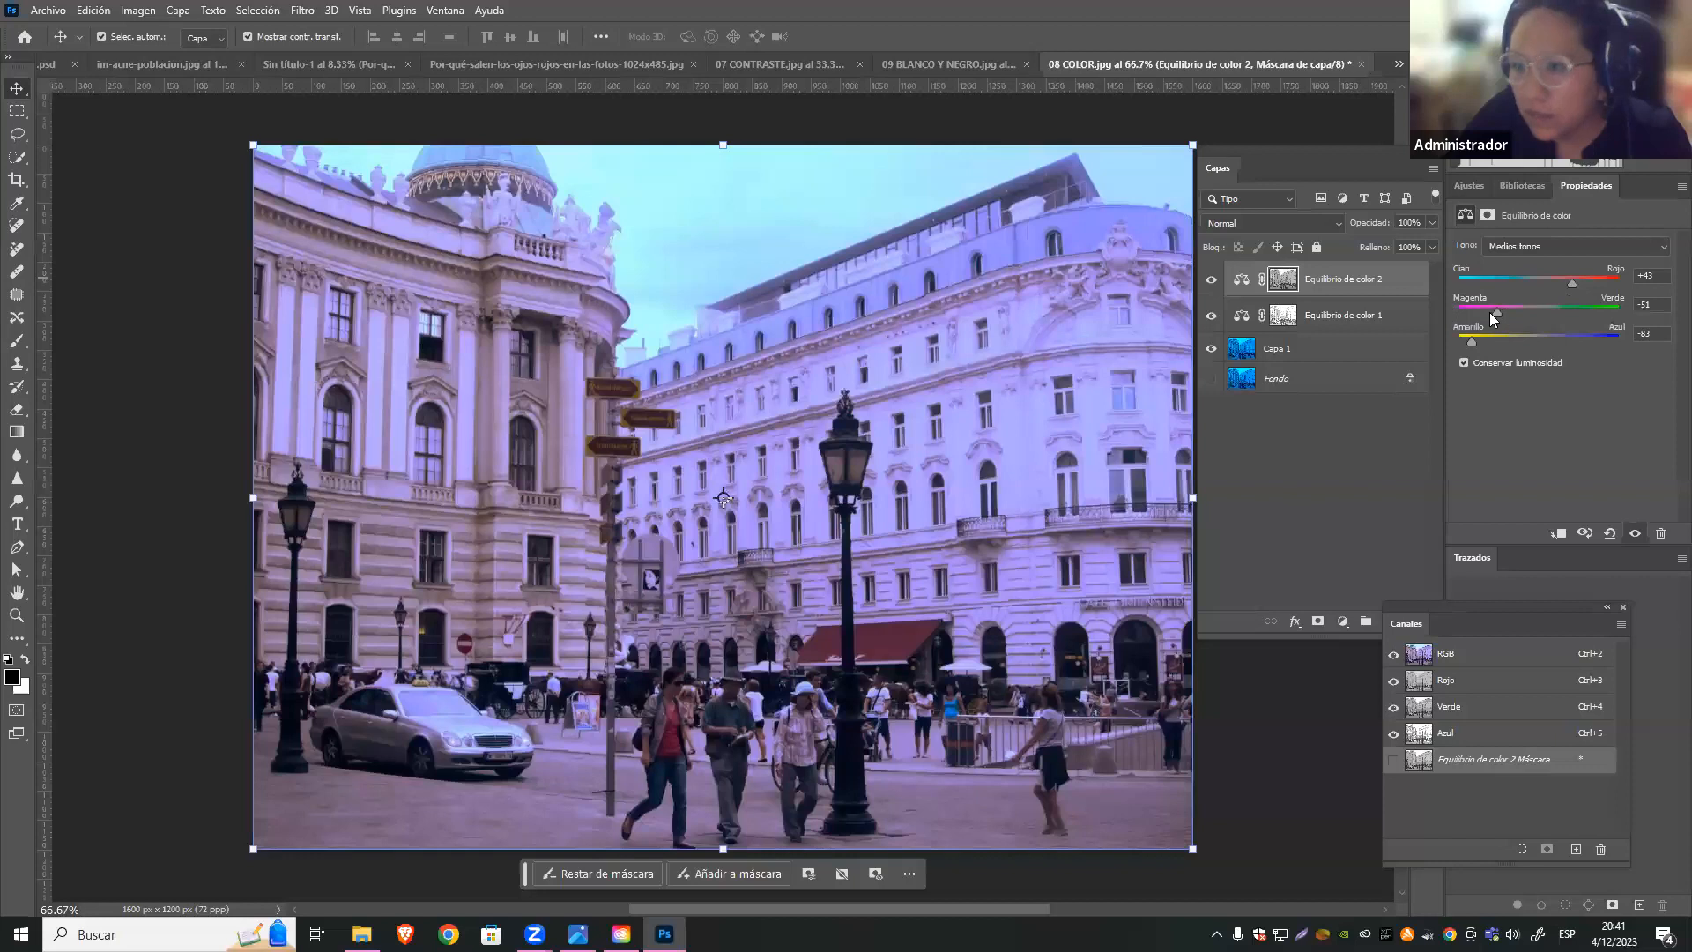
drag(1500, 312, 1521, 305)
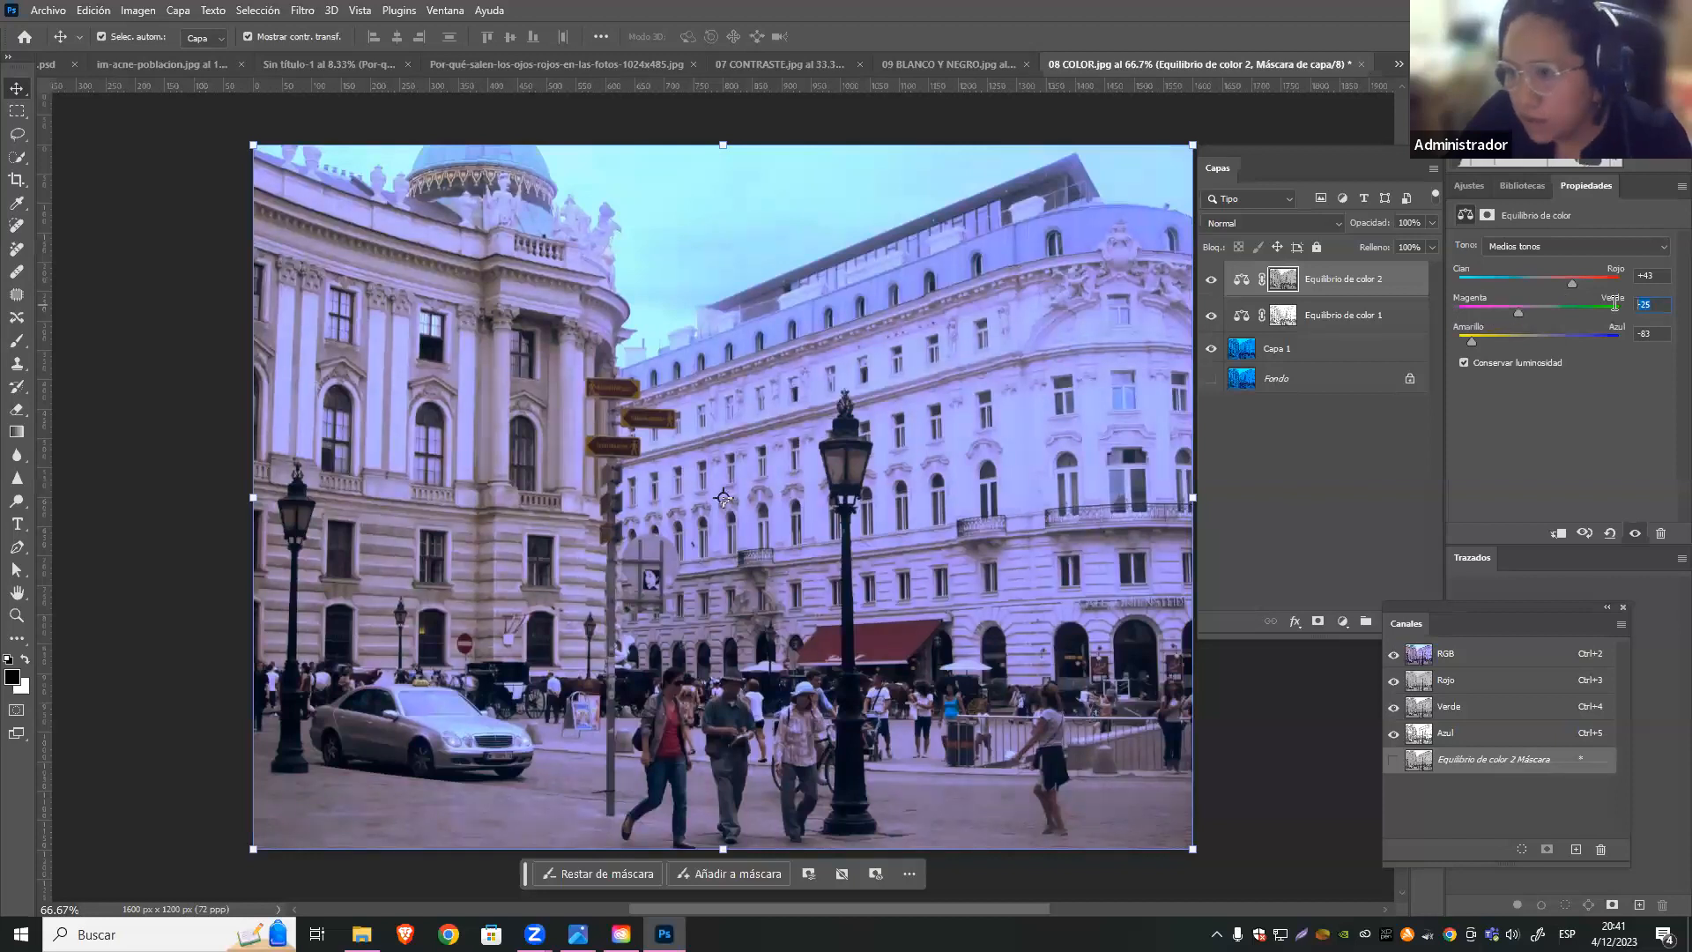
text(0)
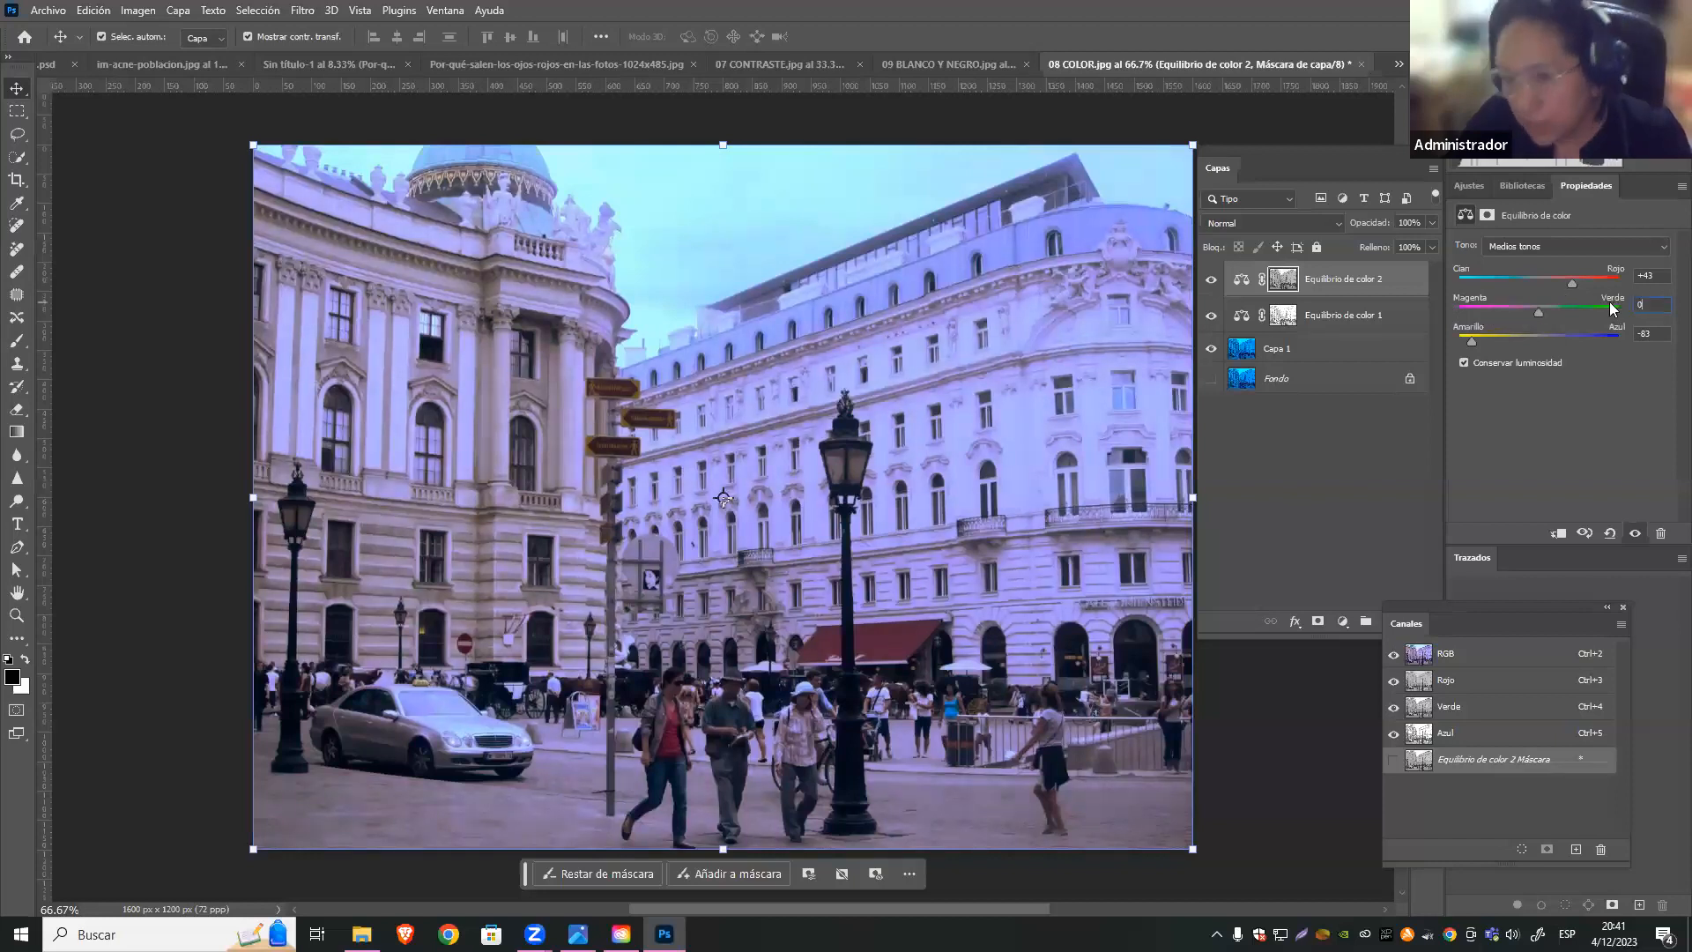
Set the second adjustment's midtones to Cyan–Red +29 and Yellow–Blue -20, and toggle that layer's visibility to compare
click(1541, 282)
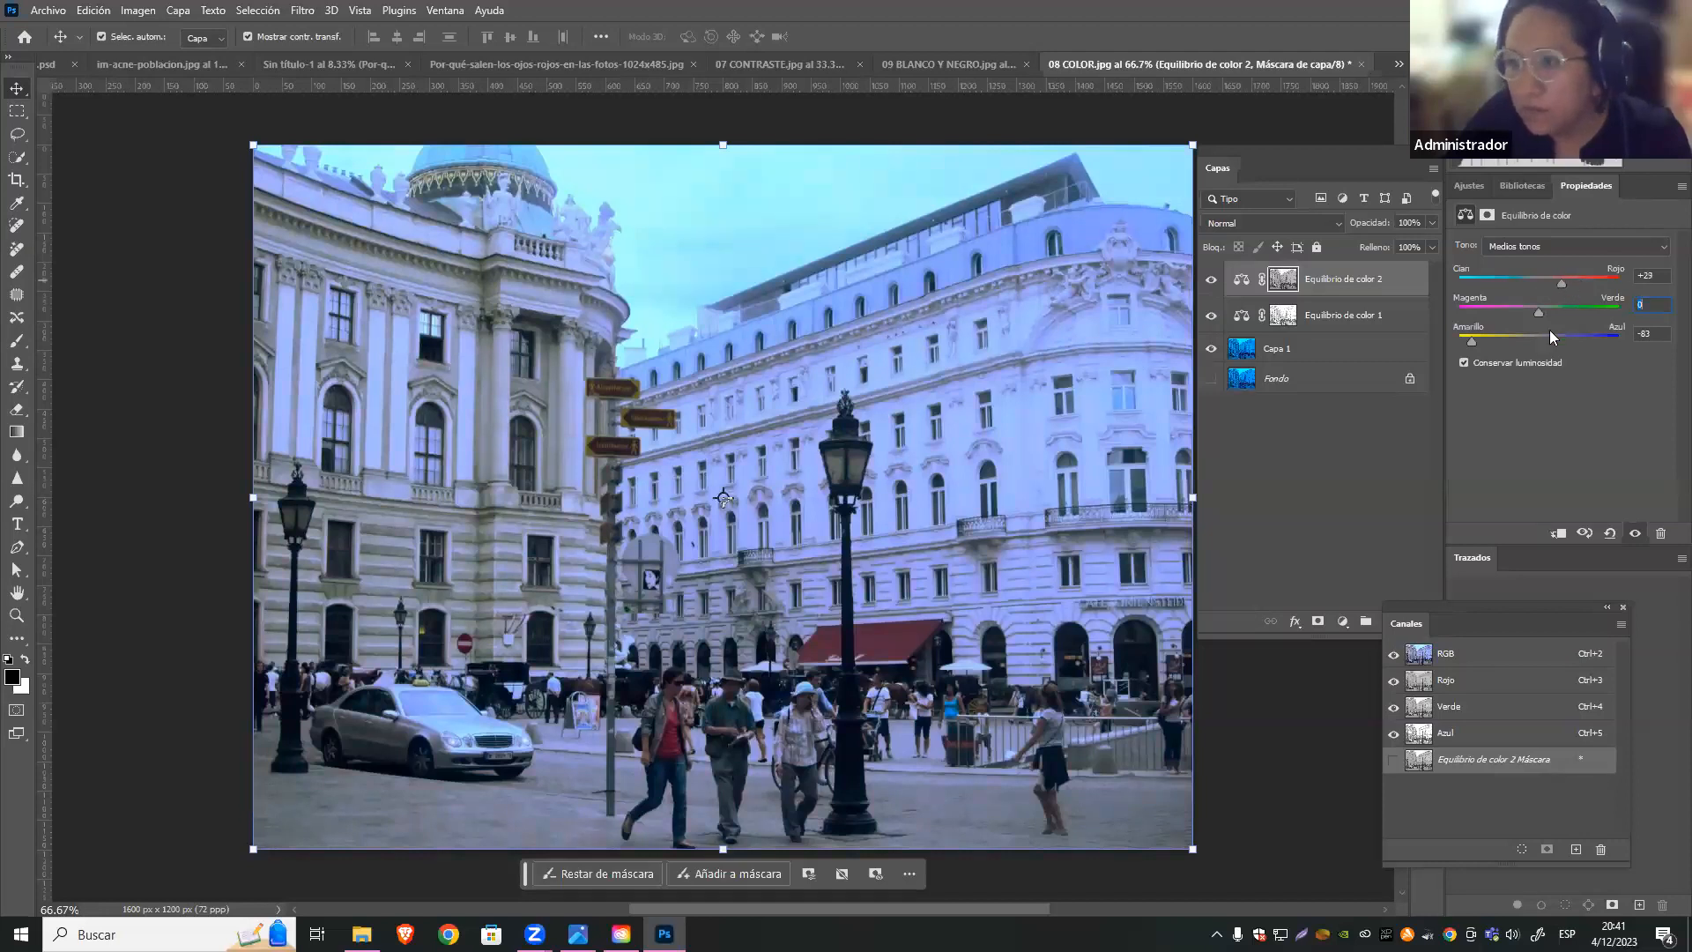
click(1453, 340)
click(1514, 337)
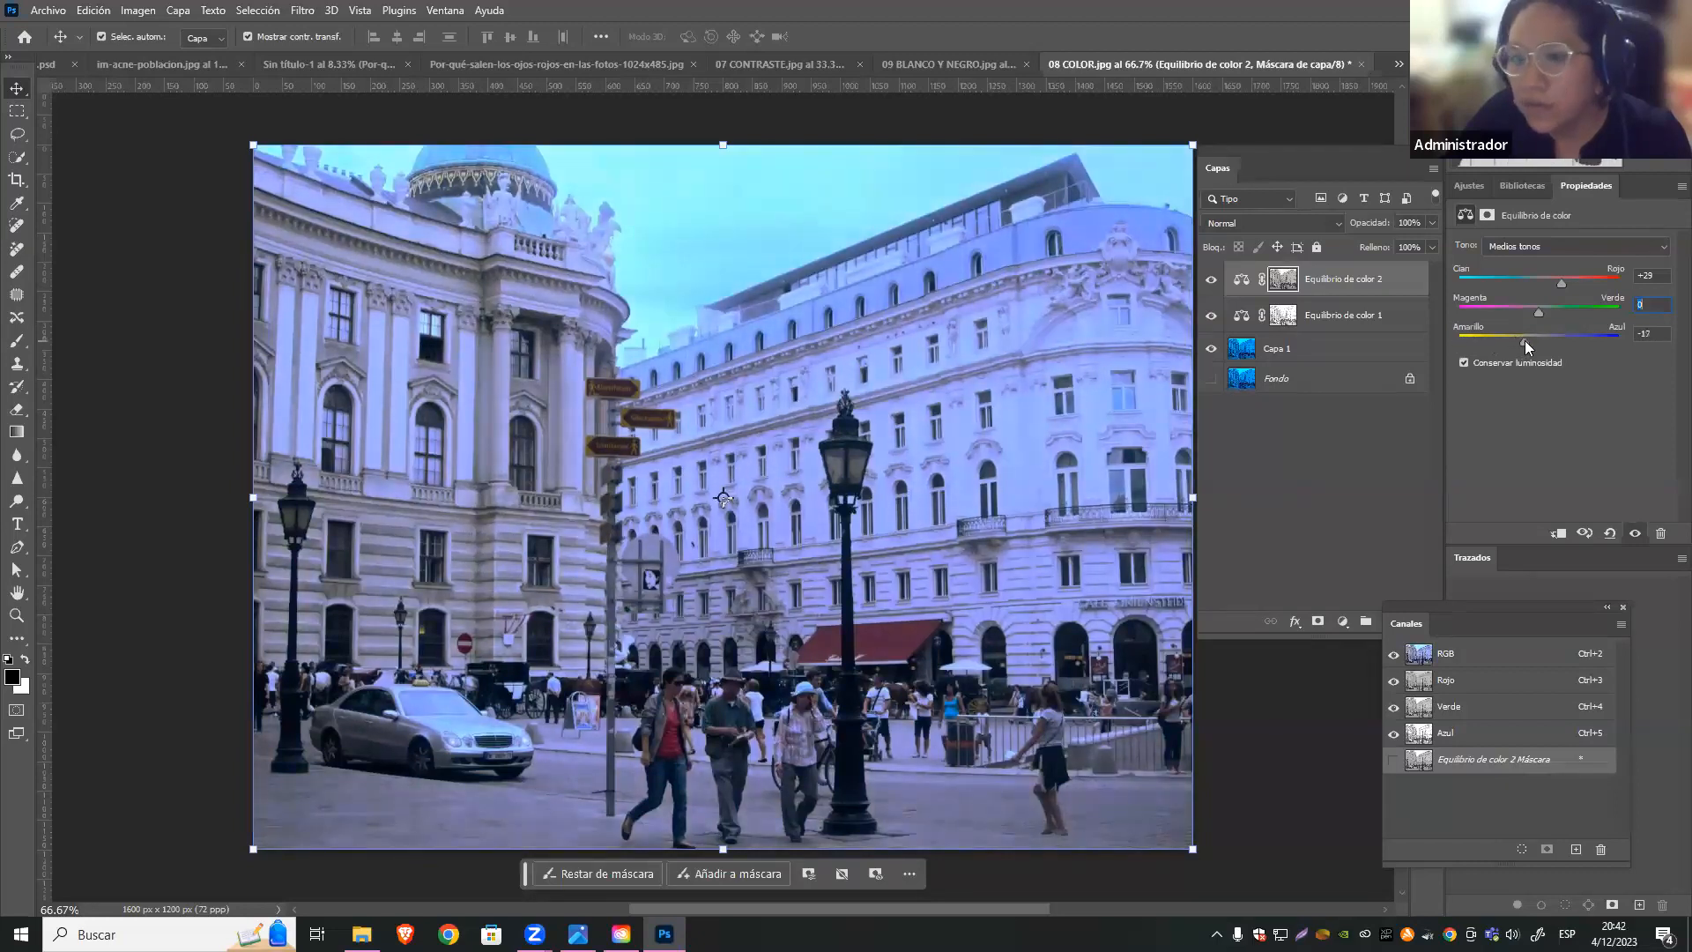
click(1212, 280)
click(1211, 280)
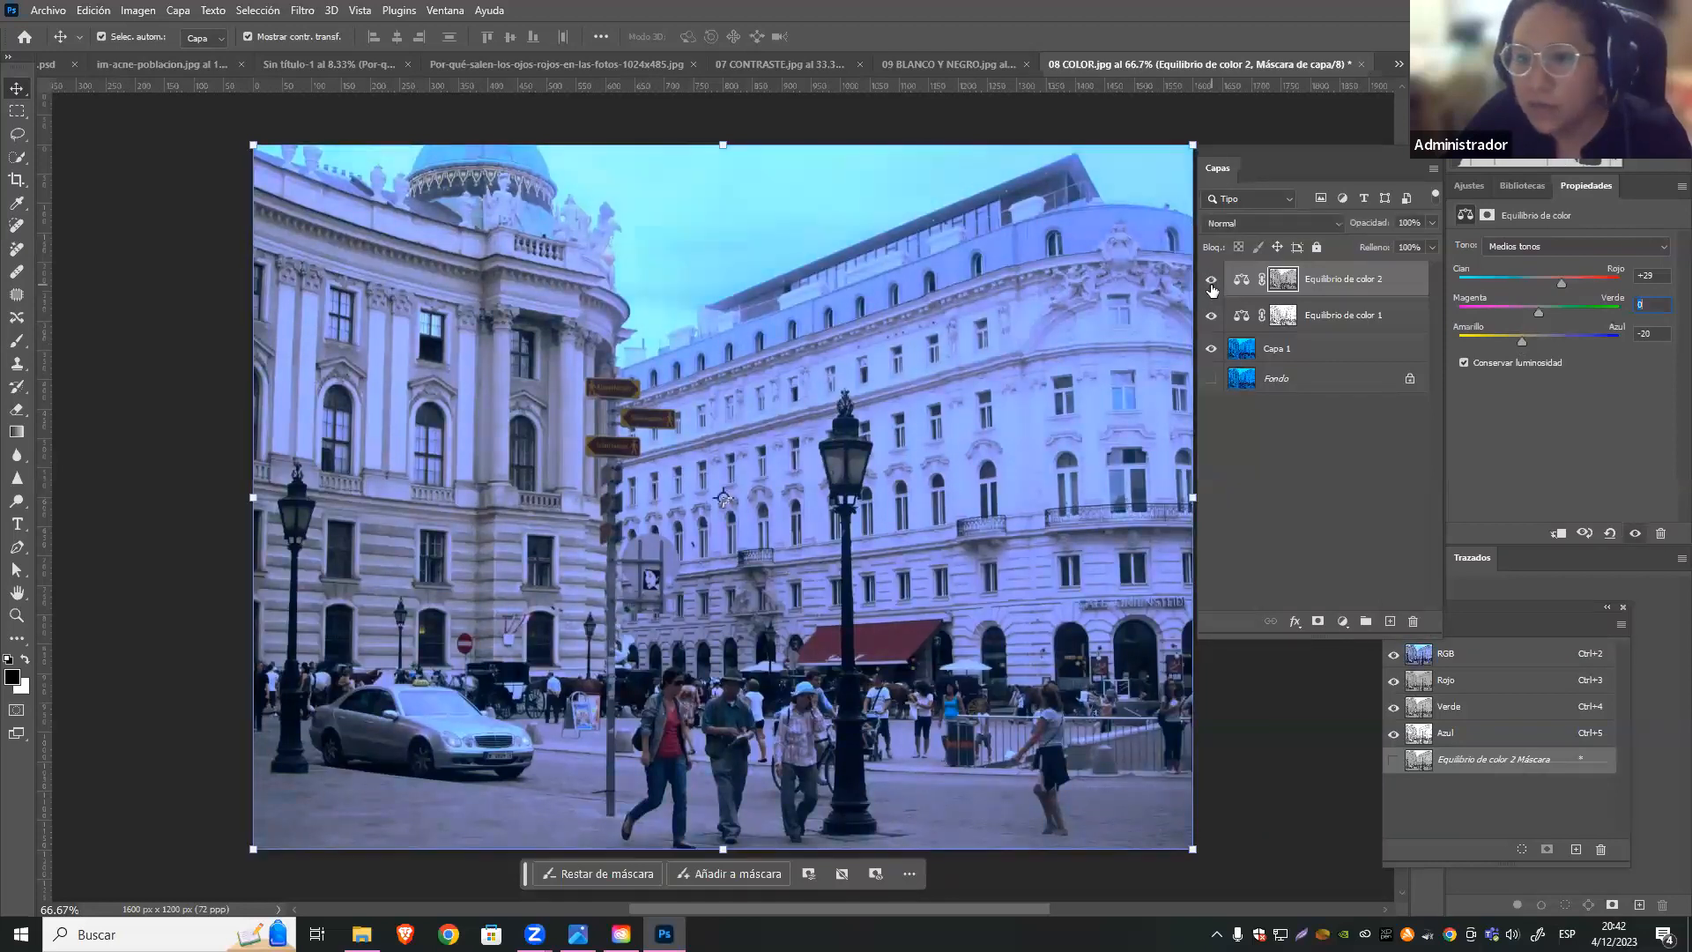
Load the red channel as a selection and add a third Color Balance adjustment layer masked by it on top
click(1498, 680)
drag(1498, 604, 1002, 539)
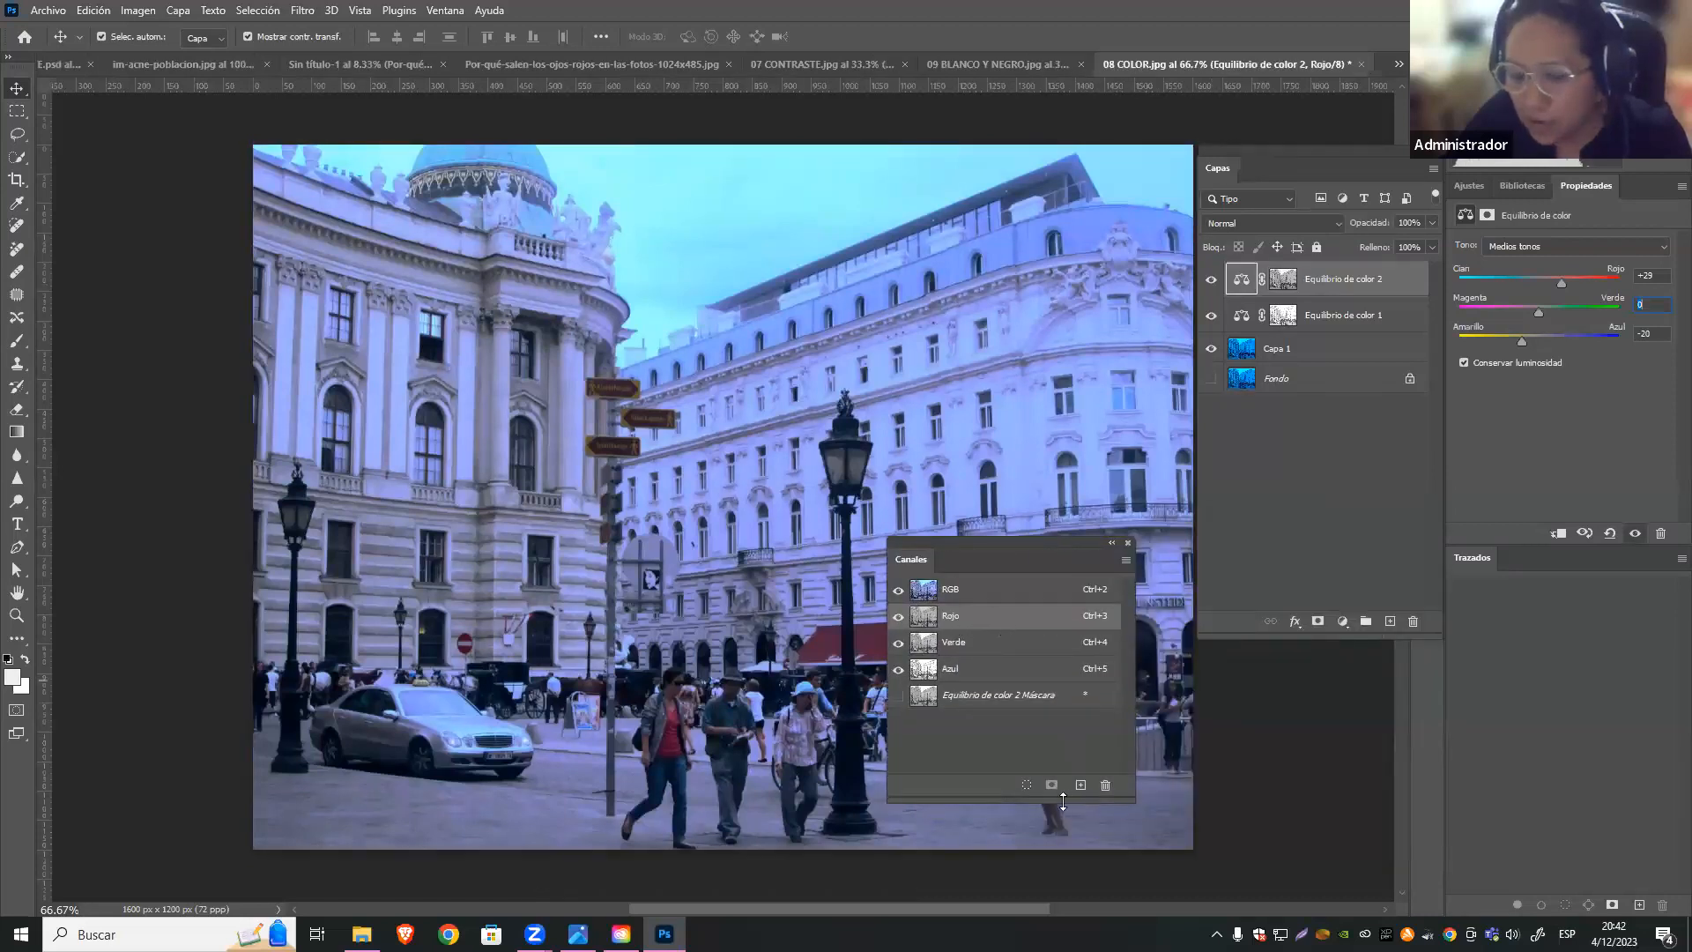
click(1025, 785)
drag(1061, 541, 1533, 586)
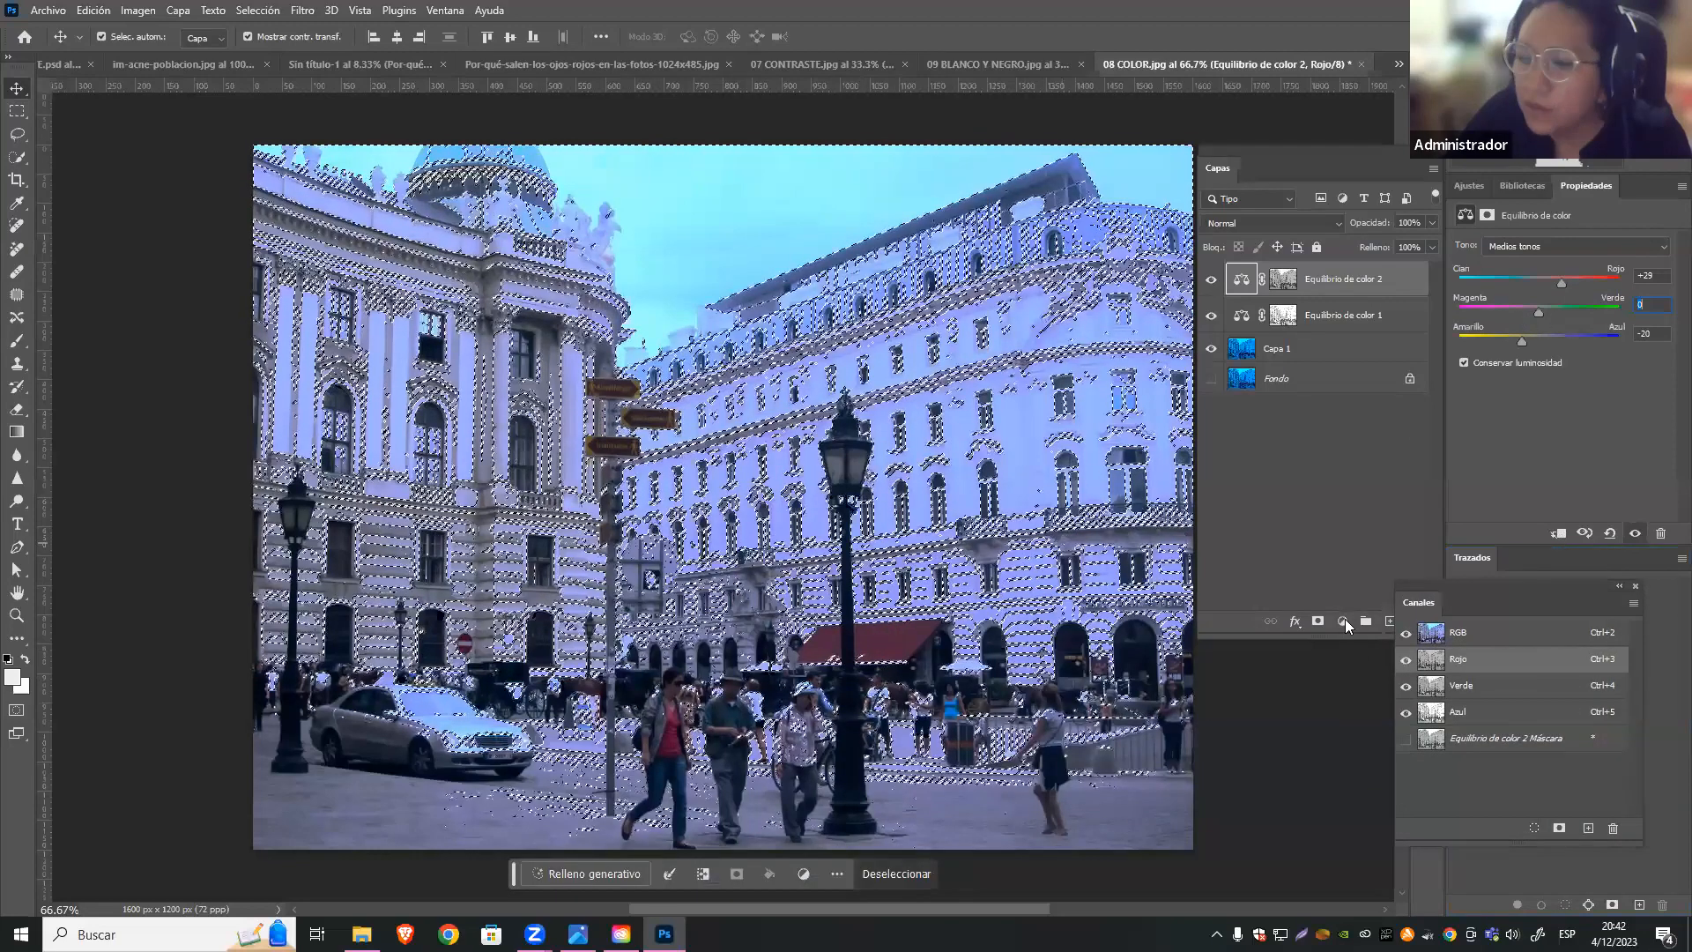
click(1342, 622)
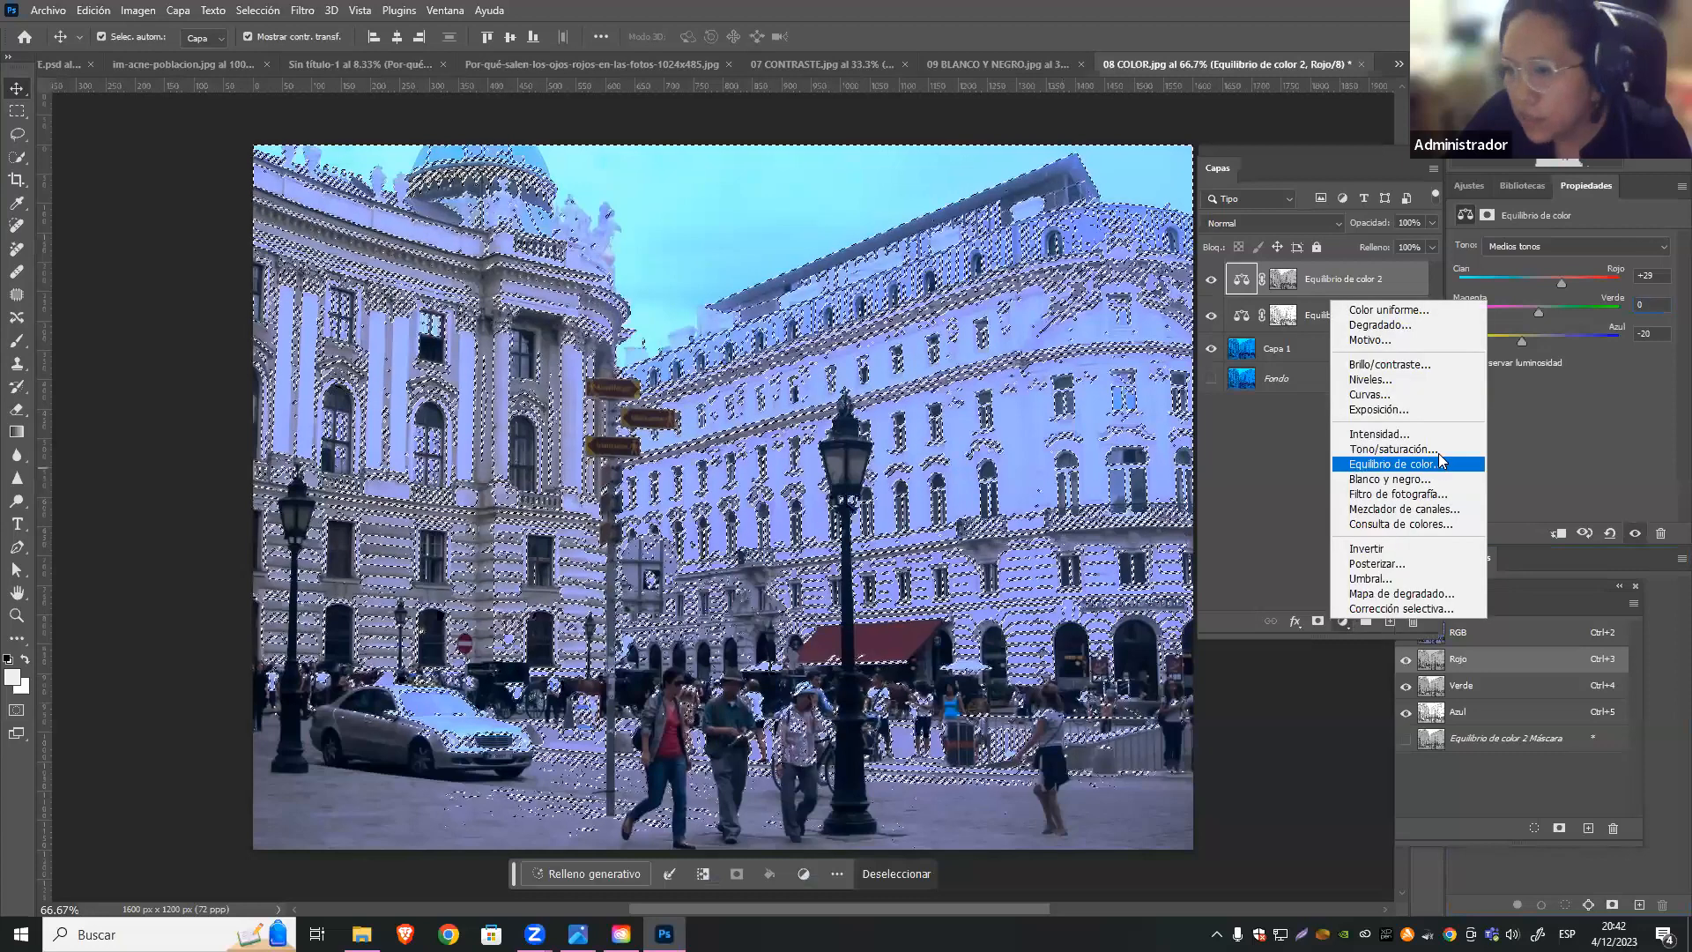
click(1439, 458)
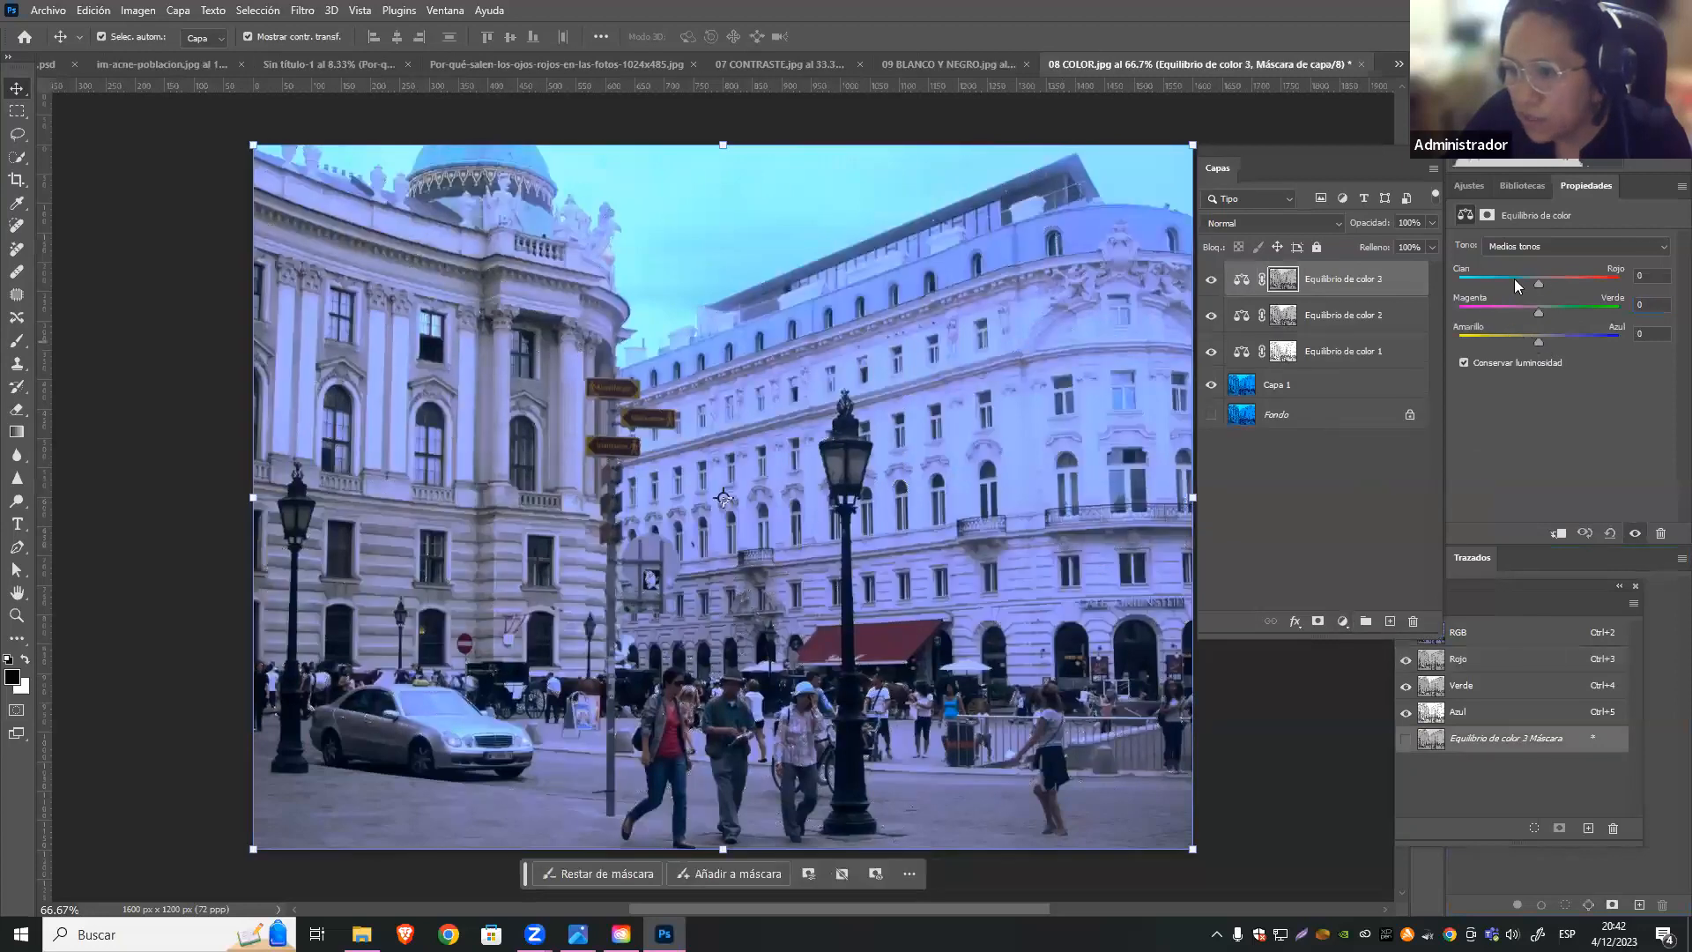
Try Cyan–Red and Magenta–Green shifts in the third adjustment's midtones, and reset both values to 0
drag(1566, 279, 1491, 281)
drag(1602, 282, 1490, 283)
drag(1654, 274, 1619, 282)
text(0)
key(Return)
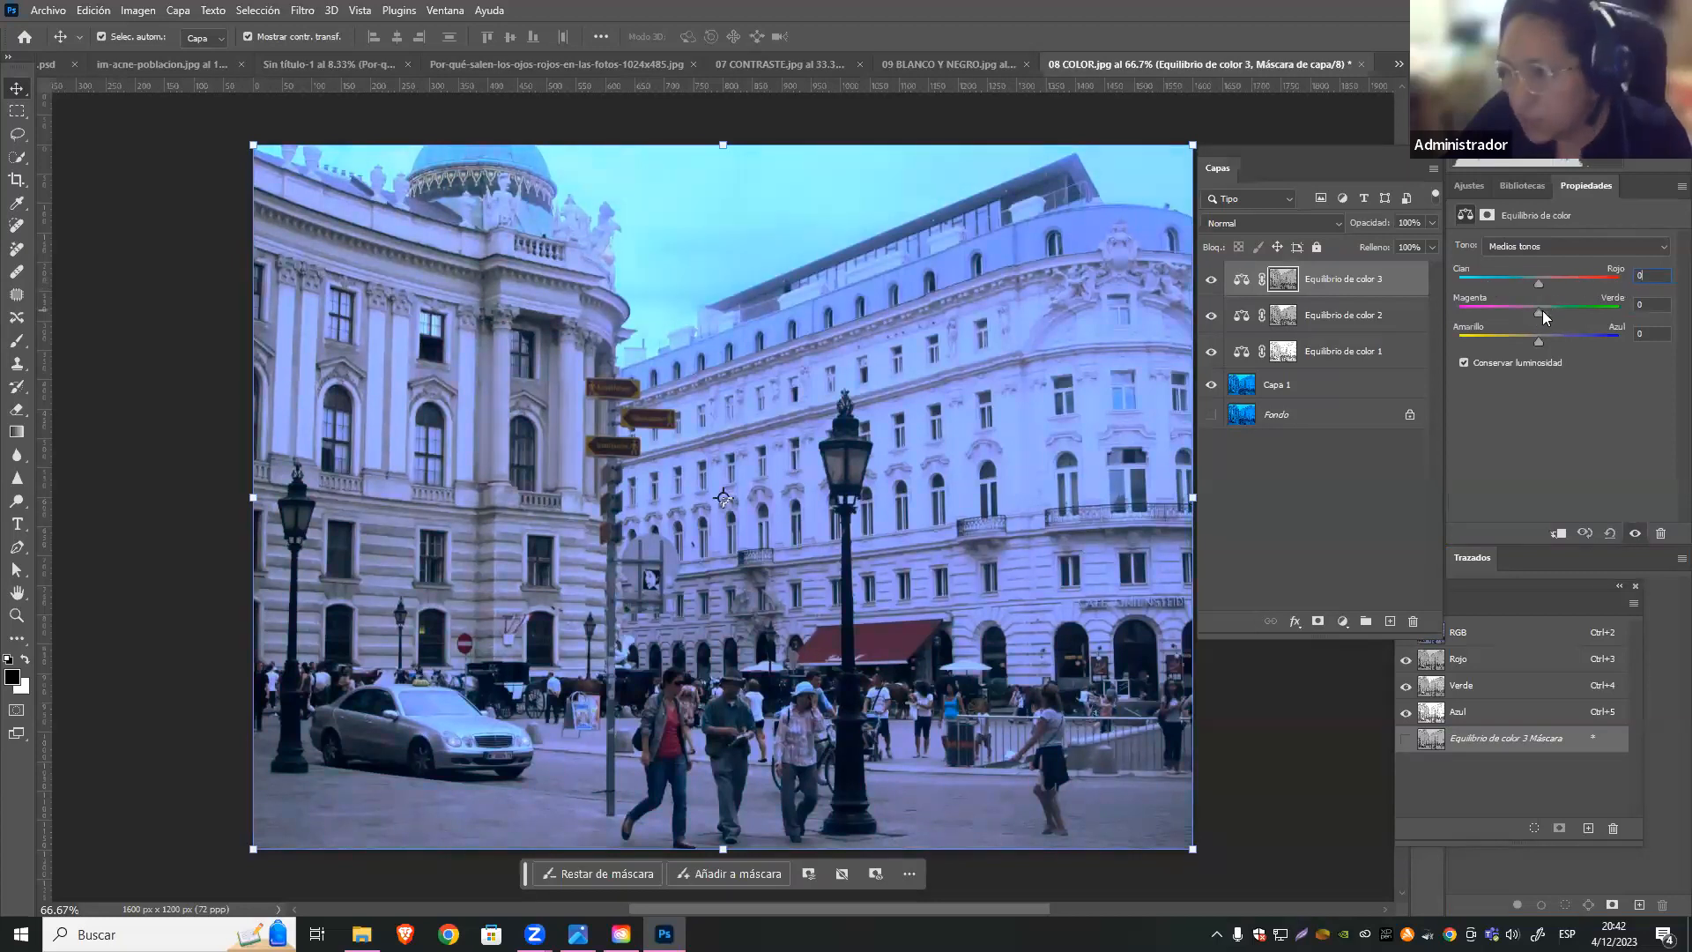
click(1517, 315)
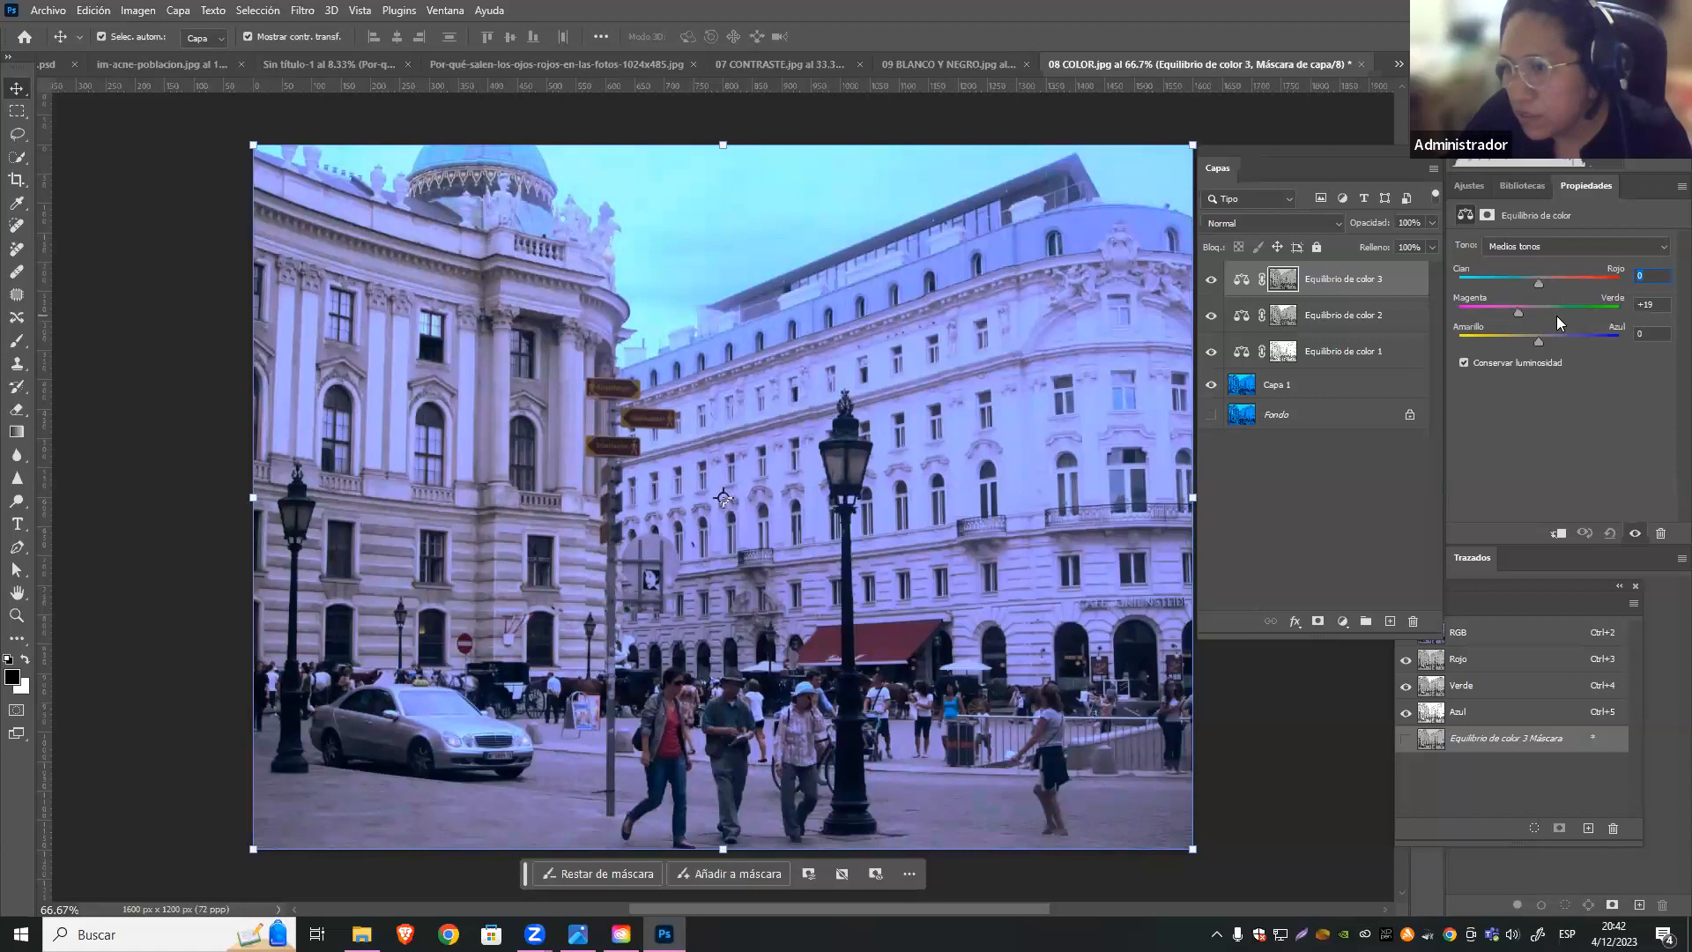
double_click(1644, 304)
text(0)
Set the third adjustment's midtone Yellow–Blue value to -10, and hide all three Color Balance layers to compare with the uncorrected photo
click(1495, 340)
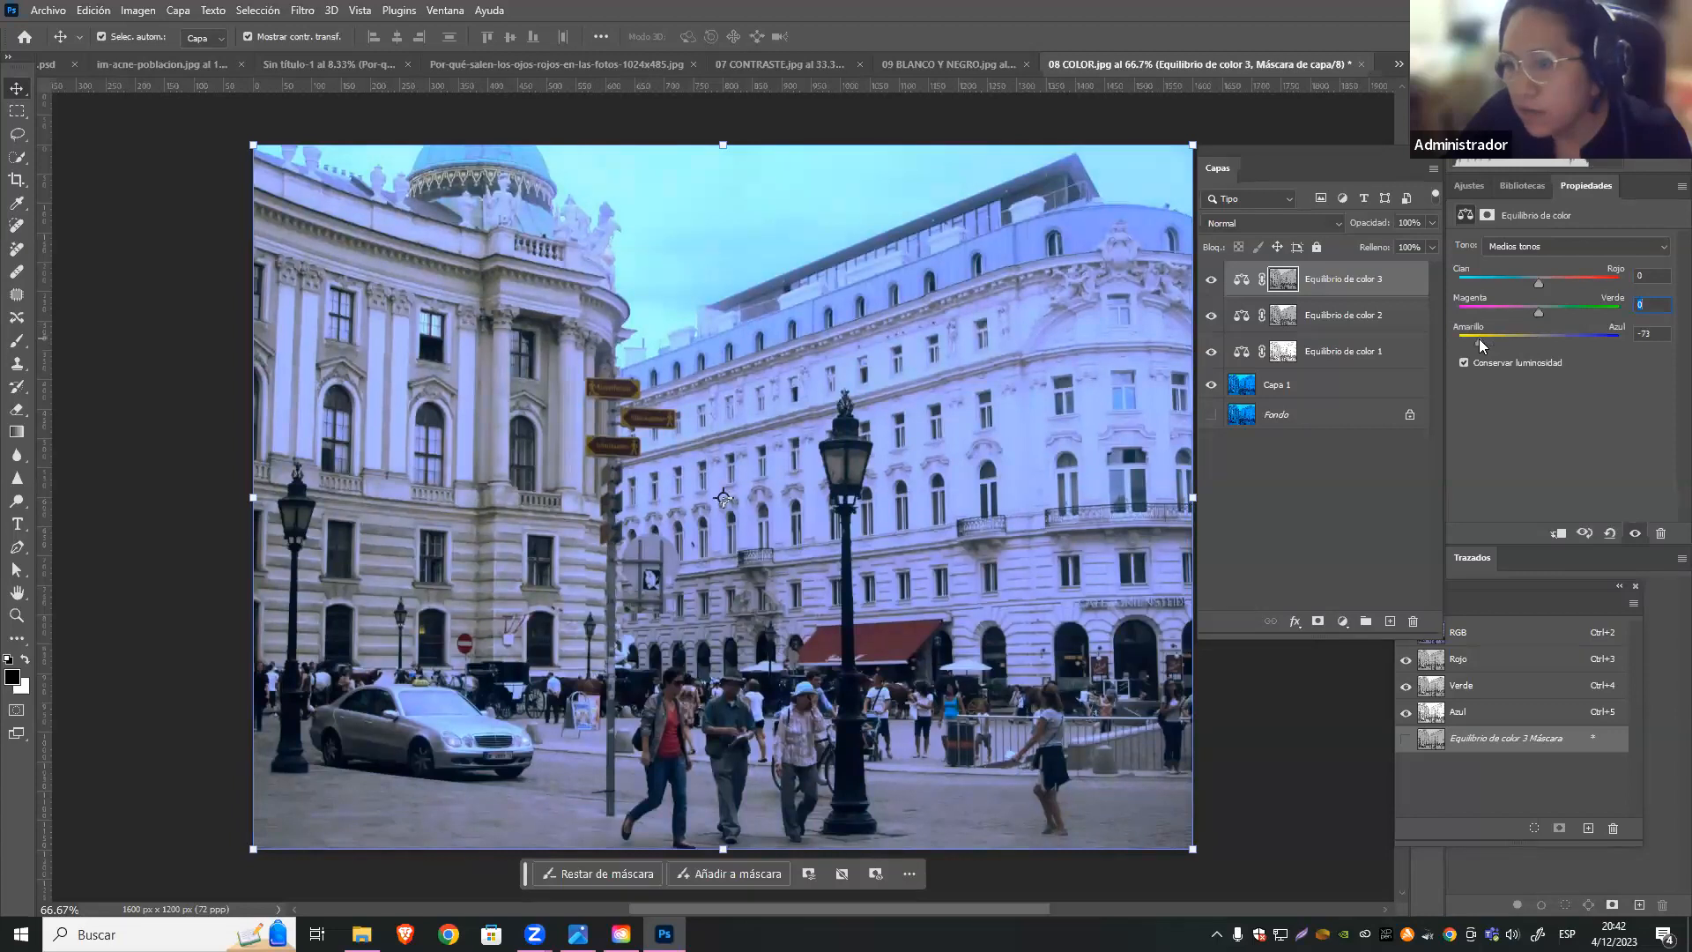
drag(1549, 338, 1585, 339)
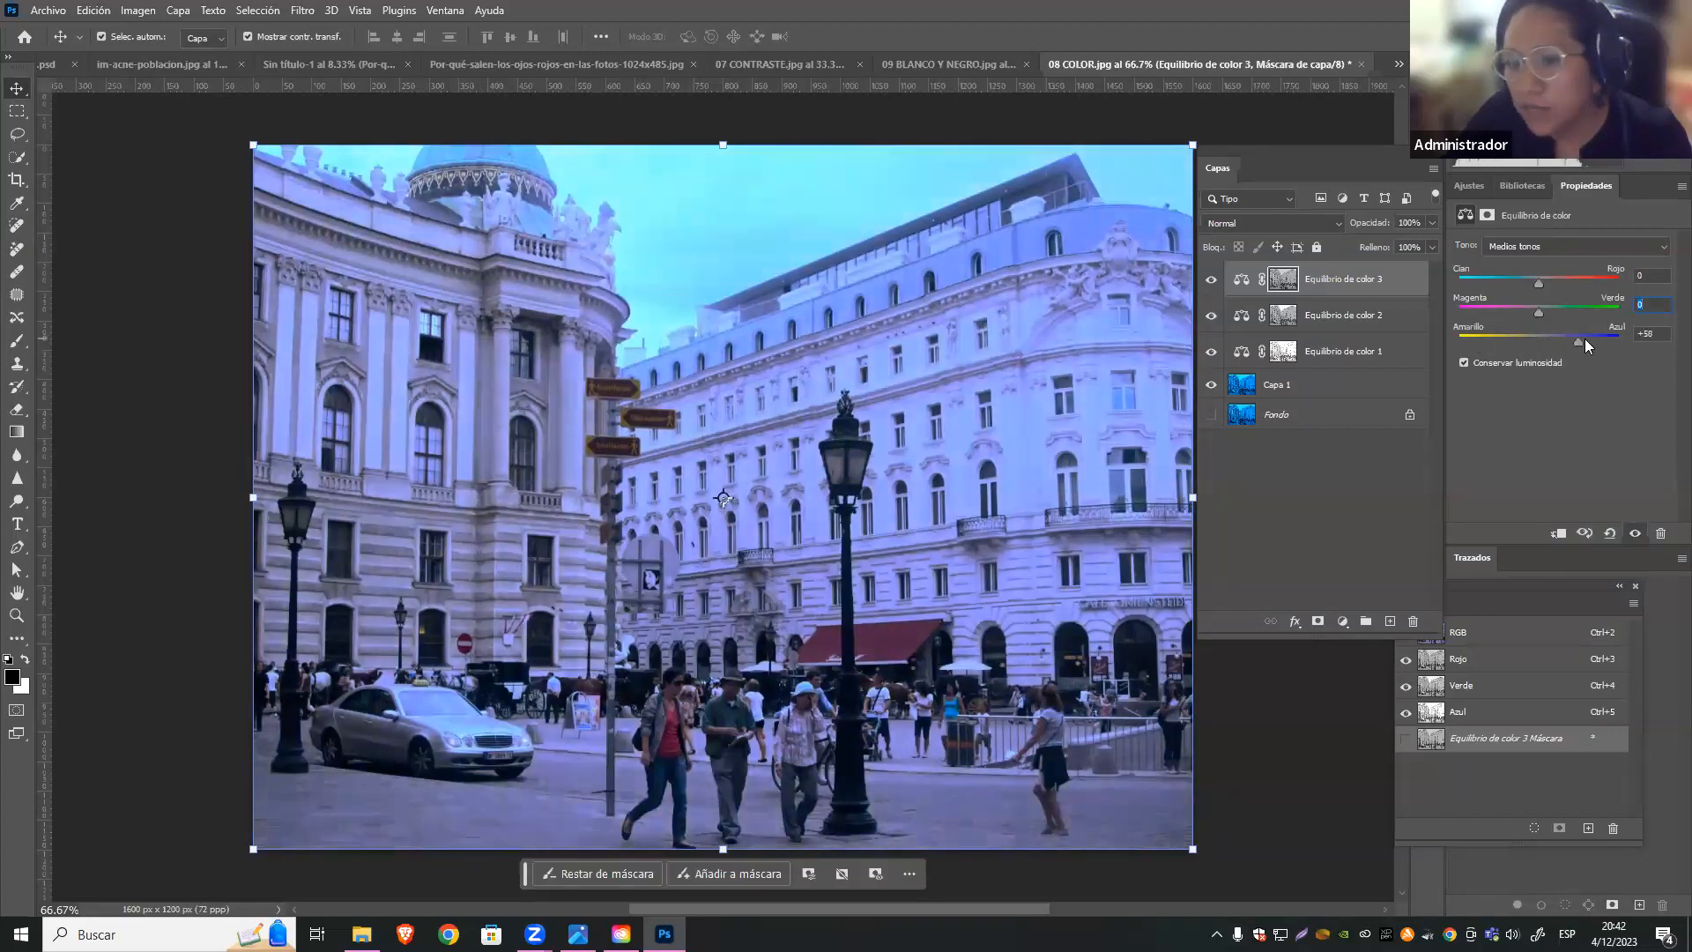
click(1536, 340)
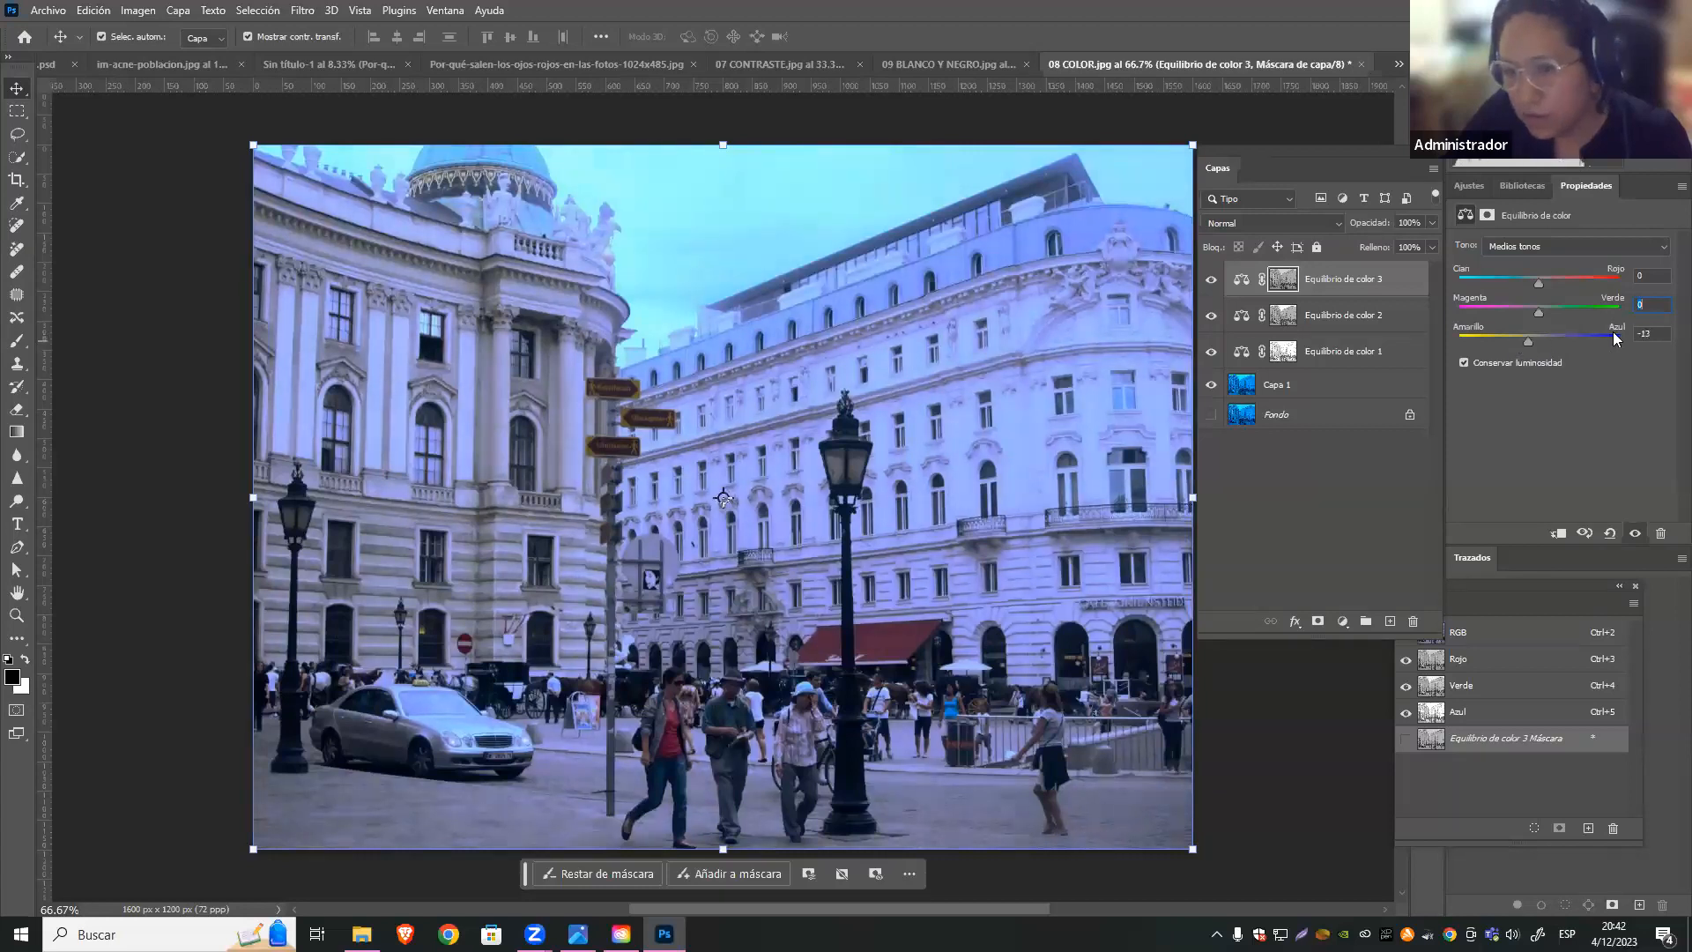
click(1645, 334)
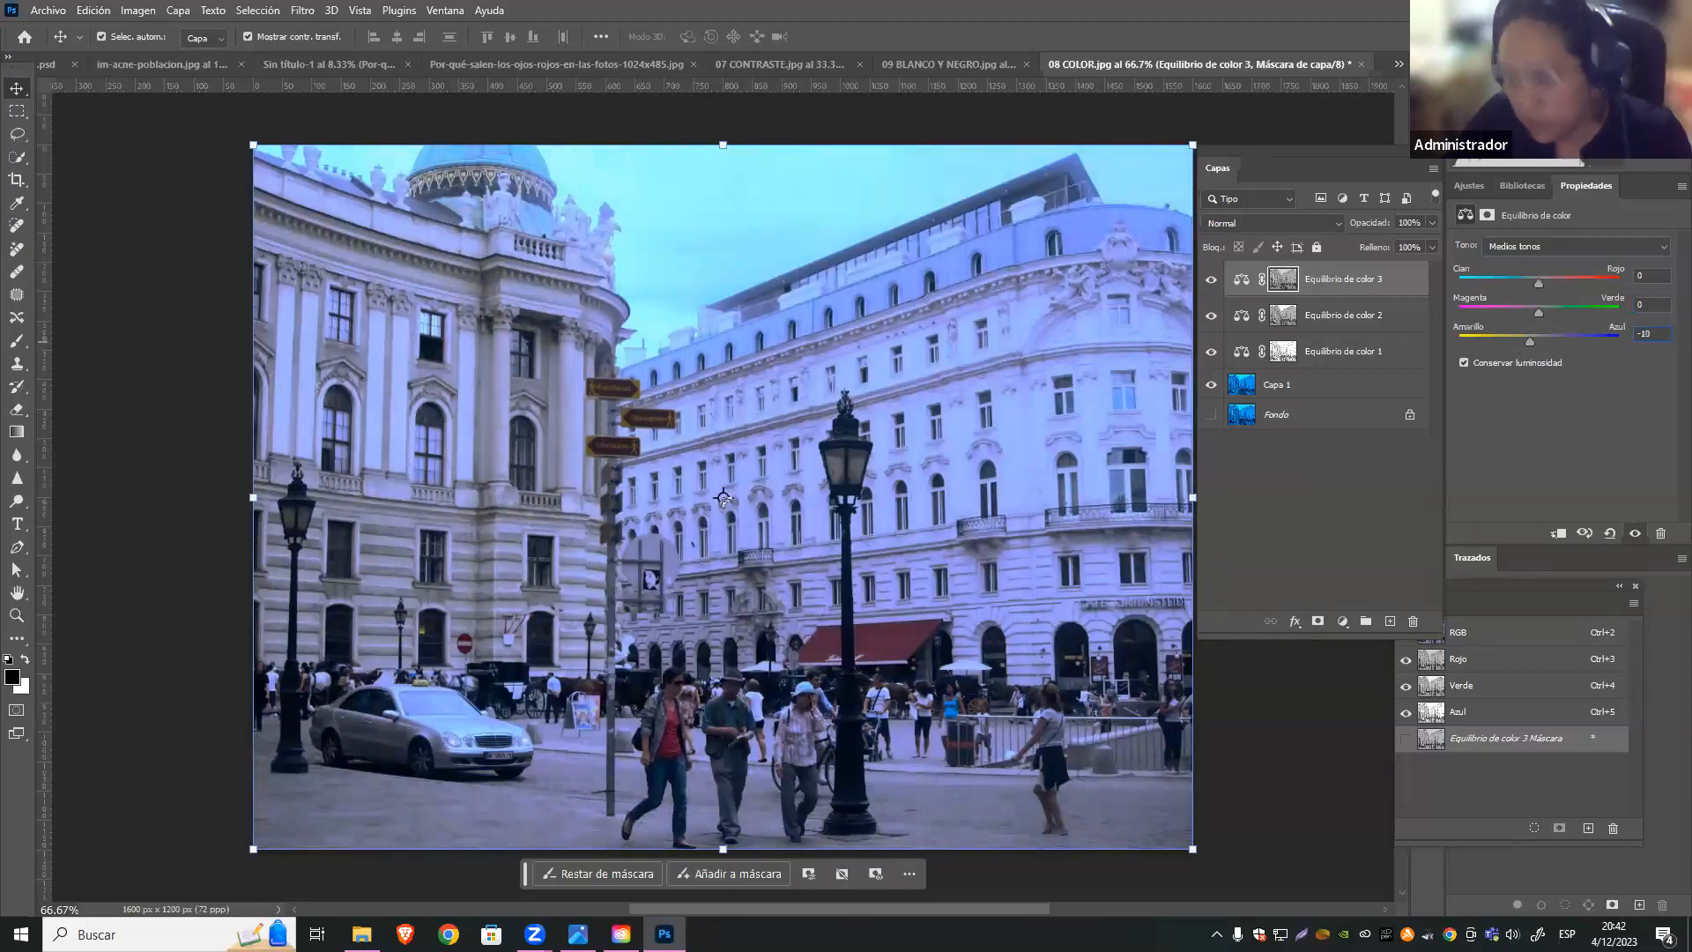
click(1319, 520)
drag(1208, 282, 1211, 353)
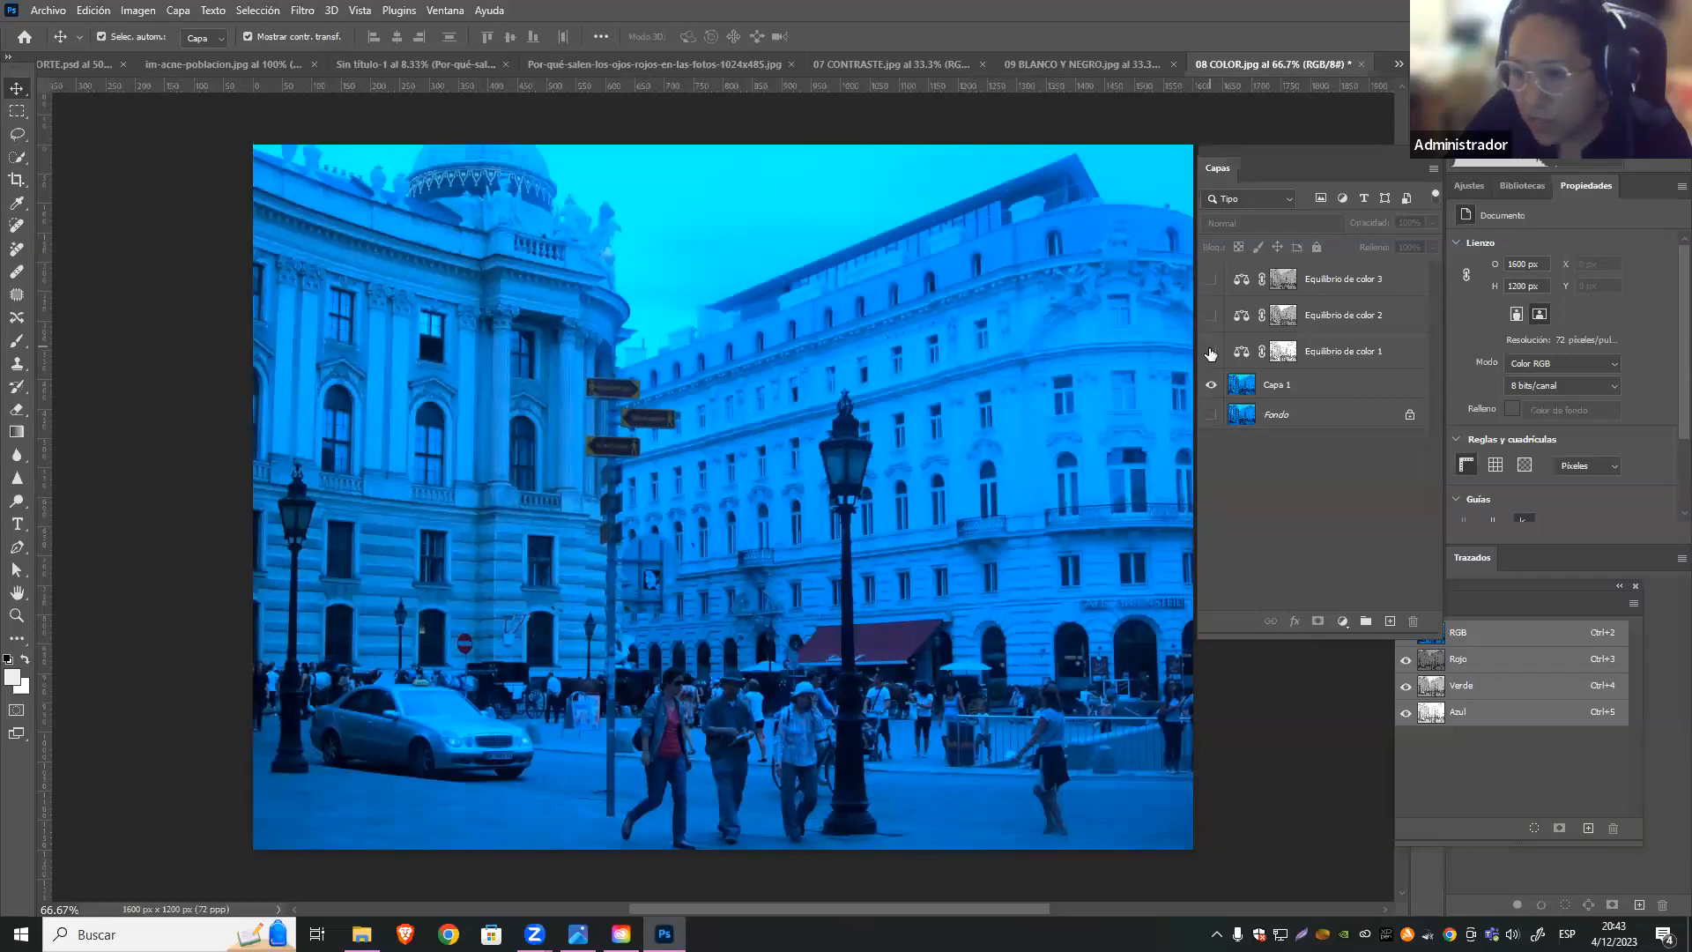
Show the first and second Color Balance layers again, checking the third one's settings and leaving it hidden
click(1211, 352)
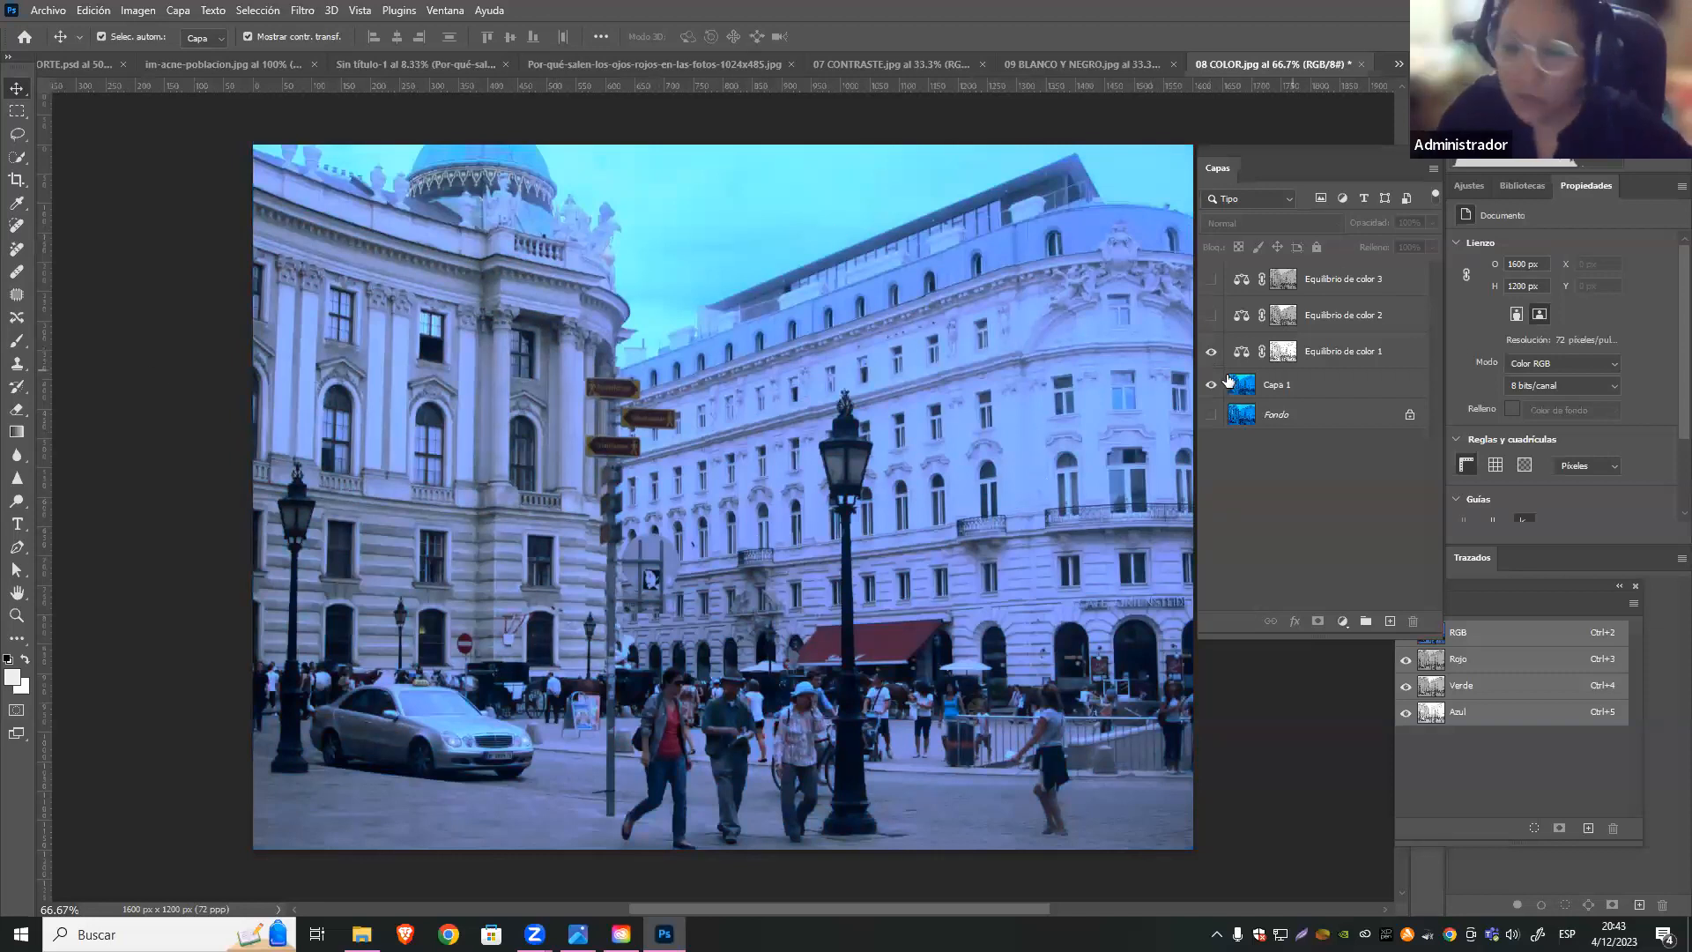
click(1211, 317)
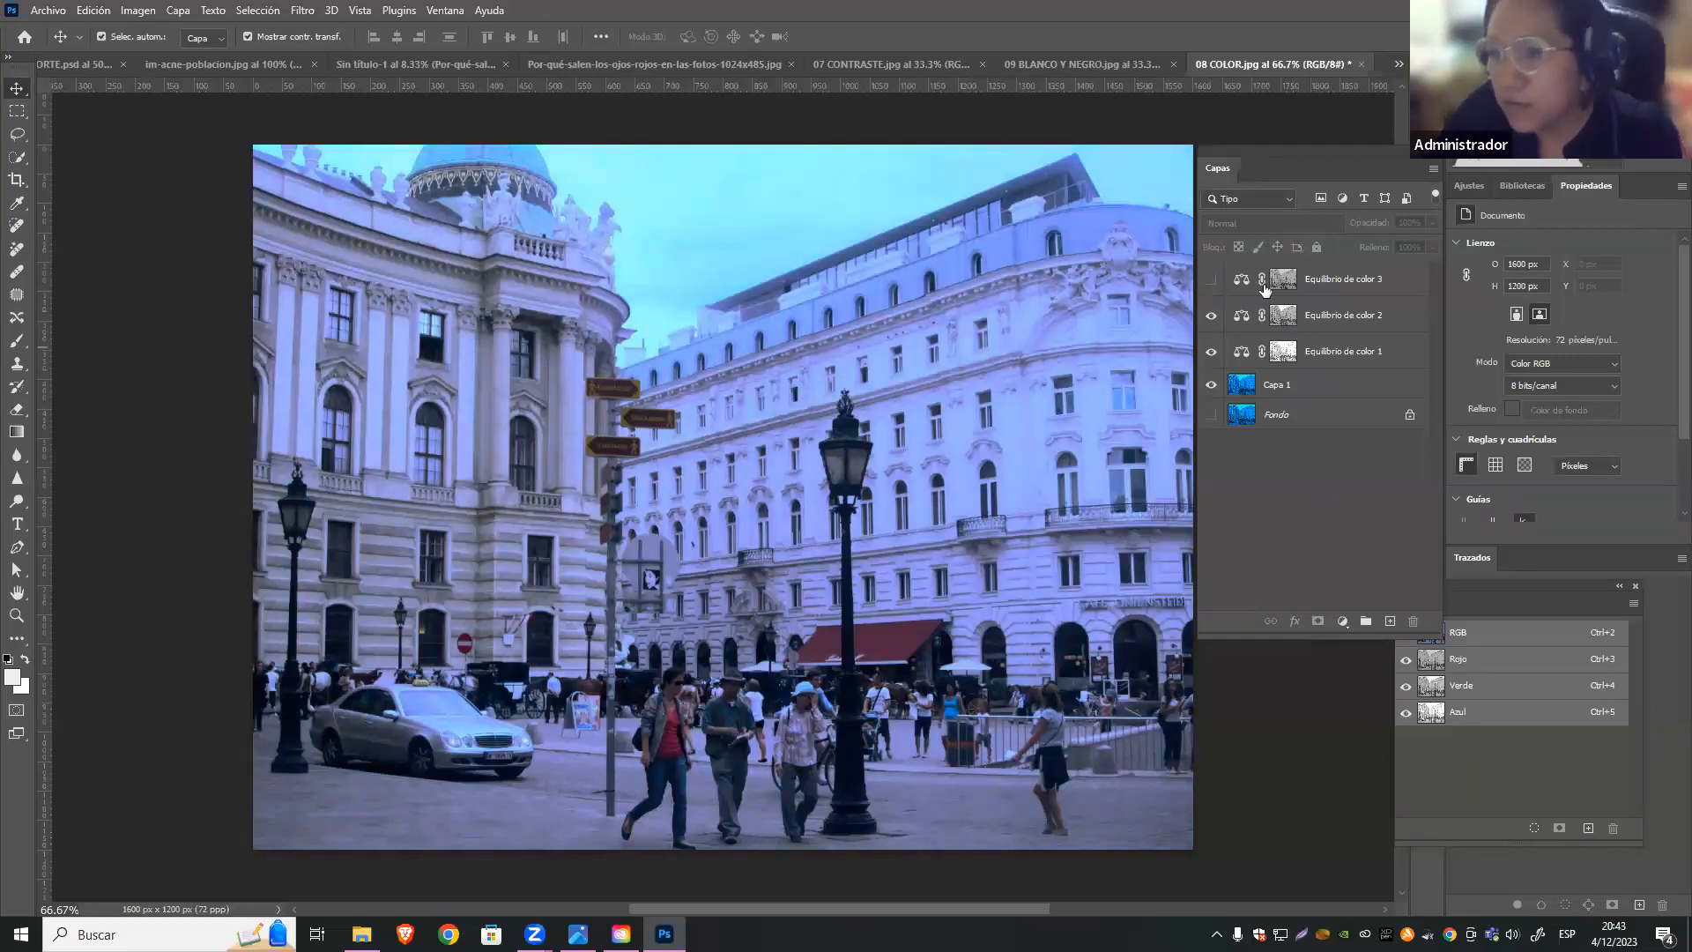
click(1331, 281)
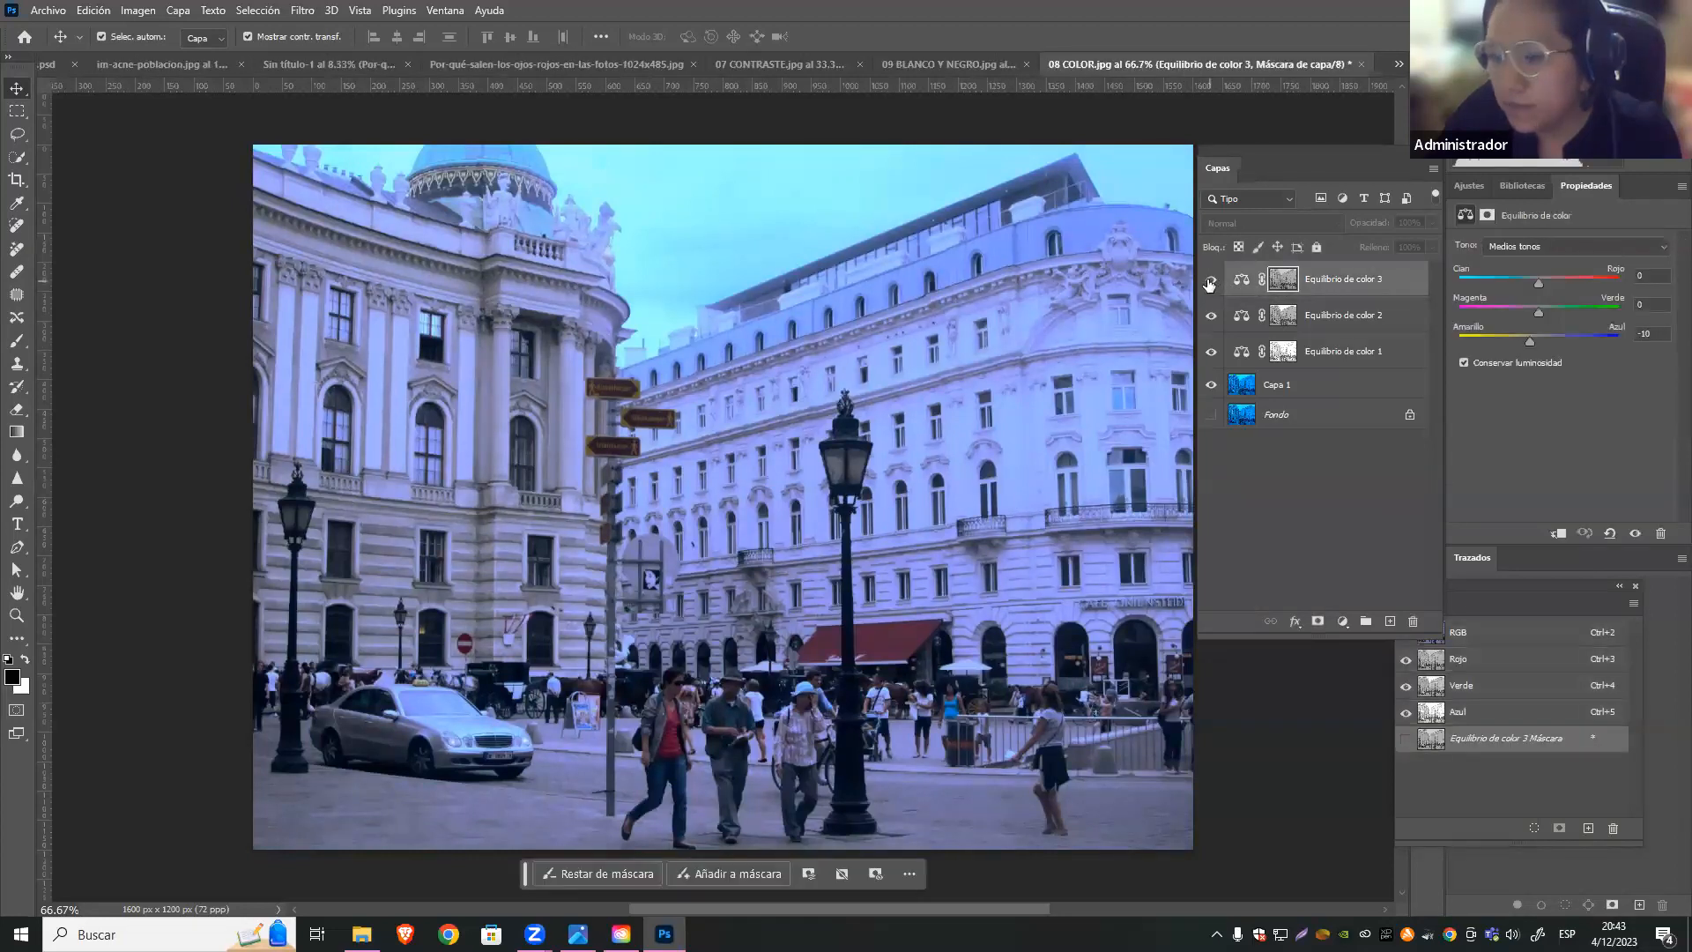
click(1308, 440)
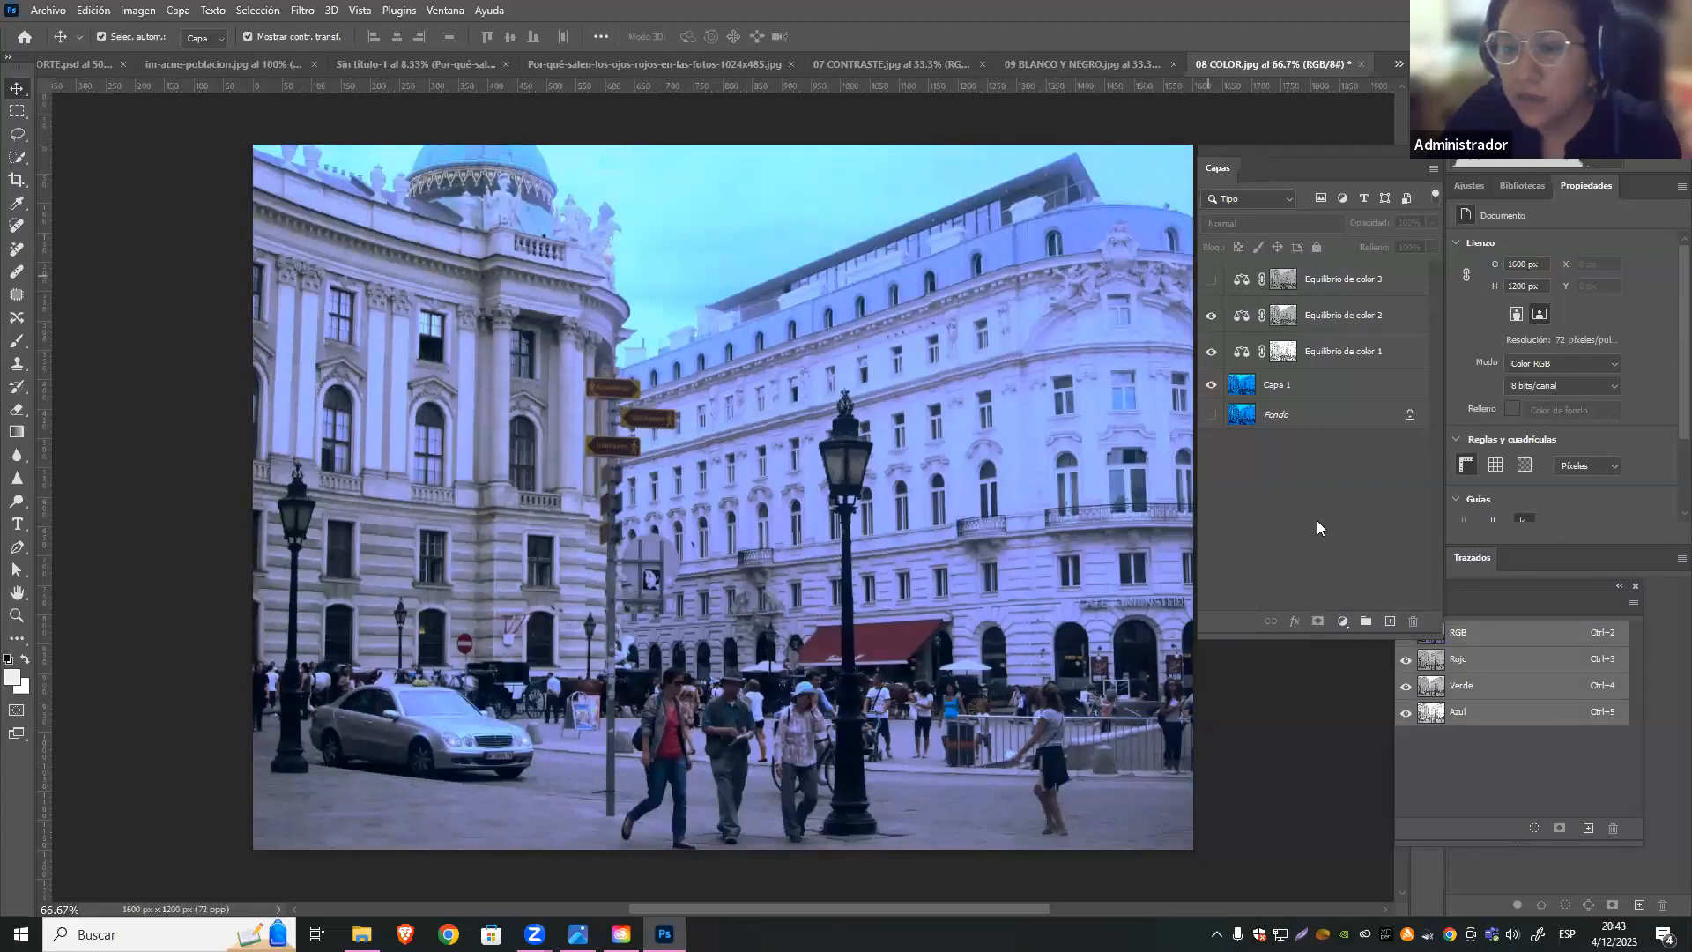
Add a Selective Color adjustment layer directly above Capa 1 and choose Cyans as the color range to edit
click(1296, 386)
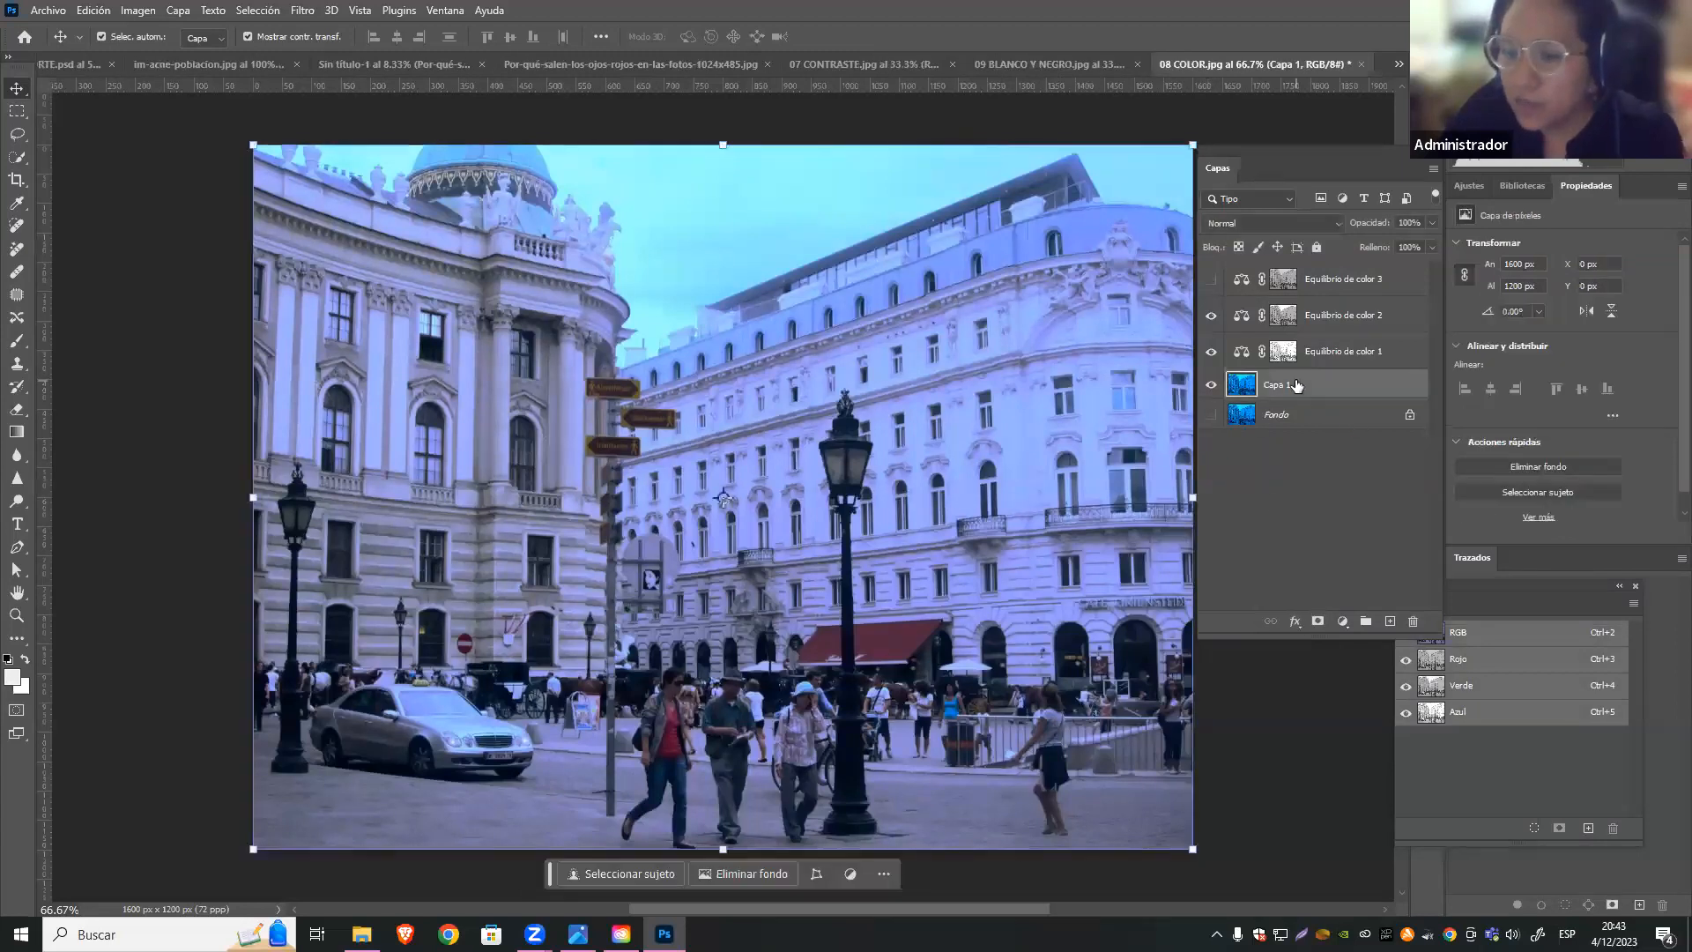
click(1342, 621)
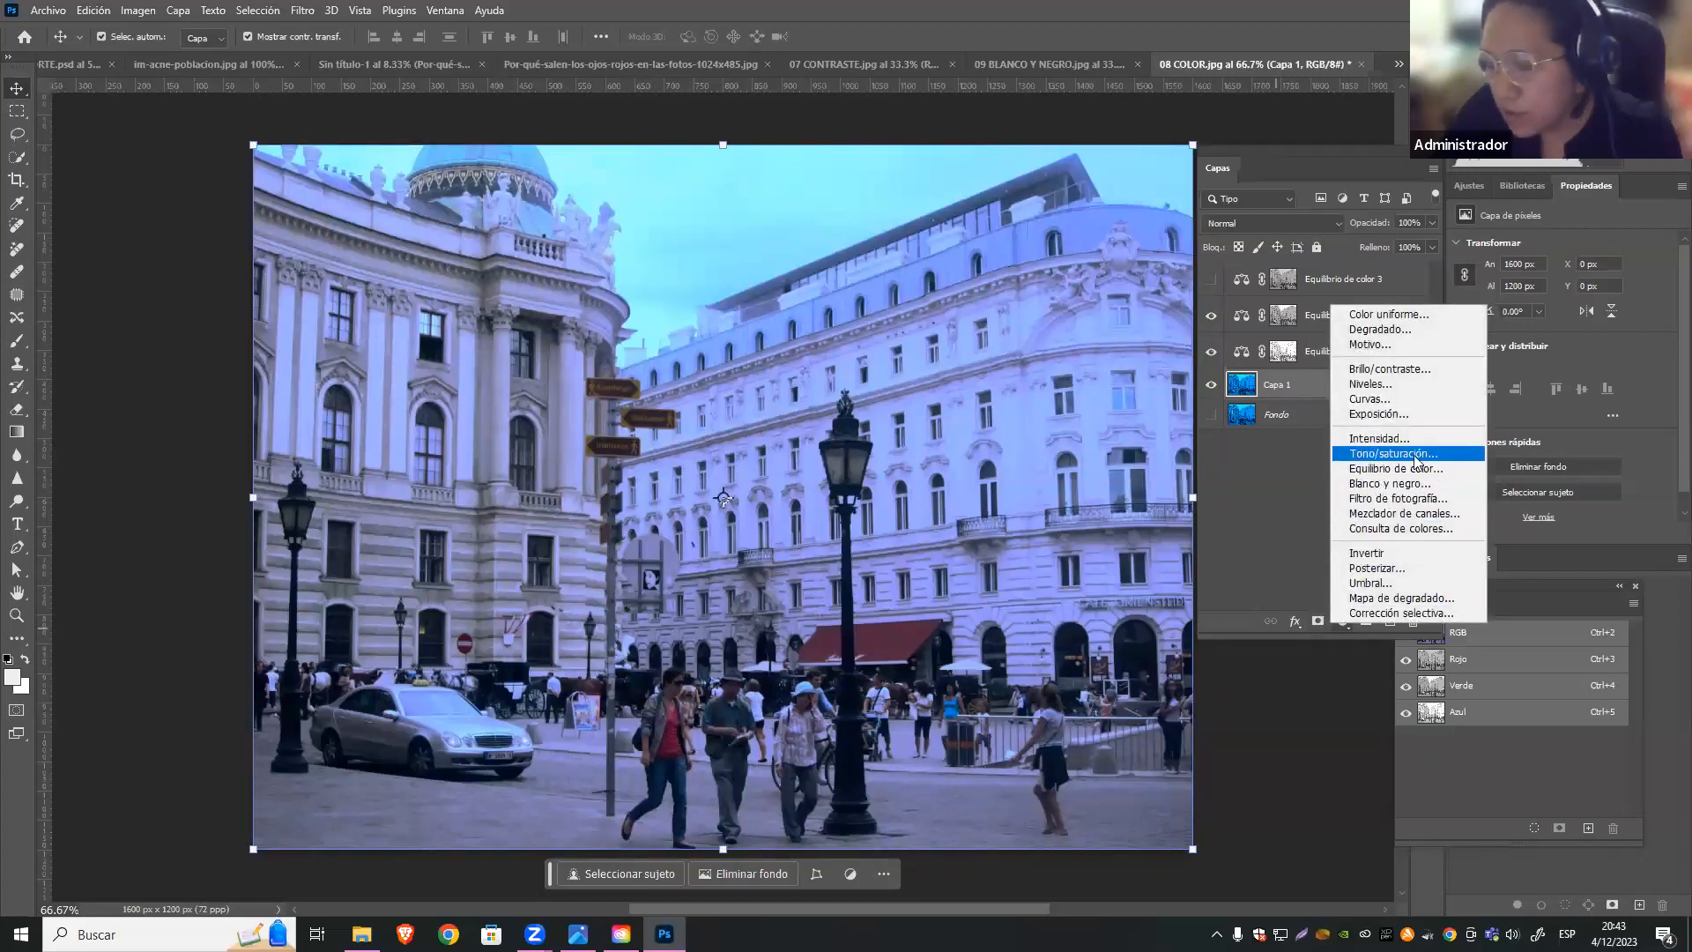
click(1432, 613)
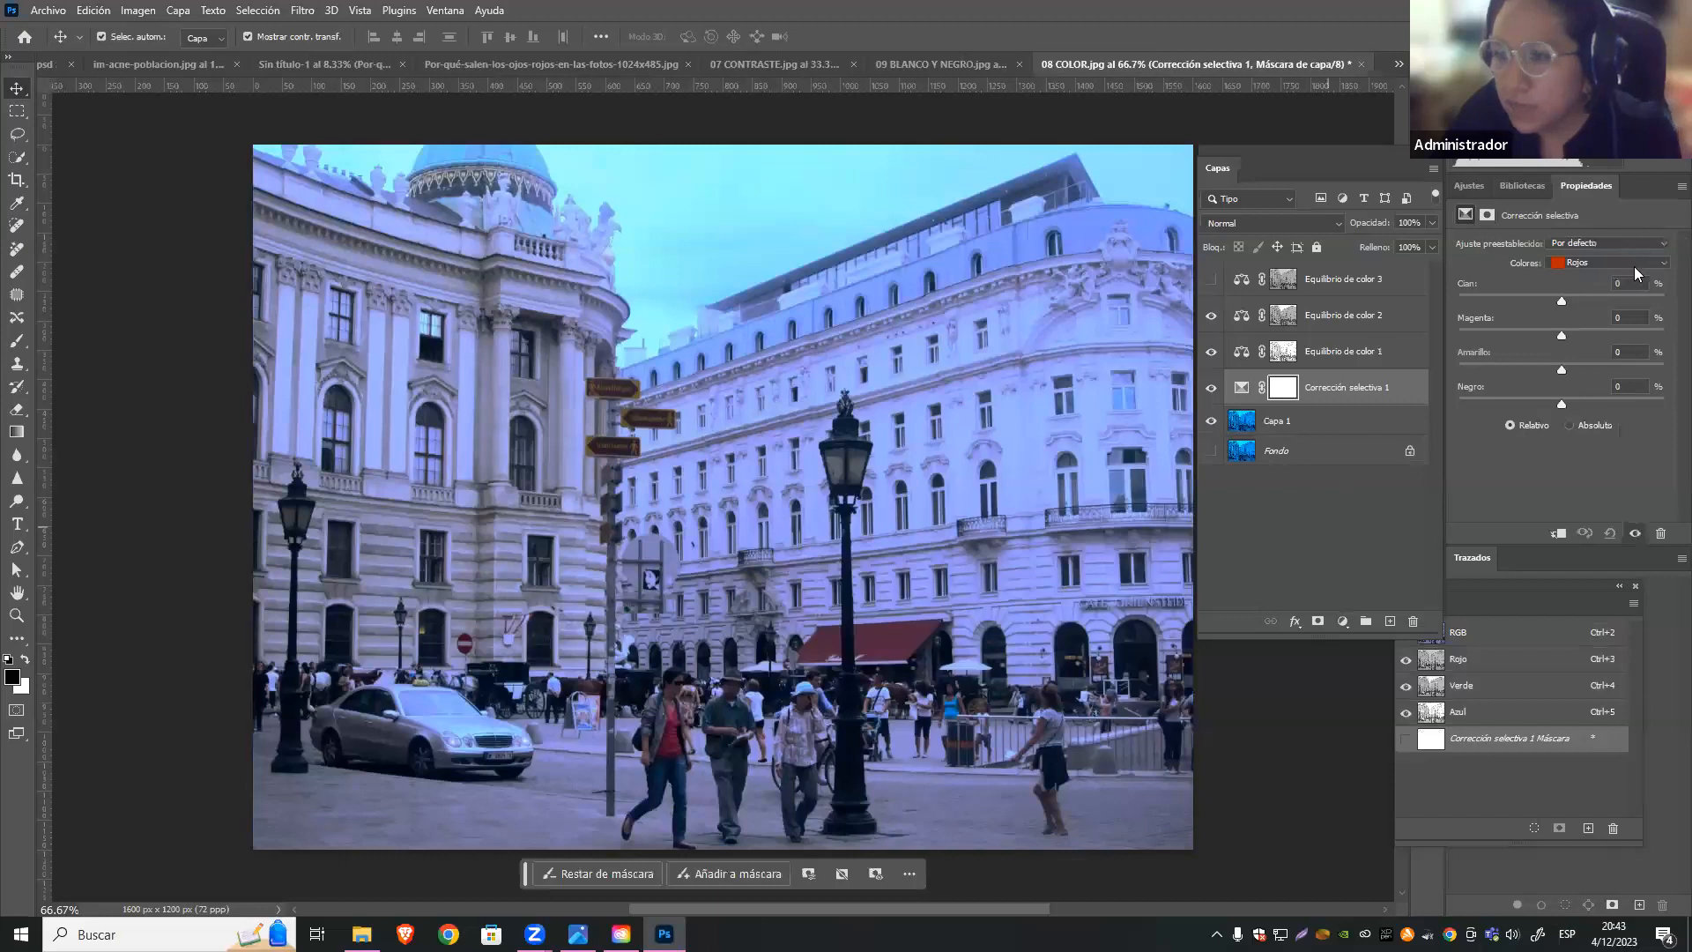
click(1634, 264)
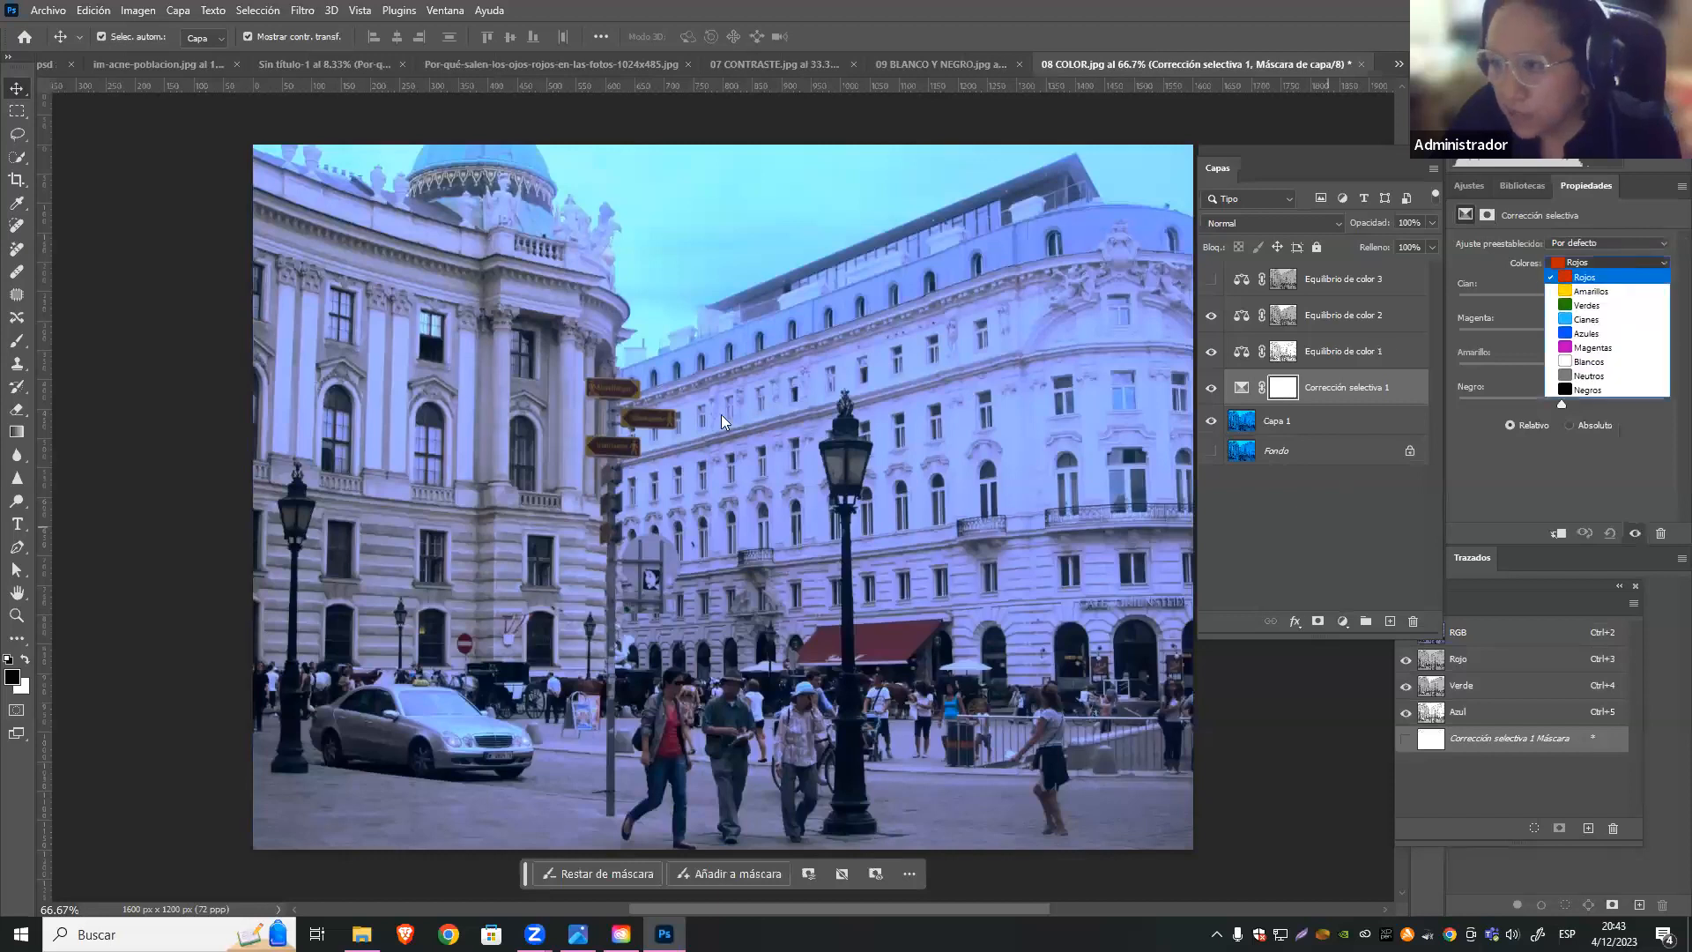
click(1606, 317)
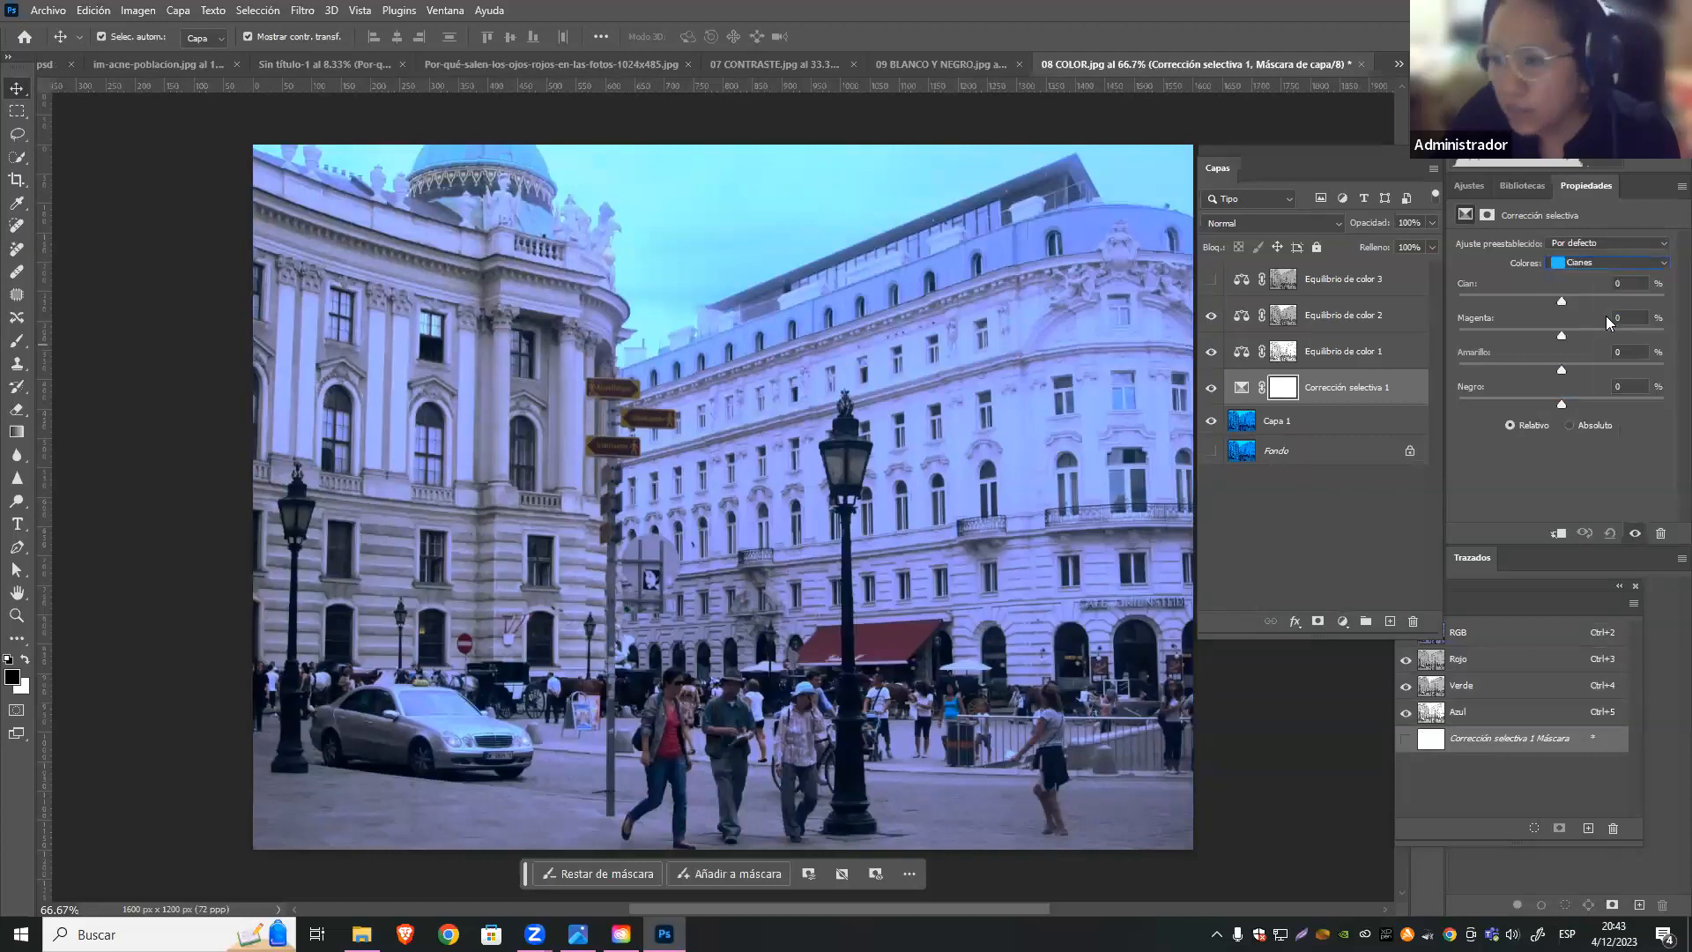
Tune the Selective Color sliders for Cyans to Cyan -13, Magenta -21 and Yellow -51
click(1475, 293)
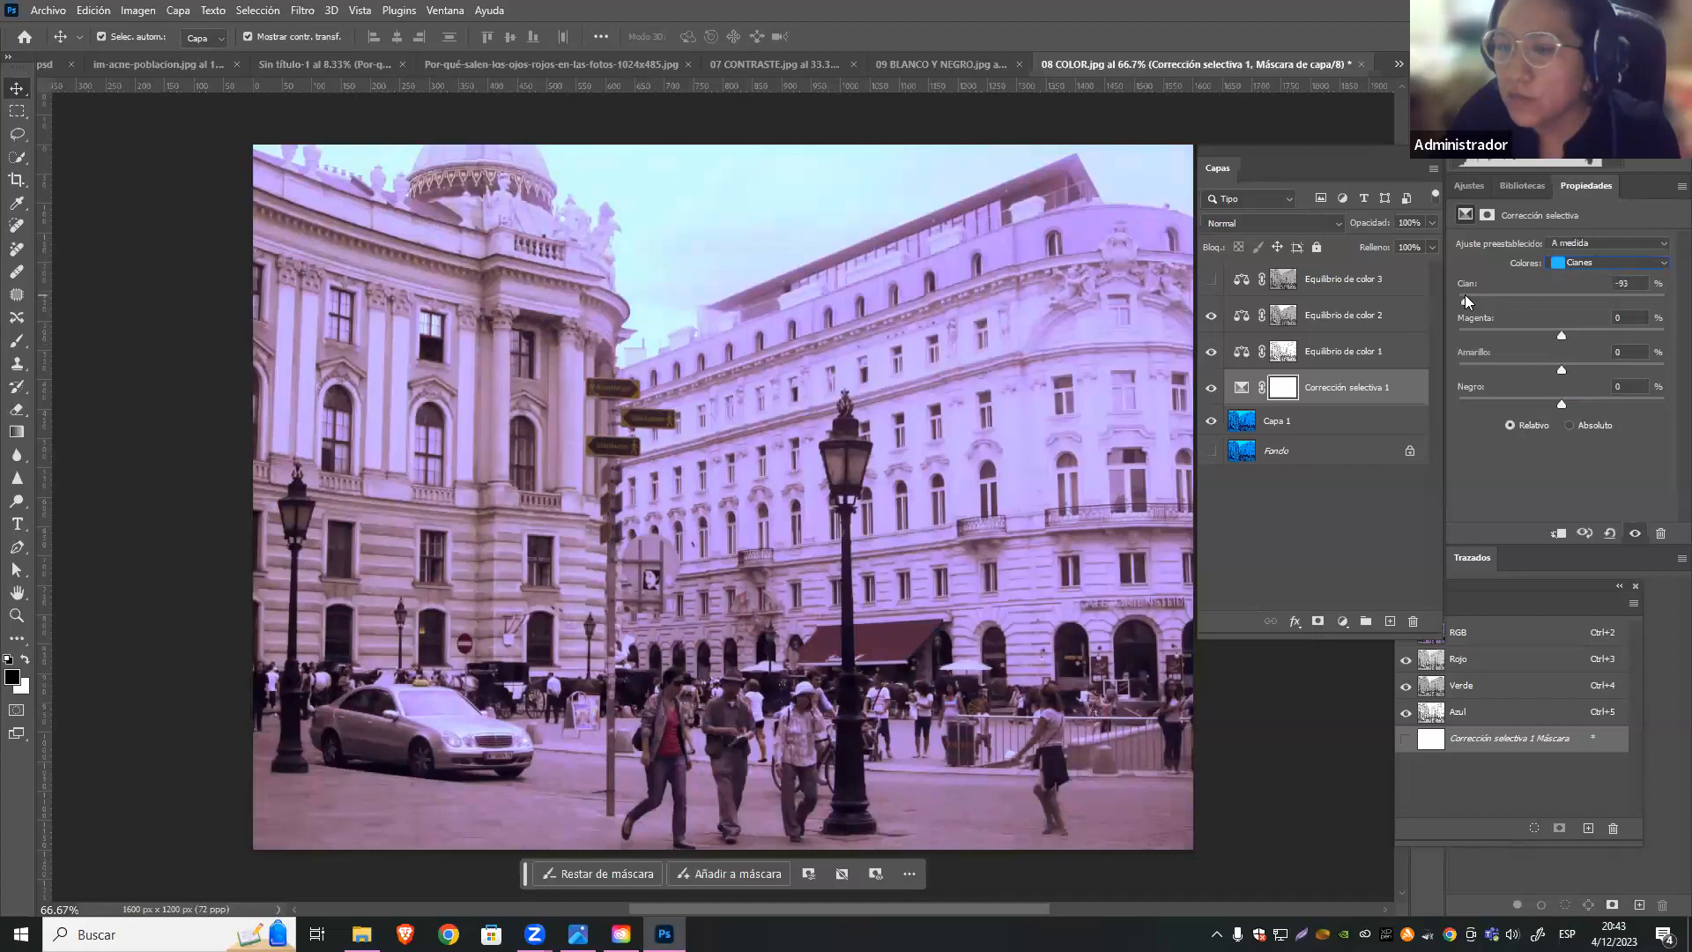
click(1524, 291)
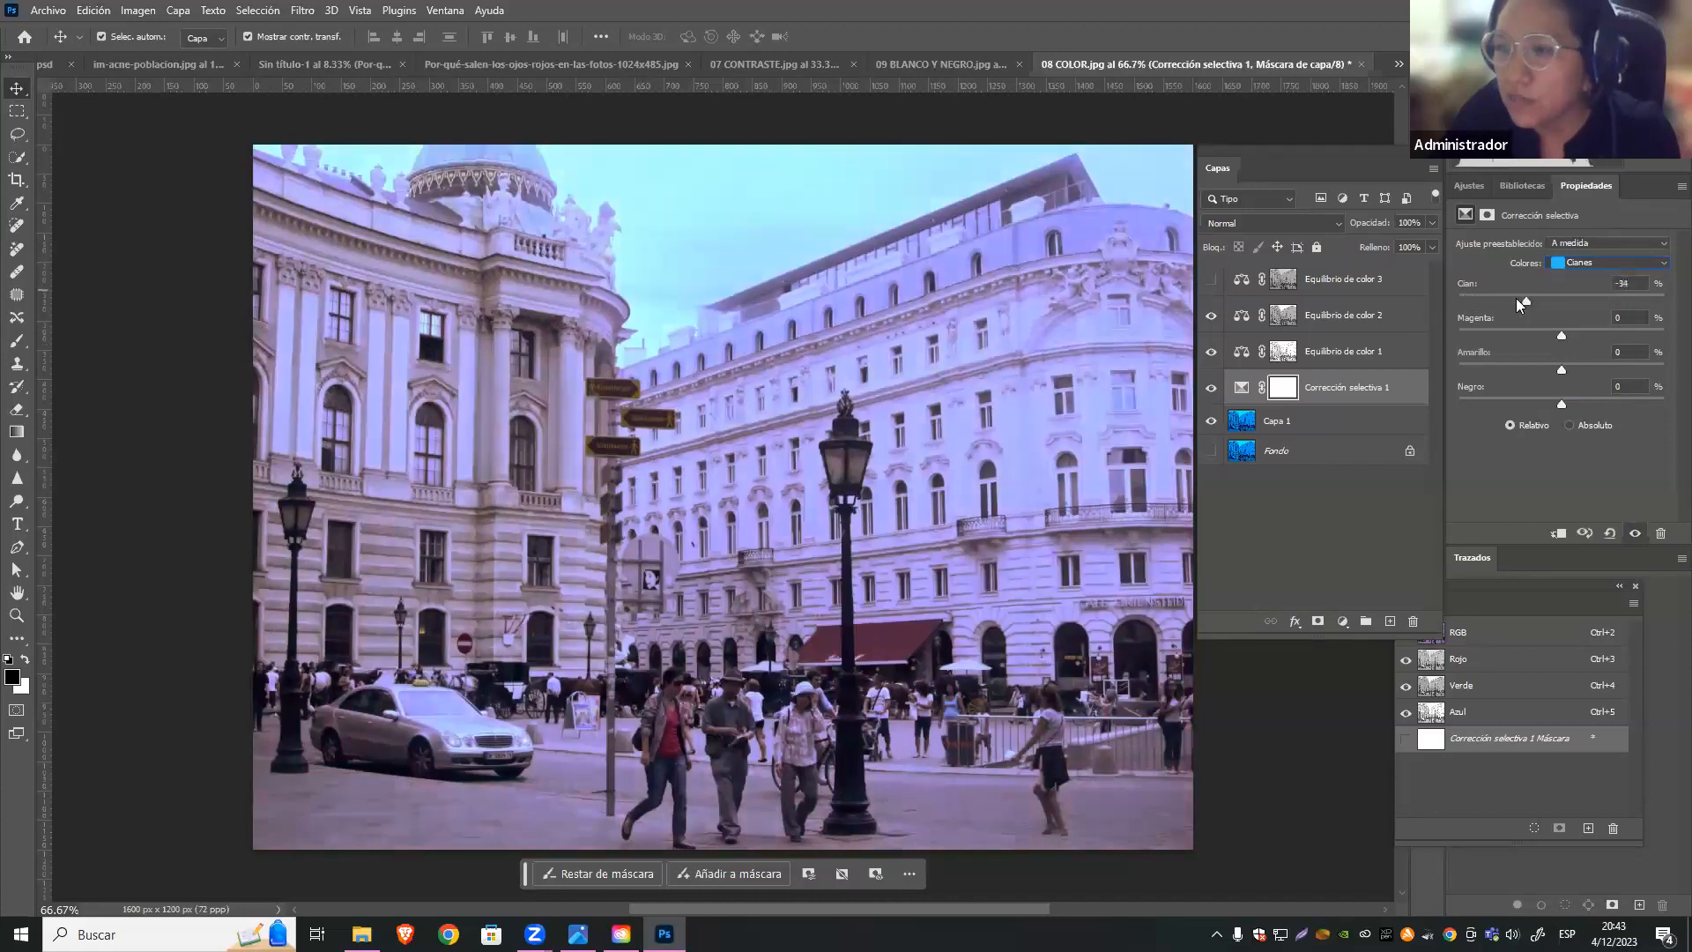
drag(1477, 310, 1453, 310)
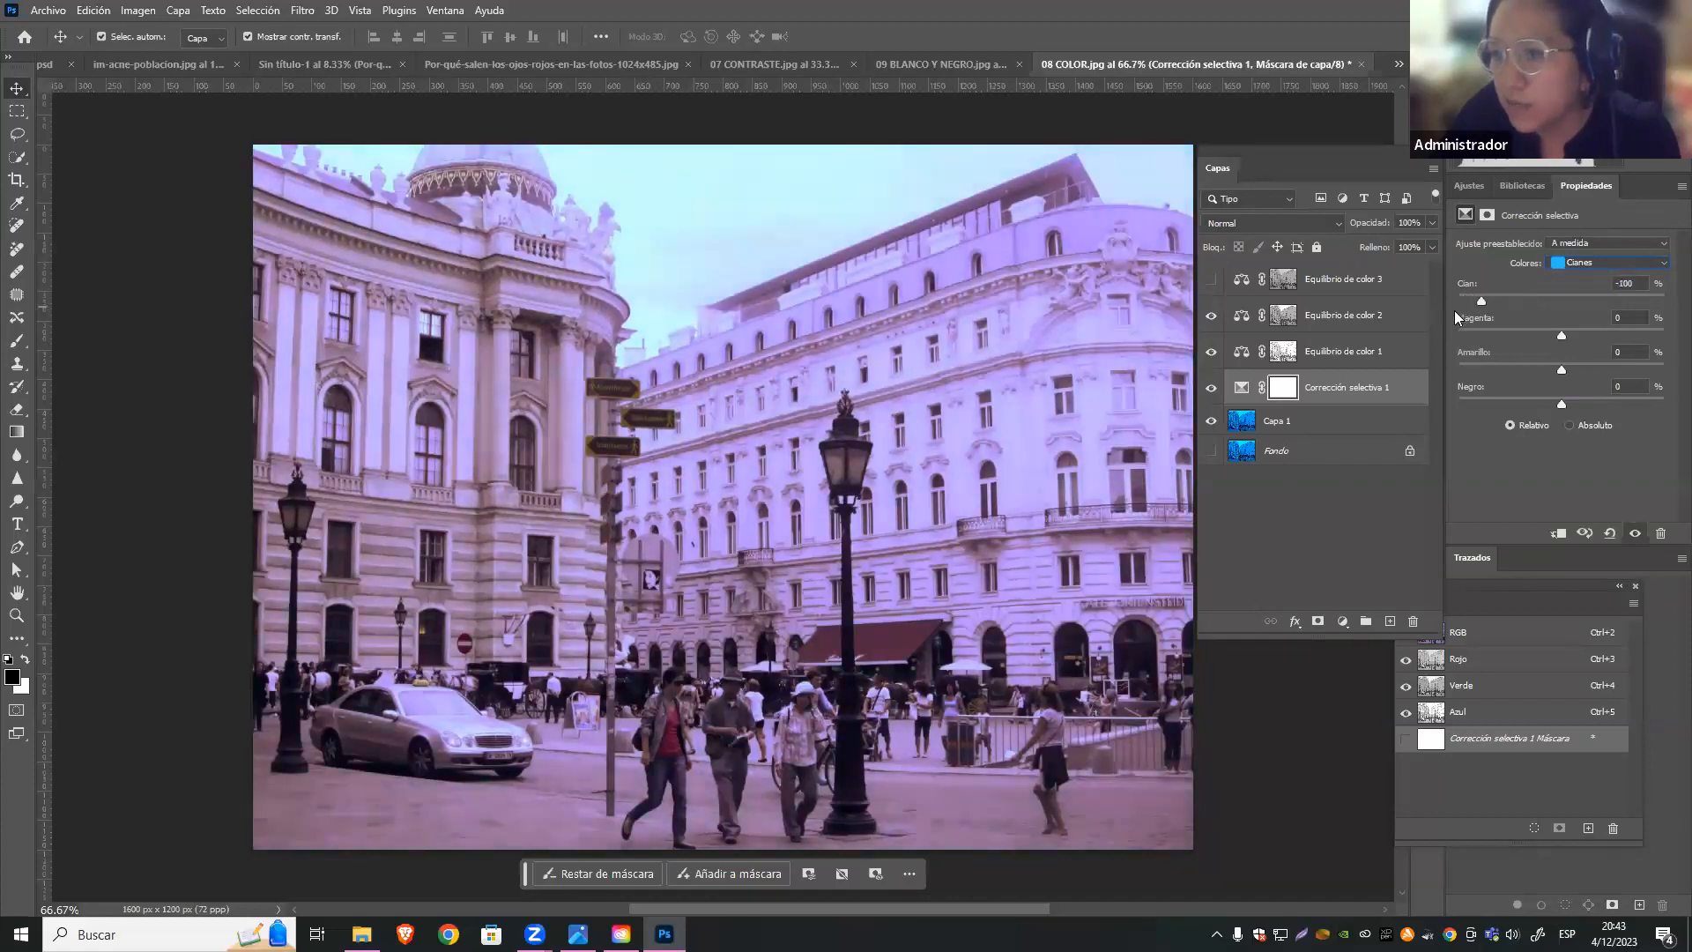
click(1522, 302)
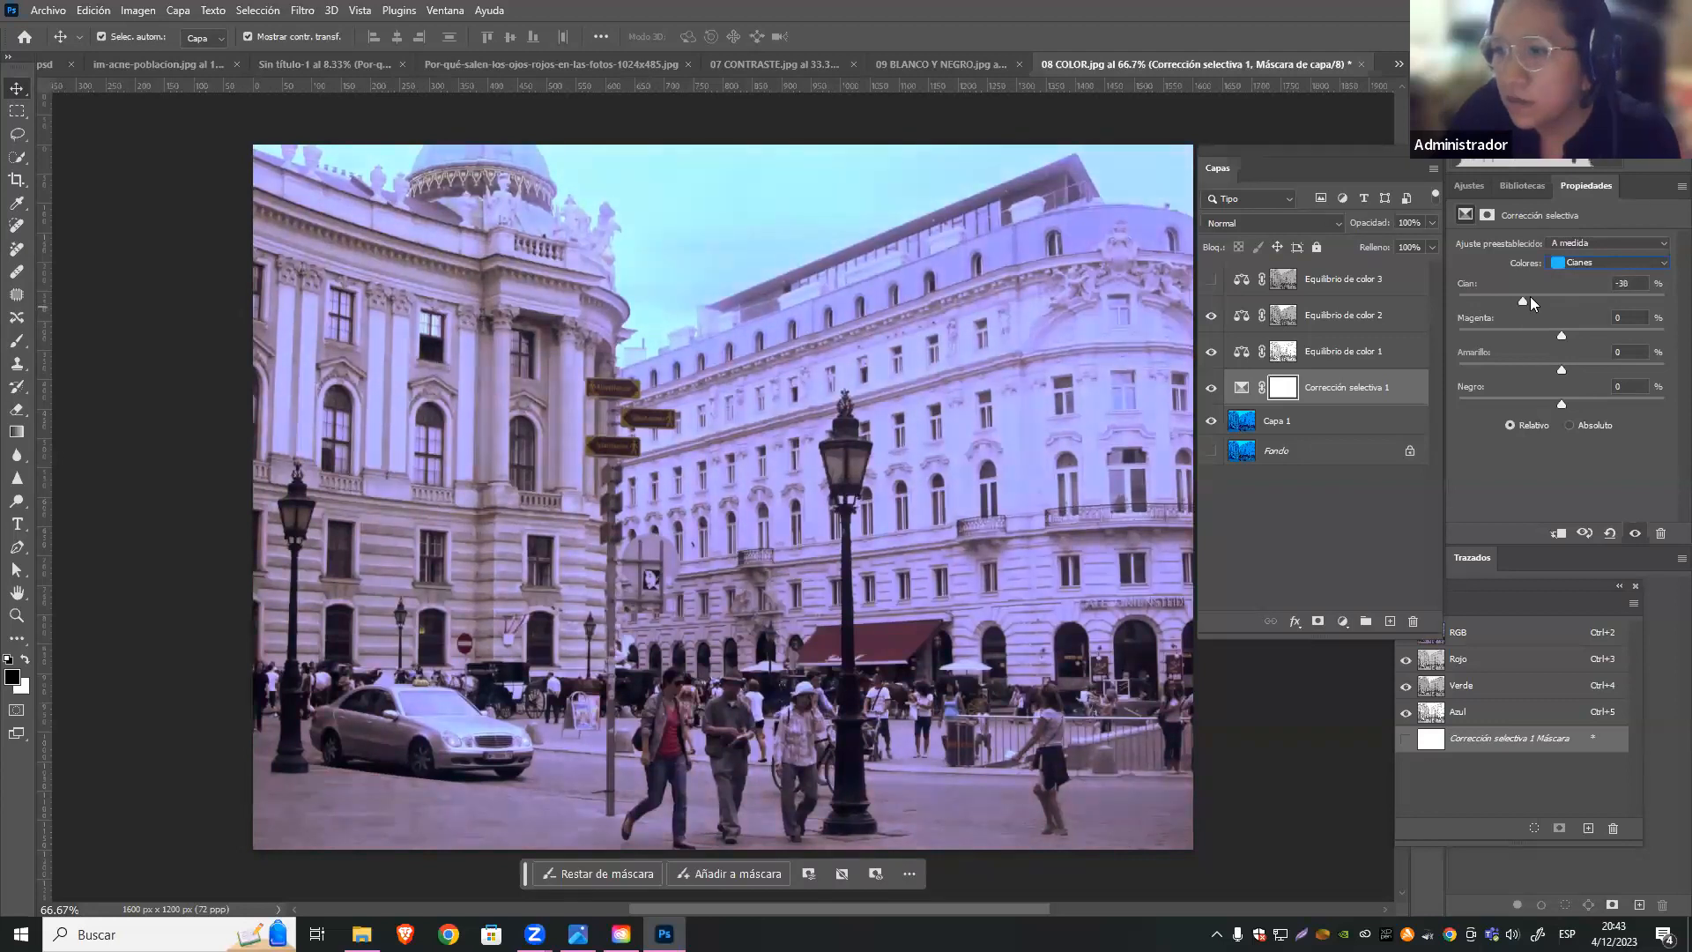
click(1487, 333)
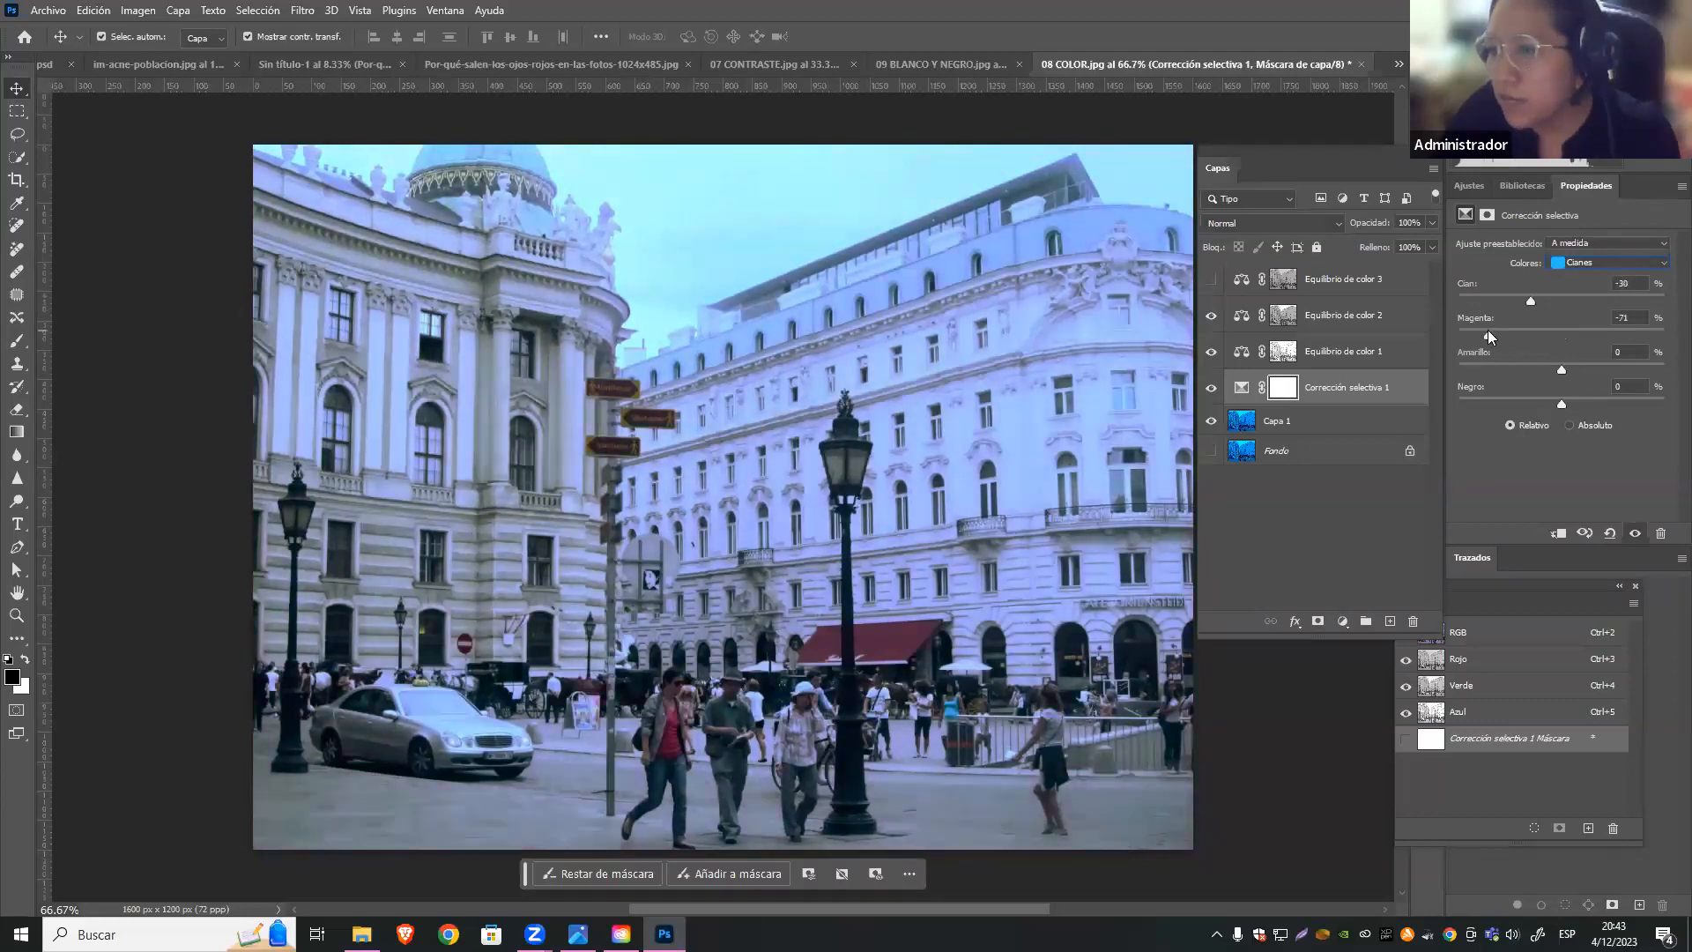
click(1484, 365)
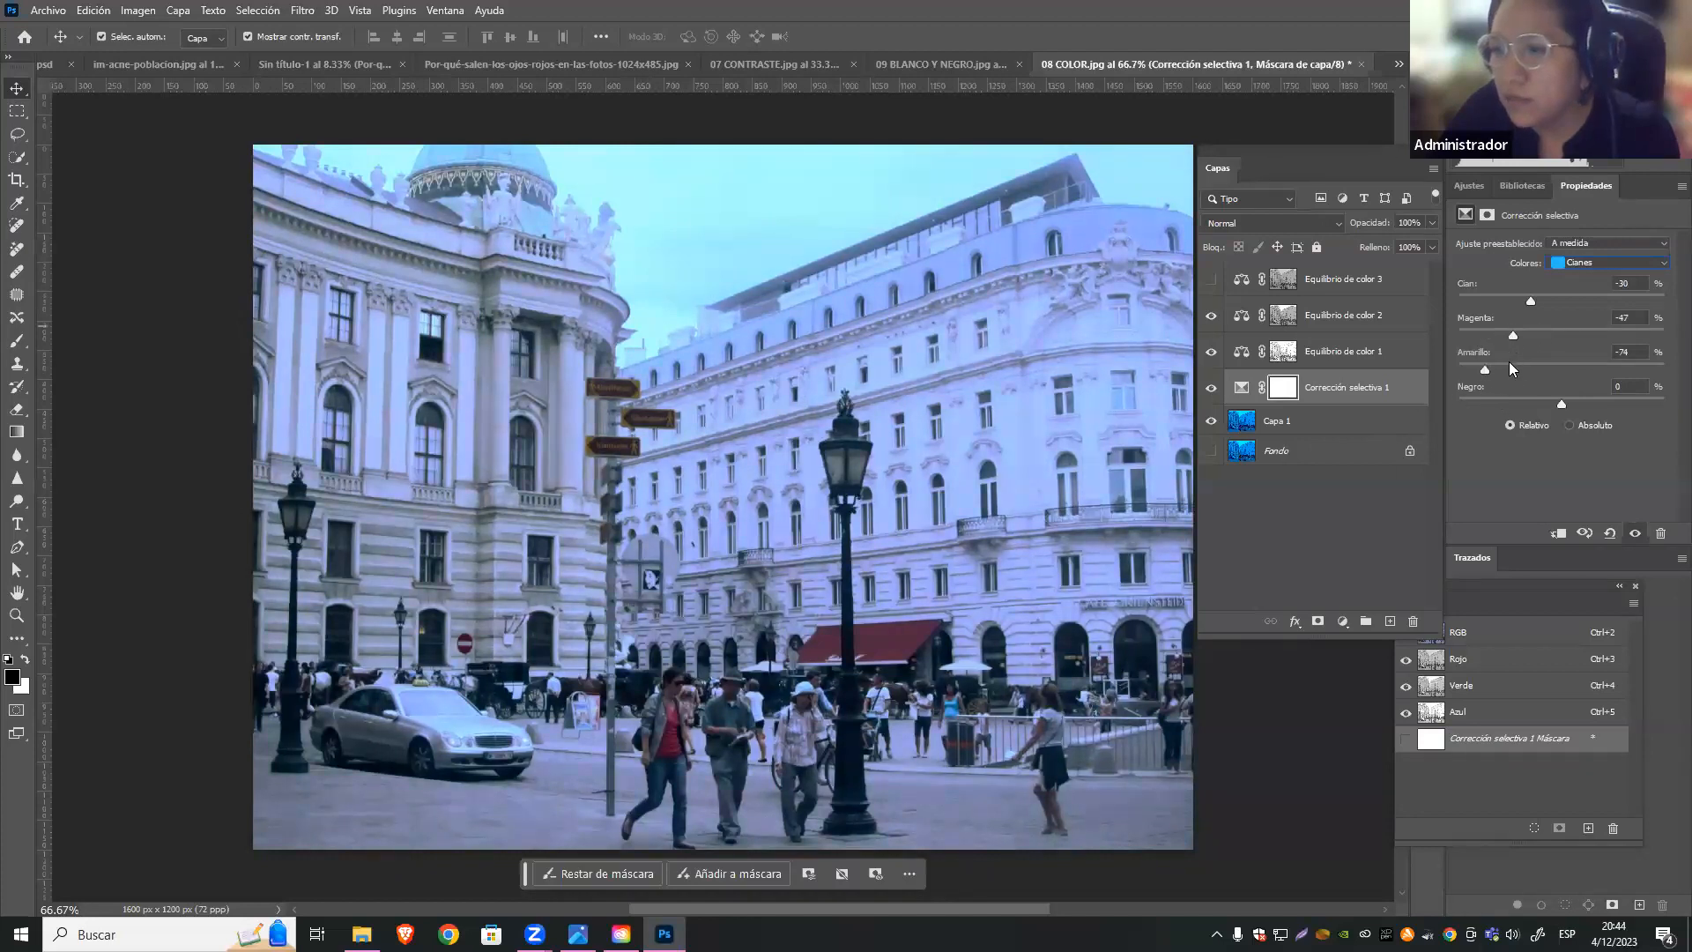
click(1508, 368)
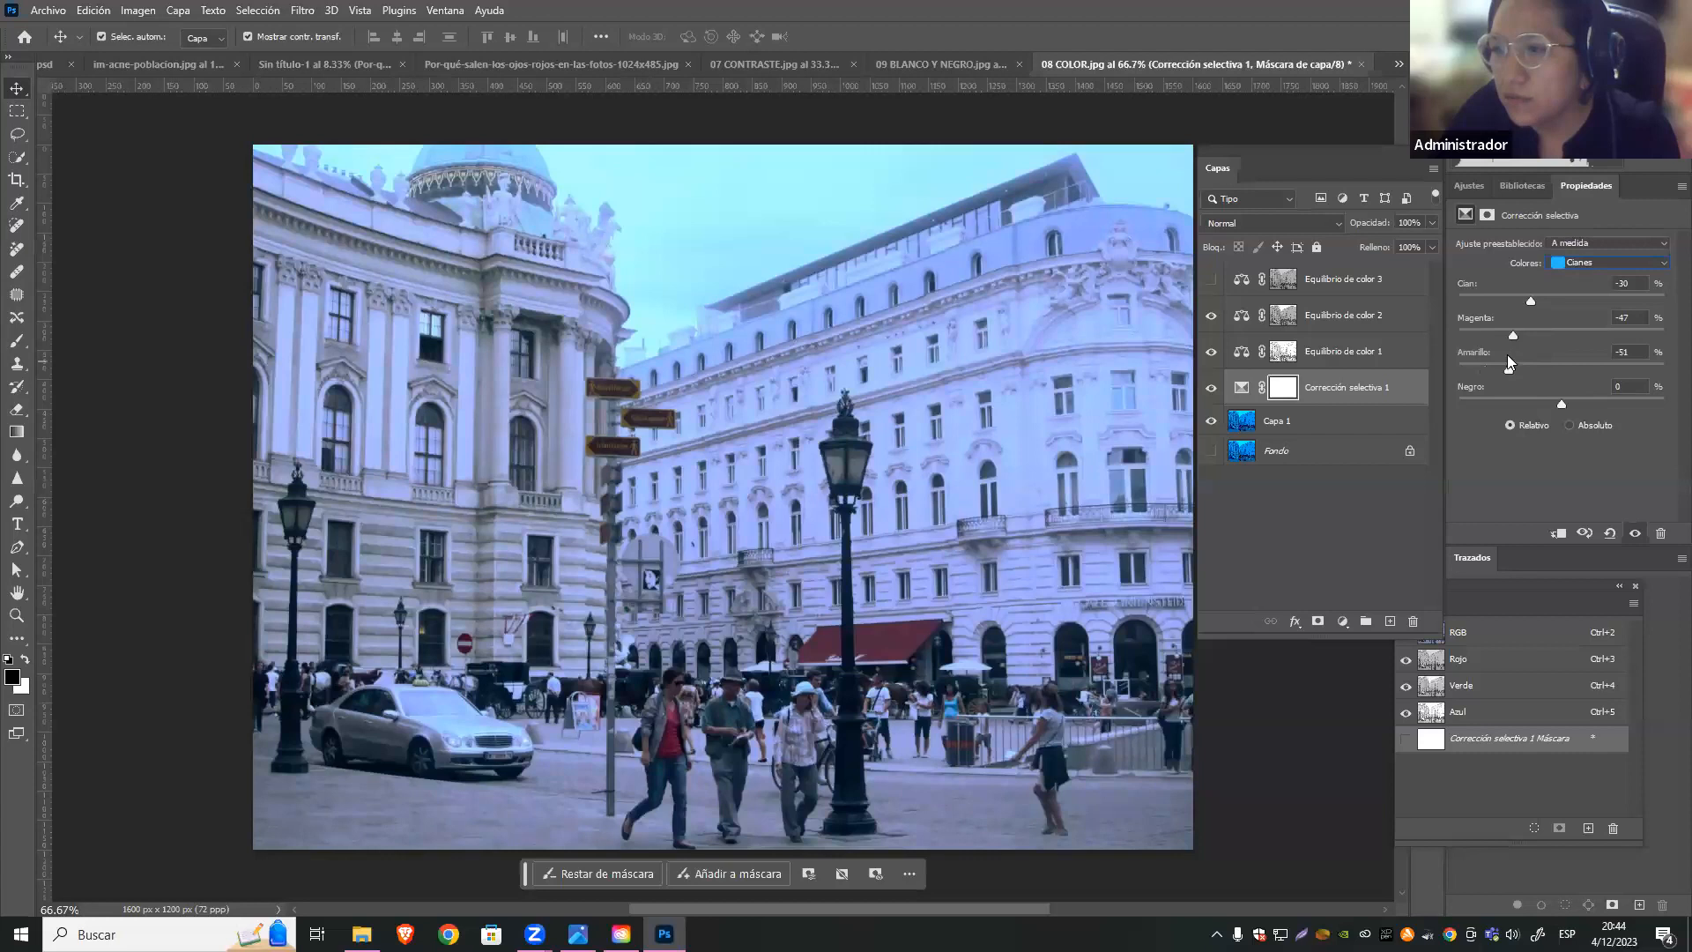
click(1548, 297)
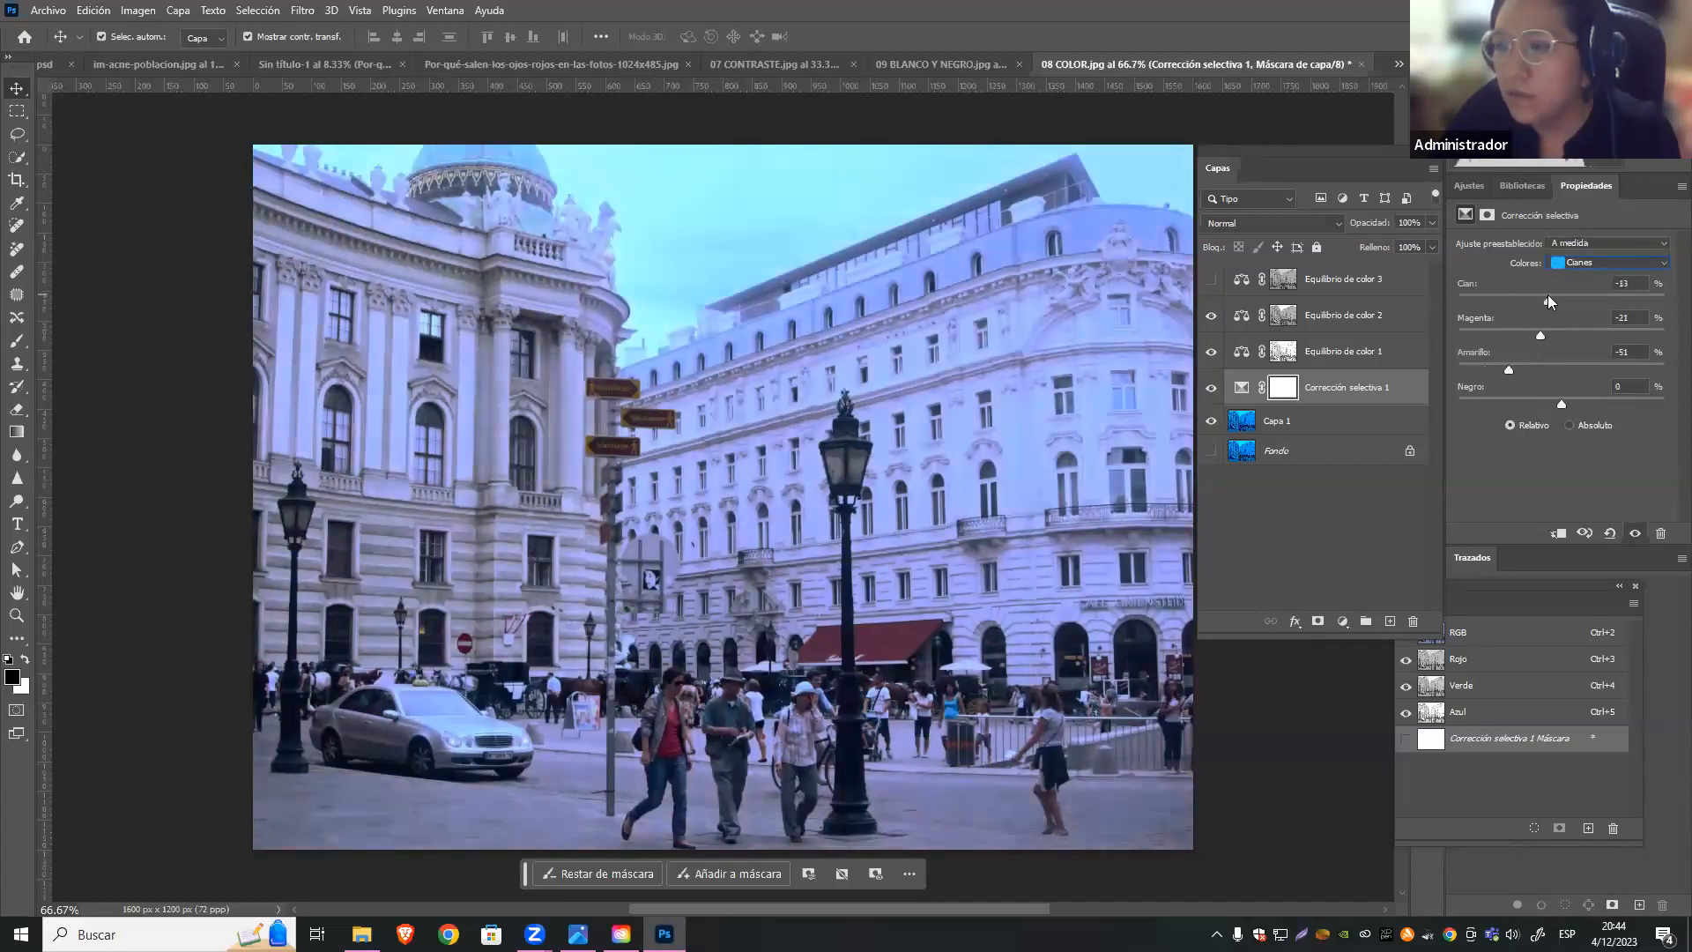
Try stronger Black reductions for Cyans, and set the Black value to -9
click(1487, 398)
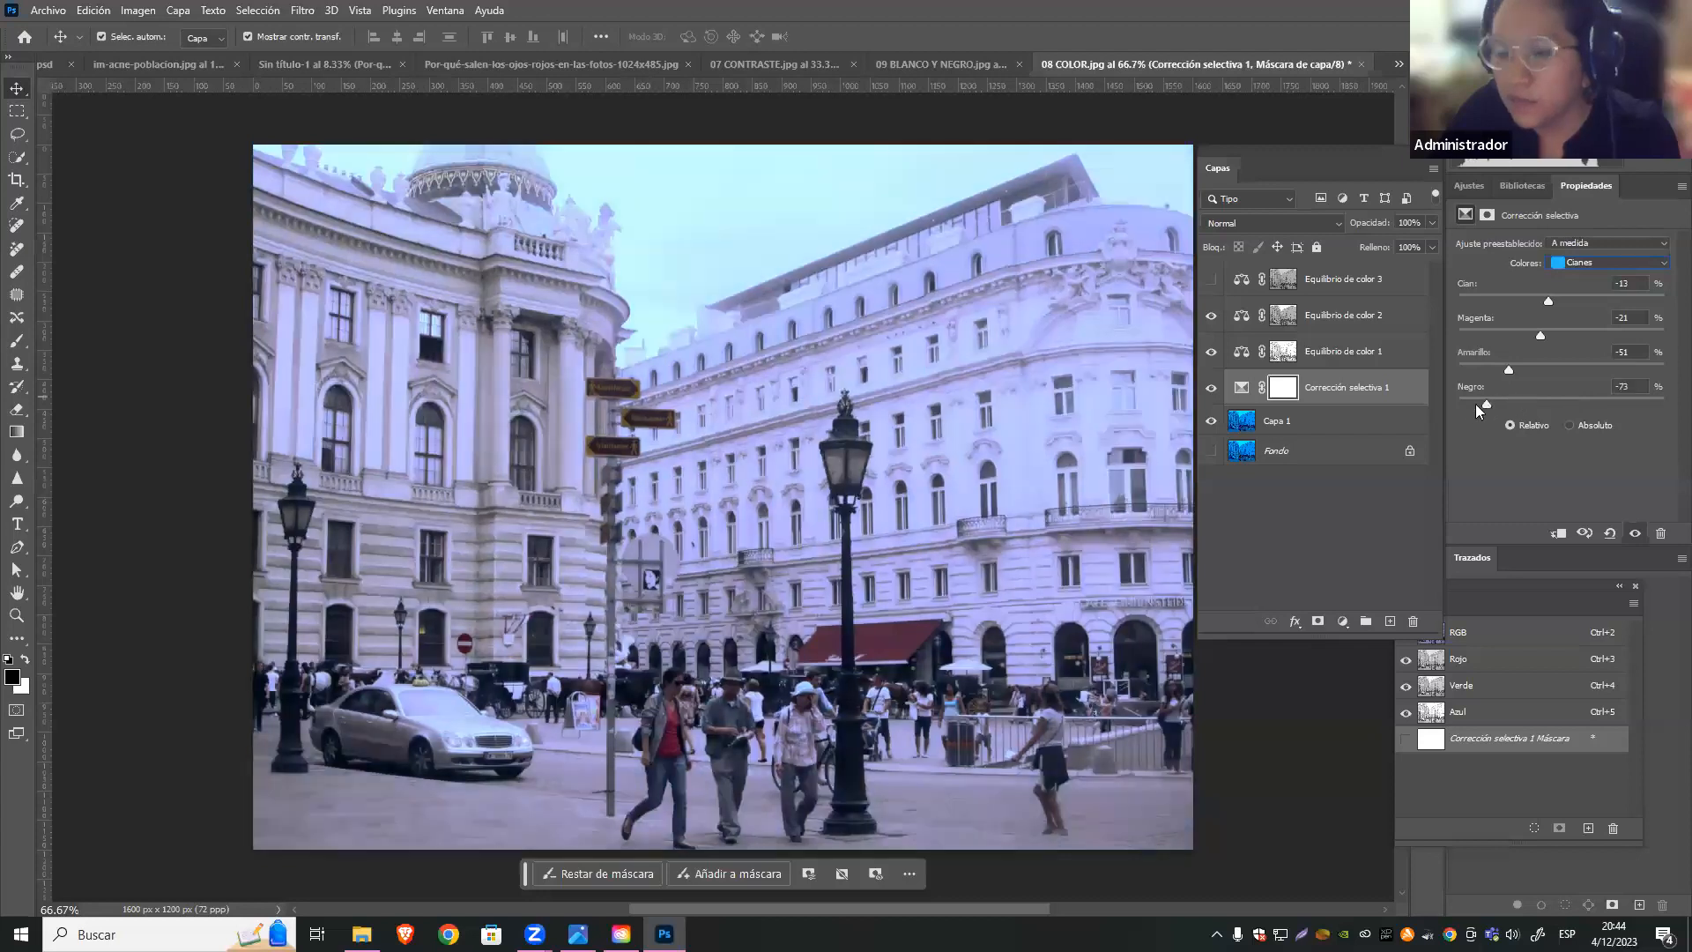
drag(1470, 402, 1530, 401)
drag(1637, 388, 1605, 394)
text(-15)
key(BackSpace)
key(BackSpace)
text(9)
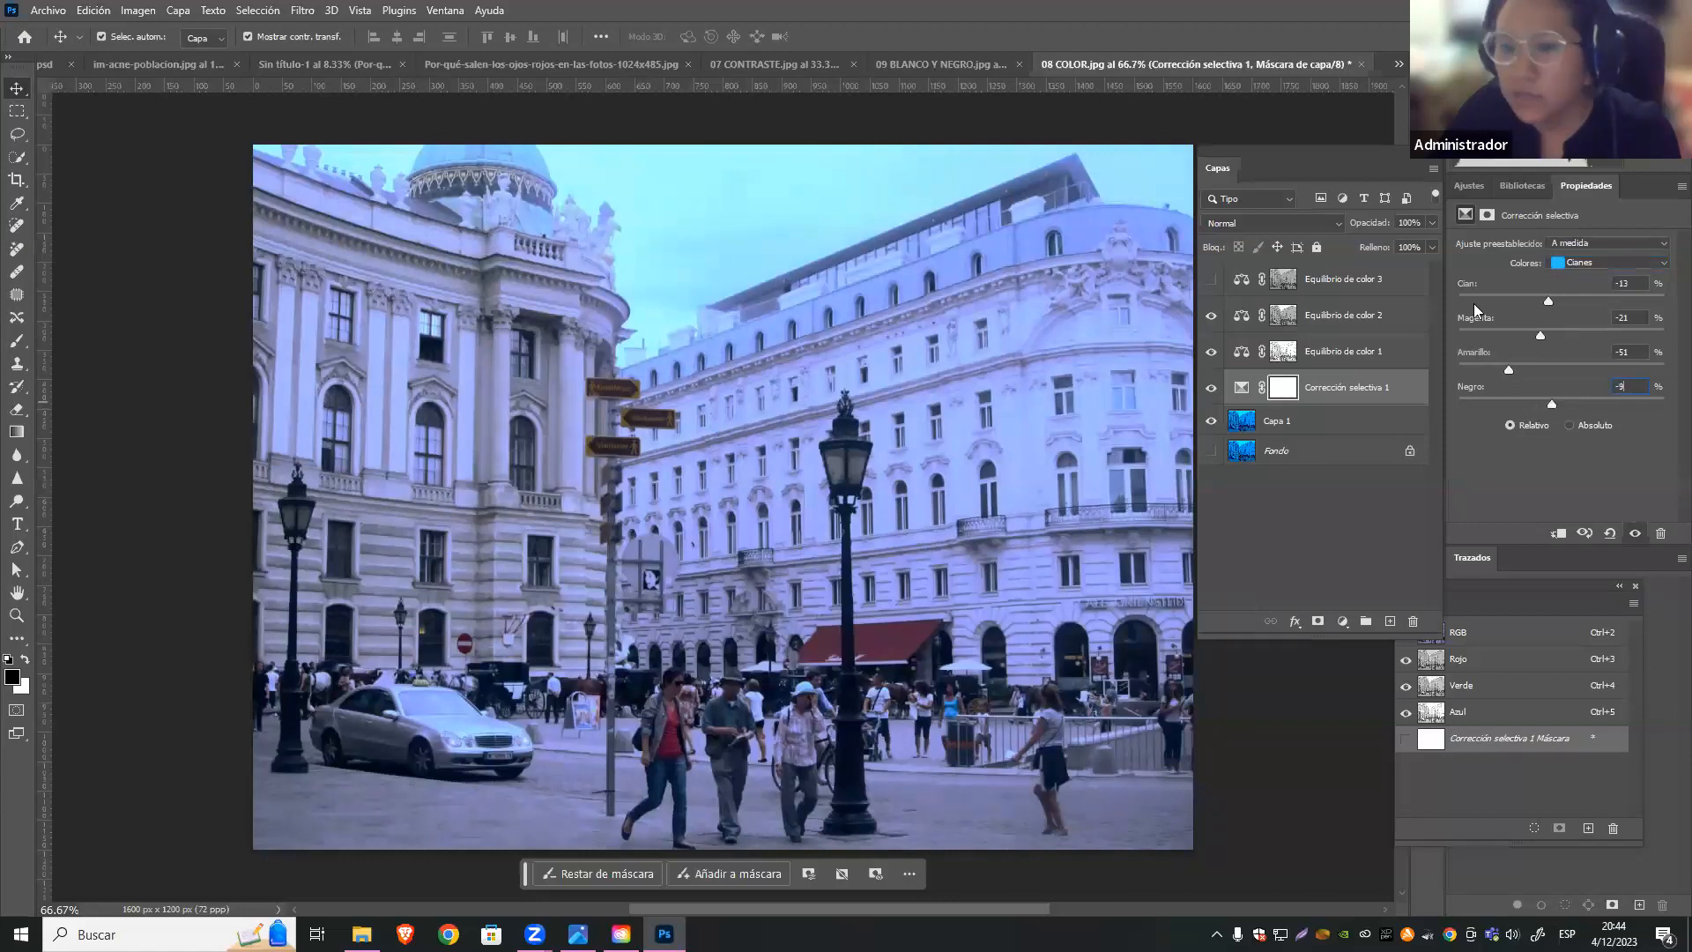
Toggle the Selective Color layer's visibility to compare its effect, and leave it hidden
click(1289, 393)
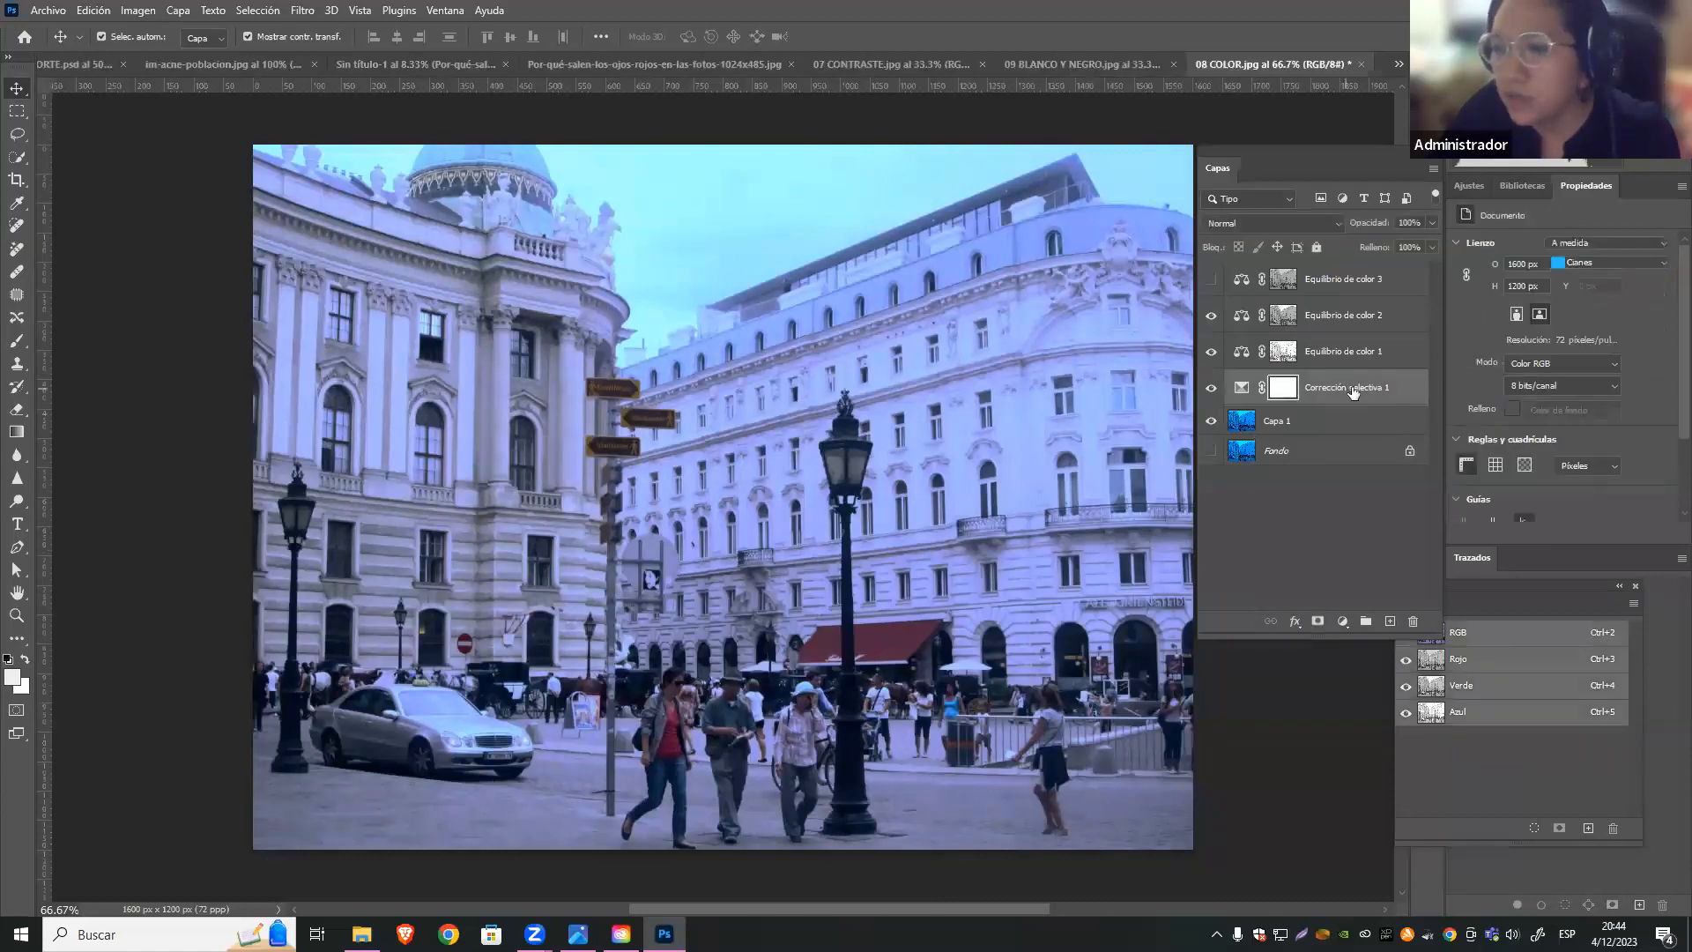
click(1211, 389)
click(1212, 390)
click(1211, 390)
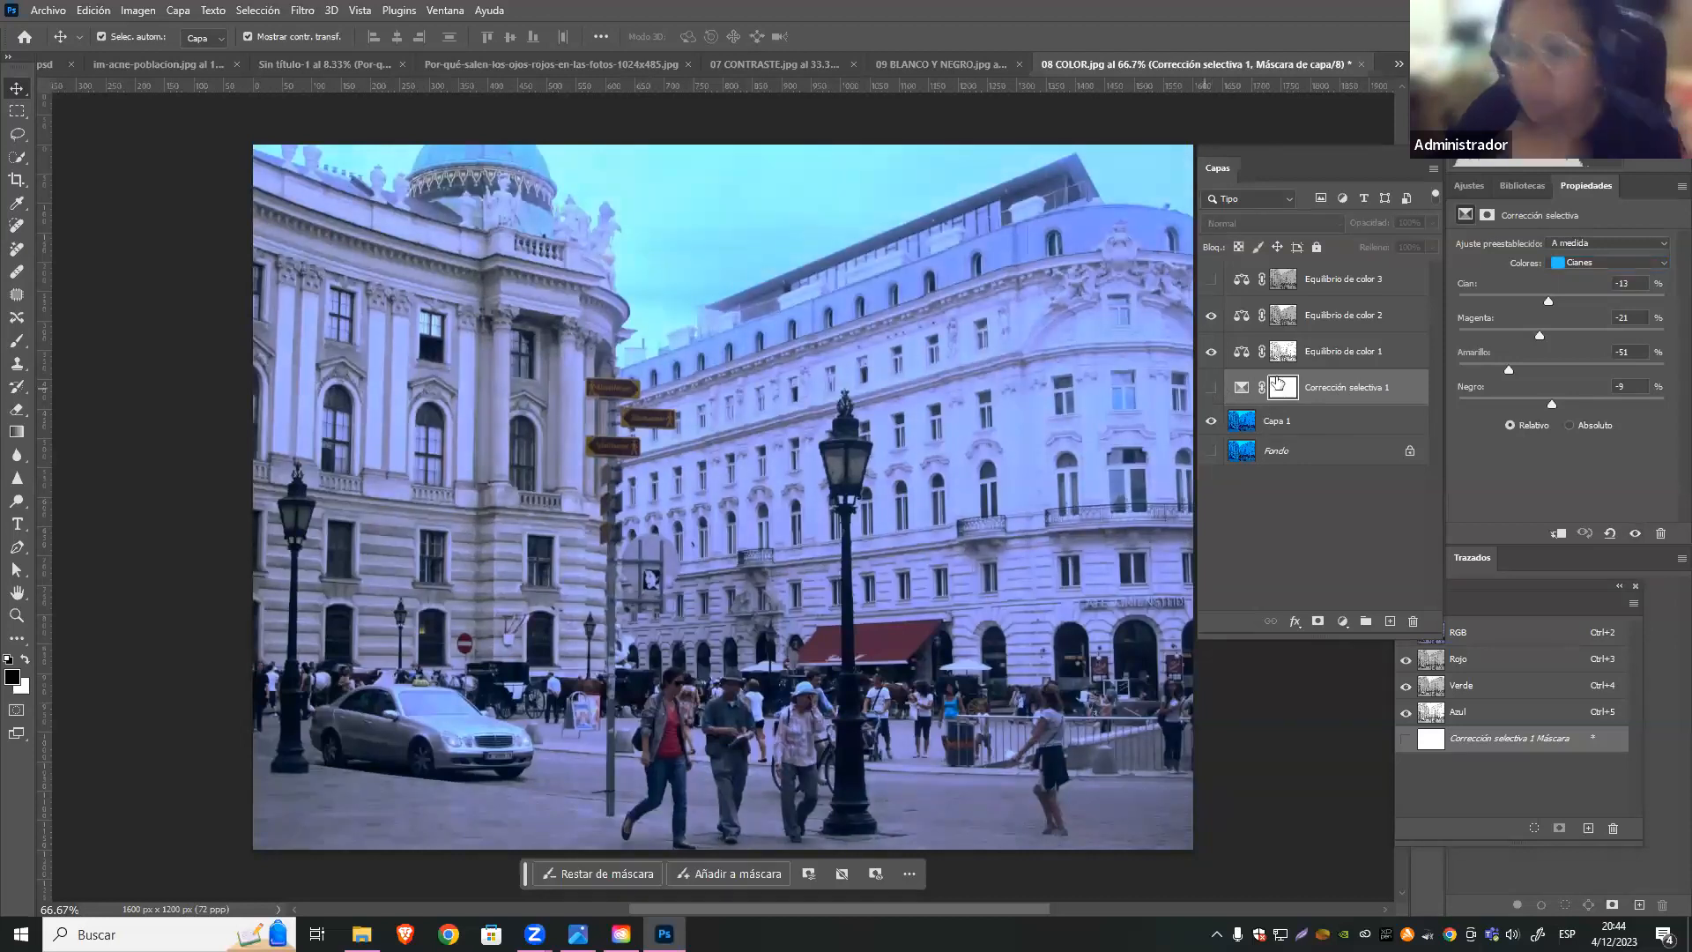
Add a Levels adjustment layer directly above Capa 1 with RGB input levels 21, 1.07 and 248
click(1301, 422)
click(1343, 621)
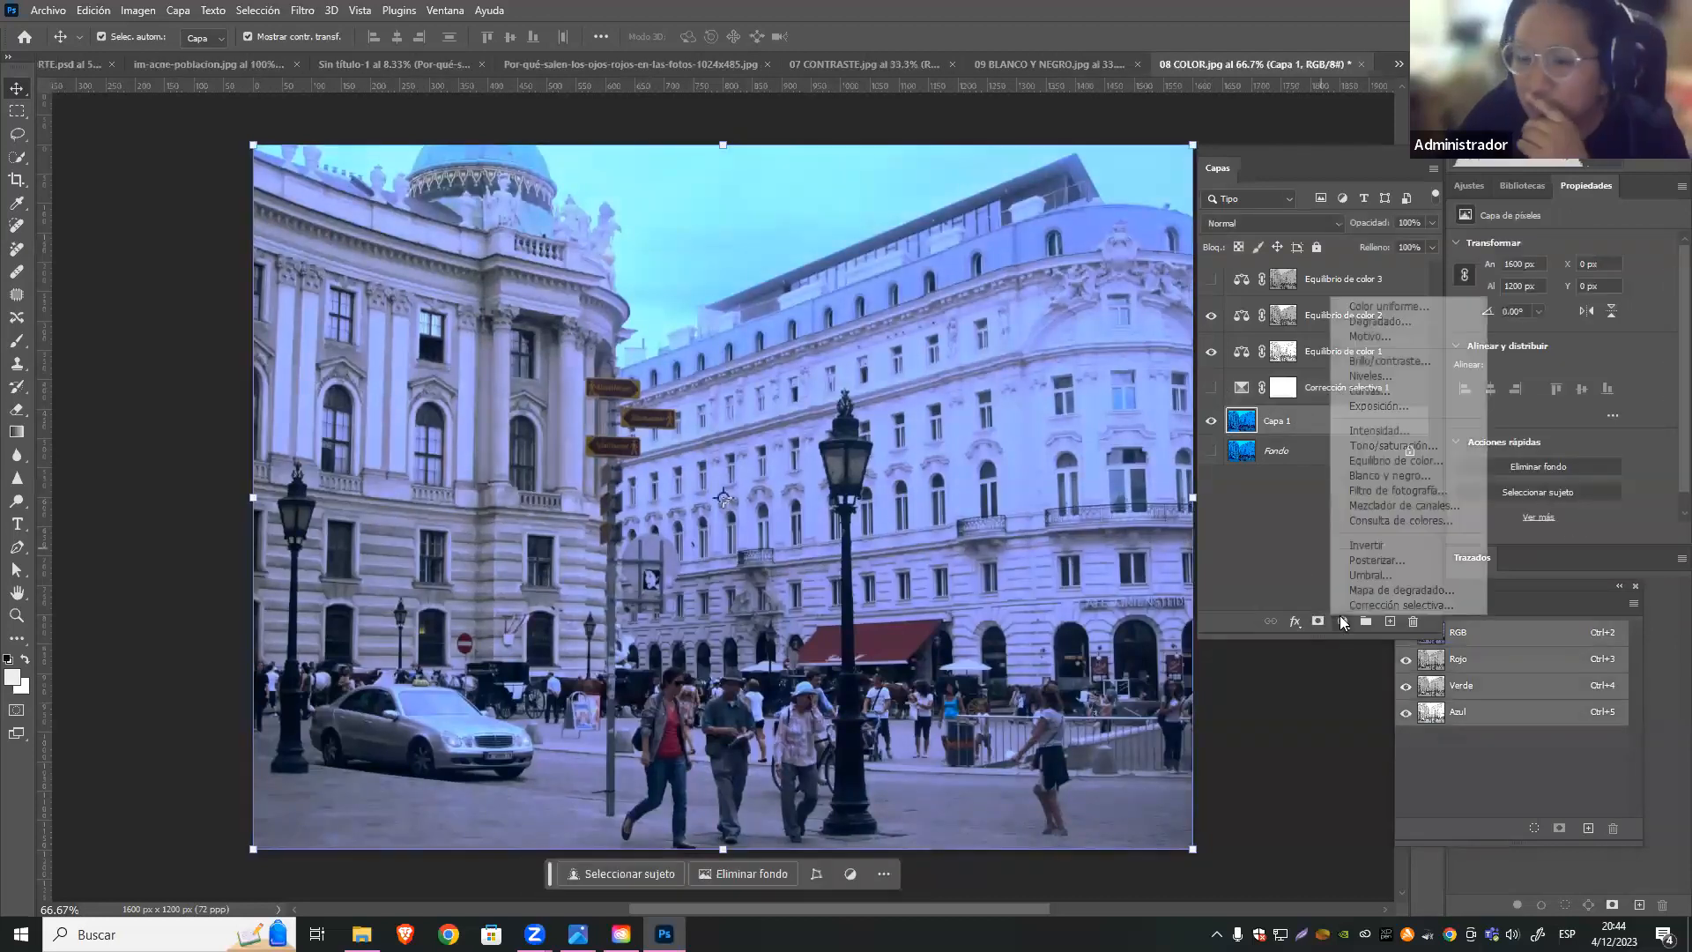
click(1424, 375)
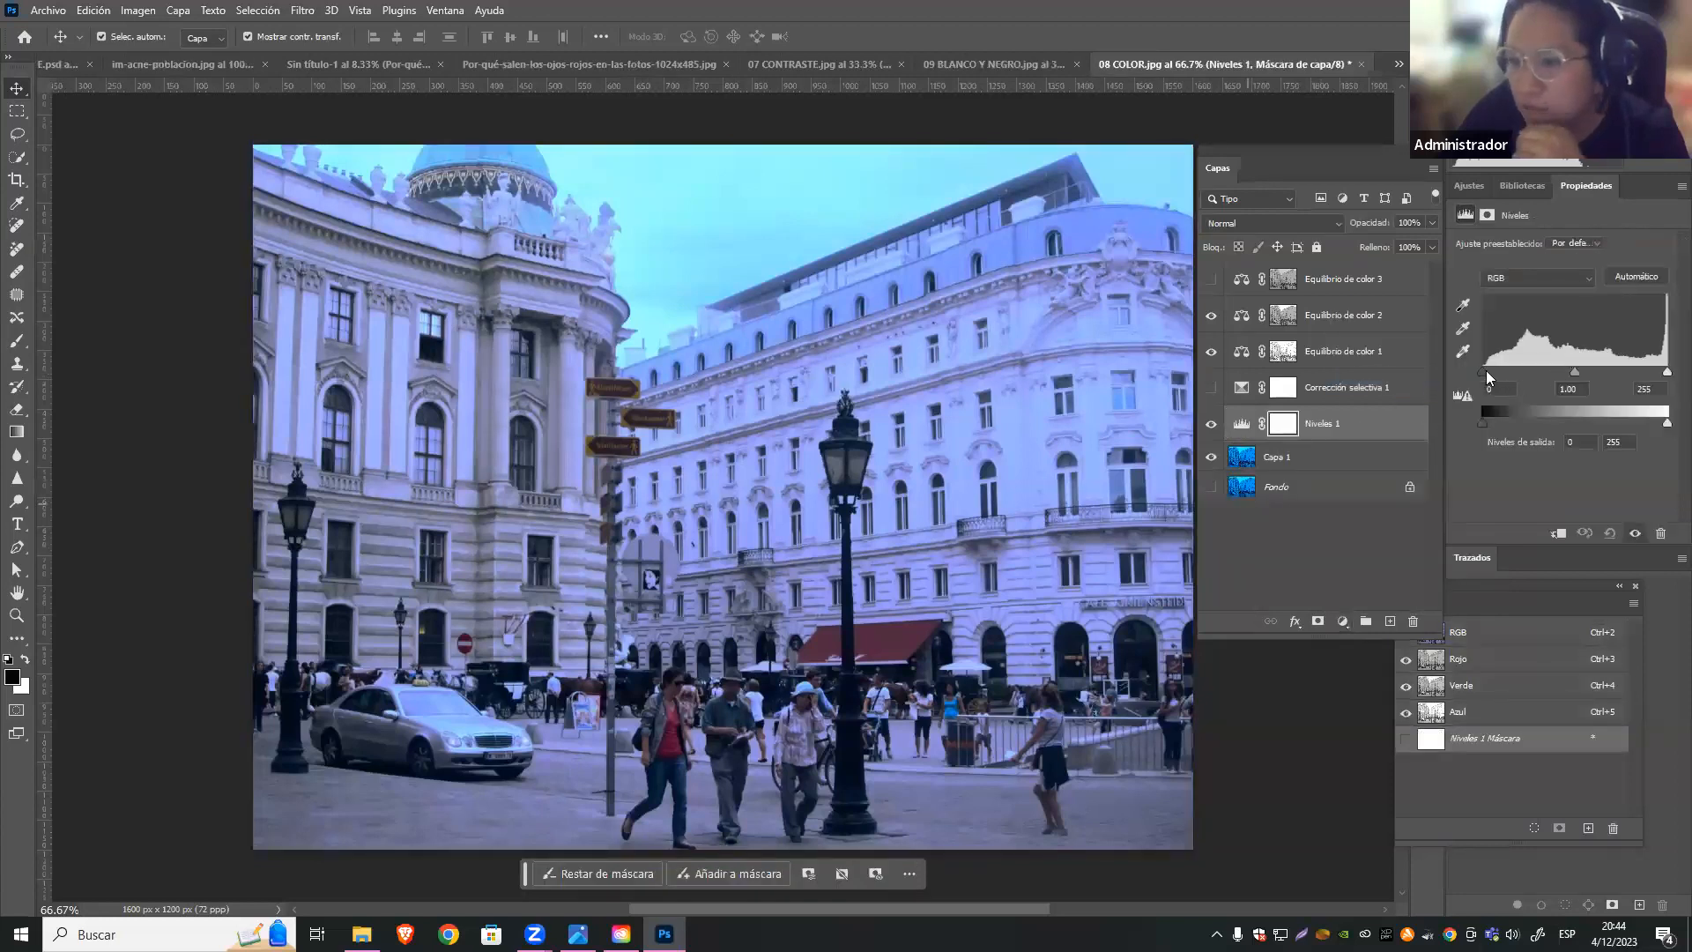
drag(1487, 372, 1490, 368)
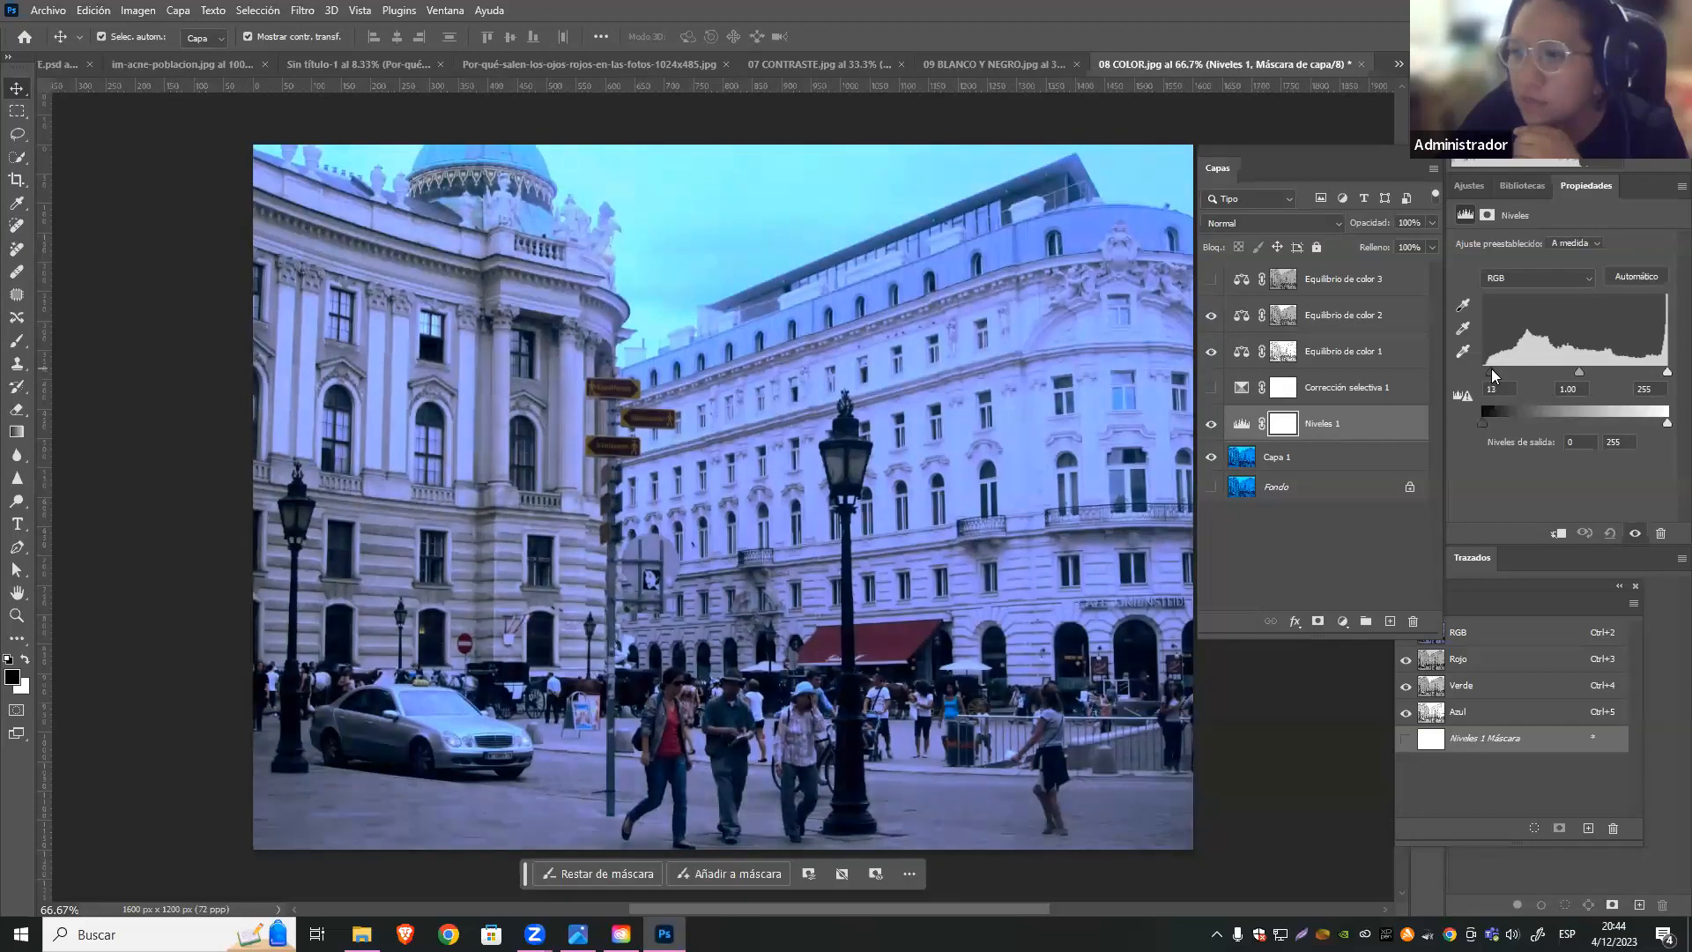
drag(1666, 371, 1574, 376)
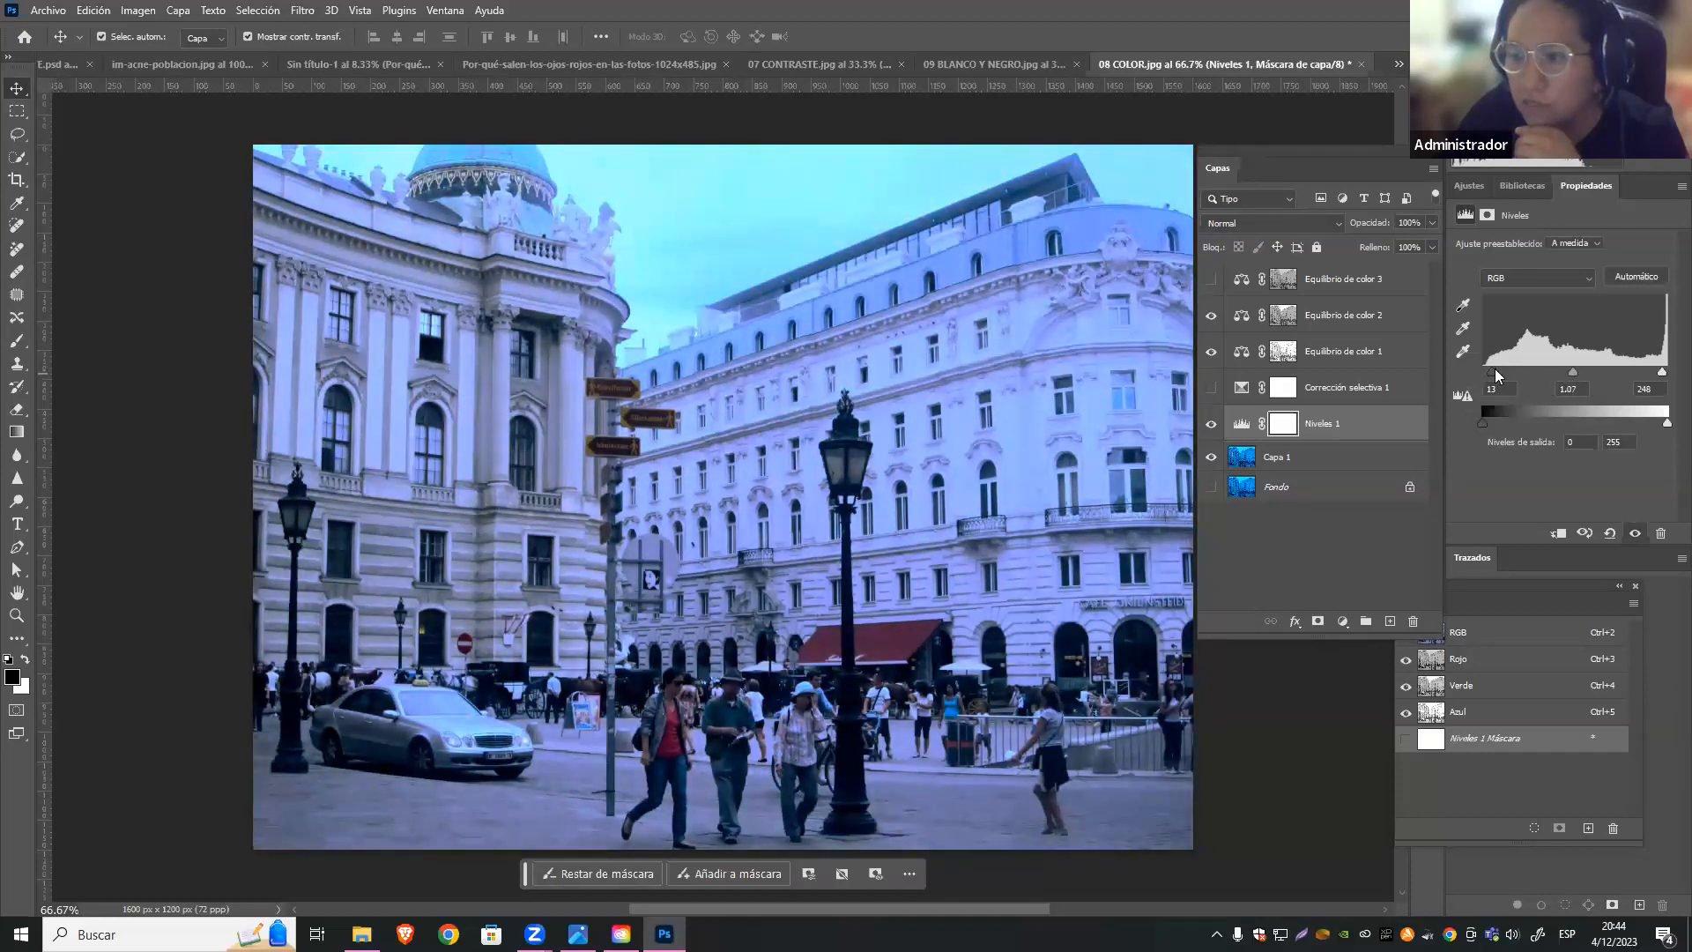
drag(1494, 368, 1497, 370)
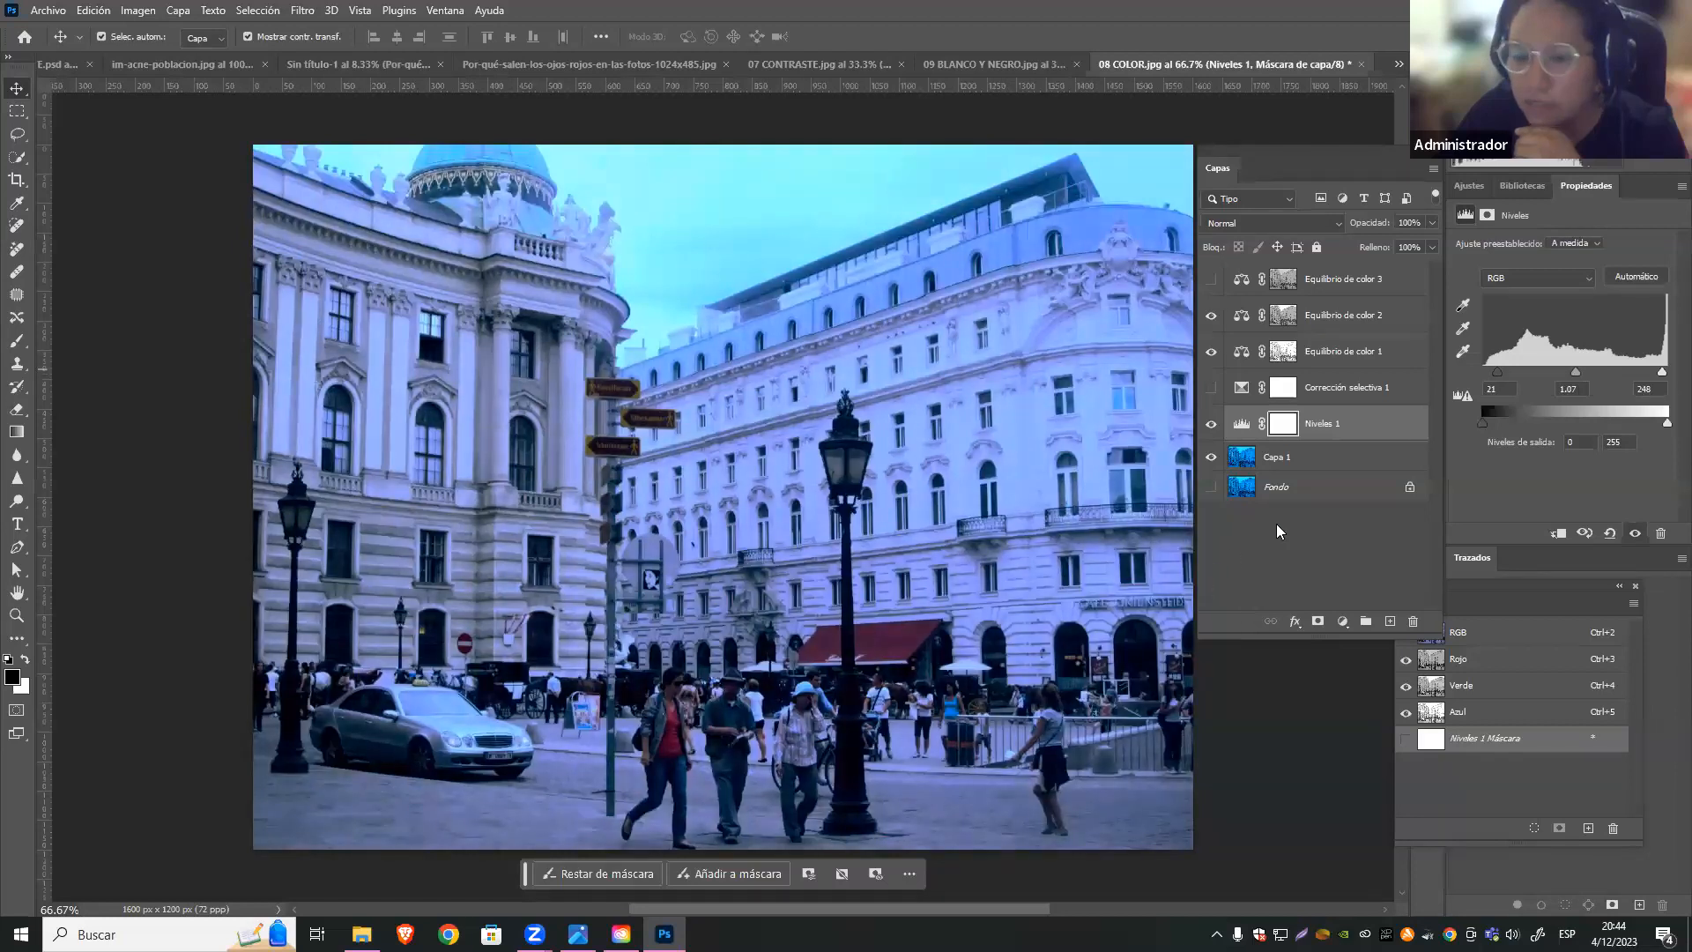
Toggle the Levels layer's visibility to compare, and target the adjustment itself instead of its mask
click(1211, 426)
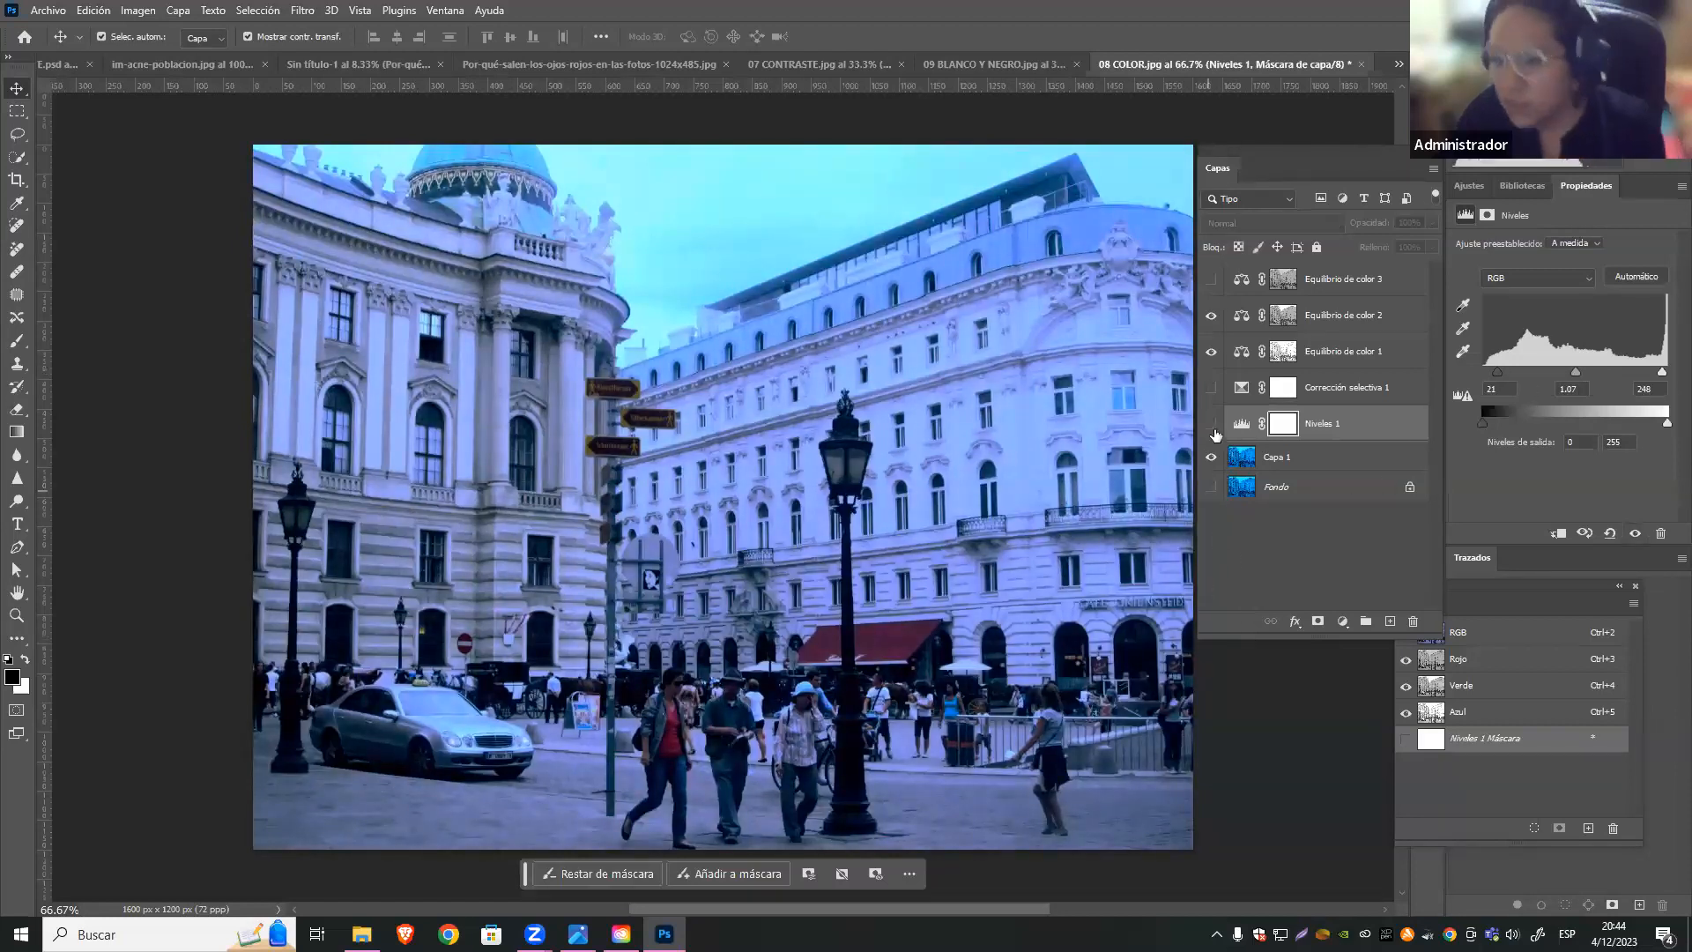
click(1211, 425)
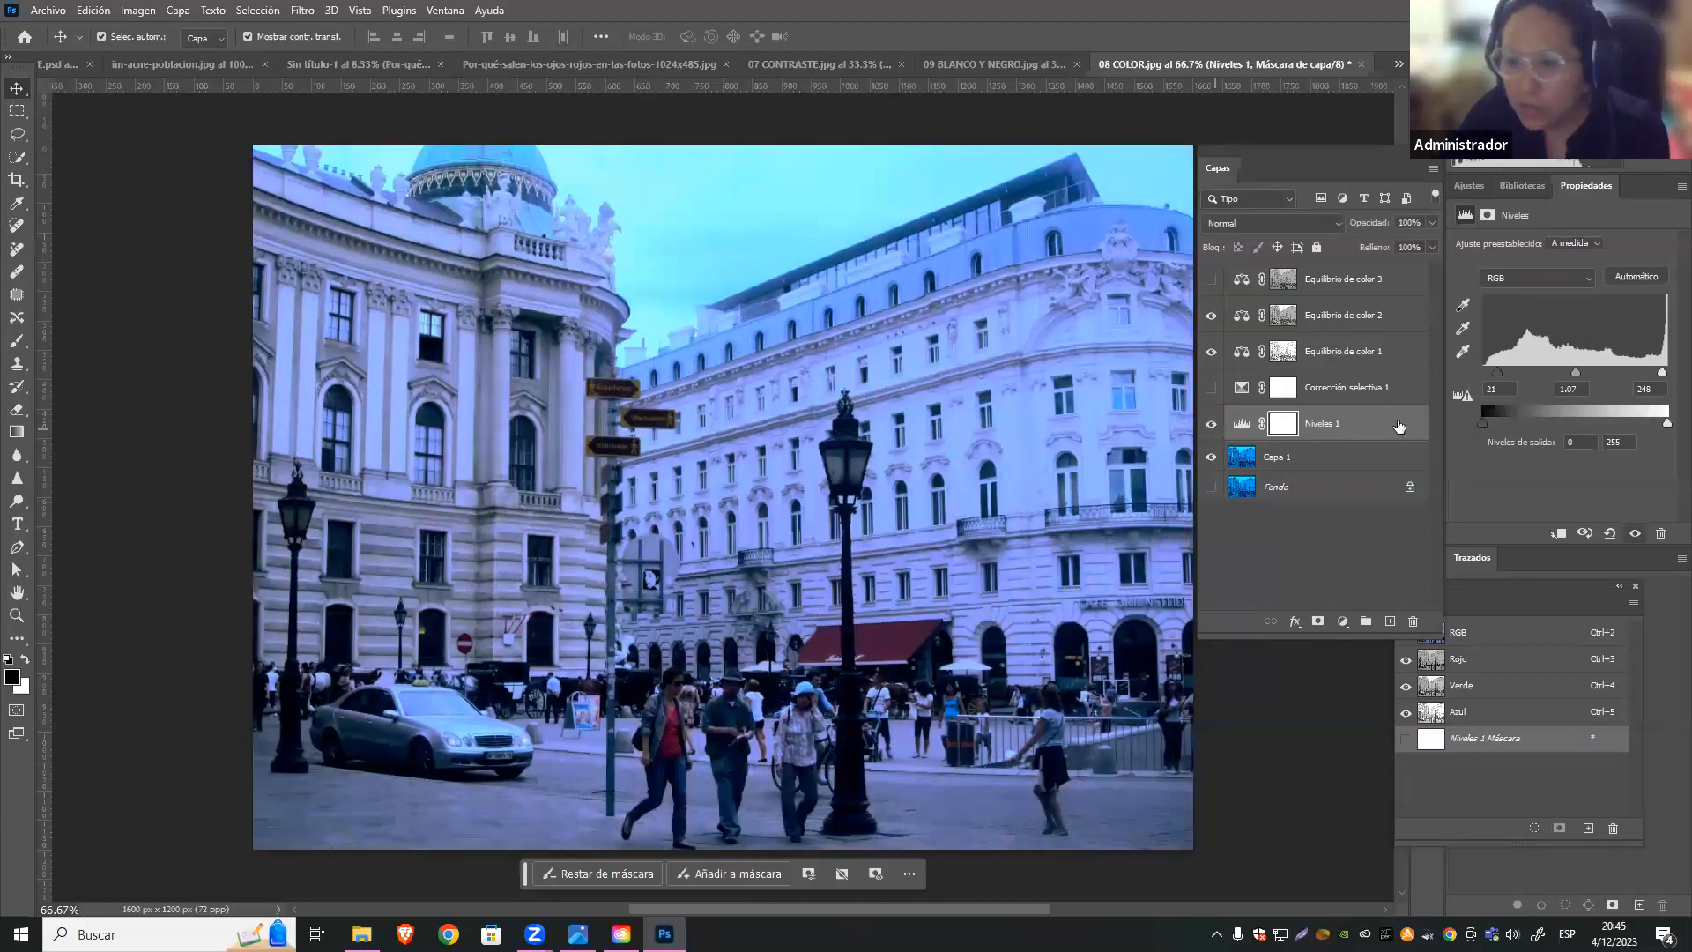
key(ctrl+2)
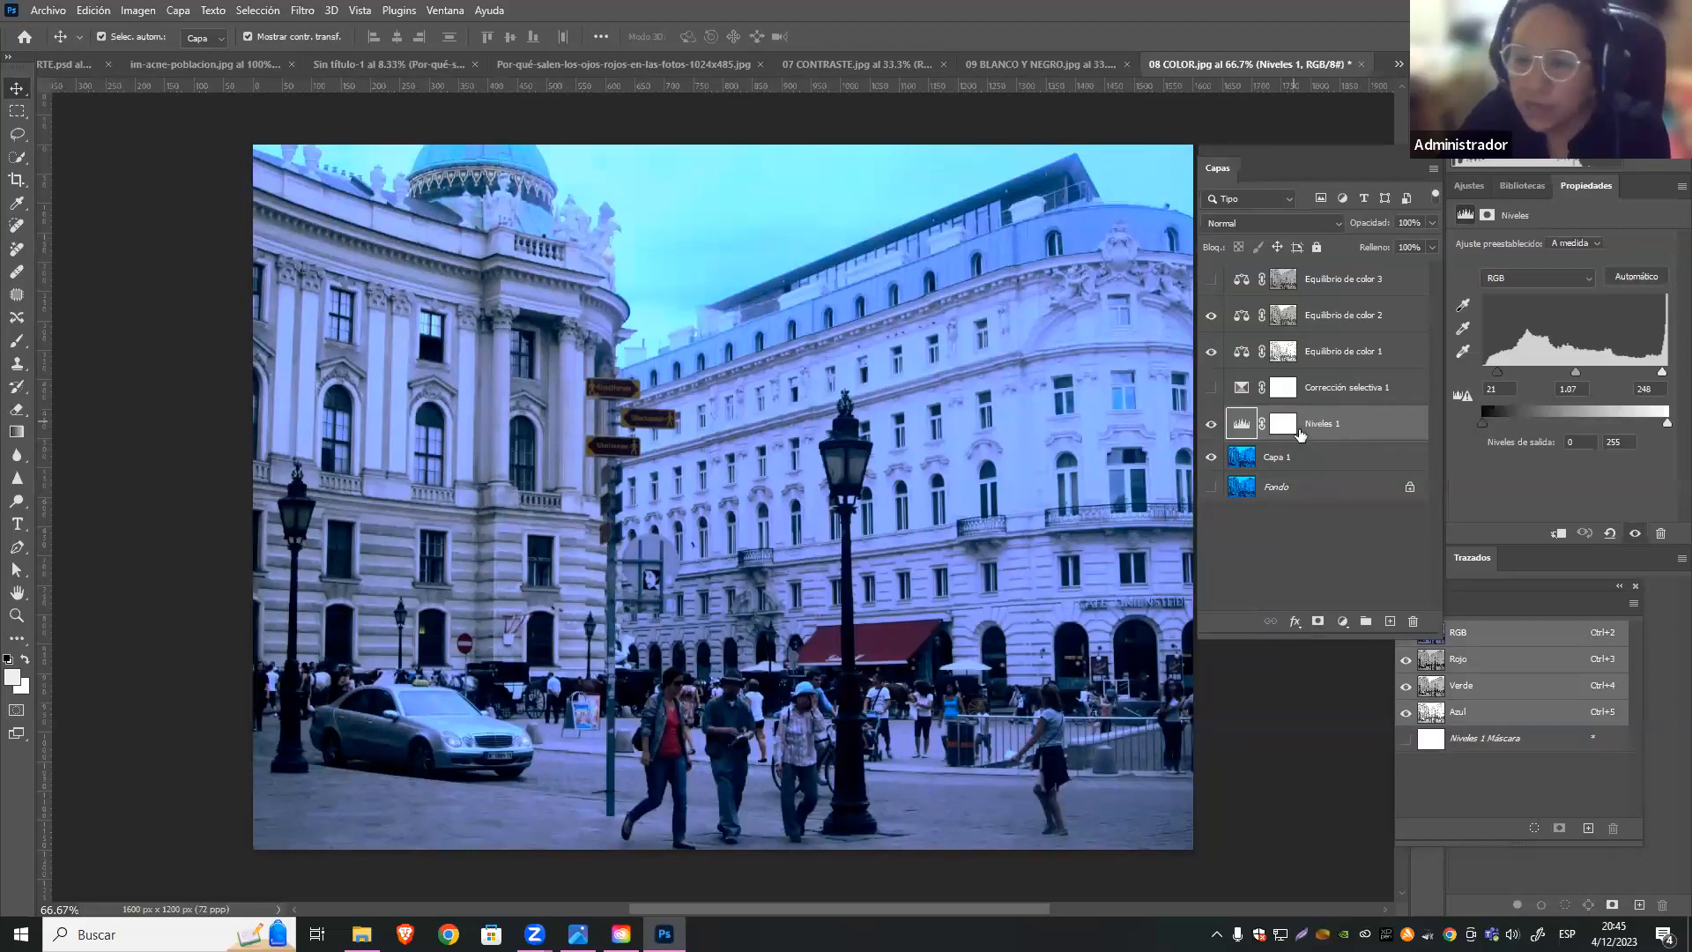
Preview other blend modes on the Levels layer, keep Normal, and try an opacity of 40%
click(1337, 231)
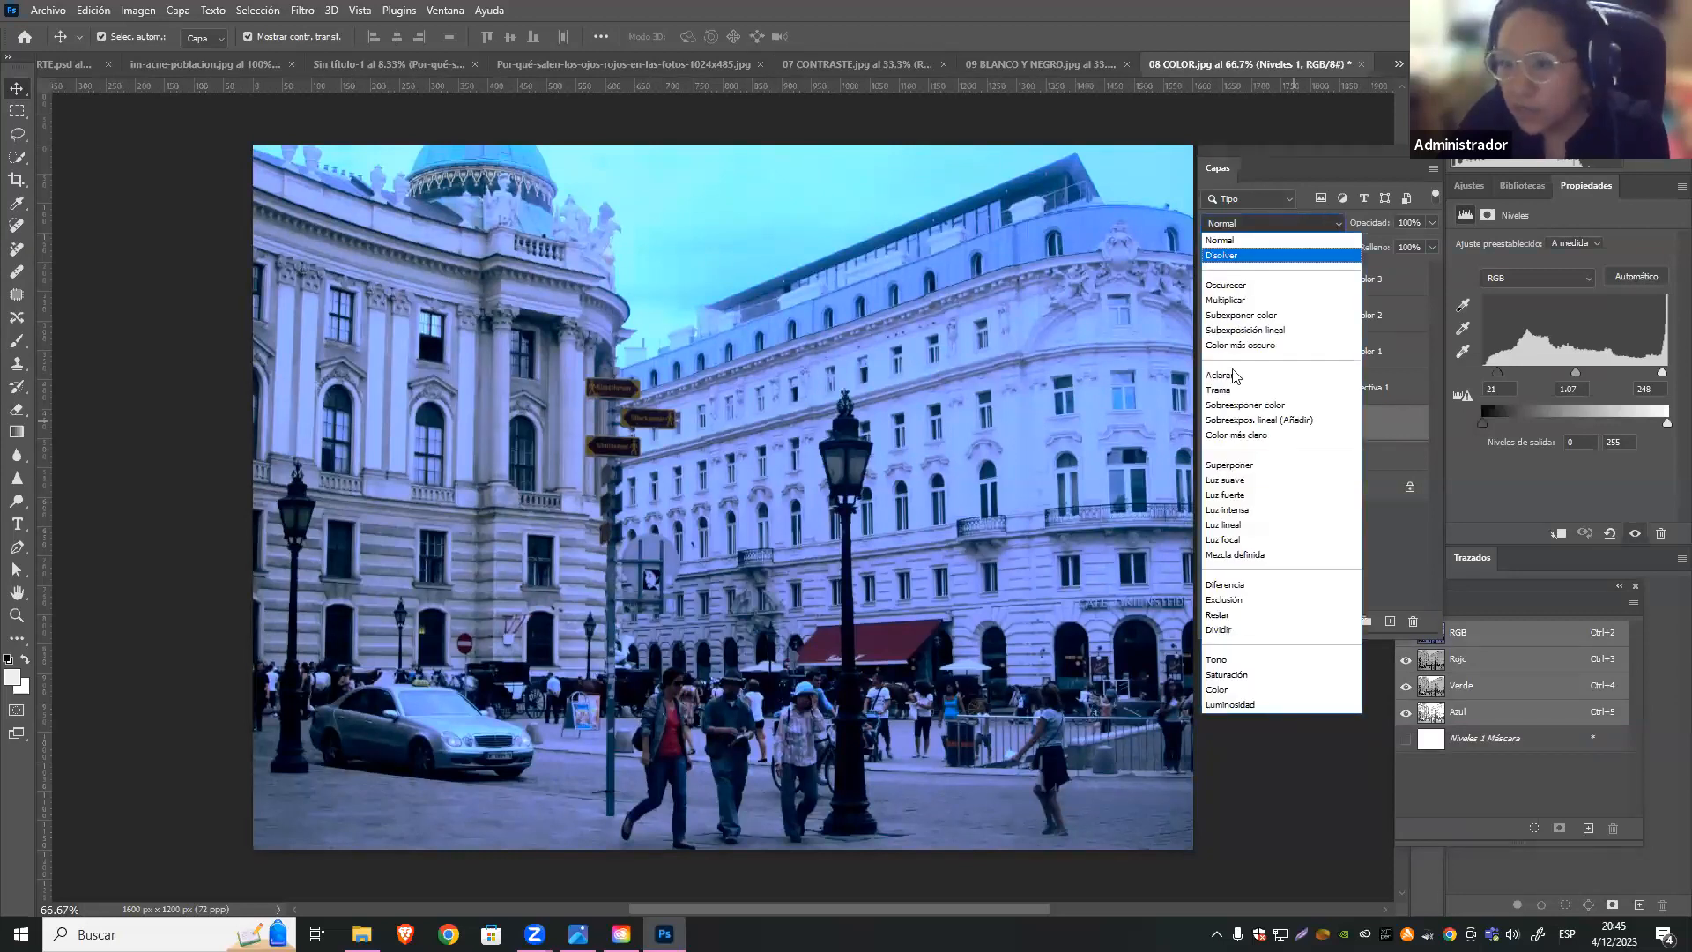
click(1371, 561)
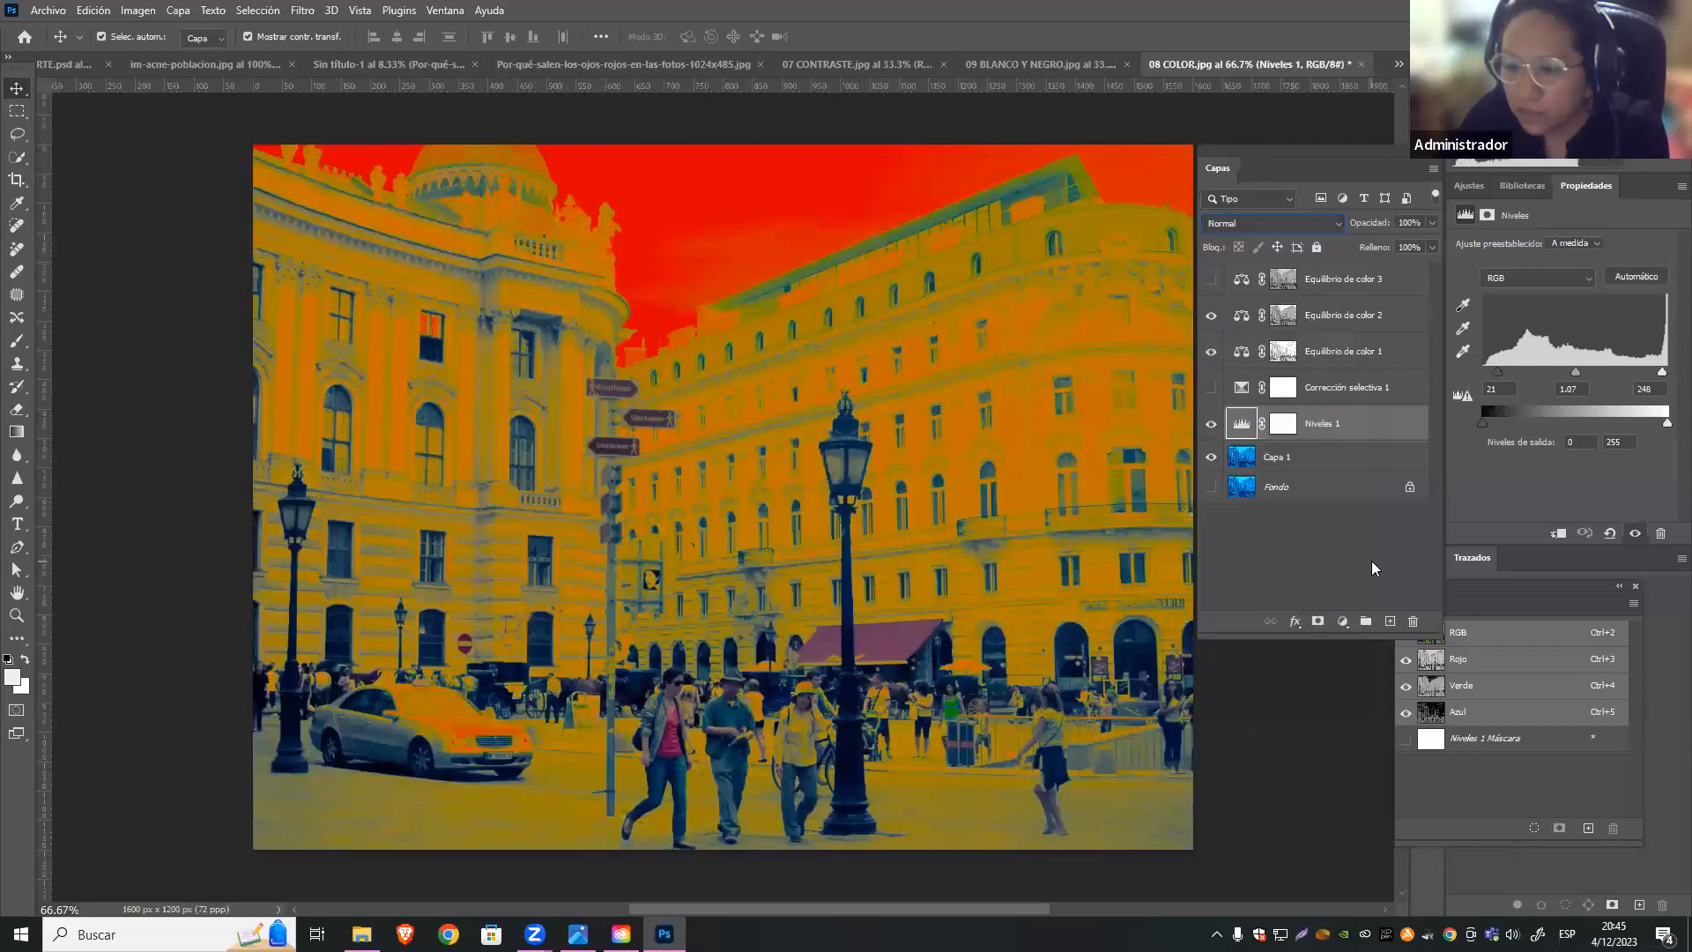
drag(1432, 226, 1382, 243)
click(1346, 434)
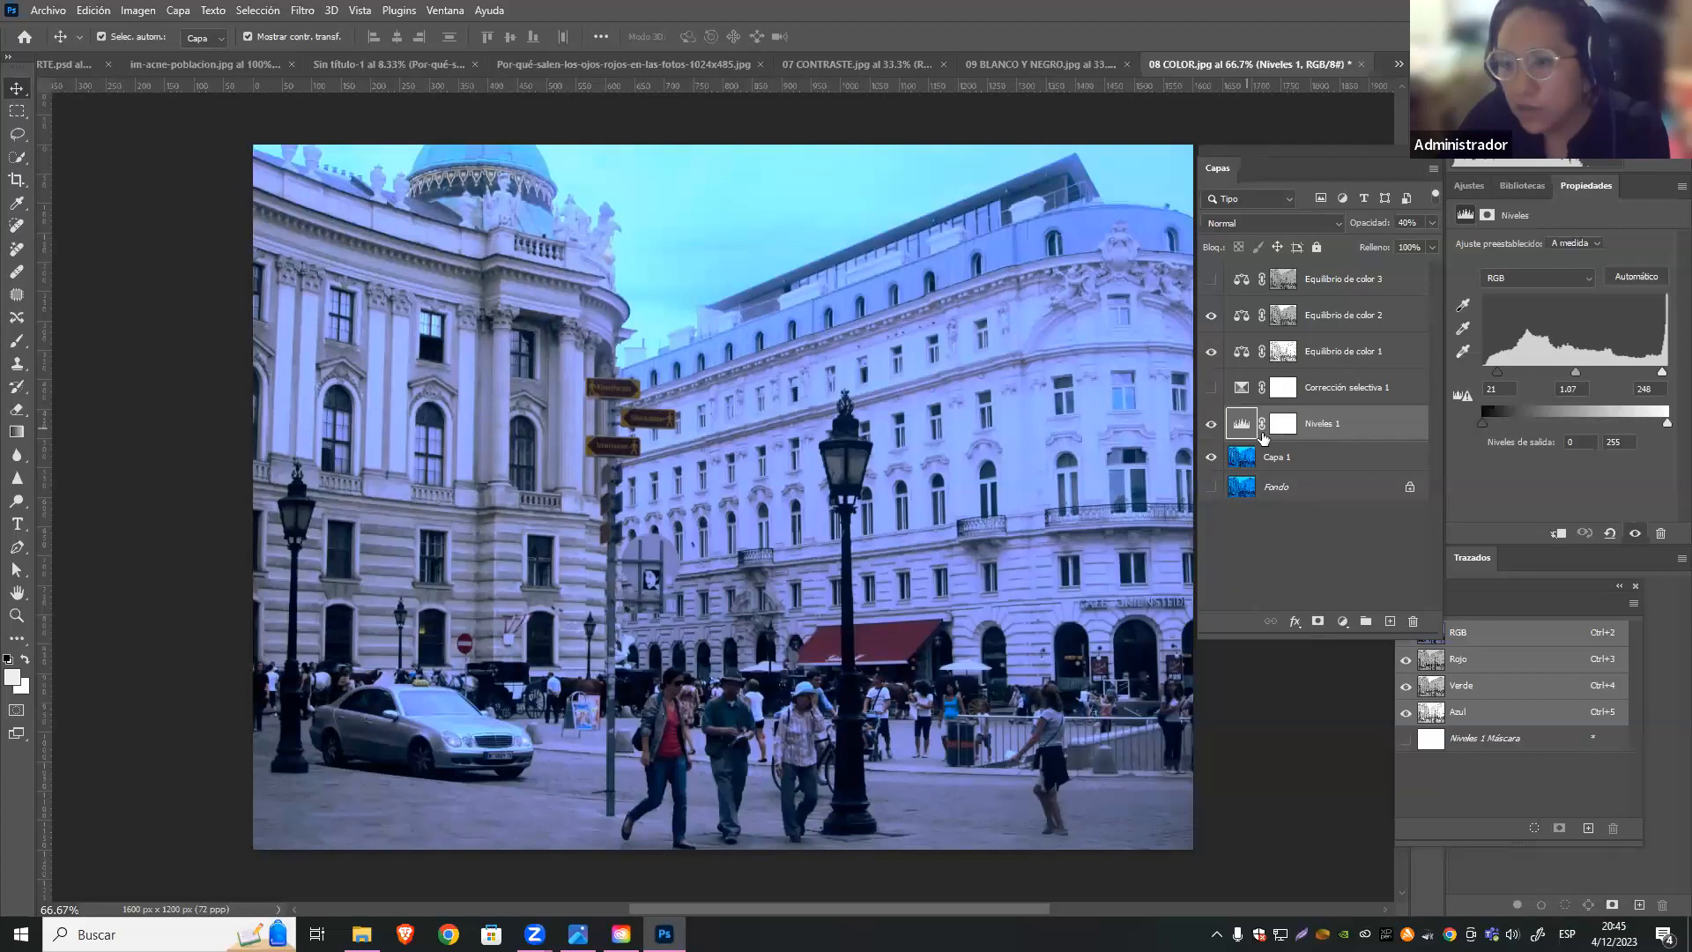
Set the Levels layer's blend mode to Multiply with 10% opacity, and deselect the layer
click(1432, 222)
click(1373, 243)
click(1306, 222)
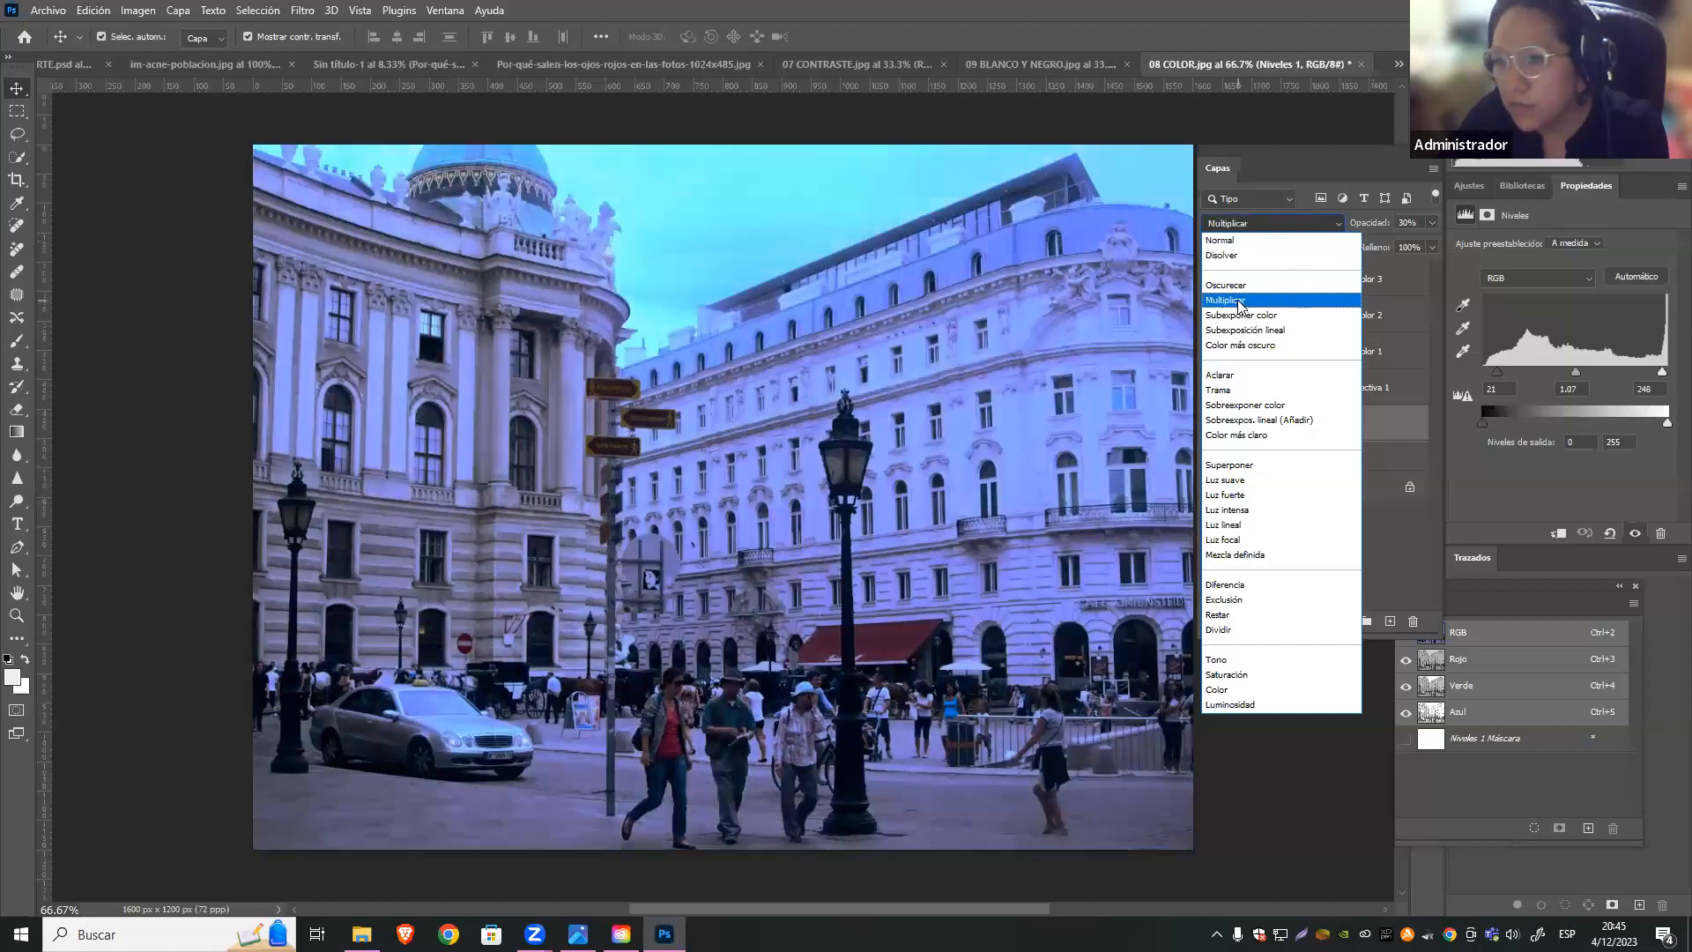
click(1239, 302)
click(1433, 221)
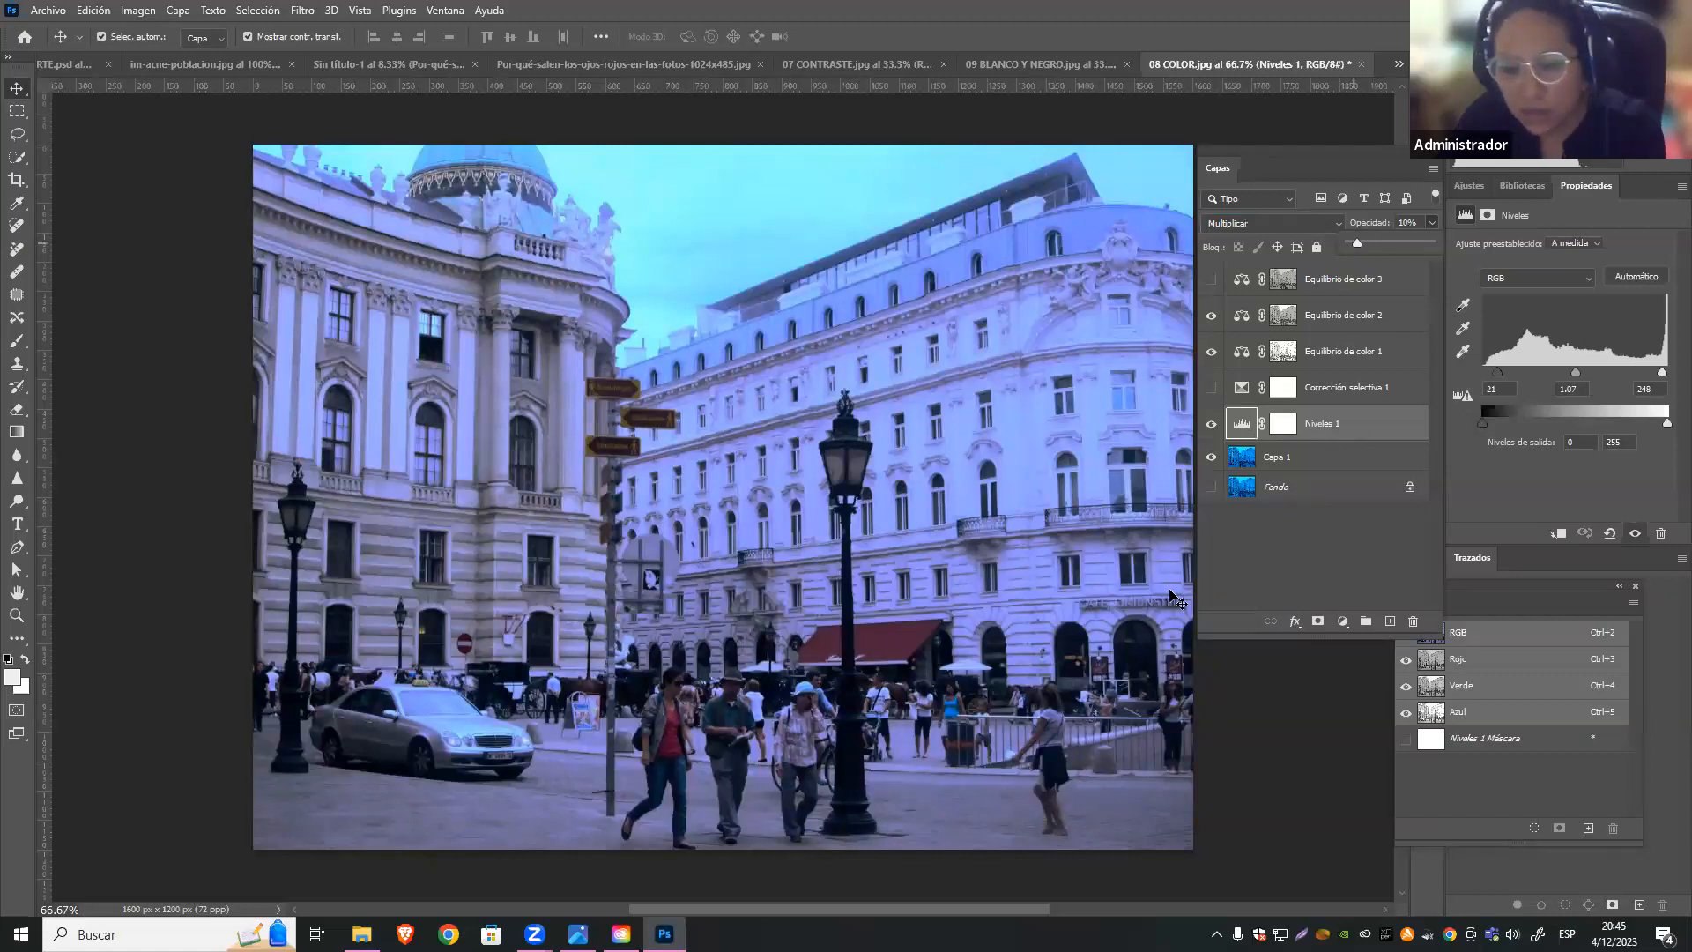
click(1301, 567)
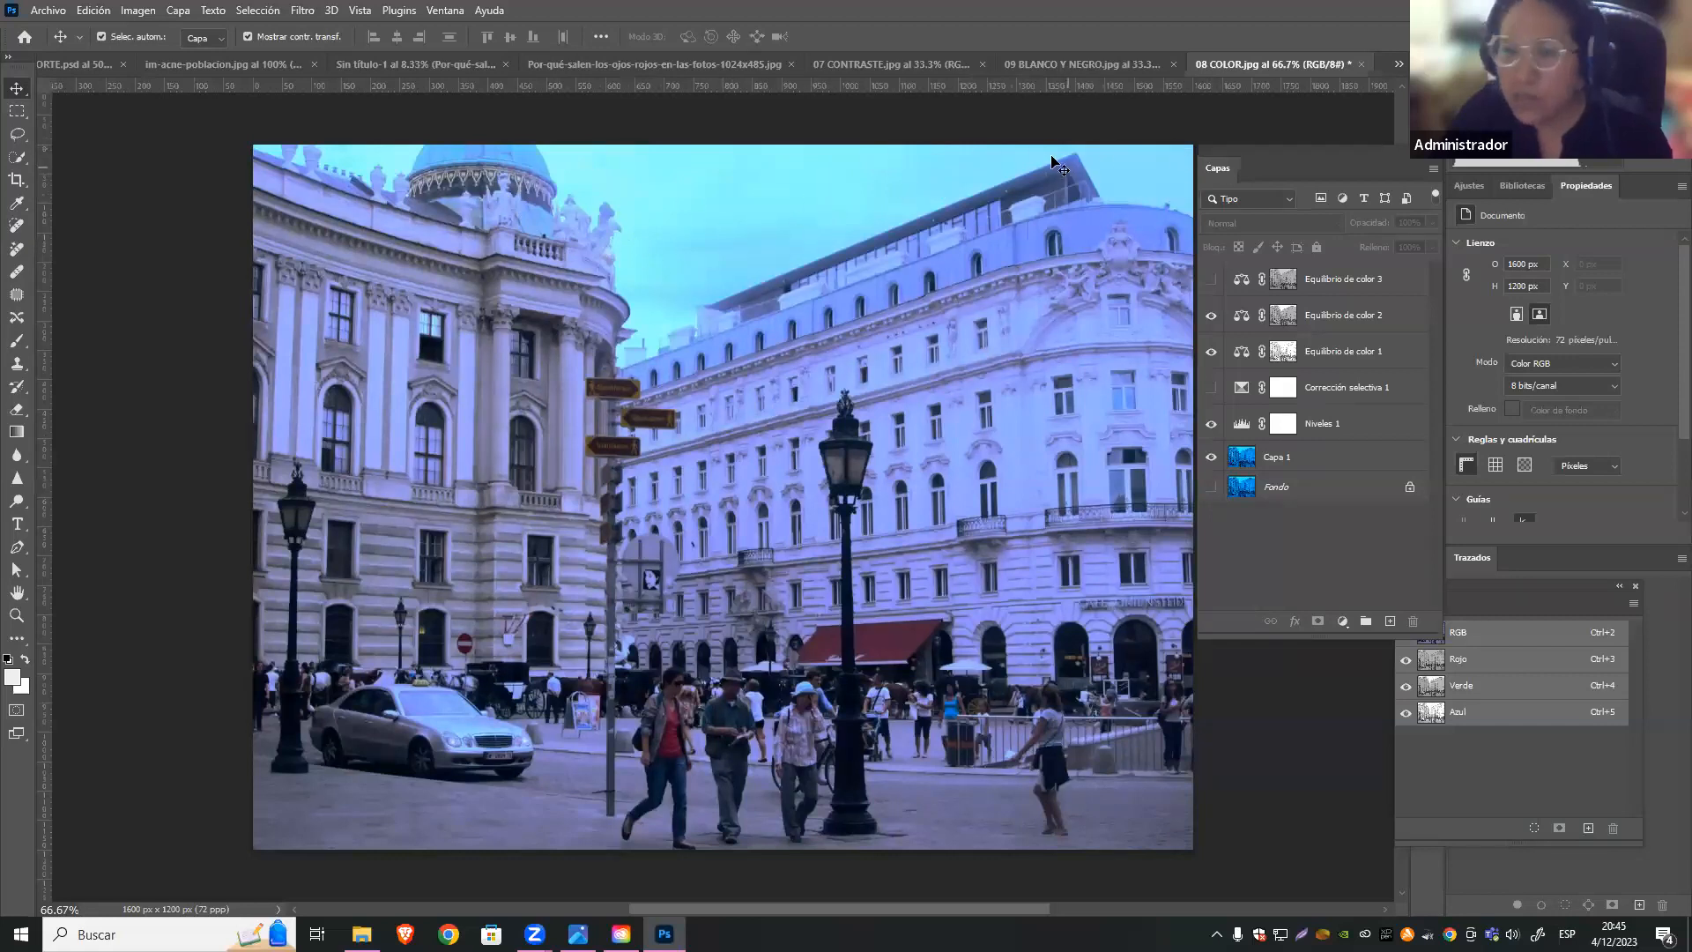
Target Capa 1 and set the Quick Selection tool's brush size to 72 px
click(1300, 451)
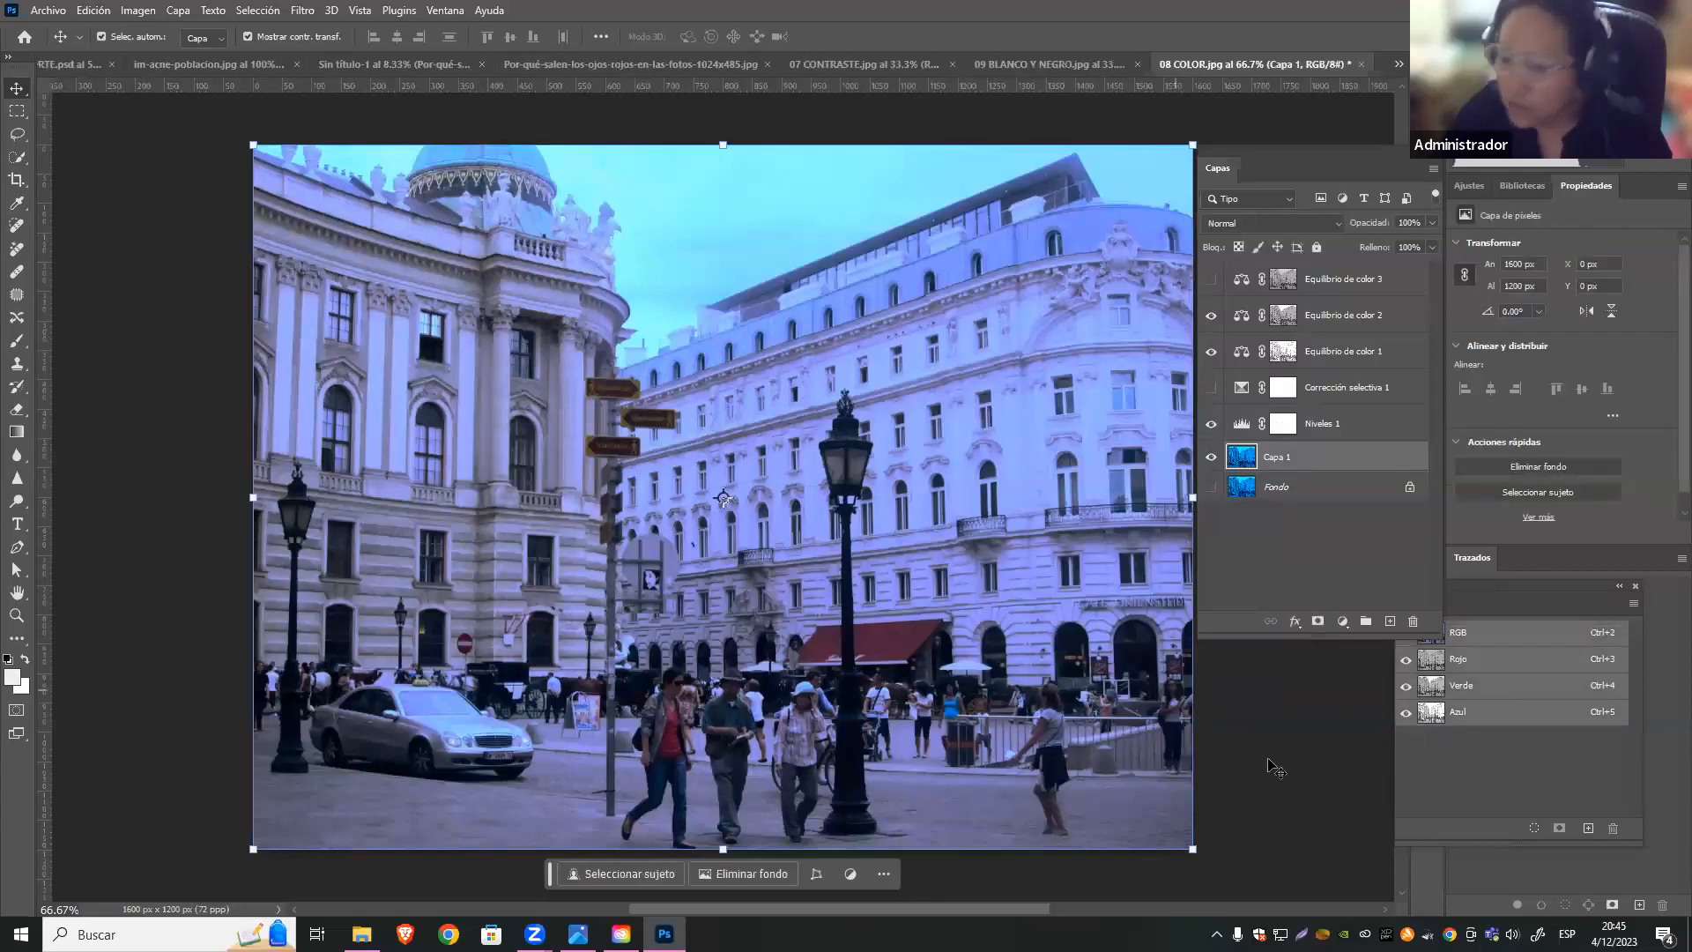
click(20, 162)
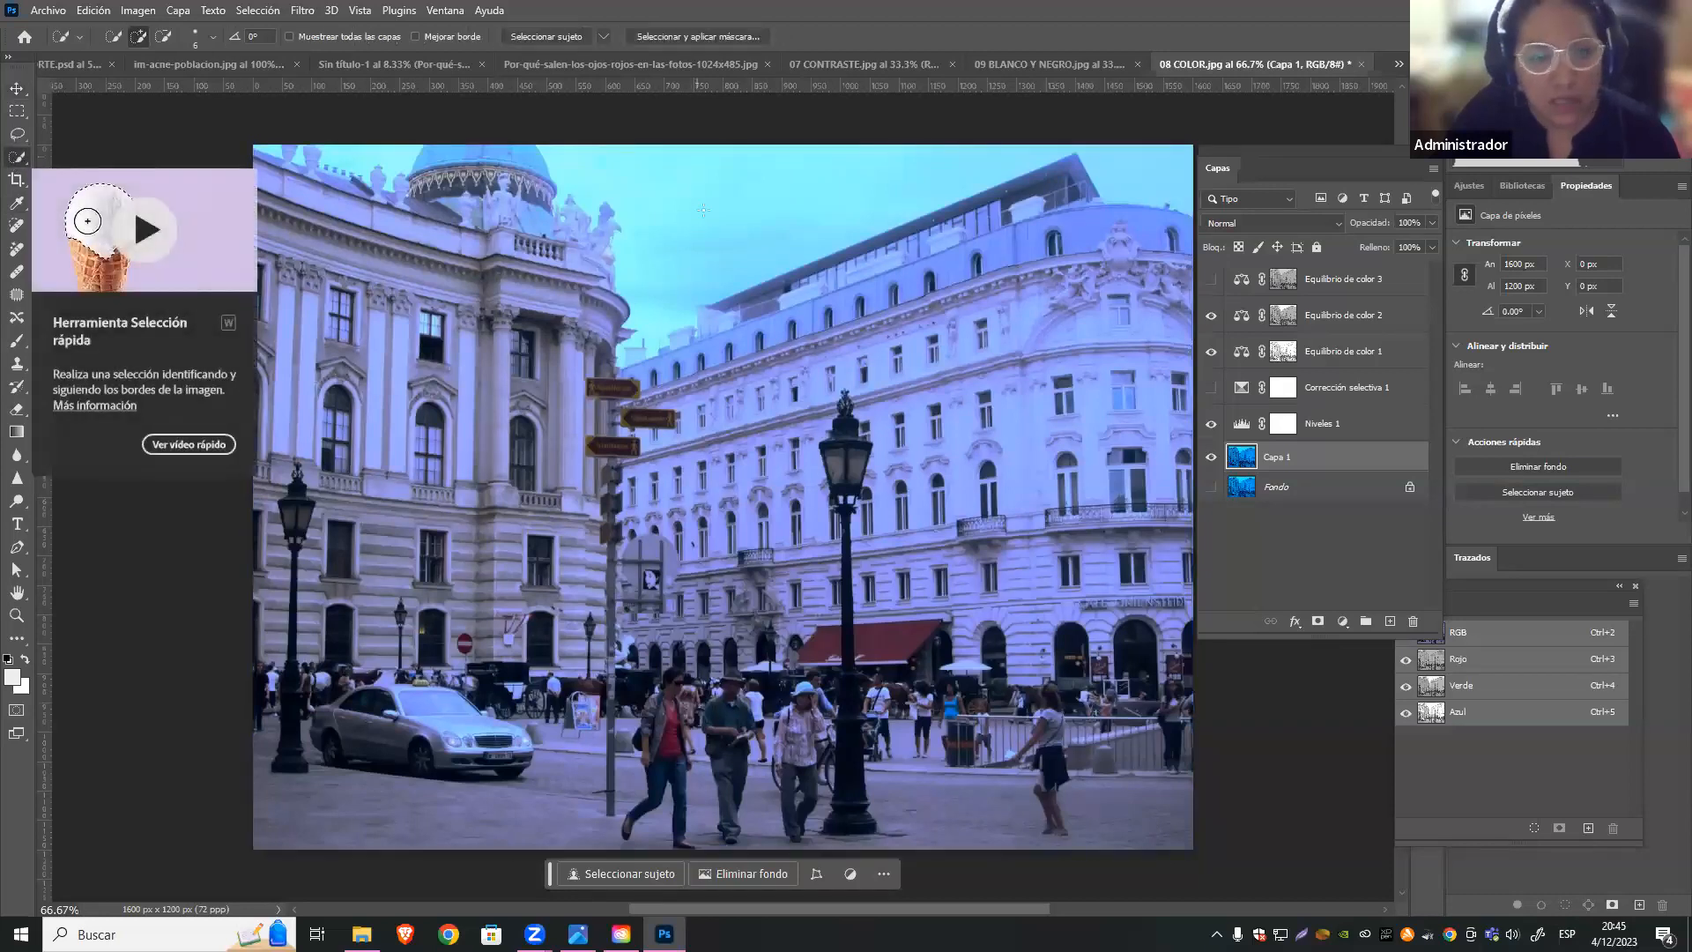
click(202, 38)
click(176, 80)
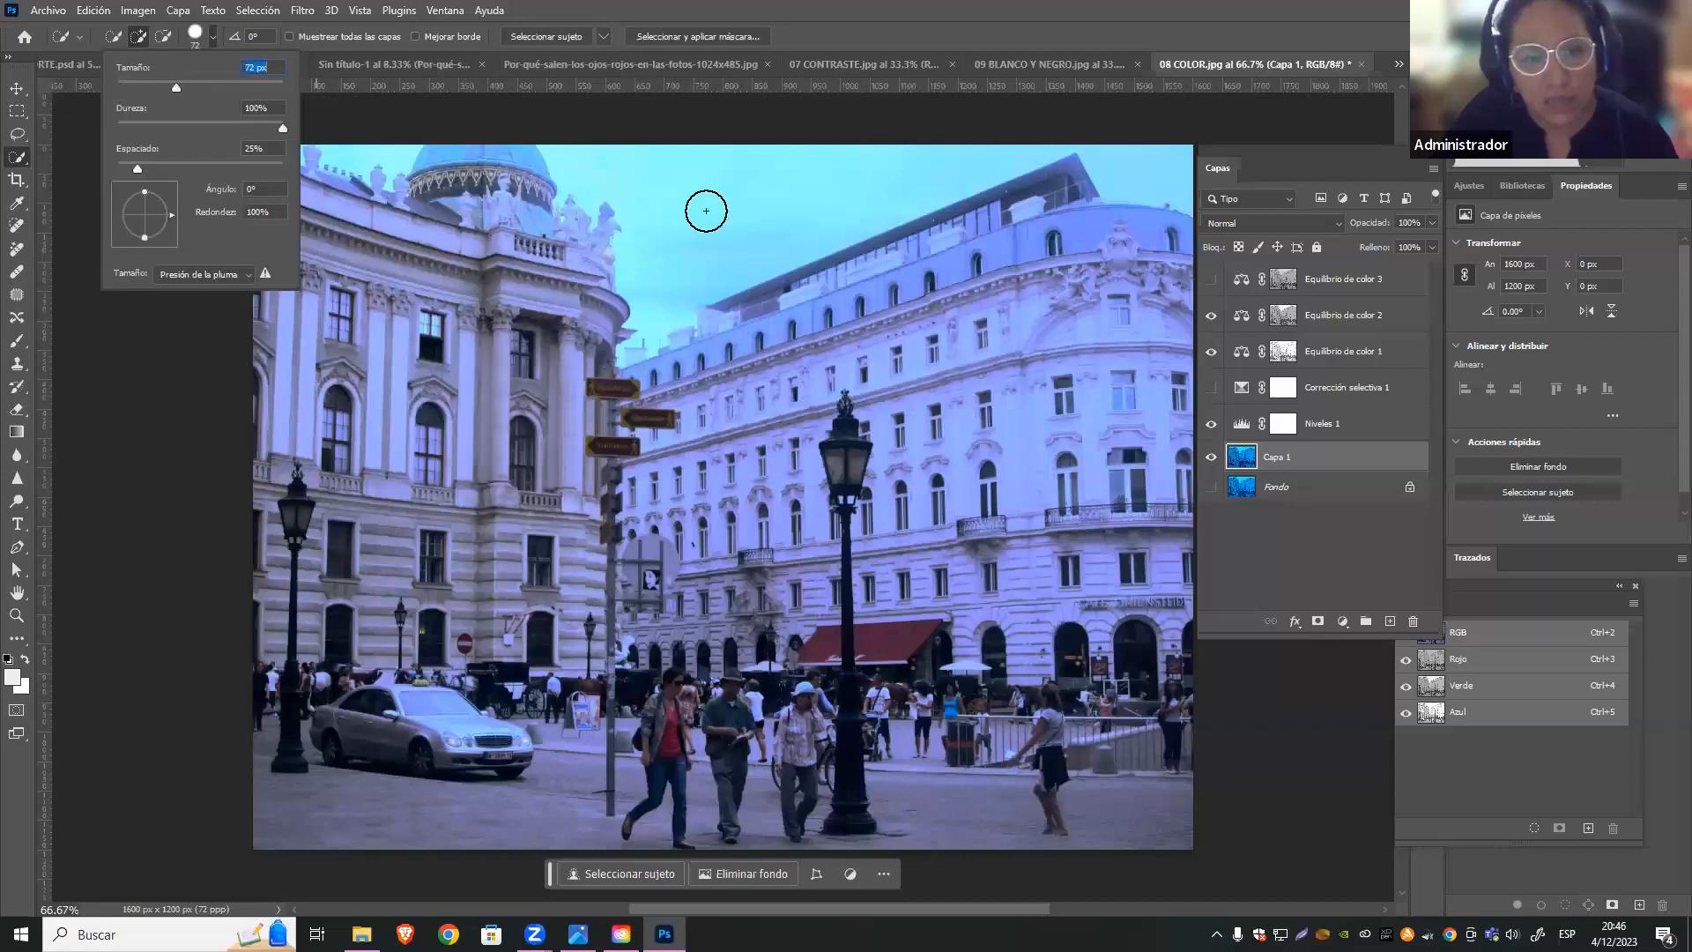
Try selecting the sky with the Quick Selection tool, including the areas beside the dome, and clear the selection
click(132, 39)
click(866, 149)
click(1161, 157)
click(378, 145)
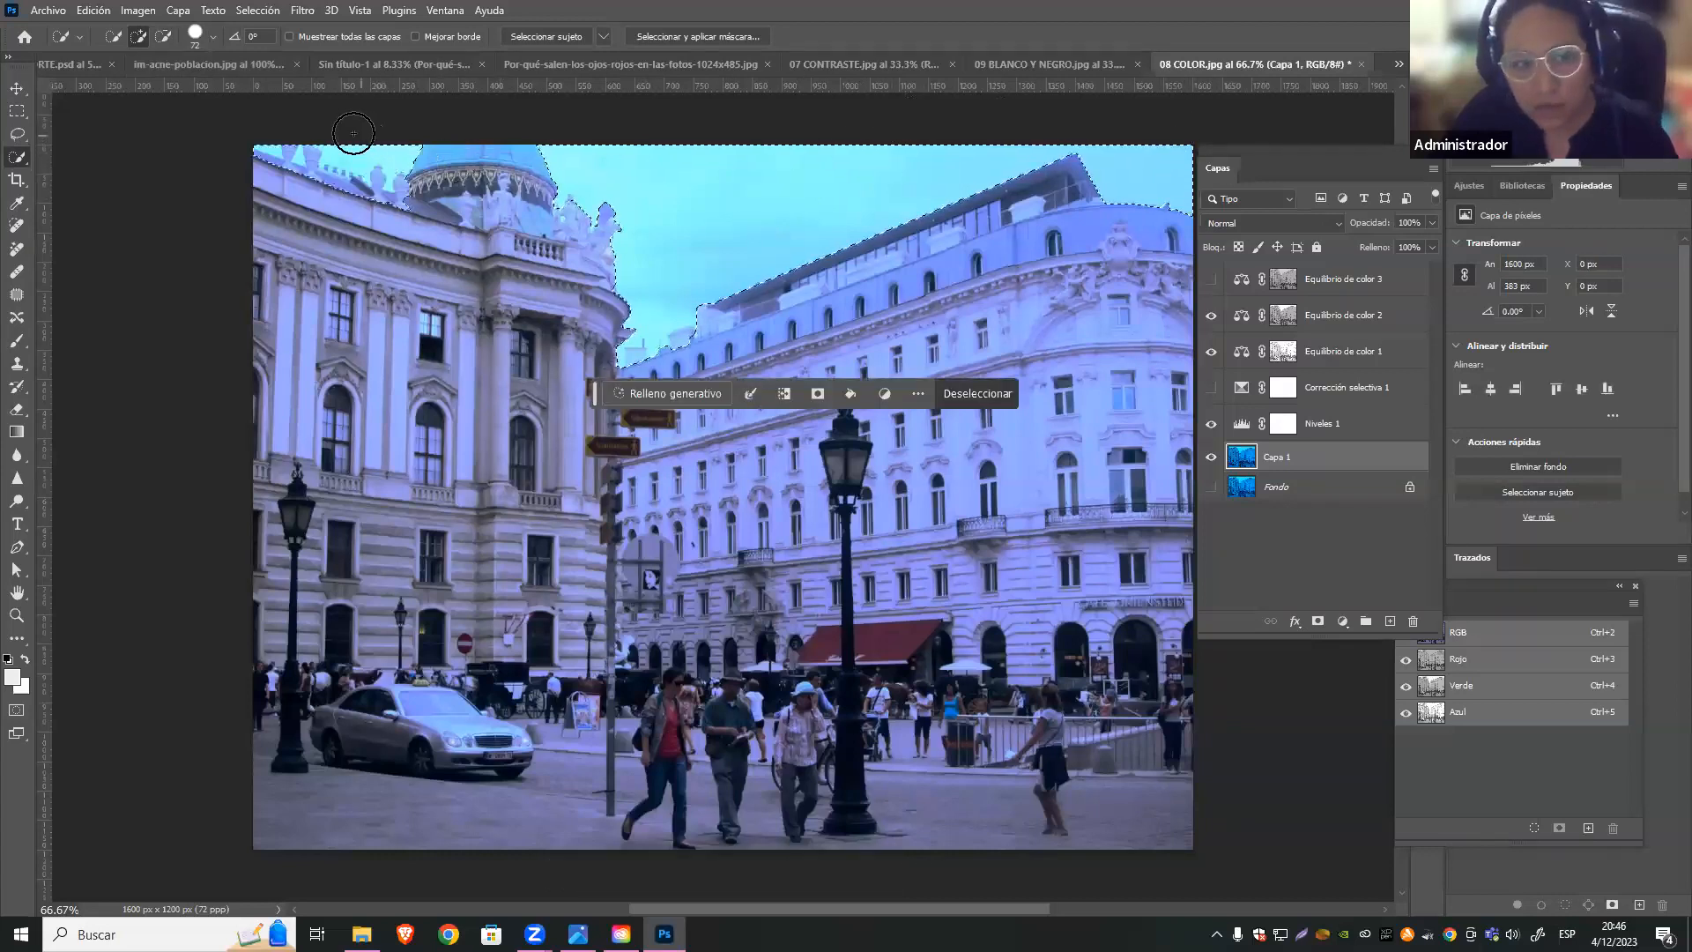
key(ctrl+d)
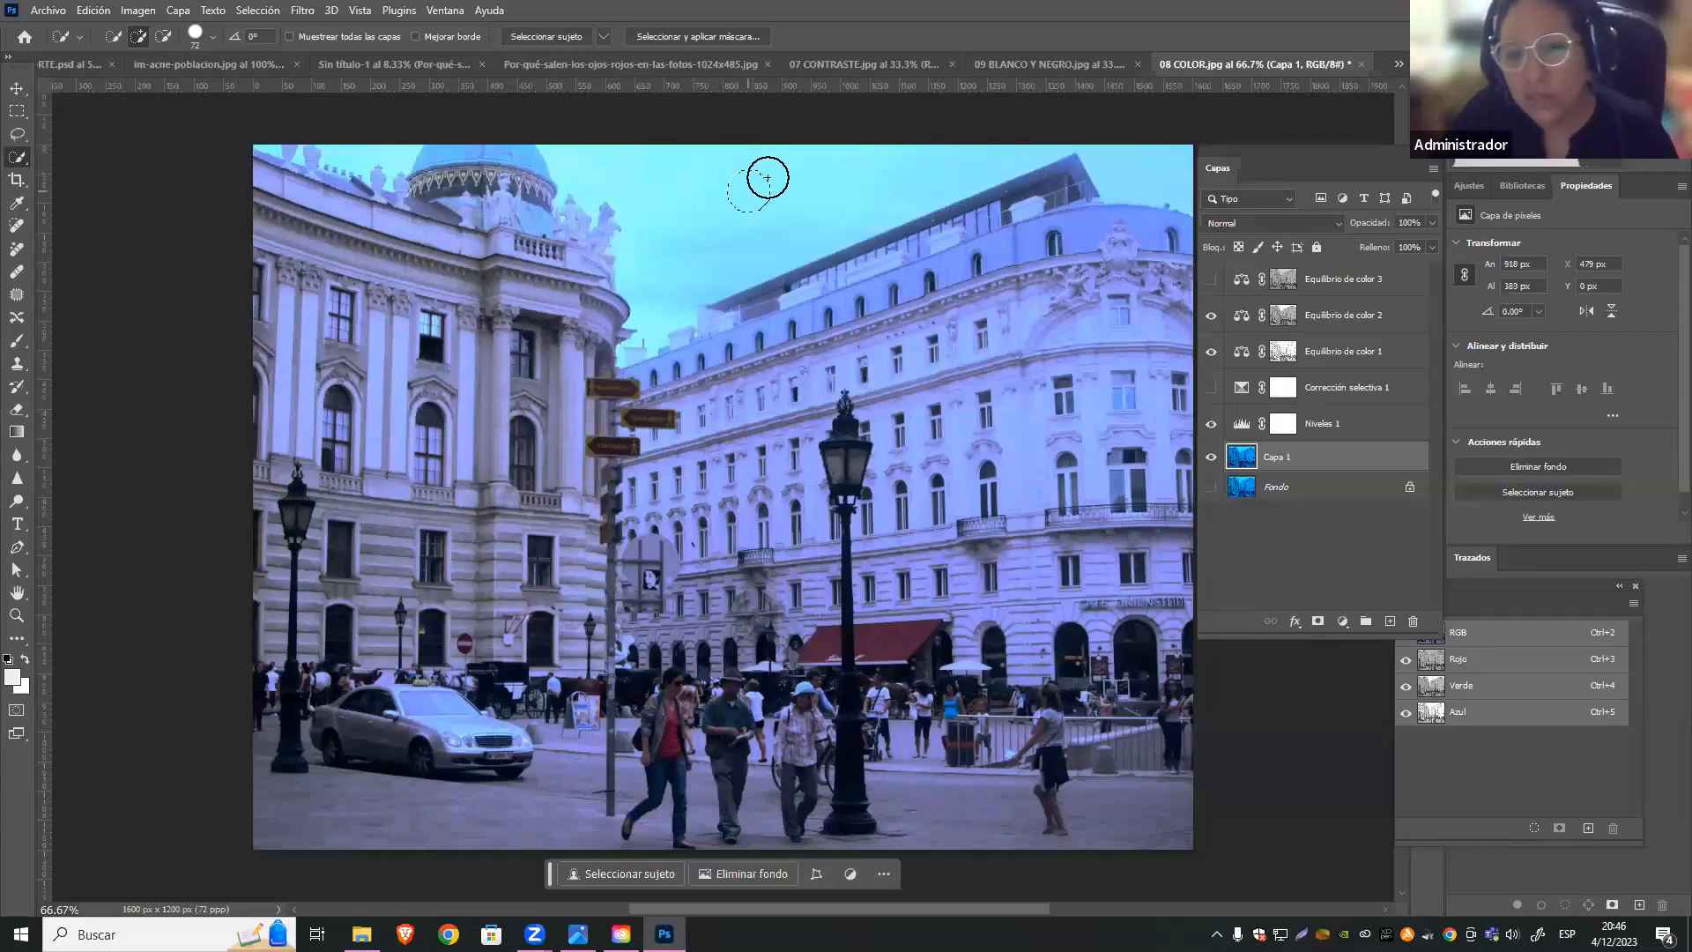
click(763, 183)
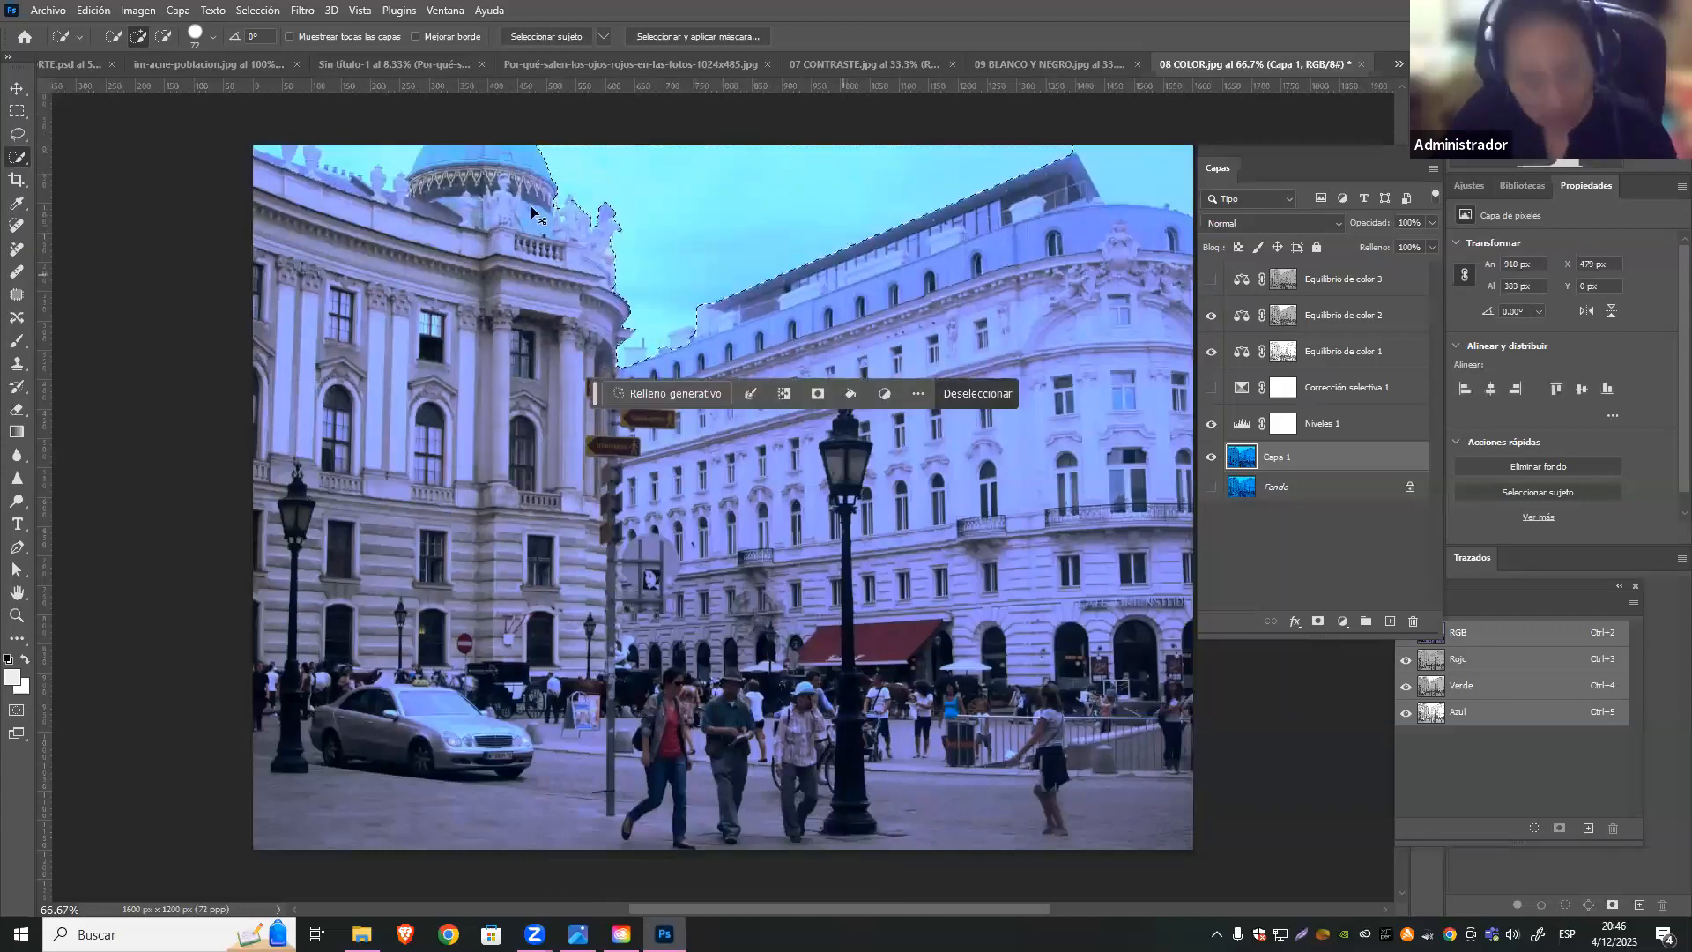
key(ctrl+d)
Select the entire sky with the Magic Wand at tolerance 45, adding the separate patches around the dome to the main area
right_click(23, 157)
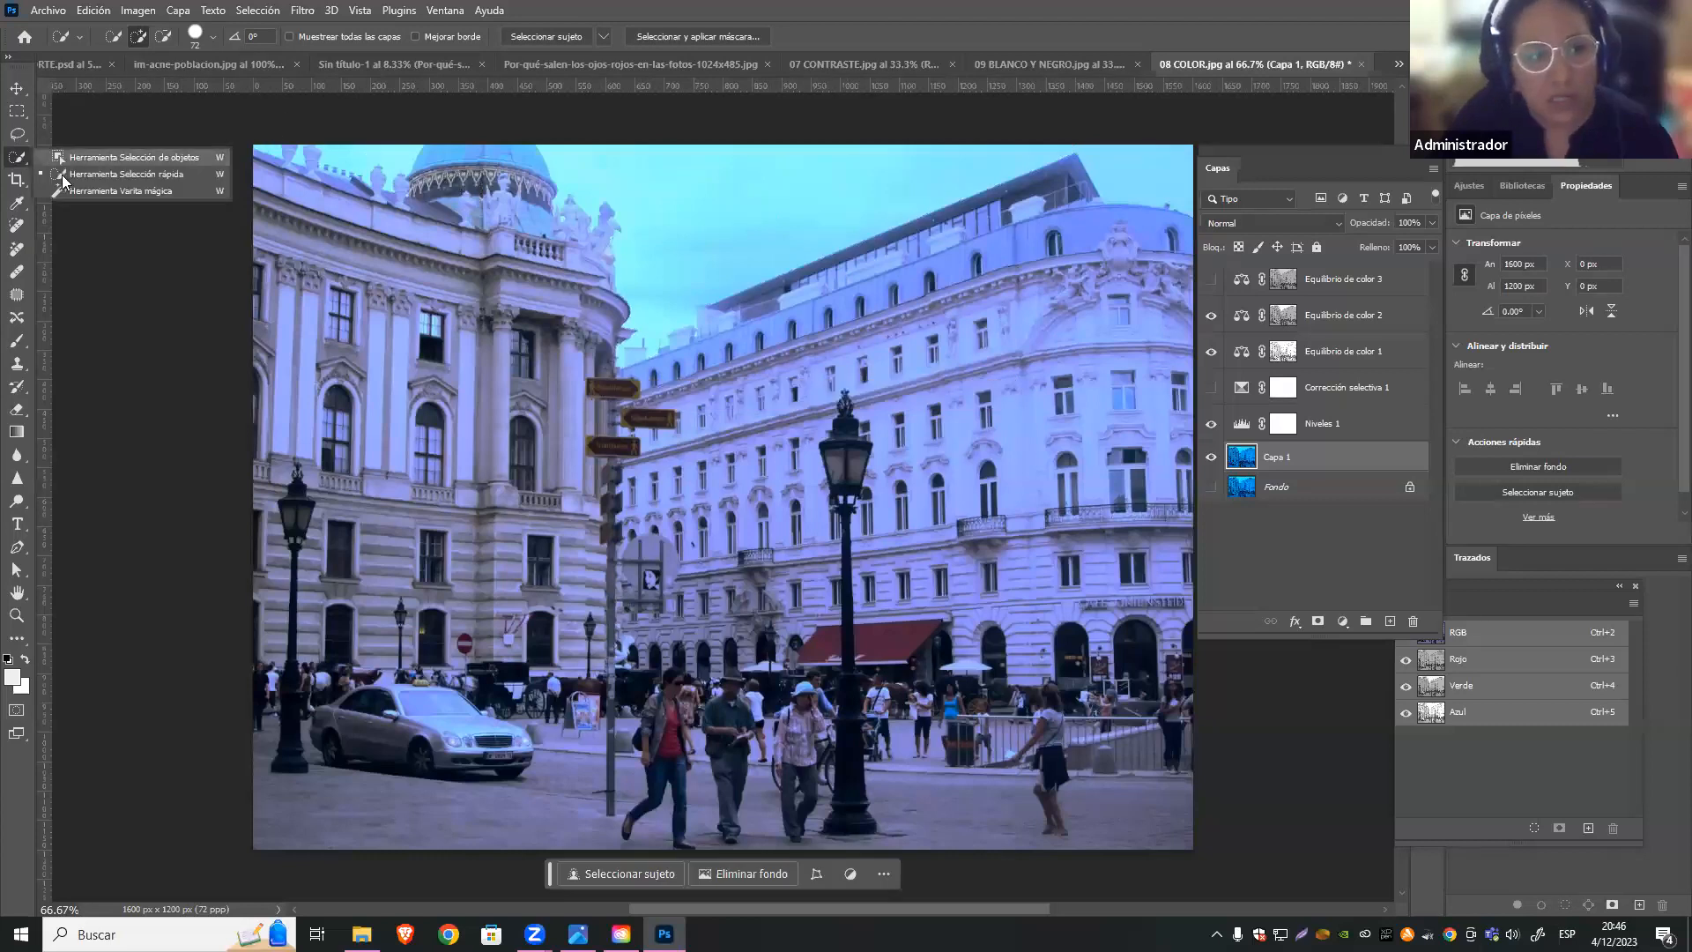
click(163, 192)
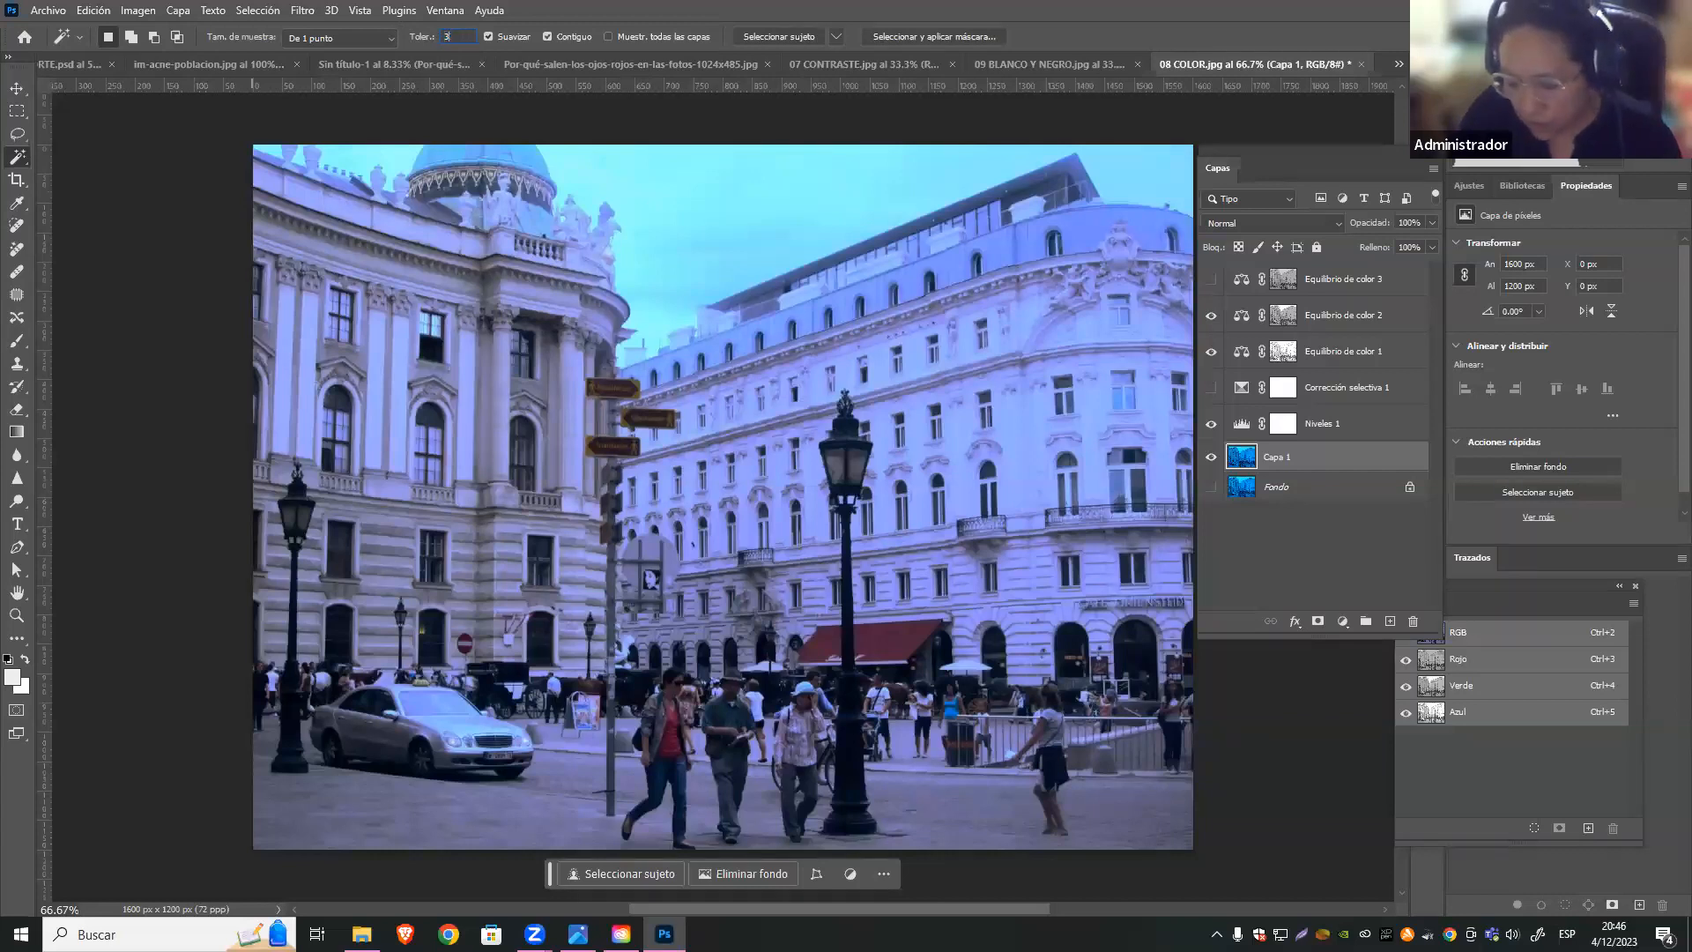
text(40)
key(BackSpace)
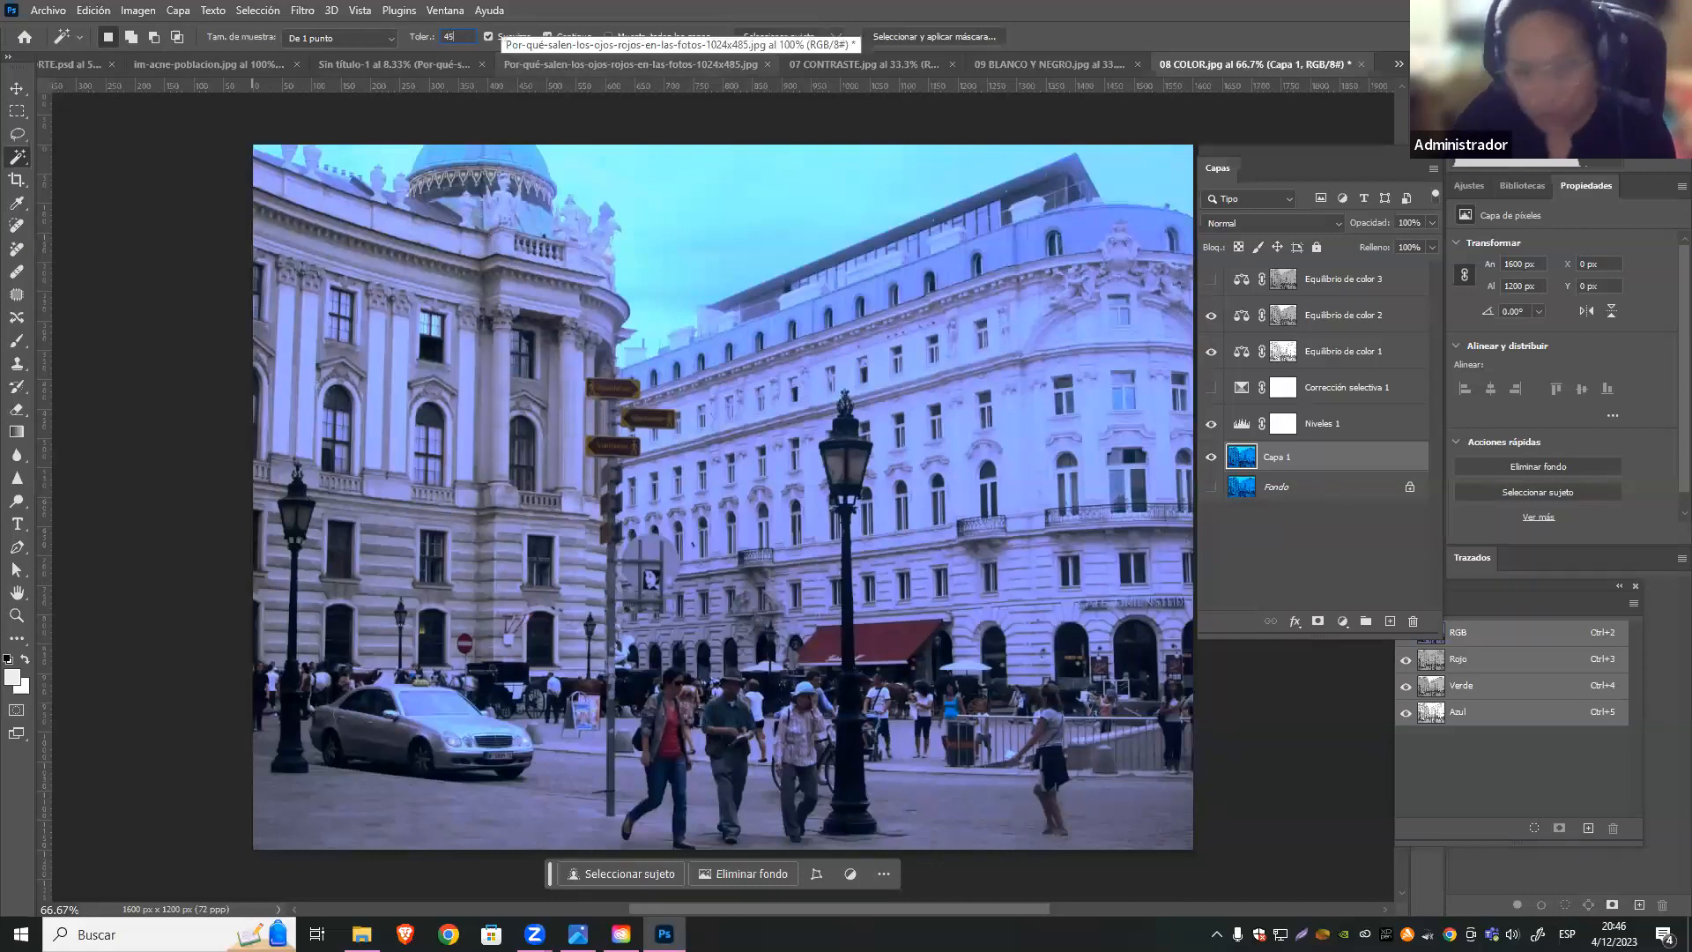
click(717, 179)
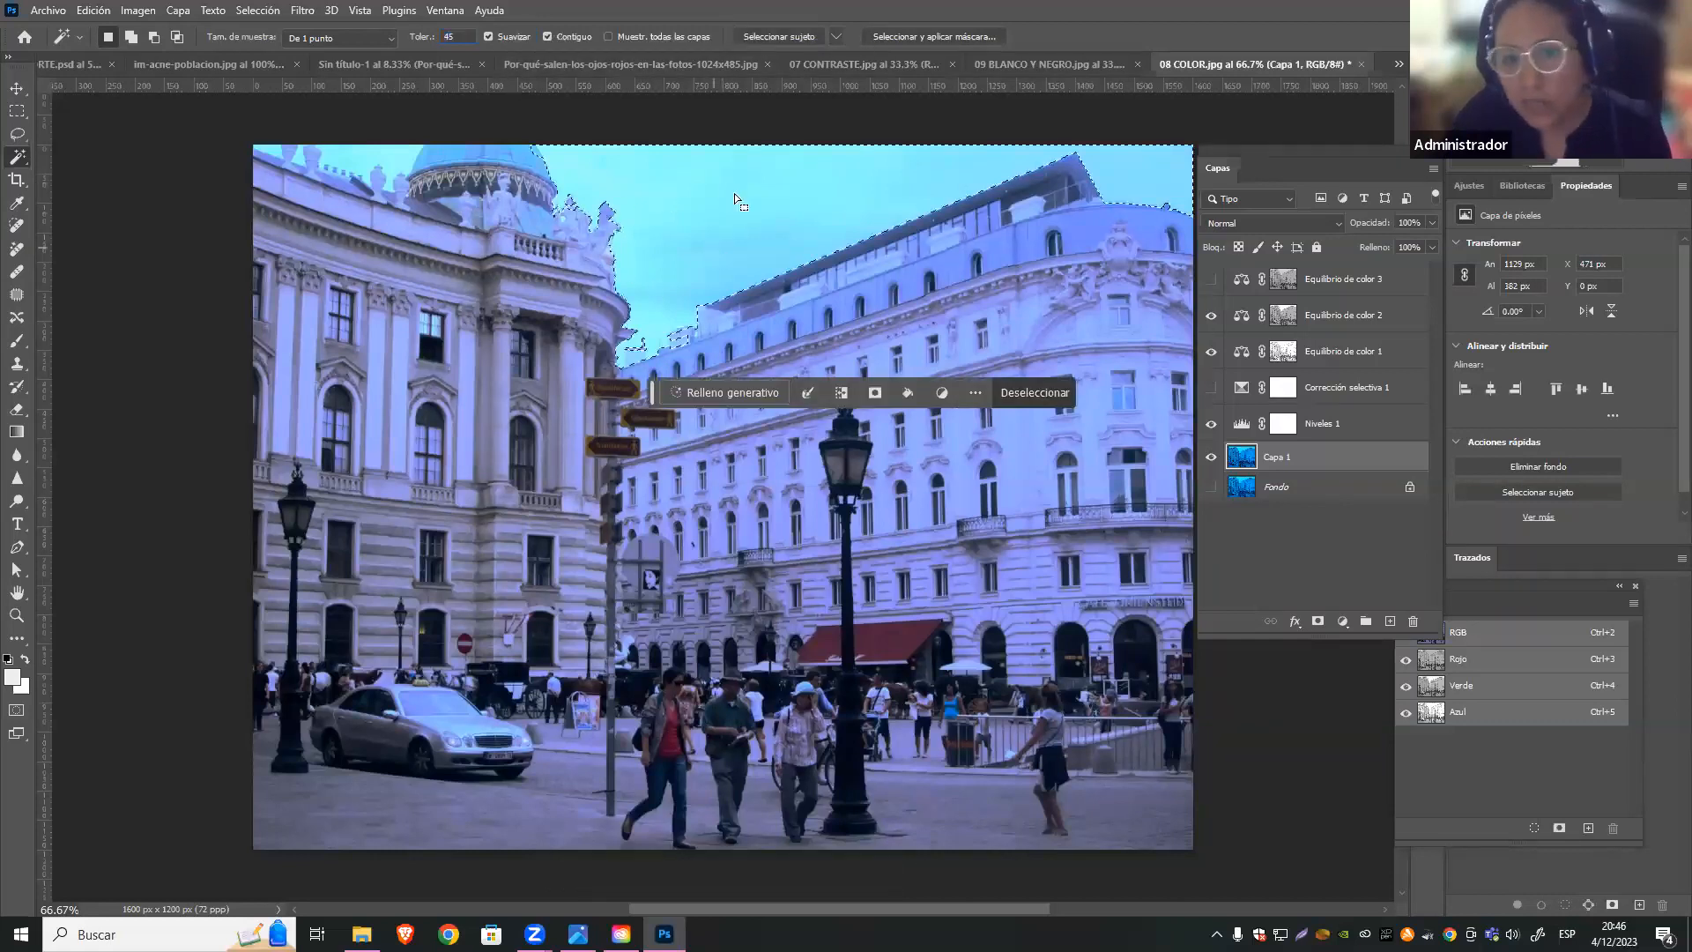
click(382, 155)
click(271, 151)
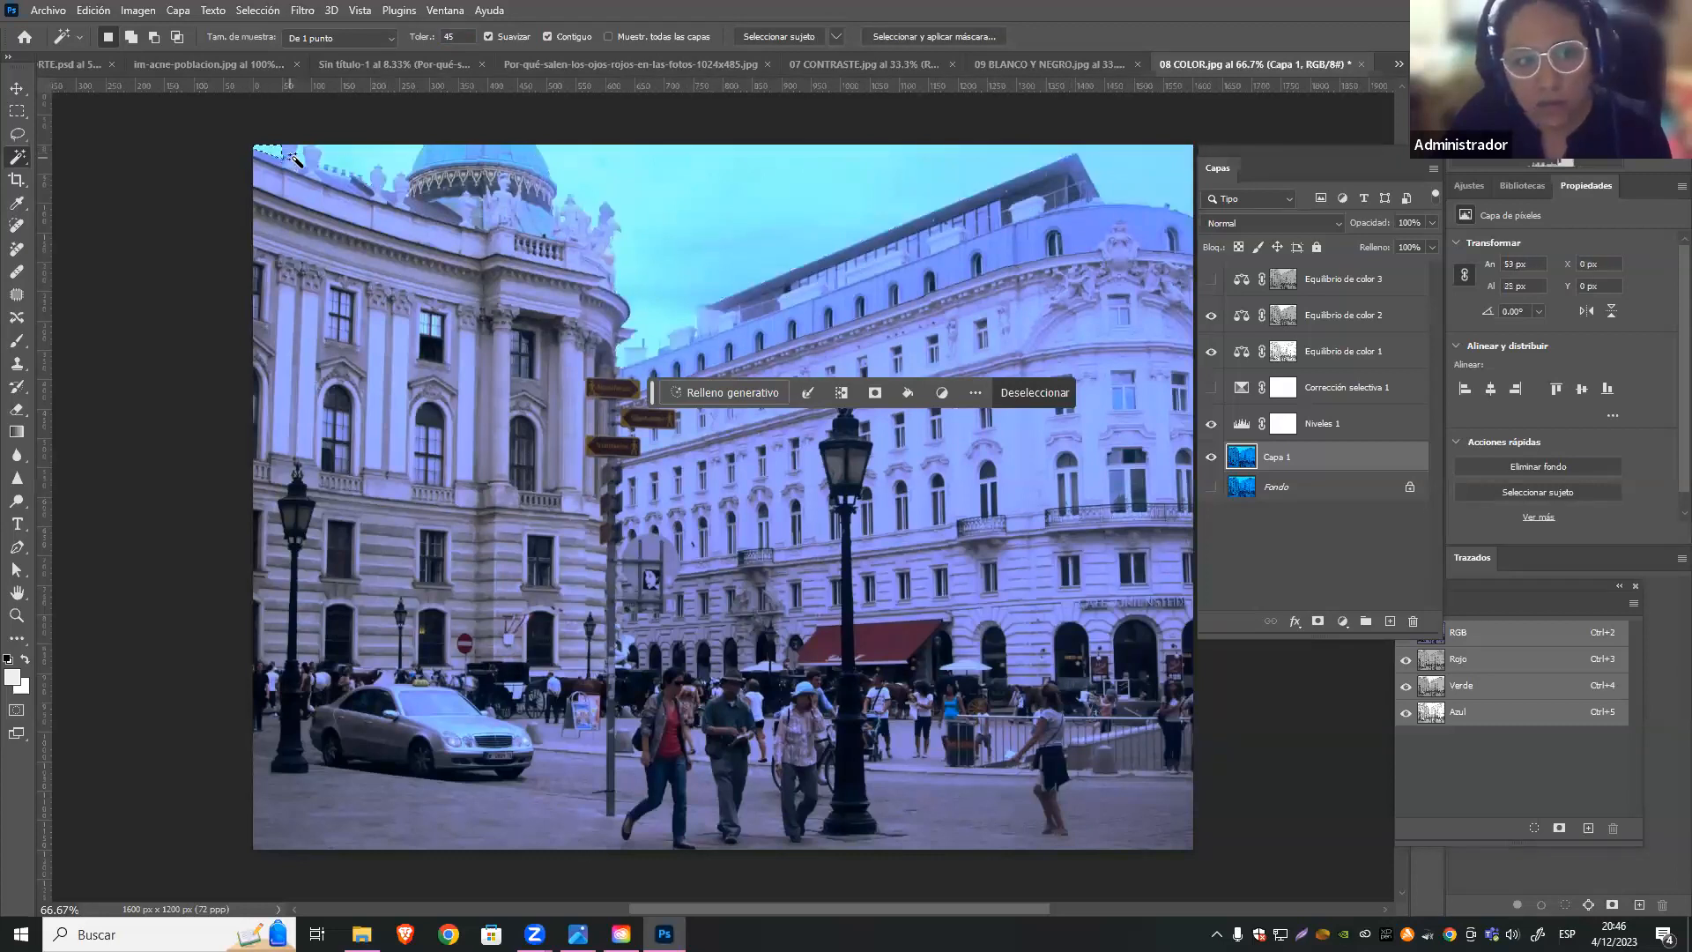
click(346, 154)
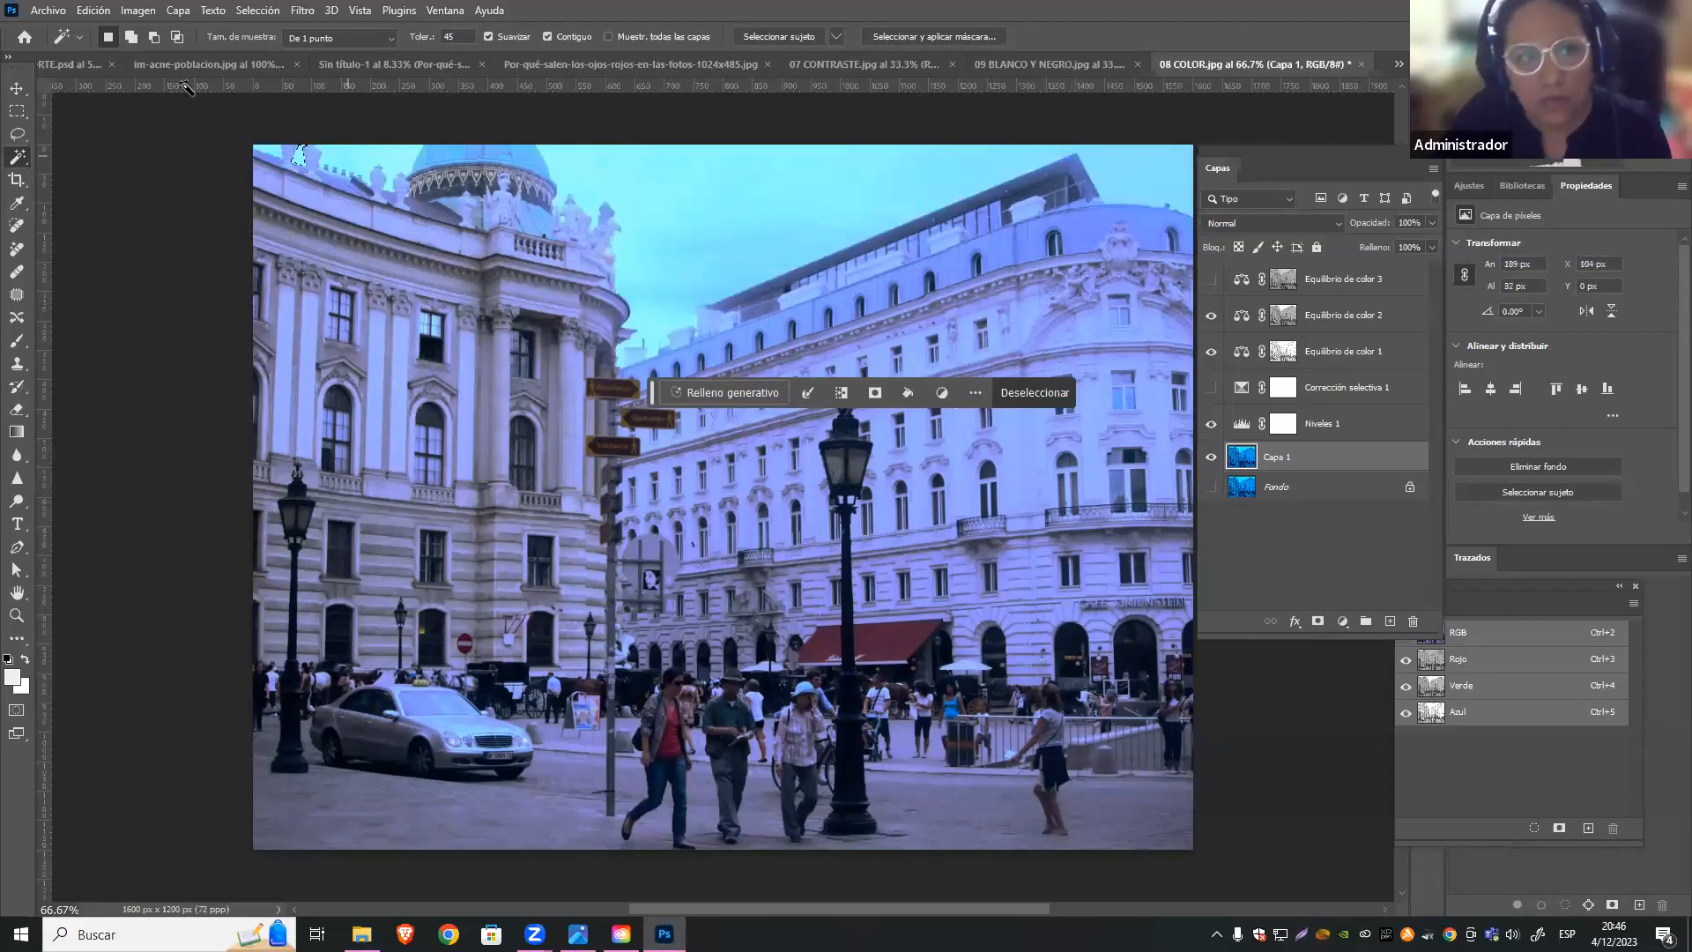
click(130, 37)
click(268, 152)
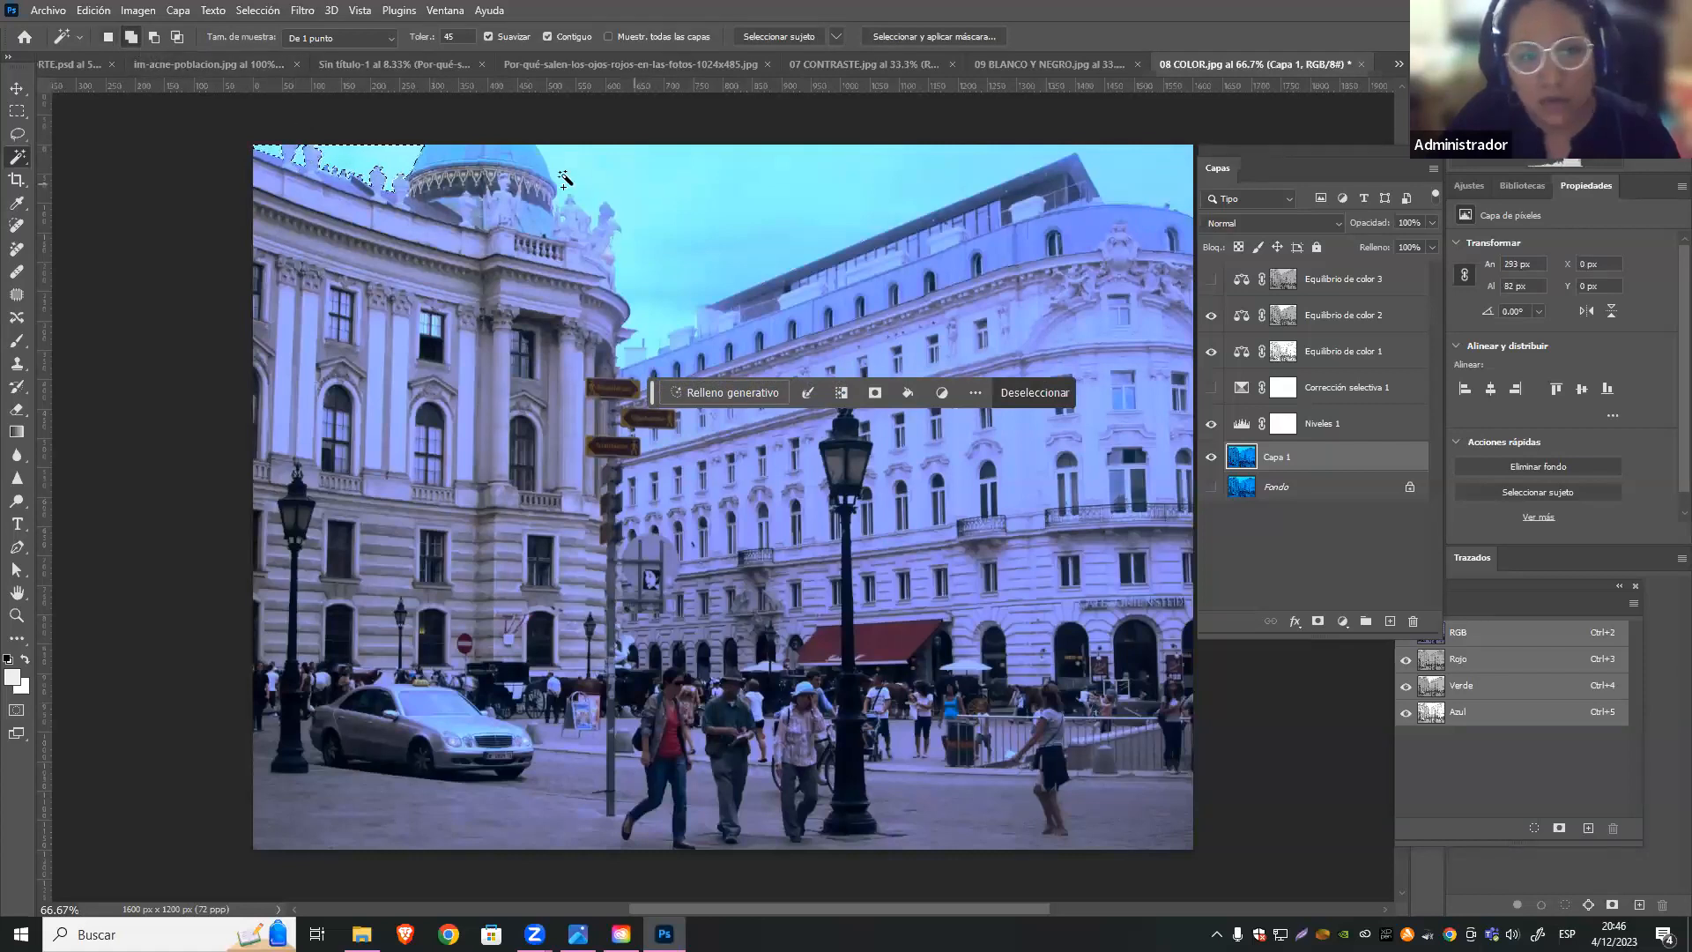
click(710, 172)
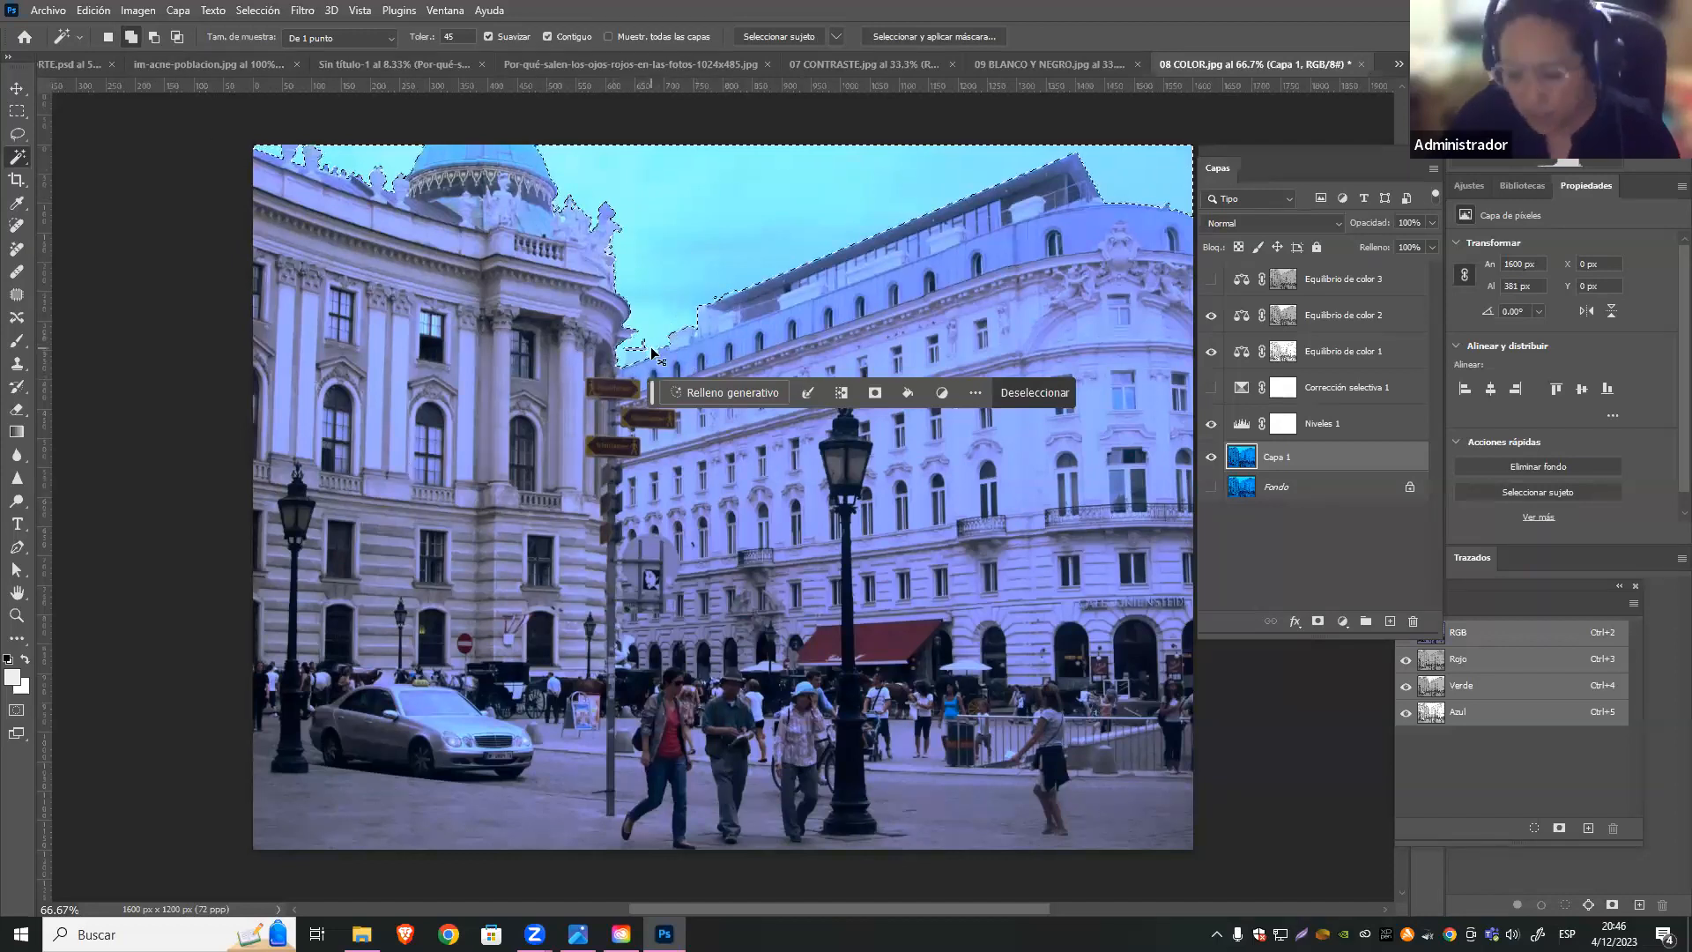
Try to subtract the pale rooftop structure above the street signs from the sky selection with the Magic Wand
key(ctrl+plus)
key(ctrl+plus)
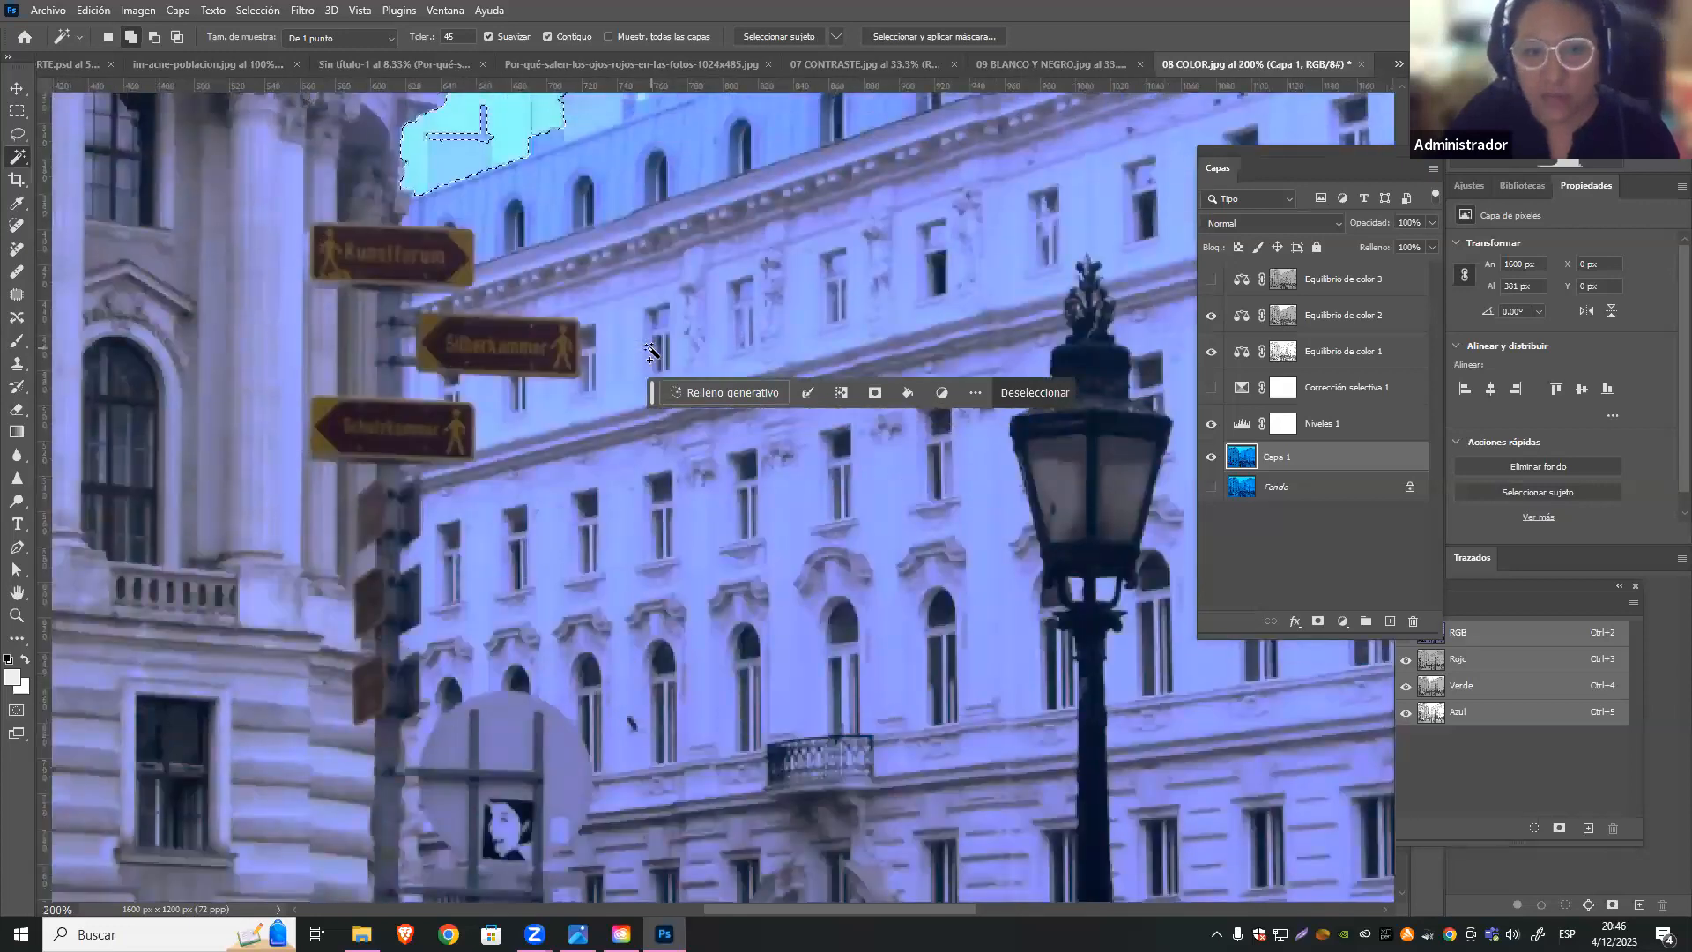
scroll(520, 361, up, 2)
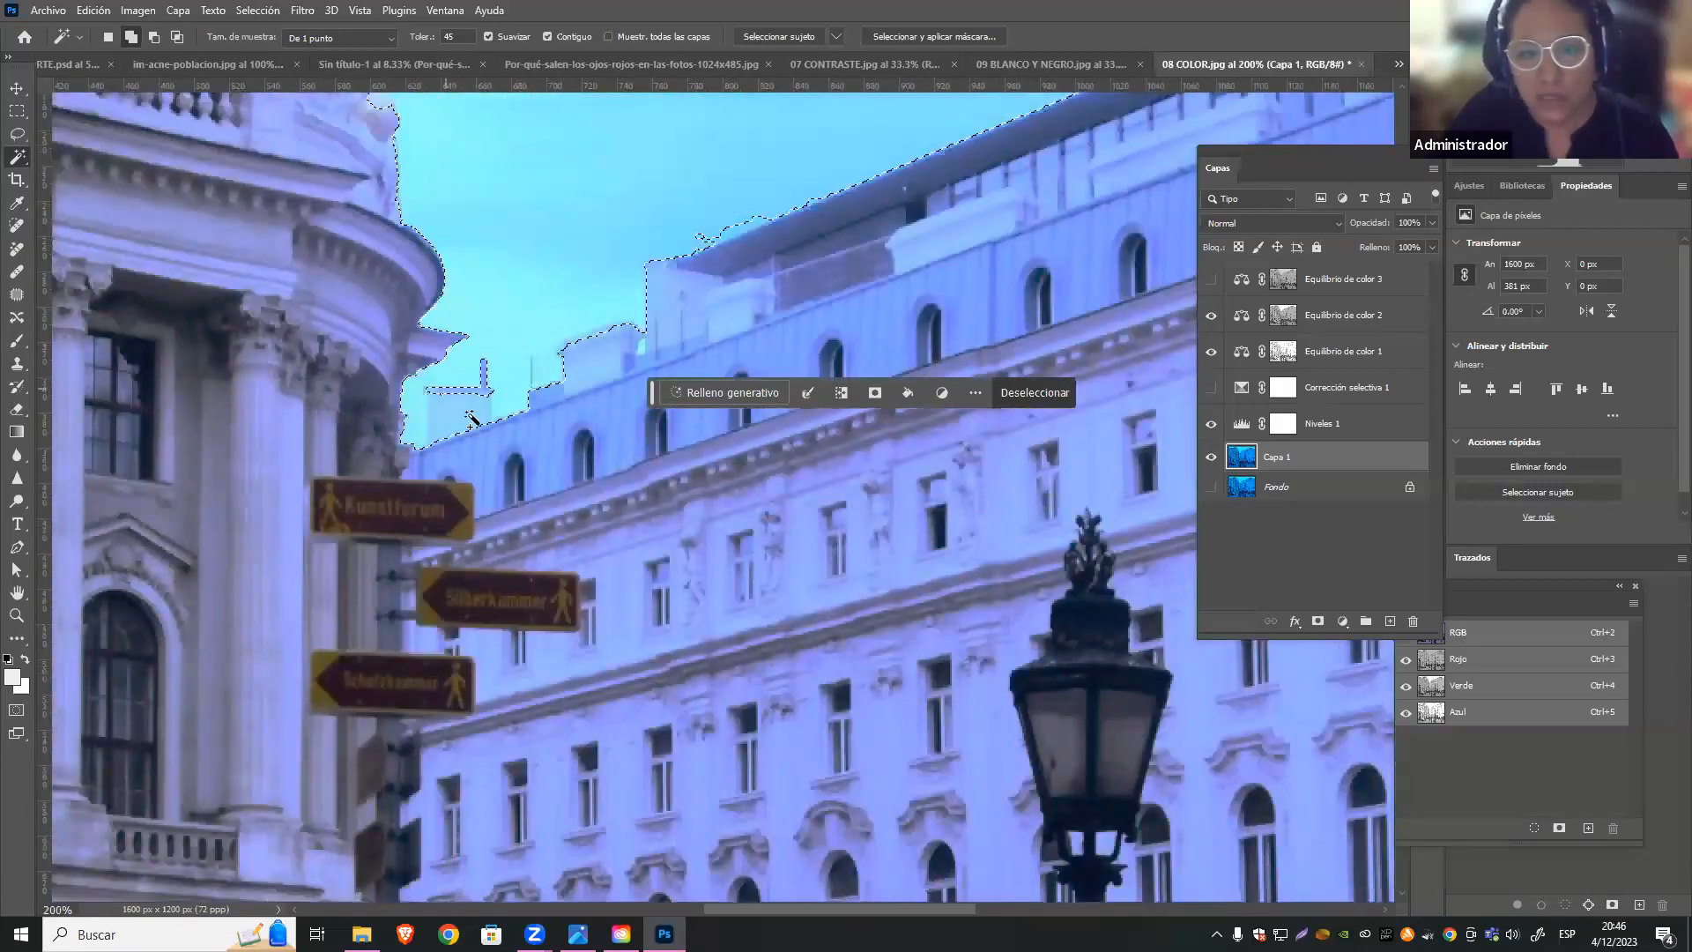
click(155, 39)
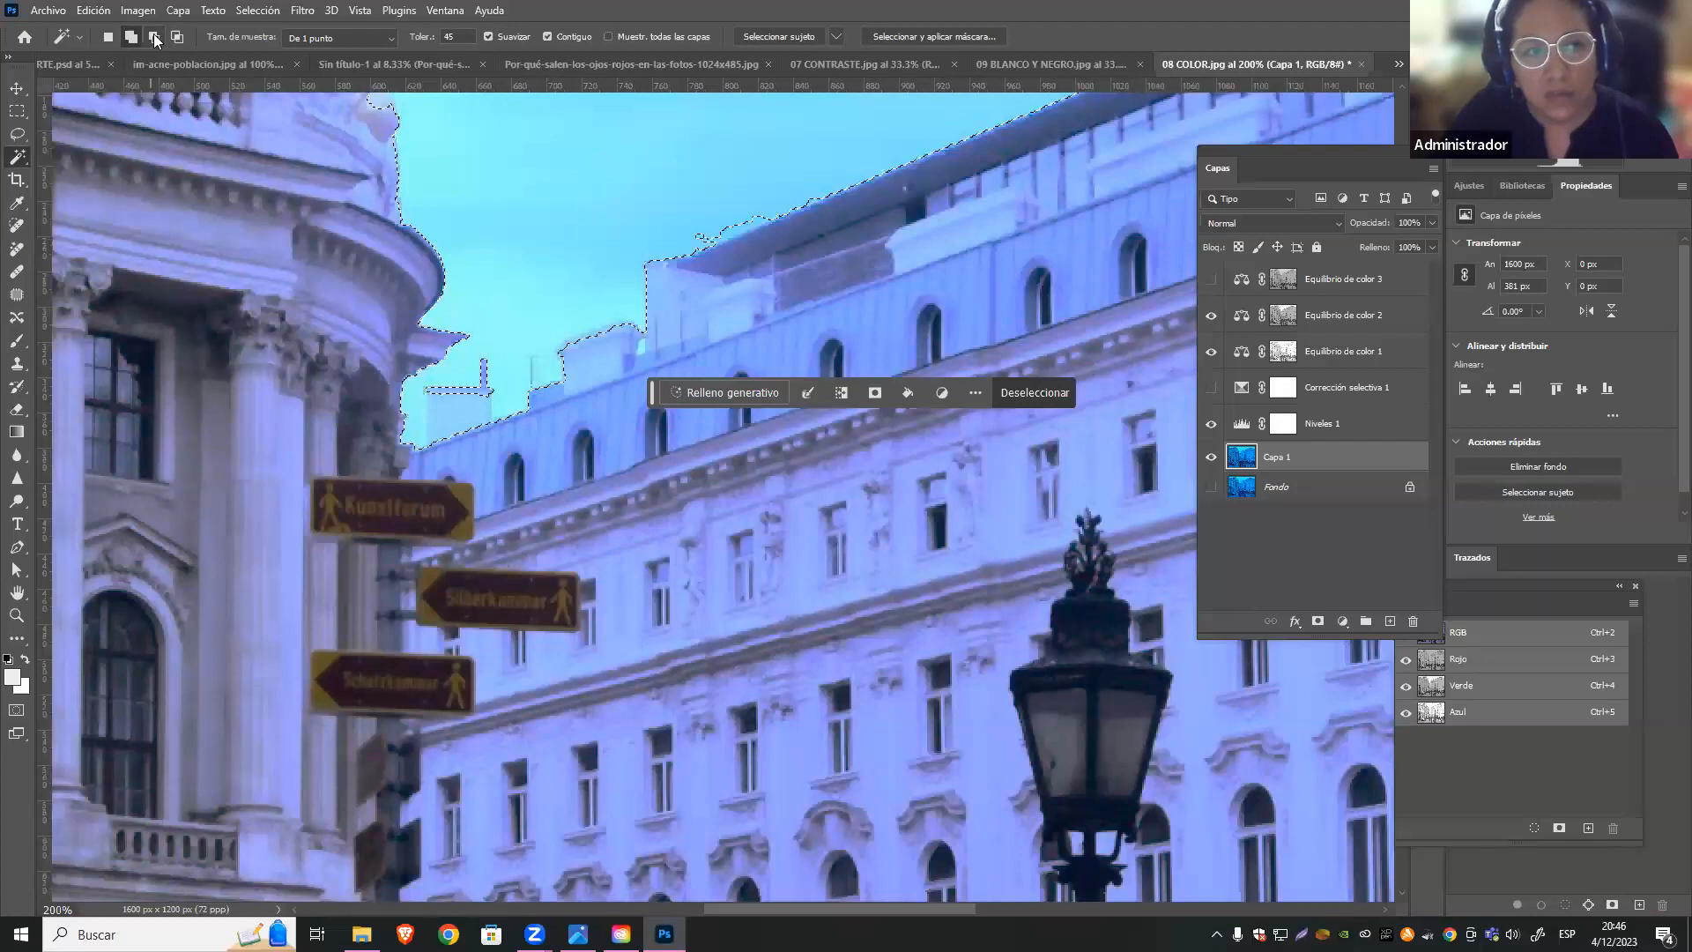
click(458, 404)
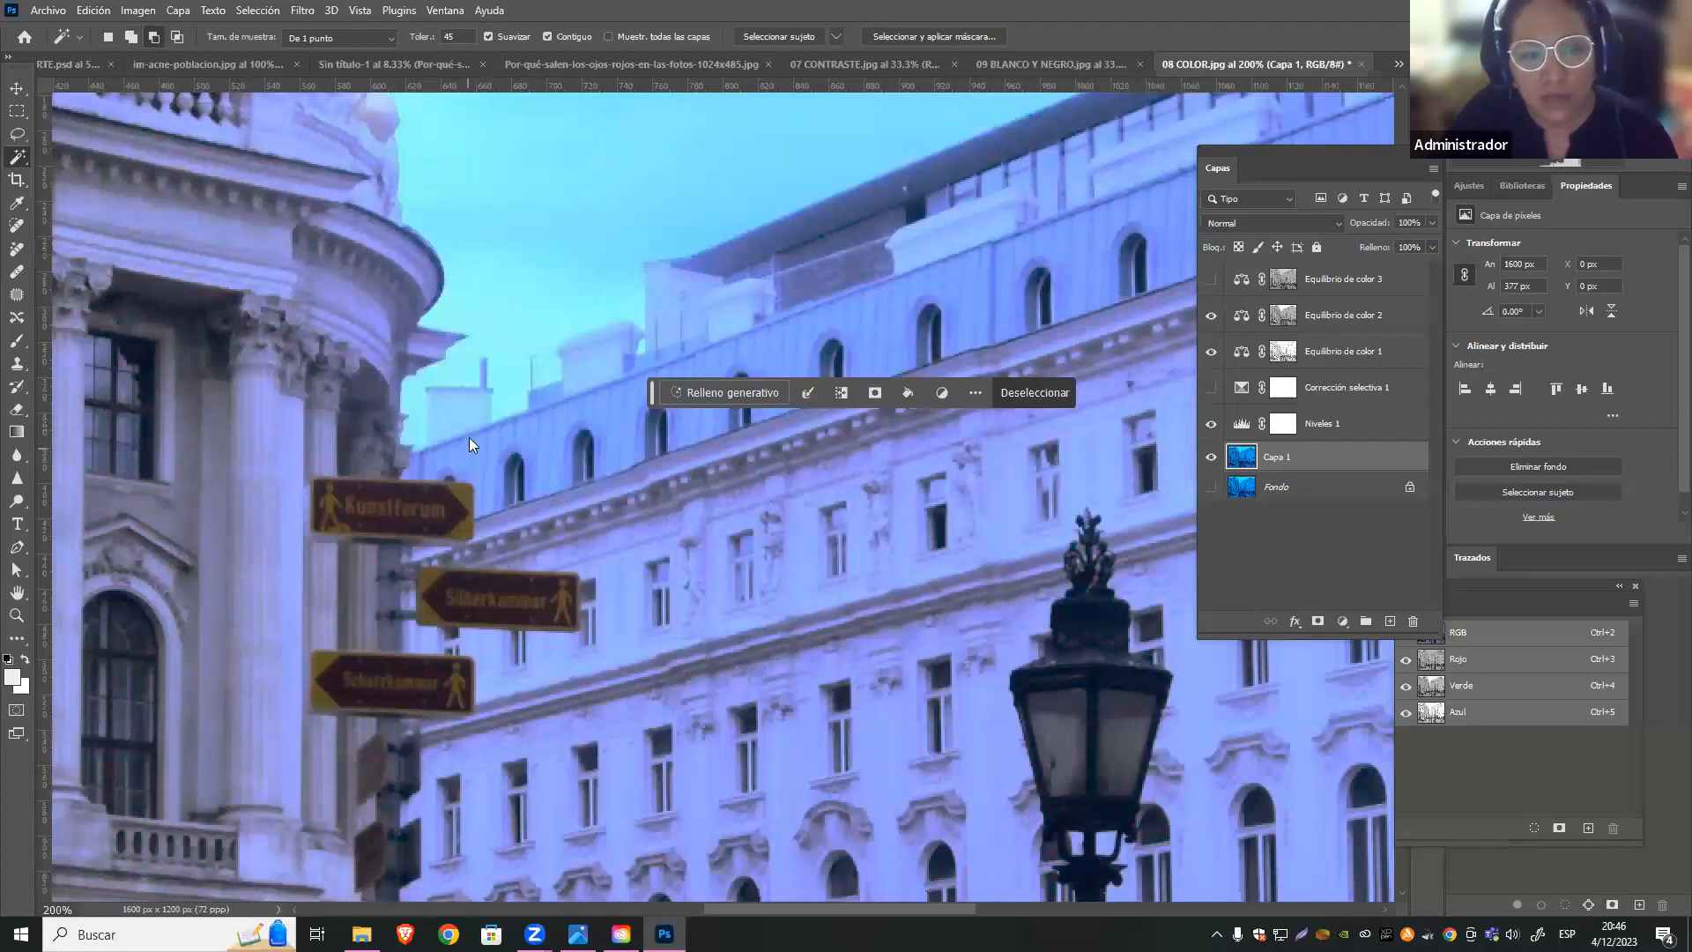
key(ctrl+z)
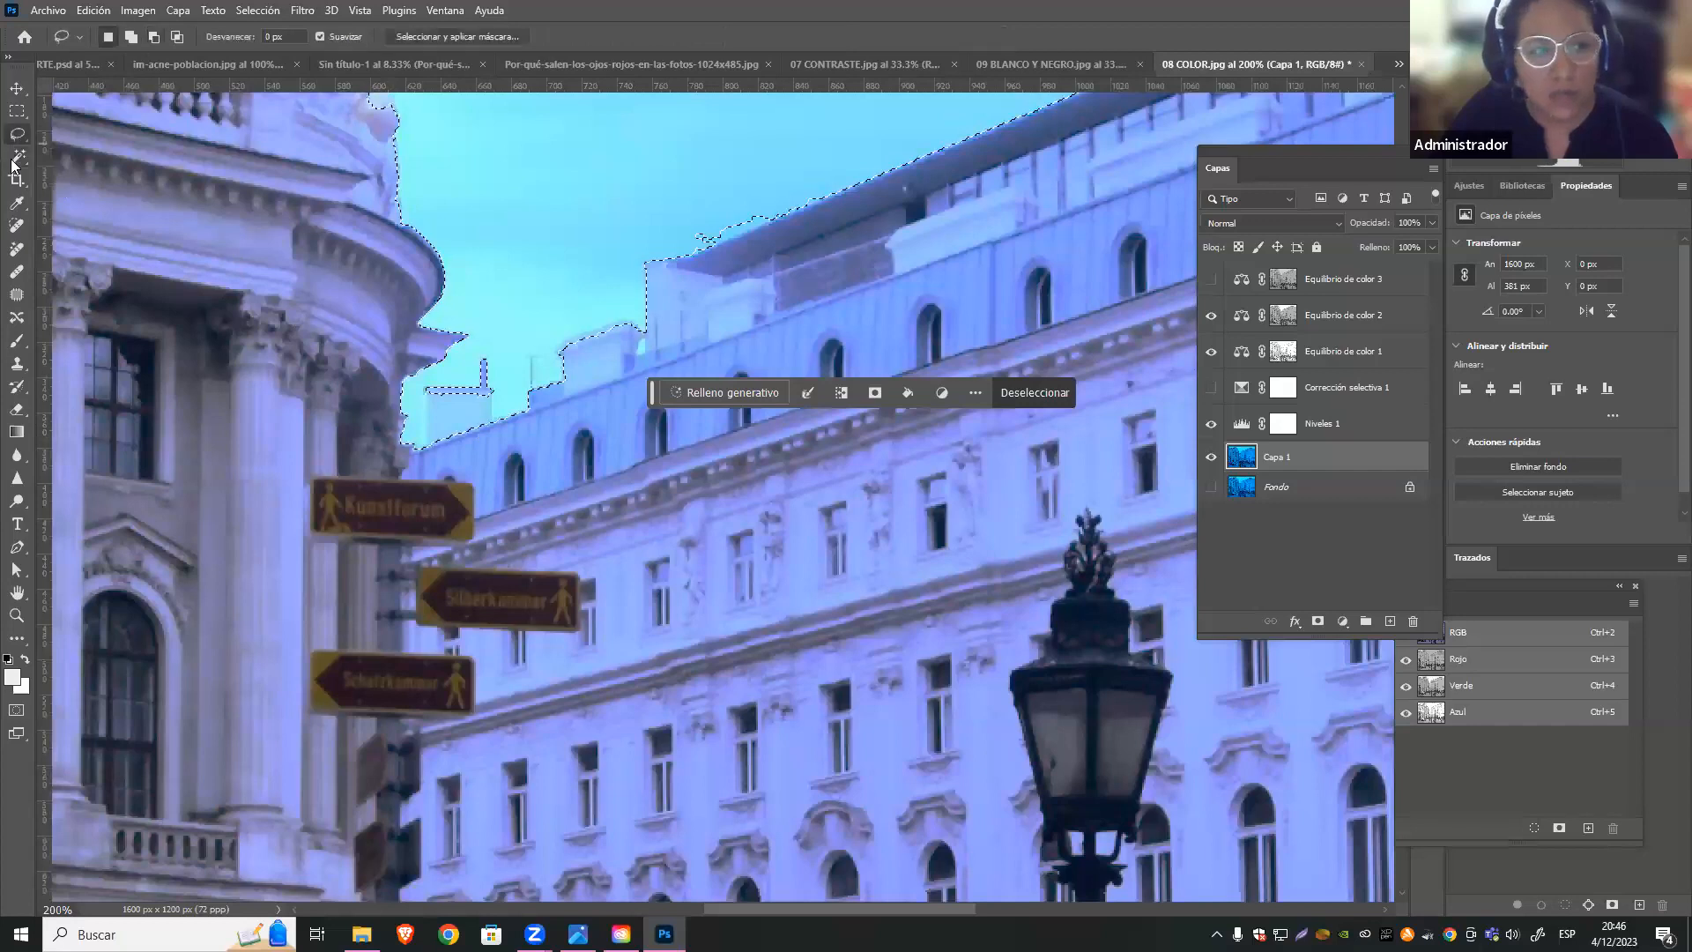
Subtract the pale rooftop structure from the sky selection with a 16 px Quick Selection brush, and return to the Move tool
click(19, 158)
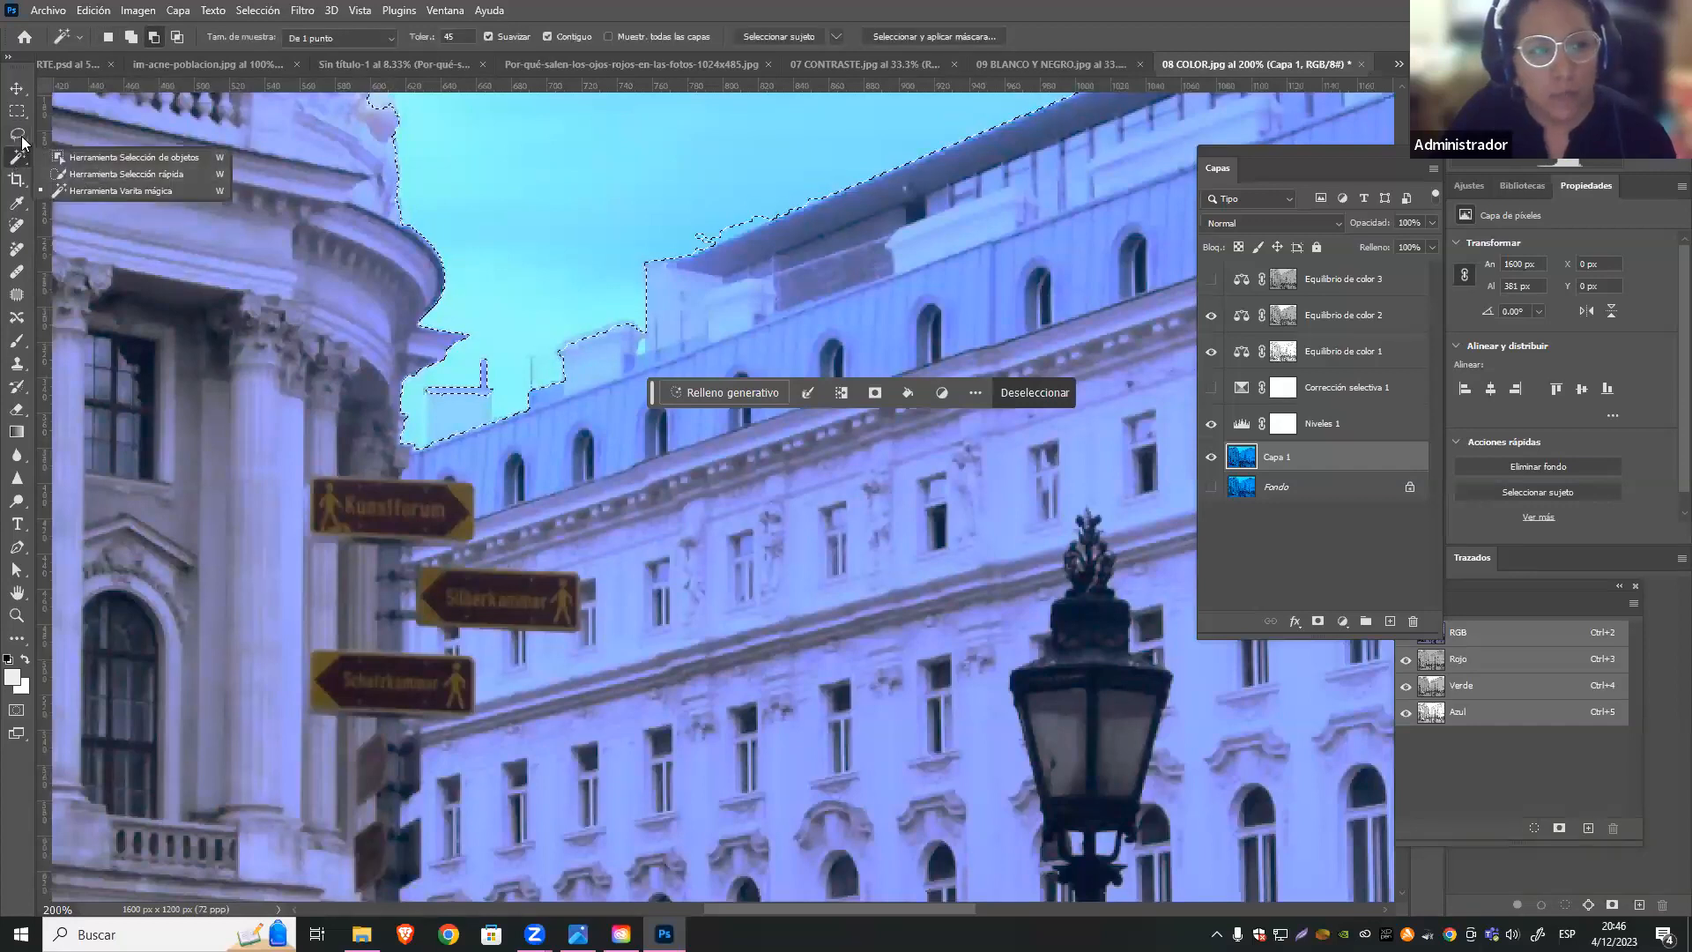
click(176, 176)
click(193, 35)
drag(176, 87, 129, 87)
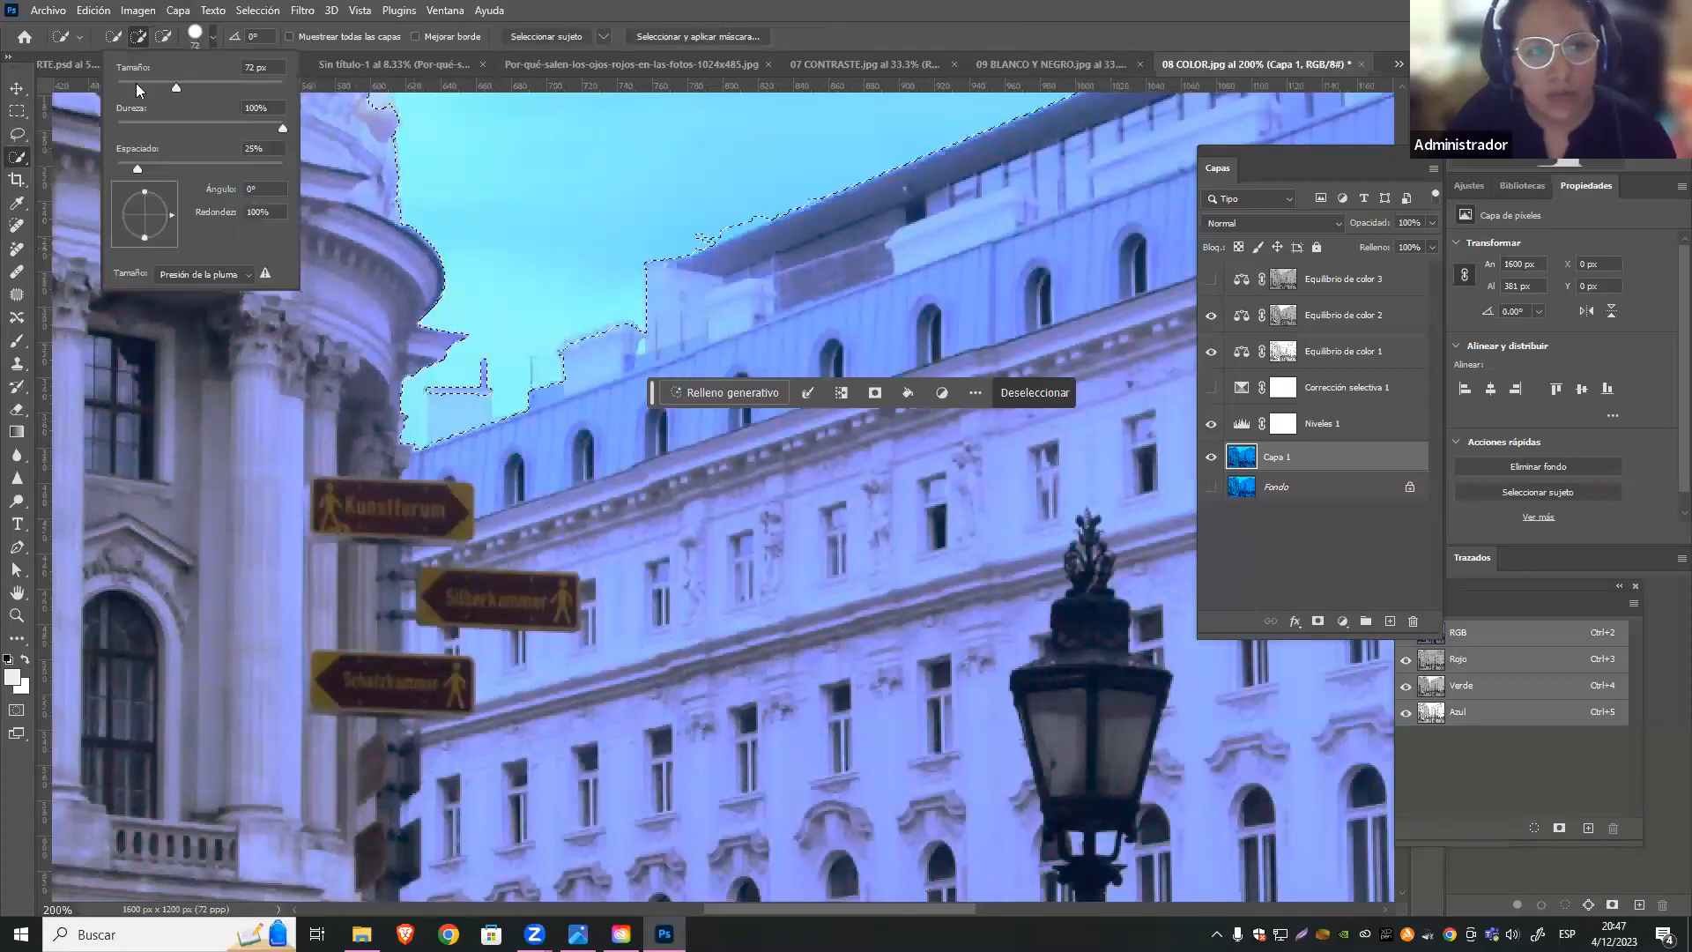
click(163, 36)
drag(466, 406, 460, 439)
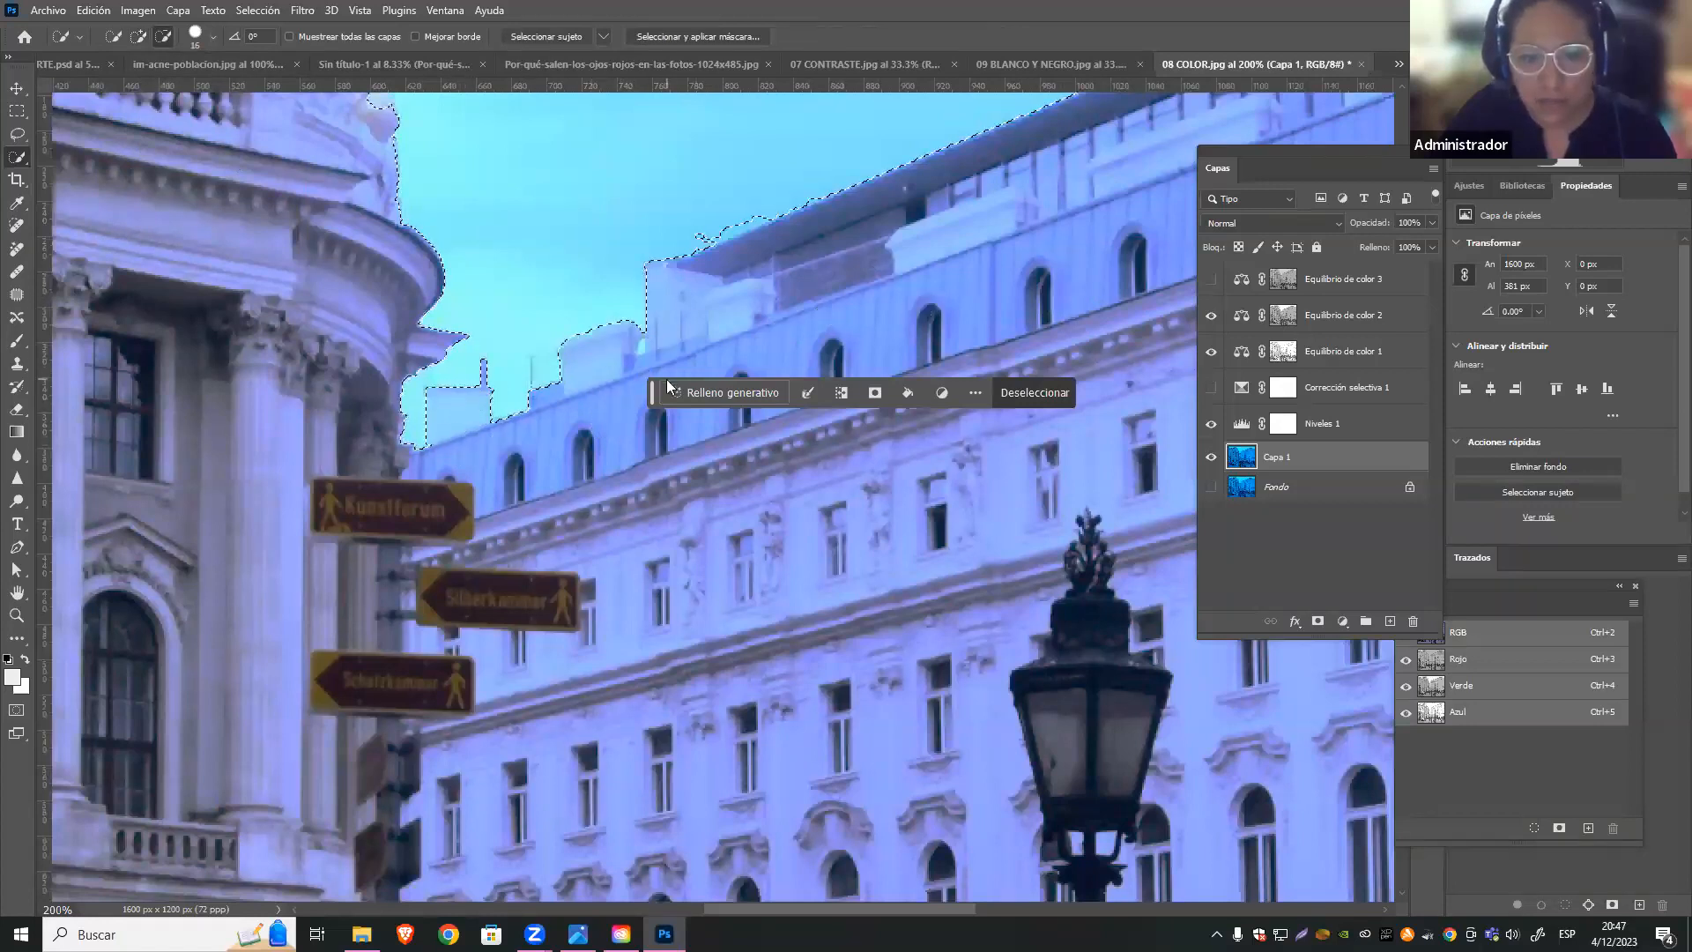
click(138, 37)
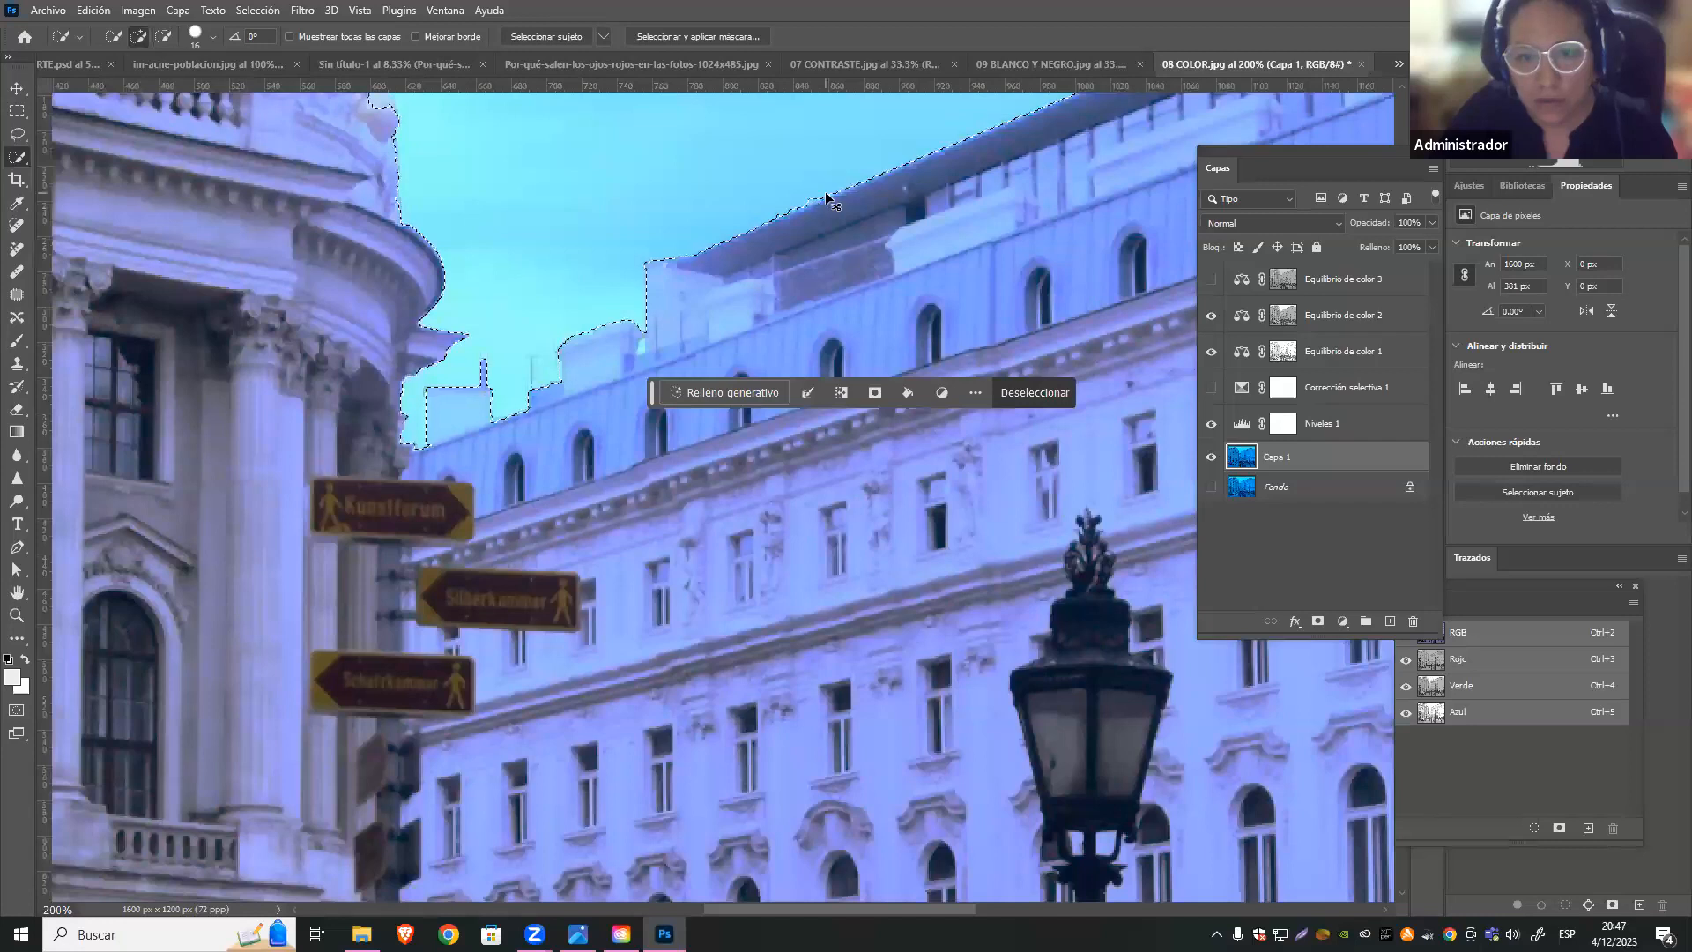
key(ctrl+minus)
key(ctrl+minus)
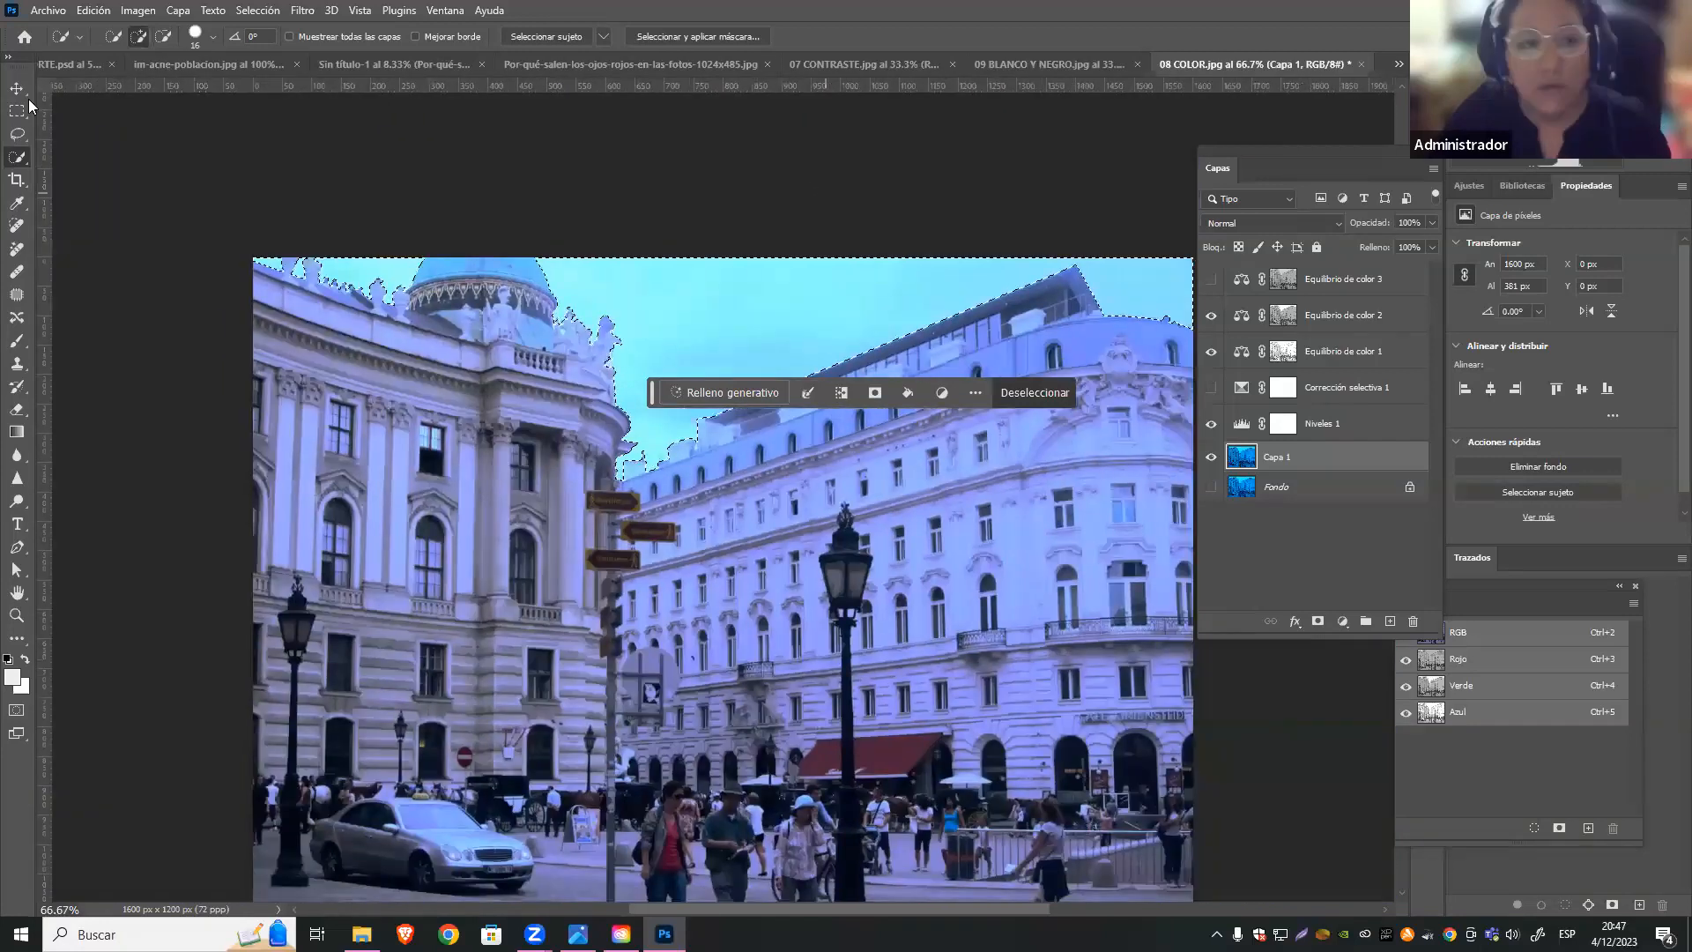
click(25, 97)
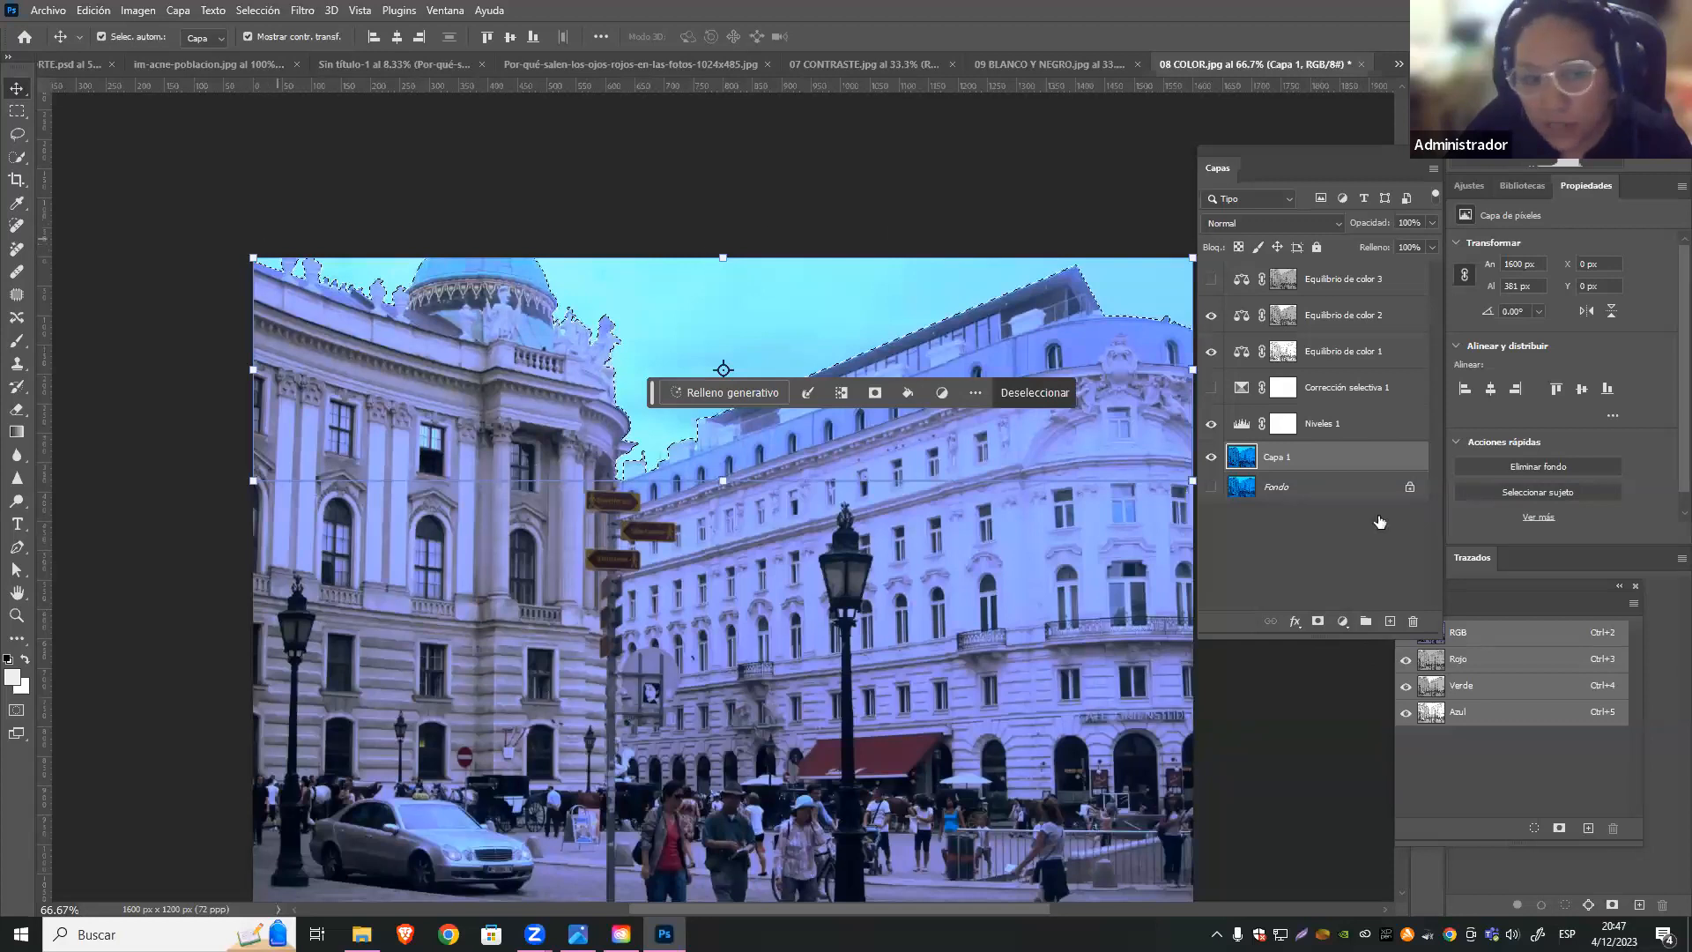
Try a Hue/Saturation adjustment layer masked to the sky with hue +21, and undo it
click(1343, 622)
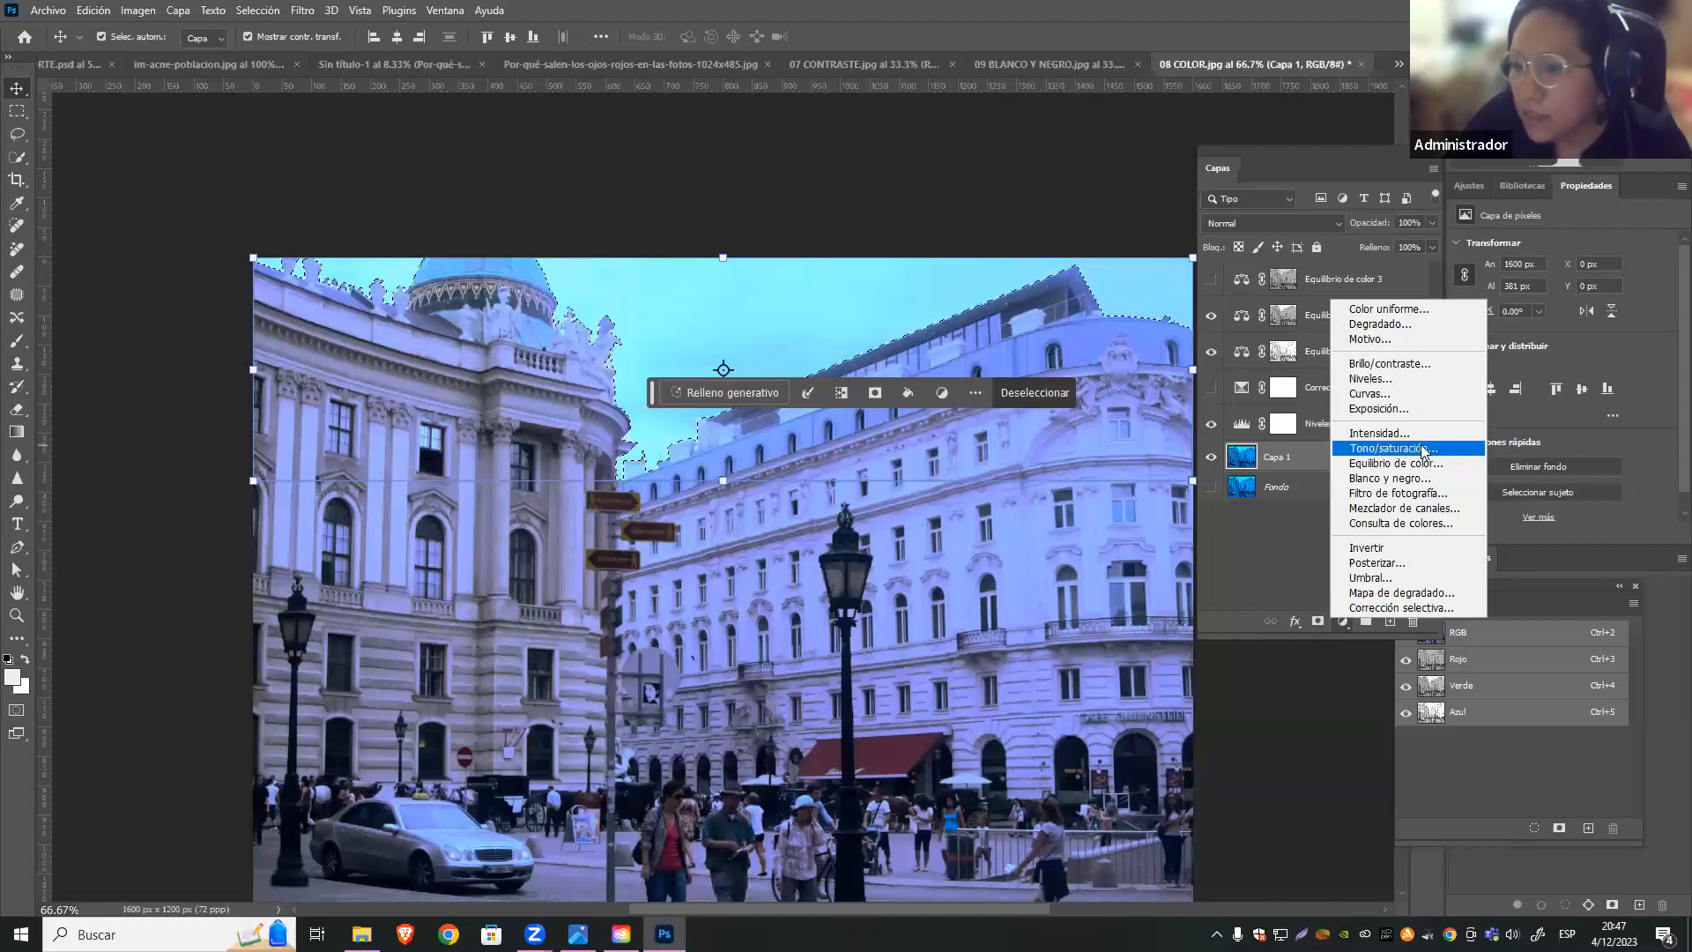
click(1421, 450)
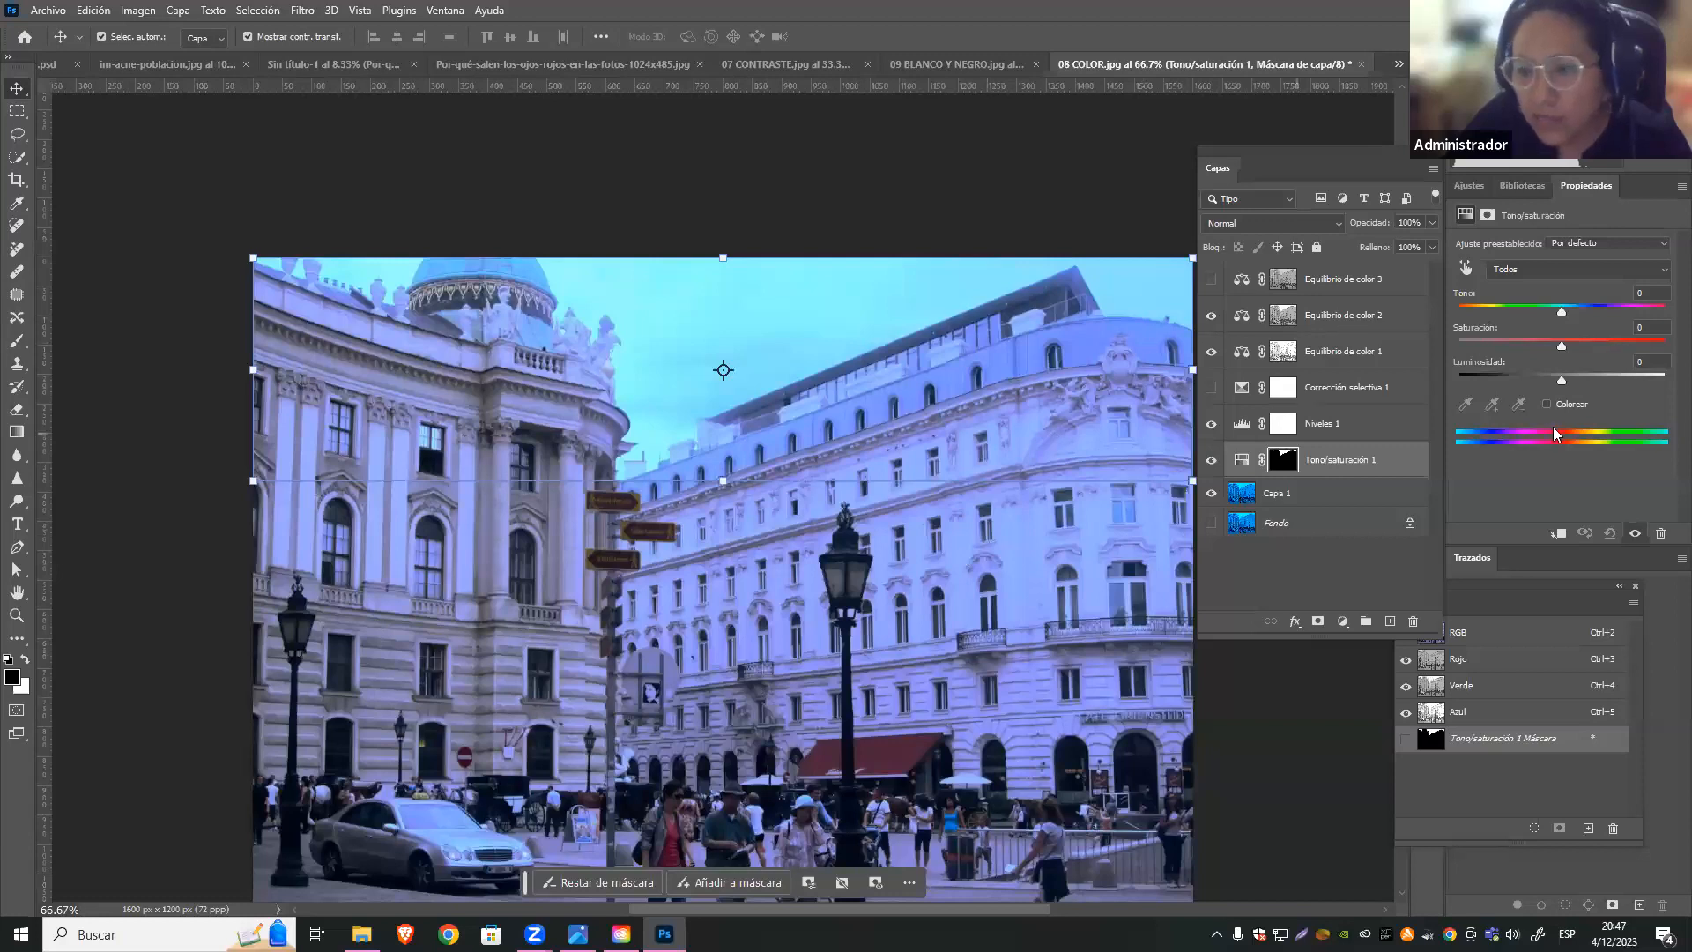
mouse_move(1561, 313)
mouse_down()
mouse_move(1591, 315)
mouse_move(1490, 313)
mouse_move(1649, 319)
mouse_move(1493, 321)
mouse_move(1583, 314)
mouse_up()
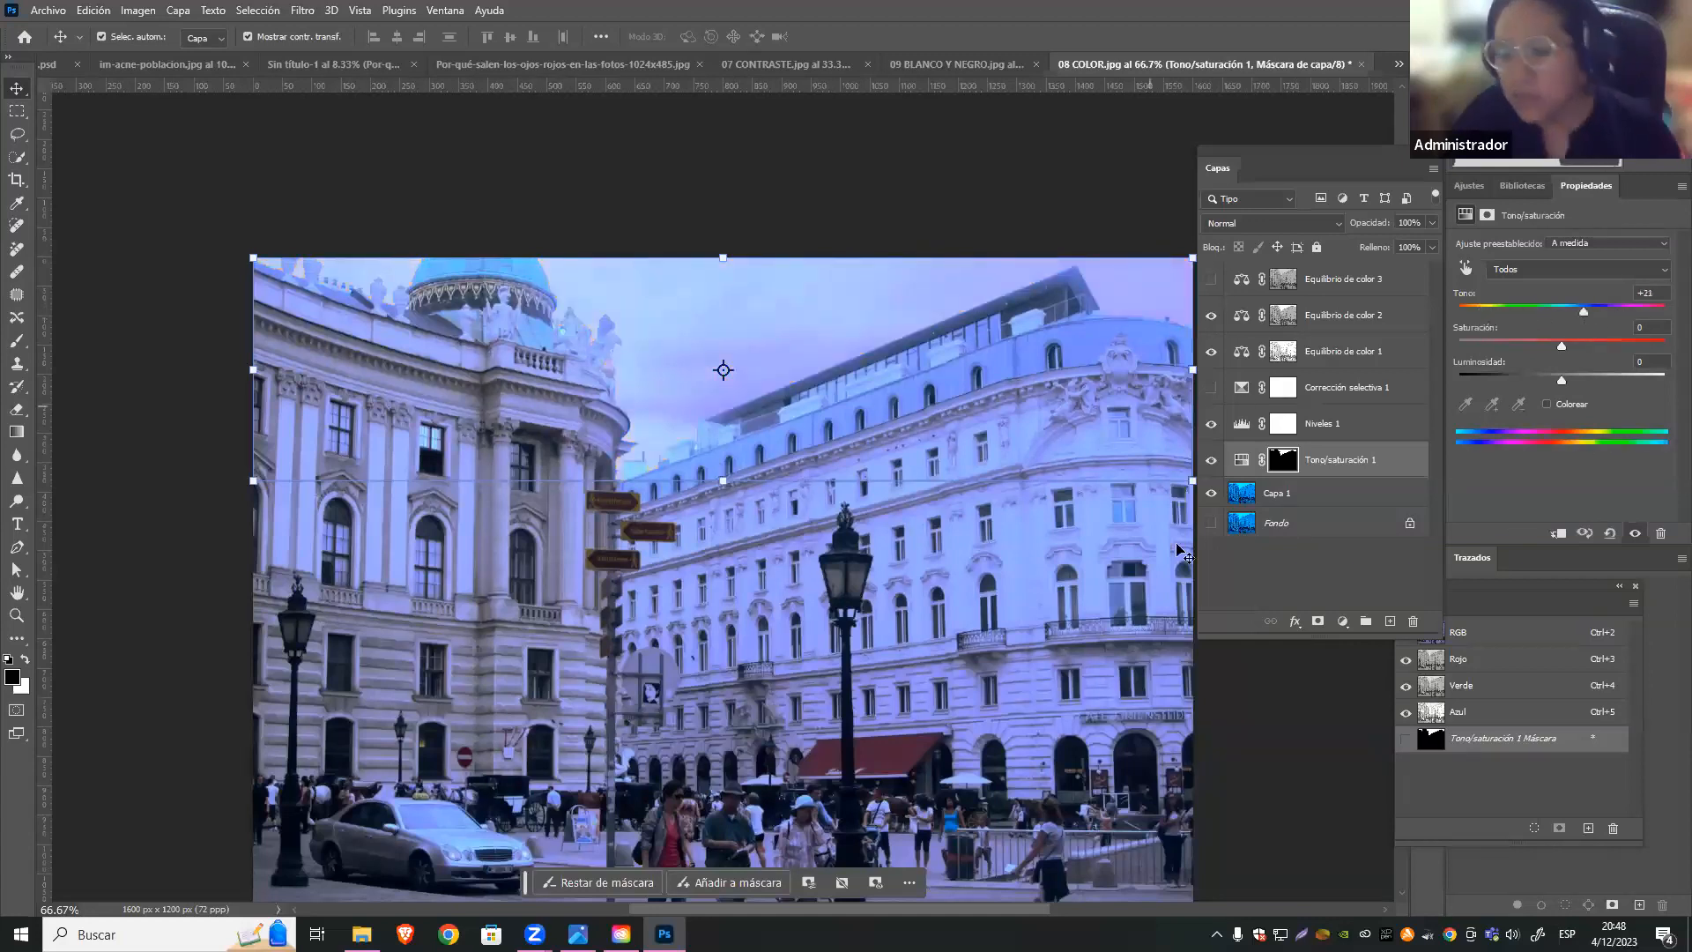
key(ctrl)
key(ctrl+z)
key(ctrl+z)
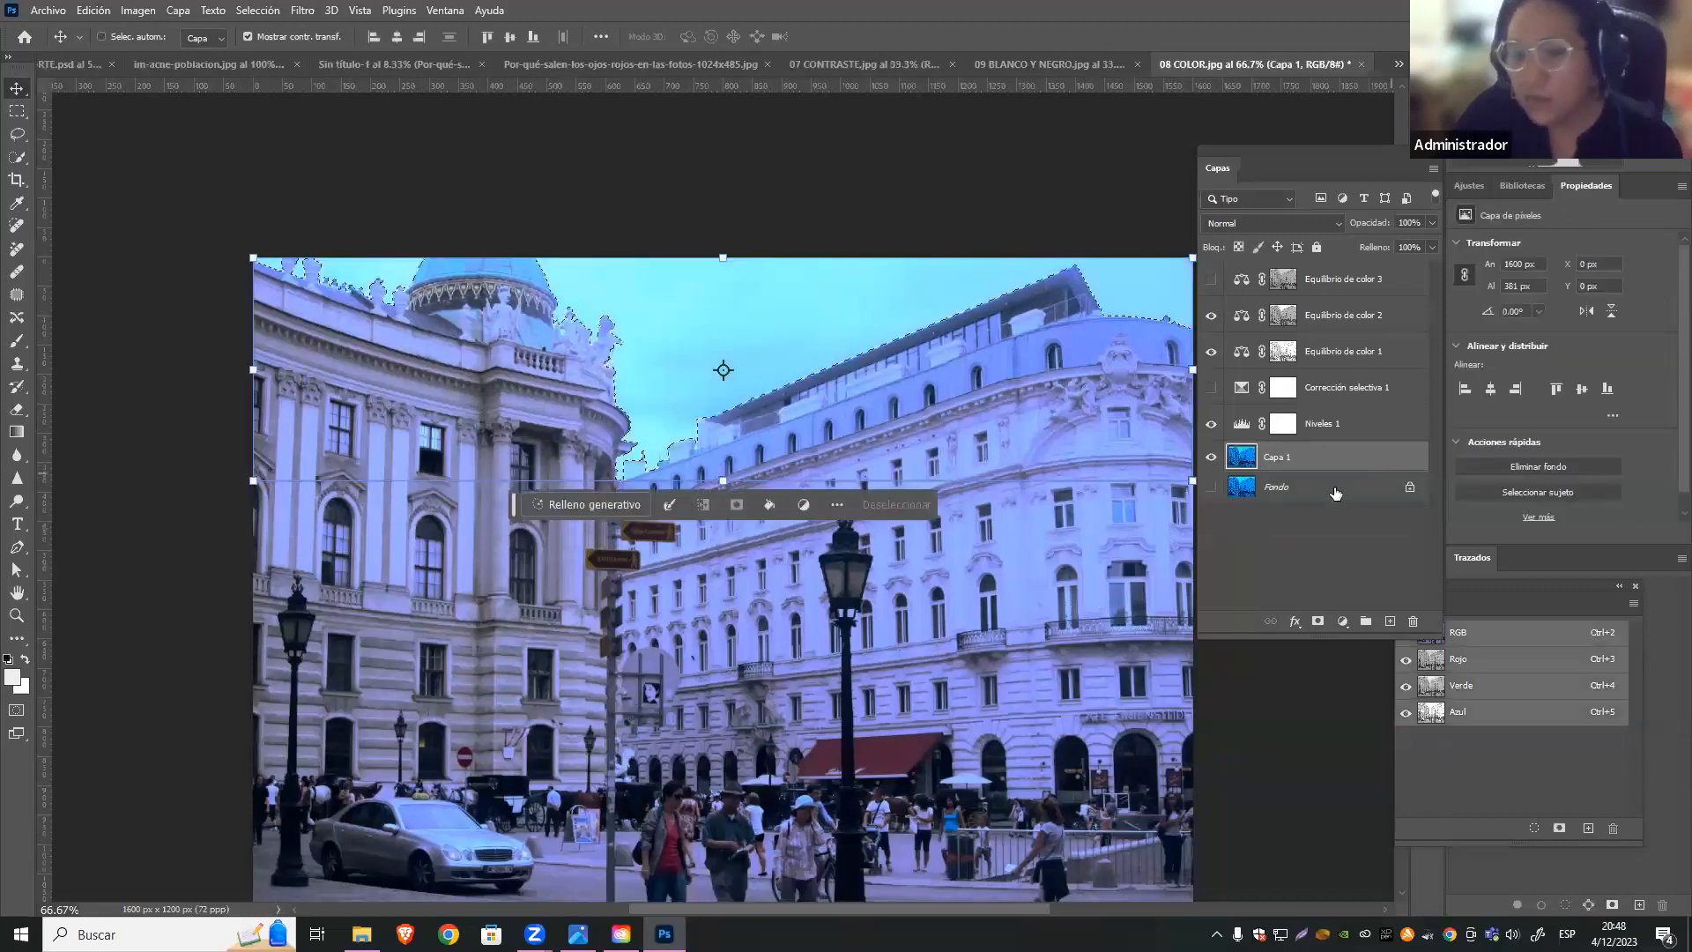
Add a Vibrance (Intensidad) adjustment layer masked to the sky, with Intensidad about -71 and Saturación -9
click(1342, 622)
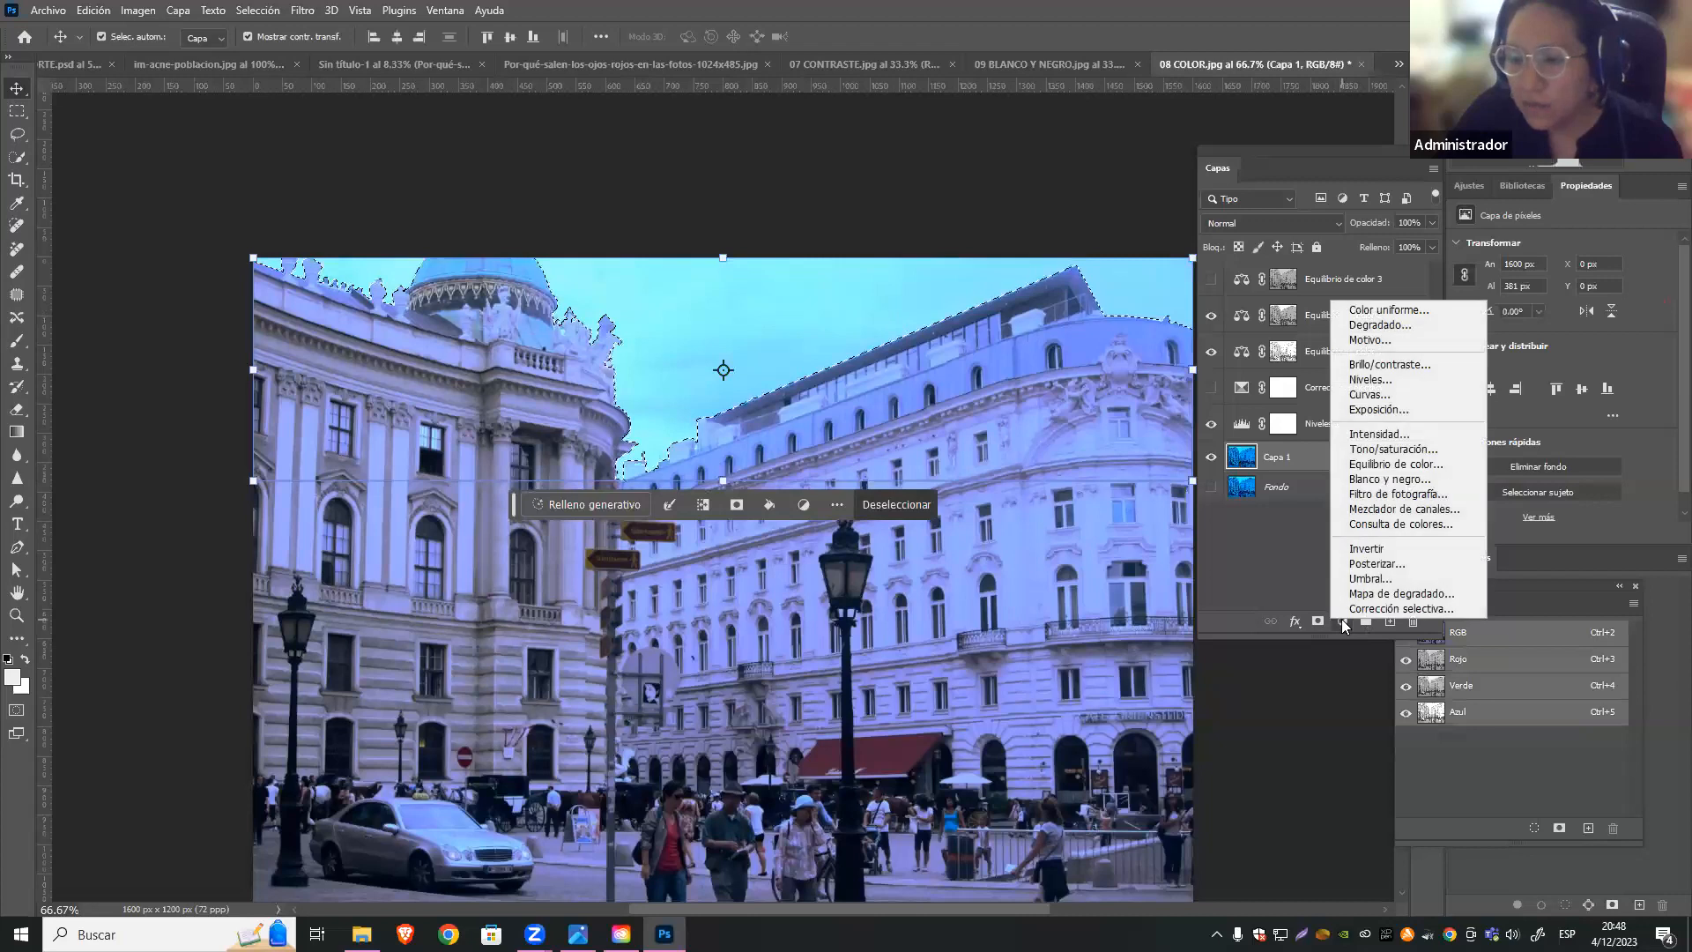
click(1407, 435)
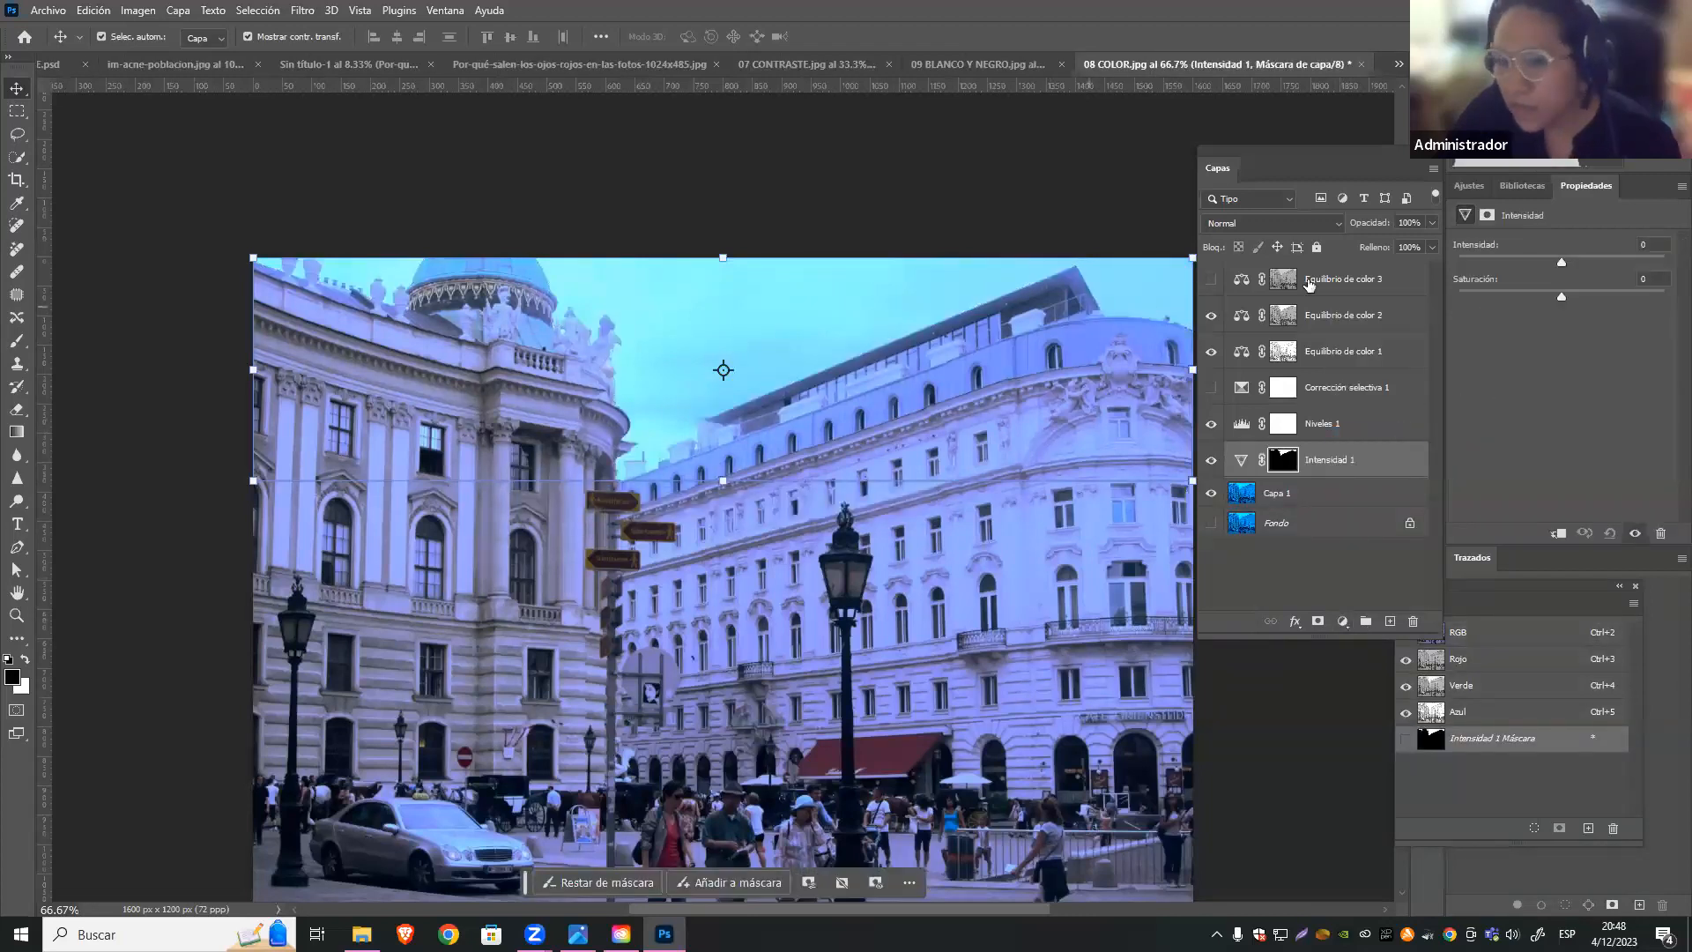
drag(1558, 261, 1512, 262)
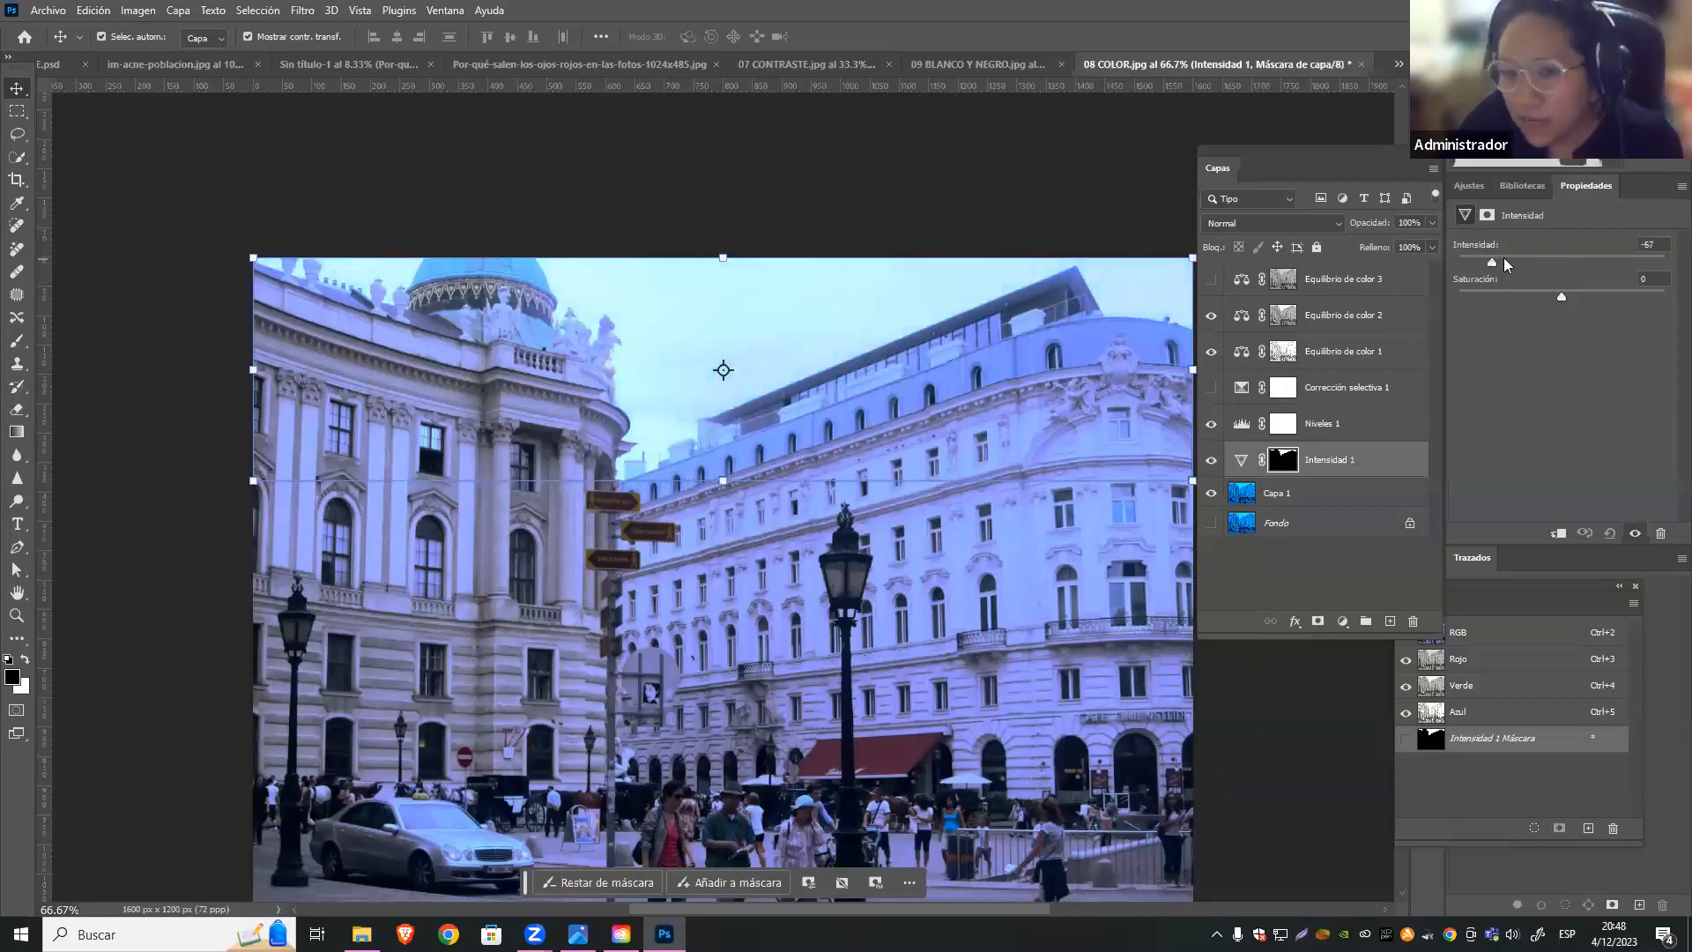
drag(1496, 257, 1518, 301)
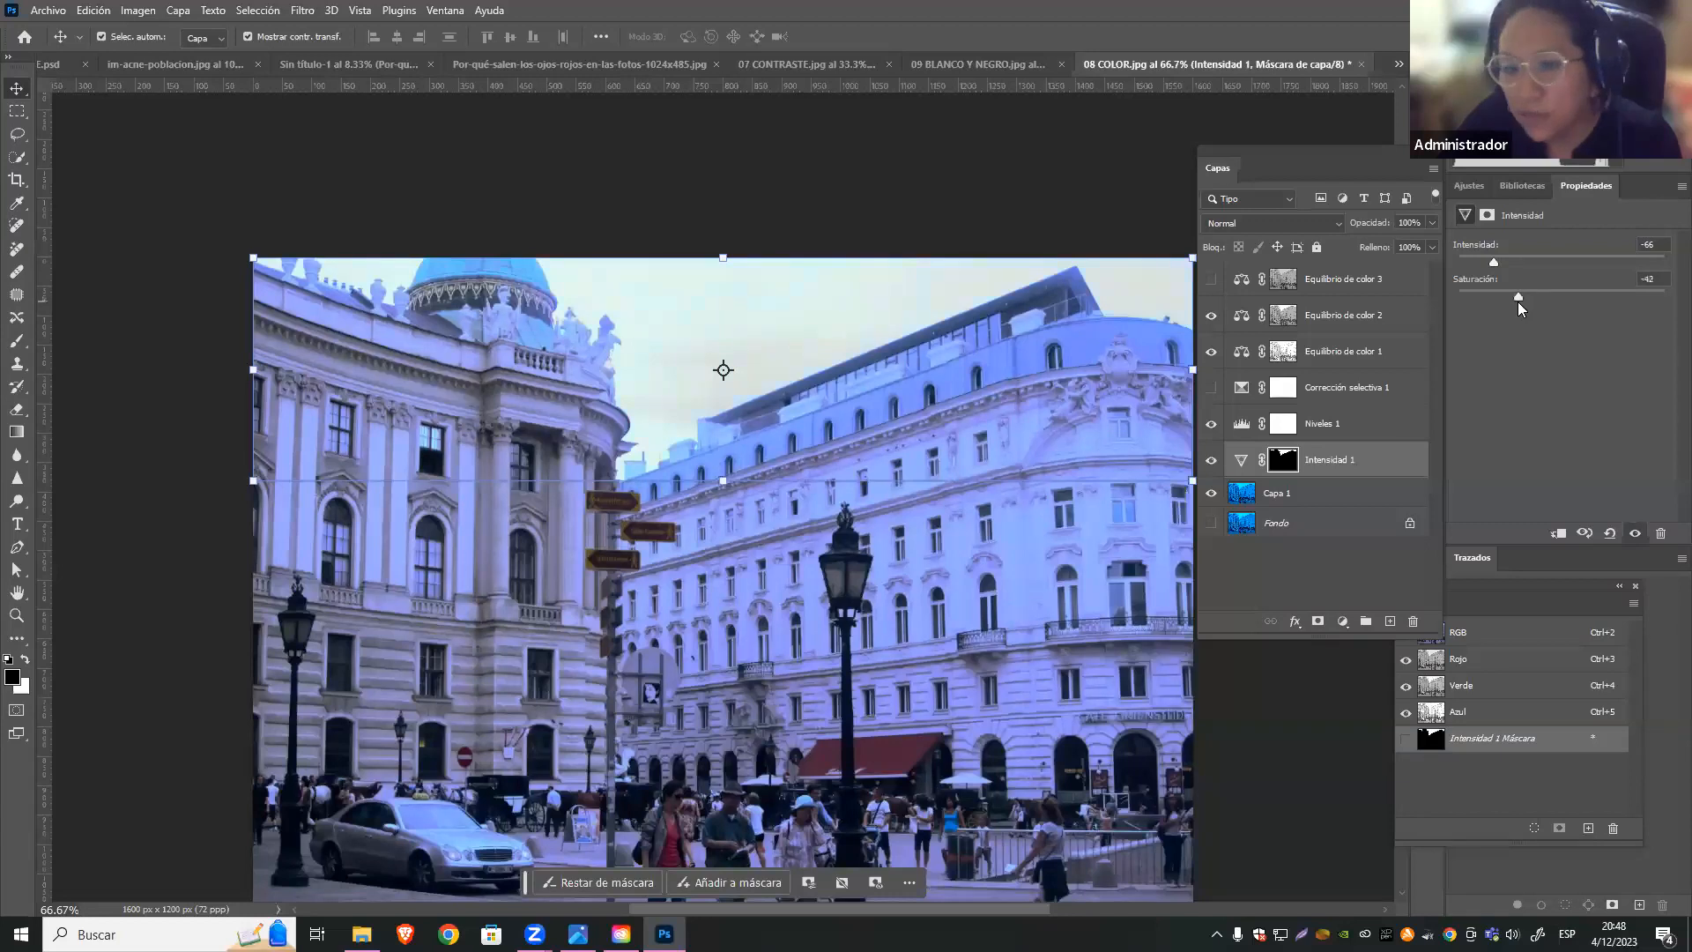
click(1556, 302)
drag(1556, 302, 1551, 303)
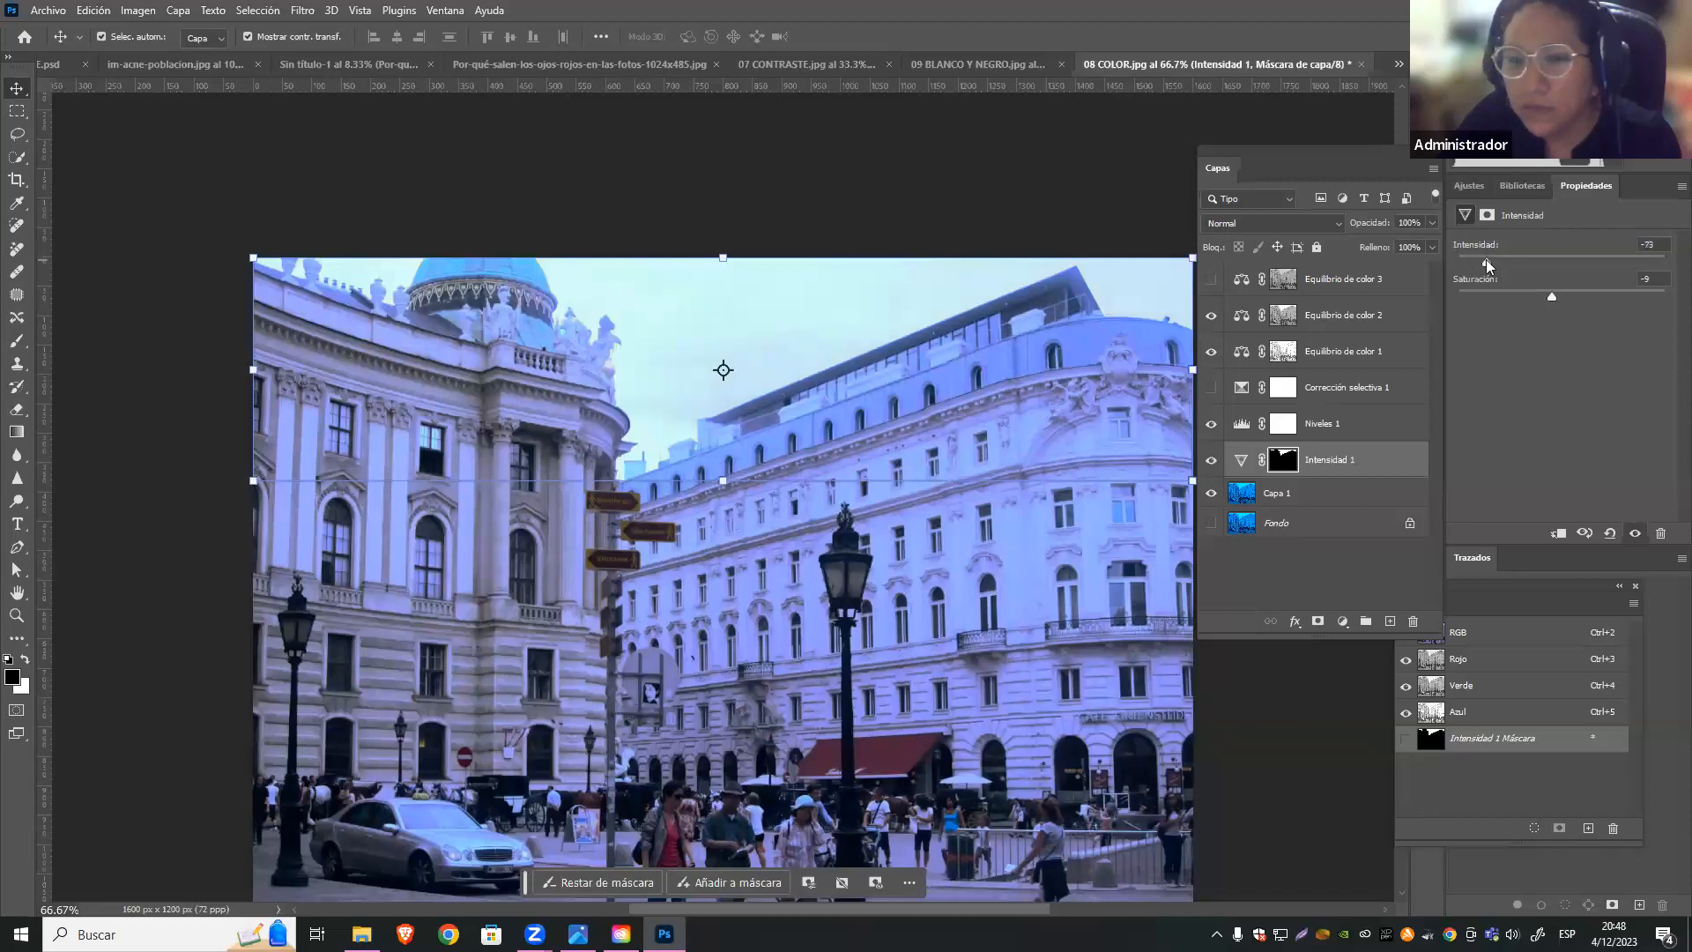
drag(1475, 259, 1476, 261)
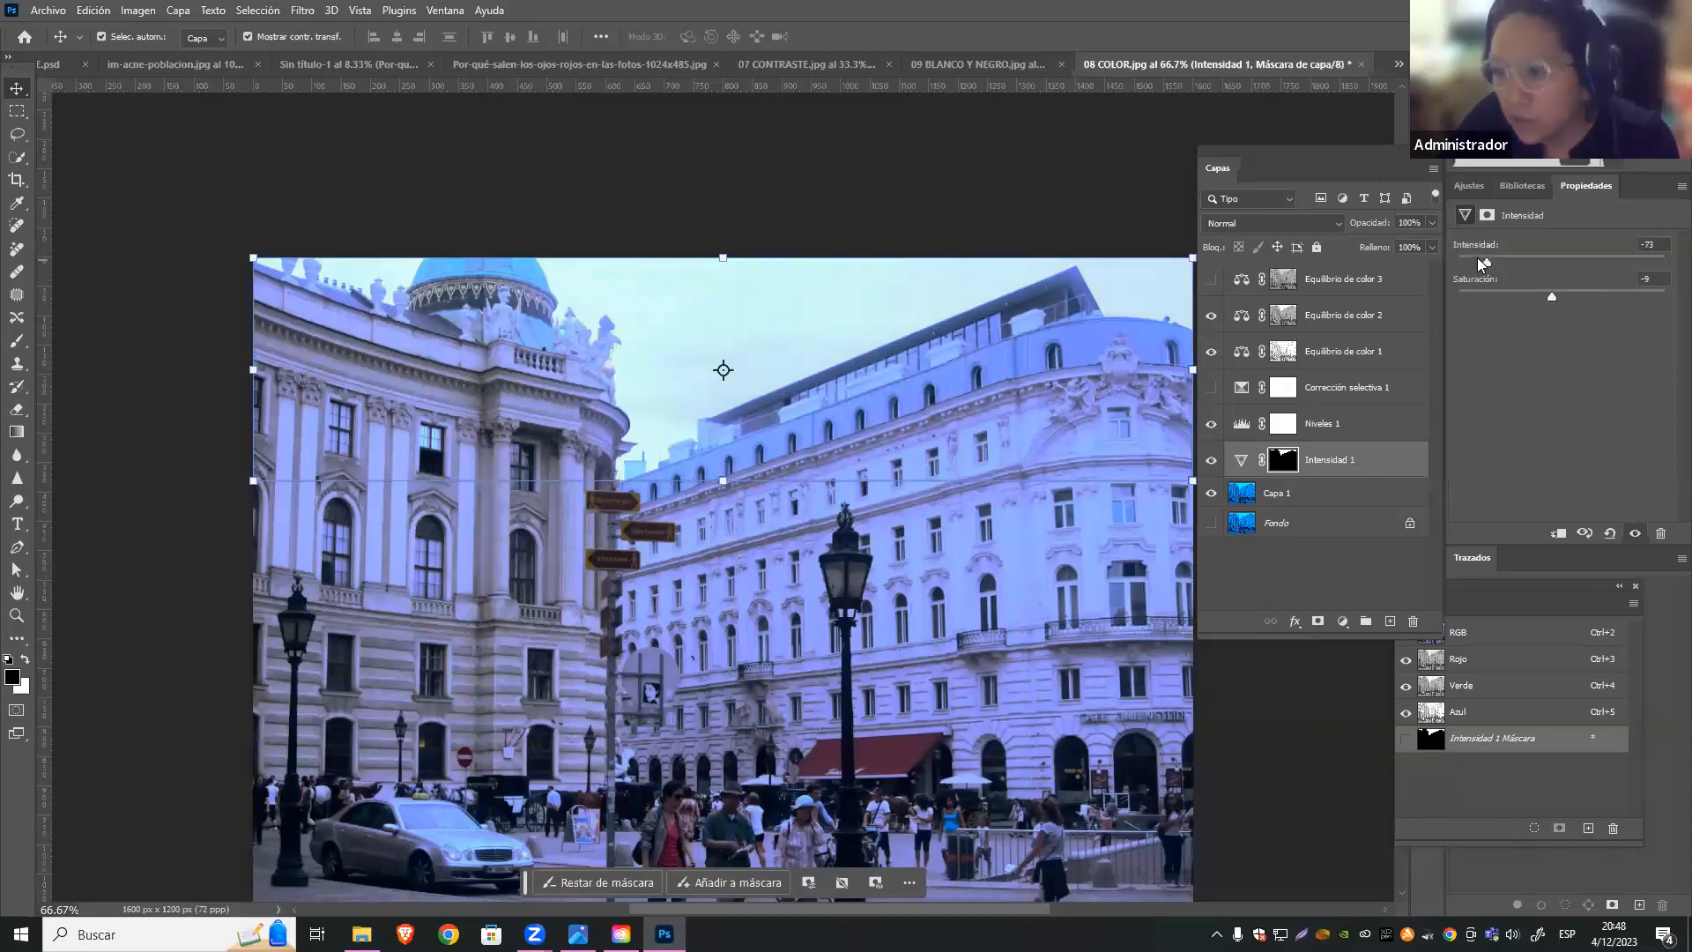
Delete the hidden Corrección selectiva 1 adjustment layer together with its mask
click(1345, 580)
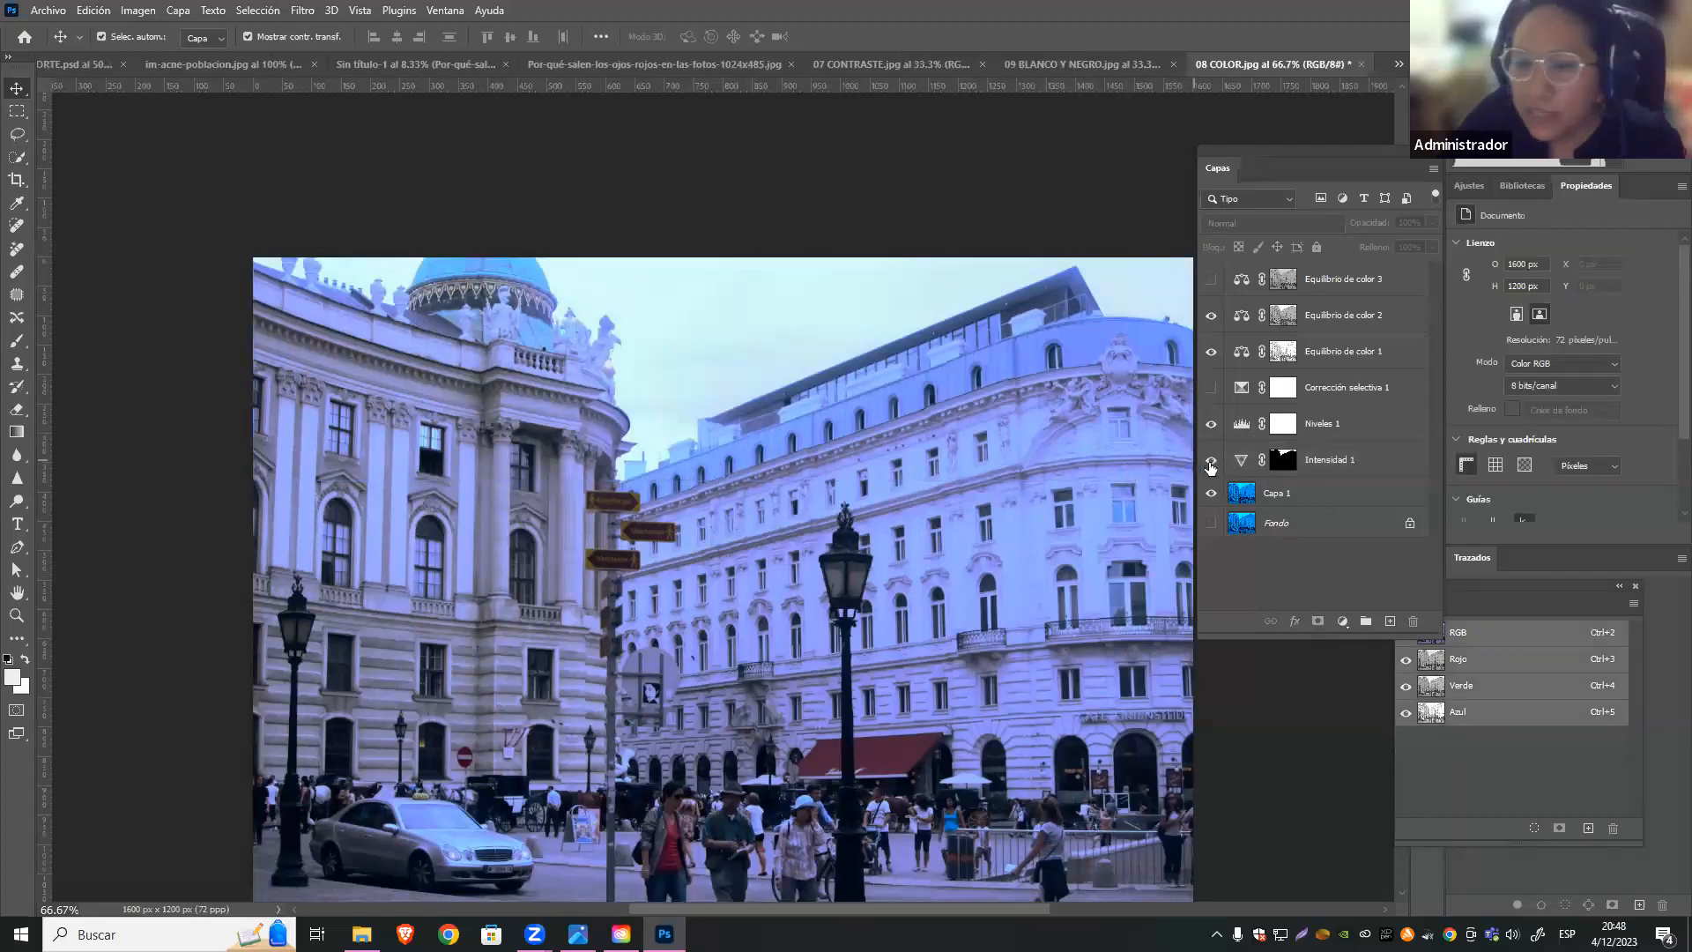
click(1367, 396)
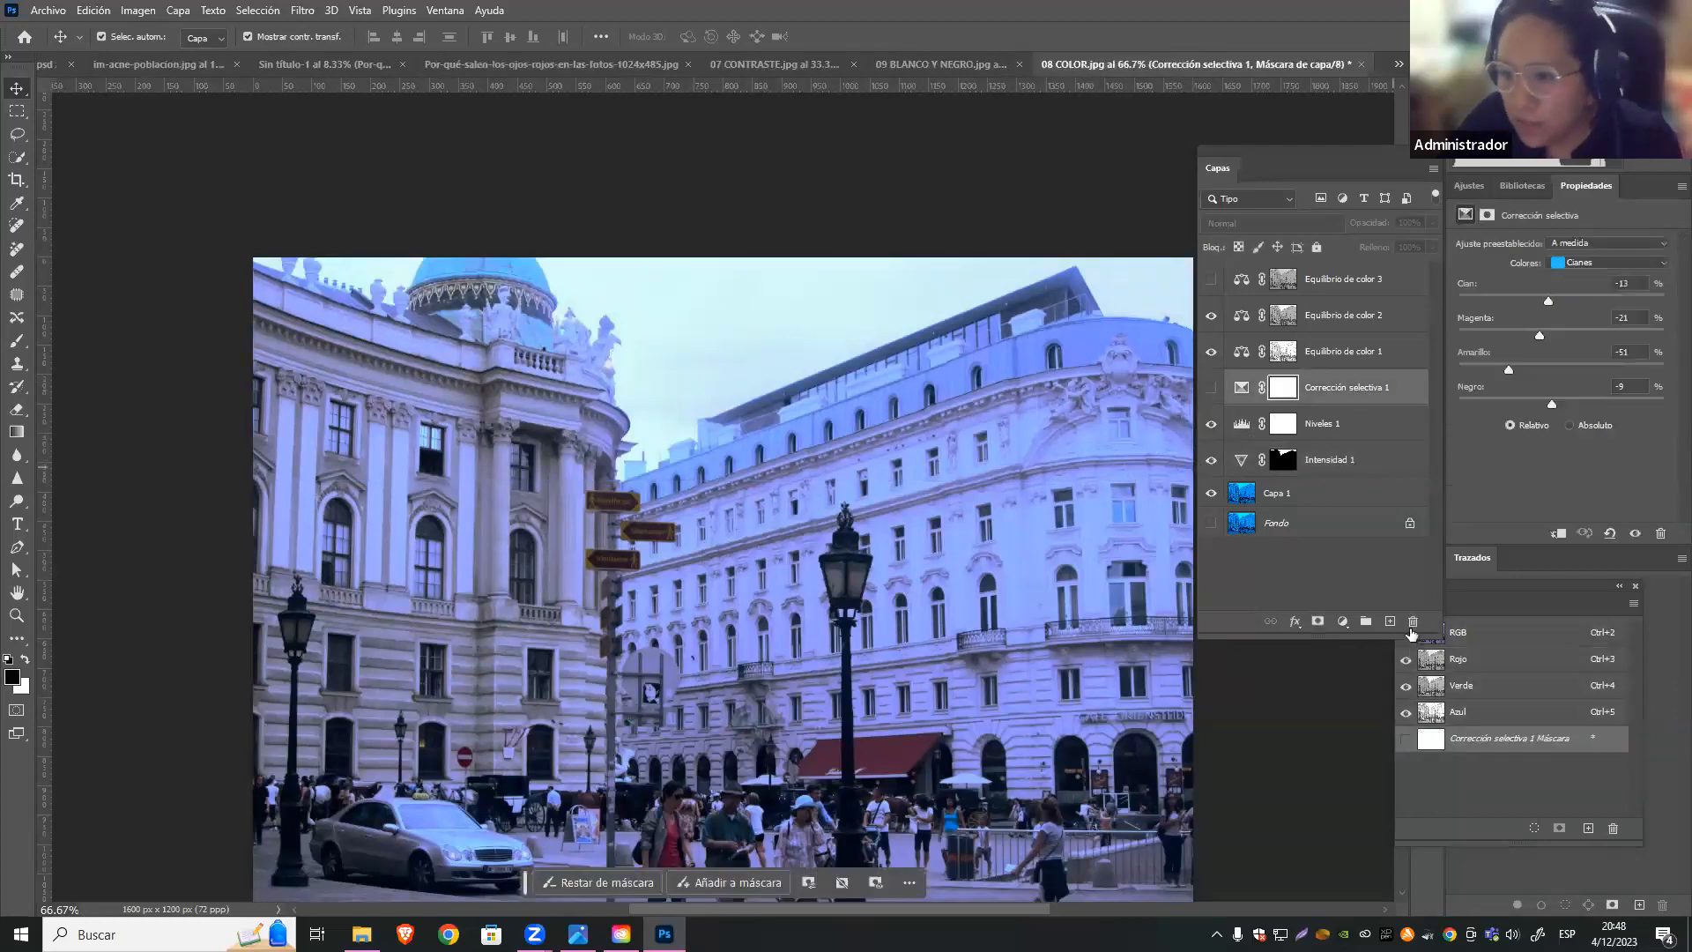
click(1412, 622)
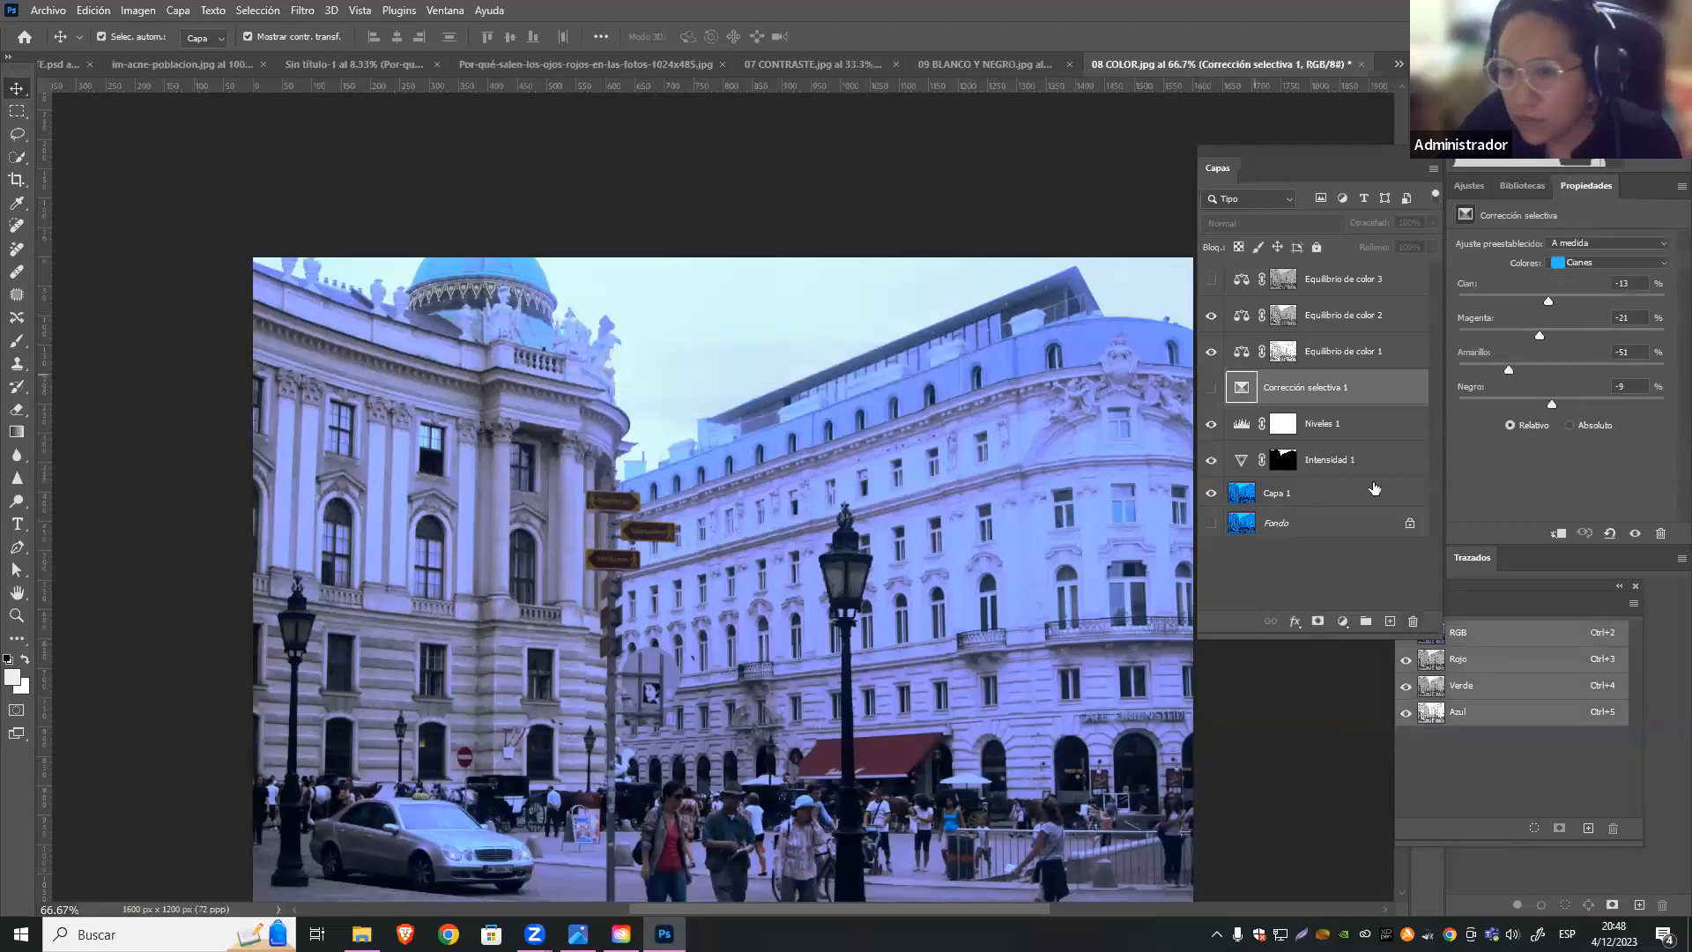
click(1413, 622)
key(Return)
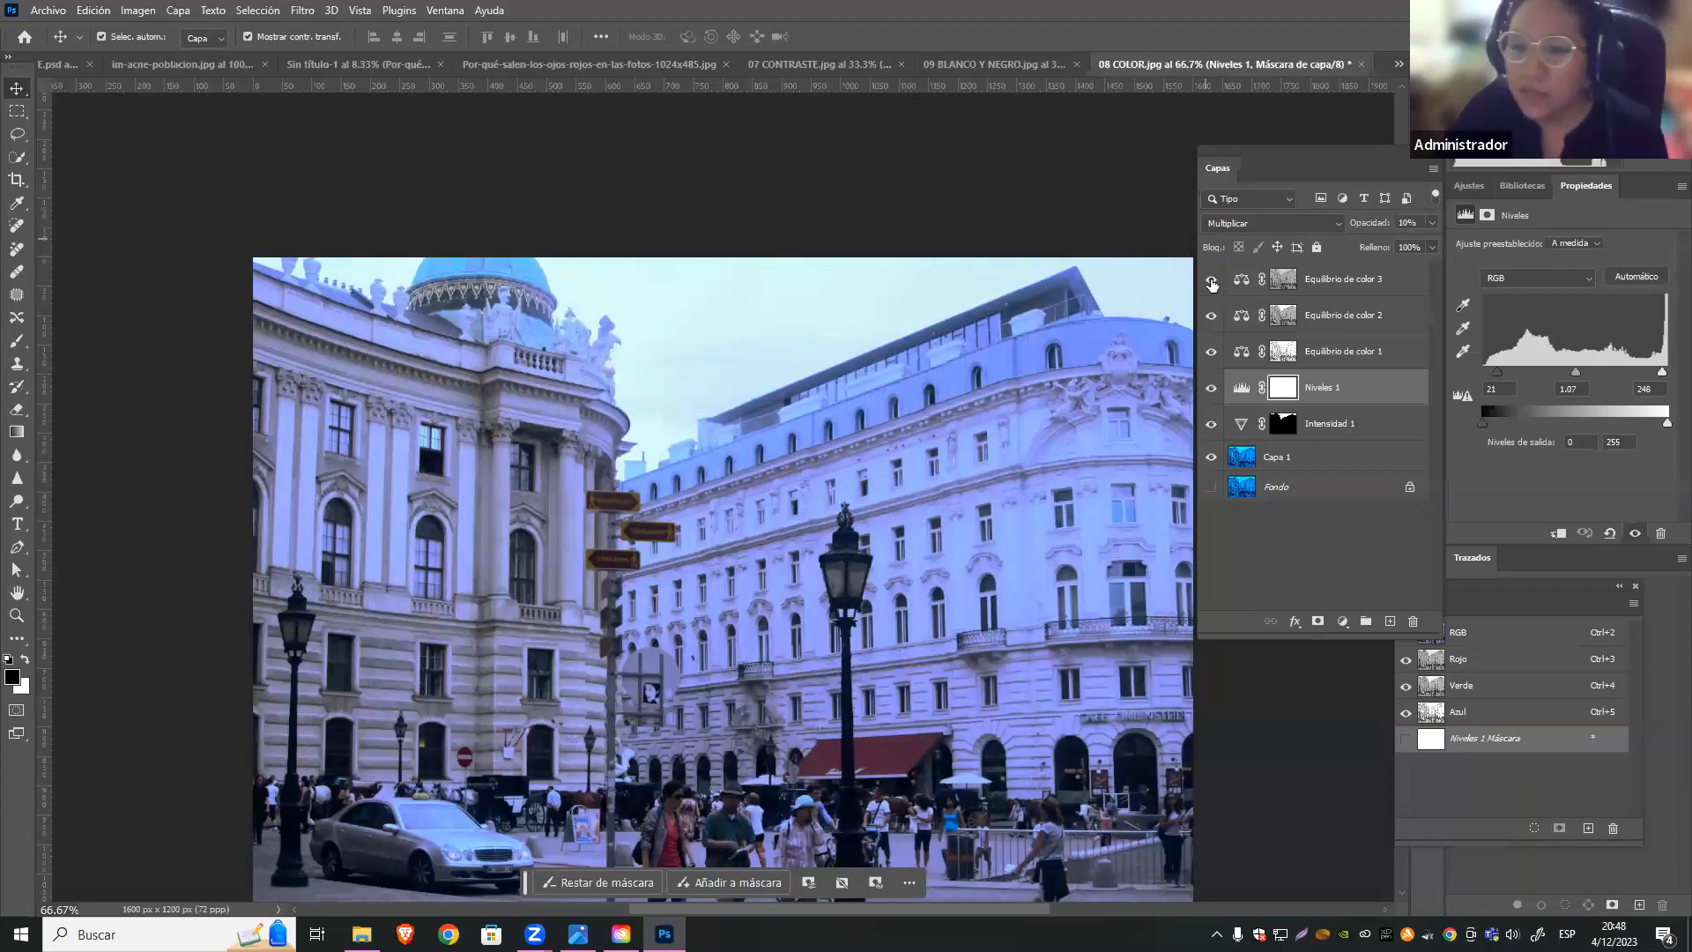
Make the Equilibrio de color 3 layer visible, and compare the photo with and without Equilibrio de color 1
click(1212, 282)
click(1211, 281)
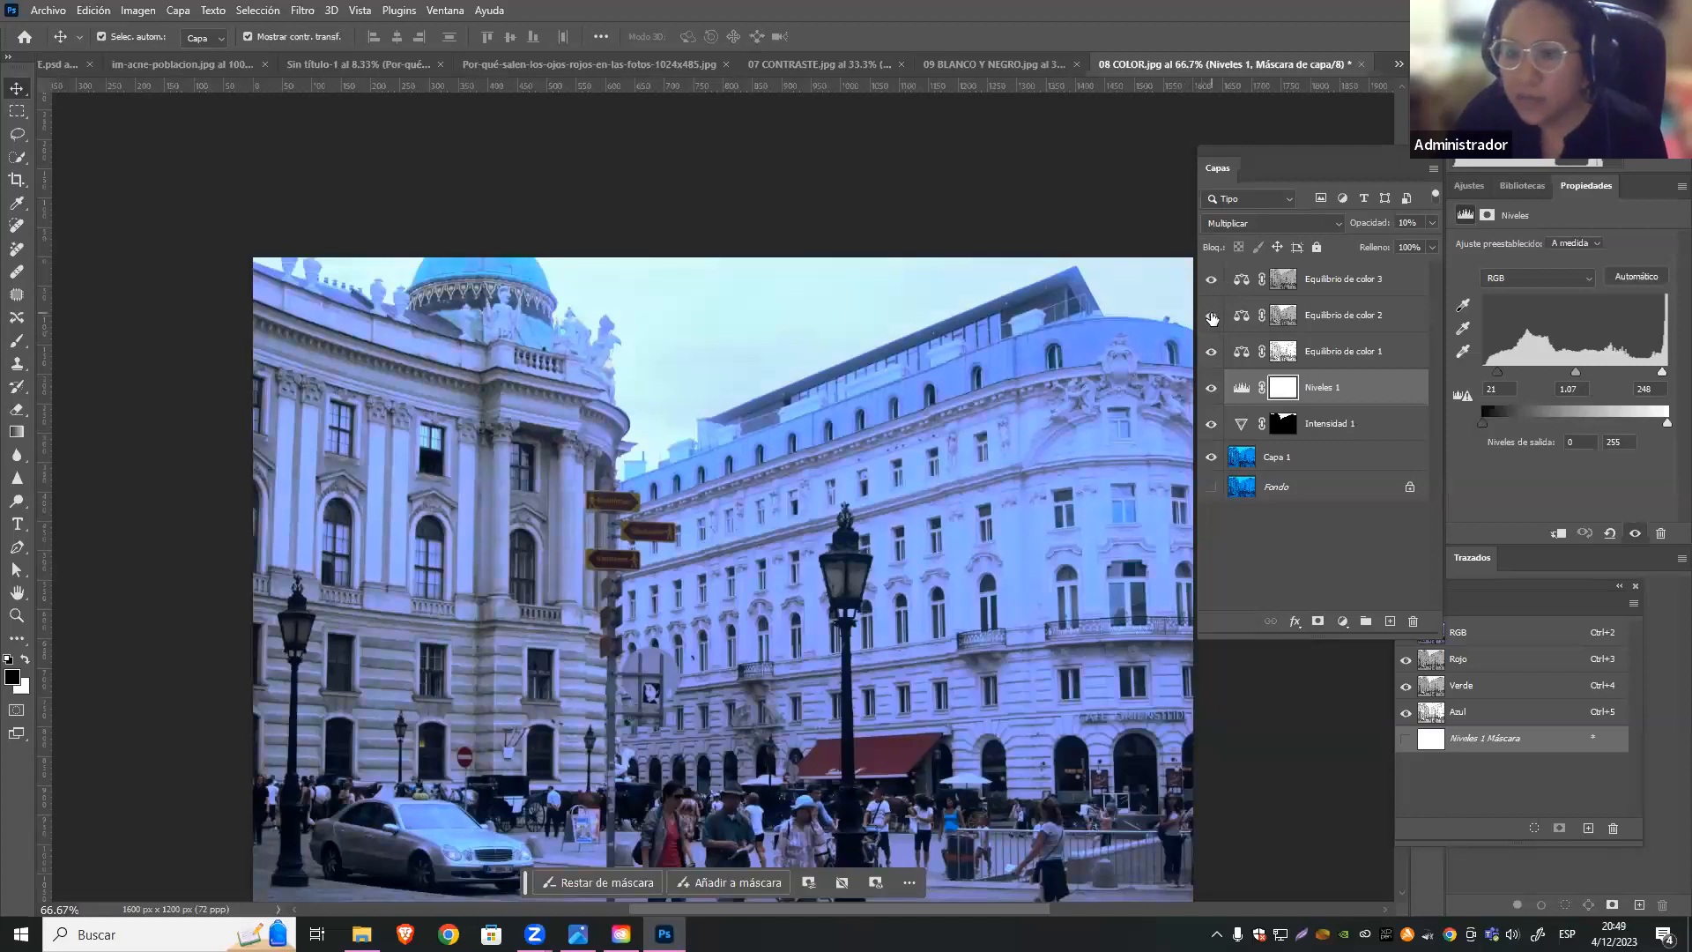
click(1210, 353)
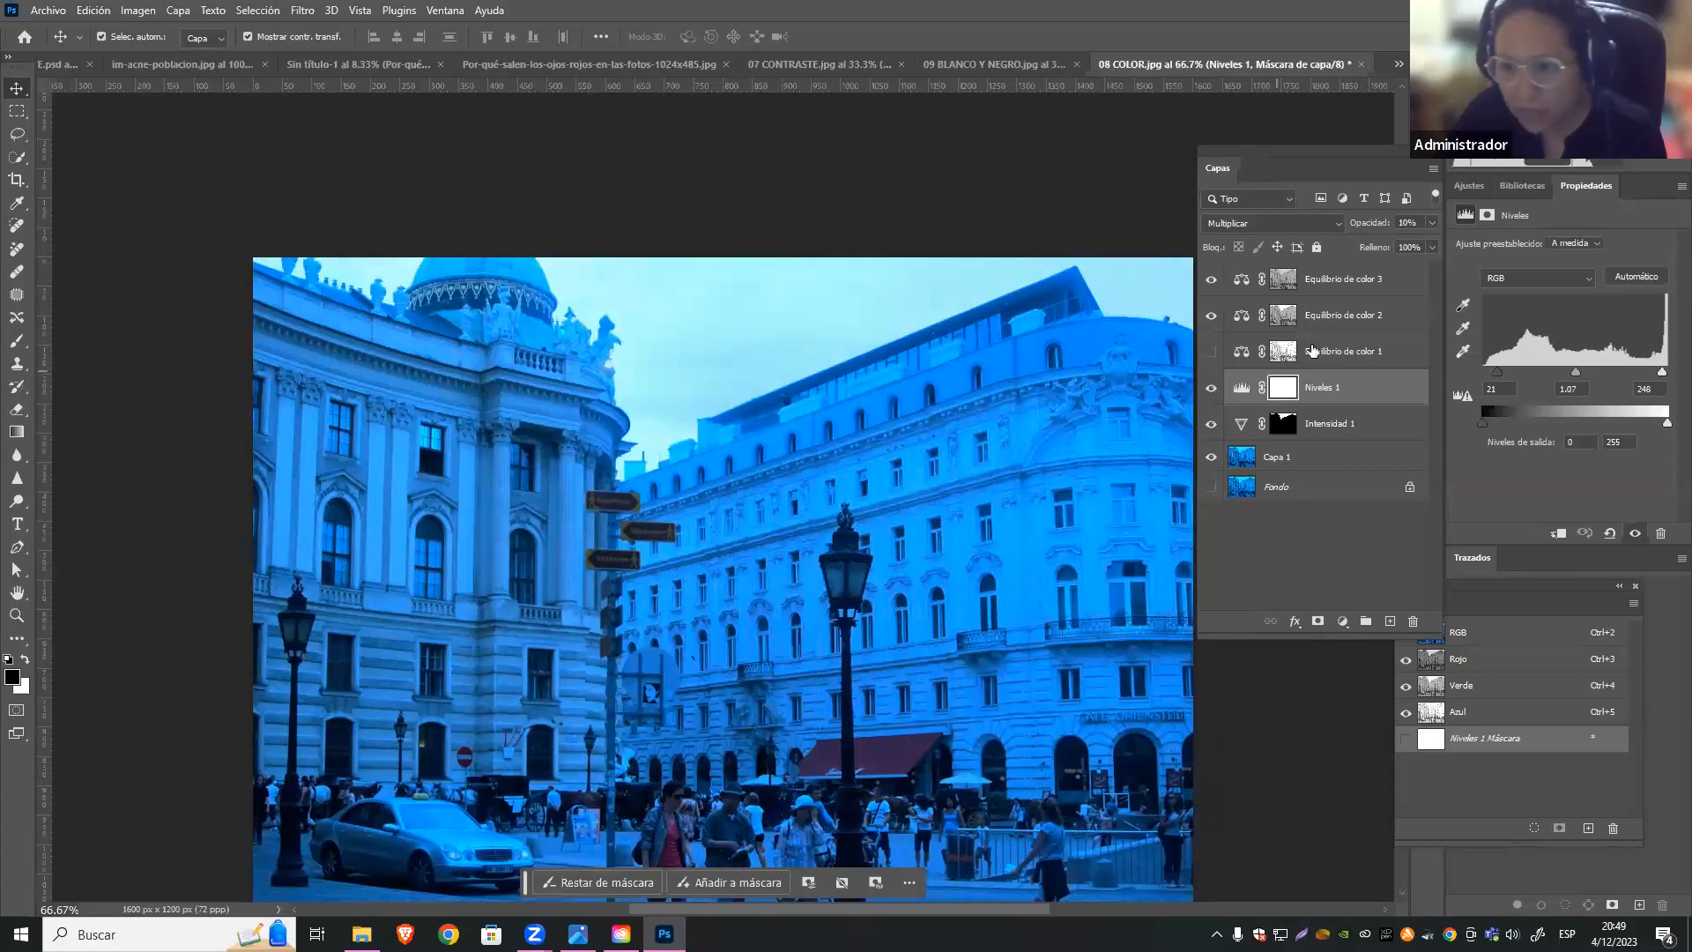
click(1210, 352)
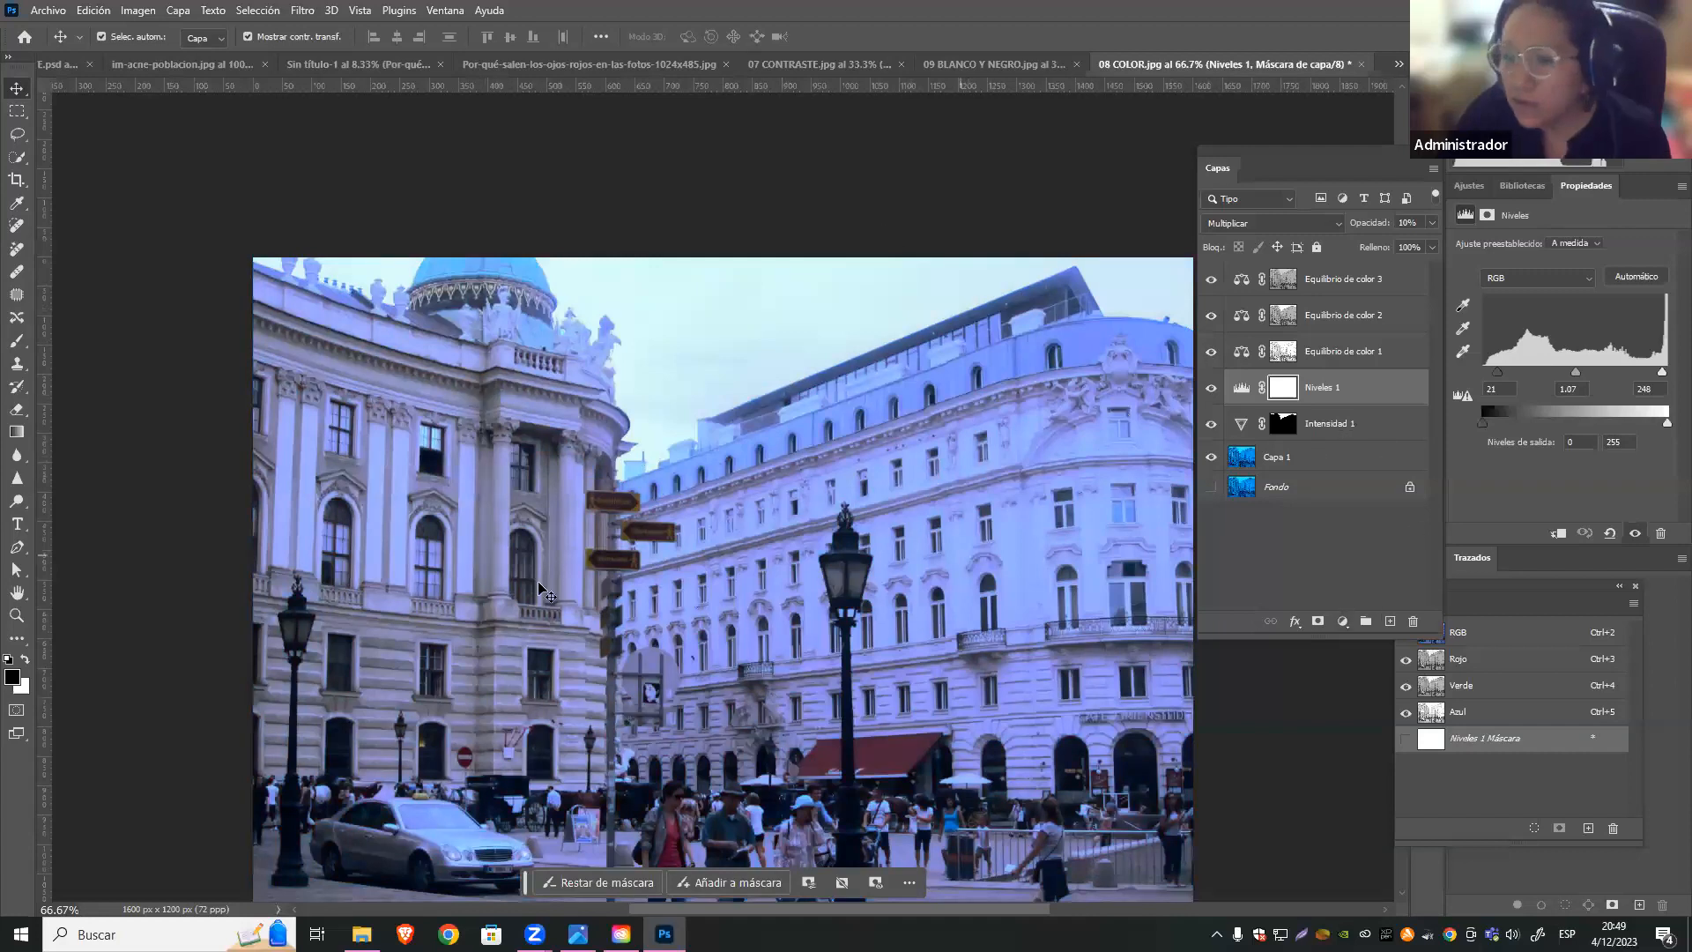
Compare the sky with and without the Intensidad 1 adjustment, leave the layer visible, and deselect all layers
scroll(1035, 501, down, 3)
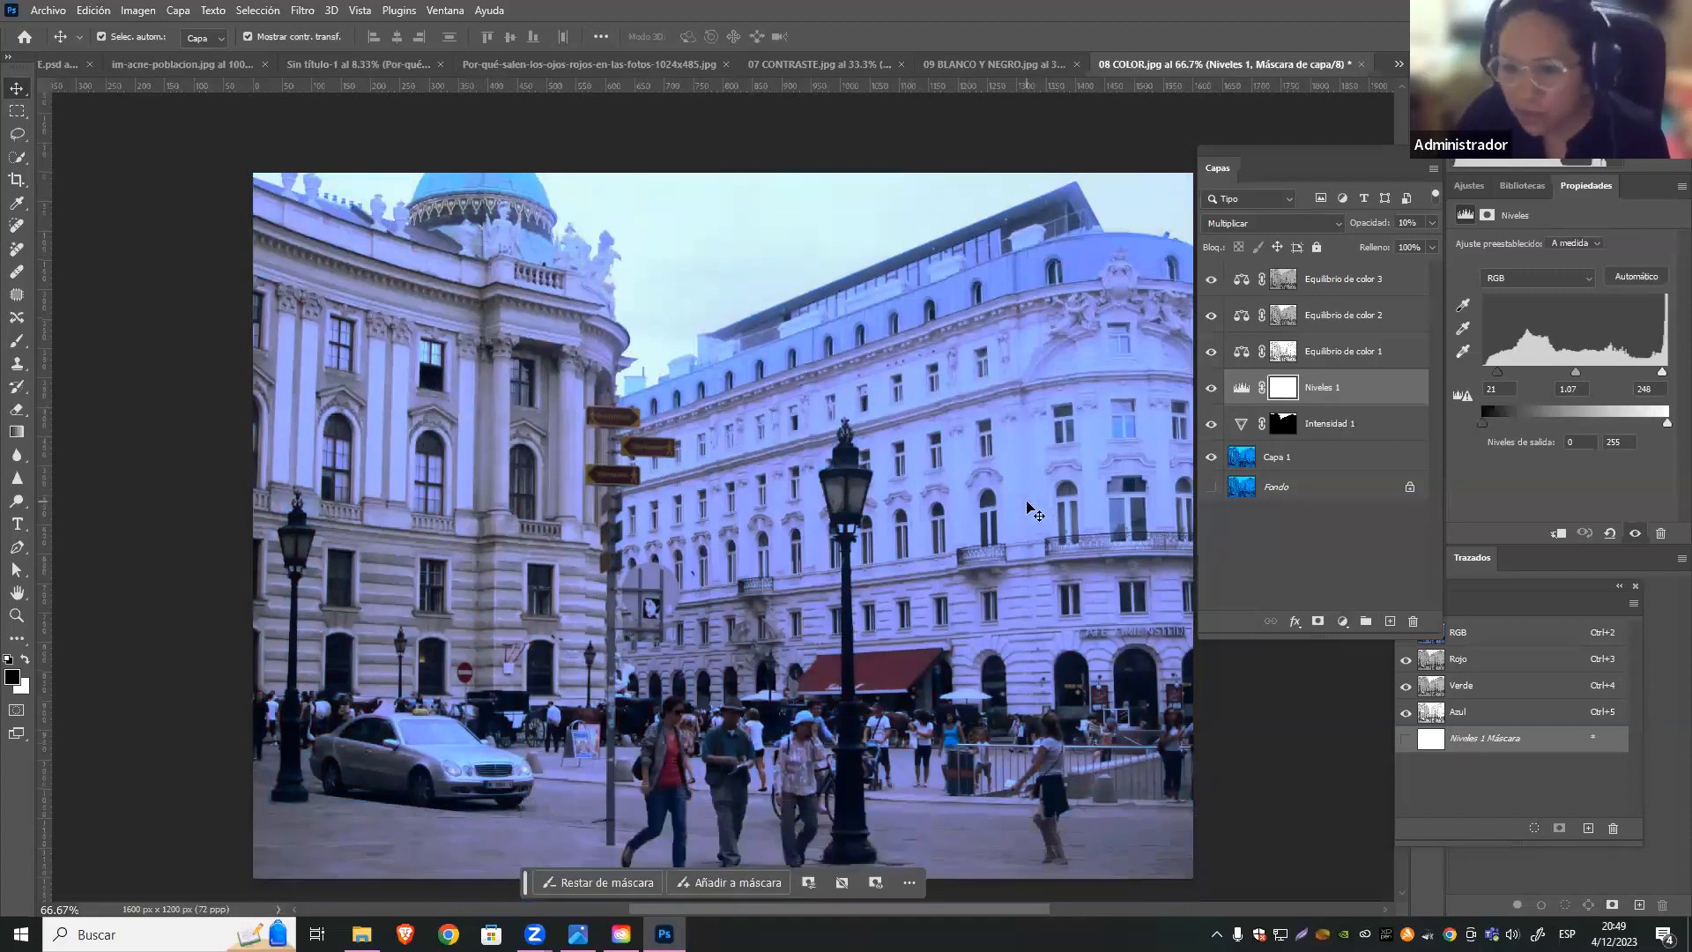
click(1335, 424)
click(1210, 426)
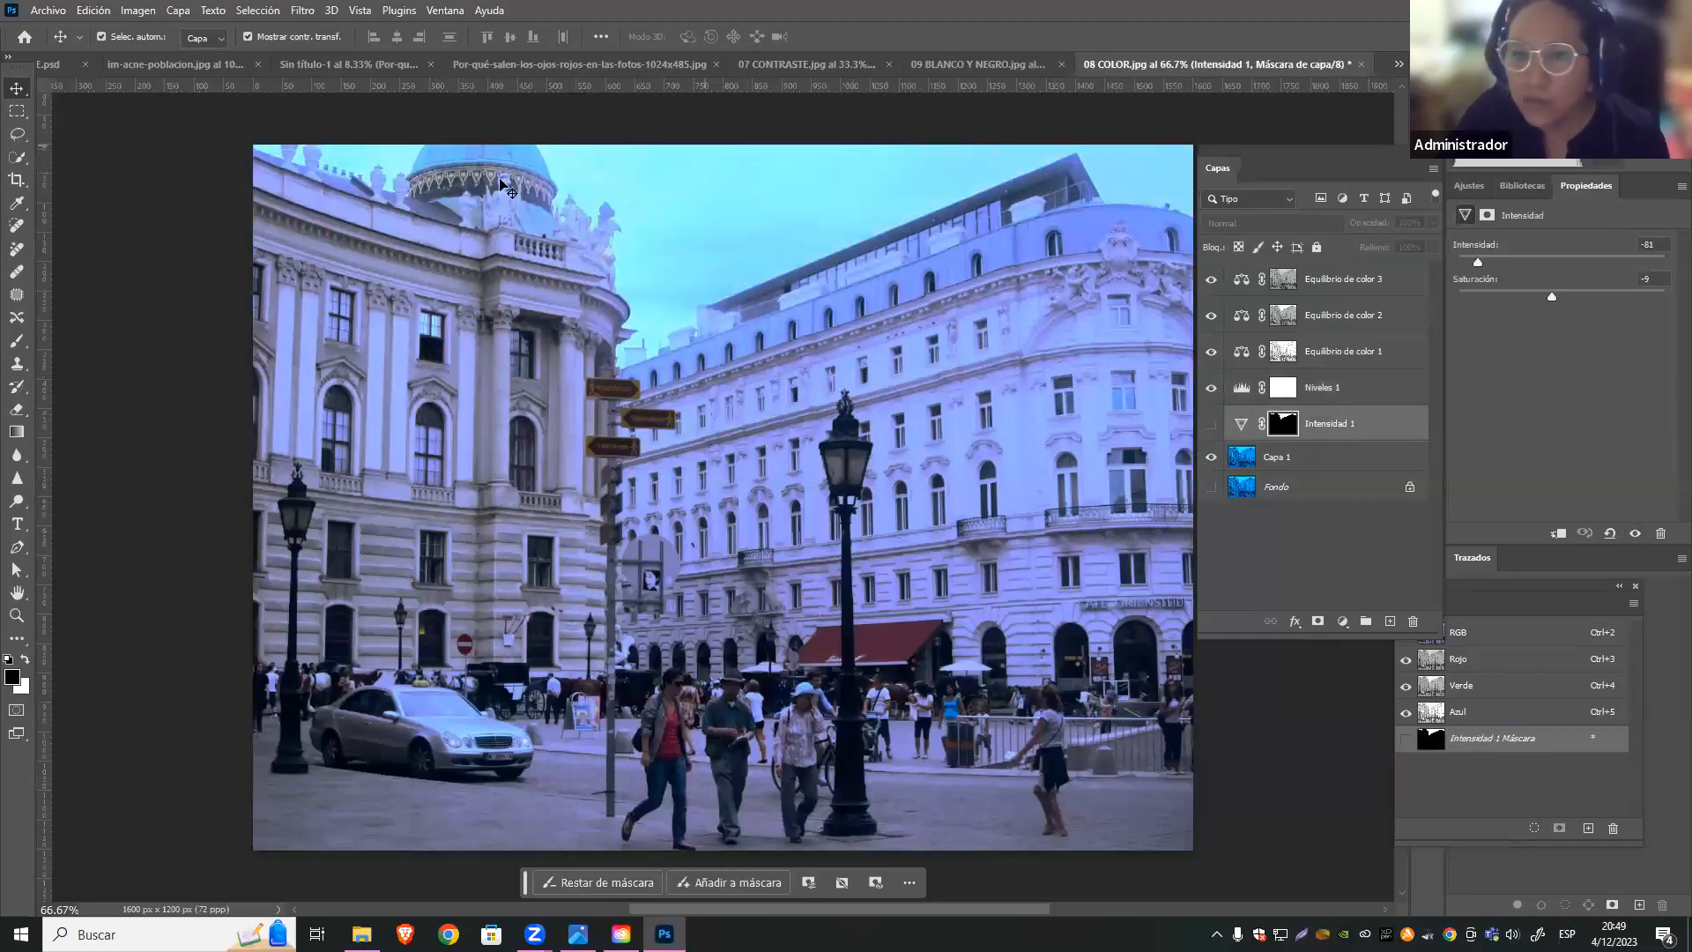
click(1211, 426)
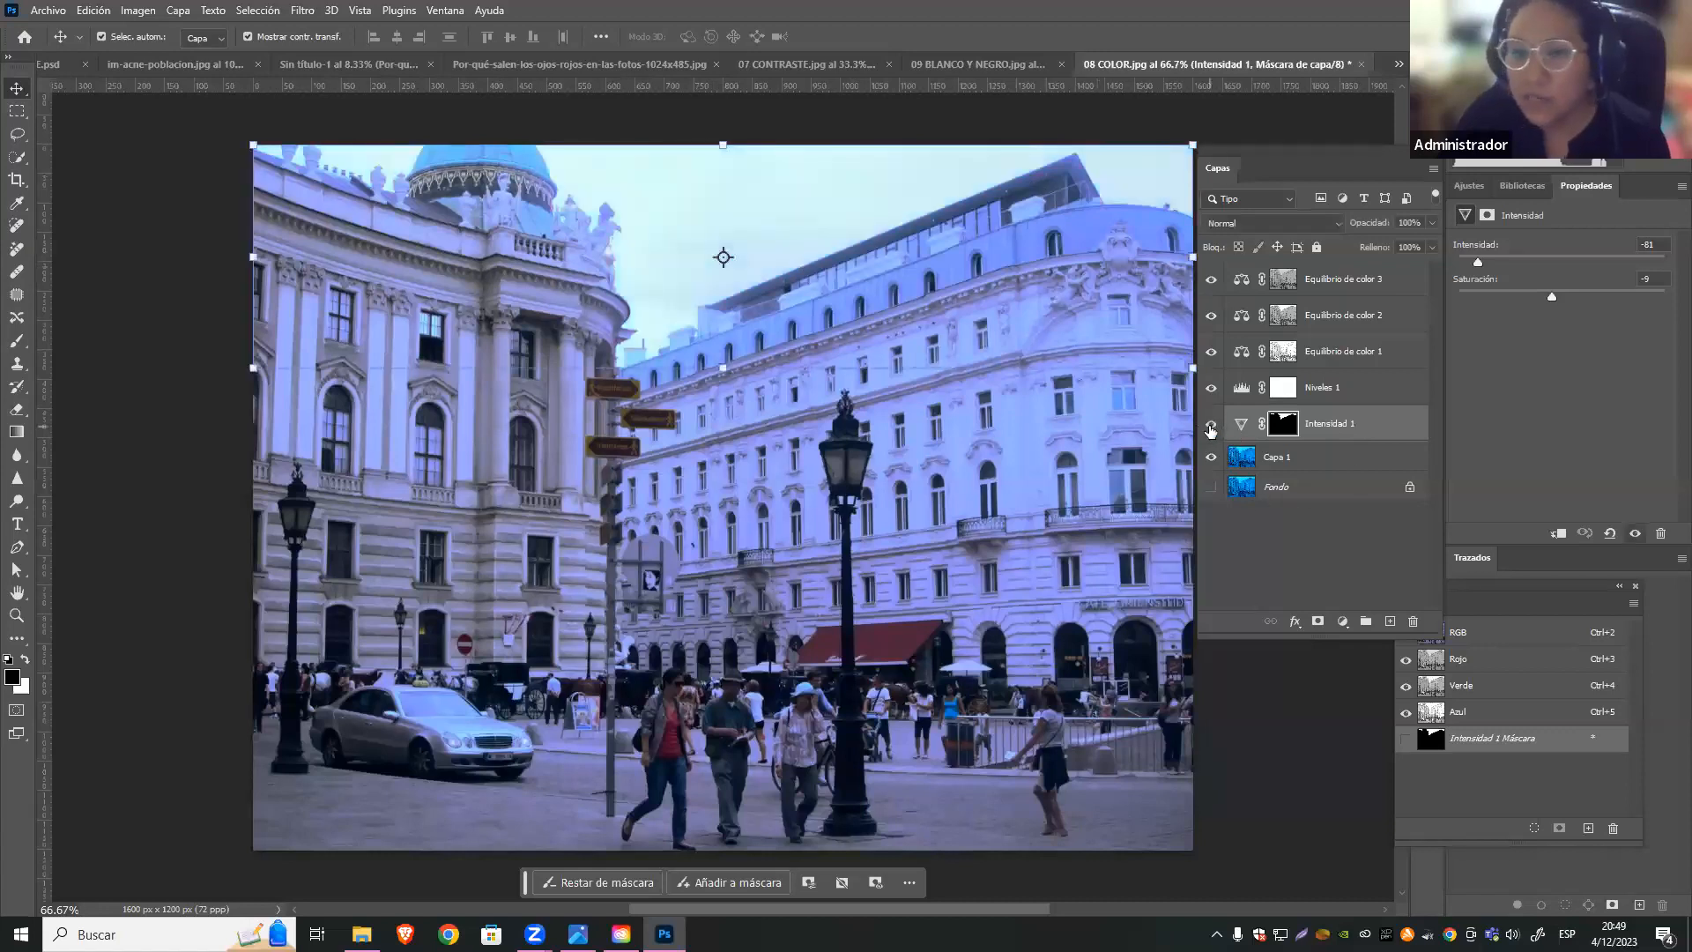
click(1310, 575)
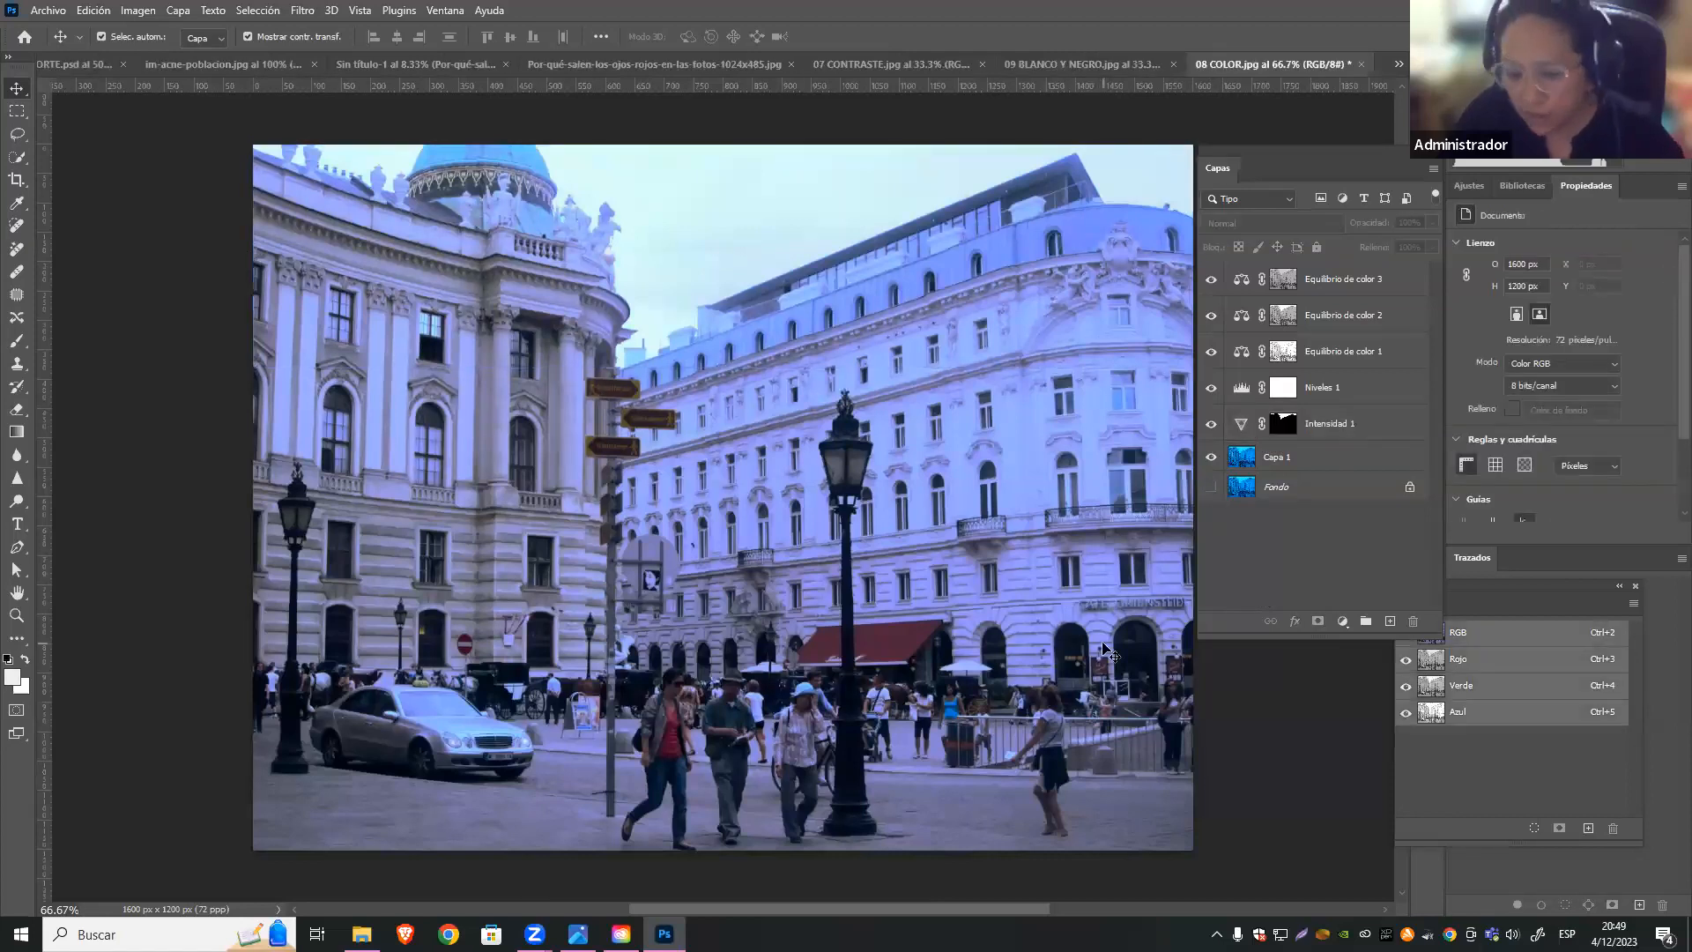
Examine the corrected colors of the street, people and buildings at 100% and at 66.67%
scroll(1050, 721, down, 2)
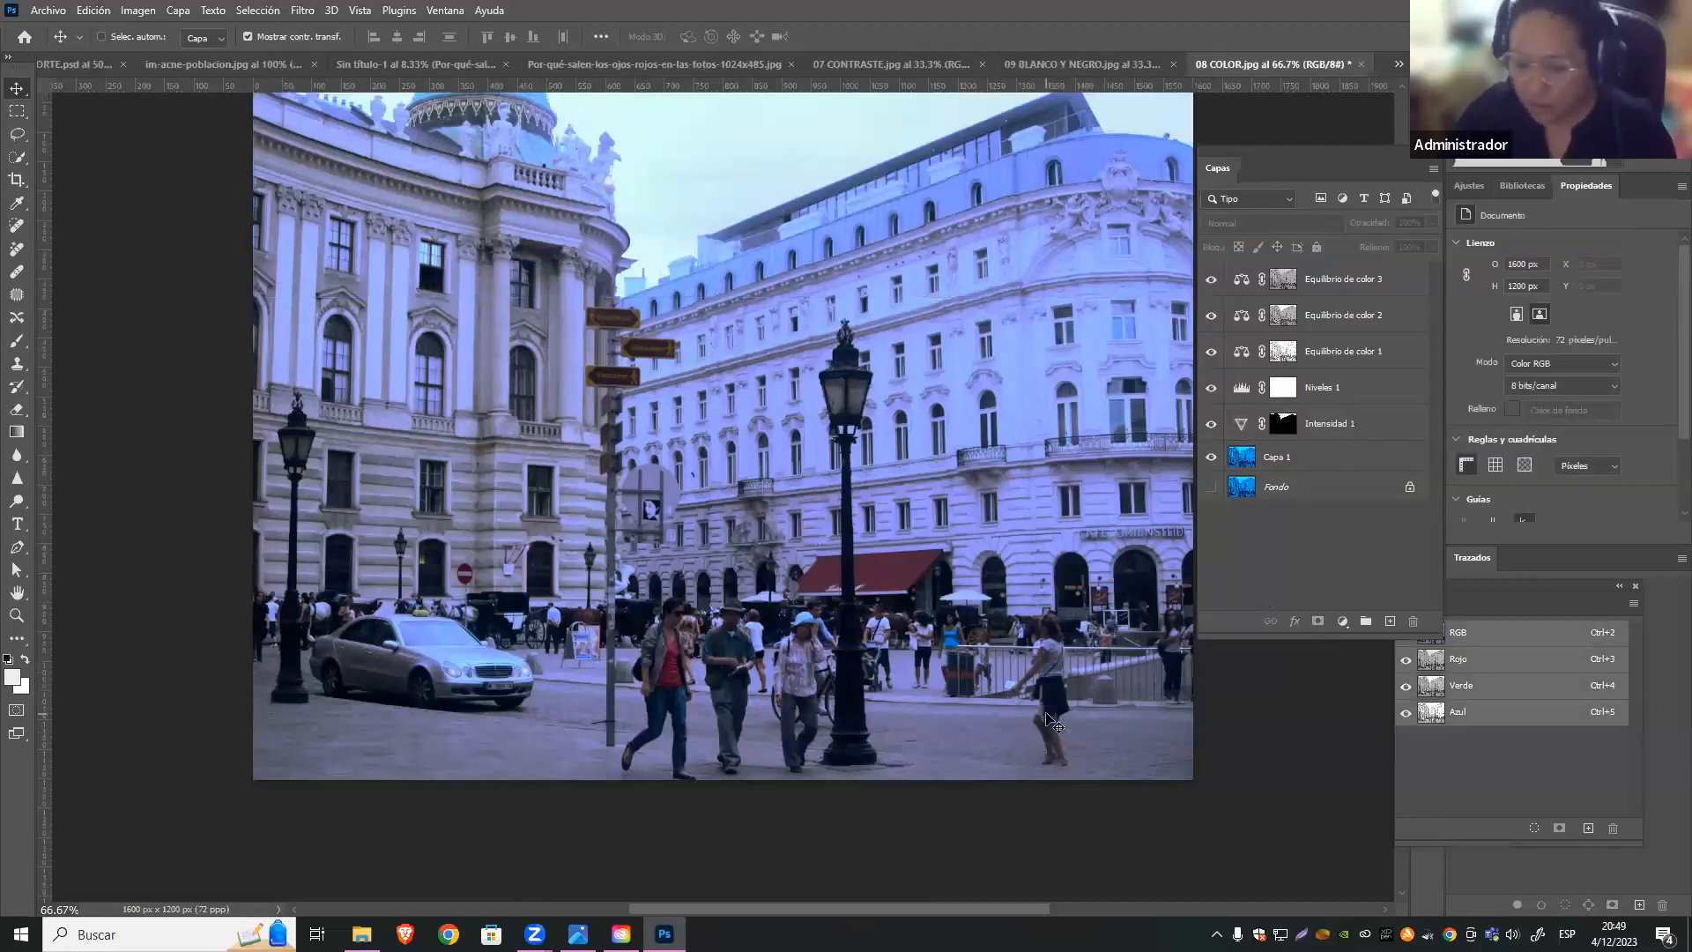
key(ctrl+plus)
scroll(921, 739, down, 2)
scroll(921, 738, up, 2)
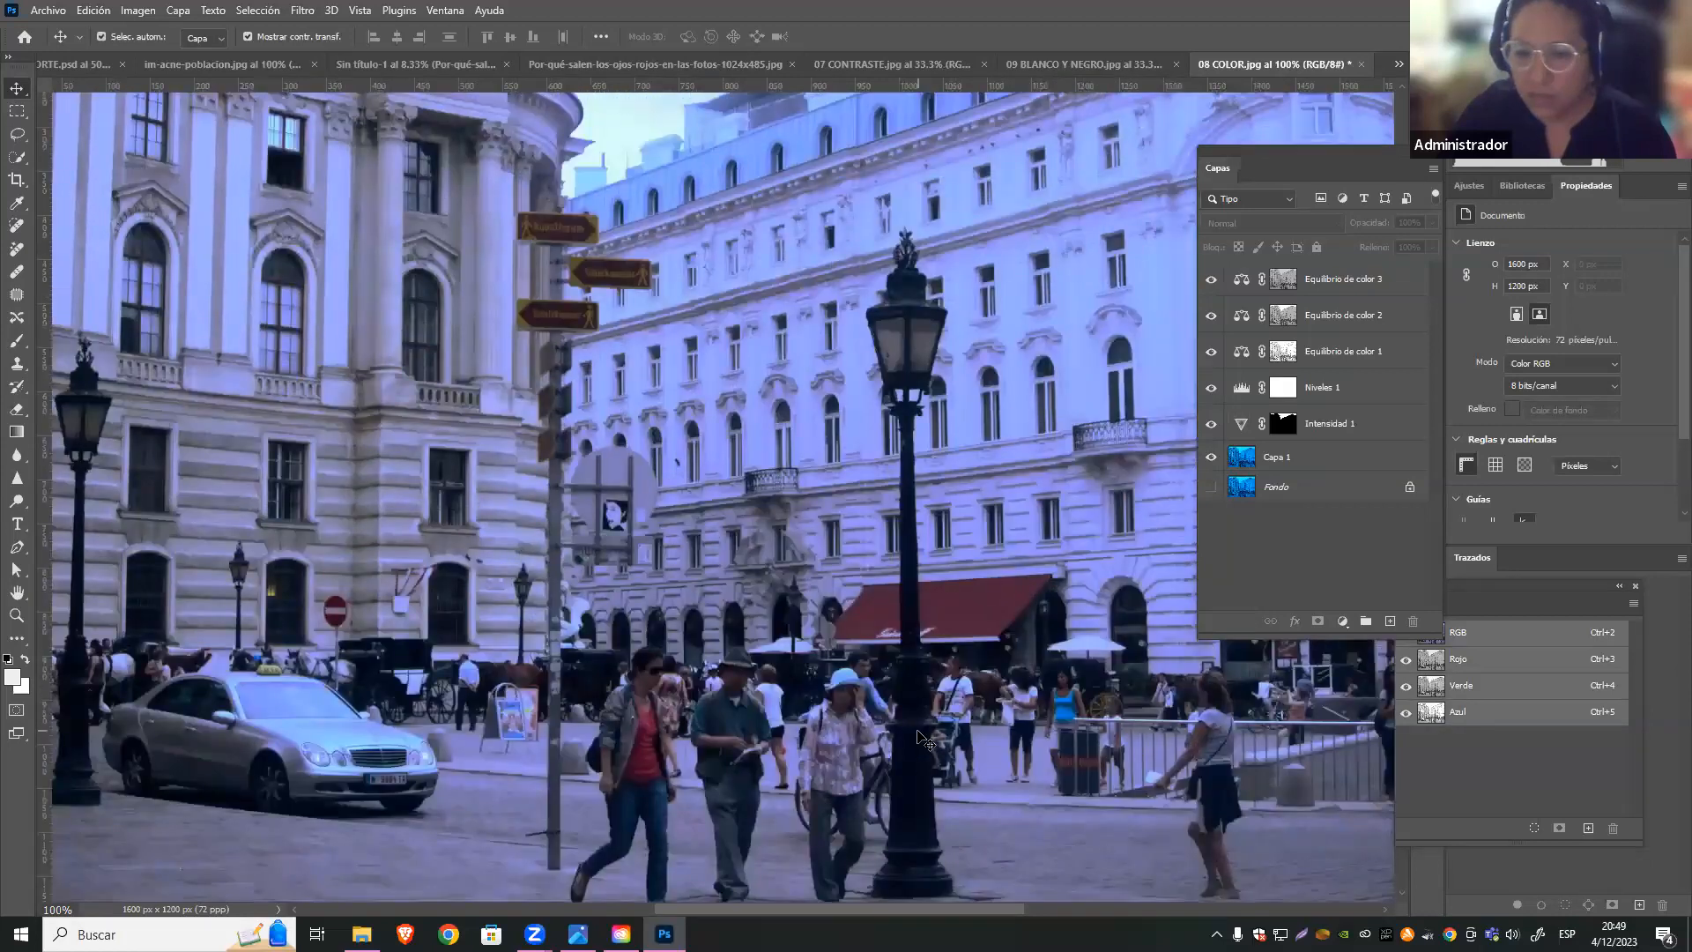
key(ctrl+minus)
scroll(919, 738, up, 2)
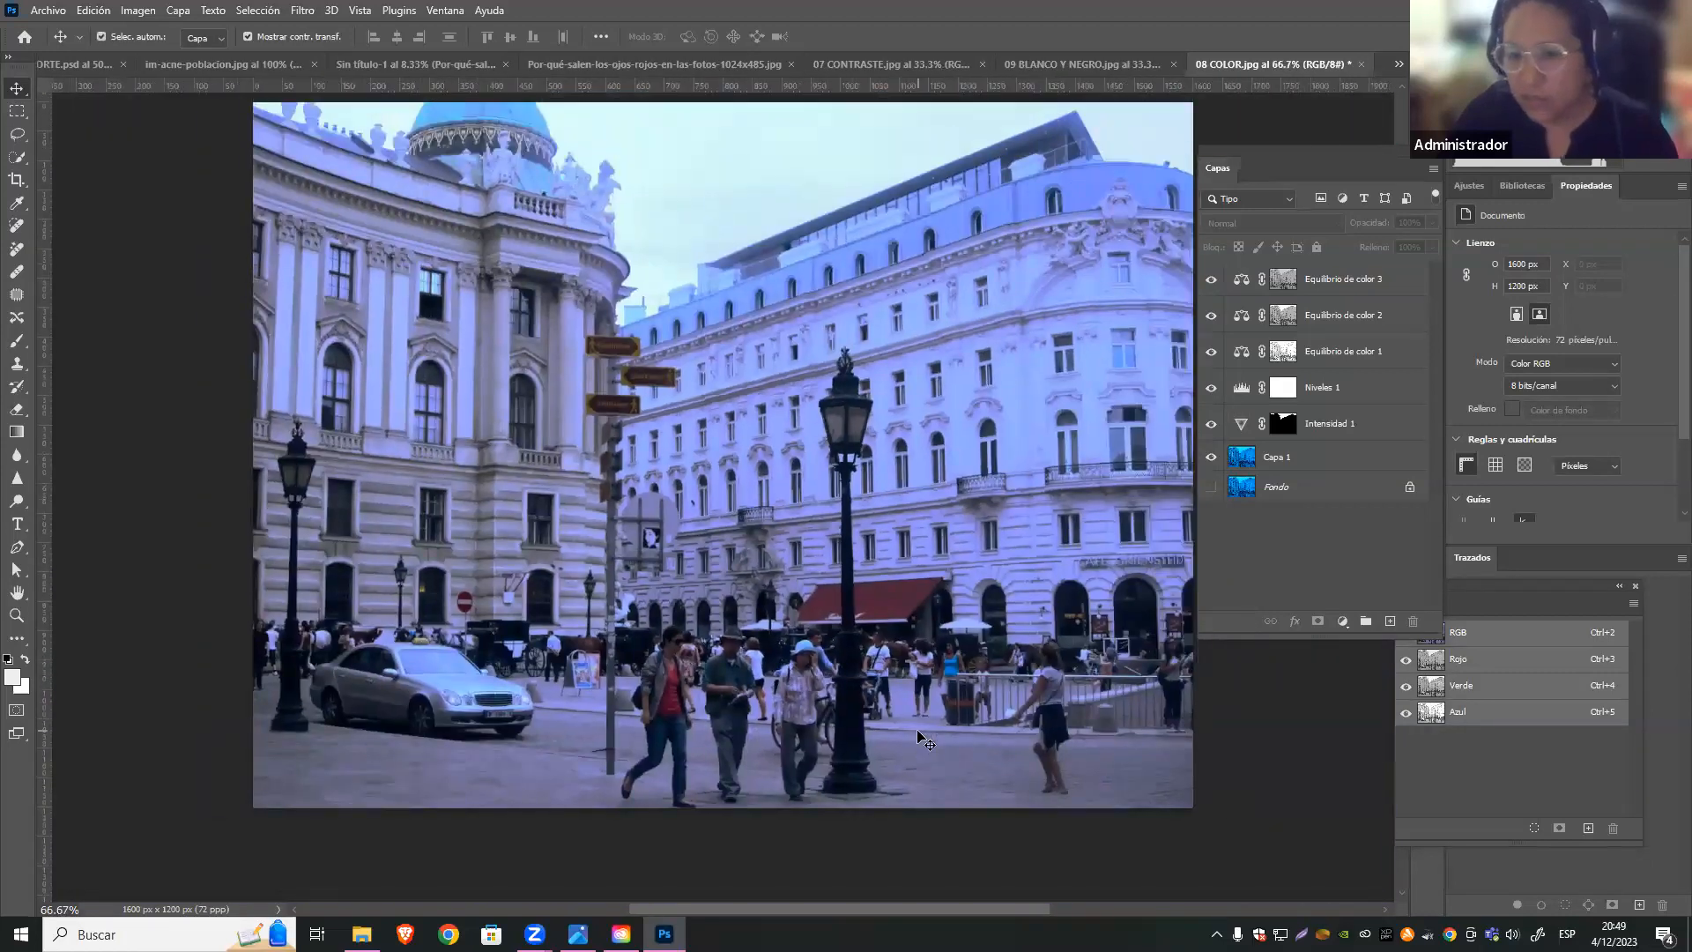
scroll(921, 738, up, 1)
mouse_move(1210, 279)
mouse_down()
mouse_move(1207, 441)
mouse_move(1214, 286)
mouse_up()
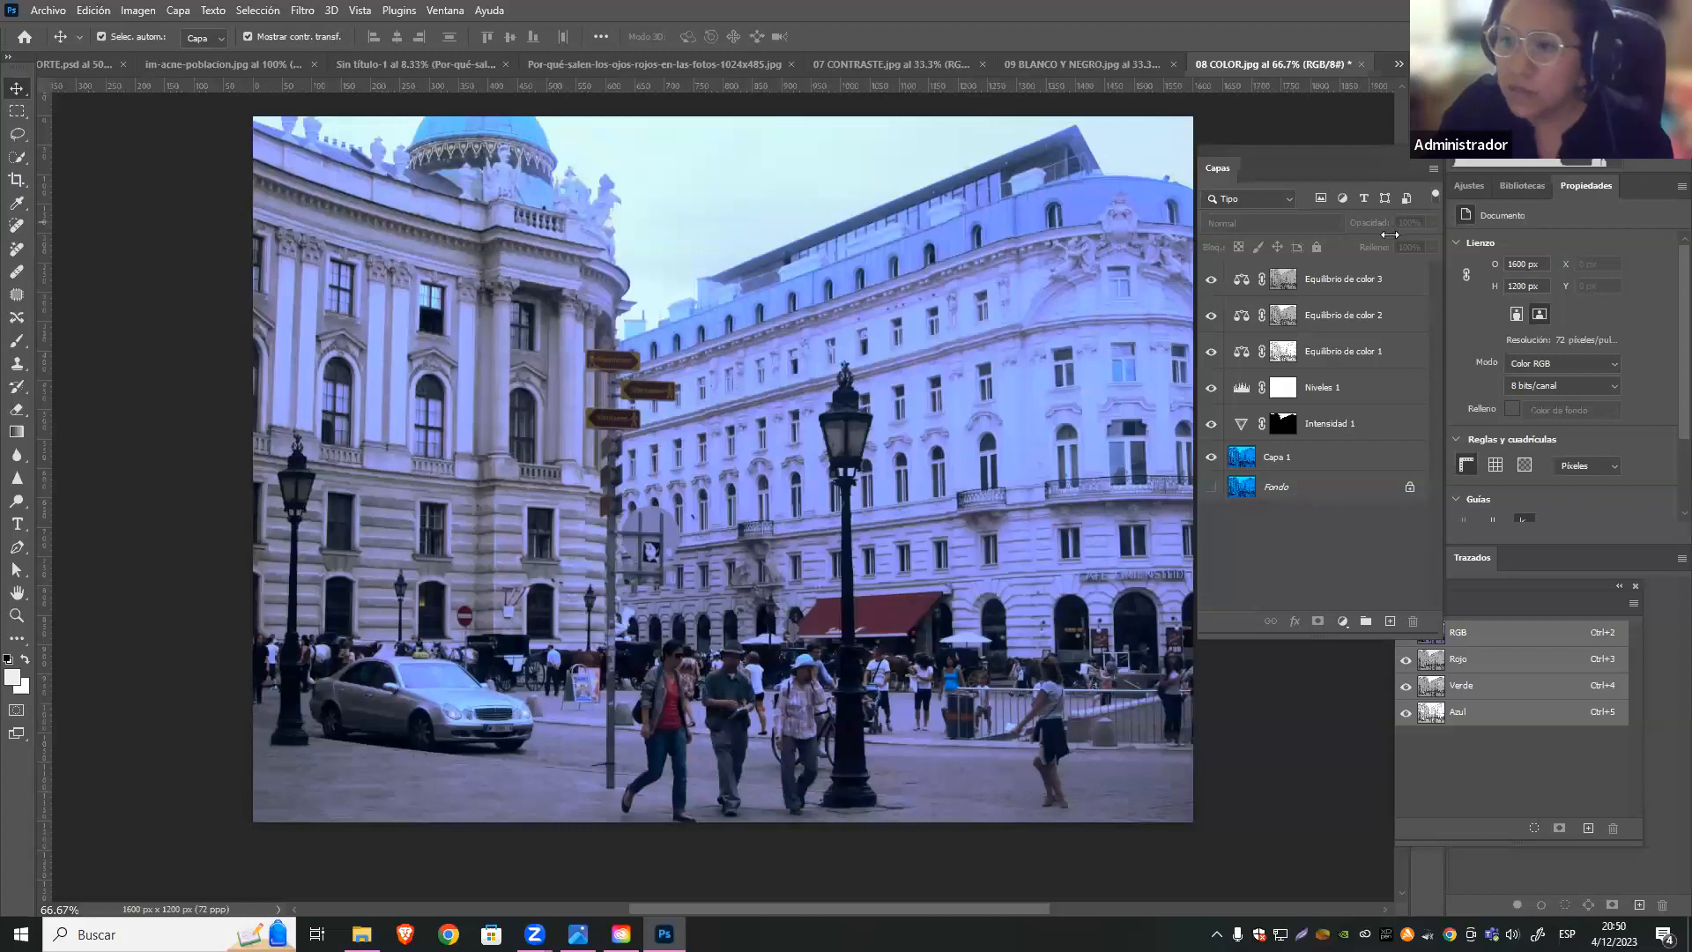
Shift the floating Layers panel further over the photo and review the available workspaces without changing the current one
drag(1392, 150, 1334, 107)
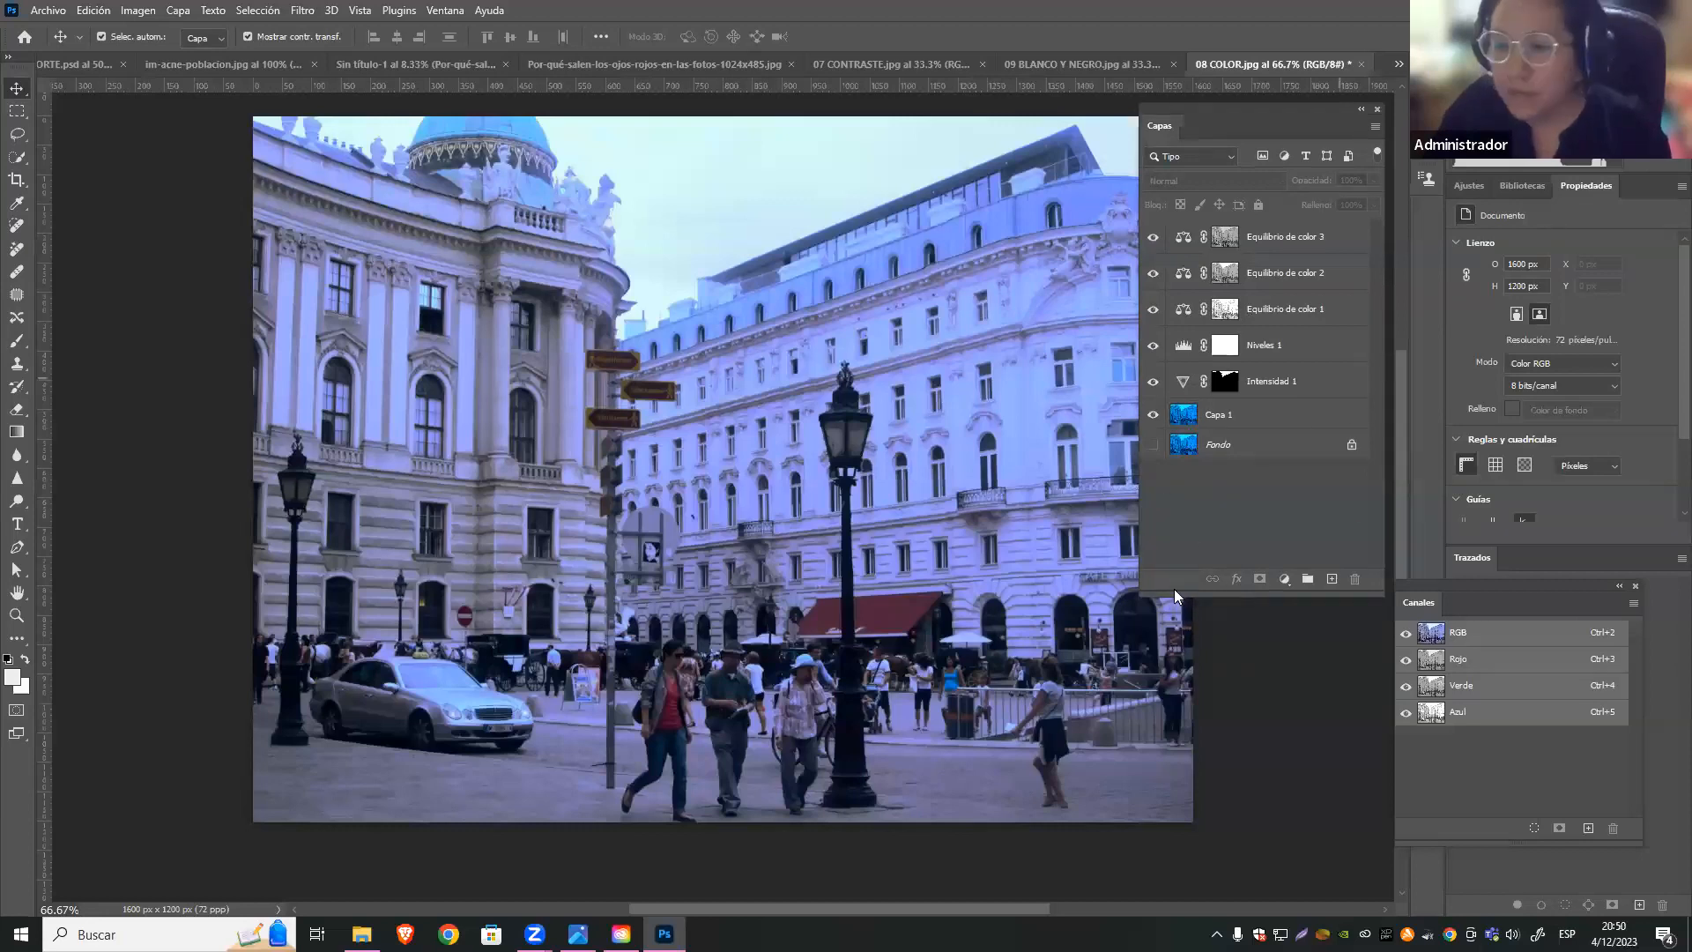
drag(1176, 594, 1177, 592)
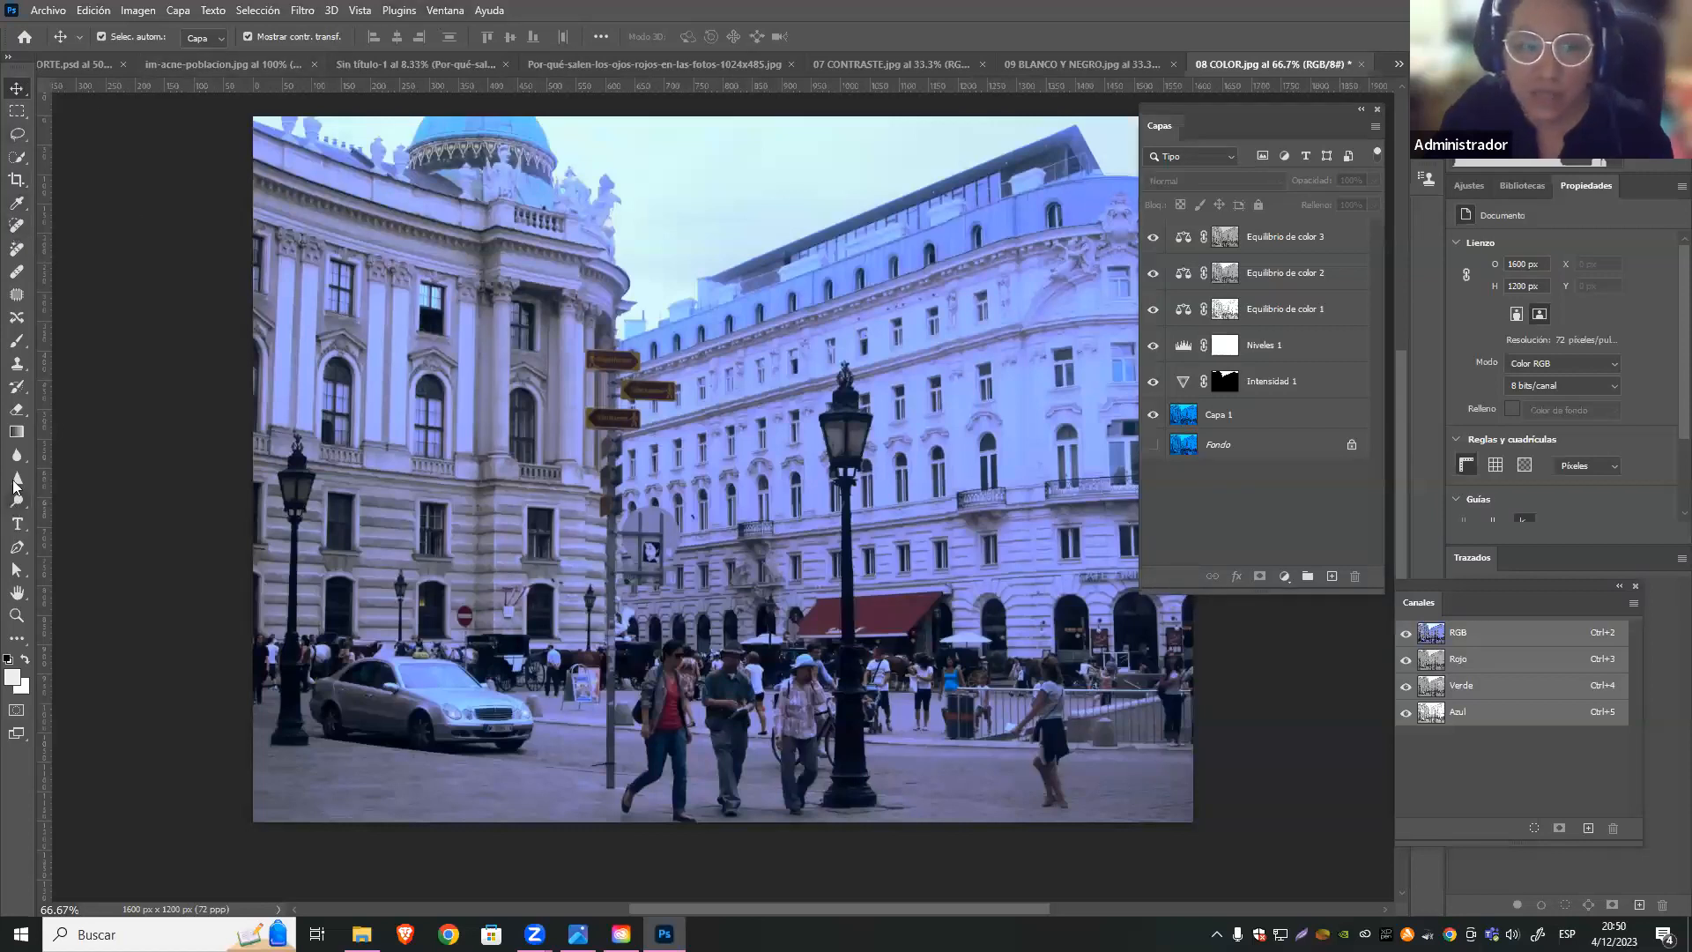
click(447, 11)
mouse_move(715, 50)
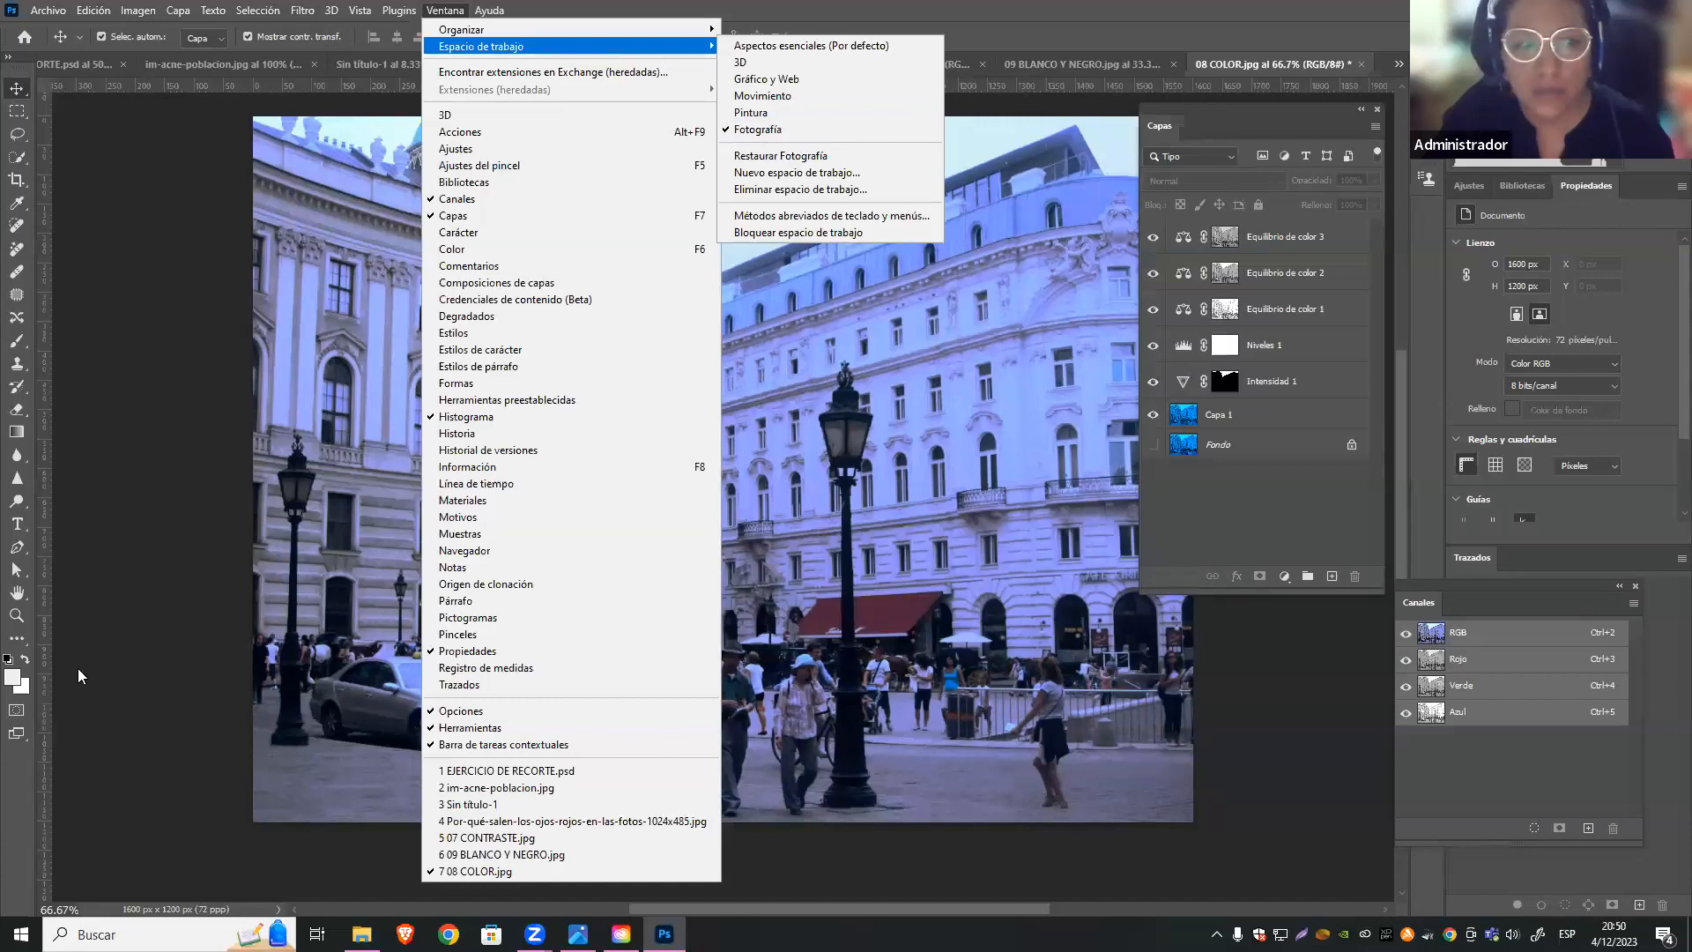
click(23, 775)
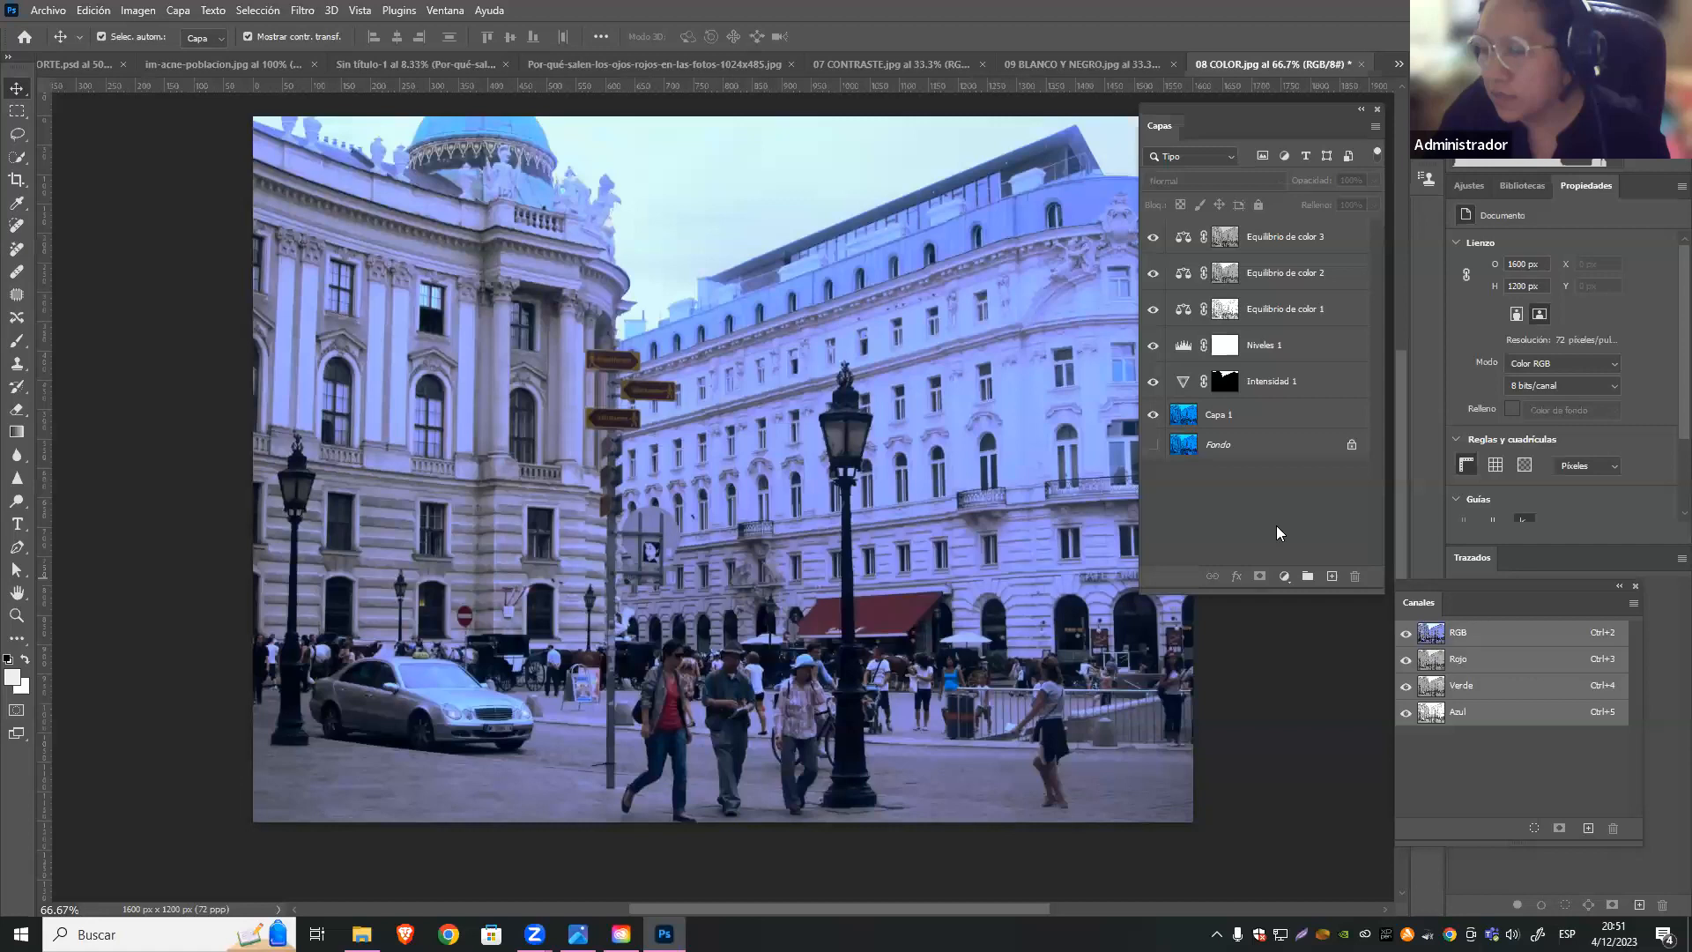
Reposition the floating Layers panel lower over the photo and lengthen it, leaving no layer selected
drag(1253, 105, 1191, 220)
mouse_move(1225, 156)
mouse_down()
mouse_move(1228, 125)
mouse_move(1220, 159)
mouse_move(1249, 141)
mouse_move(1229, 221)
mouse_move(1232, 150)
mouse_up()
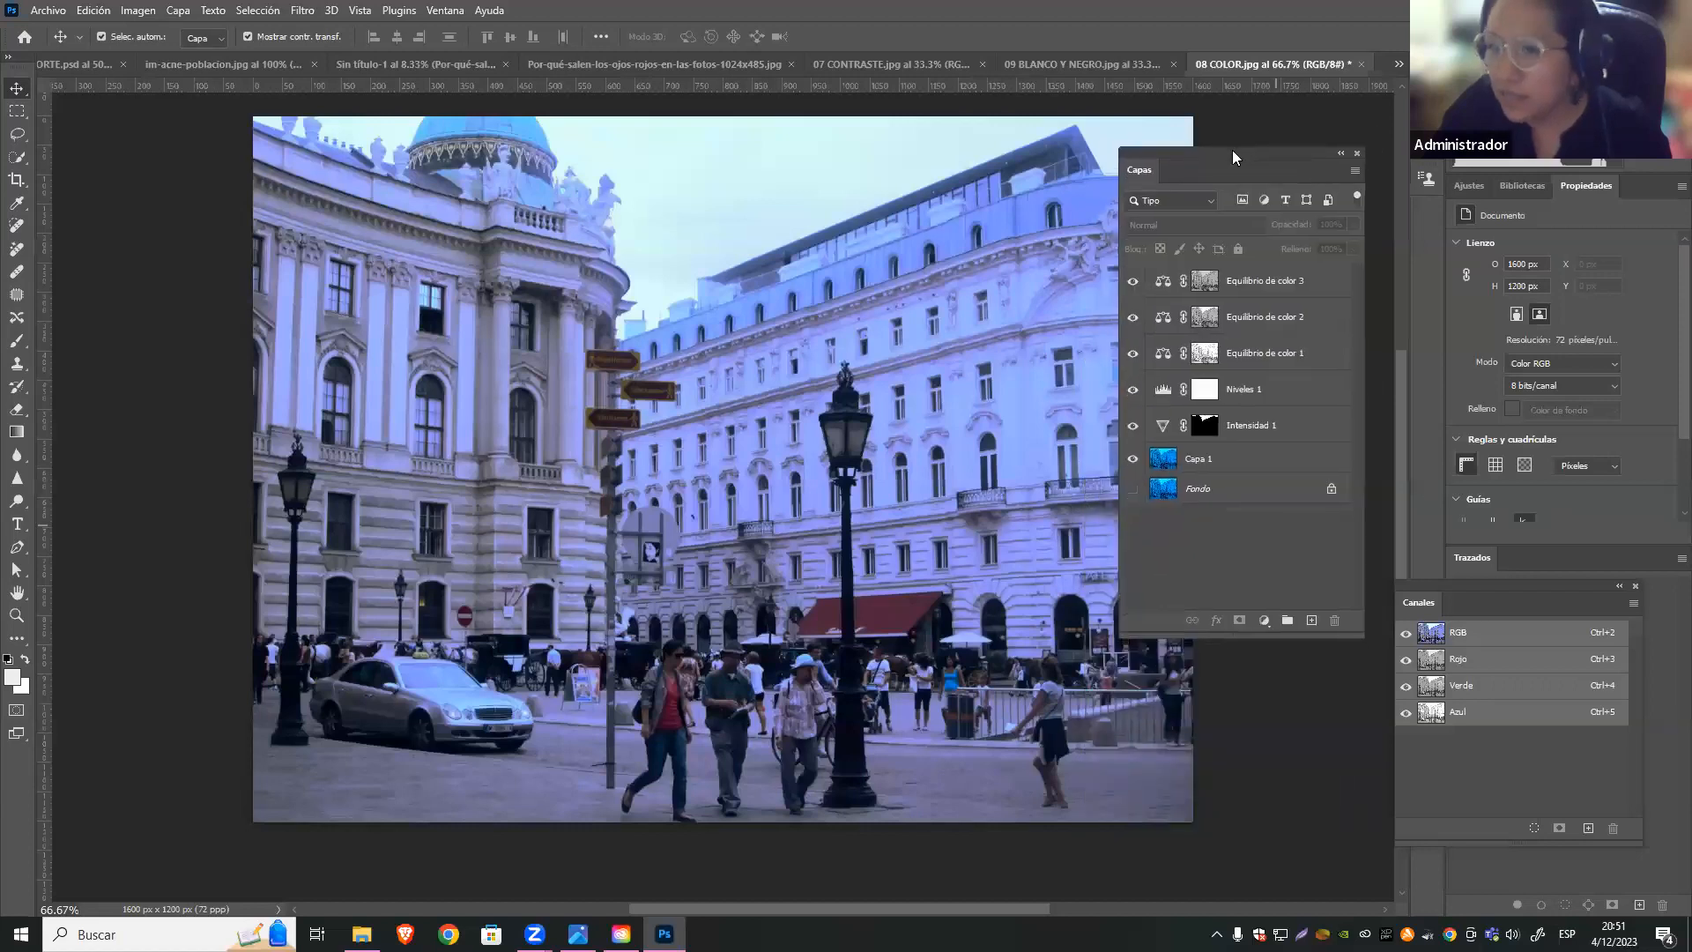
drag(1258, 634, 1261, 673)
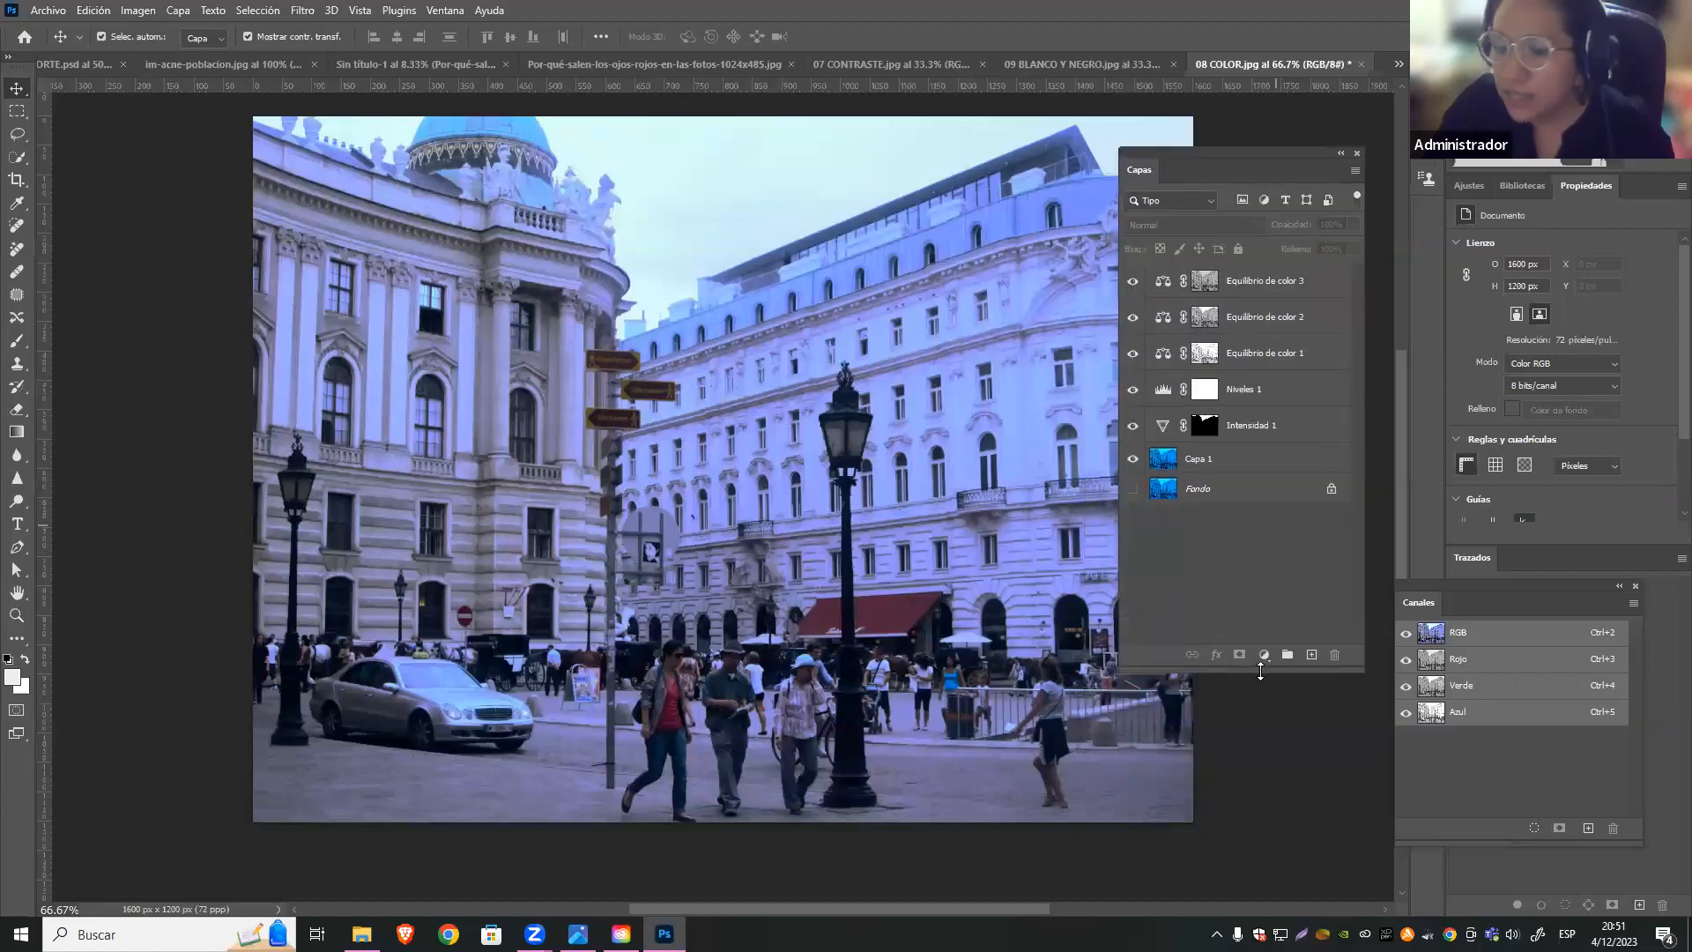
click(1276, 280)
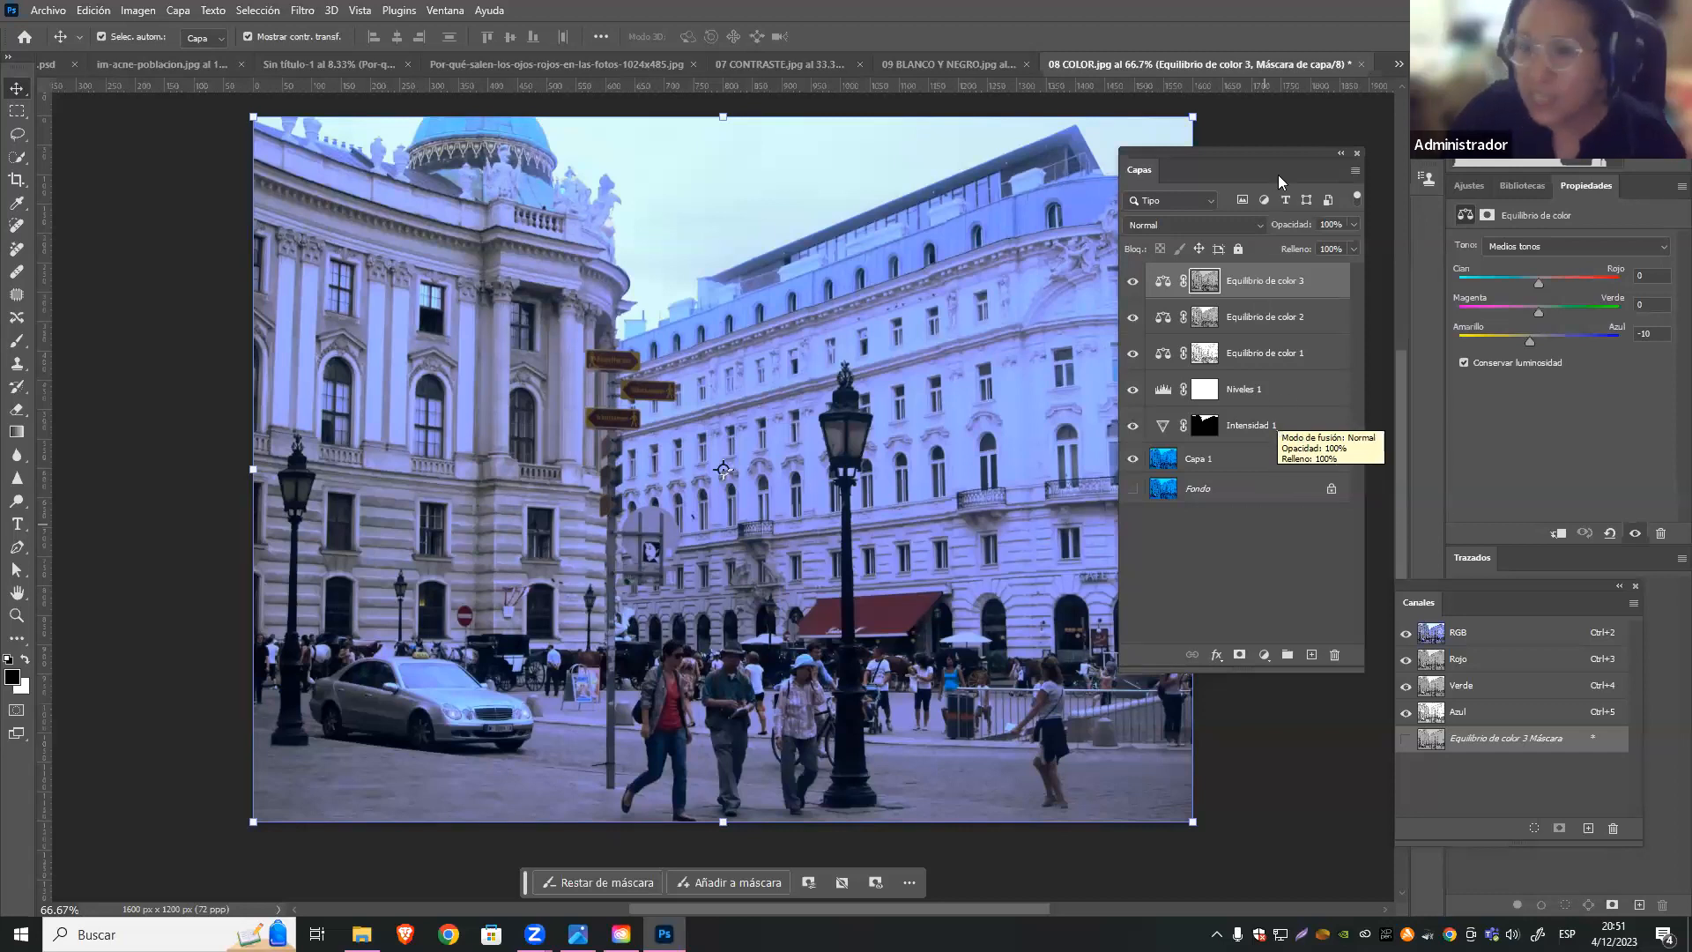
drag(1288, 168, 1285, 203)
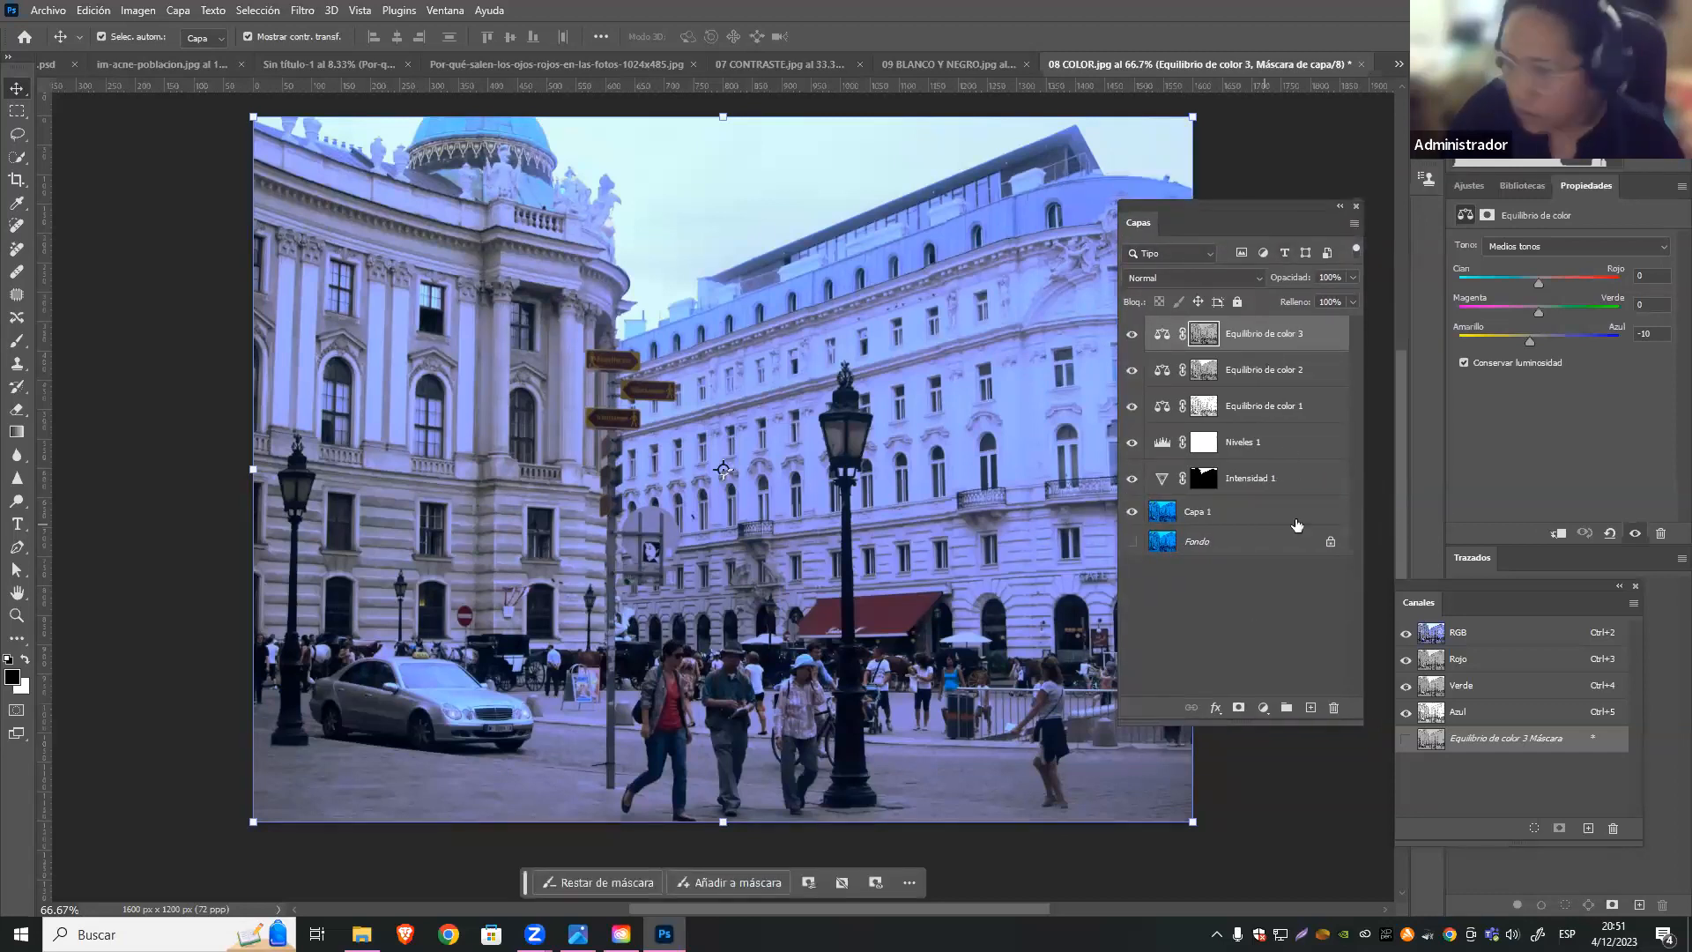
click(1290, 596)
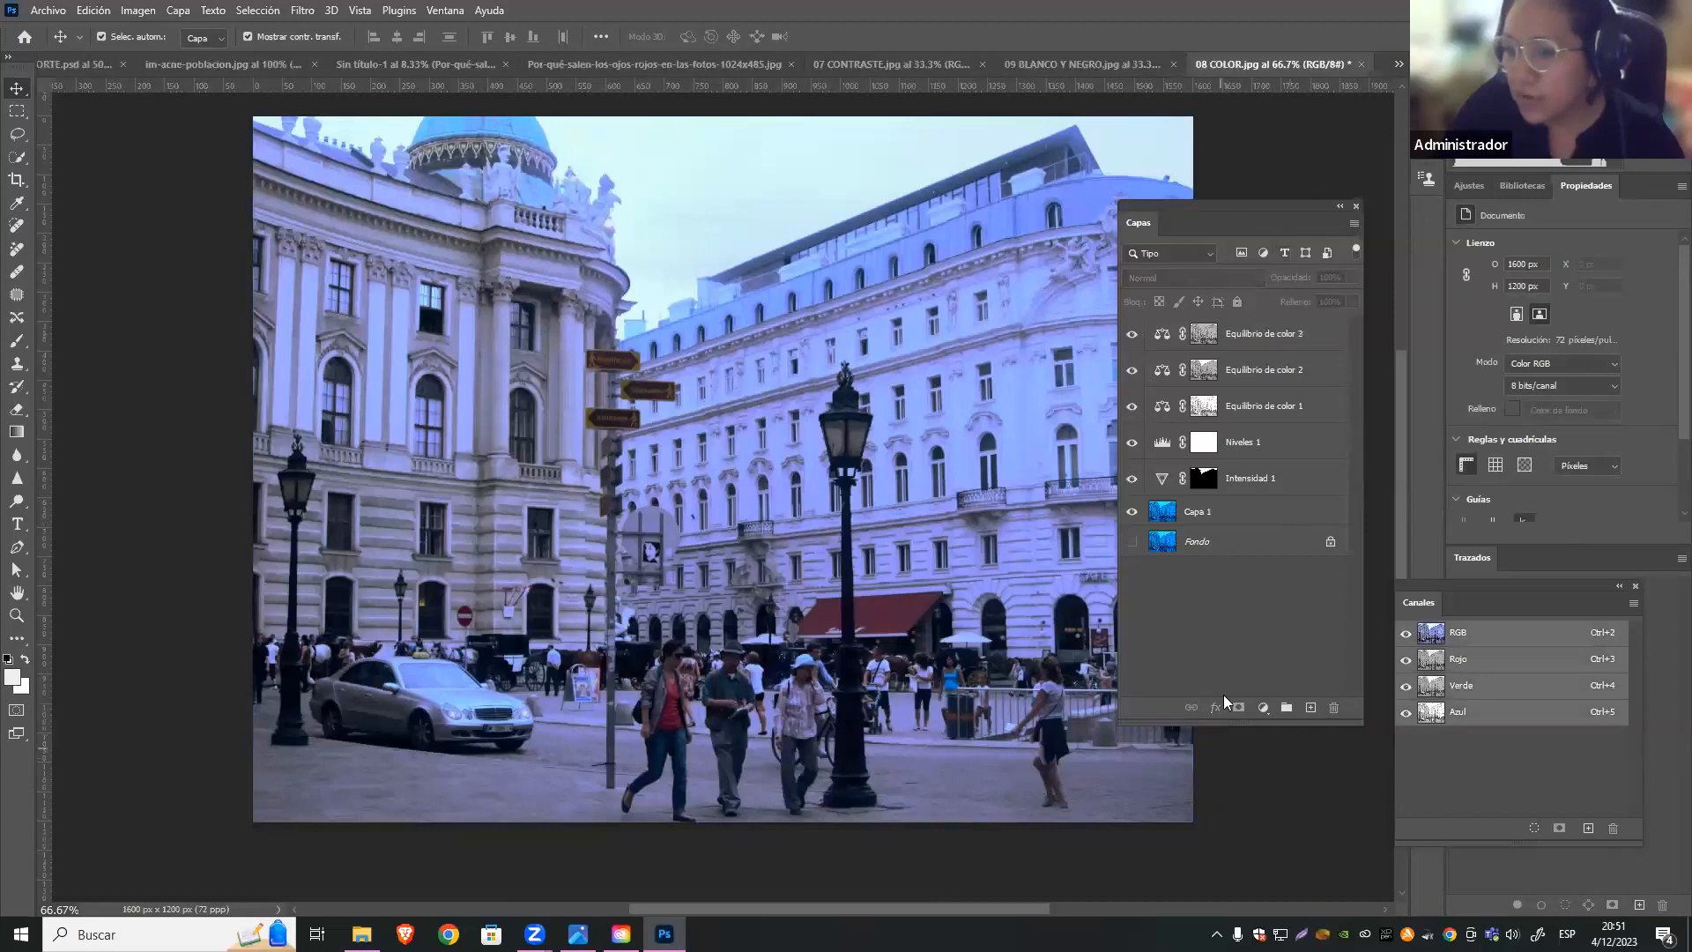
Shorten the Layers panel and review the layer effects and blend modes for Equilibrio de color 3, keeping Normal
click(1275, 333)
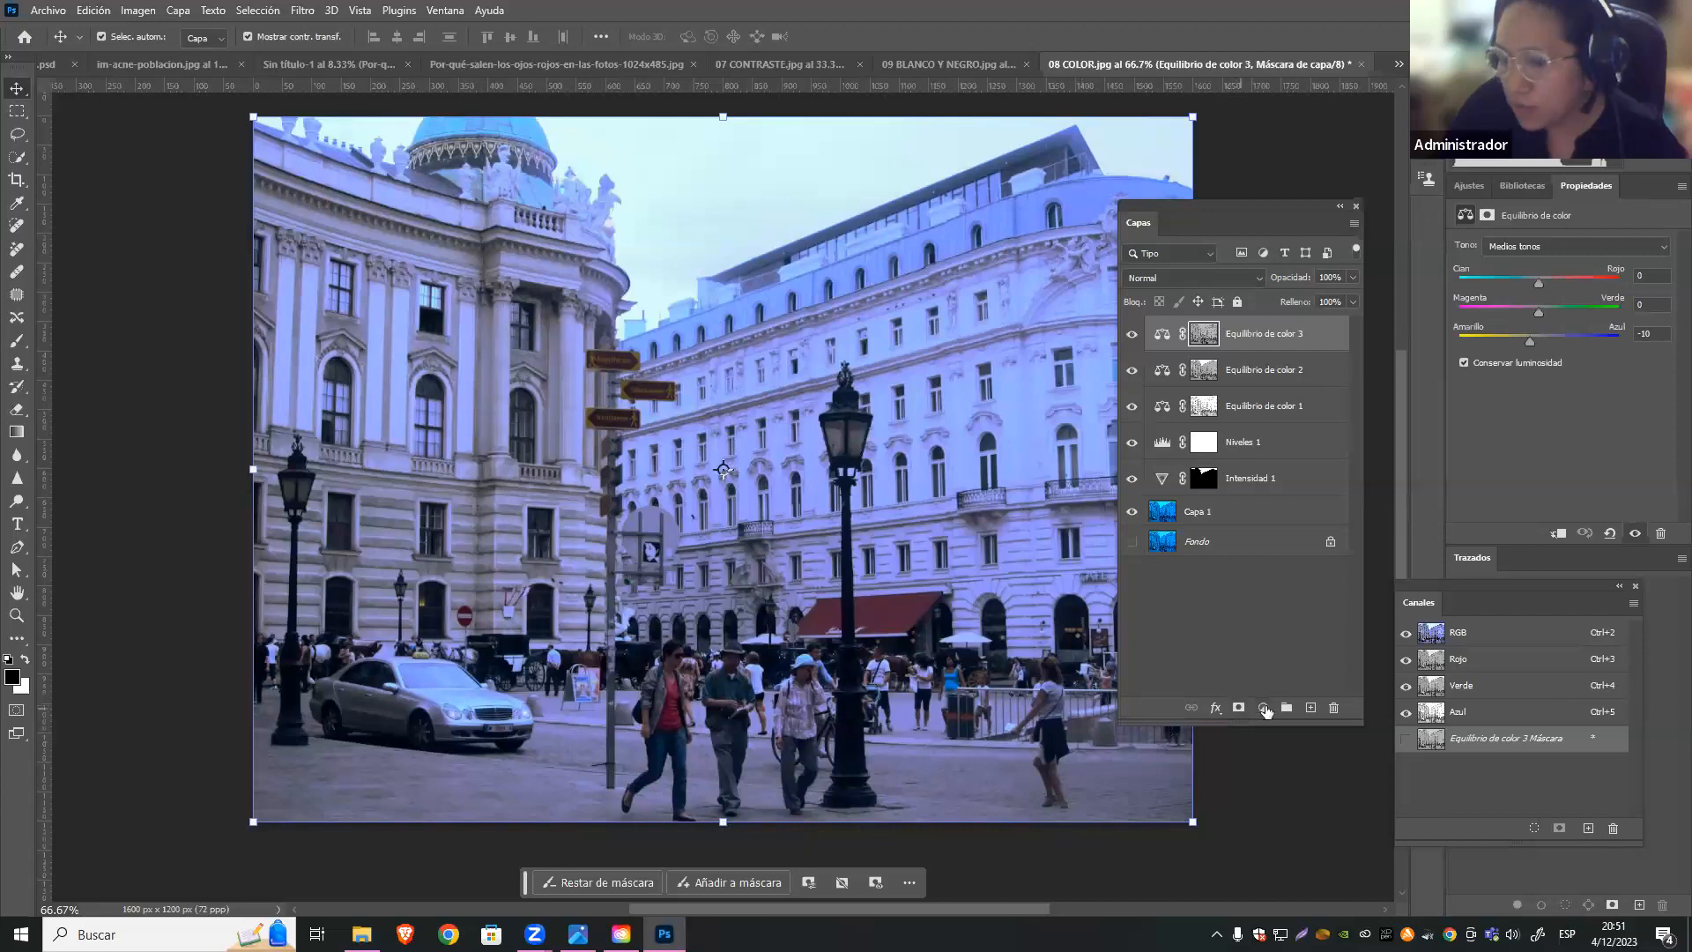
drag(1272, 717, 1272, 646)
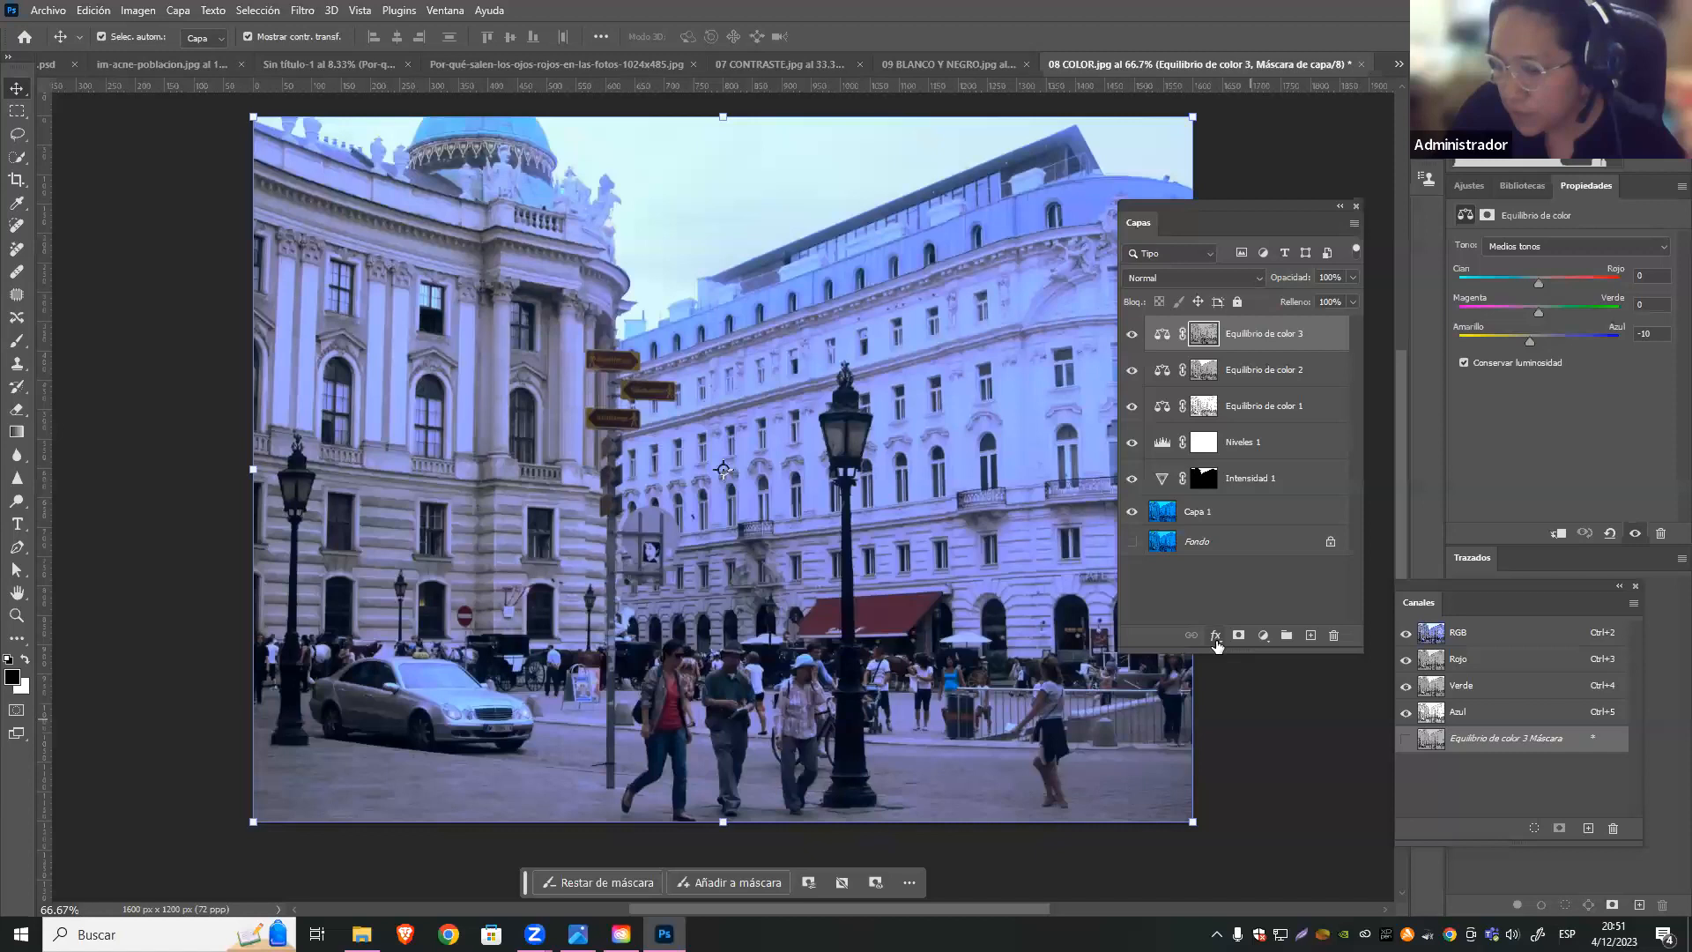
click(1215, 640)
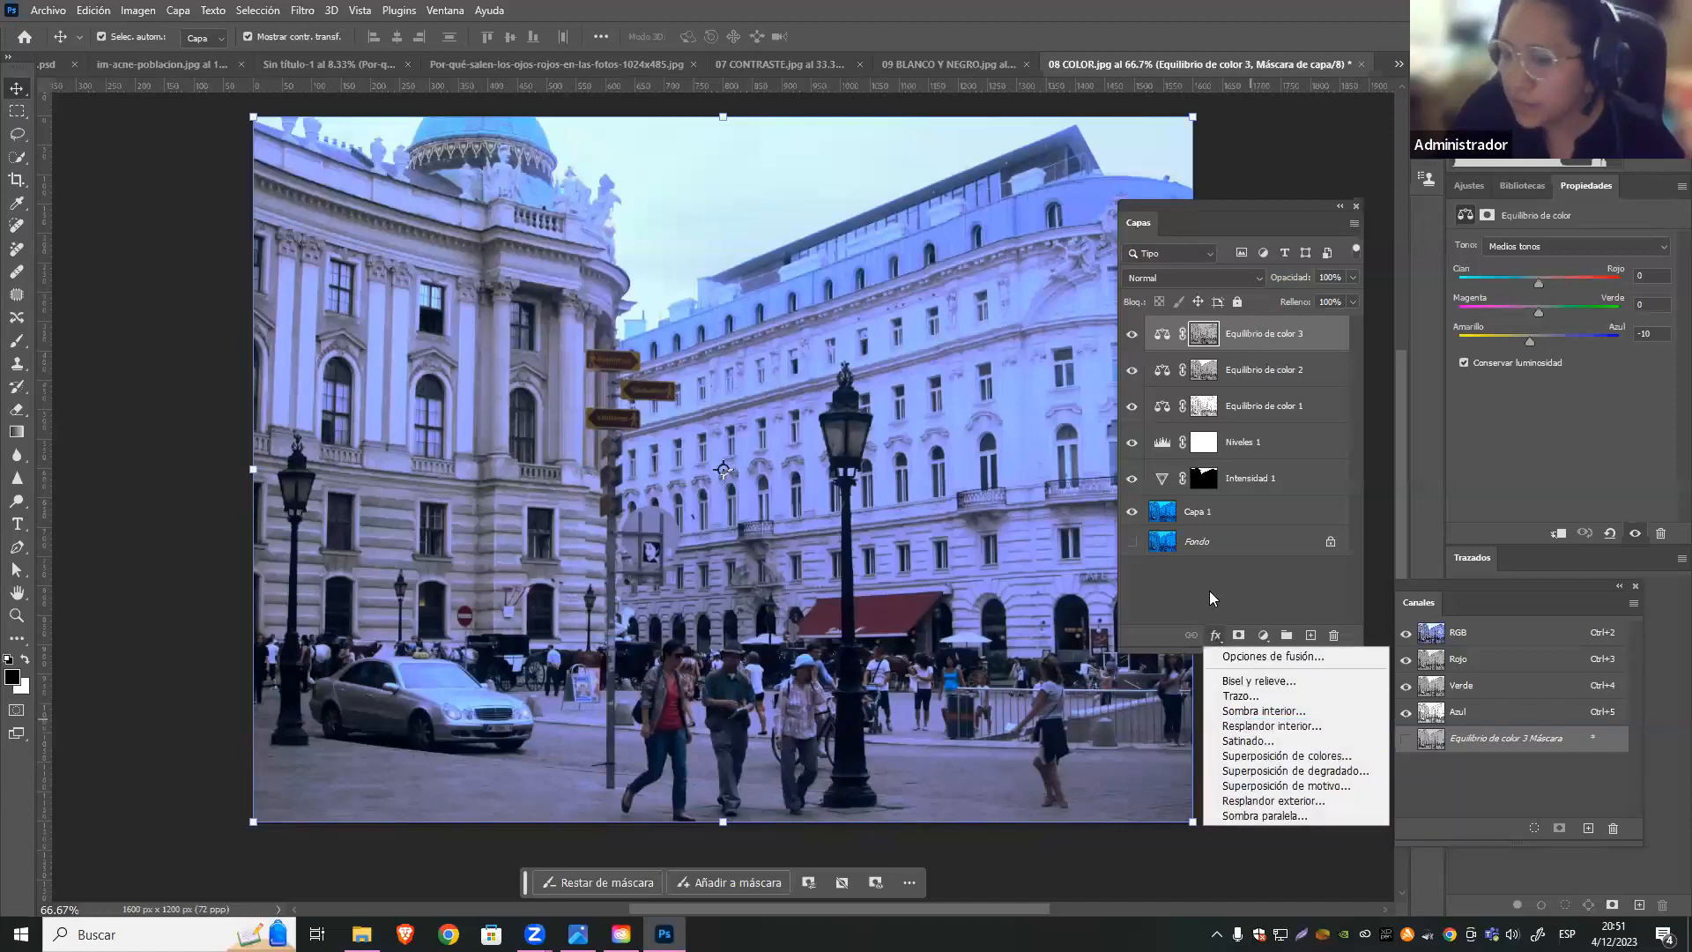
click(1190, 277)
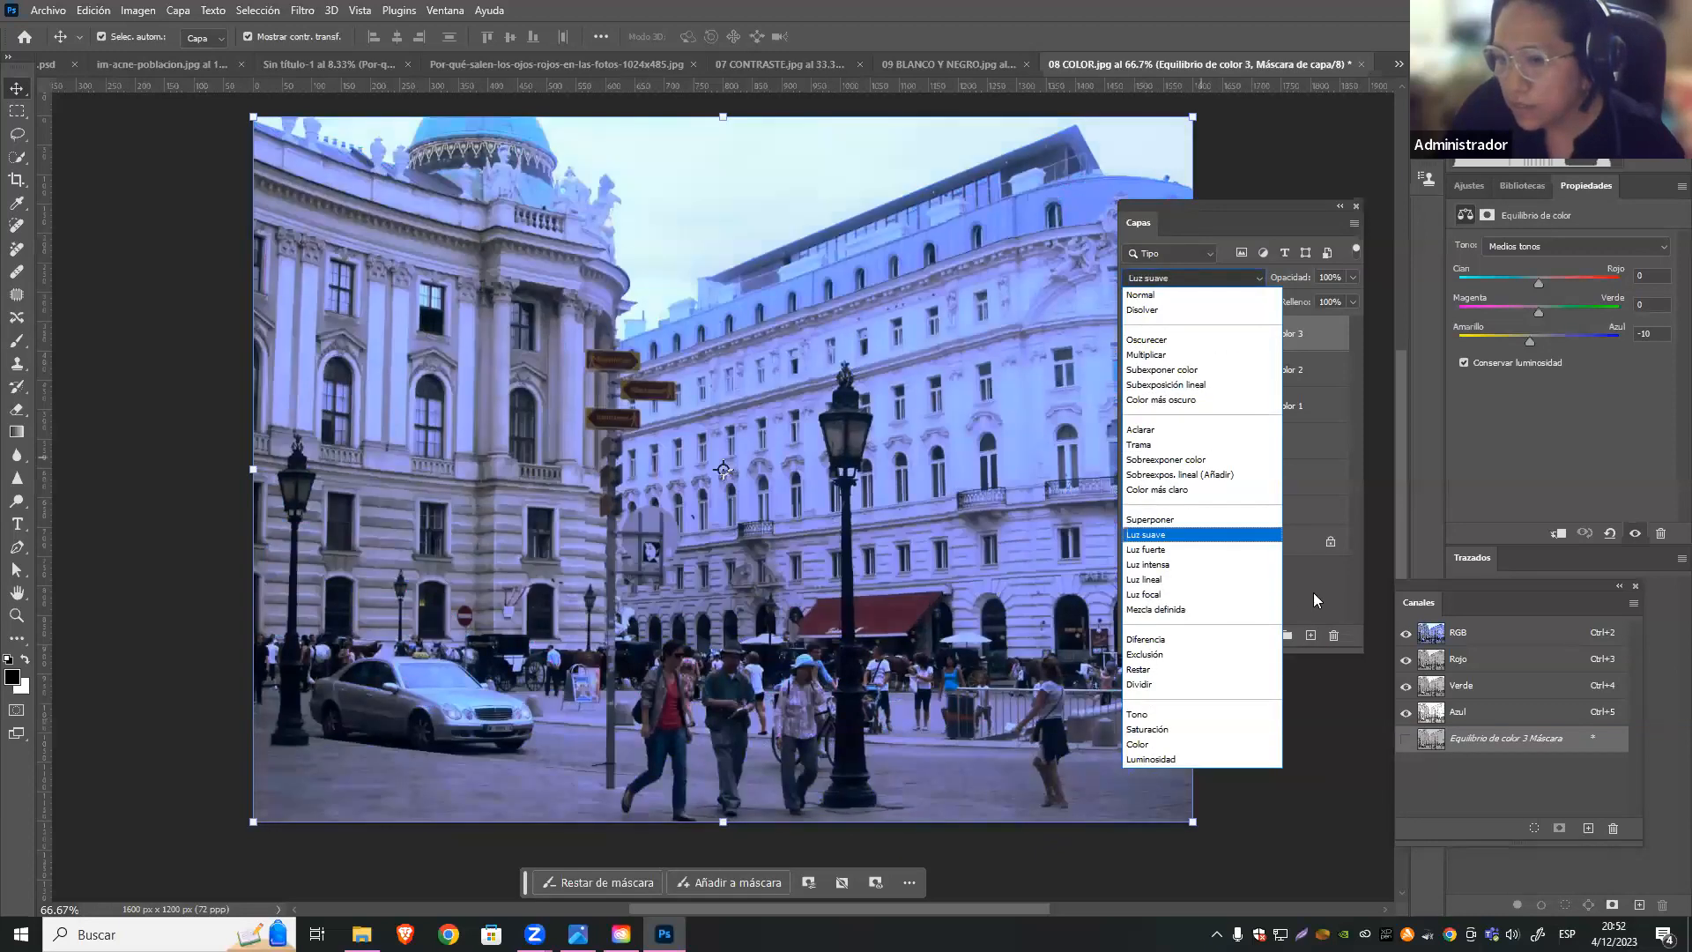
click(1313, 592)
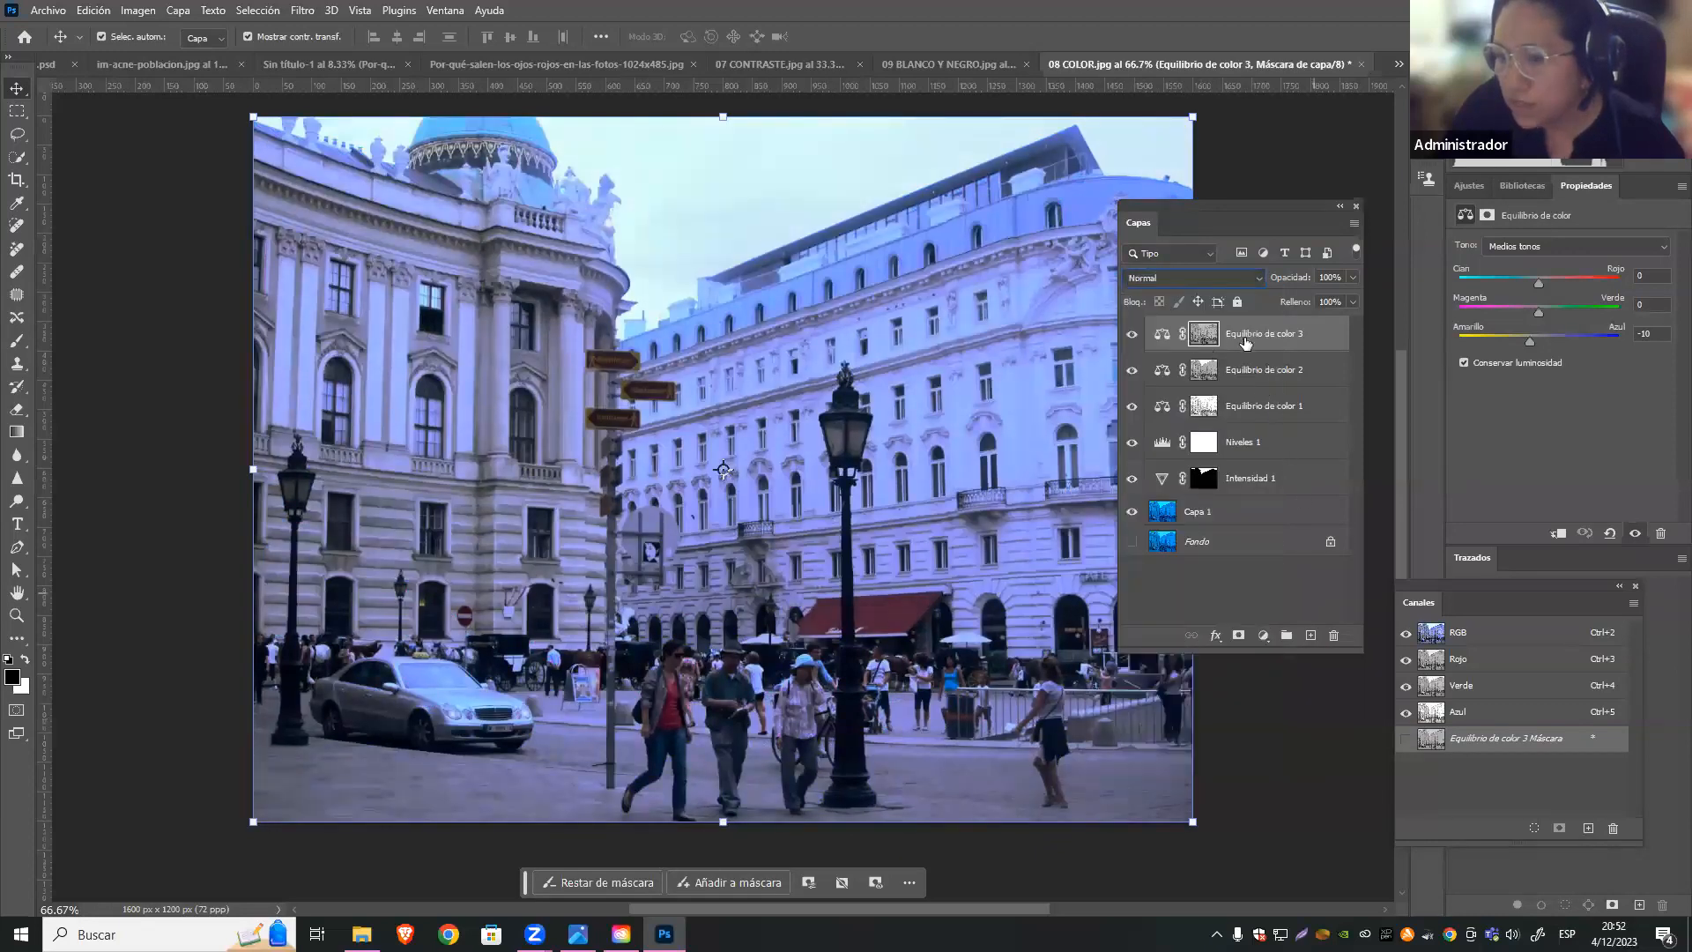
click(1216, 634)
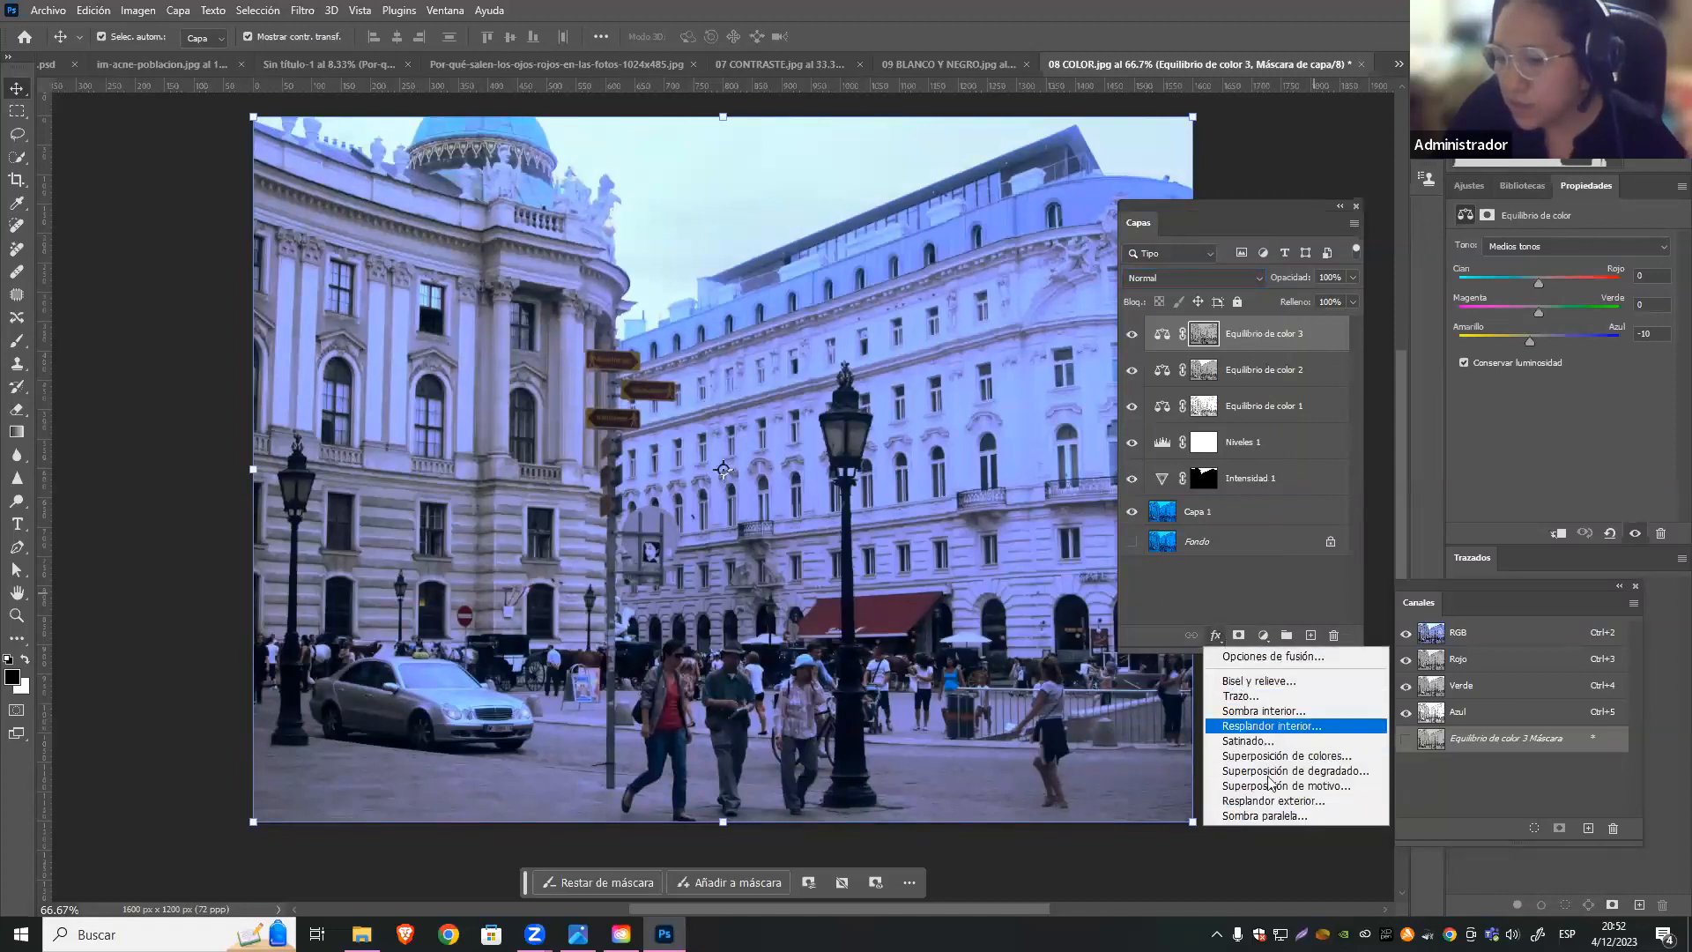
click(1285, 625)
click(1285, 625)
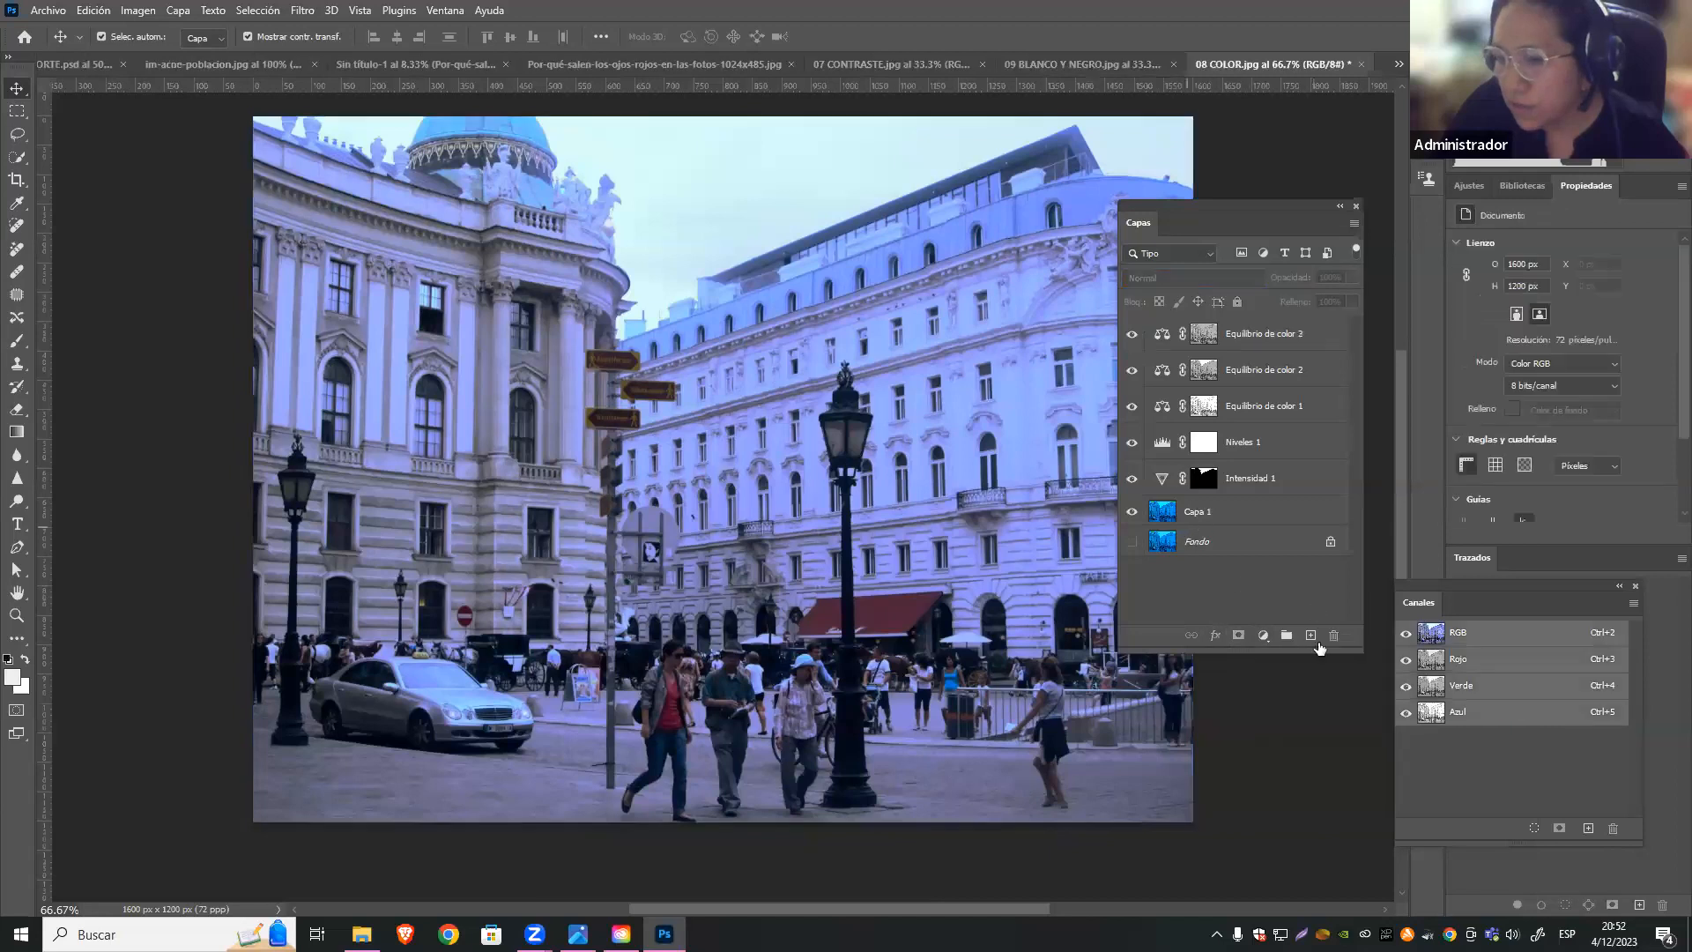
Check the layer mask option for Capa 1, and go through the Equilibrio de color layers up to Equilibrio de color 3
click(1296, 512)
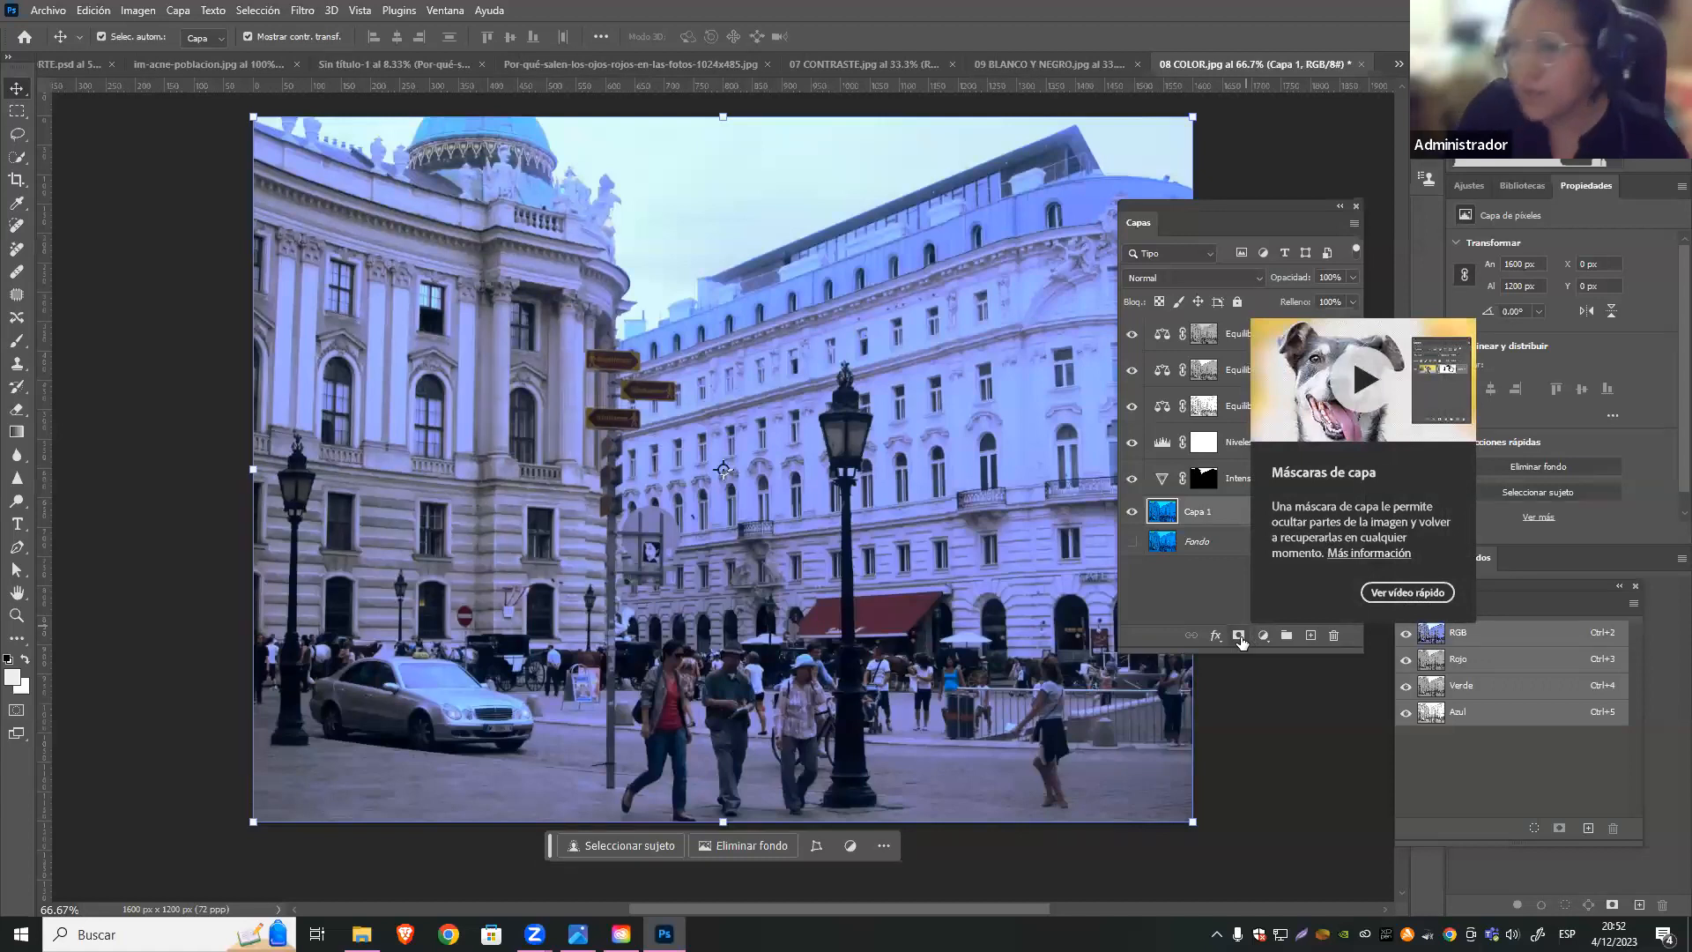
click(1248, 571)
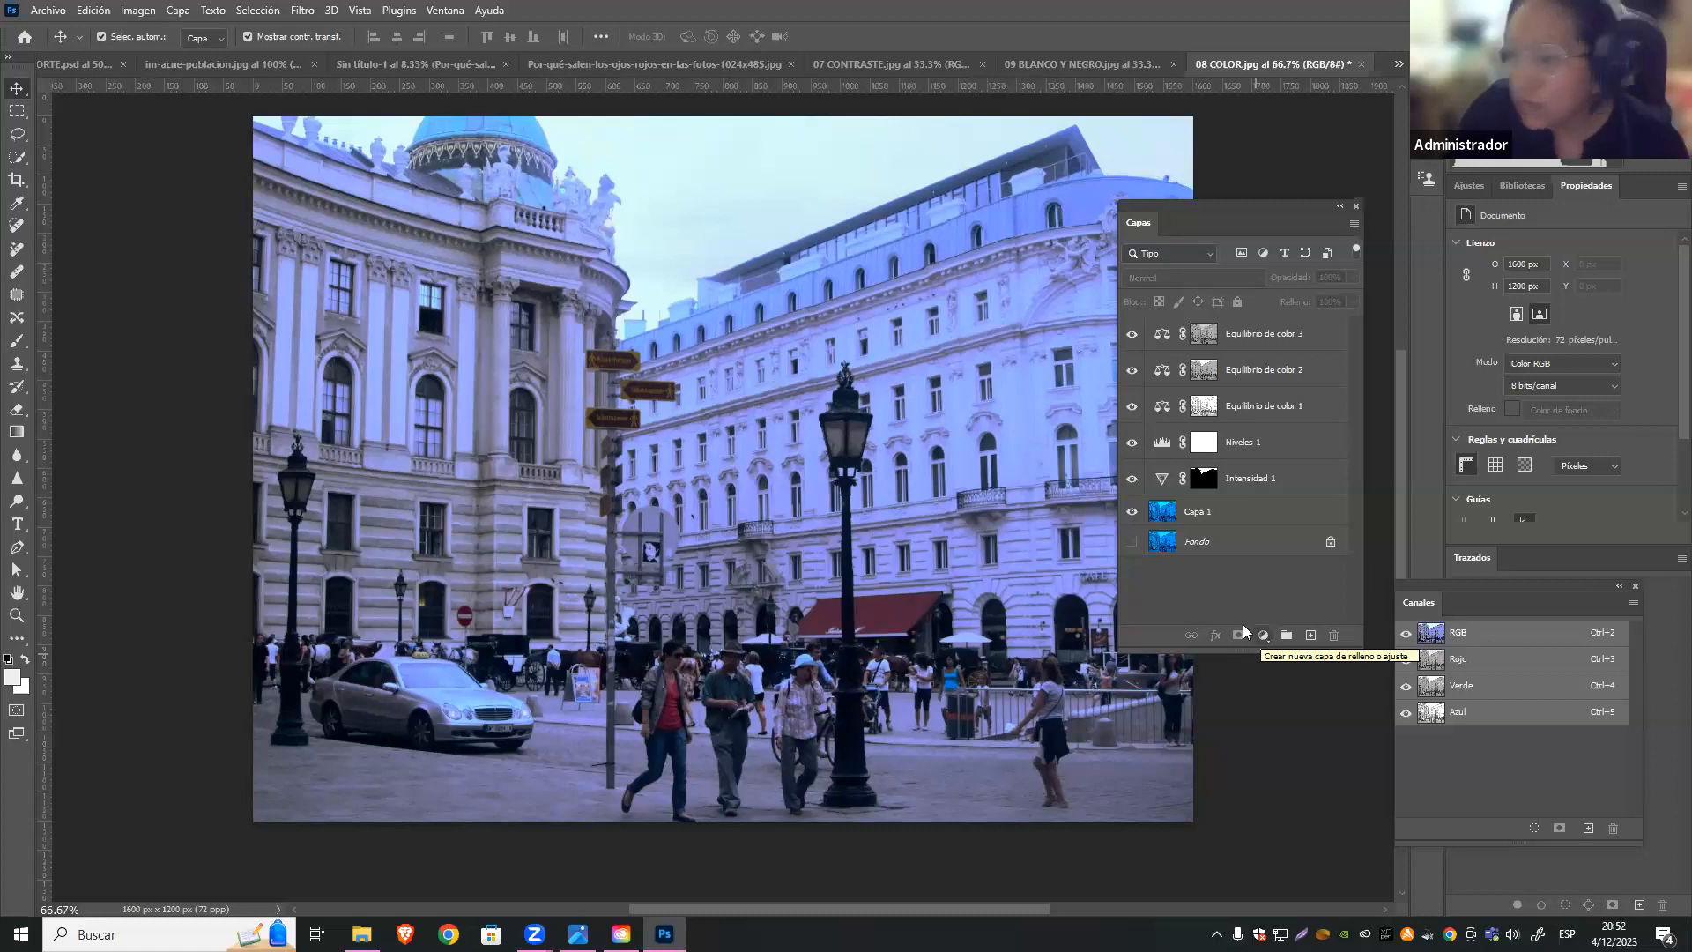
click(1271, 408)
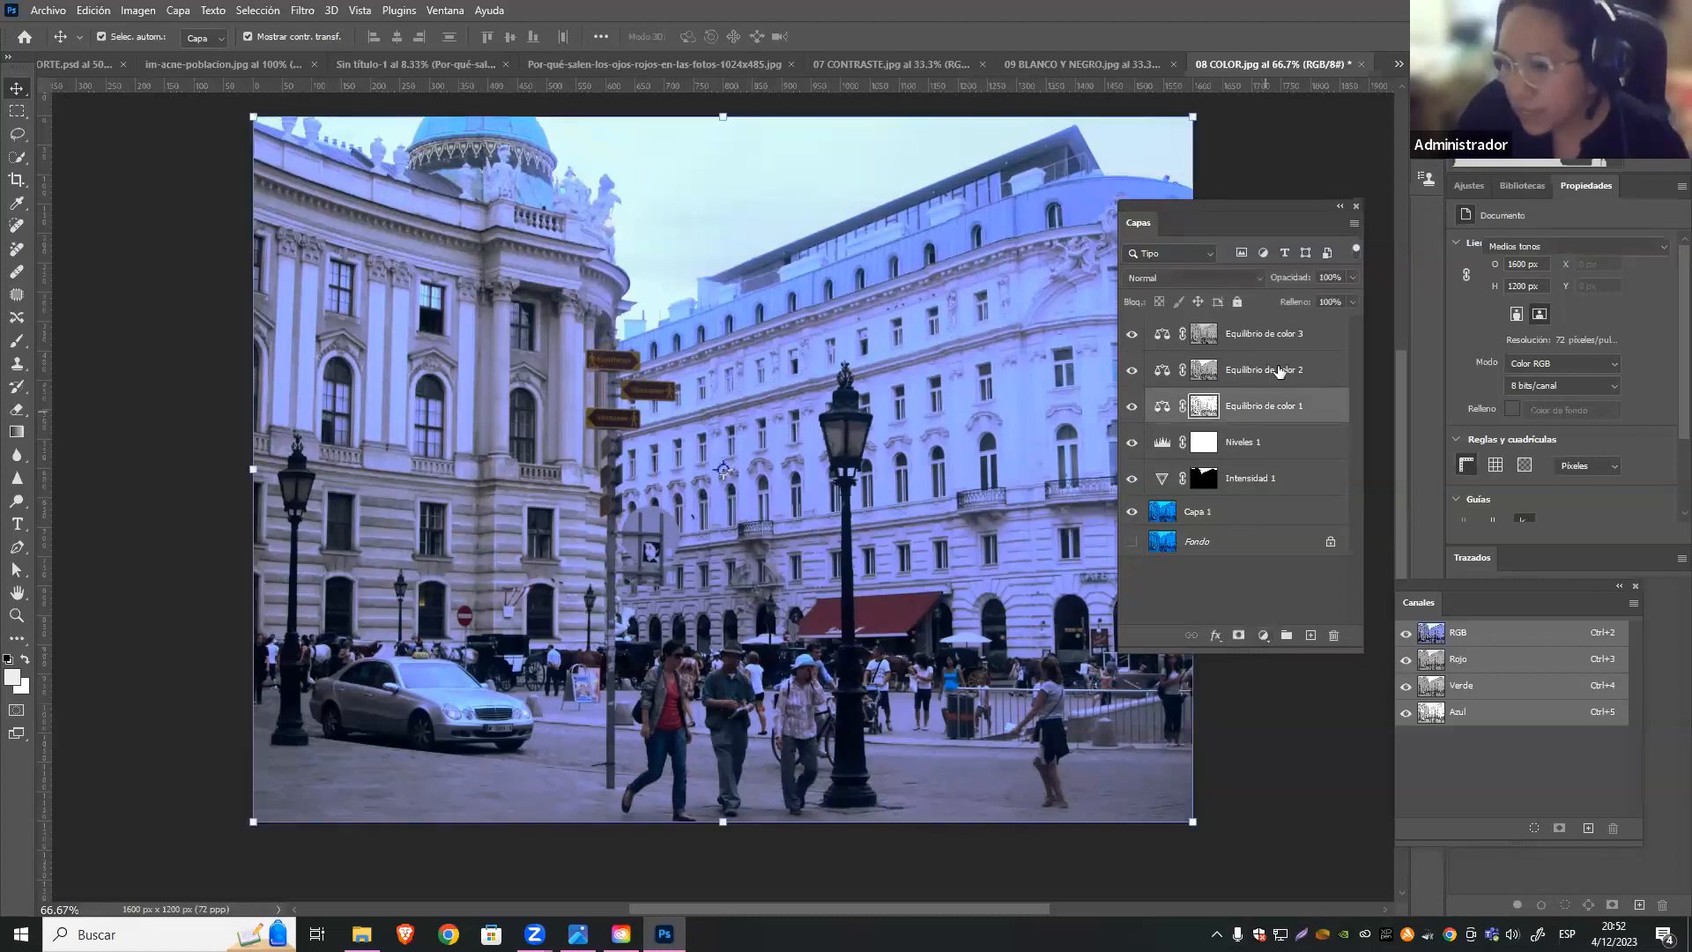
click(1278, 370)
click(1265, 333)
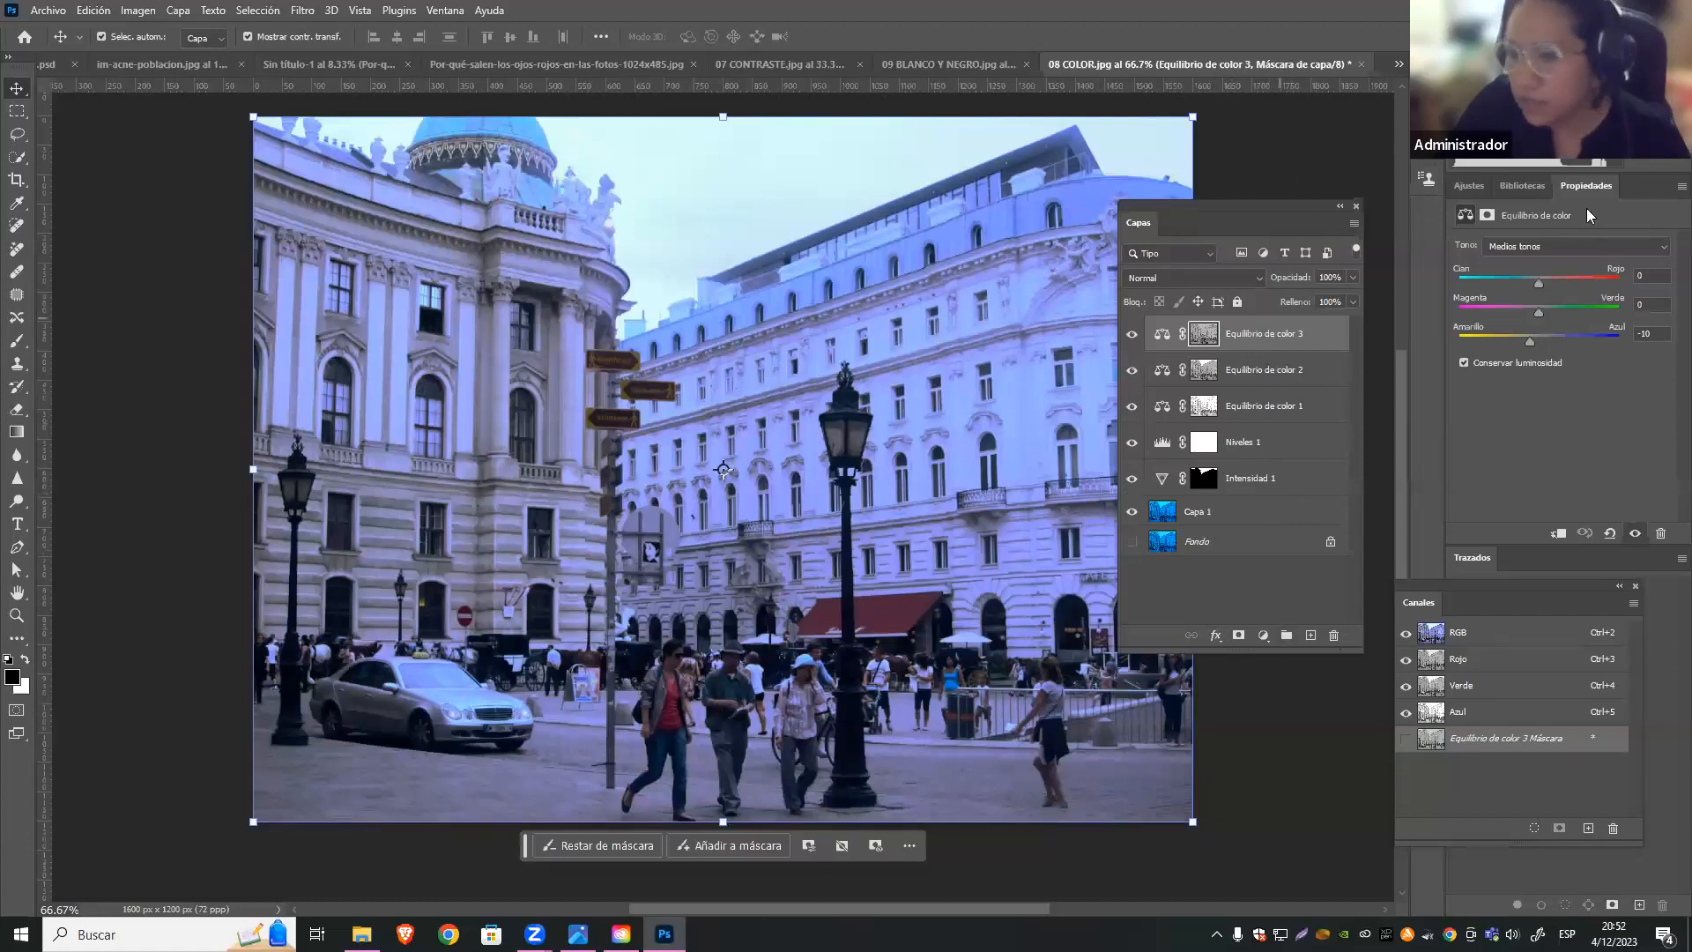
Check the available adjustment layer types, deselect all layers, and toggle every adjustment layer's visibility to compare the photo before and after correction
click(1260, 636)
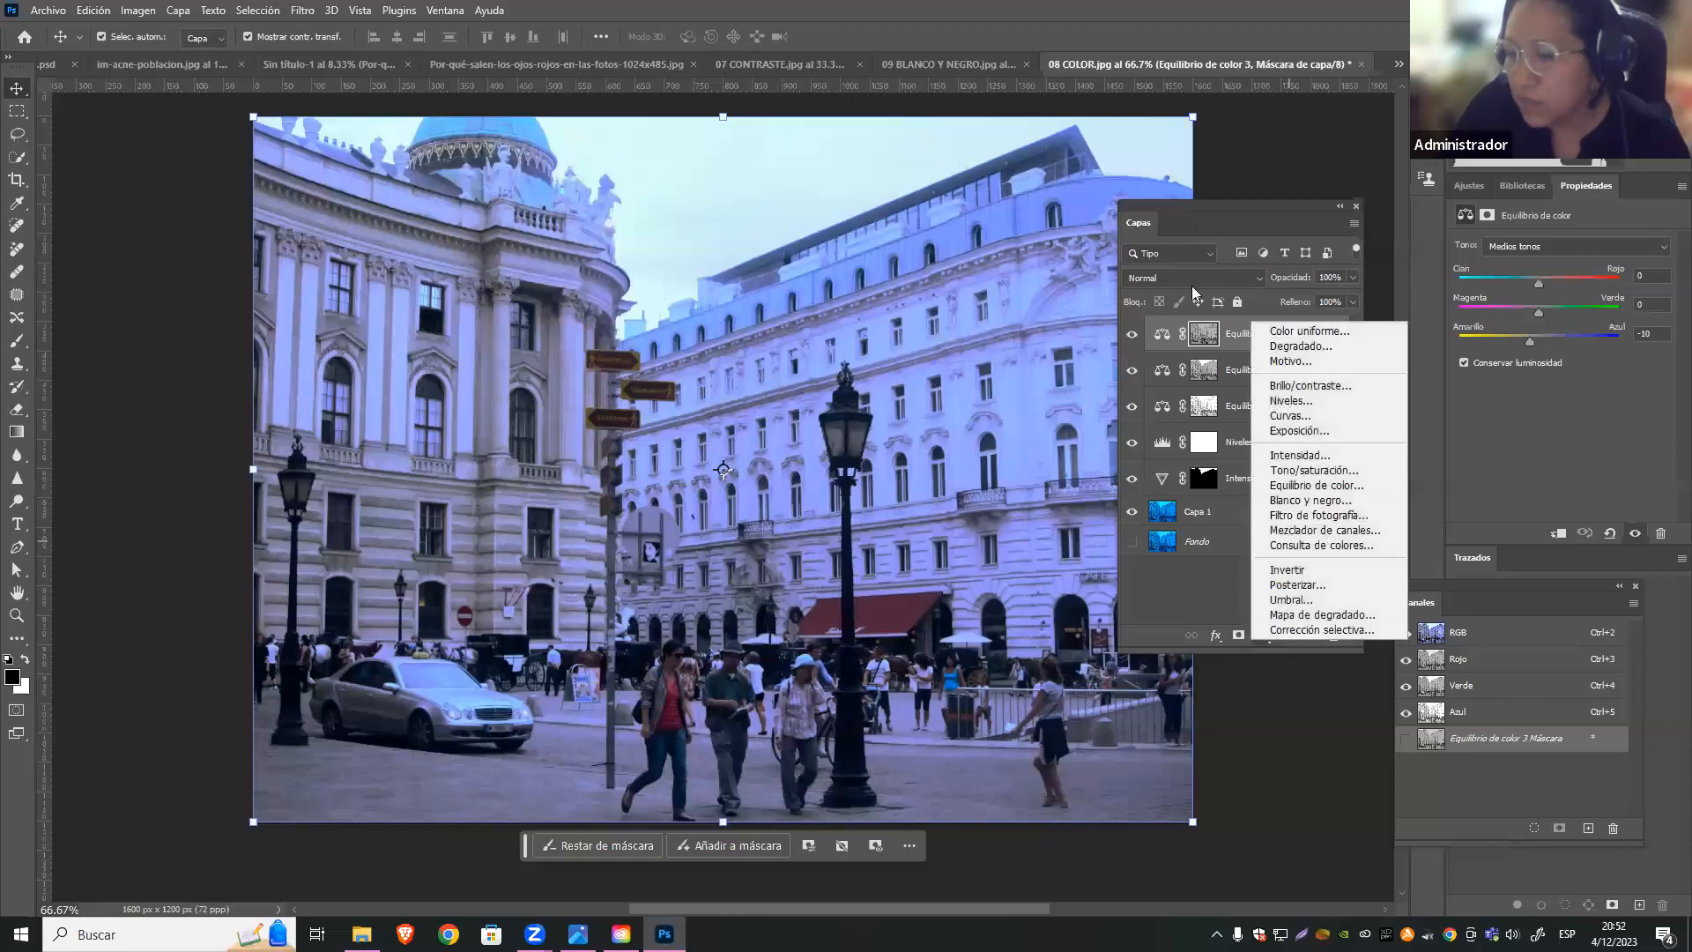
click(1220, 587)
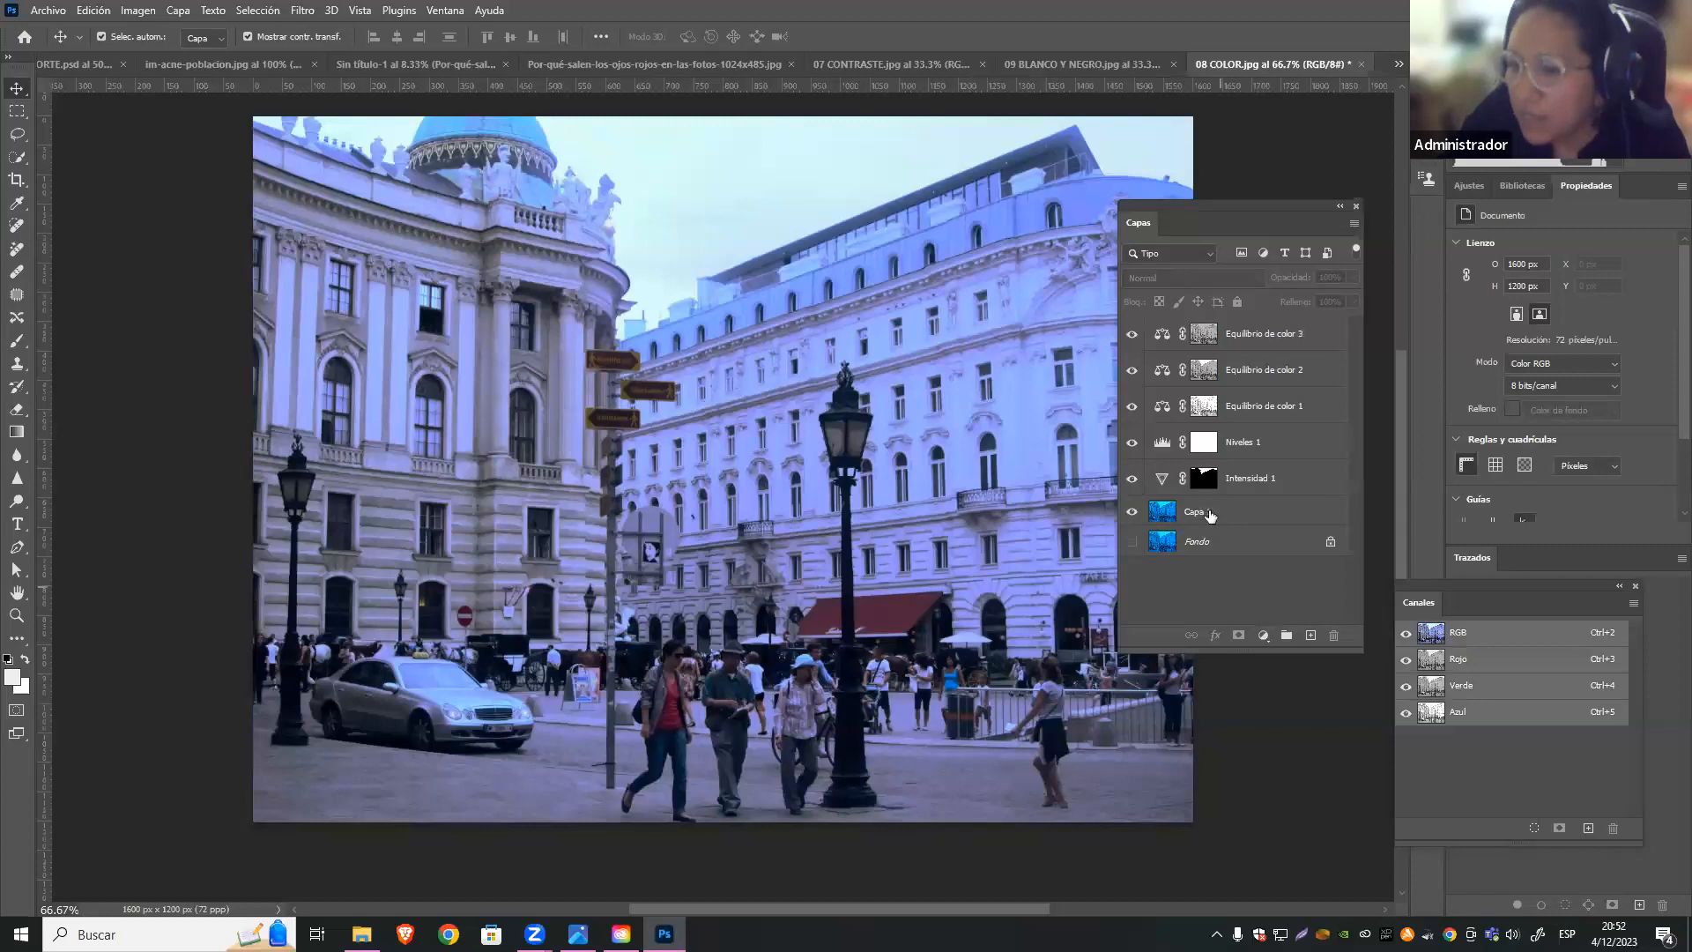
drag(1132, 478, 1134, 336)
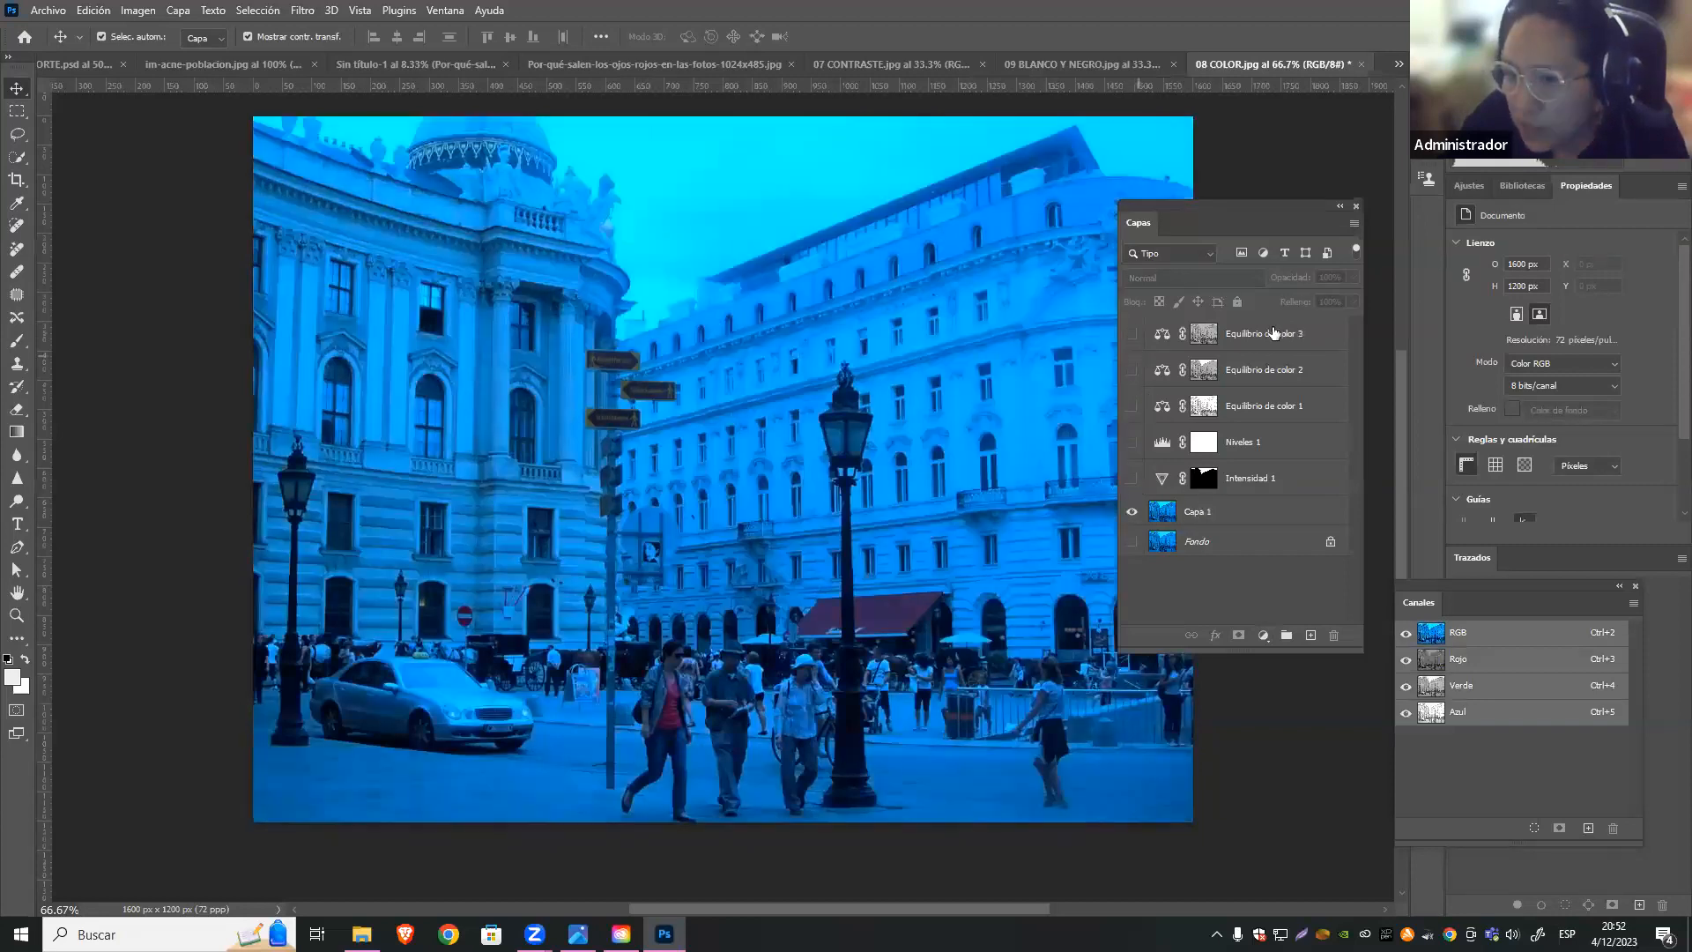
drag(1133, 481, 1133, 339)
drag(1133, 469, 1133, 333)
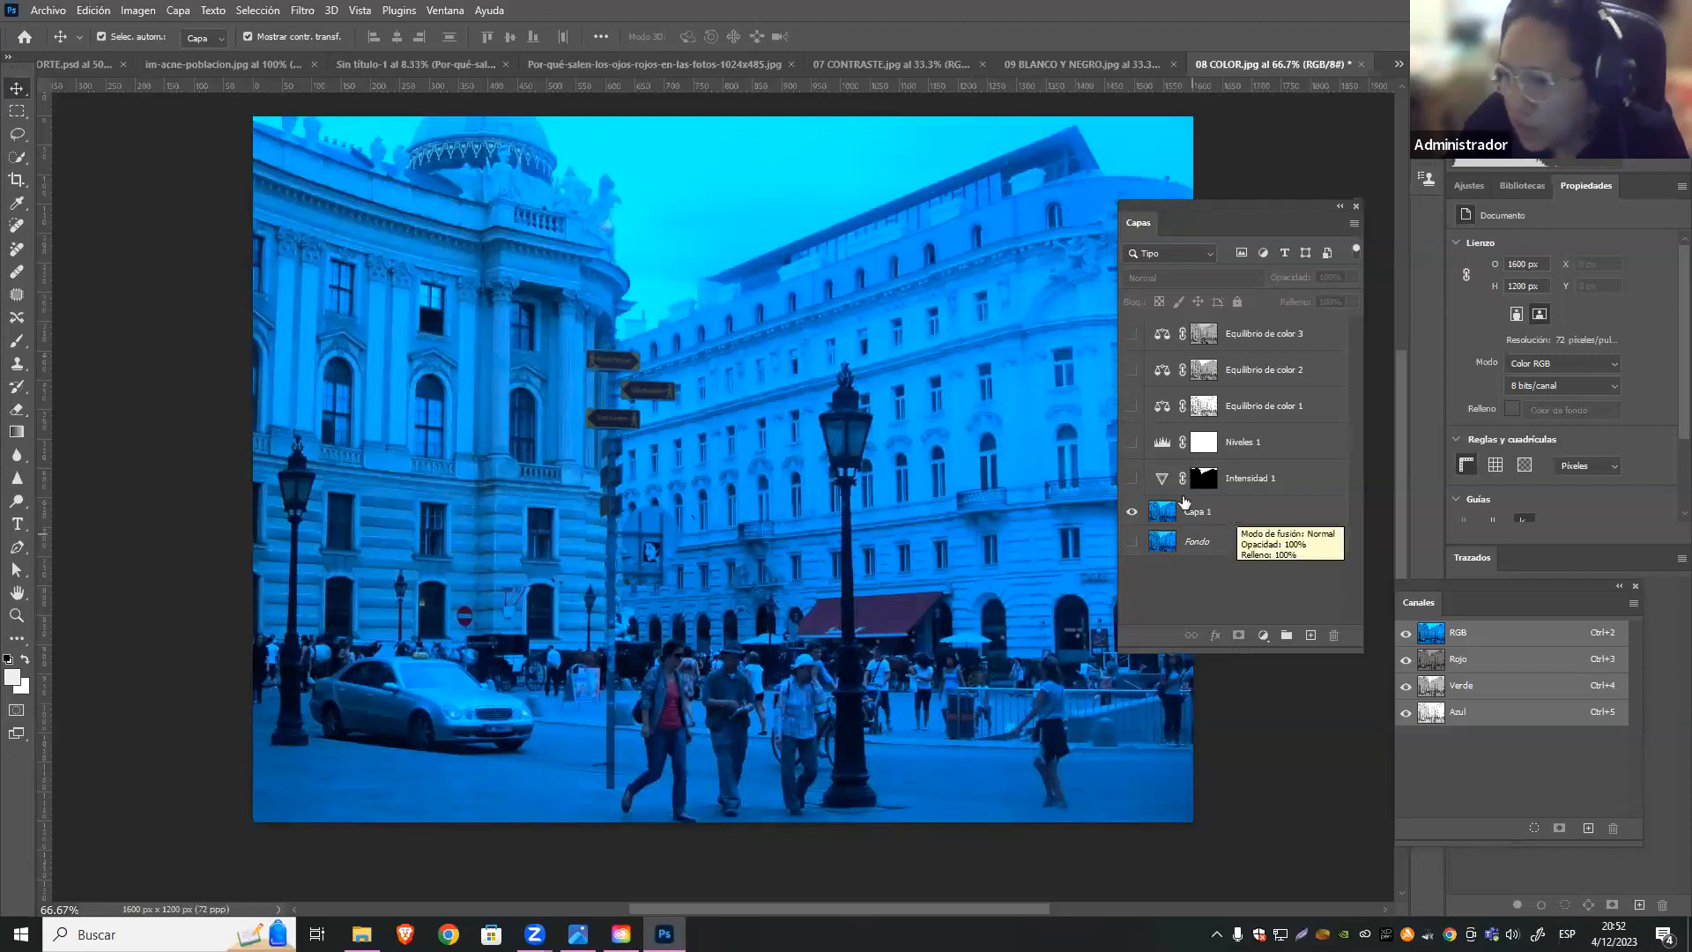
drag(1134, 481, 1134, 333)
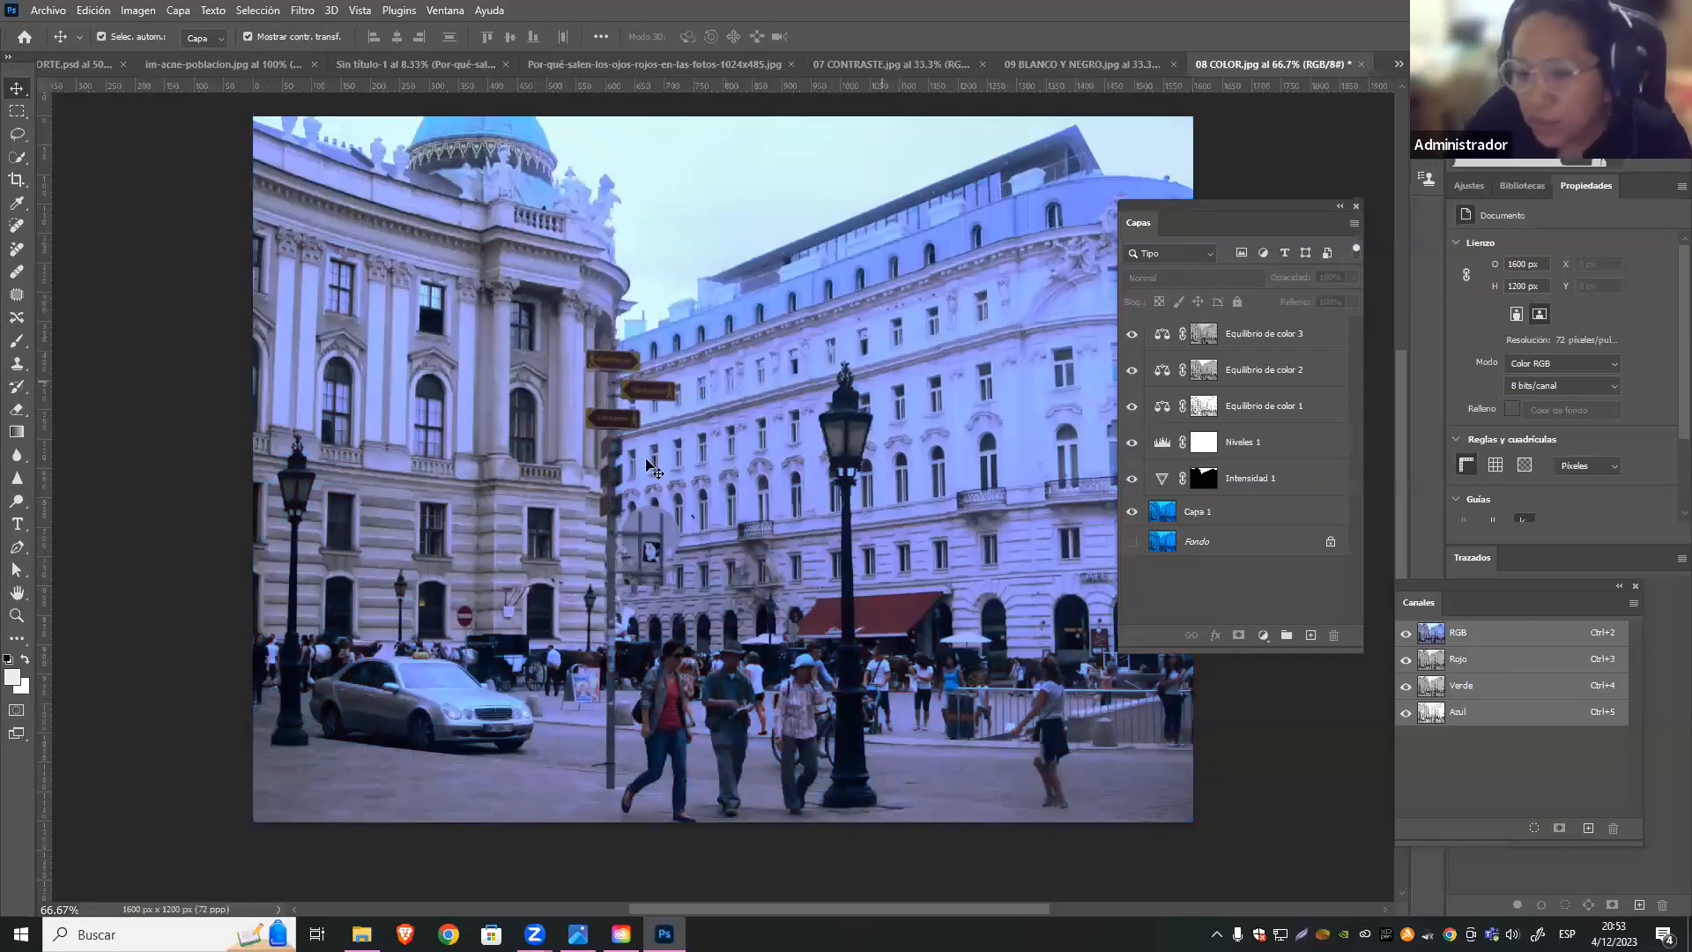
Start an Export As of 08 COLOR, keeping JPG as the file format, and proceed to choosing where to save it
click(47, 9)
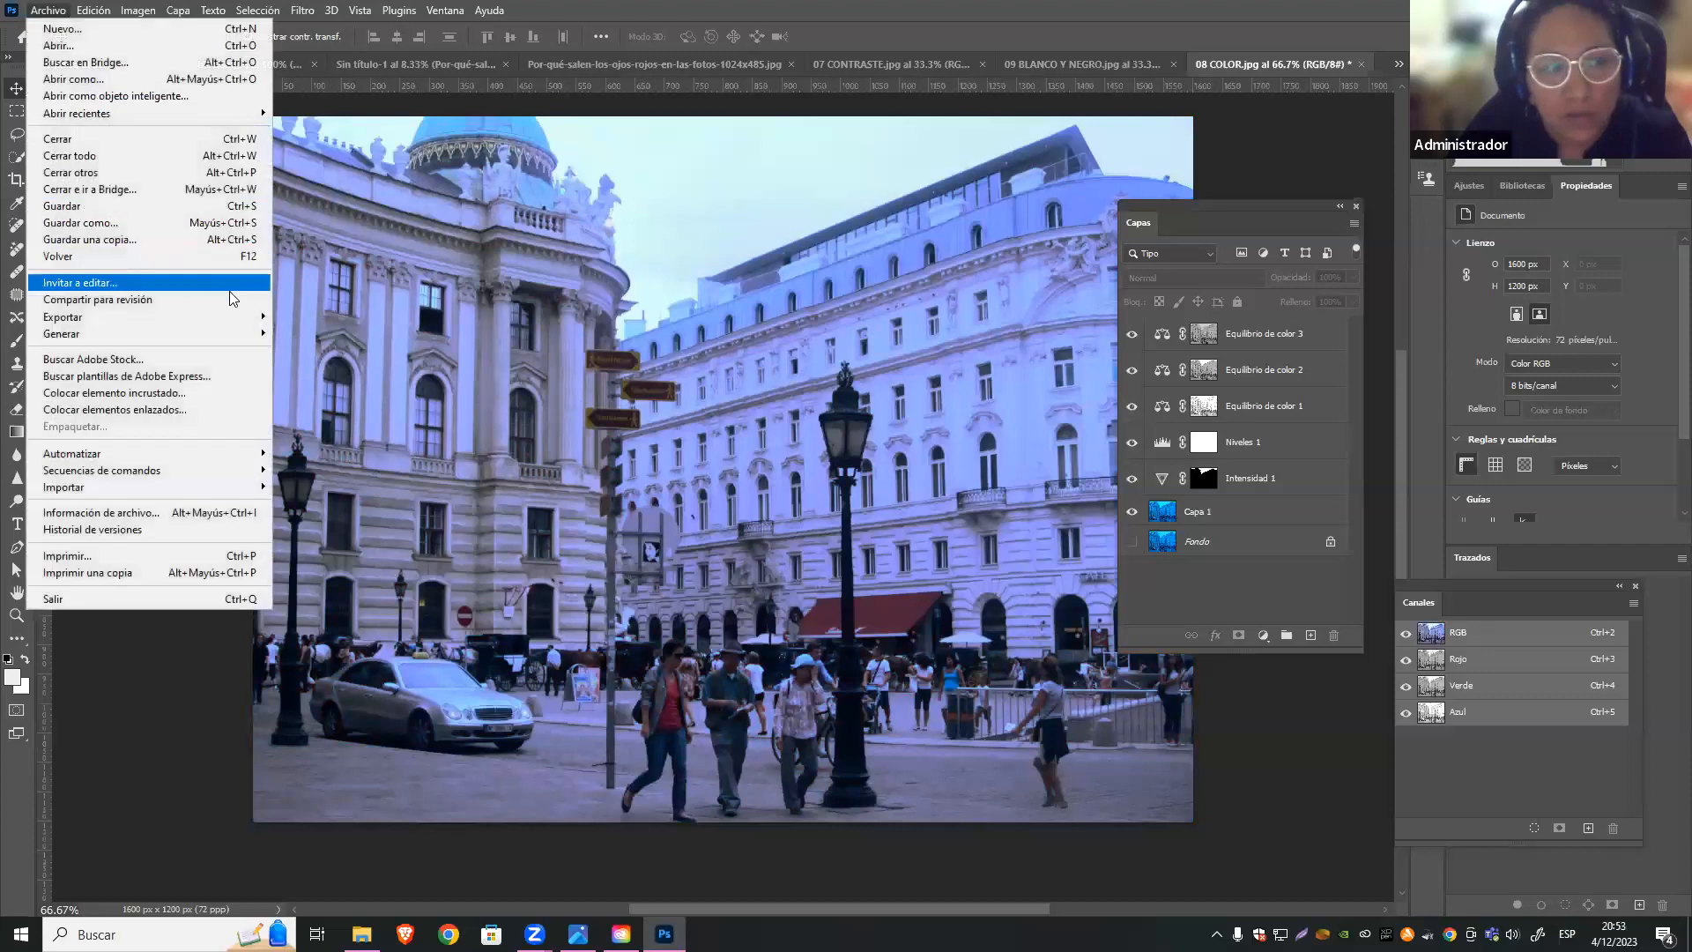
mouse_move(256, 316)
click(432, 334)
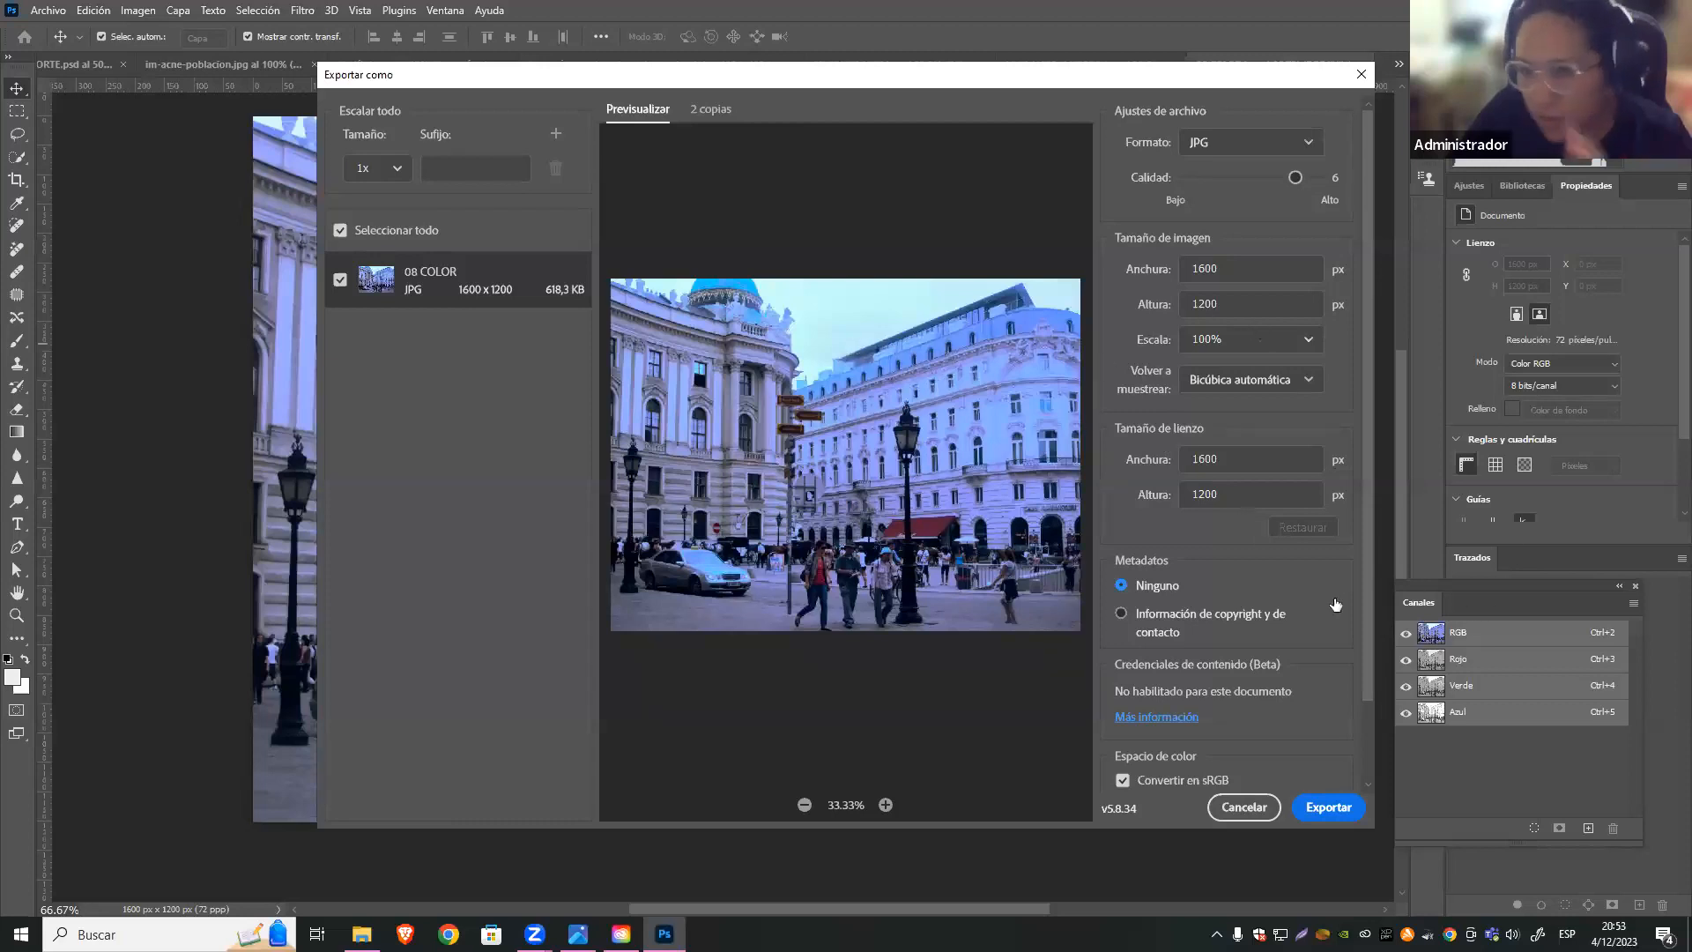
click(1288, 147)
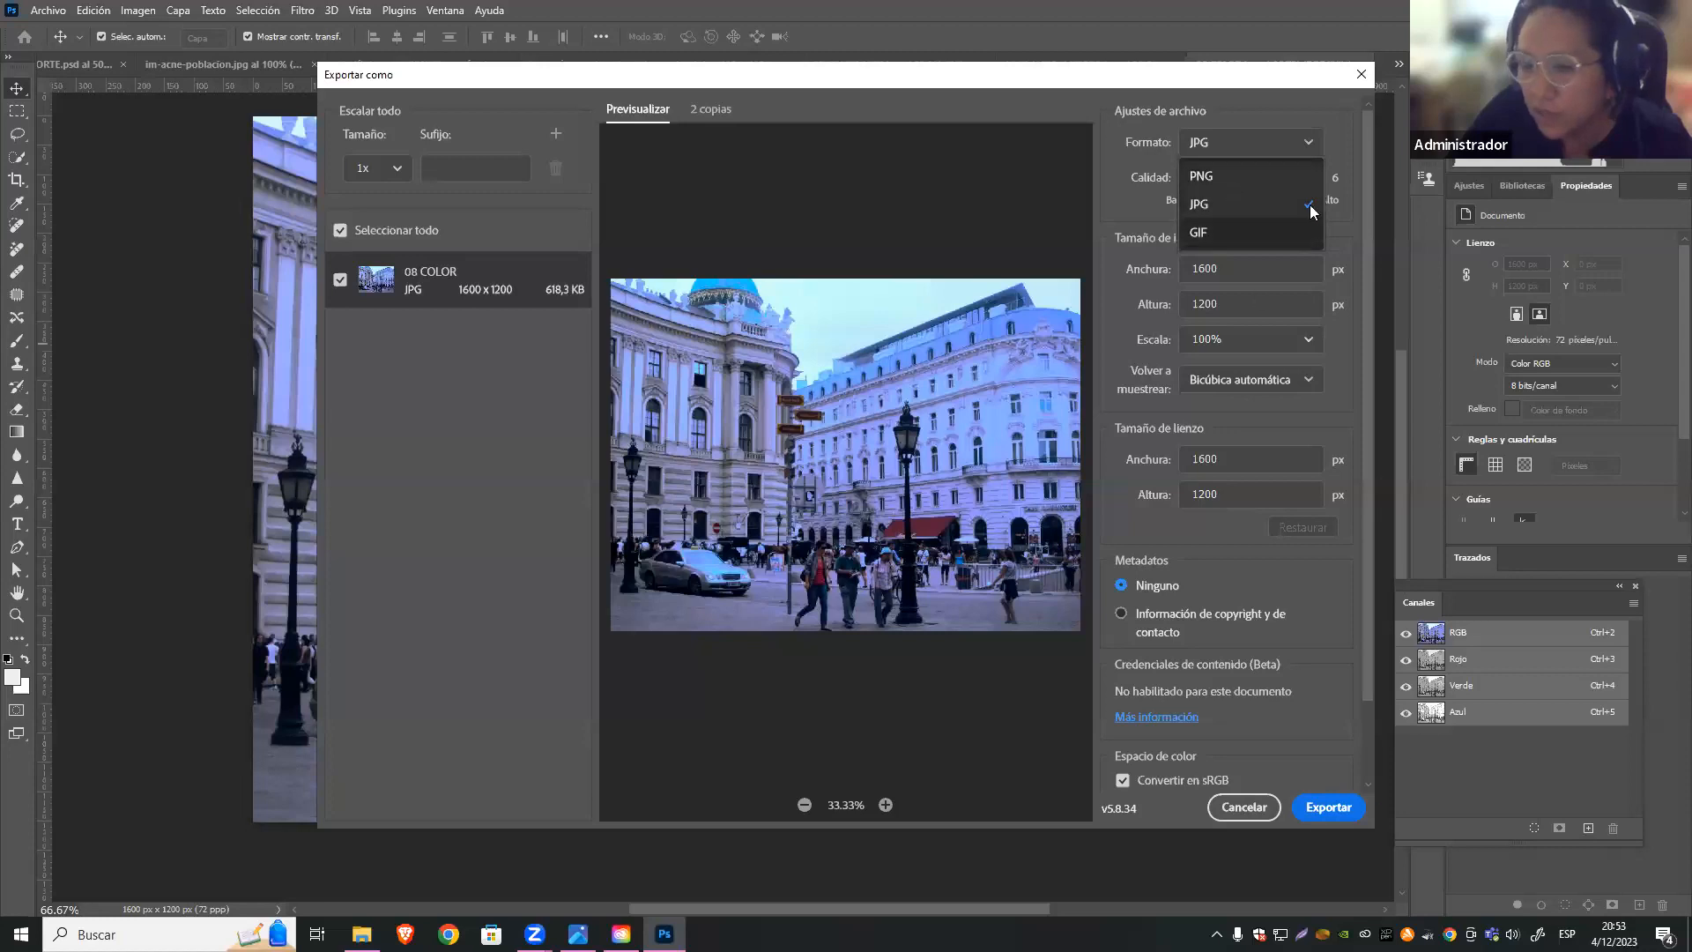
click(1318, 541)
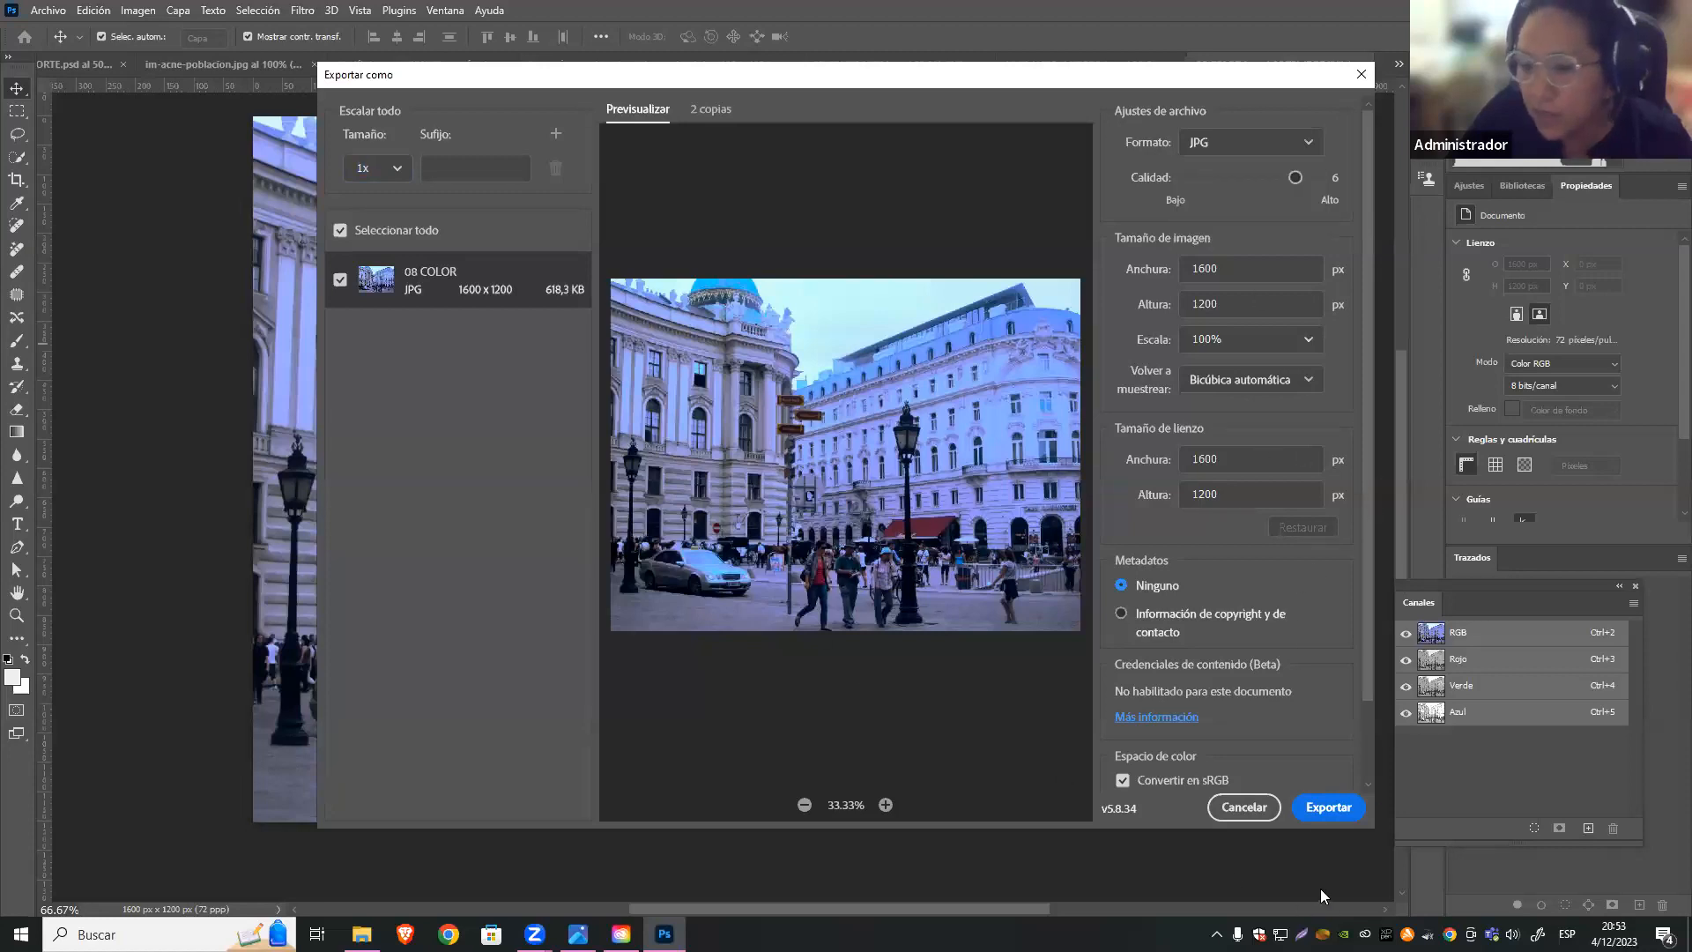
click(1333, 808)
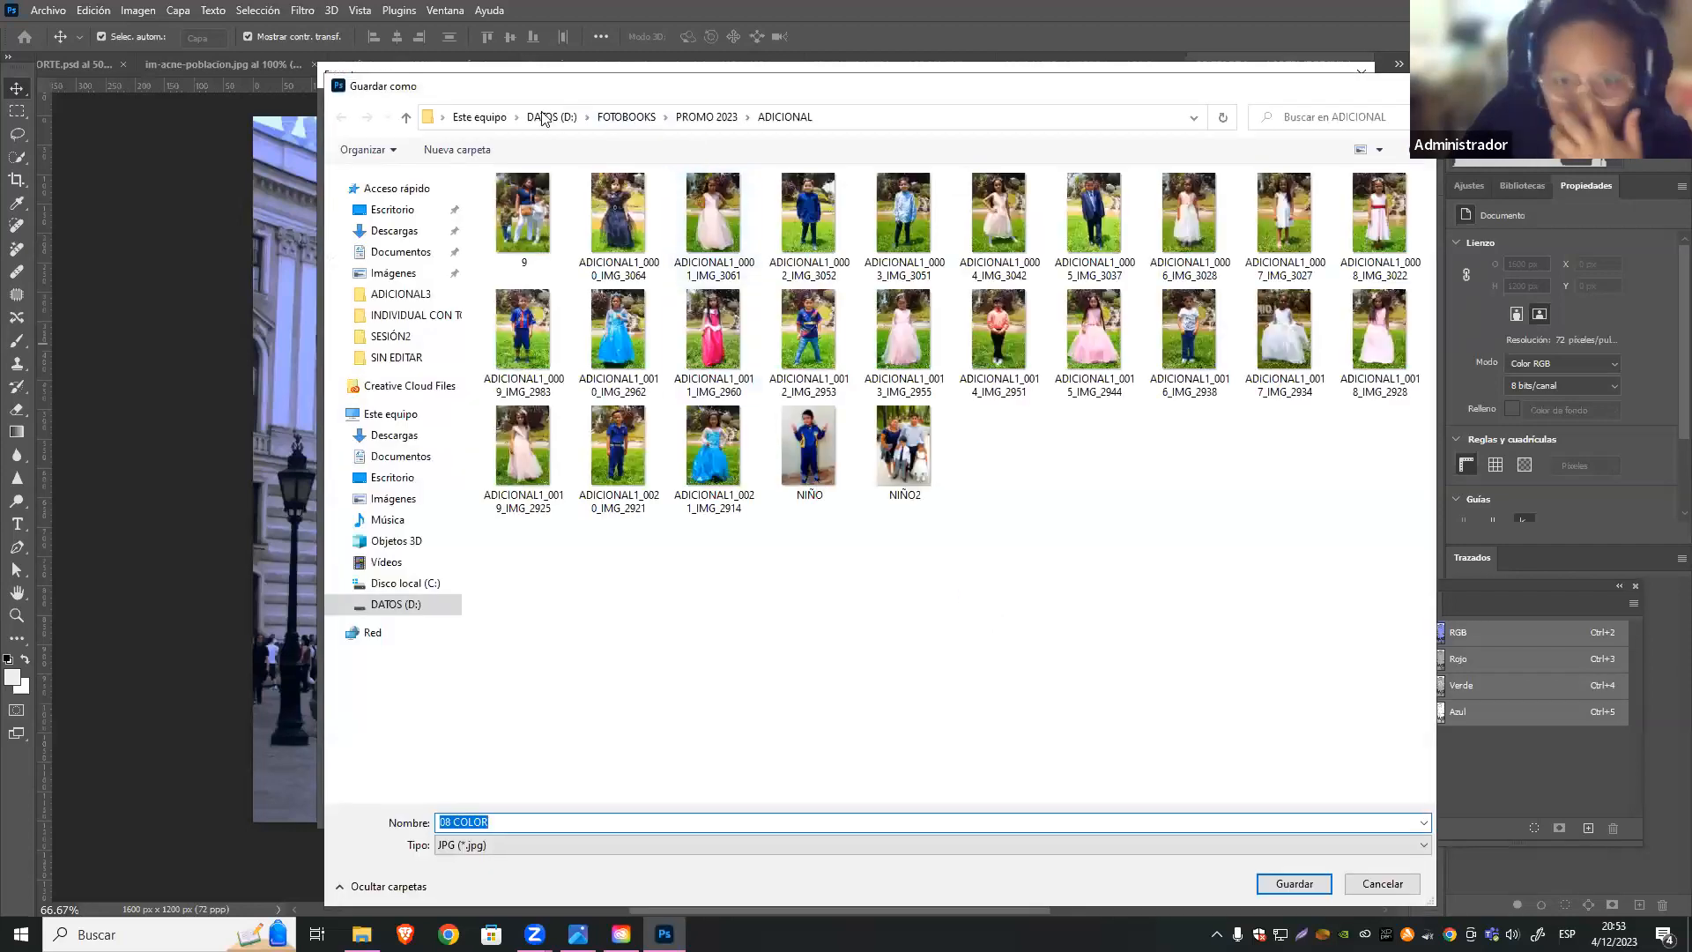
Save the exported JPG as "-color corregido" in CAPACITACIONES SKILL > ADOBE PHOTOSHOP > SESIÓN2, without overwriting the existing 08 COLOR file
double_click(608, 201)
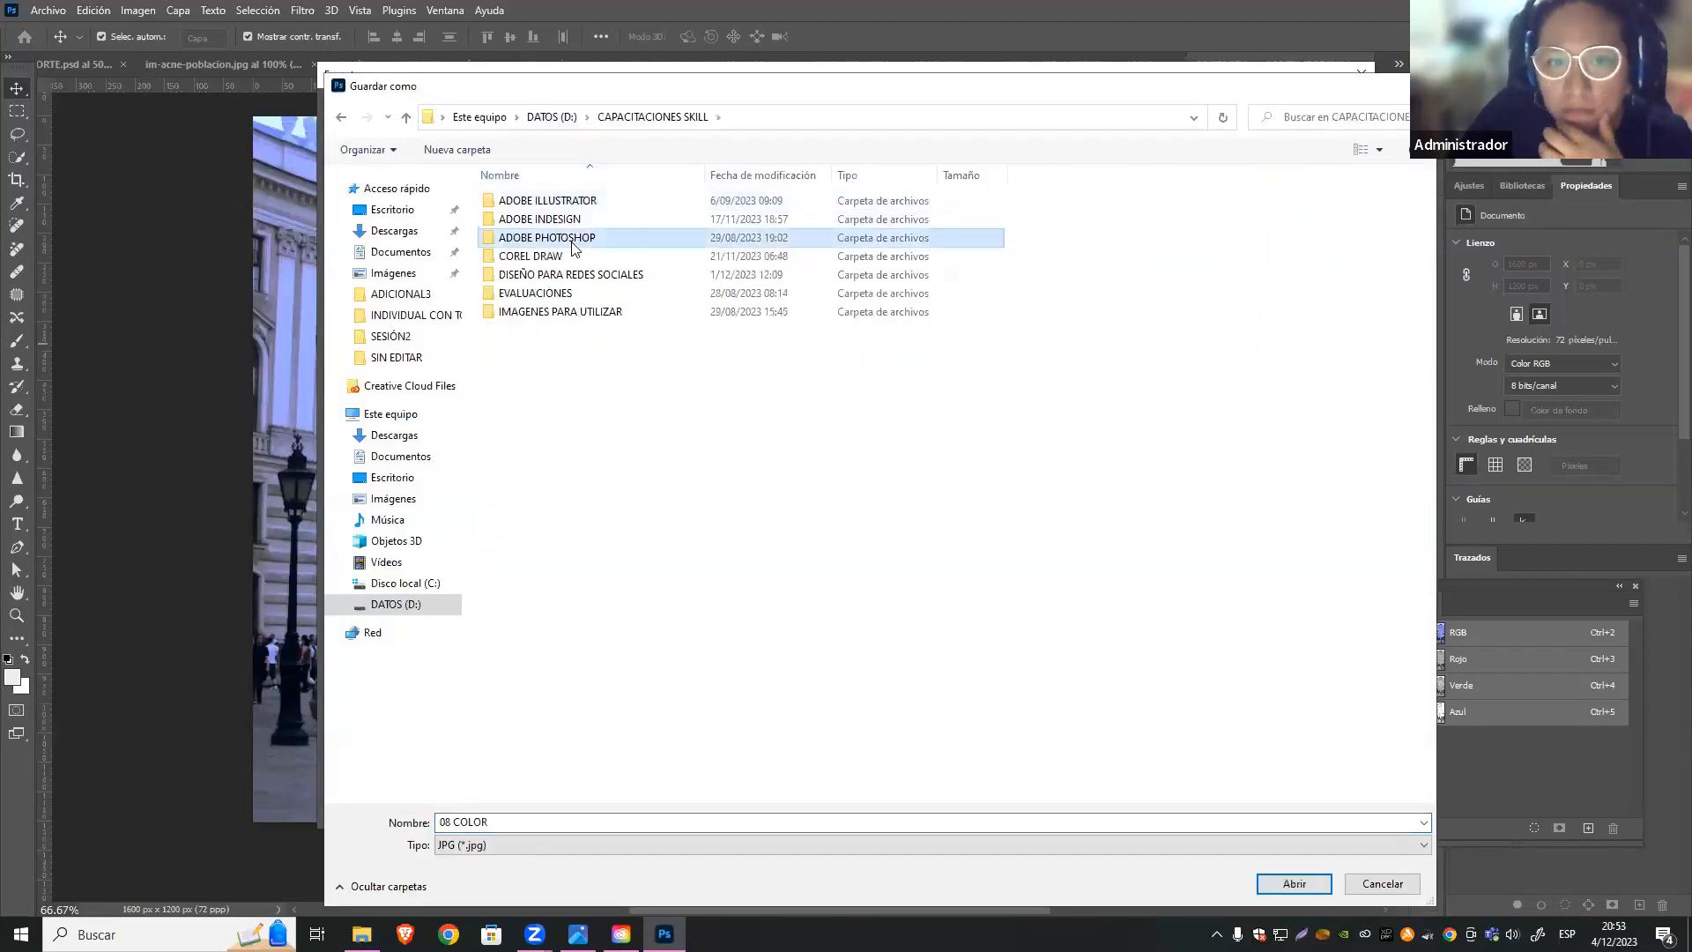
double_click(564, 236)
double_click(561, 222)
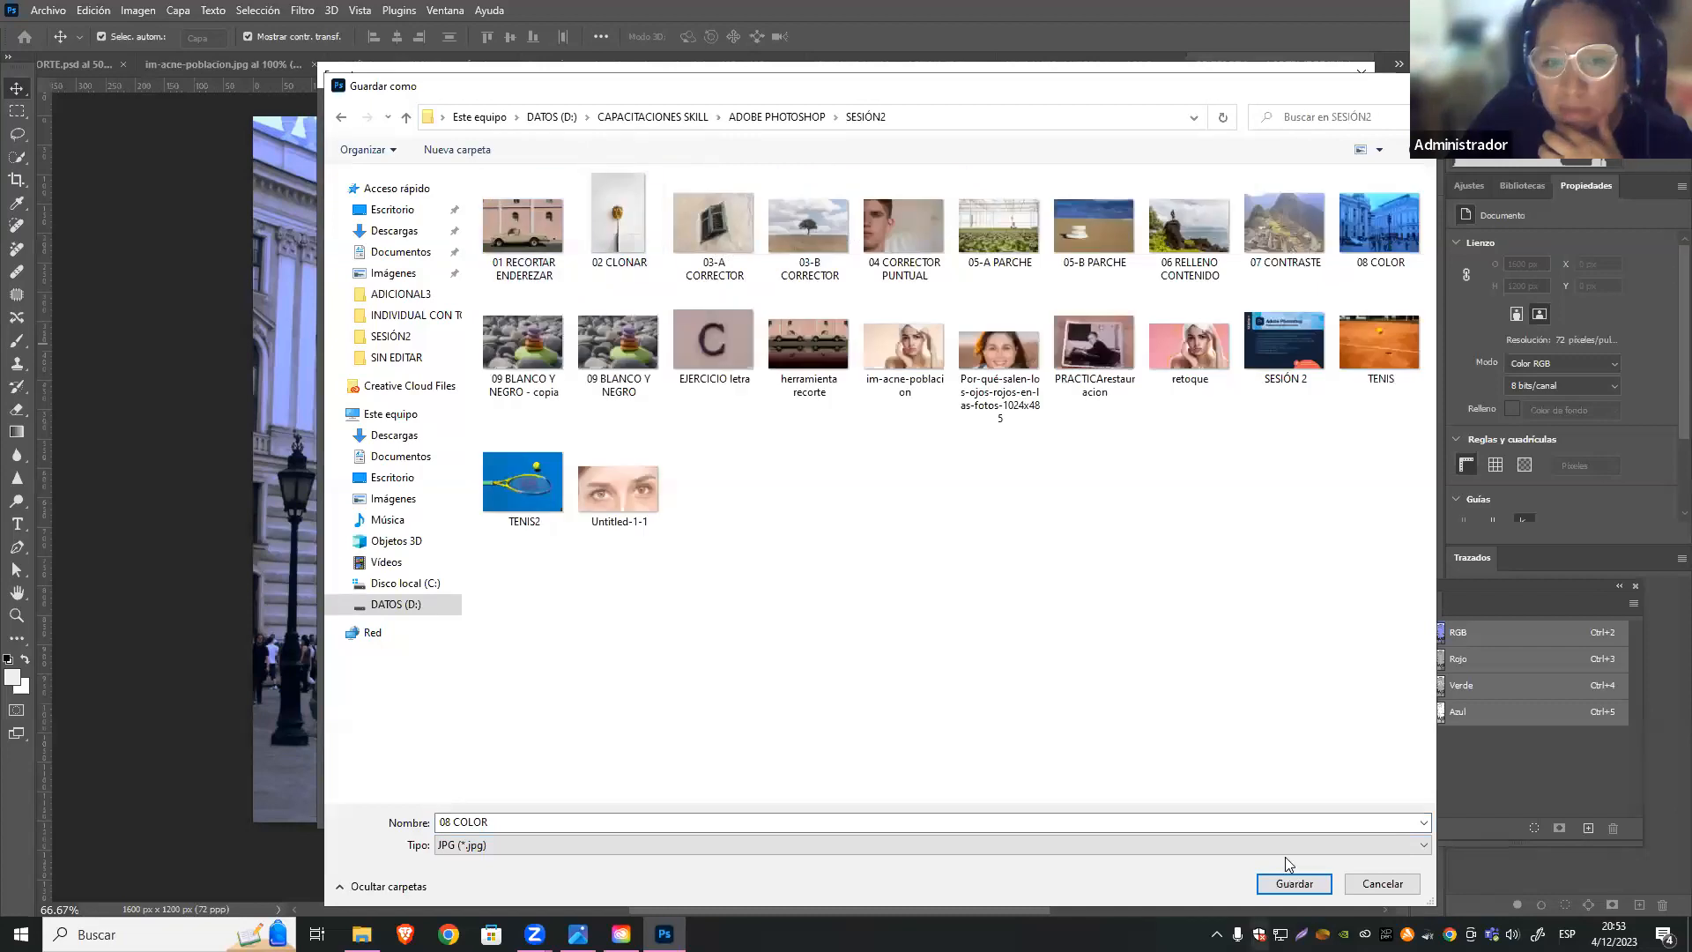
click(1310, 884)
click(955, 470)
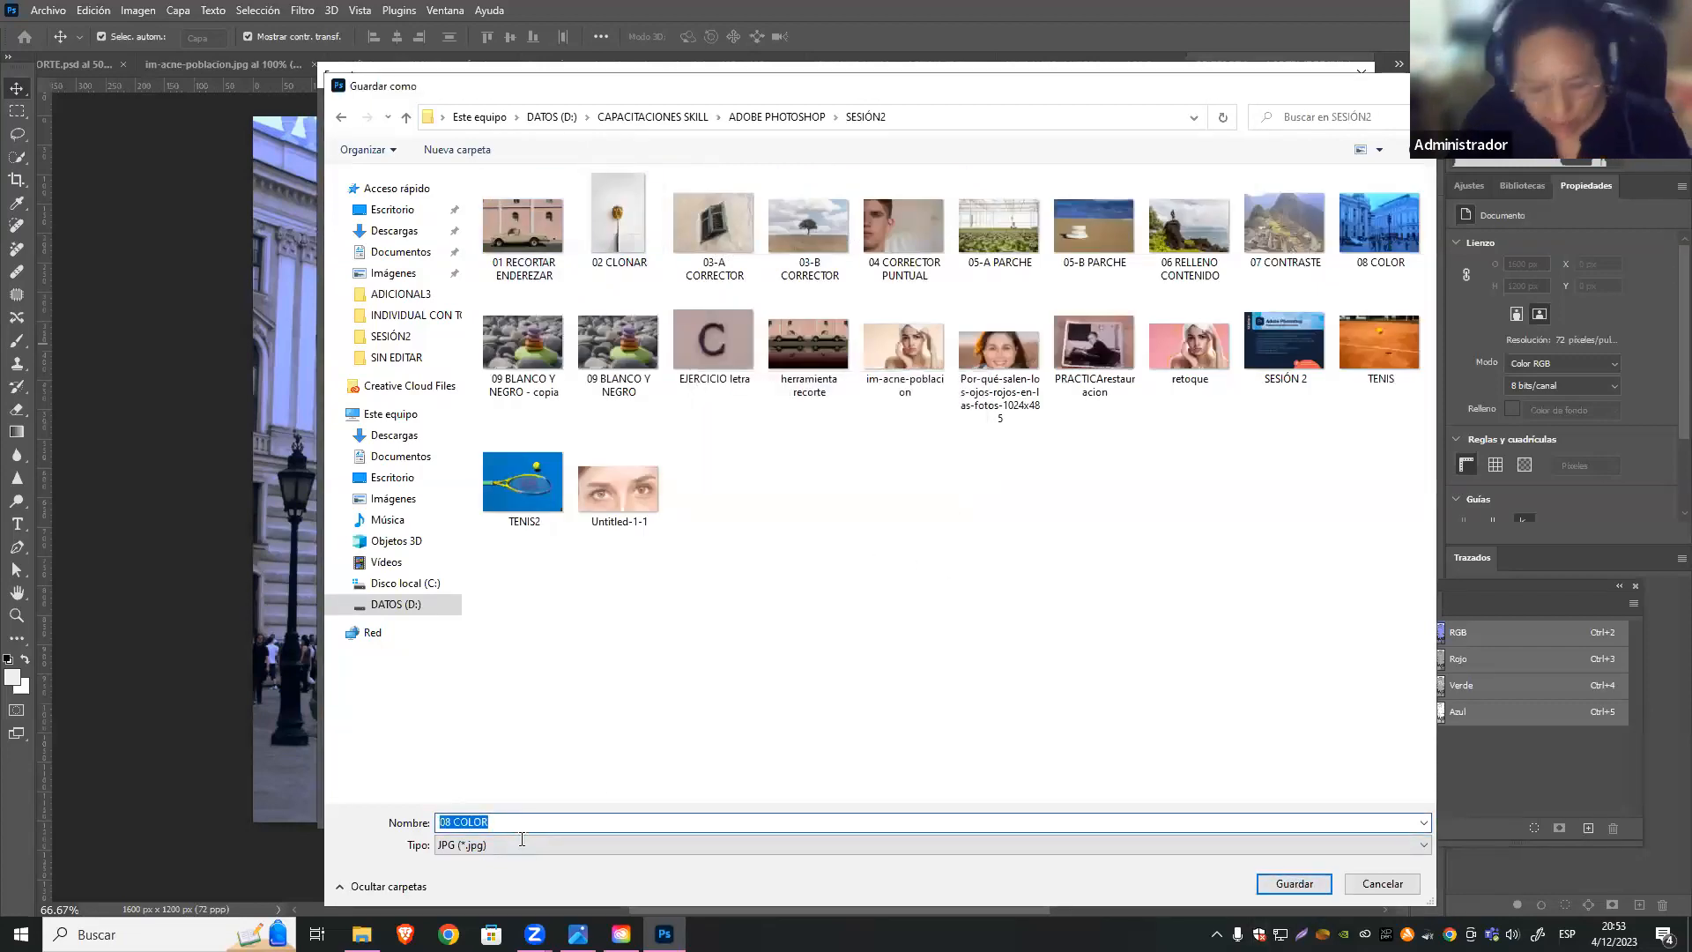
text(-color)
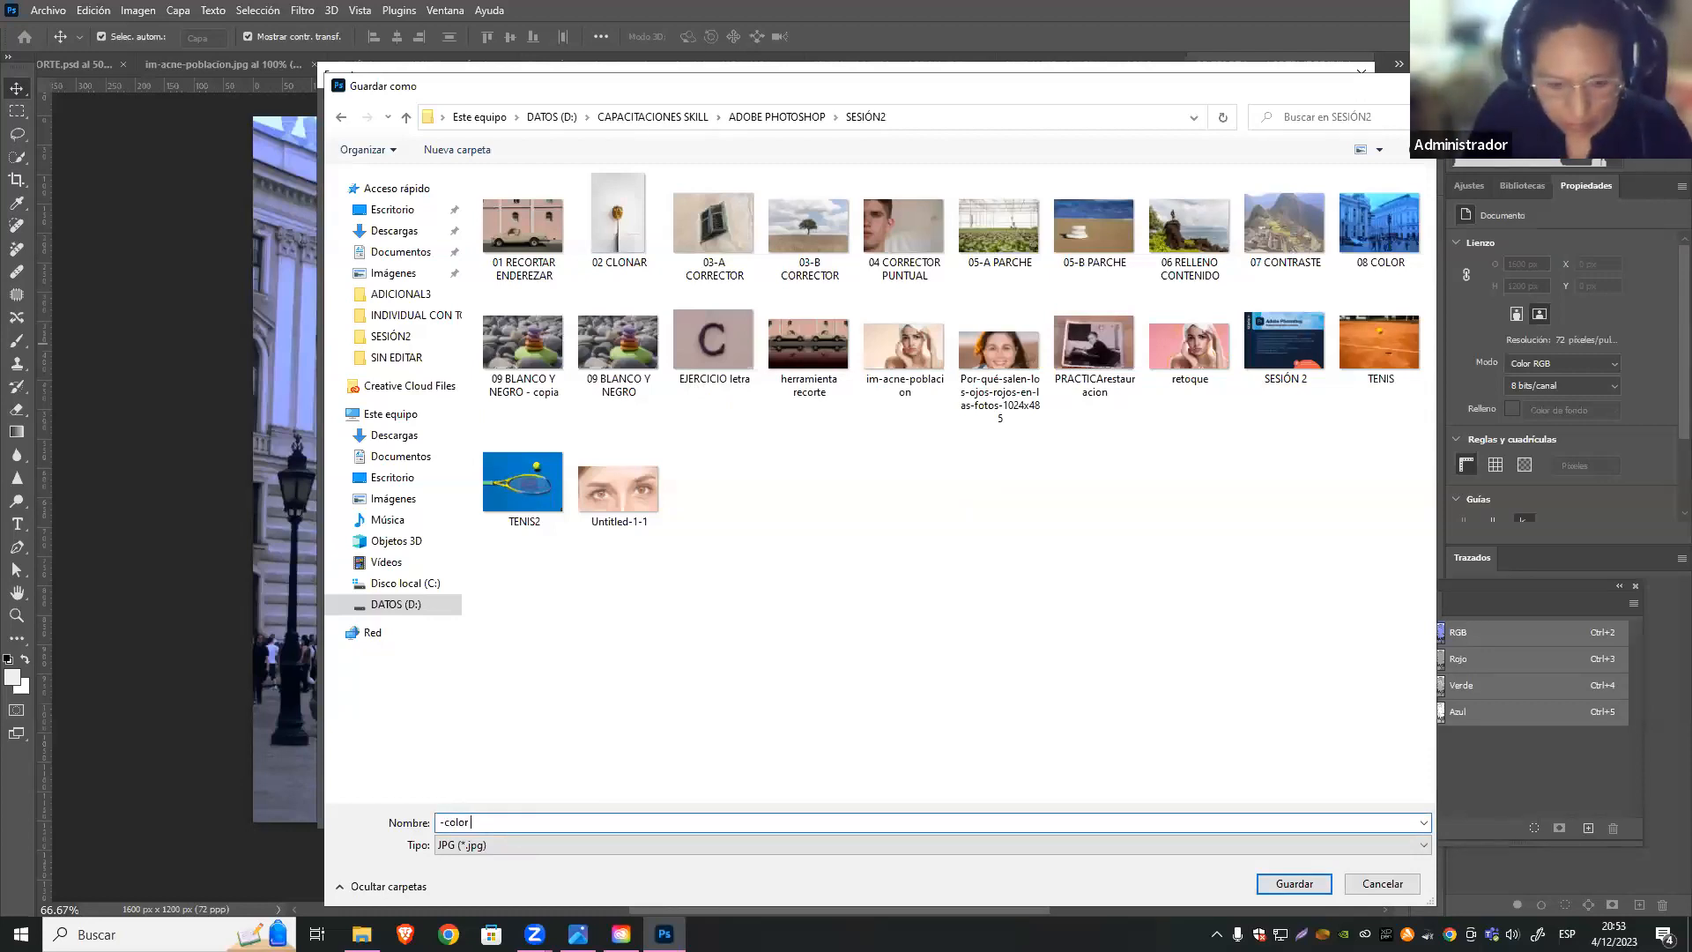
text( corregido)
key(Return)
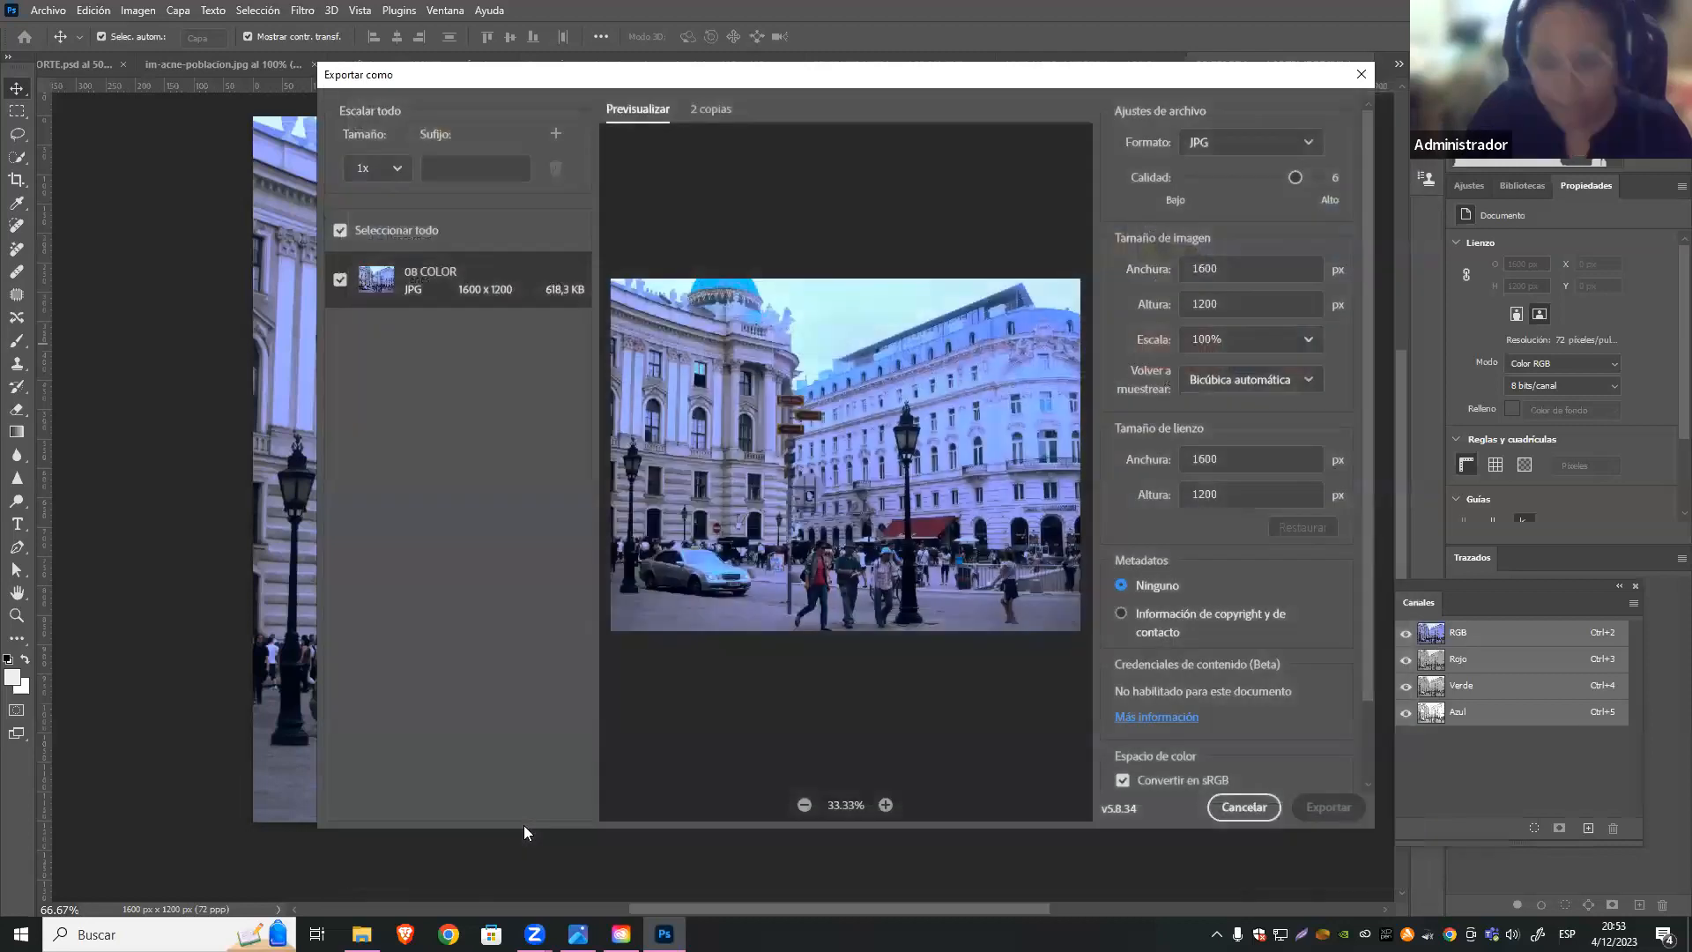
key(Return)
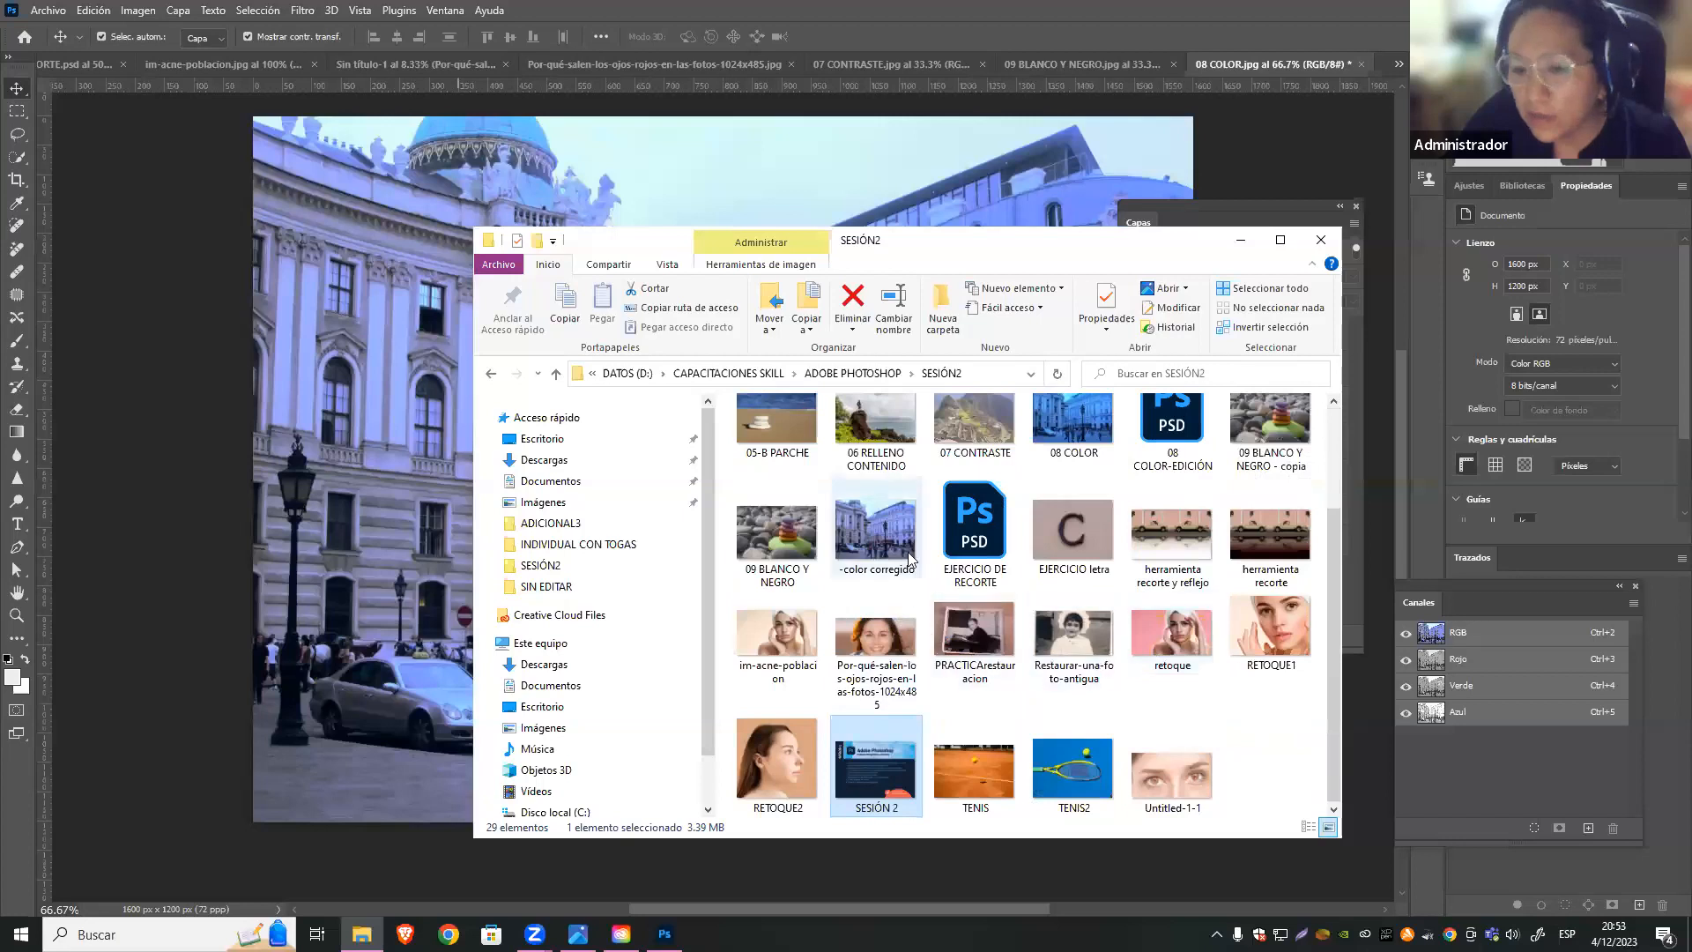
View the exported "-color corregido" image from the SESIÓN2 folder in File Explorer, and return to Photoshop
double_click(880, 541)
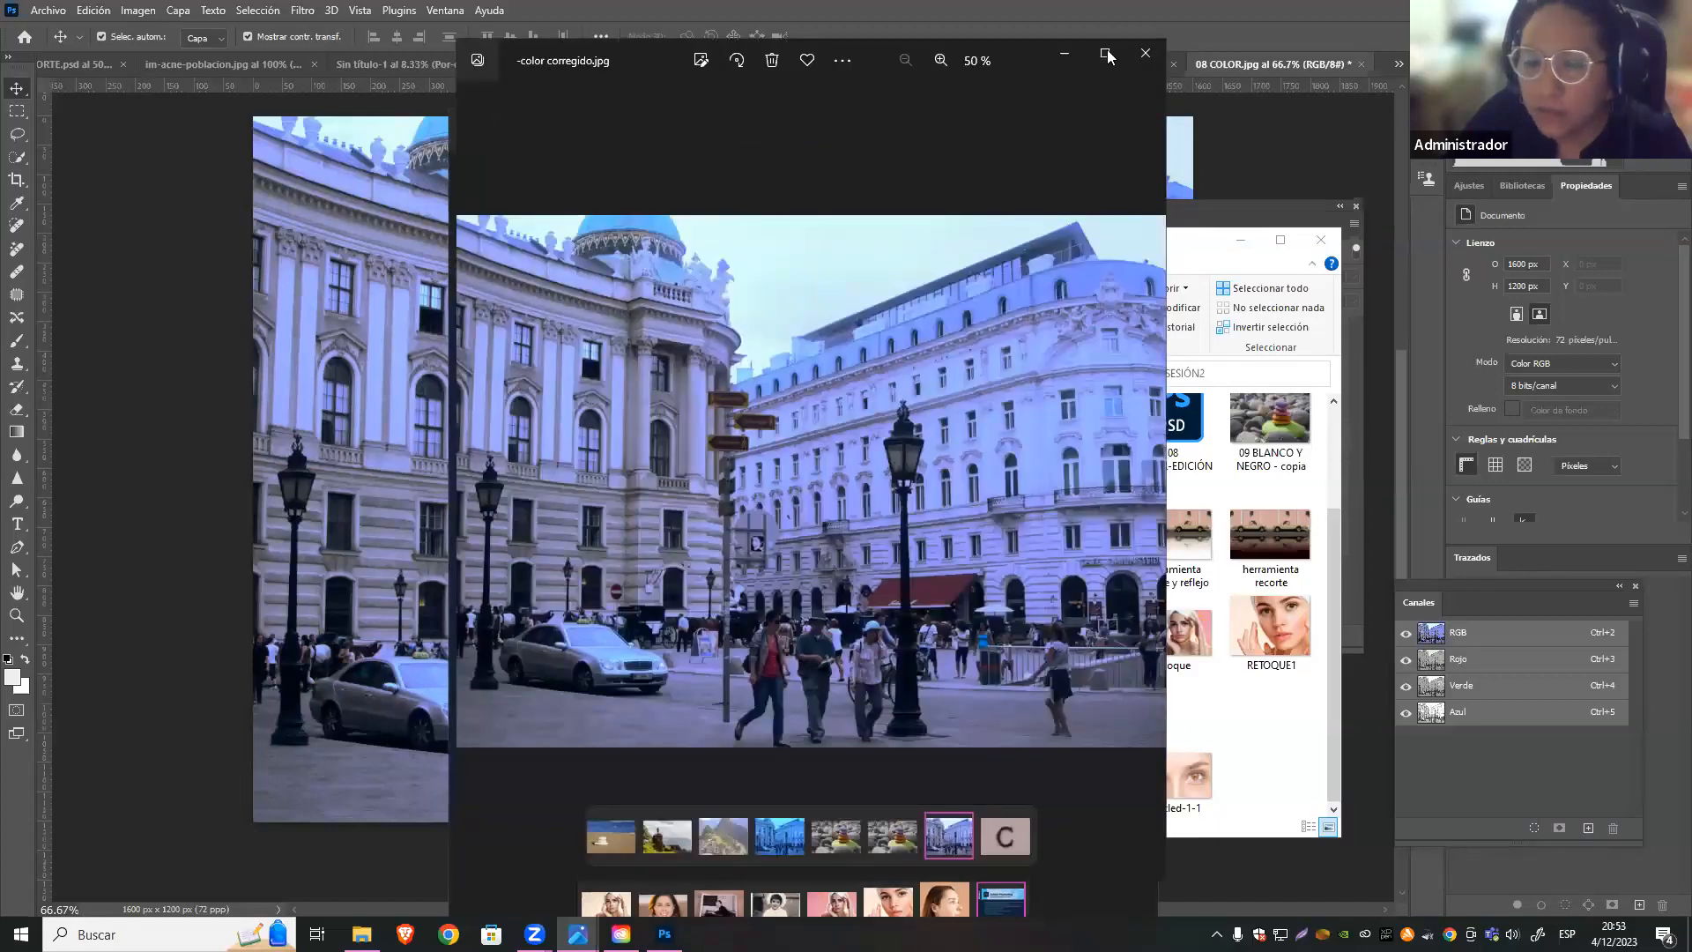
click(1139, 51)
click(1138, 123)
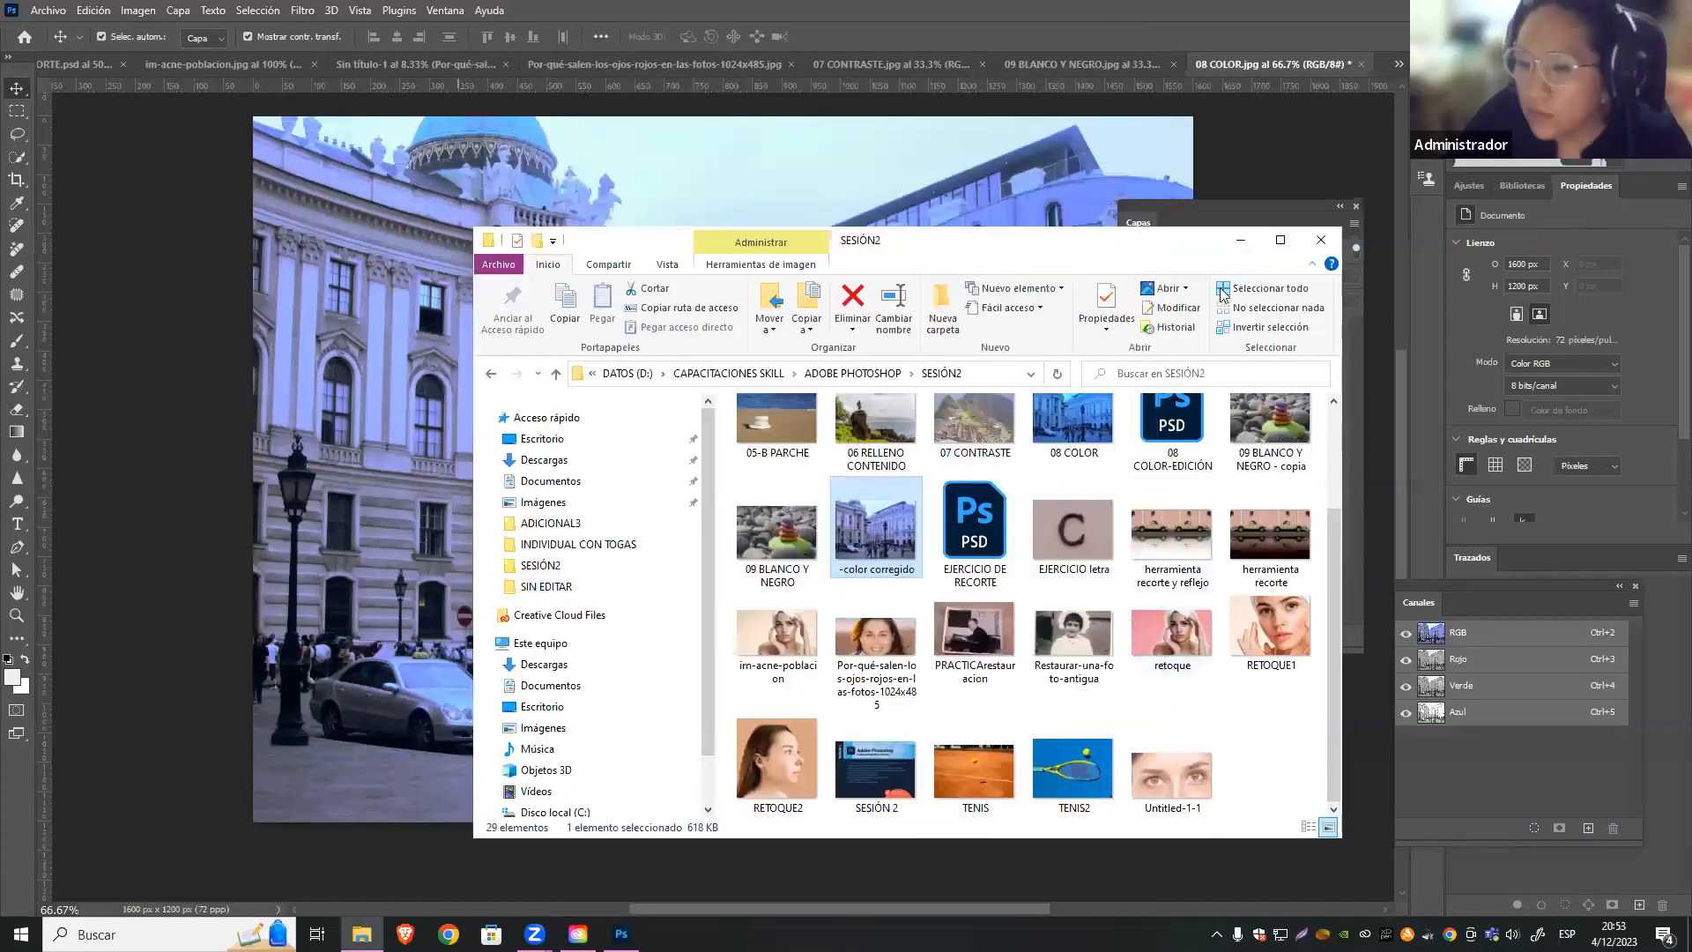
click(1240, 240)
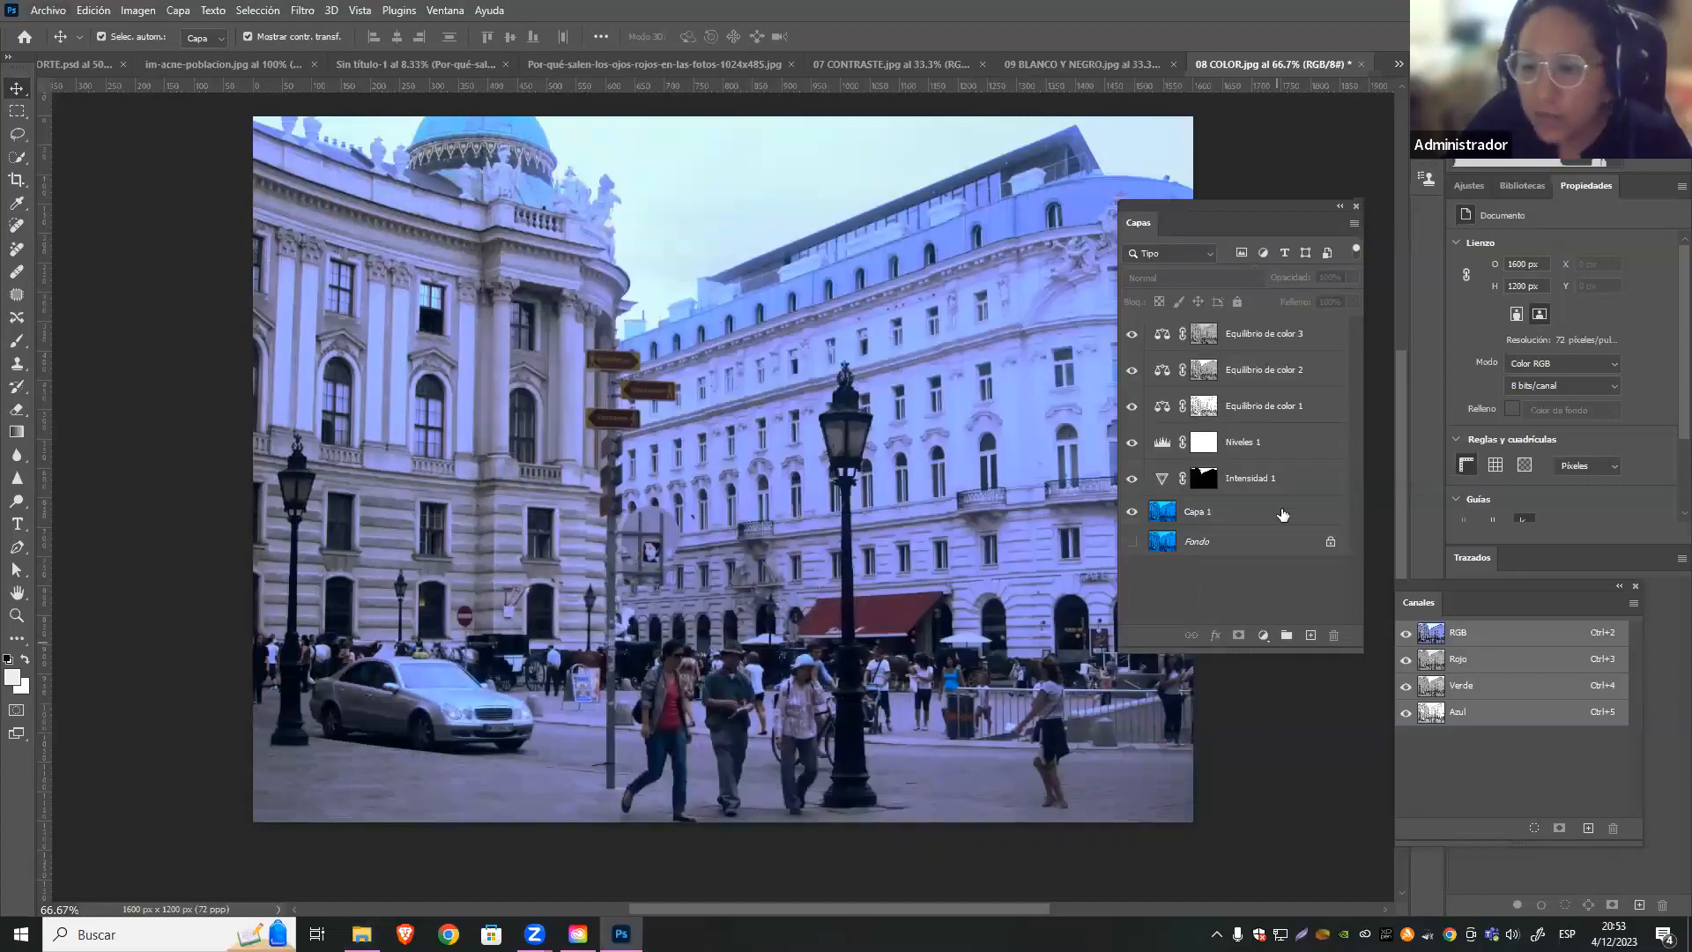
Review the settings of Equilibrio de color 3, Niveles 1 and Intensidad 1 in a floating Properties panel, then close it and deselect the layers
click(1280, 325)
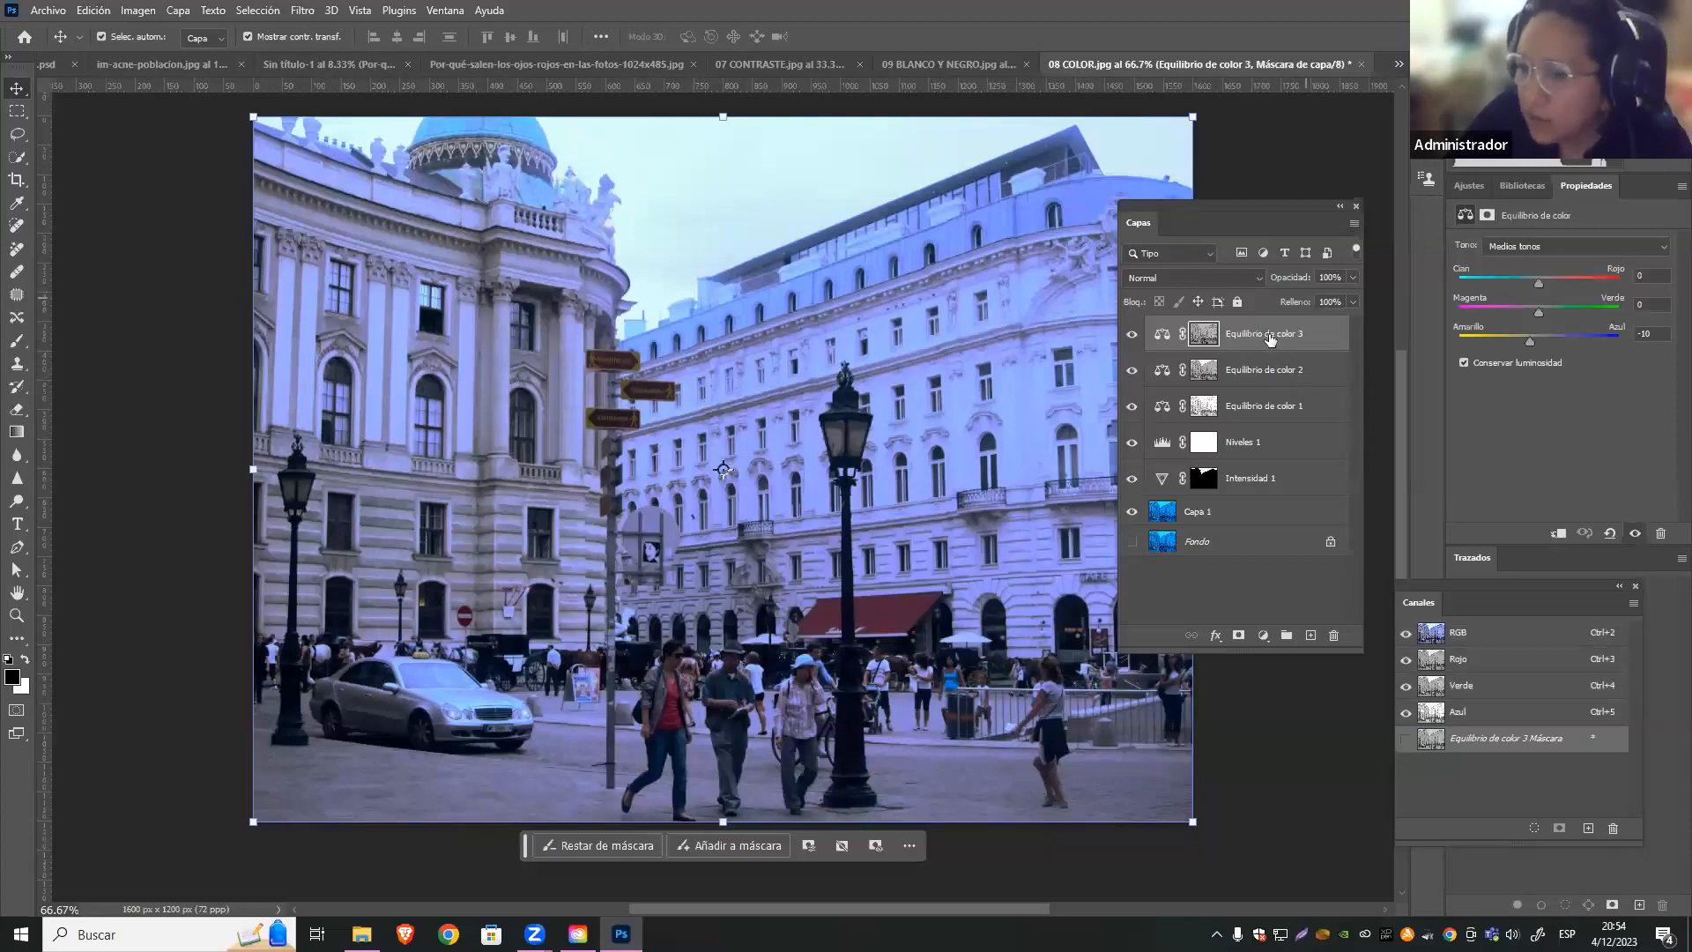
drag(1584, 186, 844, 280)
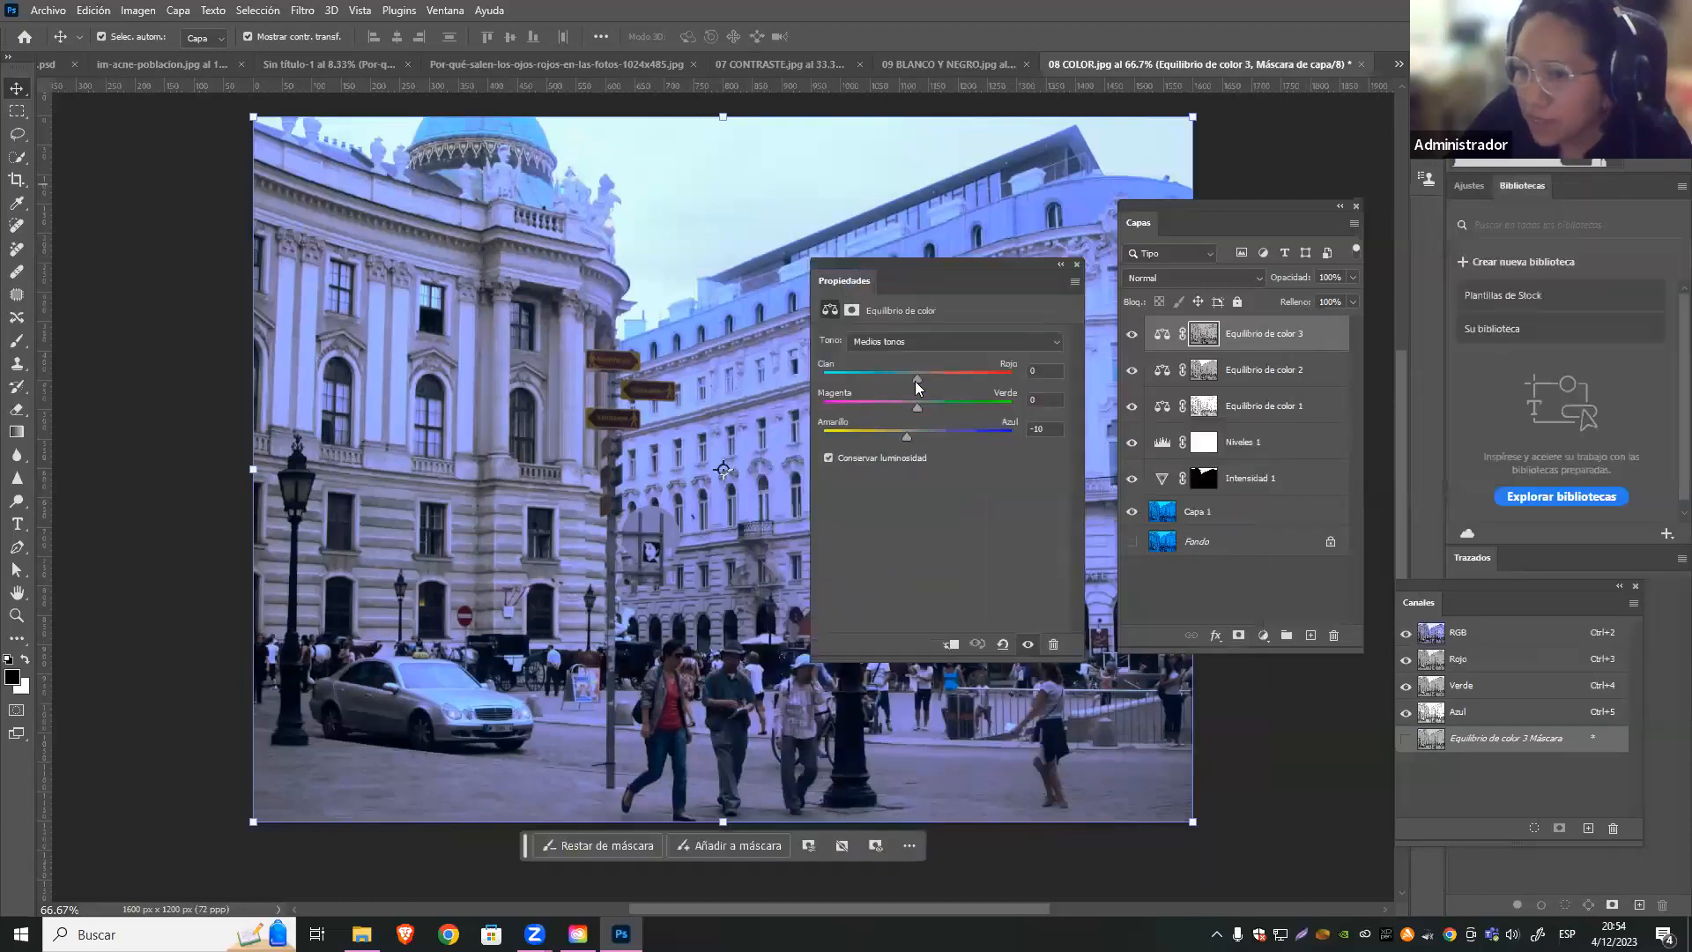
click(1268, 443)
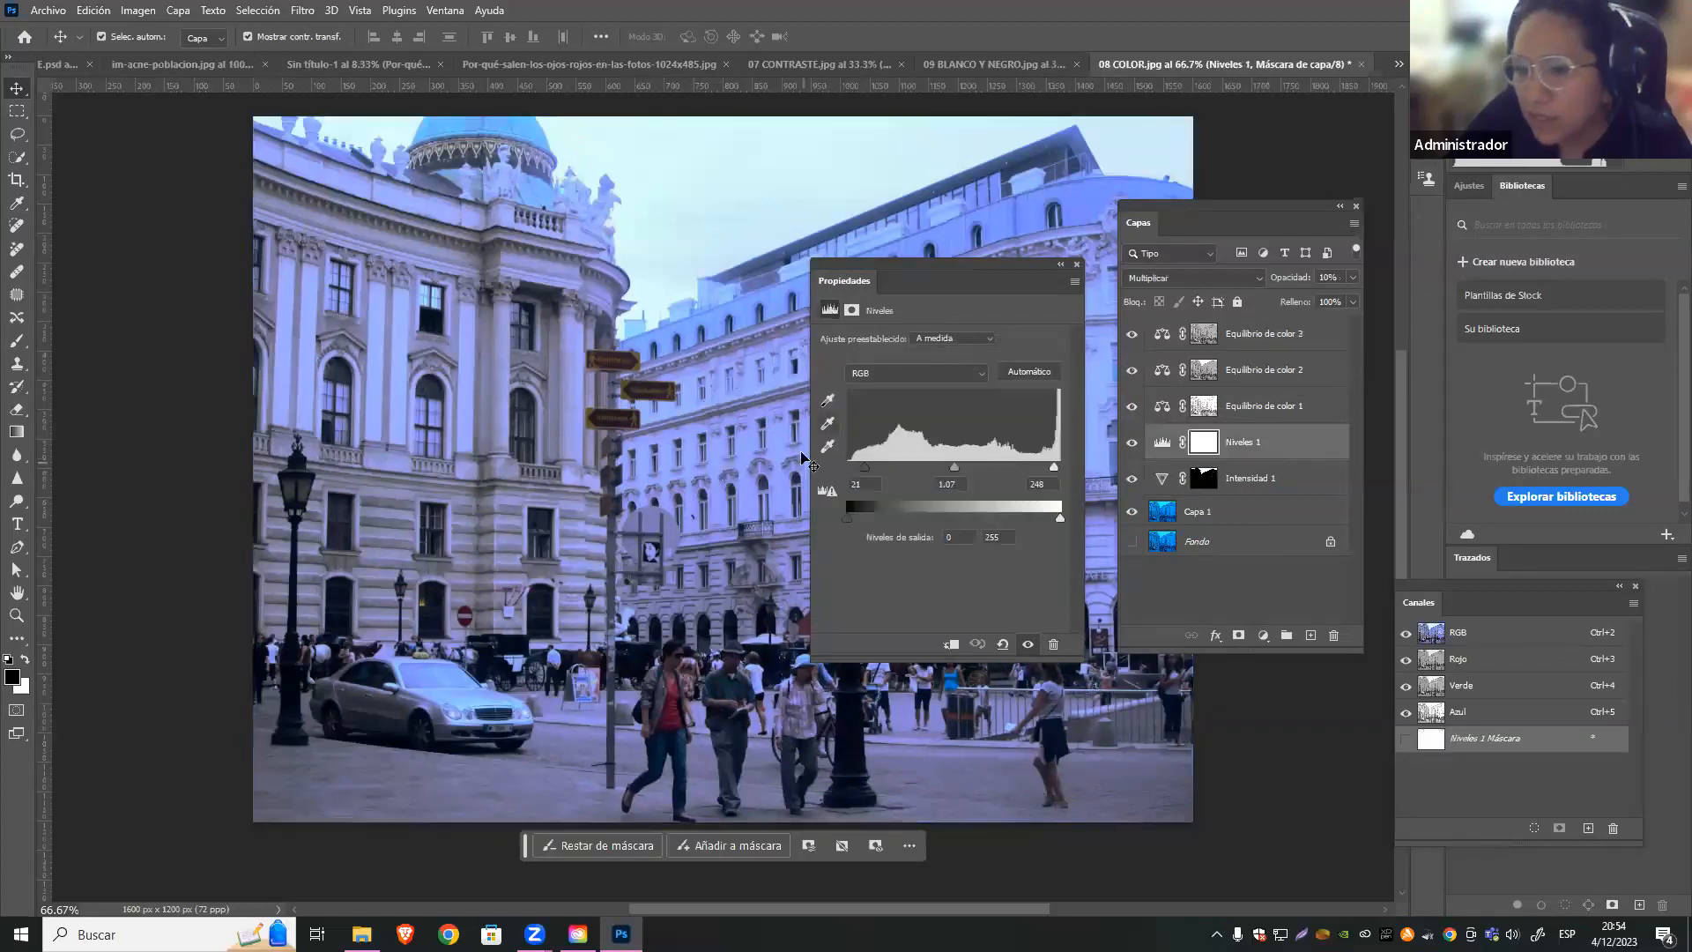
click(1265, 476)
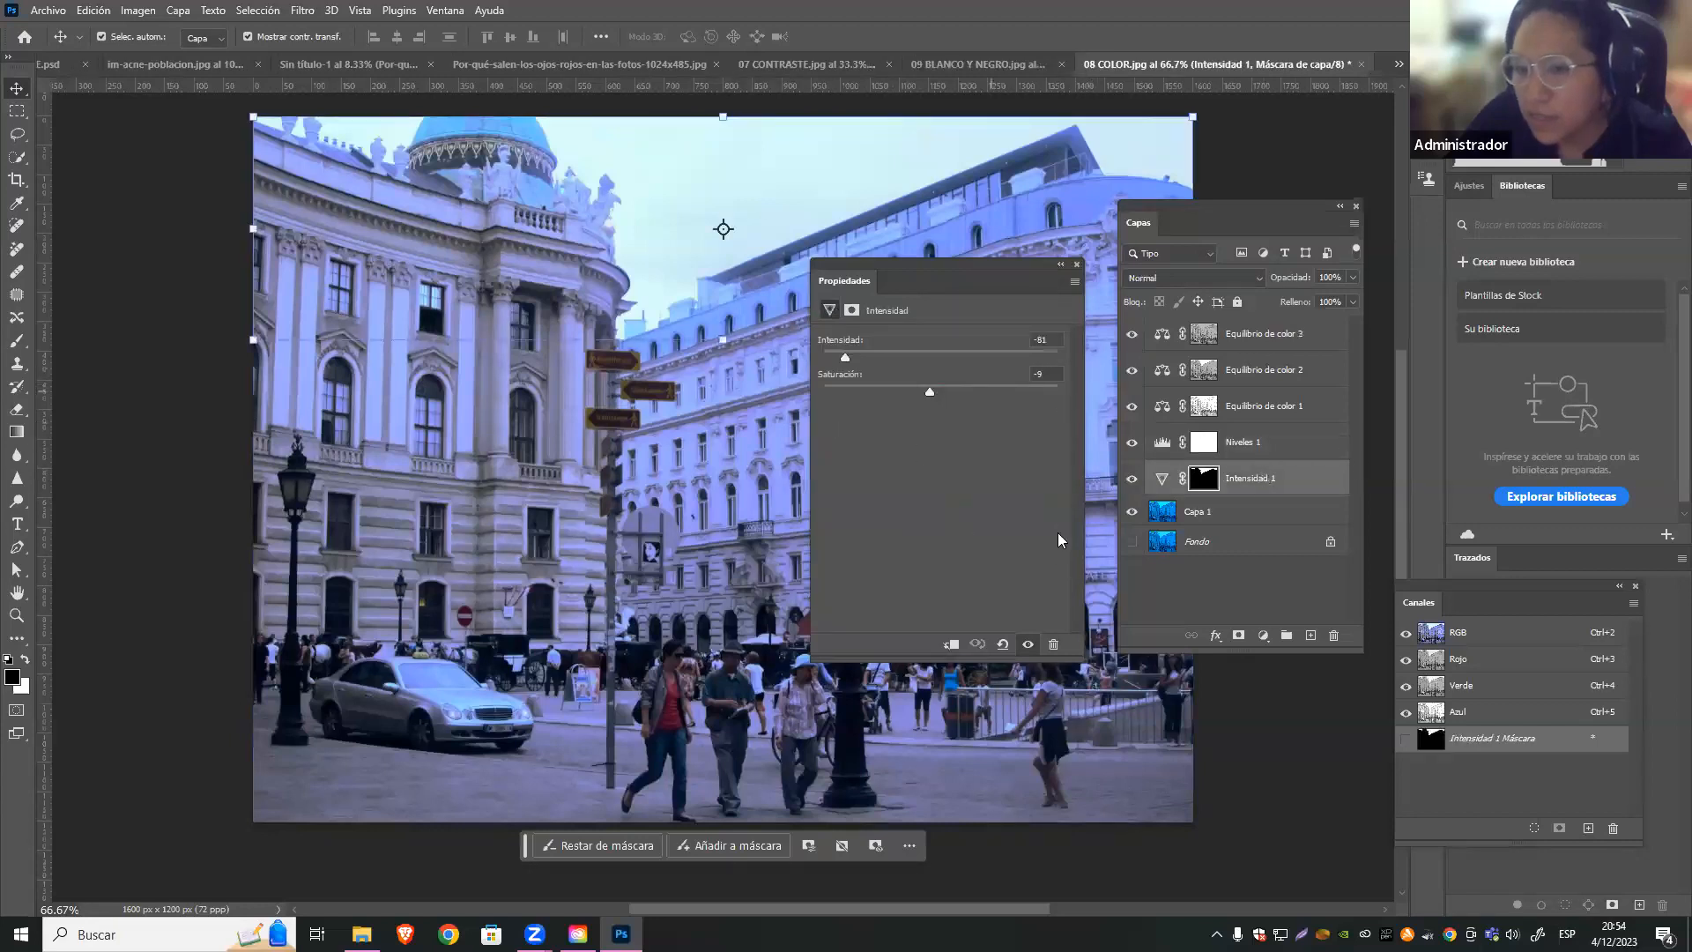
click(1076, 266)
click(1278, 603)
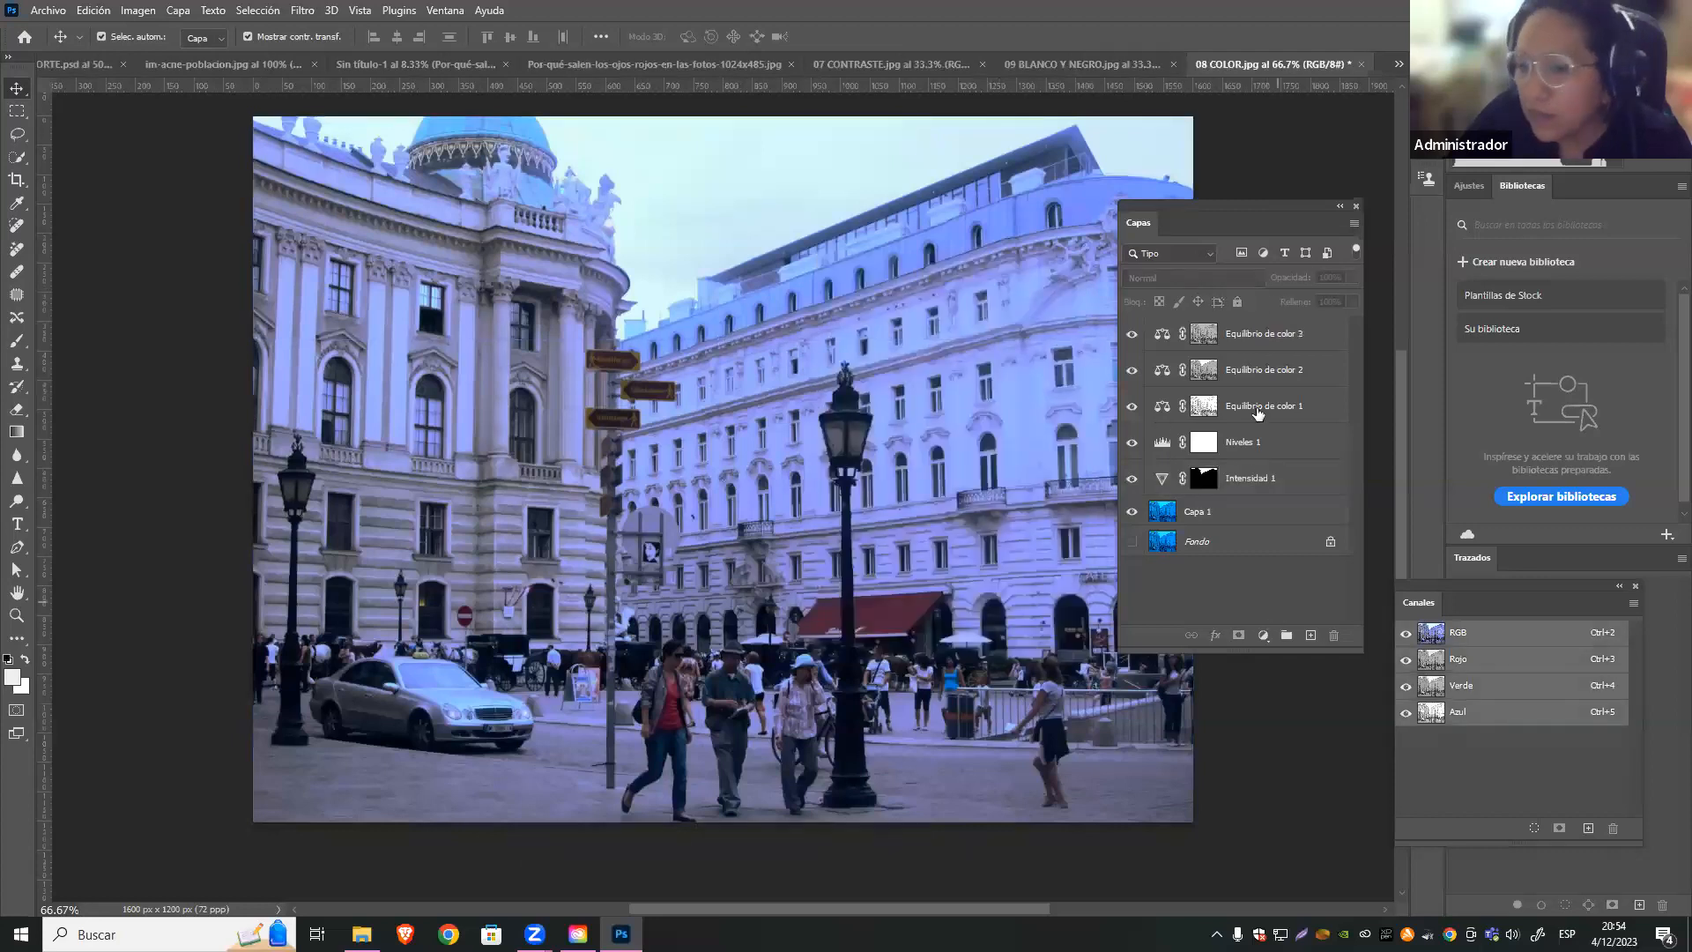
Compare Capa 1 with and without the adjustment layers above it by toggling their visibility, leaving no layer selected
click(1220, 519)
drag(1131, 479, 1135, 333)
drag(1134, 483, 1135, 339)
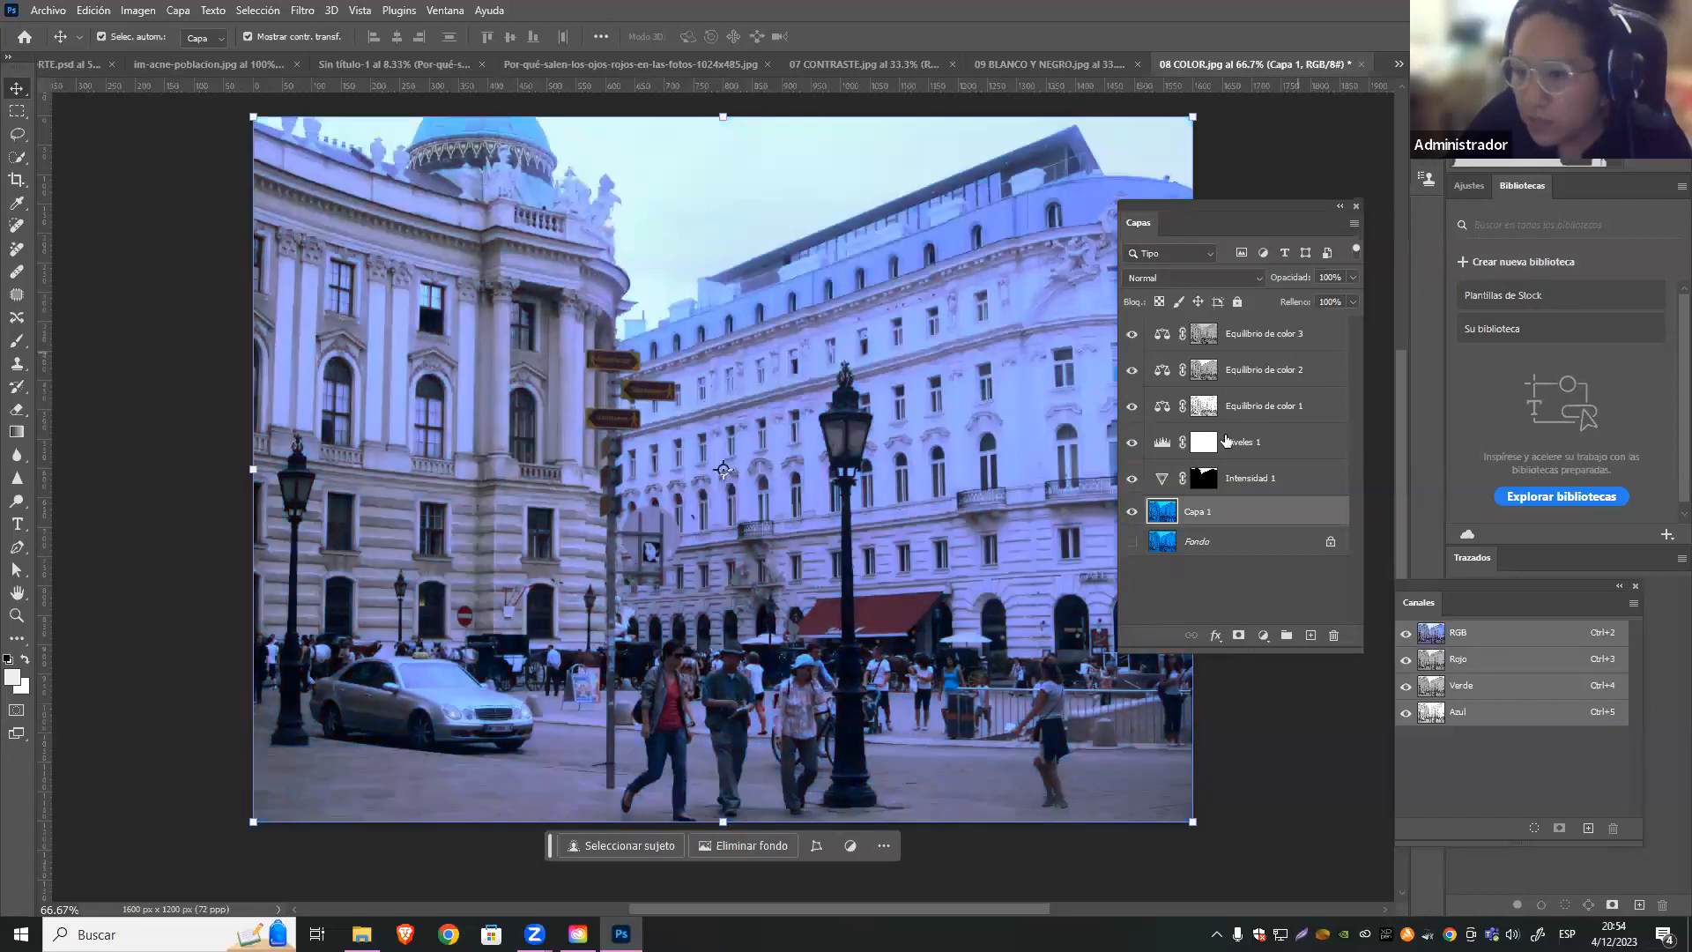
click(1269, 573)
Open the photo 06 RELLENO CONTENIDO from the SESIÓN2 folder
click(49, 11)
click(53, 44)
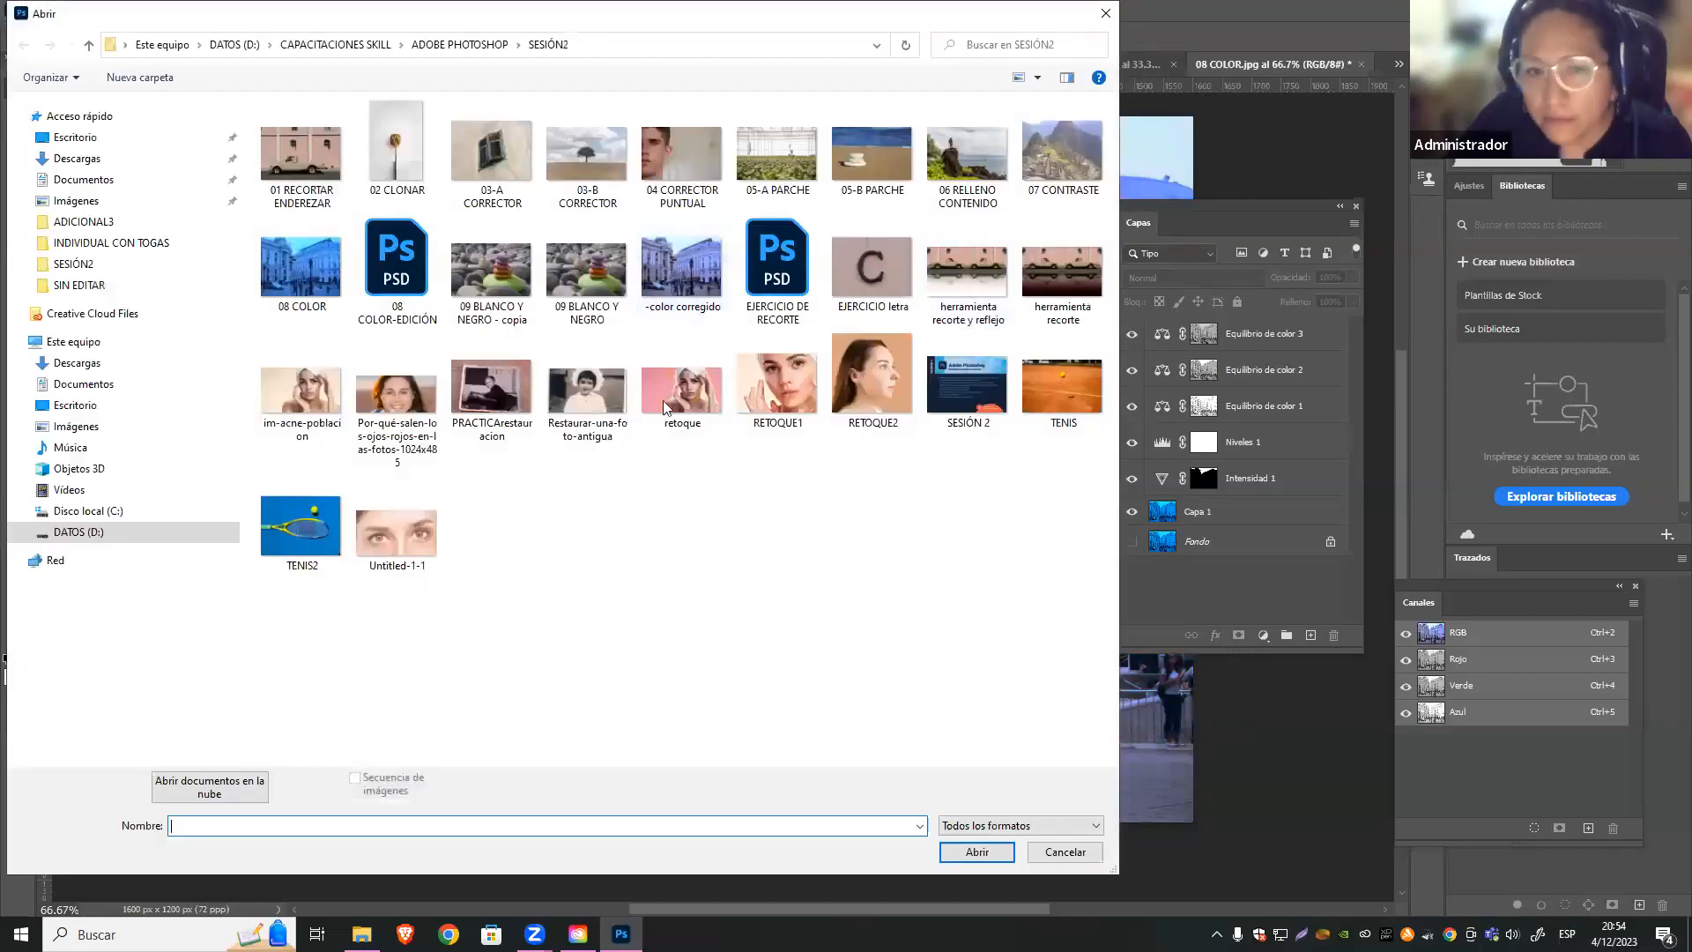
click(868, 384)
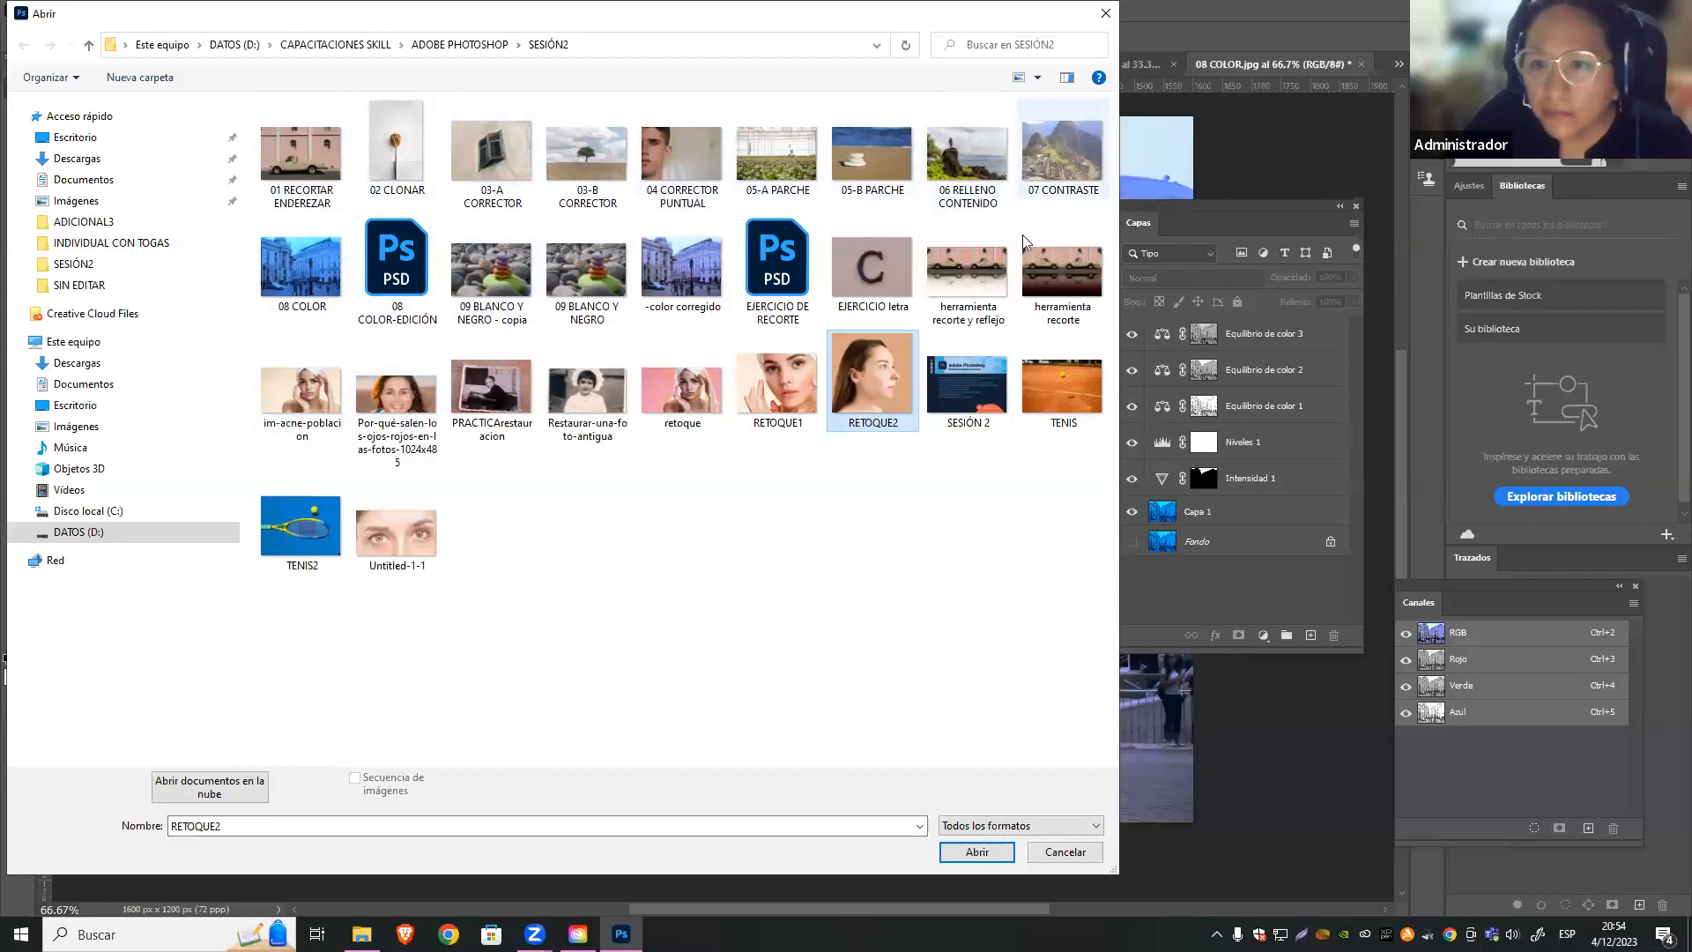
click(966, 152)
click(981, 852)
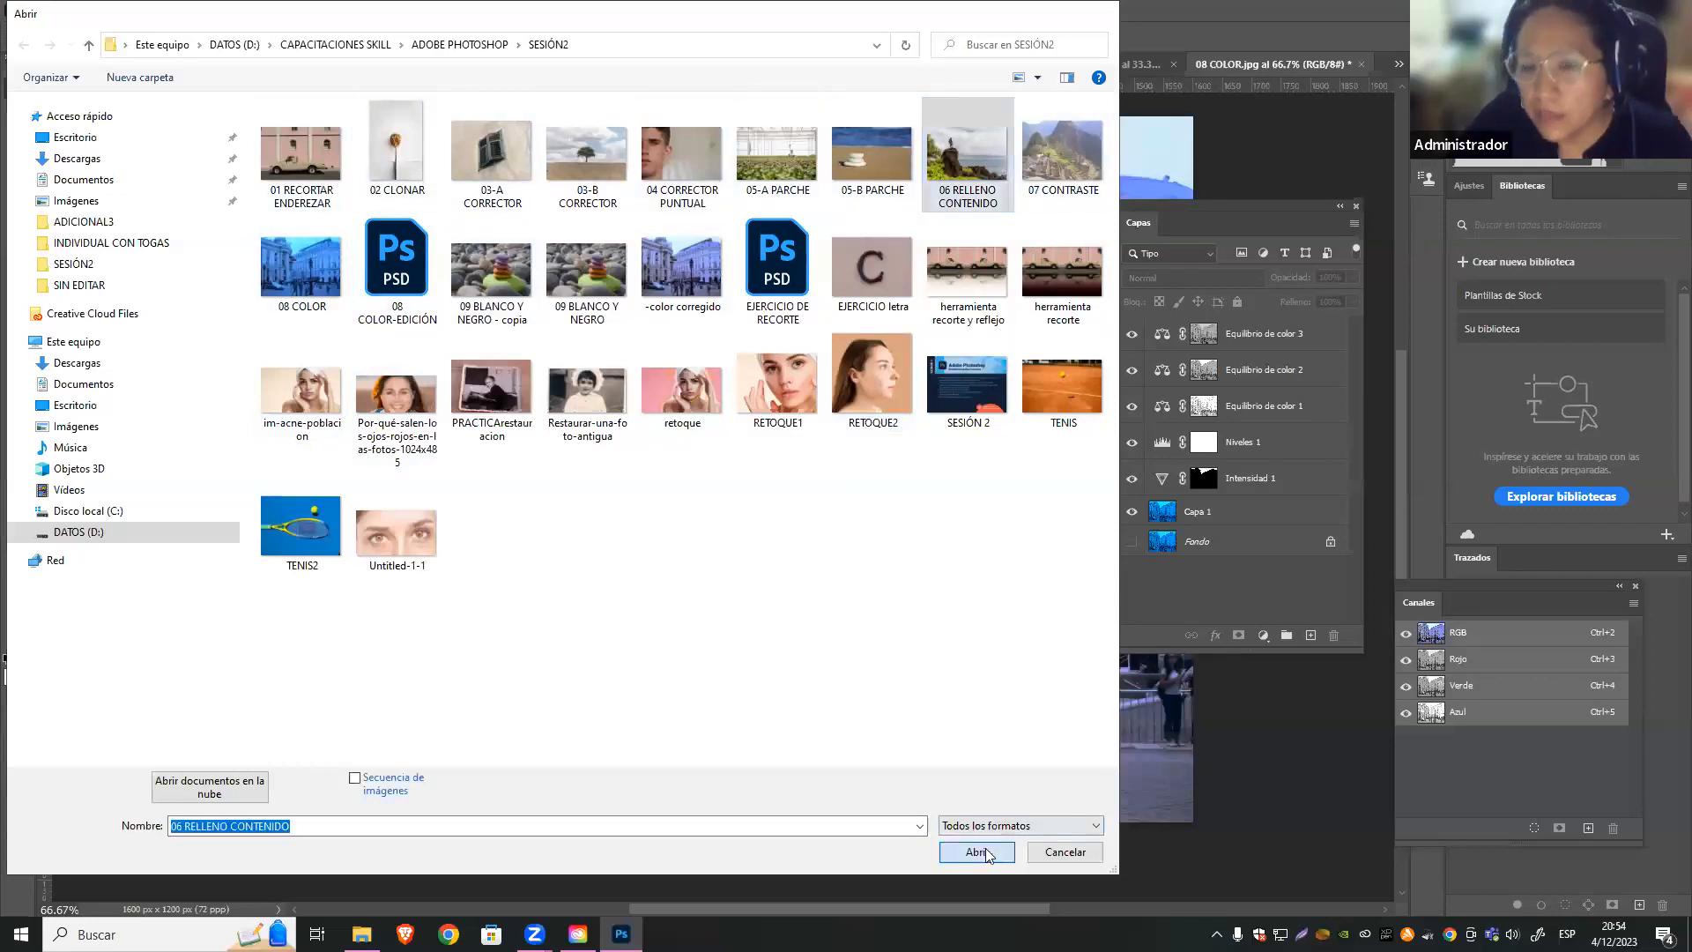
key(ctrl+Tab)
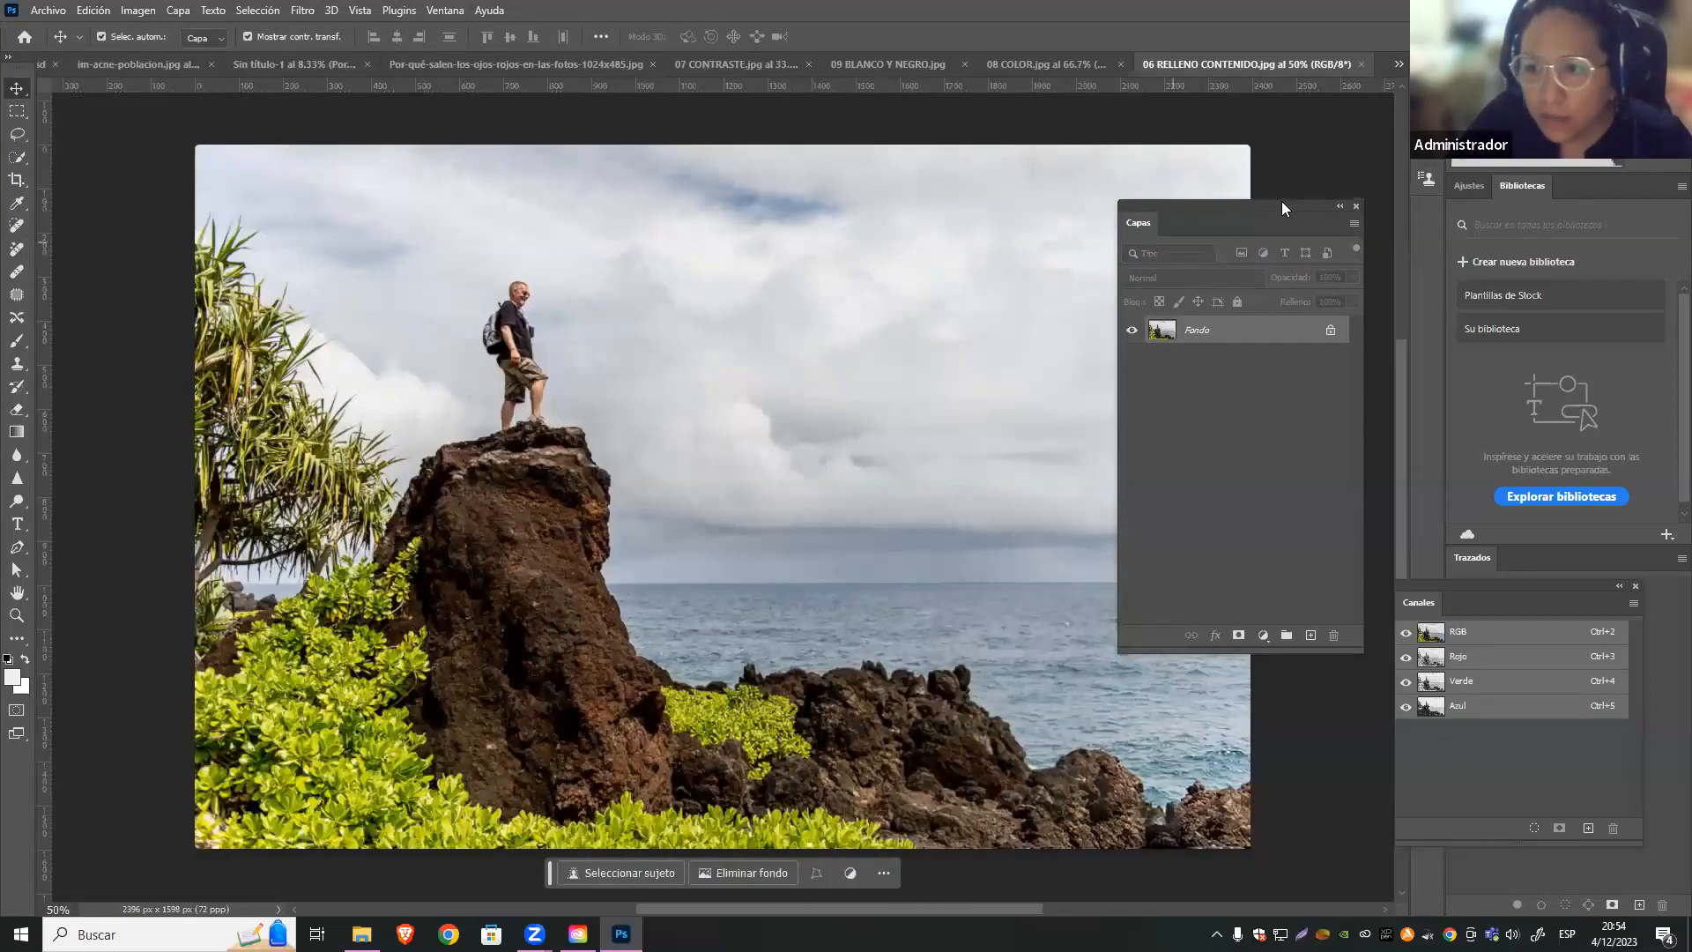
Shift the Layers panel slightly, duplicate the Fondo layer, and hide the original
drag(1281, 202, 1303, 190)
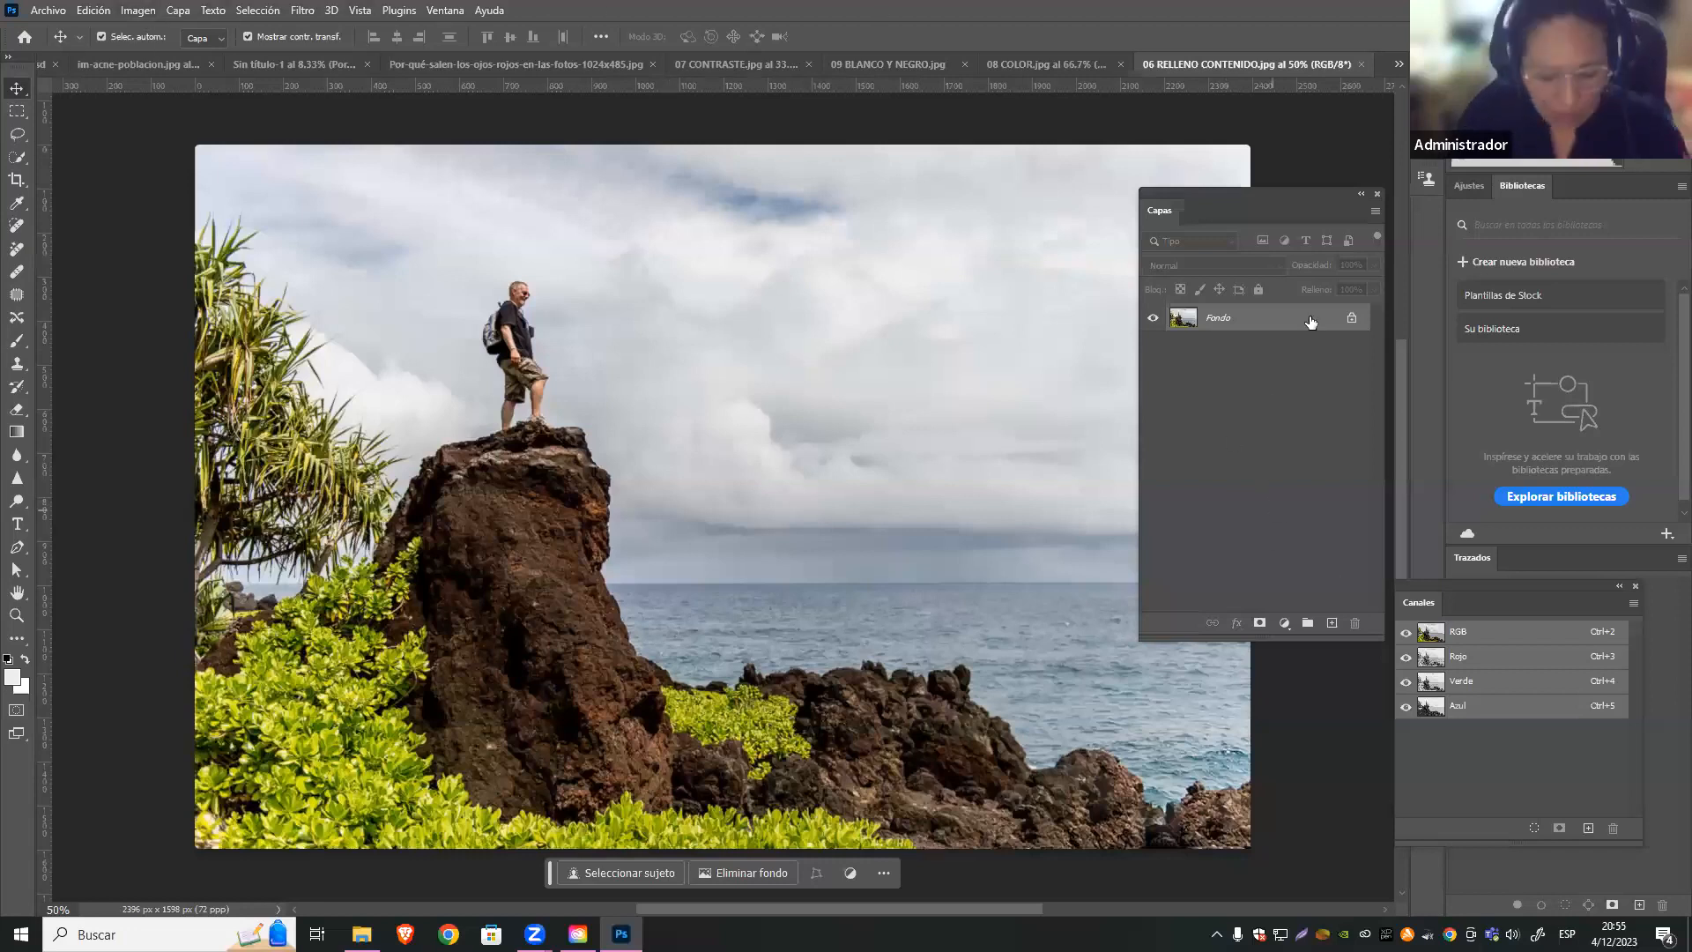
key(ctrl+j)
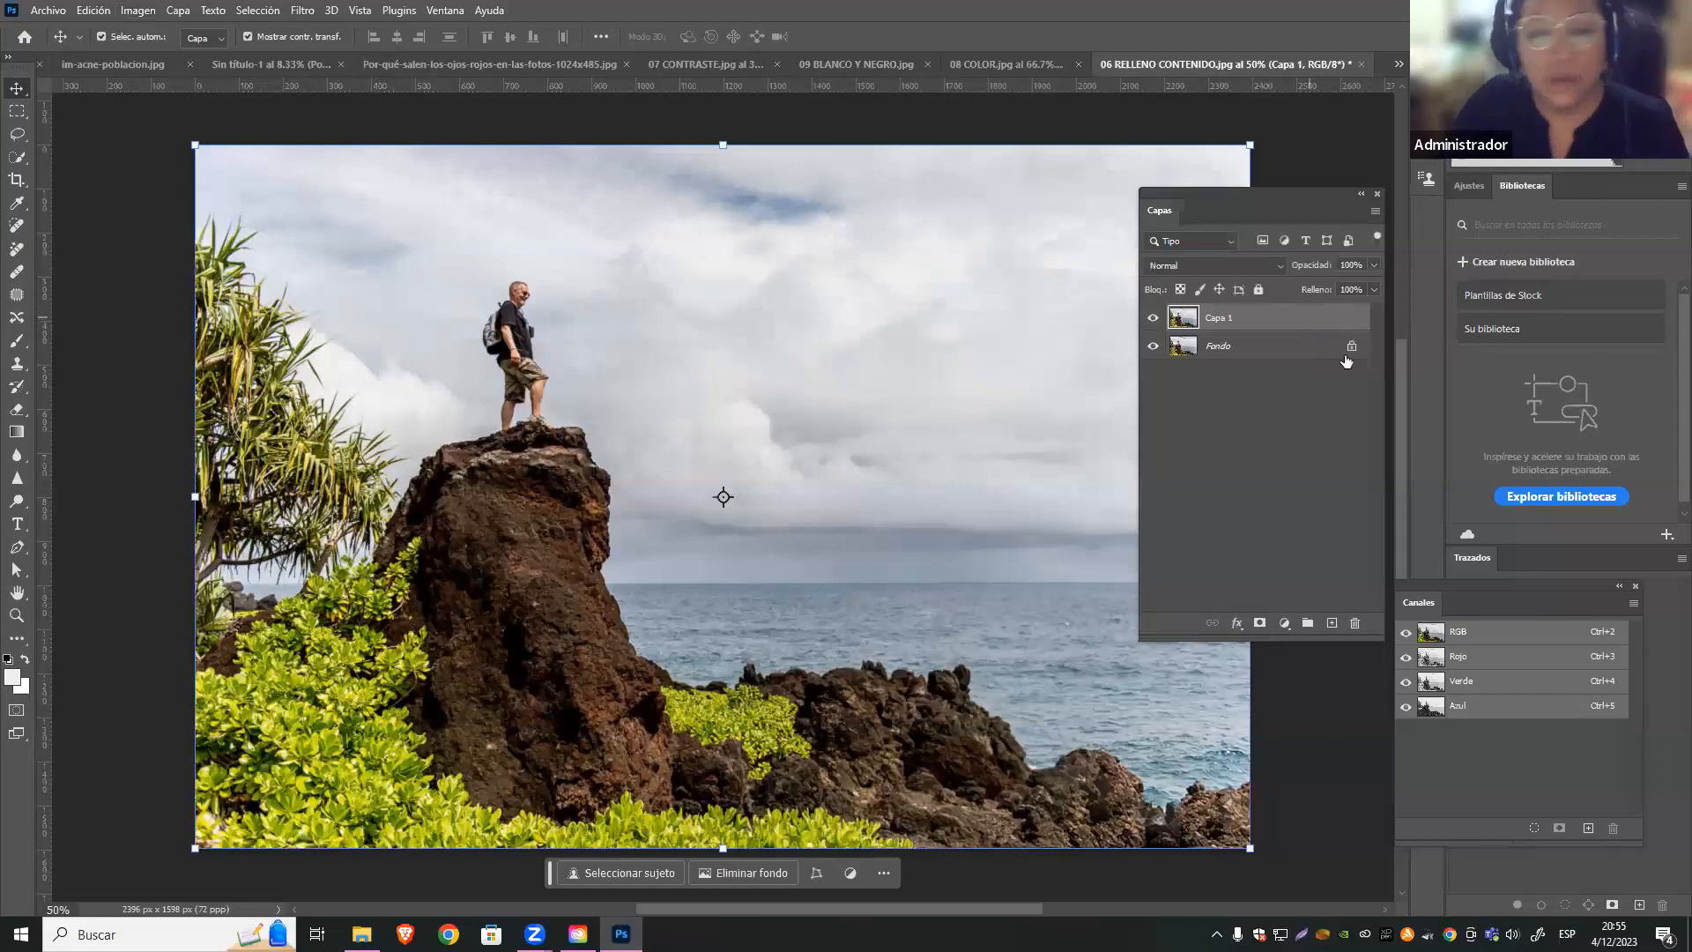
click(1152, 345)
click(116, 10)
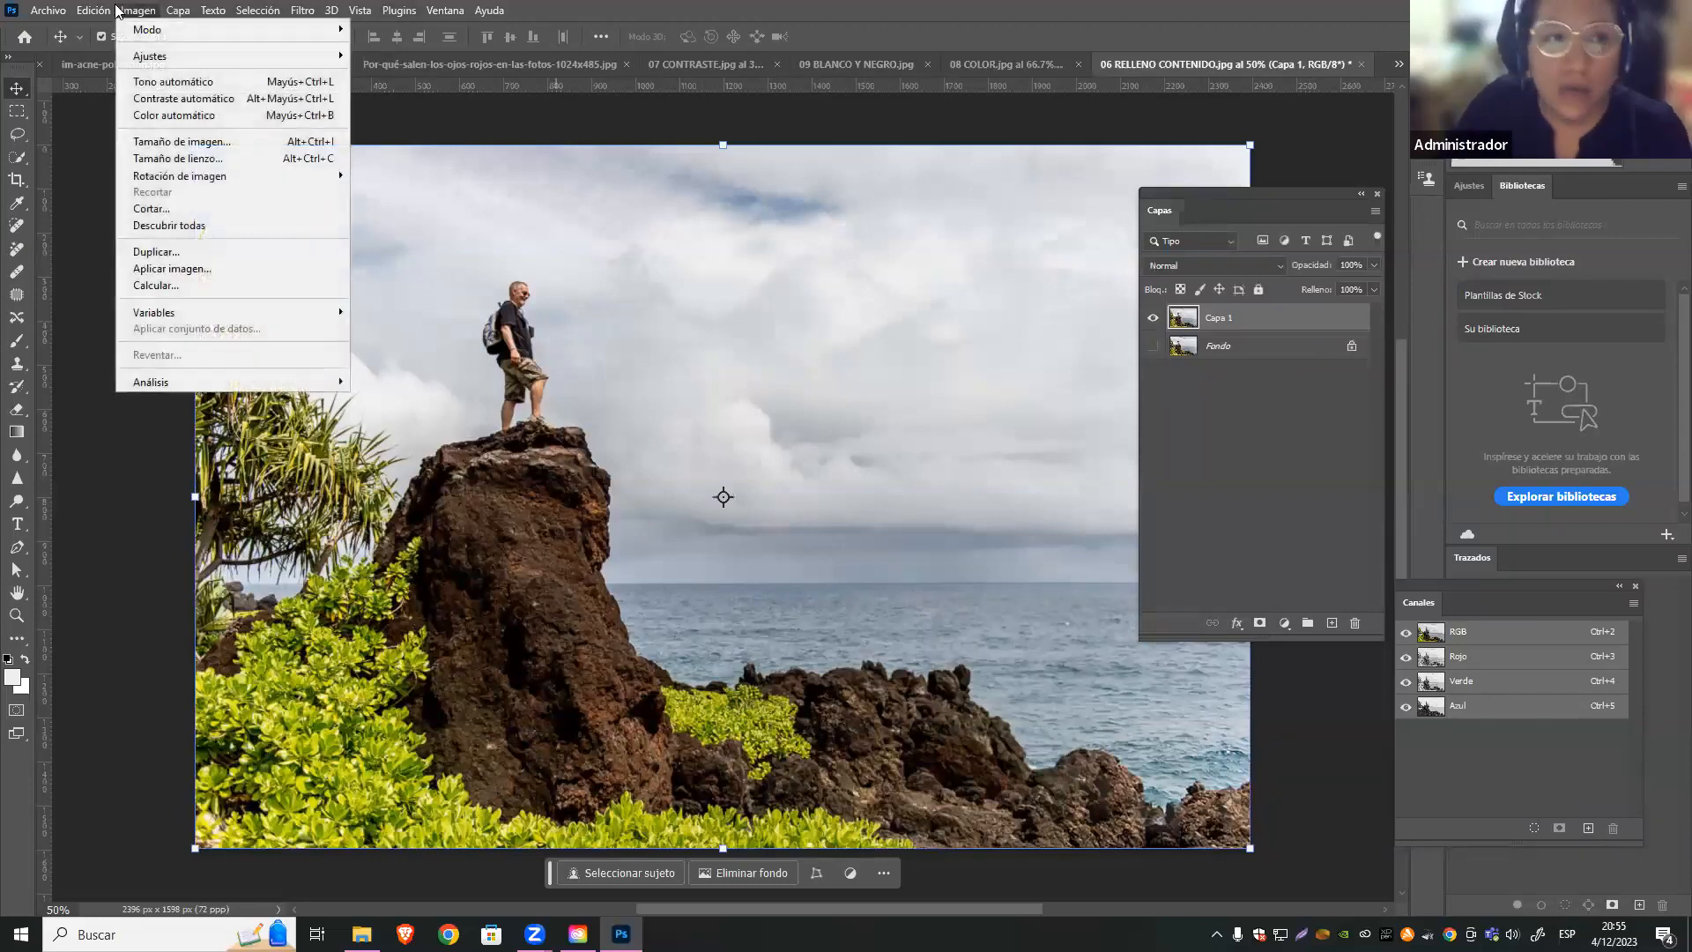
mouse_move(233, 56)
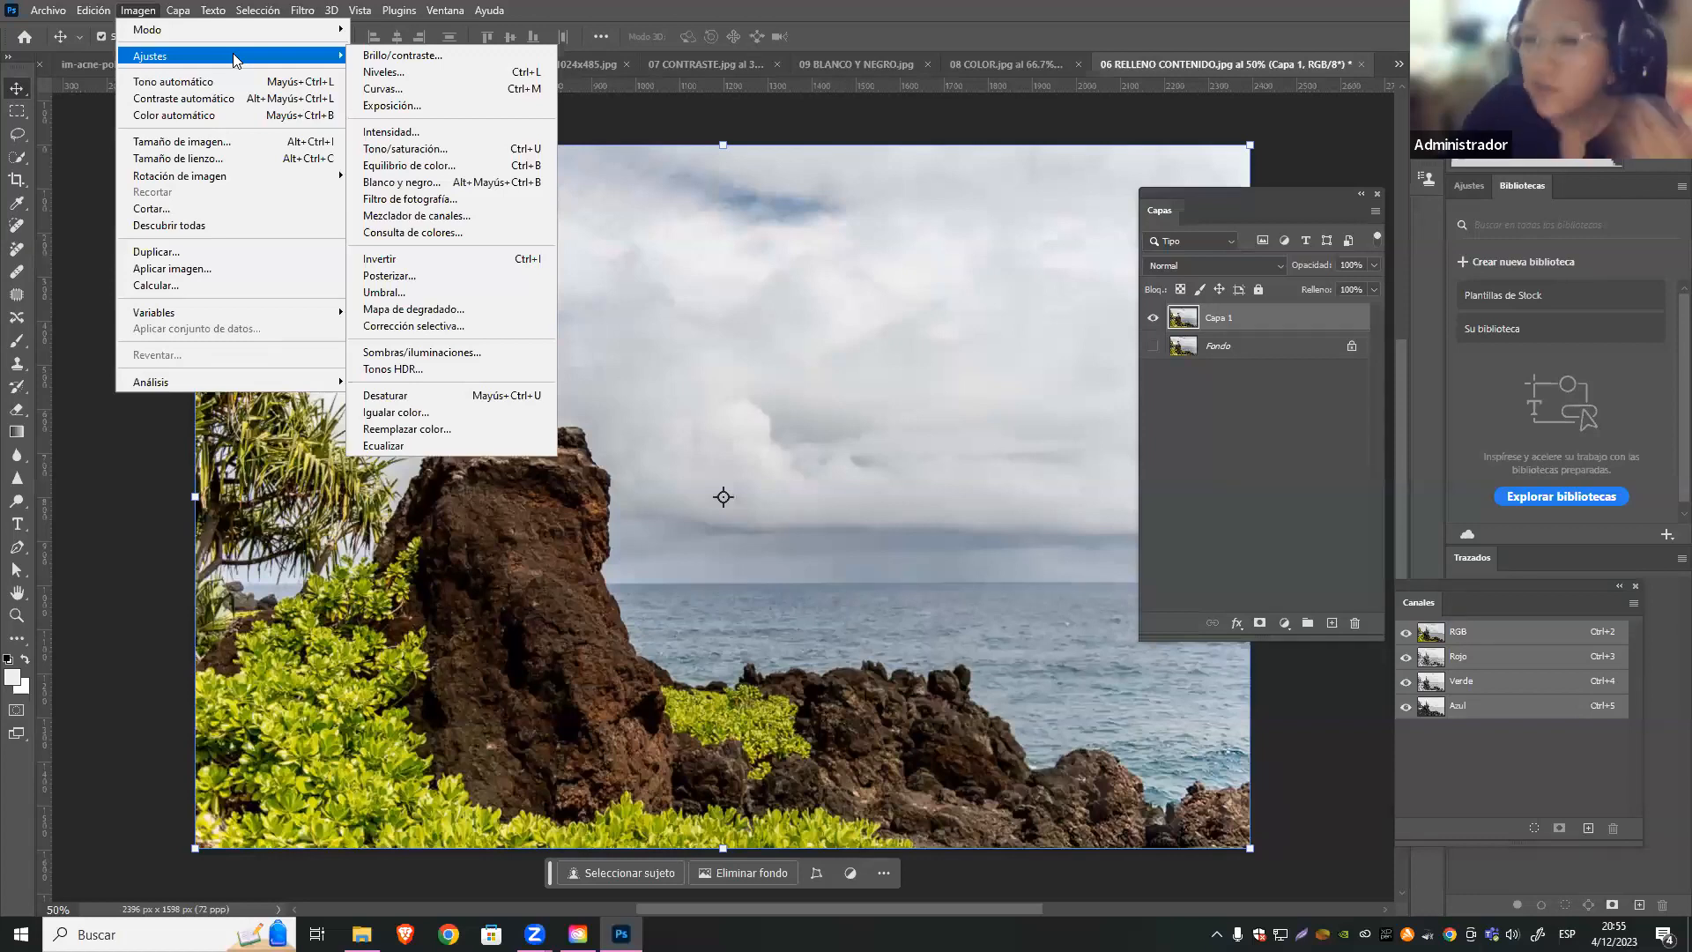
click(141, 13)
click(141, 12)
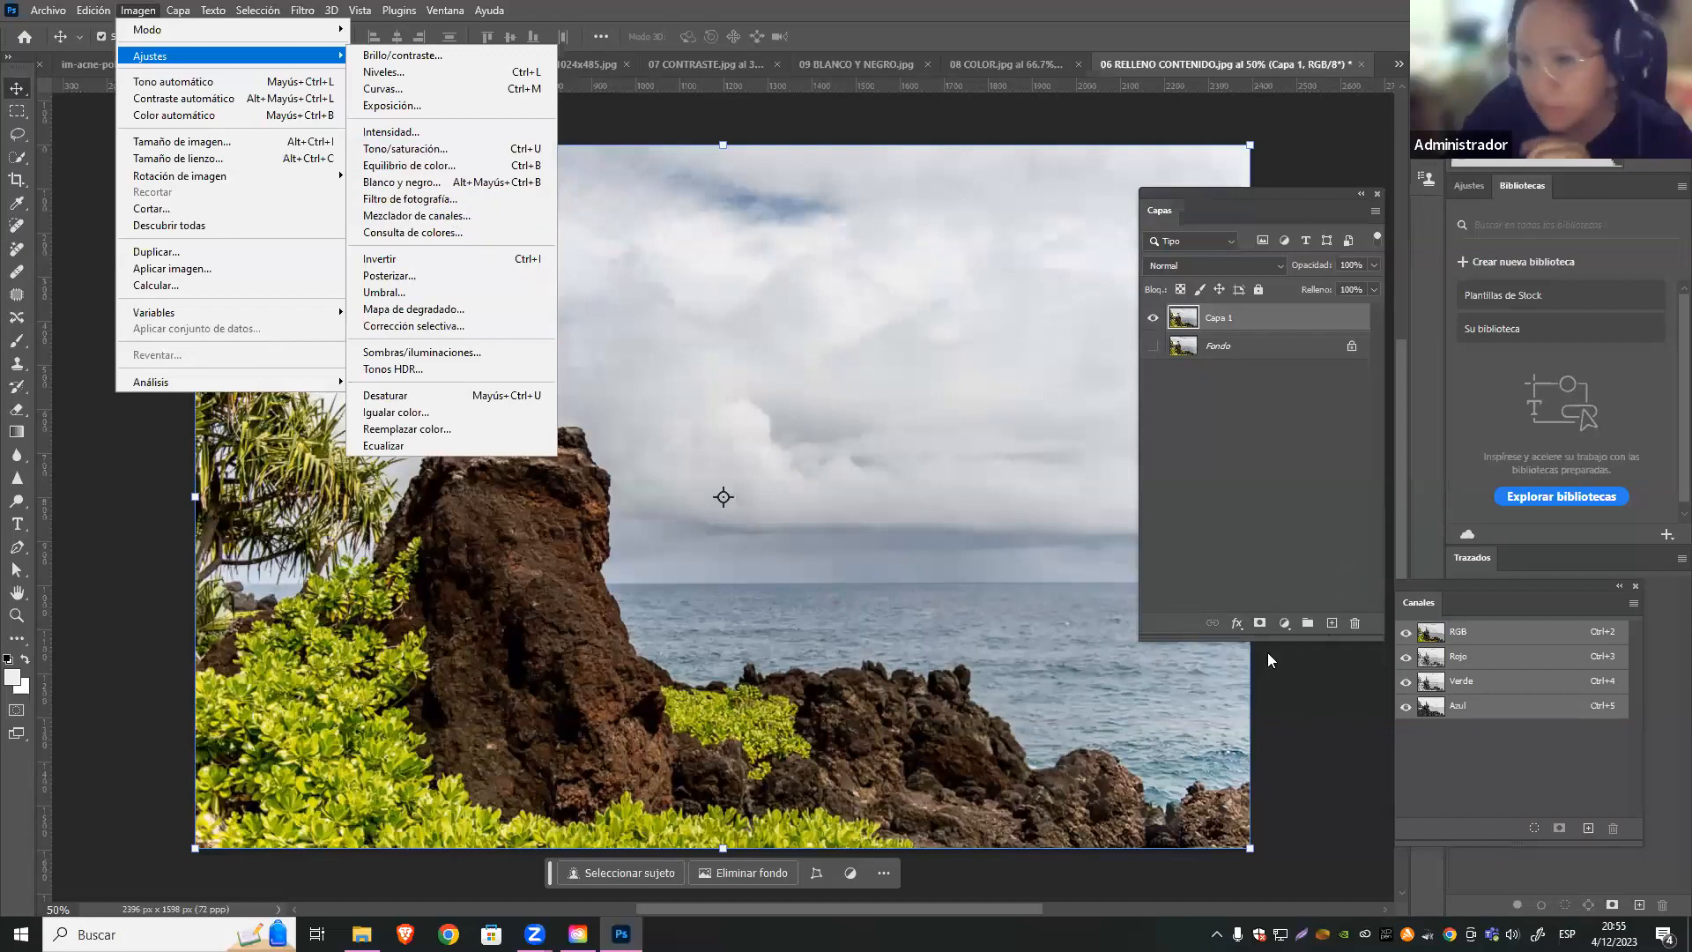
click(1283, 623)
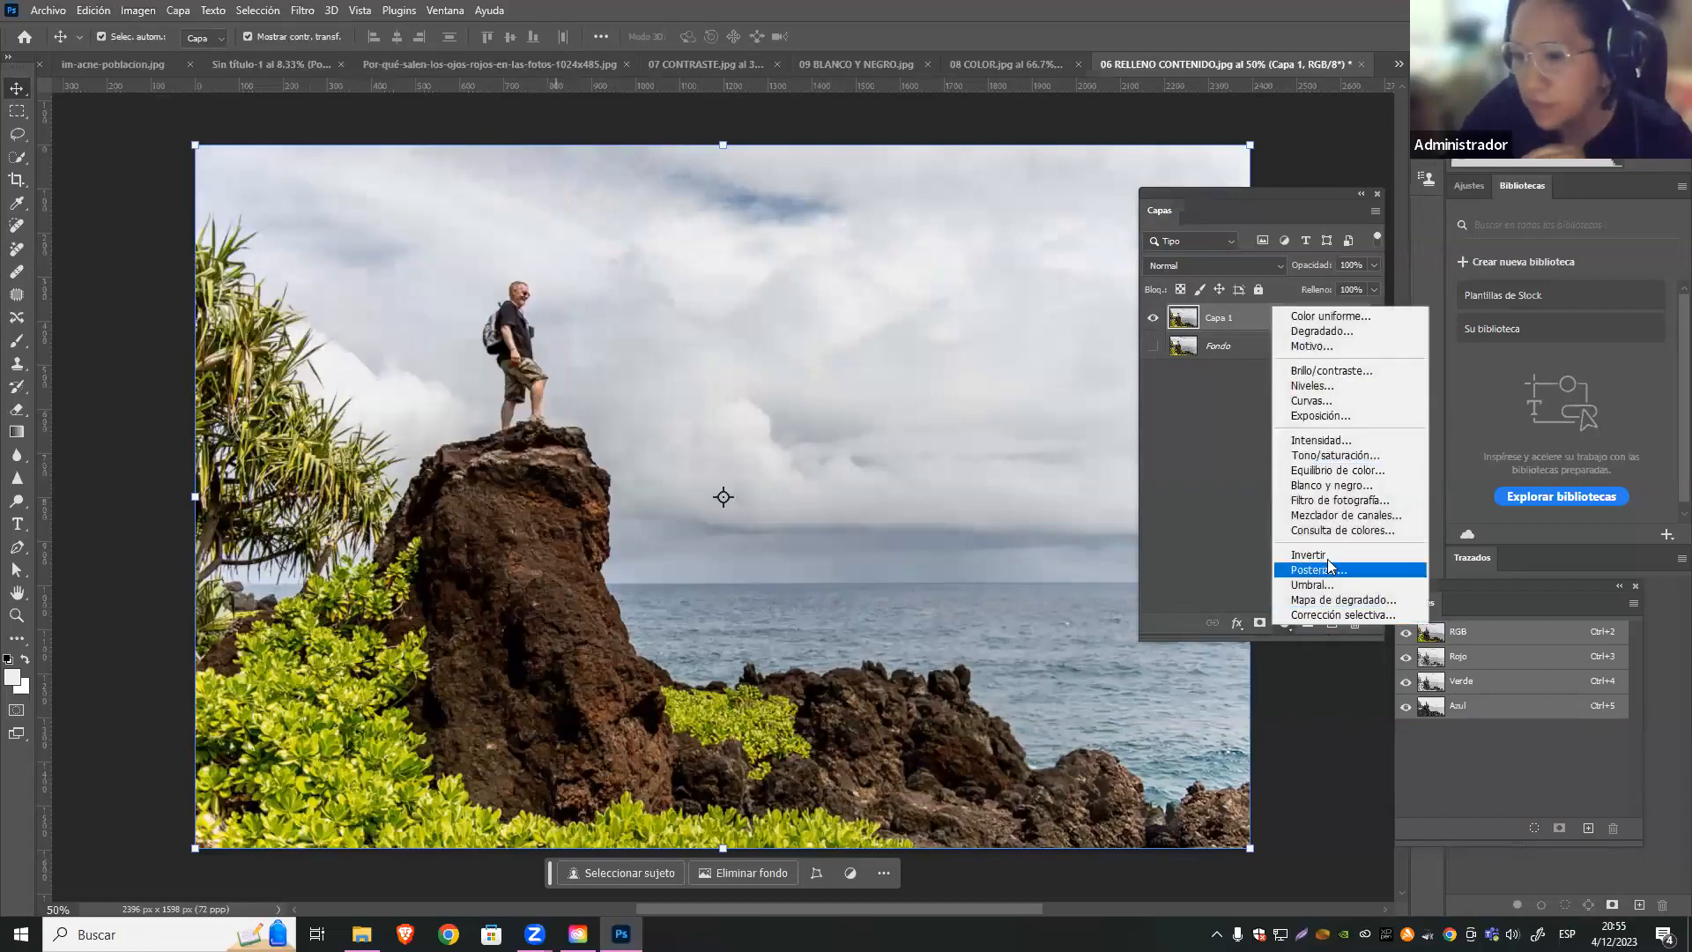
Apply Levels directly to Capa 1 with input values of 14 for shadows, 0.84 for midtones and 242 for highlights
click(154, 11)
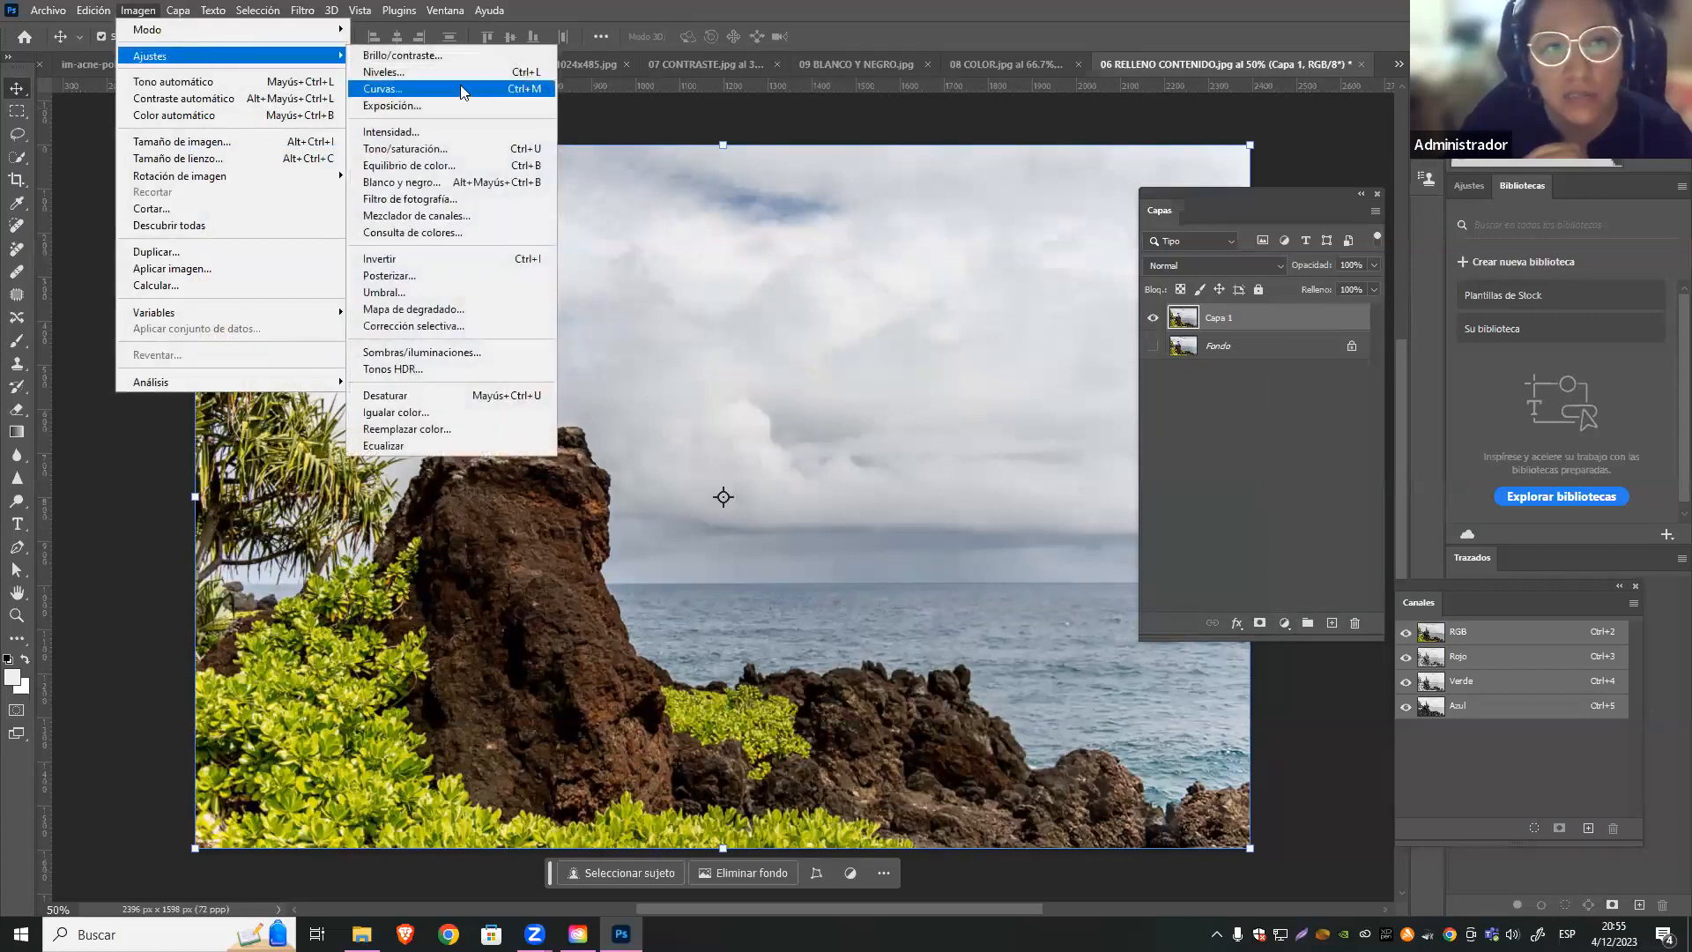
click(435, 72)
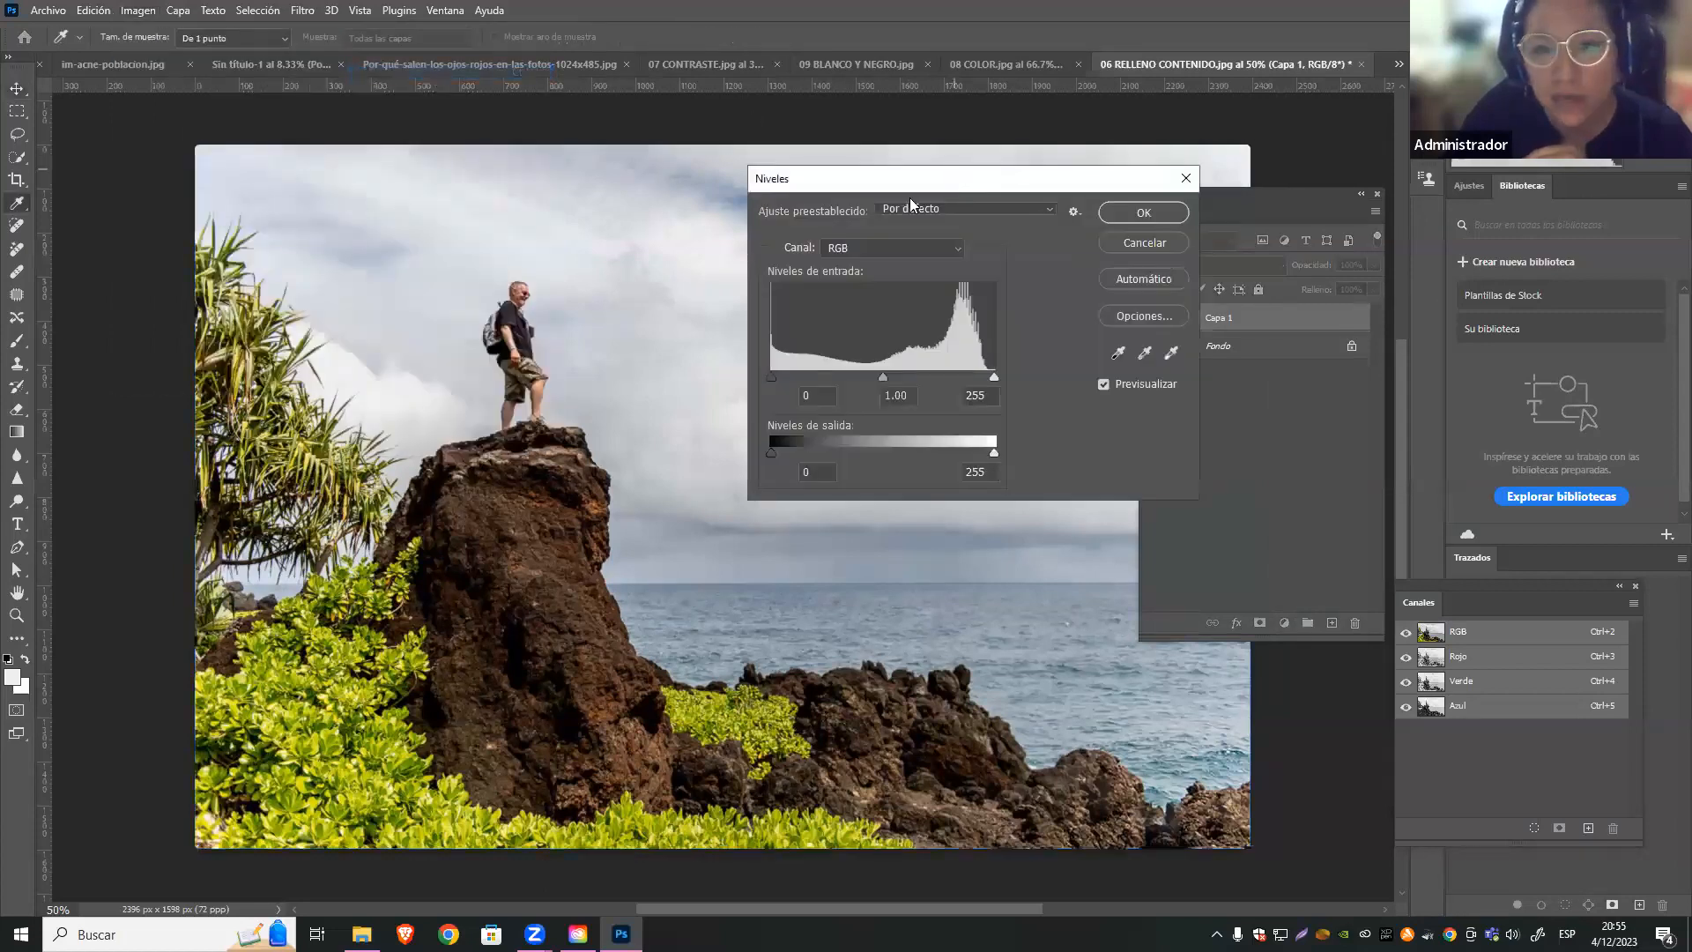
drag(910, 194, 788, 287)
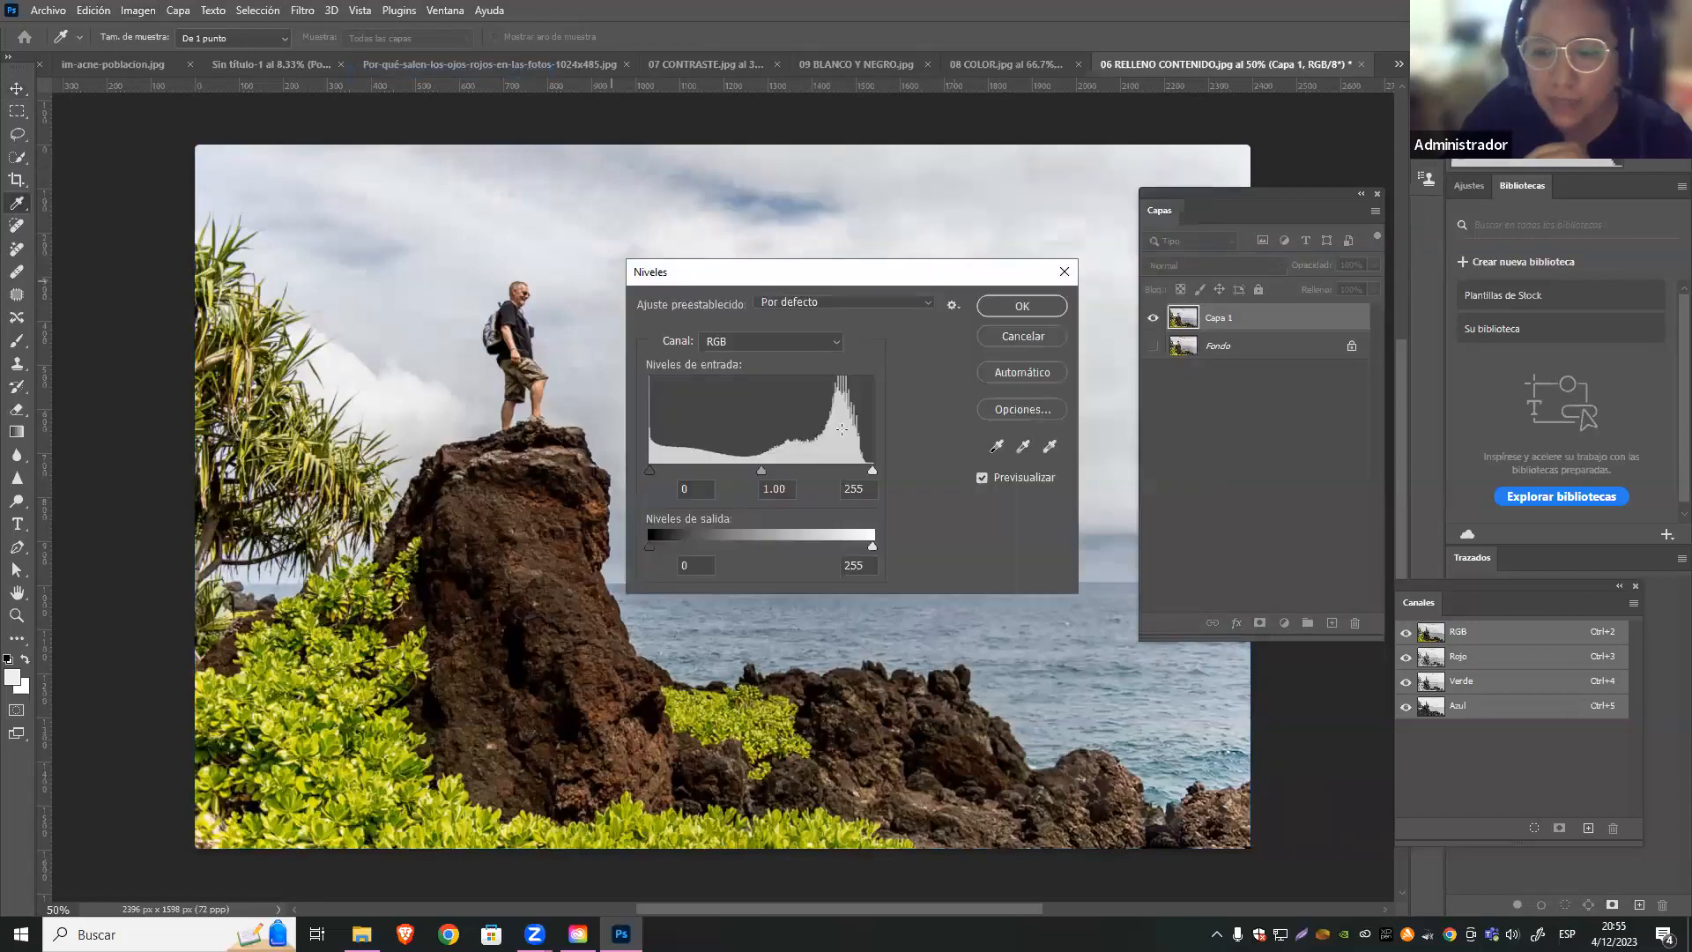
drag(651, 467, 661, 468)
drag(768, 471, 860, 470)
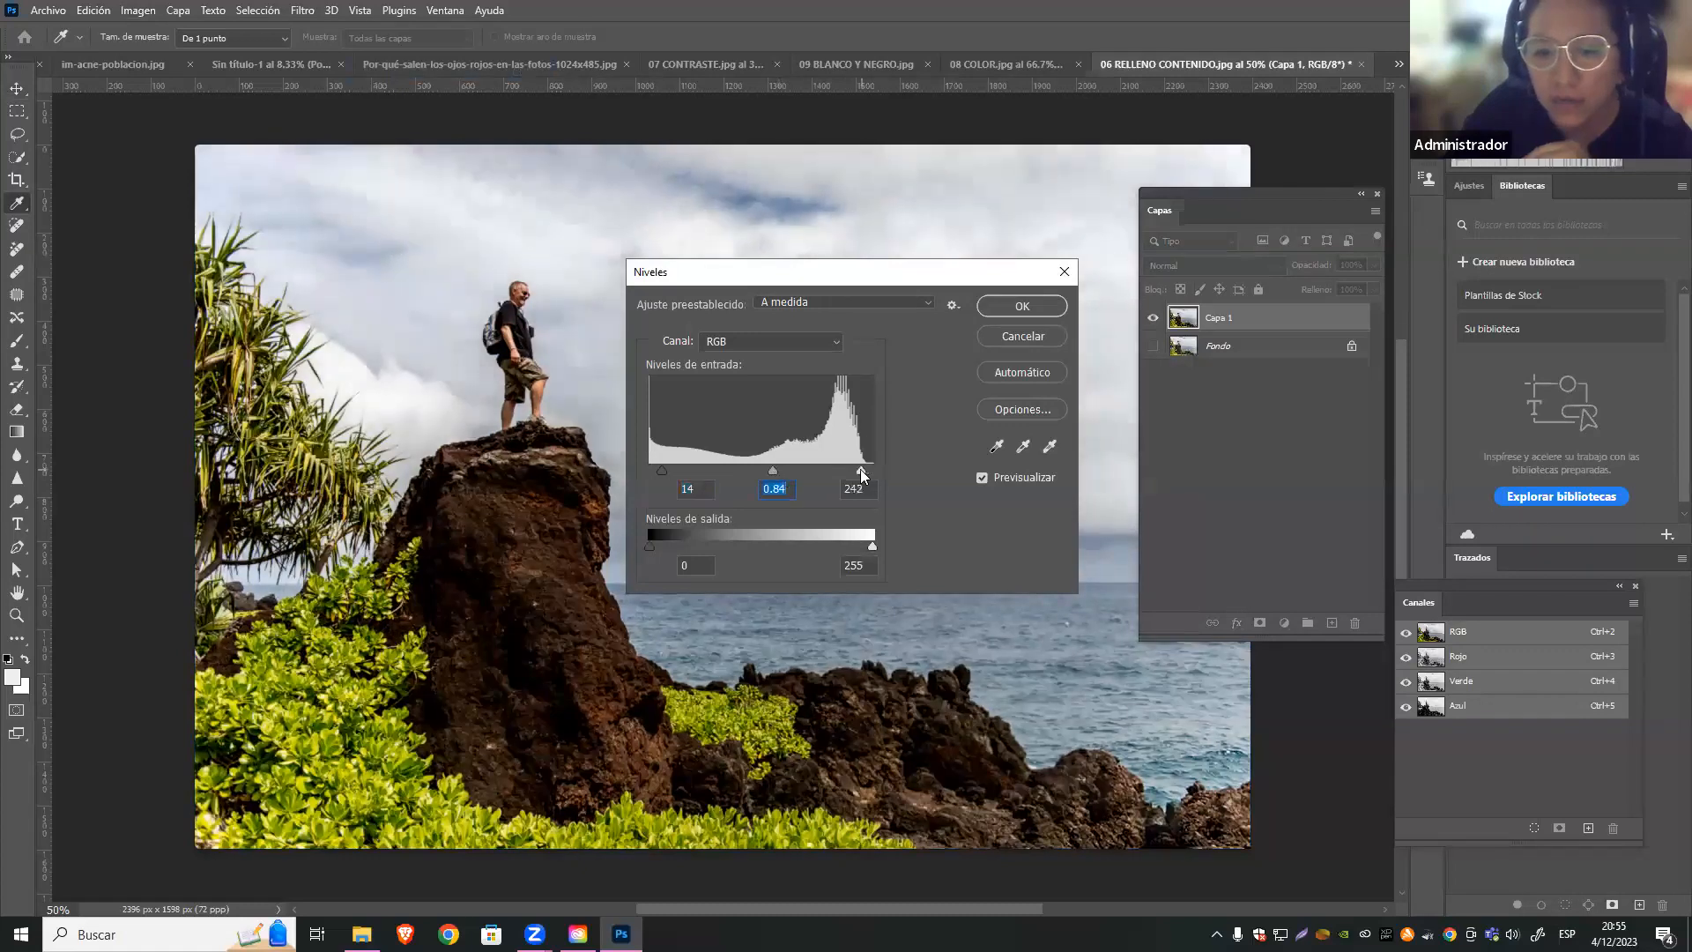
click(1023, 306)
key(v)
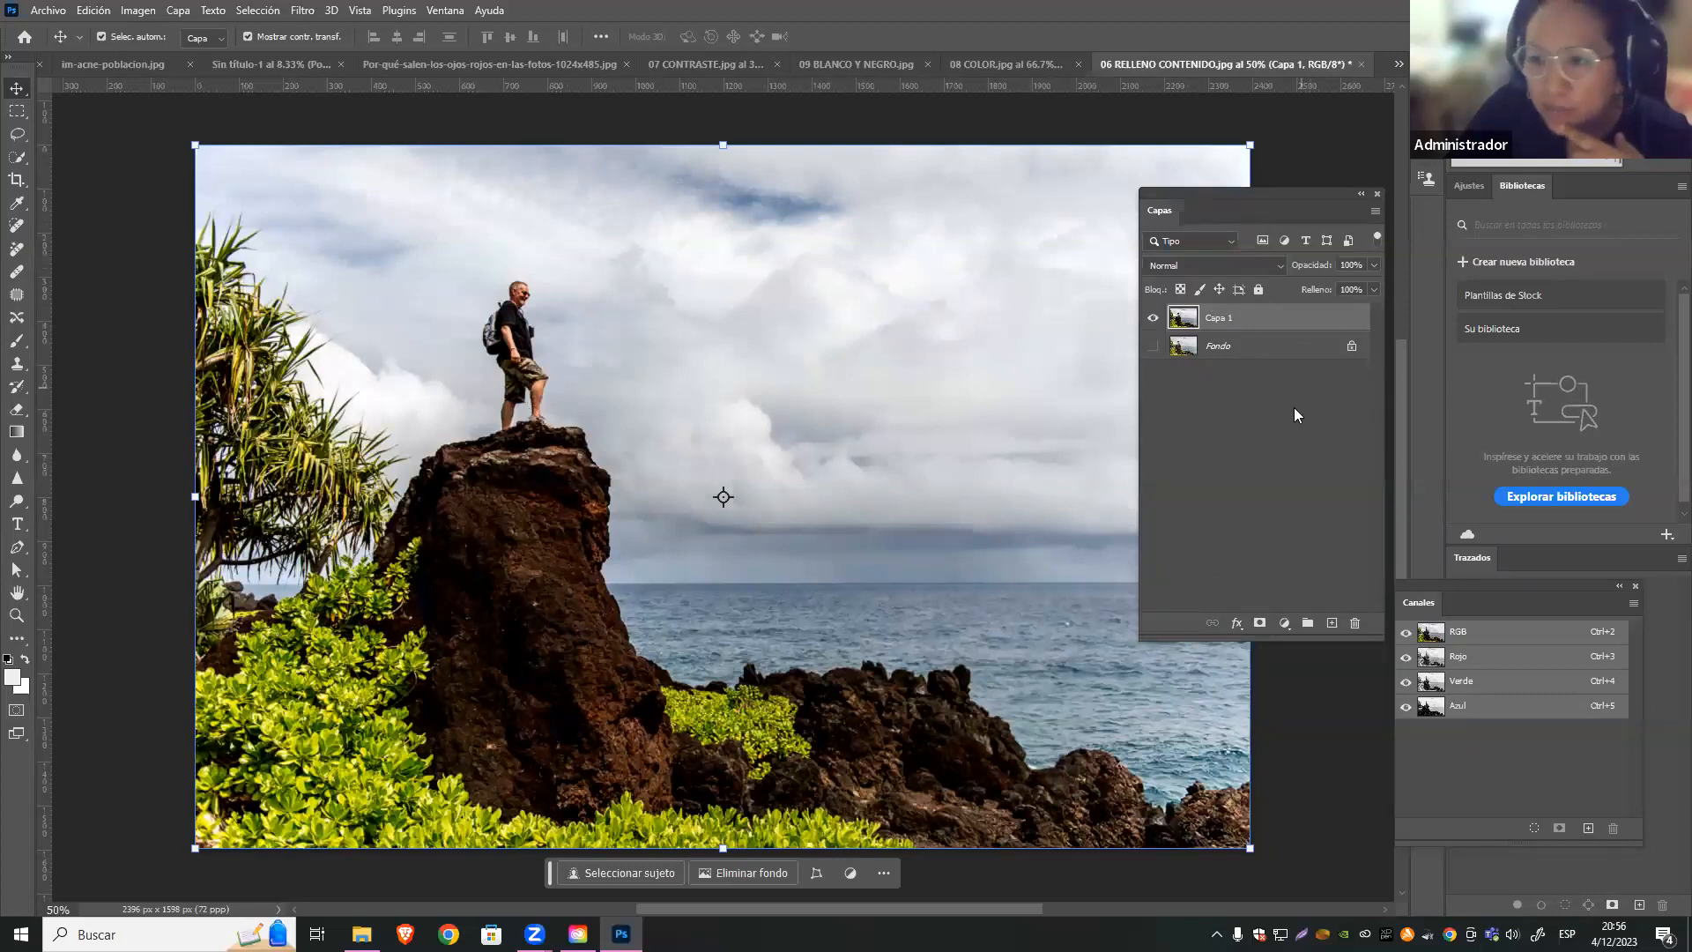
Apply a second direct Levels adjustment to Capa 1, raising the shadow input to 21 with midtones at 0.98
click(1284, 344)
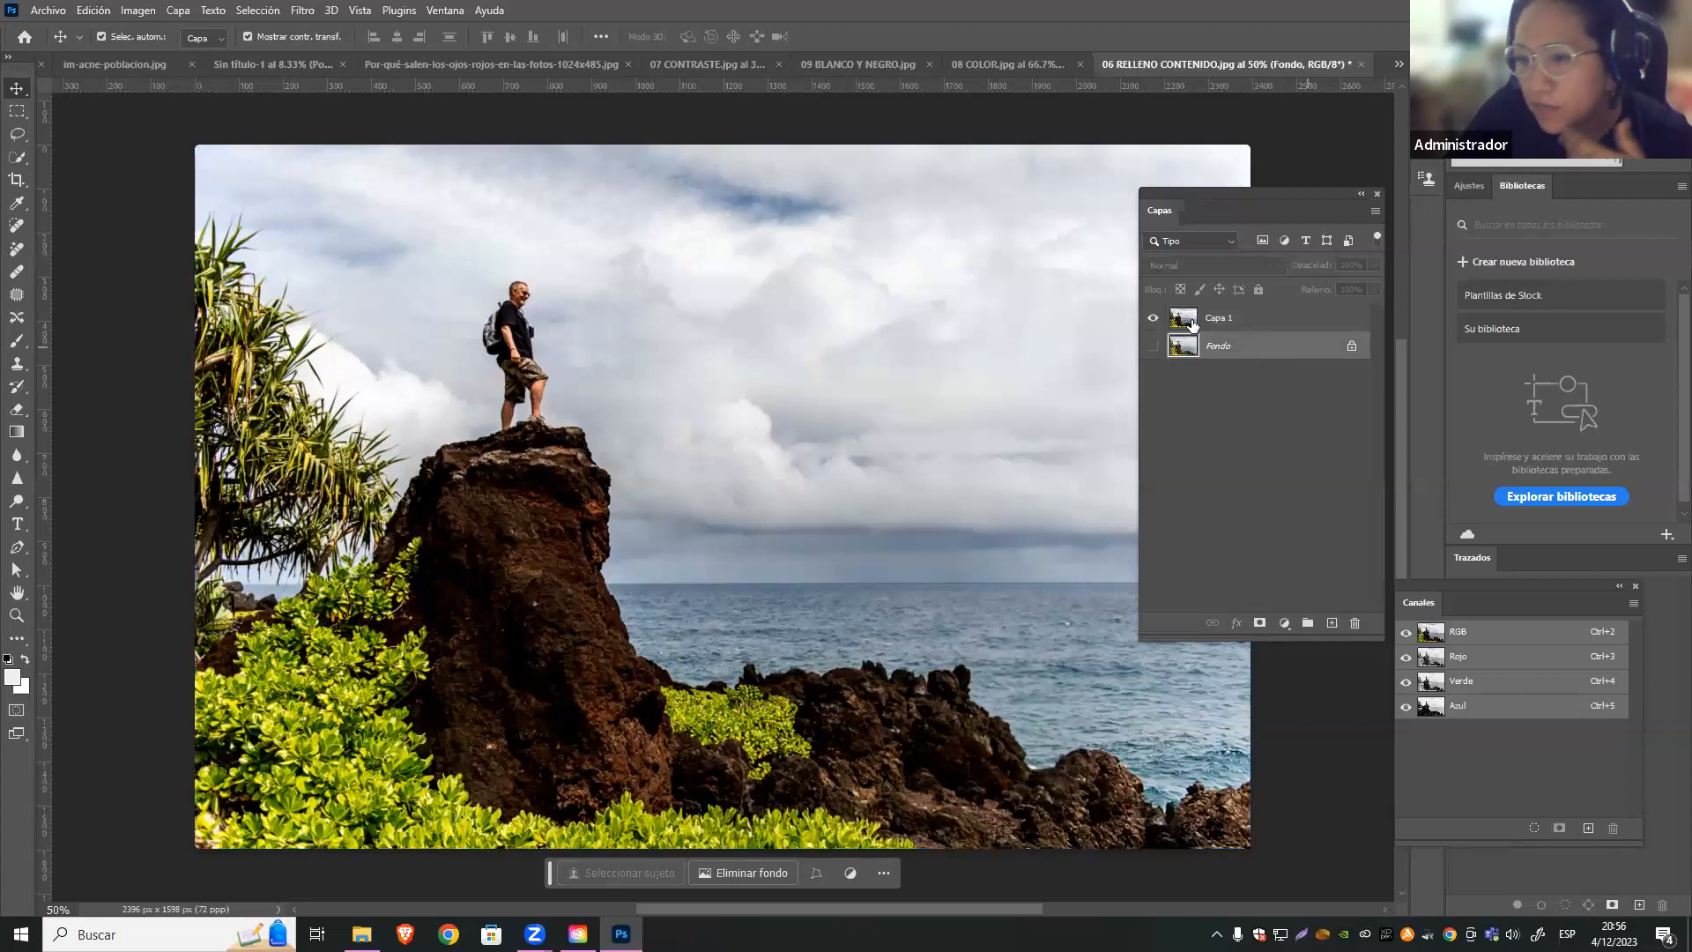
click(1267, 326)
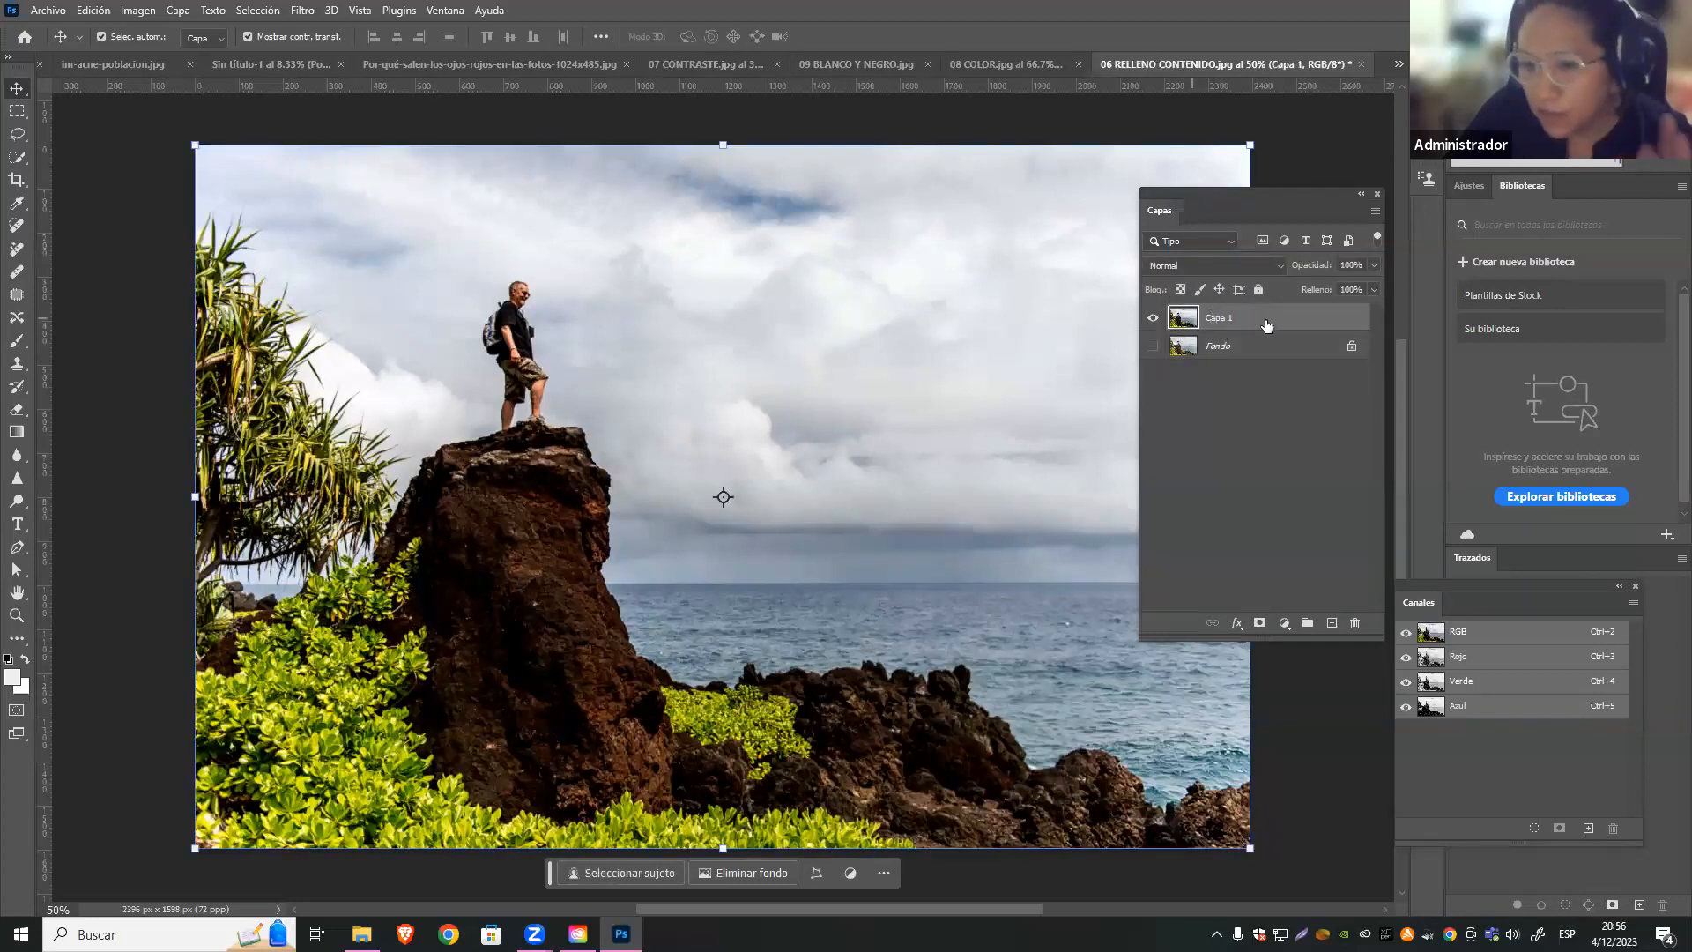
click(132, 11)
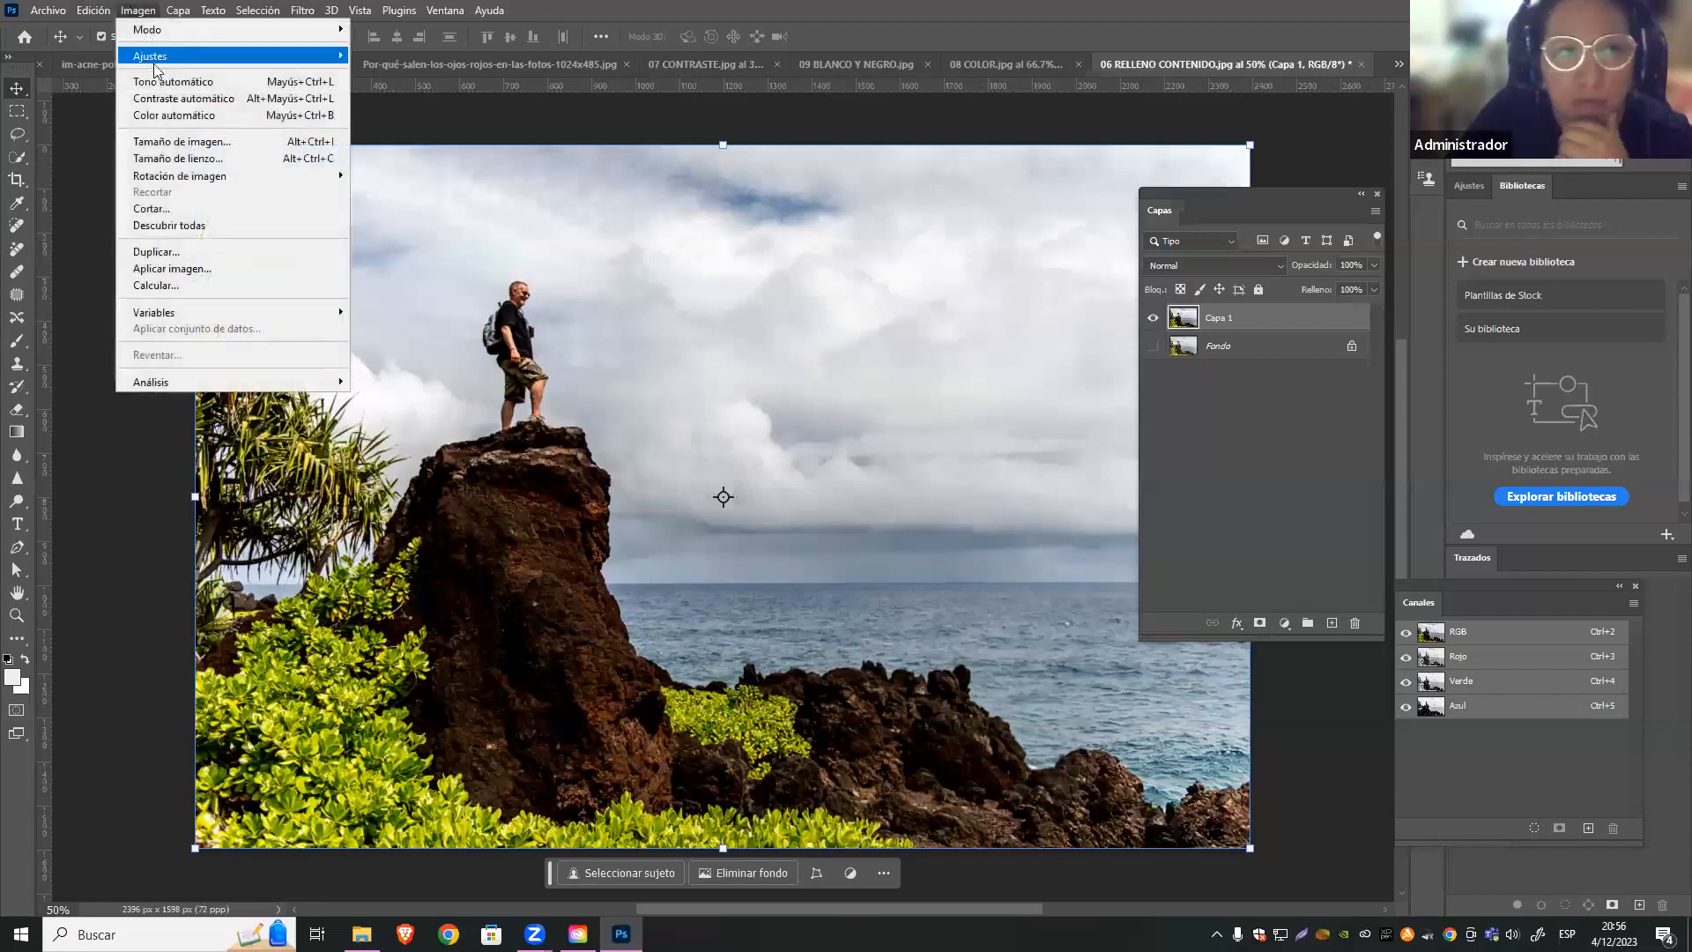
mouse_move(304, 58)
click(464, 76)
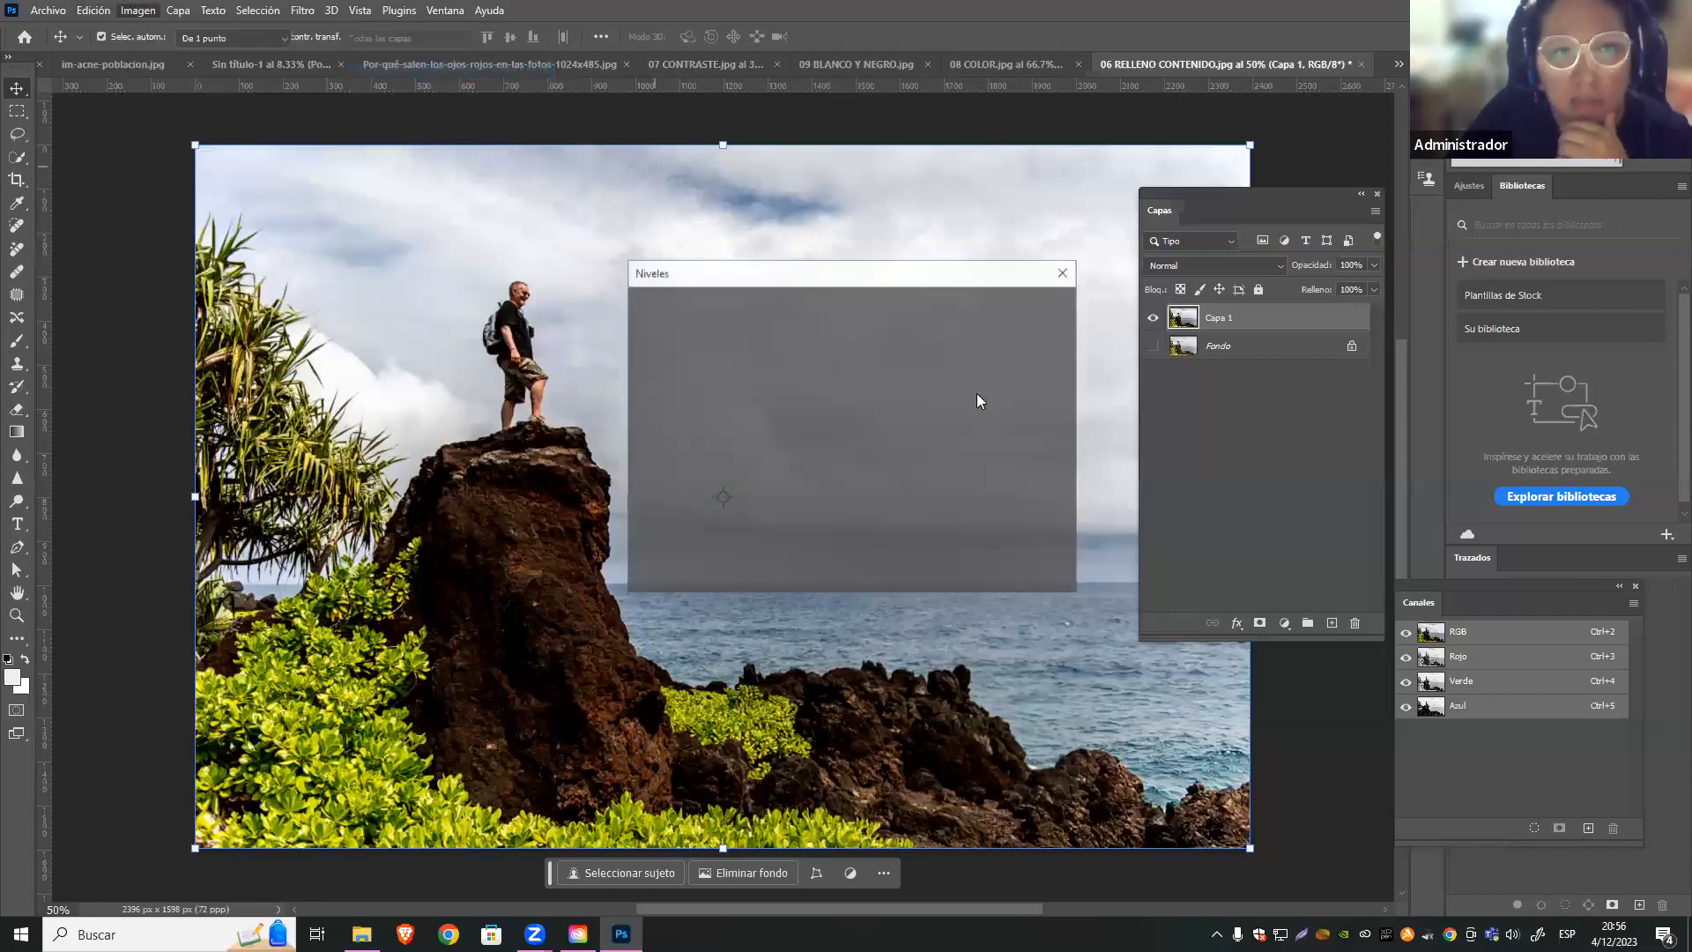
drag(859, 278, 986, 296)
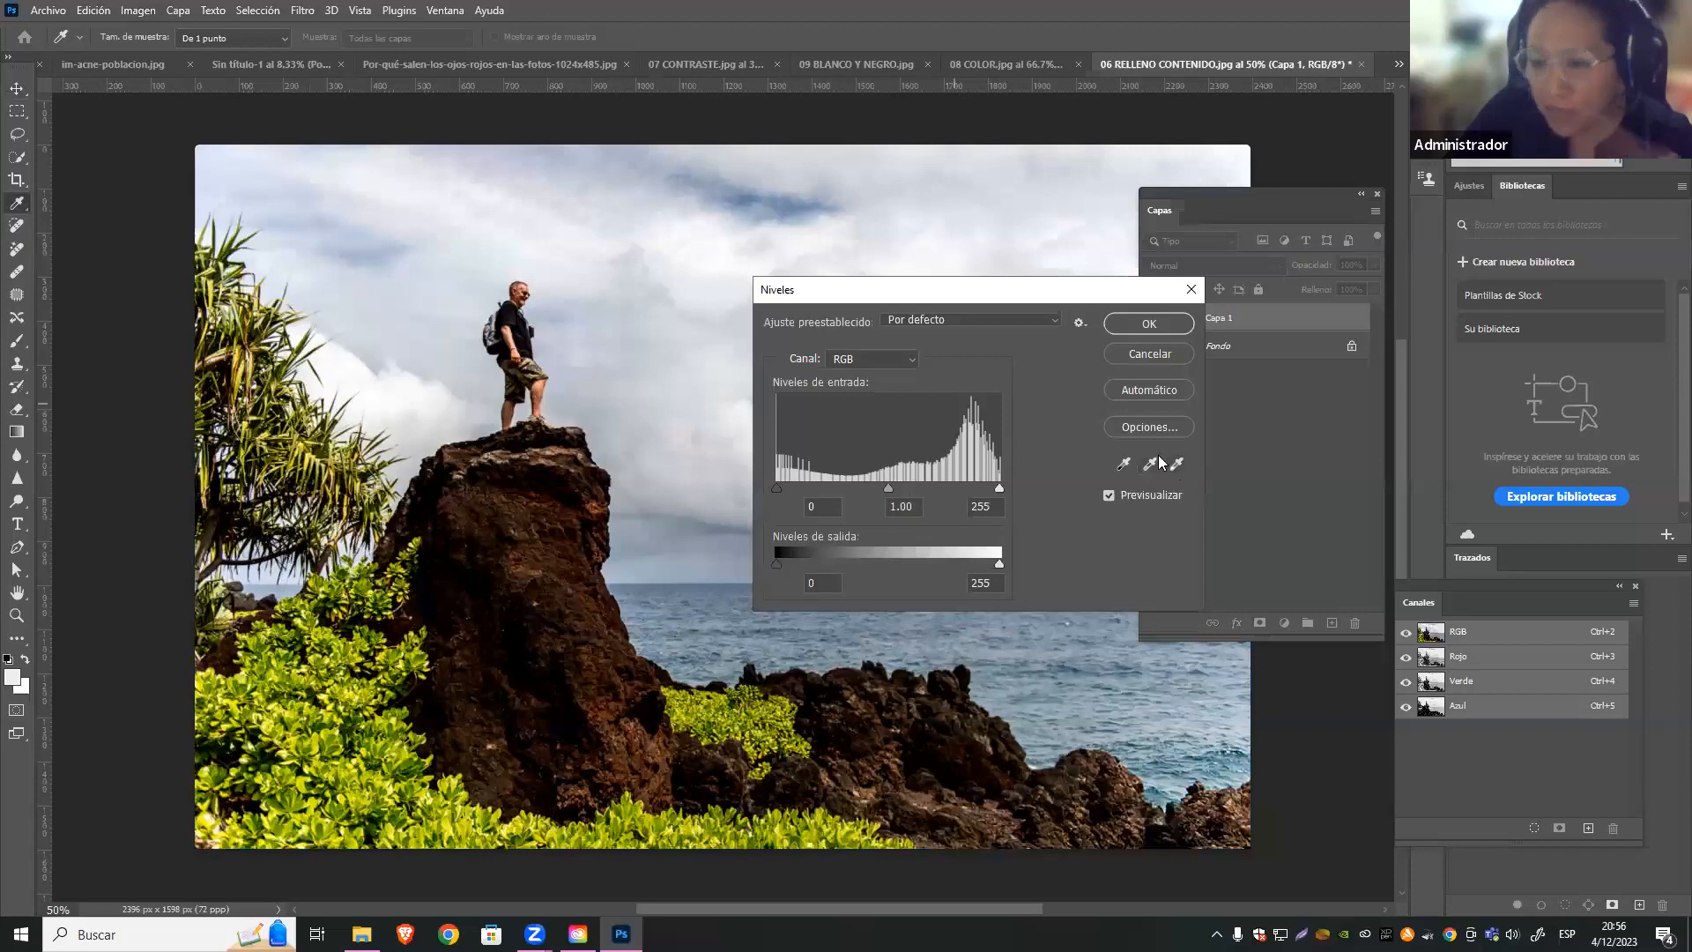
drag(1098, 296, 1012, 313)
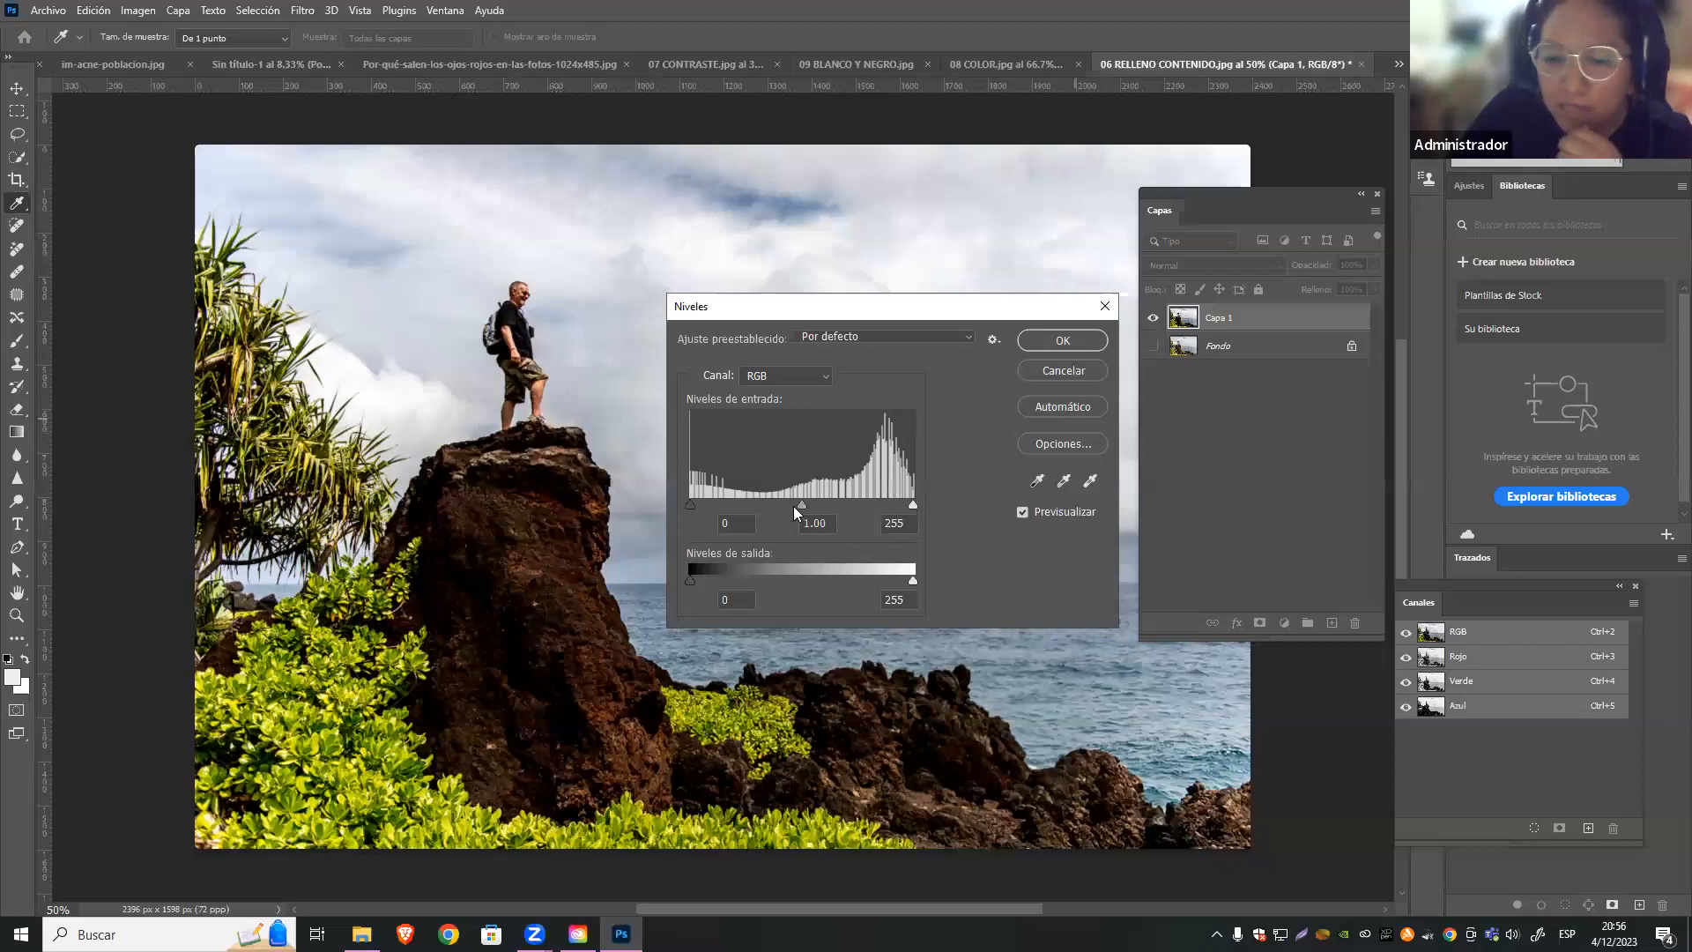
drag(690, 504, 709, 498)
drag(812, 506, 817, 505)
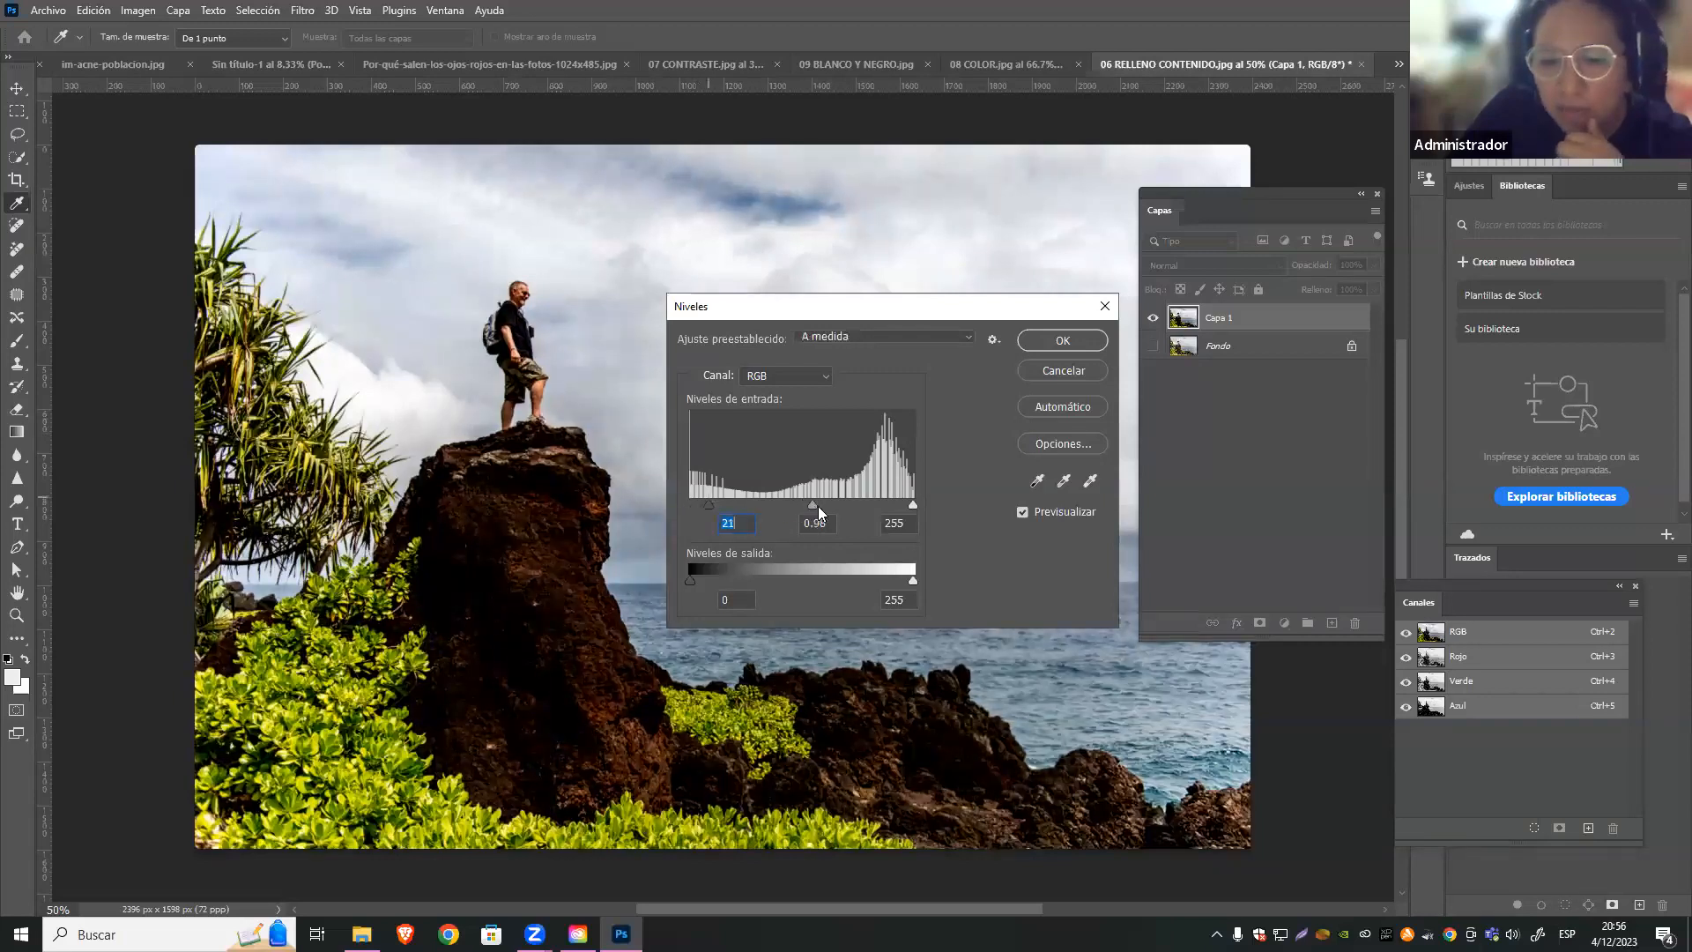
key(v)
click(1071, 342)
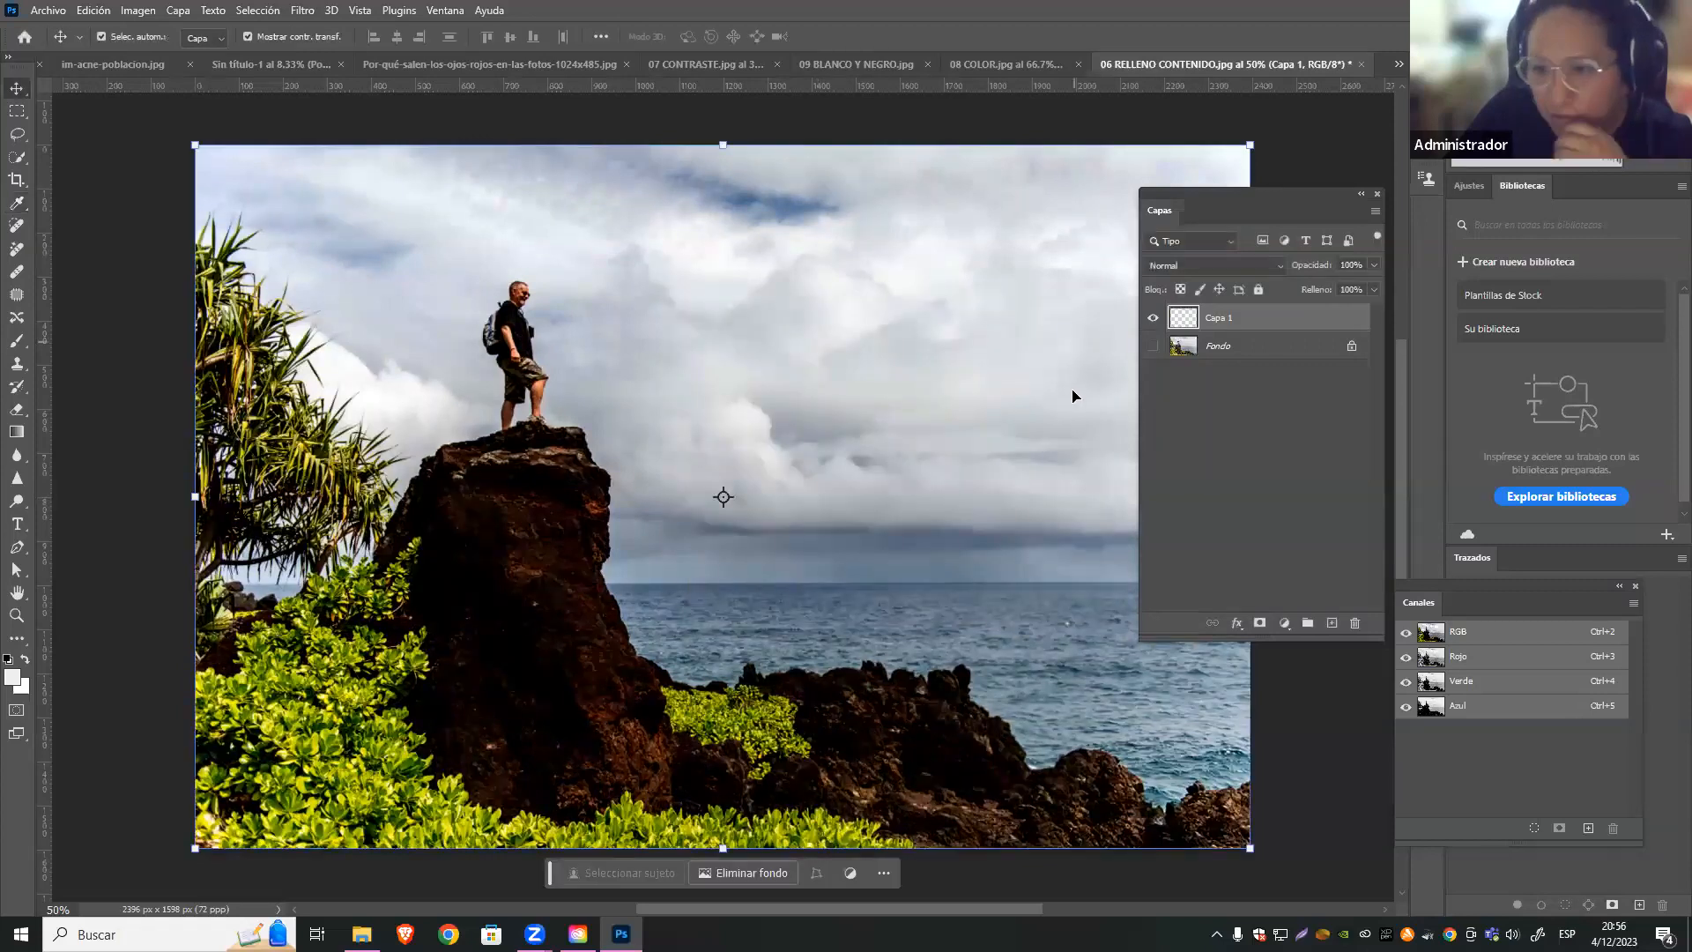
Reopen Levels on Capa 1 to examine its input values and histogram, then cancel it
click(139, 15)
mouse_move(154, 53)
click(414, 71)
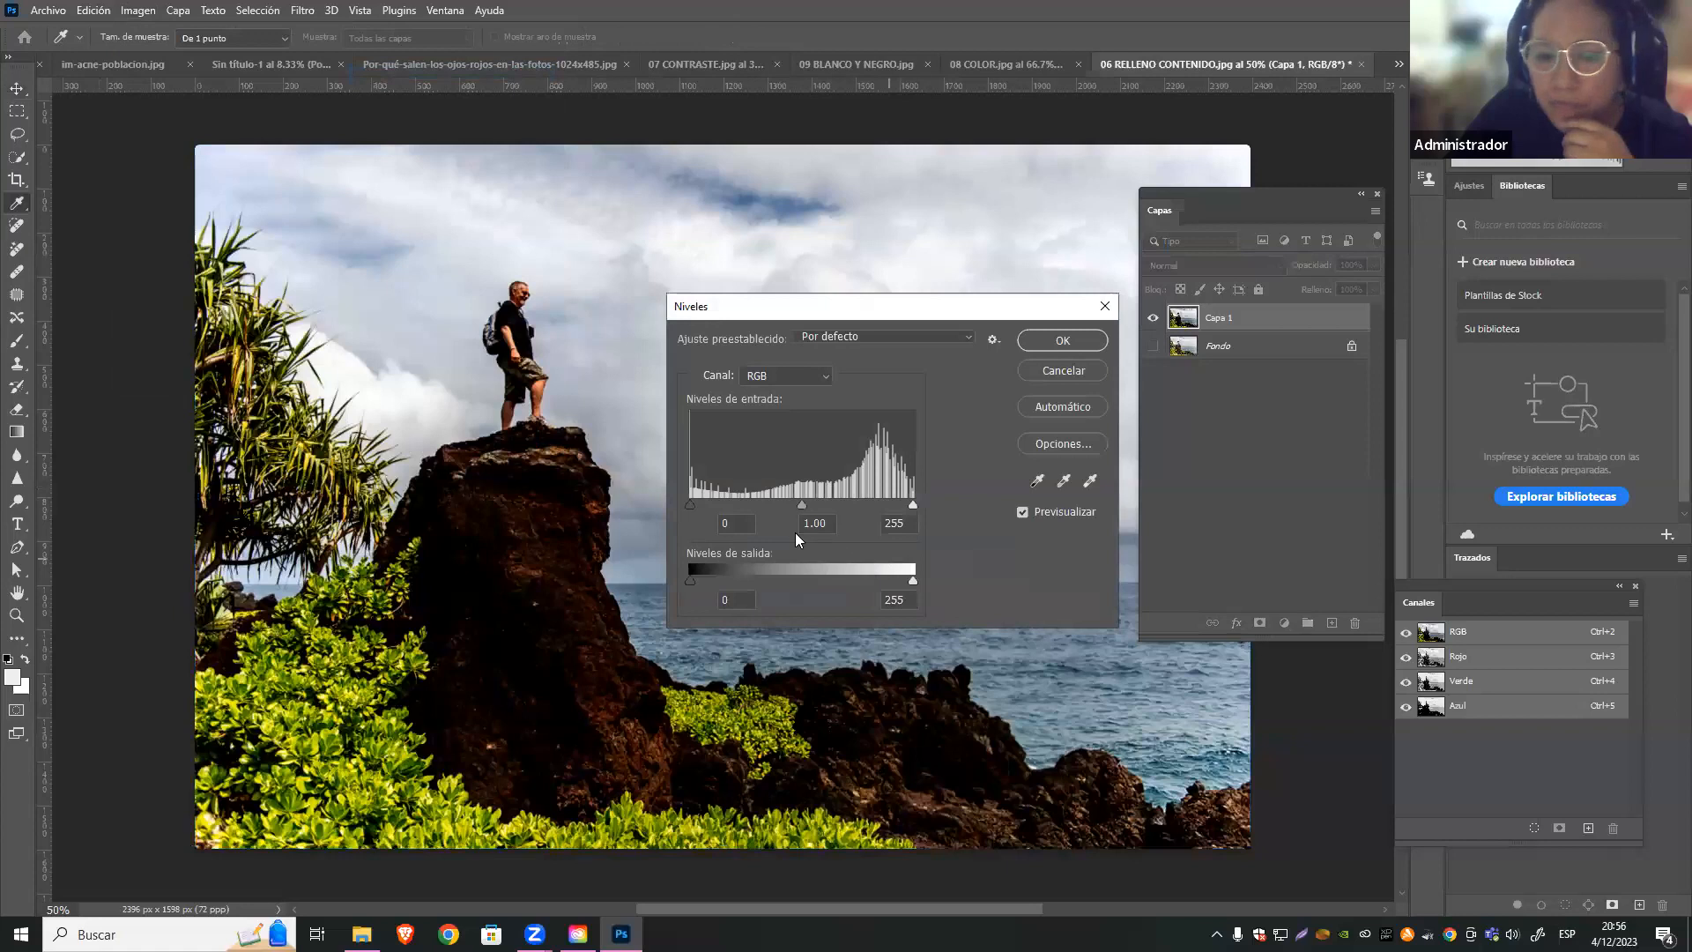
drag(830, 524, 779, 522)
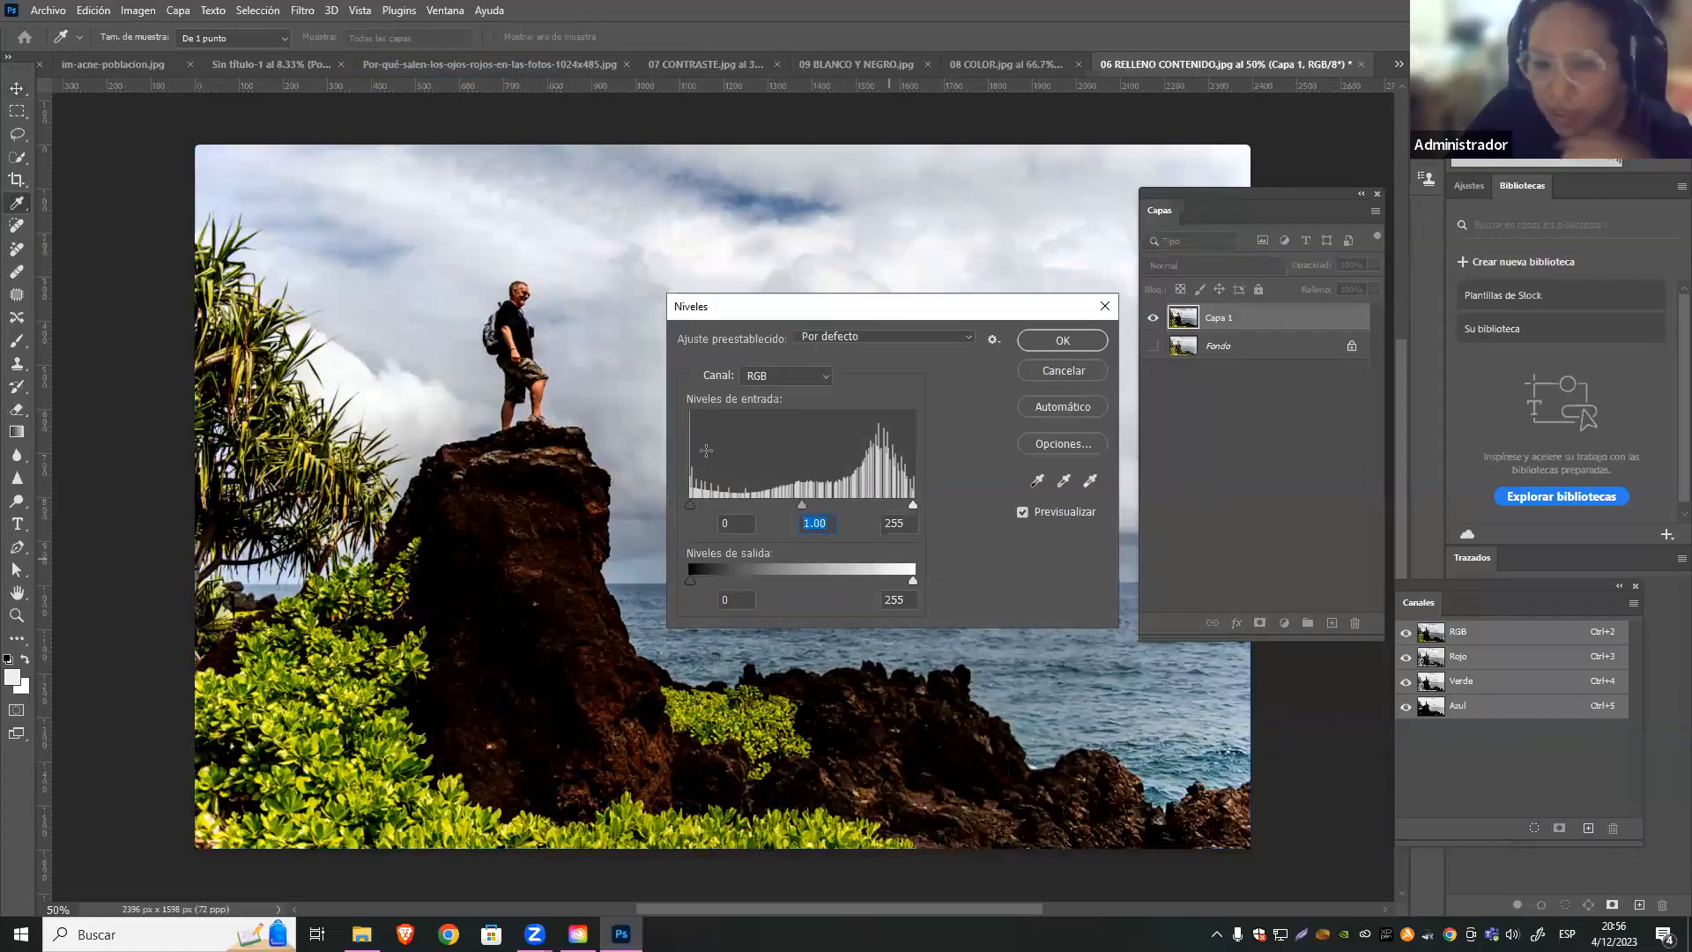
click(1079, 371)
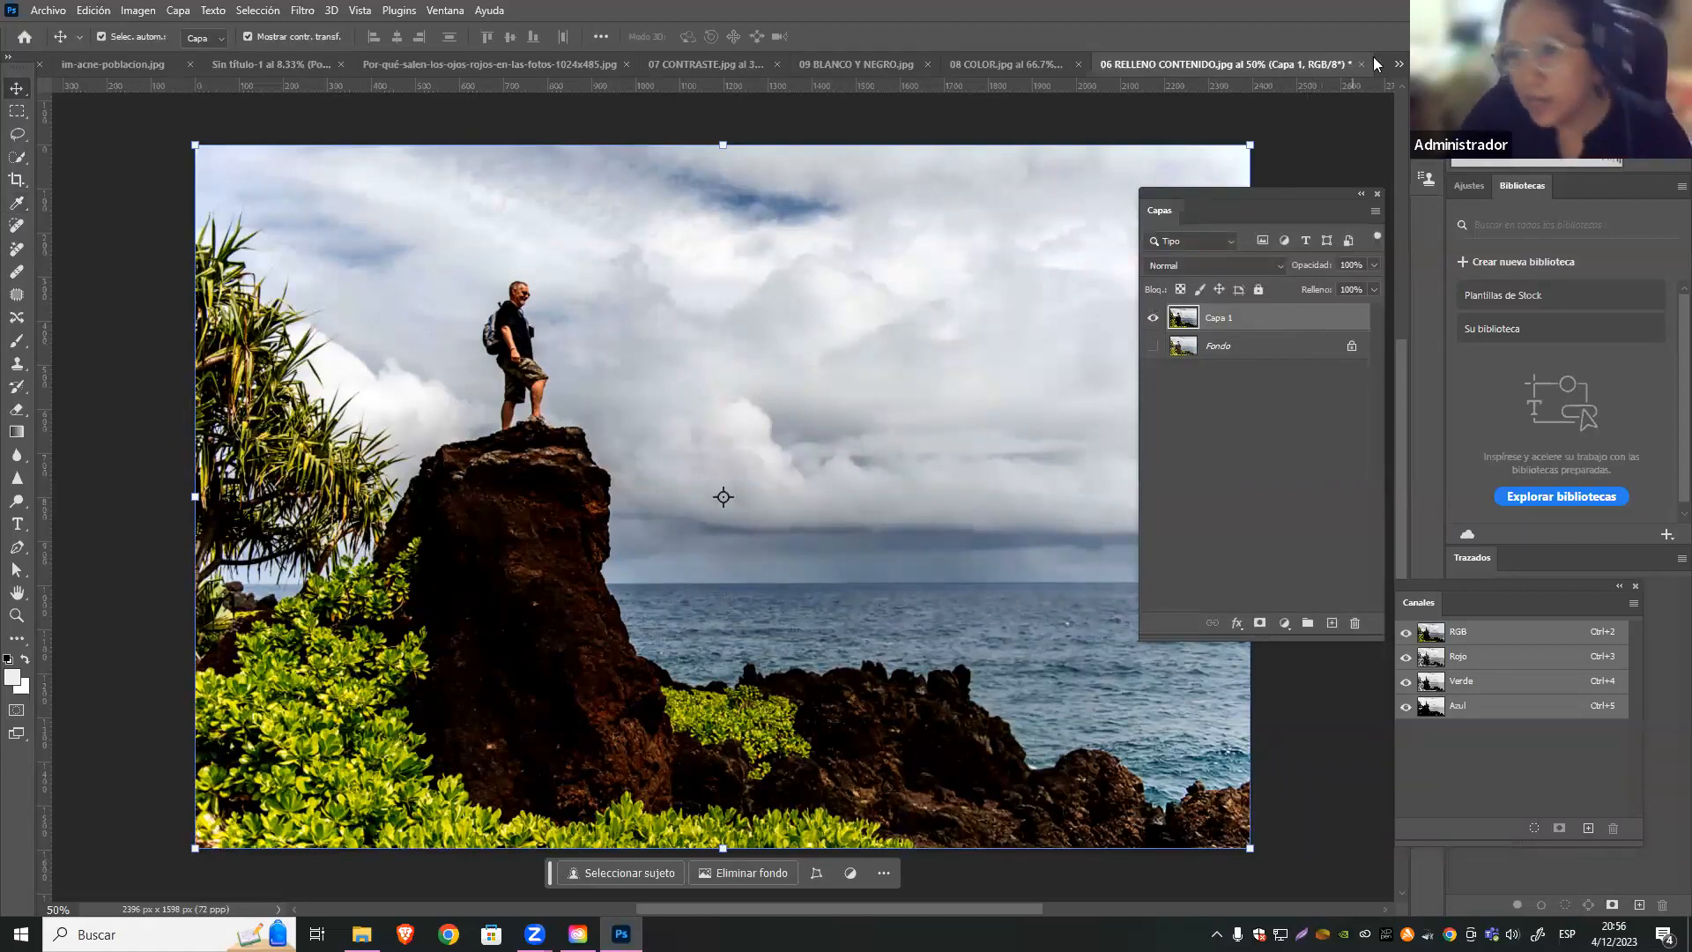
In the 08 COLOR photo, edit the Niveles 1 adjustment layer to midtones 0.49 and shadows 0, then close its properties
click(1008, 63)
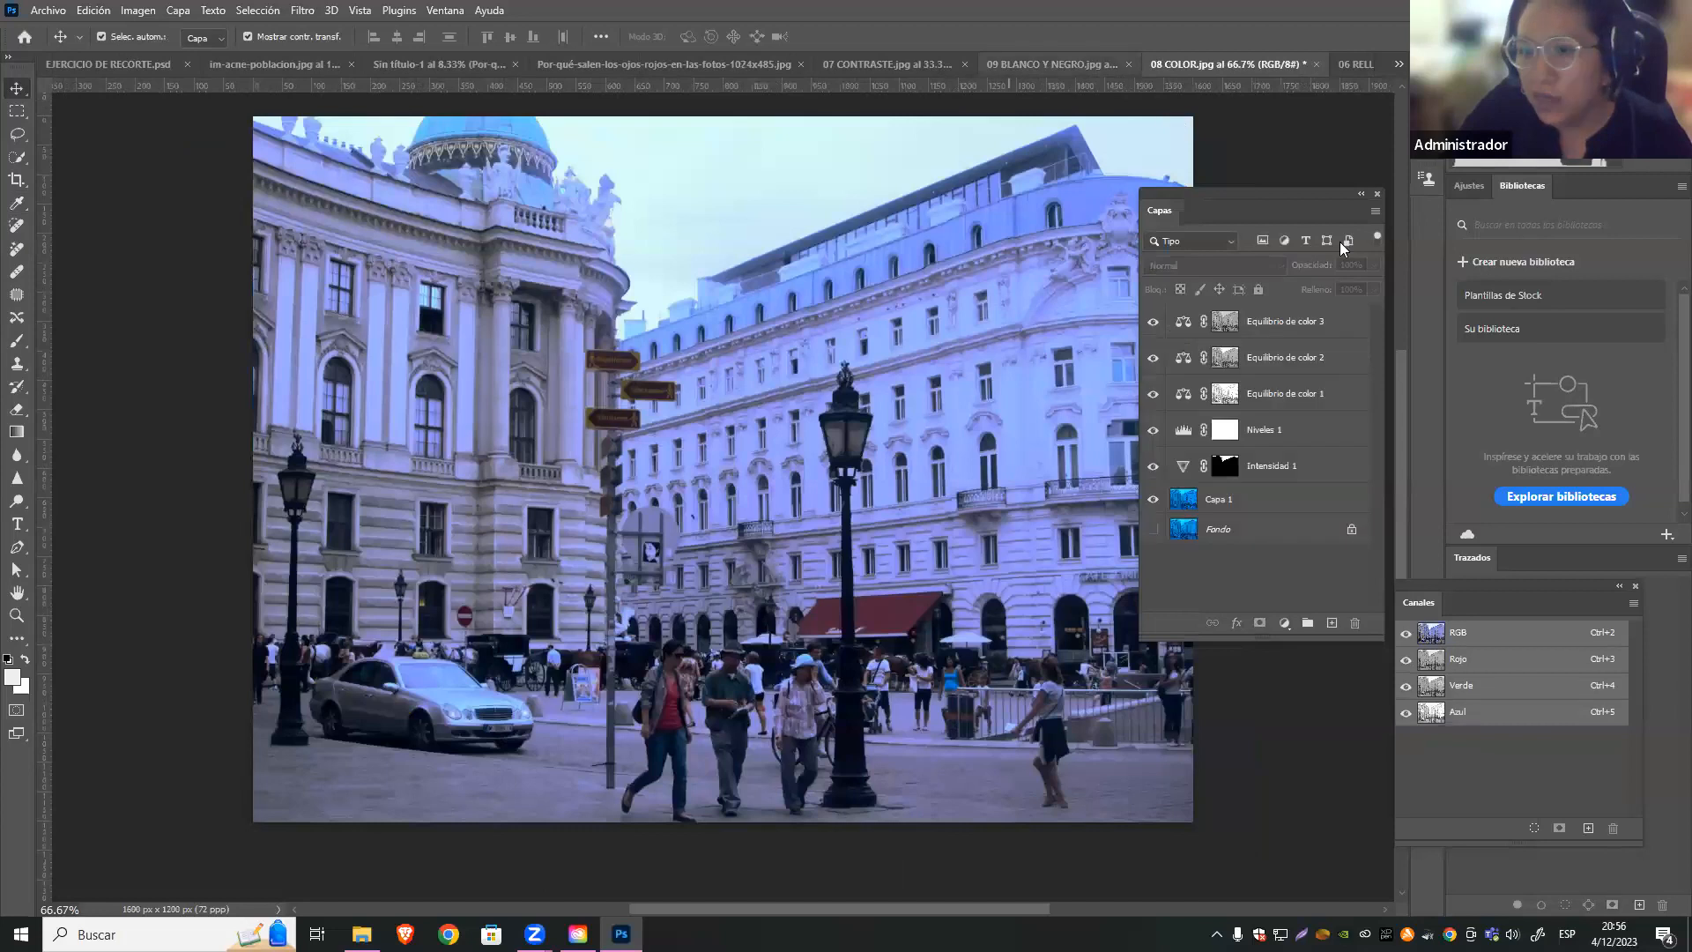
click(1258, 430)
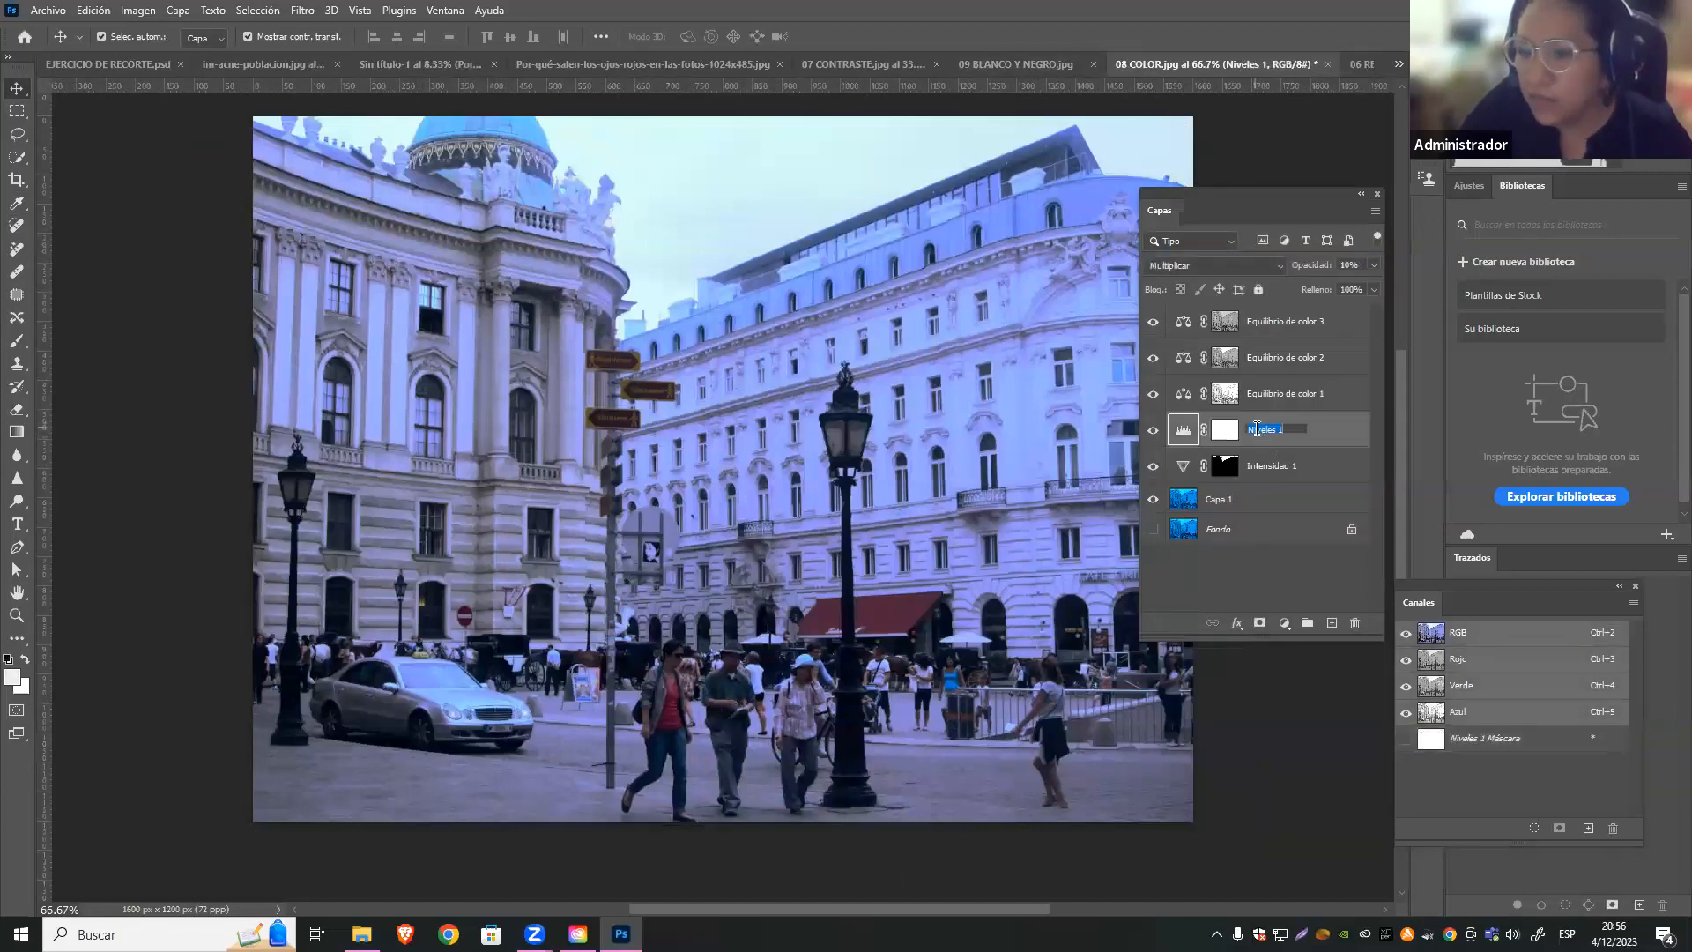
double_click(1174, 431)
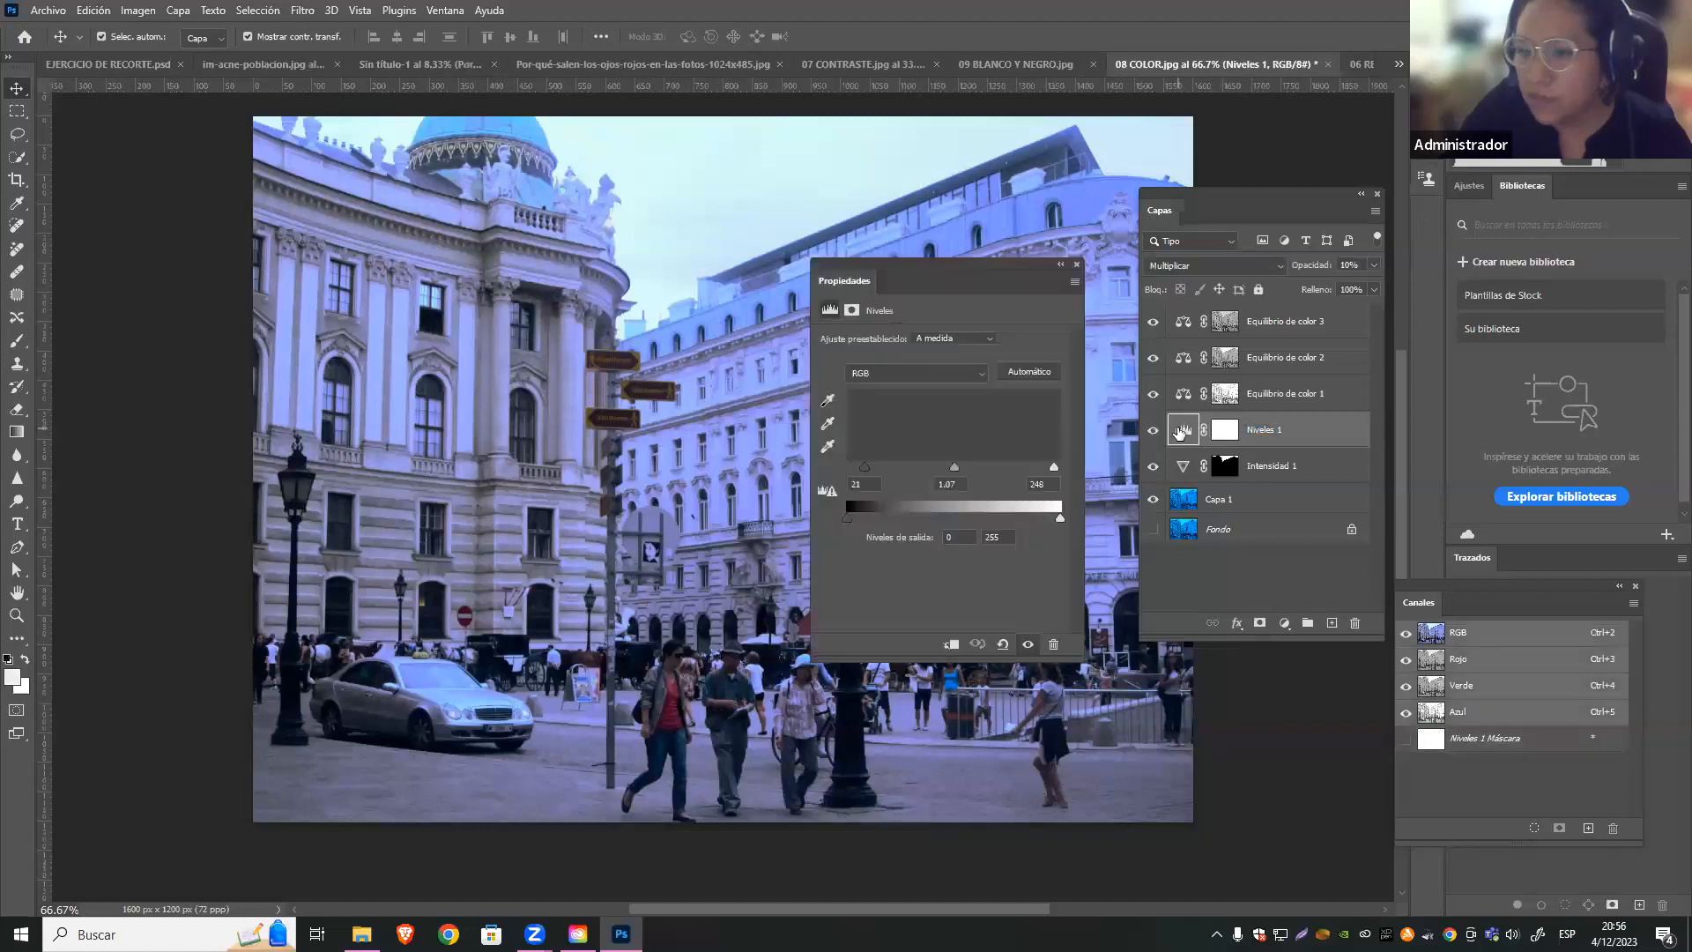
drag(973, 289, 1043, 362)
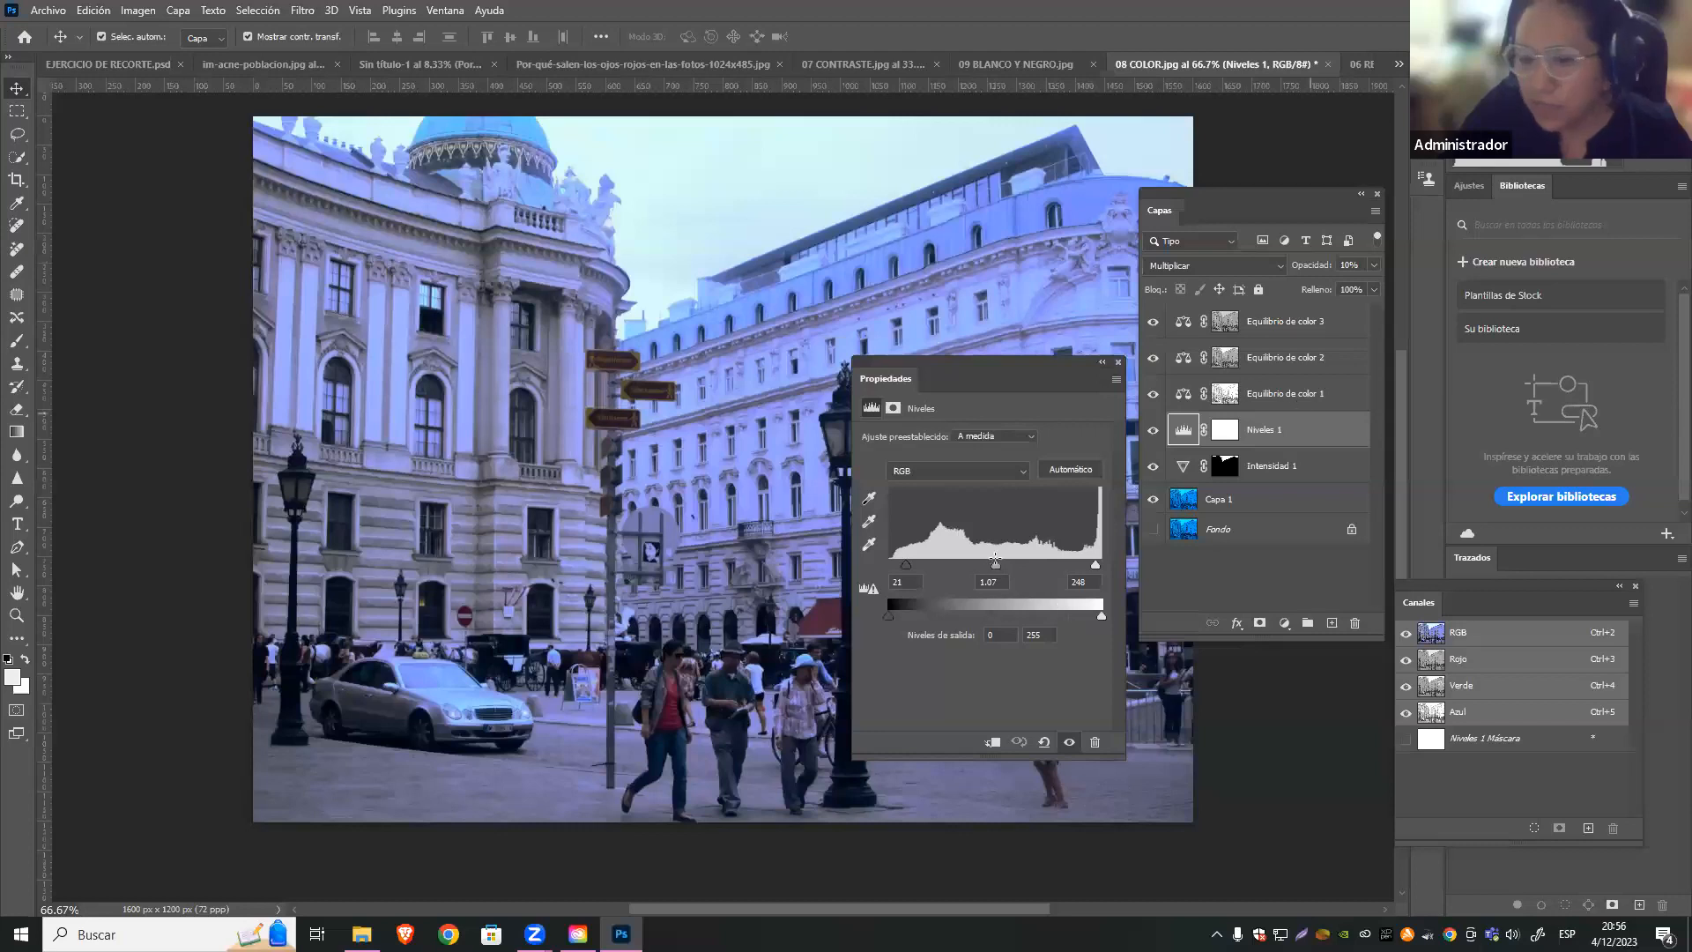
drag(1011, 566, 1039, 565)
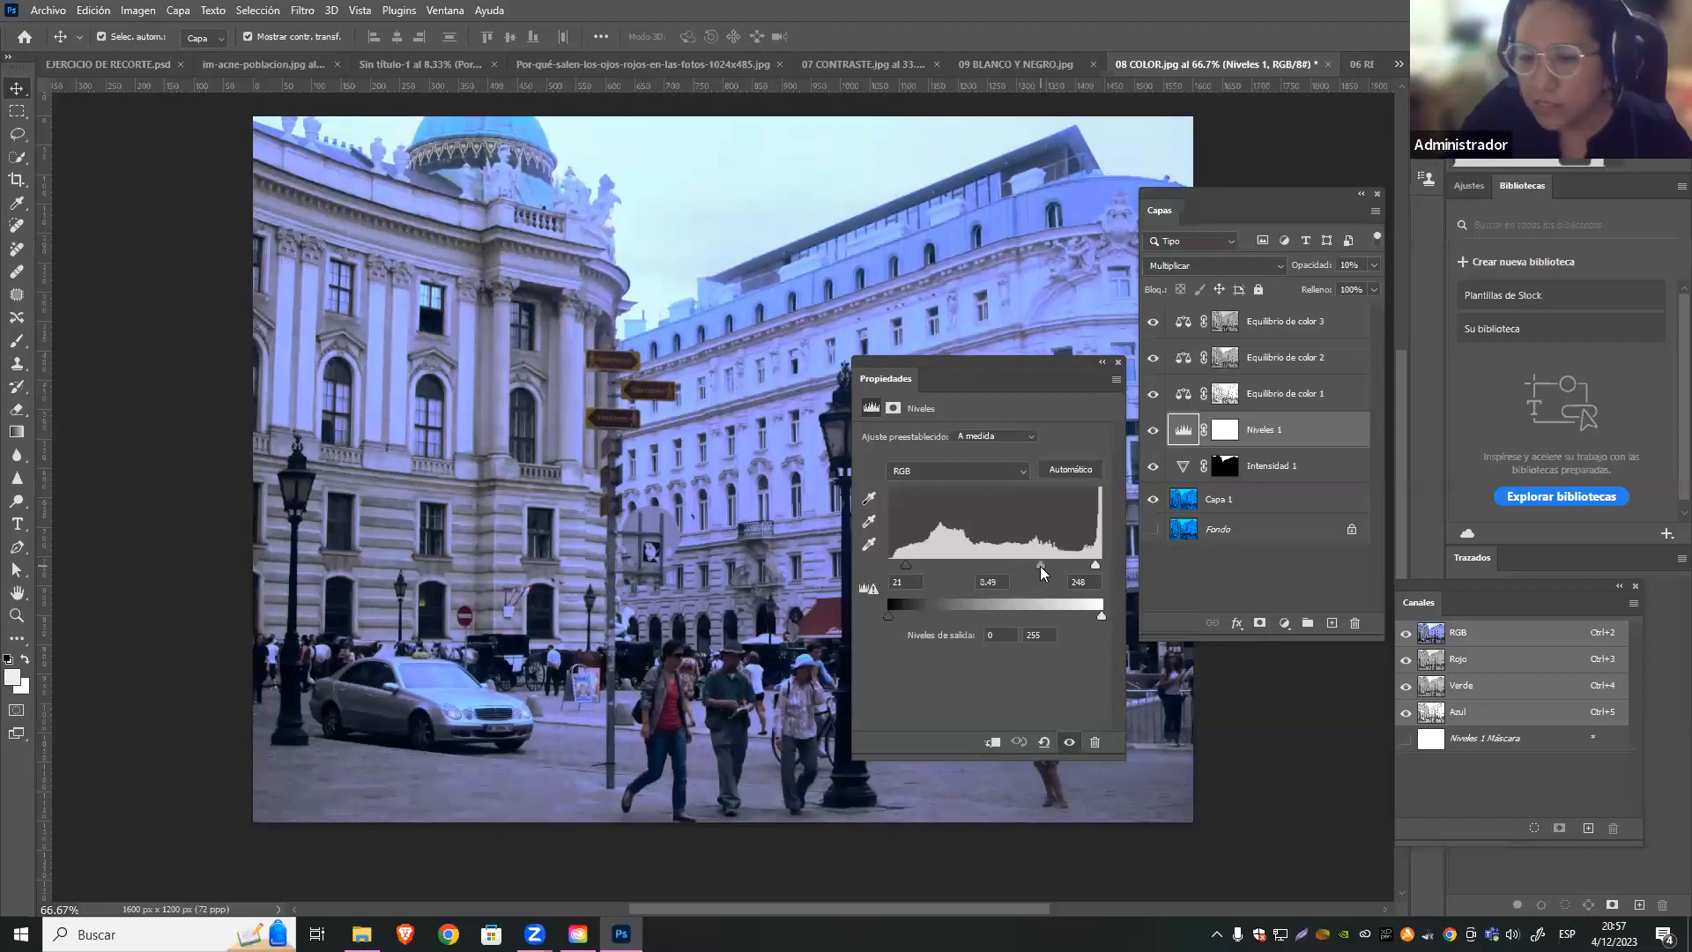
drag(906, 565, 887, 565)
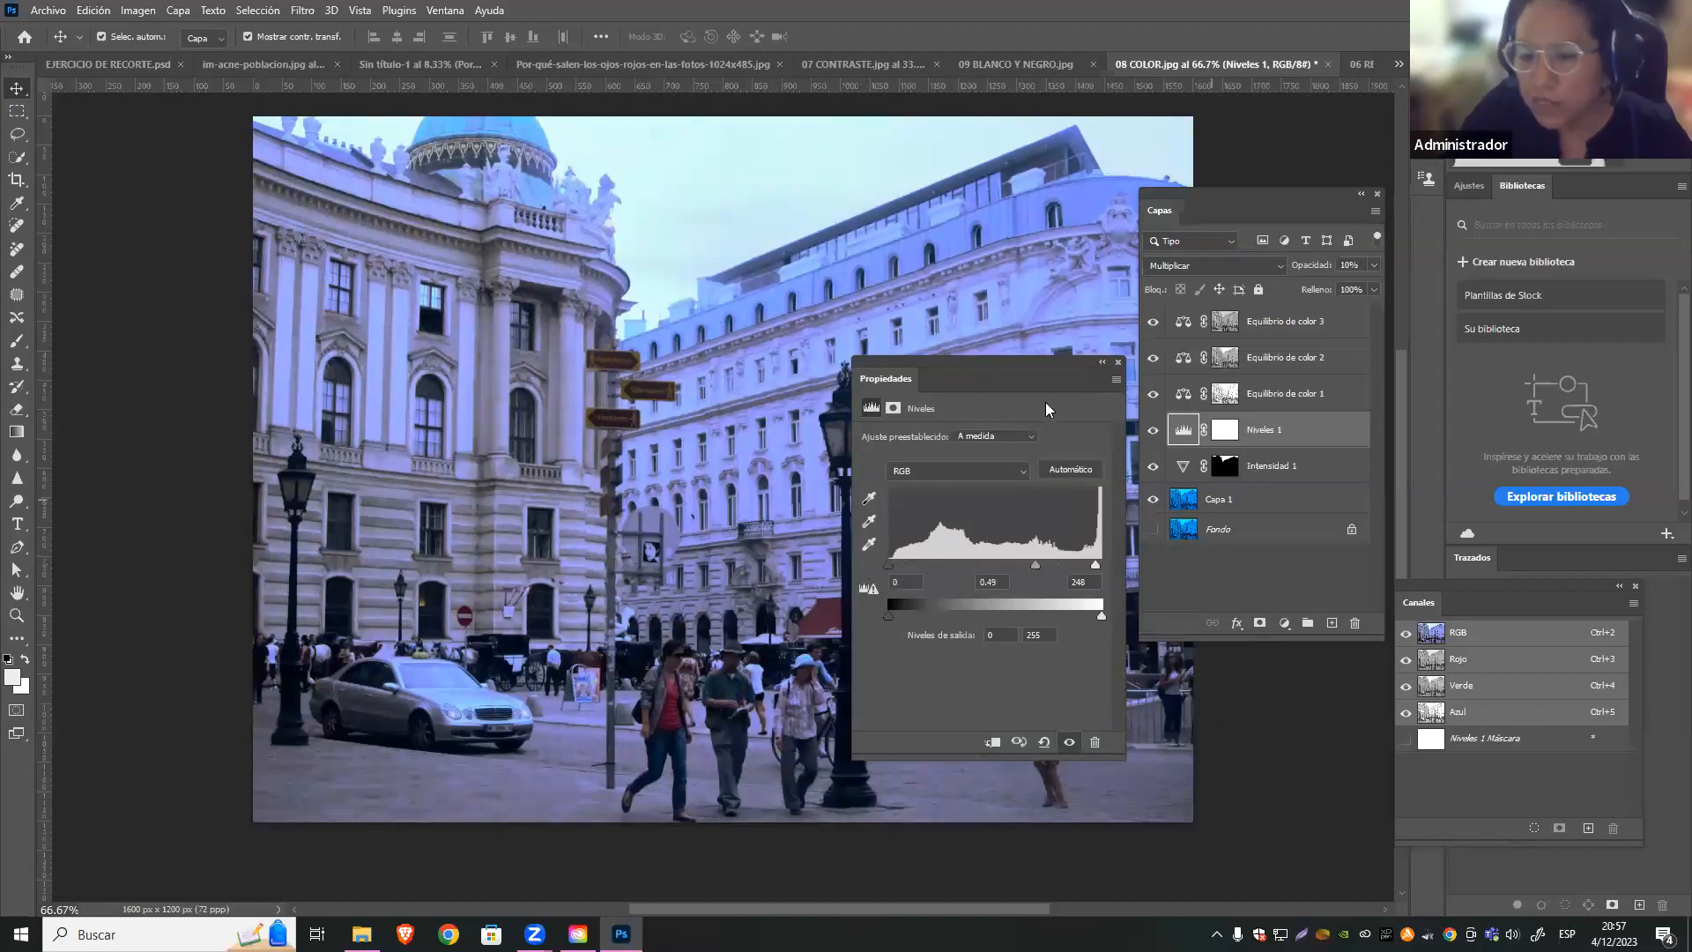
click(1117, 362)
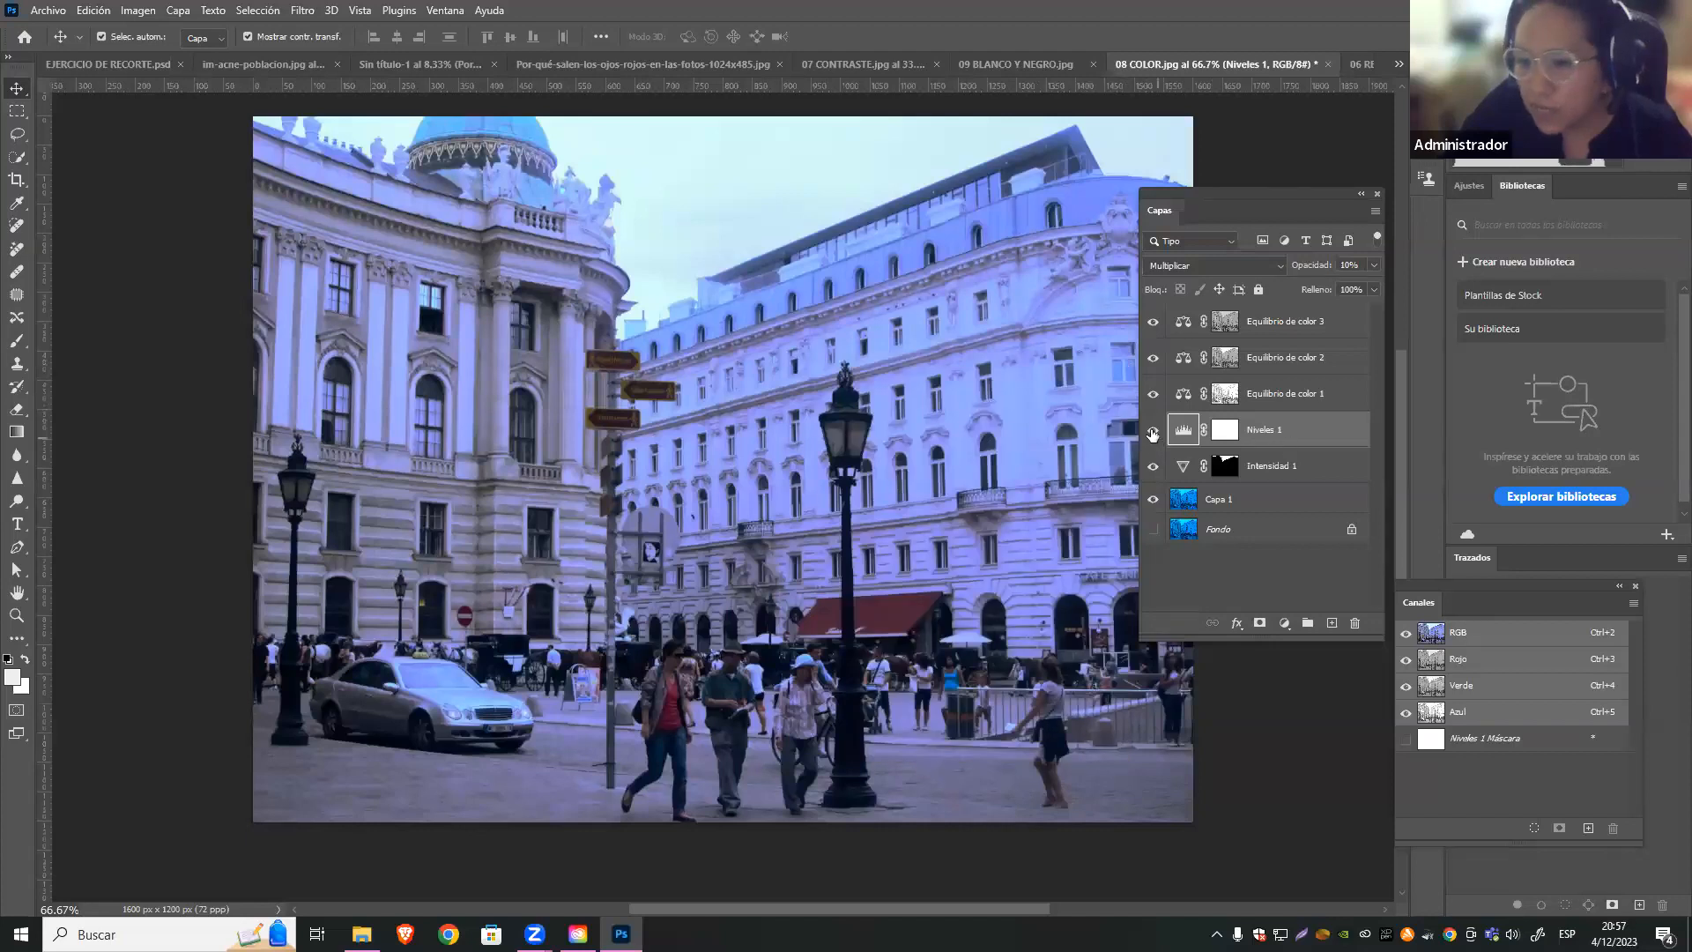
Compare the 08 COLOR photo with and without Niveles 1, leaving that layer visible and Capa 1 selected
click(1153, 431)
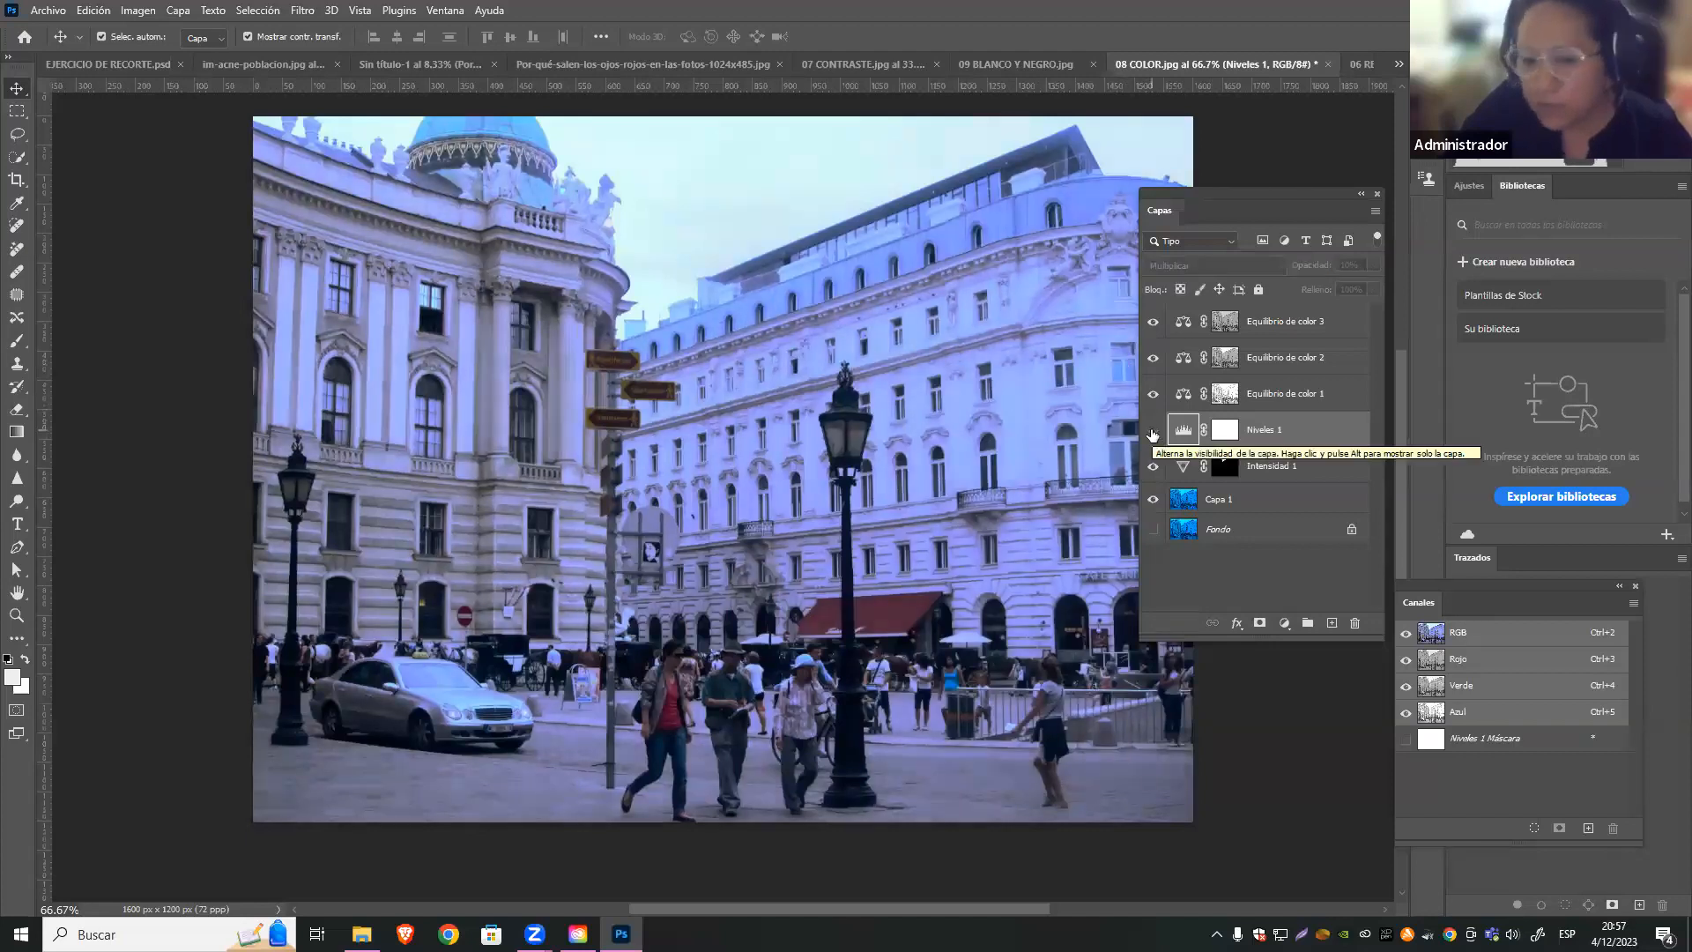
click(1228, 501)
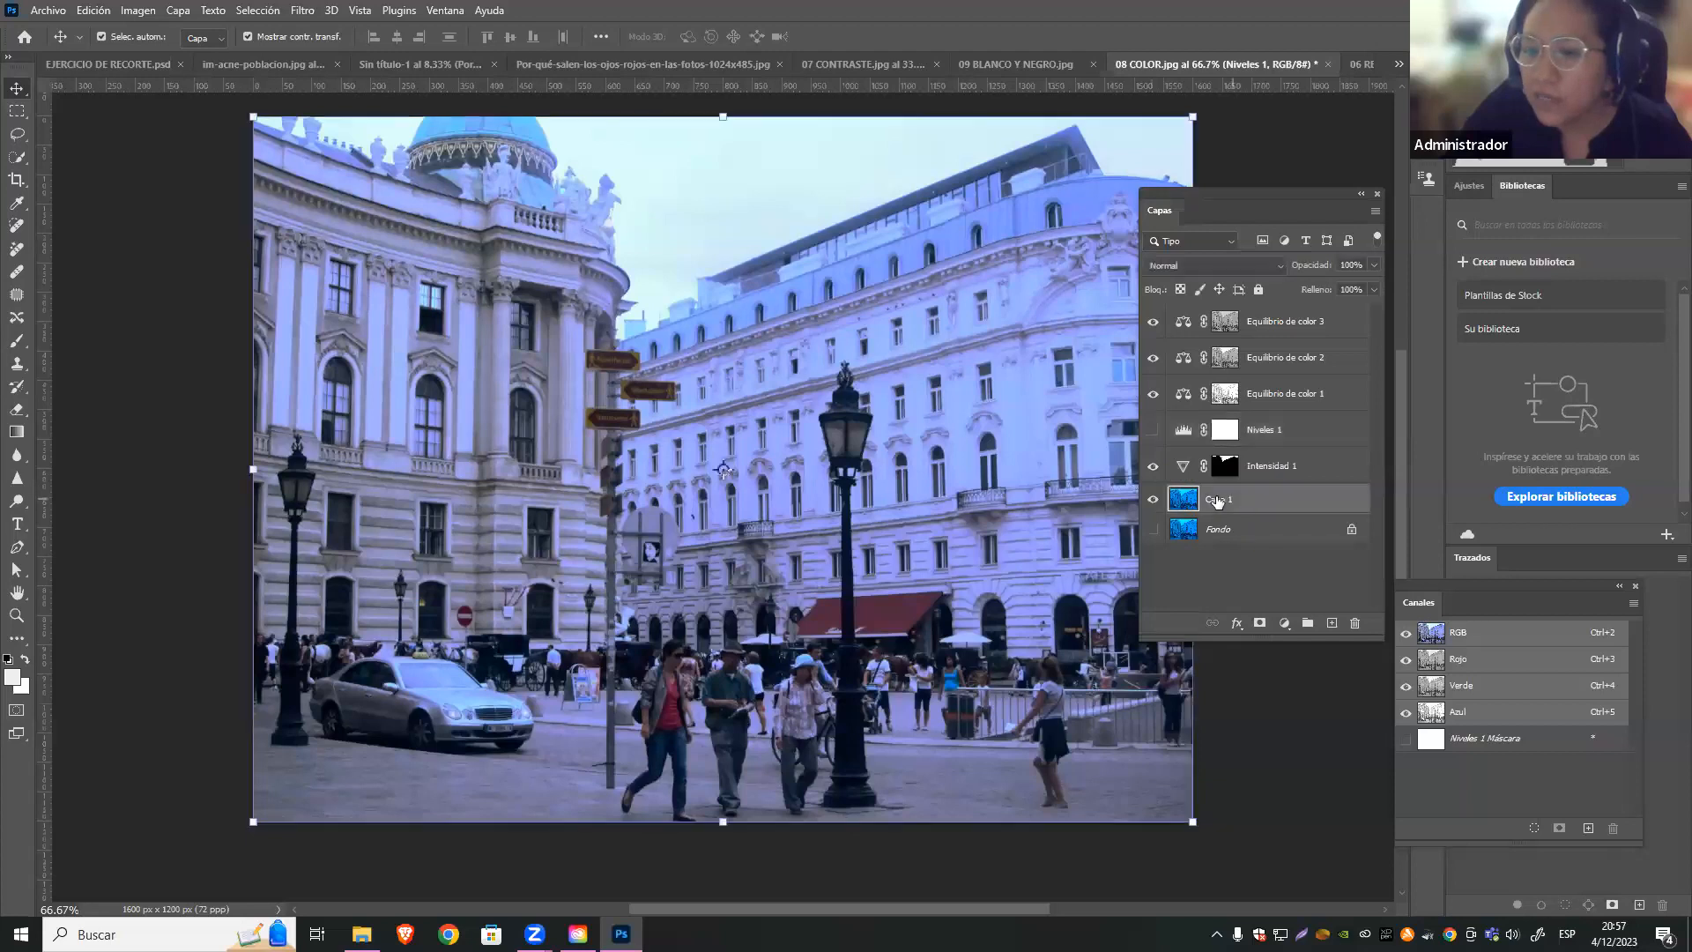
click(1153, 430)
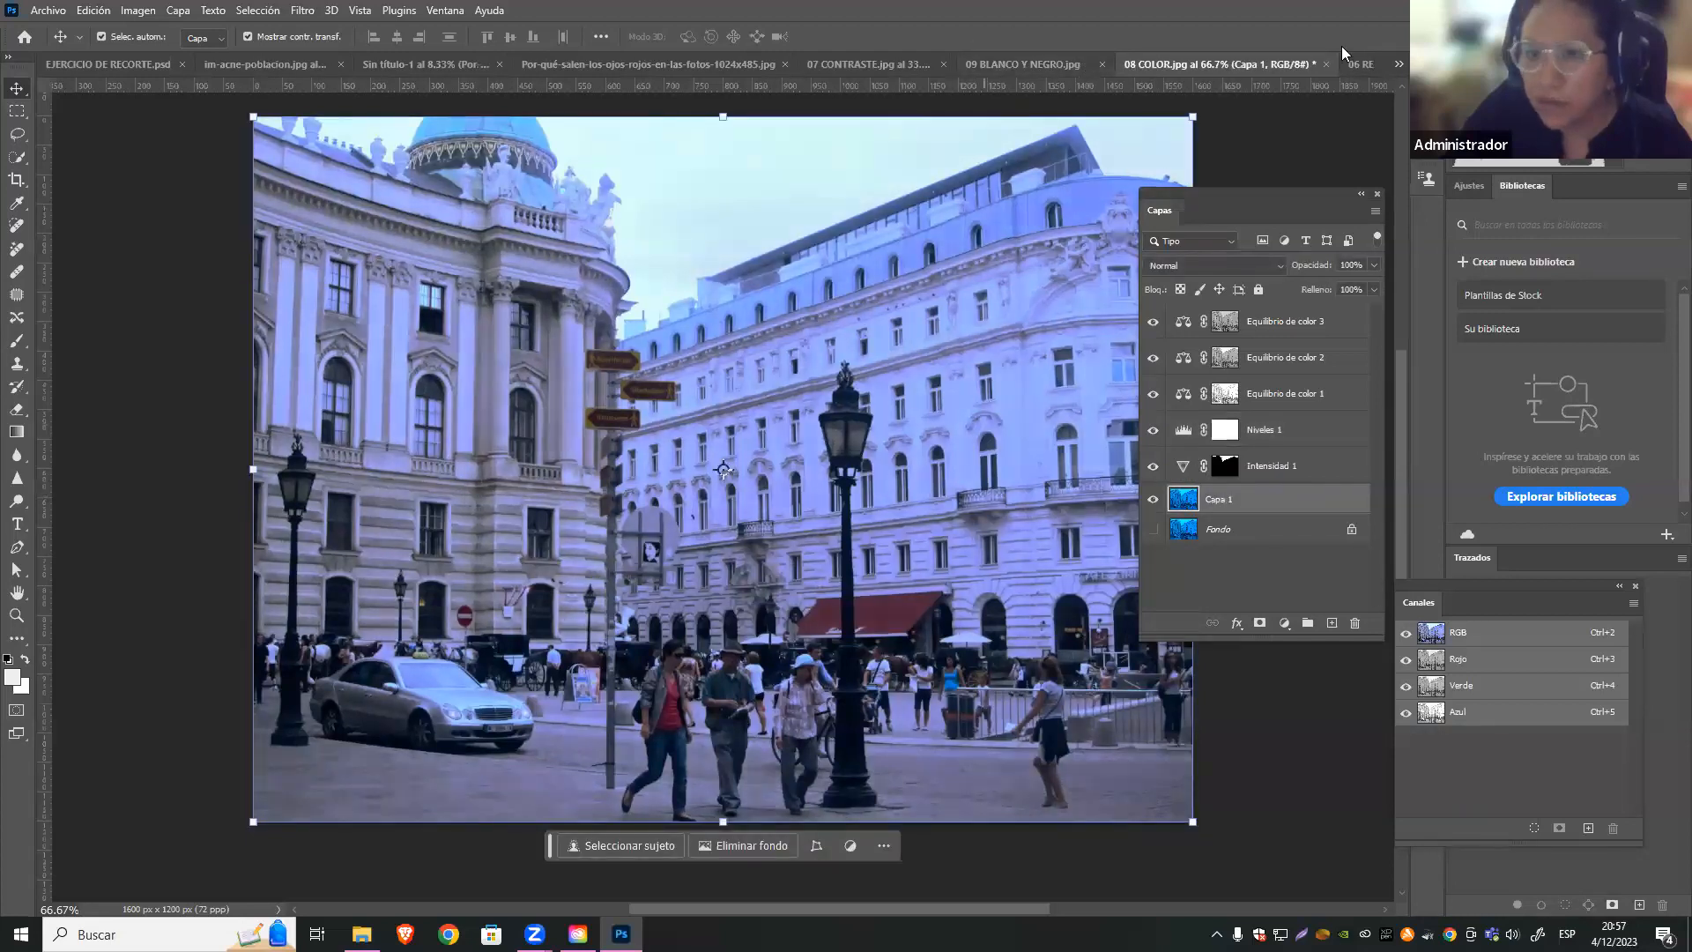
Return to 06 RELLENO CONTENIDO, review the direct Levels dialog for Capa 1, and accept its default values
click(1359, 63)
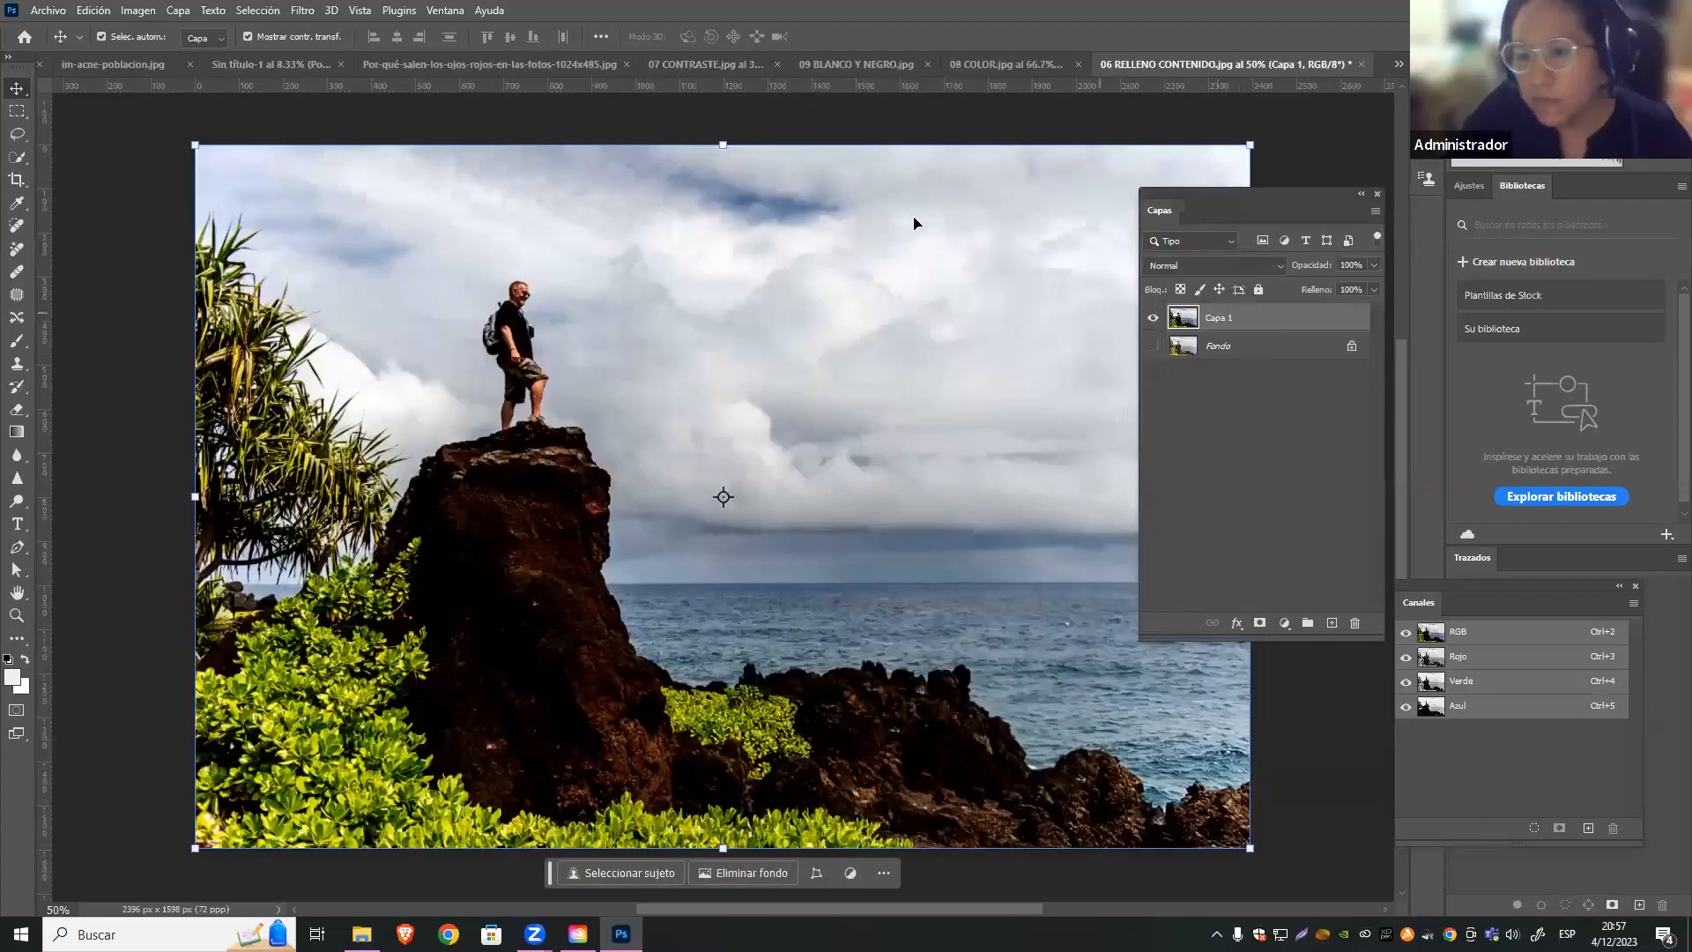
click(139, 9)
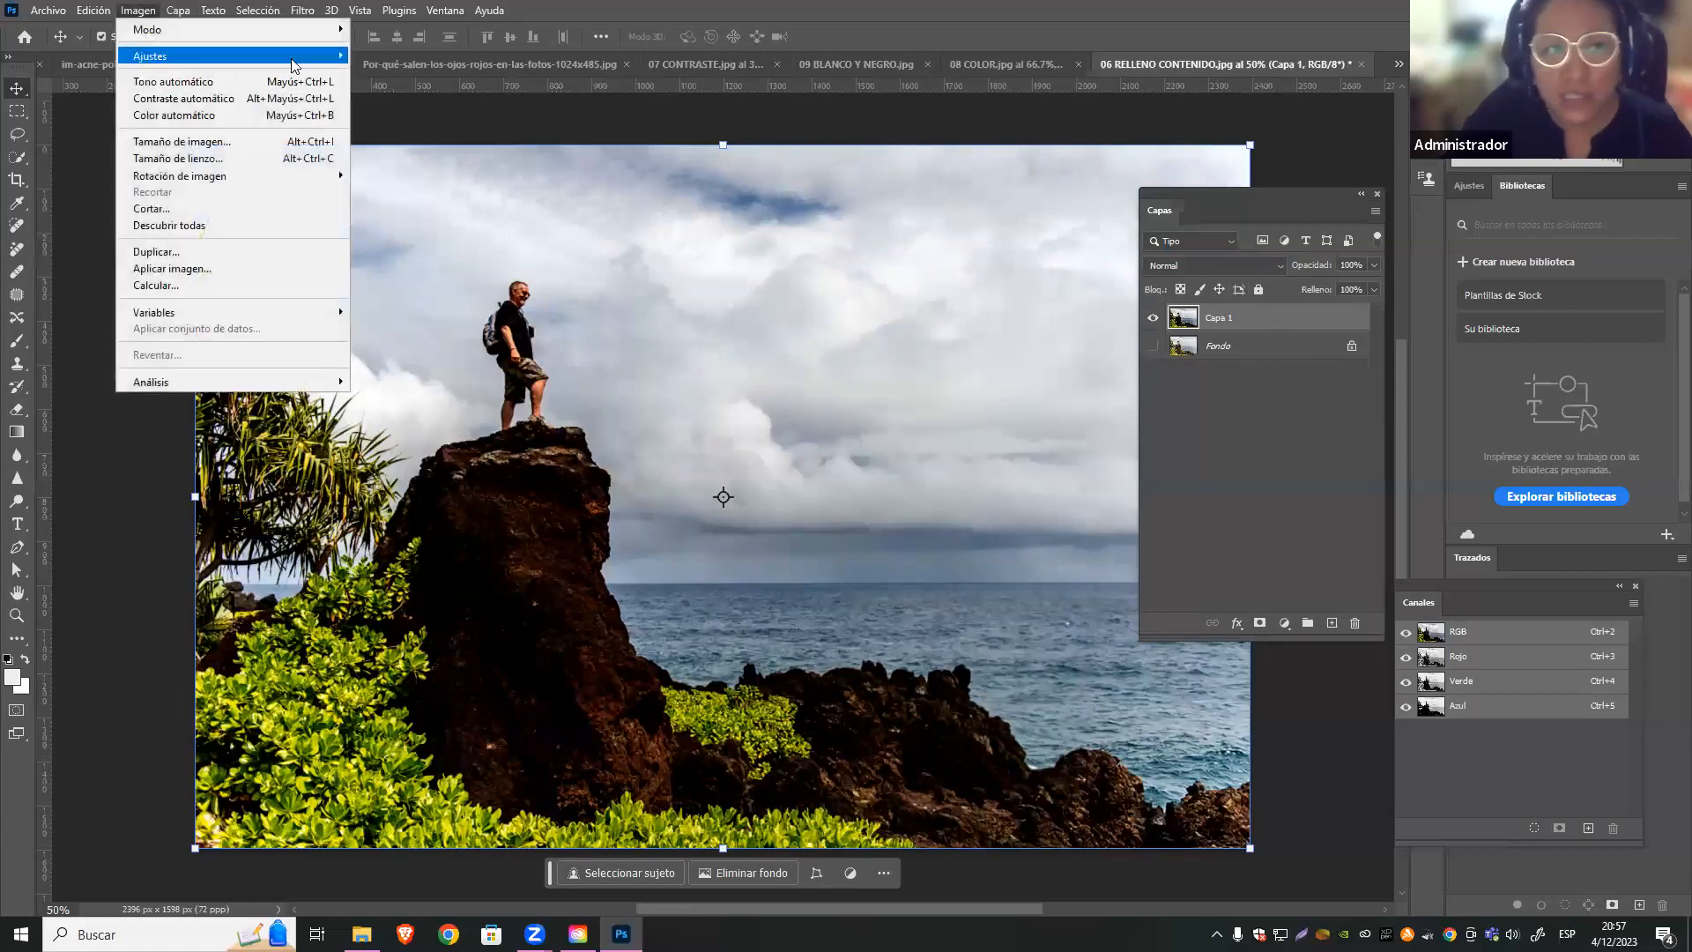
mouse_move(296, 58)
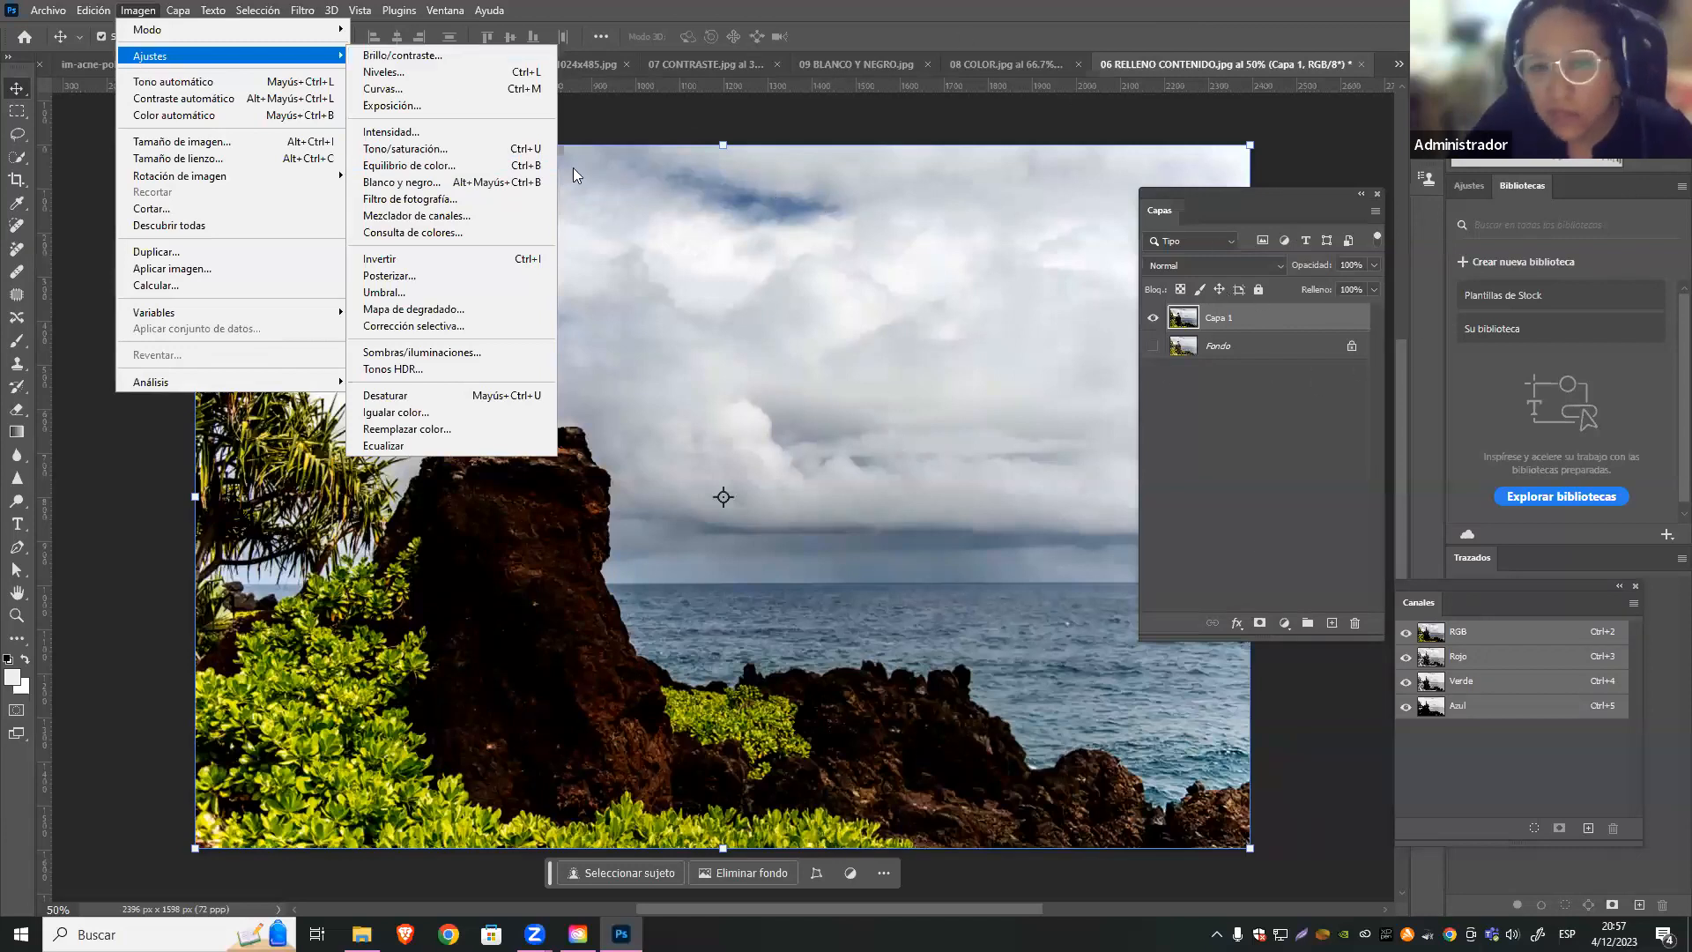
click(384, 72)
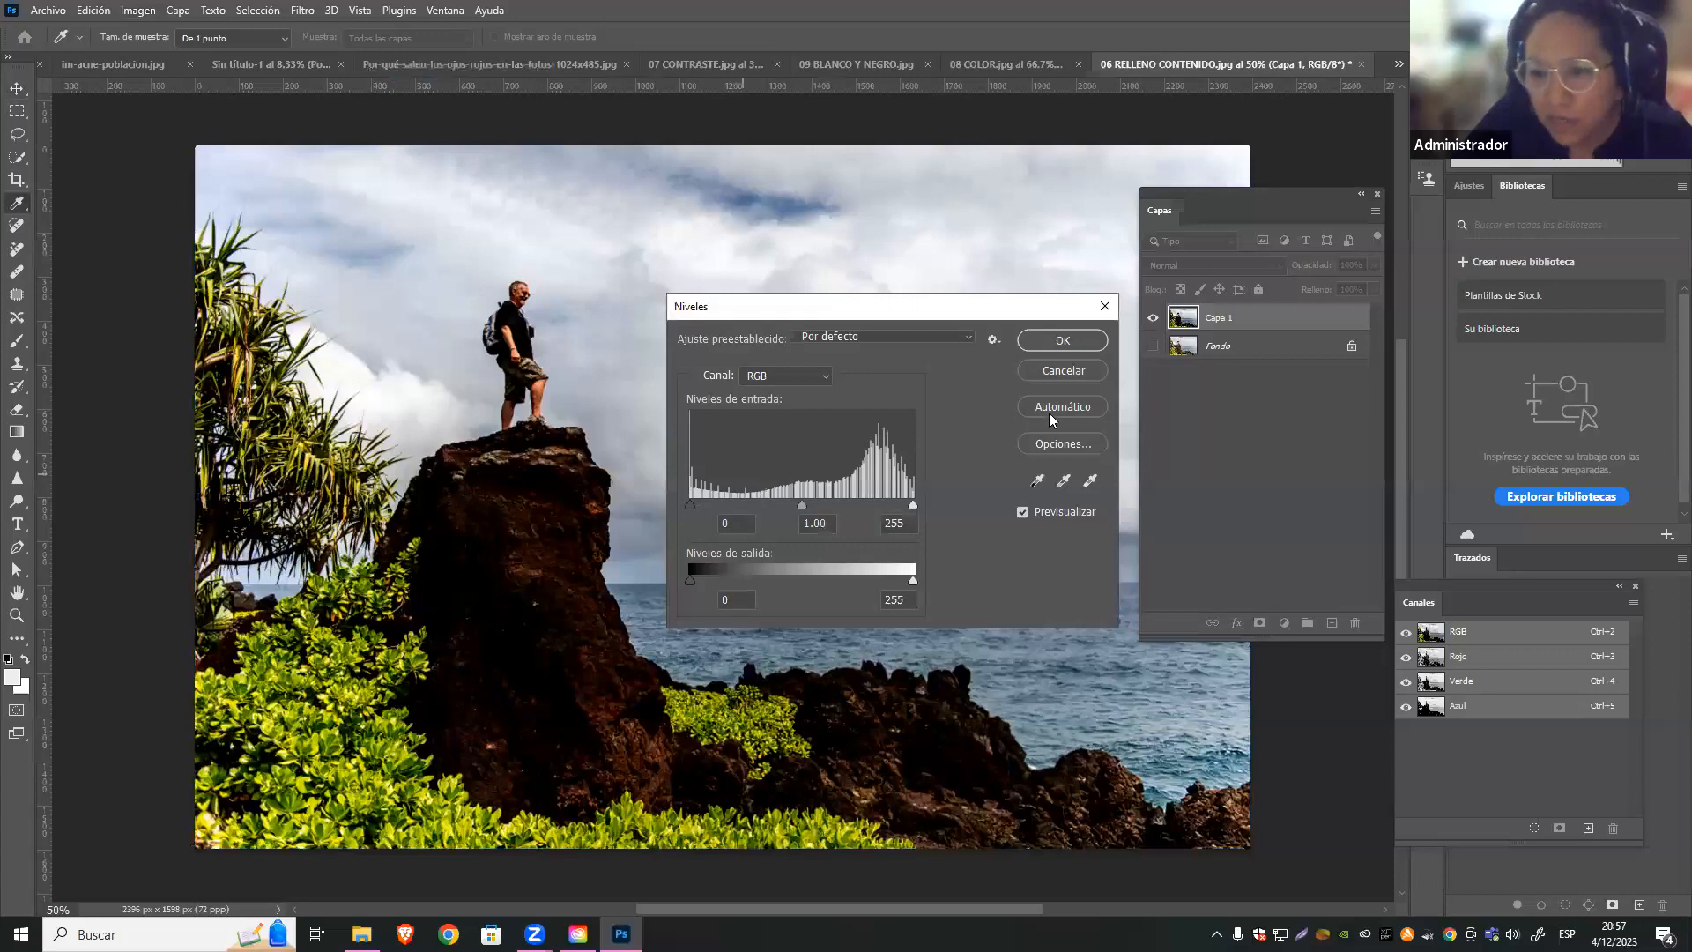
click(1086, 344)
key(v)
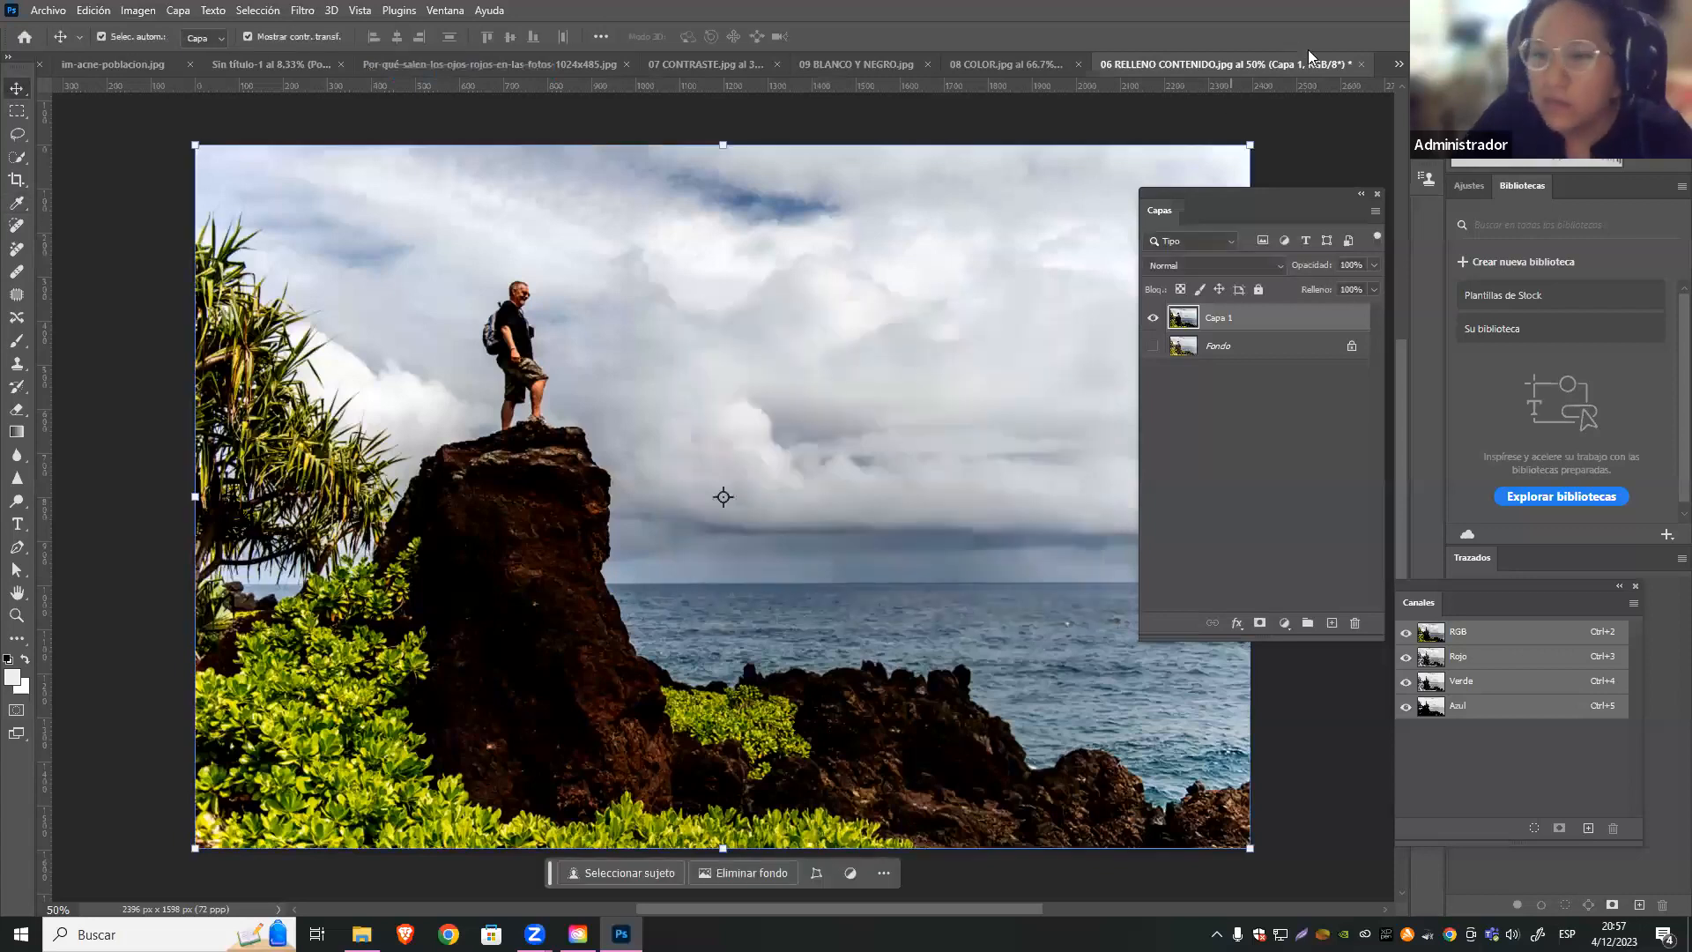
Switch back to 08 COLOR and compare the effect of the Equilibrio de color layers by toggling their visibility
click(1043, 60)
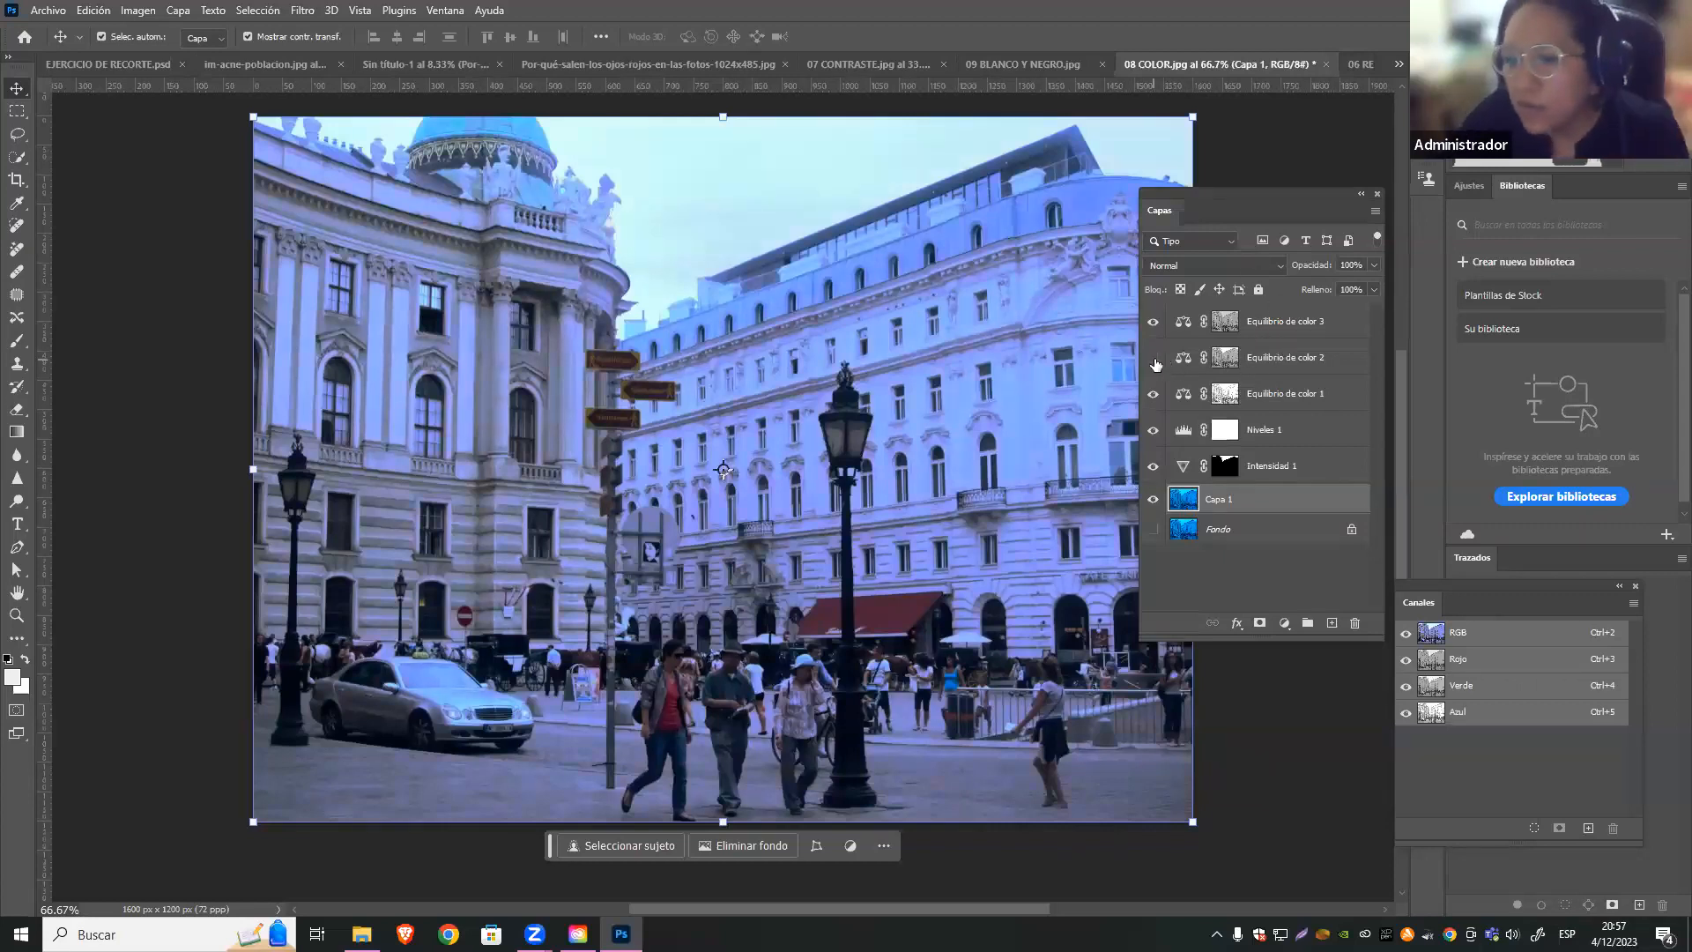
click(1151, 324)
click(1151, 324)
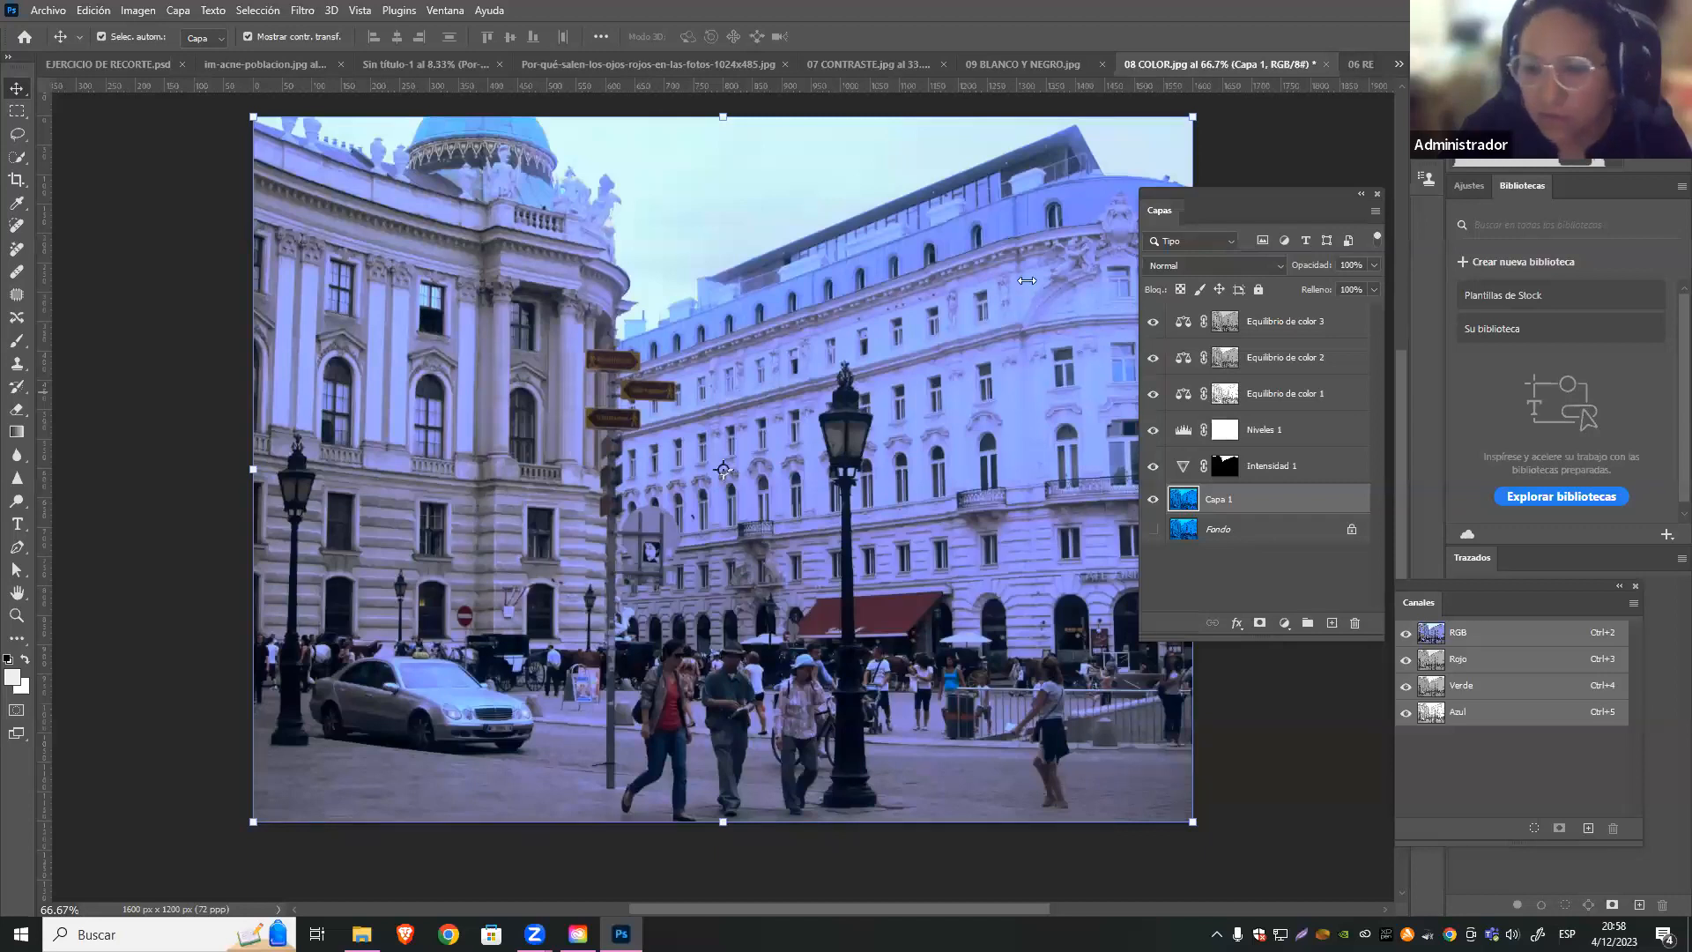
Choose the Move tool, shift the Layers panel upward, and deselect all layers in 08 COLOR
click(22, 96)
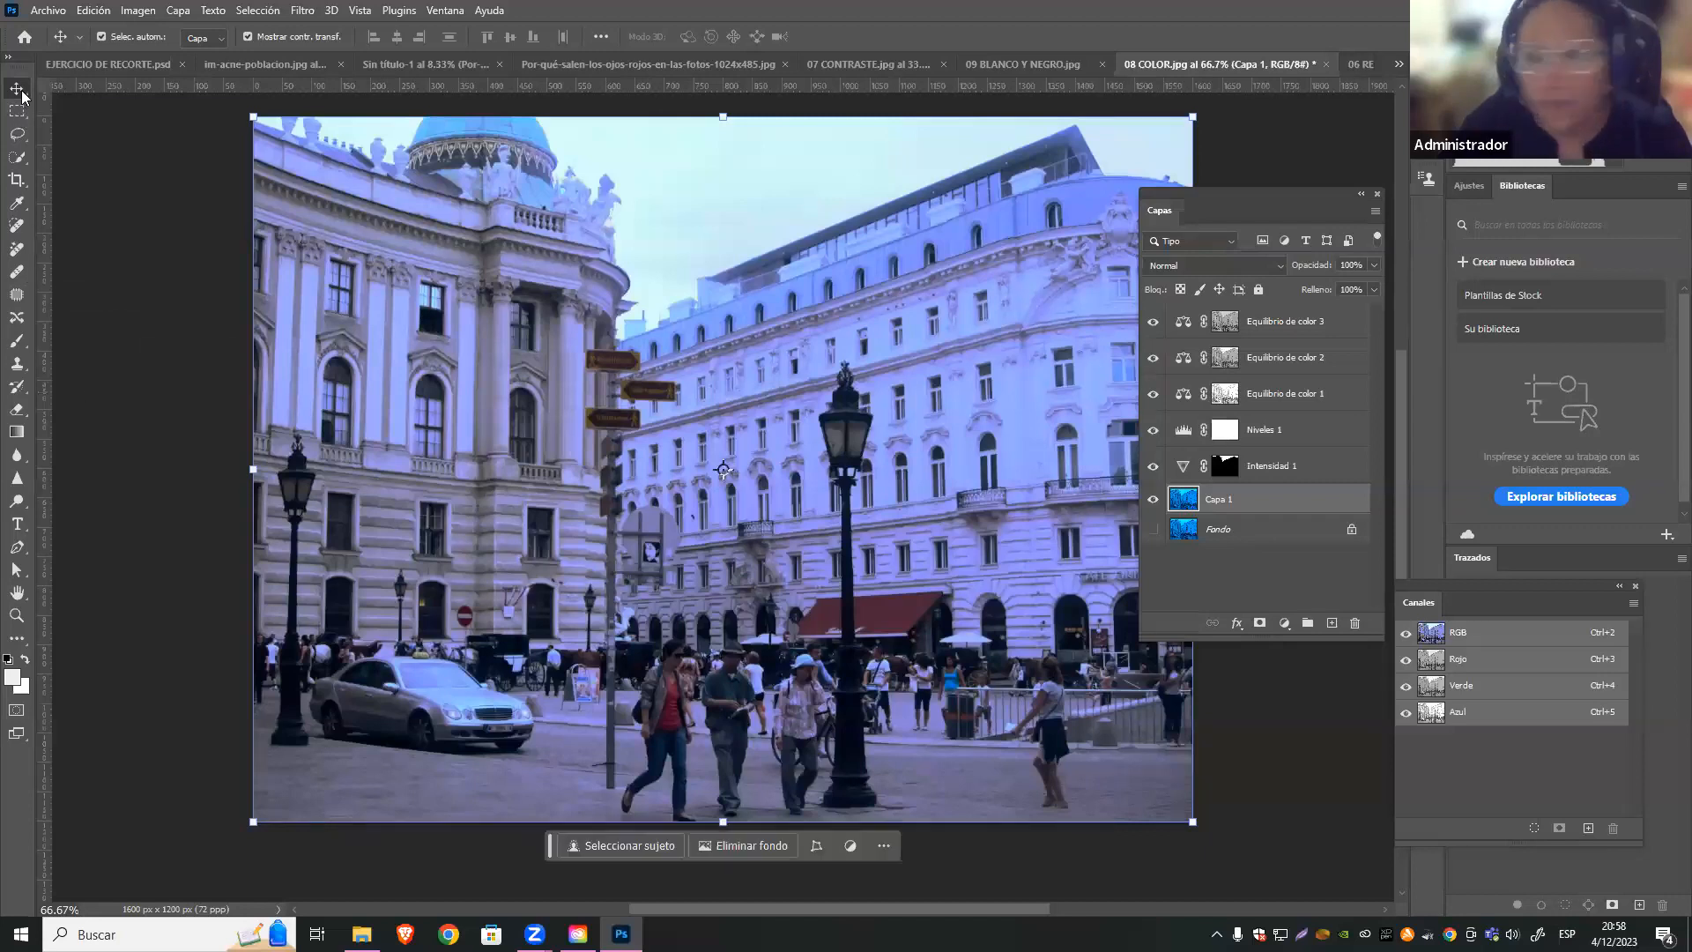
drag(1301, 191, 1304, 104)
click(1260, 731)
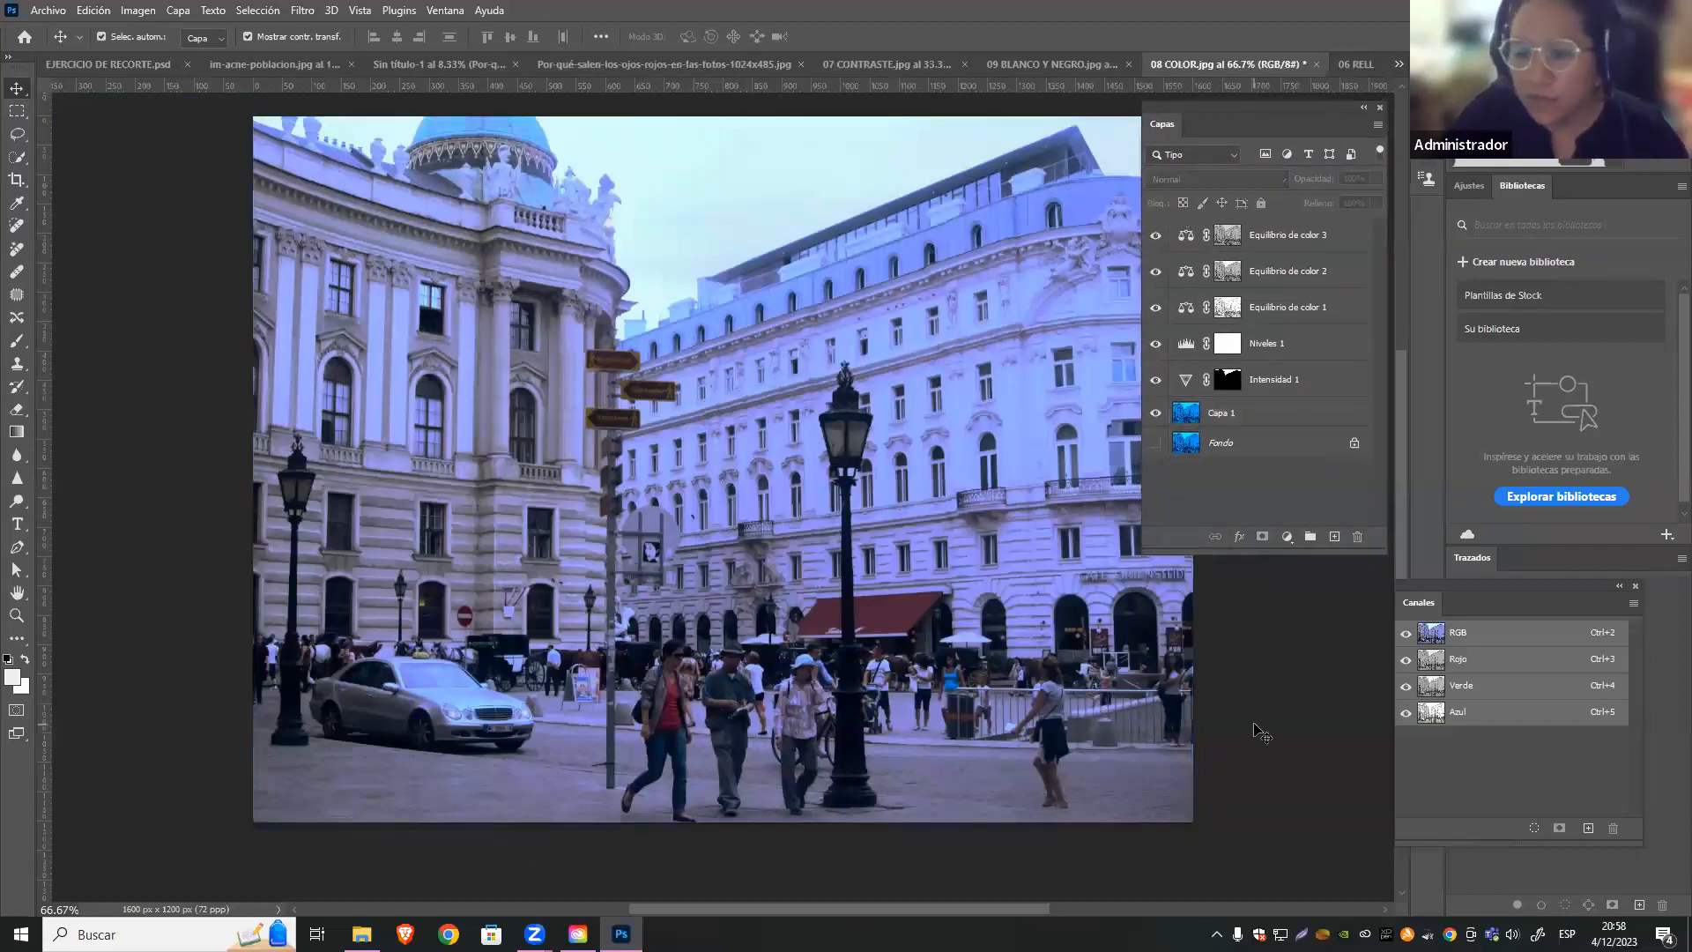